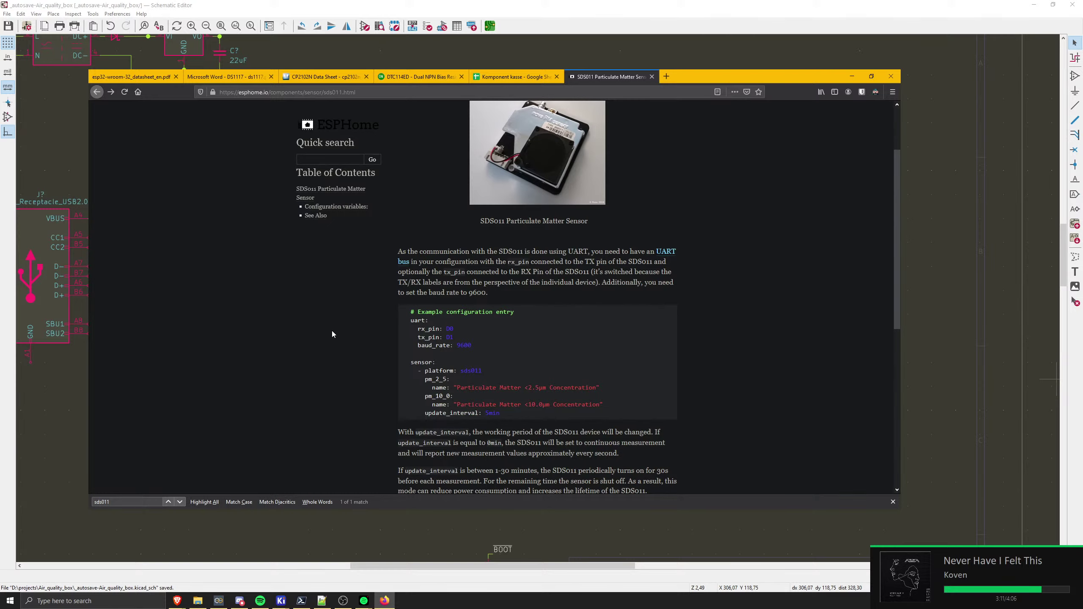
- Examine the SDS011 Particulate Matter Sensor page for its UART connection requirements and configuration variables
{"action": "scroll", "coordinate": [332, 334], "scroll_direction": "down", "scroll_amount": 4}
{"action": "scroll", "coordinate": [334, 333], "scroll_direction": "down", "scroll_amount": 4}
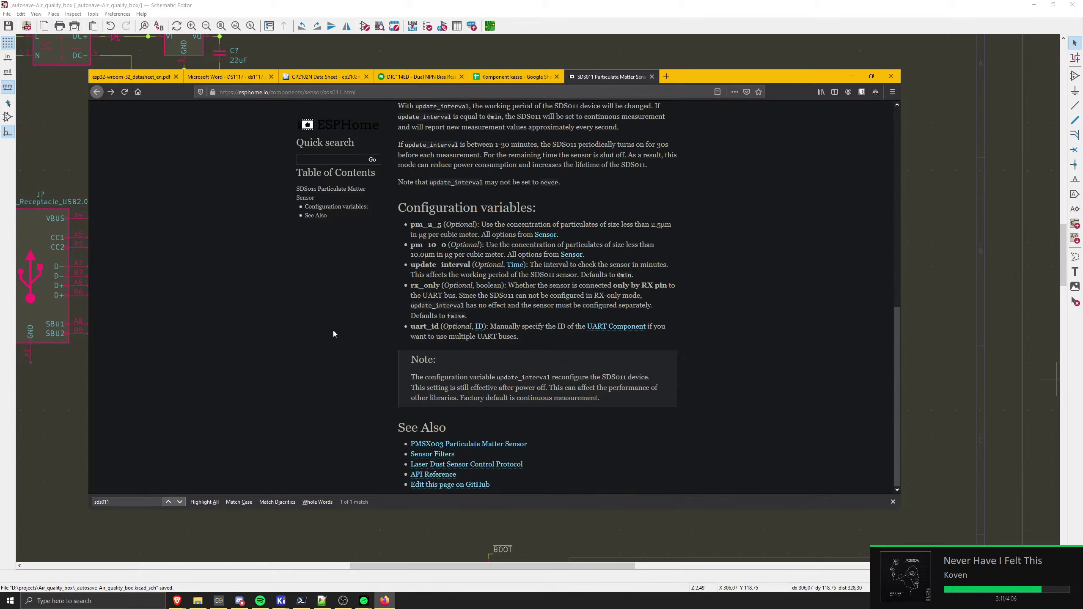
{"action": "scroll", "coordinate": [337, 326], "scroll_direction": "up", "scroll_amount": 10}
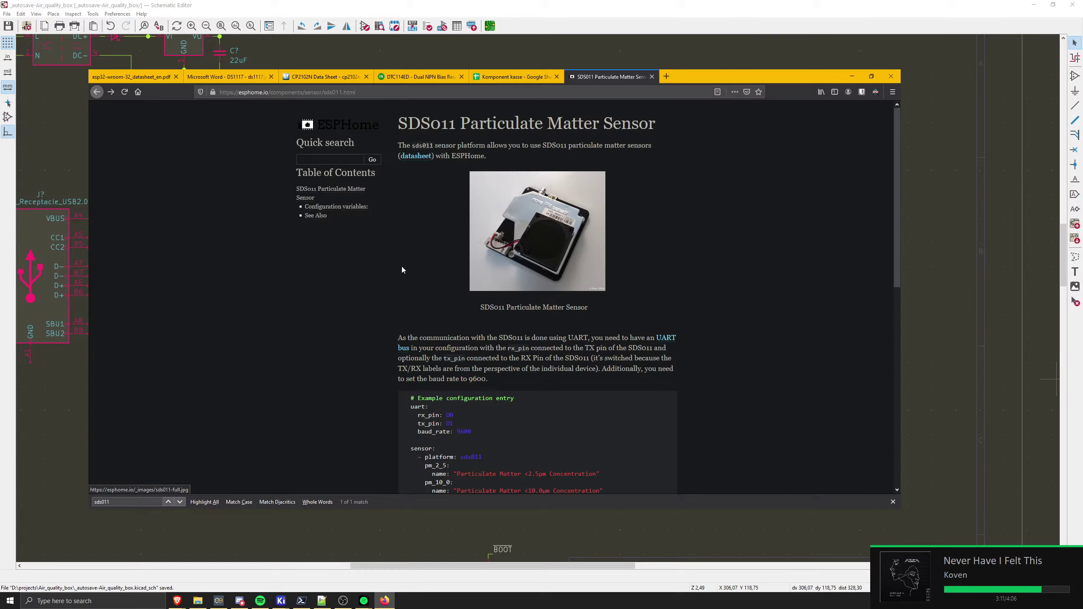
{"action": "key", "text": "alt+Left"}
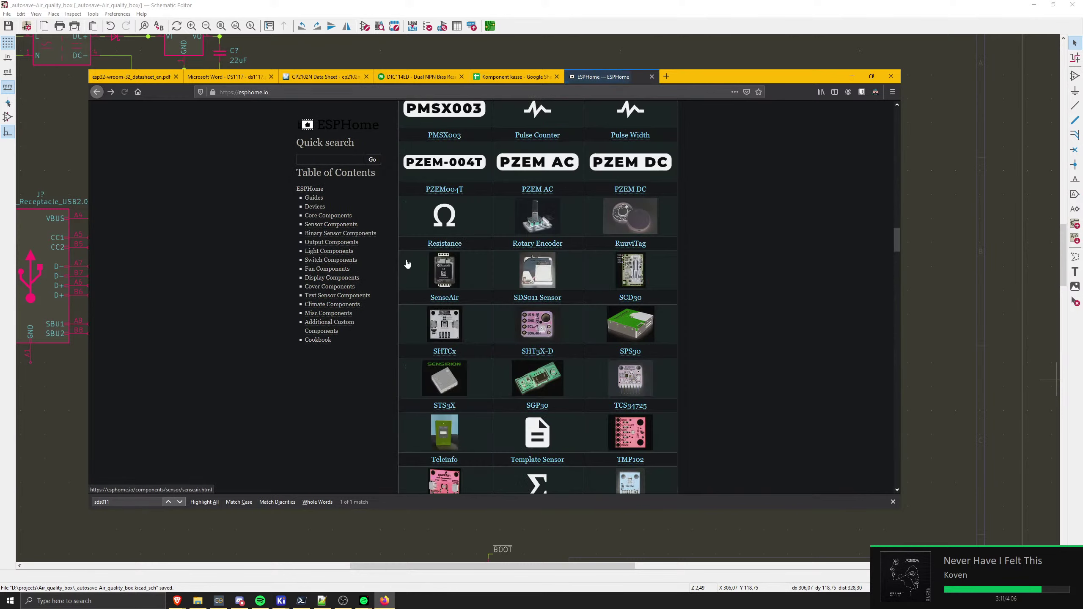
{"action": "key", "text": "alt+Right"}
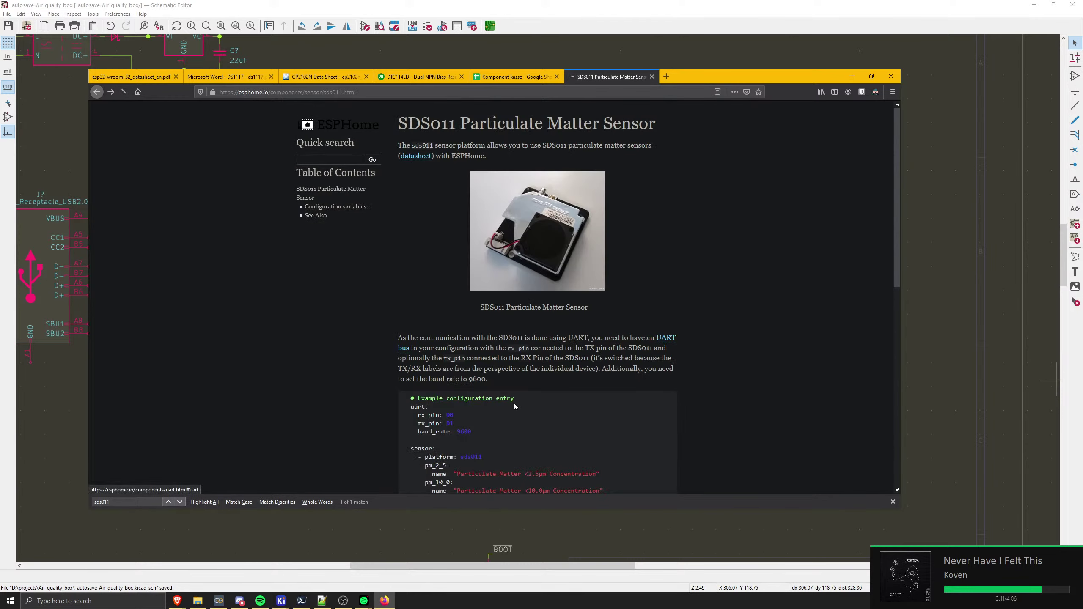
- Open the linked UART Bus page and find "32" to read the note about hardware UART units on the ESP32
{"action": "left_click", "coordinate": [666, 338]}
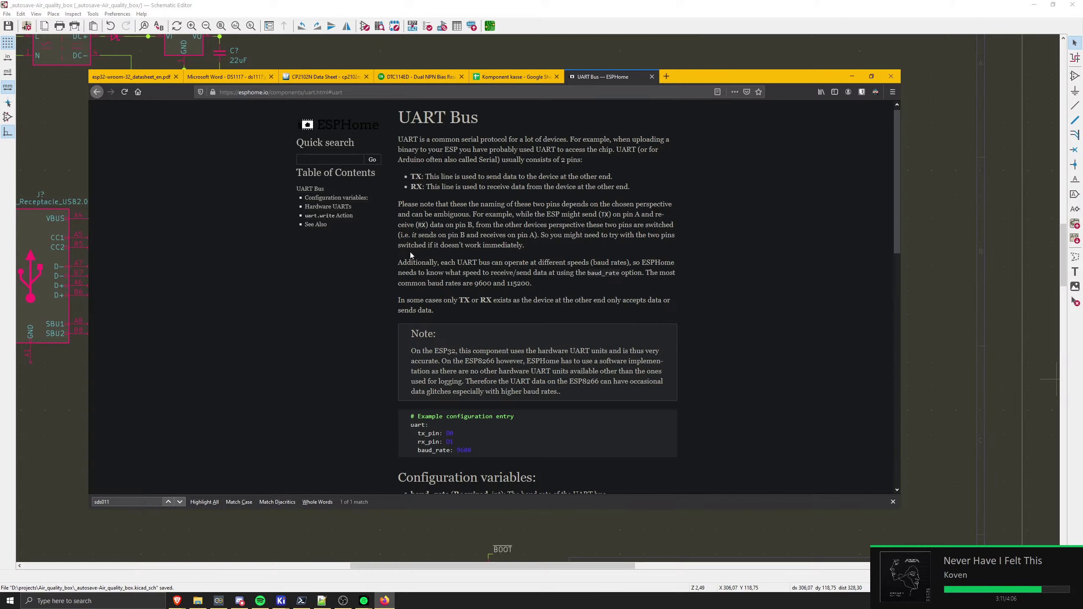
{"action": "key", "text": "ctrl+f"}
{"action": "type", "text": "32"}
{"action": "scroll", "coordinate": [429, 338], "scroll_direction": "down", "scroll_amount": 1}
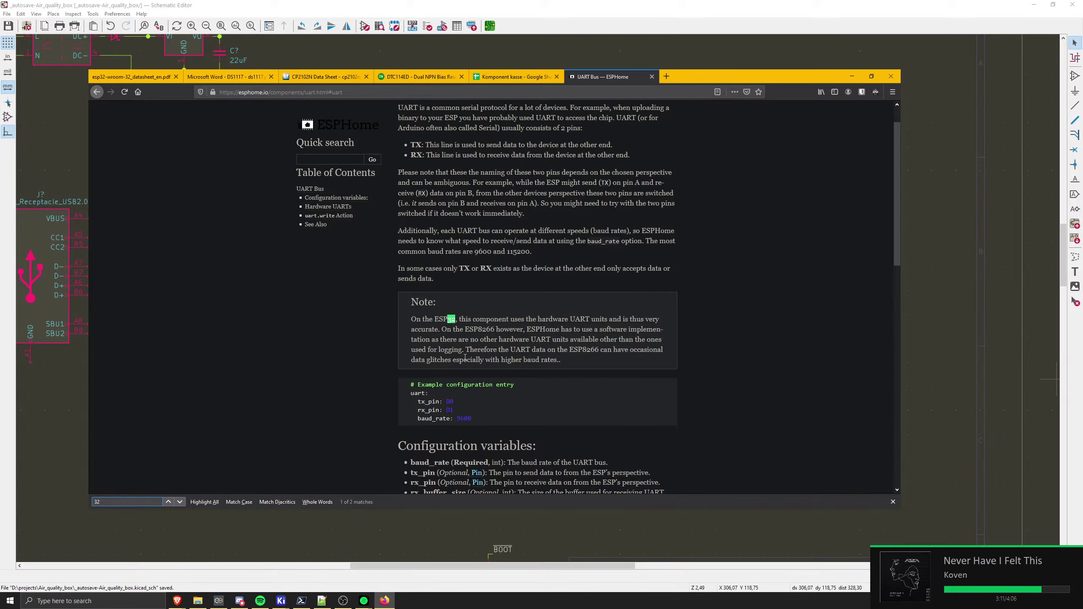
{"action": "left_click_drag", "start_coordinate": [543, 309], "coordinate": [646, 308]}
{"action": "left_click", "coordinate": [451, 347]}
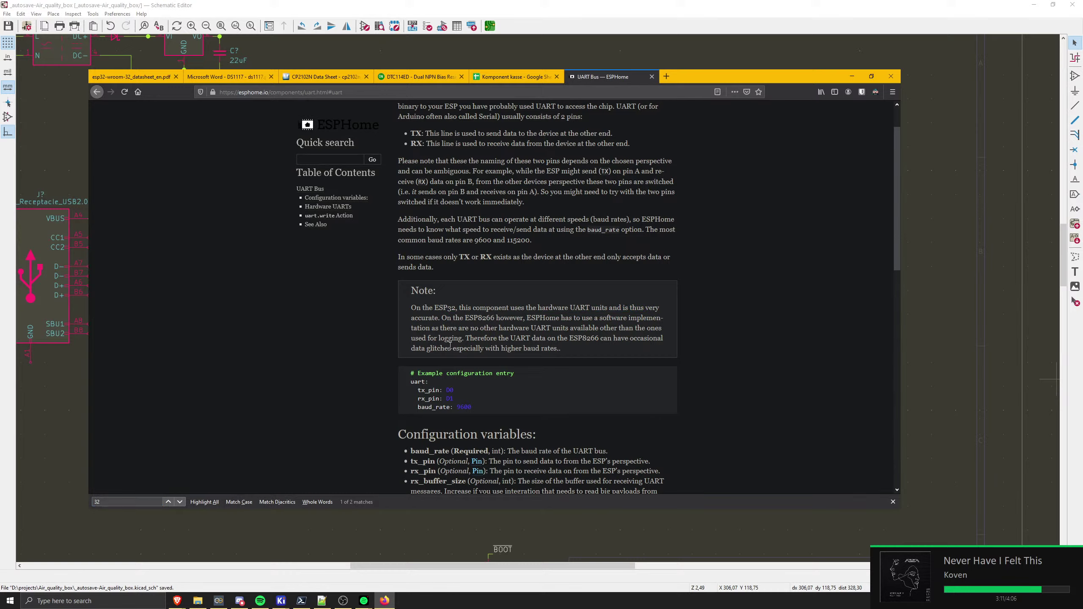
- Read the Hardware UARTs section for the default UART0 pins, and look up the ESP32's TXD0 and RXD0 pins in the KiCad schematic
{"action": "scroll", "coordinate": [450, 345], "scroll_direction": "down", "scroll_amount": 7}
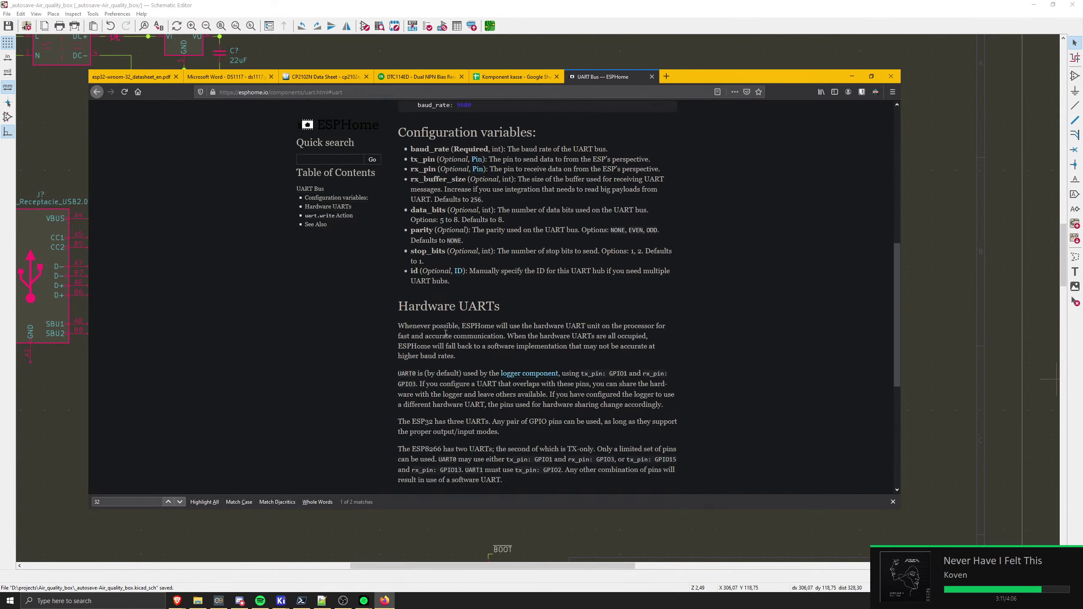
{"action": "scroll", "coordinate": [388, 329], "scroll_direction": "down", "scroll_amount": 3}
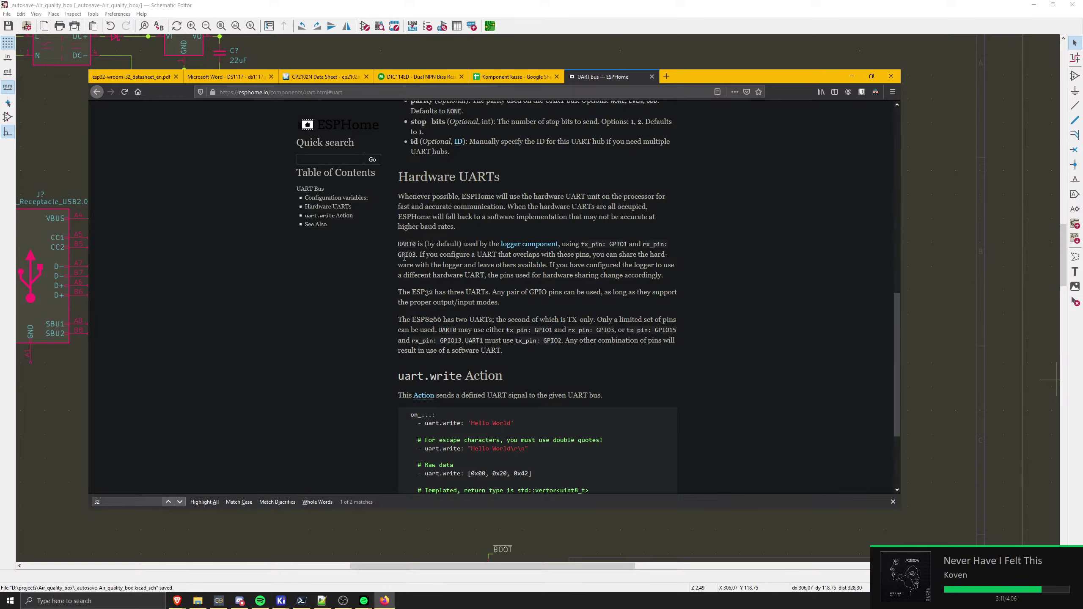
{"action": "left_click_drag", "start_coordinate": [396, 226], "coordinate": [542, 222]}
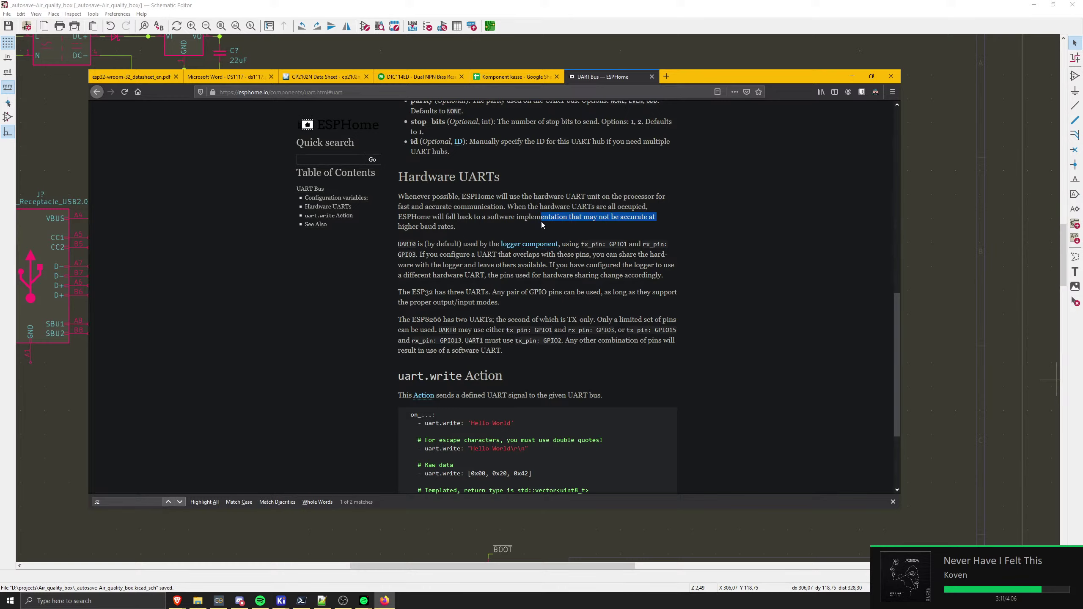
{"action": "left_click", "coordinate": [526, 226]}
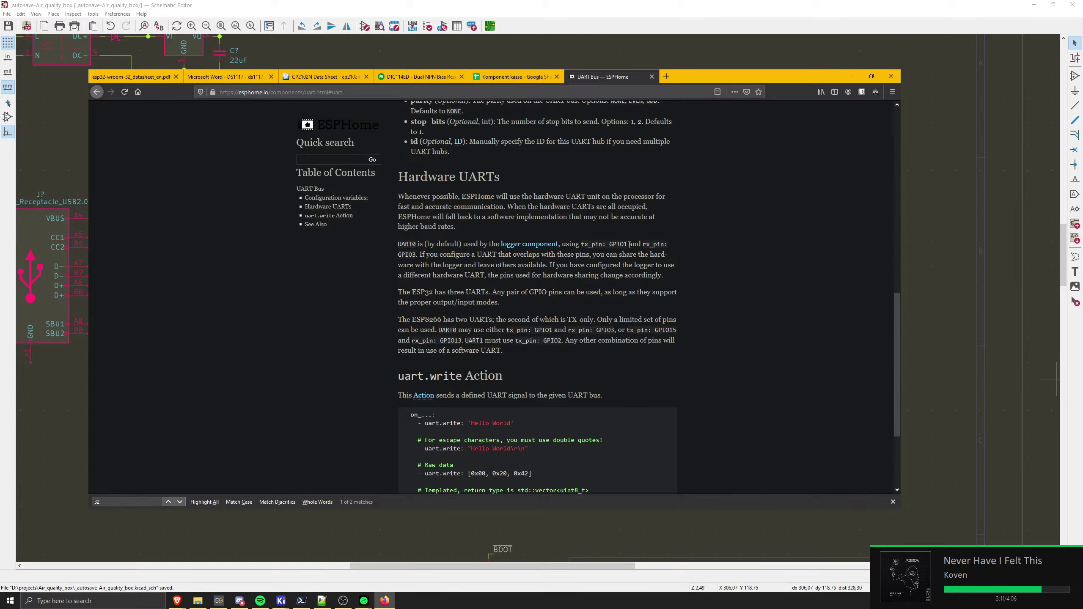
{"action": "scroll", "coordinate": [1023, 384], "scroll_direction": "up", "scroll_amount": 3}
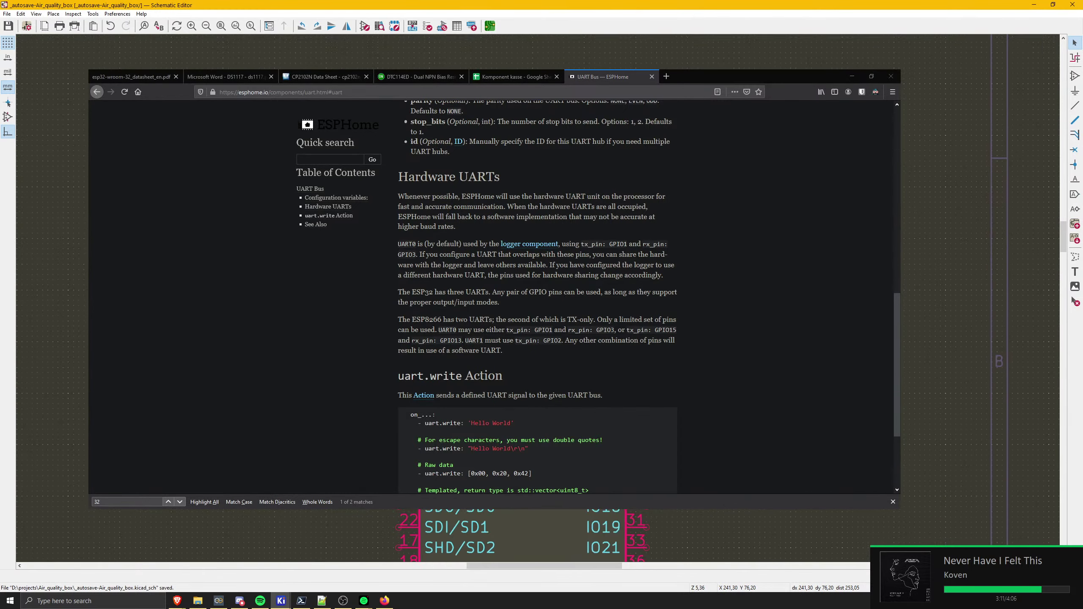
{"action": "middle_click_drag", "start_coordinate": [555, 274], "coordinate": [47, 234]}
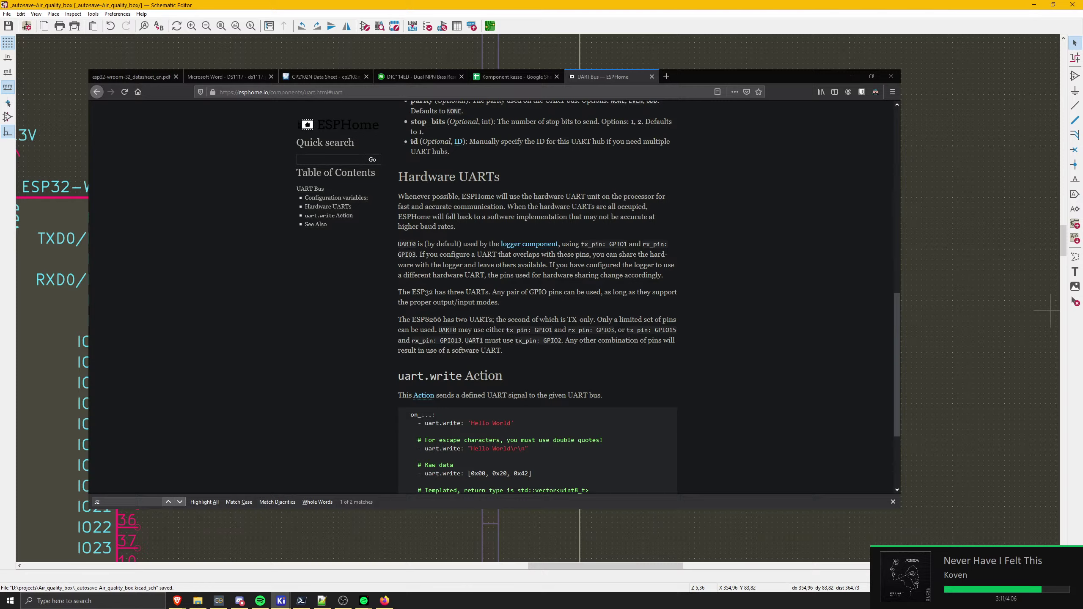
- Switch back to the browser, duplicate the UART Bus tab, and return the copy to the ESPHome home page's component list
{"action": "left_click", "coordinate": [601, 122]}
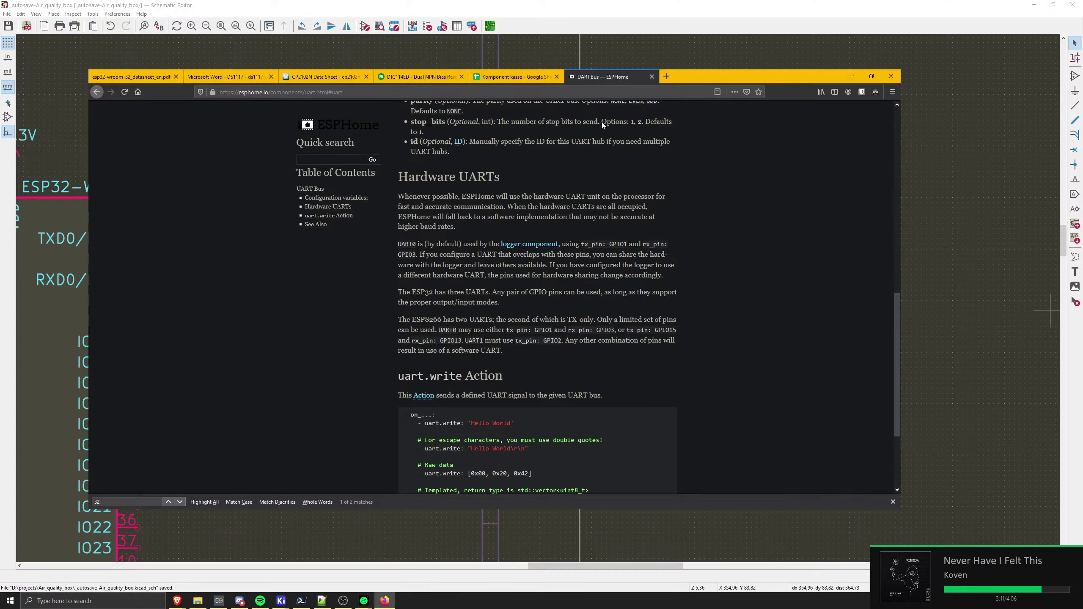
{"action": "right_click", "coordinate": [611, 78]}
{"action": "left_click", "coordinate": [615, 108]}
{"action": "key", "text": "alt+Left"}
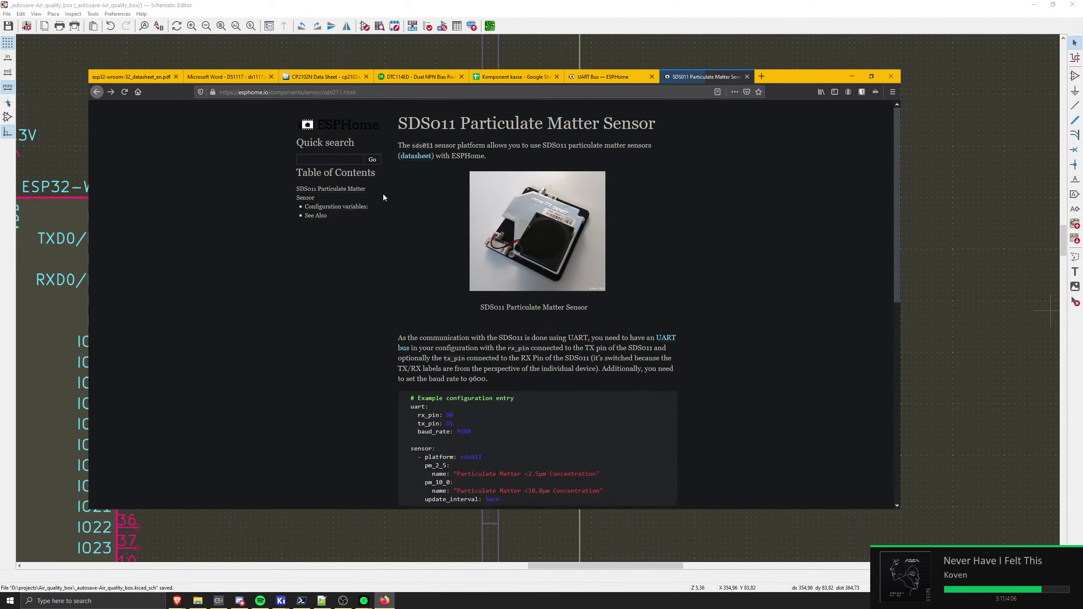
{"action": "left_click", "coordinate": [362, 173]}
- Search the component list for "s8" and "senseair", and open the SenseAir sensor page
{"action": "key", "text": "ctrl+f"}
{"action": "type", "text": "s8"}
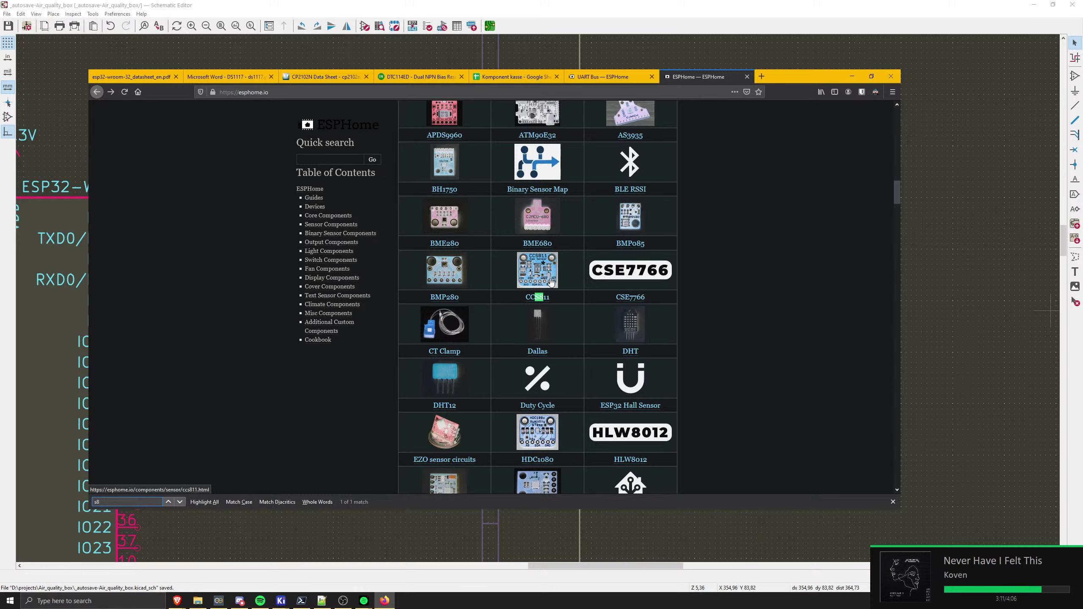
{"action": "key", "text": "Return"}
{"action": "key", "text": "BackSpace"}
{"action": "type", "text": "enseair"}
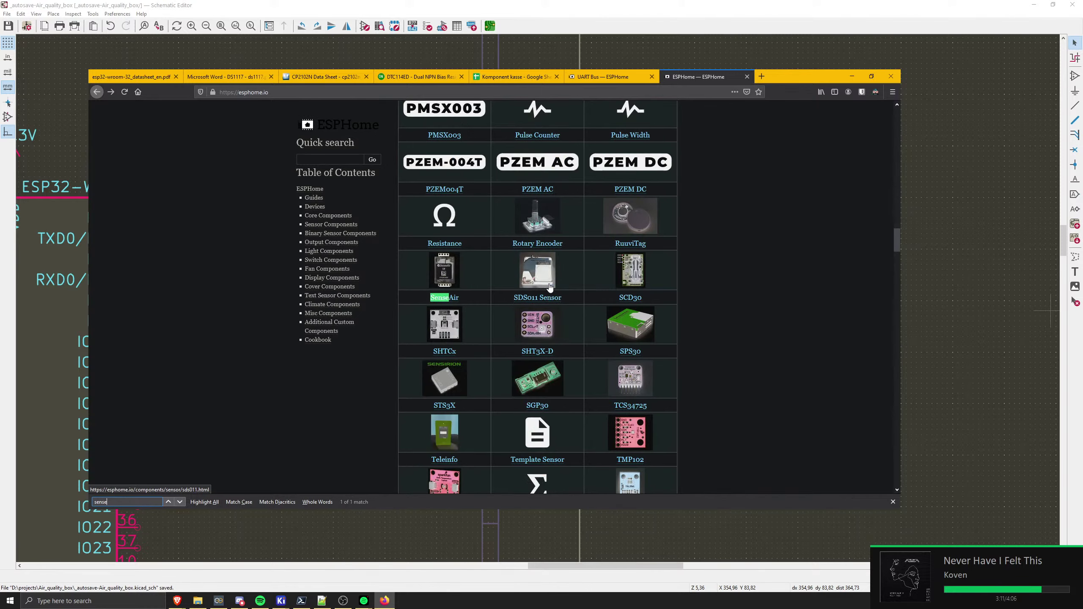
{"action": "left_click", "coordinate": [458, 264]}
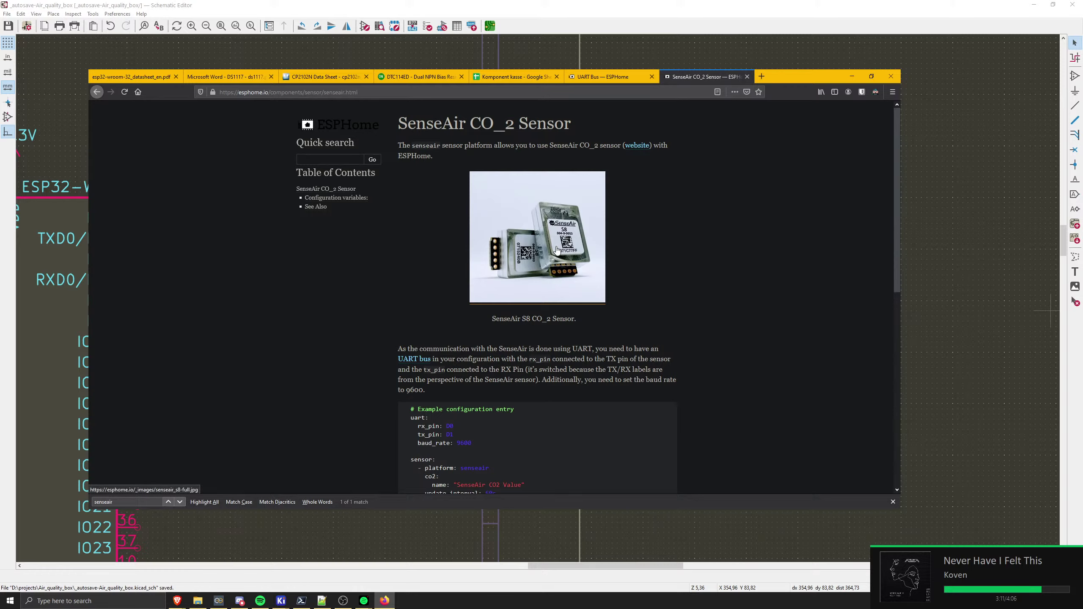
- Examine the SenseAir S8 page for its UART configuration, pinout picture and power supply note
{"action": "scroll", "coordinate": [538, 247], "scroll_direction": "down", "scroll_amount": 2}
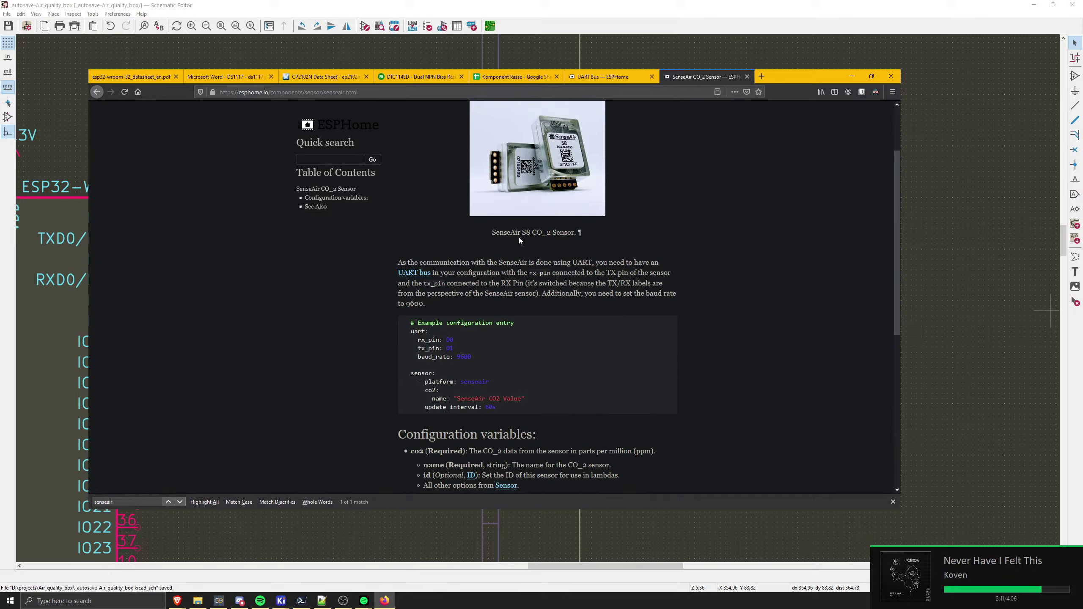
{"action": "scroll", "coordinate": [518, 237], "scroll_direction": "down", "scroll_amount": 1}
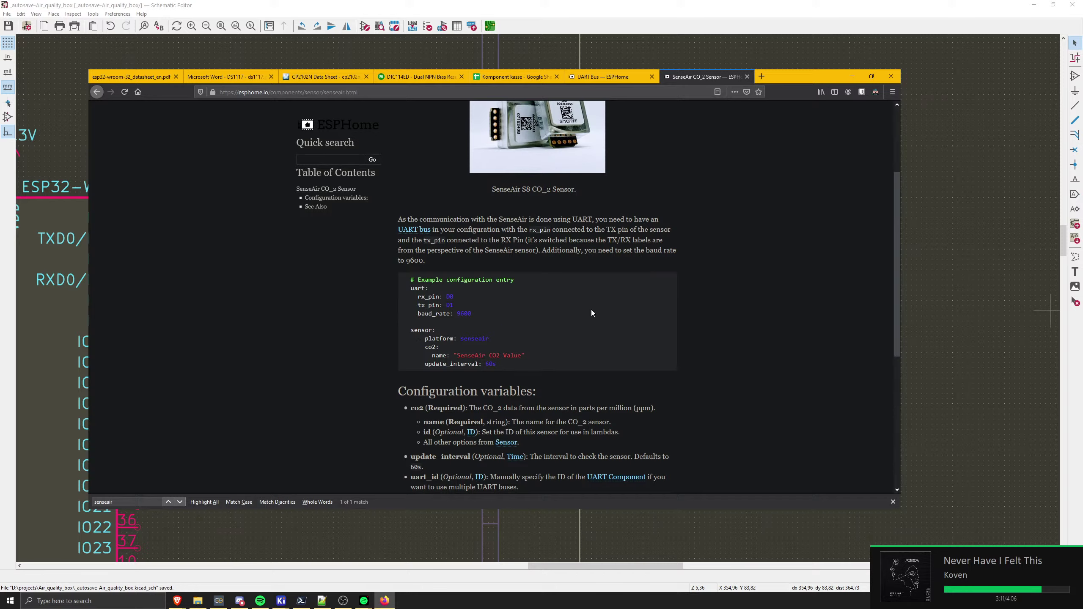
{"action": "scroll", "coordinate": [517, 330], "scroll_direction": "down", "scroll_amount": 6}
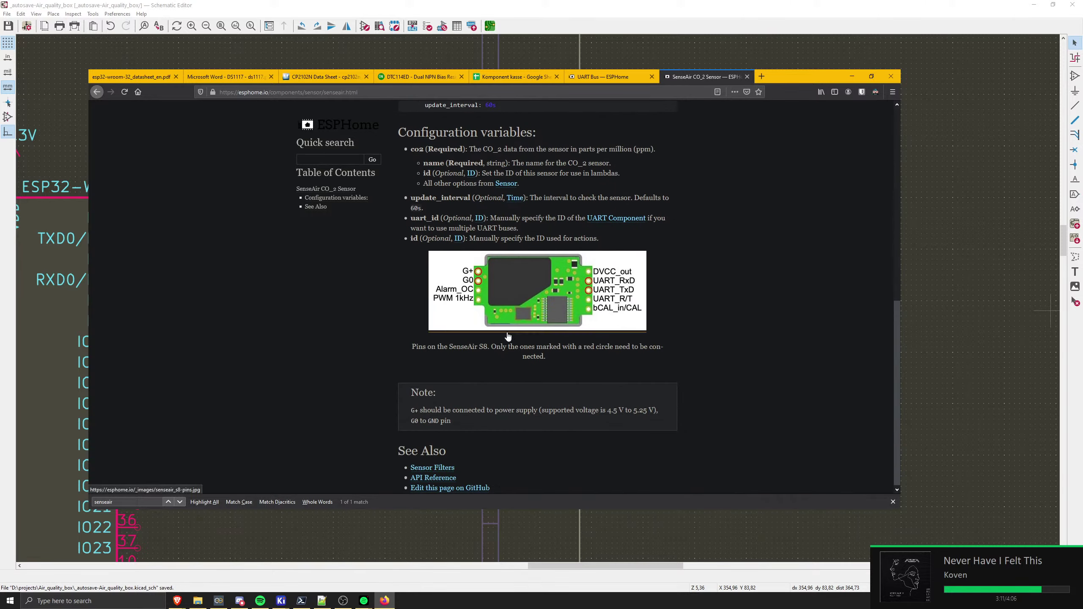
- Return to the component list, find "sht3", and open the SHT3X-D page to read its bus requirement and configuration variables
{"action": "key", "text": "alt+Left"}
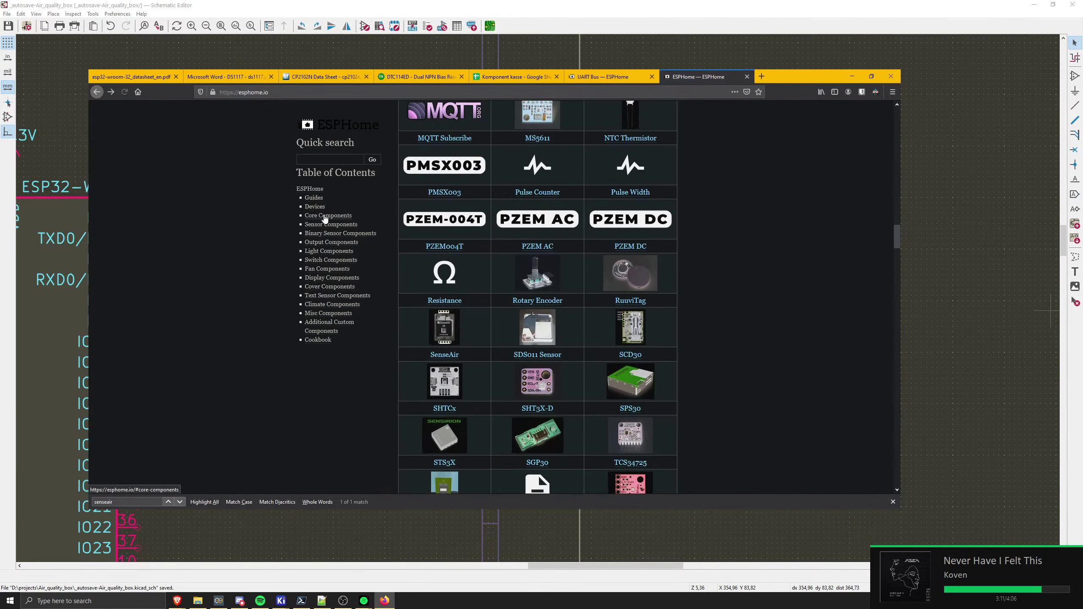
{"action": "scroll", "coordinate": [439, 179], "scroll_direction": "up", "scroll_amount": 2}
{"action": "key", "text": "ctrl+f"}
{"action": "type", "text": "sht"}
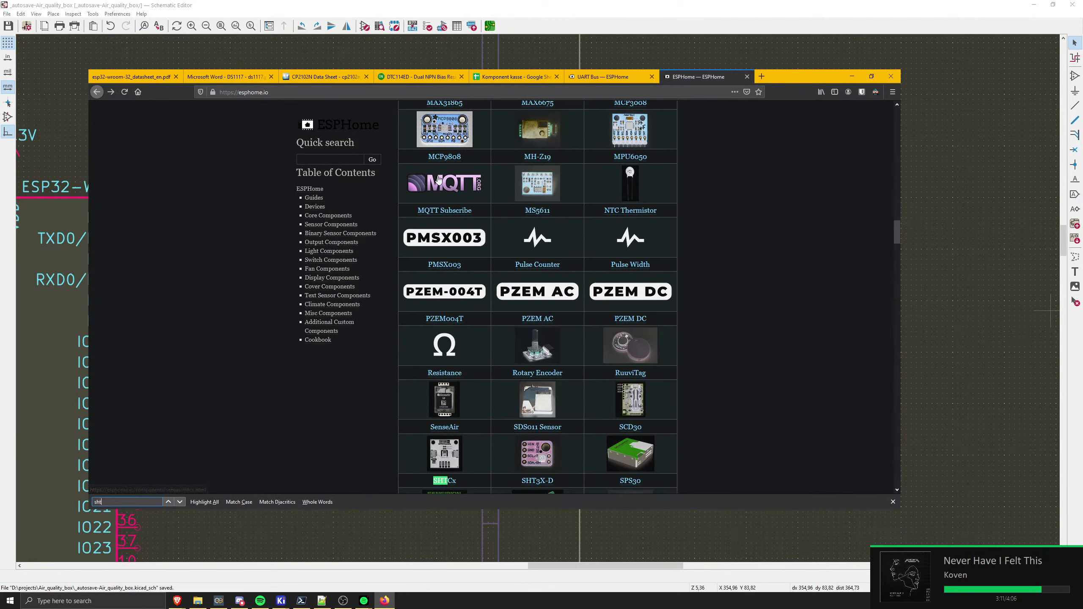
{"action": "type", "text": "3"}
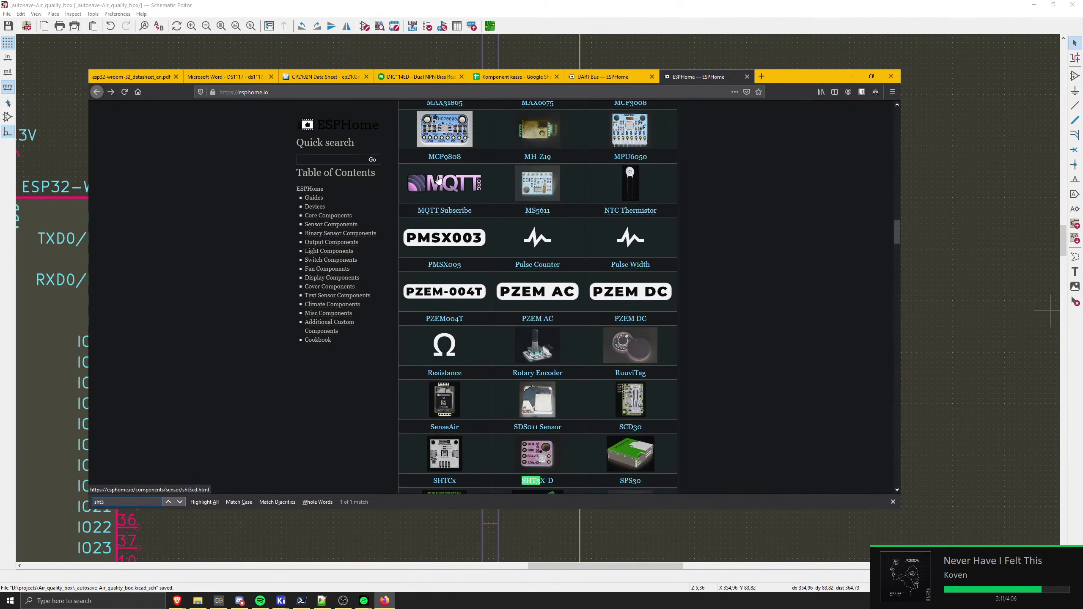
{"action": "scroll", "coordinate": [561, 407], "scroll_direction": "down", "scroll_amount": 1}
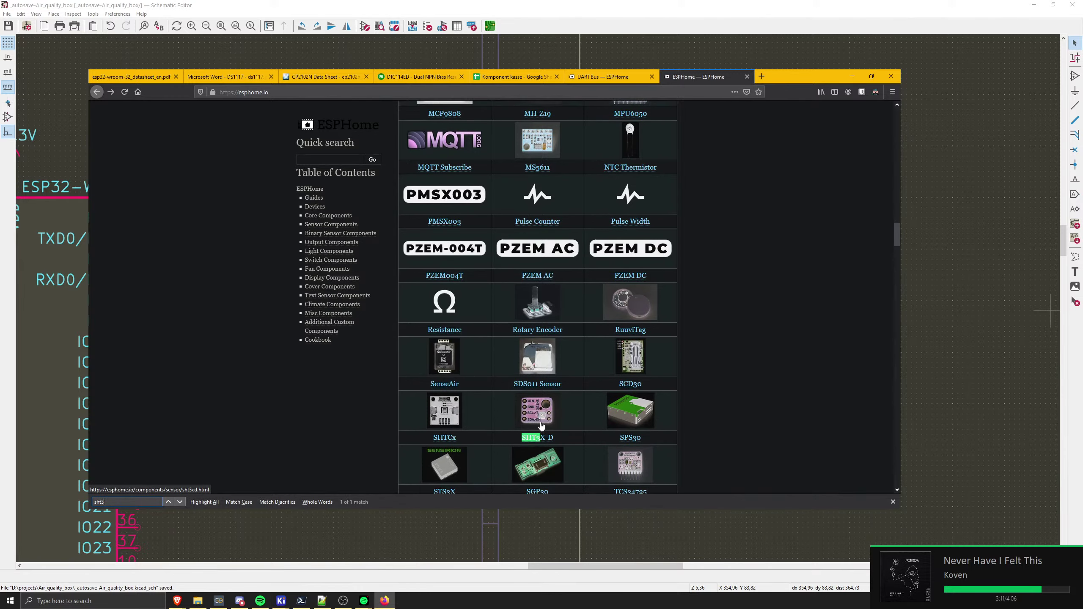
{"action": "left_click", "coordinate": [534, 438]}
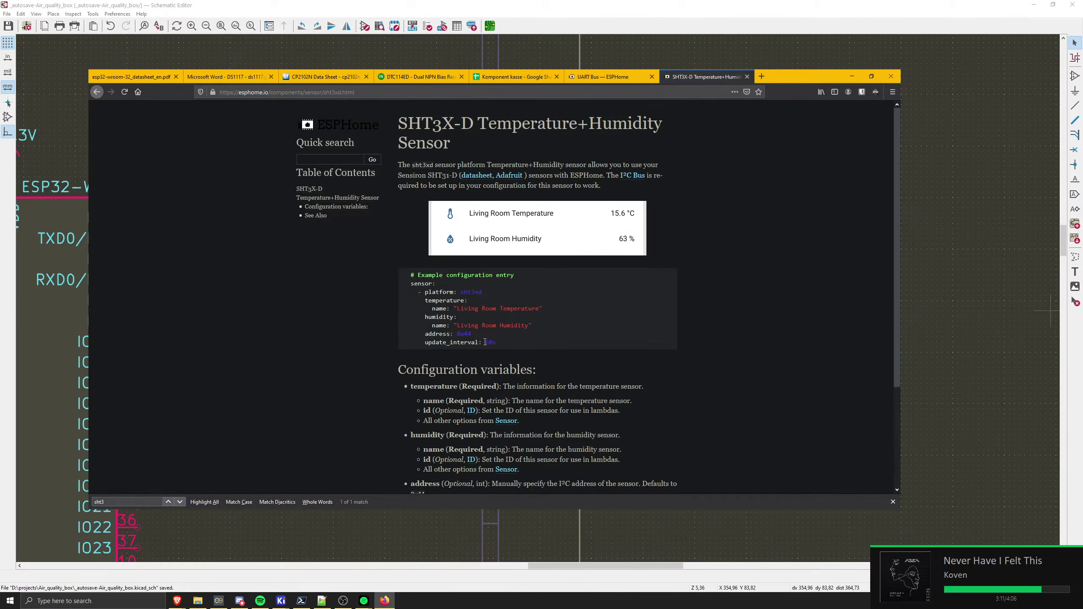
{"action": "scroll", "coordinate": [477, 340], "scroll_direction": "down", "scroll_amount": 1}
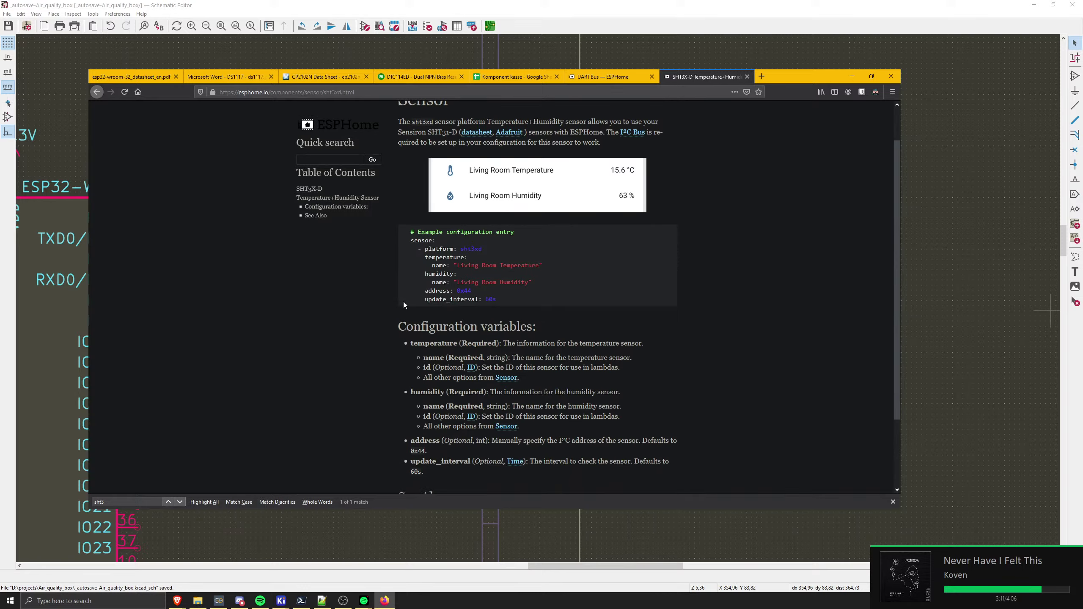
{"action": "scroll", "coordinate": [403, 301], "scroll_direction": "down", "scroll_amount": 2}
- Return to the component list, find "sgp", and open the SGP30 sensor page
{"action": "key", "text": "alt+Left"}
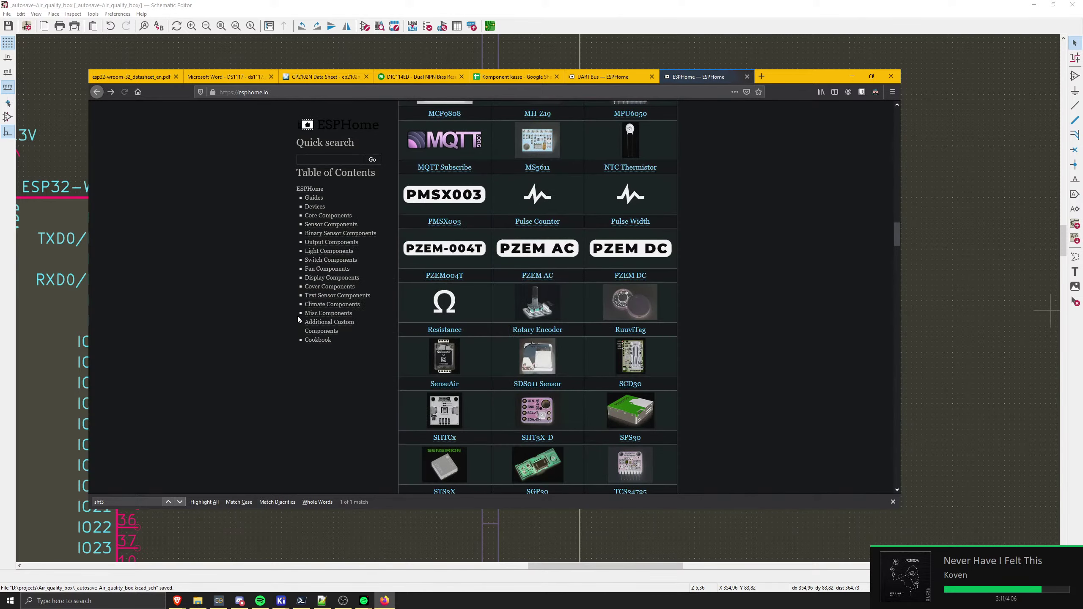
{"action": "key", "text": "ctrl+f"}
{"action": "type", "text": "sgp"}
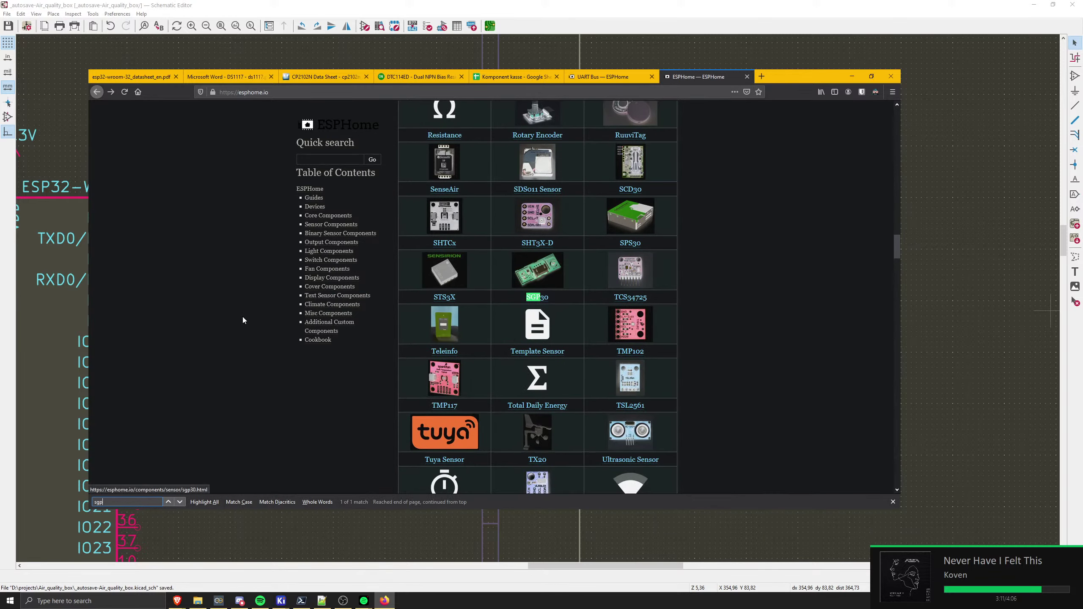
{"action": "left_click", "coordinate": [551, 273]}
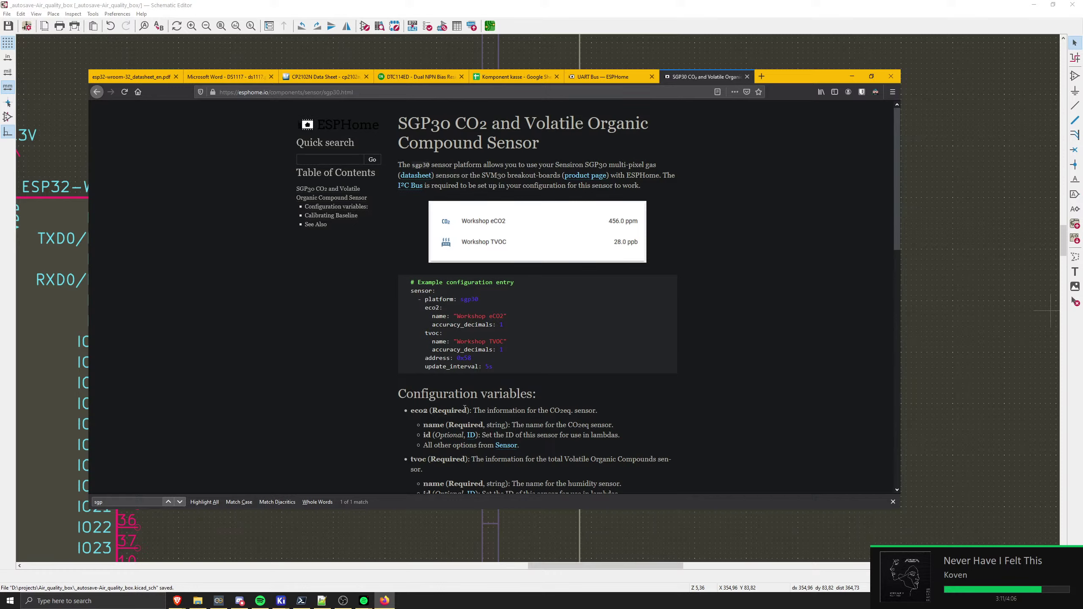
- Examine the SGP30 page for its I²C requirement, configuration variables, compensation options and baseline calibration
{"action": "scroll", "coordinate": [424, 402], "scroll_direction": "down", "scroll_amount": 3}
{"action": "scroll", "coordinate": [424, 402], "scroll_direction": "up", "scroll_amount": 3}
{"action": "scroll", "coordinate": [480, 307], "scroll_direction": "down", "scroll_amount": 2}
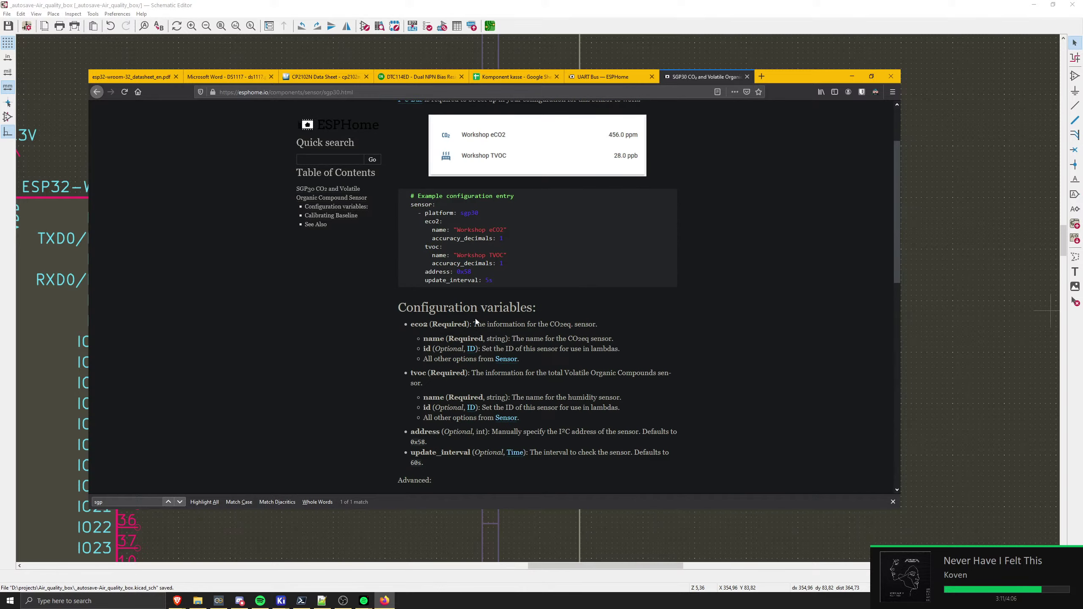
{"action": "scroll", "coordinate": [339, 321], "scroll_direction": "down", "scroll_amount": 2}
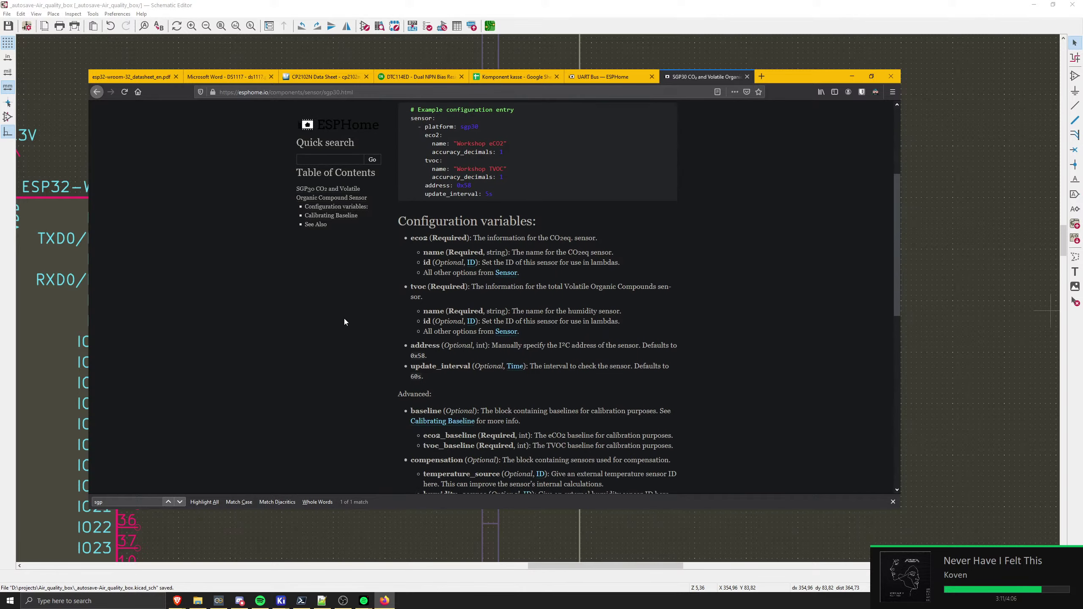
{"action": "scroll", "coordinate": [343, 320], "scroll_direction": "up", "scroll_amount": 2}
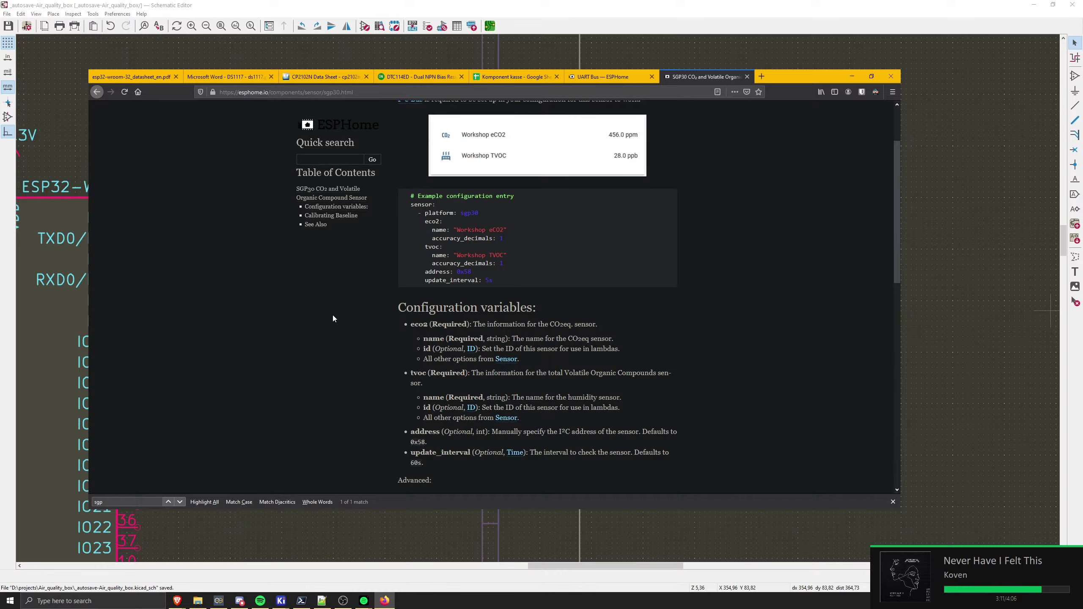
{"action": "scroll", "coordinate": [333, 316], "scroll_direction": "down", "scroll_amount": 5}
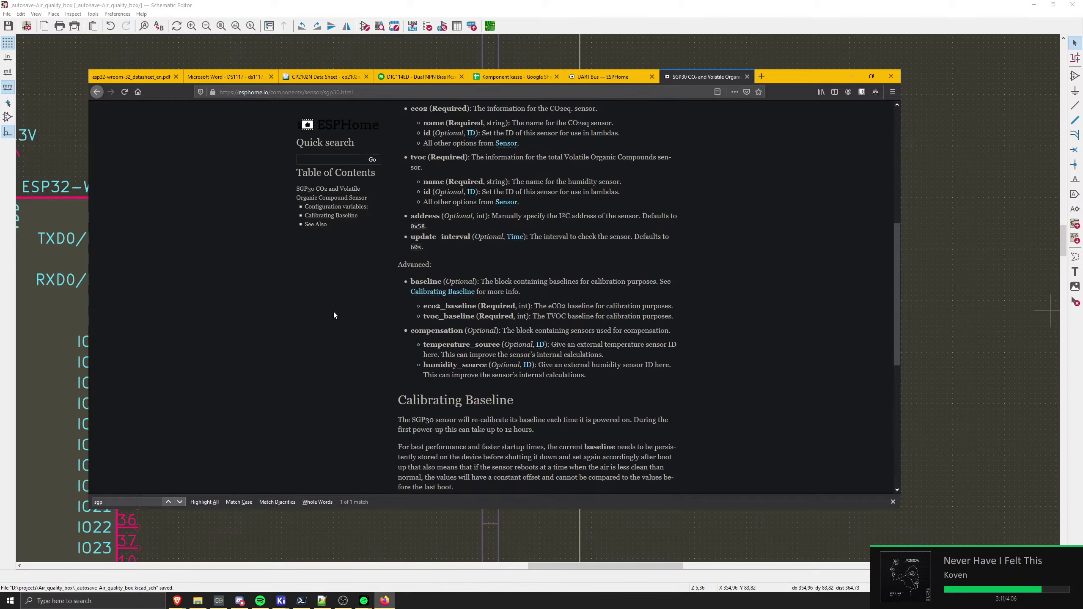
{"action": "scroll", "coordinate": [337, 317], "scroll_direction": "up", "scroll_amount": 7}
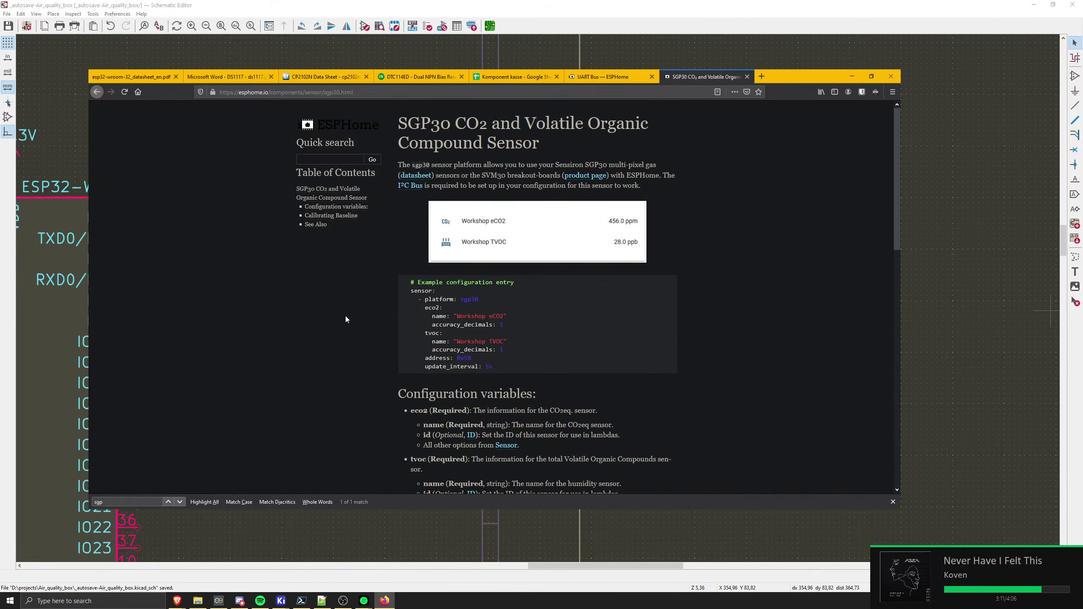
- Leave the SGP30 page, close the component list, and search the UART Bus page for "hard" to check the hardware UART information
{"action": "key", "text": "alt+Left"}
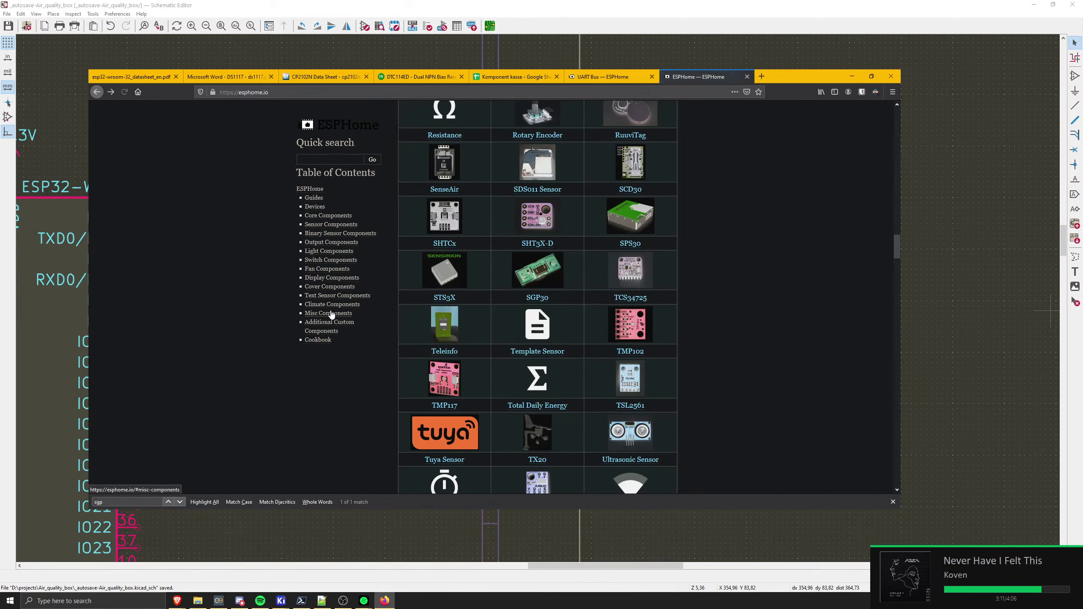
{"action": "scroll", "coordinate": [387, 316], "scroll_direction": "up", "scroll_amount": 15}
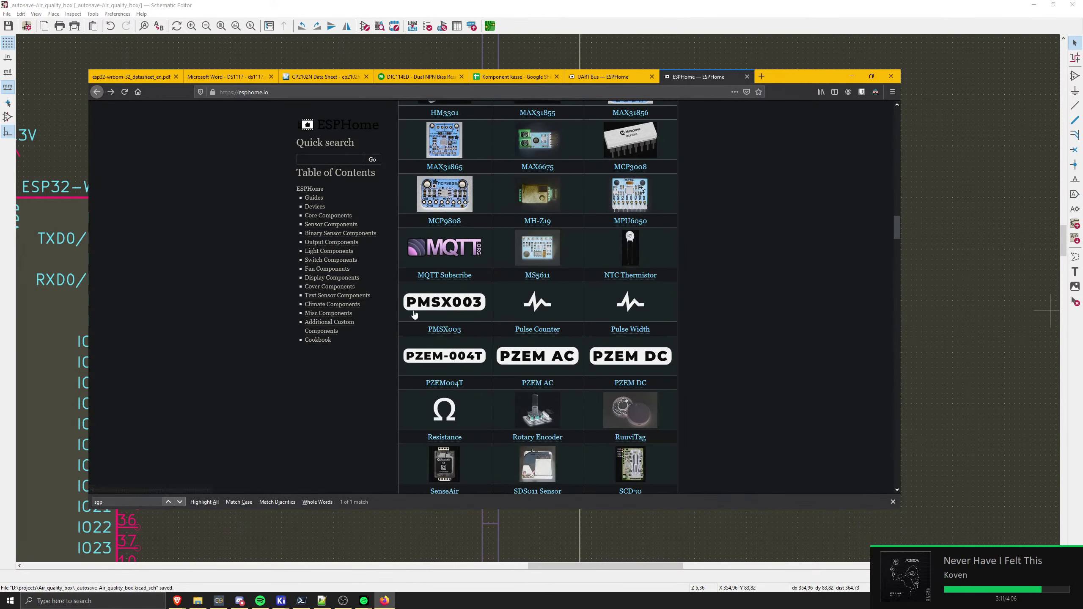
{"action": "key", "text": "ctrl+w"}
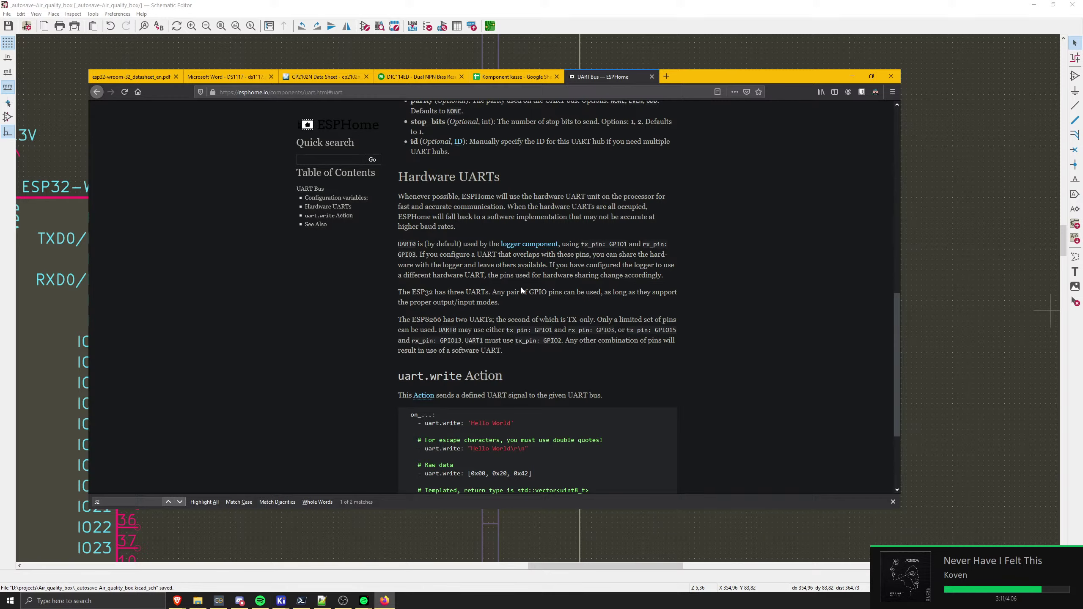
{"action": "key", "text": "ctrl+f"}
{"action": "type", "text": "hard"}
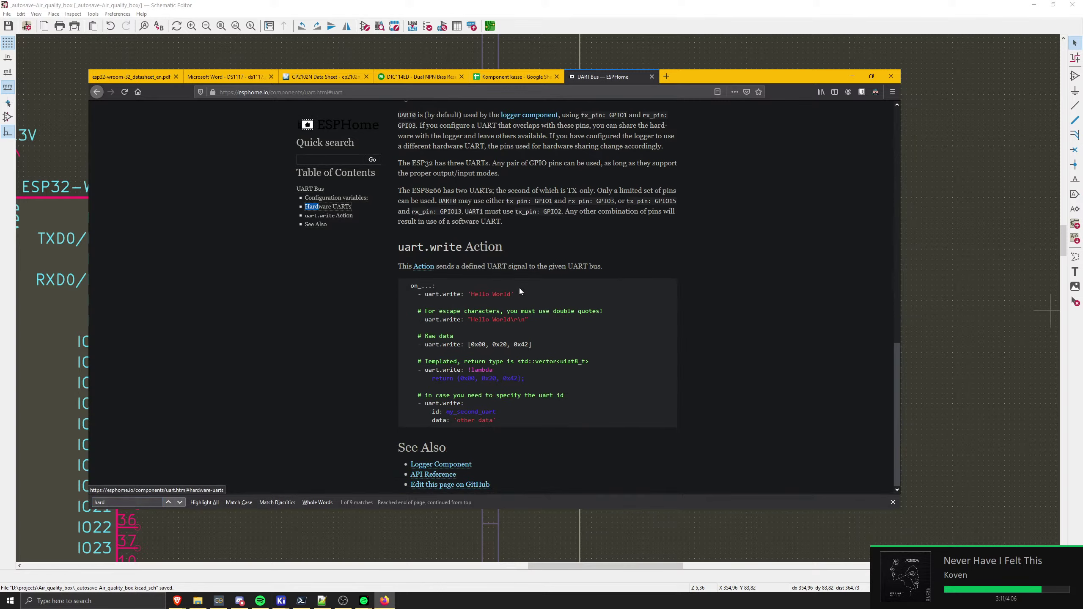
{"action": "key", "text": "Escape"}
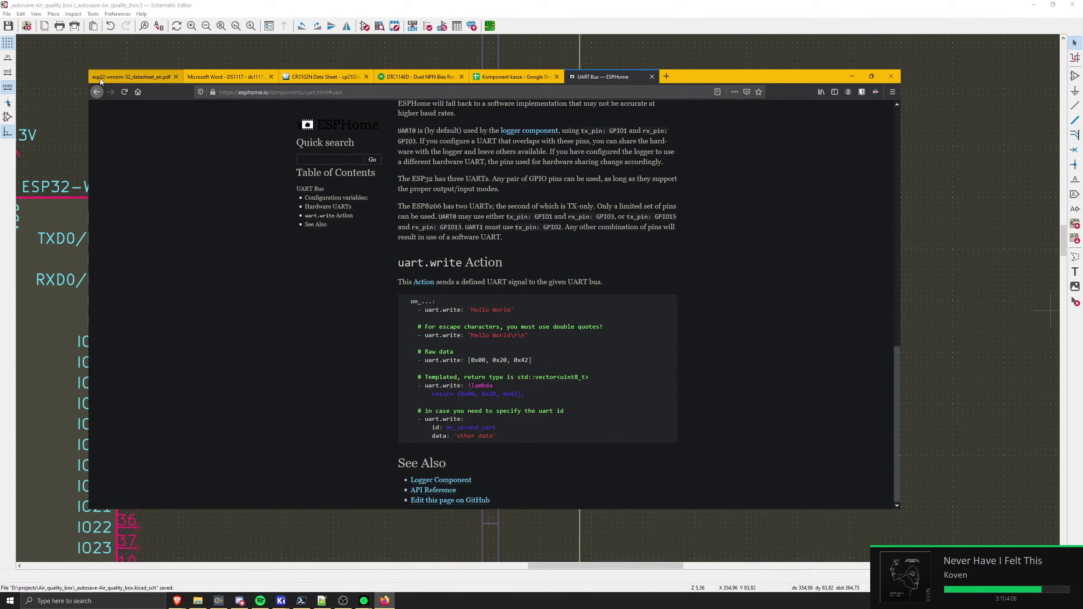
- Switch to the ESP32-WROOM-32 datasheet and search it for "UART", also trying "UART1"
{"action": "left_click", "coordinate": [122, 78]}
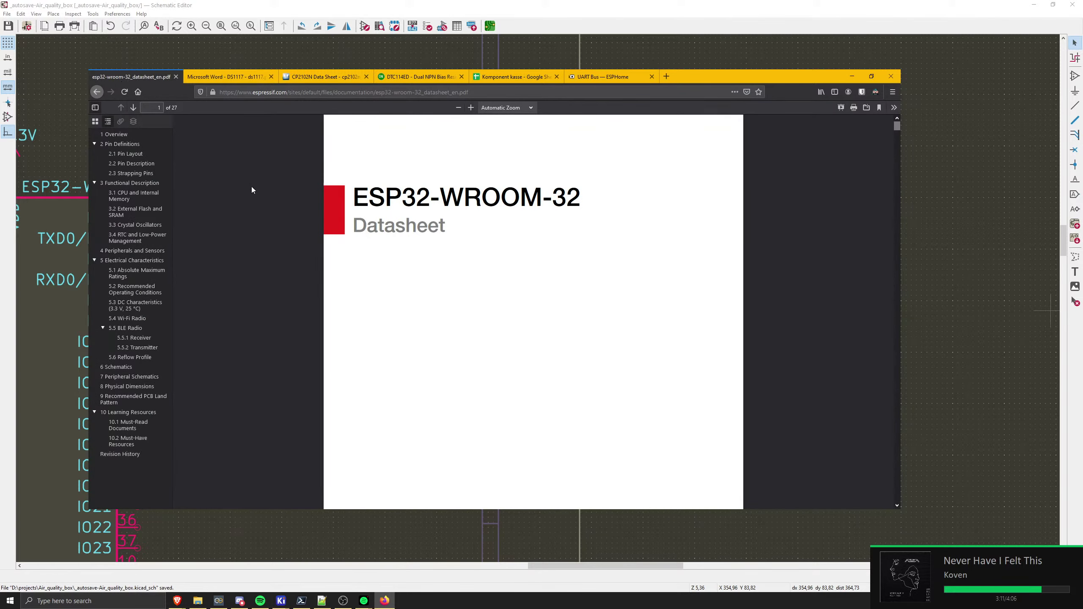
{"action": "key", "text": "ctrl+f"}
{"action": "type", "text": "UART"}
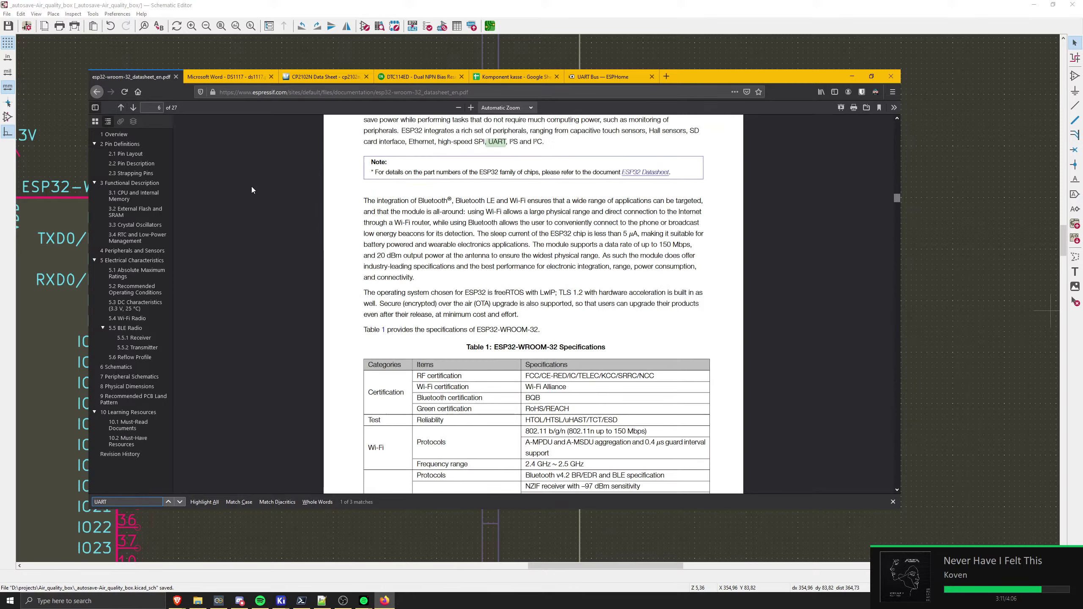
{"action": "type", "text": "1"}
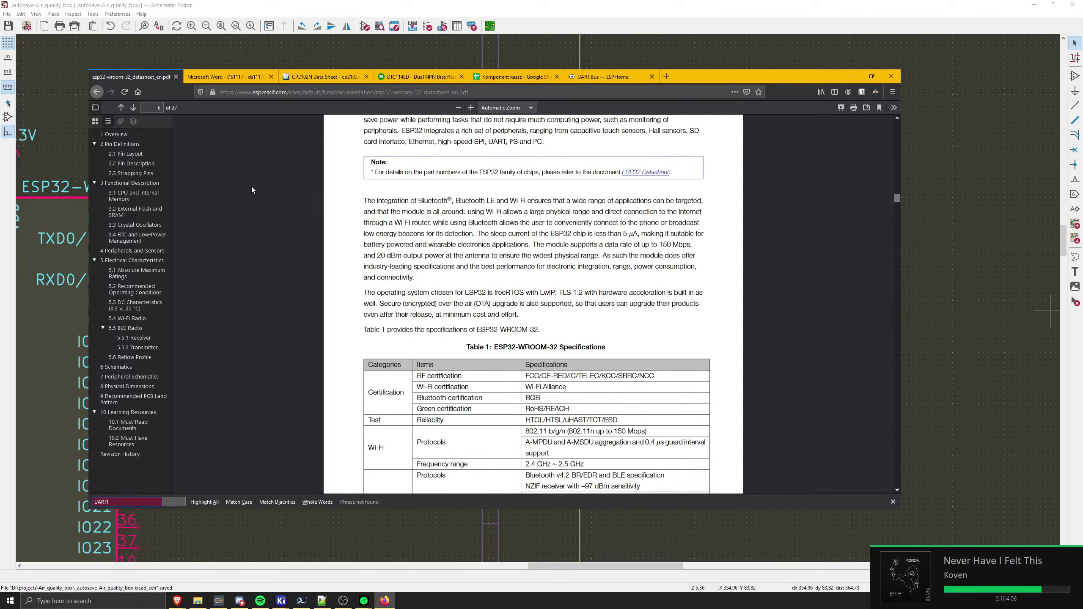
{"action": "key", "text": "BackSpace"}
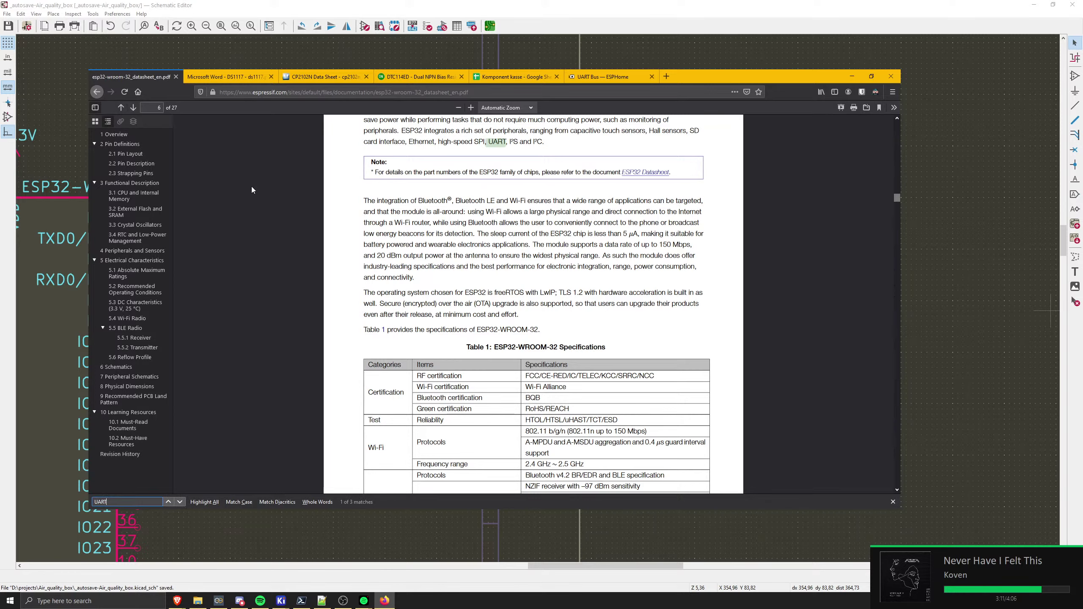
{"action": "key", "text": "Return"}
{"action": "scroll", "coordinate": [251, 186], "scroll_direction": "up", "scroll_amount": 2}
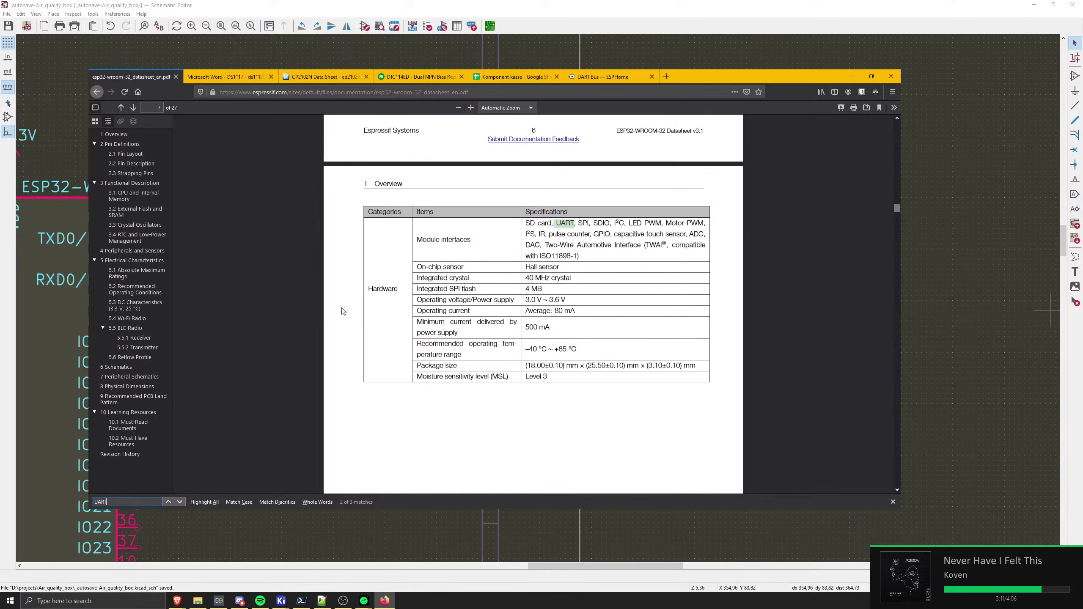
- Go to section 2.2 Pin Description and examine the pin layout figure and pin definitions table
{"action": "left_click", "coordinate": [131, 164]}
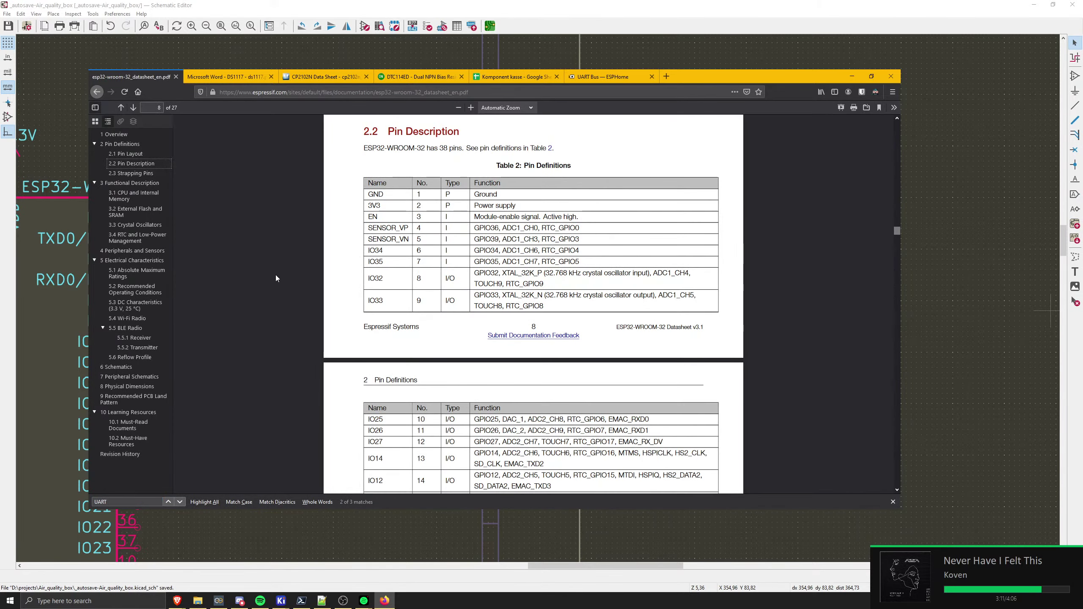
{"action": "scroll", "coordinate": [410, 273], "scroll_direction": "up", "scroll_amount": 5}
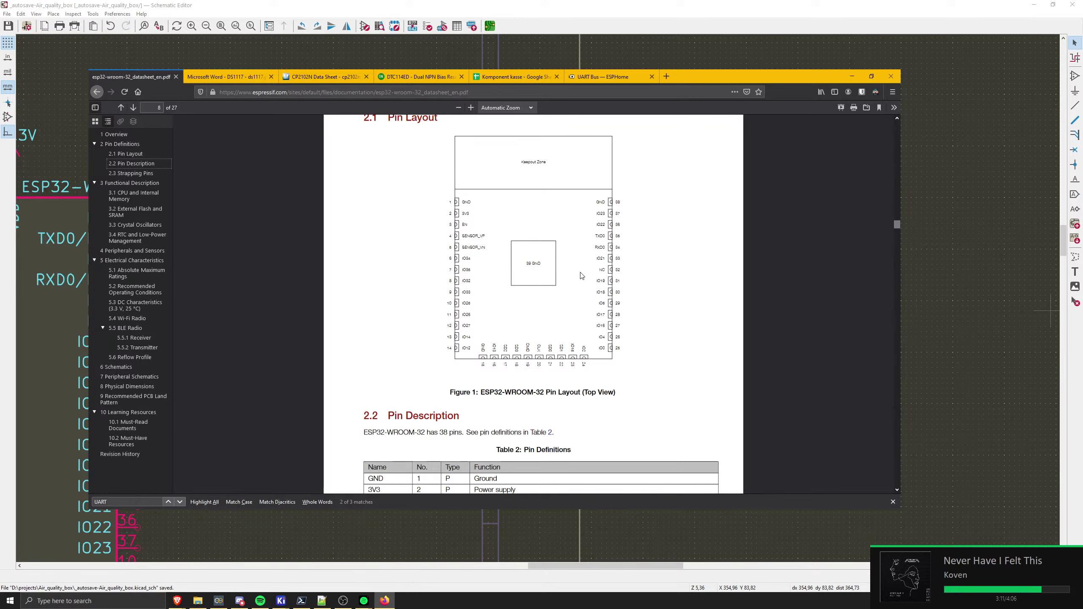
{"action": "scroll", "coordinate": [593, 282], "scroll_direction": "down", "scroll_amount": 4}
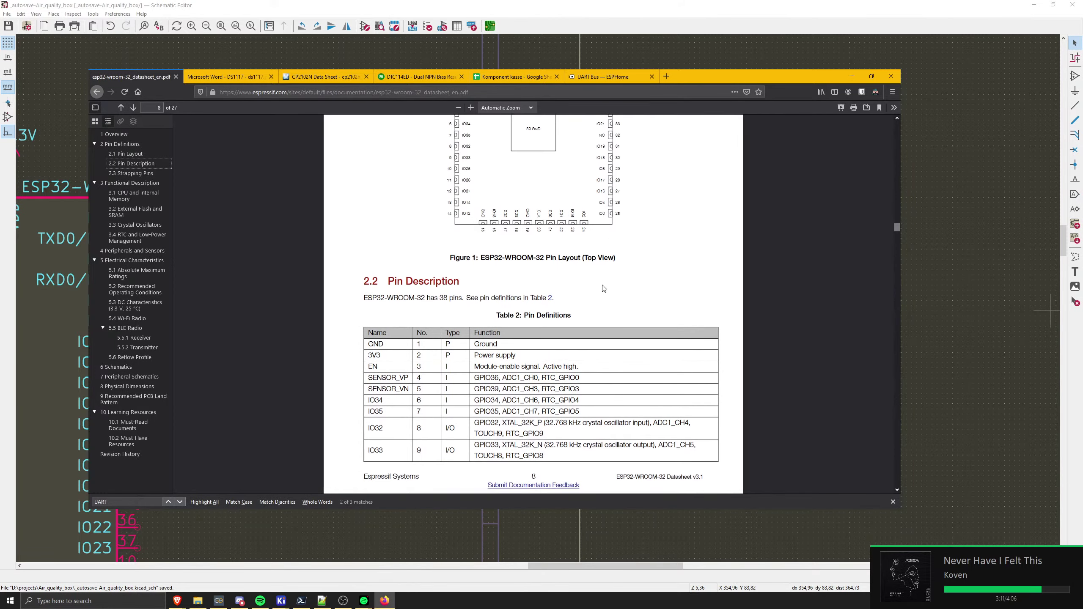
- Search the datasheet for "TXD" and step through the matches to read which pins carry the UART functions
{"action": "key", "text": "ctrl+f"}
{"action": "type", "text": "TXD"}
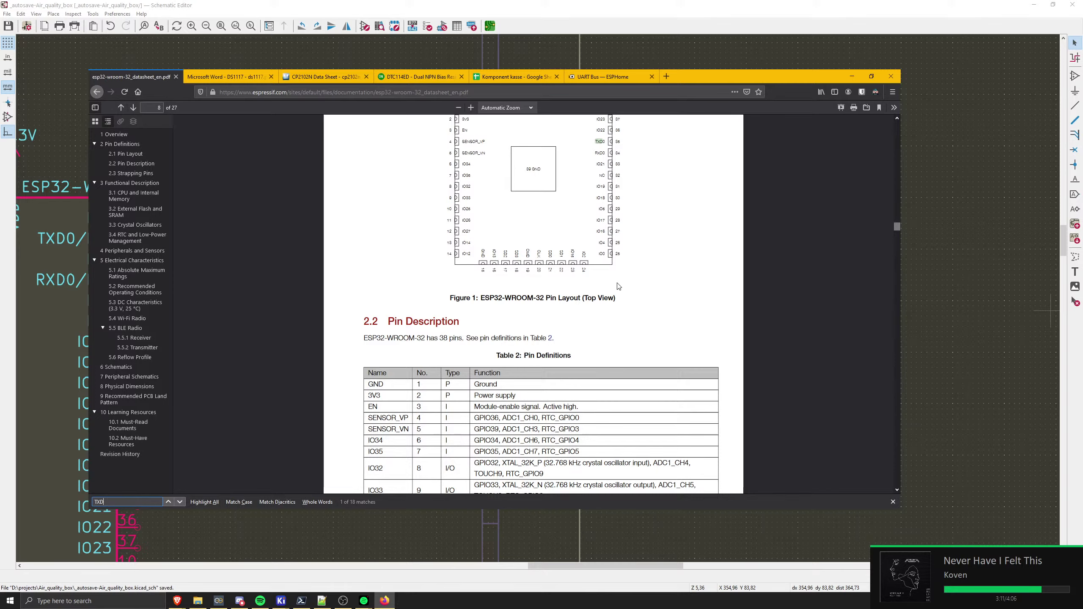
{"action": "key", "text": "Return"}
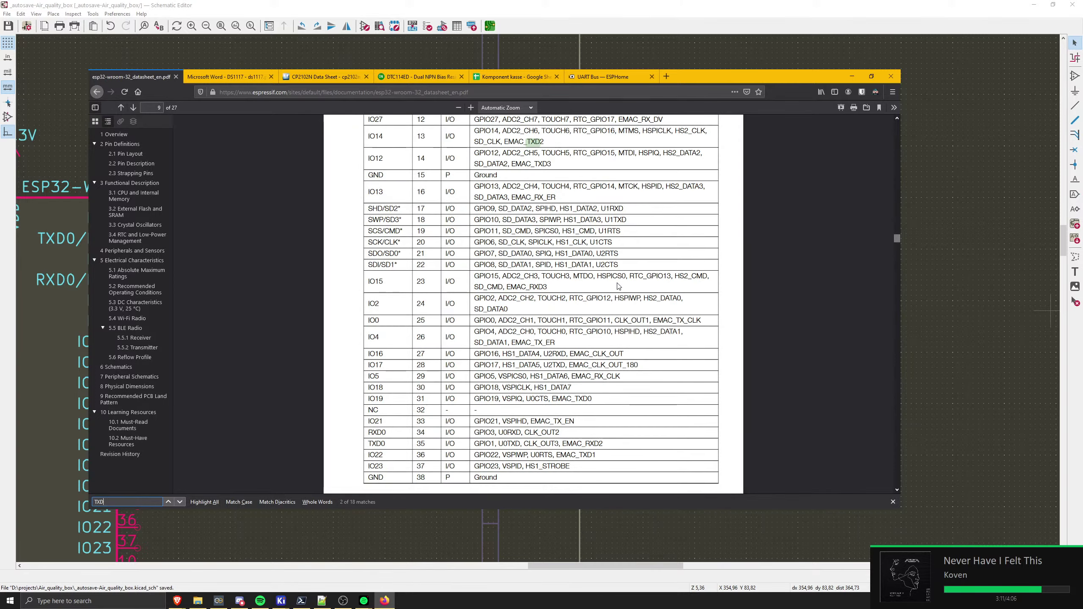
{"action": "key", "text": "Return"}
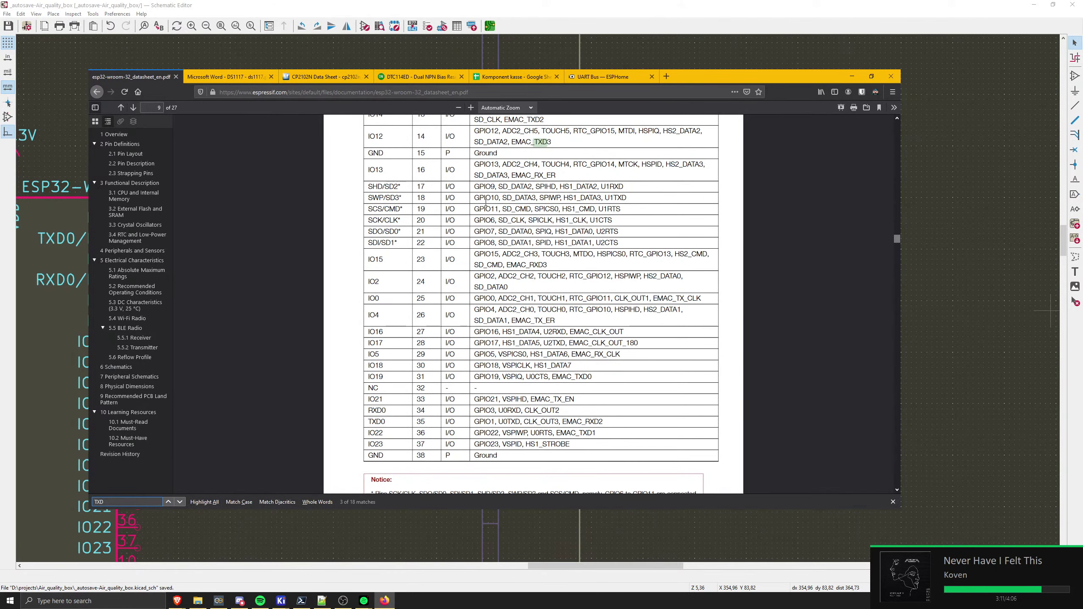
{"action": "key", "text": "Return"}
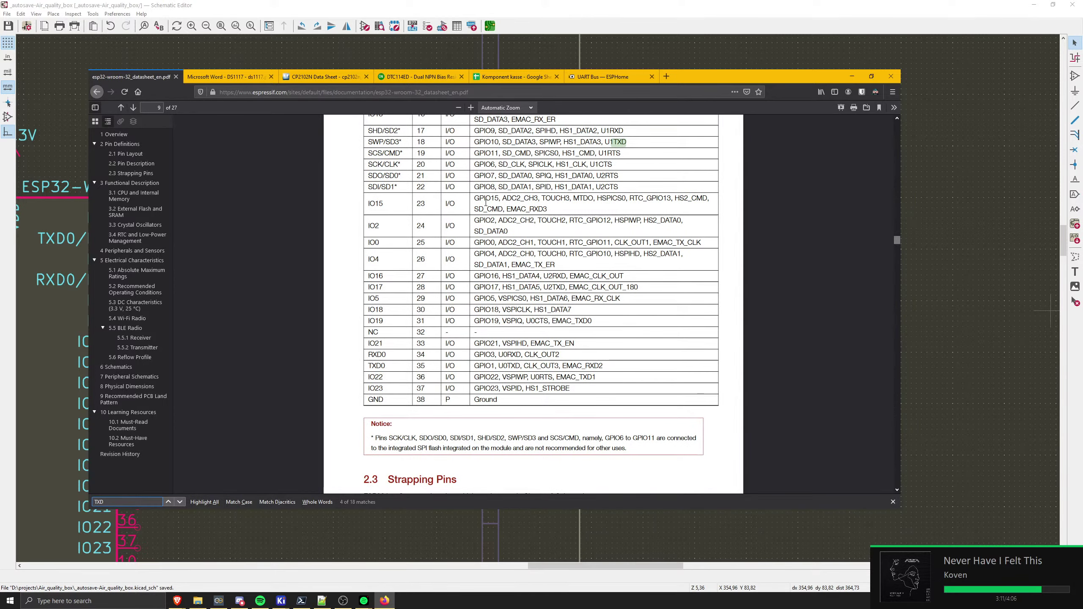
{"action": "scroll", "coordinate": [529, 191], "scroll_direction": "up", "scroll_amount": 3}
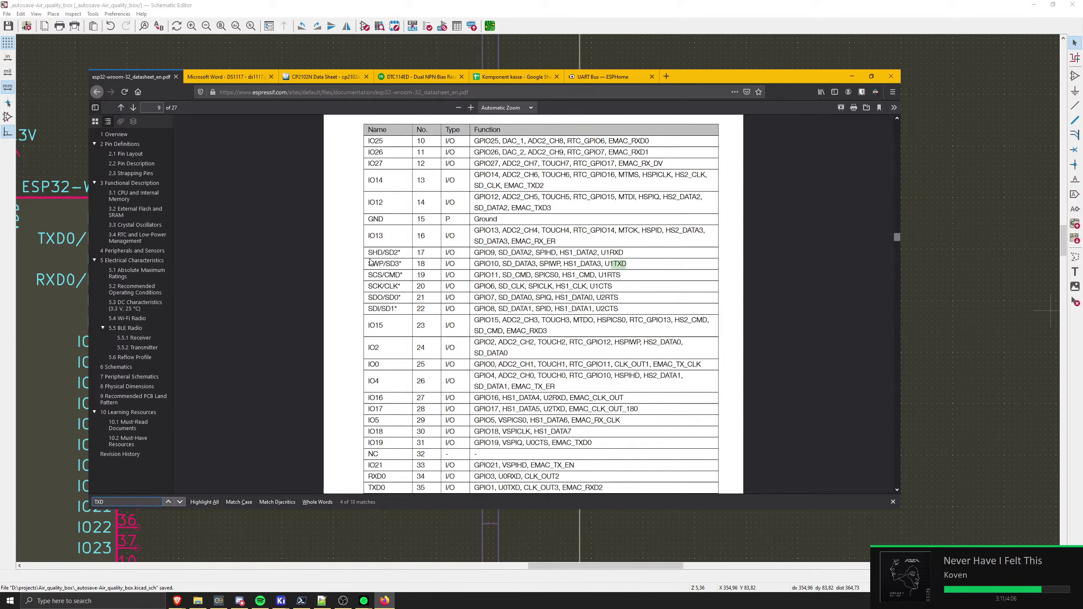
{"action": "scroll", "coordinate": [298, 337], "scroll_direction": "up", "scroll_amount": 3}
- Switch to the KiCad schematic and rename the URX_DTX label at the ESP32's TXD0/IO1 pin as UART_0_URX_DTX
{"action": "middle_click_drag", "start_coordinate": [382, 115], "coordinate": [640, 116]}
{"action": "key", "text": "q"}
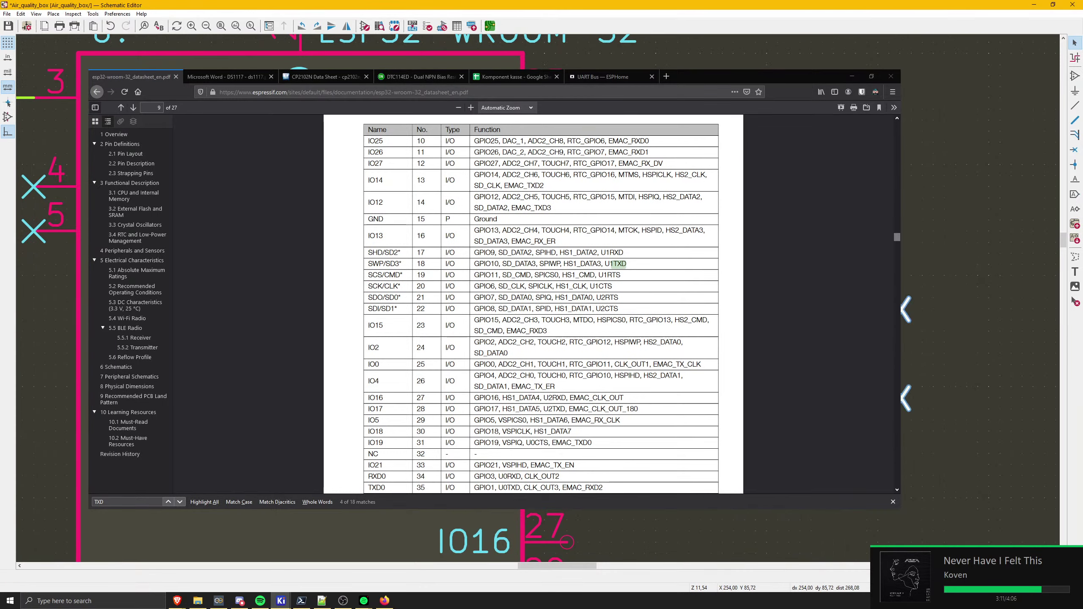
{"action": "scroll", "coordinate": [494, 281], "scroll_direction": "down", "scroll_amount": 6}
{"action": "scroll", "coordinate": [450, 511], "scroll_direction": "up", "scroll_amount": 5}
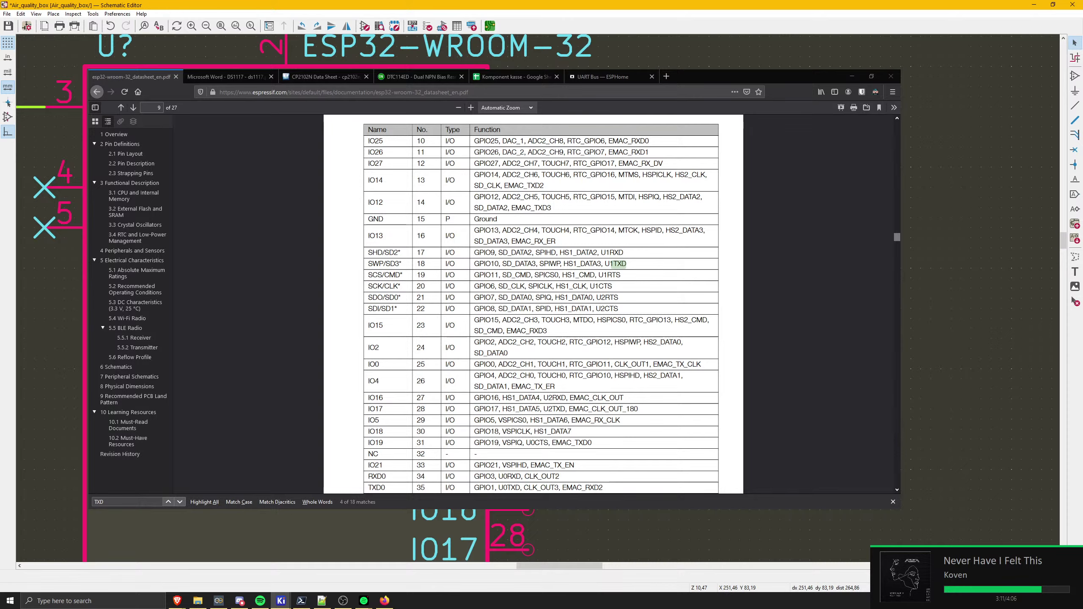
{"action": "middle_click_drag", "start_coordinate": [450, 503], "coordinate": [434, 467]}
{"action": "key", "text": "m"}
{"action": "scroll", "coordinate": [434, 467], "scroll_direction": "down", "scroll_amount": 6}
{"action": "scroll", "coordinate": [426, 533], "scroll_direction": "up", "scroll_amount": 6}
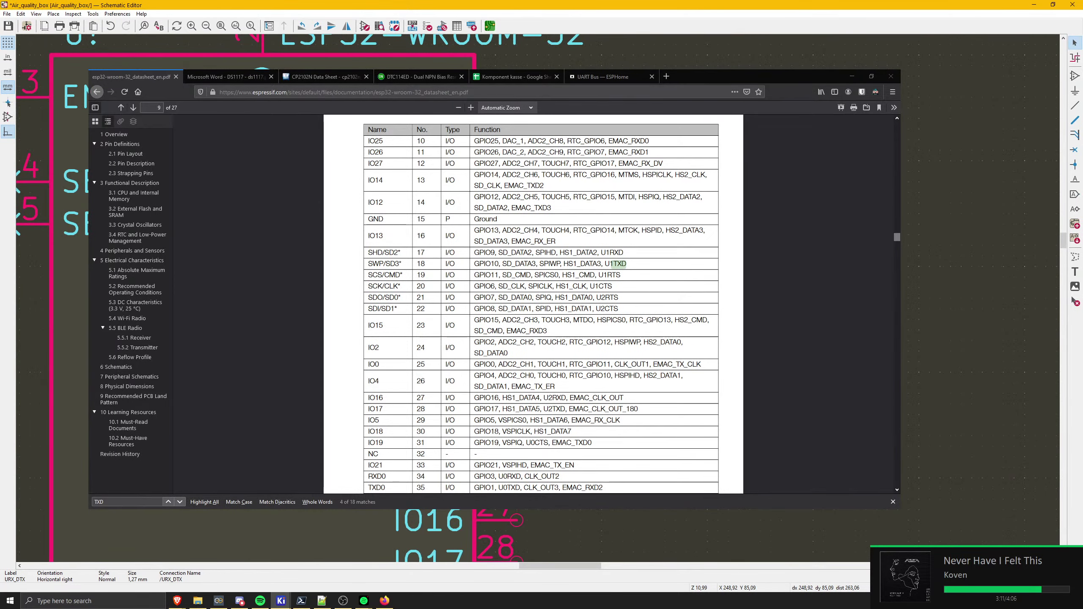
{"action": "key", "text": "e"}
{"action": "key", "text": "Escape"}
{"action": "key", "text": "e"}
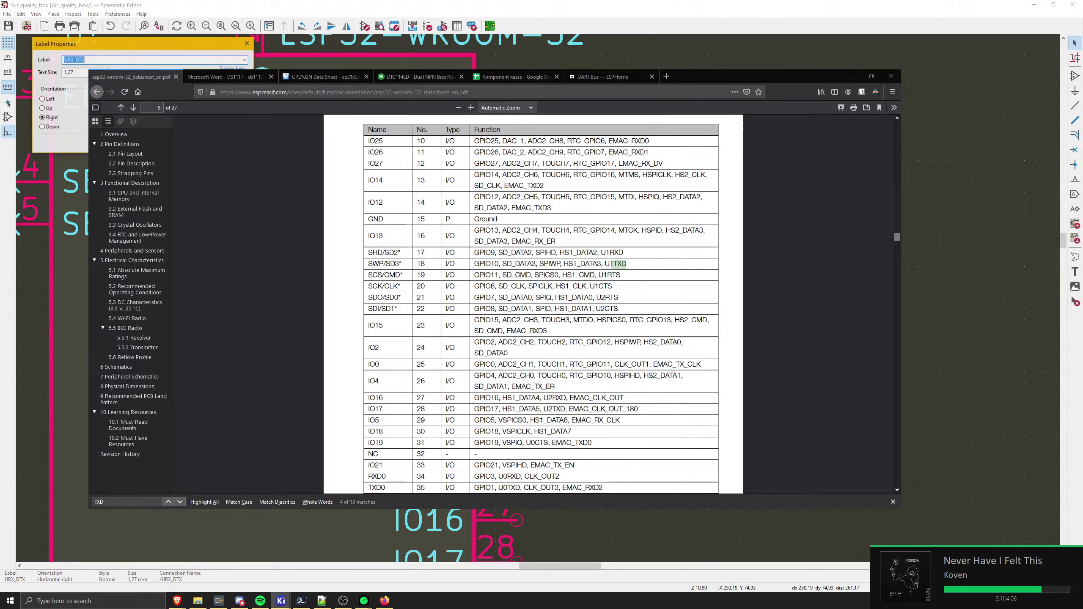
{"action": "key", "text": "Home"}
{"action": "type", "text": "UART"}
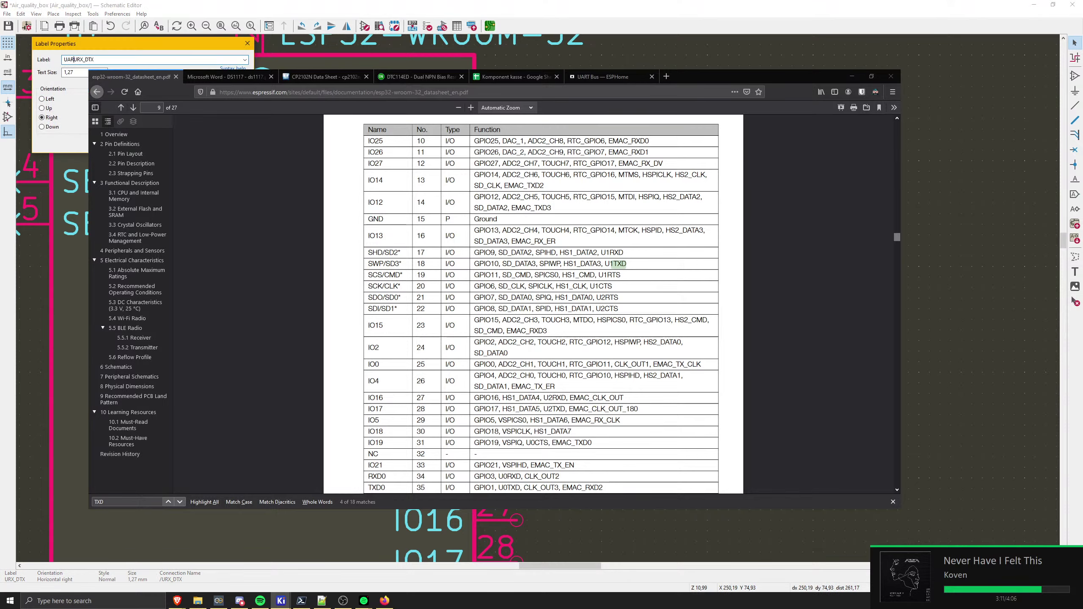
{"action": "type", "text": "_0_"}
{"action": "key", "text": "Return"}
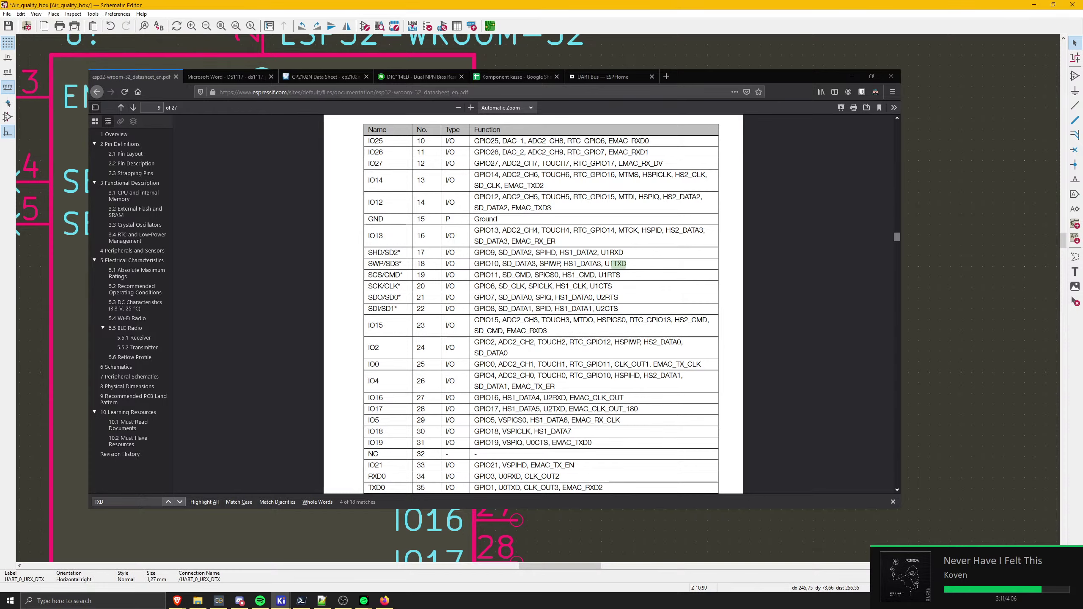
{"action": "key", "text": "e"}
{"action": "key", "text": "Escape"}
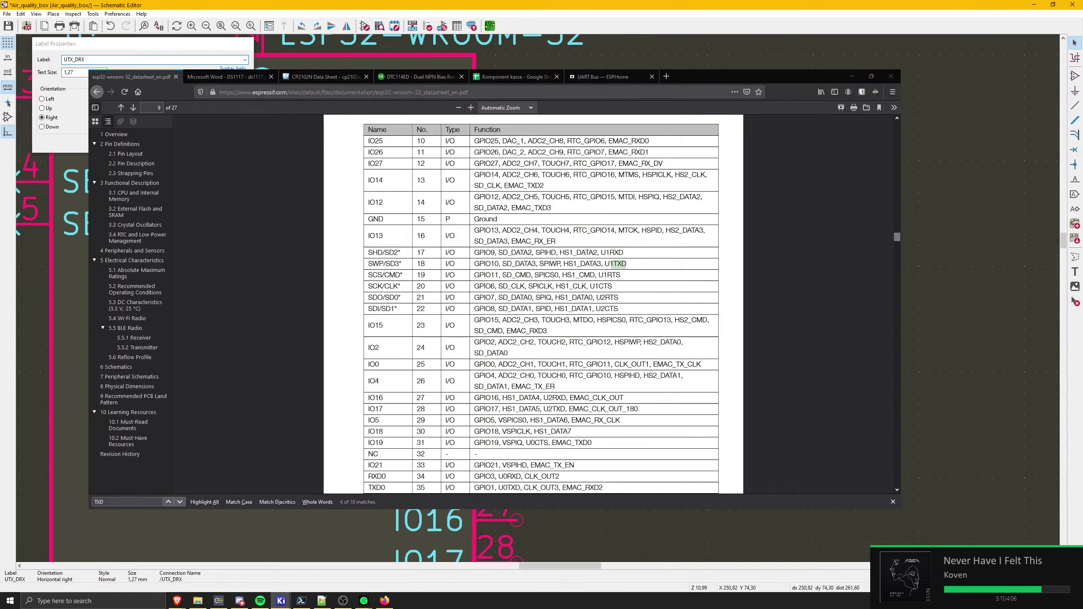
{"action": "key", "text": "e"}
{"action": "left_click", "coordinate": [67, 60]}
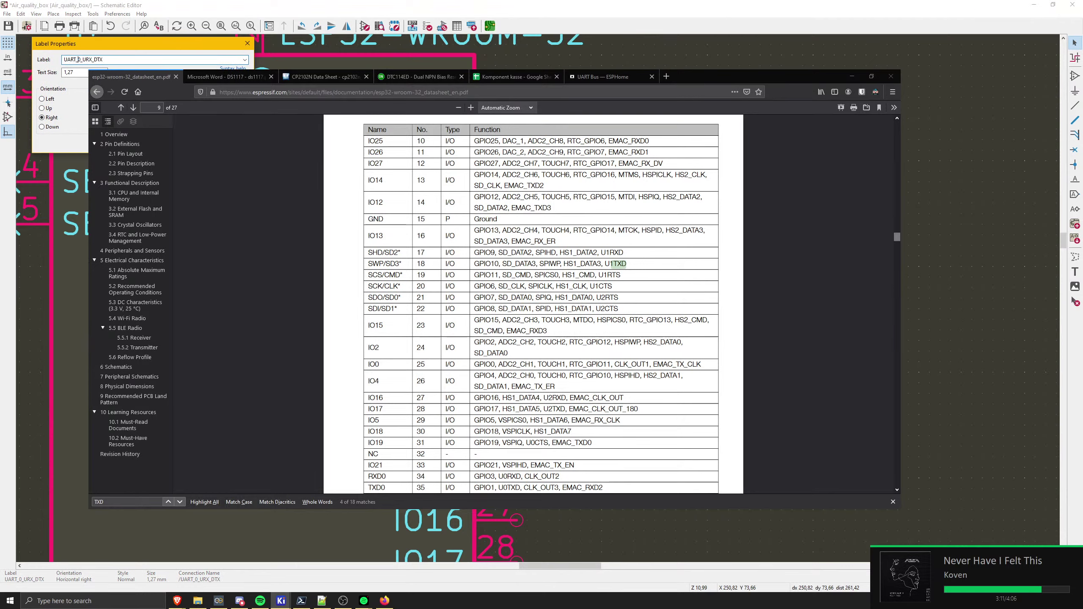
{"action": "key", "text": "BackSpace"}
{"action": "key", "text": "Return"}
- Rename the matching UTX_DRX label of the first UART pair as UART_0_UTX_DRX
{"action": "type", "text": "e"}
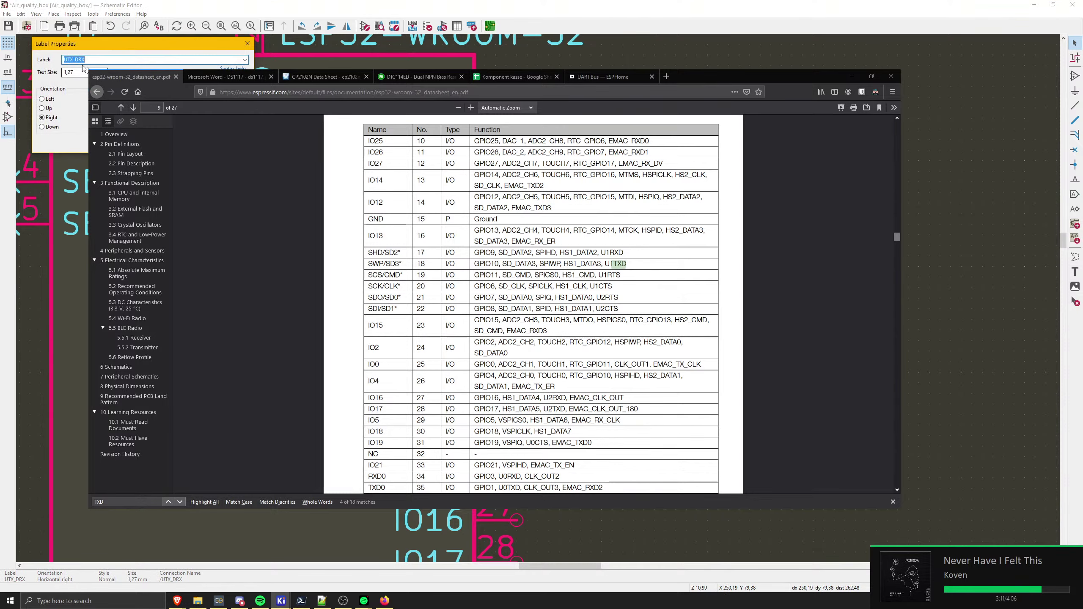
{"action": "type", "text": "UART_0_"}
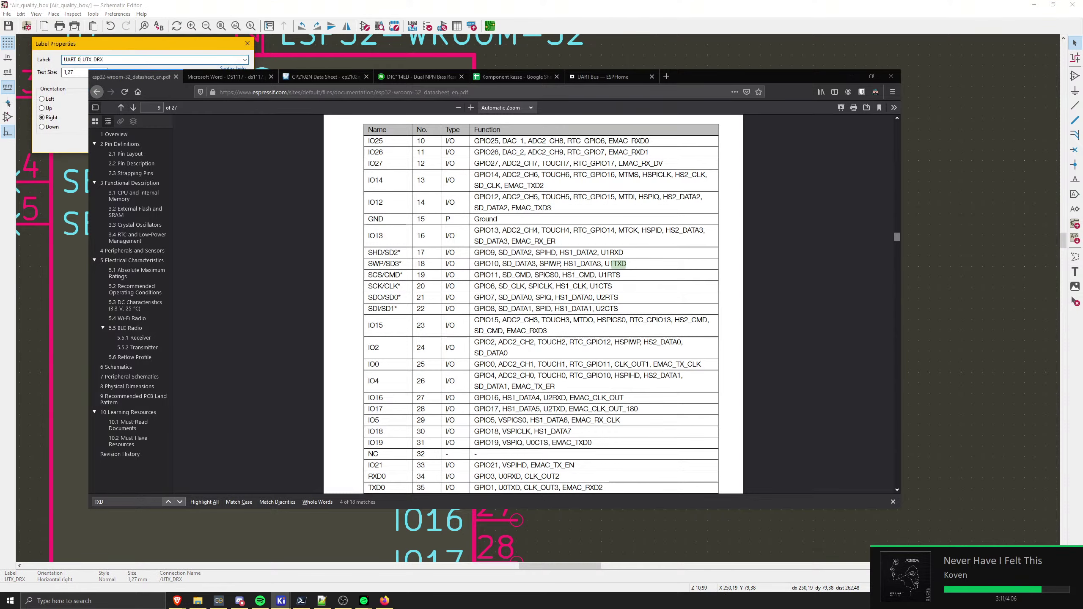
{"action": "key", "text": "Return"}
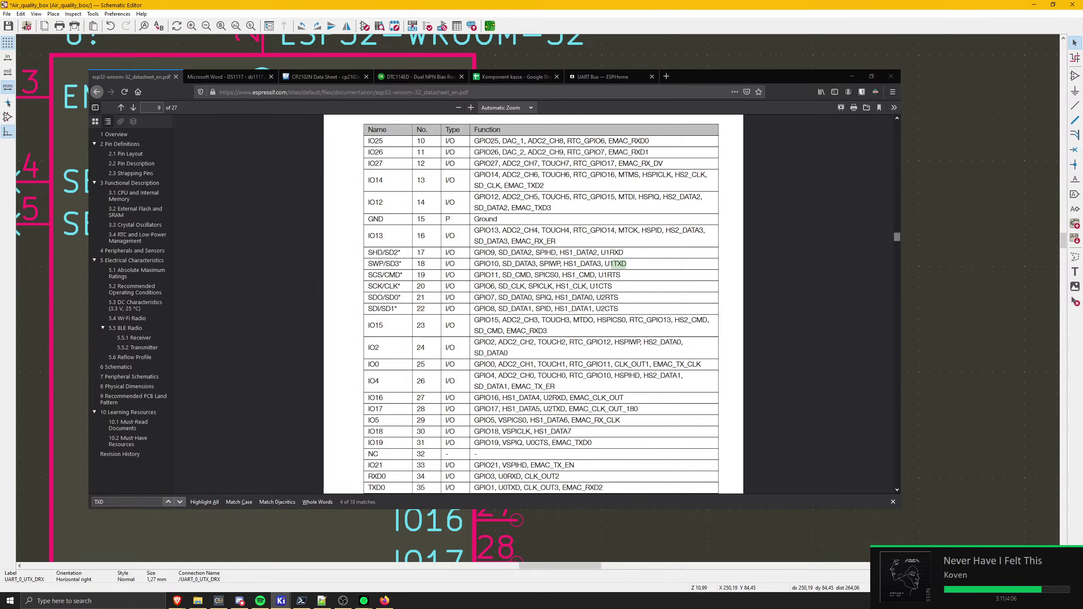
- Rename the remaining URX_DTX label as UART_1_URX_DTX
{"action": "key", "text": "e"}
{"action": "key", "text": "Home"}
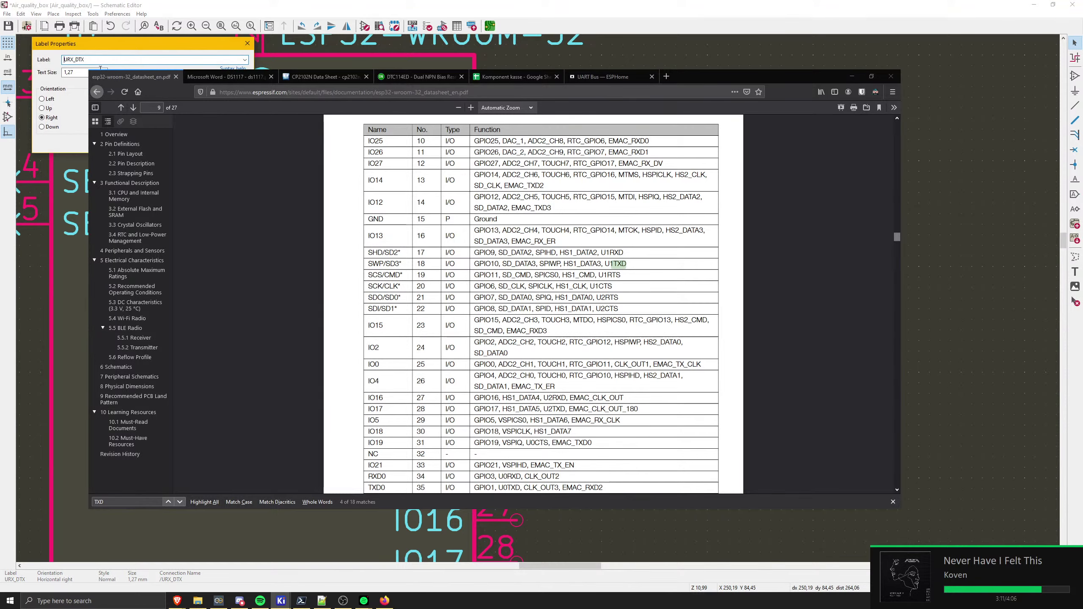
{"action": "type", "text": "UART_0_"}
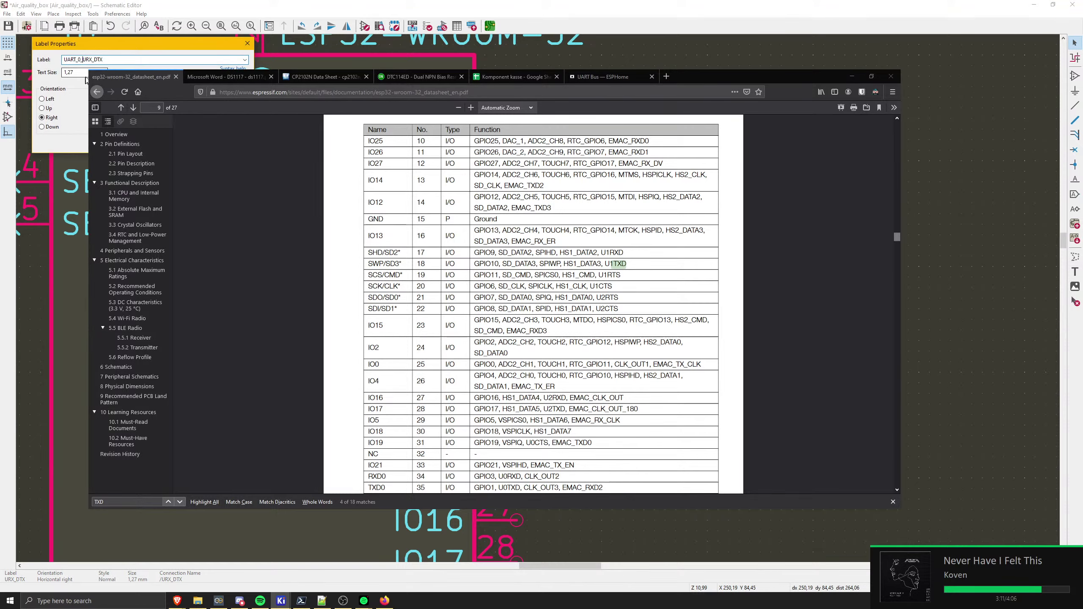
{"action": "key", "text": "BackSpace"}
{"action": "key", "text": "BackSpace"}
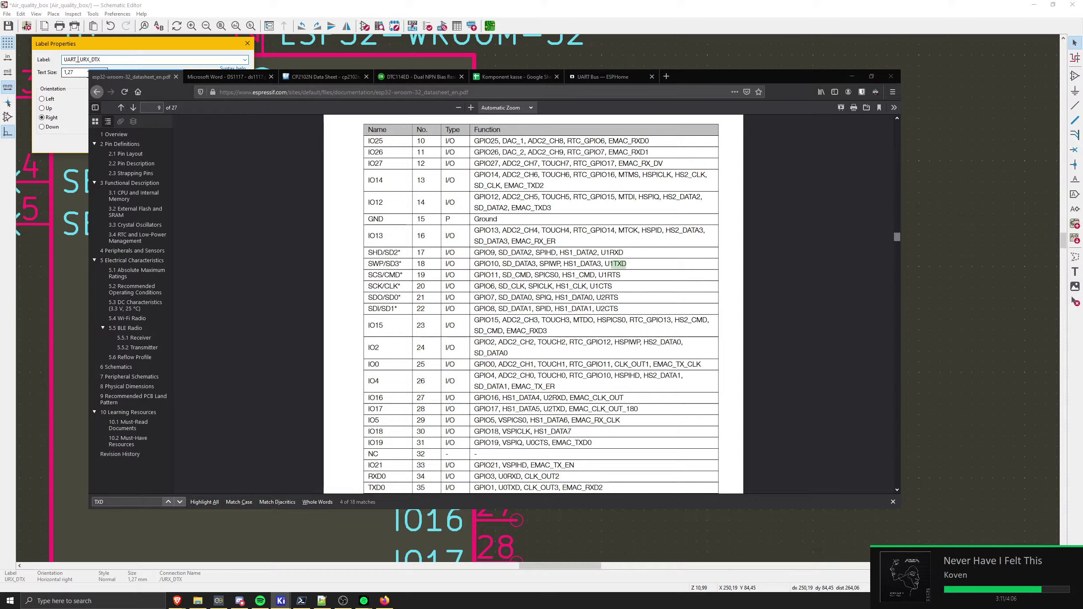
{"action": "type", "text": "1_"}
{"action": "key", "text": "Return"}
- Rename the remaining UTX_DRX label as UTX_1_DRX
{"action": "double_click", "coordinate": [640, 373]}
{"action": "left_click", "coordinate": [69, 59]}
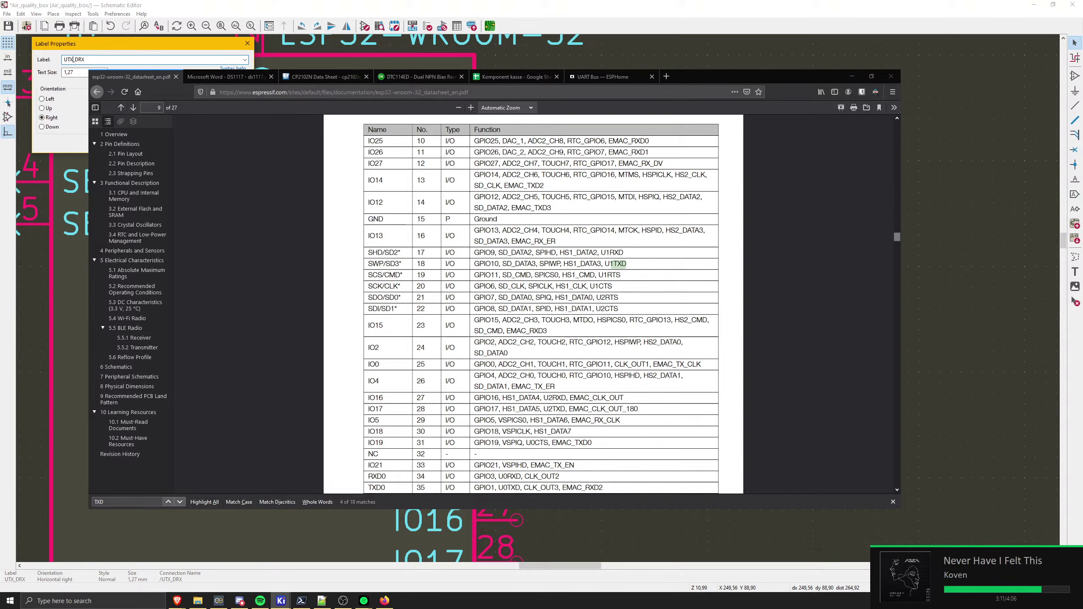
{"action": "type", "text": "_"}
{"action": "type", "text": "2"}
{"action": "key", "text": "BackSpace"}
{"action": "type", "text": "1_"}
{"action": "key", "text": "Return"}
{"action": "middle_click_drag", "start_coordinate": [618, 342], "coordinate": [619, 261]}
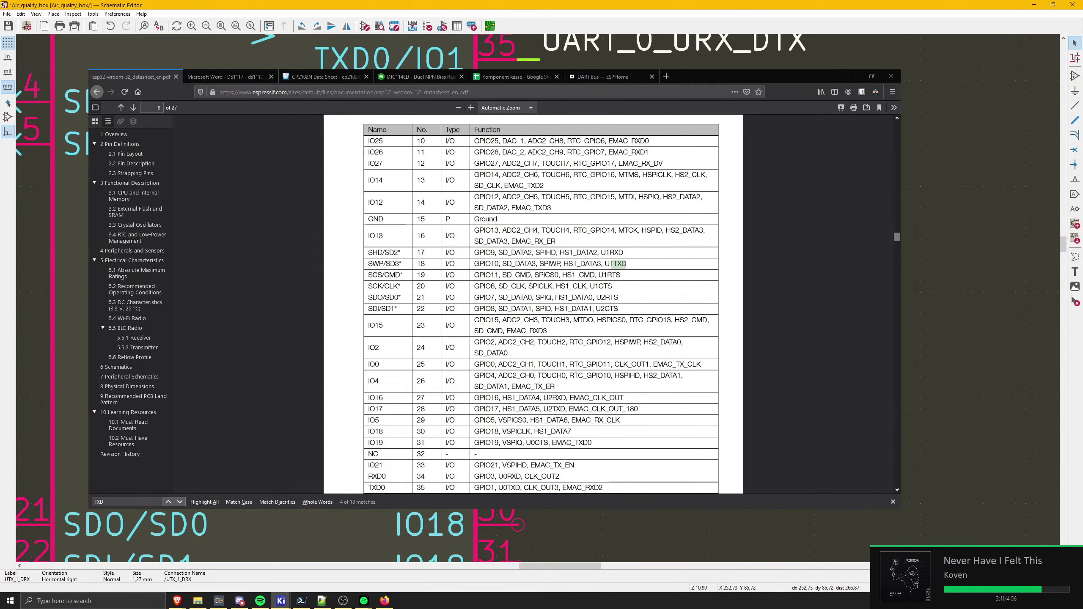
{"action": "scroll", "coordinate": [539, 301], "scroll_direction": "down", "scroll_amount": 3}
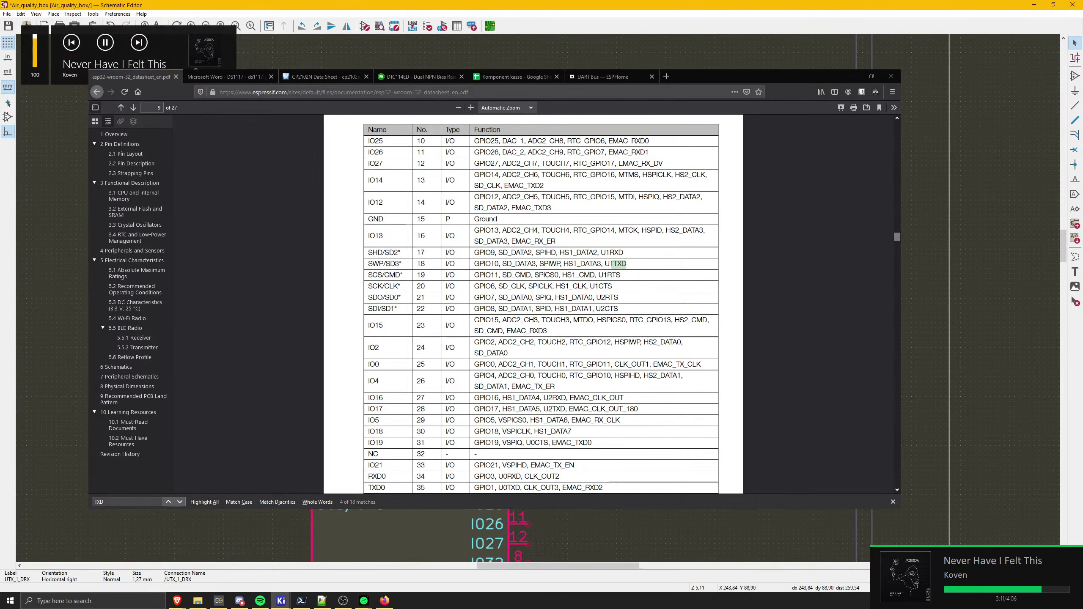
- Replace the misnamed UTX_1_DRX label with a copy of the UART_1_URX_DTX label placed near the ESP32
{"action": "scroll", "coordinate": [539, 301], "scroll_direction": "up", "scroll_amount": 3}
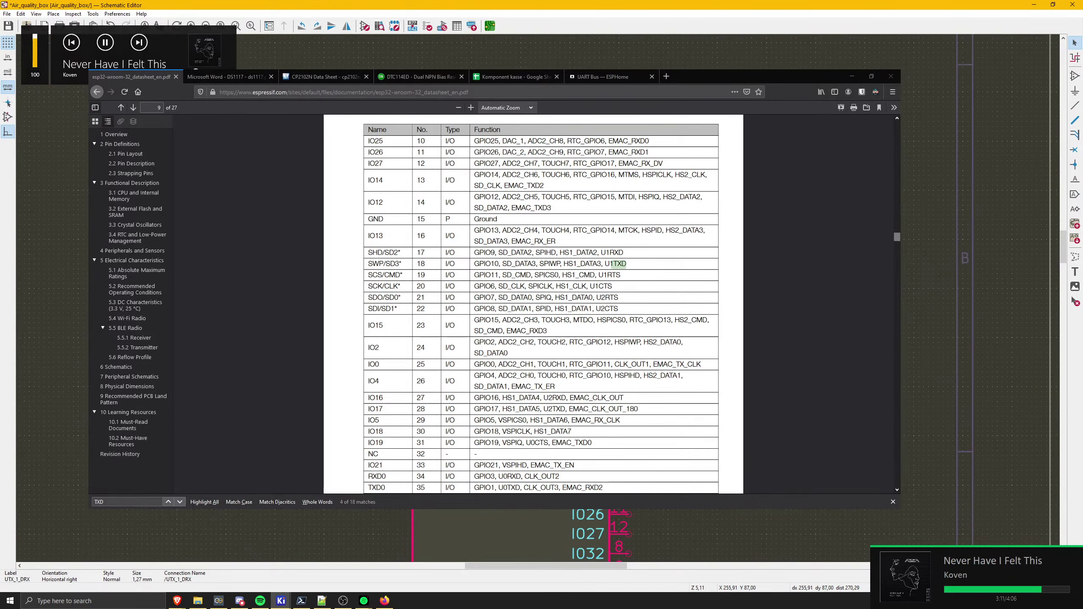
{"action": "key", "text": "m"}
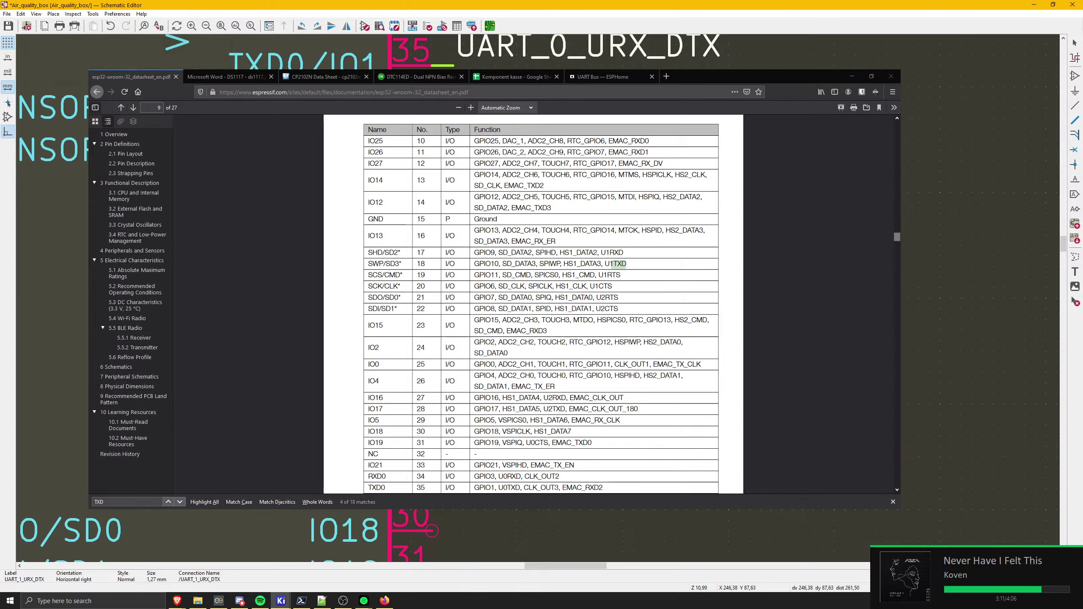
{"action": "left_click", "coordinate": [475, 456]}
{"action": "left_click", "coordinate": [549, 466]}
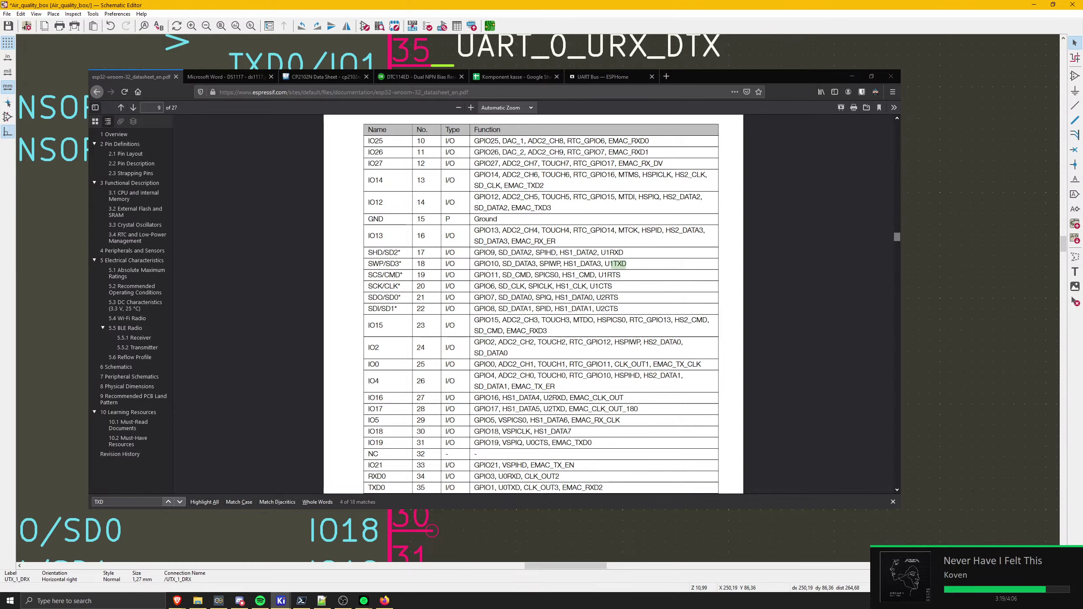
{"action": "left_click", "coordinate": [549, 425]}
{"action": "left_click", "coordinate": [549, 467]}
{"action": "left_click", "coordinate": [549, 466]}
{"action": "left_click", "coordinate": [476, 467]}
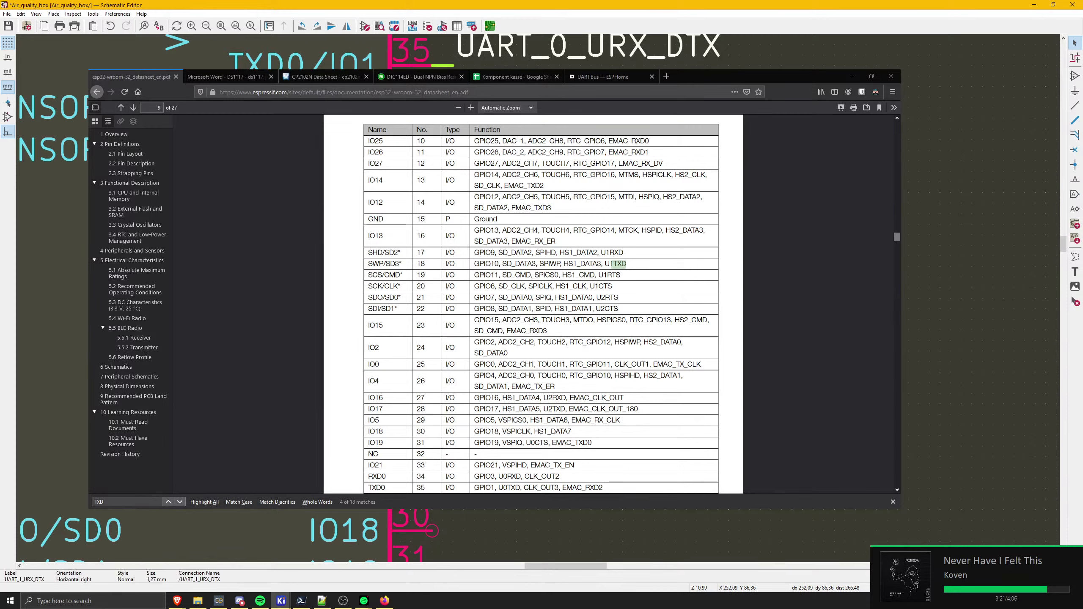
{"action": "key", "text": "m"}
{"action": "left_click", "coordinate": [476, 456]}
- Rename the copied UART_1_URX_DTX label as UART_1_UTX_DRX
{"action": "key", "text": "e"}
{"action": "left_click", "coordinate": [111, 60]}
{"action": "key", "text": "Left"}
{"action": "key", "text": "Left"}
{"action": "key", "text": "Left"}
{"action": "key", "text": "Left"}
{"action": "key", "text": "Left"}
{"action": "key", "text": "BackSpace"}
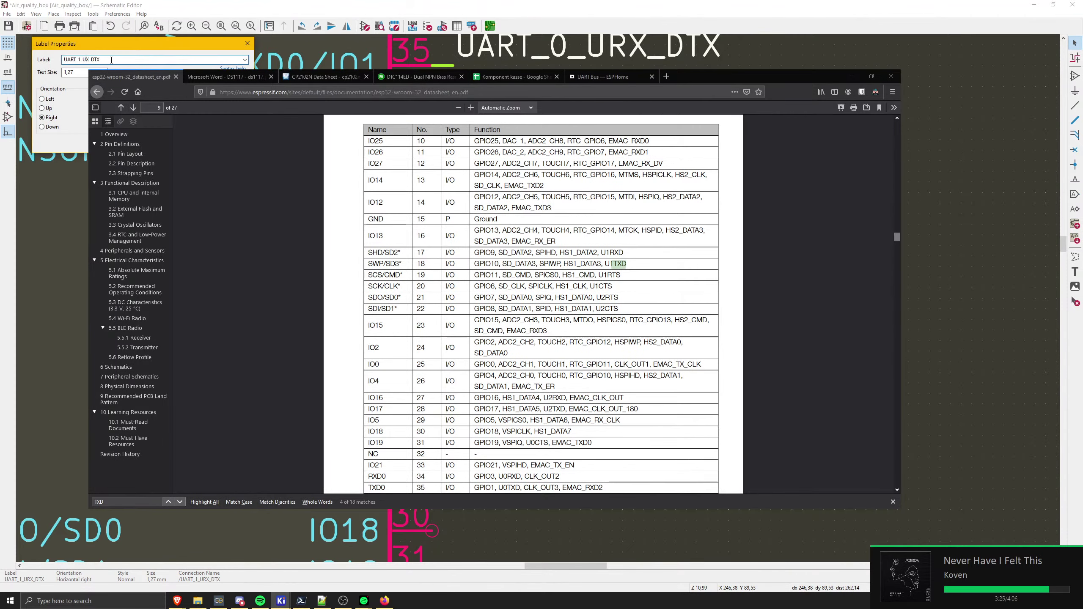
{"action": "type", "text": "T"}
{"action": "key", "text": "Delete"}
{"action": "type", "text": "R"}
{"action": "key", "text": "Return"}
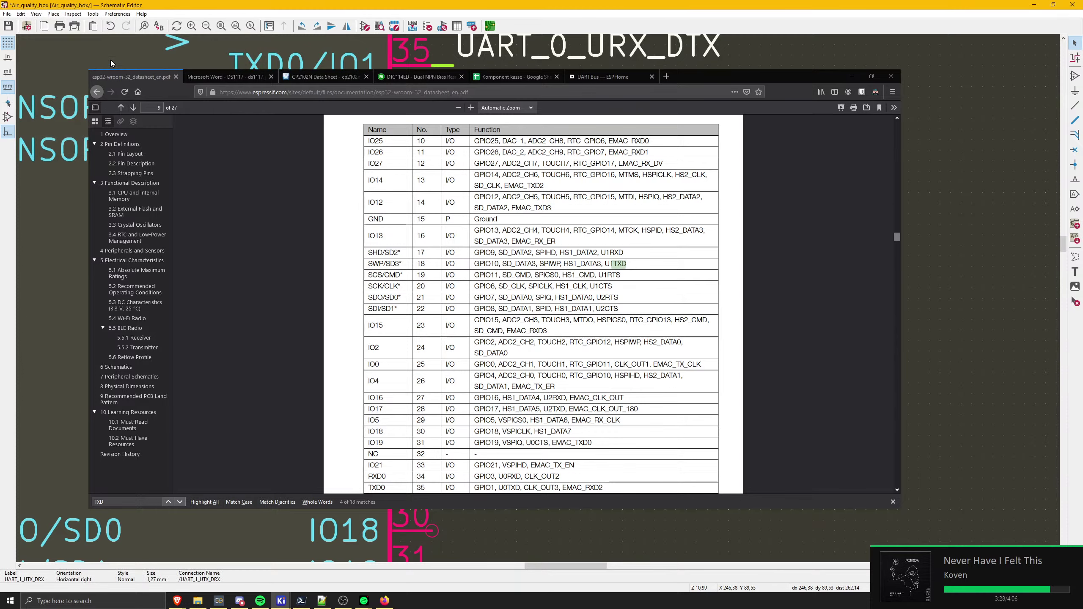
{"action": "scroll", "coordinate": [590, 309], "scroll_direction": "down", "scroll_amount": 1}
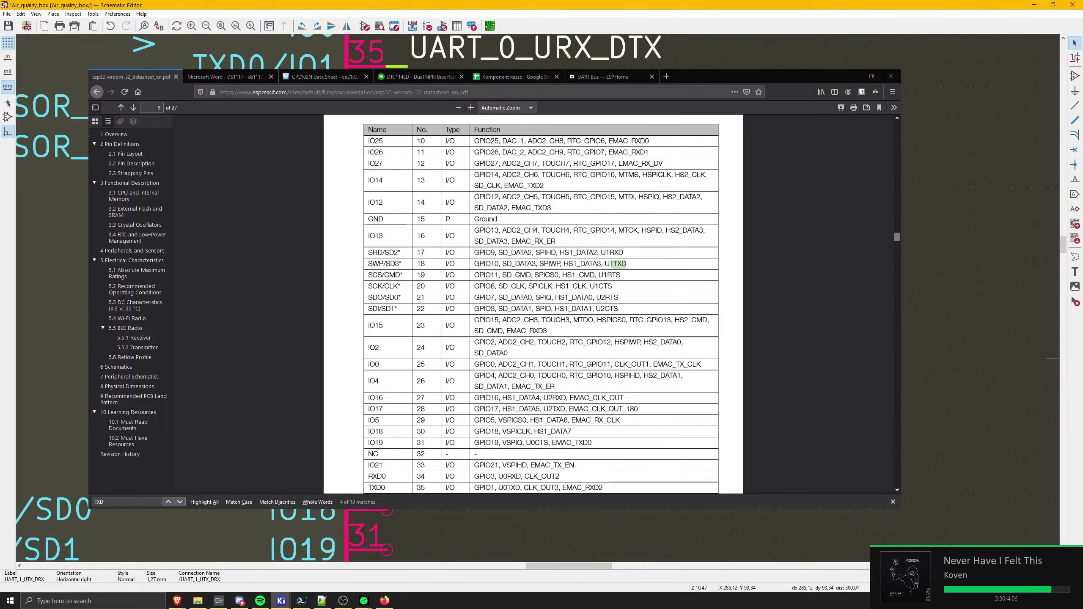
- Highlight the U1RXD pin row in the datasheet, then minimize the browser and set the UART_1 labels in free space beside the ESP32
{"action": "left_click_drag", "start_coordinate": [625, 253], "coordinate": [416, 252]}
{"action": "left_click", "coordinate": [606, 222]}
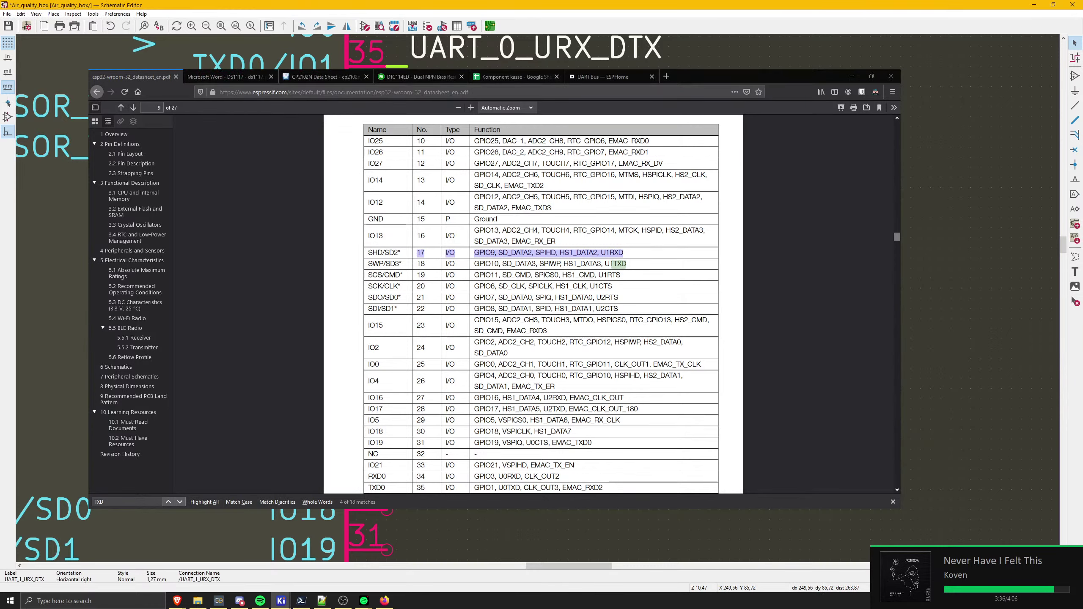
{"action": "key", "text": "m"}
{"action": "left_click", "coordinate": [447, 349]}
{"action": "left_click", "coordinate": [495, 374]}
{"action": "key", "text": "m"}
{"action": "scroll", "coordinate": [497, 371], "scroll_direction": "down", "scroll_amount": 1}
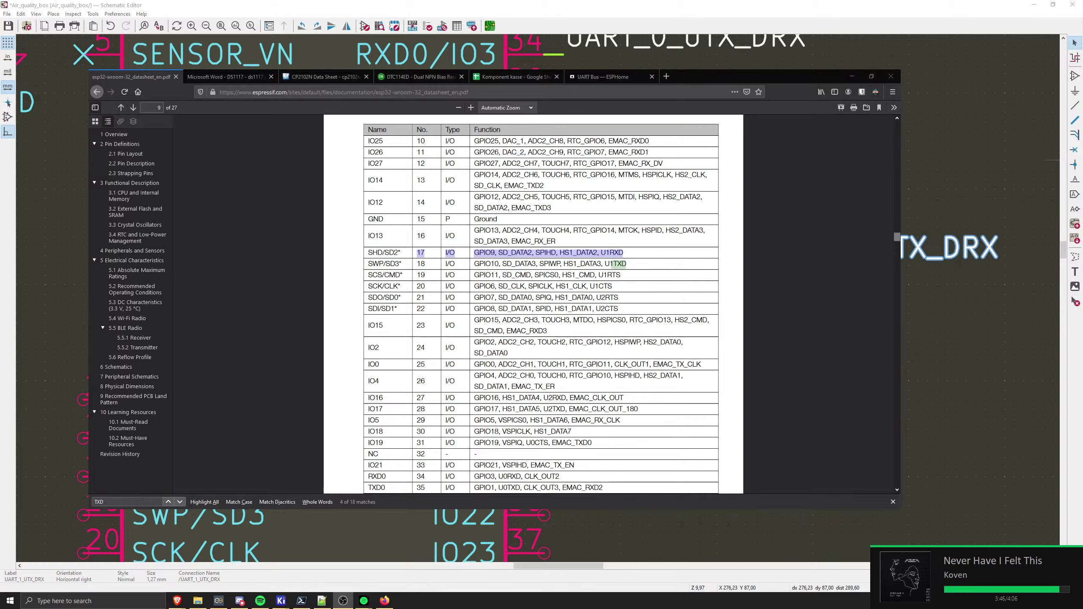
{"action": "left_click", "coordinate": [851, 75]}
{"action": "left_click", "coordinate": [836, 234]}
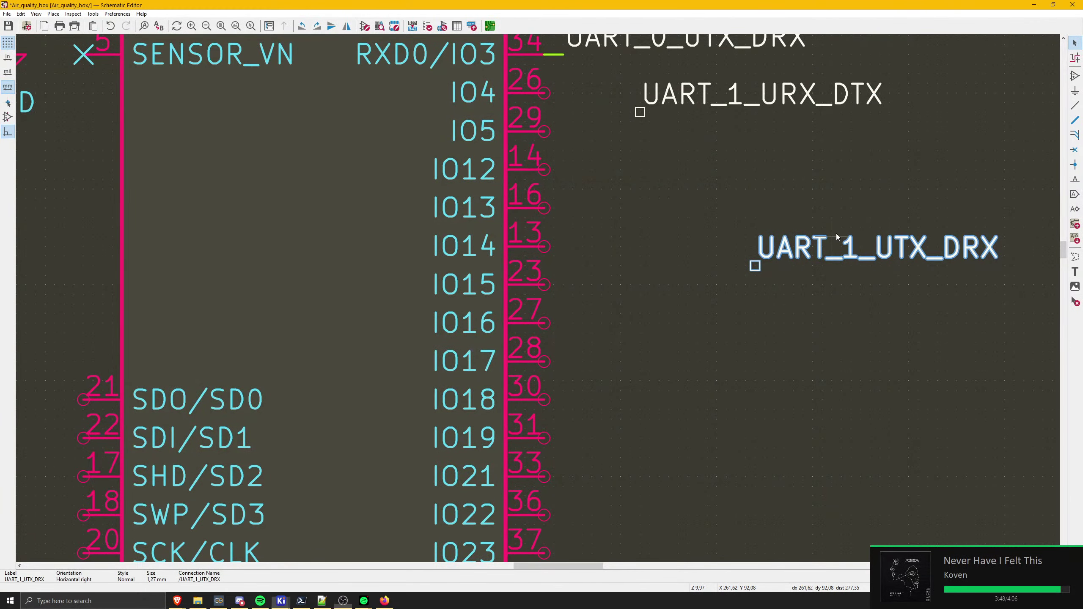
- Place the UART_1_UTX_DRX label beside the ESP32's IO17 pin and wire it to the pin
{"action": "left_click_drag", "start_coordinate": [836, 234], "coordinate": [528, 298]}
{"action": "scroll", "coordinate": [573, 208], "scroll_direction": "down", "scroll_amount": 2}
{"action": "scroll", "coordinate": [529, 379], "scroll_direction": "up", "scroll_amount": 7}
{"action": "scroll", "coordinate": [513, 214], "scroll_direction": "down", "scroll_amount": 6}
{"action": "scroll", "coordinate": [571, 288], "scroll_direction": "down", "scroll_amount": 3}
{"action": "key", "text": "w"}
{"action": "left_click", "coordinate": [529, 298]}
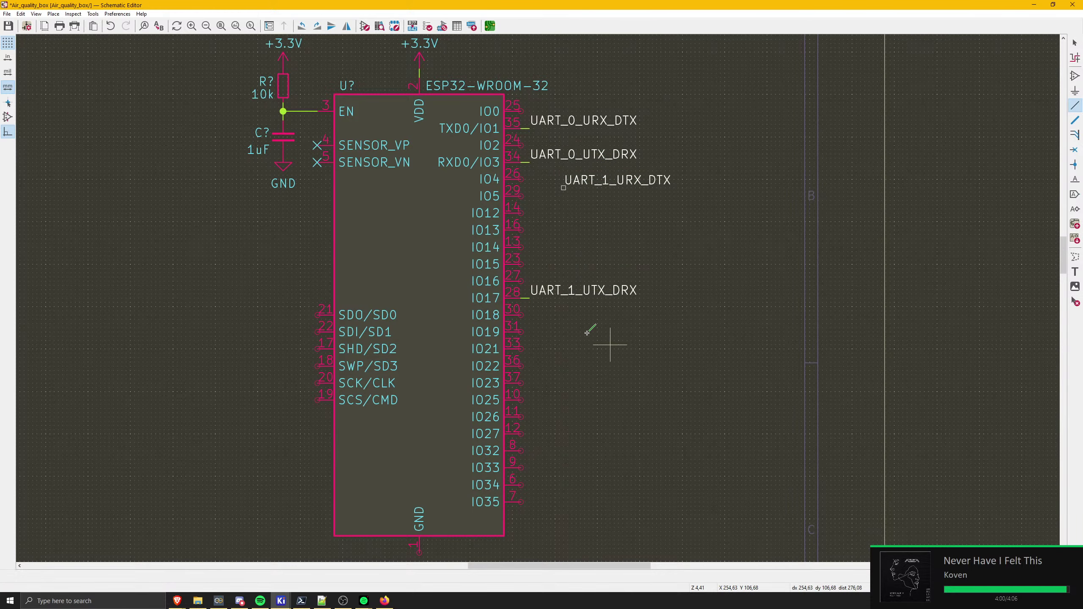
{"action": "scroll", "coordinate": [609, 344], "scroll_direction": "up", "scroll_amount": 3}
{"action": "key", "text": "Escape"}
- Place the UART_1_URX_DTX label beside the ESP32's IO18 pin and wire it to the pin
{"action": "left_click_drag", "start_coordinate": [653, 58], "coordinate": [583, 334]}
{"action": "key", "text": "w"}
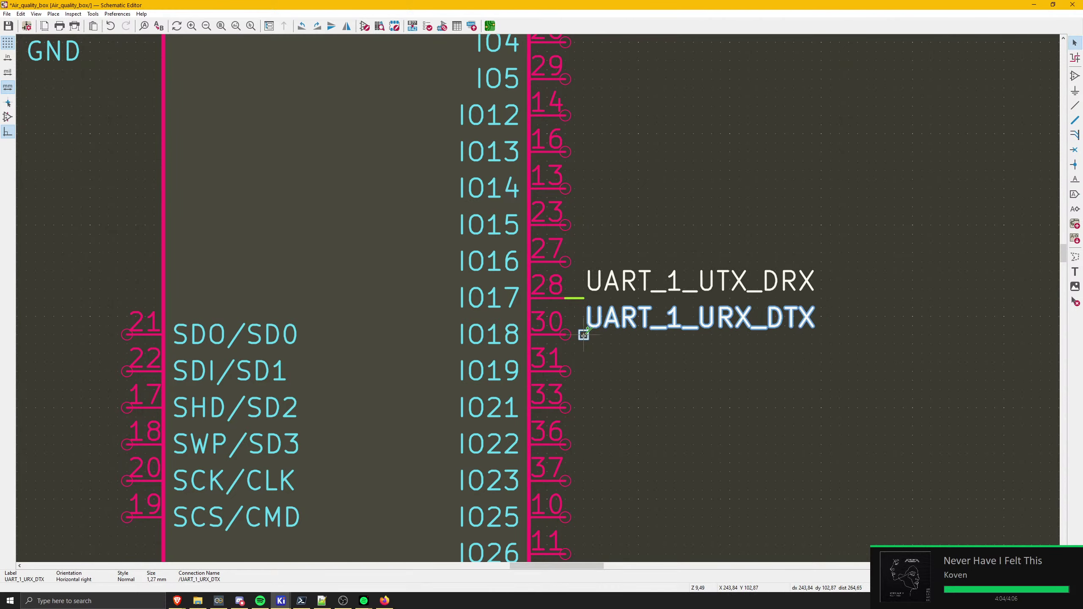
{"action": "left_click", "coordinate": [565, 335]}
{"action": "key", "text": "Escape"}
- Duplicate both UART_1 labels and place the copies just below the originals, between the IO19 and IO22 pins
{"action": "scroll", "coordinate": [626, 376], "scroll_direction": "down", "scroll_amount": 1}
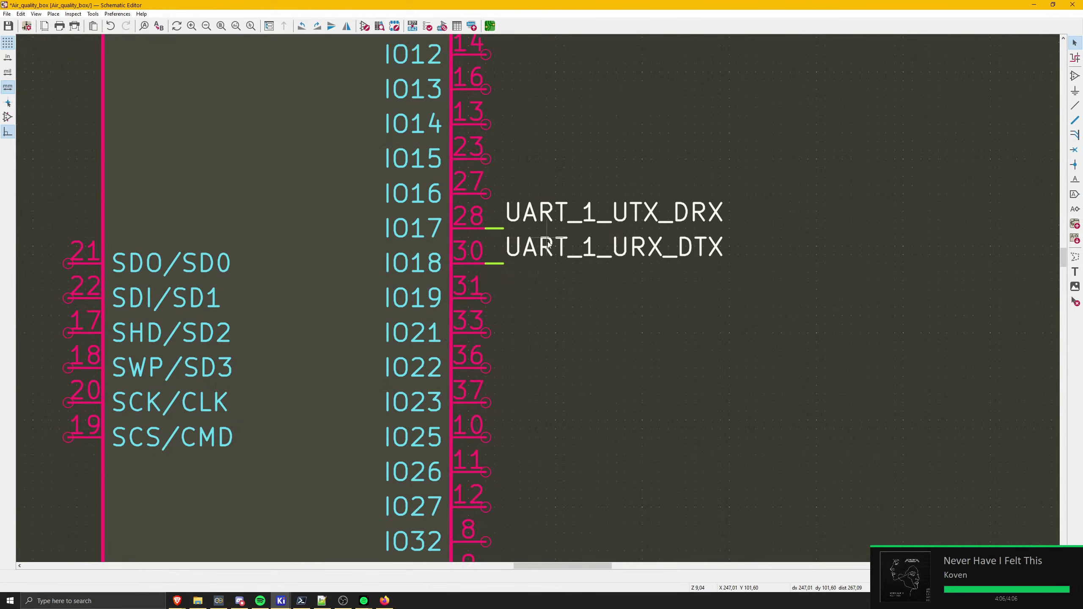
{"action": "left_click", "coordinate": [563, 247]}
{"action": "left_click", "coordinate": [563, 213], "text": "shift"}
{"action": "key", "text": "ctrl+d"}
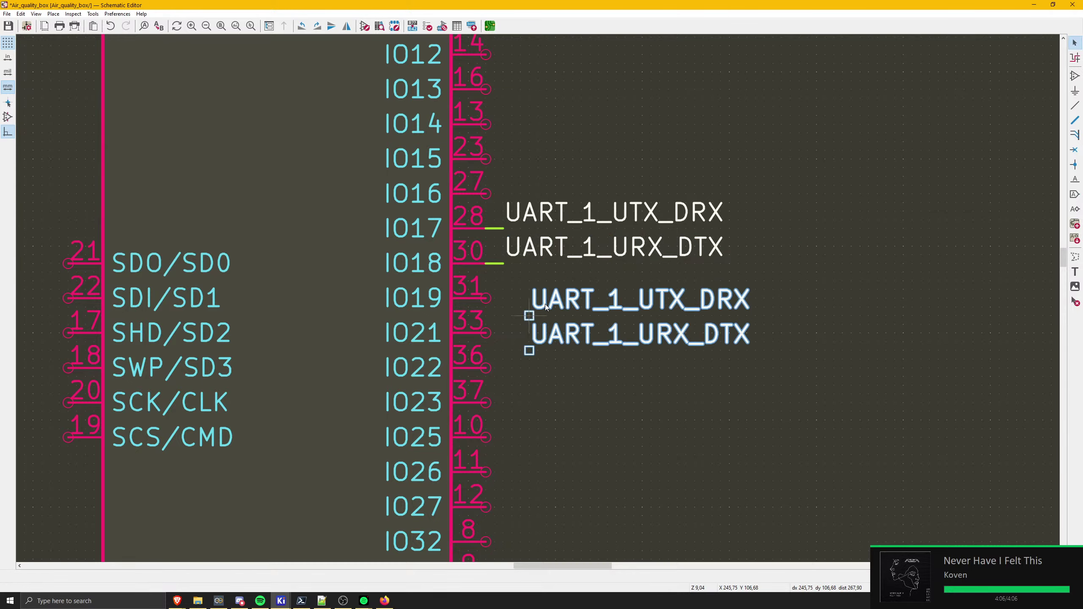
{"action": "left_click", "coordinate": [560, 305]}
- Rename the two copied labels as UART_2_UTX_DRX and UART_2_URX_DTX
{"action": "double_click", "coordinate": [592, 305]}
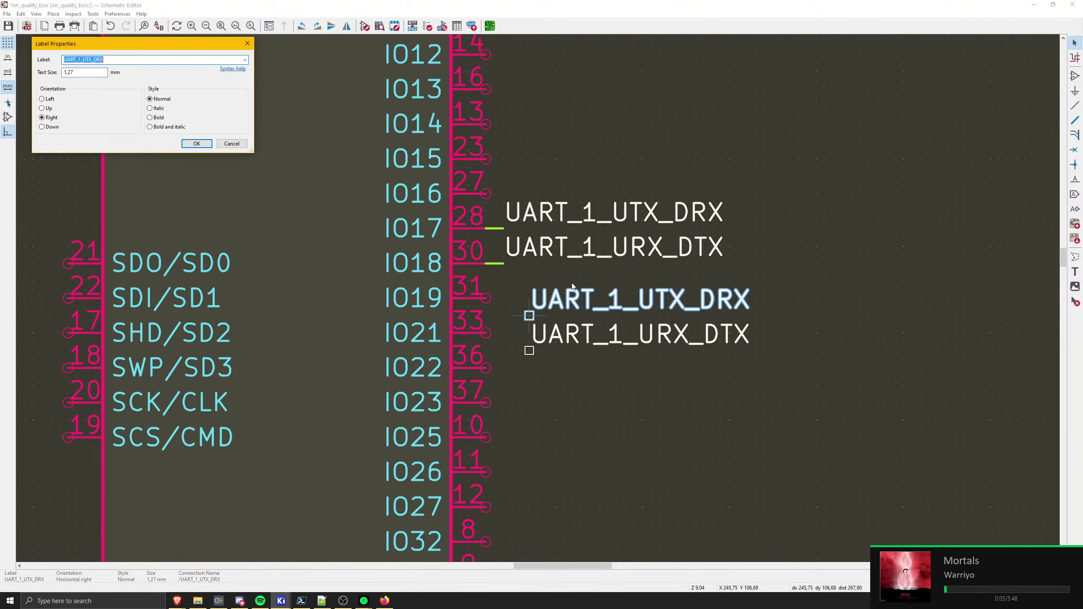
{"action": "left_click_drag", "start_coordinate": [79, 60], "coordinate": [81, 60]}
{"action": "type", "text": "2"}
{"action": "key", "text": "Return"}
{"action": "double_click", "coordinate": [628, 339]}
{"action": "type", "text": "2"}
{"action": "key", "text": "Return"}
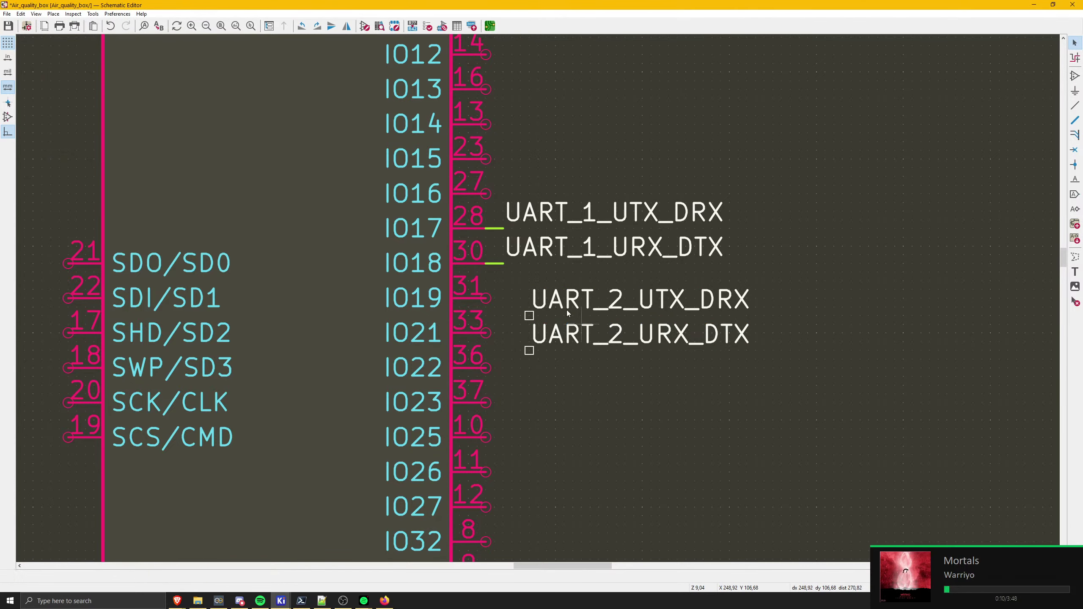
- Move the UART_2_UTX_DRX label into free space below UART_2_URX_DTX, near the IO25 pin
{"action": "left_click", "coordinate": [567, 310]}
{"action": "left_click", "coordinate": [553, 328], "text": "shift"}
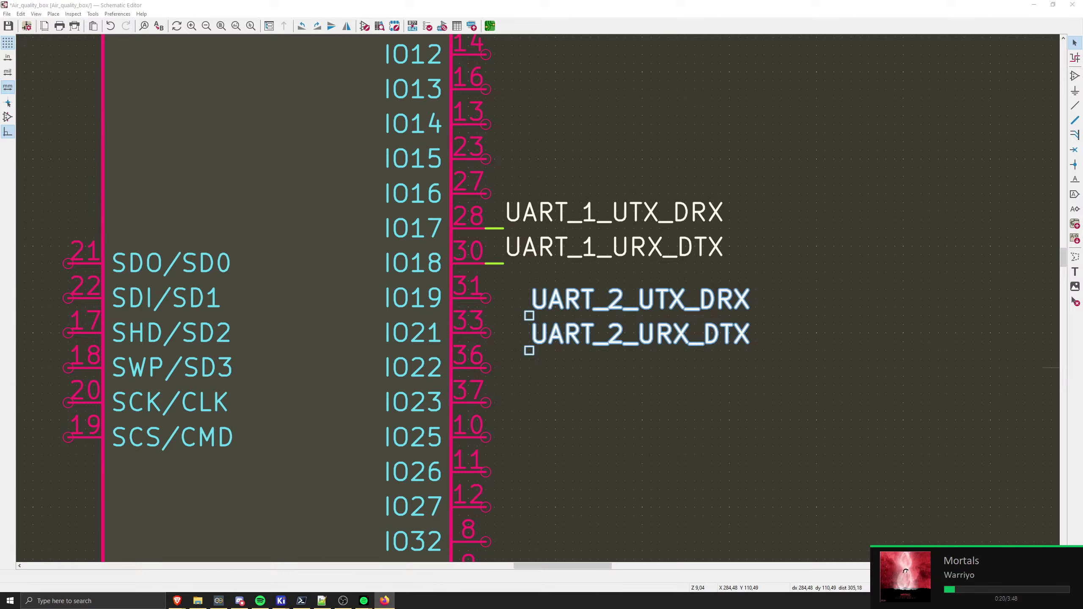
{"action": "left_click", "coordinate": [814, 384]}
{"action": "left_click", "coordinate": [684, 307]}
{"action": "key", "text": "m"}
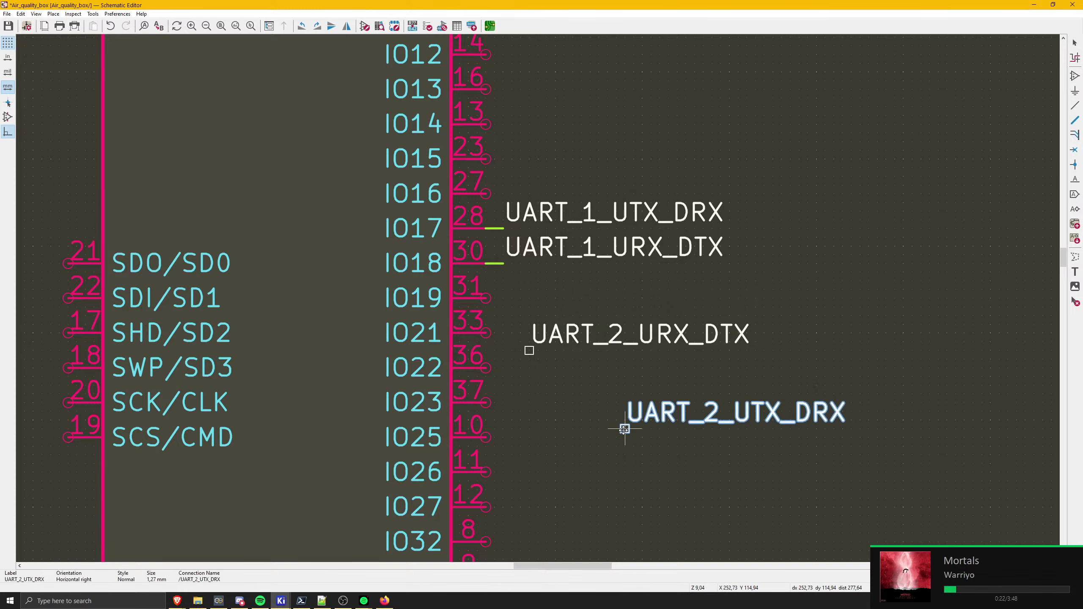
{"action": "left_click", "coordinate": [624, 430]}
{"action": "left_click", "coordinate": [583, 213]}
{"action": "left_click", "coordinate": [581, 244]}
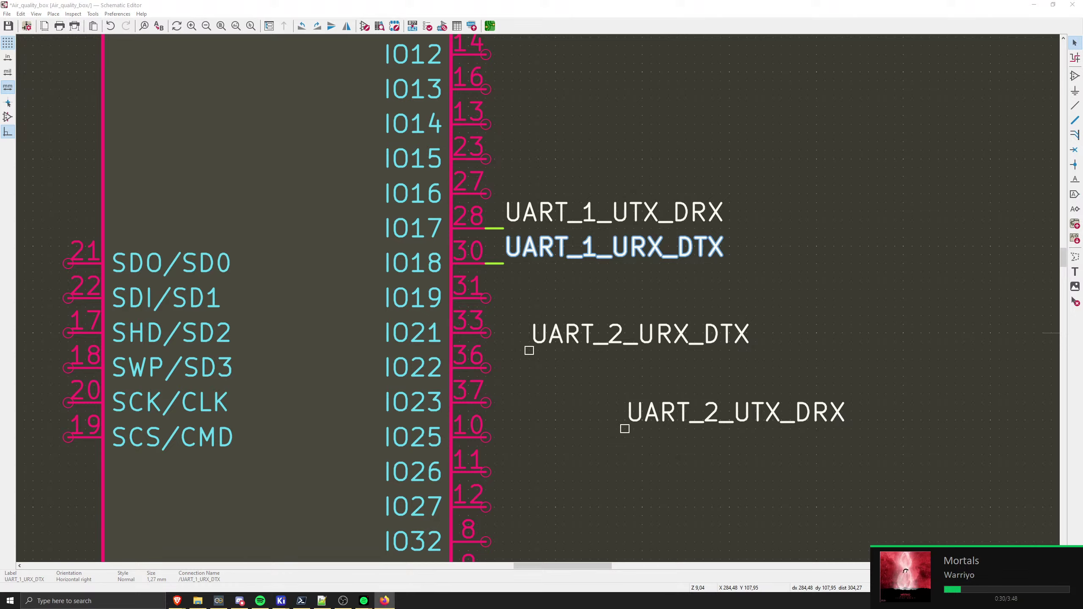
{"action": "left_click", "coordinate": [883, 343]}
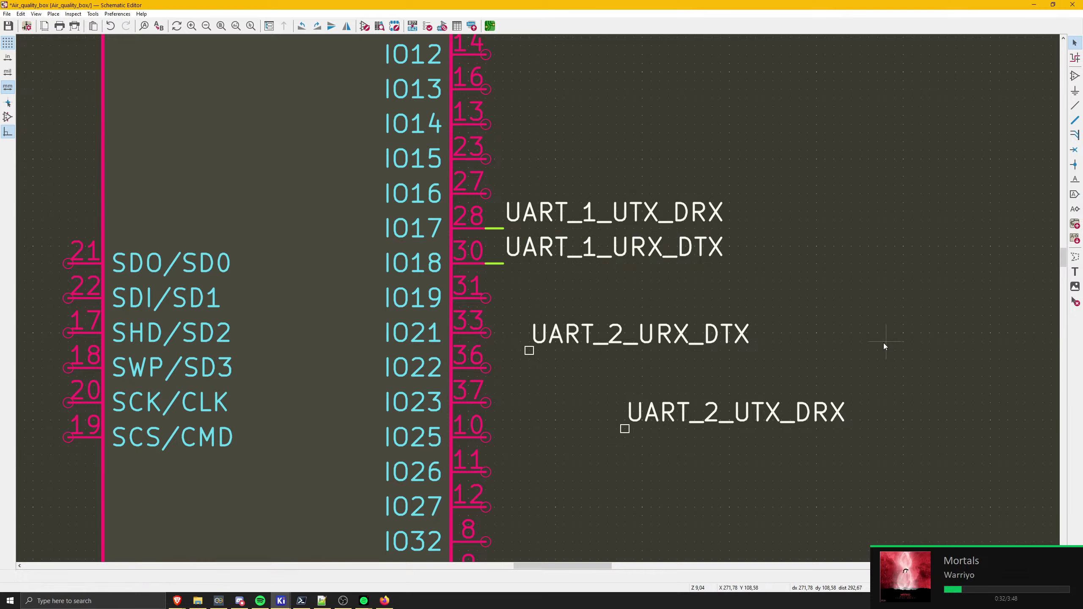
- Swap the UART_1 labels so UART_1_URX_DTX sits on IO17 and UART_1_UTX_DRX on IO18
{"action": "left_click", "coordinate": [630, 259]}
{"action": "key", "text": "m"}
{"action": "left_click", "coordinate": [729, 263]}
{"action": "key", "text": "m"}
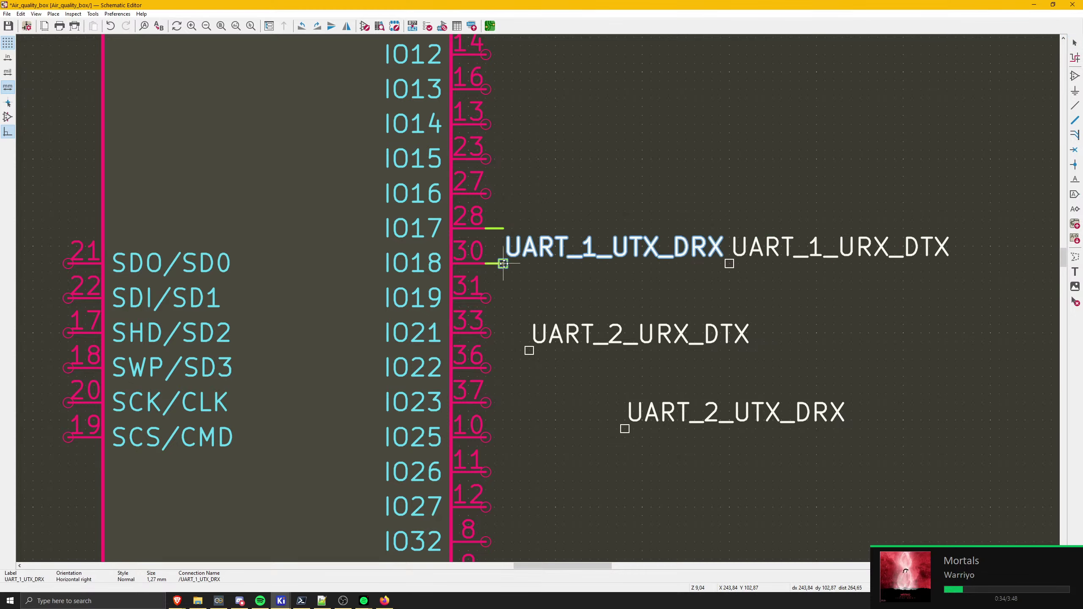
{"action": "left_click", "coordinate": [503, 263]}
{"action": "key", "text": "m"}
{"action": "left_click", "coordinate": [503, 229]}
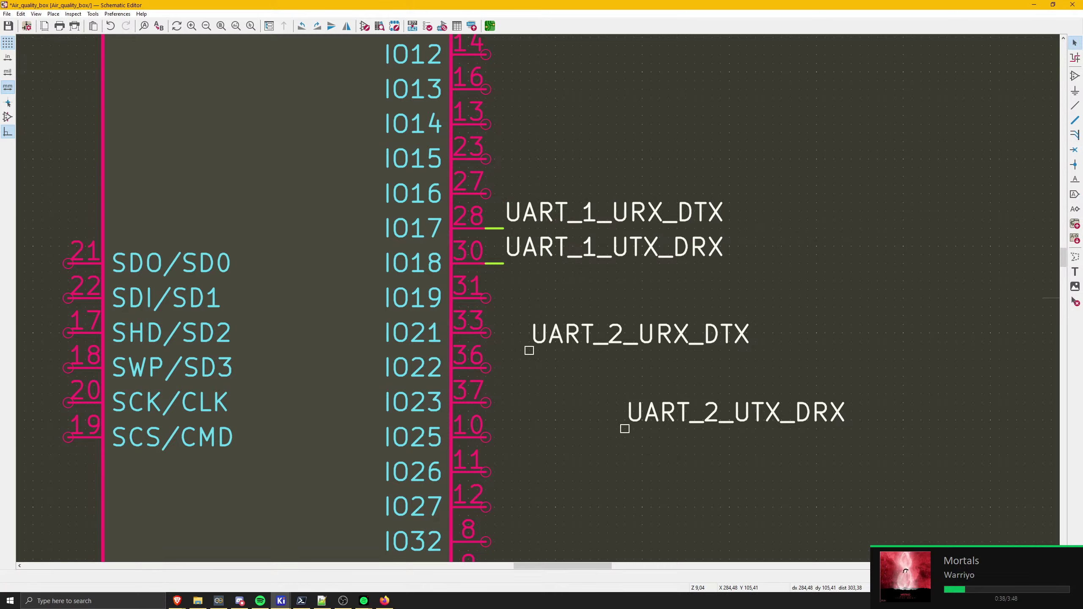
- Move UART_2_URX_DTX beside the IO22 pin and UART_2_UTX_DRX just beneath it, near the IO25 pin
{"action": "left_click", "coordinate": [573, 201]}
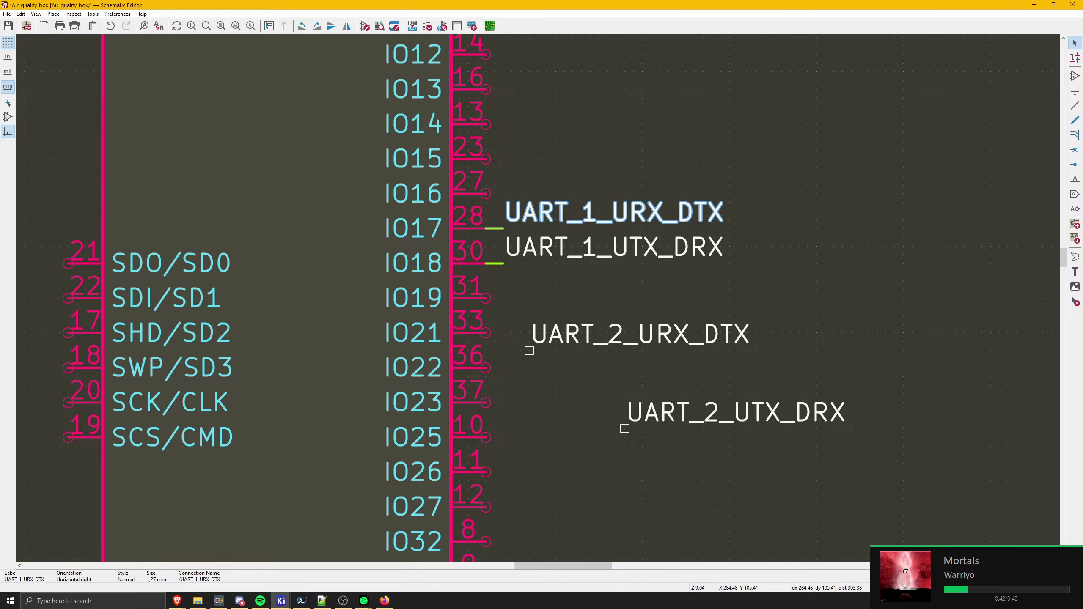
{"action": "left_click", "coordinate": [633, 243]}
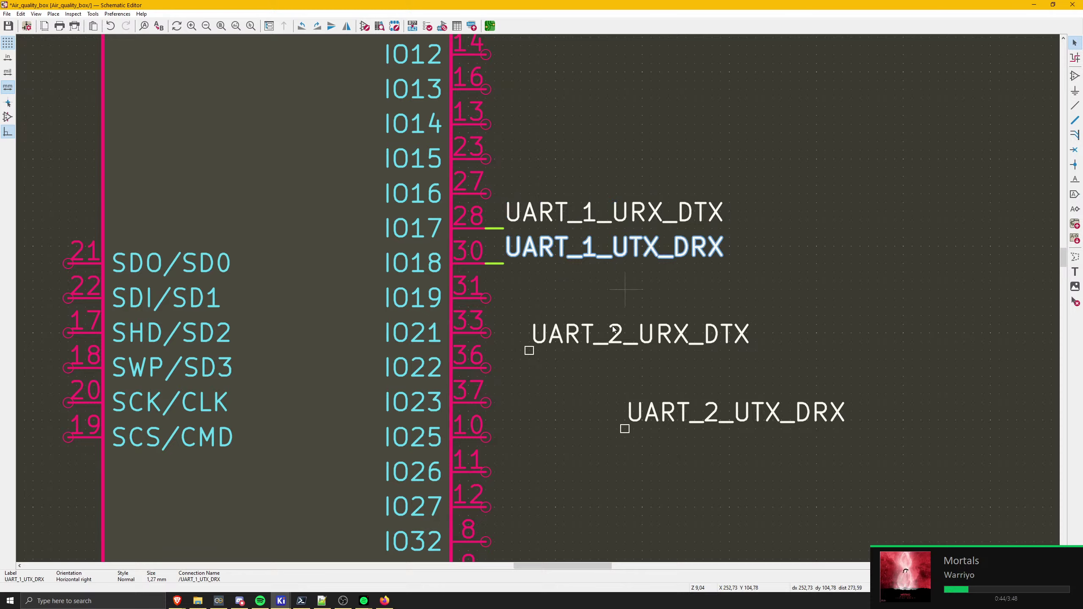
{"action": "left_click", "coordinate": [601, 345]}
{"action": "key", "text": "m"}
{"action": "left_click", "coordinate": [555, 367]}
{"action": "left_click", "coordinate": [682, 413]}
{"action": "key", "text": "m"}
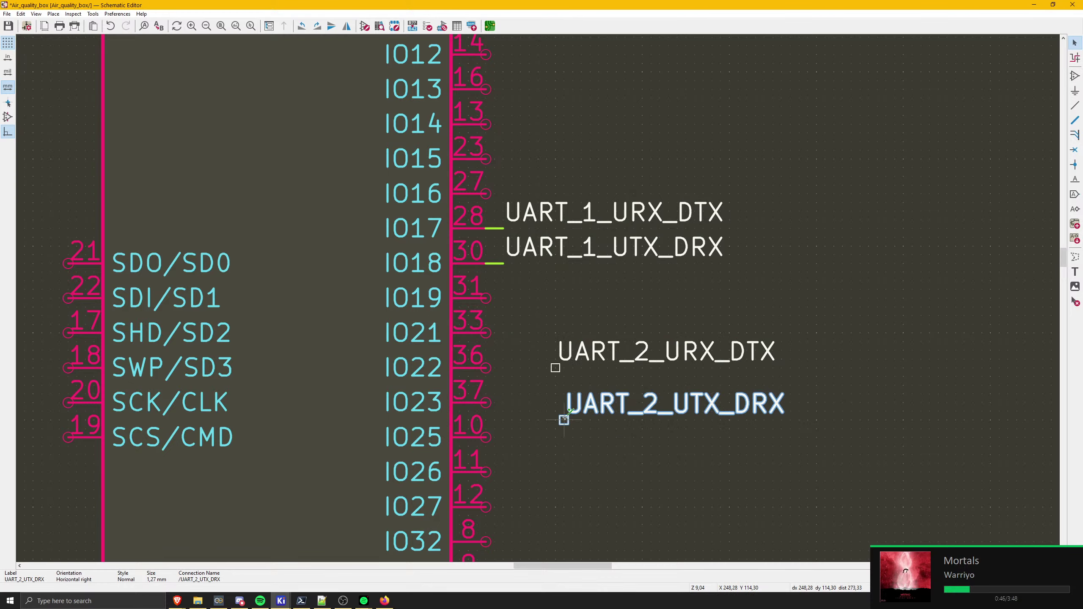
{"action": "left_click", "coordinate": [563, 420]}
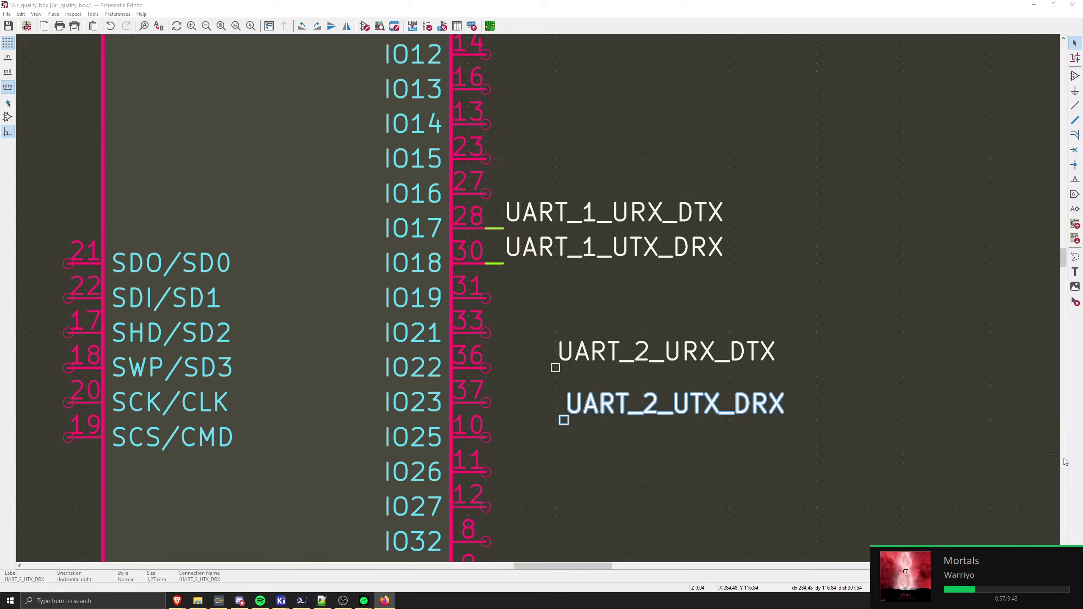
- Move the UART_2_UTX_DRX label above UART_2_URX_DTX, between the IO19 and IO21 pins
{"action": "left_click", "coordinate": [819, 408]}
{"action": "key", "text": "m"}
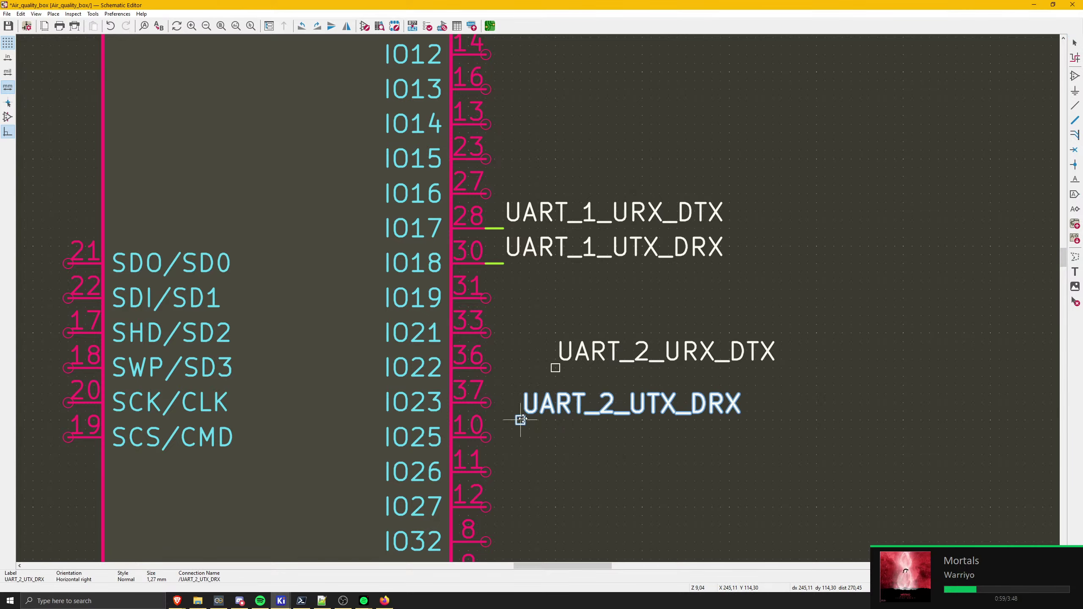
{"action": "middle_click_drag", "start_coordinate": [523, 332], "coordinate": [567, 399]}
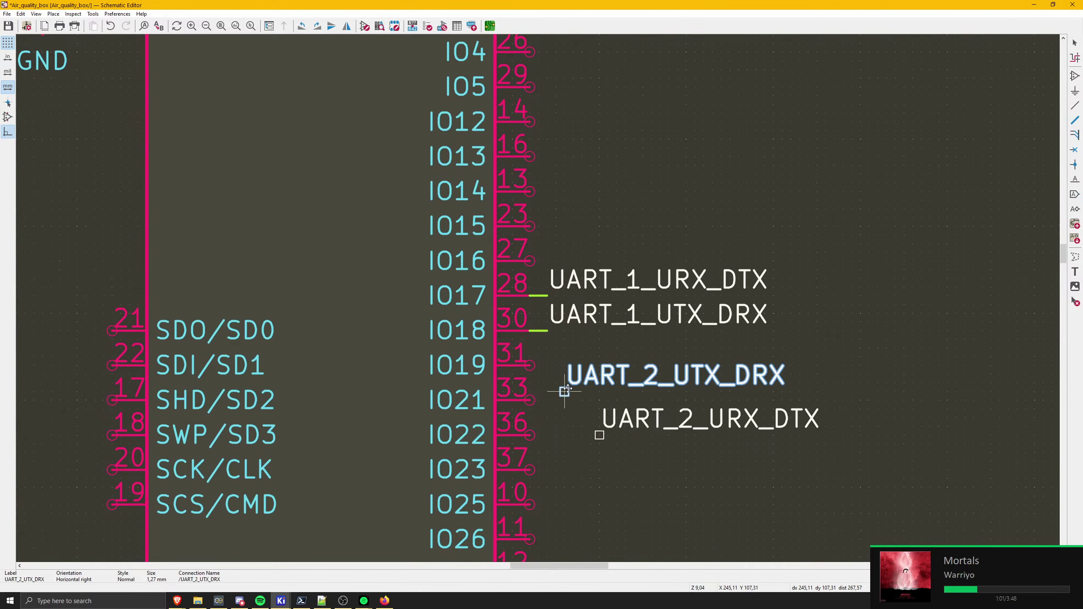
{"action": "left_click", "coordinate": [573, 382]}
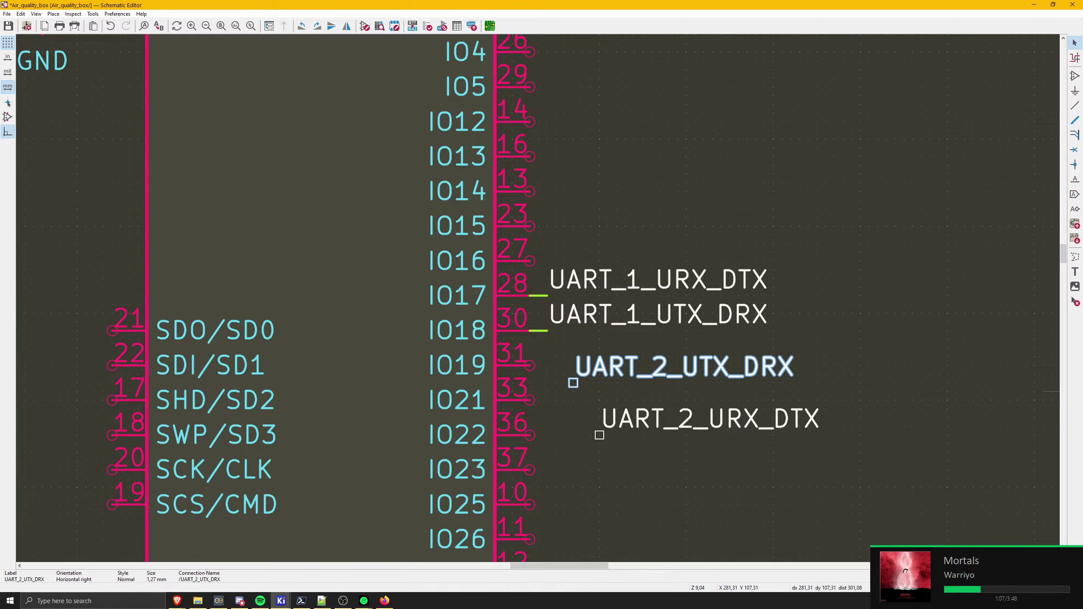
- Switch to the ESP32-WROOM-32 datasheet in the browser and compare pin names, pin numbers and UART functions in the pin definitions table
{"action": "key", "text": "alt+Tab"}
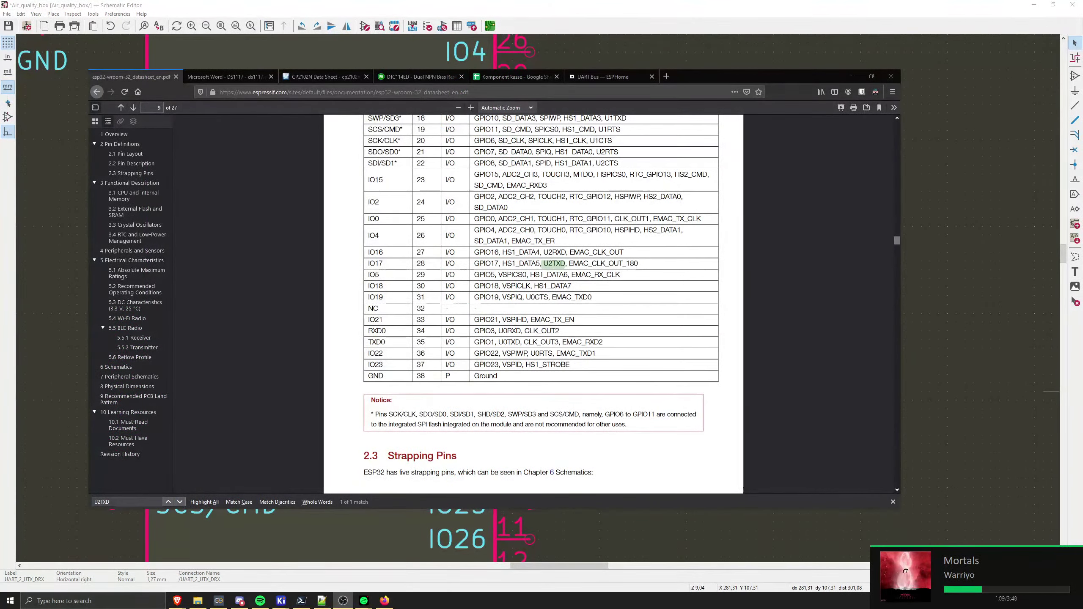
{"action": "scroll", "coordinate": [477, 200], "scroll_direction": "down", "scroll_amount": 2}
{"action": "scroll", "coordinate": [476, 199], "scroll_direction": "up", "scroll_amount": 15}
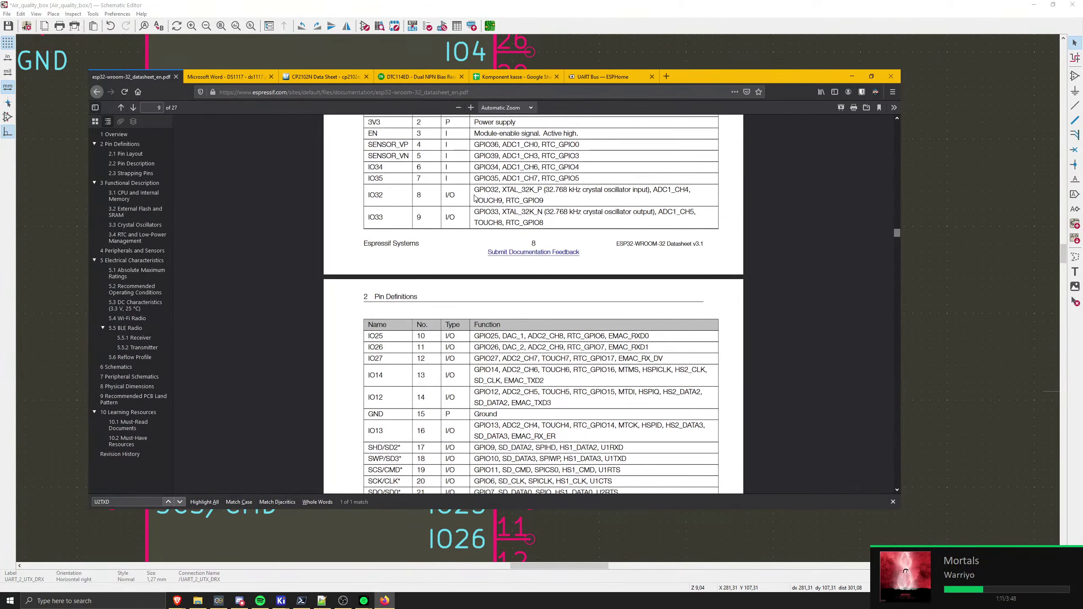
{"action": "scroll", "coordinate": [472, 201], "scroll_direction": "down", "scroll_amount": 1}
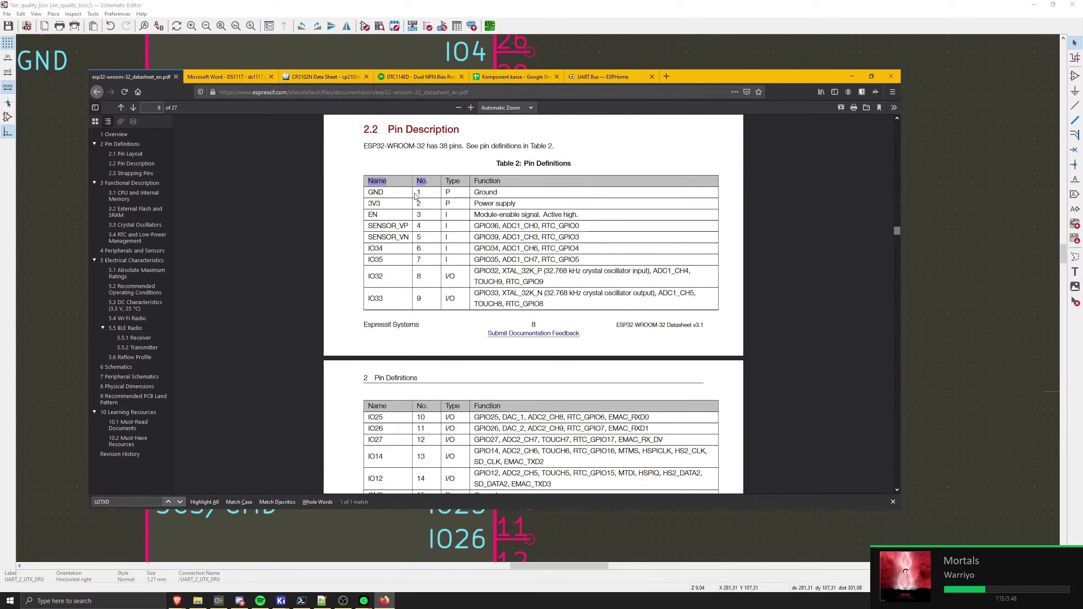
{"action": "scroll", "coordinate": [373, 253], "scroll_direction": "down", "scroll_amount": 4}
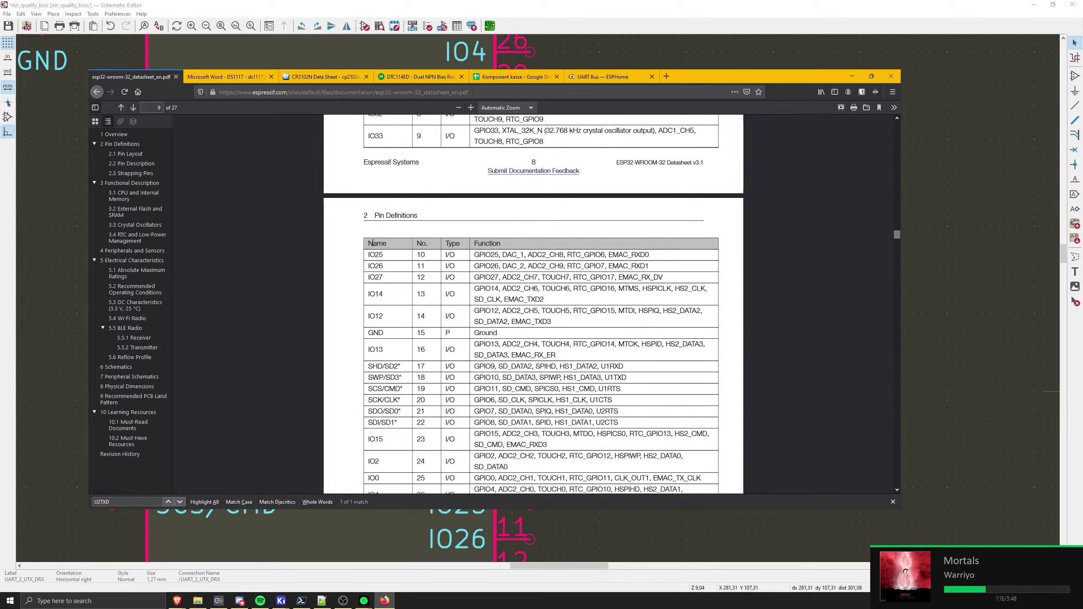
{"action": "left_click_drag", "start_coordinate": [399, 249], "coordinate": [431, 246]}
{"action": "left_click", "coordinate": [431, 246]}
{"action": "scroll", "coordinate": [432, 375], "scroll_direction": "down", "scroll_amount": 2}
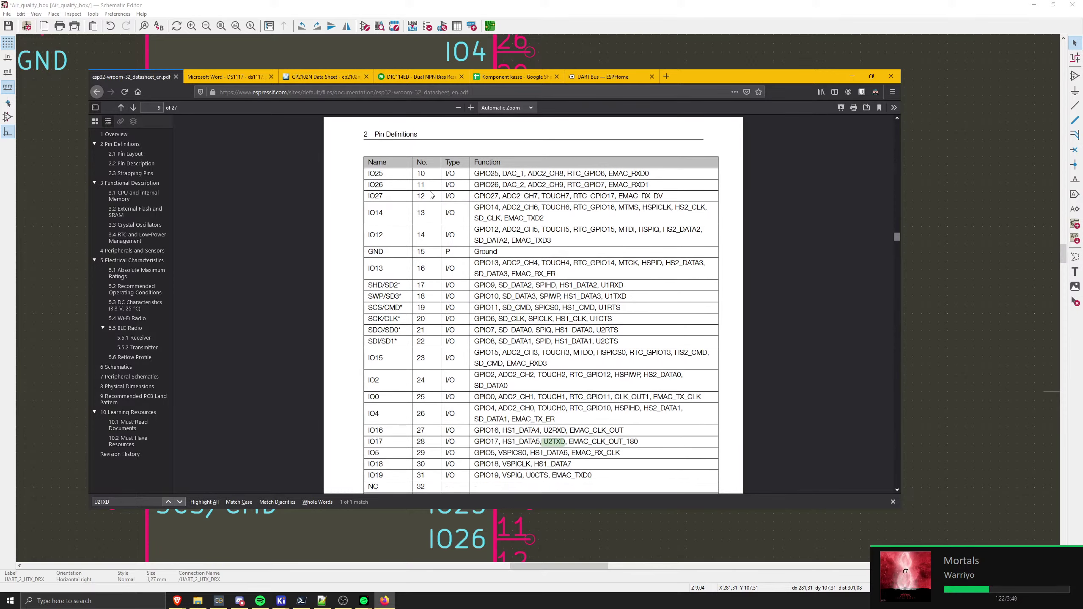
{"action": "left_click_drag", "start_coordinate": [429, 176], "coordinate": [417, 184]}
{"action": "left_click_drag", "start_coordinate": [416, 335], "coordinate": [419, 335]}
{"action": "left_click_drag", "start_coordinate": [369, 358], "coordinate": [384, 358]}
{"action": "double_click", "coordinate": [384, 357]}
{"action": "scroll", "coordinate": [384, 359], "scroll_direction": "down", "scroll_amount": 3}
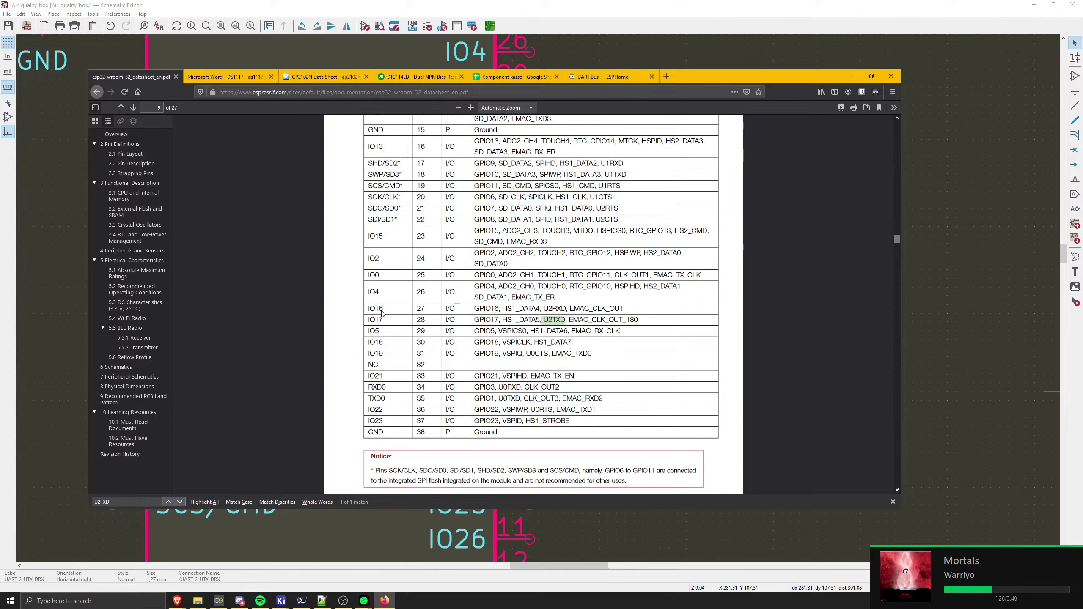
- Search the datasheet for U1TXD and examine the GPIO numbers on the U1TXD and U1RXD rows of the pin table
{"action": "scroll", "coordinate": [544, 277], "scroll_direction": "down", "scroll_amount": 1}
{"action": "scroll", "coordinate": [545, 279], "scroll_direction": "up", "scroll_amount": 1}
{"action": "key", "text": "ctrl+f"}
{"action": "type", "text": "U"}
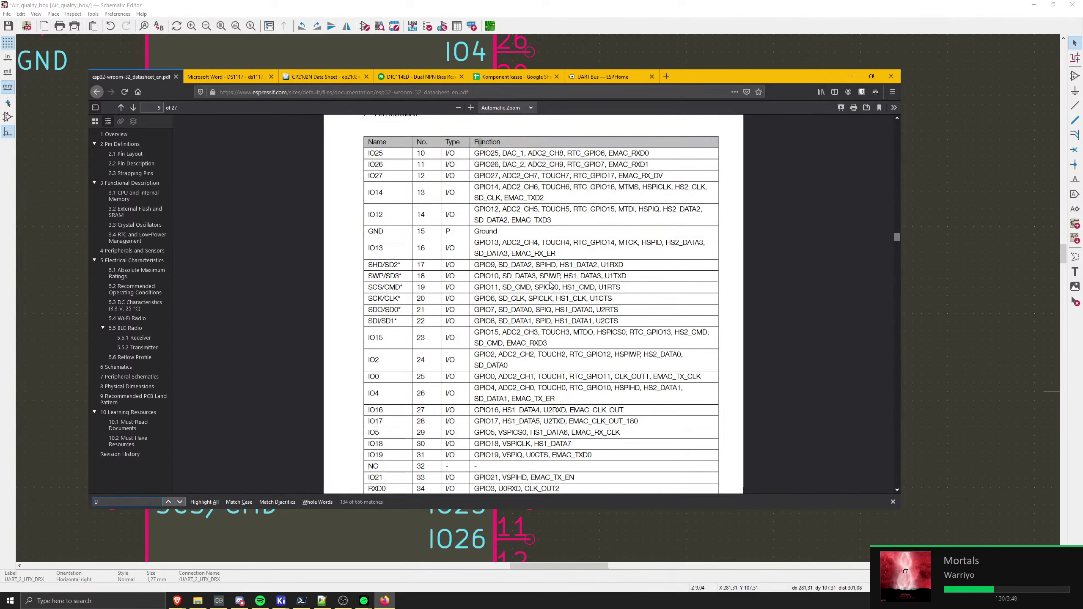
{"action": "key", "text": "BackSpace"}
{"action": "type", "text": "U1-"}
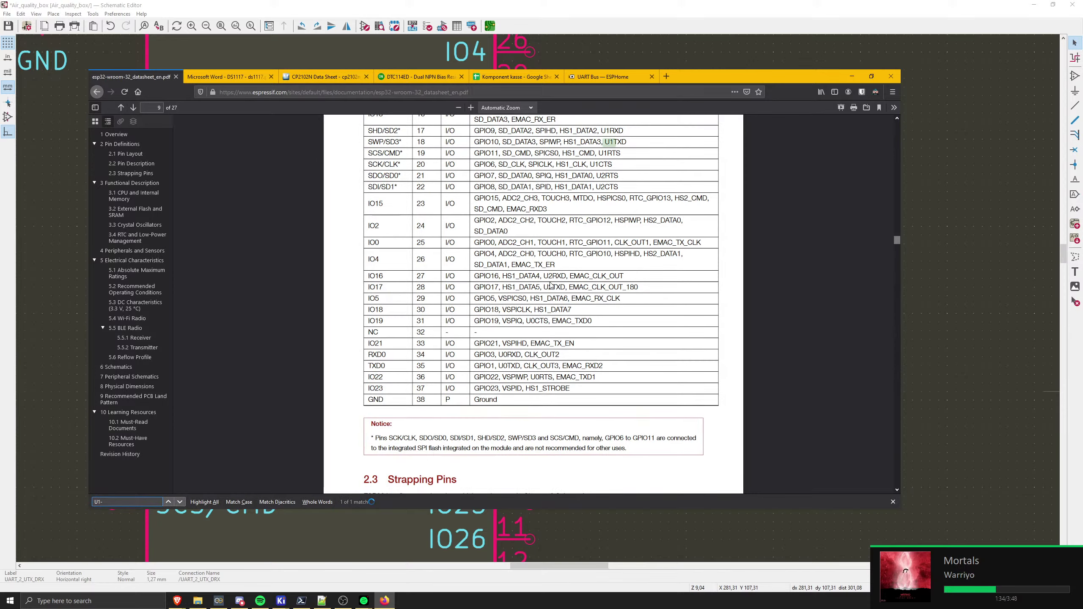
{"action": "key", "text": "BackSpace"}
{"action": "type", "text": "TXD"}
{"action": "scroll", "coordinate": [395, 143], "scroll_direction": "up", "scroll_amount": 3}
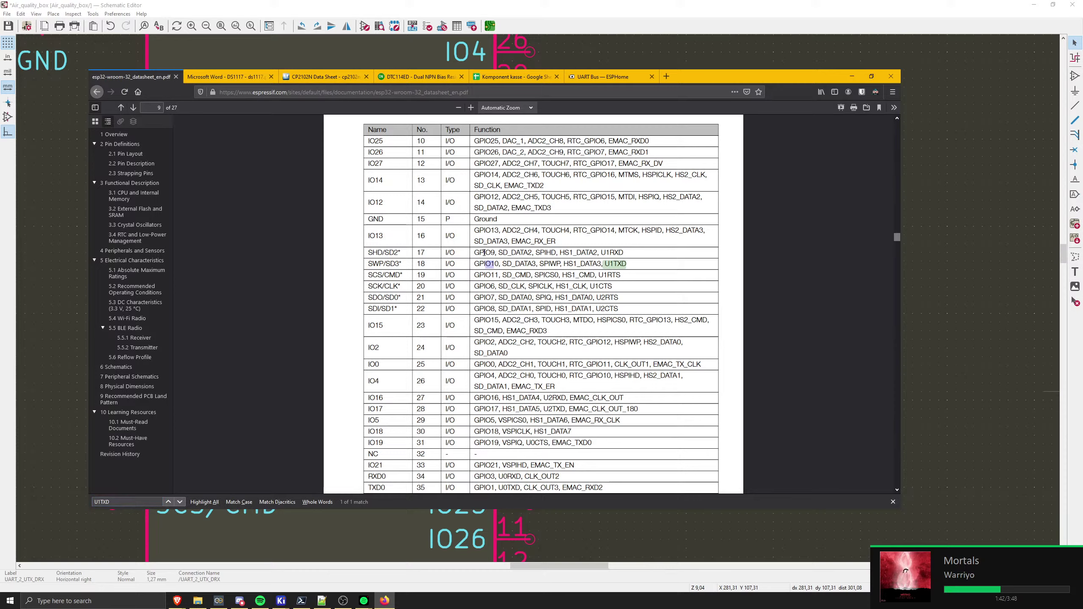
{"action": "left_click_drag", "start_coordinate": [493, 261], "coordinate": [480, 263]}
{"action": "scroll", "coordinate": [1039, 440], "scroll_direction": "down", "scroll_amount": 1}
- Move the UART_1_URX_DTX and UART_1_UTX_DRX labels together from IO17 and IO18 to the free area beside the SDO/SD0 and SDI/SD1 pins
{"action": "middle_click_drag", "start_coordinate": [554, 534], "coordinate": [949, 533]}
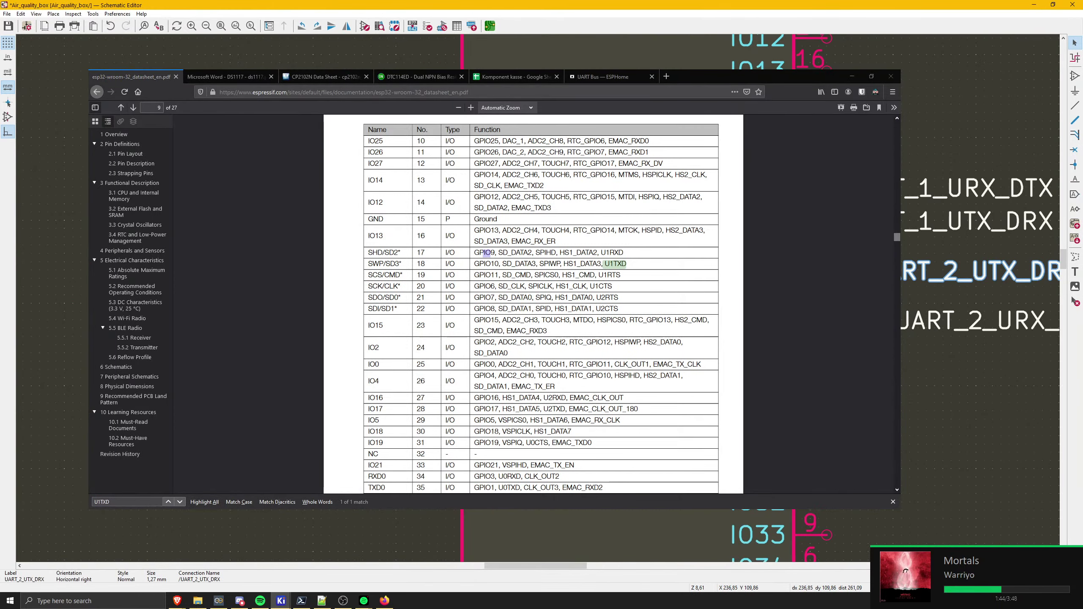
{"action": "left_click", "coordinate": [981, 221]}
{"action": "middle_click_drag", "start_coordinate": [1023, 222], "coordinate": [932, 224]}
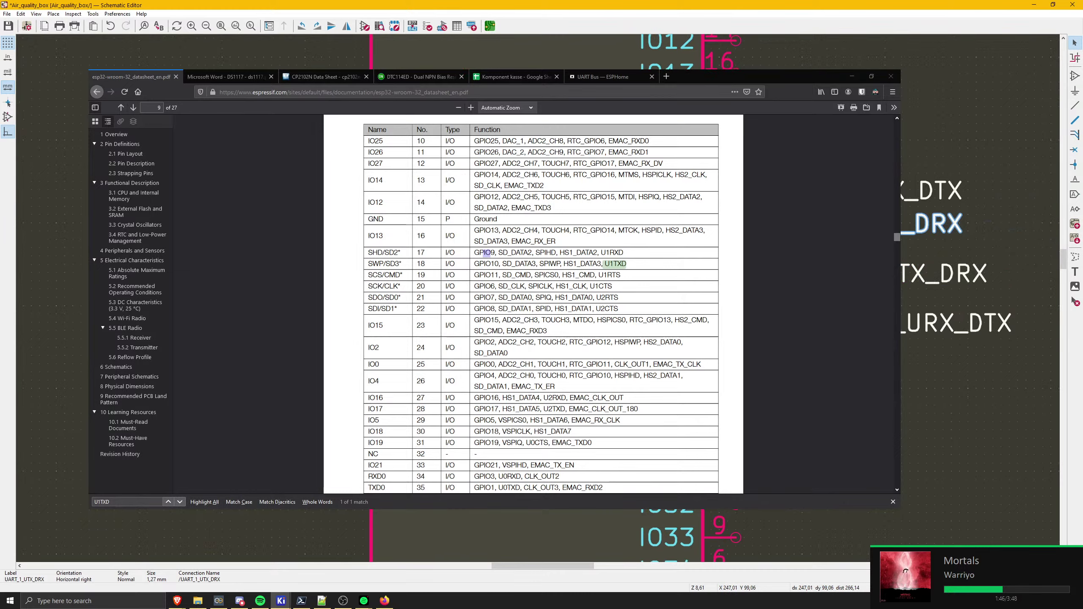
{"action": "left_click", "coordinate": [936, 191], "text": "shift"}
{"action": "key", "text": "m"}
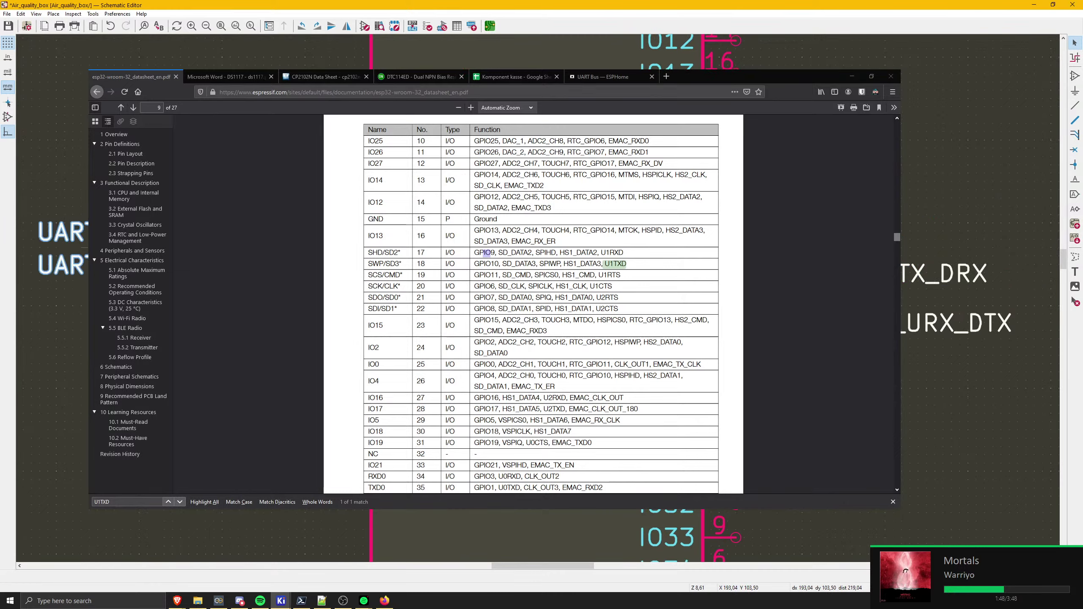
{"action": "middle_click_drag", "start_coordinate": [265, 268], "coordinate": [361, 263]}
- Add short wire stubs to the SHD/SD2 and SWP/SD3 pins of the ESP32
{"action": "key", "text": "w"}
{"action": "key", "text": "Escape"}
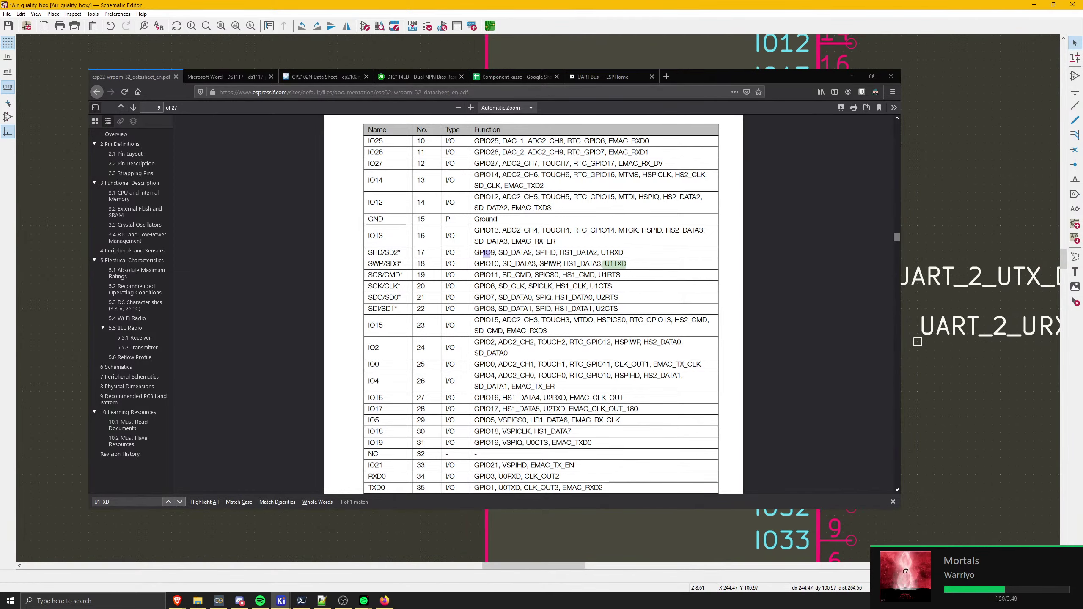
{"action": "key", "text": "ctrl+z"}
{"action": "key", "text": "w"}
{"action": "key", "text": "Escape"}
{"action": "key", "text": "ctrl+z"}
{"action": "left_click", "coordinate": [877, 293]}
{"action": "key", "text": "Delete"}
{"action": "key", "text": "m"}
{"action": "key", "text": "Escape"}
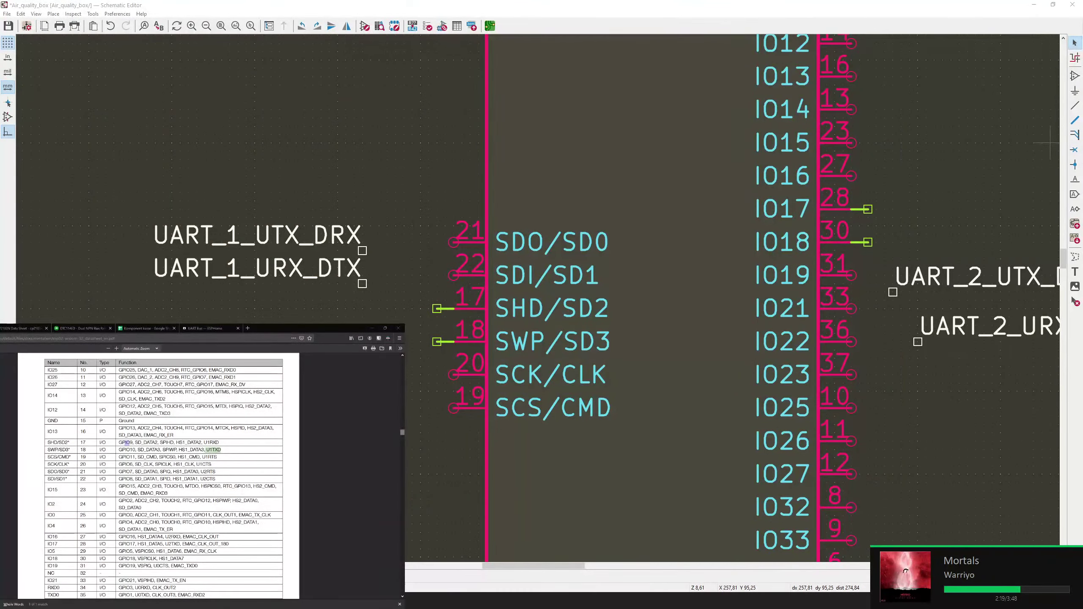
- Move both UART_1 labels down so they line up with the SHD/SD2 and SWP/SD3 wire stubs
{"action": "left_click", "coordinate": [355, 310]}
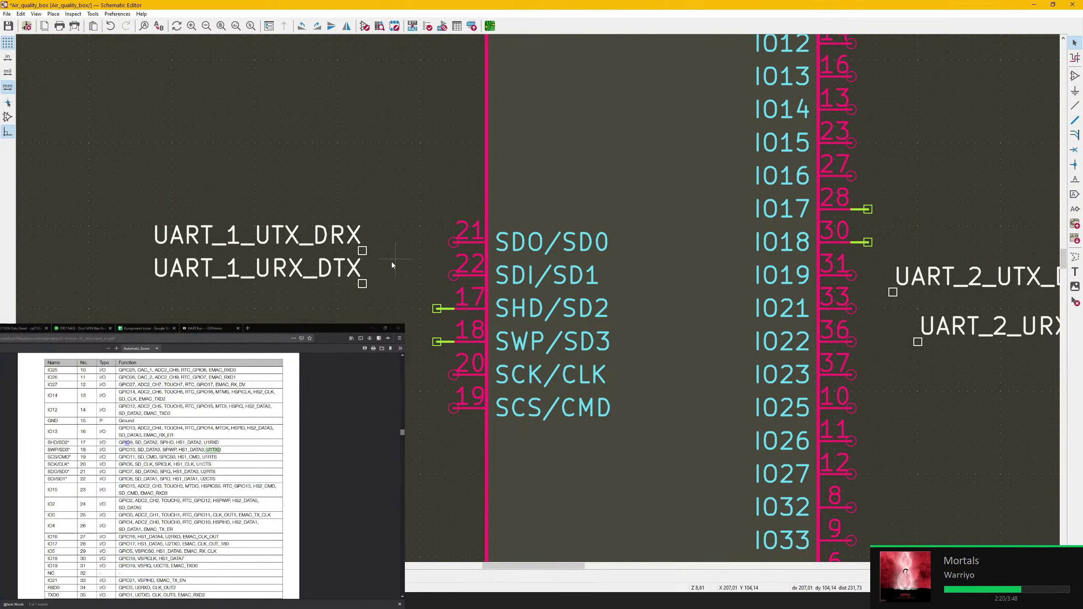
{"action": "middle_click_drag", "start_coordinate": [492, 269], "coordinate": [594, 242]}
{"action": "left_click", "coordinate": [327, 213]}
{"action": "left_click", "coordinate": [462, 246], "text": "shift"}
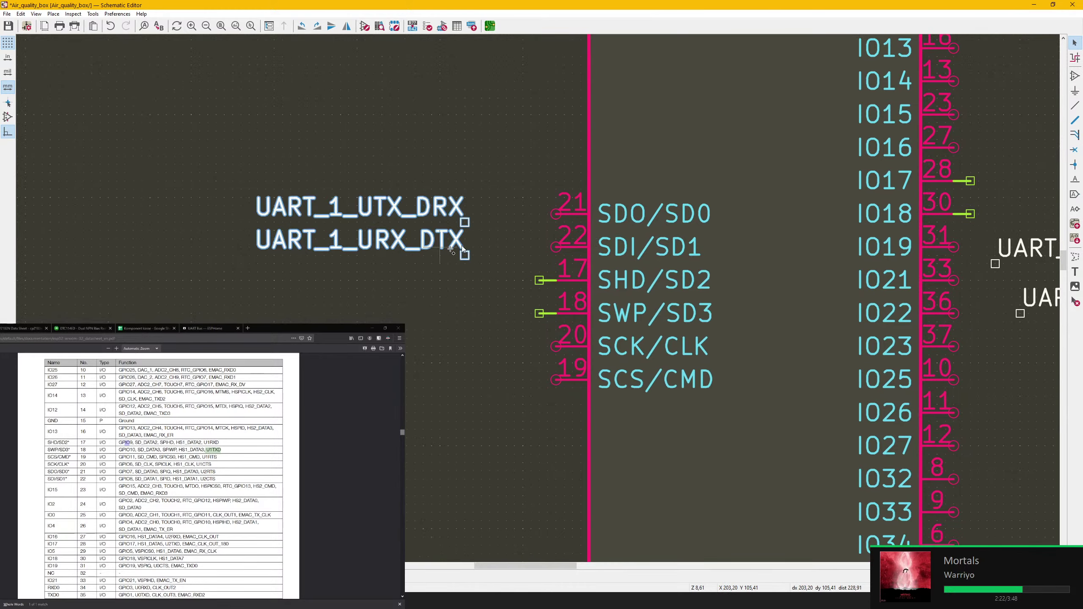
{"action": "key", "text": "m"}
{"action": "key", "text": "Escape"}
{"action": "key", "text": "Escape"}
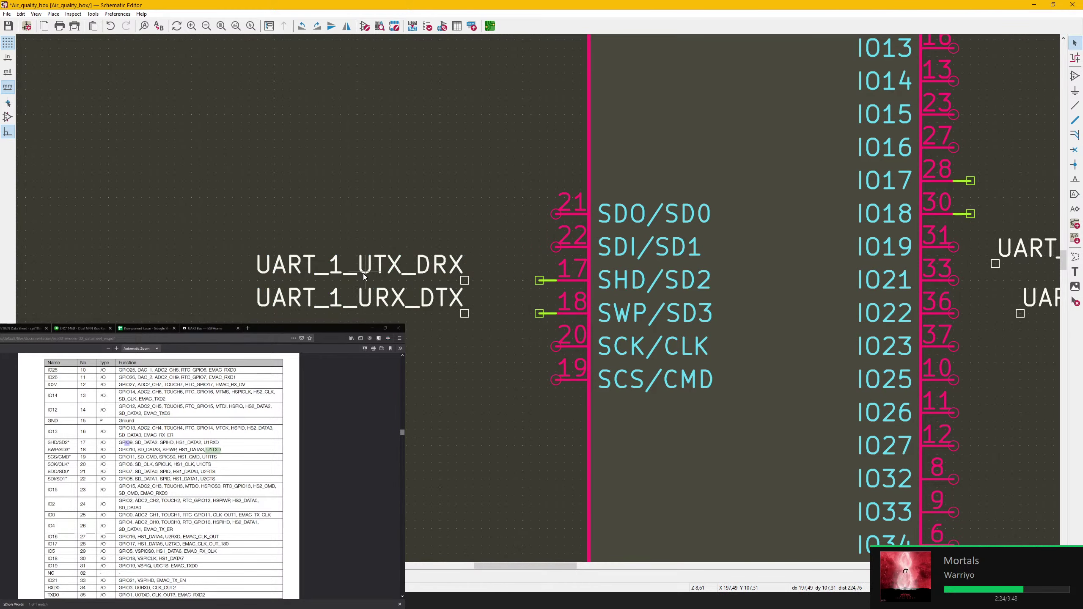
- Attach UART_1_UTX_DRX to the SWP/SD3 wire stub and UART_1_URX_DTX to the SHD/SD2 wire stub
{"action": "left_click", "coordinate": [351, 250]}
{"action": "key", "text": "m"}
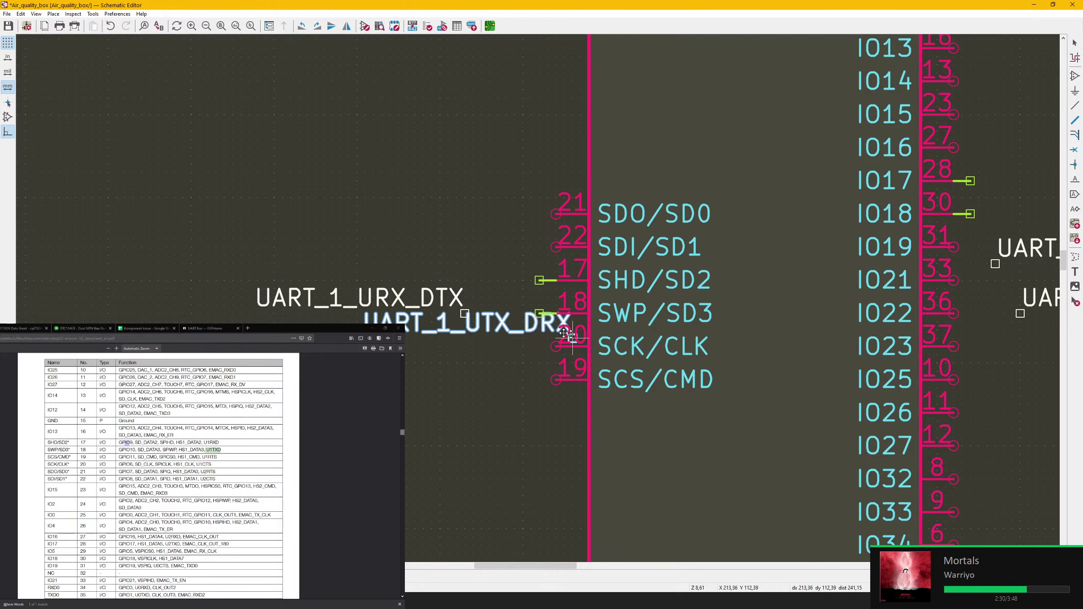
{"action": "left_click", "coordinate": [540, 312]}
{"action": "left_click", "coordinate": [273, 293]}
{"action": "key", "text": "m"}
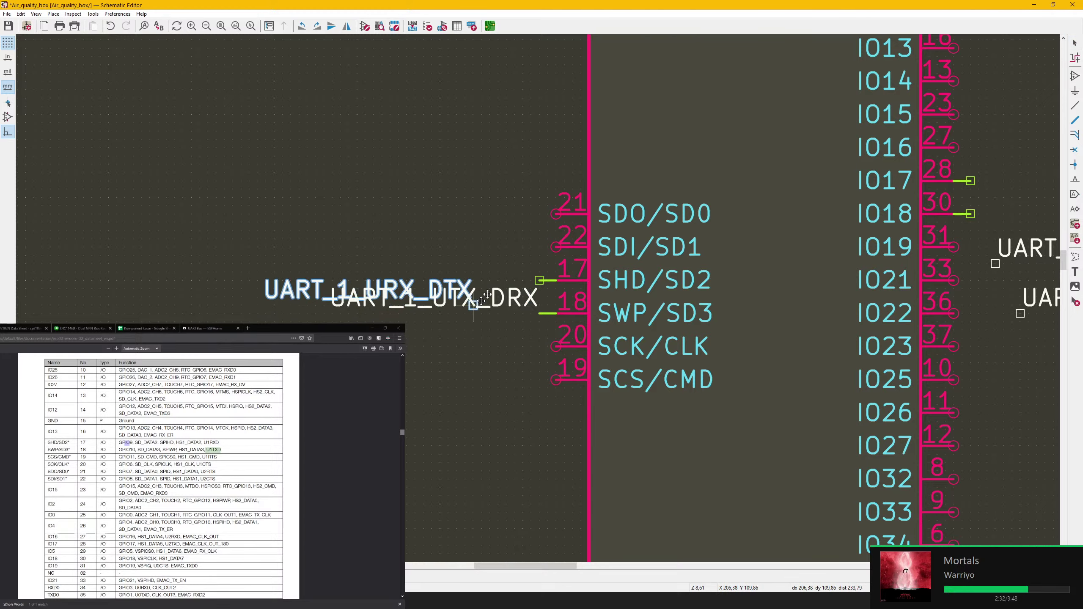
{"action": "left_click", "coordinate": [540, 281]}
{"action": "middle_click_drag", "start_coordinate": [495, 284], "coordinate": [476, 281]}
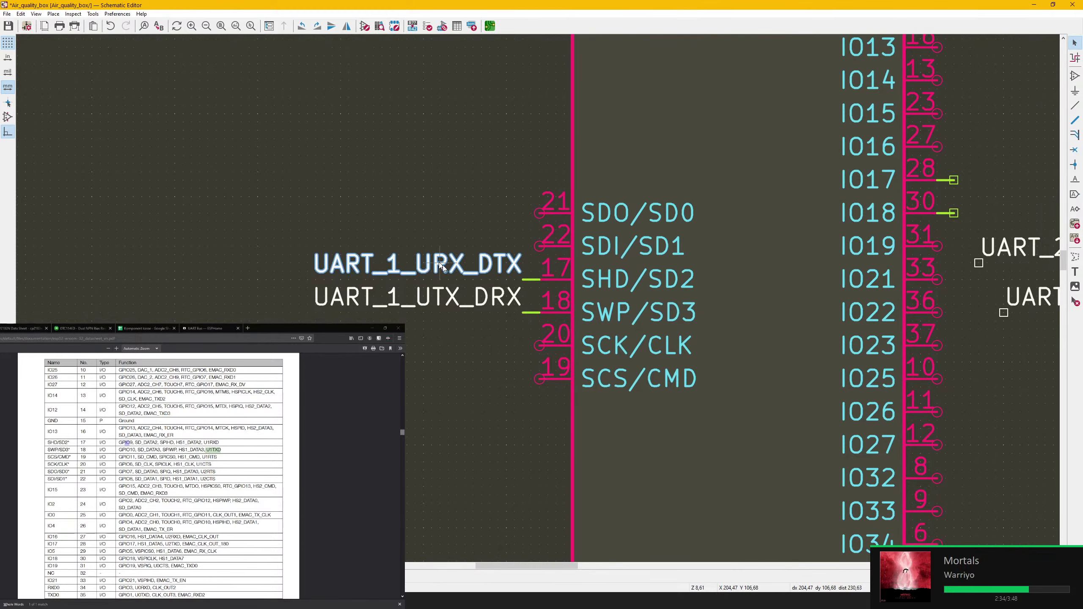
{"action": "key", "text": "Escape"}
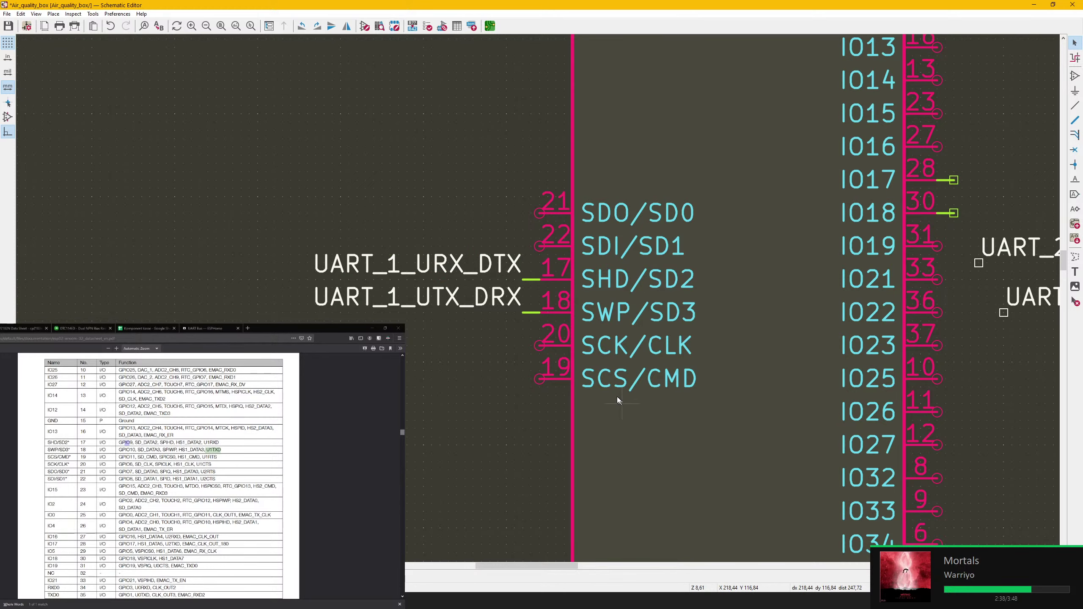
- Check the U2TXD row in the datasheet, and attach UART_2_UTX_DRX to the IO17 stub and UART_2_URX_DTX to the IO18 stub
{"action": "middle_click_drag", "start_coordinate": [955, 328], "coordinate": [439, 343]}
{"action": "scroll", "coordinate": [162, 475], "scroll_direction": "down", "scroll_amount": 2}
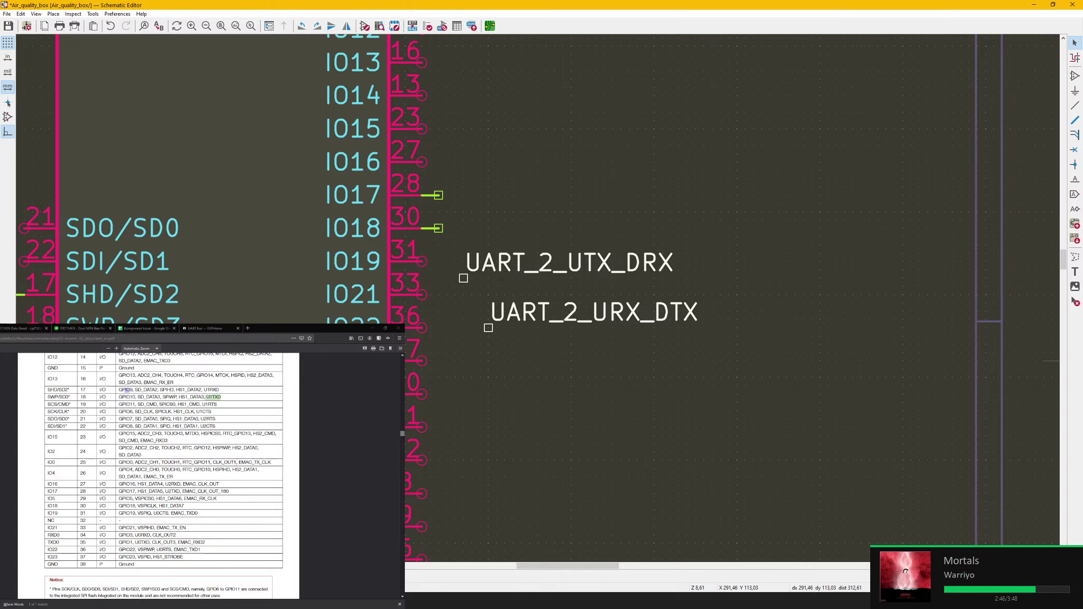
{"action": "left_click_drag", "start_coordinate": [168, 492], "coordinate": [177, 491]}
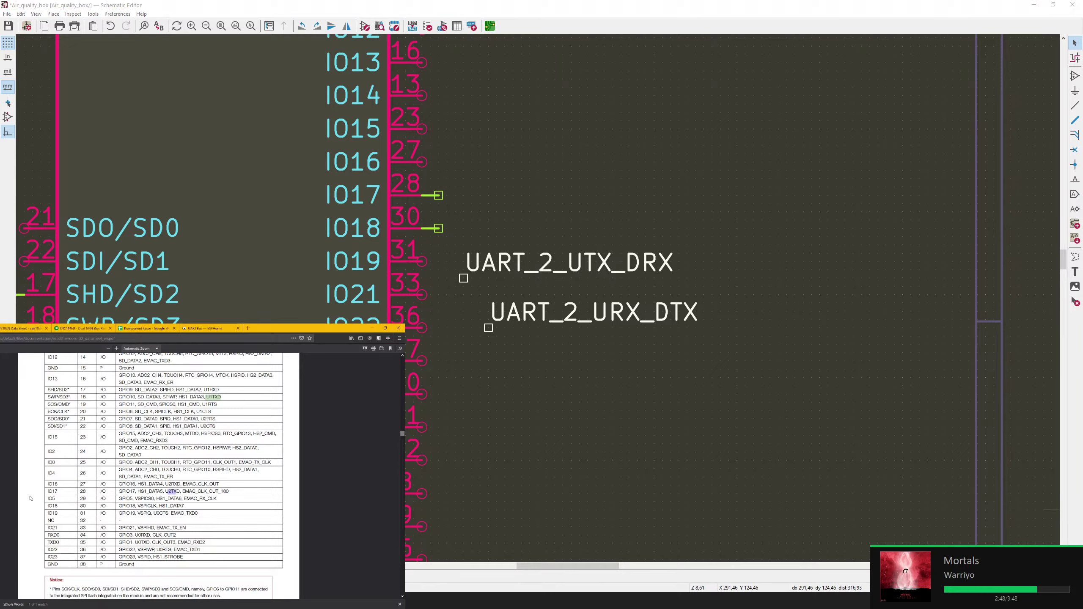
{"action": "left_click", "coordinate": [538, 384]}
{"action": "left_click_drag", "start_coordinate": [530, 275], "coordinate": [438, 195]}
{"action": "left_click_drag", "start_coordinate": [535, 315], "coordinate": [439, 228]}
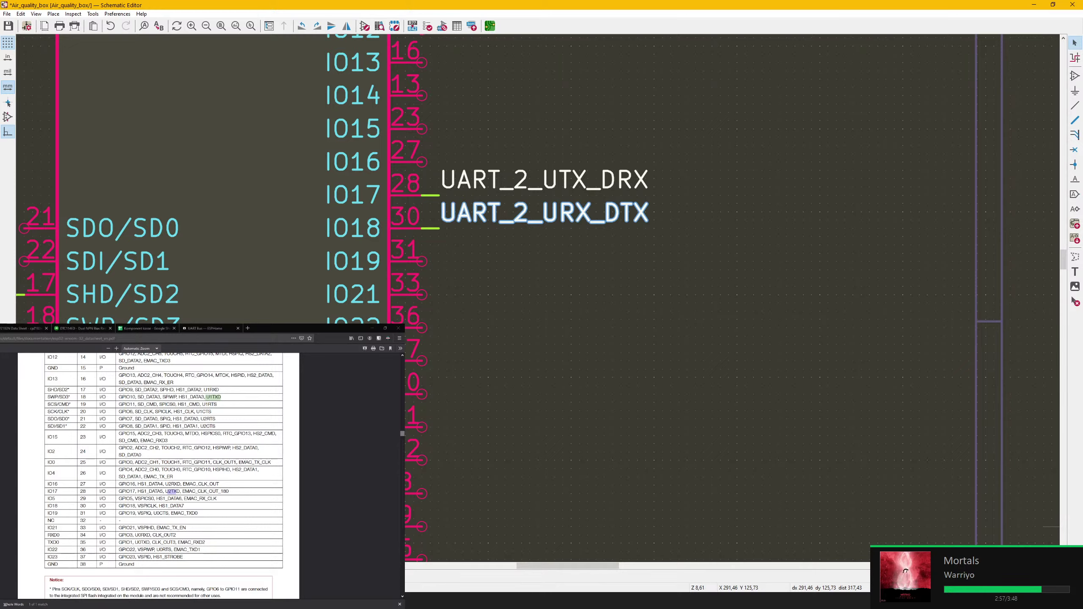
- Move UART_2_URX_DTX with its wire stub from IO18 to IO16, and save the schematic
{"action": "left_click", "coordinate": [166, 484]}
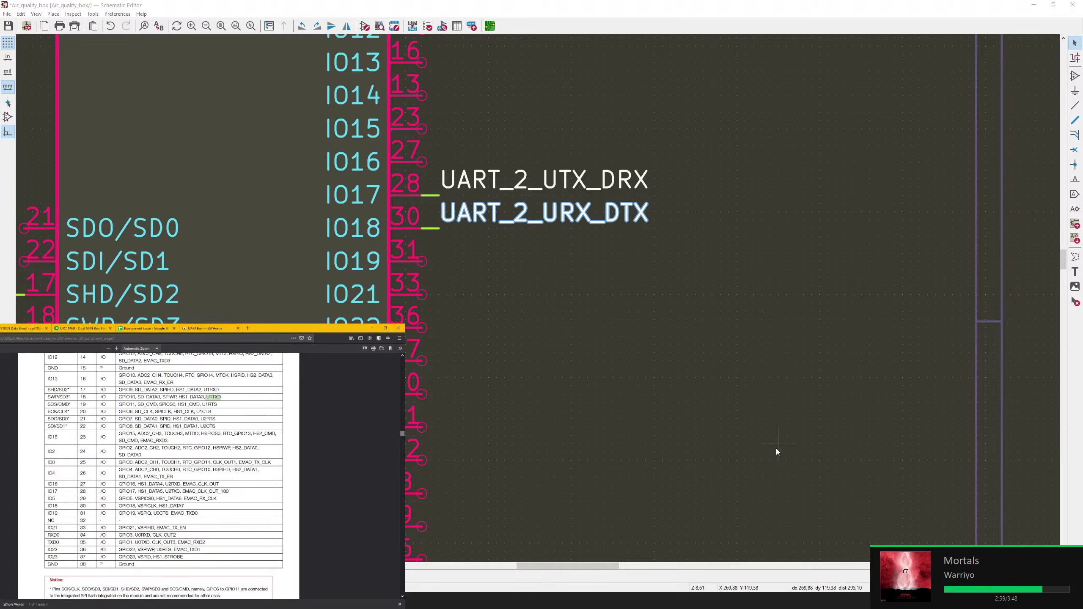
{"action": "left_click_drag", "start_coordinate": [471, 251], "coordinate": [448, 148]}
{"action": "left_click", "coordinate": [688, 378]}
{"action": "middle_click_drag", "start_coordinate": [653, 353], "coordinate": [823, 434]}
{"action": "key", "text": "ctrl+s"}
- Move the BOOT label beside the ESP32's IO0 pin and wire it to that pin
{"action": "scroll", "coordinate": [605, 346], "scroll_direction": "down", "scroll_amount": 4}
{"action": "scroll", "coordinate": [539, 295], "scroll_direction": "up", "scroll_amount": 2}
{"action": "middle_click_drag", "start_coordinate": [539, 296], "coordinate": [711, 267]}
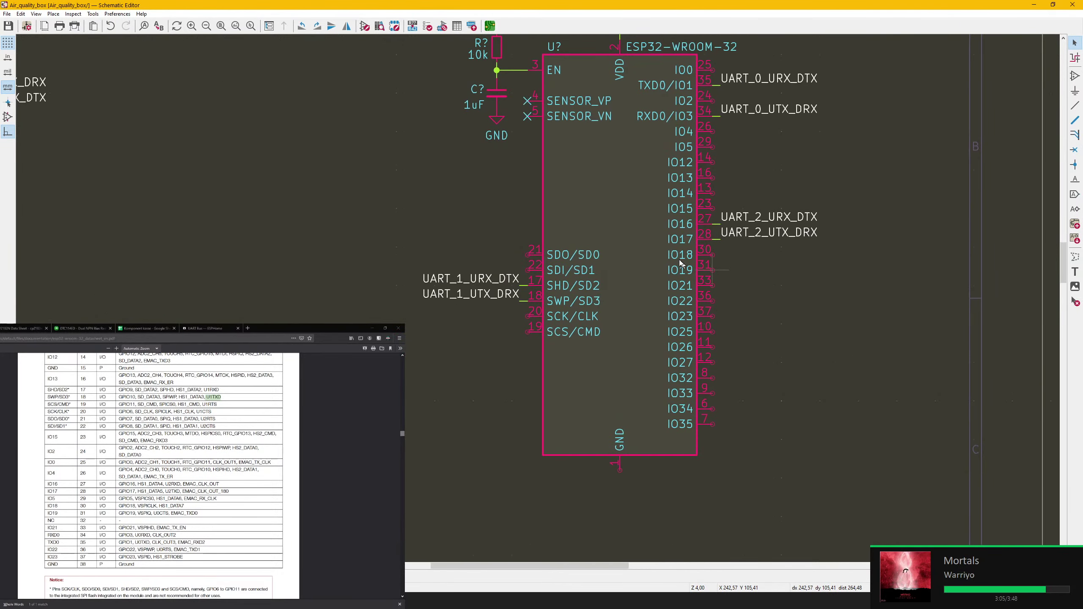
{"action": "scroll", "coordinate": [507, 290], "scroll_direction": "down", "scroll_amount": 5}
{"action": "middle_click_drag", "start_coordinate": [340, 281], "coordinate": [491, 258]}
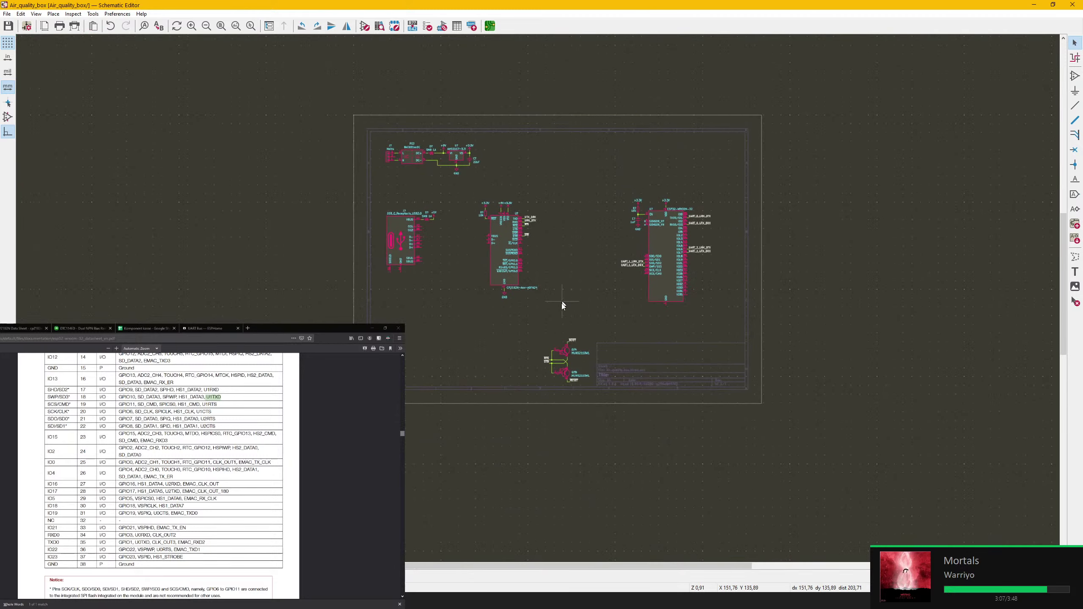
{"action": "scroll", "coordinate": [562, 303], "scroll_direction": "up", "scroll_amount": 1}
{"action": "middle_click_drag", "start_coordinate": [512, 336], "coordinate": [474, 406]}
{"action": "scroll", "coordinate": [474, 406], "scroll_direction": "up", "scroll_amount": 4}
{"action": "key", "text": "m"}
{"action": "scroll", "coordinate": [669, 222], "scroll_direction": "down", "scroll_amount": 3}
{"action": "scroll", "coordinate": [591, 211], "scroll_direction": "up", "scroll_amount": 1}
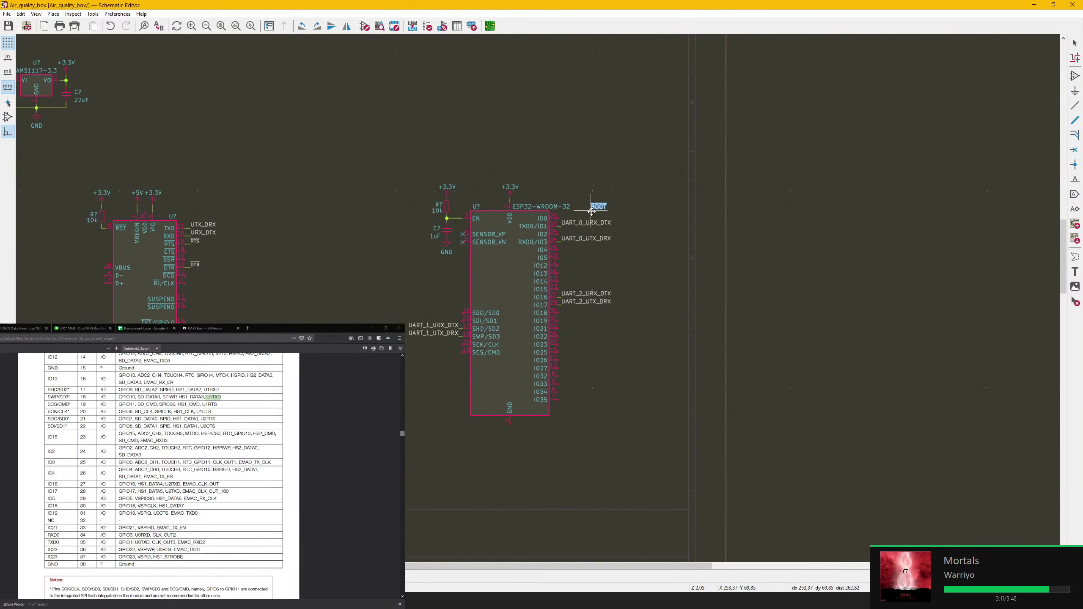
{"action": "scroll", "coordinate": [591, 212], "scroll_direction": "up", "scroll_amount": 7}
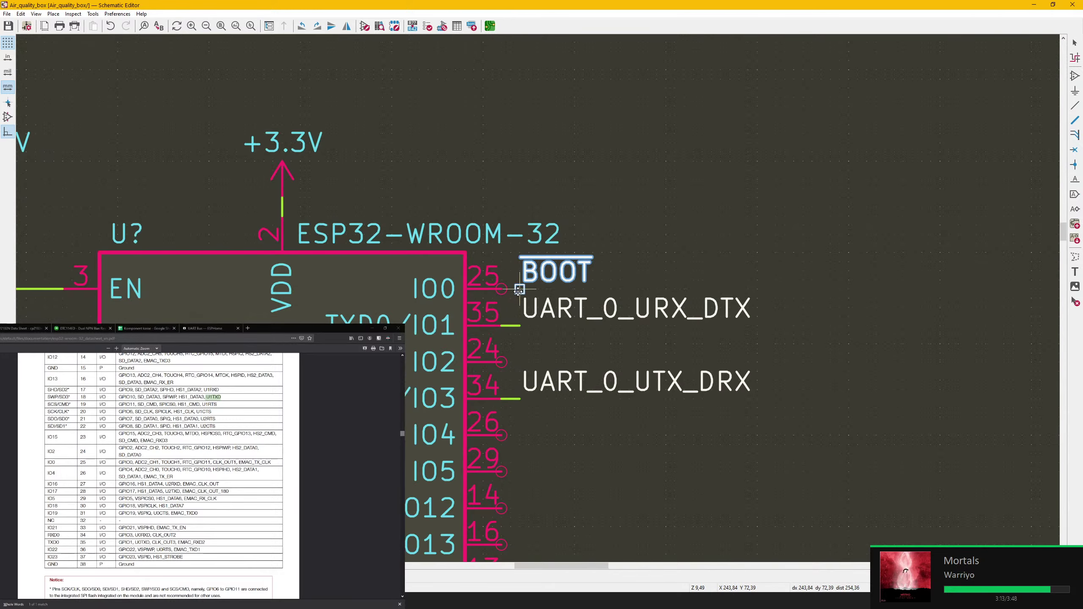
{"action": "left_click", "coordinate": [519, 290]}
{"action": "key", "text": "w"}
{"action": "middle_click_drag", "start_coordinate": [519, 290], "coordinate": [638, 258]}
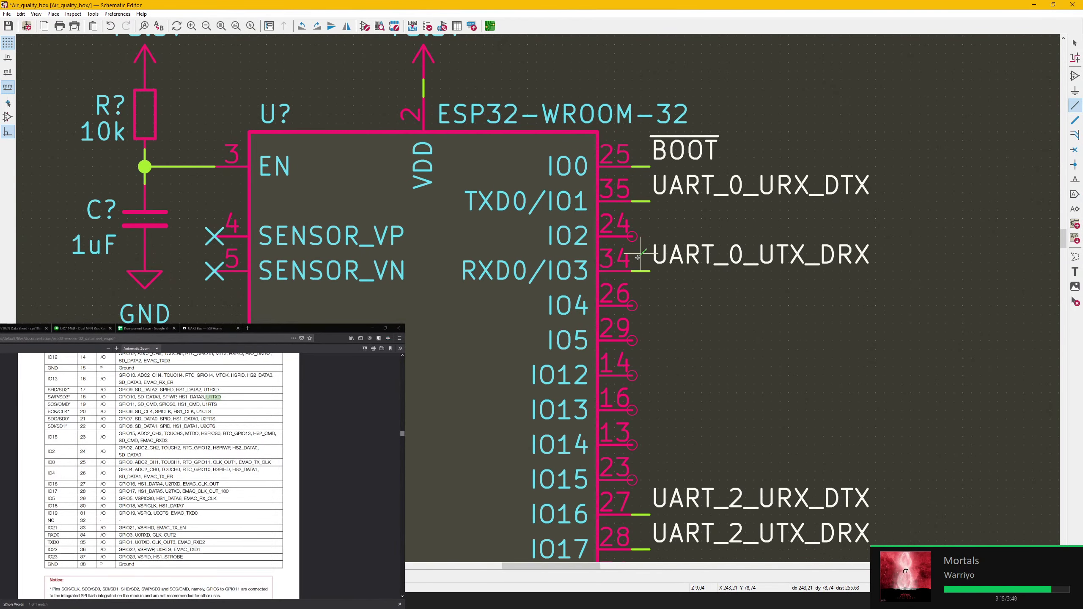
- Open the Peripheral Schematics section from the datasheet's table of contents
{"action": "scroll", "coordinate": [638, 258], "scroll_direction": "down", "scroll_amount": 1}
{"action": "middle_click_drag", "start_coordinate": [165, 313], "coordinate": [631, 246]}
{"action": "middle_click_drag", "start_coordinate": [425, 264], "coordinate": [450, 392]}
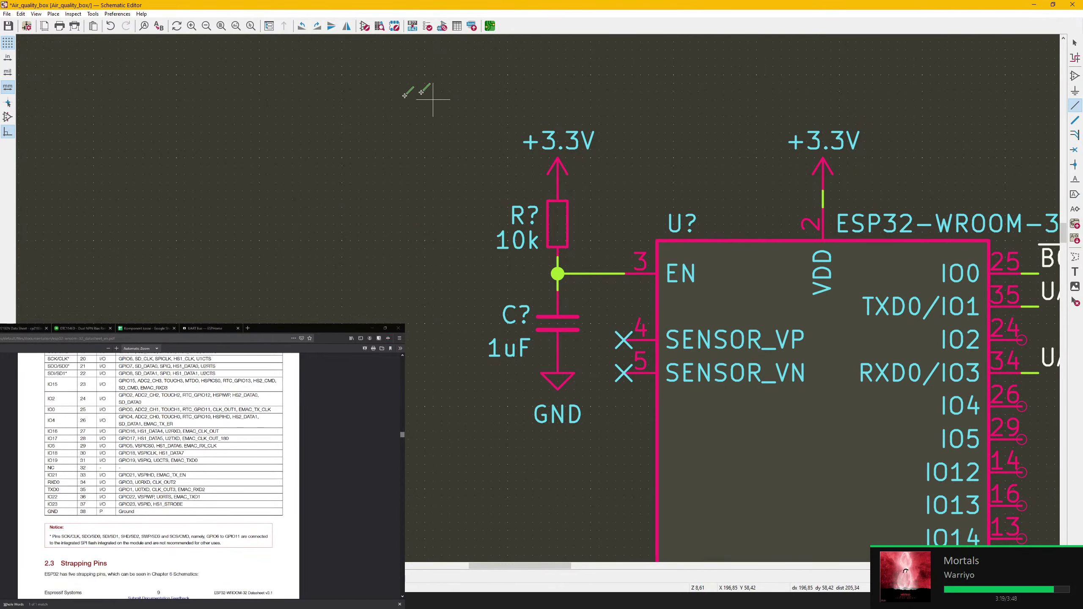
{"action": "left_click", "coordinate": [132, 451]}
{"action": "scroll", "coordinate": [133, 450], "scroll_direction": "up", "scroll_amount": 6}
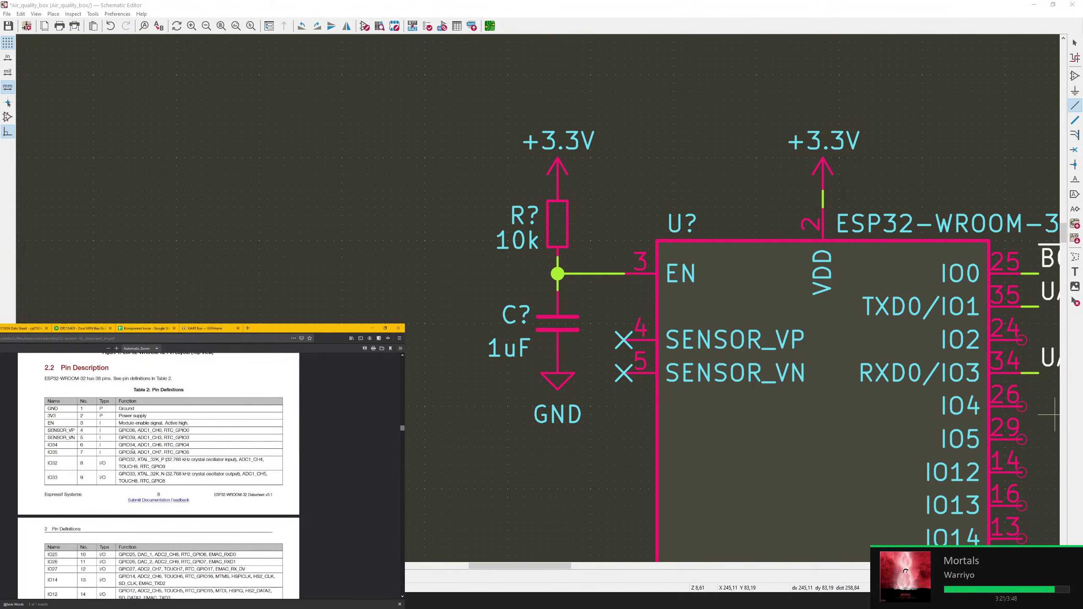
{"action": "scroll", "coordinate": [400, 405], "scroll_direction": "up", "scroll_amount": 6}
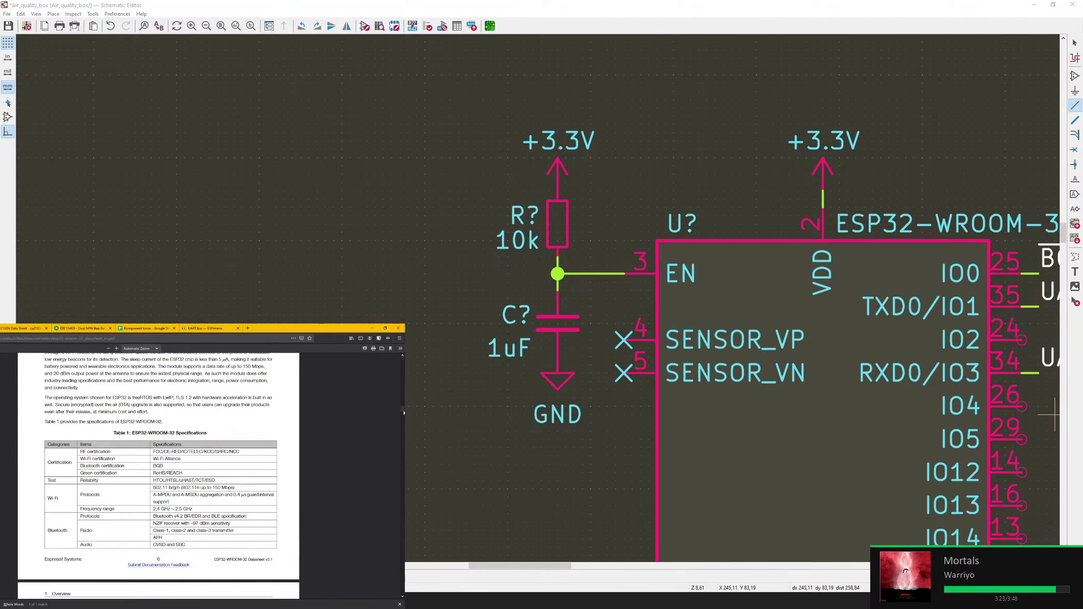
{"action": "scroll", "coordinate": [394, 365], "scroll_direction": "up", "scroll_amount": 15}
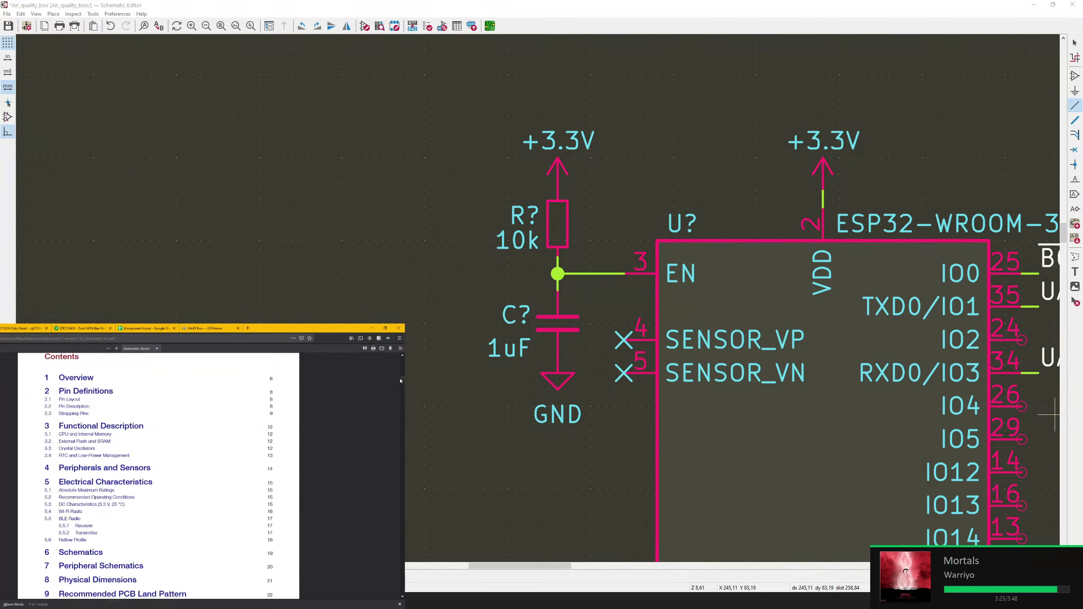
{"action": "scroll", "coordinate": [394, 364], "scroll_direction": "down", "scroll_amount": 10}
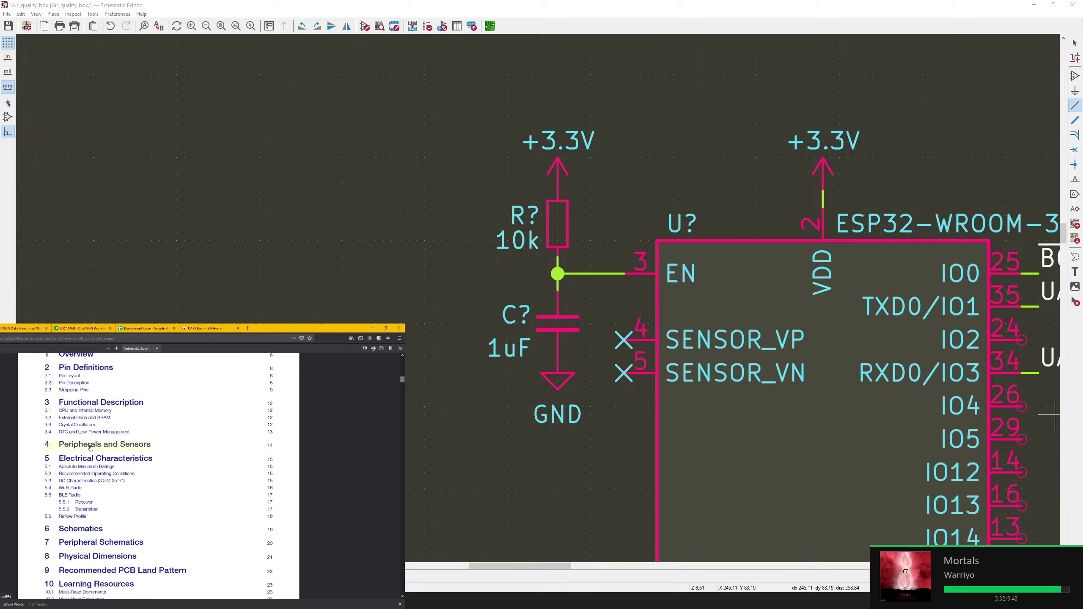
{"action": "left_click", "coordinate": [106, 542]}
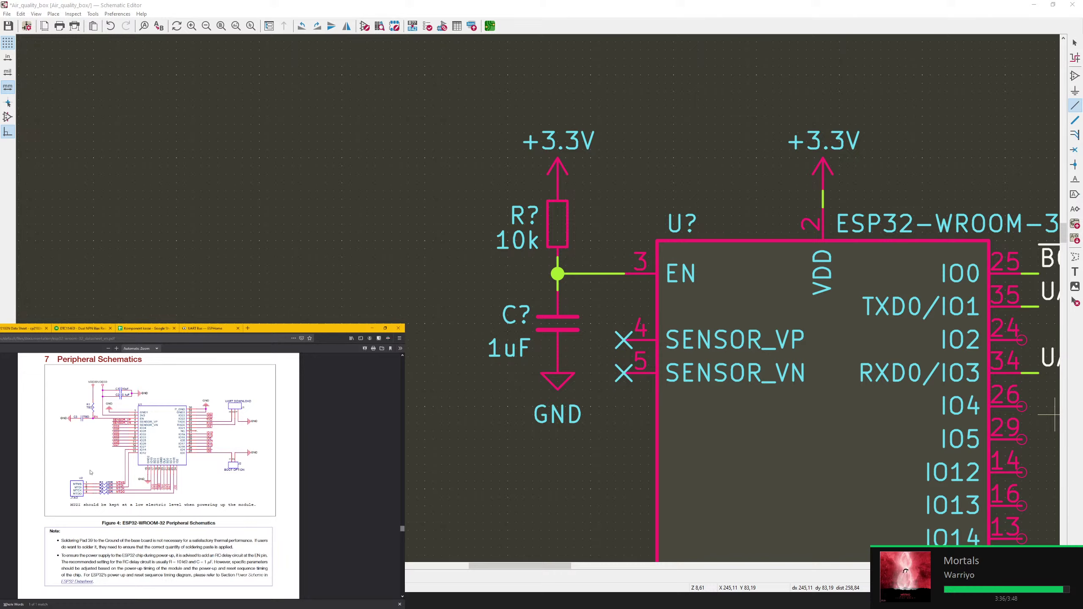
- Examine the datasheet's peripheral schematic and its note on the EN pin's RC delay, comparing them with the resistor and capacitor at EN
{"action": "scroll", "coordinate": [90, 473], "scroll_direction": "down", "scroll_amount": 1}
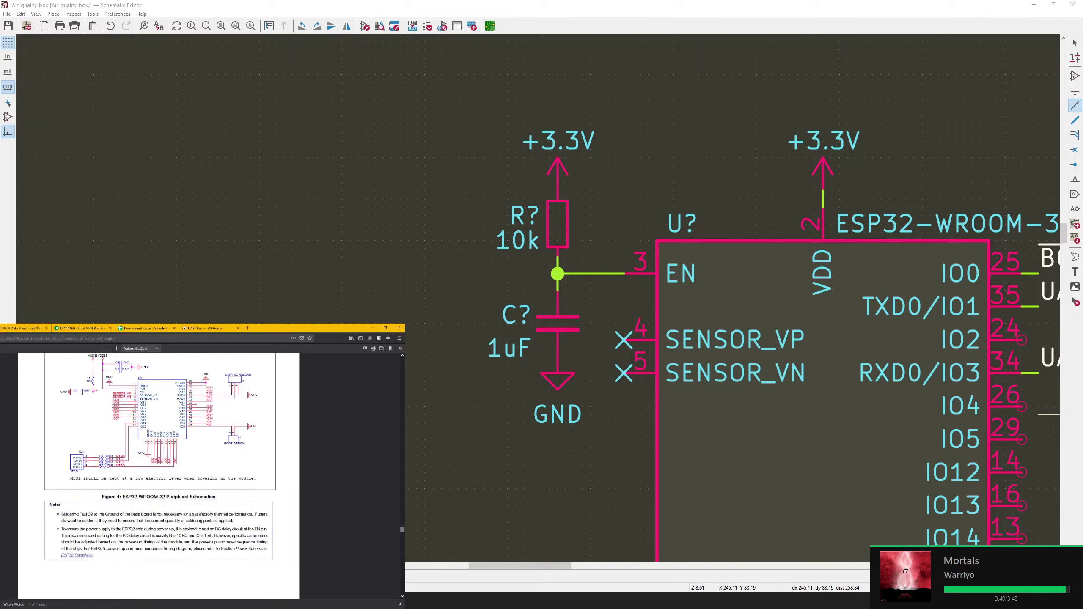
{"action": "left_click_drag", "start_coordinate": [181, 520], "coordinate": [214, 521]}
{"action": "left_click_drag", "start_coordinate": [129, 529], "coordinate": [174, 530]}
{"action": "left_click", "coordinate": [186, 530]}
{"action": "scroll", "coordinate": [92, 446], "scroll_direction": "up", "scroll_amount": 1}
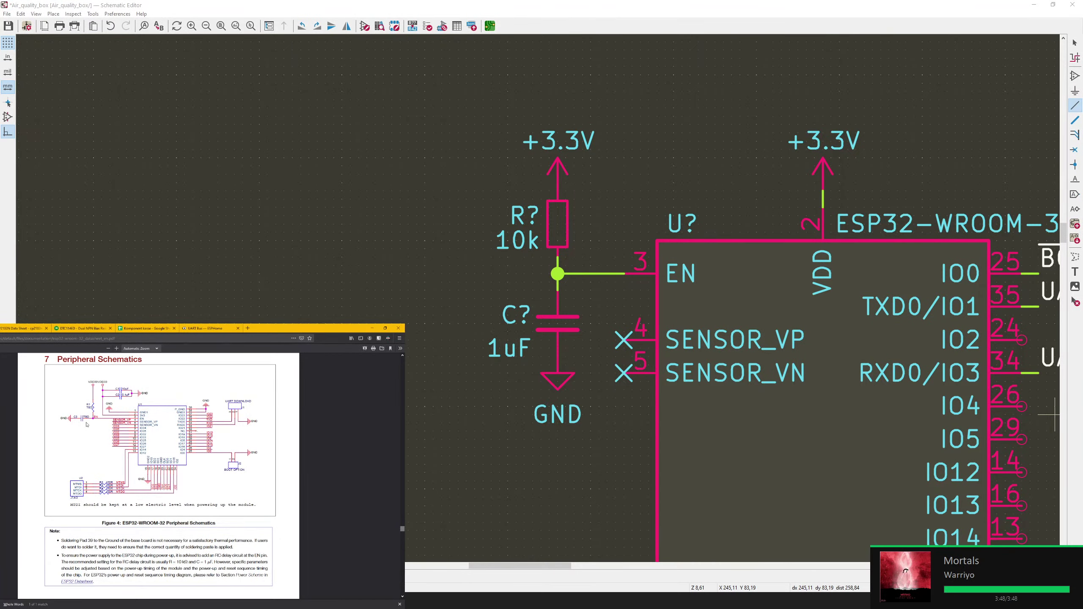
{"action": "middle_click_drag", "start_coordinate": [500, 400], "coordinate": [497, 409]}
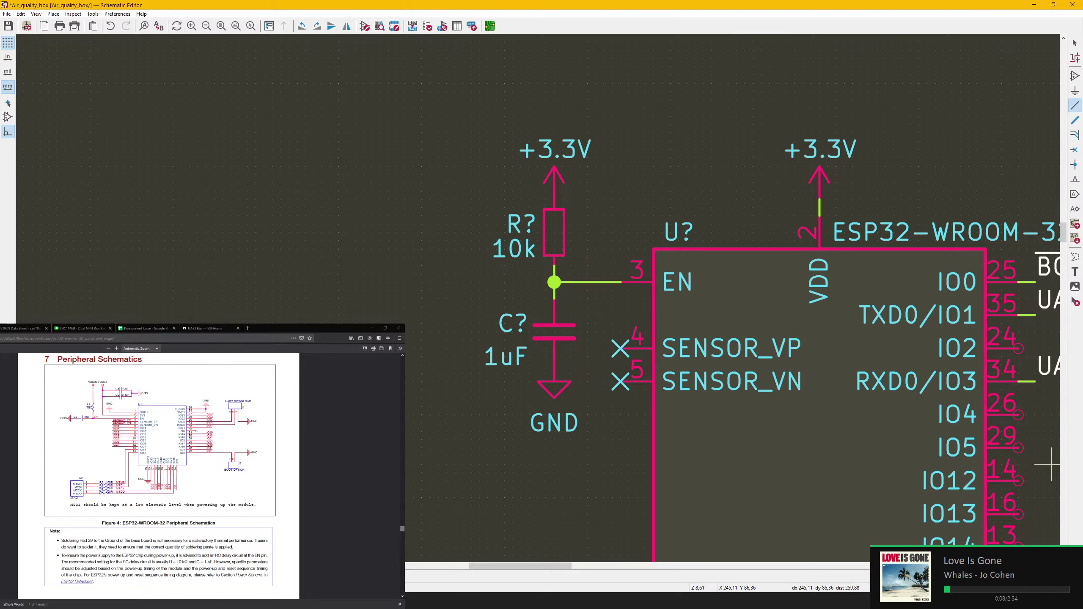
{"action": "left_click", "coordinate": [83, 448]}
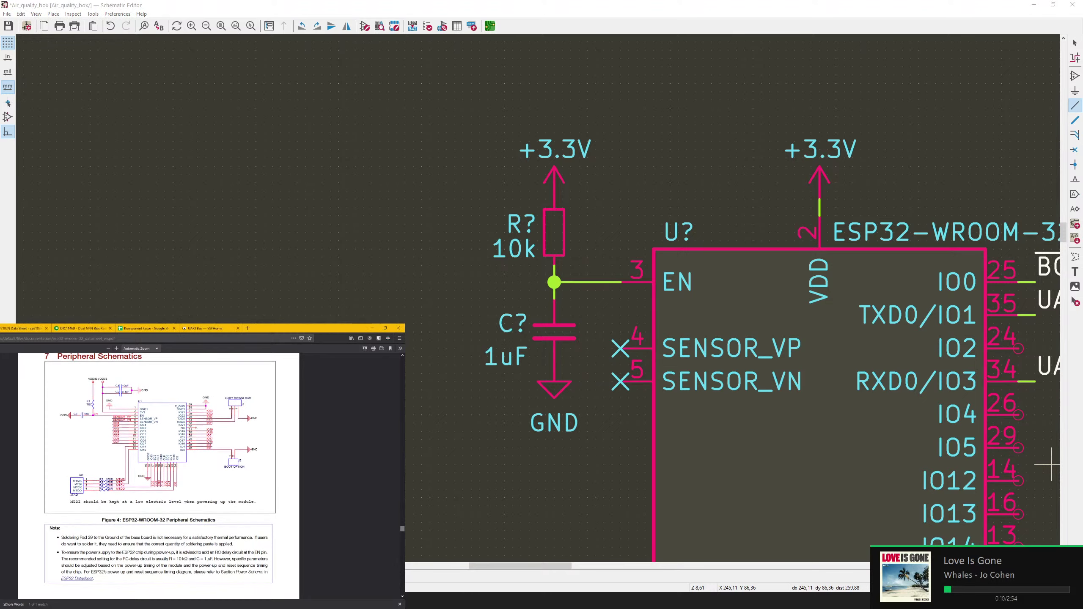
{"action": "scroll", "coordinate": [84, 448], "scroll_direction": "down", "scroll_amount": 1}
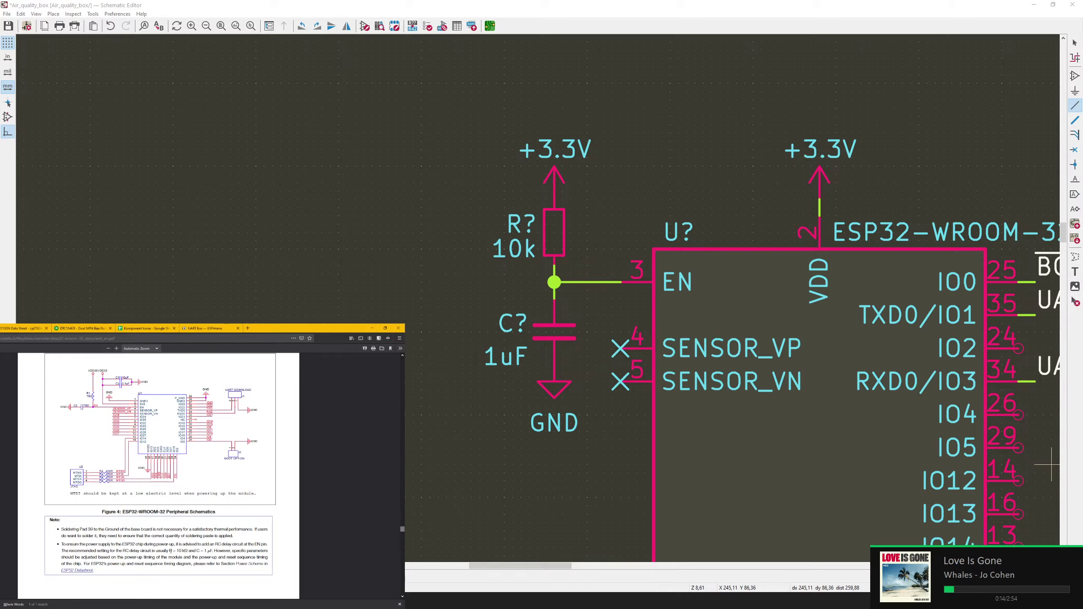
- Calculate the EN circuit's RC delay in a web search from the datasheet's recommended R = 10 kΩ and C = 1 µF
{"action": "left_click_drag", "start_coordinate": [169, 551], "coordinate": [183, 551]}
{"action": "left_click", "coordinate": [194, 552]}
{"action": "left_click", "coordinate": [247, 328]}
{"action": "type", "text": "esp32"}
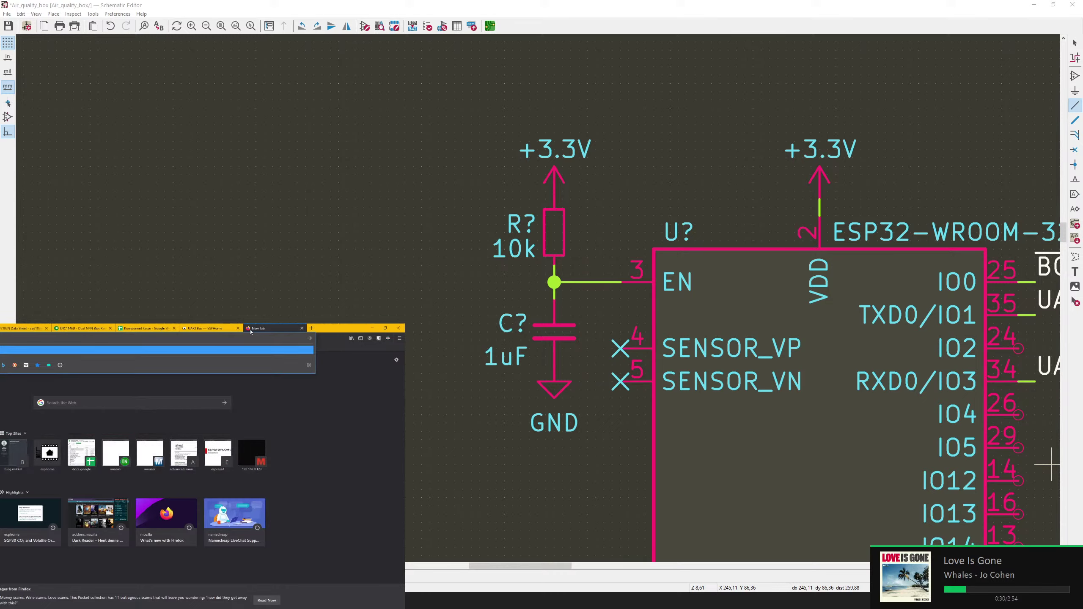
{"action": "key", "text": "Return"}
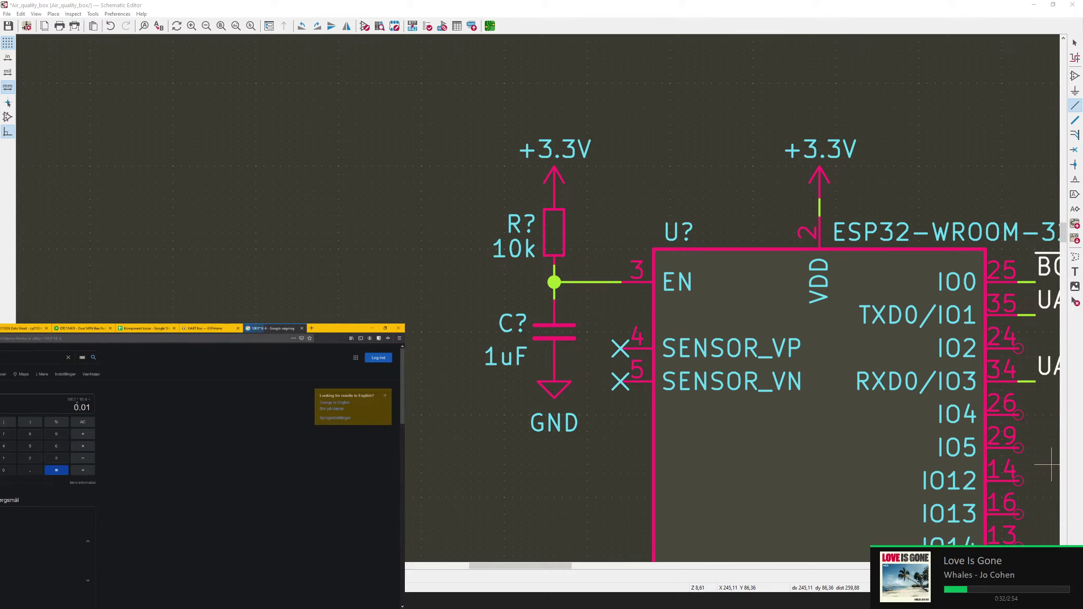
{"action": "left_click_drag", "start_coordinate": [72, 408], "coordinate": [96, 428]}
{"action": "left_click", "coordinate": [153, 426]}
{"action": "key", "text": "ctrl+w"}
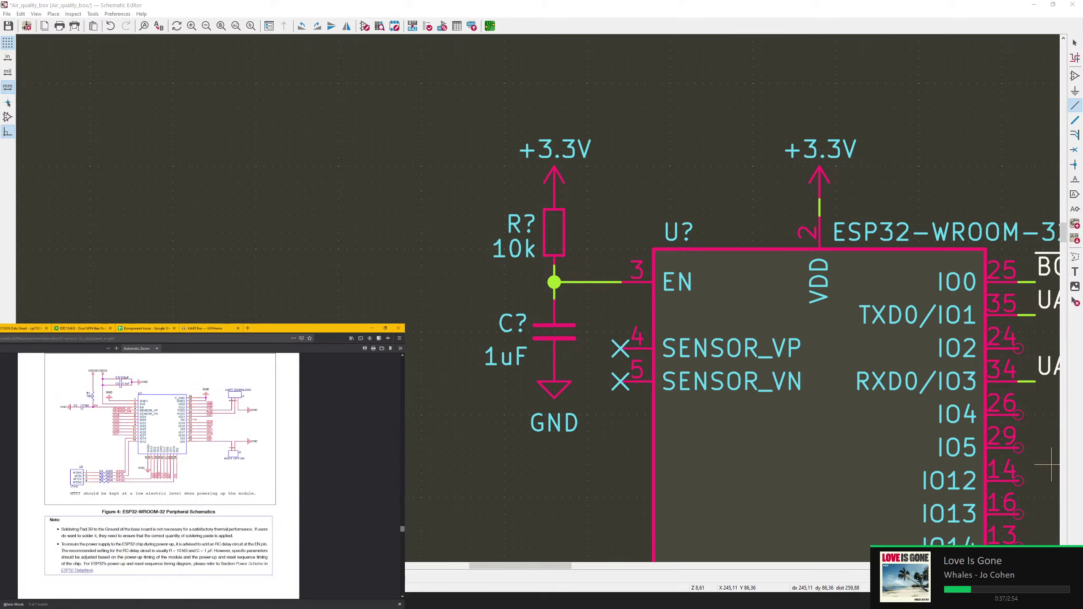
- Examine the Q?A and Q?B transistor circuit with its RTS, DTR, BOOT and RESET labels in relation to the ESP32
{"action": "scroll", "coordinate": [108, 420], "scroll_direction": "down", "scroll_amount": 1}
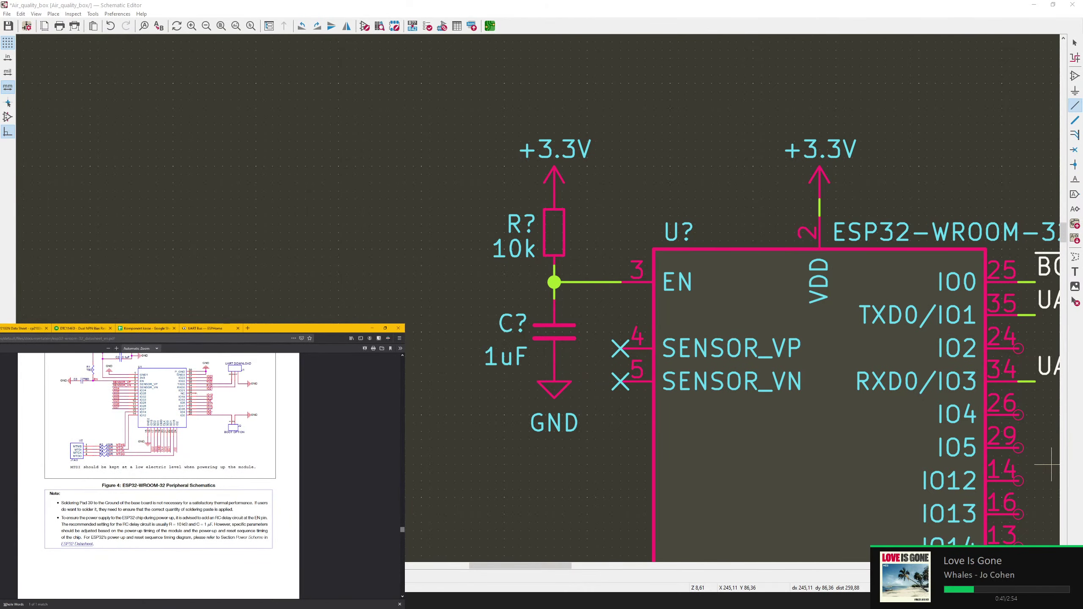
{"action": "middle_click_drag", "start_coordinate": [653, 406], "coordinate": [421, 370]}
{"action": "middle_click_drag", "start_coordinate": [596, 353], "coordinate": [566, 268]}
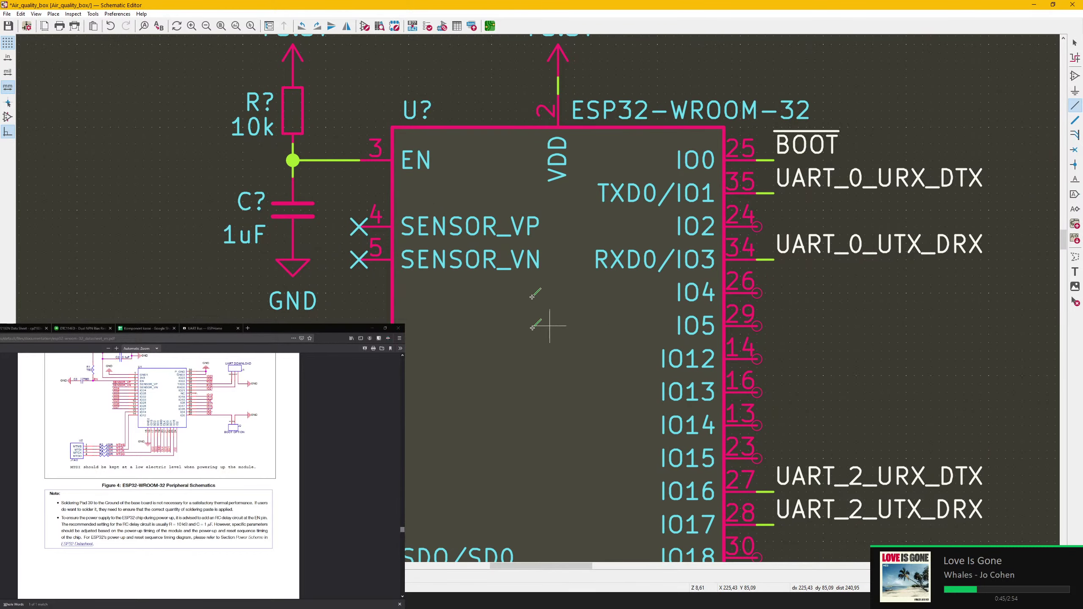
{"action": "scroll", "coordinate": [550, 326], "scroll_direction": "down", "scroll_amount": 4}
{"action": "middle_click_drag", "start_coordinate": [529, 299], "coordinate": [678, 269]}
{"action": "scroll", "coordinate": [538, 302], "scroll_direction": "up", "scroll_amount": 1}
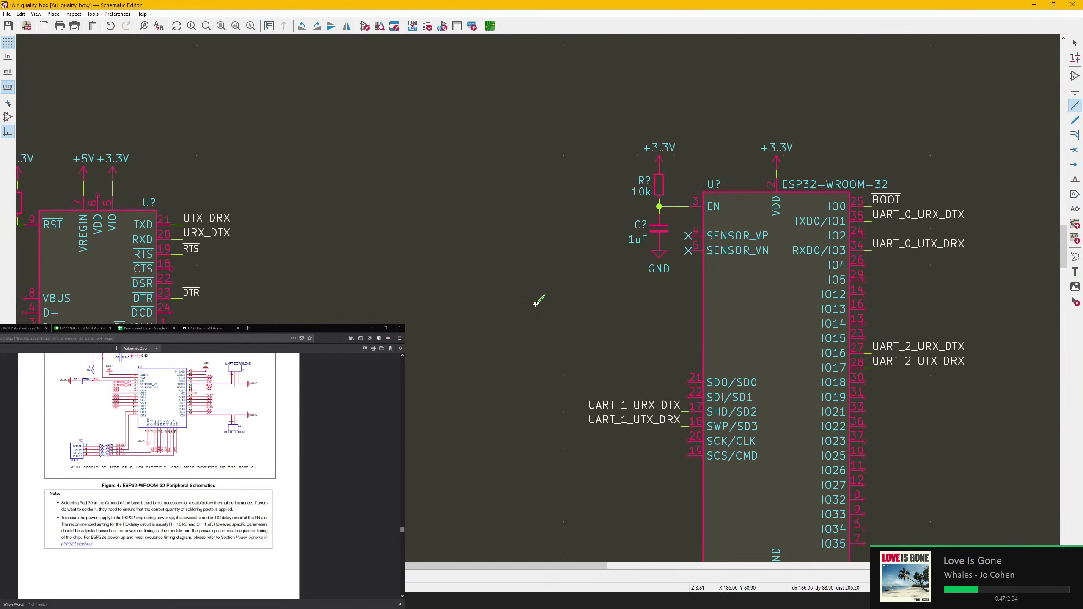
{"action": "scroll", "coordinate": [535, 303], "scroll_direction": "down", "scroll_amount": 4}
{"action": "scroll", "coordinate": [482, 413], "scroll_direction": "up", "scroll_amount": 2}
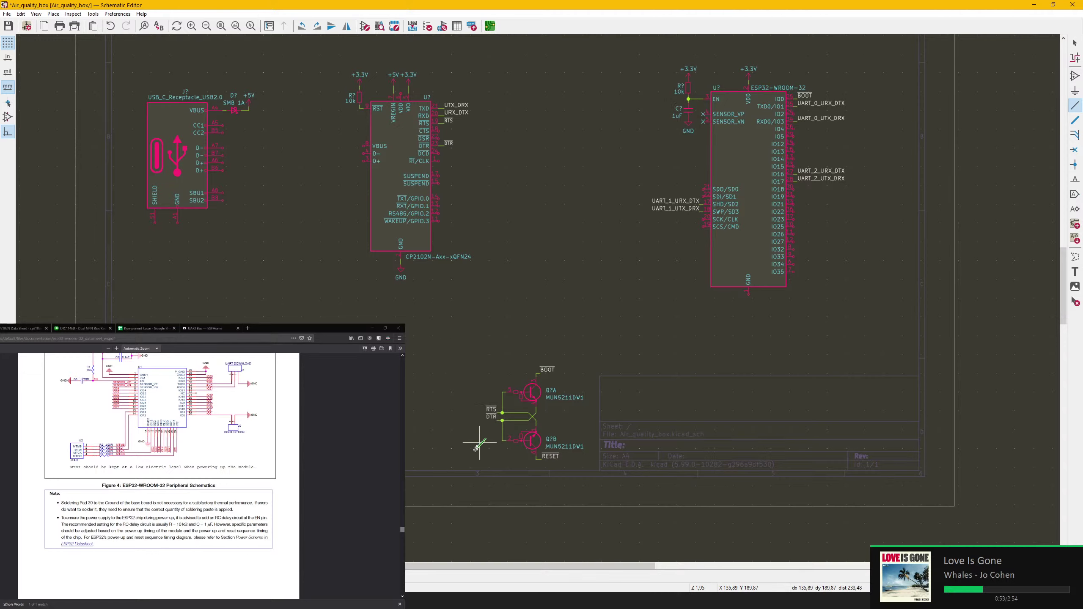
{"action": "key", "text": "Escape"}
{"action": "left_click_drag", "start_coordinate": [462, 357], "coordinate": [600, 487]}
{"action": "key", "text": "w"}
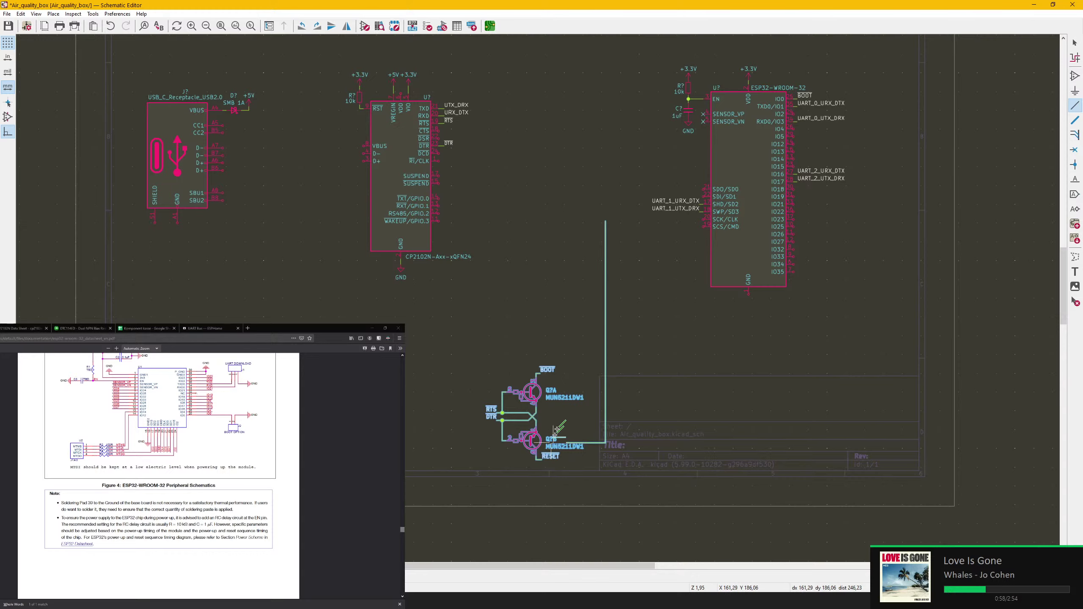
{"action": "key", "text": "Escape"}
- Place the RESET label beside the ESP32's EN circuit, wire it to the resistor-capacitor junction, and save the schematic
{"action": "key", "text": "m"}
{"action": "scroll", "coordinate": [648, 130], "scroll_direction": "up", "scroll_amount": 5}
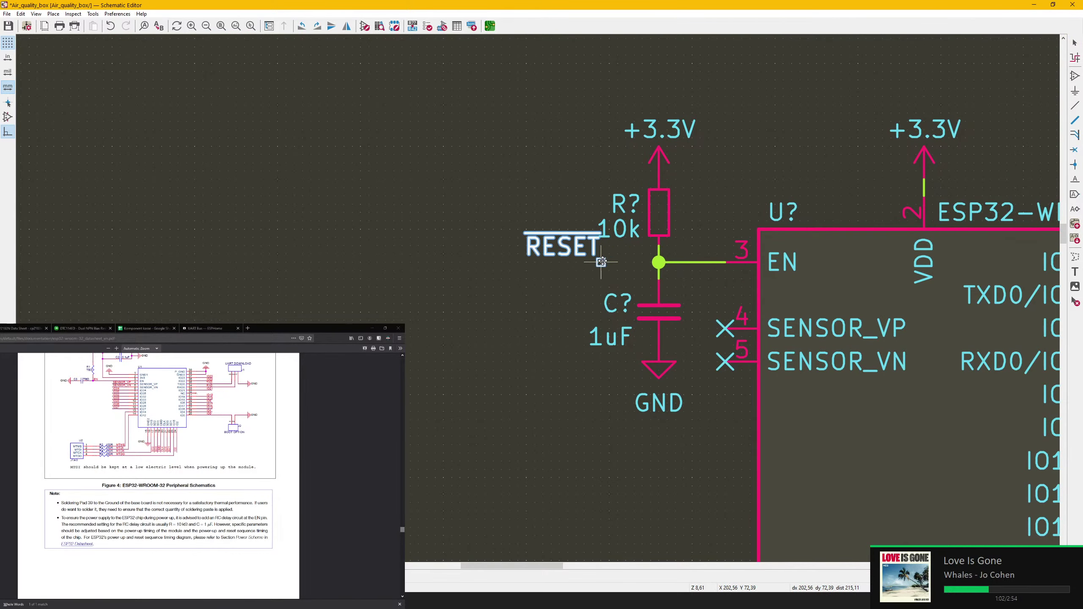
{"action": "left_click", "coordinate": [575, 262]}
{"action": "key", "text": "w"}
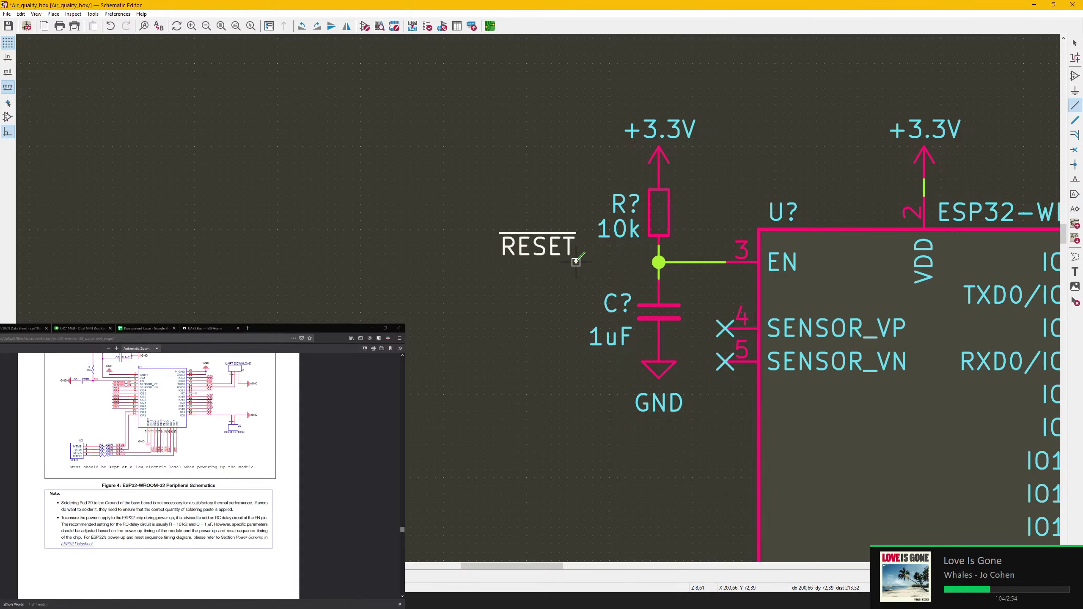
{"action": "left_click", "coordinate": [659, 261]}
{"action": "key", "text": "Escape"}
{"action": "key", "text": "ctrl+s"}
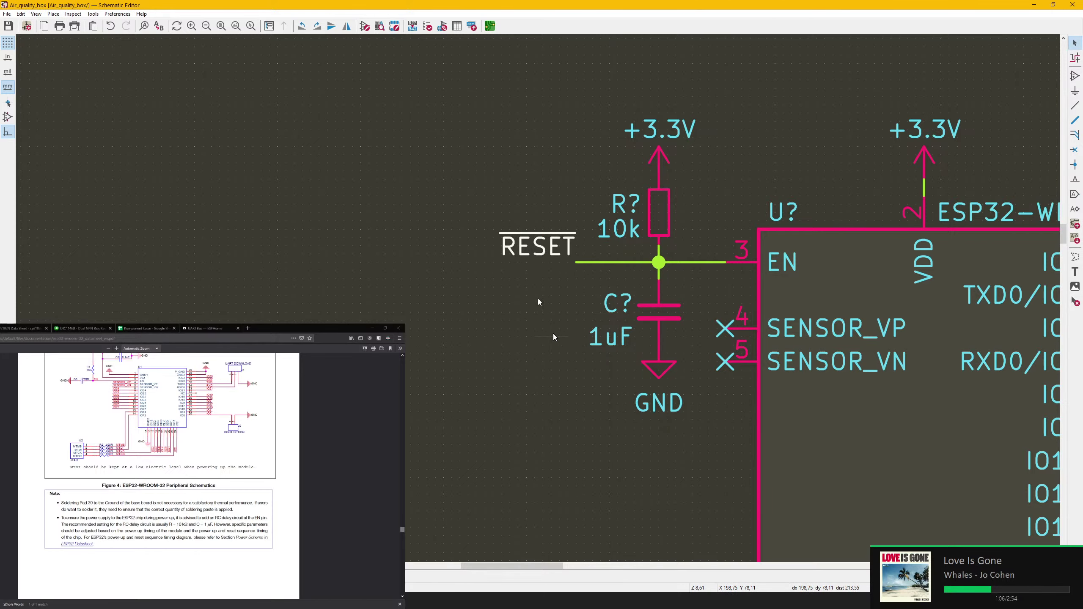
- Examine the power supply circuit from the Mains connector through the BAC05SxxDC converter to the AMS1117-3.3 regulator
{"action": "scroll", "coordinate": [538, 298], "scroll_direction": "down", "scroll_amount": 6}
{"action": "scroll", "coordinate": [624, 300], "scroll_direction": "up", "scroll_amount": 1}
{"action": "middle_click_drag", "start_coordinate": [611, 315], "coordinate": [629, 296]}
{"action": "middle_click_drag", "start_coordinate": [270, 307], "coordinate": [570, 370]}
{"action": "scroll", "coordinate": [570, 370], "scroll_direction": "up", "scroll_amount": 4}
{"action": "scroll", "coordinate": [513, 283], "scroll_direction": "down", "scroll_amount": 1}
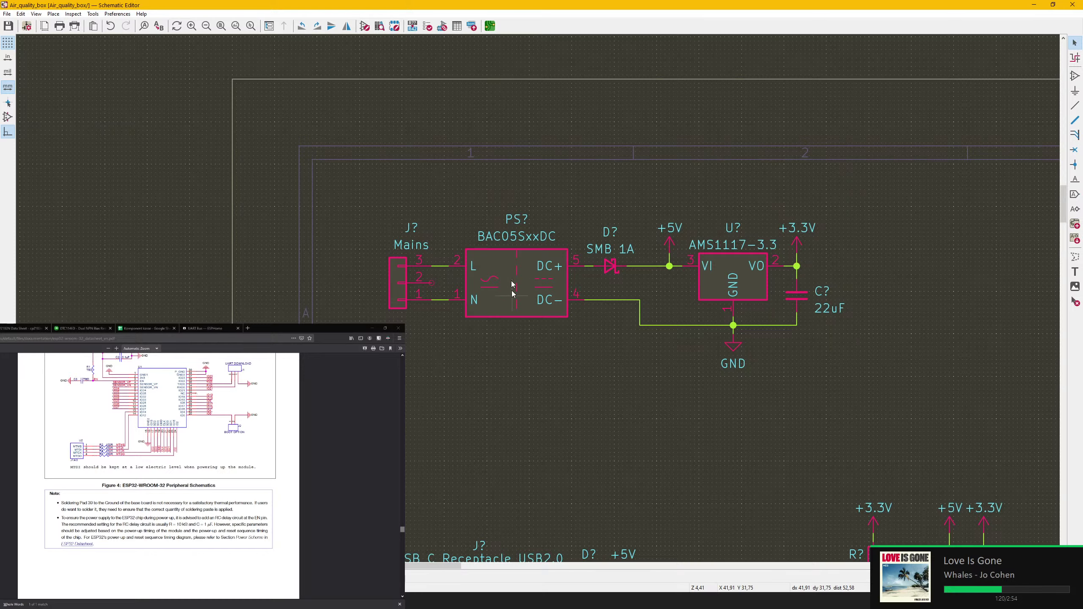
{"action": "left_click", "coordinate": [521, 286]}
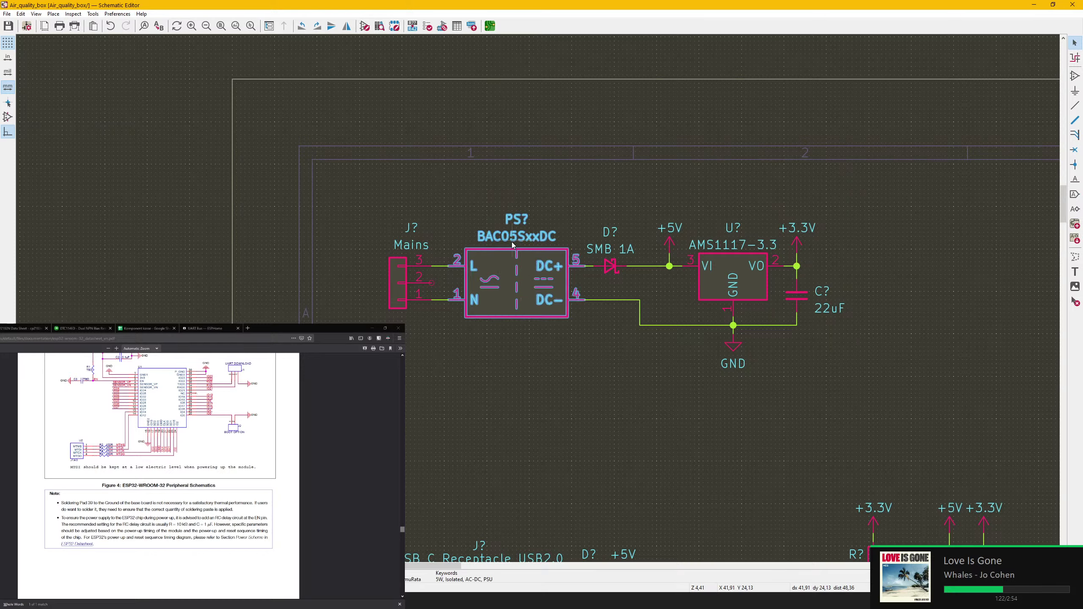
{"action": "left_click", "coordinate": [505, 352]}
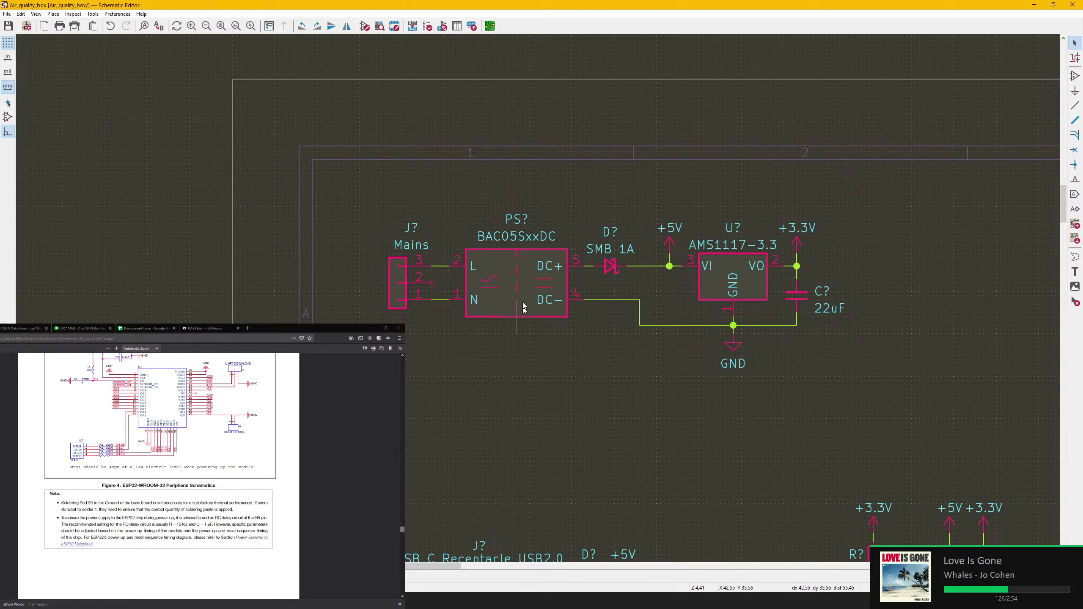
{"action": "middle_click_drag", "start_coordinate": [517, 385], "coordinate": [430, 374]}
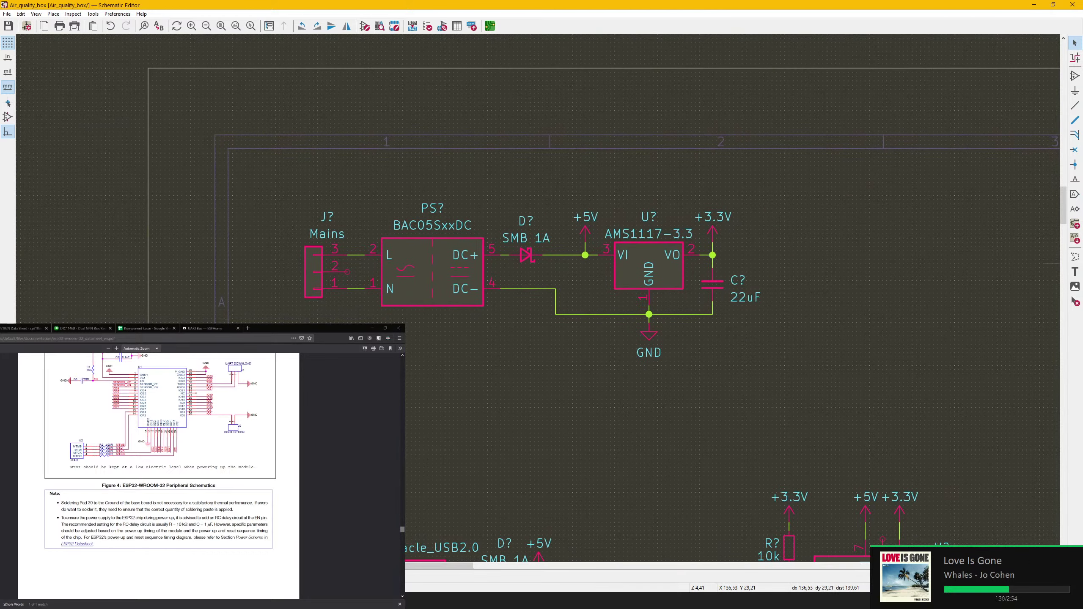
- Search the web for the BAC05SxxDC converter and open Murata's BAC05S05DC product page
{"action": "left_click", "coordinate": [46, 328]}
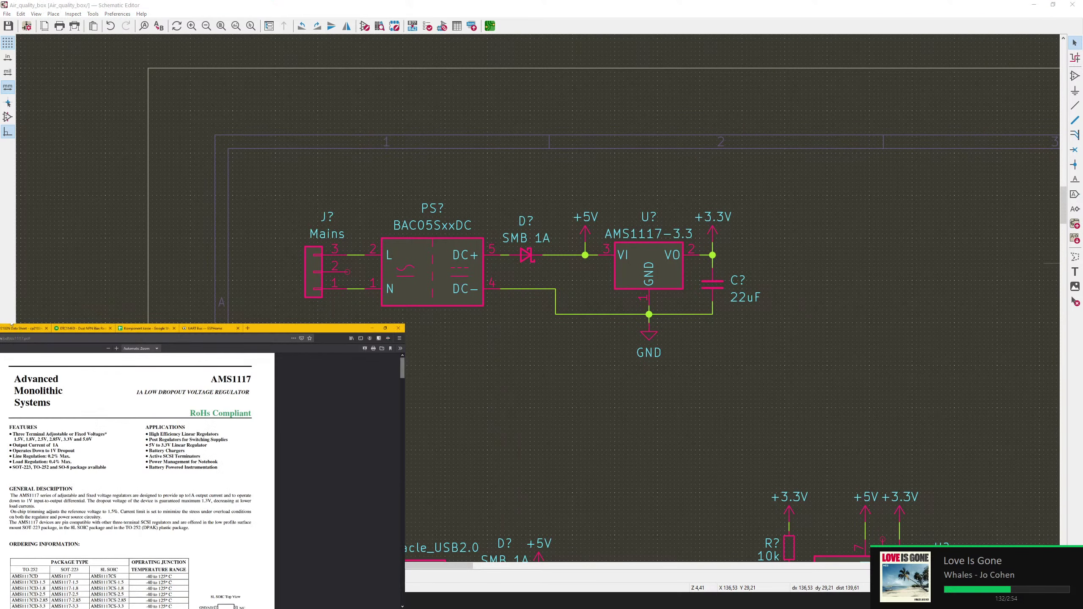
{"action": "left_click", "coordinate": [44, 328]}
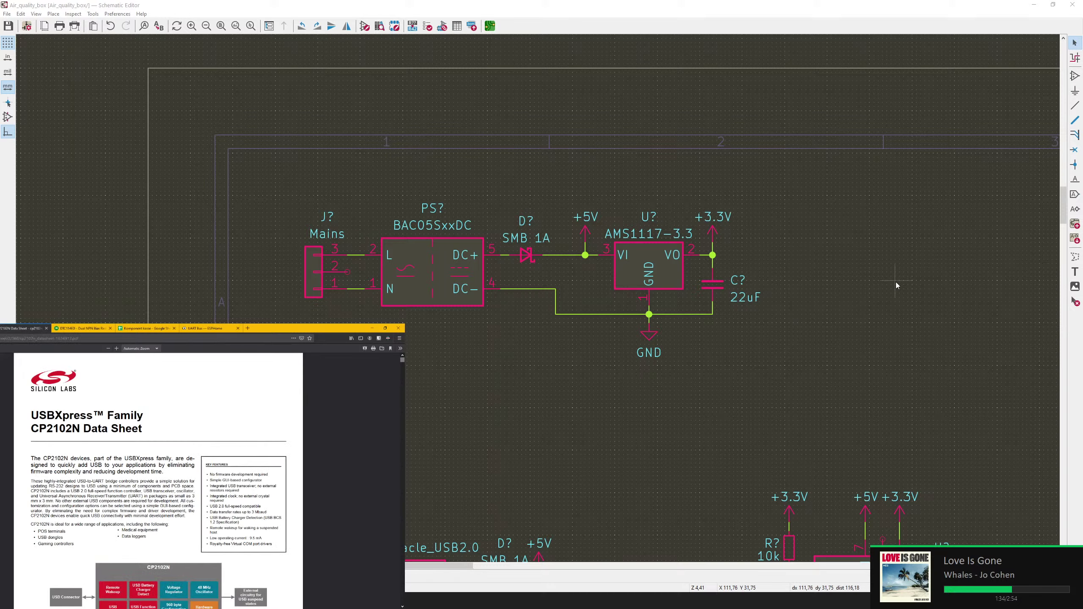
{"action": "left_click", "coordinate": [399, 237]}
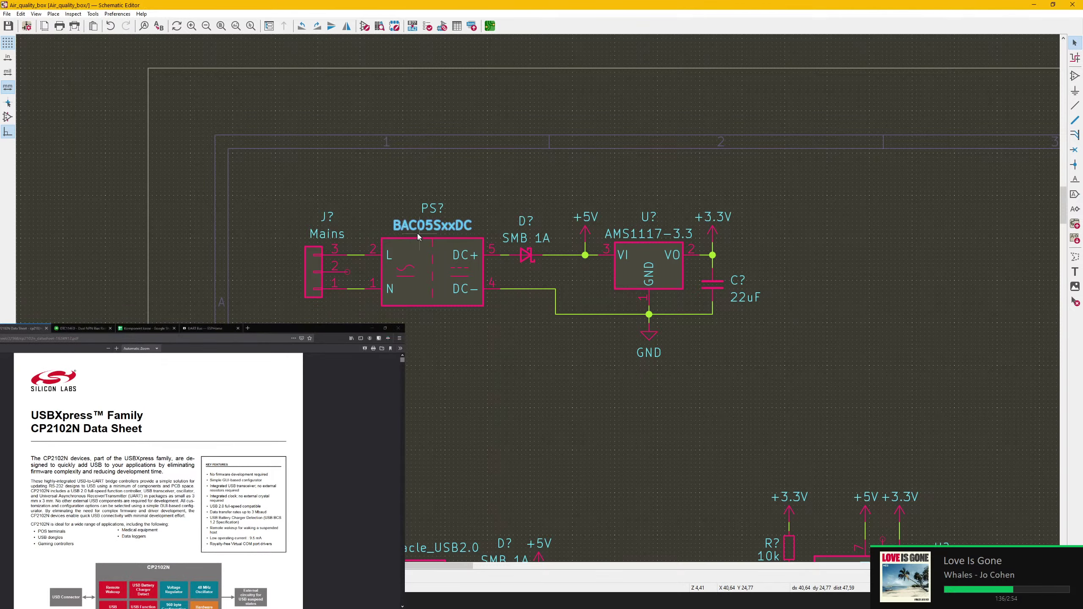
{"action": "double_click", "coordinate": [445, 234]}
{"action": "key", "text": "Escape"}
{"action": "left_click", "coordinate": [247, 328]}
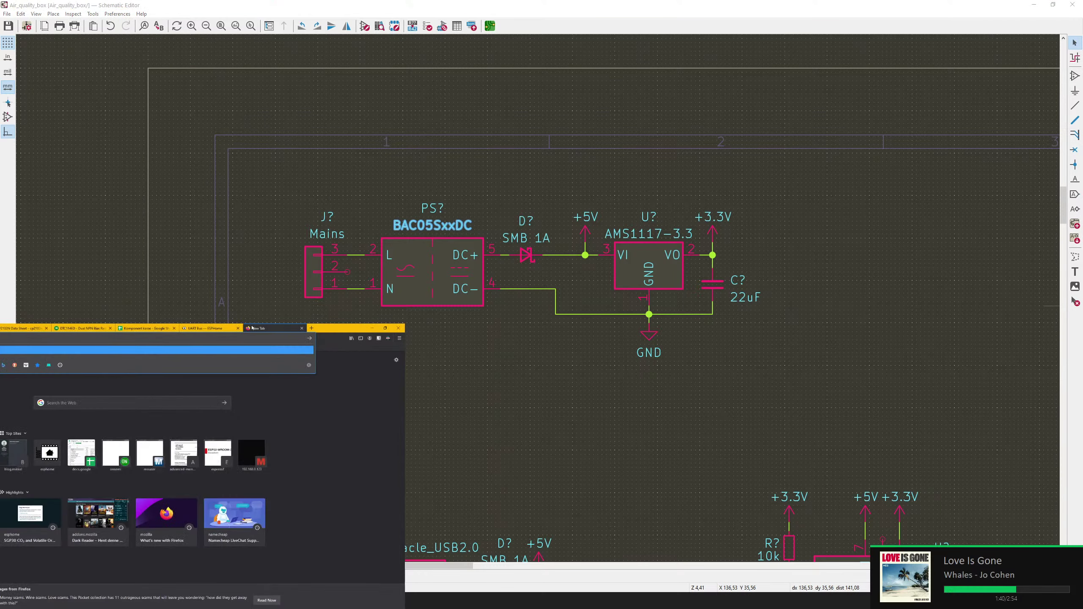
{"action": "key", "text": "Return"}
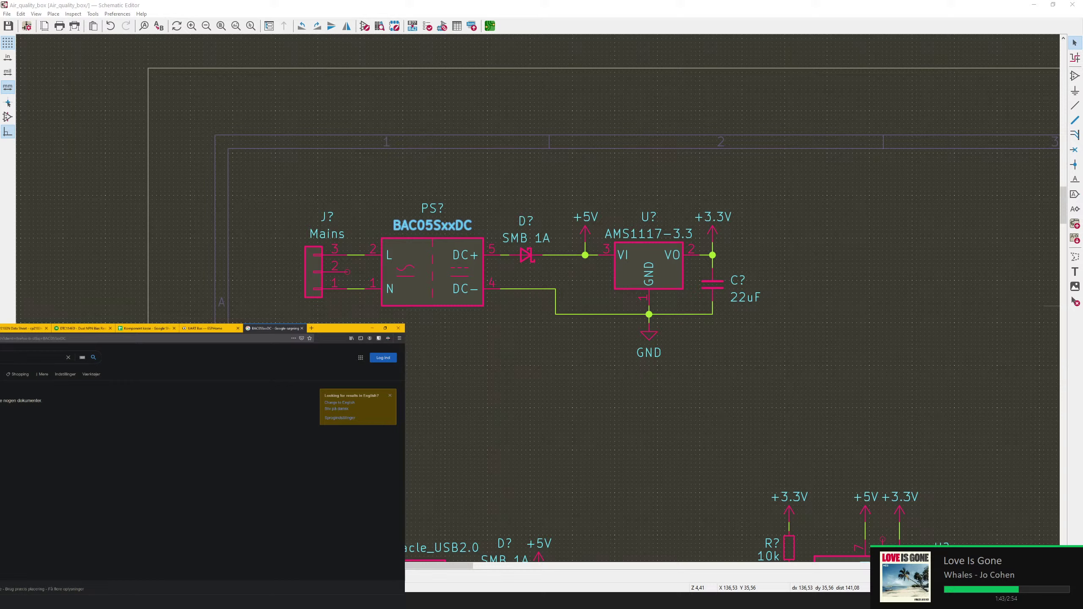
{"action": "key", "text": "Return"}
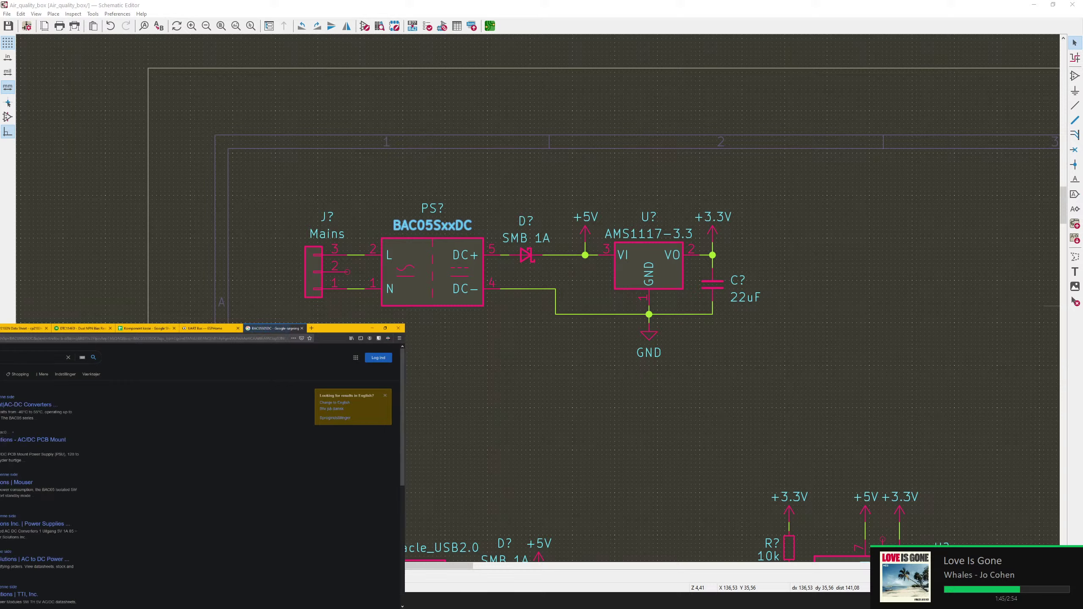
{"action": "left_click", "coordinate": [25, 404]}
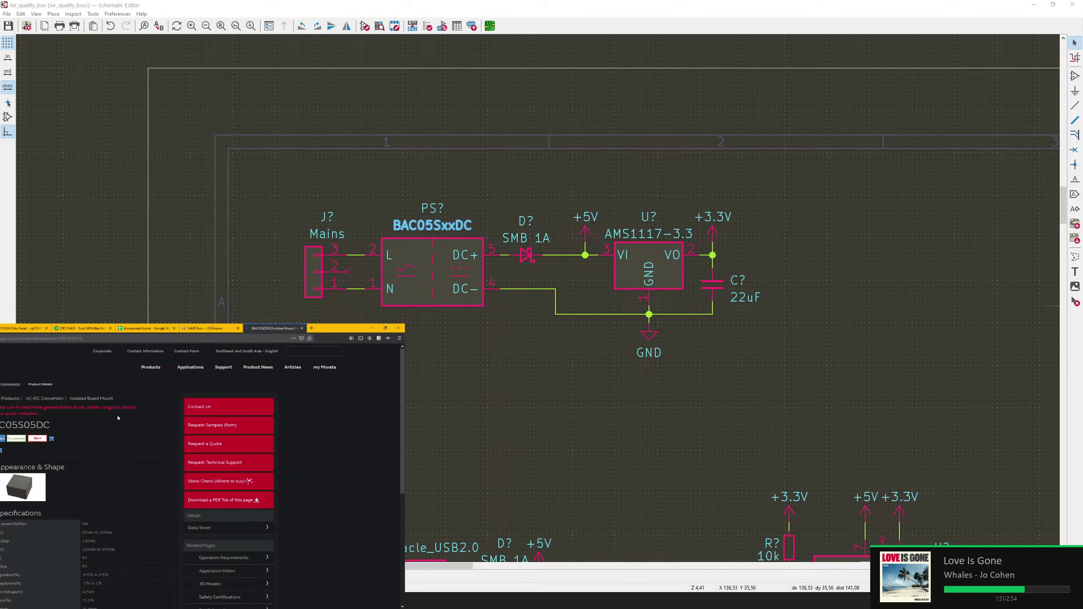
- Look through the BAC05S05DC product page, dismissing the region and language selection, and open its data sheet
{"action": "scroll", "coordinate": [118, 418], "scroll_direction": "down", "scroll_amount": 1}
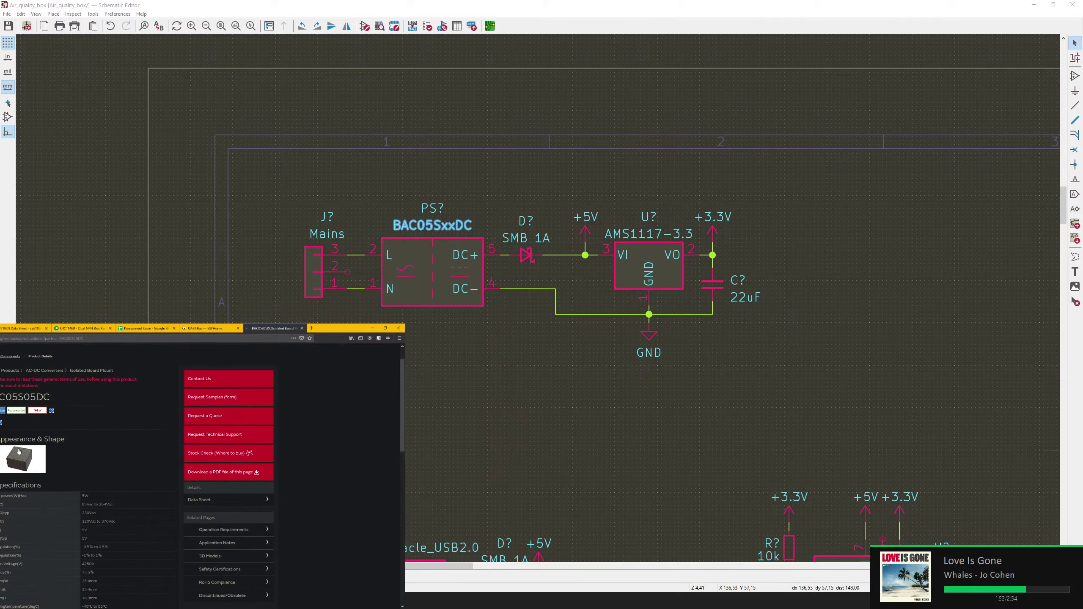
{"action": "scroll", "coordinate": [41, 473], "scroll_direction": "down", "scroll_amount": 1}
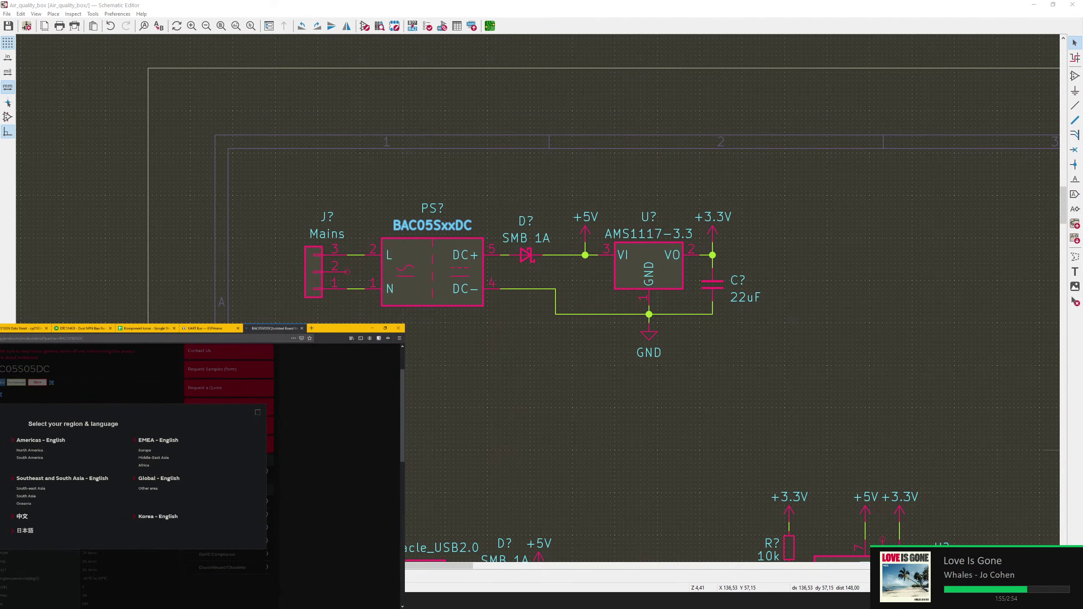
{"action": "left_click", "coordinate": [258, 412]}
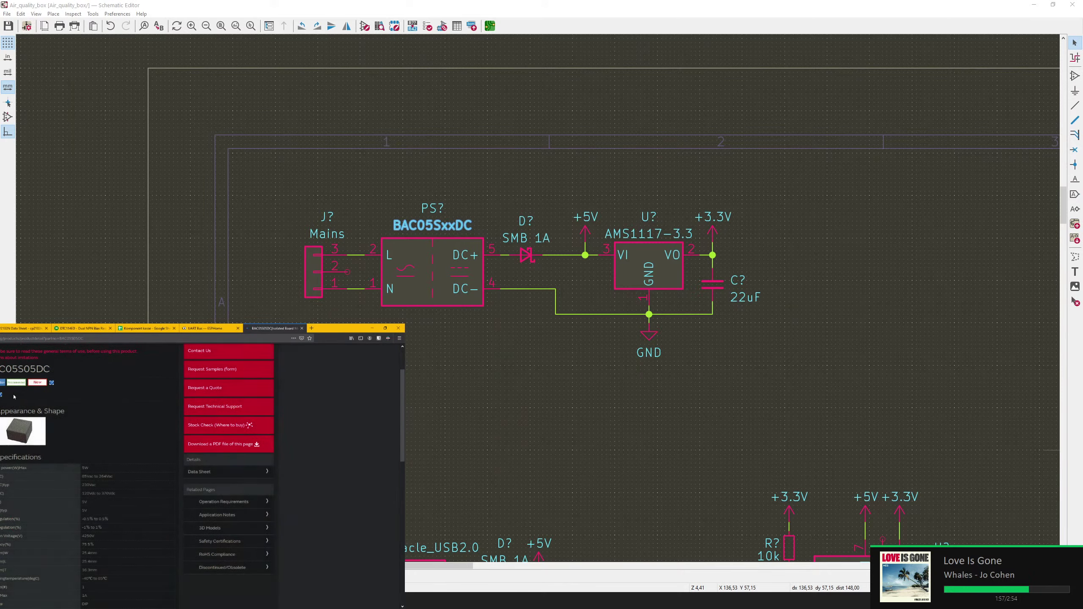
{"action": "scroll", "coordinate": [66, 413], "scroll_direction": "up", "scroll_amount": 1}
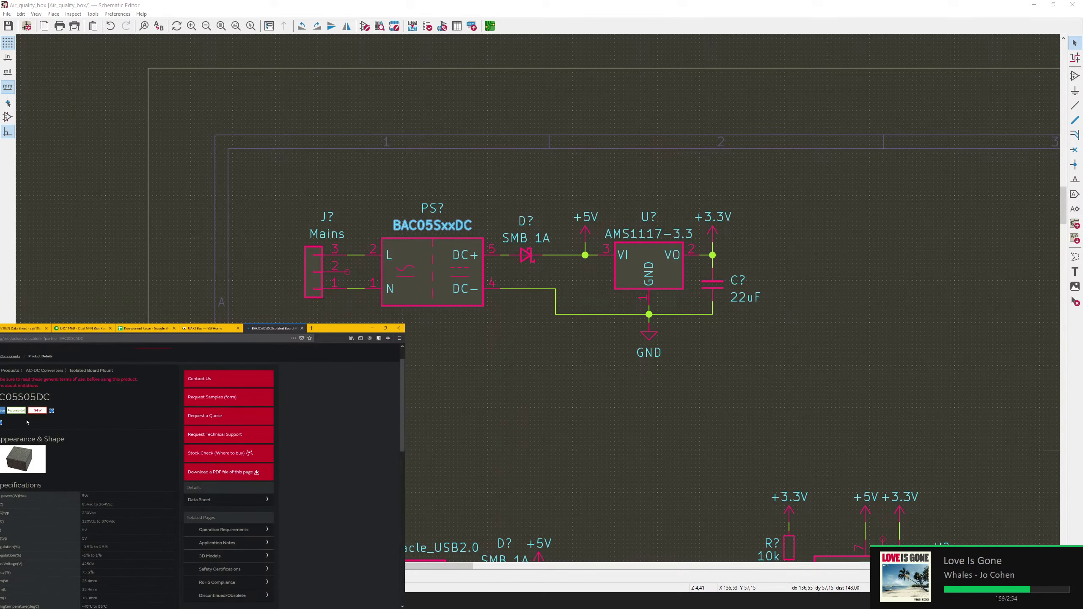
{"action": "scroll", "coordinate": [10, 421], "scroll_direction": "down", "scroll_amount": 2}
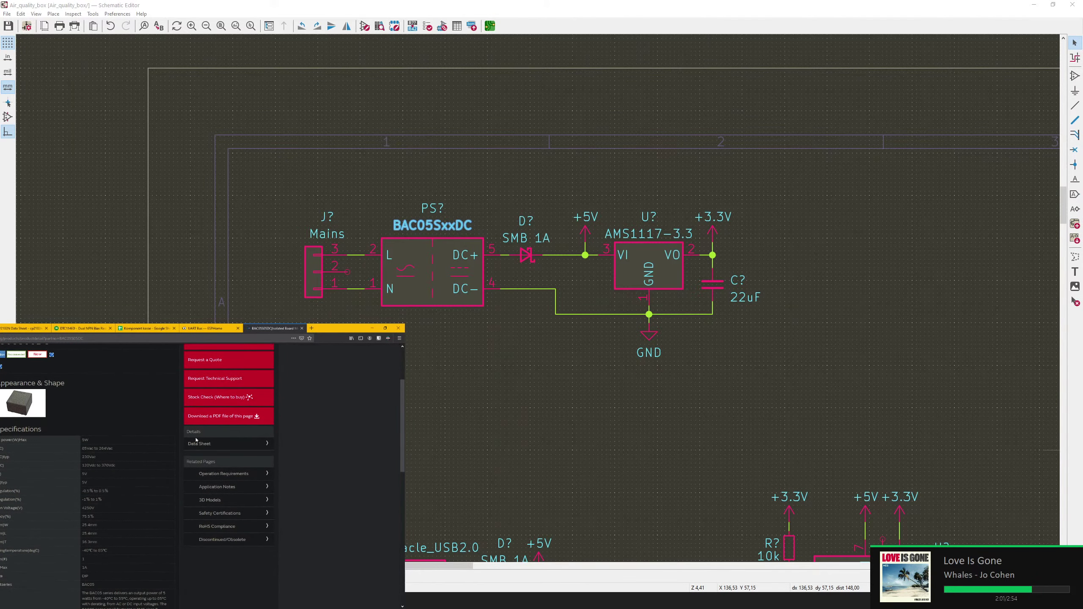
{"action": "left_click", "coordinate": [201, 444]}
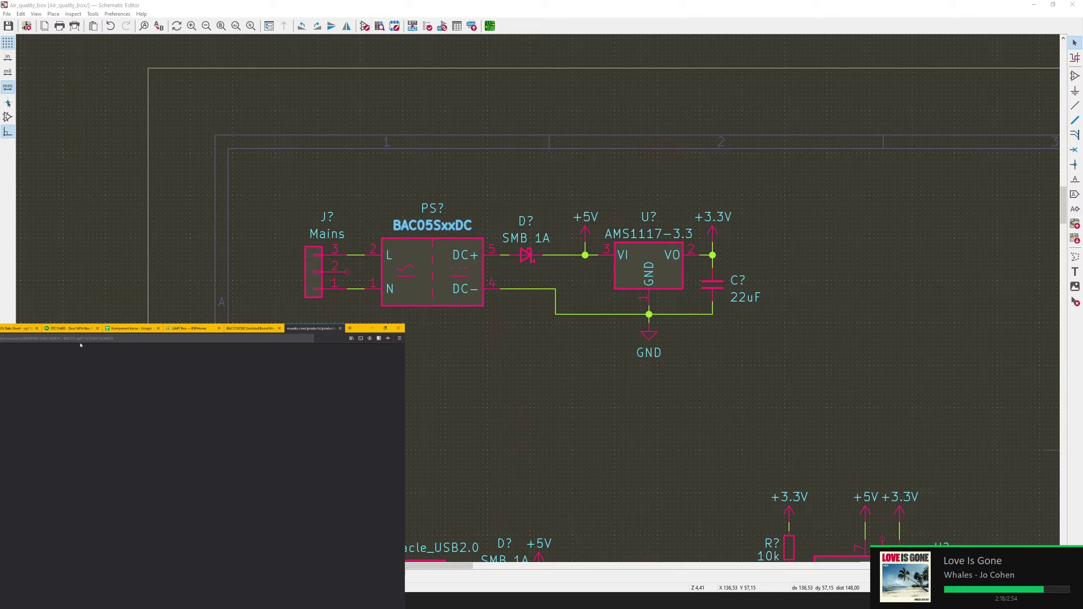
- Close the product page and its data sheet tab, and load the copied BAC05 Series datasheet address in a new tab
{"action": "key", "text": "ctrl+w"}
{"action": "key", "text": "ctrl+w"}
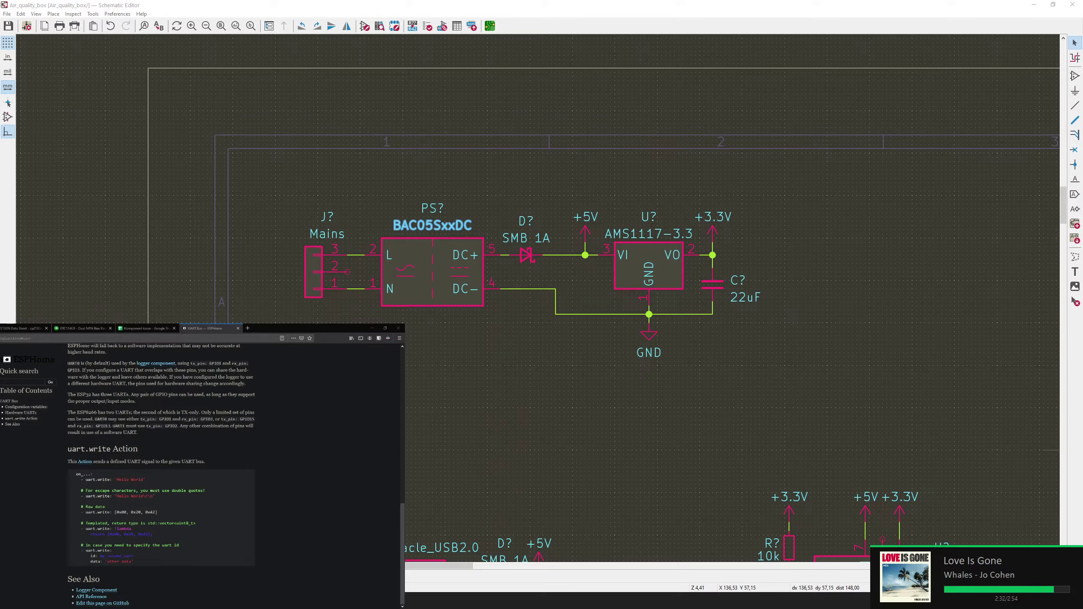
{"action": "left_click", "coordinate": [248, 328]}
{"action": "key", "text": "ctrl+v"}
{"action": "key", "text": "Return"}
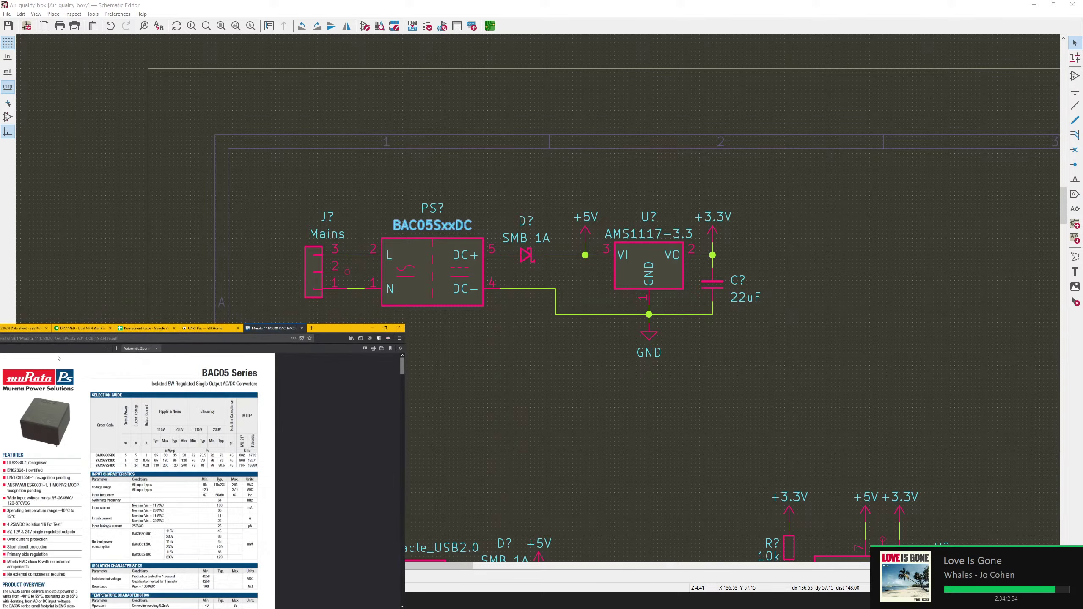
- Look through the BAC05 Series datasheet's selection guide, input and output characteristics, and absolute maximum ratings
{"action": "scroll", "coordinate": [68, 429], "scroll_direction": "down", "scroll_amount": 5}
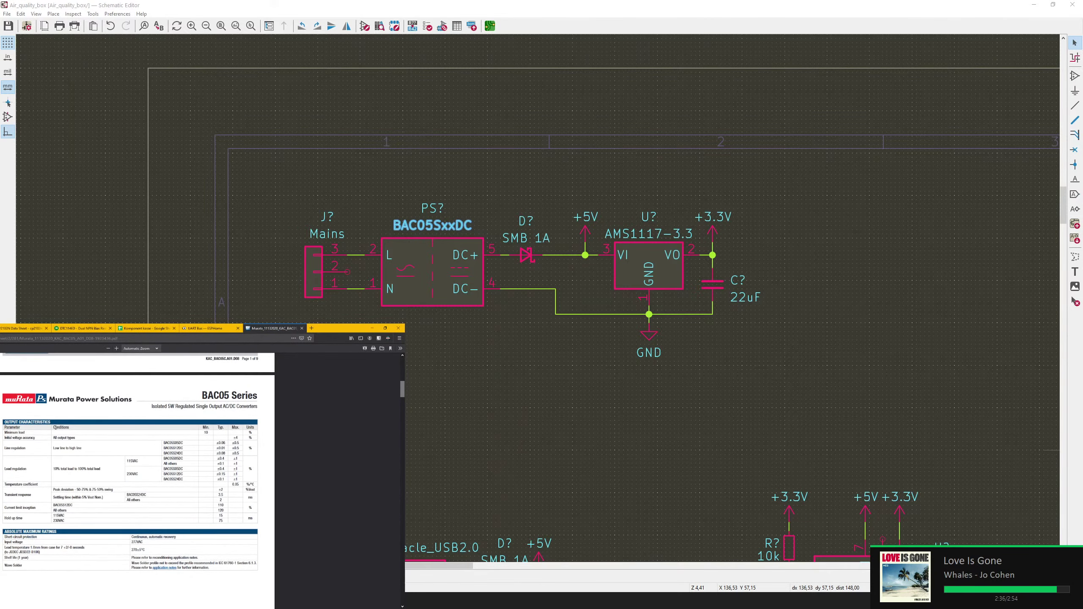
{"action": "scroll", "coordinate": [54, 430], "scroll_direction": "up", "scroll_amount": 5}
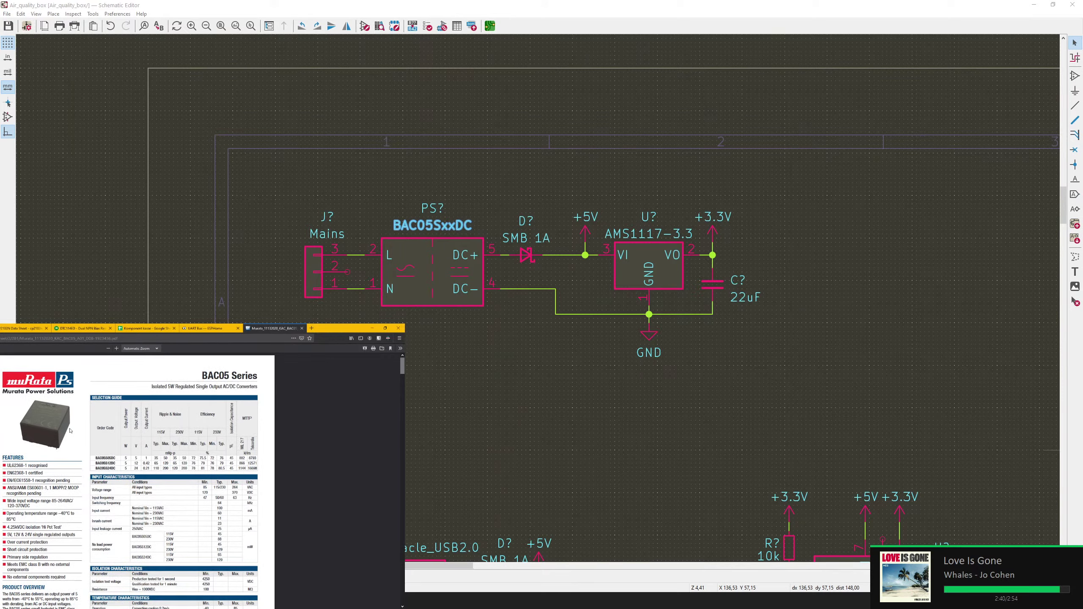
{"action": "scroll", "coordinate": [67, 431], "scroll_direction": "down", "scroll_amount": 1}
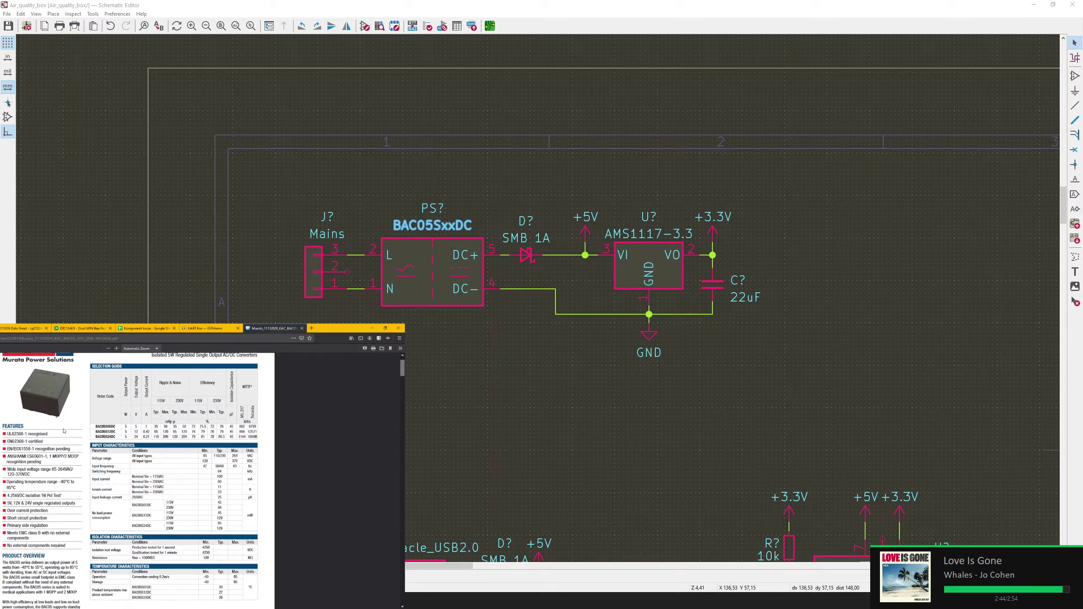
{"action": "scroll", "coordinate": [65, 431], "scroll_direction": "down", "scroll_amount": 1}
{"action": "scroll", "coordinate": [64, 429], "scroll_direction": "down", "scroll_amount": 9}
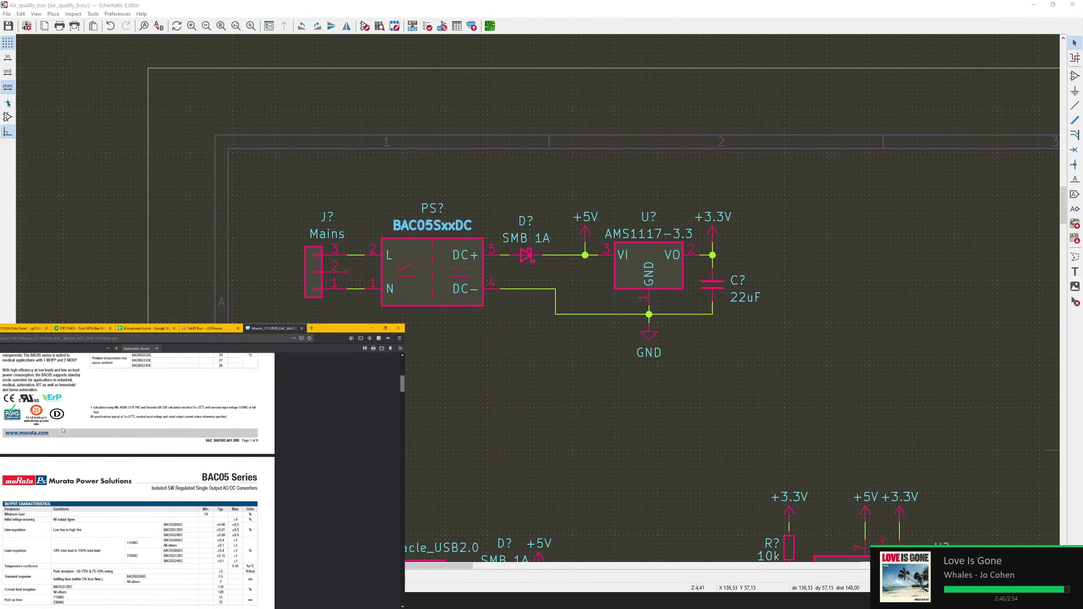
{"action": "scroll", "coordinate": [63, 430], "scroll_direction": "up", "scroll_amount": 7}
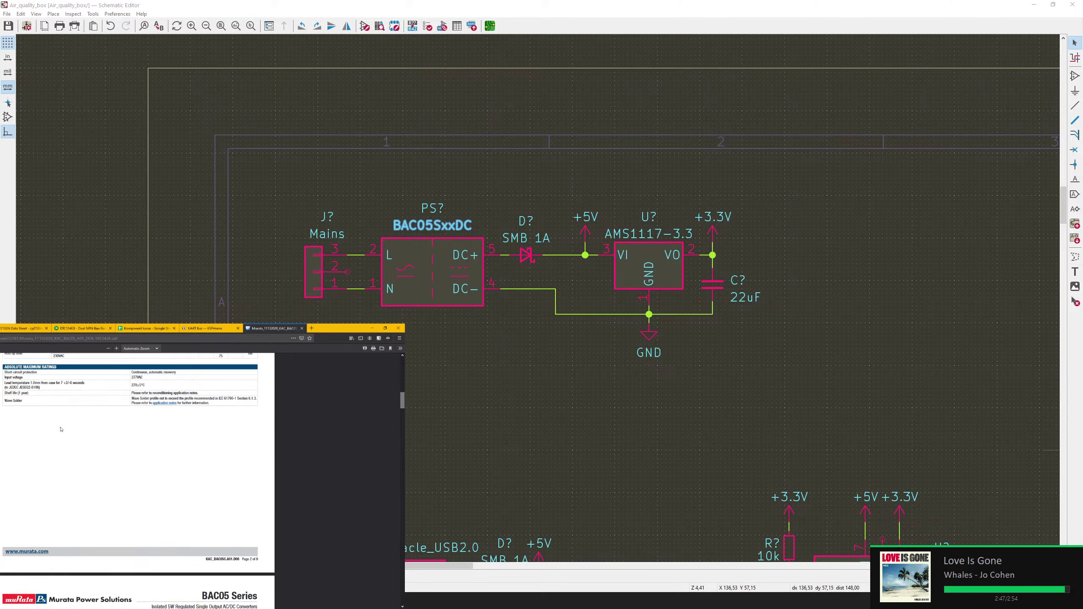
{"action": "scroll", "coordinate": [65, 425], "scroll_direction": "down", "scroll_amount": 7}
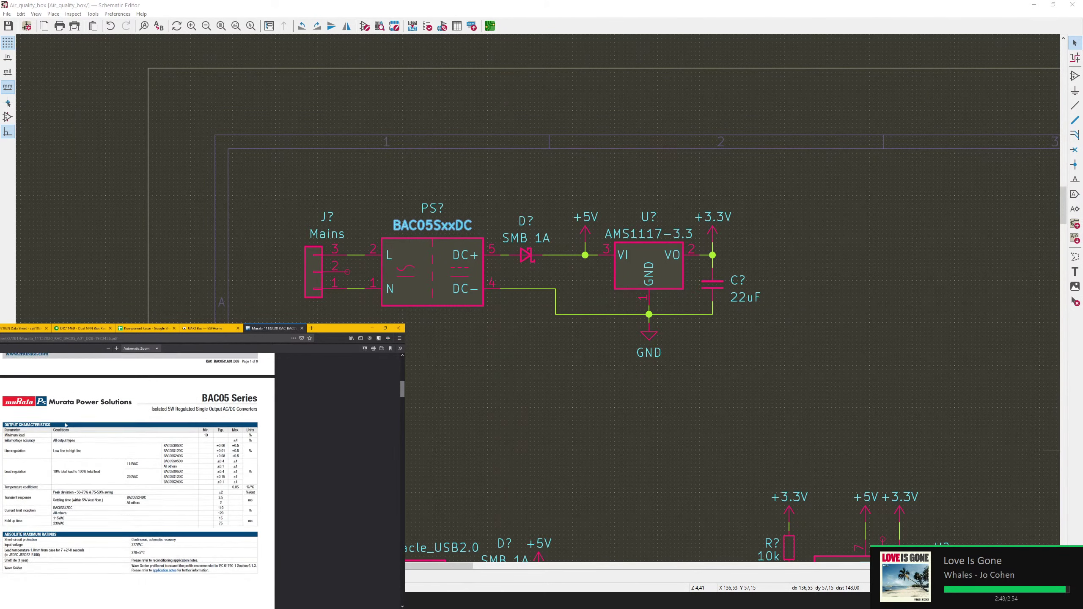
- Search the web in a new tab for the VTX-214-001-105 converter, open its shop page and load its datasheet
{"action": "left_click", "coordinate": [311, 328]}
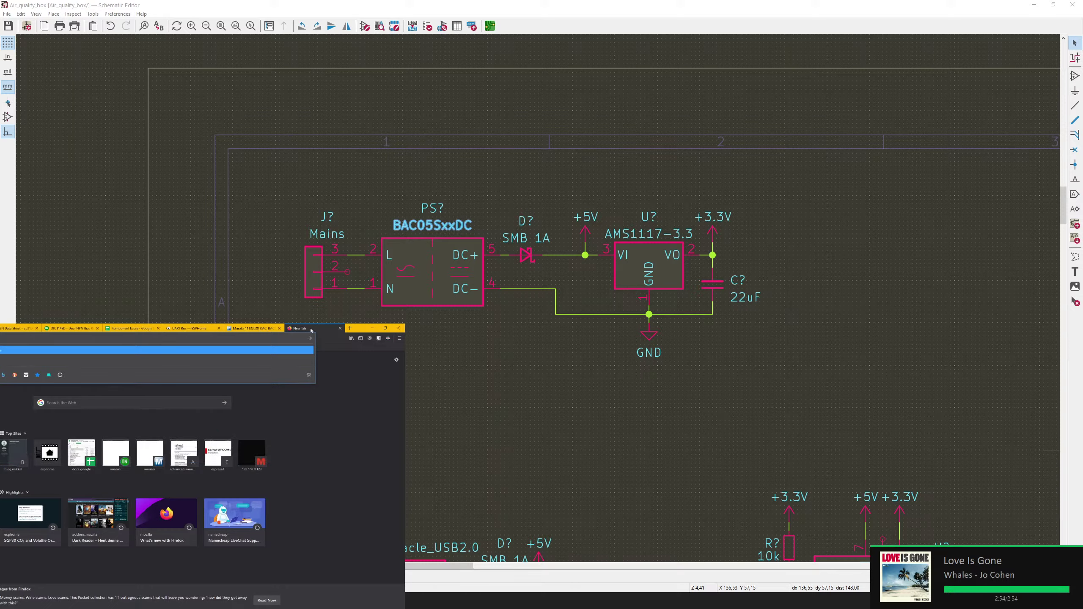
{"action": "key", "text": "Return"}
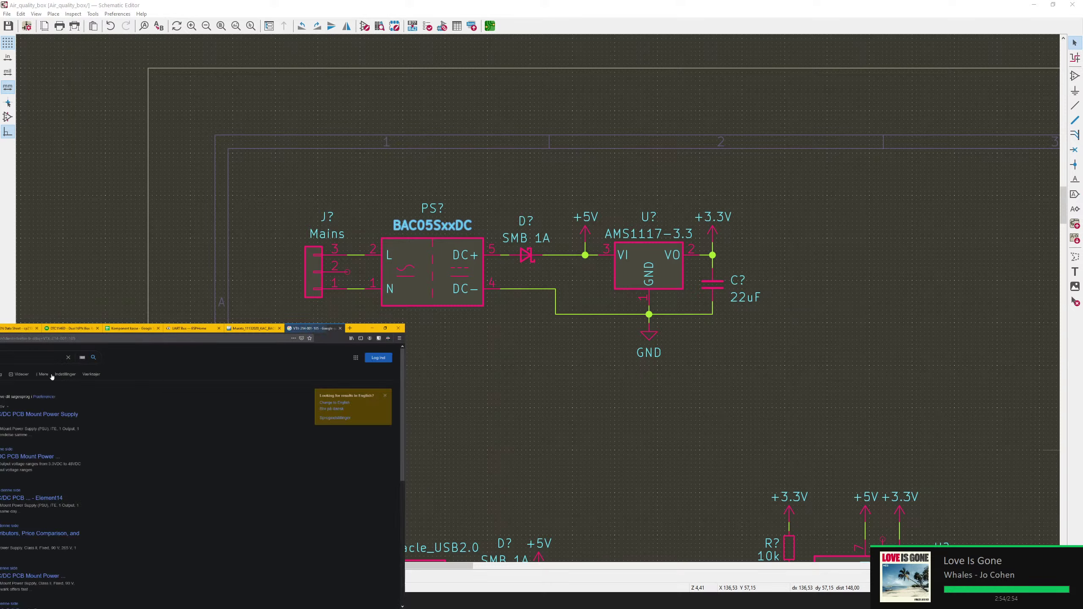
{"action": "left_click", "coordinate": [39, 414]}
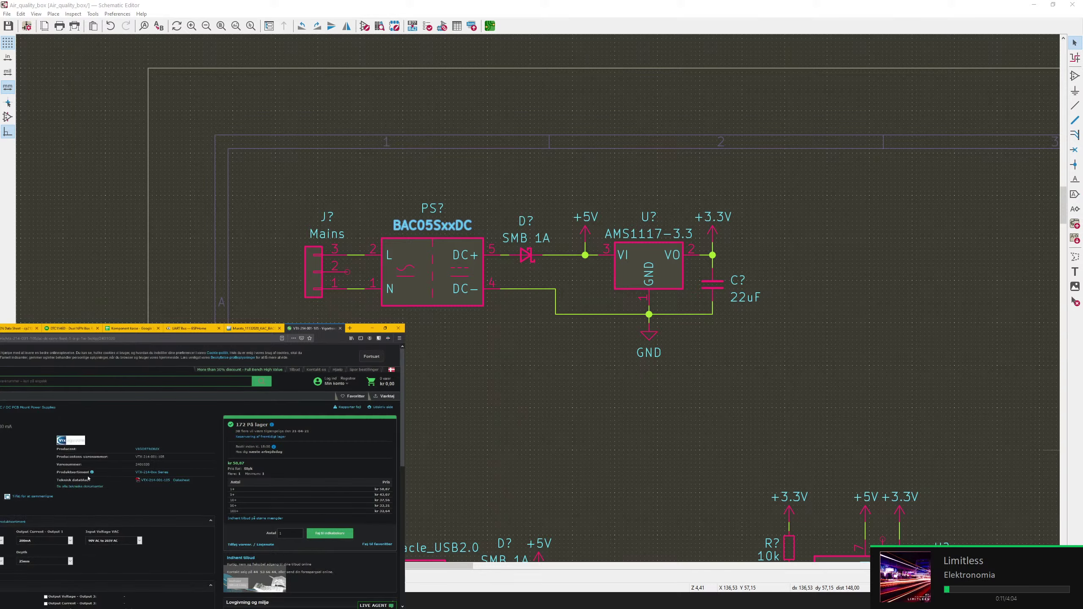
{"action": "left_click", "coordinate": [147, 480]}
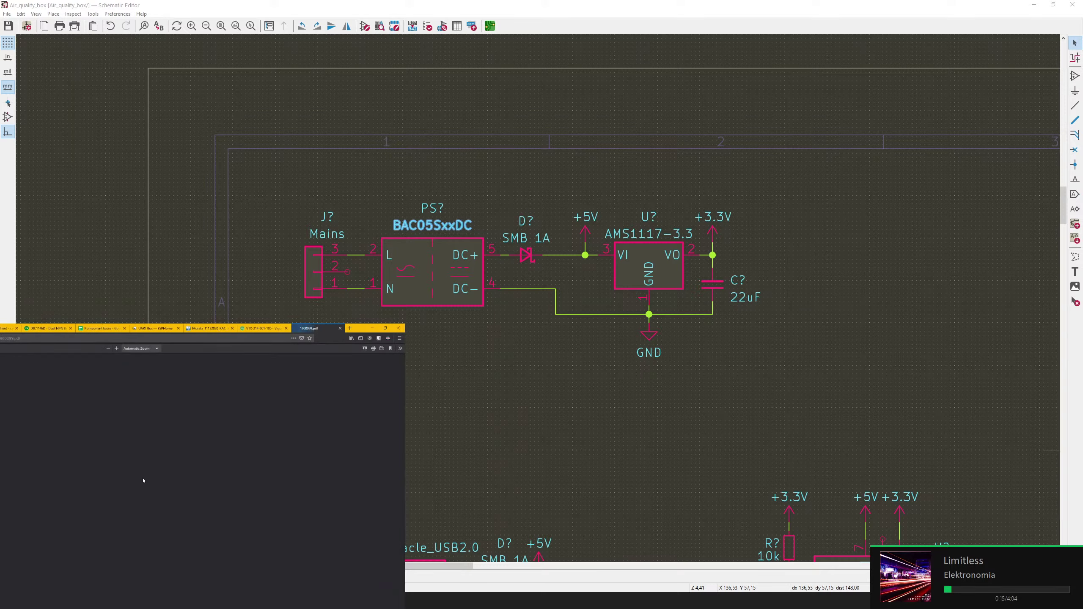
- Examine the Vigortronix datasheet's EMC application schematic, dimensions and pin assignments, and close the datasheet and product page
{"action": "scroll", "coordinate": [119, 470], "scroll_direction": "down", "scroll_amount": 5}
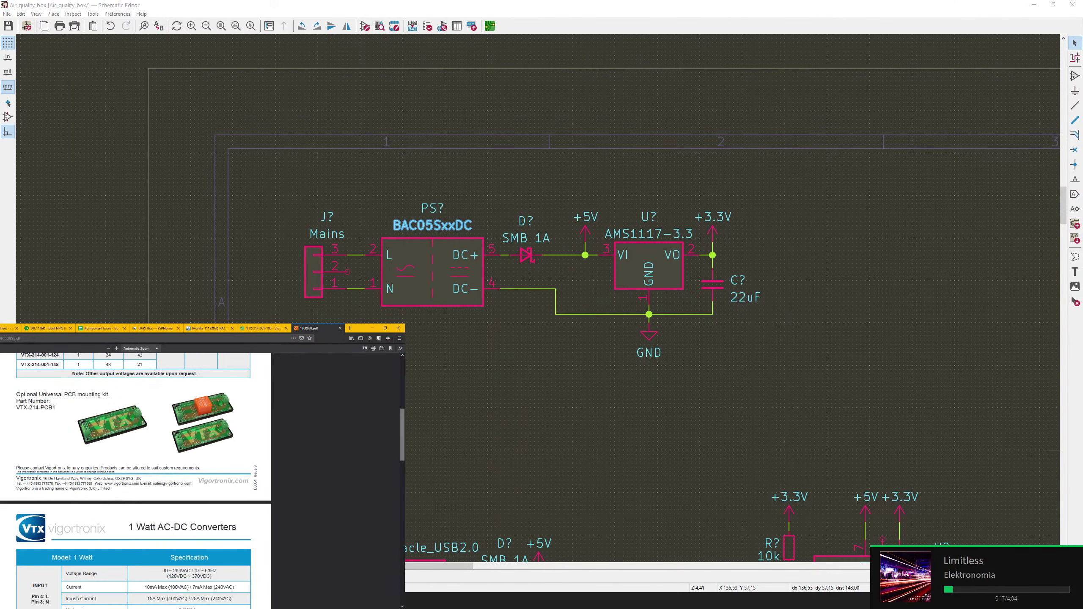
{"action": "scroll", "coordinate": [93, 472], "scroll_direction": "down", "scroll_amount": 10}
{"action": "scroll", "coordinate": [92, 472], "scroll_direction": "up", "scroll_amount": 2}
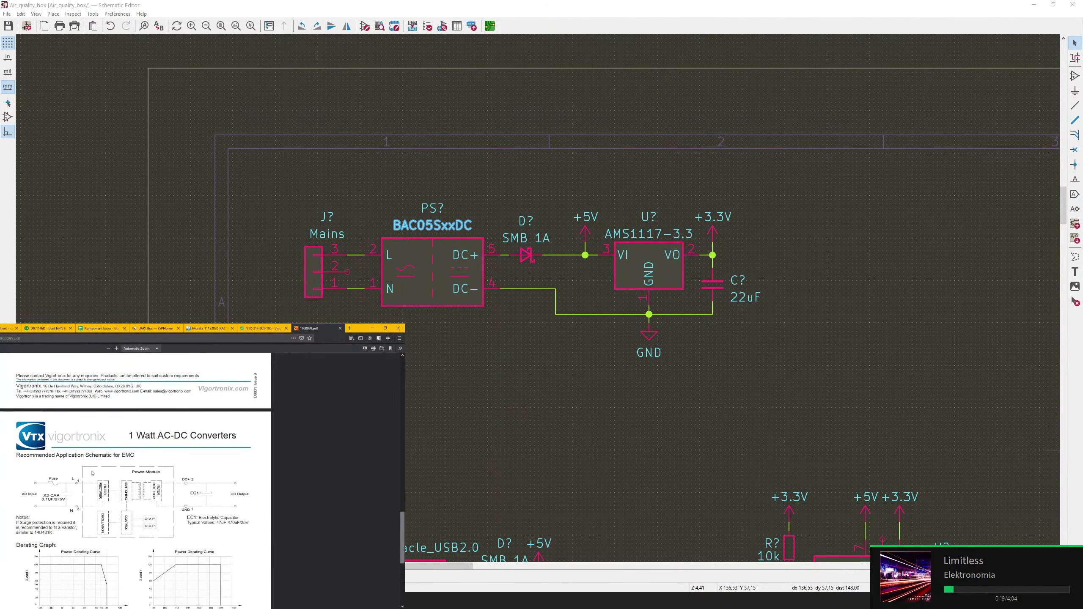
{"action": "scroll", "coordinate": [93, 474], "scroll_direction": "down", "scroll_amount": 2}
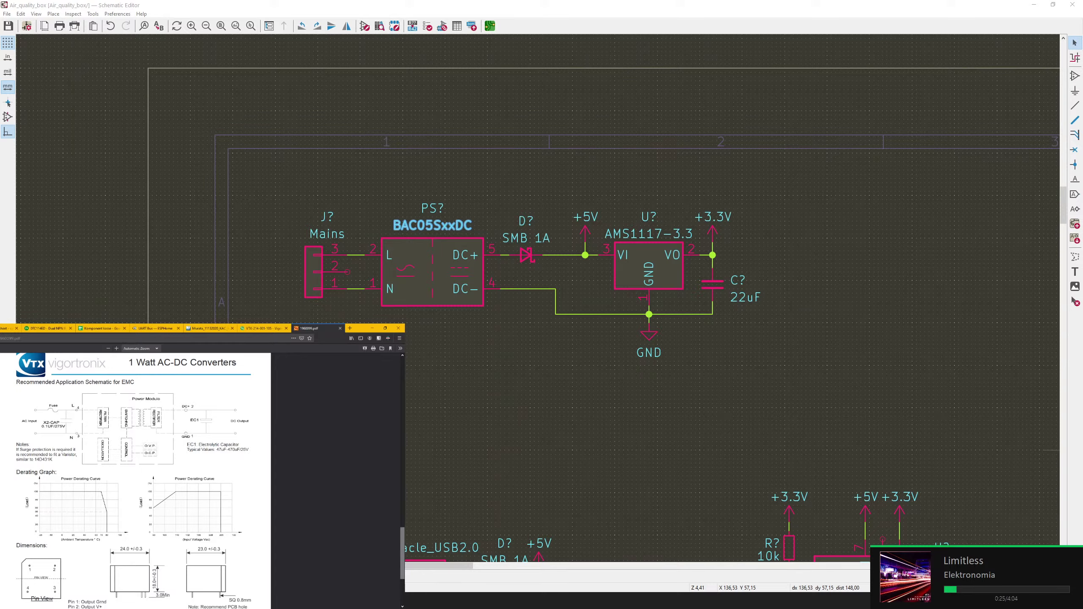
{"action": "scroll", "coordinate": [135, 481], "scroll_direction": "down", "scroll_amount": 2}
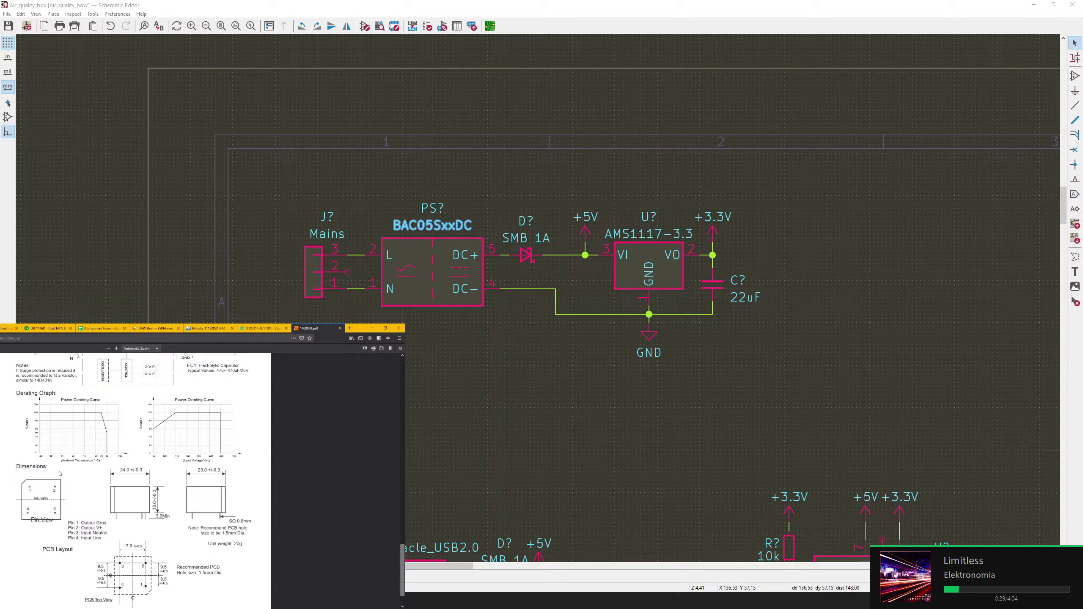
{"action": "scroll", "coordinate": [59, 473], "scroll_direction": "up", "scroll_amount": 6}
{"action": "key", "text": "ctrl+w"}
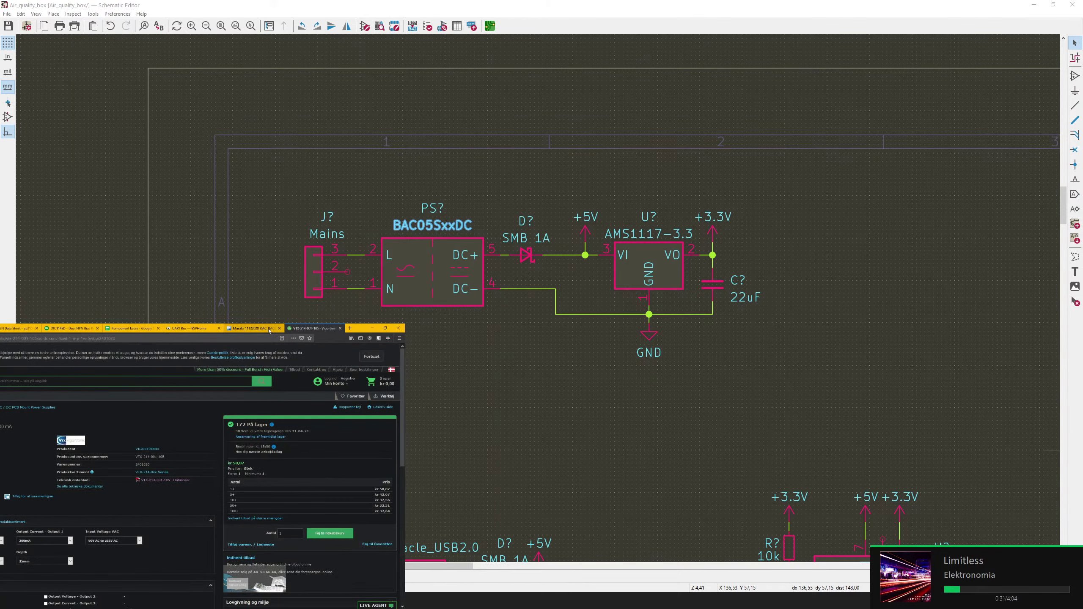
{"action": "key", "text": "ctrl+w"}
- Read the BAC05 Series datasheet for required external components, check its package pin connections up close, and close it
{"action": "scroll", "coordinate": [29, 452], "scroll_direction": "up", "scroll_amount": 6}
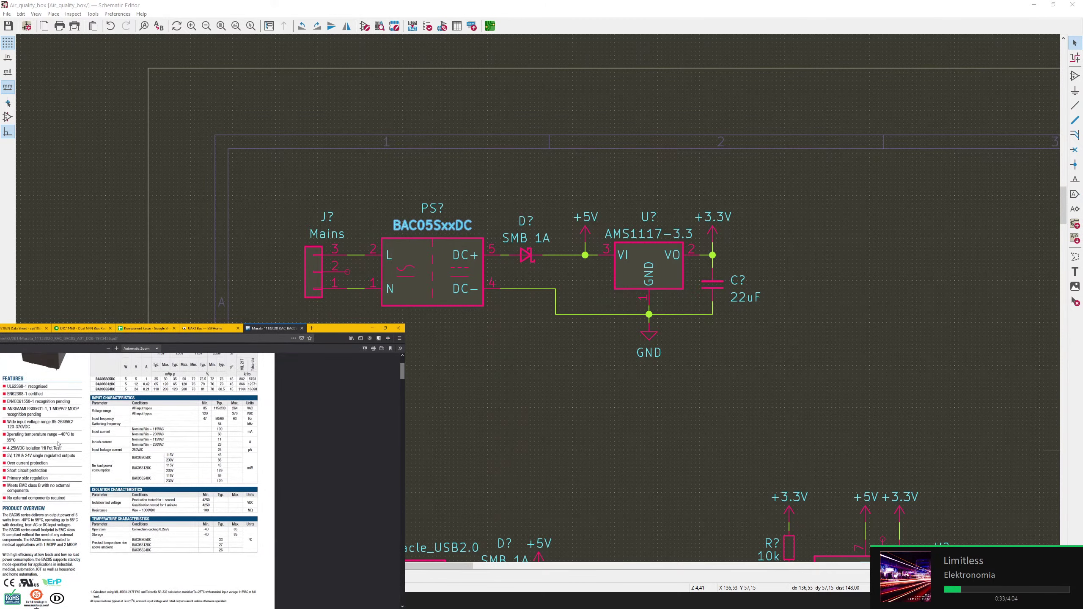
{"action": "scroll", "coordinate": [26, 433], "scroll_direction": "down", "scroll_amount": 2}
{"action": "left_click_drag", "start_coordinate": [8, 499], "coordinate": [60, 501]}
{"action": "scroll", "coordinate": [50, 477], "scroll_direction": "down", "scroll_amount": 4}
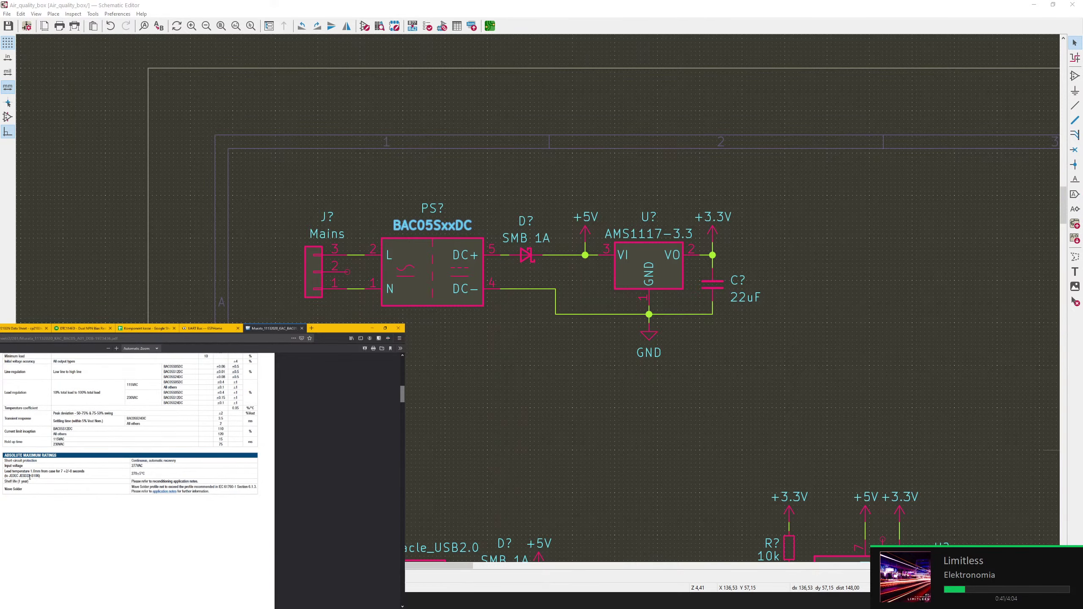
{"action": "scroll", "coordinate": [24, 478], "scroll_direction": "down", "scroll_amount": 8}
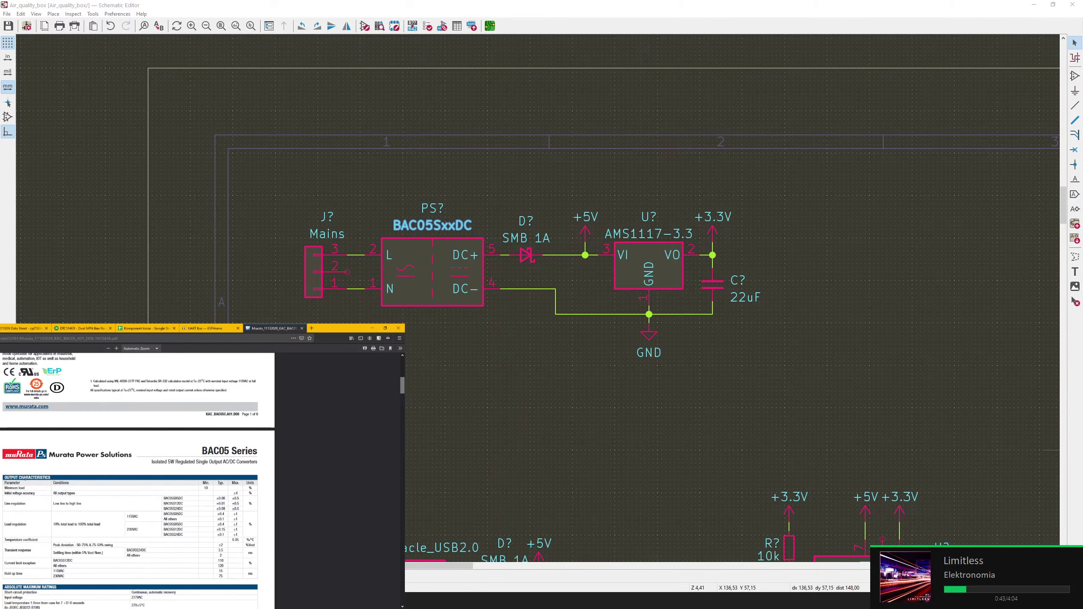
{"action": "scroll", "coordinate": [24, 481], "scroll_direction": "down", "scroll_amount": 6}
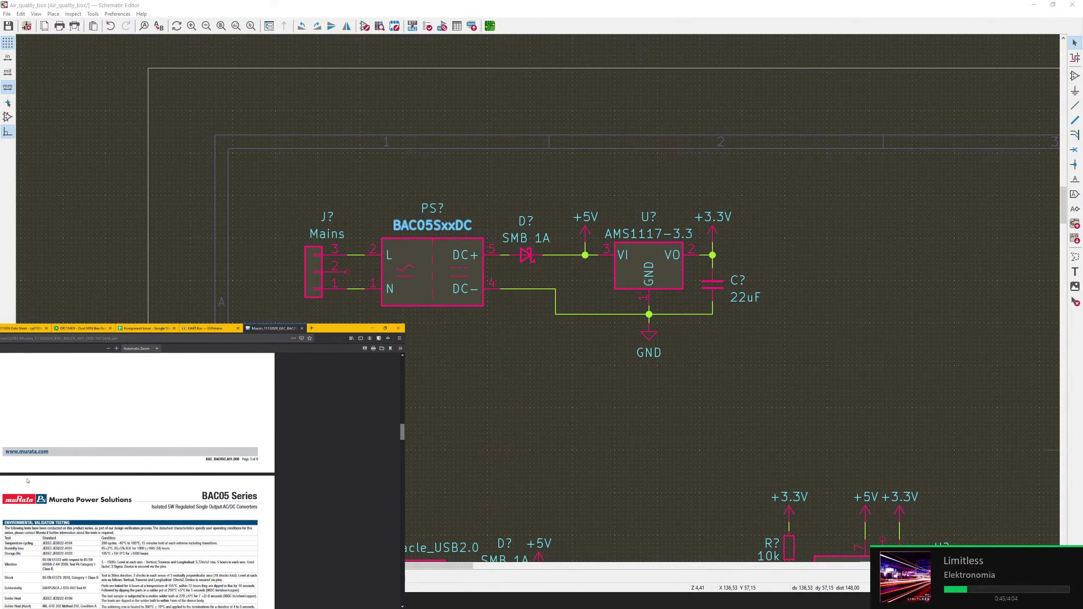
{"action": "scroll", "coordinate": [27, 481], "scroll_direction": "down", "scroll_amount": 10}
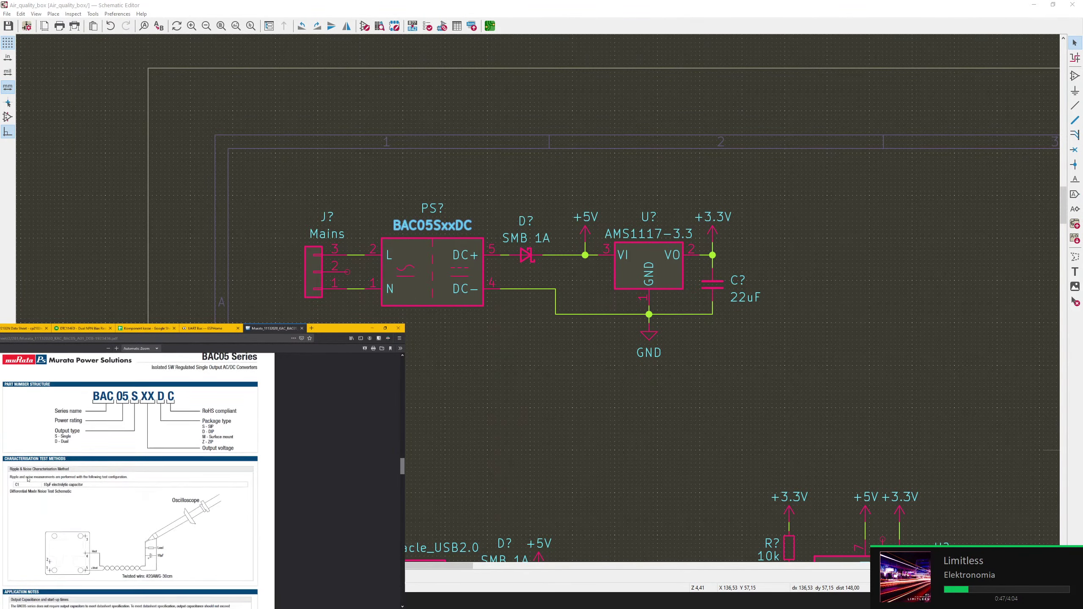
{"action": "scroll", "coordinate": [28, 479], "scroll_direction": "down", "scroll_amount": 15}
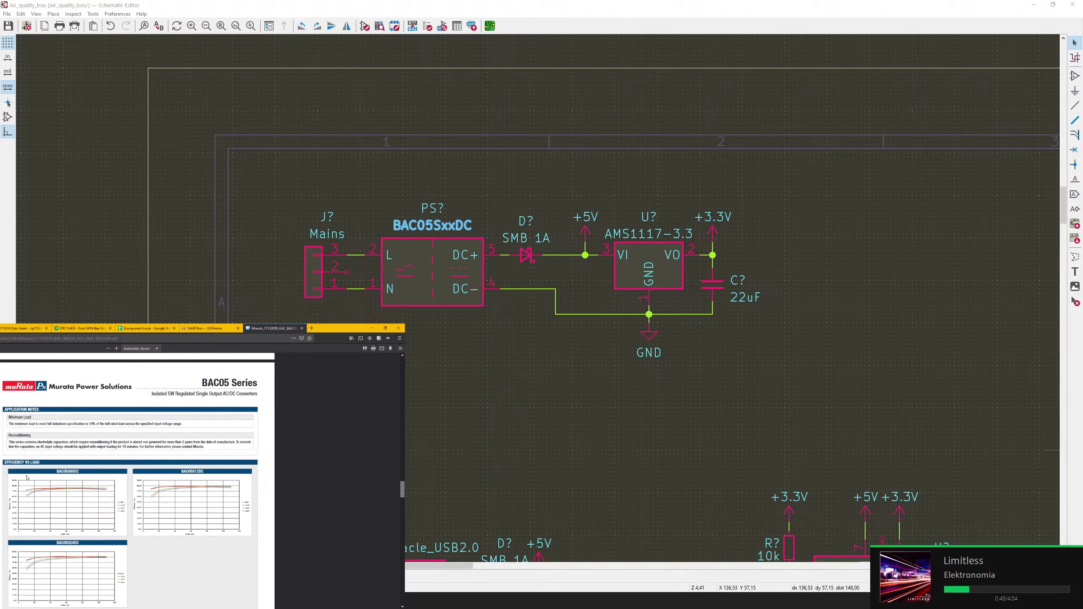
{"action": "scroll", "coordinate": [36, 526], "scroll_direction": "down", "scroll_amount": 6}
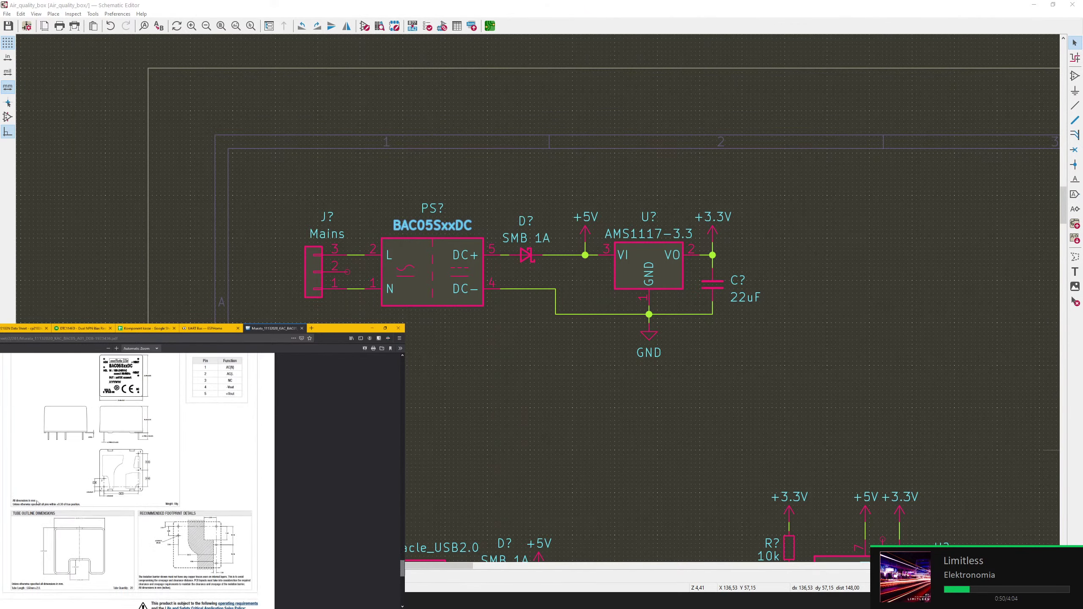
{"action": "scroll", "coordinate": [39, 496], "scroll_direction": "up", "scroll_amount": 2}
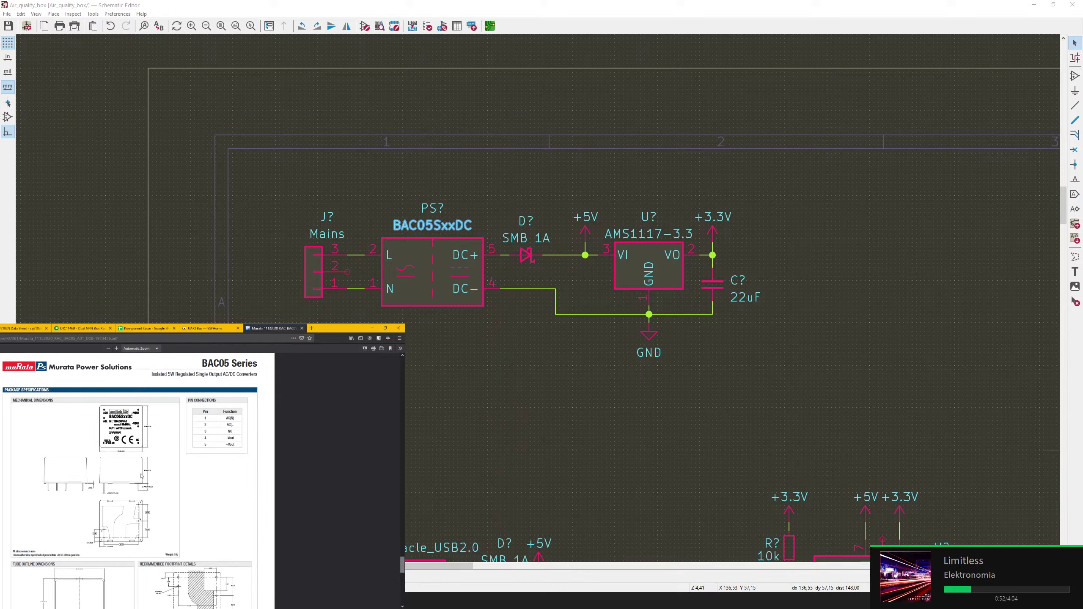
{"action": "left_click", "coordinate": [116, 348]}
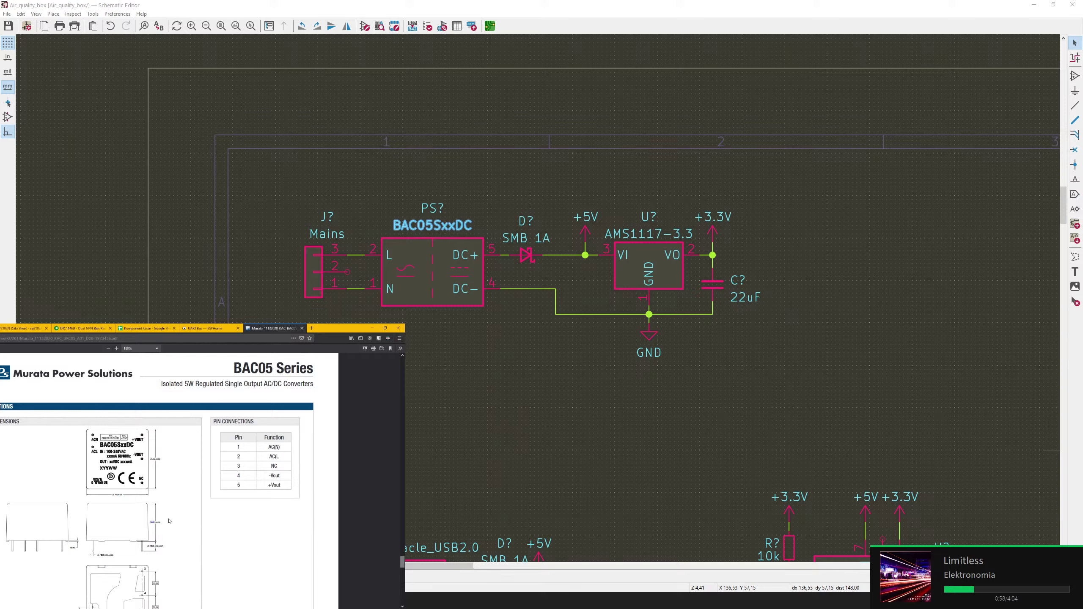
{"action": "left_click", "coordinate": [301, 328]}
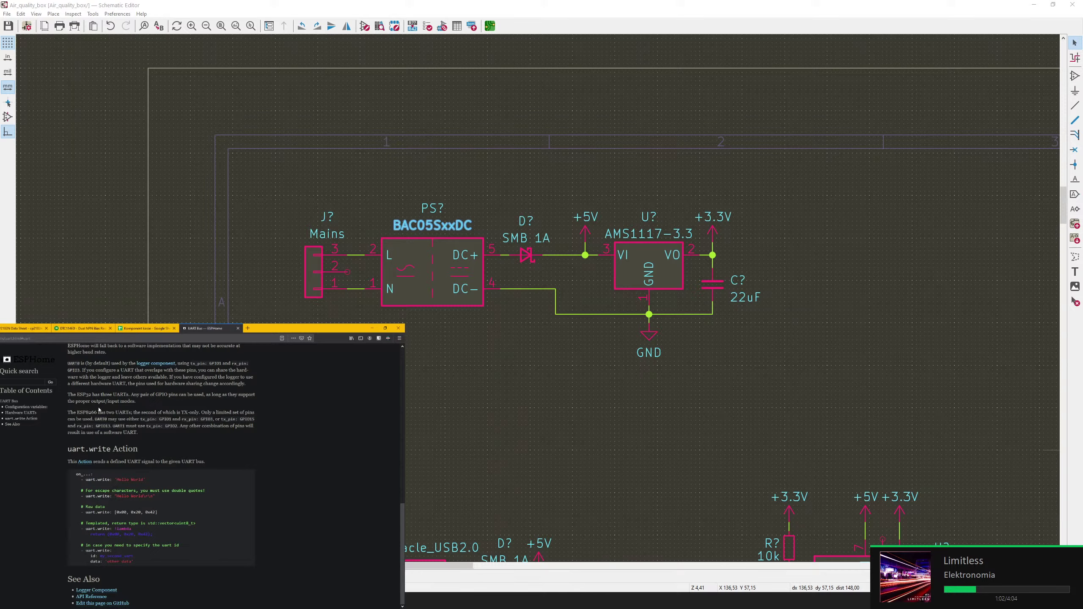
- Return to the schematic and place a duplicate of the CP2102N's 10k reset resistor beside the USB-C receptacle
{"action": "scroll", "coordinate": [99, 410], "scroll_direction": "up", "scroll_amount": 2}
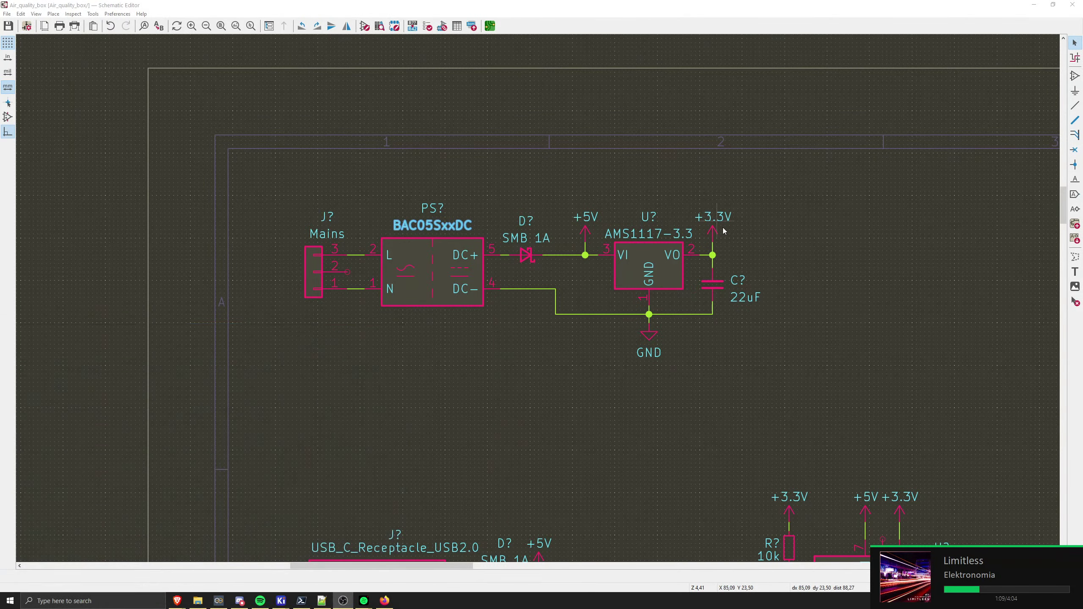
{"action": "middle_click_drag", "start_coordinate": [641, 354], "coordinate": [428, 209]}
{"action": "middle_click_drag", "start_coordinate": [111, 514], "coordinate": [201, 409]}
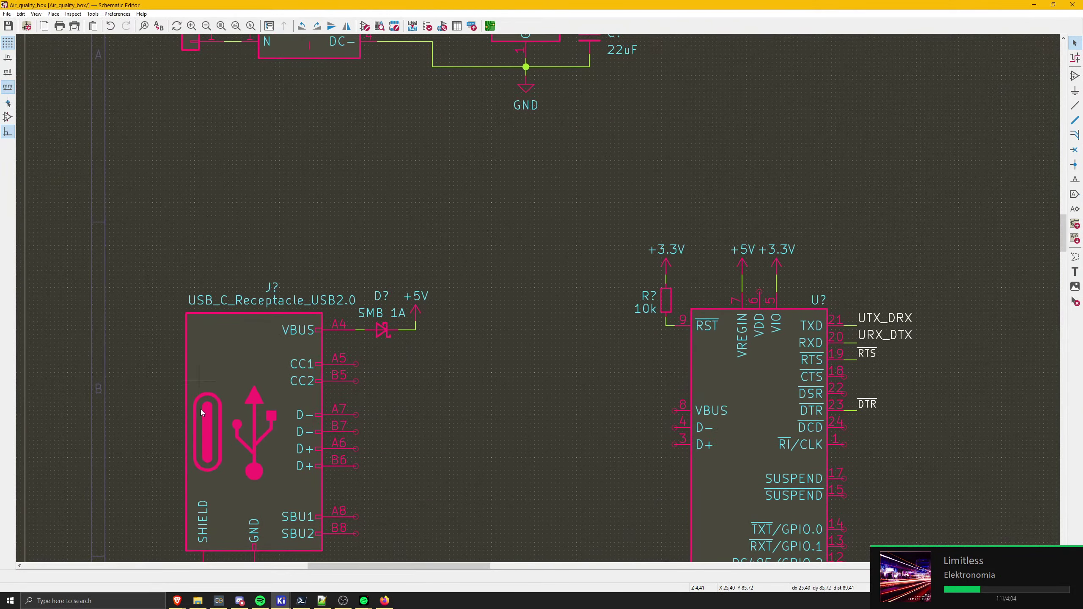
{"action": "scroll", "coordinate": [309, 457], "scroll_direction": "down", "scroll_amount": 5}
{"action": "scroll", "coordinate": [537, 299], "scroll_direction": "up", "scroll_amount": 5}
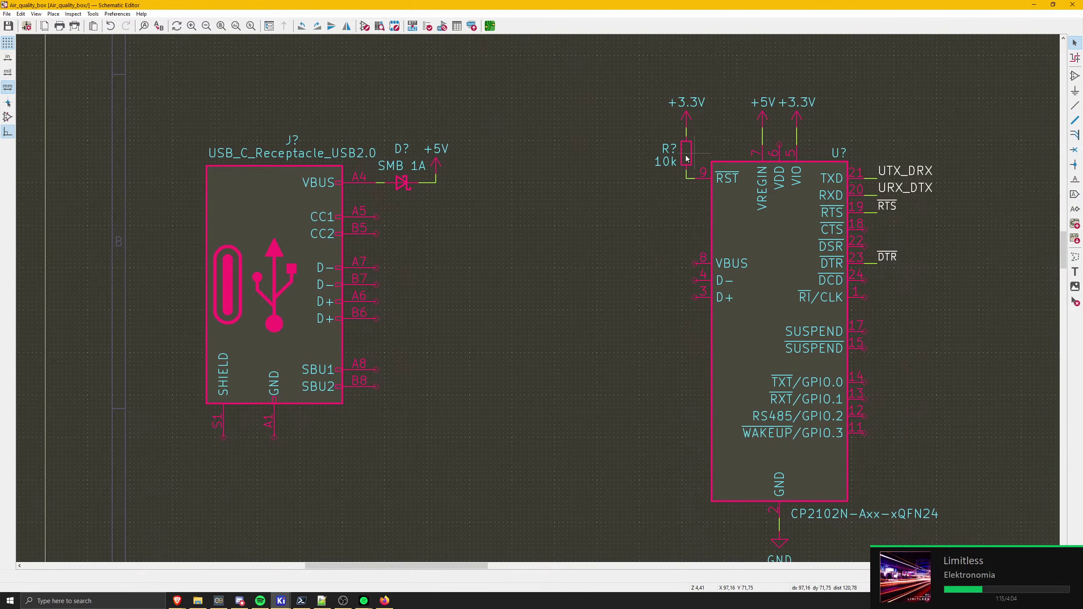
{"action": "left_click", "coordinate": [685, 153]}
{"action": "key", "text": "ctrl+d"}
{"action": "left_click", "coordinate": [491, 226]}
- Set the duplicated resistor's value to 5k1
{"action": "key", "text": "e"}
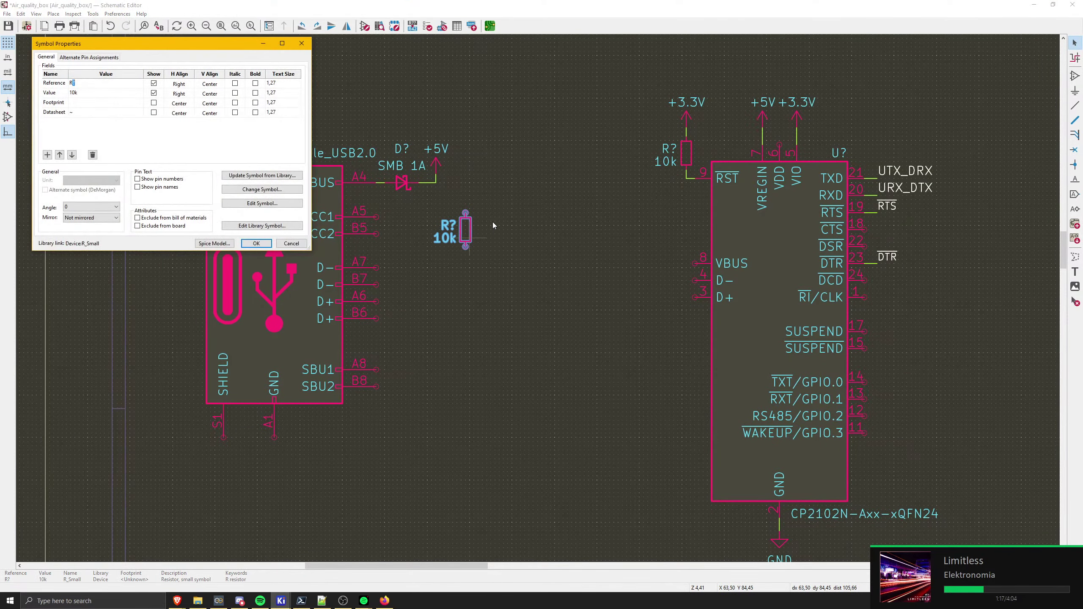
{"action": "key", "text": "Tab"}
{"action": "key", "text": "Escape"}
{"action": "left_click", "coordinate": [448, 240]}
{"action": "type", "text": "v"}
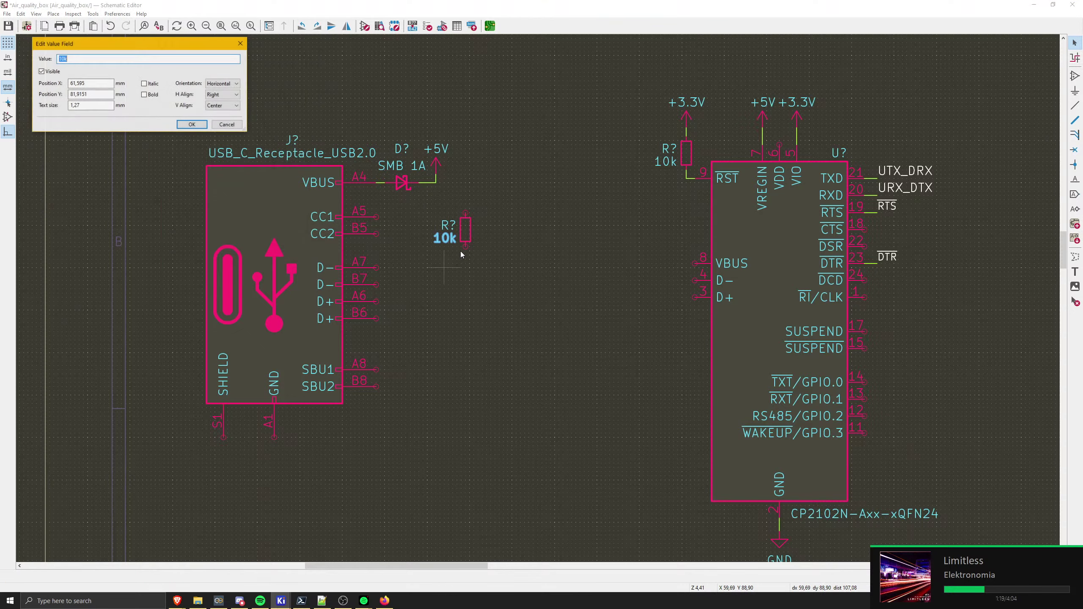
{"action": "type", "text": "5k1"}
{"action": "key", "text": "Return"}
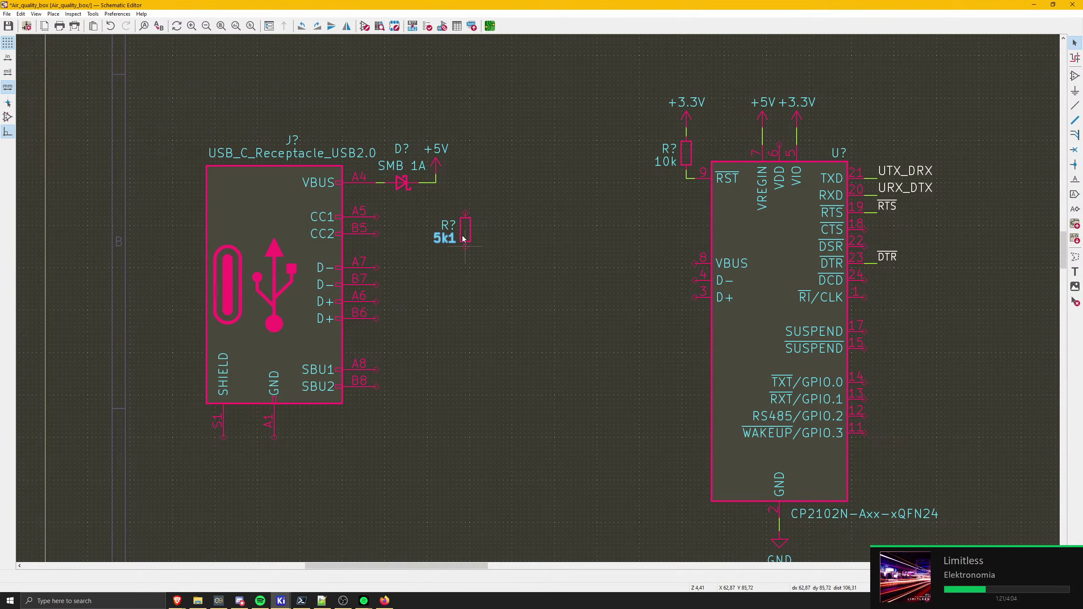
- Mirror the 5k1 resistor horizontally and place it beside the receptacle, just below the level of CC2
{"action": "left_click", "coordinate": [466, 230]}
{"action": "scroll", "coordinate": [466, 231], "scroll_direction": "up", "scroll_amount": 1}
{"action": "key", "text": "x"}
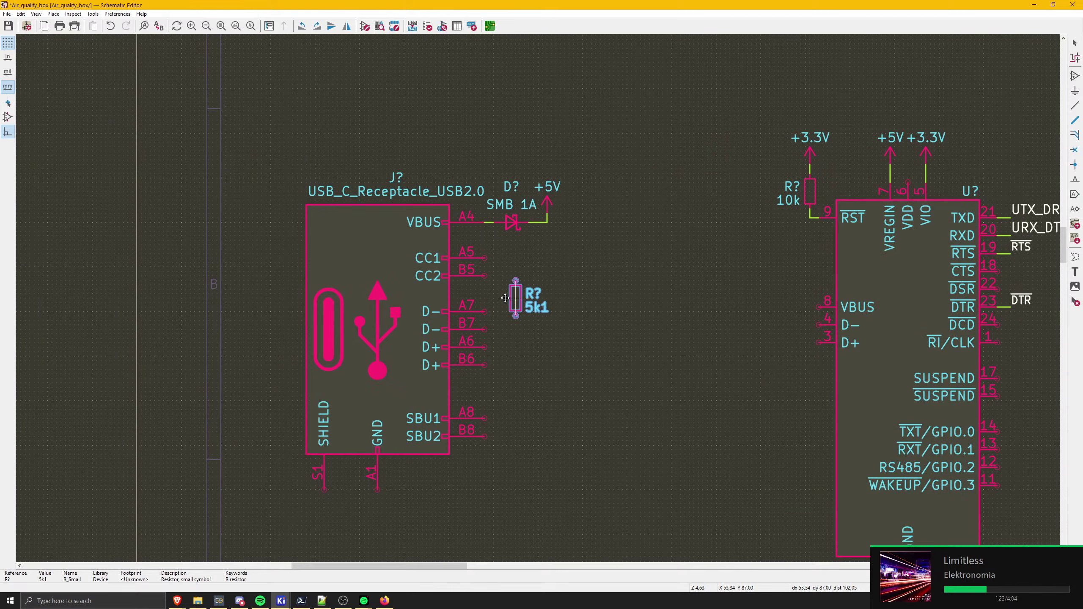
{"action": "scroll", "coordinate": [507, 296], "scroll_direction": "up", "scroll_amount": 3}
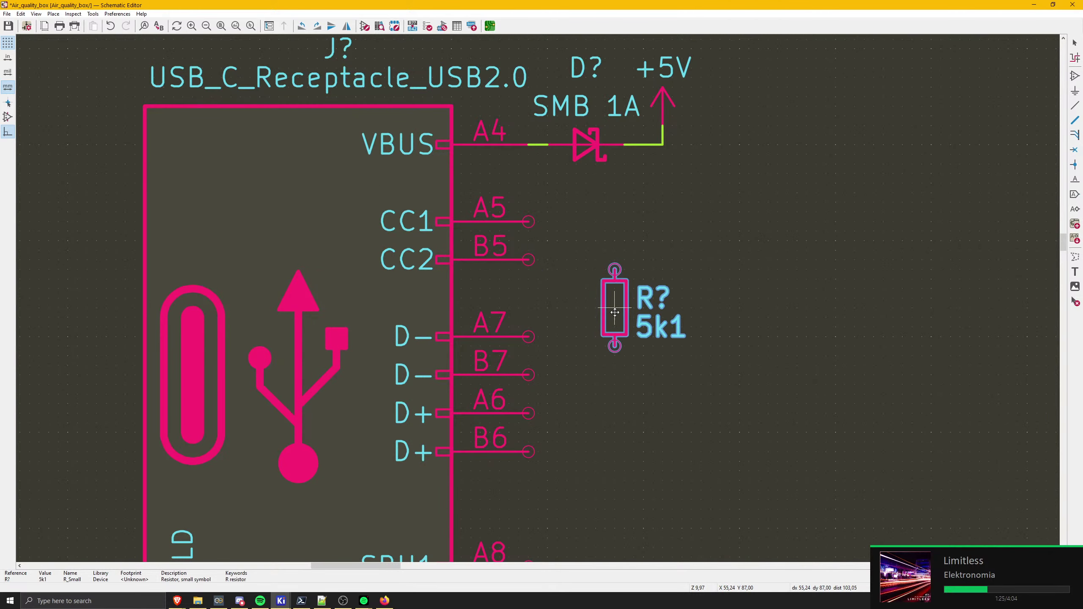
{"action": "left_click", "coordinate": [615, 317]}
- Wire the USB-C receptacle's CC2 pin to the upper end of the 5k1 resistor
{"action": "left_click", "coordinate": [529, 260]}
{"action": "left_click", "coordinate": [615, 280]}
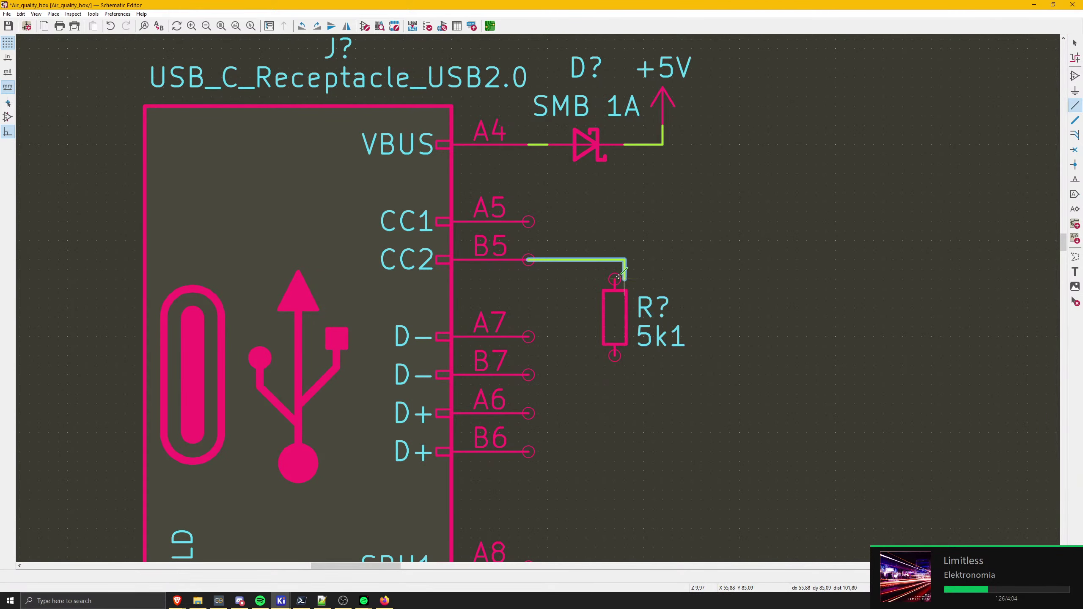
{"action": "left_click", "coordinate": [529, 221]}
{"action": "key", "text": "Escape"}
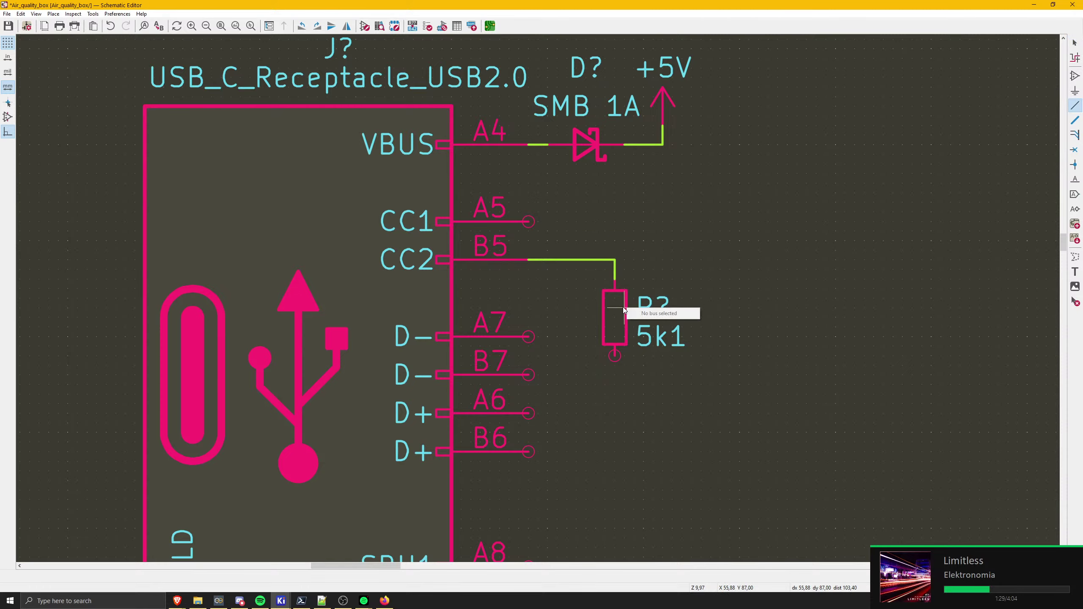
- Duplicate the 5k1 resistor to the right of the original and wire the receptacle's CC1 pin to its upper end
{"action": "key", "text": "ctrl+d"}
{"action": "left_click", "coordinate": [706, 323]}
{"action": "left_click", "coordinate": [529, 221]}
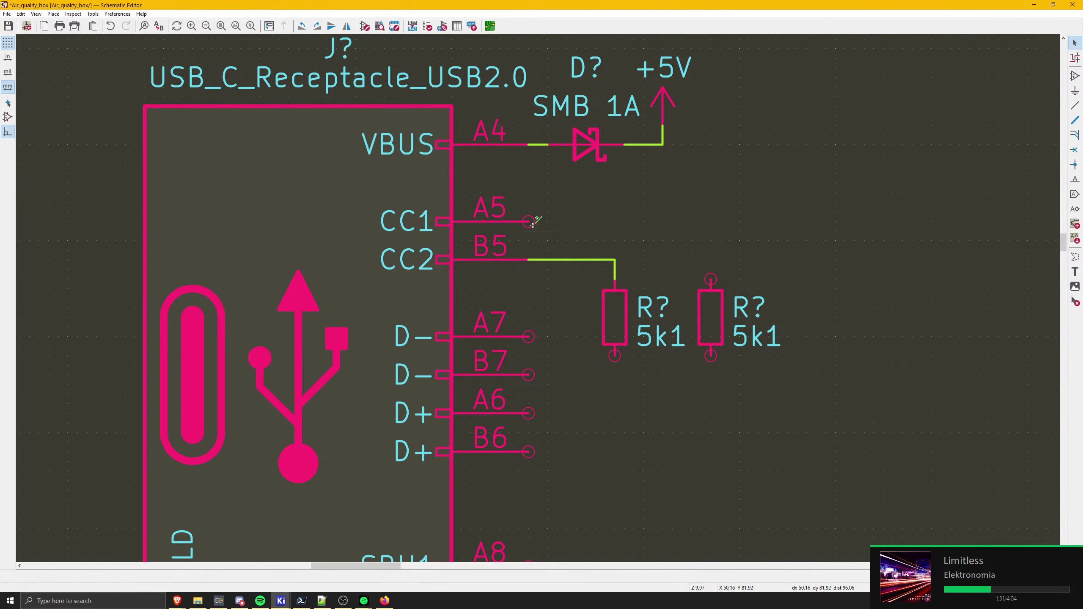
{"action": "left_click", "coordinate": [710, 280]}
- Place a GND power symbol centred just below the two 5k1 resistors
{"action": "scroll", "coordinate": [595, 274], "scroll_direction": "down", "scroll_amount": 3}
{"action": "scroll", "coordinate": [595, 276], "scroll_direction": "down", "scroll_amount": 6}
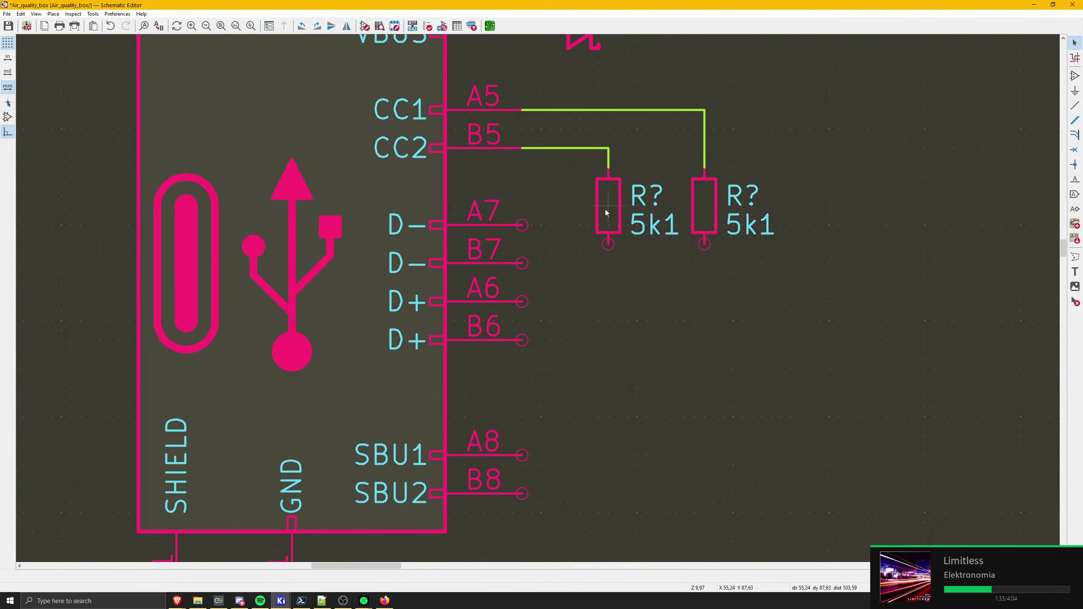
{"action": "key", "text": "m"}
{"action": "scroll", "coordinate": [554, 329], "scroll_direction": "up", "scroll_amount": 5}
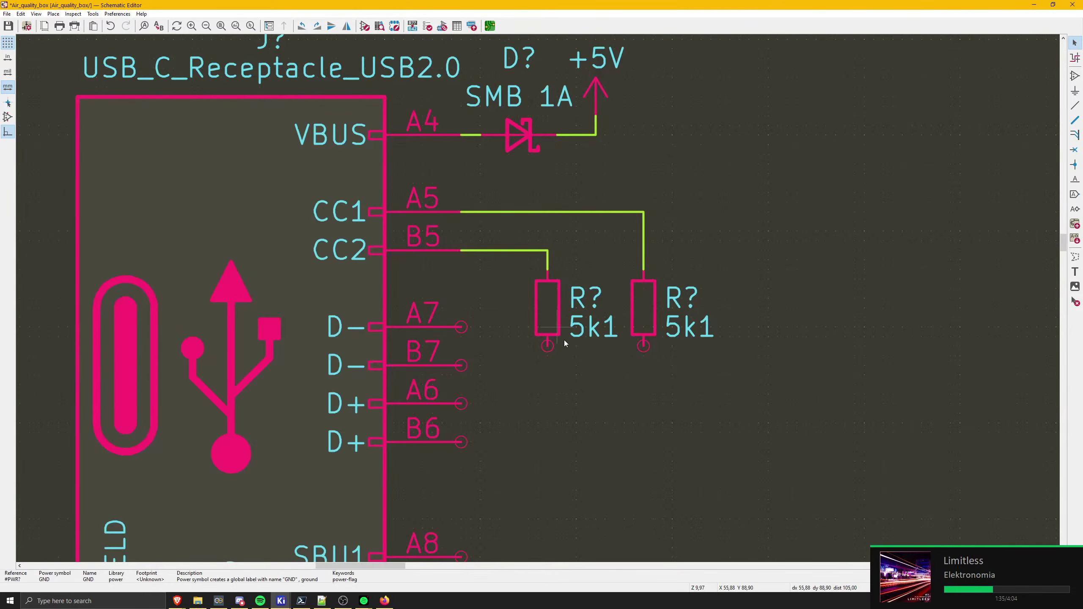
{"action": "scroll", "coordinate": [537, 298], "scroll_direction": "down", "scroll_amount": 10}
{"action": "scroll", "coordinate": [530, 308], "scroll_direction": "up", "scroll_amount": 10}
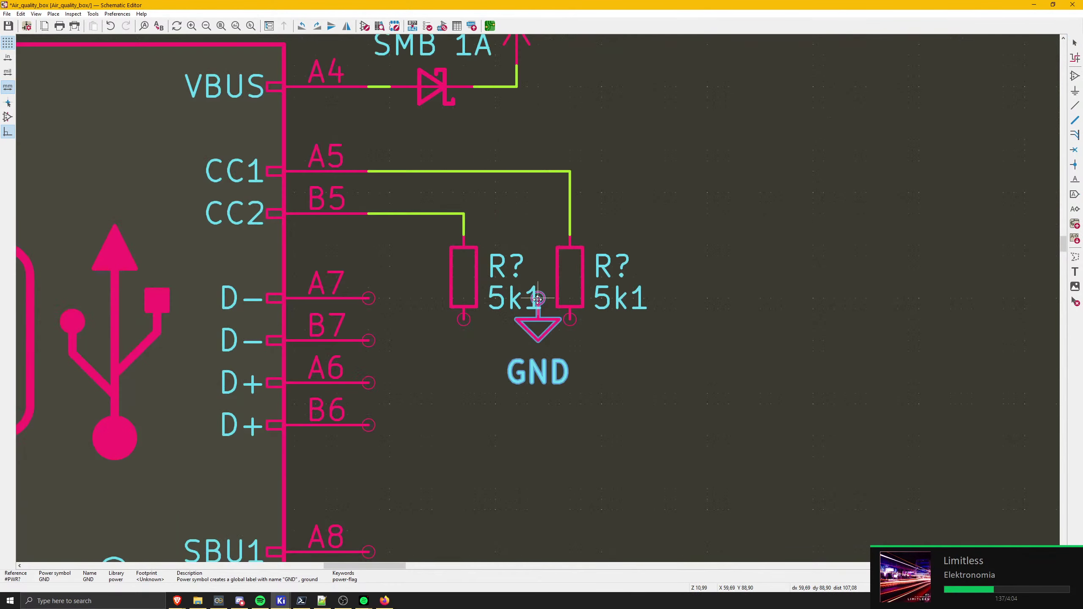
{"action": "left_click", "coordinate": [518, 355]}
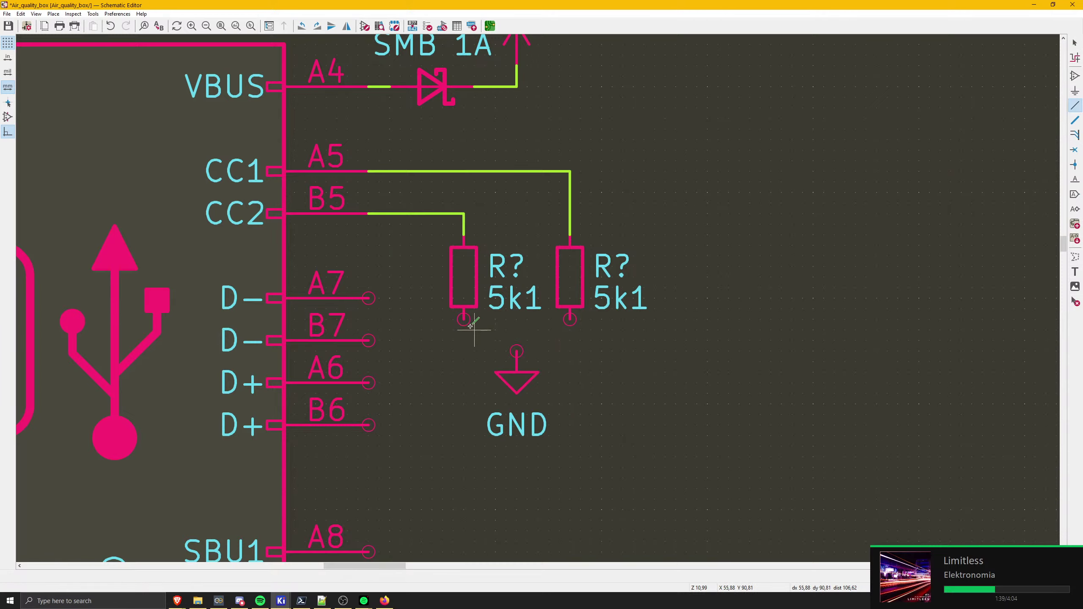
- Wire the lower ends of both 5k1 resistors to the GND symbol between them
{"action": "key", "text": "w"}
{"action": "left_click", "coordinate": [517, 340]}
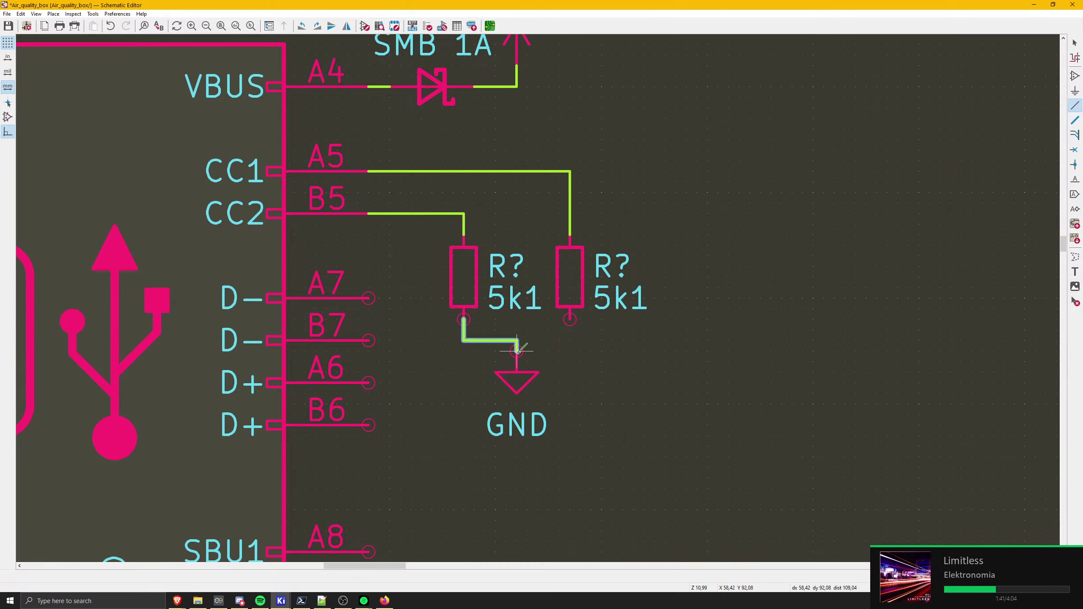
{"action": "left_click", "coordinate": [517, 352]}
{"action": "left_click", "coordinate": [570, 319]}
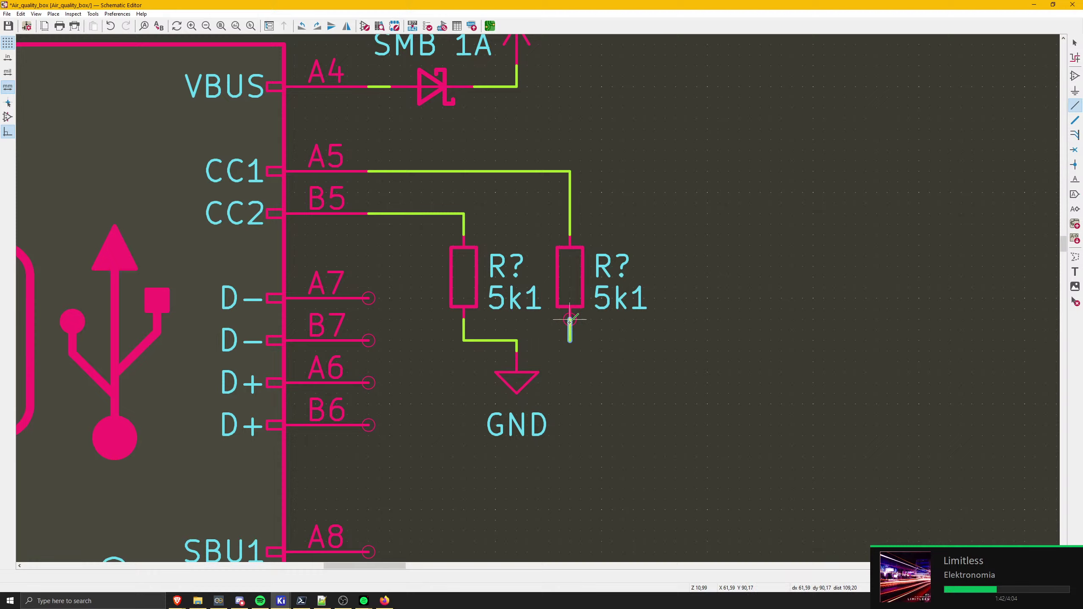
{"action": "left_click", "coordinate": [517, 340]}
{"action": "key", "text": "Escape"}
- Move the resistors' GND symbol slightly down with its wire still attached
{"action": "left_click", "coordinate": [525, 383]}
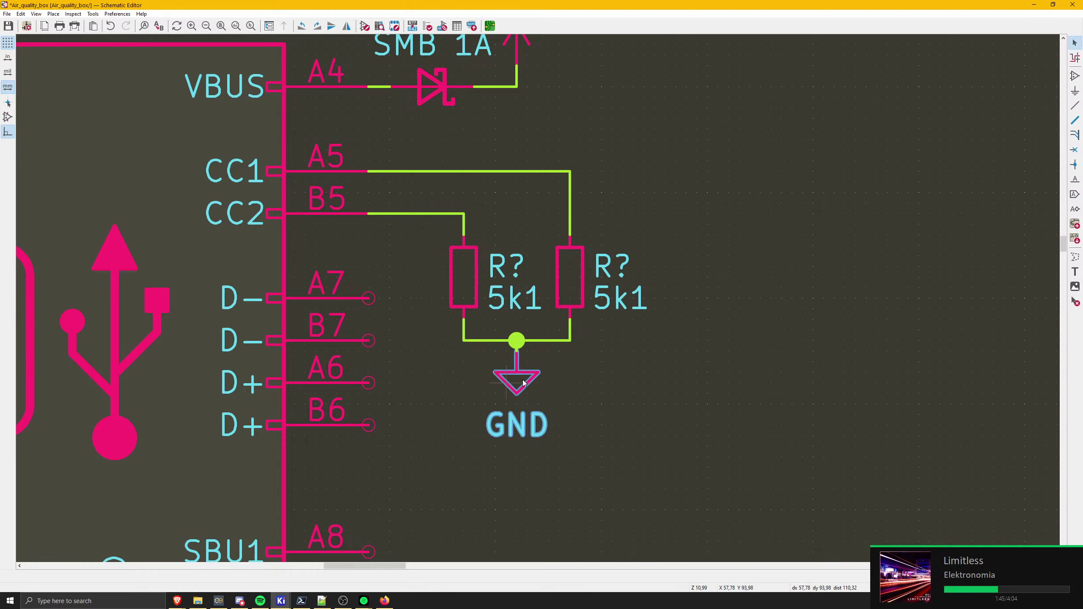
{"action": "key", "text": "g"}
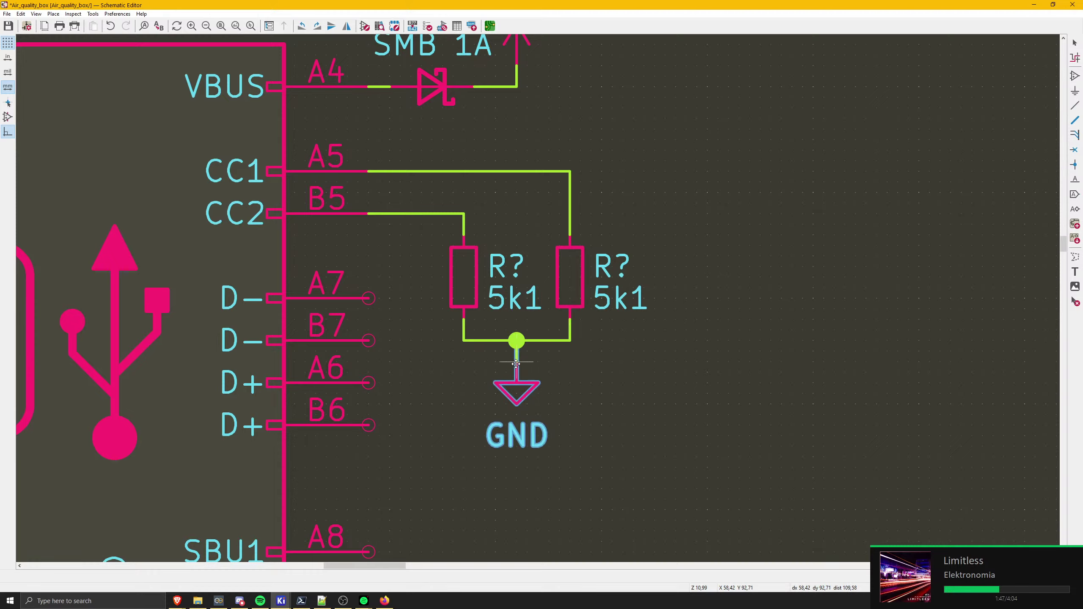
{"action": "left_click", "coordinate": [517, 362]}
{"action": "left_click", "coordinate": [582, 372]}
- Move the two 5k1 resistors and their GND symbol farther from the receptacle and down below its SBU pins, keeping the CC wires attached
{"action": "scroll", "coordinate": [584, 376], "scroll_direction": "down", "scroll_amount": 1}
{"action": "middle_click_drag", "start_coordinate": [585, 377], "coordinate": [604, 348]}
{"action": "left_click_drag", "start_coordinate": [467, 128], "coordinate": [631, 407]}
{"action": "left_click_drag", "start_coordinate": [566, 304], "coordinate": [538, 308]}
{"action": "mouse_move", "coordinate": [473, 128]}
{"action": "left_mouse_down"}
{"action": "mouse_move", "coordinate": [532, 266]}
{"action": "mouse_move", "coordinate": [456, 124]}
{"action": "left_mouse_up"}
{"action": "left_click_drag", "start_coordinate": [653, 391], "coordinate": [618, 204]}
{"action": "scroll", "coordinate": [618, 203], "scroll_direction": "down", "scroll_amount": 5}
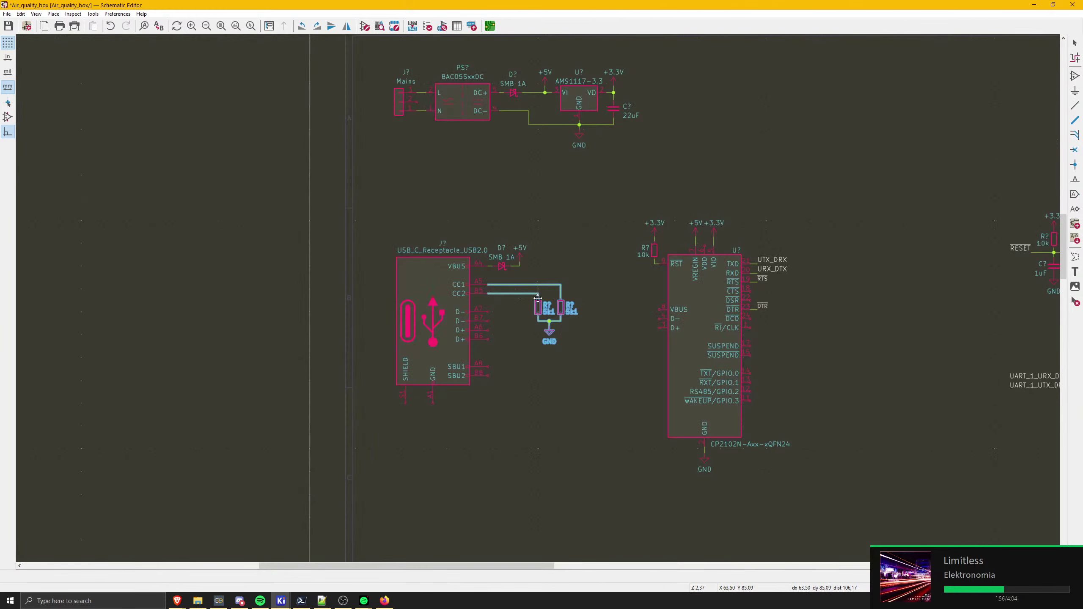
{"action": "left_click", "coordinate": [538, 297]}
{"action": "scroll", "coordinate": [538, 293], "scroll_direction": "up", "scroll_amount": 4}
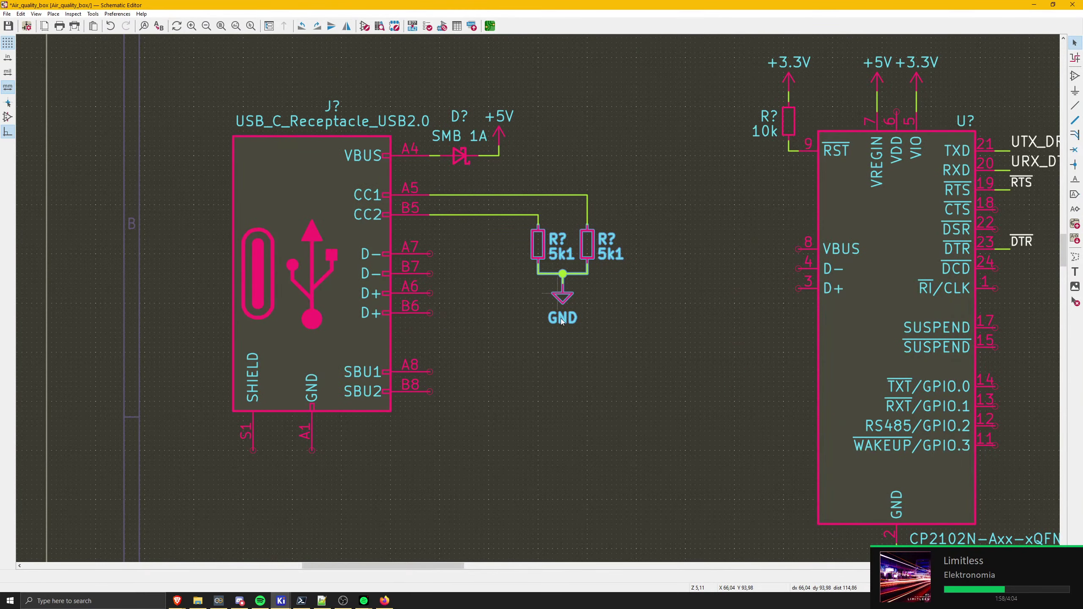
{"action": "left_click_drag", "start_coordinate": [636, 361], "coordinate": [532, 429]}
{"action": "left_click", "coordinate": [471, 296]}
- Wire the receptacle's two D- pins (A7, B7) together and its two D+ pins (A6, B6) together
{"action": "scroll", "coordinate": [527, 286], "scroll_direction": "up", "scroll_amount": 5}
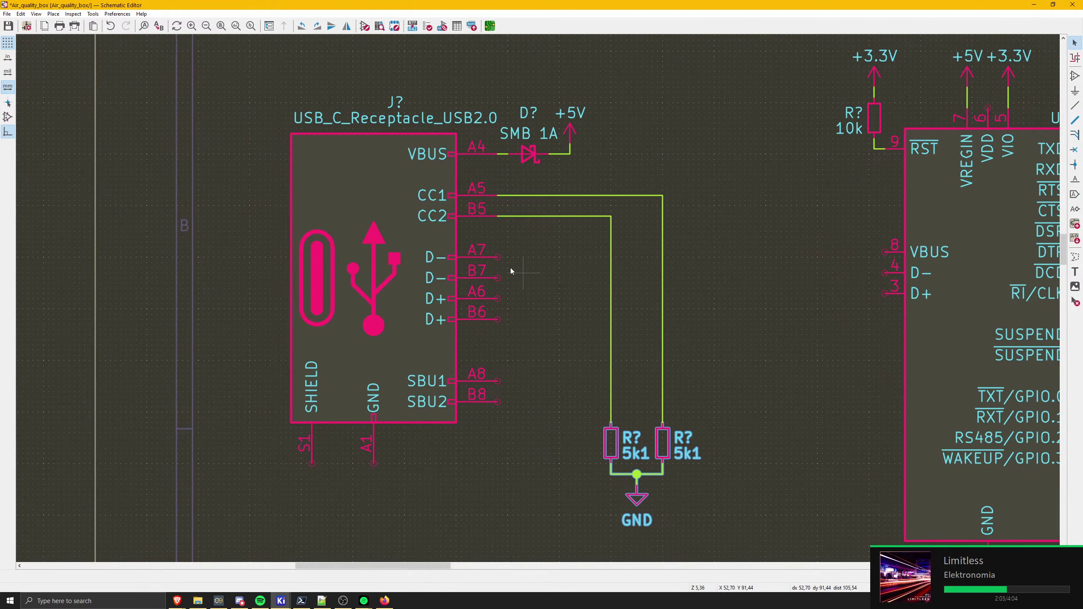
{"action": "key", "text": "w"}
{"action": "key", "text": "Escape"}
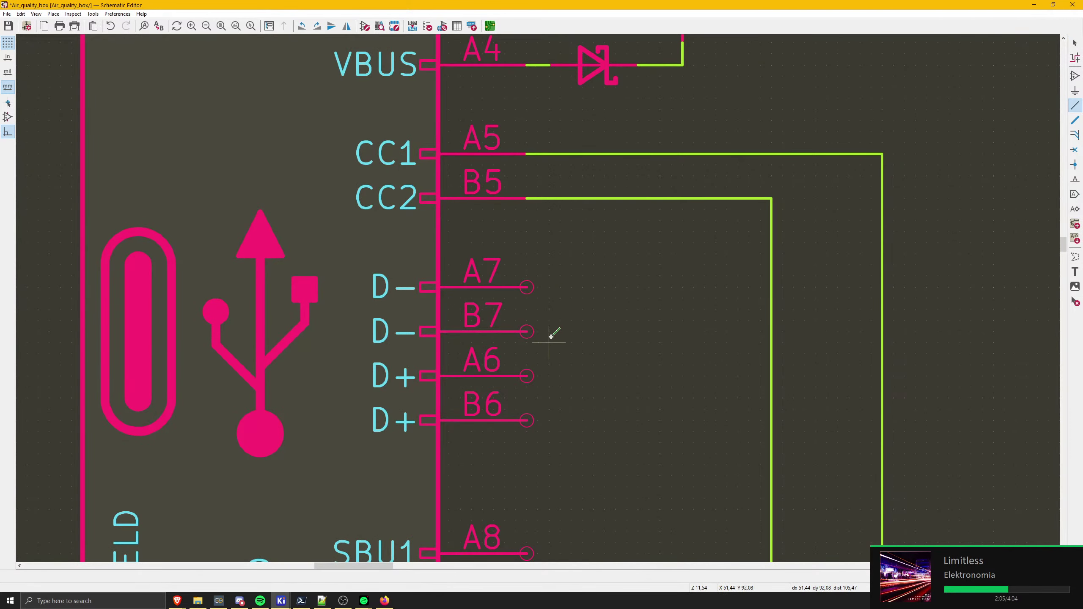
{"action": "left_click", "coordinate": [529, 286]}
{"action": "left_click", "coordinate": [550, 332]}
{"action": "left_click", "coordinate": [527, 331]}
{"action": "left_click", "coordinate": [527, 376]}
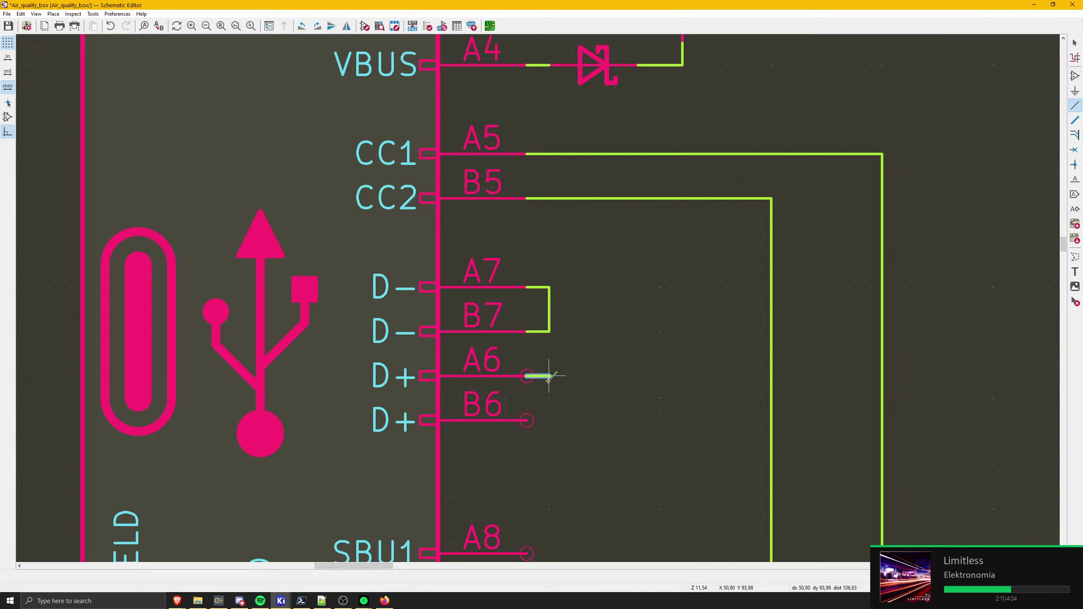
{"action": "left_click", "coordinate": [550, 420]}
{"action": "left_click", "coordinate": [528, 420]}
{"action": "key", "text": "Escape"}
- Run straight horizontal wires from the joined D- pins and the joined D+ pins across to the CP2102N's D- and D+ pins
{"action": "key", "text": "w"}
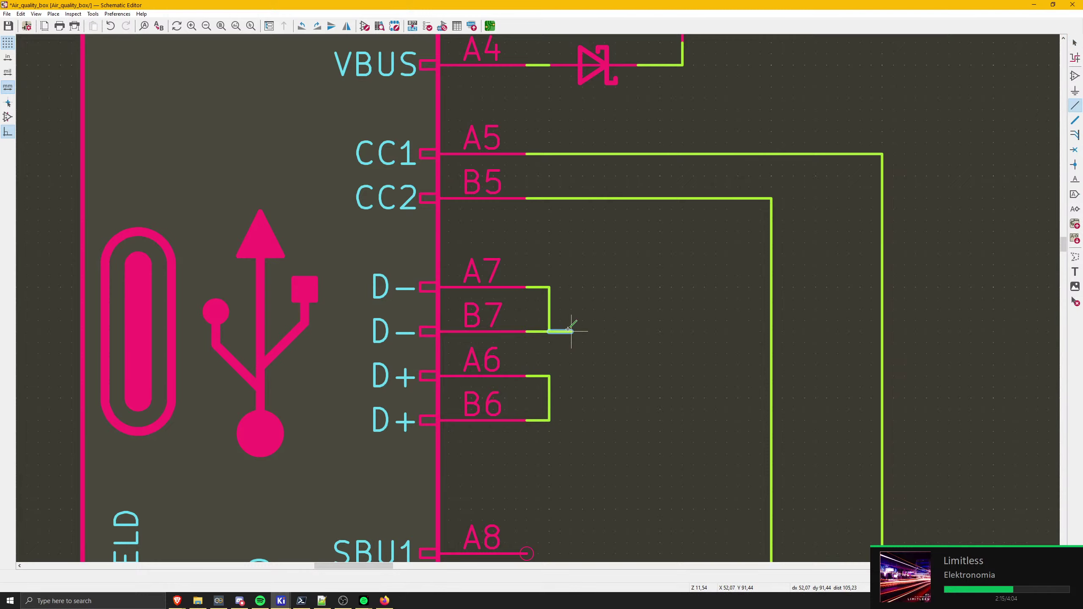
{"action": "middle_click_drag", "start_coordinate": [835, 330], "coordinate": [397, 315]}
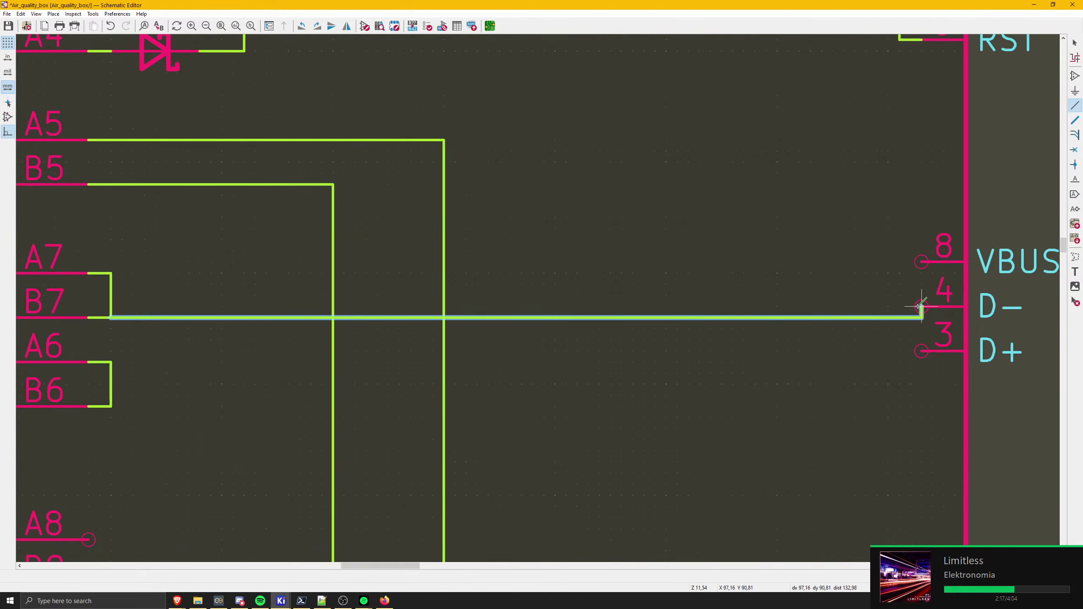
{"action": "double_click", "coordinate": [921, 318]}
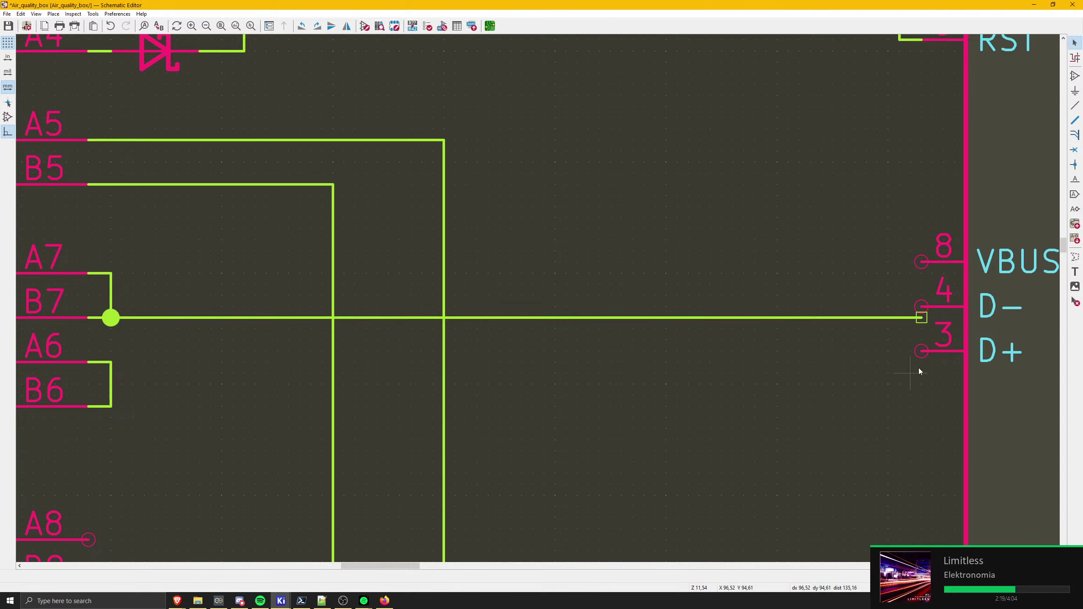
{"action": "left_click", "coordinate": [111, 362]}
{"action": "scroll", "coordinate": [537, 297], "scroll_direction": "down", "scroll_amount": 6}
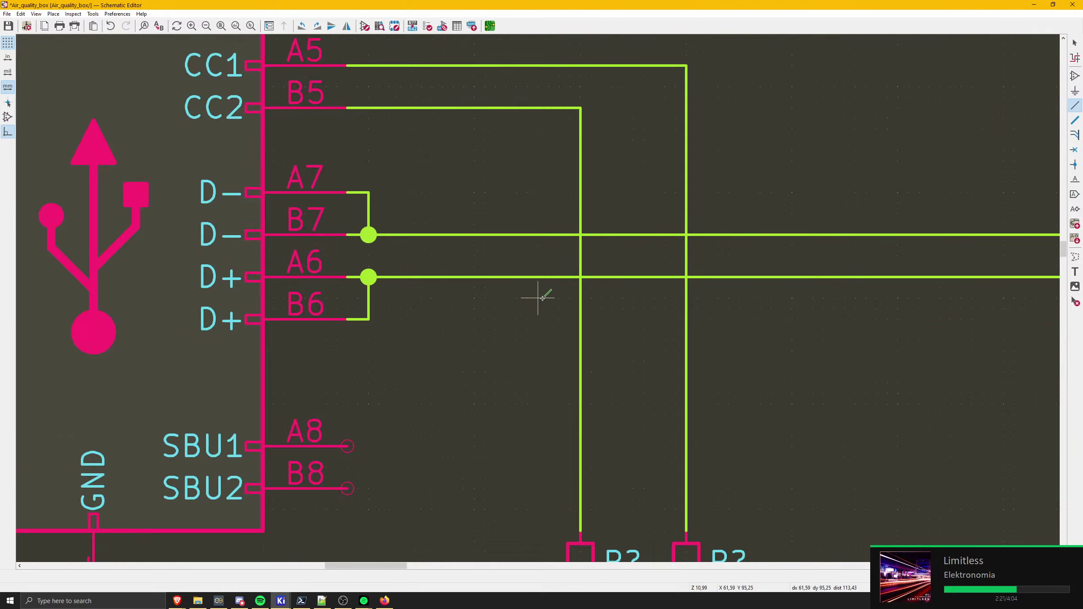
- Shift the CP2102N with its resistor, labels and power symbols slightly down so its D- and D+ pins meet the wire ends
{"action": "left_click_drag", "start_coordinate": [651, 145], "coordinate": [803, 267]}
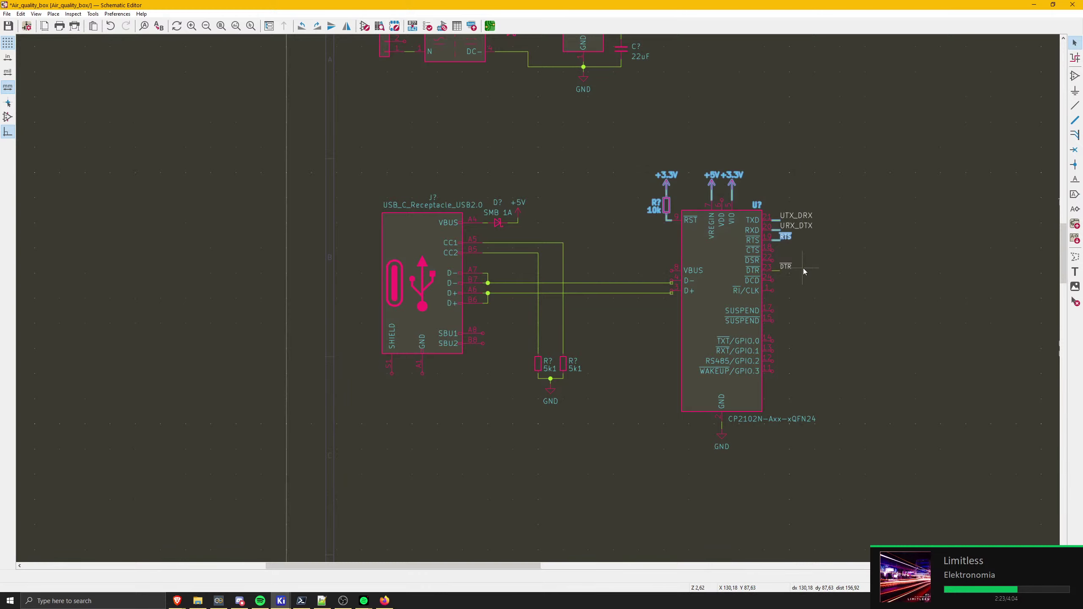
{"action": "left_click_drag", "start_coordinate": [805, 440], "coordinate": [812, 454]}
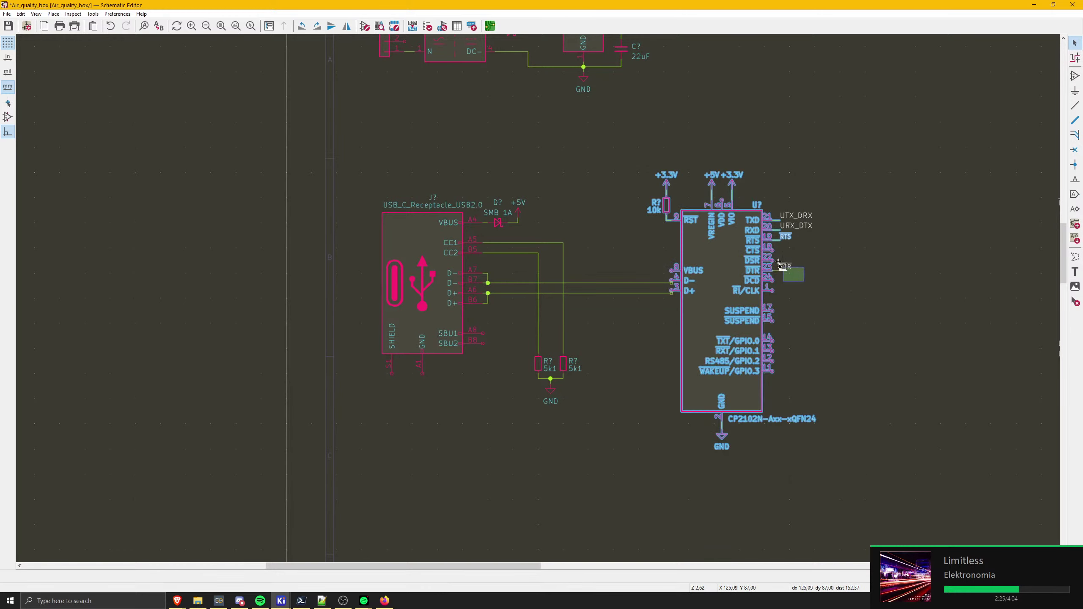
{"action": "left_click_drag", "start_coordinate": [772, 310], "coordinate": [772, 314]}
{"action": "left_click", "coordinate": [604, 230]}
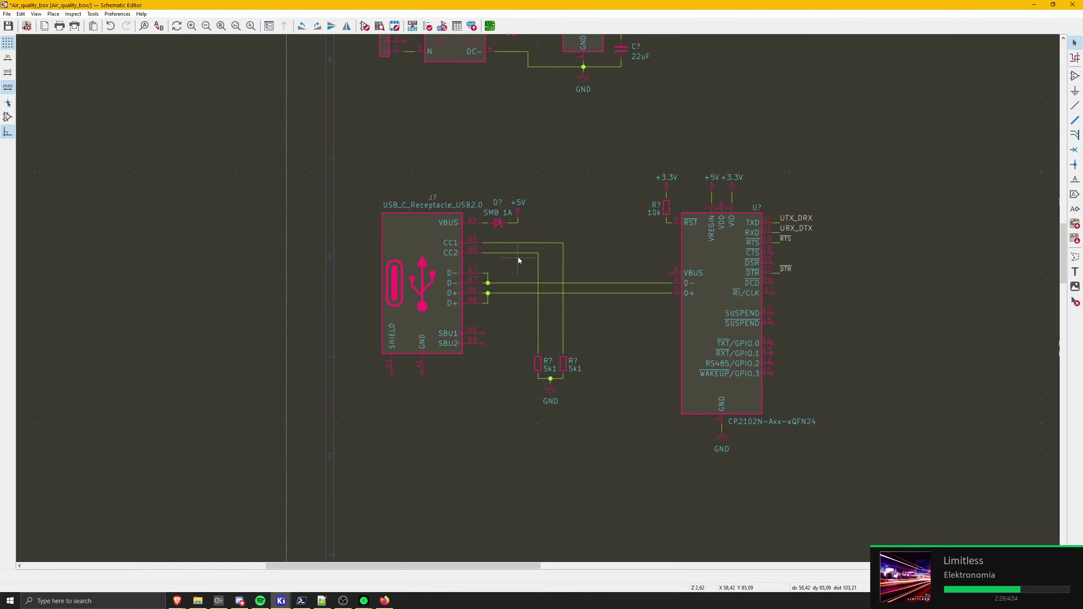
- Duplicate the resistors' GND symbol and place the copy directly below the USB-C receptacle's GND pin
{"action": "middle_click_drag", "start_coordinate": [576, 296], "coordinate": [539, 277]}
{"action": "scroll", "coordinate": [532, 277], "scroll_direction": "up", "scroll_amount": 3}
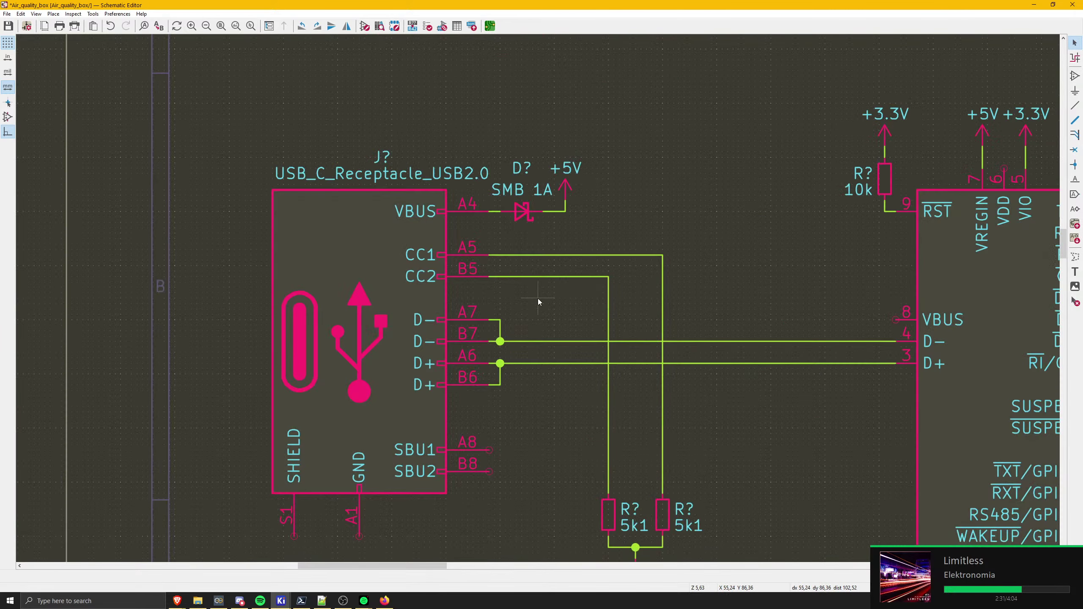
{"action": "mouse_move", "coordinate": [576, 363]}
{"action": "left_mouse_down"}
{"action": "mouse_move", "coordinate": [584, 299]}
{"action": "mouse_move", "coordinate": [593, 341]}
{"action": "mouse_move", "coordinate": [566, 378]}
{"action": "mouse_move", "coordinate": [559, 318]}
{"action": "mouse_move", "coordinate": [569, 286]}
{"action": "mouse_move", "coordinate": [551, 297]}
{"action": "mouse_move", "coordinate": [360, 305]}
{"action": "mouse_move", "coordinate": [371, 361]}
{"action": "mouse_move", "coordinate": [311, 360]}
{"action": "mouse_move", "coordinate": [283, 382]}
{"action": "mouse_move", "coordinate": [579, 385]}
{"action": "left_mouse_up"}
{"action": "left_click", "coordinate": [505, 371]}
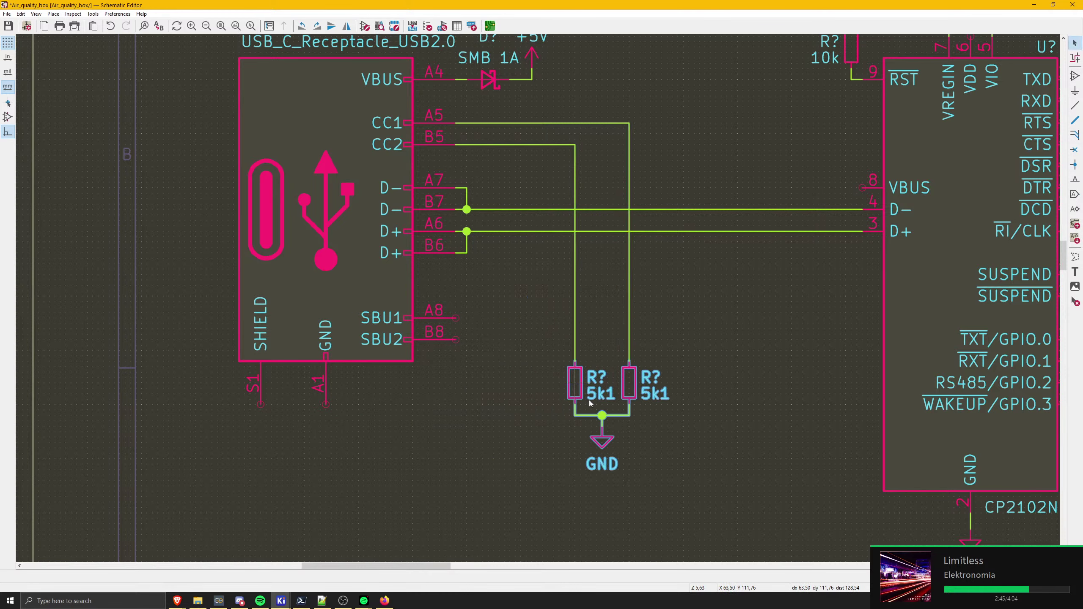
{"action": "left_click", "coordinate": [615, 448]}
{"action": "key", "text": "ctrl+d"}
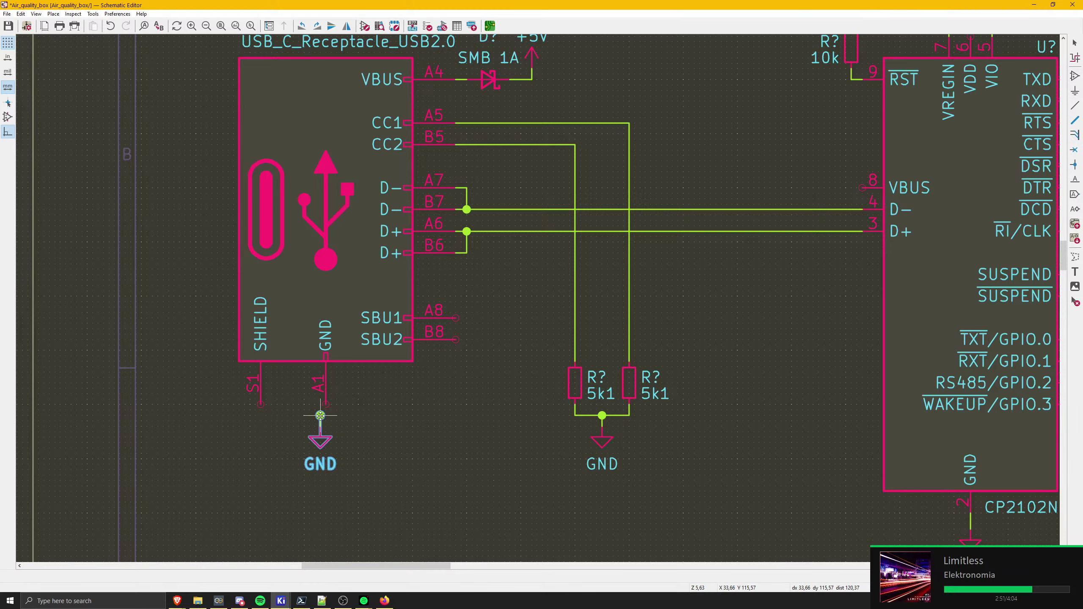
{"action": "left_click", "coordinate": [326, 415]}
- Wire the receptacle's GND pin A1 to the new GND symbol and move the symbol slightly up
{"action": "key", "text": "w"}
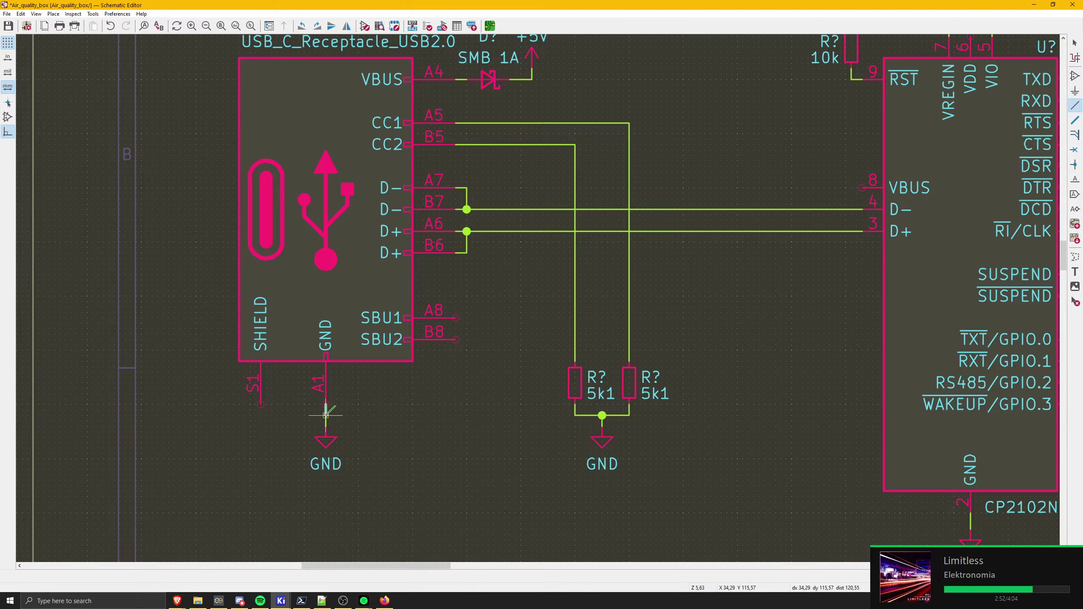
{"action": "key", "text": "Escape"}
{"action": "left_click_drag", "start_coordinate": [314, 444], "coordinate": [315, 432]}
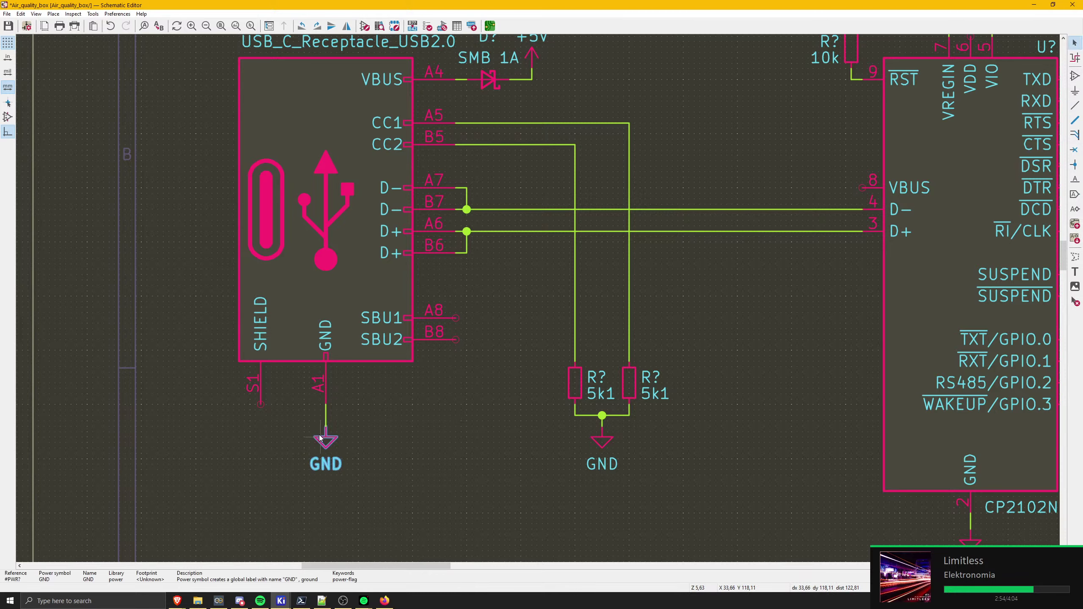
- Drag the two 5k1 resistors and their GND symbol straight up, level with the receptacle's GND symbol, keeping the CC wires vertical
{"action": "left_click_drag", "start_coordinate": [650, 469], "coordinate": [536, 359]}
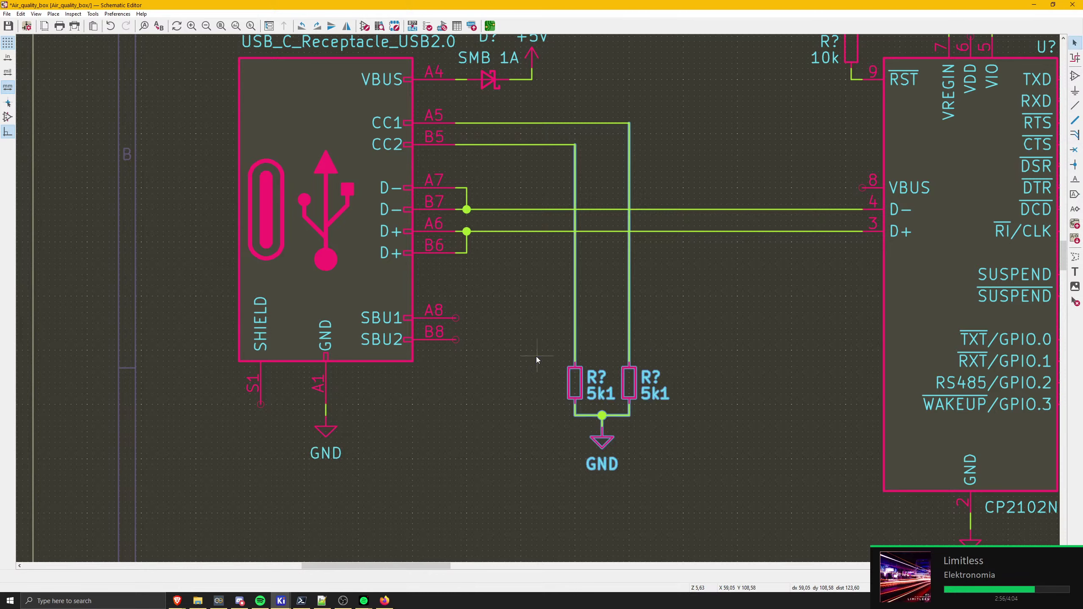
{"action": "left_click_drag", "start_coordinate": [702, 485], "coordinate": [502, 379]}
{"action": "key", "text": "g"}
{"action": "left_click", "coordinate": [569, 372]}
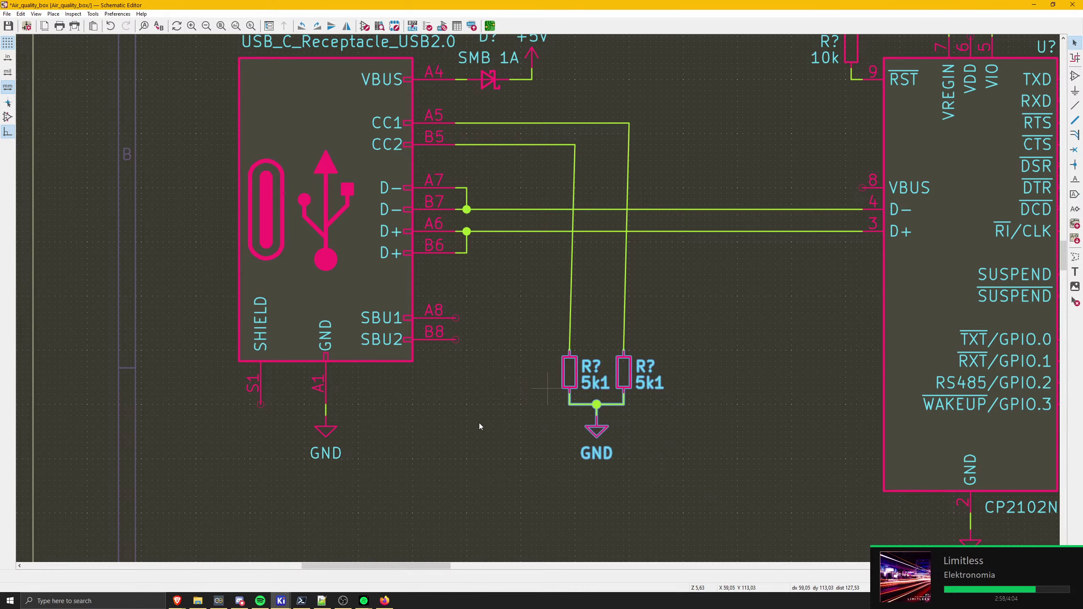
{"action": "left_click", "coordinate": [473, 426]}
{"action": "mouse_move", "coordinate": [689, 450]}
{"action": "left_mouse_down"}
{"action": "mouse_move", "coordinate": [515, 377]}
{"action": "mouse_move", "coordinate": [575, 375]}
{"action": "left_mouse_up"}
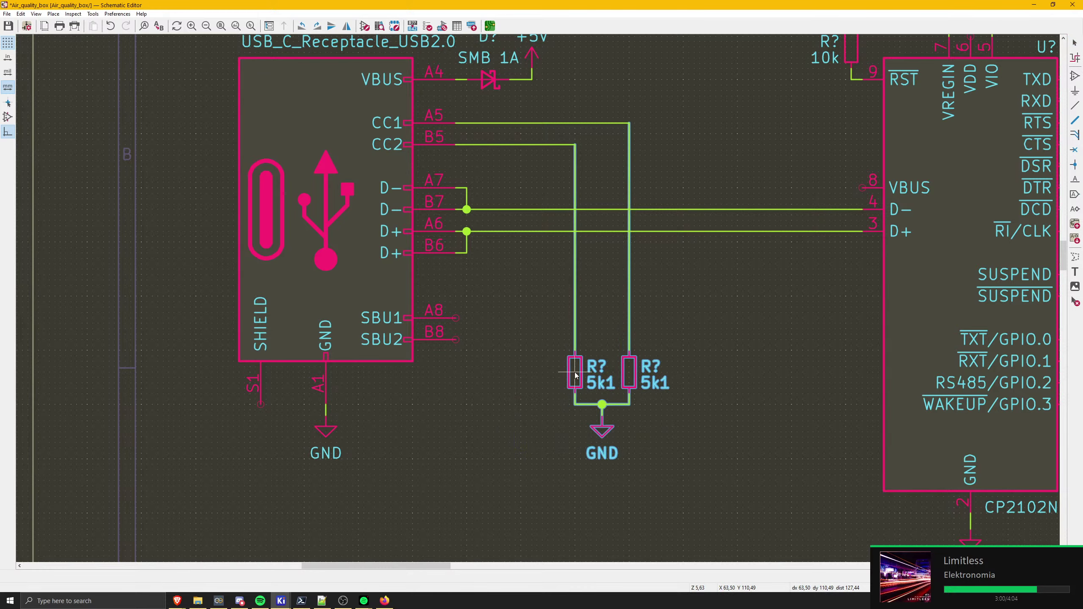
{"action": "left_click", "coordinate": [531, 449]}
- Drag the CP2102N with its resistor, labels and power symbols closer to the USB-C receptacle, keeping the D- and D+ wires attached
{"action": "middle_click_drag", "start_coordinate": [546, 355], "coordinate": [408, 401]}
{"action": "scroll", "coordinate": [408, 400], "scroll_direction": "down", "scroll_amount": 6}
{"action": "scroll", "coordinate": [405, 203], "scroll_direction": "up", "scroll_amount": 4}
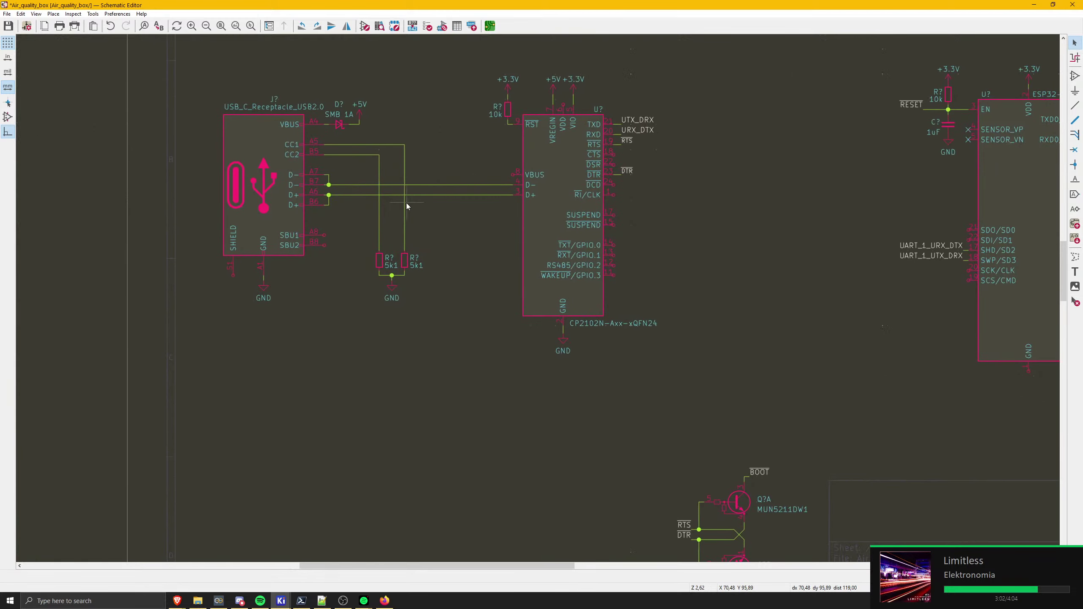
{"action": "left_click_drag", "start_coordinate": [646, 353], "coordinate": [804, 443]}
{"action": "left_click_drag", "start_coordinate": [540, 165], "coordinate": [767, 512]}
{"action": "key", "text": "g"}
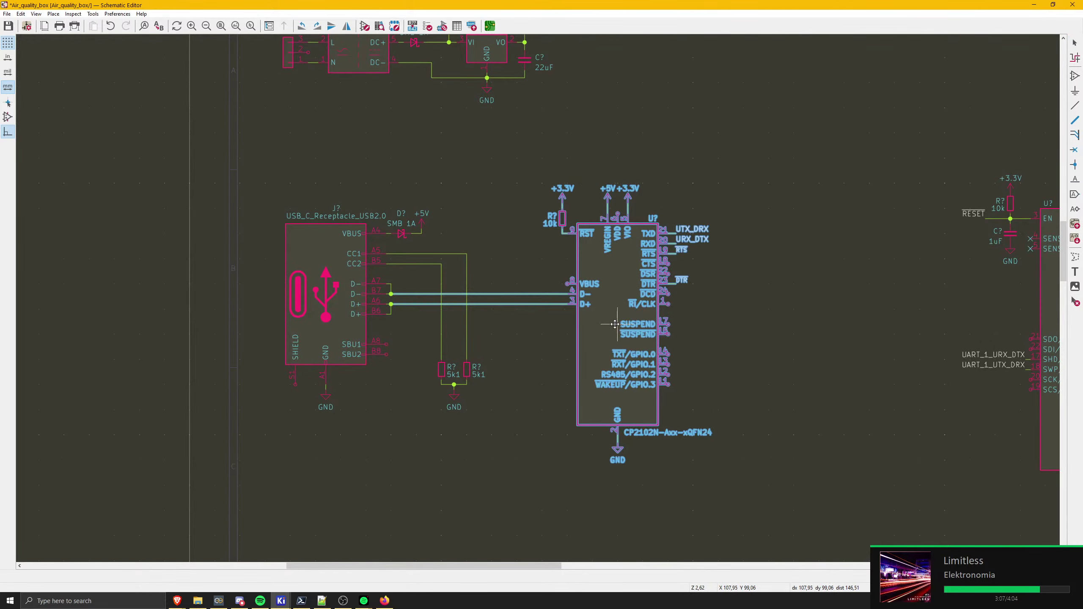
{"action": "left_click", "coordinate": [562, 324]}
{"action": "key", "text": "Escape"}
- Examine the power supply circuit from the Mains connector through the BAC05SxxDC and SMB 1A diode to the AMS1117-3.3 regulator
{"action": "middle_click_drag", "start_coordinate": [405, 252], "coordinate": [492, 392]}
{"action": "middle_click_drag", "start_coordinate": [391, 160], "coordinate": [488, 277]}
{"action": "scroll", "coordinate": [548, 318], "scroll_direction": "up", "scroll_amount": 1}
{"action": "scroll", "coordinate": [550, 292], "scroll_direction": "up", "scroll_amount": 5}
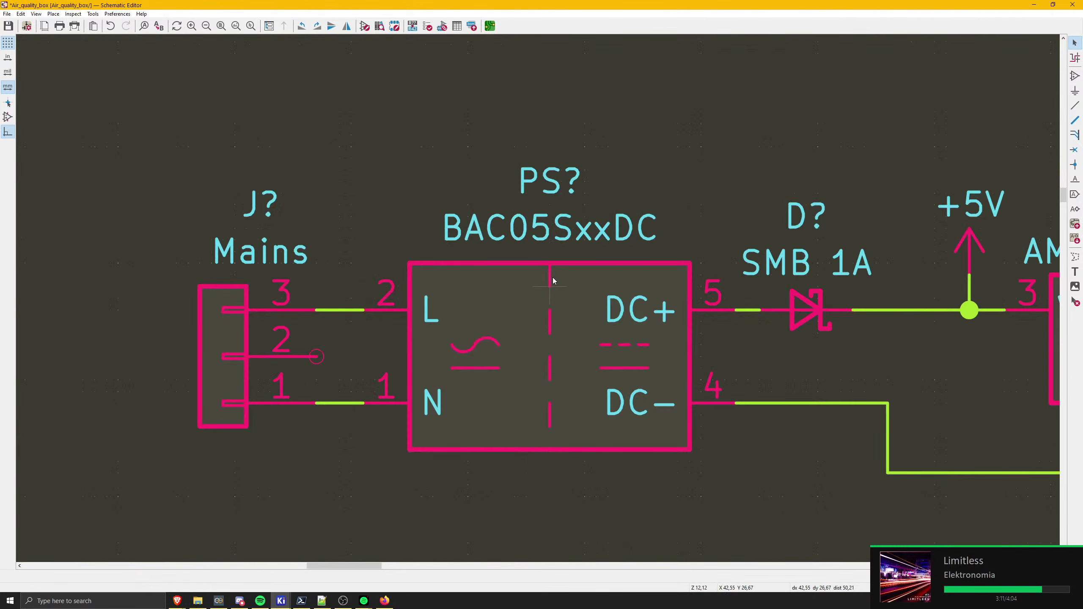
{"action": "scroll", "coordinate": [361, 283], "scroll_direction": "down", "scroll_amount": 5}
{"action": "scroll", "coordinate": [539, 298], "scroll_direction": "up", "scroll_amount": 5}
{"action": "middle_click_drag", "start_coordinate": [421, 223], "coordinate": [429, 392]}
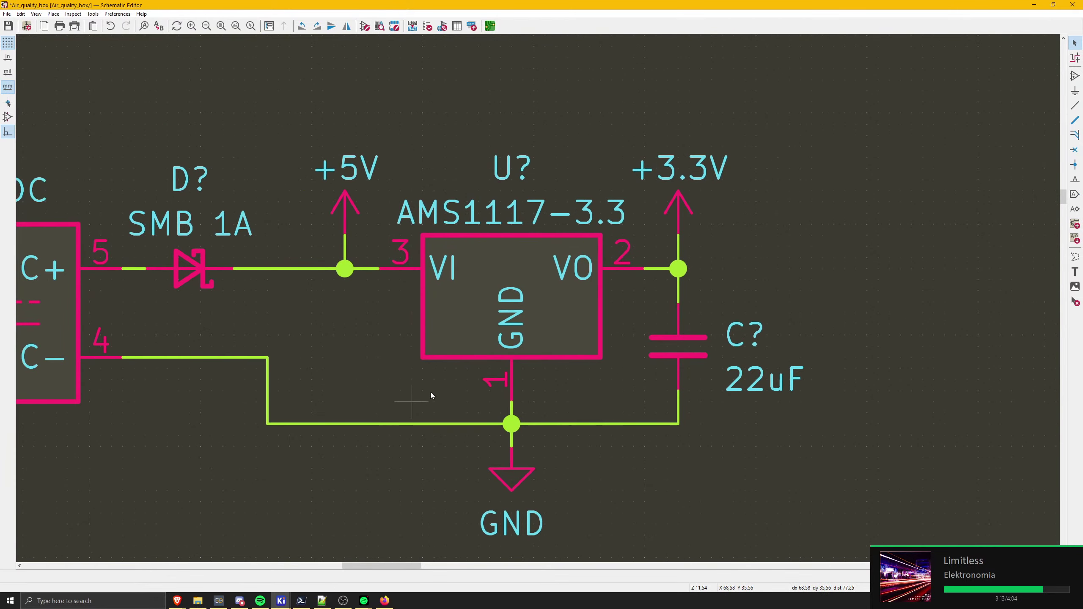
{"action": "middle_click_drag", "start_coordinate": [290, 192], "coordinate": [532, 296]}
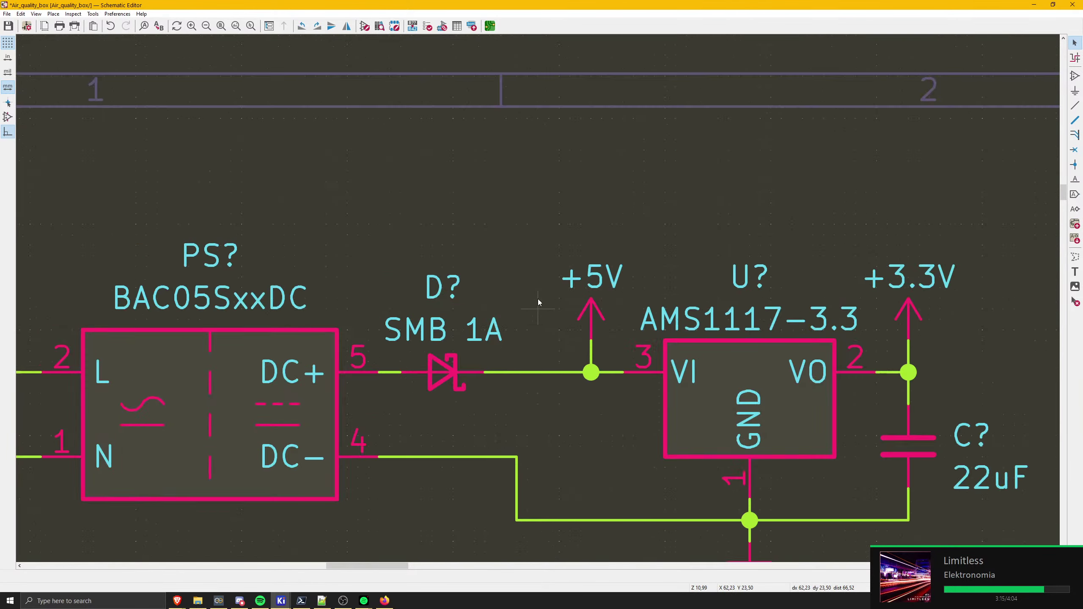
{"action": "scroll", "coordinate": [535, 335], "scroll_direction": "down", "scroll_amount": 3}
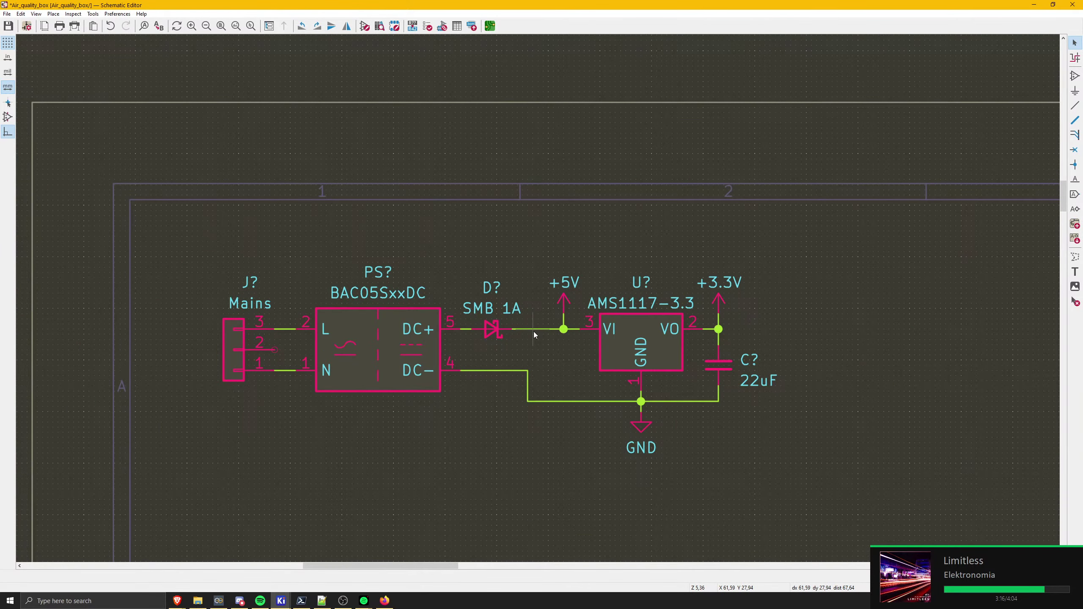
- Open the footprint library browser for the SMB 1A diode between the BAC05SxxDC converter's DC+ pin and the +5V net
{"action": "left_click", "coordinate": [495, 338]}
{"action": "middle_click_drag", "start_coordinate": [486, 360], "coordinate": [587, 243]}
{"action": "scroll", "coordinate": [572, 254], "scroll_direction": "down", "scroll_amount": 1}
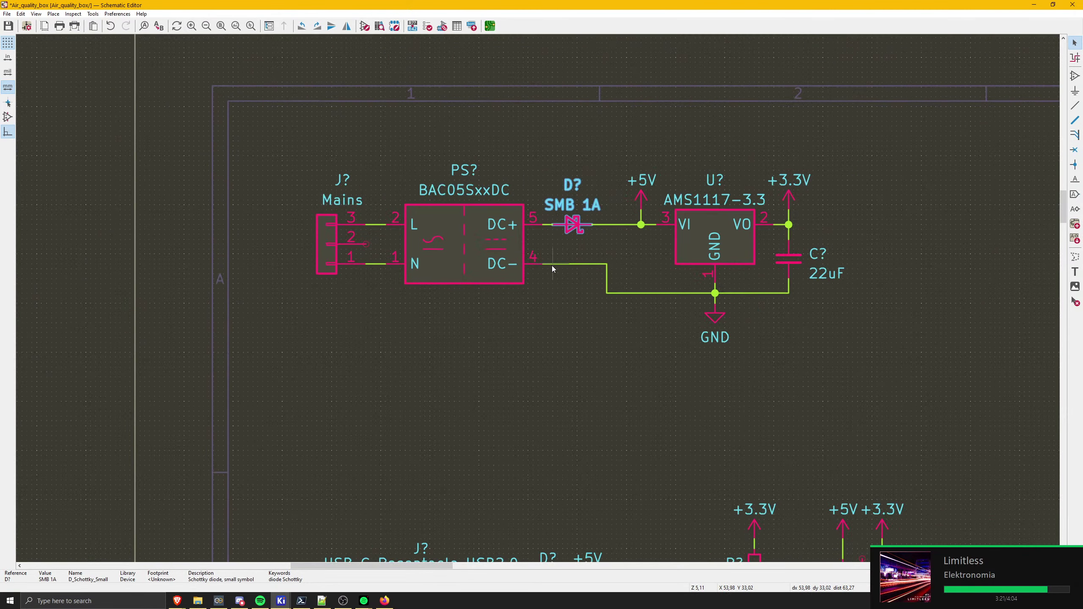
{"action": "key", "text": "Escape"}
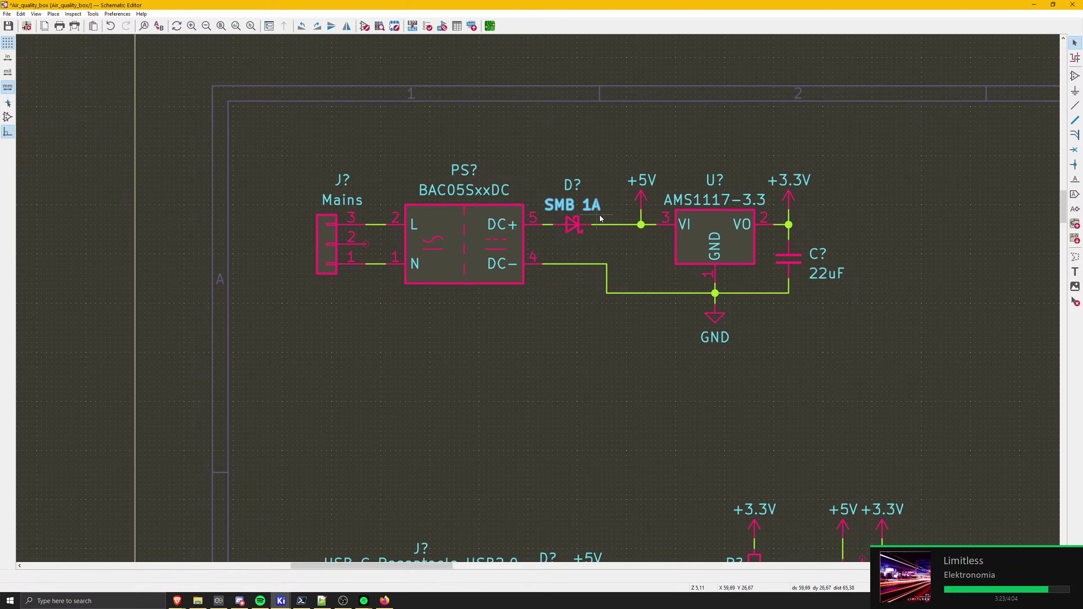
{"action": "double_click", "coordinate": [571, 222]}
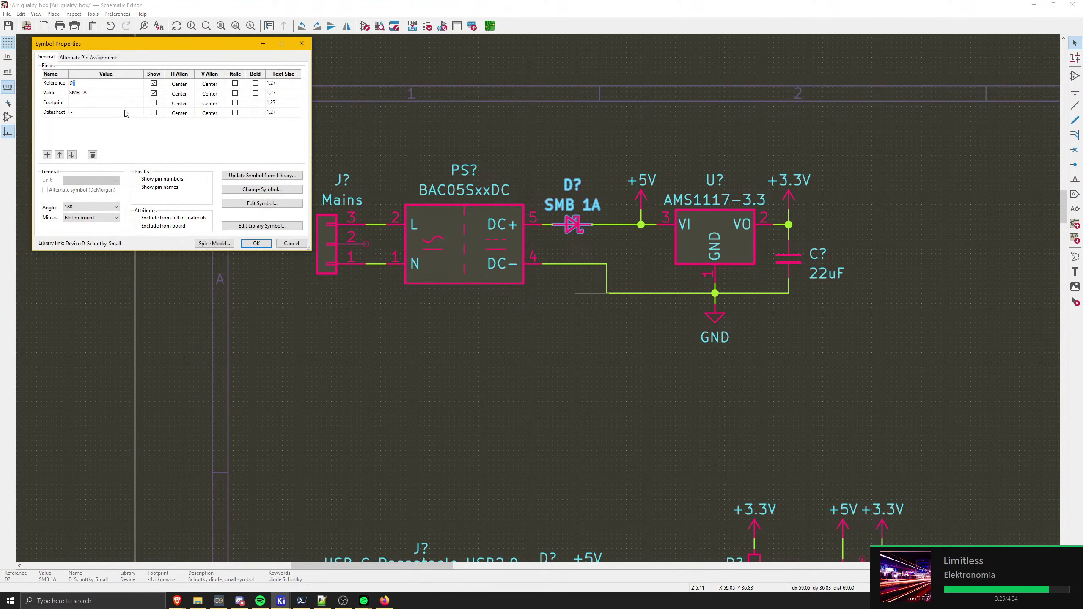
{"action": "left_click", "coordinate": [128, 103]}
{"action": "left_click", "coordinate": [139, 103]}
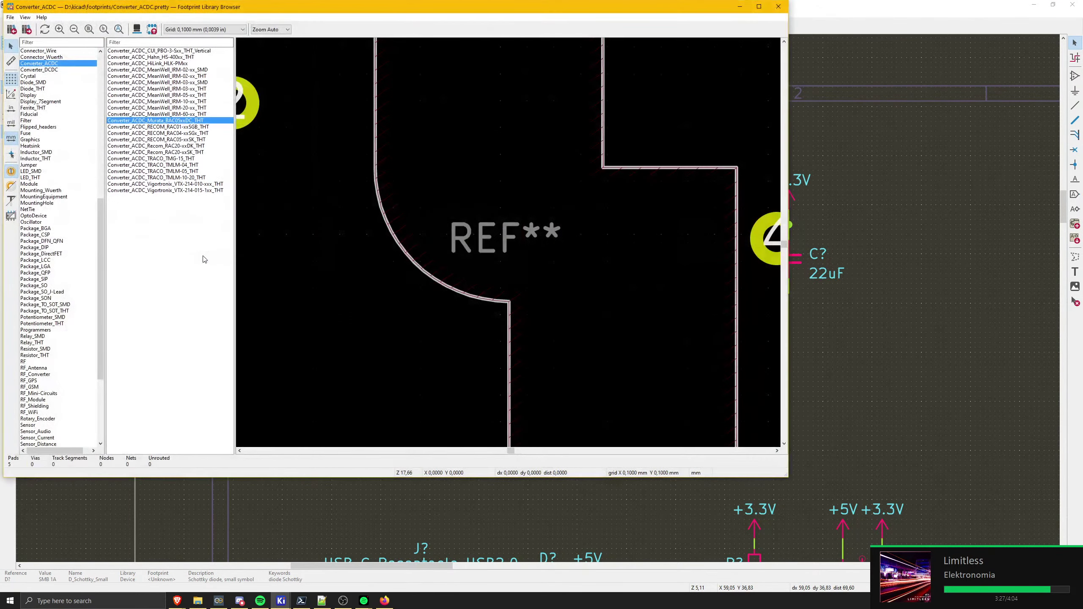
- Filter the Diode_SMD library by "smb" and assign the D_SMB-SMC_Universal_Handsoldering footprint to the power supply's diode
{"action": "left_click", "coordinate": [33, 82]}
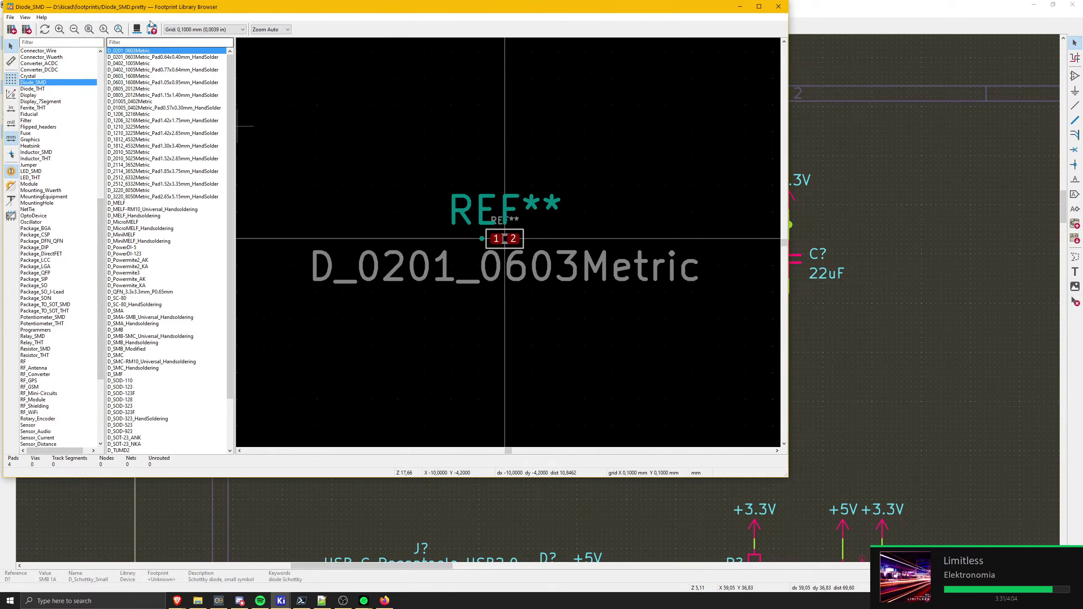
{"action": "left_click", "coordinate": [128, 42]}
{"action": "type", "text": "smb"}
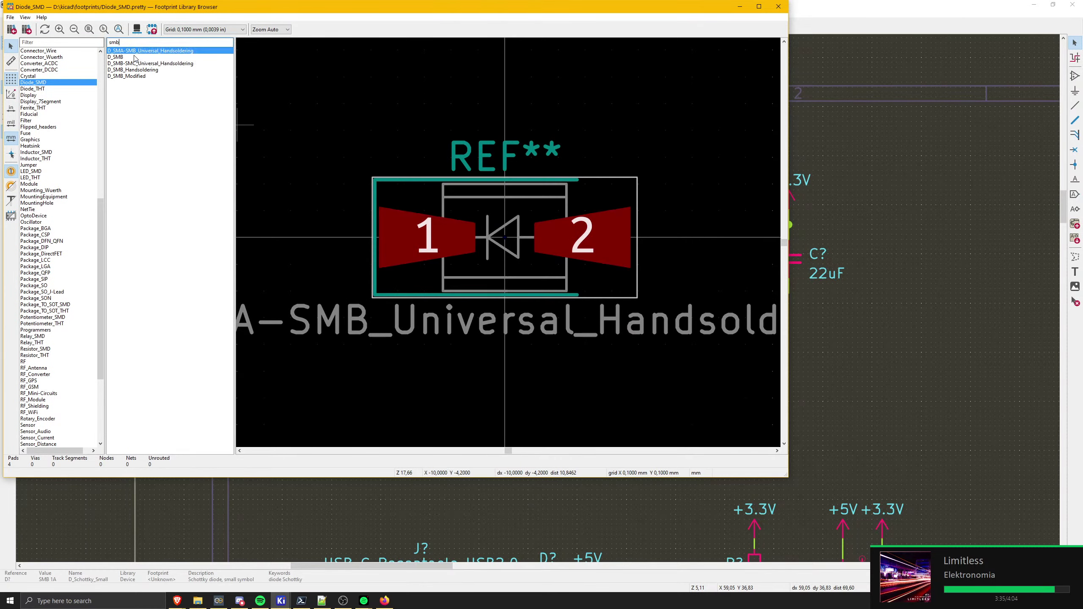
{"action": "left_click", "coordinate": [128, 58]}
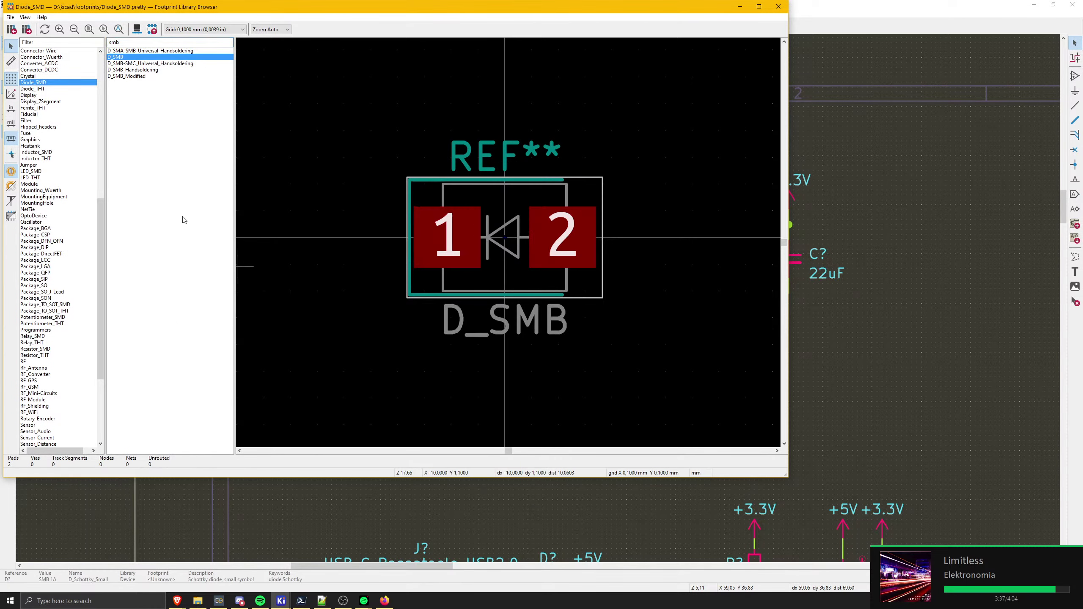
{"action": "left_click", "coordinate": [157, 63]}
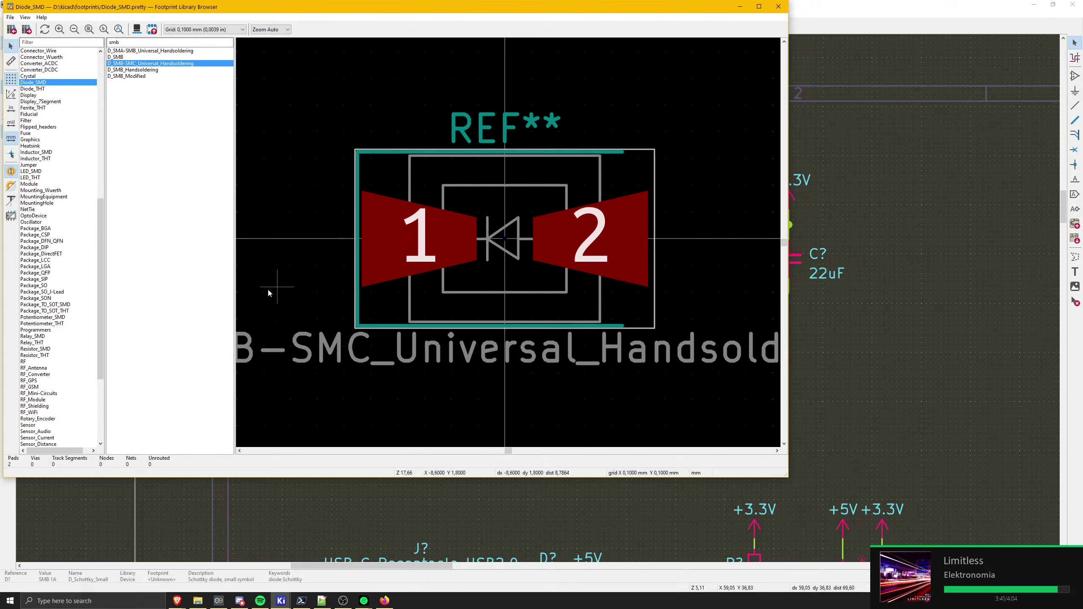
{"action": "left_click", "coordinate": [140, 57]}
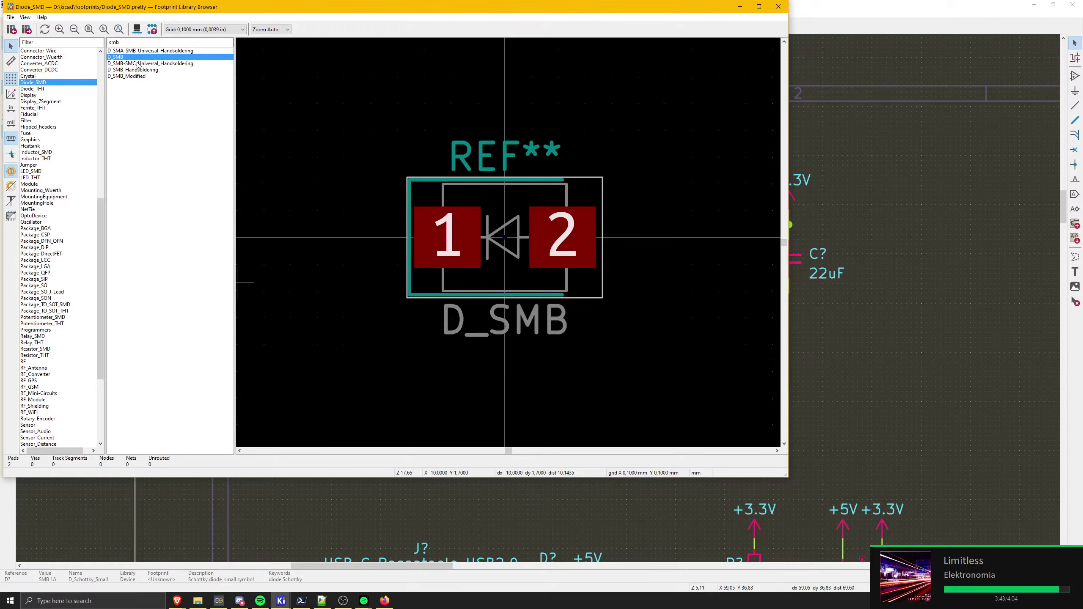
{"action": "left_click", "coordinate": [138, 63]}
{"action": "double_click", "coordinate": [139, 64]}
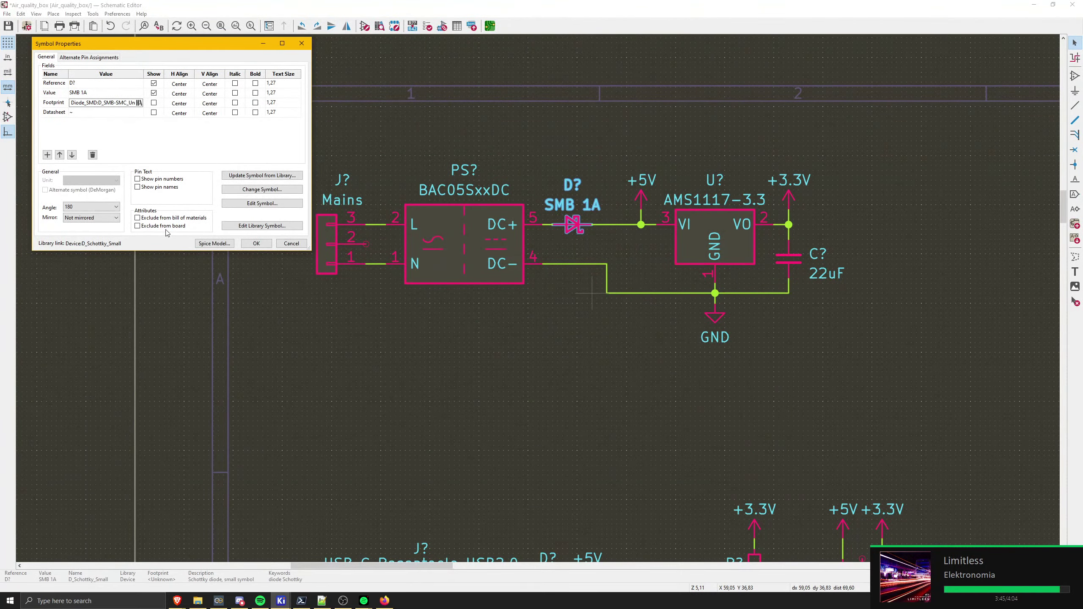
{"action": "left_click", "coordinate": [249, 245]}
- Examine the SMB 1A diode on the USB-C receptacle's VBUS line alongside the one in the mains power supply
{"action": "middle_click_drag", "start_coordinate": [335, 405], "coordinate": [538, 298]}
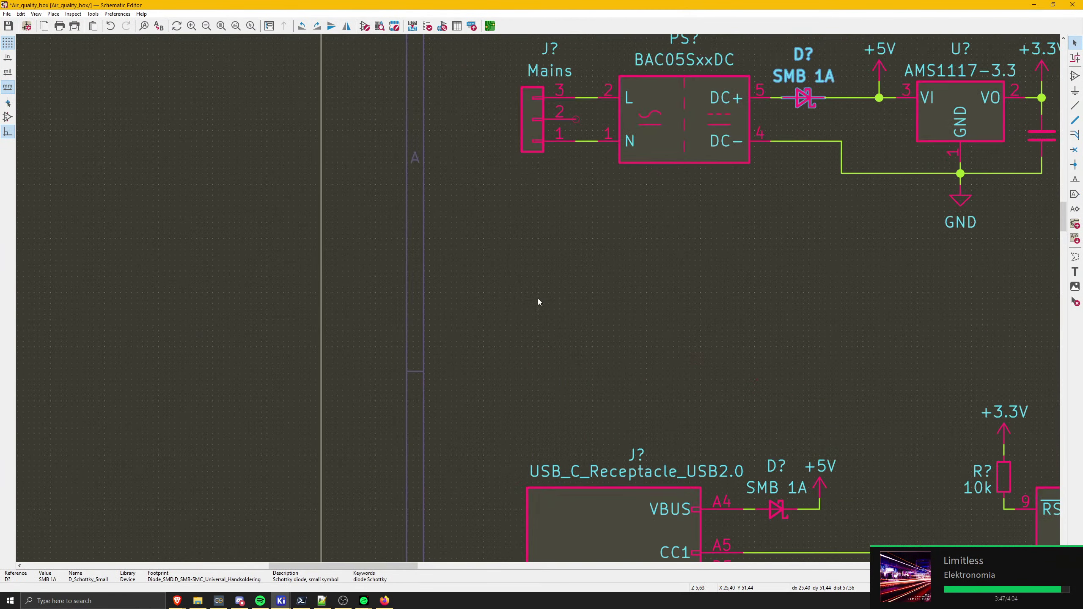
{"action": "scroll", "coordinate": [538, 298], "scroll_direction": "down", "scroll_amount": 4}
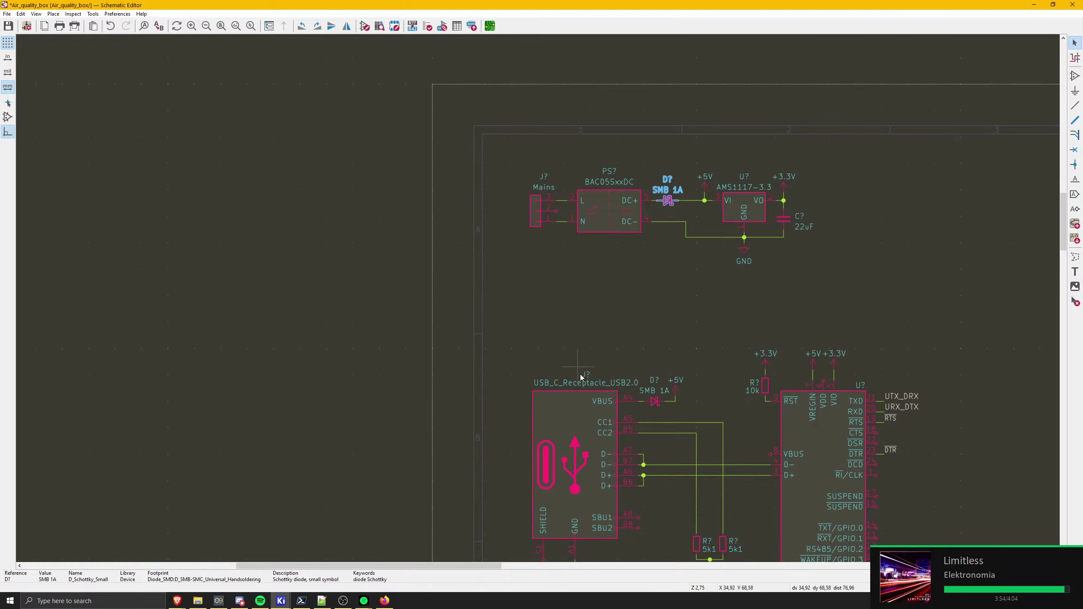
{"action": "middle_click_drag", "start_coordinate": [662, 391], "coordinate": [606, 353]}
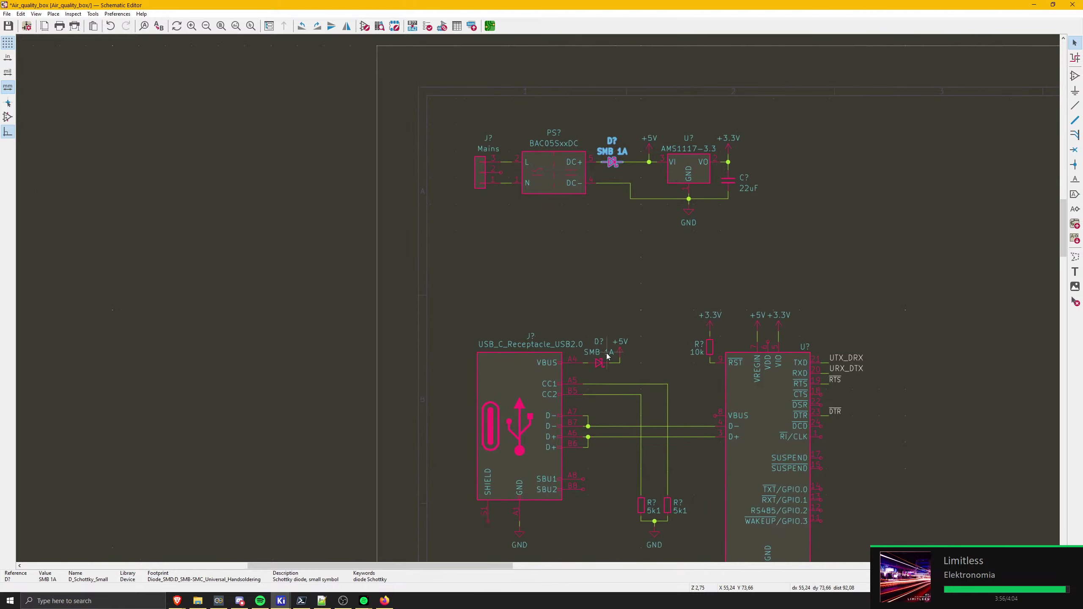
{"action": "left_click", "coordinate": [607, 290]}
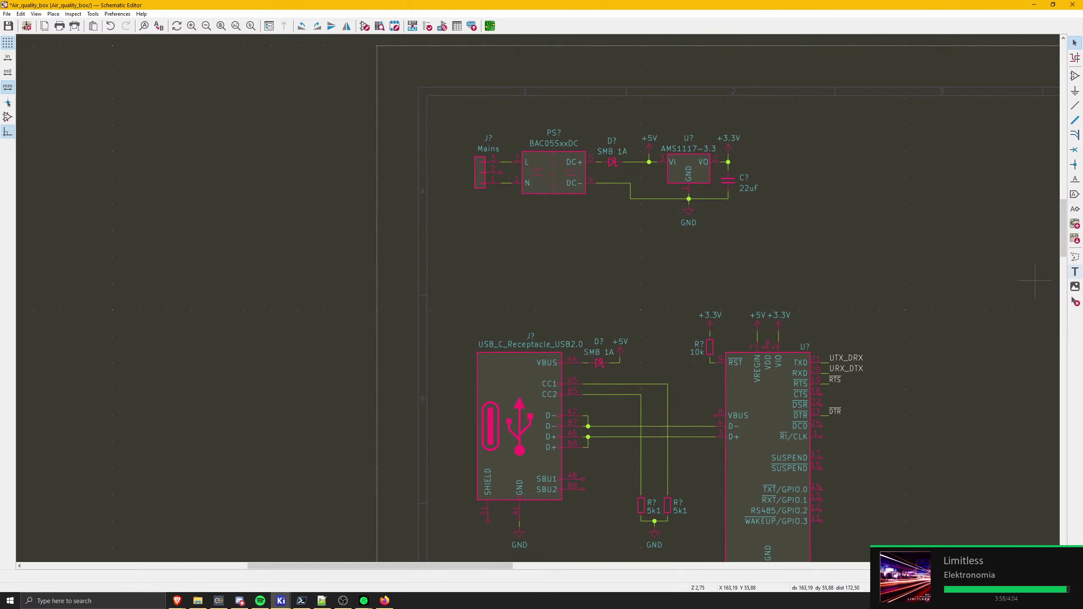
{"action": "scroll", "coordinate": [597, 367], "scroll_direction": "up", "scroll_amount": 3}
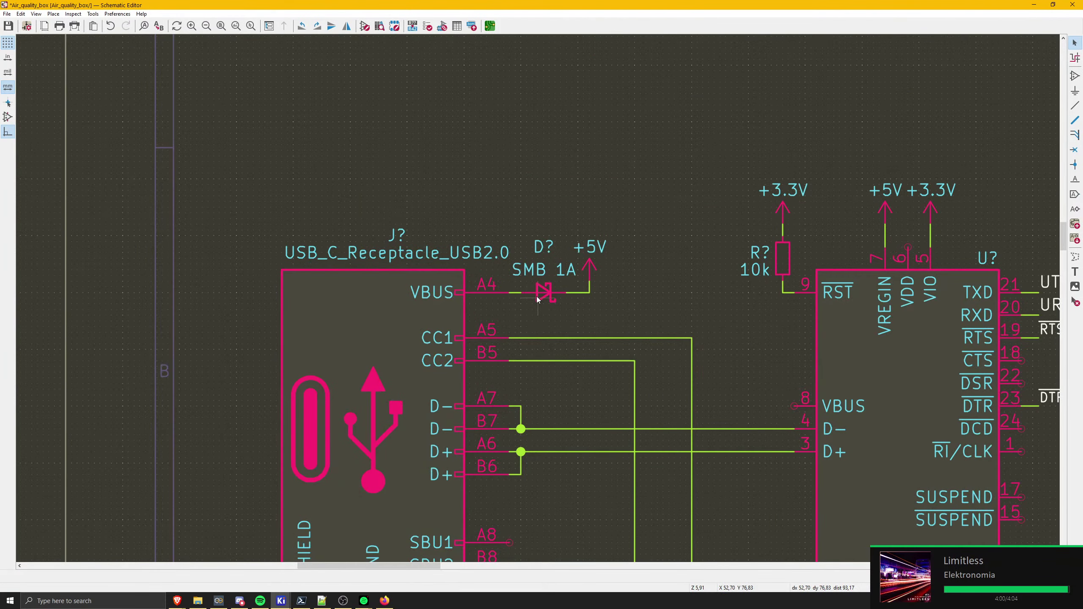
{"action": "scroll", "coordinate": [537, 298], "scroll_direction": "down", "scroll_amount": 3}
{"action": "middle_click_drag", "start_coordinate": [538, 298], "coordinate": [490, 299]}
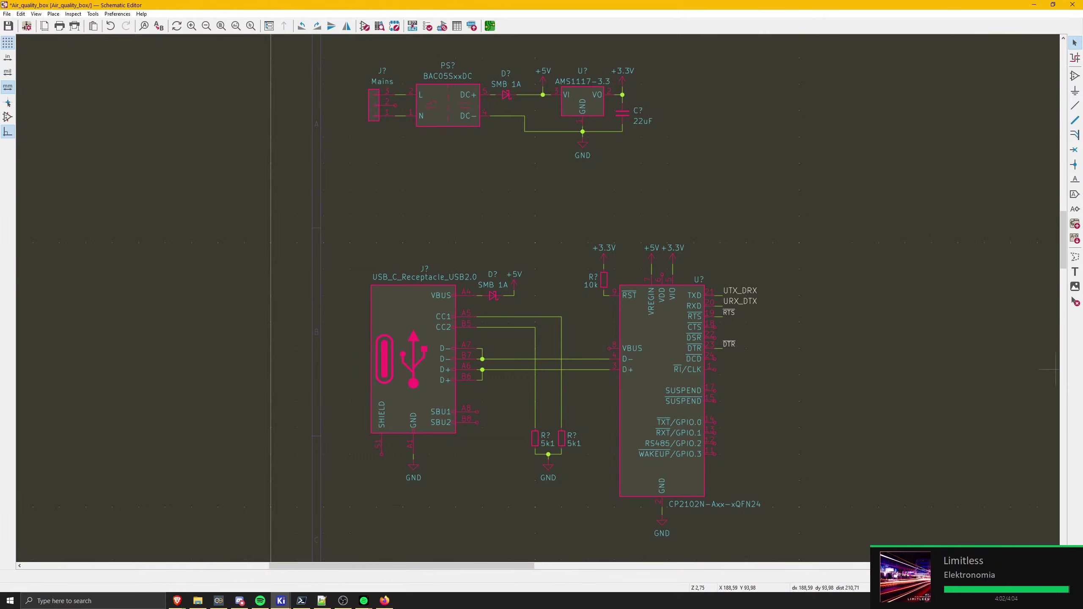
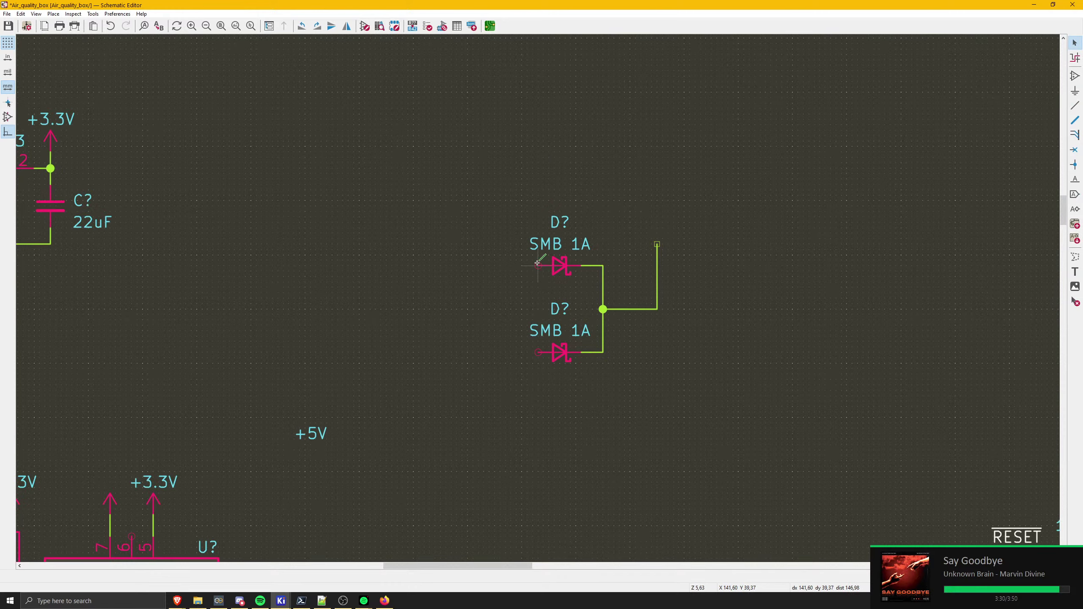
- Draw a wire joining the anodes of the two separate SMB 1A diodes and delete its vertical segment, leaving an open horizontal stub on each
{"action": "key", "text": "w"}
{"action": "left_click", "coordinate": [538, 352]}
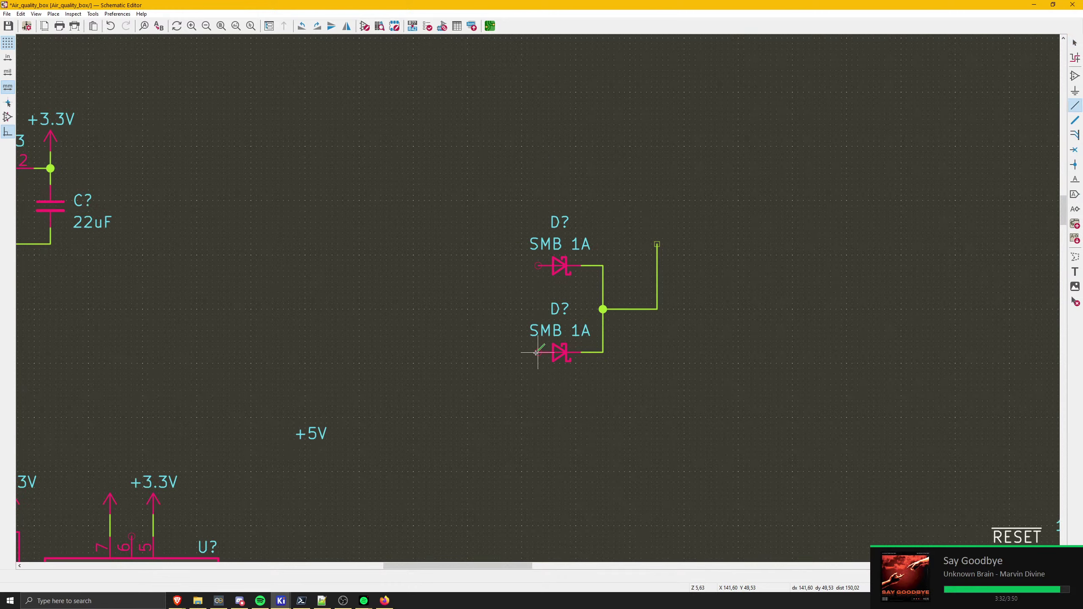
{"action": "left_click", "coordinate": [505, 352]}
{"action": "left_click", "coordinate": [539, 265]}
{"action": "key", "text": "Escape"}
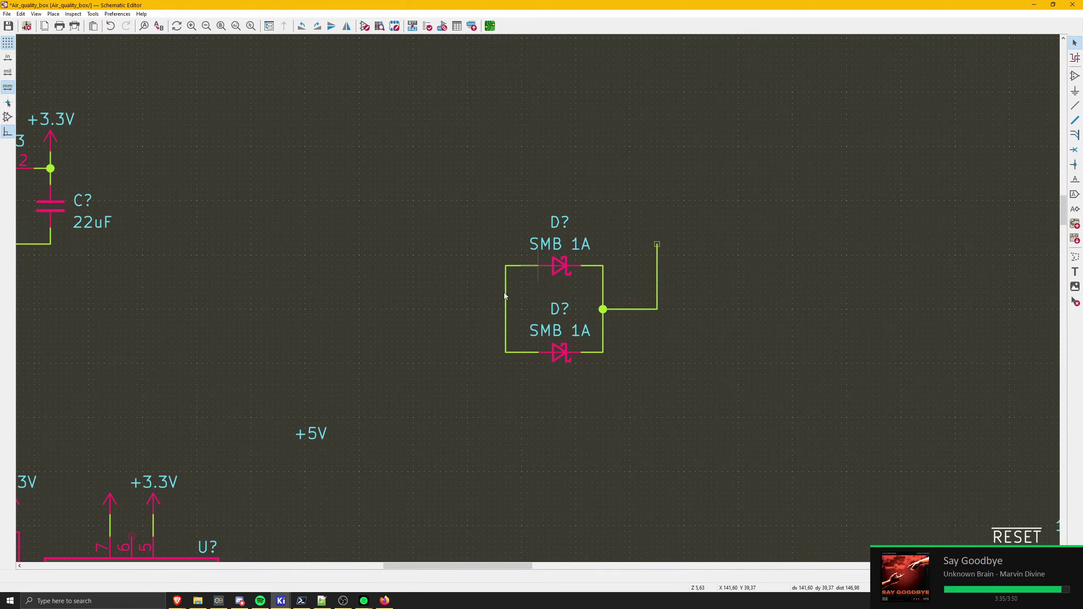
{"action": "left_click", "coordinate": [504, 293]}
{"action": "key", "text": "Delete"}
- Duplicate the +5V symbol from the AMS1117-3.3 input onto the open end of the two diodes' shared cathode wire
{"action": "scroll", "coordinate": [523, 282], "scroll_direction": "right", "scroll_amount": 2}
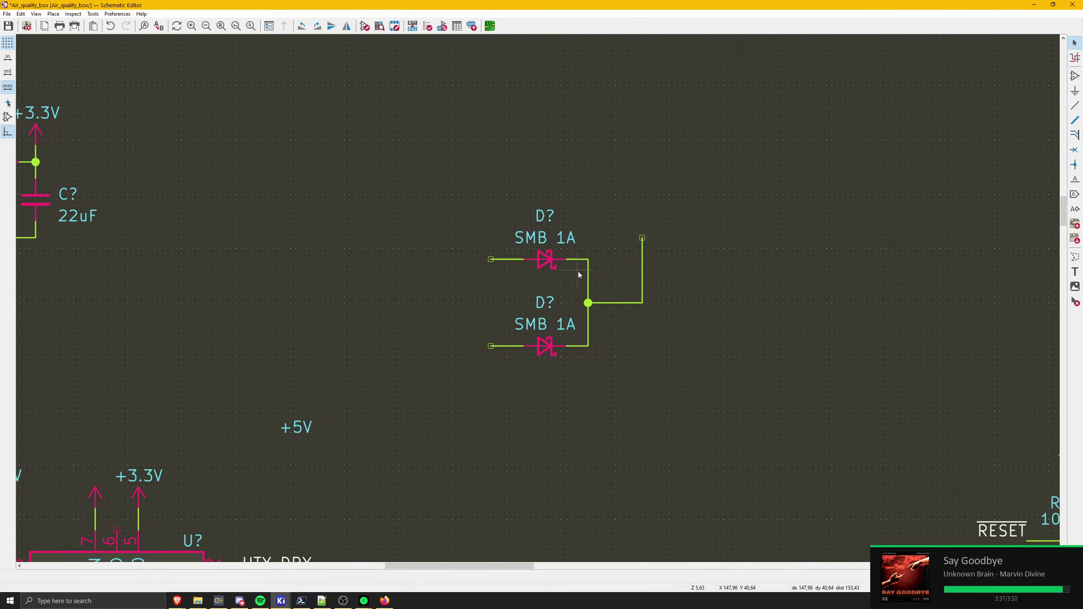
{"action": "scroll", "coordinate": [577, 256], "scroll_direction": "down", "scroll_amount": 1}
{"action": "scroll", "coordinate": [431, 240], "scroll_direction": "left", "scroll_amount": 5}
{"action": "scroll", "coordinate": [430, 240], "scroll_direction": "up", "scroll_amount": 2}
{"action": "left_click", "coordinate": [65, 164]}
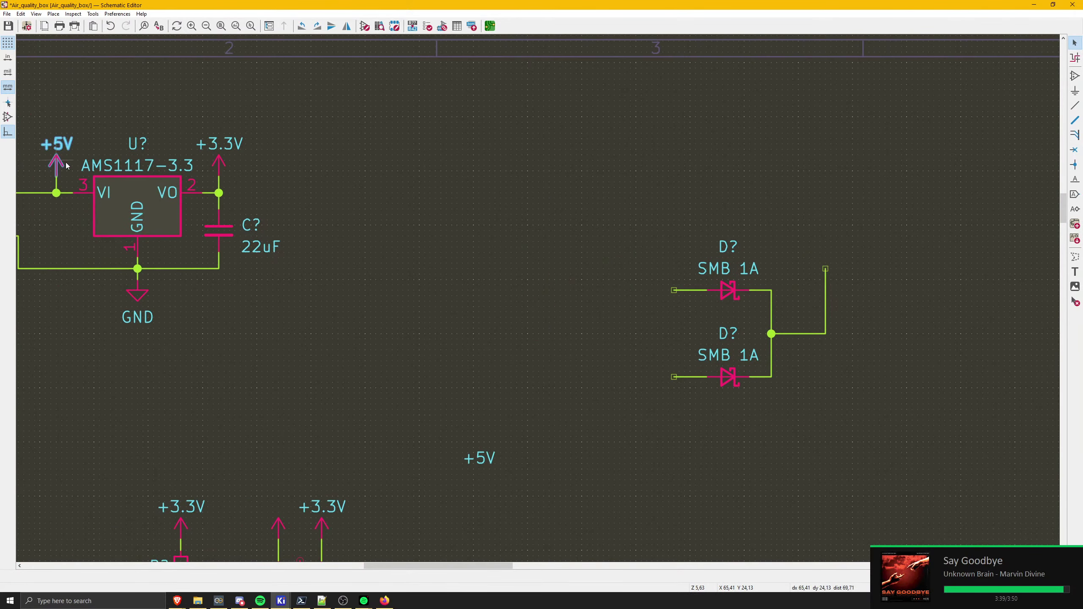
{"action": "key", "text": "ctrl+d"}
{"action": "scroll", "coordinate": [798, 268], "scroll_direction": "up", "scroll_amount": 3}
{"action": "left_click", "coordinate": [658, 299]}
{"action": "middle_click_drag", "start_coordinate": [466, 379], "coordinate": [481, 267]}
{"action": "scroll", "coordinate": [482, 267], "scroll_direction": "down", "scroll_amount": 3}
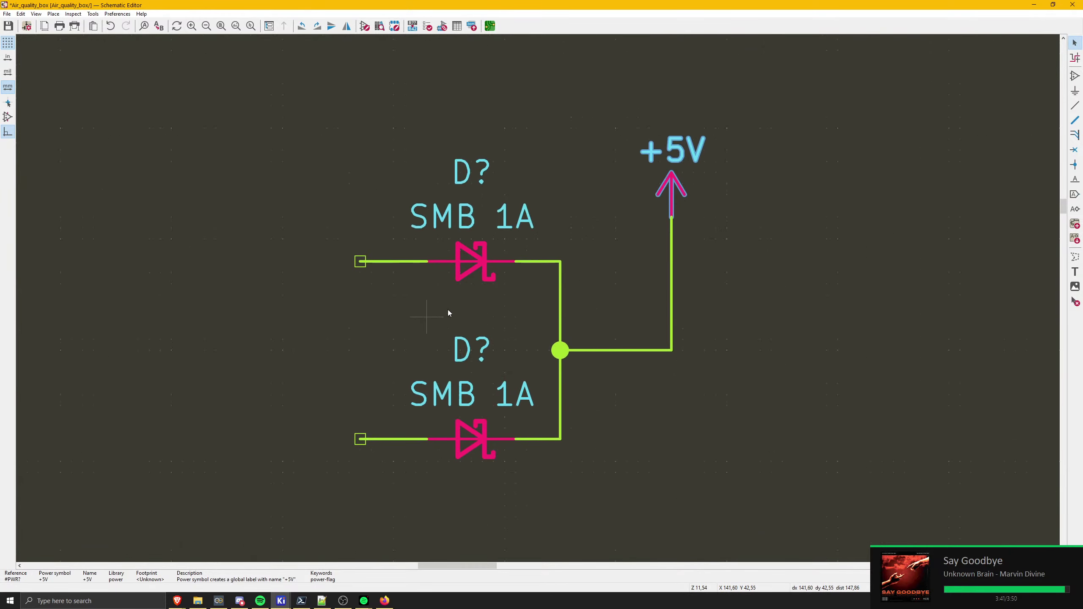
{"action": "key", "text": "w"}
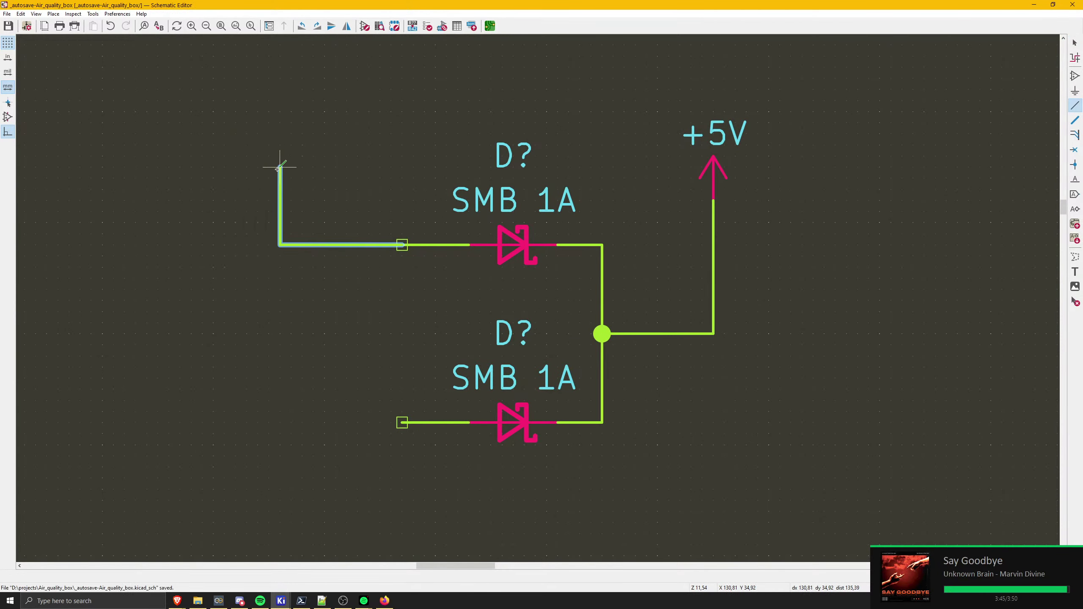
{"action": "key", "text": "Escape"}
{"action": "left_click", "coordinate": [400, 424]}
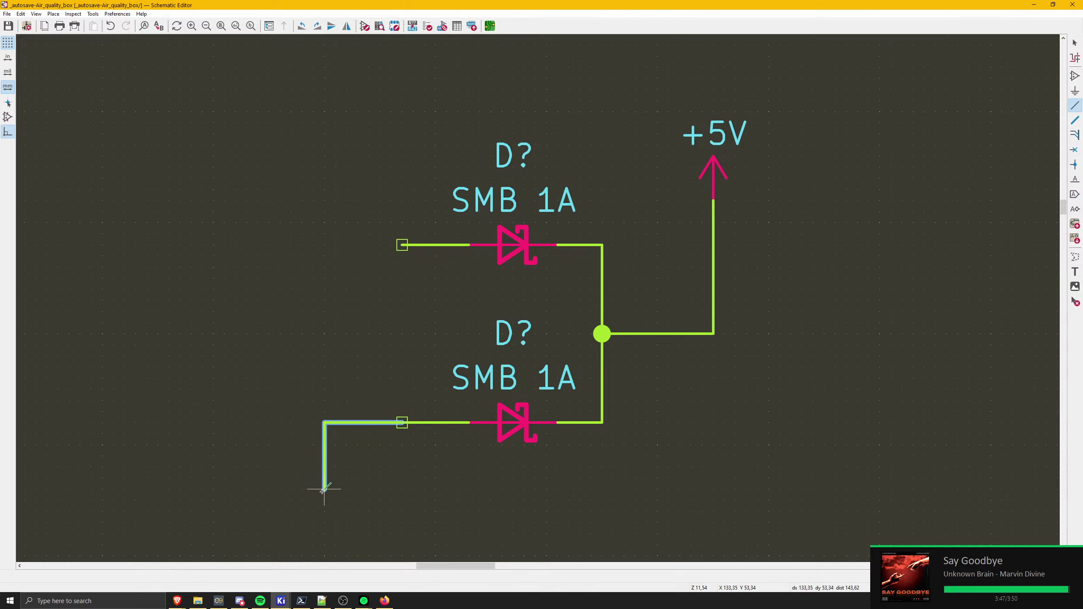
{"action": "key", "text": "Escape"}
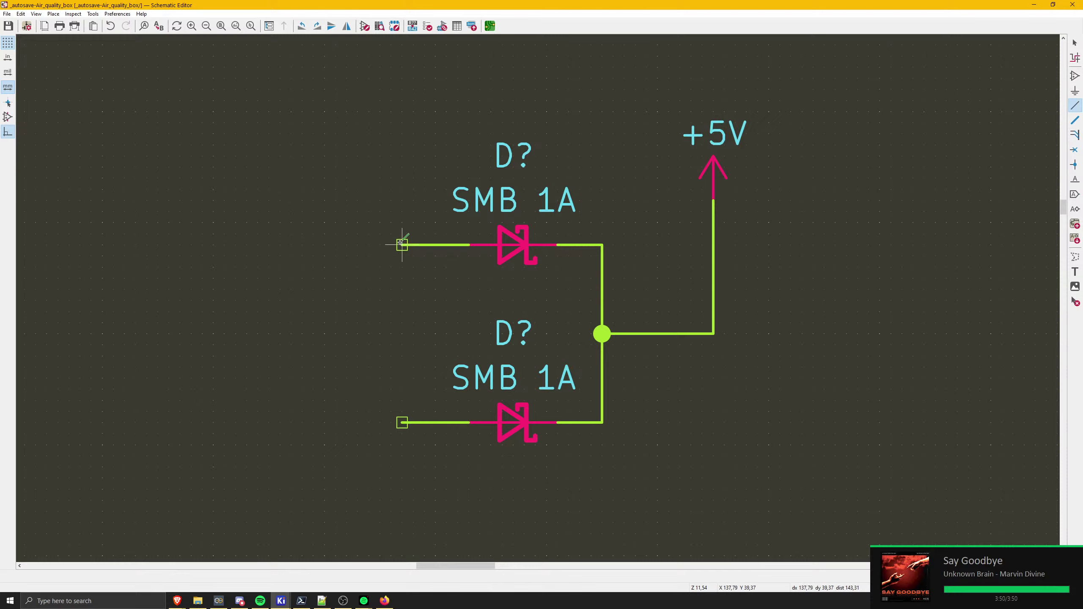
{"action": "key", "text": "Escape"}
{"action": "key", "text": "w"}
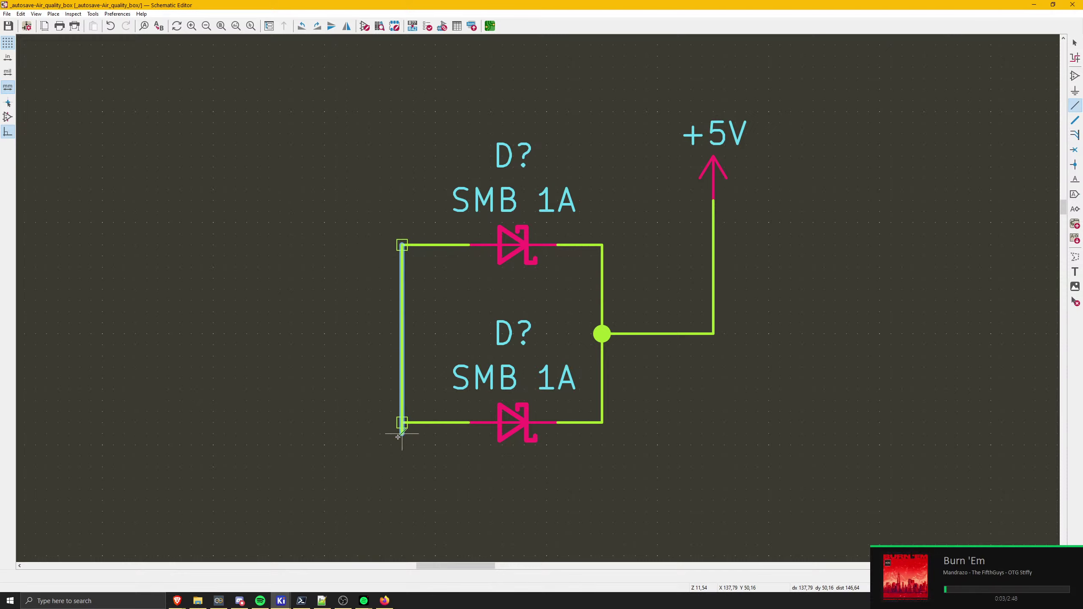
{"action": "key", "text": "Escape"}
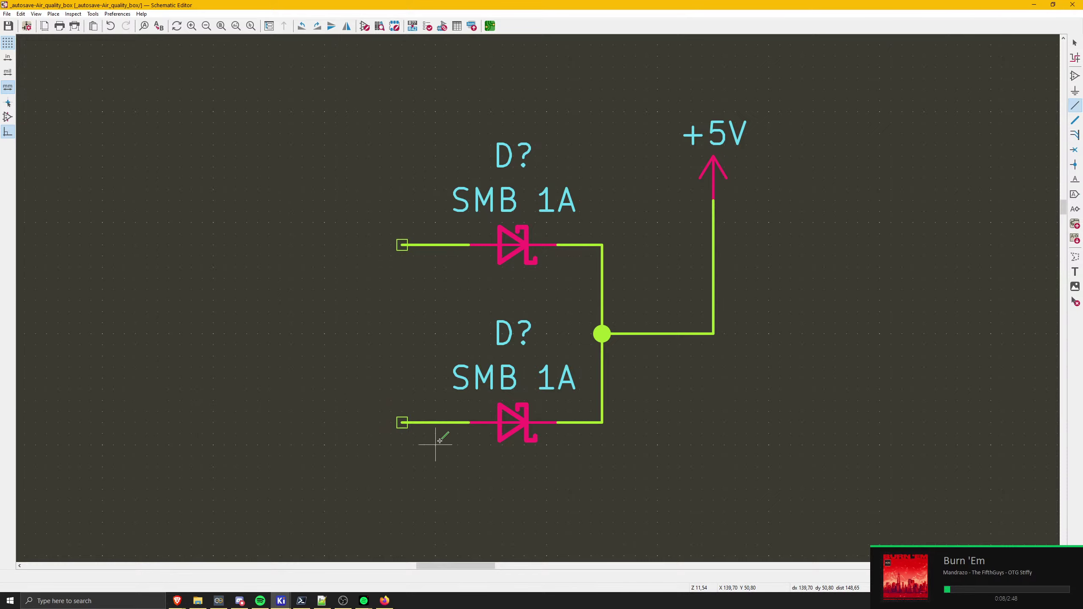
{"action": "middle_click_drag", "start_coordinate": [442, 459], "coordinate": [559, 416]}
{"action": "key", "text": "Escape"}
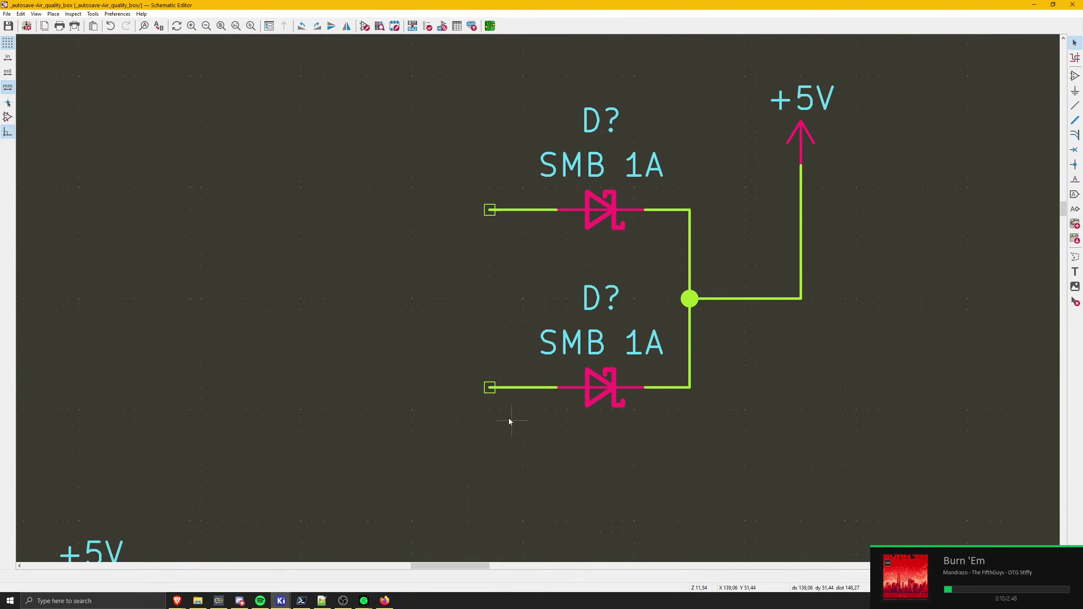
- Examine how the two SMB 1A diodes combine two separate inputs into +5V, comparing them with the main power supply circuit
{"action": "middle_click_drag", "start_coordinate": [475, 419], "coordinate": [408, 411]}
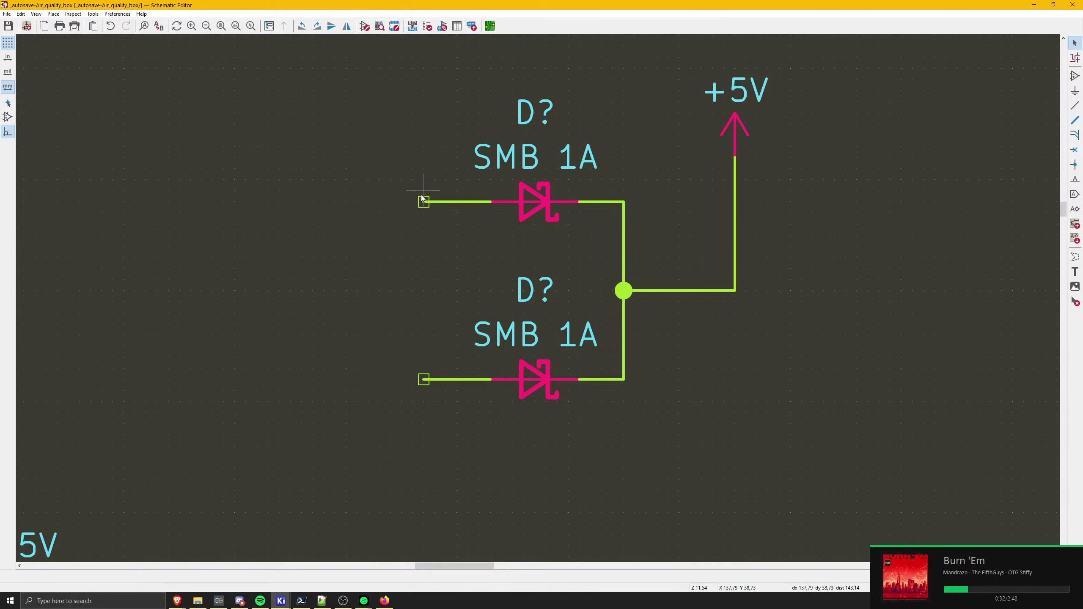
{"action": "middle_click_drag", "start_coordinate": [422, 194], "coordinate": [570, 379]}
{"action": "scroll", "coordinate": [571, 379], "scroll_direction": "down", "scroll_amount": 3}
{"action": "scroll", "coordinate": [536, 298], "scroll_direction": "down", "scroll_amount": 3}
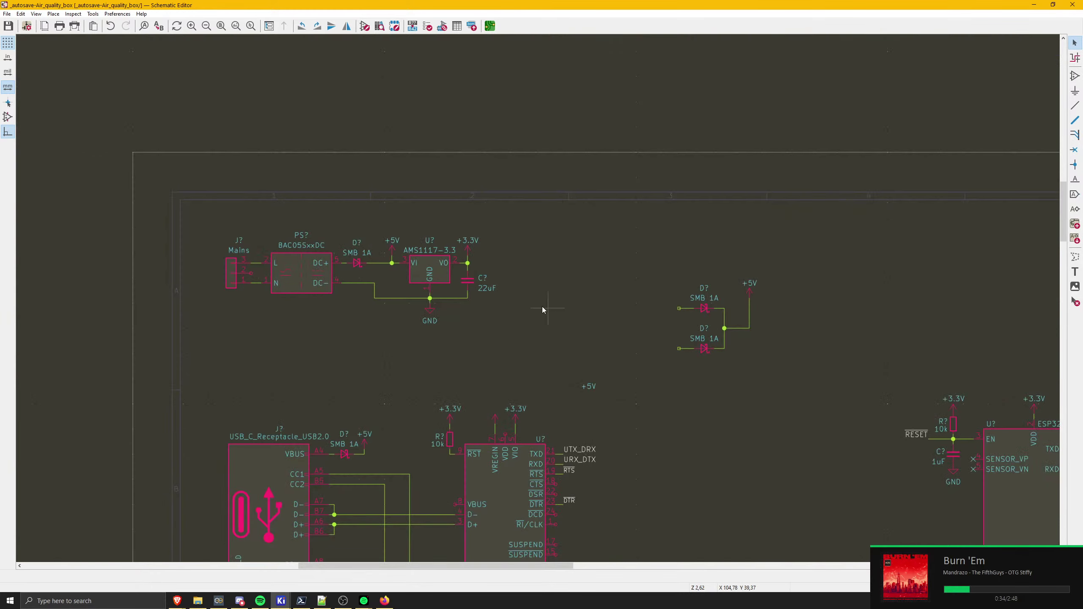
{"action": "scroll", "coordinate": [550, 306], "scroll_direction": "up", "scroll_amount": 1}
{"action": "scroll", "coordinate": [715, 308], "scroll_direction": "up", "scroll_amount": 4}
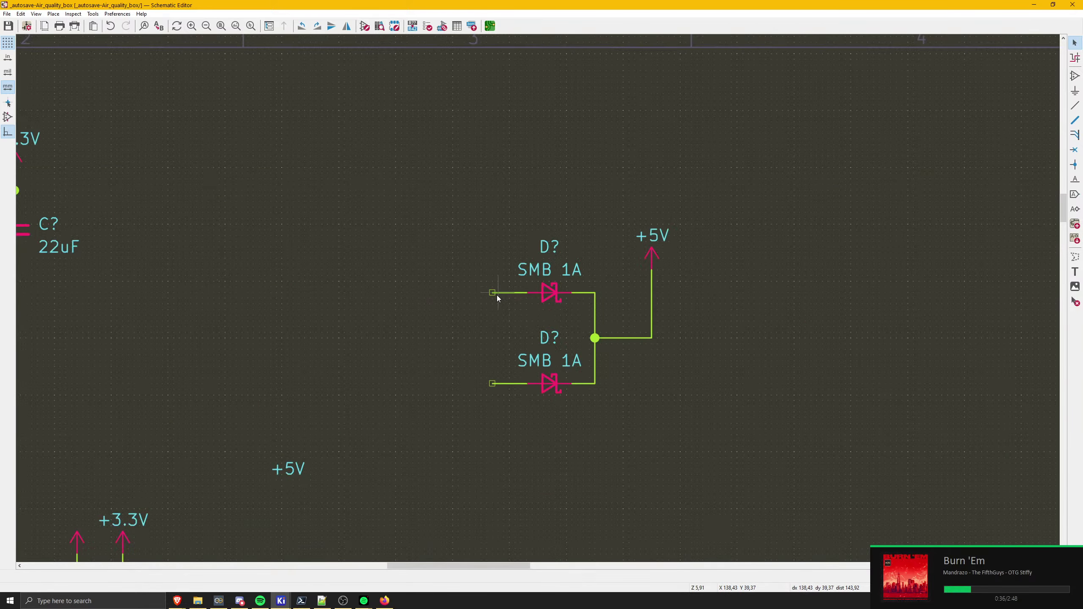
{"action": "scroll", "coordinate": [485, 295], "scroll_direction": "up", "scroll_amount": 4}
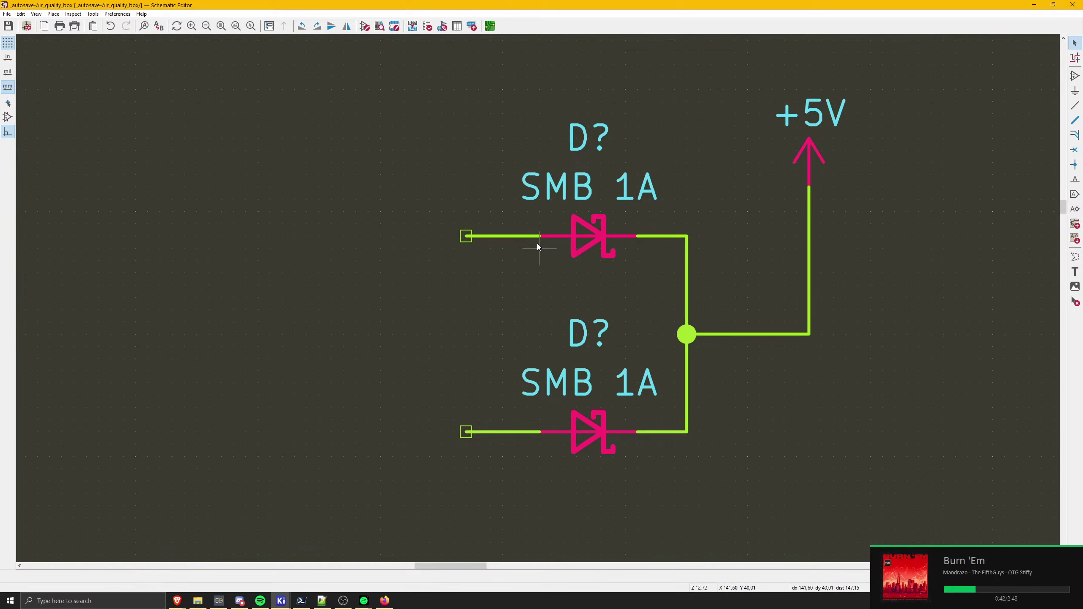
{"action": "middle_click_drag", "start_coordinate": [531, 298], "coordinate": [465, 282]}
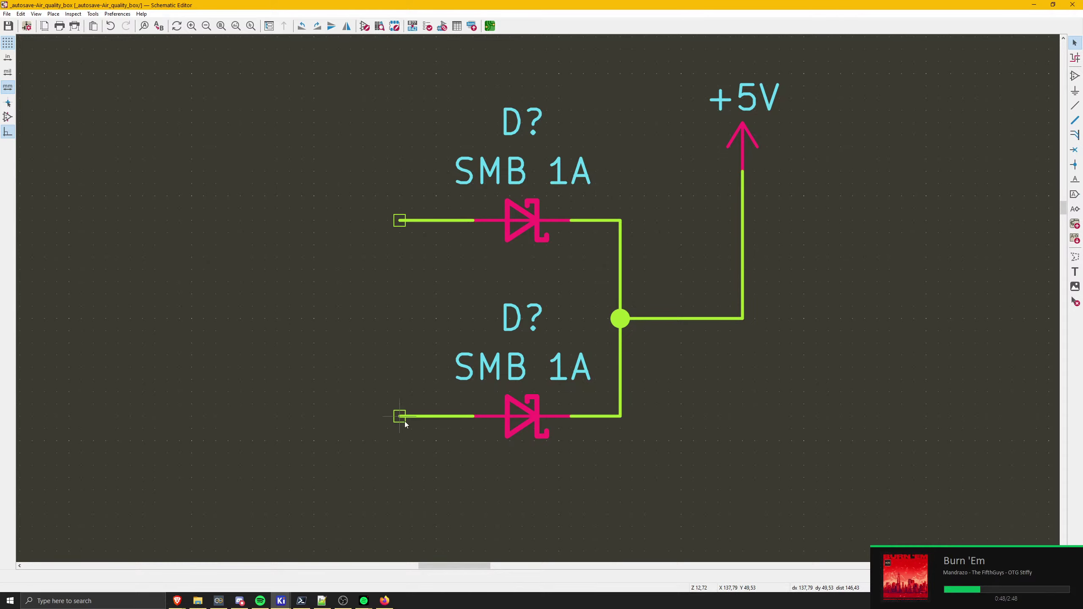
{"action": "middle_click_drag", "start_coordinate": [522, 241], "coordinate": [492, 222]}
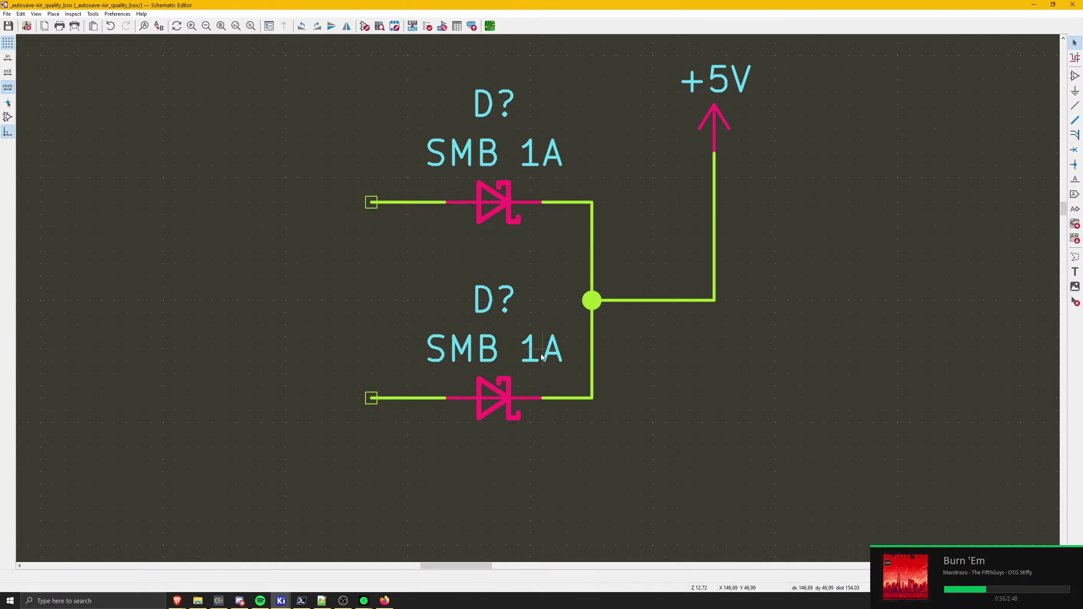
{"action": "middle_click_drag", "start_coordinate": [550, 273], "coordinate": [553, 275]}
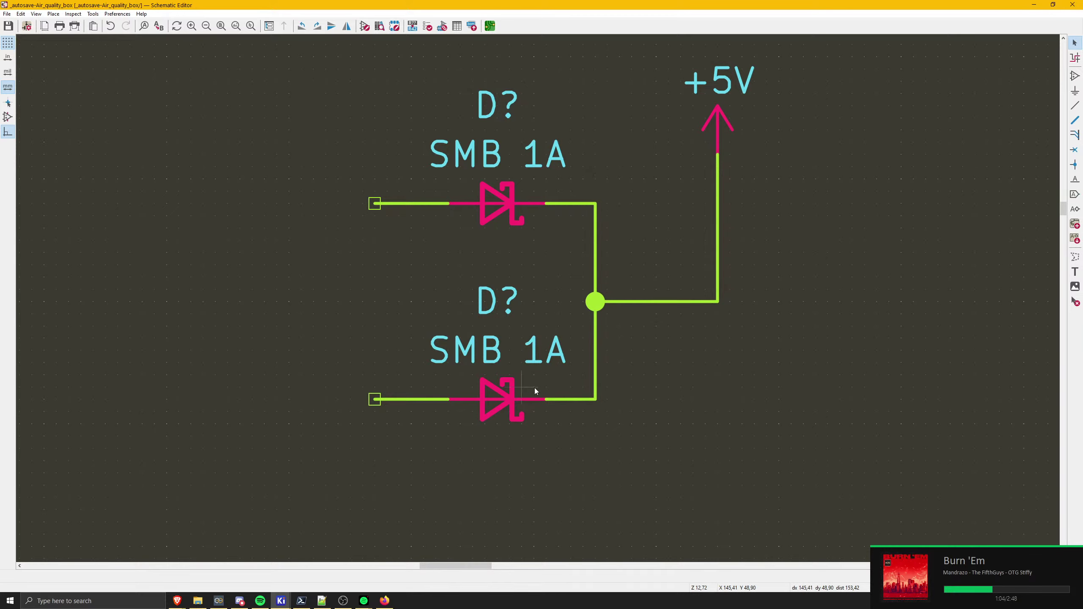
- Examine the standalone two-diode example feeding +5V and relate its inputs to the mains supply and USB-C receptacle diodes
{"action": "middle_click_drag", "start_coordinate": [513, 321], "coordinate": [541, 361]}
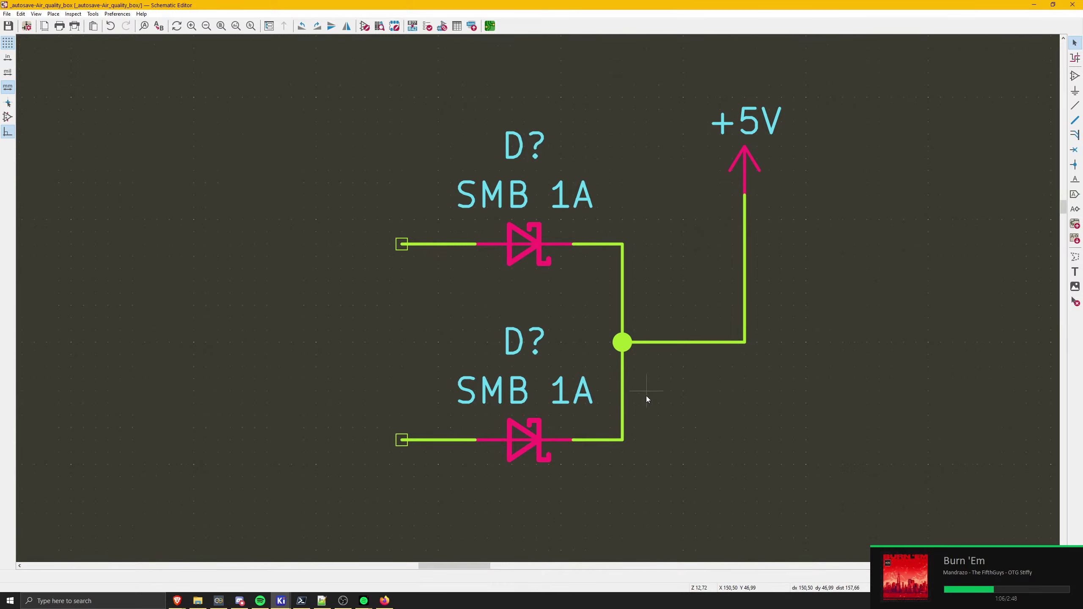
{"action": "middle_click_drag", "start_coordinate": [316, 318], "coordinate": [267, 313]}
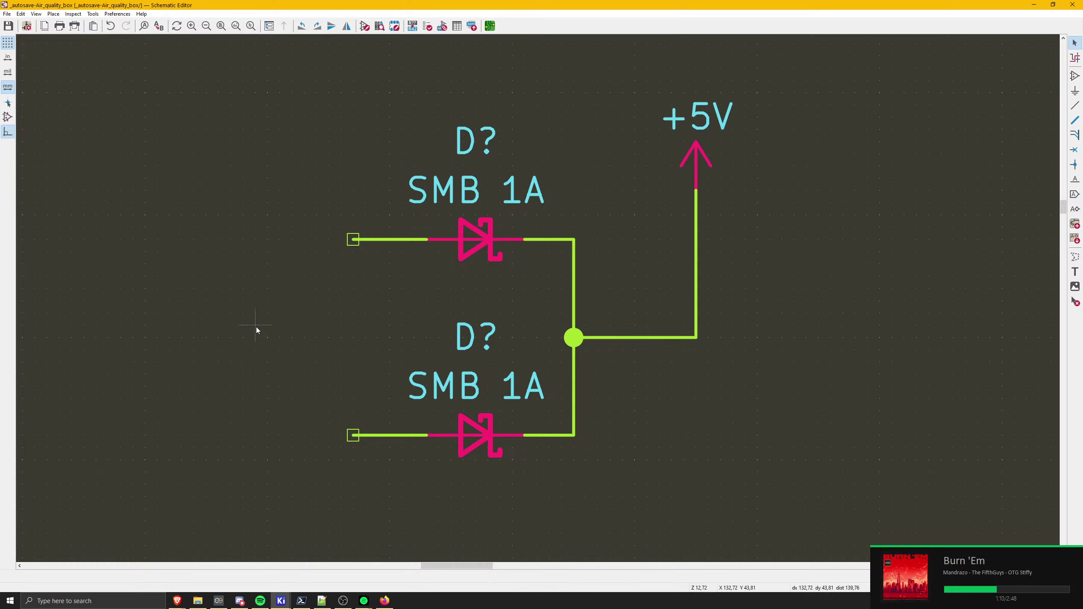
{"action": "key", "text": "XF86AudioRaiseVolume"}
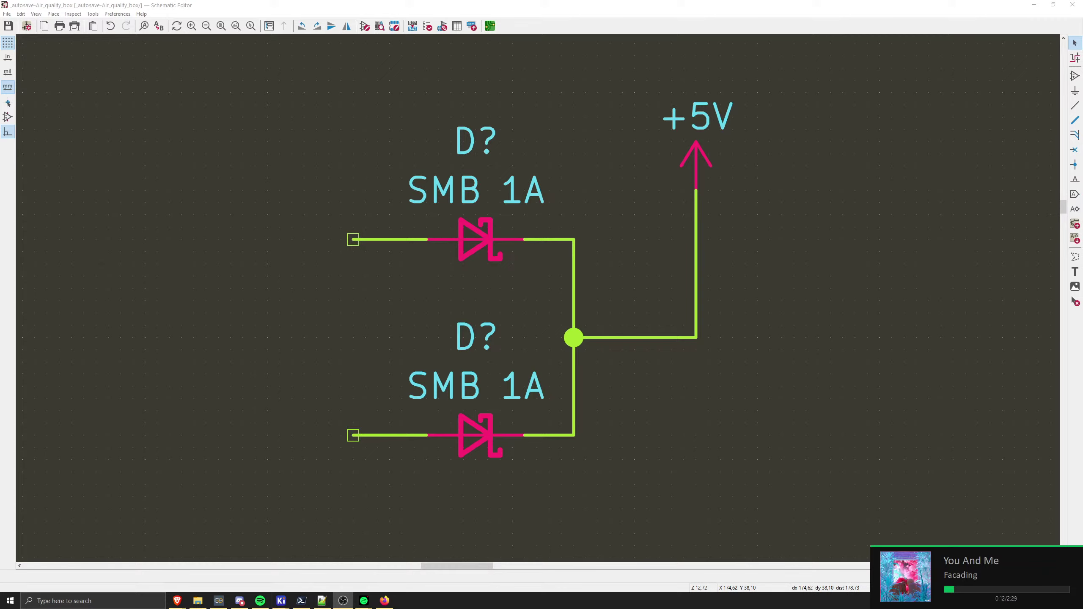
{"action": "left_click", "coordinate": [490, 246]}
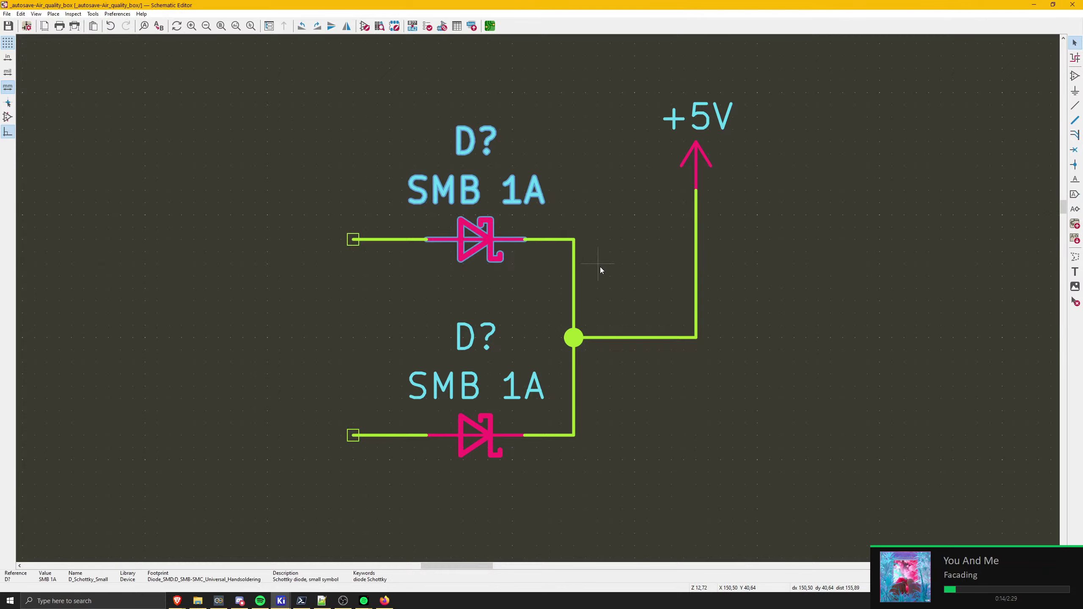
{"action": "middle_click_drag", "start_coordinate": [702, 141], "coordinate": [772, 137]}
{"action": "left_click", "coordinate": [771, 137]}
{"action": "scroll", "coordinate": [732, 245], "scroll_direction": "down", "scroll_amount": 4}
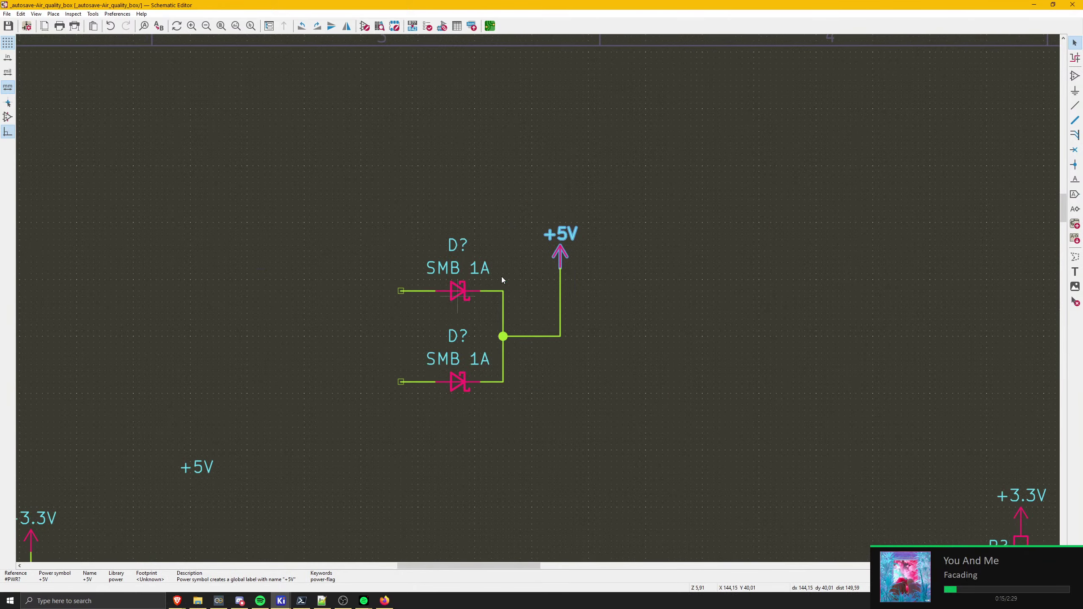
{"action": "scroll", "coordinate": [713, 215], "scroll_direction": "up", "scroll_amount": 1}
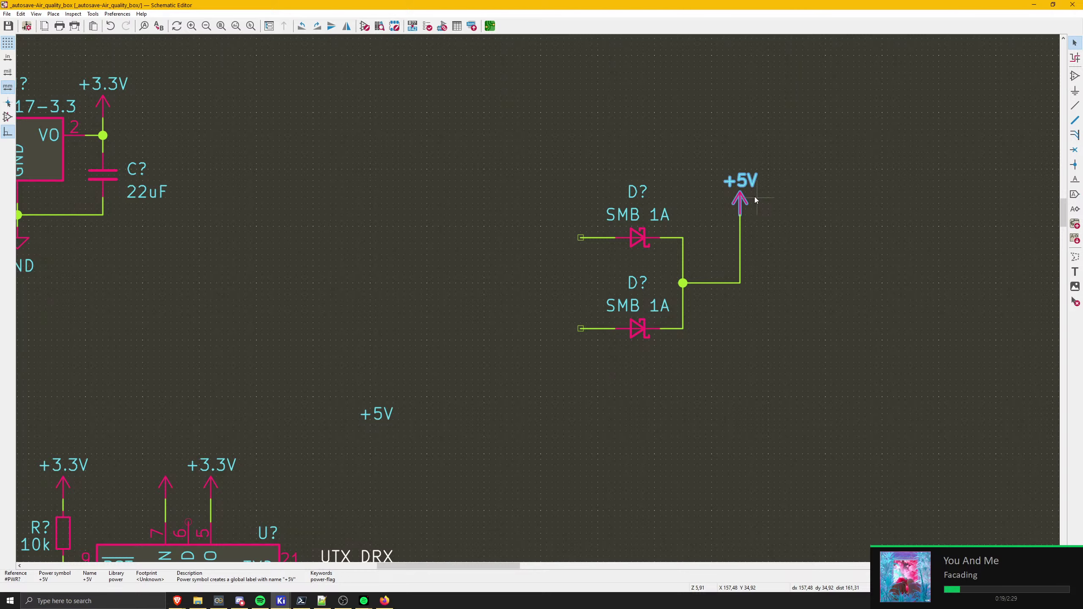
{"action": "mouse_move", "coordinate": [567, 248]}
{"action": "middle_mouse_down"}
{"action": "mouse_move", "coordinate": [597, 254]}
{"action": "mouse_move", "coordinate": [426, 252]}
{"action": "mouse_move", "coordinate": [574, 244]}
{"action": "middle_mouse_up"}
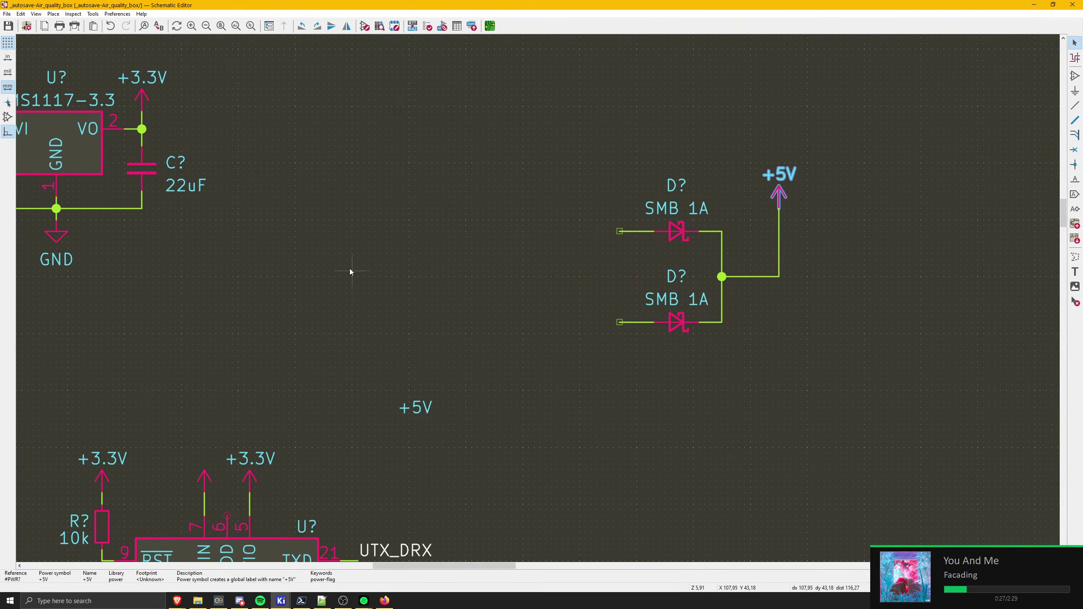
{"action": "scroll", "coordinate": [504, 252], "scroll_direction": "down", "scroll_amount": 4}
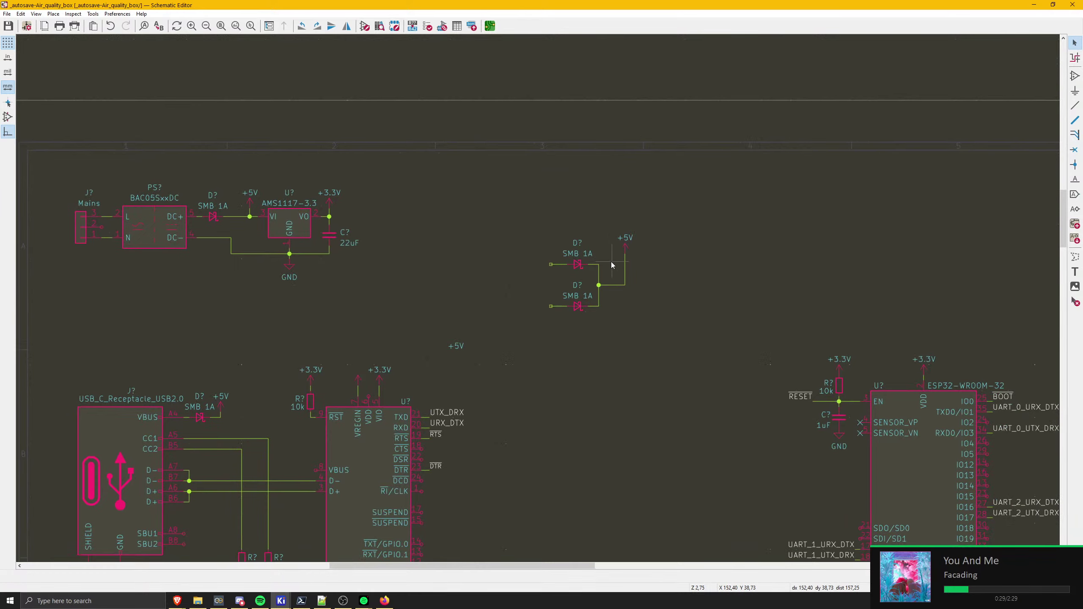
{"action": "scroll", "coordinate": [597, 272], "scroll_direction": "up", "scroll_amount": 1}
{"action": "left_click", "coordinate": [575, 264]}
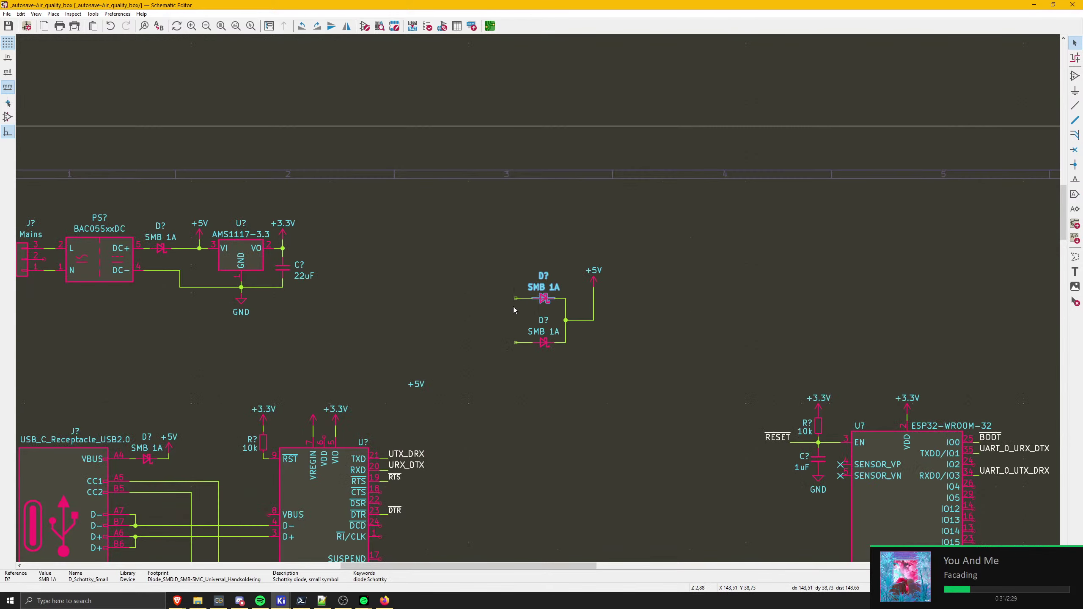
{"action": "middle_click_drag", "start_coordinate": [171, 312], "coordinate": [299, 316]}
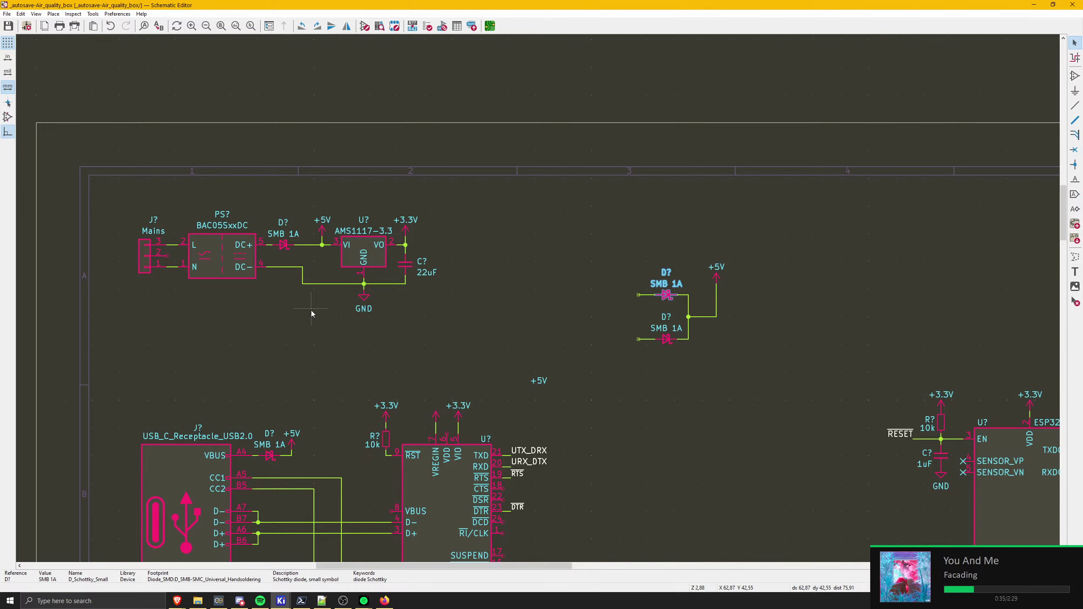
- Delete the whole two-diode example circuit, including its wires and +5V symbol
{"action": "left_click", "coordinate": [618, 321]}
{"action": "middle_click_drag", "start_coordinate": [618, 322], "coordinate": [500, 197]}
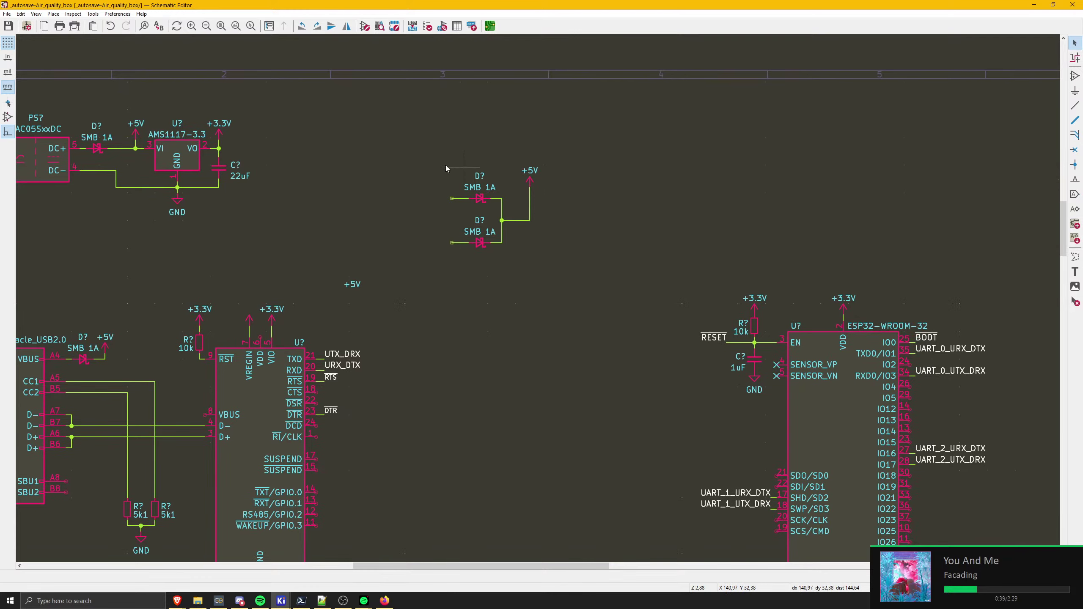
{"action": "left_click_drag", "start_coordinate": [436, 157], "coordinate": [598, 261]}
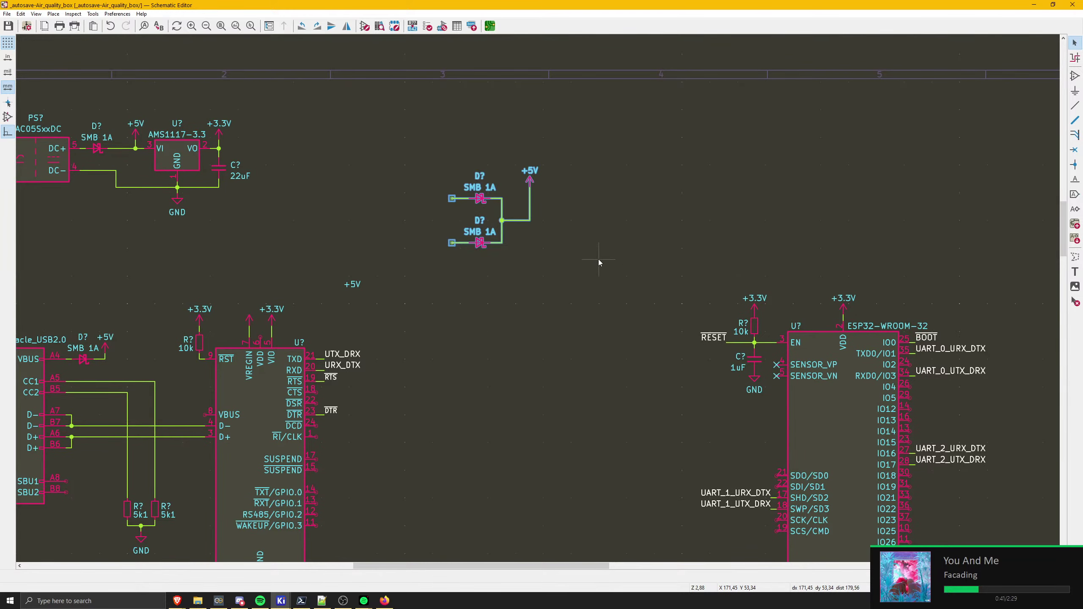
{"action": "key", "text": "Delete"}
- Move the stray +5V label to just above the power arrow on the CP2102N's VREGIN pin
{"action": "scroll", "coordinate": [598, 259], "scroll_direction": "left", "scroll_amount": 10}
{"action": "scroll", "coordinate": [598, 258], "scroll_direction": "down", "scroll_amount": 2}
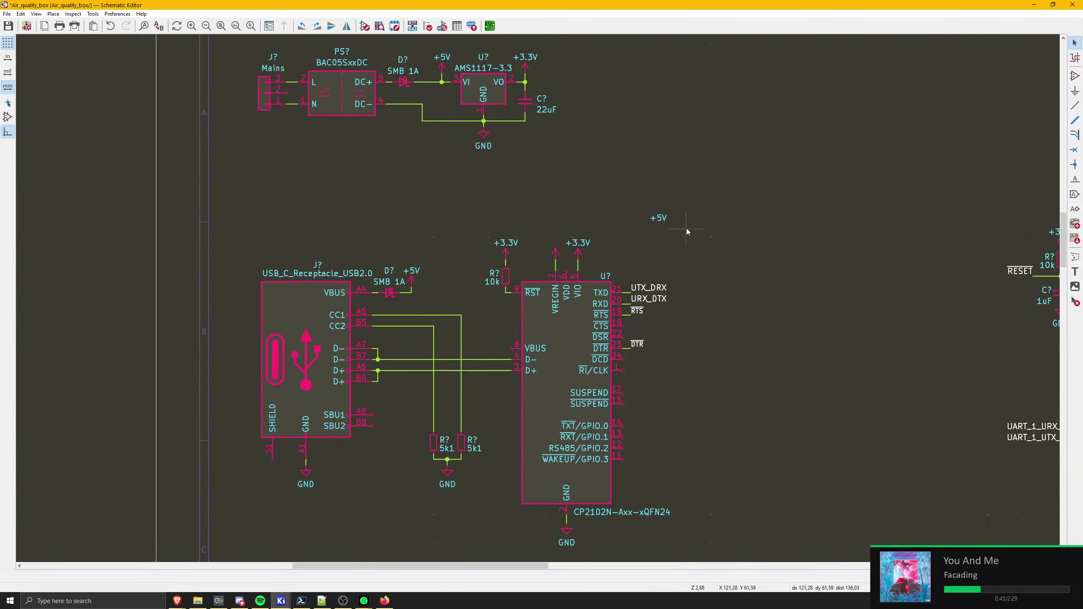
{"action": "scroll", "coordinate": [553, 245], "scroll_direction": "up", "scroll_amount": 5}
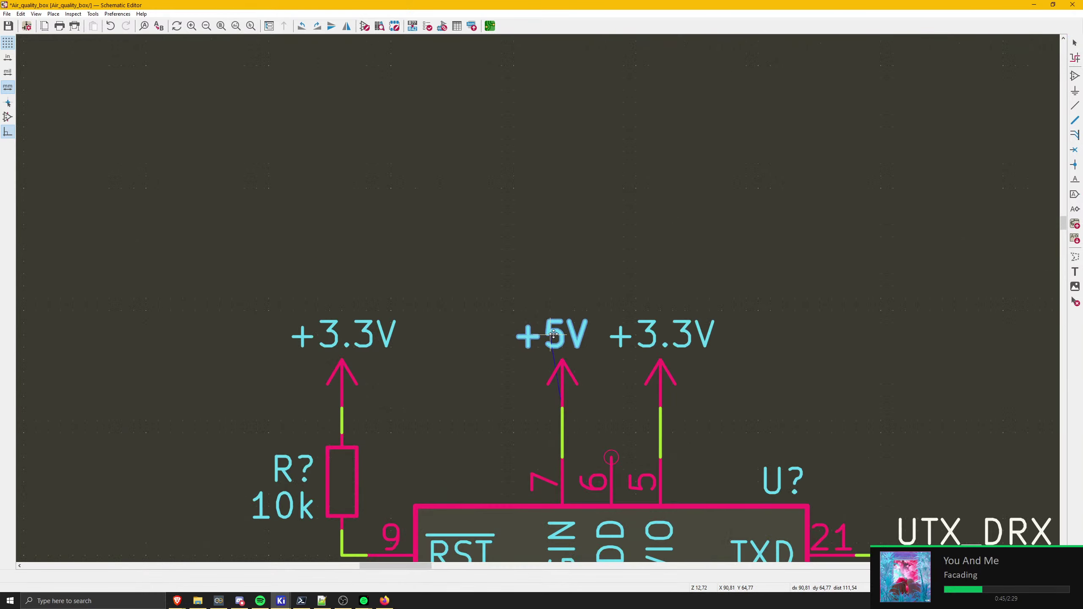
{"action": "left_click", "coordinate": [553, 335]}
{"action": "scroll", "coordinate": [524, 305], "scroll_direction": "down", "scroll_amount": 5}
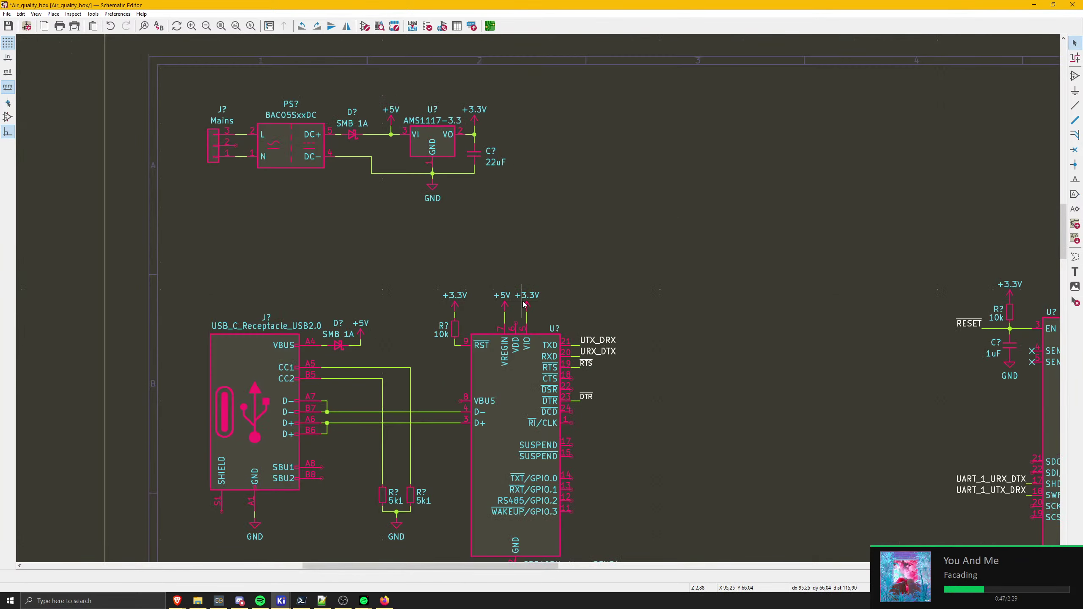
- Switch to Firefox and examine the B320B thru B340B reverse characteristics graph in the diode datasheet, enlarged to 200%
{"action": "key", "text": "alt+Tab"}
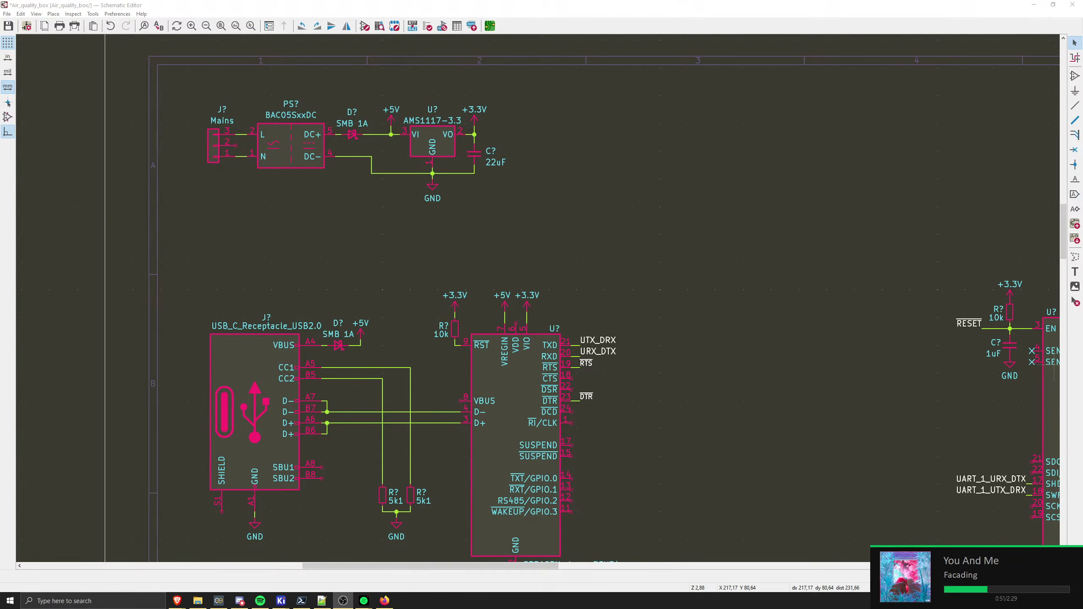
{"action": "key", "text": "alt+Tab"}
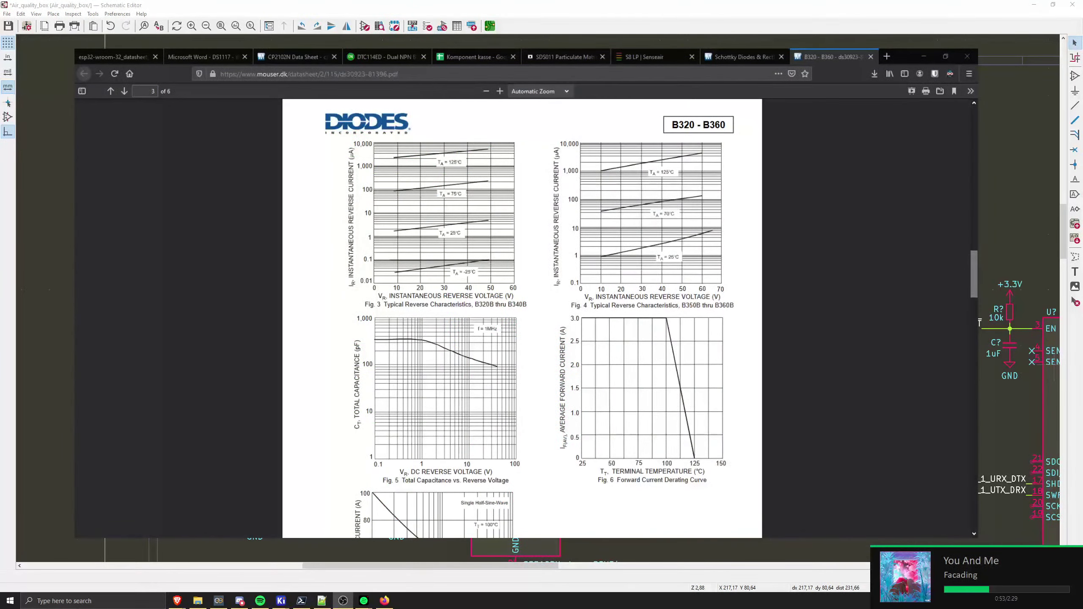
{"action": "left_click", "coordinate": [500, 92]}
{"action": "left_click", "coordinate": [499, 91]}
{"action": "left_click", "coordinate": [499, 91]}
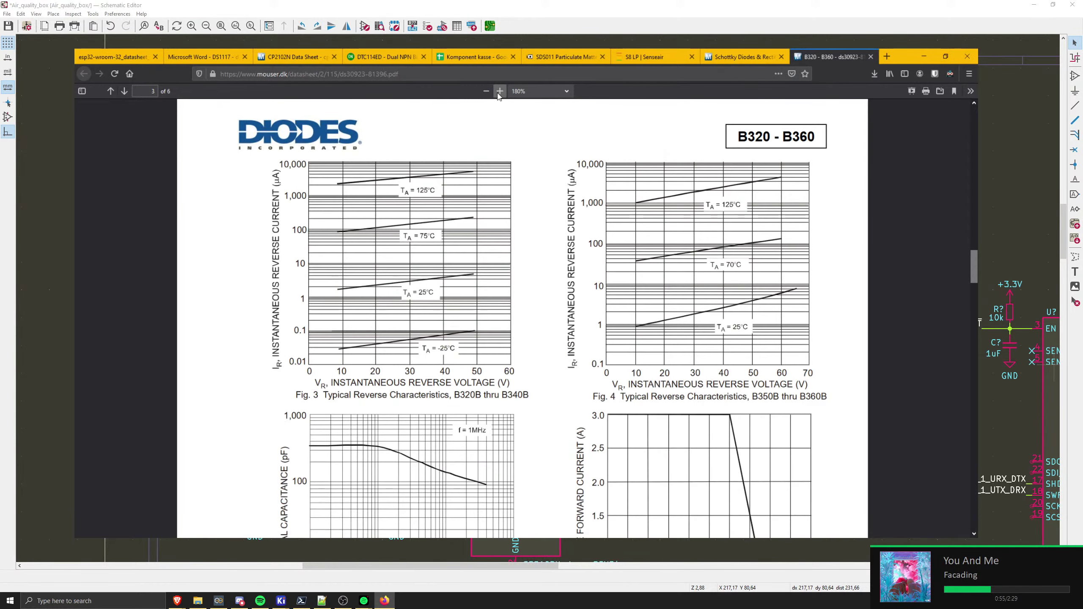
{"action": "left_click", "coordinate": [499, 91]}
{"action": "scroll", "coordinate": [476, 218], "scroll_direction": "up", "scroll_amount": 7}
{"action": "scroll", "coordinate": [406, 332], "scroll_direction": "down", "scroll_amount": 6}
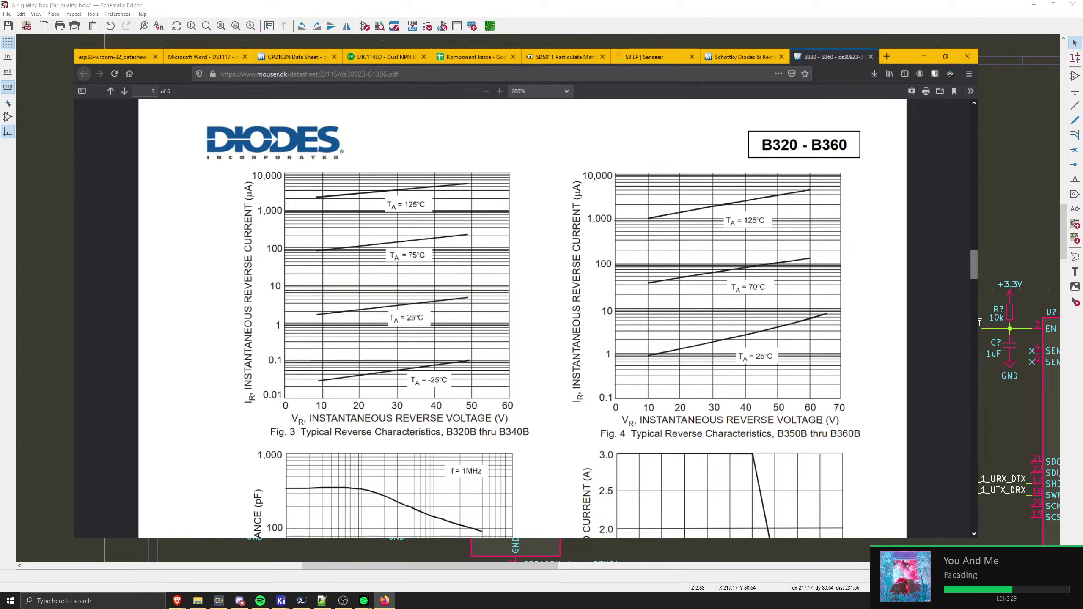
{"action": "left_click_drag", "start_coordinate": [821, 421], "coordinate": [609, 422]}
{"action": "left_click_drag", "start_coordinate": [423, 418], "coordinate": [337, 419]}
{"action": "left_click_drag", "start_coordinate": [452, 432], "coordinate": [529, 433]}
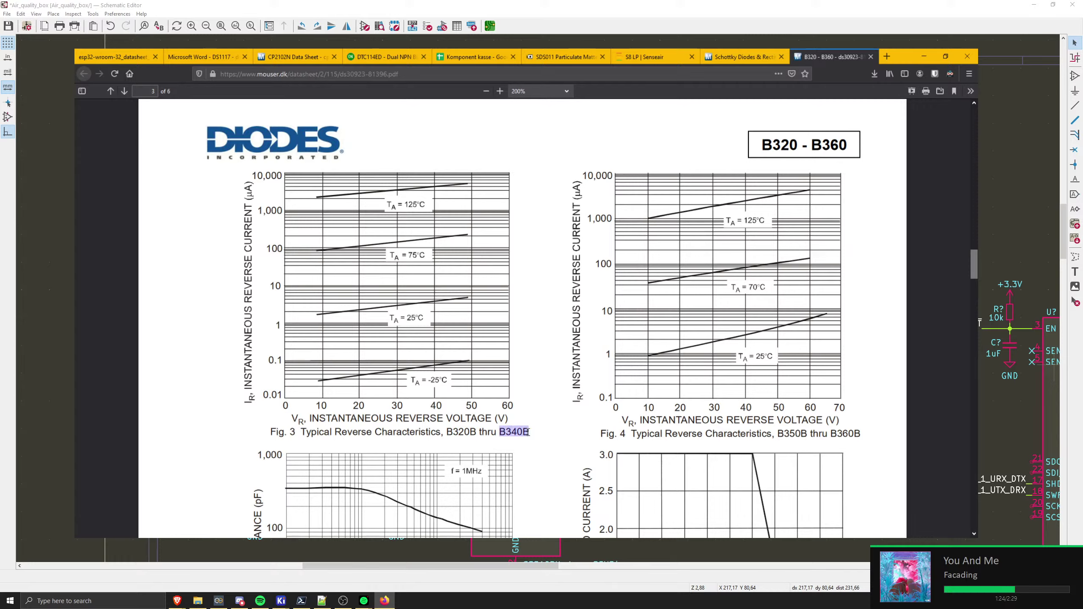
{"action": "left_click", "coordinate": [273, 408]}
- Find the SMC-packaged B340-13-F in Mouser's Schottky diode list and copy its manufacturer part number
{"action": "left_click", "coordinate": [732, 57]}
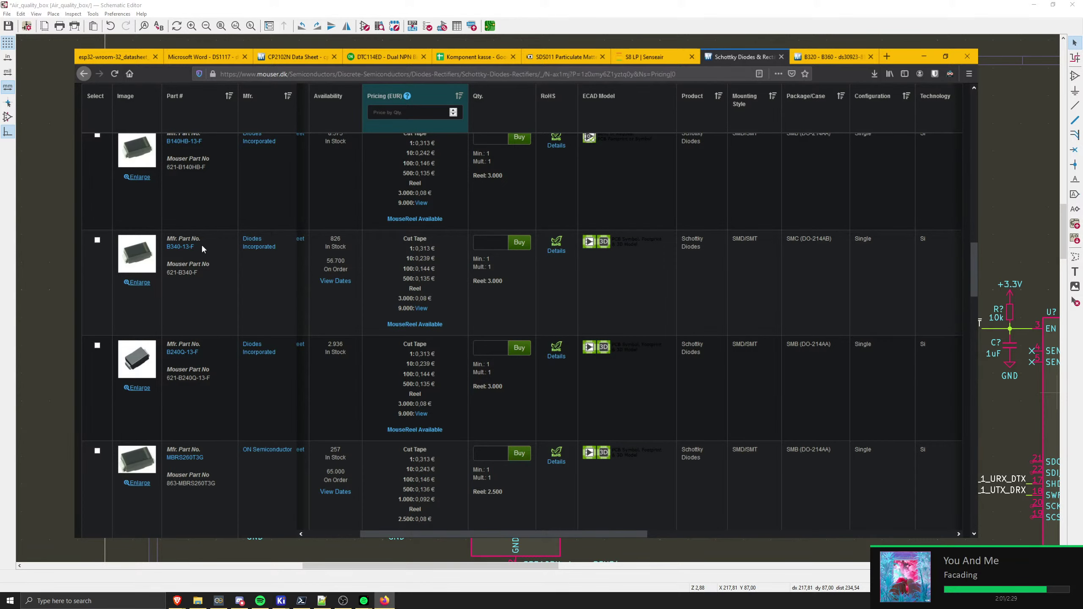
{"action": "left_click_drag", "start_coordinate": [203, 249], "coordinate": [179, 246]}
{"action": "scroll", "coordinate": [628, 286], "scroll_direction": "left", "scroll_amount": 1}
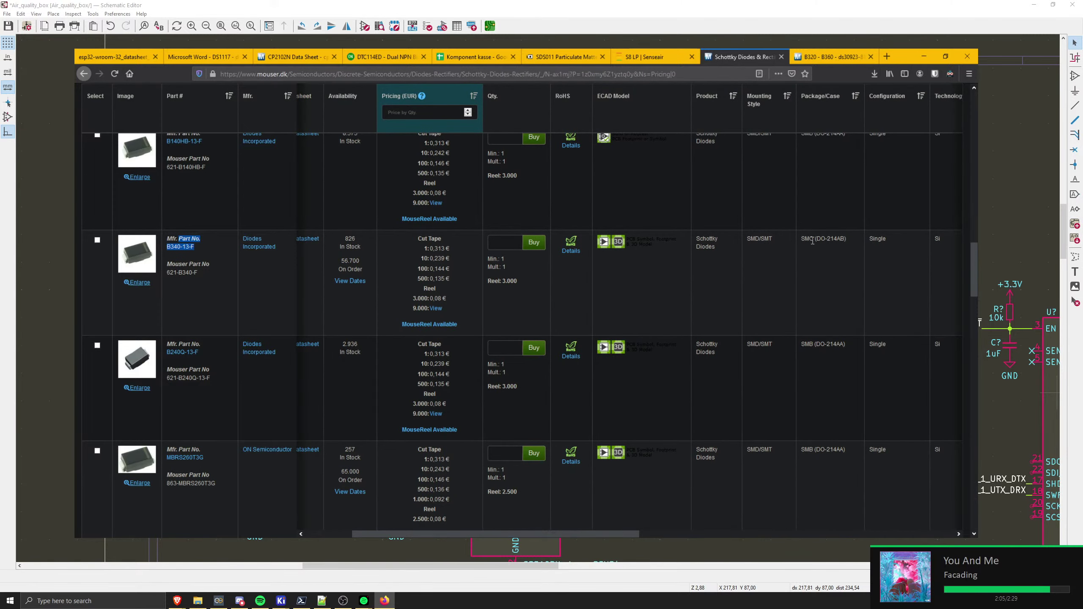
{"action": "scroll", "coordinate": [651, 292], "scroll_direction": "left", "scroll_amount": 1}
{"action": "left_click_drag", "start_coordinate": [826, 240], "coordinate": [811, 242]}
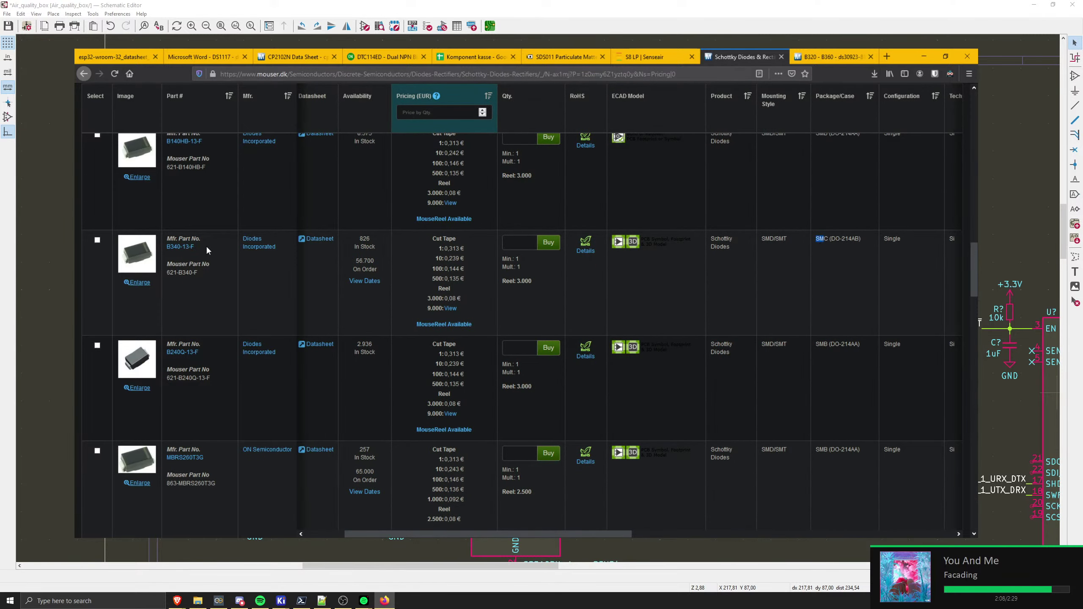
{"action": "left_click_drag", "start_coordinate": [196, 247], "coordinate": [167, 247]}
{"action": "left_click", "coordinate": [522, 270]}
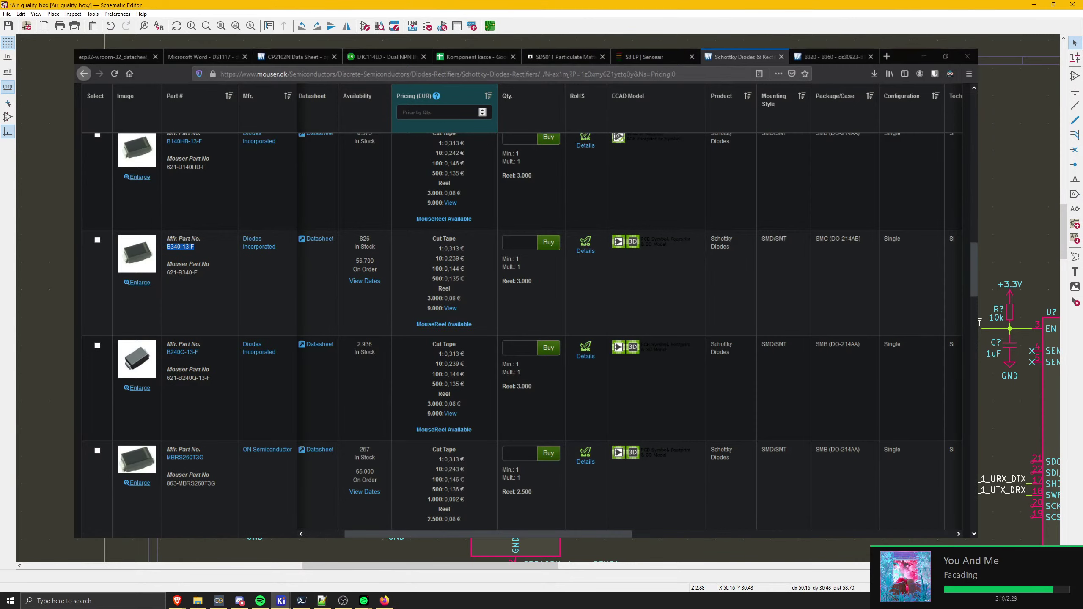
- In the schematic, set the values of the mains supply diode and the USB-C VBUS diode to B340-13-F
{"action": "key", "text": "v"}
{"action": "key", "text": "ctrl+v"}
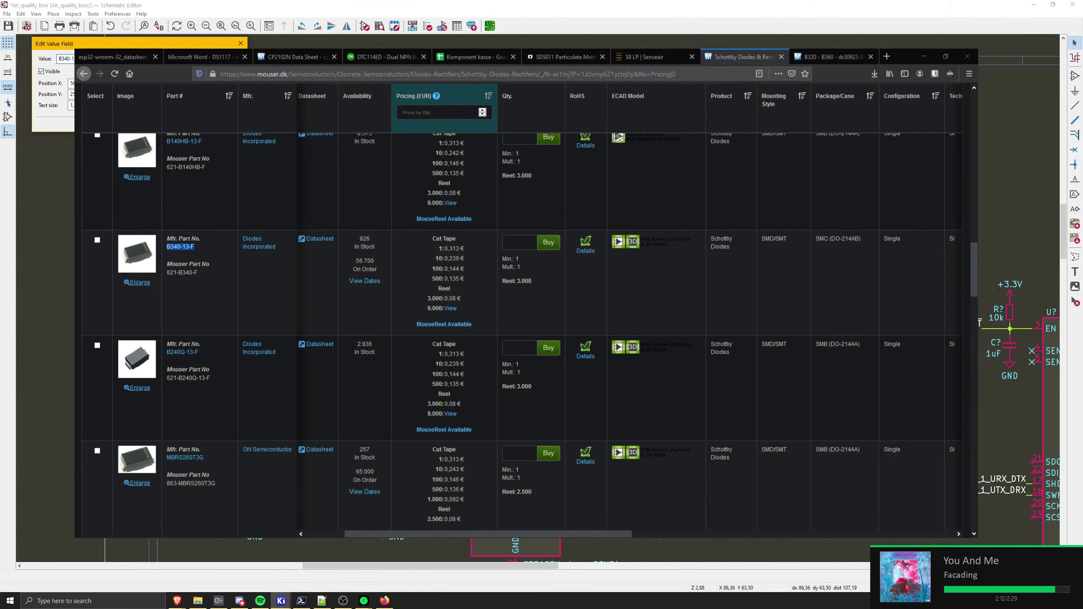
{"action": "key", "text": "Return"}
{"action": "key", "text": "v"}
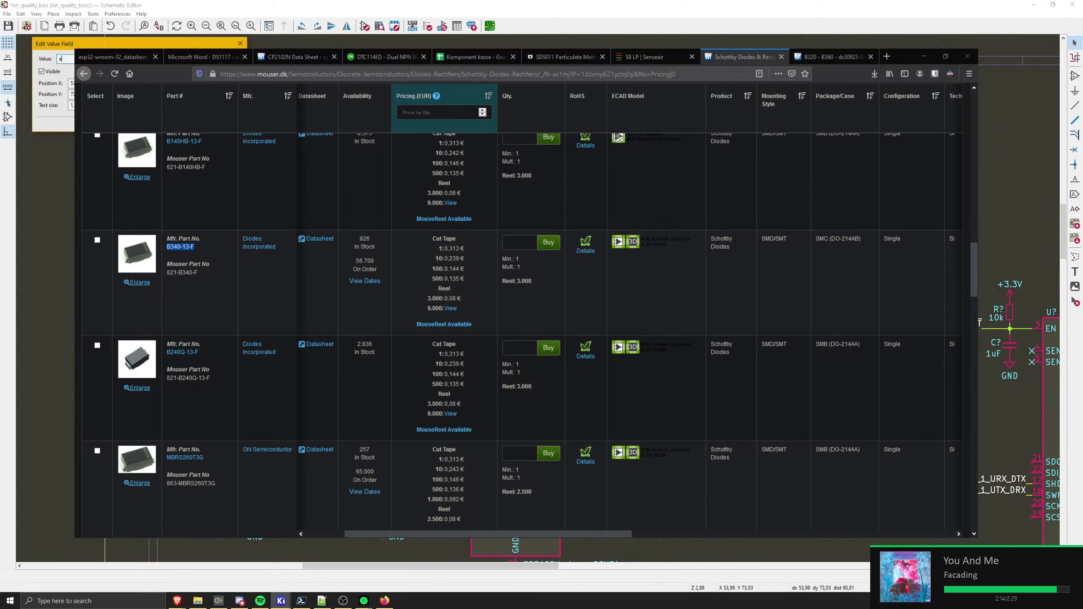
{"action": "key", "text": "ctrl+v"}
{"action": "key", "text": "Return"}
{"action": "scroll", "coordinate": [358, 334], "scroll_direction": "up", "scroll_amount": 3}
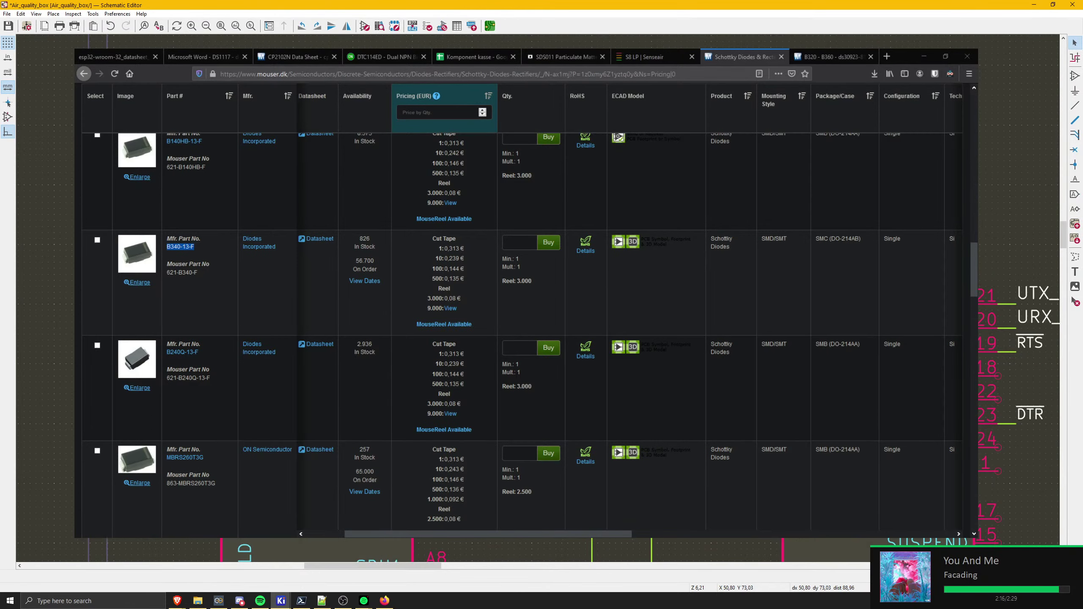
{"action": "key", "text": "v"}
{"action": "key", "text": "ctrl+v"}
{"action": "key", "text": "Return"}
- Move the USB-C VBUS diode and its +5V symbol farther from the receptacle, spacing them so the diode's value clears the arrow
{"action": "left_click", "coordinate": [537, 308]}
{"action": "scroll", "coordinate": [537, 308], "scroll_direction": "down", "scroll_amount": 5}
{"action": "scroll", "coordinate": [537, 308], "scroll_direction": "up", "scroll_amount": 8}
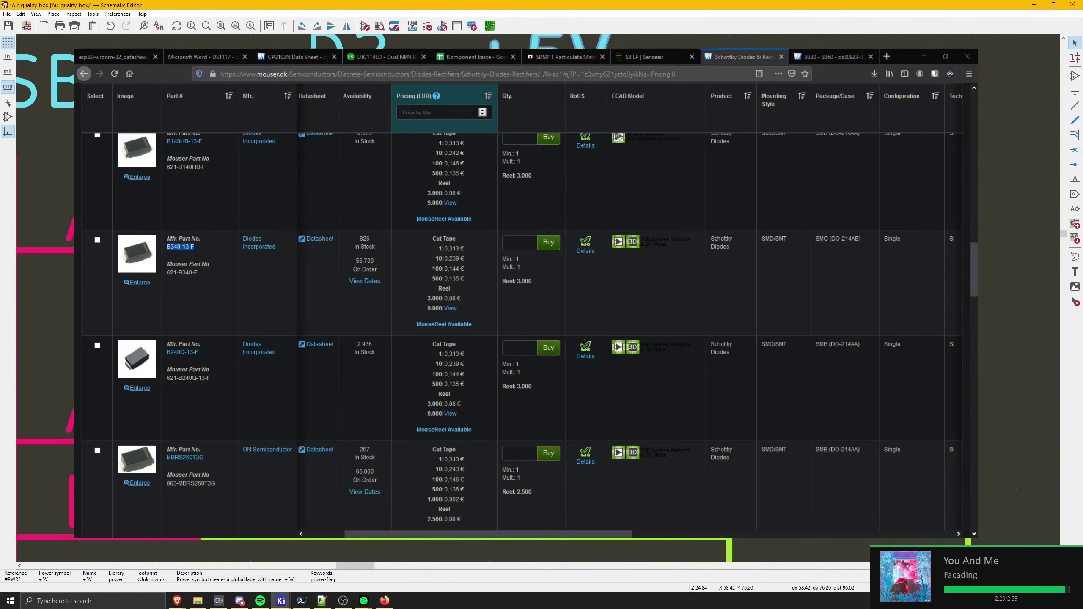
{"action": "key", "text": "Escape"}
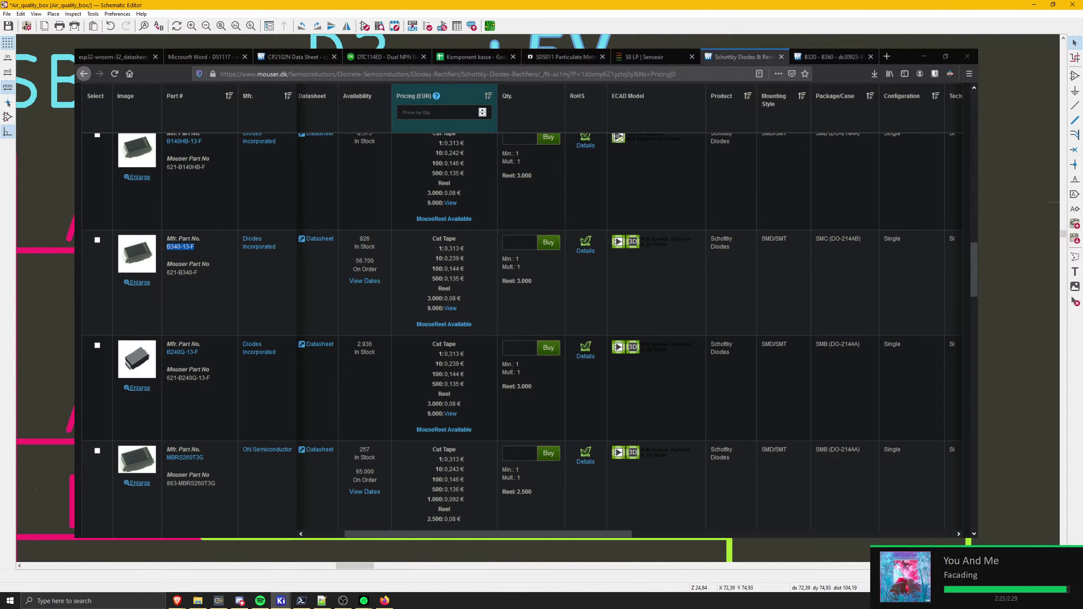
{"action": "key", "text": "alt+Tab"}
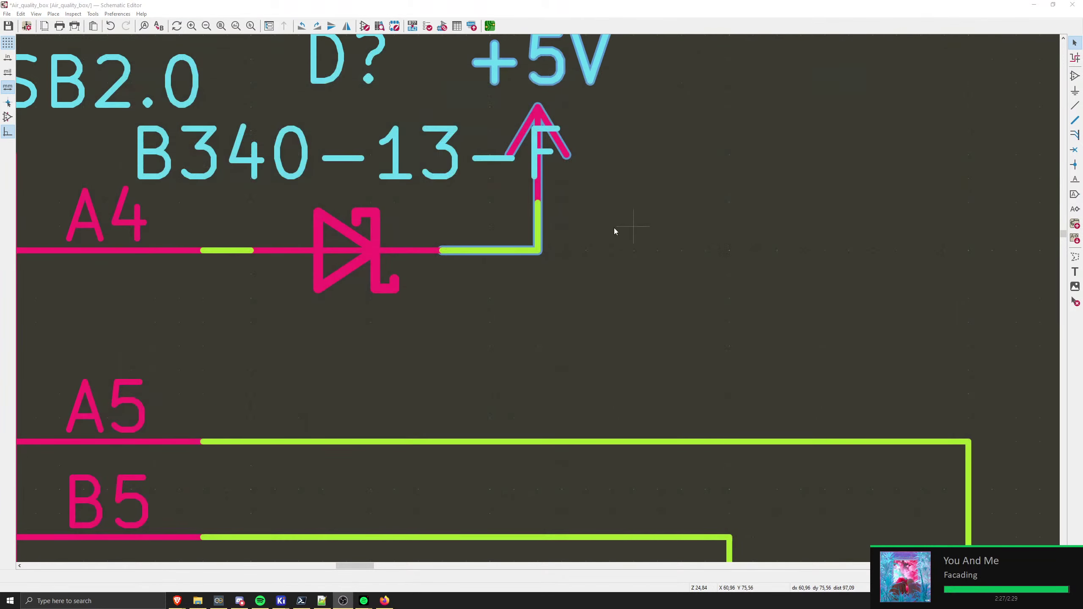
{"action": "scroll", "coordinate": [549, 296], "scroll_direction": "down", "scroll_amount": 3}
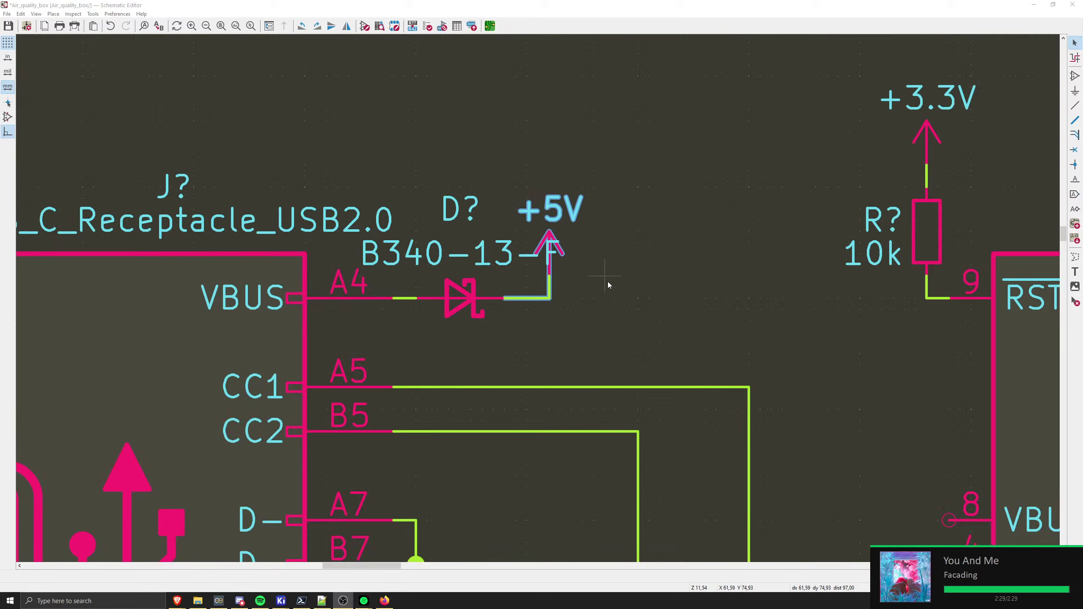
{"action": "left_click_drag", "start_coordinate": [549, 279], "coordinate": [629, 276]}
{"action": "scroll", "coordinate": [545, 321], "scroll_direction": "down", "scroll_amount": 3}
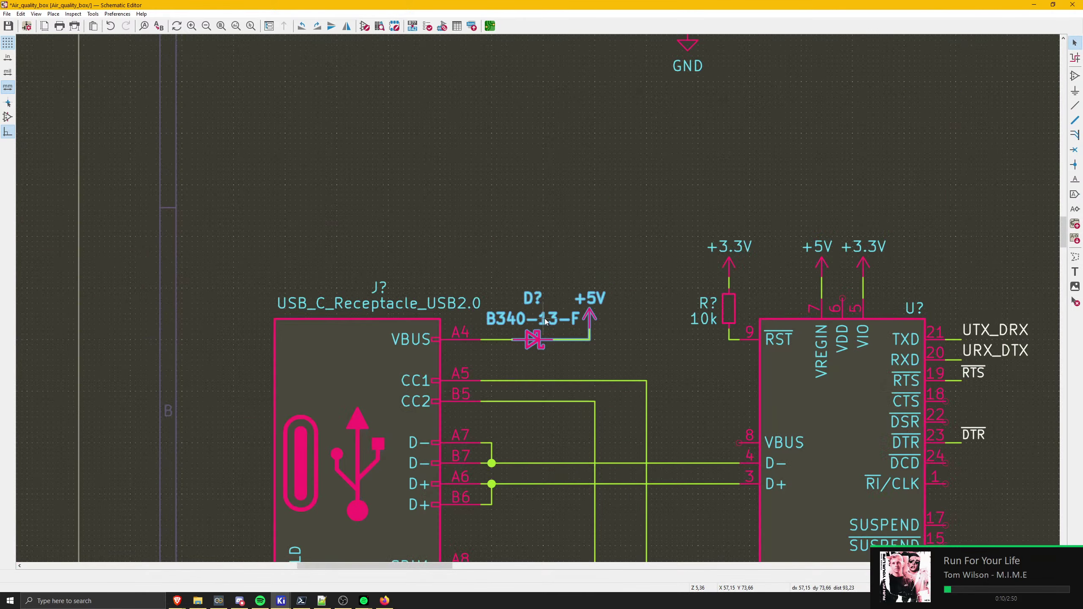
{"action": "left_click", "coordinate": [545, 320]}
- Move the mains connector and BAC05SxxDC supply farther from the Schottky diode, keeping their wires attached, and save the schematic
{"action": "scroll", "coordinate": [516, 308], "scroll_direction": "down", "scroll_amount": 4}
{"action": "scroll", "coordinate": [587, 320], "scroll_direction": "up", "scroll_amount": 3}
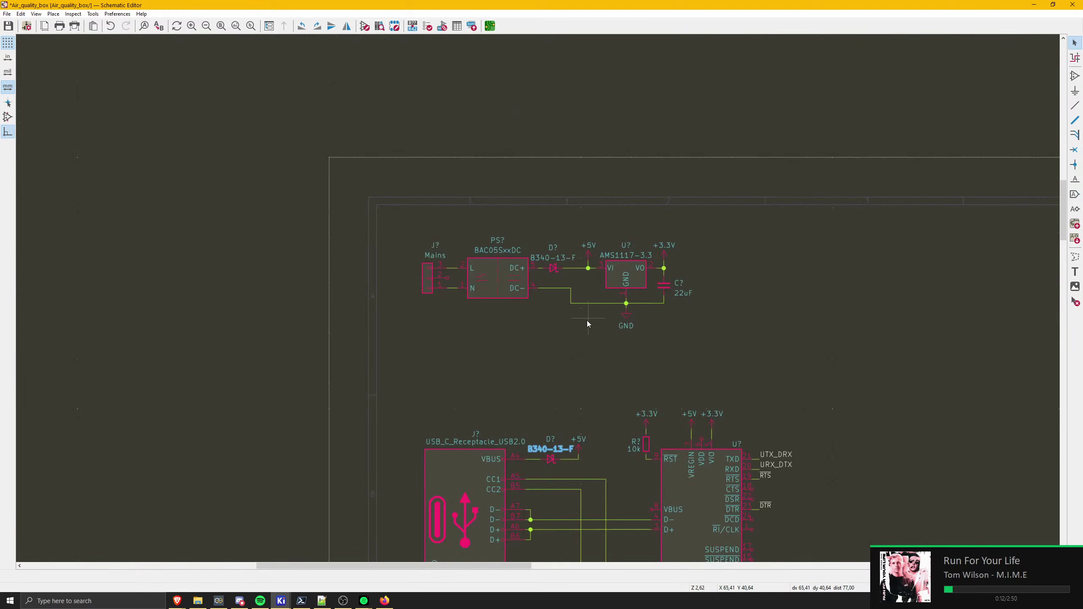
{"action": "scroll", "coordinate": [571, 311], "scroll_direction": "up", "scroll_amount": 3}
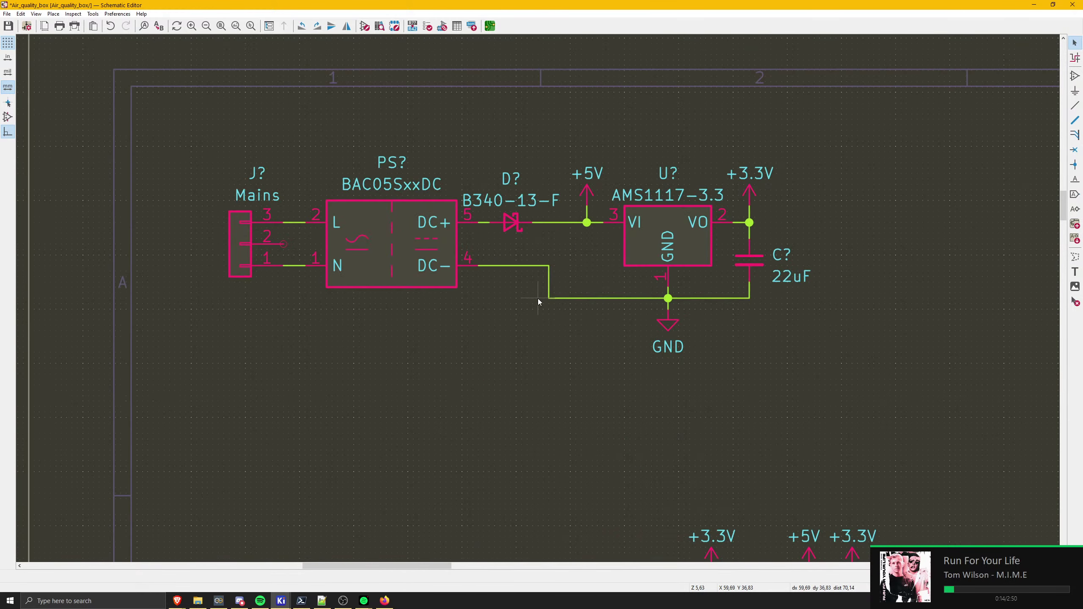
{"action": "left_click_drag", "start_coordinate": [180, 143], "coordinate": [467, 348]}
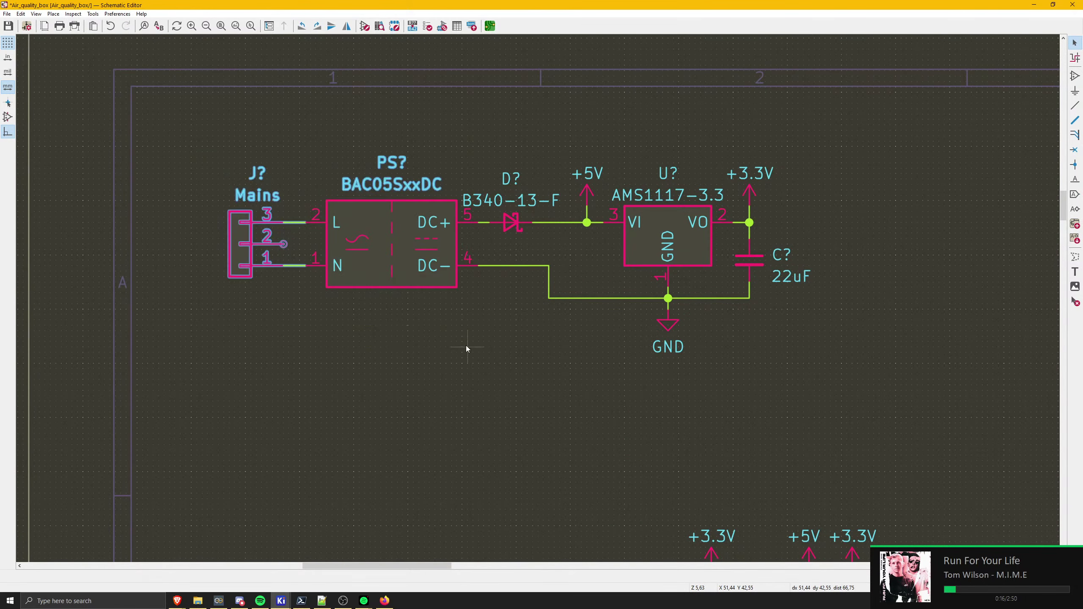
{"action": "left_click", "coordinate": [418, 231], "text": "shift"}
{"action": "key", "text": "g"}
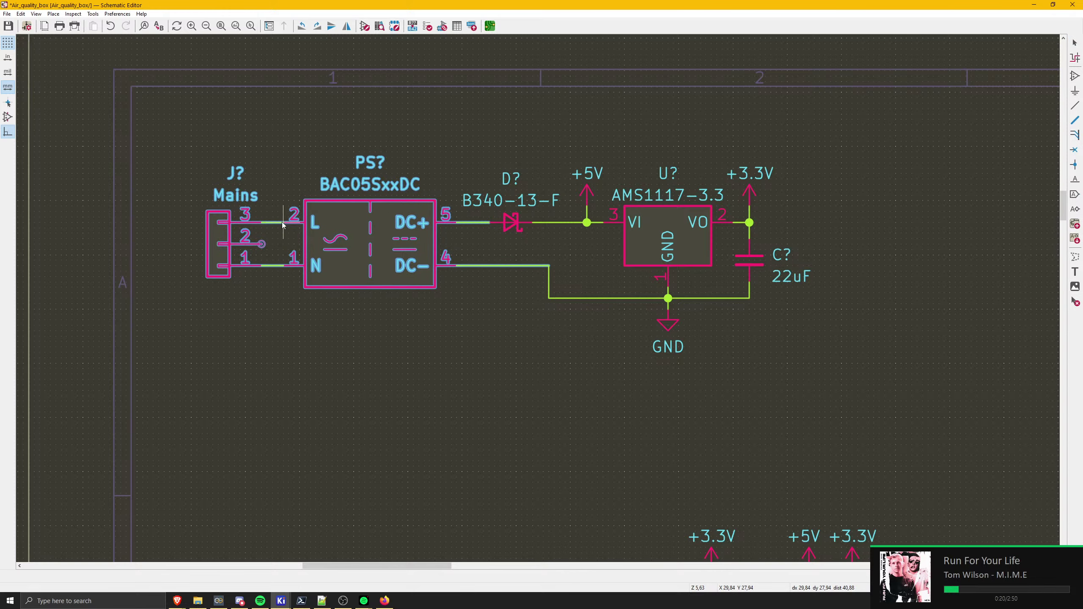
{"action": "left_click", "coordinate": [285, 221]}
{"action": "scroll", "coordinate": [659, 374], "scroll_direction": "down", "scroll_amount": 2}
{"action": "scroll", "coordinate": [501, 269], "scroll_direction": "up", "scroll_amount": 1}
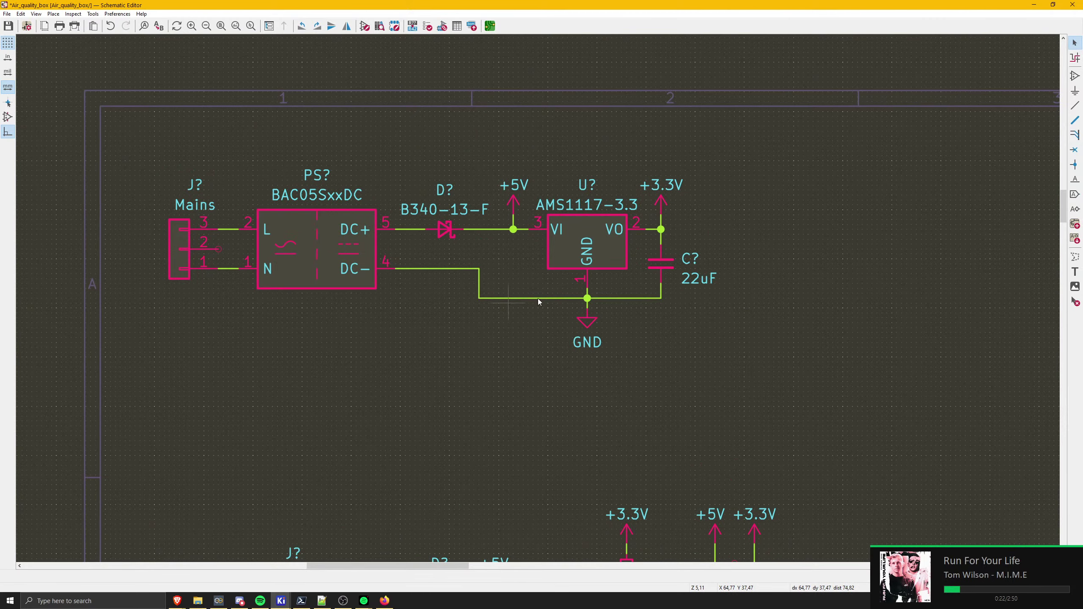
{"action": "scroll", "coordinate": [537, 299], "scroll_direction": "down", "scroll_amount": 3}
{"action": "key", "text": "ctrl+s"}
- Mirror the CC2 pull-down resistor horizontally so its reference and 5k1 value sit on the side away from the CC1 resistor
{"action": "scroll", "coordinate": [549, 373], "scroll_direction": "up", "scroll_amount": 2}
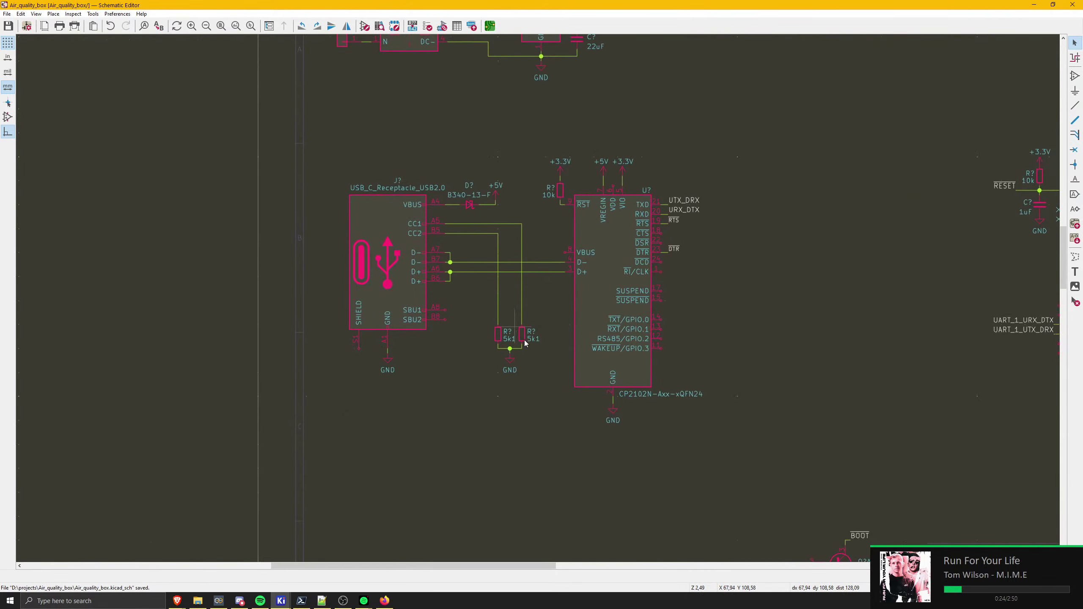
{"action": "left_click_drag", "start_coordinate": [551, 394], "coordinate": [472, 319]}
{"action": "left_click", "coordinate": [538, 388]}
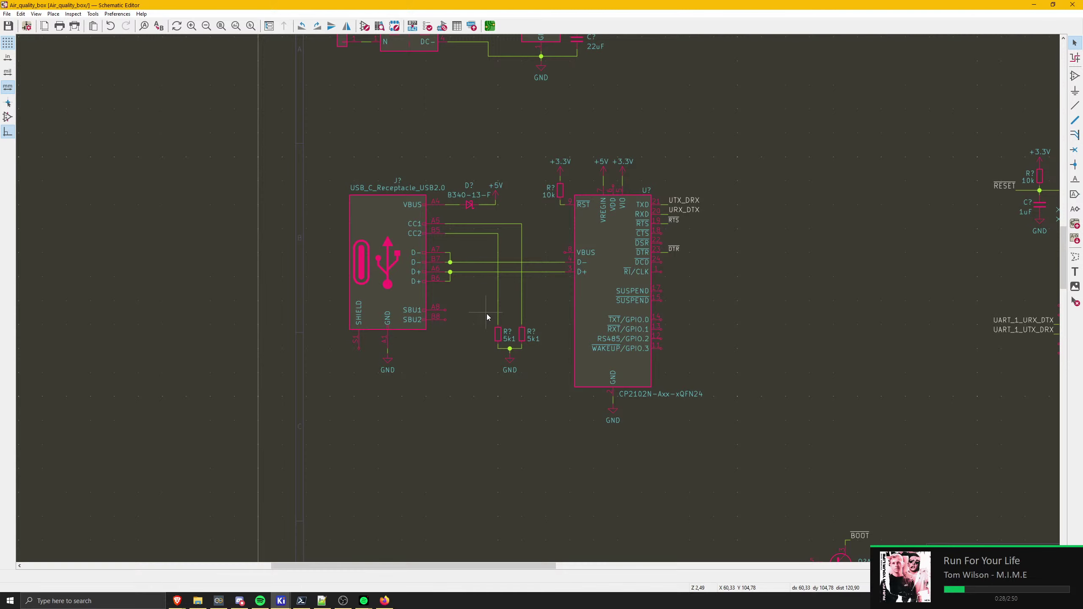
{"action": "left_click", "coordinate": [498, 335]}
{"action": "key", "text": "x"}
{"action": "left_click", "coordinate": [512, 377]}
- Move the two 5k1 CC pull-down resistors closer together, centred over their shared GND symbol with the wires still connected
{"action": "scroll", "coordinate": [510, 335], "scroll_direction": "up", "scroll_amount": 4}
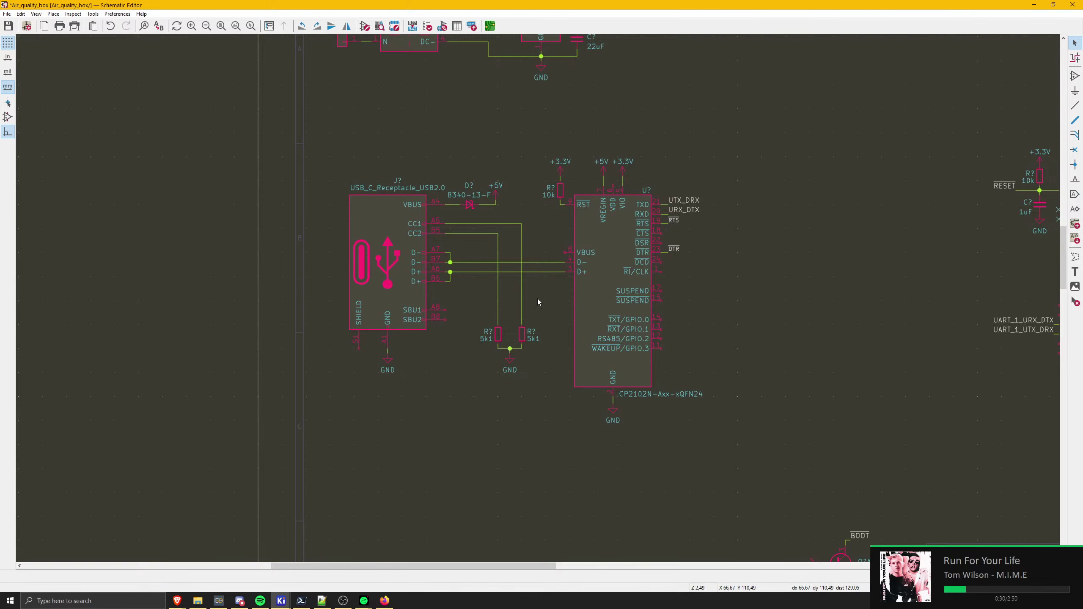
{"action": "left_click", "coordinate": [600, 326]}
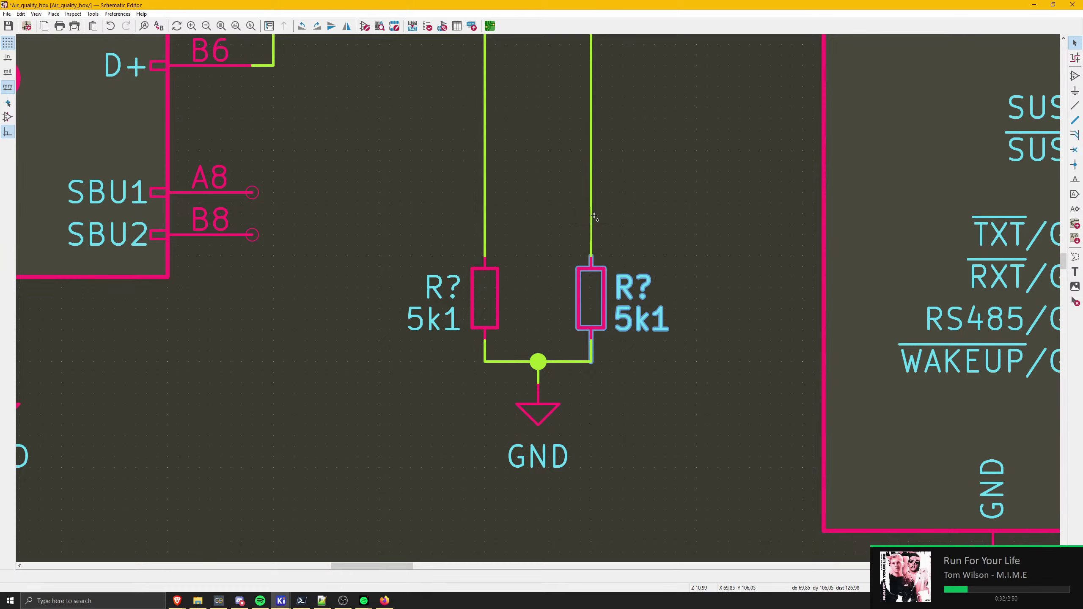
{"action": "key", "text": "g"}
{"action": "scroll", "coordinate": [594, 212], "scroll_direction": "down", "scroll_amount": 3}
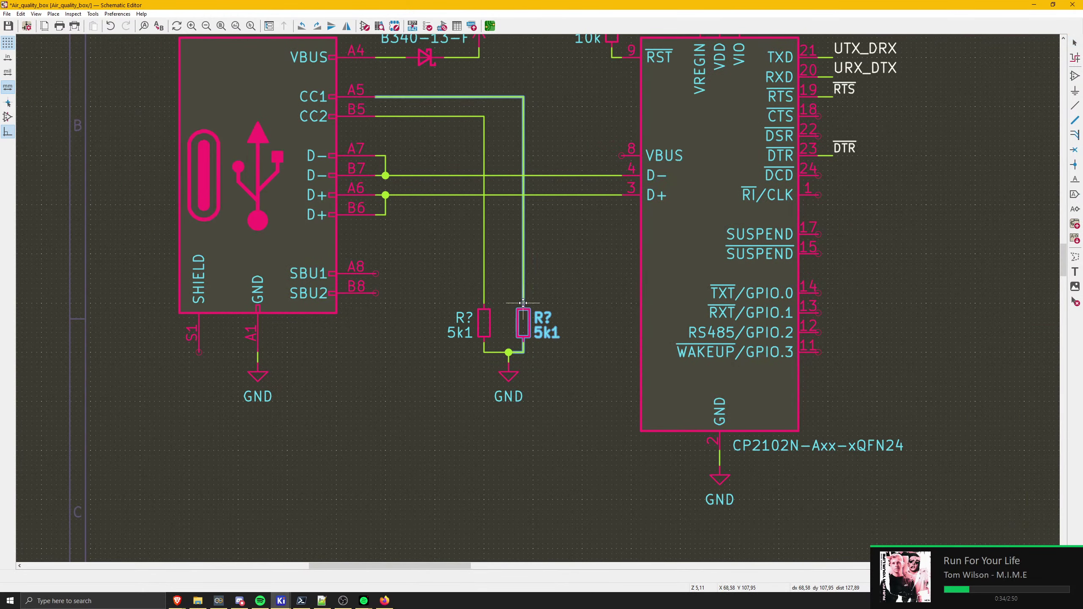
{"action": "left_click", "coordinate": [519, 303]}
{"action": "left_click", "coordinate": [484, 323]}
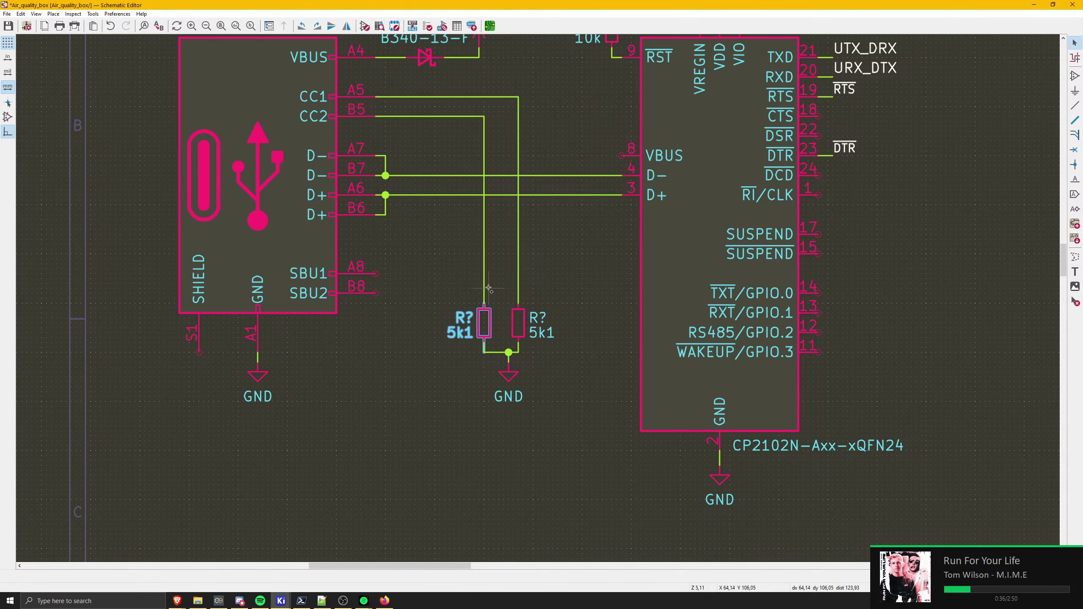
{"action": "key", "text": "g"}
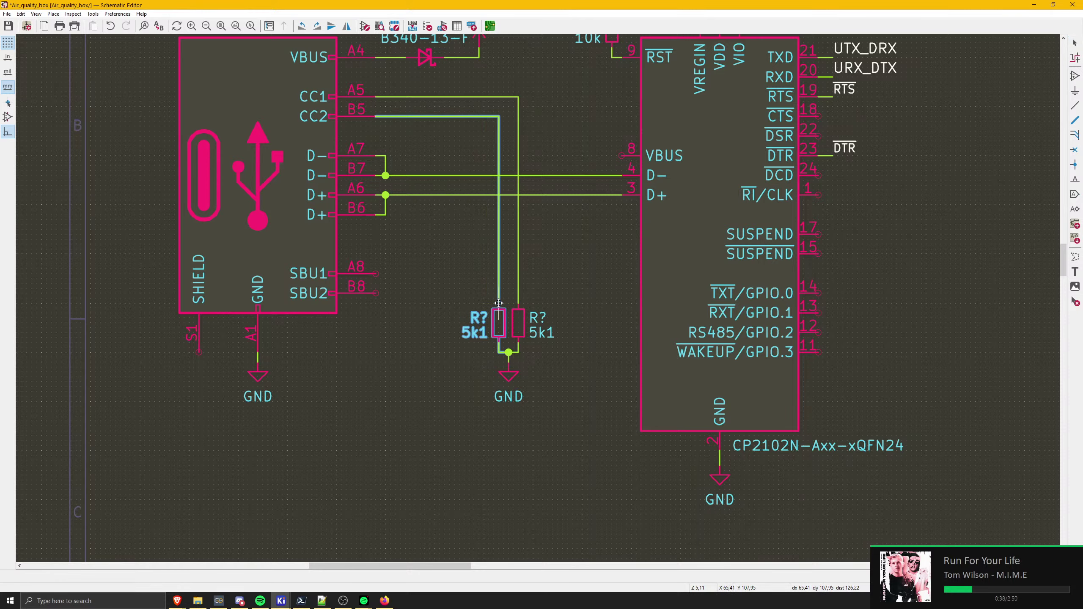
{"action": "left_click", "coordinate": [499, 285]}
{"action": "left_click_drag", "start_coordinate": [549, 450], "coordinate": [481, 365]}
{"action": "left_click", "coordinate": [331, 413]}
- Delete the +5V symbol and its wire from the CP2102N's VREGIN pin
{"action": "middle_click_drag", "start_coordinate": [517, 423], "coordinate": [528, 293]}
{"action": "scroll", "coordinate": [527, 293], "scroll_direction": "down", "scroll_amount": 1}
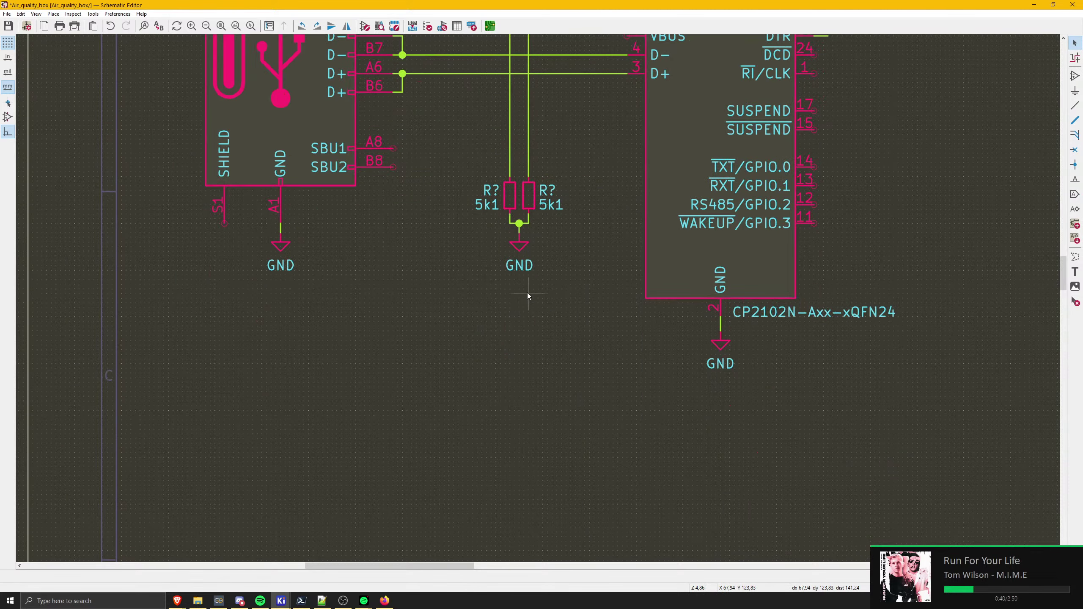
{"action": "middle_click_drag", "start_coordinate": [298, 269], "coordinate": [475, 313]}
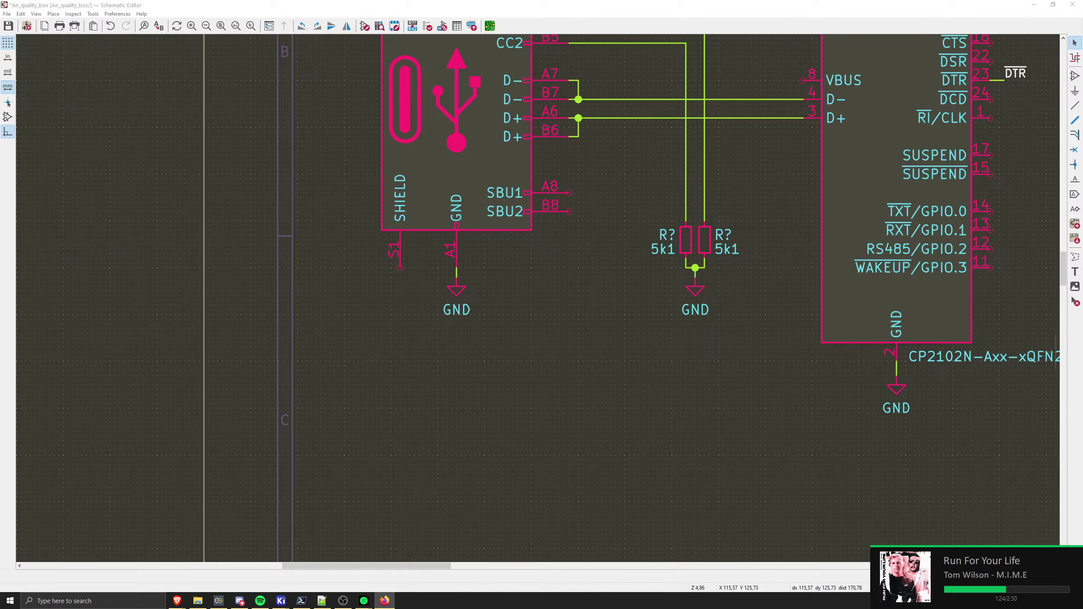
{"action": "mouse_move", "coordinate": [598, 392]}
{"action": "middle_mouse_down"}
{"action": "mouse_move", "coordinate": [604, 456]}
{"action": "mouse_move", "coordinate": [543, 532]}
{"action": "middle_mouse_up"}
{"action": "middle_click_drag", "start_coordinate": [752, 258], "coordinate": [561, 442]}
{"action": "scroll", "coordinate": [568, 423], "scroll_direction": "up", "scroll_amount": 3}
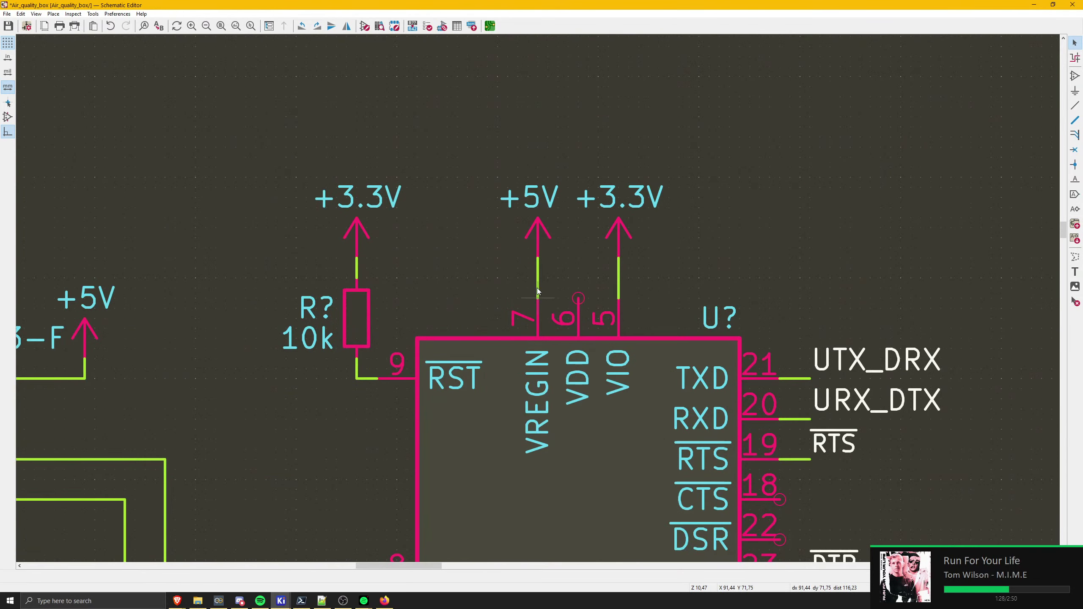
{"action": "left_click", "coordinate": [550, 223]}
{"action": "key", "text": "Delete"}
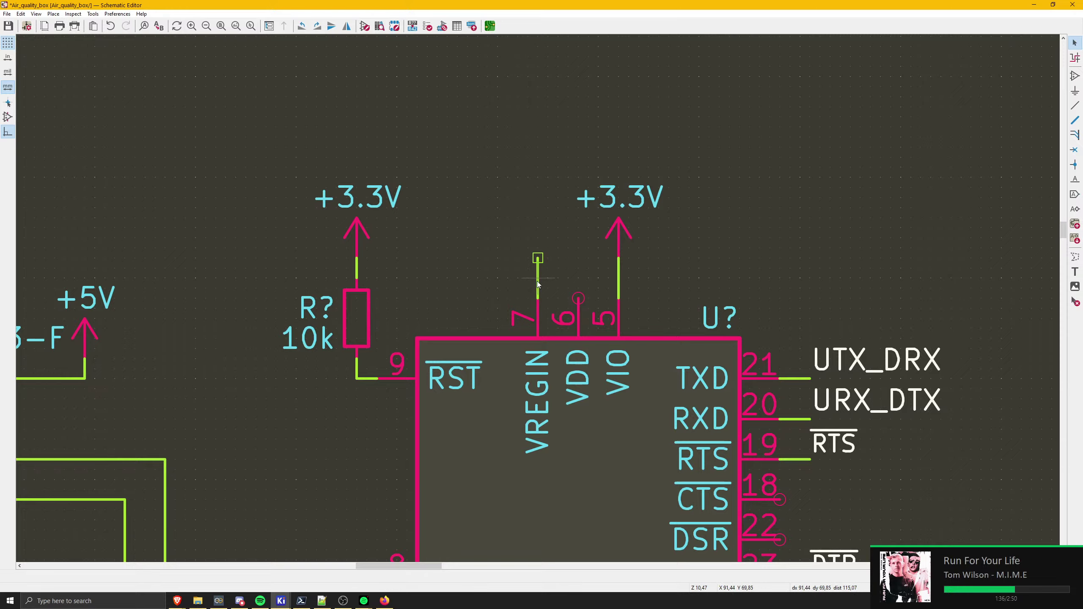
{"action": "left_click", "coordinate": [539, 266]}
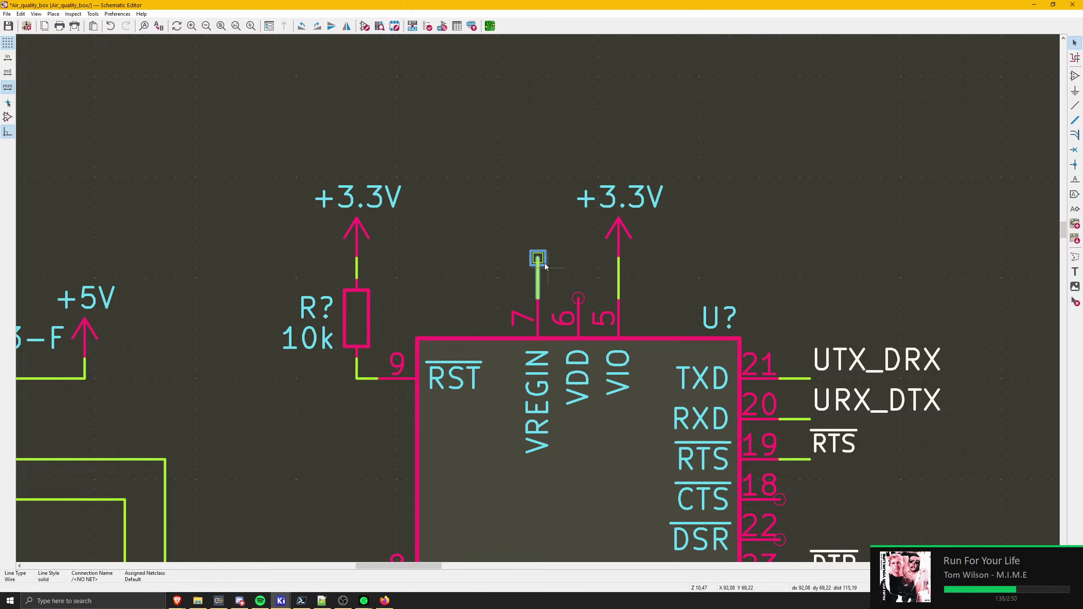
{"action": "key", "text": "Delete"}
- Leave a single +3.3V symbol centred above the VDD pin, removing the spare +3.3V symbol and the VIO wire
{"action": "scroll", "coordinate": [368, 287], "scroll_direction": "up", "scroll_amount": 1}
{"action": "left_click", "coordinate": [358, 257]}
{"action": "left_click_drag", "start_coordinate": [341, 286], "coordinate": [569, 266]}
{"action": "key", "text": "Delete"}
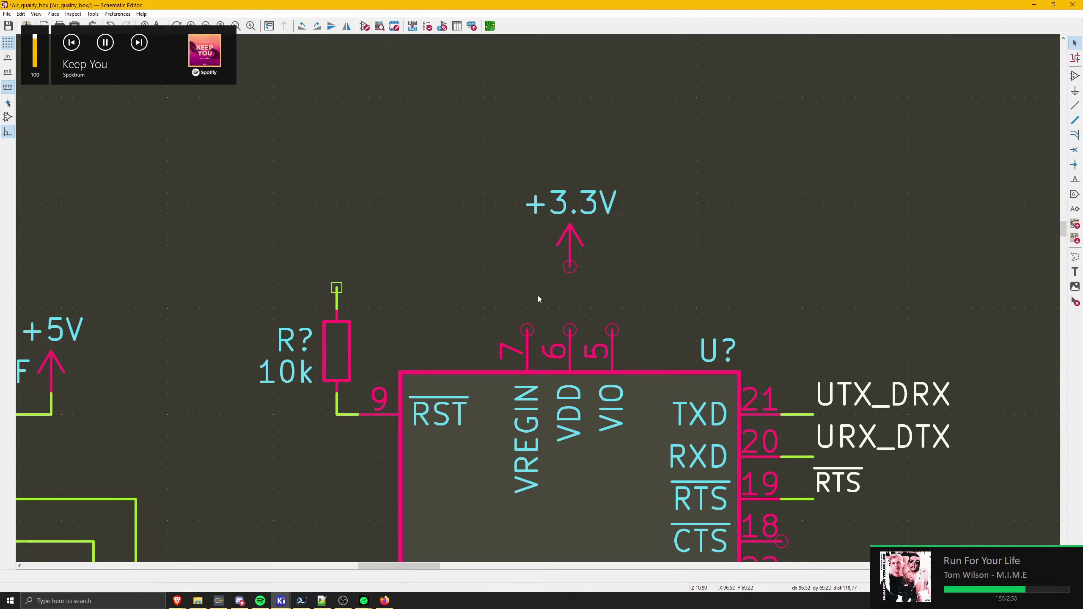
- Wire the 10k reset pull-up and the VREGIN, VDD and VIO pins to the shared +3.3V symbol, and save
{"action": "key", "text": "w"}
{"action": "left_click", "coordinate": [570, 267]}
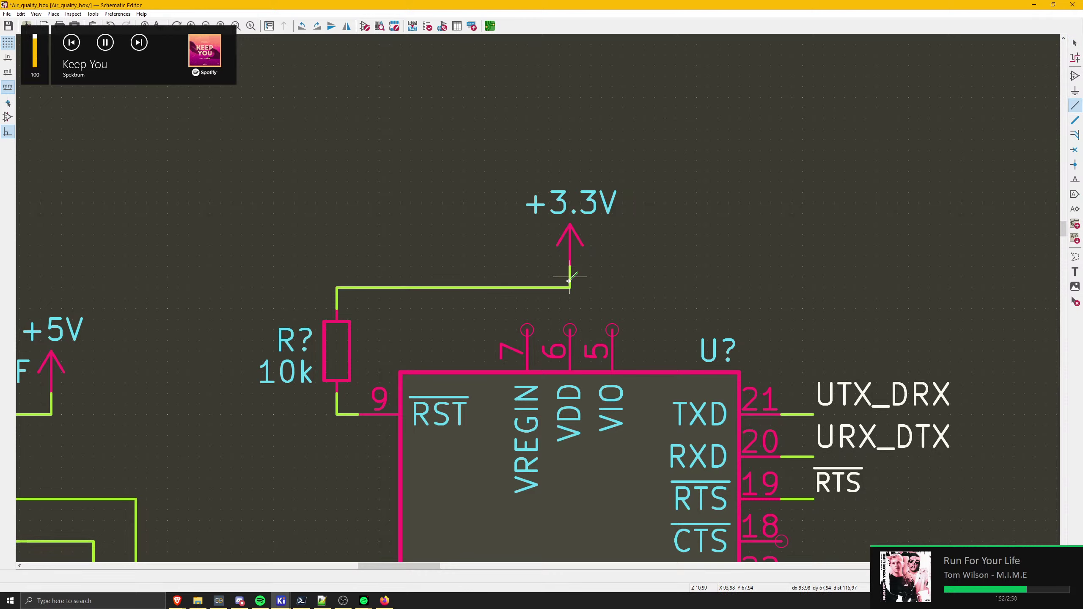
{"action": "left_click", "coordinate": [570, 287]}
{"action": "left_click", "coordinate": [570, 329]}
{"action": "left_click", "coordinate": [528, 330]}
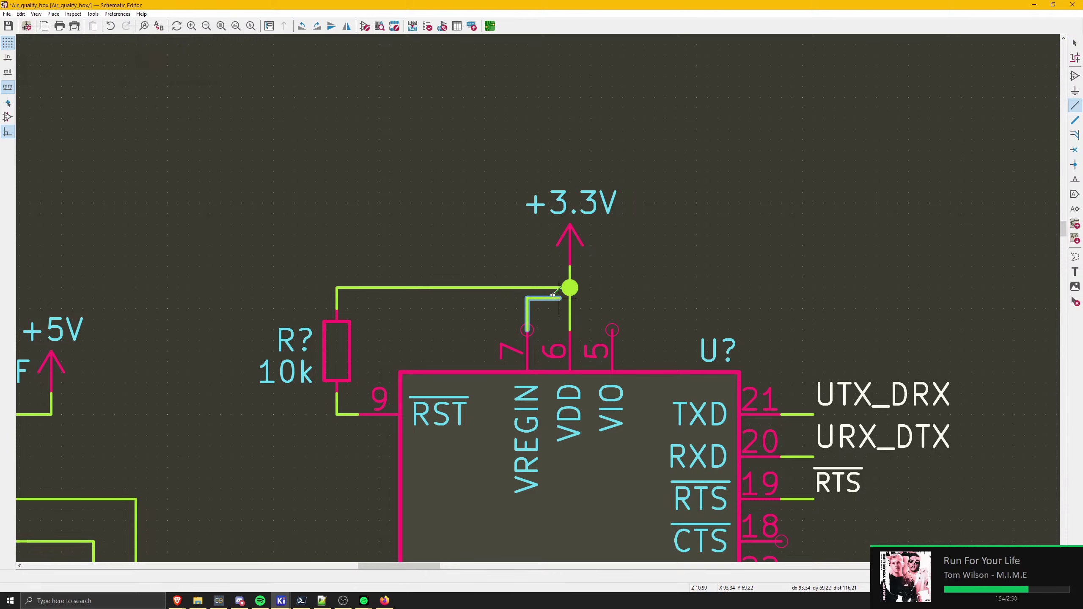
{"action": "left_click", "coordinate": [527, 287]}
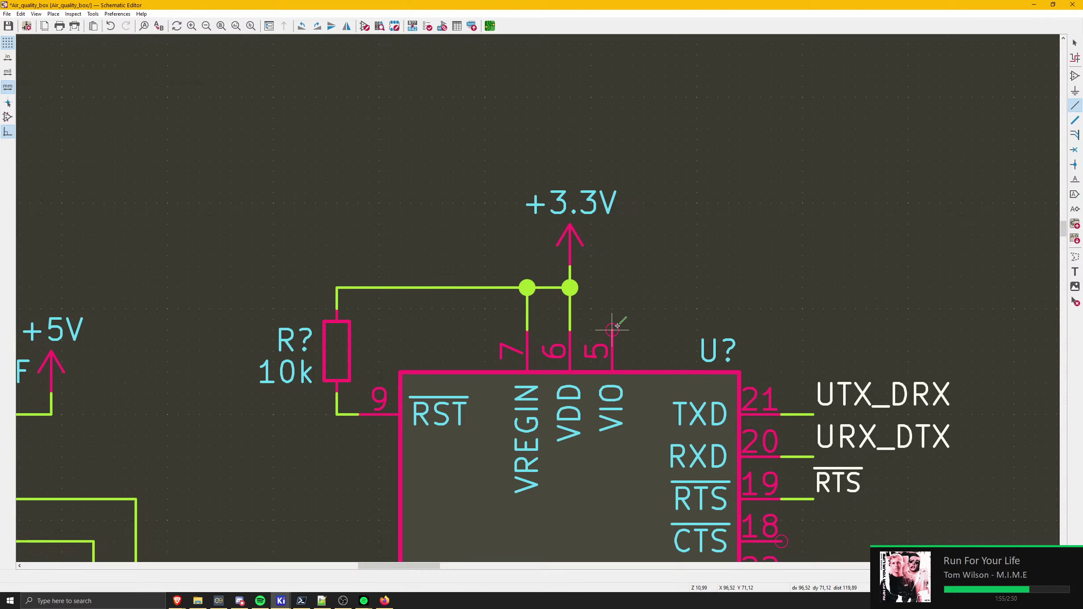
{"action": "left_click", "coordinate": [613, 327]}
{"action": "left_click", "coordinate": [575, 286]}
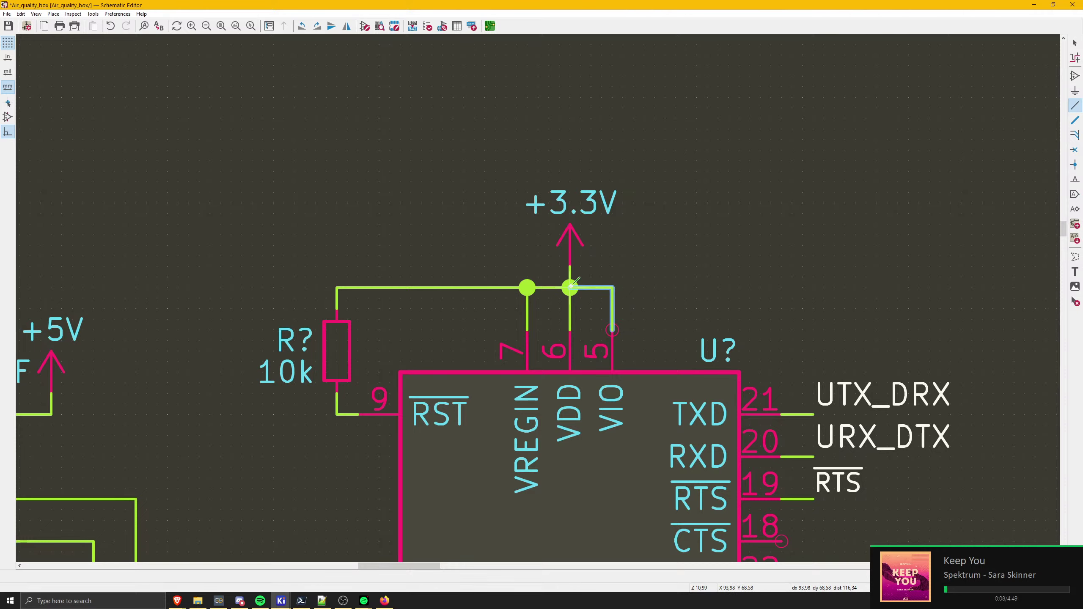
{"action": "scroll", "coordinate": [576, 286], "scroll_direction": "down", "scroll_amount": 5}
{"action": "key", "text": "Escape"}
{"action": "key", "text": "ctrl+s"}
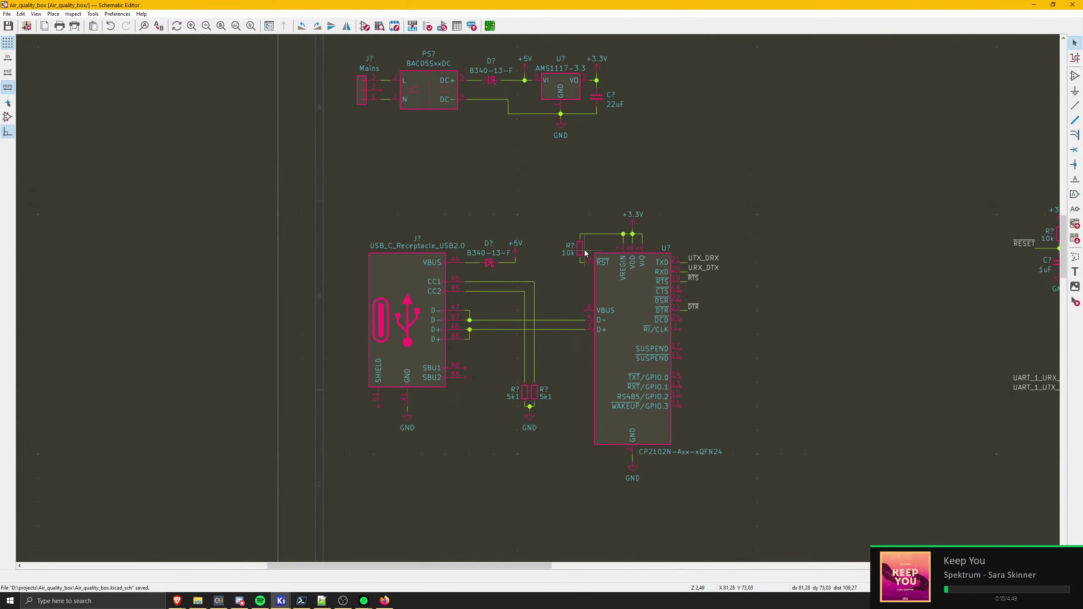
- Wire the USB-C VBUS line, tapped before the Schottky diode, around the CC wires to the CP2102N's VBUS pin
{"action": "middle_click_drag", "start_coordinate": [583, 251], "coordinate": [572, 212]}
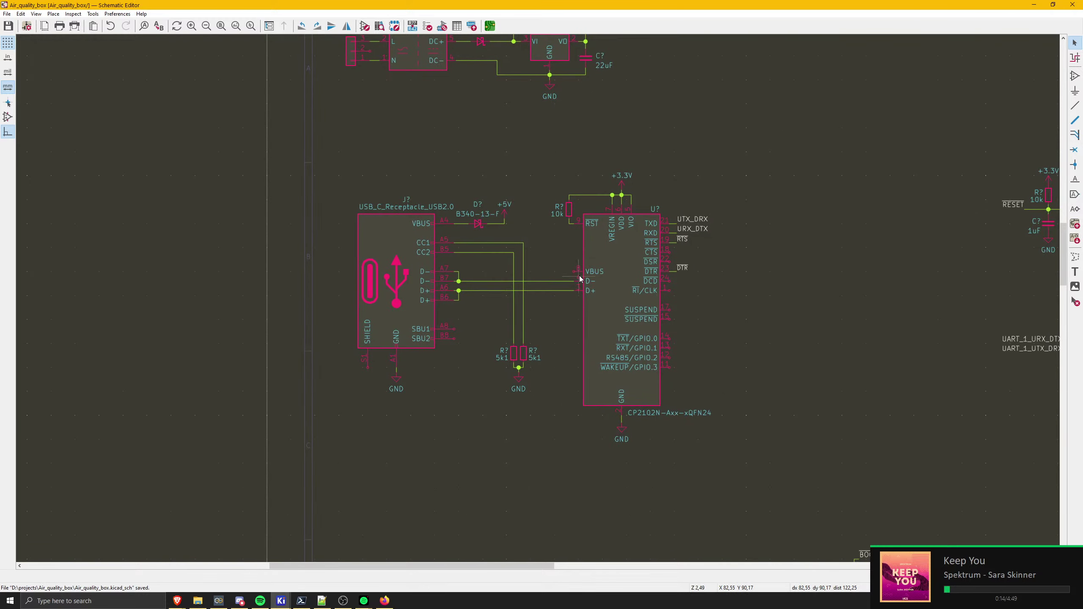
{"action": "scroll", "coordinate": [579, 275], "scroll_direction": "up", "scroll_amount": 3}
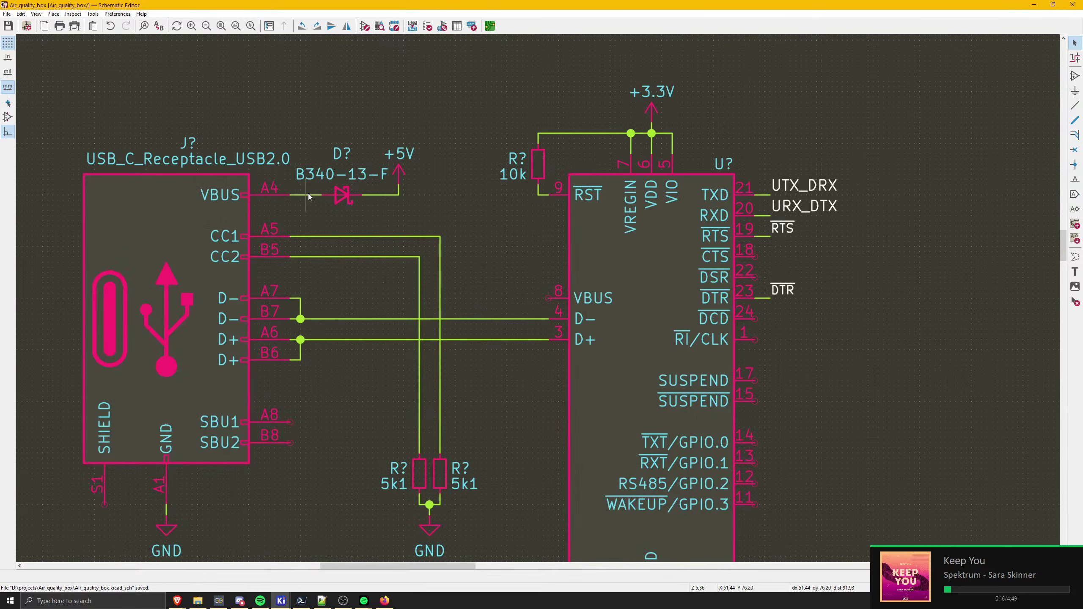
{"action": "key", "text": "w"}
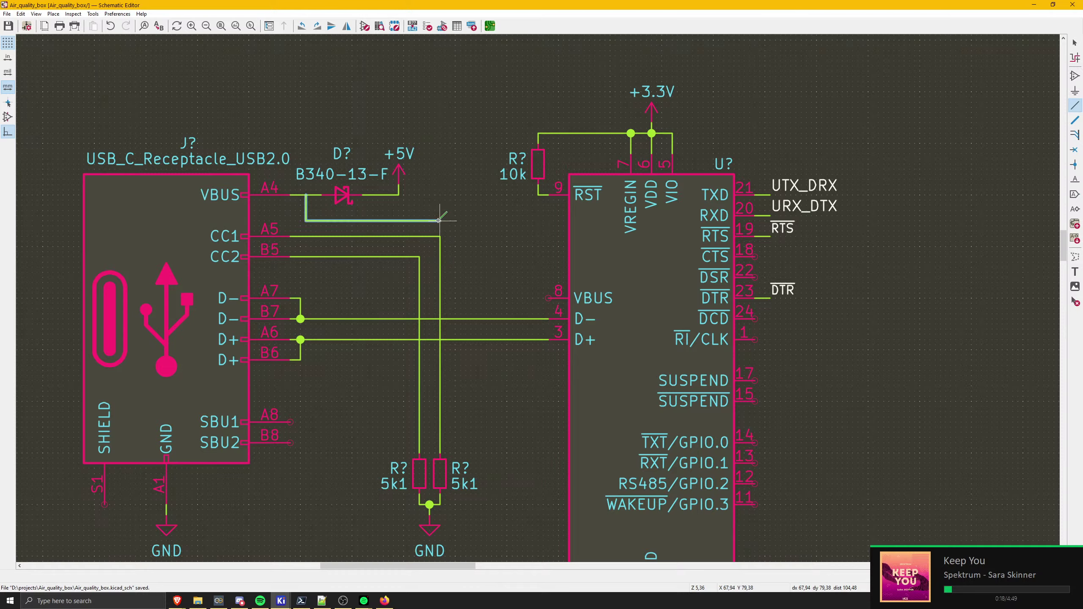
{"action": "left_click", "coordinate": [456, 221]}
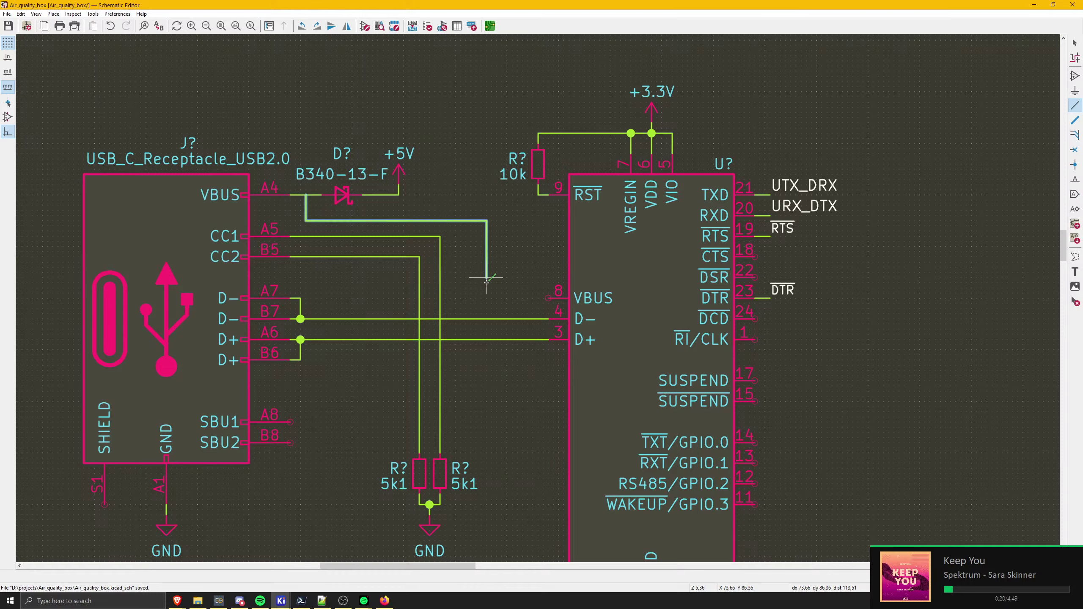
{"action": "left_click", "coordinate": [461, 298]}
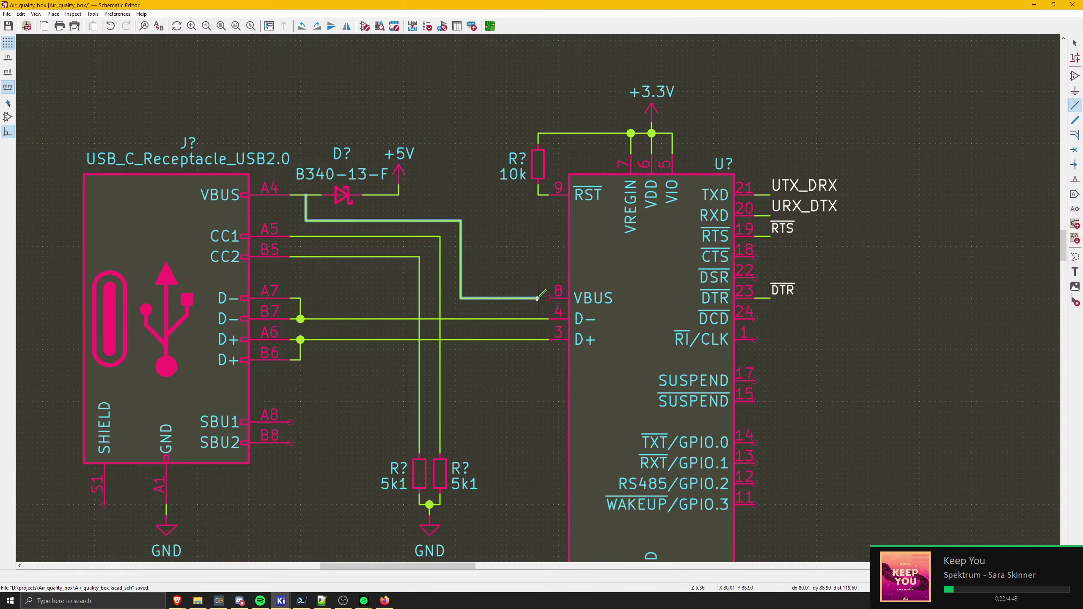
{"action": "left_click", "coordinate": [550, 298]}
{"action": "key", "text": "Escape"}
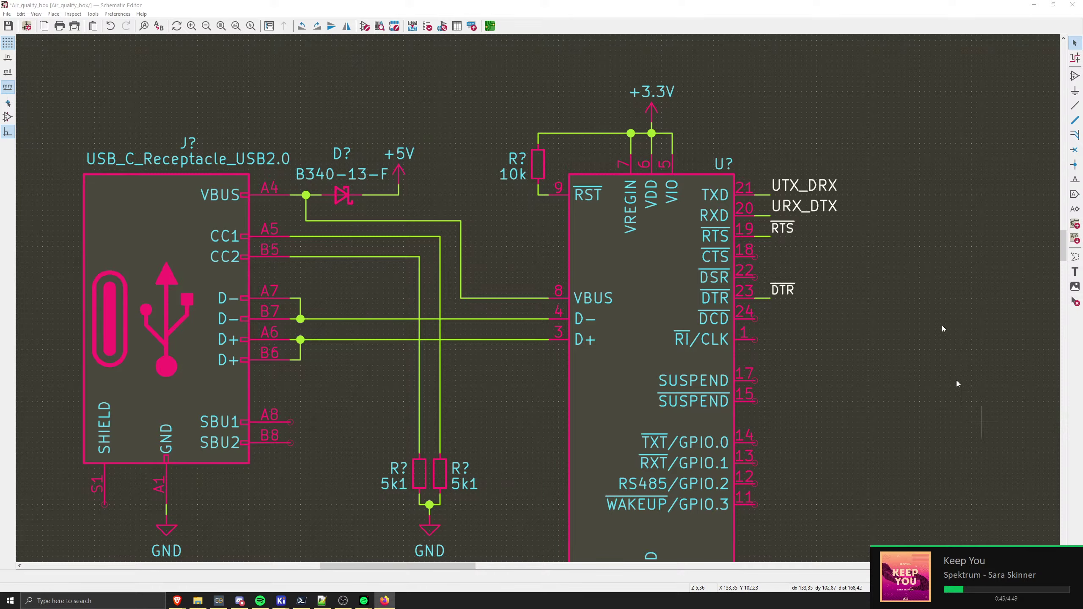
- Duplicate the ESP32's 1uF reset capacitor into the free space below the USB circuit and set the copy's value to 100nF
{"action": "middle_click_drag", "start_coordinate": [445, 246], "coordinate": [611, 177]}
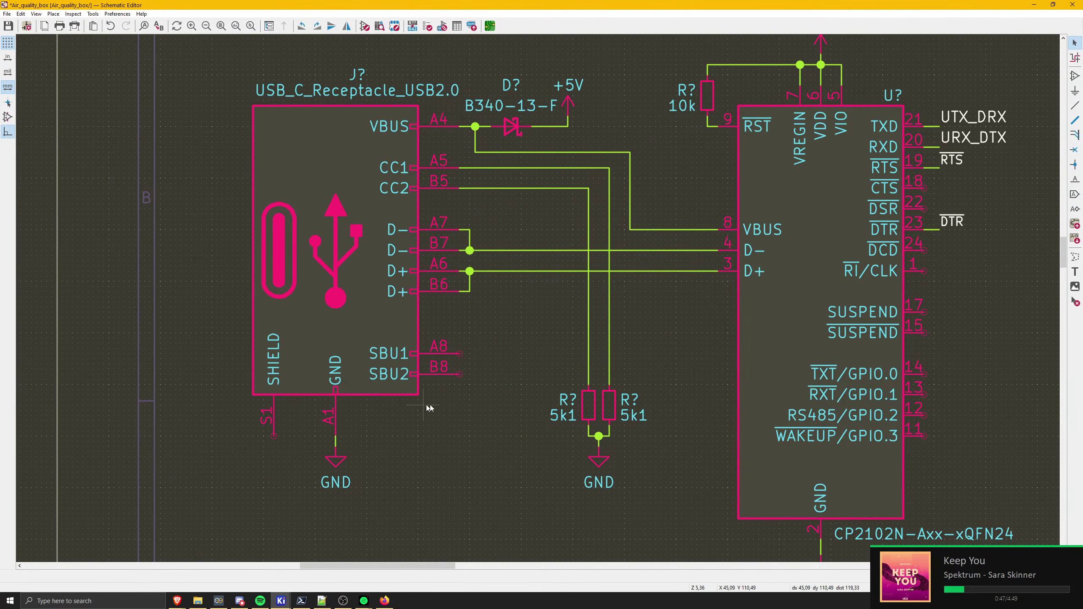
{"action": "middle_click_drag", "start_coordinate": [429, 404], "coordinate": [291, 229]}
{"action": "scroll", "coordinate": [482, 295], "scroll_direction": "down", "scroll_amount": 5}
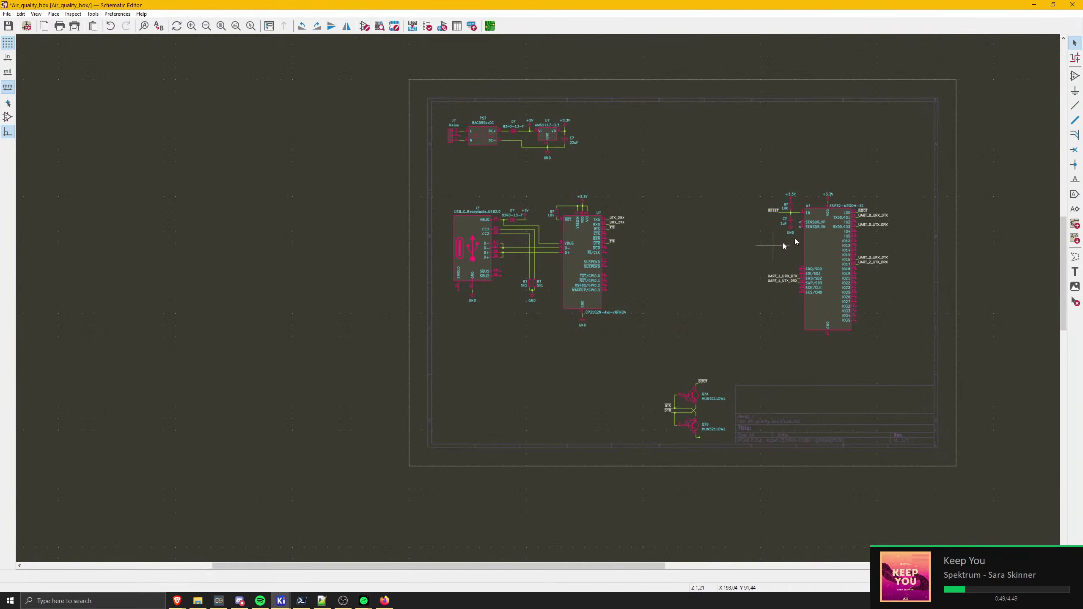
{"action": "left_click", "coordinate": [791, 221]}
{"action": "scroll", "coordinate": [682, 220], "scroll_direction": "up", "scroll_amount": 5}
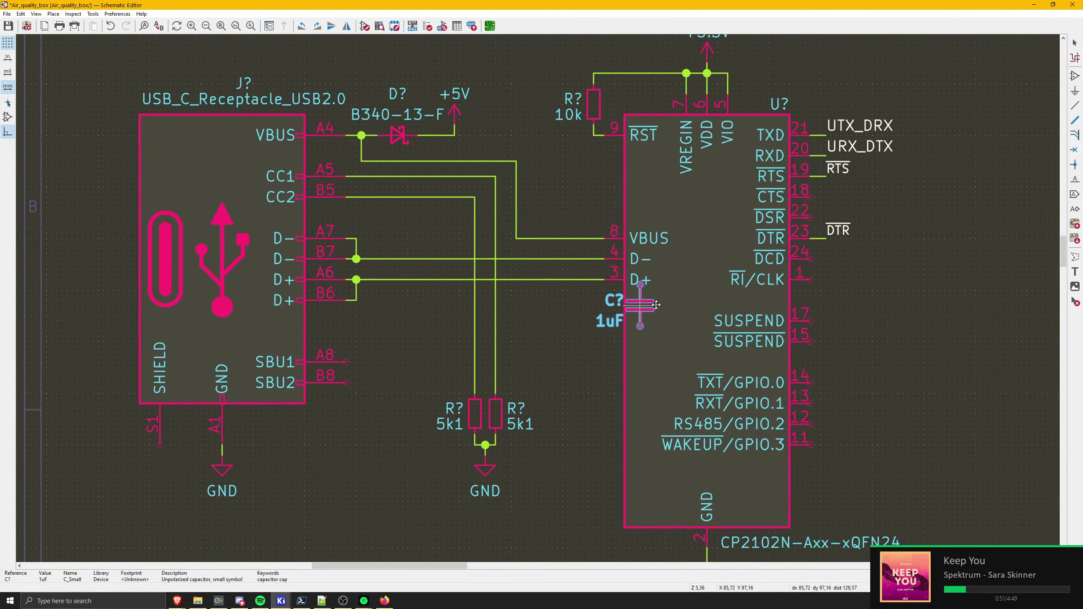
{"action": "scroll", "coordinate": [605, 176], "scroll_direction": "down", "scroll_amount": 4}
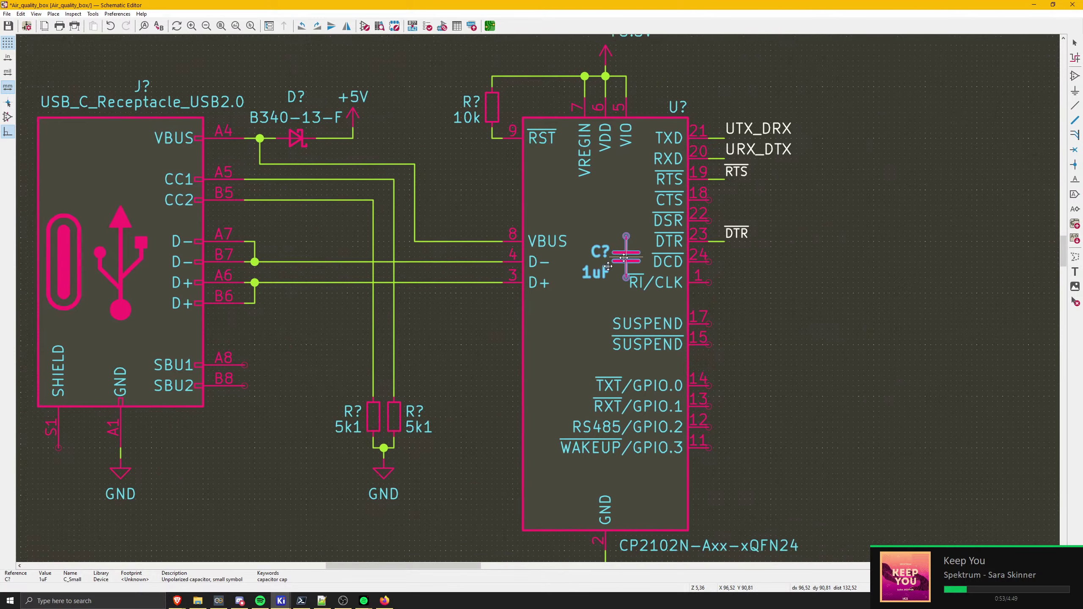
{"action": "middle_click_drag", "start_coordinate": [629, 323], "coordinate": [547, 378]}
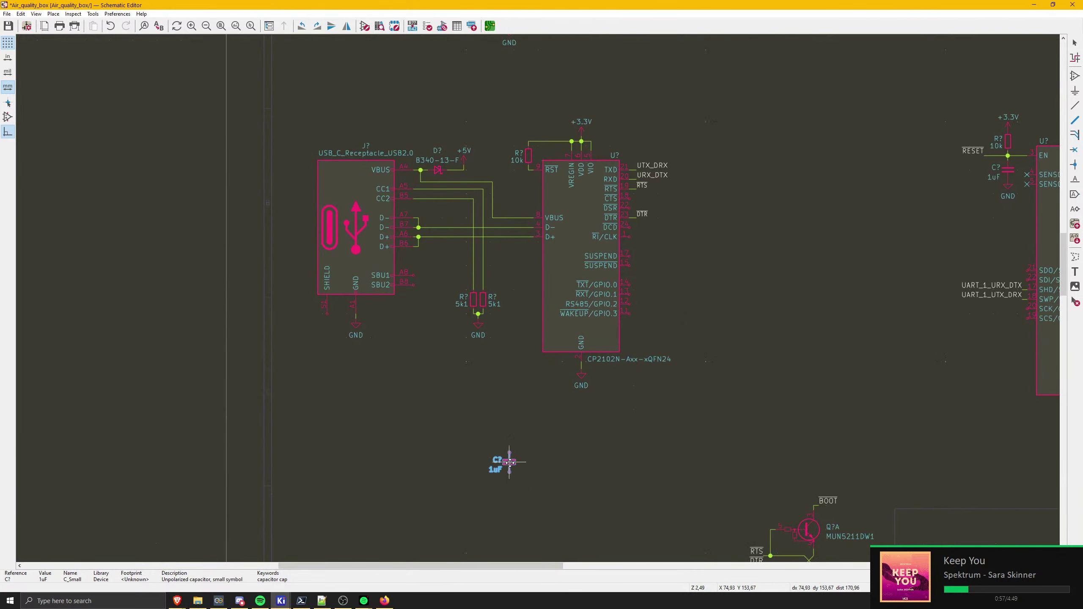
{"action": "left_click", "coordinate": [510, 462]}
{"action": "double_click", "coordinate": [492, 470]}
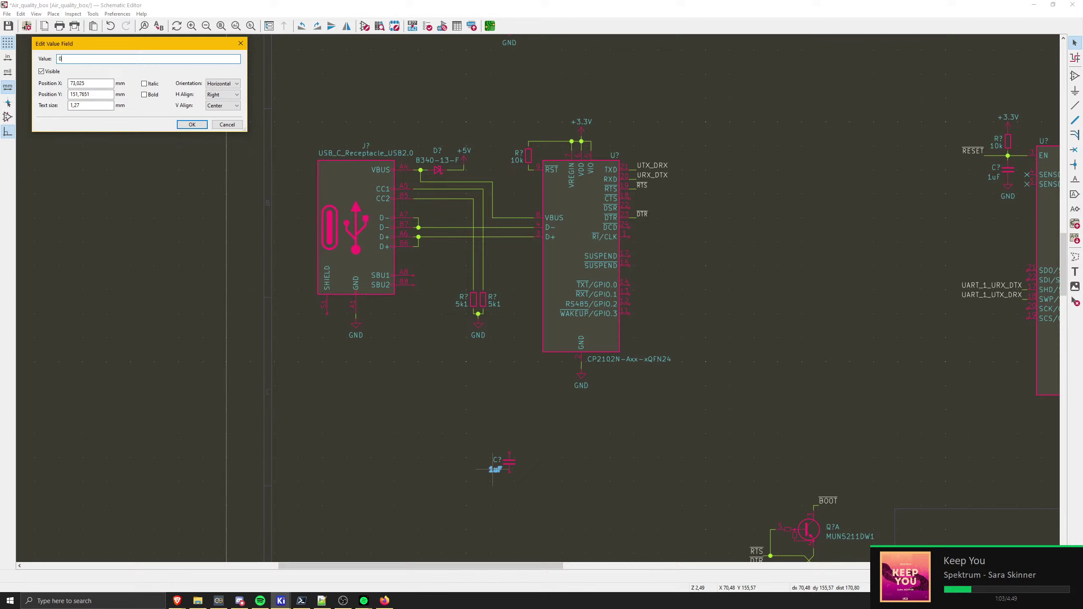
{"action": "key", "text": "Return"}
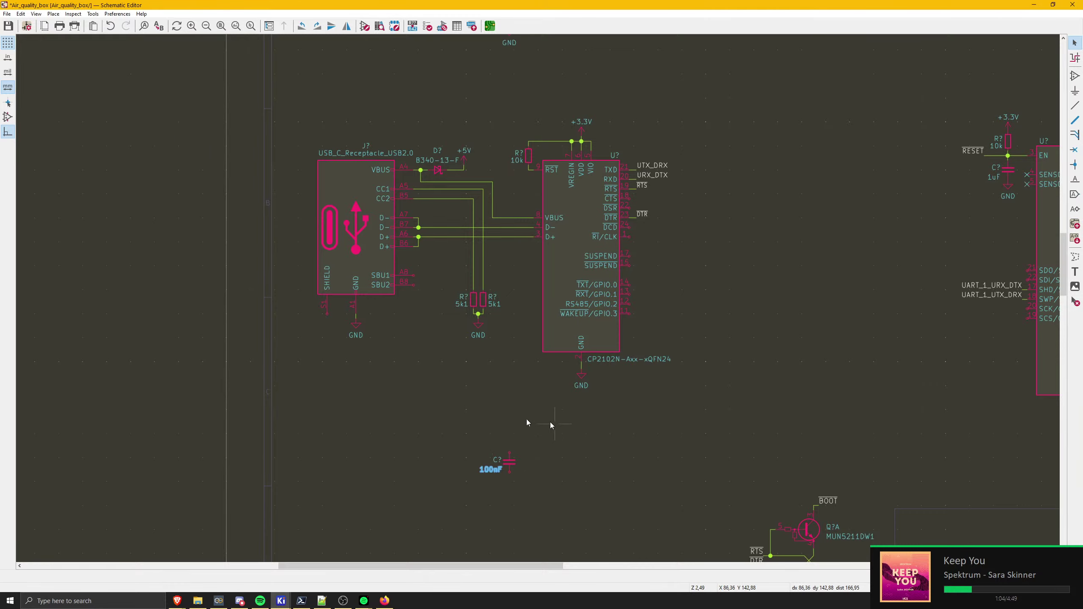
- Duplicate the 100nF capacitor beside it and set the copy's value to 4.7uF
{"action": "left_click", "coordinate": [508, 462]}
{"action": "key", "text": "ctrl+d"}
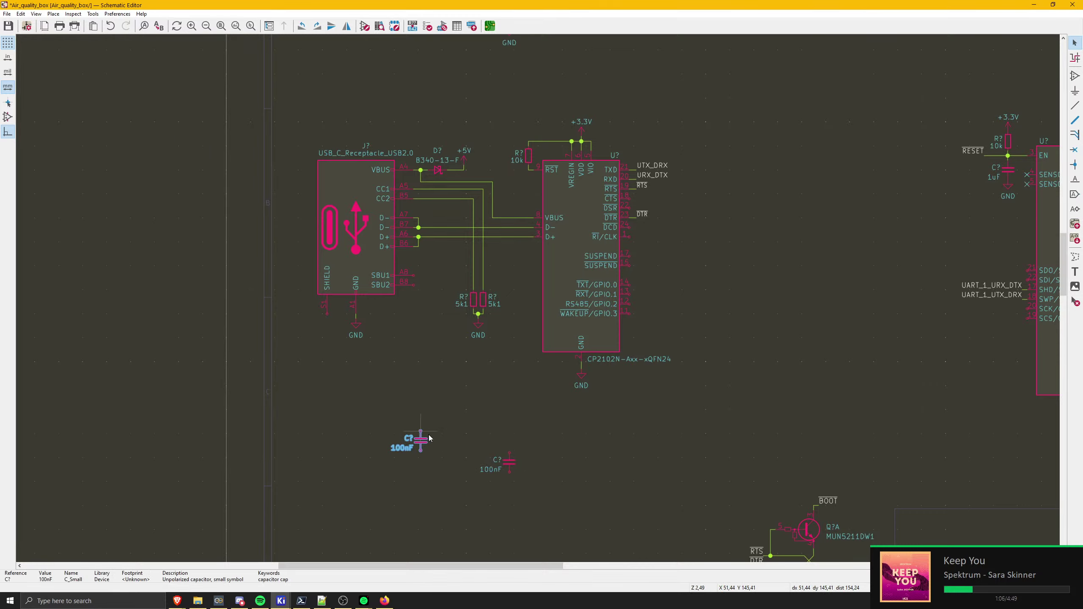
{"action": "double_click", "coordinate": [427, 436]}
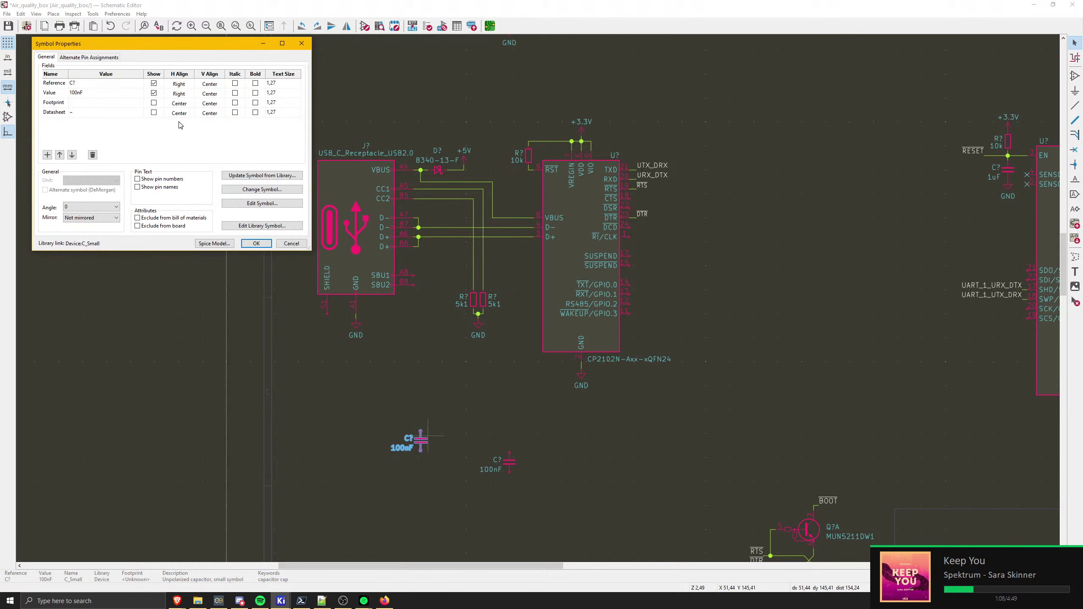
{"action": "type", "text": "4.7uF"}
{"action": "key", "text": "Return"}
{"action": "left_click", "coordinate": [257, 244]}
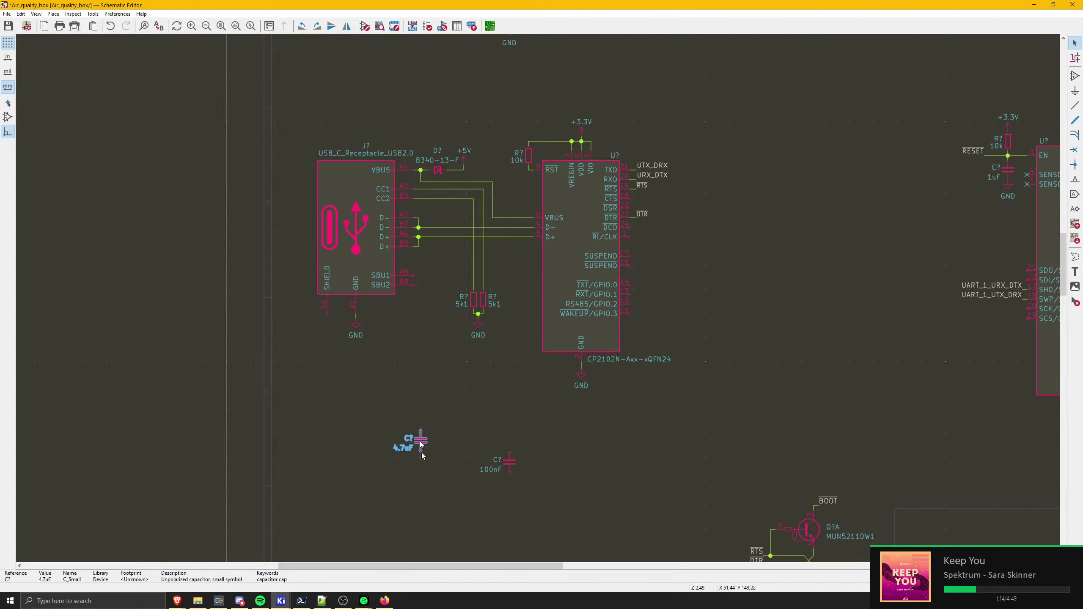
- Try placing the 4.7uF capacitor, mirrored, on the right side of the 100nF capacitor and wiring their upper pins
{"action": "scroll", "coordinate": [416, 440], "scroll_direction": "up", "scroll_amount": 5}
{"action": "key", "text": "y"}
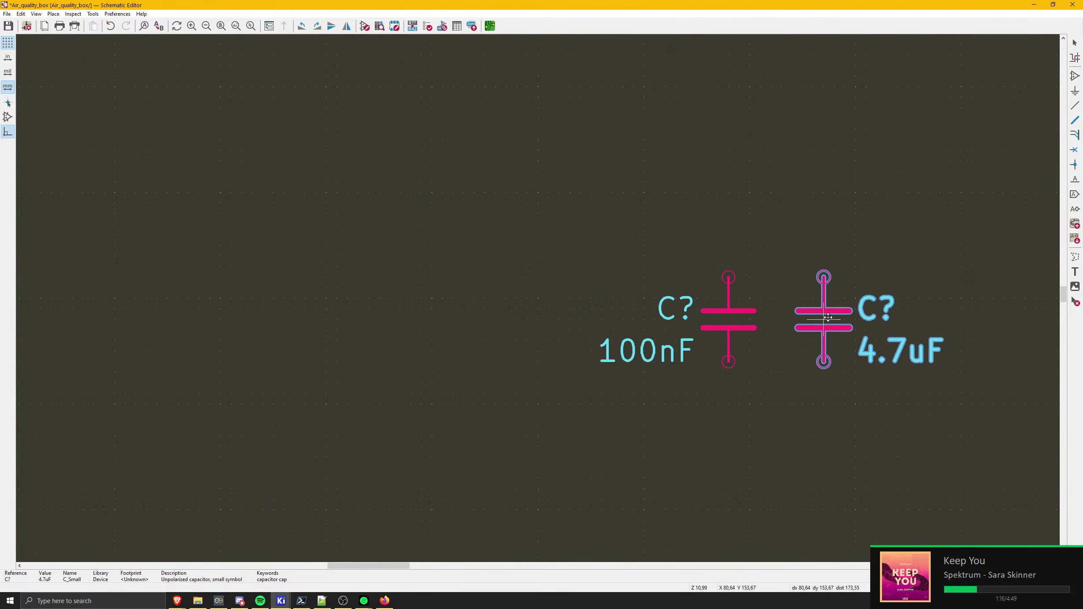
{"action": "left_click", "coordinate": [742, 298]}
{"action": "key", "text": "w"}
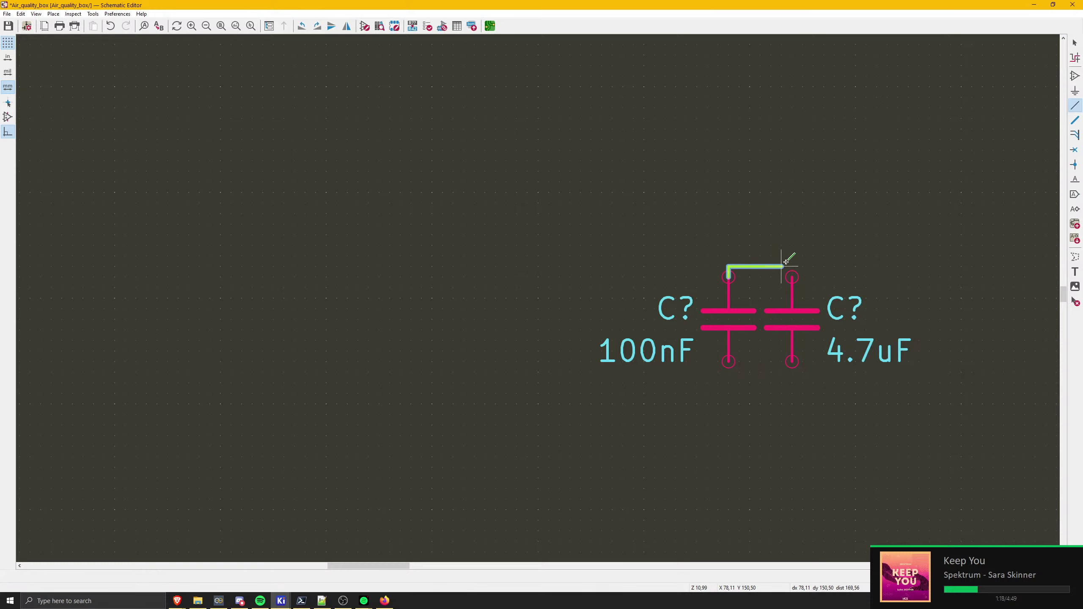
{"action": "key", "text": "Escape"}
- Arrange the capacitors side by side, 4.7uF on the left and 100nF on the right, mirrored so their labels face outward
{"action": "key", "text": "m"}
{"action": "key", "text": "x"}
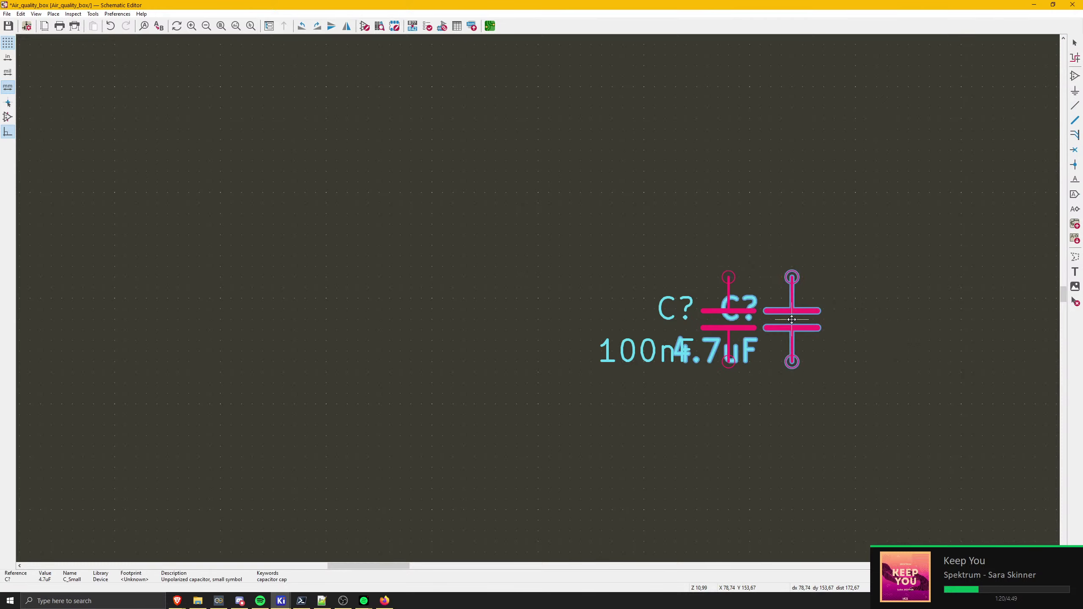
{"action": "left_click", "coordinate": [592, 320]}
{"action": "key", "text": "Escape"}
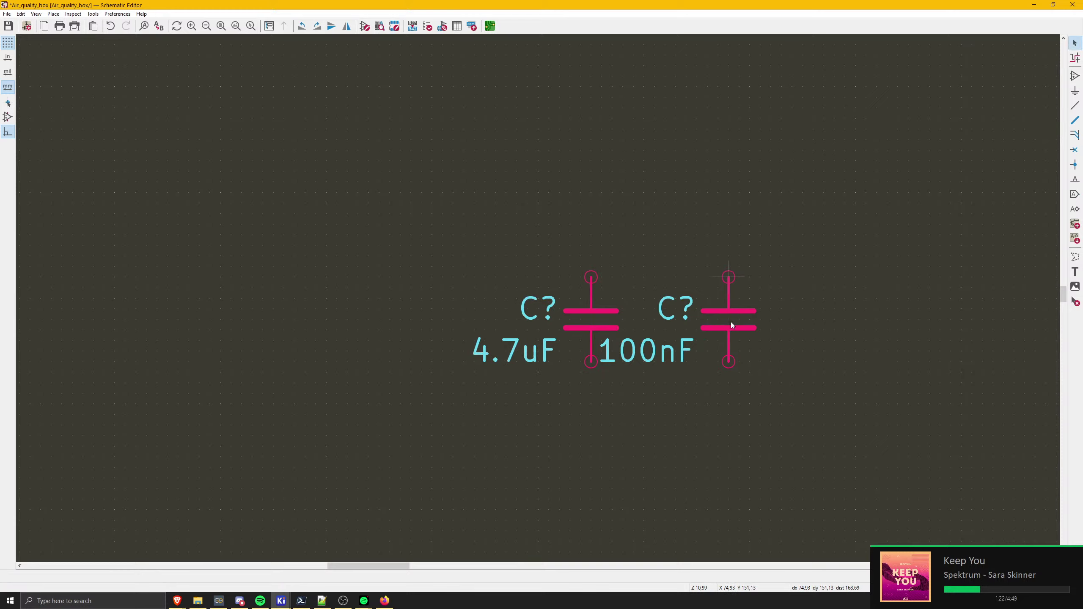
{"action": "key", "text": "m"}
{"action": "key", "text": "x"}
{"action": "left_click", "coordinate": [654, 319]}
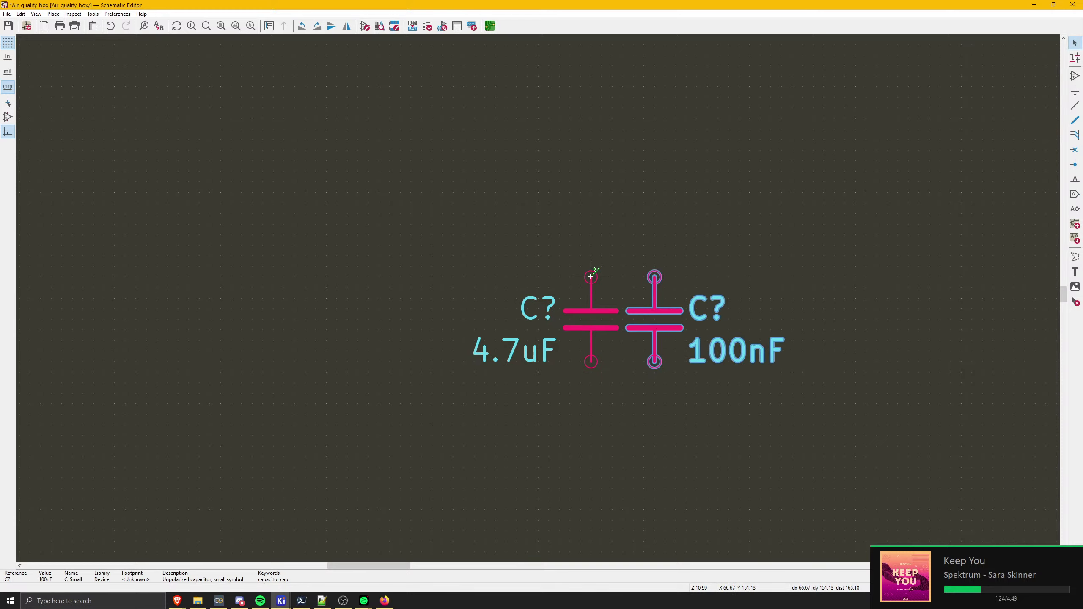
- Wire the 4.7uF and 100nF capacitors in parallel, joining their upper pins and their lower pins
{"action": "key", "text": "w"}
{"action": "left_click", "coordinate": [654, 277]}
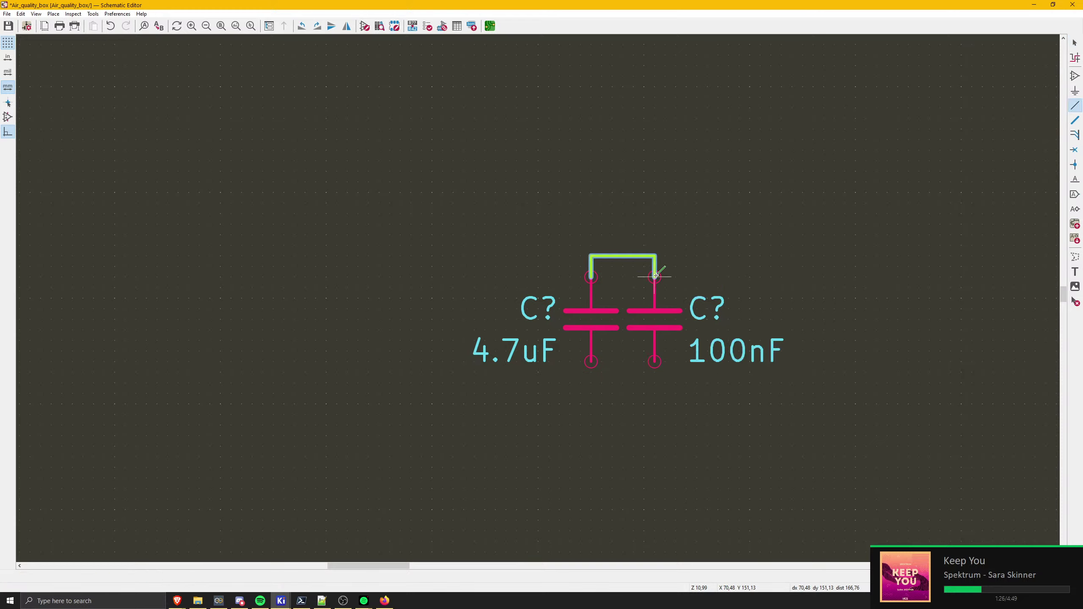
{"action": "left_click", "coordinate": [654, 362]}
{"action": "left_click", "coordinate": [590, 362]}
{"action": "key", "text": "Escape"}
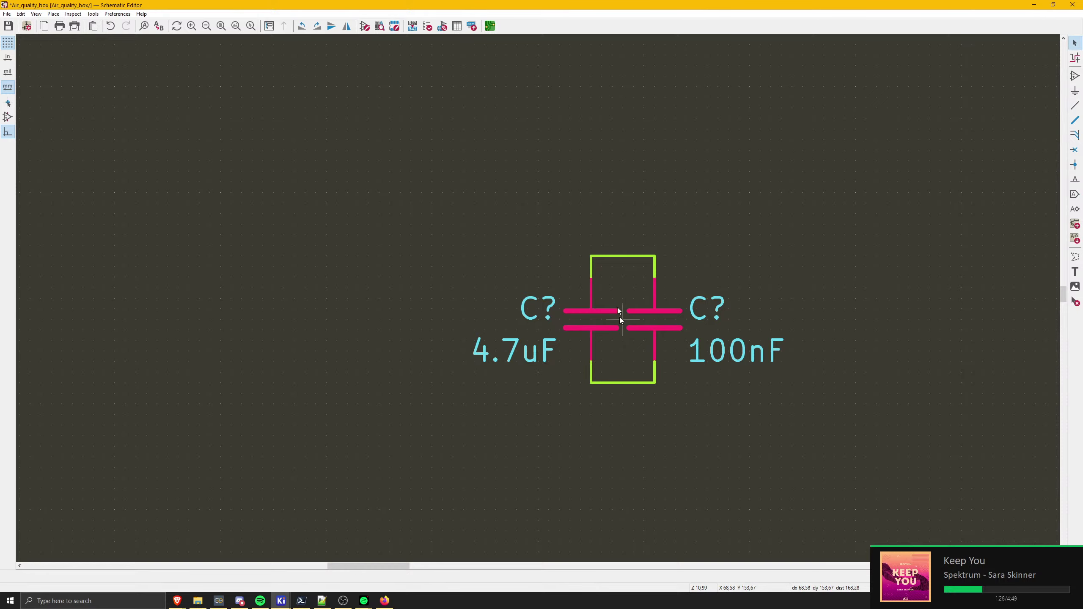
- Add short vertical wire stubs at the middle of the capacitor pair's upper and lower connecting wires
{"action": "scroll", "coordinate": [619, 317], "scroll_direction": "down", "scroll_amount": 1}
{"action": "key", "text": "w"}
{"action": "left_click", "coordinate": [548, 289]}
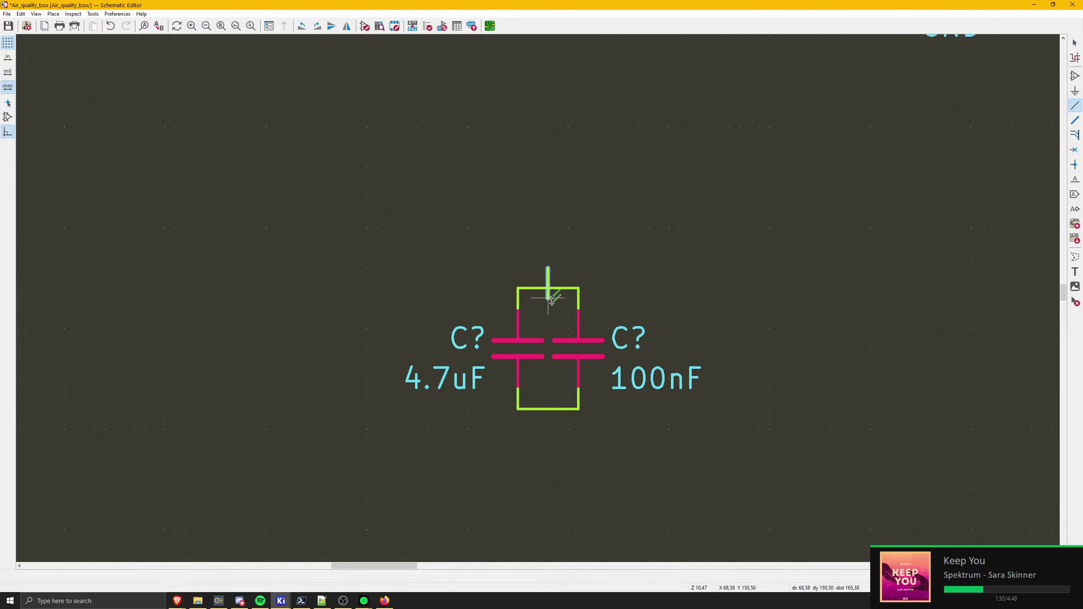
{"action": "double_click", "coordinate": [548, 267]}
{"action": "key", "text": "Escape"}
{"action": "key", "text": "w"}
{"action": "double_click", "coordinate": [548, 428]}
{"action": "key", "text": "Escape"}
- Copy the CP2102N's GND symbol onto the lower stub of the capacitor pair
{"action": "scroll", "coordinate": [669, 402], "scroll_direction": "down", "scroll_amount": 1}
{"action": "scroll", "coordinate": [538, 298], "scroll_direction": "down", "scroll_amount": 5}
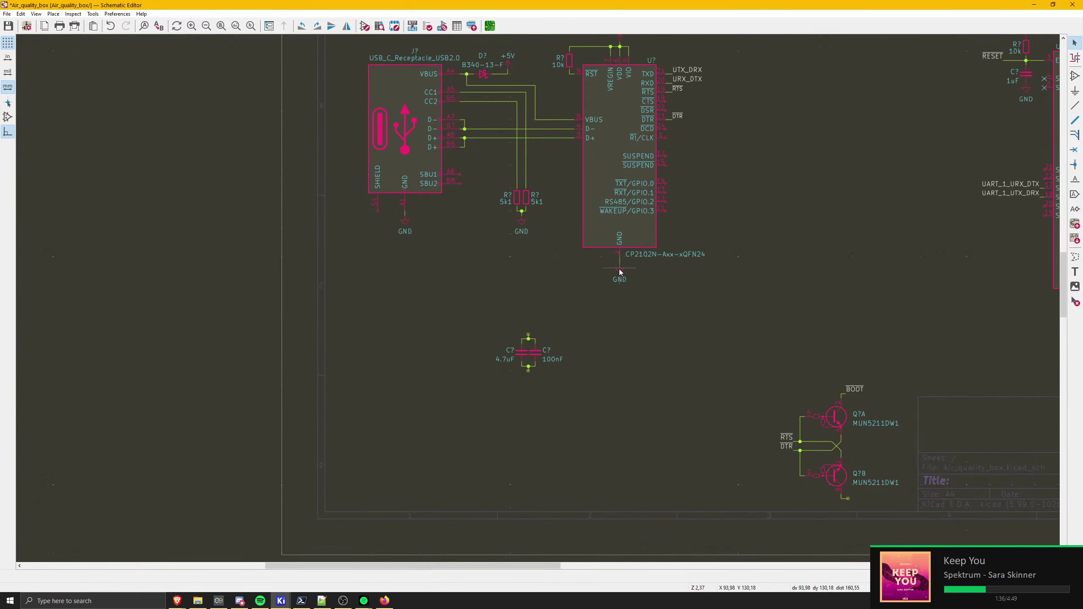
{"action": "key", "text": "ctrl+d"}
{"action": "scroll", "coordinate": [514, 363], "scroll_direction": "up", "scroll_amount": 5}
{"action": "left_click", "coordinate": [599, 319]}
{"action": "scroll", "coordinate": [604, 256], "scroll_direction": "down", "scroll_amount": 4}
- Copy the CP2102N's +3.3V symbol onto the upper stub of the capacitor pair
{"action": "middle_click_drag", "start_coordinate": [503, 205], "coordinate": [544, 344]}
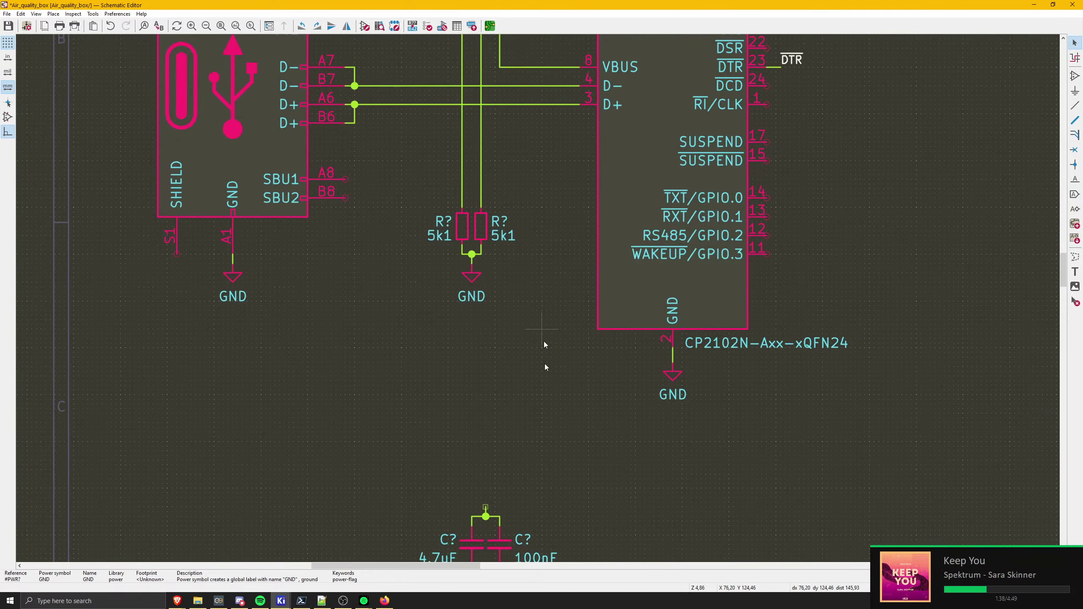
{"action": "middle_click_drag", "start_coordinate": [572, 207], "coordinate": [564, 327]}
{"action": "middle_click_drag", "start_coordinate": [609, 138], "coordinate": [595, 276]}
{"action": "key", "text": "ctrl+d"}
{"action": "middle_click_drag", "start_coordinate": [452, 481], "coordinate": [459, 330]}
{"action": "scroll", "coordinate": [459, 328], "scroll_direction": "up", "scroll_amount": 5}
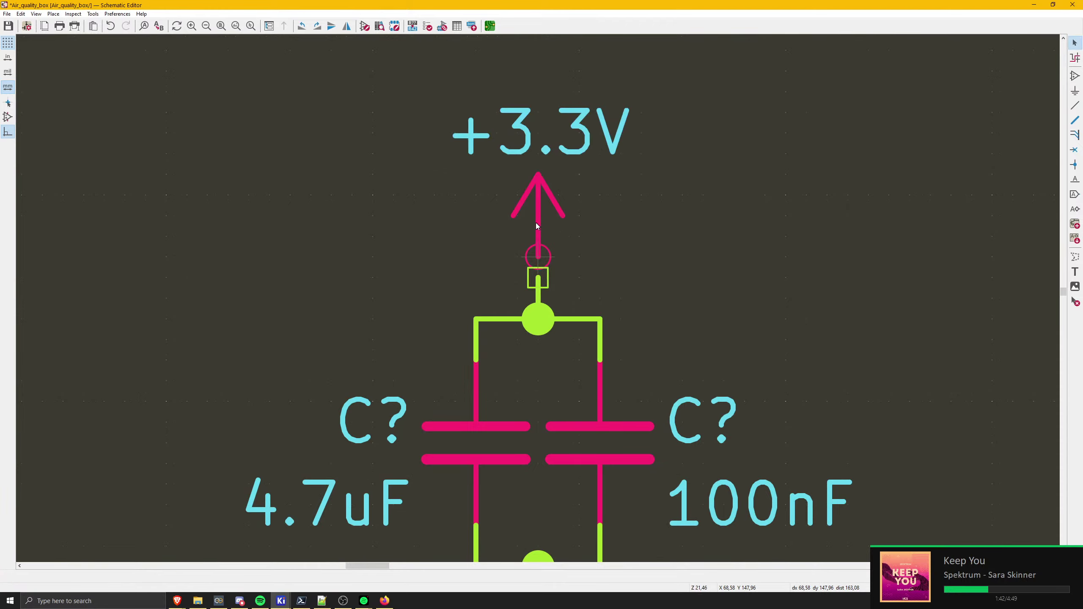
{"action": "left_click", "coordinate": [536, 275]}
- Duplicate the whole 4.7uF/100nF capacitor block with its +3.3V and GND symbols, placing the copy to its right
{"action": "scroll", "coordinate": [533, 299], "scroll_direction": "down", "scroll_amount": 5}
{"action": "left_click_drag", "start_coordinate": [427, 215], "coordinate": [627, 482]}
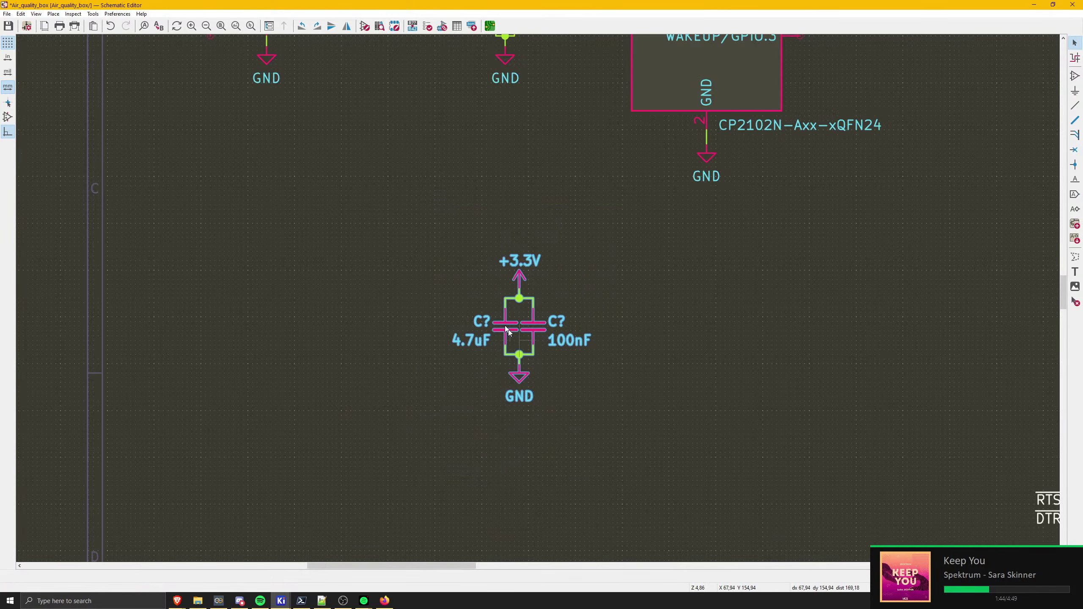
{"action": "scroll", "coordinate": [538, 337], "scroll_direction": "down", "scroll_amount": 3}
{"action": "middle_click_drag", "start_coordinate": [494, 453], "coordinate": [483, 347]}
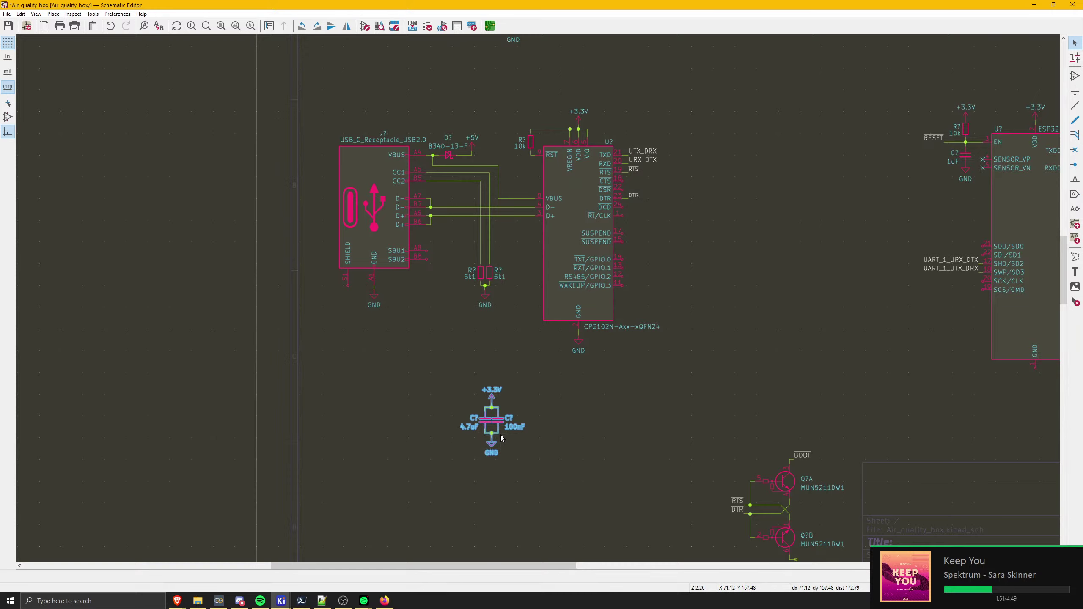
{"action": "key", "text": "ctrl+d"}
{"action": "scroll", "coordinate": [530, 408], "scroll_direction": "up", "scroll_amount": 3}
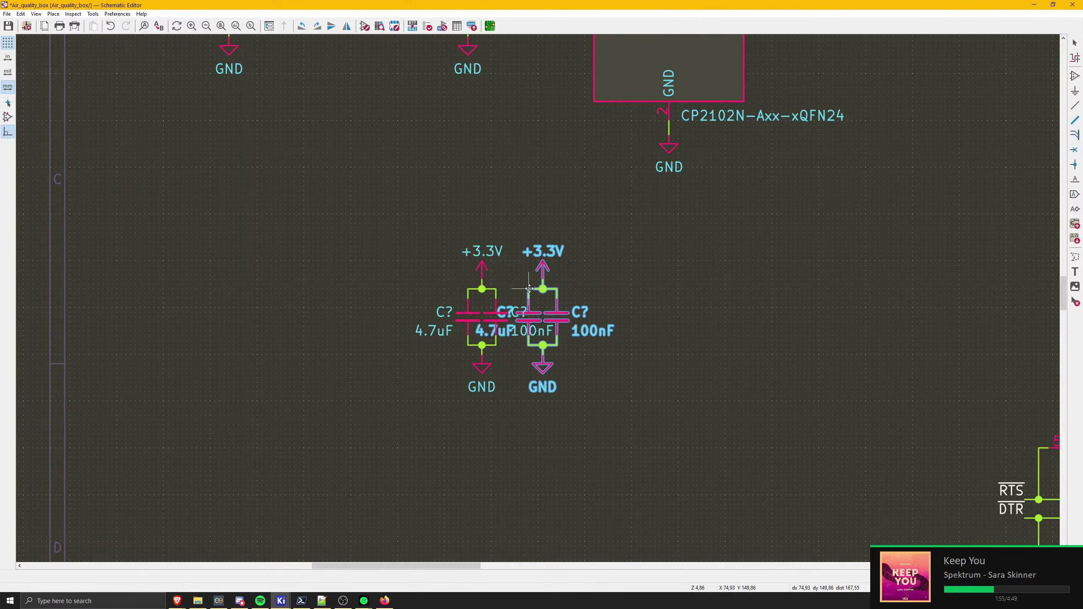
{"action": "left_click", "coordinate": [618, 289]}
{"action": "scroll", "coordinate": [575, 305], "scroll_direction": "down", "scroll_amount": 5}
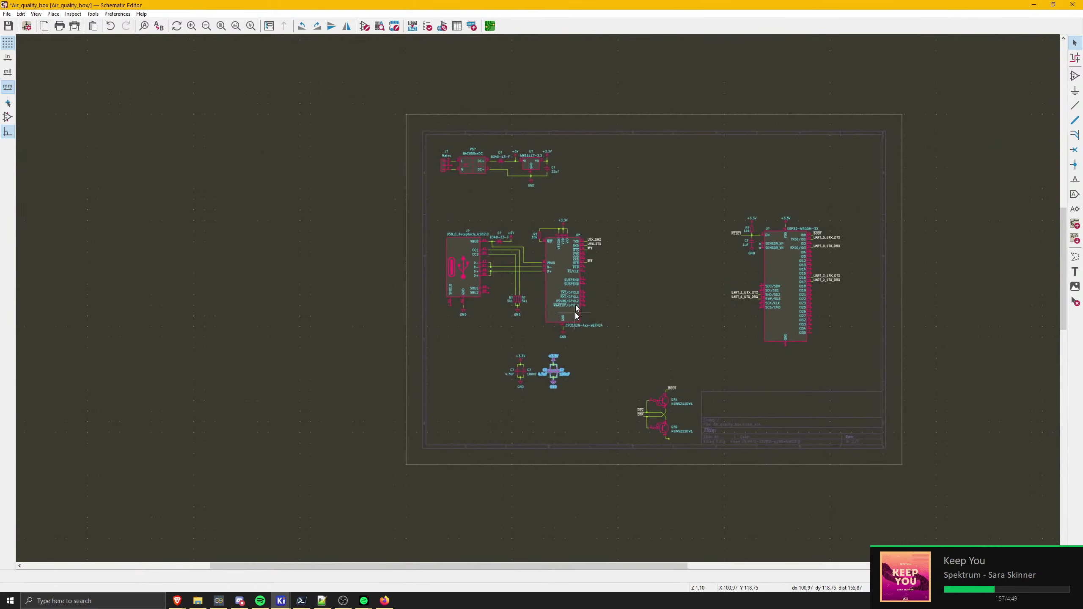
{"action": "scroll", "coordinate": [539, 294], "scroll_direction": "up", "scroll_amount": 4}
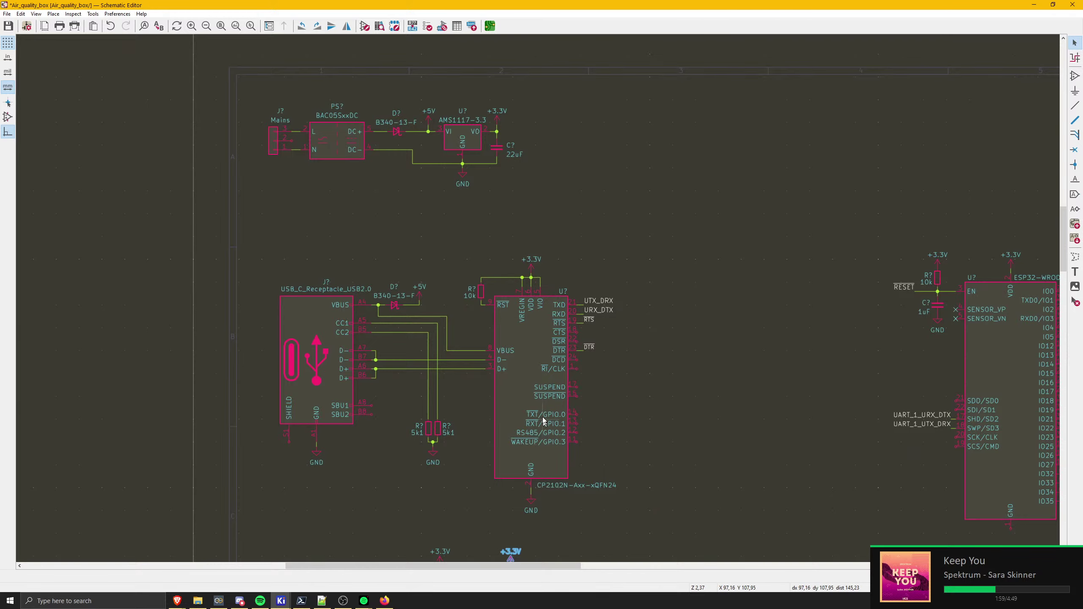
{"action": "middle_click_drag", "start_coordinate": [542, 417], "coordinate": [543, 312]}
{"action": "scroll", "coordinate": [529, 182], "scroll_direction": "up", "scroll_amount": 3}
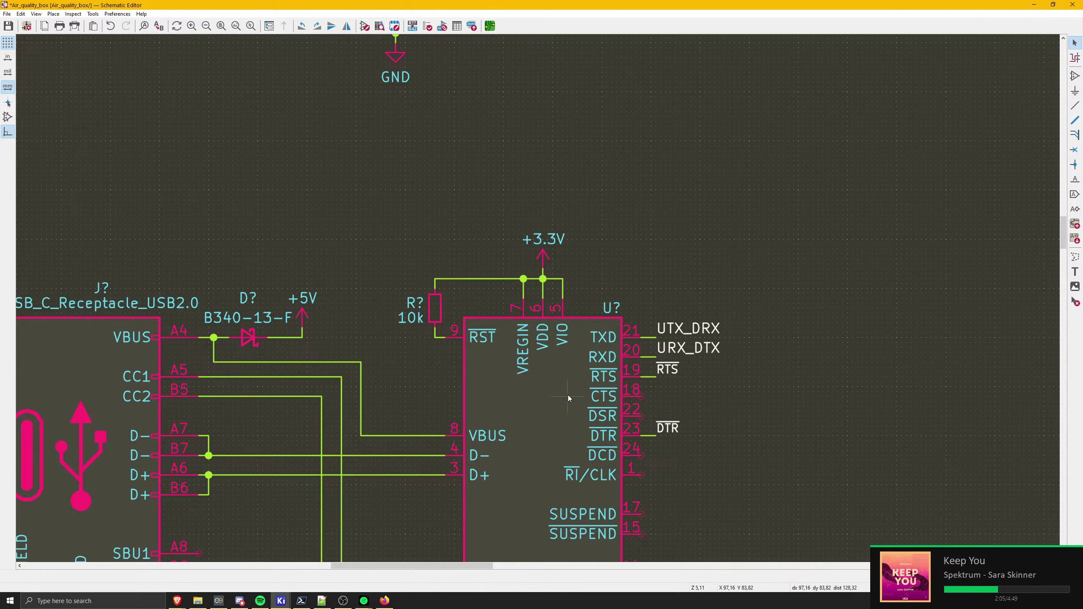
{"action": "scroll", "coordinate": [572, 399], "scroll_direction": "down", "scroll_amount": 4}
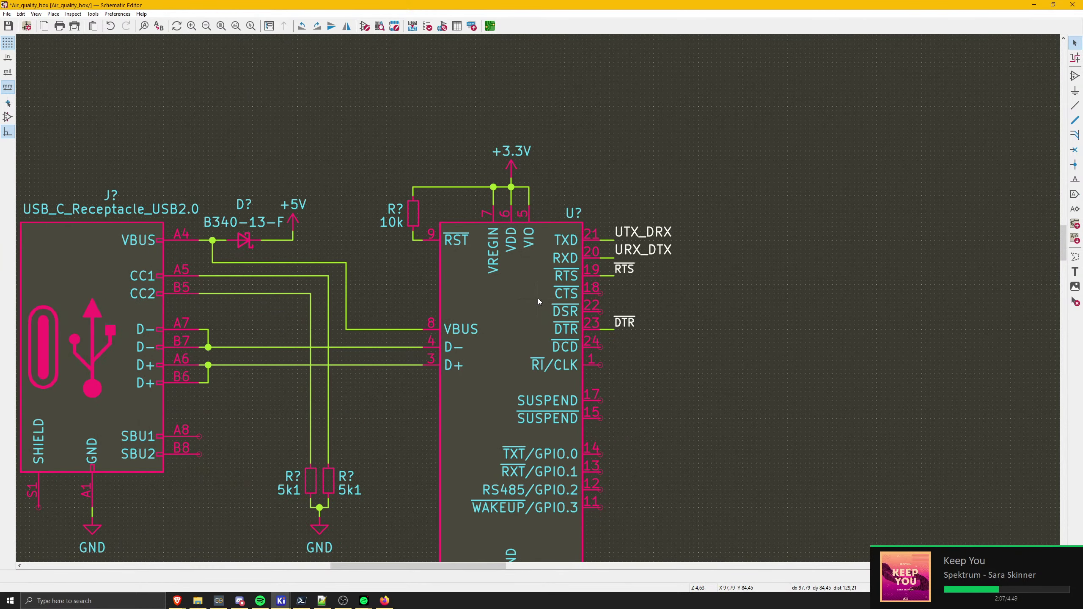
- Examine the USB-C receptacle and CP2102N wiring, including the power, CC, data and serial connections
{"action": "scroll", "coordinate": [656, 245], "scroll_direction": "up", "scroll_amount": 3}
{"action": "middle_click_drag", "start_coordinate": [655, 245], "coordinate": [659, 243]}
{"action": "middle_click_drag", "start_coordinate": [524, 316], "coordinate": [649, 252]}
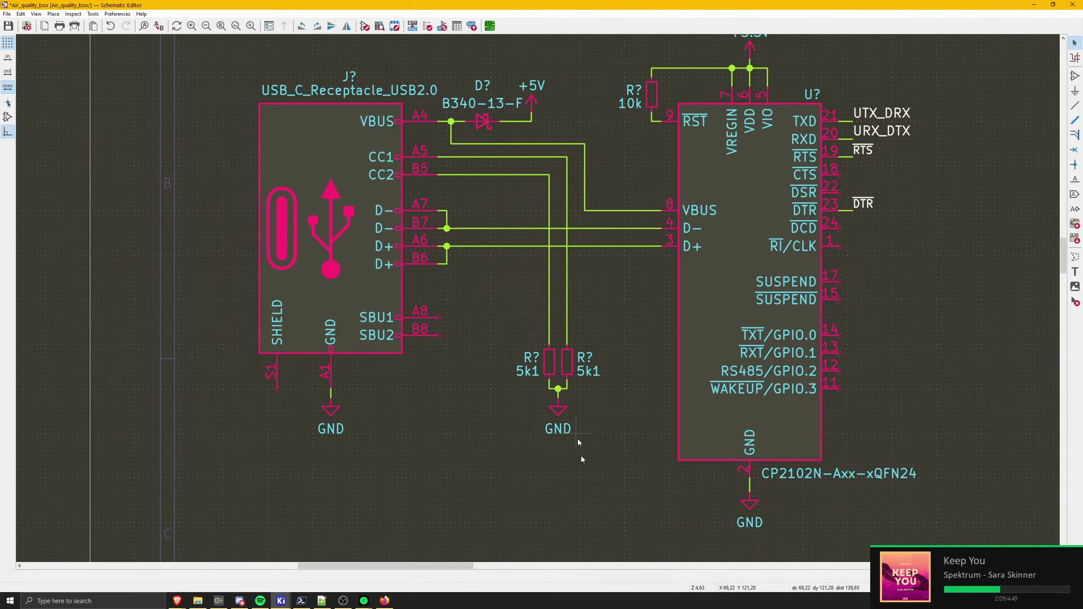
{"action": "middle_click_drag", "start_coordinate": [574, 518], "coordinate": [528, 69]}
{"action": "scroll", "coordinate": [527, 68], "scroll_direction": "down", "scroll_amount": 1}
{"action": "middle_click_drag", "start_coordinate": [498, 273], "coordinate": [512, 383]}
{"action": "scroll", "coordinate": [511, 382], "scroll_direction": "down", "scroll_amount": 1}
{"action": "middle_click_drag", "start_coordinate": [548, 215], "coordinate": [463, 468]}
{"action": "mouse_move", "coordinate": [459, 356]}
{"action": "middle_mouse_down"}
{"action": "mouse_move", "coordinate": [452, 382]}
{"action": "mouse_move", "coordinate": [457, 337]}
{"action": "middle_mouse_up"}
{"action": "middle_click_drag", "start_coordinate": [545, 189], "coordinate": [558, 320]}
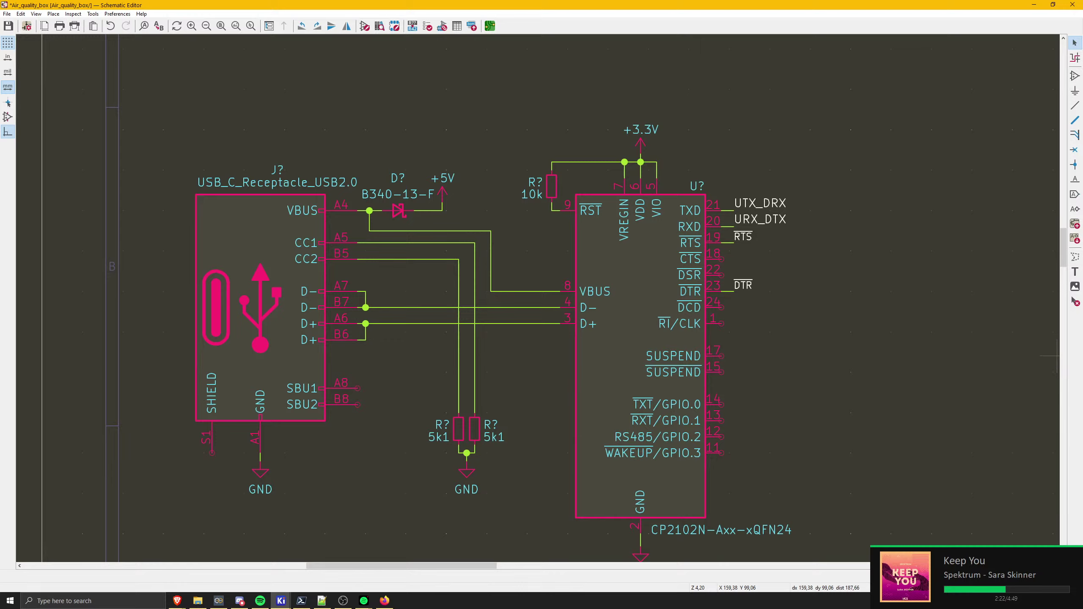
{"action": "key", "text": "alt+Tab"}
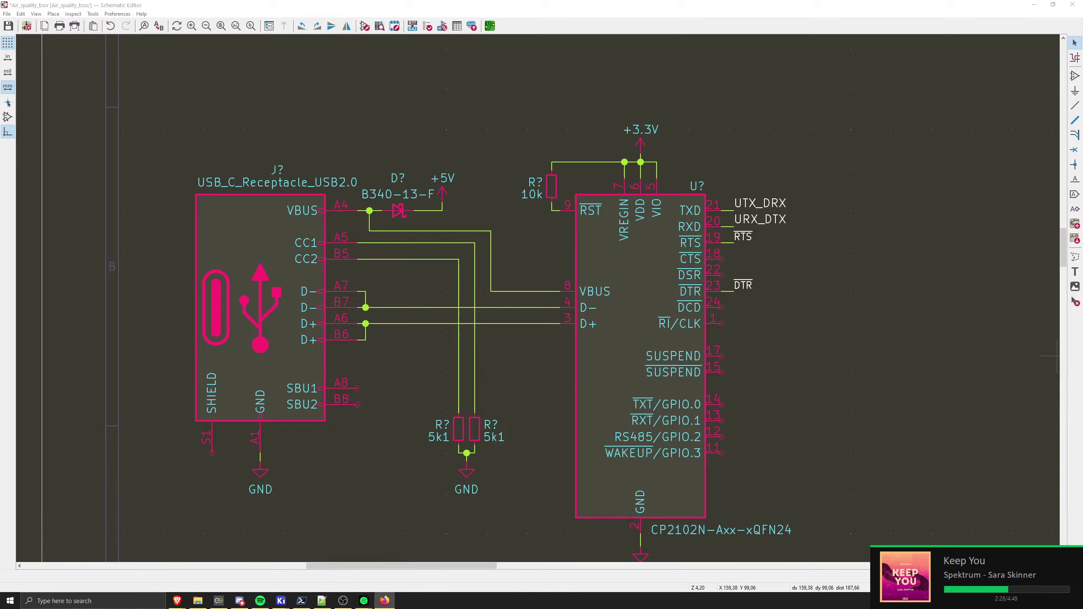
{"action": "key", "text": "alt+Tab"}
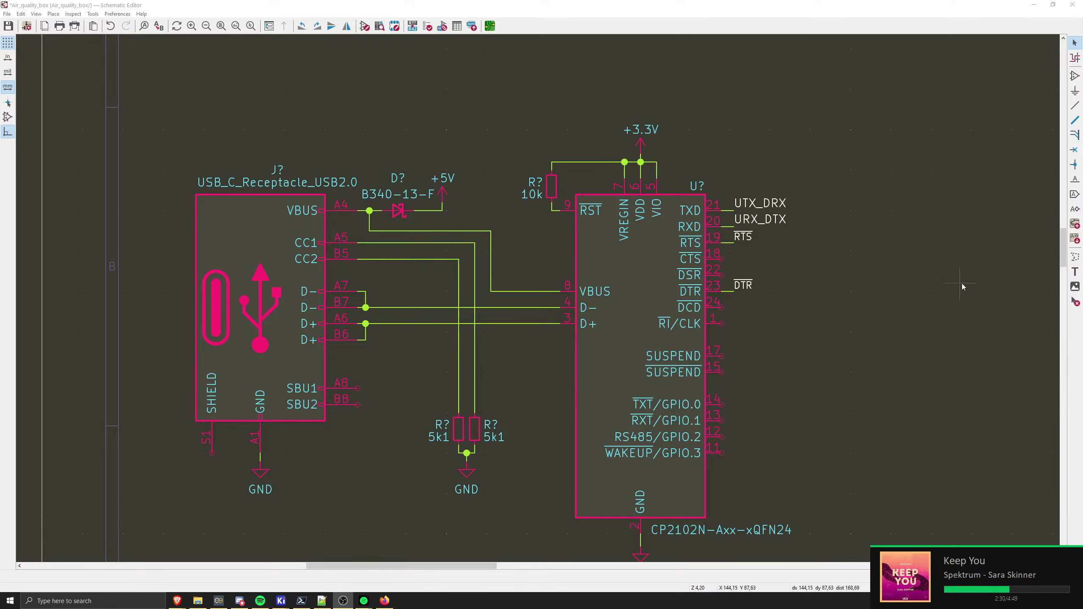
- Review the sheet around the USB circuit and inspect the two 4.7uF/100nF decoupling capacitor groups below it
{"action": "left_click", "coordinate": [750, 323]}
{"action": "scroll", "coordinate": [751, 323], "scroll_direction": "down", "scroll_amount": 3}
{"action": "left_click_drag", "start_coordinate": [431, 393], "coordinate": [650, 505]}
{"action": "left_click_drag", "start_coordinate": [476, 430], "coordinate": [374, 429]}
{"action": "middle_click_drag", "start_coordinate": [571, 320], "coordinate": [567, 352]}
{"action": "left_click", "coordinate": [567, 351]}
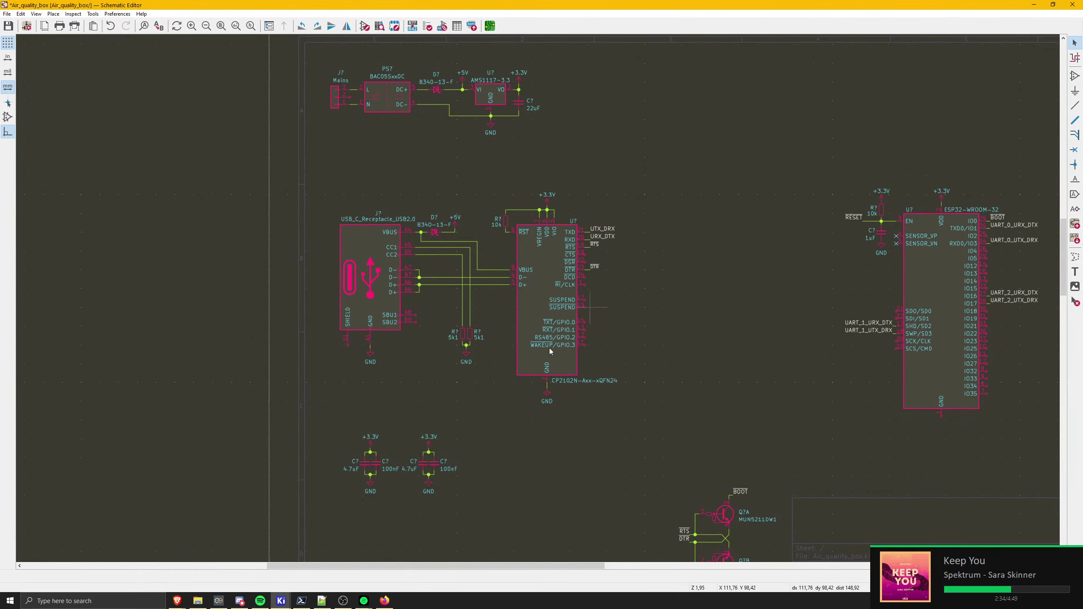
{"action": "middle_click_drag", "start_coordinate": [365, 441], "coordinate": [403, 365]}
{"action": "left_click_drag", "start_coordinate": [402, 365], "coordinate": [501, 423]}
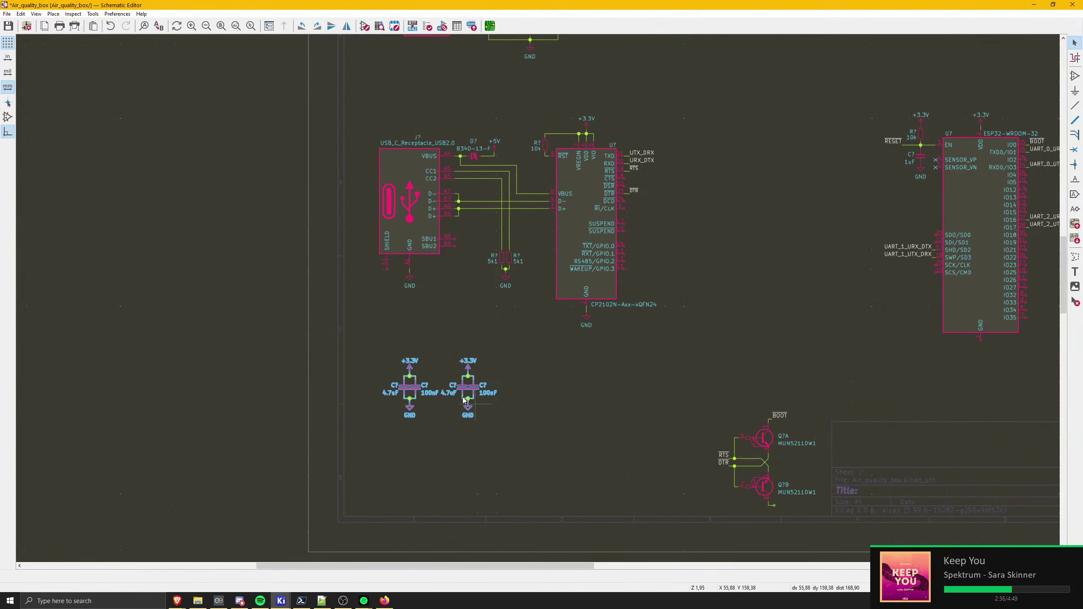
{"action": "left_click", "coordinate": [498, 315]}
{"action": "middle_click_drag", "start_coordinate": [529, 263], "coordinate": [522, 335]}
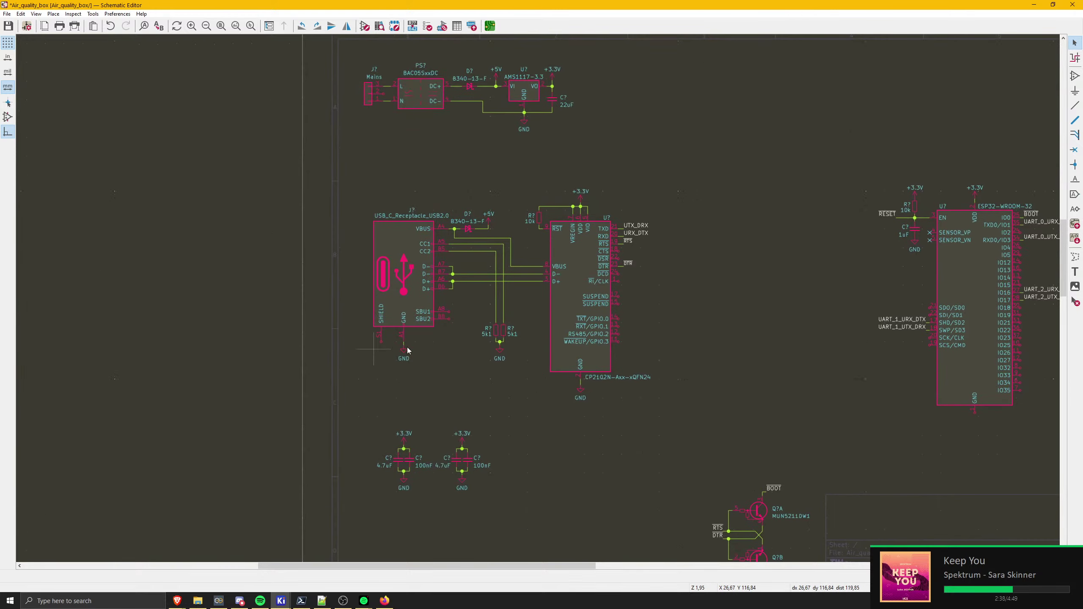
- Move the GND symbol under the USB receptacle's A1 pin farther down, lengthening its wire
{"action": "scroll", "coordinate": [426, 408], "scroll_direction": "up", "scroll_amount": 8}
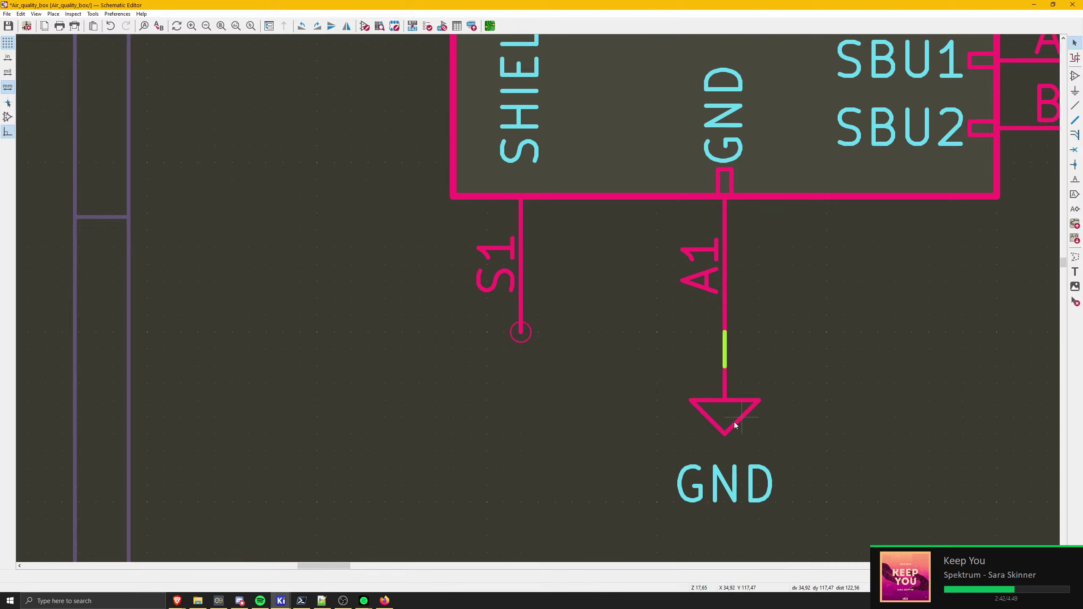
{"action": "left_click", "coordinate": [734, 422]}
{"action": "left_click", "coordinate": [776, 439]}
{"action": "left_click_drag", "start_coordinate": [777, 439], "coordinate": [664, 349]}
{"action": "key", "text": "Escape"}
{"action": "left_click_drag", "start_coordinate": [787, 508], "coordinate": [723, 446]}
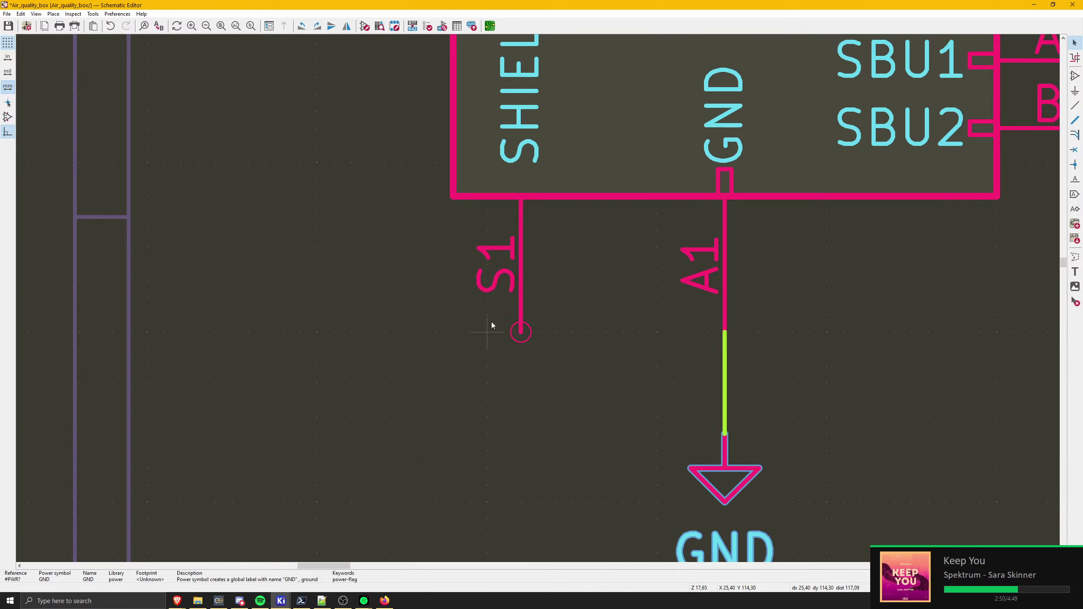
{"action": "scroll", "coordinate": [628, 377], "scroll_direction": "down", "scroll_amount": 5}
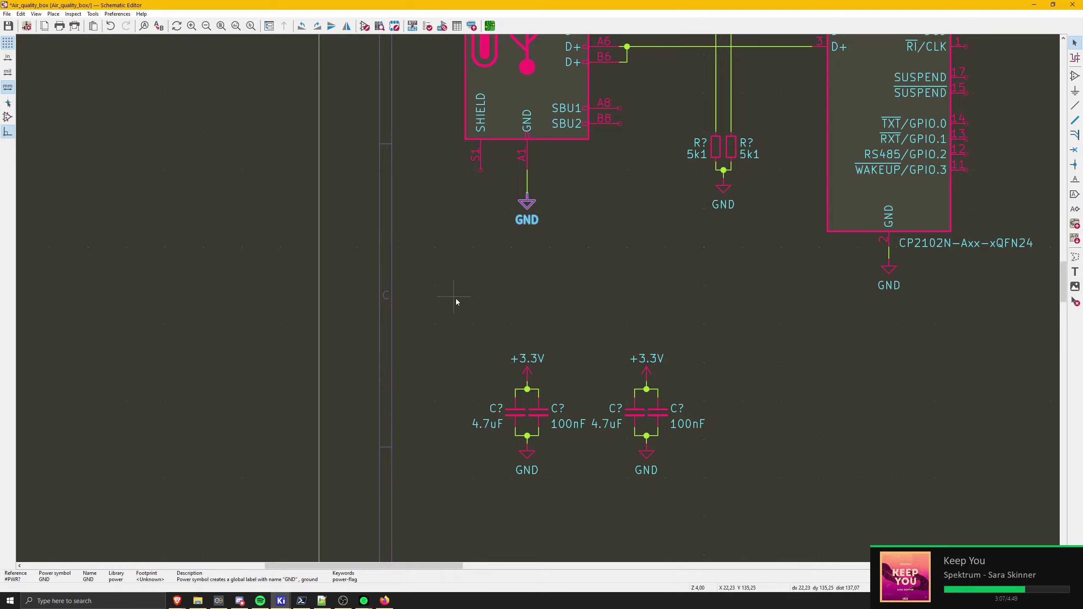
{"action": "left_click", "coordinate": [456, 301]}
- Review the USB-to-serial circuit and the ESP32-WROOM-32 module's UART labels and GND pin
{"action": "middle_click_drag", "start_coordinate": [534, 247], "coordinate": [507, 323]}
{"action": "scroll", "coordinate": [506, 323], "scroll_direction": "down", "scroll_amount": 4}
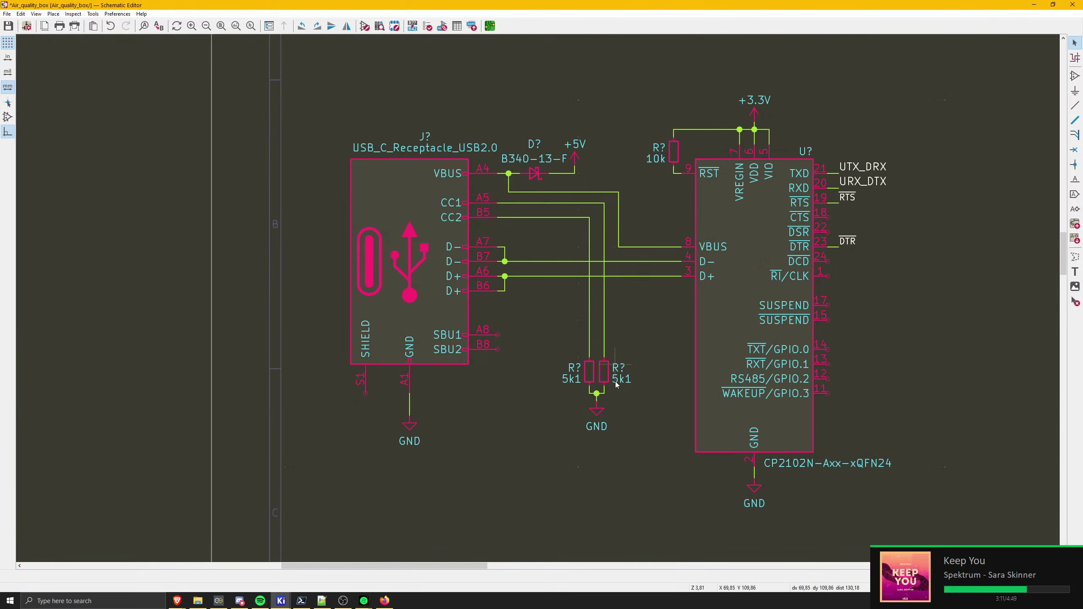
{"action": "scroll", "coordinate": [993, 363], "scroll_direction": "up", "scroll_amount": 4}
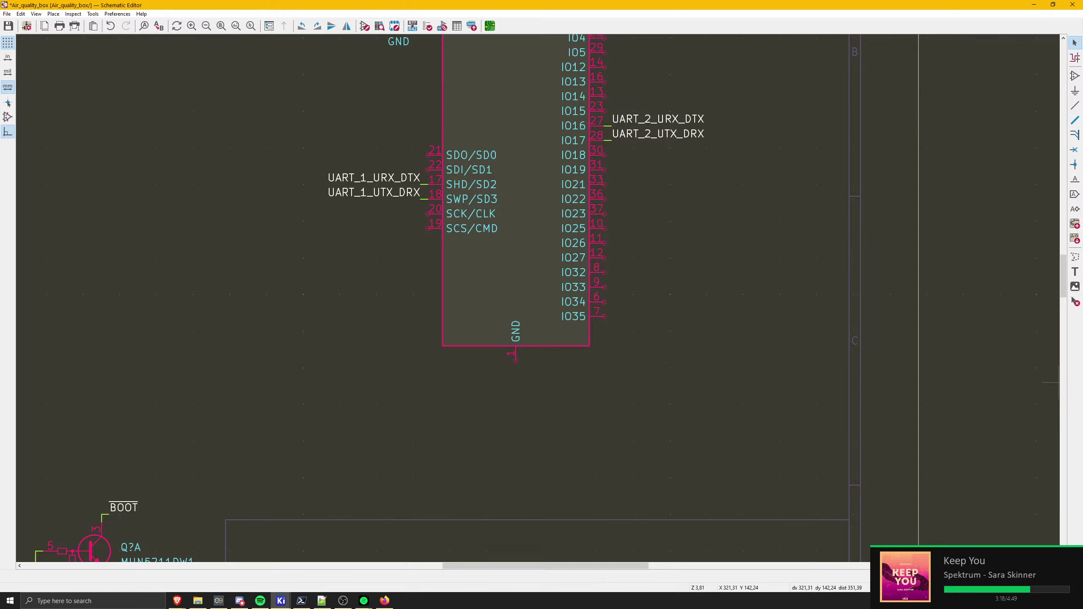
{"action": "middle_click_drag", "start_coordinate": [604, 392], "coordinate": [604, 474]}
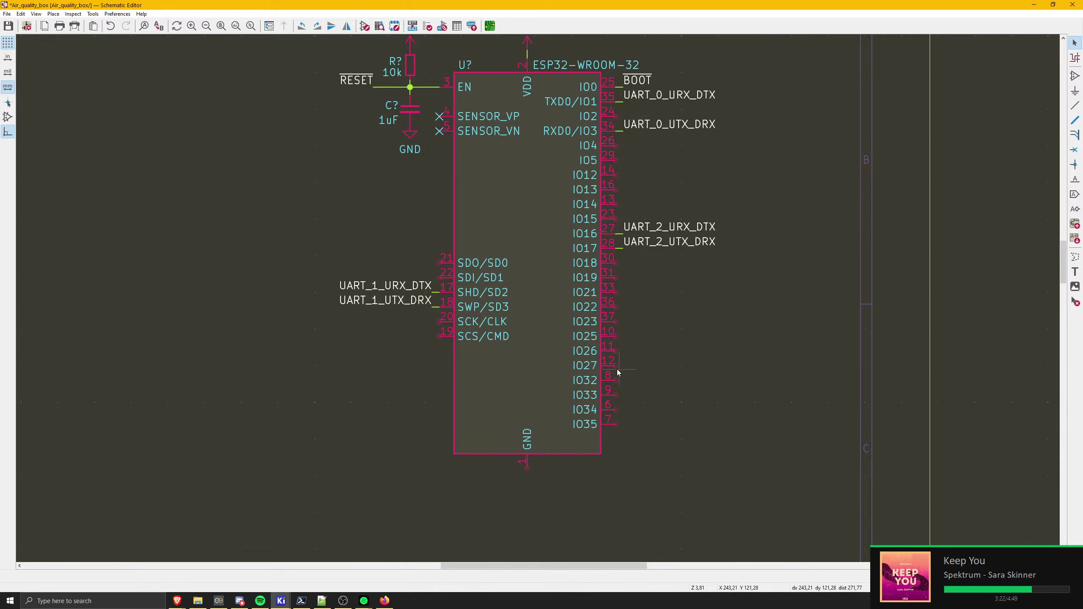
{"action": "scroll", "coordinate": [626, 365], "scroll_direction": "down", "scroll_amount": 3}
{"action": "middle_click_drag", "start_coordinate": [281, 267], "coordinate": [613, 302]}
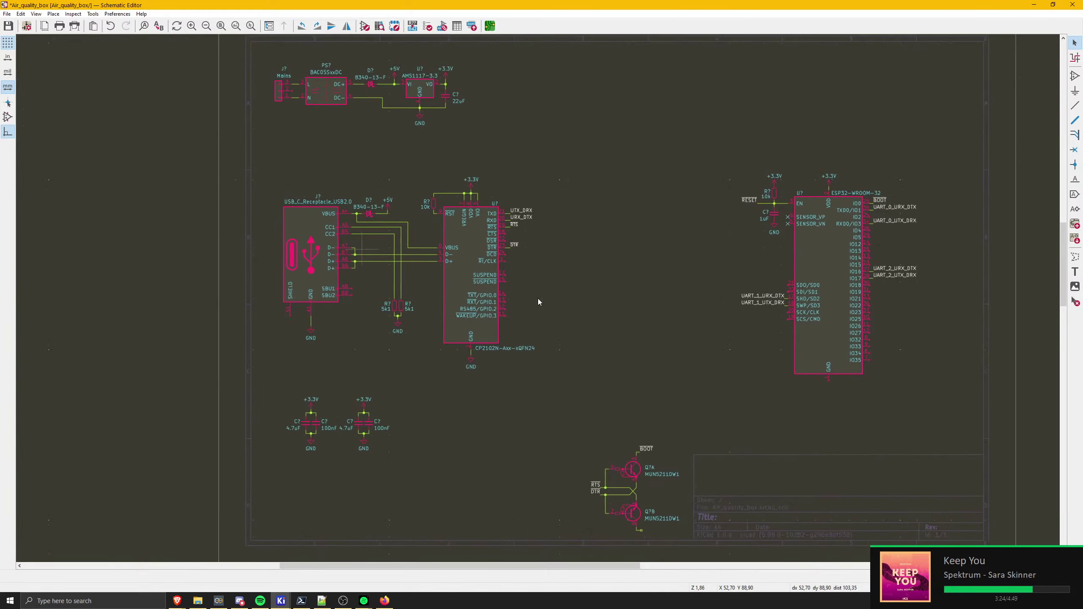
{"action": "scroll", "coordinate": [365, 251], "scroll_direction": "up", "scroll_amount": 3}
{"action": "middle_click_drag", "start_coordinate": [717, 376], "coordinate": [629, 325]}
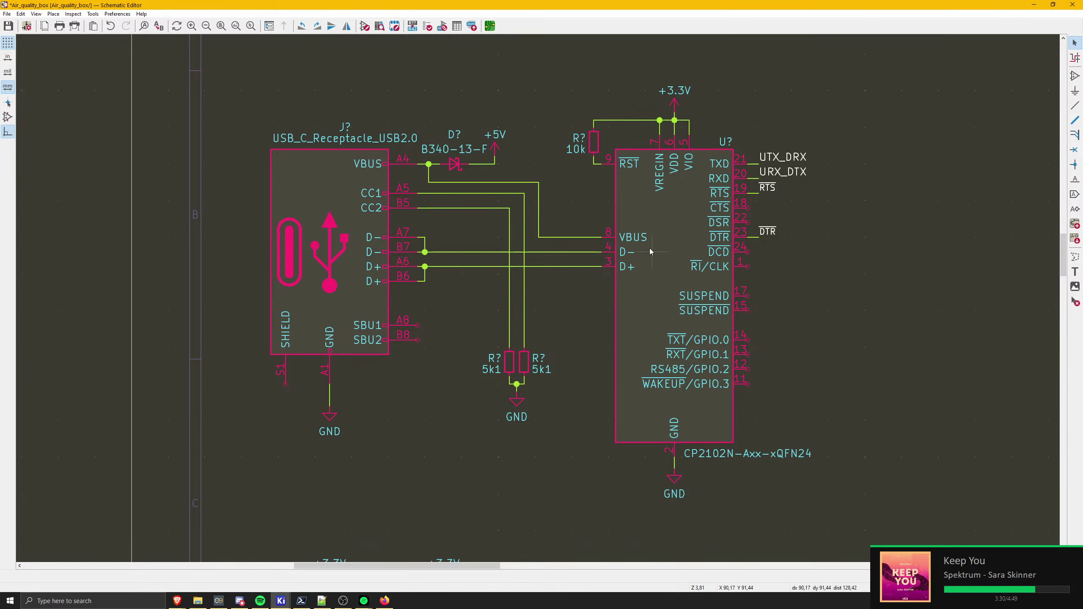
{"action": "left_click", "coordinate": [722, 326]}
{"action": "left_click", "coordinate": [833, 329]}
{"action": "middle_click_drag", "start_coordinate": [748, 340], "coordinate": [632, 429]}
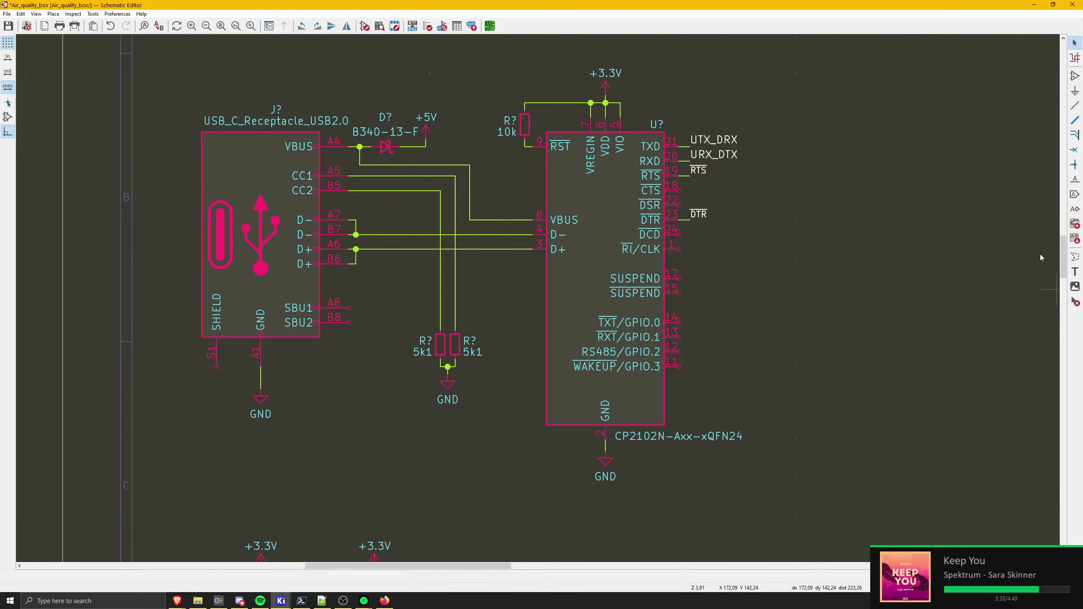
- Search the symbol library for "esd usb" and place a USBLC6-2SC6 protection diode in the empty area beside the CP2102N
{"action": "left_click", "coordinate": [1074, 76]}
{"action": "left_click", "coordinate": [875, 206]}
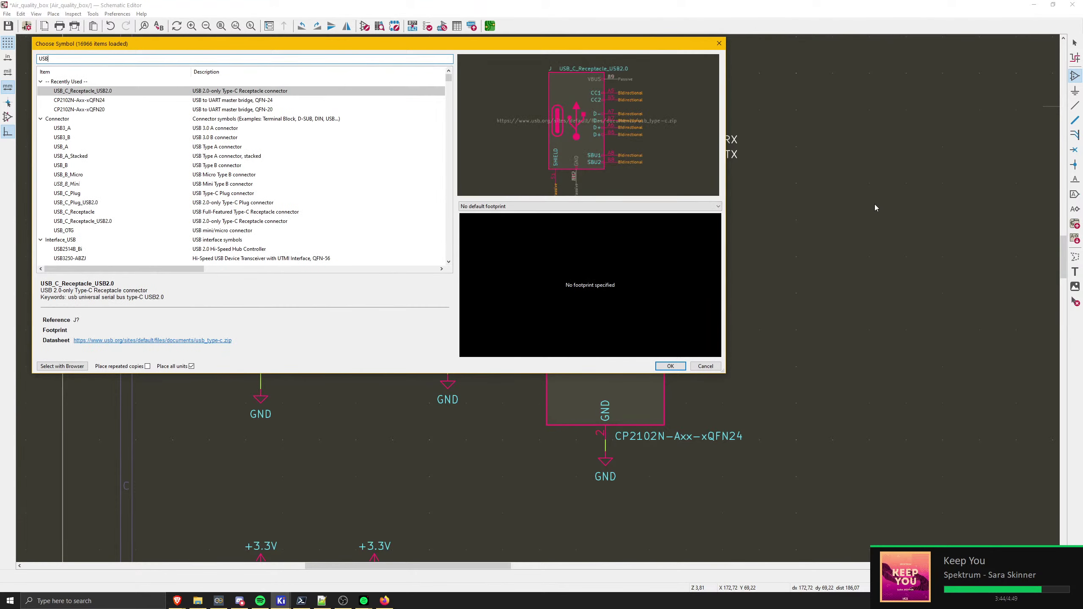
{"action": "type", "text": "esd"}
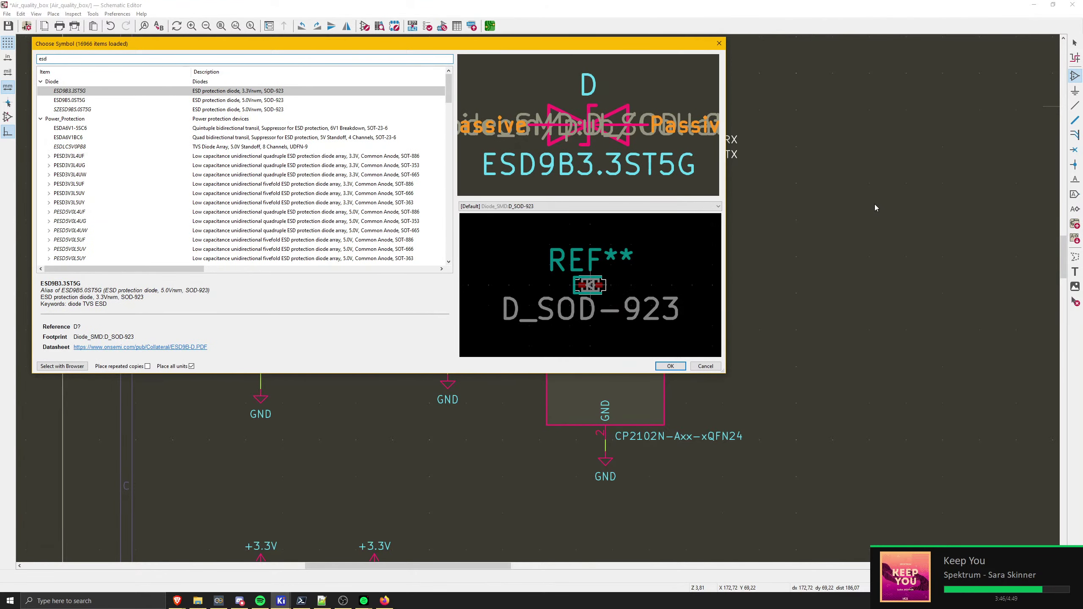
{"action": "type", "text": " usb"}
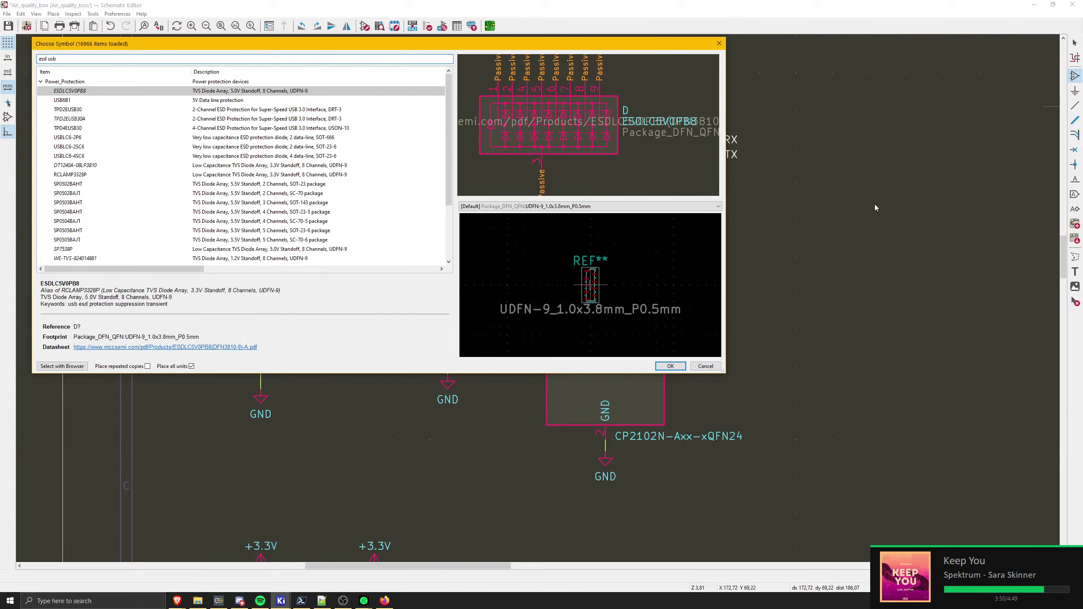
{"action": "key", "text": "Down"}
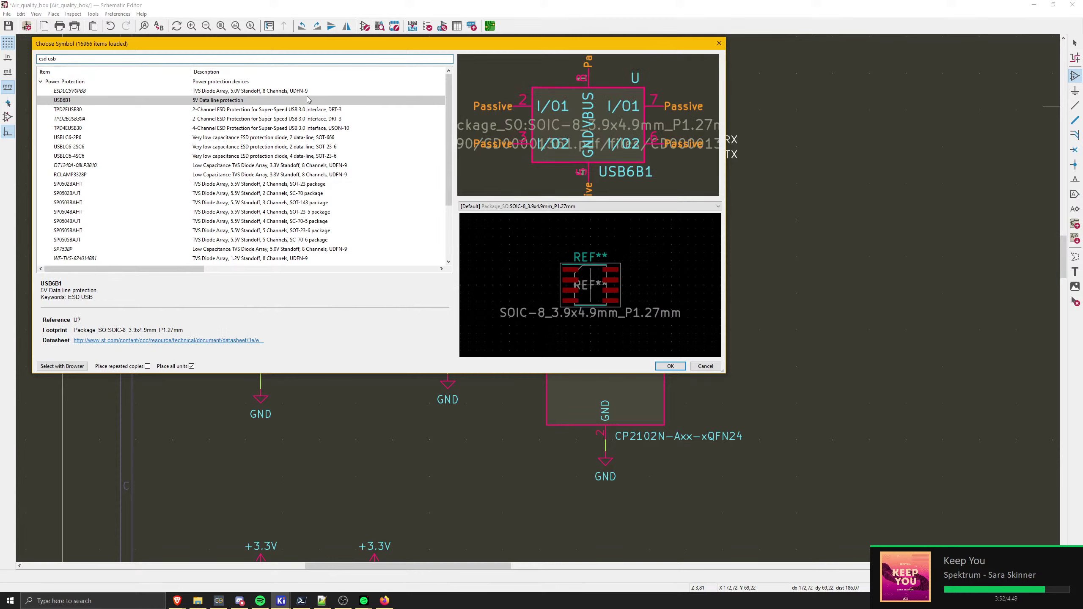
{"action": "left_click", "coordinate": [77, 147]}
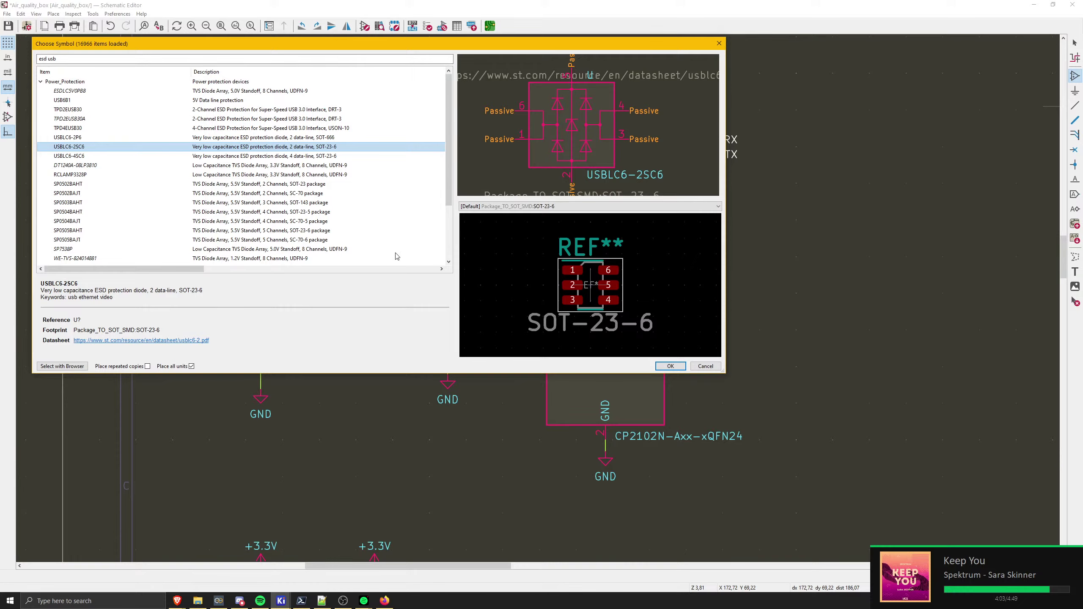
{"action": "key", "text": "Return"}
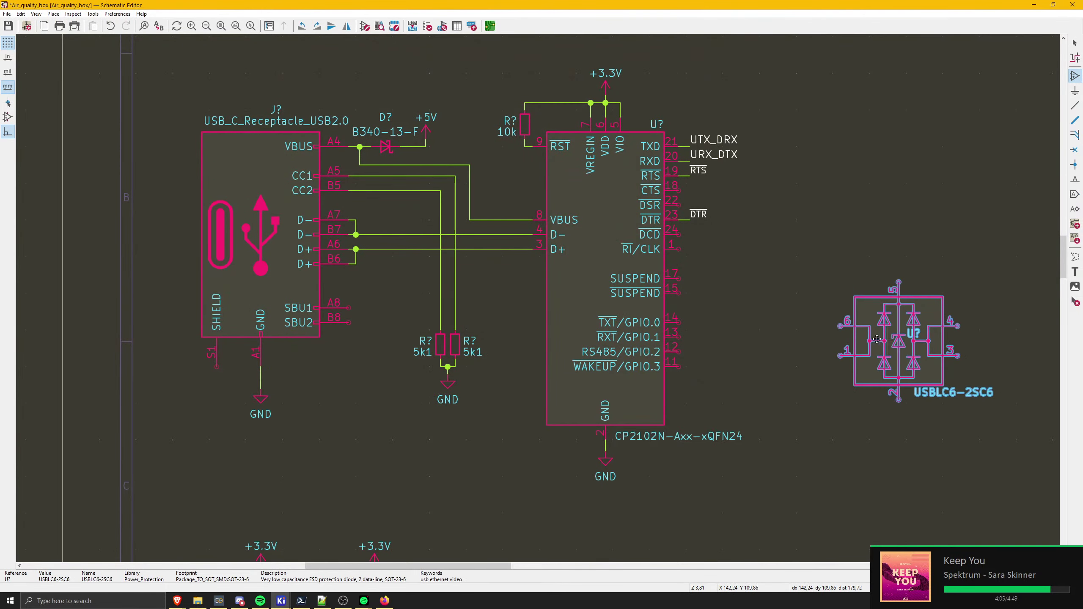
{"action": "left_click", "coordinate": [848, 341]}
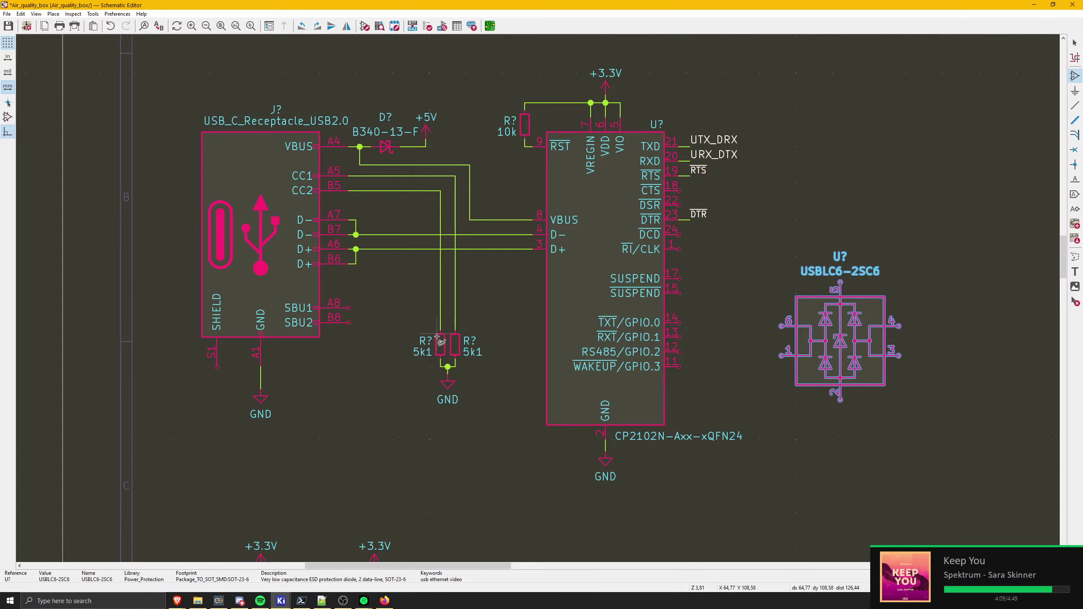
{"action": "key", "text": "Escape"}
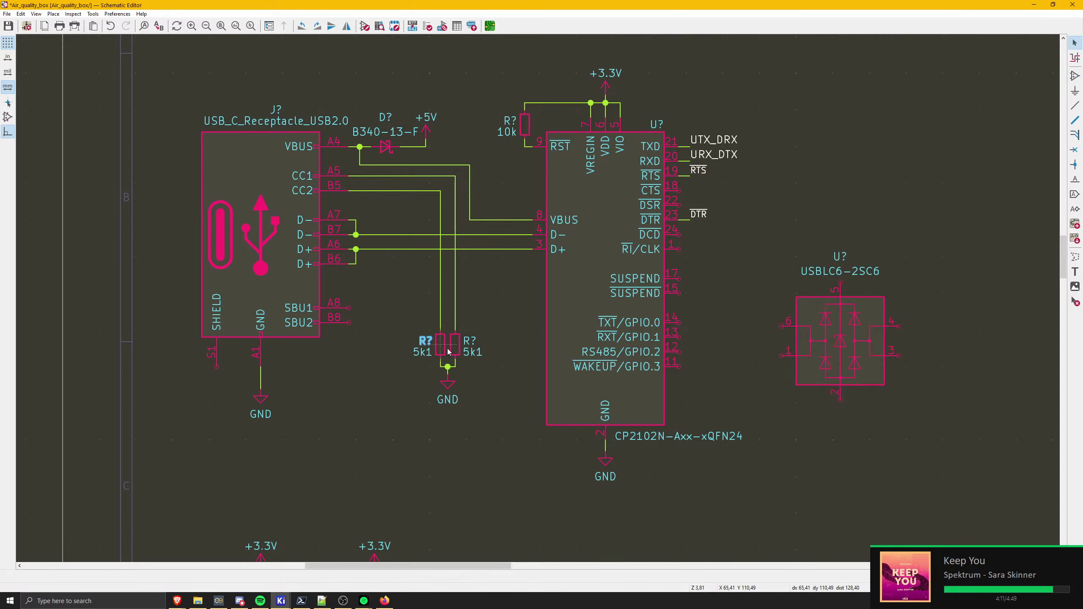
{"action": "left_click", "coordinate": [441, 345]}
{"action": "left_click", "coordinate": [456, 349]}
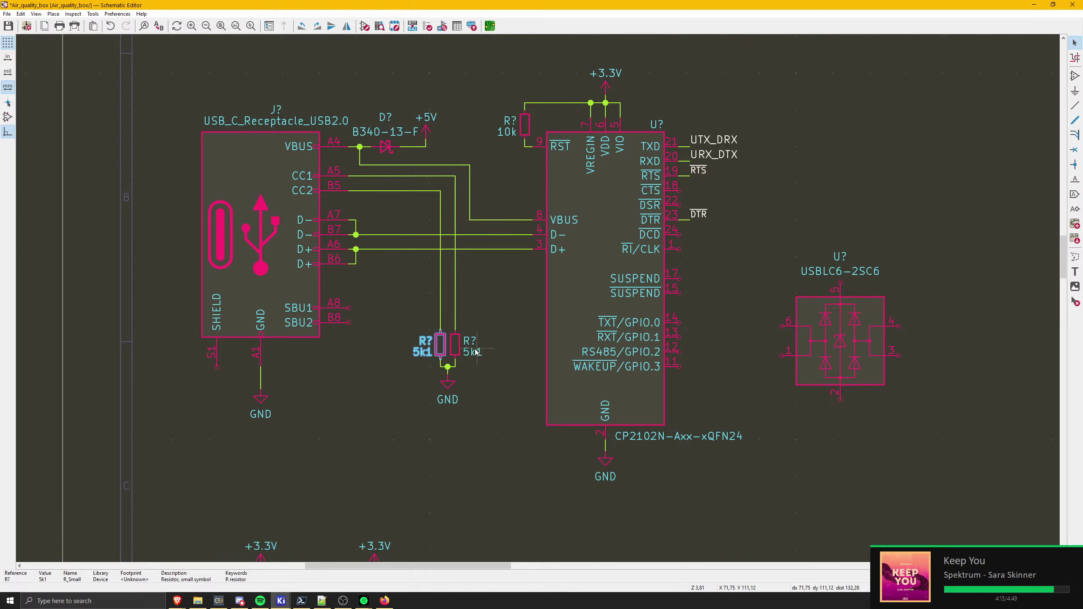
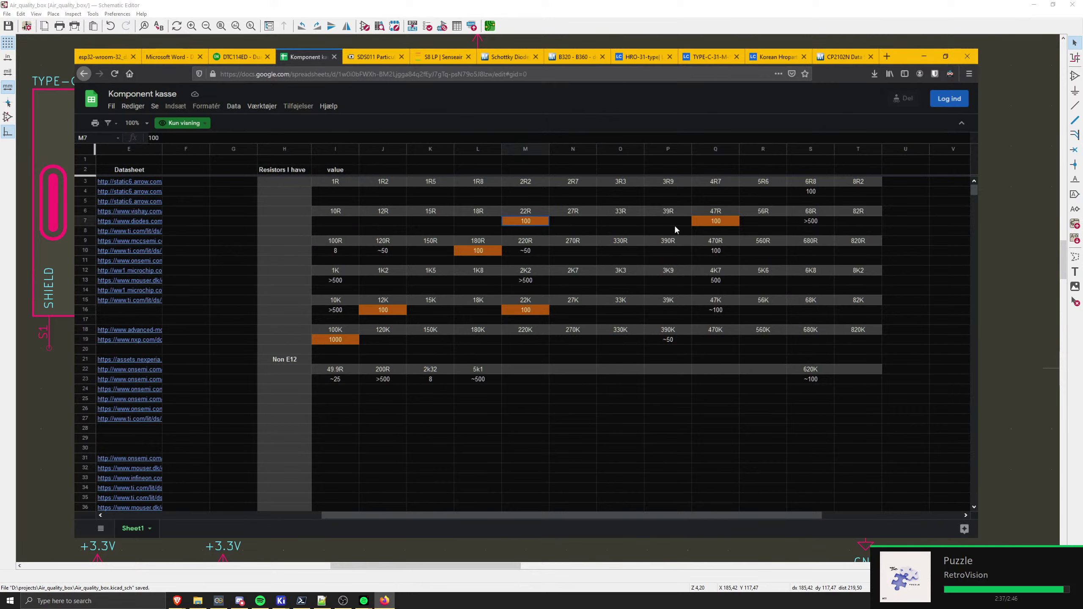
- Check the 12K, 100K, 22K and 47K resistor entries in the component inventory spreadsheet
{"action": "left_click", "coordinate": [384, 312]}
{"action": "left_click", "coordinate": [345, 339]}
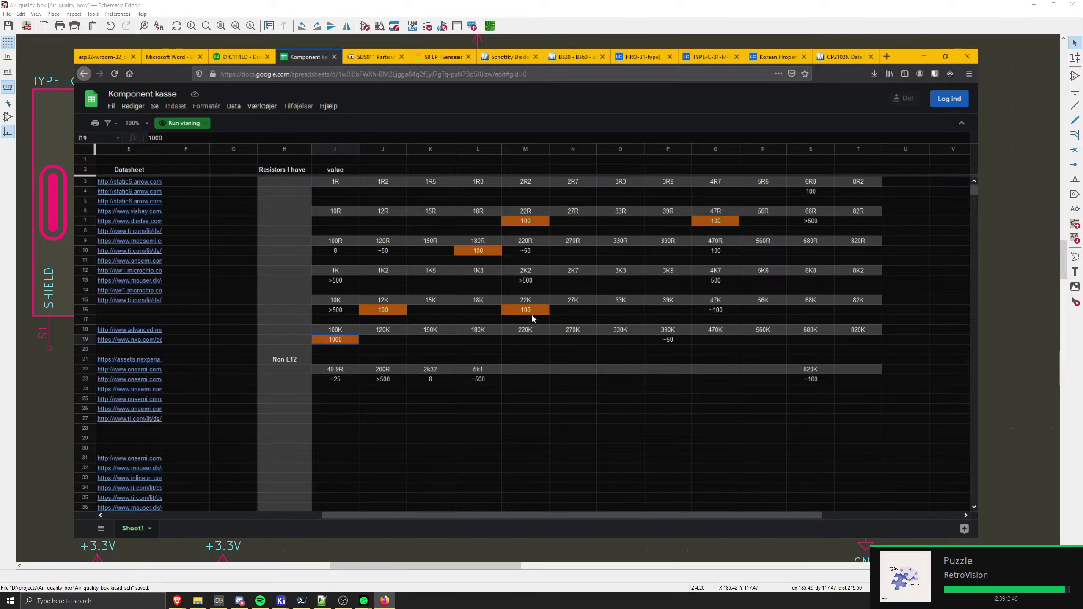
{"action": "left_click", "coordinate": [537, 312]}
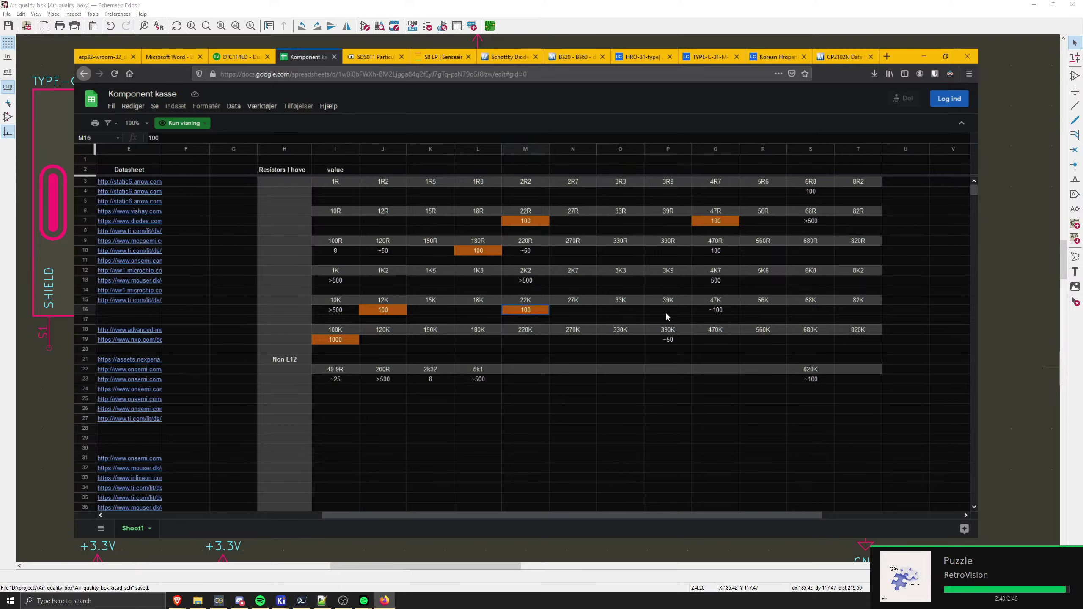
{"action": "left_click", "coordinate": [611, 321]}
{"action": "left_click", "coordinate": [718, 304]}
{"action": "left_click", "coordinate": [538, 301]}
- Enter the voltage divider expression 47/(47+22)*5 in the address bar of a new browser tab
{"action": "left_click", "coordinate": [887, 57]}
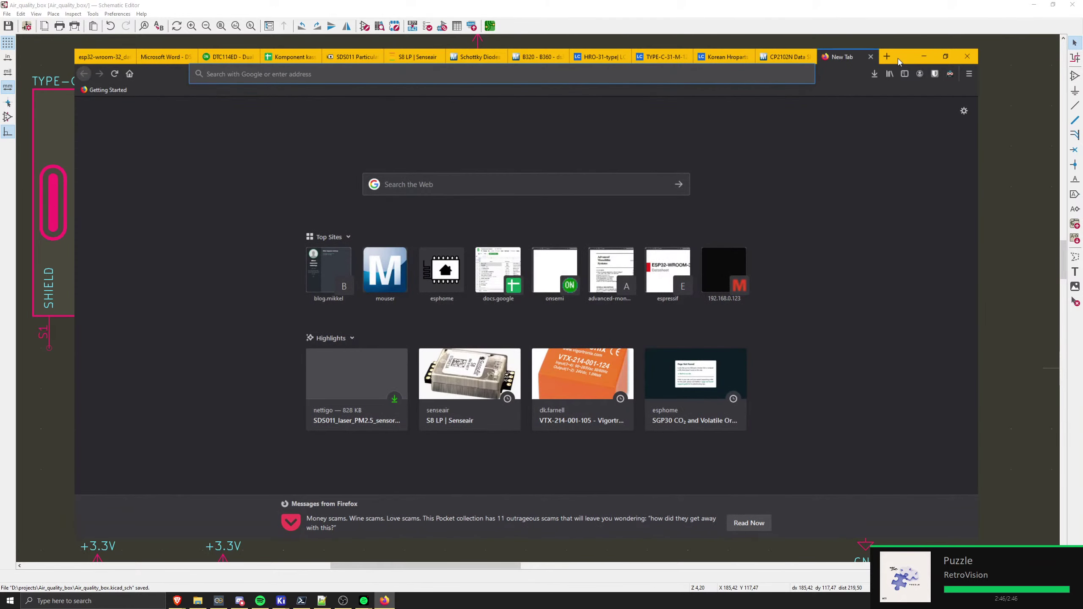
{"action": "type", "text": "3/4"}
{"action": "key", "text": "BackSpace"}
{"action": "key", "text": "BackSpace"}
{"action": "key", "text": "BackSpace"}
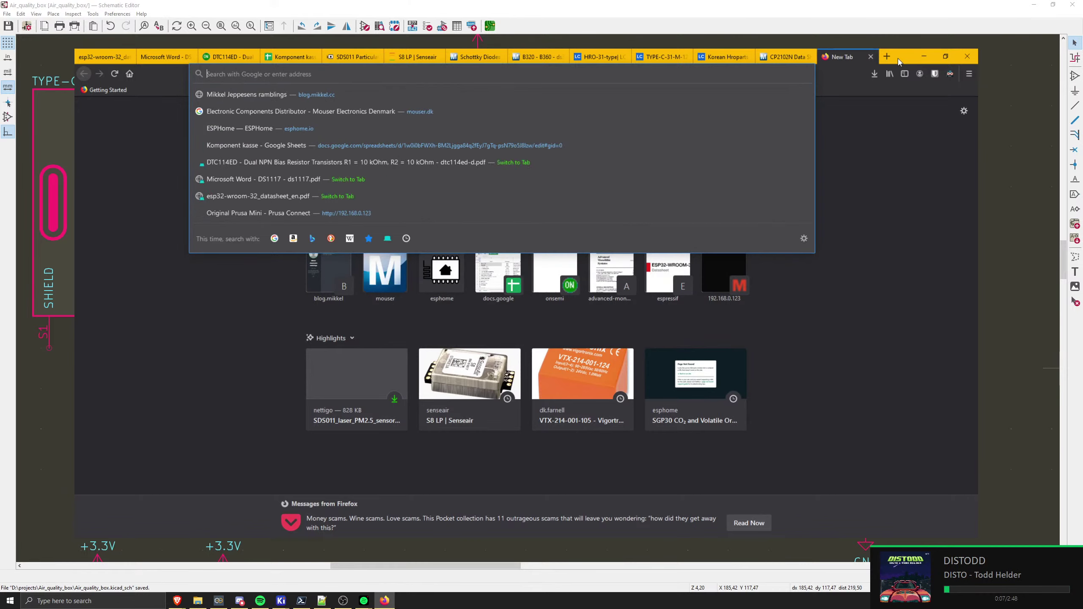
{"action": "type", "text": "47"}
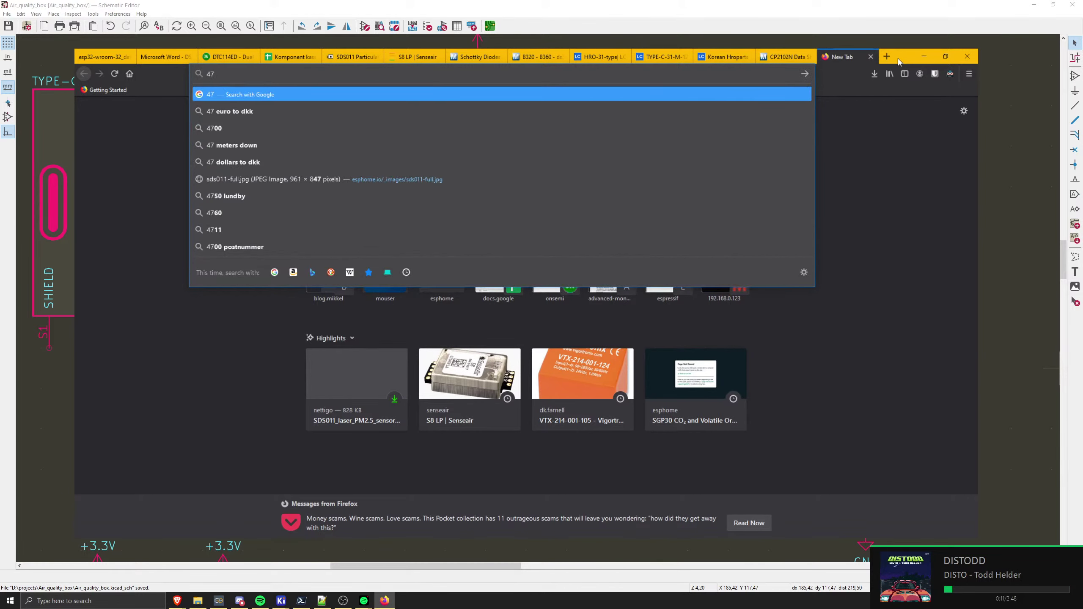
{"action": "type", "text": "/(4"}
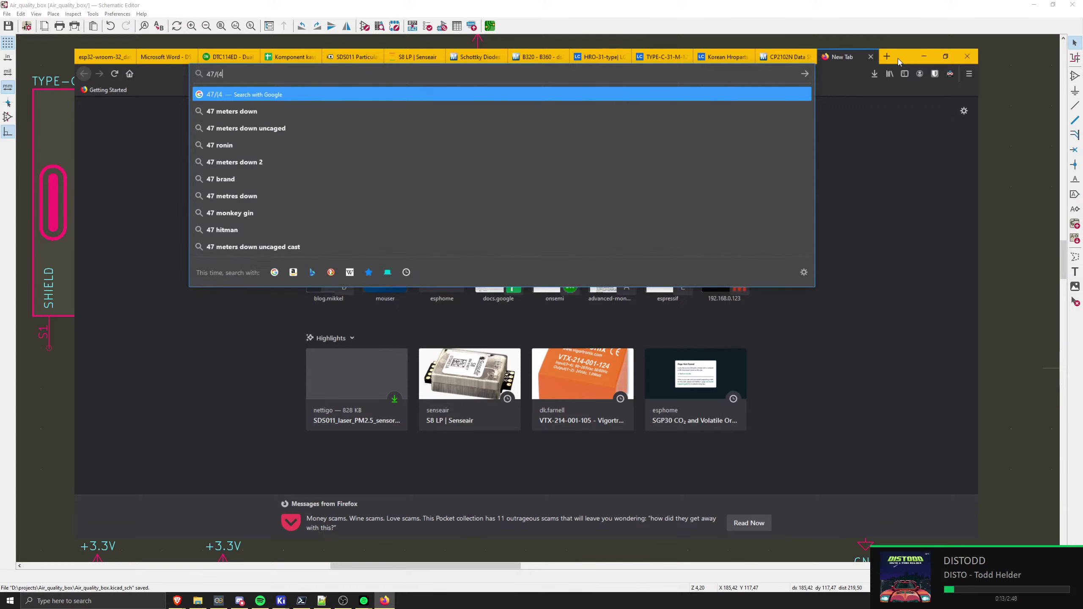
{"action": "type", "text": "7+2"}
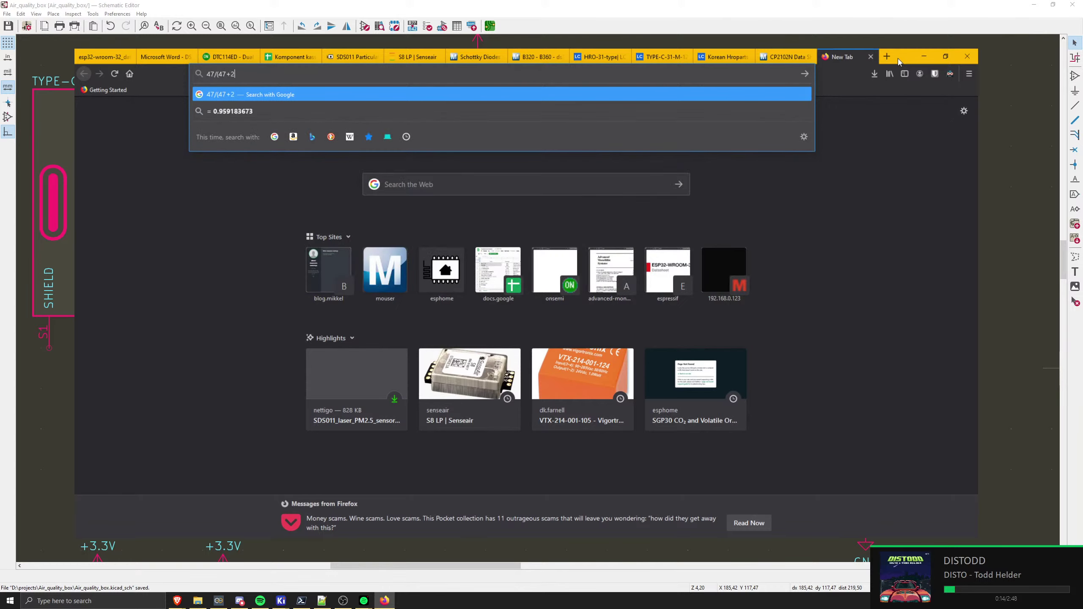
{"action": "type", "text": "2)*5"}
- Extend the calculation to compare against the 47.5/22.1 divider: (47.5/(47.5+22.1))-(47/(47+22)*5)
{"action": "key", "text": "Home"}
{"action": "type", "text": "("}
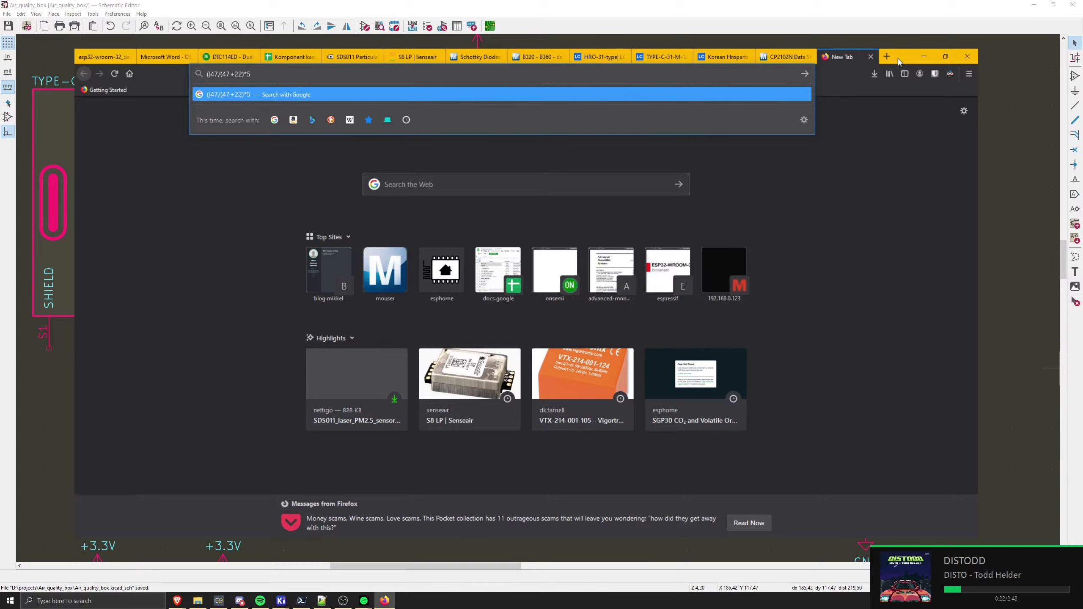
{"action": "type", "text": ")("}
{"action": "key", "text": "End"}
{"action": "type", "text": ")-"}
{"action": "key", "text": "Left"}
{"action": "key", "text": "Left"}
{"action": "type", "text": "47"}
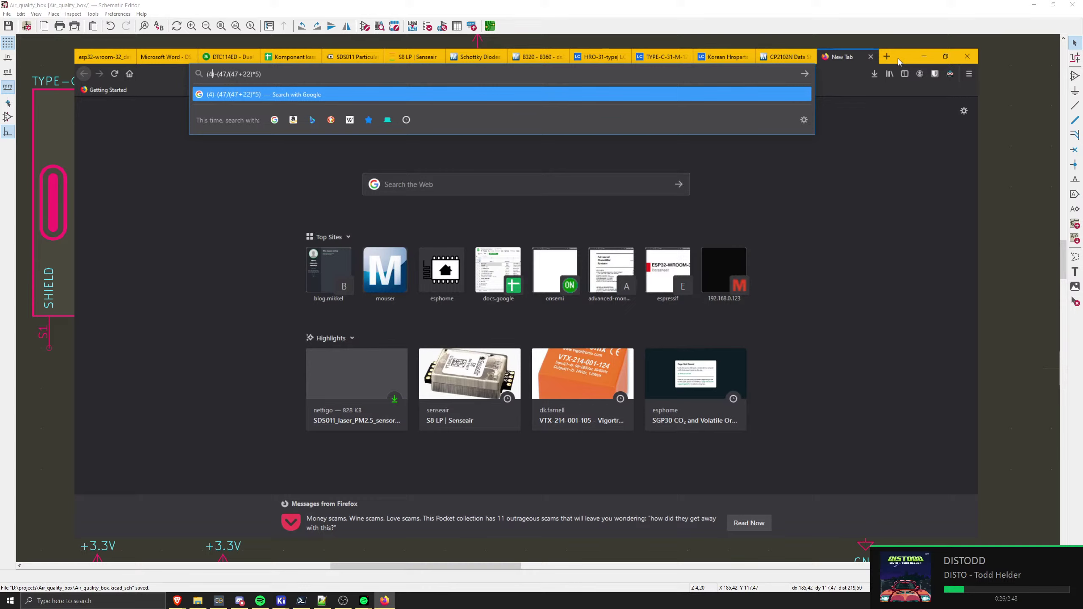
{"action": "type", "text": ".5/*"}
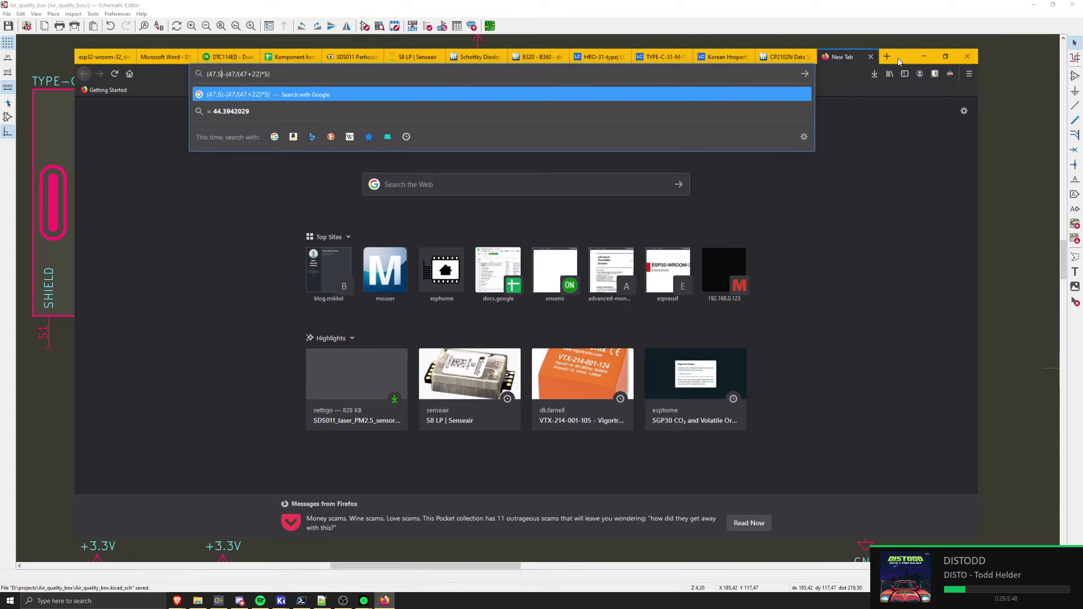
{"action": "key", "text": "BackSpace"}
{"action": "type", "text": "(47"}
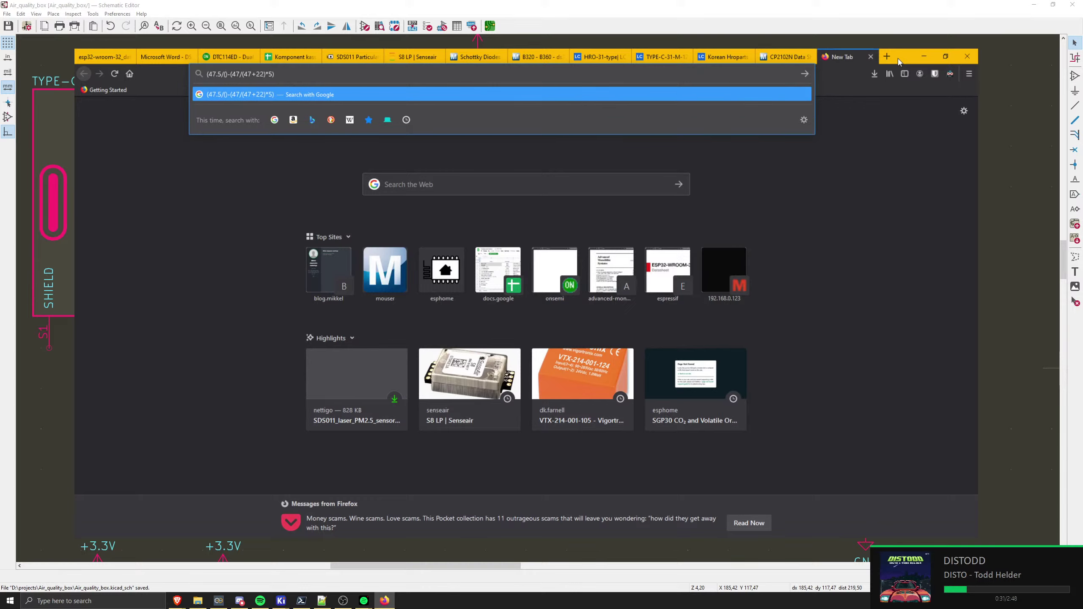
{"action": "type", "text": ".5+"}
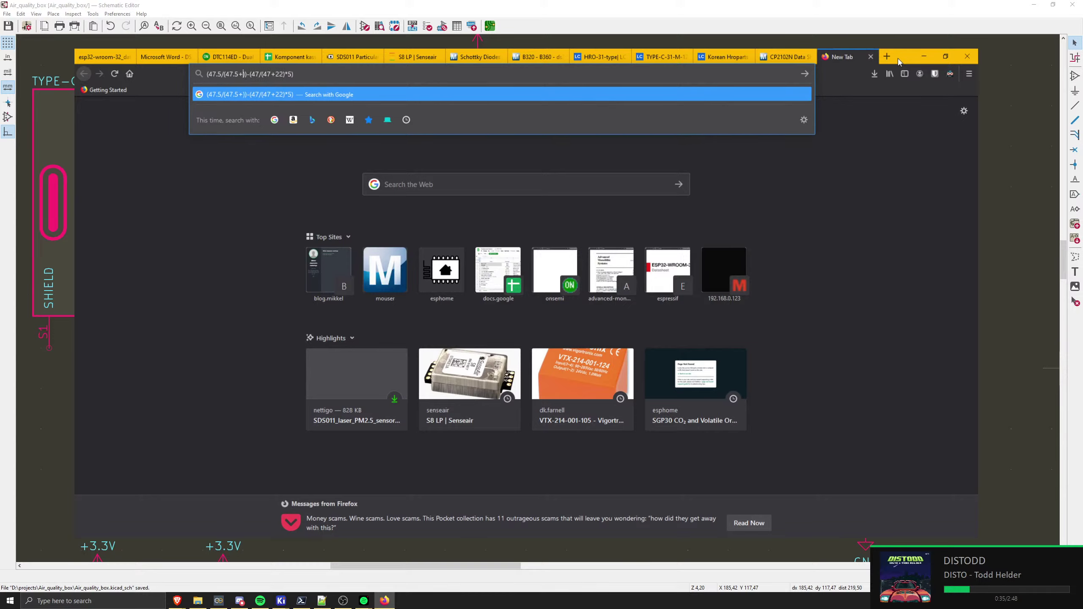
{"action": "type", "text": "22.1"}
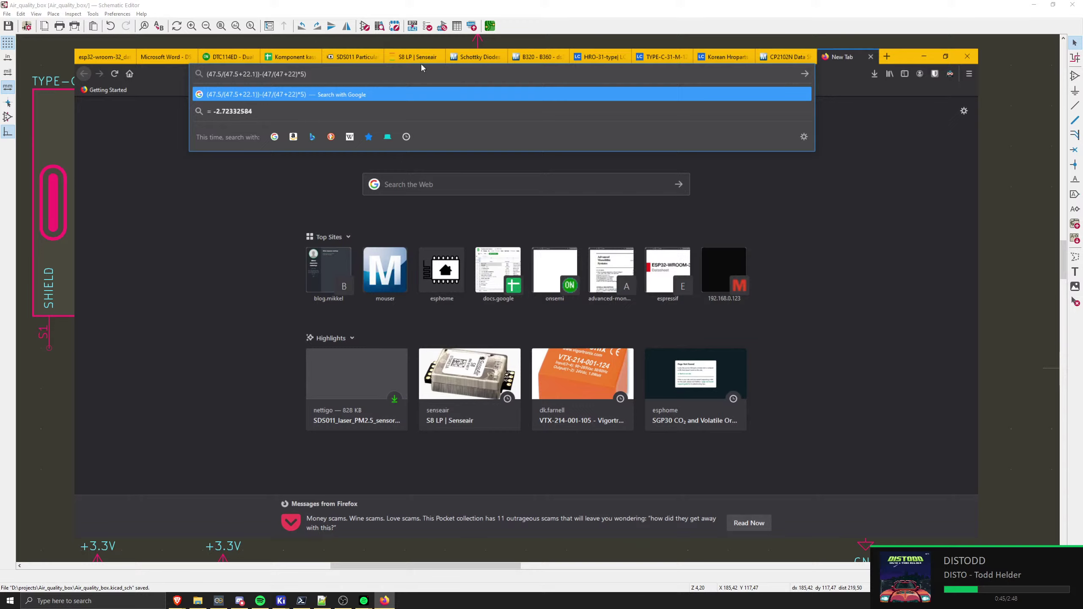
- Correct the comparison so both divider ratios are multiplied by 5: (47.5/(47.5+22.1))*5 - (47/(47+22))*5
{"action": "left_click_drag", "start_coordinate": [259, 73], "coordinate": [329, 73]}
{"action": "left_click", "coordinate": [312, 74]}
{"action": "key", "text": "BackSpace"}
{"action": "type", "text": "*5 "}
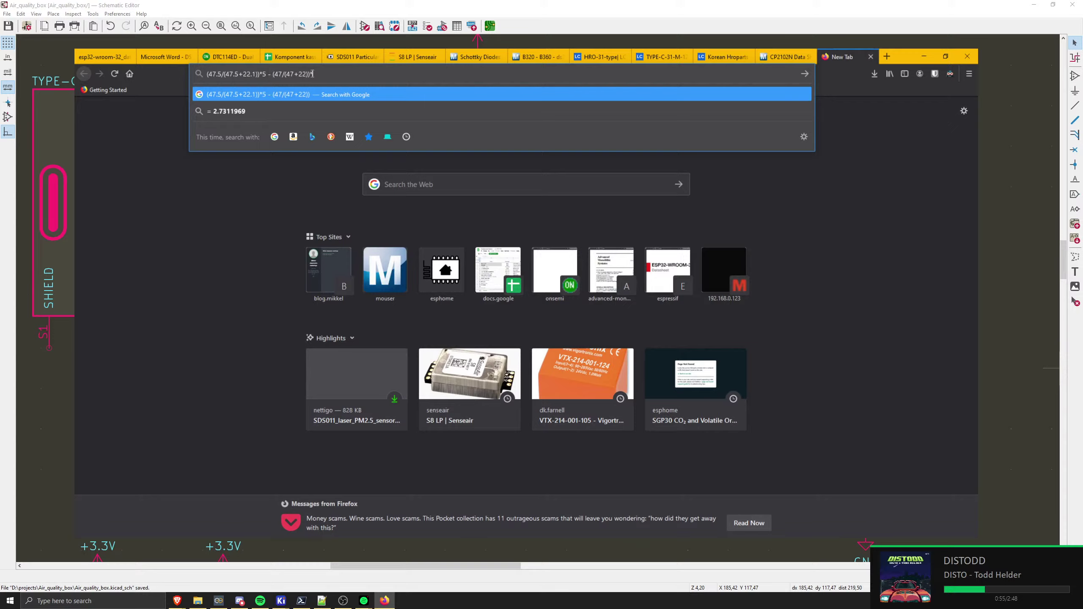
{"action": "type", "text": " *5"}
{"action": "key", "text": "XF86AudioNext"}
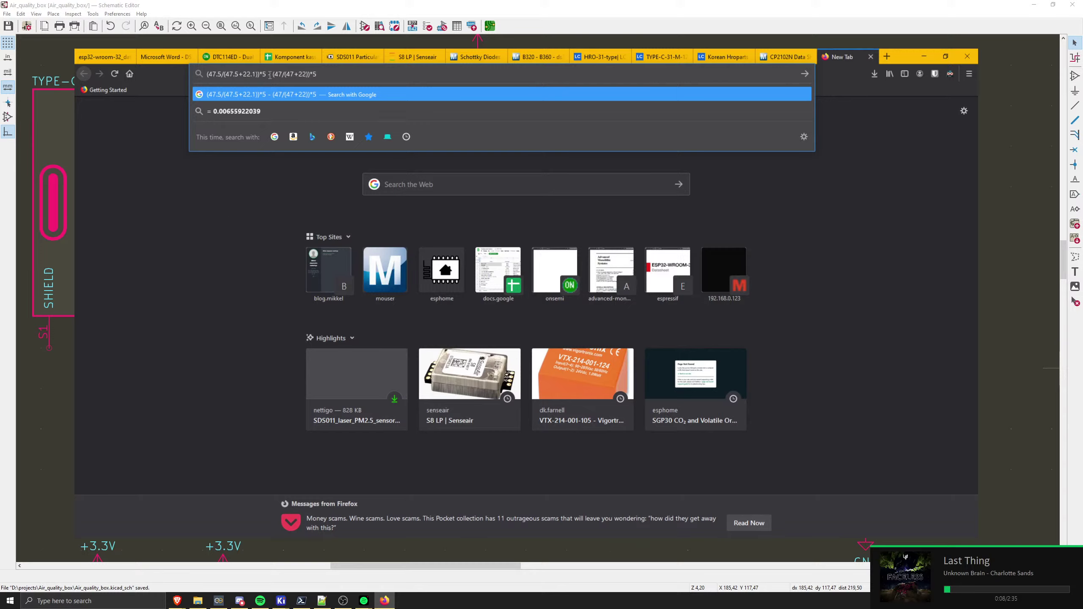
{"action": "left_click_drag", "start_coordinate": [270, 74], "coordinate": [358, 76]}
{"action": "left_click", "coordinate": [358, 77]}
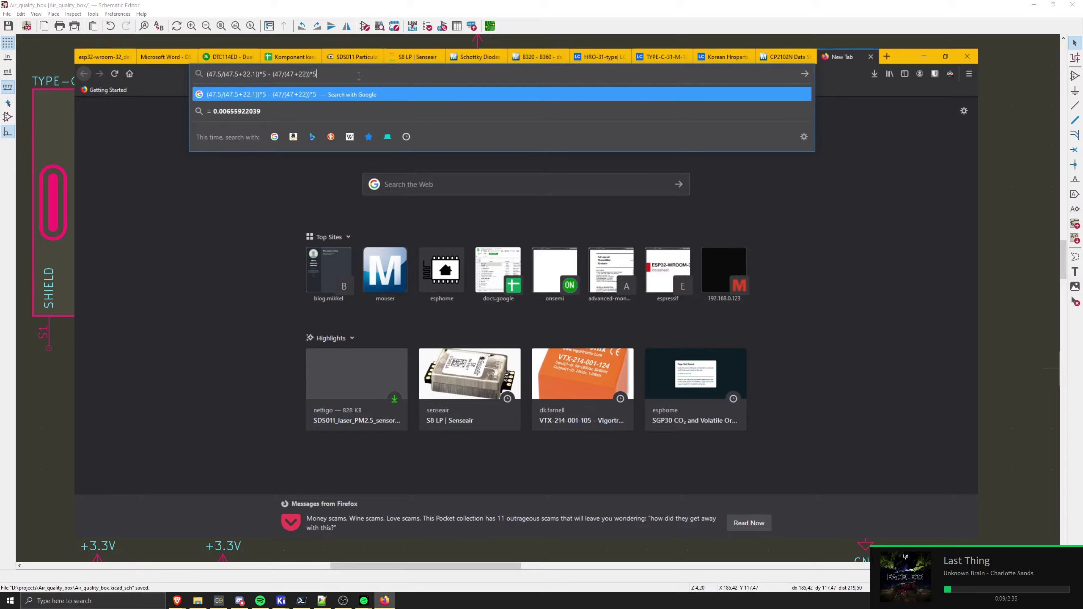
{"action": "left_click", "coordinate": [244, 169]}
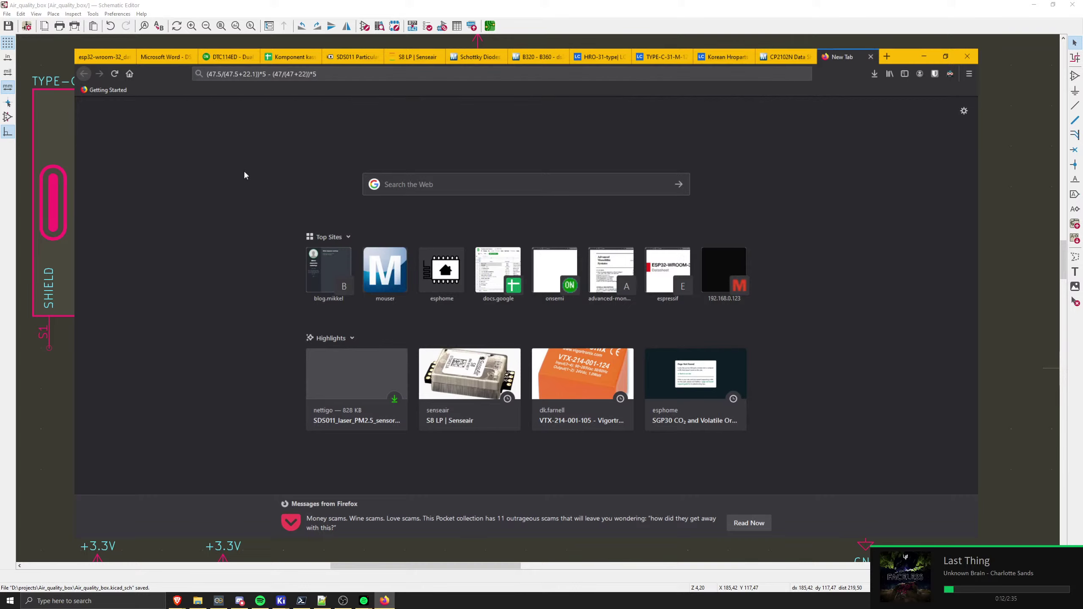
- Close the calculation tab and review the VBUS divider resistors in the CP2102N datasheet's self-powered connection diagram
{"action": "key", "text": "ctrl+w"}
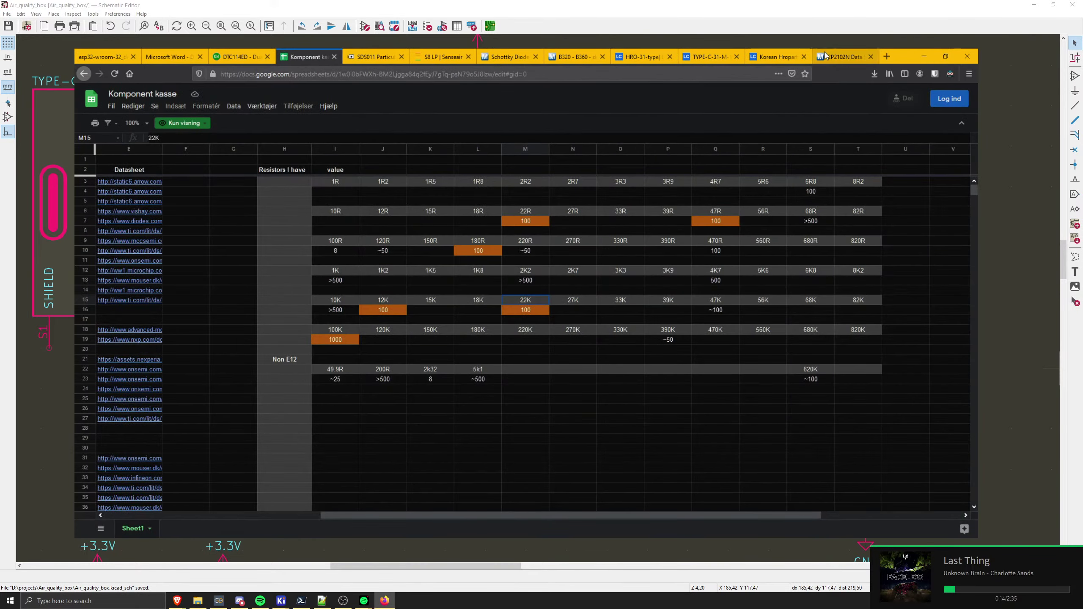
{"action": "left_click", "coordinate": [842, 57]}
{"action": "key", "text": "ctrl+a"}
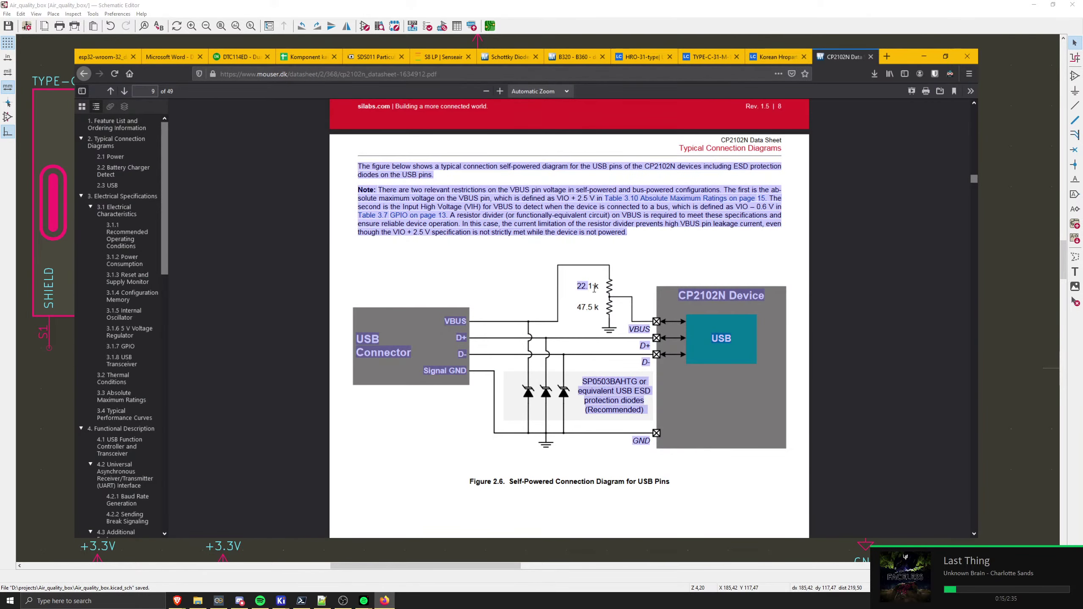
{"action": "left_click", "coordinate": [585, 290]}
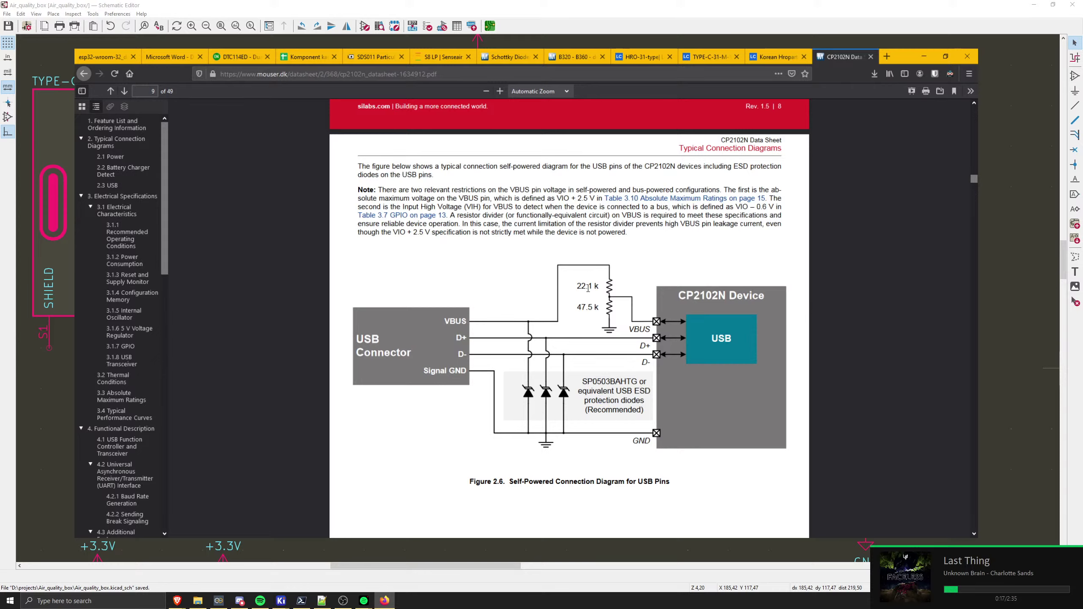
{"action": "left_click_drag", "start_coordinate": [592, 285], "coordinate": [588, 286]}
{"action": "left_click", "coordinate": [615, 295]}
- In the KiCad schematic, label the USBLC6-2SC6 data pins 6 and 1 as D-, pins 4 and 3 as D+, and ground pin 2
{"action": "middle_click_drag", "start_coordinate": [992, 509], "coordinate": [967, 432]}
{"action": "scroll", "coordinate": [967, 432], "scroll_direction": "up", "scroll_amount": 4}
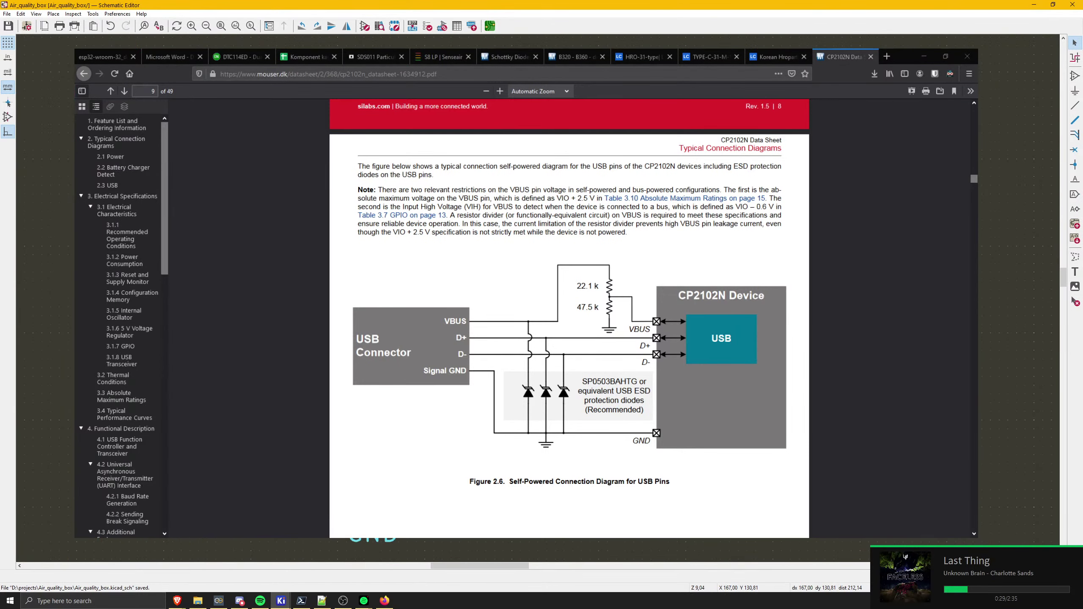
{"action": "left_click", "coordinate": [538, 298]}
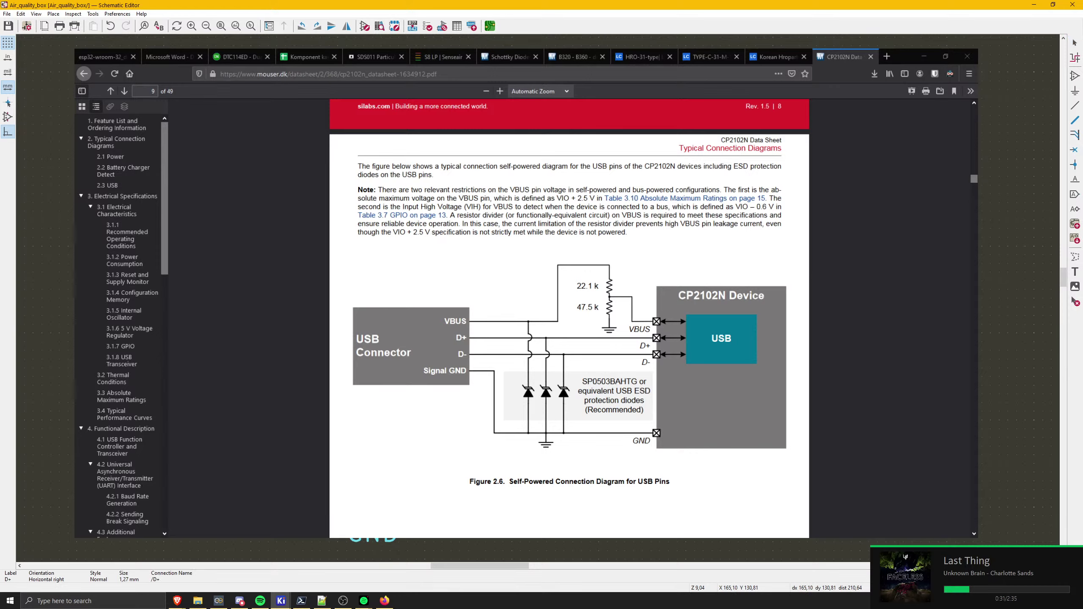
{"action": "scroll", "coordinate": [1015, 299], "scroll_direction": "down", "scroll_amount": 4}
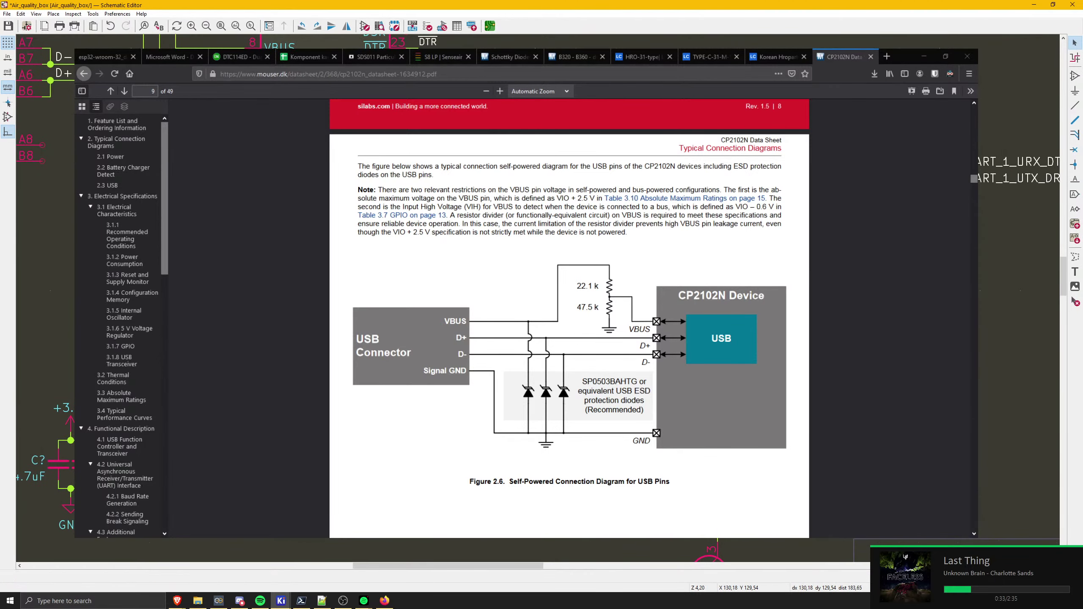
{"action": "middle_click_drag", "start_coordinate": [1019, 341], "coordinate": [1013, 298]}
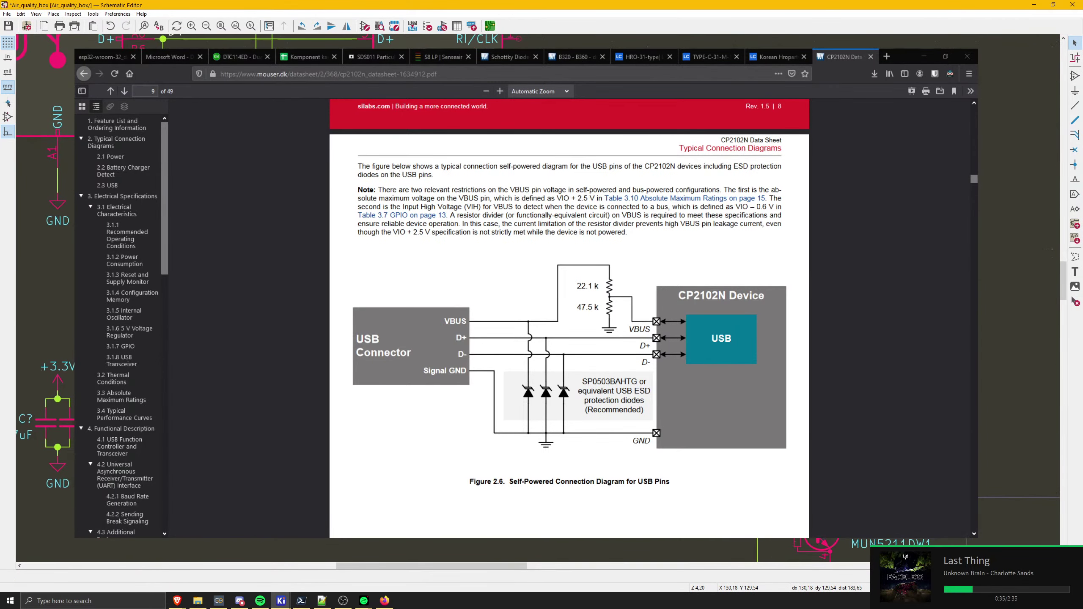
{"action": "scroll", "coordinate": [1015, 299], "scroll_direction": "down", "scroll_amount": 1}
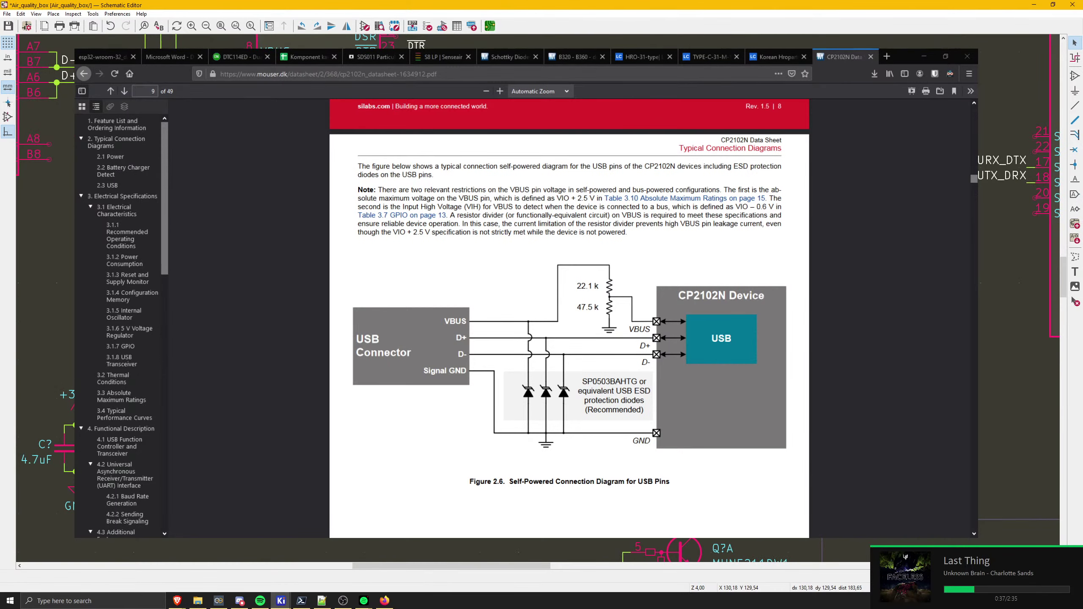
{"action": "scroll", "coordinate": [1015, 298], "scroll_direction": "down", "scroll_amount": 3}
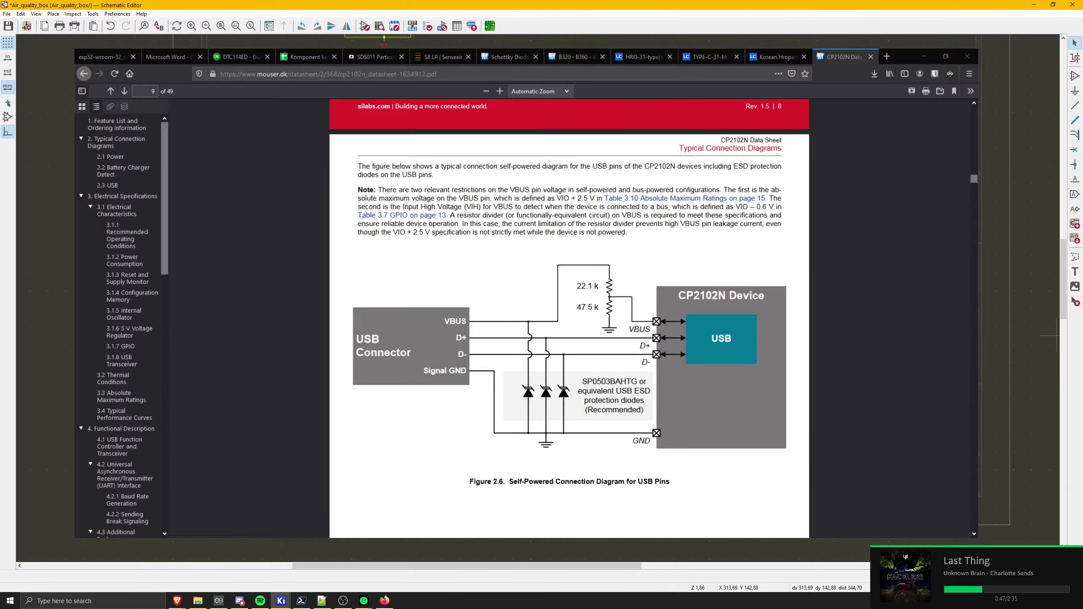
{"action": "key", "text": "alt+Tab"}
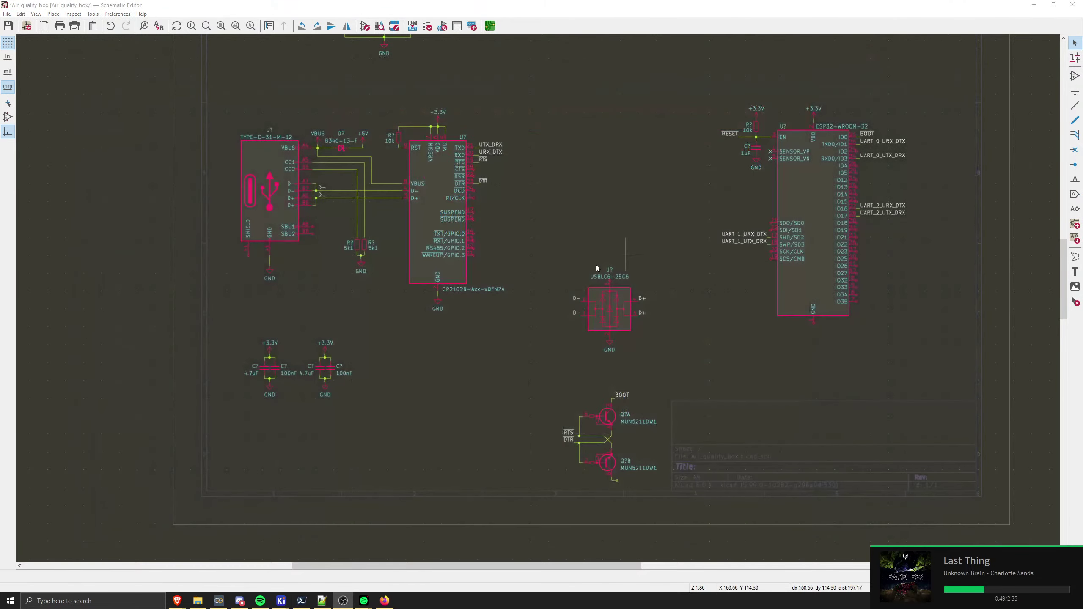
- Duplicate the USB connector's VBUS power symbol and place the copy on pin 5 of the USBLC6-2SC6
{"action": "scroll", "coordinate": [531, 294], "scroll_direction": "up", "scroll_amount": 8}
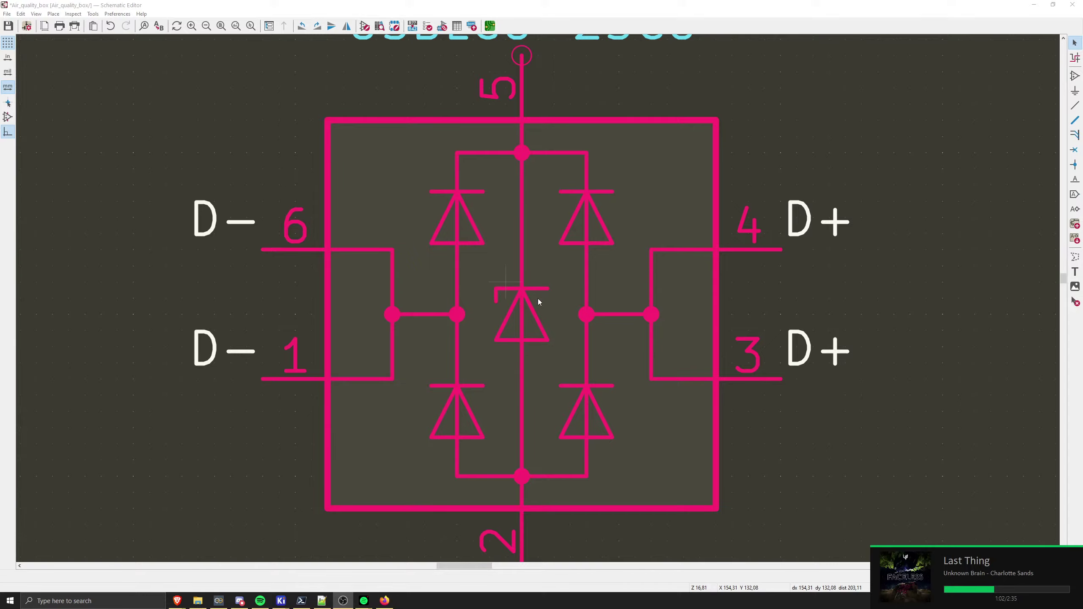
{"action": "scroll", "coordinate": [538, 300], "scroll_direction": "down", "scroll_amount": 5}
{"action": "scroll", "coordinate": [550, 254], "scroll_direction": "up", "scroll_amount": 2}
{"action": "scroll", "coordinate": [463, 282], "scroll_direction": "down", "scroll_amount": 2}
{"action": "scroll", "coordinate": [678, 361], "scroll_direction": "up", "scroll_amount": 2}
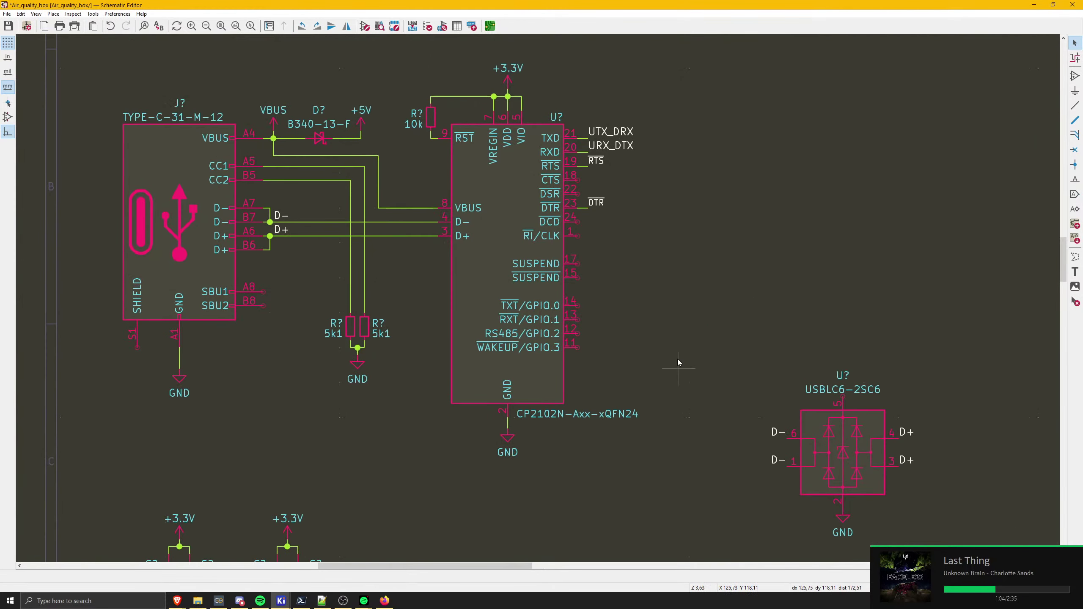
{"action": "left_click", "coordinate": [273, 111]}
{"action": "key", "text": "ctrl+d"}
{"action": "scroll", "coordinate": [843, 396], "scroll_direction": "up", "scroll_amount": 3}
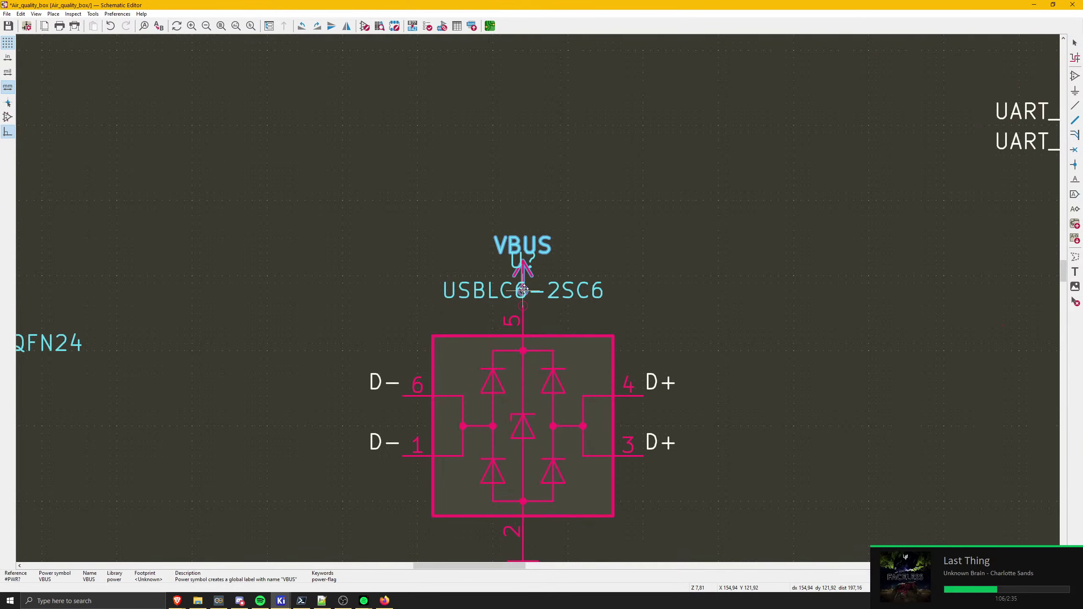
{"action": "left_click", "coordinate": [523, 306]}
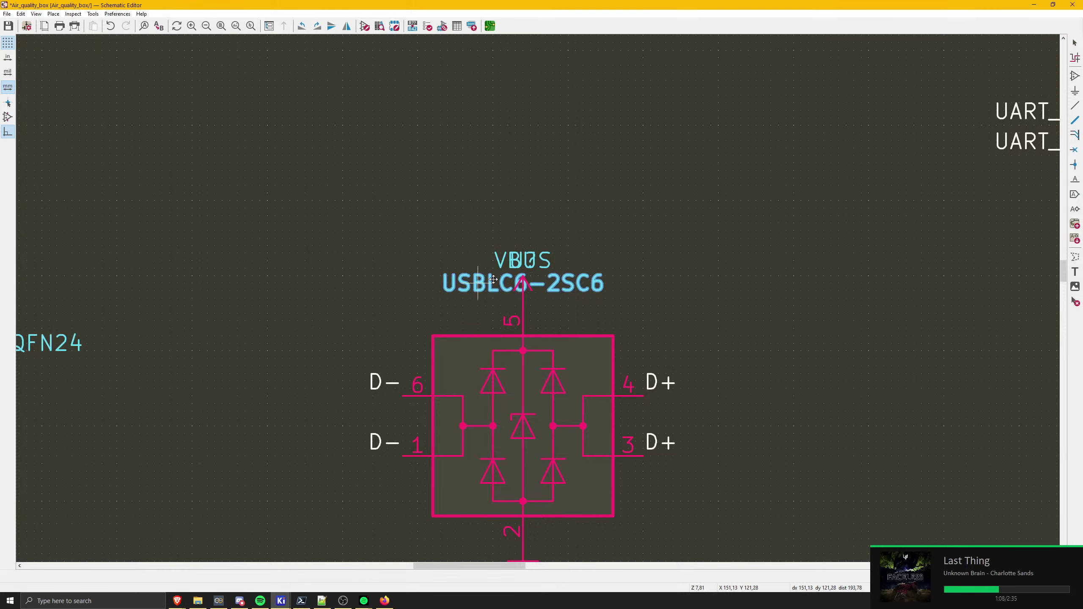
- Move the USBLC6-2SC6 value and reference texts to opposite sides of pin 5, clear of the VBUS symbol, and save the schematic
{"action": "left_click_drag", "start_coordinate": [494, 280], "coordinate": [569, 321]}
{"action": "left_click", "coordinate": [535, 261]}
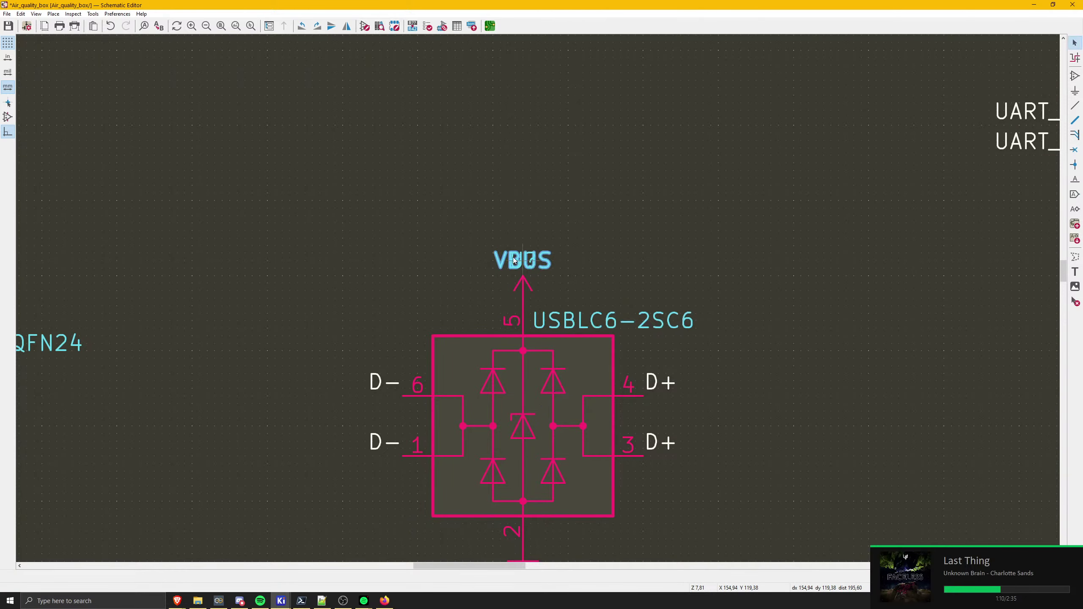
{"action": "left_click_drag", "start_coordinate": [514, 260], "coordinate": [441, 323]}
{"action": "left_click_drag", "start_coordinate": [443, 230], "coordinate": [591, 282]}
{"action": "left_click", "coordinate": [522, 281]}
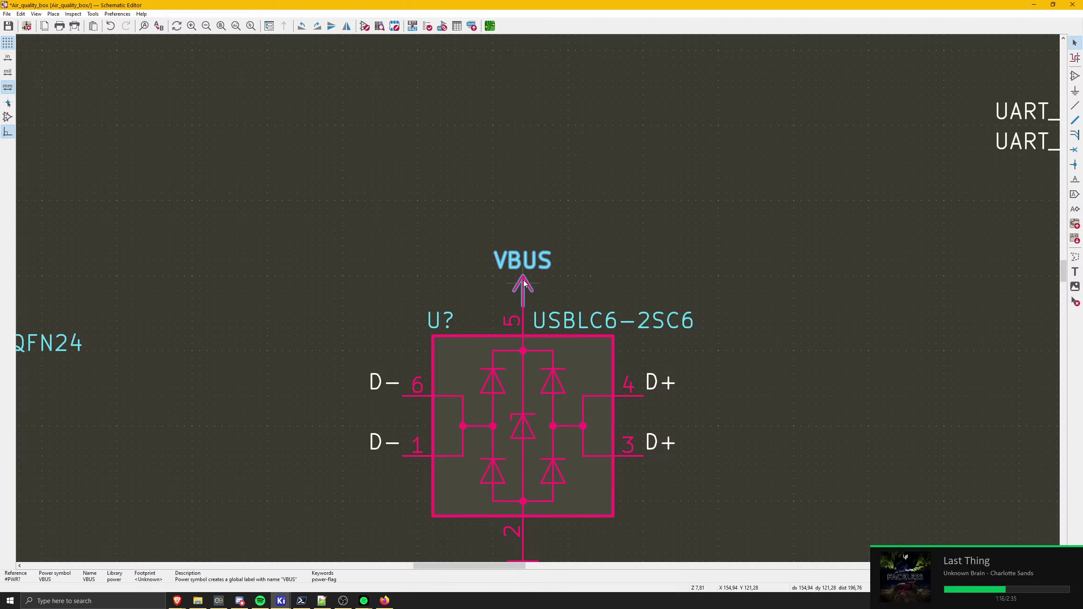
{"action": "left_click_drag", "start_coordinate": [523, 280], "coordinate": [524, 305]}
{"action": "key", "text": "w"}
{"action": "key", "text": "Escape"}
{"action": "key", "text": "Escape"}
{"action": "scroll", "coordinate": [525, 304], "scroll_direction": "down", "scroll_amount": 5}
{"action": "key", "text": "ctrl+s"}
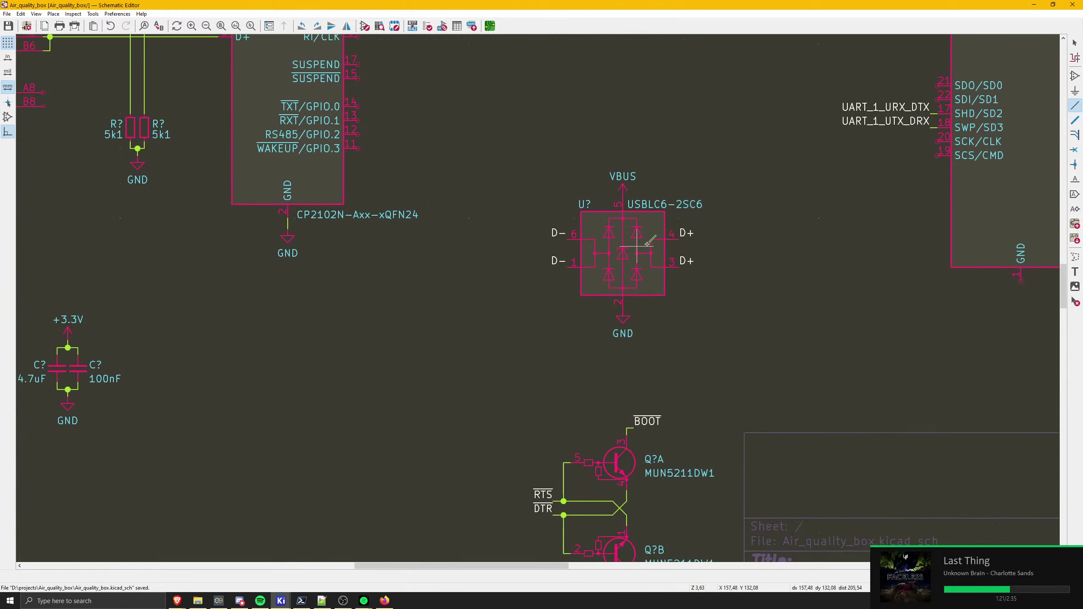
- Move the USBLC6-2SC6 with its labels and power symbols below the CP2102N, between the decoupling capacitors and the transistor pair
{"action": "middle_click_drag", "start_coordinate": [637, 246], "coordinate": [647, 244]}
{"action": "middle_click_drag", "start_coordinate": [430, 276], "coordinate": [527, 319]}
{"action": "left_click_drag", "start_coordinate": [639, 191], "coordinate": [807, 368]}
{"action": "scroll", "coordinate": [768, 343], "scroll_direction": "down", "scroll_amount": 1}
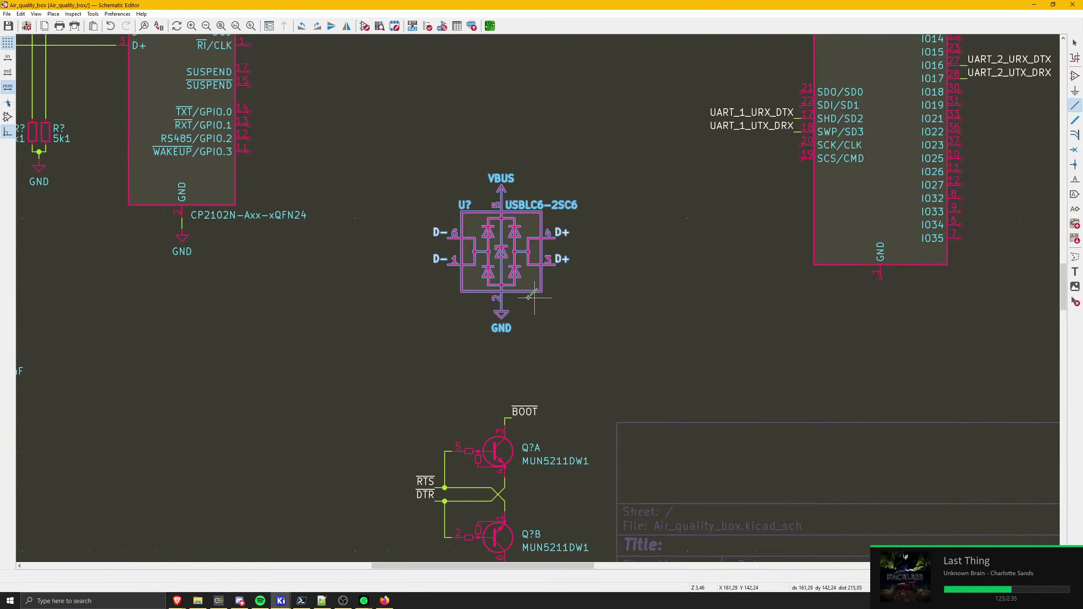
{"action": "scroll", "coordinate": [528, 298], "scroll_direction": "down", "scroll_amount": 5}
{"action": "left_click_drag", "start_coordinate": [537, 298], "coordinate": [458, 411]}
{"action": "key", "text": "Escape"}
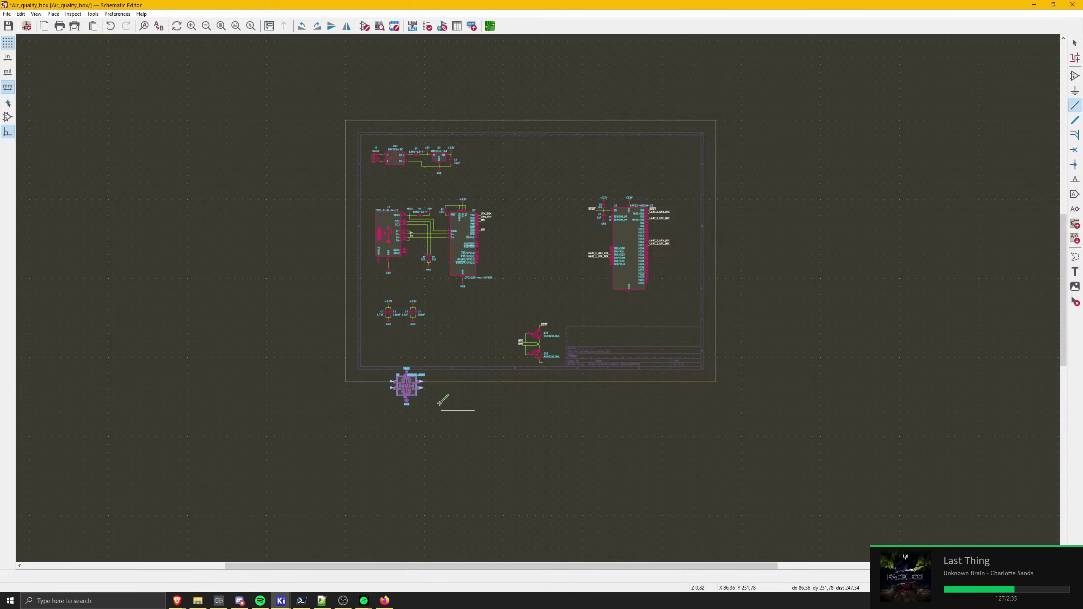
{"action": "left_click_drag", "start_coordinate": [388, 378], "coordinate": [439, 336]}
{"action": "scroll", "coordinate": [485, 236], "scroll_direction": "up", "scroll_amount": 3}
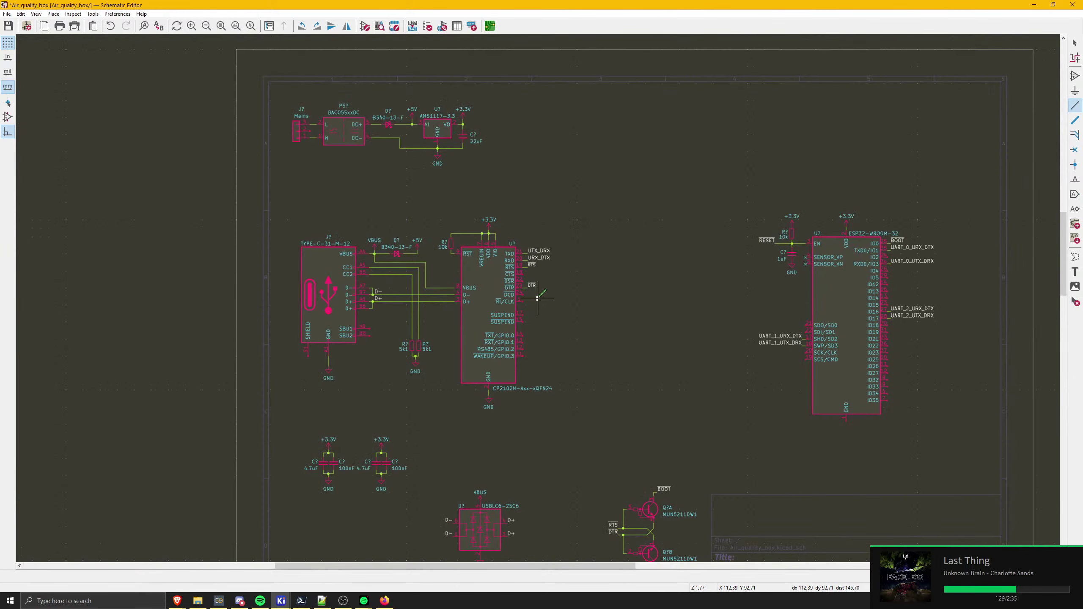
{"action": "middle_click_drag", "start_coordinate": [532, 315], "coordinate": [547, 229]}
{"action": "middle_click_drag", "start_coordinate": [541, 317], "coordinate": [537, 323]}
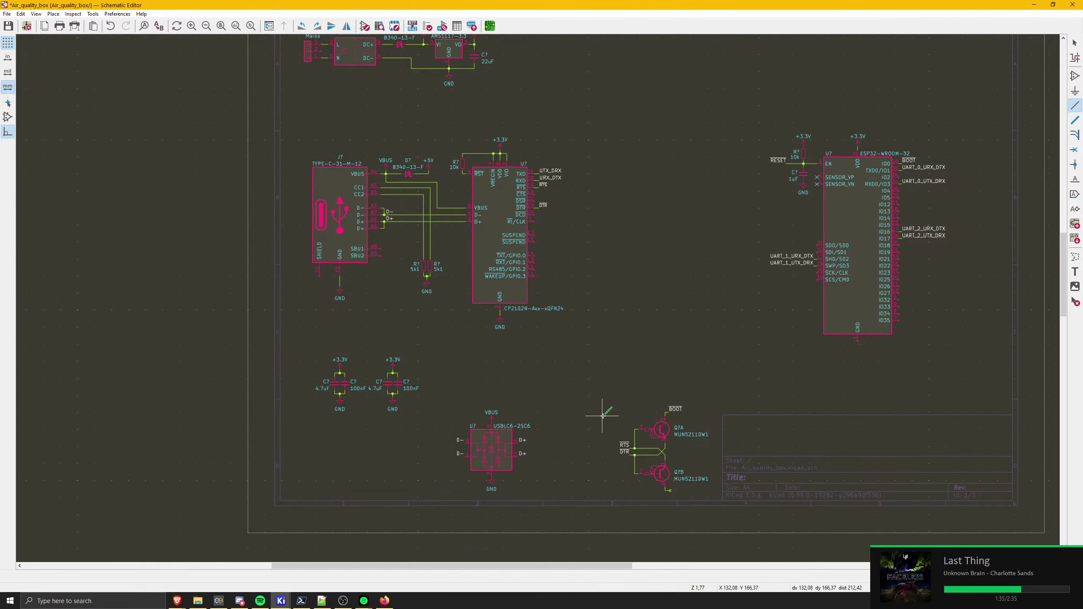
{"action": "middle_click_drag", "start_coordinate": [603, 416], "coordinate": [614, 505]}
{"action": "middle_click_drag", "start_coordinate": [594, 373], "coordinate": [555, 266]}
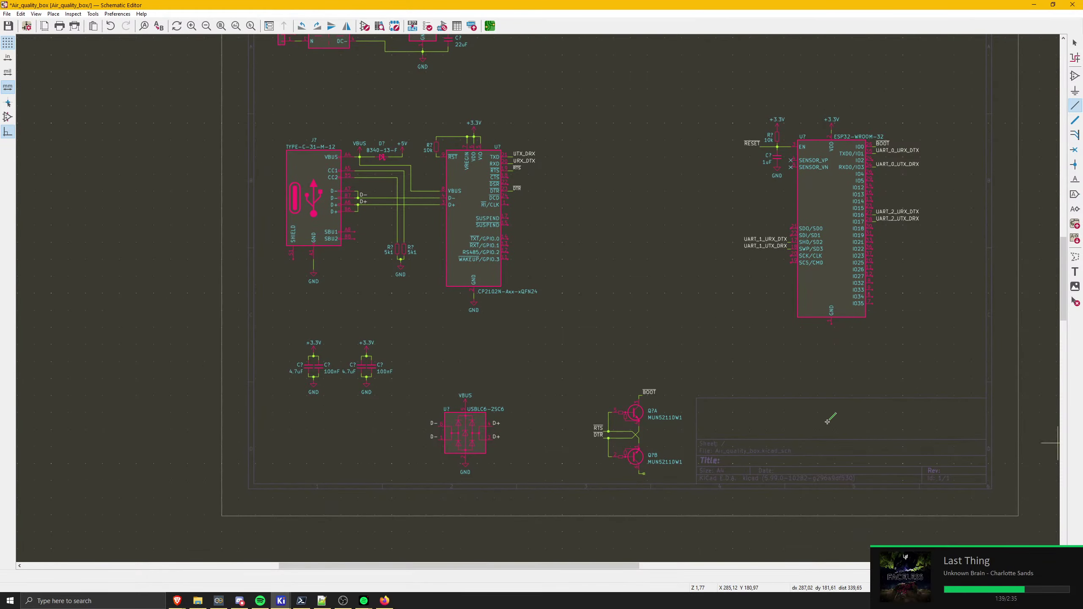
{"action": "scroll", "coordinate": [581, 231], "scroll_direction": "up", "scroll_amount": 5}
{"action": "scroll", "coordinate": [484, 283], "scroll_direction": "down", "scroll_amount": 3}
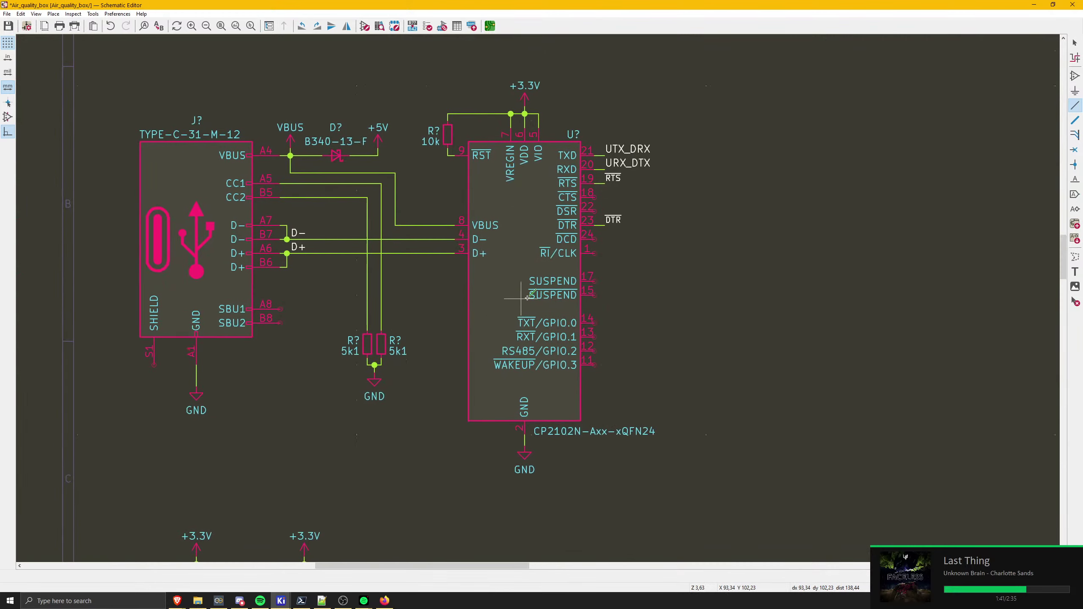
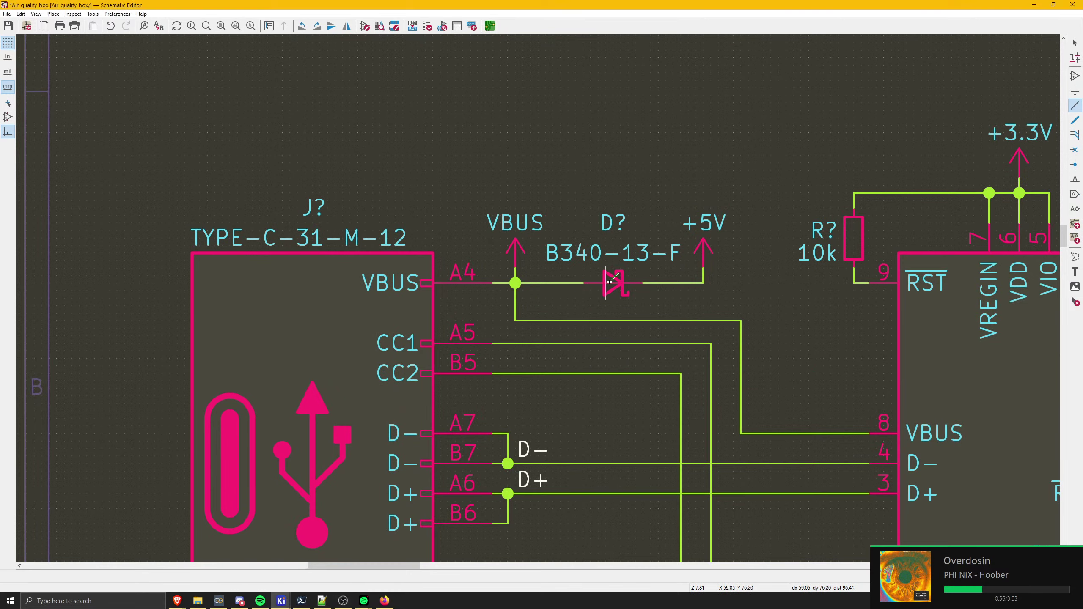
- Examine the USB connector's VBUS line through the B340-13-F diode to the +5V symbol
{"action": "key", "text": "Escape"}
{"action": "key", "text": "Escape"}
{"action": "left_click", "coordinate": [613, 284]}
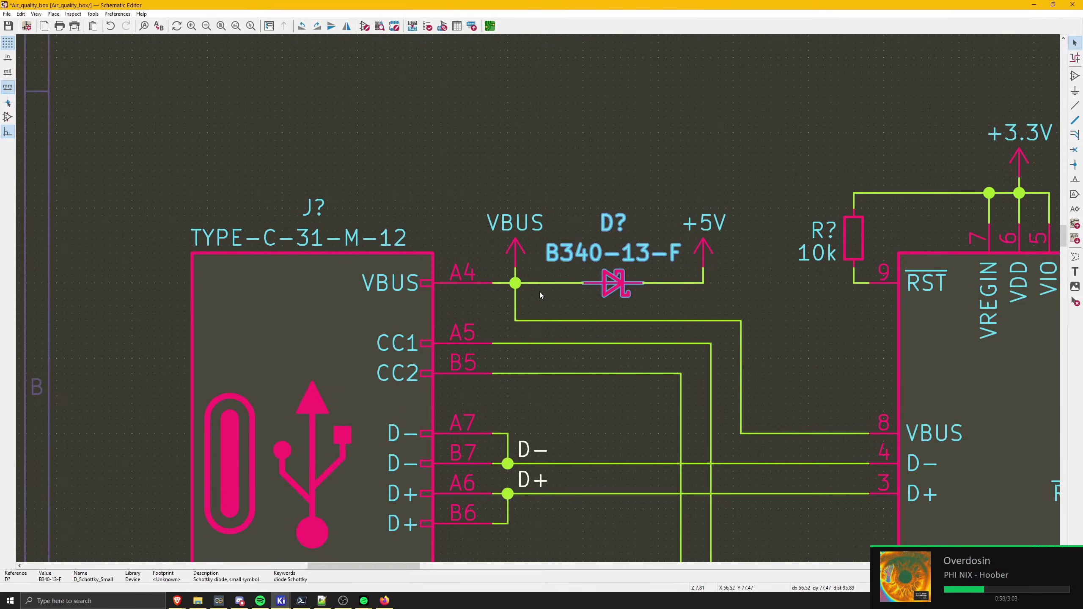
{"action": "left_click", "coordinate": [539, 292]}
{"action": "left_click", "coordinate": [710, 251]}
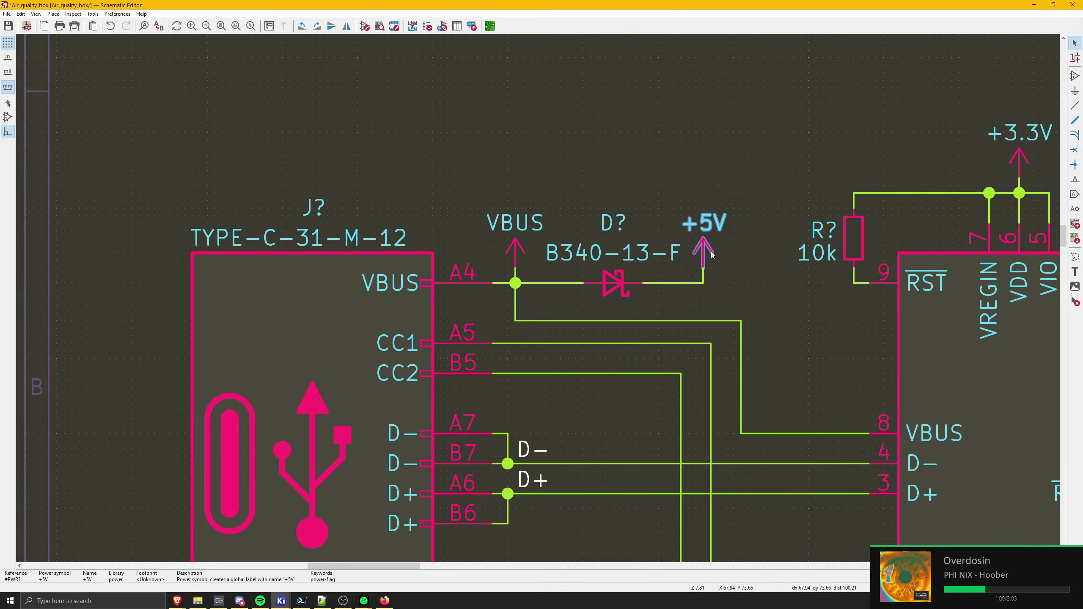
{"action": "left_click", "coordinate": [702, 277]}
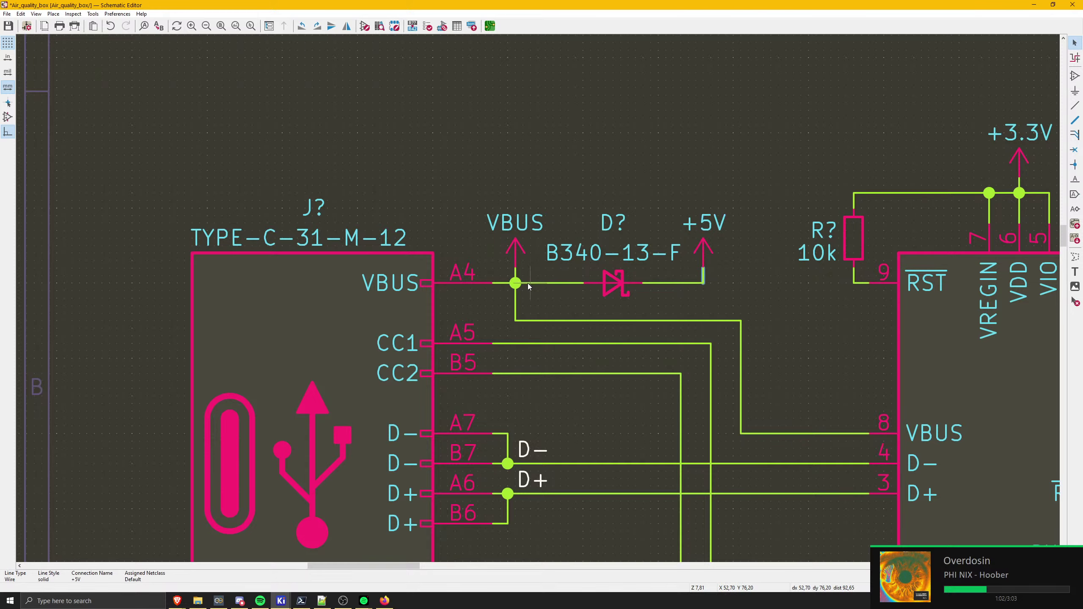
{"action": "scroll", "coordinate": [597, 302], "scroll_direction": "down", "scroll_amount": 4}
{"action": "scroll", "coordinate": [597, 303], "scroll_direction": "right", "scroll_amount": 2}
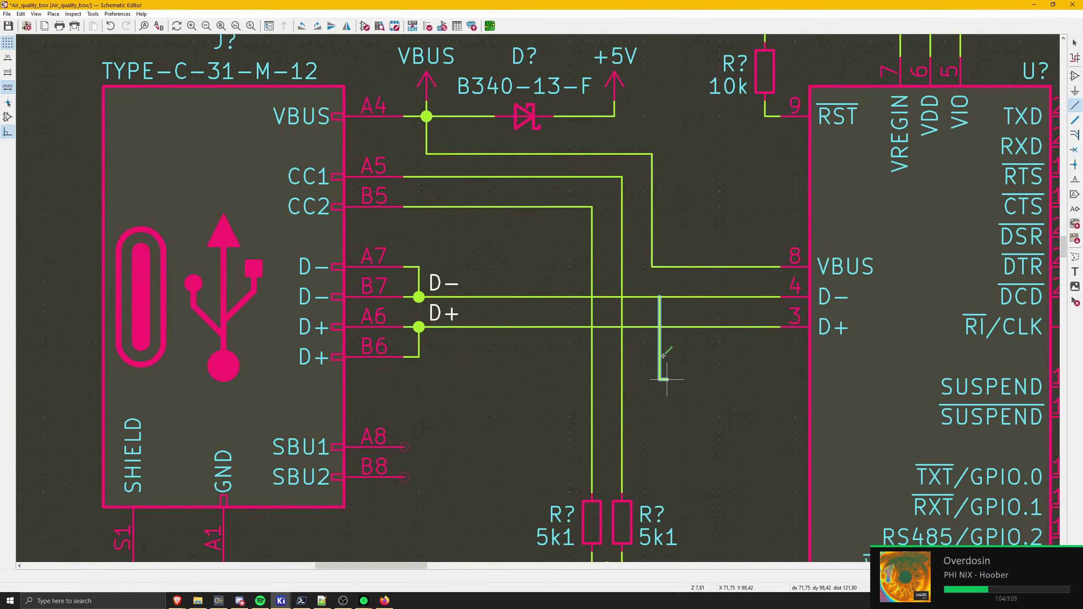
{"action": "left_click", "coordinate": [765, 70]}
{"action": "key", "text": "ctrl+v"}
{"action": "middle_click_drag", "start_coordinate": [702, 403], "coordinate": [768, 279]}
{"action": "key", "text": "t"}
{"action": "key", "text": "Escape"}
{"action": "key", "text": "Escape"}
- Delete the vertical wire segment between the USB connector's VBUS line and the CP2102N VBUS pin 8 wire
{"action": "scroll", "coordinate": [682, 273], "scroll_direction": "up", "scroll_amount": 4}
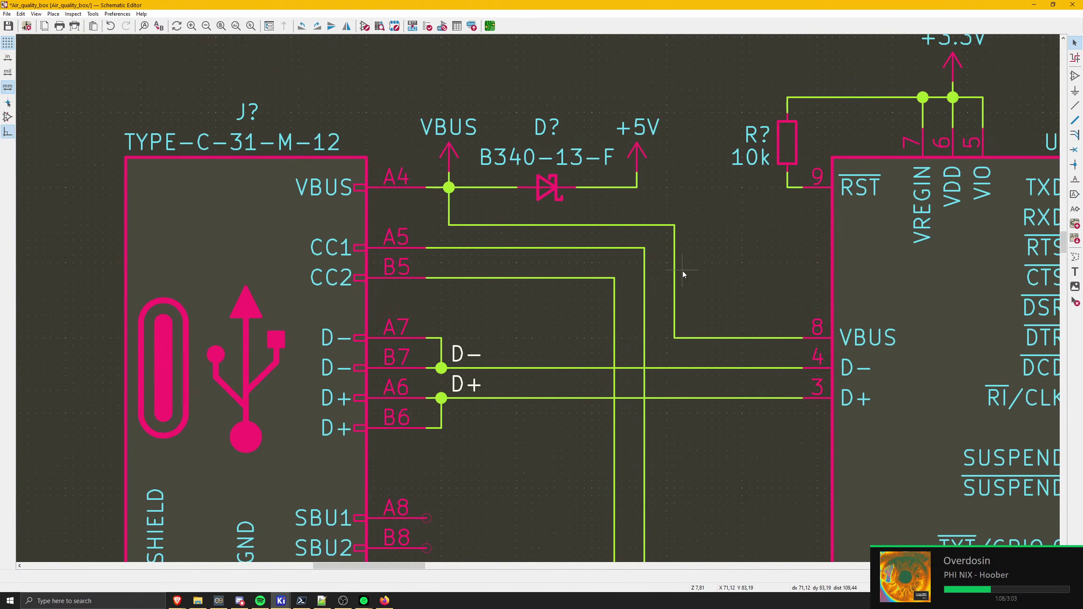
{"action": "left_click", "coordinate": [676, 271]}
{"action": "key", "text": "Delete"}
{"action": "scroll", "coordinate": [683, 271], "scroll_direction": "down", "scroll_amount": 3}
- Move the two 5k1 CC pull-down resistors with their wires and GND symbol closer to the USB connector
{"action": "middle_click_drag", "start_coordinate": [536, 301], "coordinate": [591, 228]}
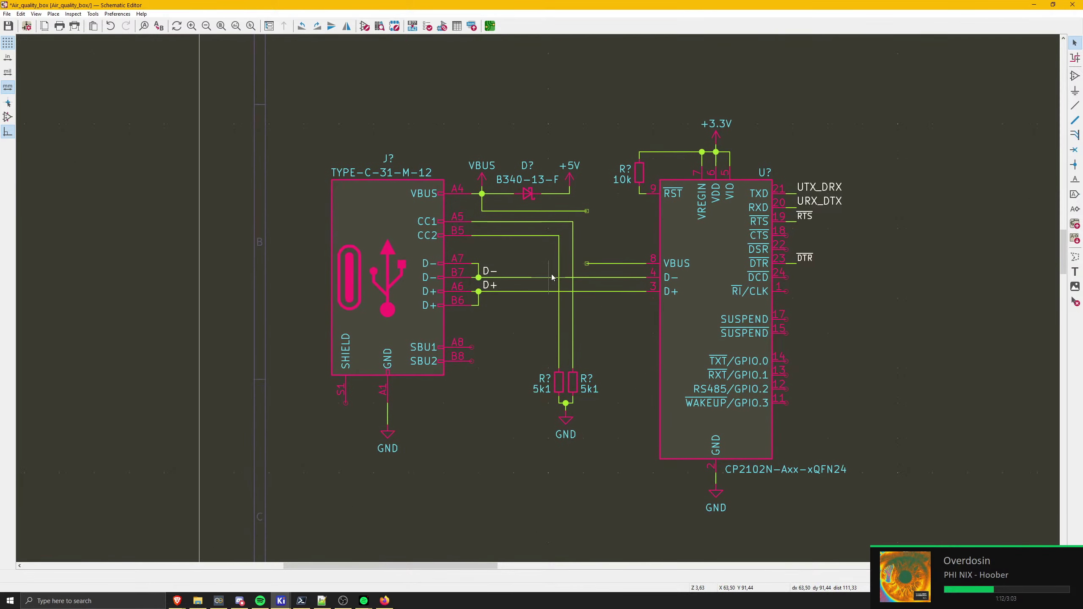
{"action": "left_click_drag", "start_coordinate": [573, 223], "coordinate": [580, 241]}
{"action": "key", "text": "ctrl+z"}
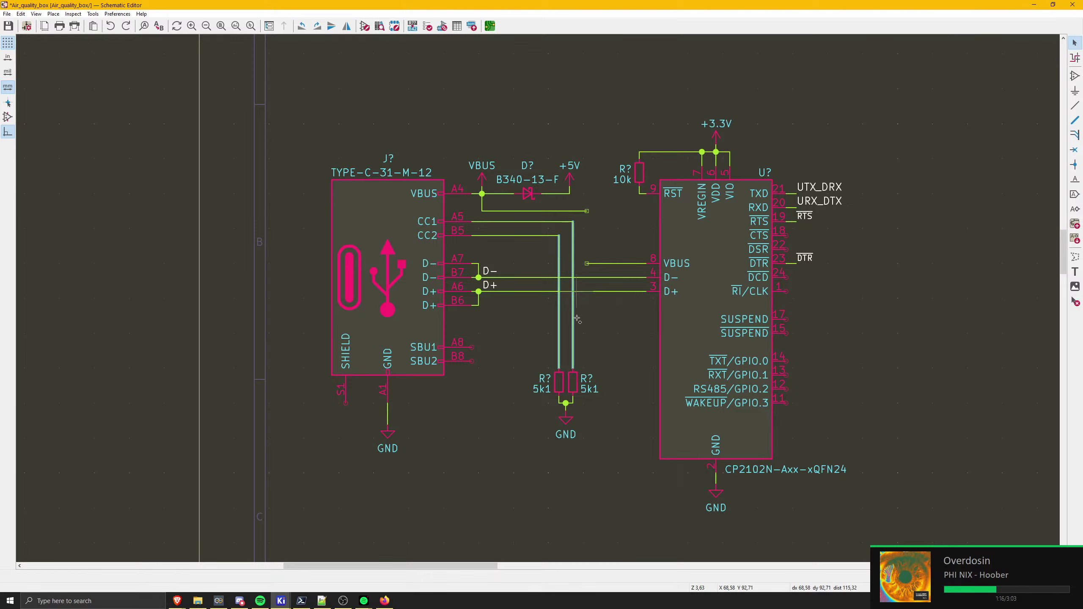
{"action": "left_click_drag", "start_coordinate": [619, 479], "coordinate": [504, 383]}
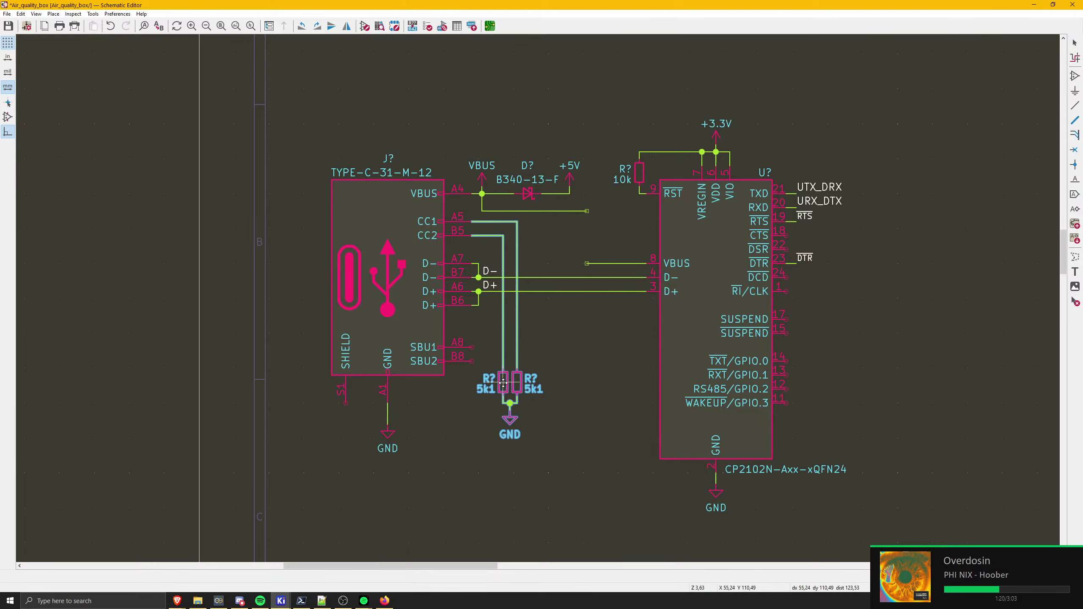
{"action": "left_click", "coordinate": [554, 313]}
- Duplicate a 5k1 resistor into the free space before the CP2102N and set the copy's value to 47k
{"action": "key", "text": "ctrl+d"}
{"action": "scroll", "coordinate": [581, 338], "scroll_direction": "up", "scroll_amount": 3}
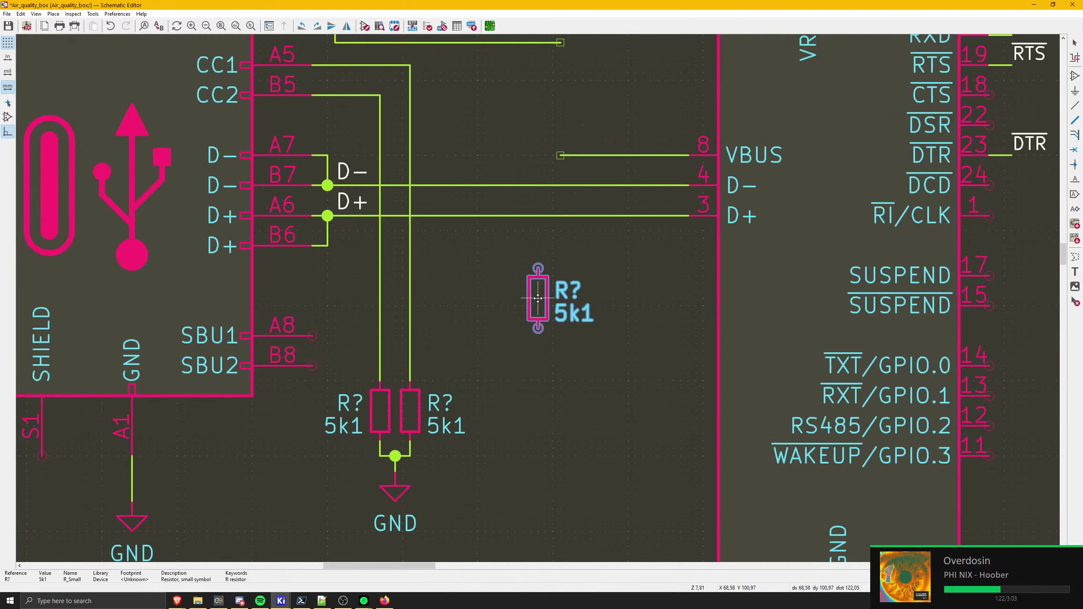
{"action": "double_click", "coordinate": [553, 314]}
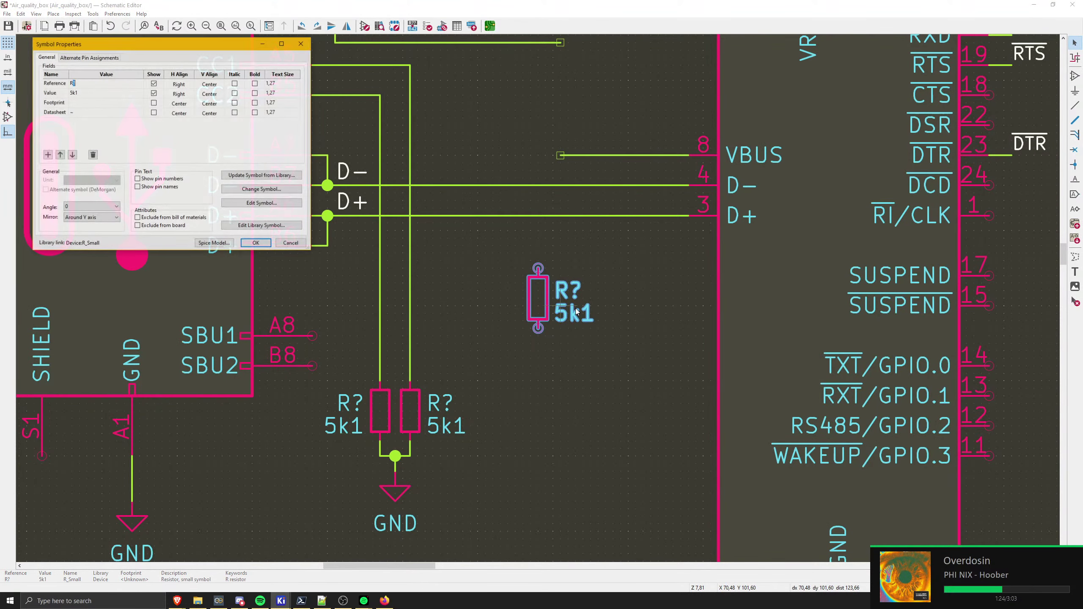
{"action": "key", "text": "Escape"}
{"action": "double_click", "coordinate": [580, 312]}
{"action": "type", "text": "467"}
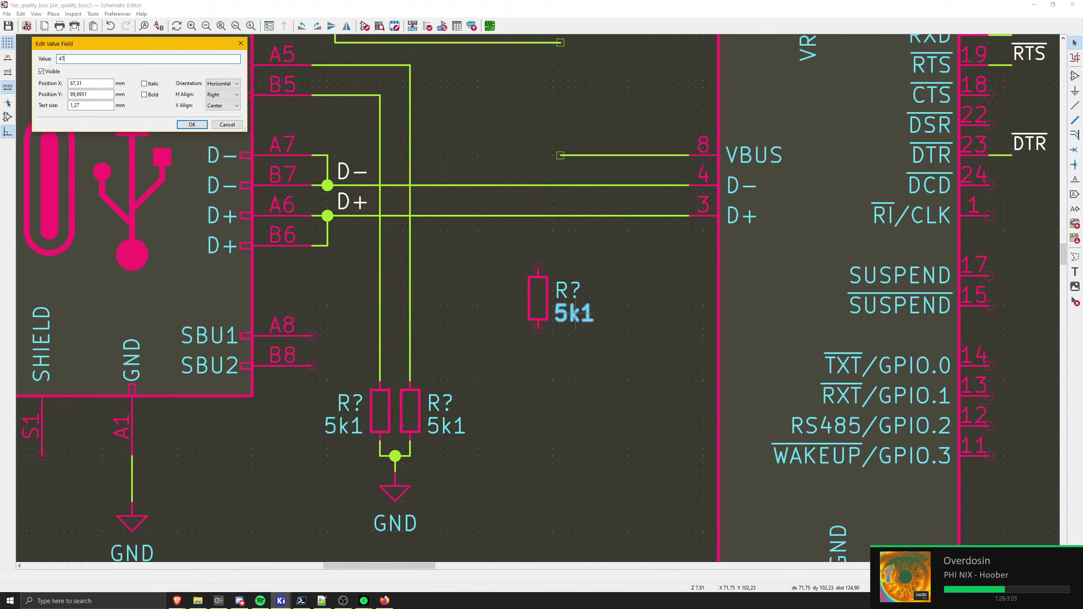
{"action": "key", "text": "Return"}
- Duplicate the 47k resistor just below itself and set the upper resistor's value to 22k
{"action": "key", "text": "ctrl+d"}
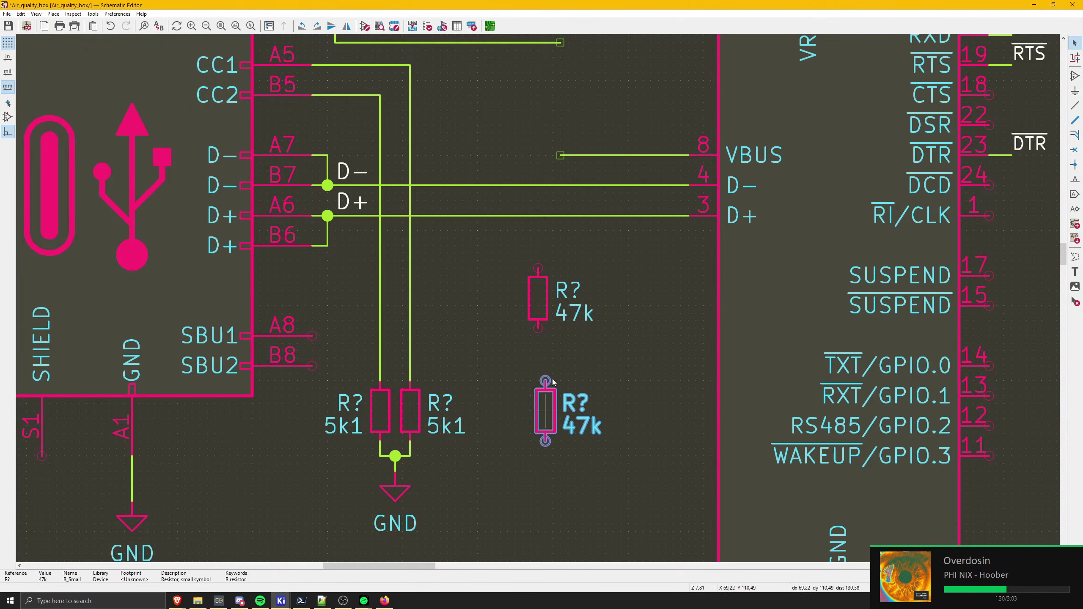
{"action": "left_click", "coordinate": [557, 366]}
{"action": "double_click", "coordinate": [575, 314]}
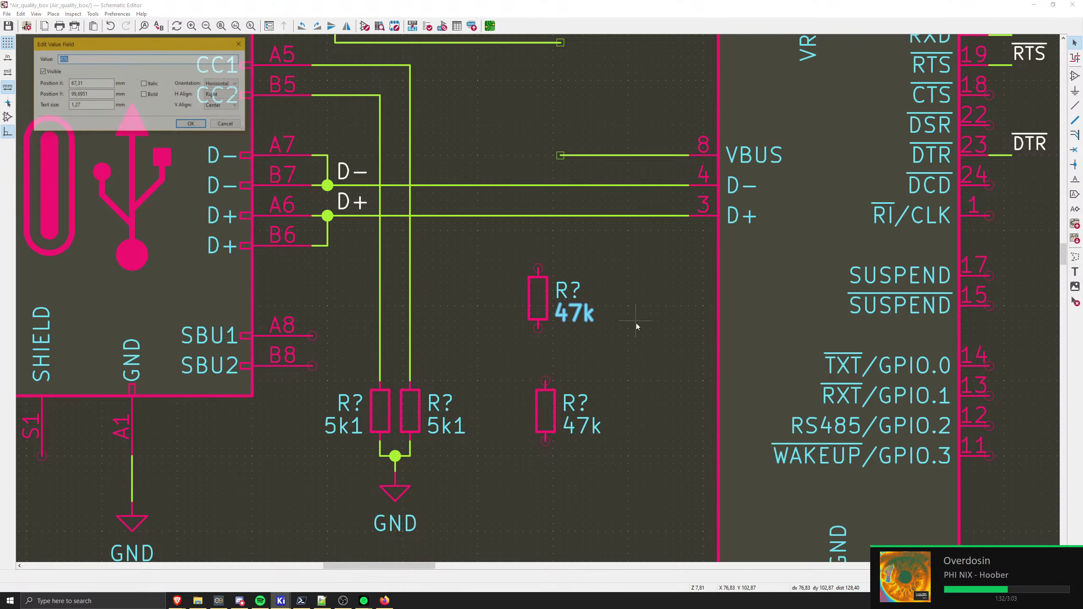
{"action": "type", "text": "22k"}
{"action": "key", "text": "Return"}
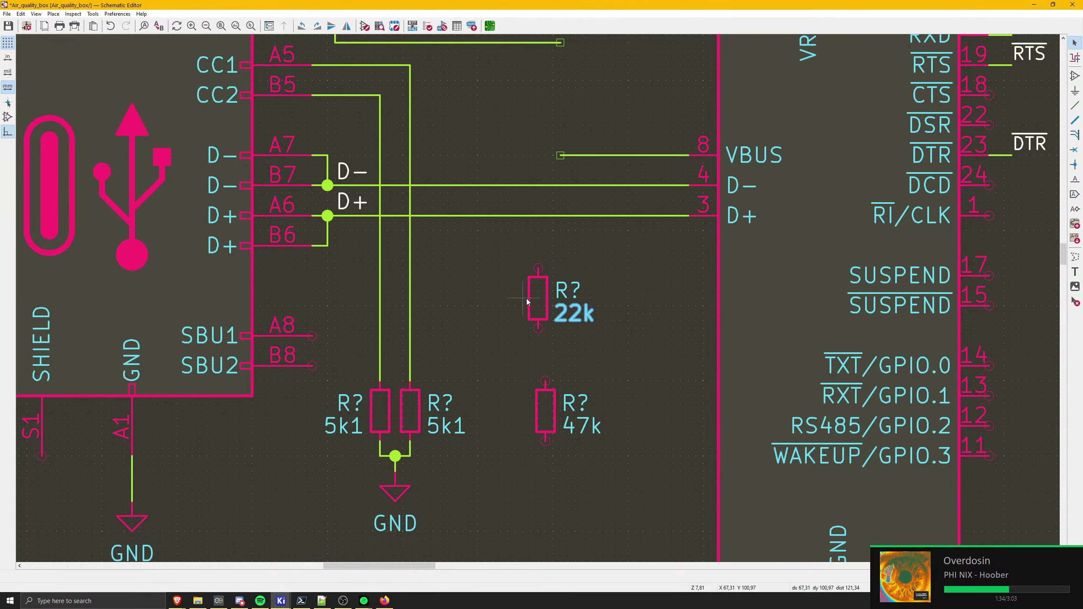
- Place the 22k resistor above and the 47k resistor below the loose end of the CP2102N VBUS wire, vertically aligned
{"action": "left_click_drag", "start_coordinate": [544, 298], "coordinate": [666, 243]}
{"action": "middle_click_drag", "start_coordinate": [681, 317], "coordinate": [583, 260]}
{"action": "left_click_drag", "start_coordinate": [554, 484], "coordinate": [570, 343]}
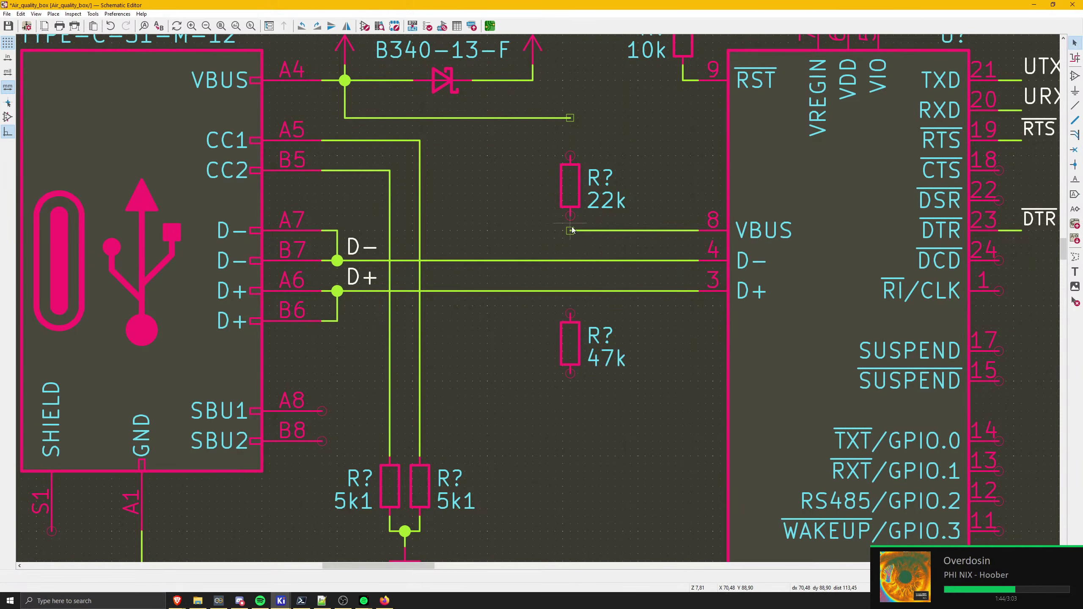
- Wire the 22k resistor's lower end to the 47k resistor's upper end, joining the CP2102N VBUS pin 8 wire
{"action": "key", "text": "w"}
{"action": "left_click", "coordinate": [570, 314]}
{"action": "key", "text": "Escape"}
{"action": "scroll", "coordinate": [557, 244], "scroll_direction": "down", "scroll_amount": 3}
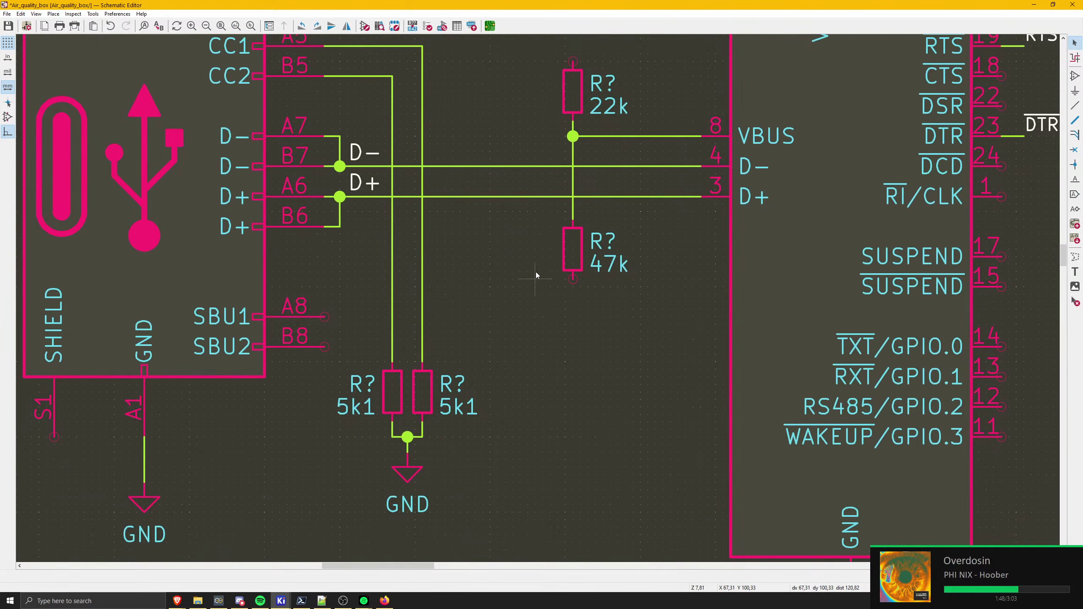
- Move the 5k1 resistor pair with its GND symbol up below the data lines and shift the 47k resistor slightly down
{"action": "scroll", "coordinate": [535, 275], "scroll_direction": "left", "scroll_amount": 6}
{"action": "scroll", "coordinate": [536, 275], "scroll_direction": "down", "scroll_amount": 1}
{"action": "left_click_drag", "start_coordinate": [680, 471], "coordinate": [579, 341]}
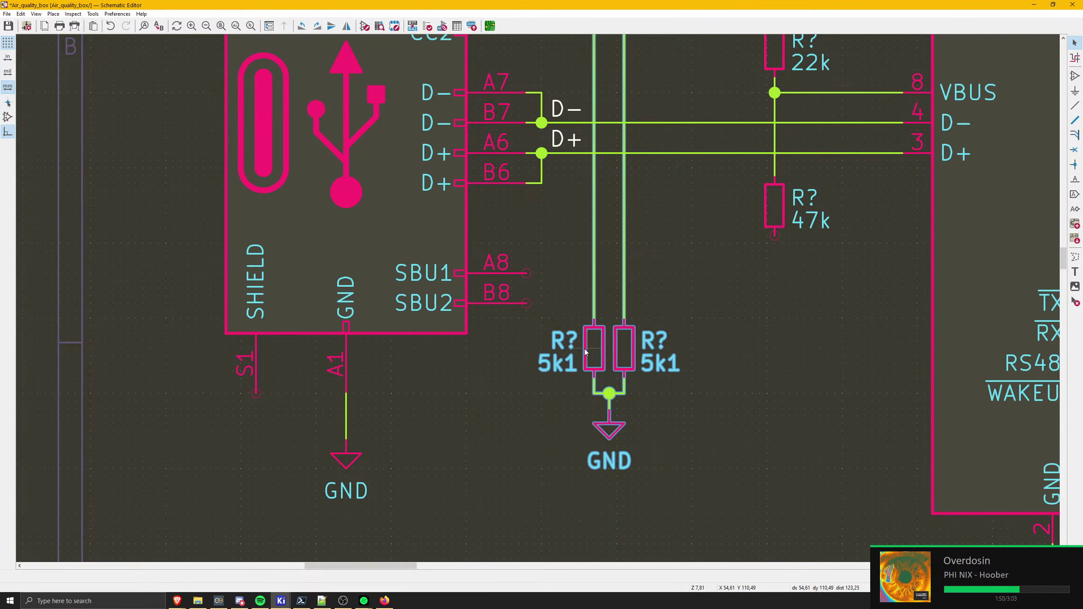
{"action": "left_click_drag", "start_coordinate": [677, 442], "coordinate": [533, 316]}
{"action": "left_click_drag", "start_coordinate": [593, 350], "coordinate": [593, 230]}
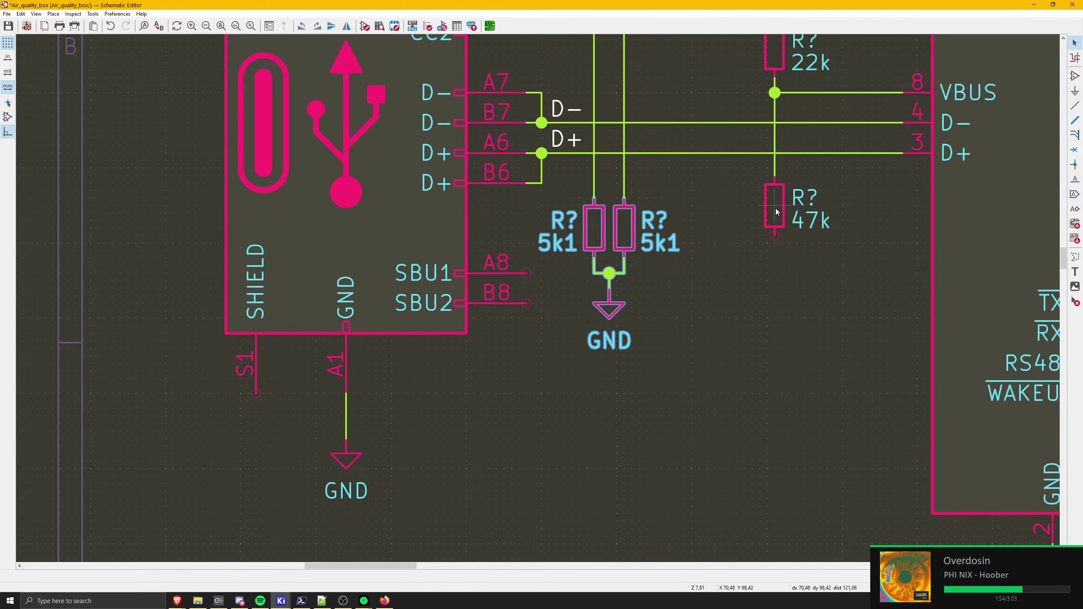
{"action": "left_click_drag", "start_coordinate": [775, 204], "coordinate": [775, 228]}
- Duplicate the 5k1 pair's GND symbol below the 47k resistor and wire it to the resistor's lower end
{"action": "left_click", "coordinate": [763, 340]}
{"action": "middle_click_drag", "start_coordinate": [659, 239], "coordinate": [578, 254]}
{"action": "key", "text": "ctrl+d"}
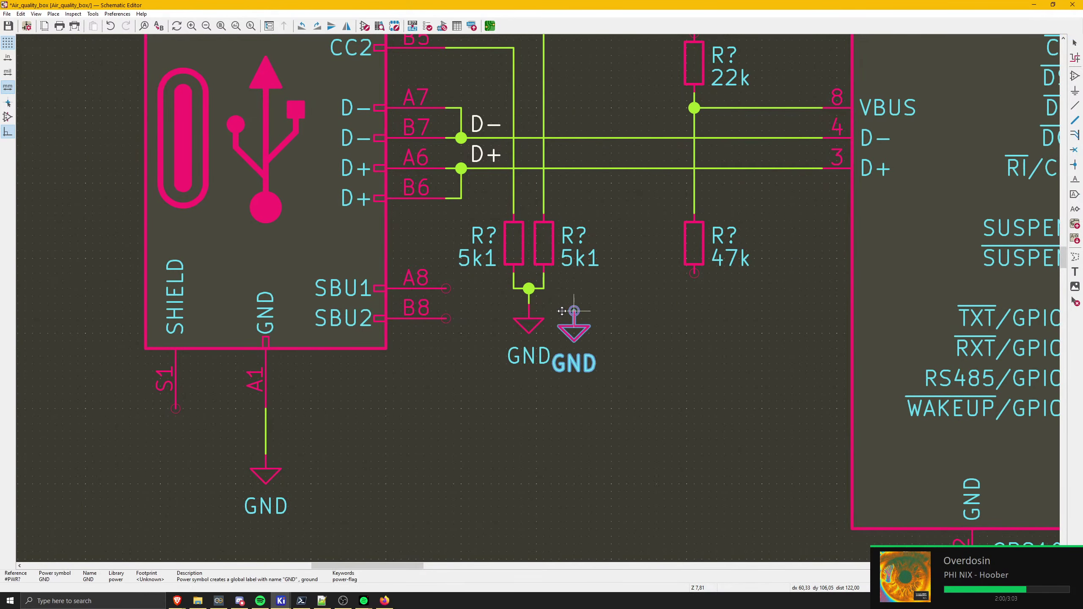
{"action": "left_click", "coordinate": [694, 304]}
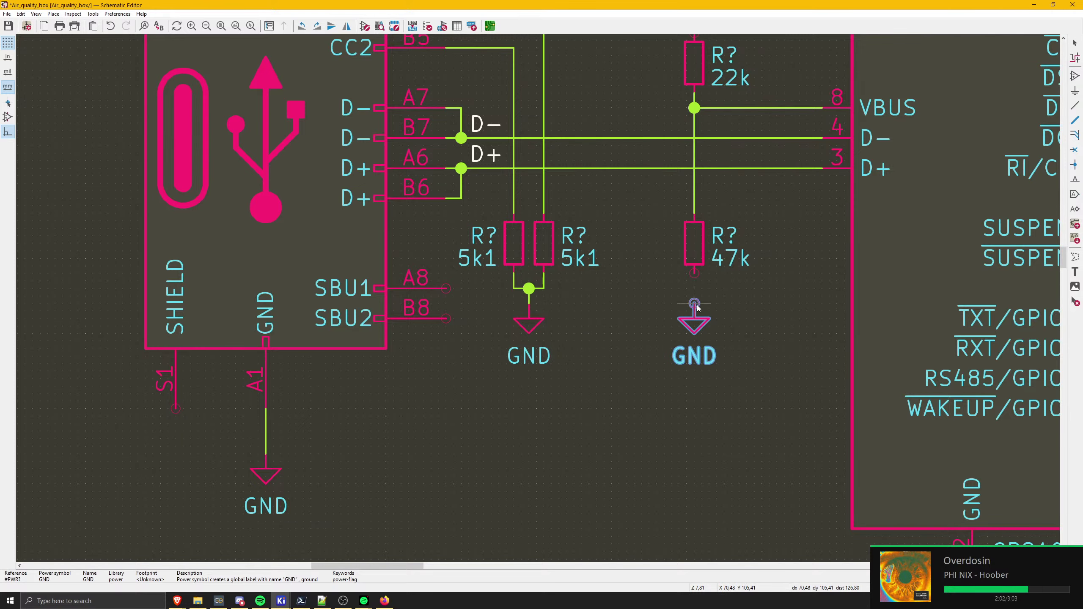
{"action": "left_click", "coordinate": [694, 304]}
{"action": "left_click", "coordinate": [694, 274]}
- Wire the loose end of the USB connector's VBUS line to the top of the 22k resistor
{"action": "middle_click_drag", "start_coordinate": [749, 246], "coordinate": [745, 424]}
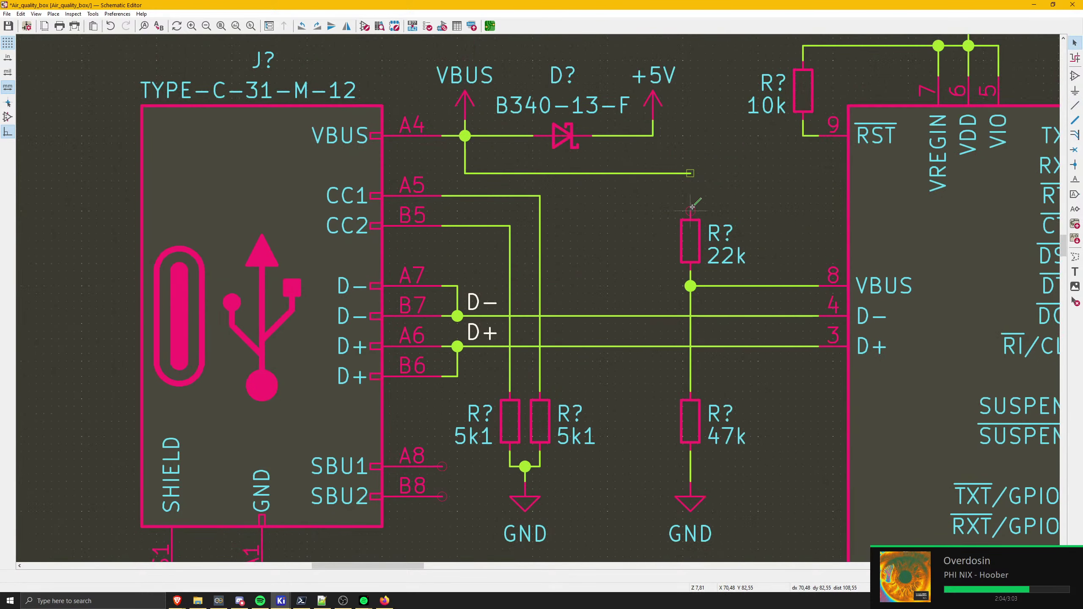
{"action": "key", "text": "w"}
{"action": "left_click", "coordinate": [690, 212]}
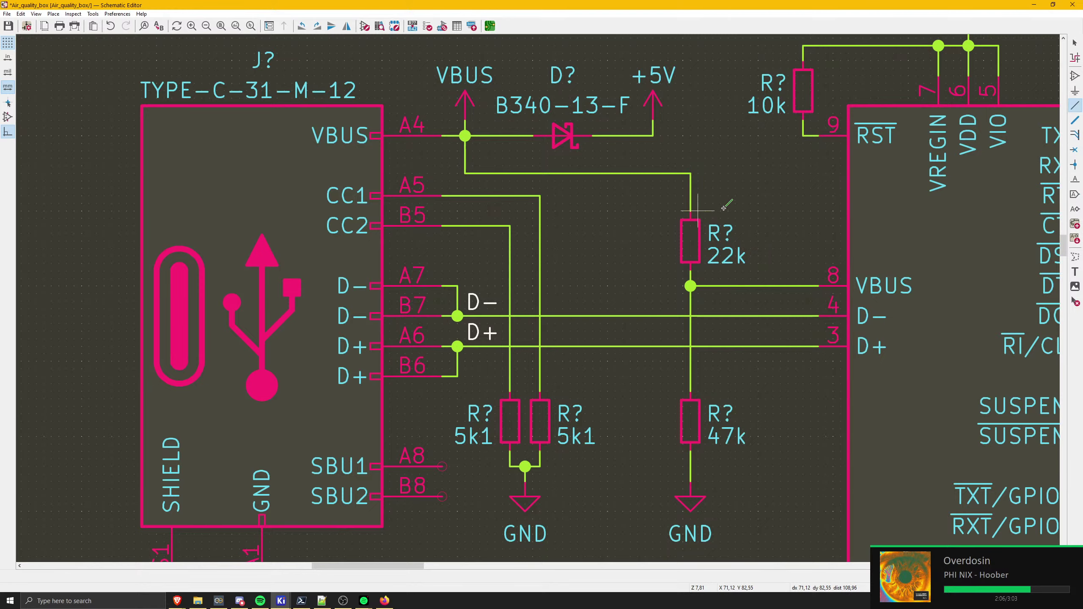
{"action": "key", "text": "Escape"}
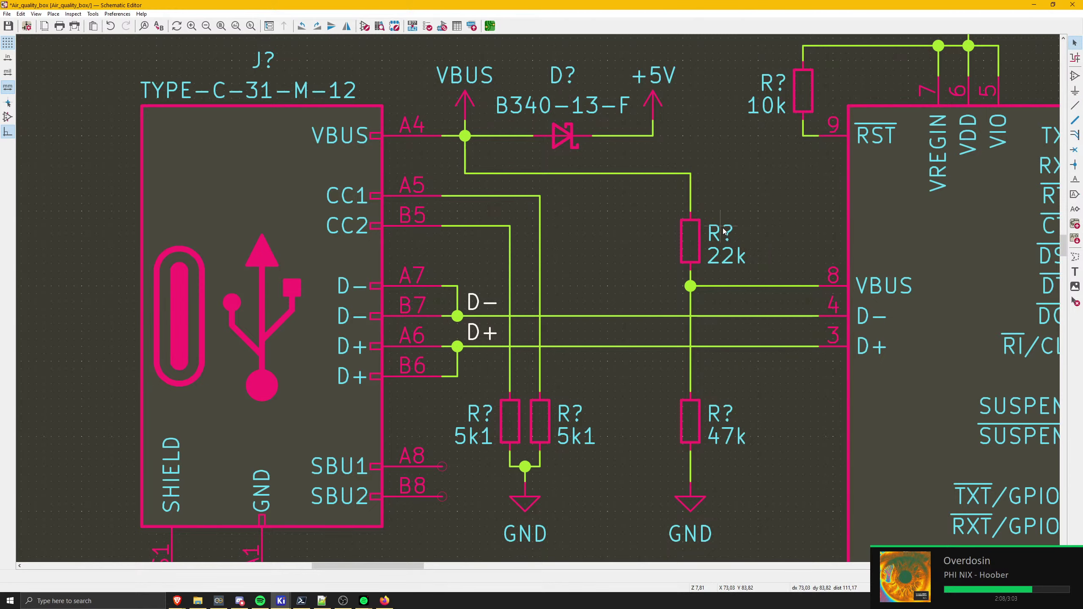
- Examine the VBUS path from the USB connector past the B340-13-F diode and through the 22k/47k divider to the CP2102N
{"action": "middle_click_drag", "start_coordinate": [638, 246], "coordinate": [451, 188]}
{"action": "scroll", "coordinate": [483, 241], "scroll_direction": "up", "scroll_amount": 3}
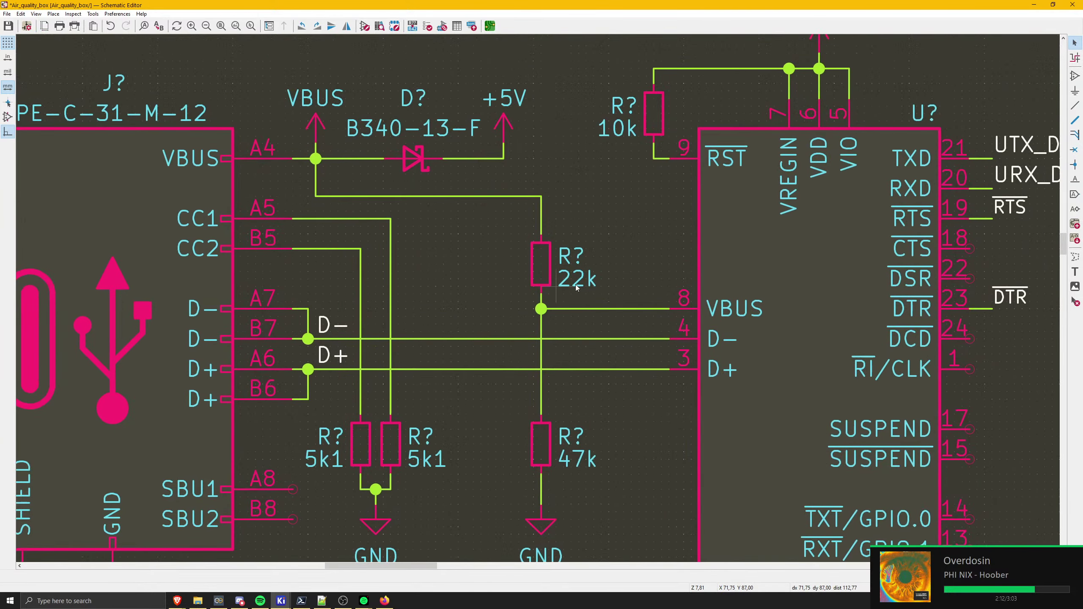
{"action": "middle_click_drag", "start_coordinate": [377, 179], "coordinate": [439, 213]}
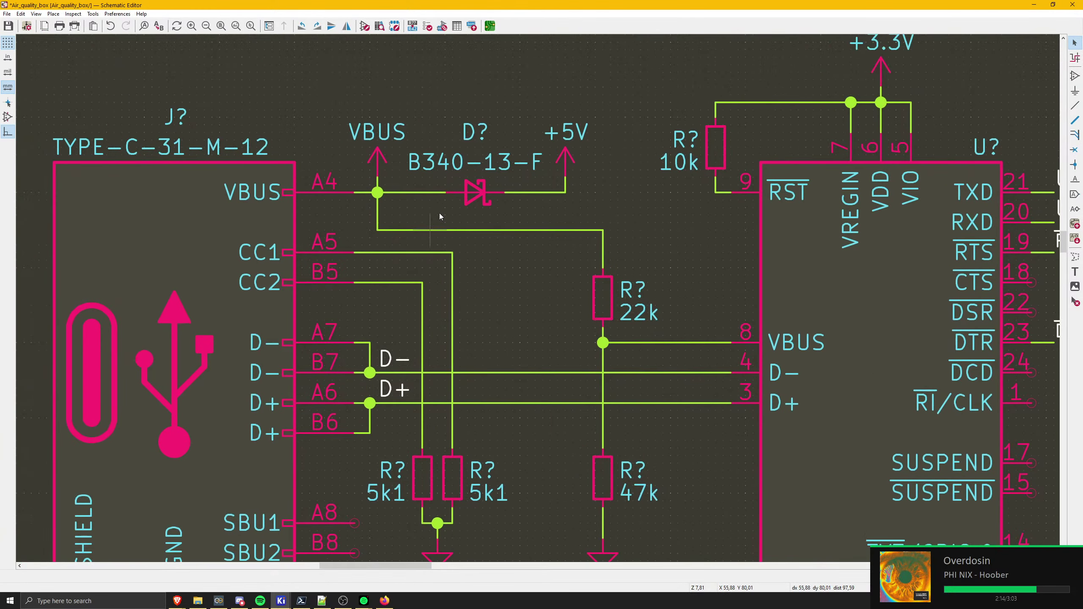
{"action": "left_click", "coordinate": [482, 192]}
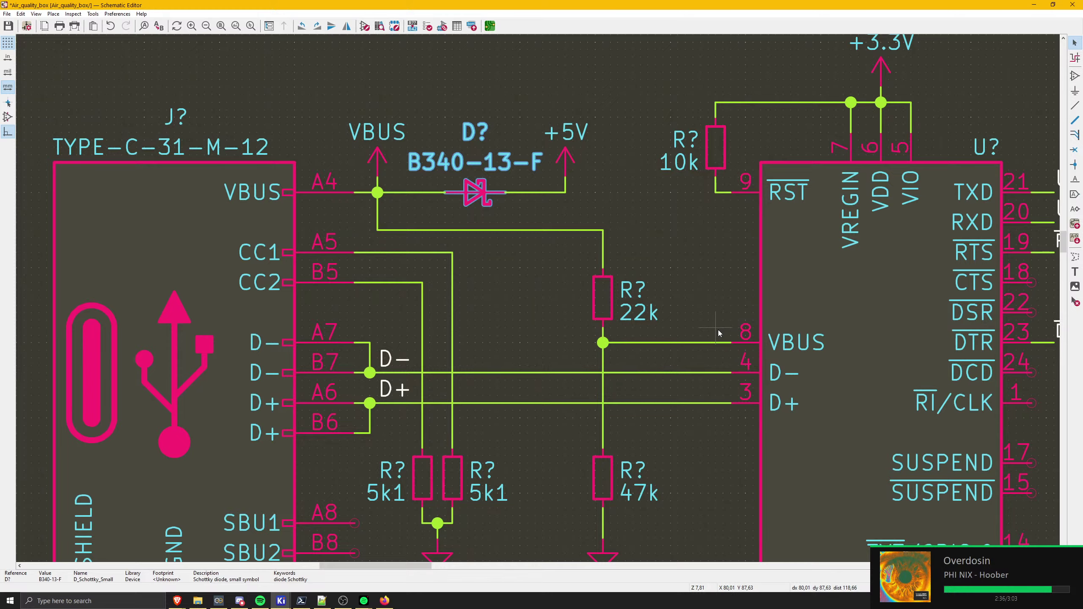
{"action": "middle_click_drag", "start_coordinate": [661, 320], "coordinate": [567, 250]}
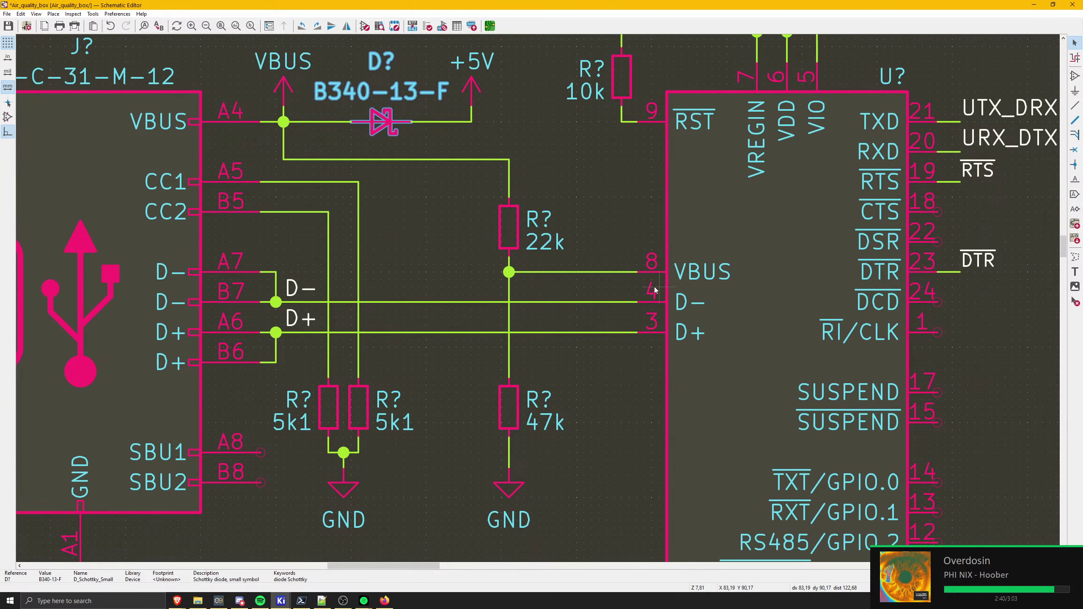
{"action": "left_click", "coordinate": [534, 175]}
{"action": "middle_click_drag", "start_coordinate": [535, 174], "coordinate": [636, 269]}
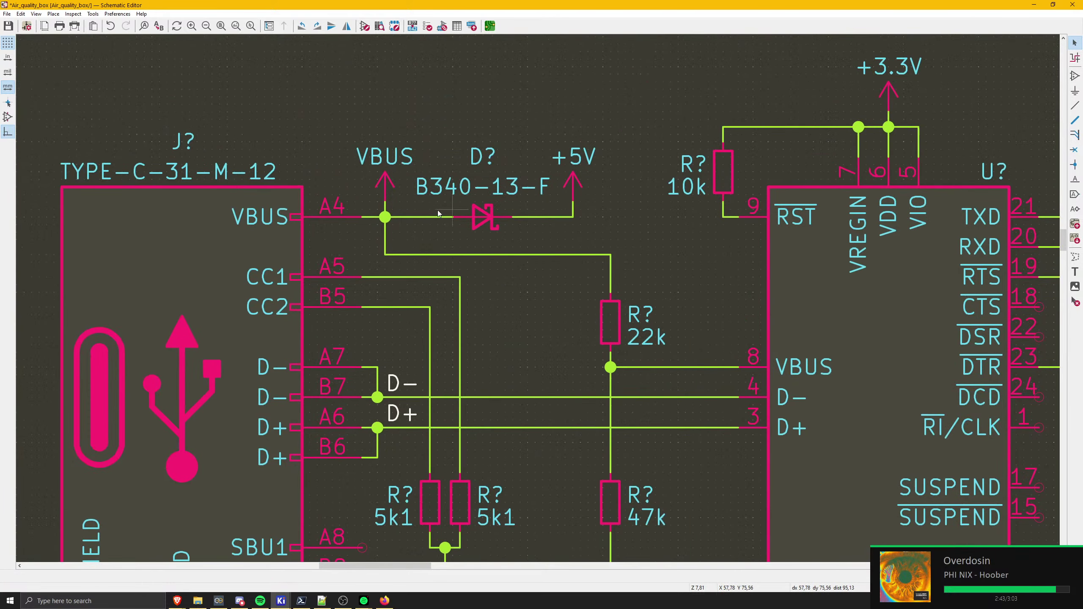
{"action": "left_click", "coordinate": [484, 220]}
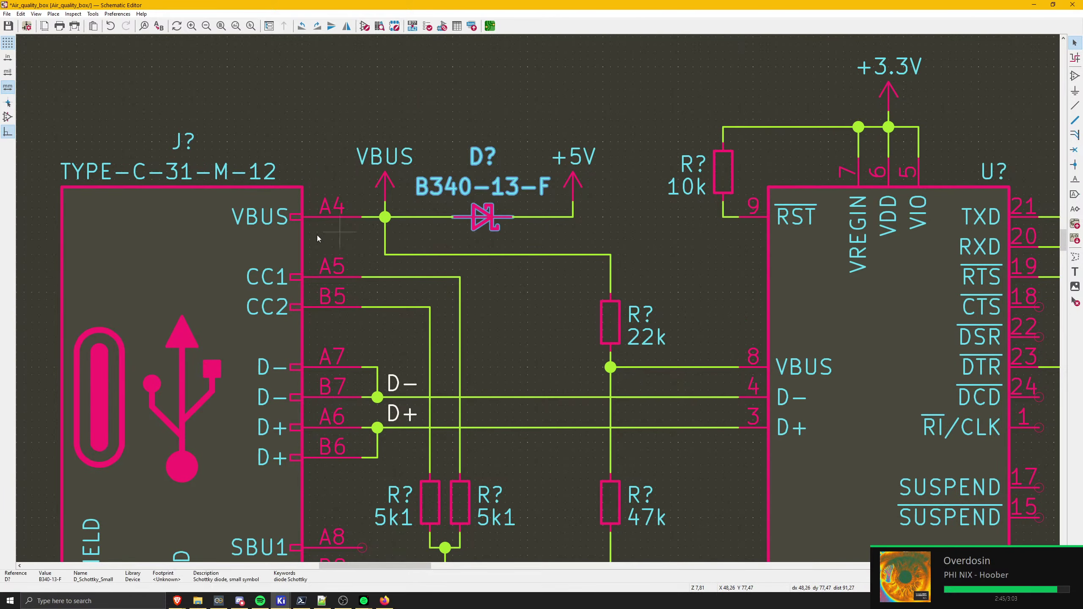
{"action": "left_click", "coordinate": [276, 272]}
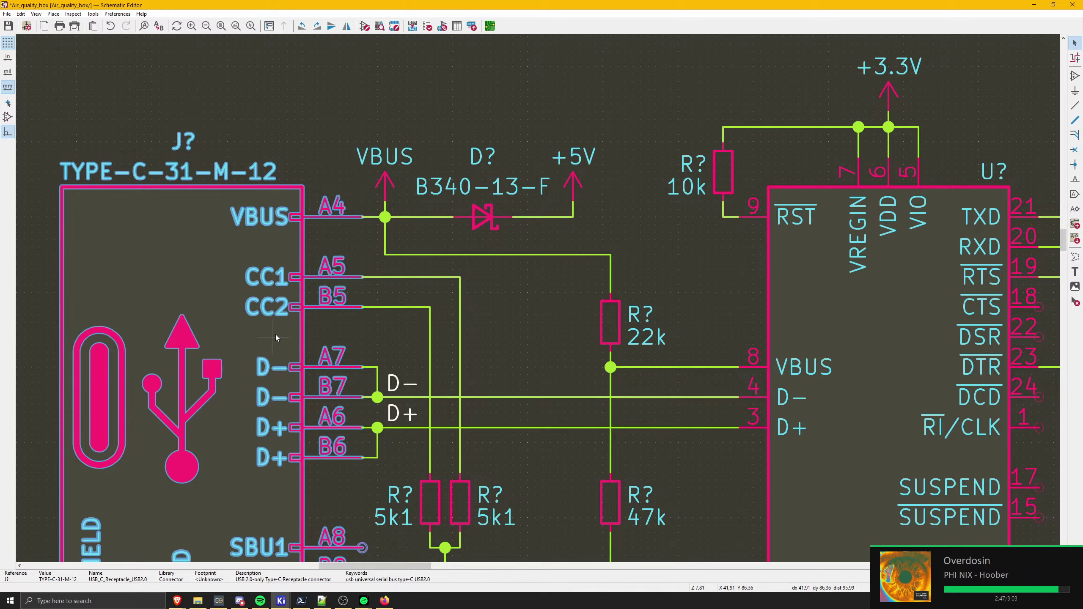
{"action": "scroll", "coordinate": [276, 338], "scroll_direction": "down", "scroll_amount": 1}
{"action": "middle_click_drag", "start_coordinate": [276, 338], "coordinate": [485, 289]}
{"action": "middle_click_drag", "start_coordinate": [683, 295], "coordinate": [505, 169]}
{"action": "left_click", "coordinate": [659, 341]}
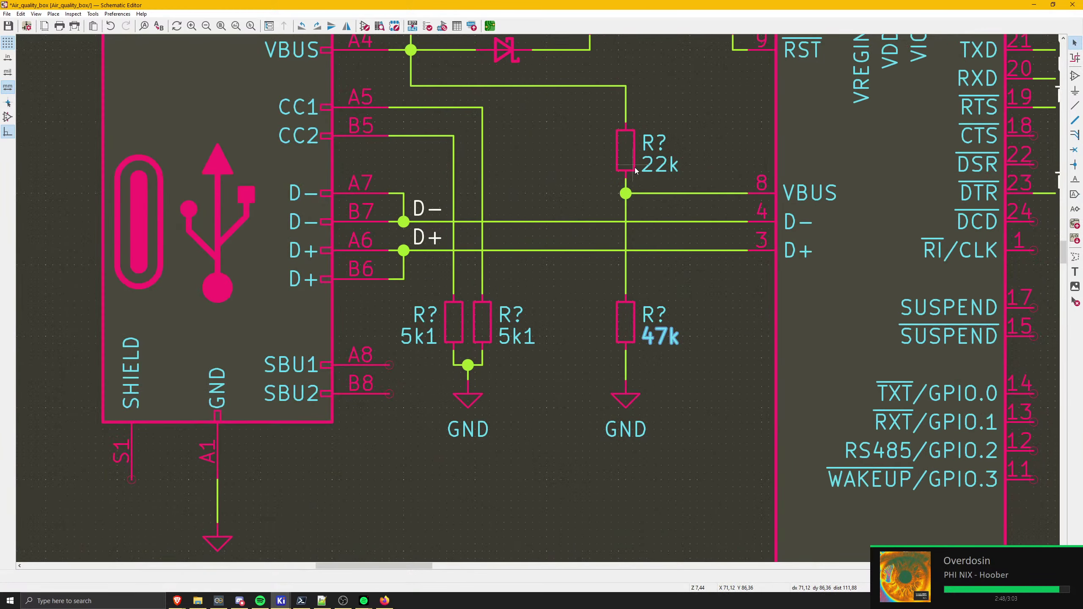
- Check the 22k/47k divider between the USB connector's VBUS line and the CP2102N, and save the schematic
{"action": "left_click", "coordinate": [645, 324]}
{"action": "middle_click_drag", "start_coordinate": [641, 297], "coordinate": [623, 341]}
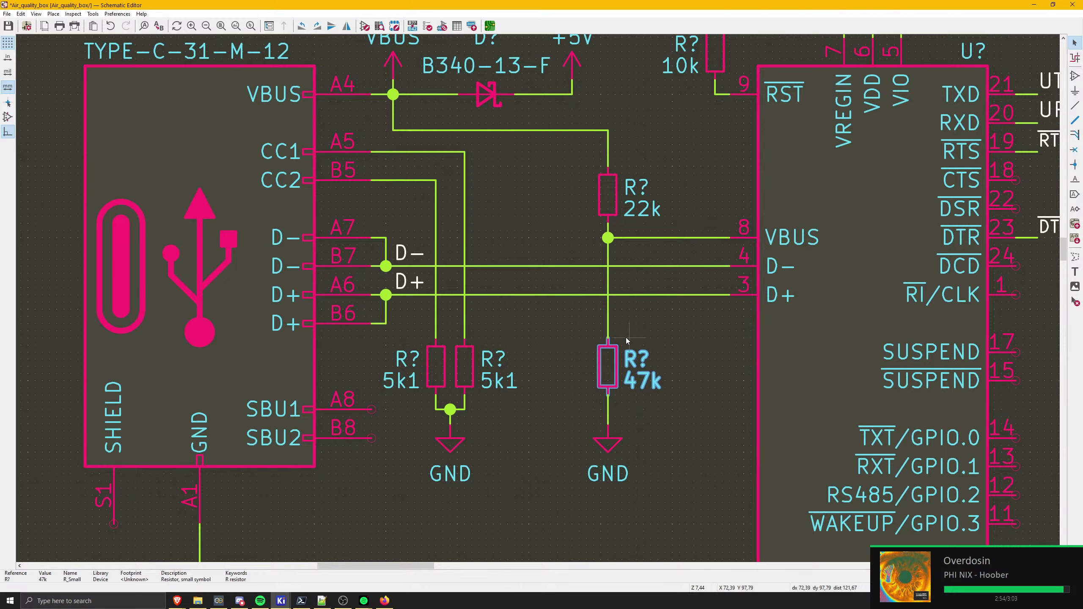
{"action": "middle_click_drag", "start_coordinate": [563, 388], "coordinate": [541, 419]}
{"action": "left_click", "coordinate": [442, 120]}
{"action": "left_click", "coordinate": [538, 235]}
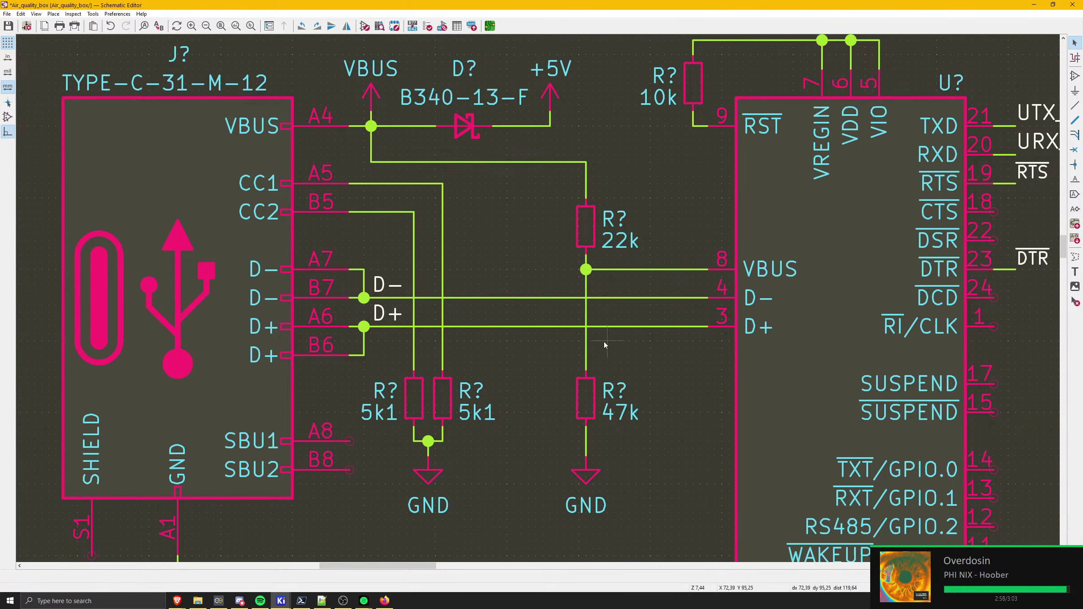
{"action": "scroll", "coordinate": [601, 345], "scroll_direction": "down", "scroll_amount": 4}
{"action": "middle_click_drag", "start_coordinate": [600, 344], "coordinate": [431, 308]}
{"action": "key", "text": "ctrl+s"}
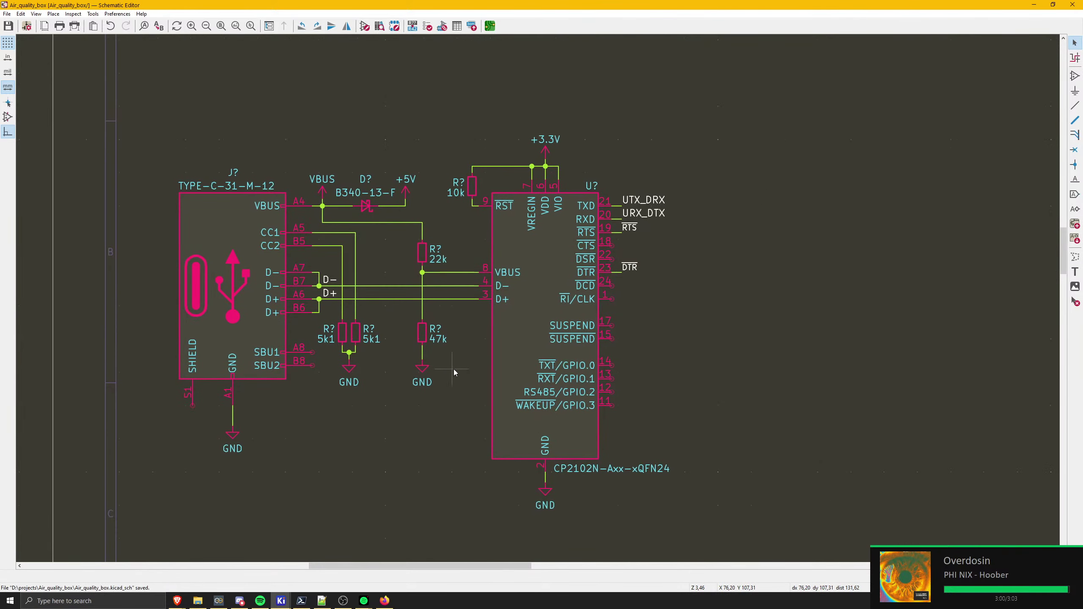
{"action": "middle_click_drag", "start_coordinate": [480, 356], "coordinate": [603, 381]}
{"action": "left_click", "coordinate": [547, 363]}
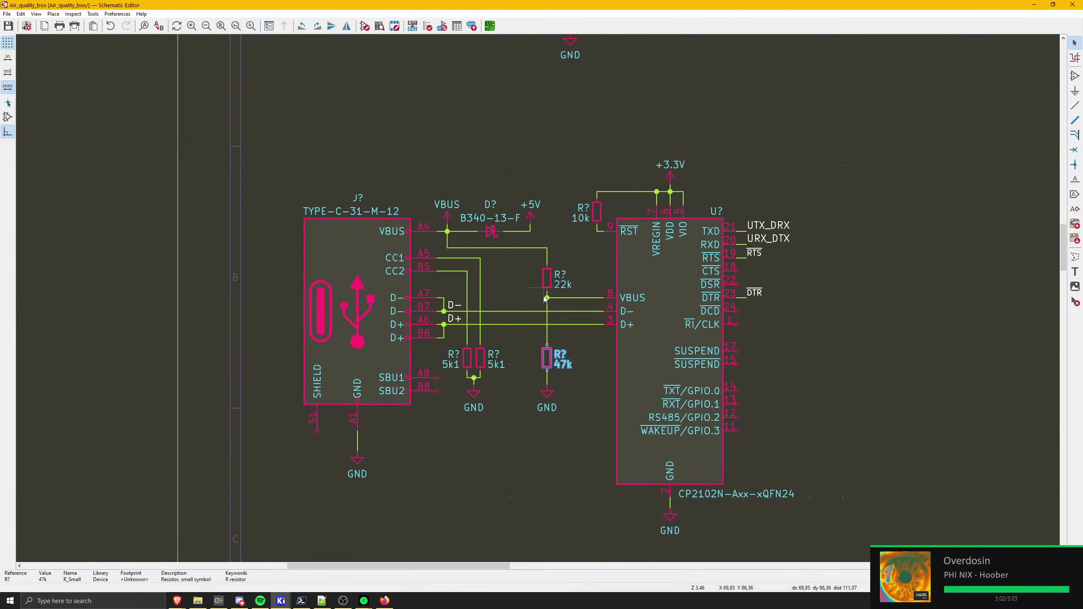
{"action": "left_click", "coordinate": [564, 378]}
{"action": "scroll", "coordinate": [560, 361], "scroll_direction": "down", "scroll_amount": 1}
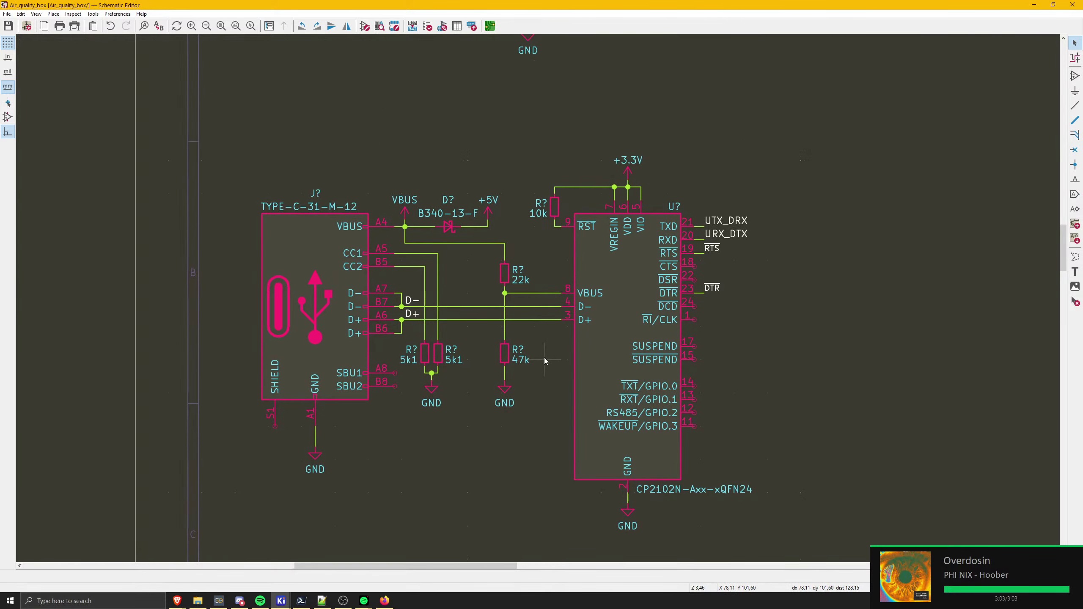
{"action": "scroll", "coordinate": [535, 294], "scroll_direction": "down", "scroll_amount": 1}
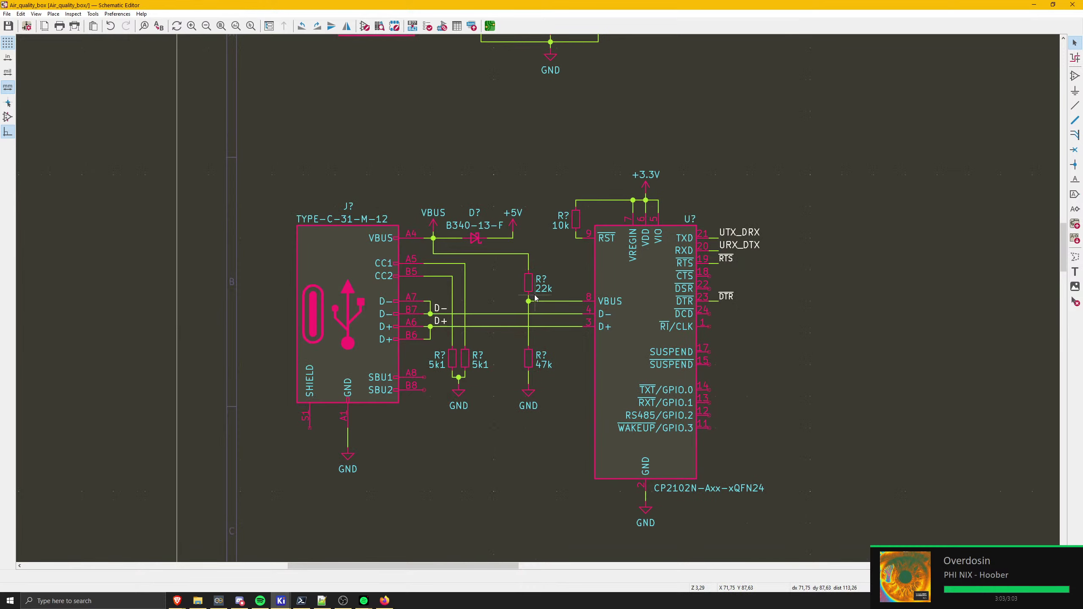
- Move the CP2102N with its 10k resistor, power symbols and net labels one small step closer to the 22k/47k divider, keeping wires attached
{"action": "left_click", "coordinate": [607, 267]}
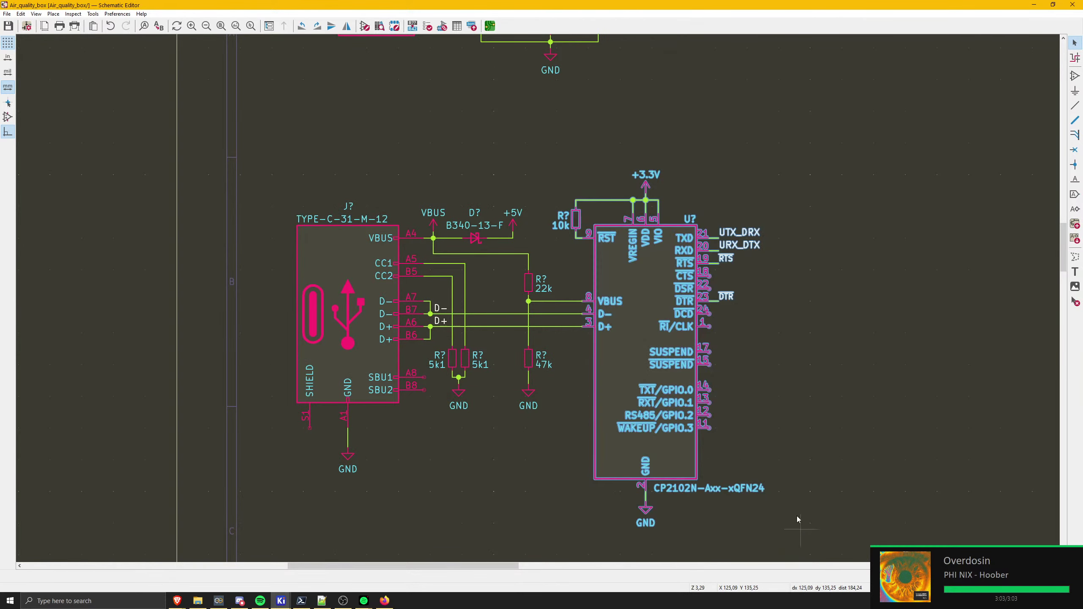
{"action": "key", "text": "h"}
{"action": "key", "text": "Escape"}
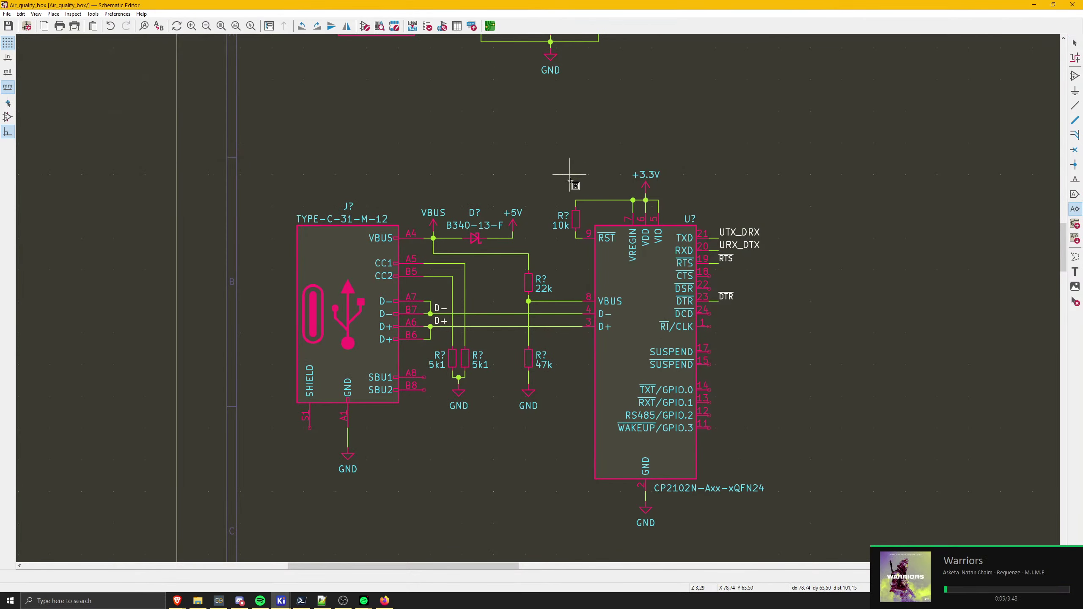
{"action": "left_click_drag", "start_coordinate": [569, 175], "coordinate": [754, 521]}
{"action": "key", "text": "g"}
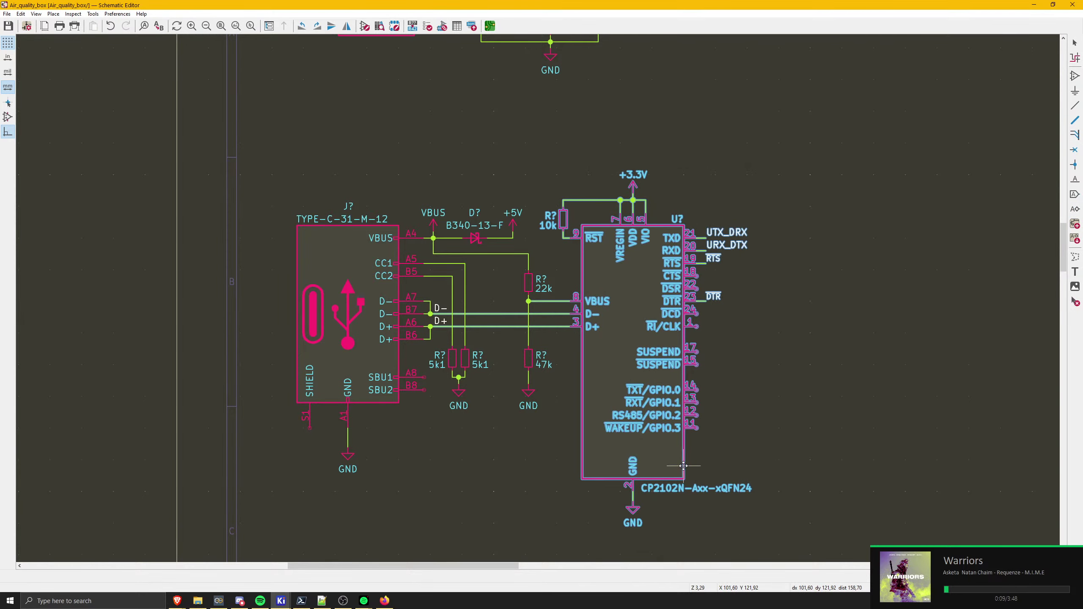
{"action": "left_click", "coordinate": [683, 466]}
- Raise the +5V symbol after the B340-13-F diode to the height of the +3.3V symbol, keeping its wire attached
{"action": "scroll", "coordinate": [569, 312], "scroll_direction": "up", "scroll_amount": 2}
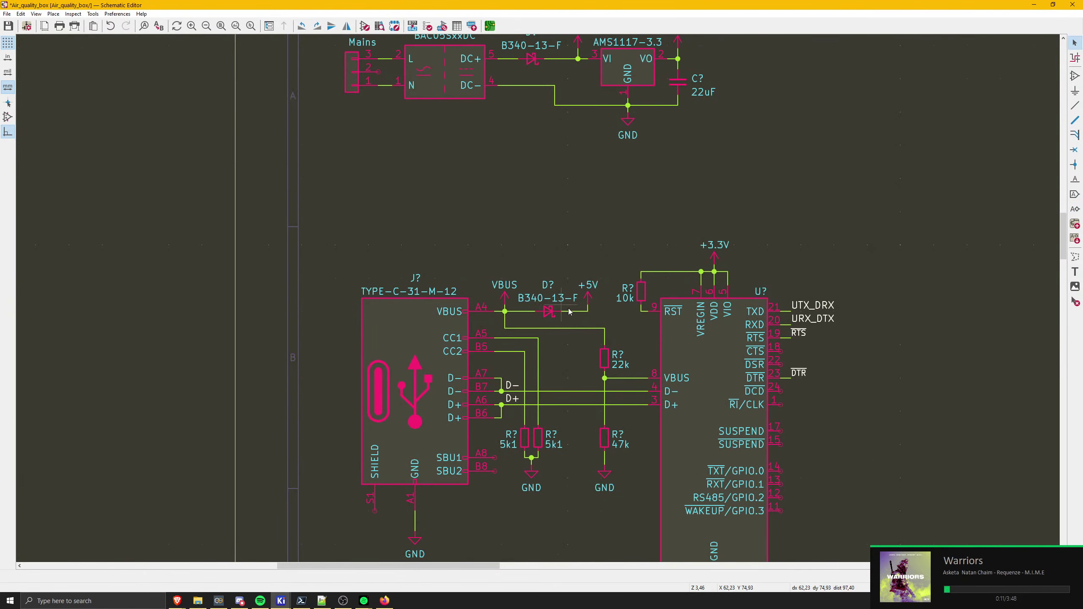
{"action": "left_click", "coordinate": [589, 298]}
{"action": "scroll", "coordinate": [631, 285], "scroll_direction": "up", "scroll_amount": 3}
{"action": "key", "text": "g"}
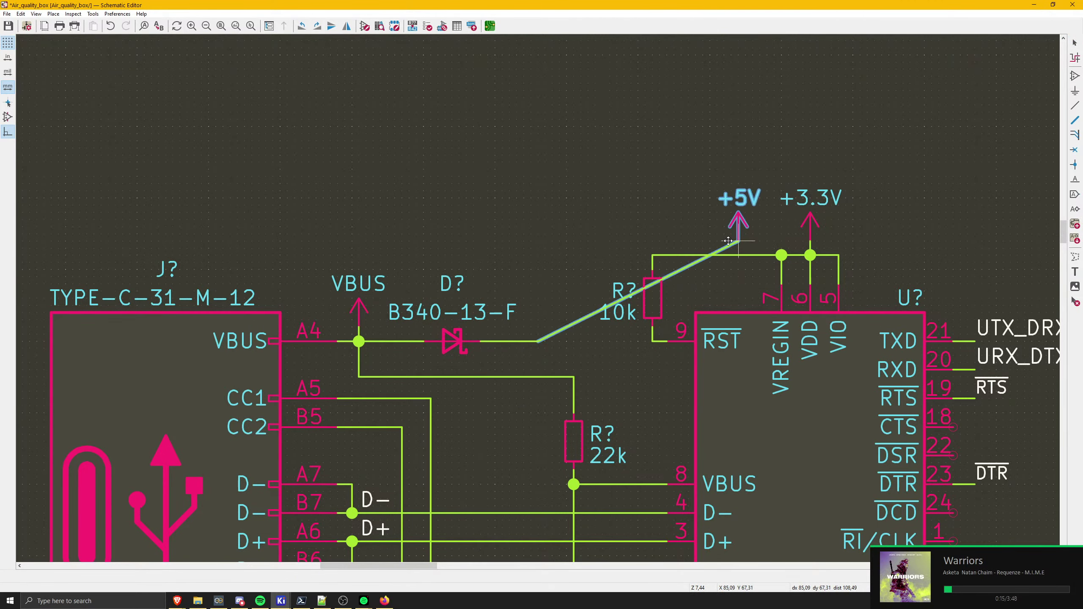
{"action": "left_click", "coordinate": [527, 241]}
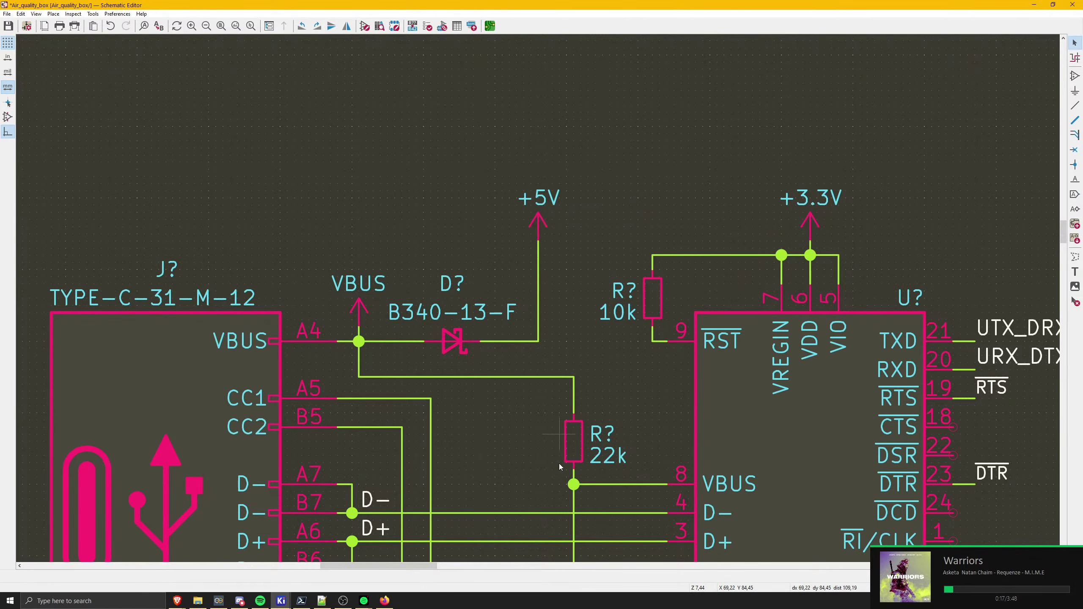
- Wire the USB connector's SHIELD pin S1 to the ground line below pin A1 and save the schematic
{"action": "scroll", "coordinate": [534, 288], "scroll_direction": "down", "scroll_amount": 5}
{"action": "middle_click_drag", "start_coordinate": [535, 289], "coordinate": [428, 229]}
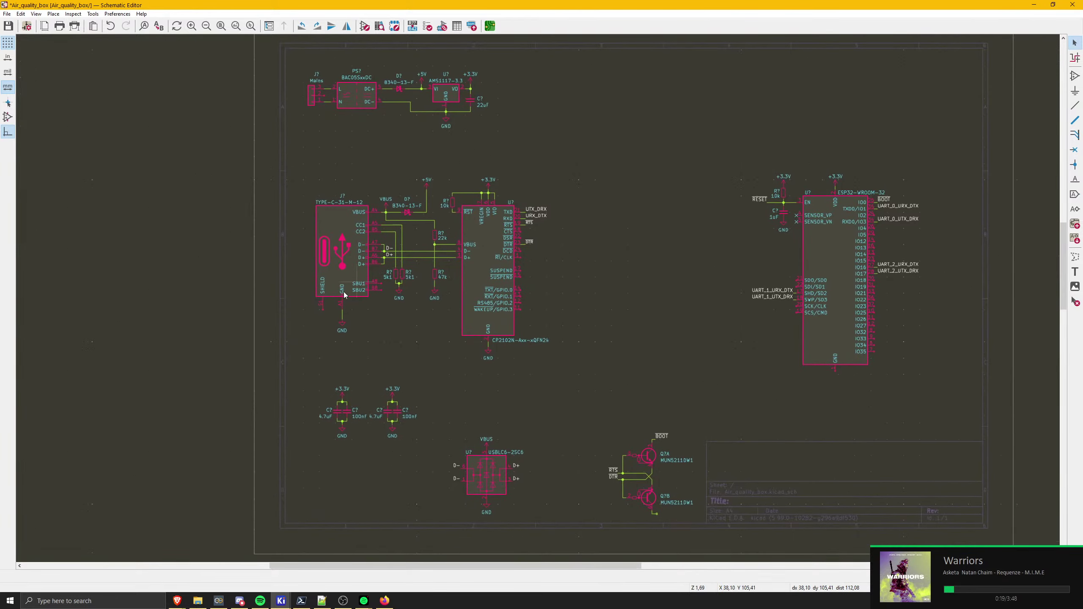
{"action": "scroll", "coordinate": [344, 296], "scroll_direction": "up", "scroll_amount": 5}
{"action": "key", "text": "w"}
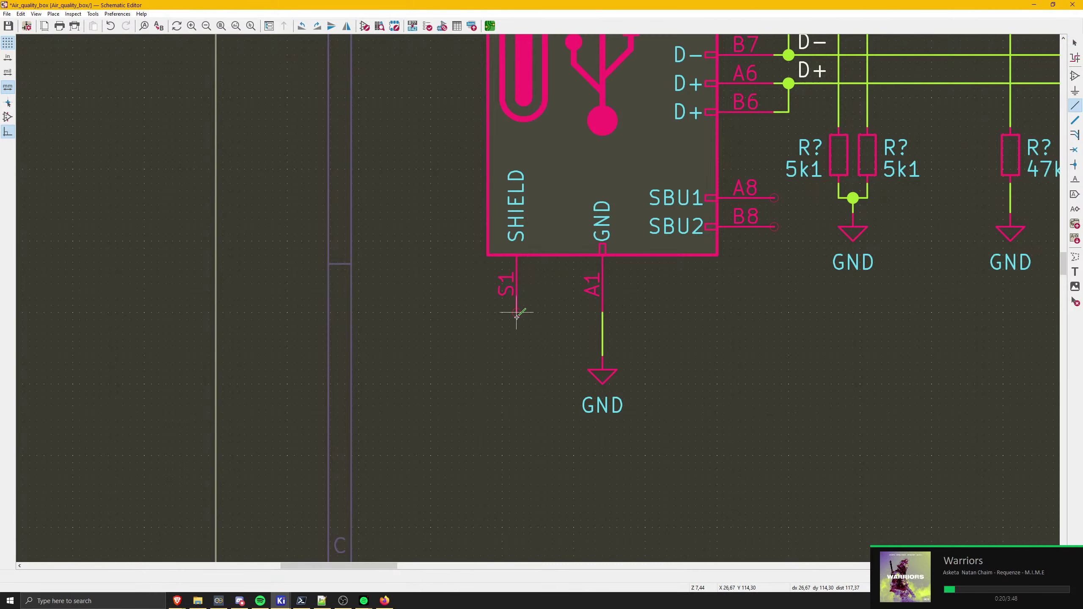
{"action": "left_click", "coordinate": [602, 327]}
{"action": "key", "text": "Escape"}
{"action": "middle_click_drag", "start_coordinate": [663, 297], "coordinate": [514, 275]}
{"action": "scroll", "coordinate": [513, 274], "scroll_direction": "down", "scroll_amount": 5}
{"action": "key", "text": "ctrl+s"}
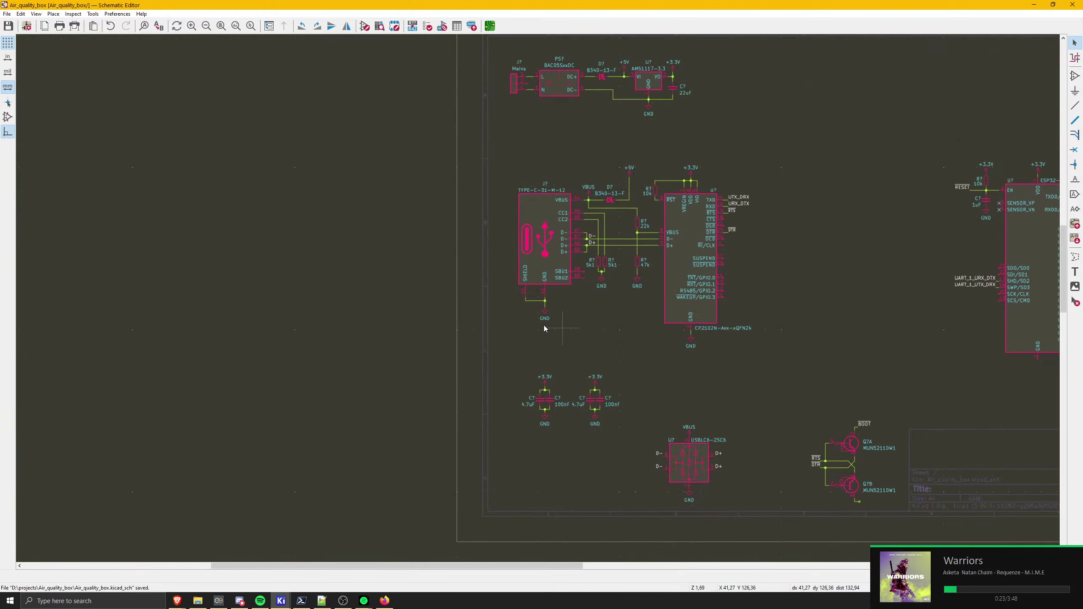
{"action": "middle_click_drag", "start_coordinate": [543, 325], "coordinate": [490, 328]}
{"action": "key", "text": "XF86AudioNext"}
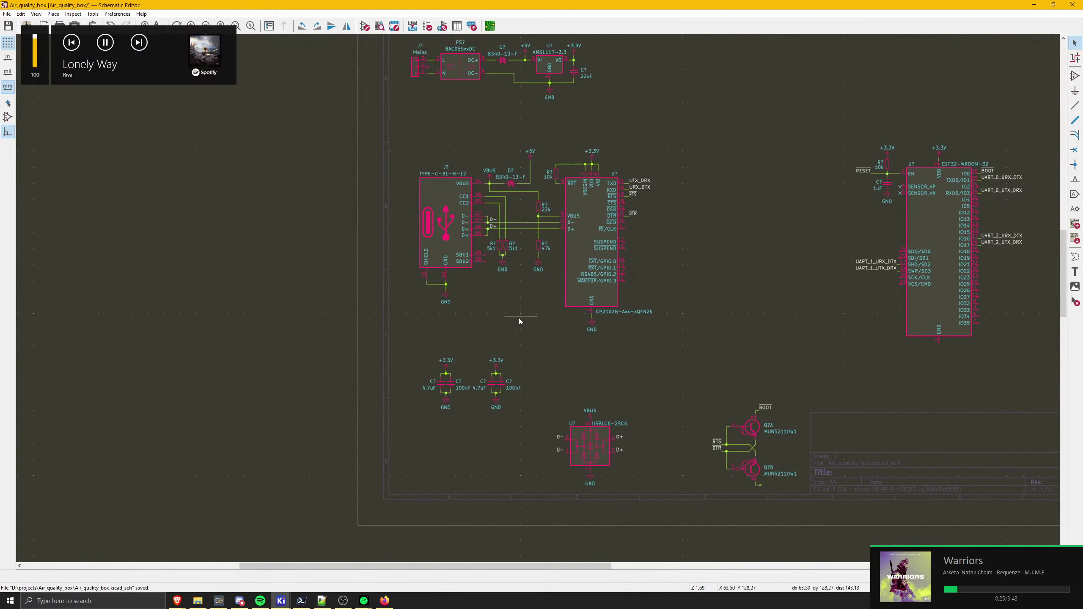
{"action": "middle_click_drag", "start_coordinate": [572, 315], "coordinate": [448, 271]}
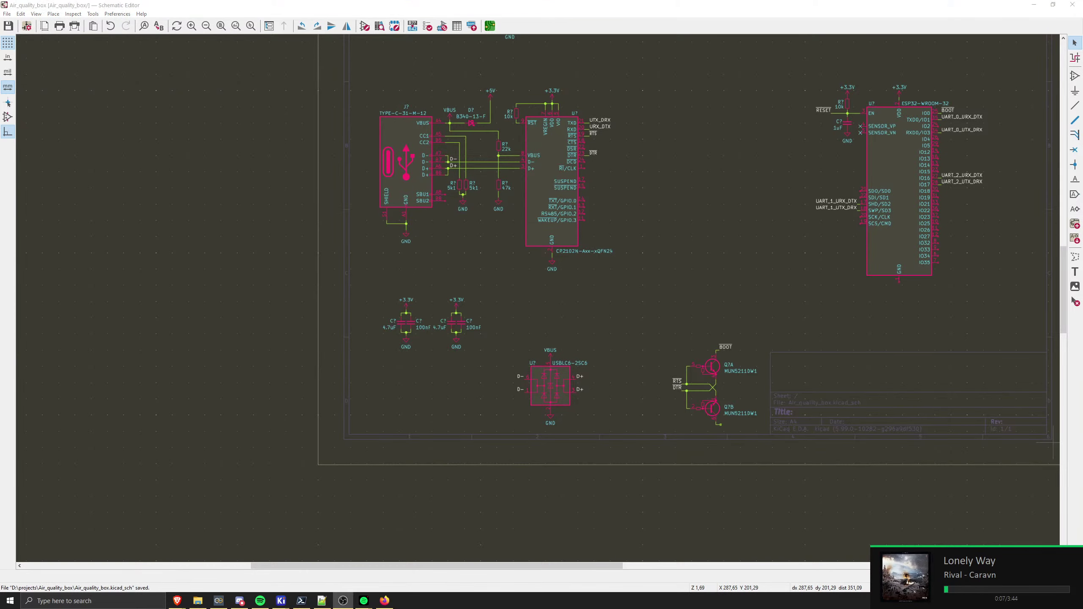
- Switch to Firefox and compare the bus-powered and self-powered USB connection diagrams in the CP2102N datasheet
{"action": "scroll", "coordinate": [570, 309], "scroll_direction": "down", "scroll_amount": 5}
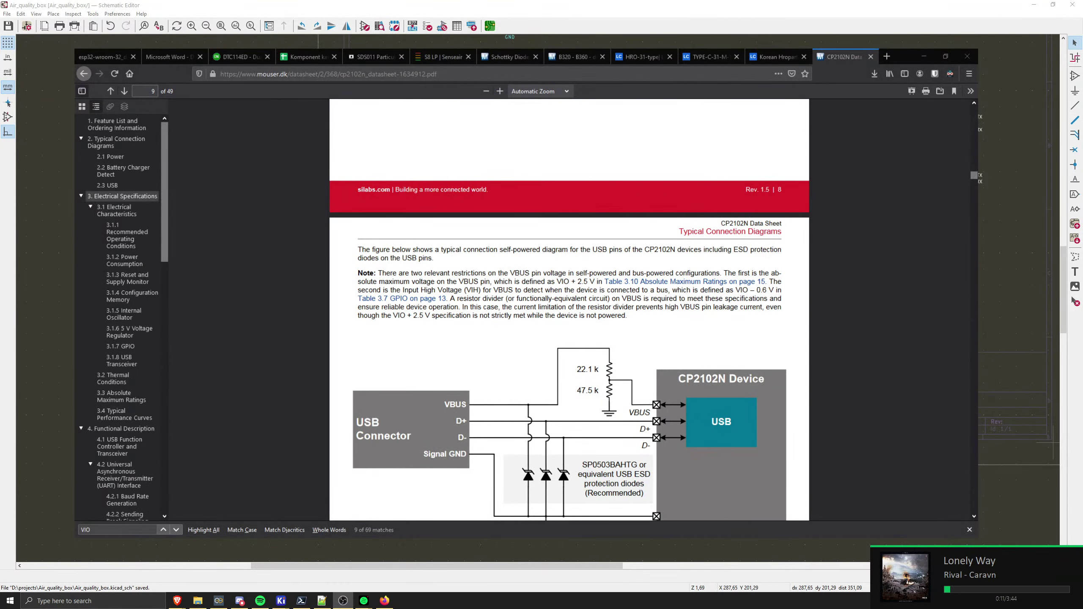
{"action": "left_click", "coordinate": [123, 171]}
{"action": "left_click", "coordinate": [107, 186]}
{"action": "scroll", "coordinate": [634, 272], "scroll_direction": "down", "scroll_amount": 4}
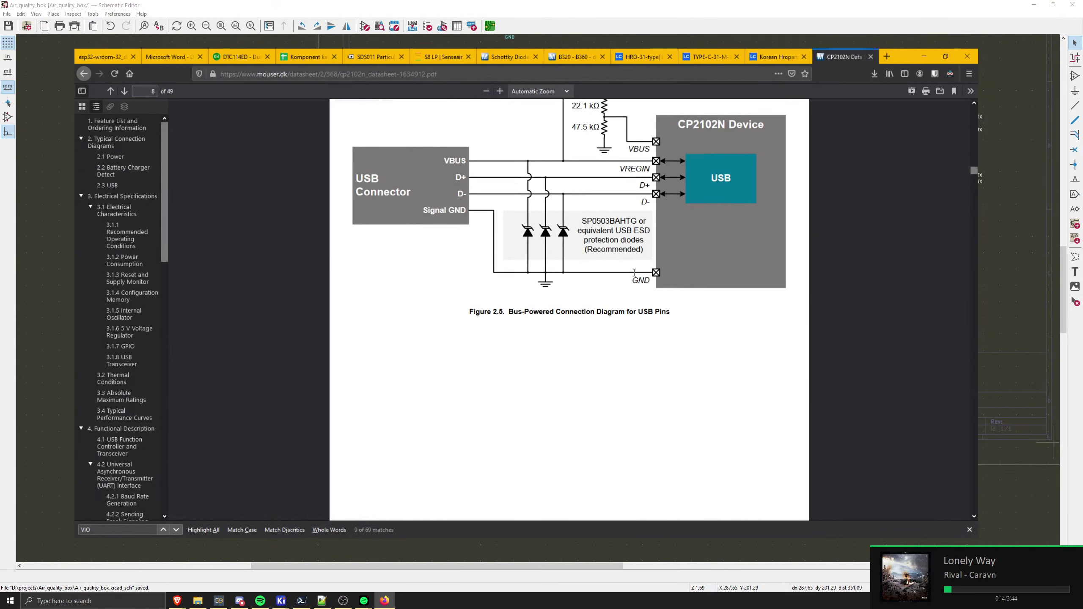
{"action": "scroll", "coordinate": [634, 272], "scroll_direction": "down", "scroll_amount": 10}
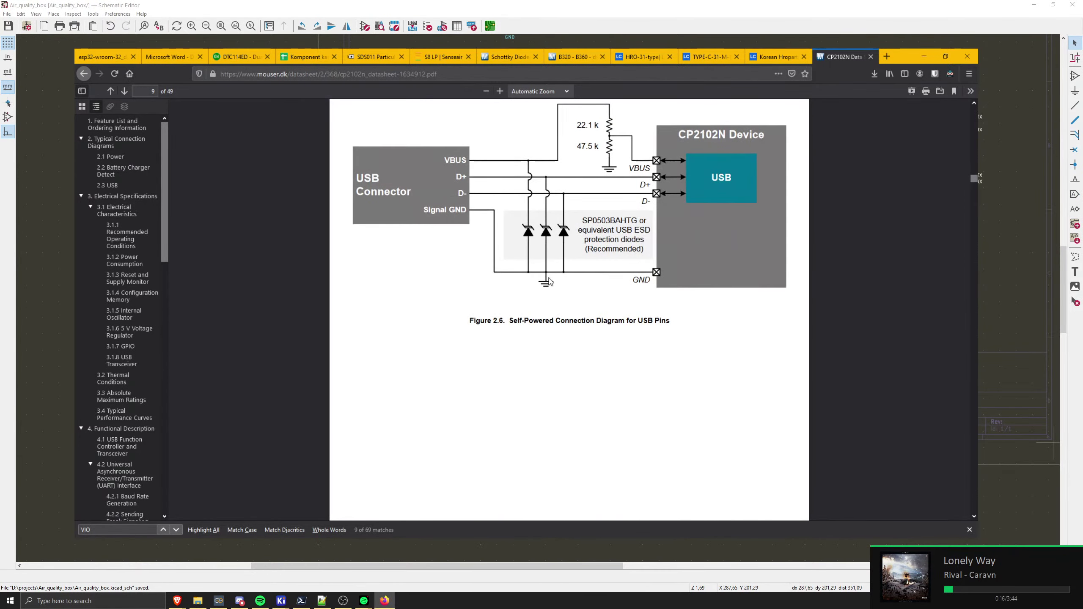
{"action": "scroll", "coordinate": [549, 310], "scroll_direction": "up", "scroll_amount": 1}
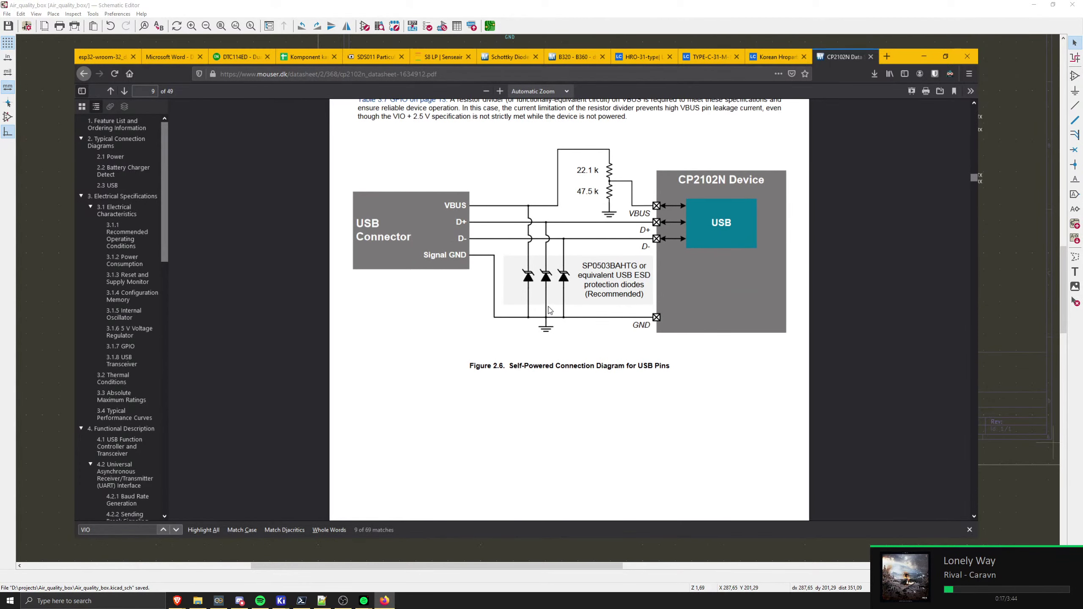
{"action": "scroll", "coordinate": [549, 310], "scroll_direction": "down", "scroll_amount": 8}
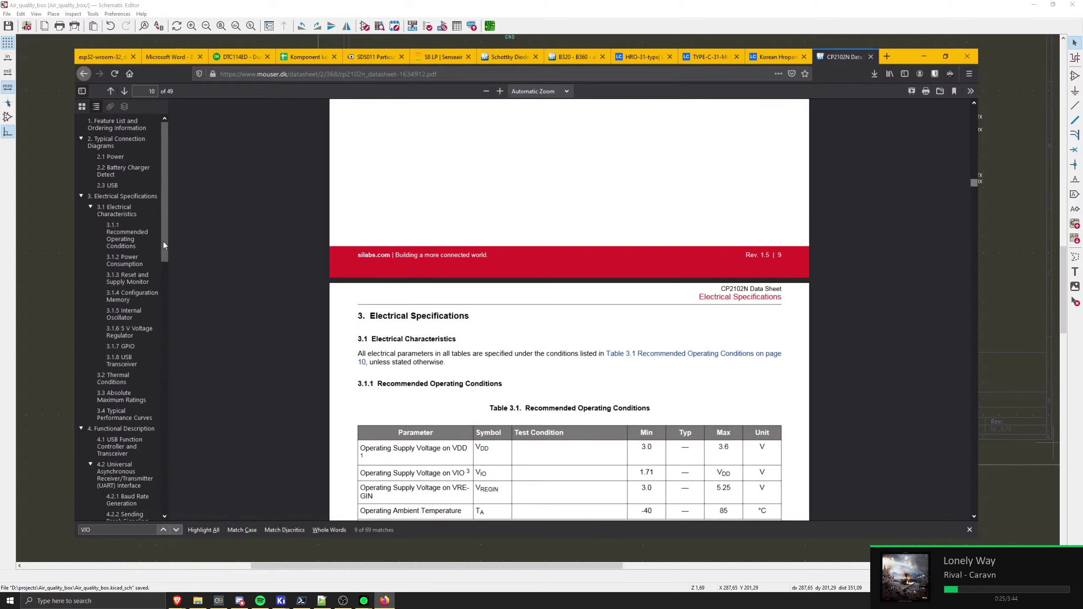
- Look through the datasheet's Functional Description, search for "PIN" and read the GPIO alternate functions section
{"action": "left_click_drag", "start_coordinate": [163, 240], "coordinate": [168, 334]}
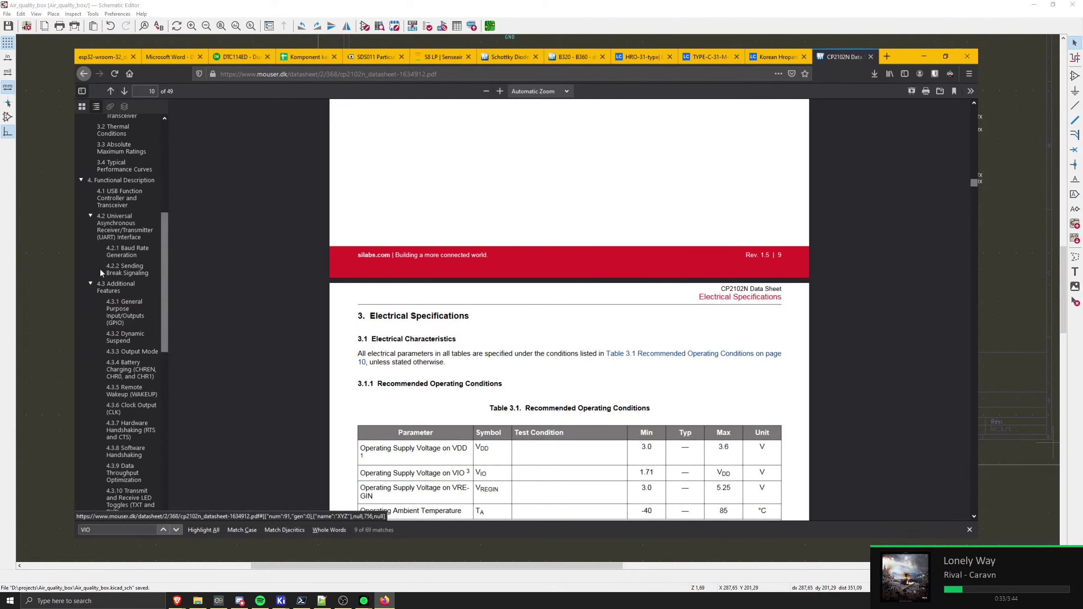
{"action": "scroll", "coordinate": [100, 268], "scroll_direction": "up", "scroll_amount": 3}
{"action": "left_click", "coordinate": [117, 315]}
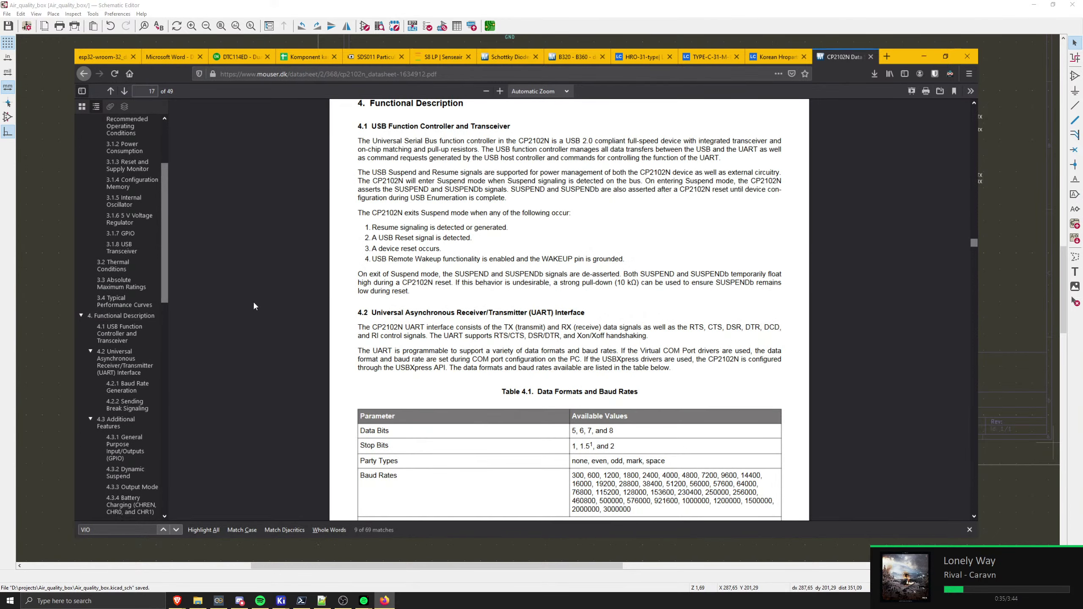
{"action": "type", "text": "PIN"}
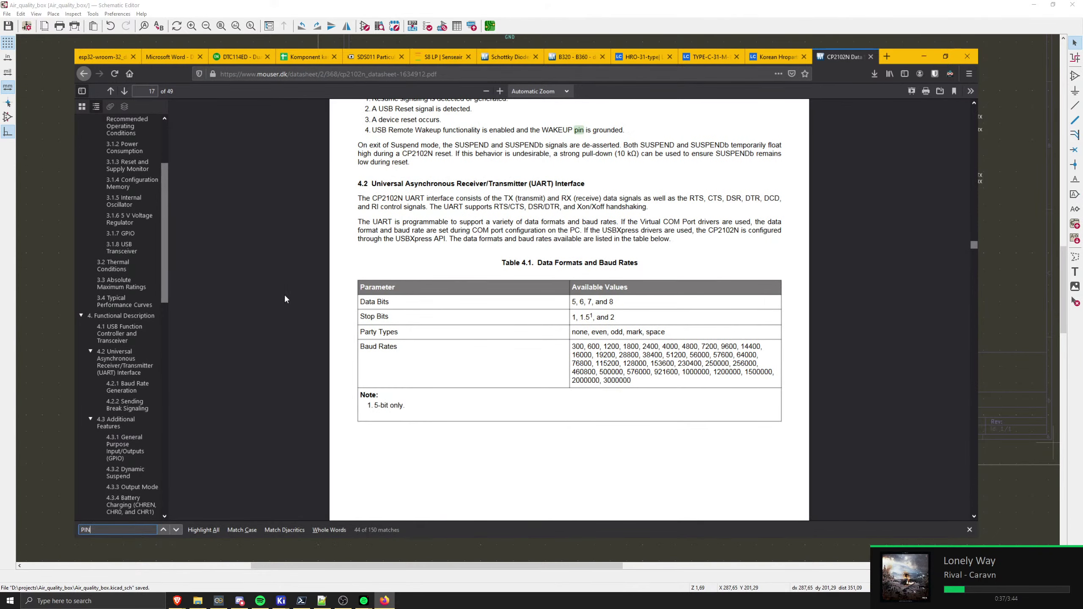
{"action": "key", "text": "Return"}
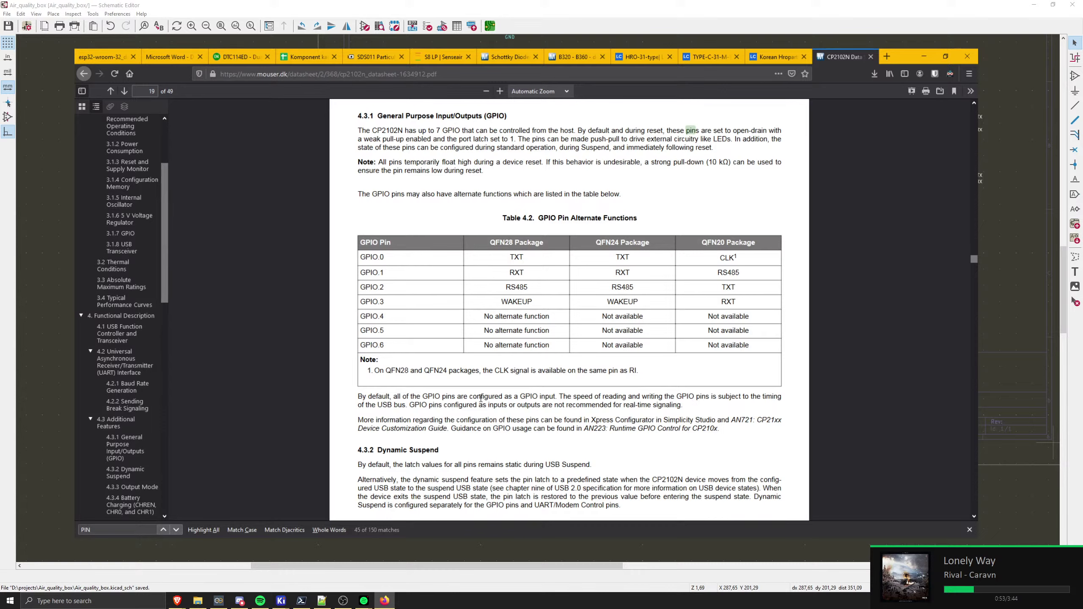
{"action": "scroll", "coordinate": [595, 315], "scroll_direction": "down", "scroll_amount": 2}
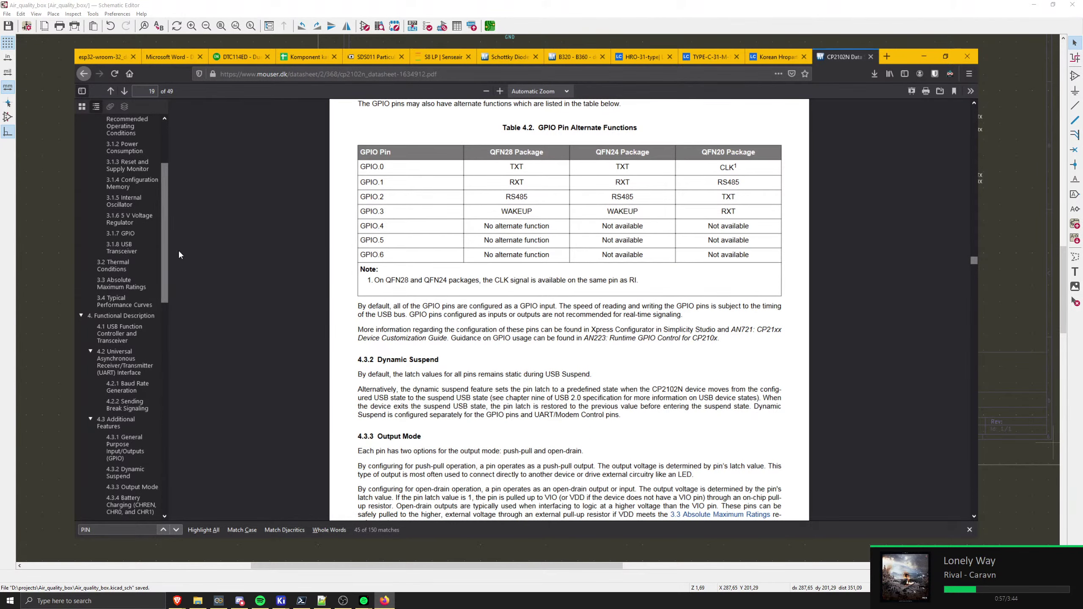
- Open the CP2102N QFN24 pin definitions and read the supply pins and the VBUS sense input description for pin 8
{"action": "left_click_drag", "start_coordinate": [166, 258], "coordinate": [151, 420]}
{"action": "left_click", "coordinate": [106, 373]}
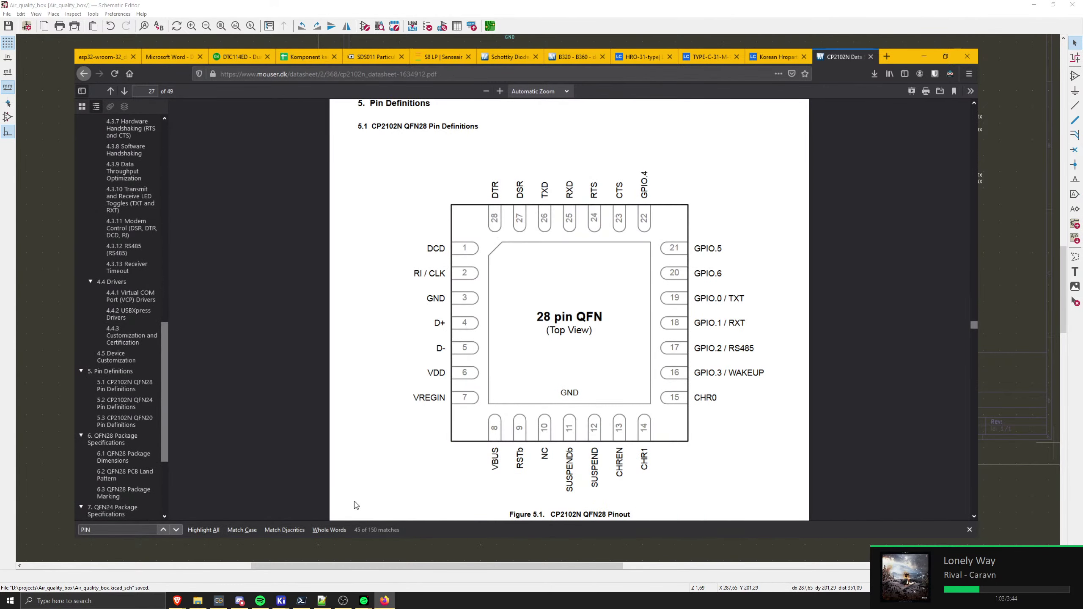
{"action": "left_click", "coordinate": [123, 404]}
{"action": "scroll", "coordinate": [405, 469], "scroll_direction": "down", "scroll_amount": 8}
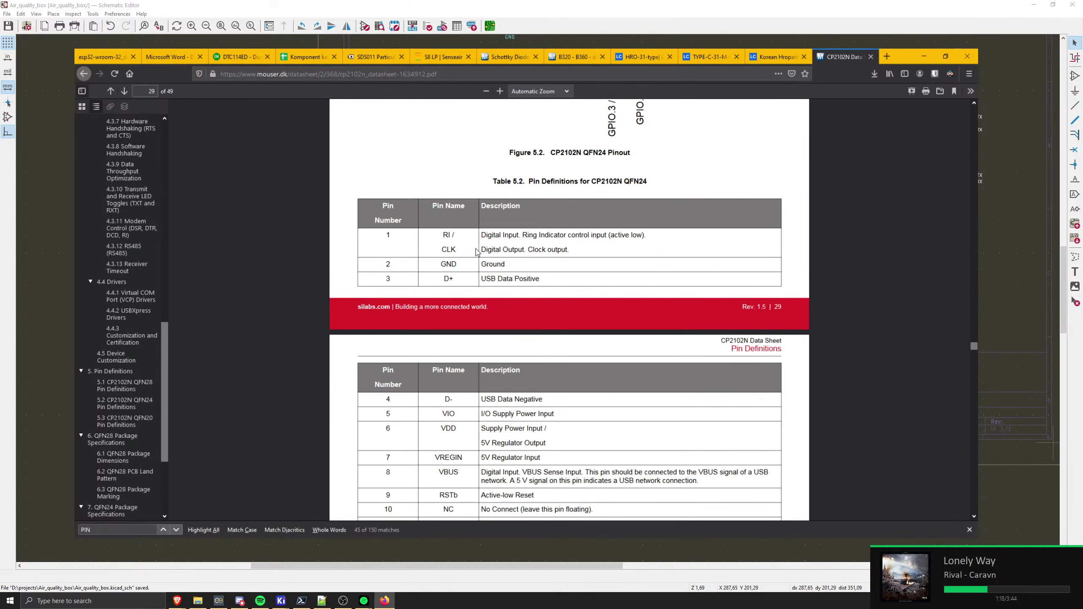
{"action": "scroll", "coordinate": [468, 251], "scroll_direction": "down", "scroll_amount": 1}
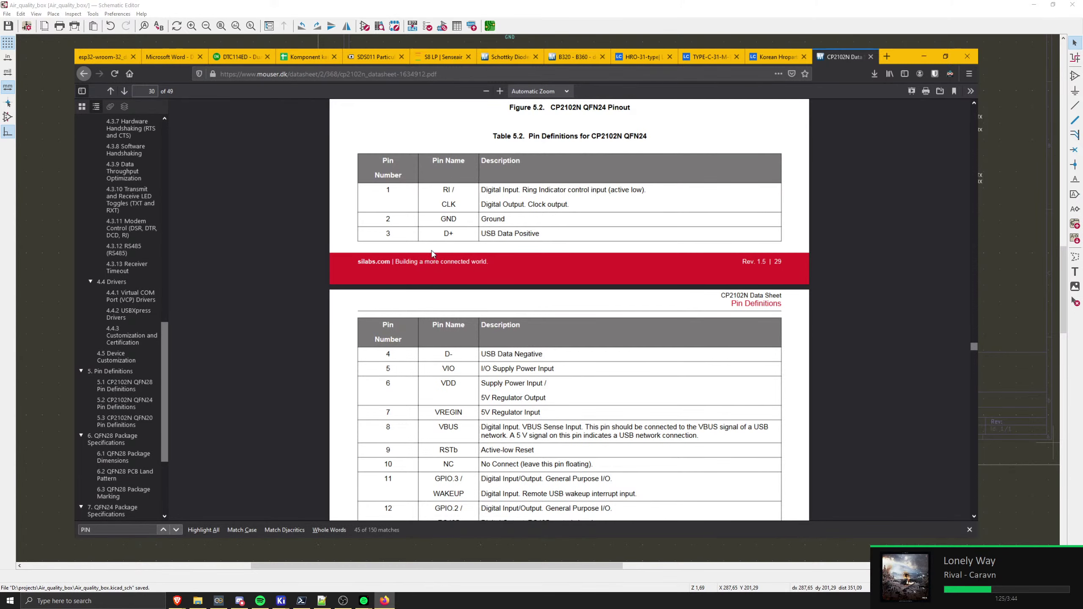
{"action": "scroll", "coordinate": [429, 255], "scroll_direction": "down", "scroll_amount": 2}
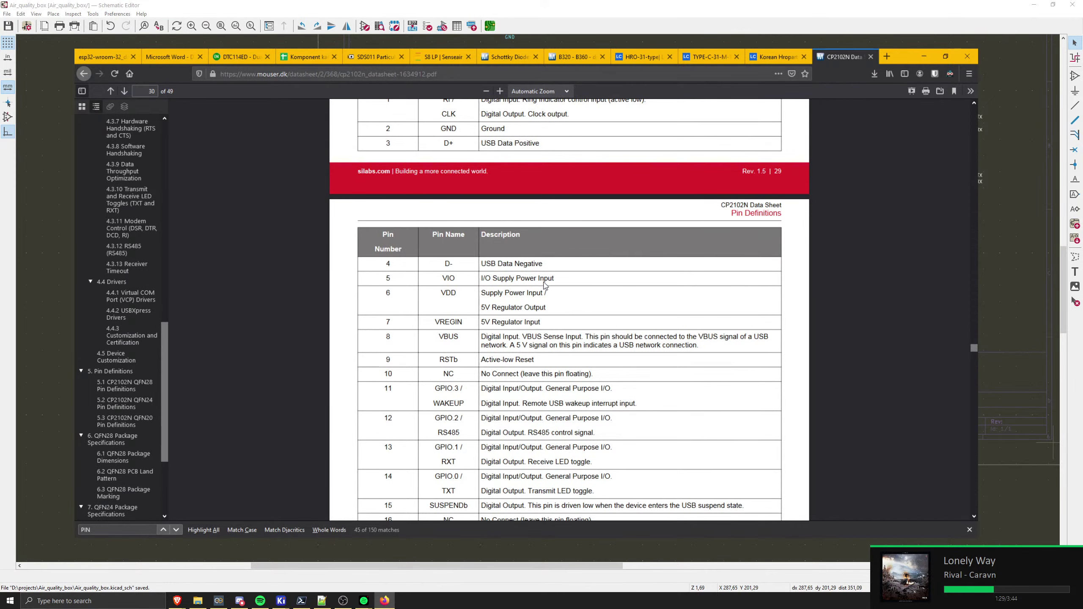
{"action": "scroll", "coordinate": [529, 306], "scroll_direction": "down", "scroll_amount": 1}
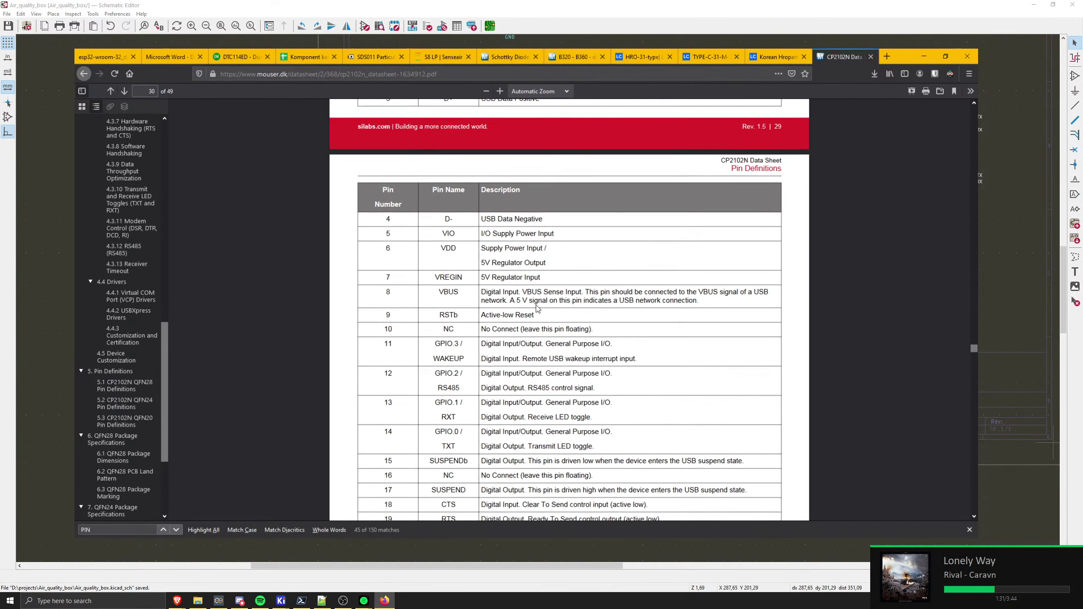
{"action": "scroll", "coordinate": [519, 261], "scroll_direction": "down", "scroll_amount": 1}
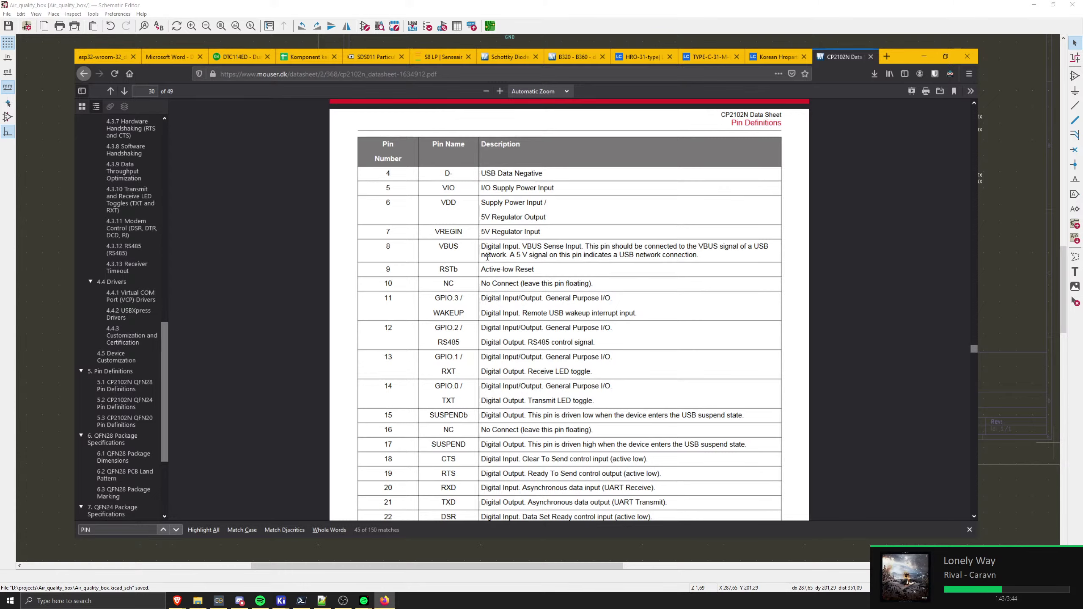
{"action": "left_click_drag", "start_coordinate": [509, 256], "coordinate": [696, 253]}
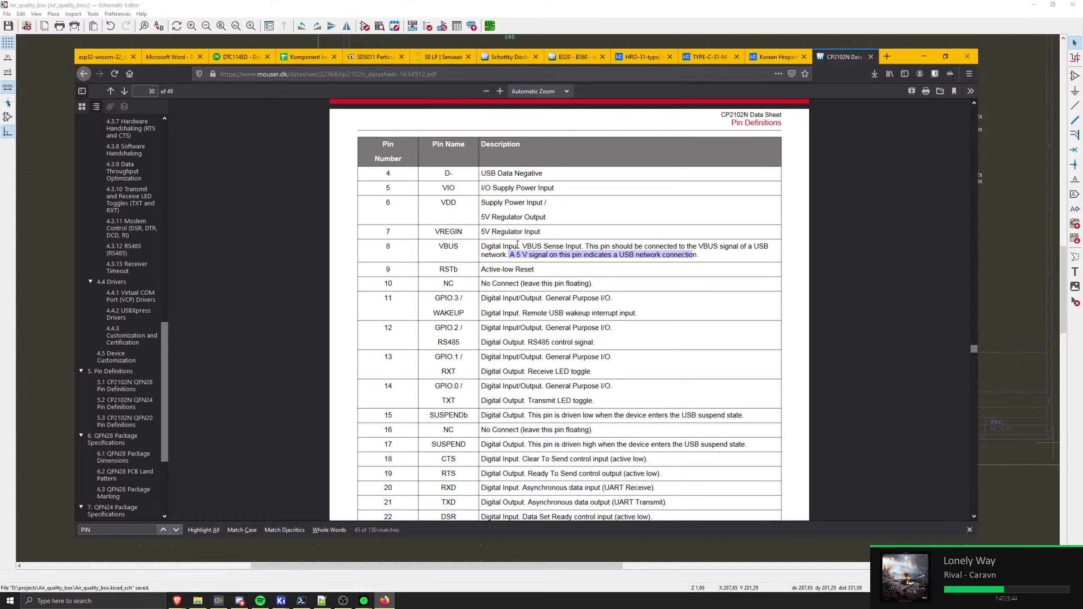
{"action": "left_click", "coordinate": [535, 252]}
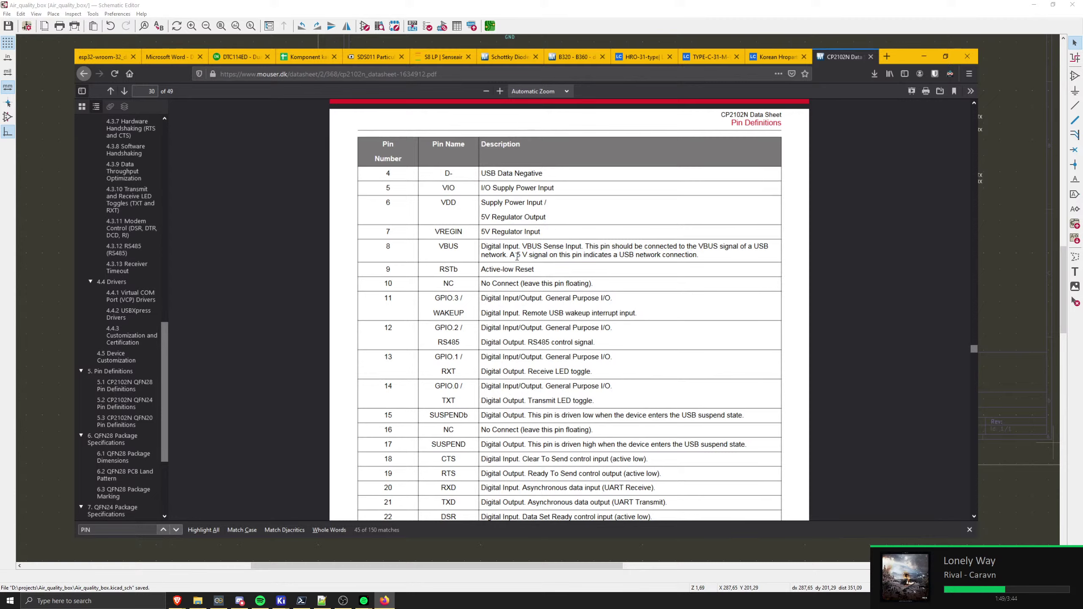
- Read the CP2102N pin descriptions for VBUS sense, the GPIO.3 wakeup input and the GPIO.1 receive LED toggle
{"action": "left_click_drag", "start_coordinate": [517, 256], "coordinate": [528, 255]}
{"action": "left_click", "coordinate": [504, 256]}
{"action": "scroll", "coordinate": [483, 308], "scroll_direction": "down", "scroll_amount": 1}
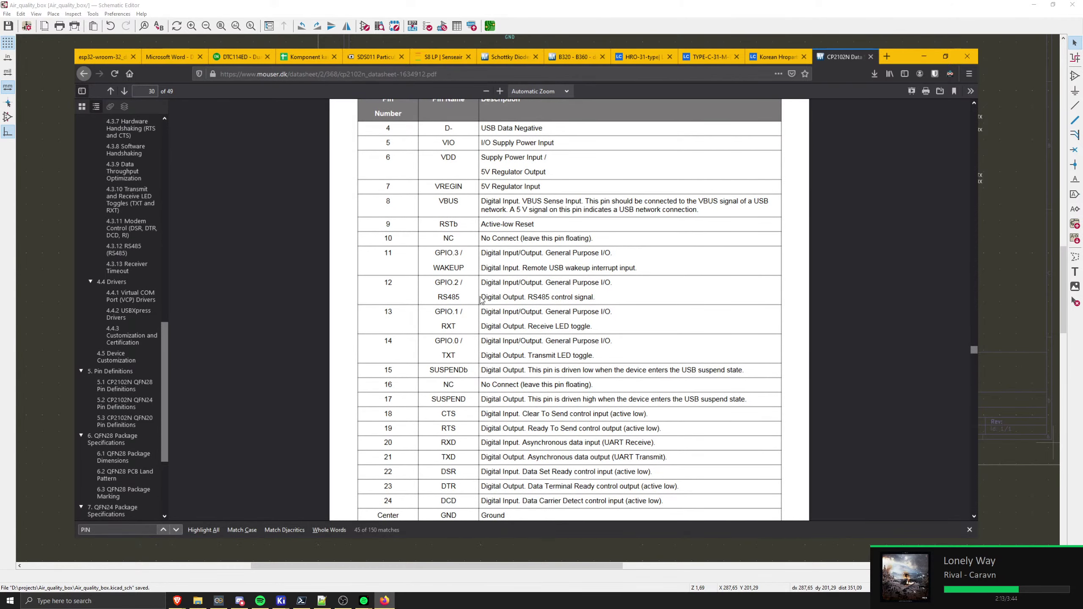
{"action": "left_click_drag", "start_coordinate": [512, 267], "coordinate": [637, 267]}
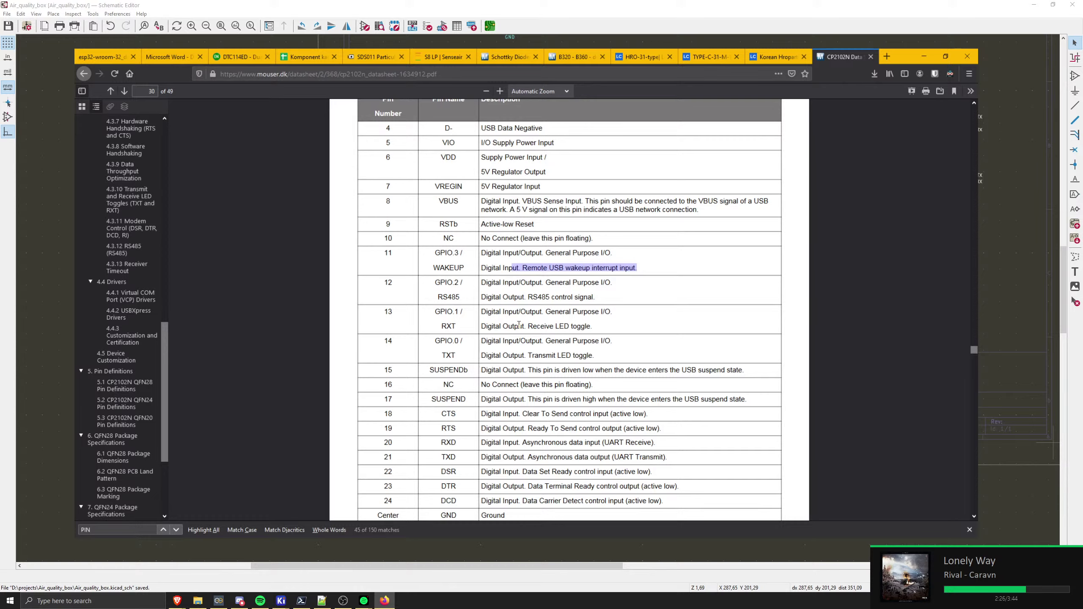
{"action": "left_click_drag", "start_coordinate": [533, 326], "coordinate": [564, 326]}
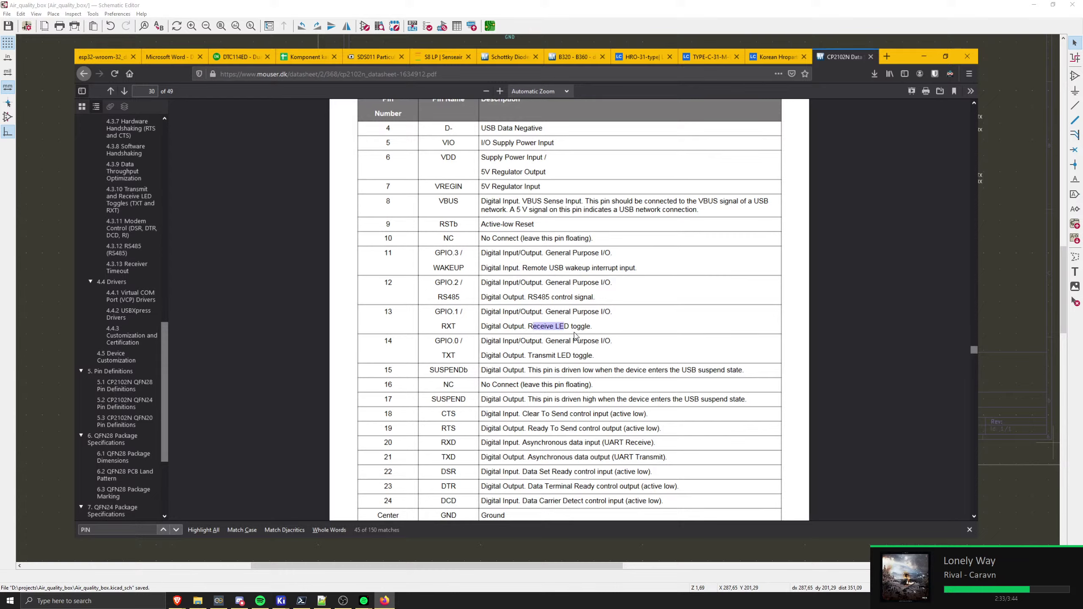
- Return to the schematic and choose the LED_Small symbol from the library using the filter d_sm
{"action": "scroll", "coordinate": [538, 298], "scroll_direction": "up", "scroll_amount": 4}
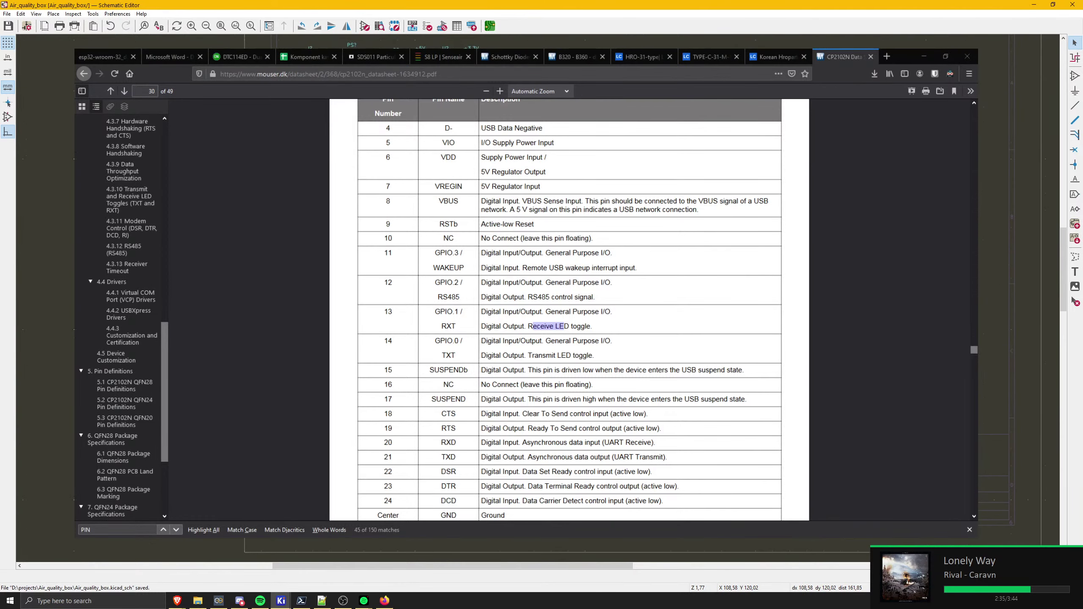
{"action": "scroll", "coordinate": [538, 299], "scroll_direction": "up", "scroll_amount": 1}
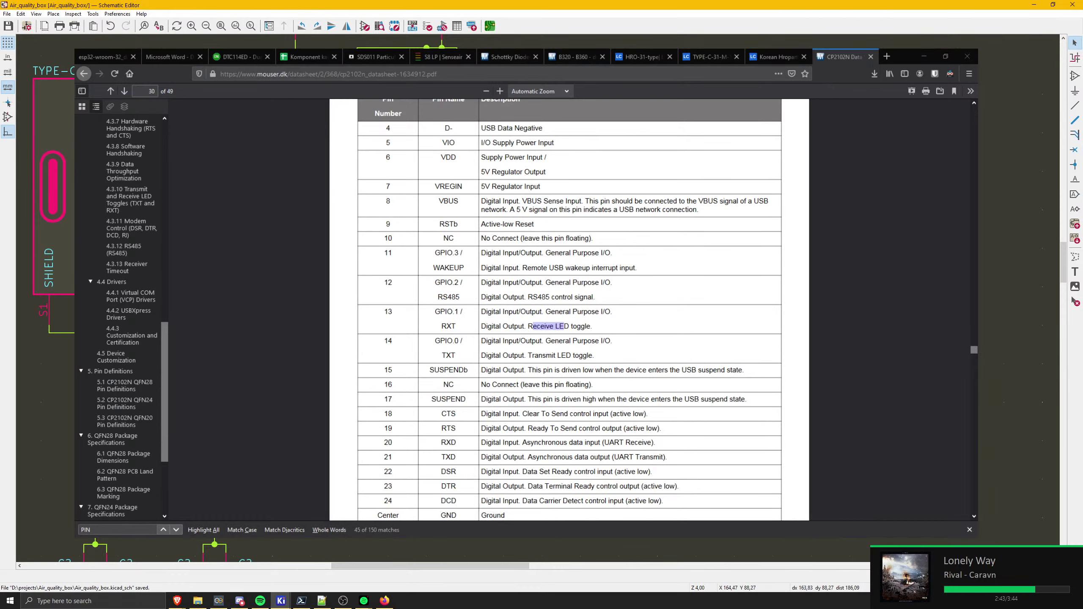
{"action": "key", "text": "a"}
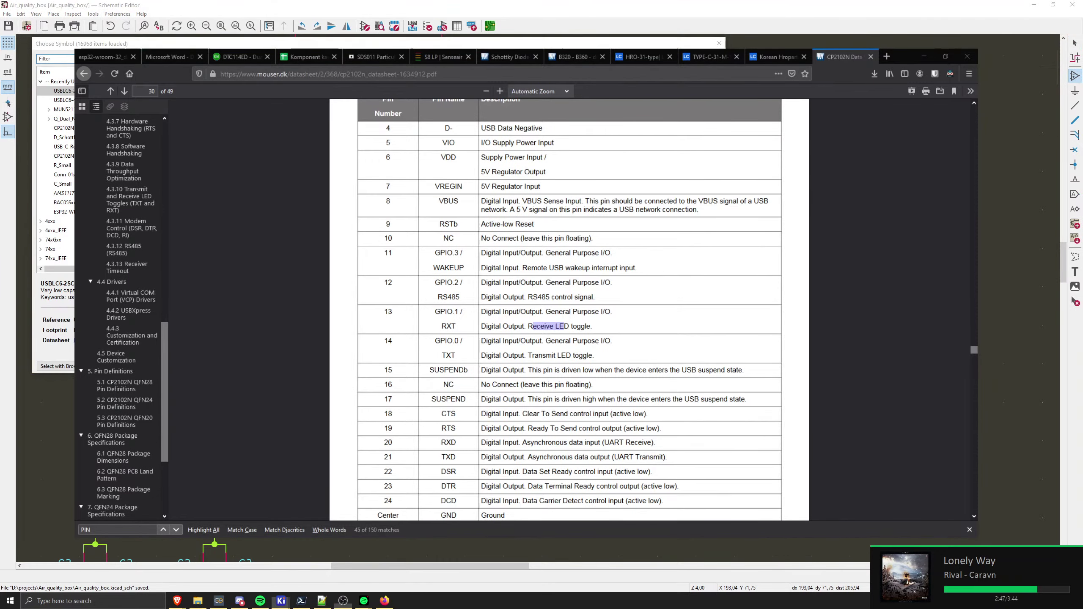
{"action": "left_click", "coordinate": [924, 56]}
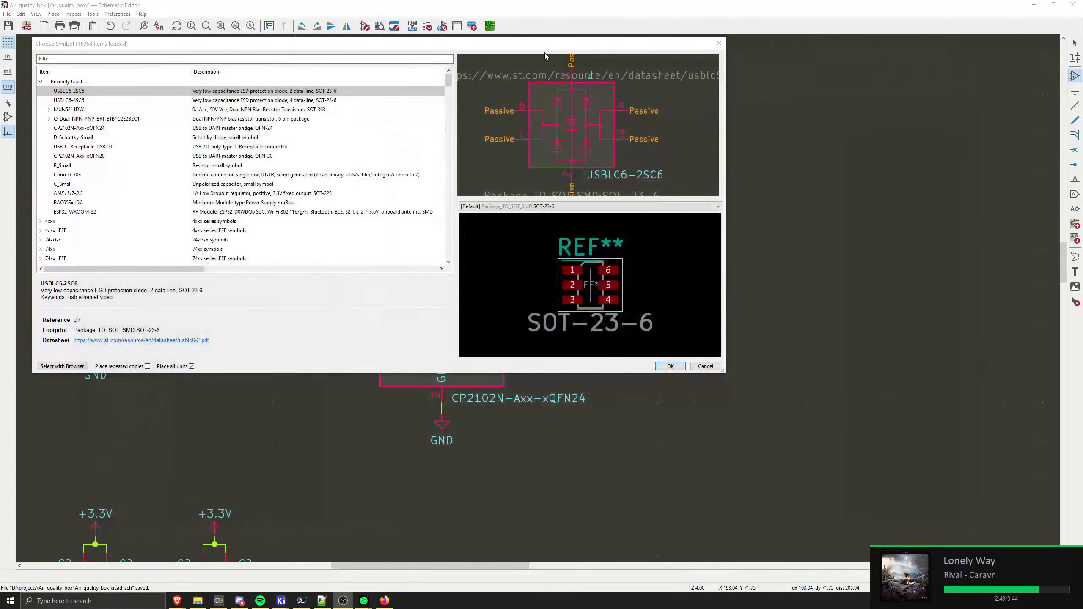
{"action": "left_click_drag", "start_coordinate": [523, 43], "coordinate": [638, 112]}
{"action": "left_click", "coordinate": [395, 130]}
{"action": "type", "text": "F"}
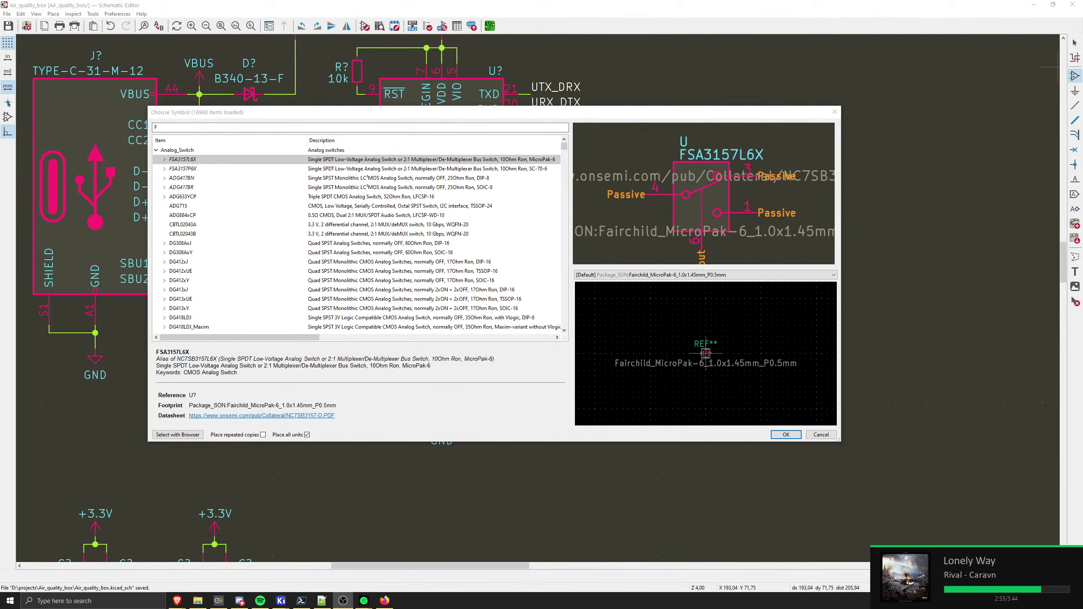
{"action": "left_click", "coordinate": [370, 128]}
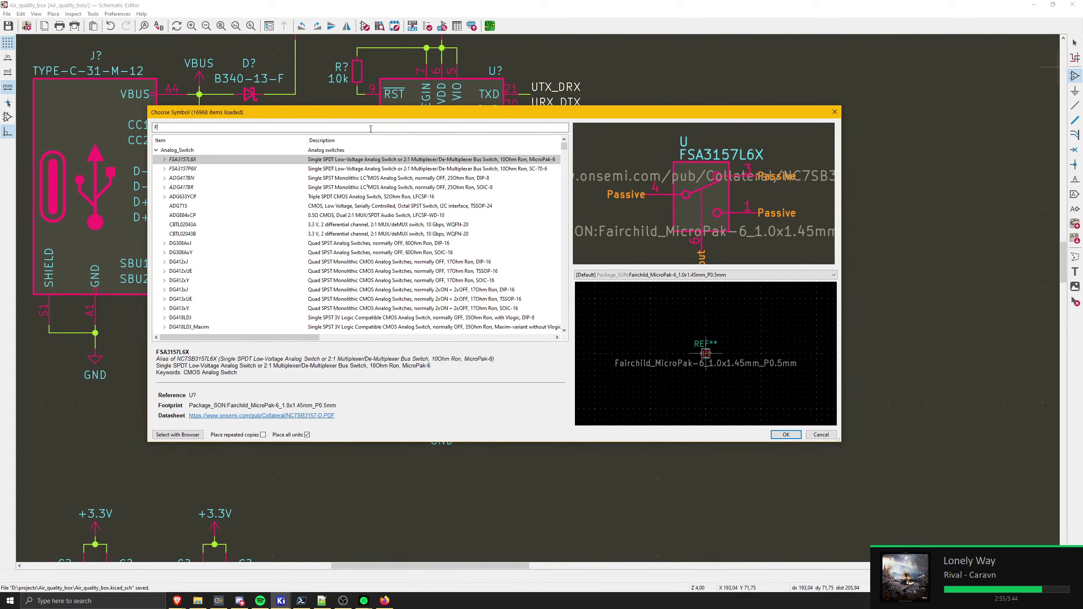
{"action": "type", "text": "d_sm"}
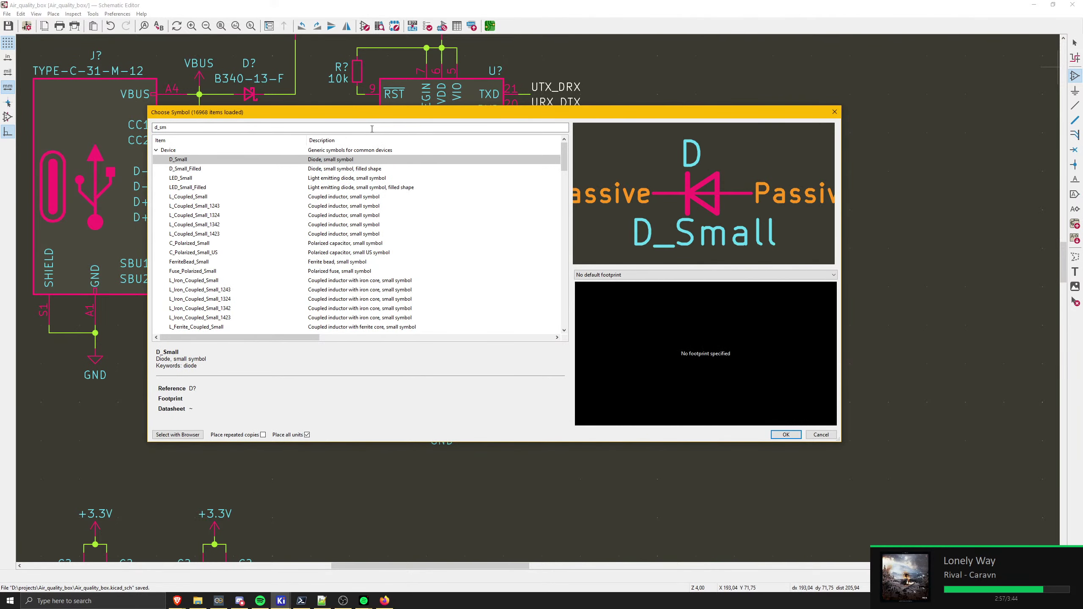
{"action": "key", "text": "Down"}
{"action": "key", "text": "Down"}
{"action": "key", "text": "Down"}
{"action": "key", "text": "Up"}
{"action": "key", "text": "Return"}
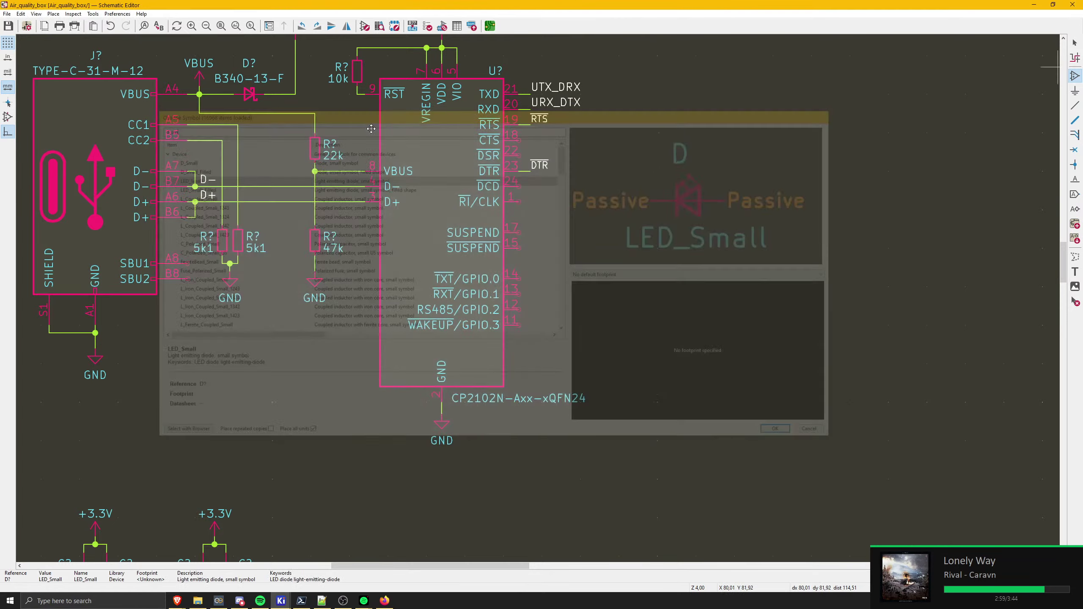
{"action": "scroll", "coordinate": [357, 247], "scroll_direction": "down", "scroll_amount": 3}
{"action": "scroll", "coordinate": [604, 286], "scroll_direction": "up", "scroll_amount": 5}
{"action": "key", "text": "t"}
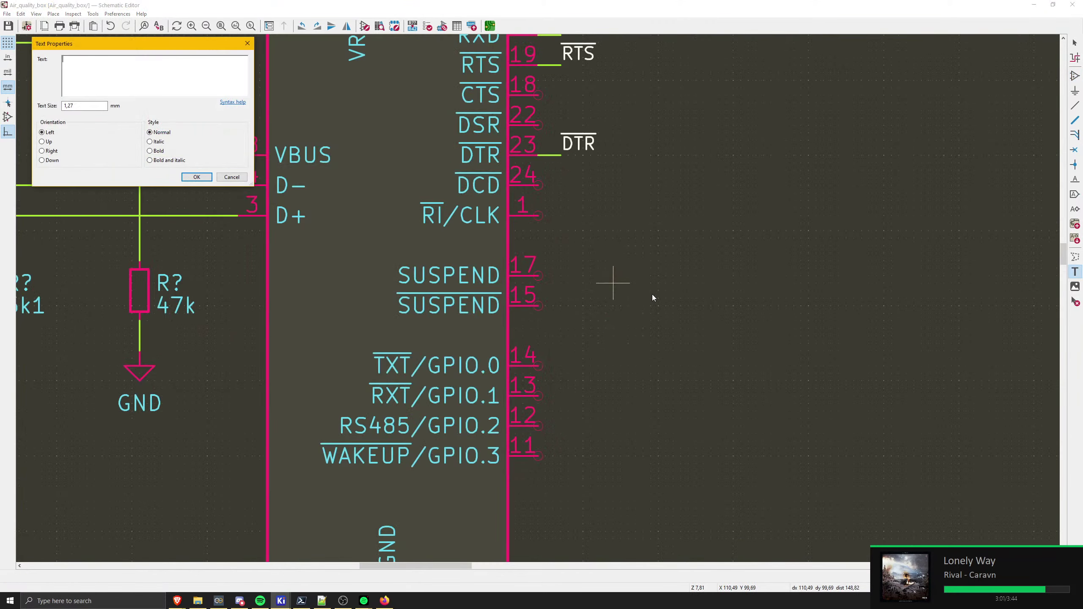
{"action": "key", "text": "Escape"}
{"action": "left_click", "coordinate": [681, 313]}
{"action": "key", "text": "Escape"}
{"action": "key", "text": "Escape"}
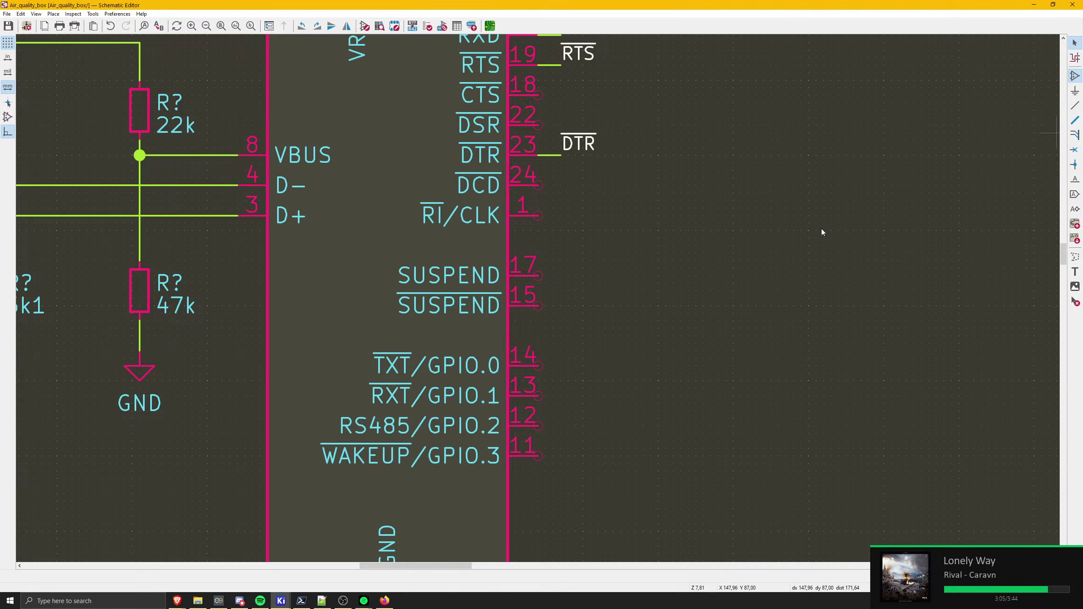
- Place one LED_Small symbol in the empty area beside the CP2102N's GPIO pins, rotated to point away from the chip
{"action": "key", "text": "a"}
{"action": "key", "text": "Return"}
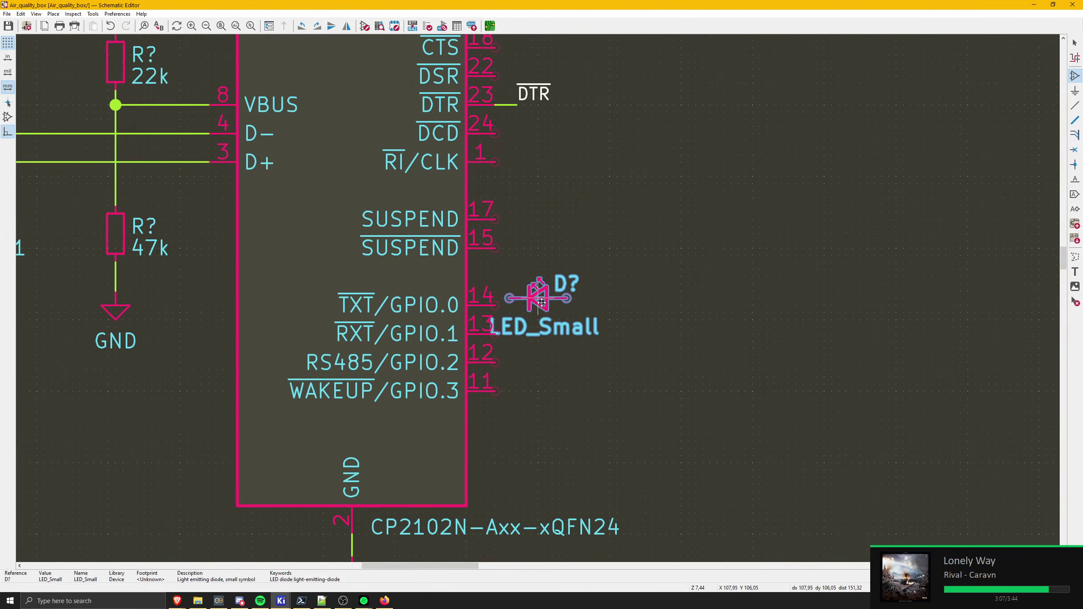
{"action": "key", "text": "r"}
{"action": "key", "text": "r"}
{"action": "key", "text": "r"}
{"action": "key", "text": "r"}
{"action": "key", "text": "r"}
{"action": "key", "text": "r"}
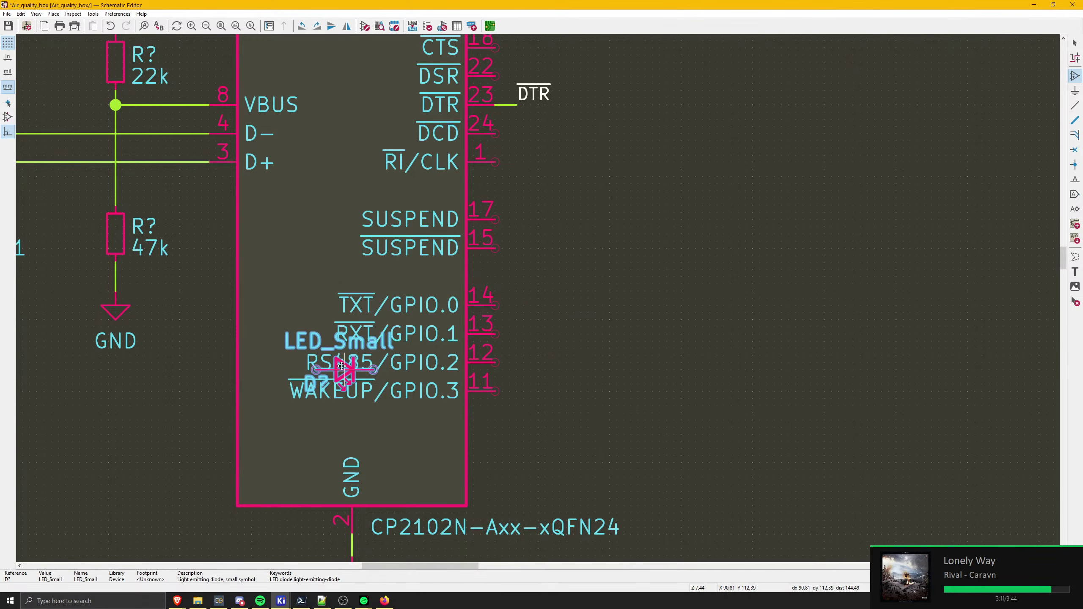
{"action": "left_click", "coordinate": [709, 335]}
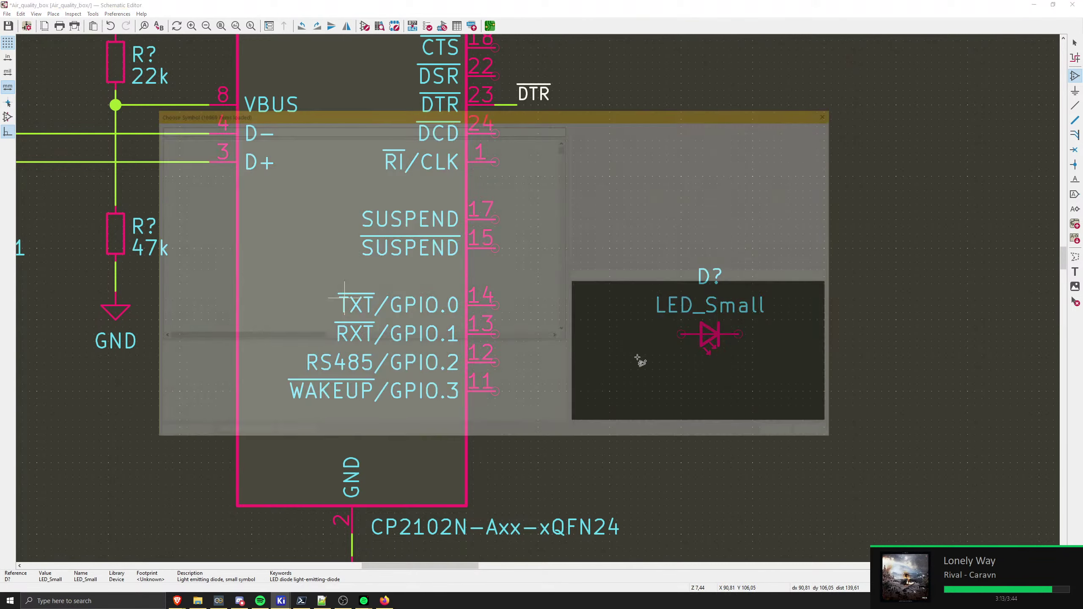
{"action": "key", "text": "Escape"}
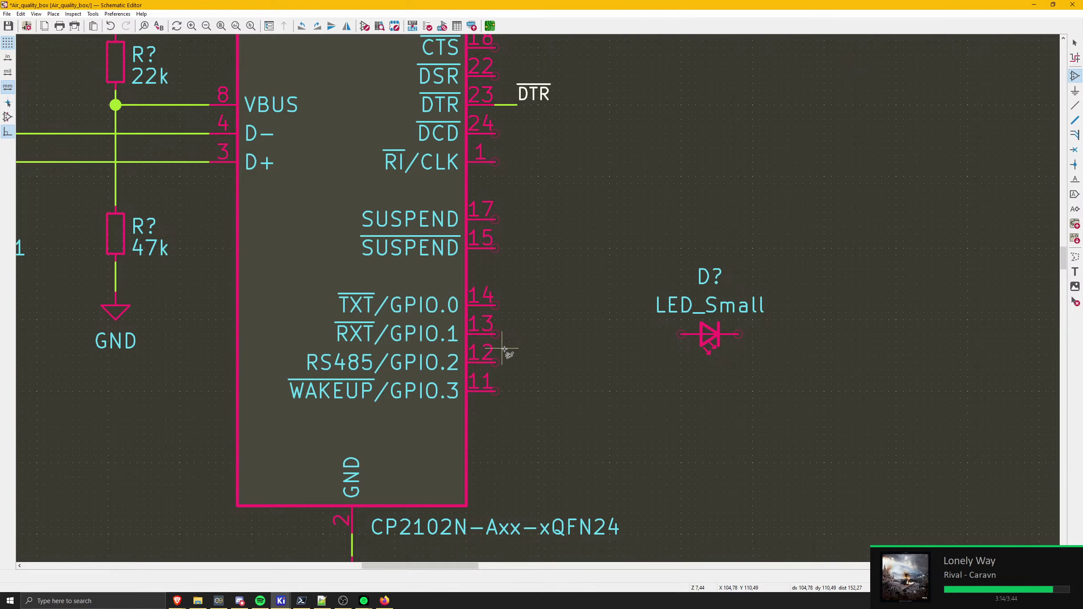
{"action": "left_click", "coordinate": [703, 337]}
{"action": "key", "text": "Escape"}
- Move the LED level with pin 14 with its cathode facing the chip, and duplicate it directly below at pin 13
{"action": "left_click", "coordinate": [719, 335]}
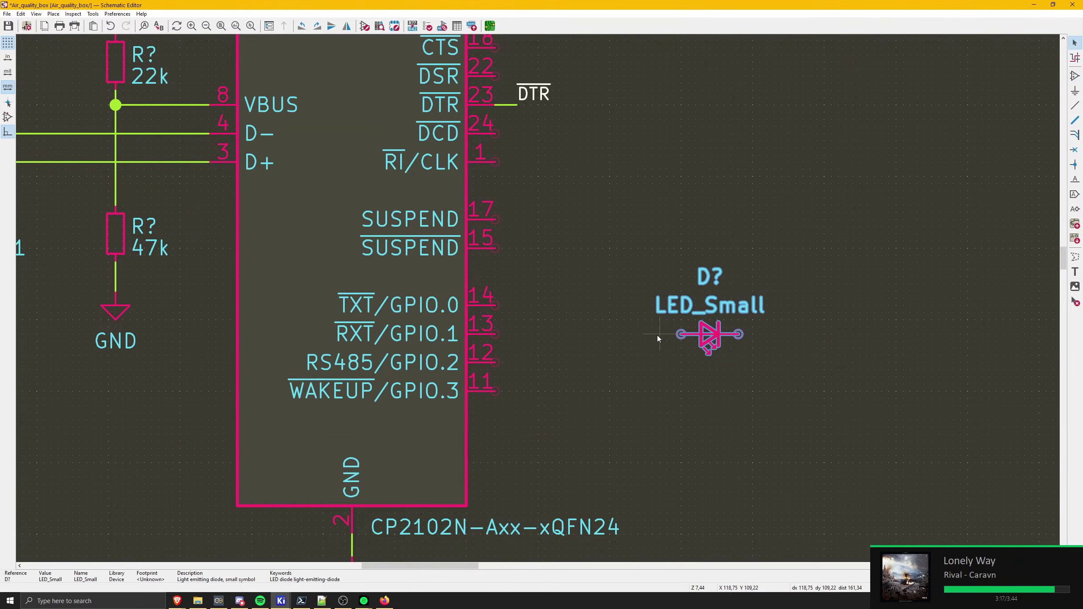
{"action": "key", "text": "m"}
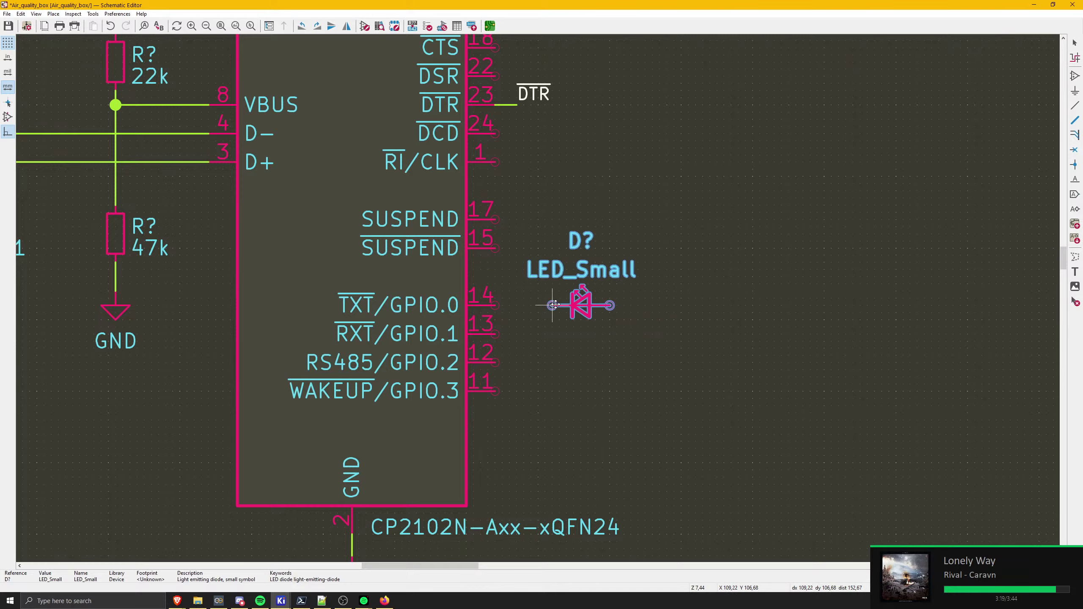
{"action": "left_click", "coordinate": [559, 305]}
{"action": "left_click", "coordinate": [587, 307]}
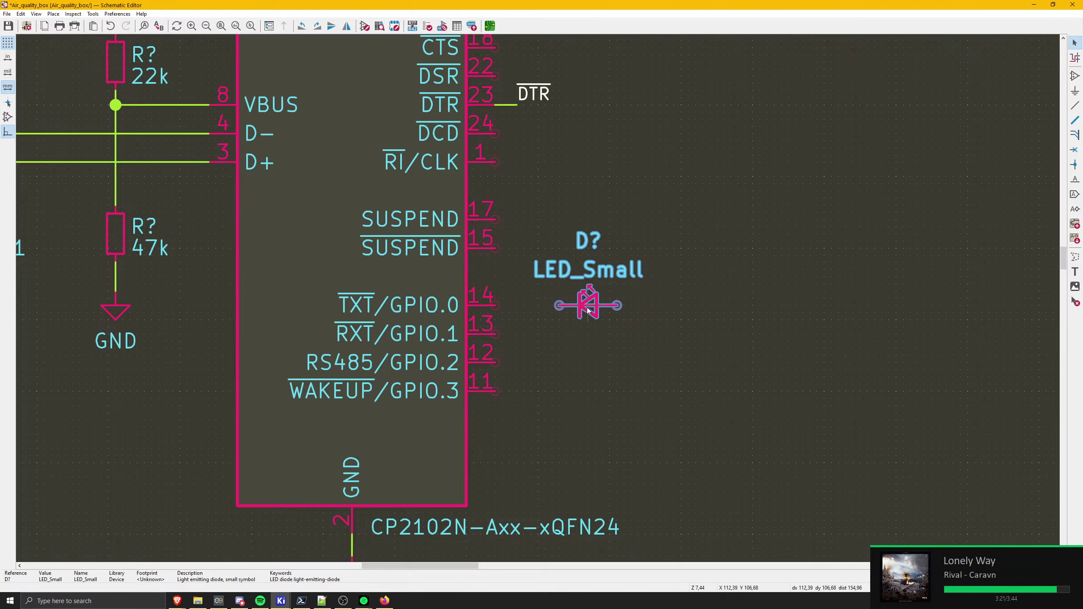
{"action": "key", "text": "ctrl+d"}
{"action": "left_click", "coordinate": [589, 332]}
- Set the upper LED's value to Green and the lower LED's value to Red
{"action": "scroll", "coordinate": [589, 332], "scroll_direction": "up", "scroll_amount": 1}
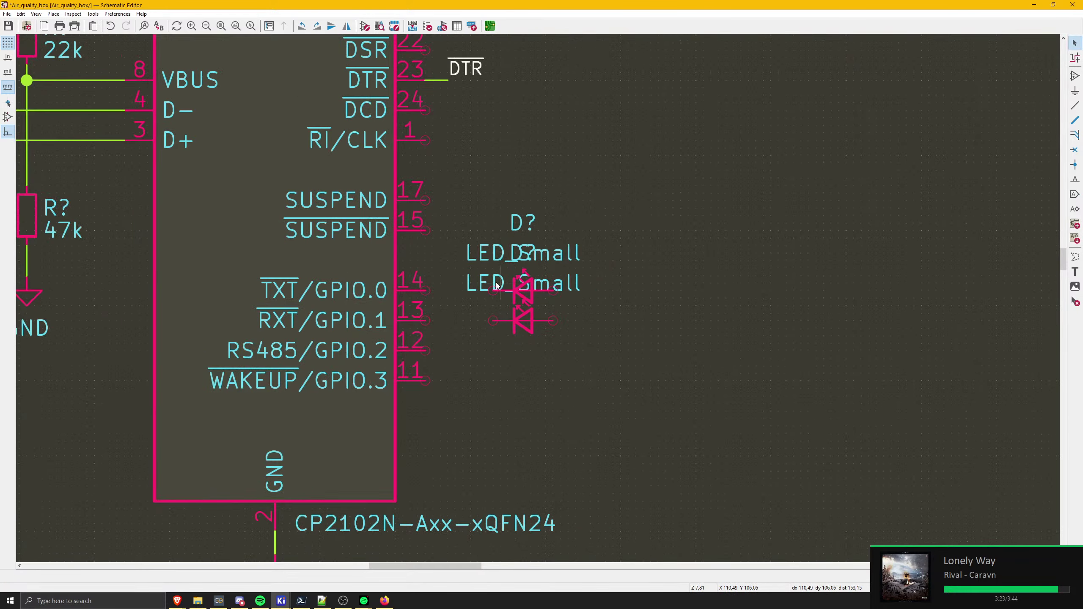
{"action": "double_click", "coordinate": [582, 265]}
{"action": "type", "text": "Green"}
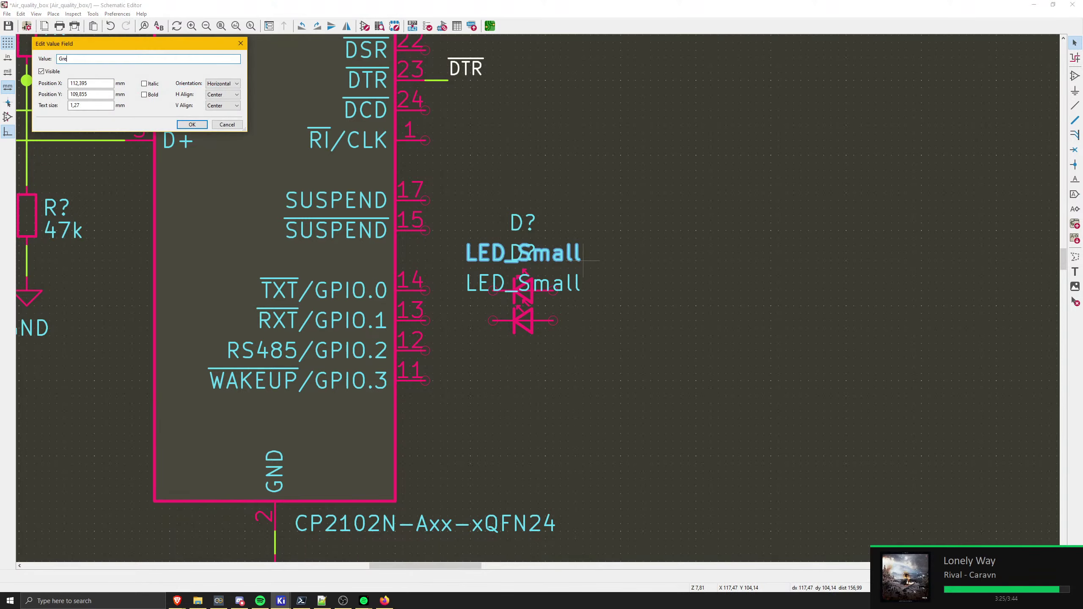
{"action": "key", "text": "Return"}
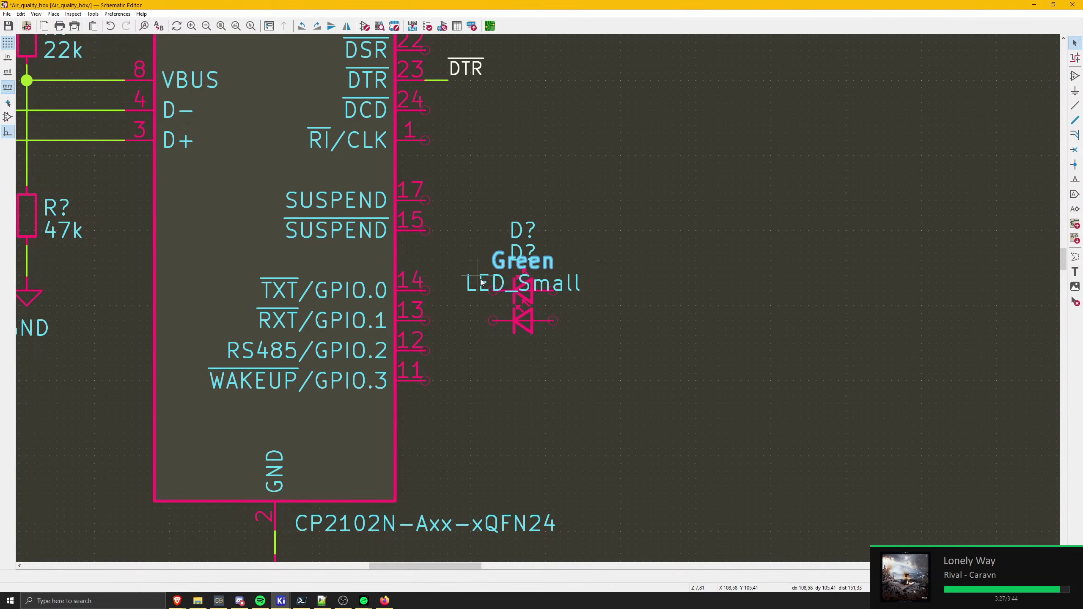
{"action": "double_click", "coordinate": [510, 285]}
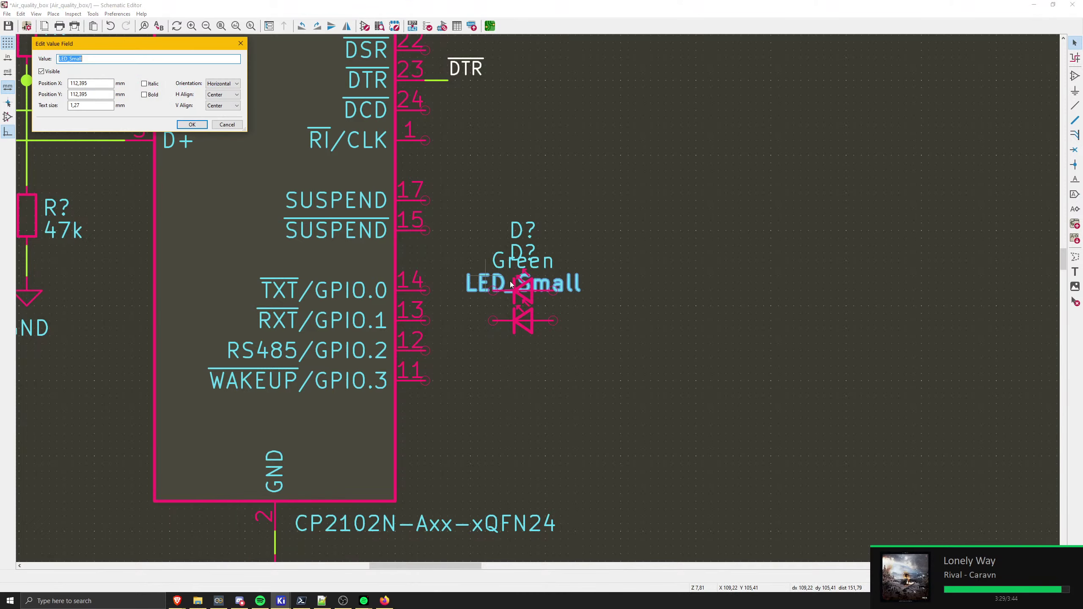
{"action": "type", "text": "Red"}
{"action": "key", "text": "Return"}
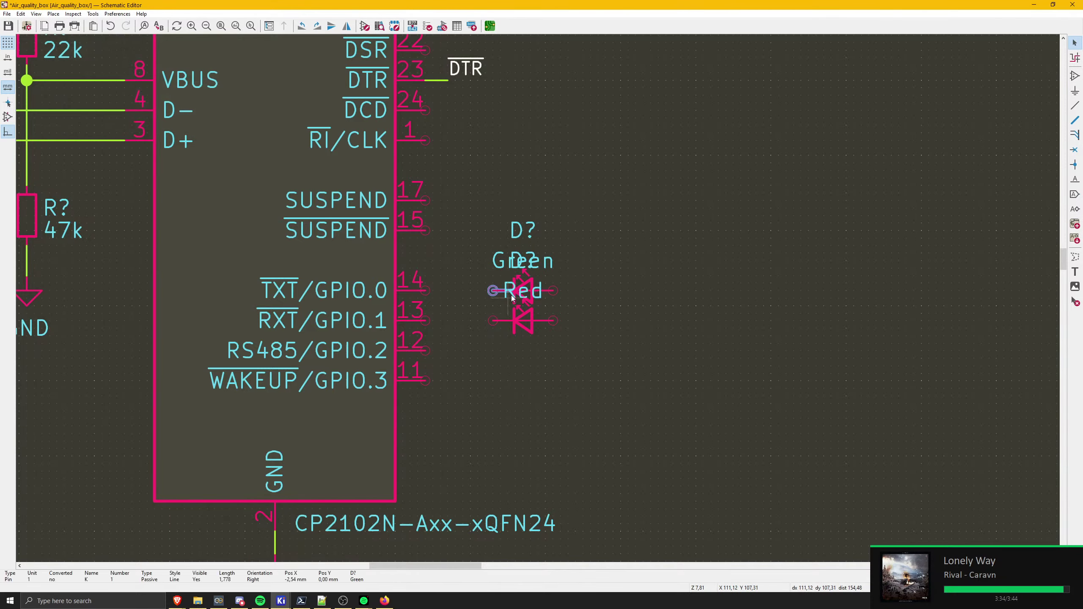
- Arrange the LED labels, with Red and its reference below the lower LED and the upper reference closer to Green, and save
{"action": "left_click_drag", "start_coordinate": [509, 299], "coordinate": [519, 347]}
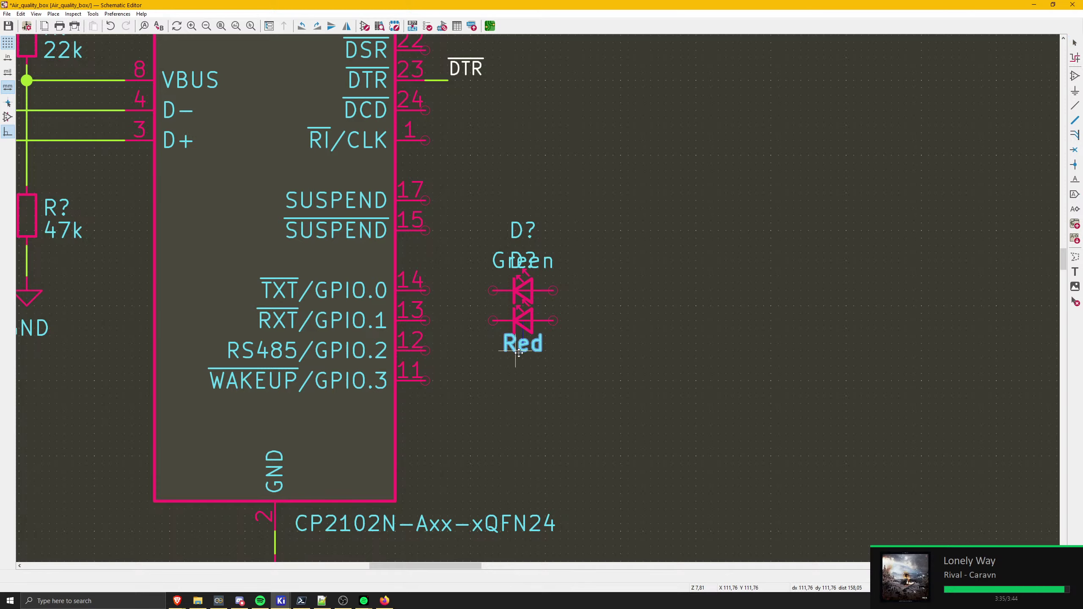
{"action": "left_click", "coordinate": [500, 265]}
{"action": "left_click", "coordinate": [518, 234]}
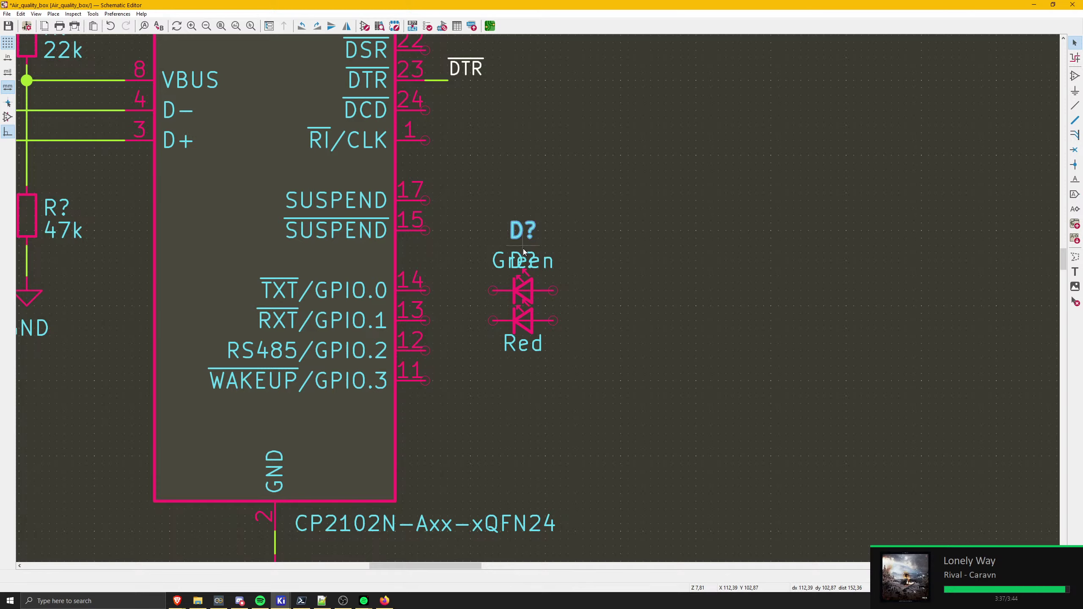
{"action": "left_click", "coordinate": [525, 252]}
{"action": "left_click_drag", "start_coordinate": [518, 234], "coordinate": [530, 361]}
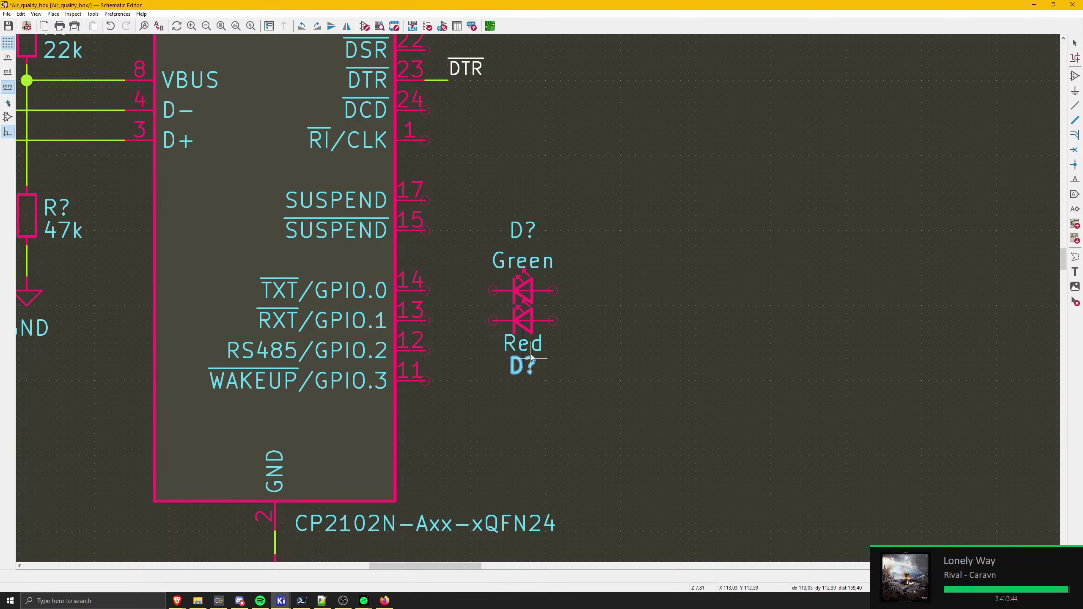
{"action": "left_click", "coordinate": [523, 234]}
{"action": "left_click_drag", "start_coordinate": [523, 234], "coordinate": [524, 240]}
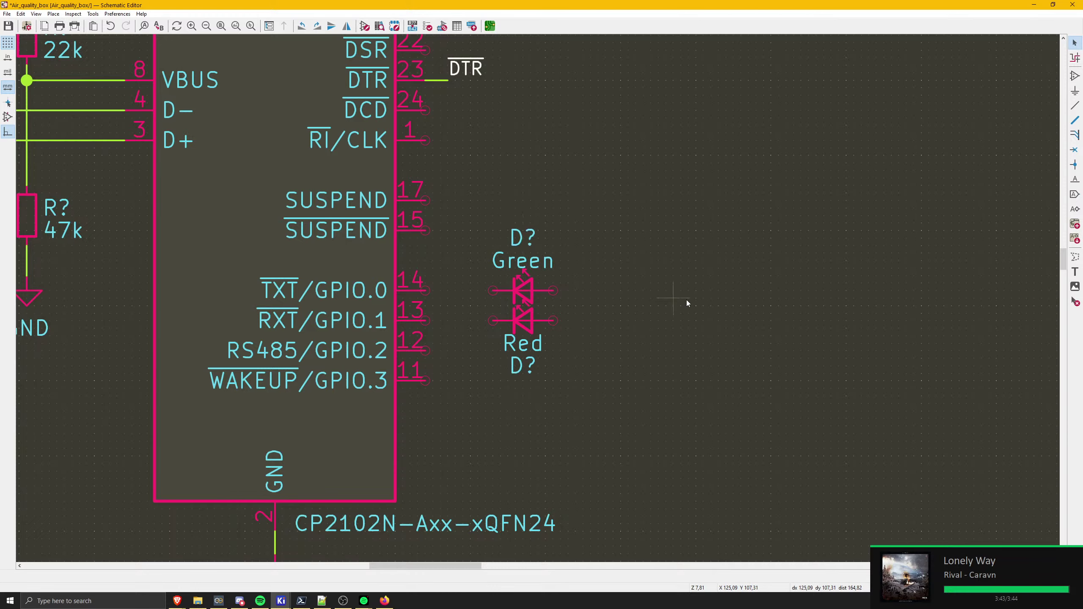
{"action": "key", "text": "ctrl+s"}
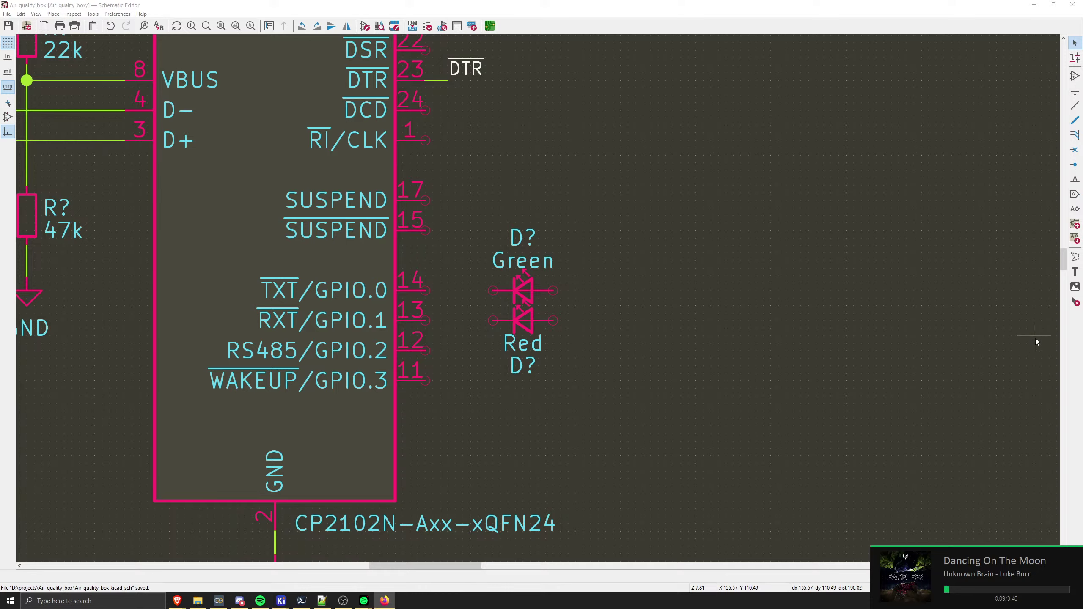
- Change the value of the upper, green LED to the part number QTLP600C4TR
{"action": "left_click", "coordinate": [520, 266]}
{"action": "double_click", "coordinate": [519, 267]}
{"action": "type", "text": "QTLP600C4TR"}
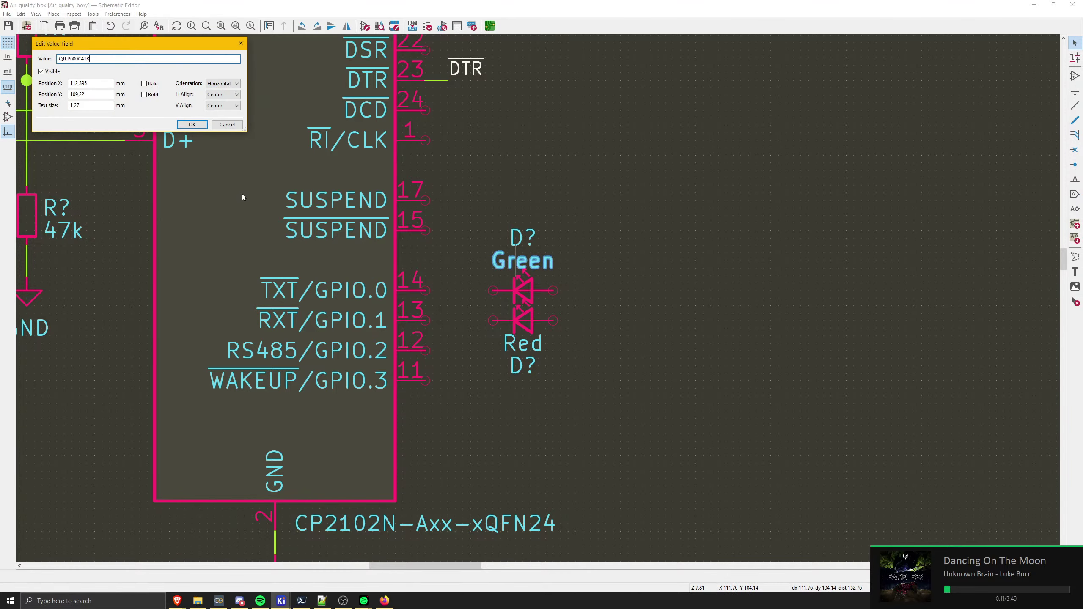
{"action": "key", "text": "Return"}
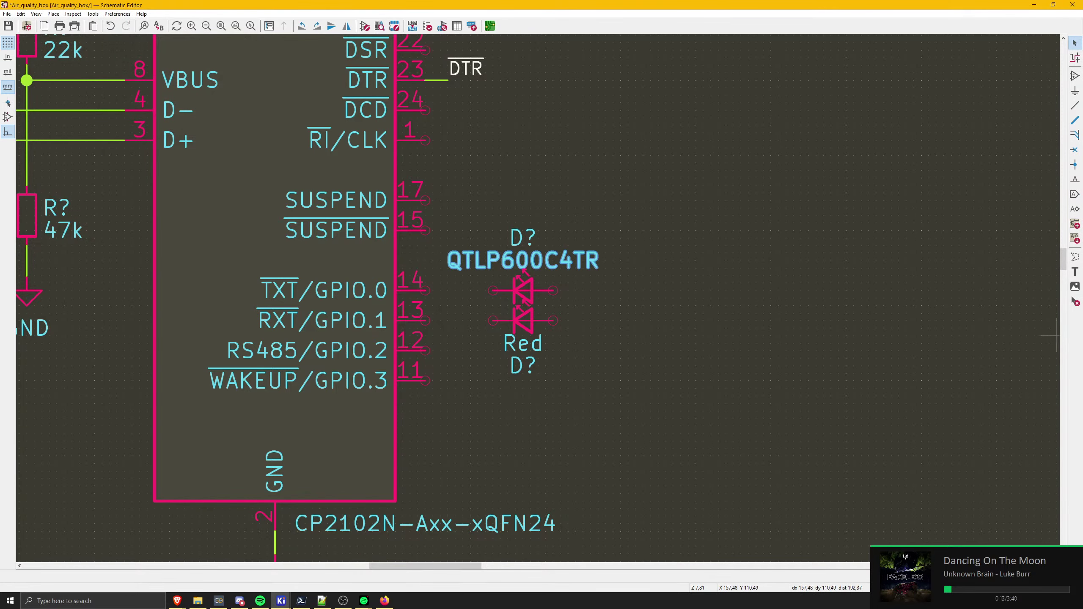
- Enter "Red (Komponent kasse)" as the value of the lower LED
{"action": "left_click", "coordinate": [529, 337]}
{"action": "left_click", "coordinate": [514, 331]}
{"action": "key", "text": "v"}
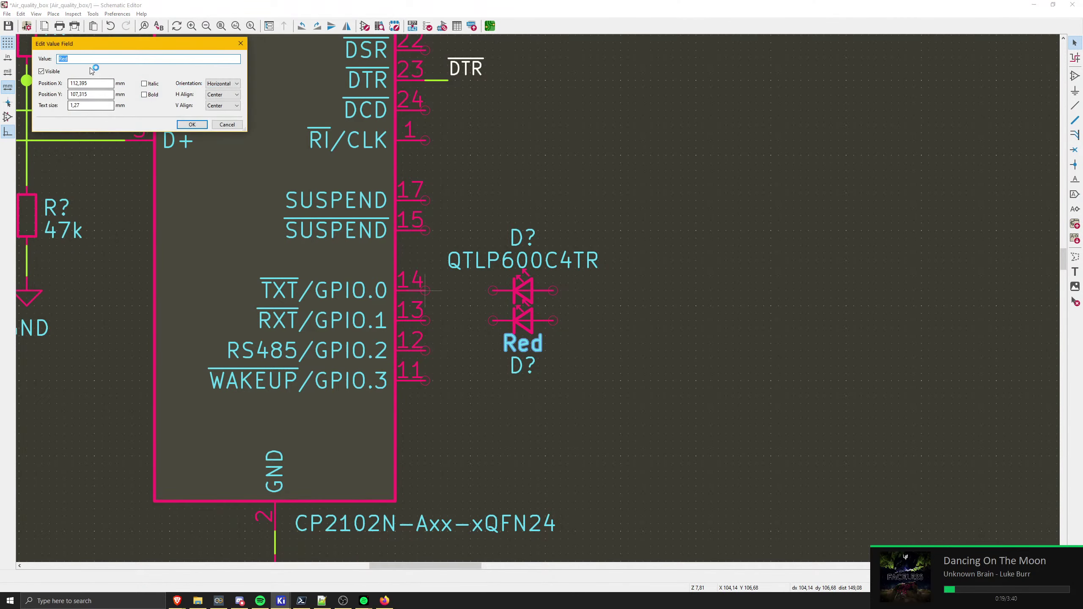
{"action": "left_click", "coordinate": [90, 59]}
{"action": "type", "text": ")Komponent kasse"}
{"action": "key", "text": "BackSpace"}
{"action": "key", "text": "BackSpace"}
{"action": "key", "text": "BackSpace"}
{"action": "key", "text": "BackSpace"}
{"action": "key", "text": "BackSpace"}
{"action": "key", "text": "BackSpace"}
{"action": "key", "text": "BackSpace"}
{"action": "key", "text": "BackSpace"}
{"action": "key", "text": "BackSpace"}
{"action": "key", "text": "BackSpace"}
{"action": "key", "text": "BackSpace"}
{"action": "key", "text": "BackSpace"}
{"action": "key", "text": "BackSpace"}
{"action": "key", "text": "BackSpace"}
{"action": "key", "text": "BackSpace"}
{"action": "key", "text": "BackSpace"}
{"action": "key", "text": "BackSpace"}
{"action": "type", "text": "9"}
{"action": "type", "text": " )"}
{"action": "type", "text": "("}
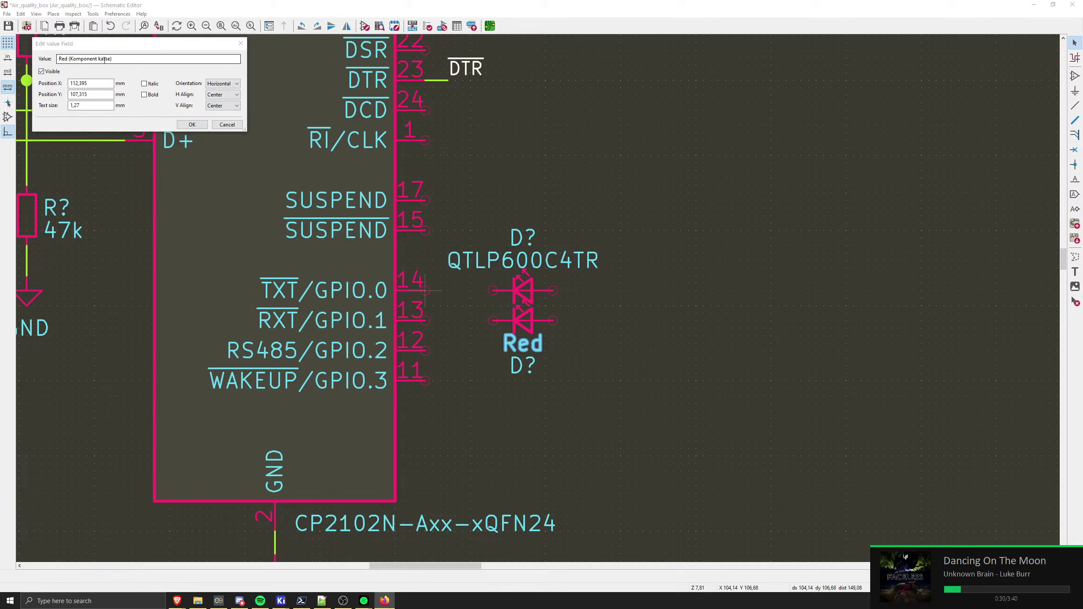
- Set the lower LED's value to "Red (19-21SURC/S530-A2-TR8)"
{"action": "left_click_drag", "start_coordinate": [107, 60], "coordinate": [73, 60]}
{"action": "key", "text": "BackSpace"}
{"action": "key", "text": "BackSpace"}
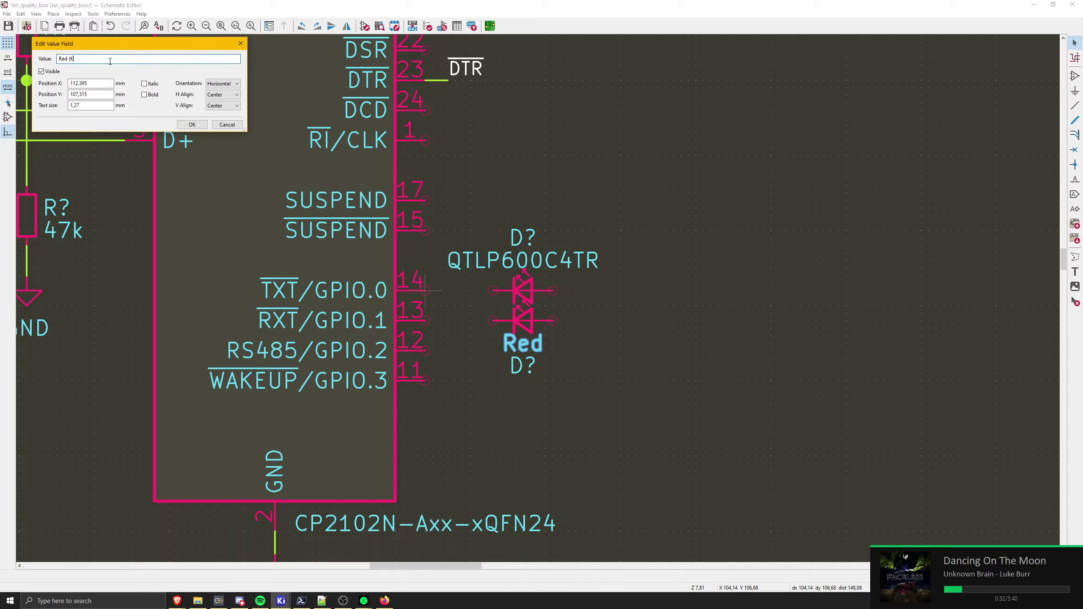
{"action": "type", "text": "19-21SURC/S530-A2-TR8"}
{"action": "key", "text": "Return"}
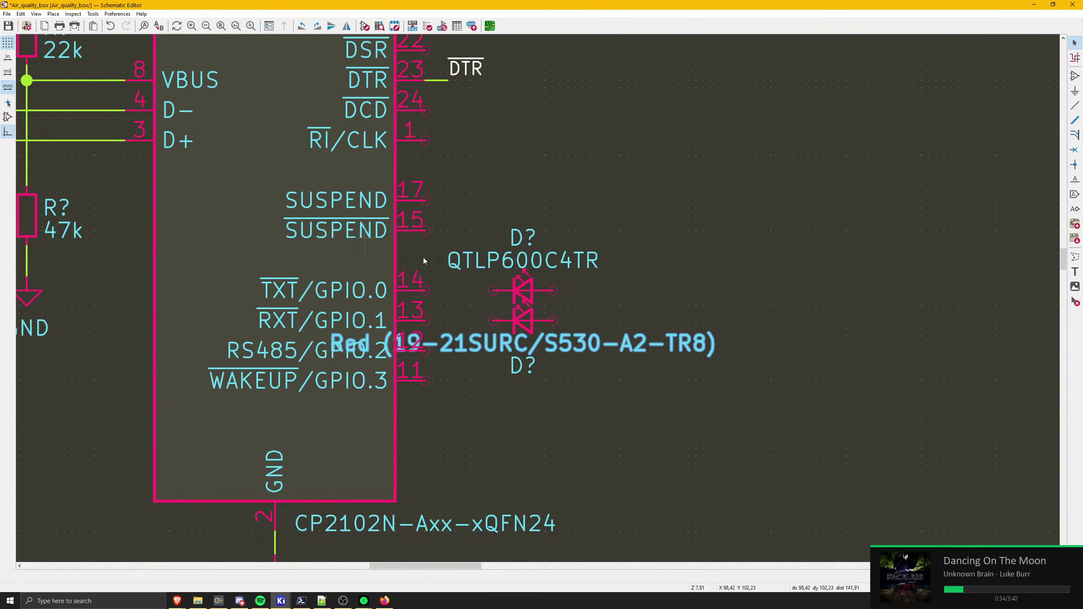
- Shift the red LED's value text sideways so that it starts directly beneath the LED symbol
{"action": "left_click", "coordinate": [526, 322]}
{"action": "left_click", "coordinate": [570, 396]}
{"action": "left_click_drag", "start_coordinate": [560, 349], "coordinate": [741, 341]}
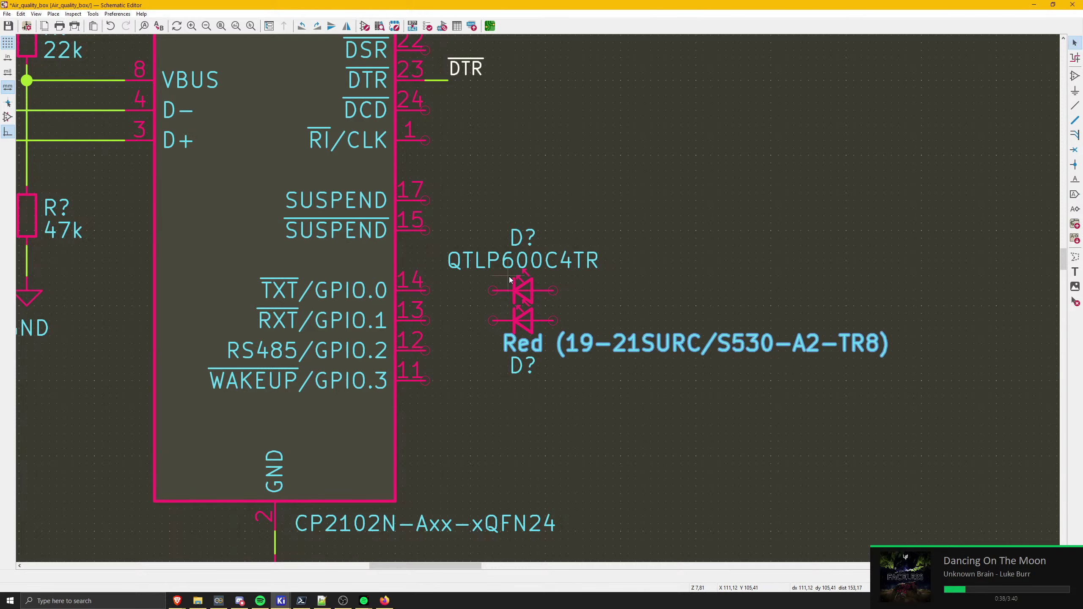
{"action": "left_click_drag", "start_coordinate": [525, 266], "coordinate": [638, 266]}
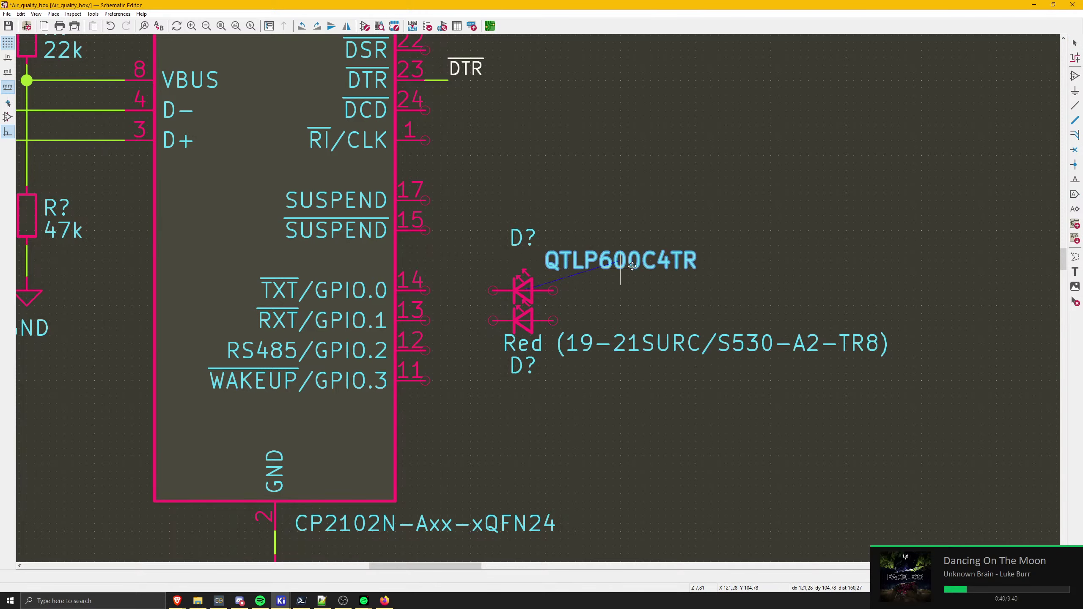
{"action": "key", "text": "Escape"}
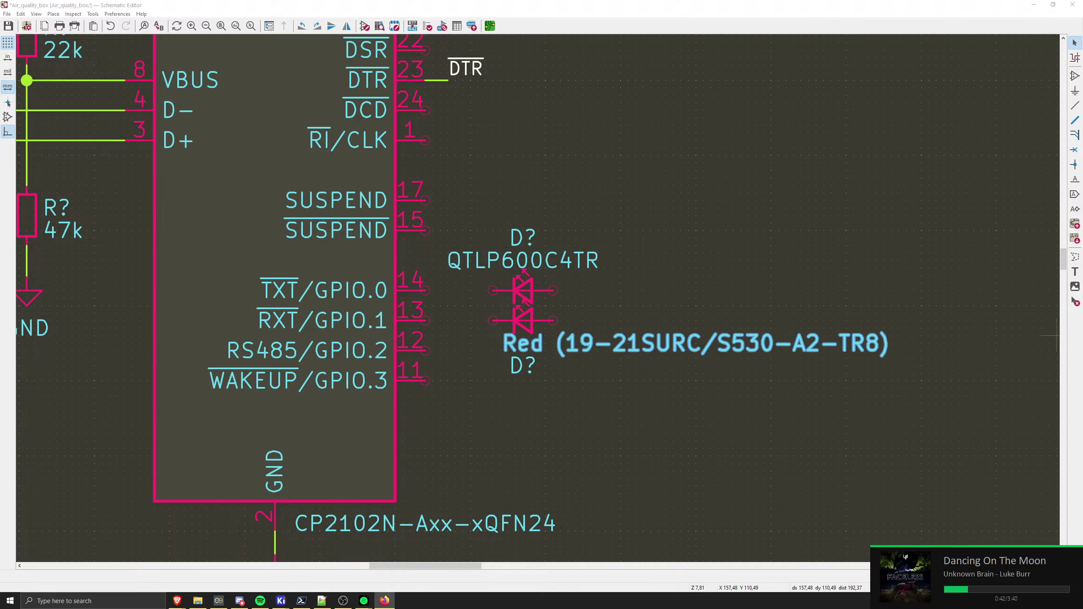
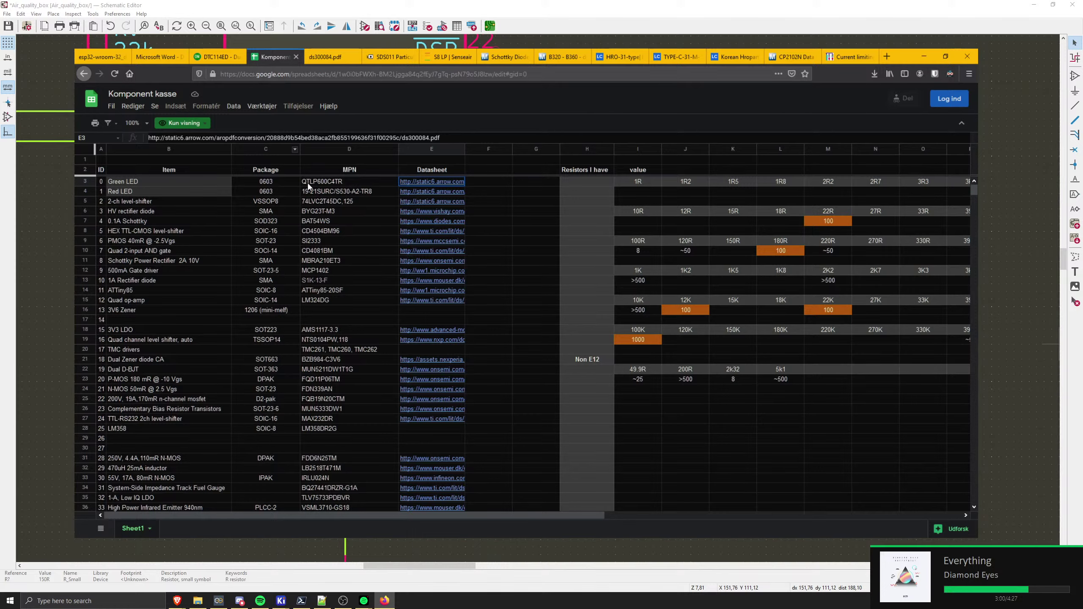
- Check the electrical characteristics of the -4 variant in the green QTLP600C LED's datasheet
{"action": "key", "text": "ctrl+Tab"}
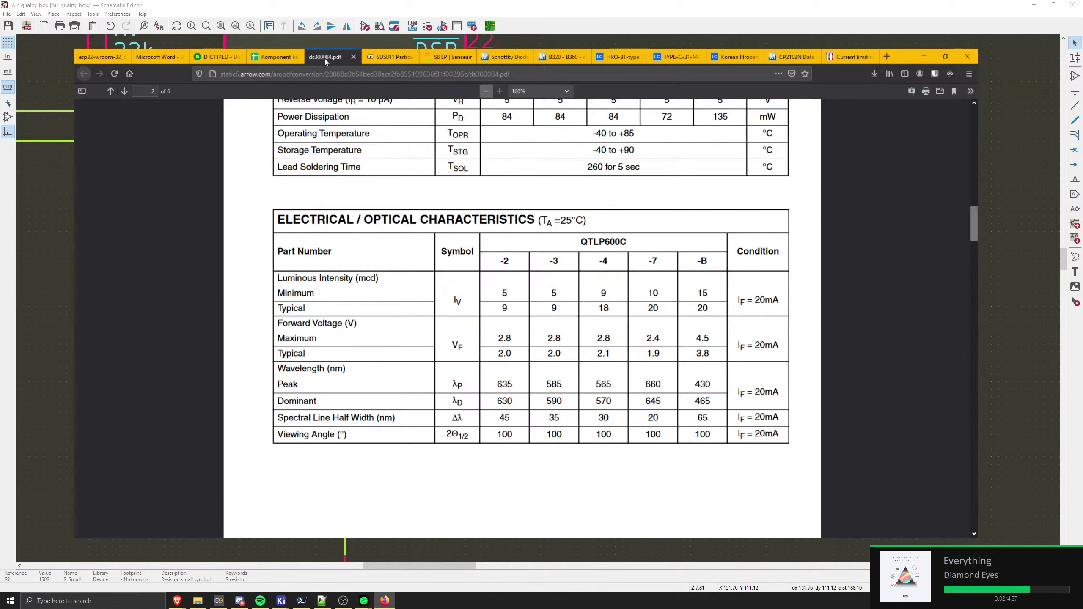
{"action": "double_click", "coordinate": [602, 260]}
{"action": "left_click", "coordinate": [605, 309]}
- Calculate the series resistor in the online LED calculator for a 2.1 V LED drop and 20 mA current
{"action": "left_click", "coordinate": [850, 57]}
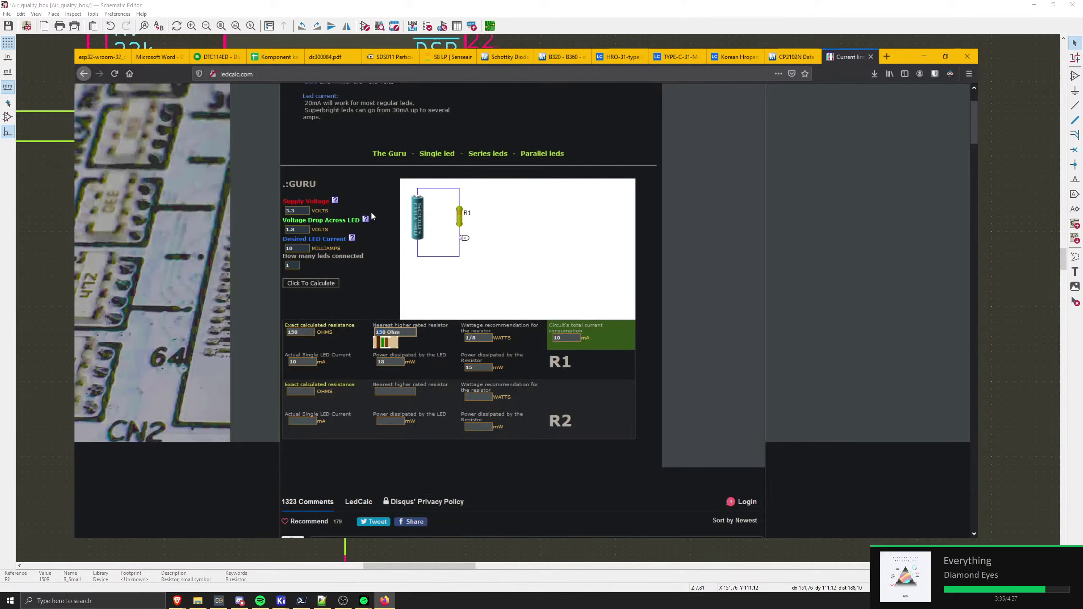
{"action": "left_click_drag", "start_coordinate": [300, 231], "coordinate": [233, 226]}
{"action": "type", "text": "2.1"}
{"action": "key", "text": "Tab"}
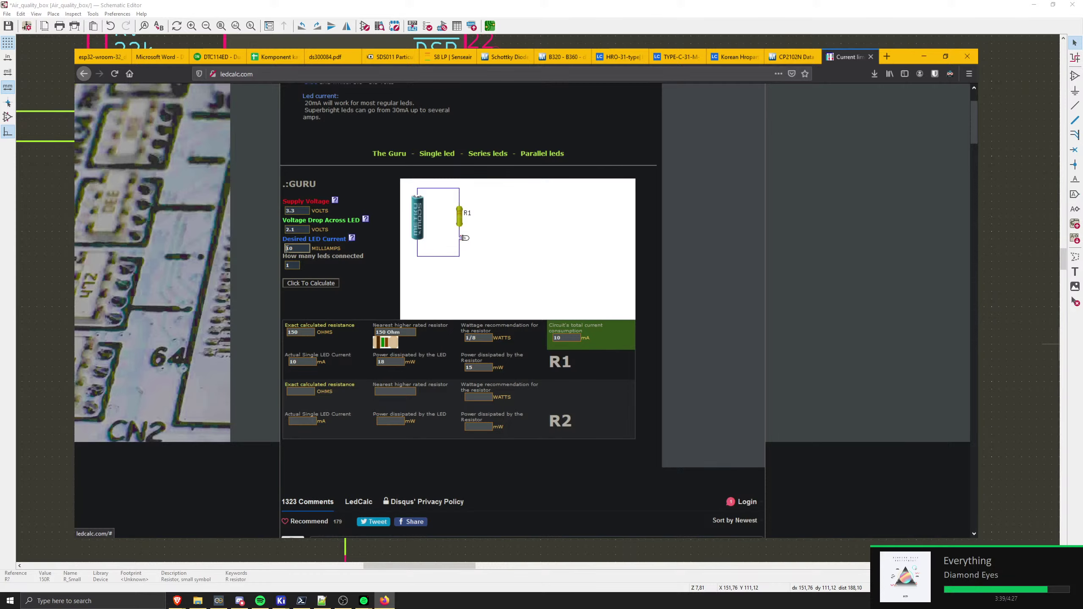
{"action": "type", "text": "20"}
{"action": "left_click", "coordinate": [318, 283]}
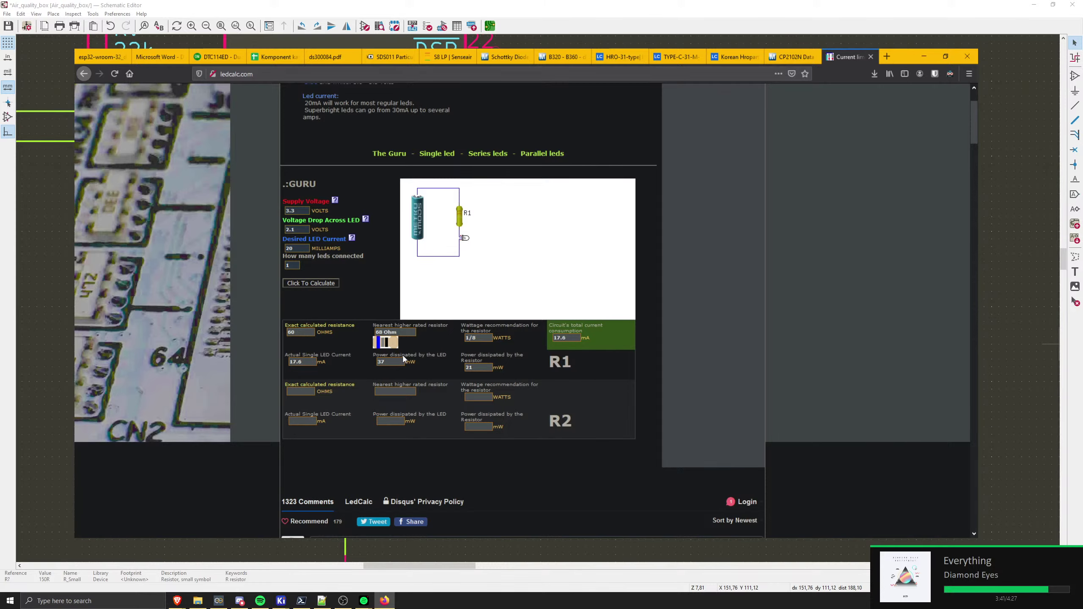
{"action": "left_click", "coordinate": [1050, 374]}
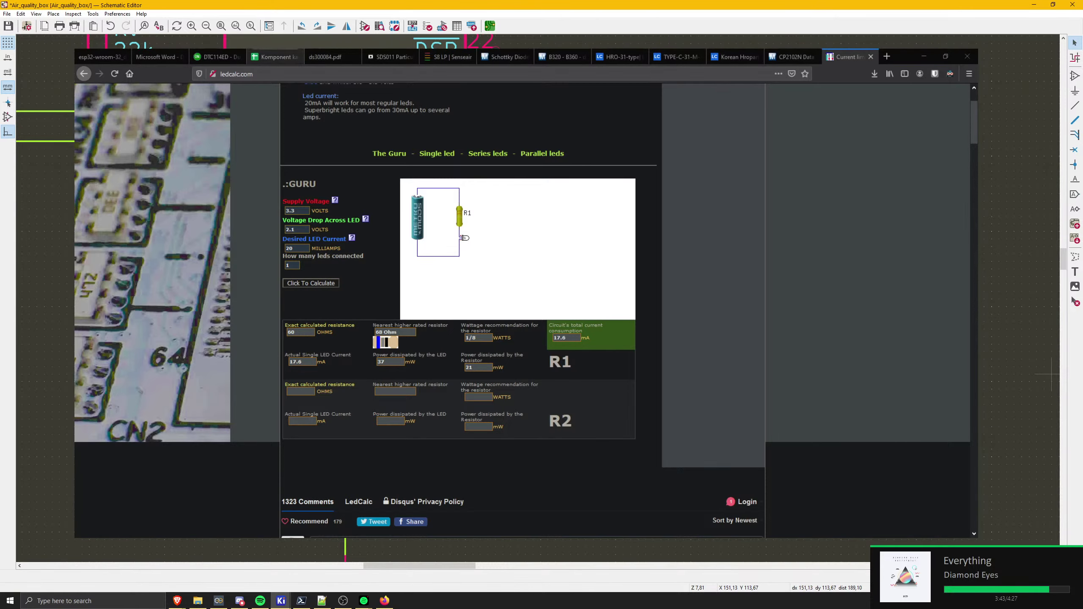
- Look up the 68R resistor in the stock table of the Komponent kasse spreadsheet
{"action": "left_click", "coordinate": [275, 57]}
{"action": "left_click", "coordinate": [796, 260]}
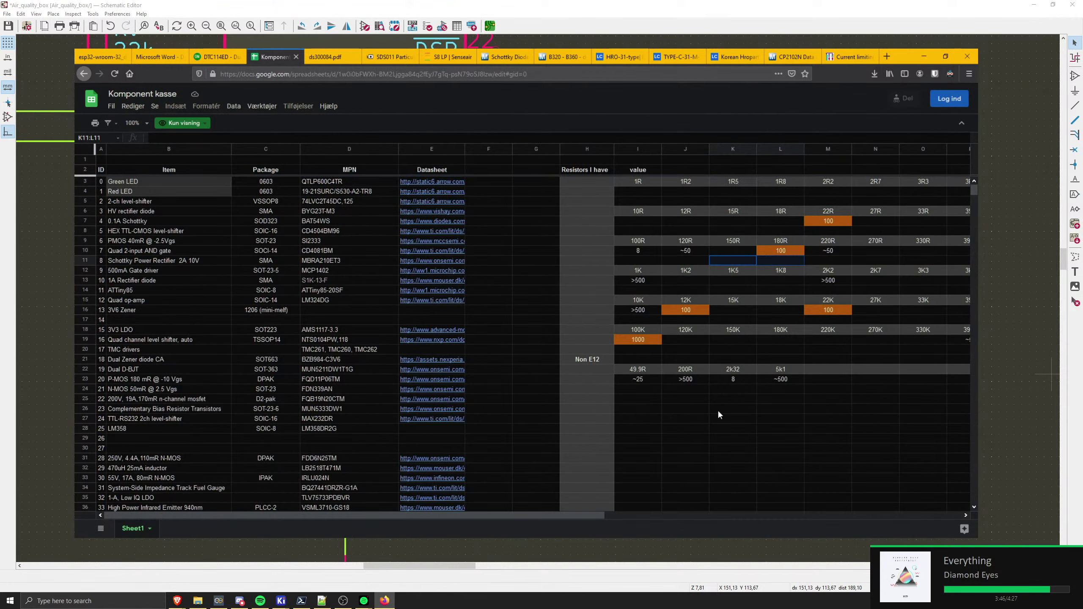
{"action": "left_click_drag", "start_coordinate": [576, 516], "coordinate": [825, 496]}
{"action": "left_click", "coordinate": [807, 458]}
{"action": "left_click", "coordinate": [819, 213]}
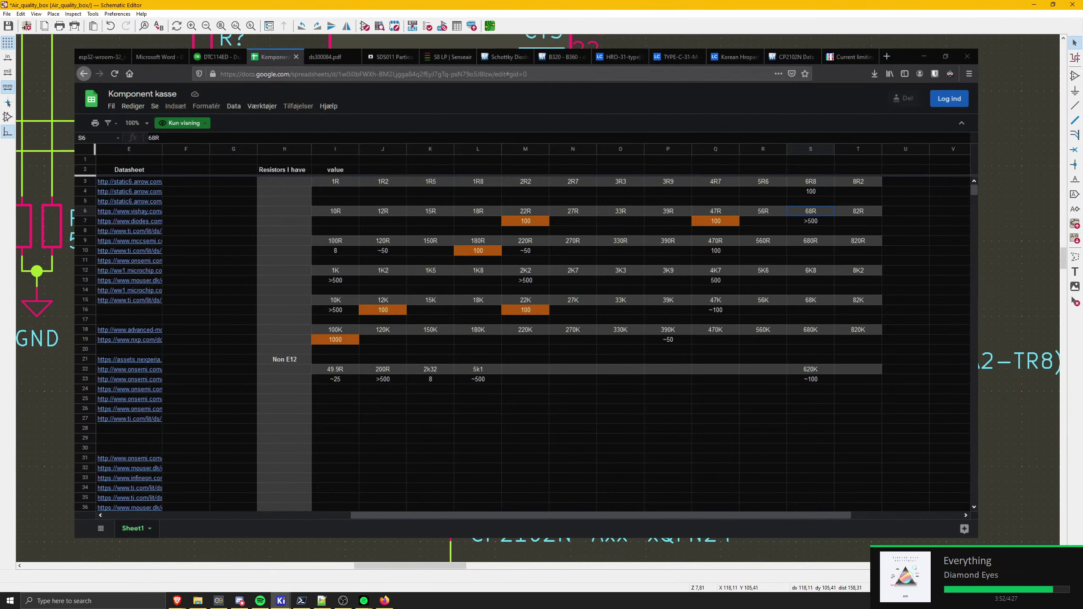
- Back in the schematic, set the value of the green LED's series resistor to 68R
{"action": "type", "text": "v5"}
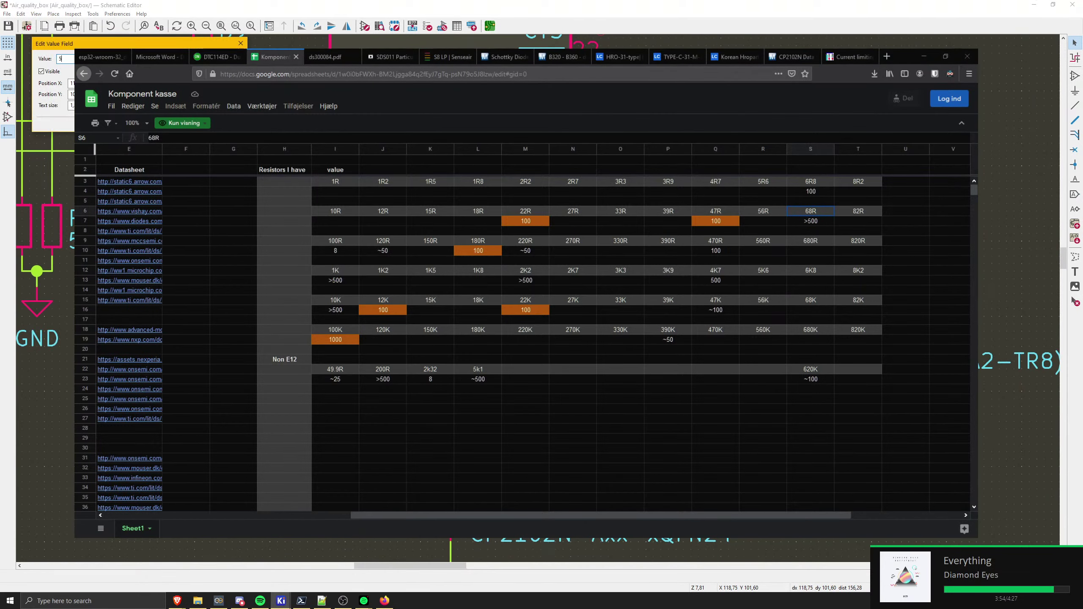
{"action": "type", "text": "k1"}
{"action": "key", "text": "Return"}
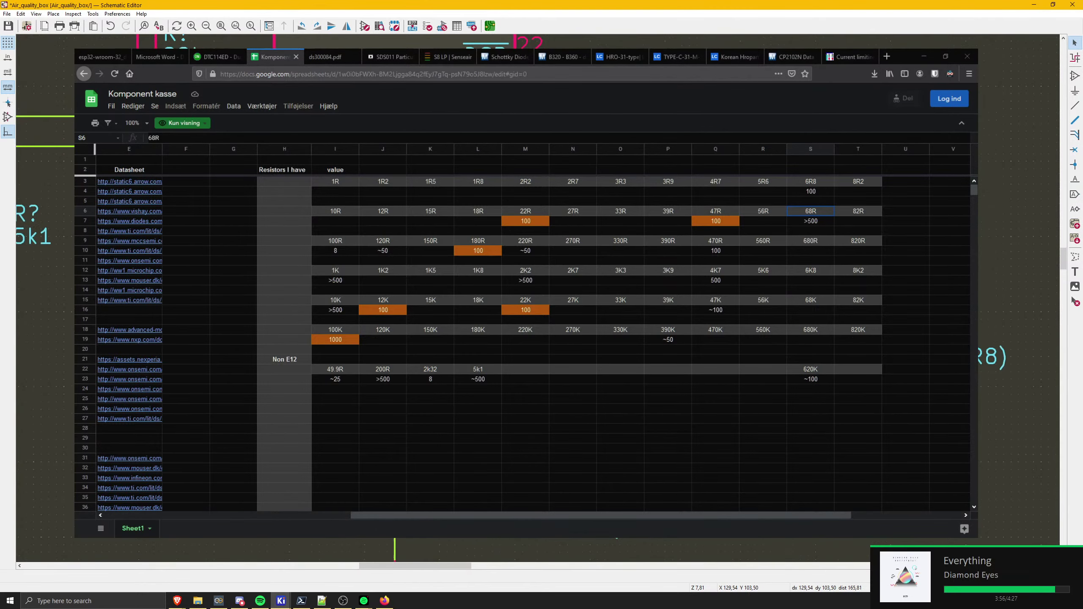
- Move the red LED with its value text lower, clear of the green LED branch
{"action": "middle_click_drag", "start_coordinate": [542, 298], "coordinate": [507, 296]}
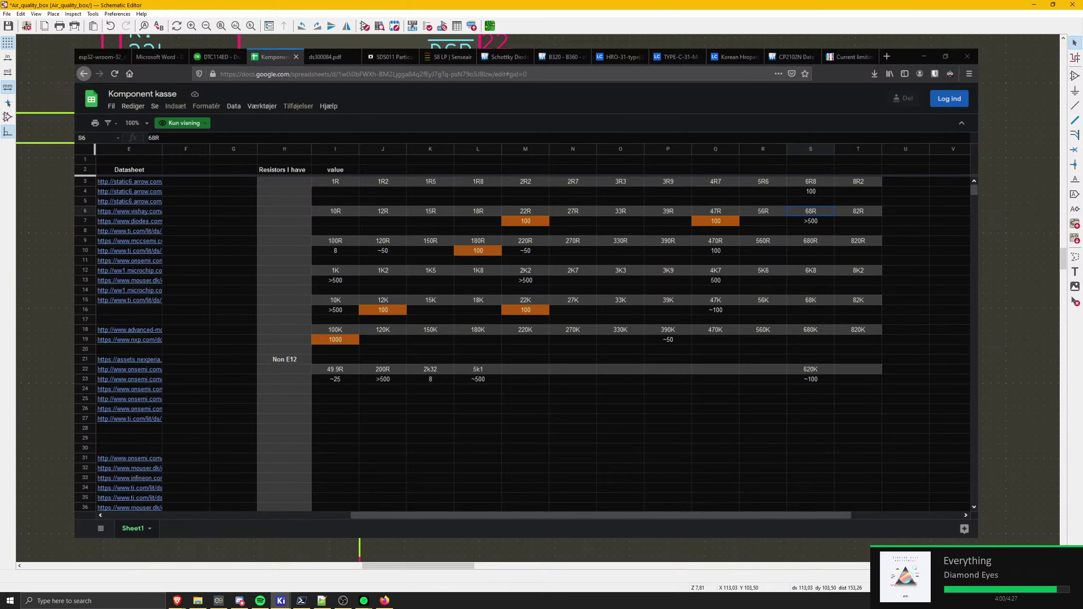
{"action": "key", "text": "m"}
{"action": "key", "text": "Escape"}
{"action": "key", "text": "m"}
{"action": "key", "text": "r"}
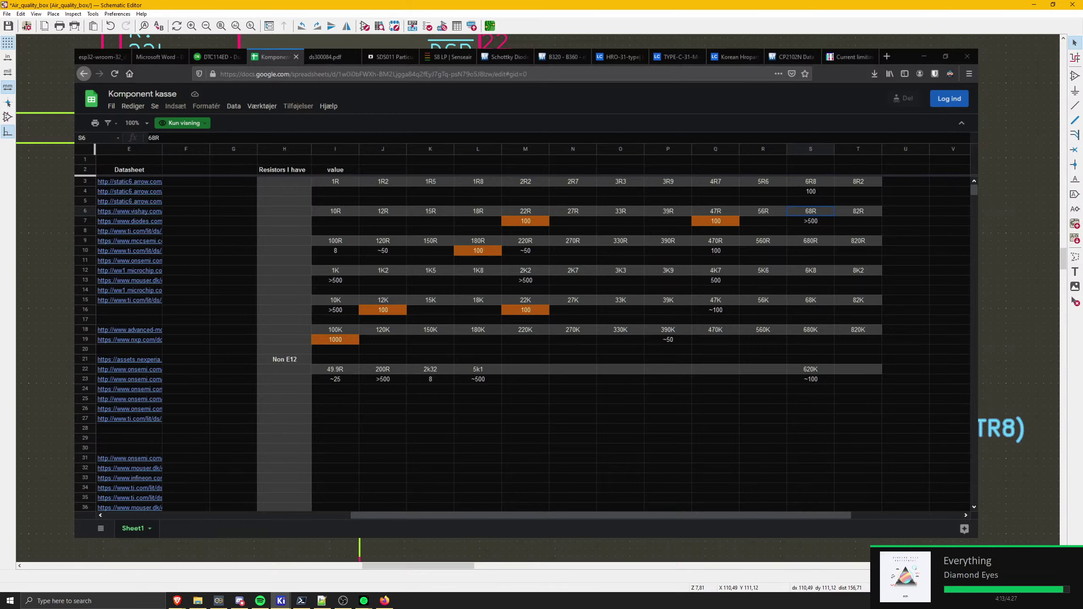
{"action": "key", "text": "Escape"}
- Draw wires from the TXT/GPIO.0 and RXT/GPIO.1 pins toward the two indicator LEDs
{"action": "key", "text": "w"}
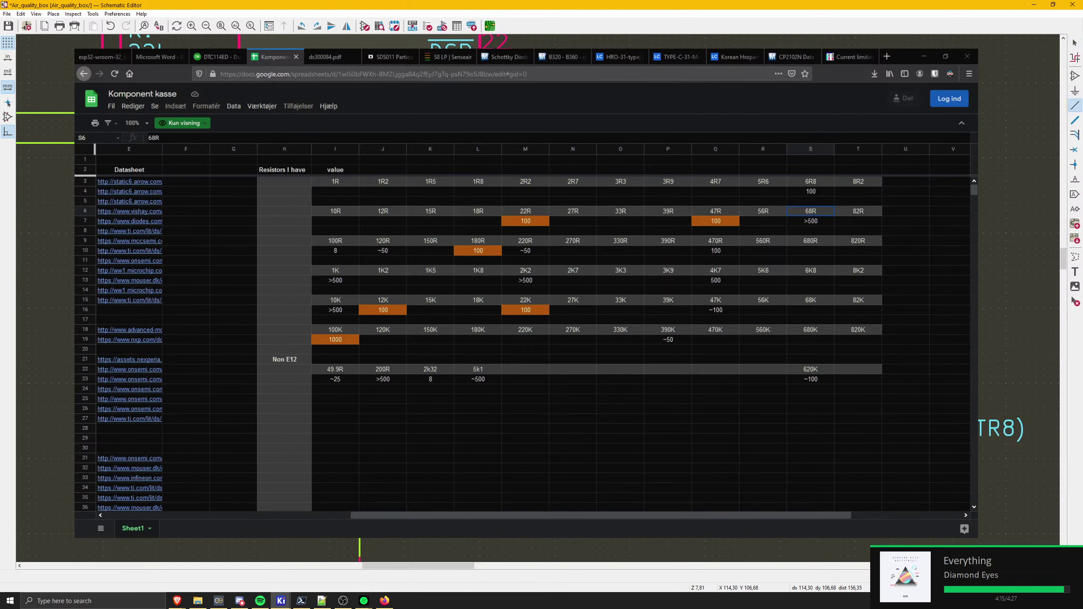
{"action": "key", "text": "Escape"}
{"action": "key", "text": "w"}
{"action": "key", "text": "Escape"}
{"action": "key", "text": "w"}
{"action": "key", "text": "Escape"}
{"action": "key", "text": "w"}
{"action": "key", "text": "Escape"}
- Move the green QTLP600C4TR LED to line up with its series resistor
{"action": "middle_click_drag", "start_coordinate": [537, 298], "coordinate": [461, 321]}
{"action": "left_click", "coordinate": [537, 273]}
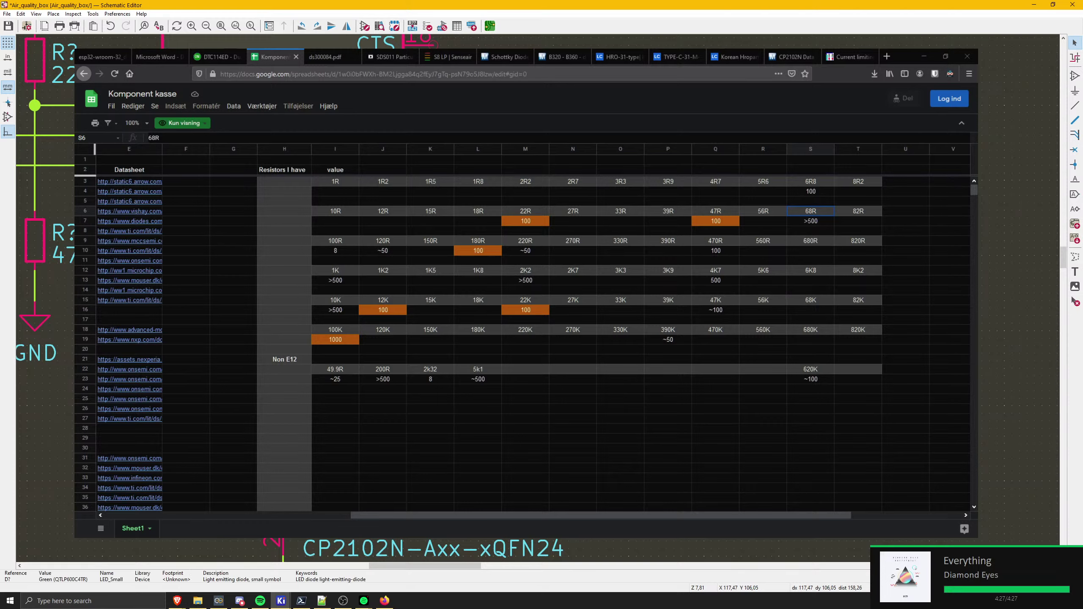
{"action": "key", "text": "m"}
{"action": "left_click", "coordinate": [537, 284]}
{"action": "key", "text": "Escape"}
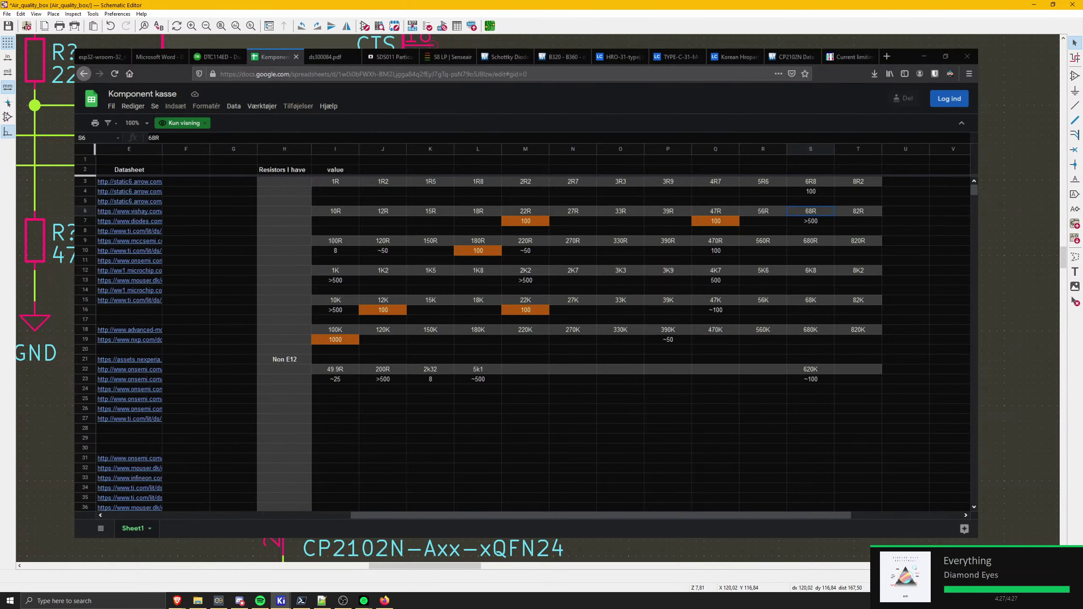
- Reposition the red LED's 150R resistor and the neighbouring part beside the CP2102N's GPIO pins
{"action": "scroll", "coordinate": [621, 423], "scroll_direction": "up", "scroll_amount": 1}
{"action": "left_click", "coordinate": [541, 288]}
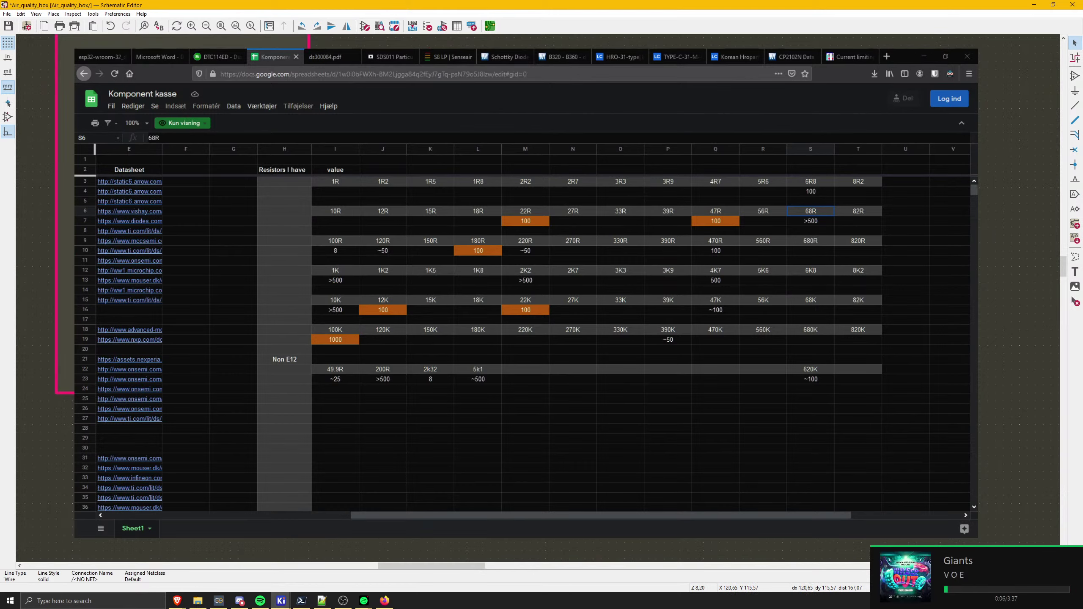
{"action": "key", "text": "Escape"}
{"action": "left_click", "coordinate": [558, 288]}
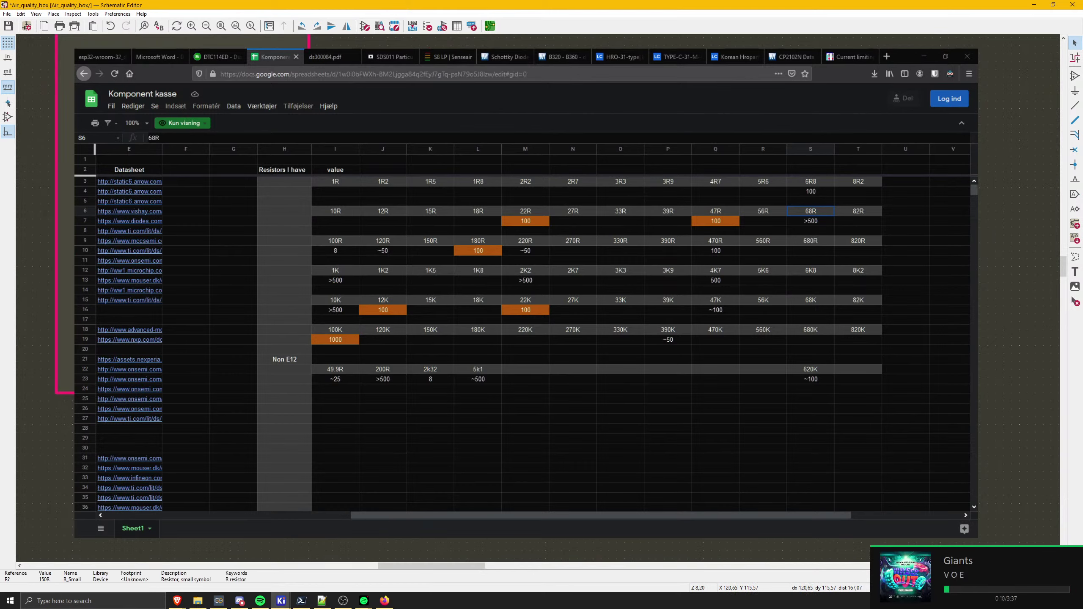
{"action": "key", "text": "m"}
{"action": "left_click", "coordinate": [558, 289]}
{"action": "left_click", "coordinate": [554, 265]}
{"action": "key", "text": "m"}
{"action": "left_click", "coordinate": [543, 233]}
{"action": "middle_click_drag", "start_coordinate": [543, 233], "coordinate": [641, 313]}
{"action": "key", "text": "Escape"}
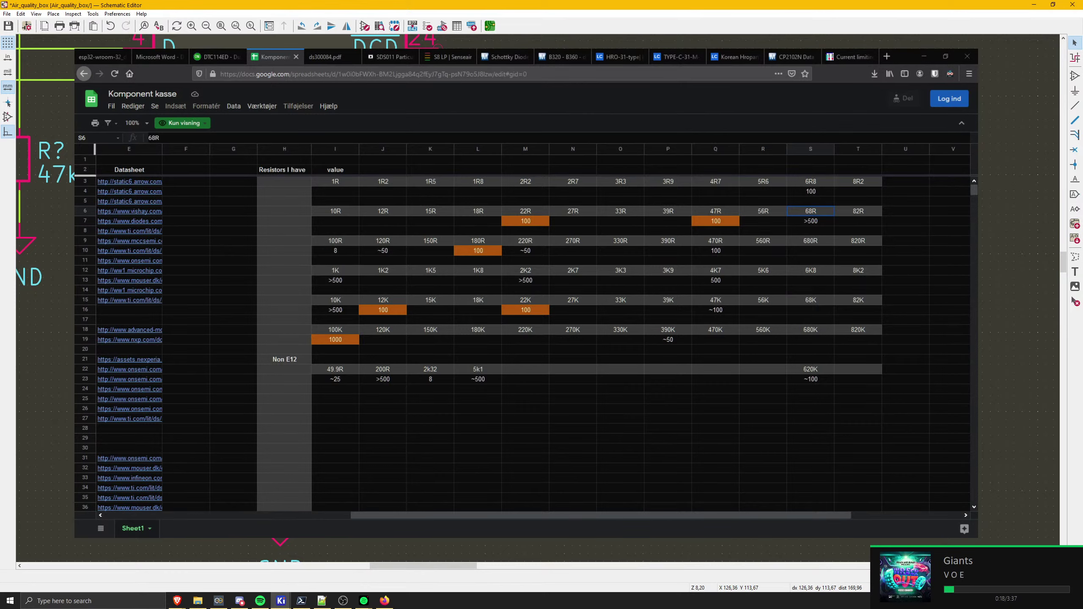
- Connect the repositioned LED and resistor branches to the CP2102N's GPIO pins with wires
{"action": "scroll", "coordinate": [641, 313], "scroll_direction": "down", "scroll_amount": 3}
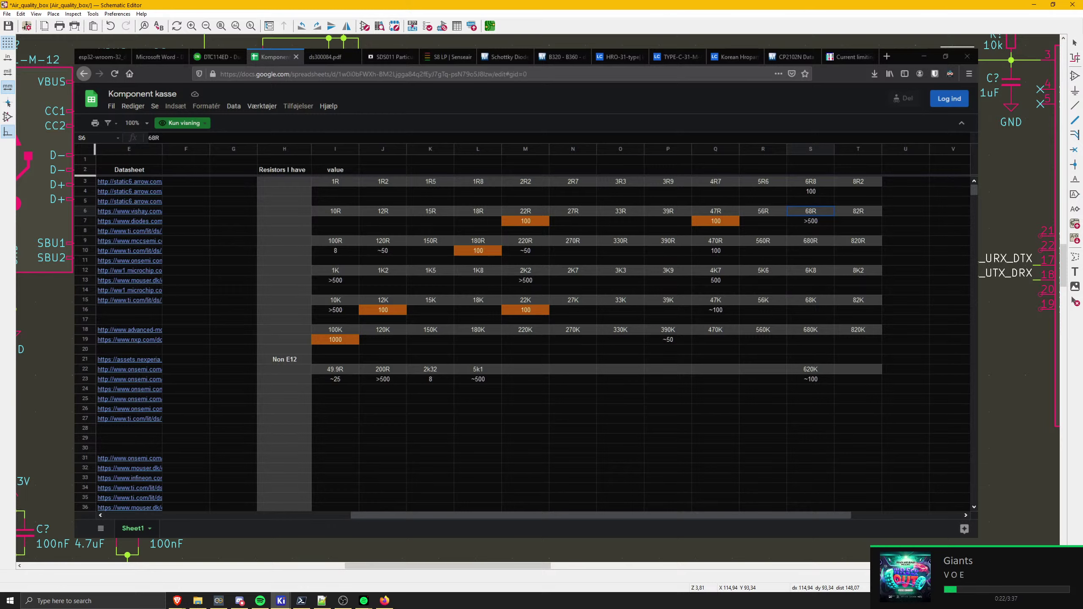
{"action": "key", "text": "Escape"}
{"action": "scroll", "coordinate": [456, 247], "scroll_direction": "up", "scroll_amount": 6}
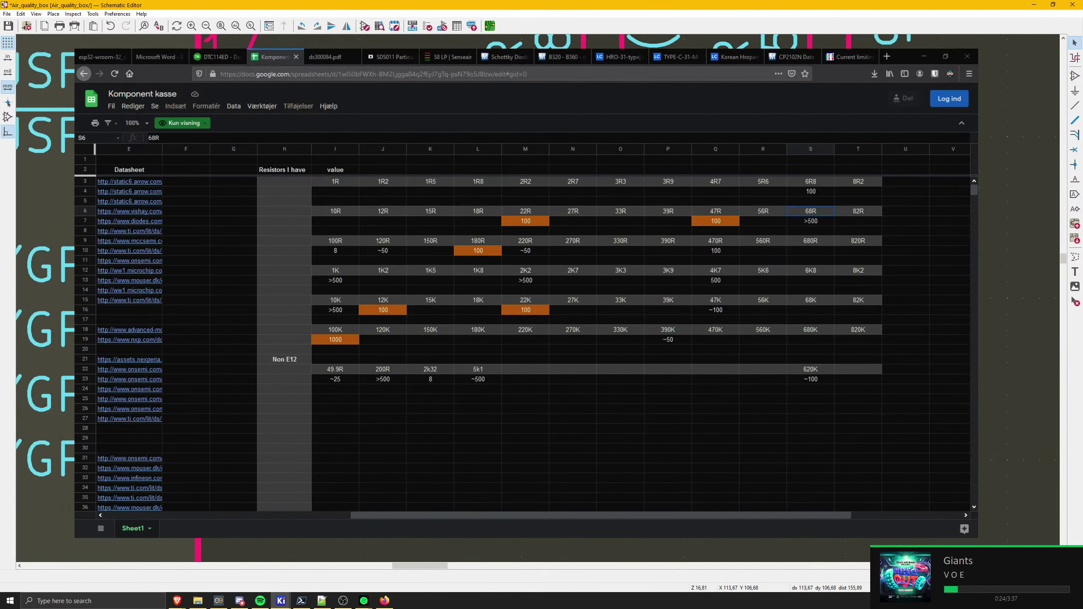
{"action": "key", "text": "w"}
{"action": "key", "text": "Escape"}
{"action": "key", "text": "Escape"}
{"action": "key", "text": "w"}
{"action": "scroll", "coordinate": [537, 299], "scroll_direction": "down", "scroll_amount": 4}
{"action": "middle_click_drag", "start_coordinate": [537, 298], "coordinate": [565, 338]}
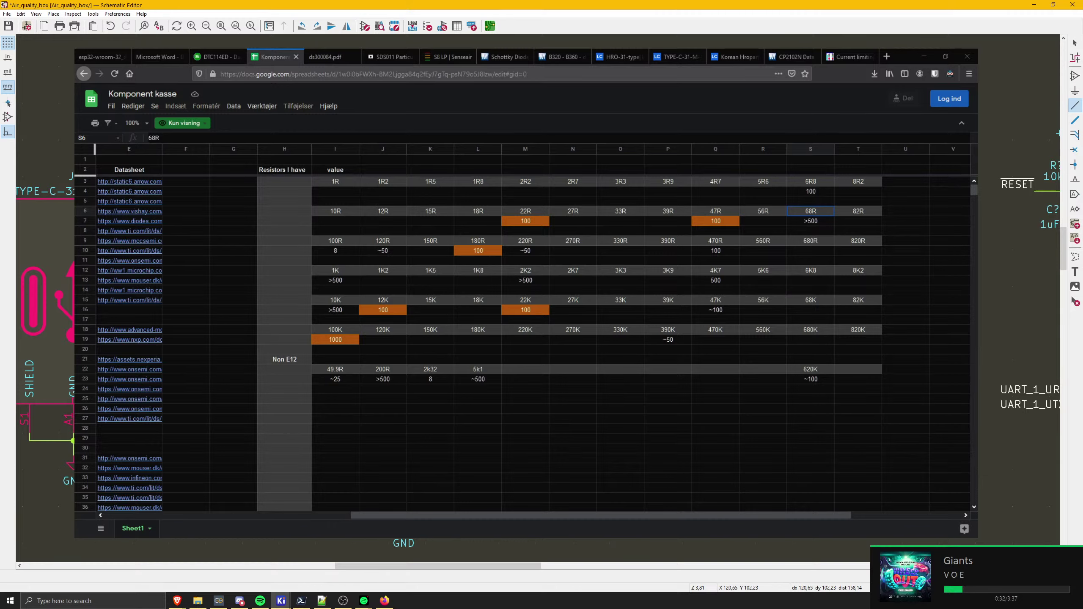
{"action": "middle_click_drag", "start_coordinate": [537, 299], "coordinate": [552, 239]}
{"action": "key", "text": "Escape"}
{"action": "scroll", "coordinate": [537, 298], "scroll_direction": "up", "scroll_amount": 3}
{"action": "scroll", "coordinate": [538, 299], "scroll_direction": "down", "scroll_amount": 3}
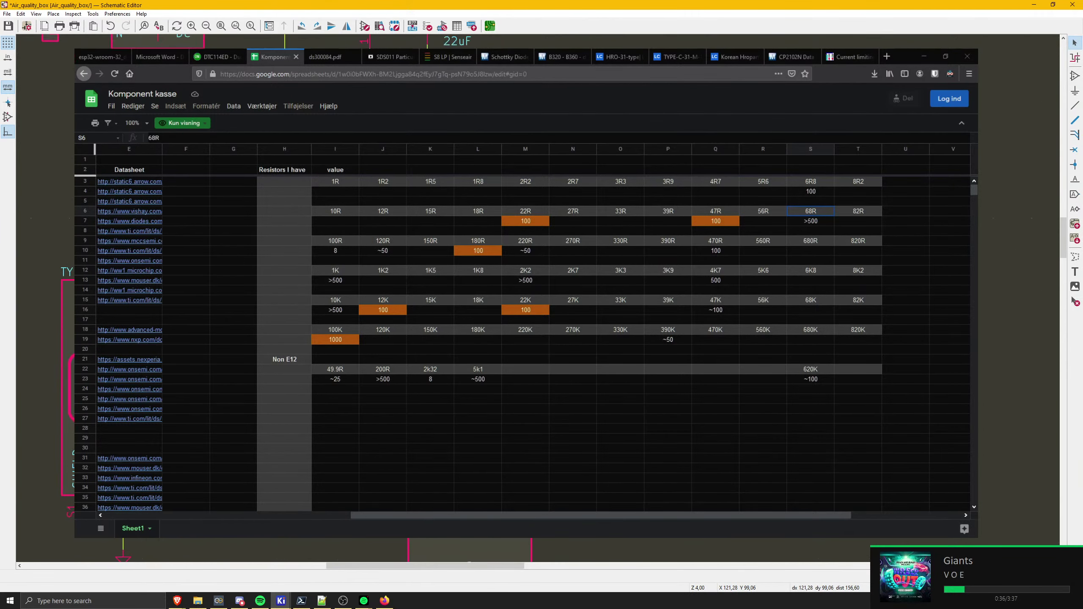
{"action": "middle_click_drag", "start_coordinate": [537, 299], "coordinate": [544, 304]}
{"action": "key", "text": "ctrl+d"}
{"action": "key", "text": "m"}
{"action": "scroll", "coordinate": [537, 299], "scroll_direction": "up", "scroll_amount": 5}
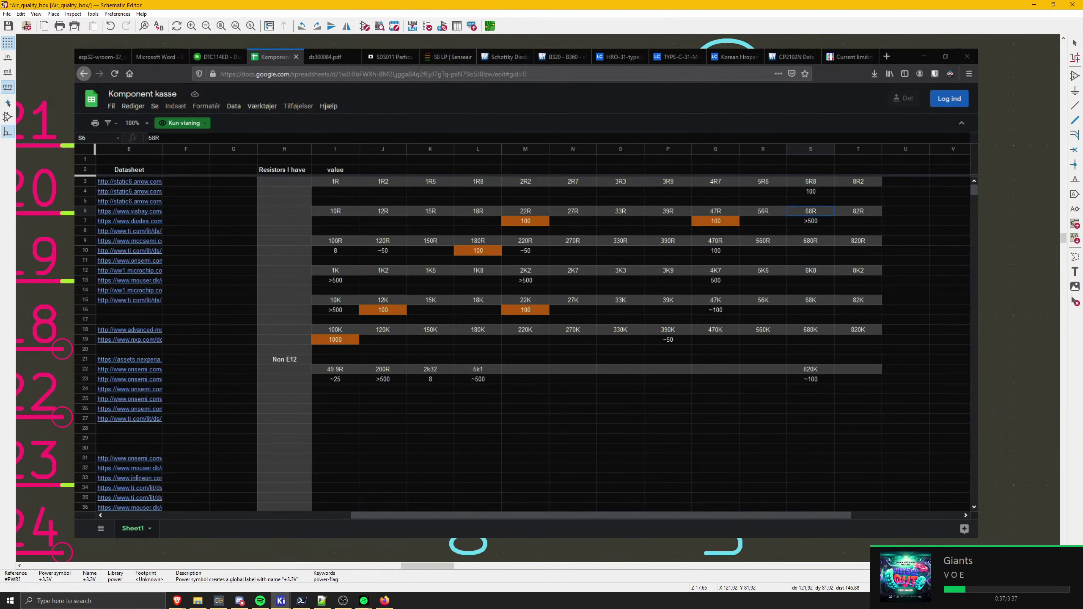
{"action": "scroll", "coordinate": [537, 298], "scroll_direction": "down", "scroll_amount": 5}
{"action": "key", "text": "Escape"}
- Wire the LED resistors up to the +3.3V rail above the CP2102N and save the schematic
{"action": "key", "text": "w"}
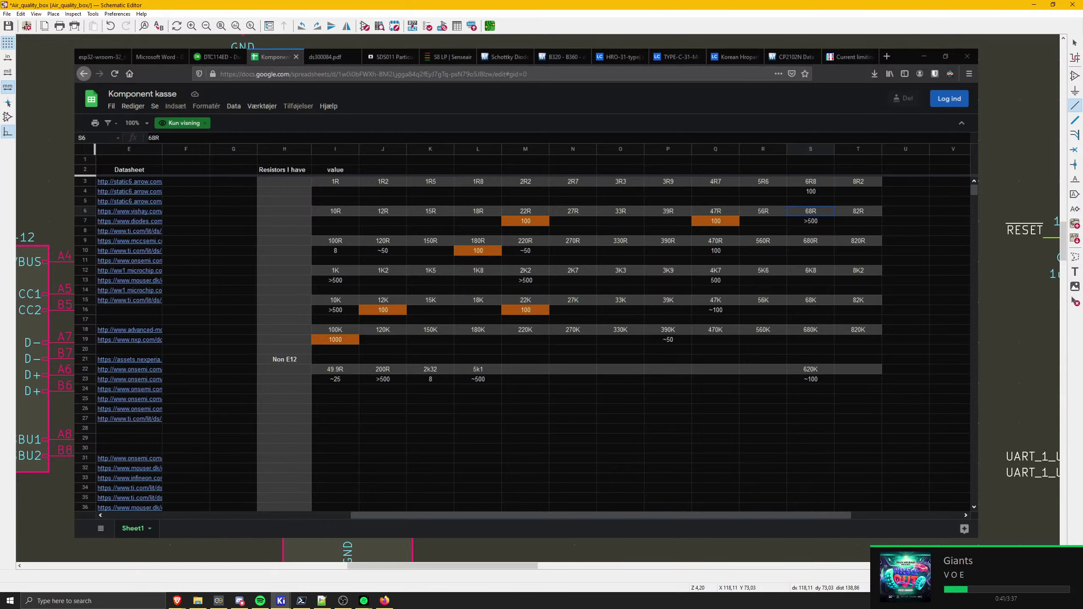
{"action": "key", "text": "Escape"}
{"action": "scroll", "coordinate": [537, 298], "scroll_direction": "left", "scroll_amount": 3}
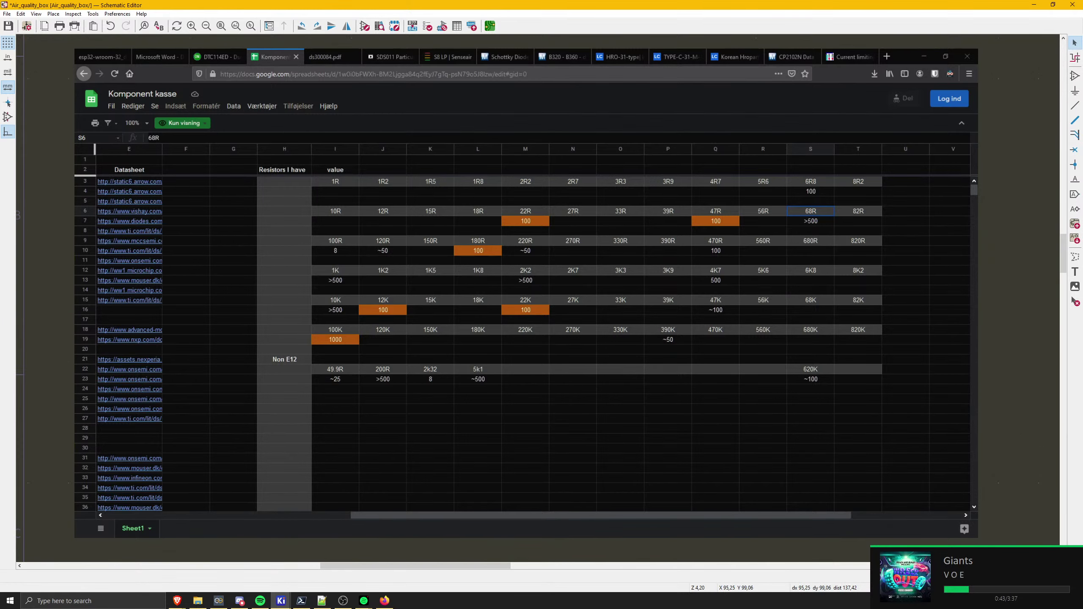
{"action": "scroll", "coordinate": [537, 298], "scroll_direction": "left", "scroll_amount": 2}
{"action": "key", "text": "ctrl+s"}
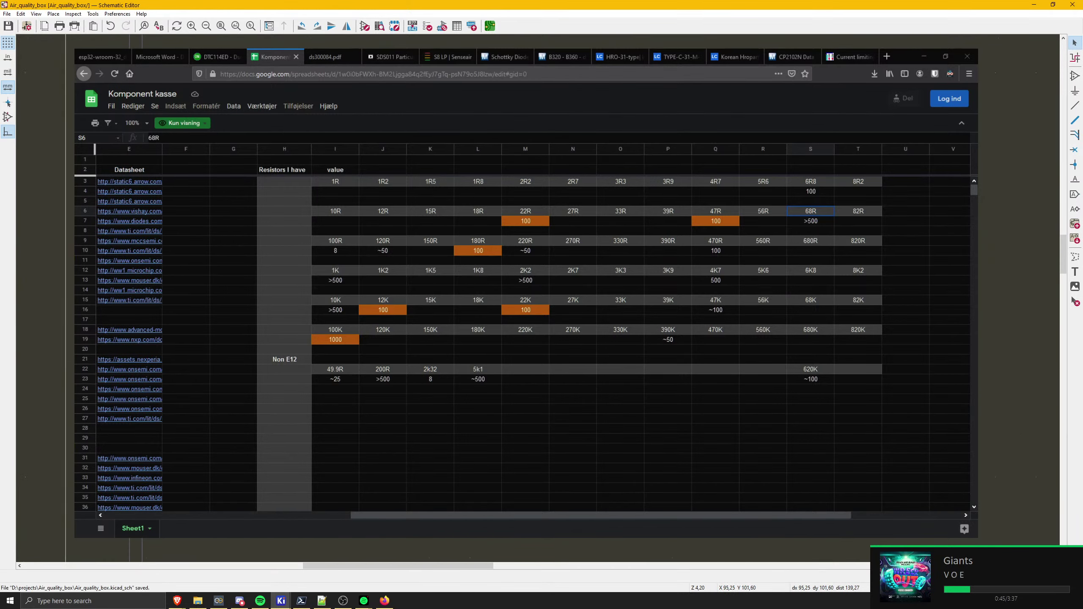
- Inspect the green and red LED branches and their label placement in the schematic
{"action": "scroll", "coordinate": [537, 298], "scroll_direction": "right", "scroll_amount": 3}
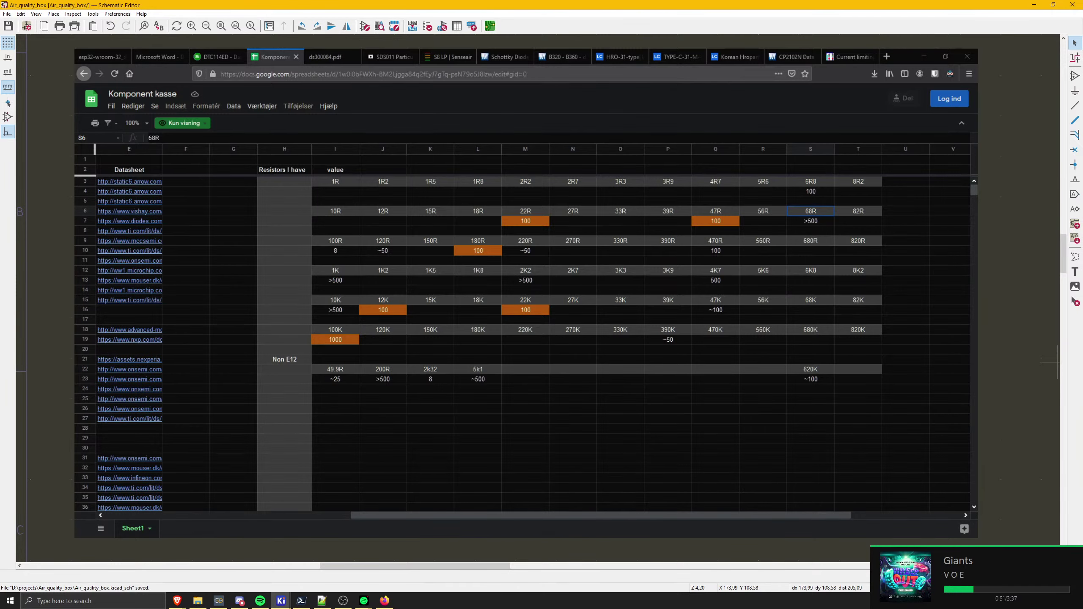
{"action": "key", "text": "alt+Tab"}
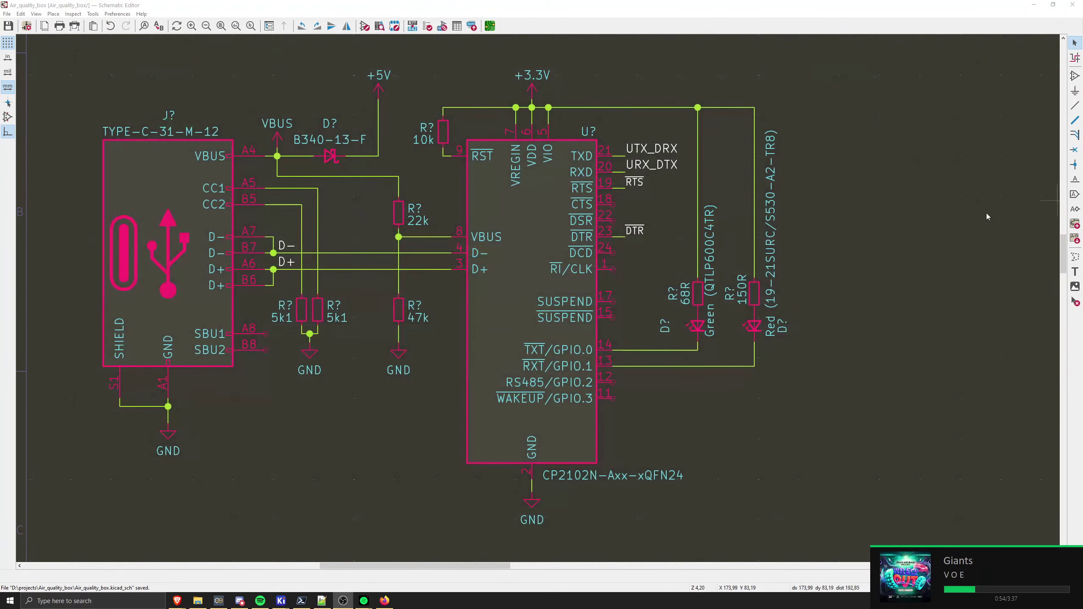
{"action": "left_click", "coordinate": [897, 230]}
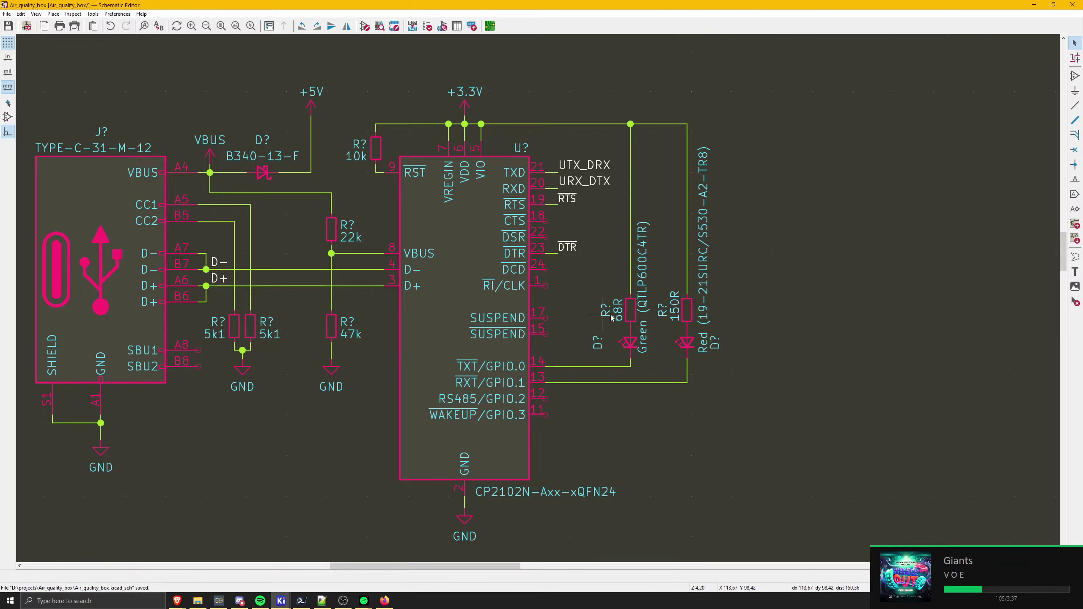
{"action": "scroll", "coordinate": [611, 318], "scroll_direction": "up", "scroll_amount": 3}
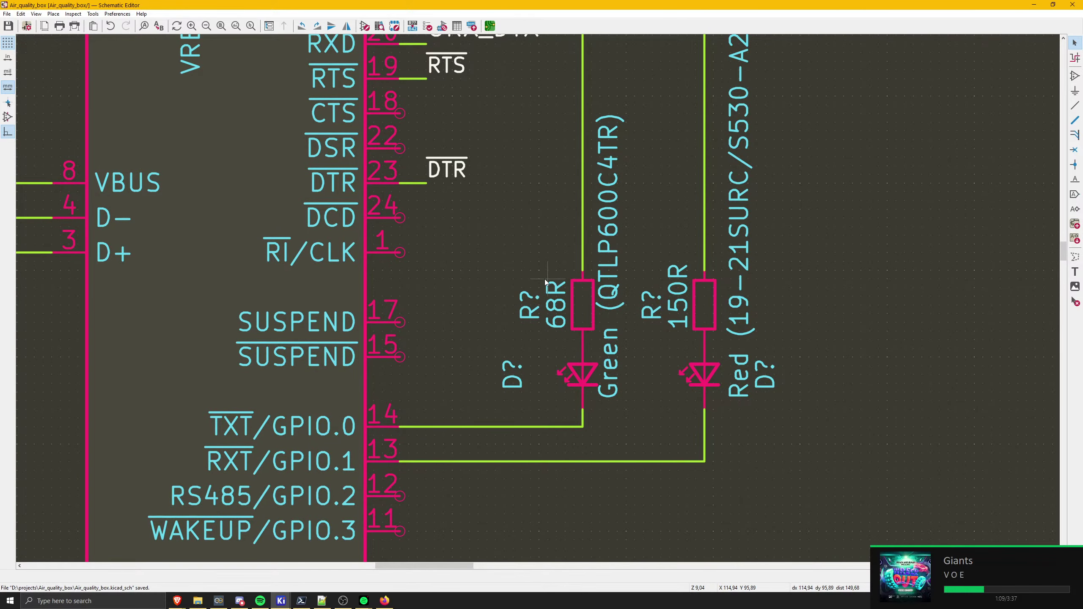
{"action": "scroll", "coordinate": [546, 281], "scroll_direction": "down", "scroll_amount": 4}
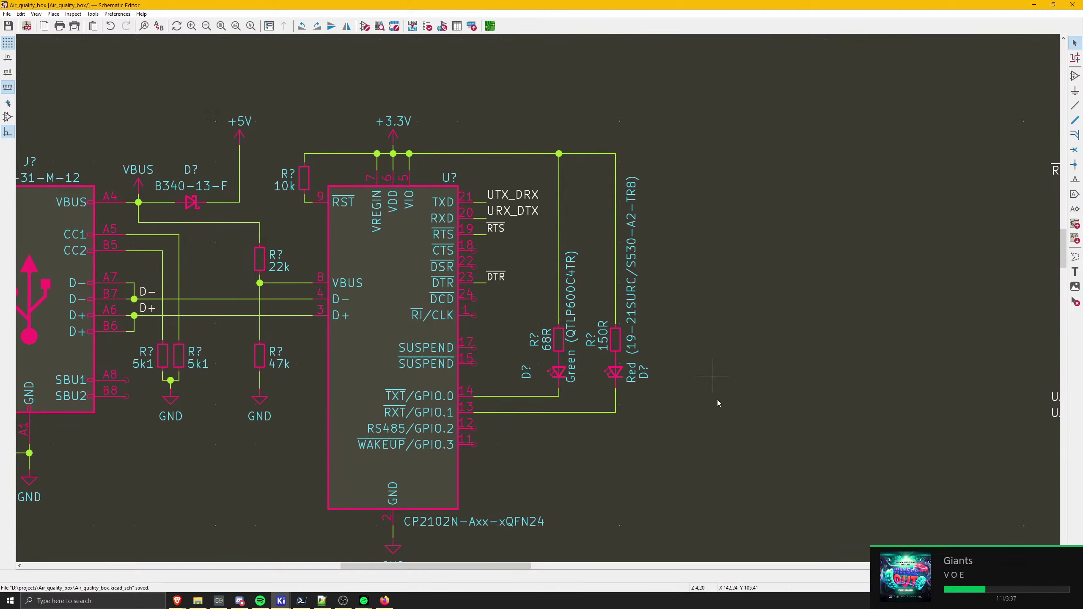
{"action": "left_click_drag", "start_coordinate": [719, 429], "coordinate": [411, 129]}
{"action": "left_click", "coordinate": [745, 316]}
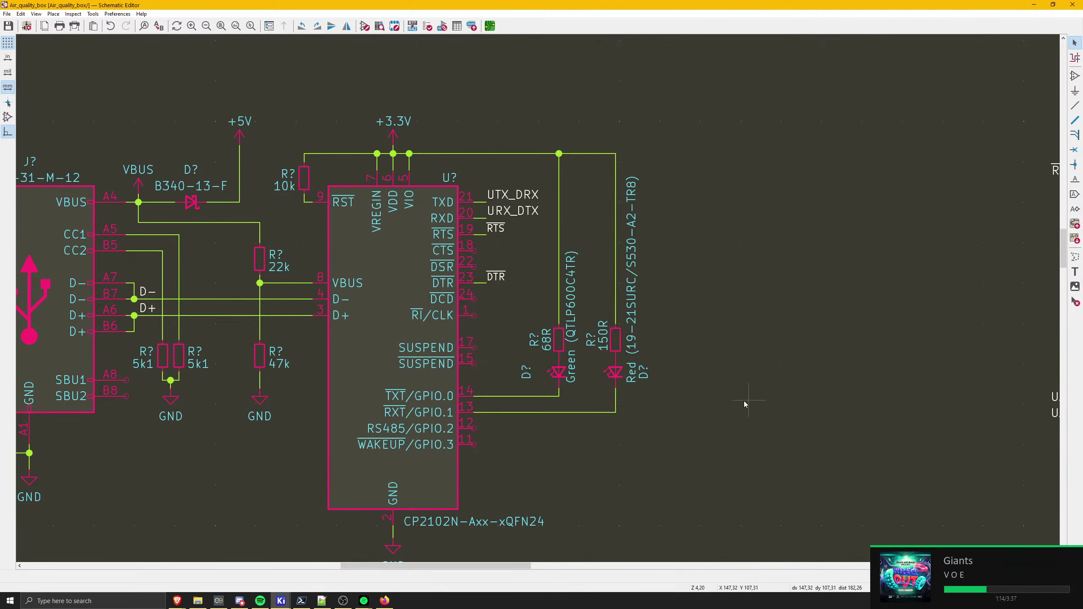
{"action": "scroll", "coordinate": [556, 344], "scroll_direction": "up", "scroll_amount": 1}
{"action": "scroll", "coordinate": [530, 294], "scroll_direction": "up", "scroll_amount": 4}
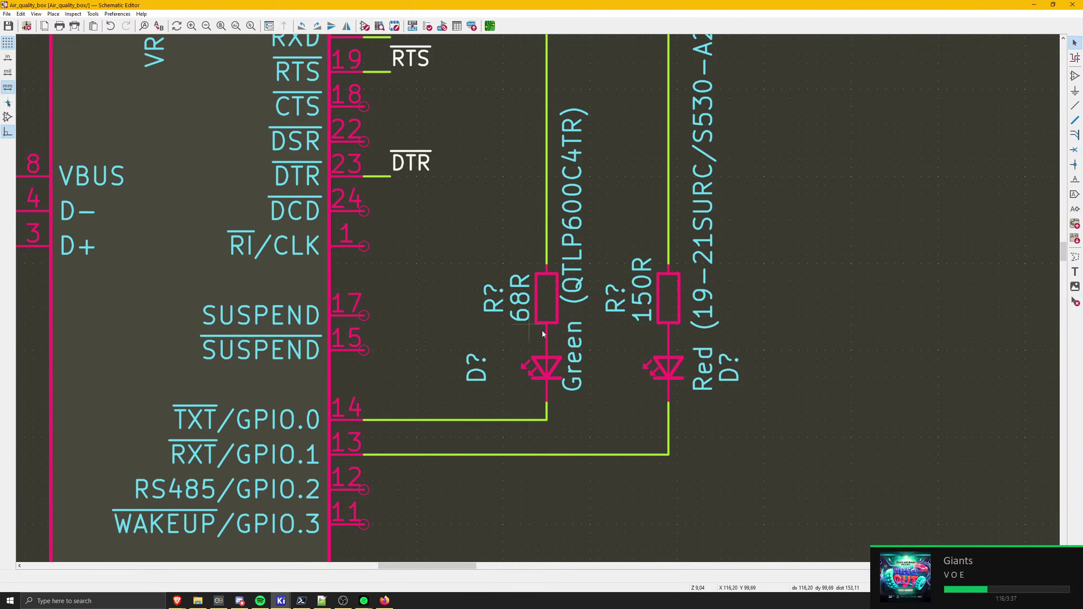
{"action": "left_click", "coordinate": [579, 270]}
{"action": "middle_click_drag", "start_coordinate": [694, 332], "coordinate": [765, 360]}
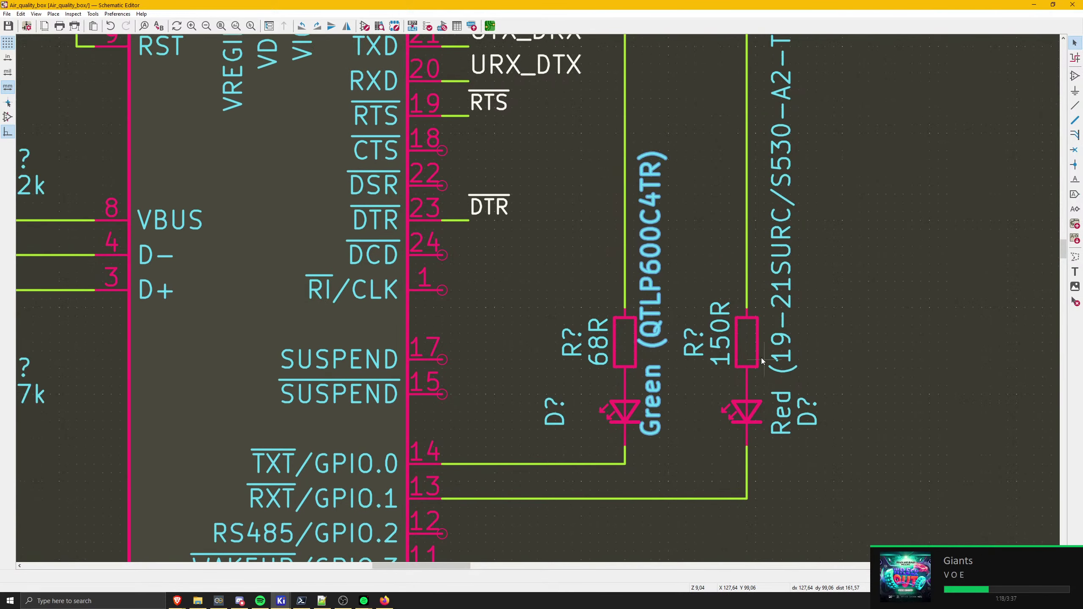
{"action": "key", "text": "w"}
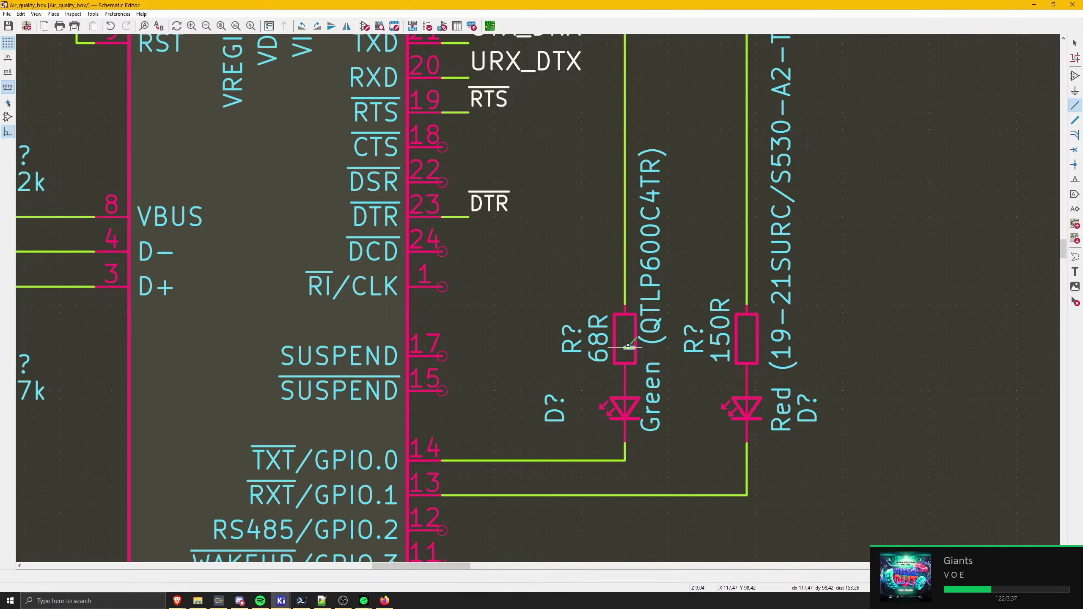
{"action": "key", "text": "Escape"}
- Check the symbol properties of the 68R resistor and the green LED without changing them
{"action": "double_click", "coordinate": [625, 339]}
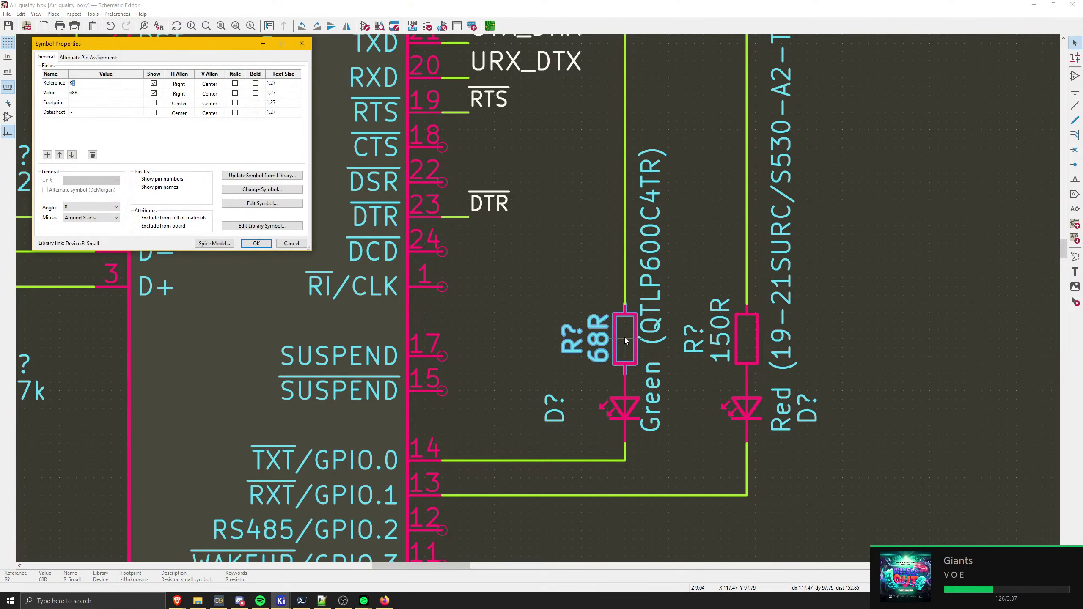
{"action": "key", "text": "Escape"}
{"action": "left_click", "coordinate": [614, 394]}
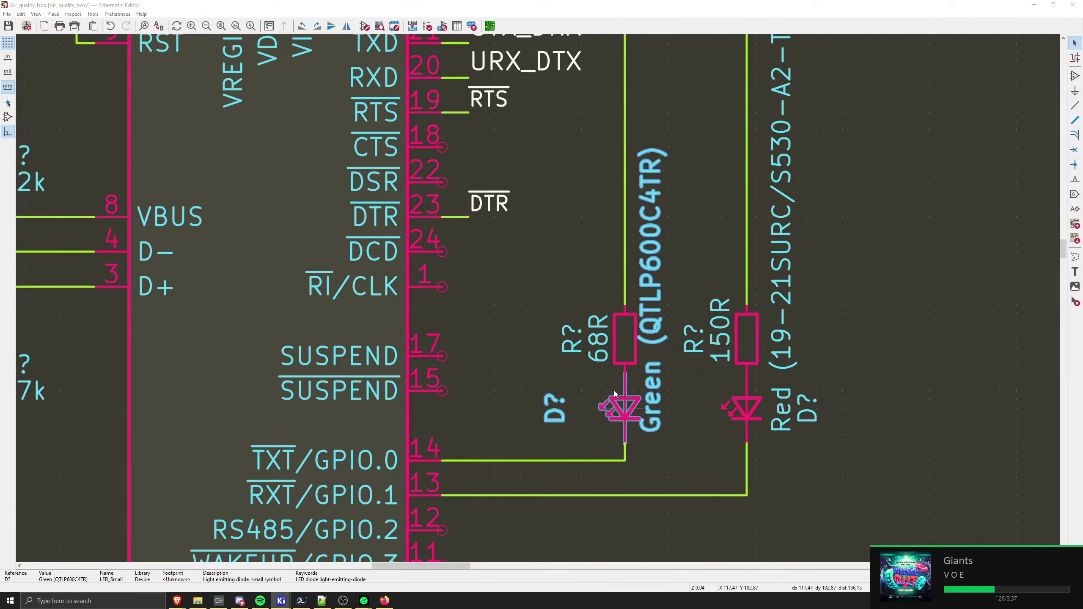
{"action": "double_click", "coordinate": [615, 394]}
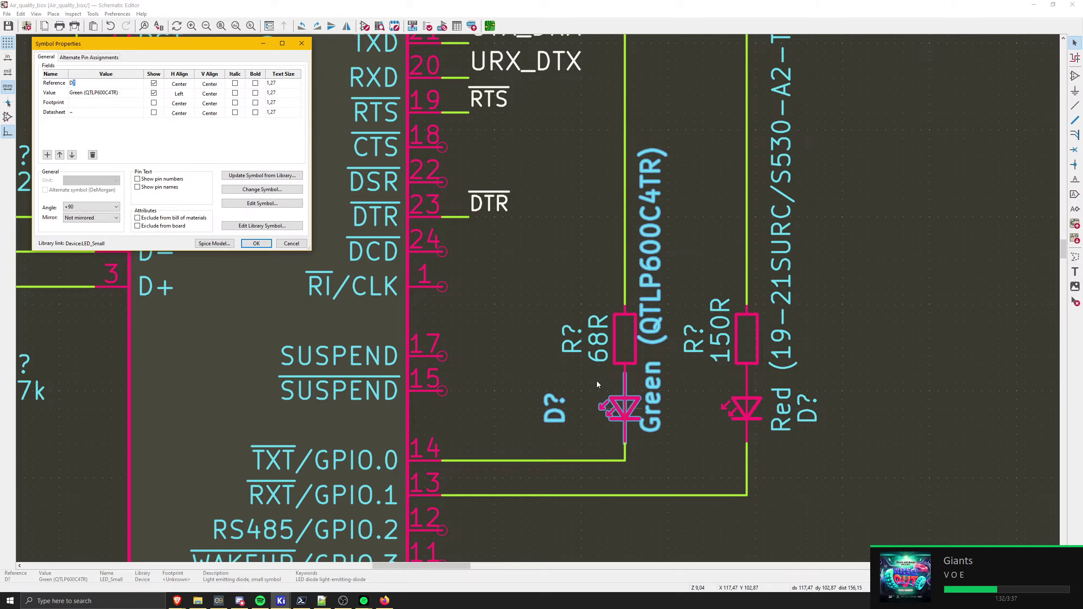
{"action": "key", "text": "Escape"}
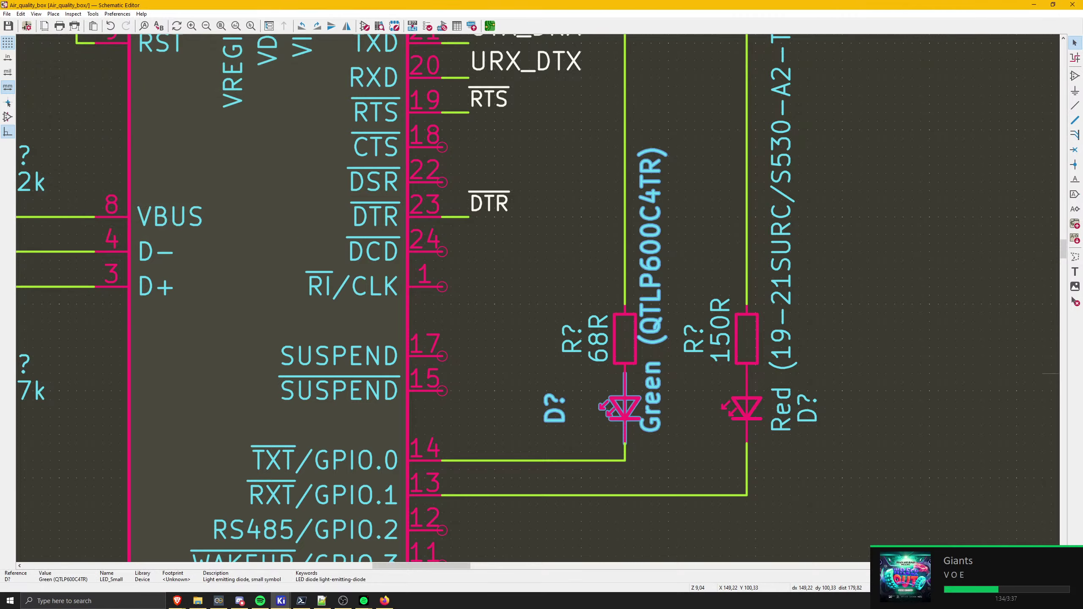
- Browse footprints for the green LED's footprint field and display the LED_SMD library
{"action": "left_click", "coordinate": [1082, 373]}
{"action": "double_click", "coordinate": [634, 410]}
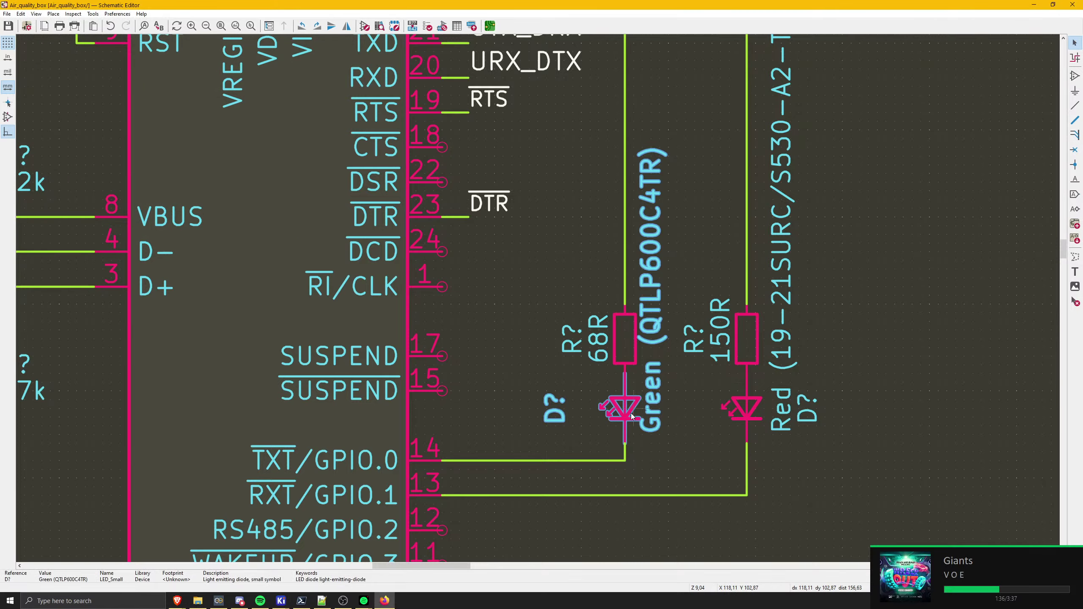
{"action": "left_click", "coordinate": [140, 103]}
{"action": "left_click", "coordinate": [140, 102]}
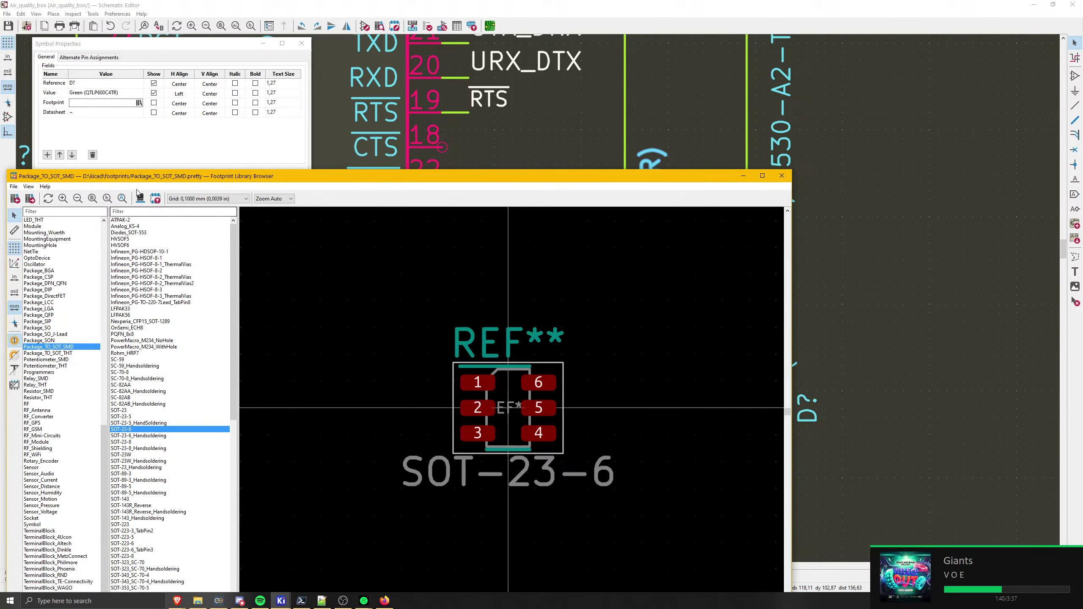
{"action": "left_click_drag", "start_coordinate": [255, 171], "coordinate": [374, 95]}
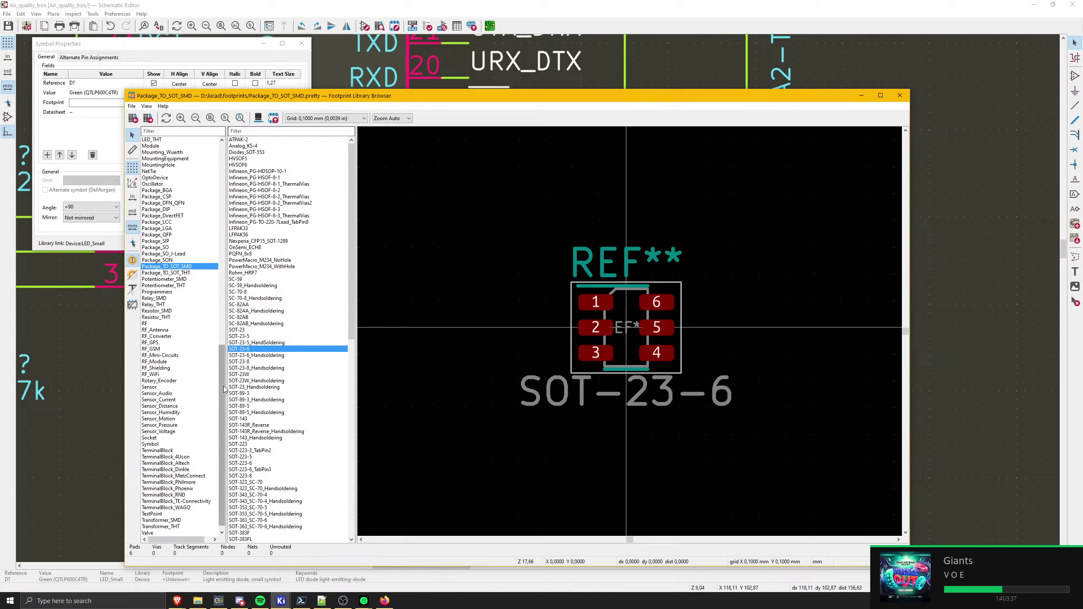
{"action": "scroll", "coordinate": [215, 332], "scroll_direction": "up", "scroll_amount": 7}
{"action": "scroll", "coordinate": [215, 332], "scroll_direction": "down", "scroll_amount": 4}
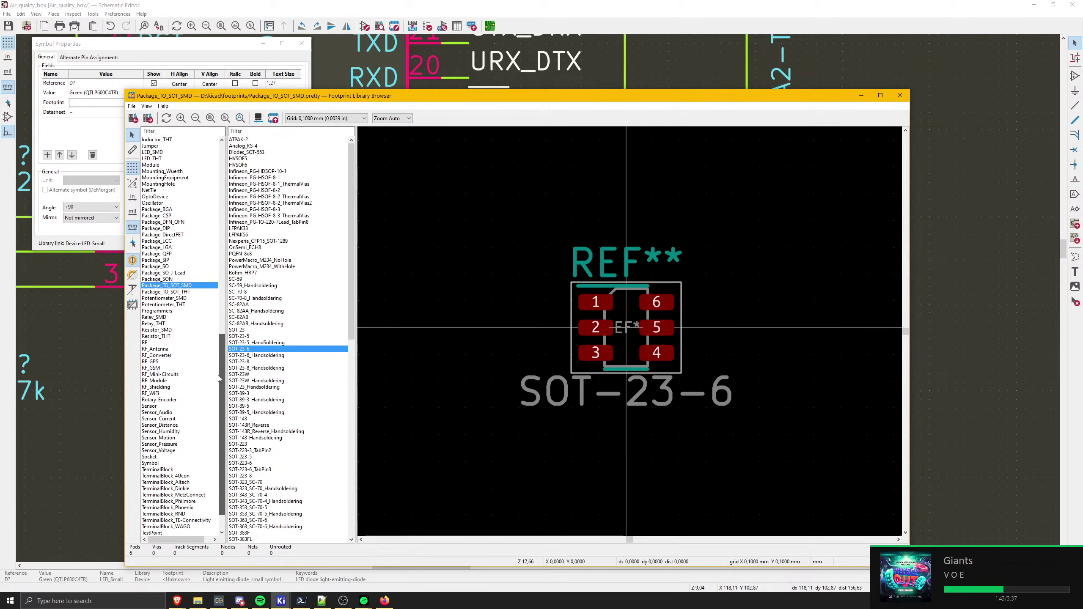
{"action": "scroll", "coordinate": [219, 365], "scroll_direction": "up", "scroll_amount": 9}
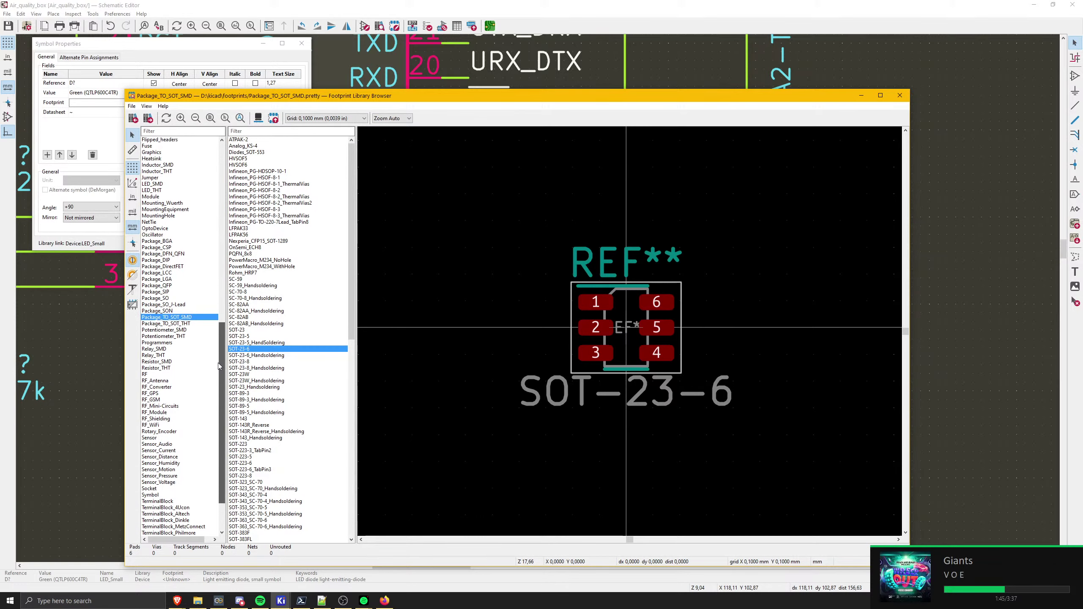
{"action": "left_click", "coordinate": [166, 197]}
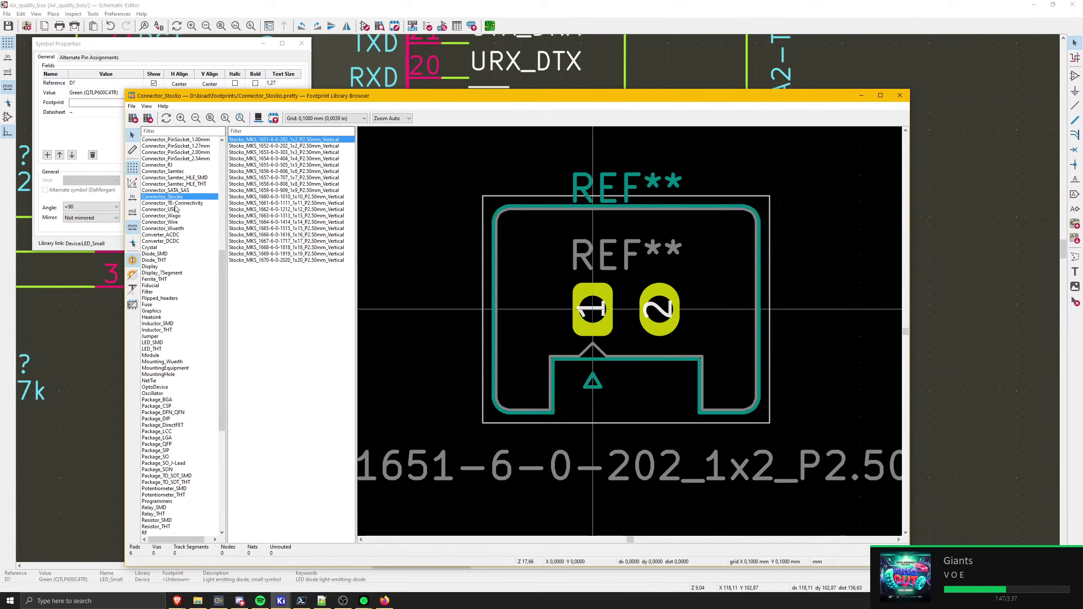
{"action": "left_click", "coordinate": [153, 342]}
{"action": "scroll", "coordinate": [289, 228], "scroll_direction": "down", "scroll_amount": 3}
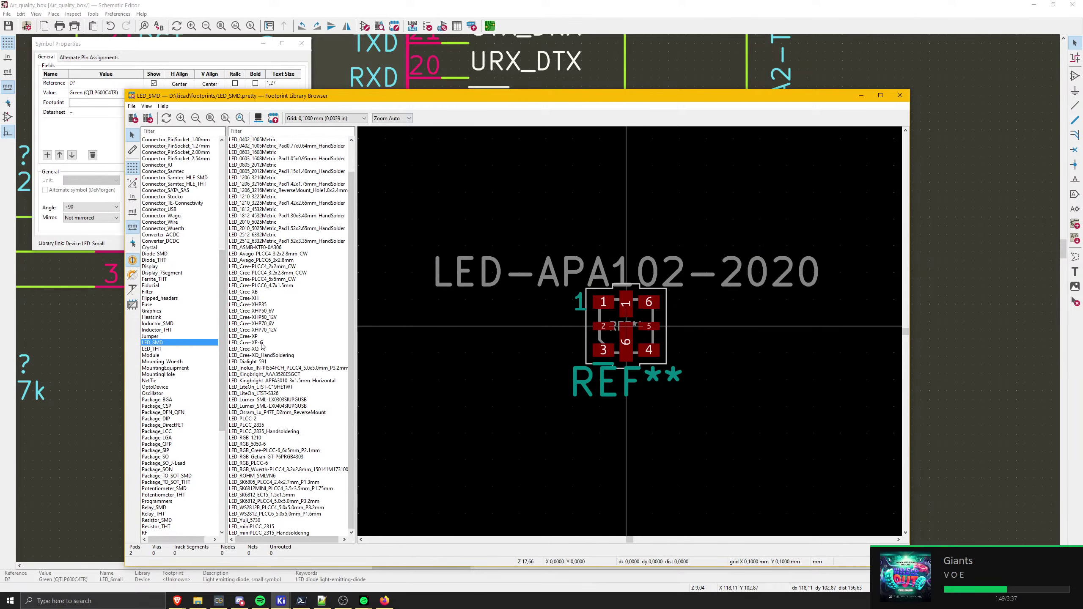
{"action": "scroll", "coordinate": [302, 214], "scroll_direction": "up", "scroll_amount": 2}
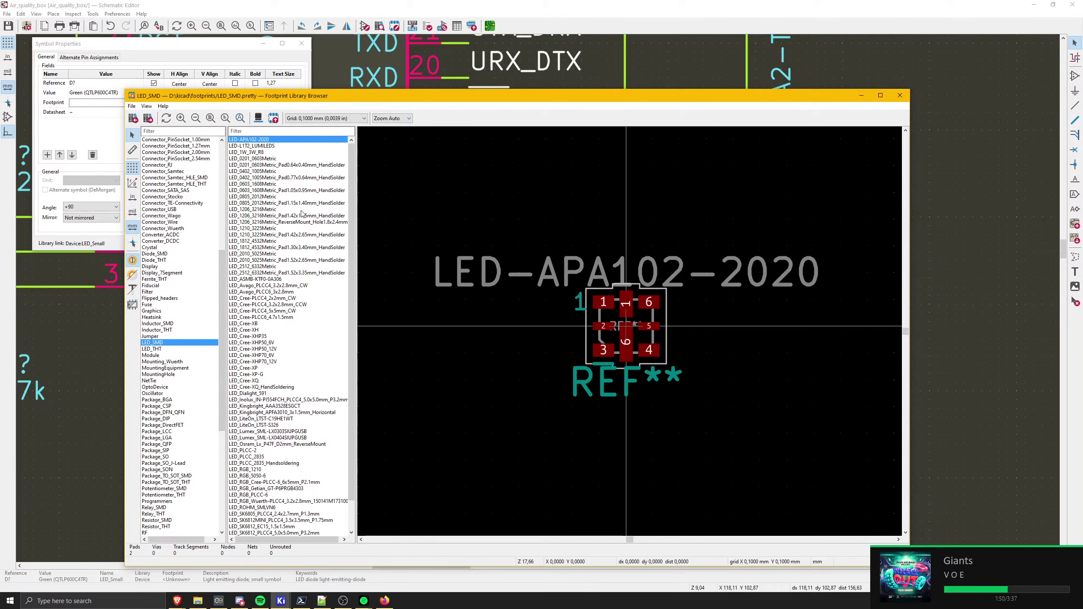
- Compare the 0603 LED footprints and assign LED_0603_1608Metric_Pad1.05x0.95mm_HandSolder to the green LED
{"action": "left_click", "coordinate": [256, 190]}
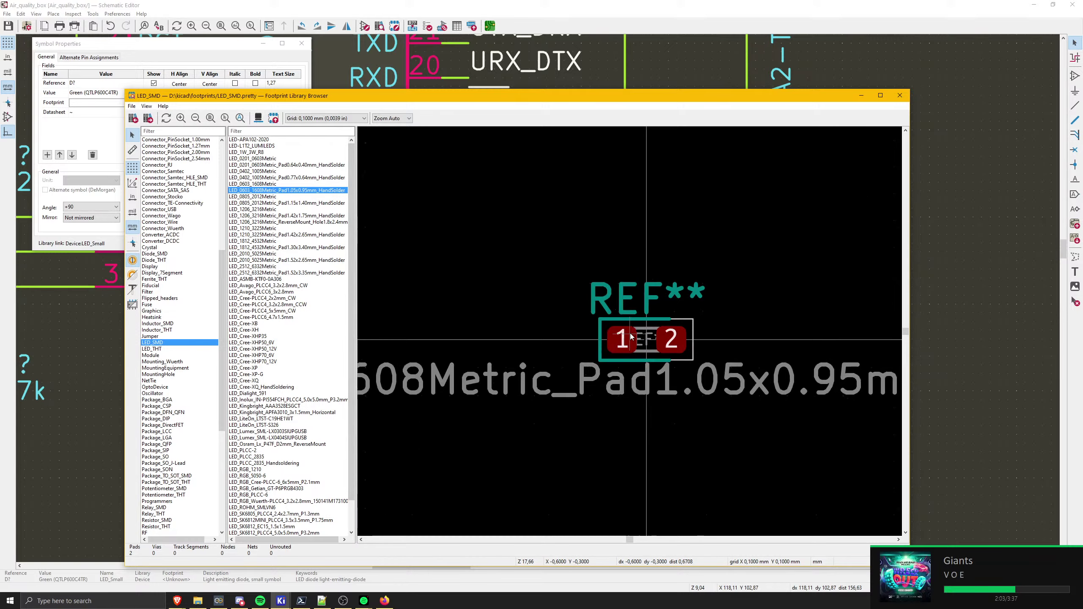
{"action": "scroll", "coordinate": [632, 337], "scroll_direction": "up", "scroll_amount": 3}
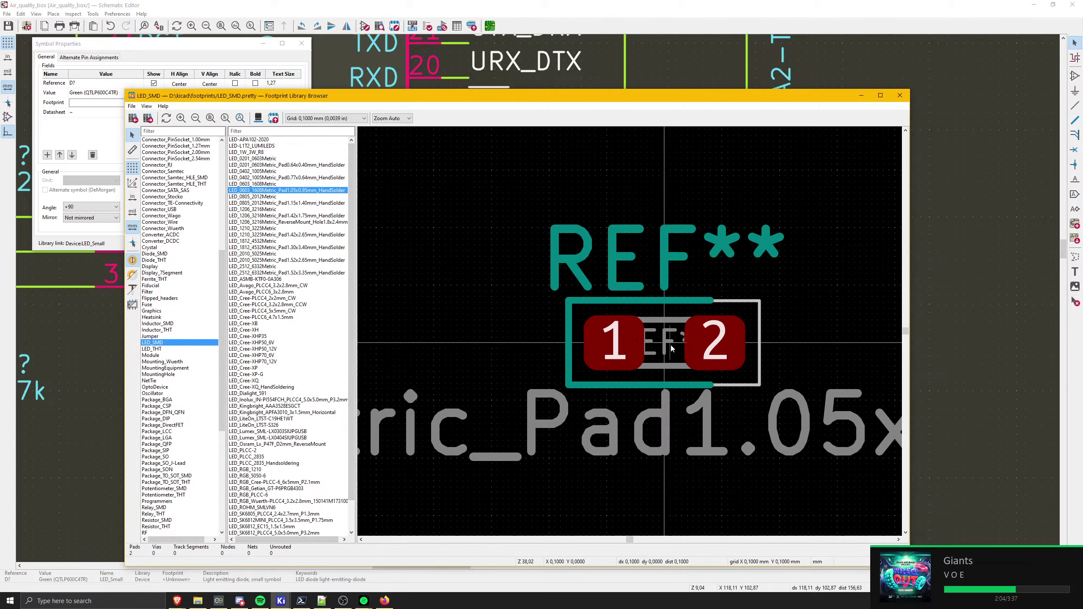
{"action": "left_click", "coordinate": [257, 184]}
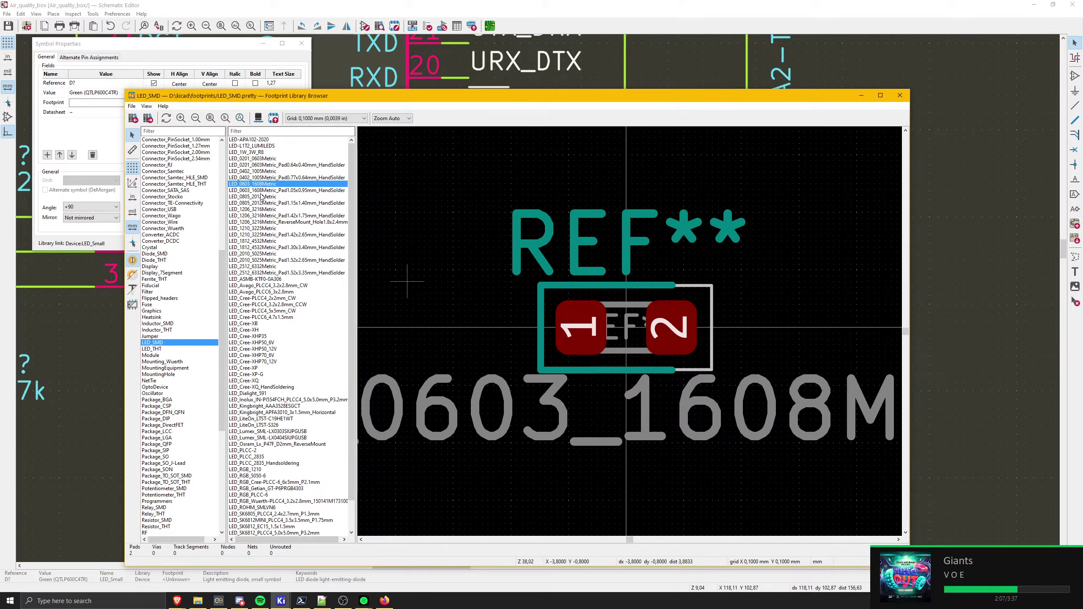
{"action": "left_click", "coordinate": [261, 191]}
{"action": "left_click", "coordinate": [262, 184]}
{"action": "left_click", "coordinate": [263, 190]}
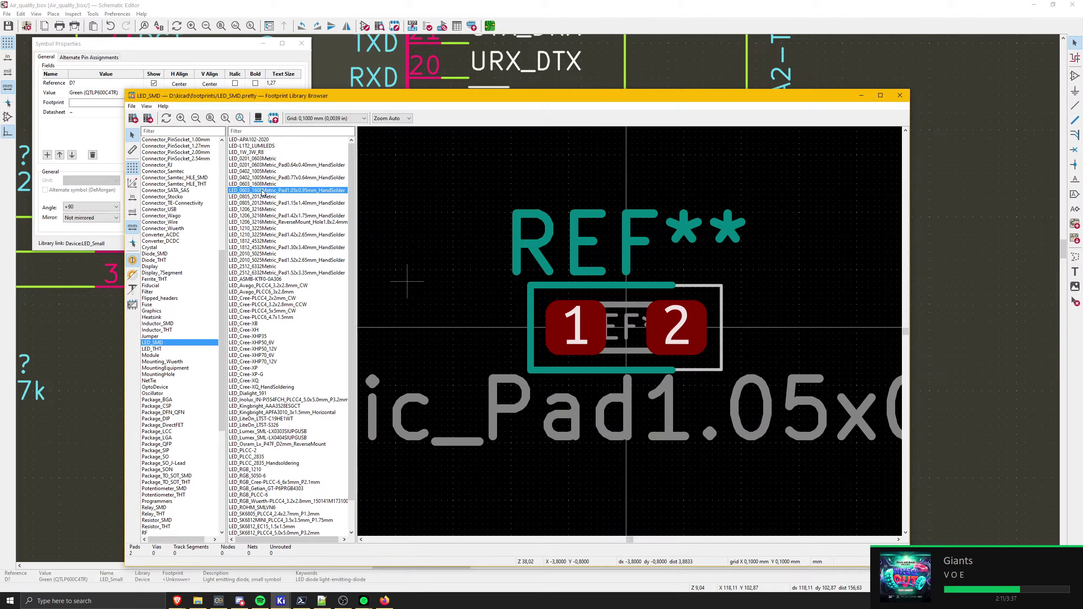
{"action": "double_click", "coordinate": [262, 190]}
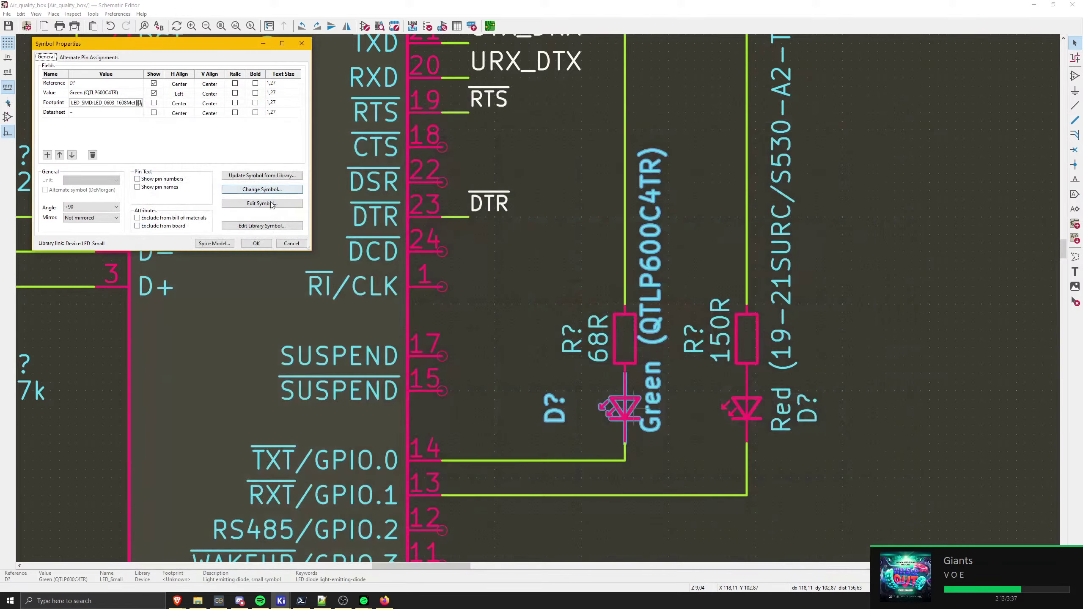
{"action": "left_click", "coordinate": [256, 243]}
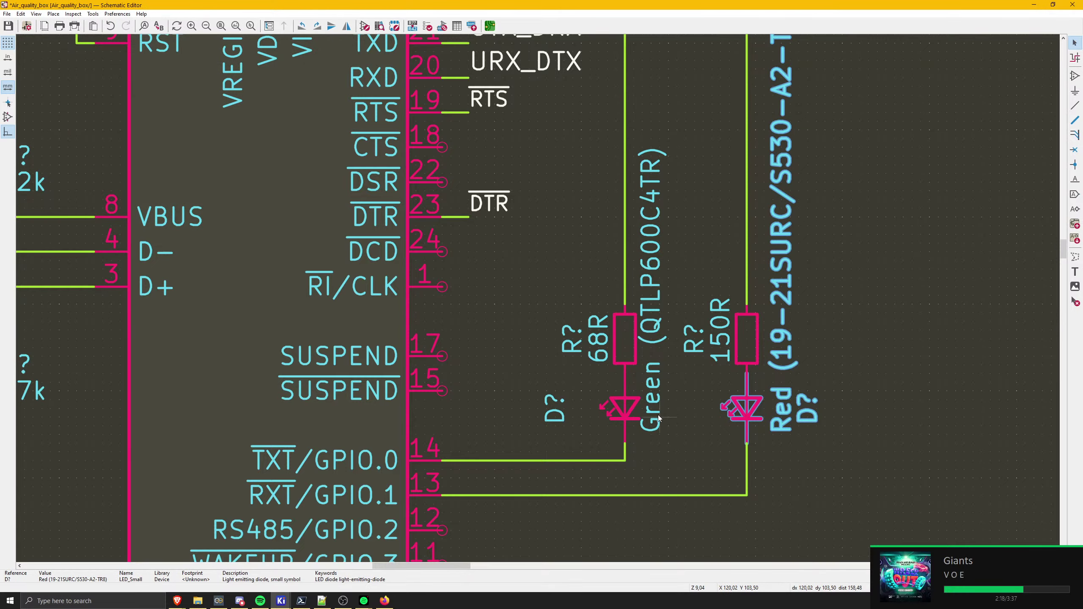
- Copy the green LED's footprint, LED_SMD:LED_0603_1608Metric_Pad1.05x0.95mm_HandSolder, to the red LED and save the schematic
{"action": "double_click", "coordinate": [624, 410]}
{"action": "left_click", "coordinate": [117, 103]}
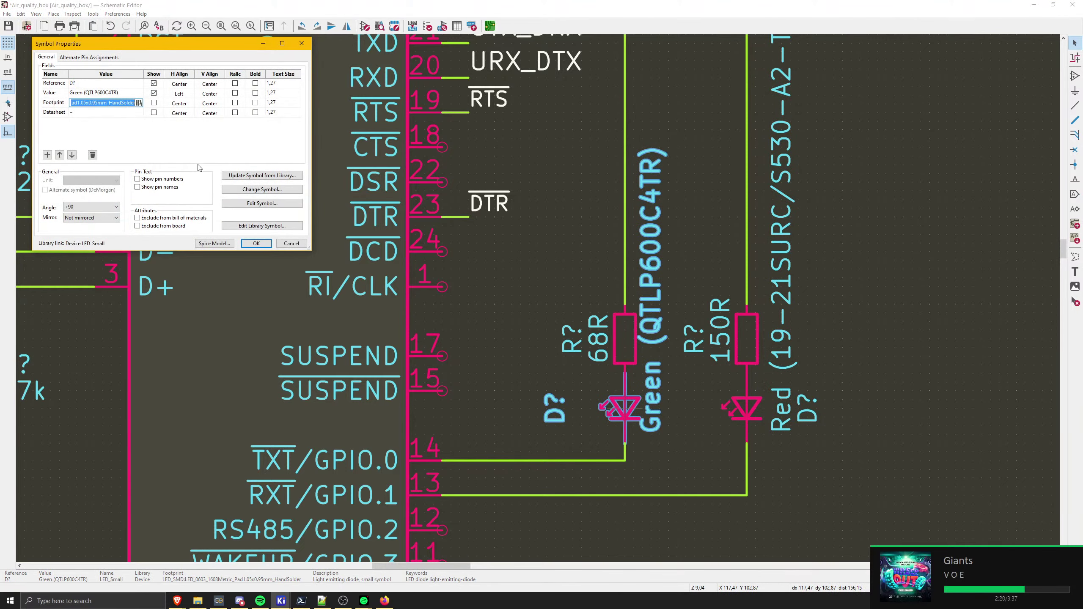
{"action": "left_click", "coordinate": [257, 243]}
{"action": "double_click", "coordinate": [756, 416]}
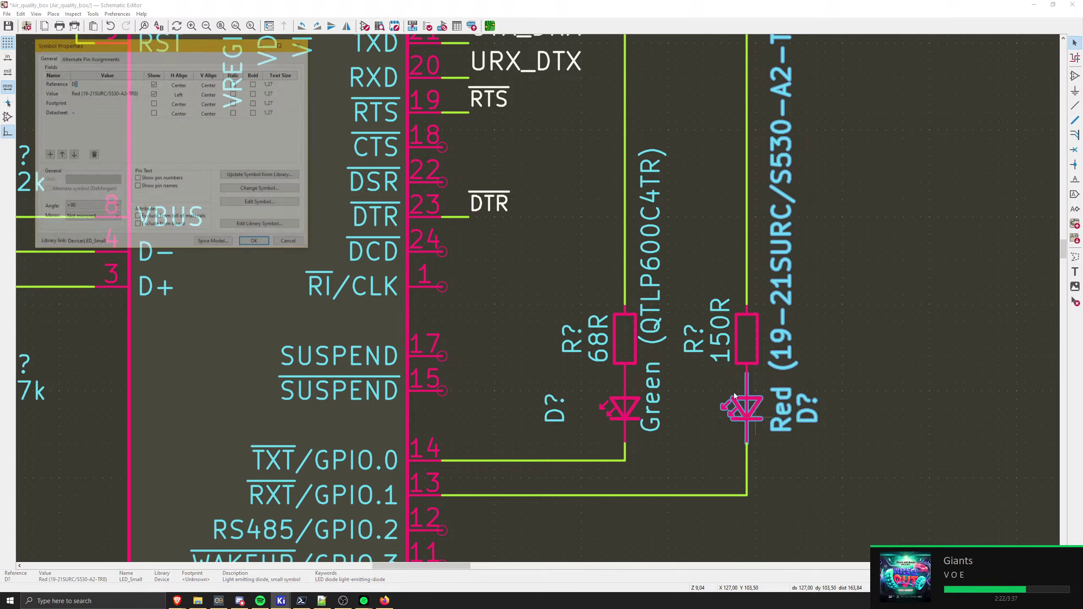
{"action": "left_click", "coordinate": [89, 105]}
{"action": "type", "text": "LED_SMD:LED_0603_1608Metric_Pad1.05x0.95mm_HandSolder"}
{"action": "left_click", "coordinate": [258, 244]}
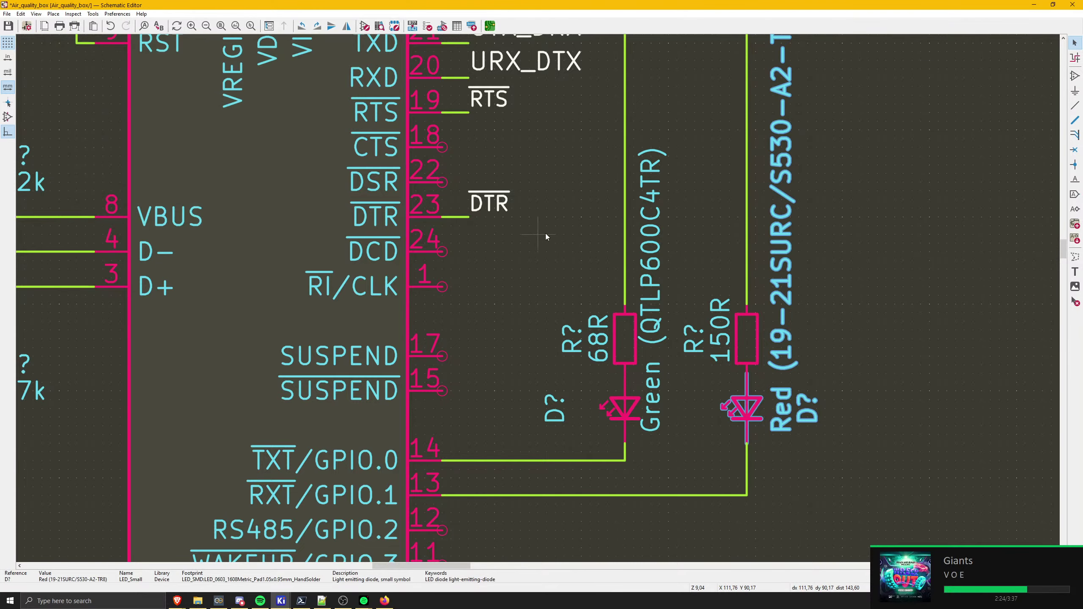
{"action": "scroll", "coordinate": [545, 298], "scroll_direction": "down", "scroll_amount": 4}
{"action": "key", "text": "ctrl+s"}
- Look over the USB-C to serial section and the pins around the CP2102N in the schematic
{"action": "middle_click_drag", "start_coordinate": [491, 313], "coordinate": [774, 287]}
{"action": "middle_click_drag", "start_coordinate": [678, 361], "coordinate": [592, 226]}
{"action": "scroll", "coordinate": [544, 261], "scroll_direction": "down", "scroll_amount": 1}
{"action": "scroll", "coordinate": [538, 302], "scroll_direction": "down", "scroll_amount": 8}
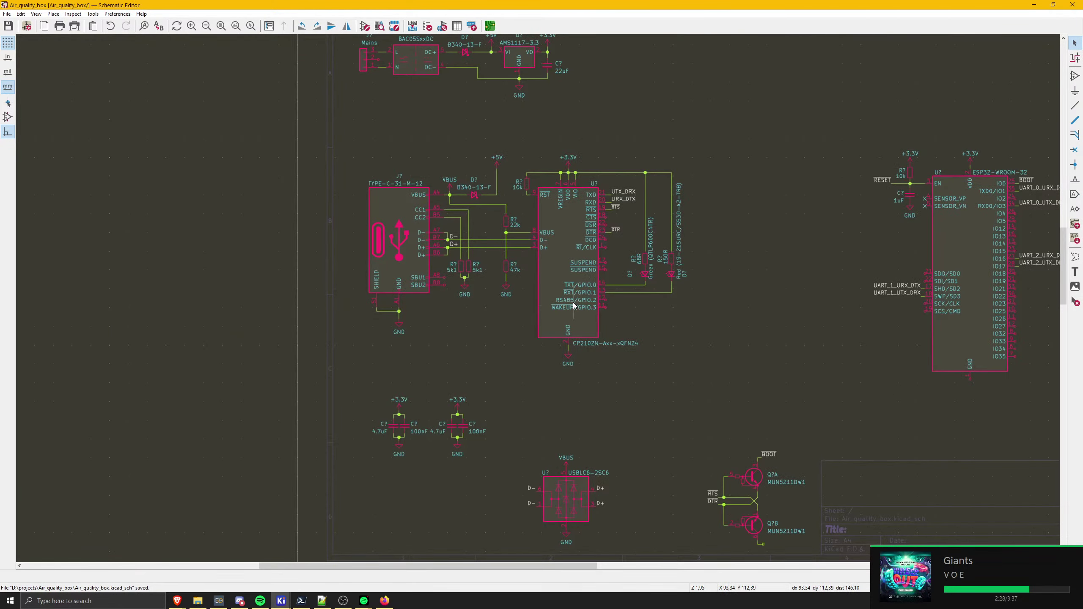
{"action": "scroll", "coordinate": [540, 301], "scroll_direction": "up", "scroll_amount": 8}
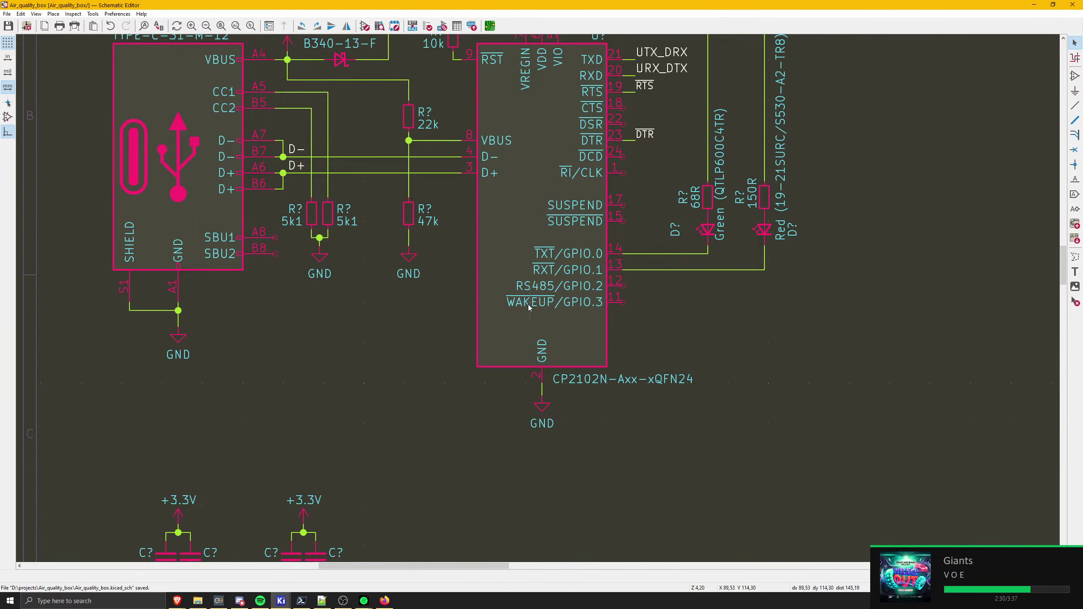
{"action": "scroll", "coordinate": [795, 371], "scroll_direction": "up", "scroll_amount": 1}
{"action": "middle_click_drag", "start_coordinate": [538, 299], "coordinate": [600, 333]}
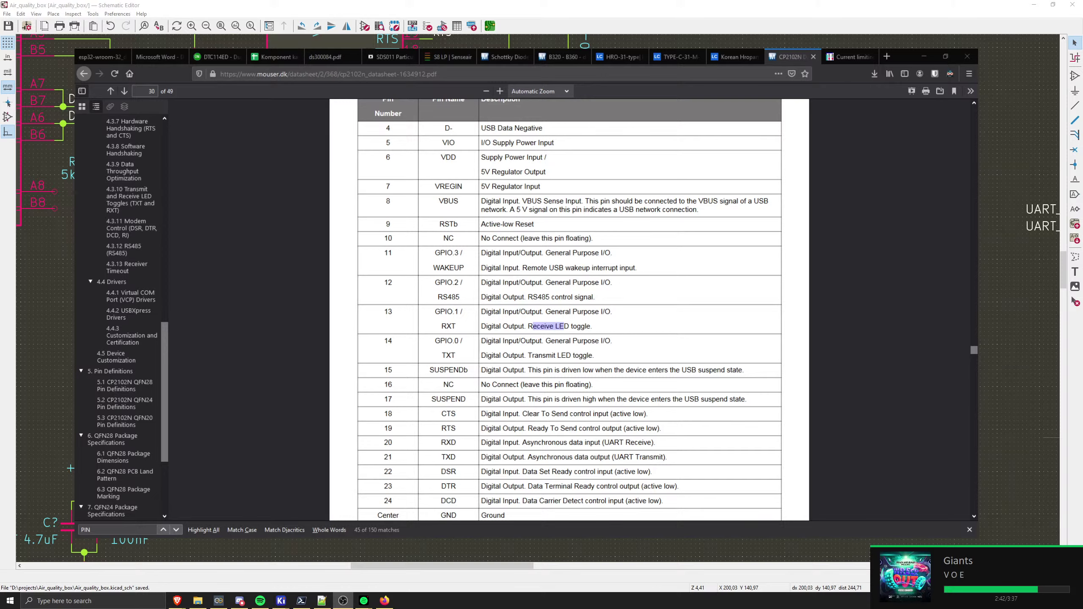
- Switch to the CP2102N datasheet in Firefox and read the QFN24 pin definitions, including SUSPENDb pin 15 and SUSPEND pin 17
{"action": "left_click", "coordinate": [614, 374]}
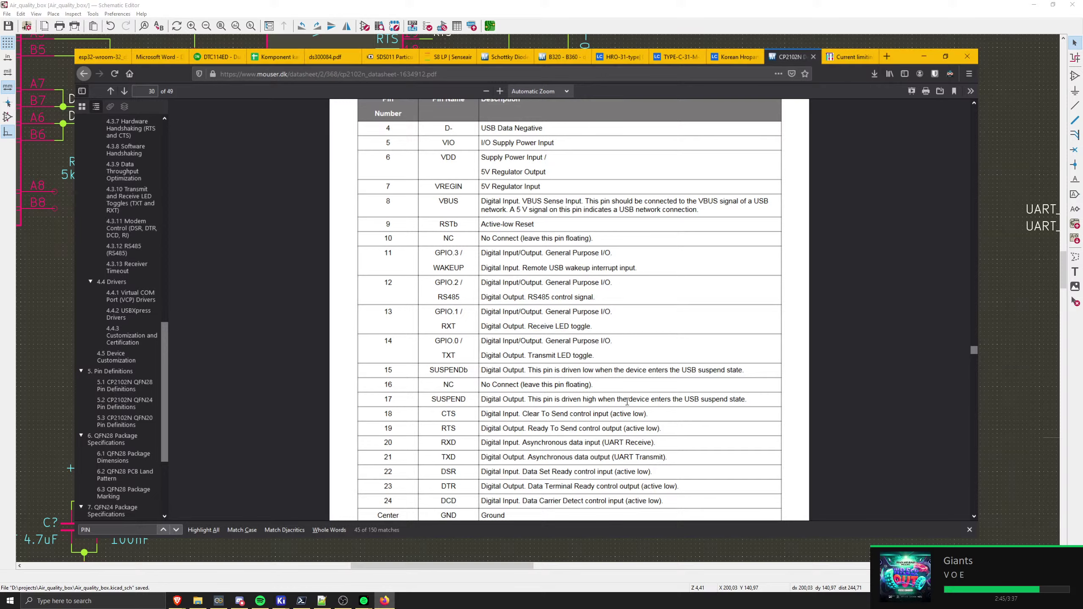
{"action": "left_click_drag", "start_coordinate": [599, 404], "coordinate": [706, 399]}
{"action": "left_click", "coordinate": [706, 400]}
{"action": "left_click_drag", "start_coordinate": [528, 369], "coordinate": [745, 370]}
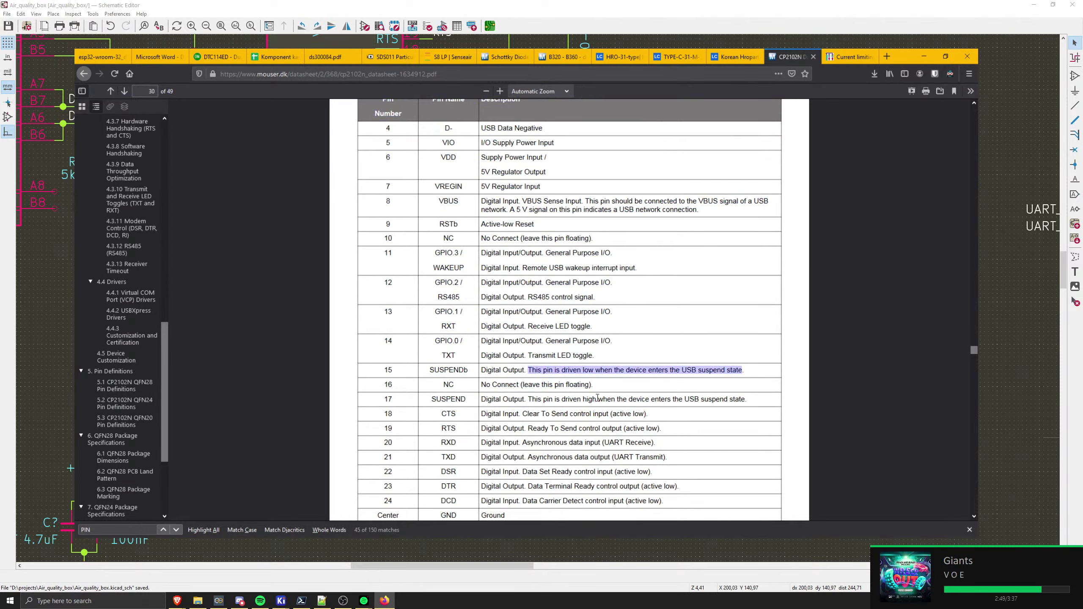
{"action": "left_click", "coordinate": [544, 399]}
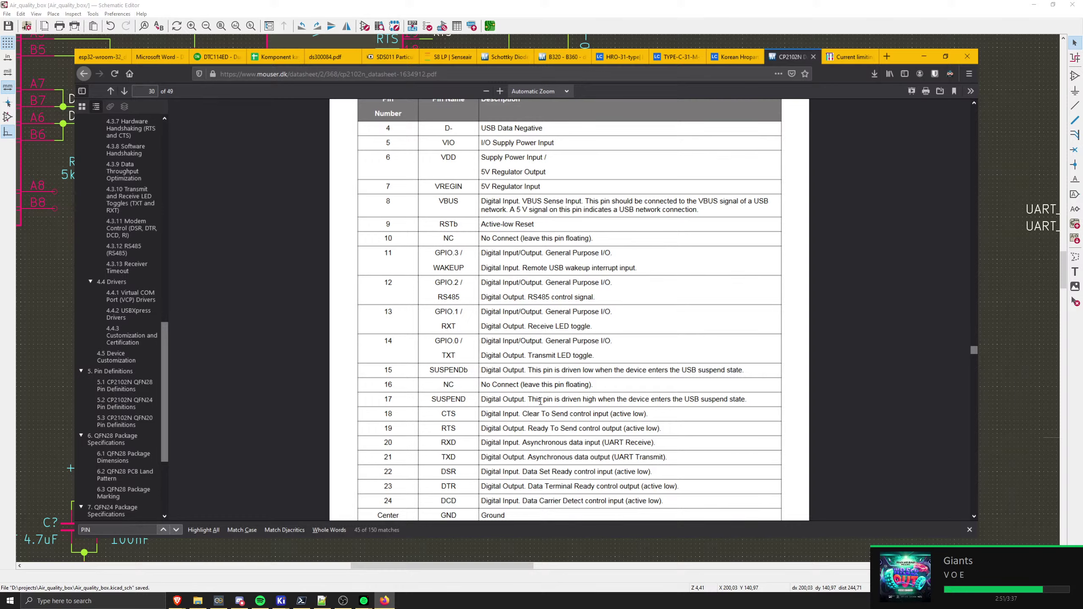
{"action": "middle_click_drag", "start_coordinate": [1023, 460], "coordinate": [1020, 529]}
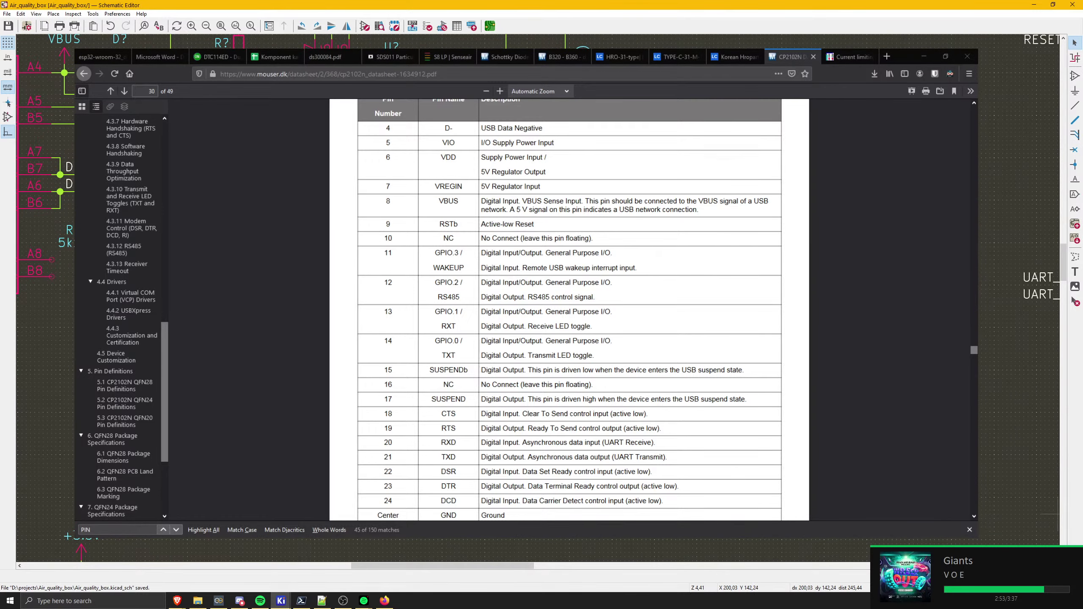
{"action": "scroll", "coordinate": [569, 310], "scroll_direction": "up", "scroll_amount": 8}
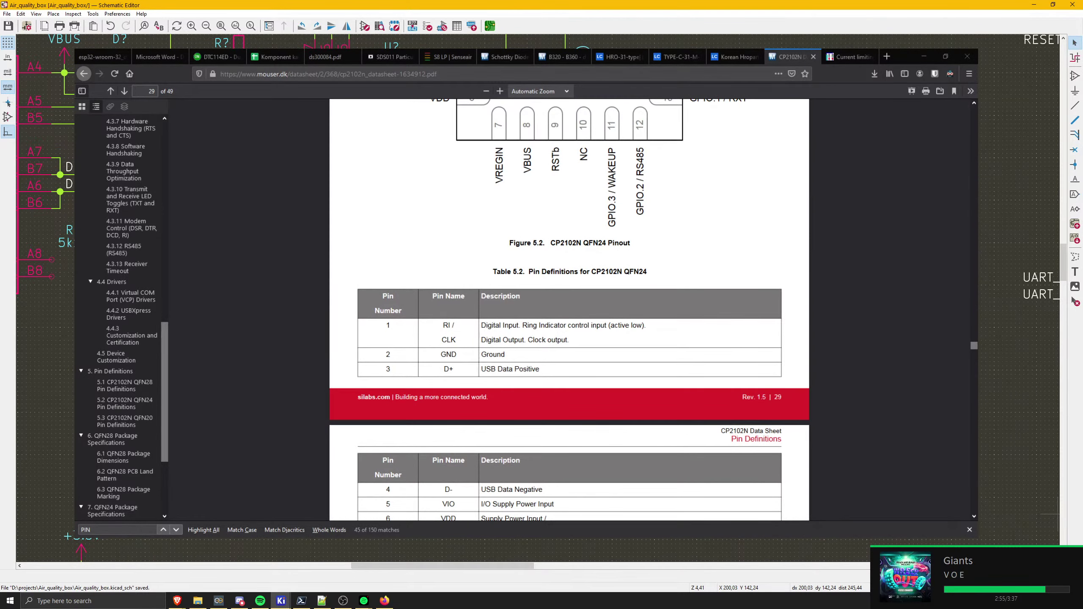
{"action": "scroll", "coordinate": [569, 310], "scroll_direction": "down", "scroll_amount": 1}
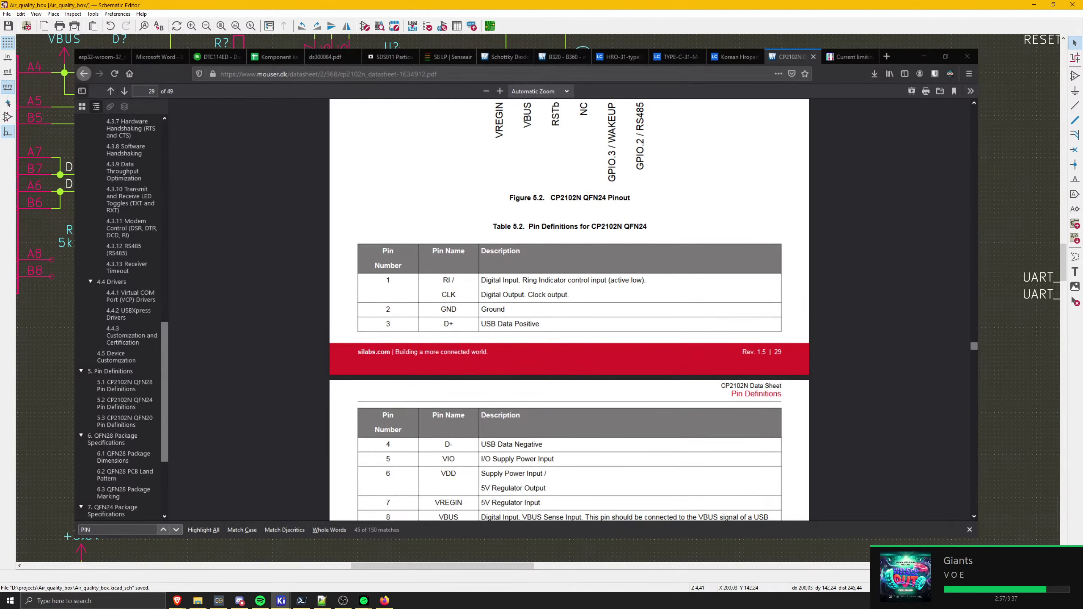
- Read the CP2102N QFN24 pin definitions table from pin 1 to pin 24, including the WAKEUP function on pin 11
{"action": "scroll", "coordinate": [570, 310], "scroll_direction": "down", "scroll_amount": 2}
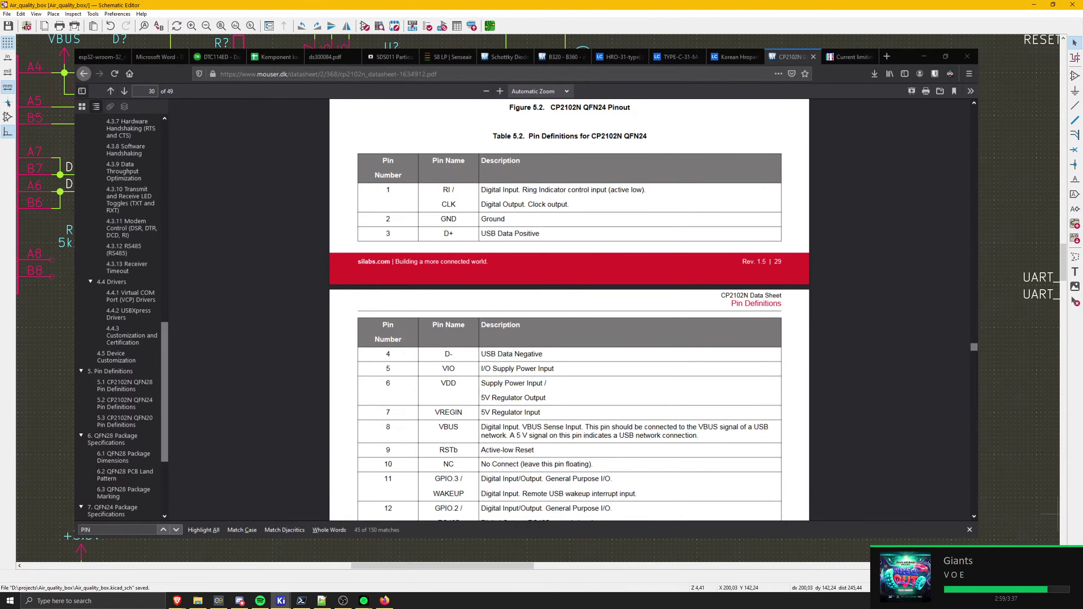
{"action": "scroll", "coordinate": [570, 309], "scroll_direction": "down", "scroll_amount": 4}
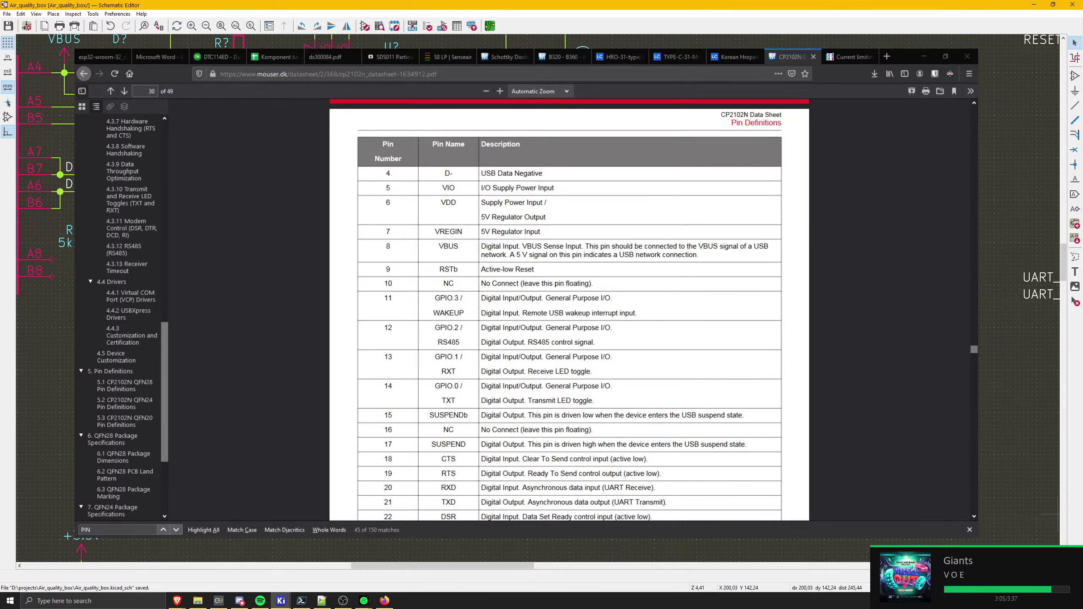
{"action": "scroll", "coordinate": [569, 310], "scroll_direction": "down", "scroll_amount": 1}
{"action": "scroll", "coordinate": [569, 310], "scroll_direction": "up", "scroll_amount": 2}
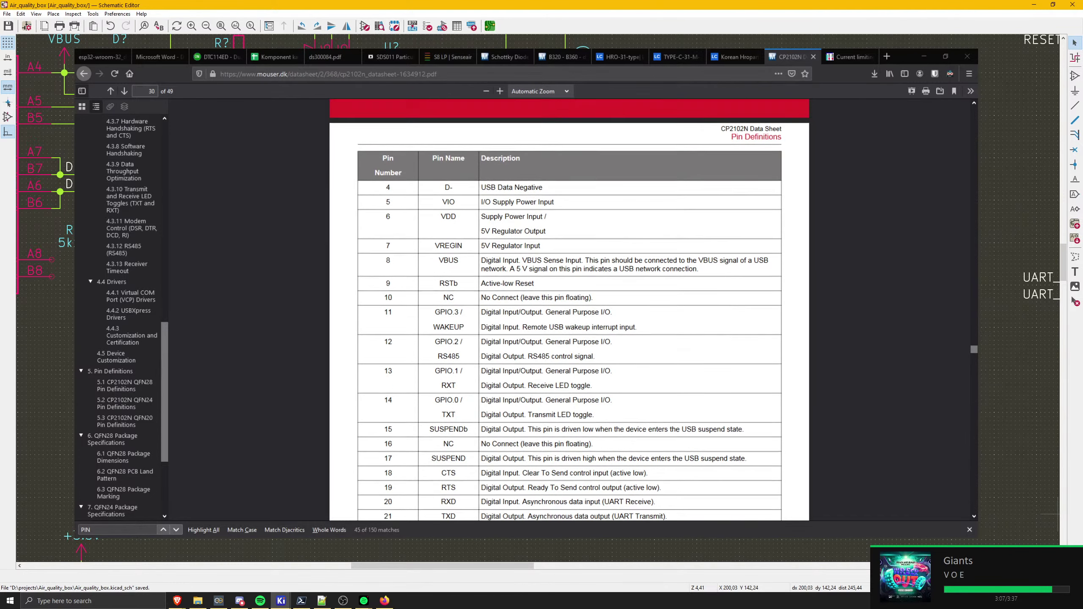
{"action": "left_click_drag", "start_coordinate": [492, 358], "coordinate": [593, 360]}
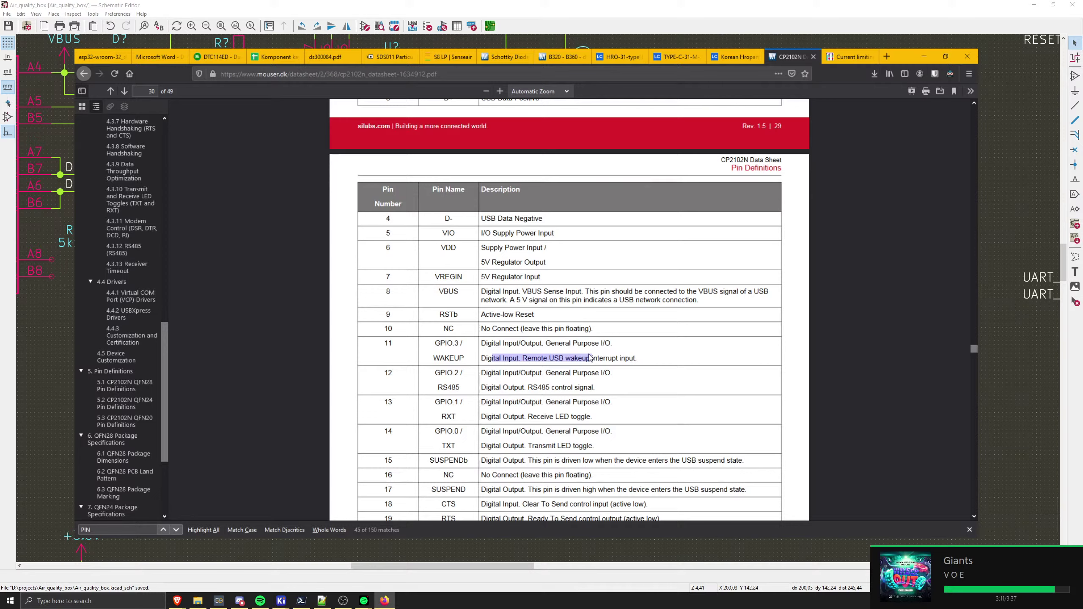
{"action": "left_click", "coordinate": [580, 366]}
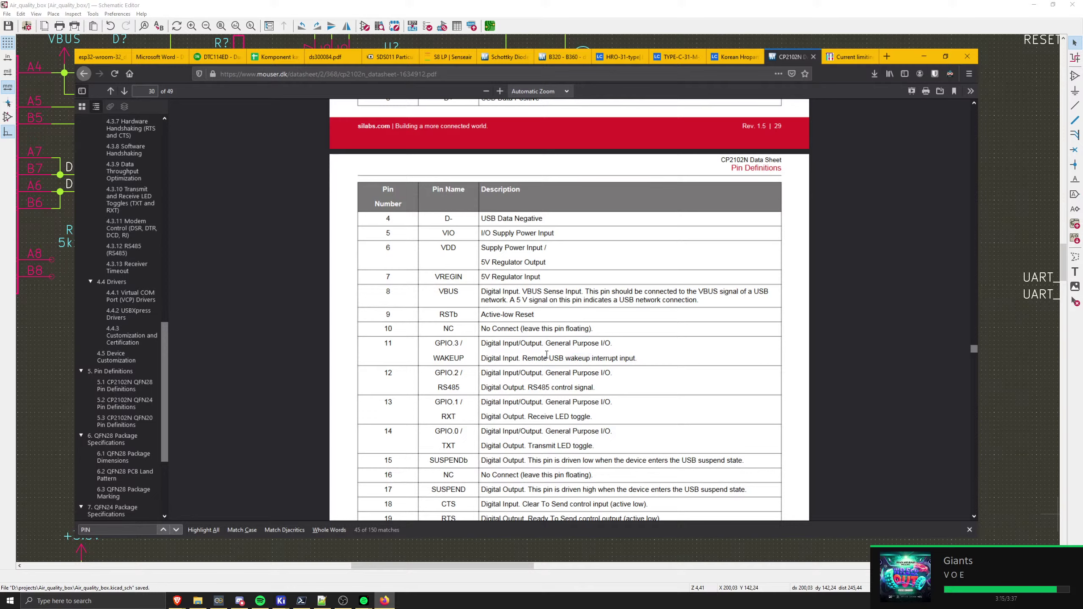
{"action": "scroll", "coordinate": [500, 357], "scroll_direction": "down", "scroll_amount": 1}
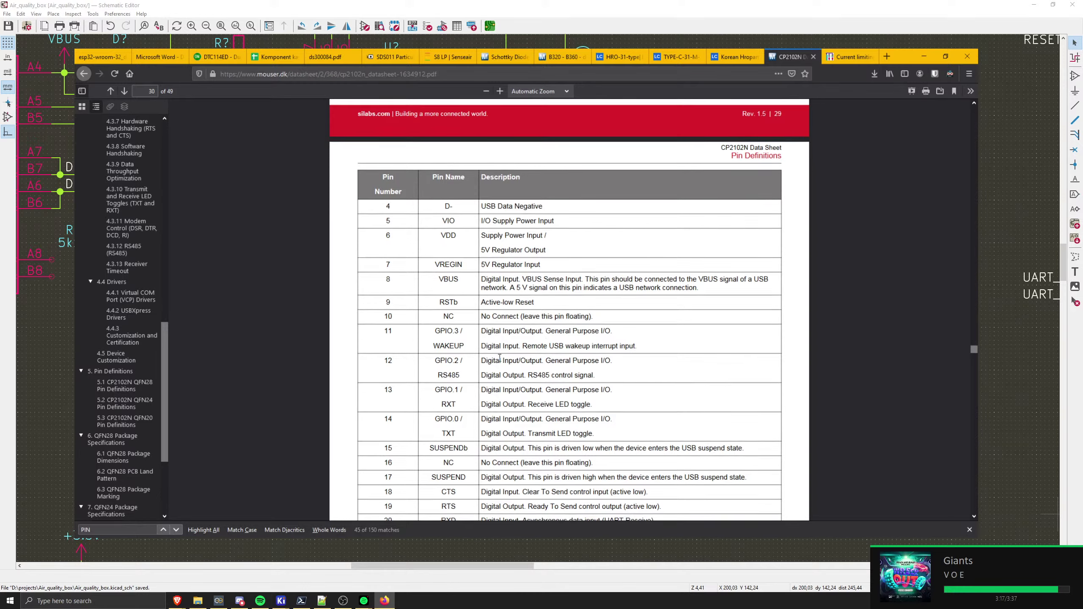
{"action": "scroll", "coordinate": [499, 357], "scroll_direction": "down", "scroll_amount": 3}
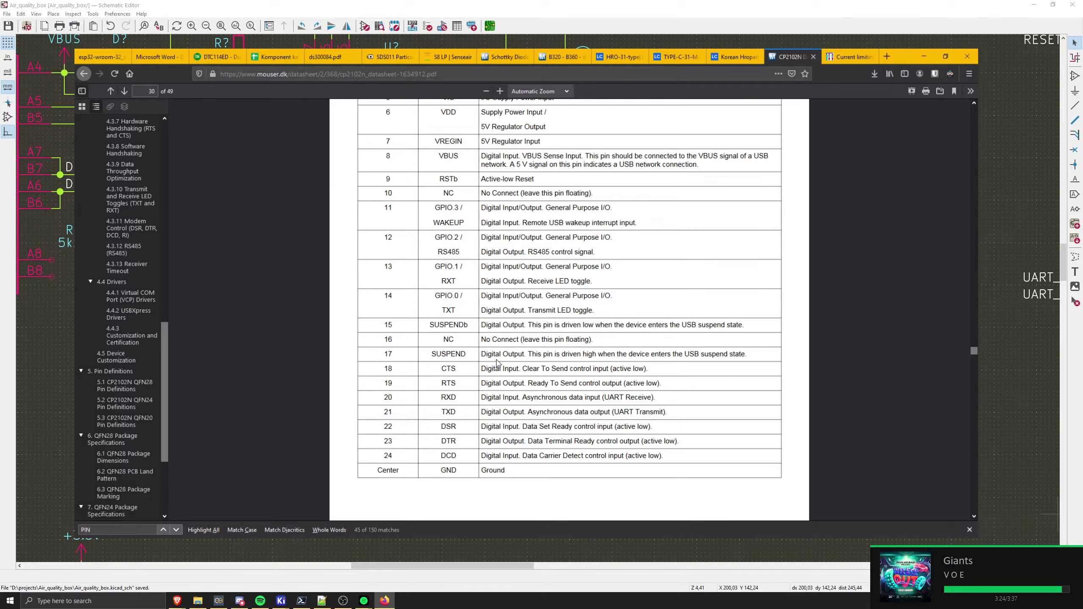
{"action": "scroll", "coordinate": [497, 363], "scroll_direction": "up", "scroll_amount": 4}
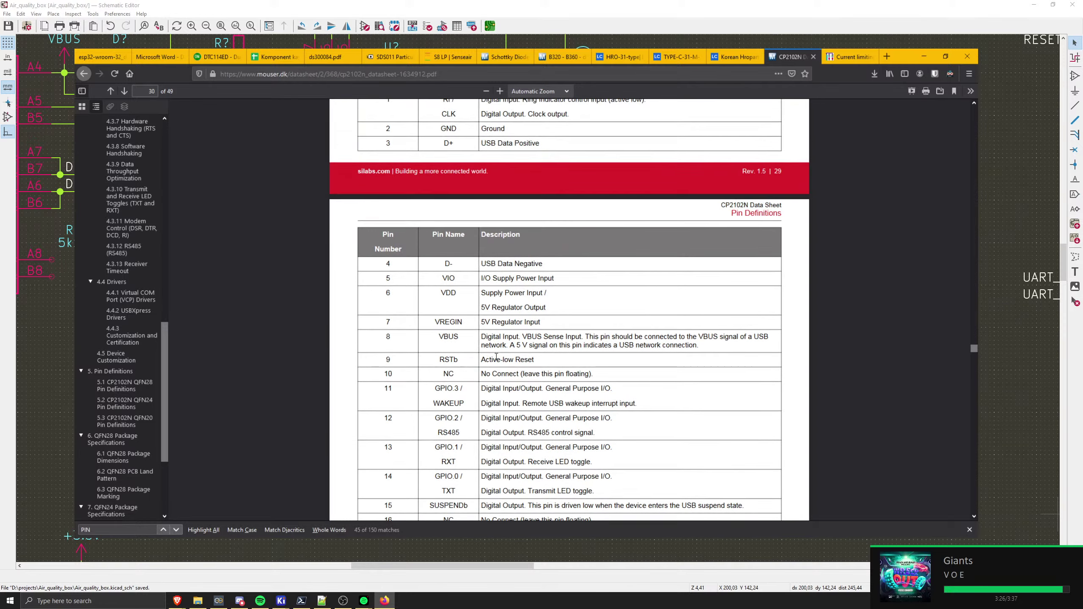
{"action": "scroll", "coordinate": [495, 355], "scroll_direction": "down", "scroll_amount": 2}
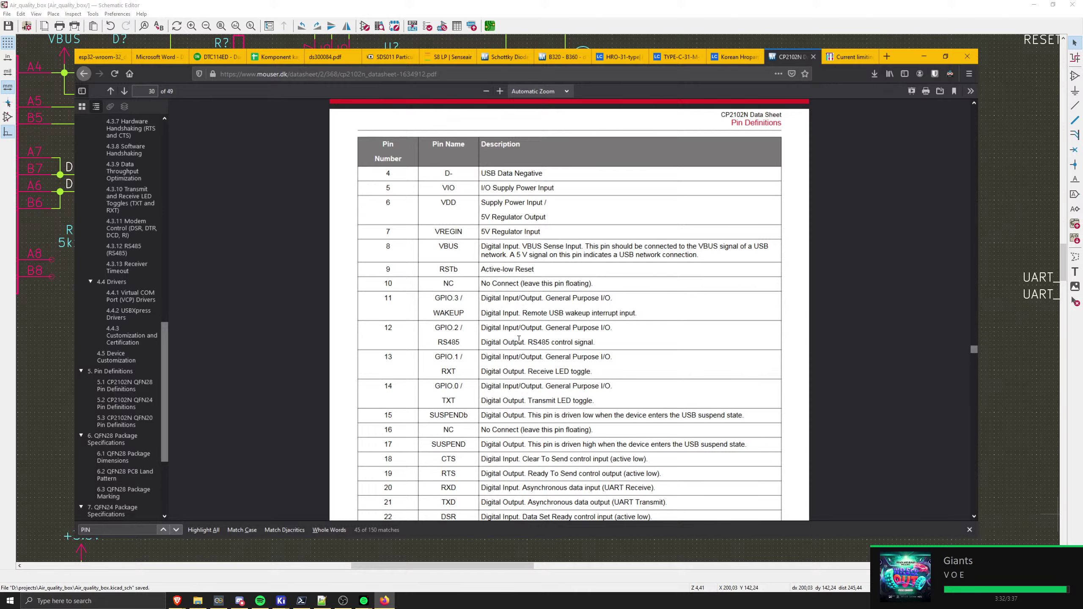
- Look at the CP2102N QFN20 pinout and return to the end of the QFN24 pin table
{"action": "scroll", "coordinate": [511, 339], "scroll_direction": "down", "scroll_amount": 5}
{"action": "scroll", "coordinate": [509, 339], "scroll_direction": "down", "scroll_amount": 8}
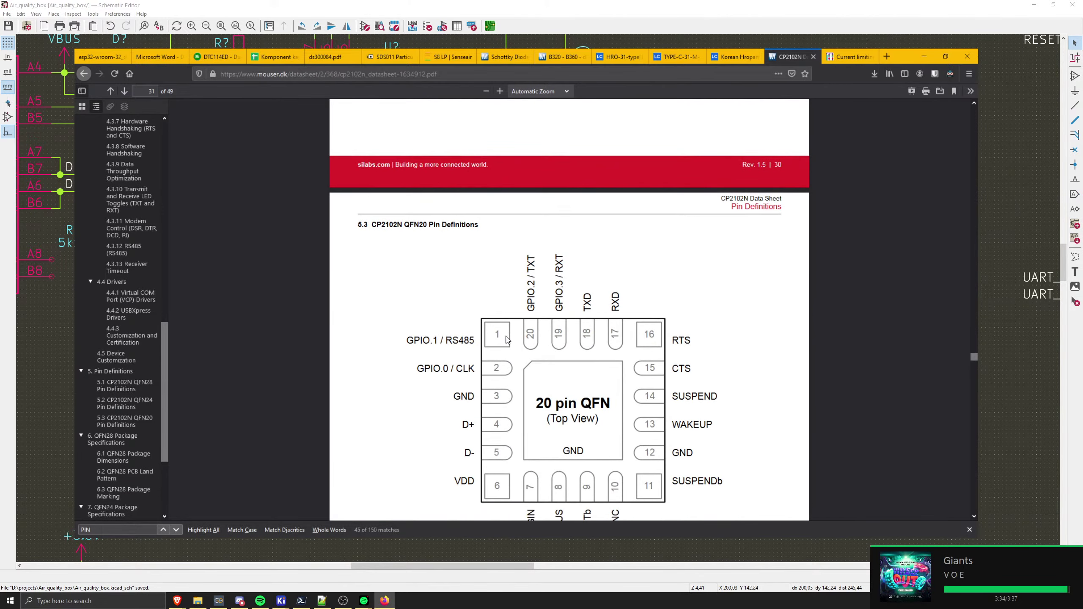
{"action": "scroll", "coordinate": [505, 338], "scroll_direction": "down", "scroll_amount": 5}
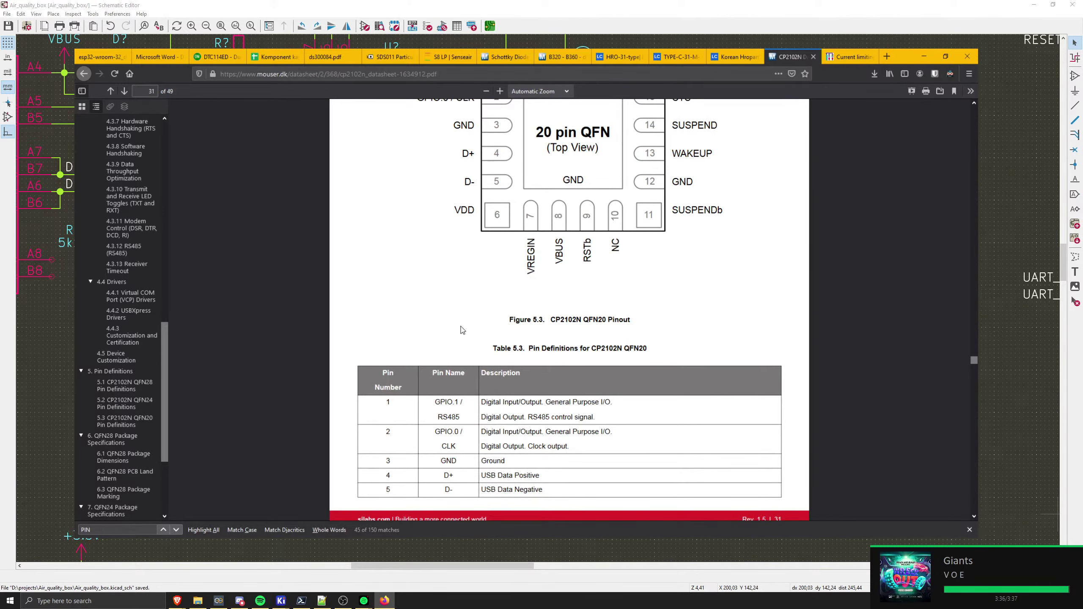
{"action": "scroll", "coordinate": [464, 328], "scroll_direction": "up", "scroll_amount": 12}
- Search the datasheet for "pull-up" and go through the matches up to the USB pull-up supply current notes
{"action": "key", "text": "ctrl+f"}
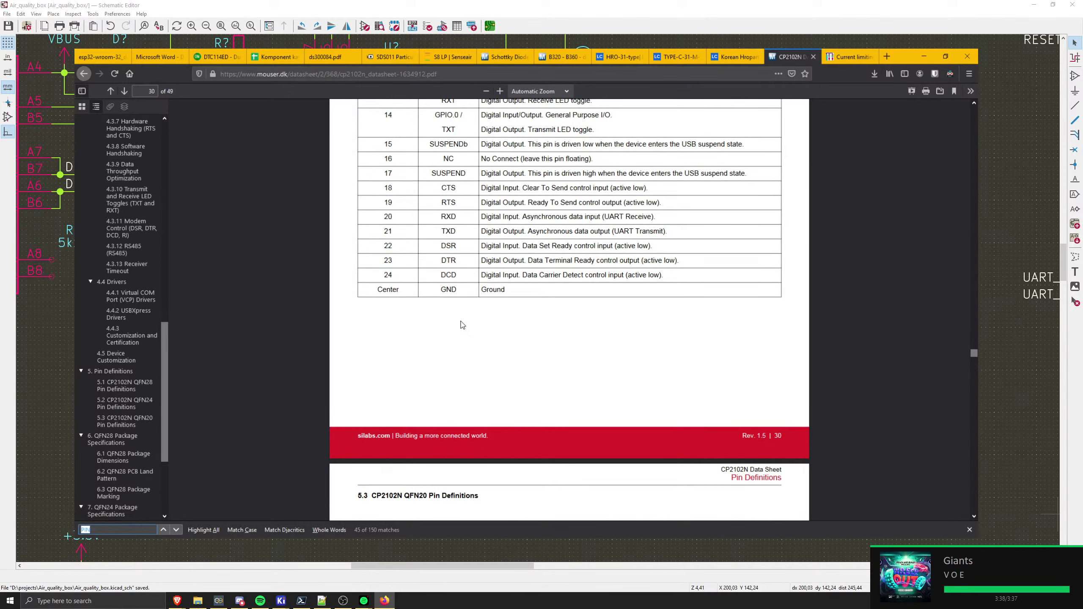
{"action": "type", "text": "pull"}
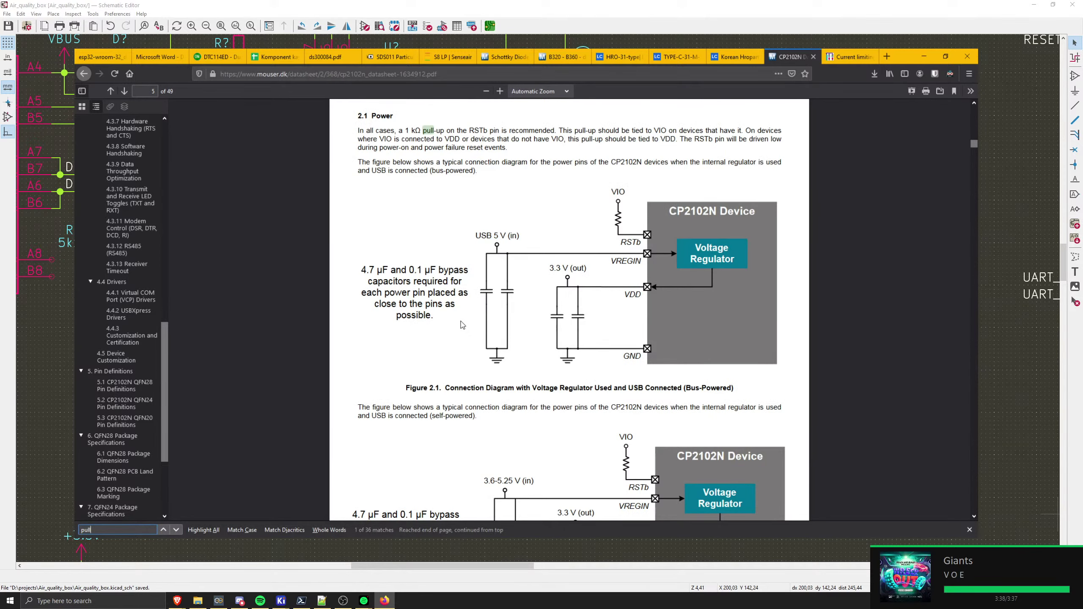
{"action": "type", "text": "-up"}
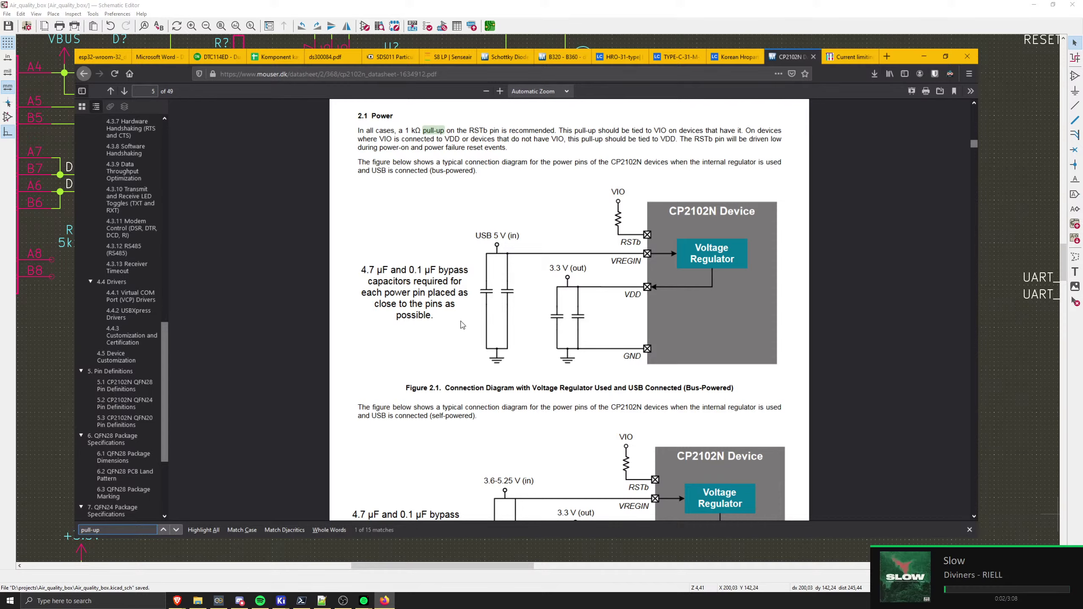
{"action": "key", "text": "Return"}
{"action": "key", "text": "Return"}
{"action": "key", "text": "Return"}
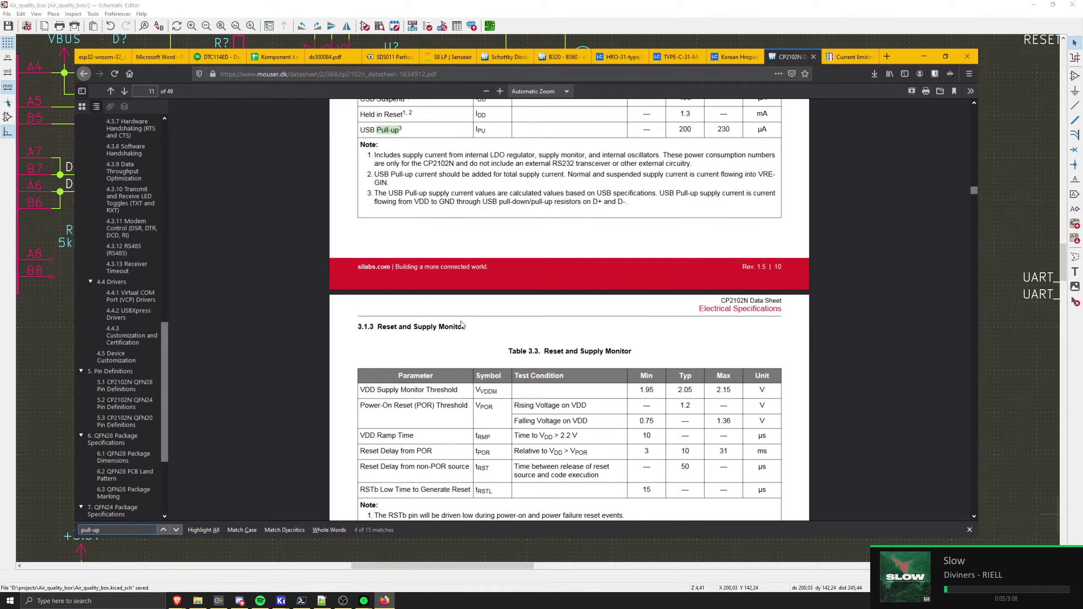
{"action": "key", "text": "Return"}
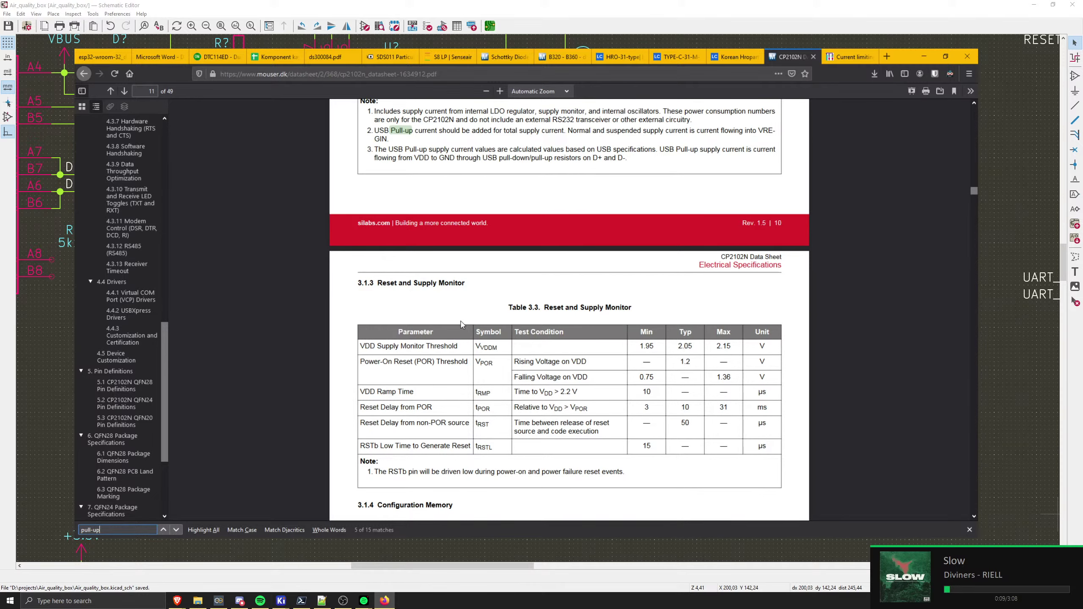
- Continue through the "pull-up" matches, checking weak pull-up current and pull-up resistance, up to section 4.1 on the USB function controller
{"action": "key", "text": "Return"}
{"action": "key", "text": "Return"}
{"action": "key", "text": "Return"}
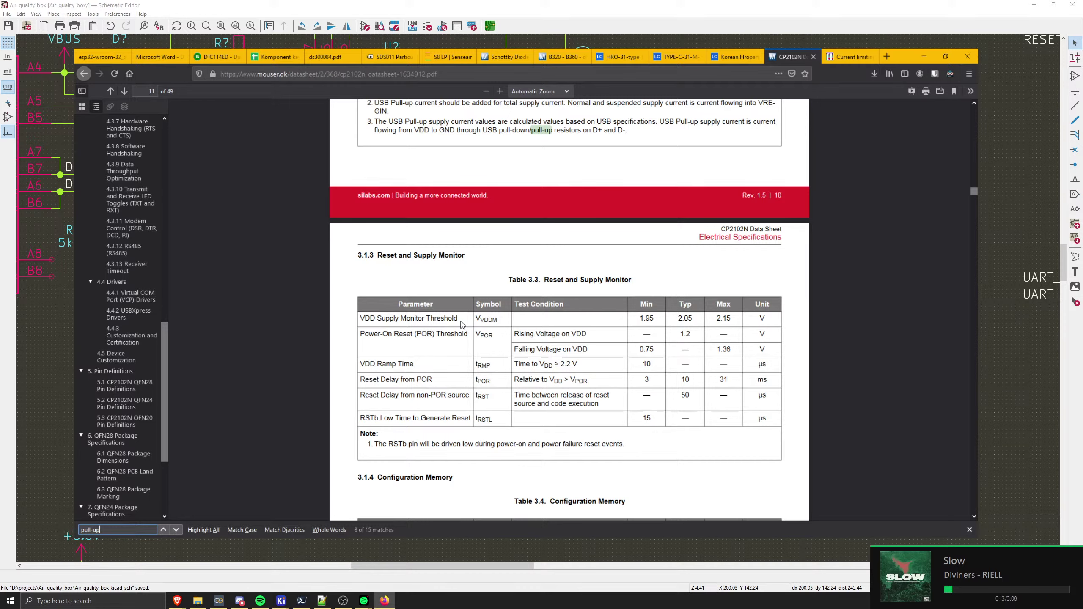
{"action": "key", "text": "Return"}
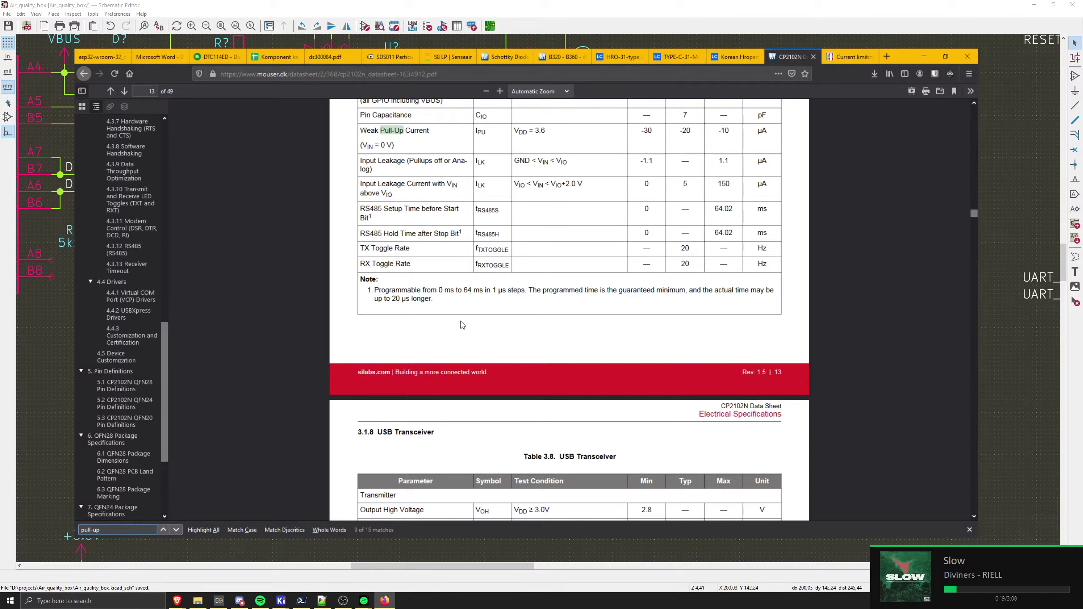
{"action": "key", "text": "Return"}
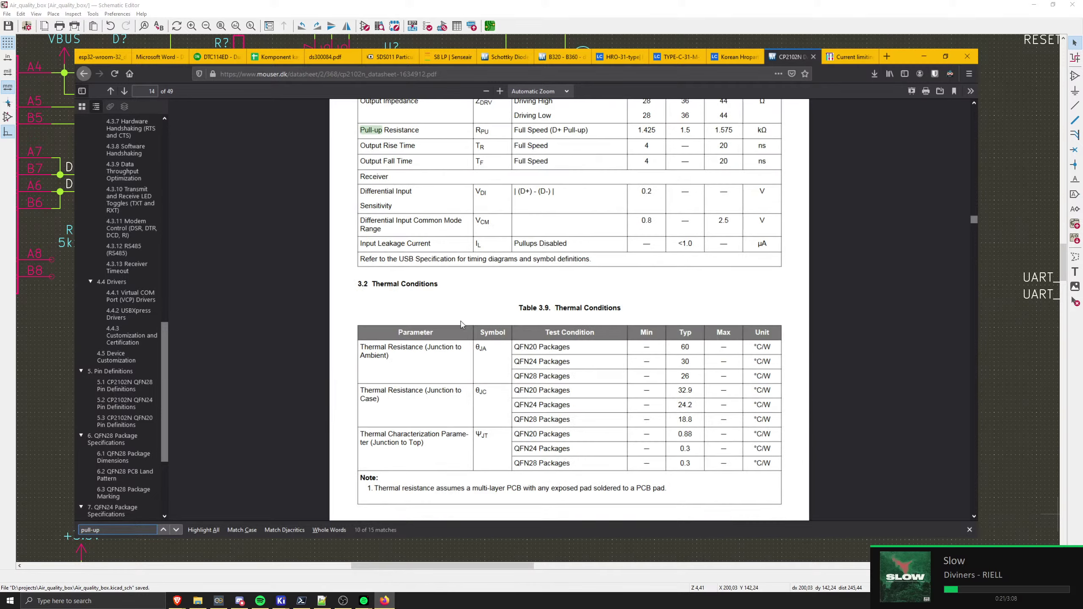
{"action": "key", "text": "Return"}
{"action": "key", "text": "Return"}
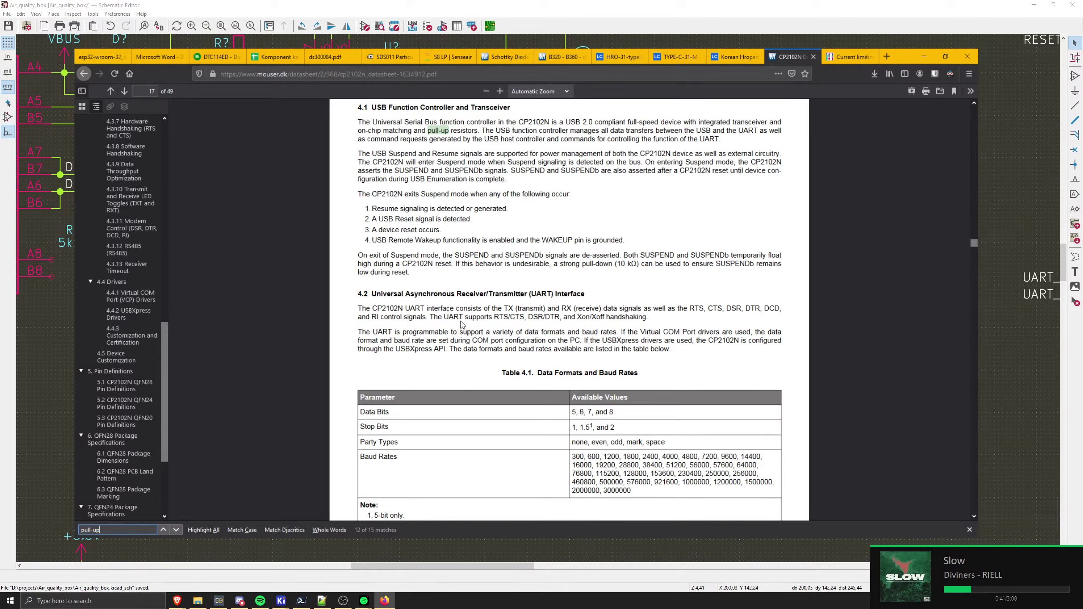
- Go to the "pull-up" match in section 4.3.1 and read the GPIO functions, AN721 reference, dynamic suspend and output mode text
{"action": "key", "text": "Return"}
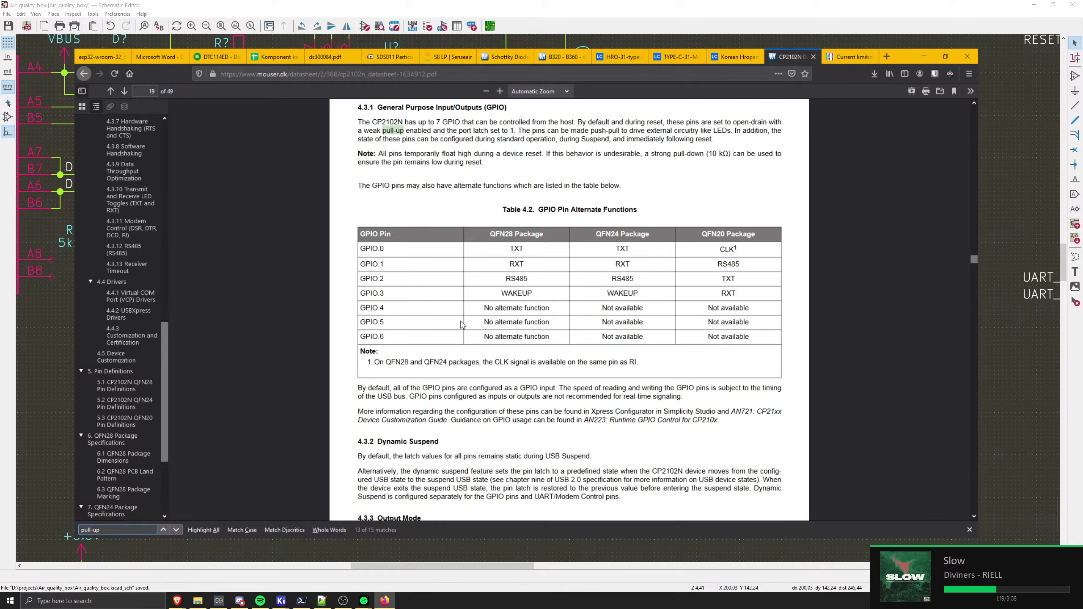
{"action": "scroll", "coordinate": [403, 337], "scroll_direction": "down", "scroll_amount": 2}
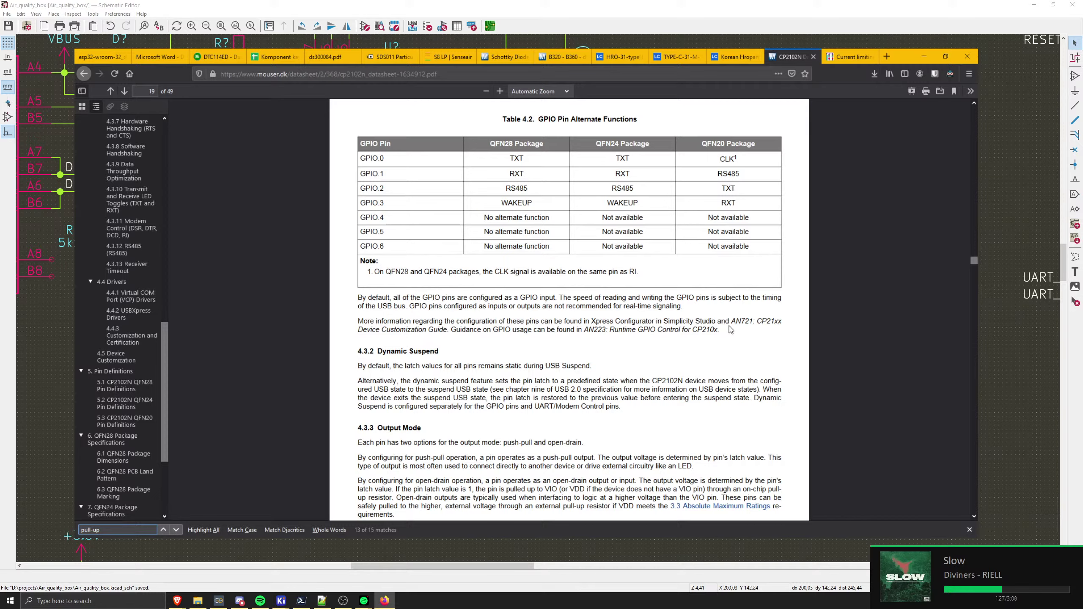
{"action": "left_click_drag", "start_coordinate": [734, 321], "coordinate": [789, 324]}
{"action": "scroll", "coordinate": [511, 435], "scroll_direction": "down", "scroll_amount": 2}
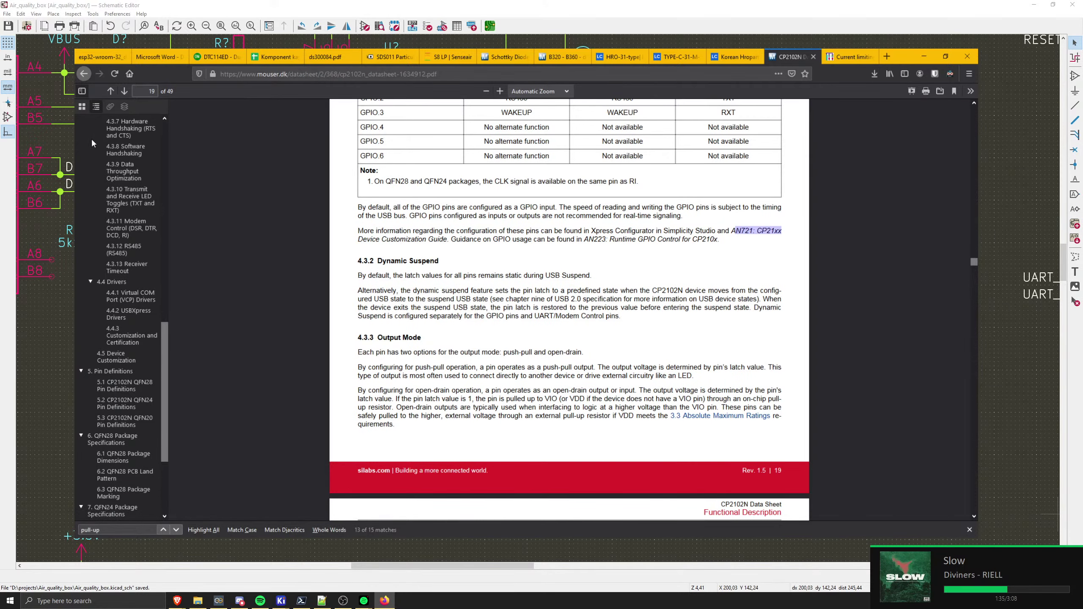
- Page back from the GPIO section through the electrical specifications and connection diagrams to the datasheet's first page
{"action": "scroll", "coordinate": [91, 135], "scroll_direction": "up", "scroll_amount": 3}
{"action": "scroll", "coordinate": [548, 282], "scroll_direction": "up", "scroll_amount": 10}
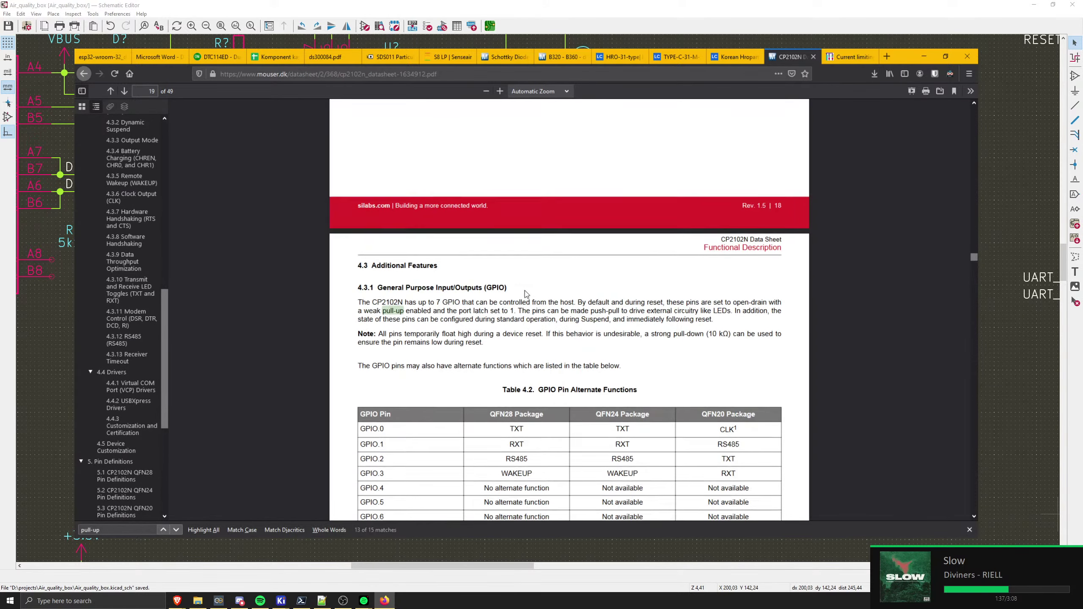
{"action": "scroll", "coordinate": [547, 282], "scroll_direction": "up", "scroll_amount": 20}
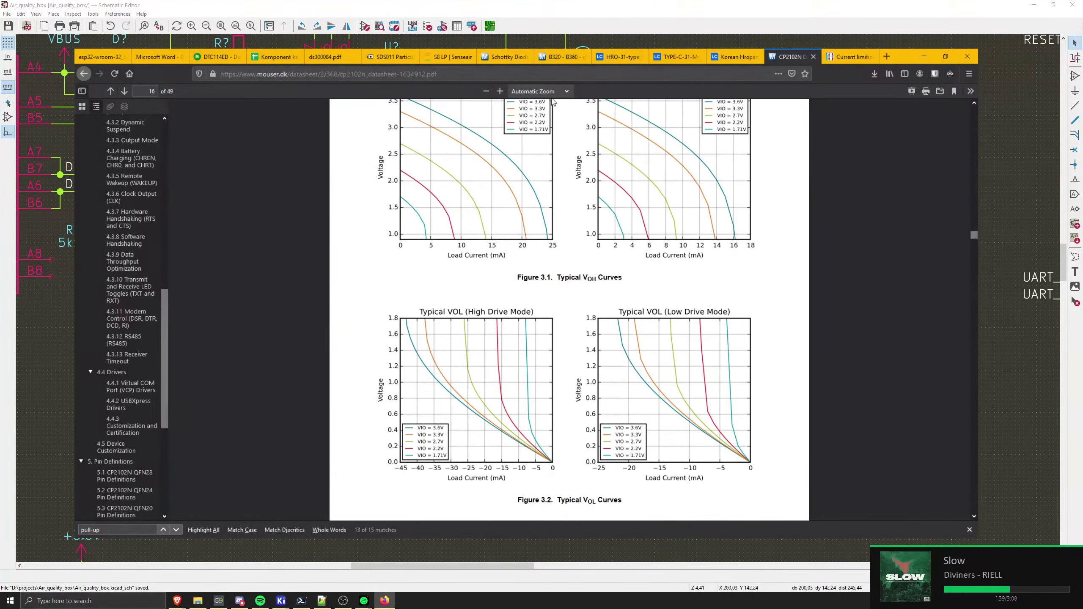
{"action": "scroll", "coordinate": [196, 130], "scroll_direction": "up", "scroll_amount": 7}
{"action": "scroll", "coordinate": [141, 119], "scroll_direction": "up", "scroll_amount": 1}
{"action": "left_click", "coordinate": [112, 91]}
{"action": "left_click", "coordinate": [112, 92]}
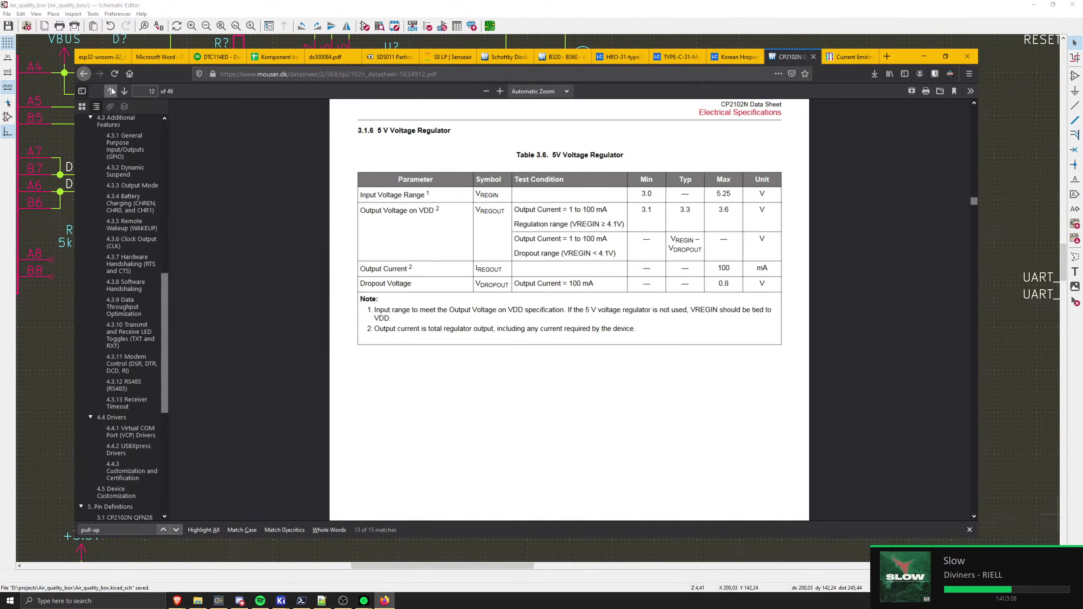
{"action": "left_click", "coordinate": [111, 91]}
{"action": "left_click", "coordinate": [112, 91]}
{"action": "left_click", "coordinate": [112, 91]}
{"action": "left_click", "coordinate": [112, 87]}
{"action": "left_click", "coordinate": [112, 87]}
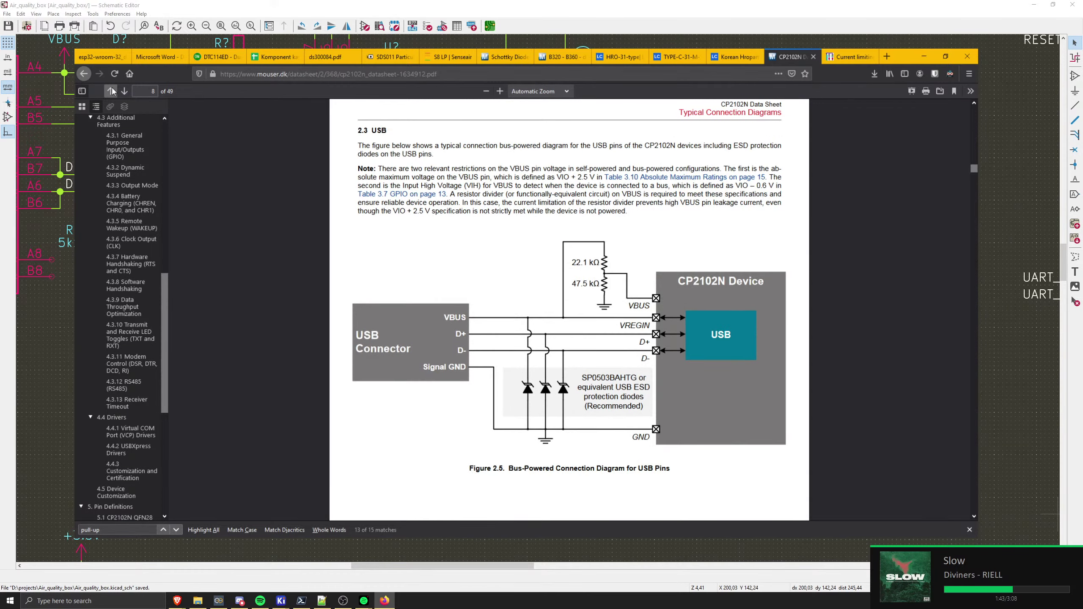
{"action": "left_click", "coordinate": [111, 88]}
{"action": "left_click", "coordinate": [111, 87]}
{"action": "left_click", "coordinate": [111, 88]}
{"action": "left_click", "coordinate": [111, 88]}
{"action": "left_click", "coordinate": [111, 88]}
{"action": "left_click", "coordinate": [112, 87]}
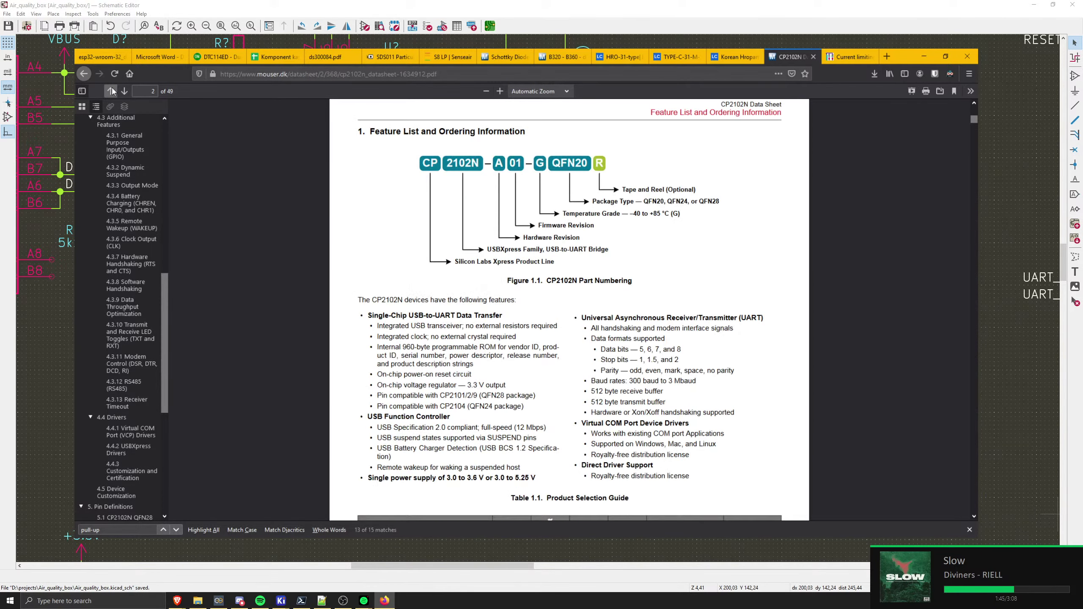
{"action": "left_click", "coordinate": [112, 90]}
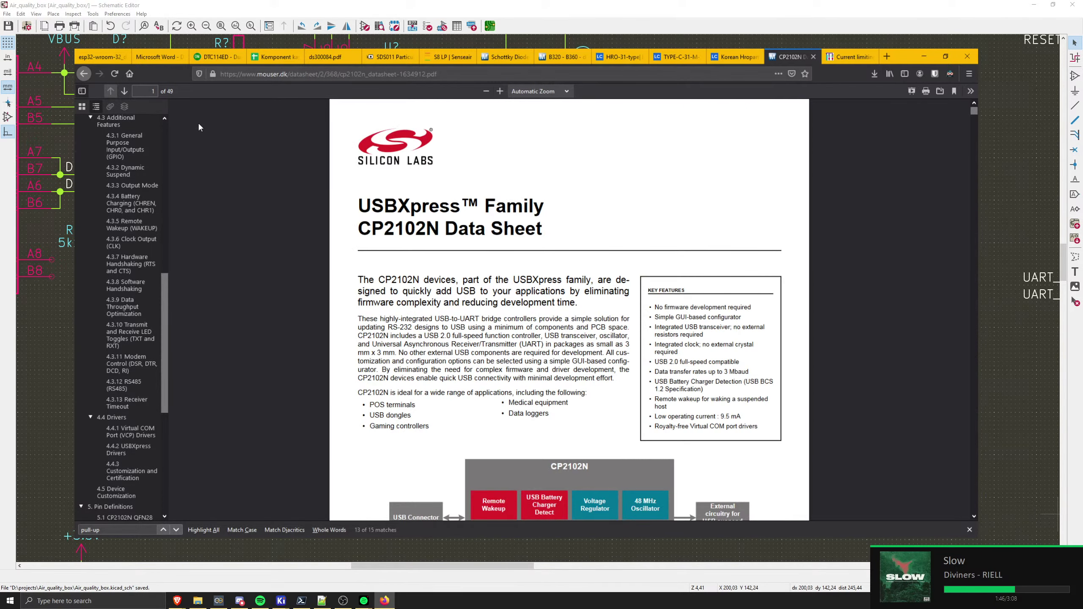
- Find the "pull-up" match in section 2.1 Power and check the RSTb pull-up recommendation and connection diagram
{"action": "left_click", "coordinate": [124, 91]}
{"action": "left_click", "coordinate": [124, 91]}
{"action": "left_click", "coordinate": [124, 91]}
{"action": "left_click", "coordinate": [124, 91]}
{"action": "left_click", "coordinate": [163, 530]}
{"action": "left_click", "coordinate": [163, 530]}
{"action": "left_click", "coordinate": [163, 530]}
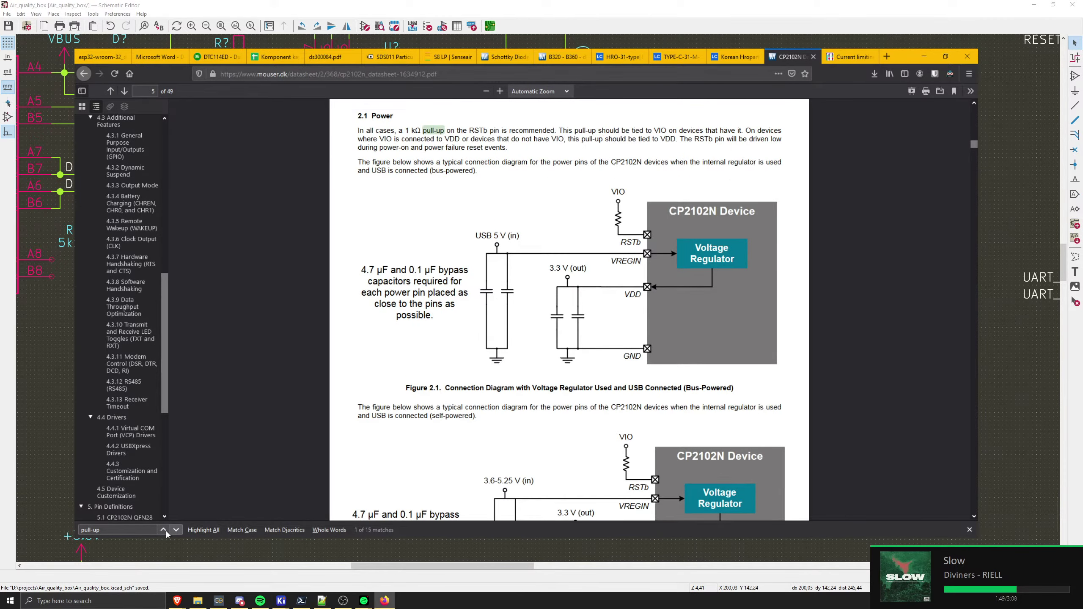
- Go backwards through the "pull-up" matches to the weak pull-up current entry and read the GPIO specifications in Table 3.7
{"action": "left_click", "coordinate": [163, 530]}
{"action": "left_click", "coordinate": [164, 530]}
{"action": "left_click", "coordinate": [163, 530]}
{"action": "left_click", "coordinate": [164, 531]}
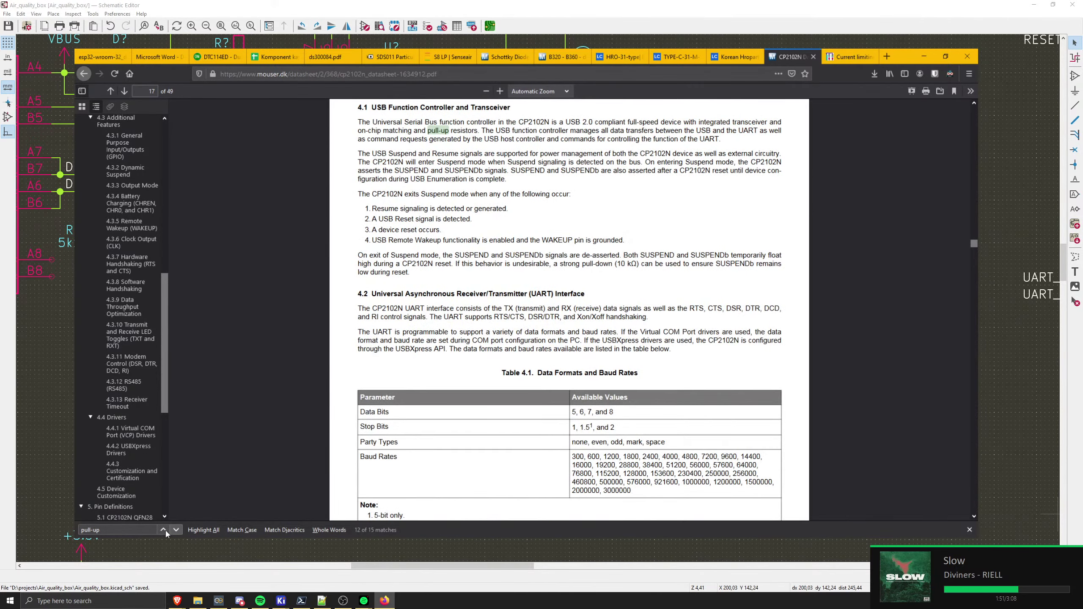
{"action": "left_click", "coordinate": [163, 531]}
{"action": "left_click", "coordinate": [163, 530]}
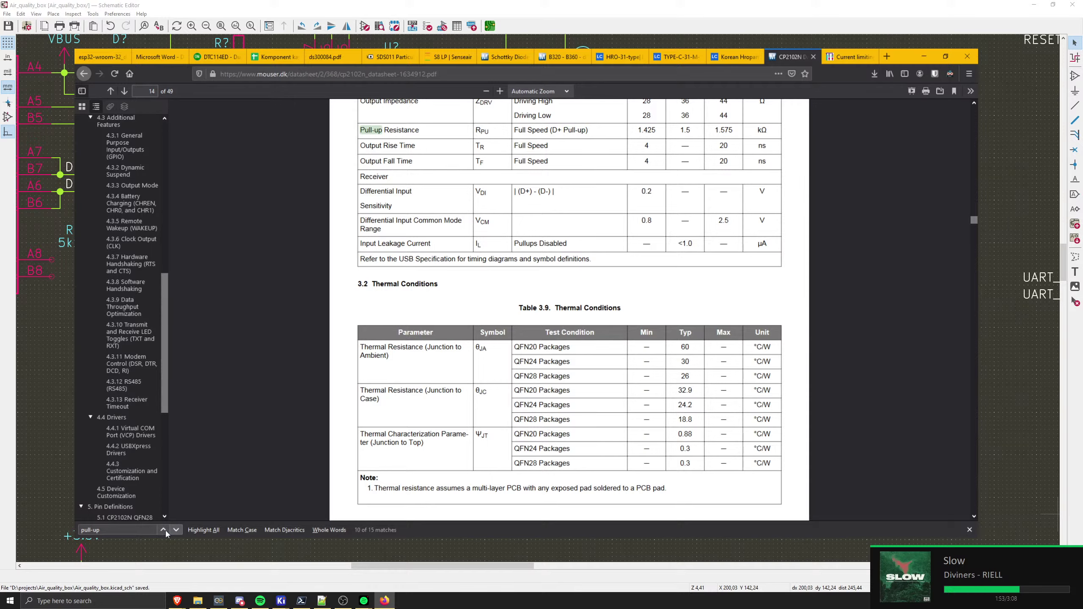
{"action": "left_click", "coordinate": [164, 530]}
{"action": "scroll", "coordinate": [695, 244], "scroll_direction": "up", "scroll_amount": 5}
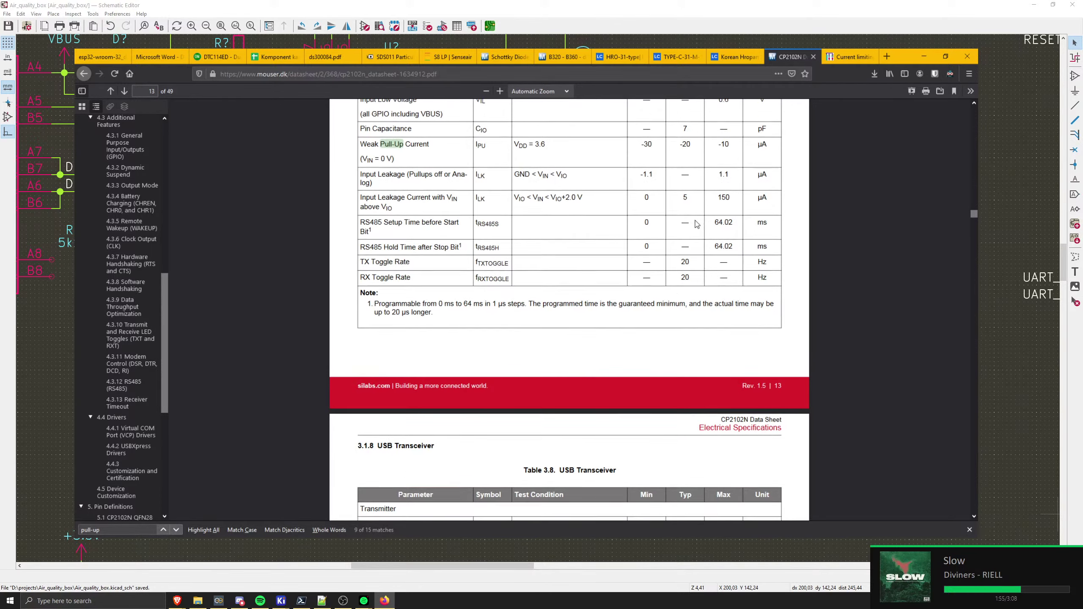
{"action": "scroll", "coordinate": [695, 243], "scroll_direction": "up", "scroll_amount": 5}
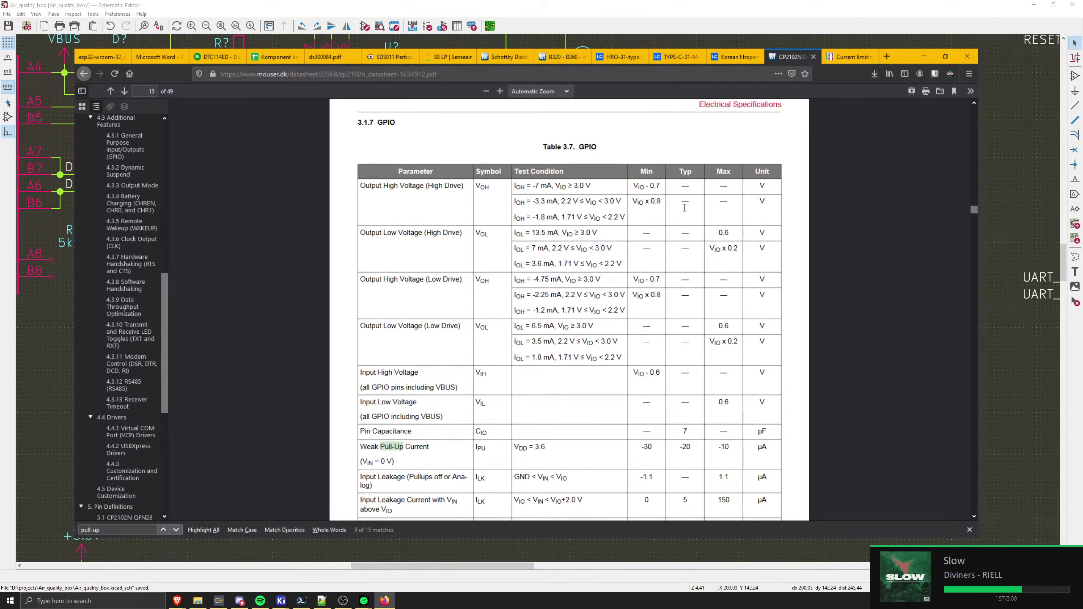
{"action": "scroll", "coordinate": [692, 255], "scroll_direction": "down", "scroll_amount": 4}
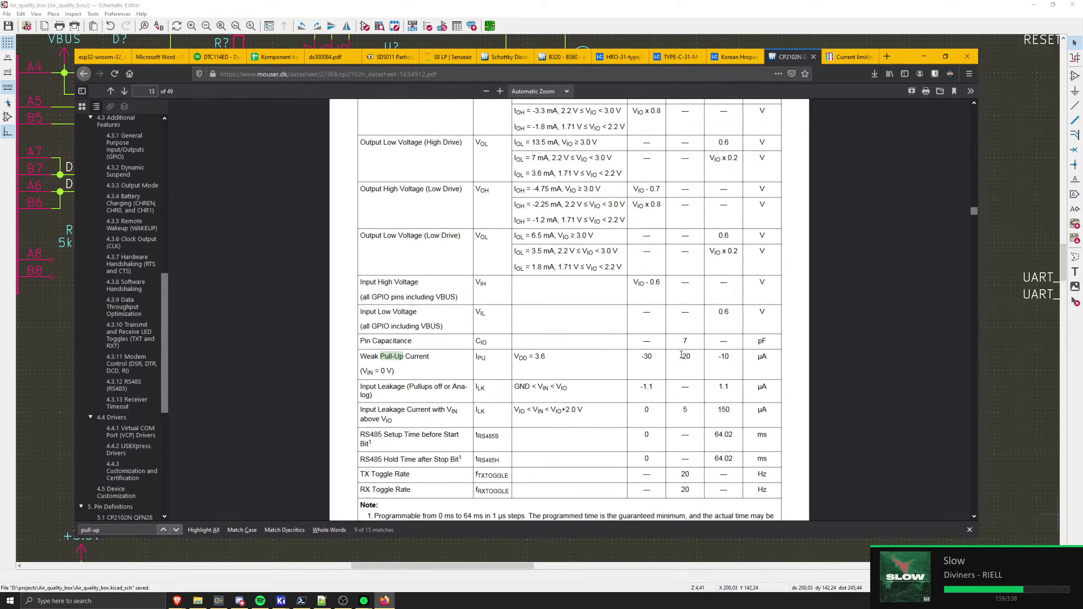
- Check the weak pull-up current values in Table 3.7 of the CP2102N datasheet and return to the schematic
{"action": "double_click", "coordinate": [684, 356]}
{"action": "left_click", "coordinate": [675, 357]}
{"action": "left_click", "coordinate": [644, 529]}
- Place a no-connect flag on an unused pin of the CP2102N
{"action": "scroll", "coordinate": [644, 529], "scroll_direction": "down", "scroll_amount": 5}
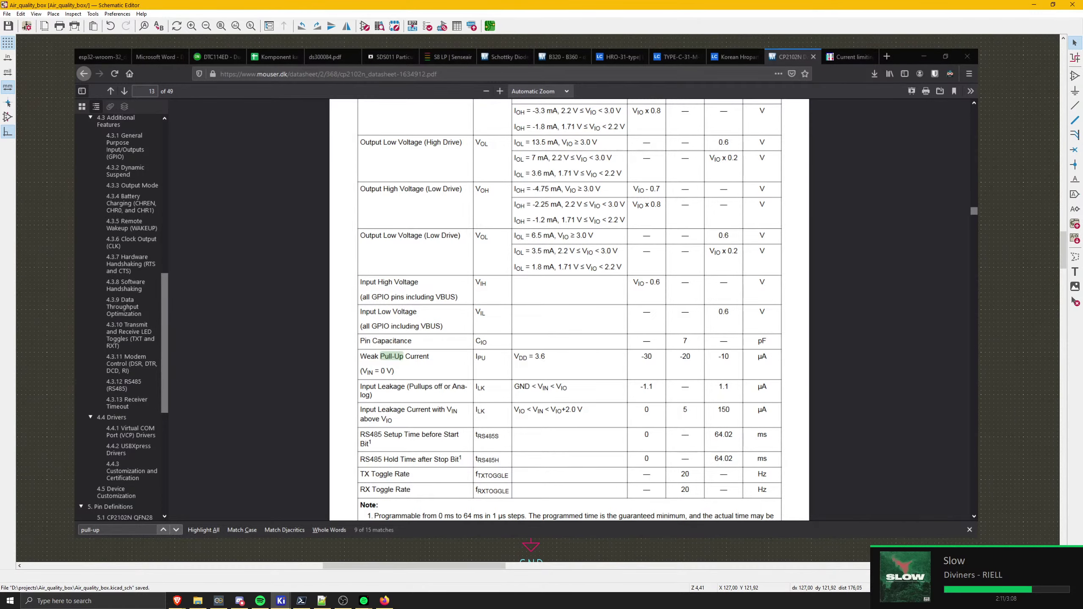
{"action": "scroll", "coordinate": [632, 515], "scroll_direction": "up", "scroll_amount": 5}
{"action": "middle_click_drag", "start_coordinate": [635, 525], "coordinate": [632, 523]}
{"action": "scroll", "coordinate": [632, 523], "scroll_direction": "down", "scroll_amount": 3}
{"action": "mouse_move", "coordinate": [665, 233]}
{"action": "middle_mouse_down"}
{"action": "mouse_move", "coordinate": [610, 273]}
{"action": "mouse_move", "coordinate": [655, 231]}
{"action": "middle_mouse_up"}
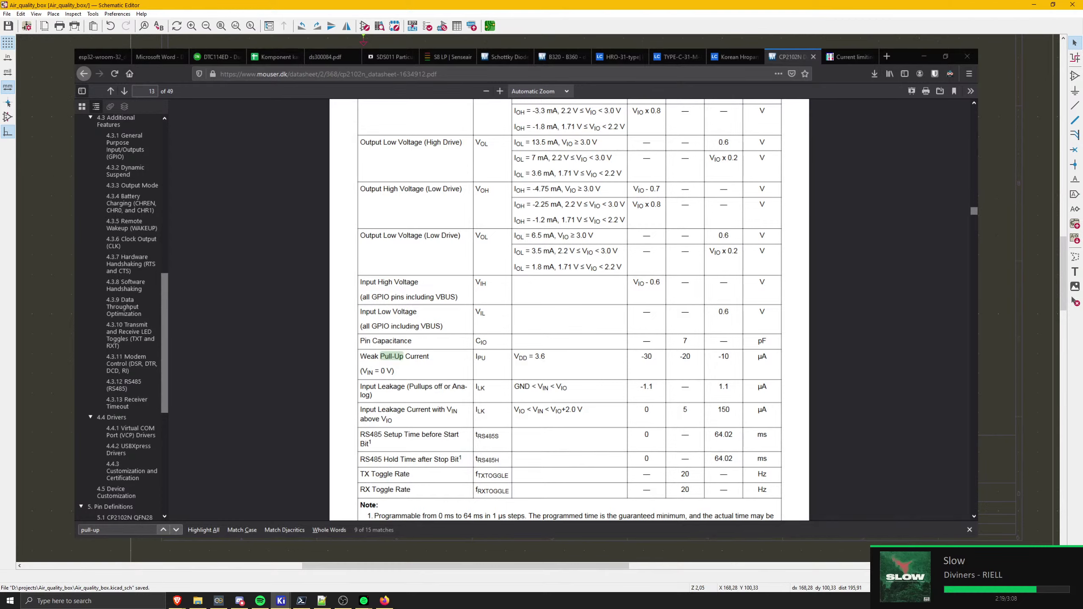
{"action": "middle_click_drag", "start_coordinate": [654, 231], "coordinate": [500, 247]}
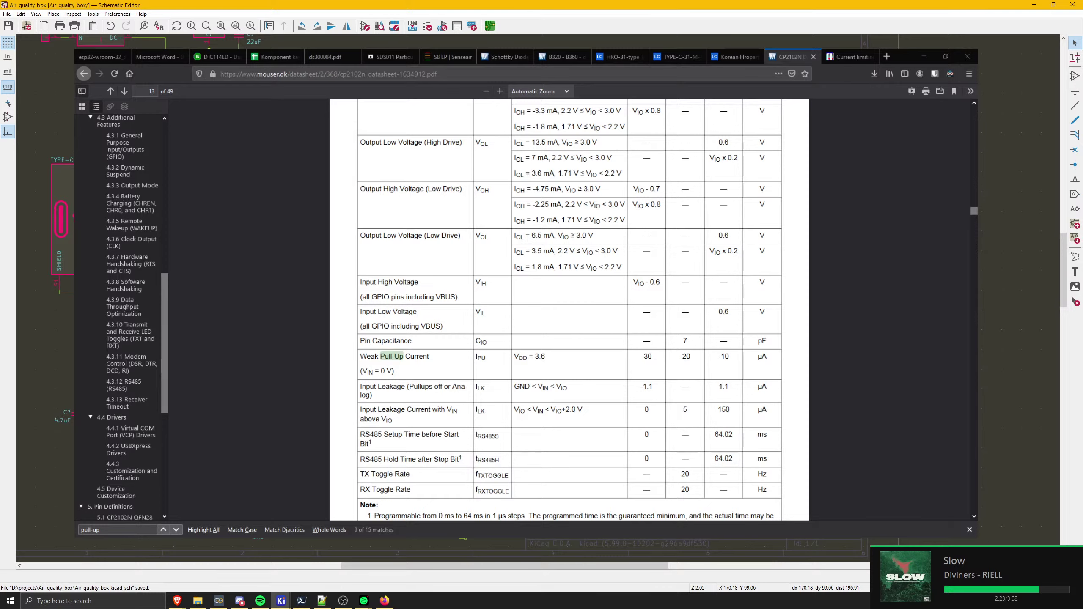
{"action": "left_click", "coordinate": [1075, 150]}
{"action": "scroll", "coordinate": [324, 239], "scroll_direction": "up", "scroll_amount": 3}
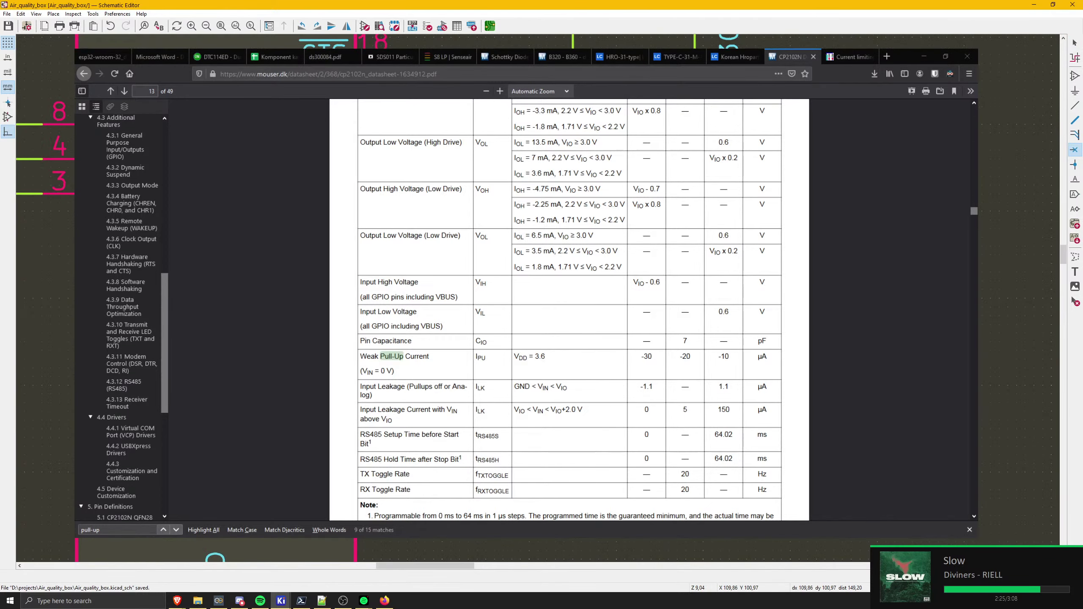
{"action": "left_click", "coordinate": [389, 263]}
{"action": "key", "text": "Escape"}
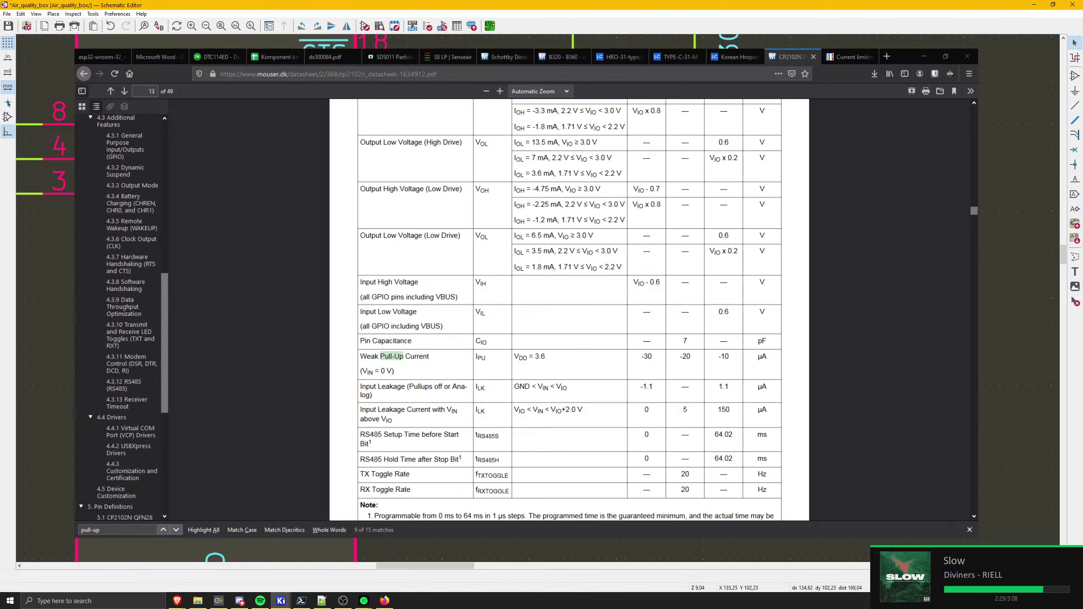
- Search the CP2102N datasheet for "RI" and step through the matches from the GPIO specifications to the UART sections
{"action": "left_click", "coordinate": [332, 278]}
{"action": "key", "text": "ctrl+f"}
{"action": "type", "text": "RI"}
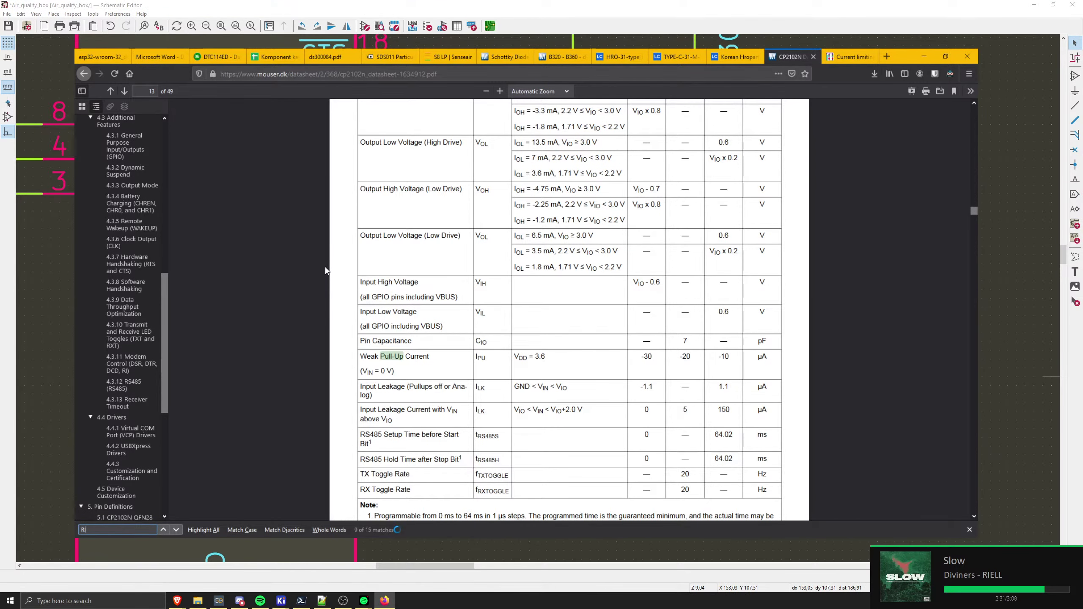
{"action": "key", "text": "Return"}
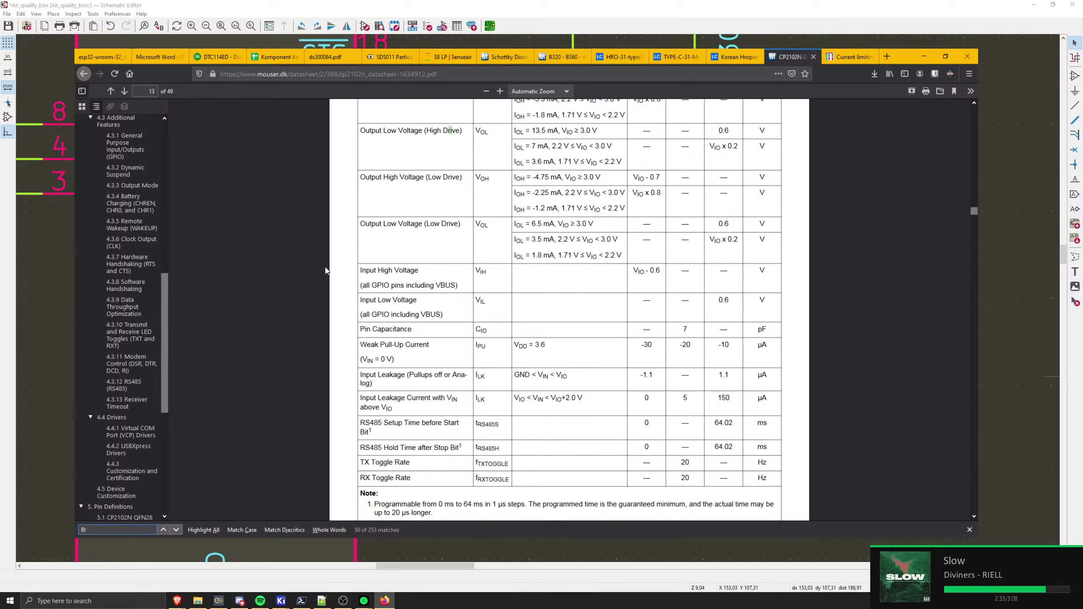
{"action": "key", "text": "Return"}
{"action": "key", "text": "Return"}
{"action": "key", "text": "Return"}
{"action": "key", "text": "Return"}
{"action": "key", "text": "Return"}
{"action": "key", "text": "Return"}
{"action": "key", "text": "Return"}
{"action": "key", "text": "Return"}
{"action": "key", "text": "Return"}
{"action": "key", "text": "Return"}
{"action": "key", "text": "Return"}
{"action": "key", "text": "Return"}
{"action": "key", "text": "Return"}
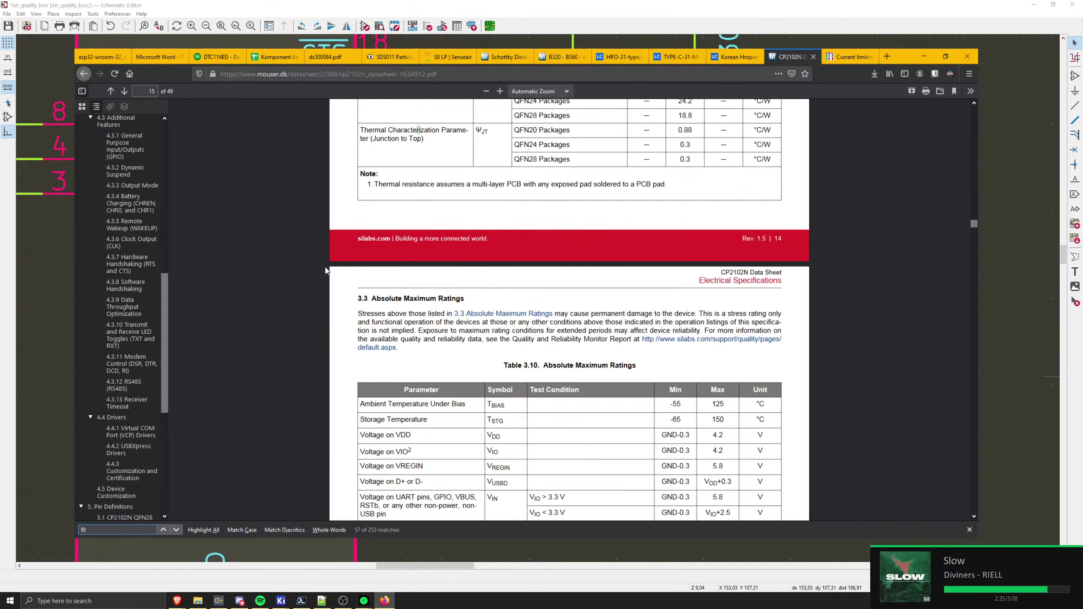
{"action": "key", "text": "Return"}
{"action": "key", "text": "Return"}
{"action": "key", "text": "Return"}
{"action": "key", "text": "Return"}
{"action": "key", "text": "Return"}
{"action": "key", "text": "Return"}
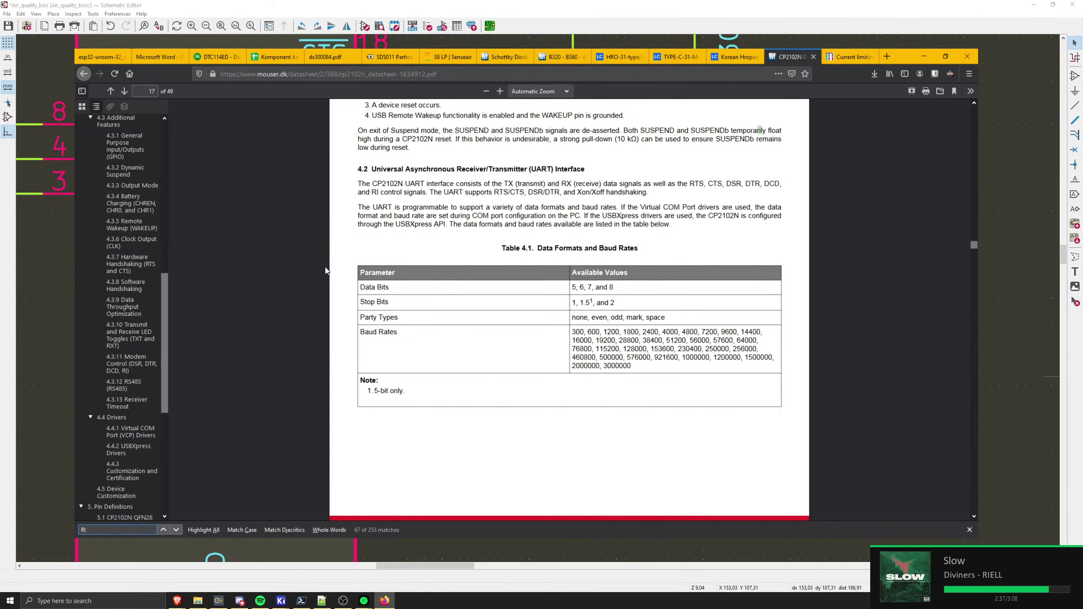
{"action": "key", "text": "Return"}
{"action": "key", "text": "Return"}
{"action": "key", "text": "Return"}
{"action": "key", "text": "Return"}
{"action": "key", "text": "Return"}
{"action": "key", "text": "Return"}
{"action": "key", "text": "Return"}
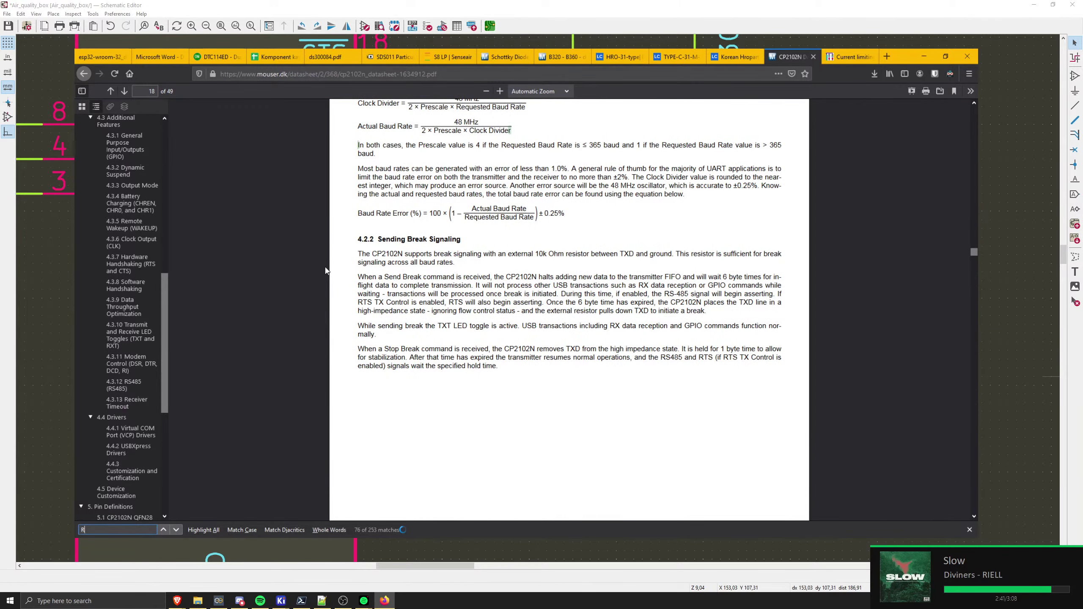
- Narrow the datasheet search to "Ring indicator" and check the RI descriptions in the modem control and pin definition tables
{"action": "type", "text": "ng"}
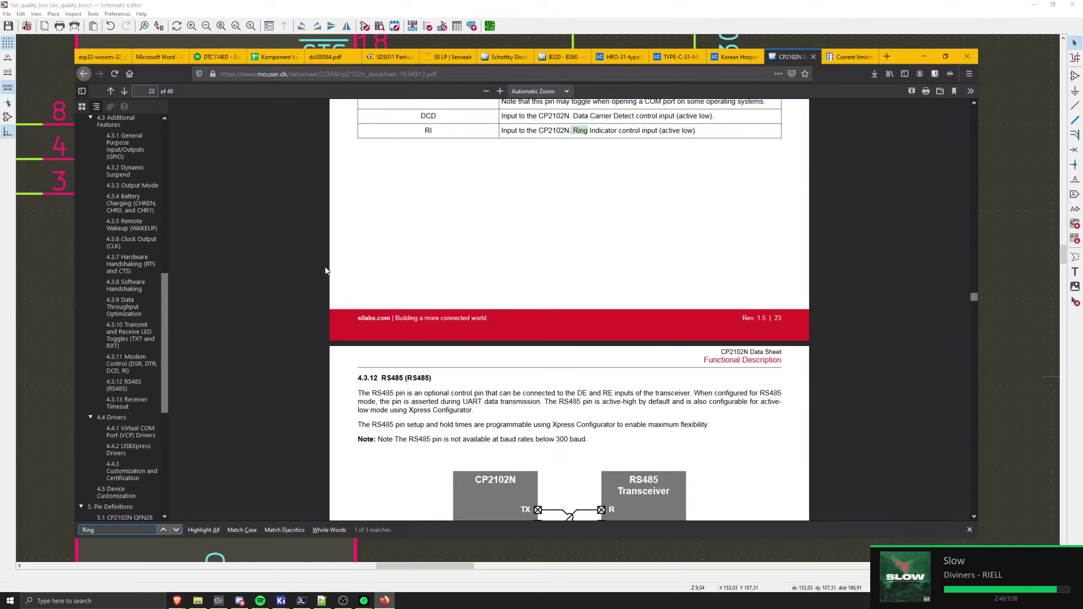
{"action": "type", "text": "  indicator"}
{"action": "key", "text": "Return"}
{"action": "key", "text": "Return"}
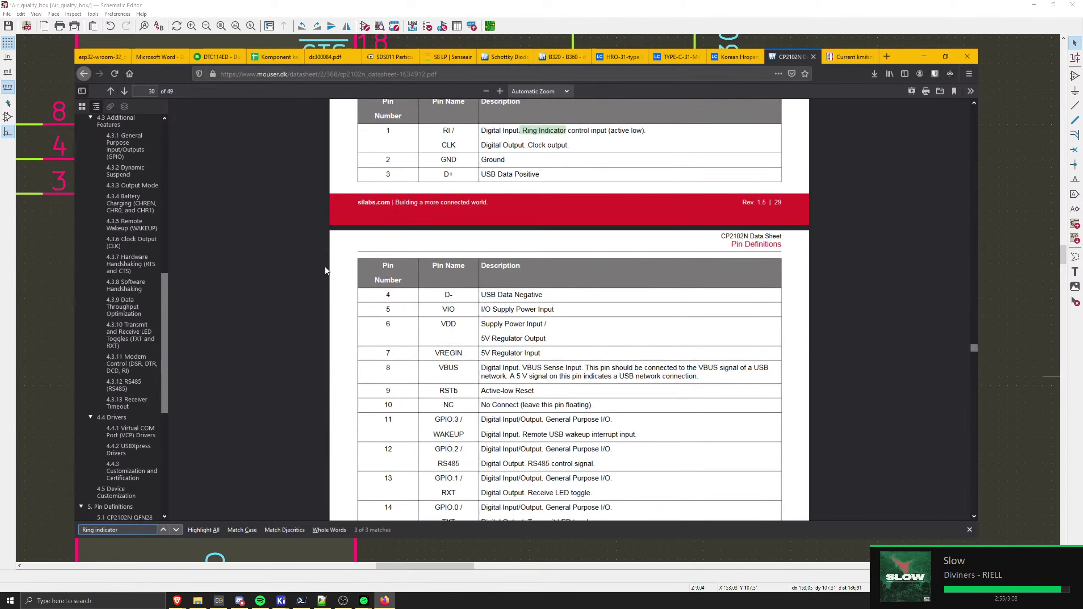
{"action": "key", "text": "Return"}
{"action": "key", "text": "Return"}
{"action": "key", "text": "Return"}
- Search the web for "ring indicator rs232", read the signal's purpose and close the results page
{"action": "key", "text": "ctrl+t"}
{"action": "type", "text": "ring"}
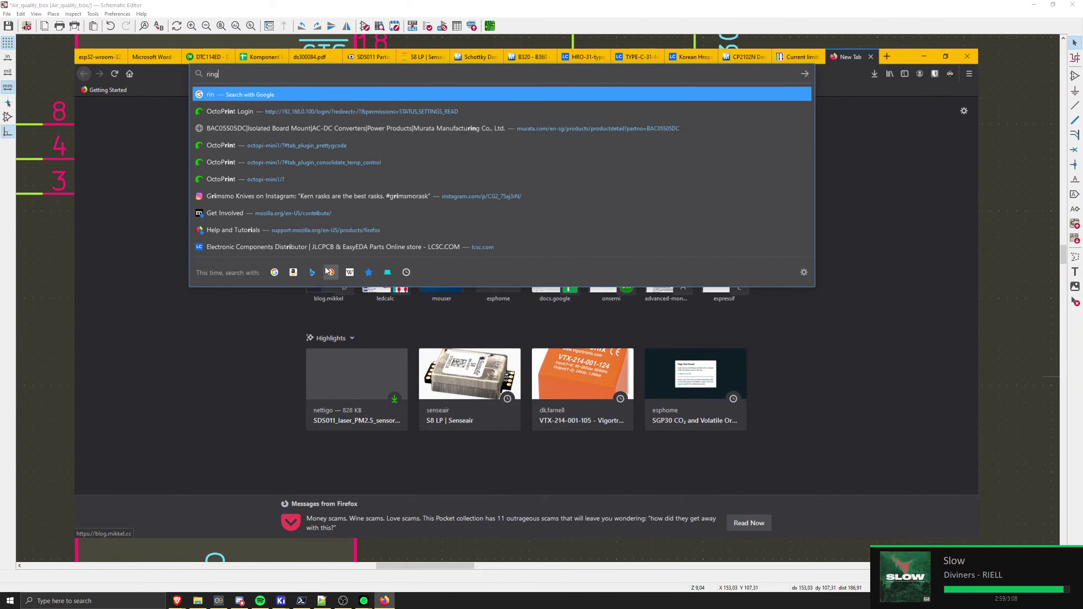
{"action": "type", "text": " indicator"}
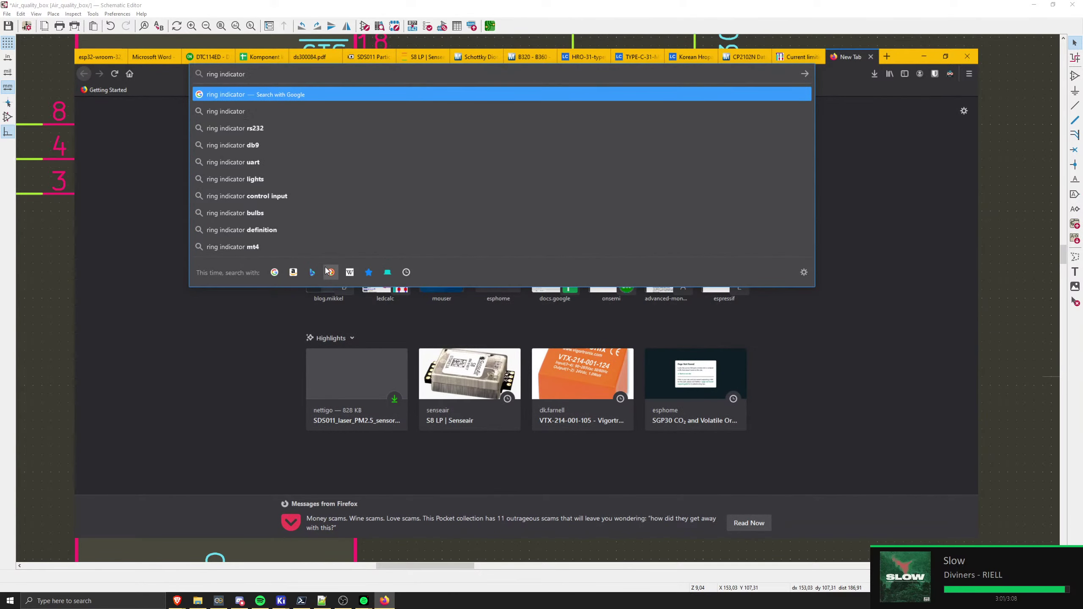
{"action": "key", "text": "Down"}
{"action": "key", "text": "Down"}
{"action": "key", "text": "Return"}
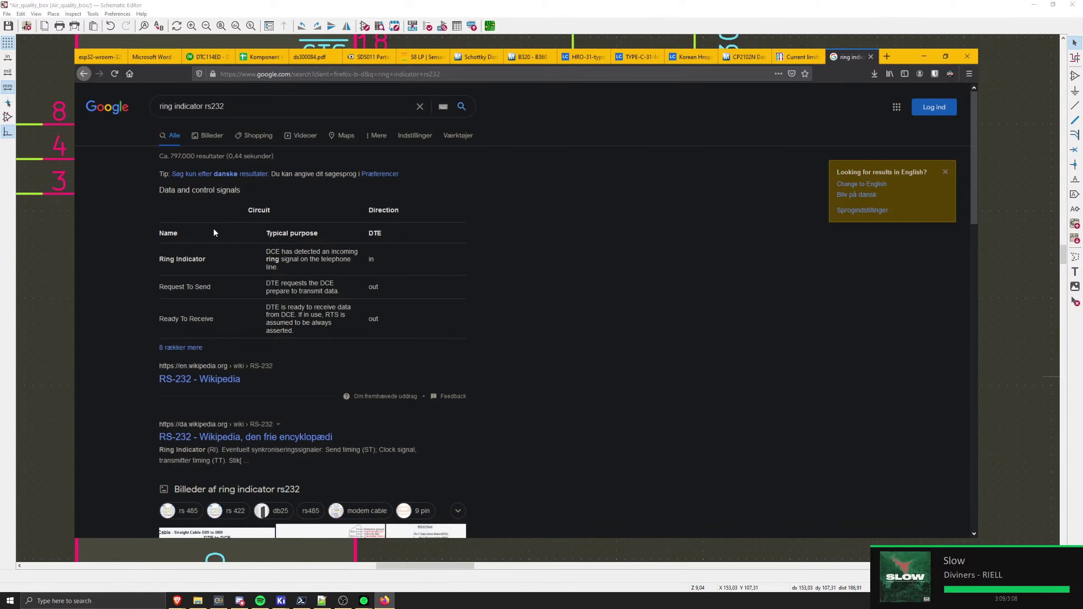
{"action": "key", "text": "ctrl+w"}
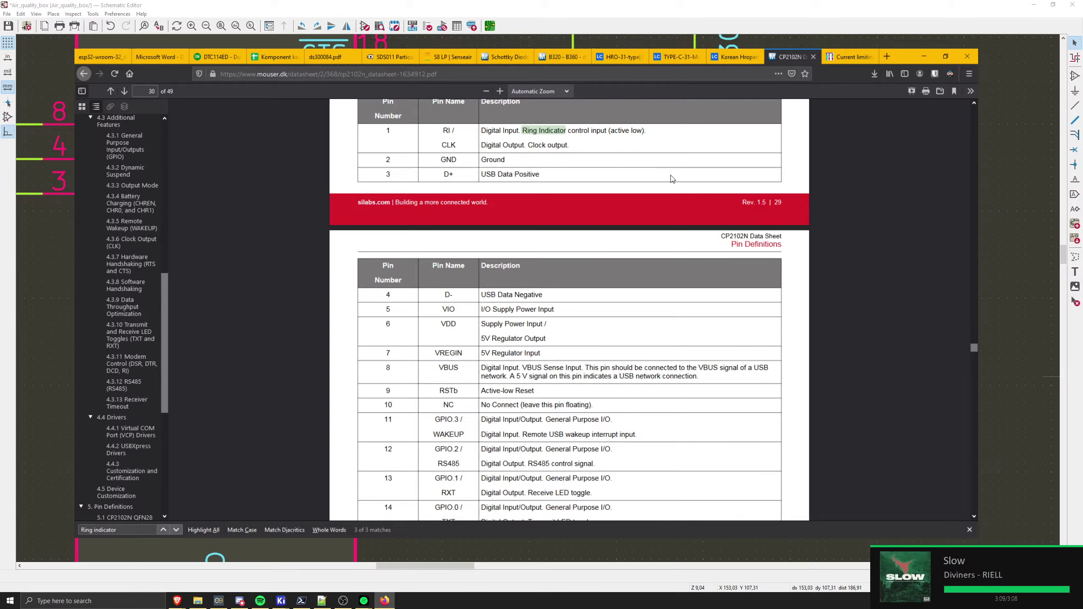
- Place no-connect flags on the unused pins of the CP2102N and the ESP32 module
{"action": "left_click", "coordinate": [994, 113]}
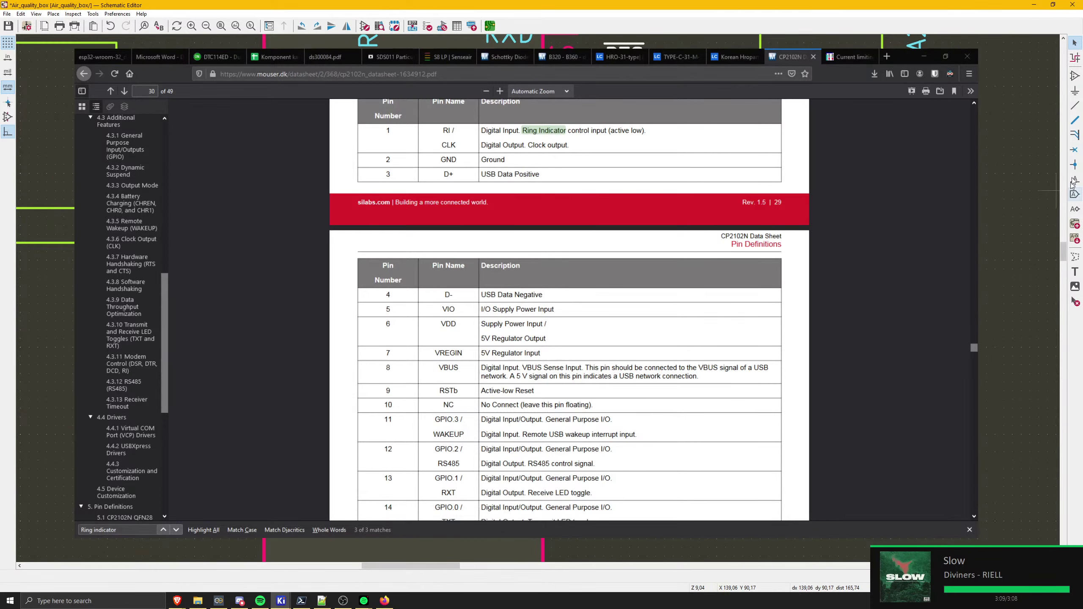
{"action": "left_click", "coordinate": [1074, 150]}
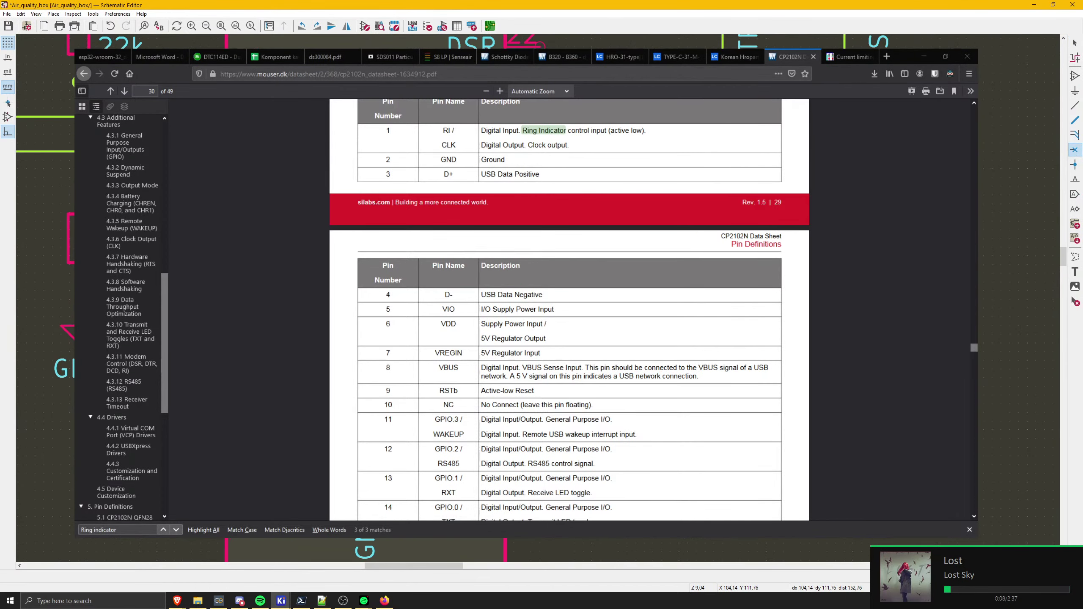
{"action": "scroll", "coordinate": [426, 550], "scroll_direction": "down", "scroll_amount": 3}
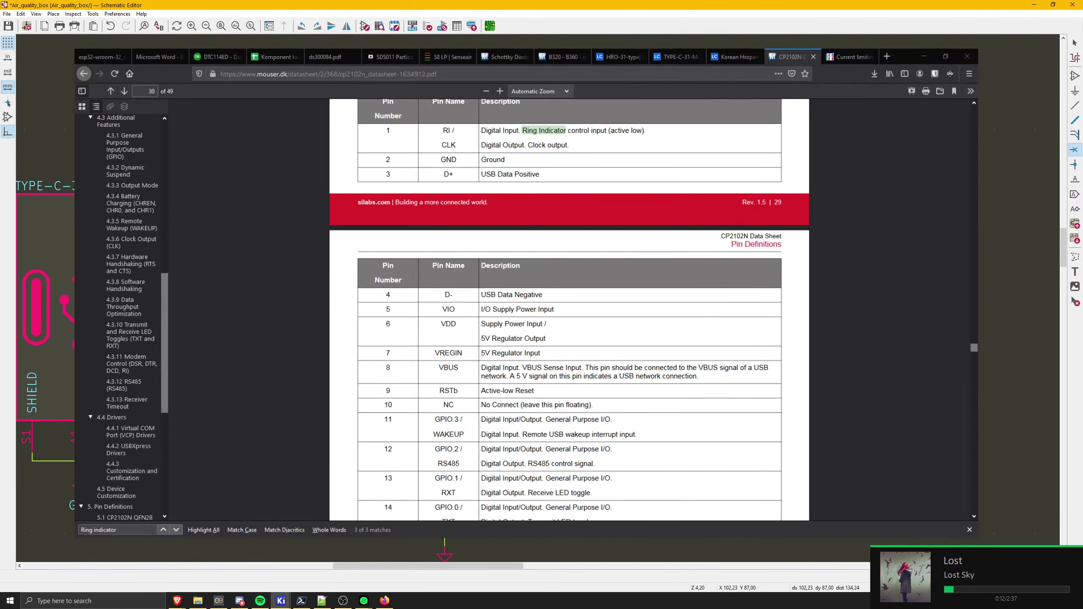
{"action": "scroll", "coordinate": [427, 551], "scroll_direction": "up", "scroll_amount": 3}
{"action": "scroll", "coordinate": [427, 551], "scroll_direction": "down", "scroll_amount": 3}
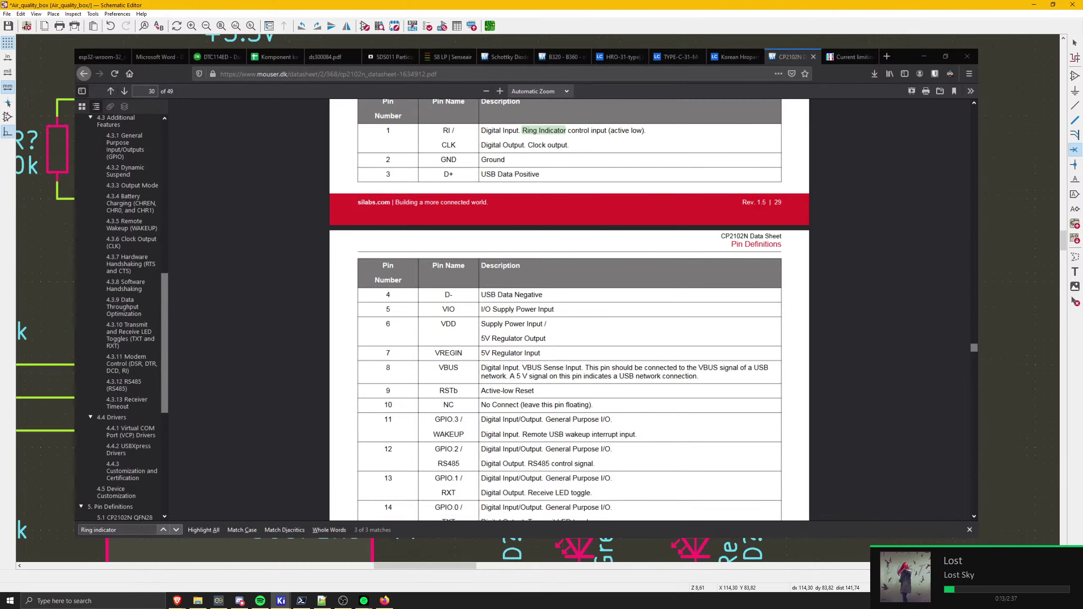
{"action": "scroll", "coordinate": [427, 550], "scroll_direction": "up", "scroll_amount": 1}
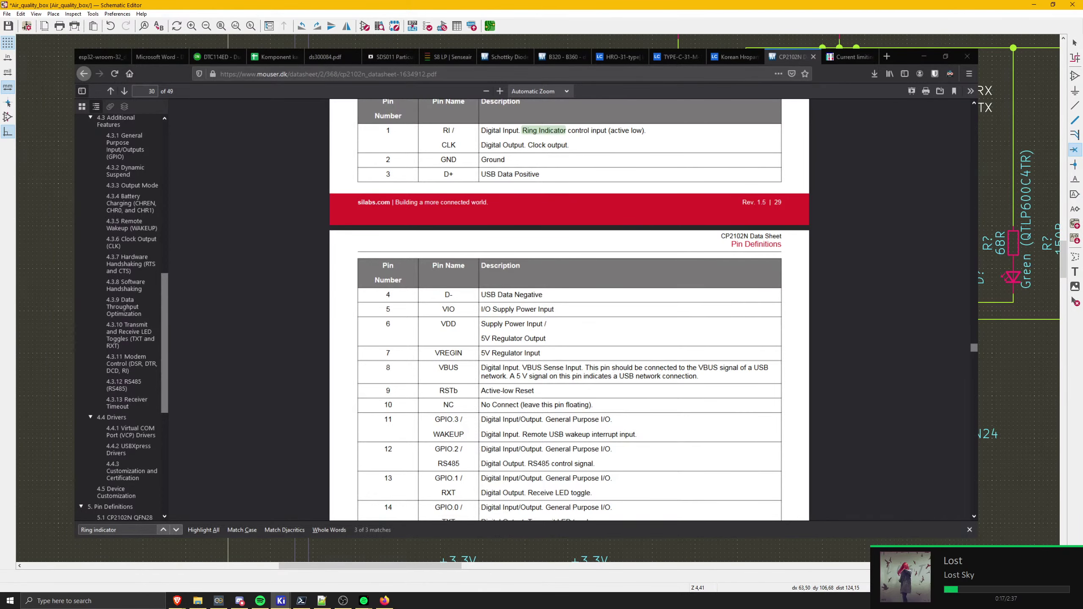
{"action": "scroll", "coordinate": [427, 550], "scroll_direction": "down", "scroll_amount": 5}
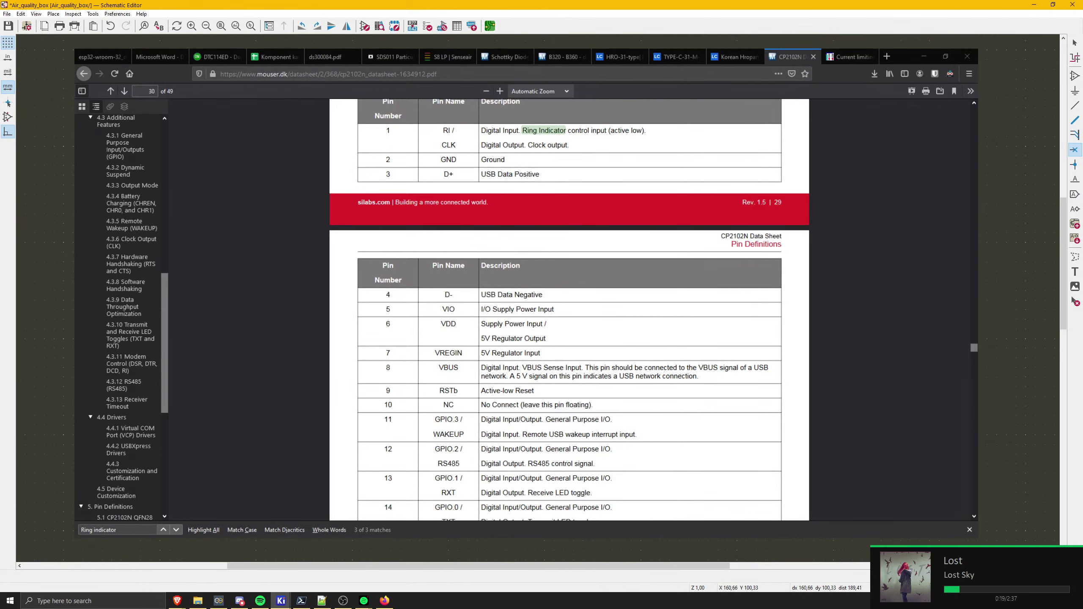
{"action": "scroll", "coordinate": [426, 551], "scroll_direction": "up", "scroll_amount": 5}
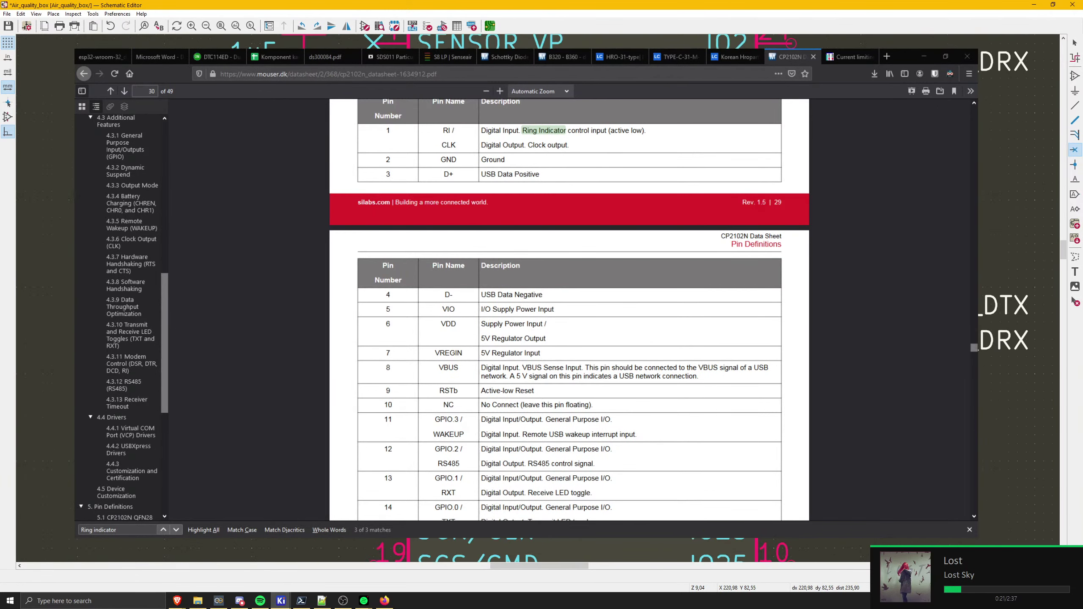
{"action": "scroll", "coordinate": [427, 550], "scroll_direction": "up", "scroll_amount": 3}
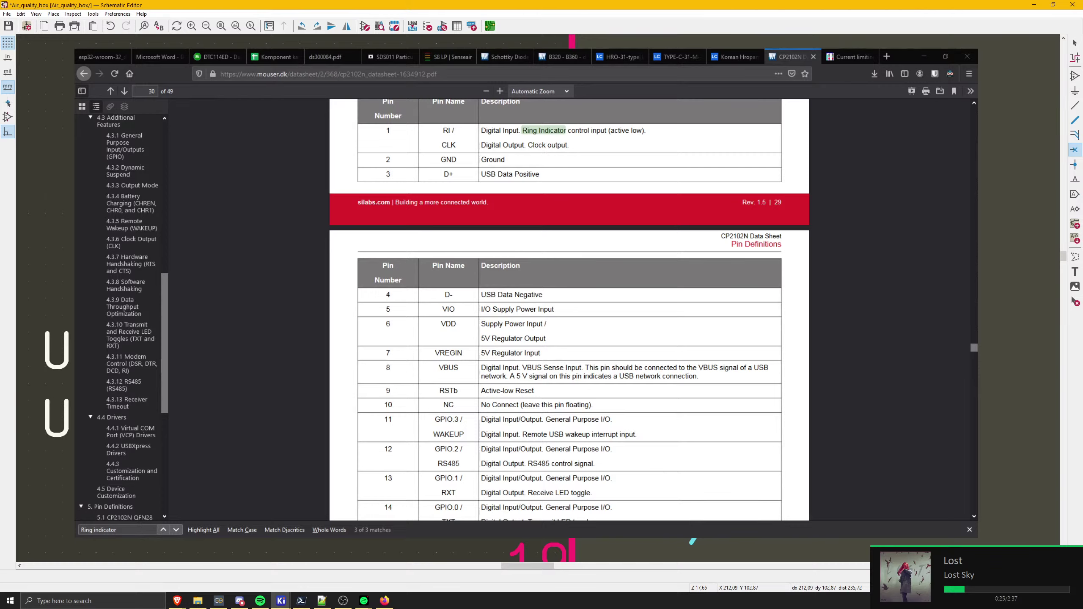
{"action": "key", "text": "Escape"}
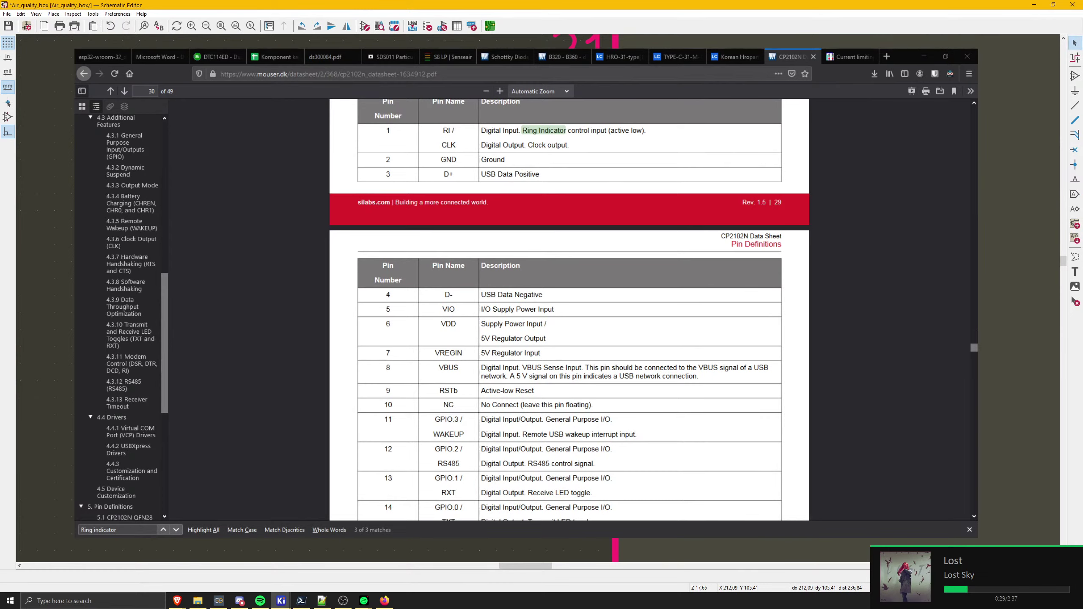
- Examine the JTAG header and the MTDI note in the ESP32-WROOM-32 datasheet's peripheral schematic, Figure 4
{"action": "scroll", "coordinate": [1020, 299], "scroll_direction": "down", "scroll_amount": 3}
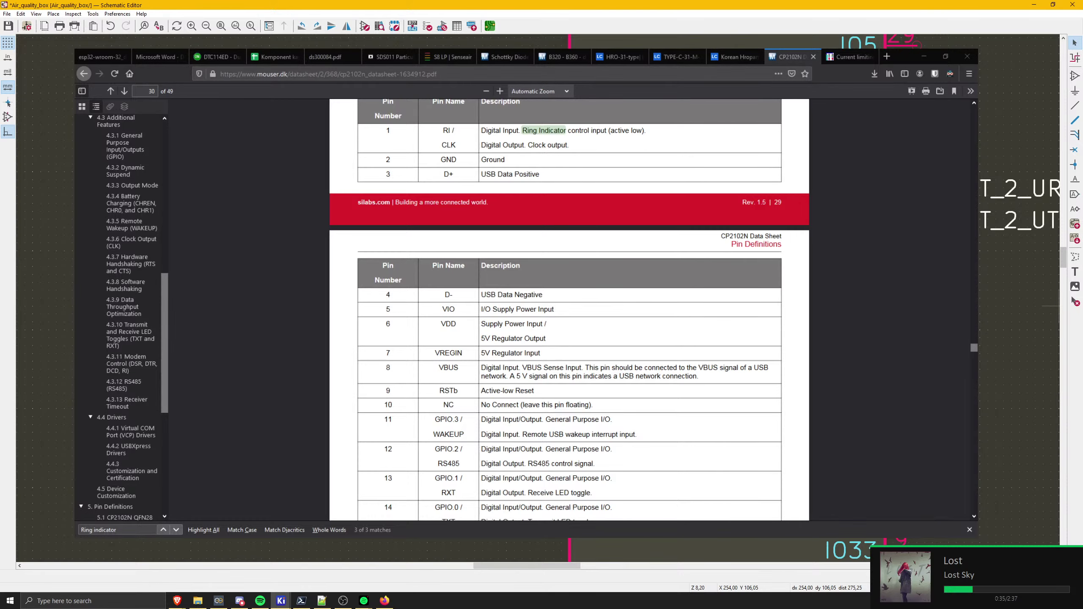
{"action": "left_click", "coordinate": [97, 56]}
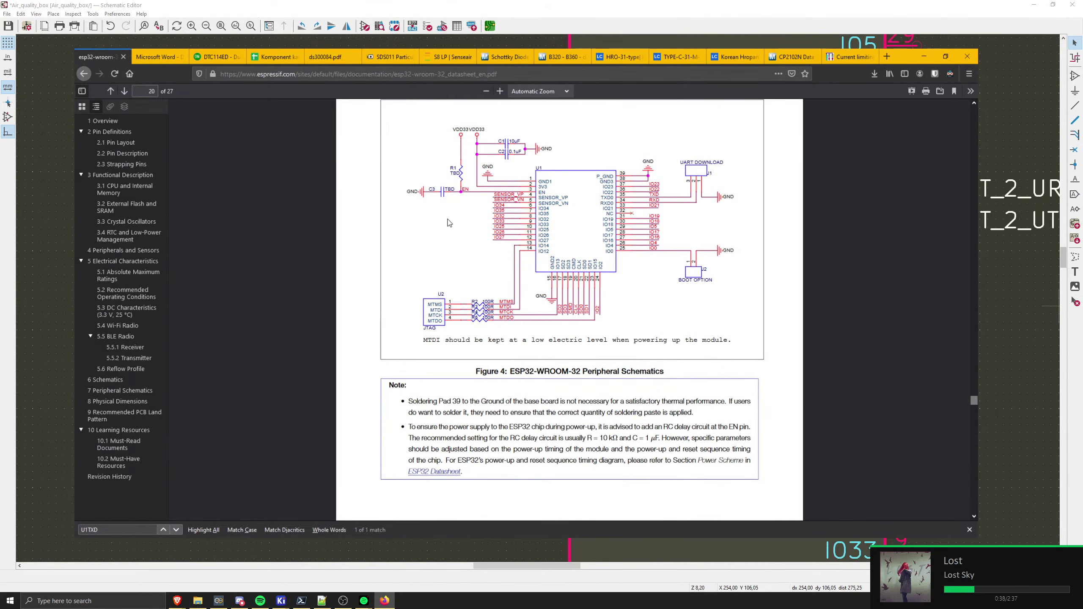
{"action": "left_click_drag", "start_coordinate": [425, 340], "coordinate": [439, 328]}
{"action": "left_click", "coordinate": [447, 346]}
- Add a Conn_02x03_Counter_Clockwise connector symbol to the schematic for the ESP32's JTAG header
{"action": "scroll", "coordinate": [60, 287], "scroll_direction": "down", "scroll_amount": 4}
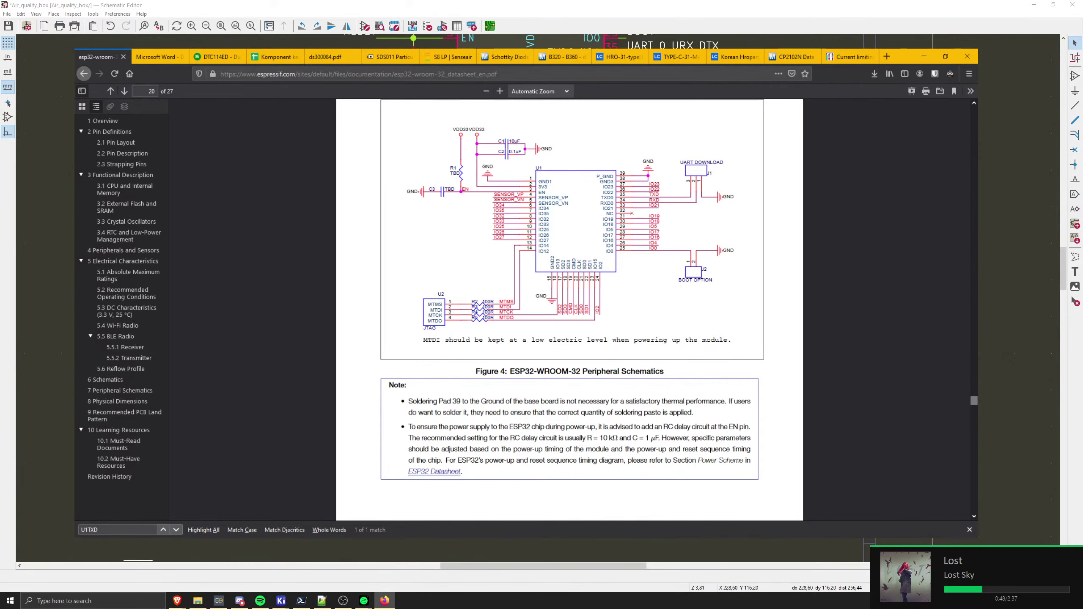
{"action": "middle_click_drag", "start_coordinate": [47, 282], "coordinate": [216, 306]}
{"action": "left_click", "coordinate": [1074, 75]}
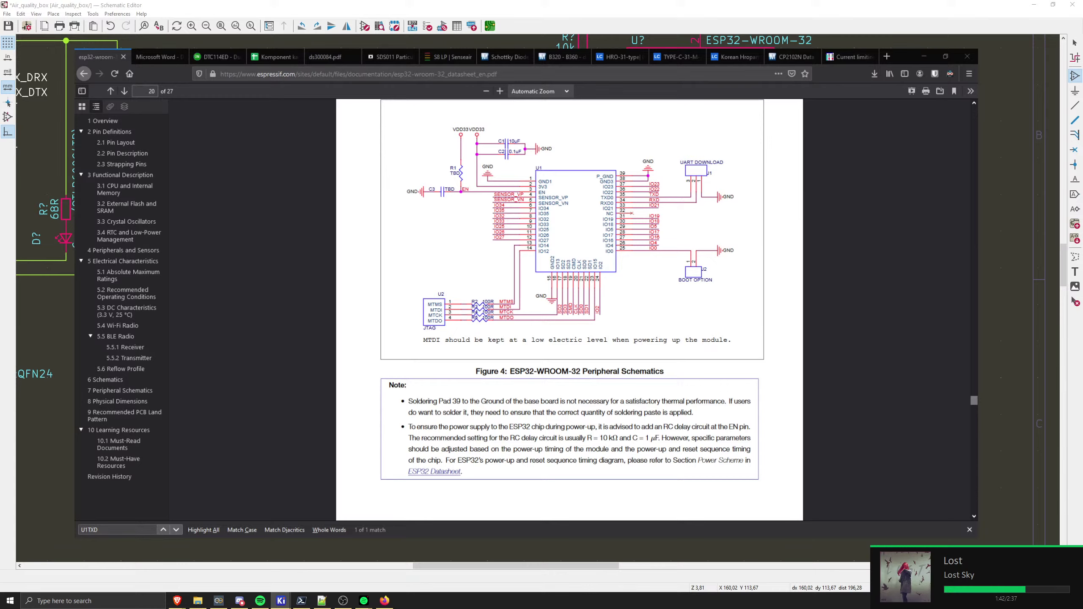
{"action": "key", "text": "Return"}
{"action": "scroll", "coordinate": [377, 311], "scroll_direction": "up", "scroll_amount": 6}
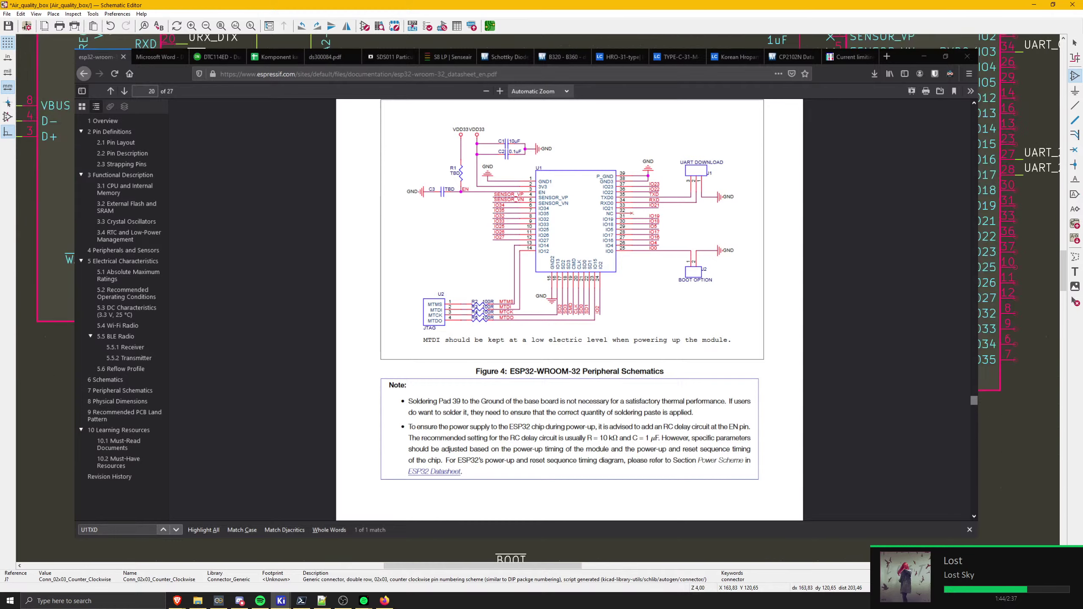
{"action": "scroll", "coordinate": [539, 299], "scroll_direction": "down", "scroll_amount": 5}
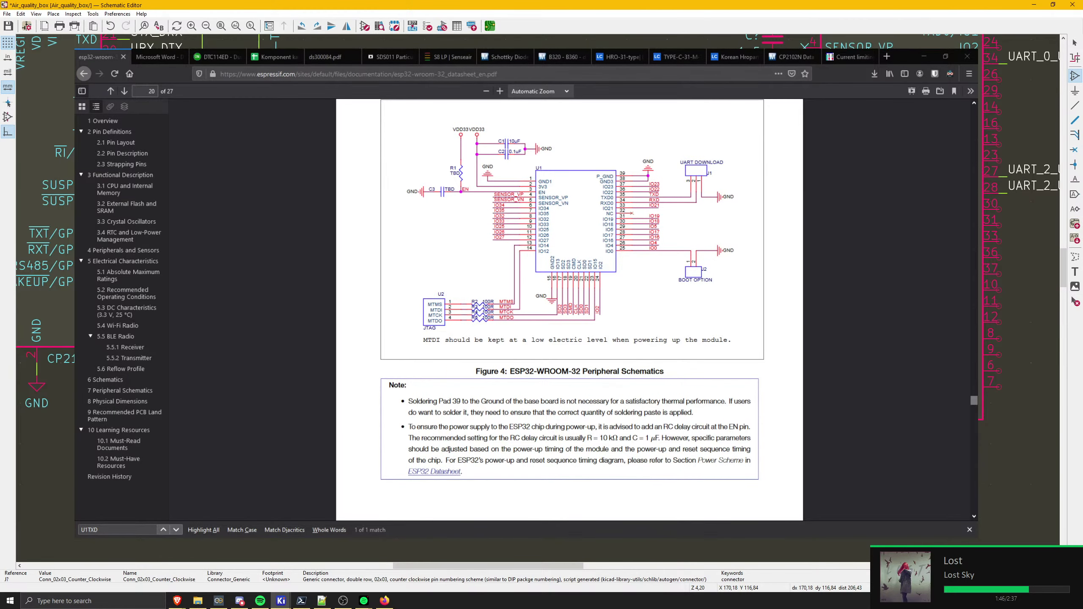
{"action": "scroll", "coordinate": [440, 299], "scroll_direction": "up", "scroll_amount": 1}
{"action": "scroll", "coordinate": [441, 298], "scroll_direction": "up", "scroll_amount": 5}
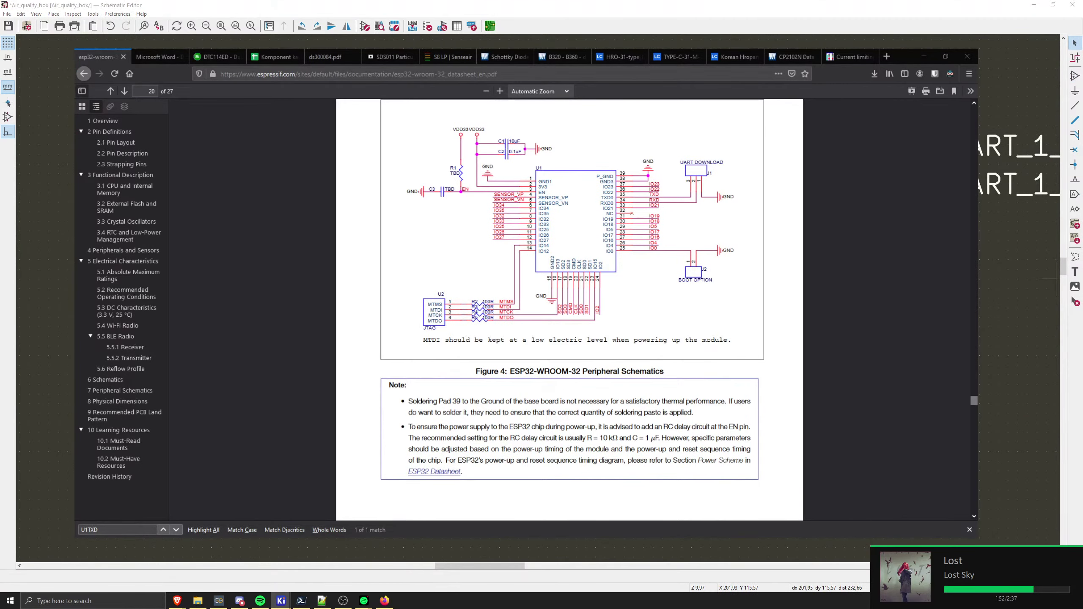
- Search the web for "jtag 6 pin" to find a connector pinout
{"action": "left_click", "coordinate": [887, 56]}
{"action": "type", "text": "jtag "}
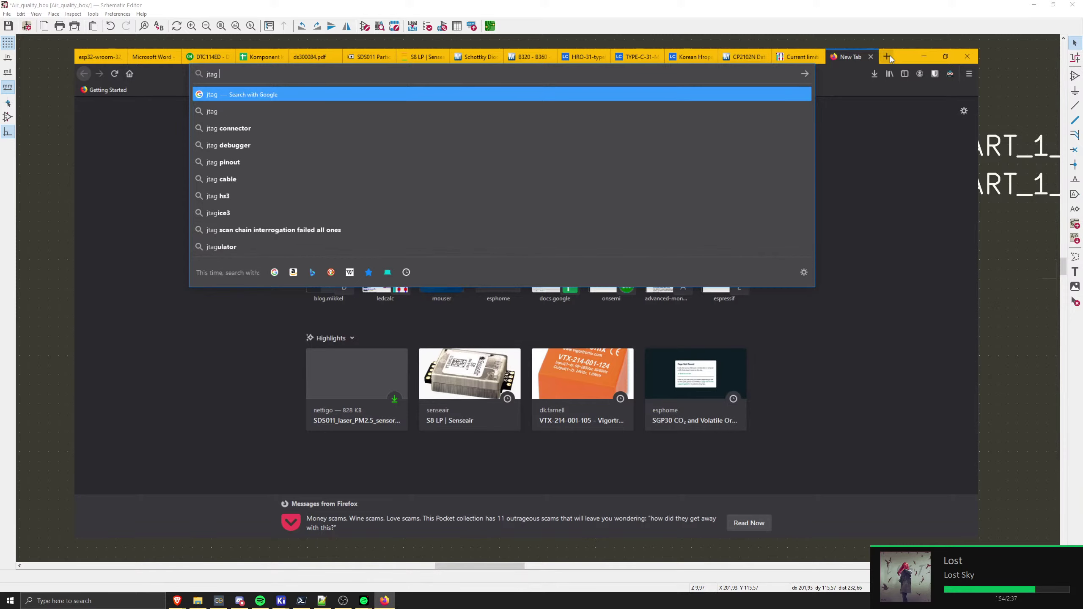
{"action": "type", "text": "6"}
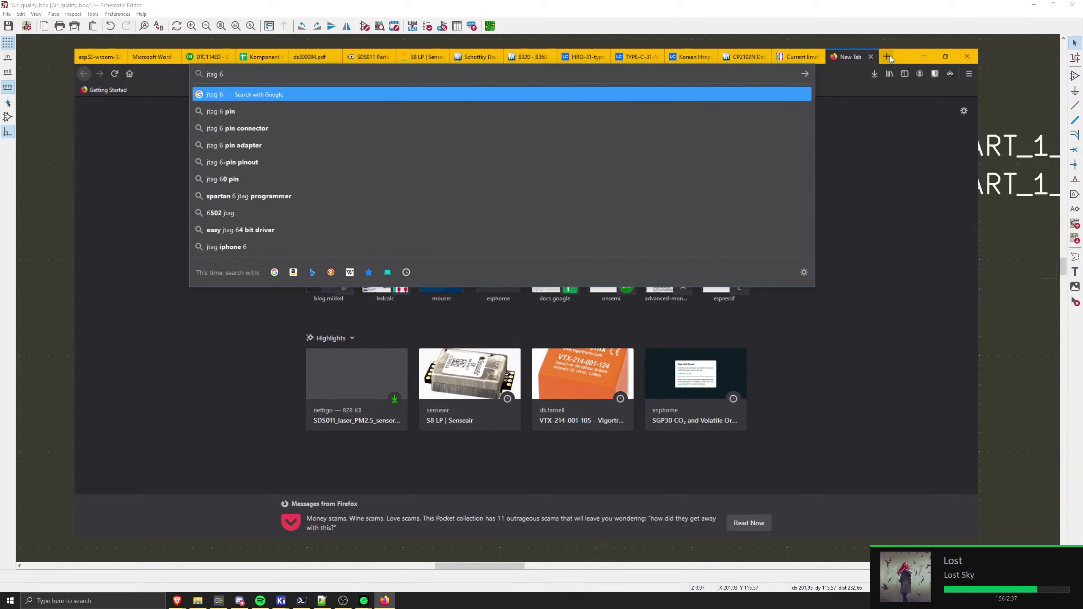
{"action": "key", "text": "Down"}
{"action": "key", "text": "Return"}
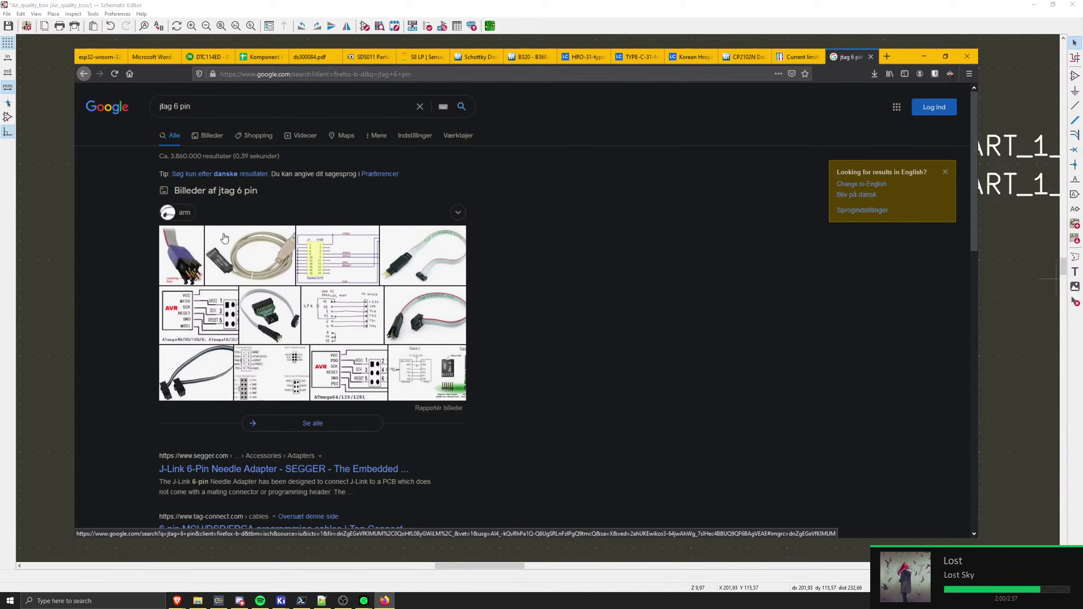
- Examine the image results for a 6-pin JTAG connector pinout, including the SEGGER J-Link needle adapter footprint, and close the search
{"action": "left_click", "coordinate": [205, 137]}
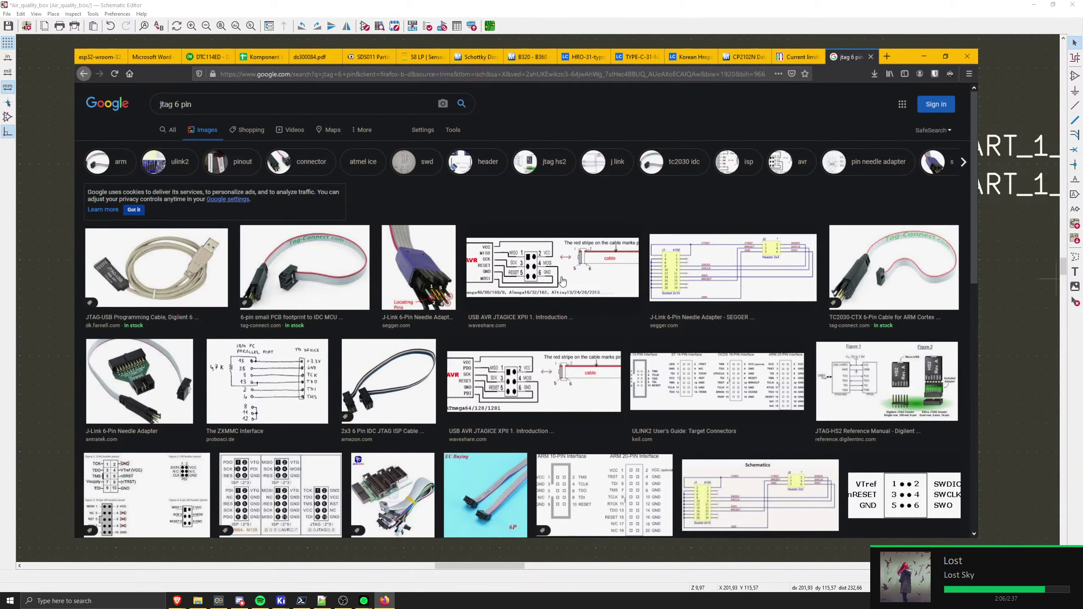
{"action": "scroll", "coordinate": [562, 281], "scroll_direction": "down", "scroll_amount": 3}
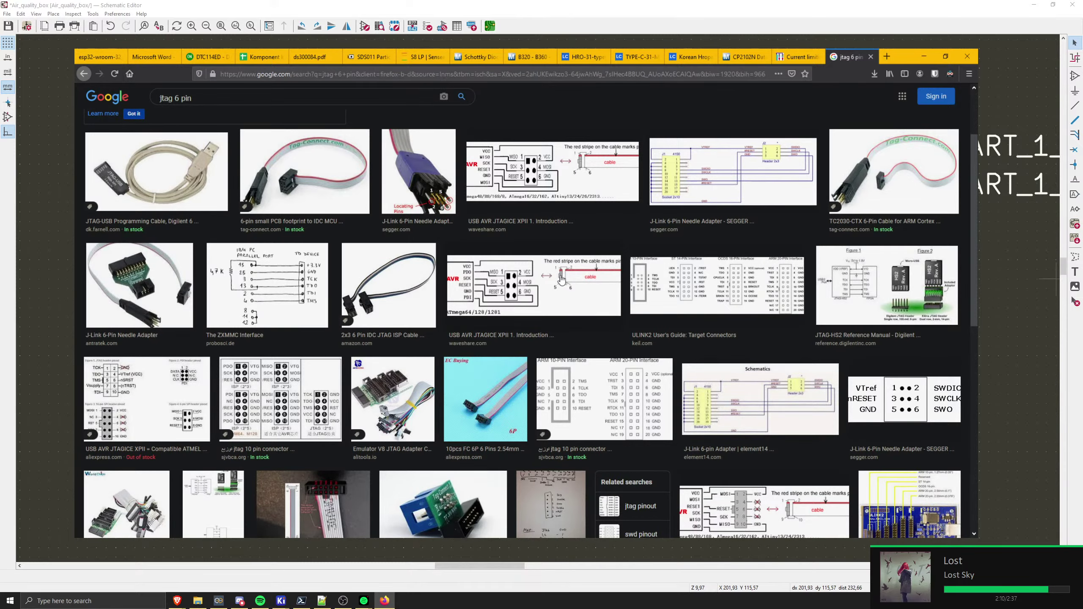
{"action": "scroll", "coordinate": [561, 280], "scroll_direction": "down", "scroll_amount": 2}
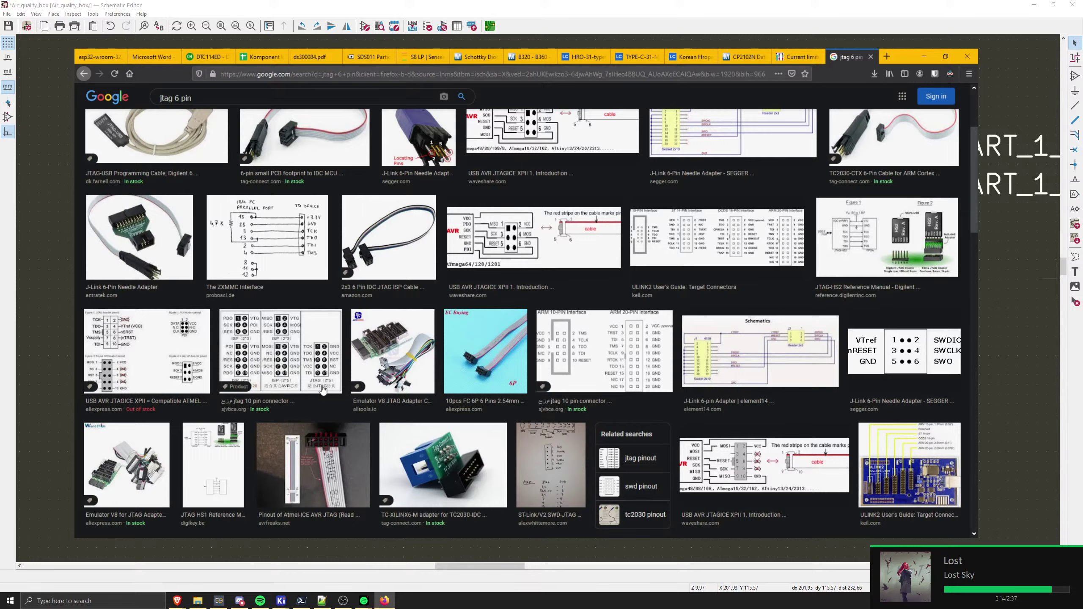
{"action": "scroll", "coordinate": [305, 376], "scroll_direction": "down", "scroll_amount": 3}
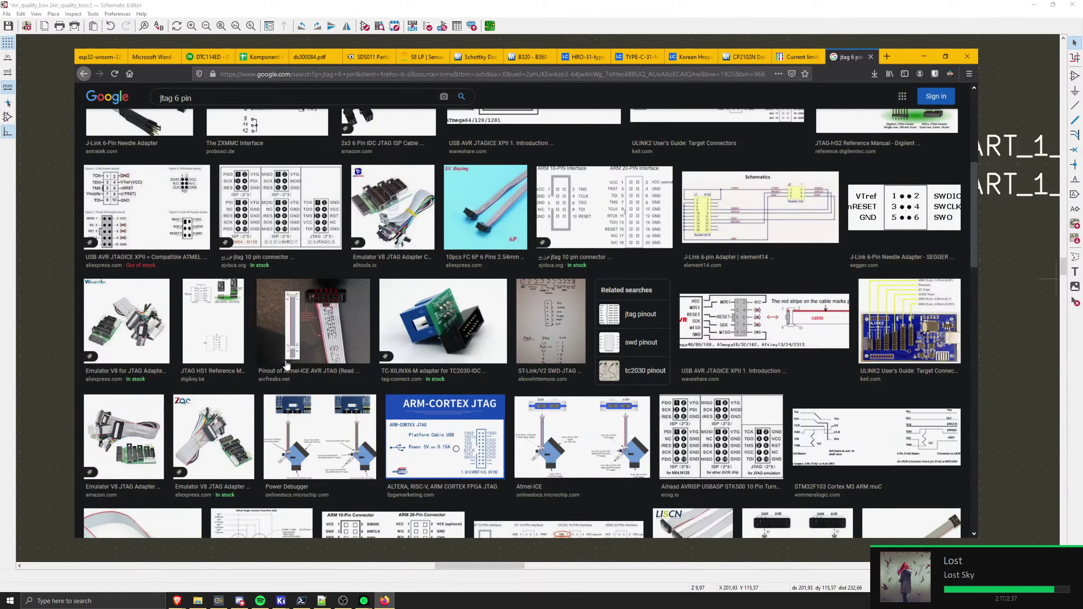
{"action": "scroll", "coordinate": [283, 362], "scroll_direction": "down", "scroll_amount": 2}
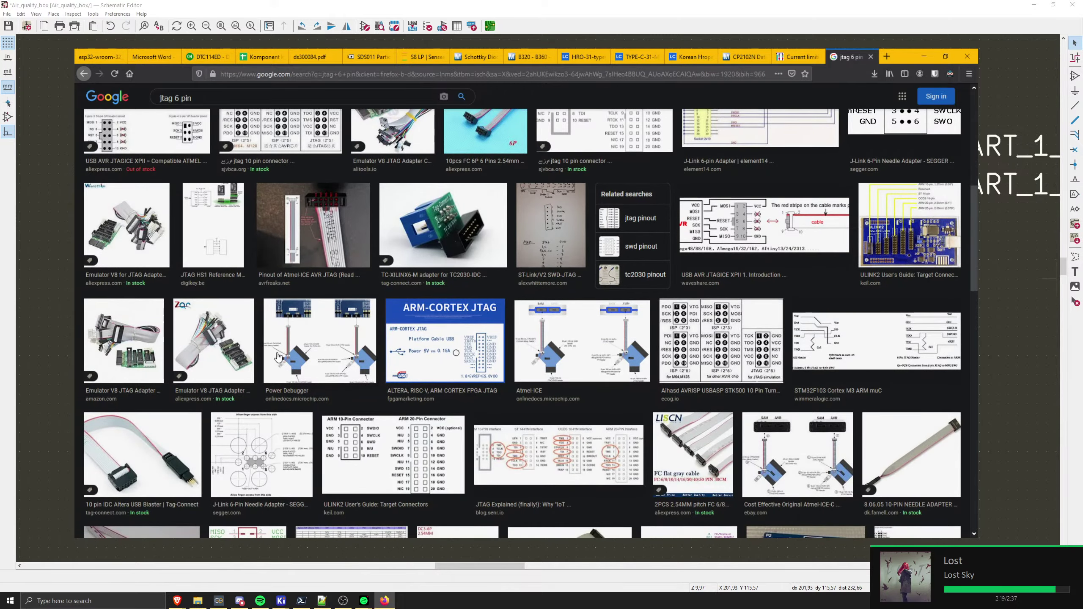
{"action": "scroll", "coordinate": [277, 359], "scroll_direction": "down", "scroll_amount": 4}
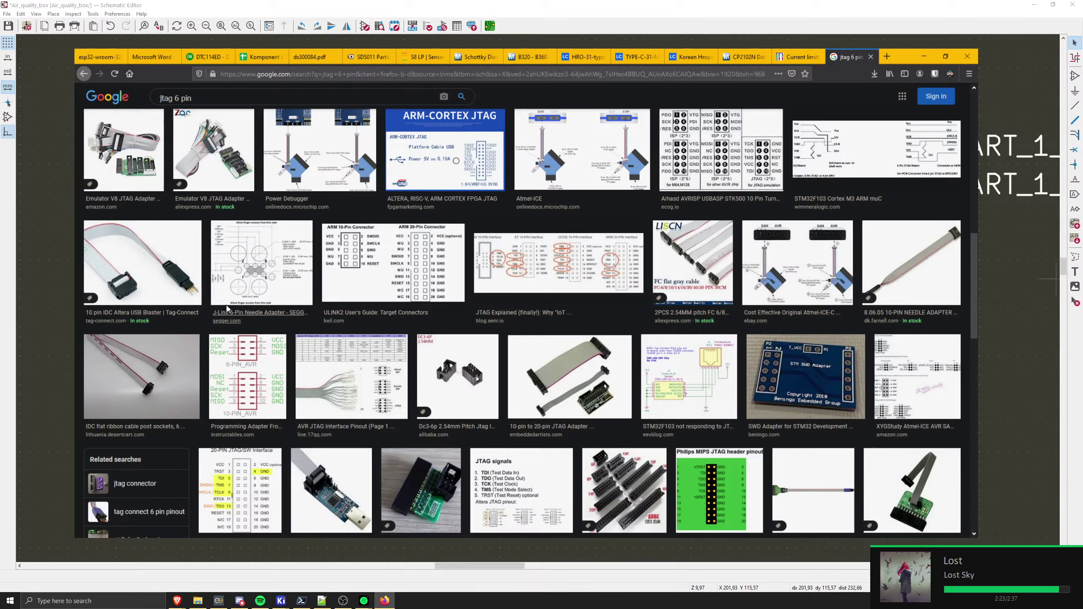
{"action": "left_click", "coordinate": [234, 254]}
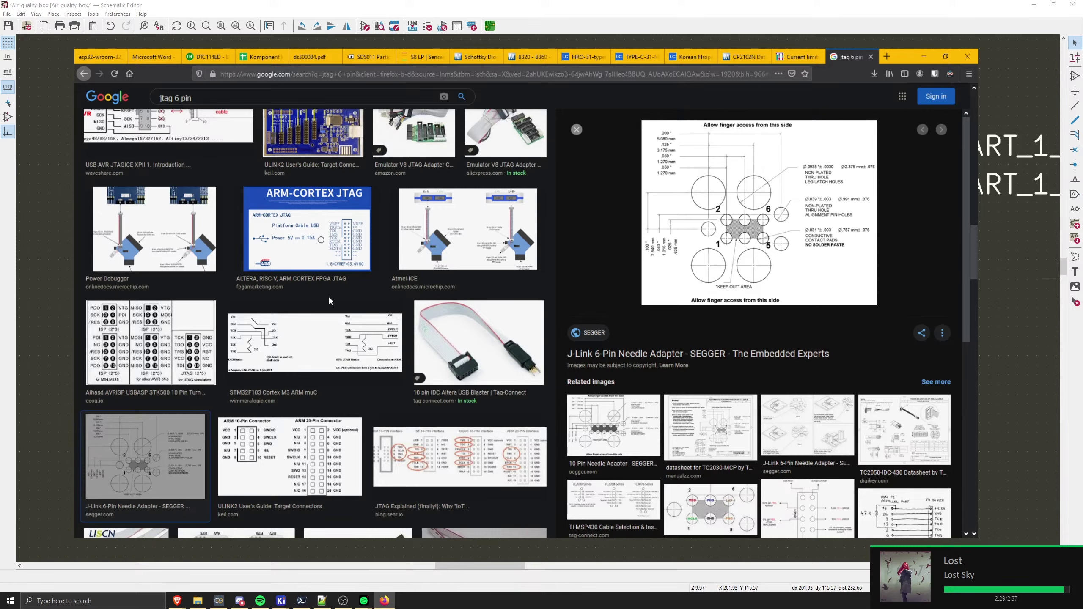
{"action": "scroll", "coordinate": [330, 301], "scroll_direction": "down", "scroll_amount": 6}
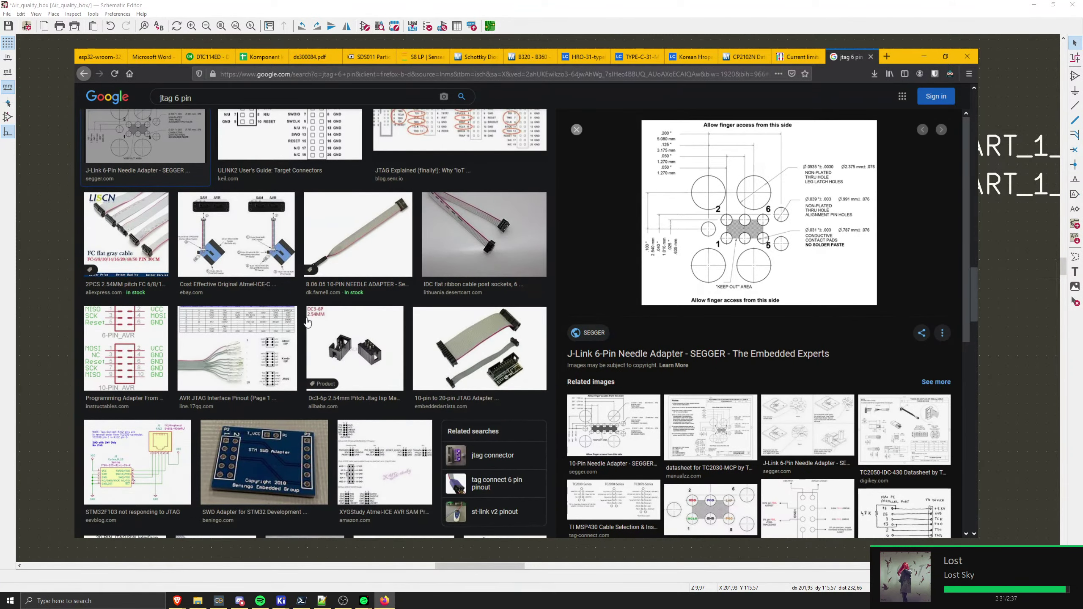
{"action": "key", "text": "ctrl+w"}
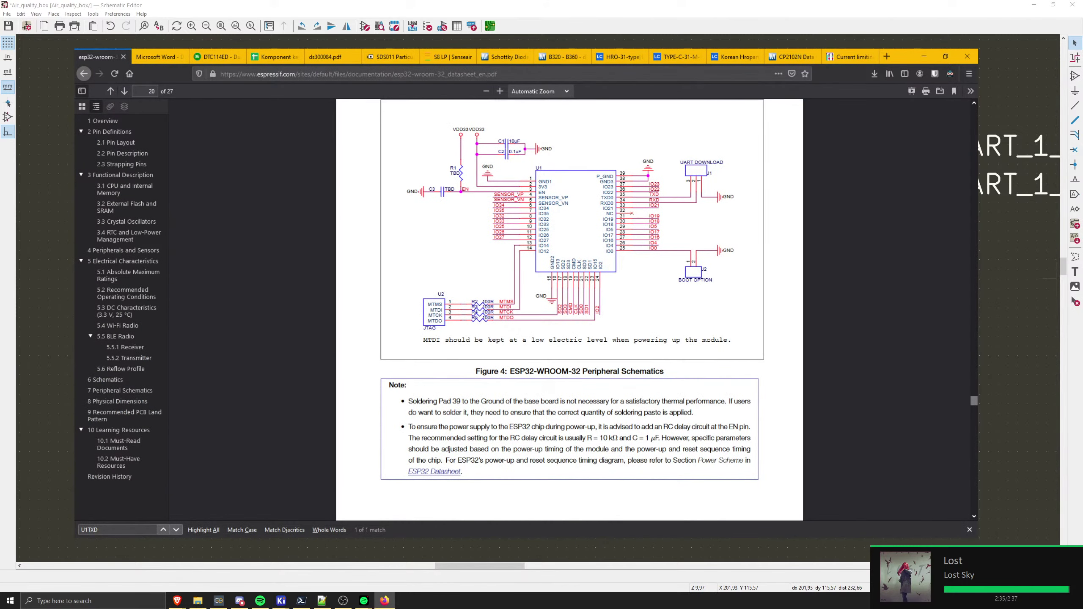
- Examine the JTAG, UART download and boot option headers in the datasheet's Figure 4, and view the connector area in the schematic
{"action": "left_click_drag", "start_coordinate": [408, 288], "coordinate": [472, 329]}
{"action": "left_click", "coordinate": [461, 327]}
{"action": "left_click_drag", "start_coordinate": [693, 161], "coordinate": [712, 162]}
{"action": "mouse_move", "coordinate": [692, 281]}
{"action": "left_mouse_down"}
{"action": "mouse_move", "coordinate": [719, 287]}
{"action": "mouse_move", "coordinate": [709, 282]}
{"action": "left_mouse_up"}
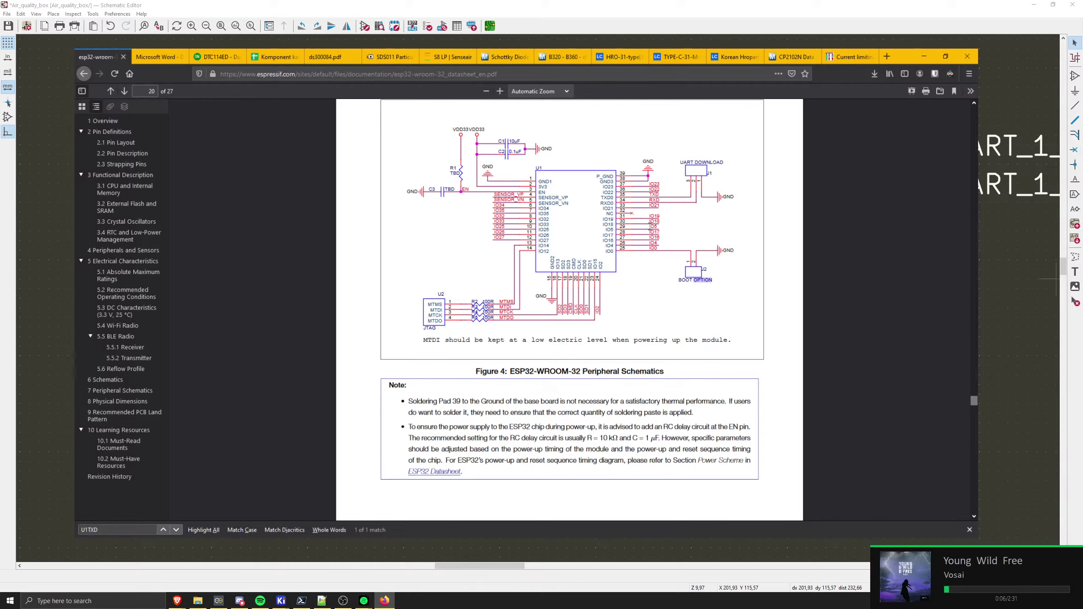
{"action": "left_click", "coordinate": [512, 149]}
{"action": "left_click", "coordinate": [1065, 420]}
{"action": "scroll", "coordinate": [1064, 420], "scroll_direction": "down", "scroll_amount": 3}
{"action": "scroll", "coordinate": [1065, 420], "scroll_direction": "down", "scroll_amount": 3}
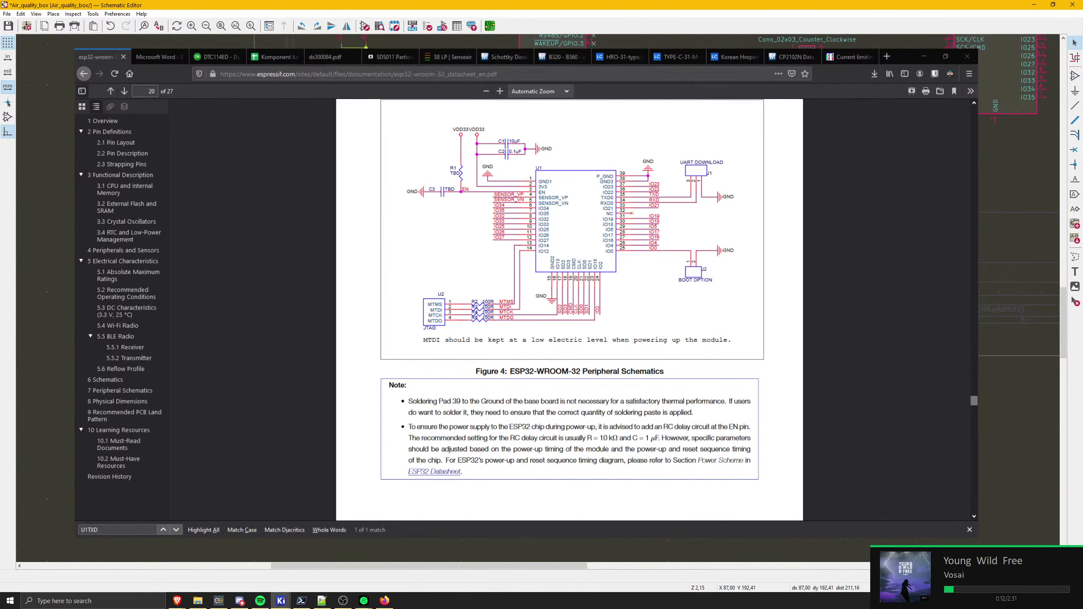
{"action": "scroll", "coordinate": [1065, 420], "scroll_direction": "up", "scroll_amount": 6}
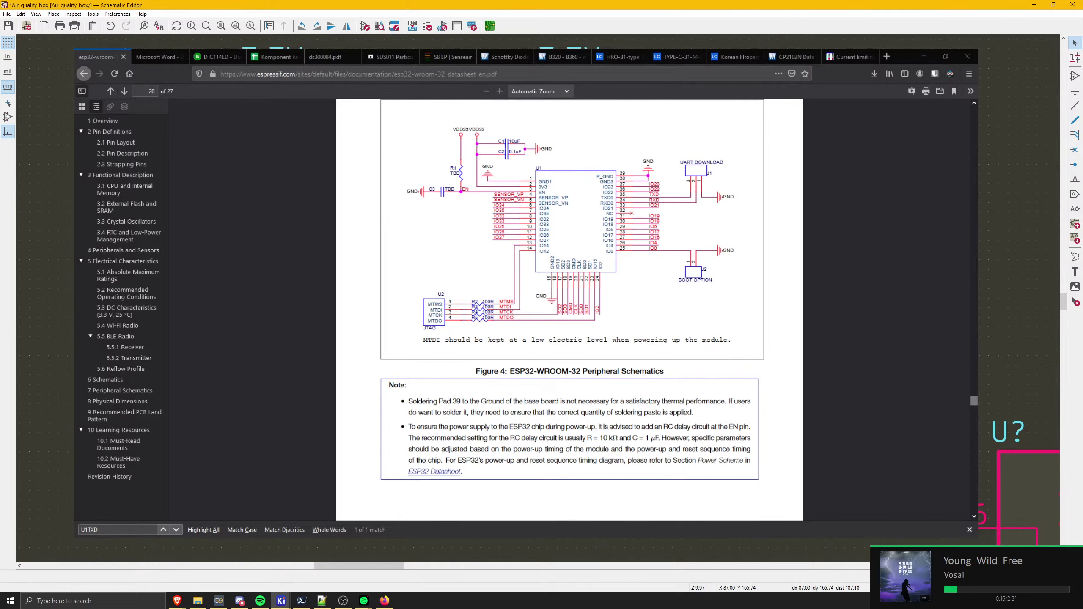
- Examine the capacitor values and packages in the Komponent kasse spreadsheet, including the 10uF, 1uF 10v, 10uF 4v and 4.7uF entries
{"action": "left_click", "coordinate": [262, 58]}
{"action": "scroll", "coordinate": [185, 317], "scroll_direction": "down", "scroll_amount": 5}
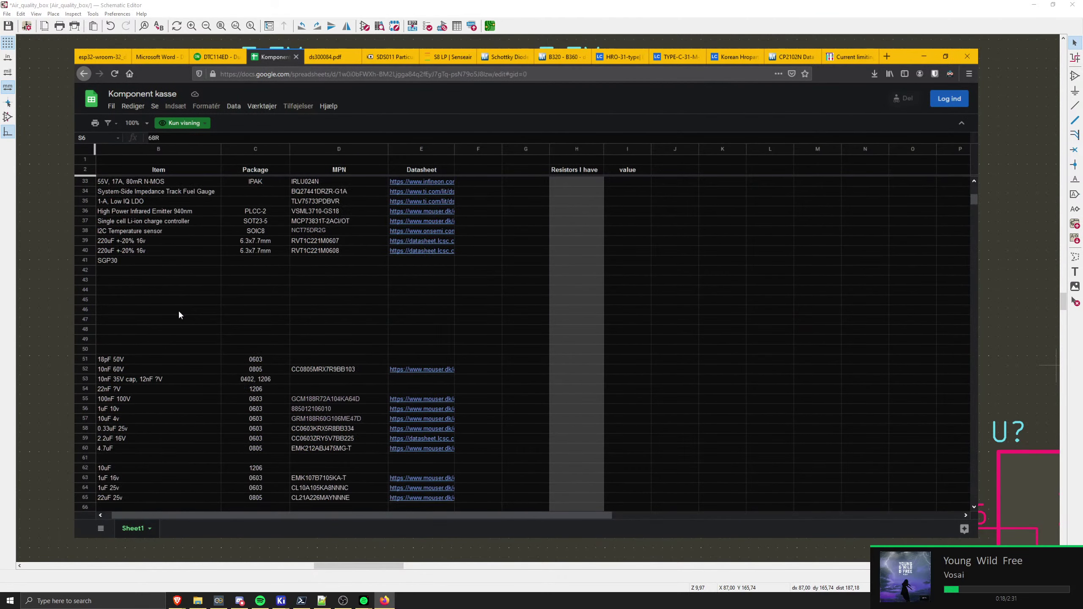
{"action": "left_click", "coordinate": [132, 350]}
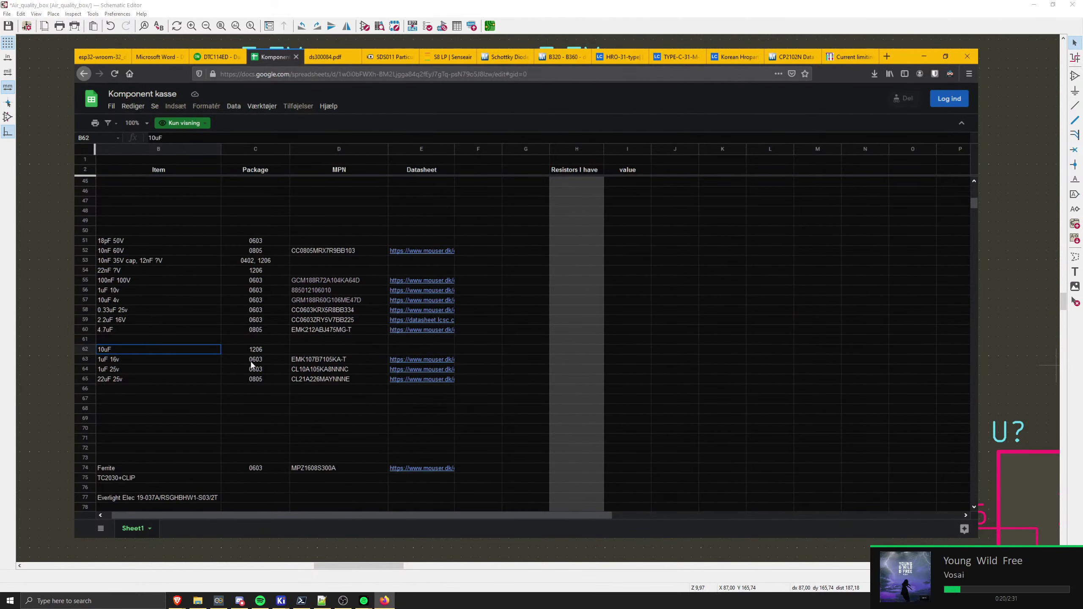
{"action": "key", "text": "Right"}
{"action": "scroll", "coordinate": [168, 380], "scroll_direction": "down", "scroll_amount": 2}
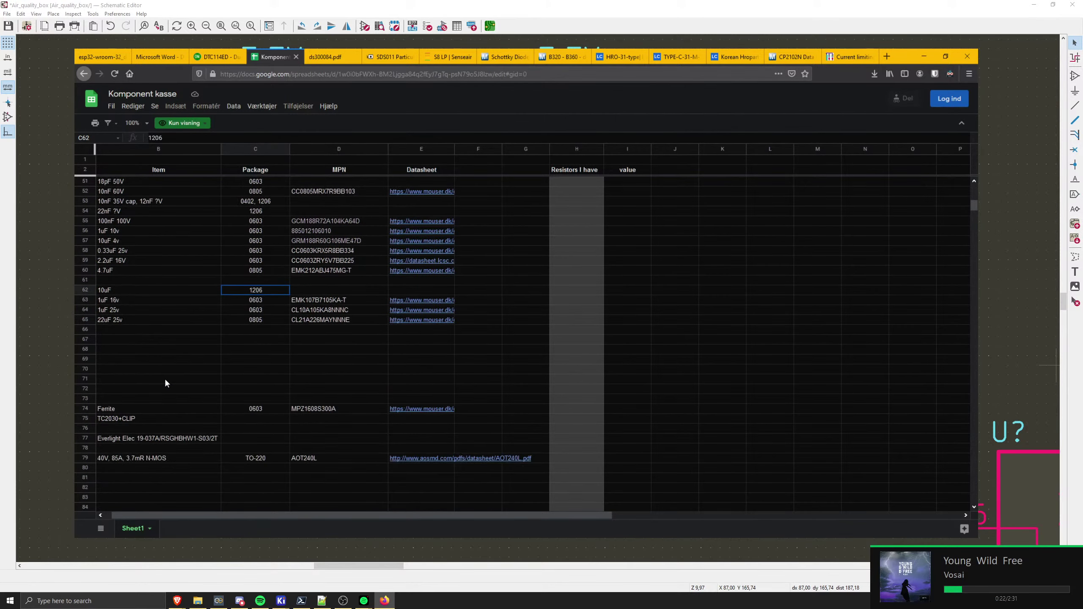
{"action": "scroll", "coordinate": [164, 378], "scroll_direction": "up", "scroll_amount": 2}
{"action": "left_click", "coordinate": [109, 301]}
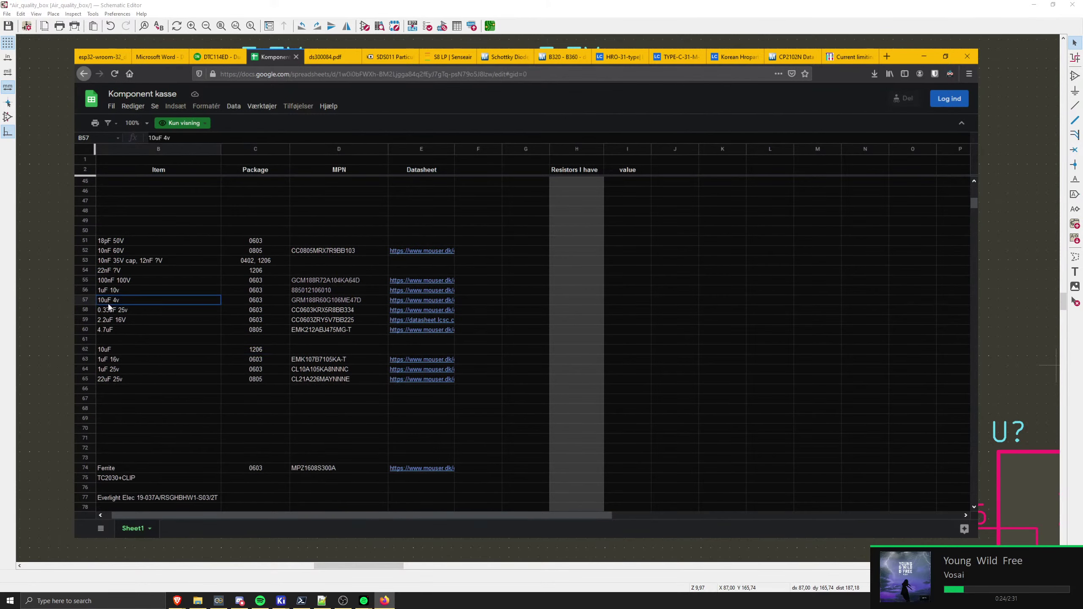
{"action": "left_click", "coordinate": [254, 299]}
{"action": "left_click", "coordinate": [124, 295]}
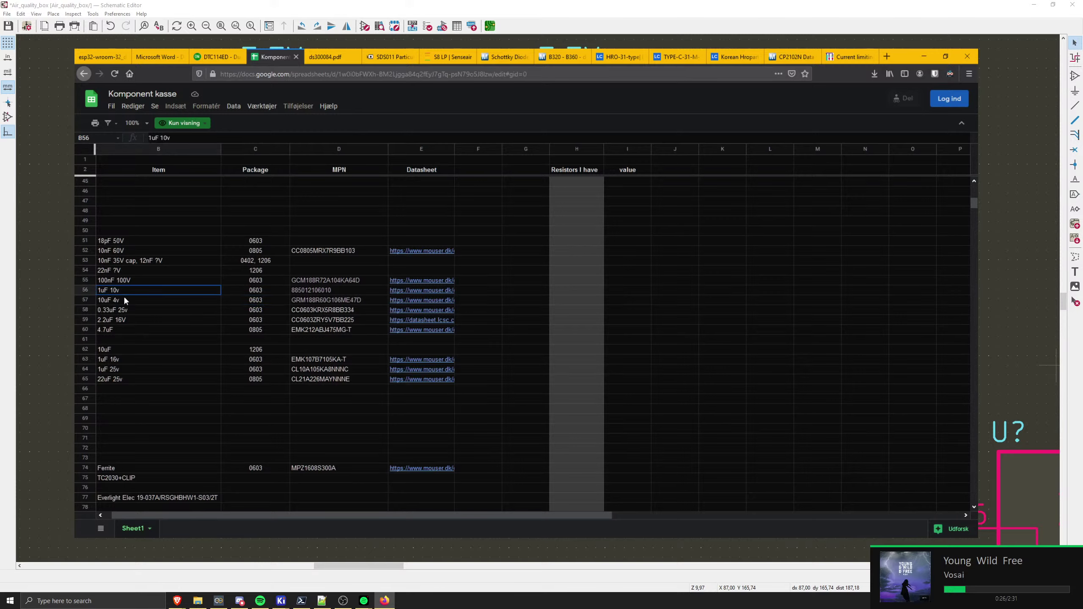
{"action": "left_click", "coordinate": [128, 302]}
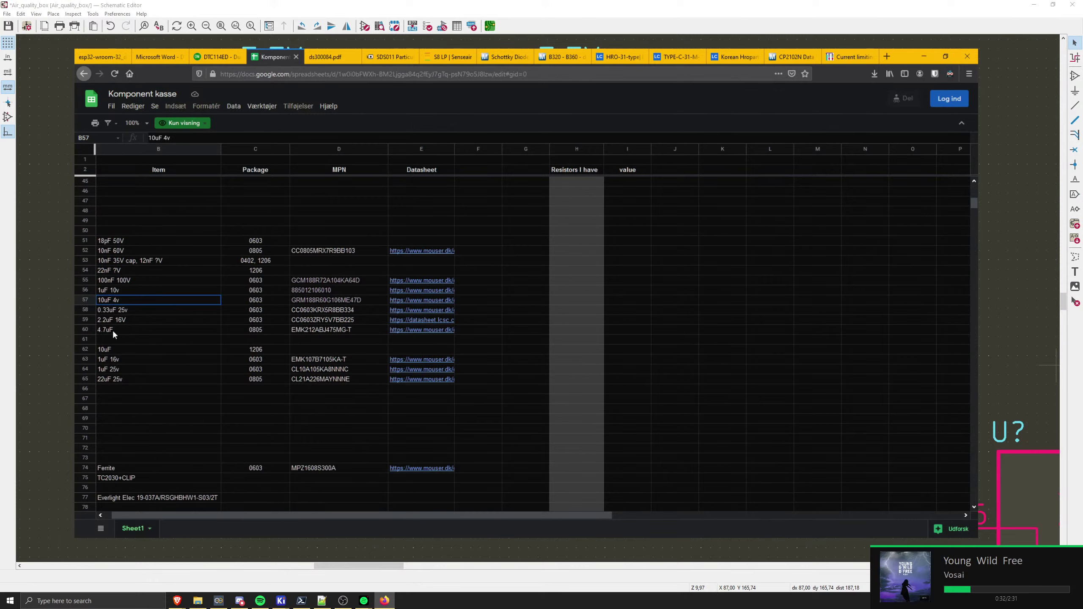
{"action": "left_click", "coordinate": [141, 332]}
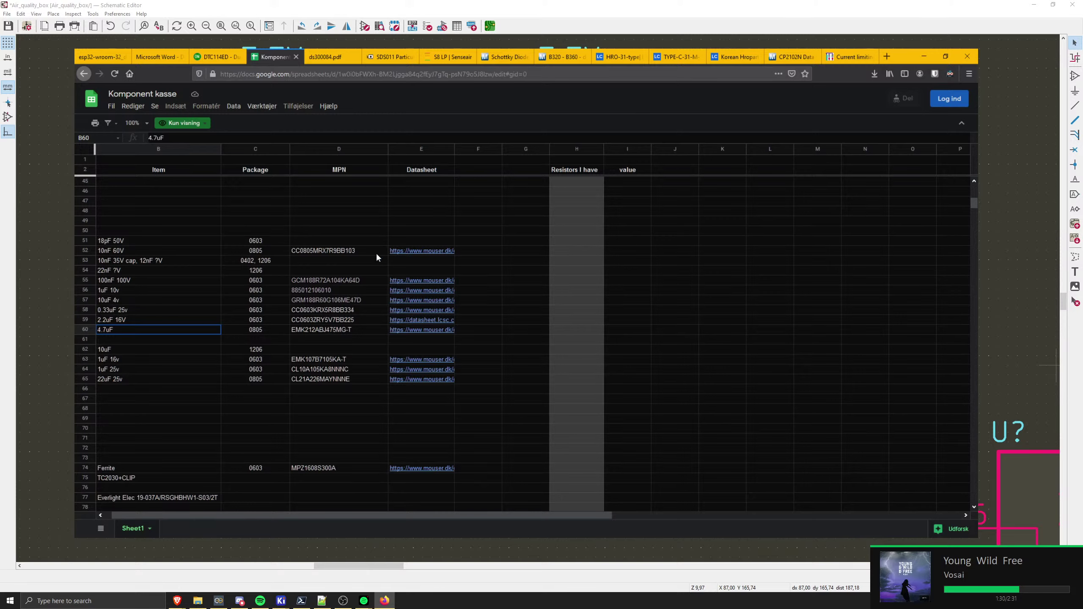
- Copy the 100nF 100V capacitor's part number from the spreadsheet and search Mouser for GCM188R72A104KA64D
{"action": "left_click", "coordinate": [360, 278]}
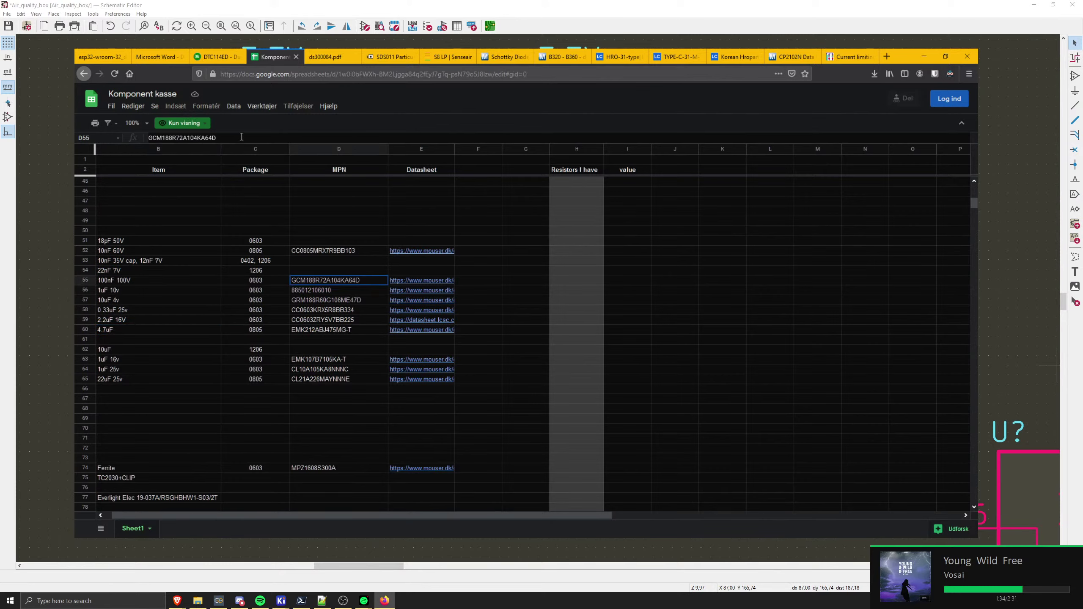
{"action": "left_click_drag", "start_coordinate": [242, 138], "coordinate": [147, 138]}
{"action": "left_click", "coordinate": [492, 57]}
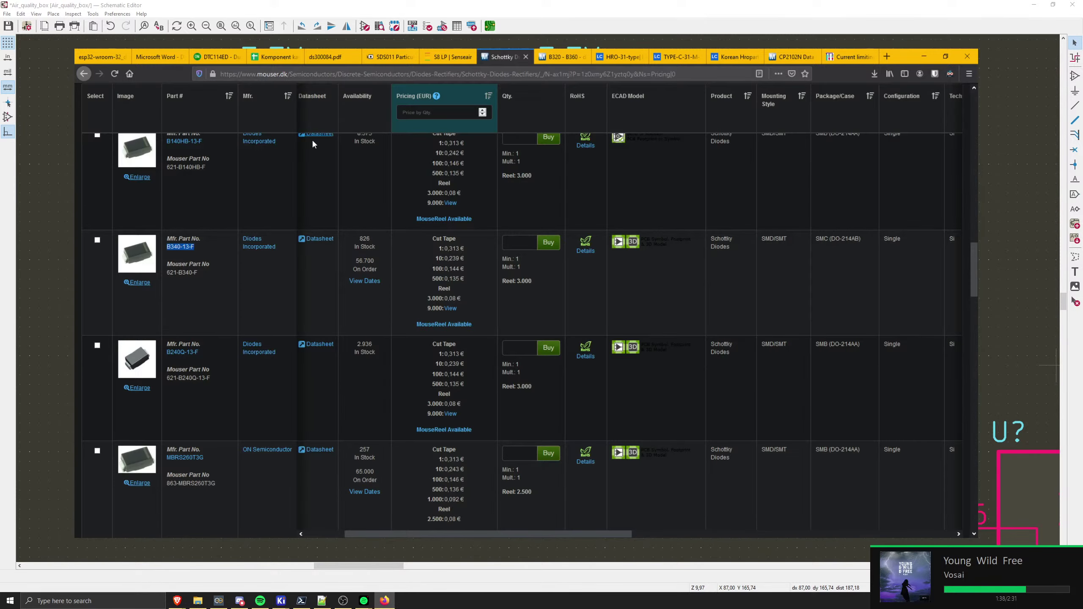
{"action": "scroll", "coordinate": [336, 193], "scroll_direction": "down", "scroll_amount": 3}
{"action": "scroll", "coordinate": [367, 157], "scroll_direction": "left", "scroll_amount": 3}
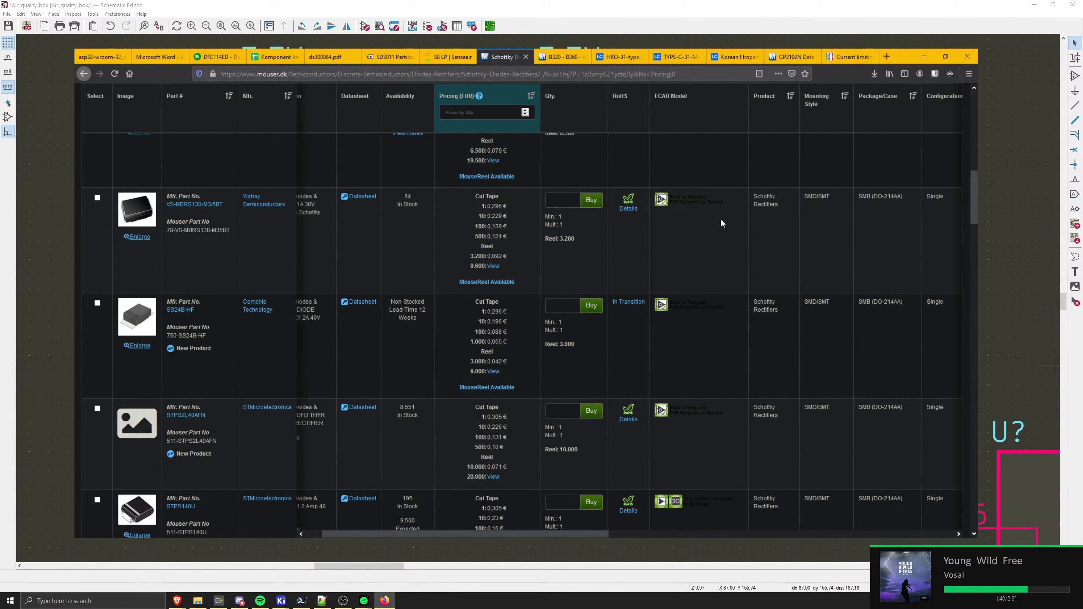
{"action": "left_click_drag", "start_coordinate": [976, 198], "coordinate": [975, 117]}
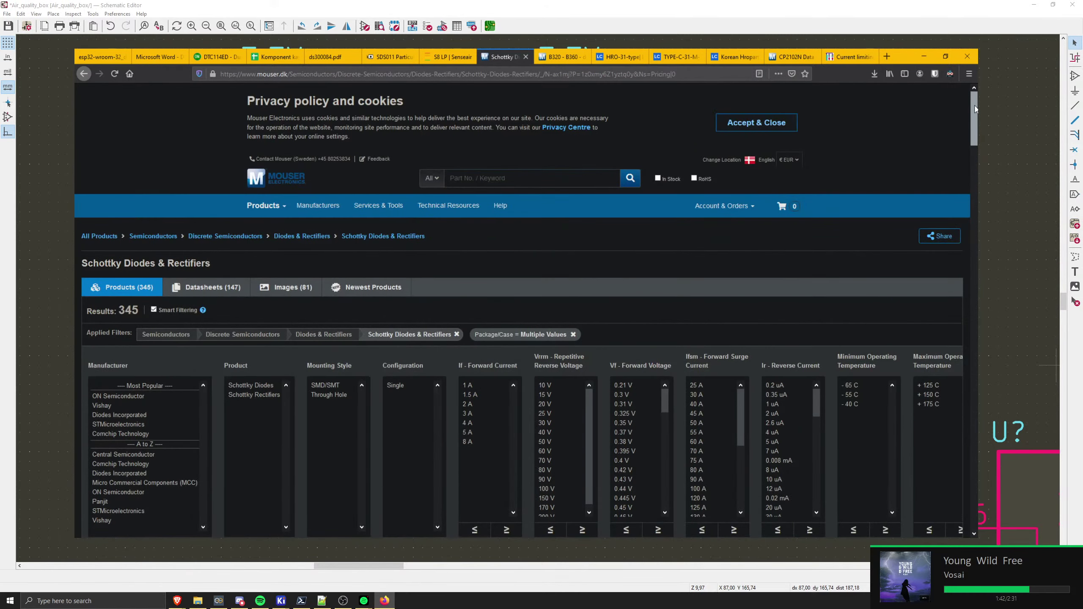
{"action": "key", "text": "Return"}
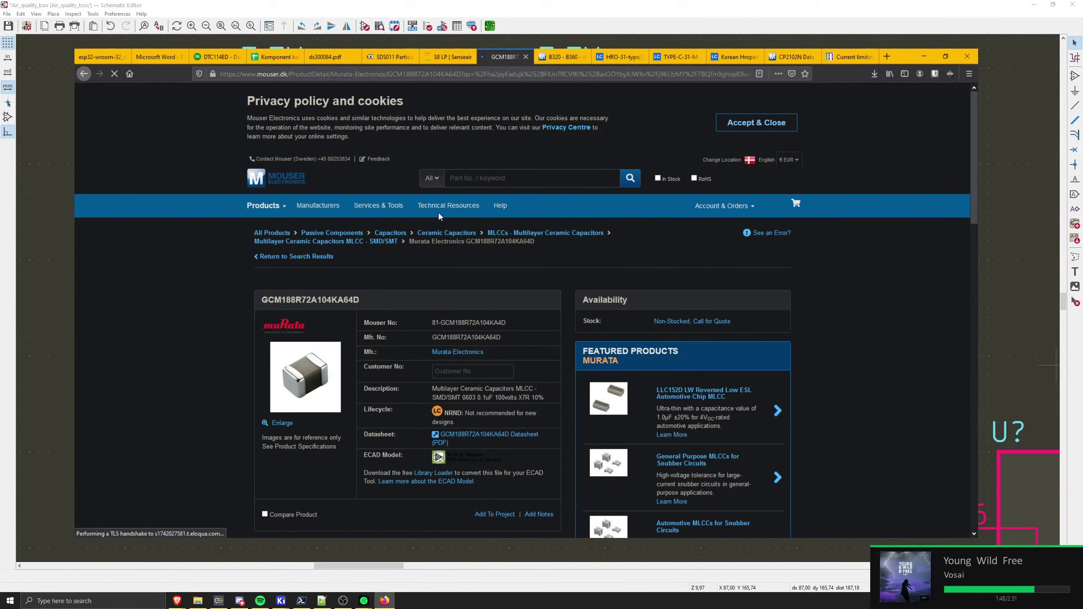
- Examine the GCM188R72A104KA64D capacitor's availability, capacitance, voltage rating, dielectric and case code on its Mouser product page
{"action": "scroll", "coordinate": [439, 211], "scroll_direction": "down", "scroll_amount": 2}
{"action": "scroll", "coordinate": [453, 319], "scroll_direction": "down", "scroll_amount": 4}
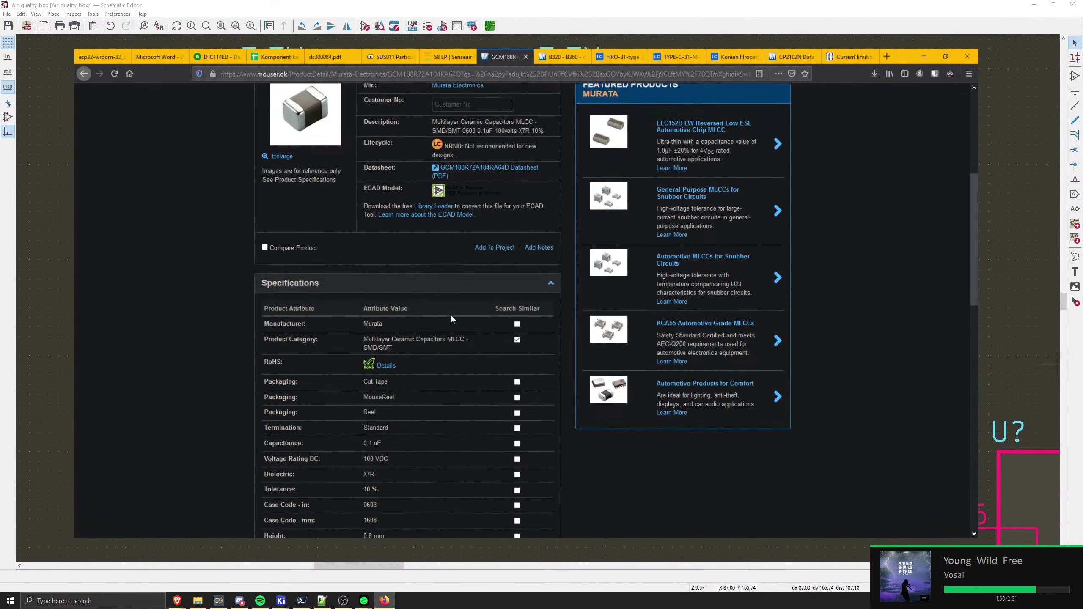
{"action": "scroll", "coordinate": [448, 311], "scroll_direction": "up", "scroll_amount": 3}
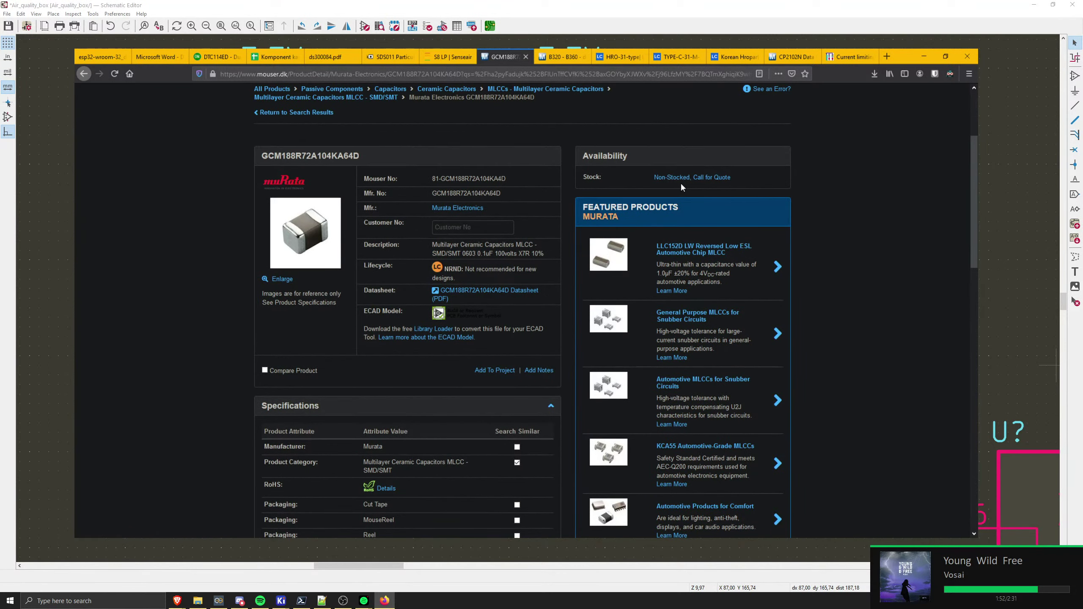
{"action": "scroll", "coordinate": [395, 247], "scroll_direction": "up", "scroll_amount": 2}
{"action": "scroll", "coordinate": [338, 250], "scroll_direction": "down", "scroll_amount": 6}
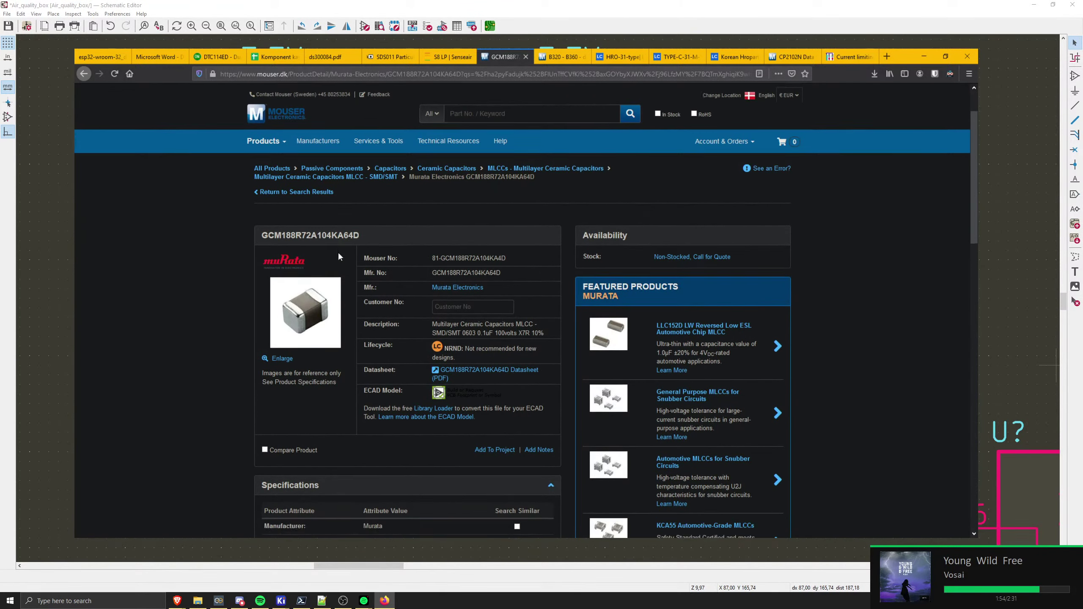
{"action": "scroll", "coordinate": [349, 301], "scroll_direction": "down", "scroll_amount": 1}
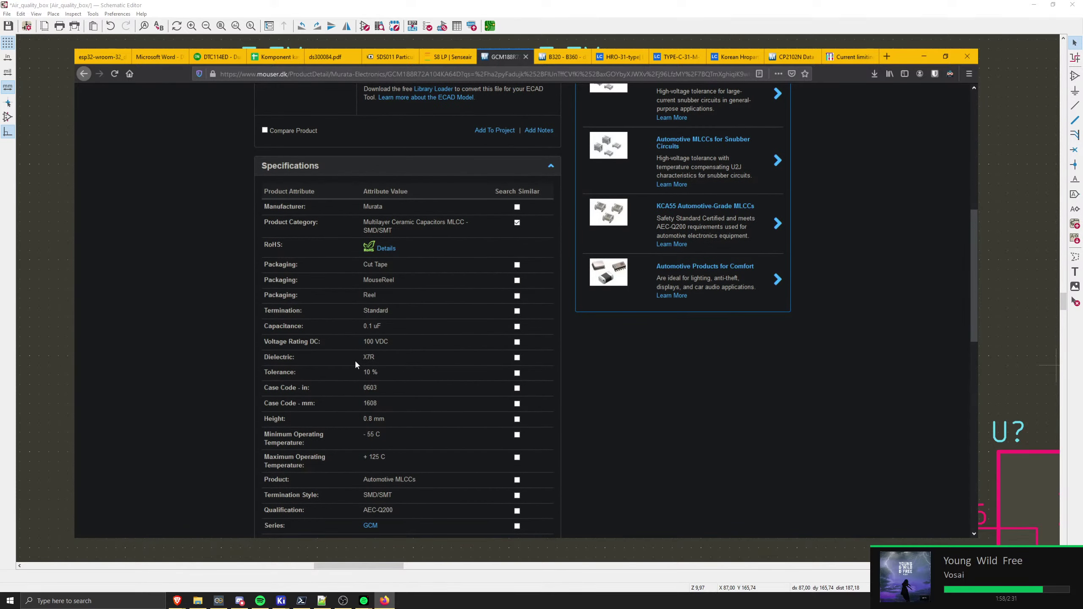
{"action": "scroll", "coordinate": [396, 268], "scroll_direction": "down", "scroll_amount": 1}
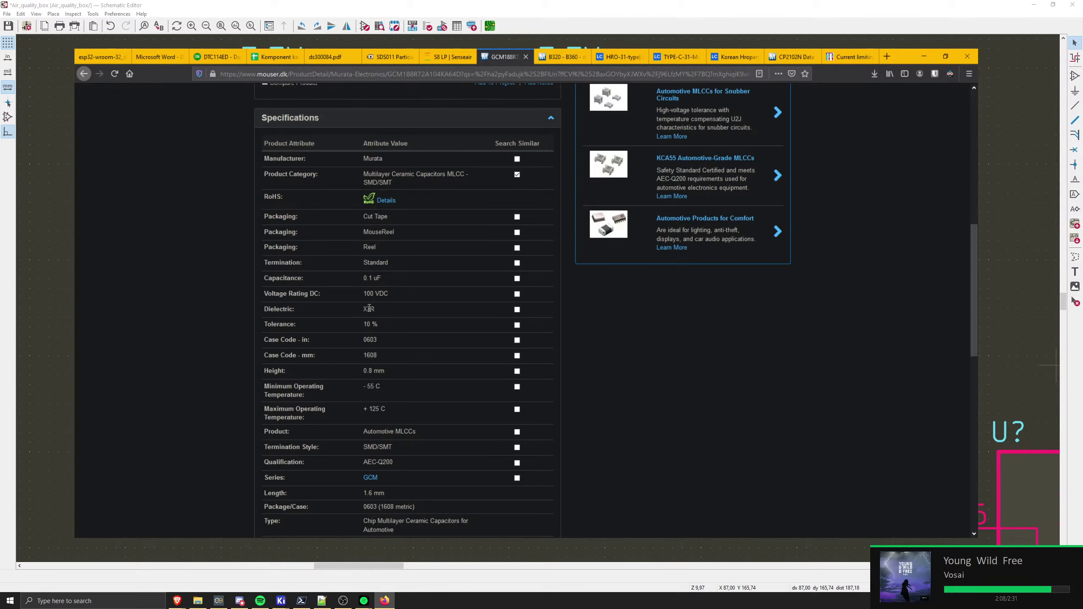
{"action": "scroll", "coordinate": [350, 292], "scroll_direction": "up", "scroll_amount": 10}
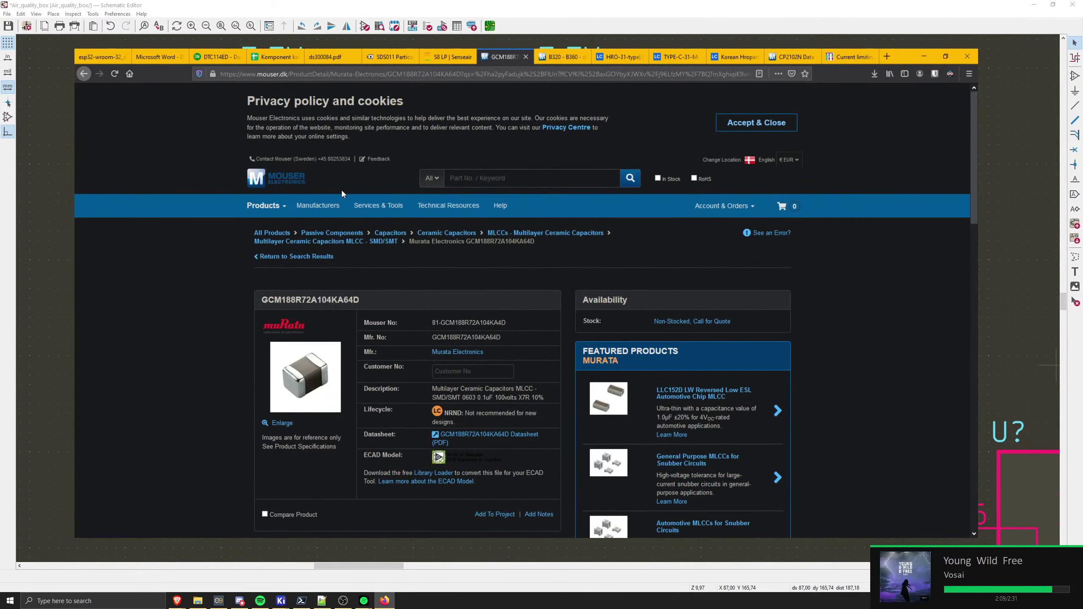
- Open Mouser's Multilayer Ceramic Capacitors MLCC - SMD/SMT category in a separate tab and choose 0.1 uF as the capacitance
{"action": "middle_click", "coordinate": [361, 241]}
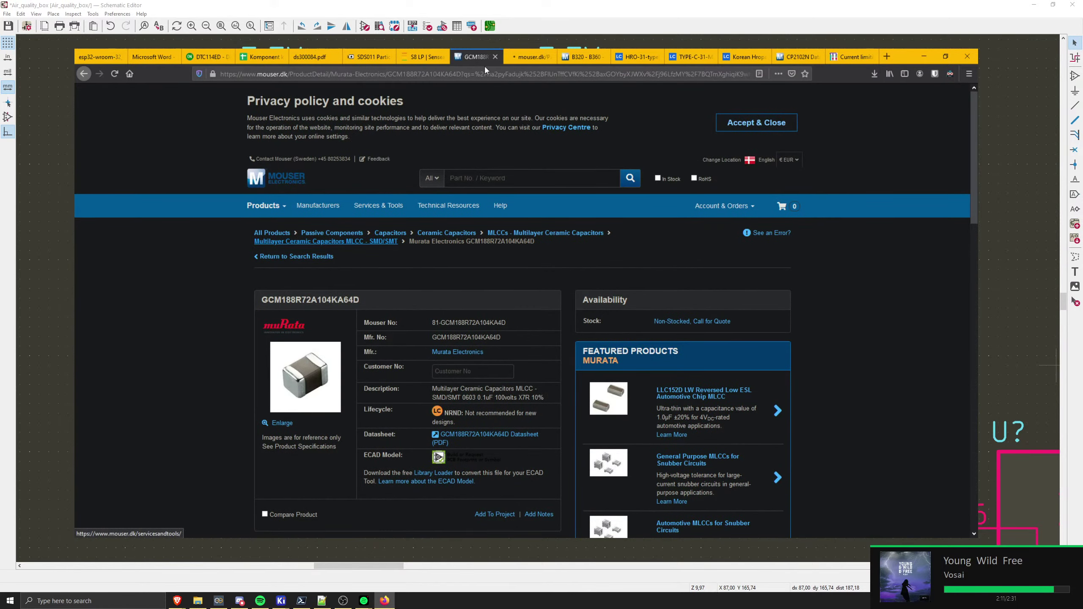
{"action": "left_click", "coordinate": [522, 58]}
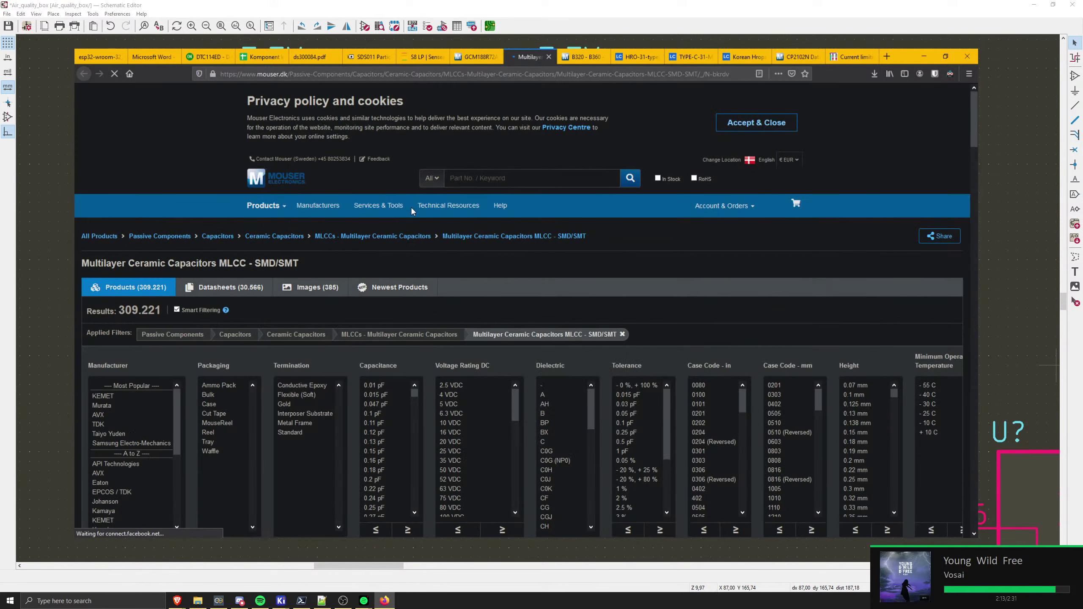
{"action": "scroll", "coordinate": [416, 234], "scroll_direction": "down", "scroll_amount": 3}
{"action": "scroll", "coordinate": [400, 344], "scroll_direction": "down", "scroll_amount": 4}
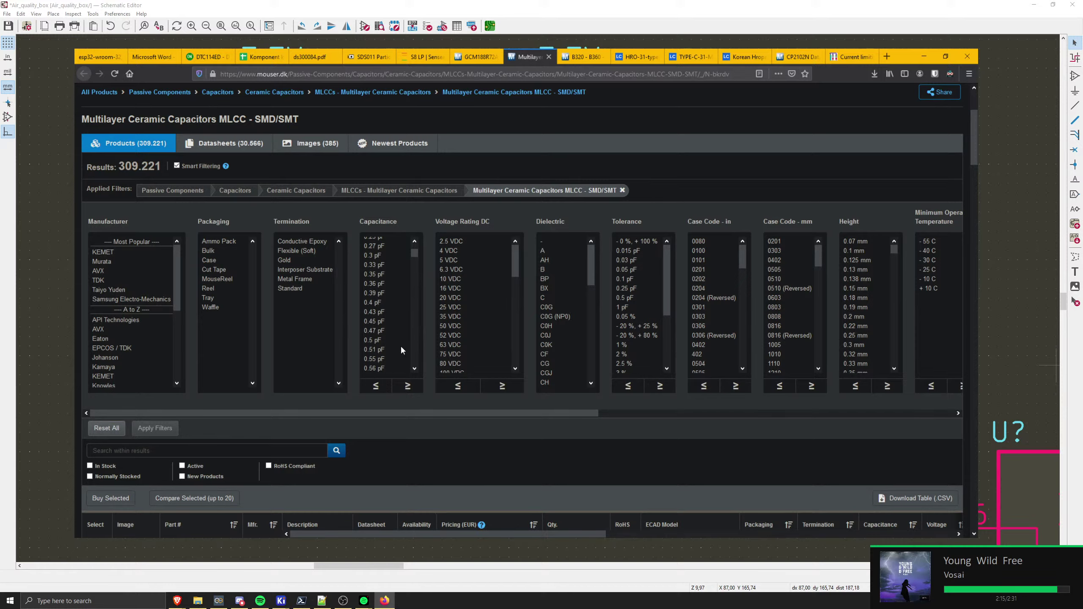
{"action": "scroll", "coordinate": [399, 344], "scroll_direction": "down", "scroll_amount": 3}
{"action": "scroll", "coordinate": [397, 341], "scroll_direction": "up", "scroll_amount": 7}
{"action": "left_click_drag", "start_coordinate": [416, 250], "coordinate": [413, 341]}
{"action": "left_click", "coordinate": [376, 314]}
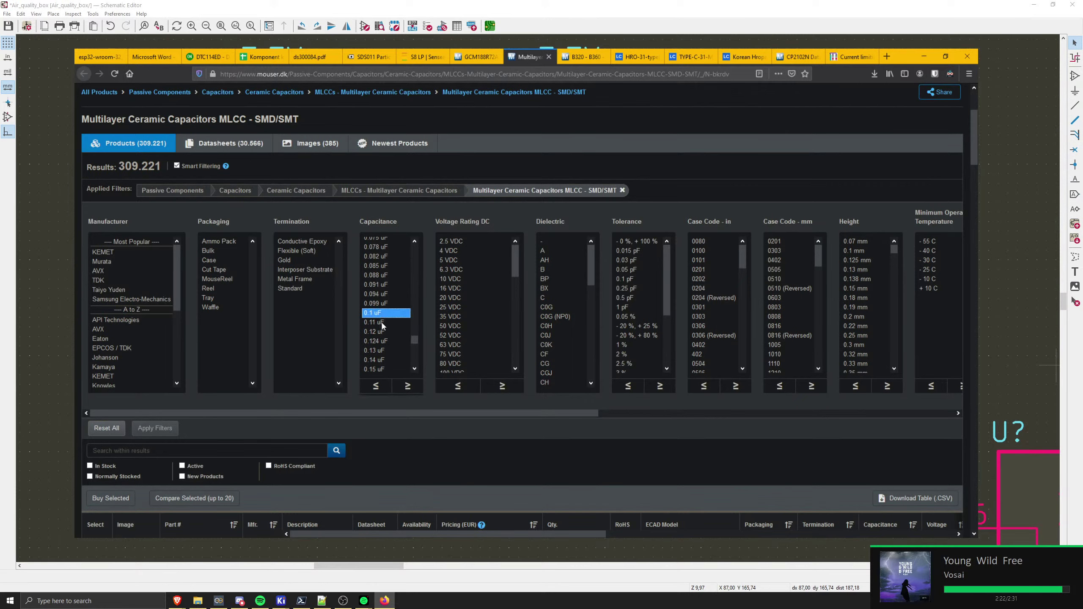
- Filter the capacitors by 100 VDC voltage rating, X7R dielectric and 10 % tolerance
{"action": "left_click_drag", "start_coordinate": [516, 249], "coordinate": [515, 266]}
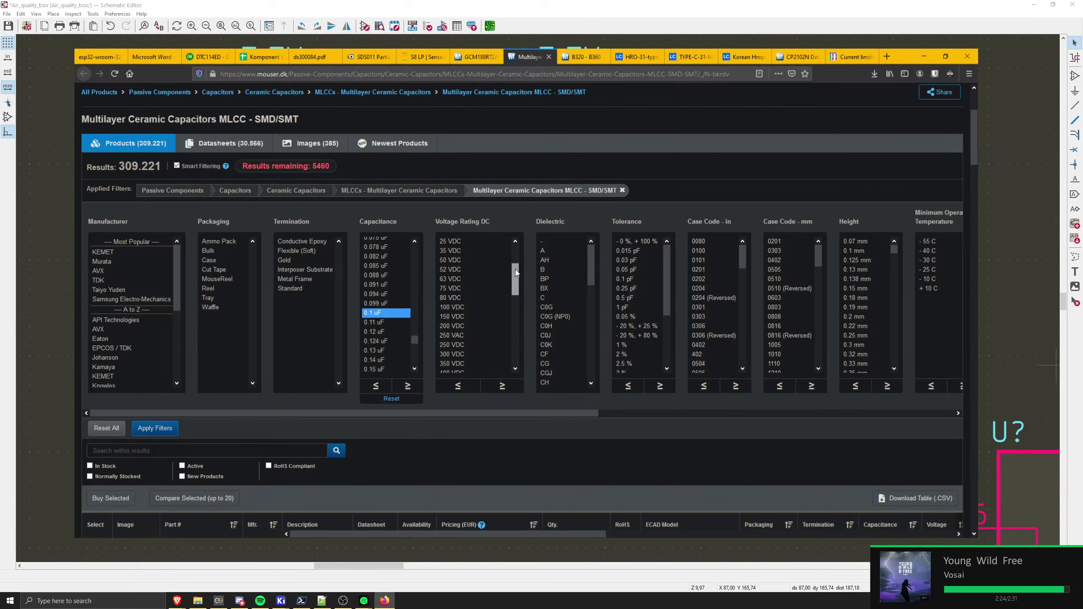
{"action": "left_click", "coordinate": [453, 309]}
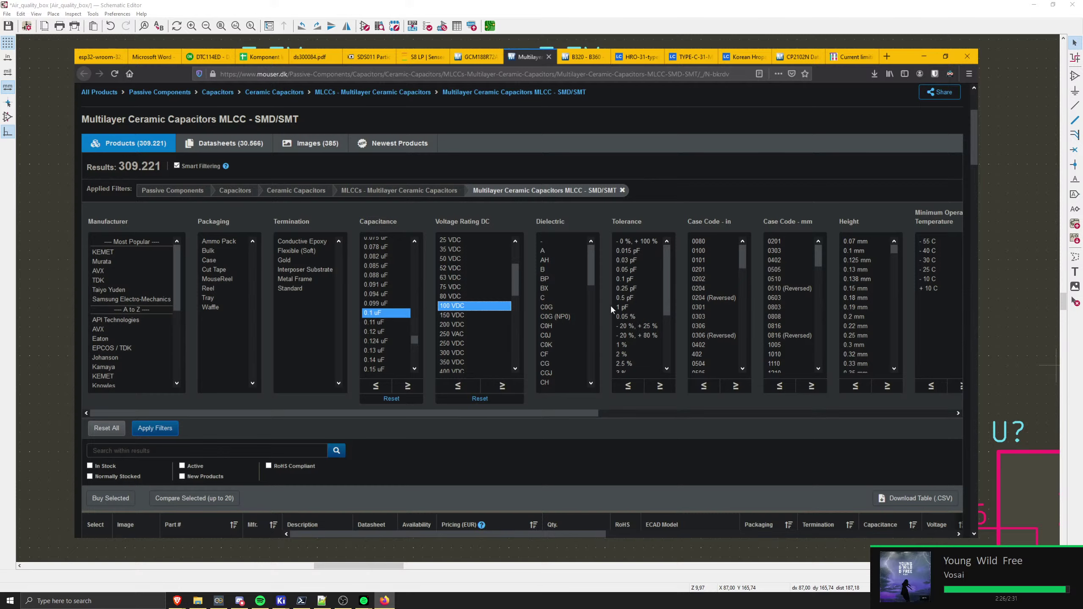
{"action": "left_click_drag", "start_coordinate": [591, 266], "coordinate": [589, 381]}
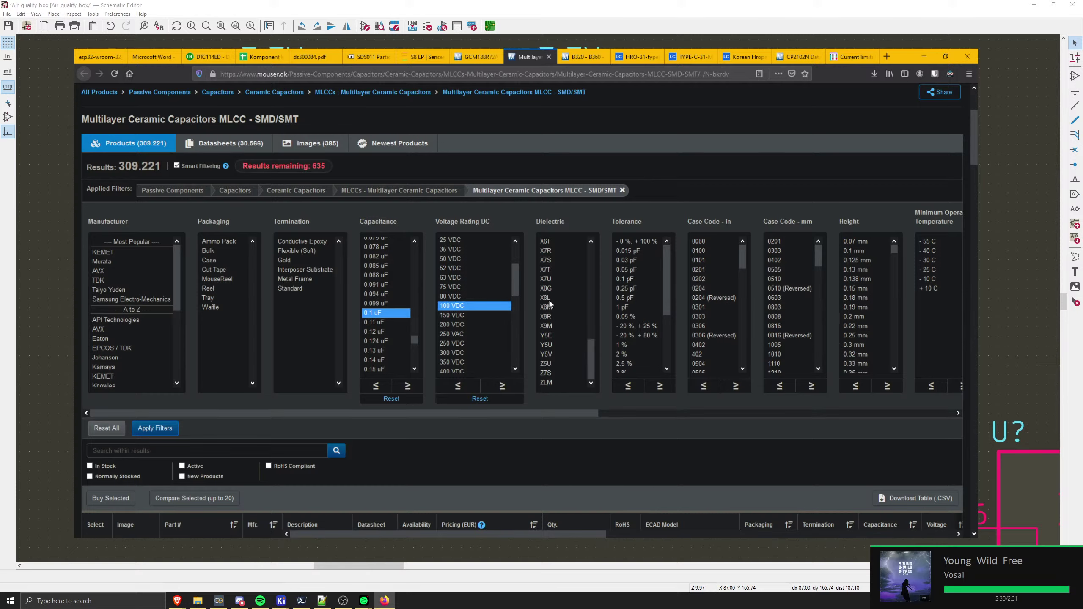
{"action": "left_click", "coordinate": [547, 250]}
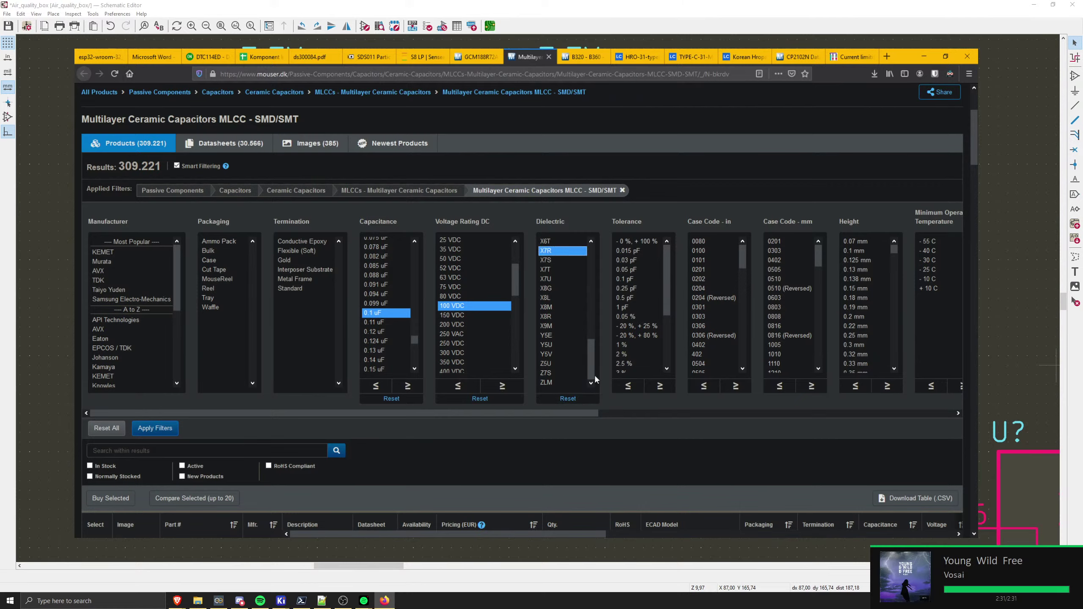
{"action": "left_click_drag", "start_coordinate": [667, 298], "coordinate": [667, 329]}
{"action": "left_click", "coordinate": [627, 343]}
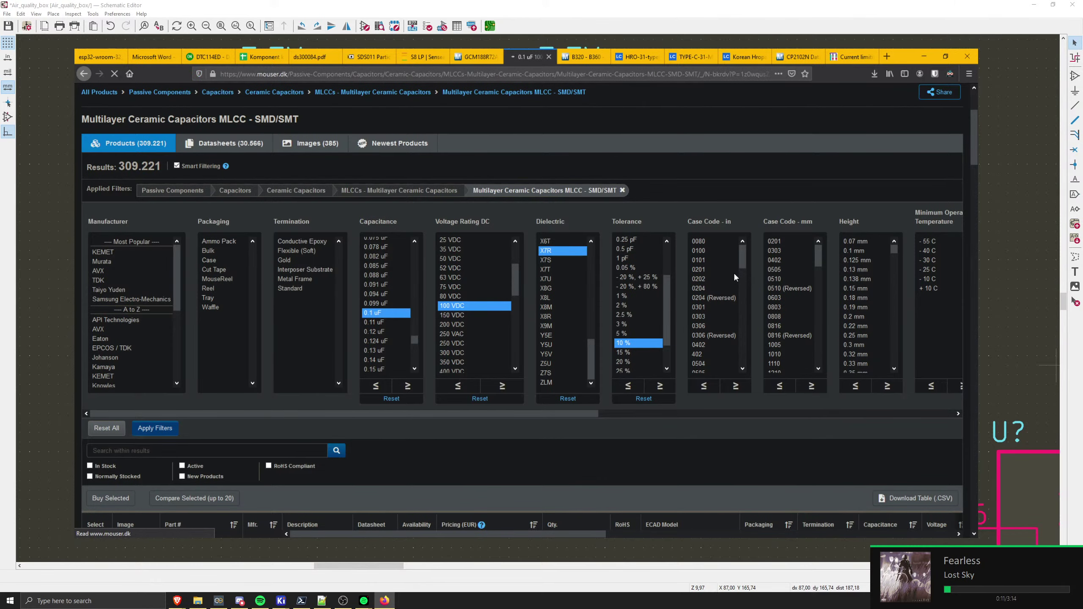
- Narrow the capacitor results to the 0603 inch case code
{"action": "scroll", "coordinate": [650, 330], "scroll_direction": "down", "scroll_amount": 2}
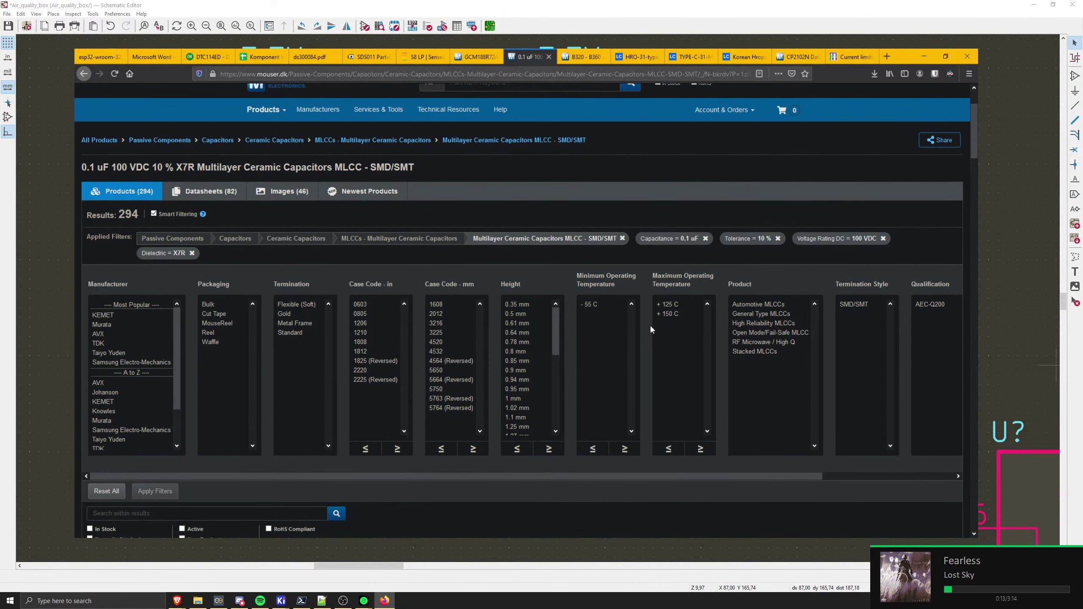
{"action": "left_click", "coordinate": [367, 304]}
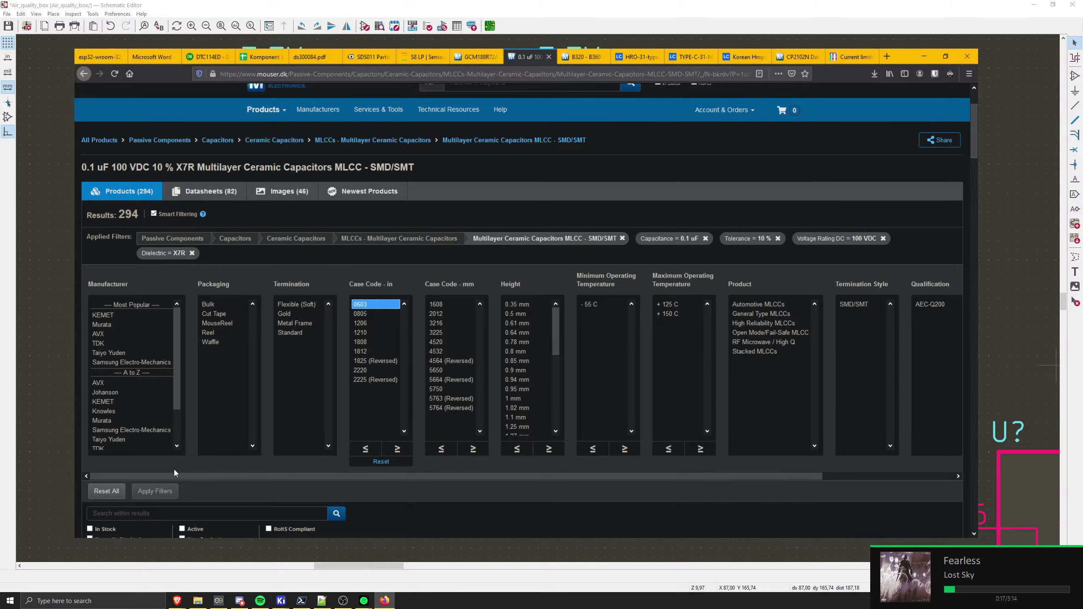
{"action": "left_click", "coordinate": [154, 491]}
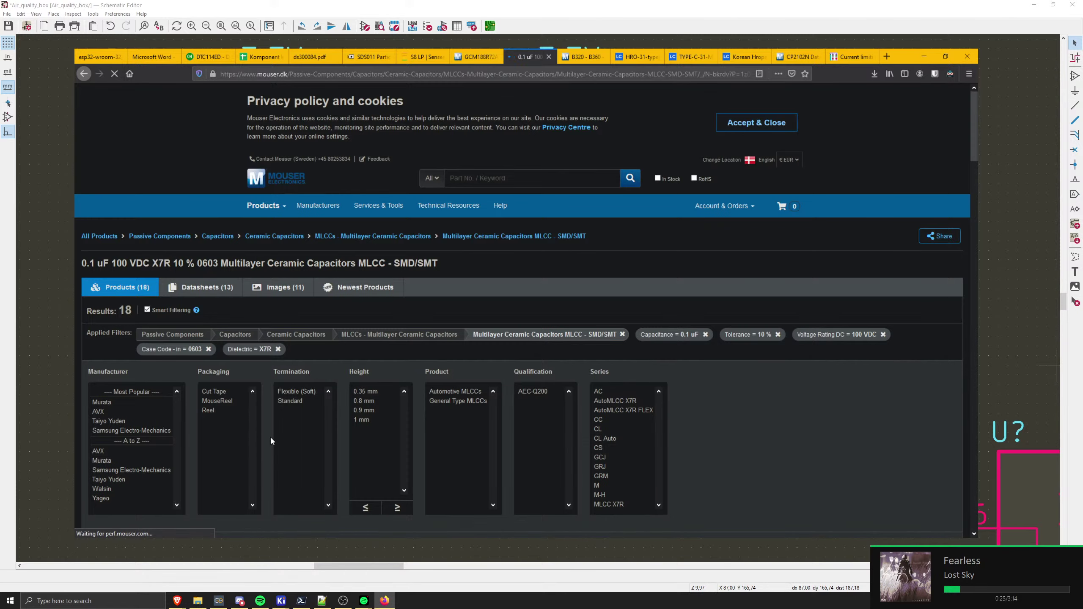
- Sort the filtered 0603 capacitors by price and compare their manufacturers, availability and quantity pricing
{"action": "scroll", "coordinate": [270, 436], "scroll_direction": "down", "scroll_amount": 10}
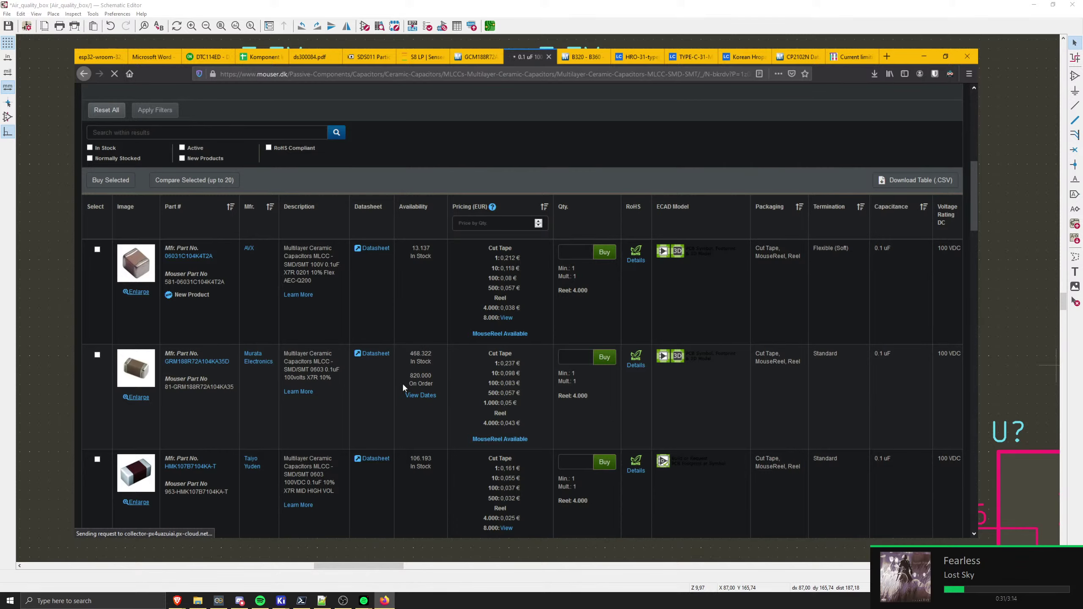
{"action": "scroll", "coordinate": [380, 376], "scroll_direction": "down", "scroll_amount": 6}
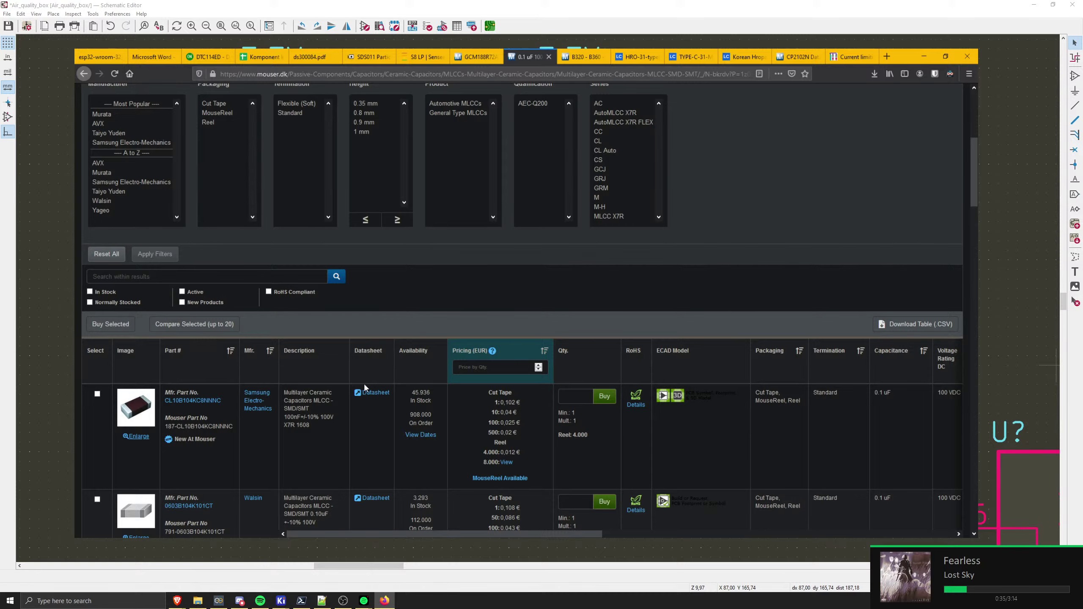
{"action": "scroll", "coordinate": [237, 432], "scroll_direction": "down", "scroll_amount": 10}
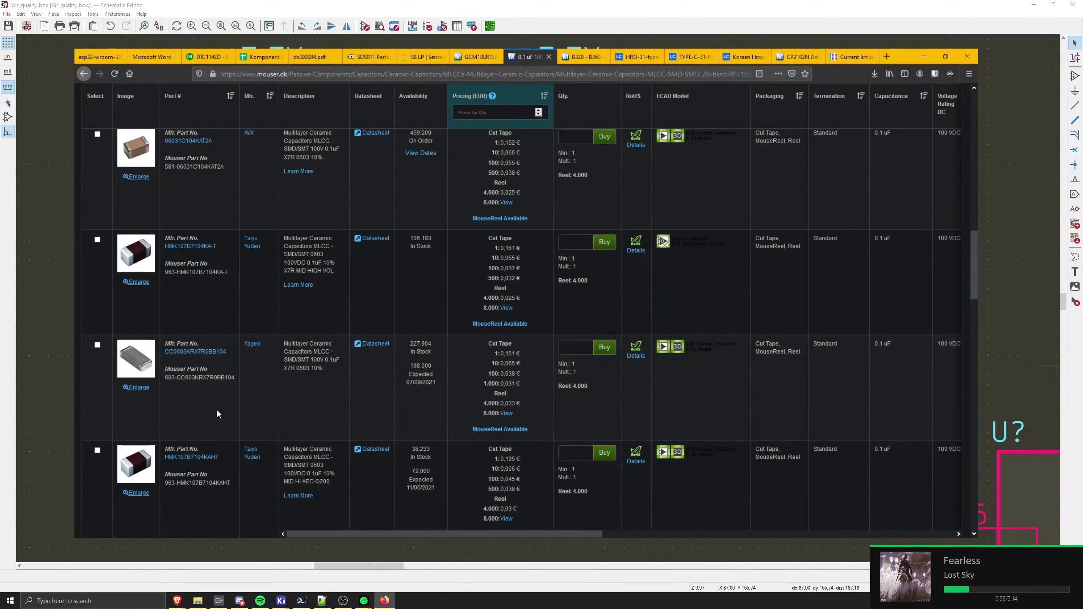
{"action": "scroll", "coordinate": [217, 413], "scroll_direction": "down", "scroll_amount": 10}
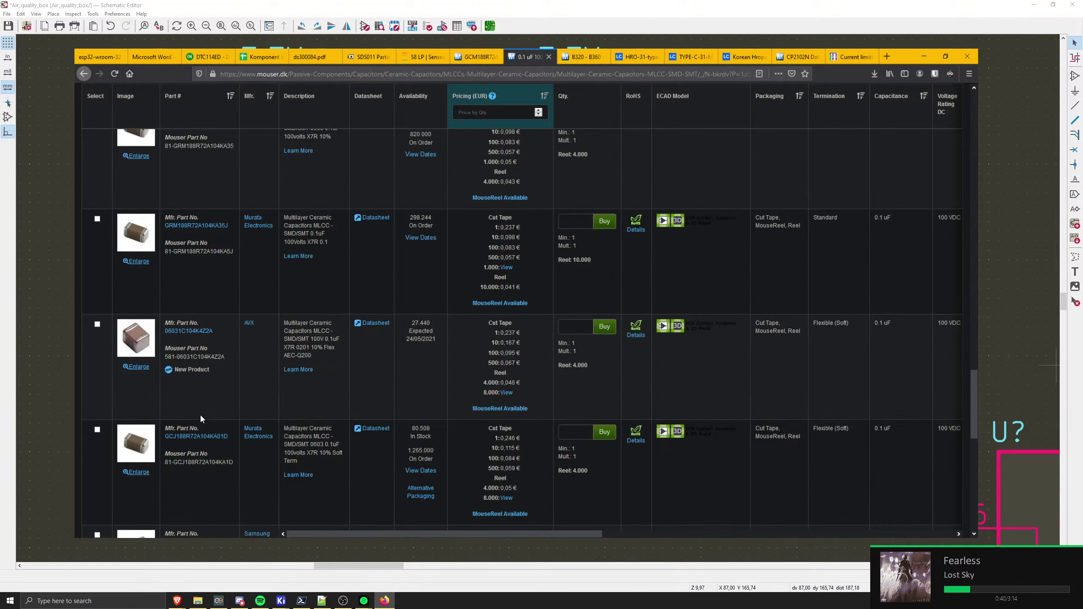
{"action": "scroll", "coordinate": [201, 417], "scroll_direction": "down", "scroll_amount": 1}
{"action": "scroll", "coordinate": [202, 411], "scroll_direction": "up", "scroll_amount": 3}
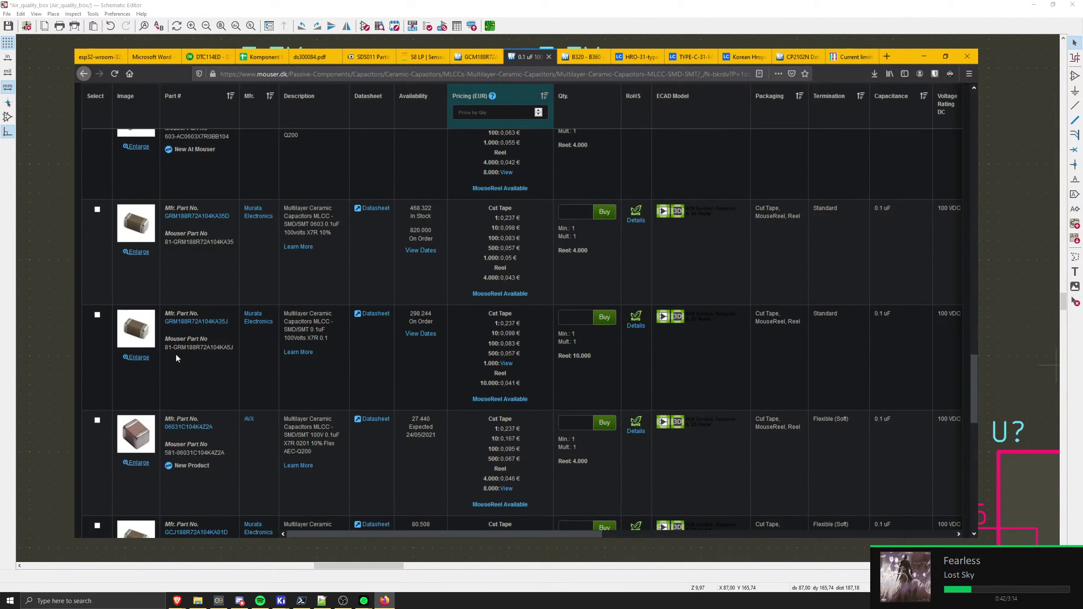
{"action": "scroll", "coordinate": [176, 353], "scroll_direction": "up", "scroll_amount": 4}
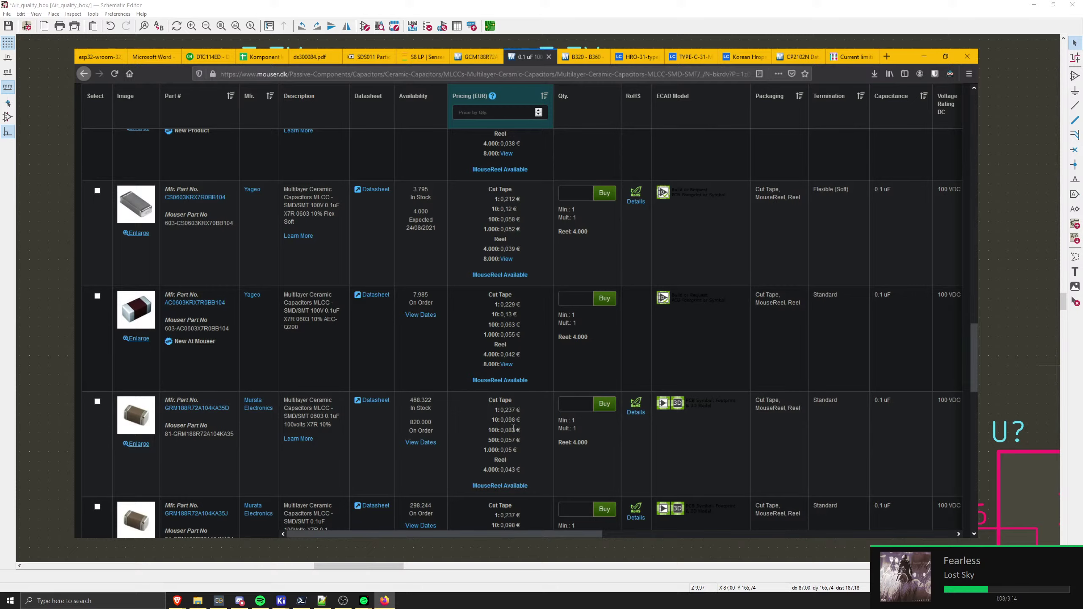
{"action": "scroll", "coordinate": [511, 428], "scroll_direction": "up", "scroll_amount": 10}
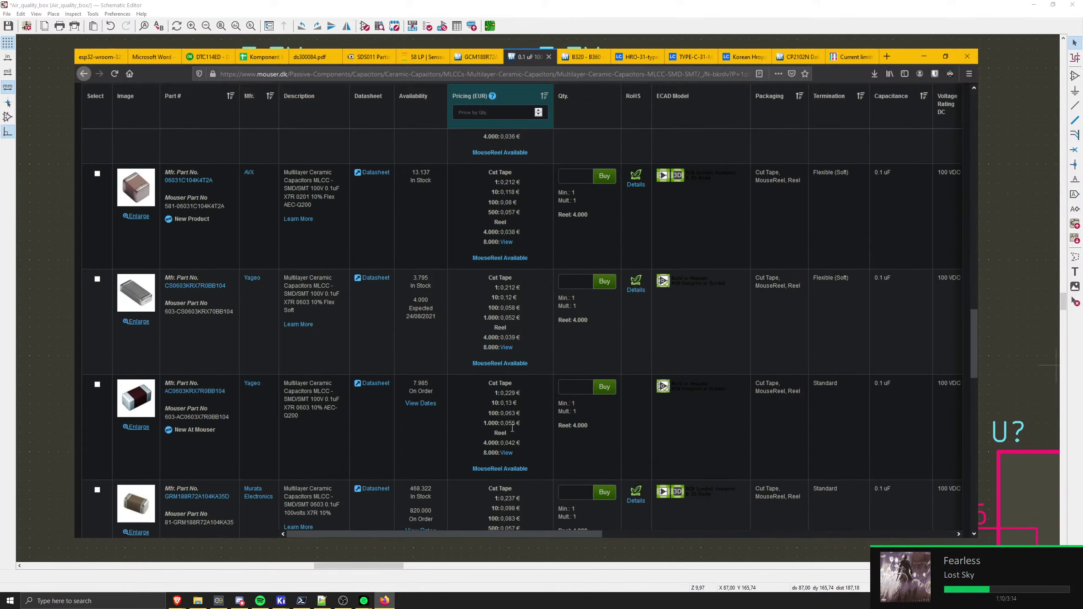
{"action": "scroll", "coordinate": [507, 424], "scroll_direction": "up", "scroll_amount": 10}
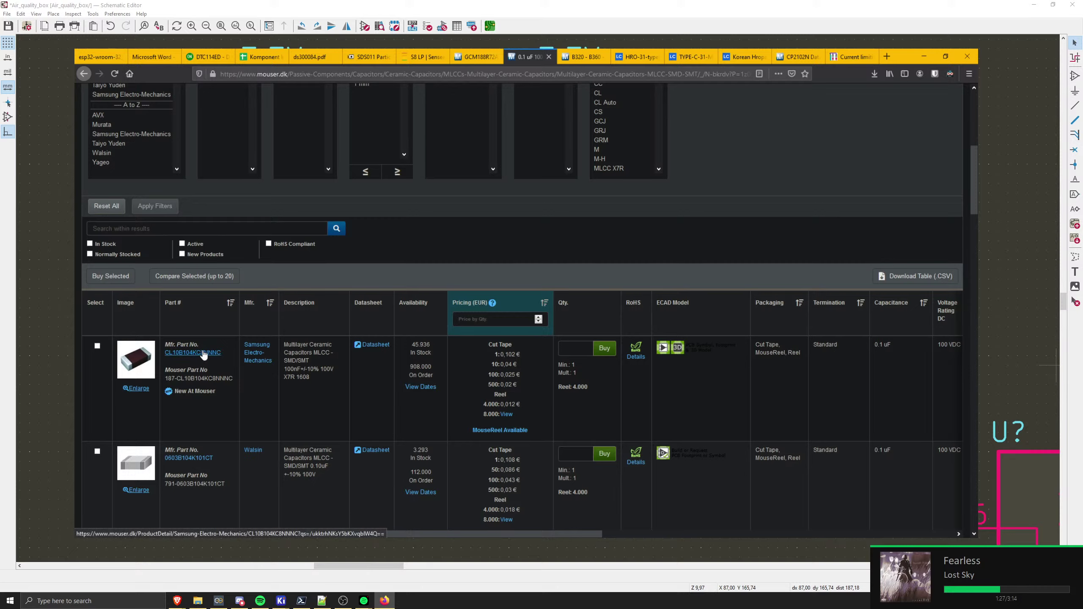
- Add 100 pieces of the Samsung CL10B104KC8NNNC capacitor to the basket and dismiss the basket summary
{"action": "left_click", "coordinate": [579, 350]}
{"action": "type", "text": "100"}
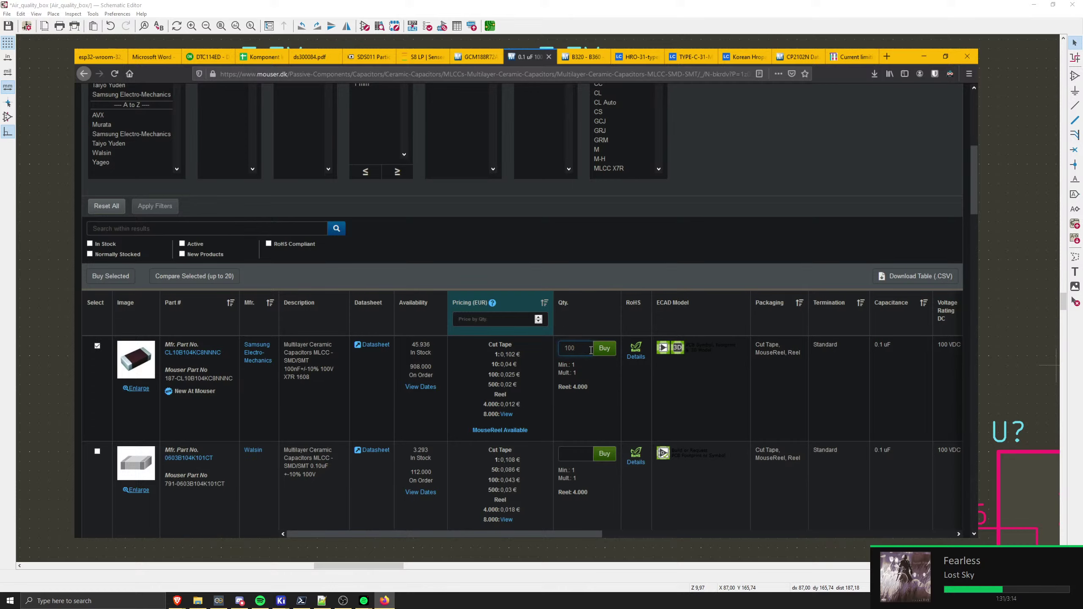
{"action": "left_click_drag", "start_coordinate": [590, 350], "coordinate": [484, 345]}
{"action": "left_click", "coordinate": [589, 347]}
{"action": "left_click", "coordinate": [606, 348]}
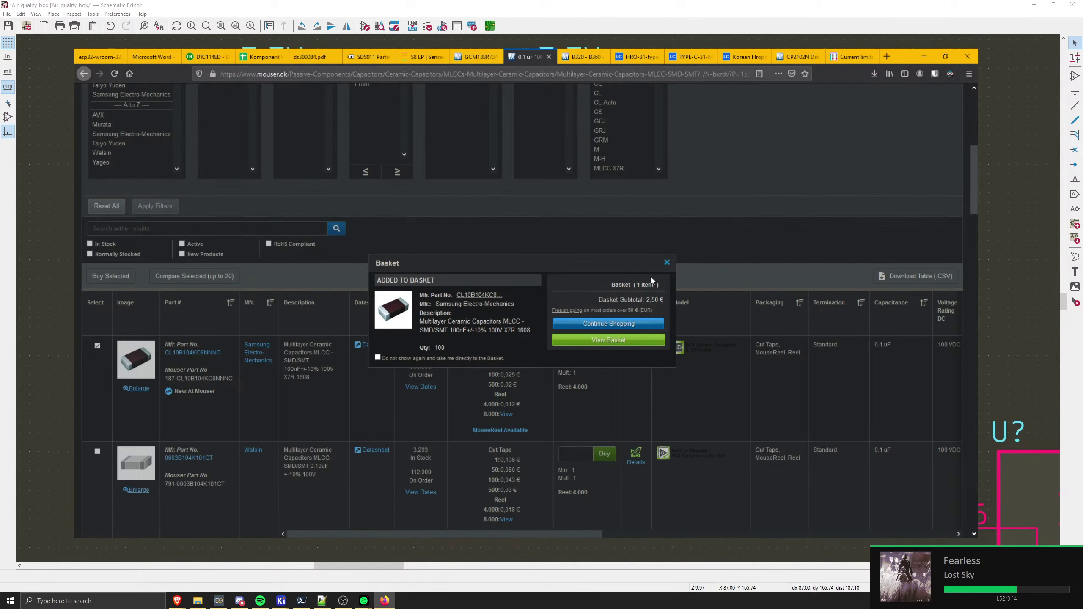
{"action": "left_click", "coordinate": [667, 263]}
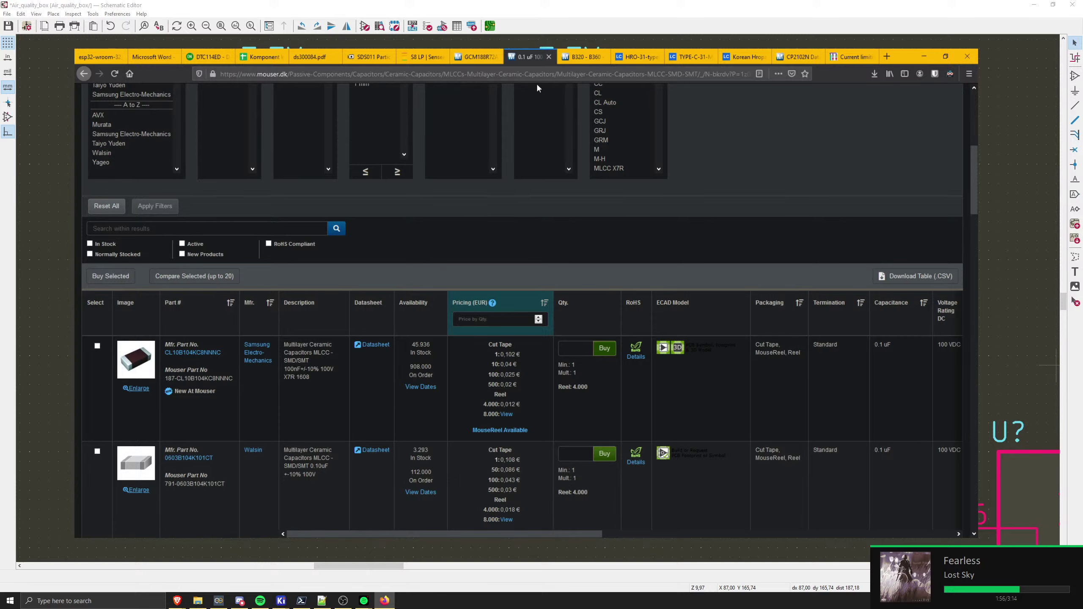
- Select the Mouser part number on the CL10B104KC8NNNC capacitor's product page, and switch back to the KiCad schematic editor
{"action": "left_click", "coordinate": [184, 354]}
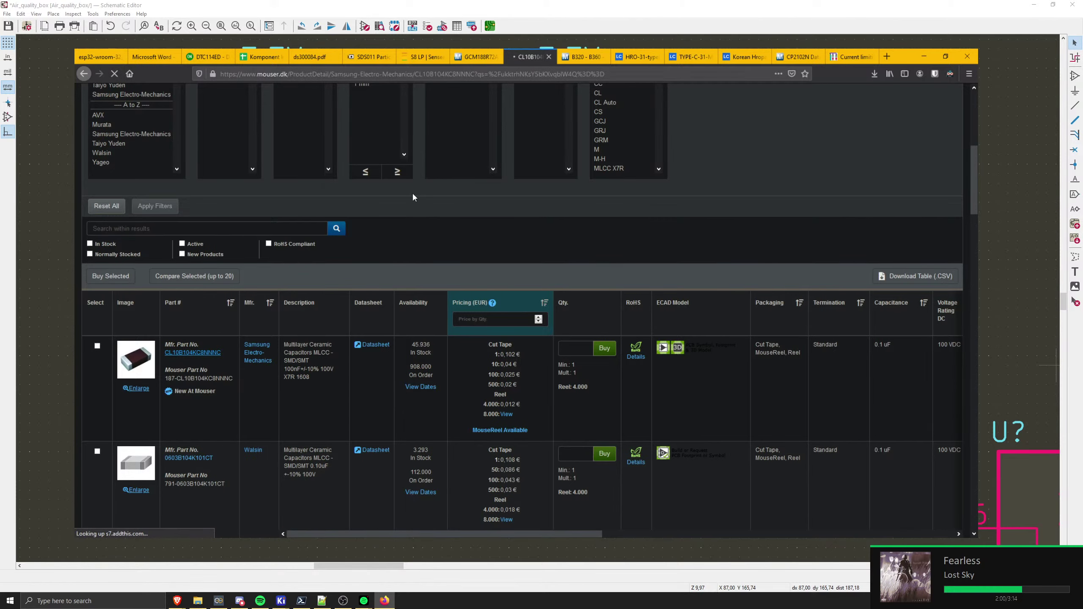
{"action": "left_click_drag", "start_coordinate": [490, 337], "coordinate": [439, 333]}
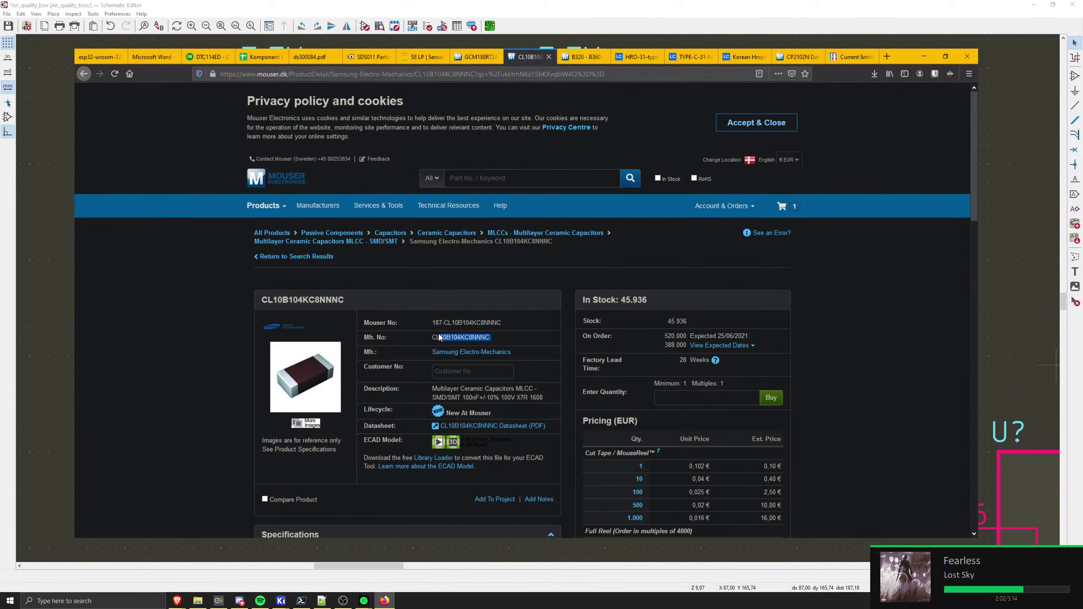
{"action": "left_click_drag", "start_coordinate": [504, 323], "coordinate": [430, 323]}
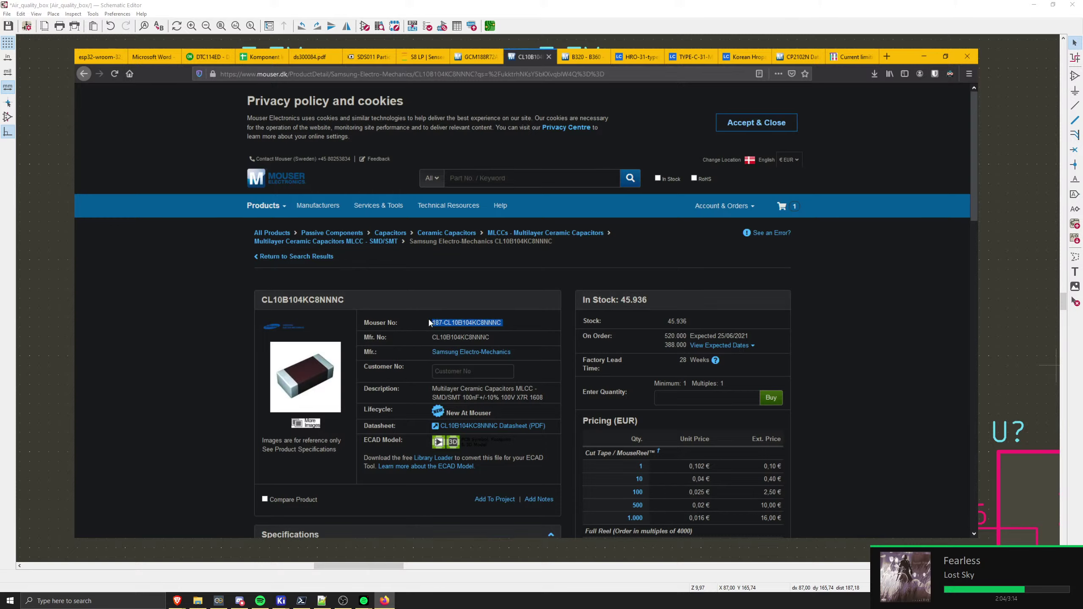
{"action": "key", "text": "alt+Tab"}
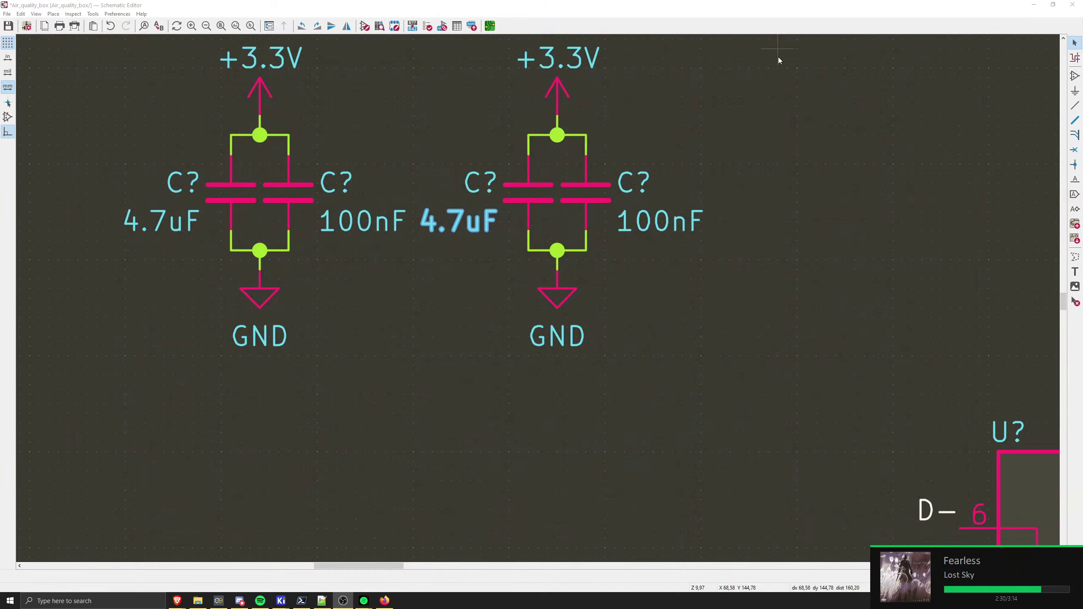
{"action": "left_click", "coordinate": [777, 6]}
{"action": "scroll", "coordinate": [682, 182], "scroll_direction": "down", "scroll_amount": 3}
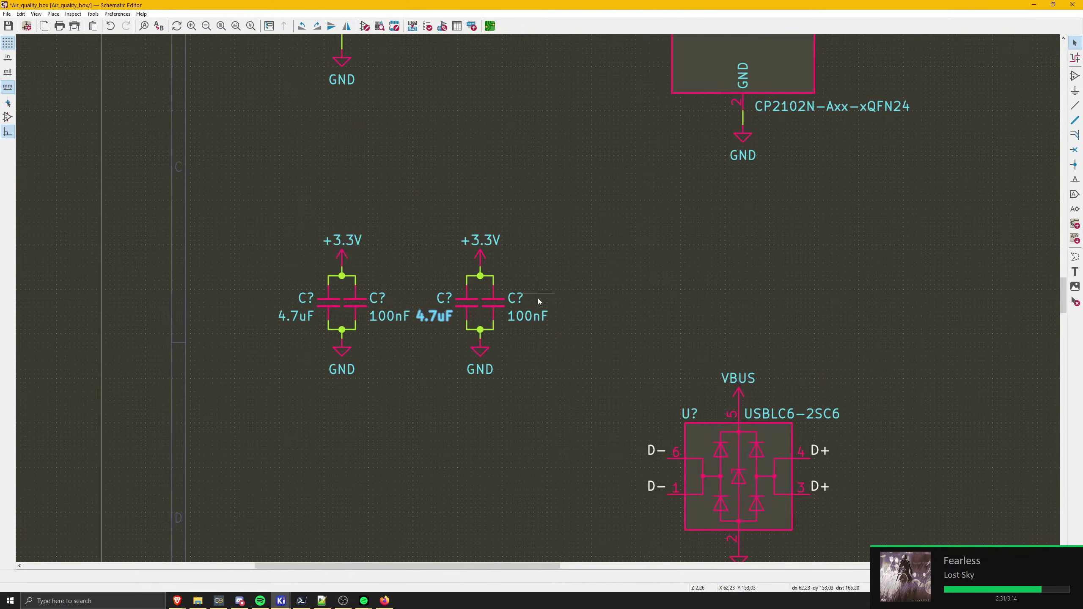
{"action": "scroll", "coordinate": [538, 301], "scroll_direction": "down", "scroll_amount": 3}
{"action": "left_click_drag", "start_coordinate": [490, 273], "coordinate": [525, 341]}
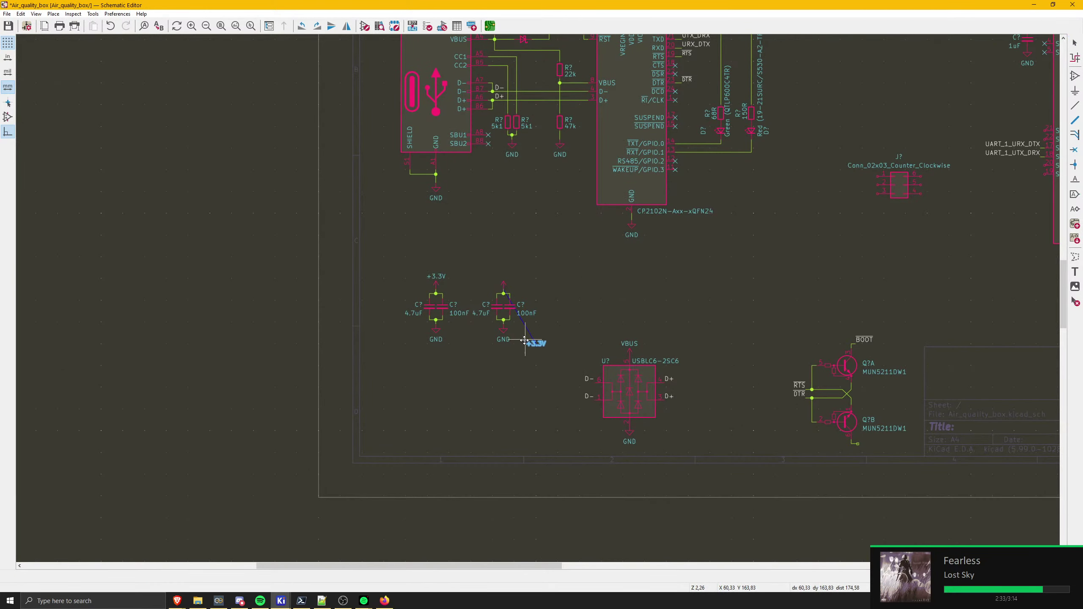
{"action": "key", "text": "ctrl+z"}
- Duplicate the second 4.7uF/100nF capacitor pair with its +3.3V and GND symbols into the space below the ESP32-WROOM-32
{"action": "left_click_drag", "start_coordinate": [570, 371], "coordinate": [484, 251]}
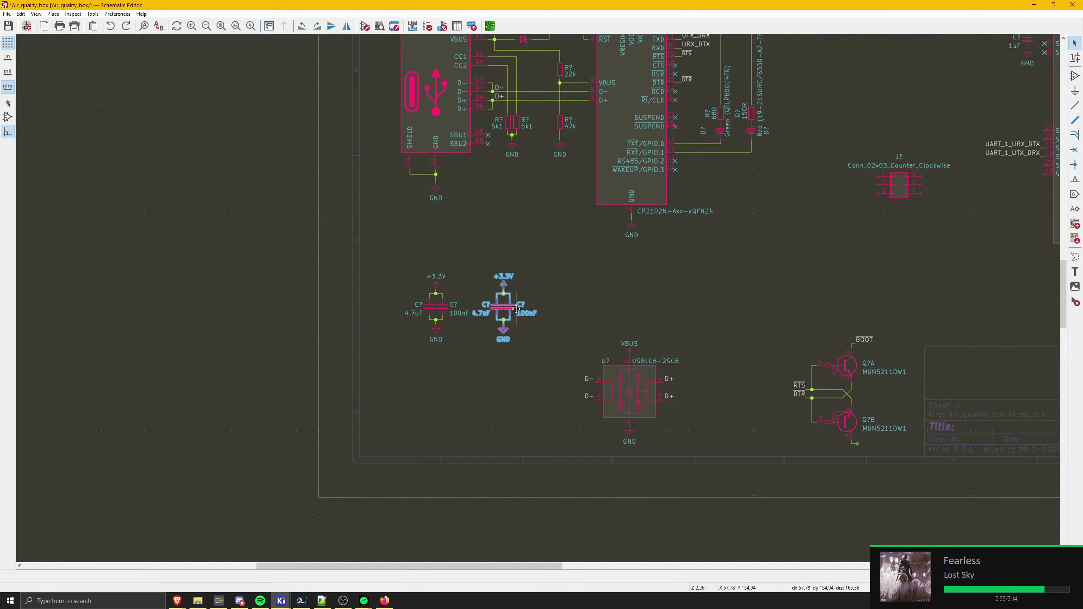
{"action": "key", "text": "ctrl+d"}
{"action": "scroll", "coordinate": [762, 278], "scroll_direction": "down", "scroll_amount": 3}
{"action": "scroll", "coordinate": [538, 301], "scroll_direction": "up", "scroll_amount": 3}
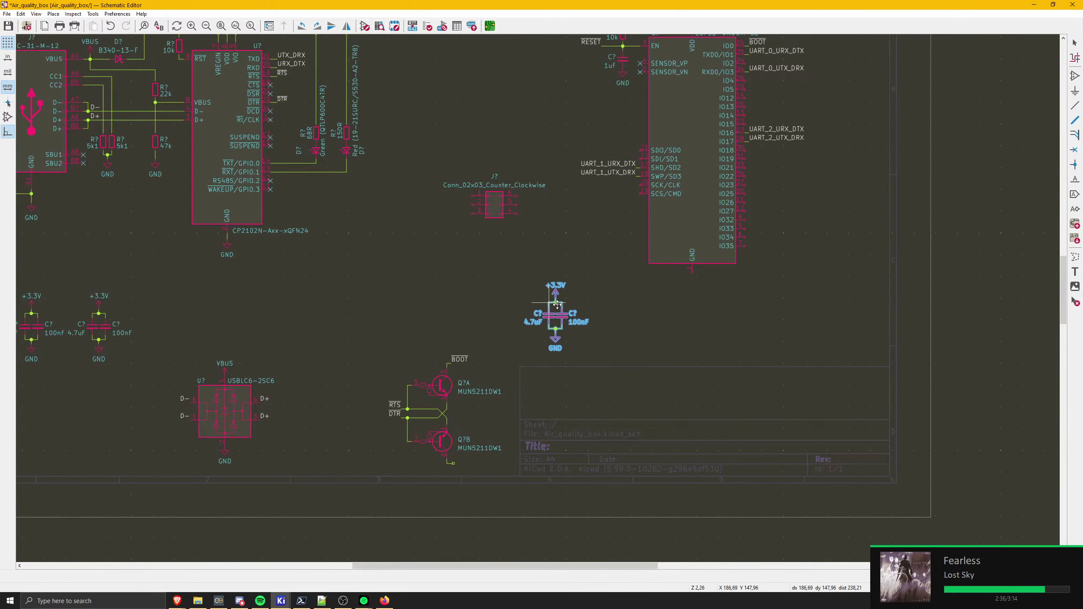
{"action": "left_click", "coordinate": [577, 259]}
{"action": "scroll", "coordinate": [560, 346], "scroll_direction": "up", "scroll_amount": 5}
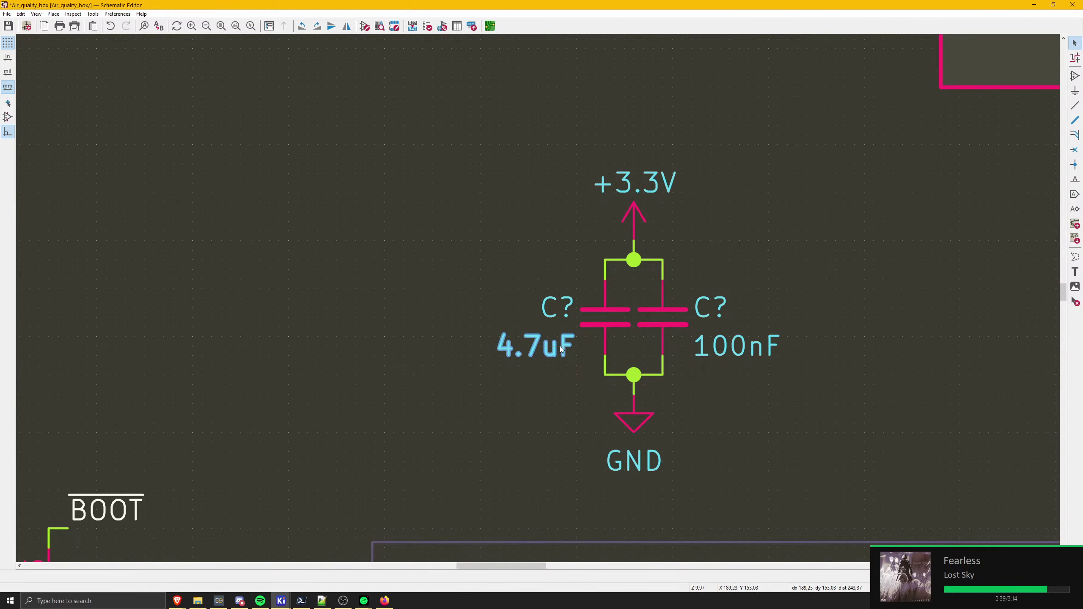
- Duplicate the 4.7uF capacitor of the new pair and place the copy just left of the original
{"action": "left_click", "coordinate": [605, 316]}
{"action": "key", "text": "ctrl+d"}
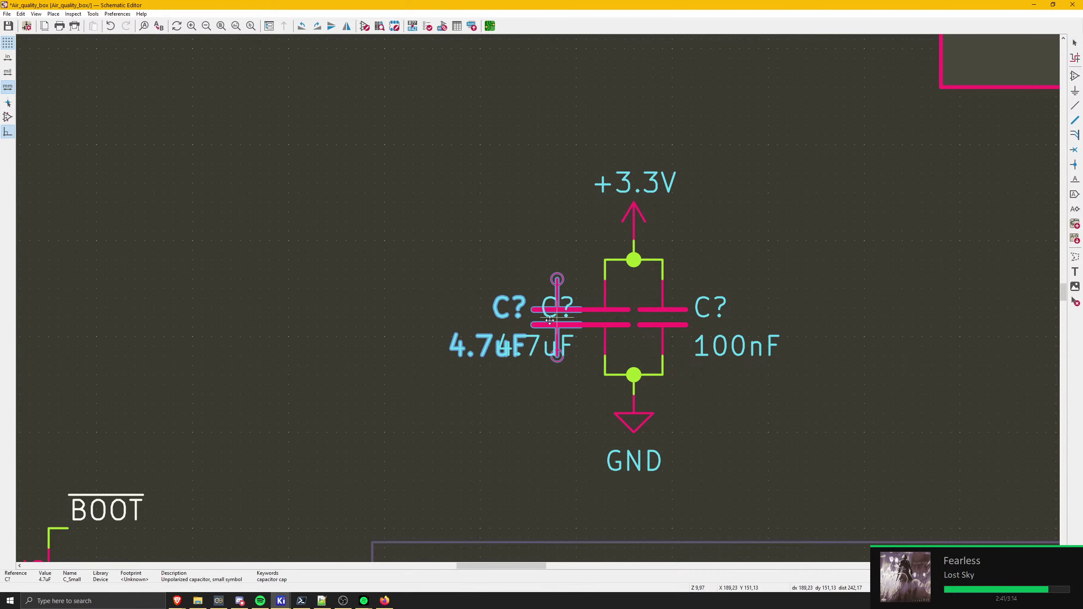
{"action": "left_click", "coordinate": [541, 315]}
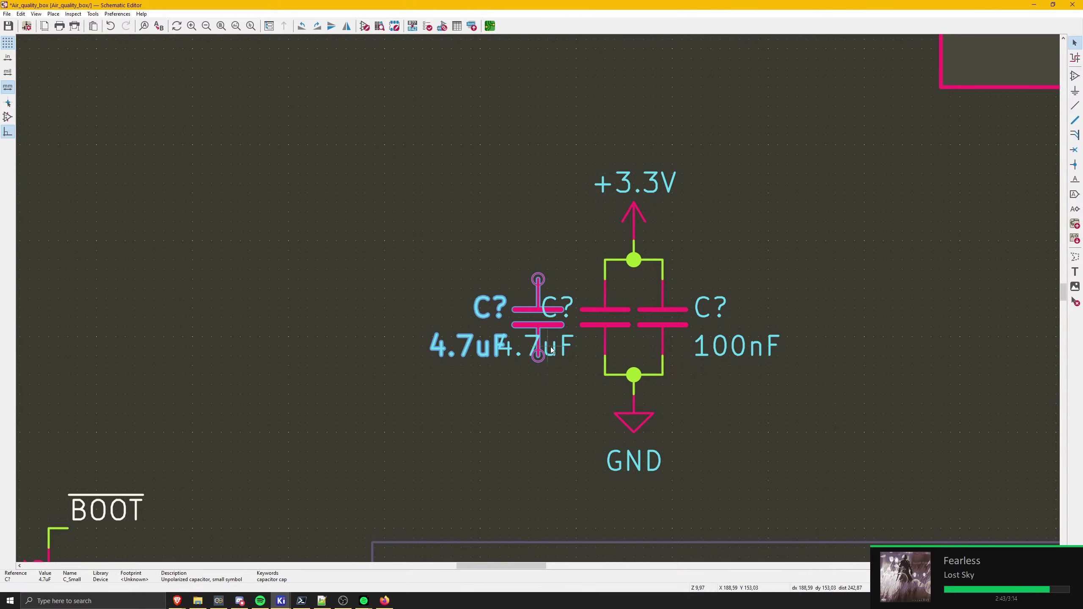
- Hide the original 4.7uF capacitor's value text and move its reference above the copied capacitor's reference
{"action": "double_click", "coordinate": [555, 349]}
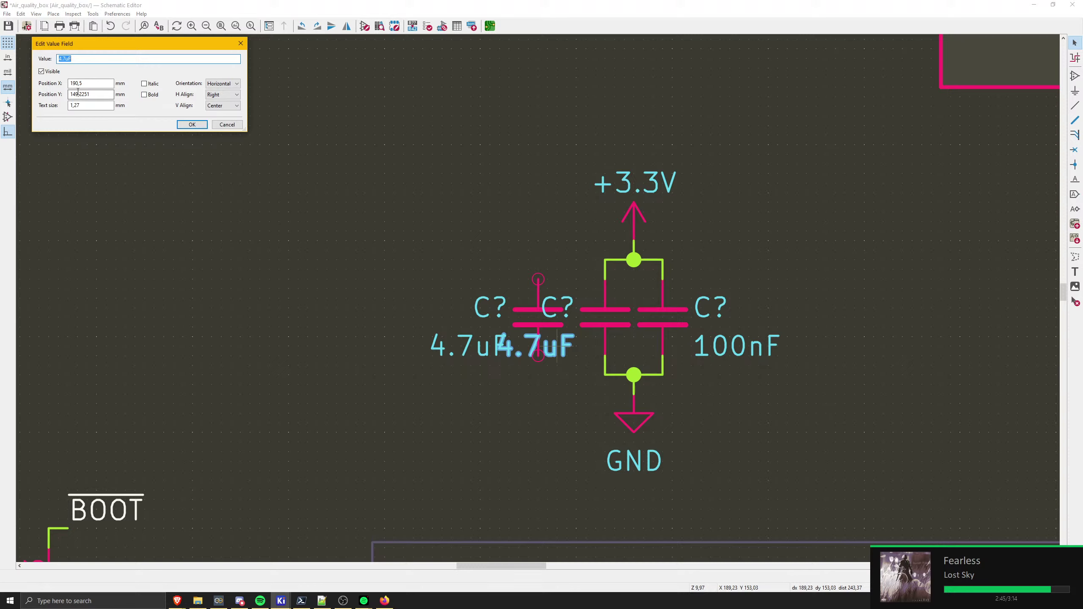
{"action": "left_click", "coordinate": [42, 71]}
{"action": "left_click", "coordinate": [194, 125]}
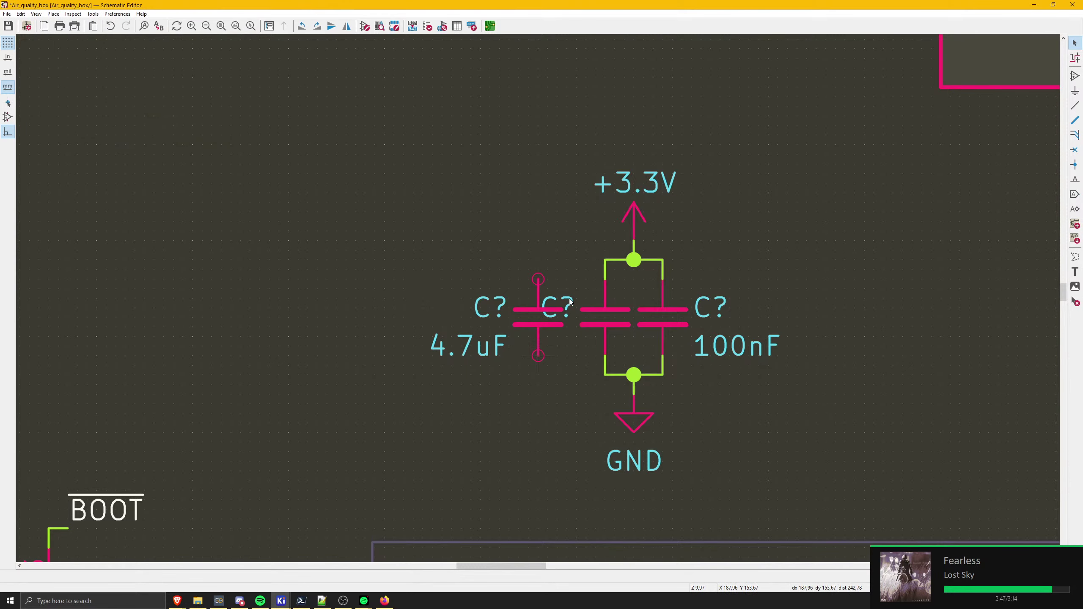
{"action": "left_click_drag", "start_coordinate": [562, 299], "coordinate": [497, 277]}
{"action": "left_click", "coordinate": [497, 278]}
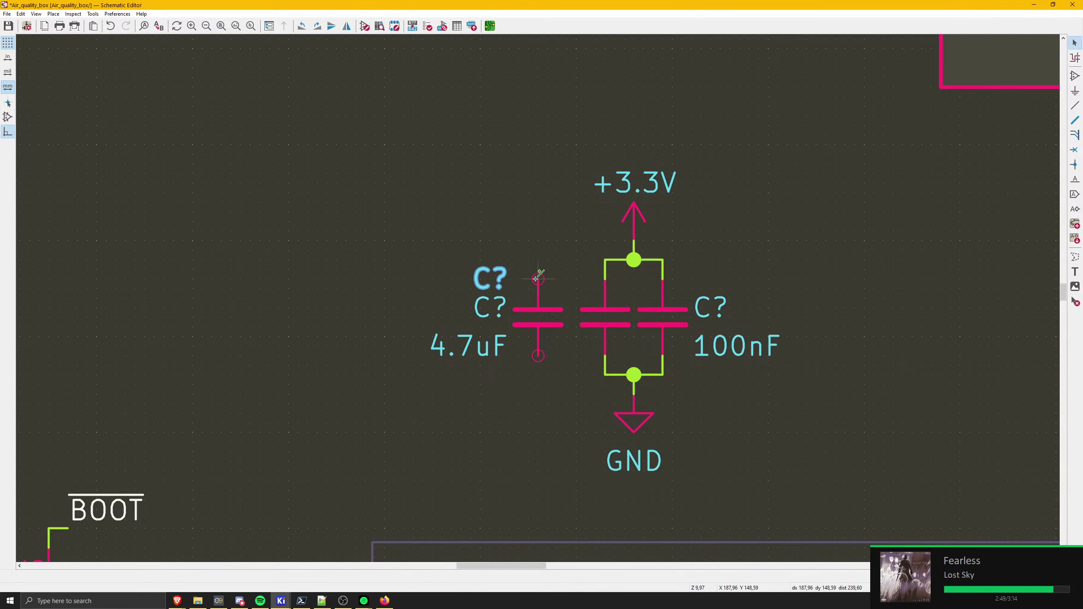
- Wire the copied capacitor's upper pin to the +3.3V node of the capacitor group
{"action": "key", "text": "w"}
{"action": "left_click", "coordinate": [605, 259]}
{"action": "key", "text": "Escape"}
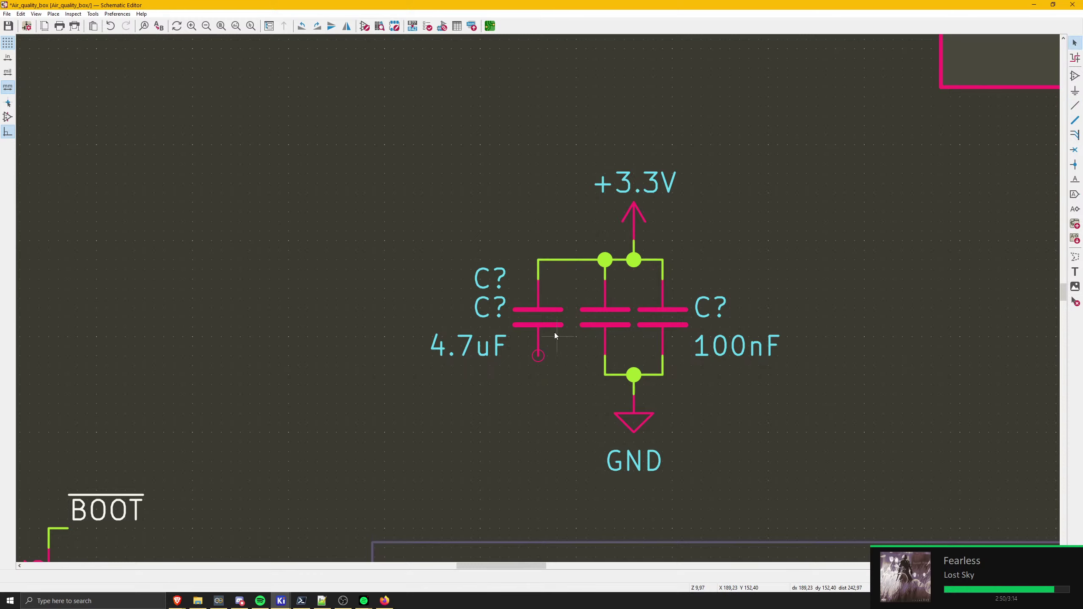
- Shift the copied capacitor slightly toward the pair with its wire attached, and realign the other capacitor's reference above its label
{"action": "left_click", "coordinate": [540, 320]}
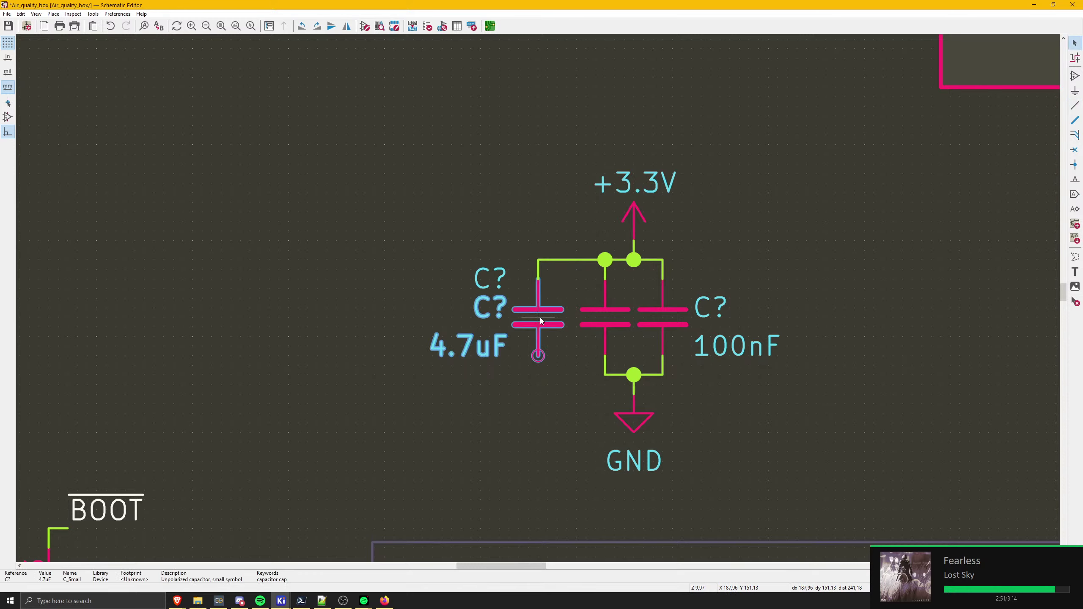
{"action": "left_click", "coordinate": [538, 281], "text": "shift"}
{"action": "left_click", "coordinate": [547, 285]}
{"action": "left_click", "coordinate": [491, 275]}
{"action": "key", "text": "m"}
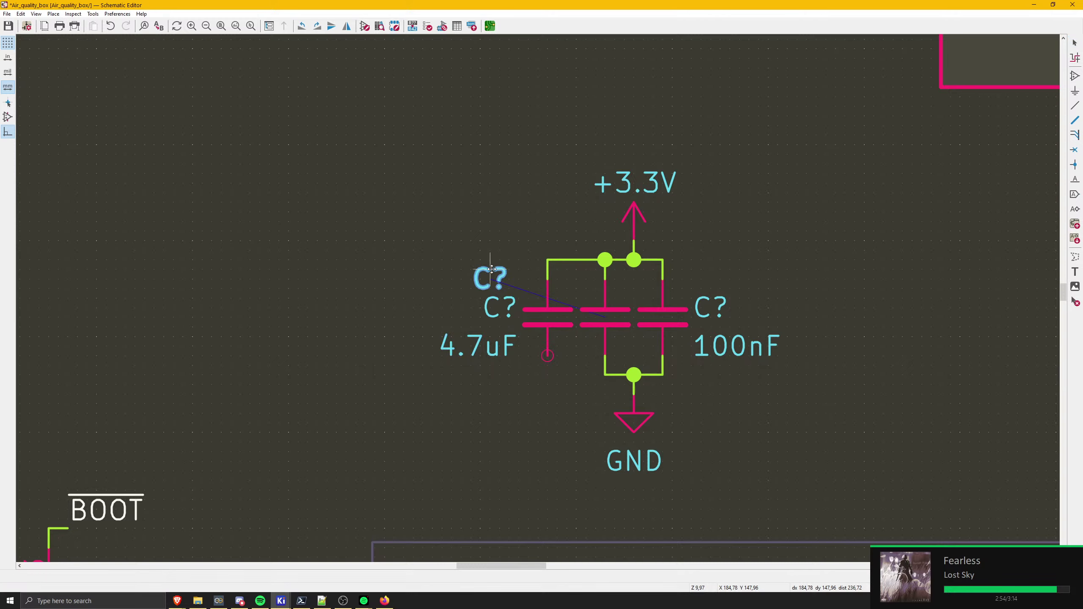
{"action": "left_click", "coordinate": [498, 268]}
- Wire the copied capacitor's lower pin to the GND node of the capacitor group
{"action": "key", "text": "w"}
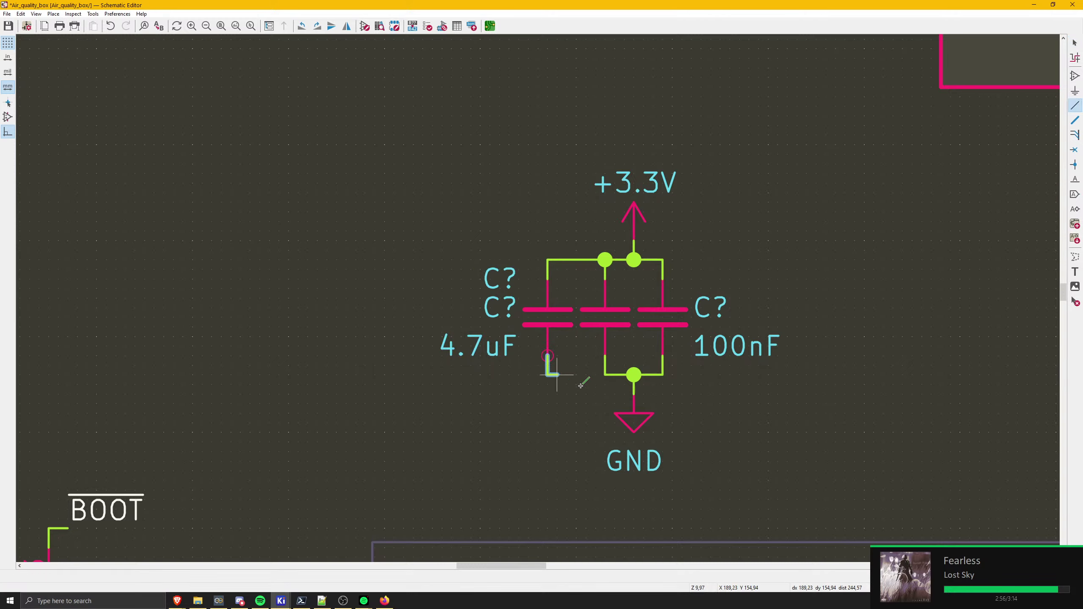
{"action": "left_click", "coordinate": [605, 374]}
{"action": "key", "text": "Escape"}
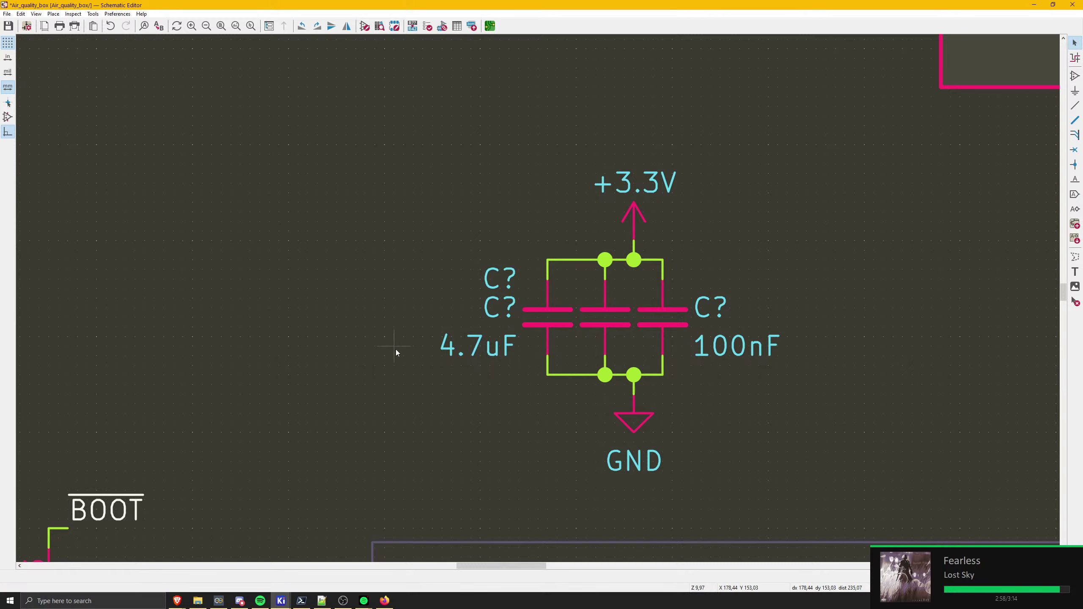
- Duplicate the capacitor group's GND symbol onto the GND pin of the ESP32-WROOM-32
{"action": "scroll", "coordinate": [422, 352], "scroll_direction": "down", "scroll_amount": 1}
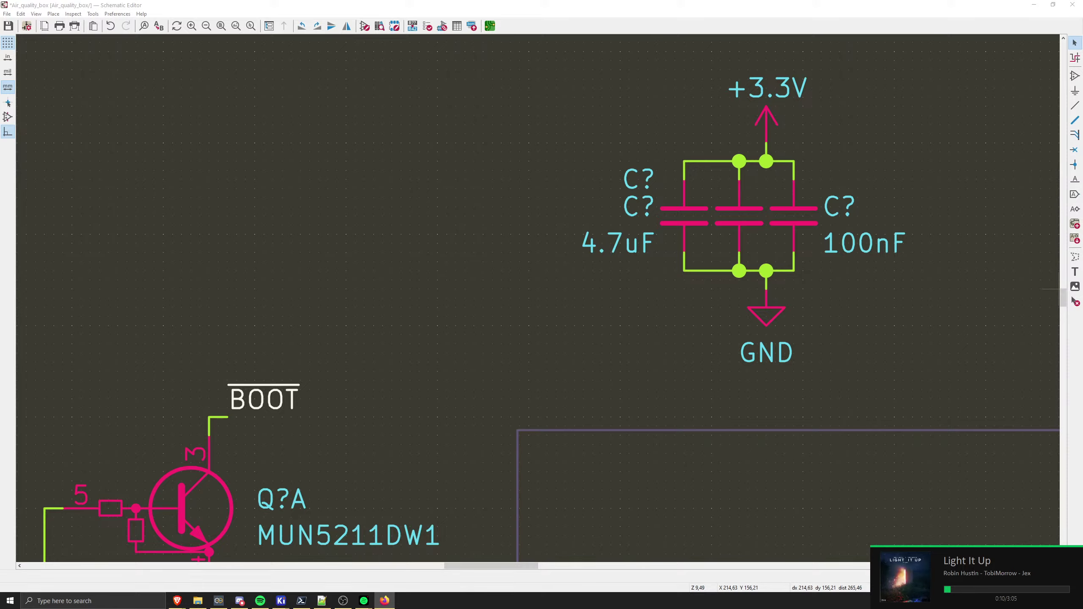
{"action": "scroll", "coordinate": [537, 291], "scroll_direction": "down", "scroll_amount": 5}
{"action": "scroll", "coordinate": [537, 291], "scroll_direction": "up", "scroll_amount": 3}
{"action": "left_click_drag", "start_coordinate": [530, 270], "coordinate": [698, 417]}
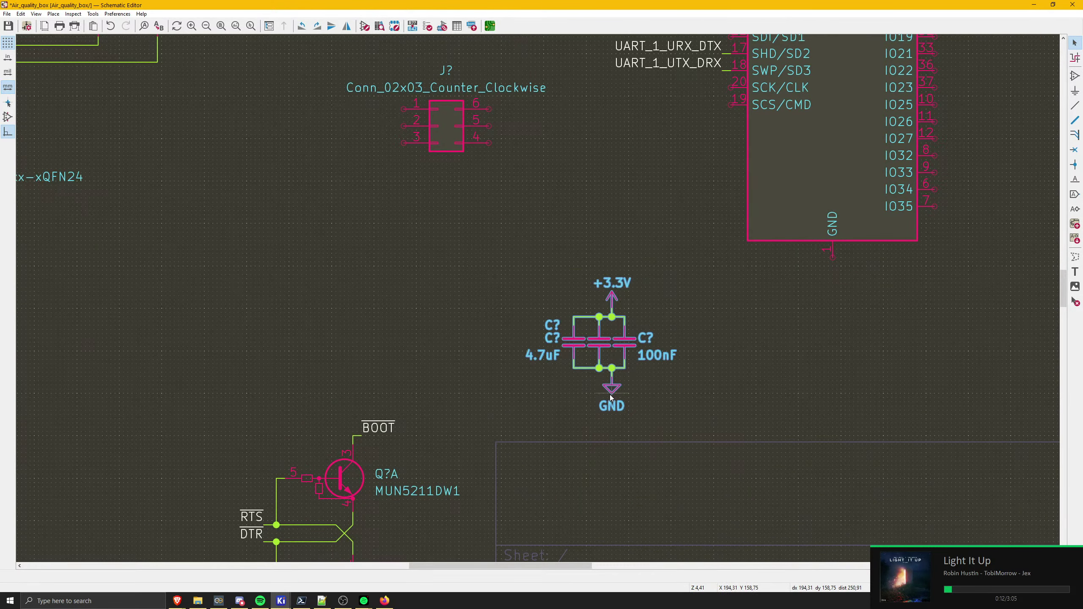
{"action": "left_click", "coordinate": [613, 390]}
{"action": "key", "text": "ctrl+d"}
{"action": "left_click", "coordinate": [833, 258]}
- Examine the 2x03 connector and the pins of the neighbouring ESP32-WROOM-32 and CP2102N
{"action": "scroll", "coordinate": [701, 448], "scroll_direction": "down", "scroll_amount": 4}
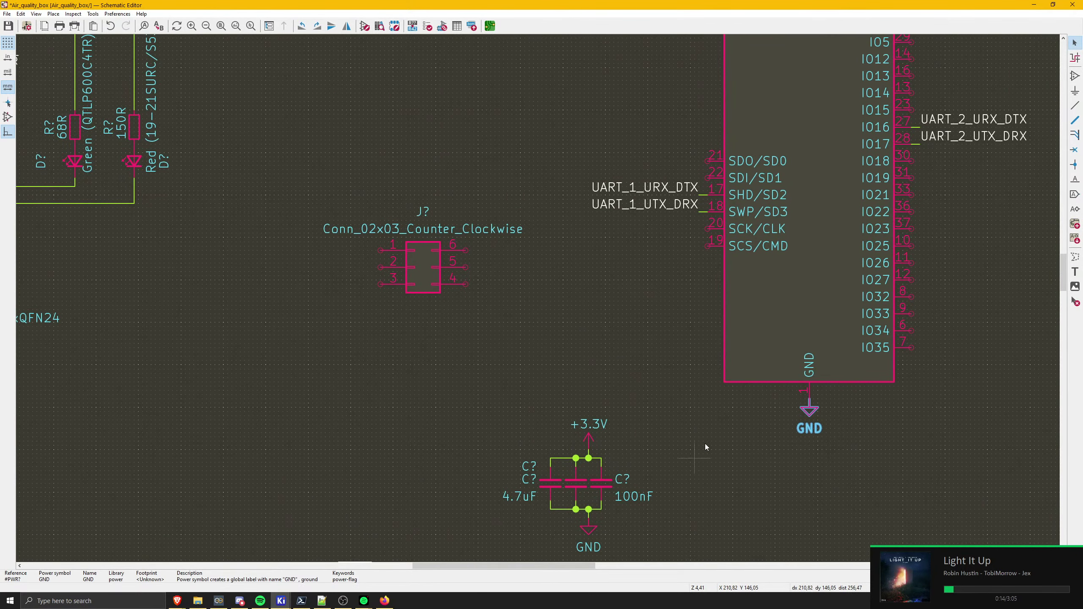
{"action": "scroll", "coordinate": [537, 300], "scroll_direction": "up", "scroll_amount": 4}
{"action": "scroll", "coordinate": [522, 271], "scroll_direction": "down", "scroll_amount": 1}
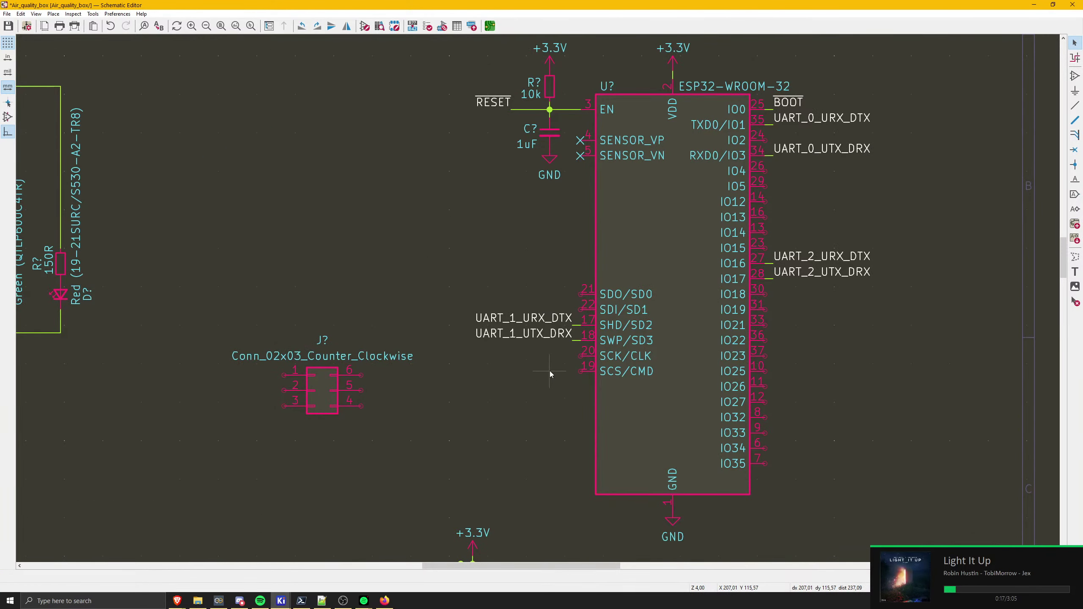
{"action": "middle_click_drag", "start_coordinate": [550, 374], "coordinate": [757, 304]}
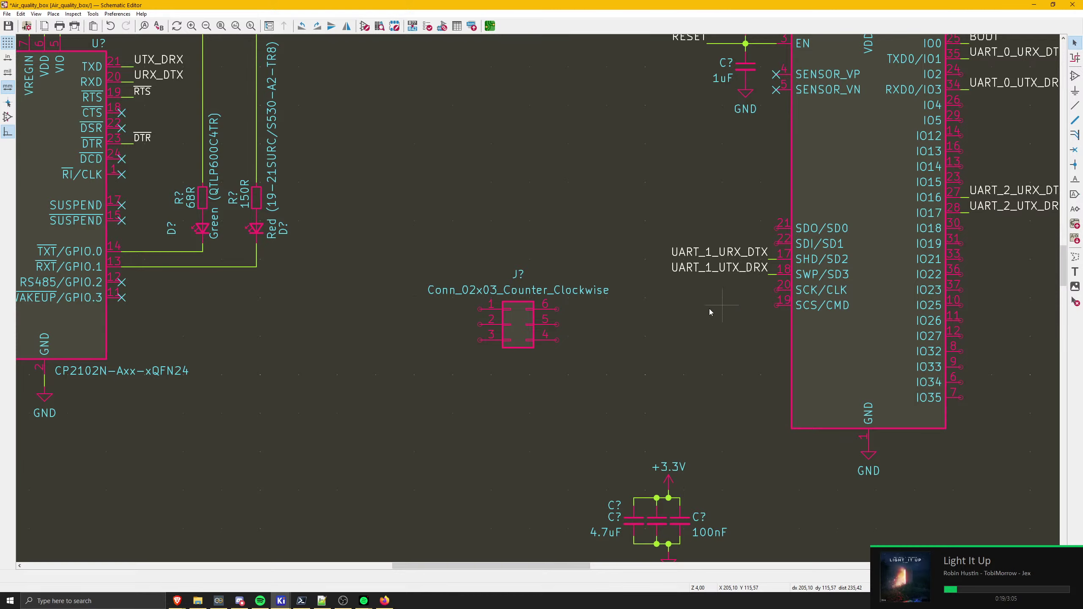
{"action": "left_click", "coordinate": [535, 317]}
{"action": "left_click", "coordinate": [667, 338]}
{"action": "middle_click_drag", "start_coordinate": [672, 325], "coordinate": [761, 250]}
{"action": "left_click", "coordinate": [607, 264]}
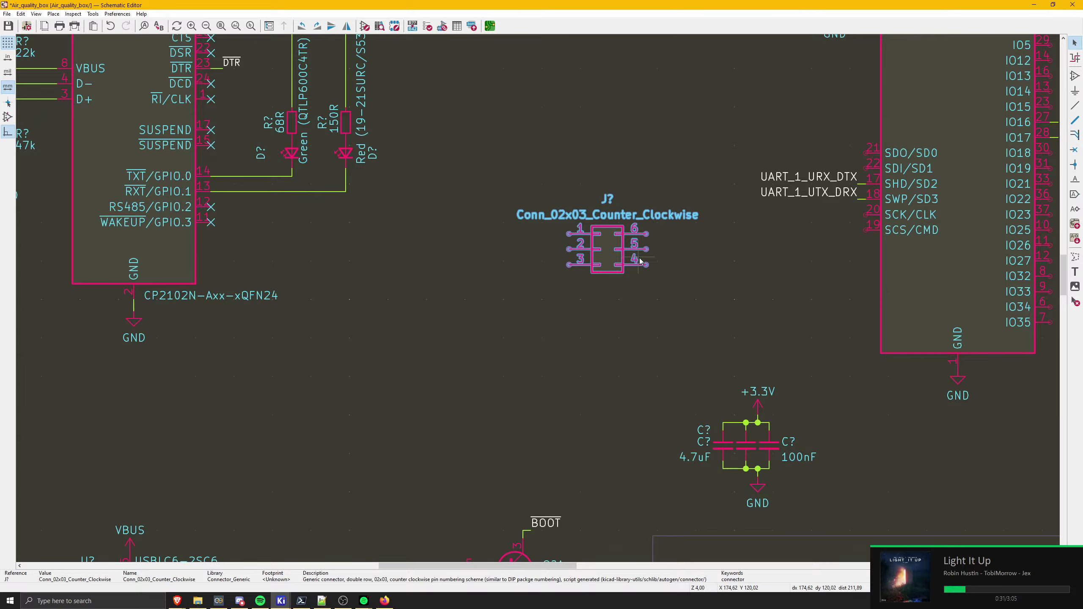
{"action": "left_click", "coordinate": [735, 301]}
{"action": "middle_click_drag", "start_coordinate": [735, 301], "coordinate": [660, 347]}
{"action": "scroll", "coordinate": [655, 291], "scroll_direction": "up", "scroll_amount": 1}
{"action": "scroll", "coordinate": [545, 301], "scroll_direction": "down", "scroll_amount": 3}
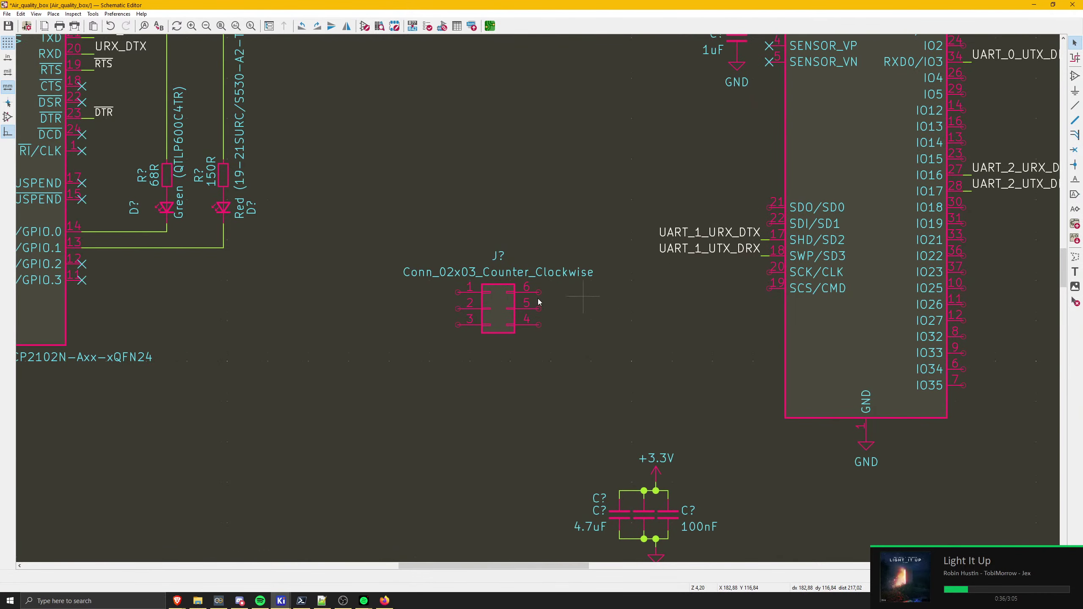
{"action": "scroll", "coordinate": [554, 307], "scroll_direction": "up", "scroll_amount": 6}
{"action": "middle_click_drag", "start_coordinate": [382, 286], "coordinate": [518, 288]}
{"action": "scroll", "coordinate": [518, 288], "scroll_direction": "down", "scroll_amount": 8}
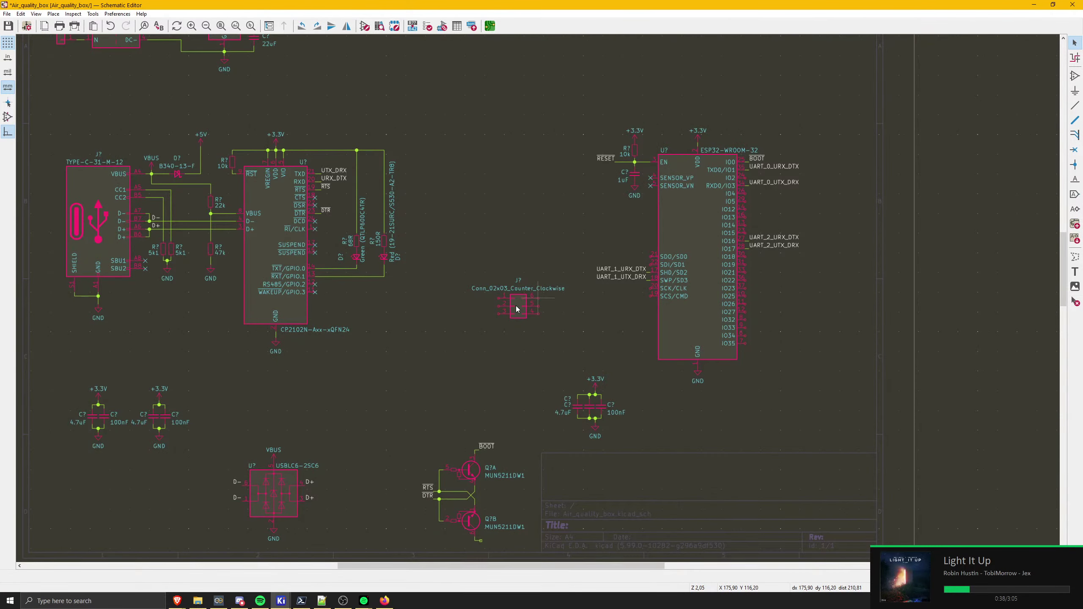
- Move the 2x03 connector slightly closer to the ESP32 and set its value to JTAG
{"action": "left_click", "coordinate": [516, 305]}
{"action": "left_click_drag", "start_coordinate": [529, 314], "coordinate": [554, 335]}
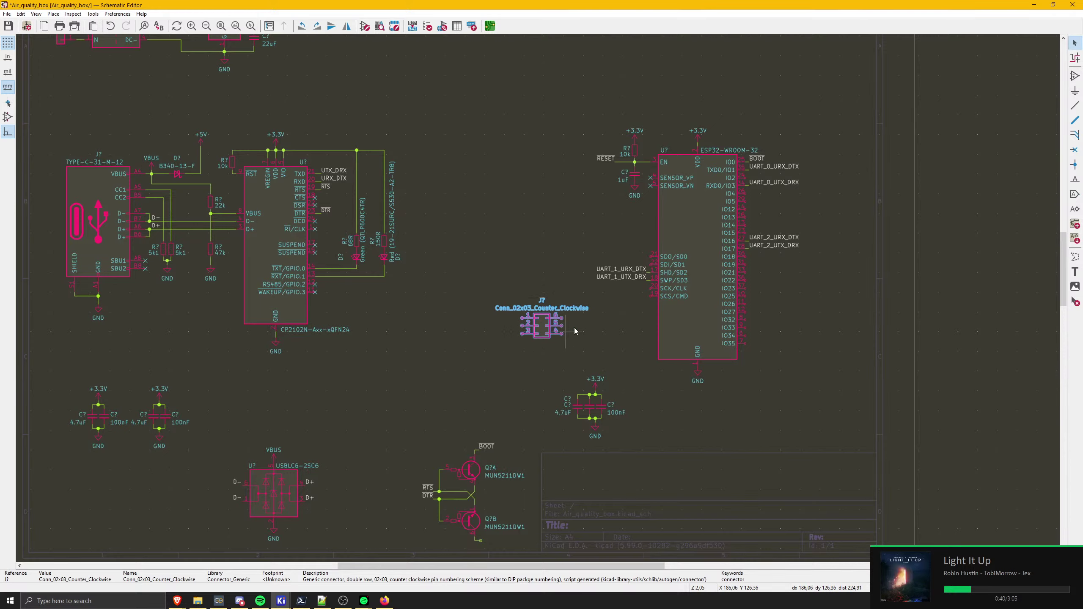
{"action": "left_click", "coordinate": [591, 315]}
{"action": "scroll", "coordinate": [545, 316], "scroll_direction": "up", "scroll_amount": 6}
{"action": "double_click", "coordinate": [540, 279]}
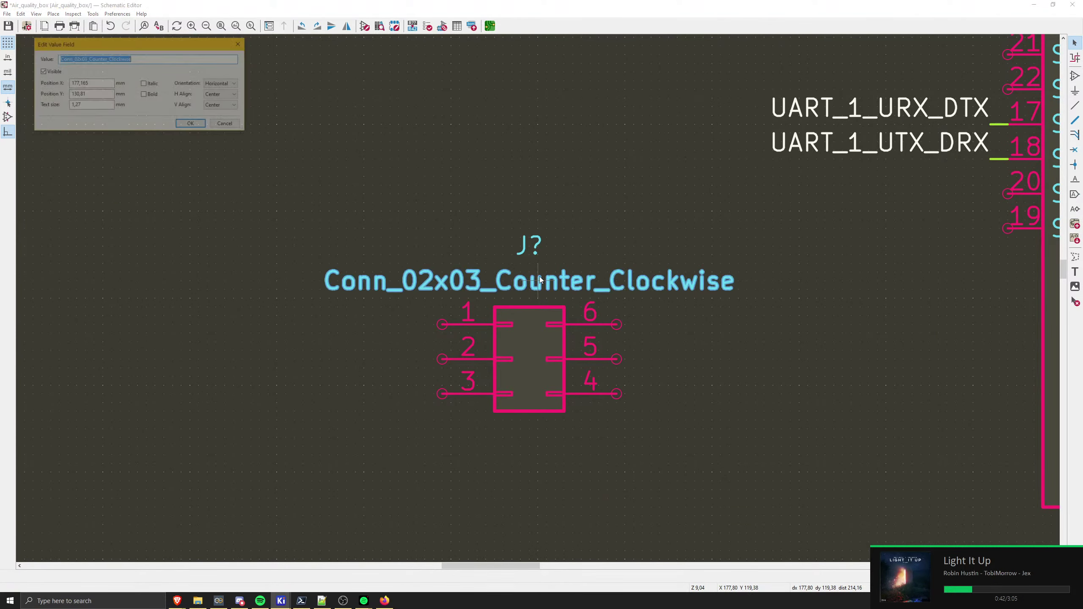
{"action": "type", "text": "JTAG"}
{"action": "key", "text": "Return"}
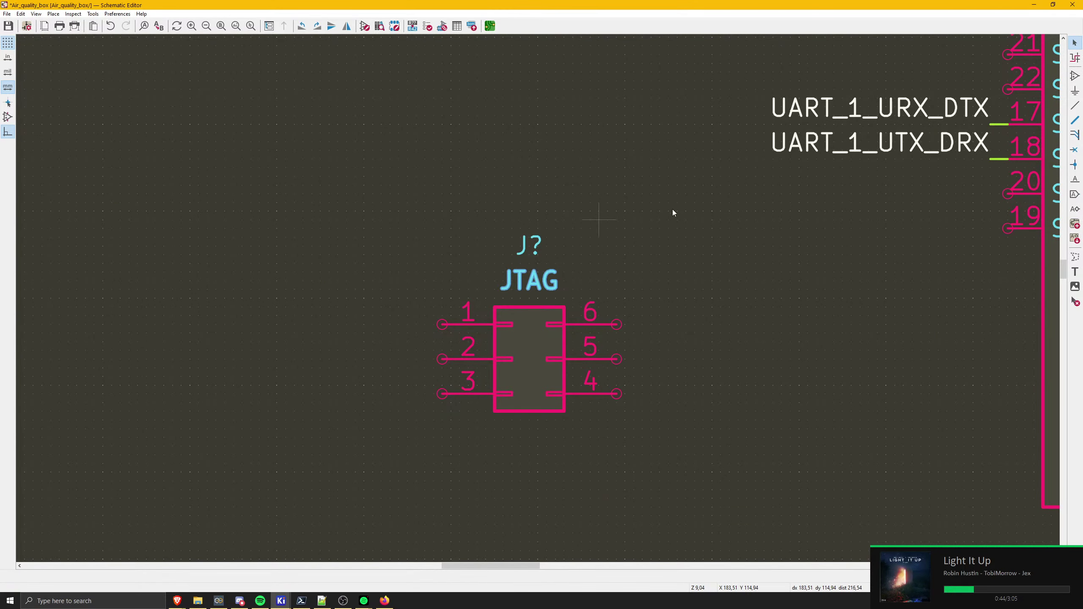
- Duplicate the 150R resistor of the red LED, rotate the copy horizontal and place it left of the JTAG connector
{"action": "scroll", "coordinate": [594, 304], "scroll_direction": "down", "scroll_amount": 3}
{"action": "middle_click_drag", "start_coordinate": [594, 305], "coordinate": [418, 322]}
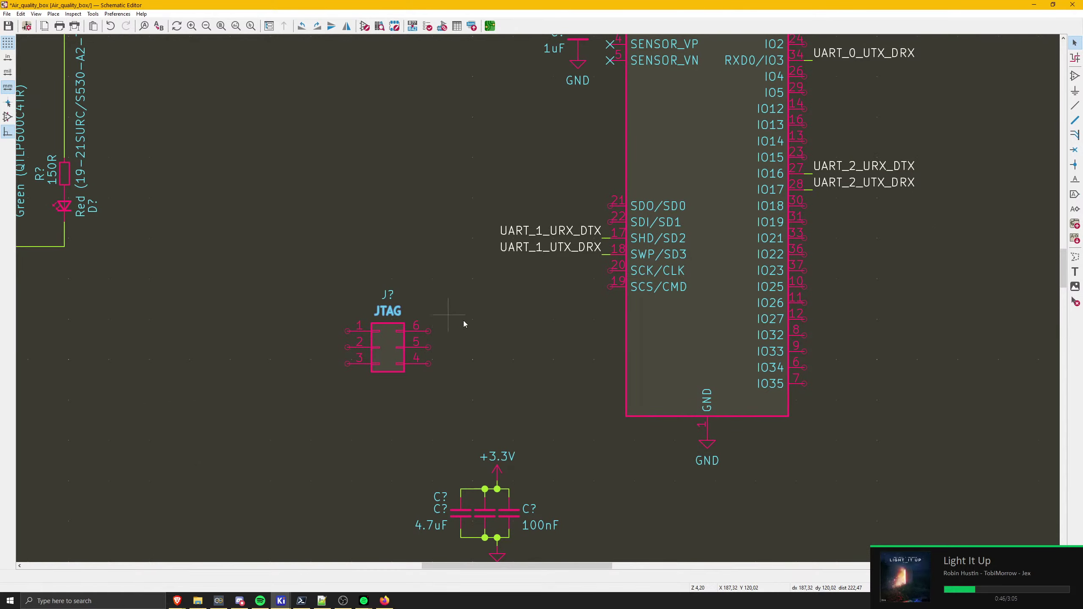
{"action": "middle_click_drag", "start_coordinate": [532, 302], "coordinate": [765, 269]}
{"action": "scroll", "coordinate": [423, 273], "scroll_direction": "up", "scroll_amount": 1}
{"action": "middle_click_drag", "start_coordinate": [423, 273], "coordinate": [562, 313]}
{"action": "middle_click_drag", "start_coordinate": [764, 439], "coordinate": [696, 404]}
{"action": "left_click", "coordinate": [366, 141]}
{"action": "key", "text": "ctrl+d"}
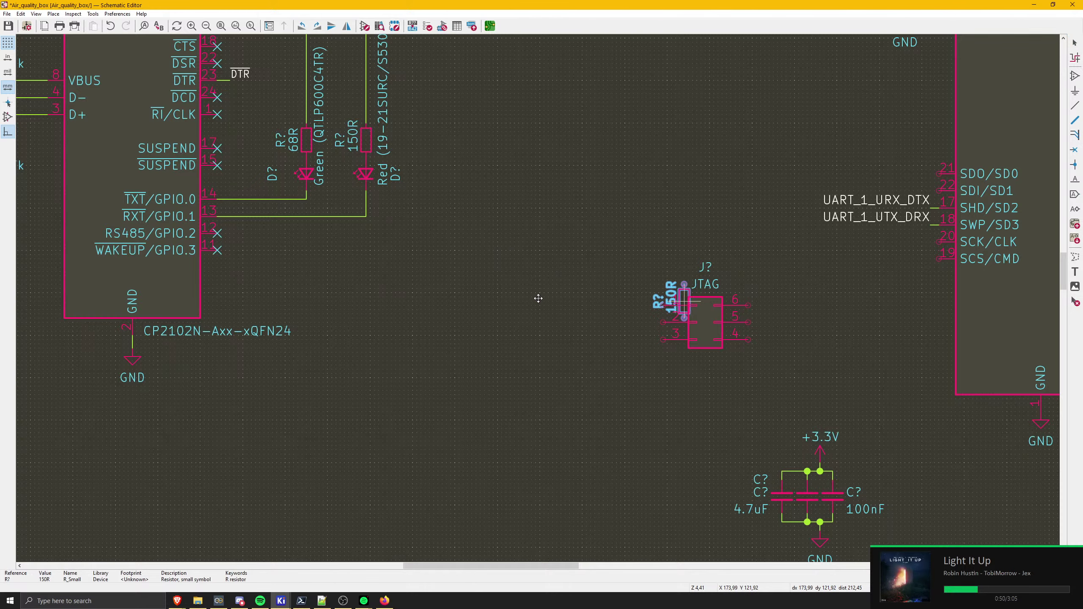
{"action": "scroll", "coordinate": [684, 301], "scroll_direction": "up", "scroll_amount": 3}
{"action": "key", "text": "r"}
{"action": "left_click", "coordinate": [411, 299]}
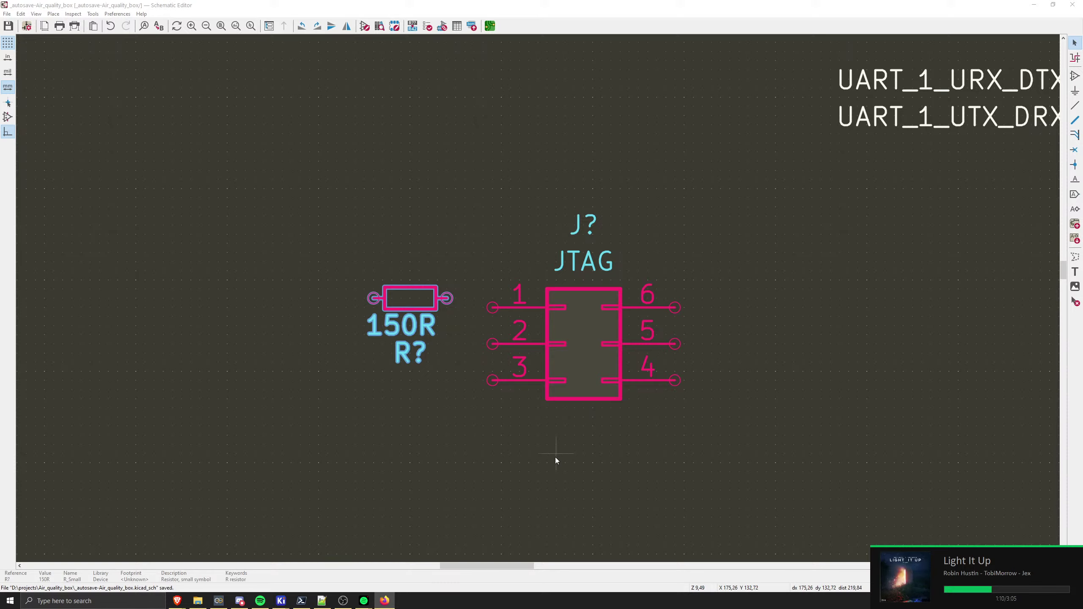
- Set the value of the copied resistor beside the JTAG connector to 100R
{"action": "left_click", "coordinate": [420, 329]}
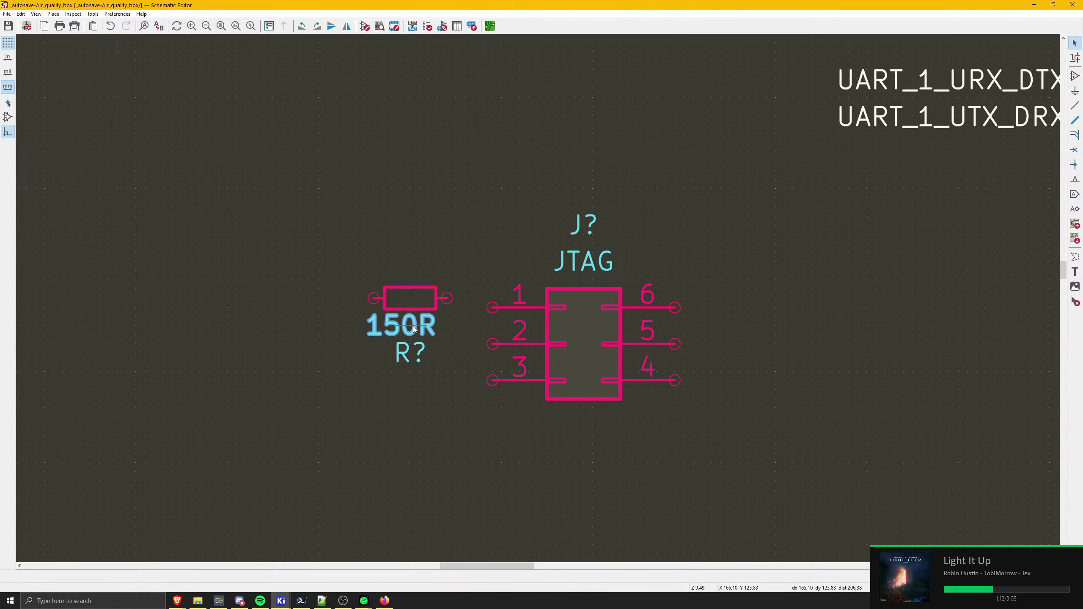
{"action": "double_click", "coordinate": [413, 326]}
{"action": "type", "text": "12"}
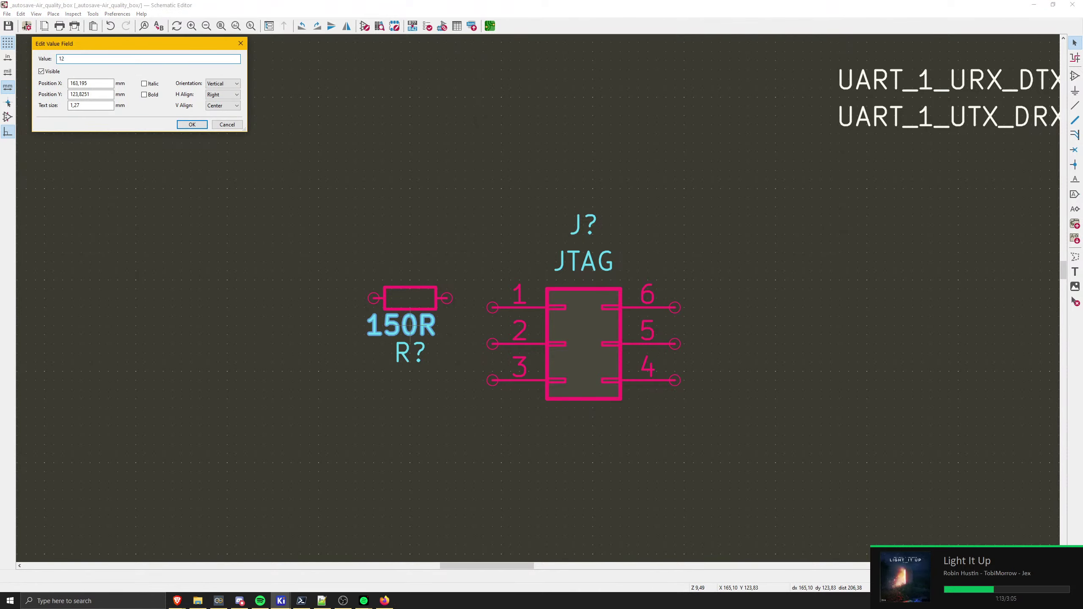
{"action": "key", "text": "BackSpace"}
{"action": "type", "text": "00R"}
{"action": "key", "text": "Return"}
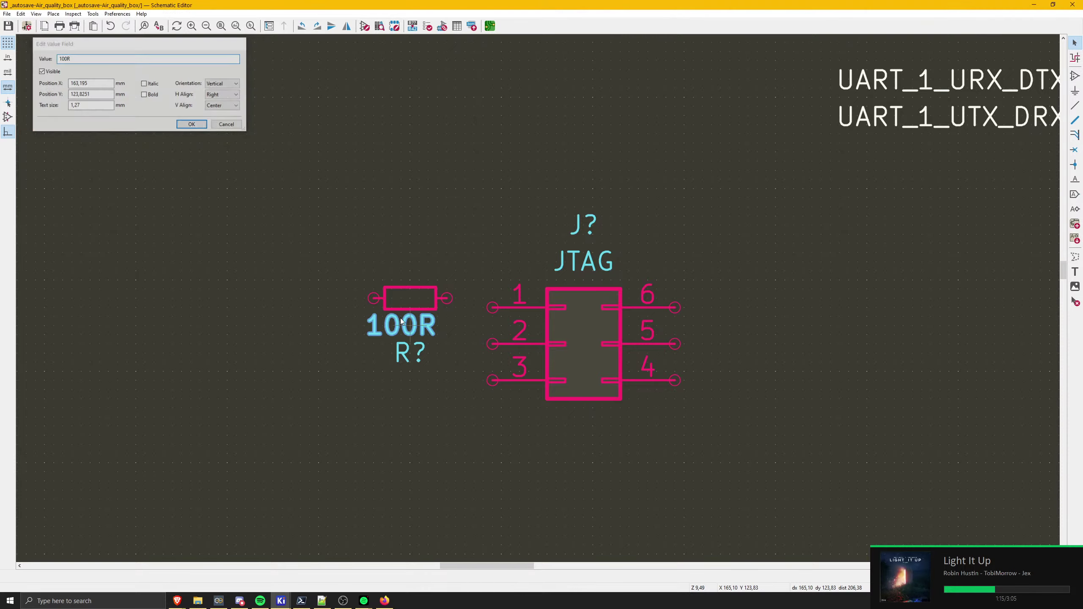
- Delete the 2x03 JTAG connector from the schematic
{"action": "middle_click_drag", "start_coordinate": [478, 335], "coordinate": [402, 284]}
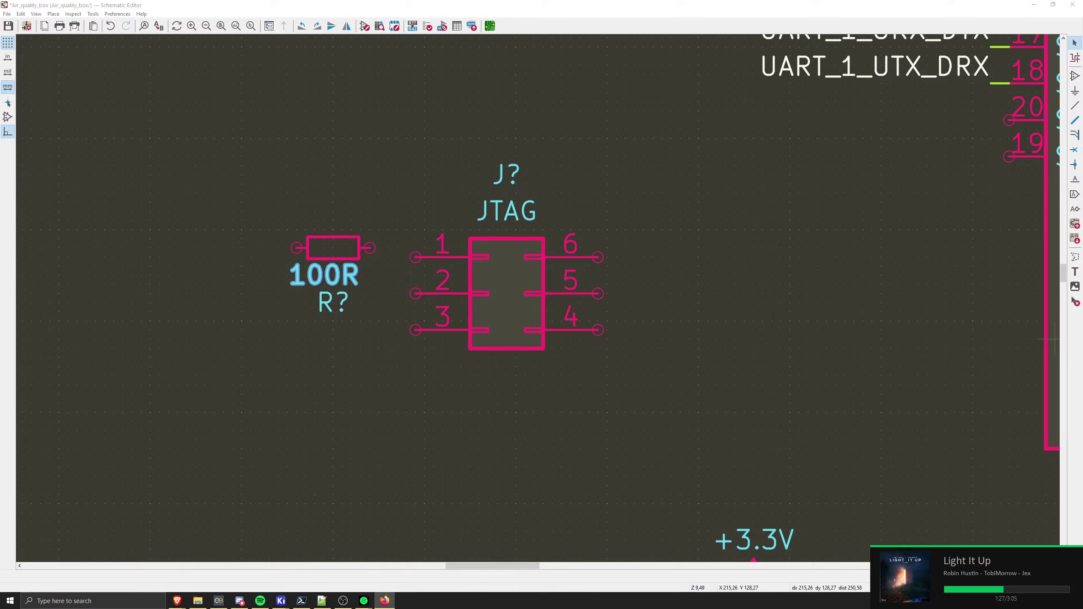
{"action": "left_click", "coordinate": [511, 295]}
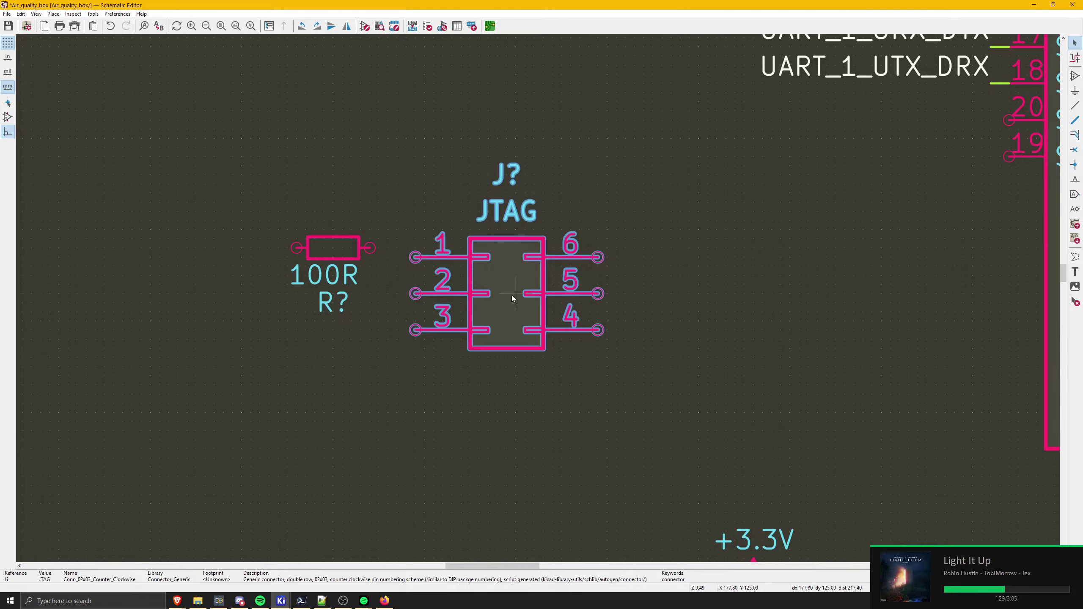
{"action": "key", "text": "Delete"}
{"action": "left_click", "coordinate": [1075, 91]}
{"action": "left_click", "coordinate": [1049, 82]}
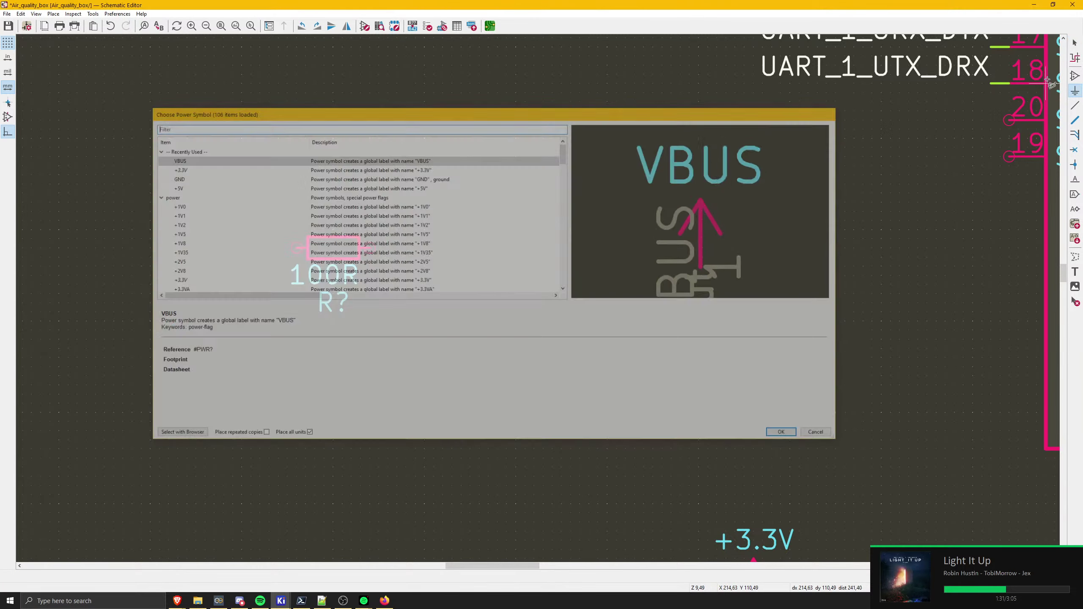
{"action": "key", "text": "Escape"}
- Search the symbol library for ISP and place the AVR-ISP-6 connector between the 100R resistor and the ESP32
{"action": "type", "text": "aISP"}
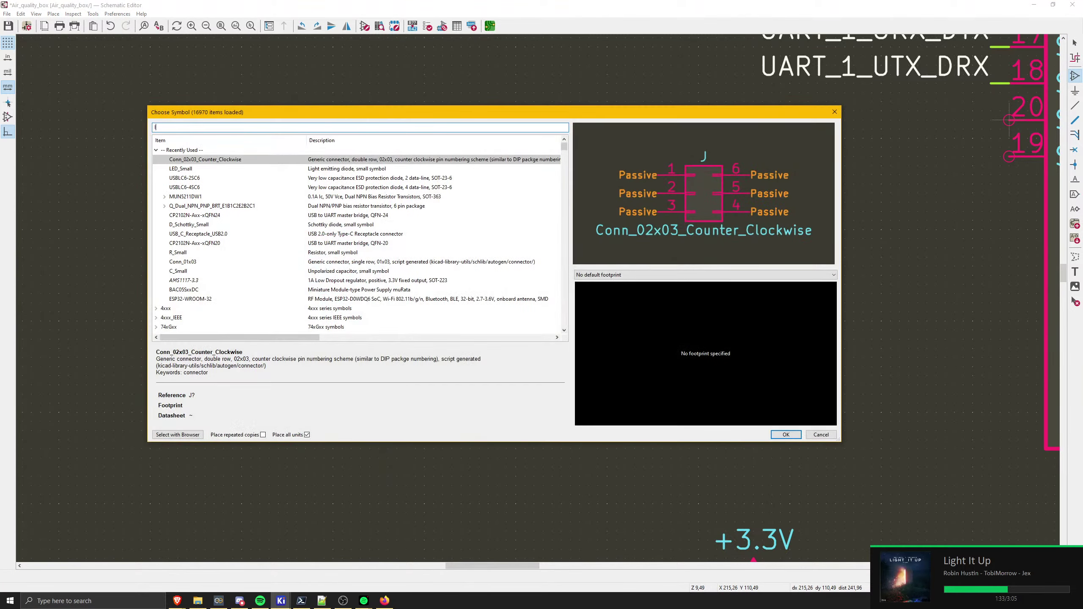
{"action": "key", "text": "Return"}
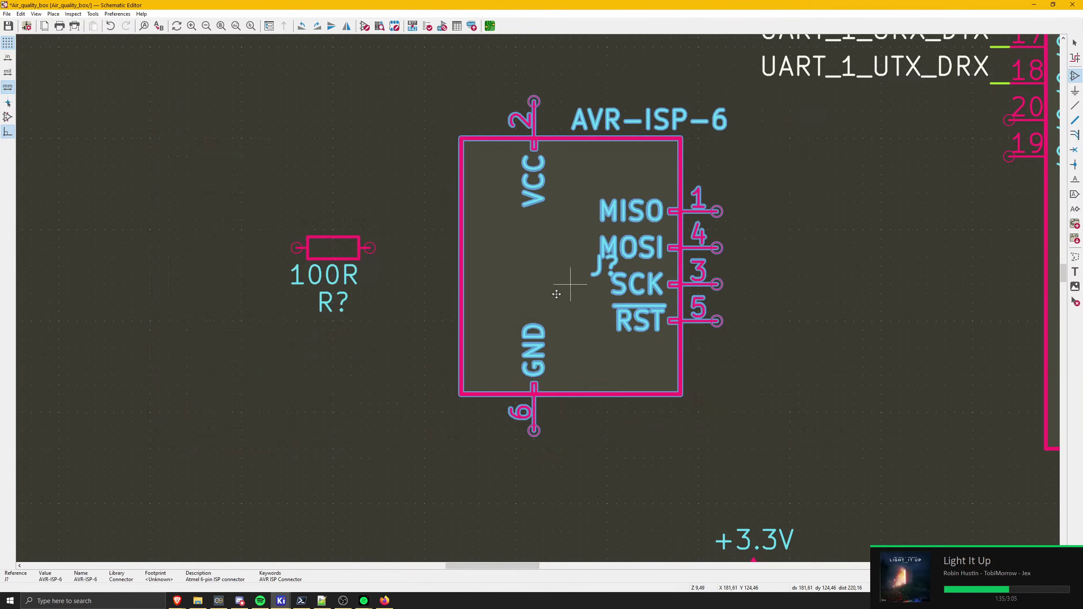
{"action": "scroll", "coordinate": [490, 269], "scroll_direction": "down", "scroll_amount": 3}
{"action": "left_click", "coordinate": [490, 268]}
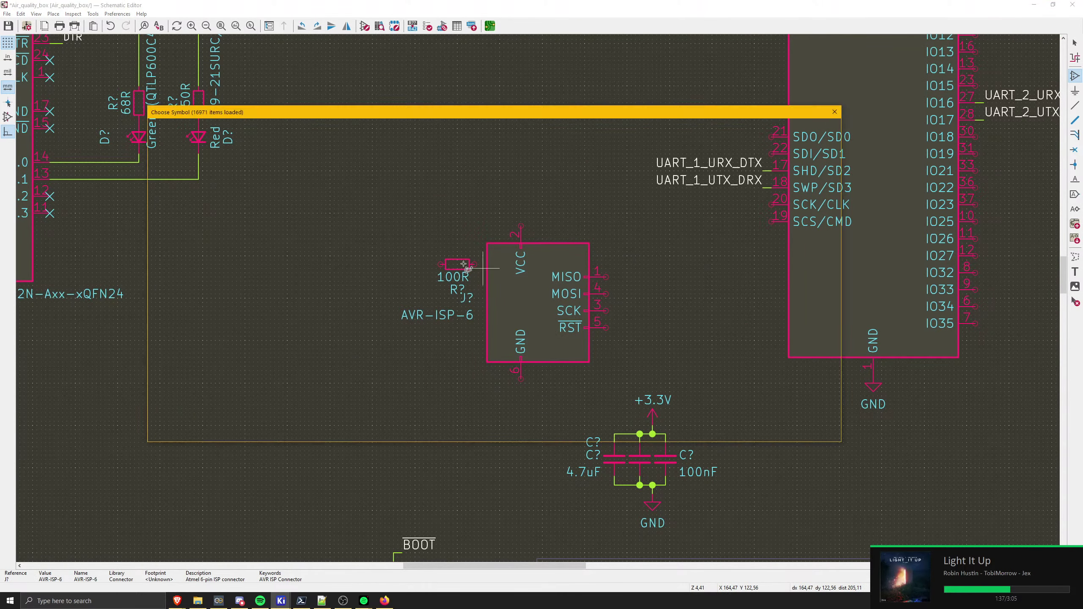
{"action": "key", "text": "Escape"}
- Move the 100R resistor between the AVR-ISP-6 connector's signal pins and the ESP32, and set the connector's value to JTAG-6
{"action": "left_click", "coordinate": [455, 259]}
{"action": "left_click_drag", "start_coordinate": [455, 257], "coordinate": [694, 277]}
{"action": "double_click", "coordinate": [428, 316]}
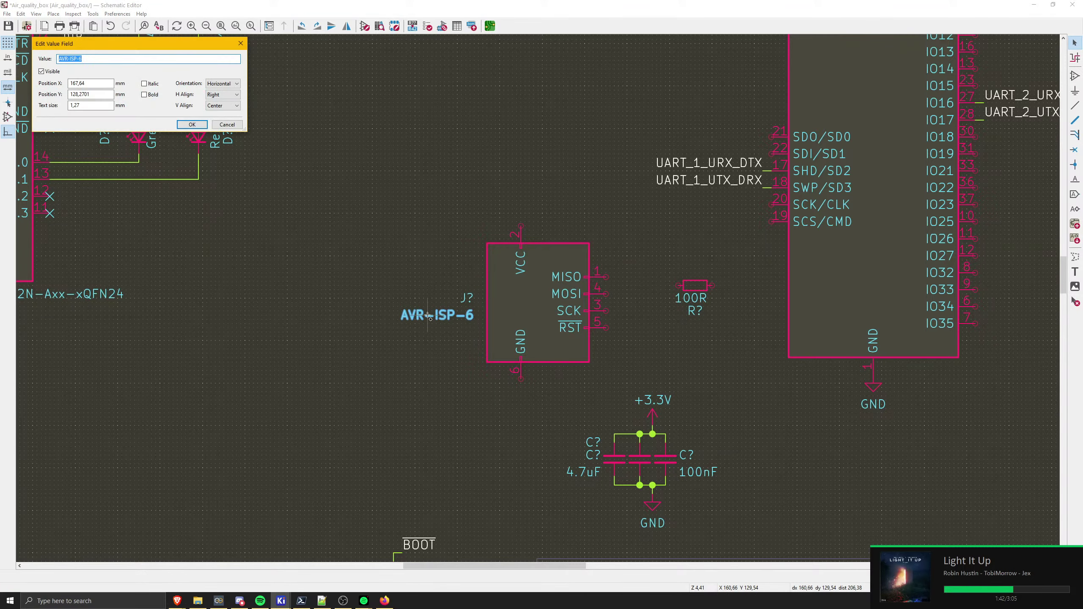
{"action": "type", "text": "JTAG-6"}
{"action": "key", "text": "Return"}
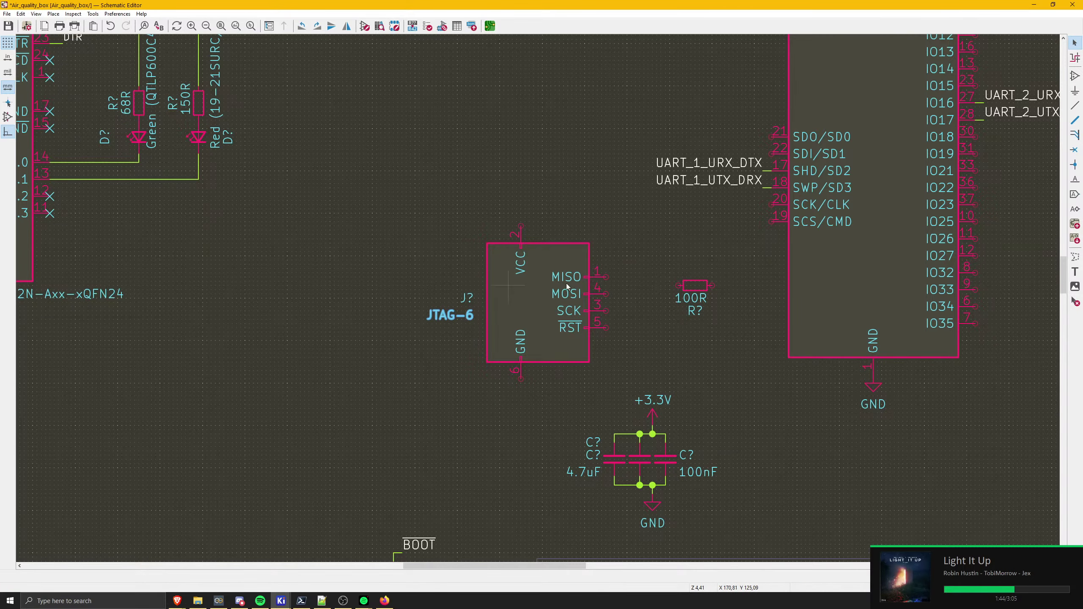
- Switch to Firefox and search the ESP32-WROOM-32 datasheet for MTMS, going through the matches
{"action": "middle_click_drag", "start_coordinate": [682, 277], "coordinate": [758, 291]}
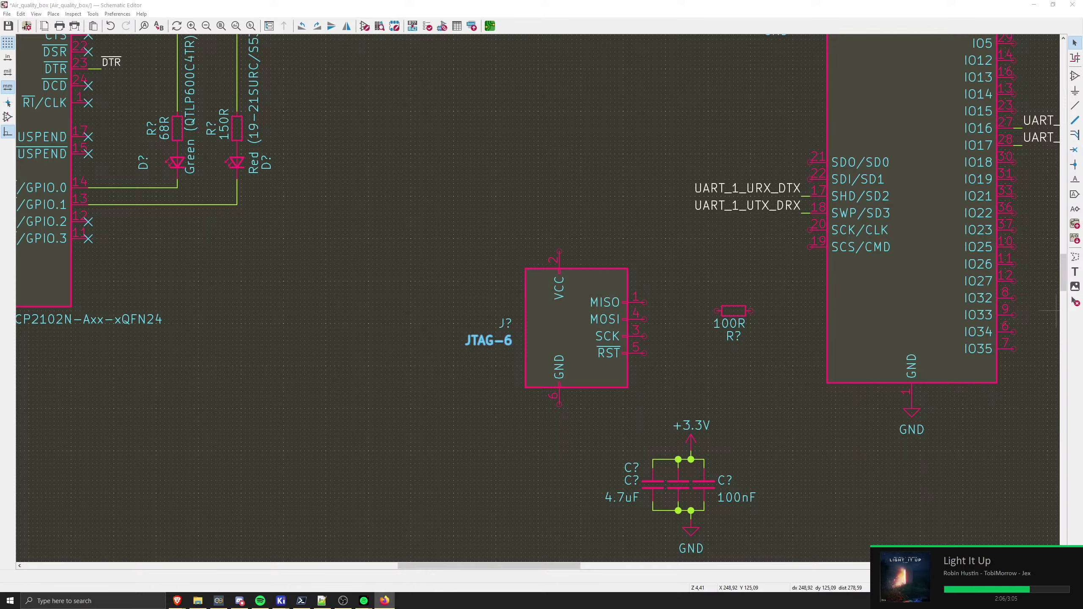
{"action": "key", "text": "alt+Tab"}
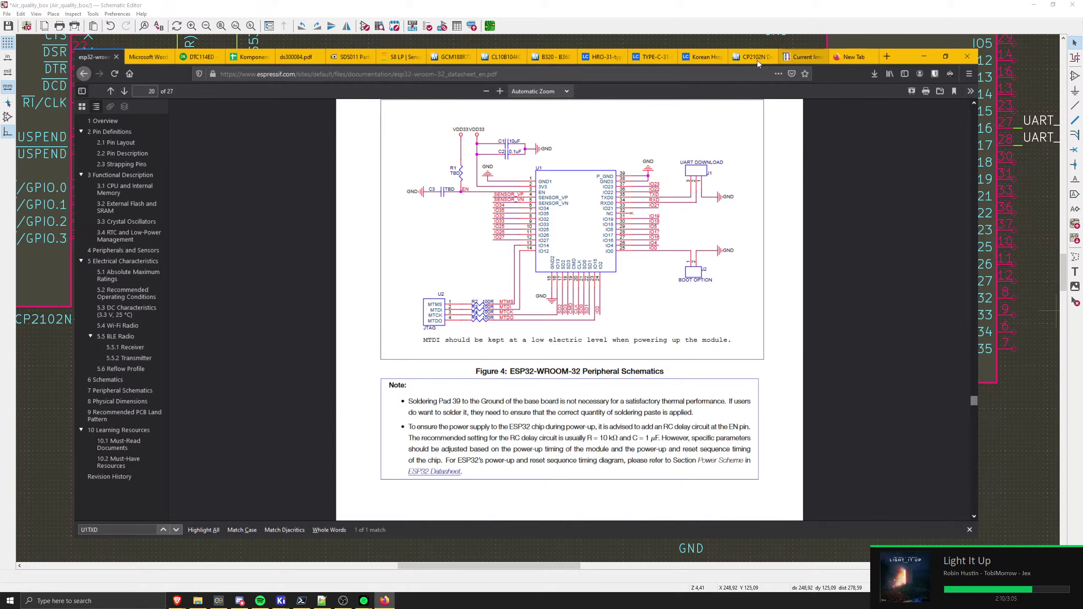
{"action": "left_click_drag", "start_coordinate": [100, 61], "coordinate": [849, 57]}
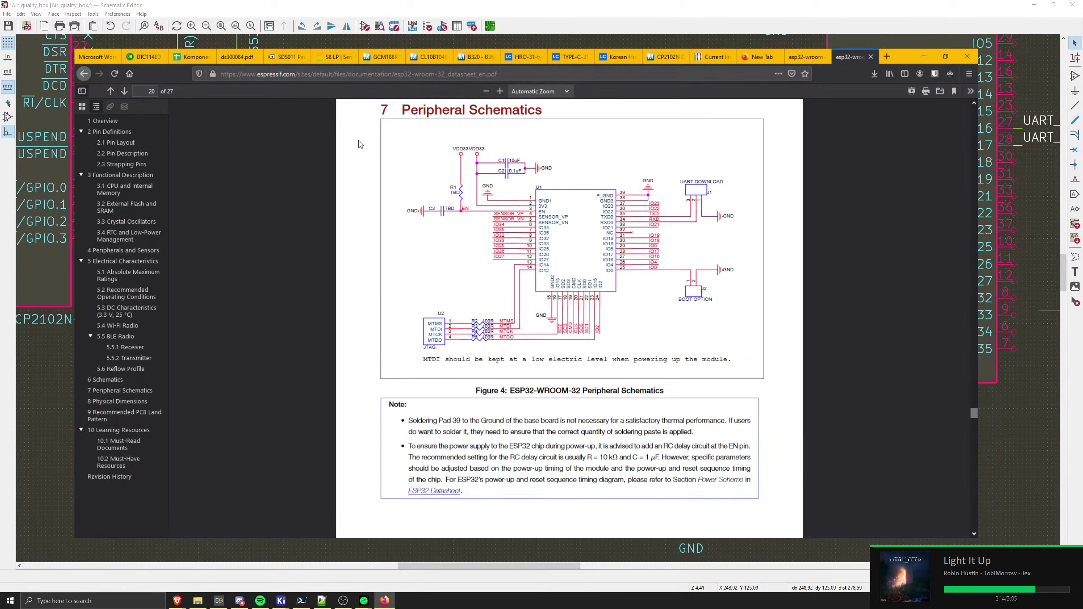
{"action": "key", "text": "ctrl+f"}
{"action": "type", "text": "MTMS"}
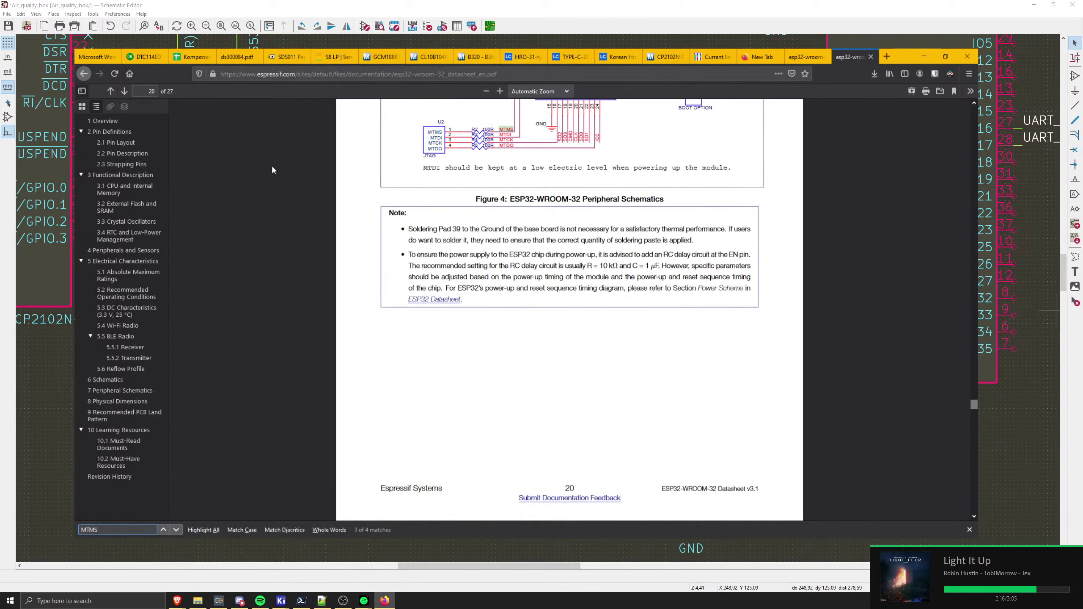
{"action": "key", "text": "Return"}
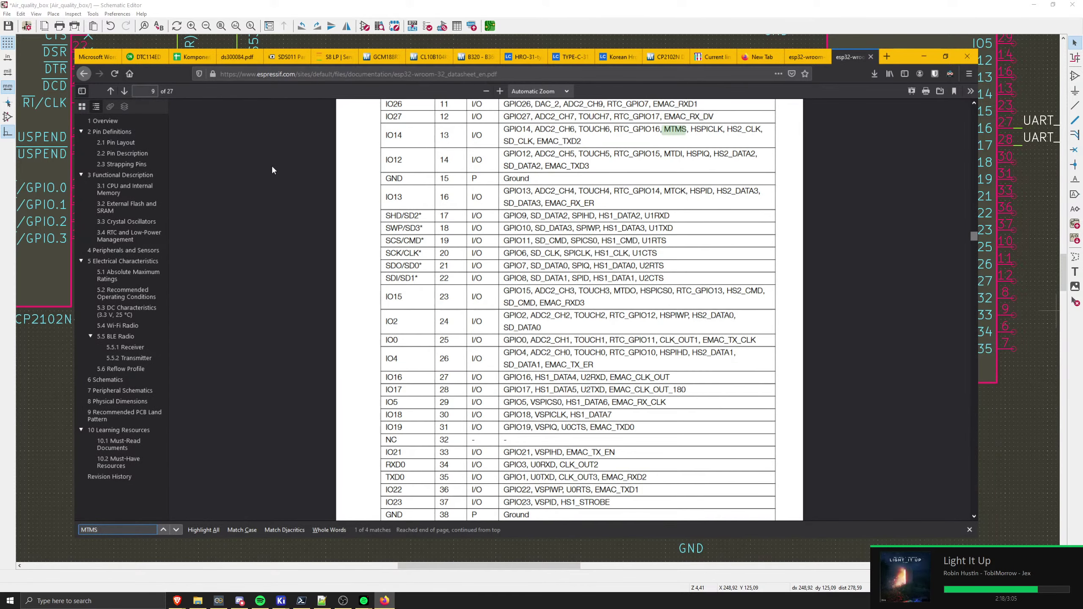
{"action": "key", "text": "Return"}
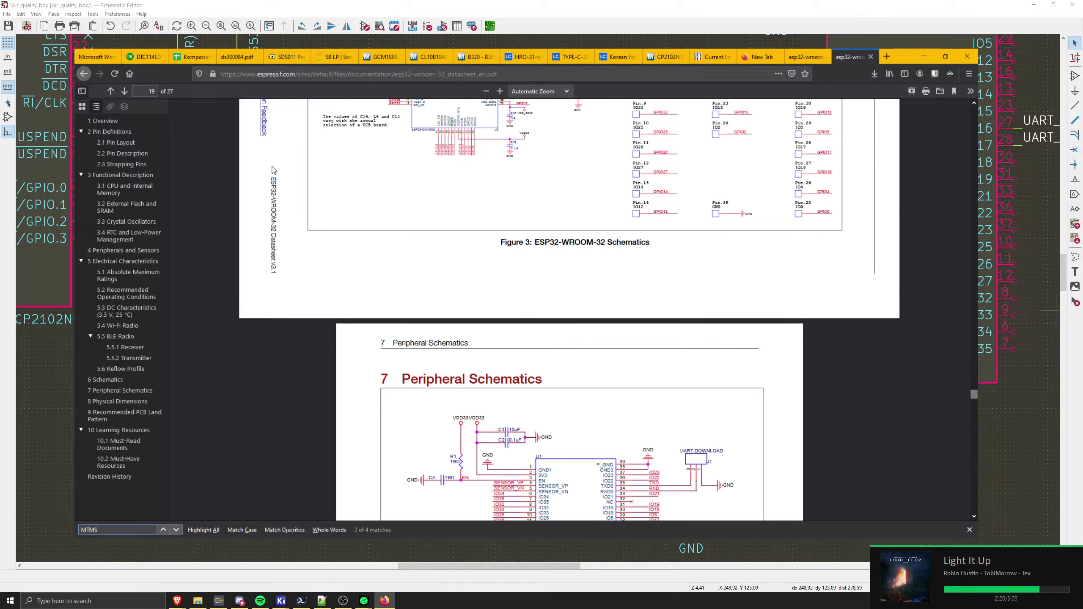
{"action": "key", "text": "Return"}
{"action": "key", "text": "Return"}
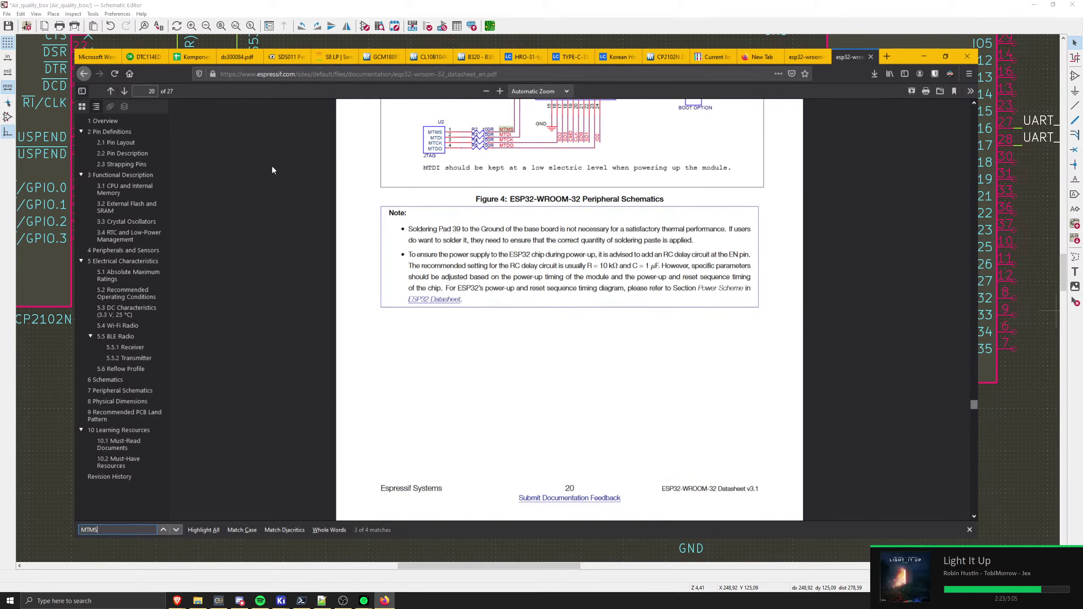
{"action": "key", "text": "Return"}
{"action": "key", "text": "Return"}
{"action": "key", "text": "ctrl+w"}
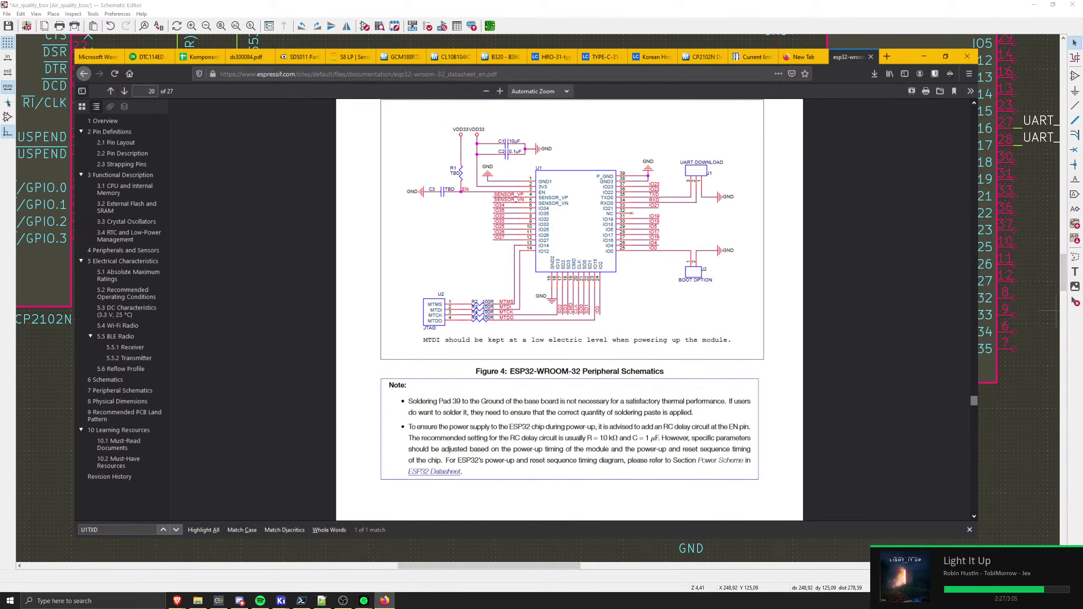
- Return to the KiCad schematic and adjust the placement of the 100R resistor beside the JTAG-6 connector, undoing the last change
{"action": "key", "text": "alt+Tab"}
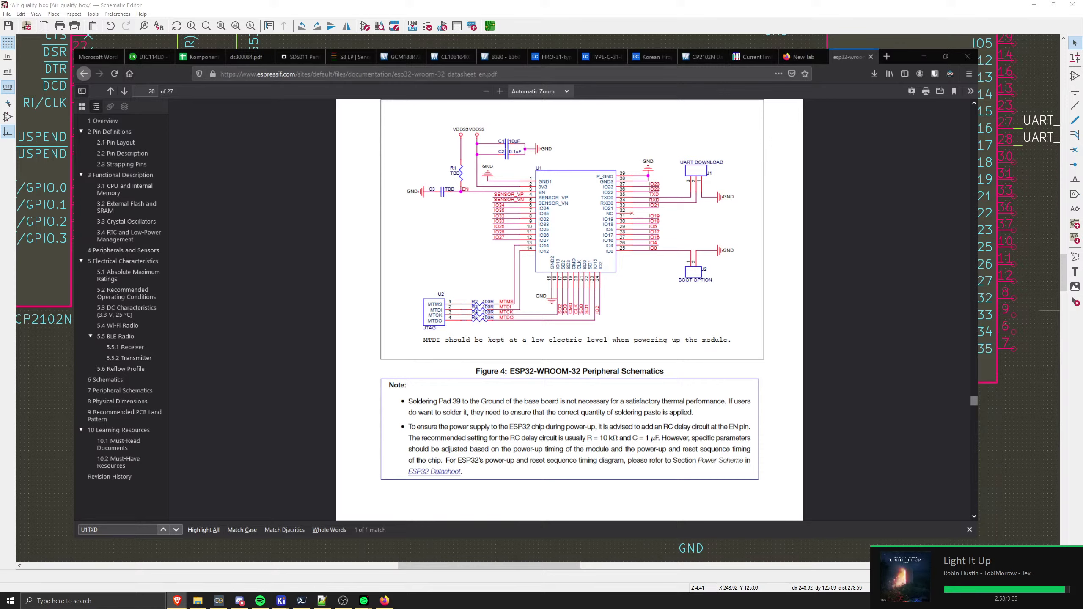
{"action": "left_click", "coordinate": [721, 307]}
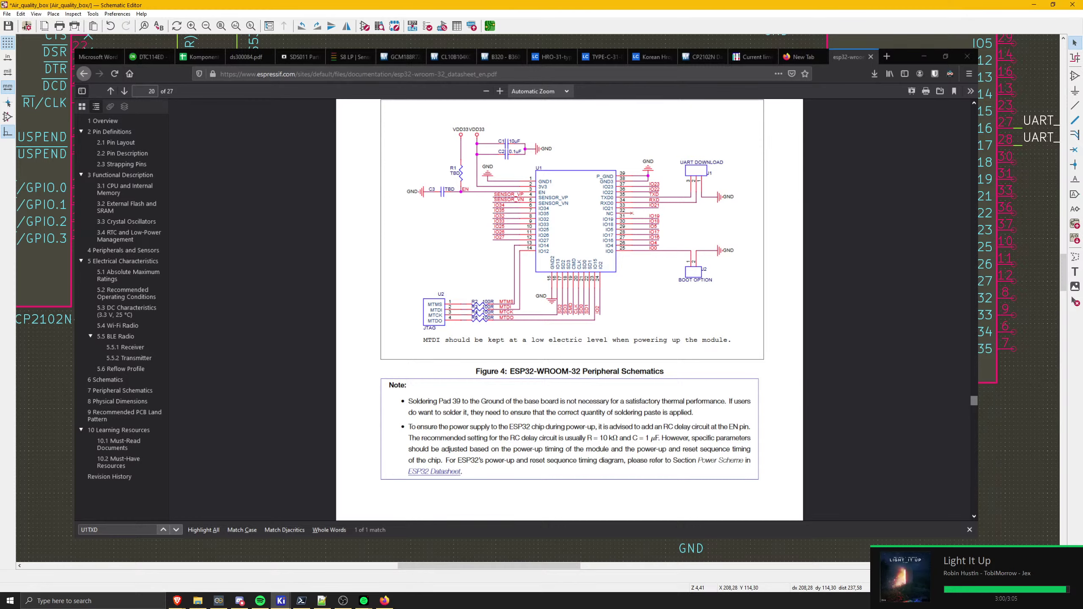
{"action": "scroll", "coordinate": [716, 299], "scroll_direction": "up", "scroll_amount": 3}
{"action": "key", "text": "m"}
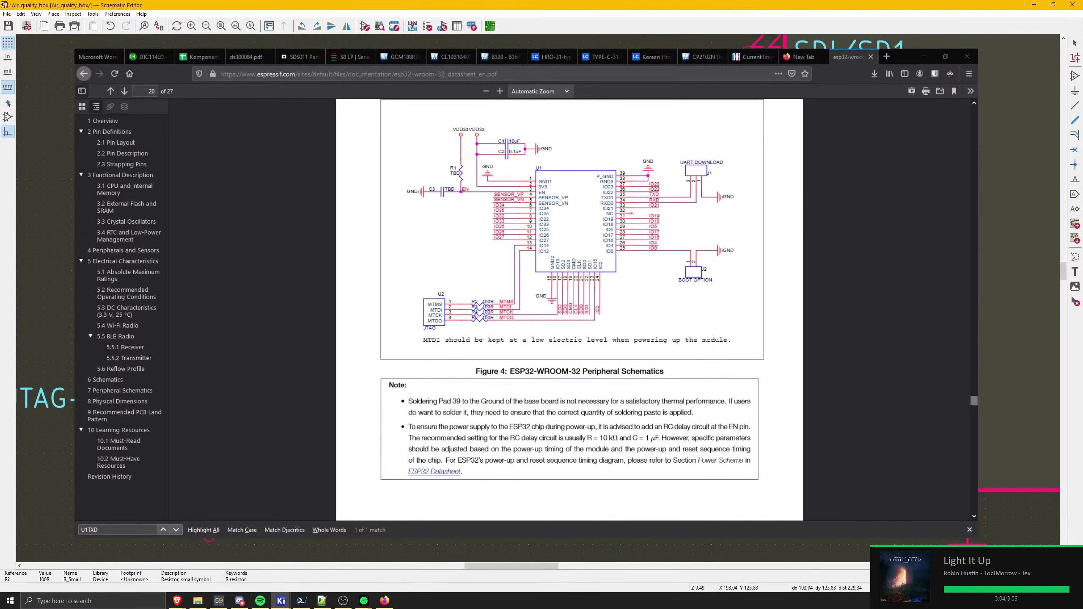
{"action": "key", "text": "Escape"}
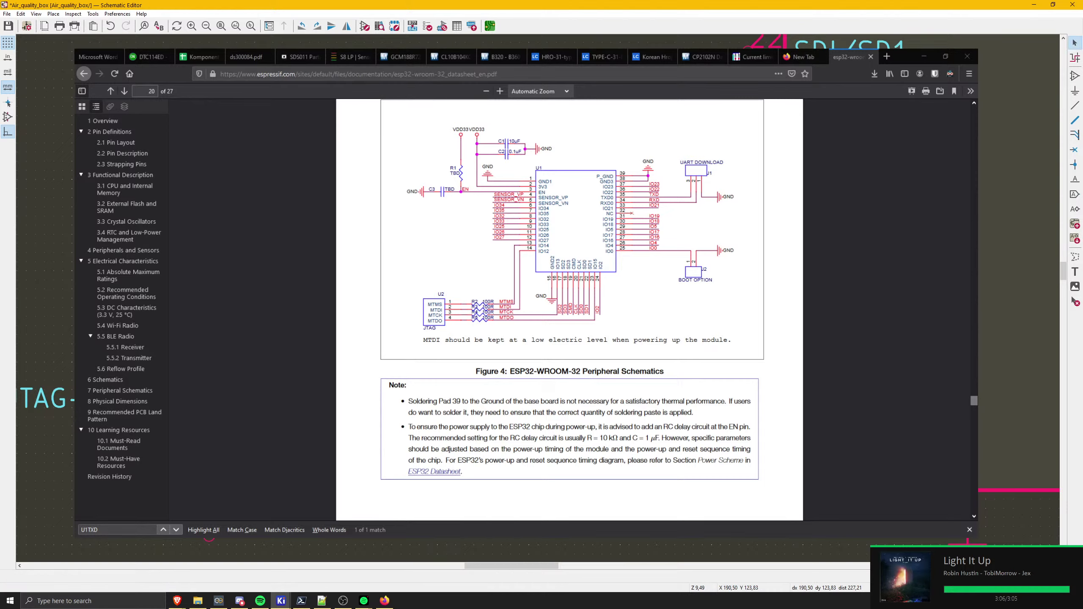
{"action": "key", "text": "m"}
{"action": "key", "text": "Escape"}
{"action": "middle_click_drag", "start_coordinate": [542, 298], "coordinate": [646, 276]}
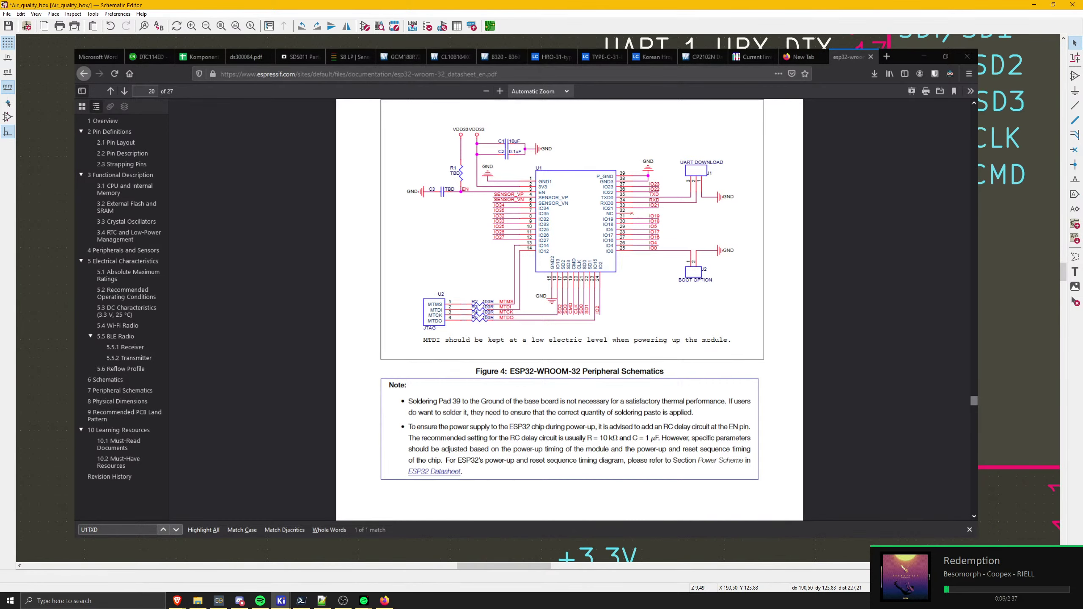
{"action": "key", "text": "m"}
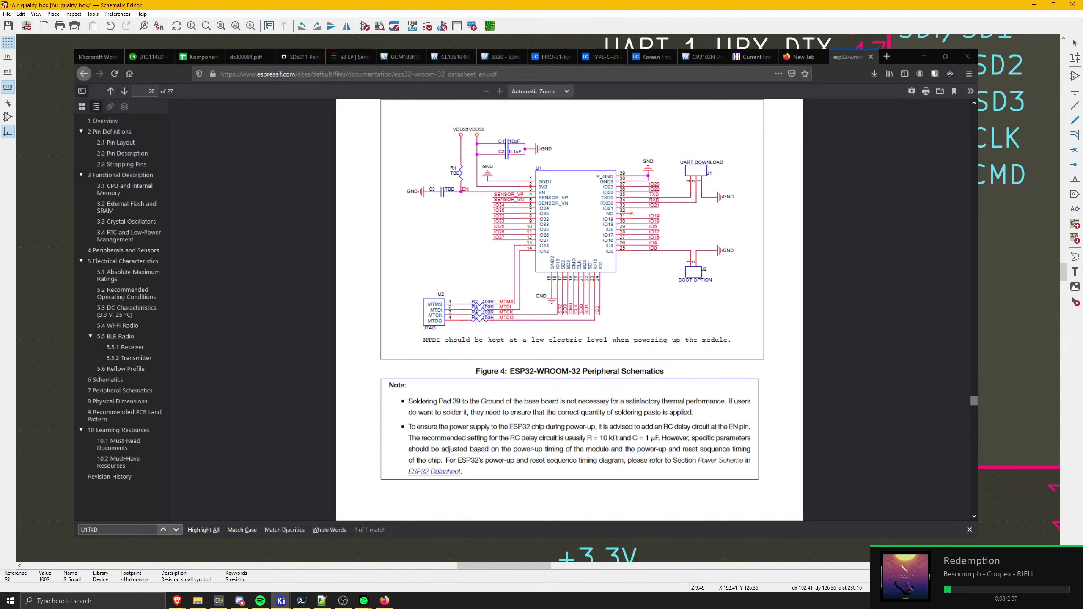
{"action": "key", "text": "Escape"}
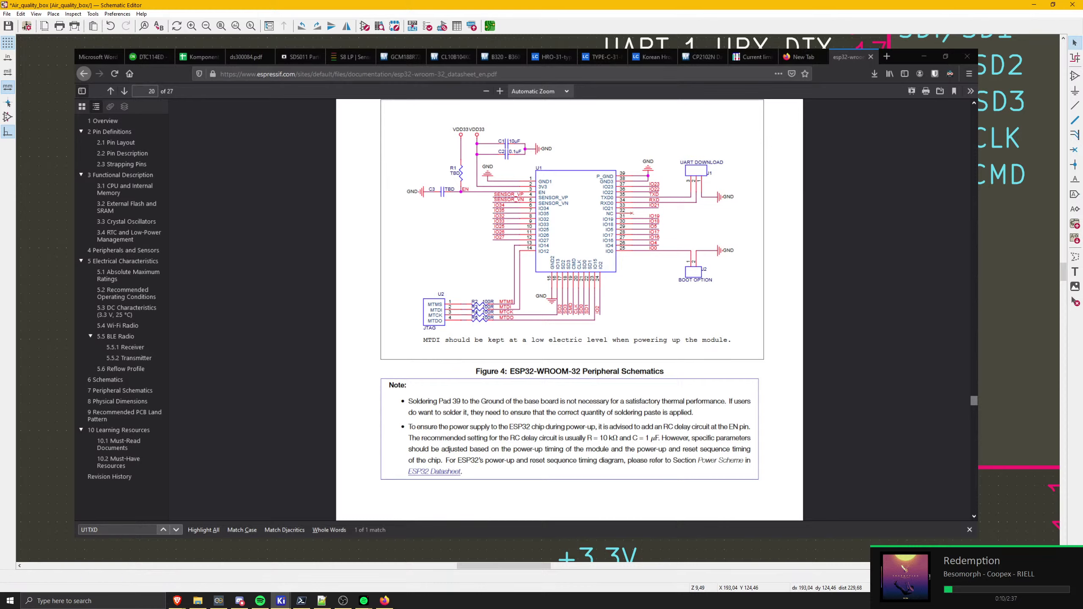
{"action": "key", "text": "m"}
{"action": "key", "text": "Escape"}
{"action": "key", "text": "m"}
{"action": "key", "text": "Escape"}
{"action": "key", "text": "ctrl+z"}
- Hide the 100R resistor's value text and reposition the resistor symbols beside the JTAG-6 signal pins
{"action": "key", "text": "e"}
{"action": "left_click", "coordinate": [53, 72]}
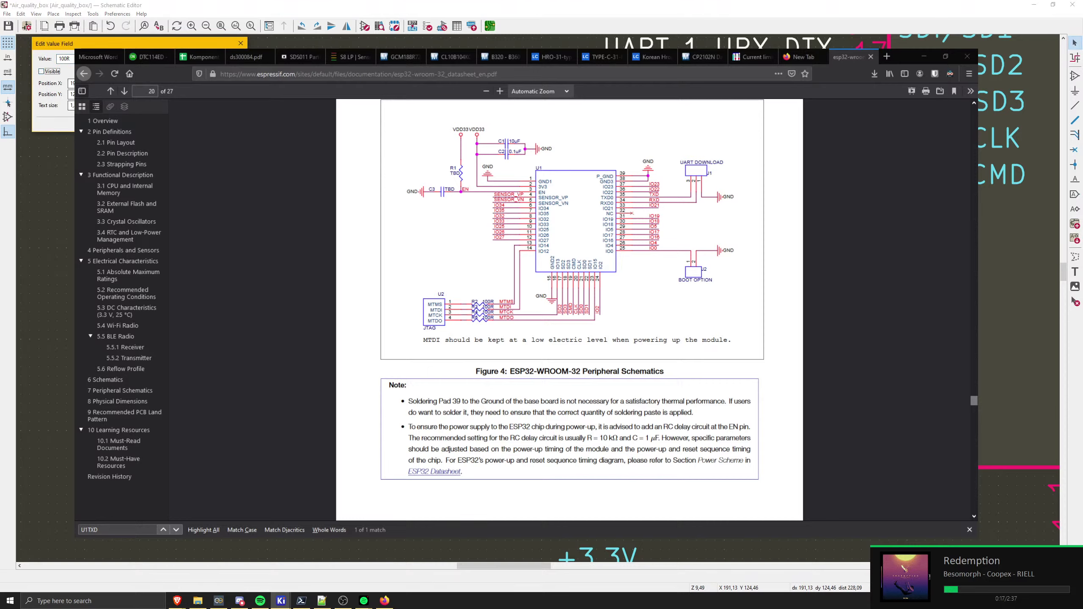
{"action": "key", "text": "Return"}
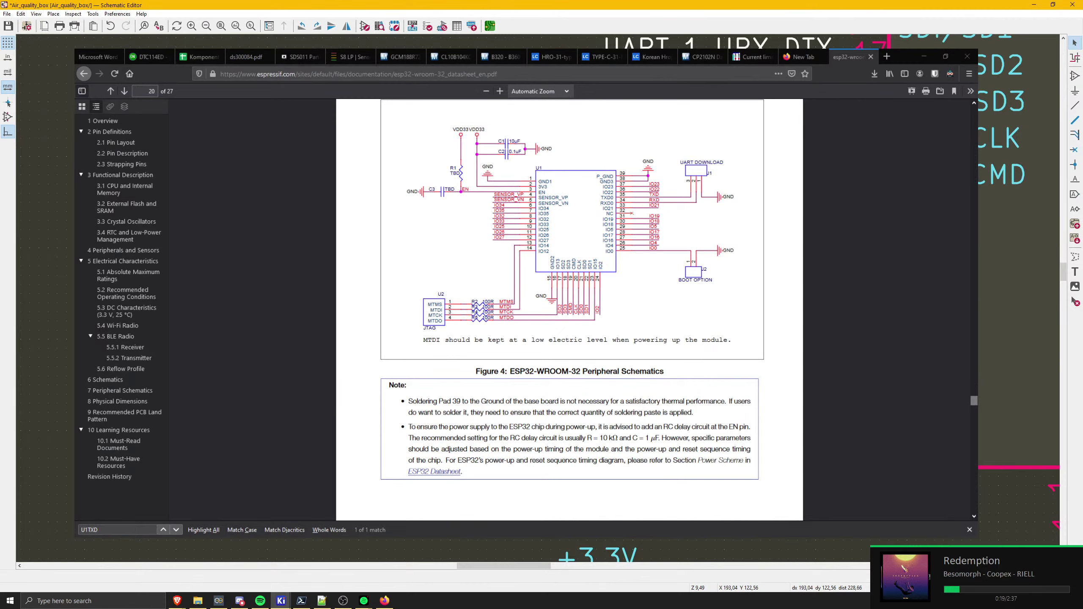
{"action": "key", "text": "m"}
{"action": "key", "text": "m"}
{"action": "key", "text": "m"}
{"action": "key", "text": "m"}
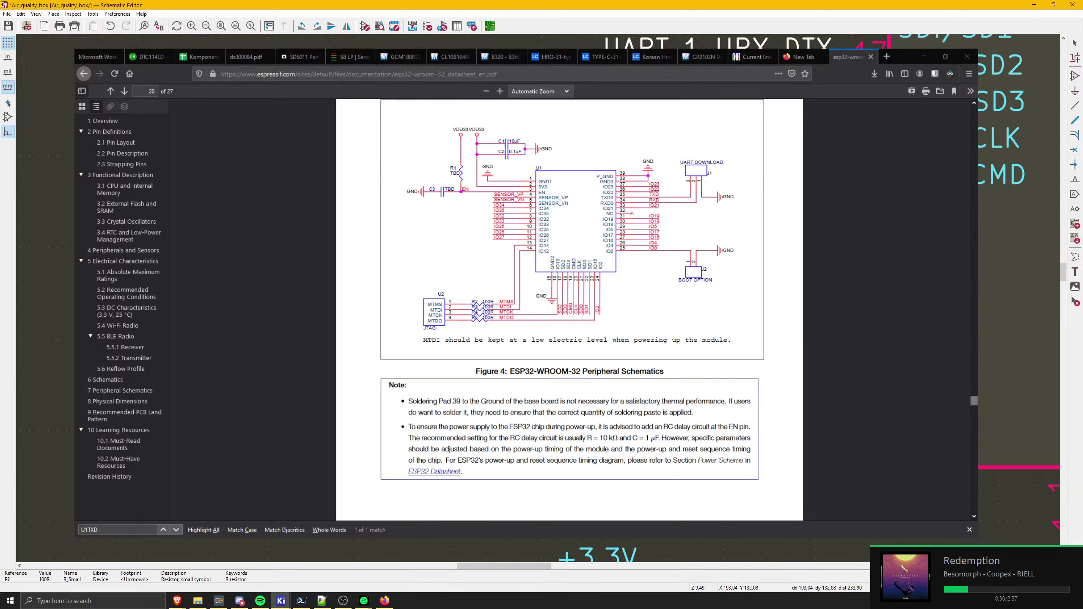
{"action": "key", "text": "Escape"}
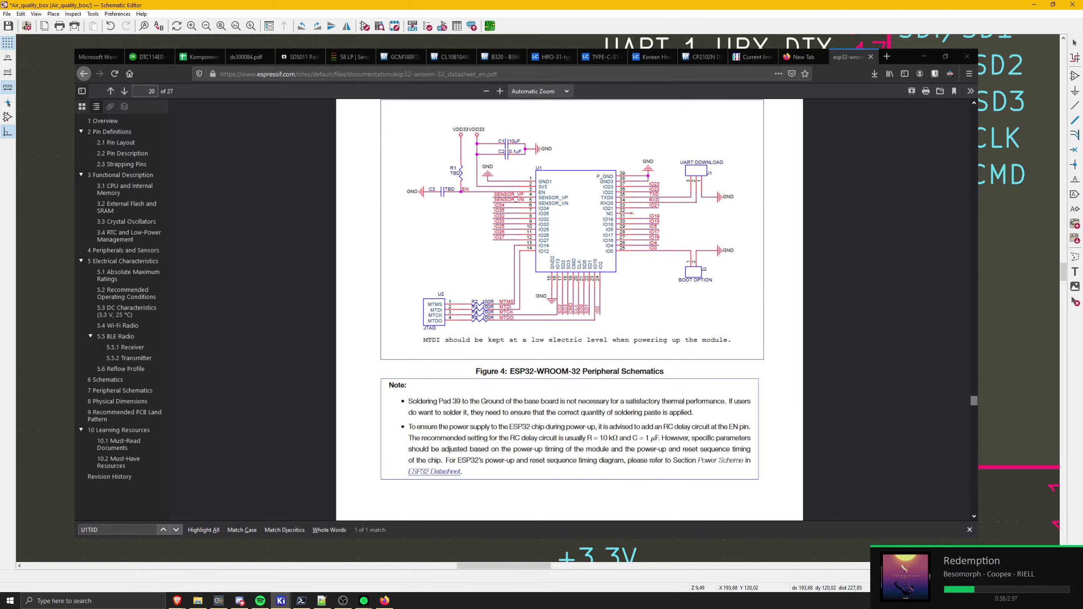
{"action": "key", "text": "u"}
{"action": "key", "text": "Escape"}
{"action": "key", "text": "u"}
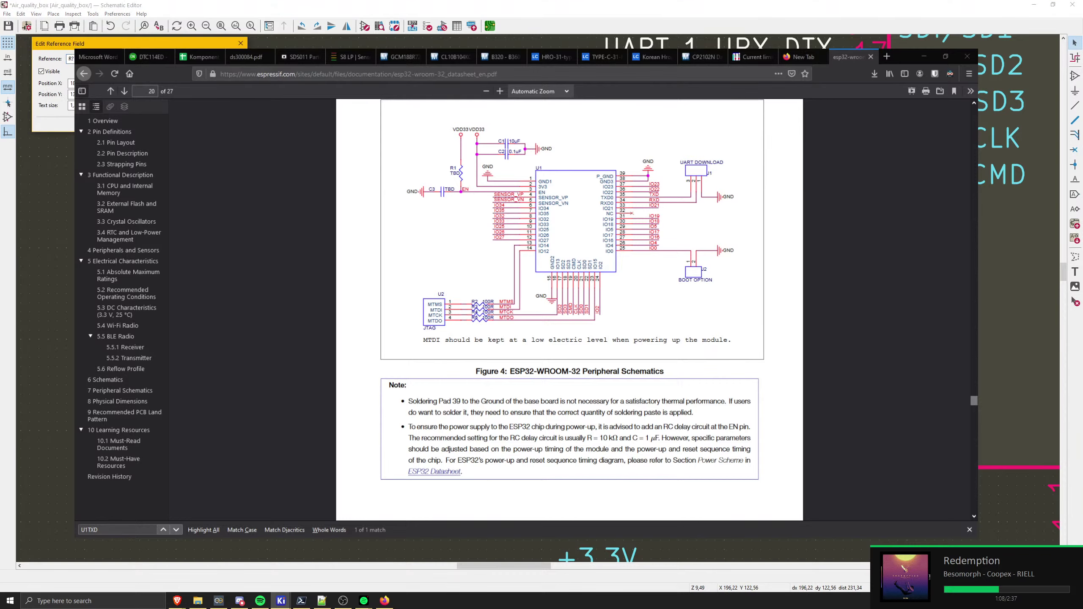
{"action": "key", "text": "Escape"}
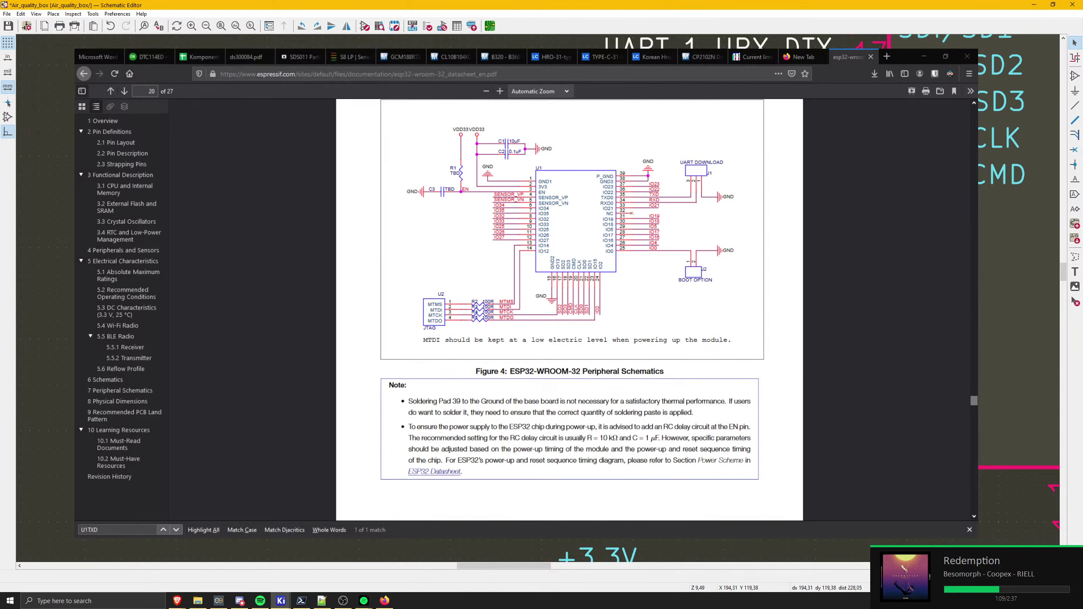
{"action": "key", "text": "u"}
{"action": "key", "text": "Escape"}
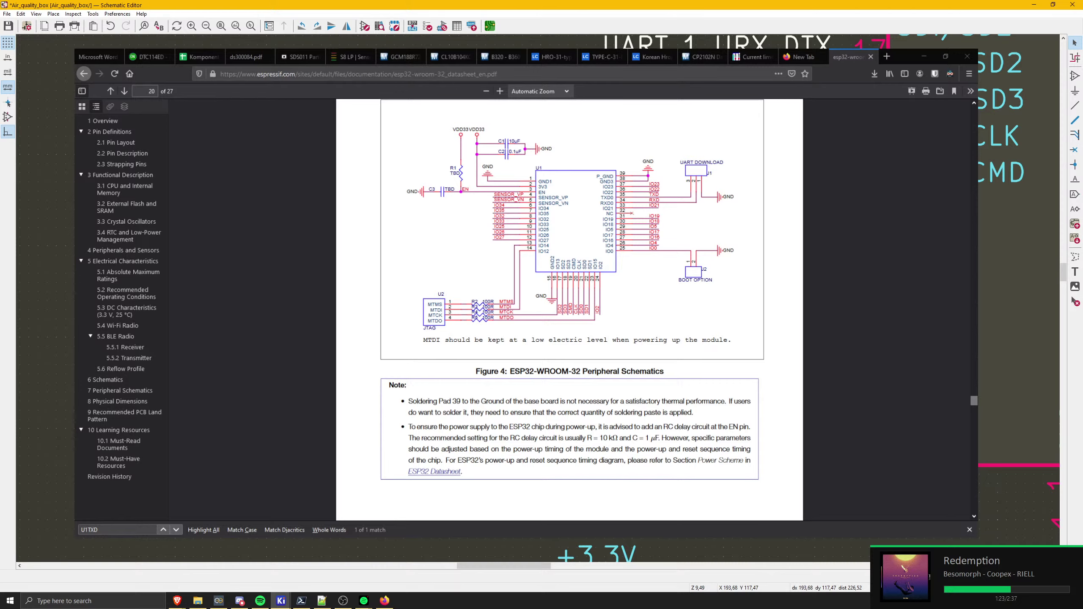
{"action": "key", "text": "u"}
{"action": "key", "text": "Escape"}
- Draw a wire at the series resistors beside the JTAG-6 connector and place the net label MTMS there
{"action": "middle_click_drag", "start_coordinate": [693, 520], "coordinate": [765, 462]}
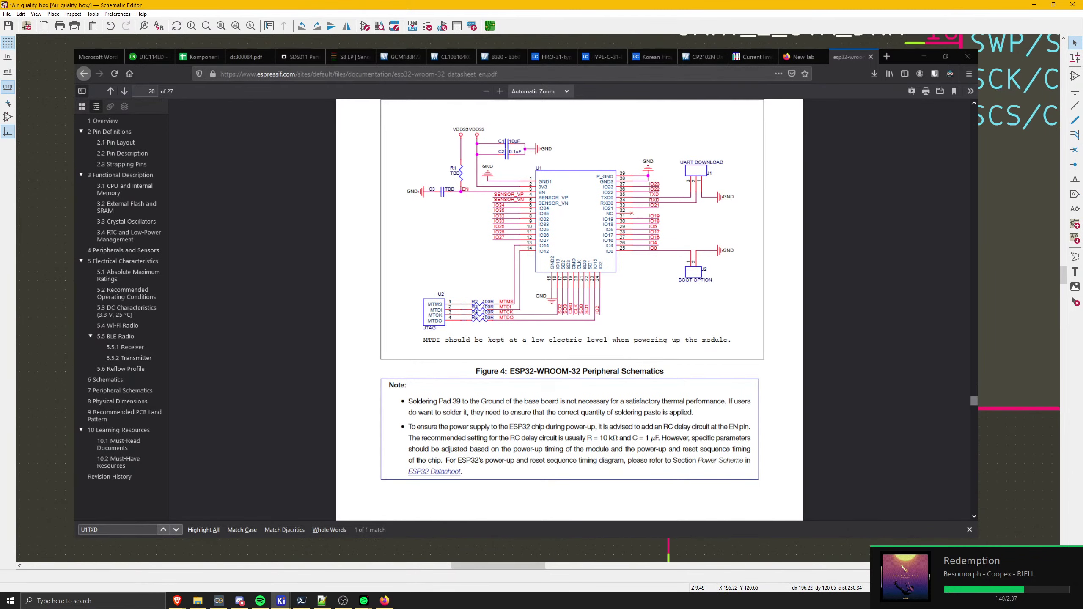
{"action": "key", "text": "w"}
{"action": "middle_click_drag", "start_coordinate": [721, 271], "coordinate": [654, 261]}
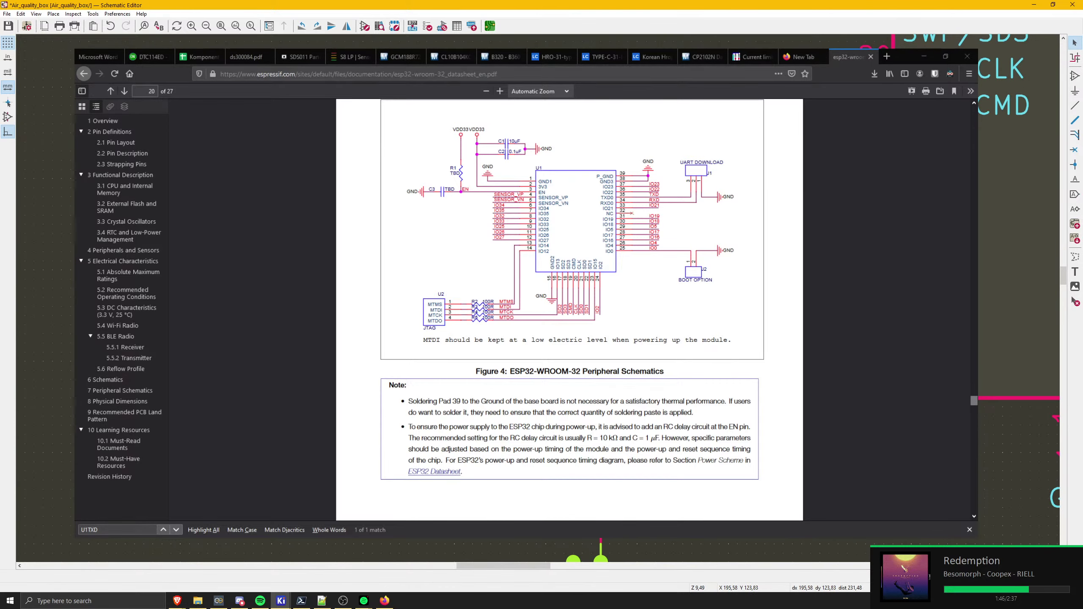
{"action": "key", "text": "l"}
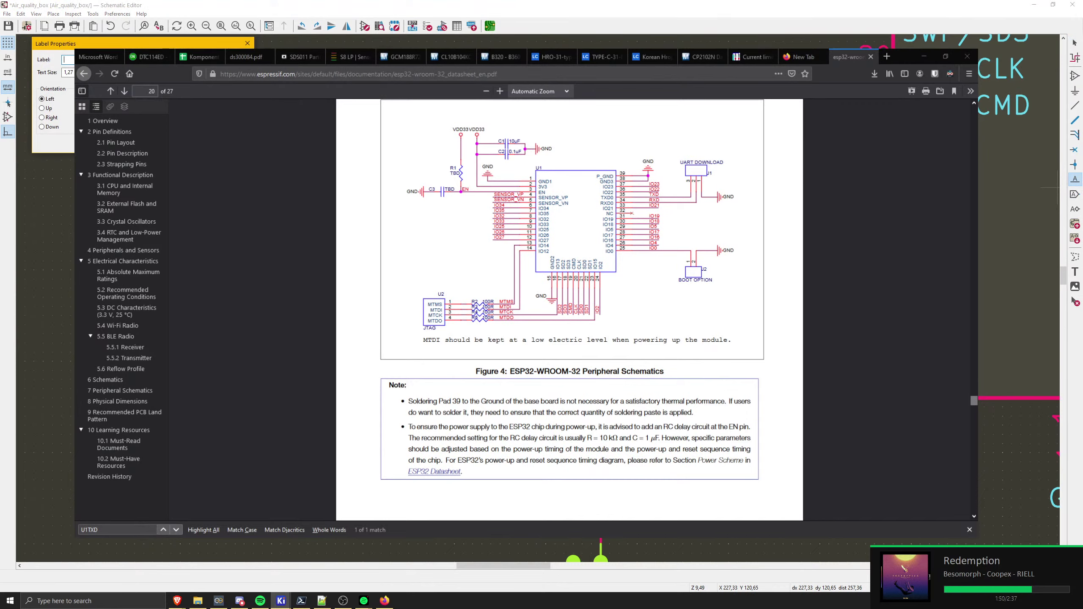
{"action": "type", "text": "MTMS"}
{"action": "key", "text": "Return"}
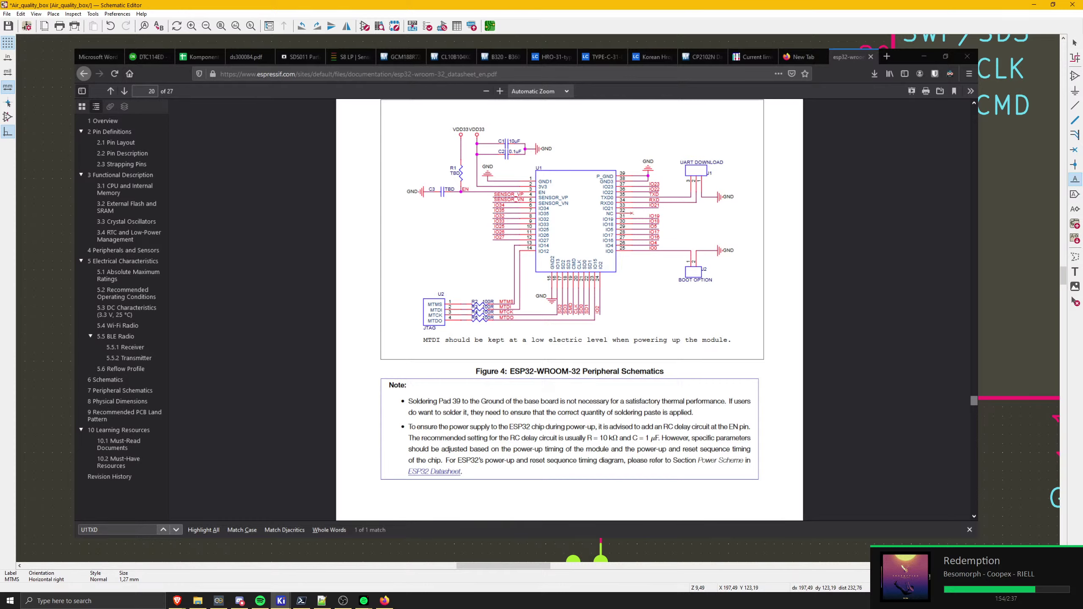
{"action": "key", "text": "Return"}
- Place the net label MTDI below the MTMS label
{"action": "type", "text": "l"}
{"action": "type", "text": "MT"}
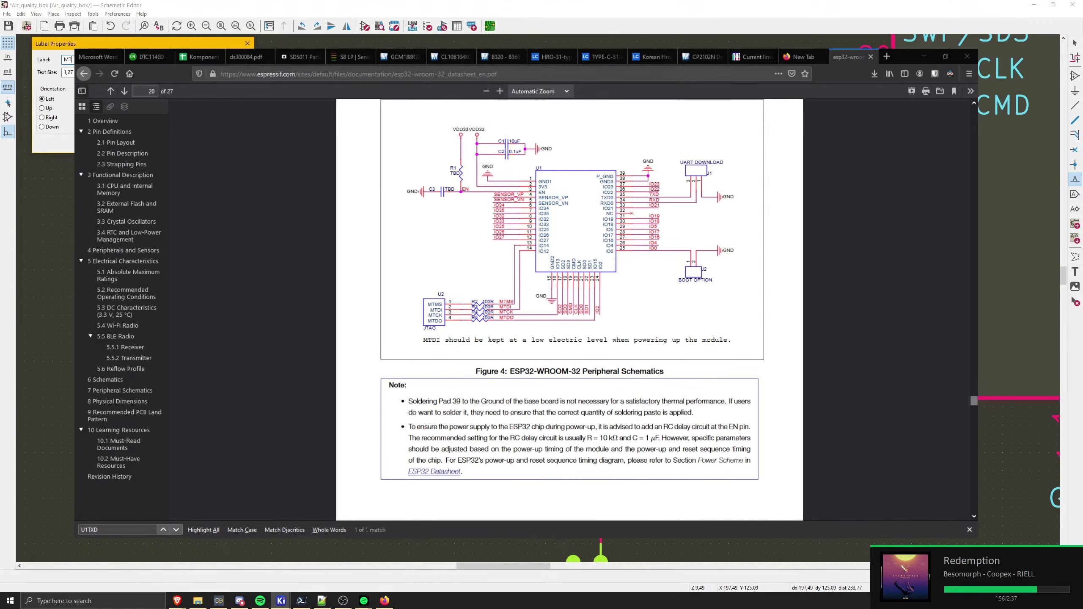
{"action": "type", "text": "DI"}
{"action": "key", "text": "Return"}
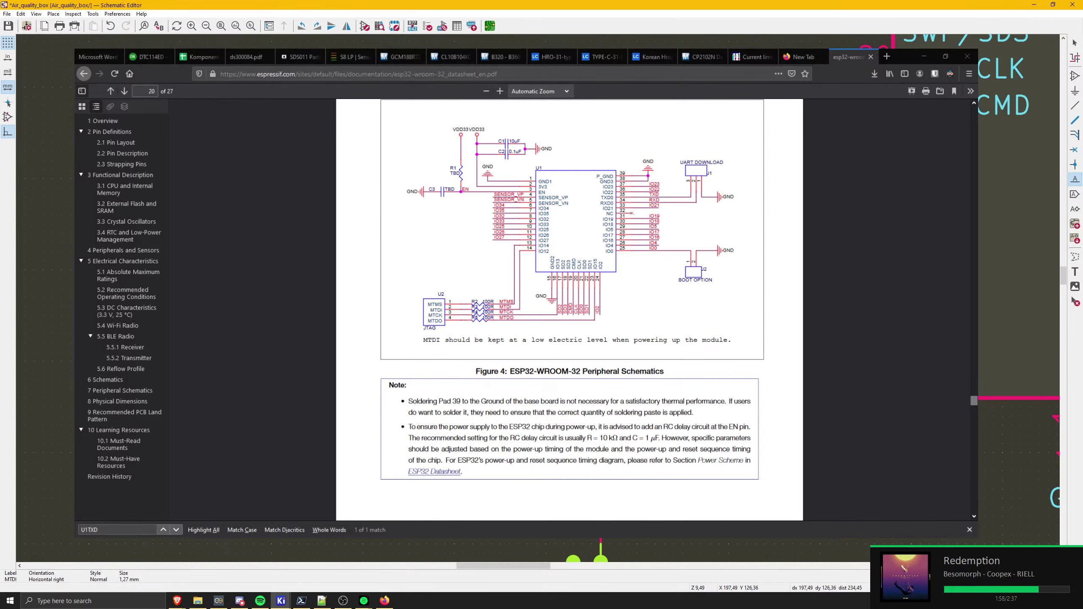
{"action": "key", "text": "Return"}
- Place the net labels MTCK and MTDO below the MTDI label at the JTAG series resistors
{"action": "type", "text": "lMTT"}
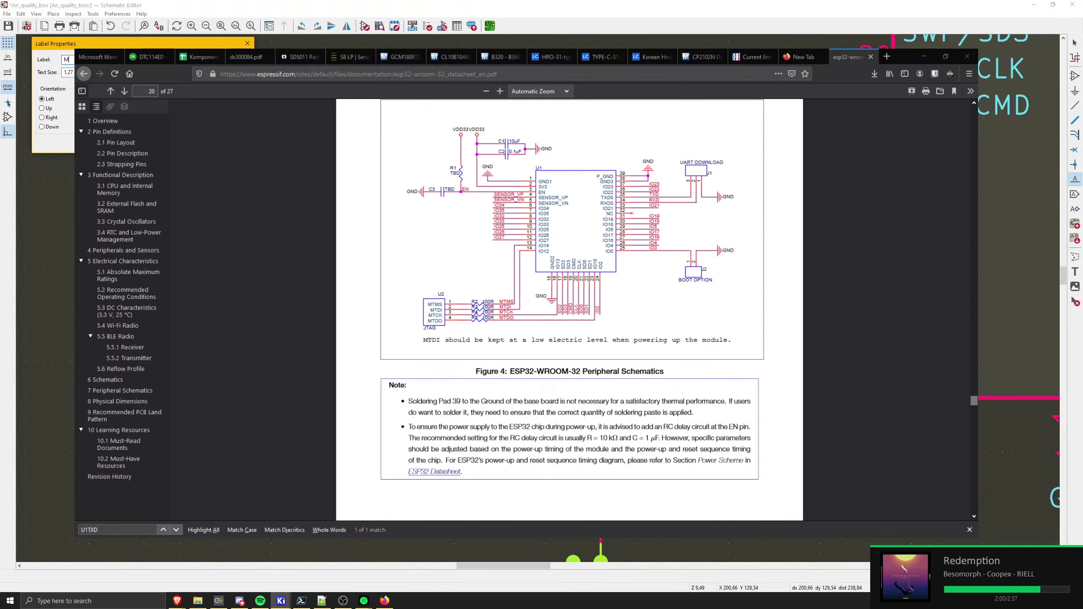
{"action": "type", "text": "CK"}
{"action": "key", "text": "Return"}
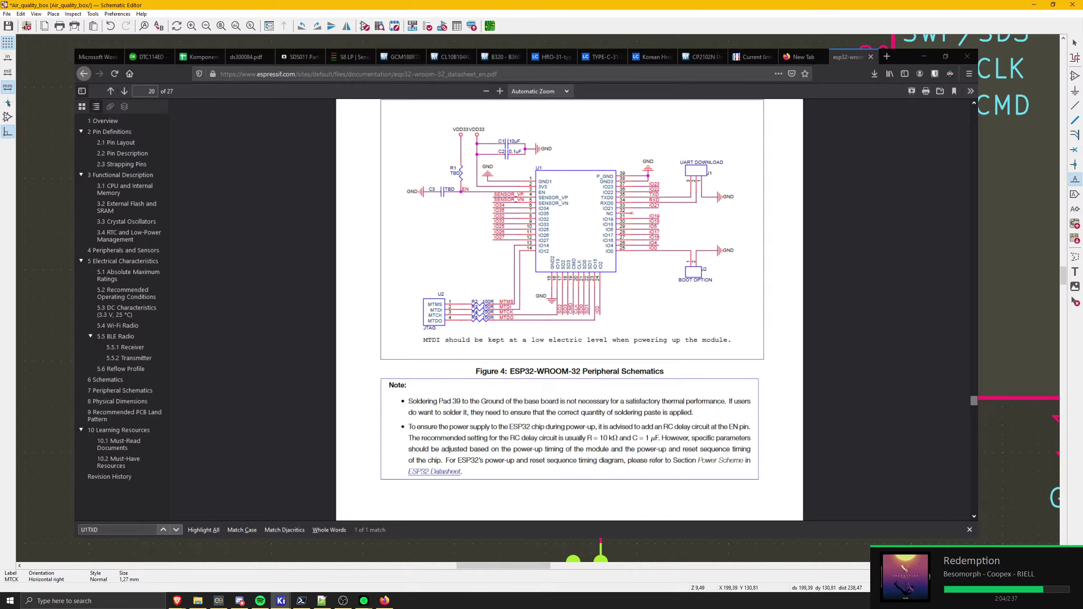
{"action": "key", "text": "Return"}
{"action": "key", "text": "l"}
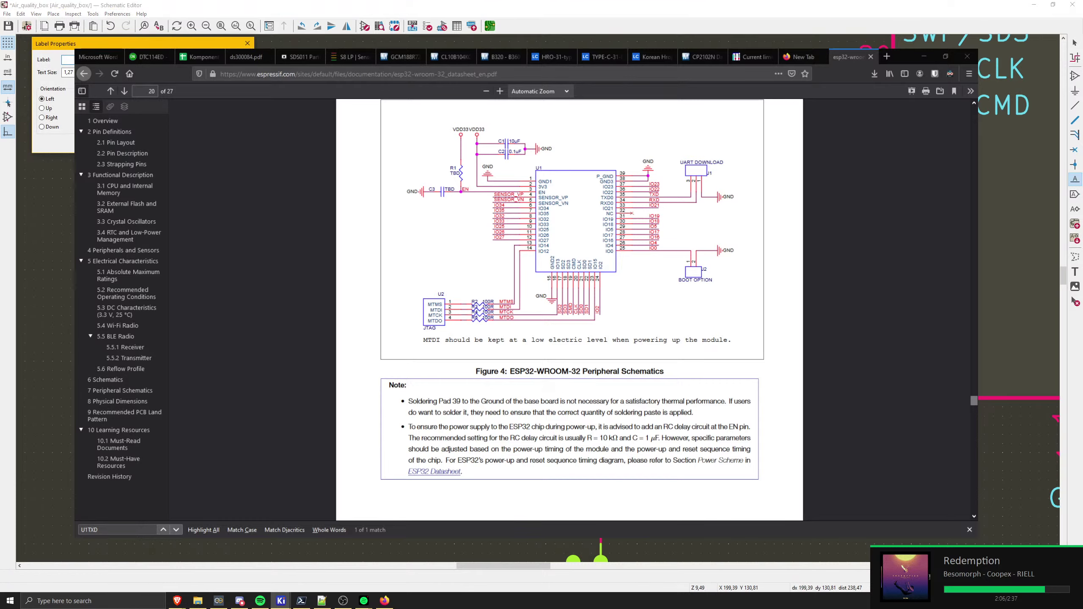
{"action": "type", "text": "MTDO"}
{"action": "key", "text": "Return"}
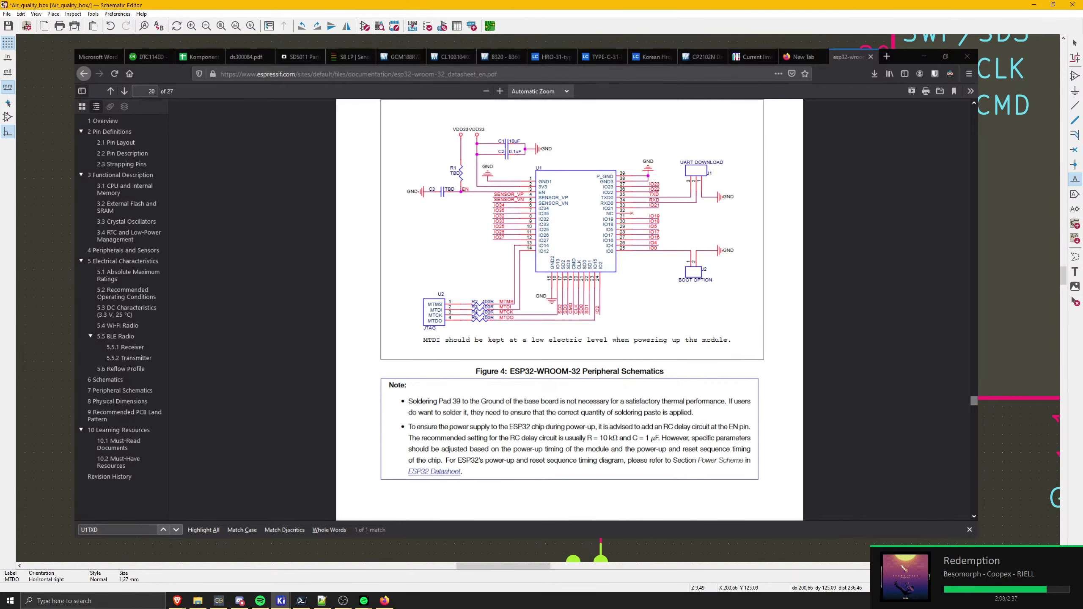
{"action": "key", "text": "Return"}
- Rearrange the end labels so MTDO sits on the MISO resistor's wire and MTMS on the RST resistor's wire
{"action": "type", "text": "lMTMS"}
{"action": "key", "text": "Return"}
{"action": "key", "text": "Escape"}
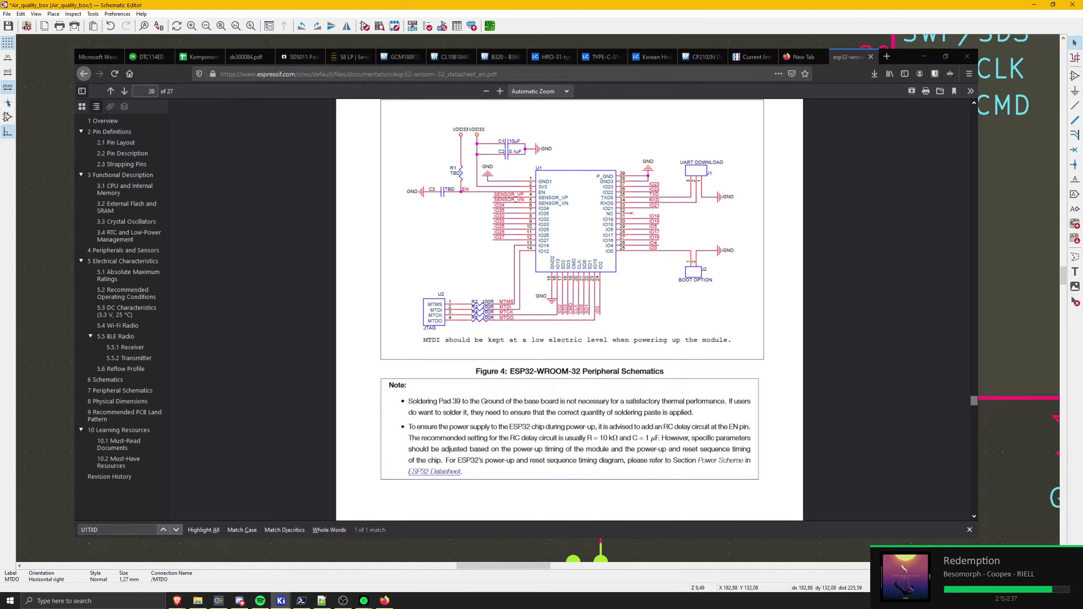
{"action": "key", "text": "m"}
{"action": "left_click", "coordinate": [541, 305]}
{"action": "middle_click_drag", "start_coordinate": [541, 305], "coordinate": [607, 309]}
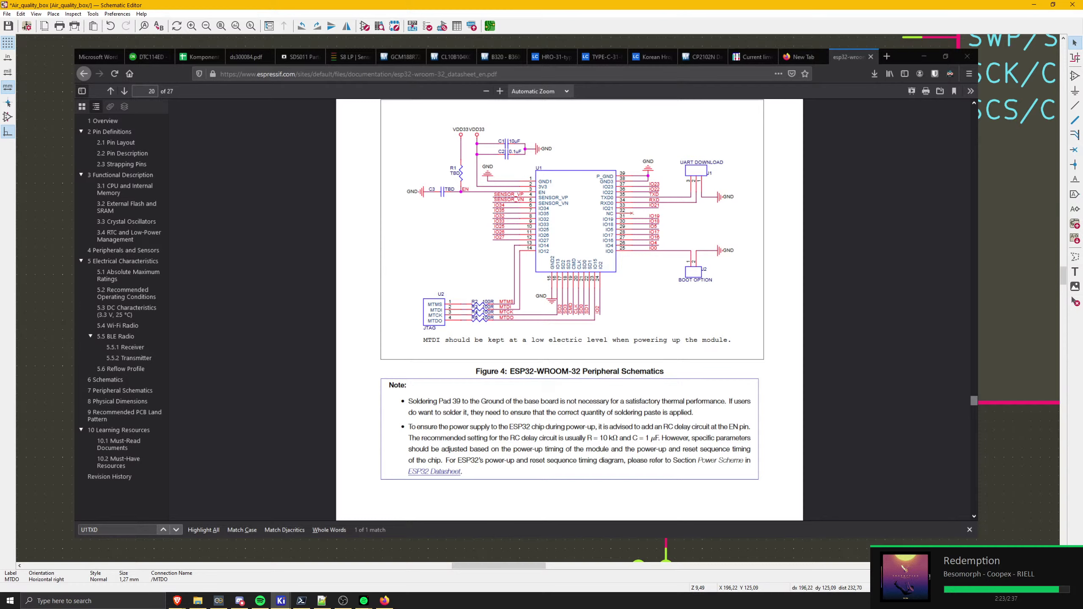
{"action": "key", "text": "Escape"}
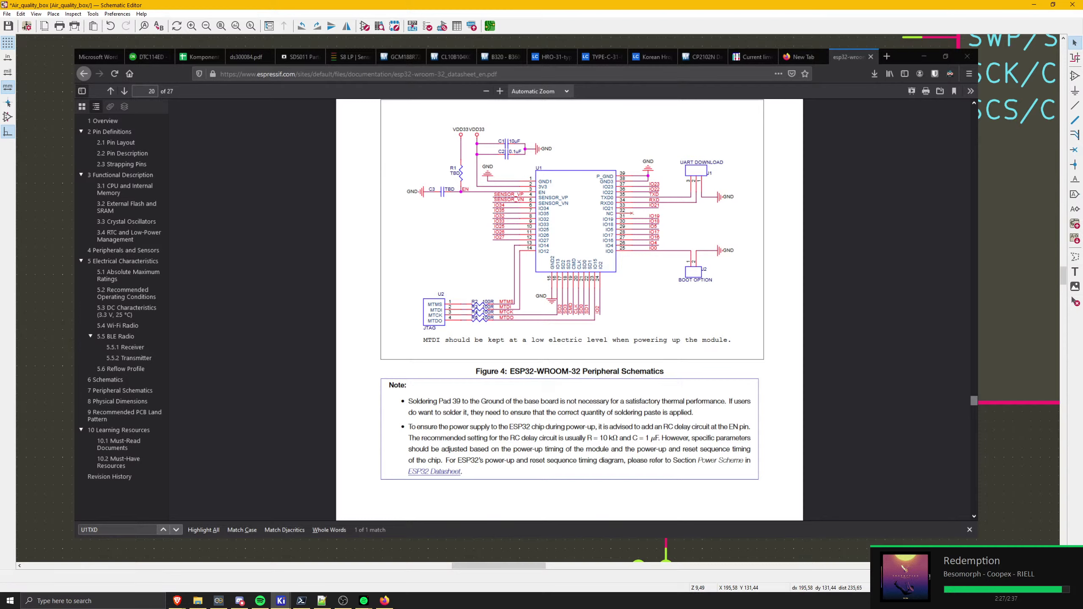
{"action": "key", "text": "w"}
{"action": "key", "text": "Escape"}
- Bring the schematic in front of the datasheet and check the labelled resistors beside the JTAG-6 connector
{"action": "scroll", "coordinate": [538, 298], "scroll_direction": "down", "scroll_amount": 5}
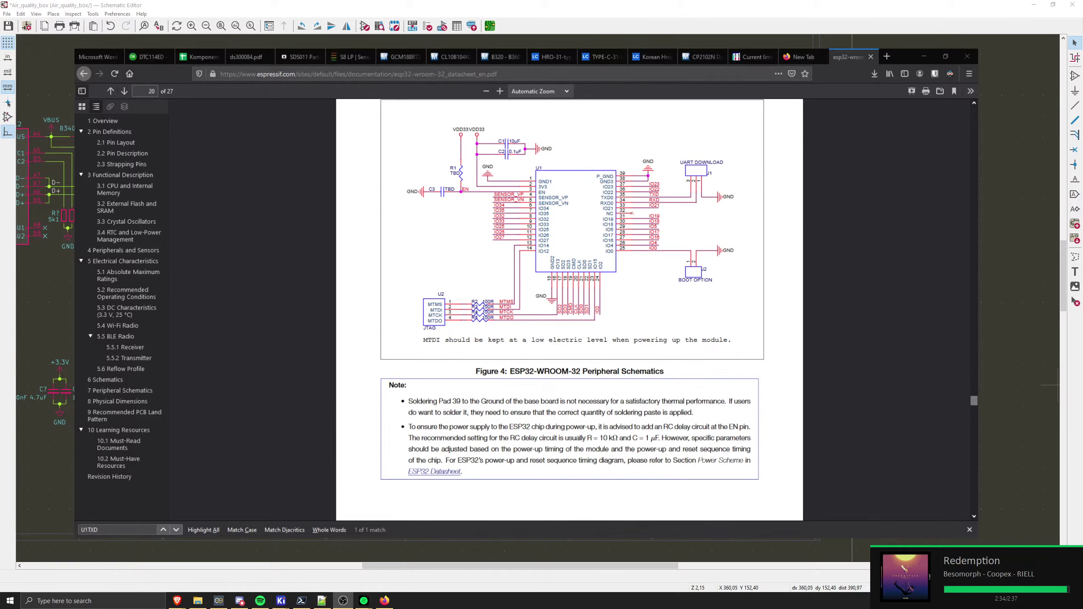
{"action": "key", "text": "alt+Tab"}
{"action": "scroll", "coordinate": [761, 251], "scroll_direction": "up", "scroll_amount": 2}
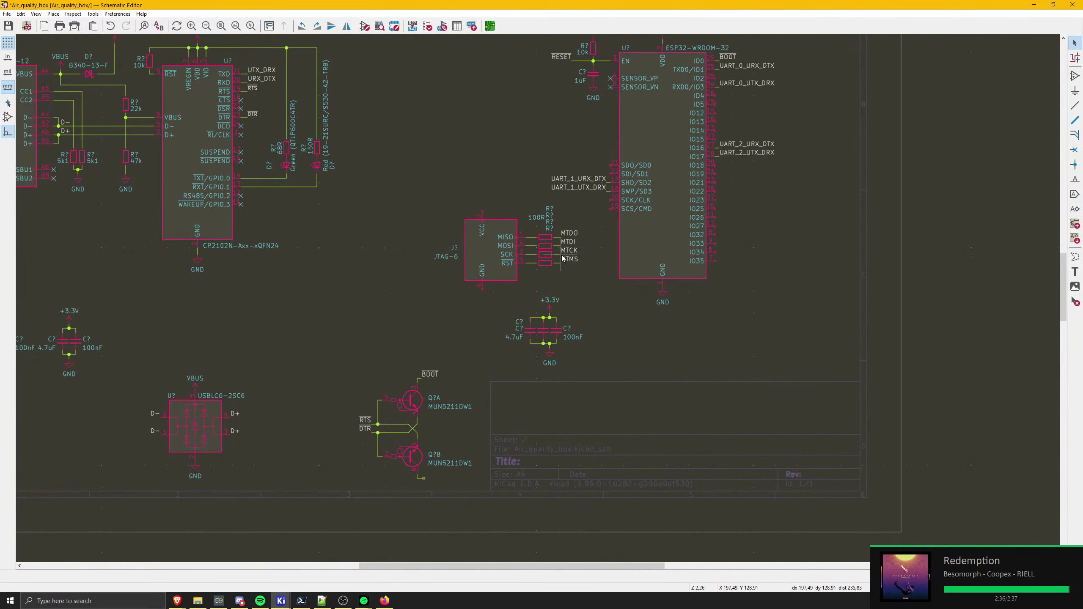
{"action": "scroll", "coordinate": [562, 256], "scroll_direction": "up", "scroll_amount": 3}
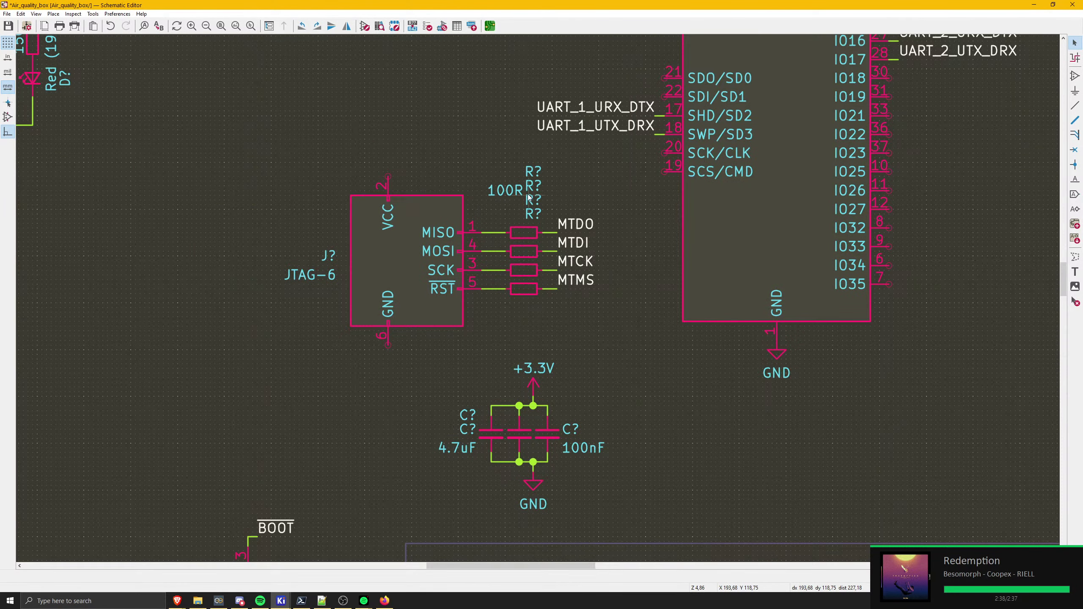
{"action": "scroll", "coordinate": [529, 197], "scroll_direction": "down", "scroll_amount": 1}
{"action": "scroll", "coordinate": [549, 170], "scroll_direction": "up", "scroll_amount": 2}
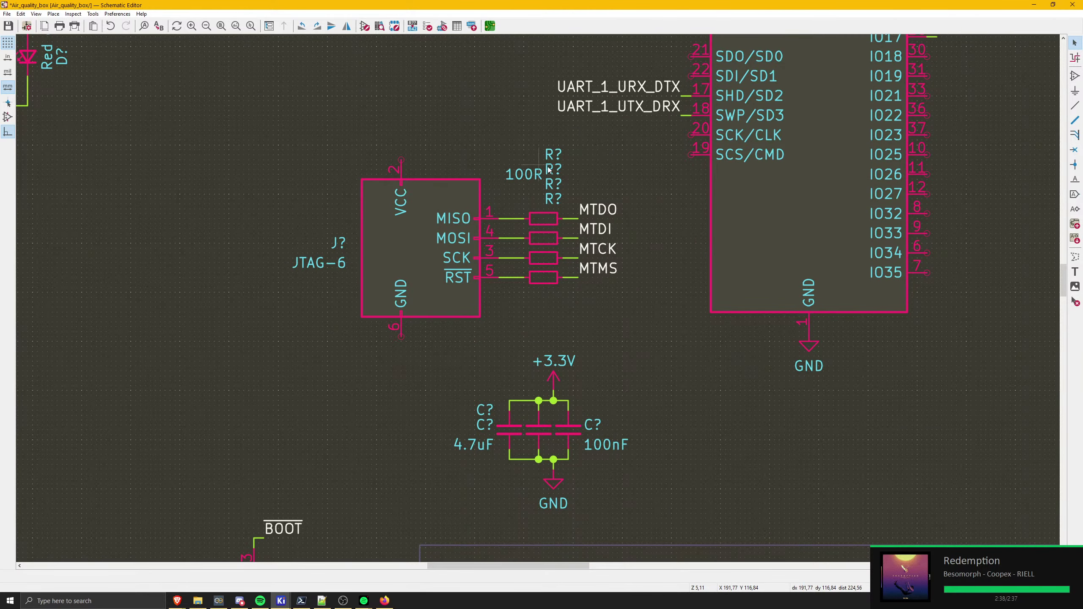
{"action": "left_click", "coordinate": [556, 156]}
{"action": "left_click", "coordinate": [557, 170], "text": "shift"}
{"action": "left_click", "coordinate": [556, 186], "text": "shift"}
{"action": "left_click", "coordinate": [555, 199], "text": "shift"}
{"action": "left_click", "coordinate": [586, 376]}
- Move the JTAG-6 connector together with its series resistors and net labels further away from the ESP32 symbol
{"action": "middle_click_drag", "start_coordinate": [606, 340], "coordinate": [798, 352]}
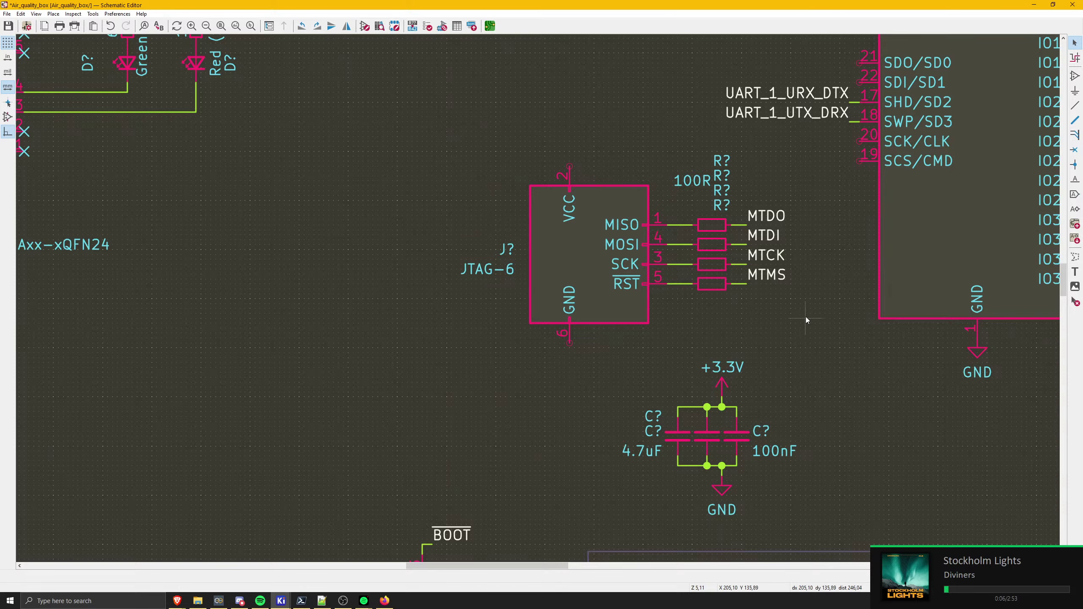
{"action": "left_click_drag", "start_coordinate": [806, 316], "coordinate": [450, 161]}
{"action": "key", "text": "m"}
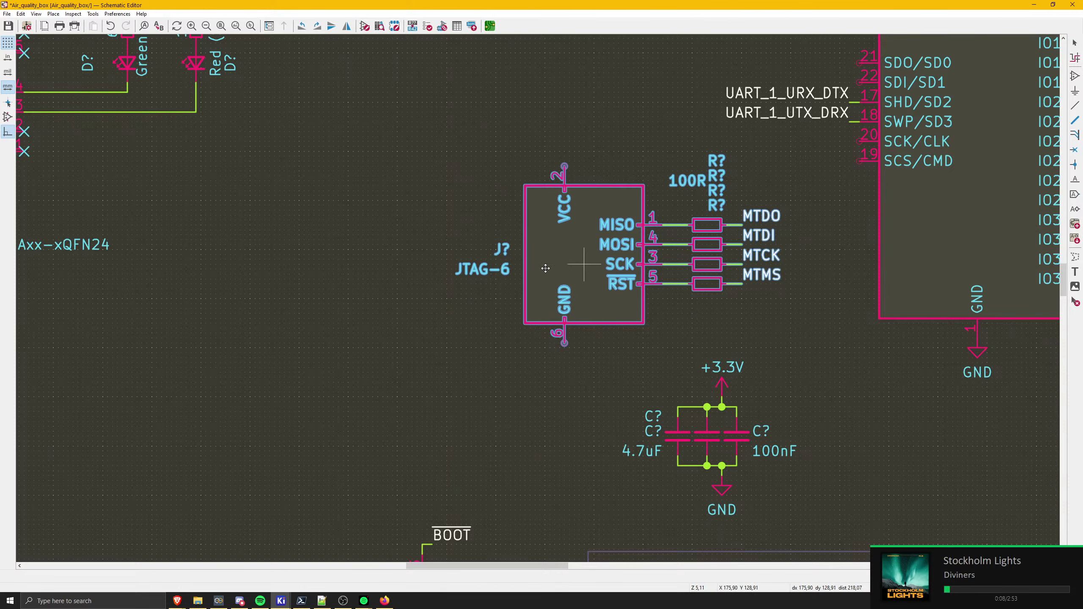
{"action": "left_click", "coordinate": [481, 265]}
- Duplicate the decoupling capacitors' +3.3V and GND symbols onto the VCC and GND pins of the JTAG-6 connector
{"action": "left_click", "coordinate": [719, 386]}
{"action": "key", "text": "ctrl+d"}
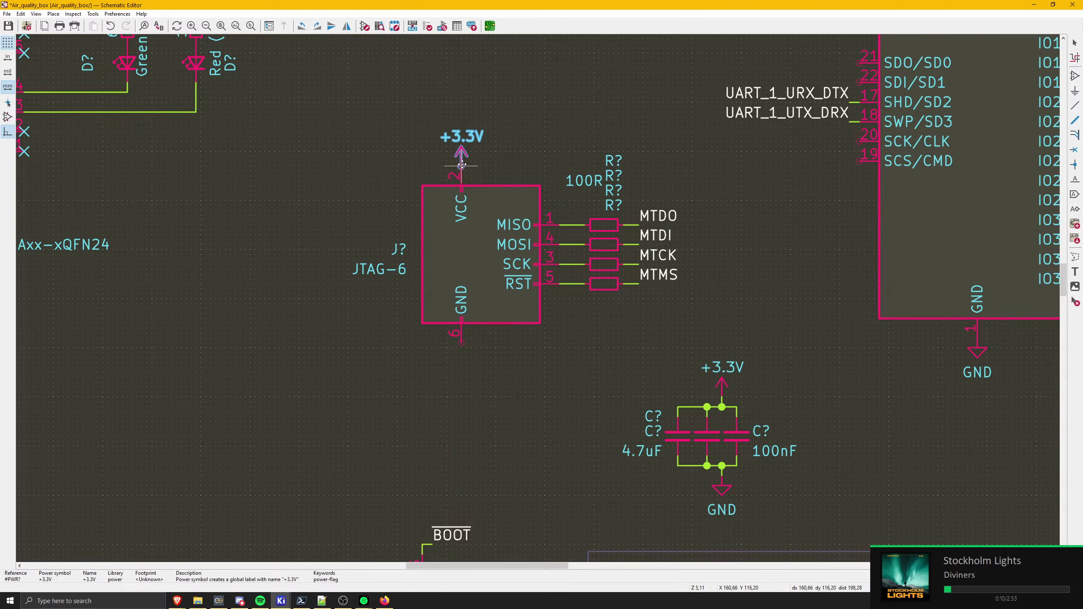
{"action": "left_click", "coordinate": [462, 165]}
{"action": "left_click", "coordinate": [722, 490]}
{"action": "key", "text": "ctrl+d"}
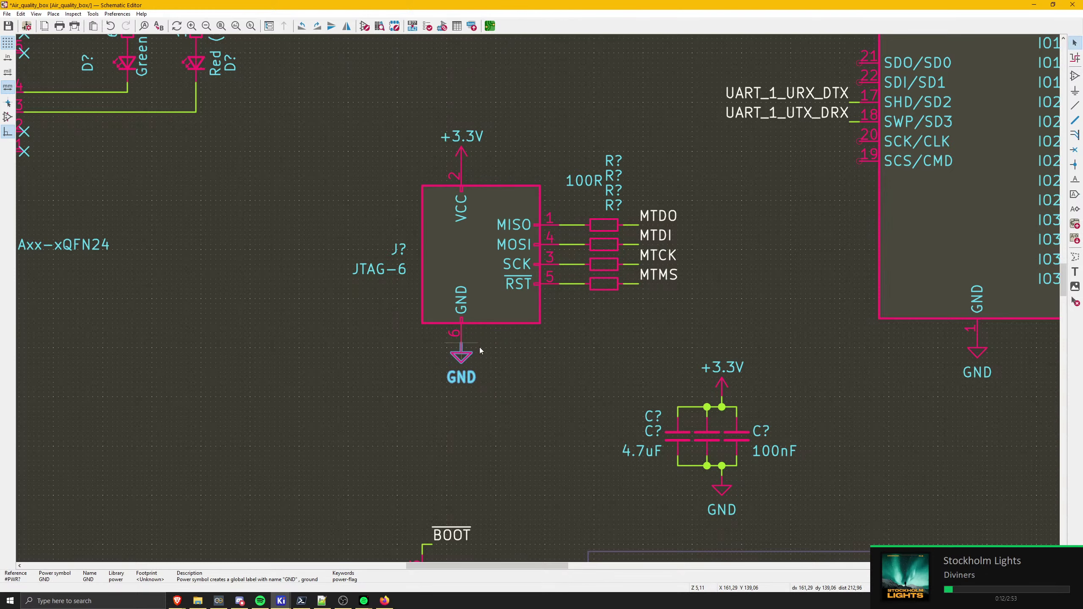
{"action": "left_click", "coordinate": [480, 350]}
- Open the JTAG-6 connector's symbol properties and browse the footprint libraries for its Footprint field
{"action": "scroll", "coordinate": [594, 321], "scroll_direction": "right", "scroll_amount": 2}
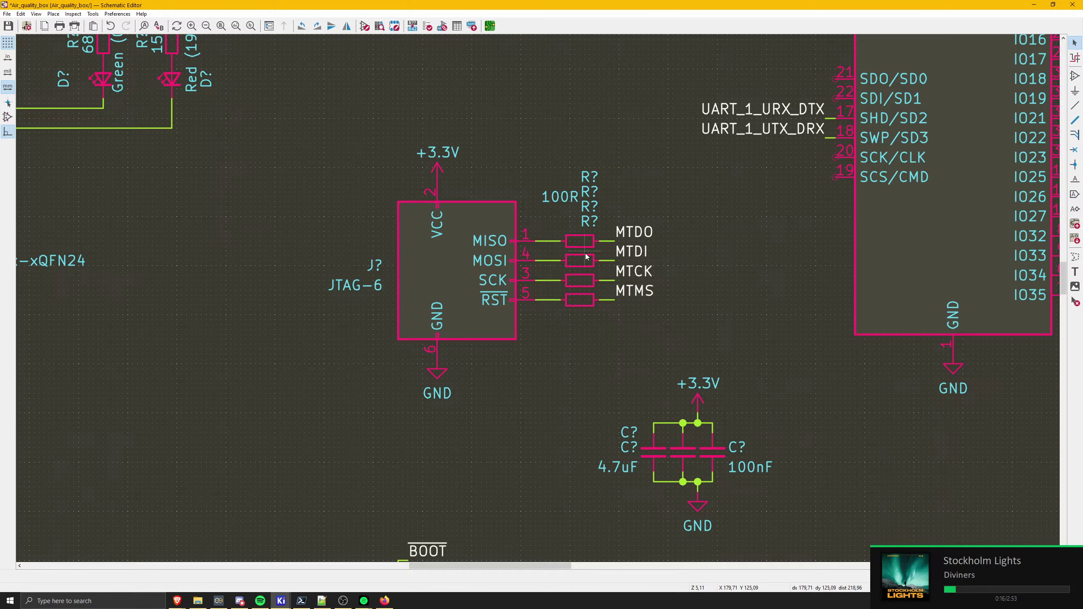
{"action": "double_click", "coordinate": [414, 339]}
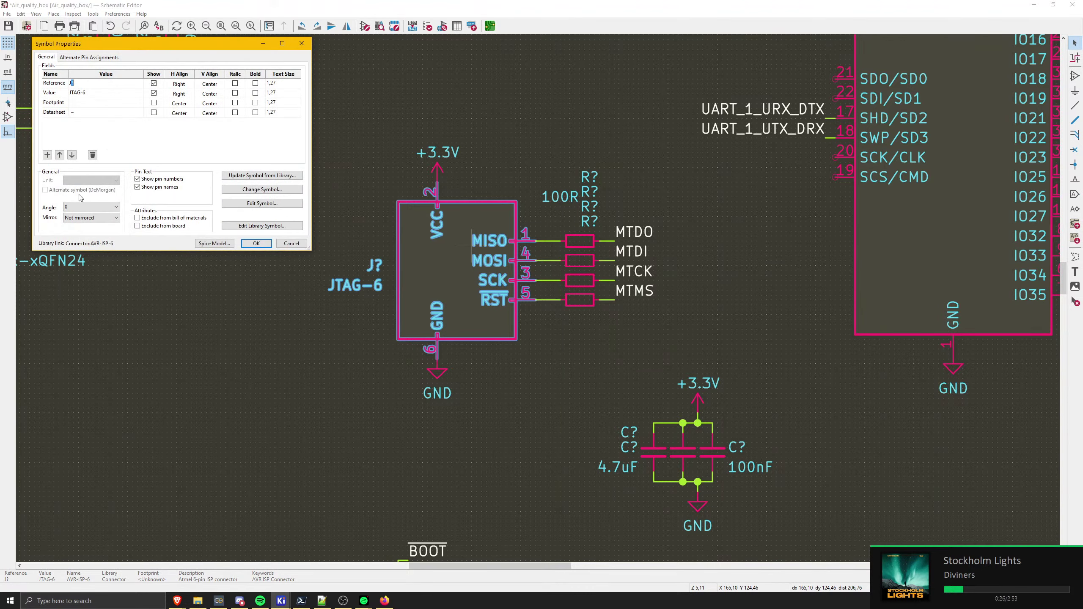
{"action": "left_click", "coordinate": [102, 106]}
{"action": "left_click", "coordinate": [139, 103]}
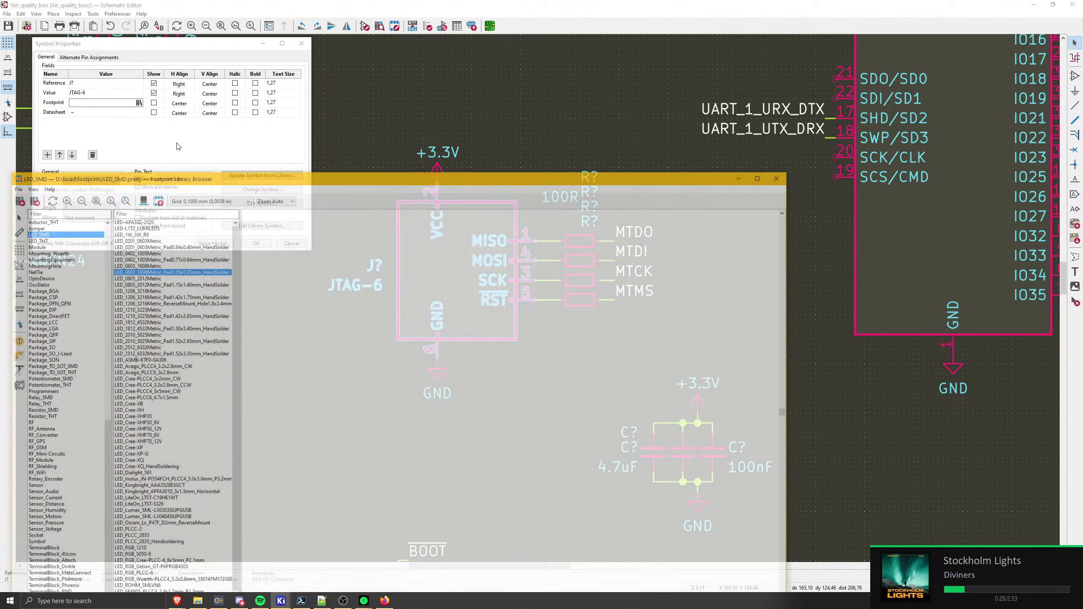
{"action": "left_click", "coordinate": [90, 212]}
{"action": "type", "text": "tag"}
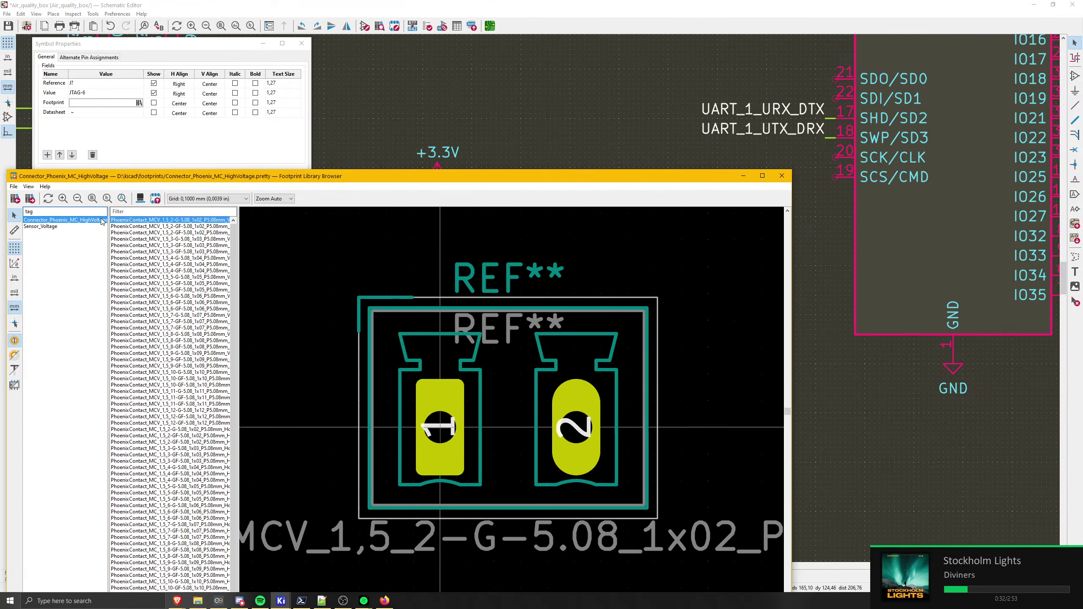
{"action": "type", "text": "`"}
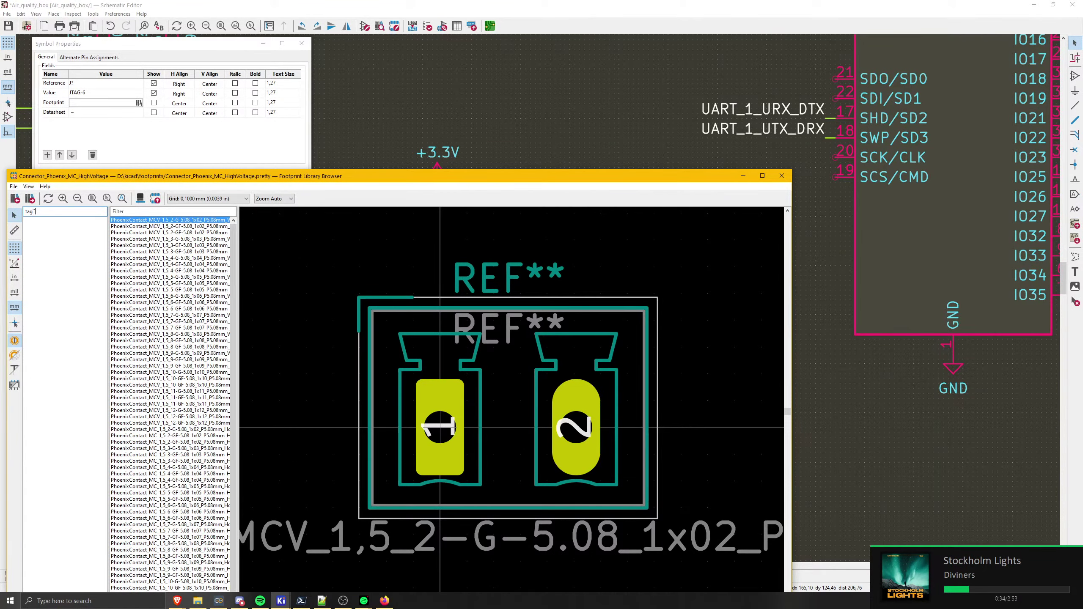
{"action": "key", "text": "BackSpace"}
{"action": "key", "text": "BackSpace"}
{"action": "key", "text": "BackSpace"}
{"action": "key", "text": "BackSpace"}
- Filter footprints by "tag" and assign Tag-Connect_TC2030-IDC-NL_2x03_P1.27mm_Vertical from the Connector library to the JTAG-6 symbol
{"action": "left_click", "coordinate": [160, 212]}
{"action": "type", "text": "ta"}
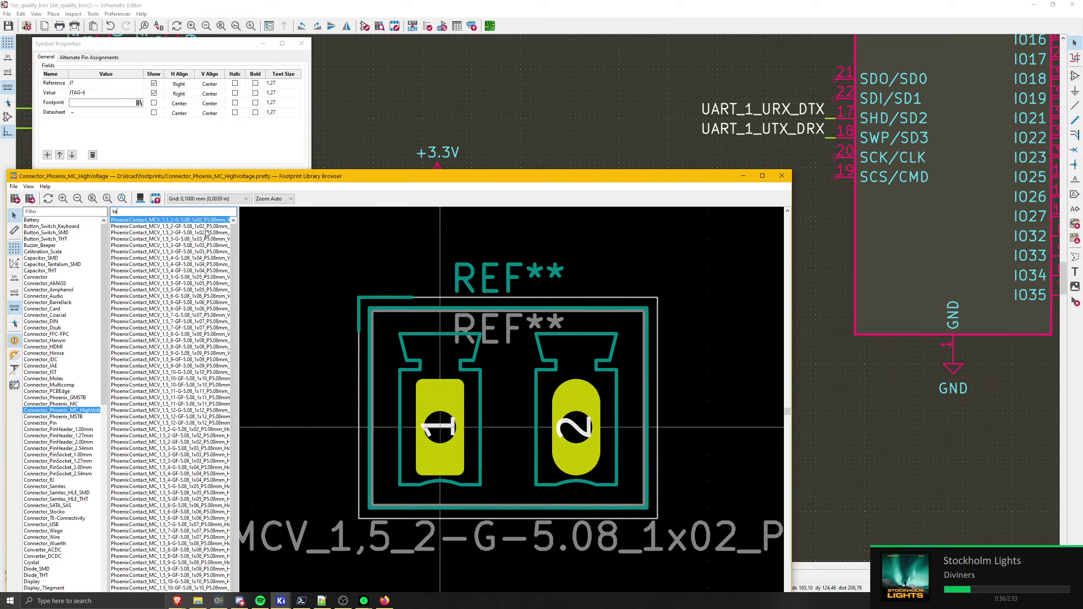
{"action": "type", "text": "g"}
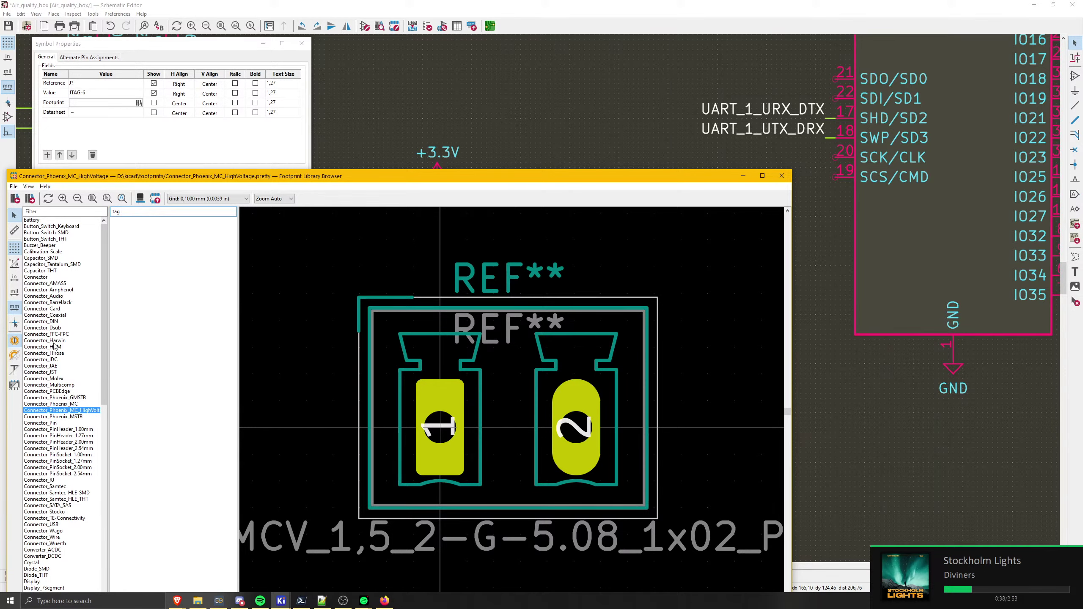
{"action": "left_click_drag", "start_coordinate": [103, 181], "coordinate": [195, 64]}
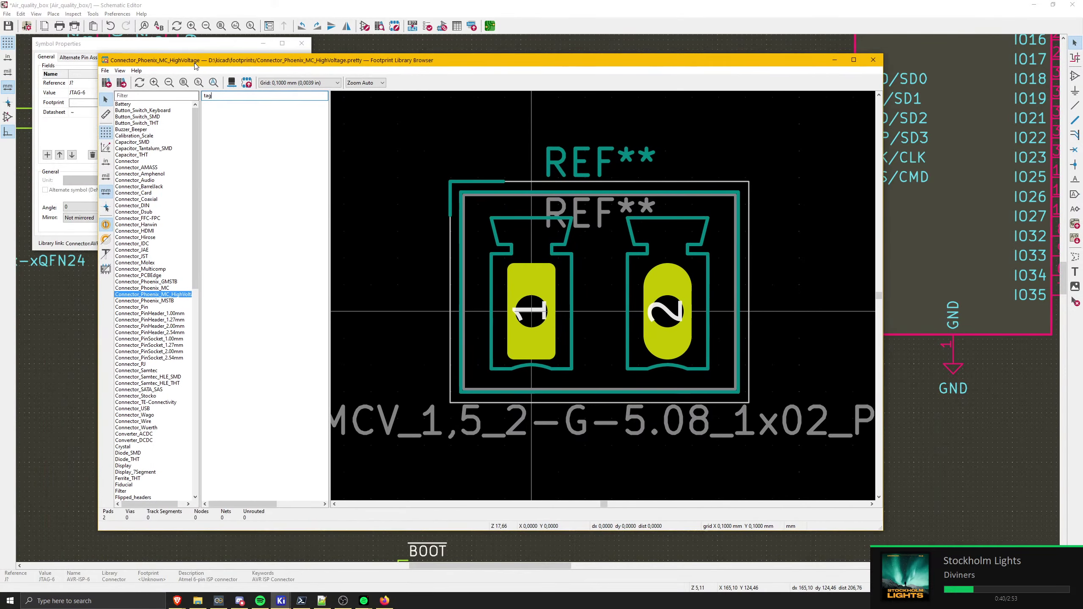
{"action": "scroll", "coordinate": [144, 231], "scroll_direction": "down", "scroll_amount": 2}
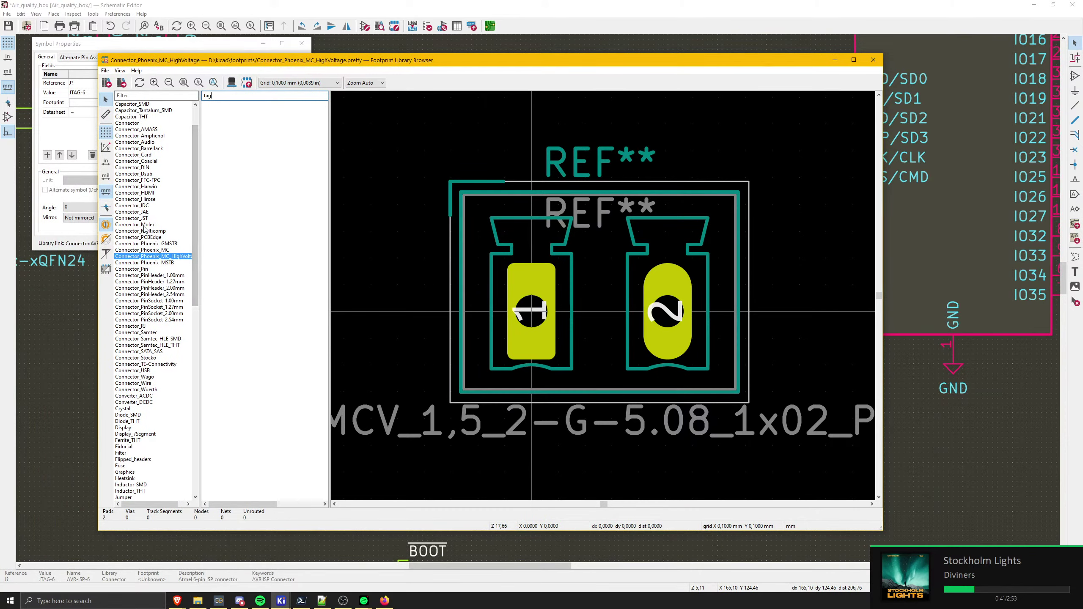
{"action": "left_click", "coordinate": [128, 123]}
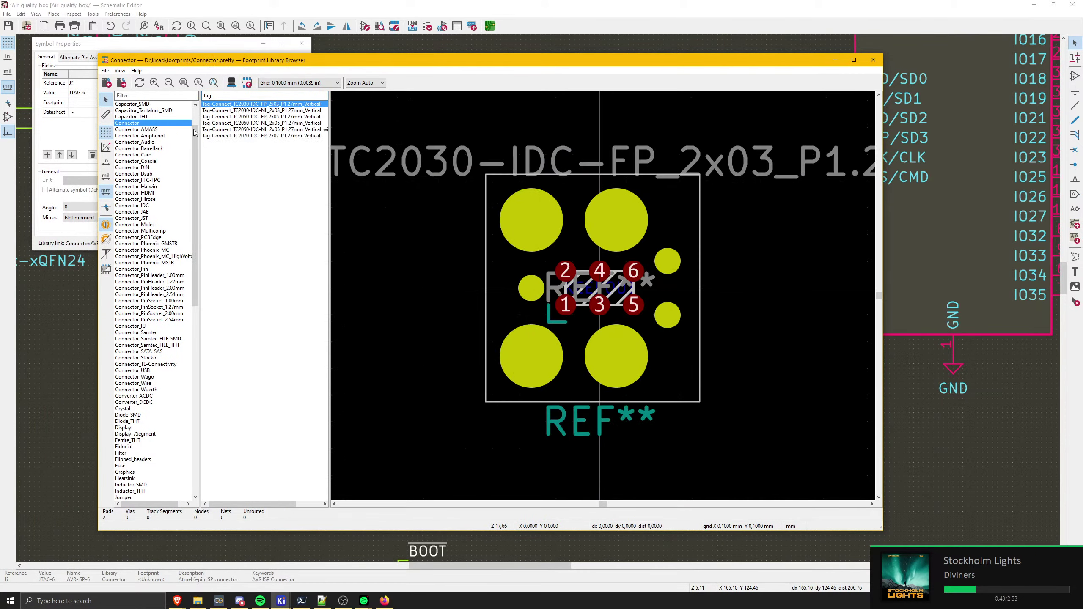
{"action": "left_click", "coordinate": [256, 110]}
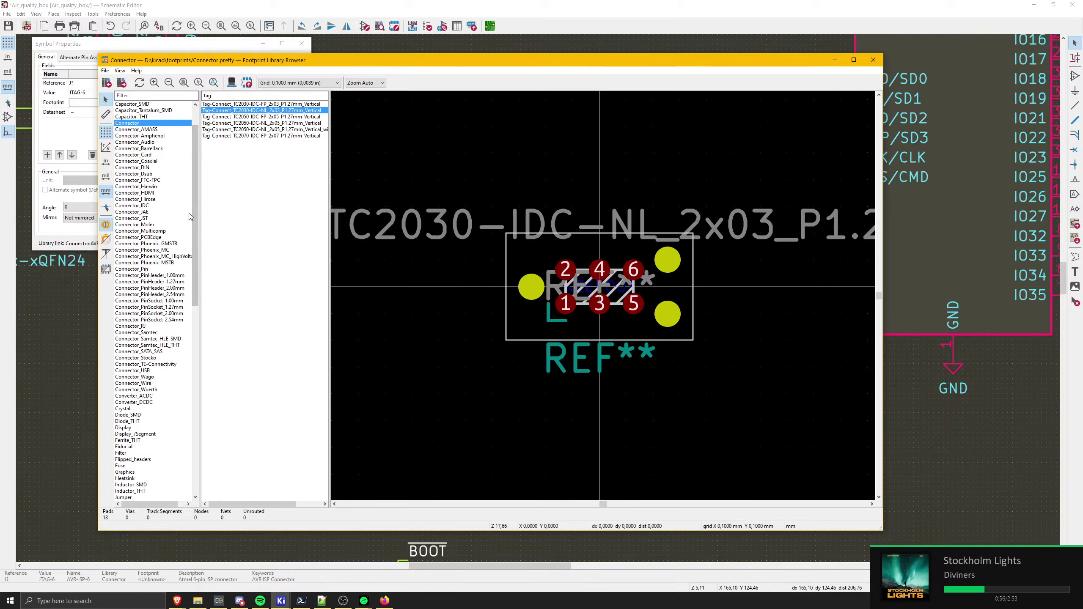
{"action": "double_click", "coordinate": [261, 110]}
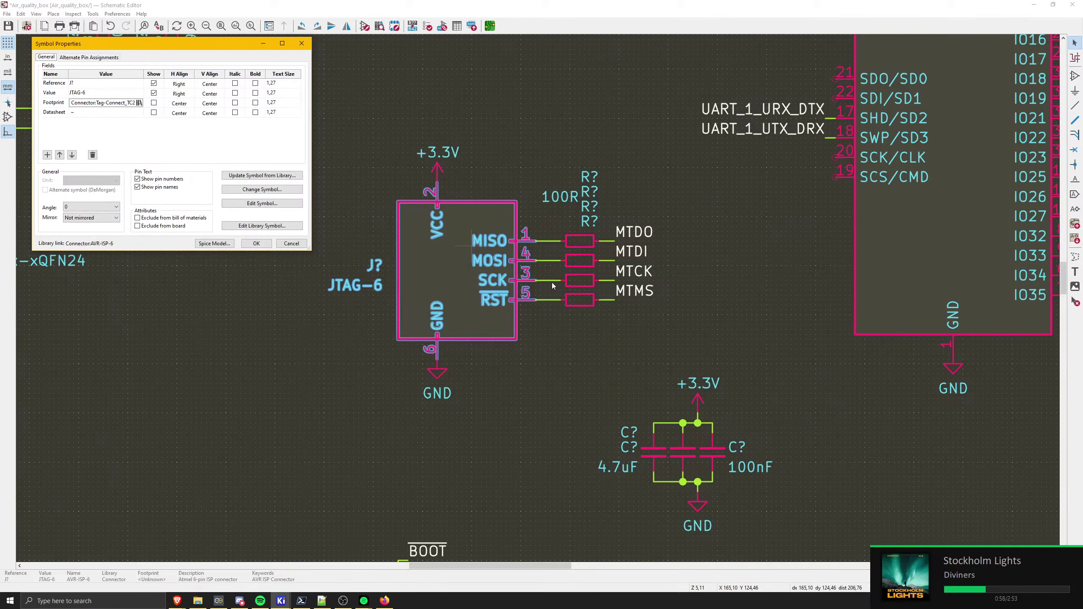
{"action": "left_click", "coordinate": [256, 244]}
{"action": "scroll", "coordinate": [474, 244], "scroll_direction": "down", "scroll_amount": 5}
{"action": "scroll", "coordinate": [474, 244], "scroll_direction": "right", "scroll_amount": 4}
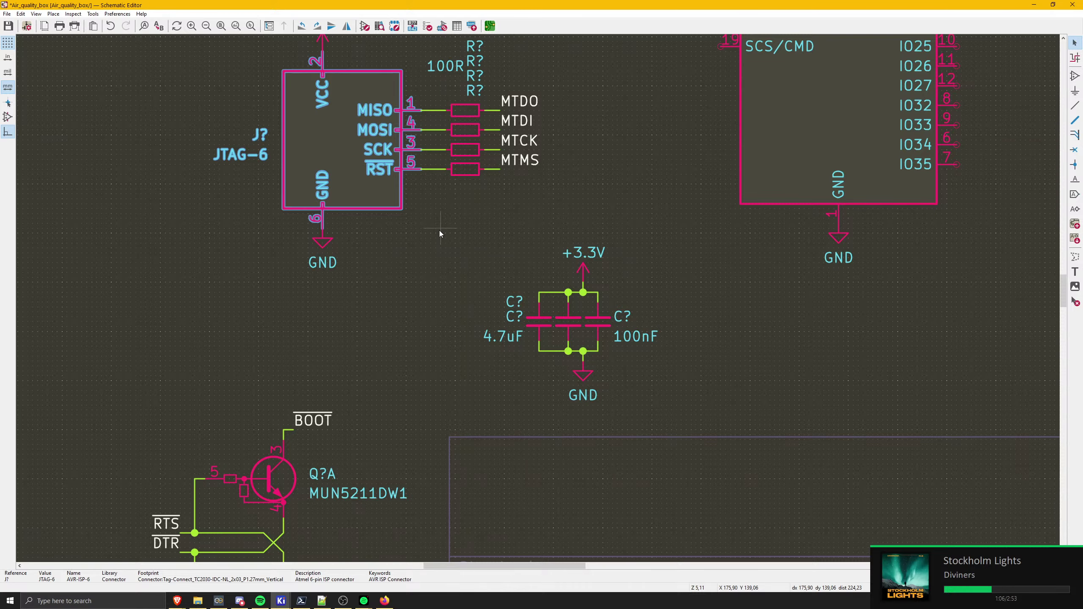
{"action": "scroll", "coordinate": [423, 283], "scroll_direction": "left", "scroll_amount": 5}
{"action": "scroll", "coordinate": [422, 284], "scroll_direction": "up", "scroll_amount": 3}
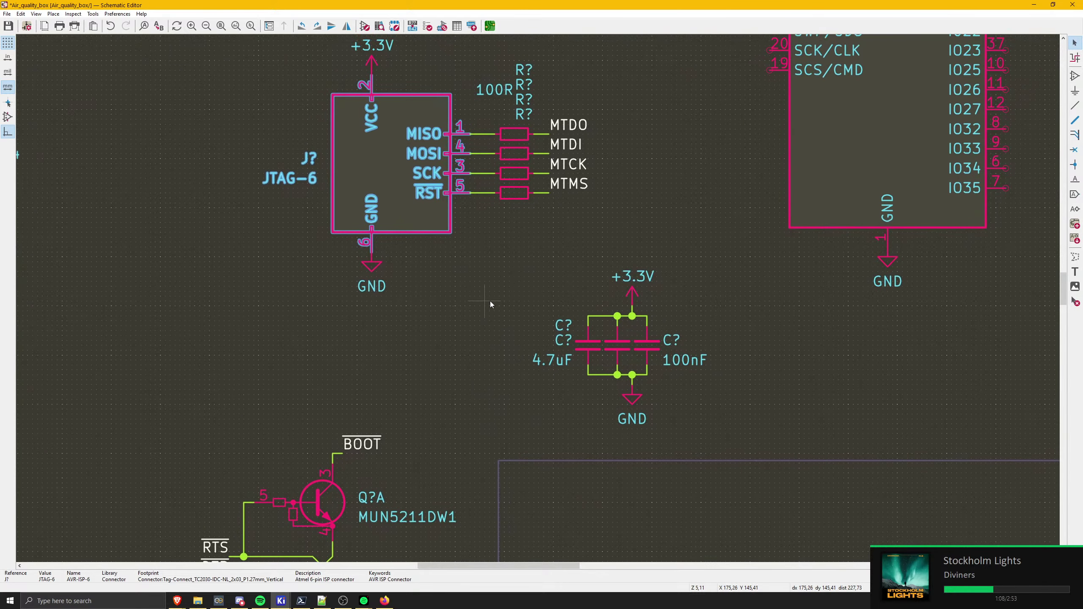
{"action": "scroll", "coordinate": [683, 302], "scroll_direction": "up", "scroll_amount": 3}
{"action": "scroll", "coordinate": [682, 341], "scroll_direction": "right", "scroll_amount": 1}
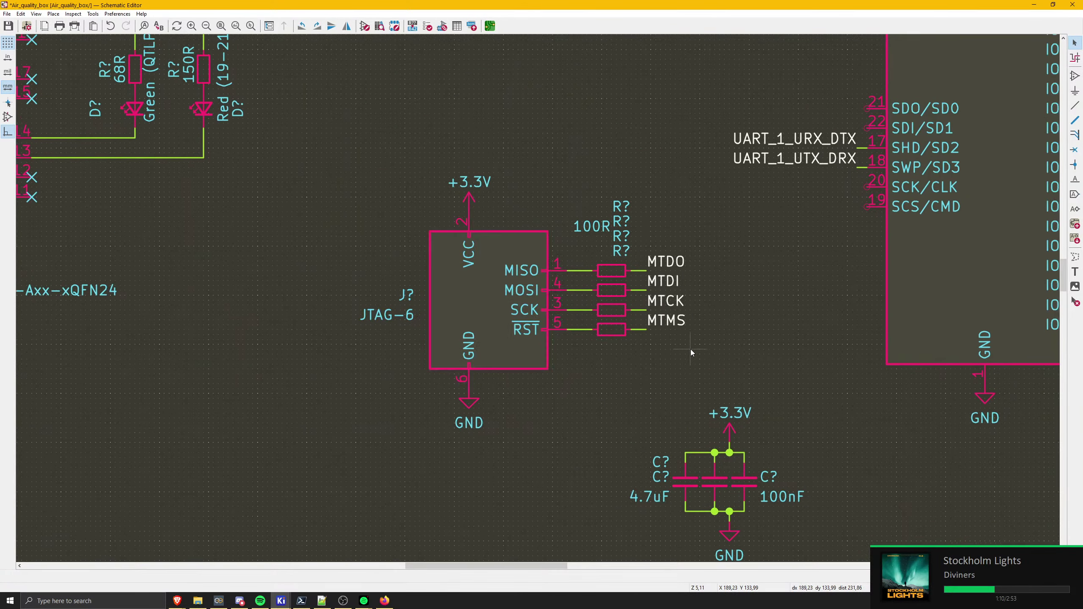
{"action": "scroll", "coordinate": [686, 324], "scroll_direction": "right", "scroll_amount": 1}
{"action": "scroll", "coordinate": [662, 337], "scroll_direction": "up", "scroll_amount": 1}
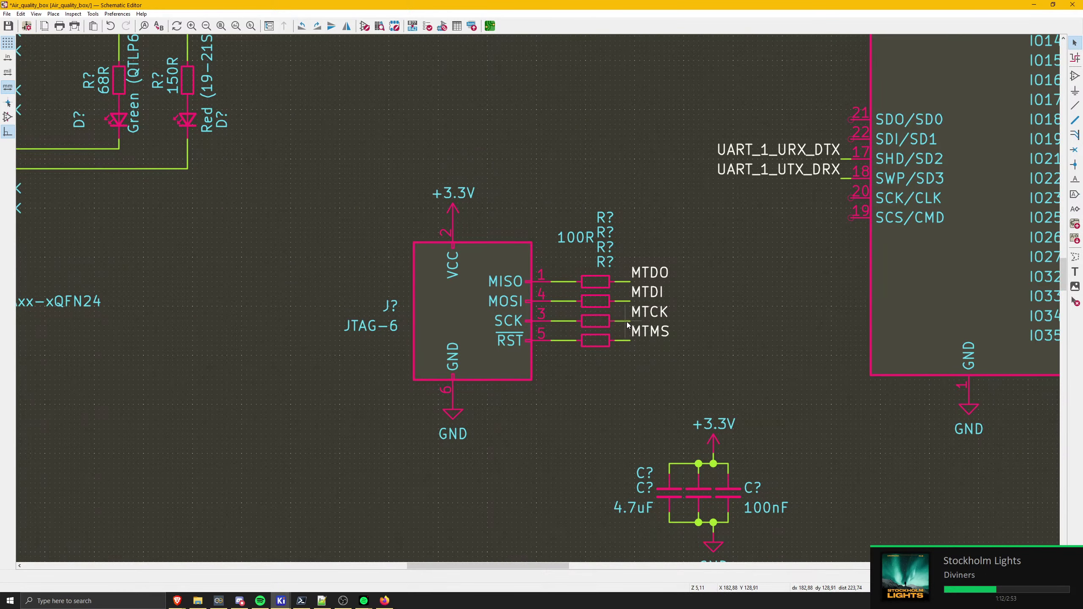
{"action": "scroll", "coordinate": [708, 319], "scroll_direction": "right", "scroll_amount": 1}
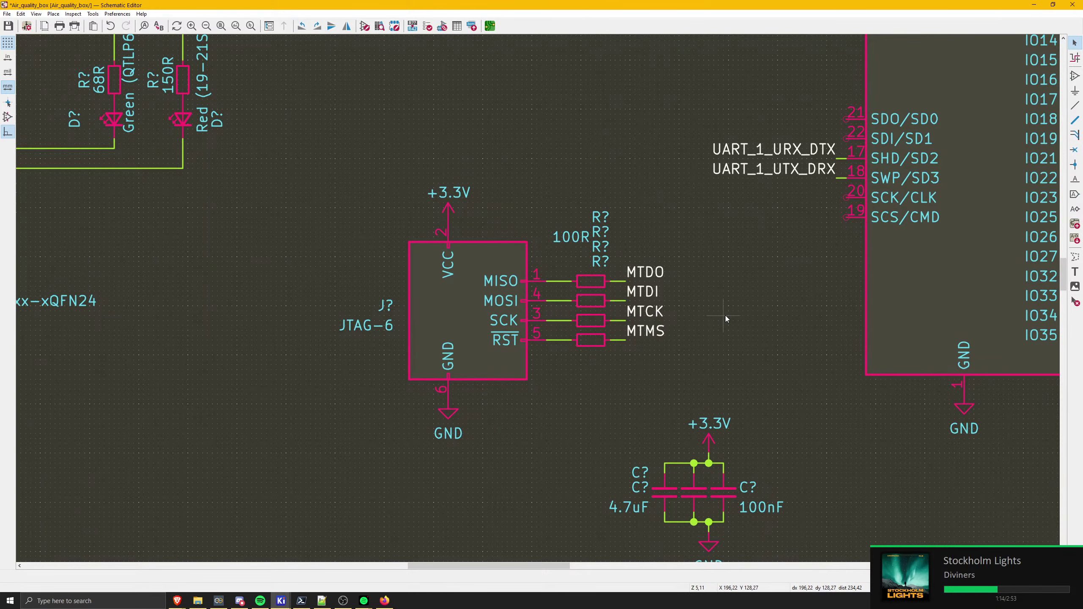
{"action": "middle_click_drag", "start_coordinate": [725, 315], "coordinate": [722, 337]}
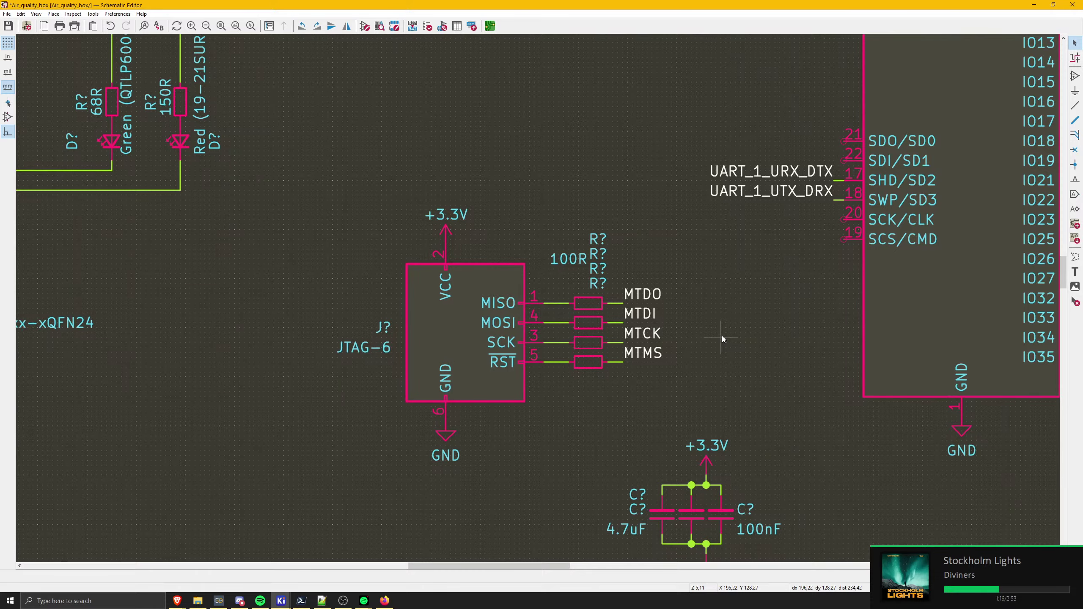
- Place a copy of the MTMS label beside the ESP32's IO14 pin and connect it with a short wire
{"action": "key", "text": "ctrl+d"}
{"action": "scroll", "coordinate": [537, 291], "scroll_direction": "down", "scroll_amount": 4}
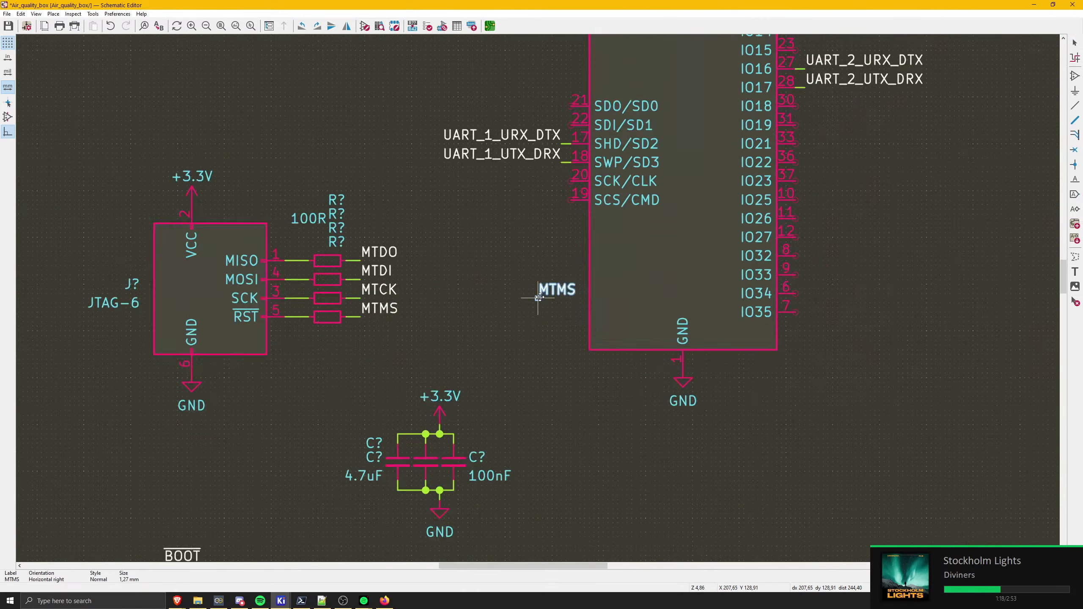
{"action": "scroll", "coordinate": [575, 237], "scroll_direction": "up", "scroll_amount": 5}
{"action": "scroll", "coordinate": [578, 356], "scroll_direction": "down", "scroll_amount": 1}
{"action": "scroll", "coordinate": [578, 357], "scroll_direction": "down", "scroll_amount": 1}
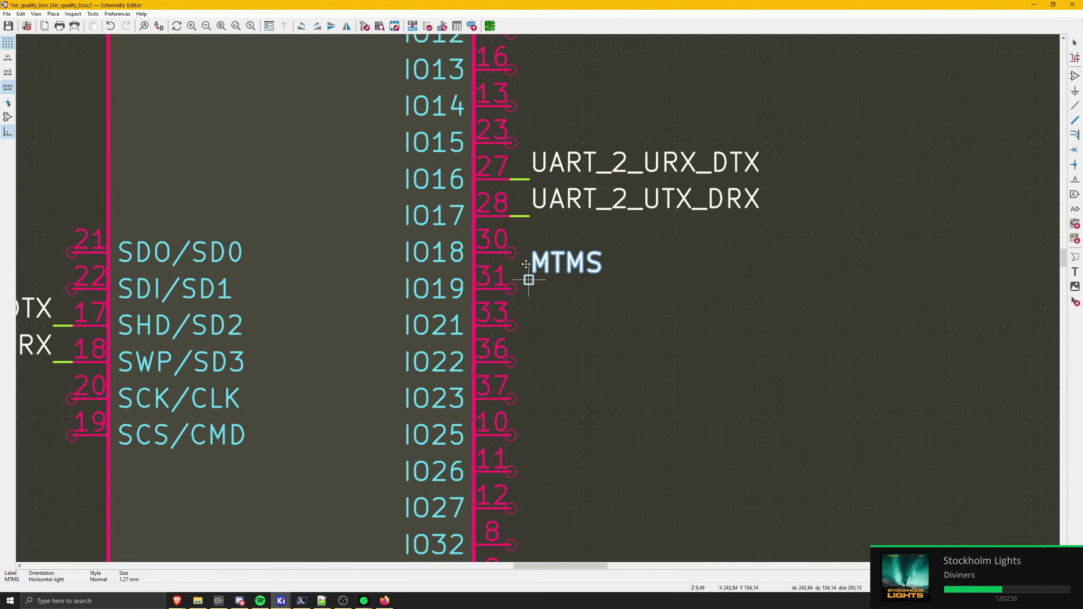
{"action": "left_click", "coordinate": [513, 104]}
{"action": "key", "text": "m"}
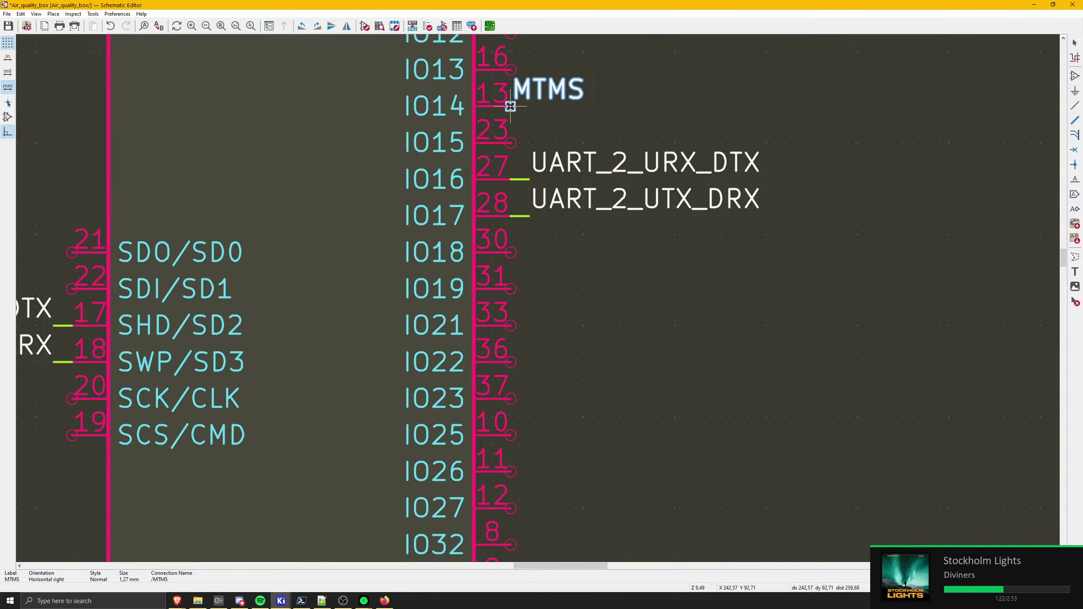
{"action": "left_click", "coordinate": [530, 107]}
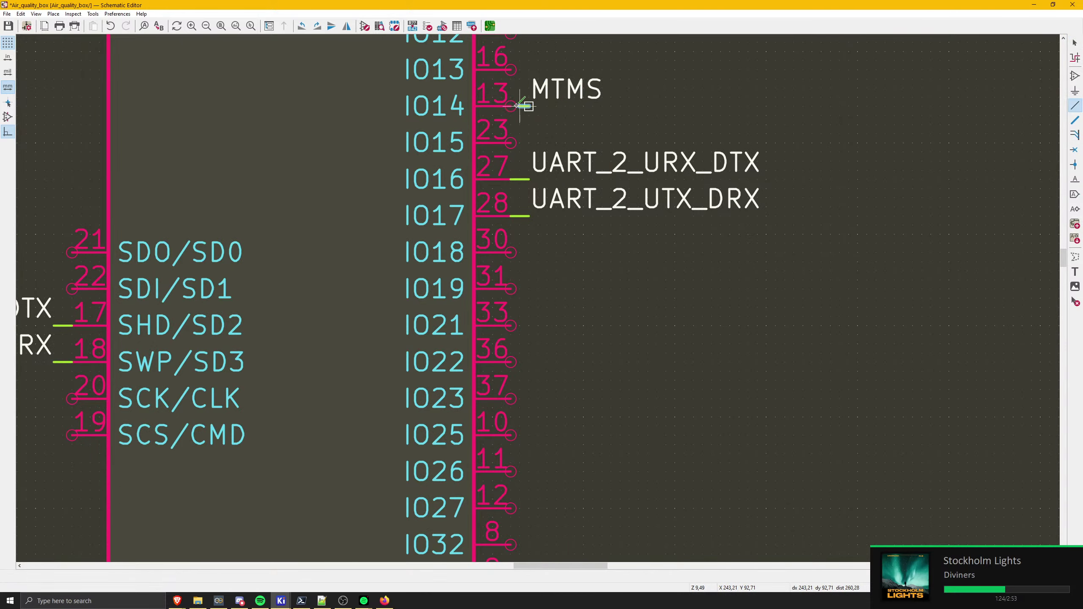
- Move the MTCK label from the JTAG connector to the ESP32's IO13 pin and connect it with a short wire
{"action": "scroll", "coordinate": [529, 259], "scroll_direction": "down", "scroll_amount": 4}
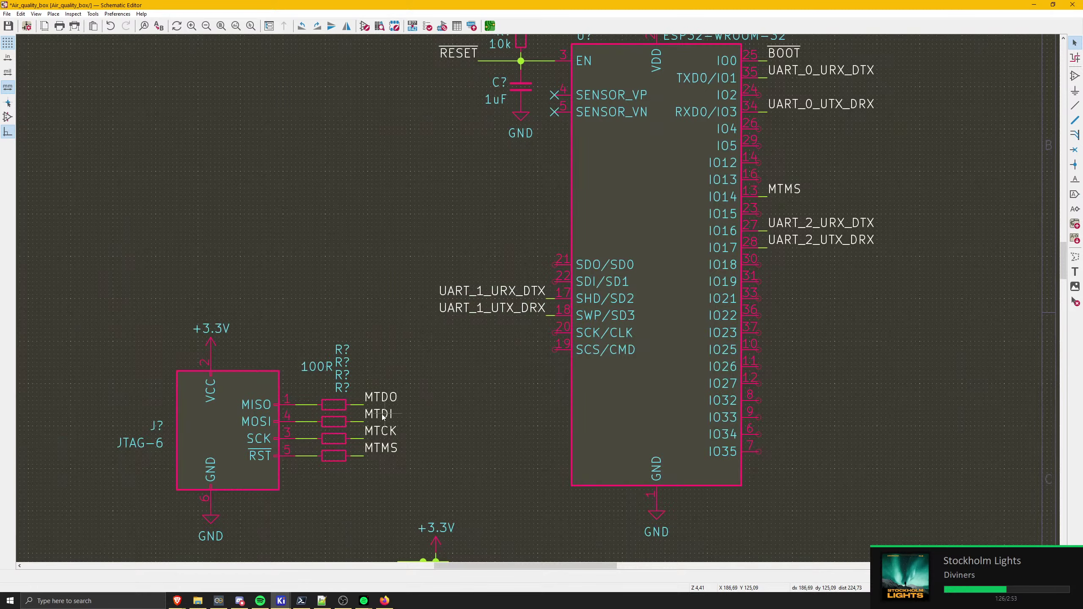
{"action": "left_click", "coordinate": [382, 432]}
{"action": "key", "text": "m"}
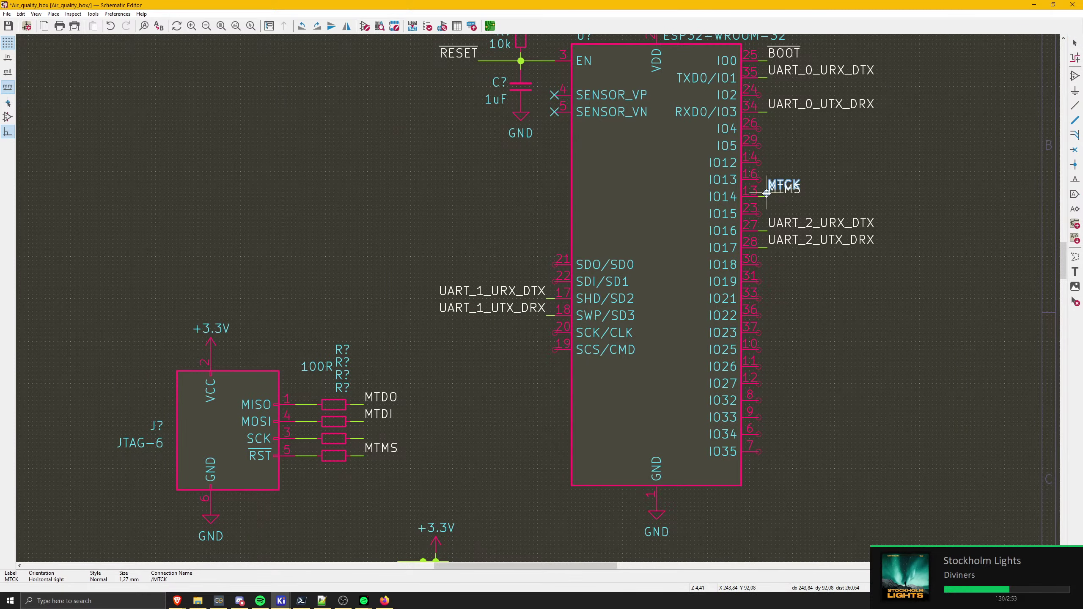
{"action": "scroll", "coordinate": [759, 192], "scroll_direction": "up", "scroll_amount": 3}
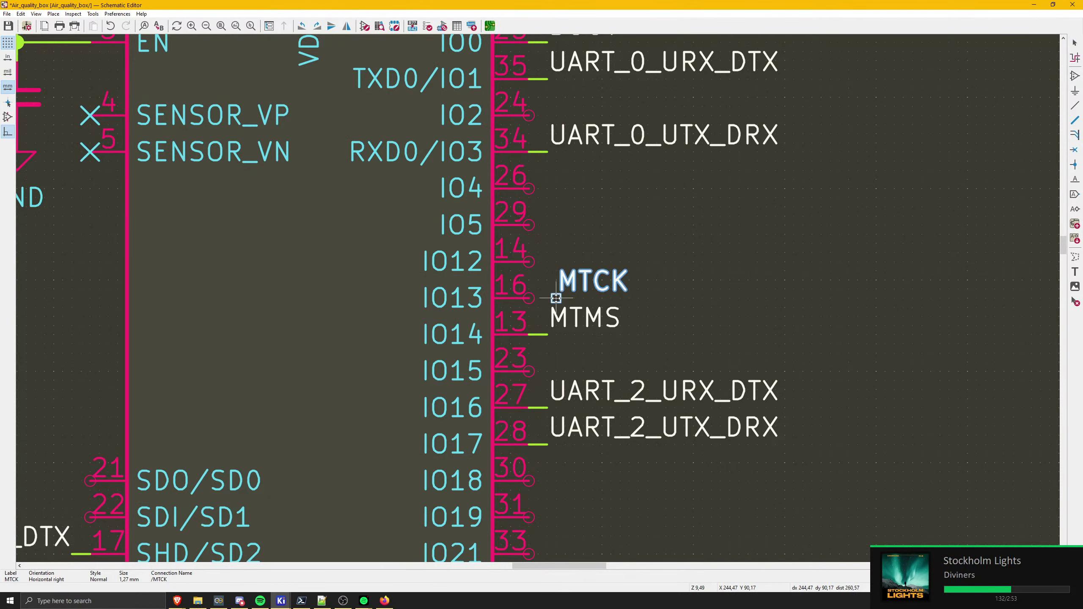
{"action": "left_click", "coordinate": [551, 299]}
{"action": "key", "text": "w"}
{"action": "double_click", "coordinate": [529, 298]}
{"action": "key", "text": "Escape"}
{"action": "scroll", "coordinate": [547, 298], "scroll_direction": "down", "scroll_amount": 1}
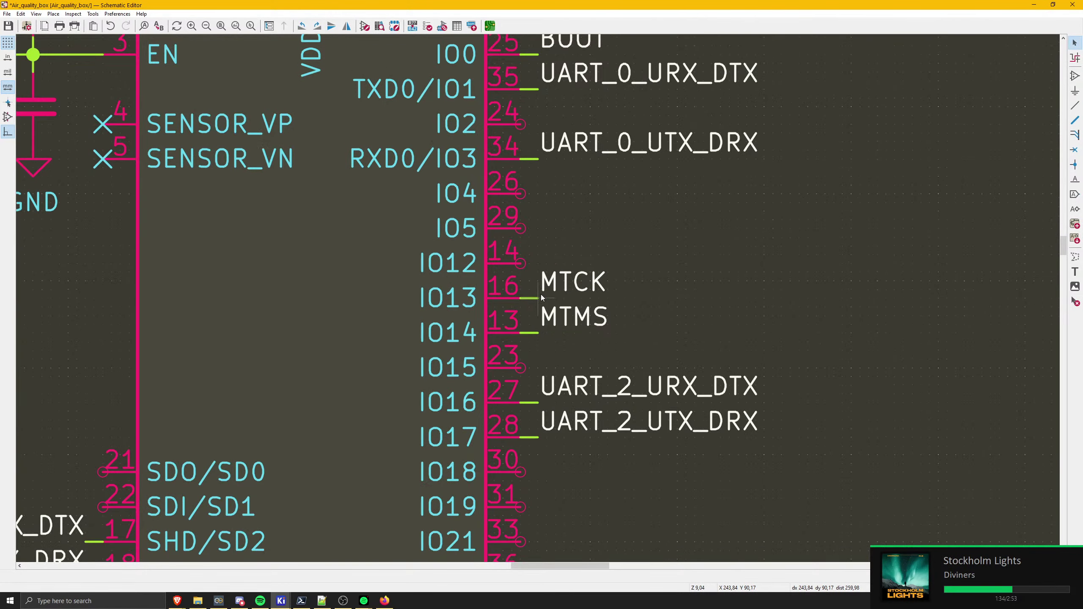
- Duplicate the MTCK label from IO13 onto the open resistor wire of the JTAG connector's SCK line
{"action": "middle_click_drag", "start_coordinate": [527, 287], "coordinate": [775, 179]}
{"action": "middle_click_drag", "start_coordinate": [590, 274], "coordinate": [592, 255]}
{"action": "scroll", "coordinate": [592, 264], "scroll_direction": "down", "scroll_amount": 3}
{"action": "scroll", "coordinate": [593, 264], "scroll_direction": "left", "scroll_amount": 3}
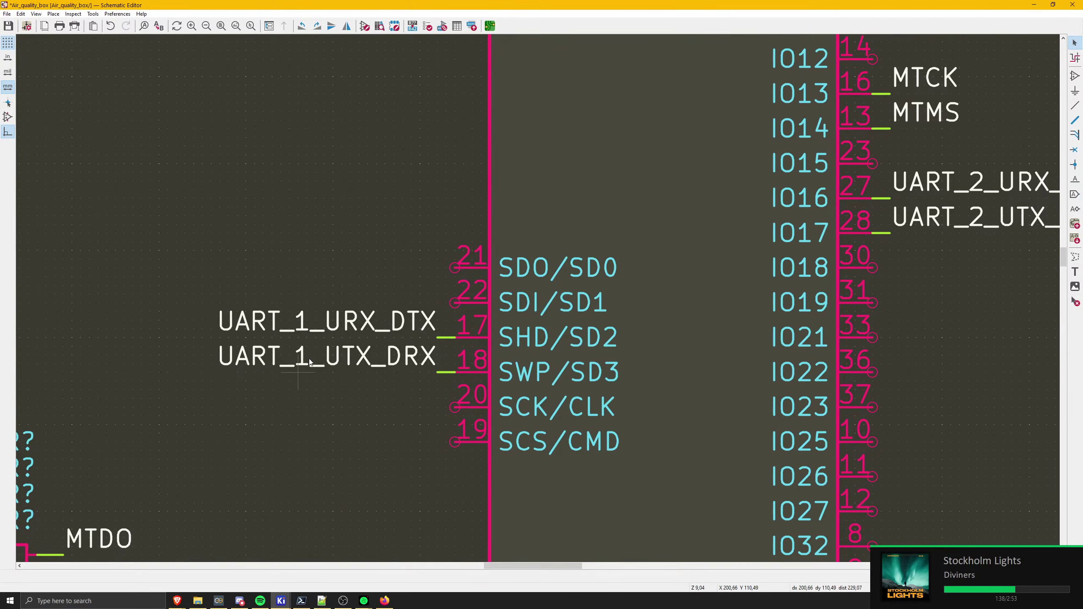
{"action": "scroll", "coordinate": [312, 384], "scroll_direction": "down", "scroll_amount": 6}
{"action": "scroll", "coordinate": [313, 397], "scroll_direction": "left", "scroll_amount": 7}
{"action": "scroll", "coordinate": [323, 406], "scroll_direction": "down", "scroll_amount": 4}
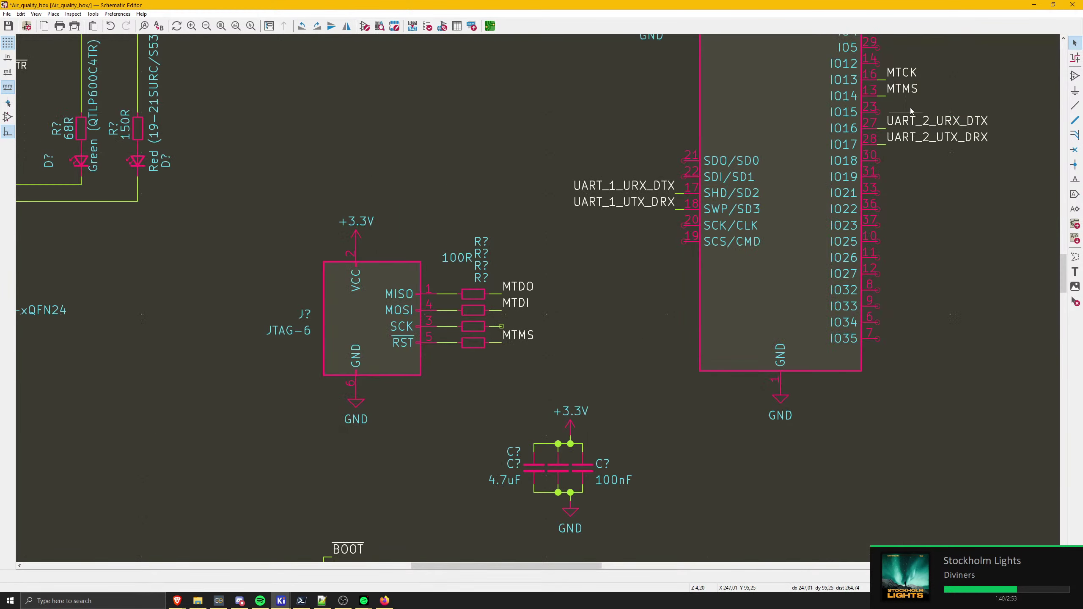
{"action": "left_click", "coordinate": [908, 74]}
{"action": "key", "text": "ctrl+d"}
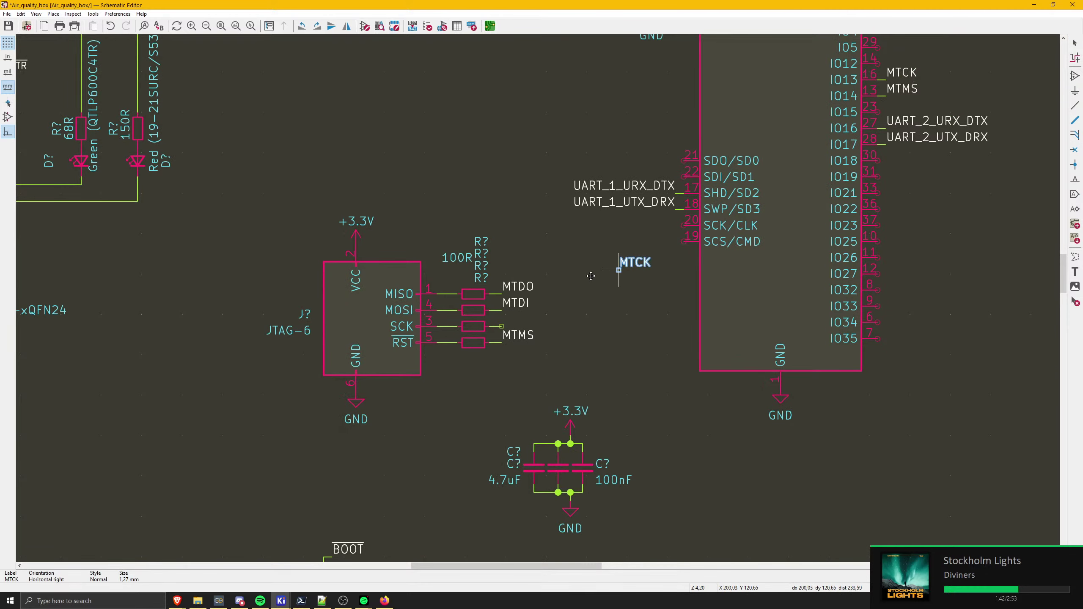
{"action": "left_click", "coordinate": [502, 326]}
{"action": "scroll", "coordinate": [510, 326], "scroll_direction": "up", "scroll_amount": 1}
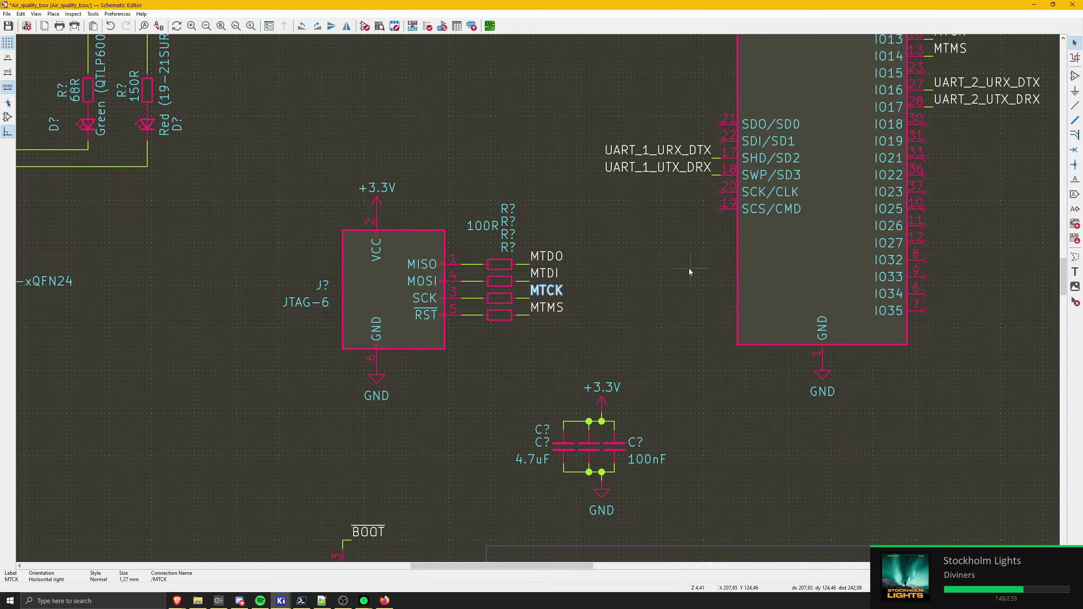
{"action": "key", "text": "Escape"}
- Duplicate the JTAG connector's MTDI label to the ESP32's IO12 pin and connect it with a short wire
{"action": "left_click", "coordinate": [548, 308]}
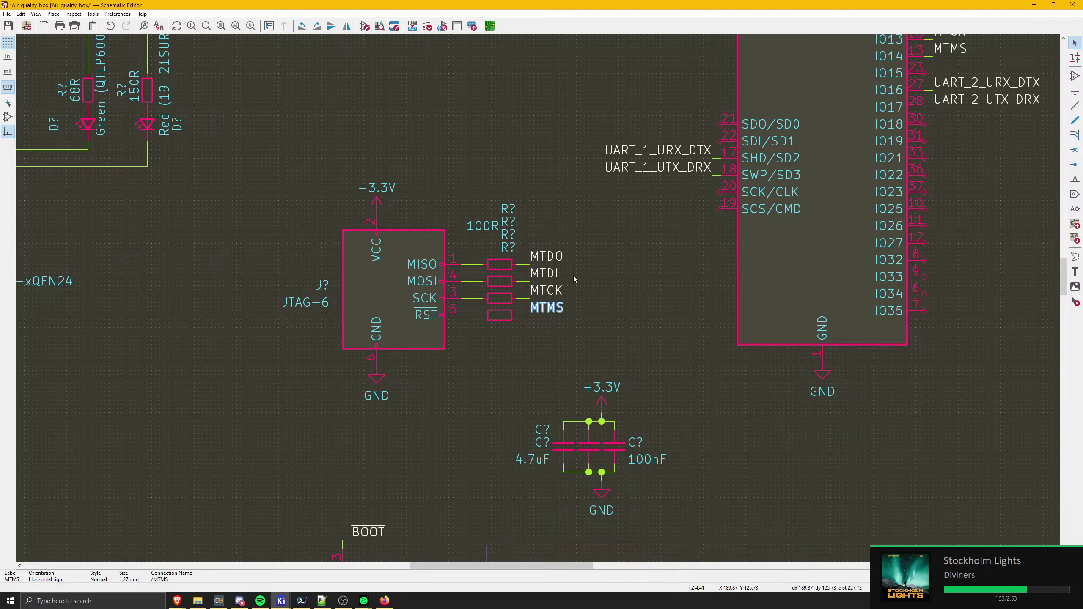
{"action": "middle_click_drag", "start_coordinate": [568, 272], "coordinate": [534, 320]}
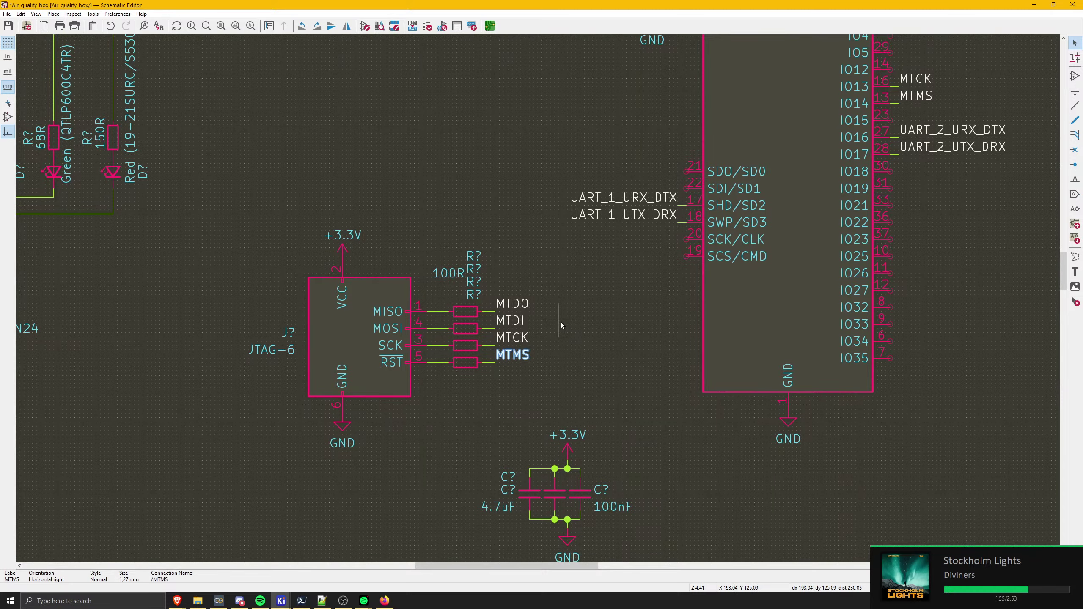
{"action": "left_click", "coordinate": [512, 338]}
{"action": "left_click", "coordinate": [509, 320]}
{"action": "key", "text": "ctrl+d"}
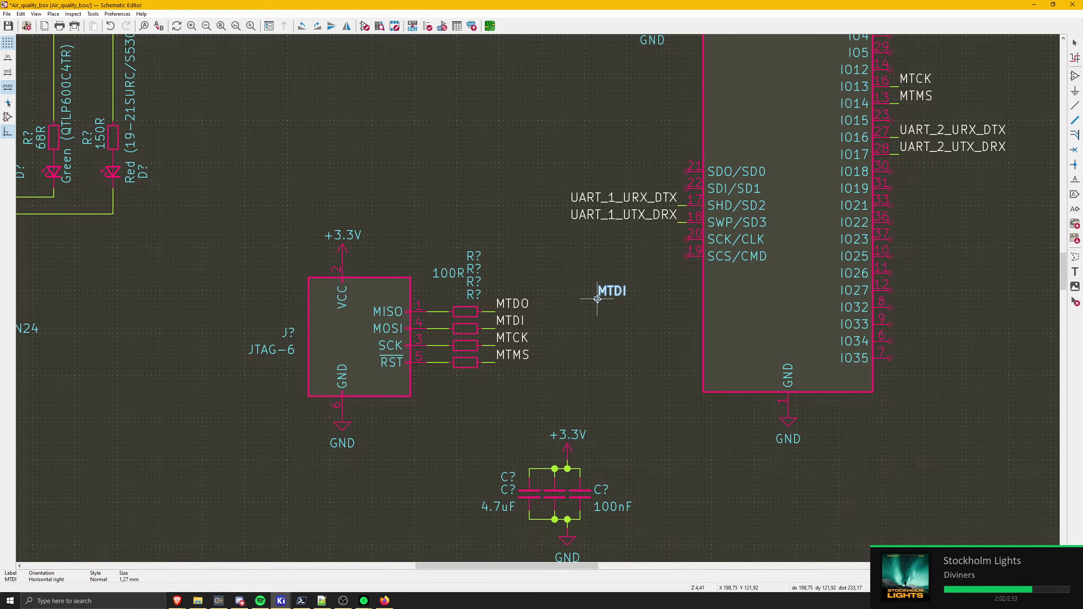
{"action": "middle_click_drag", "start_coordinate": [766, 219], "coordinate": [710, 261]}
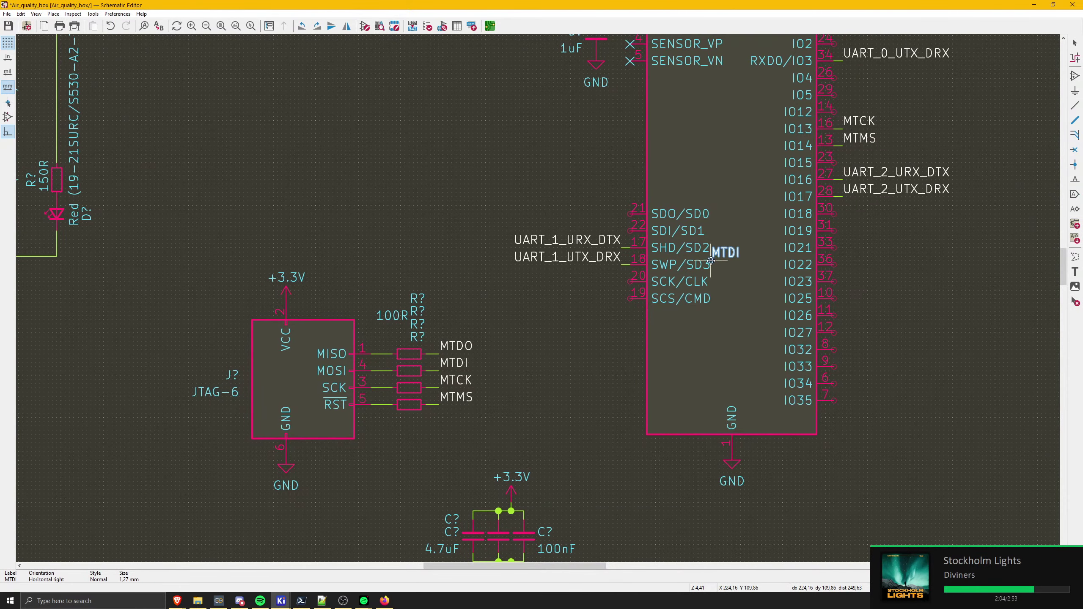
{"action": "scroll", "coordinate": [852, 107], "scroll_direction": "up", "scroll_amount": 1}
{"action": "scroll", "coordinate": [538, 299], "scroll_direction": "up", "scroll_amount": 3}
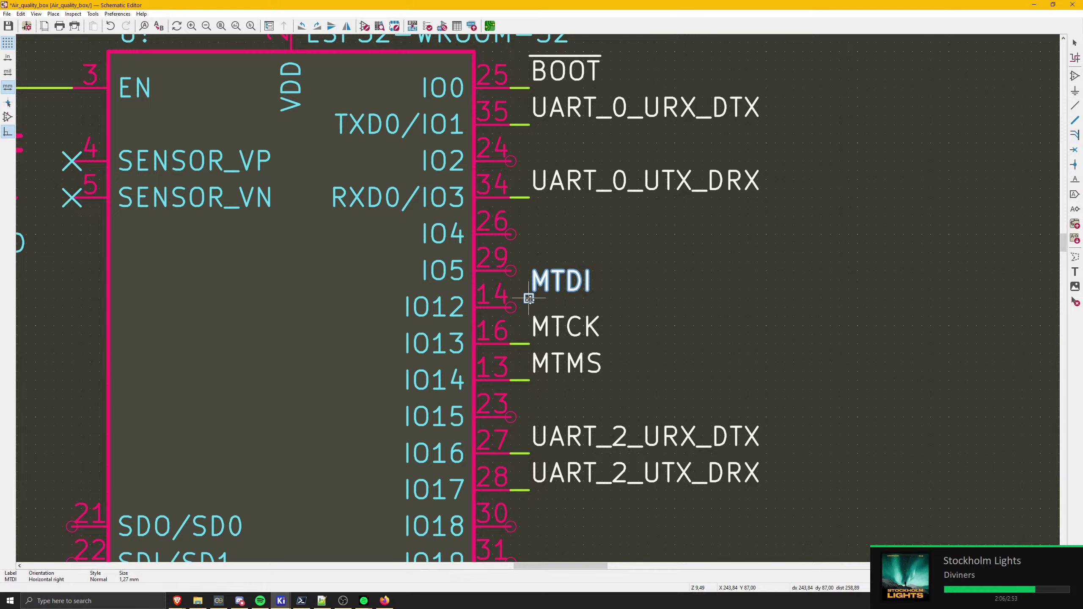
{"action": "left_click", "coordinate": [529, 307]}
{"action": "key", "text": "w"}
{"action": "key", "text": "Escape"}
- Duplicate the JTAG connector's MTDO label to the ESP32's IO15 pin and connect it with a short wire
{"action": "scroll", "coordinate": [525, 363], "scroll_direction": "down", "scroll_amount": 3}
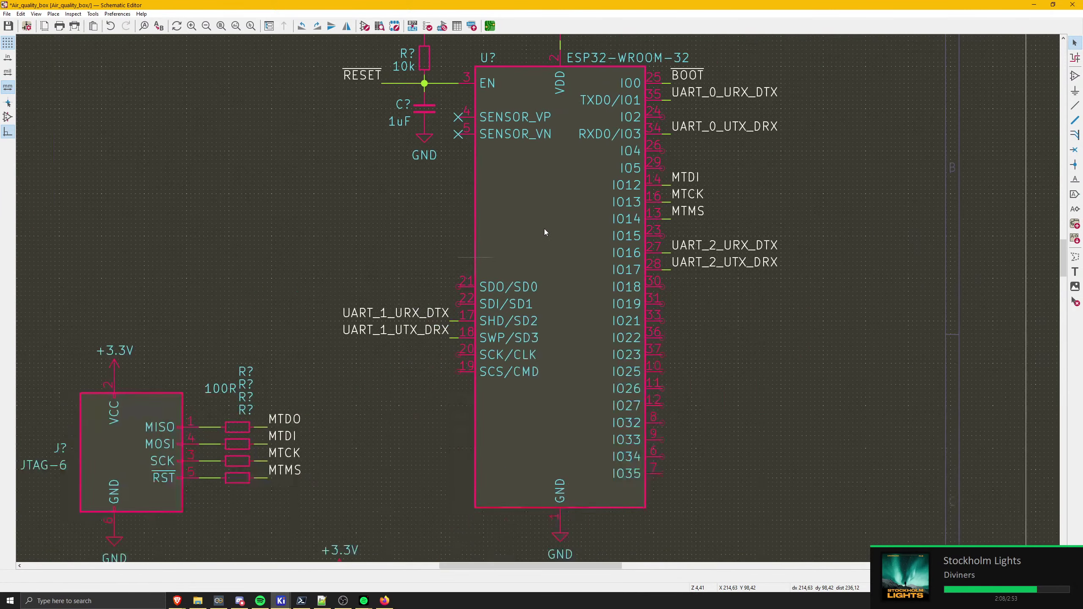
{"action": "middle_click_drag", "start_coordinate": [310, 384], "coordinate": [524, 311]}
{"action": "left_click", "coordinate": [508, 346]}
{"action": "key", "text": "ctrl+d"}
{"action": "middle_click_drag", "start_coordinate": [580, 277], "coordinate": [537, 315]}
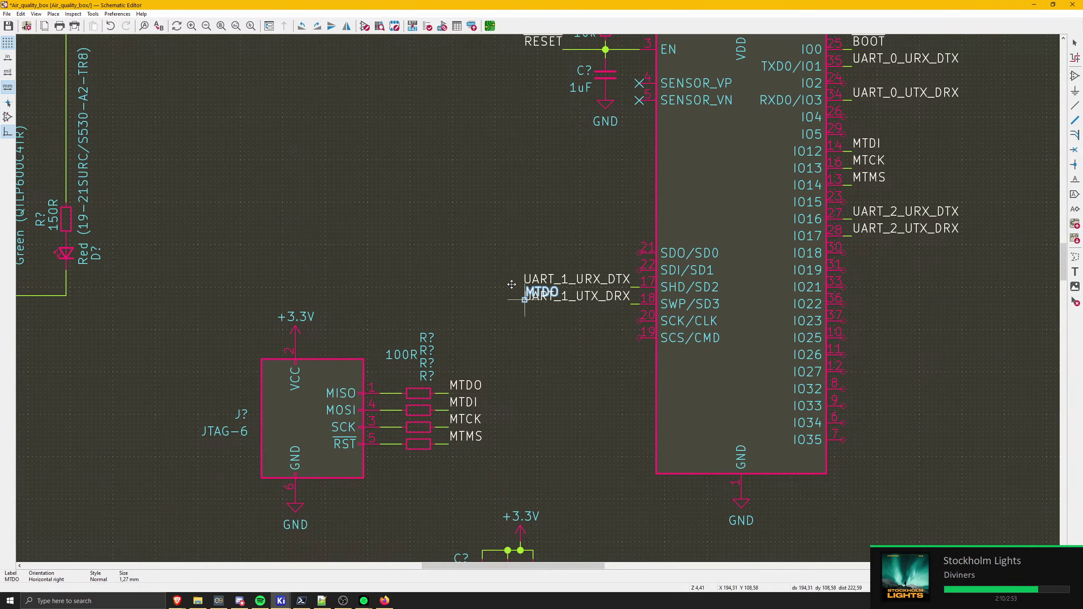
{"action": "middle_click_drag", "start_coordinate": [473, 269], "coordinate": [401, 302]}
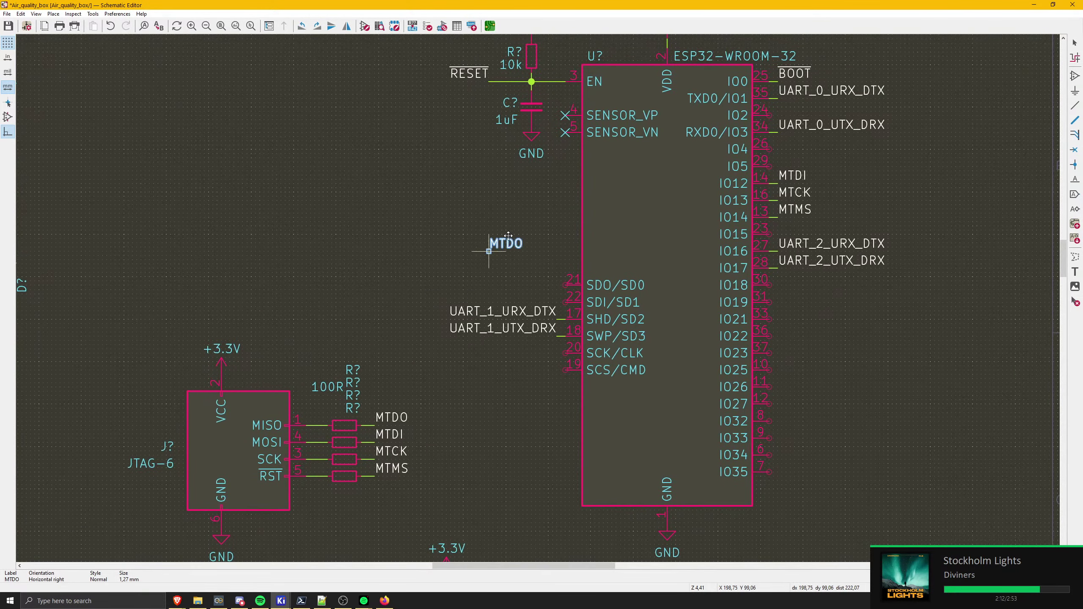
{"action": "scroll", "coordinate": [772, 231], "scroll_direction": "up", "scroll_amount": 3}
{"action": "left_click", "coordinate": [556, 316]}
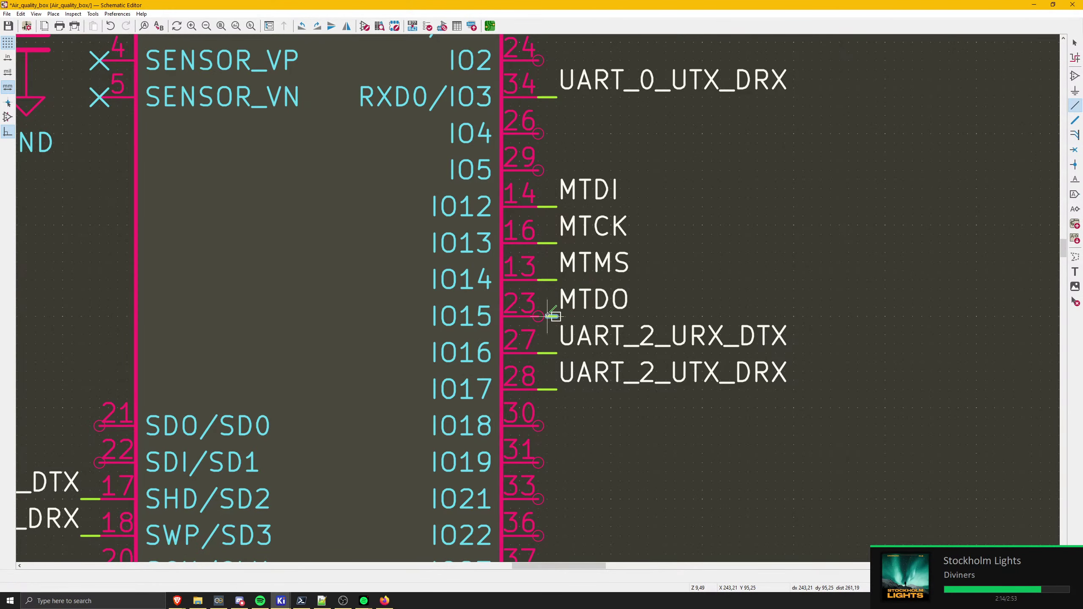
- Mirror the JTAG-6 connector block horizontally and move it to the far side of the ESP32, at the sheet's edge
{"action": "scroll", "coordinate": [535, 297], "scroll_direction": "down", "scroll_amount": 3}
{"action": "middle_click_drag", "start_coordinate": [353, 340], "coordinate": [589, 252]}
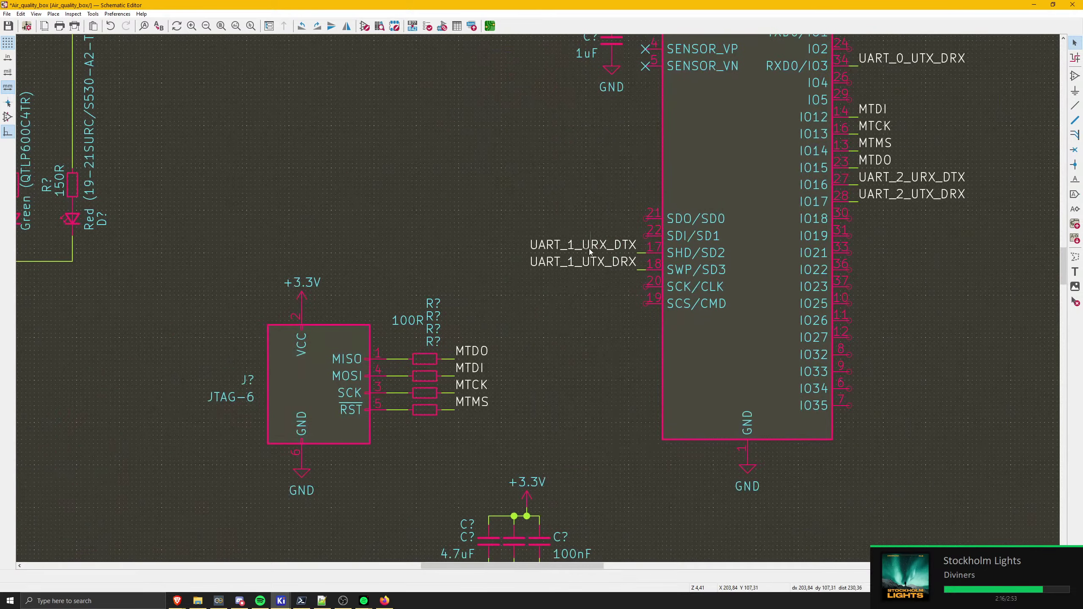
{"action": "scroll", "coordinate": [572, 278], "scroll_direction": "down", "scroll_amount": 3}
{"action": "left_click_drag", "start_coordinate": [440, 266], "coordinate": [581, 379]}
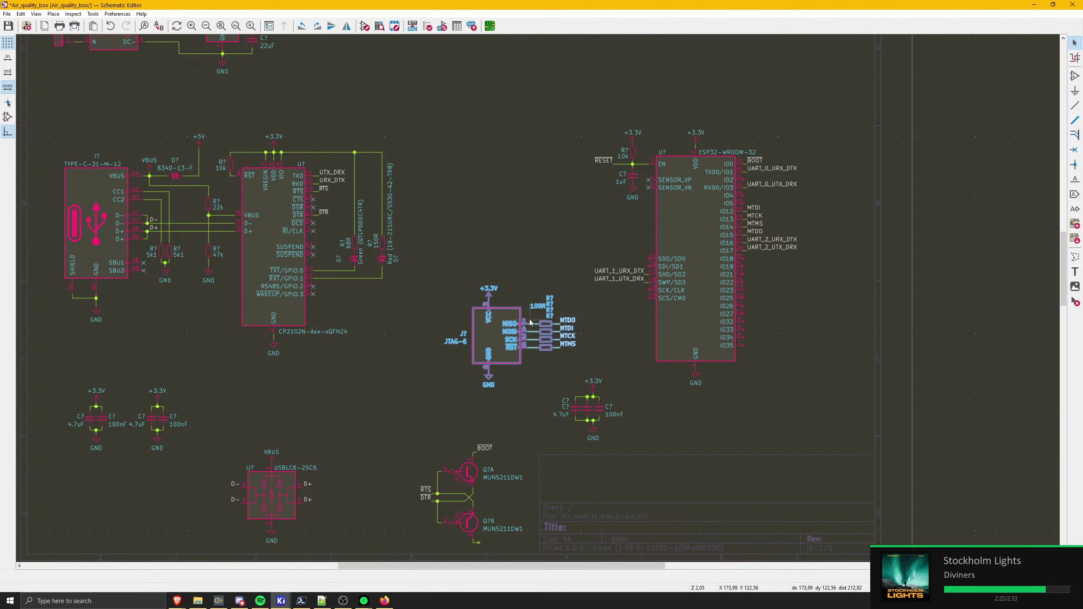
{"action": "key", "text": "y"}
{"action": "key", "text": "y"}
{"action": "key", "text": "x"}
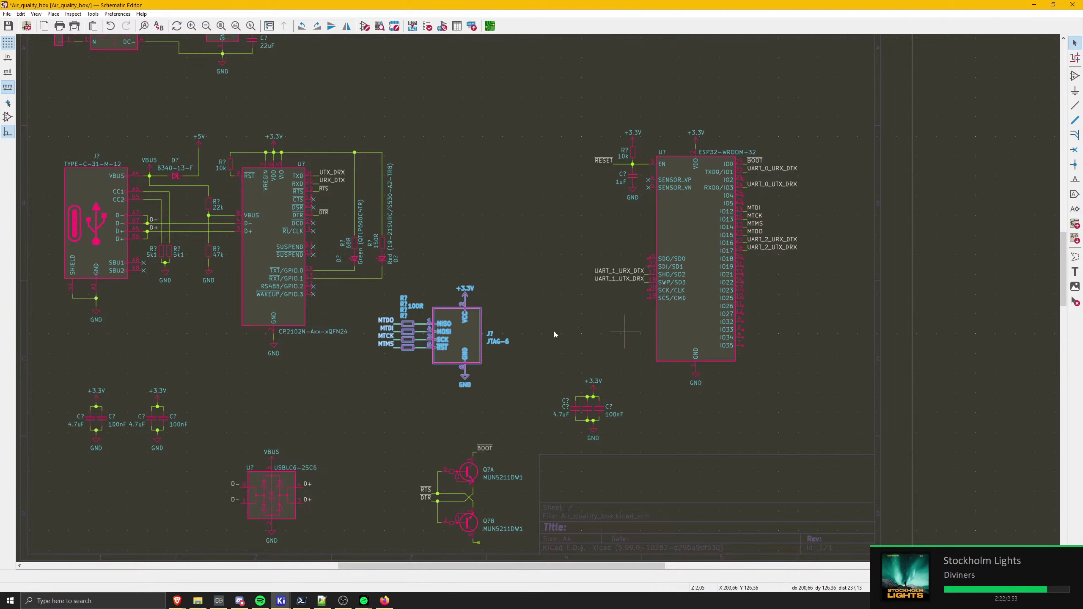
{"action": "key", "text": "m"}
{"action": "middle_click_drag", "start_coordinate": [954, 303], "coordinate": [917, 347]}
{"action": "left_click", "coordinate": [925, 334]}
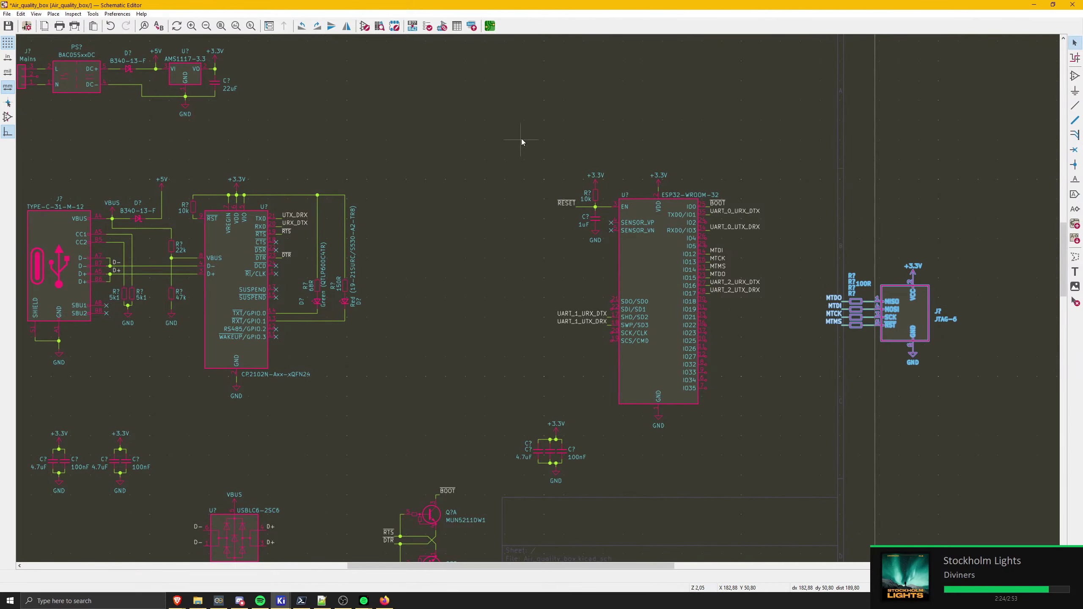
- Move the ESP32's three-capacitor decoupling group outside the sheet border, below the JTAG-6 connector
{"action": "left_click_drag", "start_coordinate": [528, 130], "coordinate": [452, 321]}
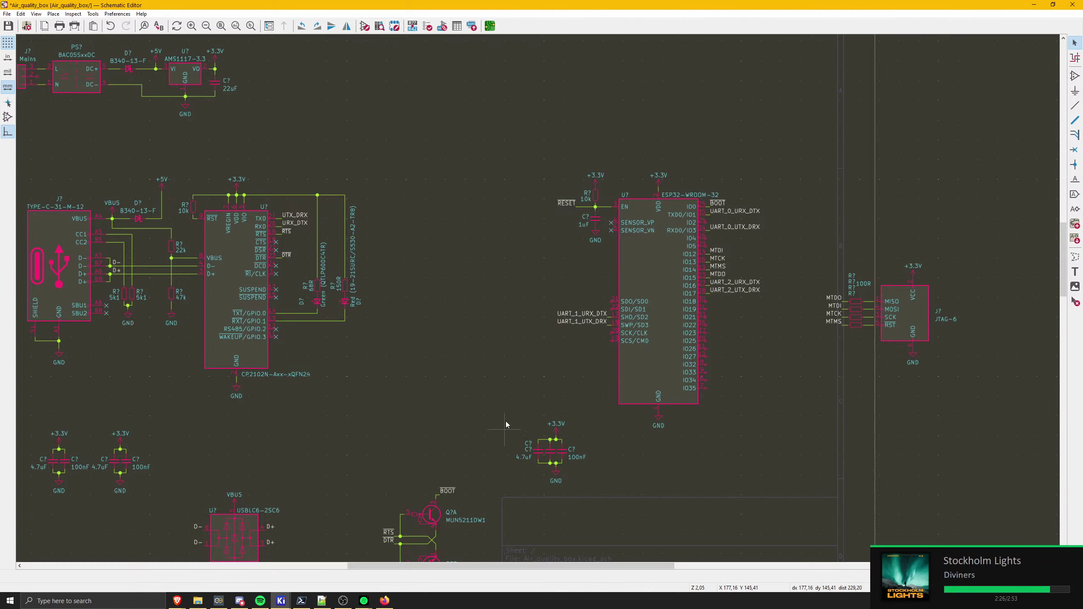
{"action": "left_click_drag", "start_coordinate": [503, 406], "coordinate": [599, 502]}
{"action": "key", "text": "m"}
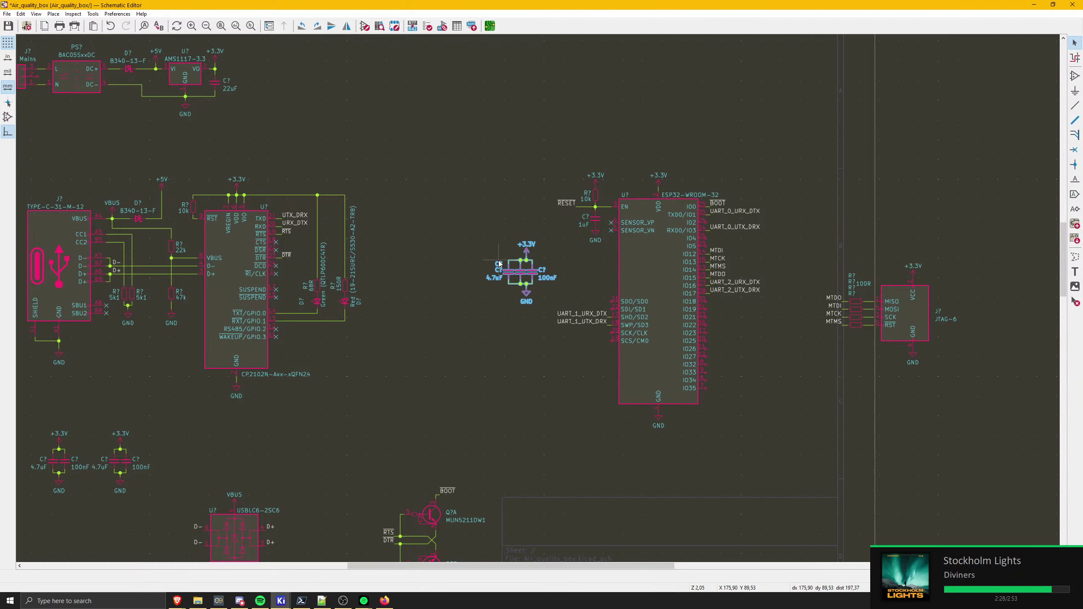
{"action": "key", "text": "m"}
{"action": "left_click", "coordinate": [530, 255]}
{"action": "key", "text": "m"}
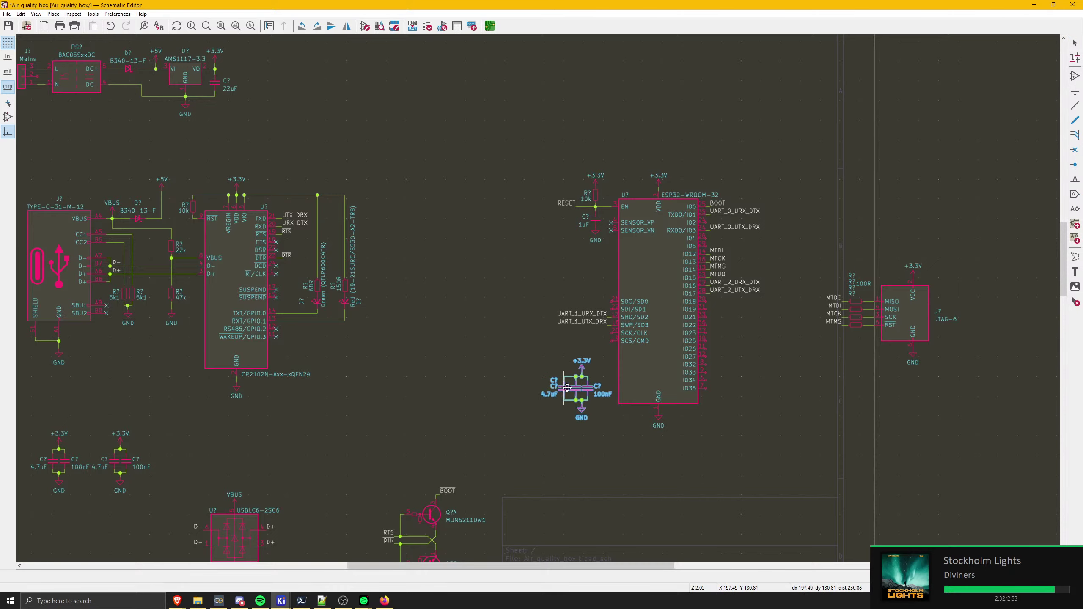
{"action": "scroll", "coordinate": [587, 384], "scroll_direction": "down", "scroll_amount": 3}
{"action": "left_click", "coordinate": [745, 347]}
- Move the two 4.7uF/100nF decoupling pairs outside the sheet, below the three-capacitor group
{"action": "left_click_drag", "start_coordinate": [270, 310], "coordinate": [362, 372]}
{"action": "key", "text": "m"}
{"action": "left_click", "coordinate": [756, 435]}
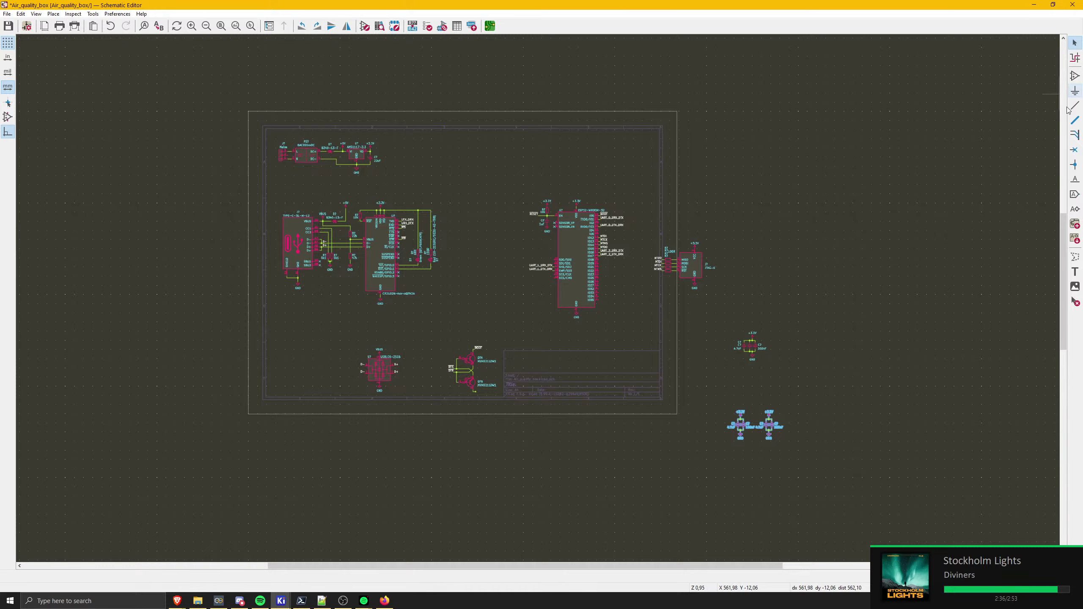
- Set the schematic grid to 1.27 mm (50 mils) for drawing graphic lines around the capacitor groups outside the sheet
{"action": "middle_click_drag", "start_coordinate": [981, 236], "coordinate": [912, 227]}
{"action": "scroll", "coordinate": [1028, 222], "scroll_direction": "up", "scroll_amount": 3}
{"action": "middle_click_drag", "start_coordinate": [315, 417], "coordinate": [682, 239]}
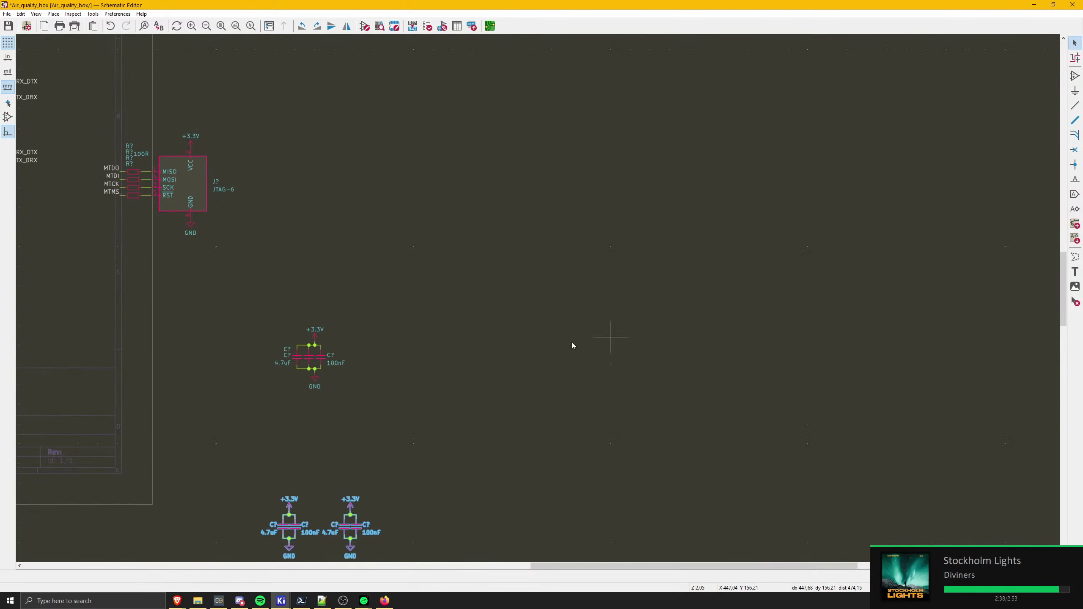
{"action": "middle_click_drag", "start_coordinate": [418, 404], "coordinate": [589, 213]}
{"action": "key", "text": "i"}
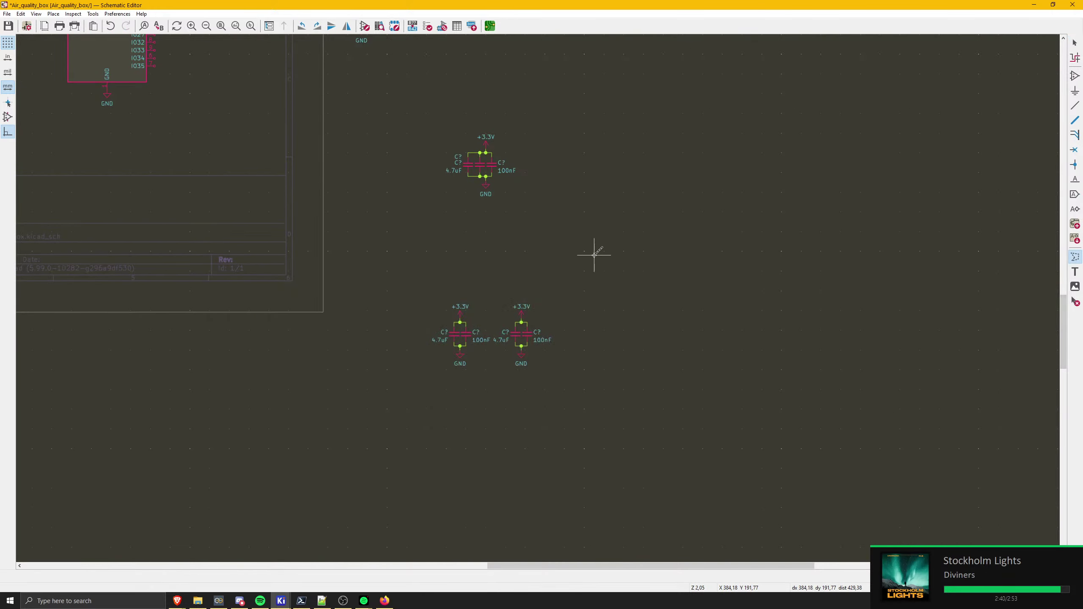
{"action": "scroll", "coordinate": [592, 252], "scroll_direction": "up", "scroll_amount": 3}
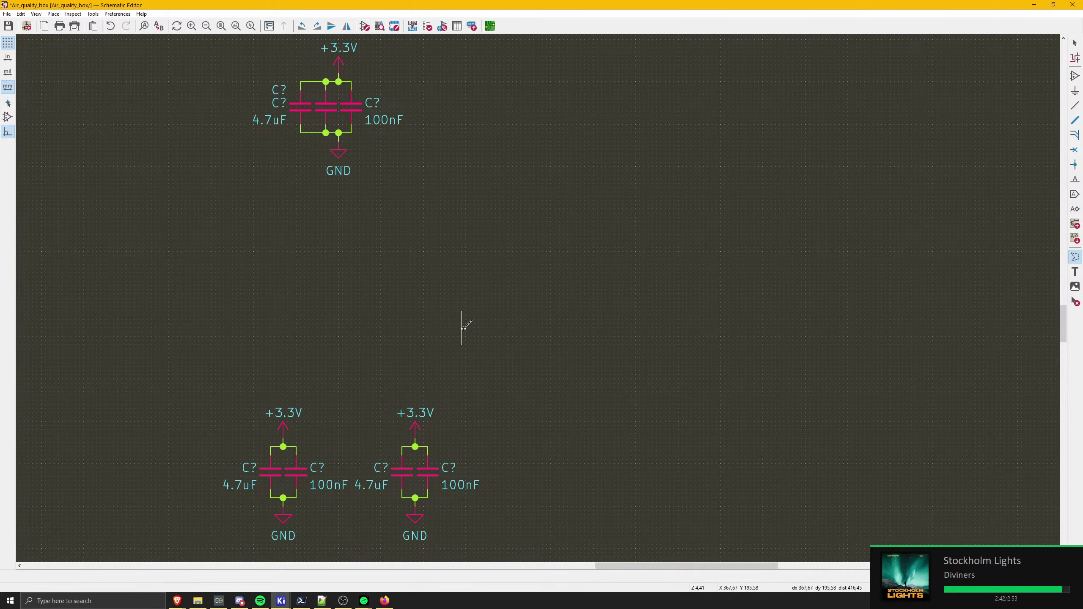
{"action": "right_click", "coordinate": [486, 319]}
{"action": "mouse_move", "coordinate": [525, 386]}
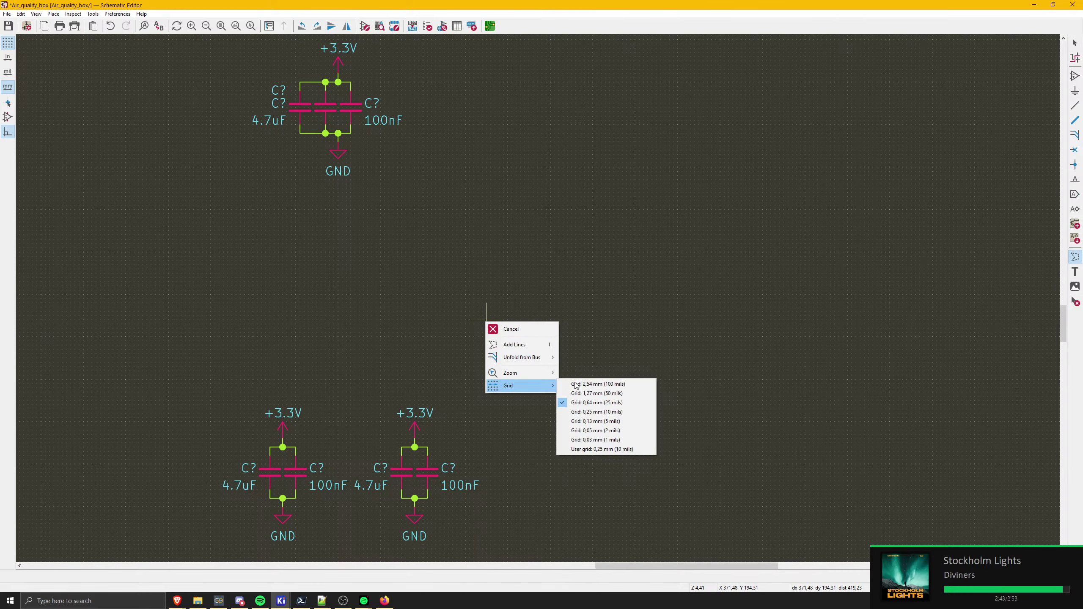
{"action": "left_click", "coordinate": [620, 395]}
{"action": "left_click", "coordinate": [550, 294]}
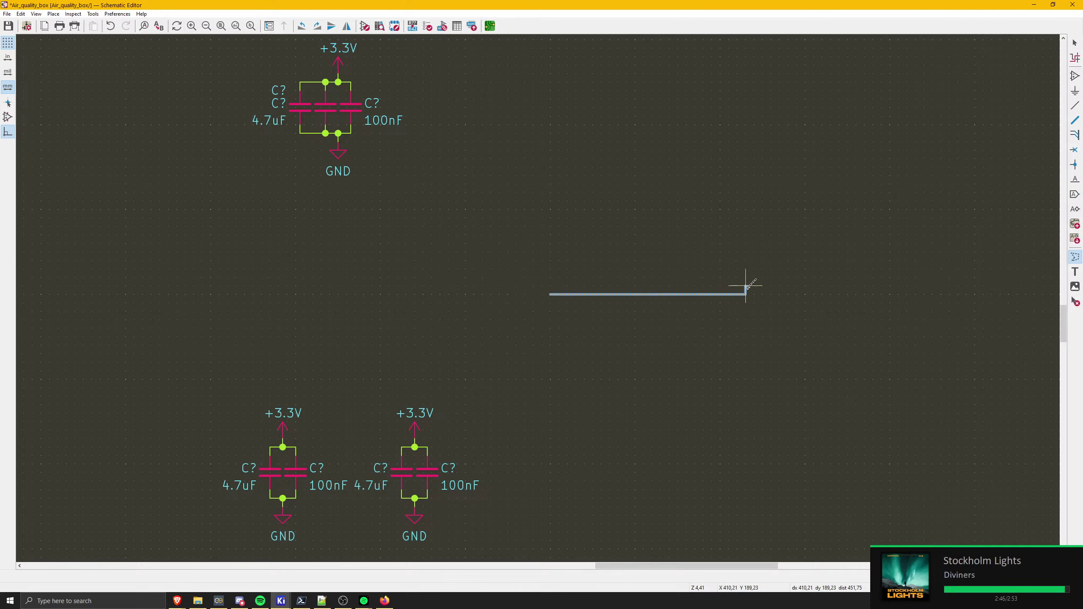
{"action": "scroll", "coordinate": [882, 321], "scroll_direction": "down", "scroll_amount": 3}
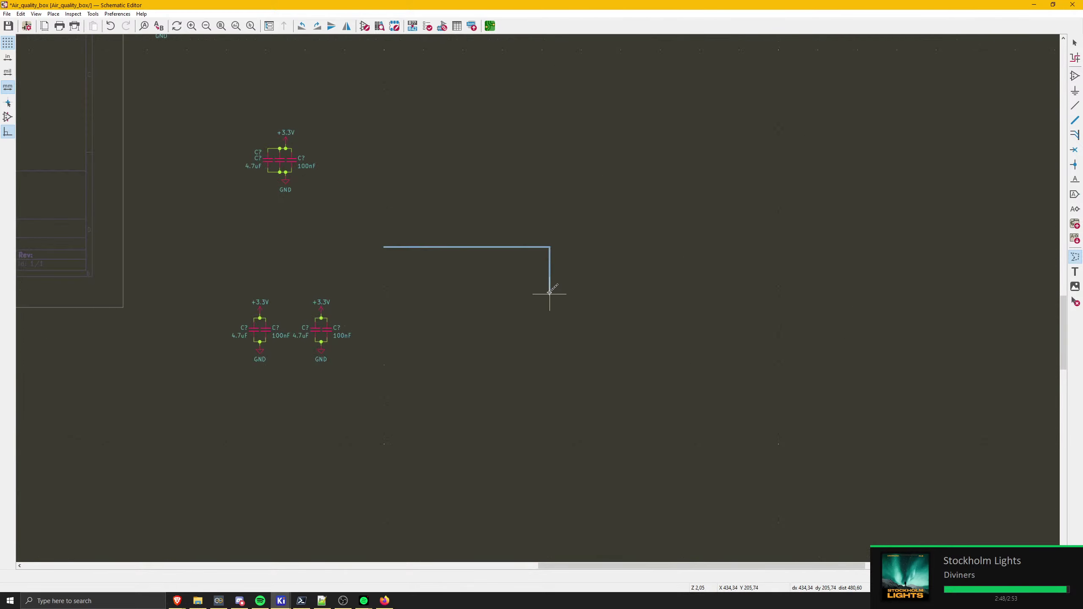
{"action": "key", "text": "Escape"}
{"action": "key", "text": "Escape"}
- Move the three-capacitor decoupling group farther from the sheet, into the empty area away from the two capacitor pairs
{"action": "left_click_drag", "start_coordinate": [242, 121], "coordinate": [367, 210]}
{"action": "left_click_drag", "start_coordinate": [286, 161], "coordinate": [600, 212]}
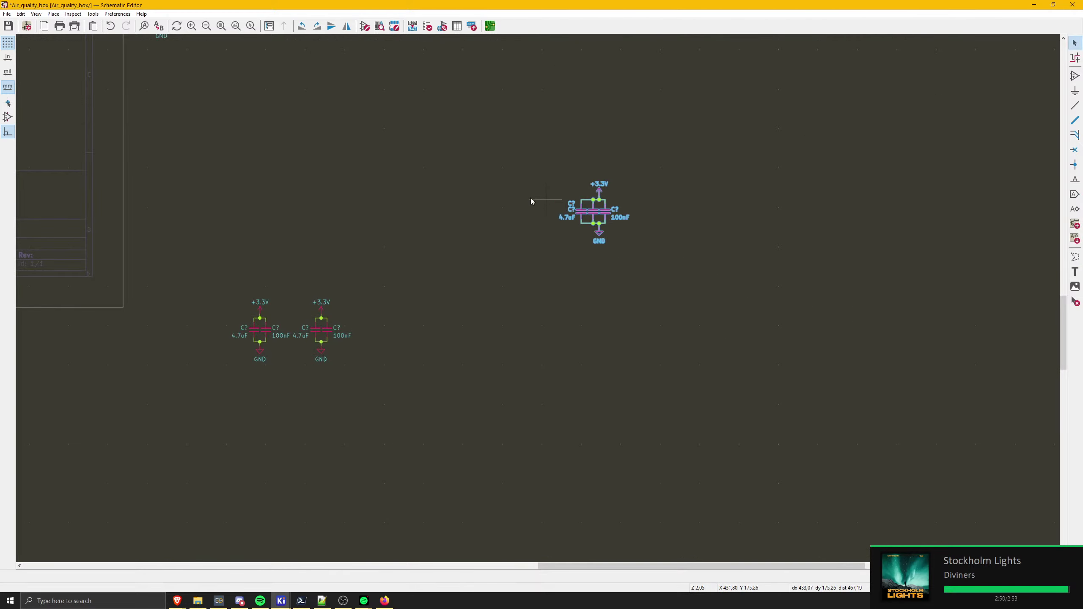
{"action": "left_click", "coordinate": [532, 201]}
- Place the graphic text "ESP32" just above the three-capacitor group, at its outer corner
{"action": "type", "text": "t"}
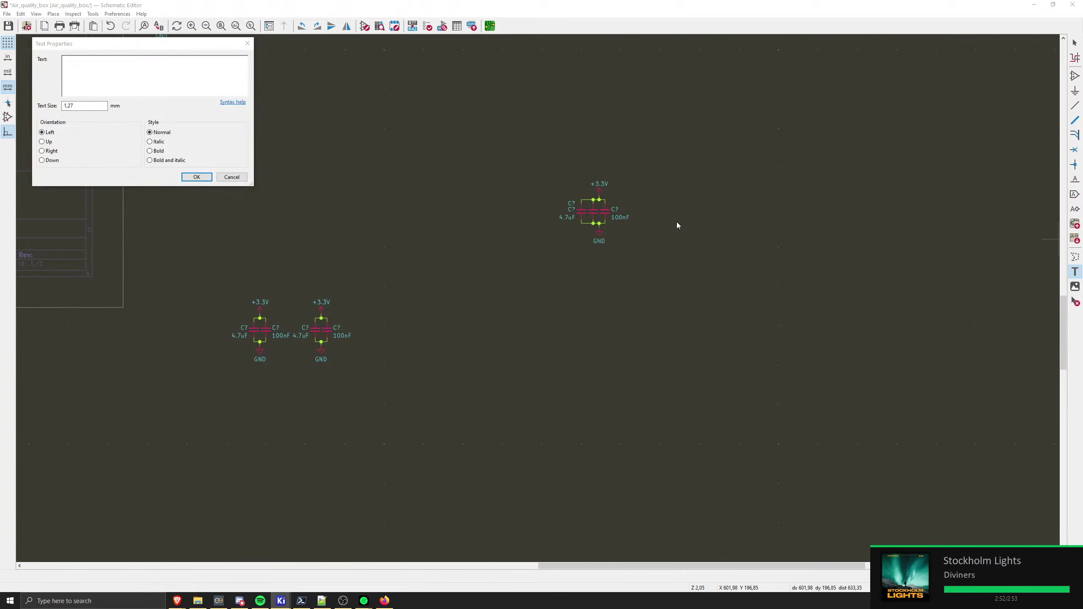
{"action": "type", "text": "ESP32"}
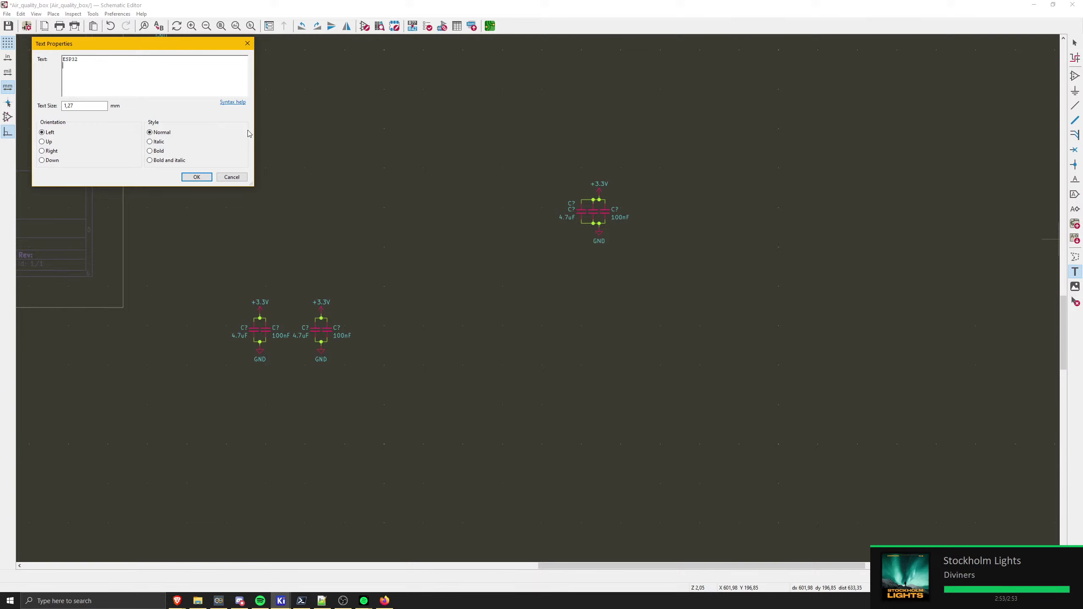
{"action": "key", "text": "BackSpace"}
{"action": "left_click", "coordinate": [198, 177]}
{"action": "scroll", "coordinate": [648, 254], "scroll_direction": "up", "scroll_amount": 3}
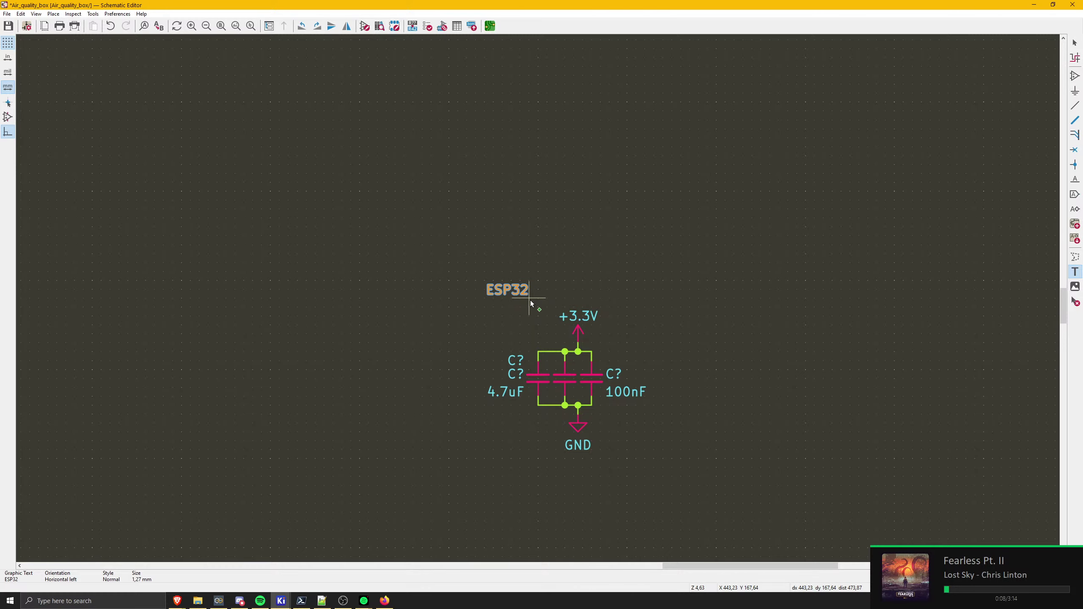
{"action": "left_click", "coordinate": [530, 300]}
{"action": "middle_click_drag", "start_coordinate": [467, 392], "coordinate": [507, 364]}
{"action": "left_click", "coordinate": [551, 306]}
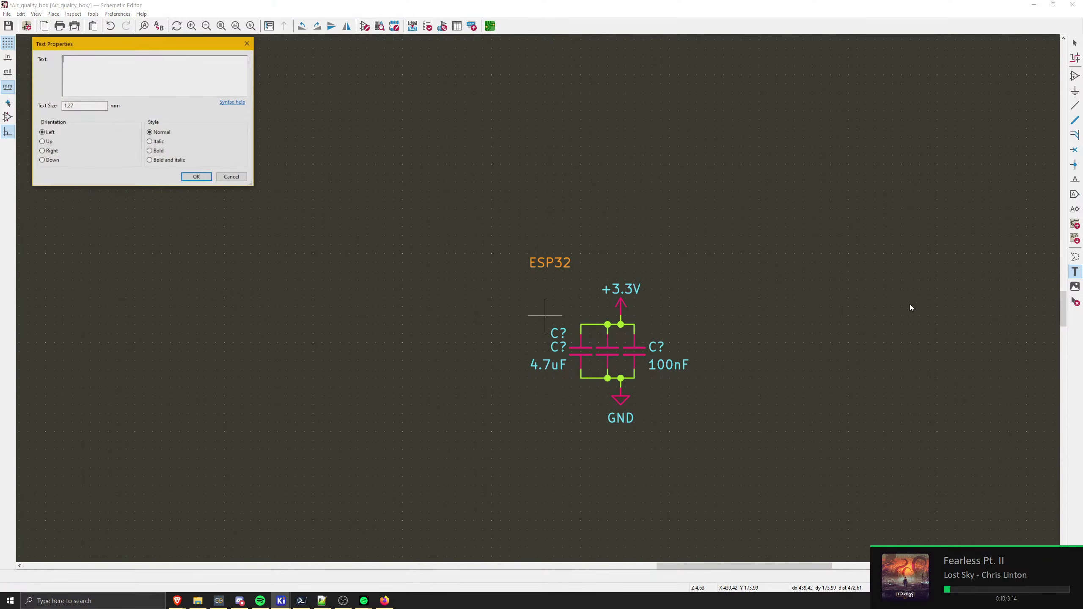
{"action": "key", "text": "Escape"}
{"action": "key", "text": "Escape"}
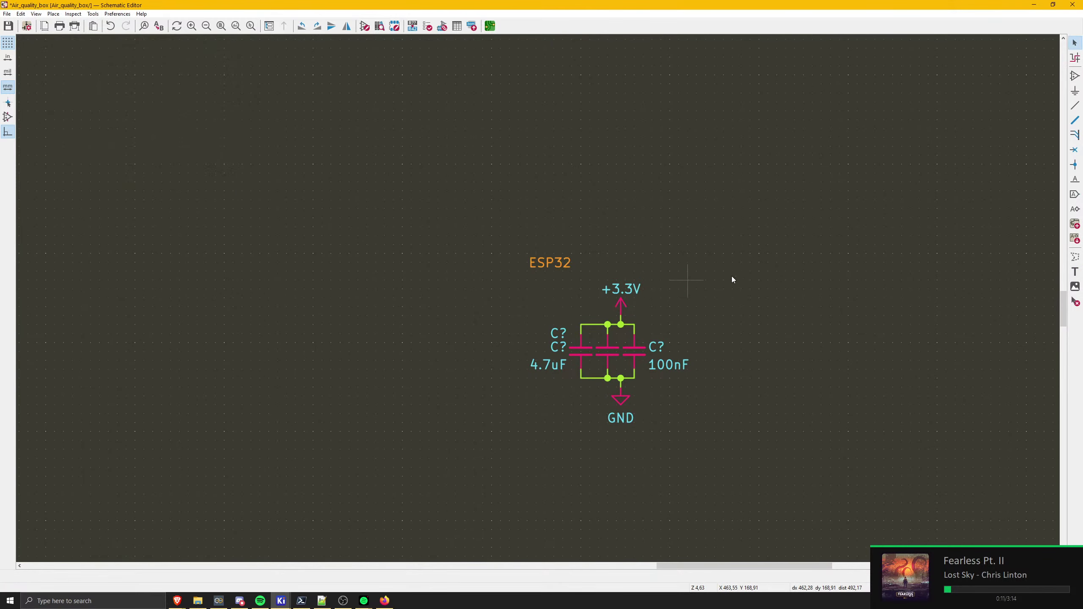
- Draw a closed rectangular outline of about 24 by 25 mm around the three-capacitor group and its ESP32 text
{"action": "left_click", "coordinate": [1075, 258]}
{"action": "left_click", "coordinate": [527, 253]}
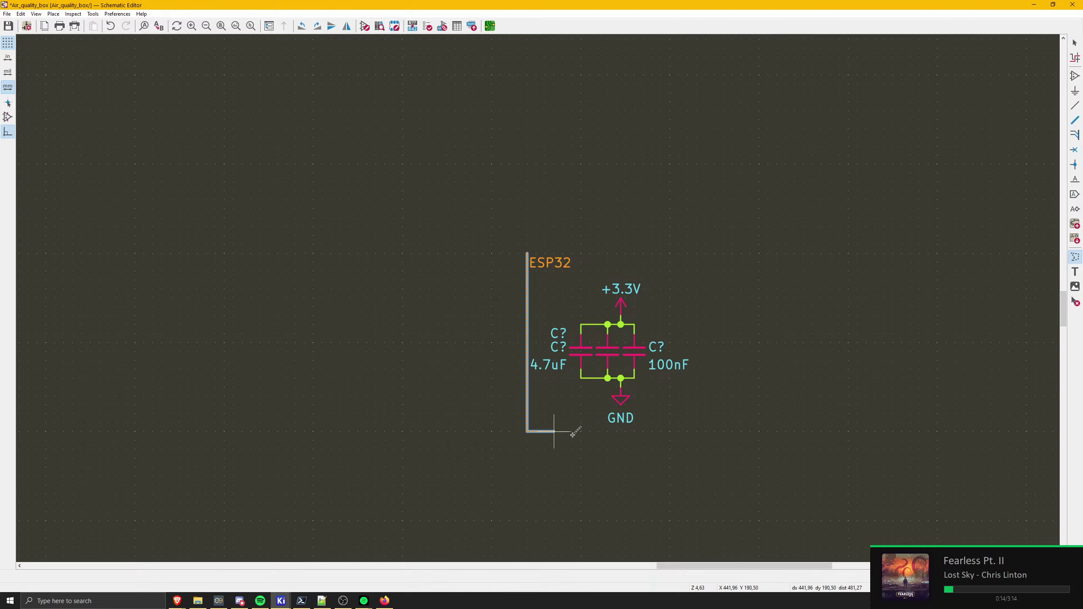
{"action": "left_click", "coordinate": [697, 431]}
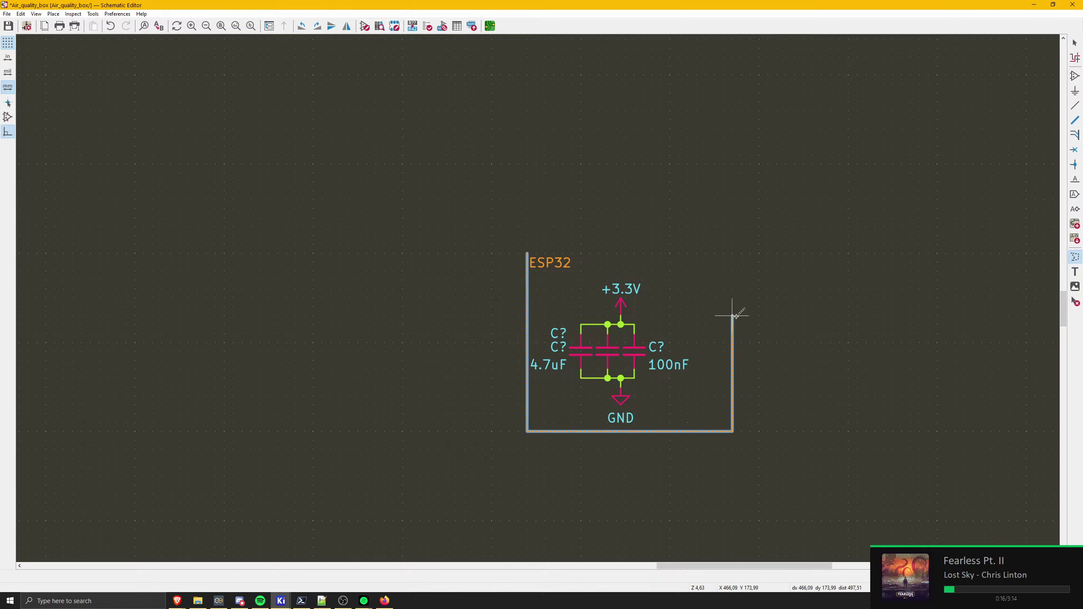
{"action": "left_click", "coordinate": [697, 253]}
{"action": "left_click", "coordinate": [533, 251]}
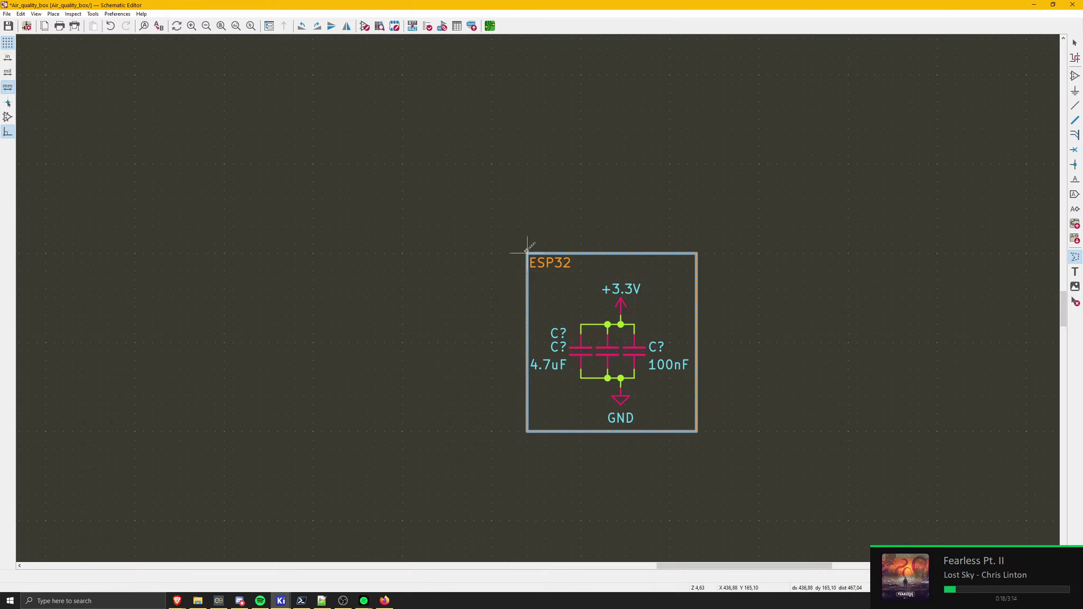
{"action": "left_click", "coordinate": [527, 252]}
{"action": "key", "text": "Escape"}
- Move the two 4.7uF/100nF decoupling pairs beside the ESP32 frame, level with its capacitors and clear of its outline
{"action": "scroll", "coordinate": [514, 307], "scroll_direction": "down", "scroll_amount": 1}
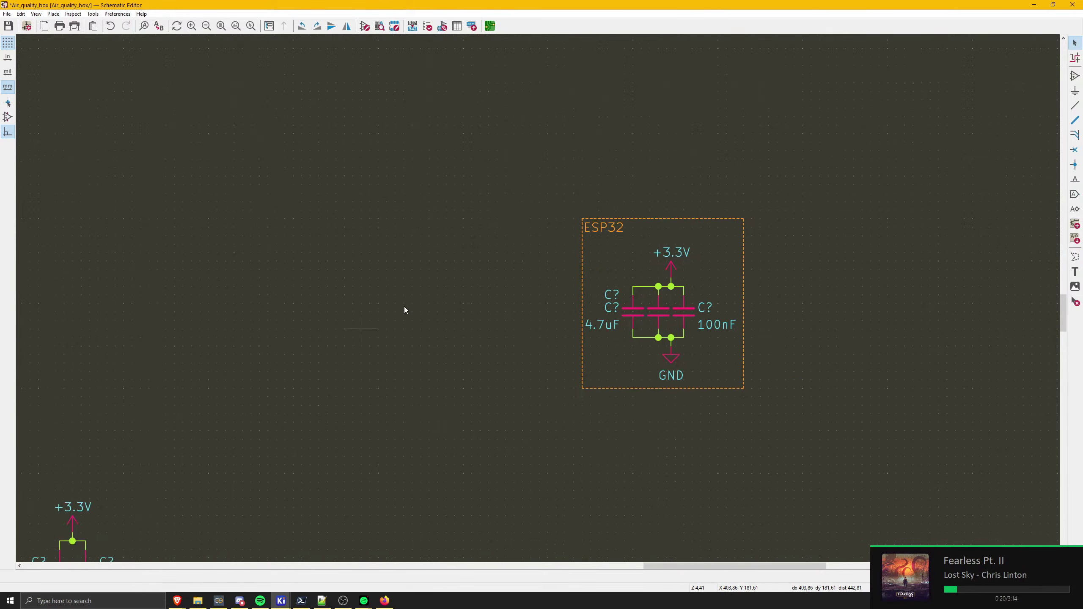
{"action": "scroll", "coordinate": [405, 310], "scroll_direction": "down", "scroll_amount": 7}
{"action": "left_click_drag", "start_coordinate": [258, 290], "coordinate": [624, 550]}
{"action": "scroll", "coordinate": [504, 453], "scroll_direction": "up", "scroll_amount": 5}
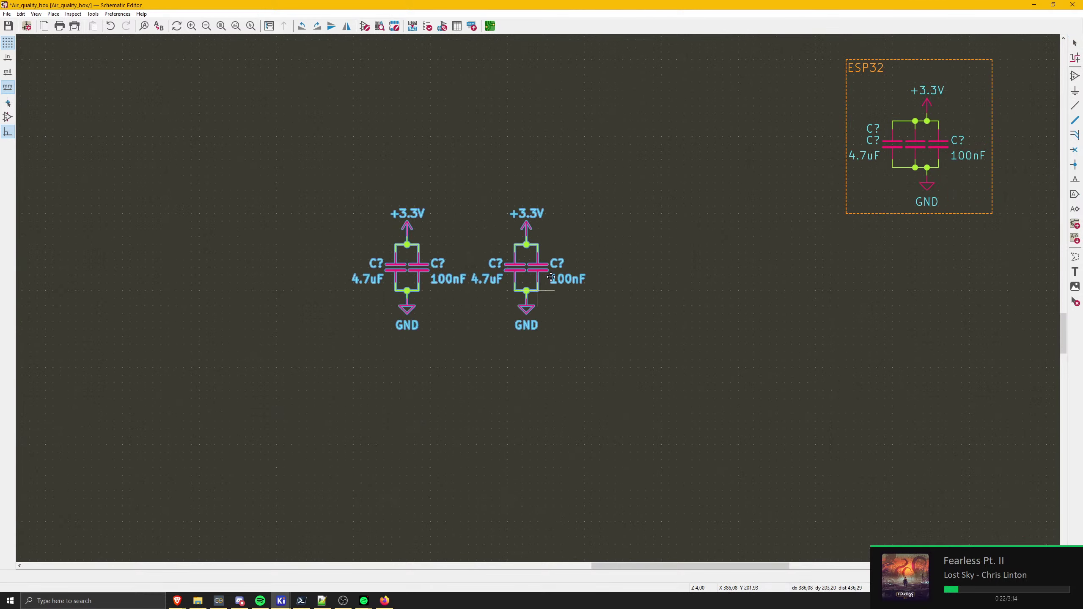
{"action": "key", "text": "m"}
{"action": "middle_click_drag", "start_coordinate": [901, 205], "coordinate": [570, 319]}
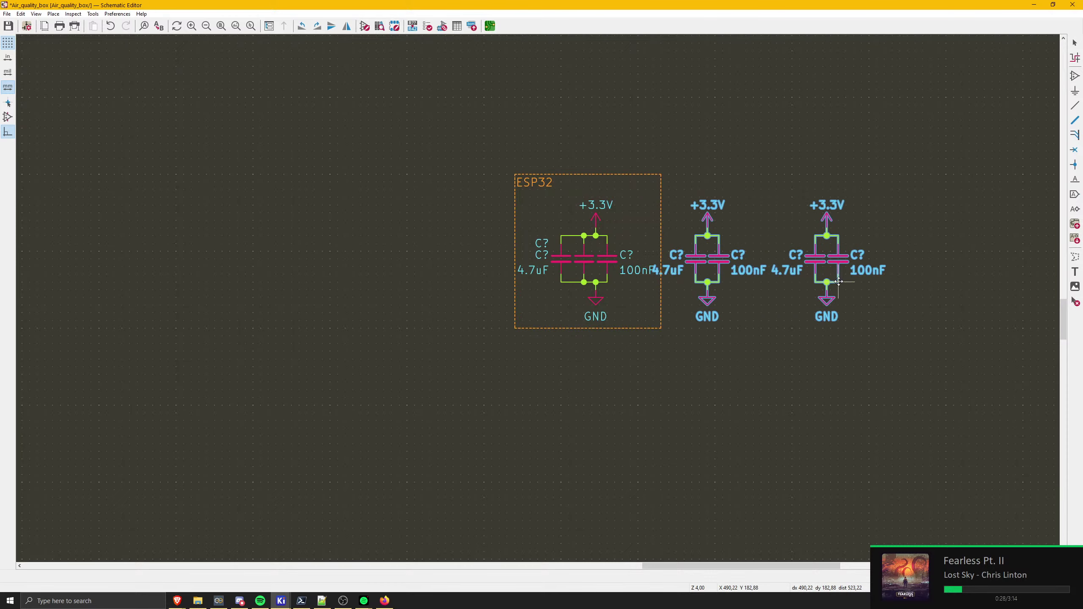
{"action": "left_click", "coordinate": [869, 281]}
- Duplicate the ESP32 text and its four outline lines and place the copy around the nearest capacitor pair
{"action": "left_click", "coordinate": [516, 175]}
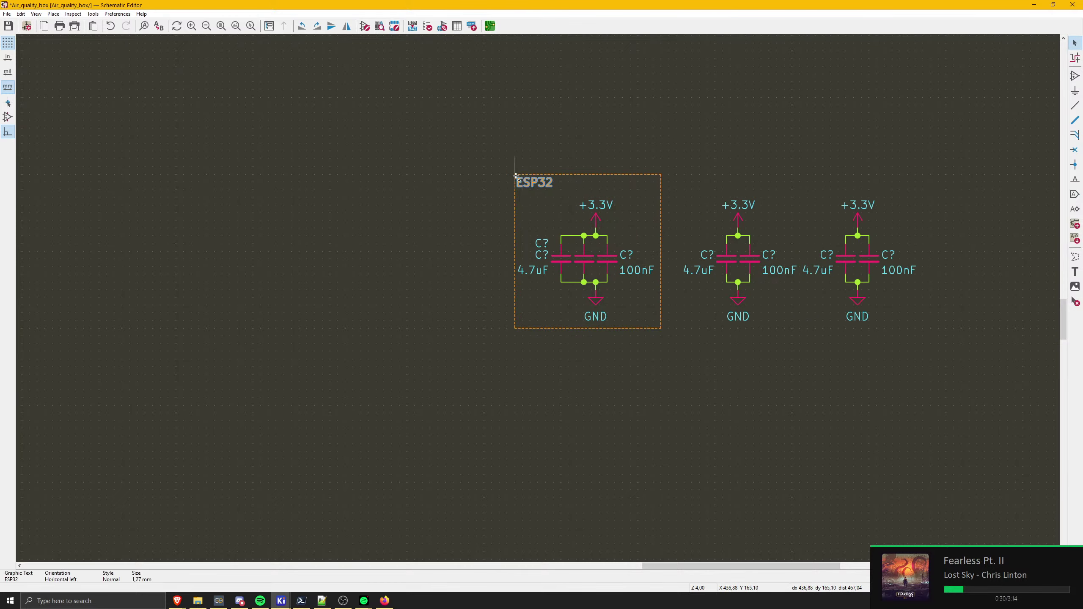
{"action": "left_click", "coordinate": [516, 181], "text": "shift"}
{"action": "left_click", "coordinate": [555, 175], "text": "shift"}
{"action": "left_click", "coordinate": [661, 191], "text": "shift"}
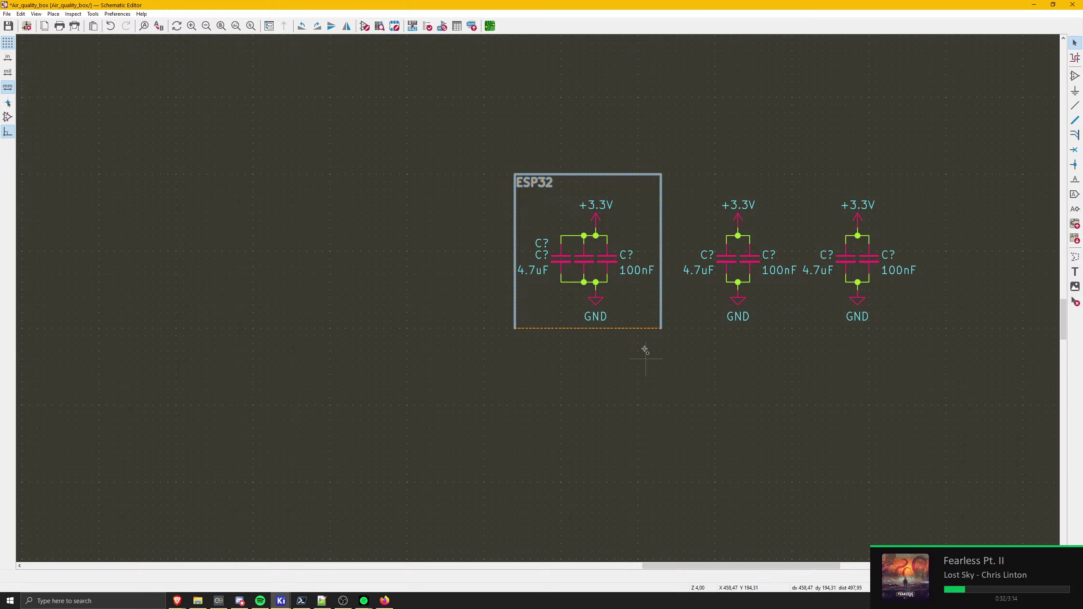
{"action": "left_click", "coordinate": [640, 329], "text": "shift"}
{"action": "key", "text": "ctrl+d"}
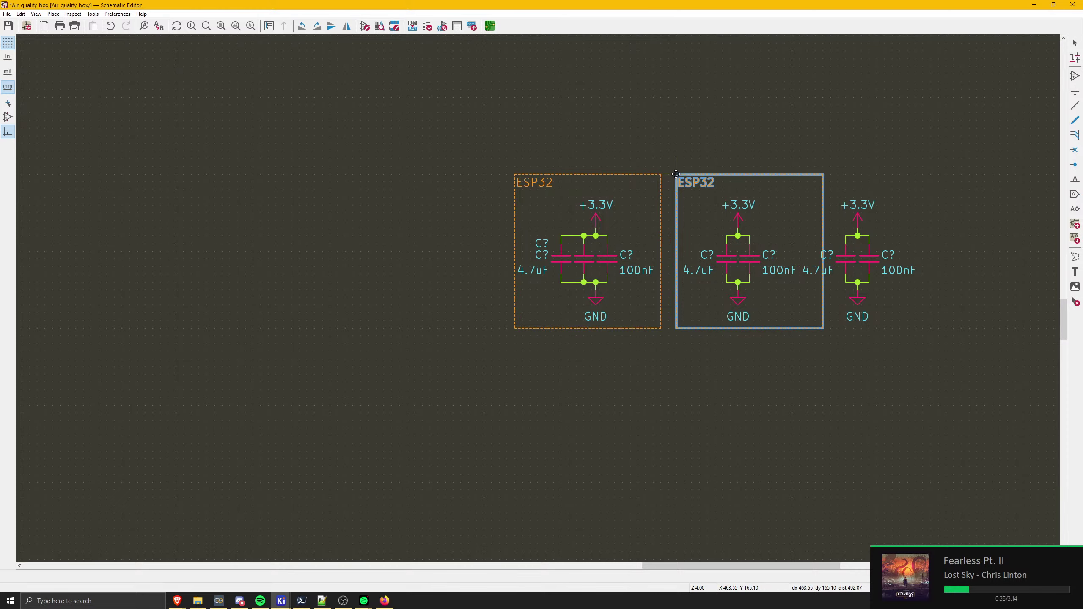
{"action": "left_click", "coordinate": [792, 201]}
- Widen the duplicated frame to enclose both capacitor pairs, and shift it with its contents closer to the first frame
{"action": "left_click", "coordinate": [823, 230]}
{"action": "key", "text": "g"}
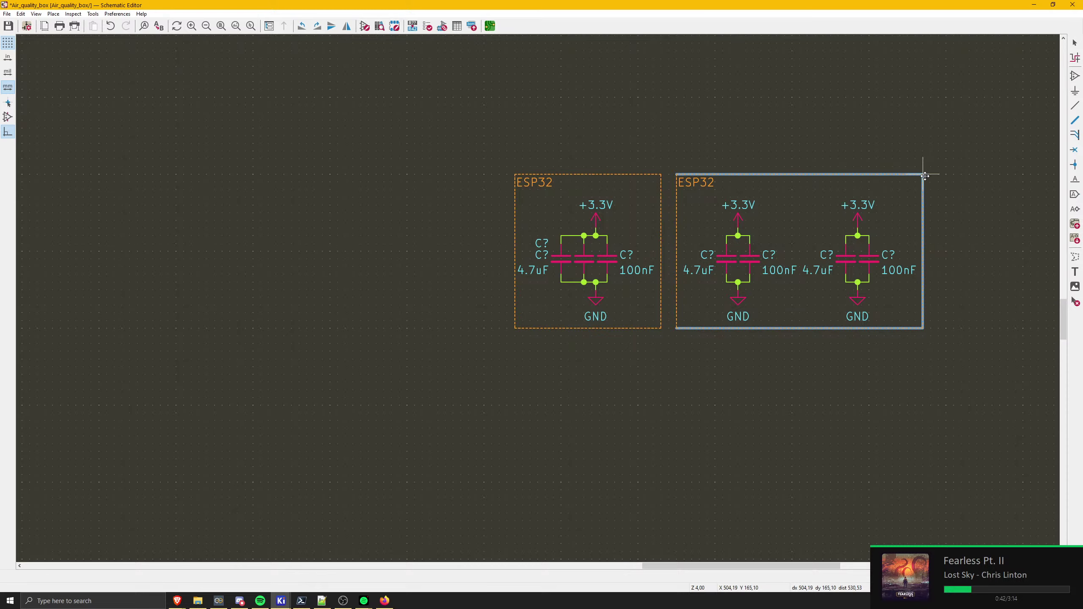
{"action": "left_click", "coordinate": [924, 175]}
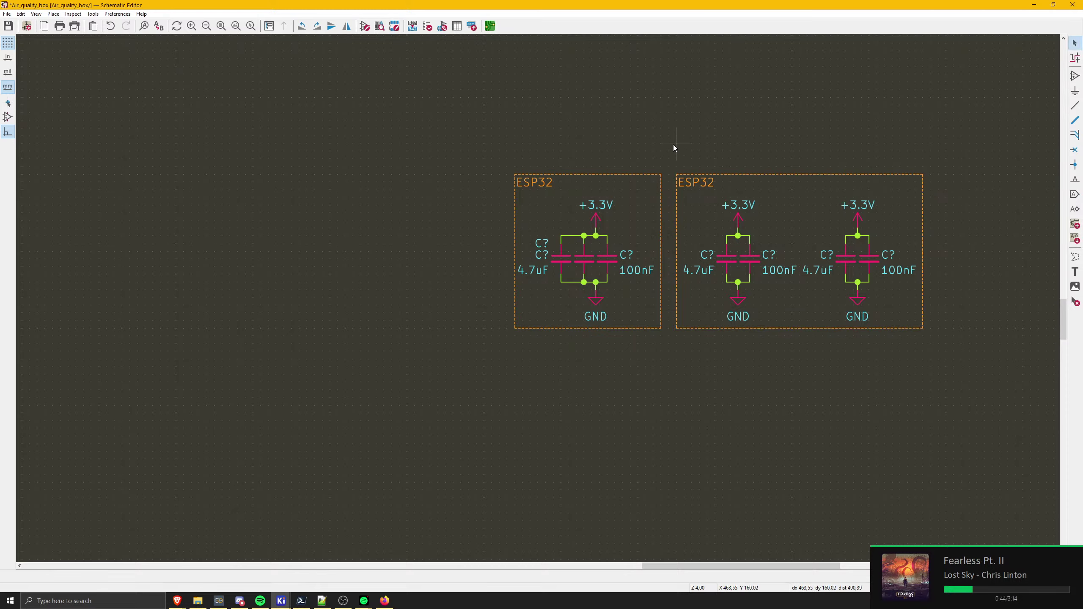
{"action": "left_click_drag", "start_coordinate": [661, 150], "coordinate": [1001, 404]}
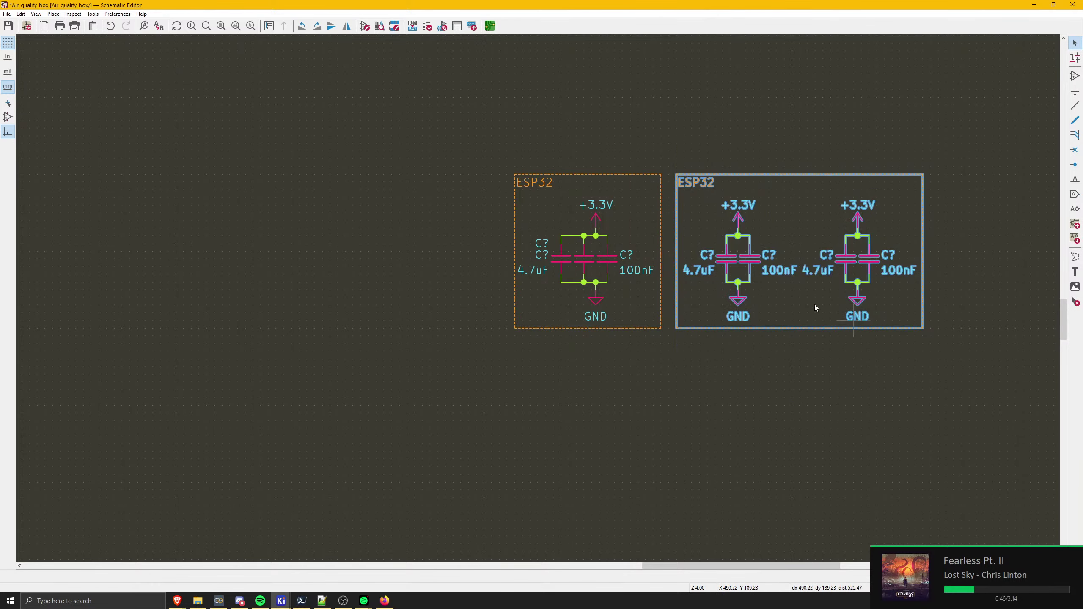
{"action": "left_click_drag", "start_coordinate": [758, 274], "coordinate": [747, 274]}
{"action": "left_click", "coordinate": [997, 360]}
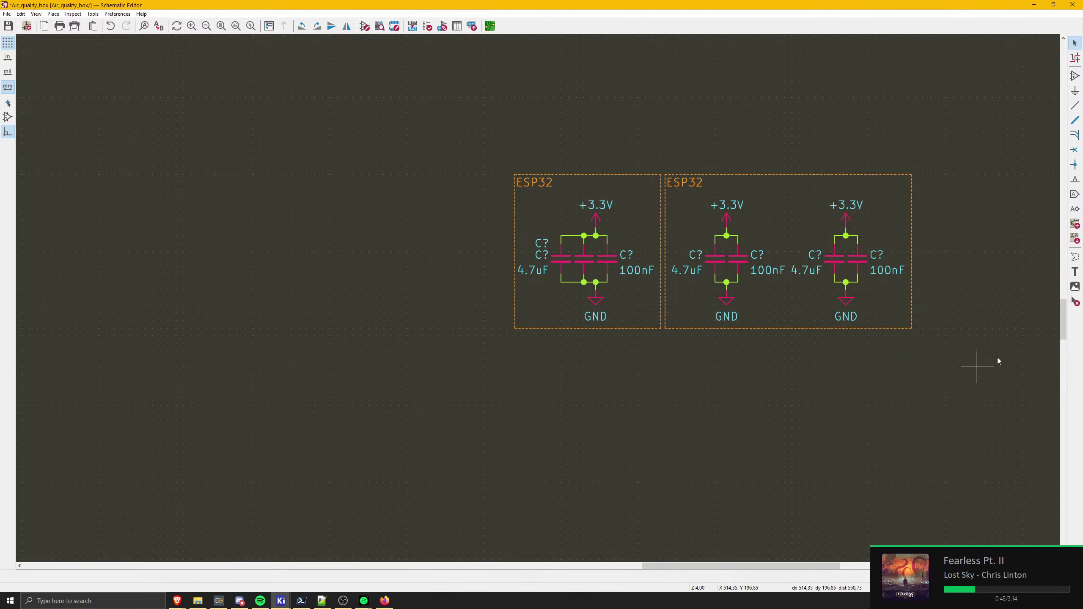
- Place the right-oriented text "Decoupling: Place next to power pins" above the frames, starting slightly outside the first frame's edge
{"action": "left_click", "coordinate": [1074, 271]}
{"action": "left_click", "coordinate": [555, 140]}
{"action": "type", "text": "Decoupling: Place next to power pins"}
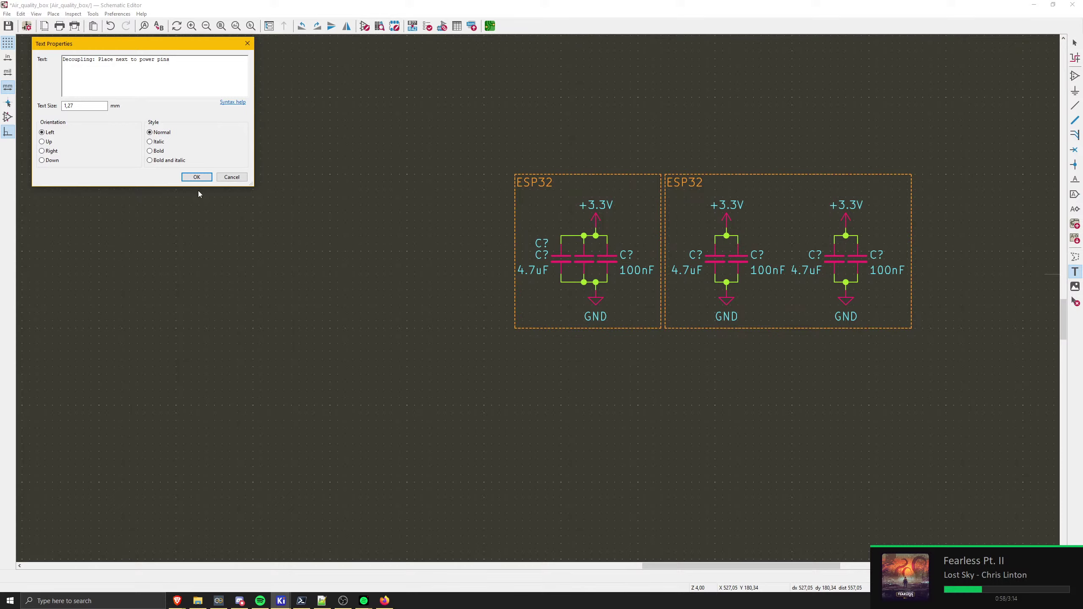
{"action": "left_click", "coordinate": [196, 177]}
{"action": "left_click", "coordinate": [731, 167]}
{"action": "left_click", "coordinate": [197, 177]}
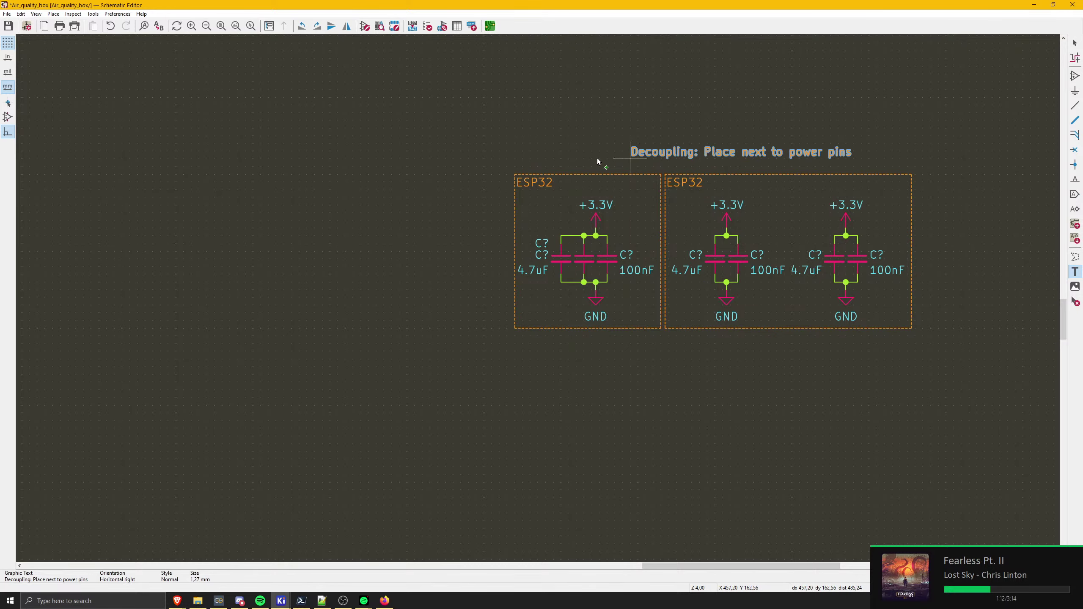
{"action": "left_click", "coordinate": [513, 166]}
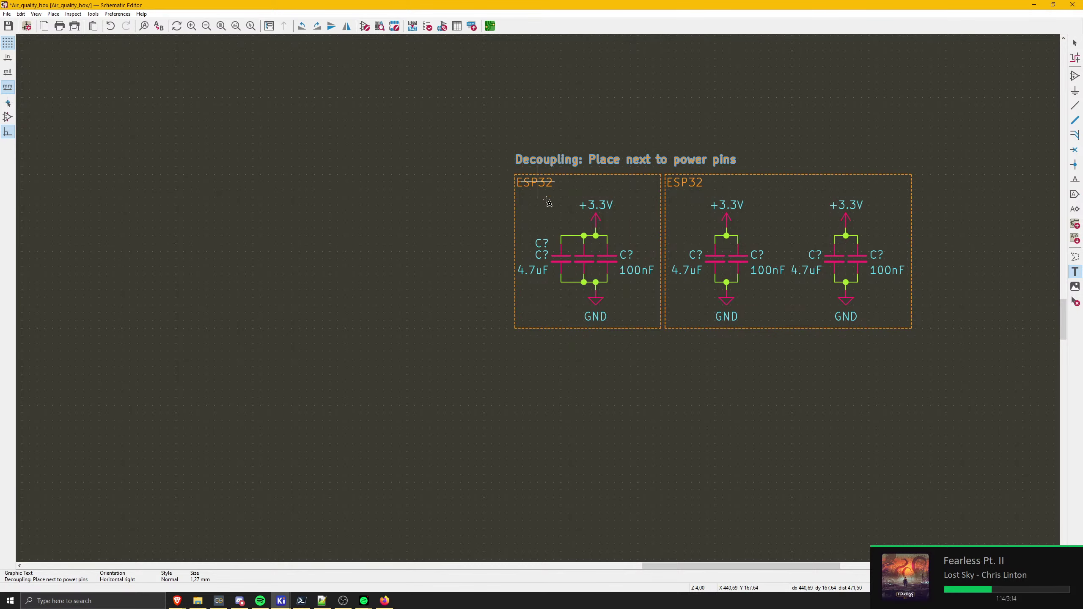
{"action": "key", "text": "Escape"}
{"action": "left_click_drag", "start_coordinate": [529, 158], "coordinate": [524, 162]}
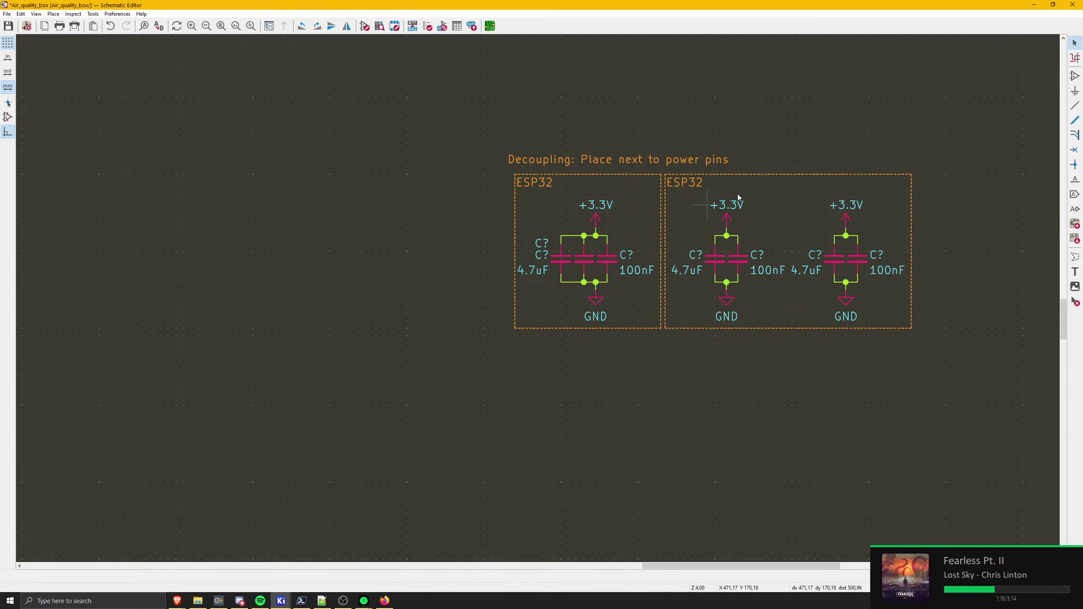
- Draw a closed outer outline of about 67 by 30 mm around the decoupling note and both capacitor frames
{"action": "left_click", "coordinate": [1075, 258]}
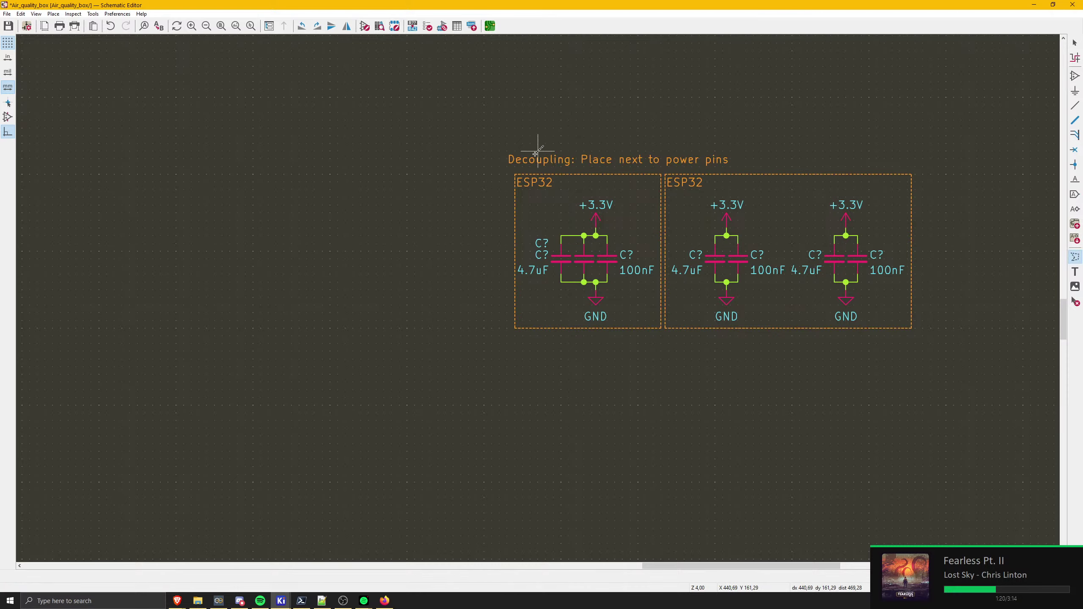
{"action": "left_click", "coordinate": [506, 150]}
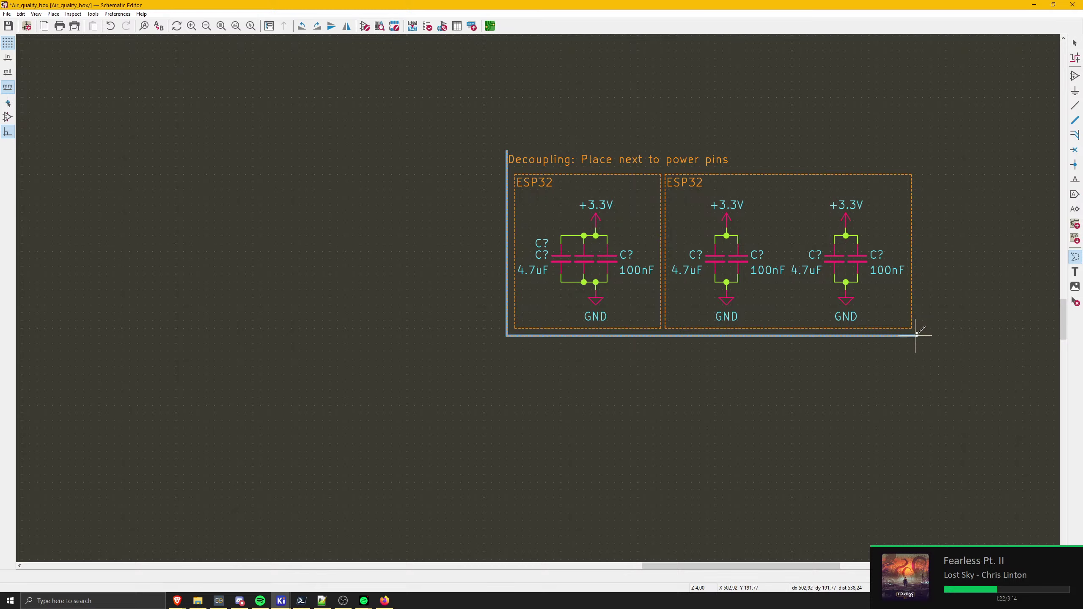
{"action": "left_click", "coordinate": [915, 150]}
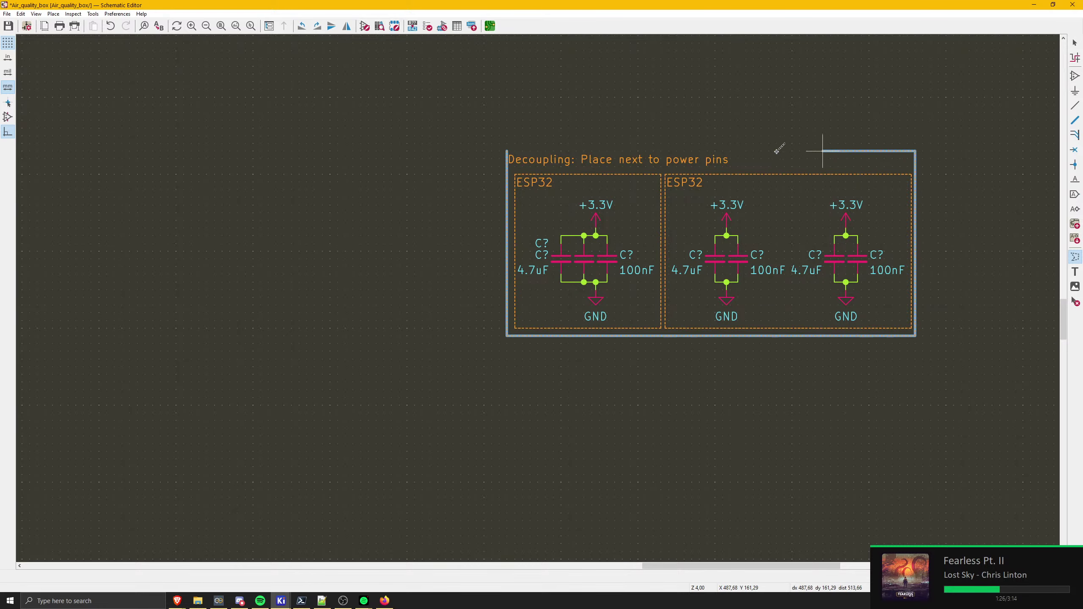
{"action": "left_click", "coordinate": [506, 151]}
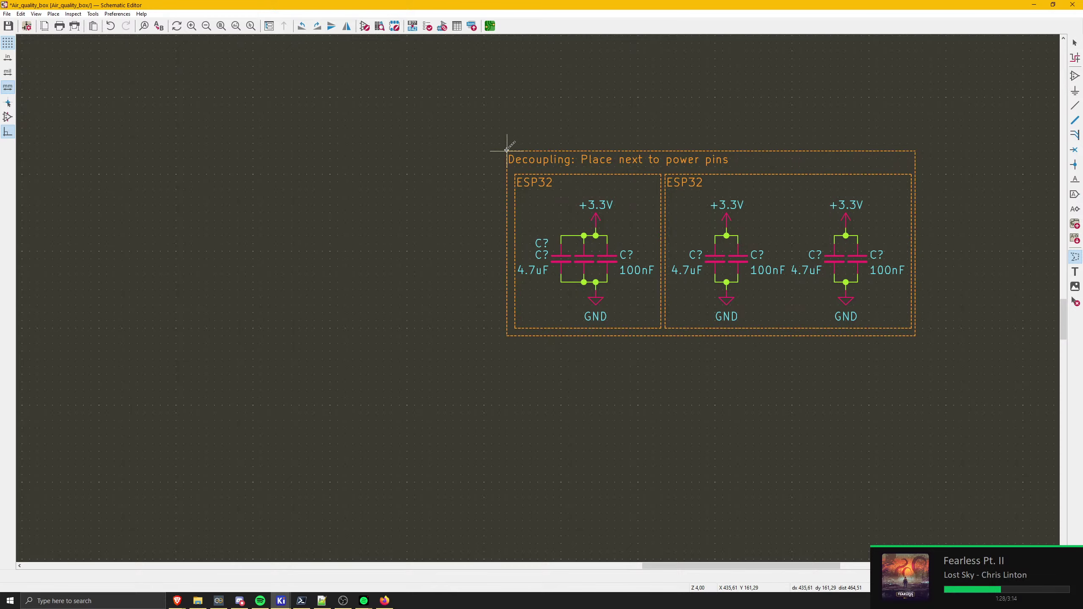
{"action": "scroll", "coordinate": [707, 243], "scroll_direction": "down", "scroll_amount": 2}
{"action": "scroll", "coordinate": [539, 293], "scroll_direction": "up", "scroll_amount": 2}
{"action": "key", "text": "Escape"}
- Move the complete framed decoupling block to just below the sheet's lower border, near the middle of its width
{"action": "scroll", "coordinate": [256, 175], "scroll_direction": "down", "scroll_amount": 3}
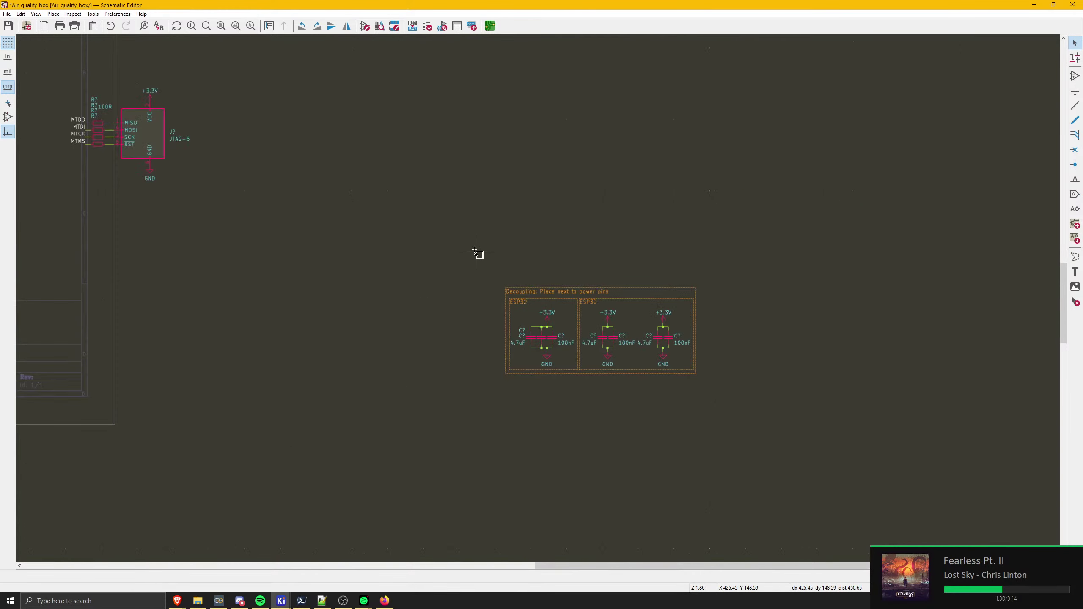
{"action": "left_click_drag", "start_coordinate": [478, 253], "coordinate": [842, 458]}
{"action": "left_click_drag", "start_coordinate": [667, 372], "coordinate": [827, 461]}
{"action": "scroll", "coordinate": [487, 348], "scroll_direction": "down", "scroll_amount": 3}
{"action": "scroll", "coordinate": [699, 308], "scroll_direction": "up", "scroll_amount": 3}
{"action": "scroll", "coordinate": [859, 449], "scroll_direction": "down", "scroll_amount": 1}
{"action": "middle_click_drag", "start_coordinate": [554, 264], "coordinate": [686, 443]}
{"action": "scroll", "coordinate": [687, 443], "scroll_direction": "down", "scroll_amount": 1}
{"action": "scroll", "coordinate": [613, 352], "scroll_direction": "down", "scroll_amount": 1}
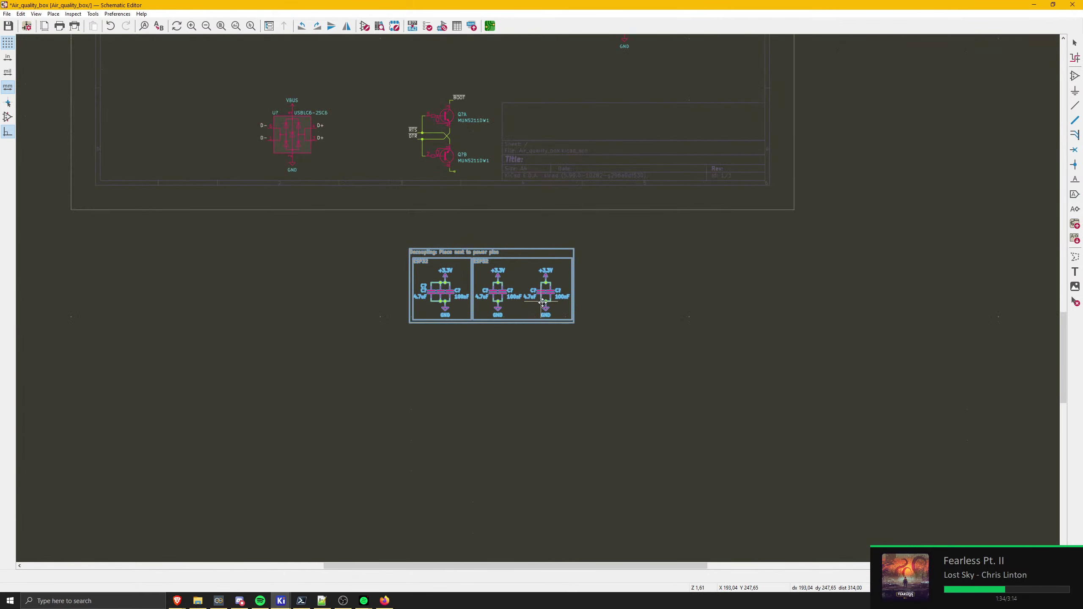
{"action": "left_click", "coordinate": [544, 305]}
- Move the MUN5211DW1 dual-transistor circuit with its labels up beside the CP2102N's LEDs, between the USB converter and the ESP32
{"action": "middle_click_drag", "start_coordinate": [347, 111], "coordinate": [538, 302]}
{"action": "scroll", "coordinate": [441, 214], "scroll_direction": "down", "scroll_amount": 1}
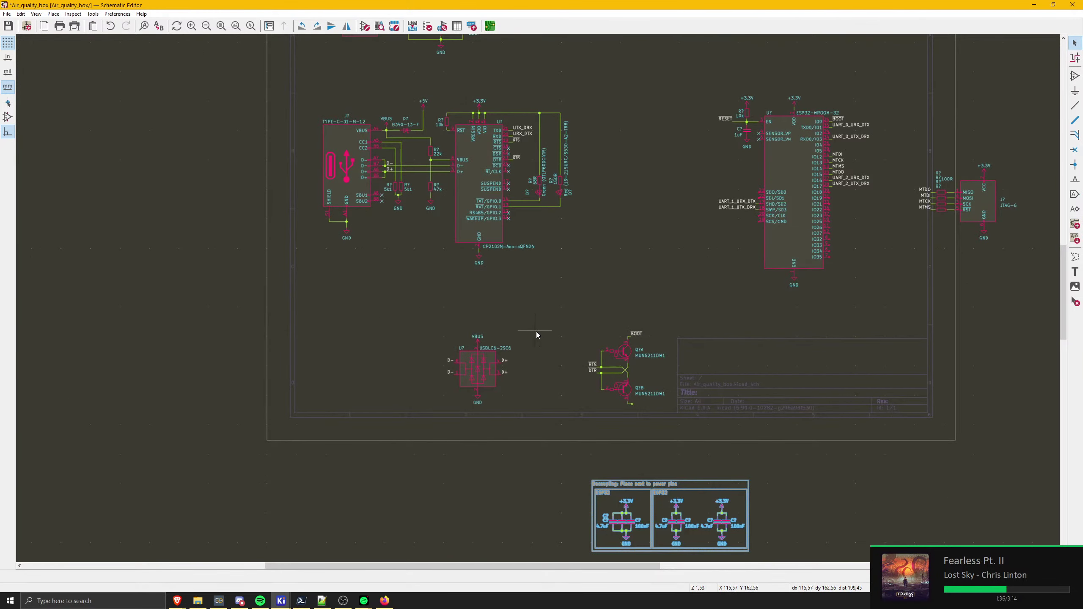
{"action": "left_click_drag", "start_coordinate": [560, 305], "coordinate": [678, 416]}
{"action": "left_click_drag", "start_coordinate": [626, 344], "coordinate": [674, 268]}
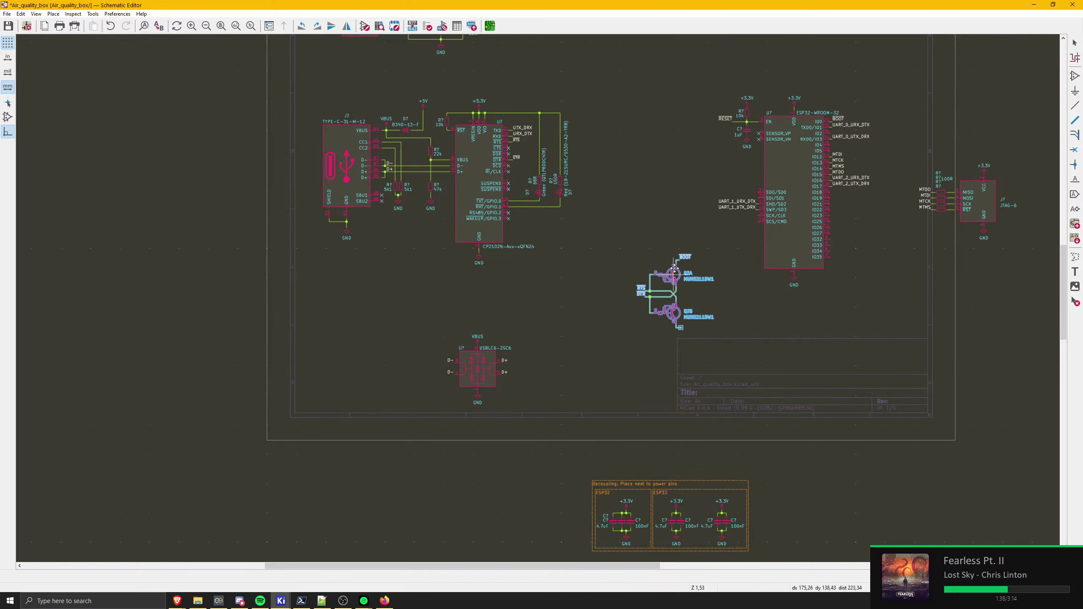
{"action": "middle_click_drag", "start_coordinate": [675, 267], "coordinate": [444, 334]}
{"action": "scroll", "coordinate": [537, 301], "scroll_direction": "up", "scroll_amount": 3}
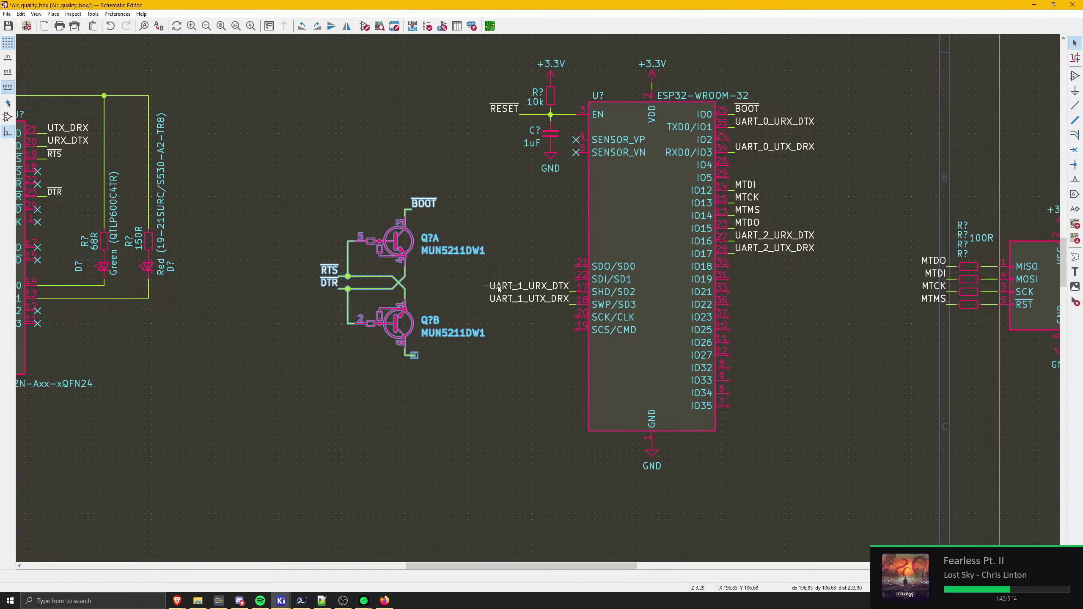
{"action": "key", "text": "Home"}
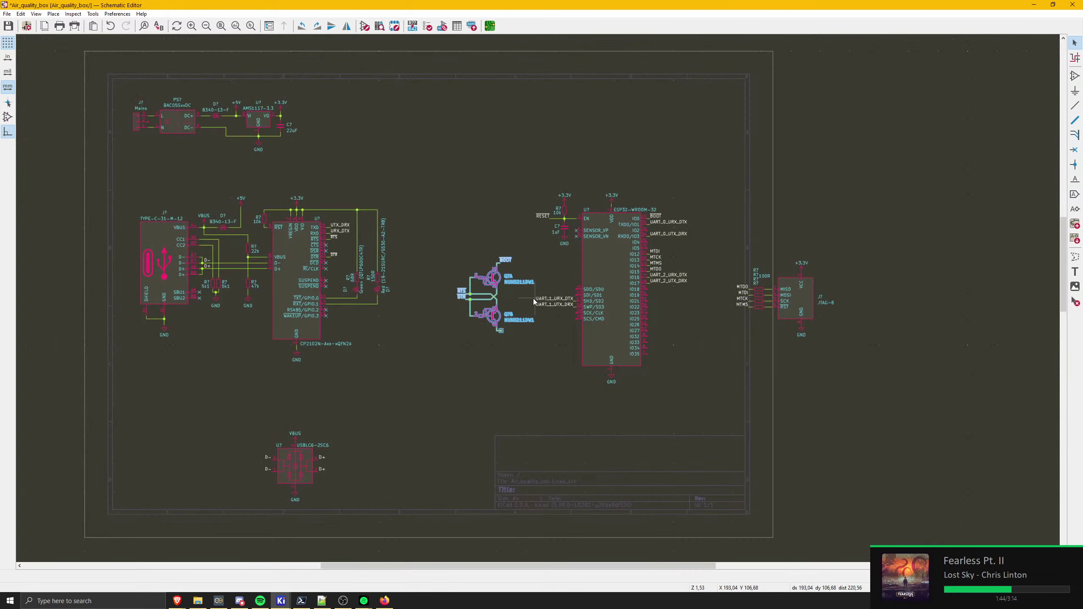
{"action": "mouse_move", "coordinate": [513, 252]}
{"action": "left_mouse_down"}
{"action": "mouse_move", "coordinate": [617, 363]}
{"action": "mouse_move", "coordinate": [635, 364]}
{"action": "left_mouse_up"}
{"action": "key", "text": "m"}
{"action": "scroll", "coordinate": [452, 256], "scroll_direction": "up", "scroll_amount": 5}
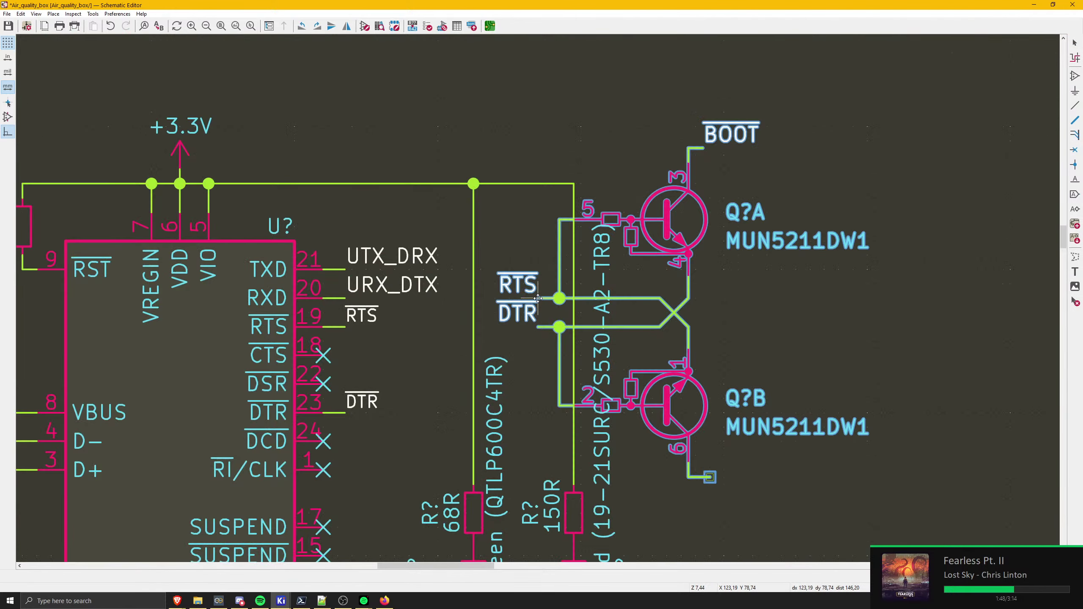
{"action": "middle_click_drag", "start_coordinate": [506, 410], "coordinate": [424, 264]}
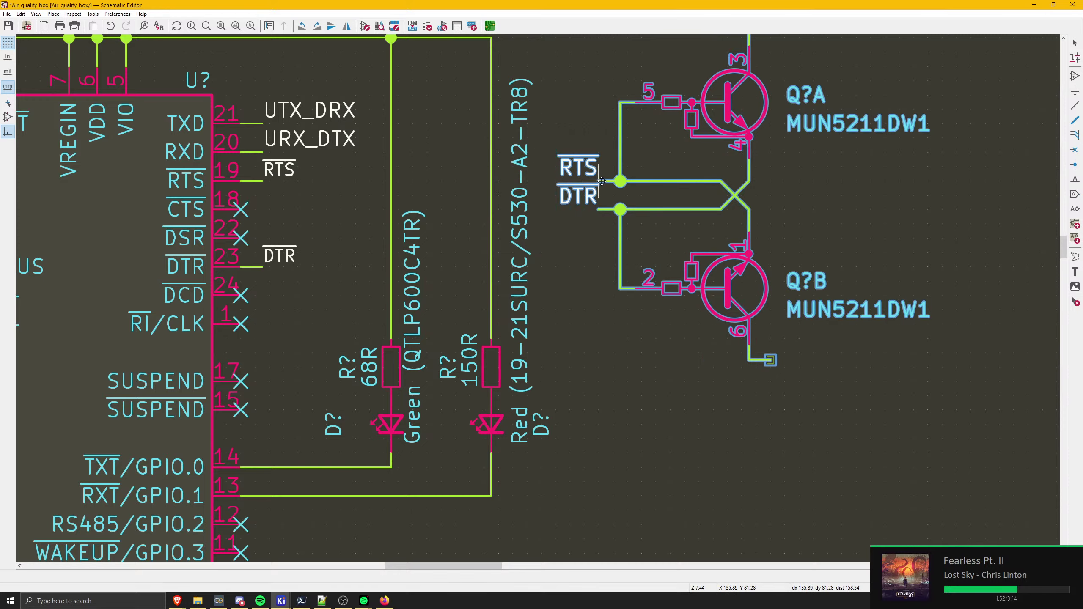
{"action": "scroll", "coordinate": [605, 181], "scroll_direction": "down", "scroll_amount": 5}
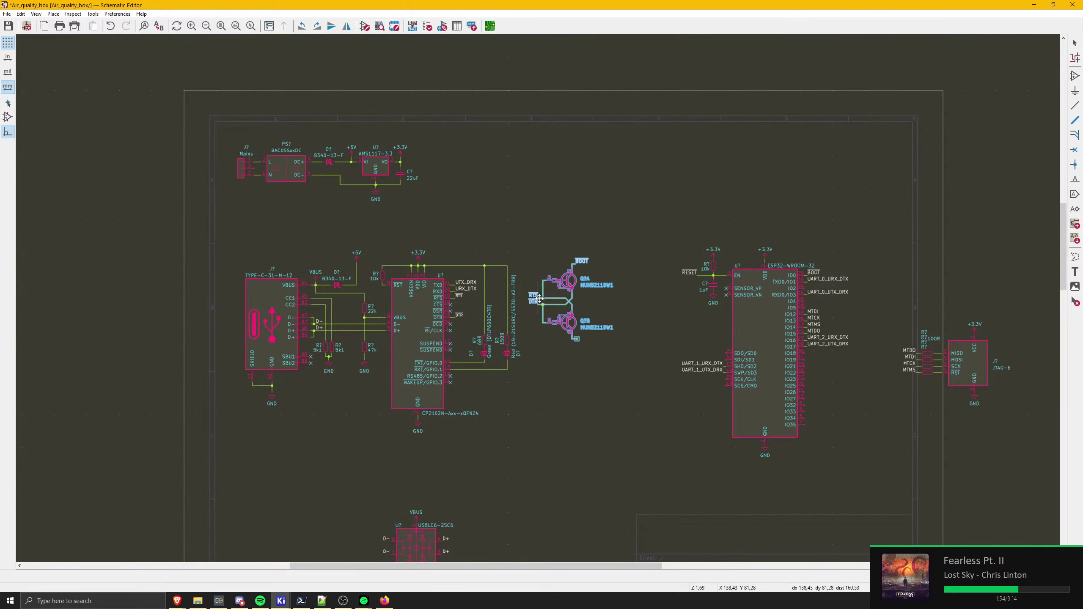
{"action": "left_click", "coordinate": [553, 300]}
{"action": "scroll", "coordinate": [469, 322], "scroll_direction": "up", "scroll_amount": 3}
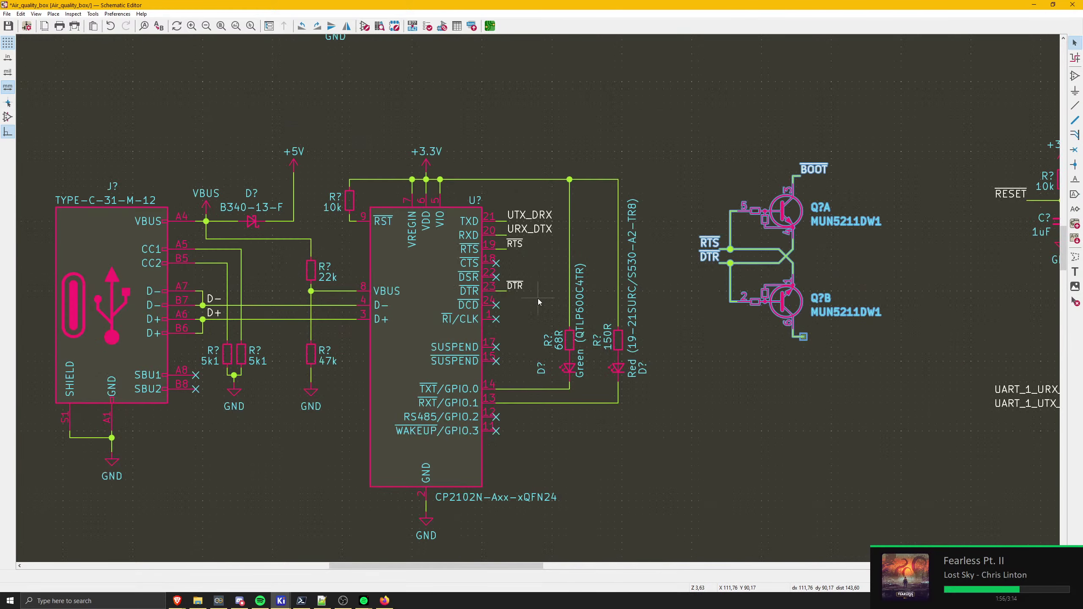
{"action": "scroll", "coordinate": [546, 355], "scroll_direction": "down", "scroll_amount": 1}
{"action": "left_click", "coordinate": [592, 293]}
- Place the text "USB->UART" above the USB-C connector, lined up with the connector's outer edge
{"action": "scroll", "coordinate": [541, 290], "scroll_direction": "down", "scroll_amount": 3}
{"action": "middle_click_drag", "start_coordinate": [458, 318], "coordinate": [485, 248]}
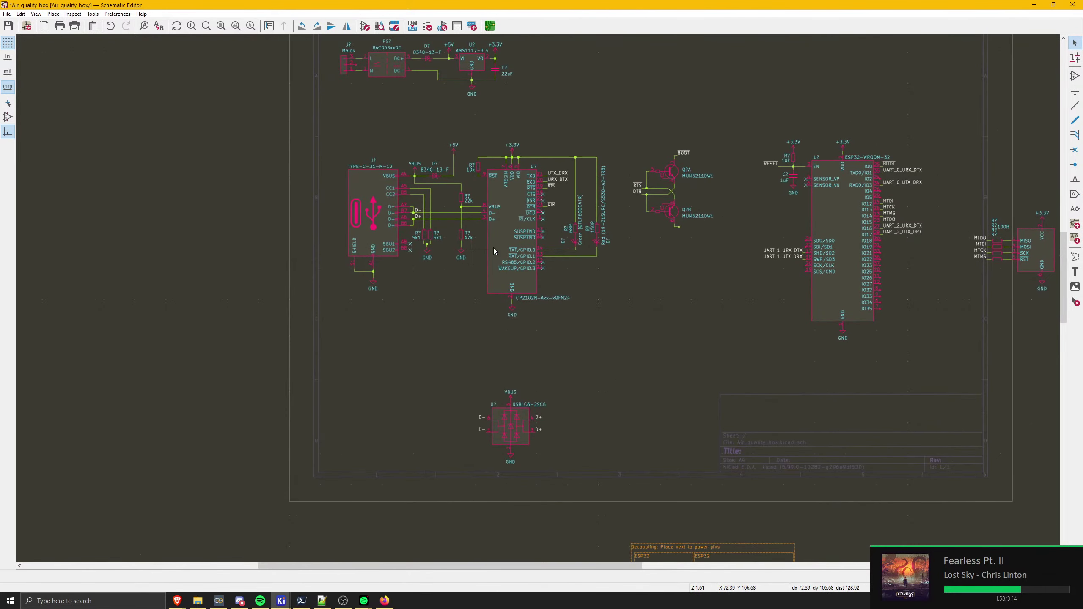
{"action": "left_click", "coordinate": [1074, 272]}
{"action": "left_click", "coordinate": [569, 104]}
{"action": "type", "text": "USB->UART"}
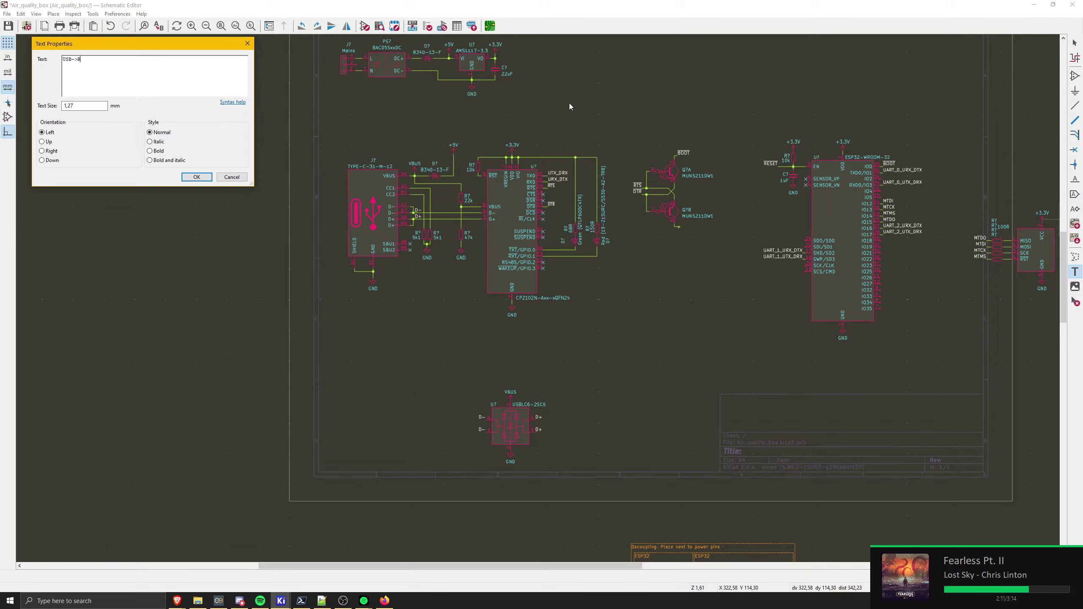
{"action": "left_click", "coordinate": [210, 177]}
{"action": "scroll", "coordinate": [242, 186], "scroll_direction": "up", "scroll_amount": 4}
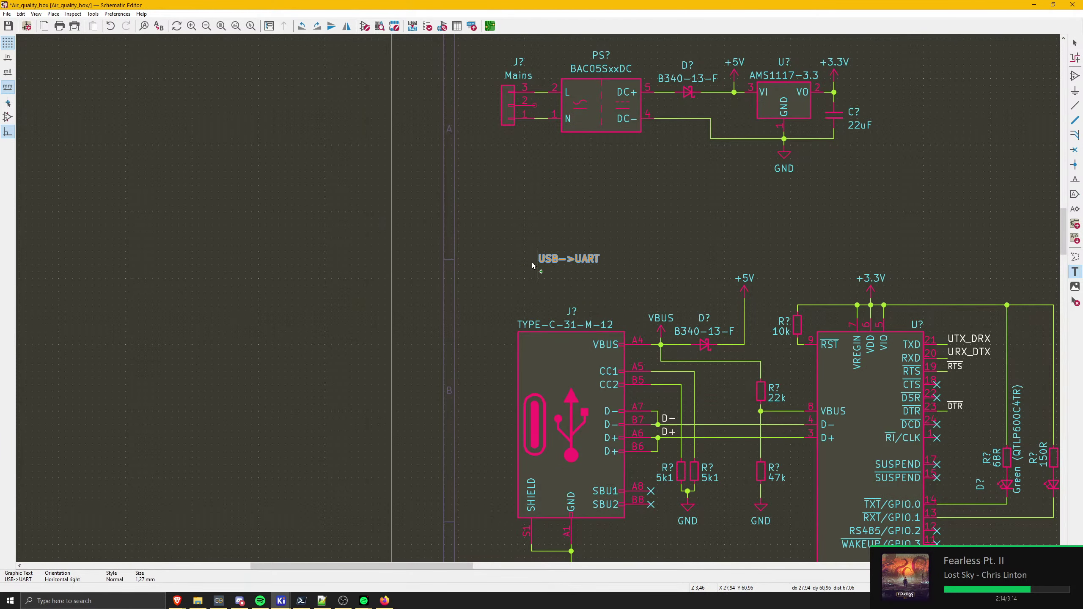
{"action": "middle_click_drag", "start_coordinate": [532, 265], "coordinate": [451, 271]}
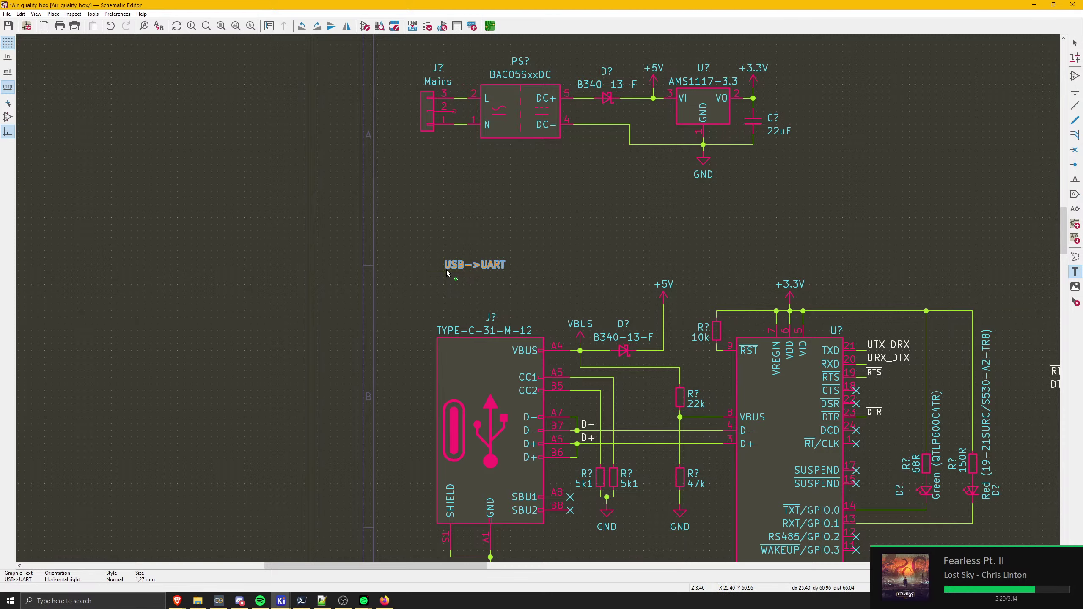
{"action": "left_click", "coordinate": [447, 273]}
{"action": "middle_click_drag", "start_coordinate": [452, 278], "coordinate": [412, 104]}
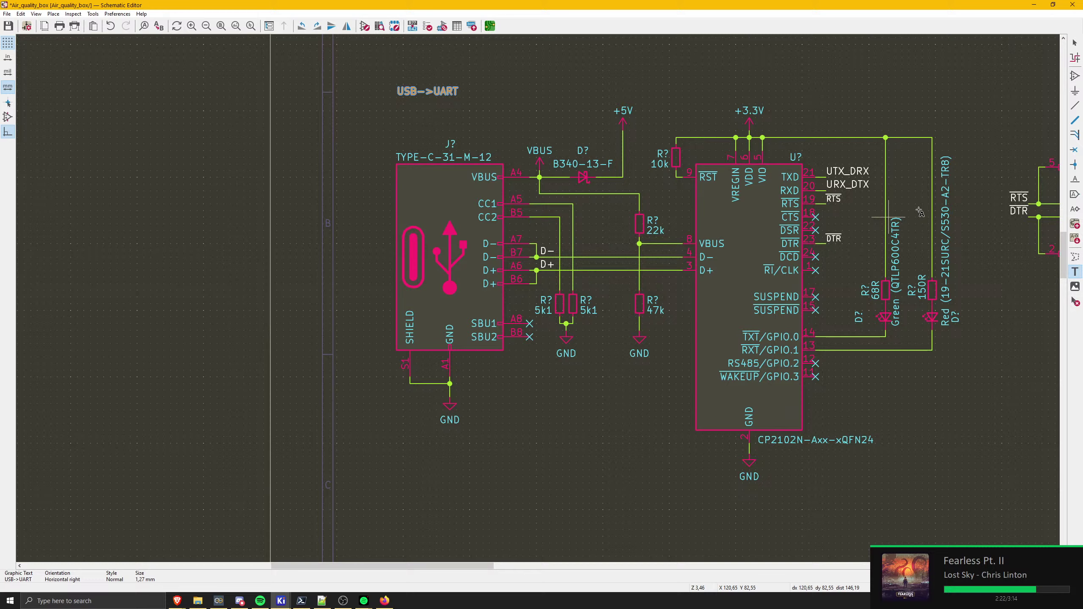
{"action": "left_click", "coordinate": [1075, 256]}
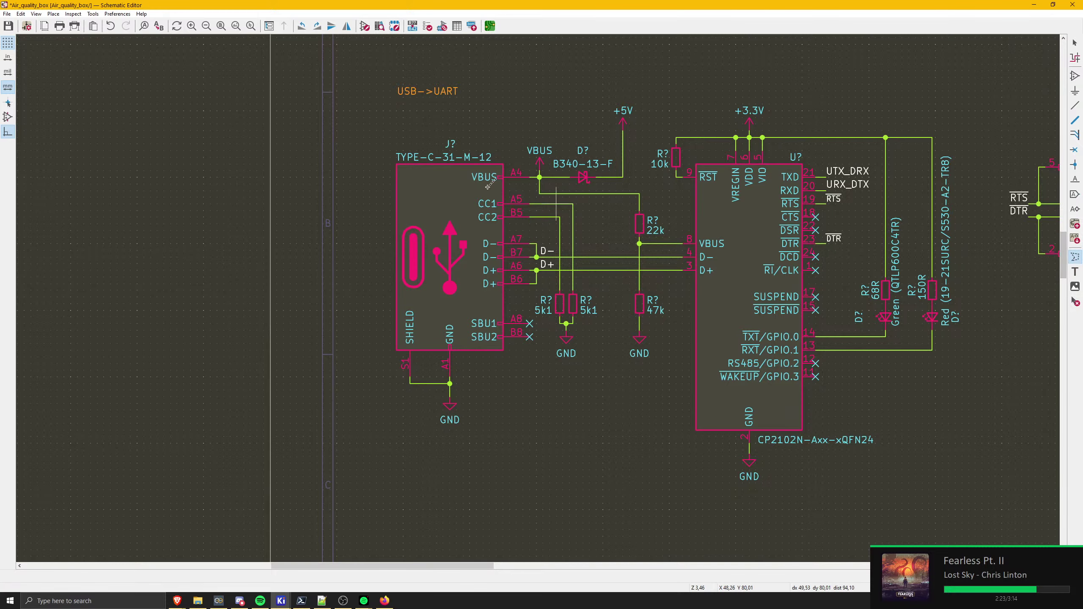
{"action": "left_click", "coordinate": [391, 81]}
{"action": "middle_click_drag", "start_coordinate": [830, 474], "coordinate": [621, 294]}
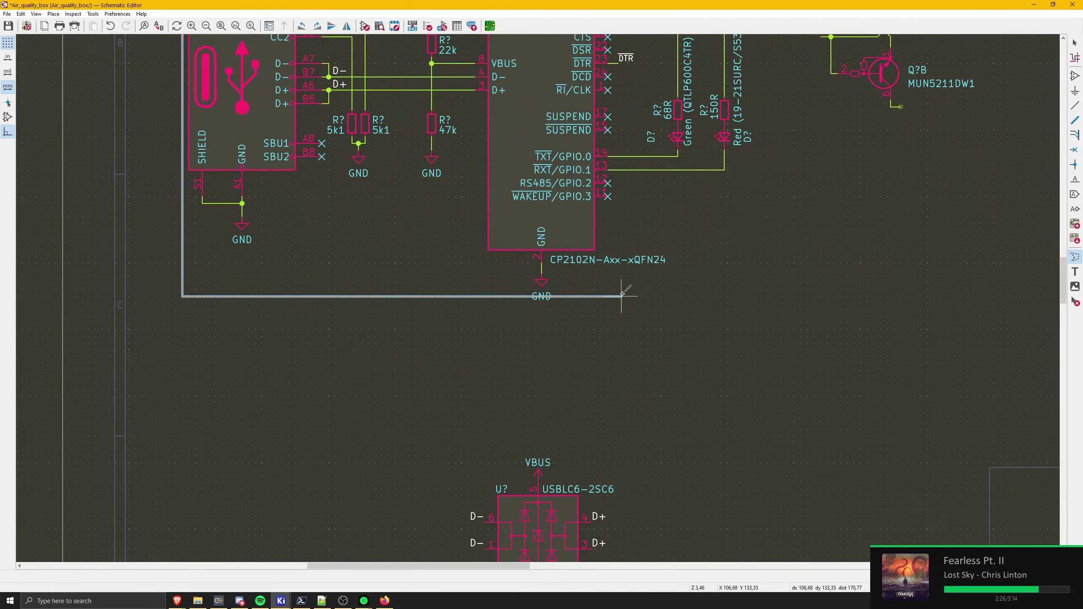
{"action": "key", "text": "Escape"}
{"action": "key", "text": "Escape"}
- Attach the GND symbol directly to the CP2102N's ground pin and delete the leftover wire between them
{"action": "left_click", "coordinate": [541, 284]}
{"action": "key", "text": "m"}
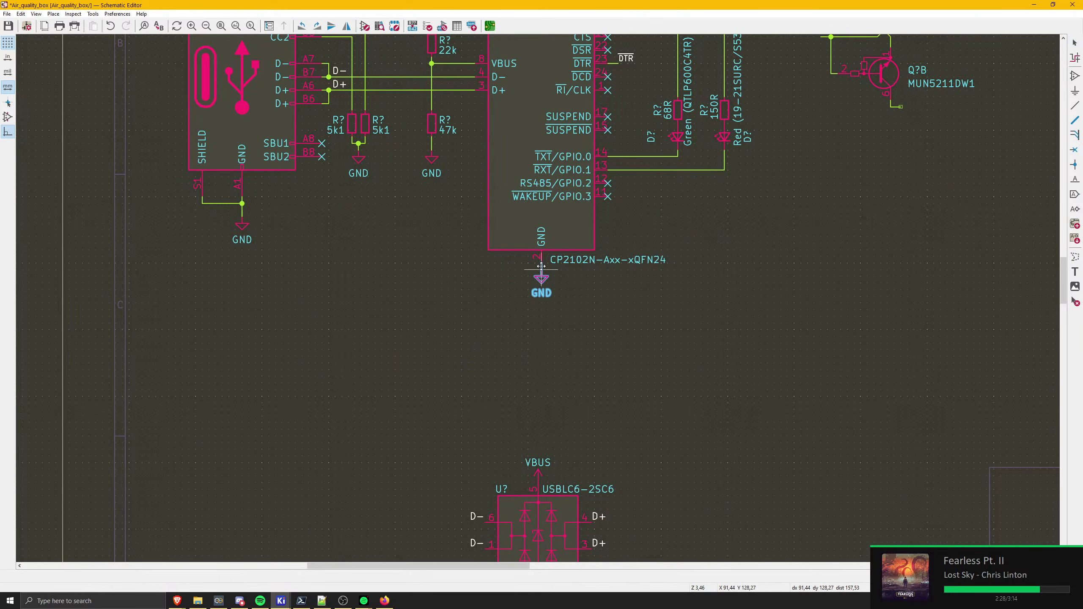
{"action": "left_click", "coordinate": [540, 259]}
{"action": "scroll", "coordinate": [541, 269], "scroll_direction": "up", "scroll_amount": 8}
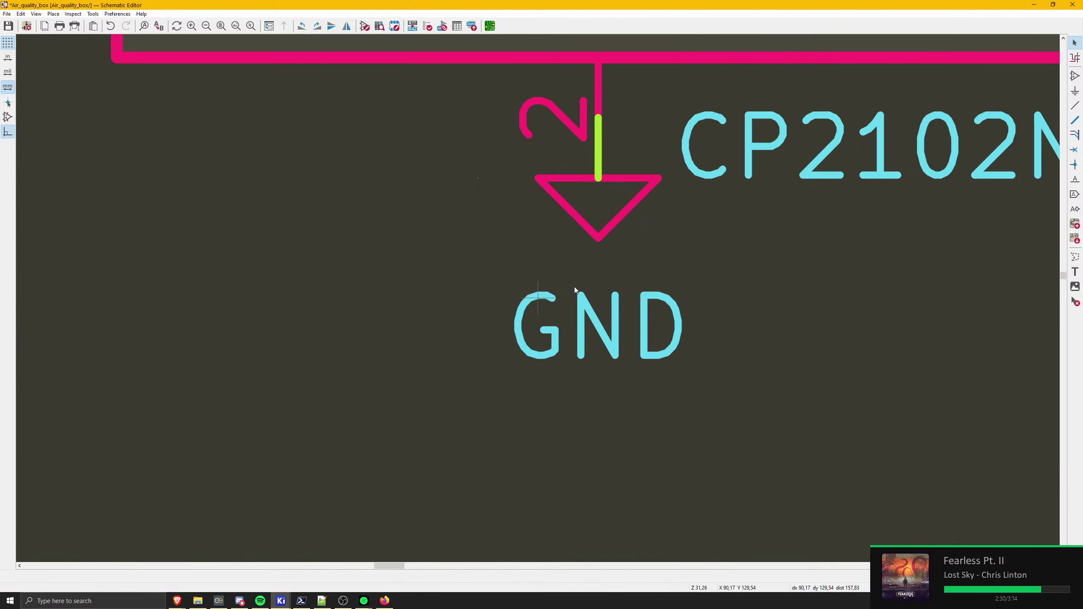
{"action": "key", "text": "g"}
{"action": "left_click", "coordinate": [606, 264]}
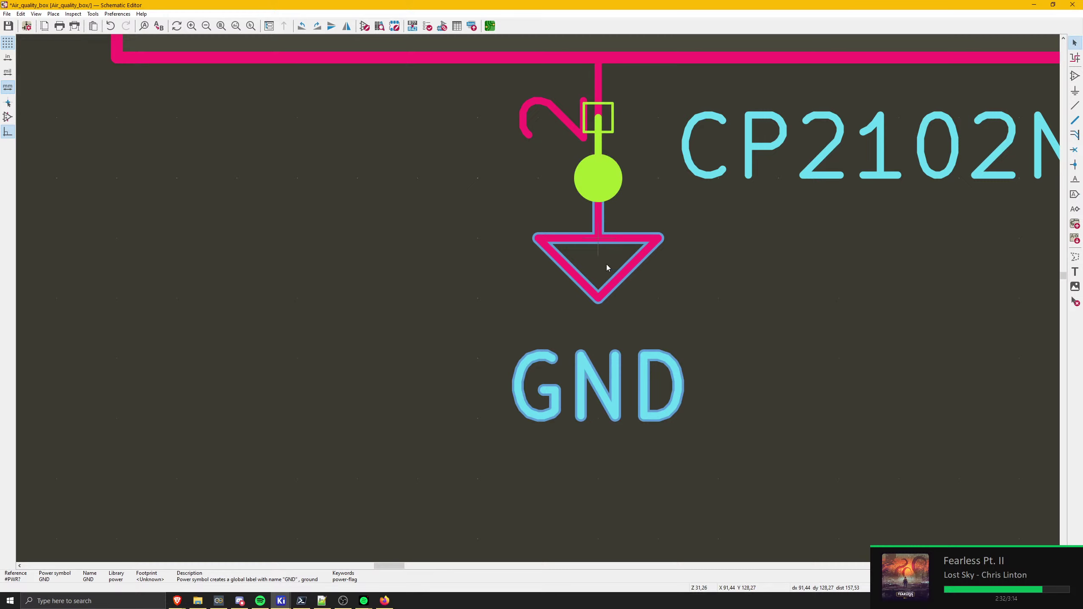
{"action": "left_click", "coordinate": [606, 175]}
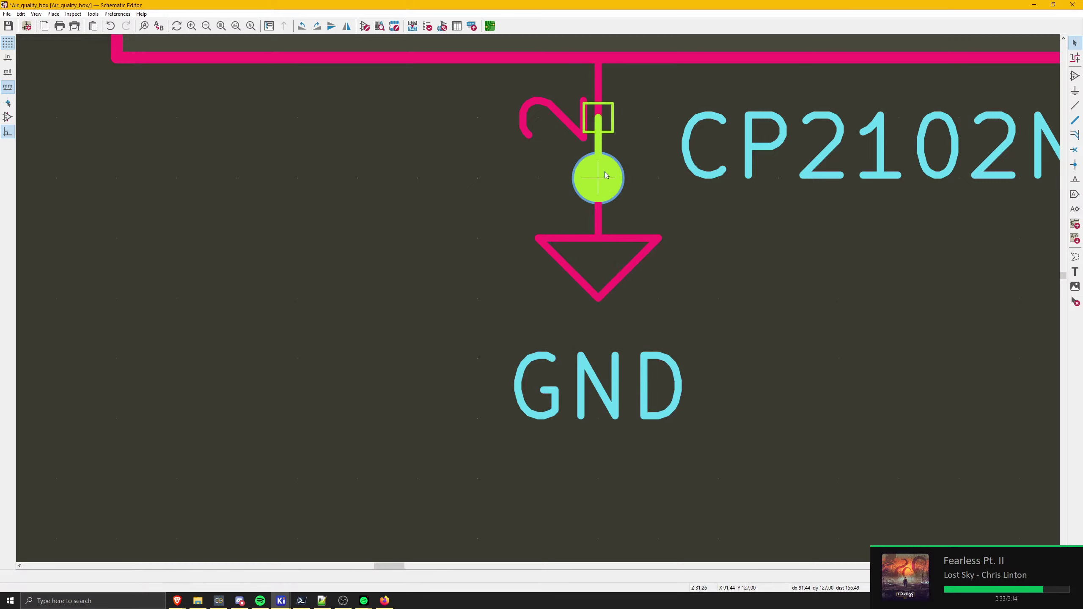
{"action": "left_click", "coordinate": [589, 152]}
{"action": "key", "text": "Escape"}
{"action": "left_click", "coordinate": [597, 151]}
{"action": "key", "text": "Delete"}
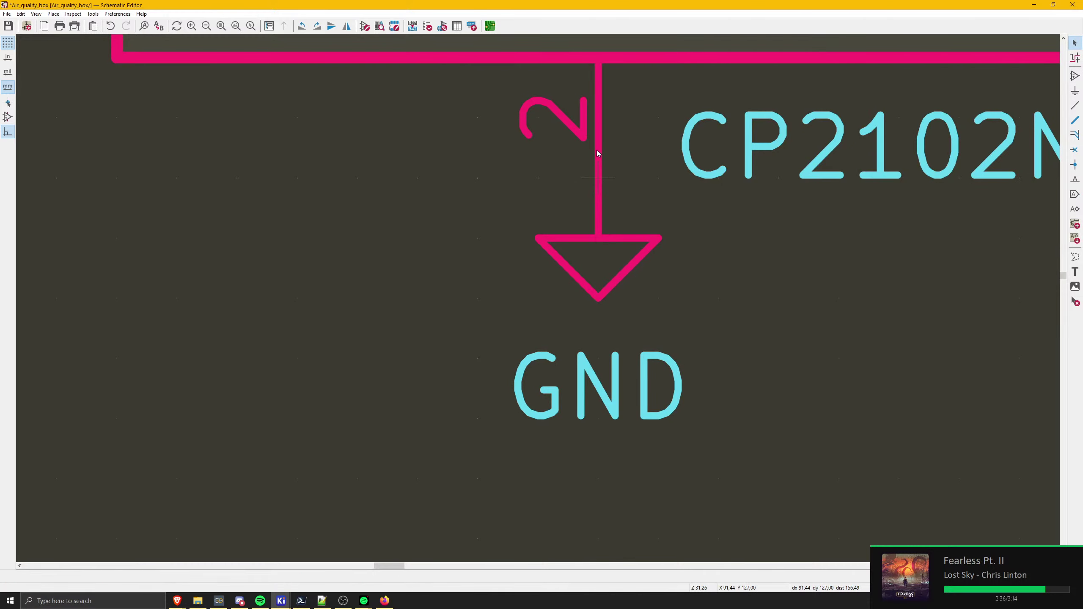
- Try shifting the "USB->UART" text slightly toward the sheet's side border
{"action": "scroll", "coordinate": [600, 244], "scroll_direction": "down", "scroll_amount": 6}
{"action": "scroll", "coordinate": [471, 264], "scroll_direction": "down", "scroll_amount": 5}
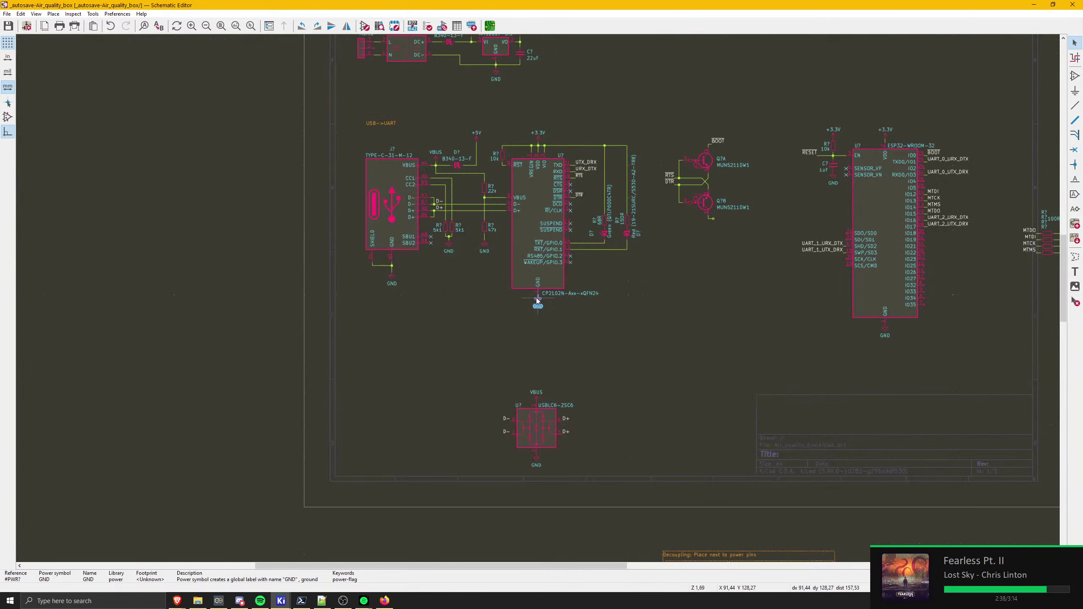
{"action": "middle_click_drag", "start_coordinate": [470, 264], "coordinate": [435, 325]}
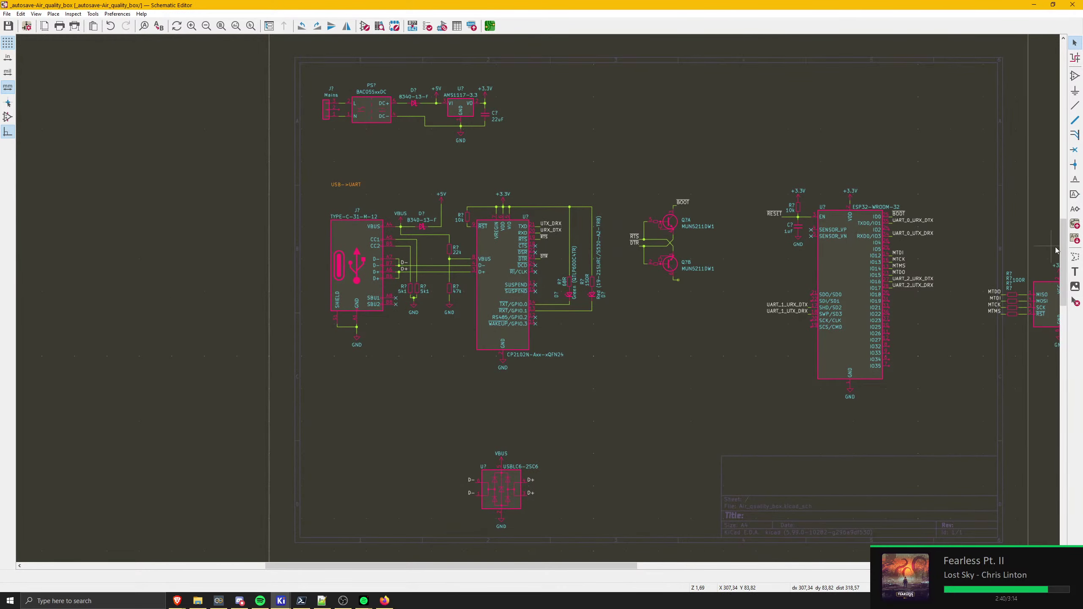
{"action": "scroll", "coordinate": [334, 189], "scroll_direction": "up", "scroll_amount": 3}
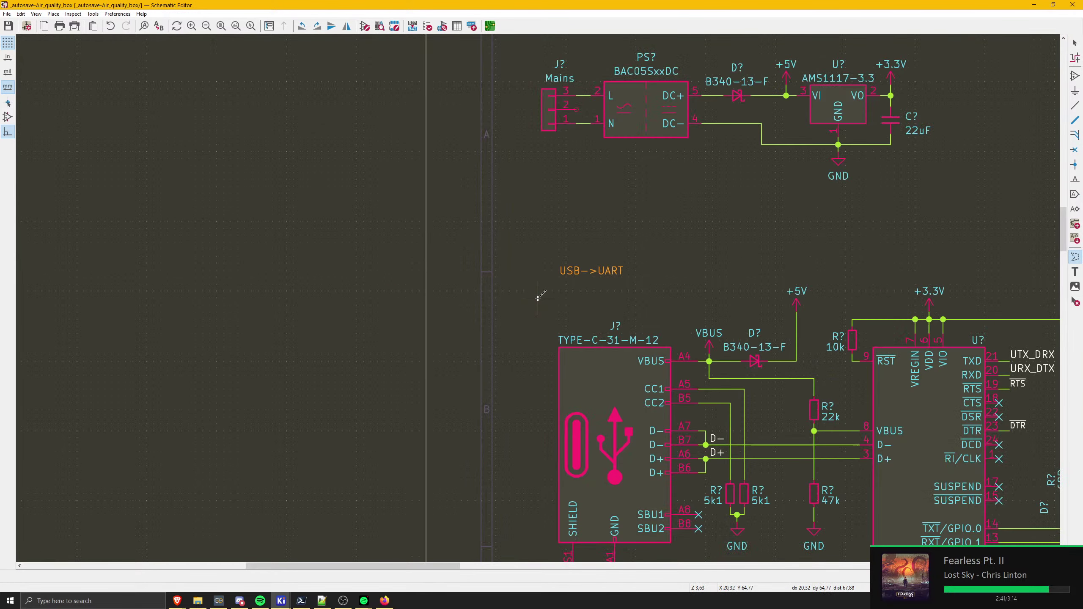
{"action": "left_click", "coordinate": [553, 263]}
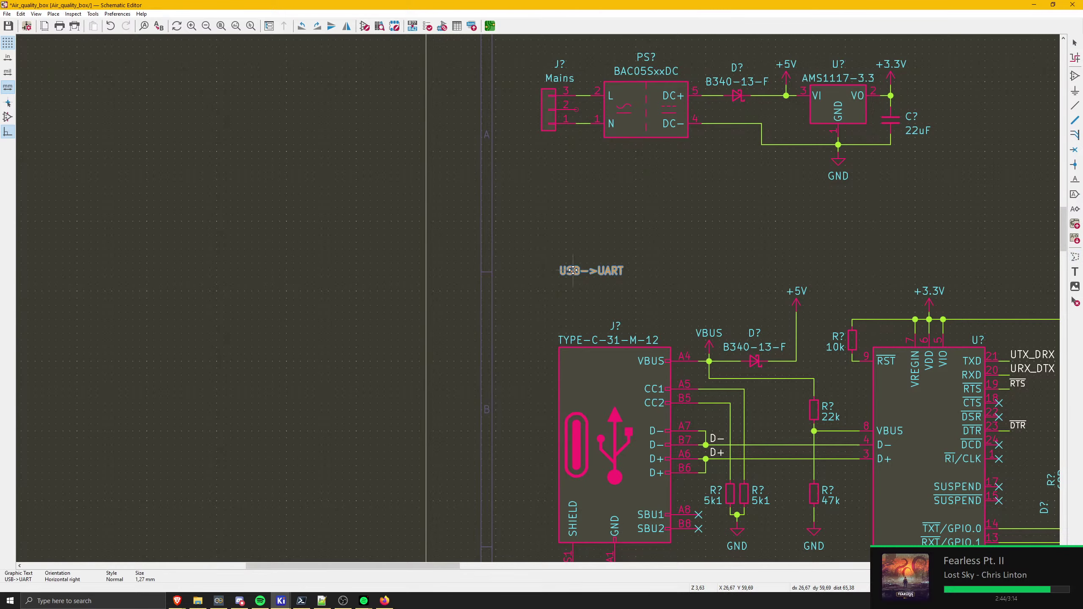
{"action": "key", "text": "Escape"}
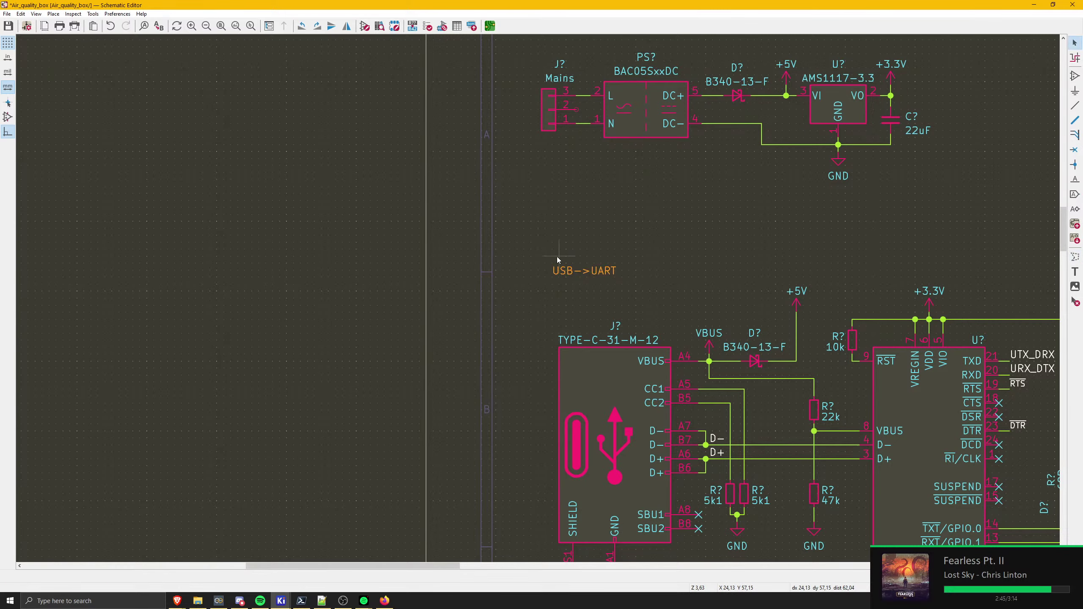
{"action": "left_click", "coordinate": [1072, 258]}
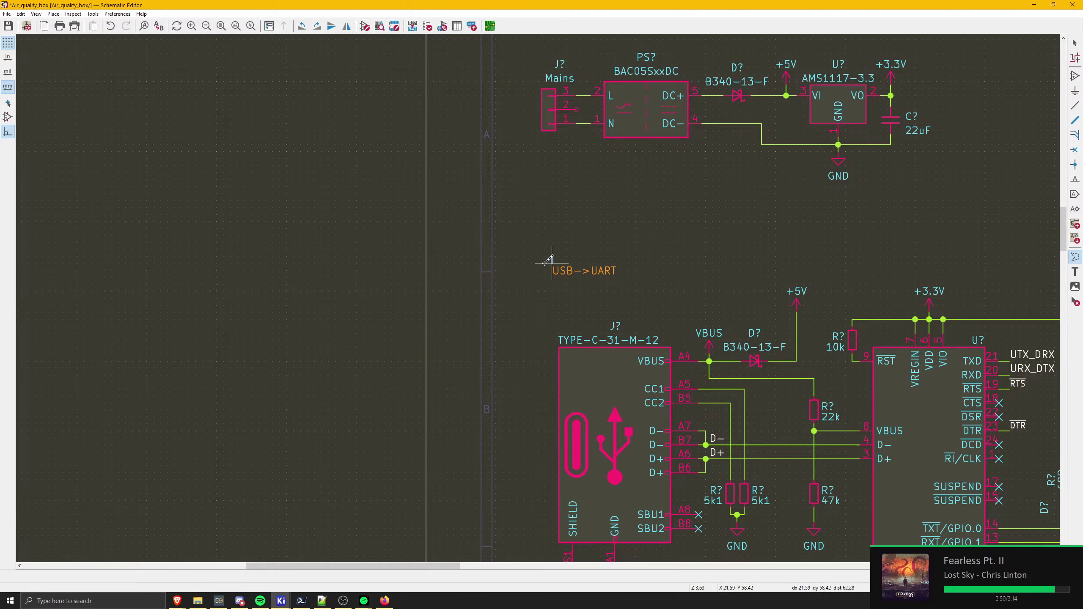
{"action": "key", "text": "Escape"}
{"action": "left_click", "coordinate": [561, 270]}
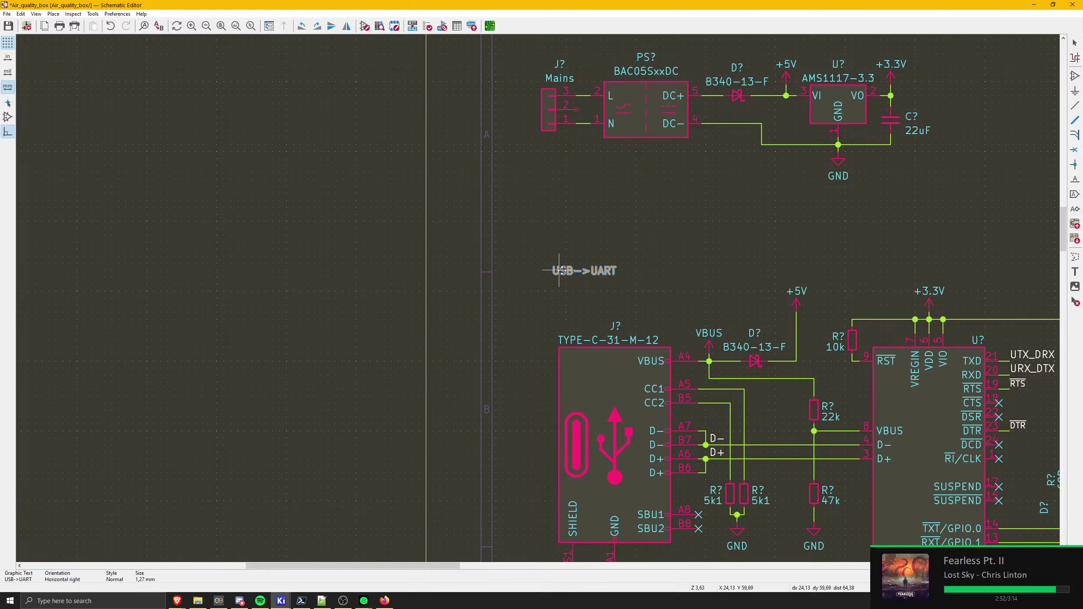
{"action": "left_click_drag", "start_coordinate": [562, 270], "coordinate": [569, 271]}
- Draw a closed outline of about 110 by 75 mm around the "USB->UART" text, the USB-C connector and the CP2102N circuit
{"action": "left_click", "coordinate": [1072, 259]}
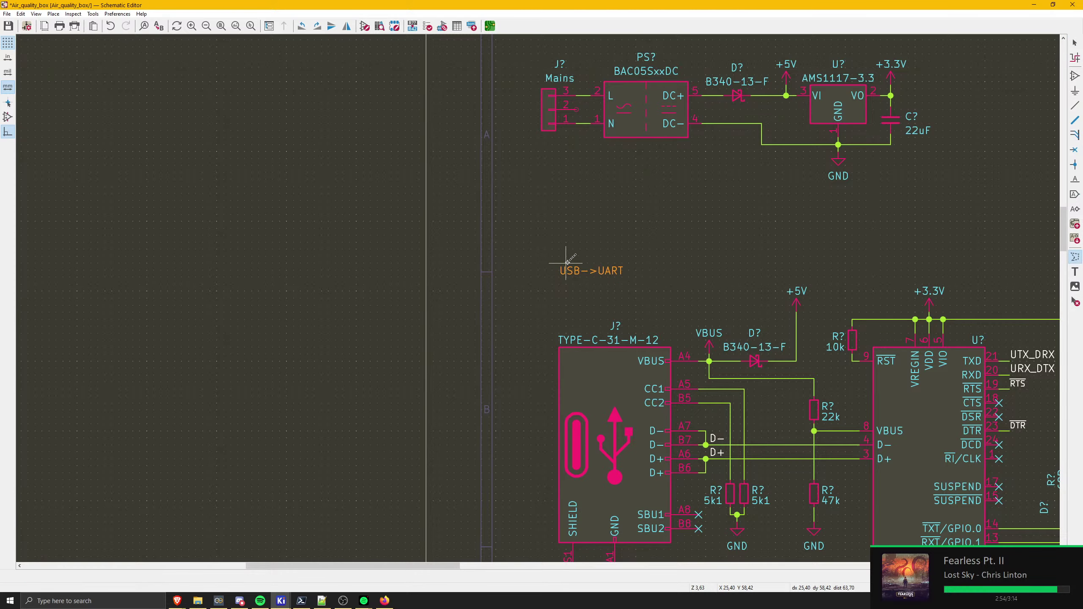
{"action": "left_click", "coordinate": [552, 263]}
{"action": "middle_click_drag", "start_coordinate": [552, 478], "coordinate": [561, 145]}
{"action": "middle_click_drag", "start_coordinate": [680, 363], "coordinate": [474, 362]}
{"action": "left_click", "coordinate": [797, 341]}
{"action": "middle_click_drag", "start_coordinate": [973, 299], "coordinate": [578, 302]}
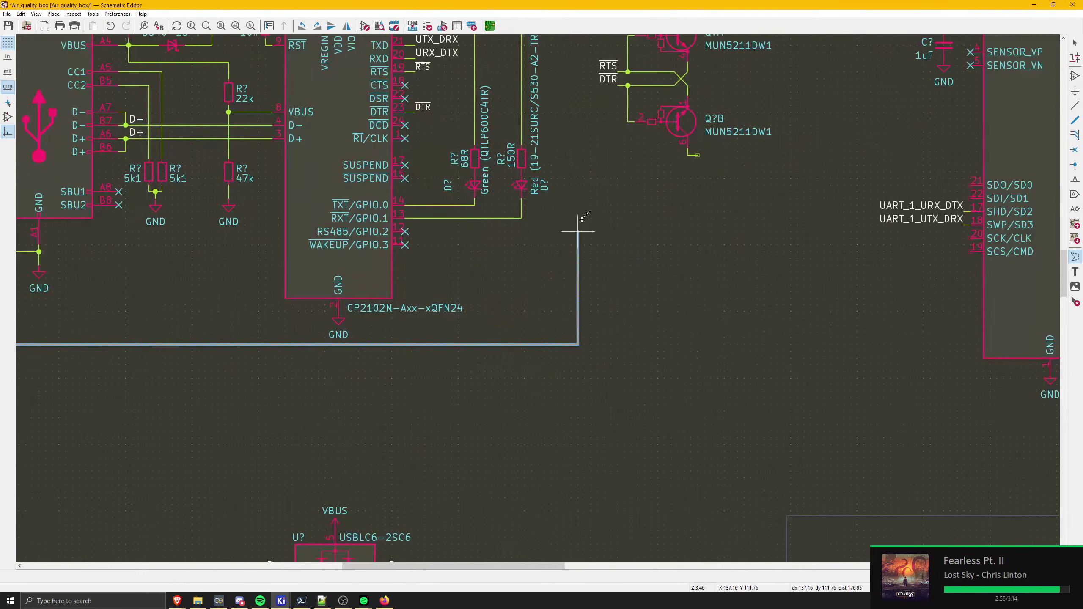
{"action": "middle_click_drag", "start_coordinate": [586, 151], "coordinate": [538, 296]}
{"action": "scroll", "coordinate": [539, 297], "scroll_direction": "down", "scroll_amount": 1}
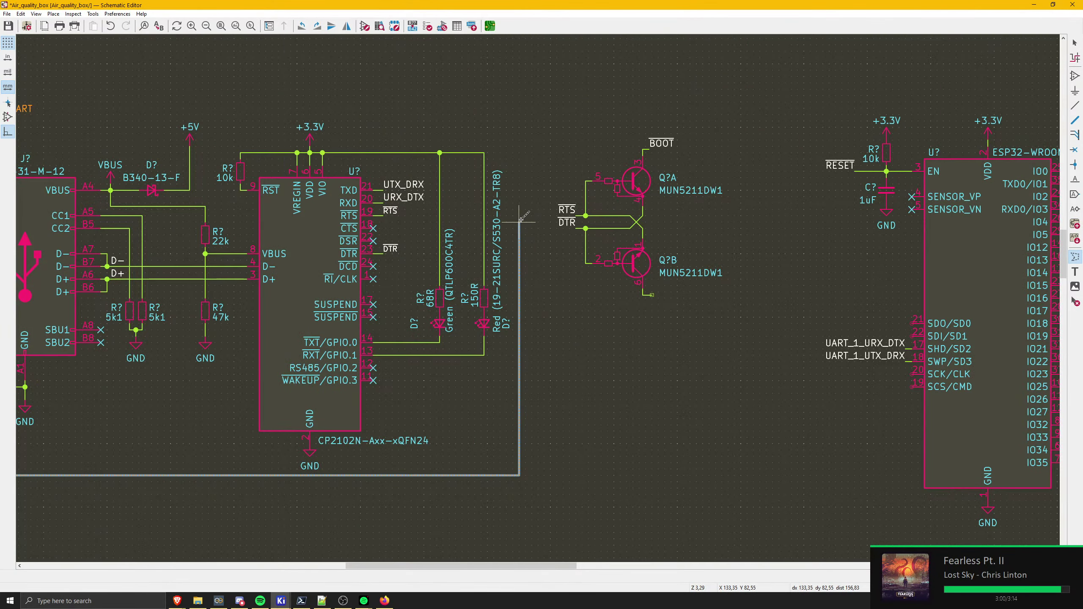
{"action": "middle_click_drag", "start_coordinate": [381, 152], "coordinate": [644, 241]}
{"action": "scroll", "coordinate": [230, 190], "scroll_direction": "up", "scroll_amount": 3}
{"action": "scroll", "coordinate": [551, 297], "scroll_direction": "up", "scroll_amount": 5}
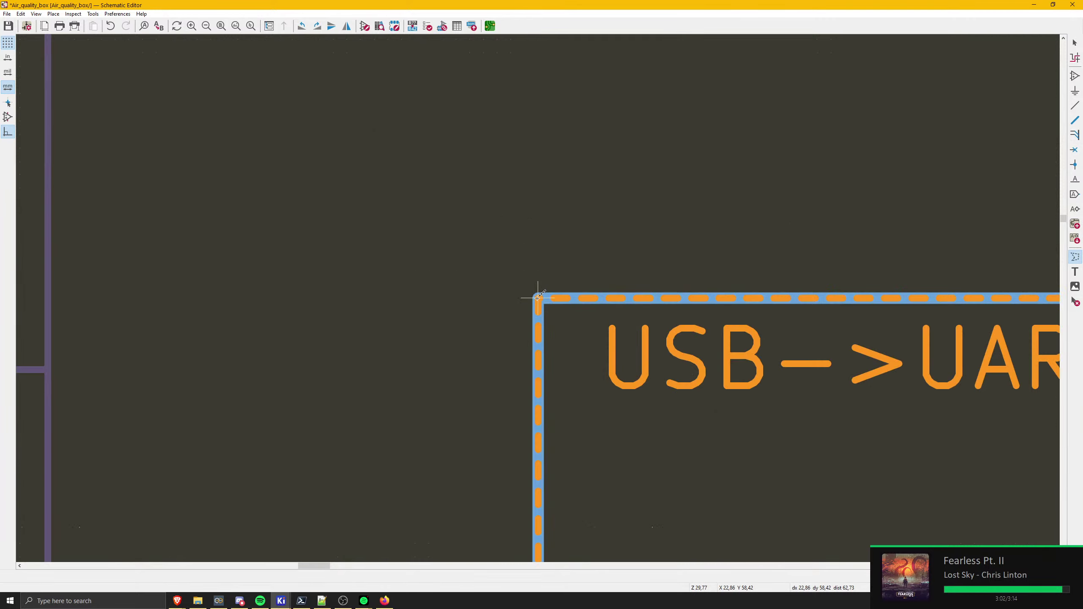
{"action": "double_click", "coordinate": [538, 297]}
- Place the text "Auto bootloader" above the dual-transistor RTS/DTR circuit, beside the USB->UART frame
{"action": "scroll", "coordinate": [538, 298], "scroll_direction": "down", "scroll_amount": 11}
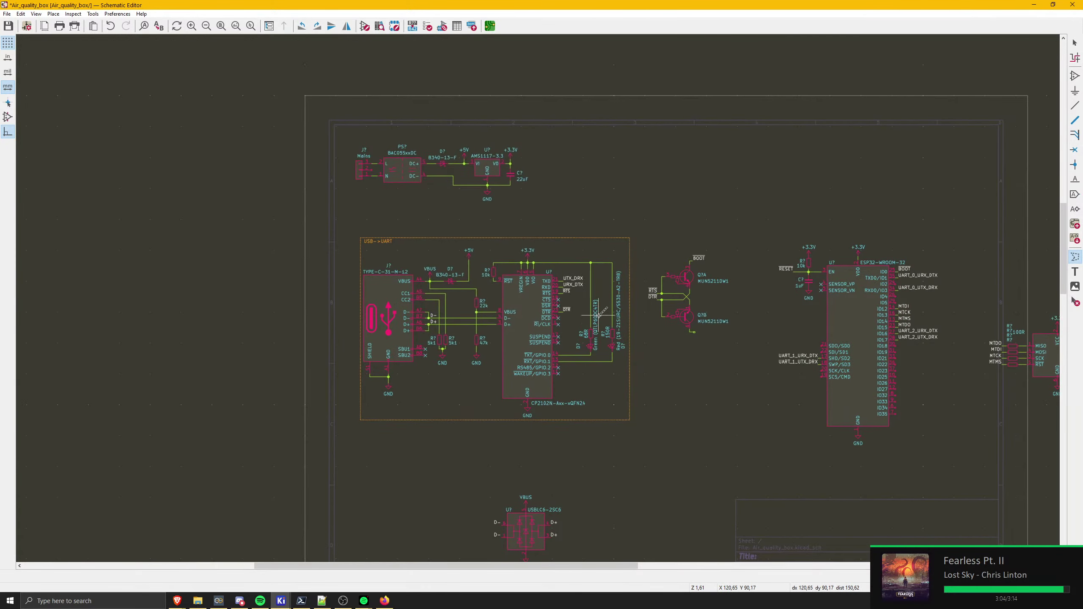
{"action": "middle_click_drag", "start_coordinate": [695, 297], "coordinate": [539, 267]}
{"action": "key", "text": "Escape"}
{"action": "key", "text": "t"}
{"action": "left_click", "coordinate": [539, 195]}
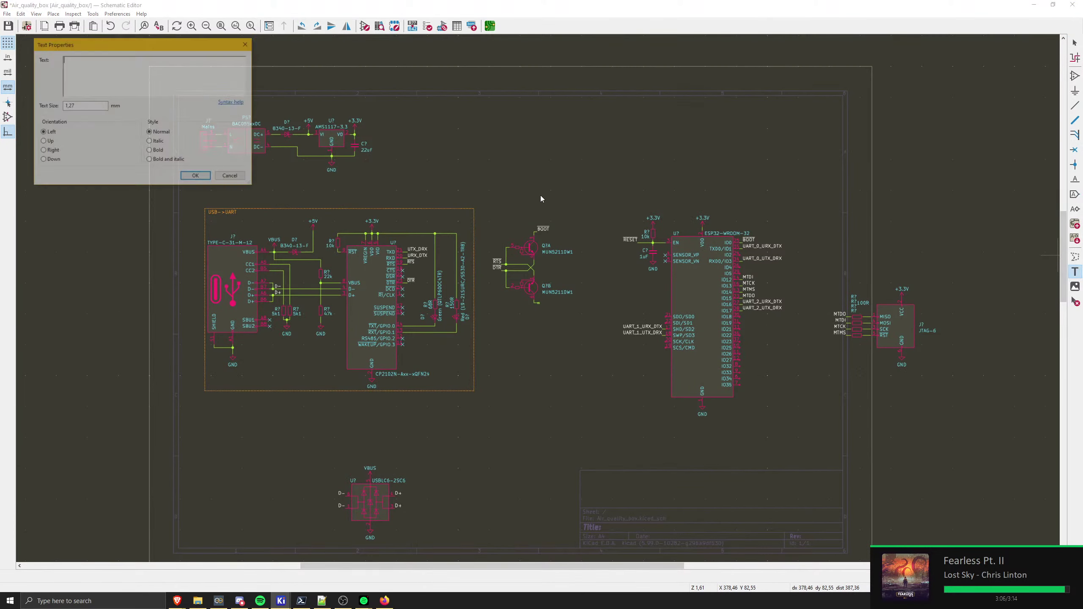
{"action": "type", "text": "Auto bootloader"}
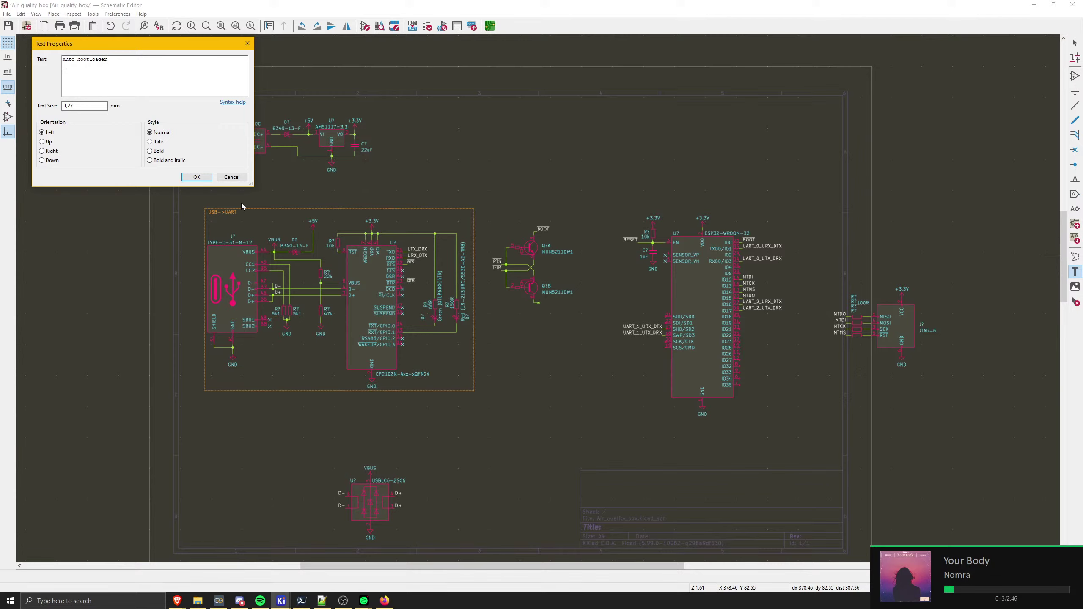
{"action": "key", "text": "Return"}
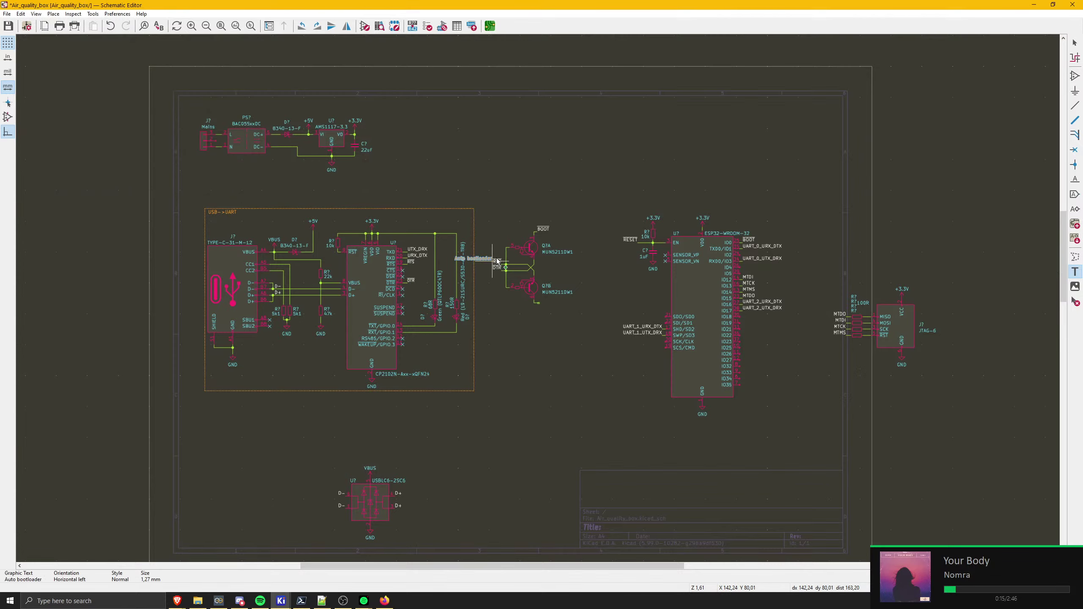
{"action": "scroll", "coordinate": [513, 235], "scroll_direction": "up", "scroll_amount": 3}
{"action": "left_click", "coordinate": [531, 251]}
{"action": "left_click", "coordinate": [531, 251]}
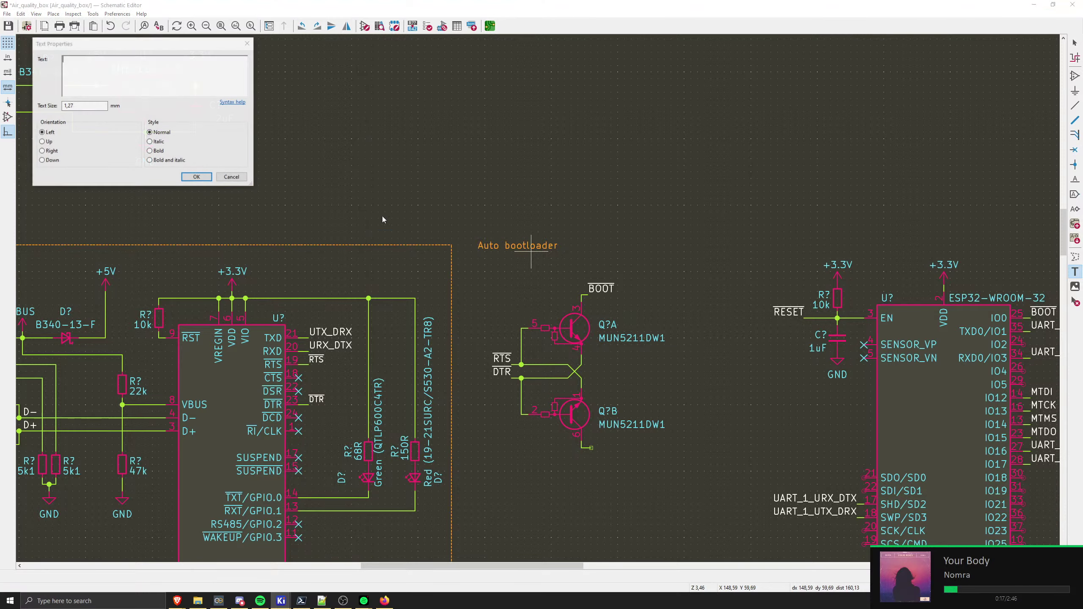
{"action": "key", "text": "Escape"}
{"action": "key", "text": "Escape"}
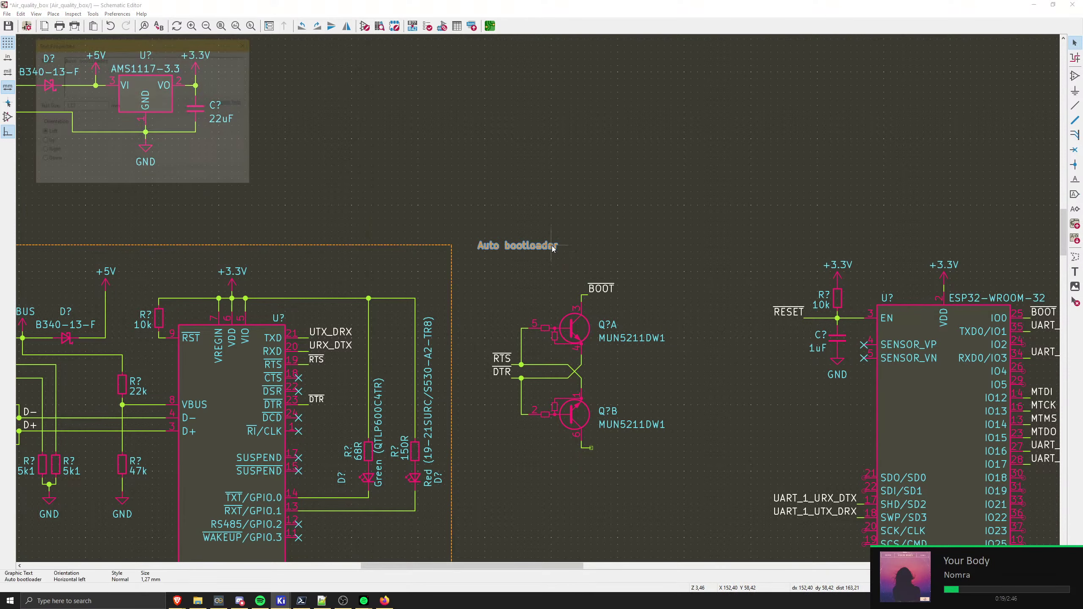
- Change the "Auto bootloader" text to "Auto reset to bootloader" and move it just above the BOOT label
{"action": "double_click", "coordinate": [552, 248]}
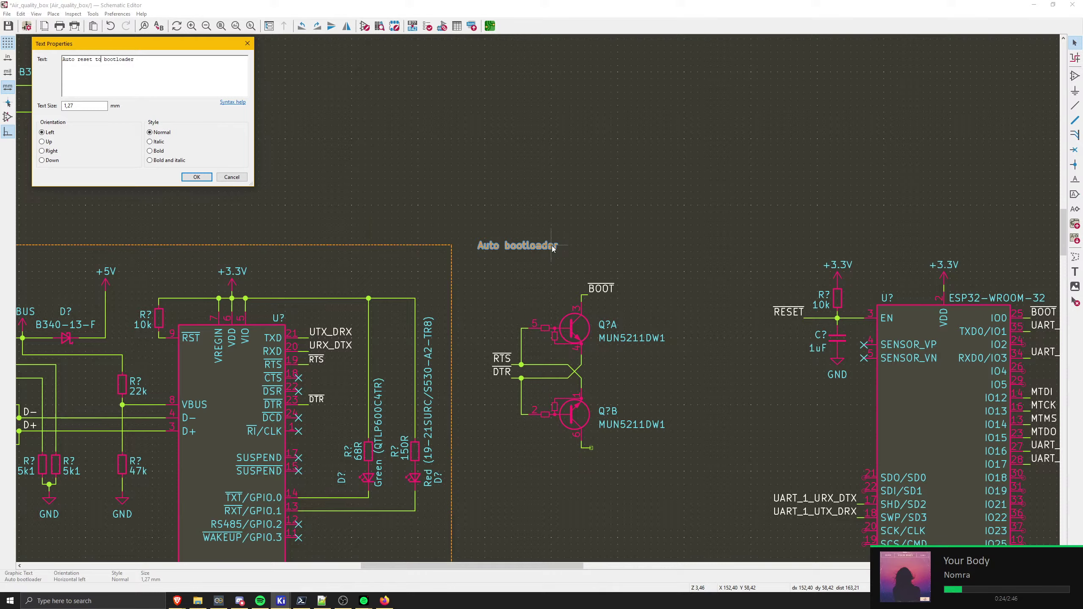
{"action": "left_click", "coordinate": [209, 177]}
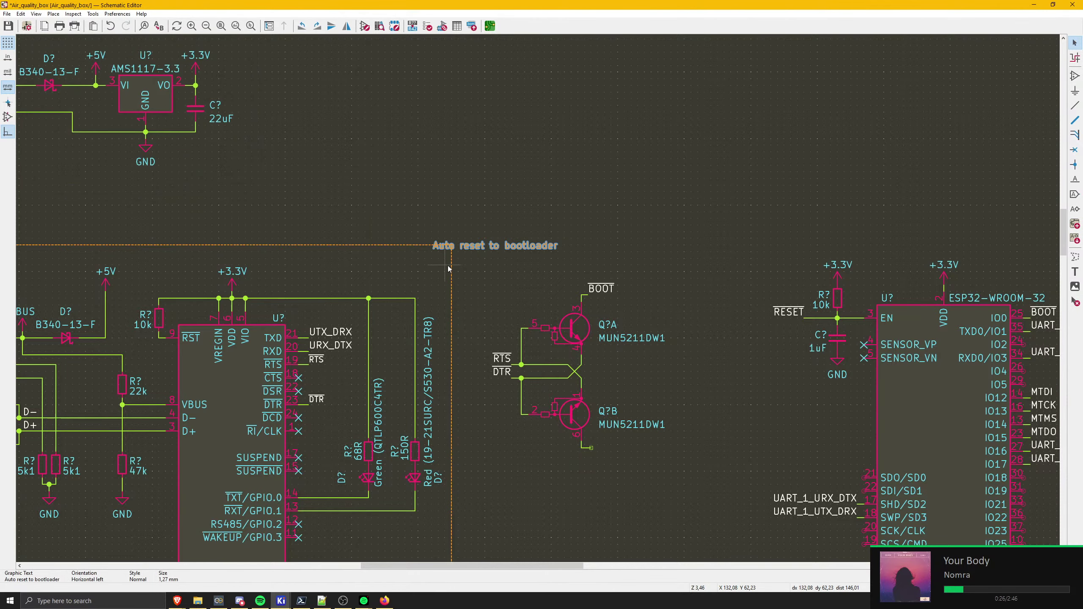
{"action": "left_click_drag", "start_coordinate": [551, 246], "coordinate": [548, 271]}
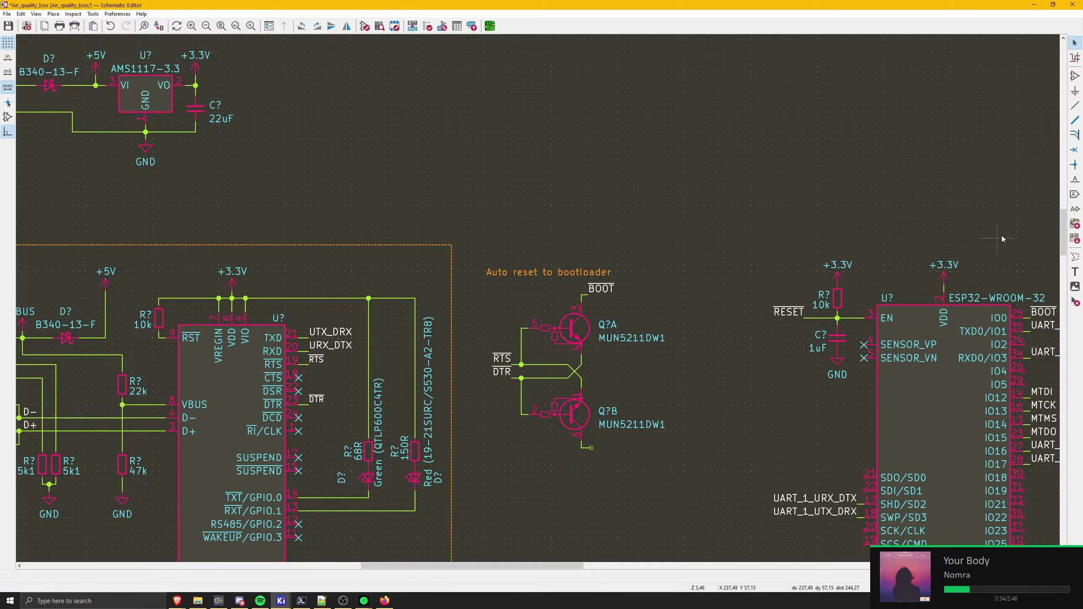
{"action": "left_click", "coordinate": [1074, 257]}
{"action": "scroll", "coordinate": [554, 384], "scroll_direction": "down", "scroll_amount": 3}
{"action": "scroll", "coordinate": [555, 384], "scroll_direction": "right", "scroll_amount": 3}
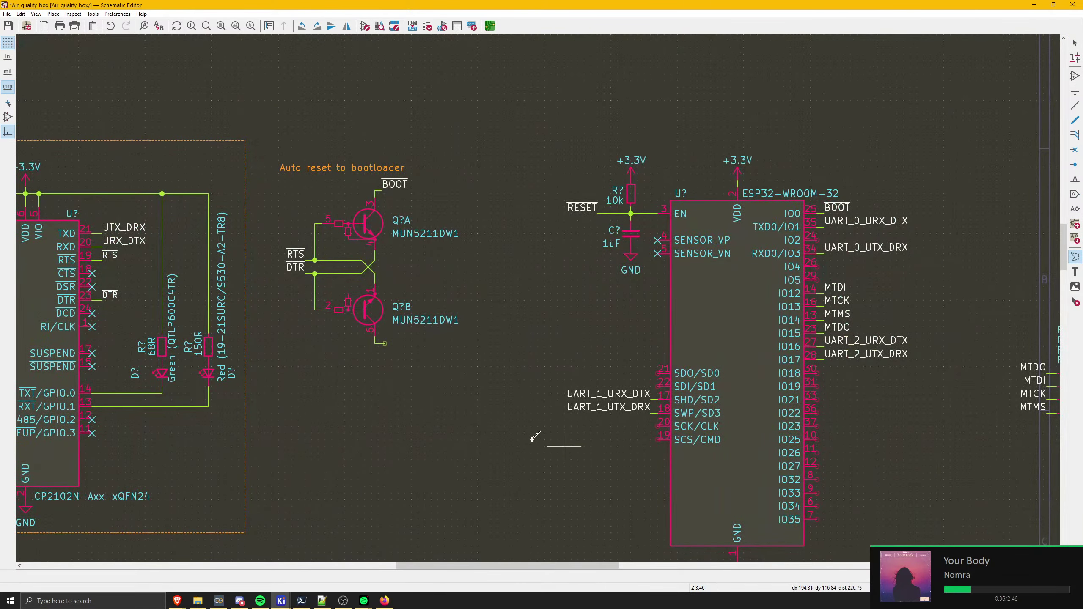
{"action": "scroll", "coordinate": [535, 436], "scroll_direction": "left", "scroll_amount": 3}
{"action": "scroll", "coordinate": [535, 437], "scroll_direction": "down", "scroll_amount": 1}
{"action": "scroll", "coordinate": [491, 199], "scroll_direction": "up", "scroll_amount": 1}
{"action": "scroll", "coordinate": [491, 199], "scroll_direction": "right", "scroll_amount": 1}
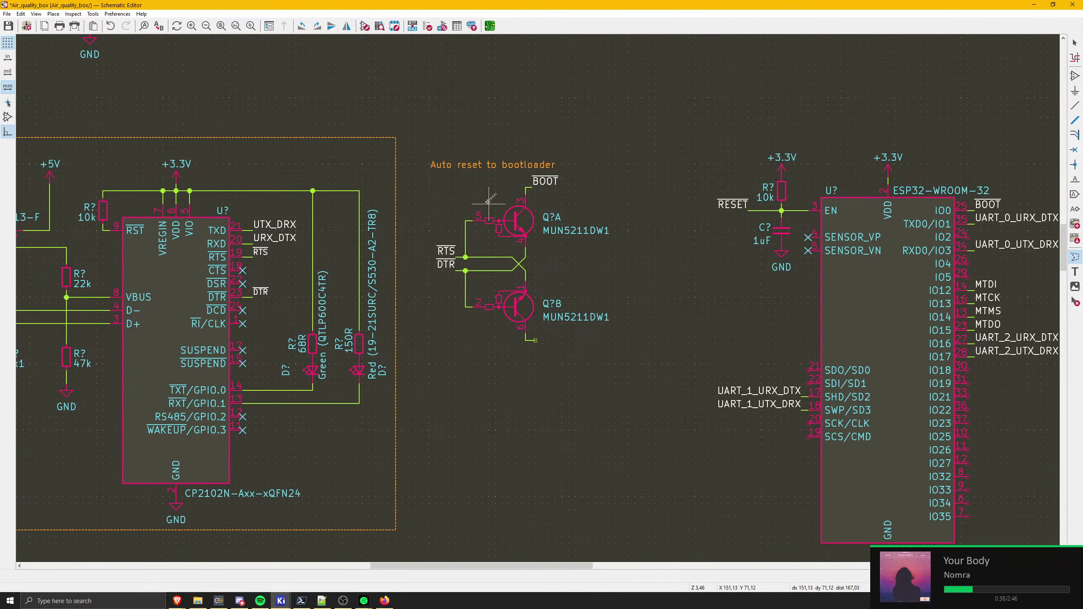
{"action": "key", "text": "Escape"}
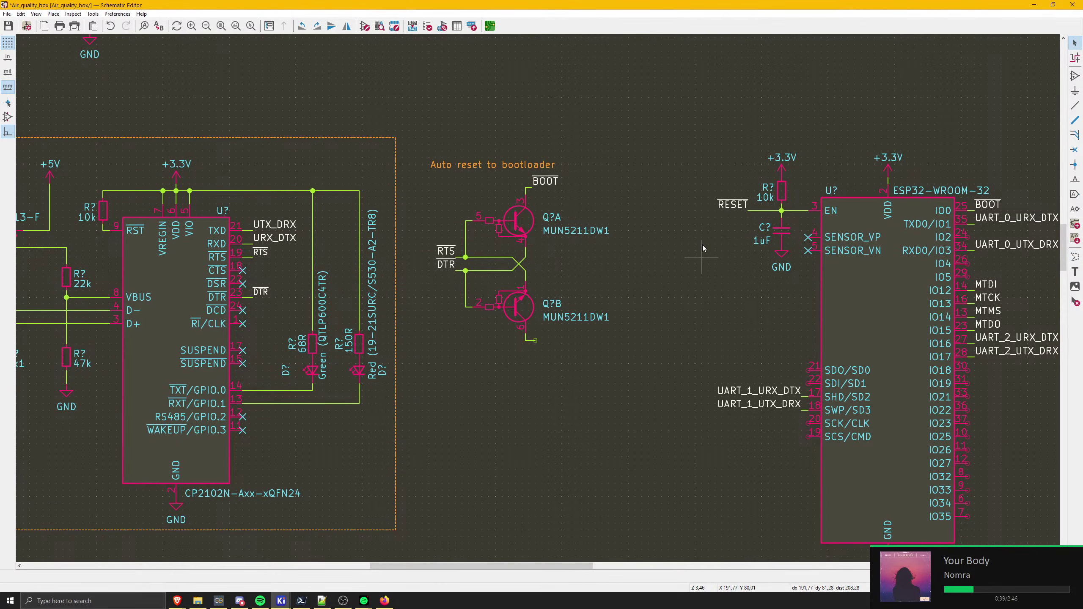
- Duplicate the ESP32's RESET label and attach the copy to the open wire end at pin 6 of transistor Q?B
{"action": "left_click", "coordinate": [720, 207]}
{"action": "key", "text": "ctrl+d"}
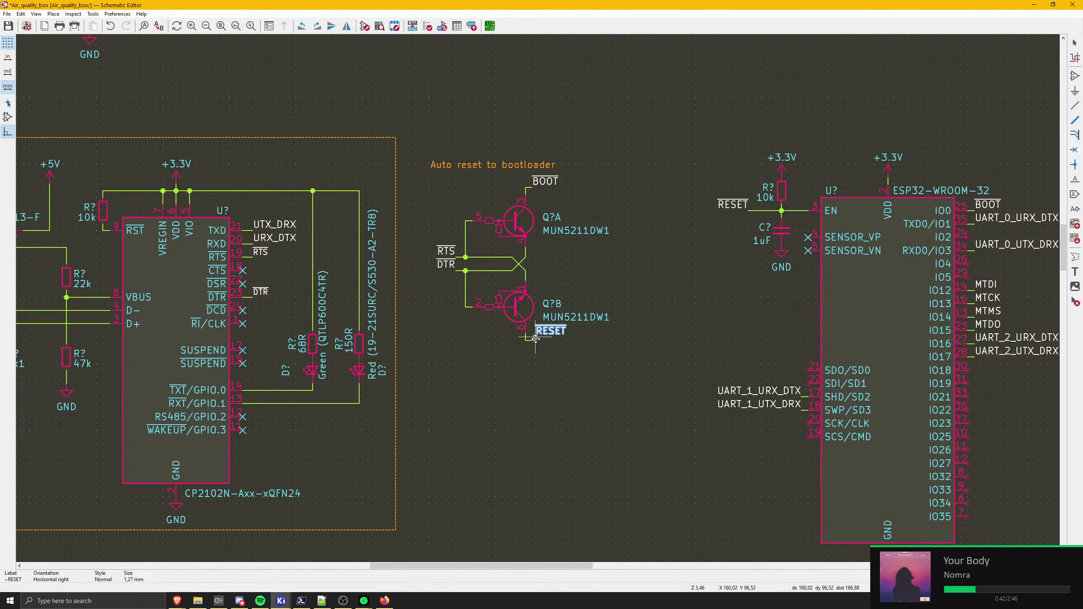
{"action": "scroll", "coordinate": [535, 338], "scroll_direction": "up", "scroll_amount": 3}
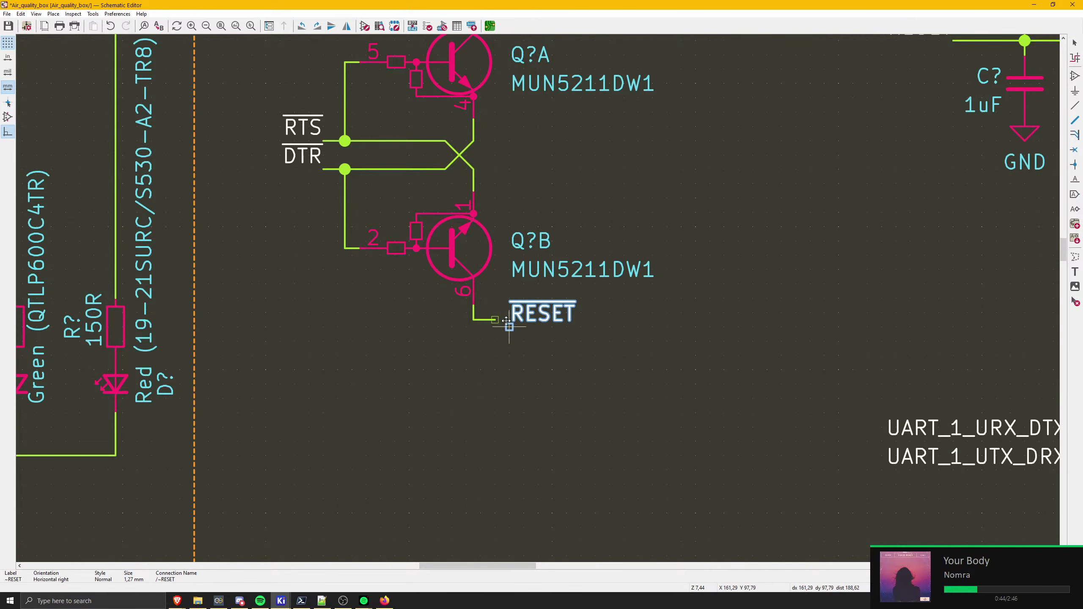
{"action": "left_click", "coordinate": [566, 327]}
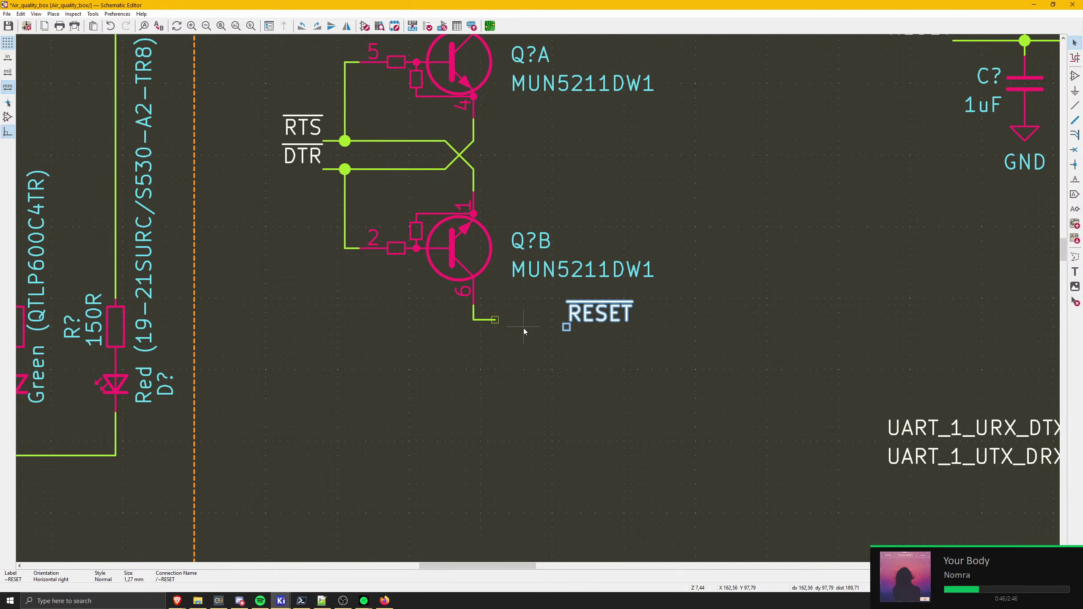
{"action": "left_click_drag", "start_coordinate": [587, 333], "coordinate": [514, 328]}
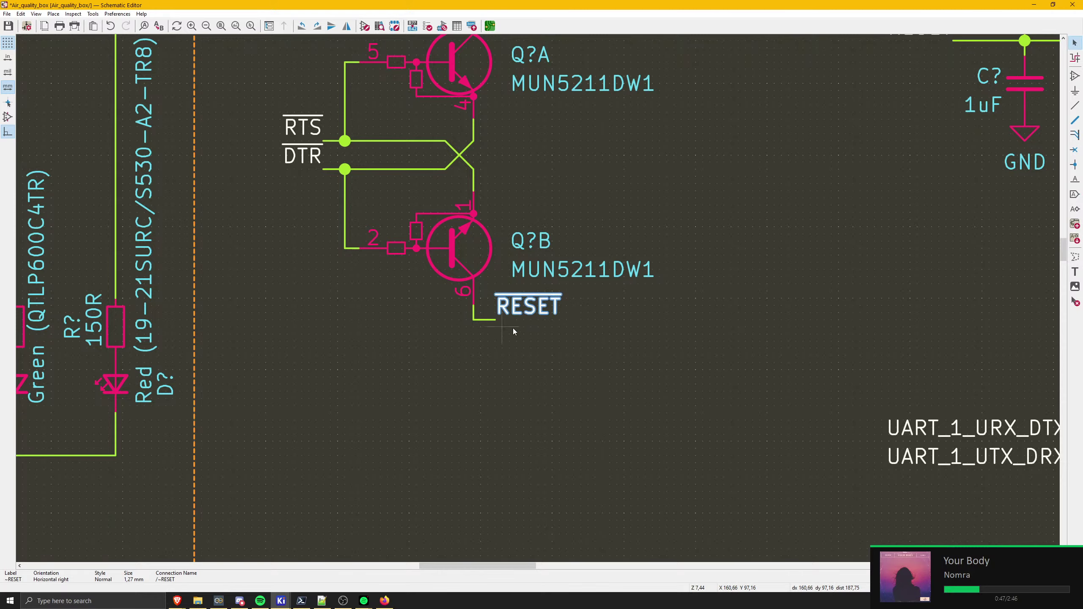
{"action": "scroll", "coordinate": [513, 329], "scroll_direction": "down", "scroll_amount": 3}
{"action": "scroll", "coordinate": [530, 294], "scroll_direction": "down", "scroll_amount": 6}
{"action": "middle_click_drag", "start_coordinate": [455, 373], "coordinate": [498, 313]}
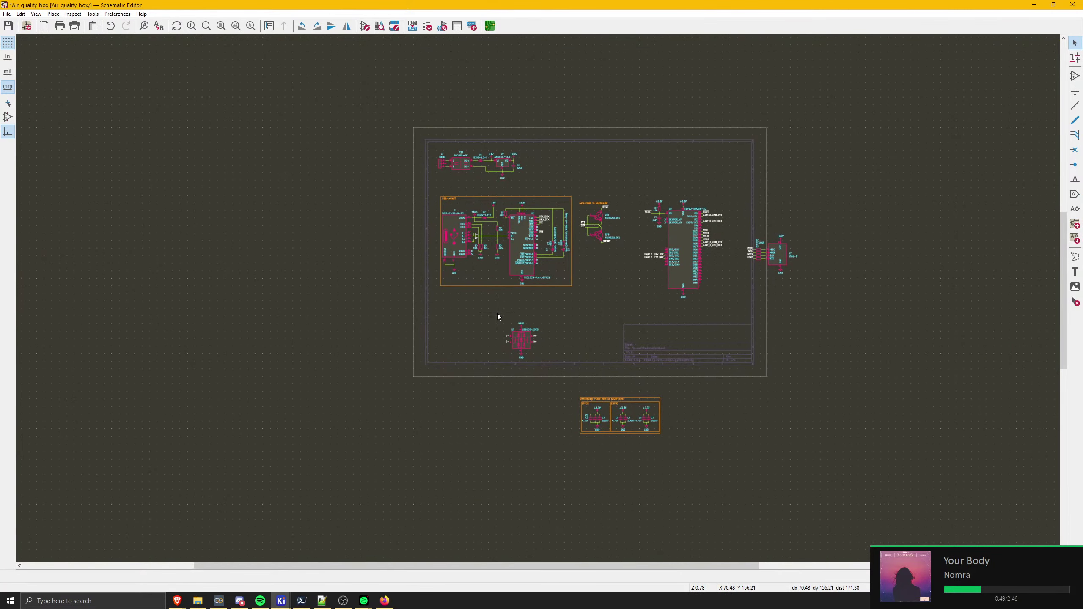
{"action": "scroll", "coordinate": [587, 254], "scroll_direction": "up", "scroll_amount": 6}
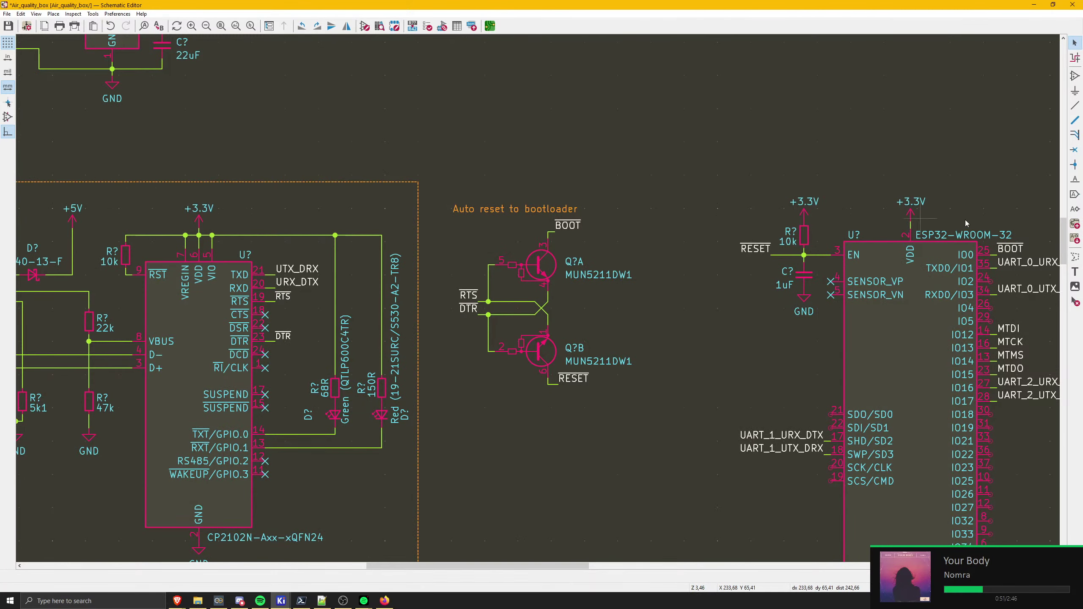
{"action": "middle_click_drag", "start_coordinate": [966, 223], "coordinate": [721, 190]}
{"action": "key", "text": "w"}
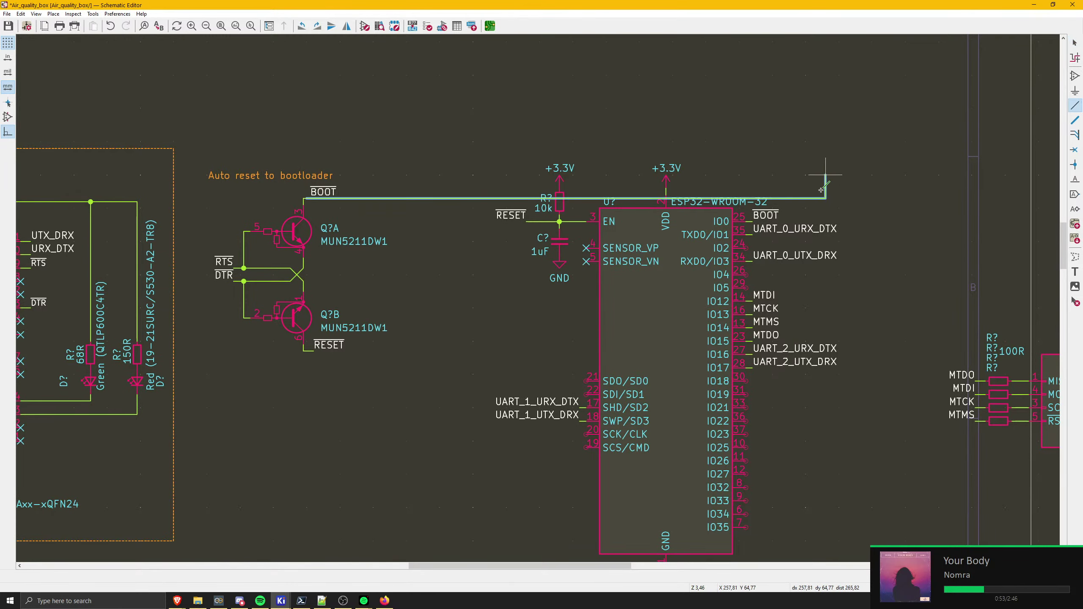
{"action": "key", "text": "Escape"}
{"action": "middle_click_drag", "start_coordinate": [243, 411], "coordinate": [593, 298]}
{"action": "key", "text": "Escape"}
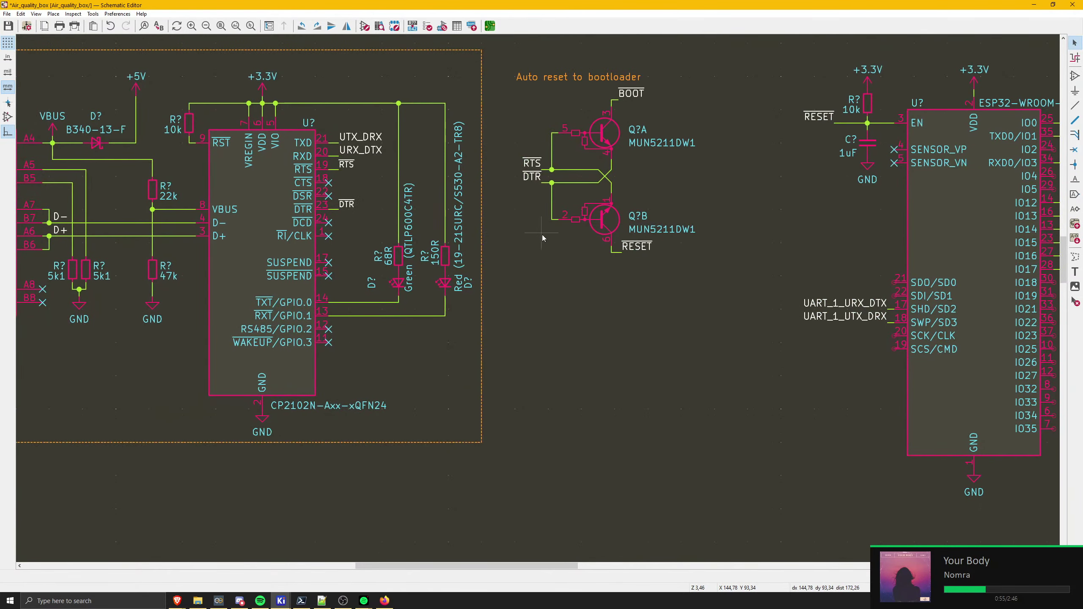
- Move the whole auto-reset transistor circuit with its text beside the USB->UART frame, aligning the text with the frame's "USB->UART" text
{"action": "middle_click_drag", "start_coordinate": [544, 237], "coordinate": [551, 340]}
{"action": "left_click_drag", "start_coordinate": [515, 156], "coordinate": [721, 403]}
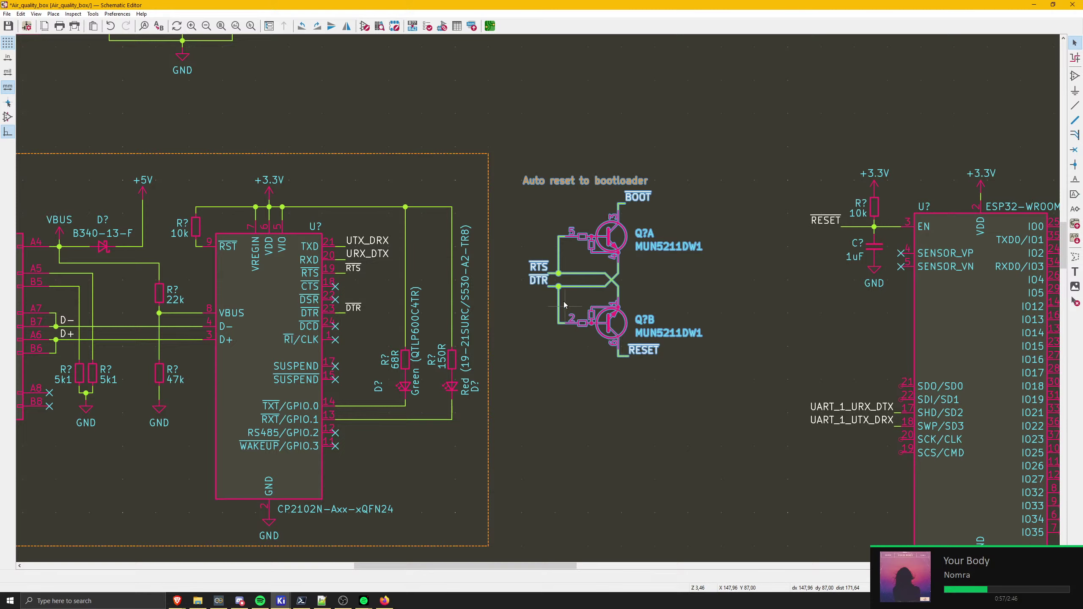
{"action": "key", "text": "m"}
{"action": "middle_click_drag", "start_coordinate": [45, 301], "coordinate": [468, 293]}
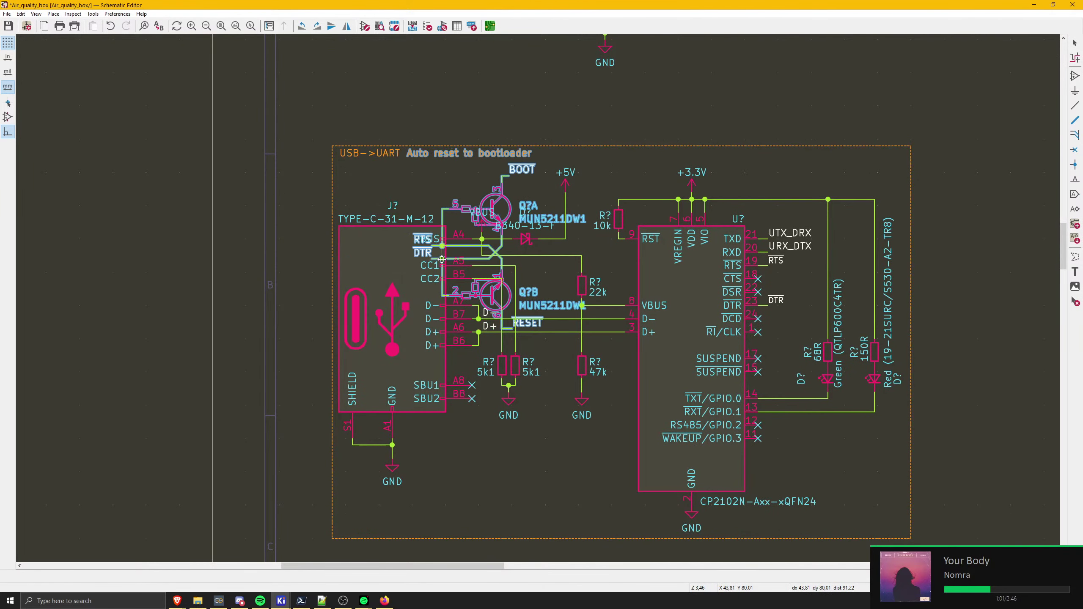
{"action": "scroll", "coordinate": [442, 259], "scroll_direction": "down", "scroll_amount": 5}
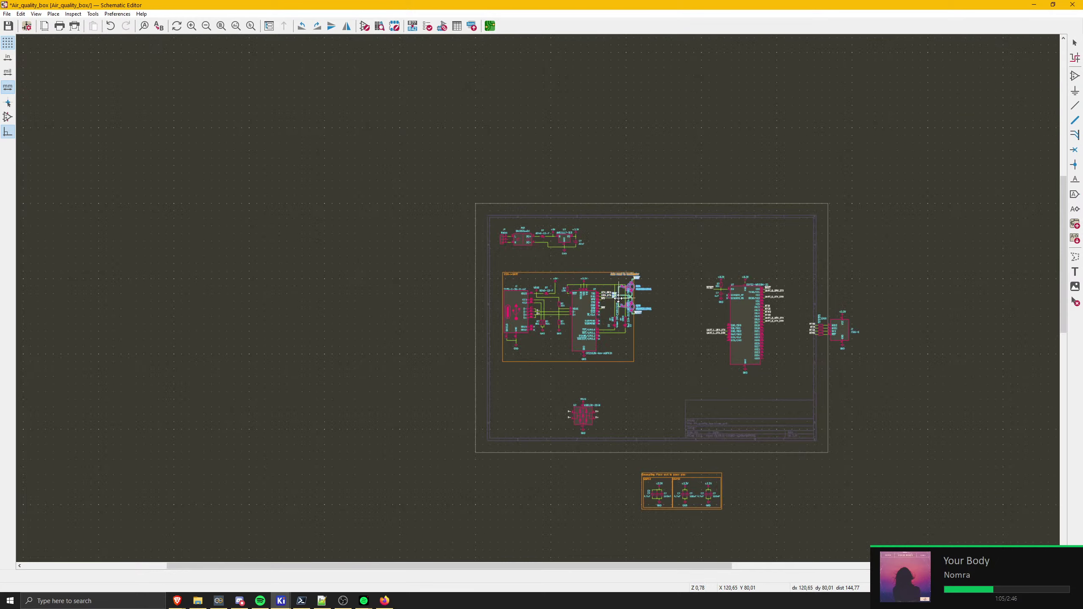
{"action": "left_click", "coordinate": [644, 297]}
{"action": "scroll", "coordinate": [645, 297], "scroll_direction": "up", "scroll_amount": 3}
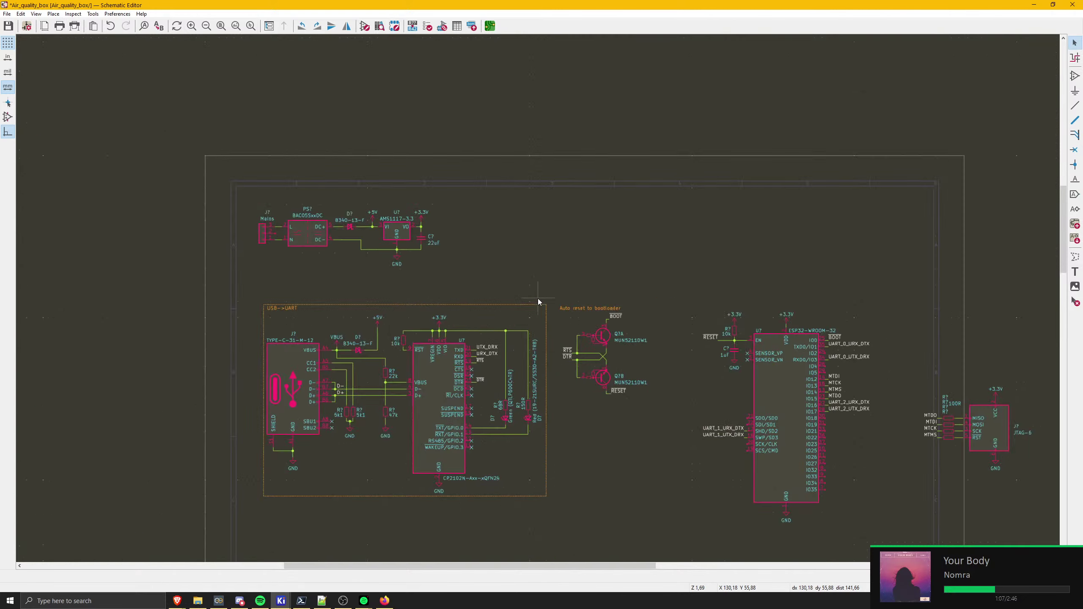
{"action": "scroll", "coordinate": [539, 298], "scroll_direction": "up", "scroll_amount": 2}
{"action": "left_click", "coordinate": [1075, 257]}
{"action": "scroll", "coordinate": [555, 256], "scroll_direction": "up", "scroll_amount": 3}
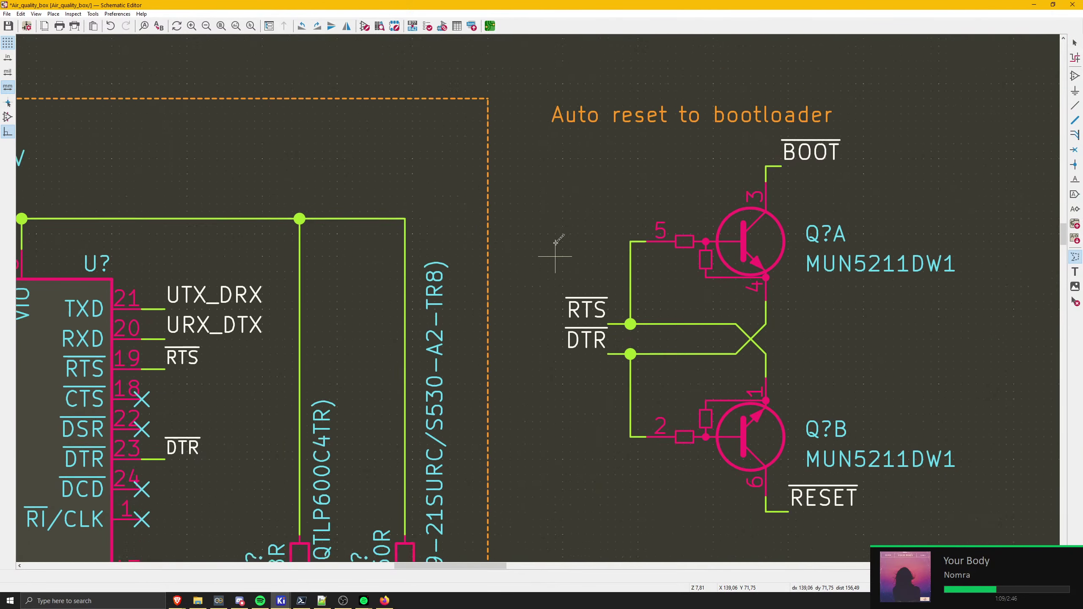
{"action": "middle_click_drag", "start_coordinate": [542, 158], "coordinate": [554, 207]}
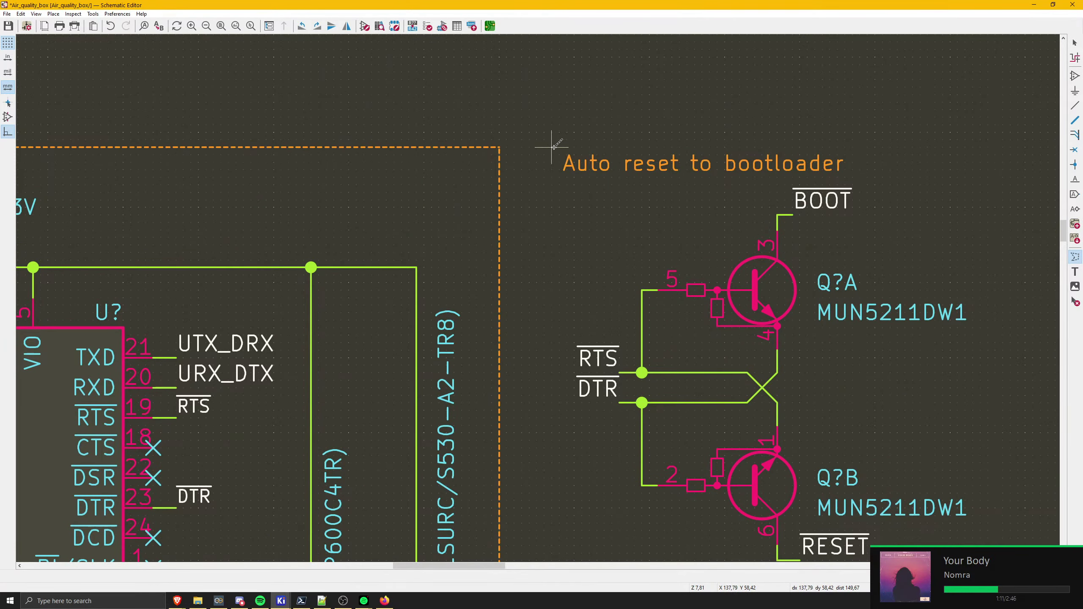
{"action": "left_click", "coordinate": [558, 148]}
{"action": "middle_click_drag", "start_coordinate": [575, 379], "coordinate": [437, 102]}
{"action": "scroll", "coordinate": [537, 296], "scroll_direction": "down", "scroll_amount": 5}
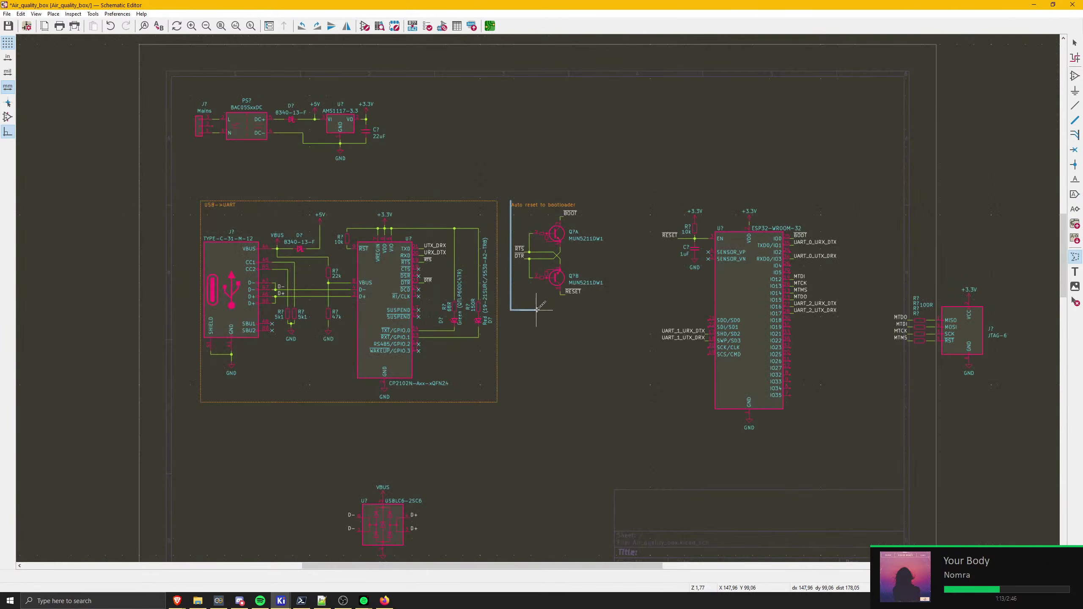
- Draw a closed outline of about 37 by 37 mm around the "Auto reset to bootloader" text and transistor circuit, level with the USB->UART frame
{"action": "scroll", "coordinate": [512, 269], "scroll_direction": "up", "scroll_amount": 7}
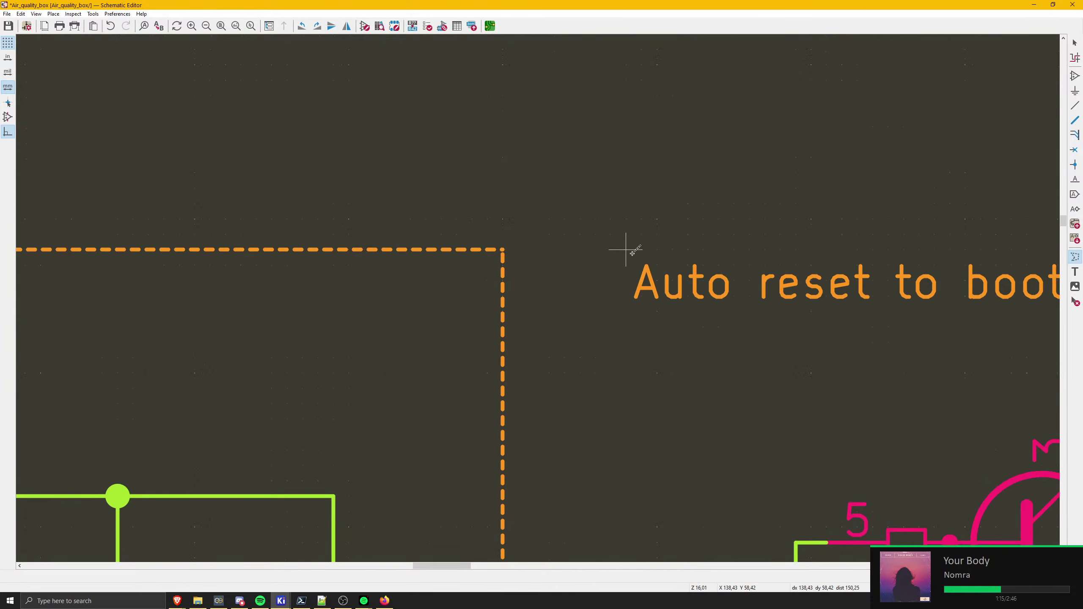
{"action": "scroll", "coordinate": [537, 310], "scroll_direction": "down", "scroll_amount": 8}
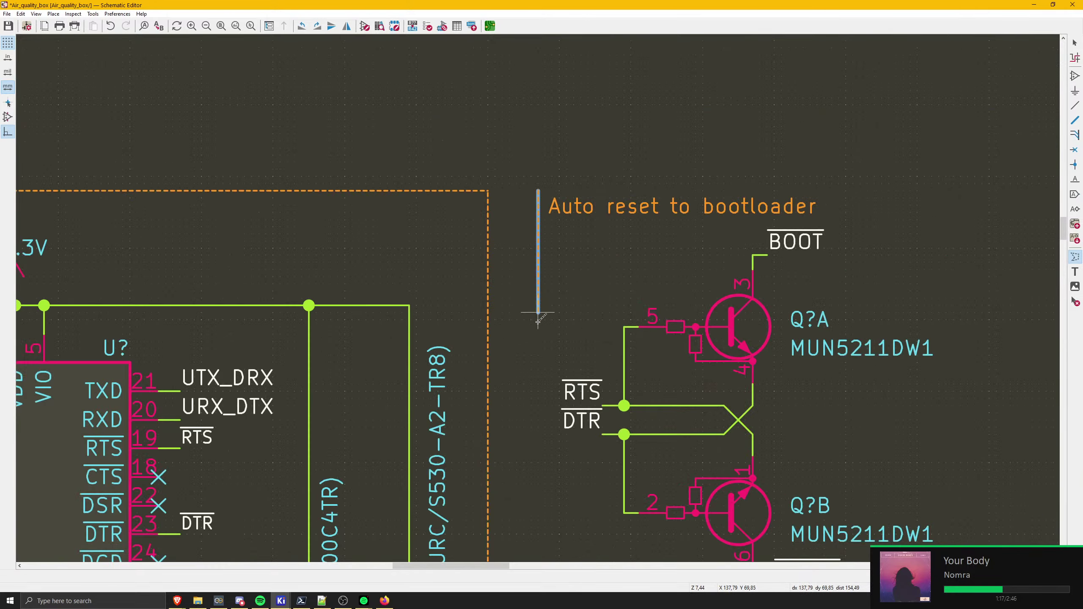
{"action": "scroll", "coordinate": [545, 335], "scroll_direction": "up", "scroll_amount": 1}
{"action": "scroll", "coordinate": [590, 310], "scroll_direction": "up", "scroll_amount": 7}
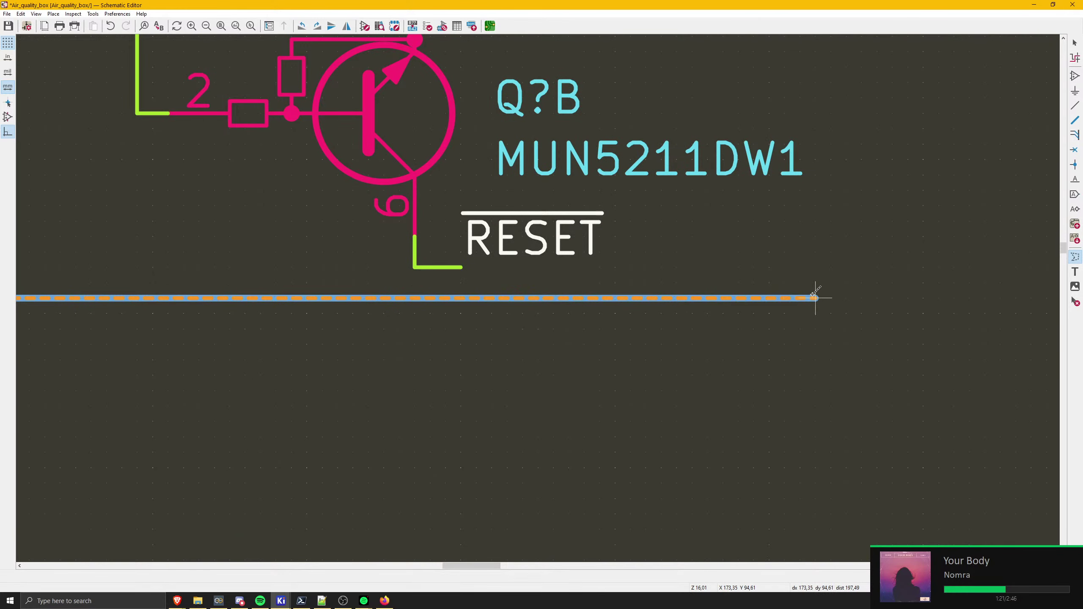
{"action": "left_click", "coordinate": [815, 297]}
{"action": "scroll", "coordinate": [822, 261], "scroll_direction": "down", "scroll_amount": 5}
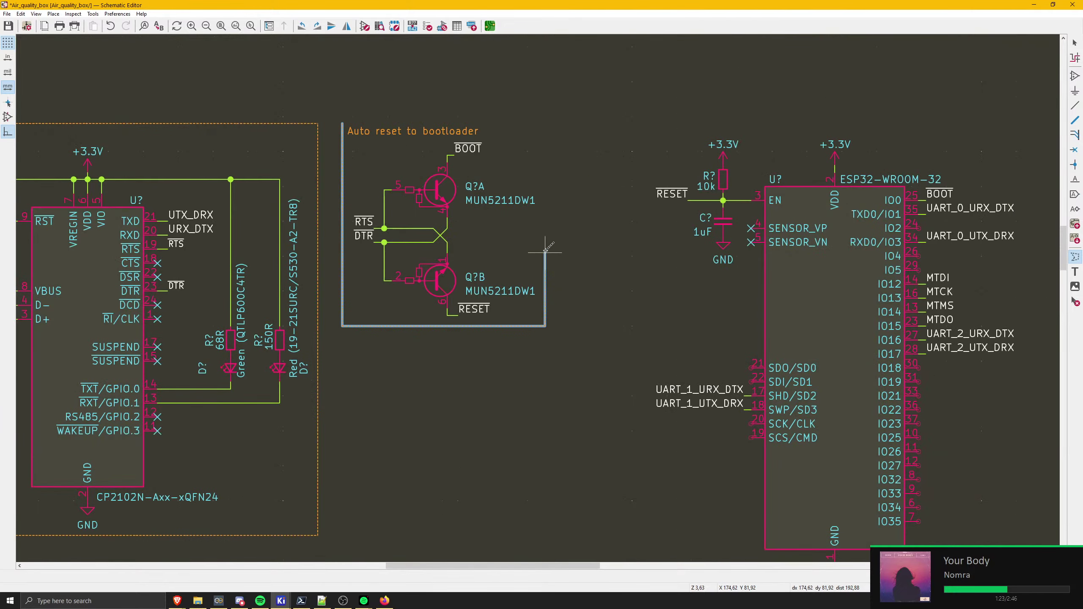
{"action": "scroll", "coordinate": [342, 123], "scroll_direction": "up", "scroll_amount": 5}
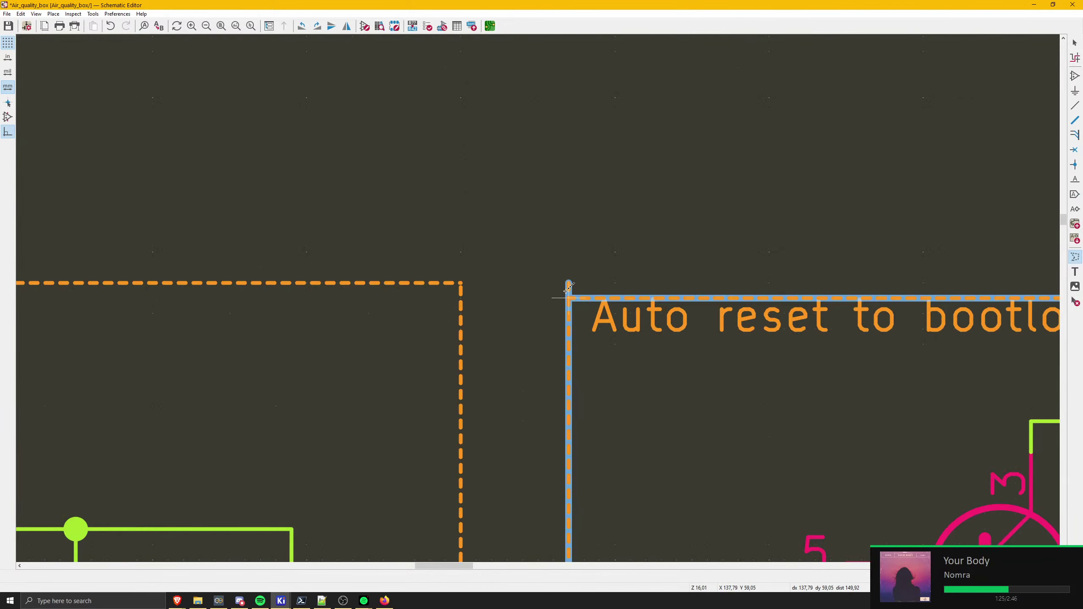
{"action": "left_click", "coordinate": [569, 282]}
{"action": "scroll", "coordinate": [538, 298], "scroll_direction": "down", "scroll_amount": 3}
{"action": "middle_click_drag", "start_coordinate": [648, 375], "coordinate": [457, 275]}
{"action": "double_click", "coordinate": [618, 274]}
{"action": "key", "text": "Escape"}
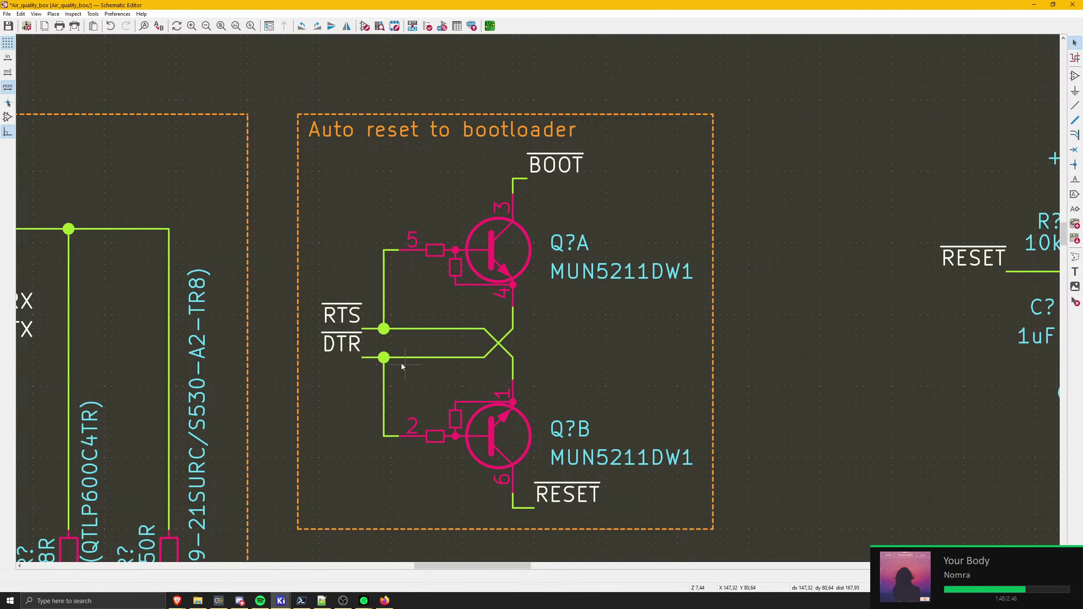
- Examine the footprint assigned to transistor Q?A in the footprint browser, leaving the symbol's properties as they are
{"action": "middle_click_drag", "start_coordinate": [389, 362], "coordinate": [371, 380]}
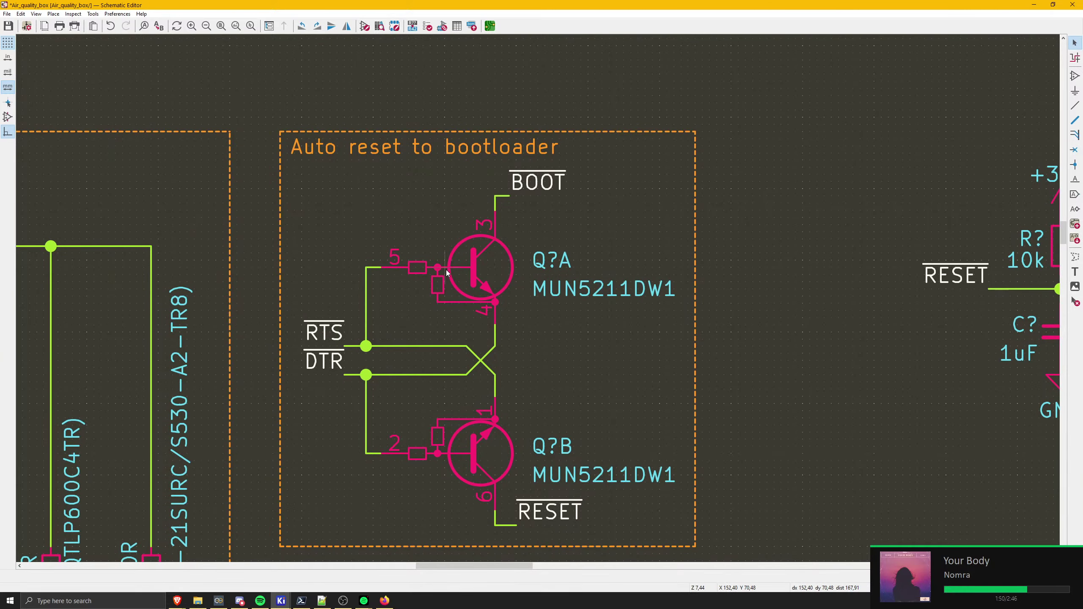
{"action": "double_click", "coordinate": [494, 278]}
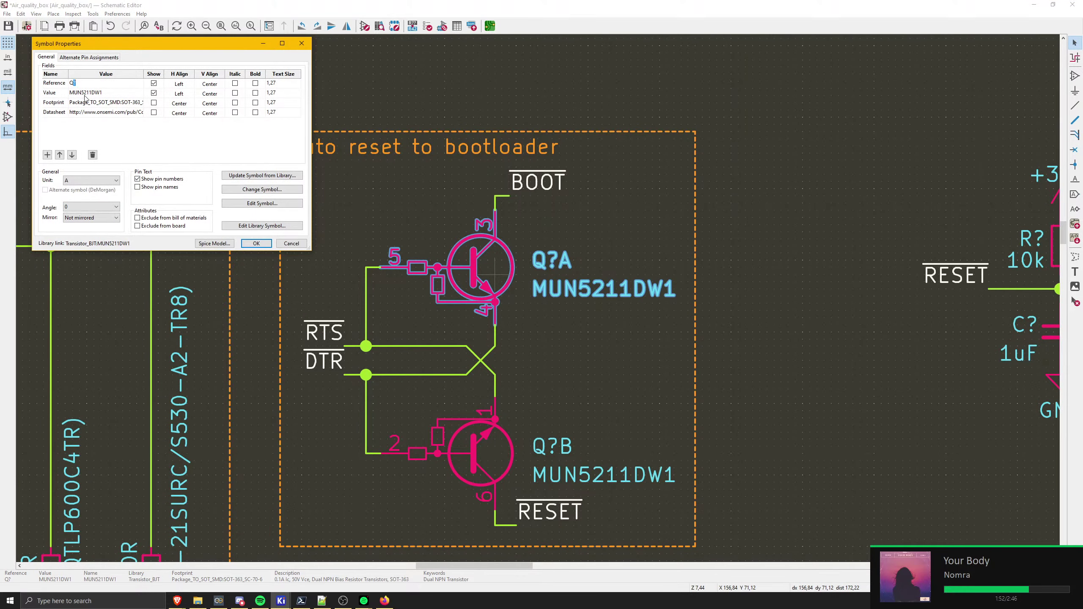
{"action": "left_click", "coordinate": [141, 103]}
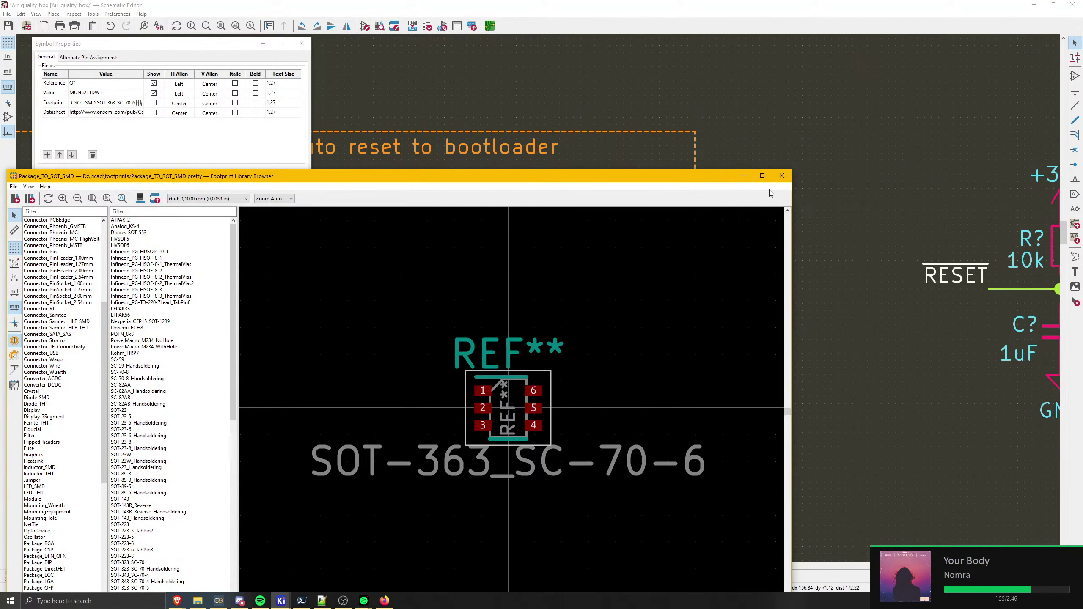
{"action": "left_click", "coordinate": [782, 175]}
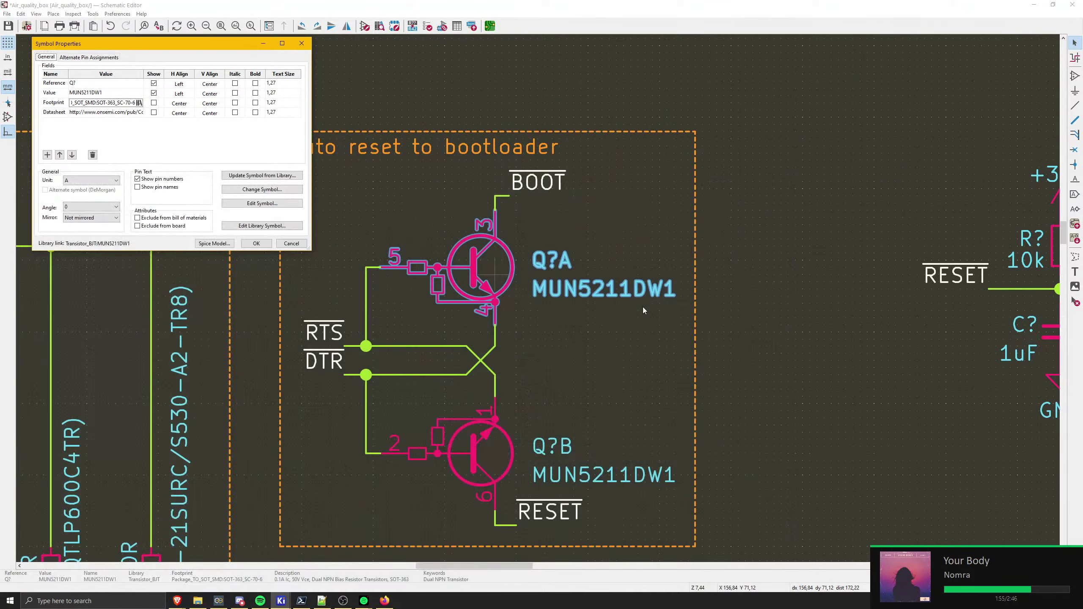
{"action": "key", "text": "Escape"}
- Move the whole framed "Auto reset to bootloader" block sideways to sit close against the USB->UART frame, keeping it level with that frame
{"action": "middle_click_drag", "start_coordinate": [394, 482], "coordinate": [521, 372]}
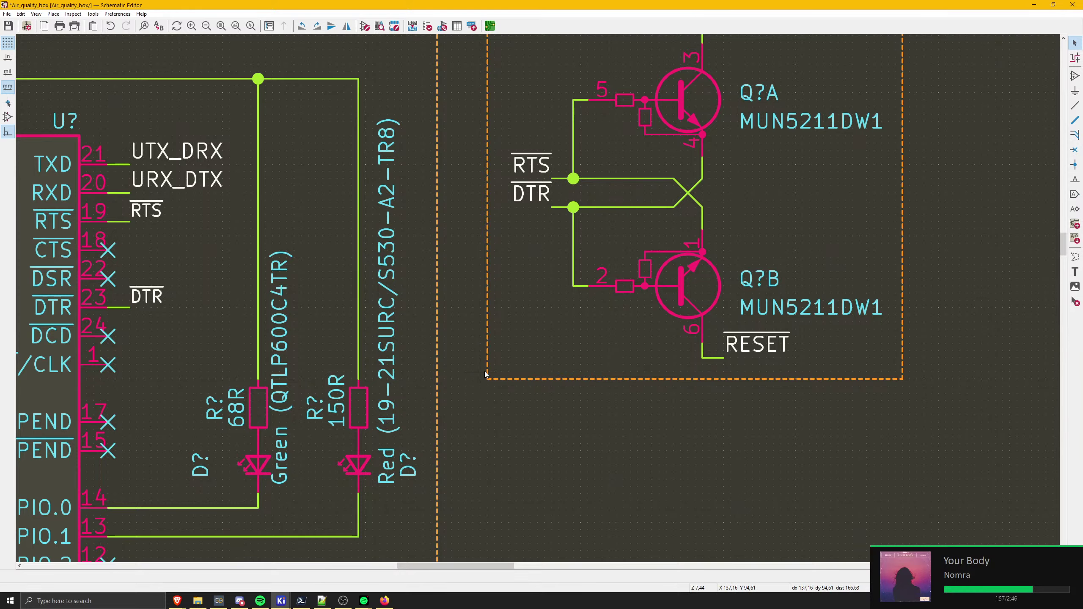
{"action": "scroll", "coordinate": [485, 374], "scroll_direction": "down", "scroll_amount": 1}
{"action": "scroll", "coordinate": [546, 293], "scroll_direction": "down", "scroll_amount": 8}
{"action": "scroll", "coordinate": [547, 293], "scroll_direction": "up", "scroll_amount": 5}
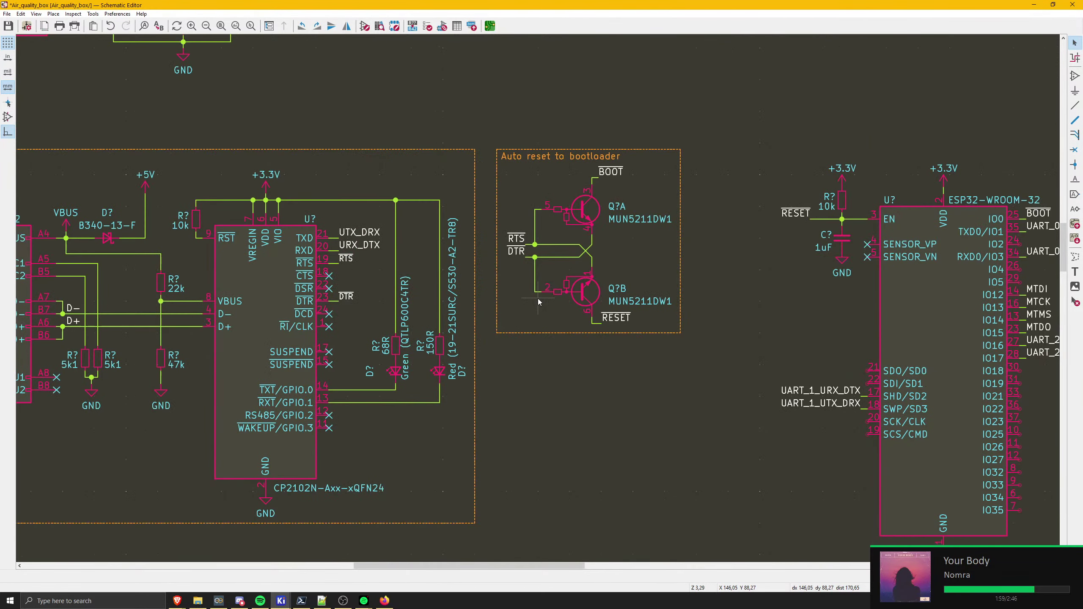
{"action": "left_click_drag", "start_coordinate": [498, 140], "coordinate": [717, 373]}
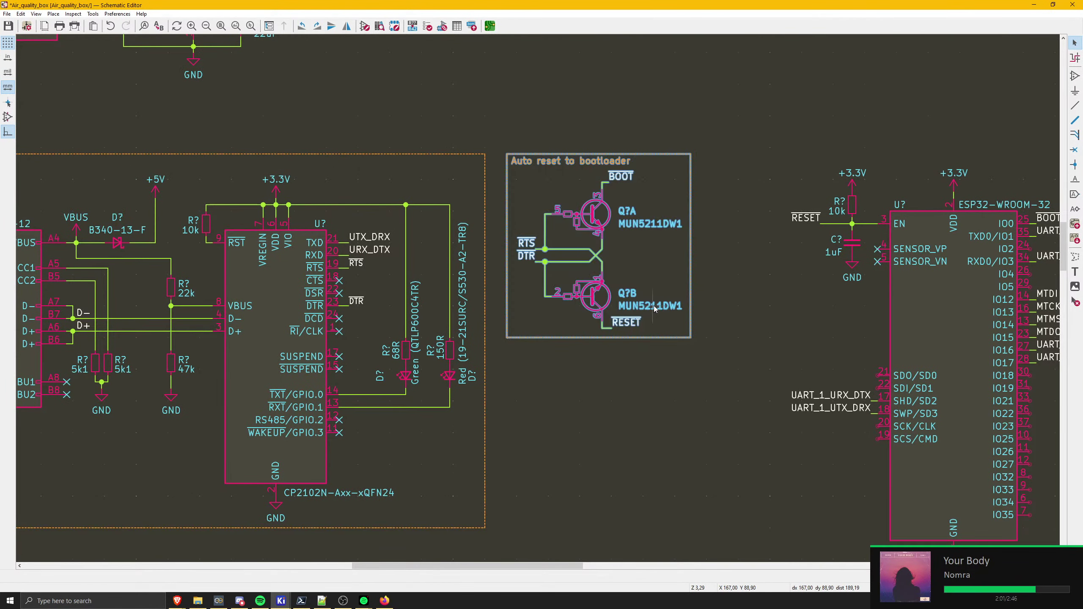
{"action": "left_click_drag", "start_coordinate": [611, 328], "coordinate": [593, 328]}
{"action": "left_click", "coordinate": [625, 401]}
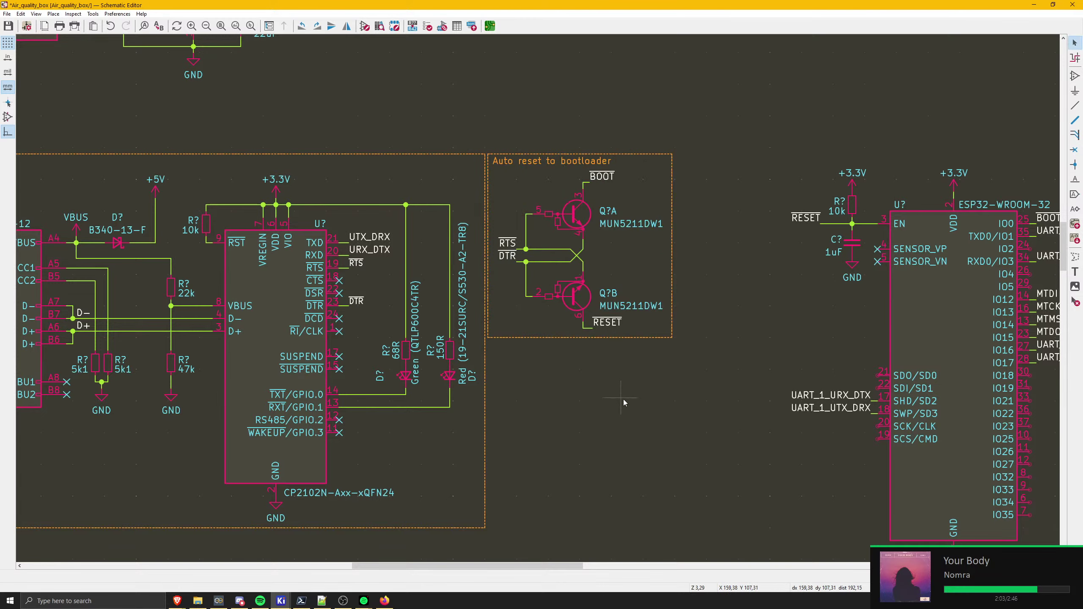
- Duplicate the "Auto reset to bootloader" text and change the copy to "ESD: Place close to connector"
{"action": "scroll", "coordinate": [624, 402], "scroll_direction": "down", "scroll_amount": 4}
{"action": "middle_click_drag", "start_coordinate": [541, 300], "coordinate": [476, 199]}
{"action": "middle_click_drag", "start_coordinate": [421, 244], "coordinate": [398, 255]}
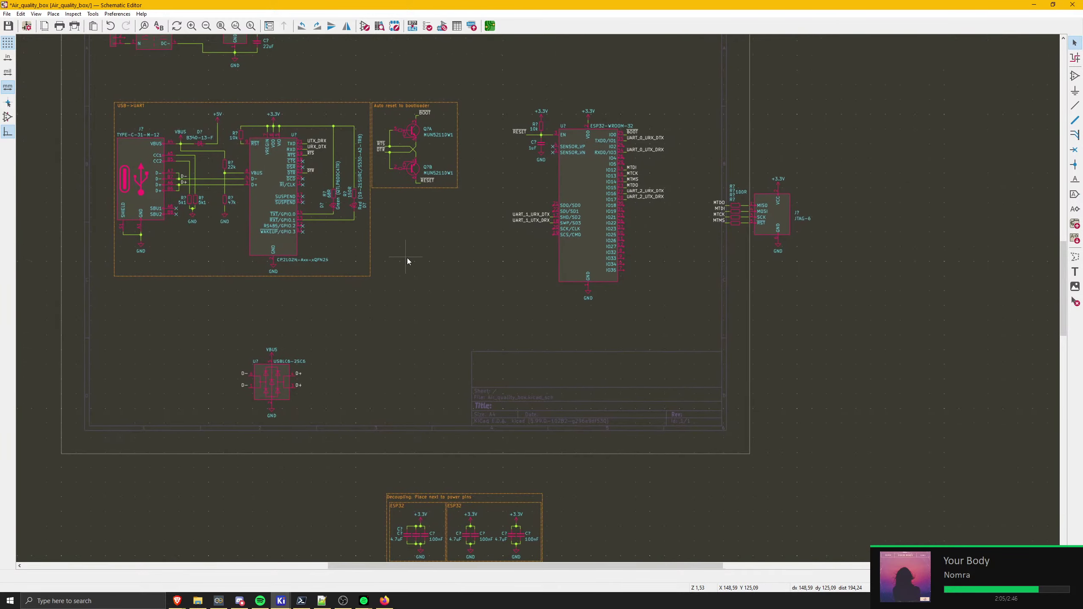
{"action": "left_click_drag", "start_coordinate": [235, 308], "coordinate": [308, 424]}
{"action": "key", "text": "Escape"}
{"action": "scroll", "coordinate": [376, 112], "scroll_direction": "up", "scroll_amount": 4}
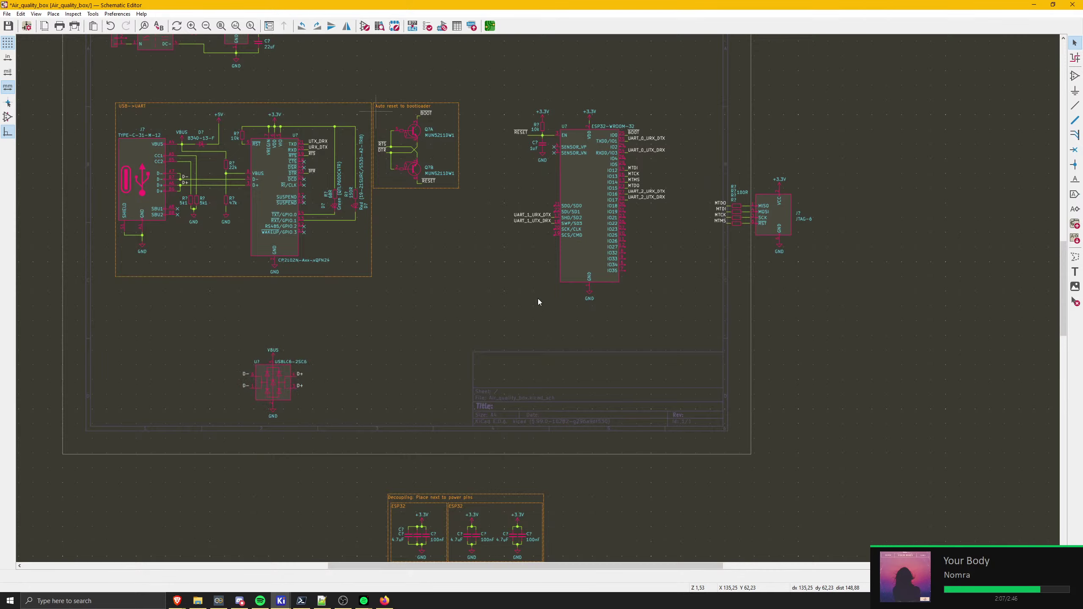
{"action": "left_click", "coordinate": [561, 289]}
{"action": "key", "text": "ctrl+d"}
{"action": "scroll", "coordinate": [563, 463], "scroll_direction": "down", "scroll_amount": 5}
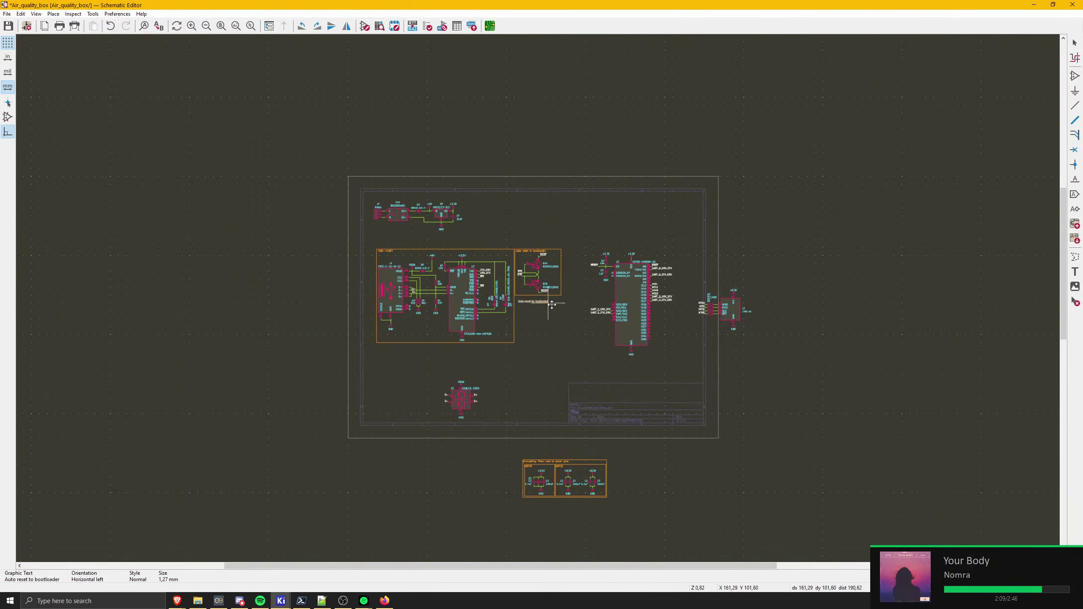
{"action": "scroll", "coordinate": [510, 298], "scroll_direction": "up", "scroll_amount": 3}
{"action": "type", "text": "e"}
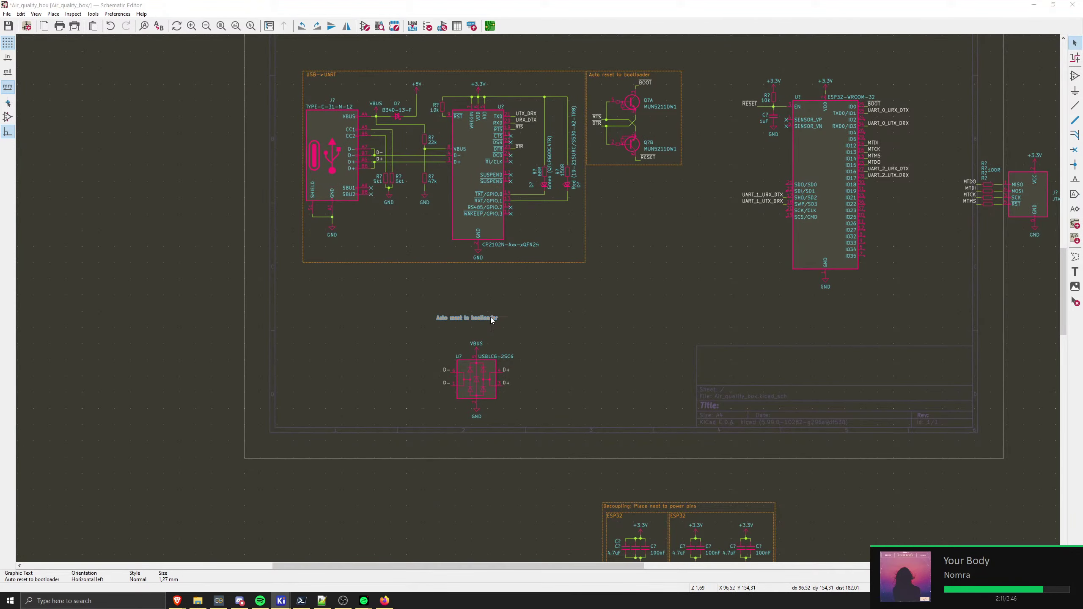
{"action": "type", "text": "ESD: Place close to connector"}
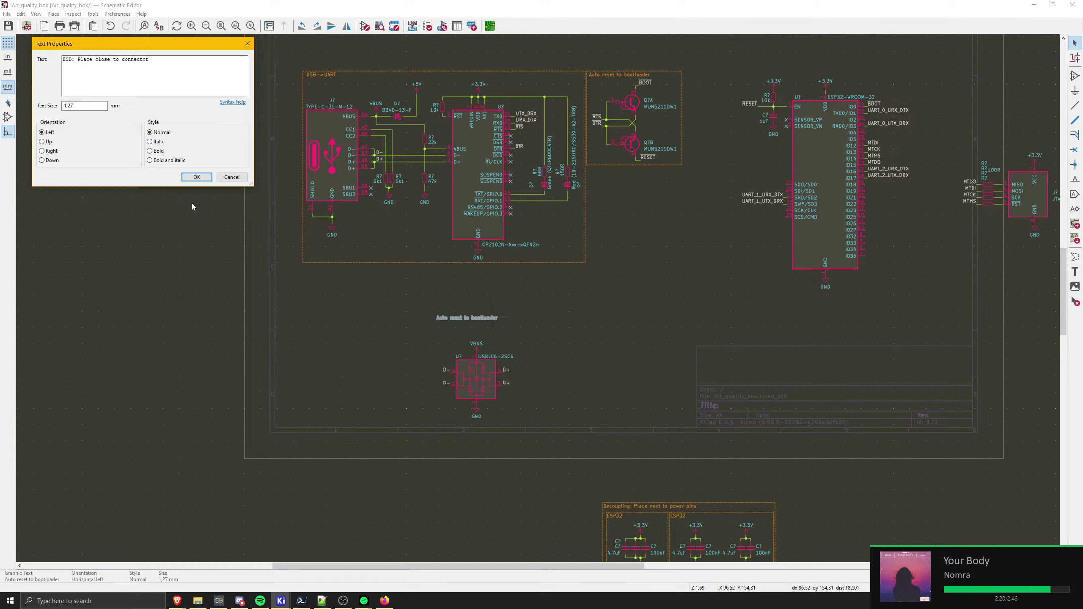
{"action": "key", "text": "Return"}
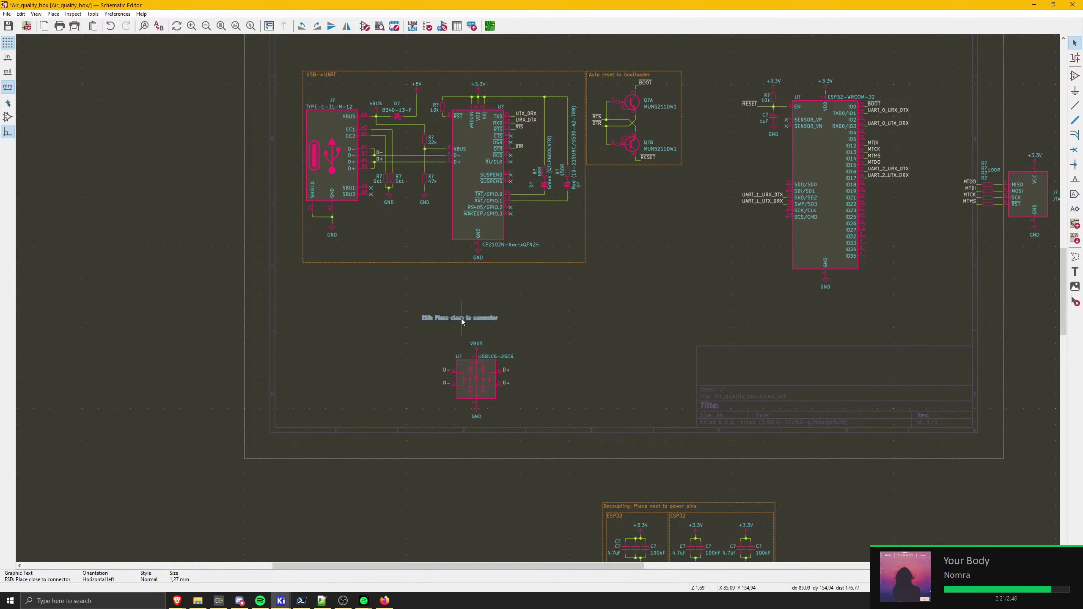
- Place the "ESD: Place close to connector" text just above the VBUS symbol of the USBLC6-2SC6
{"action": "scroll", "coordinate": [461, 318], "scroll_direction": "up", "scroll_amount": 4}
{"action": "scroll", "coordinate": [561, 342], "scroll_direction": "up", "scroll_amount": 1}
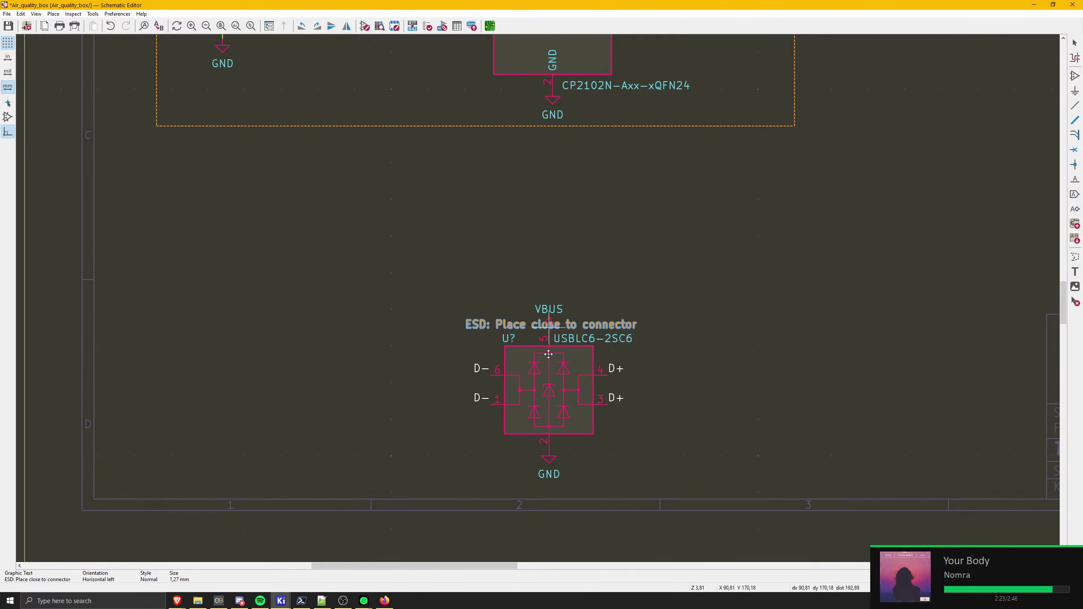
{"action": "middle_click_drag", "start_coordinate": [692, 256], "coordinate": [503, 472]}
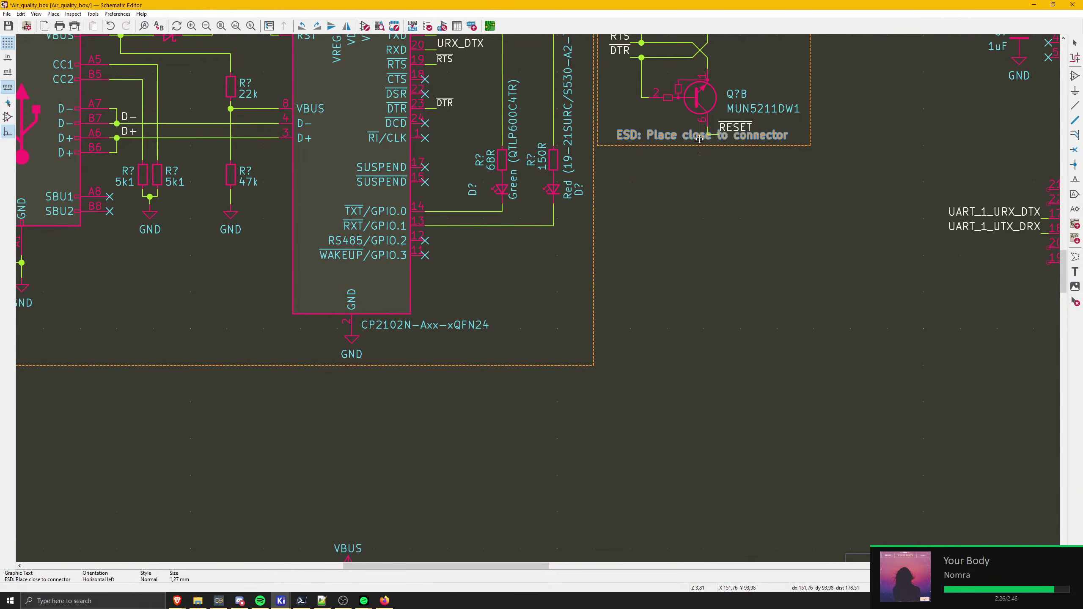
{"action": "middle_click_drag", "start_coordinate": [447, 420], "coordinate": [643, 209]}
{"action": "scroll", "coordinate": [550, 352], "scroll_direction": "up", "scroll_amount": 4}
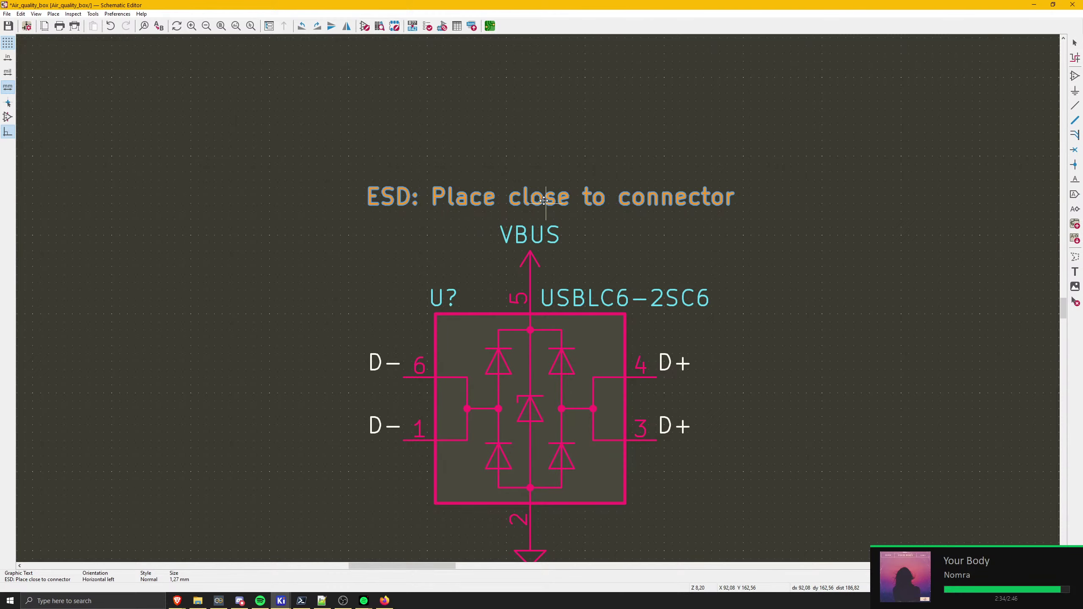
{"action": "left_click", "coordinate": [543, 200]}
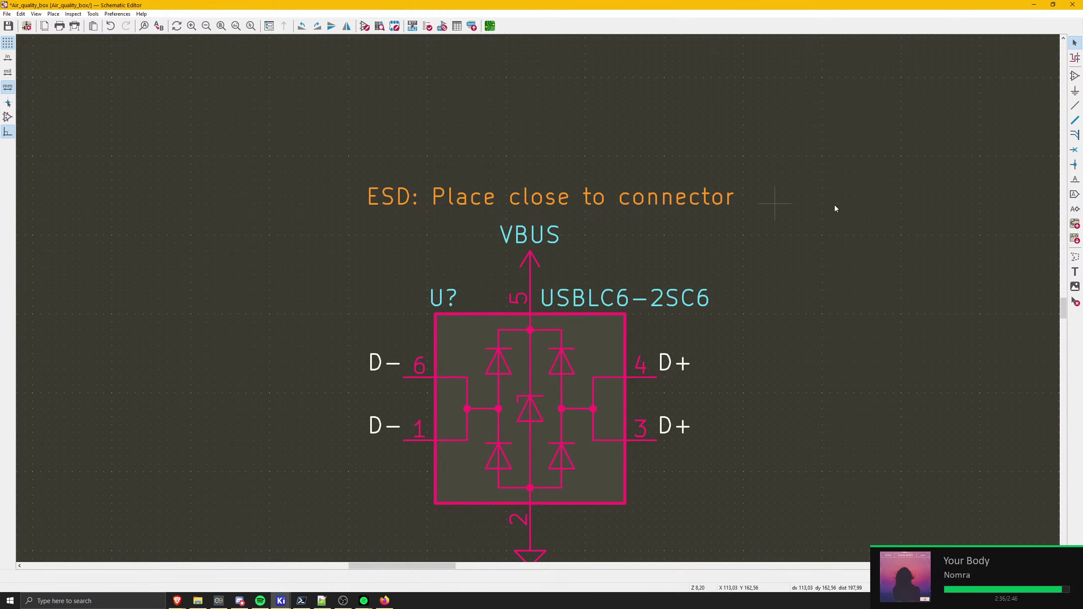
{"action": "left_click", "coordinate": [1075, 257]}
{"action": "key", "text": "F4"}
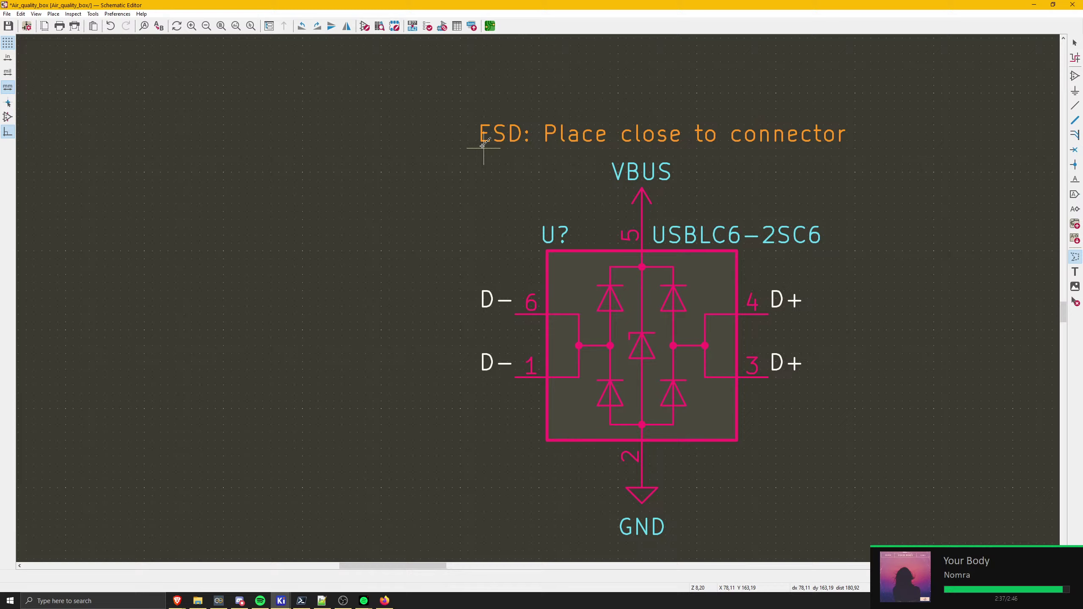
{"action": "left_click", "coordinate": [476, 115]}
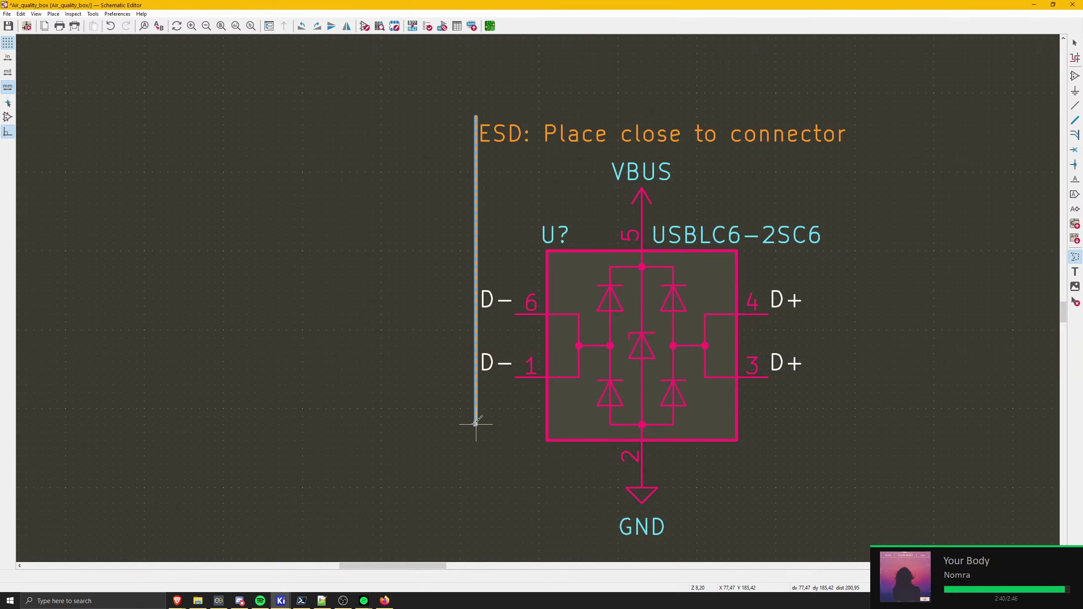
{"action": "key", "text": "Escape"}
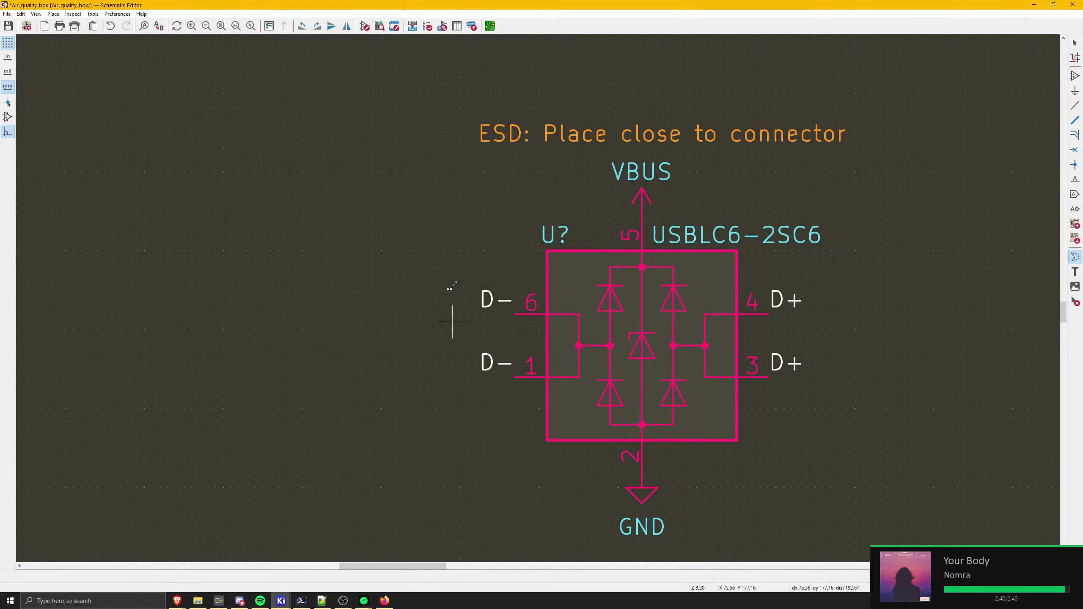
{"action": "left_click", "coordinate": [468, 109]}
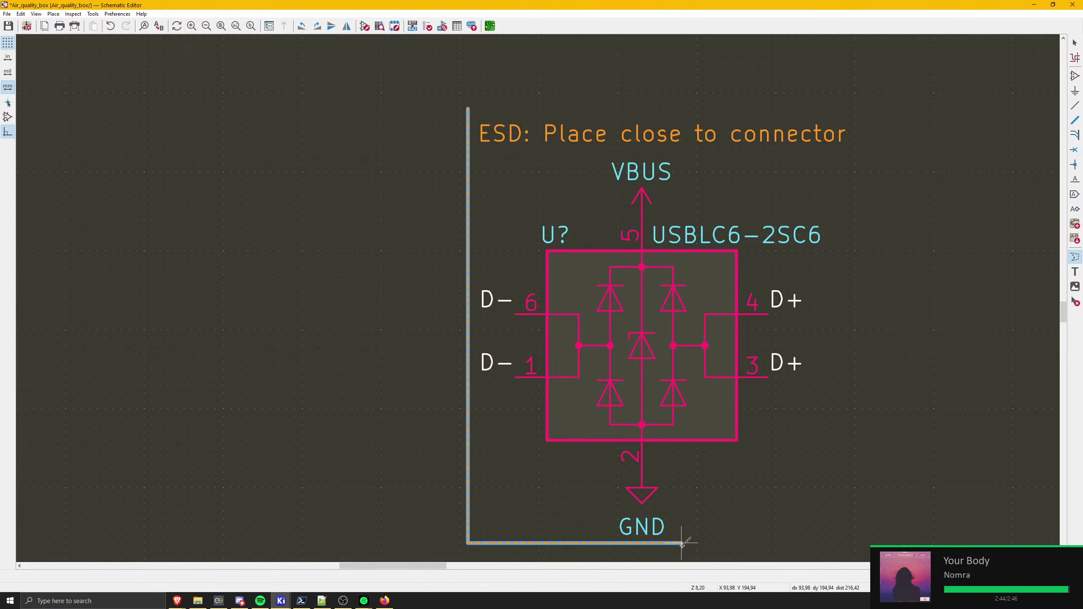
{"action": "key", "text": "Escape"}
- Select all sides of the "Auto reset to bootloader" frame and create a copy of the outline
{"action": "scroll", "coordinate": [593, 375], "scroll_direction": "down", "scroll_amount": 5}
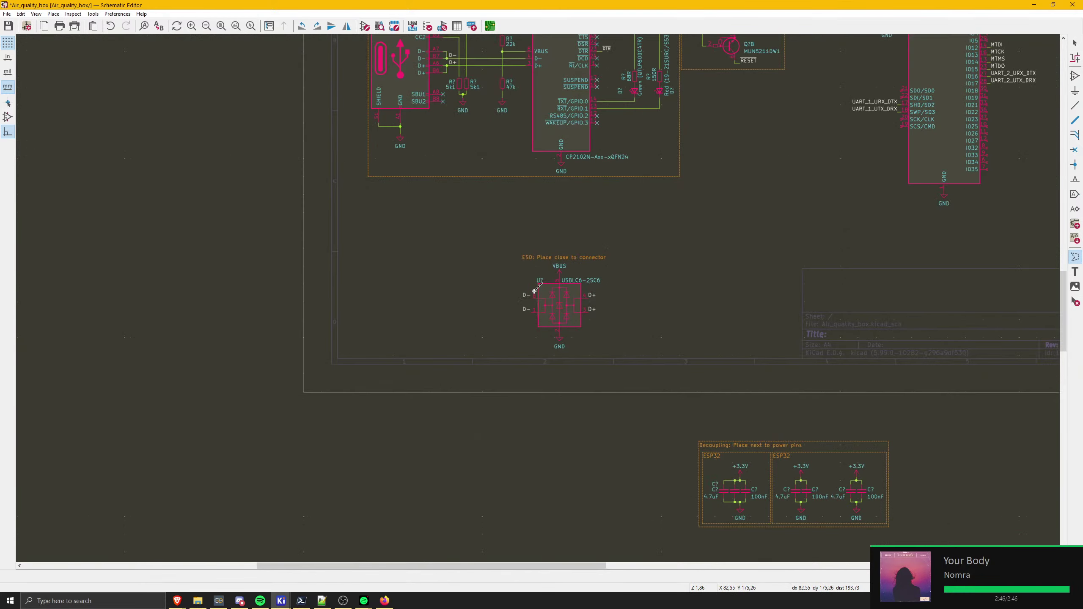
{"action": "scroll", "coordinate": [539, 224], "scroll_direction": "up", "scroll_amount": 10}
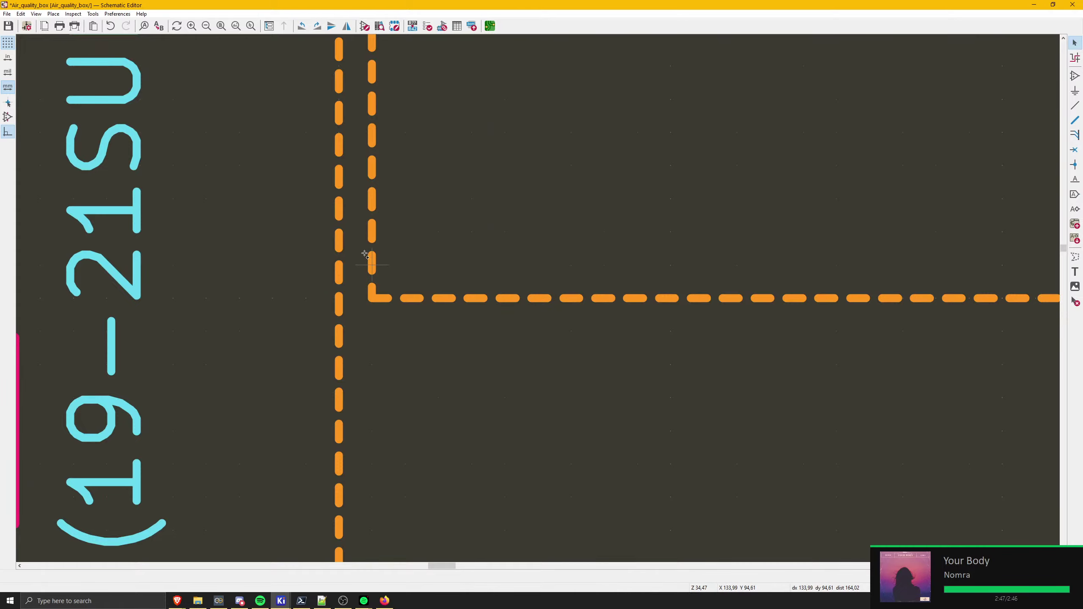
{"action": "left_click", "coordinate": [372, 264]}
{"action": "scroll", "coordinate": [542, 301], "scroll_direction": "down", "scroll_amount": 5}
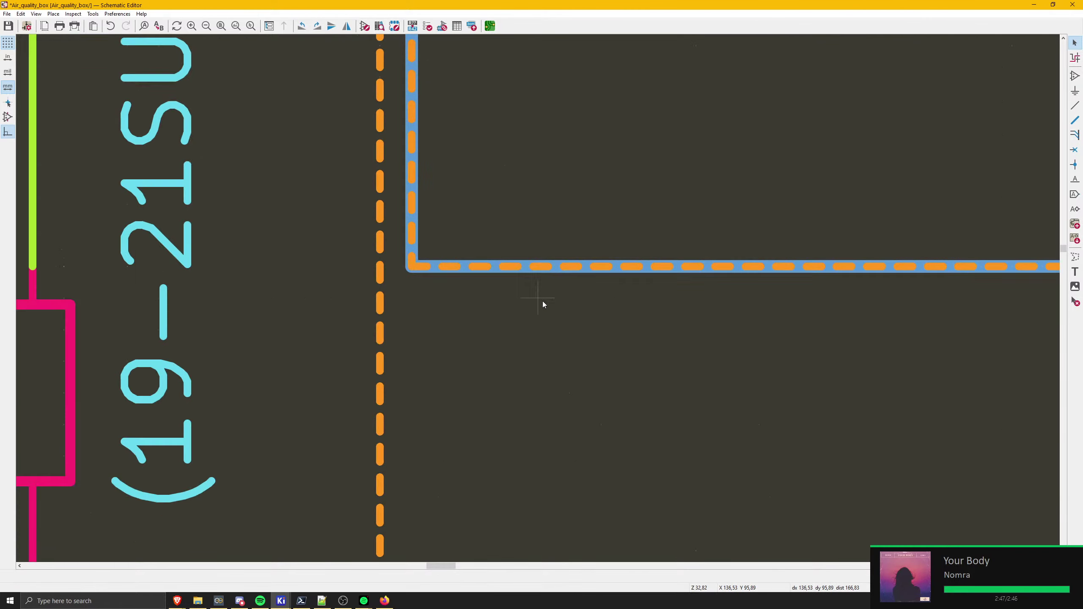
{"action": "left_click", "coordinate": [915, 267], "text": "shift"}
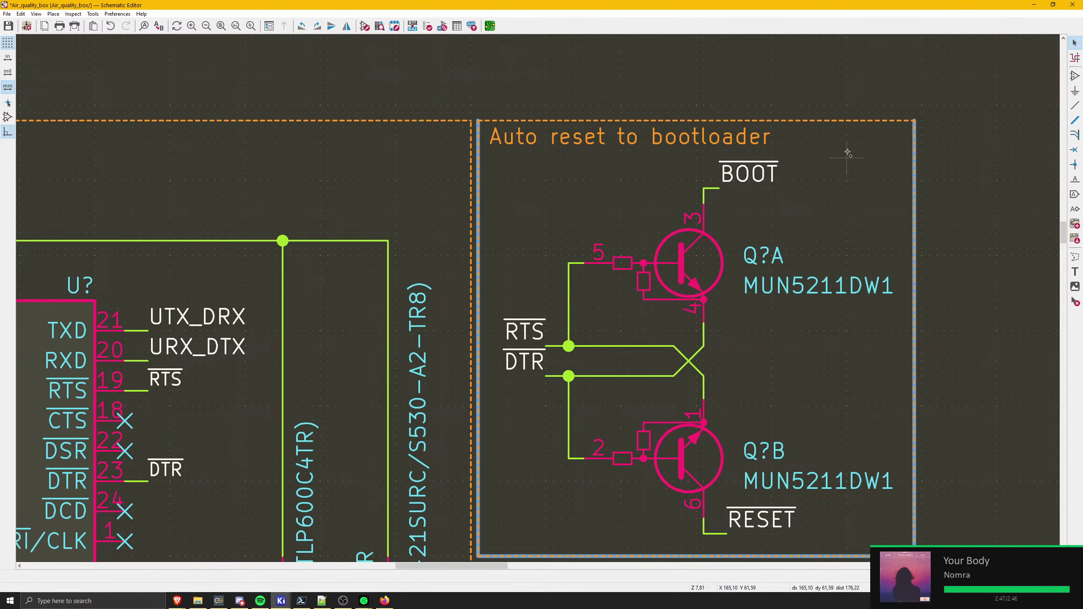
{"action": "left_click", "coordinate": [834, 120], "text": "shift"}
{"action": "key", "text": "ctrl+c"}
{"action": "scroll", "coordinate": [476, 332], "scroll_direction": "down", "scroll_amount": 5}
{"action": "key", "text": "ctrl+v"}
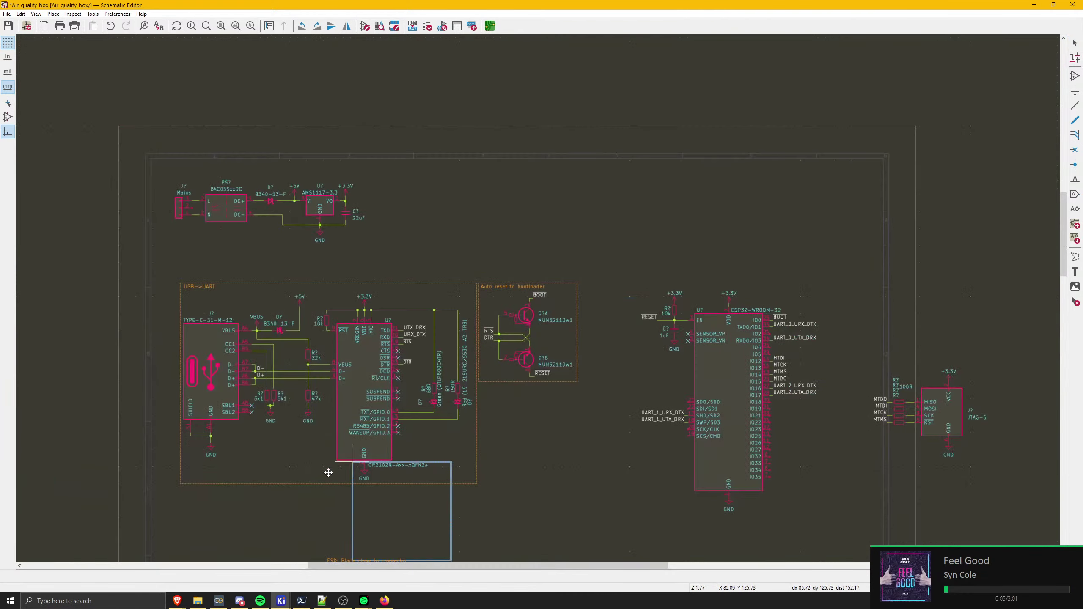
- Place the copied frame around the ESD text and the USBLC6-2SC6, with its corner just above the start of the text
{"action": "middle_click_drag", "start_coordinate": [273, 480], "coordinate": [442, 281]}
{"action": "scroll", "coordinate": [486, 390], "scroll_direction": "up", "scroll_amount": 3}
{"action": "middle_click_drag", "start_coordinate": [486, 390], "coordinate": [544, 292]}
{"action": "scroll", "coordinate": [544, 292], "scroll_direction": "down", "scroll_amount": 2}
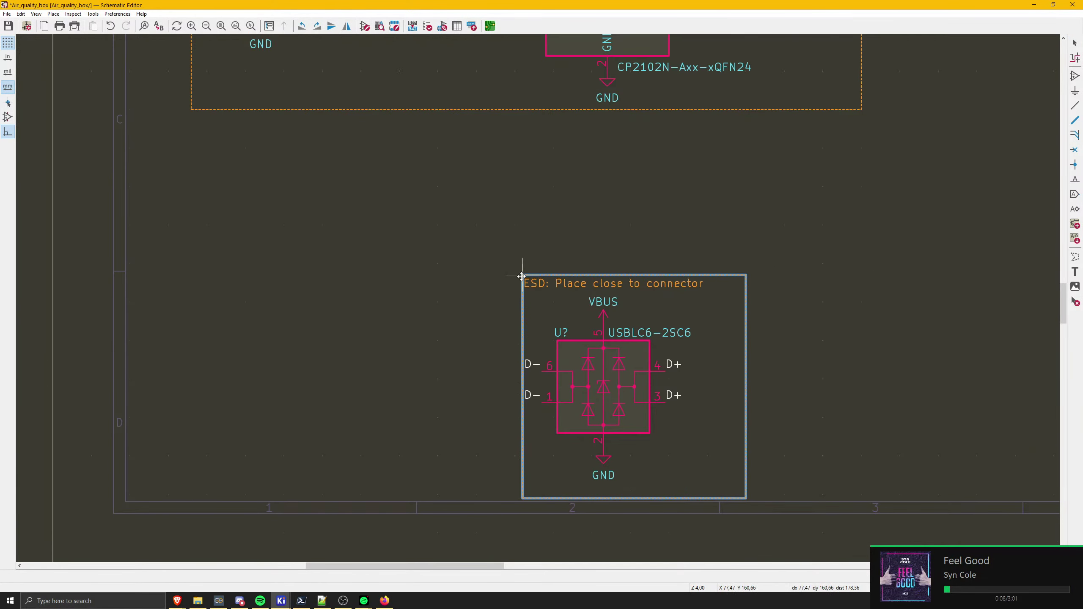
{"action": "scroll", "coordinate": [525, 274], "scroll_direction": "up", "scroll_amount": 4}
{"action": "left_click", "coordinate": [532, 297]}
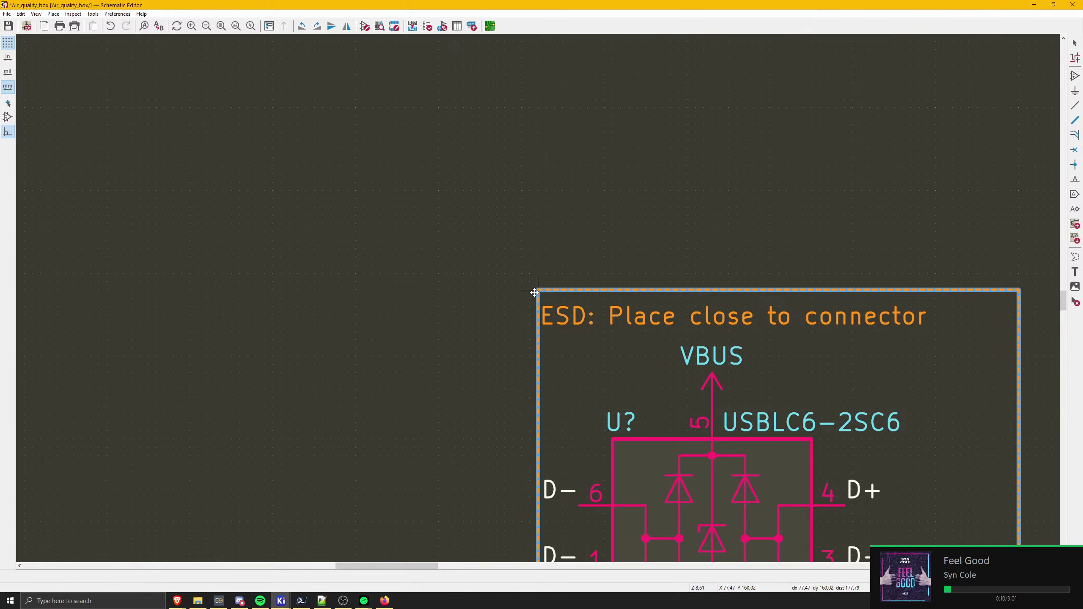
{"action": "left_click", "coordinate": [535, 297]}
- Shift the ESD frame sideways so the USBLC6-2SC6 circuit and its text sit roughly centred inside it
{"action": "scroll", "coordinate": [547, 449], "scroll_direction": "down", "scroll_amount": 1}
{"action": "middle_click_drag", "start_coordinate": [547, 449], "coordinate": [481, 269]}
{"action": "key", "text": "m"}
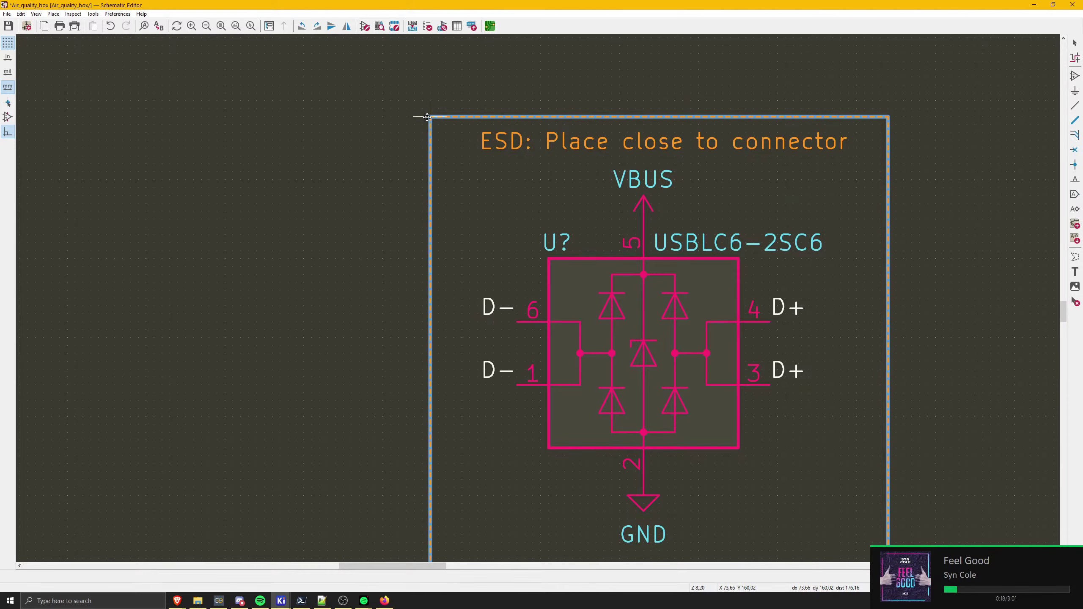
{"action": "left_click", "coordinate": [424, 117]}
{"action": "middle_click_drag", "start_coordinate": [439, 209], "coordinate": [434, 61]}
{"action": "key", "text": "Escape"}
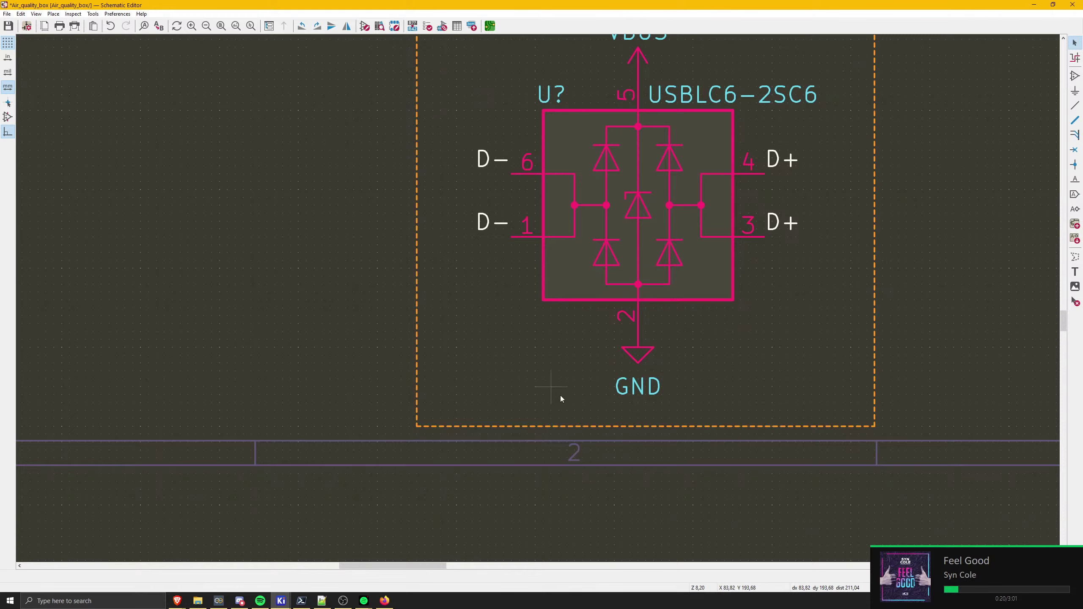
- Raise the lower edge of the ESD frame slightly so that it closes nearer to the GND symbol
{"action": "left_click", "coordinate": [571, 427]}
{"action": "key", "text": "g"}
{"action": "left_click", "coordinate": [416, 411]}
{"action": "scroll", "coordinate": [411, 352], "scroll_direction": "down", "scroll_amount": 6}
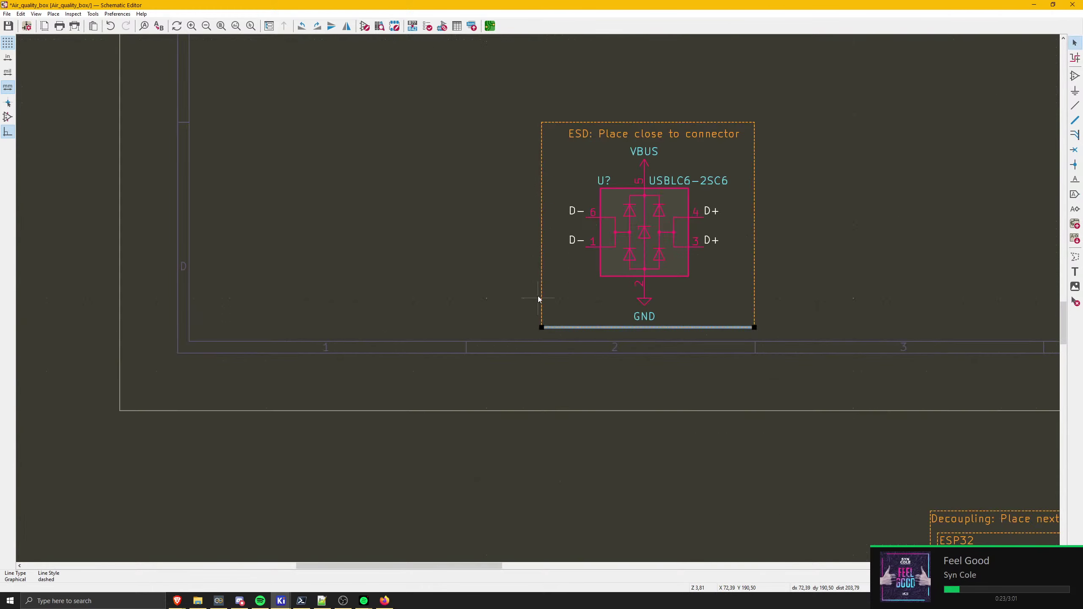
{"action": "key", "text": "Escape"}
- Move the whole framed ESD block below the auto-reset frame, aligning its sides with that frame and its lower edge with the USB->UART frame
{"action": "left_click_drag", "start_coordinate": [500, 204], "coordinate": [699, 362]}
{"action": "key", "text": "m"}
{"action": "middle_click_drag", "start_coordinate": [694, 181], "coordinate": [640, 379]}
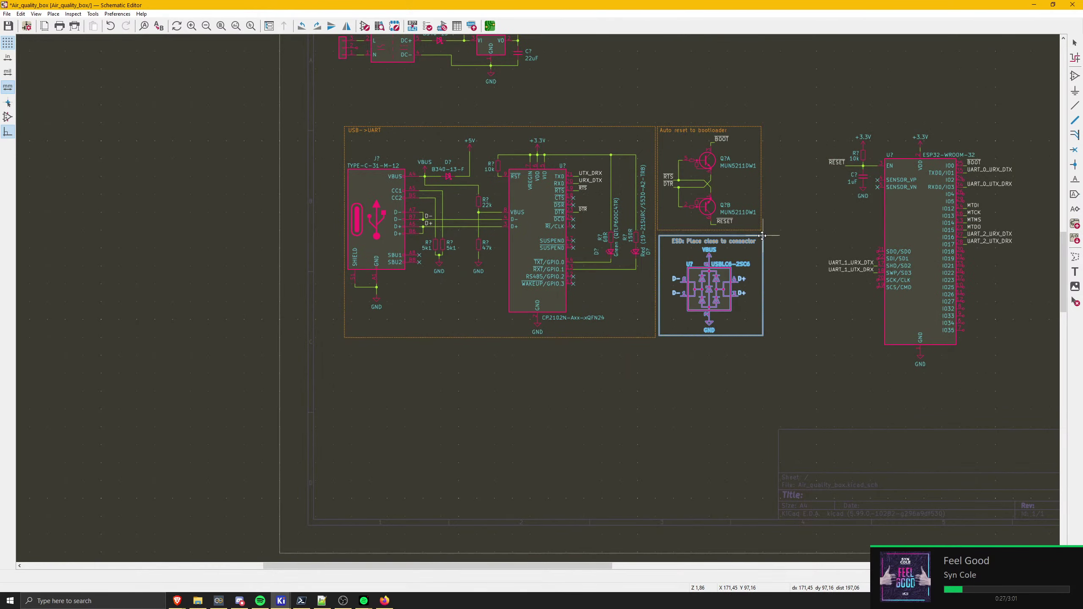
{"action": "scroll", "coordinate": [761, 234], "scroll_direction": "up", "scroll_amount": 3}
{"action": "middle_click_drag", "start_coordinate": [538, 298], "coordinate": [535, 291]}
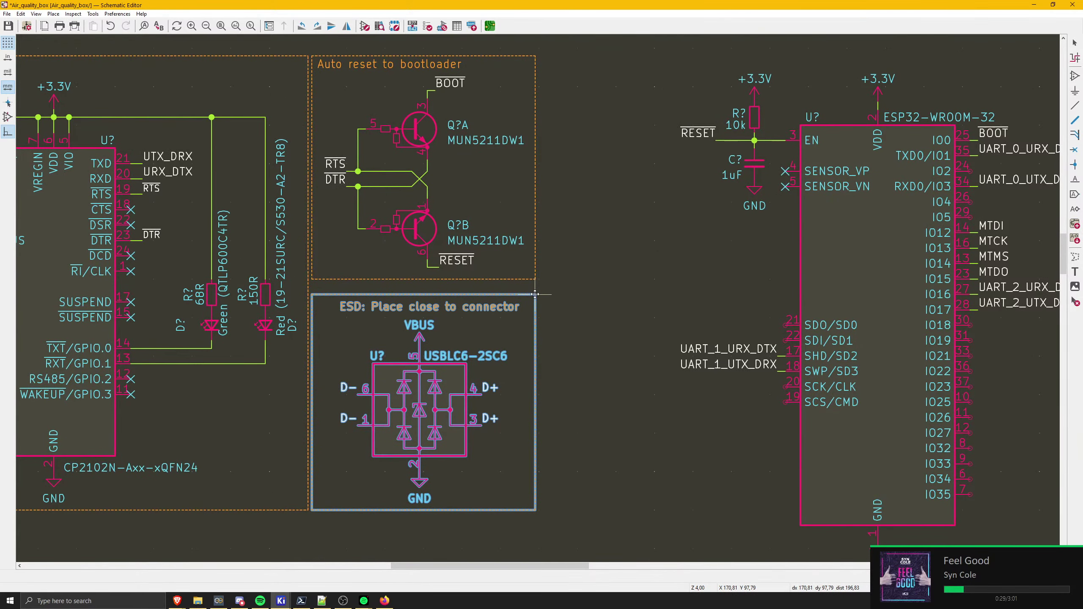
{"action": "left_click", "coordinate": [534, 295]}
{"action": "scroll", "coordinate": [555, 286], "scroll_direction": "down", "scroll_amount": 5}
{"action": "scroll", "coordinate": [511, 294], "scroll_direction": "up", "scroll_amount": 3}
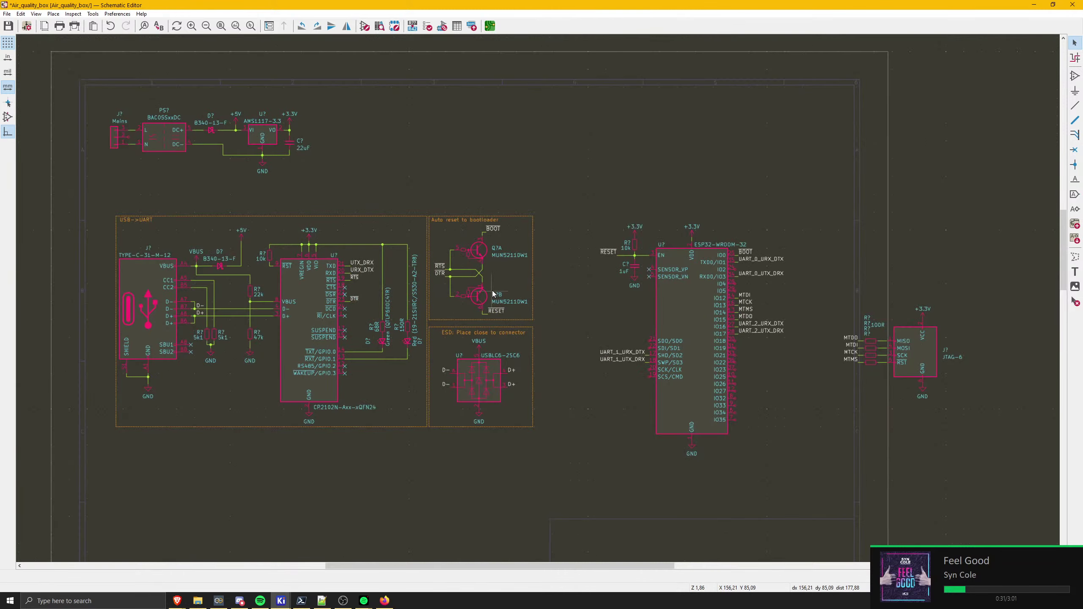
- Move the JTAG-6 connector with its 100R resistors and labels beside the ESP32-WROOM-32, its signal rows level with IO12 to IO15
{"action": "middle_click_drag", "start_coordinate": [592, 273], "coordinate": [510, 192]}
{"action": "middle_click_drag", "start_coordinate": [638, 265], "coordinate": [517, 290]}
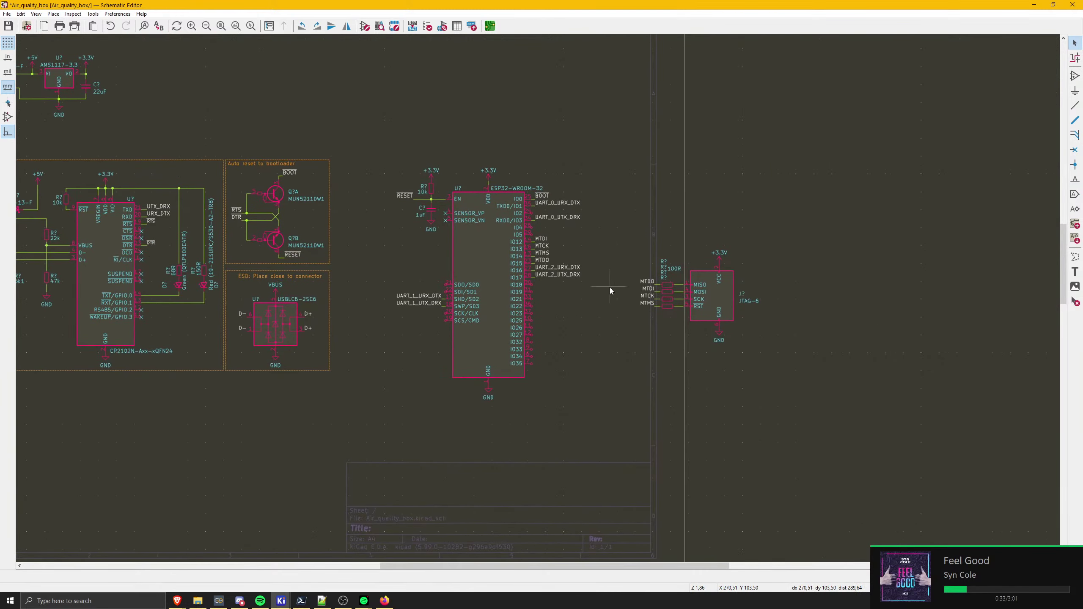
{"action": "scroll", "coordinate": [609, 289], "scroll_direction": "up", "scroll_amount": 3}
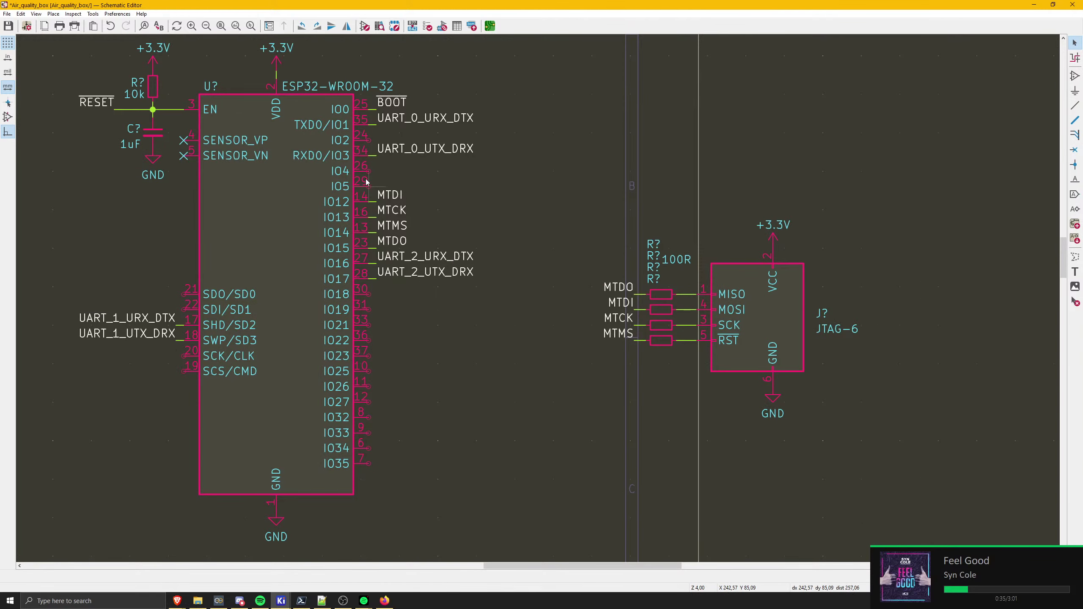
{"action": "middle_click_drag", "start_coordinate": [587, 222], "coordinate": [588, 218]}
{"action": "middle_click_drag", "start_coordinate": [446, 231], "coordinate": [495, 196]}
{"action": "left_click_drag", "start_coordinate": [591, 152], "coordinate": [975, 430]}
{"action": "key", "text": "m"}
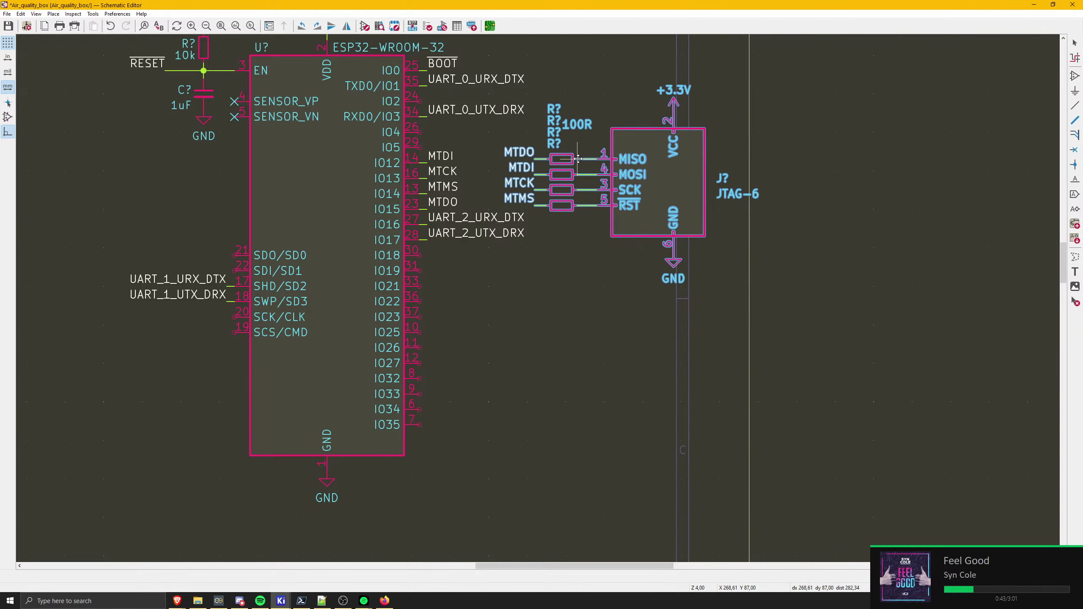
{"action": "left_click", "coordinate": [605, 164]}
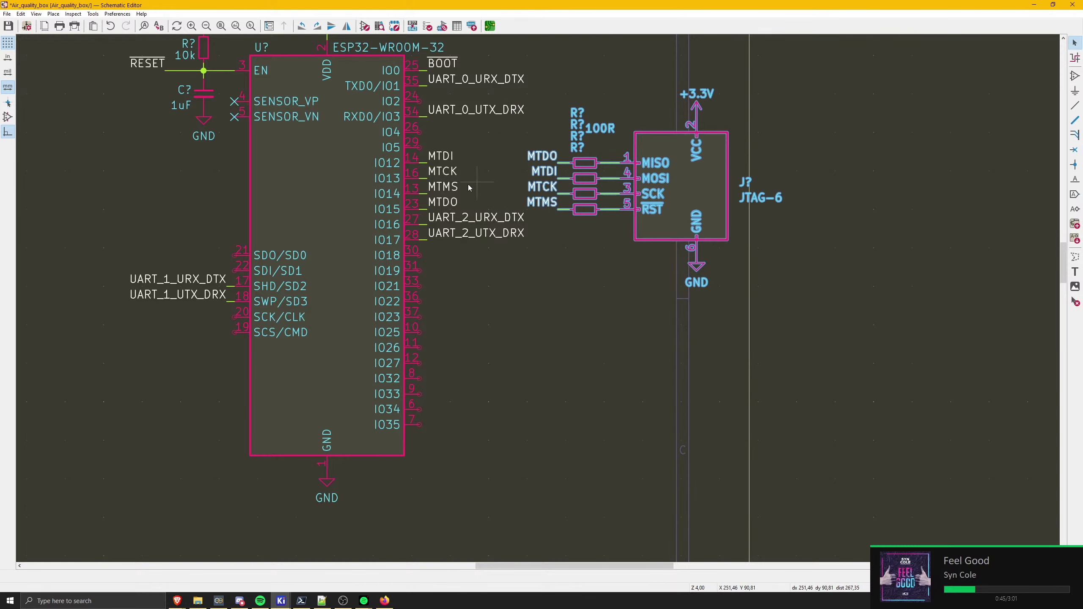
- Allow wires at any angle and wire MTMS from IO14 to the MTMS resistor, with a 45-degree diagonal down one row
{"action": "scroll", "coordinate": [538, 298], "scroll_direction": "up", "scroll_amount": 5}
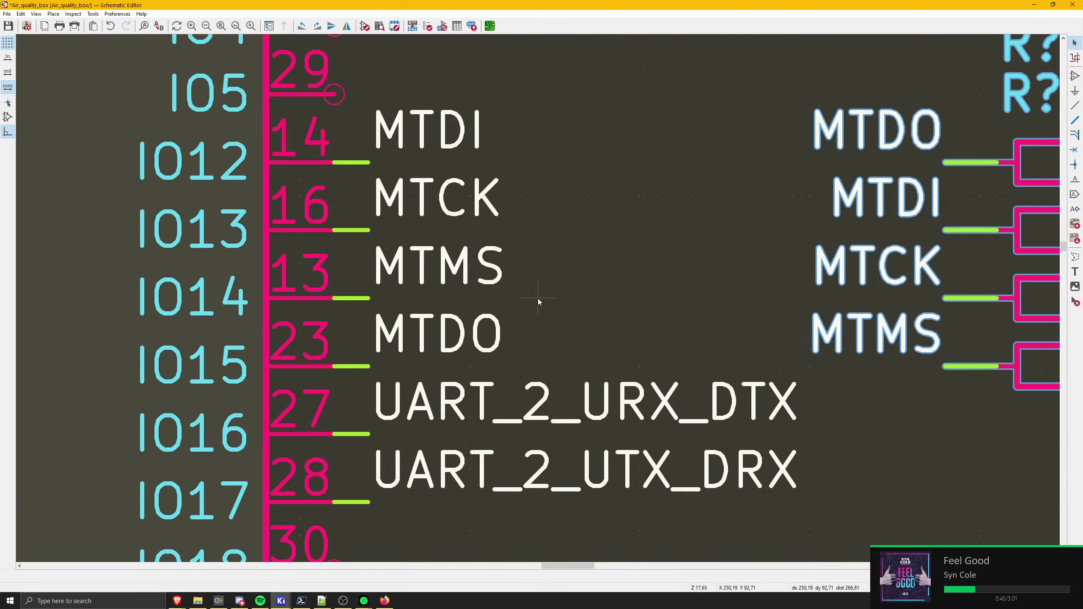
{"action": "left_click", "coordinate": [7, 133]}
{"action": "middle_click_drag", "start_coordinate": [377, 256], "coordinate": [266, 210]}
{"action": "key", "text": "w"}
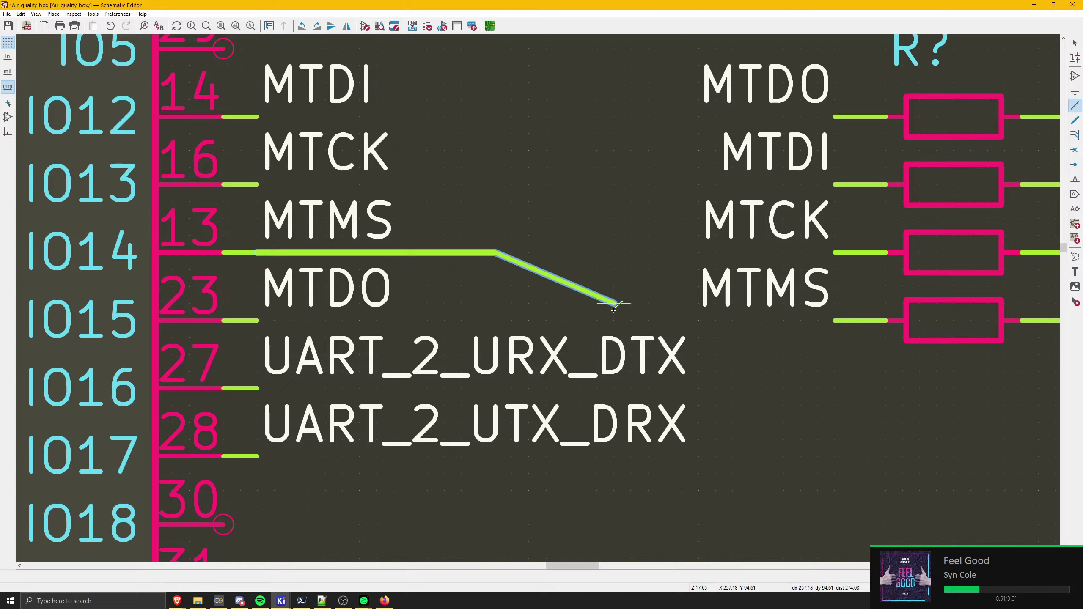
{"action": "left_click", "coordinate": [496, 252]}
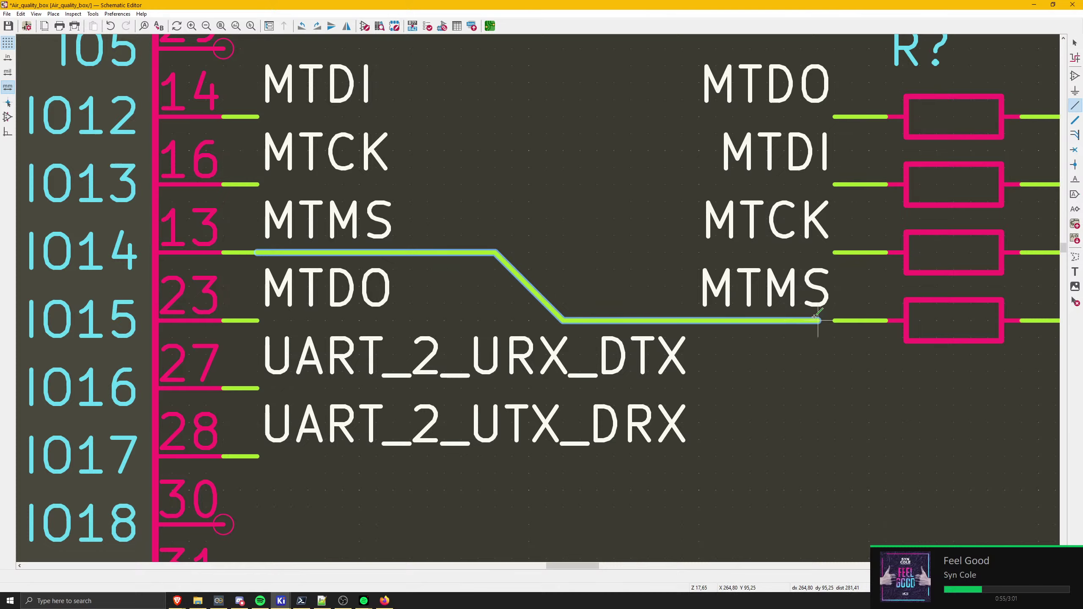
{"action": "left_click", "coordinate": [833, 319]}
{"action": "key", "text": "Escape"}
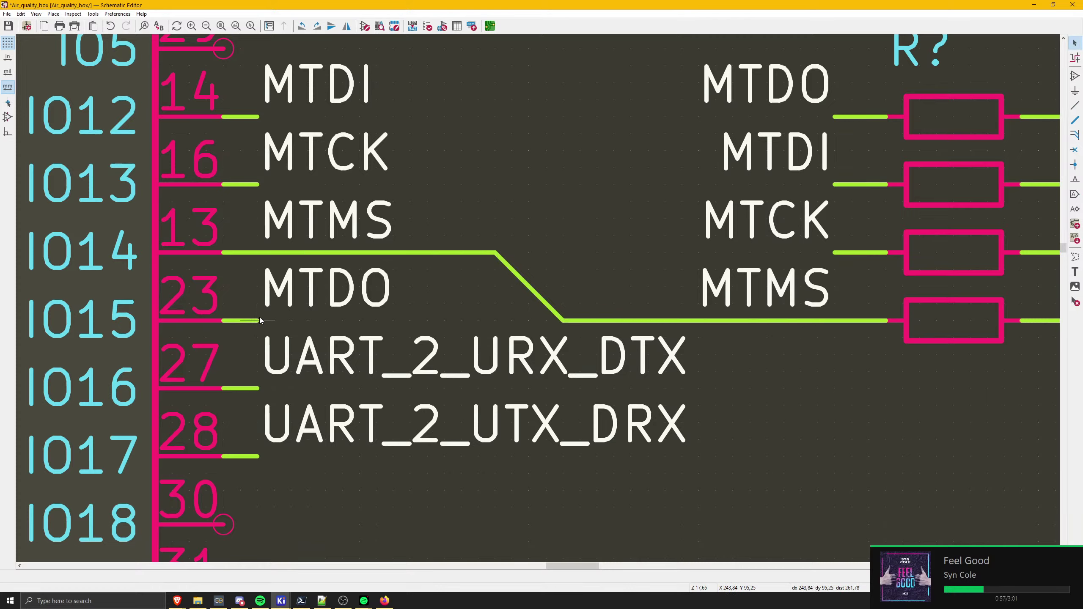
- Wire MTDO from IO15 and MTDI from IO12 to their matching resistors, crossing the two nets on 45-degree diagonals
{"action": "key", "text": "w"}
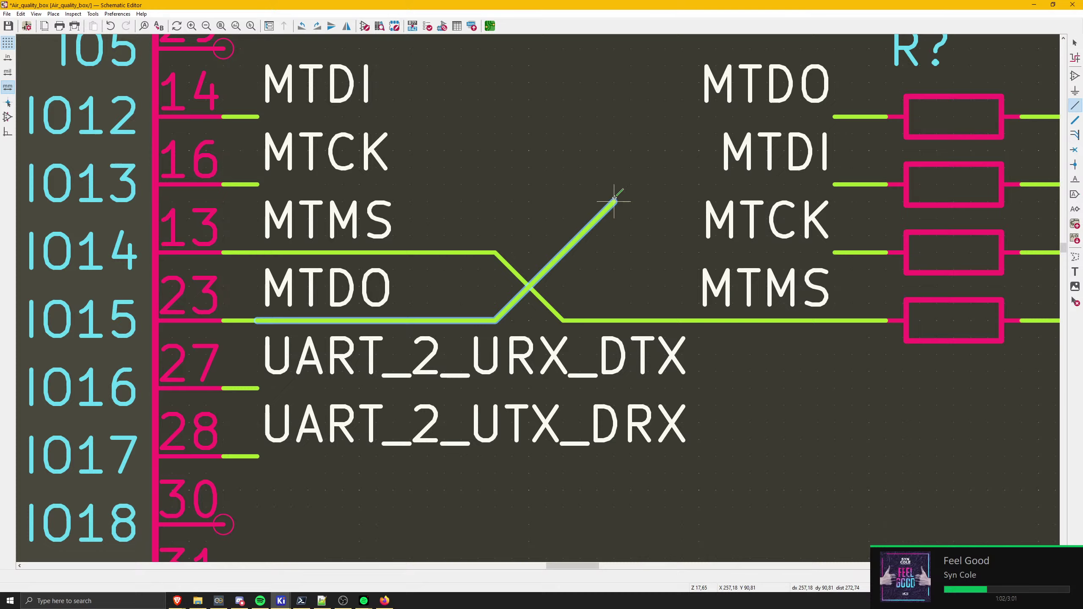
{"action": "left_click", "coordinate": [834, 117]}
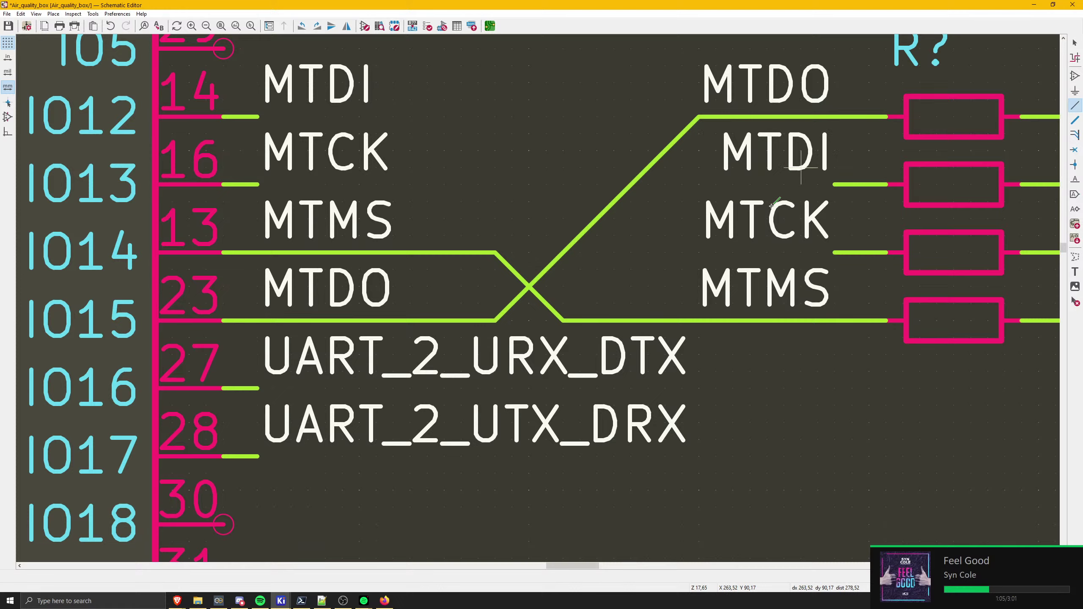
{"action": "left_click", "coordinate": [832, 184]}
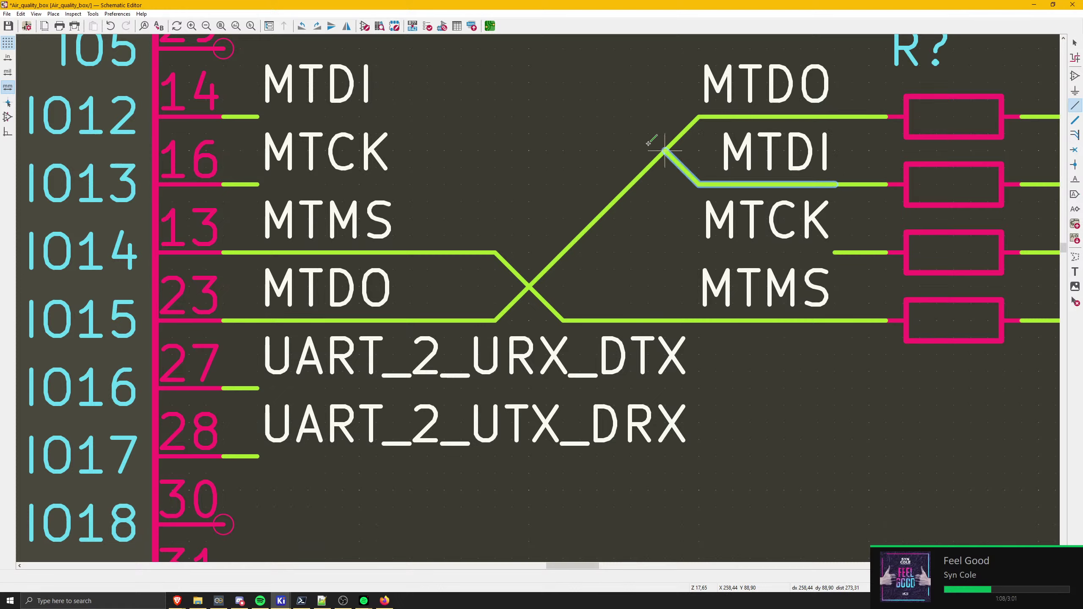
{"action": "left_click", "coordinate": [630, 116]}
{"action": "left_click", "coordinate": [259, 116]}
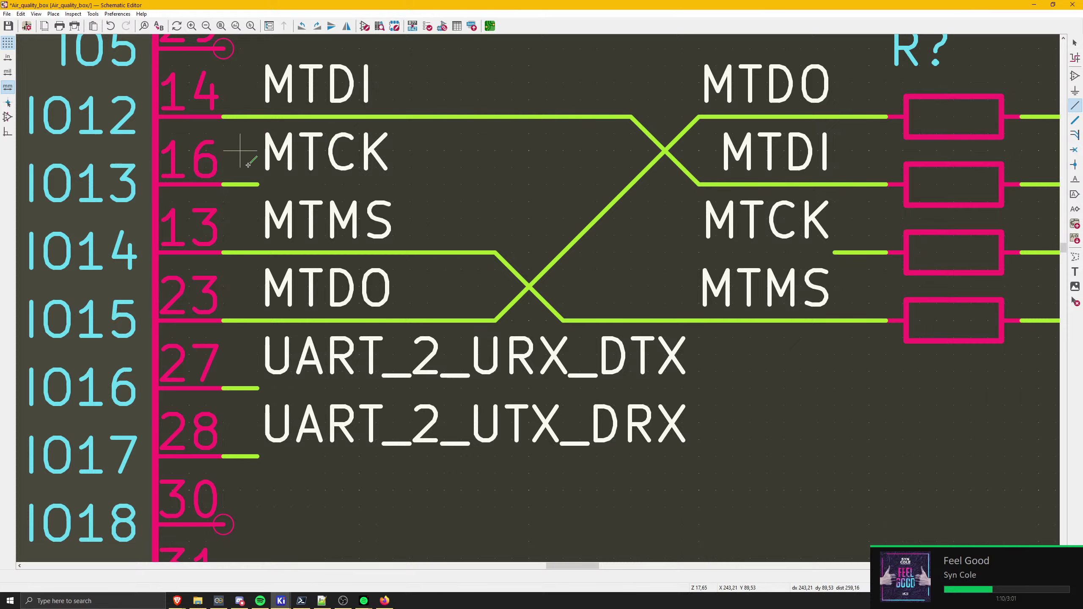
- Wire MTCK from IO13 to the MTCK resistor, with a 45-degree diagonal crossing the MTDO wire
{"action": "left_click", "coordinate": [259, 185]}
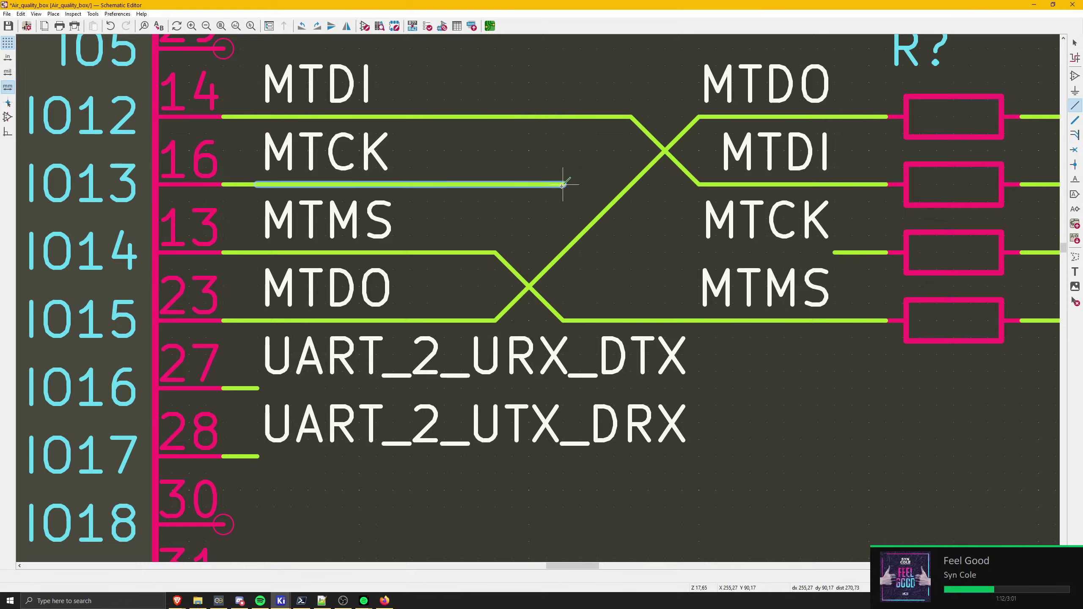
{"action": "left_click", "coordinate": [495, 184]}
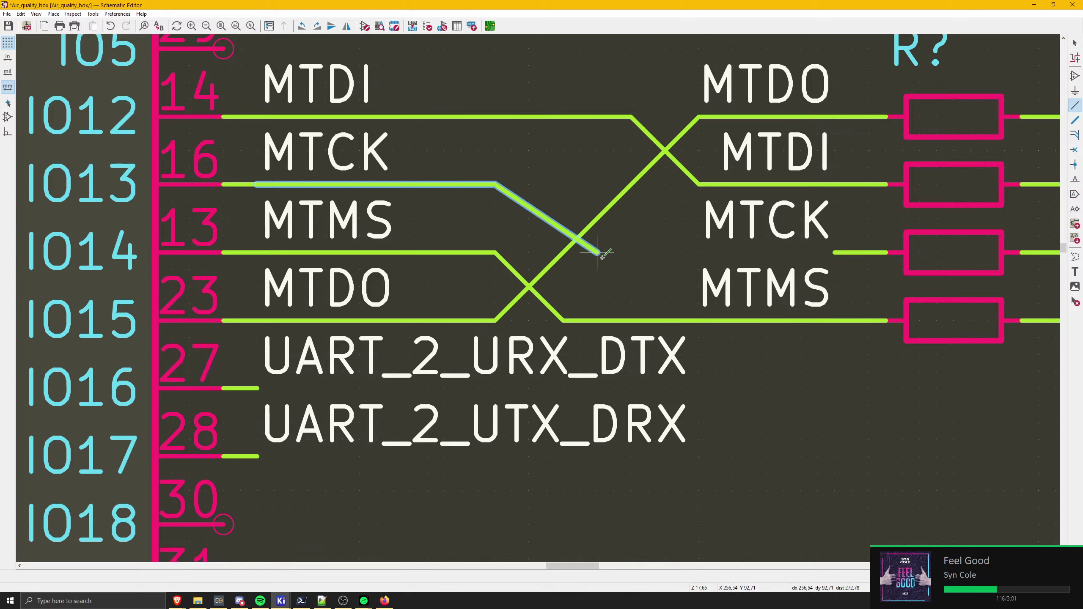
{"action": "key", "text": "Escape"}
{"action": "left_click", "coordinate": [835, 252]}
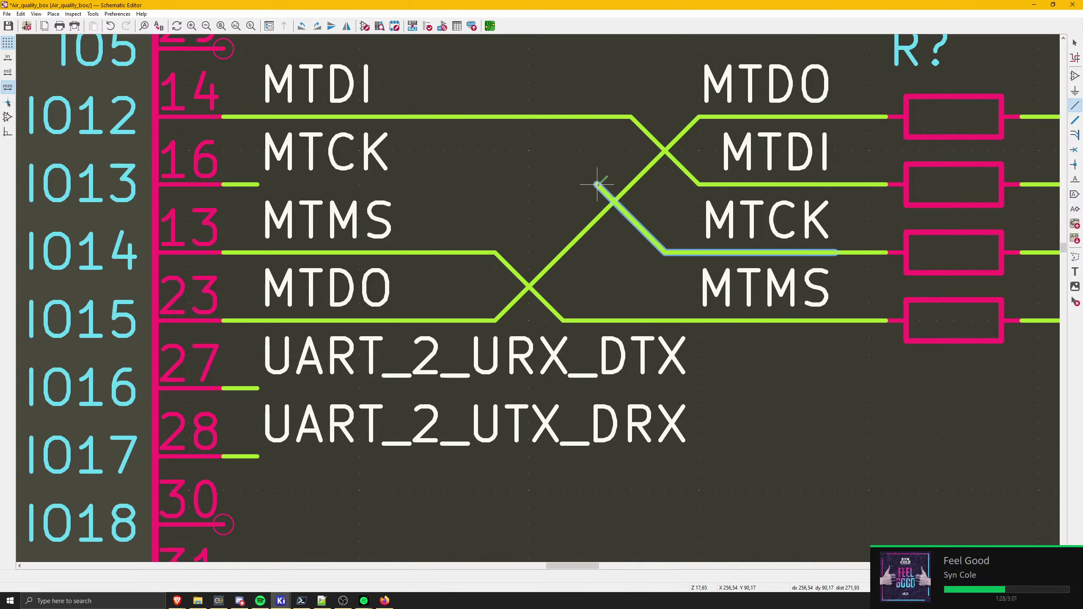
{"action": "left_click", "coordinate": [274, 186]}
{"action": "key", "text": "Escape"}
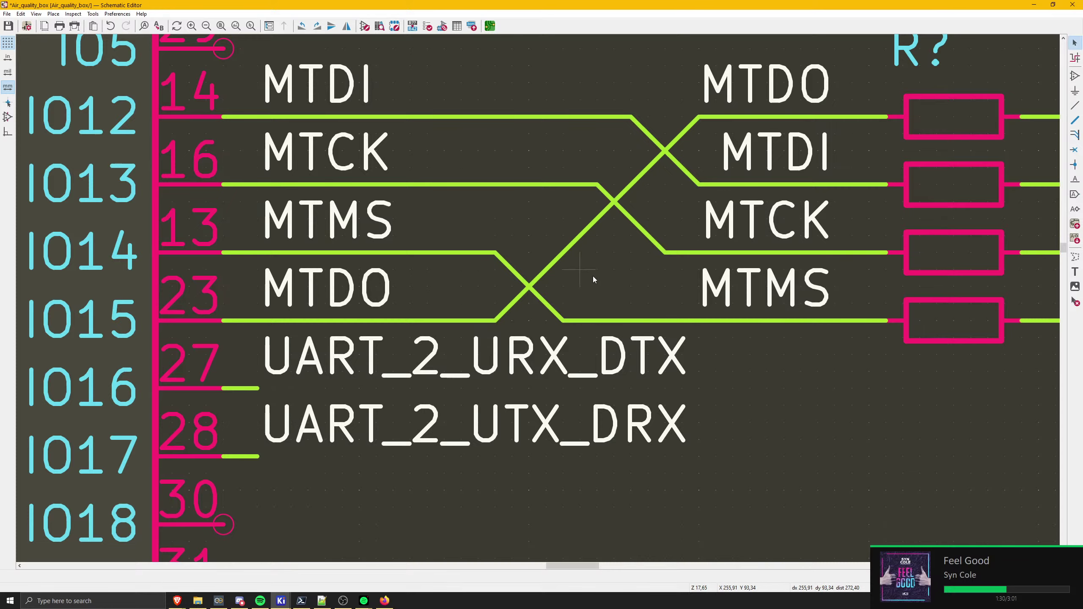
- Try deleting and redrawing the diagonal MTMS wire segment where it crosses MTDO
{"action": "scroll", "coordinate": [539, 299], "scroll_direction": "down", "scroll_amount": 3}
{"action": "scroll", "coordinate": [539, 300], "scroll_direction": "down", "scroll_amount": 3}
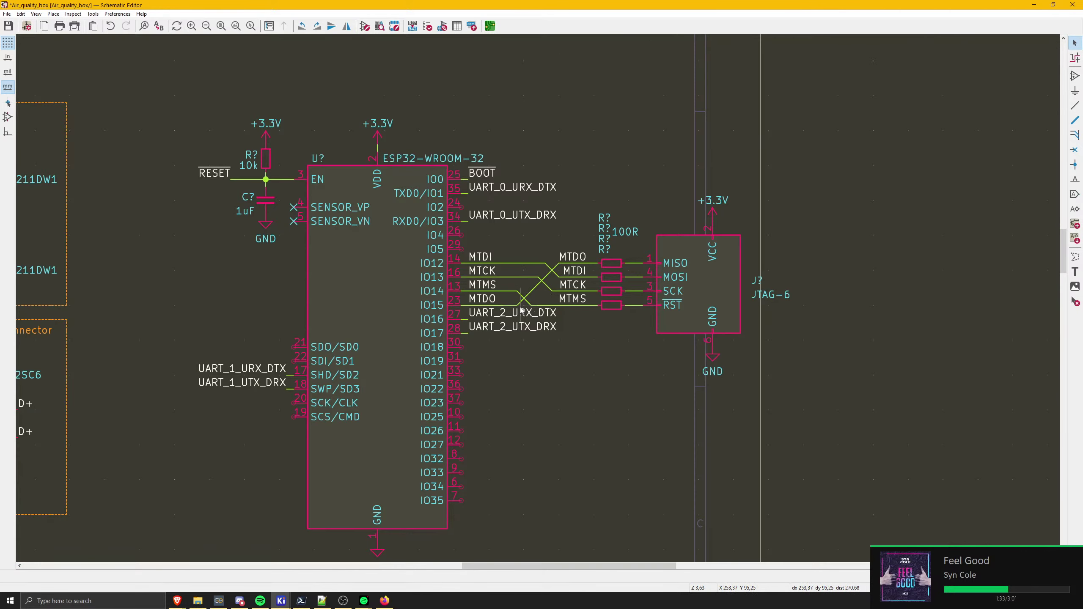
{"action": "scroll", "coordinate": [534, 304], "scroll_direction": "up", "scroll_amount": 3}
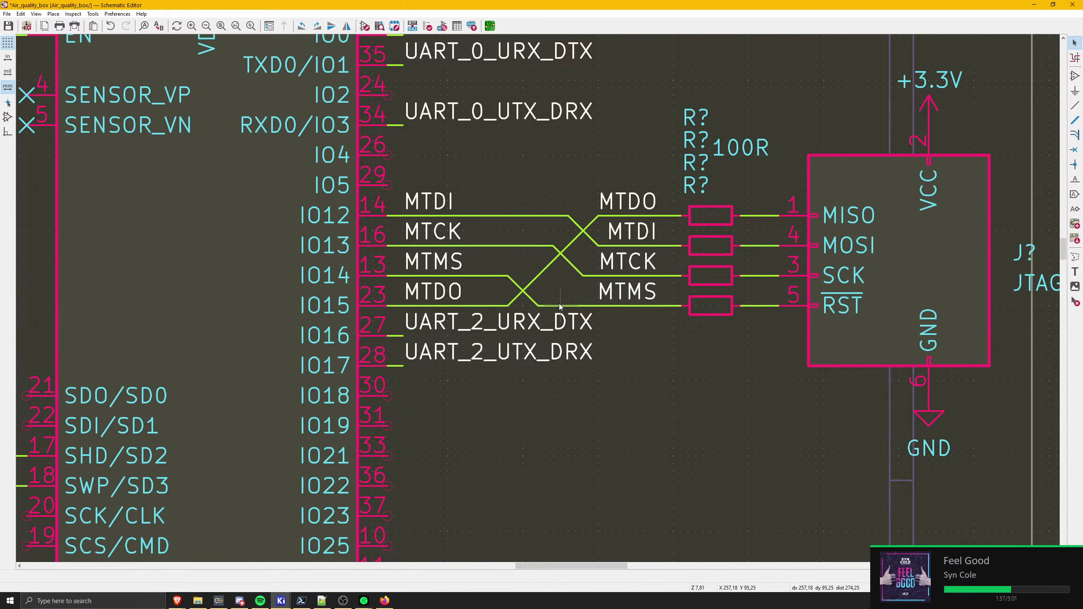
{"action": "scroll", "coordinate": [538, 301], "scroll_direction": "up", "scroll_amount": 5}
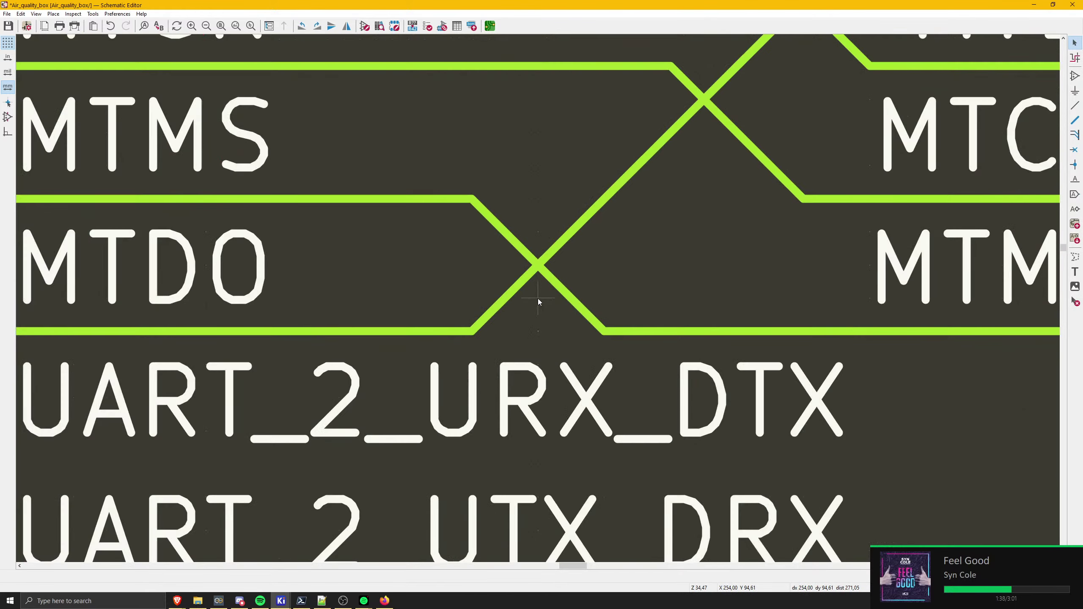
{"action": "left_click", "coordinate": [563, 291]}
{"action": "key", "text": "Delete"}
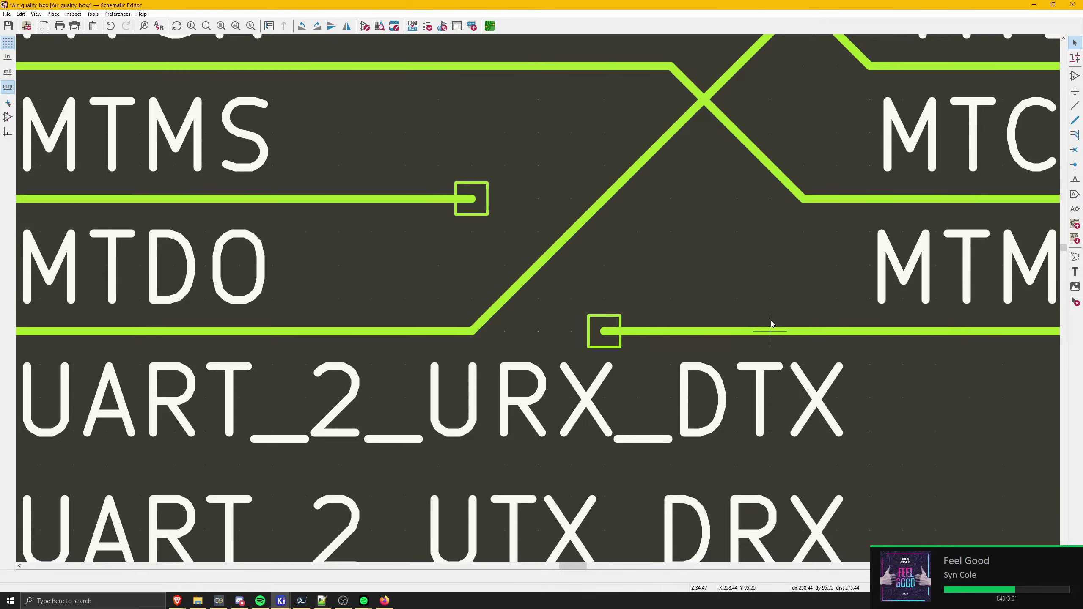
{"action": "key", "text": "w"}
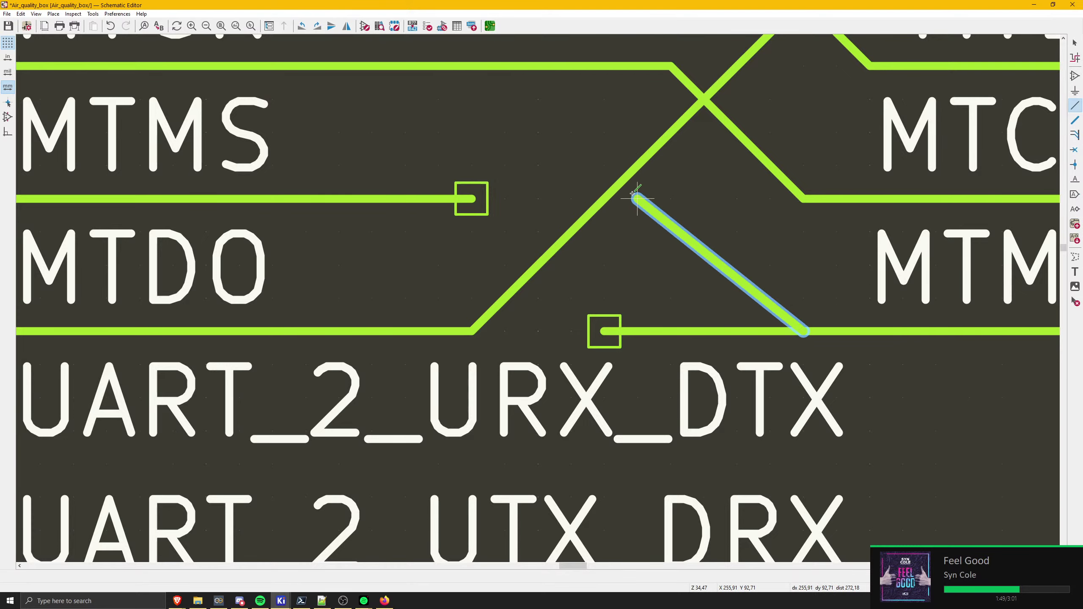
{"action": "key", "text": "Escape"}
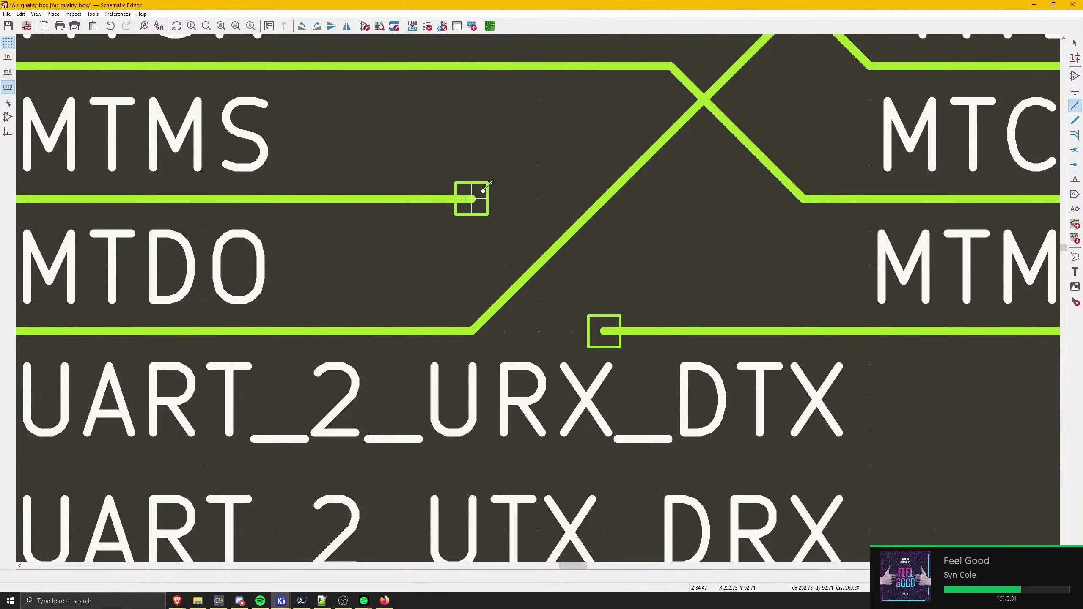
{"action": "left_click", "coordinate": [472, 198]}
{"action": "scroll", "coordinate": [563, 196], "scroll_direction": "down", "scroll_amount": 3}
{"action": "key", "text": "Escape"}
{"action": "key", "text": "Escape"}
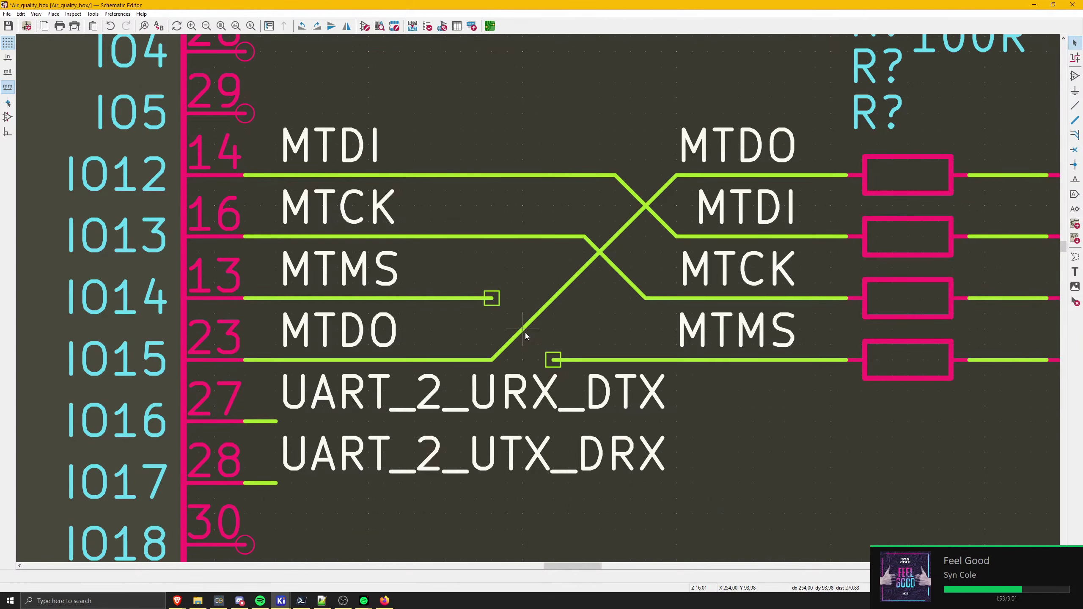
{"action": "key", "text": "ctrl+z"}
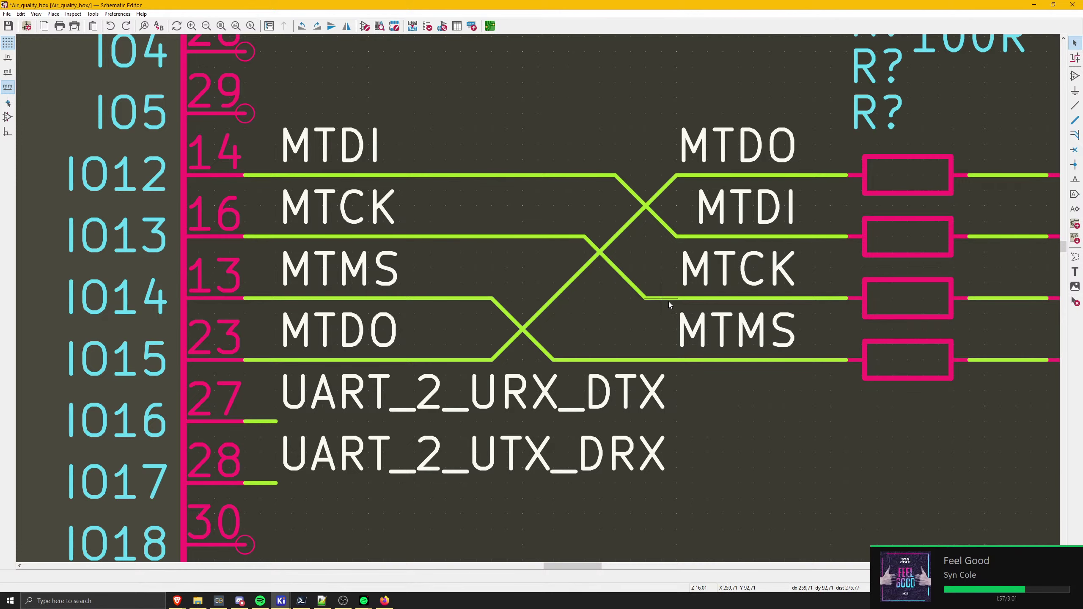
- Try to shift the JTAG-6 block sideways together with its resistors, labels and diagonal segments, keeping the wires attached
{"action": "scroll", "coordinate": [669, 301], "scroll_direction": "down", "scroll_amount": 3}
{"action": "left_click_drag", "start_coordinate": [515, 213], "coordinate": [818, 338]}
{"action": "left_click_drag", "start_coordinate": [991, 464], "coordinate": [550, 81]}
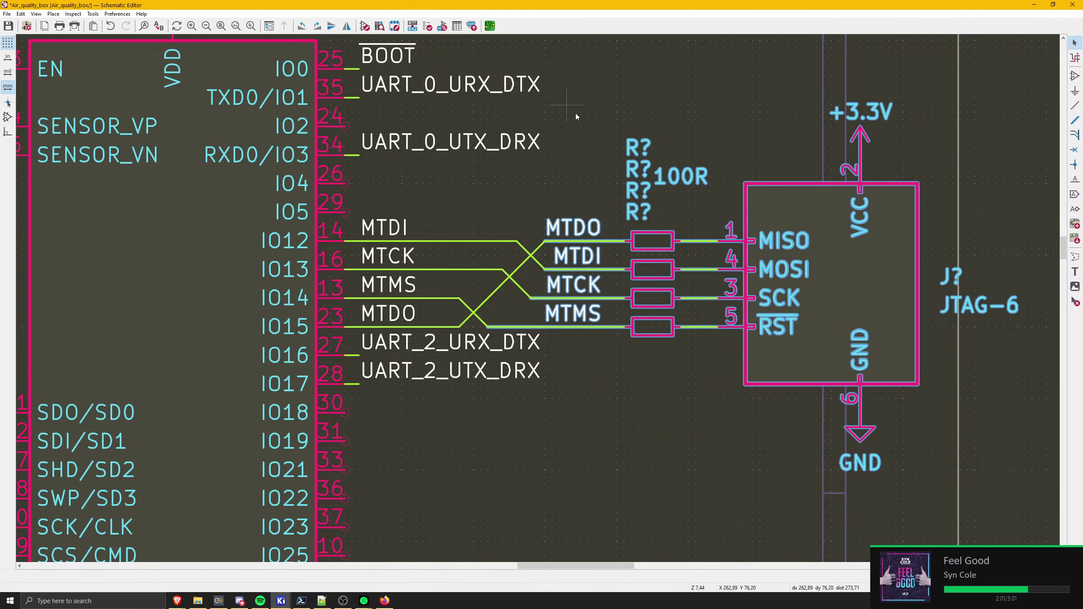
{"action": "left_click", "coordinate": [539, 251], "text": "shift"}
{"action": "left_click", "coordinate": [538, 264], "text": "shift"}
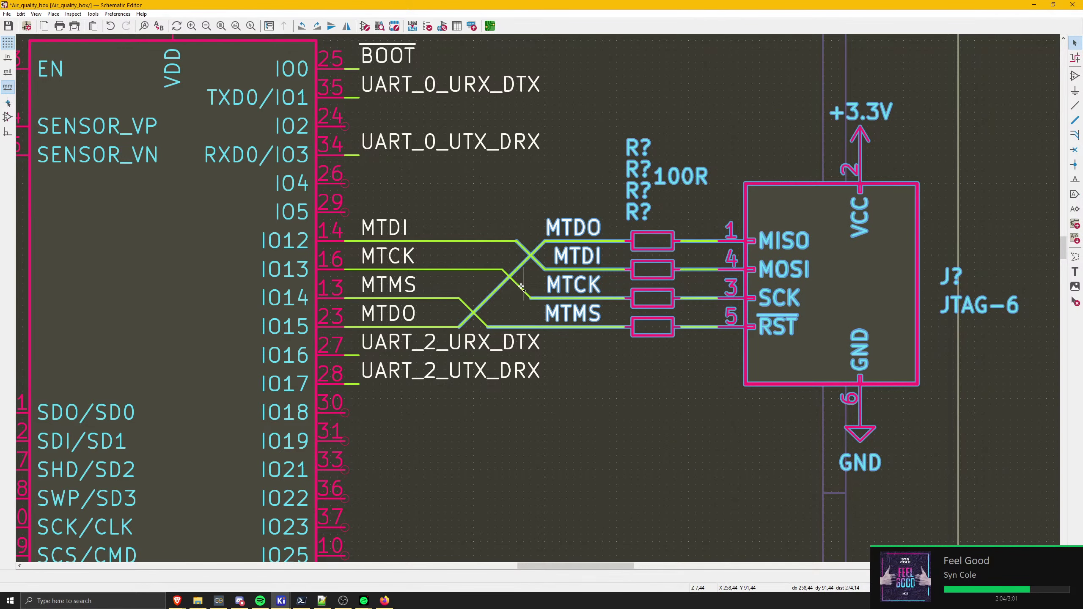
{"action": "left_click", "coordinate": [520, 287], "text": "shift"}
{"action": "key", "text": "g"}
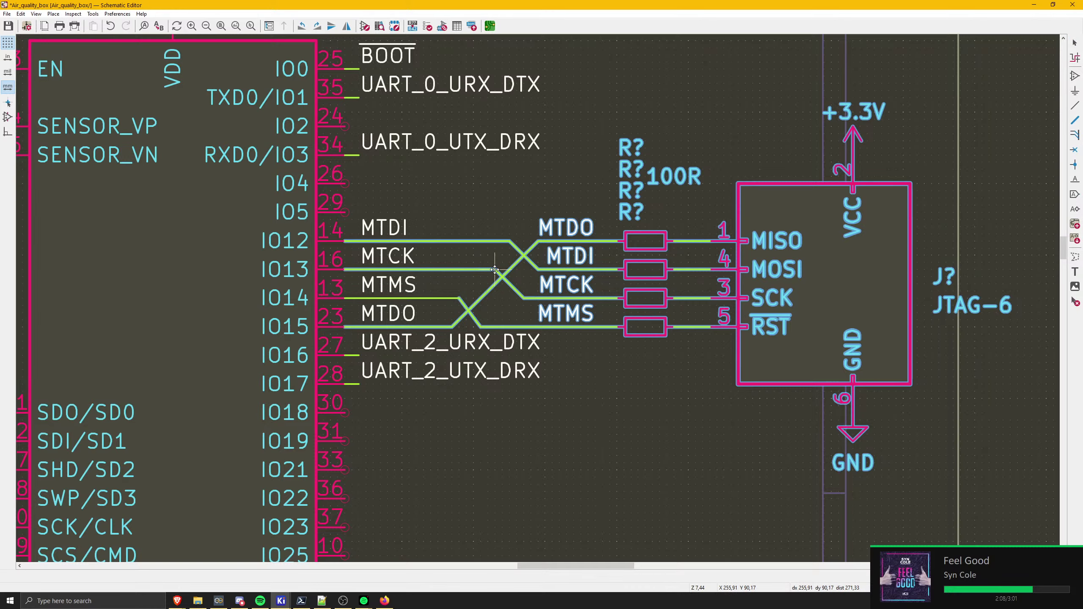
{"action": "left_click", "coordinate": [502, 269]}
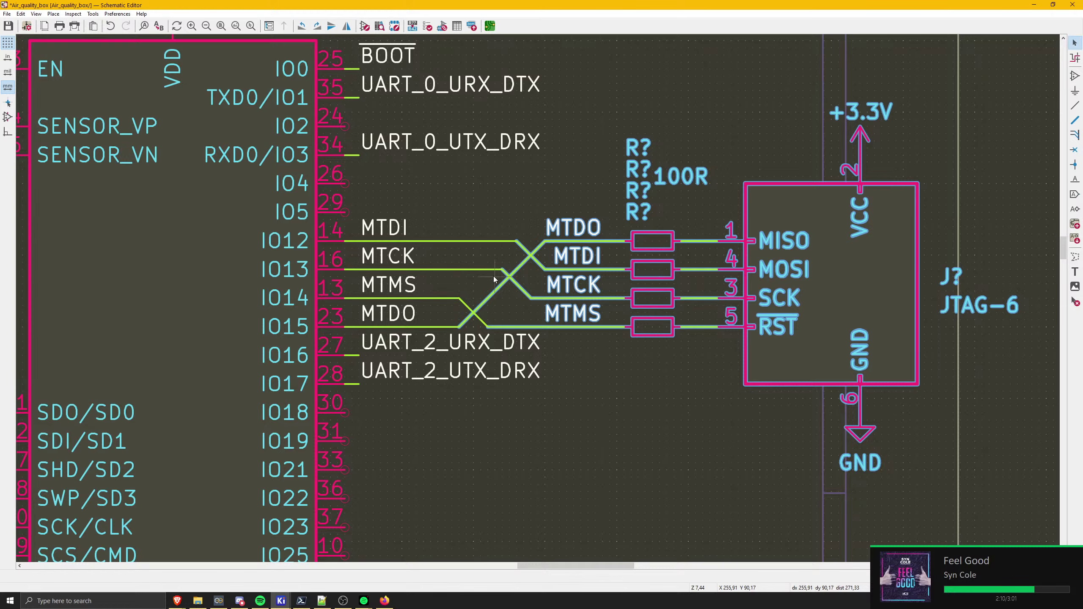
{"action": "key", "text": "Escape"}
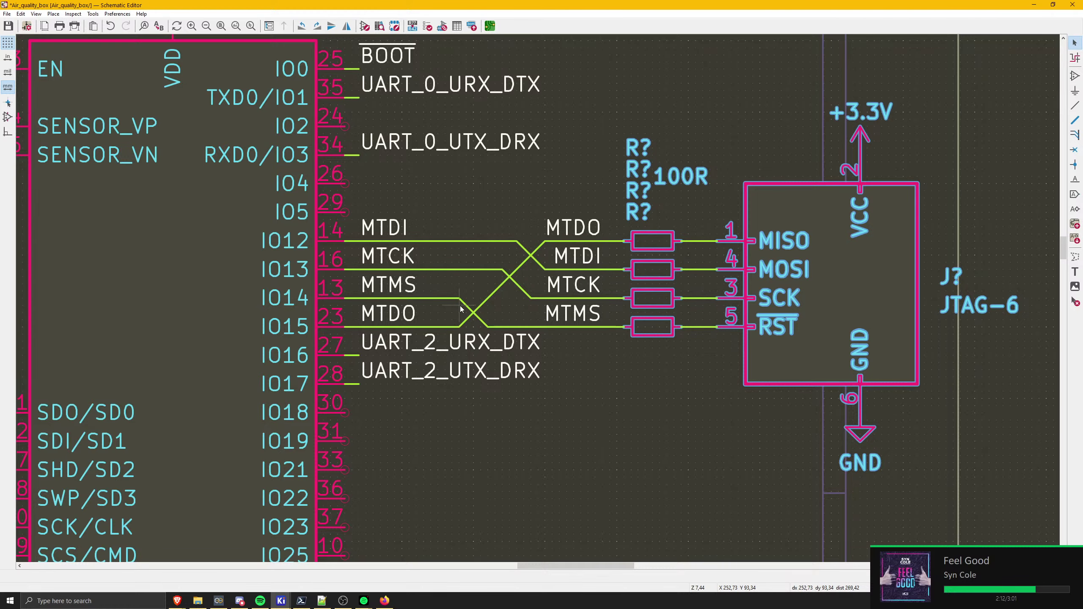
- Turn the MTDI label by the resistors to read rightwards and place it where its horizontal wire begins, aligned with the MTDO label
{"action": "scroll", "coordinate": [531, 318], "scroll_direction": "up", "scroll_amount": 1}
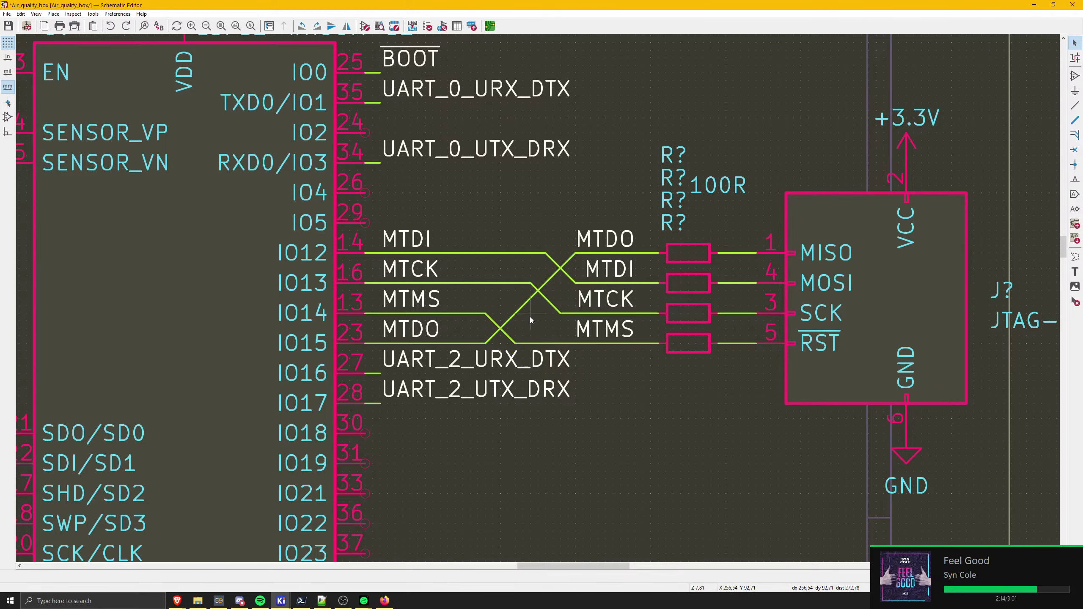
{"action": "scroll", "coordinate": [550, 282], "scroll_direction": "up", "scroll_amount": 1}
{"action": "middle_click_drag", "start_coordinate": [651, 362], "coordinate": [608, 297]}
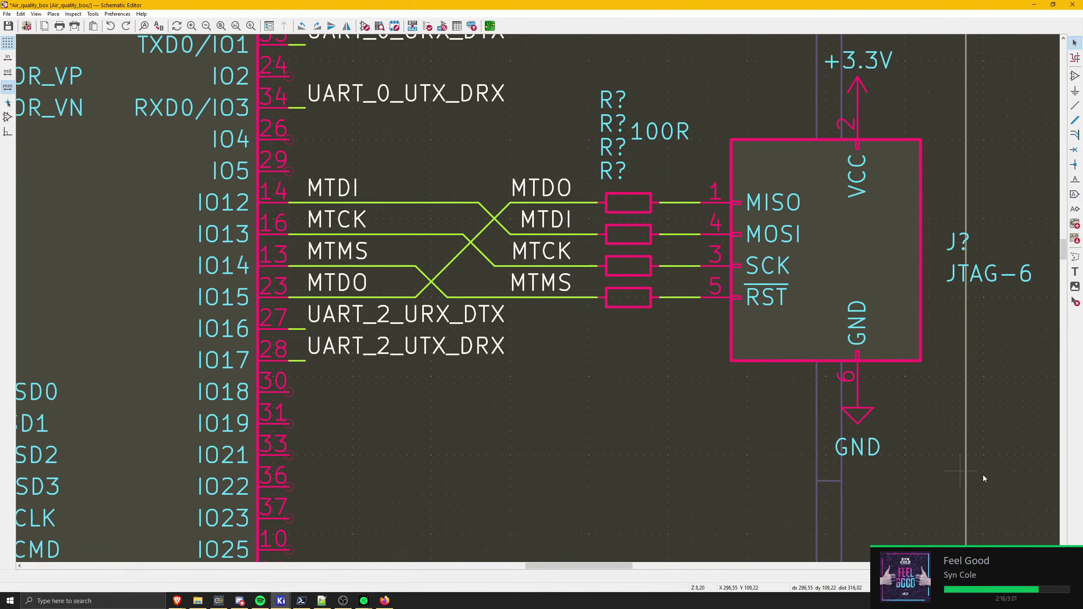
{"action": "left_click", "coordinate": [550, 224]}
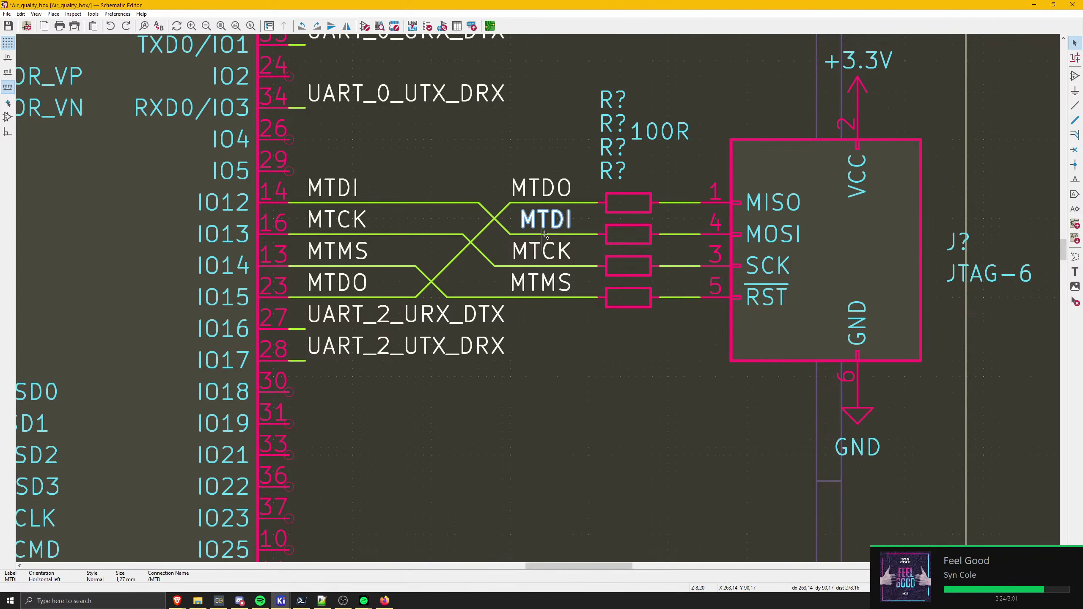
{"action": "key", "text": "m"}
{"action": "key", "text": "r"}
{"action": "key", "text": "r"}
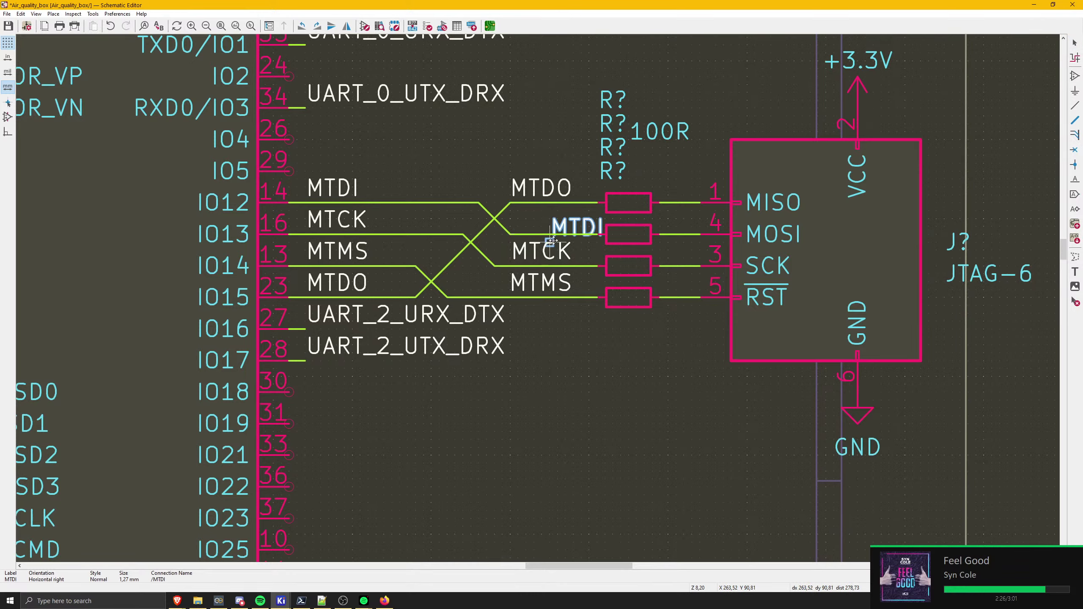
{"action": "key", "text": "r"}
{"action": "key", "text": "r"}
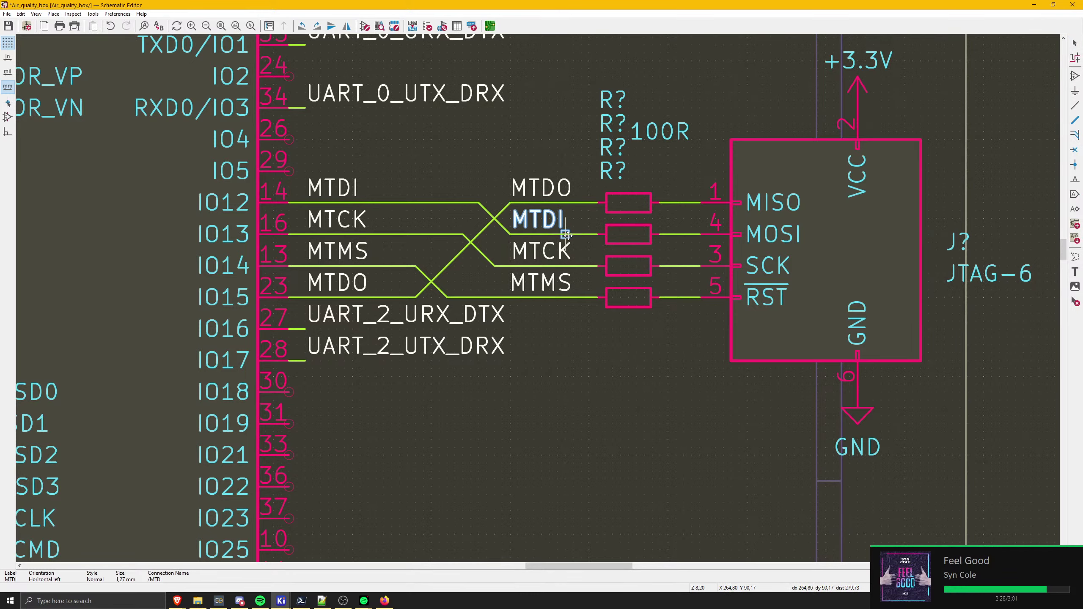
{"action": "key", "text": "r"}
{"action": "key", "text": "r"}
{"action": "left_click", "coordinate": [509, 234]}
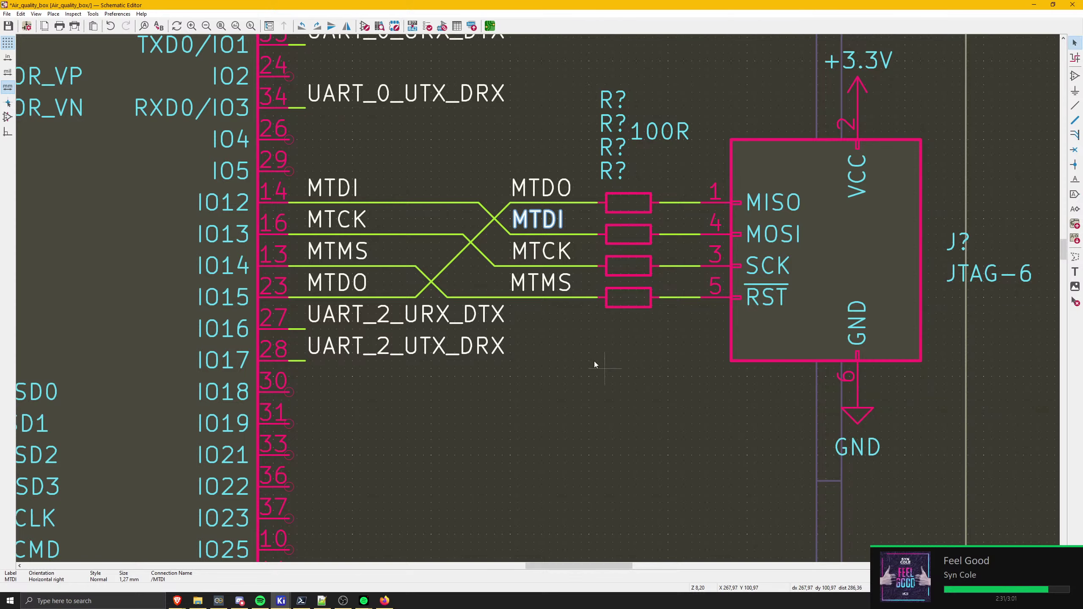
- Turn the MTCK label by the resistors to read rightwards and align its start with the MTDI label
{"action": "left_click", "coordinate": [496, 260]}
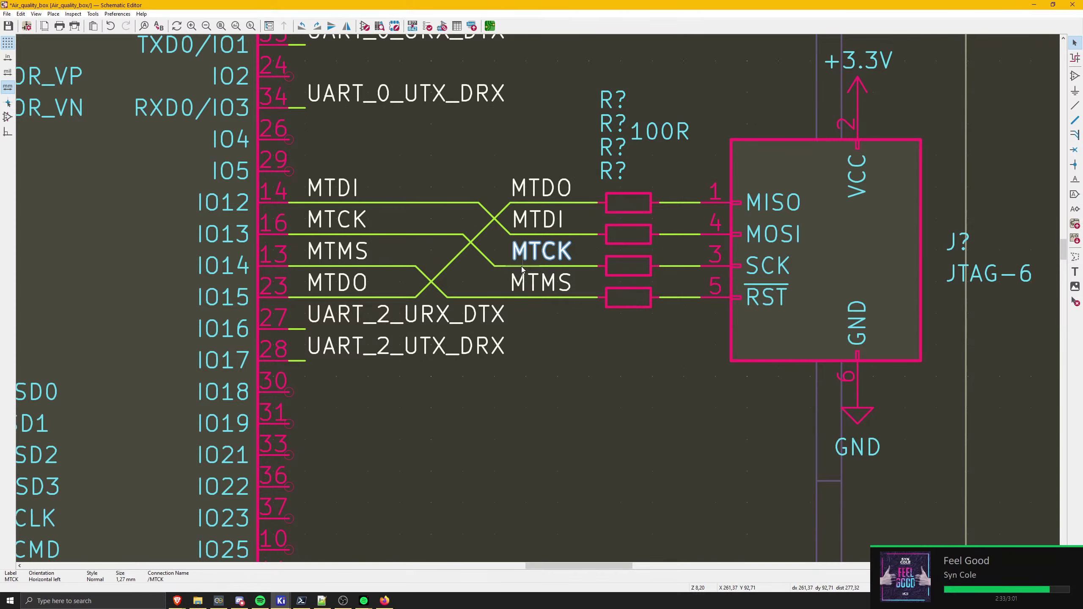
{"action": "key", "text": "m"}
{"action": "key", "text": "r"}
{"action": "key", "text": "r"}
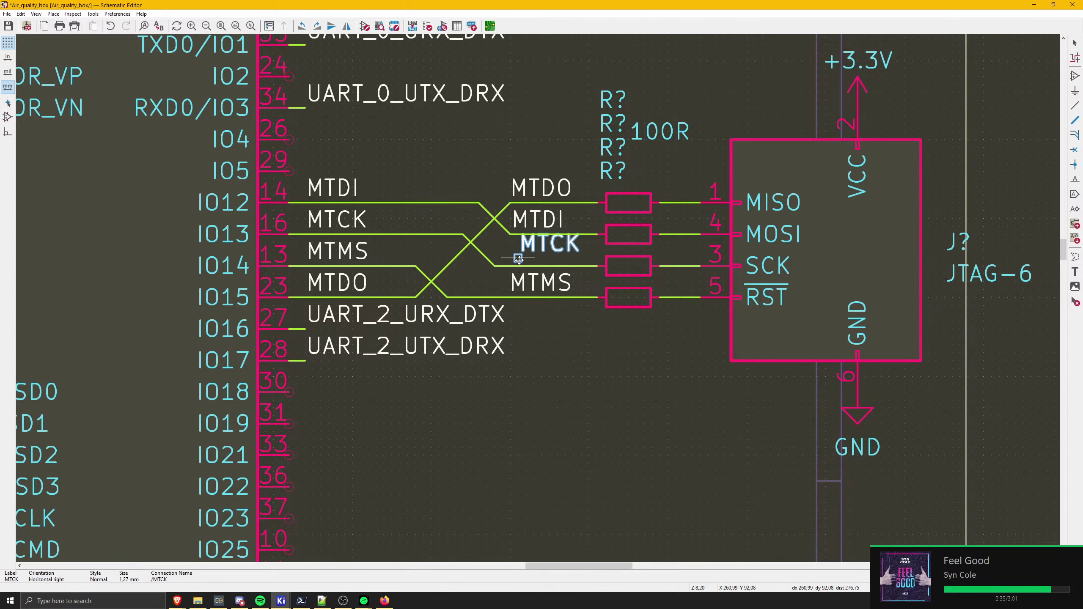
{"action": "left_click", "coordinate": [510, 265]}
- Turn the resistor-side MTMS label to read rightwards and place it and MTDO so all four labels start in one column
{"action": "left_click", "coordinate": [515, 286]}
{"action": "key", "text": "m"}
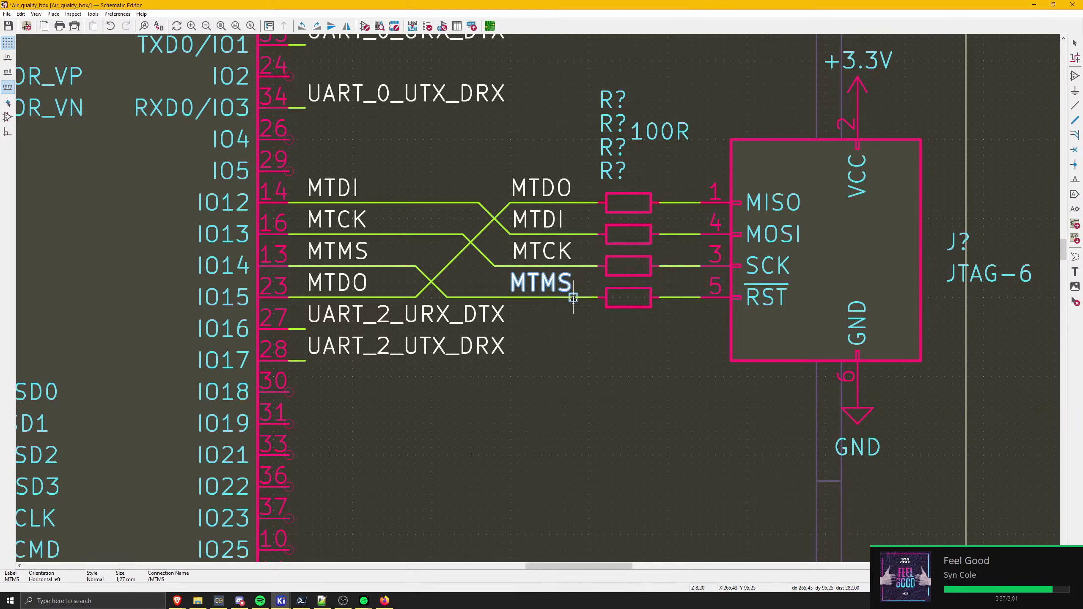
{"action": "key", "text": "r"}
{"action": "left_click", "coordinate": [512, 296]}
{"action": "left_click", "coordinate": [525, 192]}
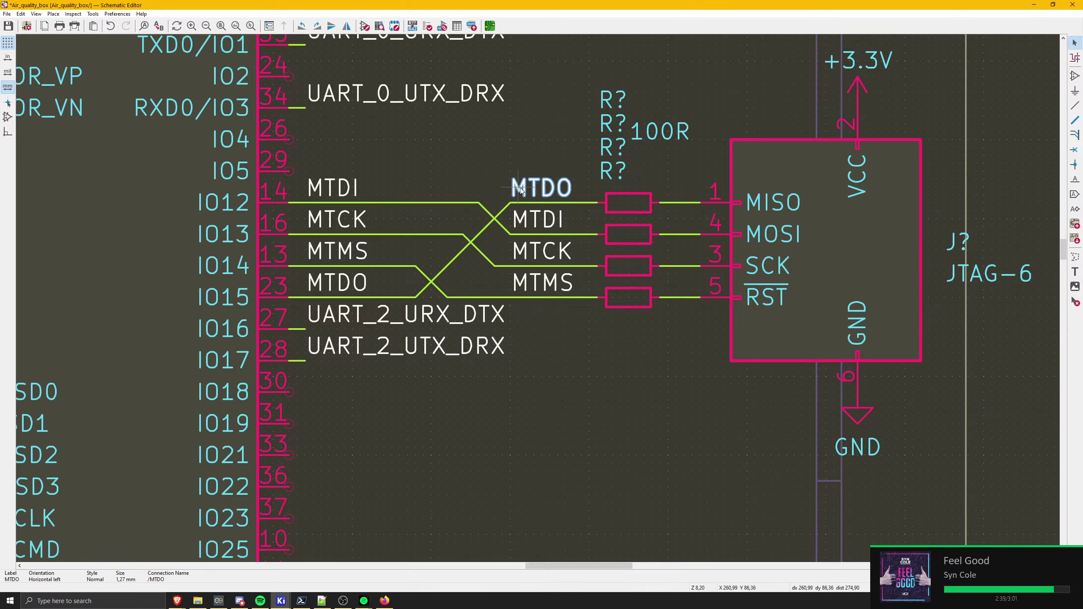
{"action": "key", "text": "m"}
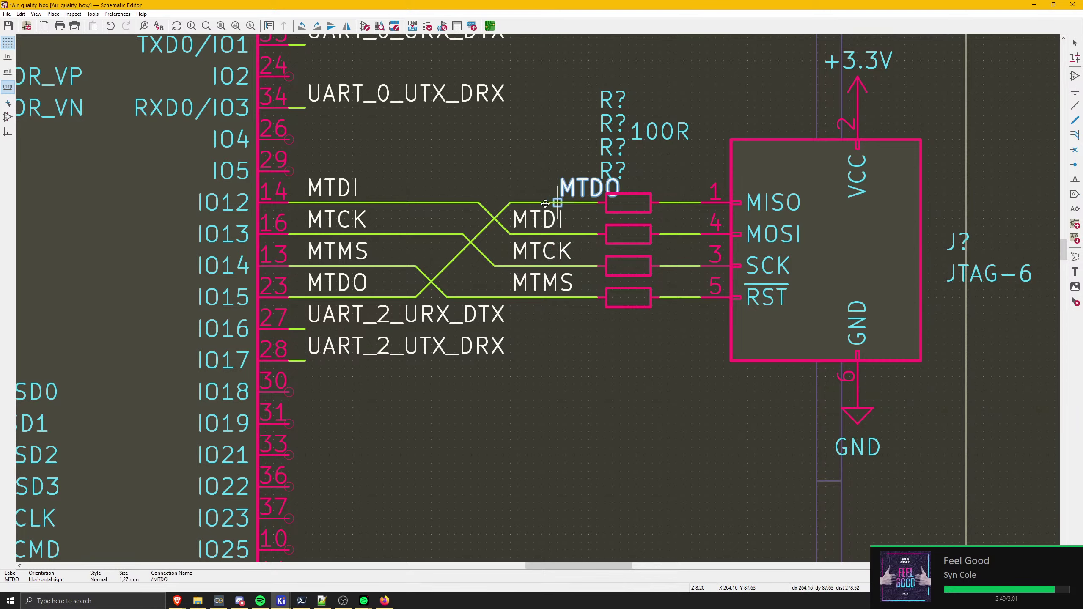
{"action": "left_click", "coordinate": [512, 202]}
{"action": "left_click", "coordinate": [543, 386]}
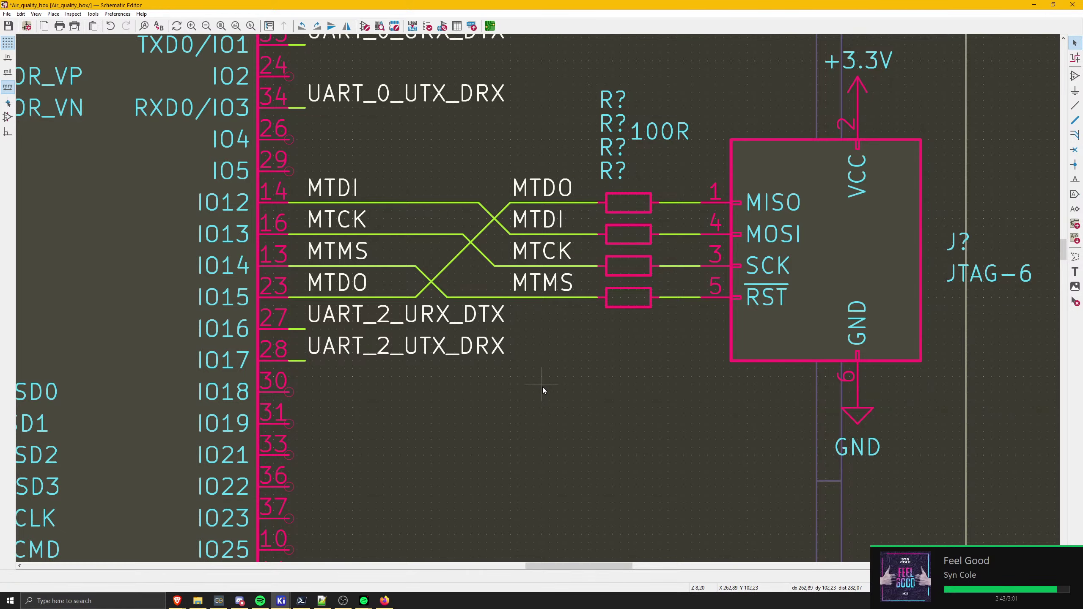
- Delete the long MTDO diagonal wire and the MTMS diagonal segment it crosses
{"action": "scroll", "coordinate": [477, 345], "scroll_direction": "up", "scroll_amount": 3}
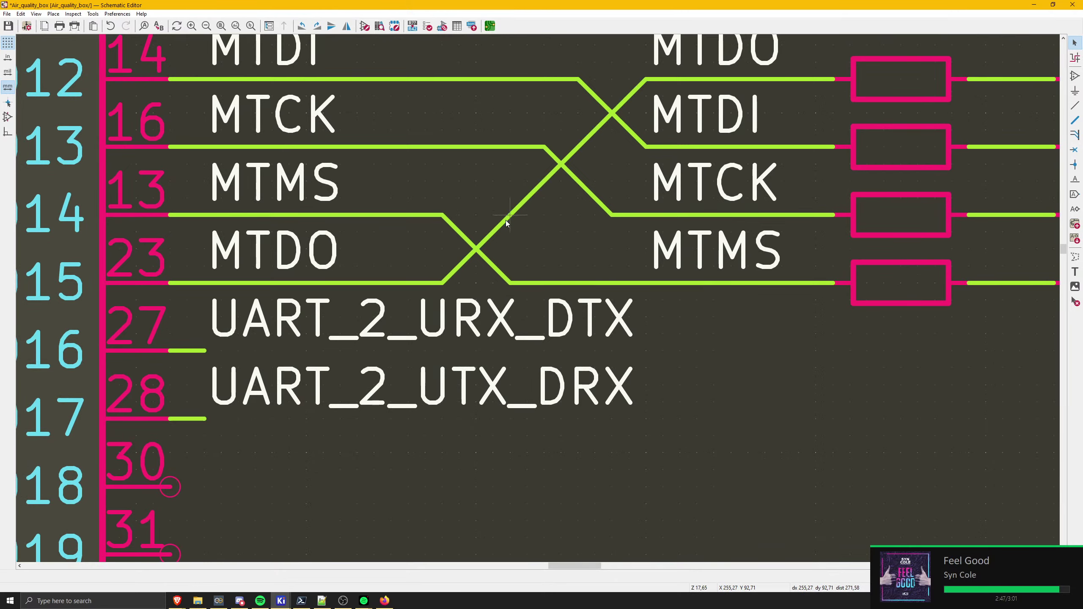
{"action": "left_click", "coordinate": [506, 220]}
{"action": "key", "text": "Delete"}
{"action": "left_click", "coordinate": [477, 252]}
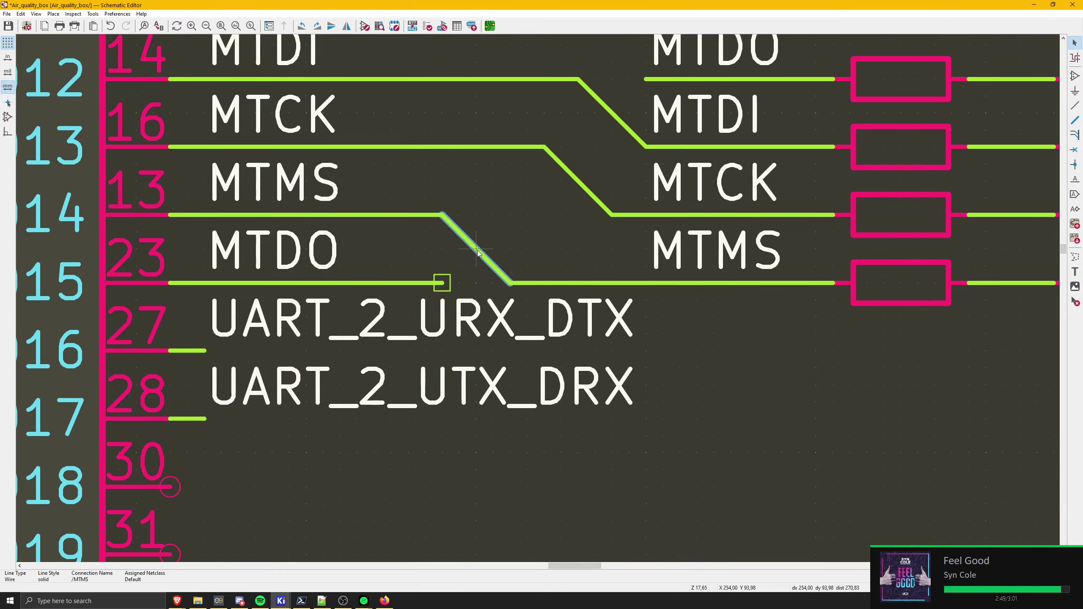
{"action": "key", "text": "Delete"}
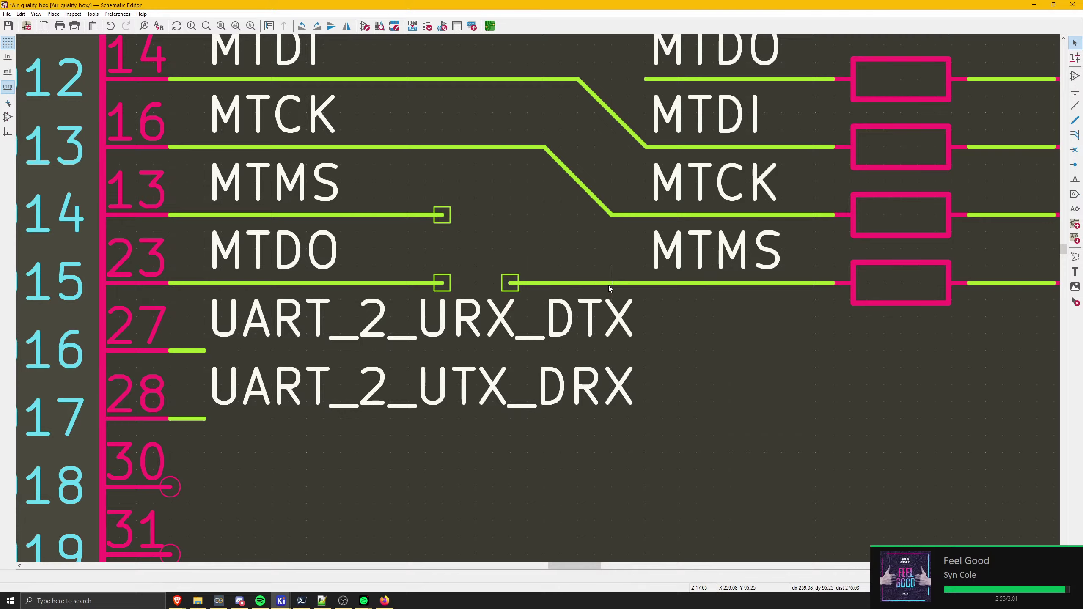
- Redraw the MTMS diagonal at 45 degrees closer to the resistors, reconnect it to IO14's wire, and delete the leftover stub
{"action": "key", "text": "w"}
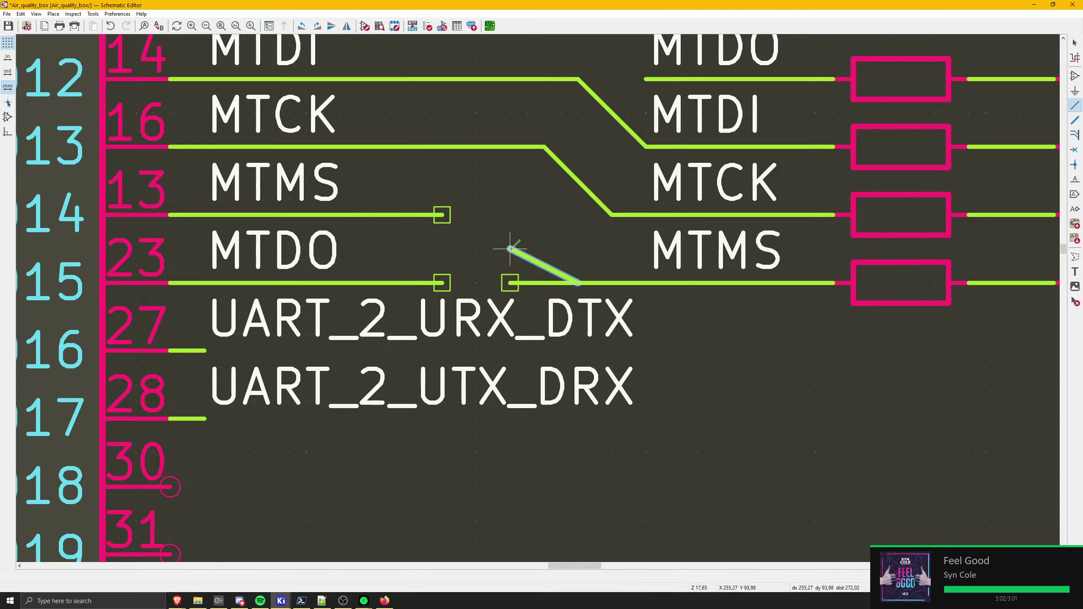
{"action": "left_click", "coordinate": [443, 214]}
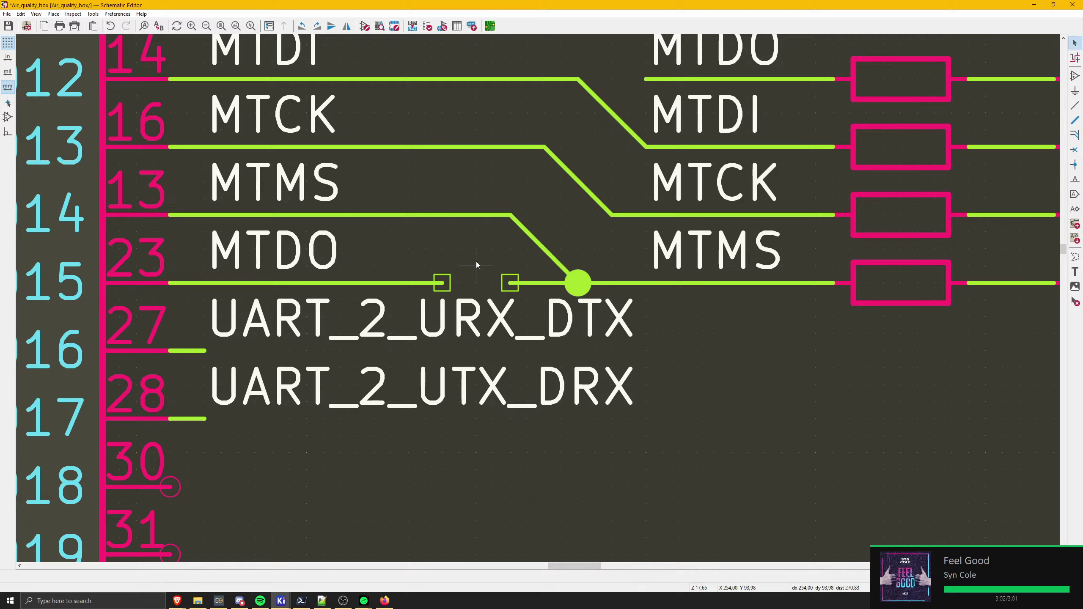
{"action": "key", "text": "Escape"}
{"action": "left_click", "coordinate": [527, 283]}
{"action": "key", "text": "Delete"}
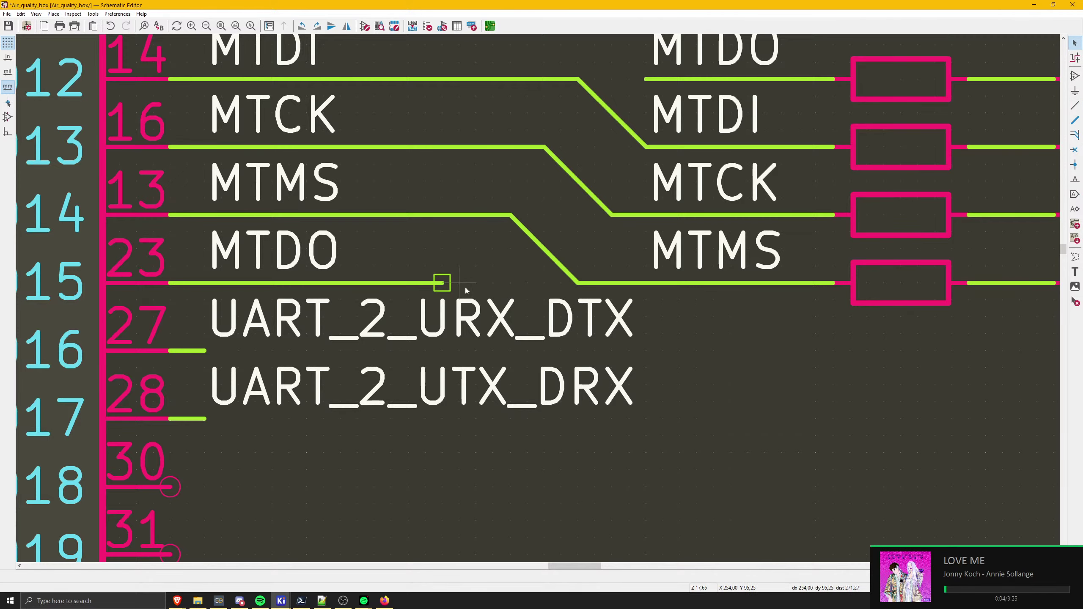
- Shift the JTAG-6 block towards the ESP32 with its resistors, labels, diagonals, +3.3V and GND symbols, keeping the wires attached
{"action": "left_click", "coordinate": [450, 285]}
{"action": "left_click", "coordinate": [494, 265]}
{"action": "middle_click_drag", "start_coordinate": [445, 275], "coordinate": [456, 316]}
{"action": "scroll", "coordinate": [457, 321], "scroll_direction": "down", "scroll_amount": 5}
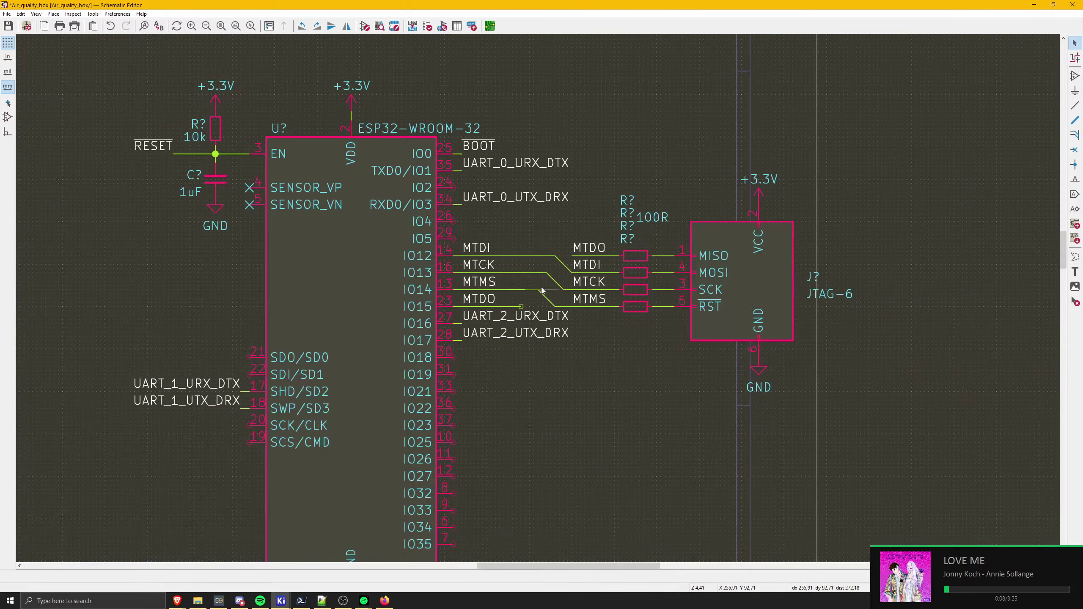
{"action": "left_click_drag", "start_coordinate": [536, 242], "coordinate": [802, 324]}
{"action": "left_click", "coordinate": [794, 324], "text": "shift"}
{"action": "left_click", "coordinate": [759, 182], "text": "shift"}
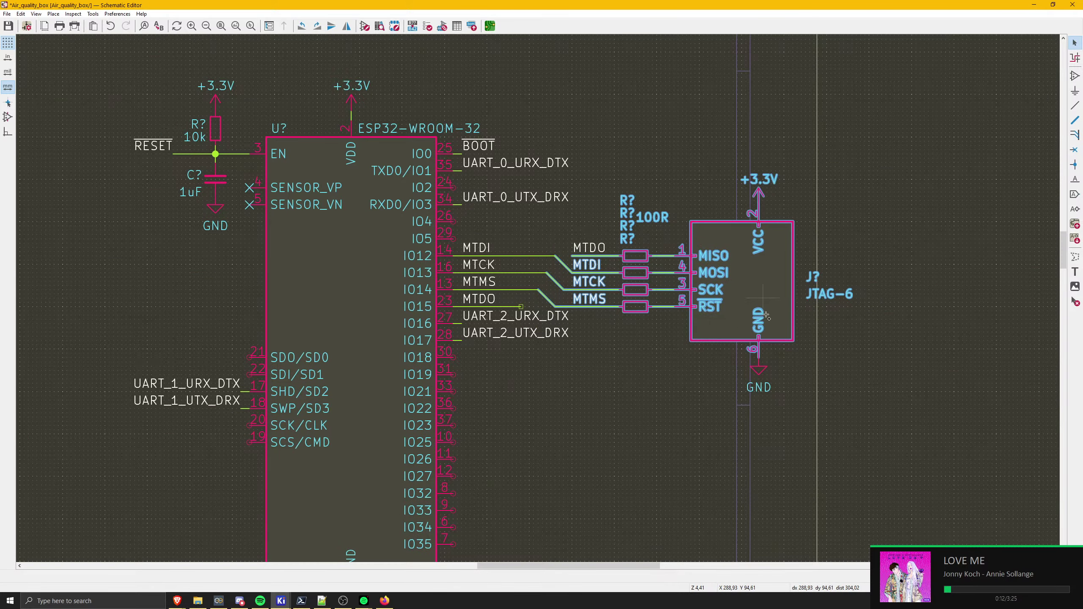
{"action": "left_click", "coordinate": [765, 367], "text": "shift"}
{"action": "key", "text": "g"}
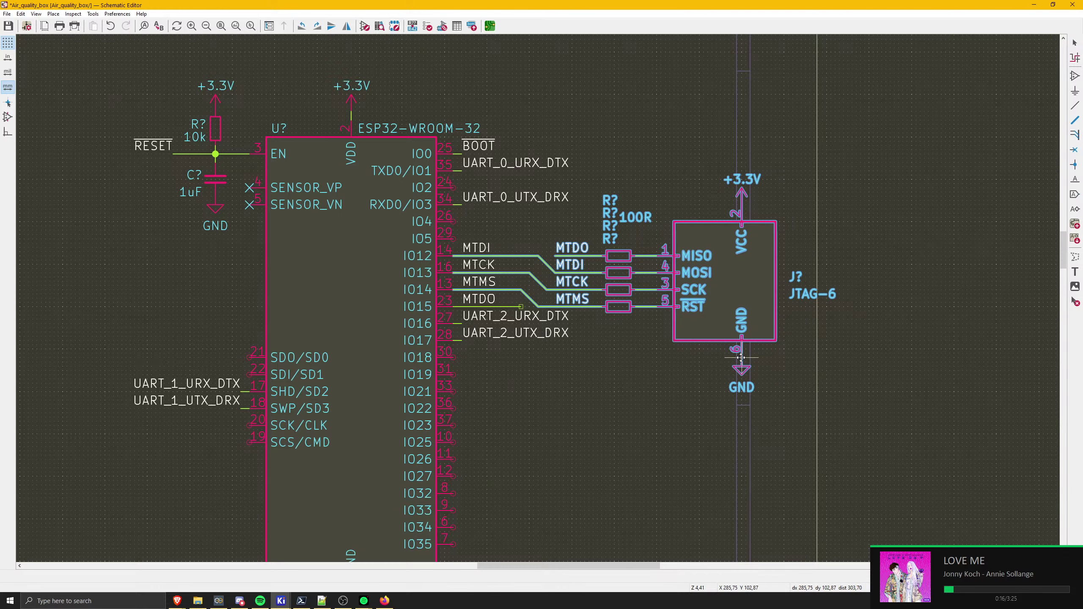
{"action": "left_click", "coordinate": [741, 358]}
- Draw a straight diagonal MTDO wire from the end of IO15's wire to the start of the resistor-side MTDO wire
{"action": "scroll", "coordinate": [530, 298], "scroll_direction": "up", "scroll_amount": 3}
{"action": "left_click", "coordinate": [511, 316]}
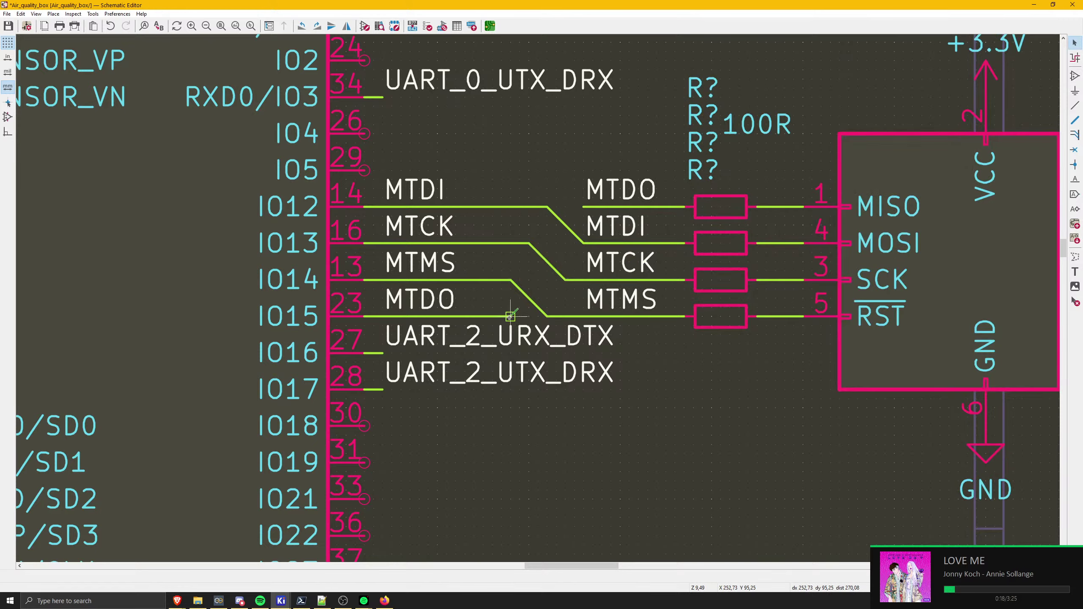
{"action": "scroll", "coordinate": [585, 208], "scroll_direction": "up", "scroll_amount": 3}
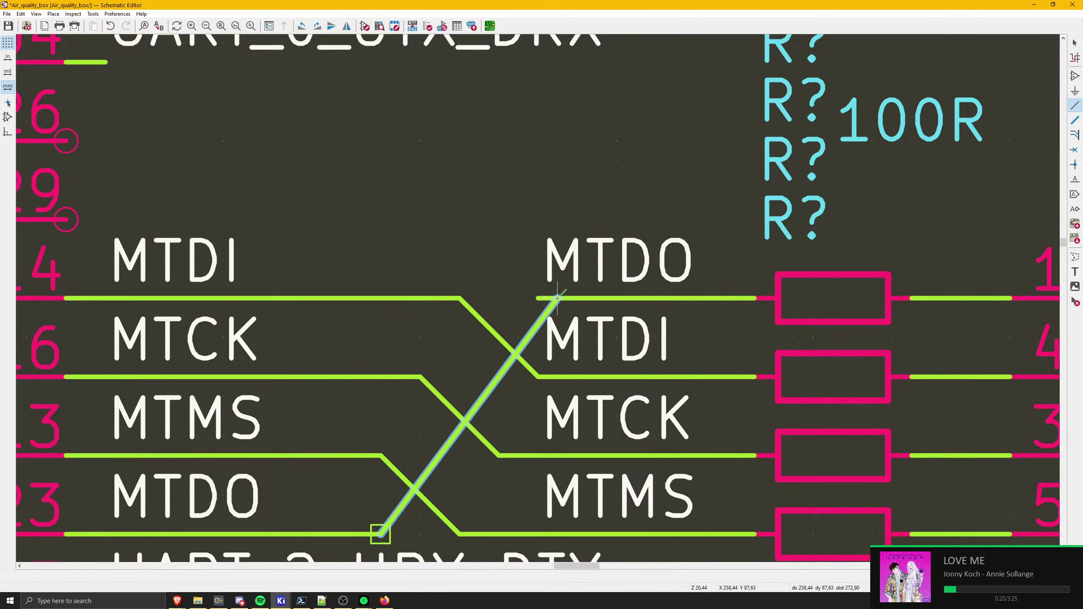
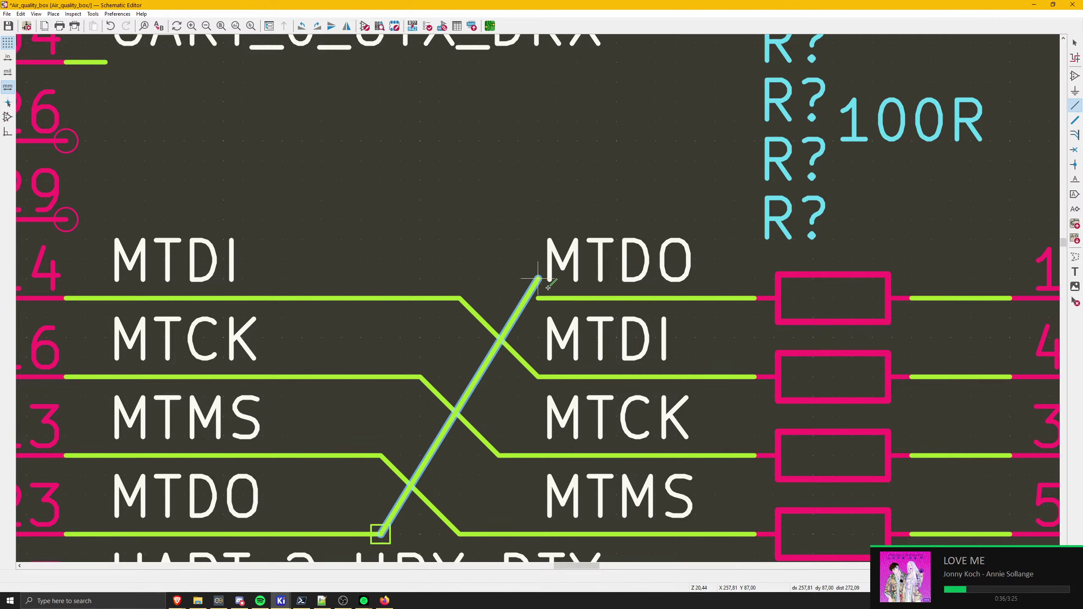
{"action": "left_click", "coordinate": [539, 298]}
{"action": "key", "text": "Escape"}
{"action": "middle_click_drag", "start_coordinate": [573, 282], "coordinate": [674, 131]}
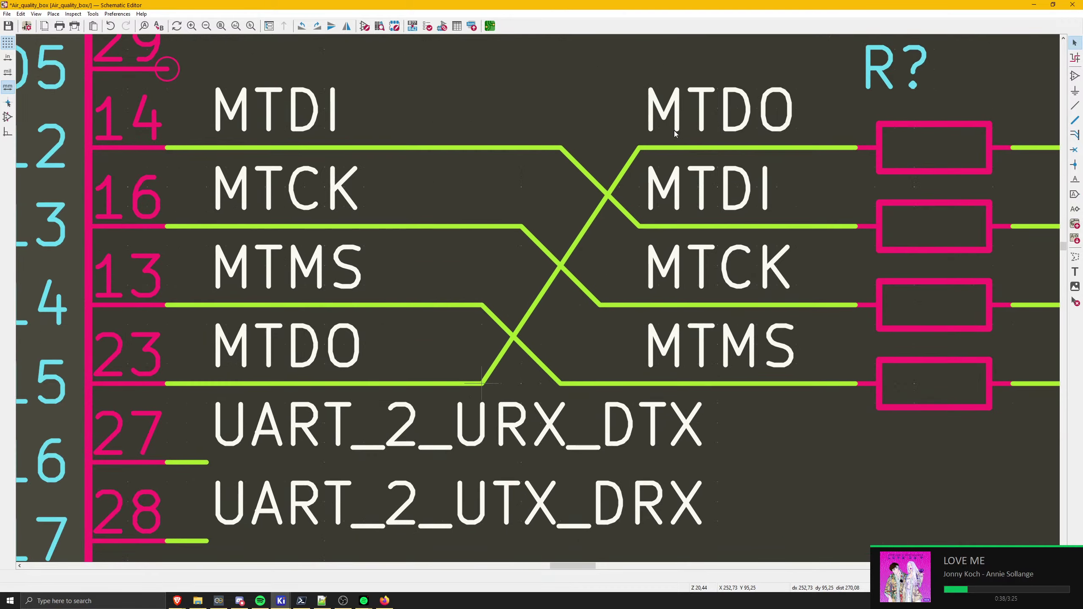
- Undo the MTDO diagonal wire and the shift of the JTAG-6 block
{"action": "scroll", "coordinate": [674, 131], "scroll_direction": "down", "scroll_amount": 5}
{"action": "scroll", "coordinate": [430, 379], "scroll_direction": "up", "scroll_amount": 3}
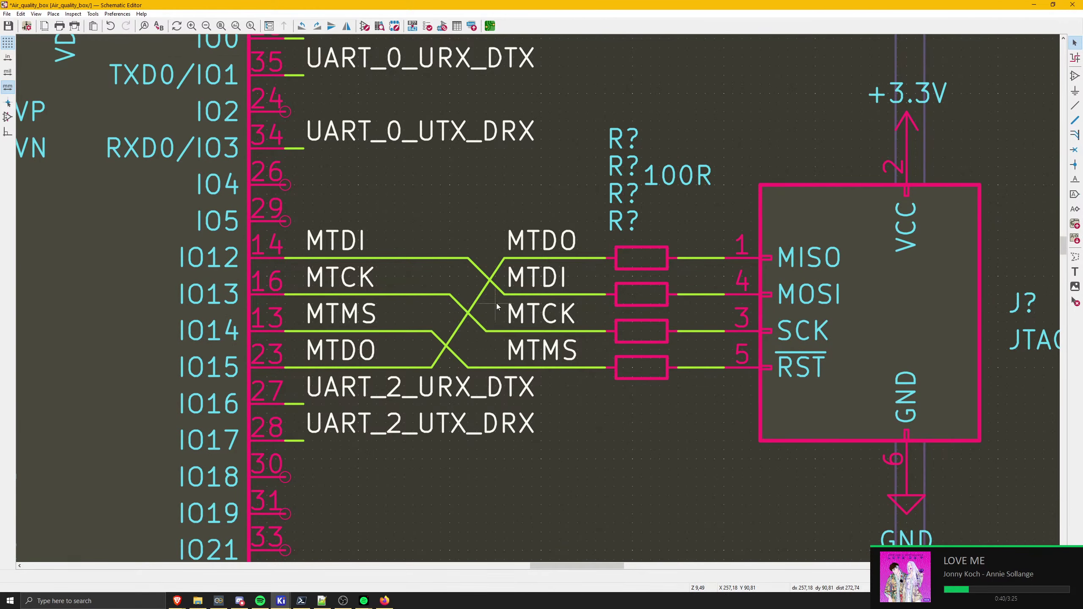
{"action": "key", "text": "ctrl+z"}
{"action": "key", "text": "ctrl+z"}
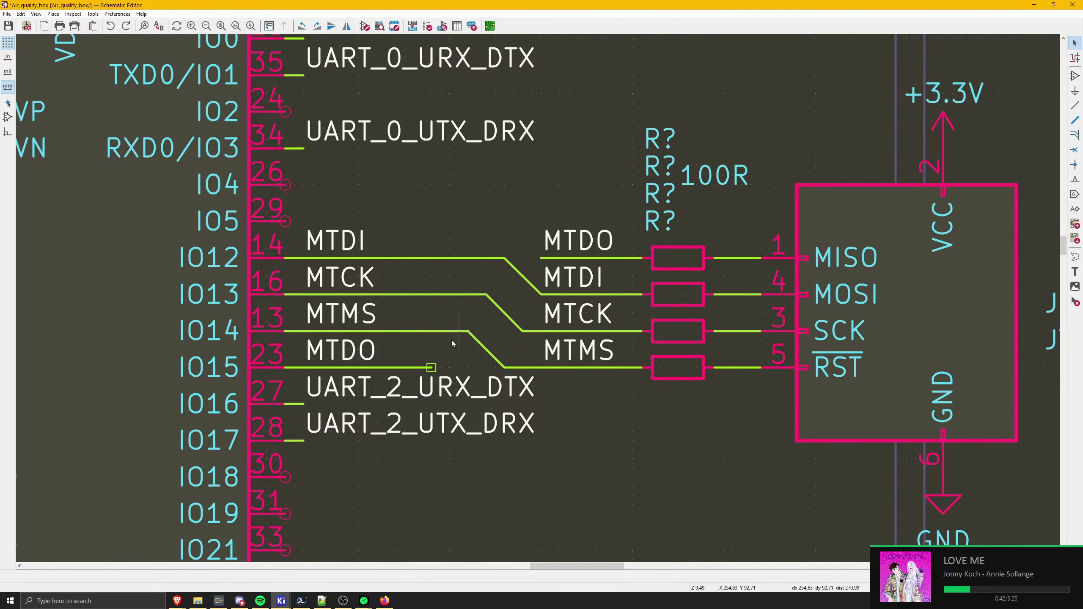
{"action": "left_click", "coordinate": [431, 367]}
{"action": "key", "text": "Escape"}
{"action": "key", "text": "Escape"}
- Delete the horizontal MTDO wire leading to the uppermost JTAG resistor
{"action": "left_click", "coordinate": [542, 258]}
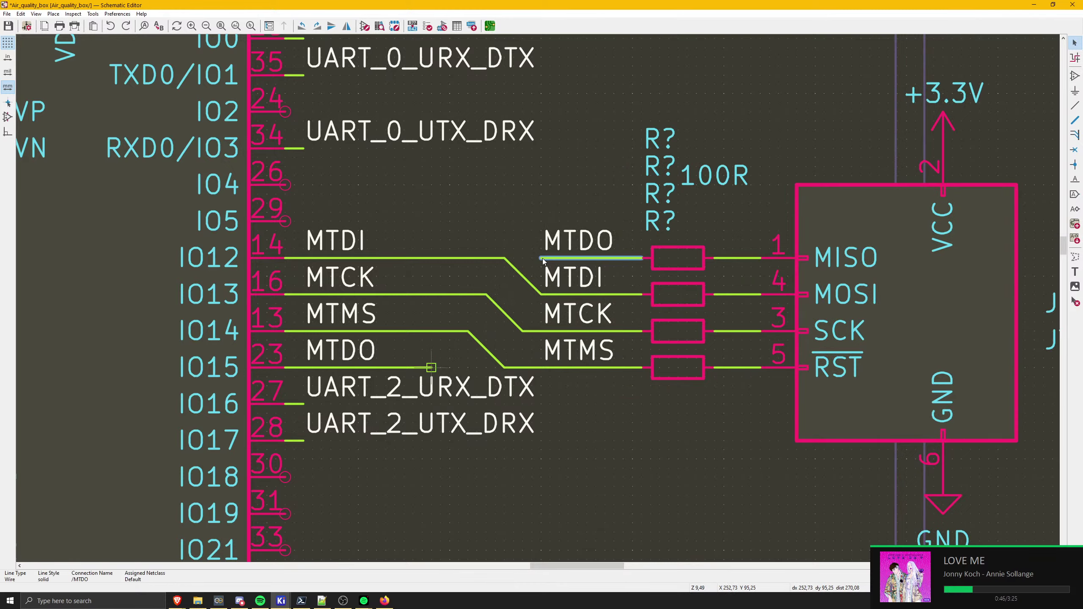
{"action": "key", "text": "Delete"}
{"action": "scroll", "coordinate": [543, 258], "scroll_direction": "up", "scroll_amount": 3}
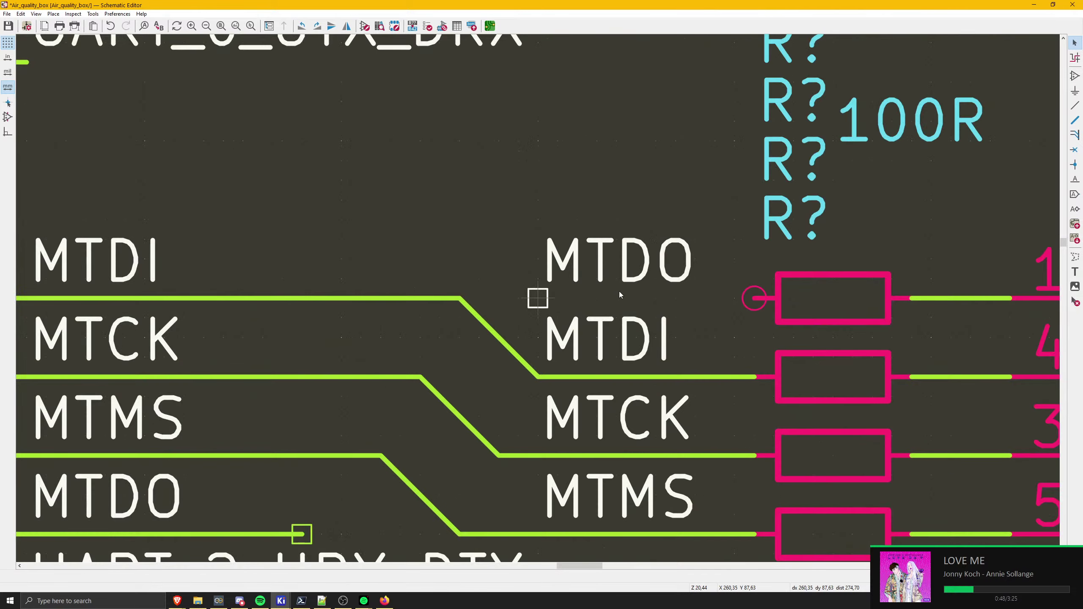
{"action": "key", "text": "w"}
{"action": "key", "text": "Escape"}
{"action": "key", "text": "Escape"}
- Turn the resistor-side MTDO and MTDI labels to read leftwards and move them near the resistors with their ends aligned
{"action": "left_click", "coordinate": [573, 261]}
{"action": "key", "text": "r"}
{"action": "key", "text": "r"}
{"action": "key", "text": "m"}
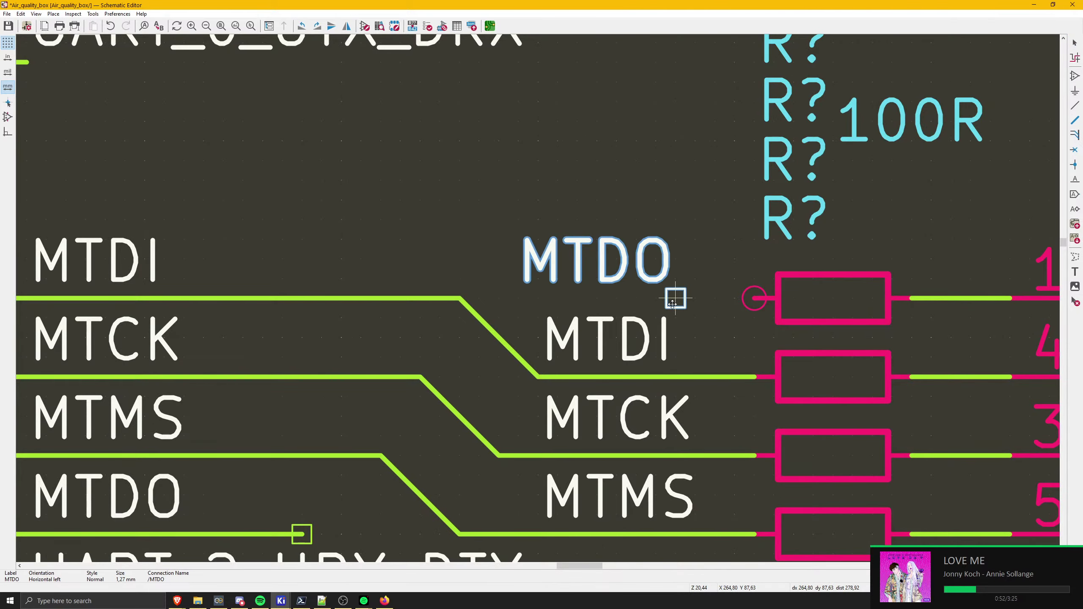
{"action": "key", "text": "r"}
{"action": "key", "text": "r"}
{"action": "left_click_drag", "start_coordinate": [574, 340], "coordinate": [714, 376]}
{"action": "middle_click_drag", "start_coordinate": [714, 376], "coordinate": [665, 283]}
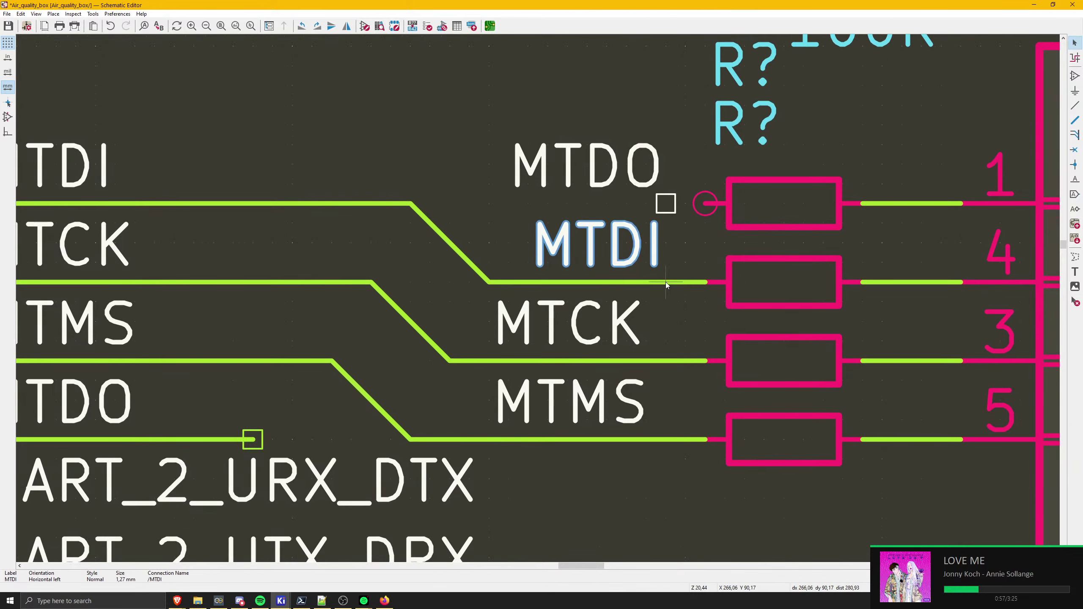
{"action": "left_click", "coordinate": [636, 299]}
- Turn the resistor-side MTCK and MTMS labels to read leftwards and align their ends with the MTDI label
{"action": "left_click_drag", "start_coordinate": [614, 318], "coordinate": [666, 363]}
{"action": "key", "text": "r"}
{"action": "key", "text": "r"}
{"action": "left_click_drag", "start_coordinate": [614, 402], "coordinate": [659, 434]}
{"action": "key", "text": "r"}
{"action": "key", "text": "r"}
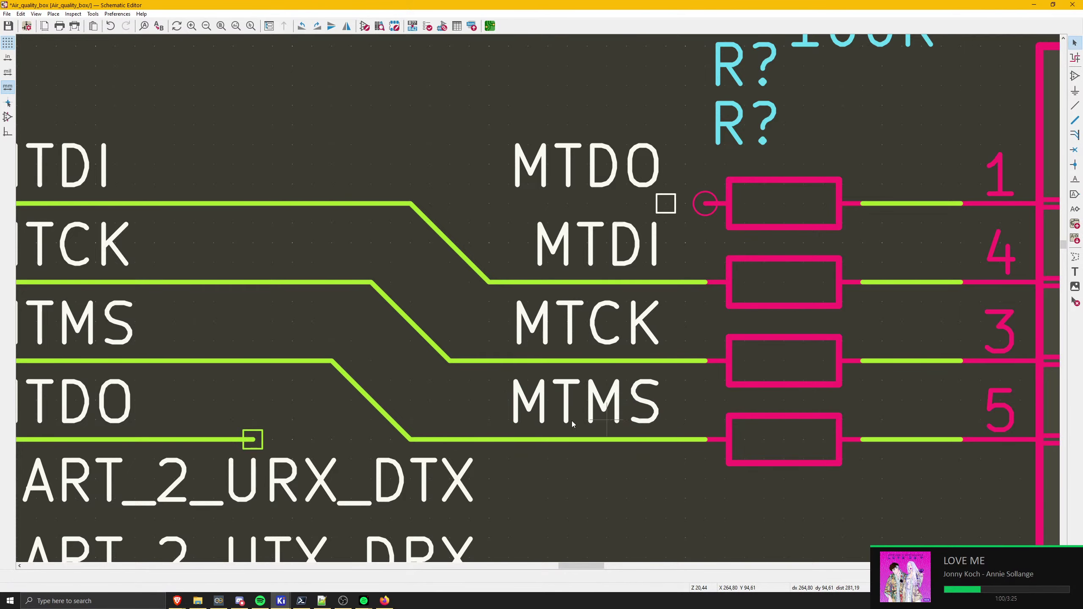
{"action": "scroll", "coordinate": [489, 420], "scroll_direction": "down", "scroll_amount": 1}
{"action": "scroll", "coordinate": [469, 291], "scroll_direction": "up", "scroll_amount": 1}
{"action": "scroll", "coordinate": [491, 292], "scroll_direction": "down", "scroll_amount": 1}
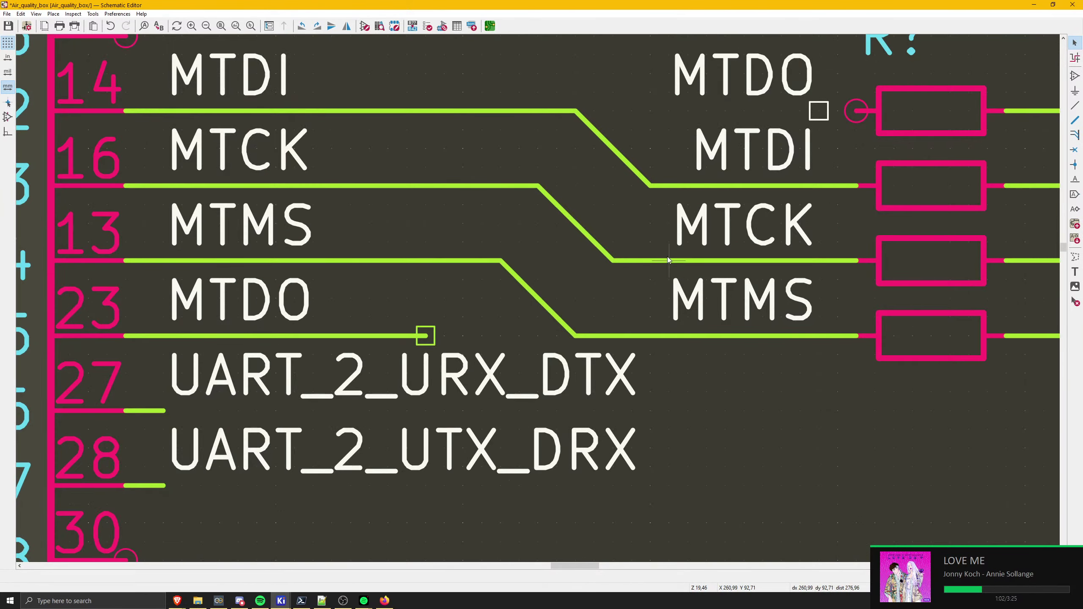
{"action": "middle_click_drag", "start_coordinate": [435, 337], "coordinate": [418, 376]}
{"action": "key", "text": "w"}
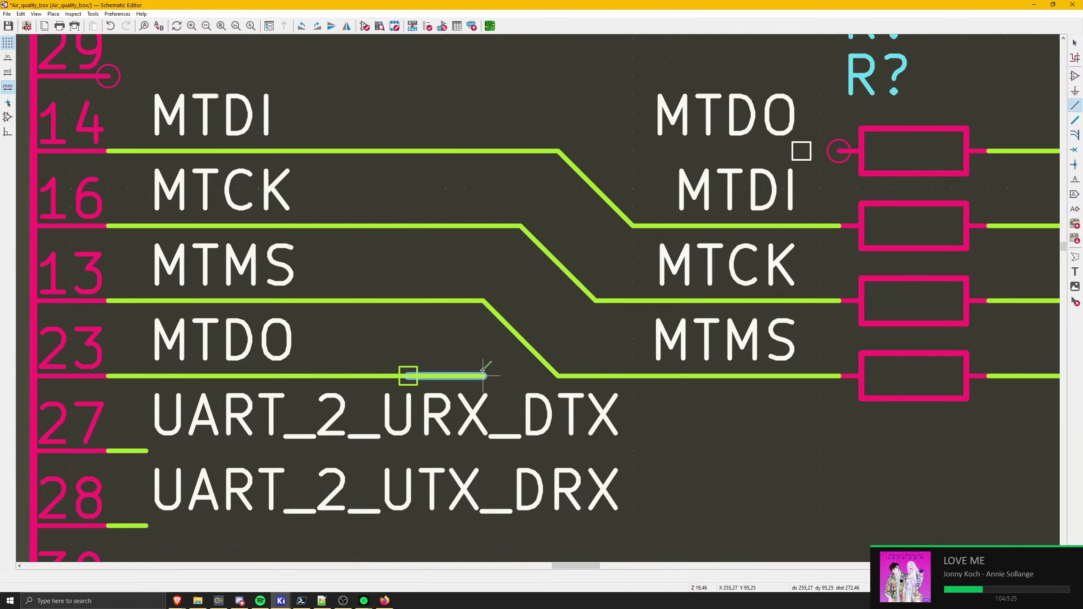
{"action": "left_click", "coordinate": [483, 376]}
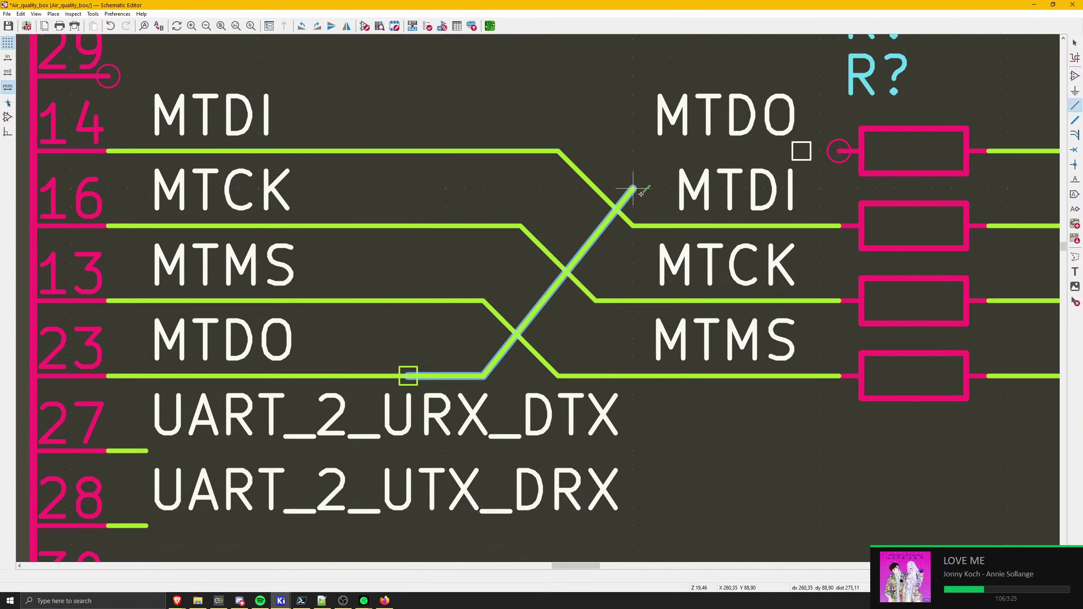
{"action": "key", "text": "Escape"}
{"action": "key", "text": "Escape"}
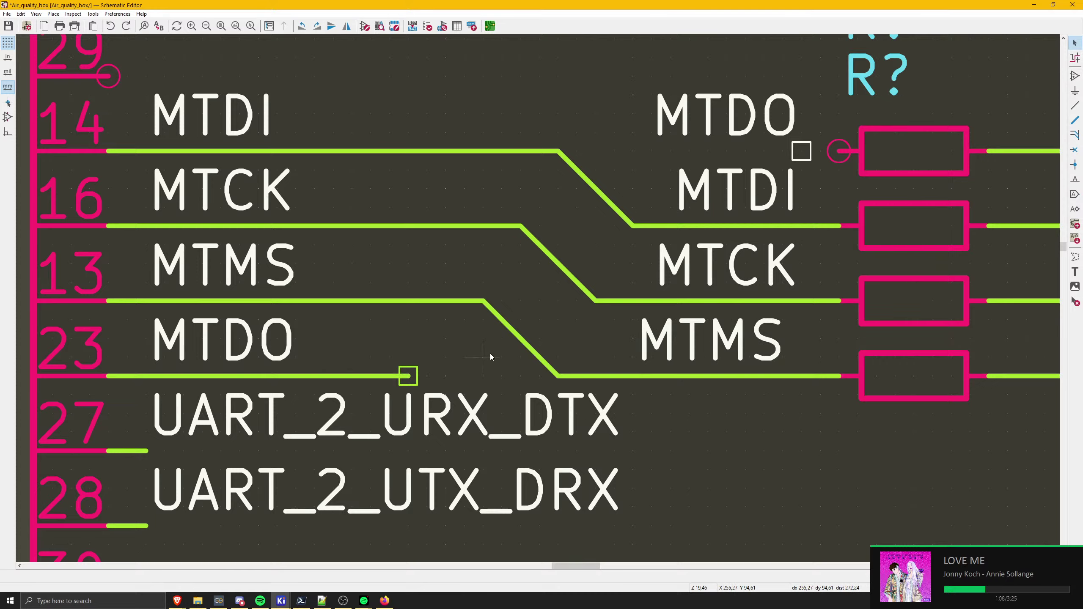
{"action": "key", "text": "ctrl+y"}
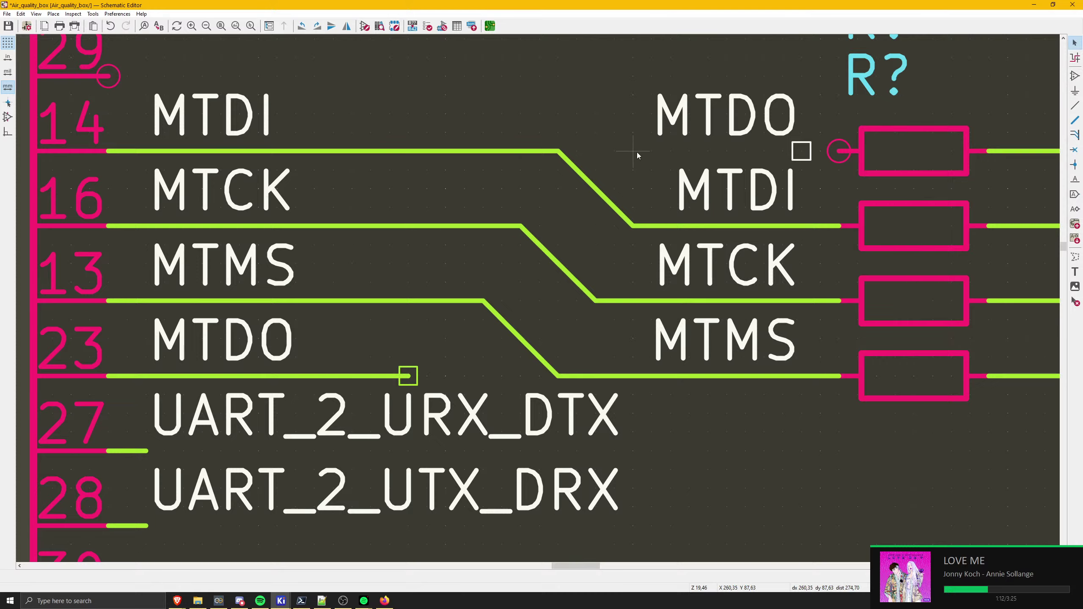
- Draw a 45-degree MTDO wire from above the MTDI diagonal's lower end, level with IO12, to the end of IO15's wire
{"action": "key", "text": "w"}
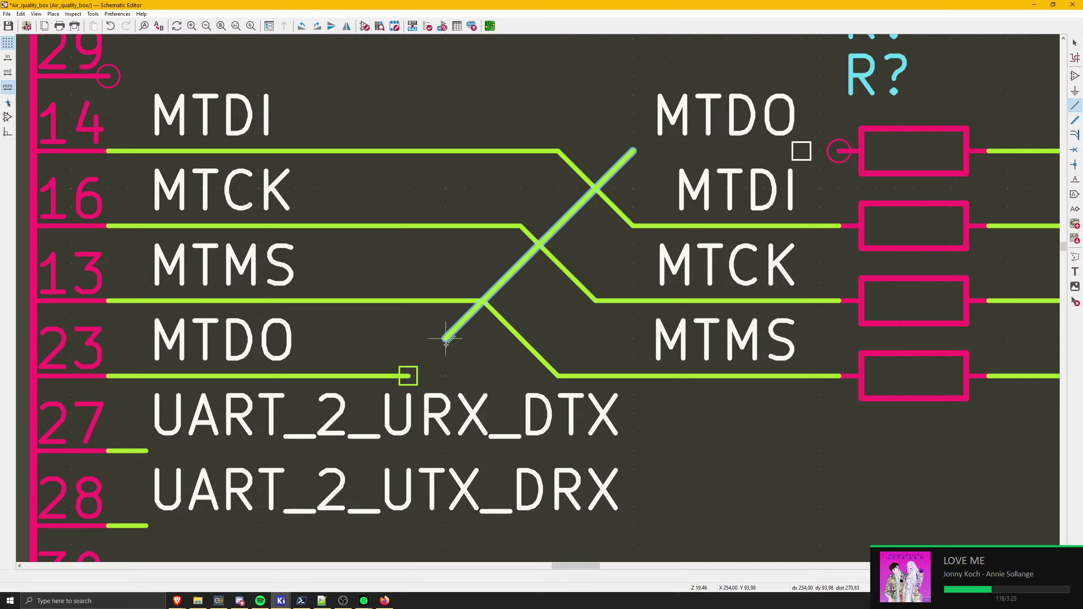
{"action": "left_click", "coordinate": [408, 375]}
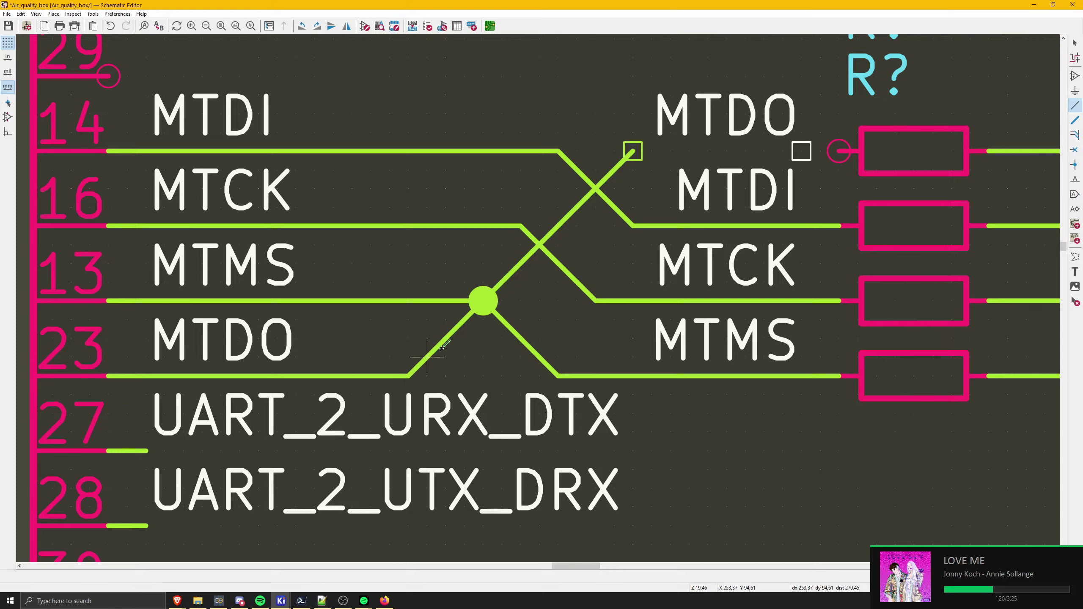
{"action": "key", "text": "Escape"}
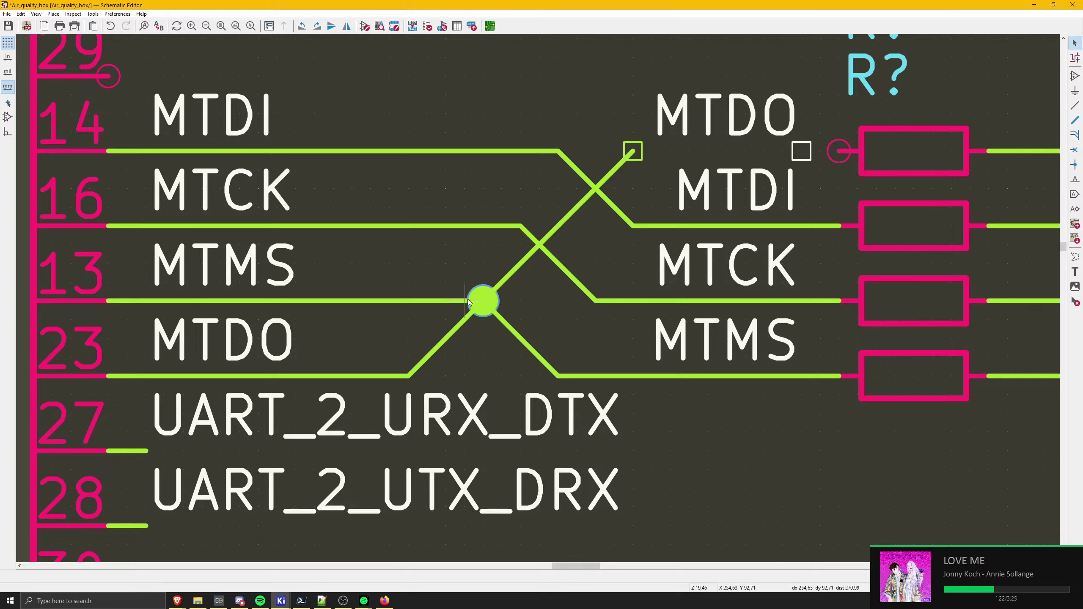
{"action": "left_click", "coordinate": [468, 302]}
{"action": "key", "text": "Delete"}
{"action": "left_click", "coordinate": [501, 312]}
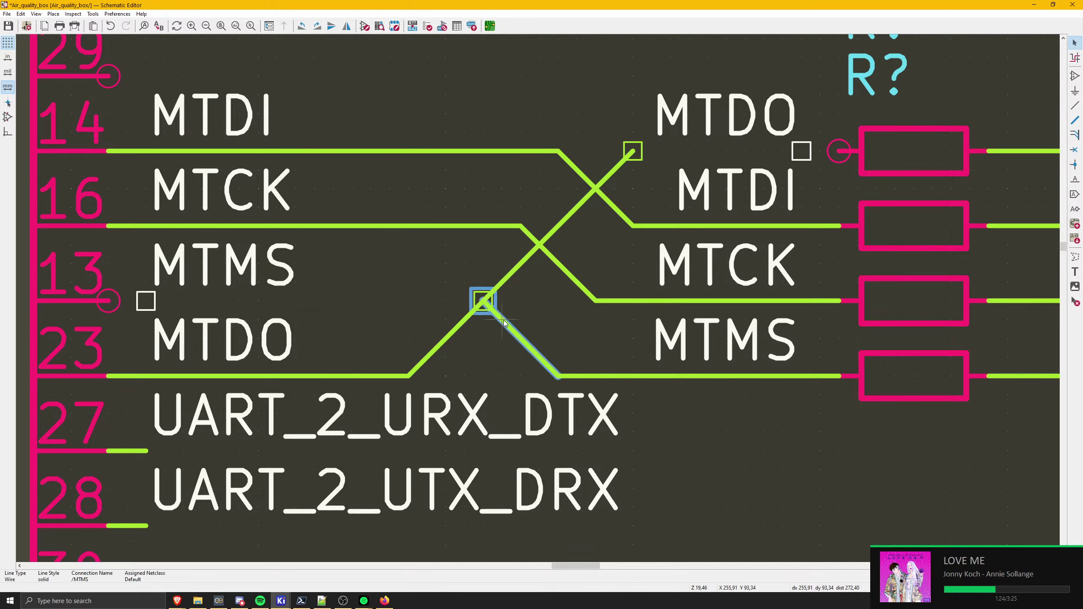
{"action": "key", "text": "Delete"}
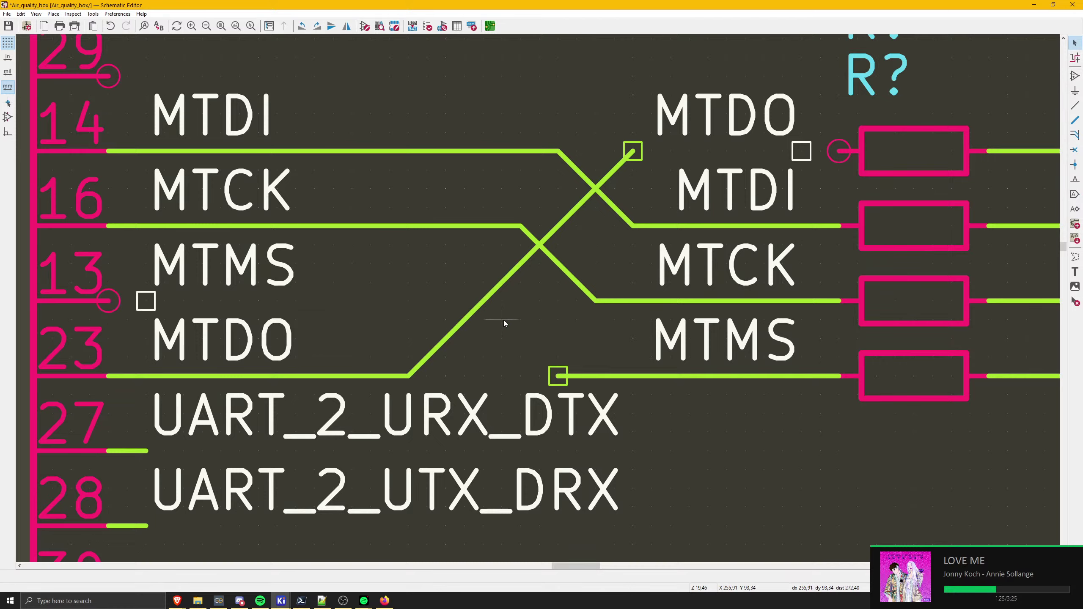
{"action": "left_click", "coordinate": [569, 285]}
{"action": "key", "text": "Delete"}
{"action": "left_click", "coordinate": [521, 228]}
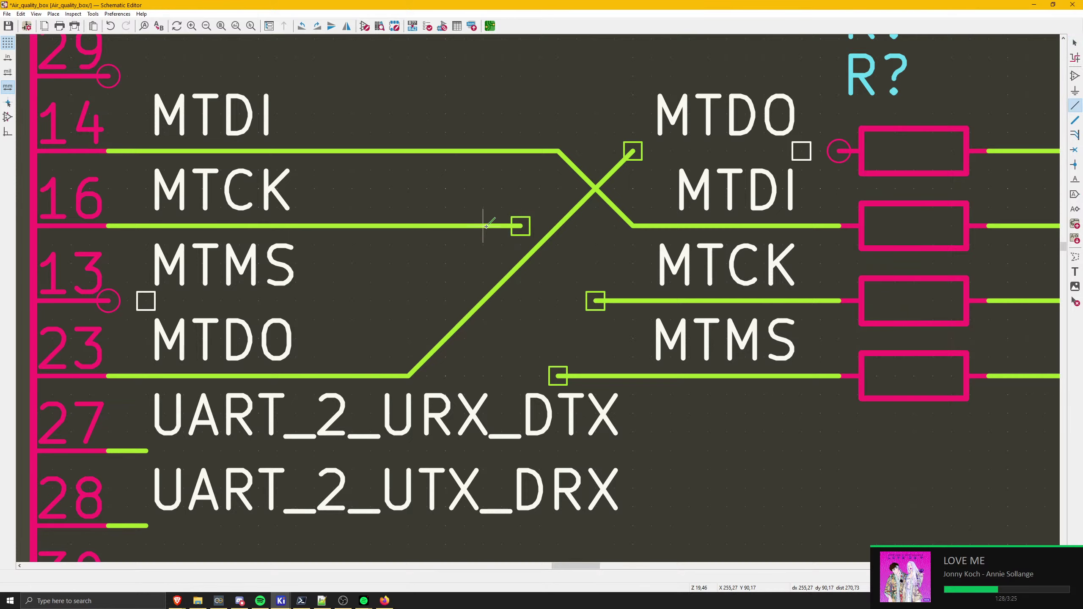
{"action": "left_click", "coordinate": [484, 242]}
{"action": "left_click", "coordinate": [493, 229]}
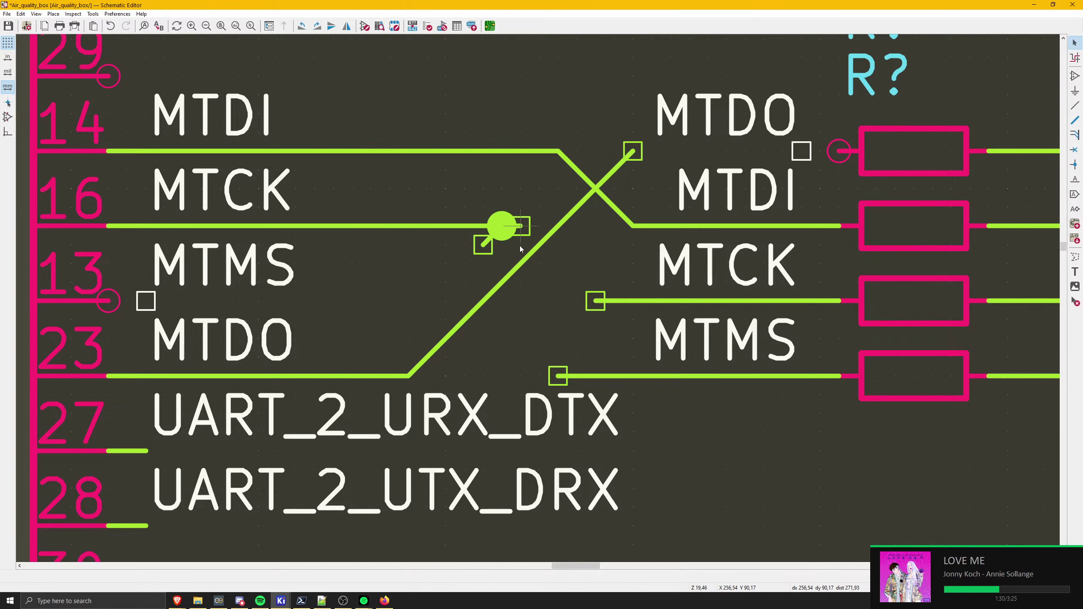
{"action": "key", "text": "ctrl+z"}
{"action": "scroll", "coordinate": [538, 298], "scroll_direction": "down", "scroll_amount": 5}
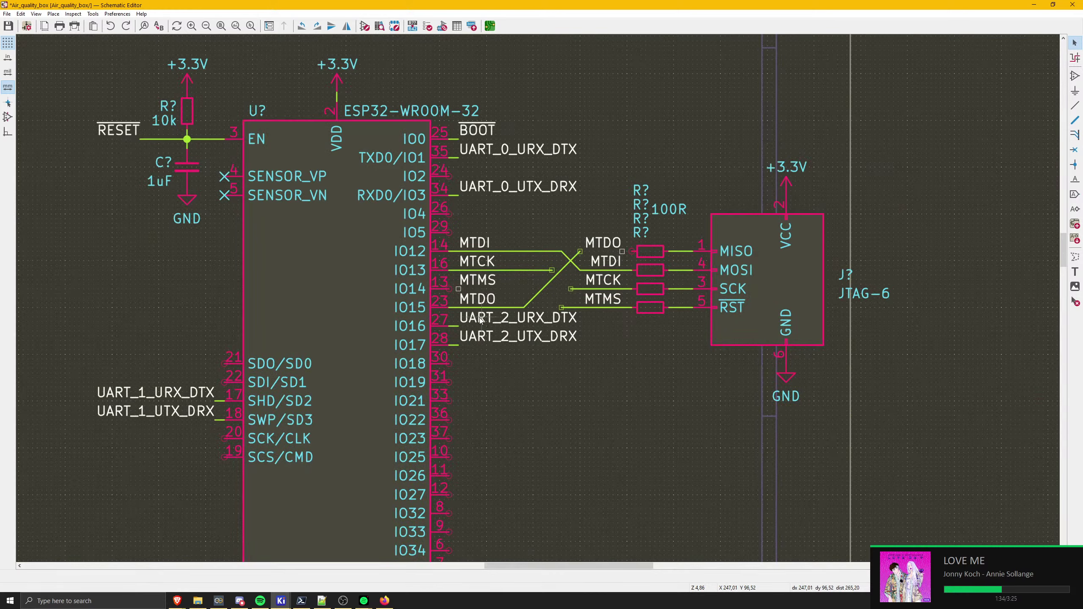
{"action": "key", "text": "ctrl+z"}
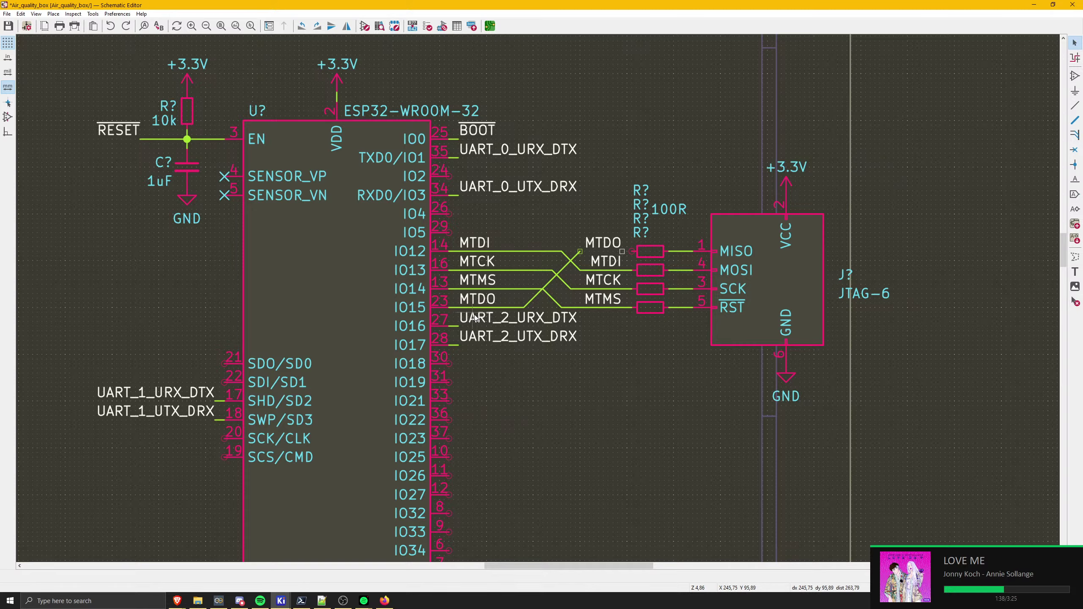
- Delete the four 45-degree wire segments of the MTDO, MTDI, MTCK and MTMS nets between the ESP32 and the JTAG resistors
{"action": "scroll", "coordinate": [538, 298], "scroll_direction": "up", "scroll_amount": 4}
{"action": "left_click", "coordinate": [543, 297]}
{"action": "key", "text": "Delete"}
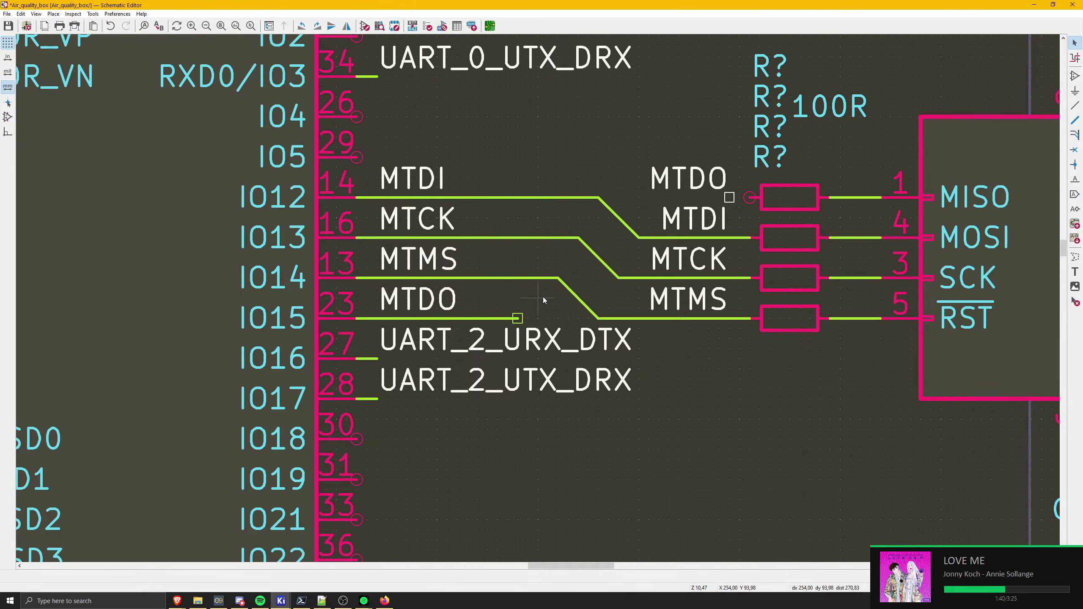
{"action": "scroll", "coordinate": [543, 296], "scroll_direction": "down", "scroll_amount": 2}
{"action": "scroll", "coordinate": [661, 265], "scroll_direction": "up", "scroll_amount": 2}
{"action": "left_click", "coordinate": [349, 289], "text": "shift"}
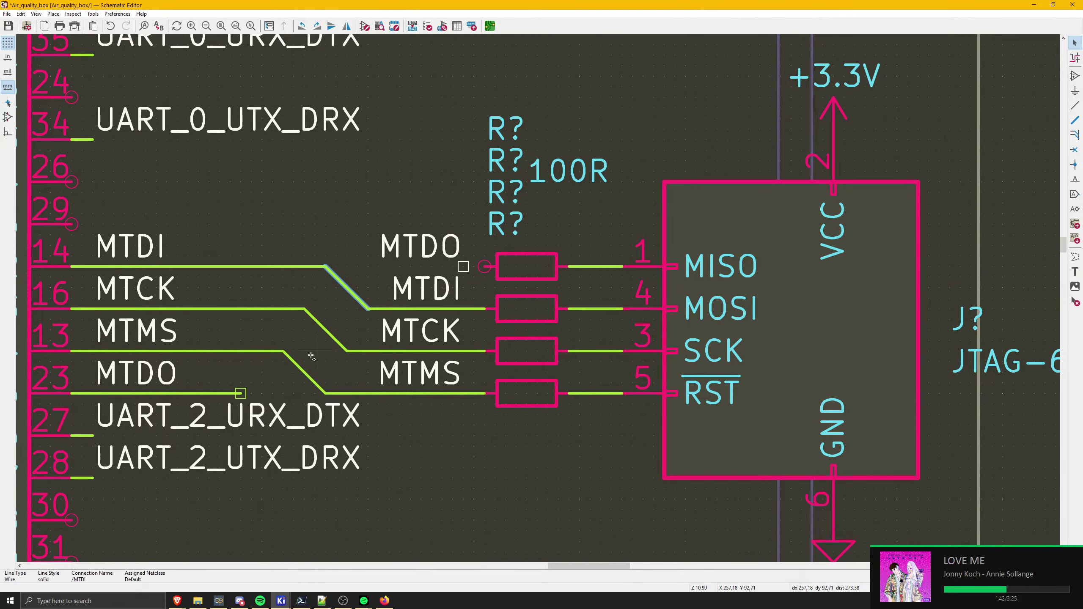
{"action": "left_click", "coordinate": [326, 330], "text": "shift"}
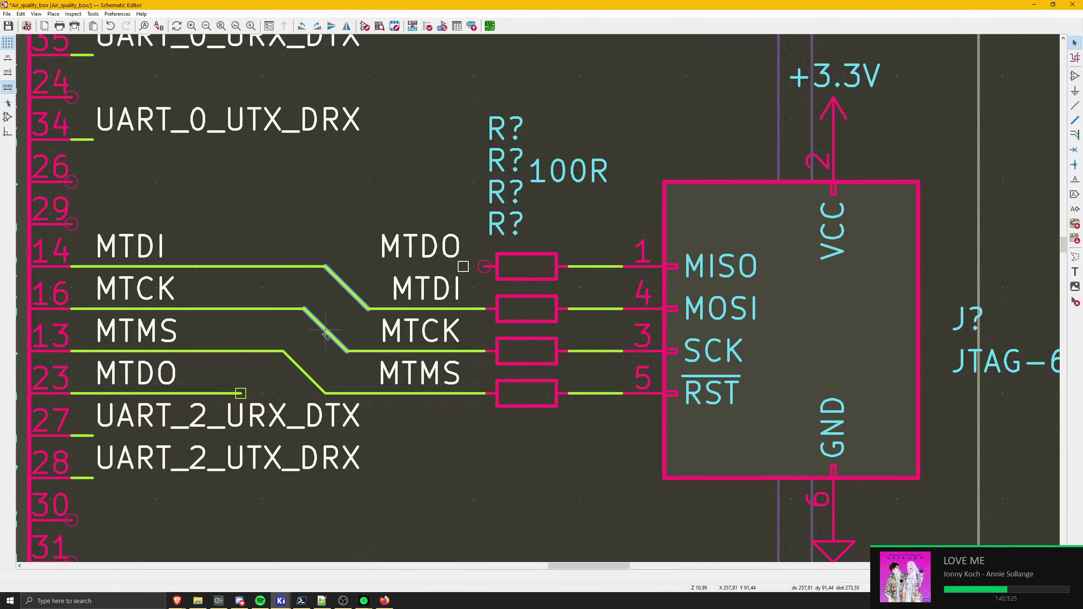
{"action": "left_click", "coordinate": [306, 371], "text": "shift"}
{"action": "key", "text": "Delete"}
- Move the JTAG-6 connector with its resistors and labels so the MTDI, MTCK and MTMS wires join IO12, IO13 and IO14 straight across
{"action": "scroll", "coordinate": [582, 301], "scroll_direction": "down", "scroll_amount": 10}
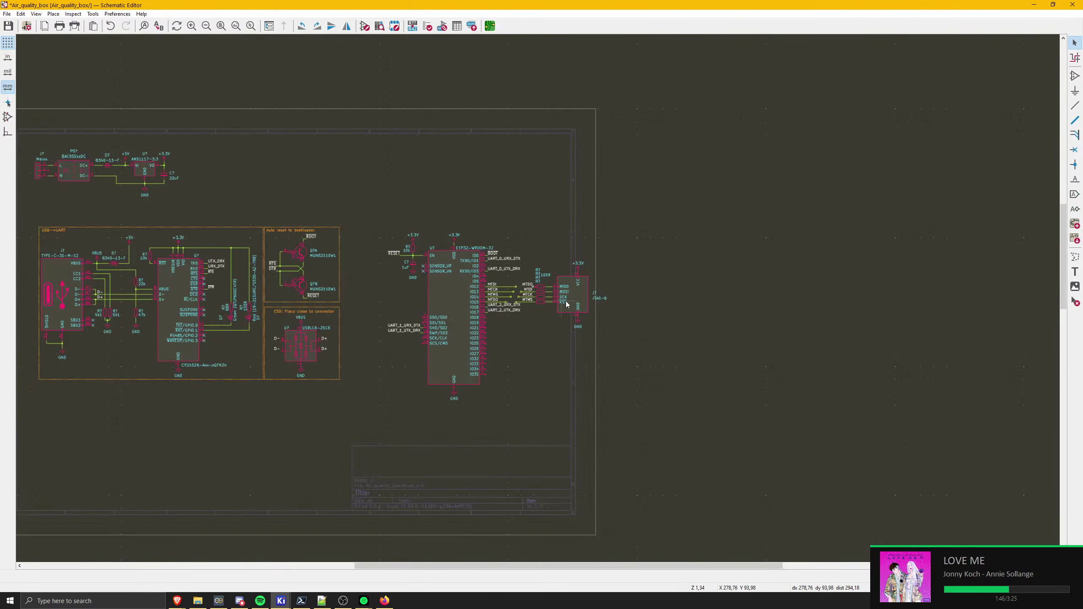
{"action": "left_click_drag", "start_coordinate": [629, 352], "coordinate": [516, 239]}
{"action": "scroll", "coordinate": [534, 285], "scroll_direction": "up", "scroll_amount": 5}
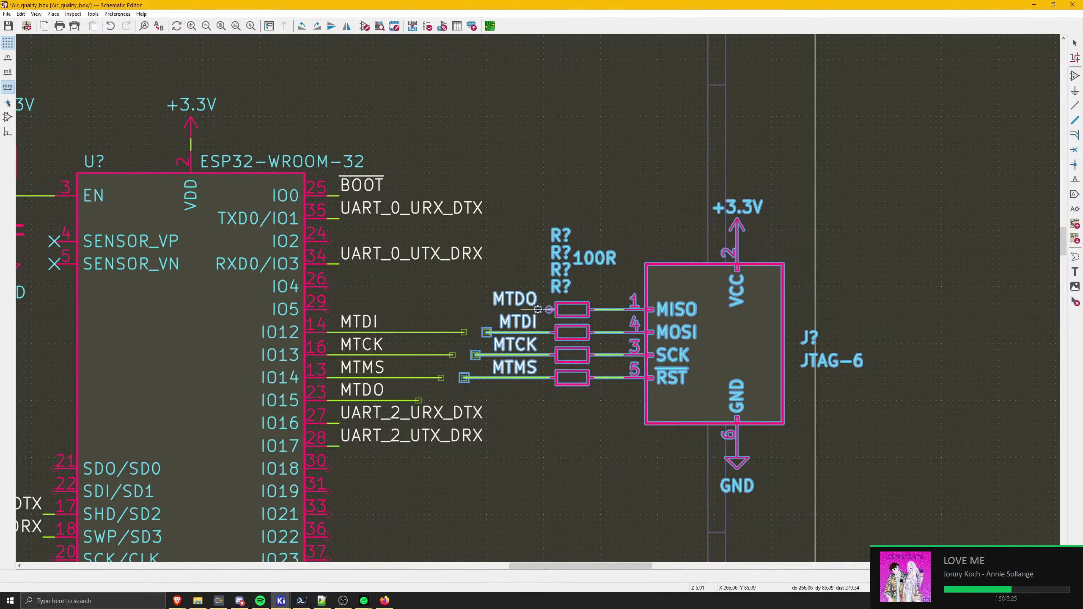
{"action": "left_click", "coordinate": [515, 310]}
{"action": "scroll", "coordinate": [367, 355], "scroll_direction": "up", "scroll_amount": 3}
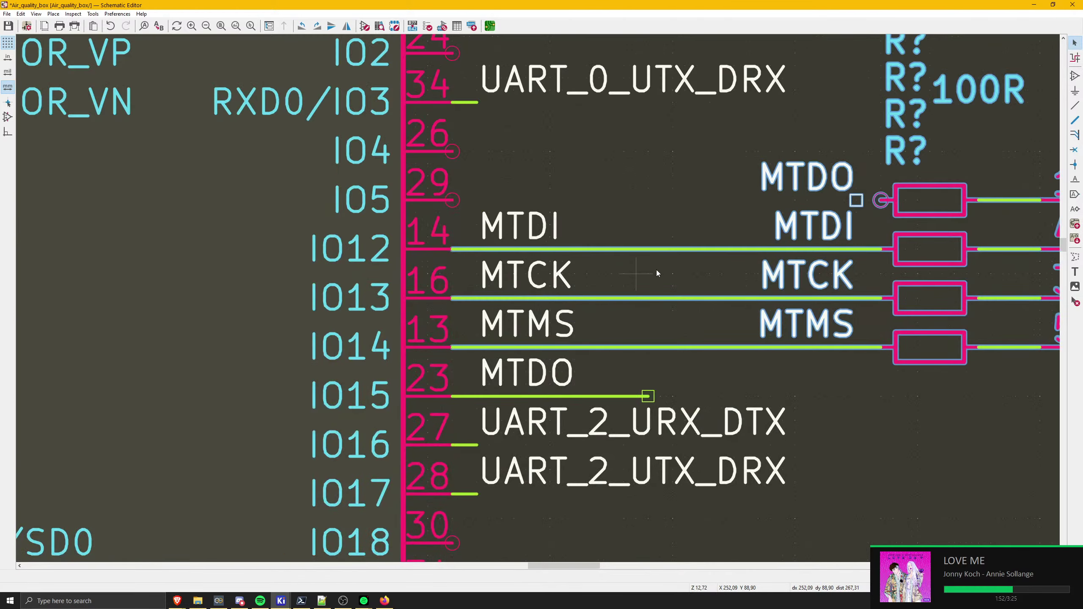
- Delete the duplicate MTDI, MTCK, MTMS and MTDO labels beside the JTAG resistors
{"action": "left_click", "coordinate": [800, 232]}
{"action": "left_click", "coordinate": [800, 265], "text": "shift"}
{"action": "left_click", "coordinate": [792, 313], "text": "shift"}
{"action": "key", "text": "Delete"}
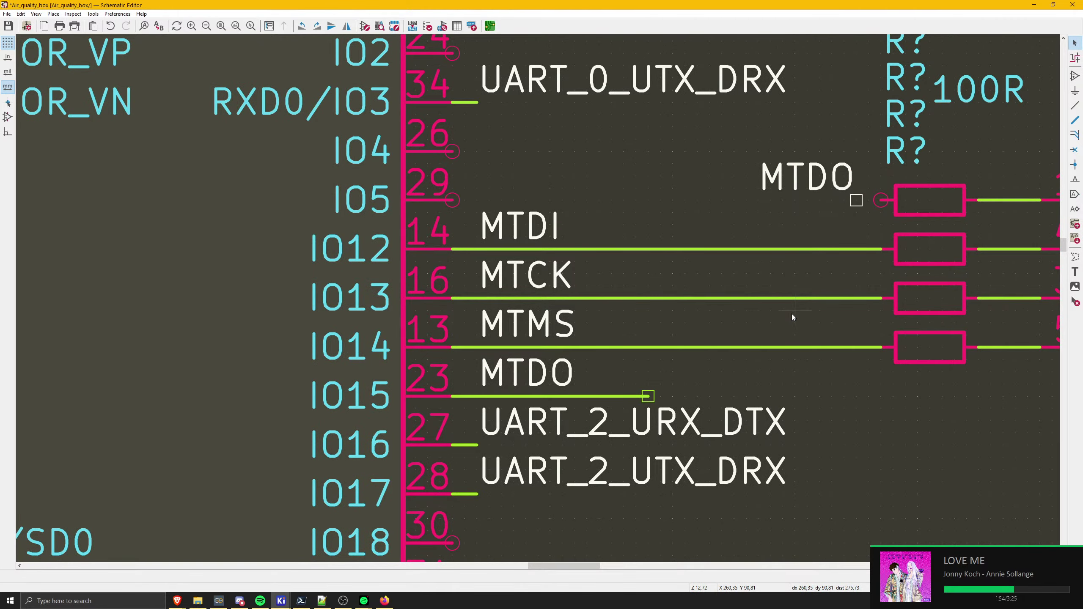
{"action": "left_click", "coordinate": [823, 171]}
{"action": "key", "text": "Delete"}
{"action": "scroll", "coordinate": [806, 224], "scroll_direction": "down", "scroll_amount": 1}
{"action": "scroll", "coordinate": [529, 308], "scroll_direction": "up", "scroll_amount": 2}
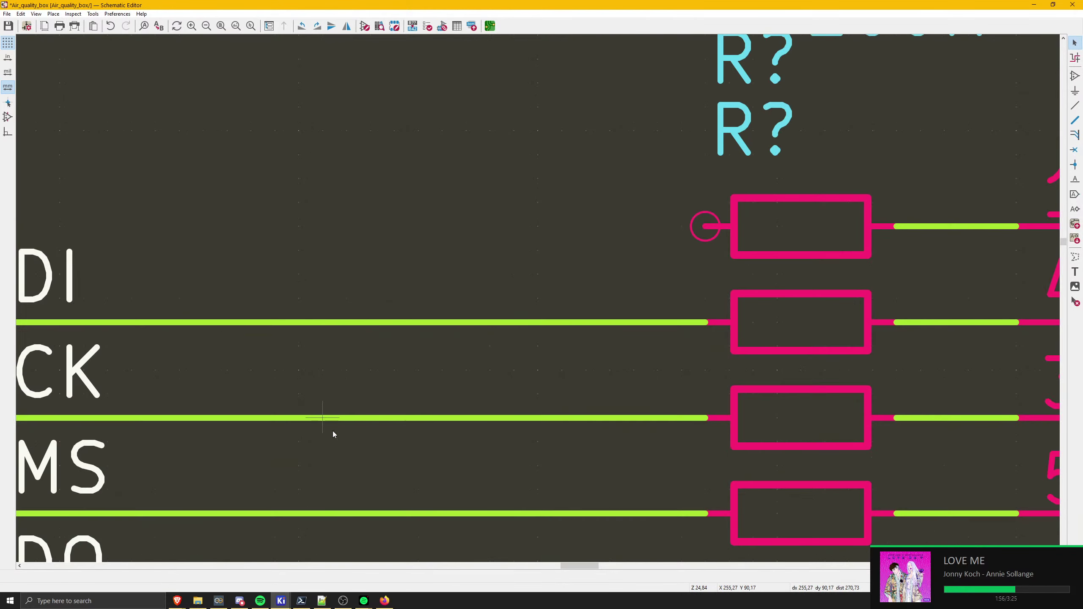
- Delete the leftover horizontal MTDO wire at IO15
{"action": "scroll", "coordinate": [330, 436], "scroll_direction": "down", "scroll_amount": 2}
{"action": "key", "text": "w"}
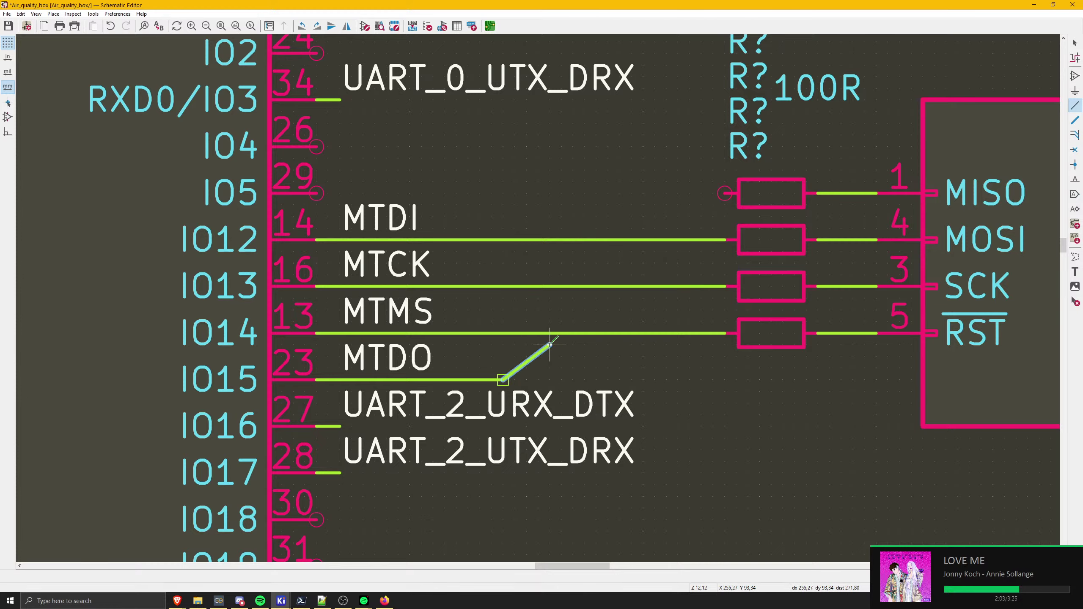
{"action": "key", "text": "Escape"}
{"action": "key", "text": "Escape"}
{"action": "key", "text": "Delete"}
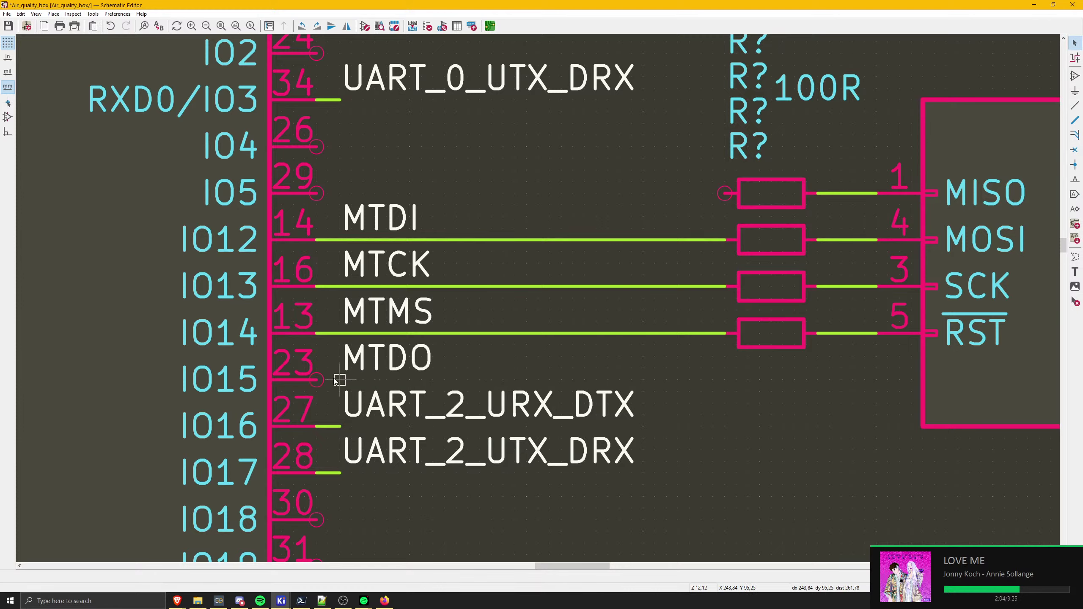
- Wire IO15 to the uppermost JTAG resistor with a 45-degree diagonal crossing the other three lines, and save the schematic
{"action": "key", "text": "w"}
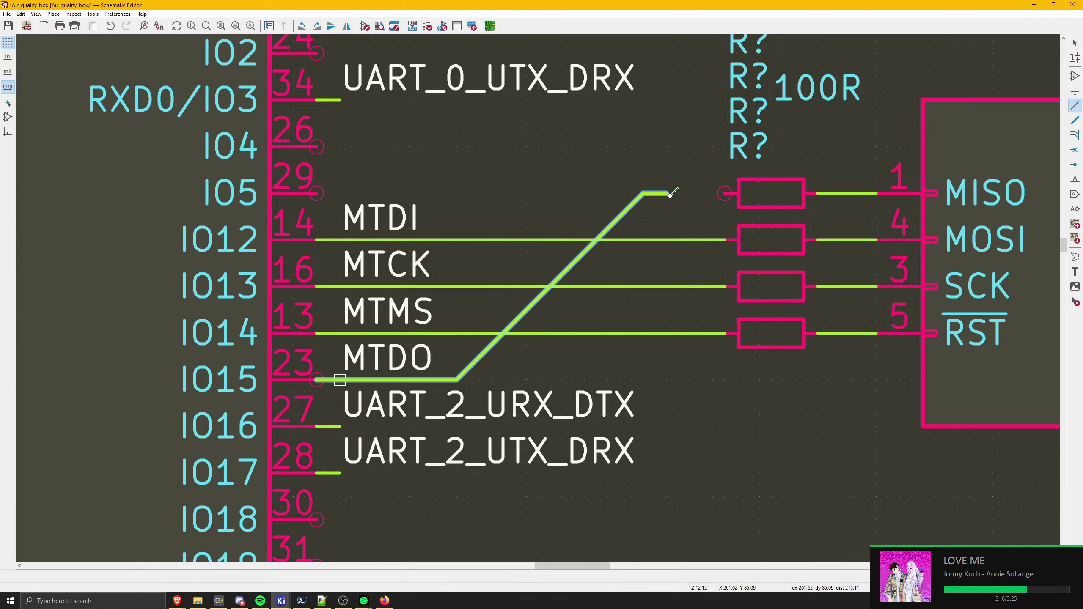
{"action": "left_click", "coordinate": [725, 193]}
{"action": "scroll", "coordinate": [542, 294], "scroll_direction": "down", "scroll_amount": 3}
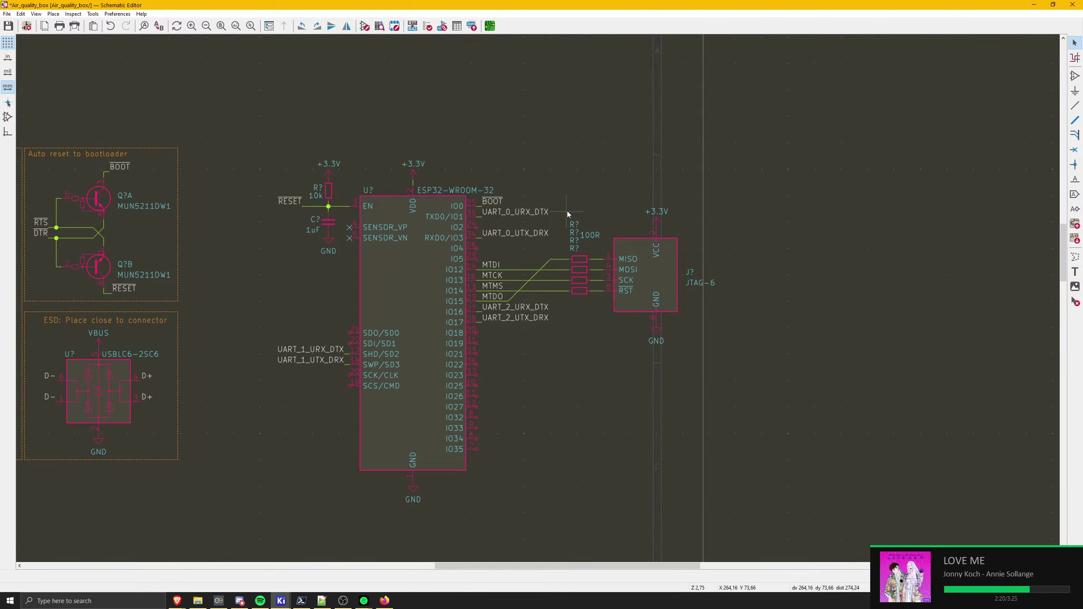
{"action": "key", "text": "ctrl+s"}
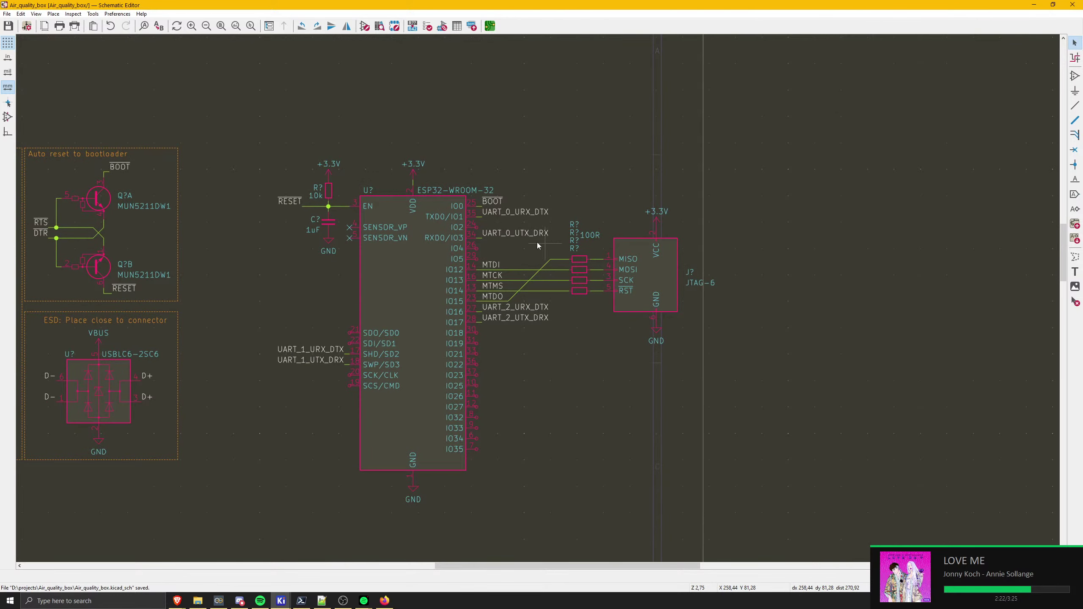
- Move the whole ESP32-WROOM-32 circuit, including its JTAG-6 connector and resistors, clear of the USB->UART blocks
{"action": "middle_click_drag", "start_coordinate": [419, 235], "coordinate": [493, 202]}
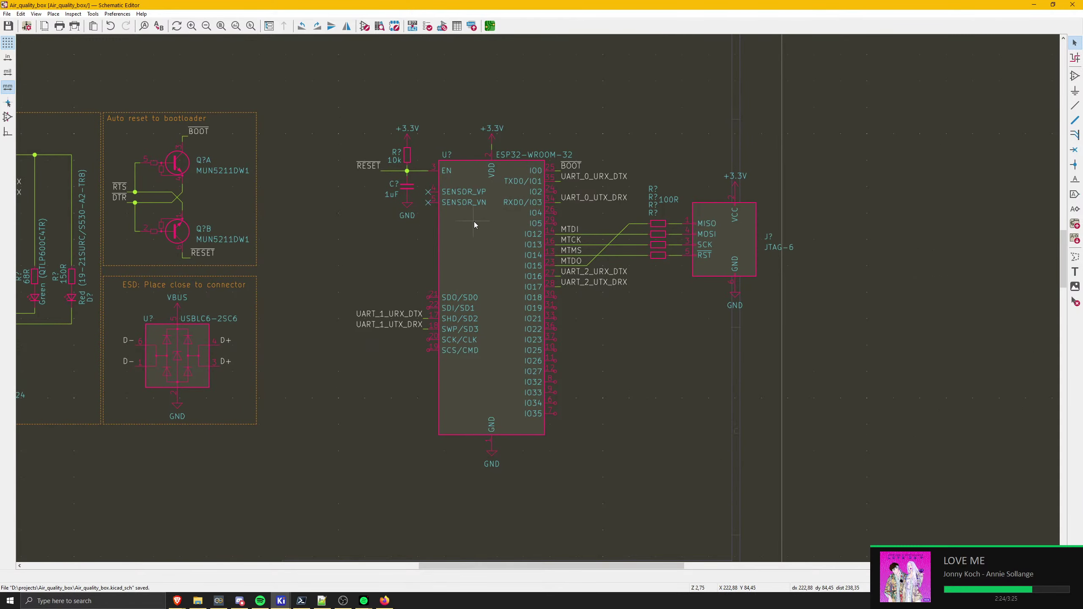
{"action": "scroll", "coordinate": [580, 233], "scroll_direction": "up", "scroll_amount": 4}
{"action": "scroll", "coordinate": [537, 301], "scroll_direction": "down", "scroll_amount": 1}
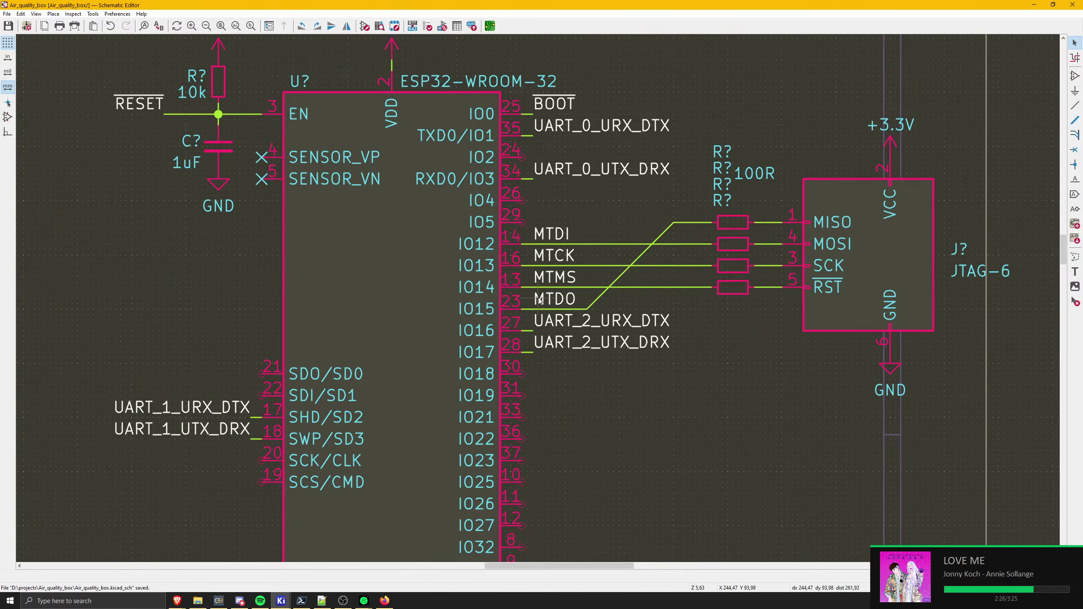
{"action": "scroll", "coordinate": [536, 307], "scroll_direction": "down", "scroll_amount": 3}
{"action": "scroll", "coordinate": [511, 230], "scroll_direction": "down", "scroll_amount": 1}
{"action": "middle_click_drag", "start_coordinate": [511, 226], "coordinate": [697, 186]}
{"action": "left_click_drag", "start_coordinate": [507, 105], "coordinate": [967, 501]}
{"action": "middle_click_drag", "start_coordinate": [634, 334], "coordinate": [510, 313]}
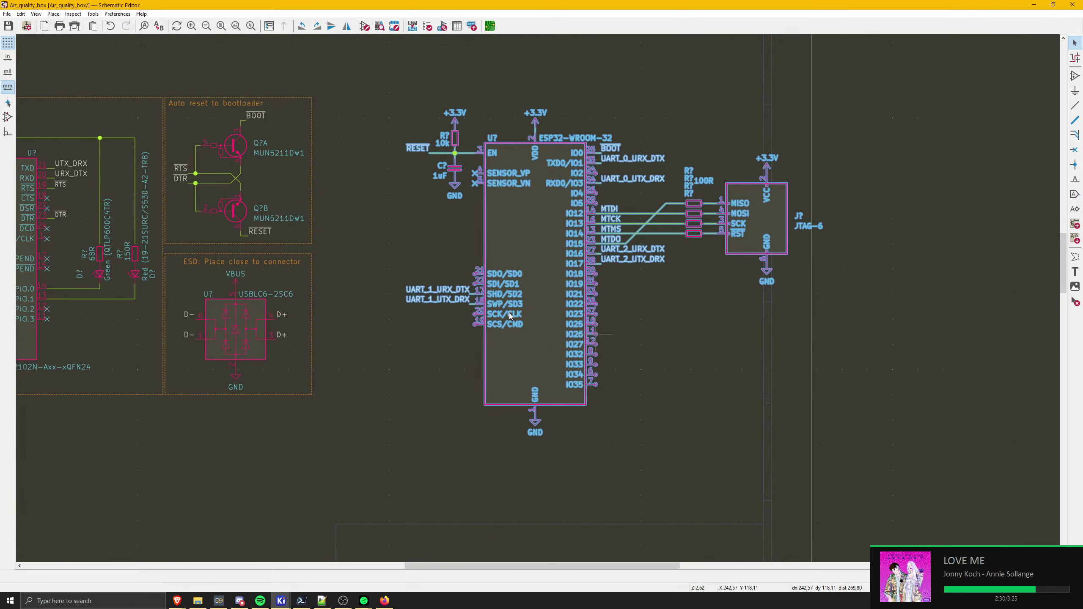
{"action": "key", "text": "m"}
{"action": "middle_click_drag", "start_coordinate": [381, 282], "coordinate": [618, 302]}
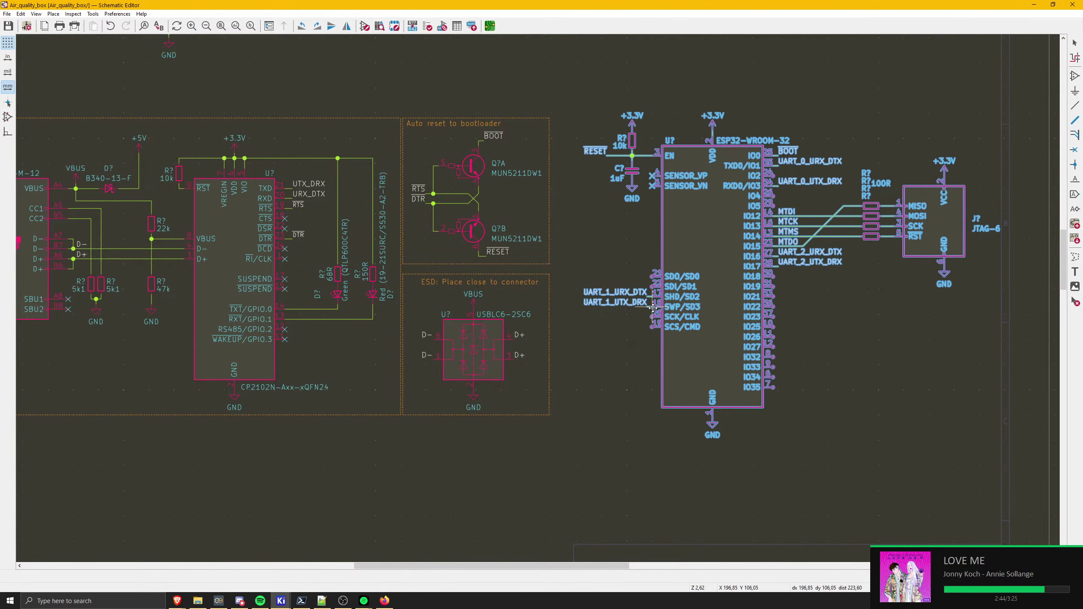
{"action": "middle_click_drag", "start_coordinate": [644, 308], "coordinate": [740, 289]}
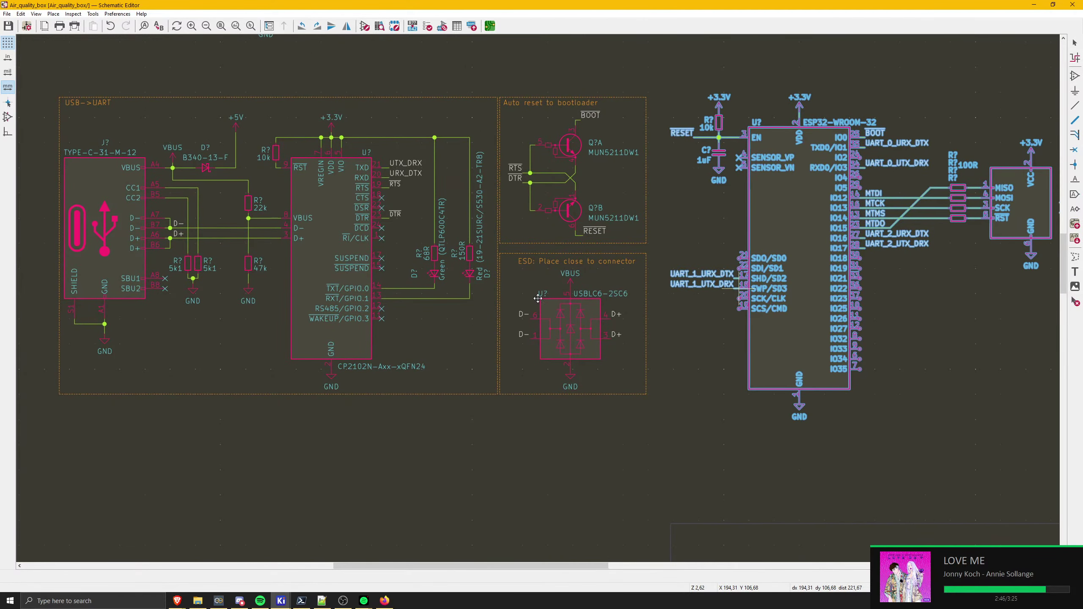
{"action": "scroll", "coordinate": [538, 299], "scroll_direction": "down", "scroll_amount": 5}
{"action": "left_click", "coordinate": [640, 353]}
- Move the mains power supply circuit to the empty area left of the drawing sheet
{"action": "scroll", "coordinate": [590, 254], "scroll_direction": "up", "scroll_amount": 3}
{"action": "left_click_drag", "start_coordinate": [571, 216], "coordinate": [729, 275]}
{"action": "key", "text": "m"}
{"action": "left_click", "coordinate": [288, 272]}
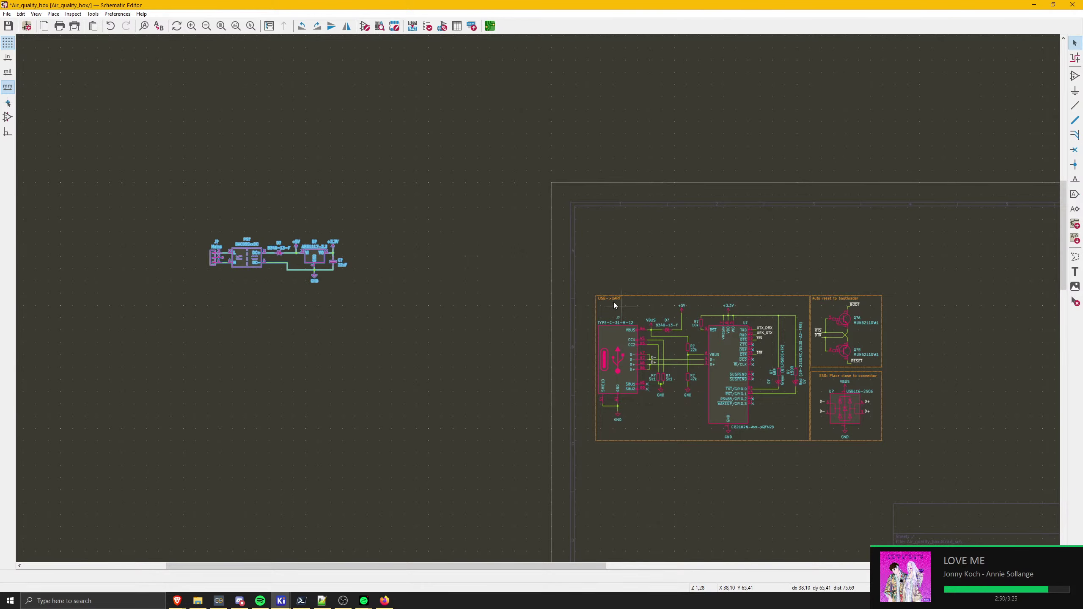
- Shift the framed USB->UART, auto reset and ESD blocks together further right inside the sheet
{"action": "left_click_drag", "start_coordinate": [585, 285], "coordinate": [889, 477]}
{"action": "key", "text": "m"}
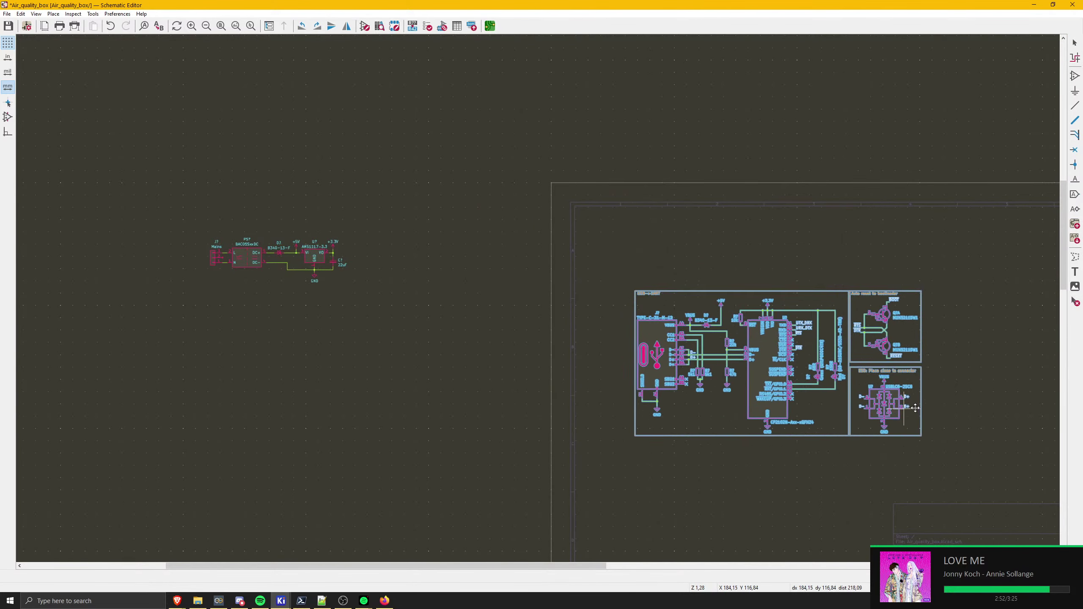
{"action": "left_click", "coordinate": [929, 397]}
- Place the graphic text "PSU" above the Mains connector of the power supply circuit
{"action": "left_click", "coordinate": [1074, 273]}
{"action": "left_click", "coordinate": [546, 200]}
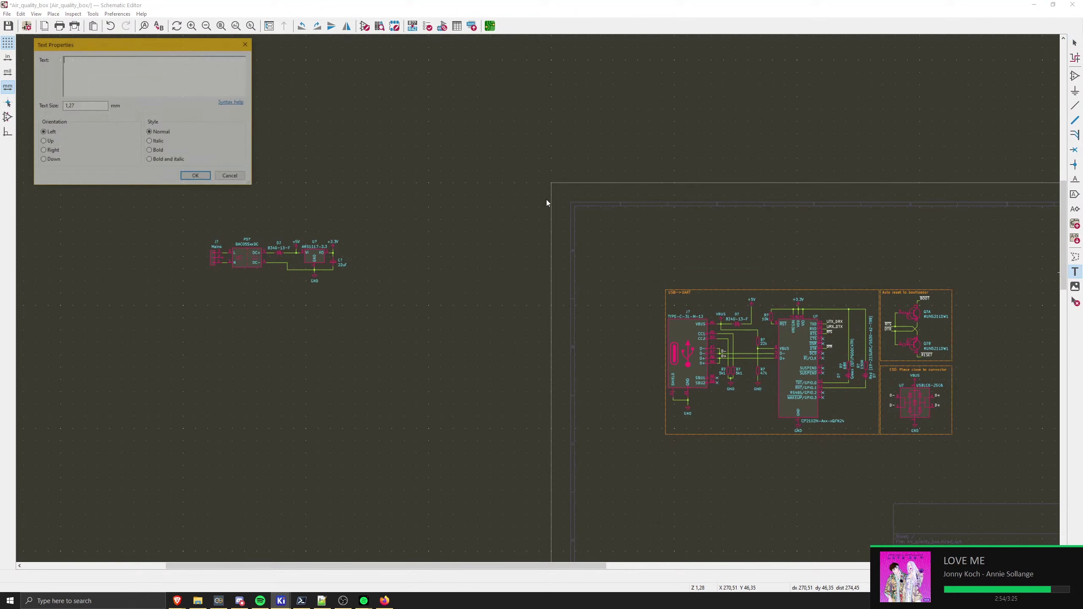
{"action": "type", "text": "PSU"}
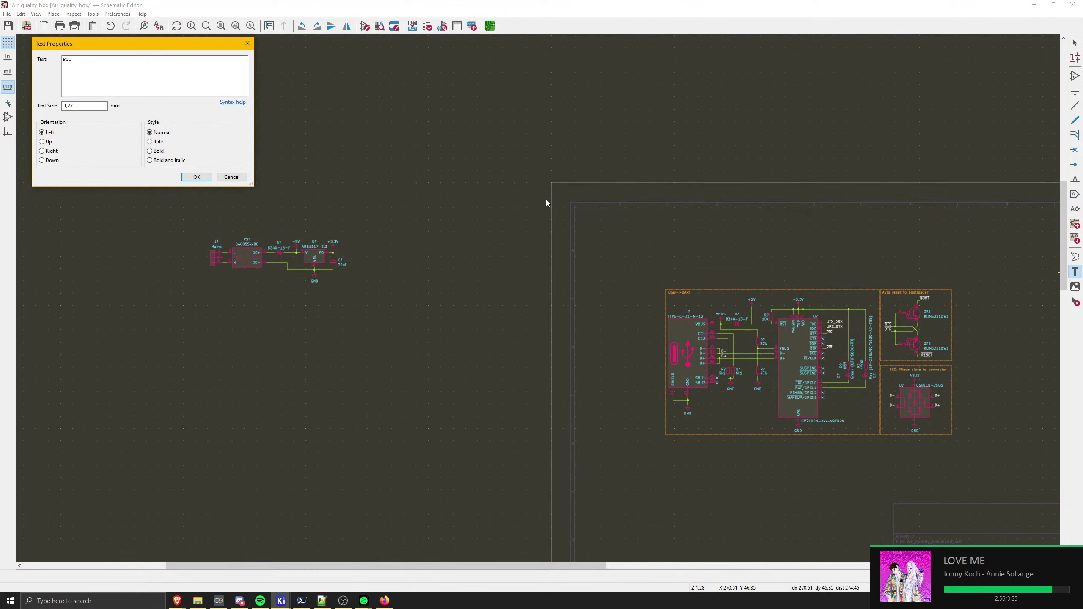
{"action": "left_click", "coordinate": [197, 177]}
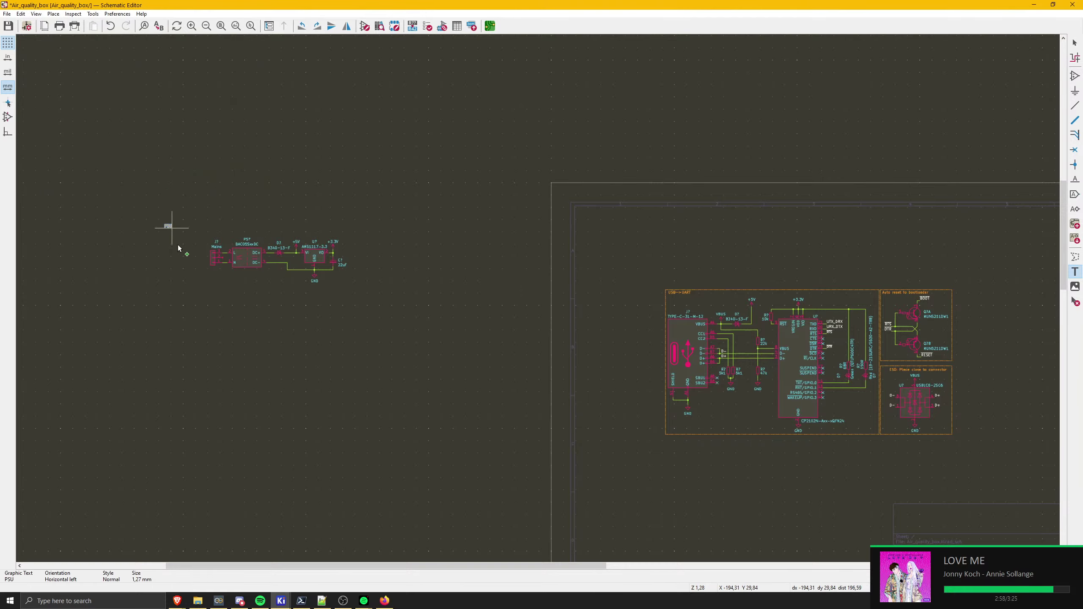
{"action": "scroll", "coordinate": [177, 239], "scroll_direction": "up", "scroll_amount": 5}
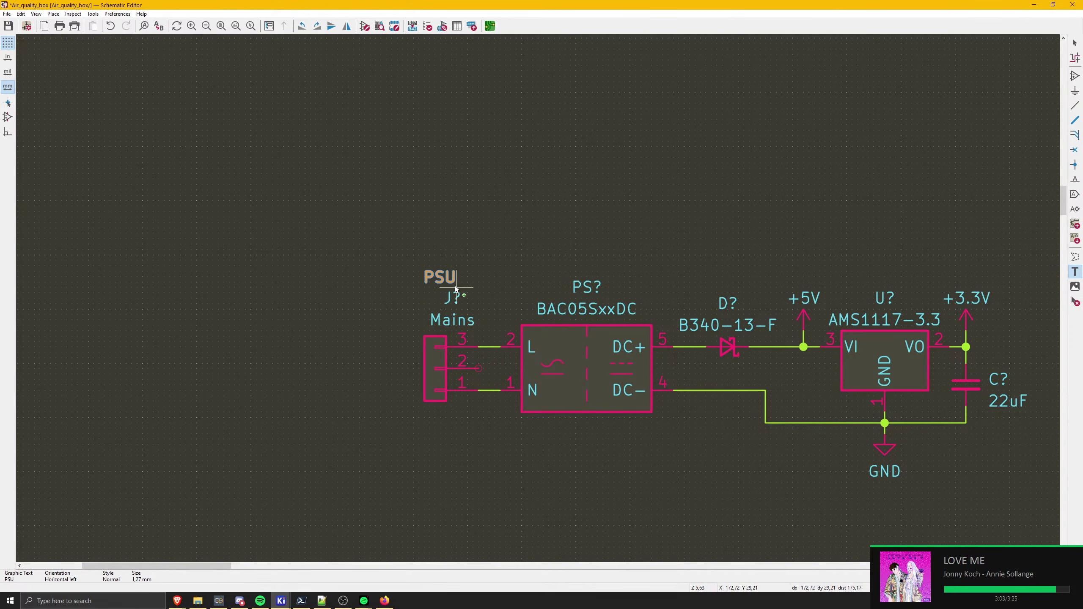
{"action": "left_click", "coordinate": [445, 277]}
{"action": "key", "text": "Escape"}
- Start drawing a graphic frame around the power supply circuit
{"action": "left_click", "coordinate": [1076, 256]}
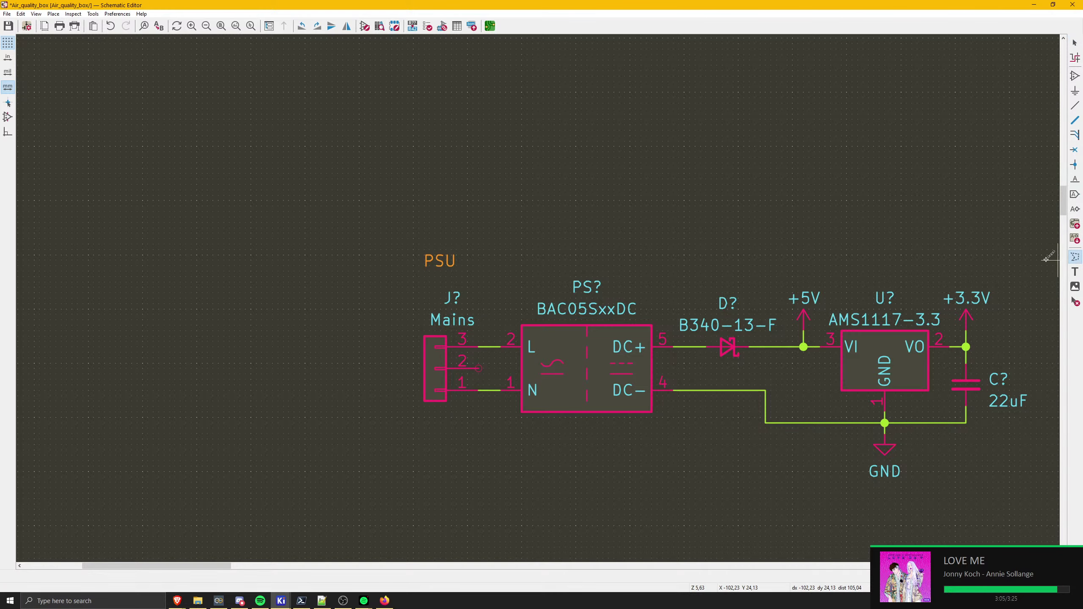
- Draw a closed dashed outline about 73 mm by 28 mm around the PSU circuit and its title
{"action": "left_click", "coordinate": [414, 249]}
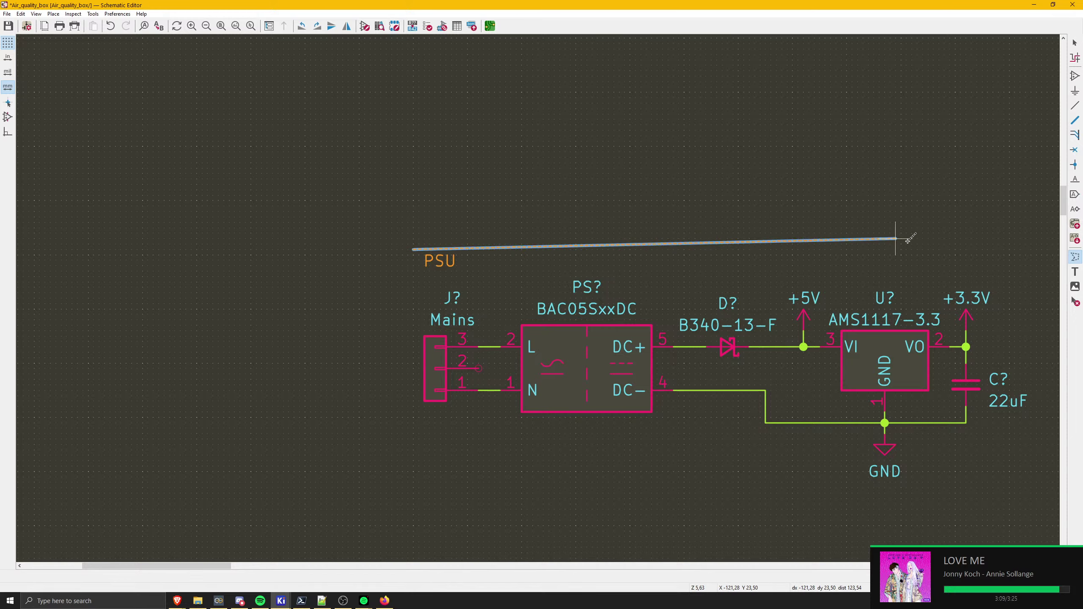
{"action": "middle_click_drag", "start_coordinate": [983, 249], "coordinate": [762, 256]}
{"action": "left_click", "coordinate": [808, 258]}
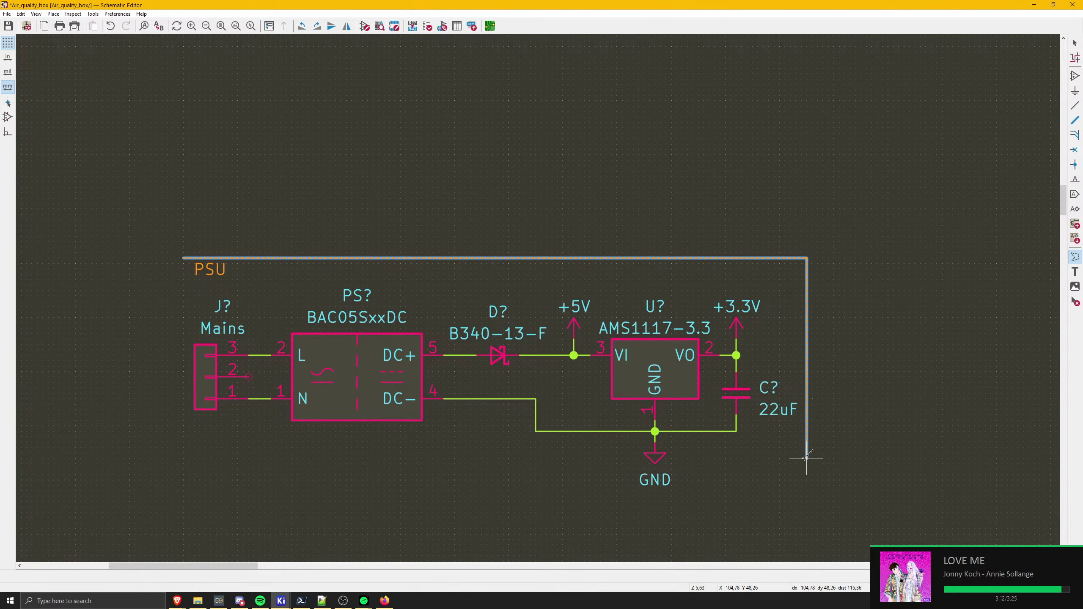
{"action": "left_click", "coordinate": [802, 492]}
{"action": "middle_click_drag", "start_coordinate": [303, 494], "coordinate": [573, 455]}
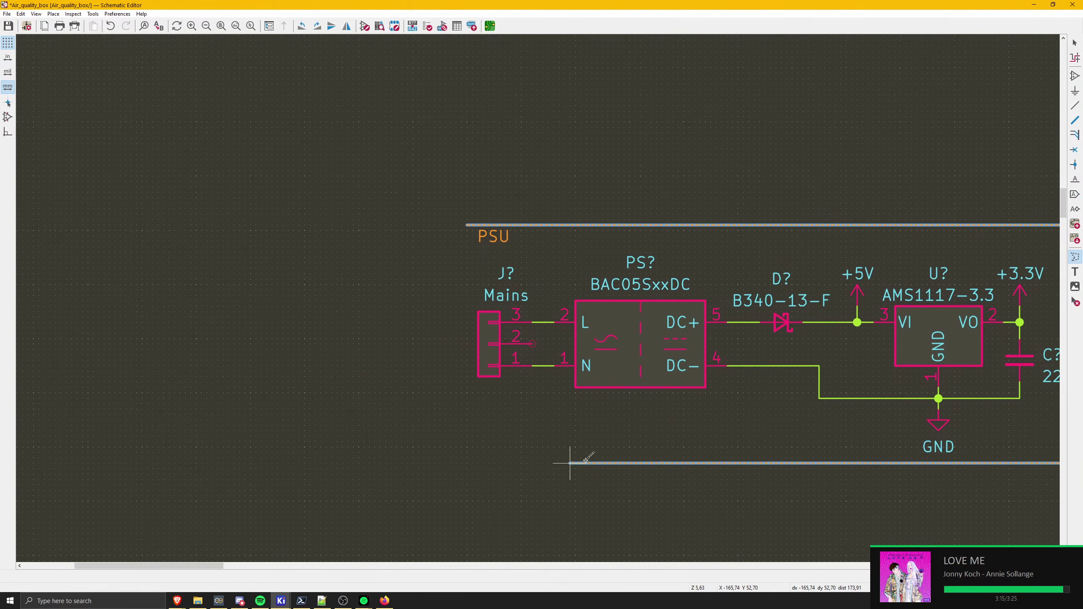
{"action": "left_click", "coordinate": [481, 455]}
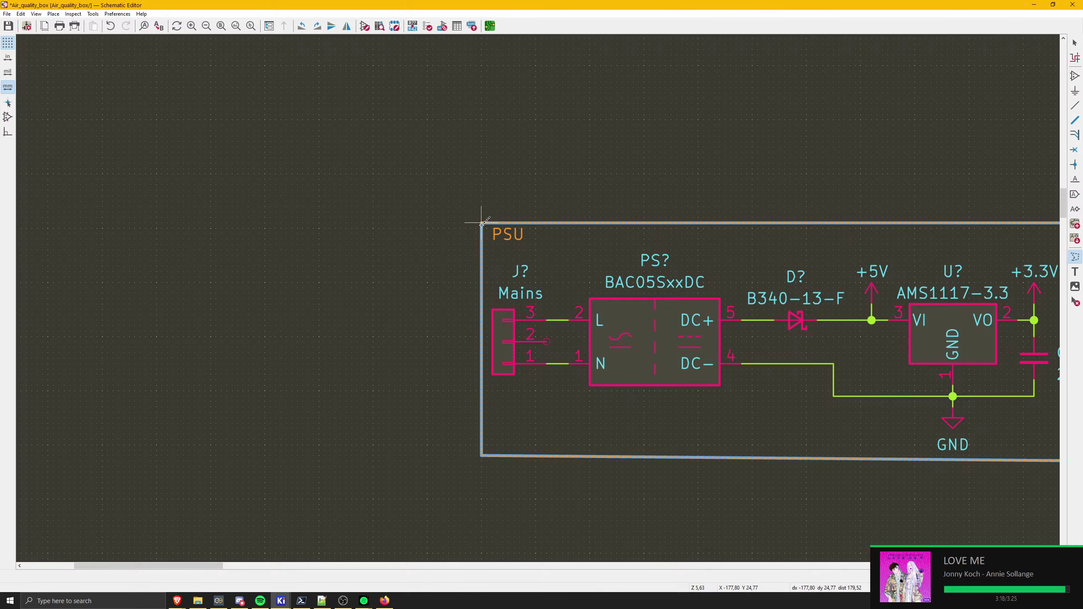
{"action": "left_click", "coordinate": [481, 222]}
{"action": "key", "text": "Escape"}
{"action": "middle_click_drag", "start_coordinate": [557, 350], "coordinate": [329, 312]}
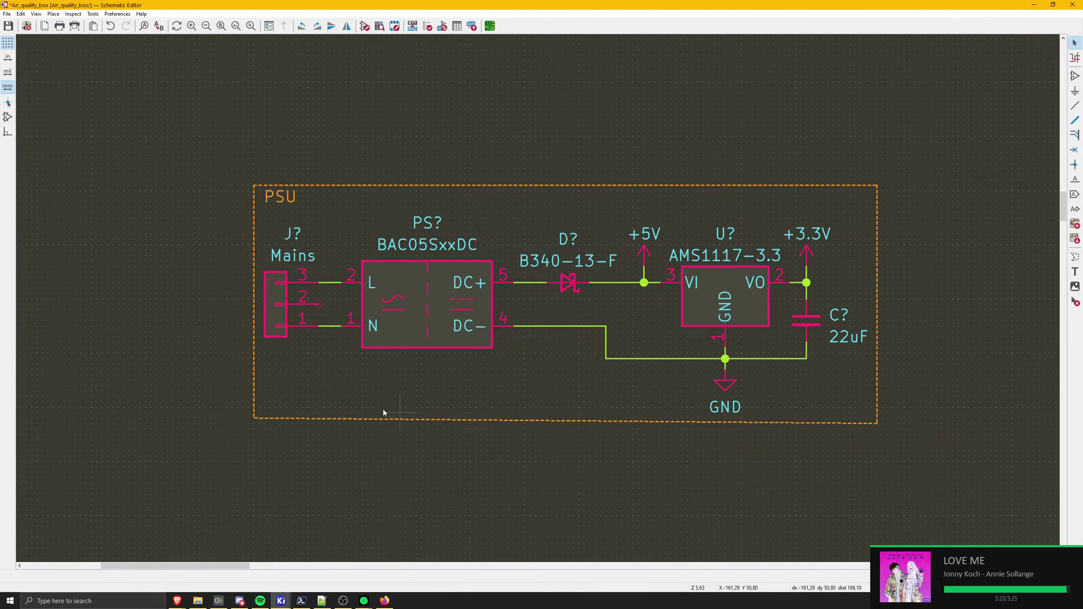
- Straighten the bottom edge of the PSU outline by lowering its left corner level with the right corner
{"action": "left_click", "coordinate": [357, 419]}
{"action": "left_click_drag", "start_coordinate": [253, 418], "coordinate": [255, 424]}
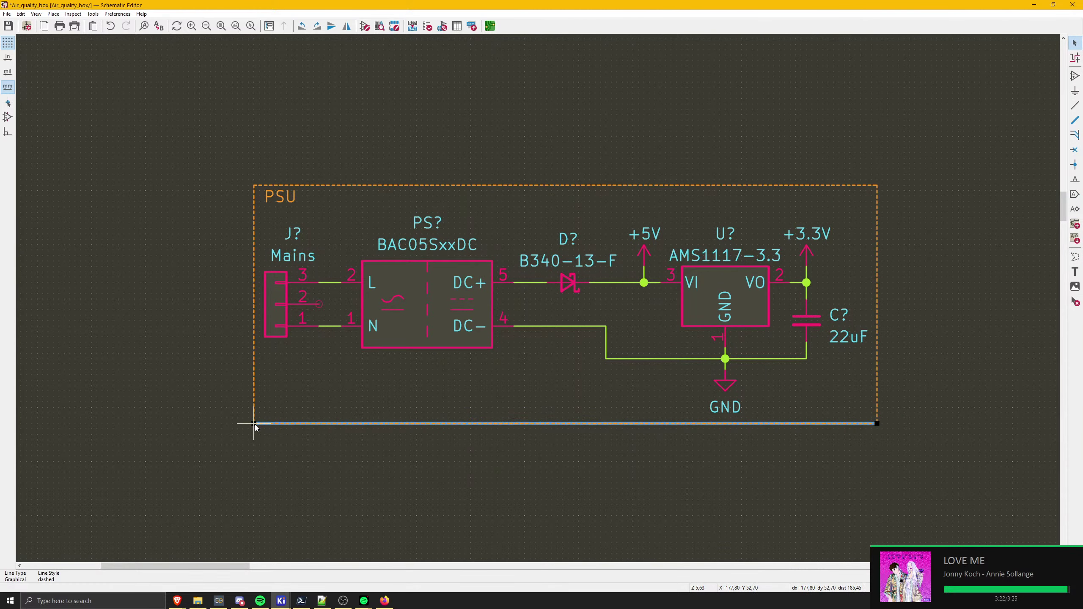
{"action": "left_click", "coordinate": [315, 464]}
- Move the whole PSU block onto the sheet, directly above the USB->UART block with their left edges aligned
{"action": "middle_click_drag", "start_coordinate": [277, 382], "coordinate": [214, 371]}
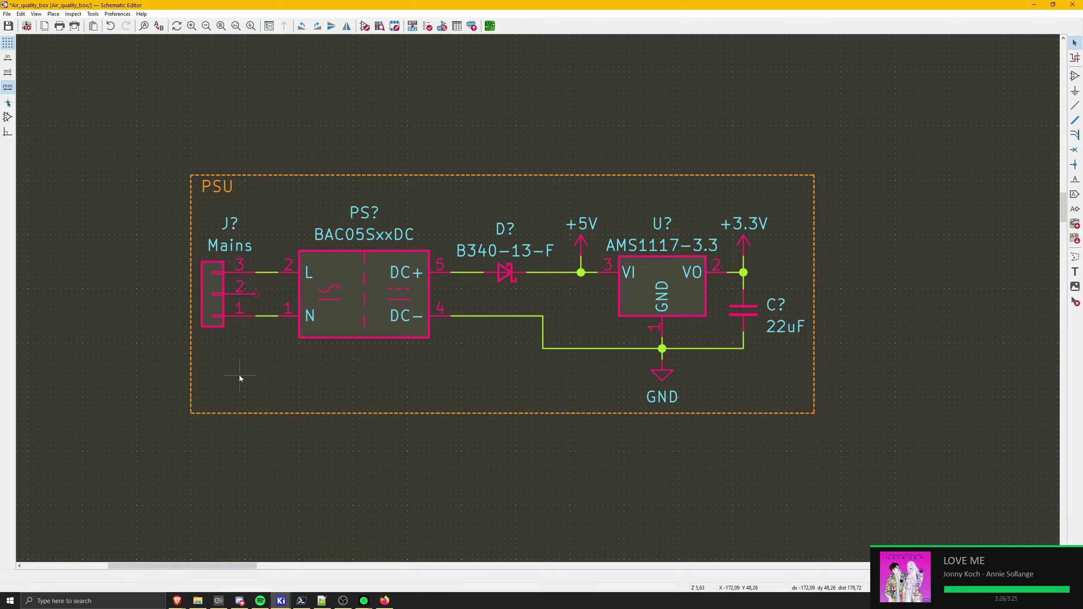
{"action": "middle_click_drag", "start_coordinate": [254, 374], "coordinate": [288, 406]}
{"action": "middle_click_drag", "start_coordinate": [484, 490], "coordinate": [409, 404]}
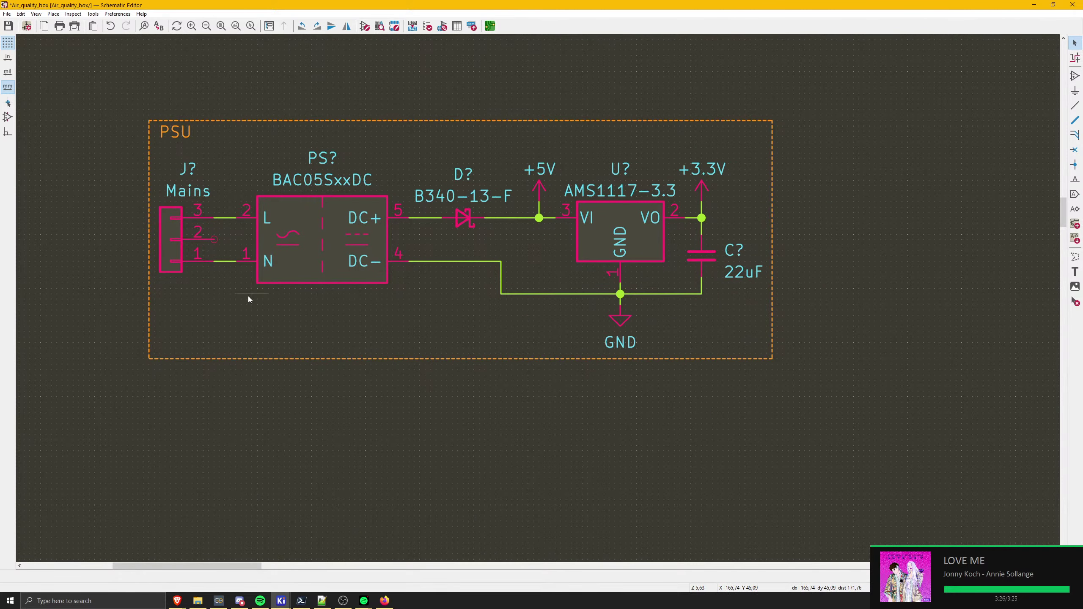
{"action": "scroll", "coordinate": [249, 299], "scroll_direction": "up", "scroll_amount": 3}
{"action": "scroll", "coordinate": [578, 325], "scroll_direction": "down", "scroll_amount": 6}
{"action": "left_click_drag", "start_coordinate": [381, 196], "coordinate": [848, 467]}
{"action": "key", "text": "m"}
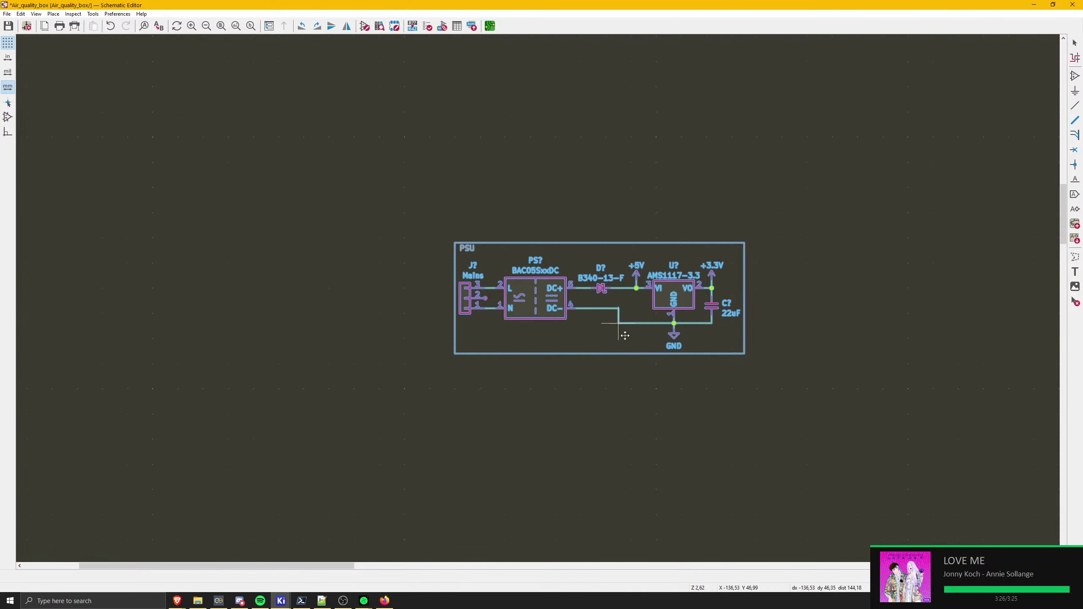
{"action": "middle_click_drag", "start_coordinate": [679, 384], "coordinate": [387, 294]}
{"action": "middle_click_drag", "start_coordinate": [779, 457], "coordinate": [457, 350]}
{"action": "middle_click_drag", "start_coordinate": [597, 300], "coordinate": [426, 438]}
{"action": "scroll", "coordinate": [768, 266], "scroll_direction": "up", "scroll_amount": 1}
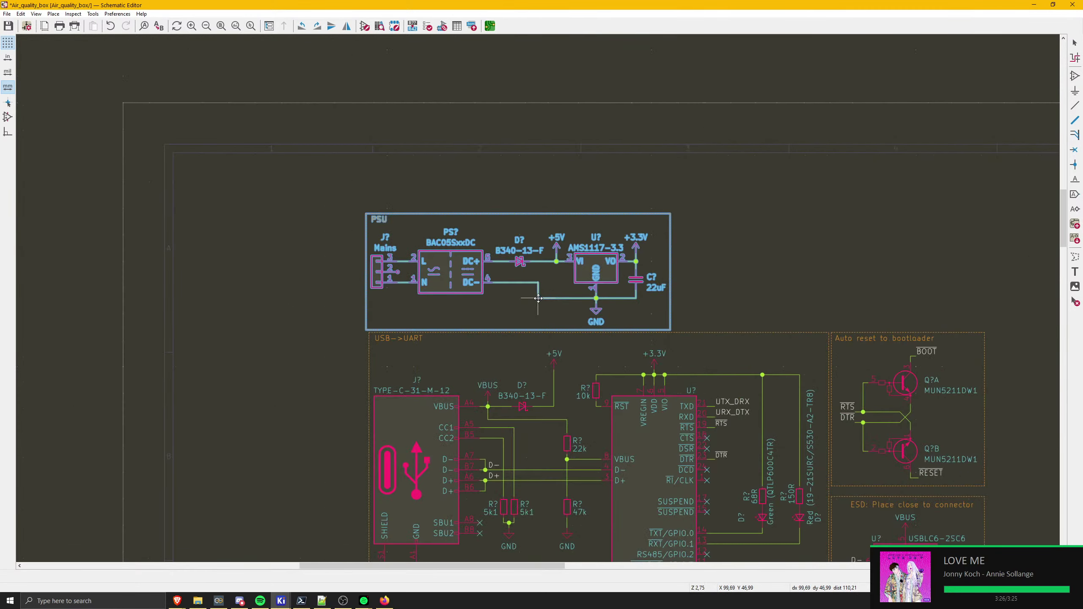
{"action": "scroll", "coordinate": [538, 299], "scroll_direction": "up", "scroll_amount": 2}
{"action": "left_click", "coordinate": [538, 298]}
{"action": "scroll", "coordinate": [421, 353], "scroll_direction": "down", "scroll_amount": 2}
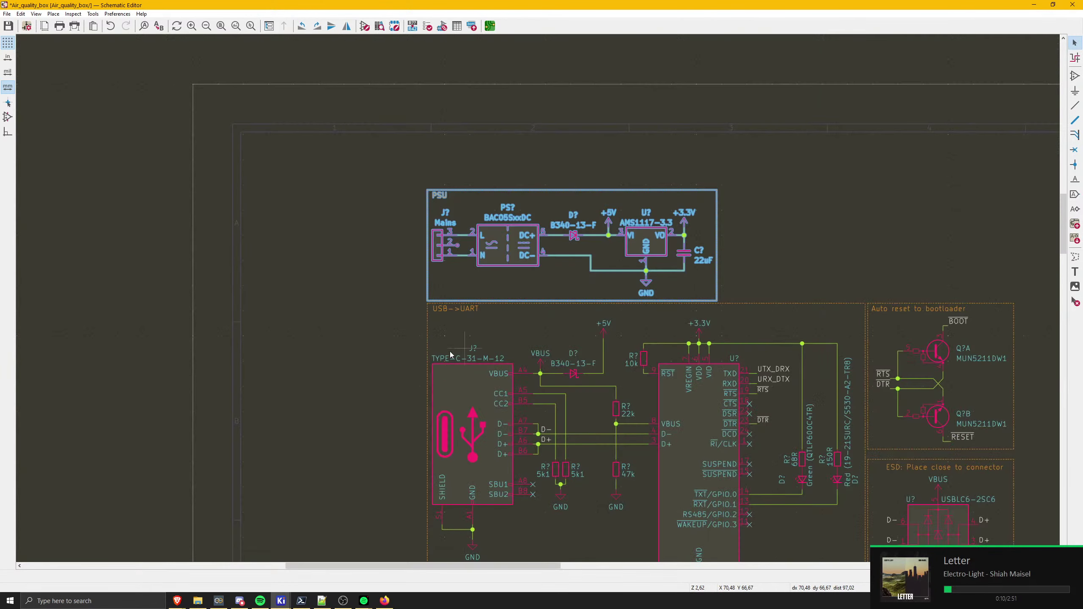
{"action": "left_click", "coordinate": [503, 338]}
- Move the Decoupling block from below the sheet to beside the PSU block, above the Auto reset to bootloader block
{"action": "middle_click_drag", "start_coordinate": [555, 325], "coordinate": [529, 287]}
{"action": "scroll", "coordinate": [529, 287], "scroll_direction": "down", "scroll_amount": 3}
{"action": "middle_click_drag", "start_coordinate": [489, 362], "coordinate": [435, 305]}
{"action": "middle_click_drag", "start_coordinate": [730, 420], "coordinate": [599, 267]}
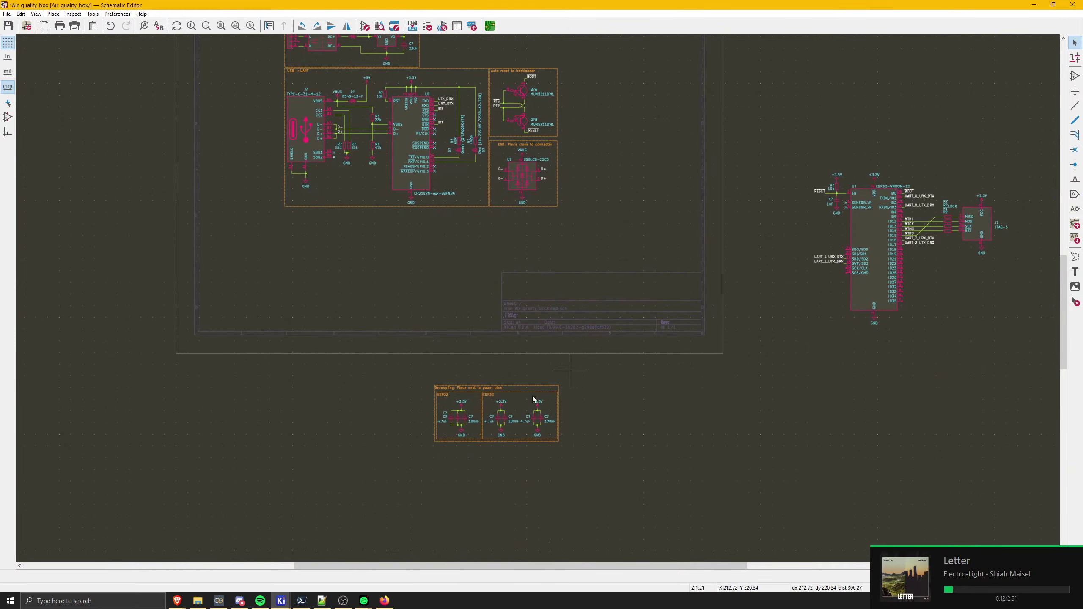
{"action": "left_click_drag", "start_coordinate": [405, 368], "coordinate": [649, 497]}
{"action": "key", "text": "m"}
{"action": "middle_click_drag", "start_coordinate": [439, 172], "coordinate": [495, 401]}
{"action": "scroll", "coordinate": [496, 267], "scroll_direction": "up", "scroll_amount": 3}
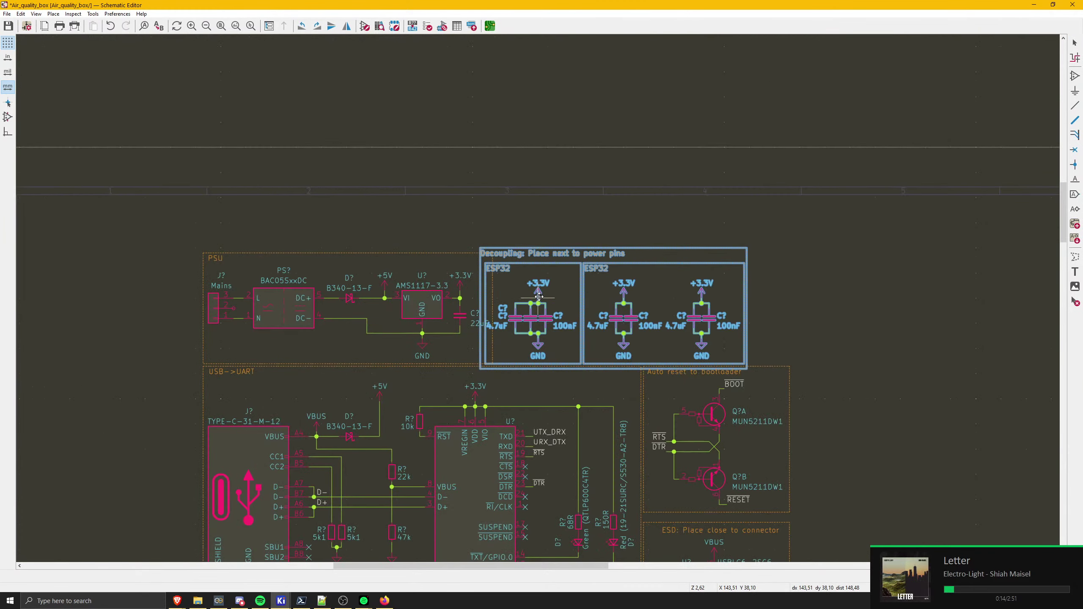
{"action": "scroll", "coordinate": [538, 298], "scroll_direction": "up", "scroll_amount": 3}
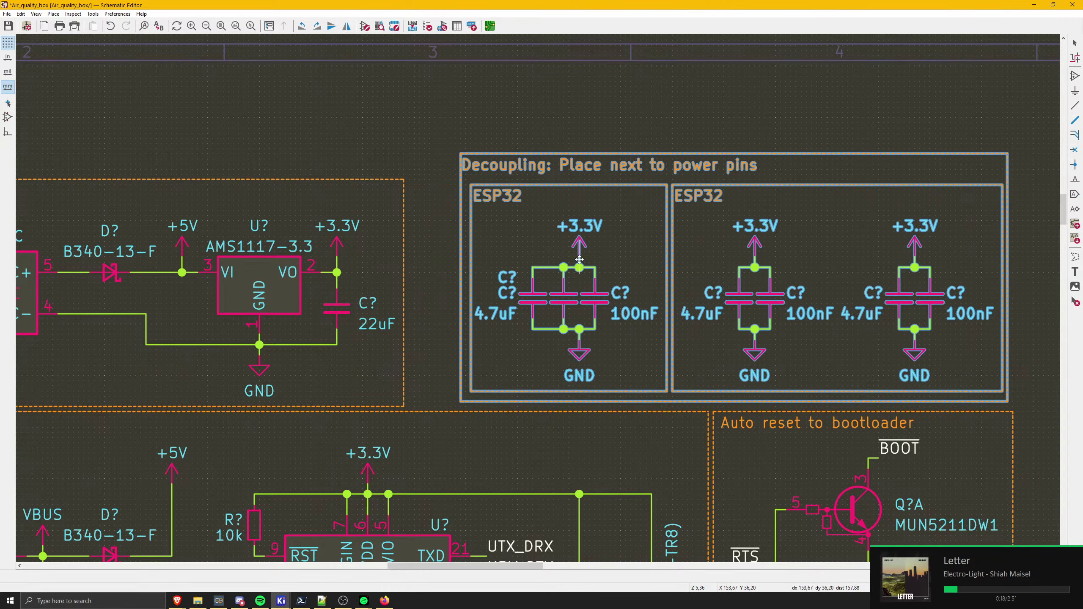
{"action": "left_click", "coordinate": [587, 259]}
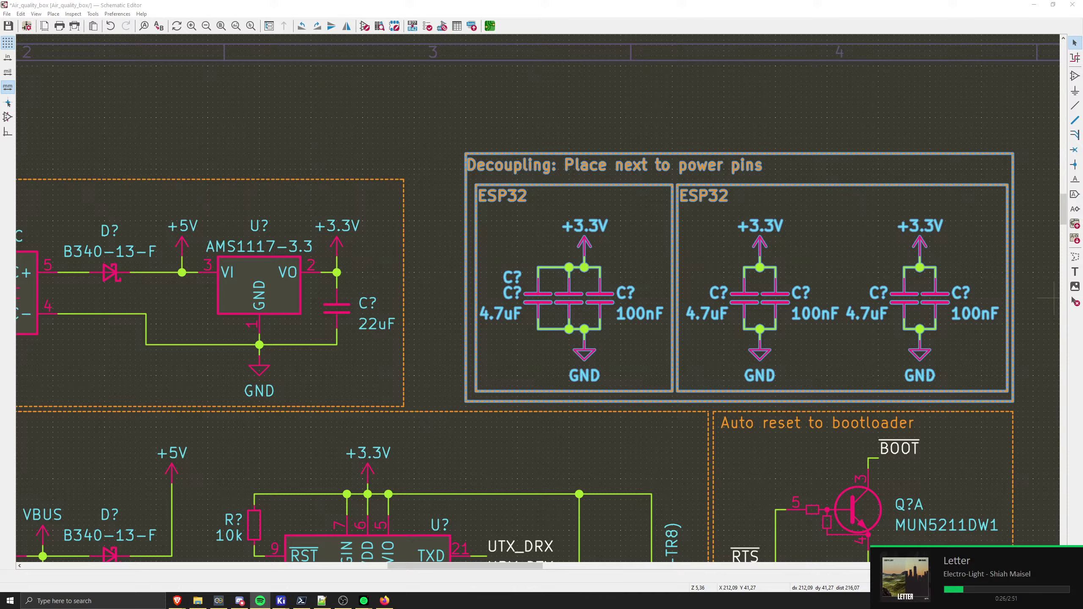
{"action": "left_click", "coordinate": [993, 300]}
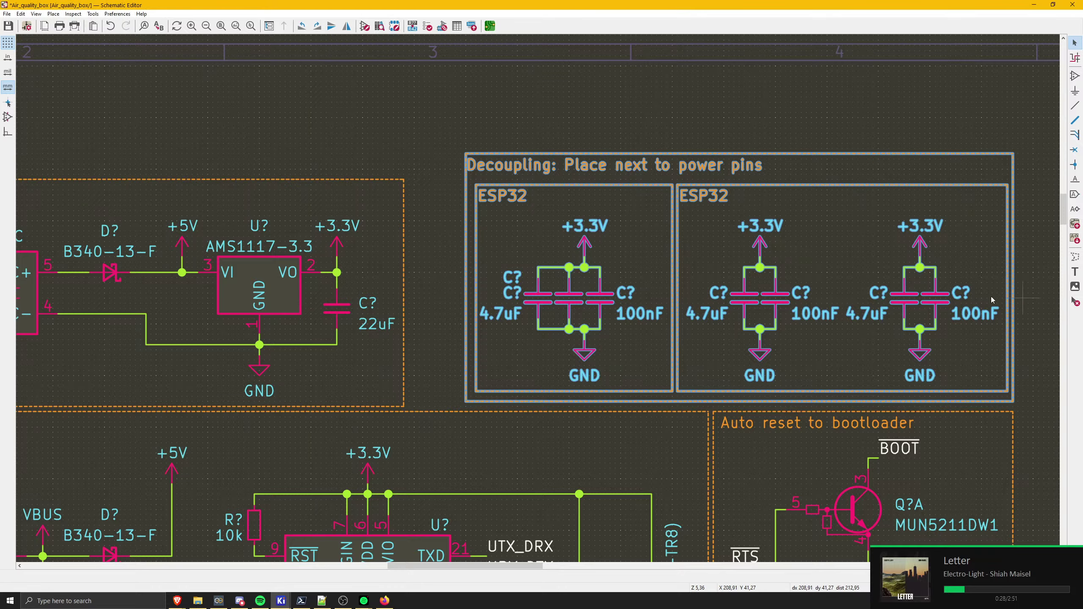
{"action": "left_click", "coordinate": [445, 225]}
- Move the complete PSU block slightly up, leaving a wider gap to the USB->UART block and keeping the left edges aligned
{"action": "middle_click_drag", "start_coordinate": [429, 215], "coordinate": [810, 235]}
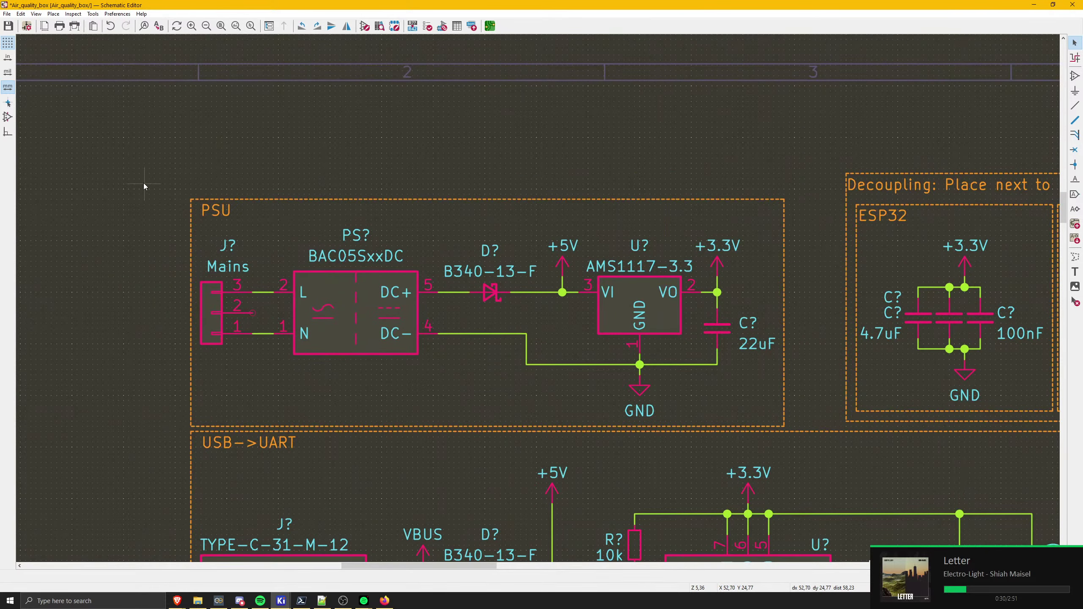
{"action": "left_click_drag", "start_coordinate": [144, 183], "coordinate": [790, 429]}
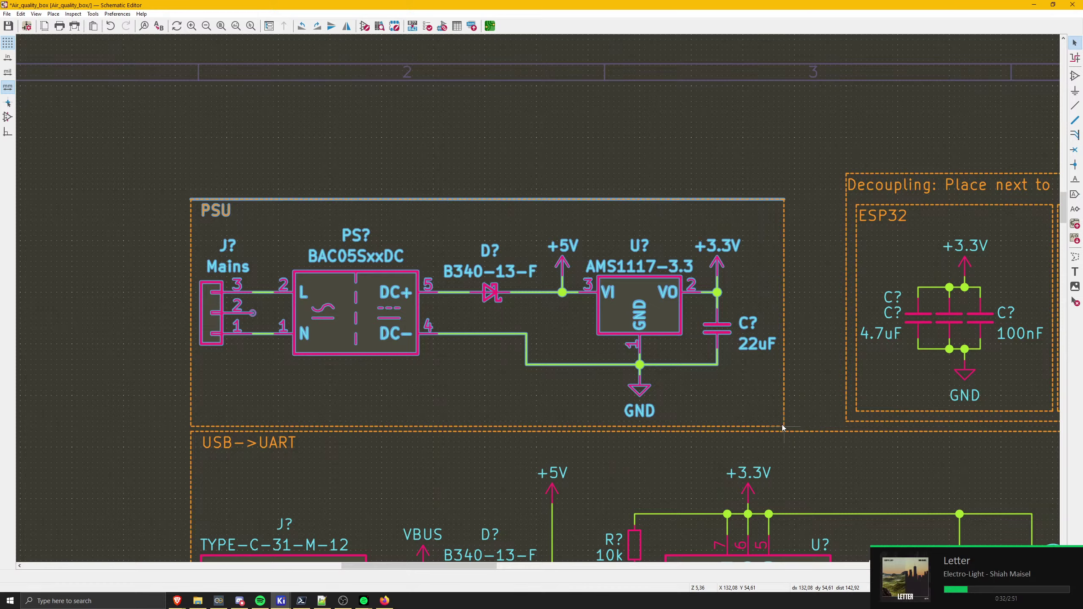
{"action": "left_click", "coordinate": [783, 422], "text": "shift"}
{"action": "left_click_drag", "start_coordinate": [169, 157], "coordinate": [800, 427]}
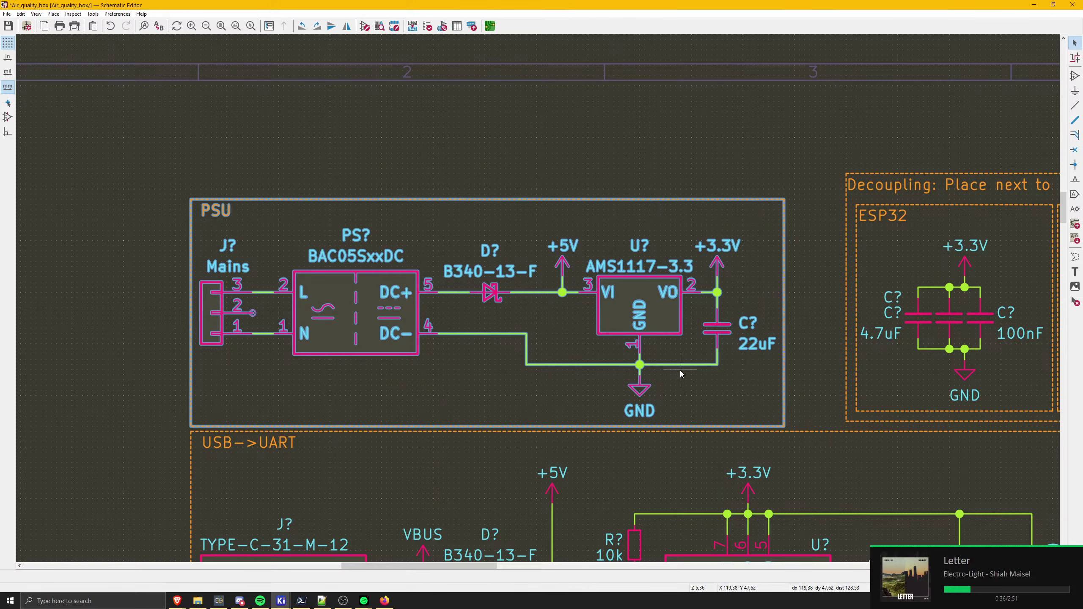
{"action": "key", "text": "m"}
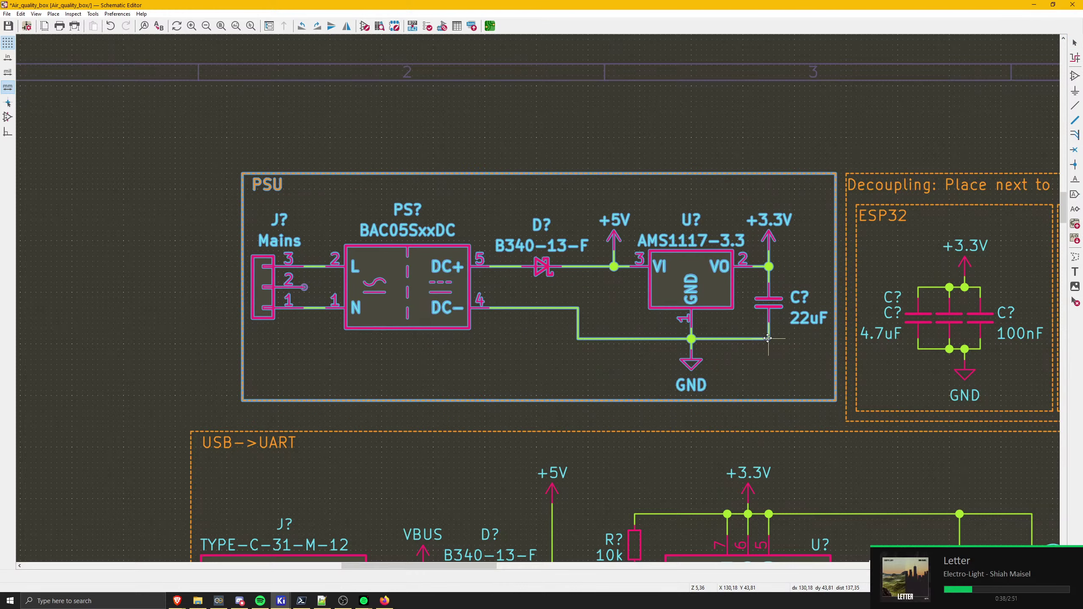
{"action": "left_click", "coordinate": [719, 340]}
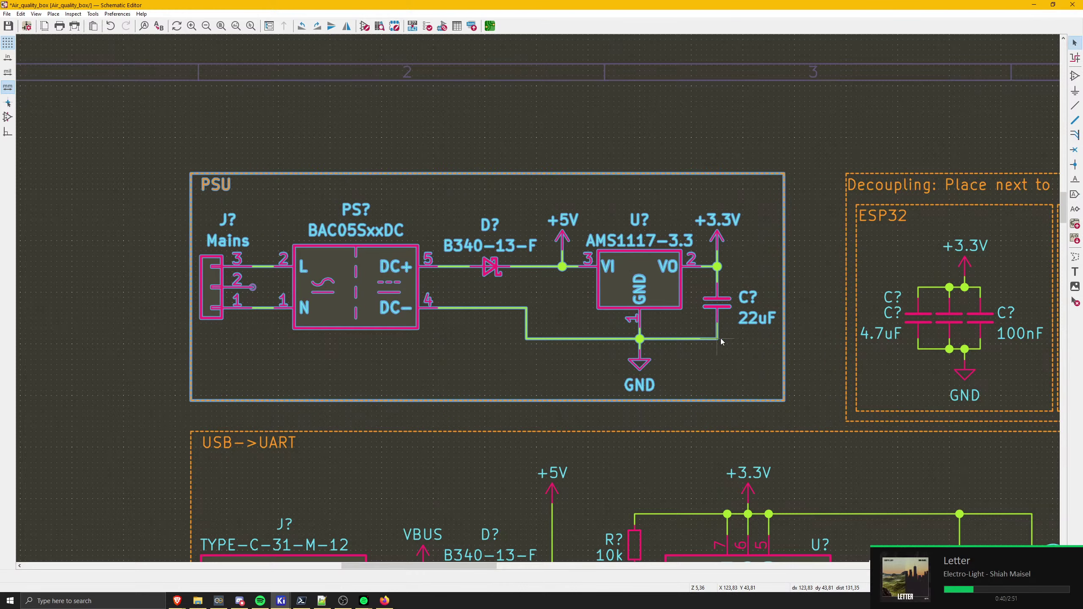
{"action": "key", "text": "XF86AudioNext"}
{"action": "left_click", "coordinate": [810, 313]}
- Move the Decoupling block against the right edge of the PSU outline, with the top edges level
{"action": "middle_click_drag", "start_coordinate": [838, 237], "coordinate": [613, 201]}
{"action": "left_click_drag", "start_coordinate": [581, 127], "coordinate": [643, 162]}
{"action": "middle_click_drag", "start_coordinate": [643, 162], "coordinate": [410, 73]}
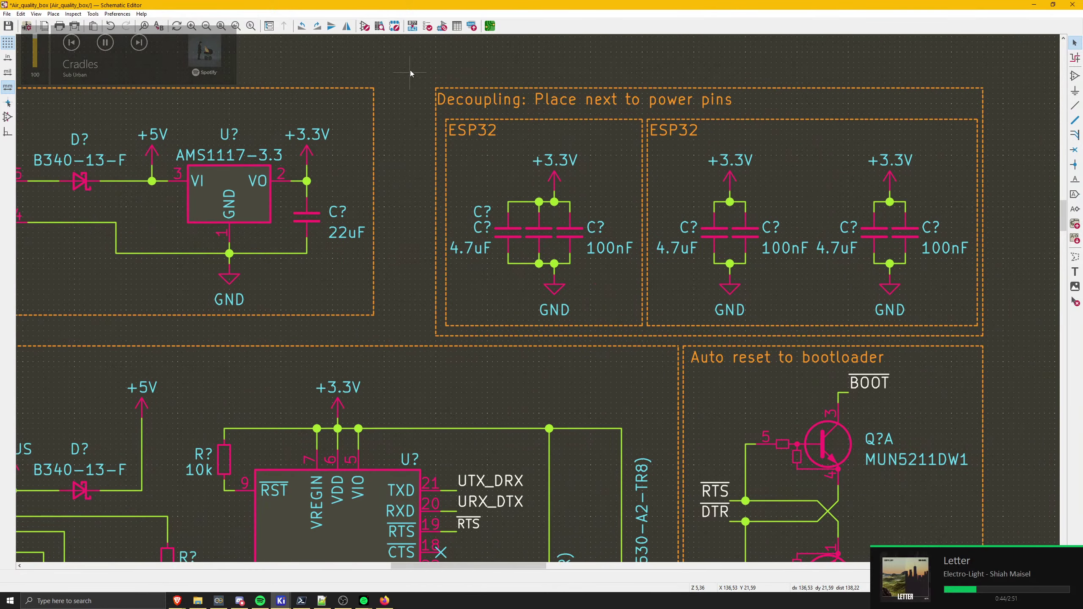
{"action": "left_click_drag", "start_coordinate": [411, 74], "coordinate": [1002, 357]}
{"action": "key", "text": "m"}
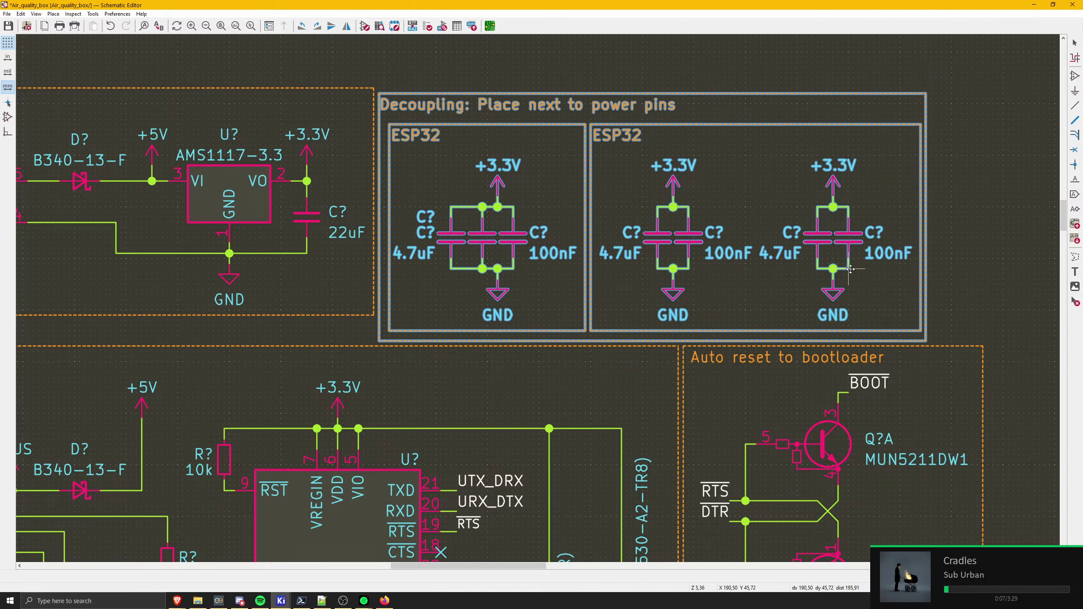
{"action": "left_click", "coordinate": [850, 266]}
- Move the PSU and Decoupling blocks together slightly down, closer to the USB->UART block
{"action": "scroll", "coordinate": [623, 272], "scroll_direction": "down", "scroll_amount": 3}
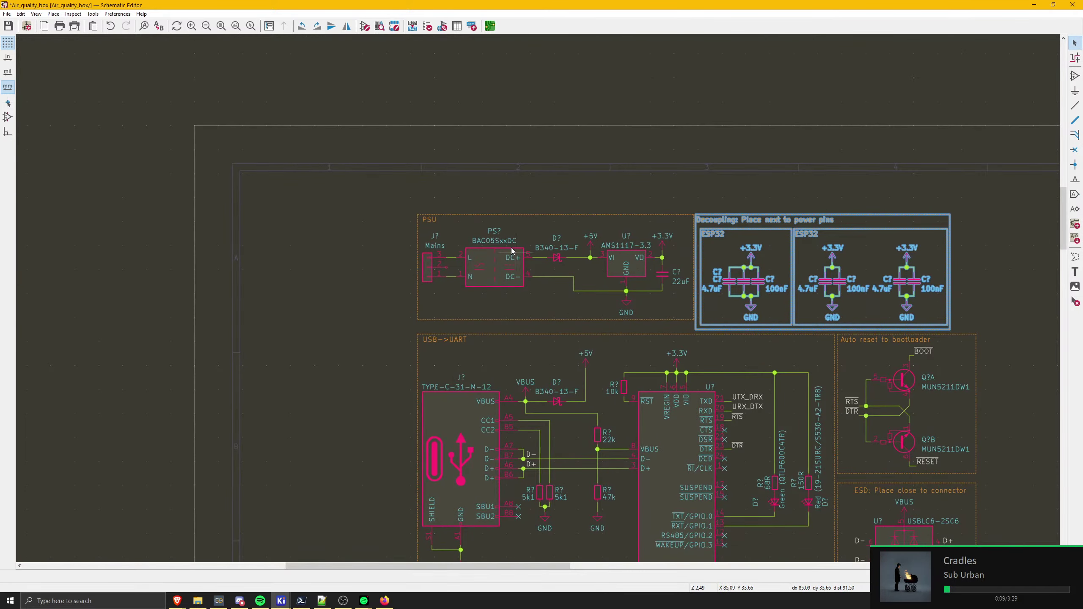
{"action": "left_click_drag", "start_coordinate": [386, 198], "coordinate": [707, 344], "text": "shift"}
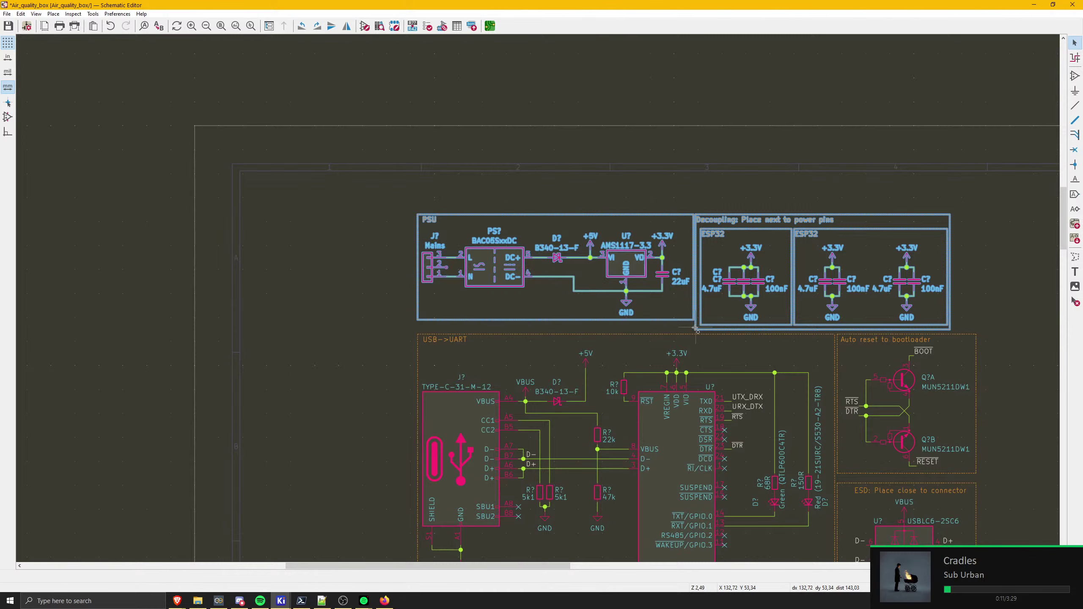
{"action": "middle_click_drag", "start_coordinate": [663, 292], "coordinate": [469, 215]}
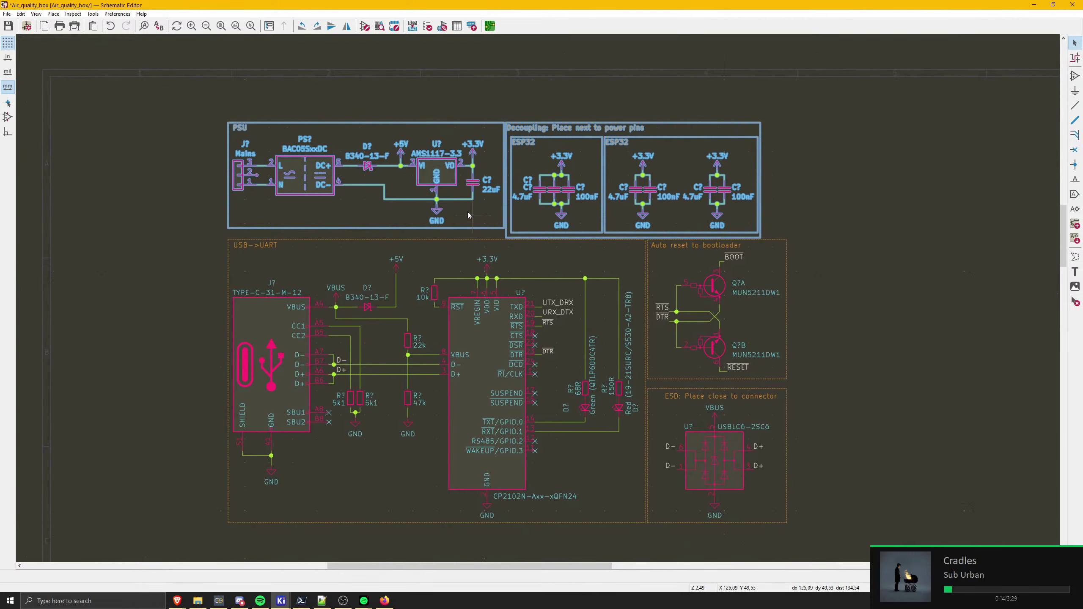
{"action": "left_click", "coordinate": [291, 113]}
- Extend the PSU outline downward so its bottom edge lines up with the bottom of the Decoupling outline
{"action": "scroll", "coordinate": [354, 240], "scroll_direction": "up", "scroll_amount": 1}
{"action": "scroll", "coordinate": [531, 235], "scroll_direction": "up", "scroll_amount": 1}
{"action": "middle_click_drag", "start_coordinate": [687, 350], "coordinate": [381, 252]}
{"action": "scroll", "coordinate": [610, 314], "scroll_direction": "down", "scroll_amount": 2}
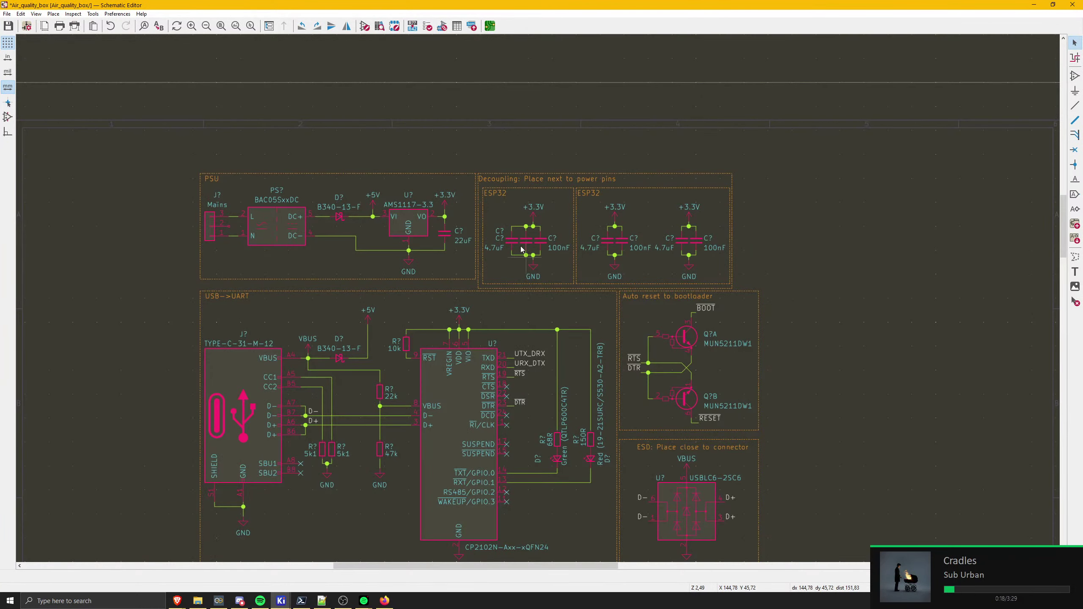
{"action": "left_click_drag", "start_coordinate": [192, 161], "coordinate": [472, 295]}
{"action": "scroll", "coordinate": [518, 294], "scroll_direction": "up", "scroll_amount": 1}
{"action": "scroll", "coordinate": [450, 302], "scroll_direction": "up", "scroll_amount": 4}
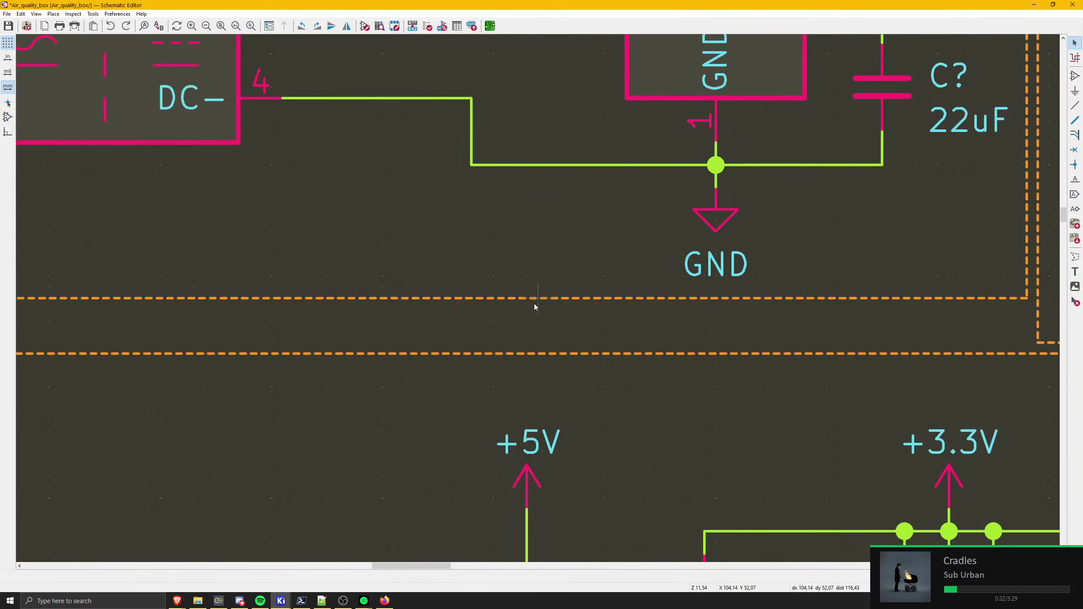
{"action": "left_click", "coordinate": [1026, 298]}
{"action": "left_click_drag", "start_coordinate": [1027, 297], "coordinate": [1027, 346]}
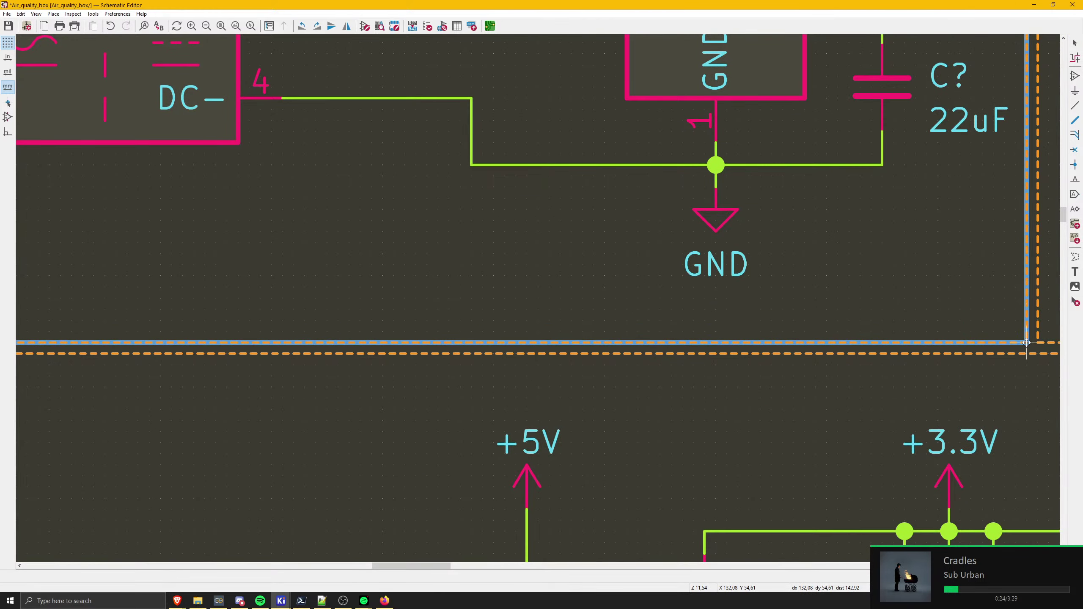
{"action": "scroll", "coordinate": [1027, 346], "scroll_direction": "down", "scroll_amount": 6}
{"action": "scroll", "coordinate": [525, 298], "scroll_direction": "up", "scroll_amount": 3}
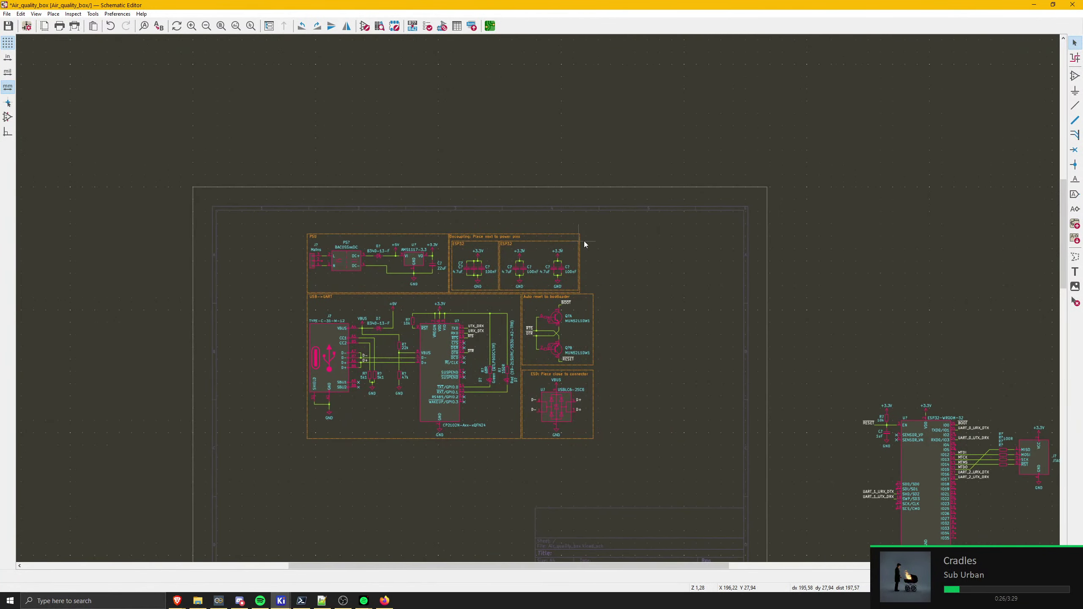
{"action": "middle_click_drag", "start_coordinate": [446, 247], "coordinate": [308, 142]}
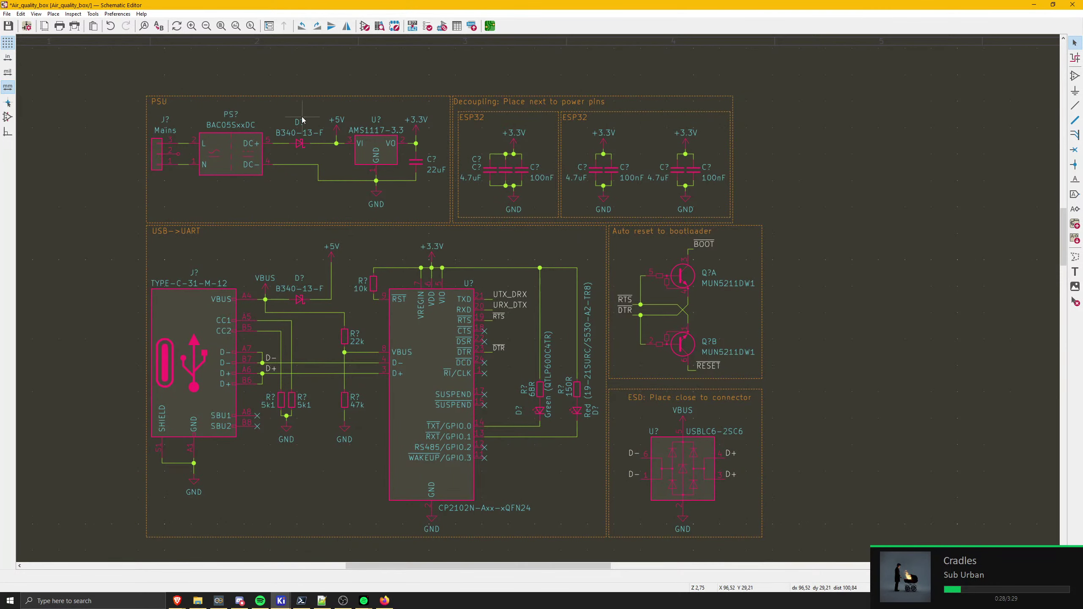
{"action": "scroll", "coordinate": [596, 218], "scroll_direction": "down", "scroll_amount": 3, "text": "shift"}
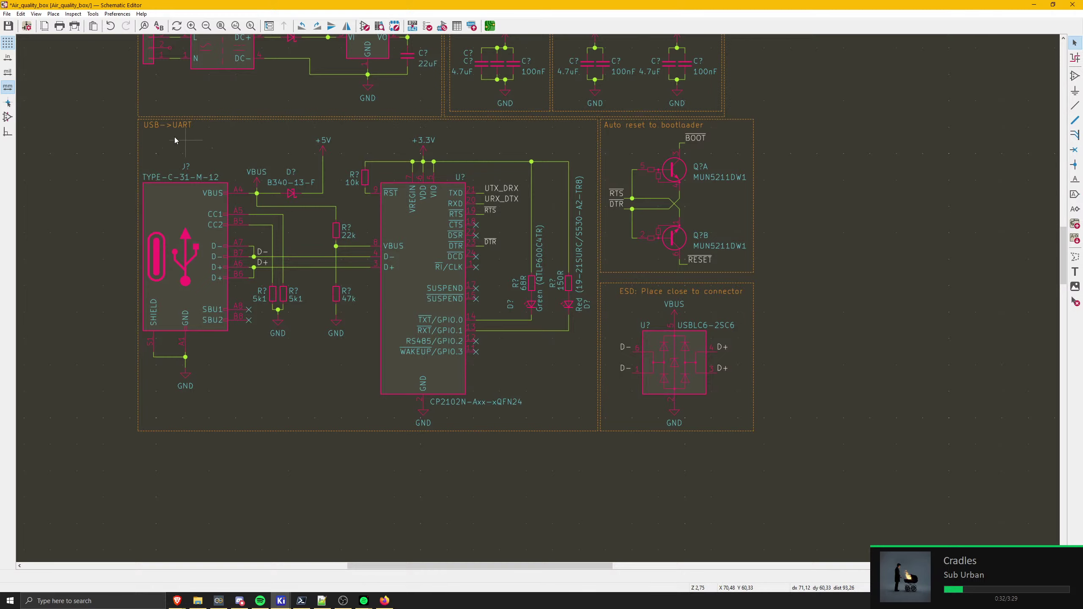
{"action": "left_click", "coordinate": [165, 128]}
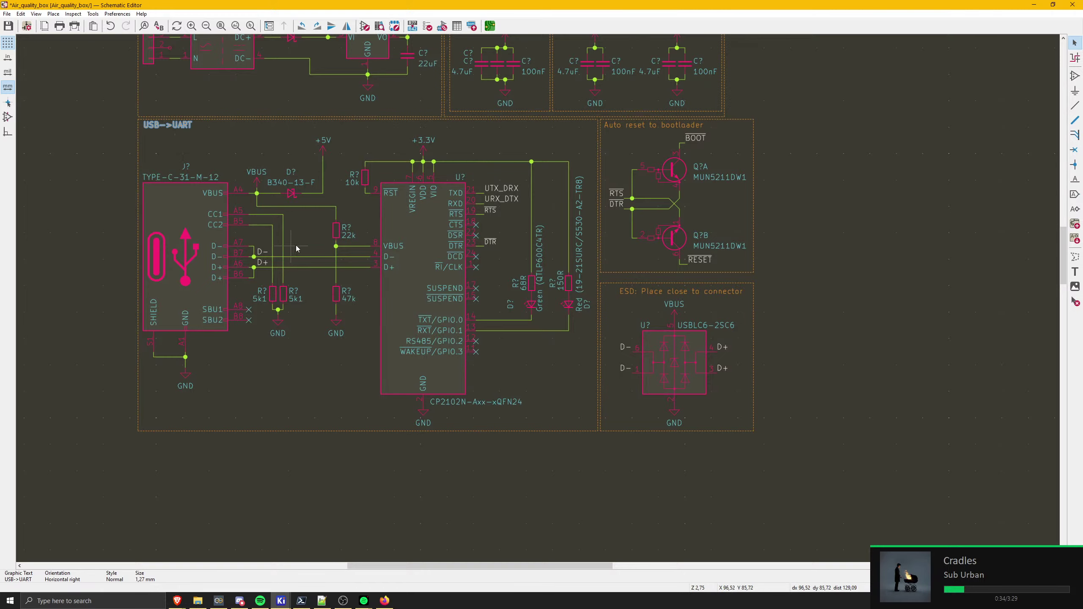
{"action": "left_click", "coordinate": [649, 168]}
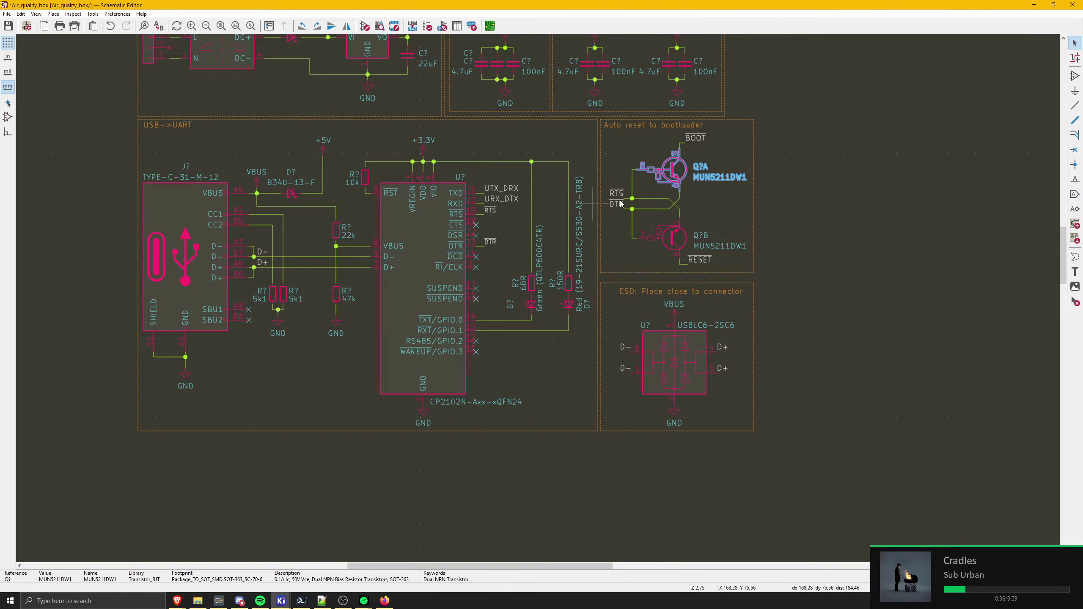
- Move all the outlined blocks on the sheet together into the upper-left corner of the drawing frame
{"action": "scroll", "coordinate": [536, 298], "scroll_direction": "down", "scroll_amount": 5}
{"action": "left_click_drag", "start_coordinate": [283, 136], "coordinate": [674, 430]}
{"action": "left_click_drag", "start_coordinate": [559, 306], "coordinate": [476, 291]}
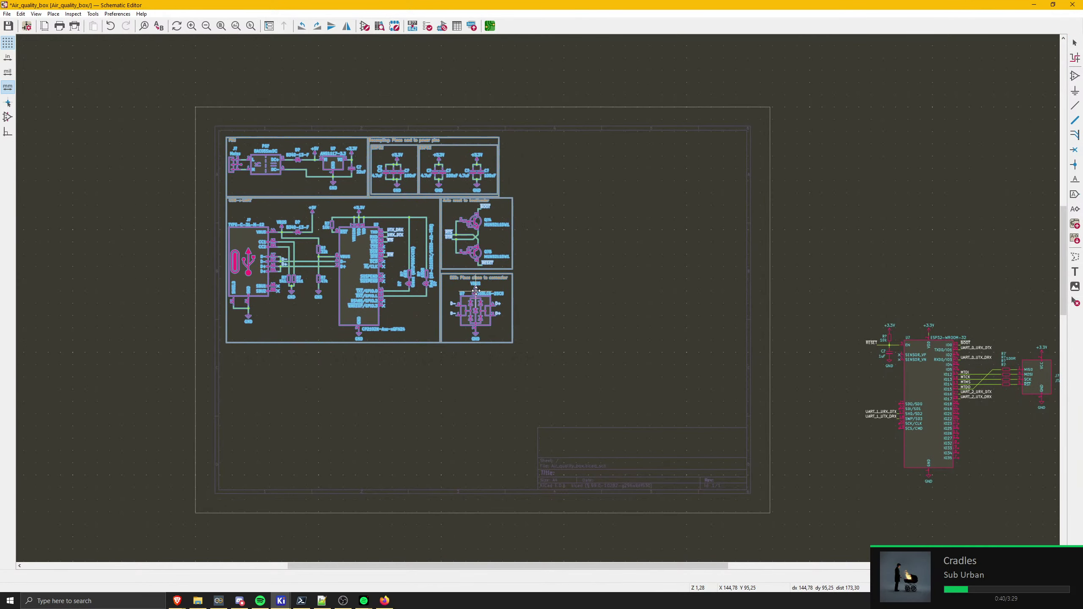
- Add the text "MCU" above the reset circuit of the ESP32-WROOM-32 symbol
{"action": "left_click", "coordinate": [254, 412]}
{"action": "middle_click_drag", "start_coordinate": [884, 306], "coordinate": [697, 283]}
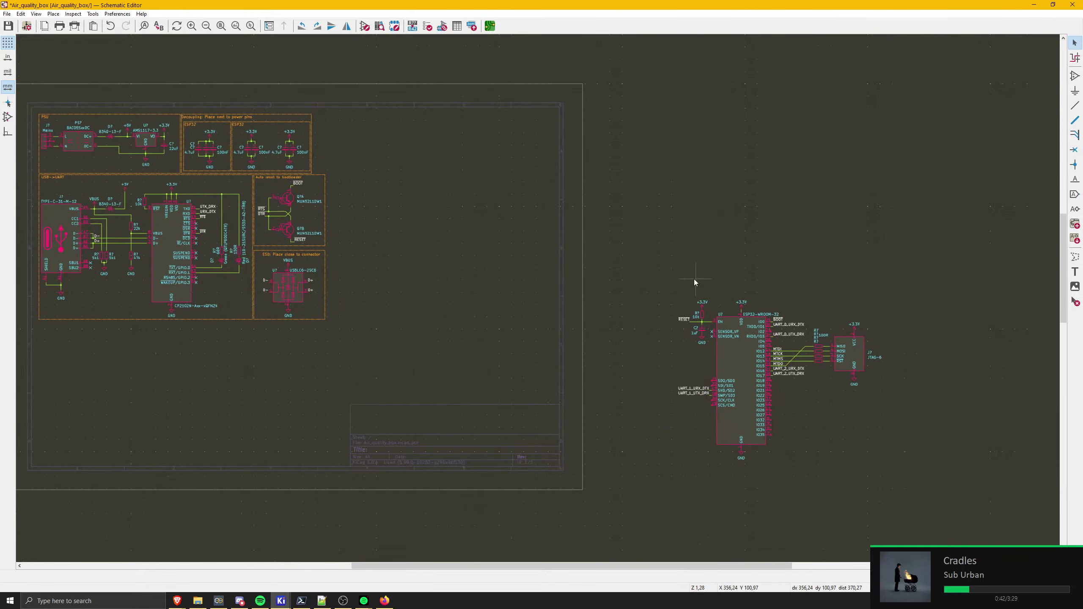
{"action": "left_click", "coordinate": [1075, 271]}
{"action": "left_click", "coordinate": [813, 243]}
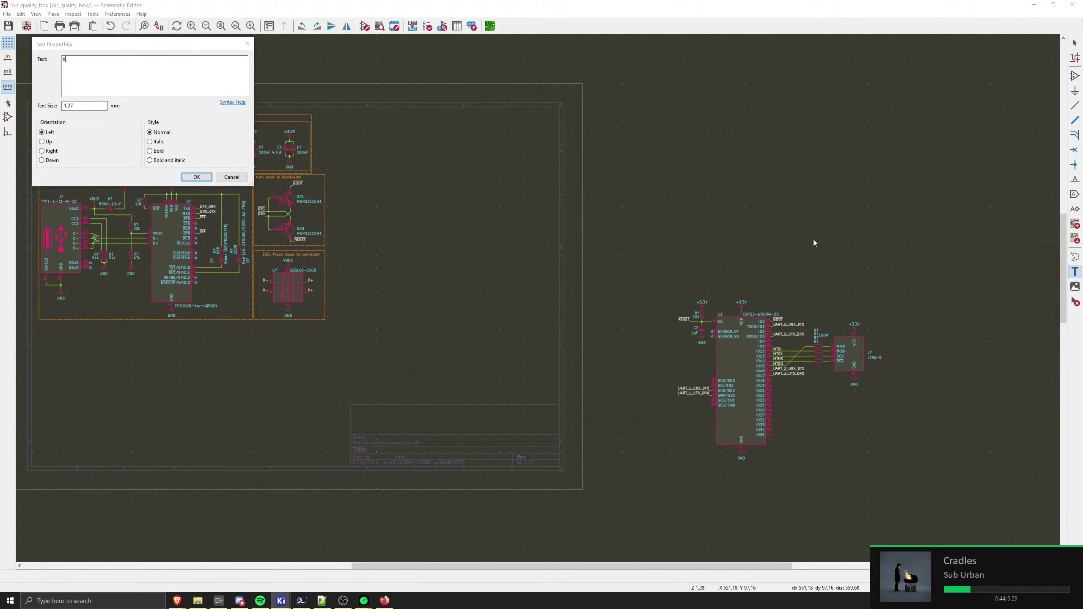
{"action": "type", "text": "E"}
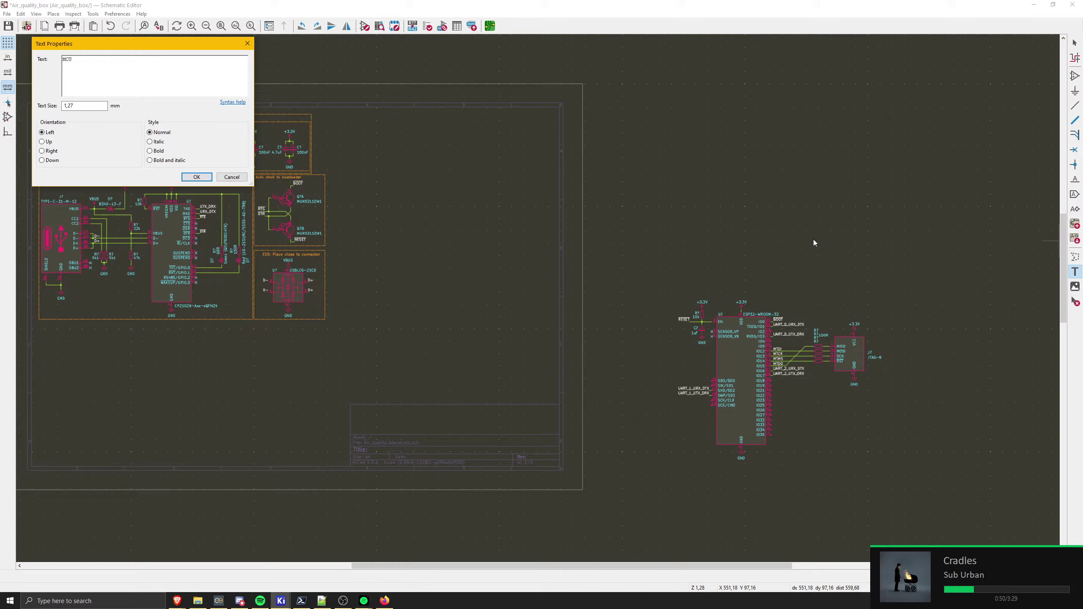
{"action": "left_click", "coordinate": [197, 176]}
{"action": "scroll", "coordinate": [631, 303], "scroll_direction": "up", "scroll_amount": 3}
{"action": "left_click", "coordinate": [590, 272]}
{"action": "key", "text": "Escape"}
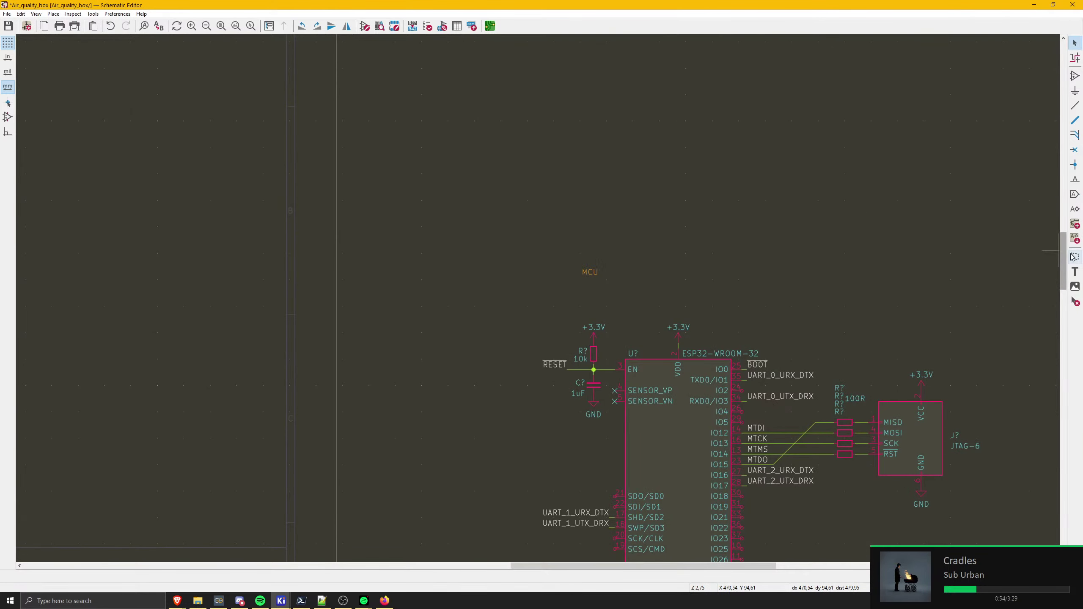
{"action": "left_click", "coordinate": [1072, 256]}
{"action": "middle_click_drag", "start_coordinate": [614, 372], "coordinate": [637, 247]}
{"action": "key", "text": "Escape"}
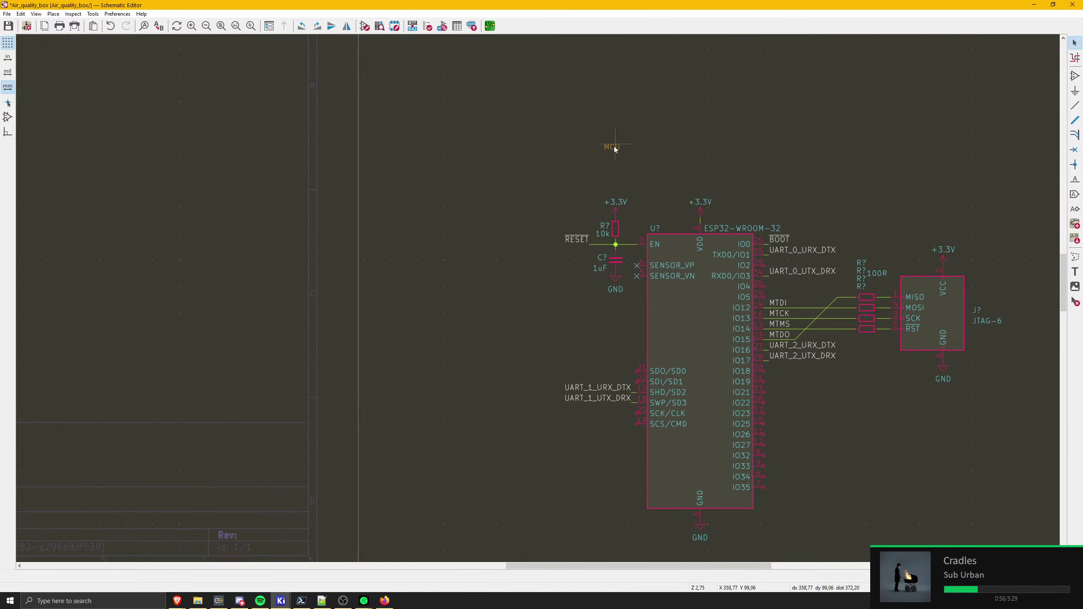
{"action": "scroll", "coordinate": [436, 306], "scroll_direction": "down", "scroll_amount": 3}
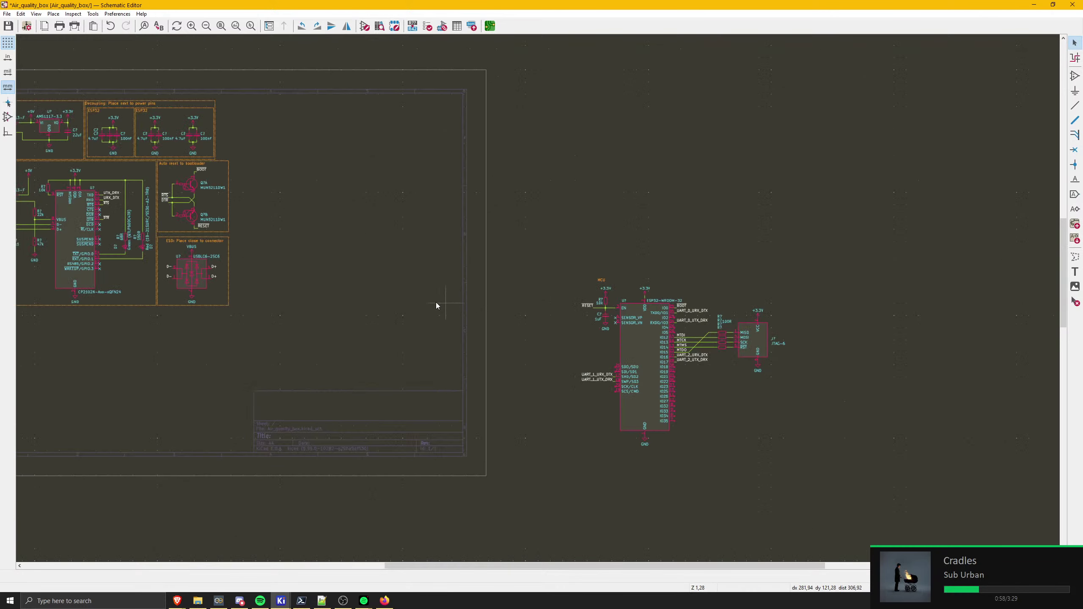
{"action": "middle_click_drag", "start_coordinate": [187, 316], "coordinate": [456, 324]}
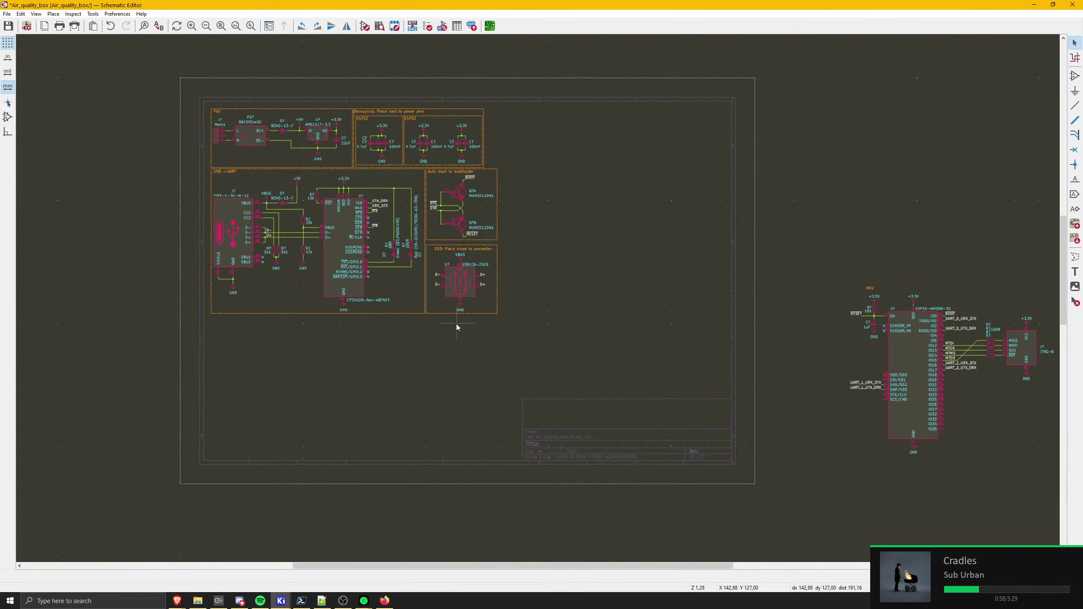
{"action": "left_click", "coordinate": [1074, 257]}
{"action": "scroll", "coordinate": [896, 277], "scroll_direction": "up", "scroll_amount": 5}
{"action": "left_click", "coordinate": [477, 259]}
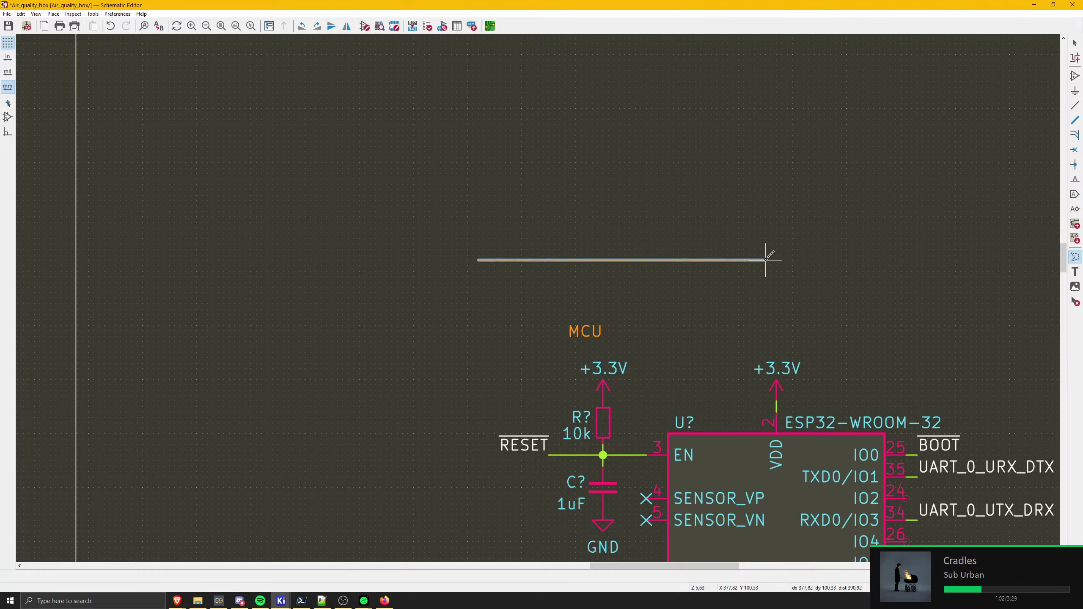
{"action": "left_click", "coordinate": [766, 260]}
{"action": "left_click", "coordinate": [766, 325]}
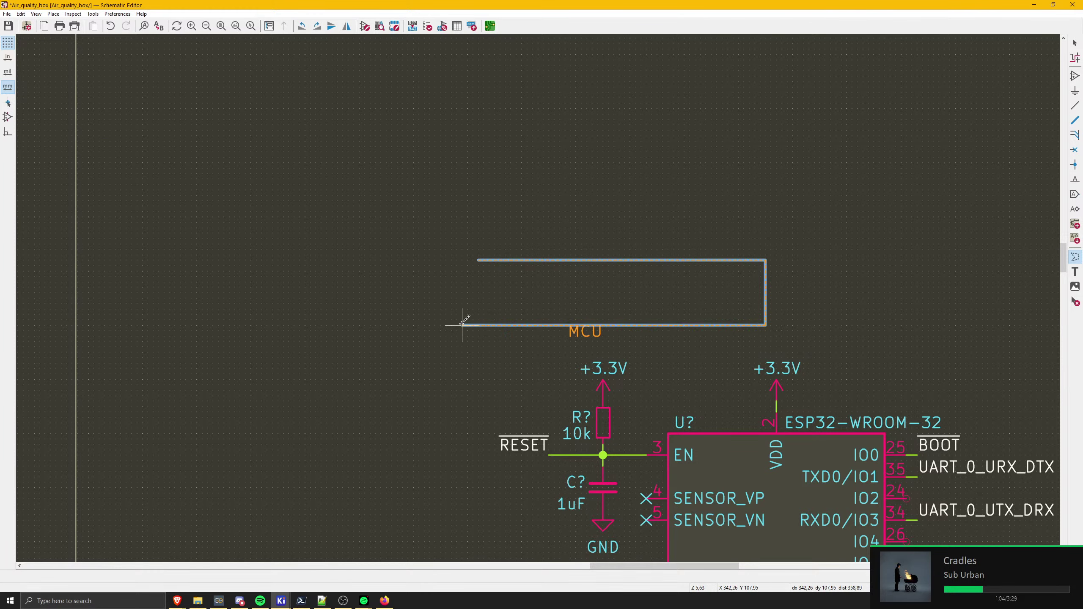
{"action": "left_click", "coordinate": [479, 325]}
{"action": "key", "text": "Escape"}
- Draw a small closed rectangular outline with graphic lines just above and left of the MCU text
{"action": "middle_click_drag", "start_coordinate": [530, 351], "coordinate": [494, 297]}
{"action": "left_click", "coordinate": [423, 191]}
{"action": "left_click", "coordinate": [492, 190]}
{"action": "left_click", "coordinate": [493, 266]}
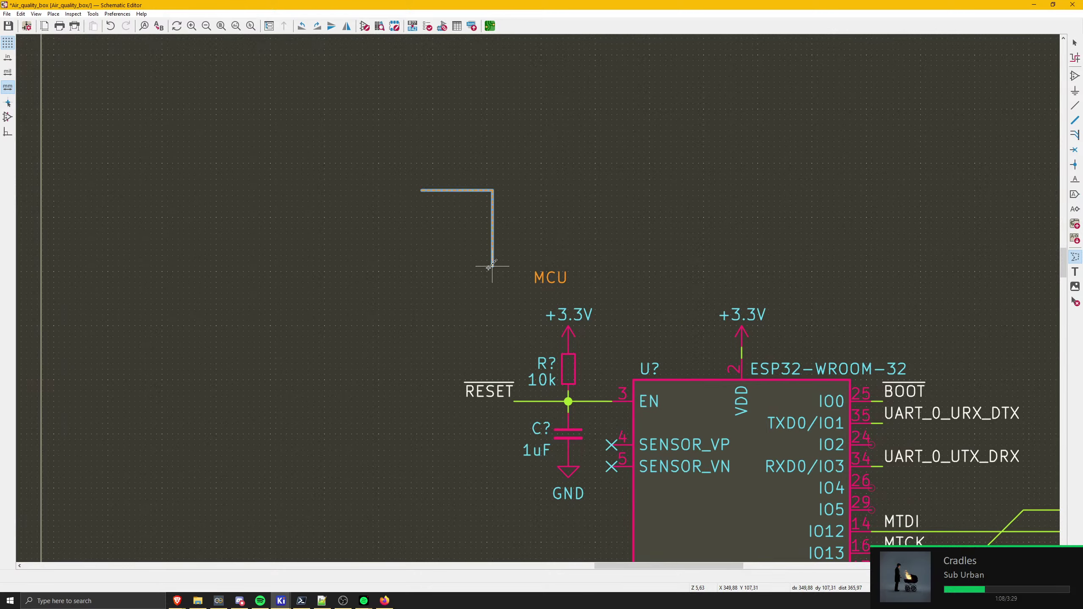
{"action": "left_click", "coordinate": [423, 266]}
{"action": "left_click", "coordinate": [422, 191]}
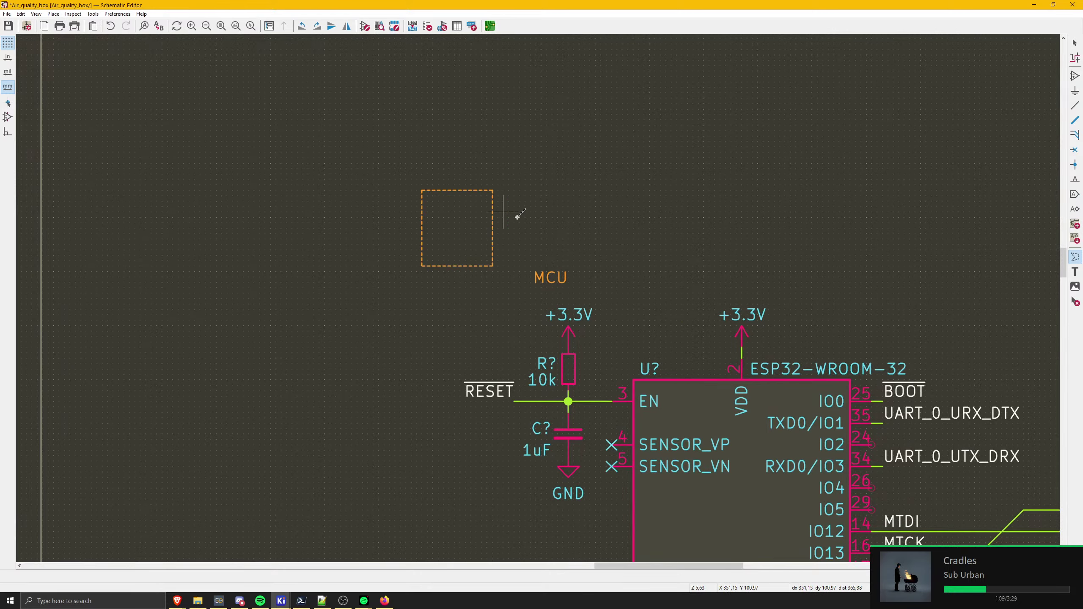
{"action": "key", "text": "Escape"}
- Move the small outline around the MCU text and place both together just above the RESET label
{"action": "left_click_drag", "start_coordinate": [385, 150], "coordinate": [530, 304]}
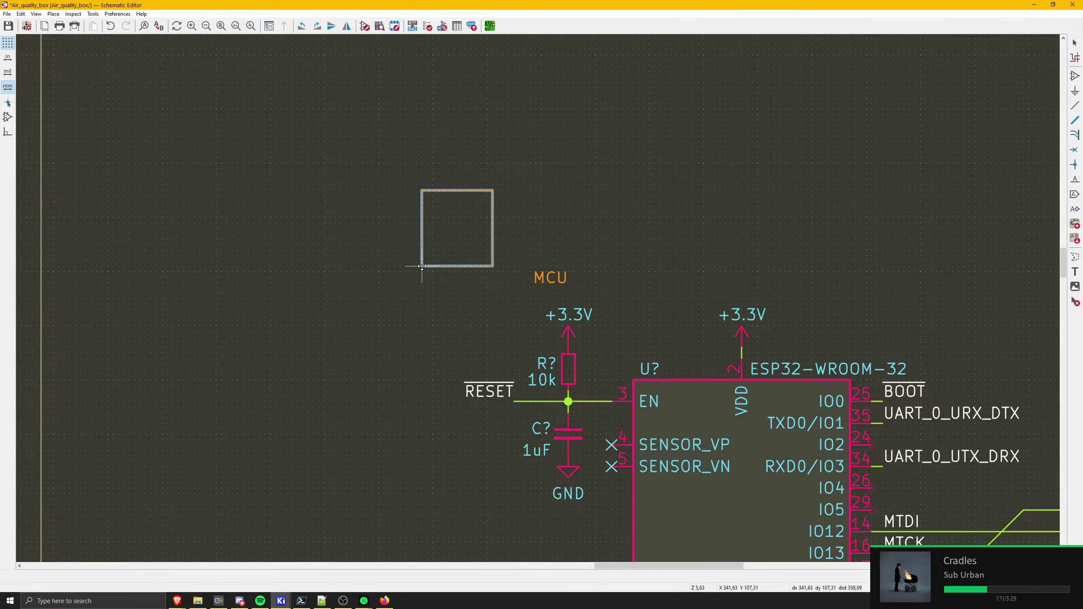
{"action": "key", "text": "m"}
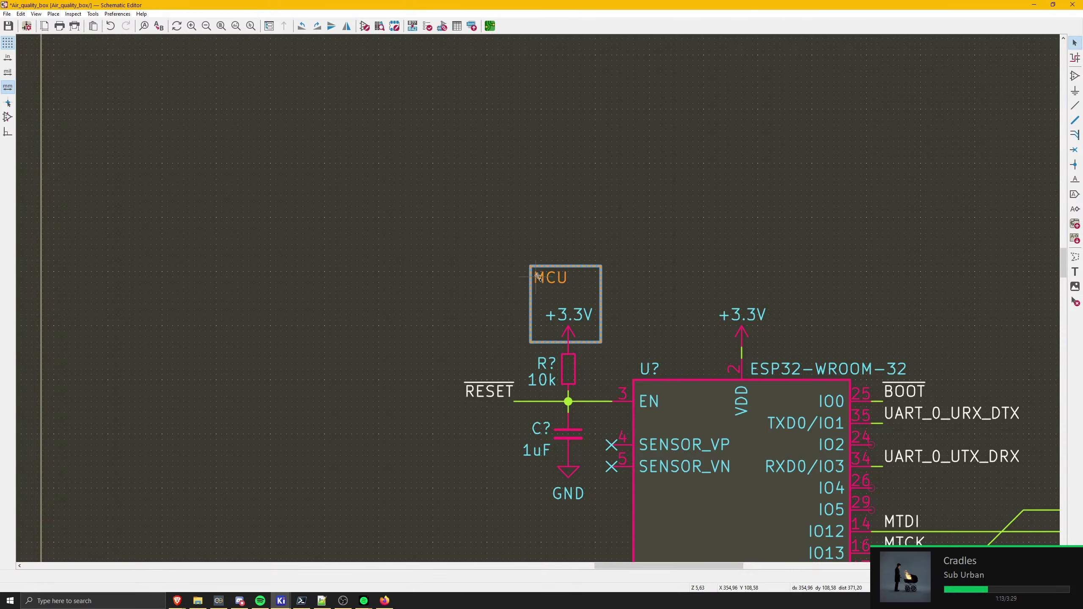
{"action": "scroll", "coordinate": [535, 301], "scroll_direction": "down", "scroll_amount": 3}
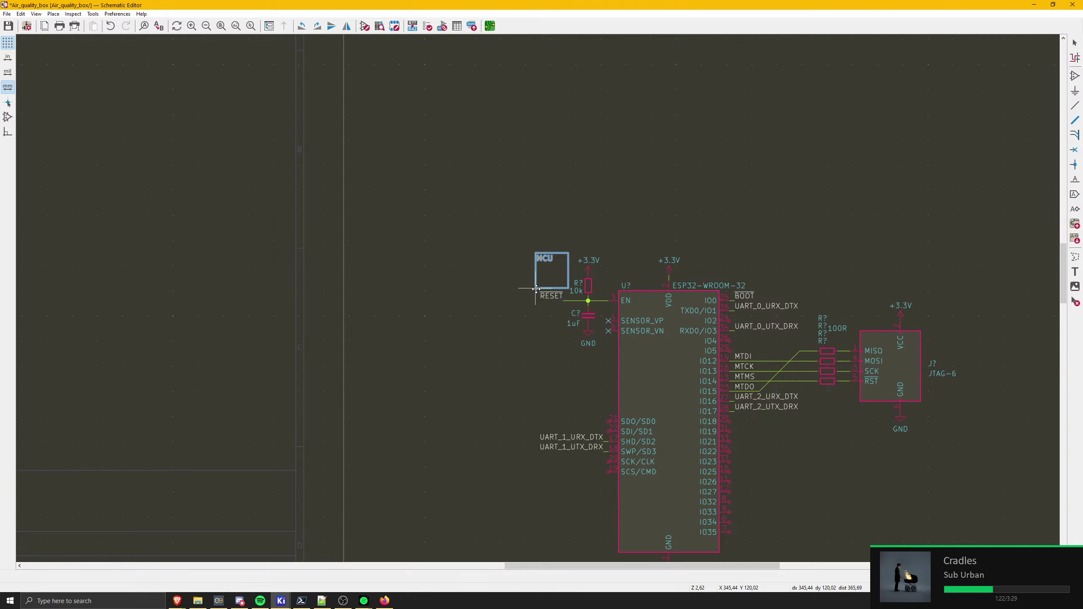
{"action": "left_click", "coordinate": [536, 286]}
- Extend the MCU outline downward until its bottom edge lies below the ESP32's GND symbol
{"action": "scroll", "coordinate": [538, 298], "scroll_direction": "up", "scroll_amount": 5}
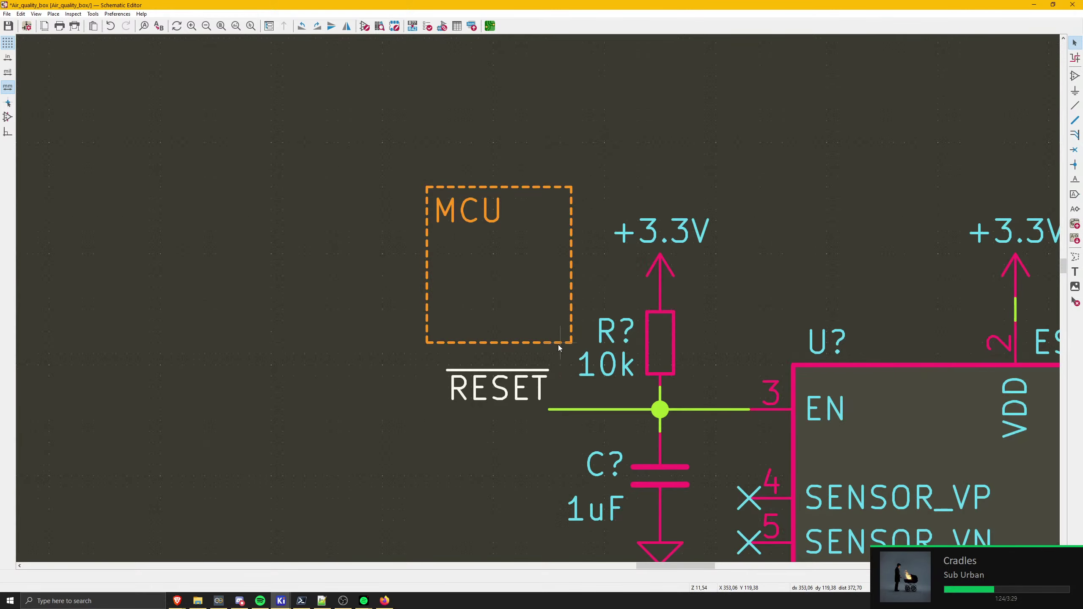
{"action": "left_click", "coordinate": [563, 343]}
{"action": "scroll", "coordinate": [567, 337], "scroll_direction": "down", "scroll_amount": 3}
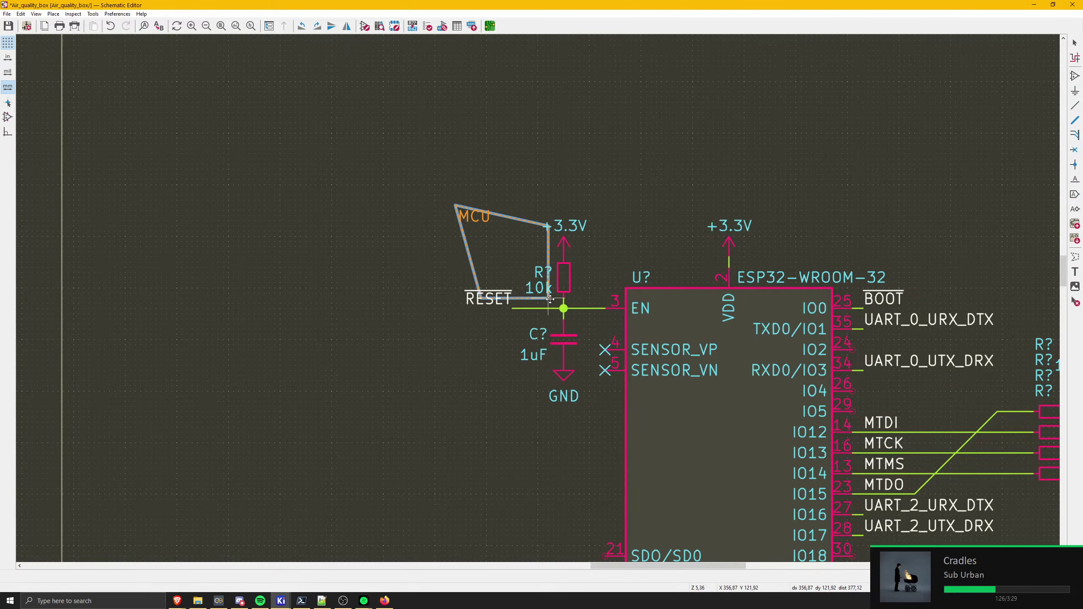
{"action": "left_click_drag", "start_coordinate": [522, 276], "coordinate": [521, 479]}
{"action": "scroll", "coordinate": [521, 479], "scroll_direction": "down", "scroll_amount": 3}
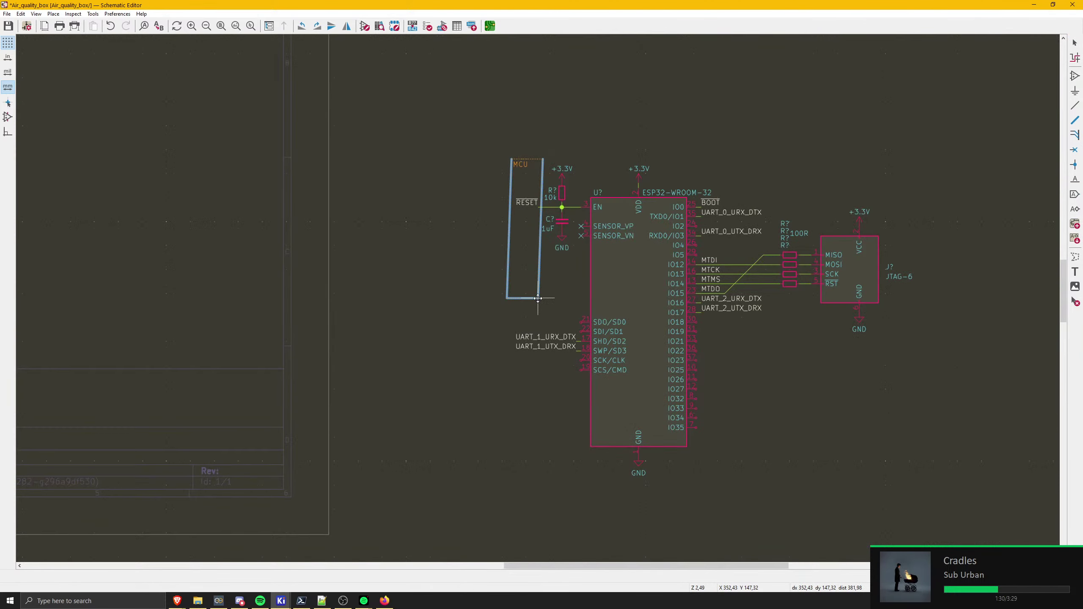
{"action": "left_click_drag", "start_coordinate": [544, 300], "coordinate": [544, 478]}
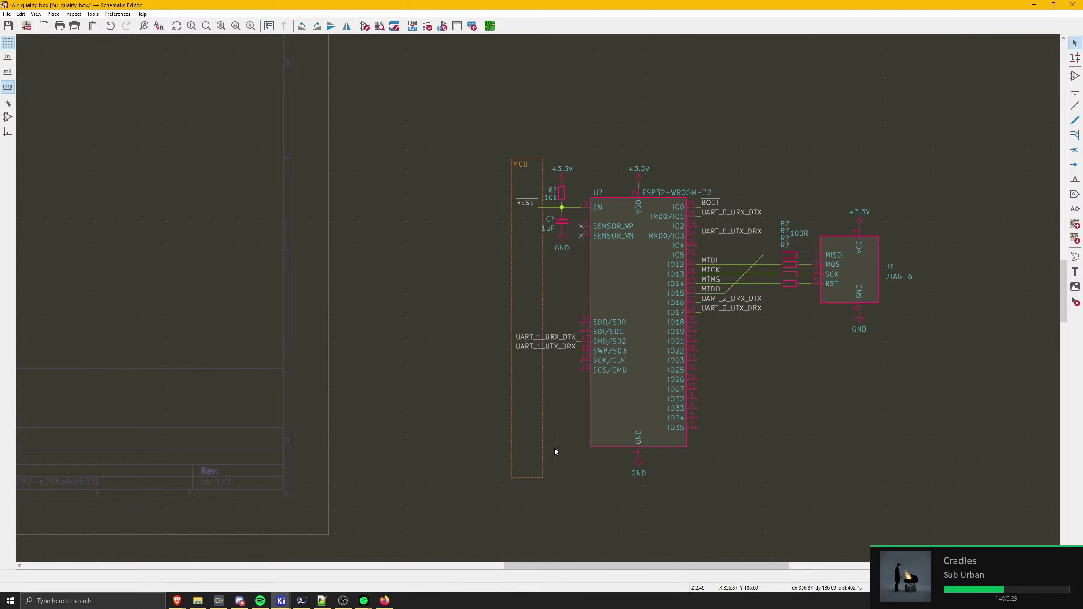
- Widen the MCU outline to the right so it encloses the ESP32 and the JTAG connector symbol
{"action": "left_click_drag", "start_coordinate": [543, 449], "coordinate": [886, 478]}
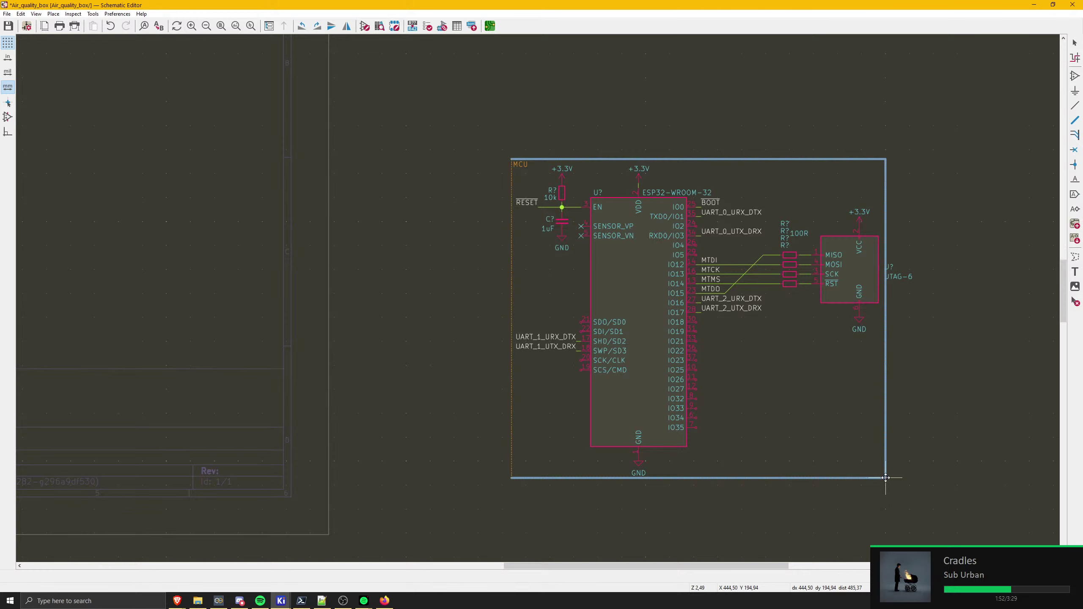
{"action": "left_click", "coordinate": [752, 481]}
{"action": "left_click_drag", "start_coordinate": [751, 481], "coordinate": [886, 484]}
- Move the JTAG connector's value text below its symbol and its reference above it, inside the outline, and save the schematic
{"action": "scroll", "coordinate": [869, 305], "scroll_direction": "up", "scroll_amount": 3}
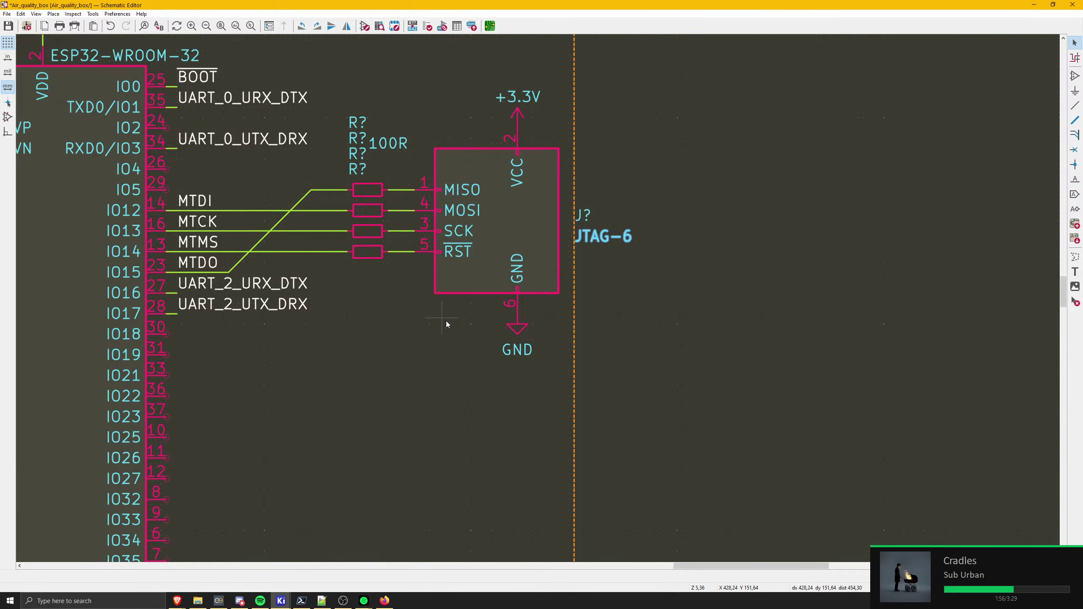
{"action": "left_click_drag", "start_coordinate": [600, 238], "coordinate": [465, 308]}
{"action": "left_click_drag", "start_coordinate": [584, 220], "coordinate": [445, 127]}
{"action": "scroll", "coordinate": [536, 304], "scroll_direction": "down", "scroll_amount": 1}
{"action": "key", "text": "ctrl+s"}
- Move the whole MCU block into the sheet frame beside the ESD block, with bottom edges level, and save the schematic
{"action": "scroll", "coordinate": [537, 302], "scroll_direction": "down", "scroll_amount": 5}
{"action": "middle_click_drag", "start_coordinate": [423, 301], "coordinate": [640, 307]}
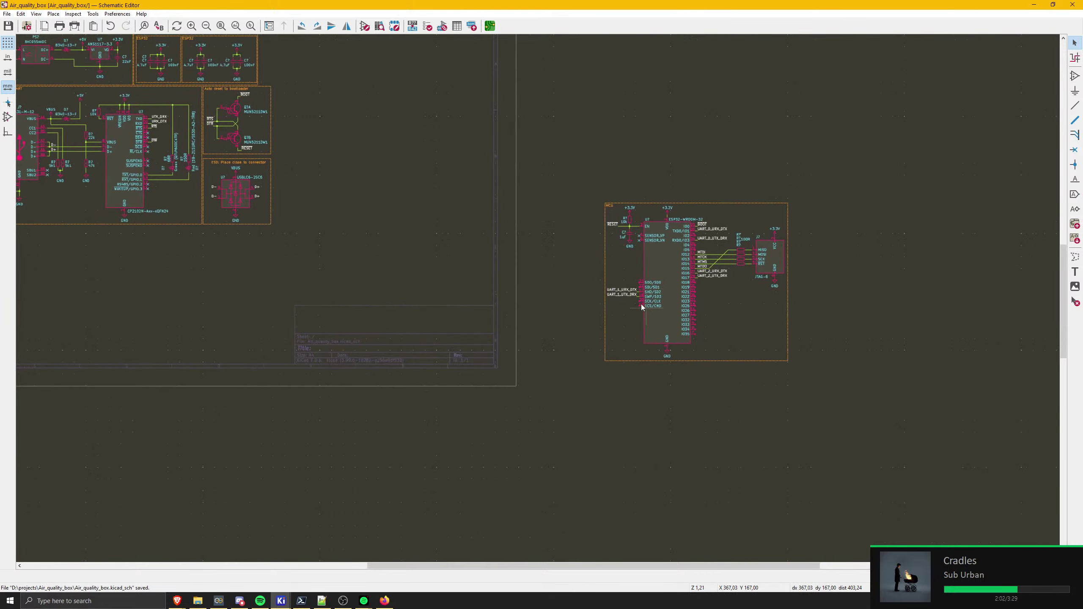
{"action": "left_click_drag", "start_coordinate": [572, 159], "coordinate": [833, 391]}
{"action": "key", "text": "m"}
{"action": "middle_click_drag", "start_coordinate": [432, 211], "coordinate": [647, 335]}
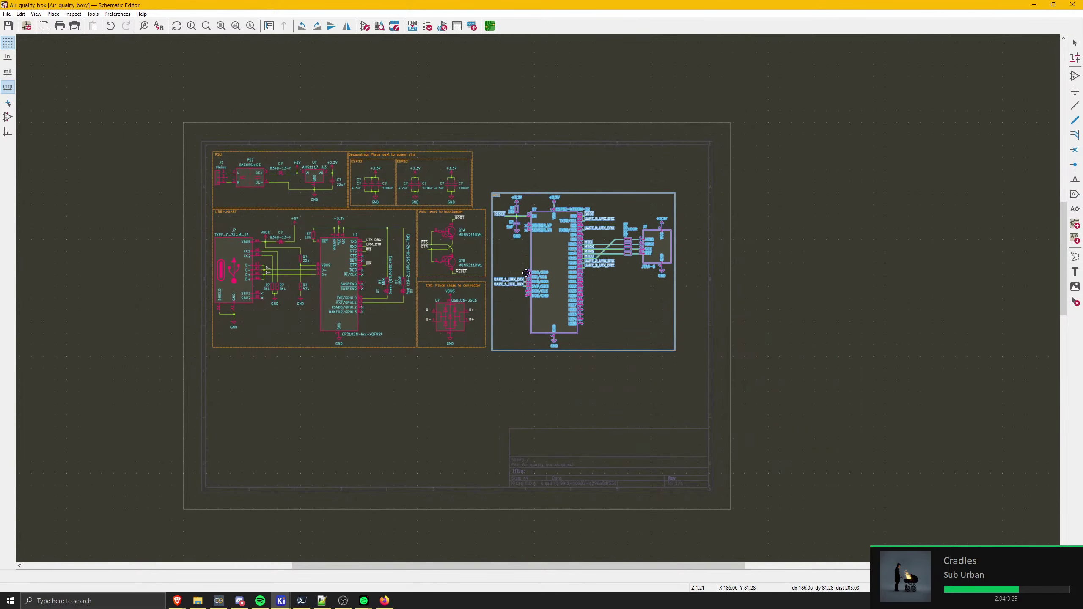
{"action": "left_click", "coordinate": [521, 268]}
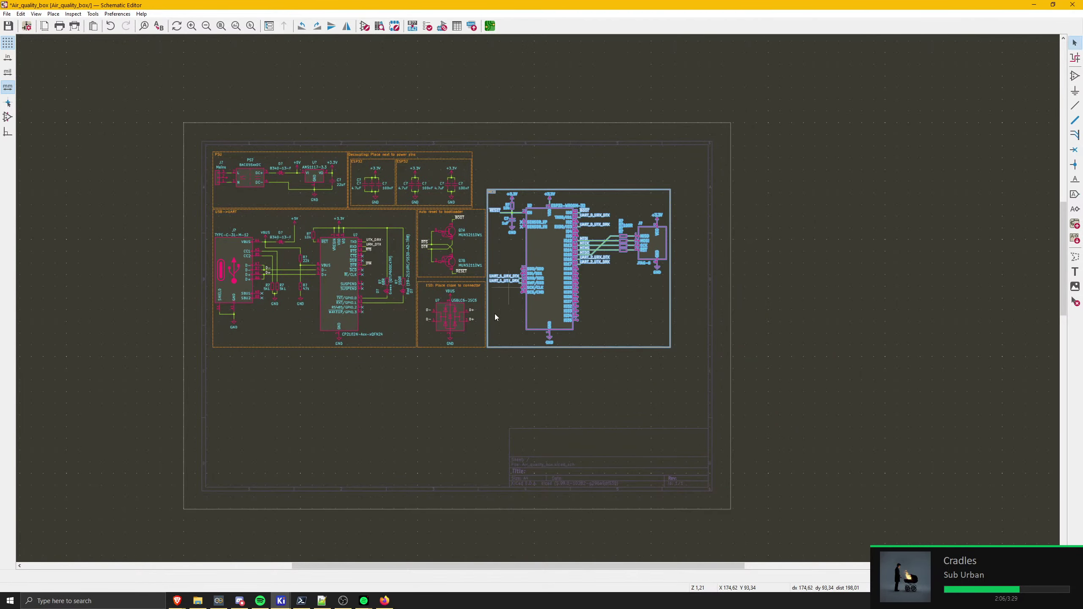
{"action": "scroll", "coordinate": [538, 298], "scroll_direction": "up", "scroll_amount": 10}
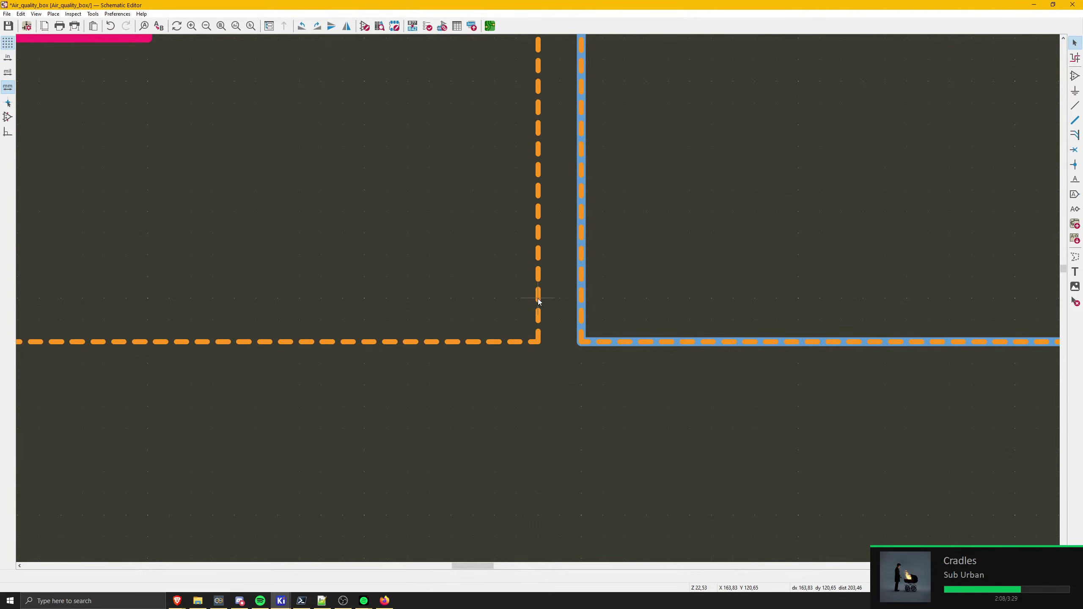
{"action": "scroll", "coordinate": [538, 301], "scroll_direction": "down", "scroll_amount": 5}
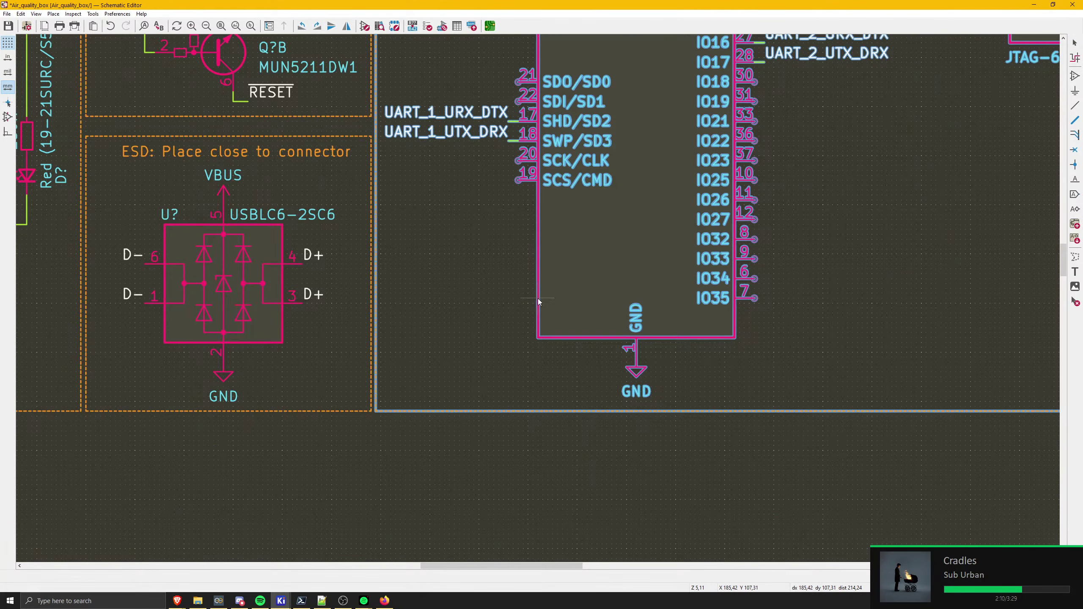
{"action": "scroll", "coordinate": [538, 301], "scroll_direction": "down", "scroll_amount": 5}
{"action": "key", "text": "ctrl+s"}
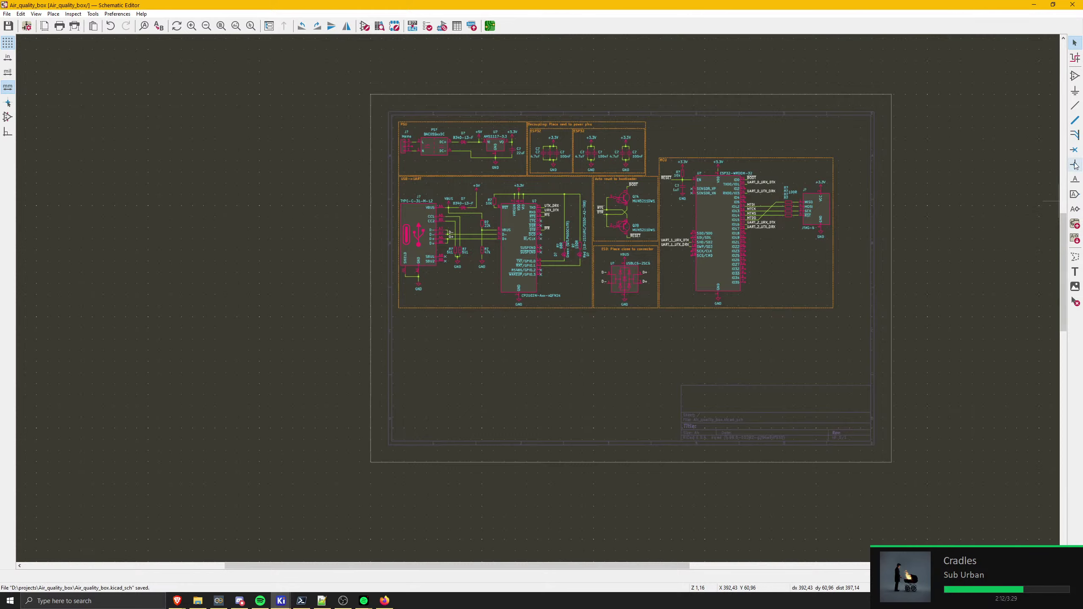
- Look over the arranged blocks on the sheet, including the BAC05SxxDC supply, the USB->UART circuit and the MCU section
{"action": "left_click", "coordinate": [1075, 75]}
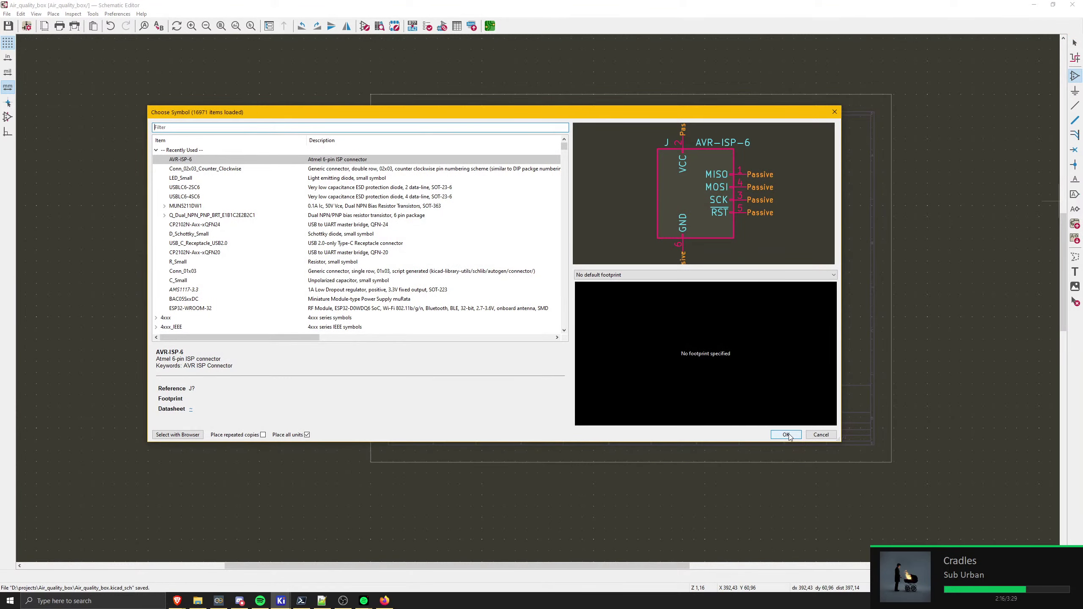
{"action": "key", "text": "Escape"}
{"action": "scroll", "coordinate": [705, 252], "scroll_direction": "up", "scroll_amount": 5}
{"action": "scroll", "coordinate": [531, 308], "scroll_direction": "down", "scroll_amount": 2}
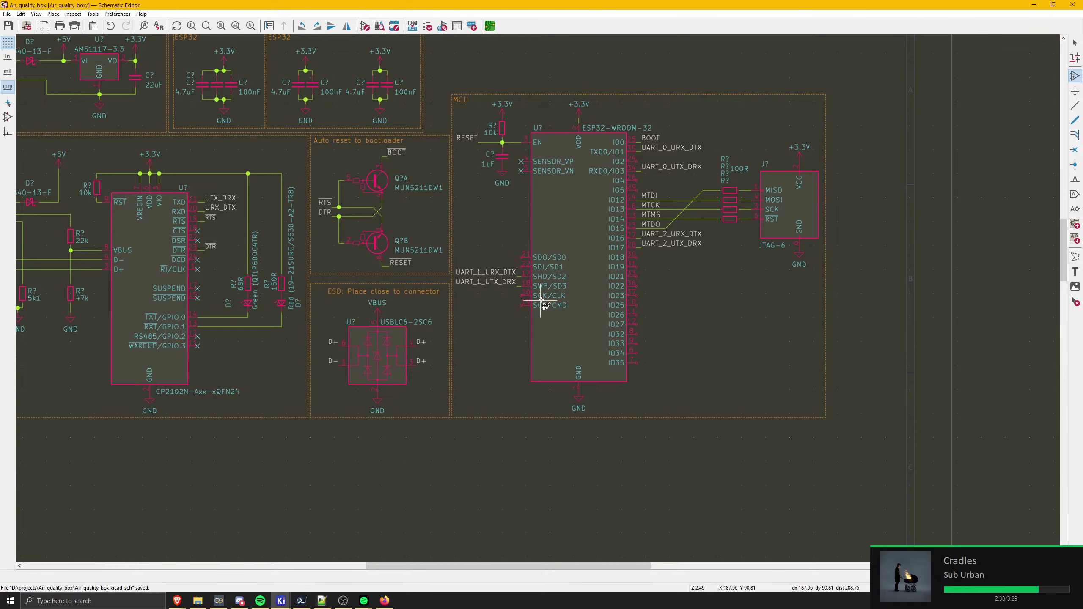
{"action": "middle_click_drag", "start_coordinate": [345, 209], "coordinate": [547, 344]}
{"action": "middle_click_drag", "start_coordinate": [259, 290], "coordinate": [358, 324]}
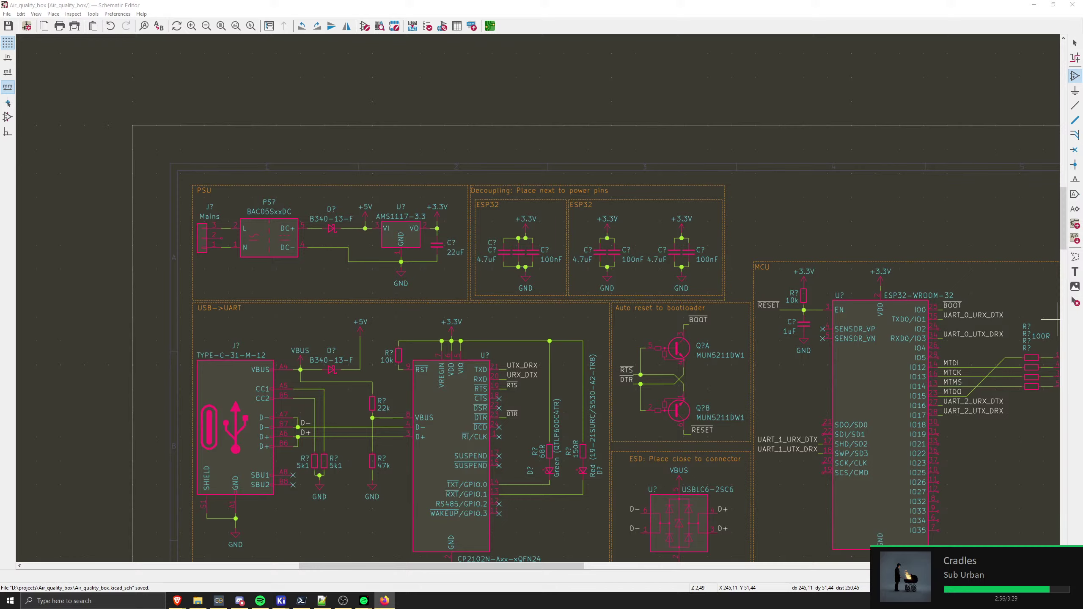
{"action": "middle_click_drag", "start_coordinate": [604, 313], "coordinate": [677, 259]}
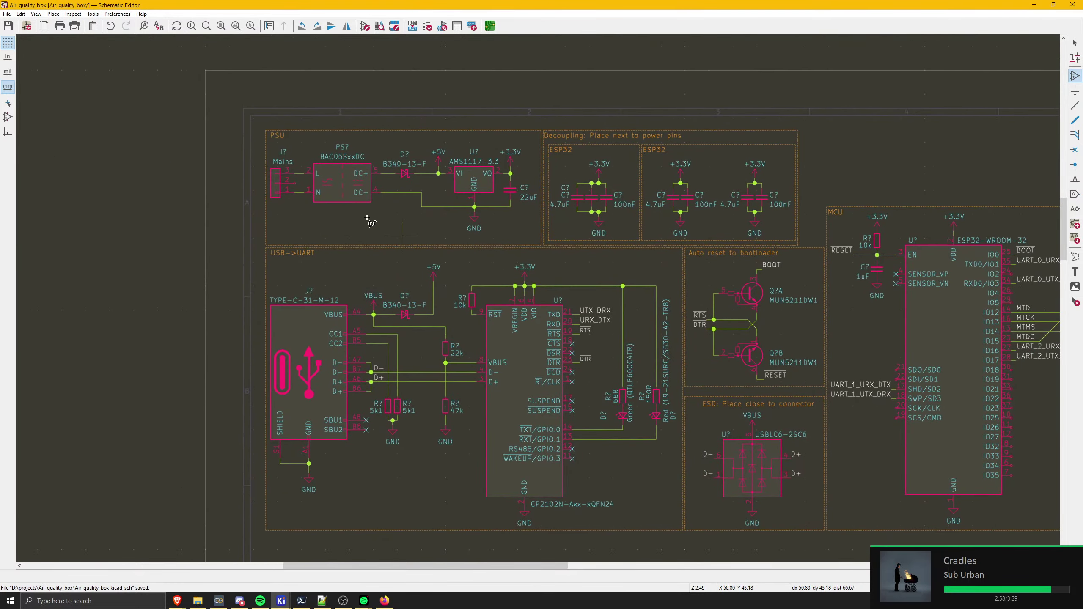
{"action": "left_click", "coordinate": [336, 196]}
{"action": "left_click", "coordinate": [334, 170]}
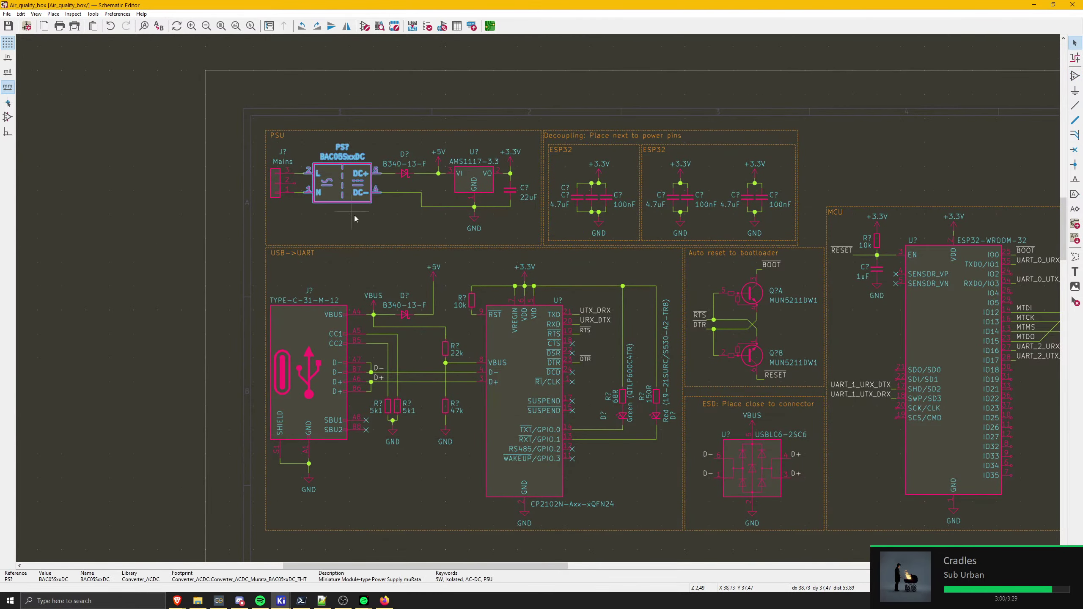
{"action": "scroll", "coordinate": [354, 215], "scroll_direction": "down", "scroll_amount": 1}
{"action": "scroll", "coordinate": [538, 297], "scroll_direction": "up", "scroll_amount": 3}
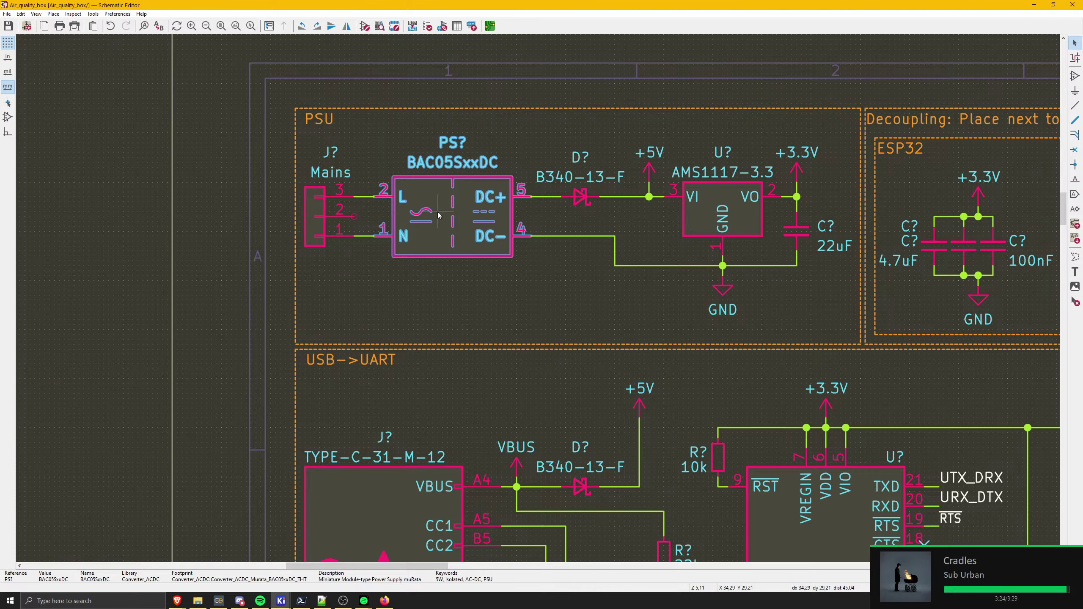
{"action": "middle_click_drag", "start_coordinate": [450, 266], "coordinate": [538, 298]}
{"action": "scroll", "coordinate": [538, 298], "scroll_direction": "down", "scroll_amount": 5}
{"action": "scroll", "coordinate": [674, 380], "scroll_direction": "up", "scroll_amount": 3}
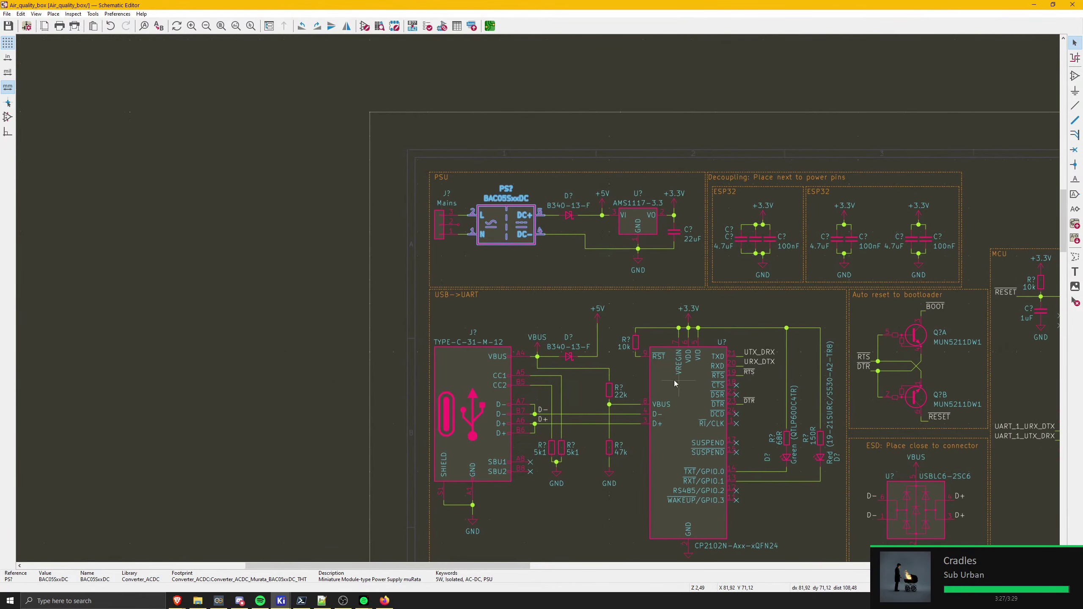
{"action": "middle_click_drag", "start_coordinate": [707, 422], "coordinate": [685, 375]}
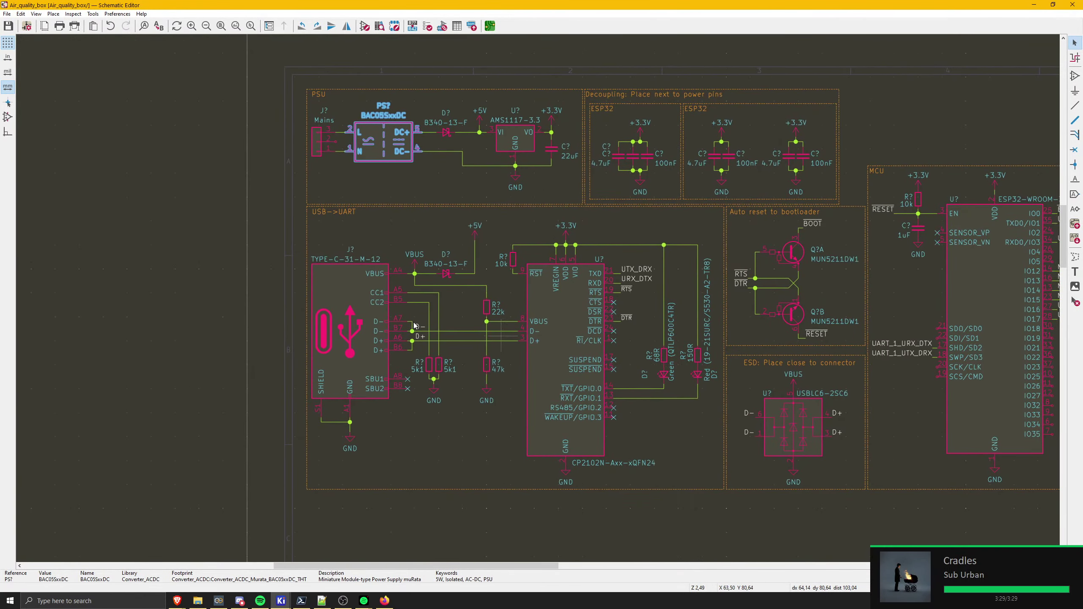
{"action": "middle_click_drag", "start_coordinate": [394, 334], "coordinate": [264, 321]}
{"action": "middle_click_drag", "start_coordinate": [665, 394], "coordinate": [523, 354]}
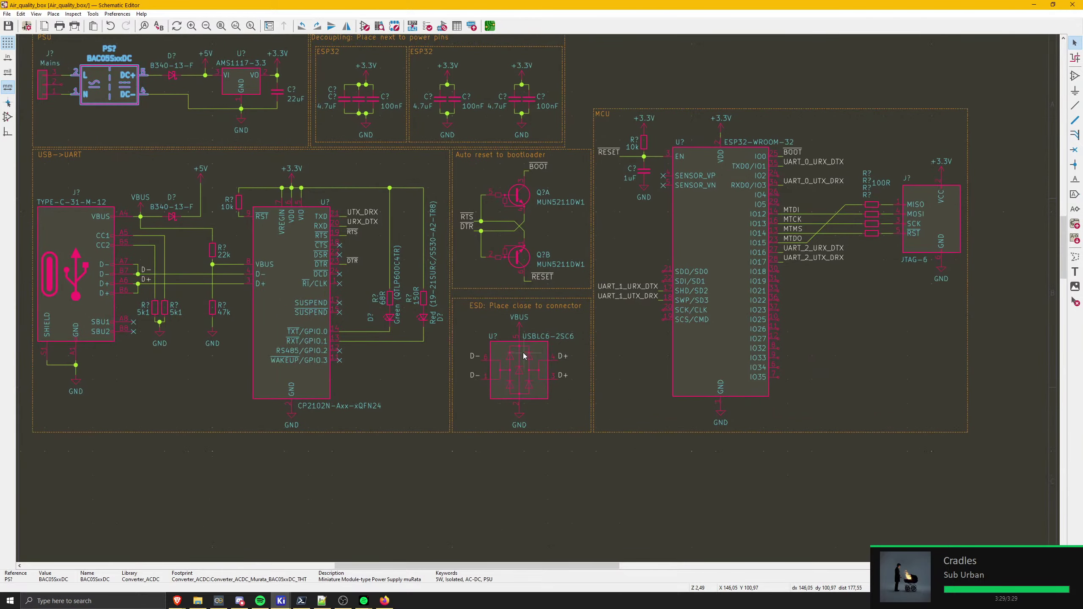
- Switch to the ESP32-WROOM-32 datasheet in Firefox and examine its recommended PCB land pattern
{"action": "middle_click_drag", "start_coordinate": [743, 366], "coordinate": [625, 359]}
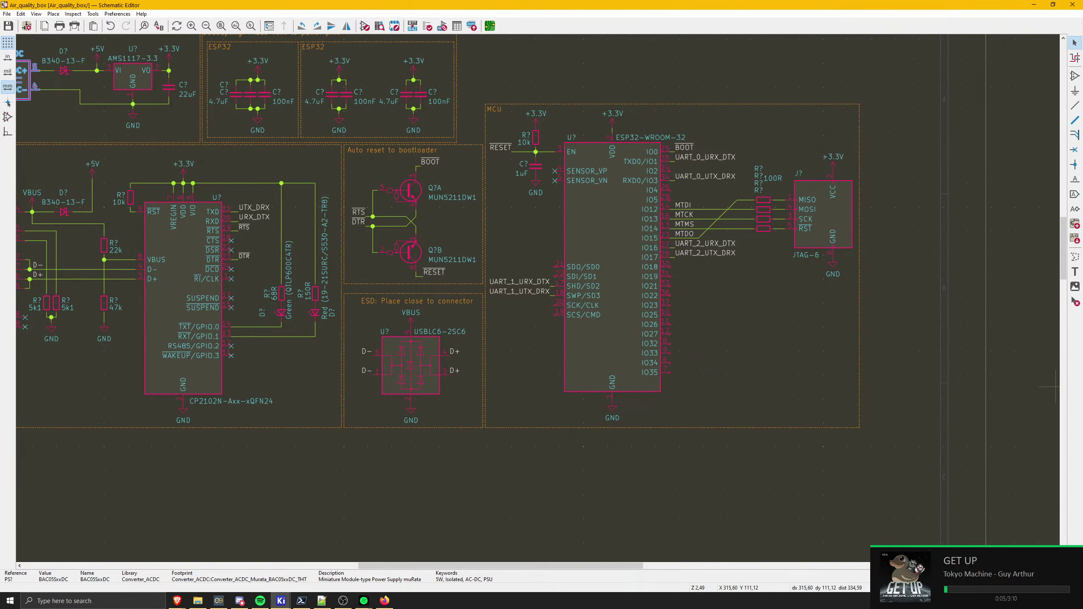
{"action": "middle_click_drag", "start_coordinate": [691, 297], "coordinate": [537, 297]}
{"action": "scroll", "coordinate": [538, 297], "scroll_direction": "up", "scroll_amount": 1}
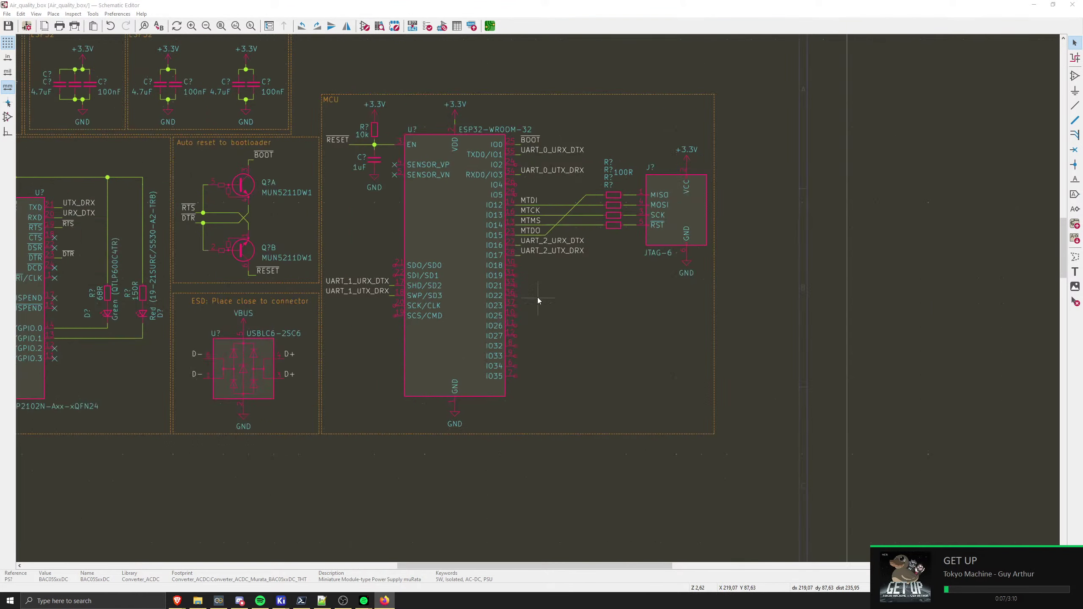
{"action": "scroll", "coordinate": [537, 298], "scroll_direction": "up", "scroll_amount": 3}
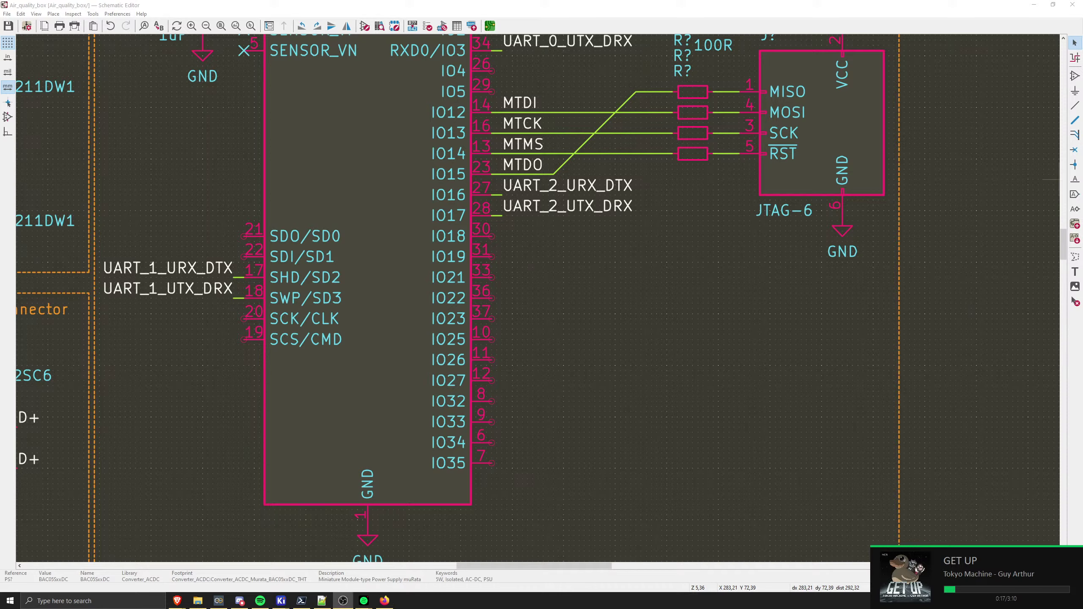
{"action": "key", "text": "alt+Tab"}
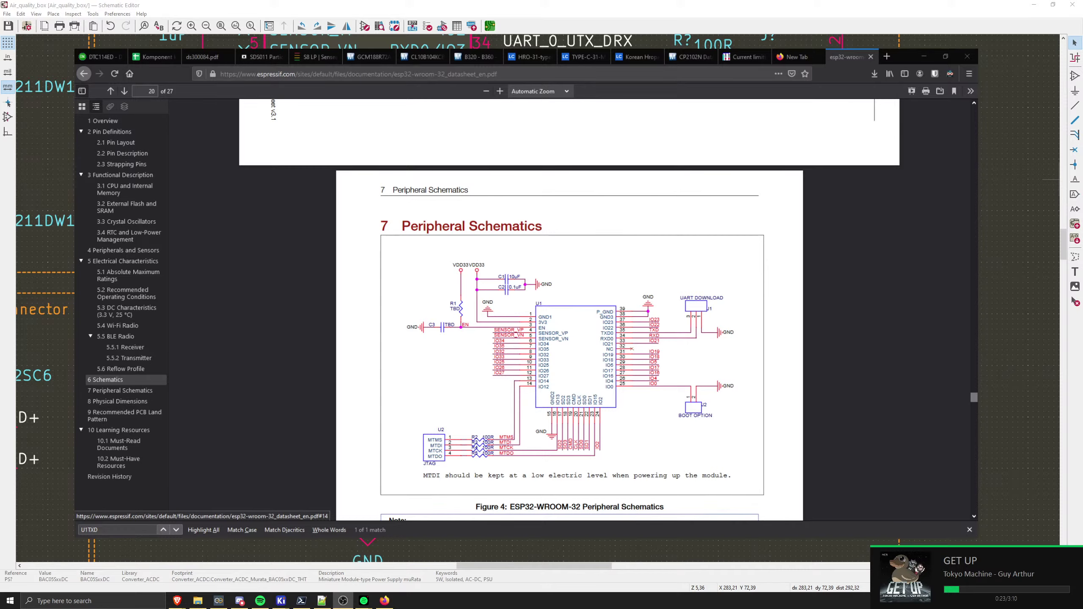
{"action": "left_click", "coordinate": [124, 415]}
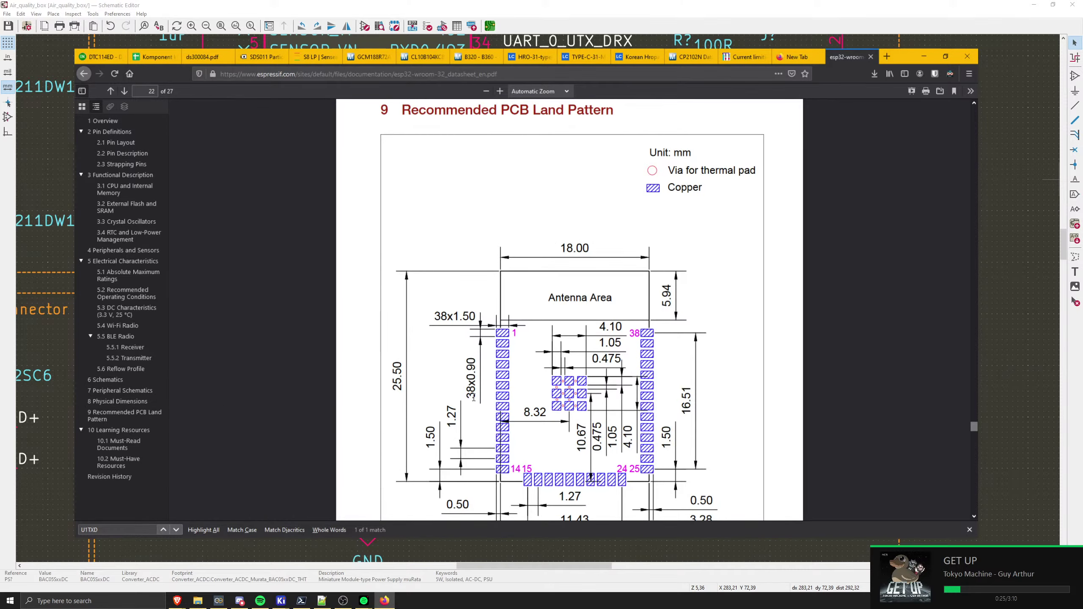
{"action": "scroll", "coordinate": [454, 452], "scroll_direction": "down", "scroll_amount": 1}
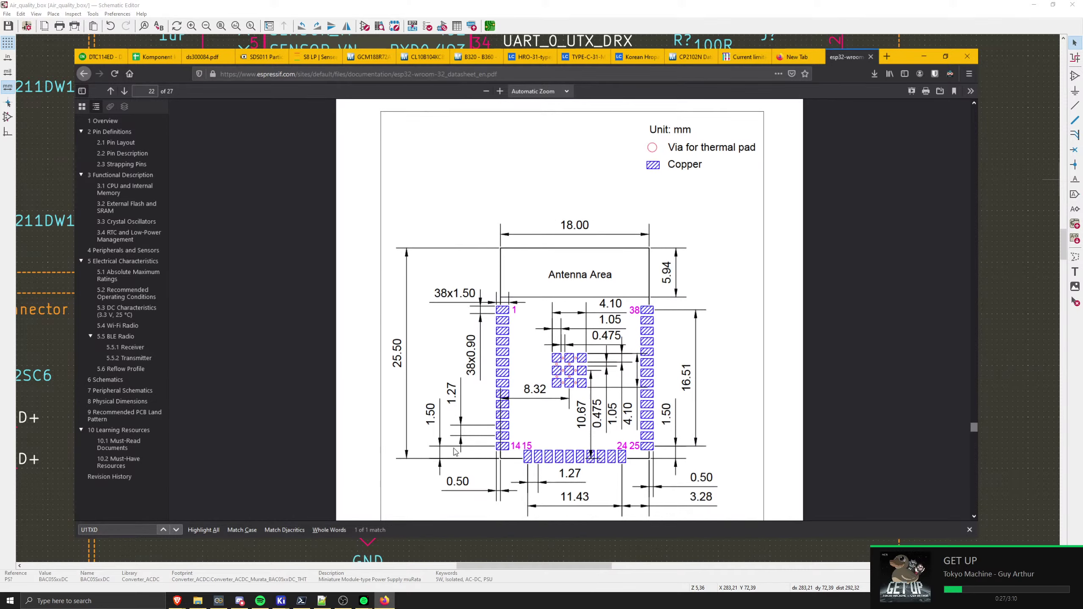
{"action": "scroll", "coordinate": [454, 451], "scroll_direction": "down", "scroll_amount": 1}
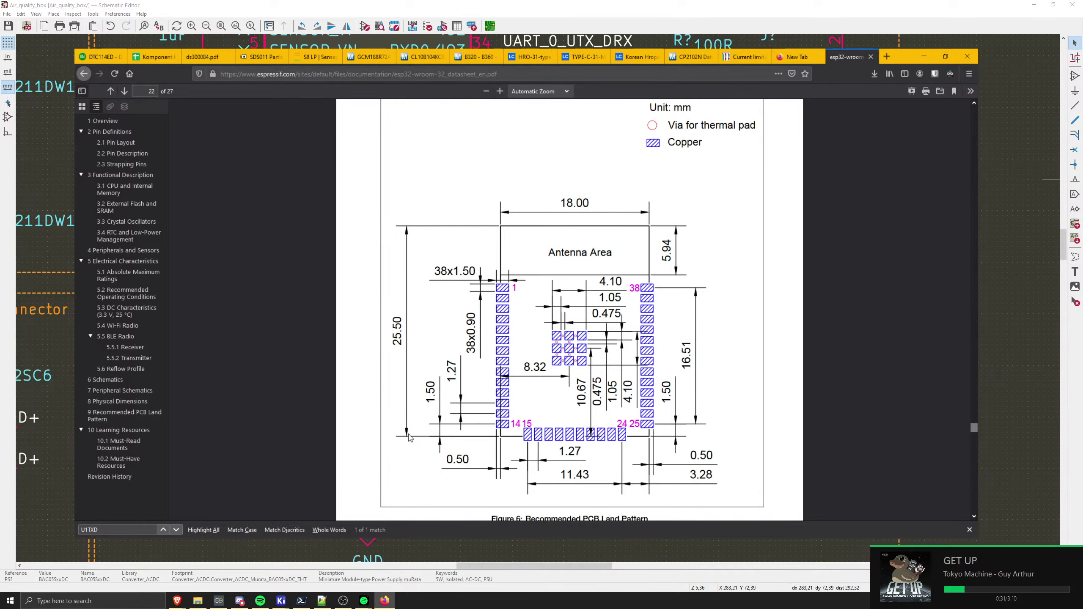
{"action": "scroll", "coordinate": [409, 439], "scroll_direction": "up", "scroll_amount": 4}
{"action": "scroll", "coordinate": [405, 441], "scroll_direction": "down", "scroll_amount": 4}
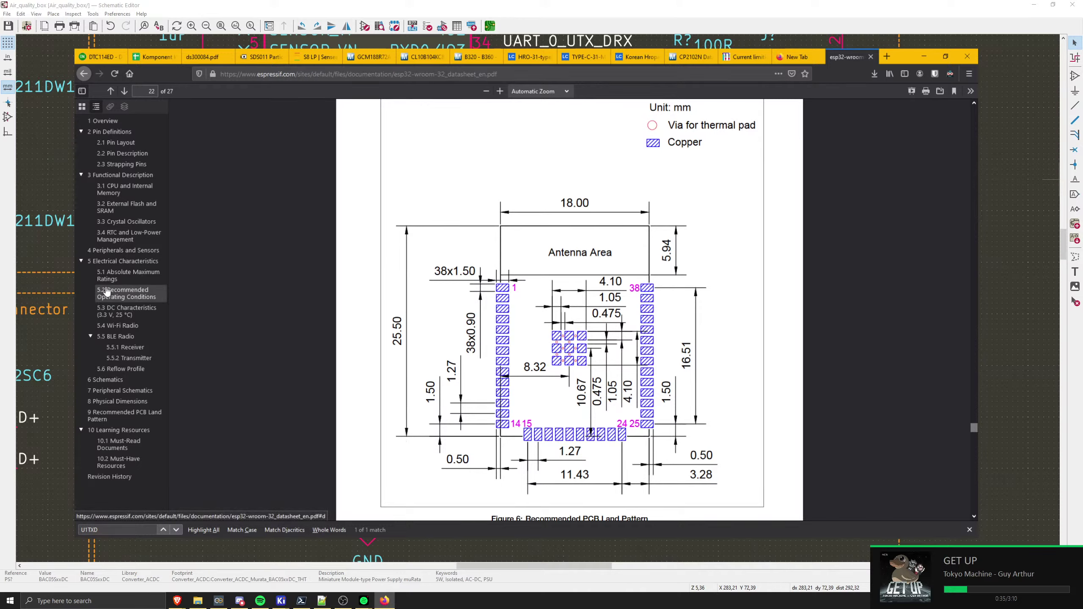
- Go through the datasheet's pin definition tables and search the document for "i2c"
{"action": "left_click", "coordinate": [122, 167]}
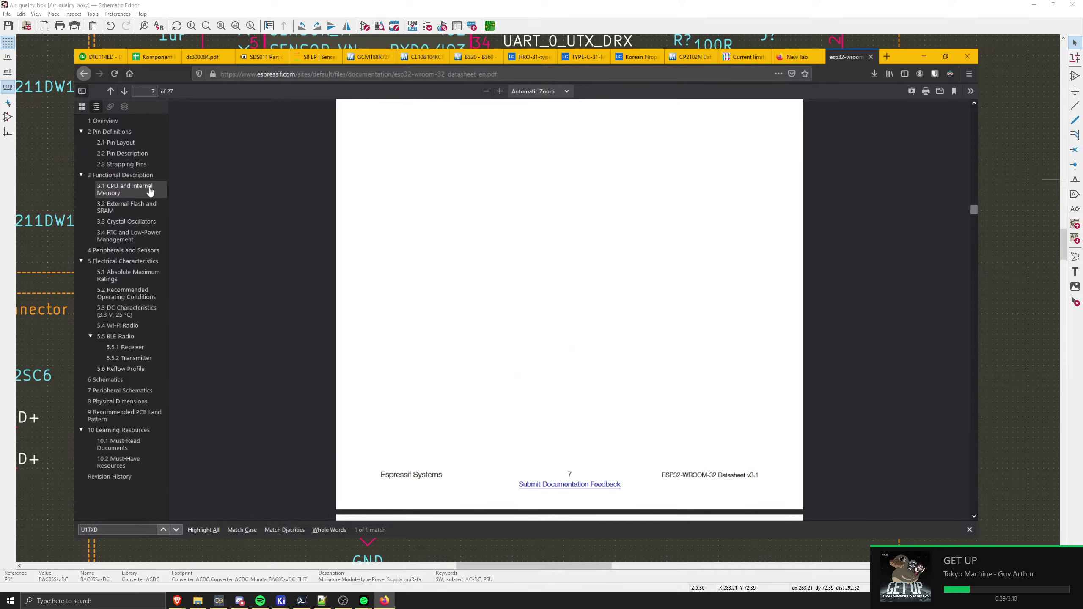
{"action": "scroll", "coordinate": [501, 361], "scroll_direction": "down", "scroll_amount": 6}
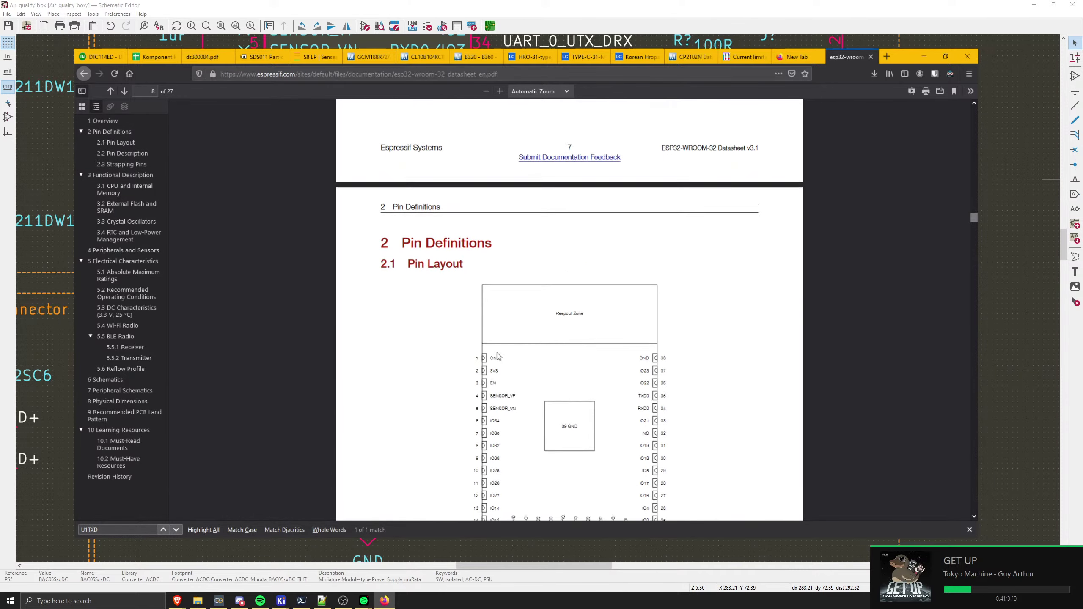
{"action": "scroll", "coordinate": [497, 356], "scroll_direction": "down", "scroll_amount": 9}
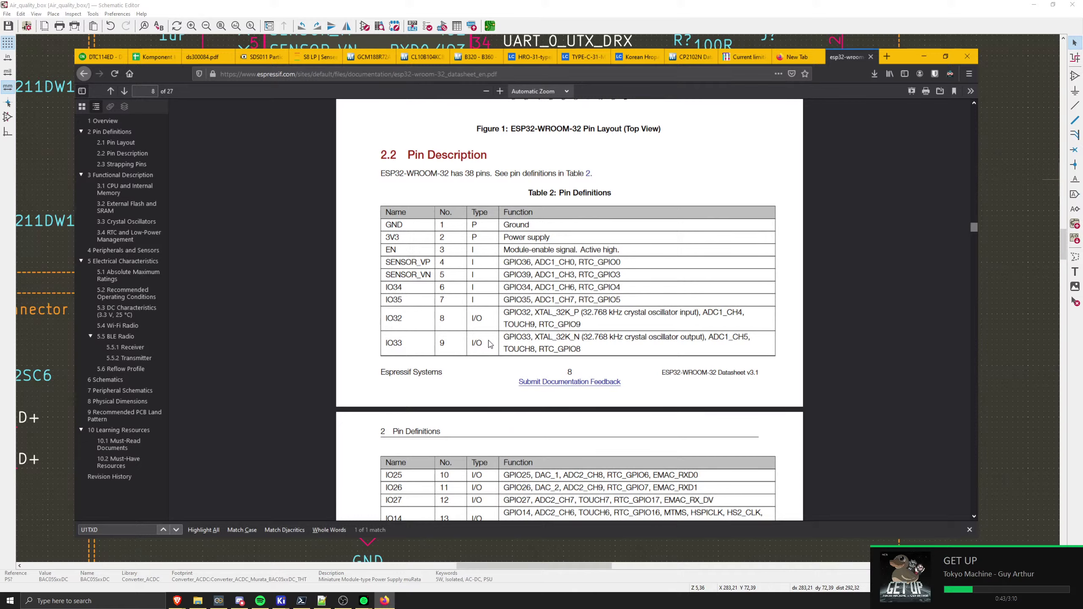
{"action": "scroll", "coordinate": [355, 308], "scroll_direction": "down", "scroll_amount": 3}
{"action": "key", "text": "ctrl+f"}
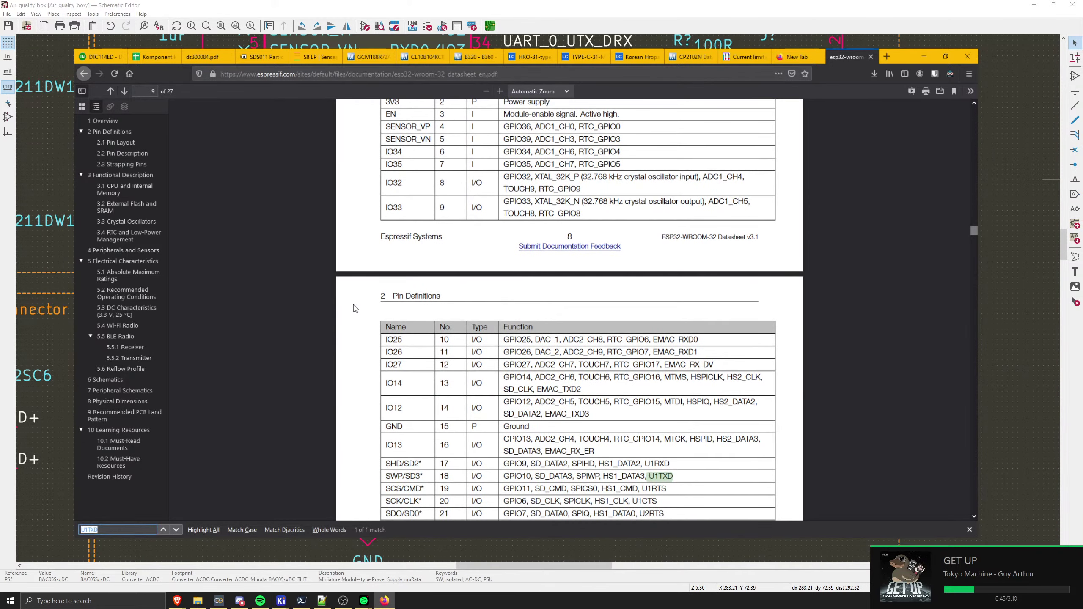
{"action": "type", "text": "i2c"}
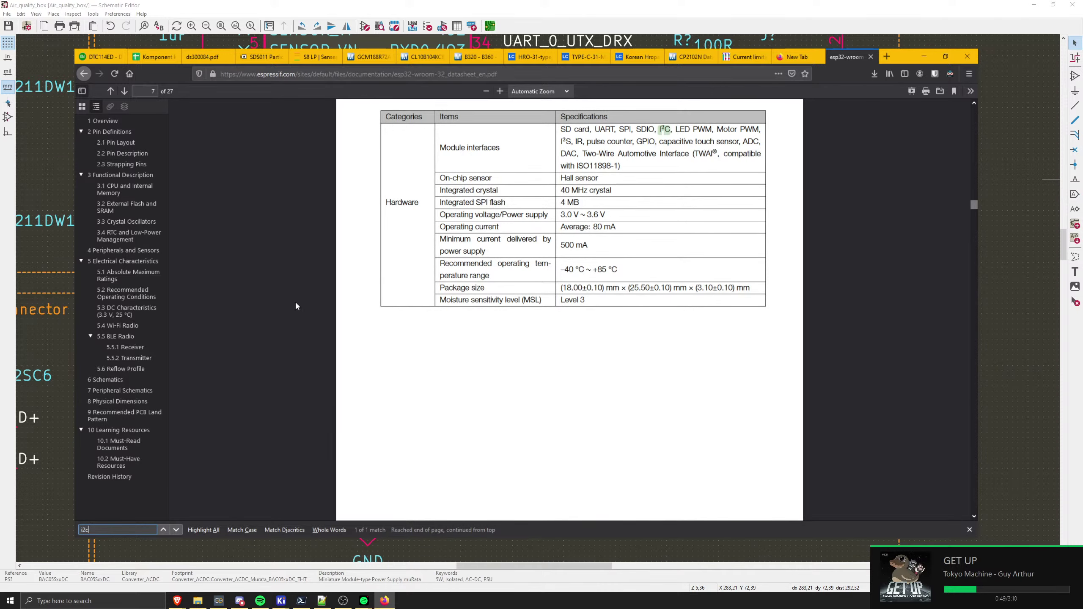
- Open the esphome.io site in the empty browser tab and search its page for "i2c"
{"action": "left_click", "coordinate": [790, 61]}
{"action": "type", "text": "esphome"}
{"action": "key", "text": "Return"}
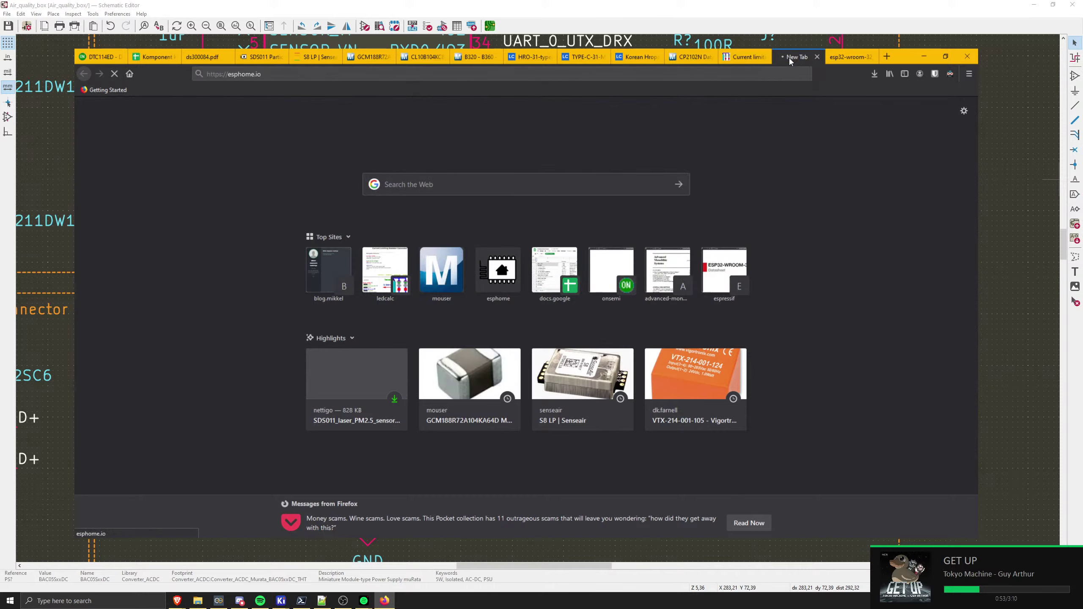
{"action": "scroll", "coordinate": [434, 258], "scroll_direction": "down", "scroll_amount": 3}
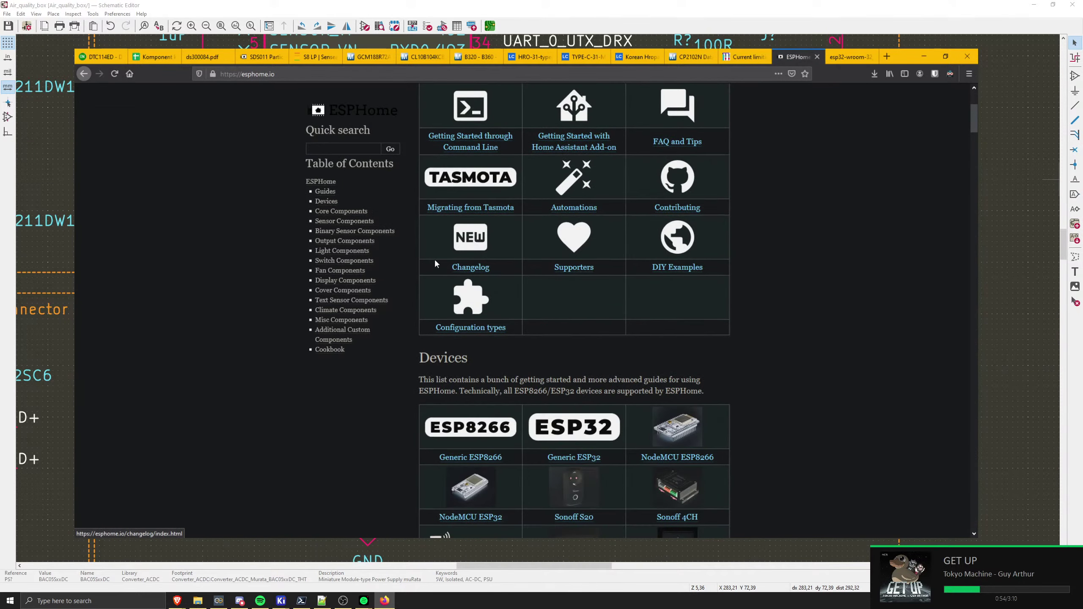
{"action": "key", "text": "ctrl+f"}
{"action": "type", "text": "i2c"}
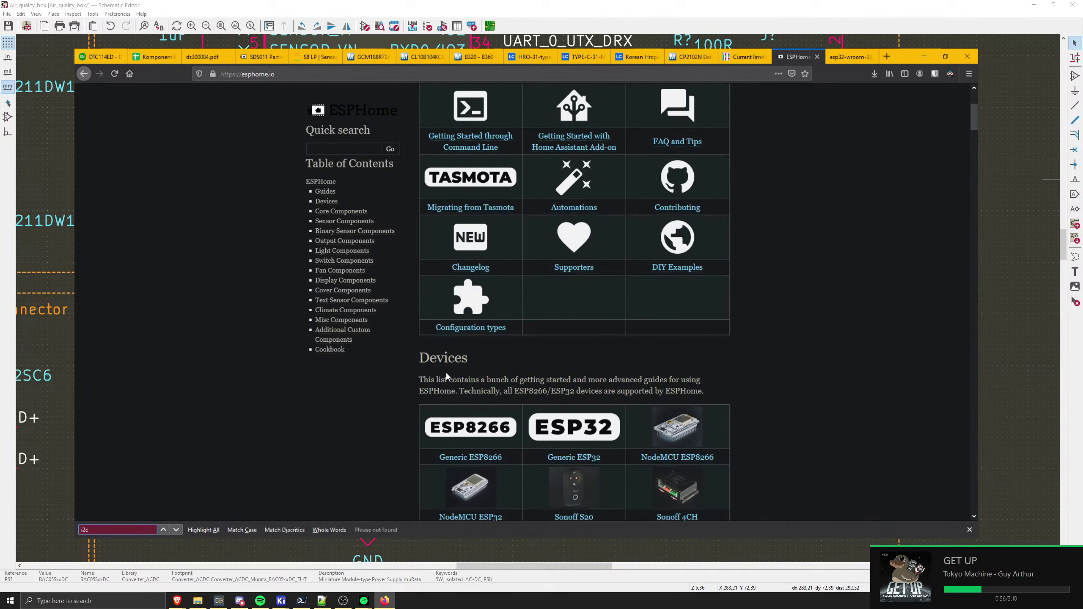
{"action": "key", "text": "BackSpace"}
{"action": "key", "text": "BackSpace"}
{"action": "key", "text": "BackSpace"}
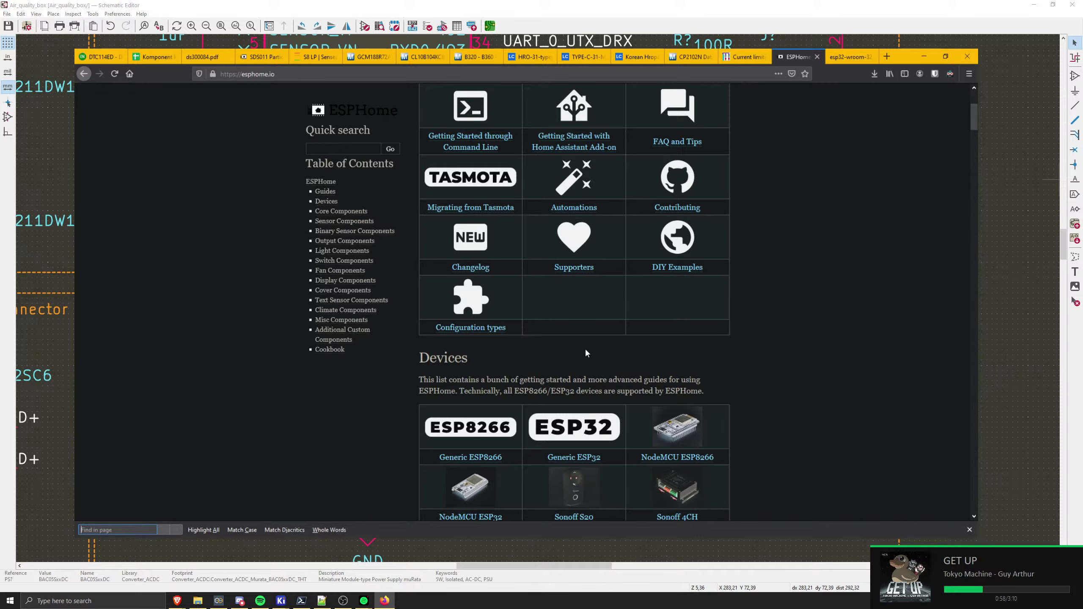
- Find "sht3x" among ESPHome's sensor components and follow the SHT3X-D page to its I²C Bus documentation
{"action": "scroll", "coordinate": [469, 362], "scroll_direction": "down", "scroll_amount": 7}
{"action": "scroll", "coordinate": [492, 364], "scroll_direction": "down", "scroll_amount": 6}
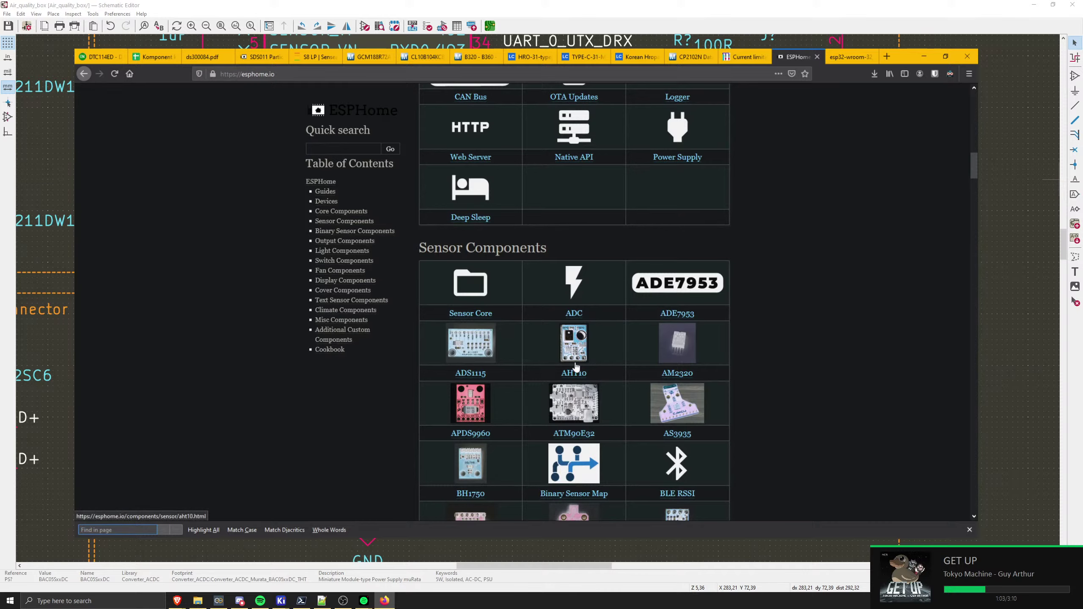
{"action": "scroll", "coordinate": [575, 366], "scroll_direction": "down", "scroll_amount": 10}
{"action": "key", "text": "ctrl+f"}
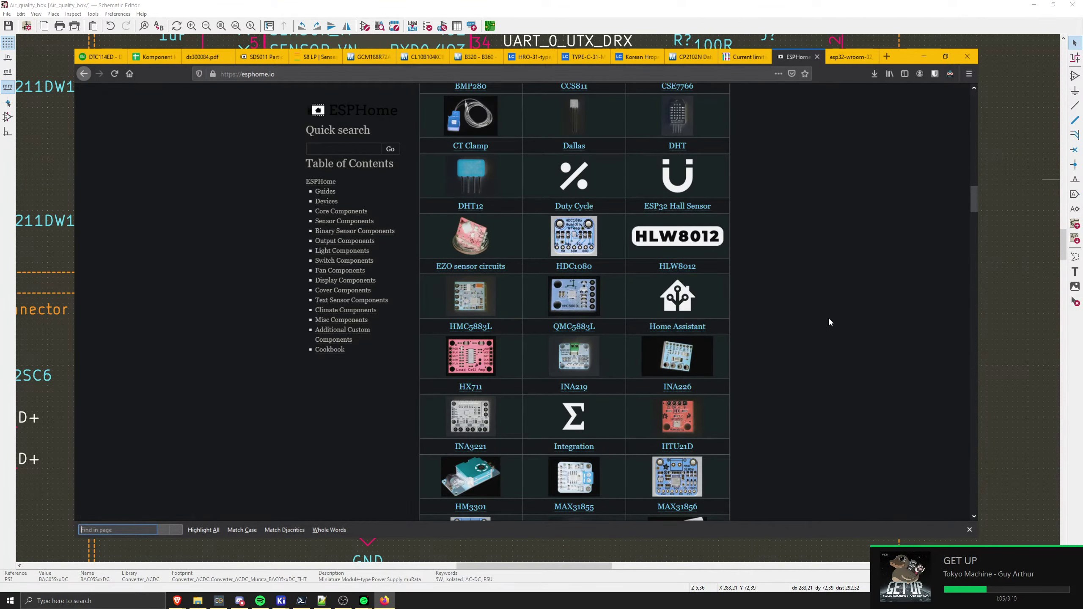
{"action": "type", "text": "sht3x"}
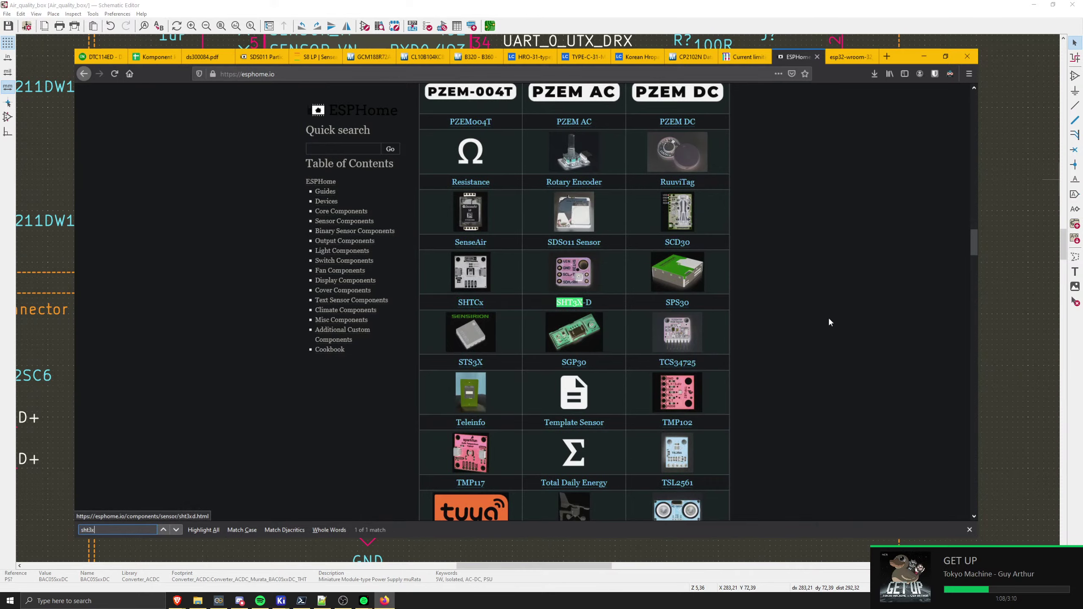
{"action": "key", "text": "Return"}
{"action": "left_click", "coordinate": [575, 273]}
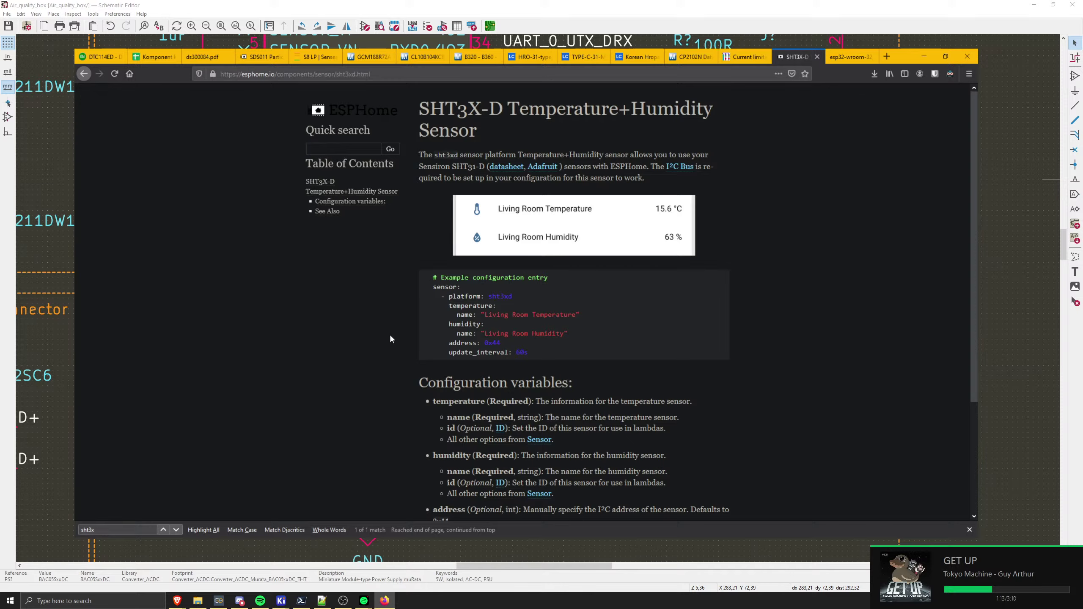
{"action": "left_click", "coordinate": [681, 167]}
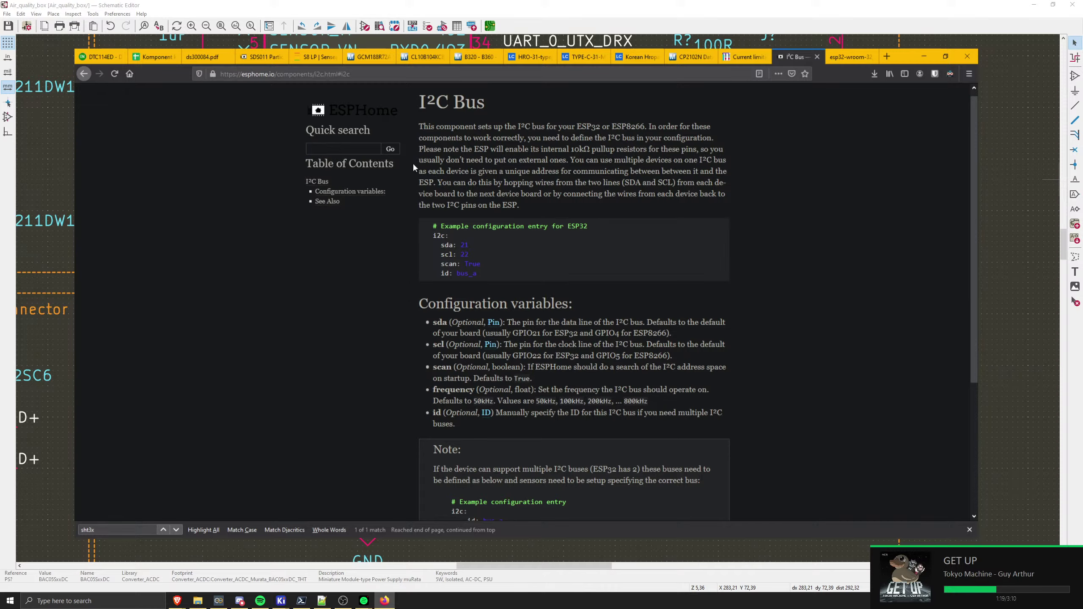
- Examine the I²C Bus page for the ESP32's SDA and SCL pins and the note on multiple buses
{"action": "left_click_drag", "start_coordinate": [426, 101], "coordinate": [437, 101]}
{"action": "key", "text": "ctrl+f"}
{"action": "type", "text": "esp32"}
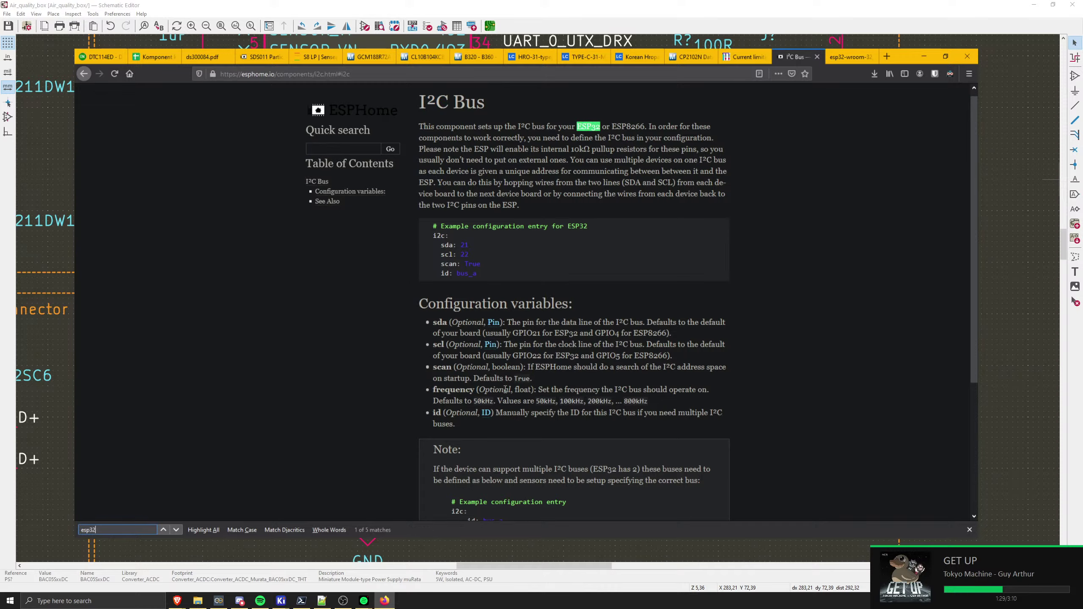
{"action": "key", "text": "Return"}
{"action": "key", "text": "Return"}
{"action": "left_click", "coordinate": [529, 332]}
{"action": "left_click_drag", "start_coordinate": [530, 333], "coordinate": [533, 332]}
{"action": "left_click", "coordinate": [534, 333]}
{"action": "left_click_drag", "start_coordinate": [532, 333], "coordinate": [532, 355]}
{"action": "left_click_drag", "start_coordinate": [598, 468], "coordinate": [656, 497]}
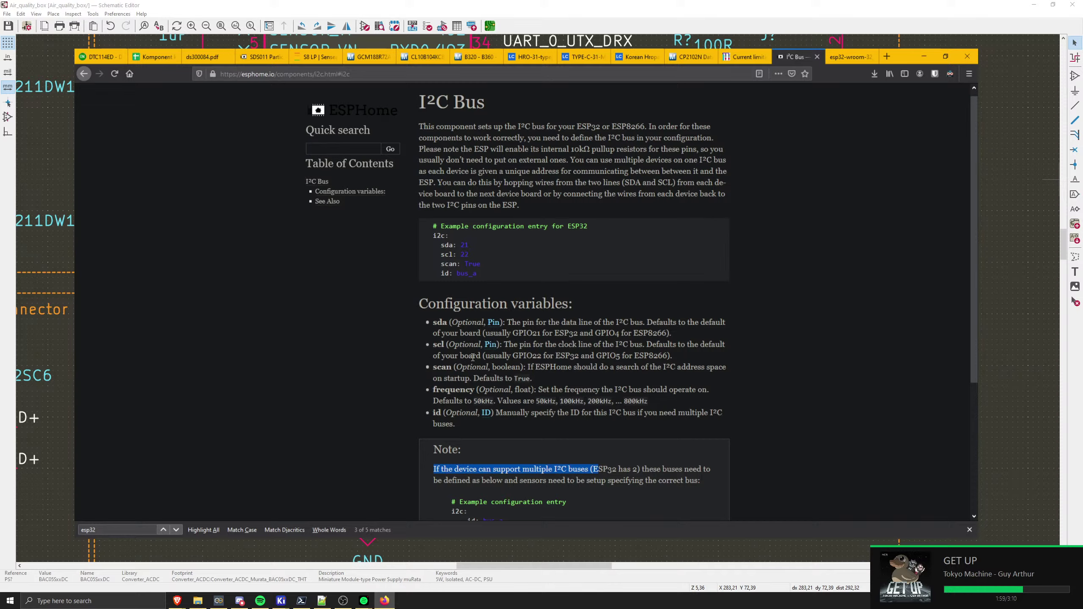
{"action": "scroll", "coordinate": [472, 357], "scroll_direction": "down", "scroll_amount": 3}
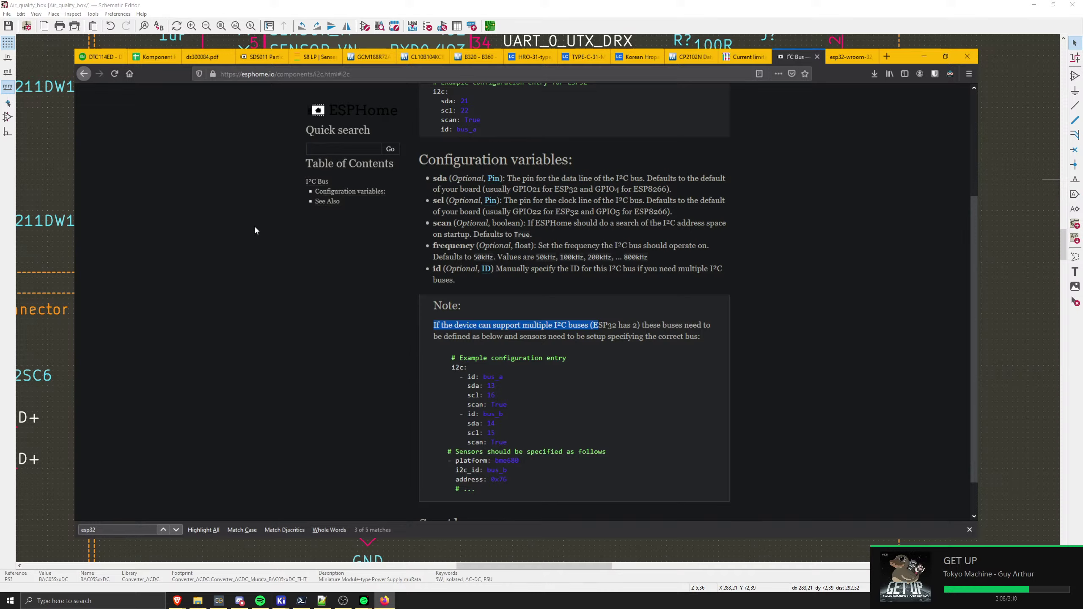
- Back in the Schematic Editor, place a four-pin Conn_01x04 generic connector symbol below the MCU block
{"action": "left_click", "coordinate": [1074, 76]}
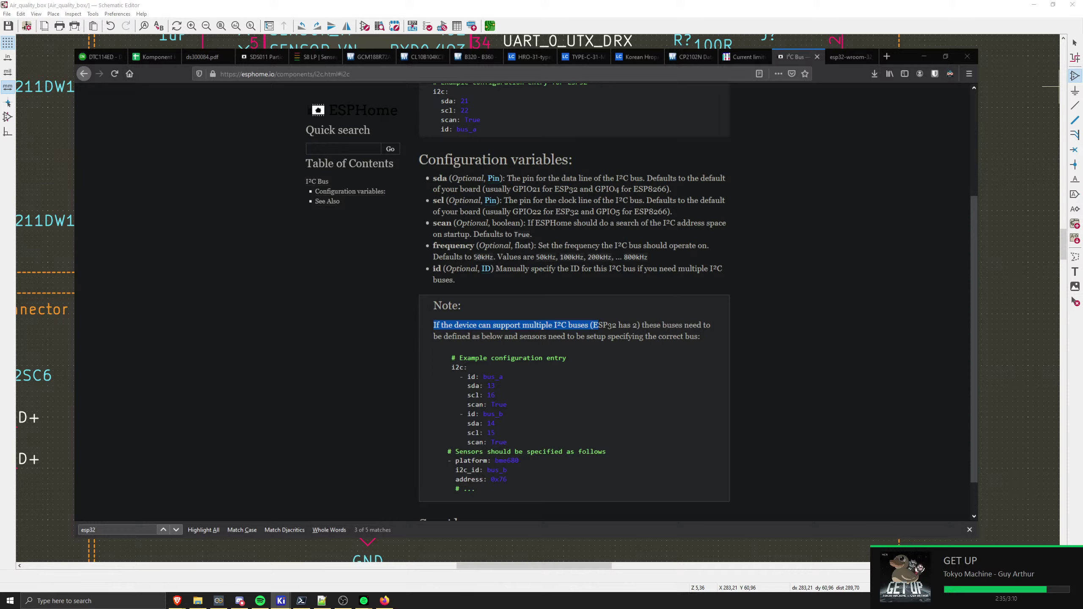
{"action": "key", "text": "Return"}
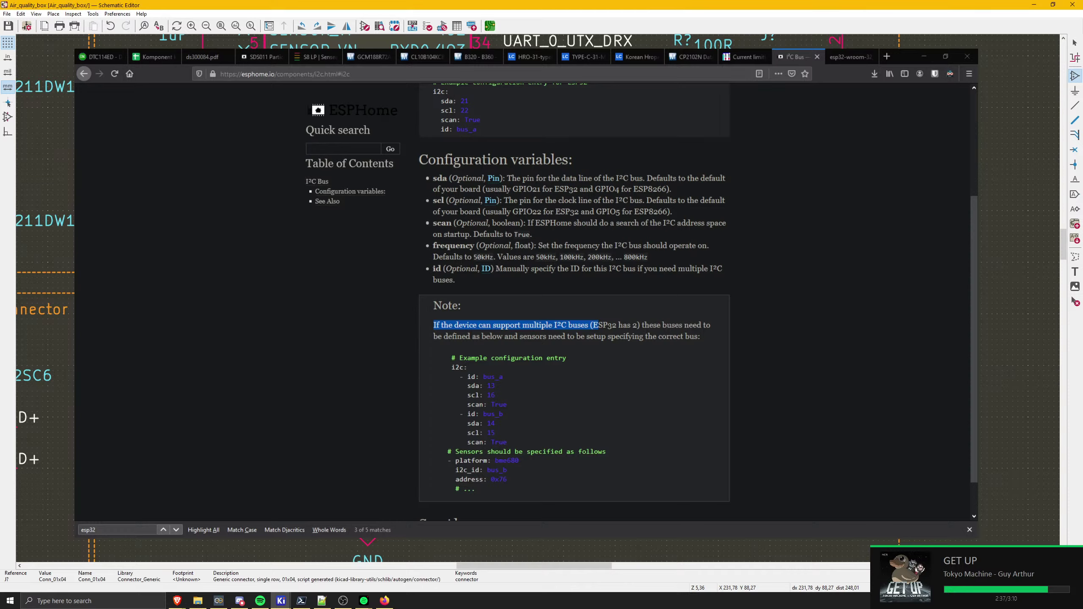
{"action": "scroll", "coordinate": [45, 299], "scroll_direction": "down", "scroll_amount": 4}
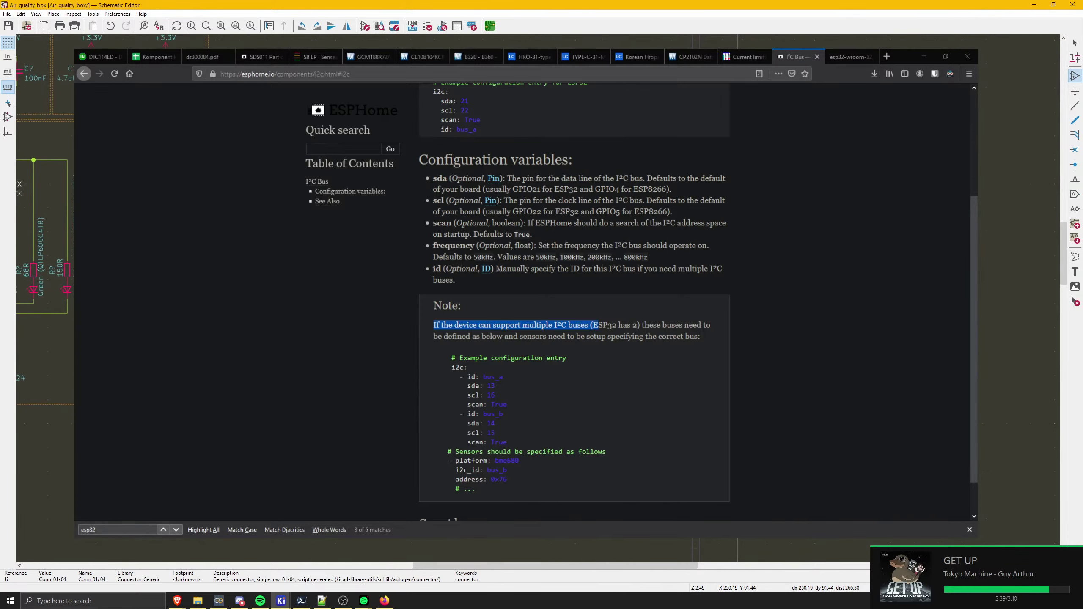
{"action": "scroll", "coordinate": [45, 170], "scroll_direction": "up", "scroll_amount": 1}
{"action": "left_click", "coordinate": [45, 171]}
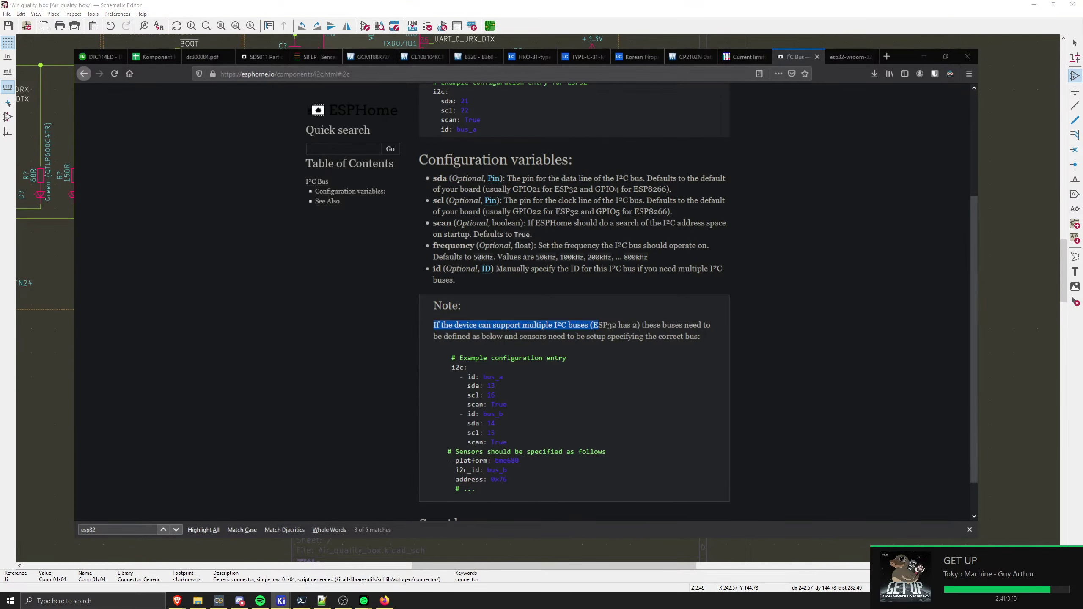
{"action": "scroll", "coordinate": [45, 170], "scroll_direction": "up", "scroll_amount": 2}
{"action": "scroll", "coordinate": [45, 171], "scroll_direction": "up", "scroll_amount": 2}
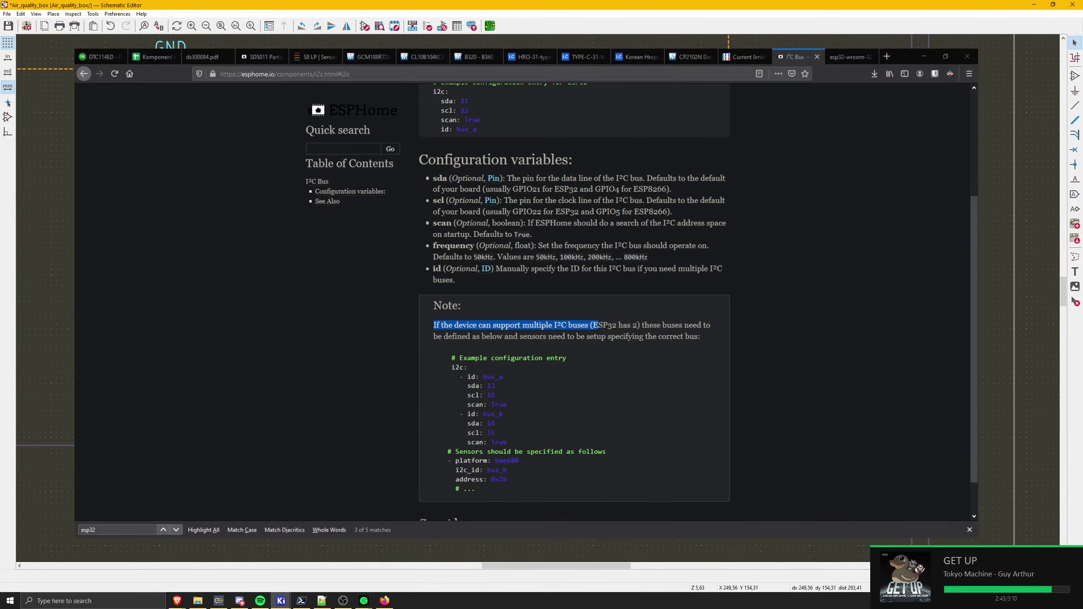
{"action": "scroll", "coordinate": [45, 170], "scroll_direction": "up", "scroll_amount": 1}
{"action": "left_click", "coordinate": [45, 170]}
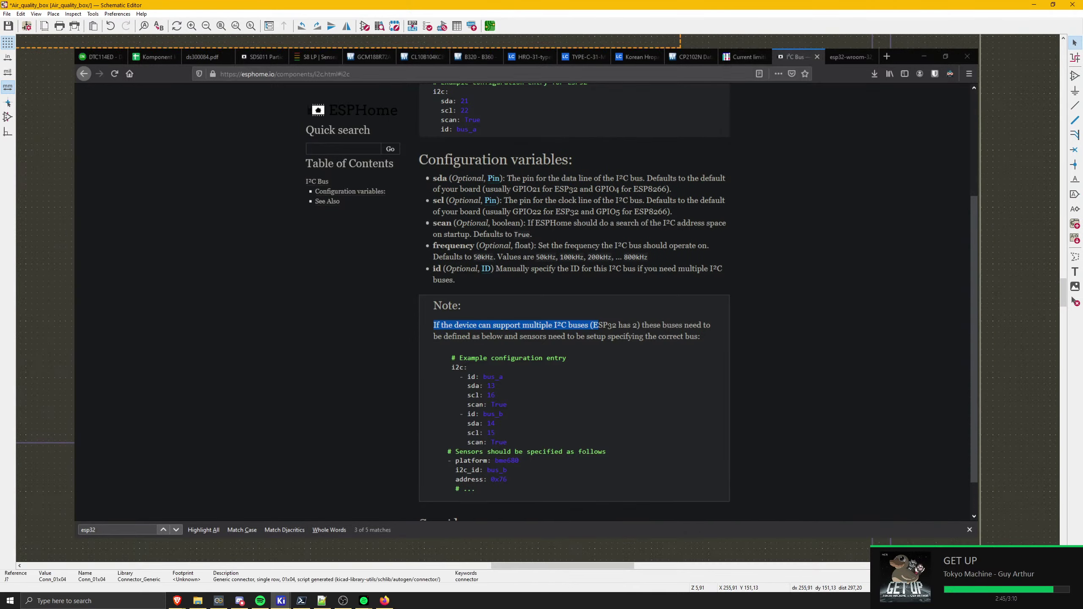
{"action": "key", "text": "h"}
{"action": "key", "text": "Return"}
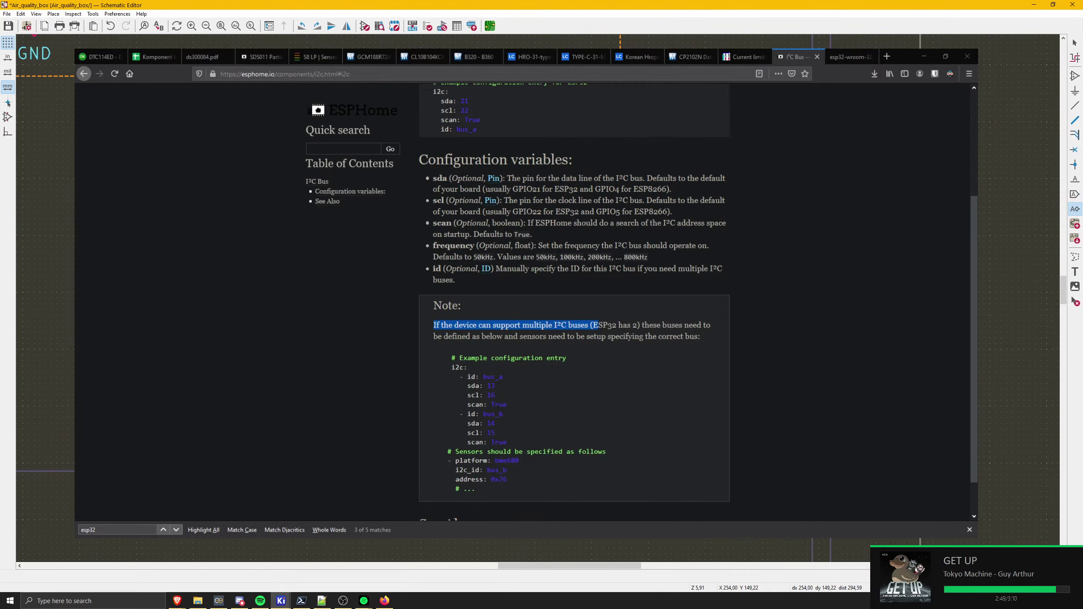
{"action": "key", "text": "e"}
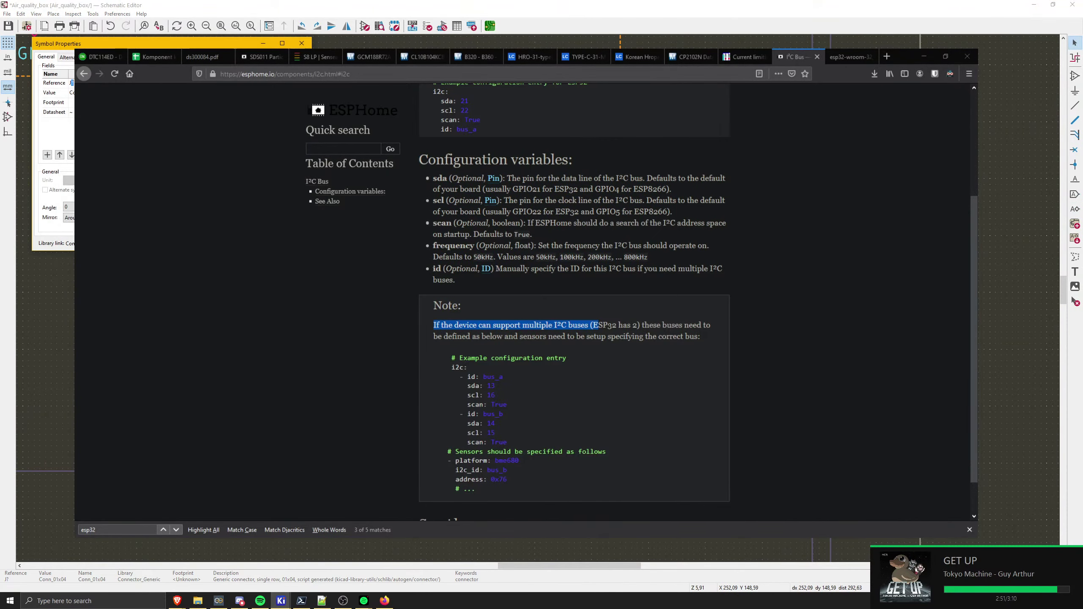
{"action": "key", "text": "Escape"}
{"action": "right_click", "coordinate": [520, 539]}
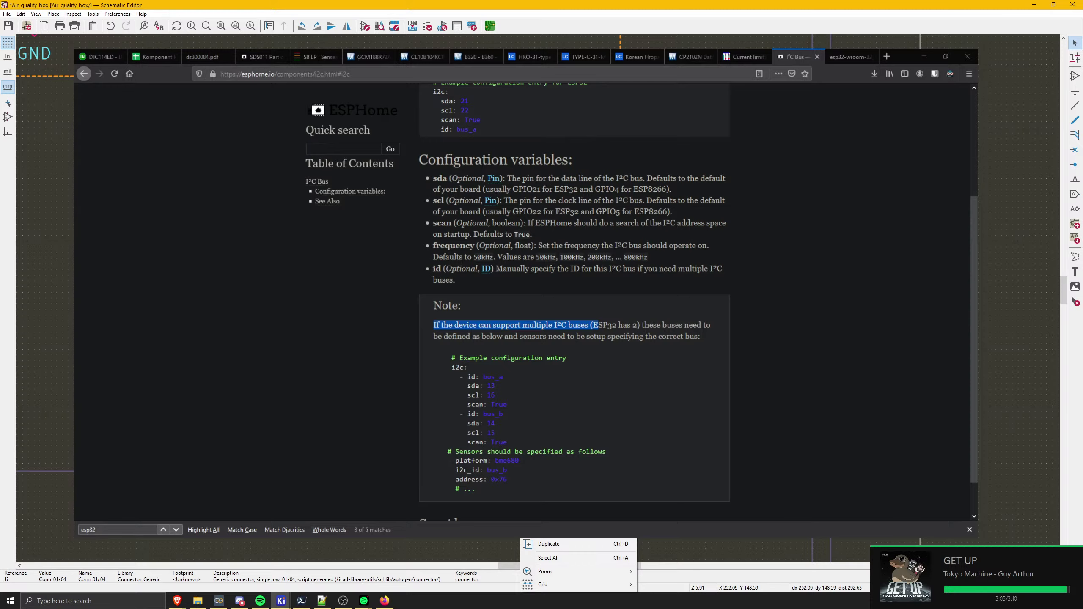
{"action": "key", "text": "Escape"}
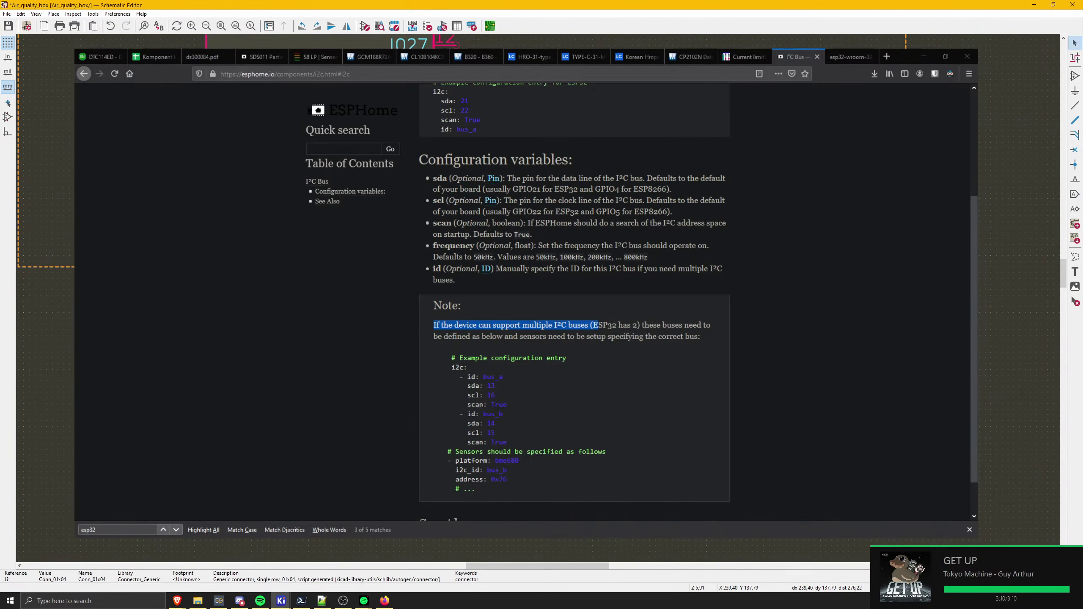
- Restrict wires to horizontal and vertical directions and draw a wire at the four-pin connector
{"action": "key", "text": "w"}
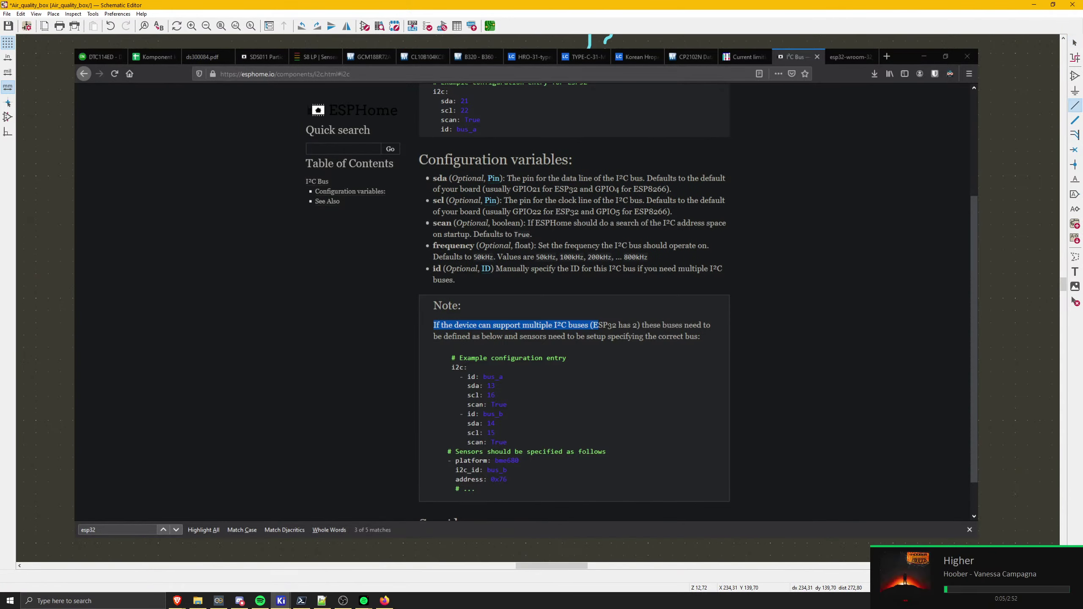
{"action": "left_click", "coordinate": [8, 132]}
{"action": "middle_click_drag", "start_coordinate": [525, 154], "coordinate": [554, 444]}
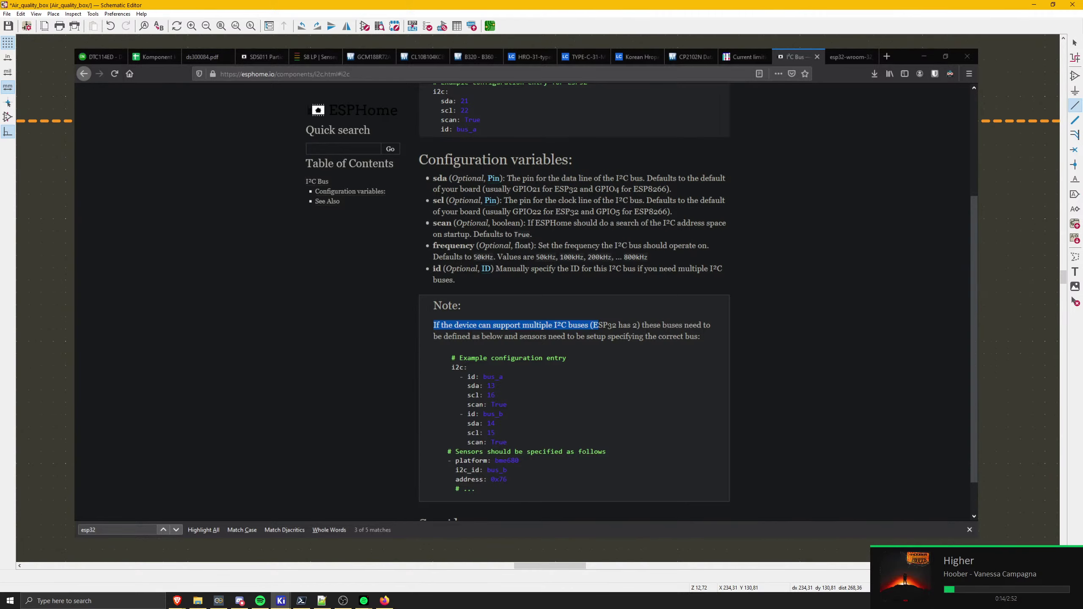
{"action": "key", "text": "Escape"}
- Place a SolderJumper_3_Bridged12 symbol beside the four-pin connector below the MCU block
{"action": "scroll", "coordinate": [538, 298], "scroll_direction": "down", "scroll_amount": 3}
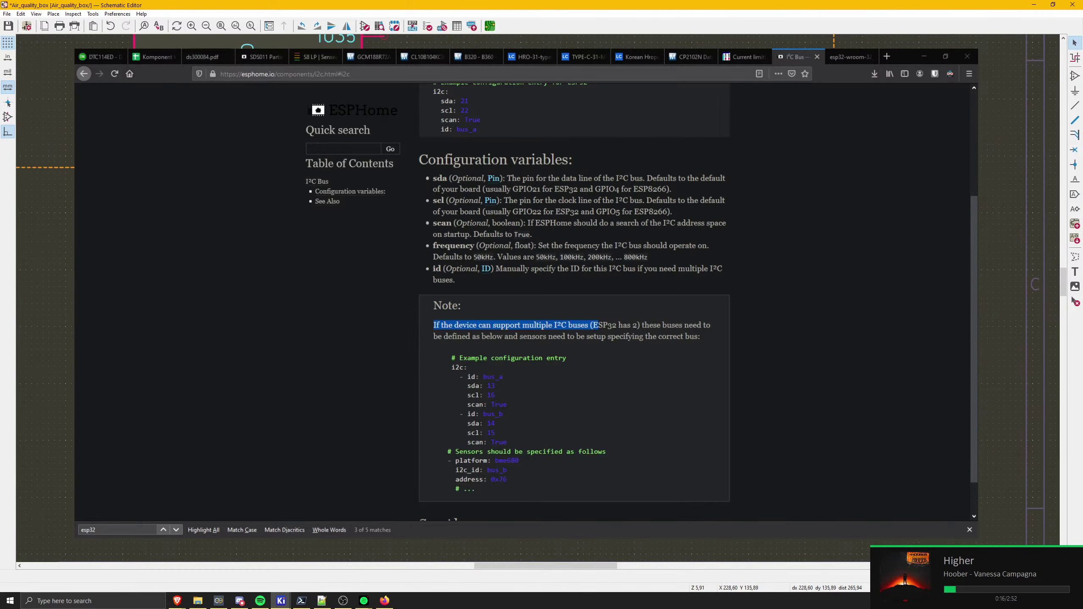
{"action": "middle_click_drag", "start_coordinate": [538, 299], "coordinate": [519, 314]}
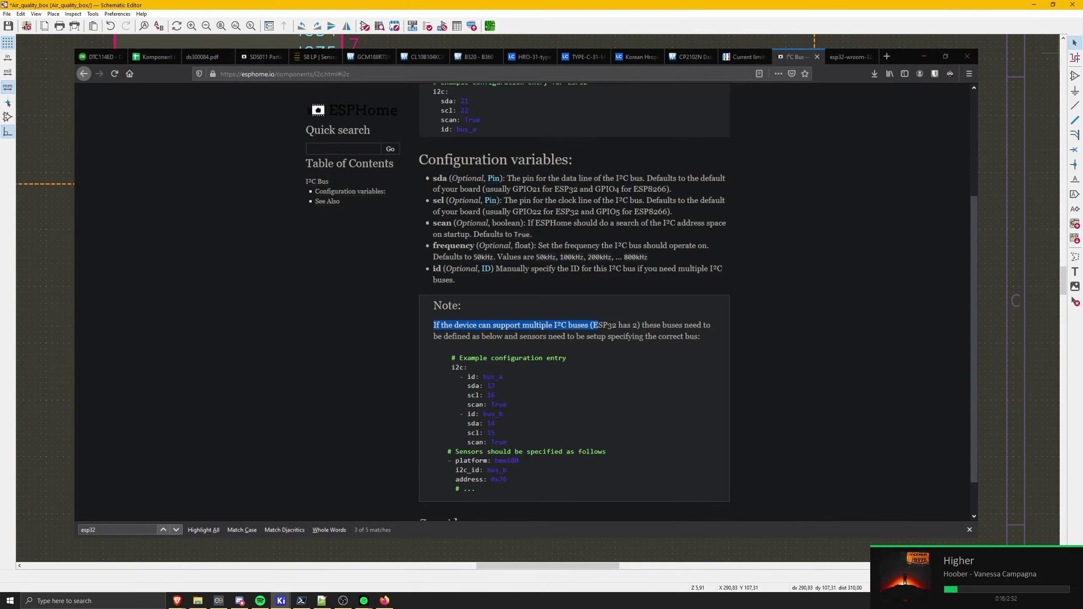
{"action": "left_click", "coordinate": [1071, 78]}
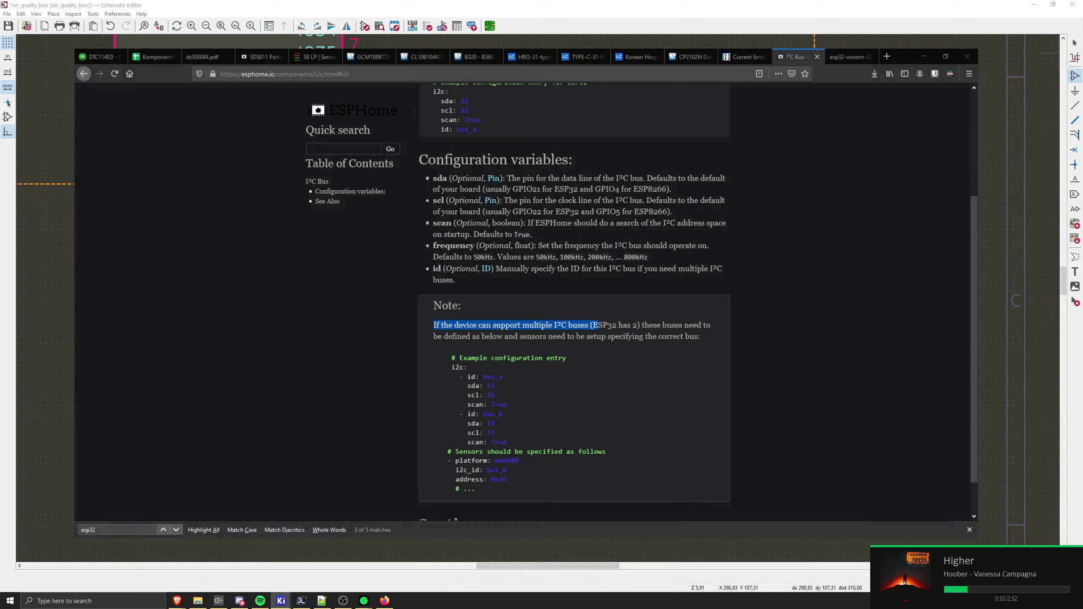
{"action": "key", "text": "Return"}
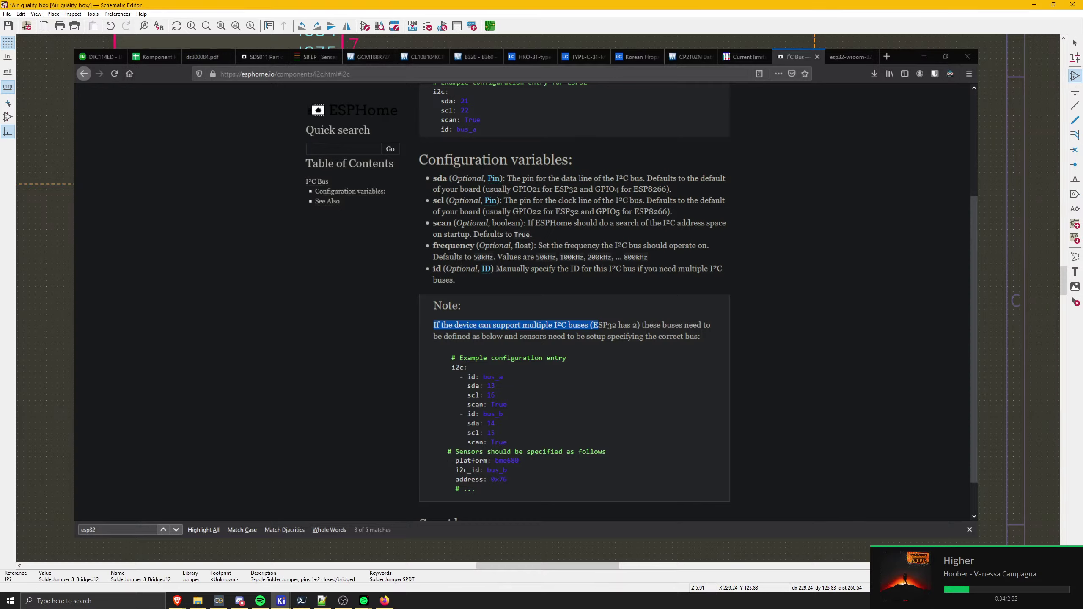
{"action": "scroll", "coordinate": [506, 203], "scroll_direction": "up", "scroll_amount": 1}
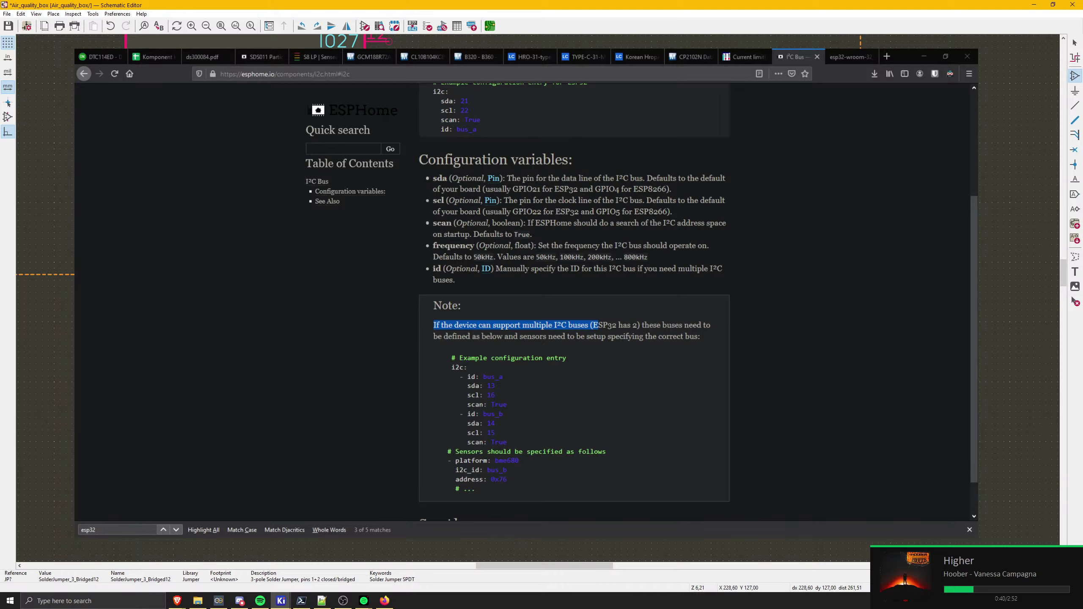
{"action": "key", "text": "Escape"}
- Draw a wire from the solder jumper towards the four-pin connector
{"action": "scroll", "coordinate": [569, 342], "scroll_direction": "up", "scroll_amount": 4}
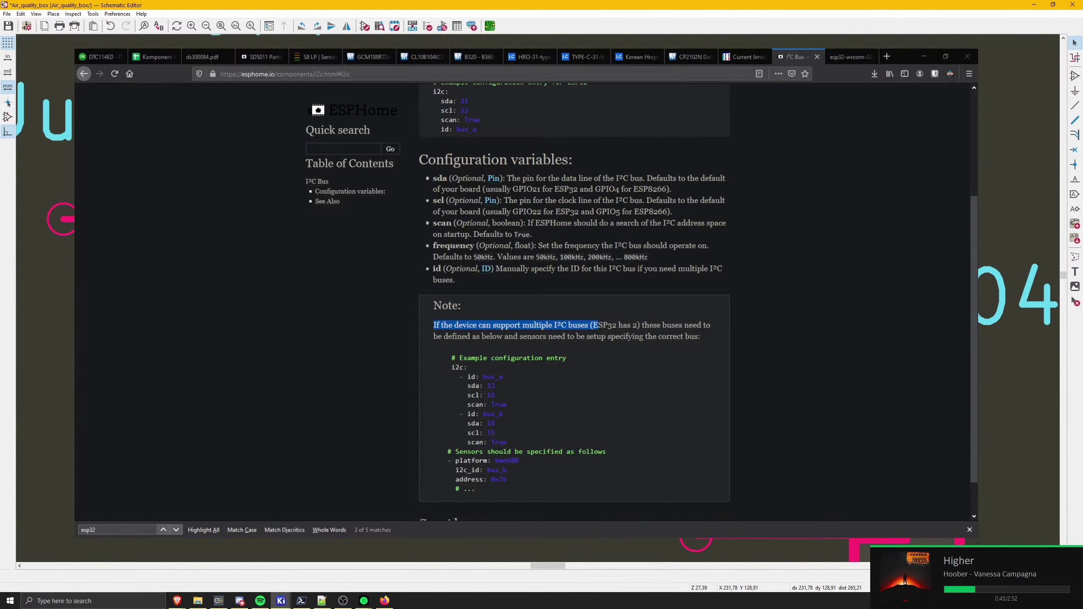
{"action": "key", "text": "w"}
{"action": "middle_click_drag", "start_coordinate": [538, 307], "coordinate": [722, 256]}
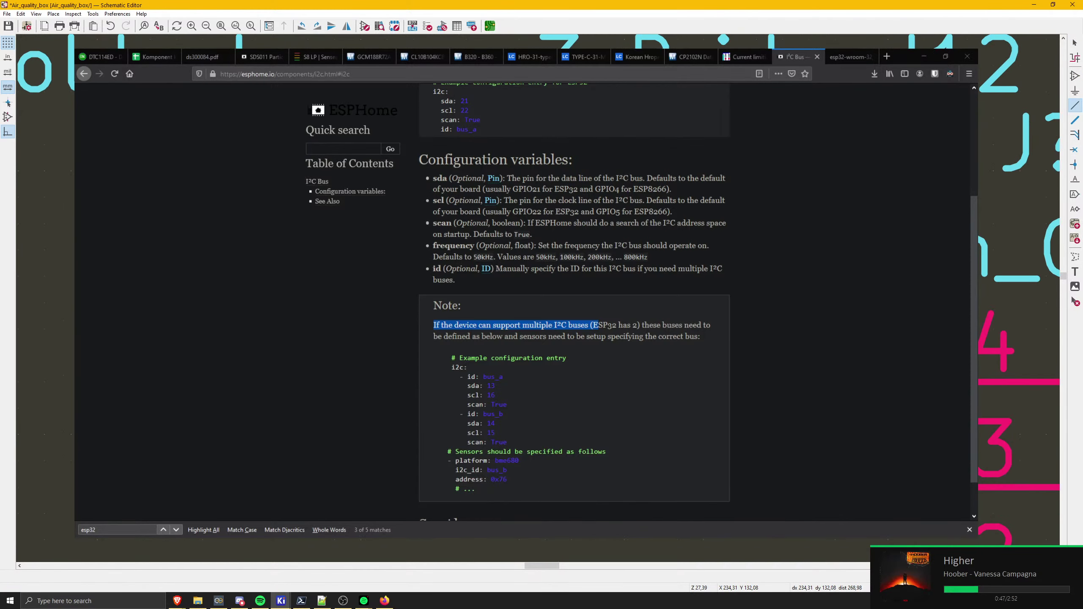
{"action": "key", "text": "Escape"}
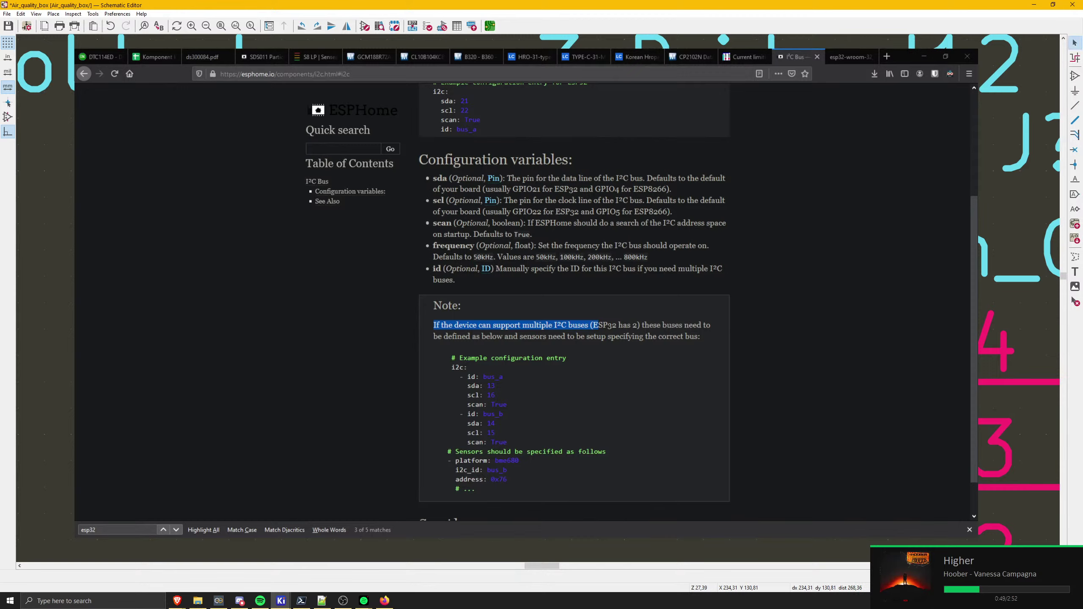
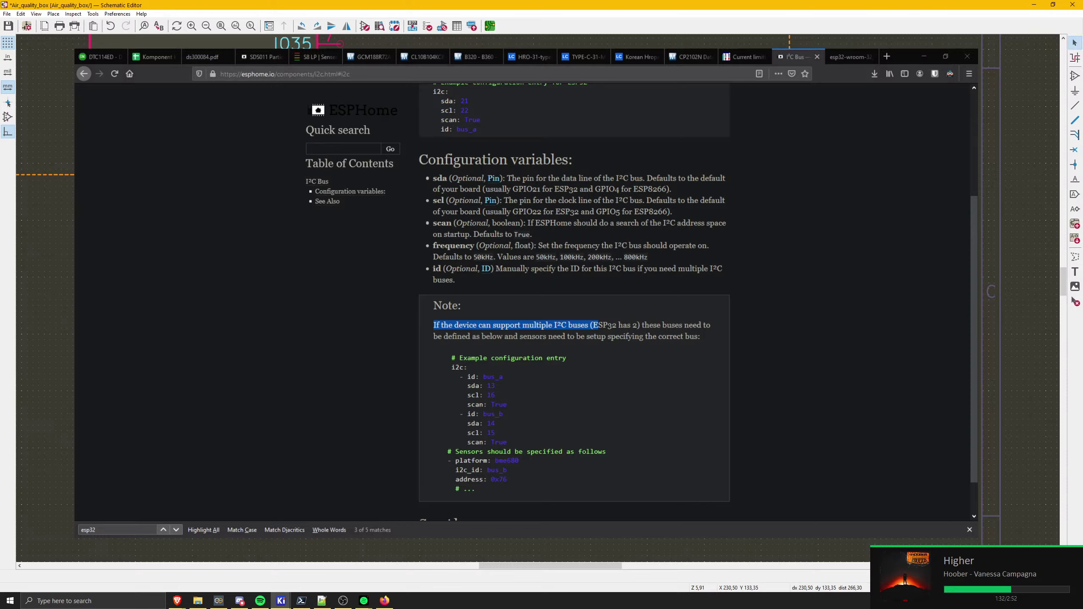
- Finish wiring the solder jumper to the four-pin connector and reposition the parts and wires around them
{"action": "scroll", "coordinate": [488, 269], "scroll_direction": "up", "scroll_amount": 3}
{"action": "key", "text": "w"}
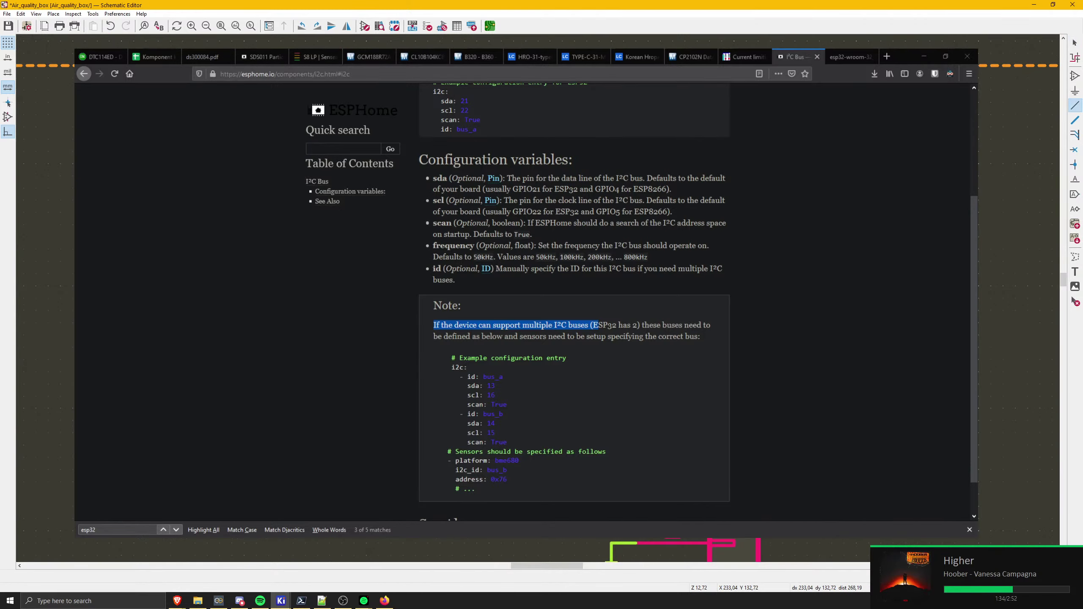
{"action": "key", "text": "Escape"}
{"action": "key", "text": "m"}
{"action": "key", "text": "Escape"}
{"action": "key", "text": "m"}
{"action": "key", "text": "Escape"}
{"action": "key", "text": "w"}
{"action": "key", "text": "Escape"}
{"action": "key", "text": "Escape"}
{"action": "key", "text": "m"}
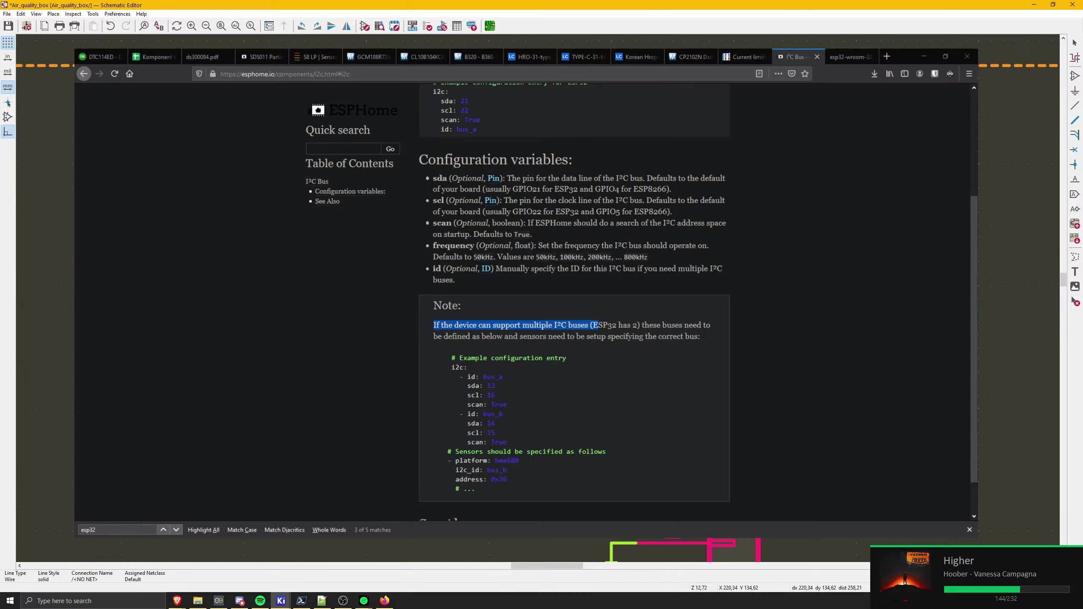
{"action": "key", "text": "Escape"}
- Copy +3.3V and +5V power symbols from elsewhere in the schematic to the solder jumper
{"action": "scroll", "coordinate": [524, 317], "scroll_direction": "down", "scroll_amount": 6}
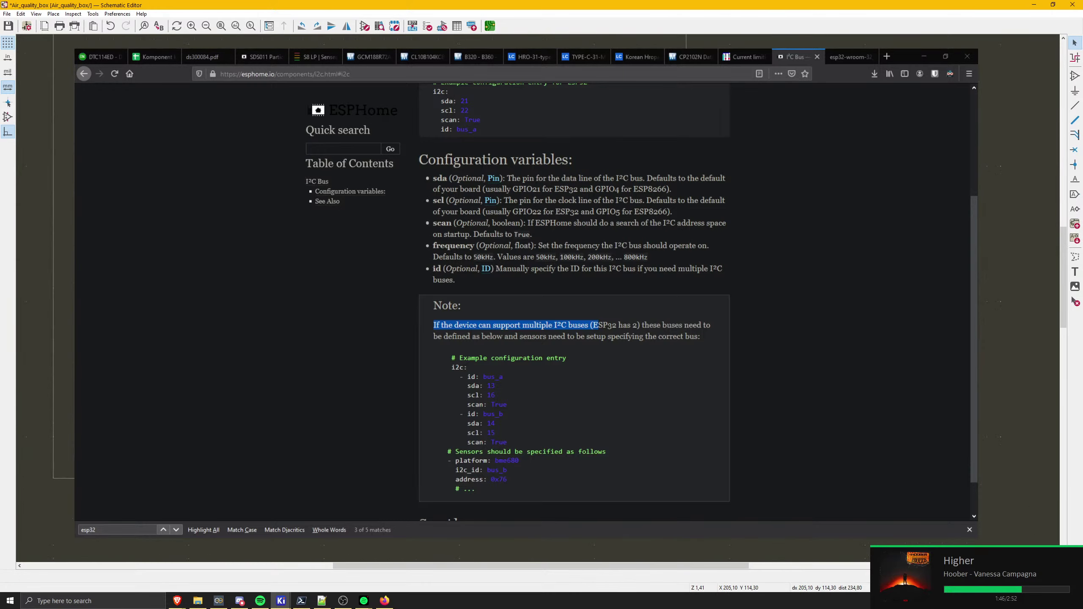
{"action": "scroll", "coordinate": [524, 318], "scroll_direction": "up", "scroll_amount": 2}
{"action": "scroll", "coordinate": [524, 317], "scroll_direction": "up", "scroll_amount": 4}
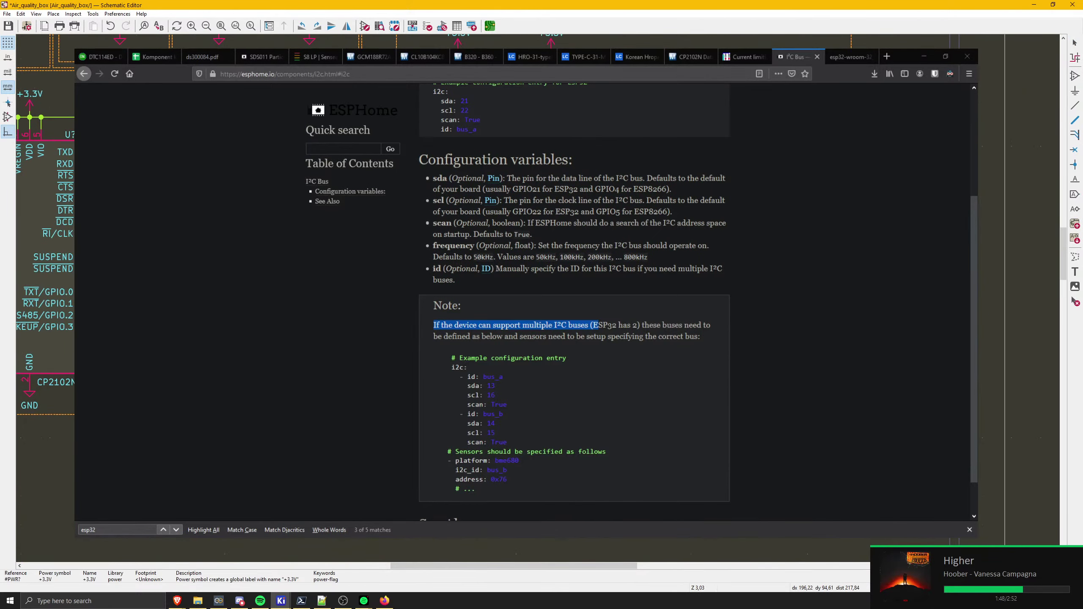
{"action": "scroll", "coordinate": [523, 318], "scroll_direction": "down", "scroll_amount": 4}
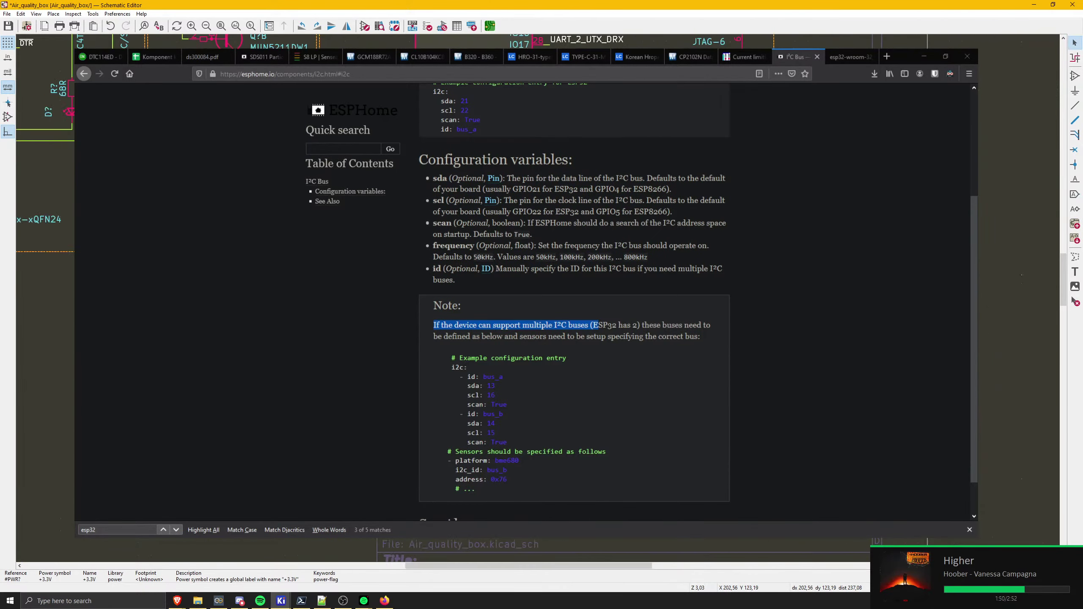
{"action": "middle_click_drag", "start_coordinate": [484, 196], "coordinate": [586, 232]}
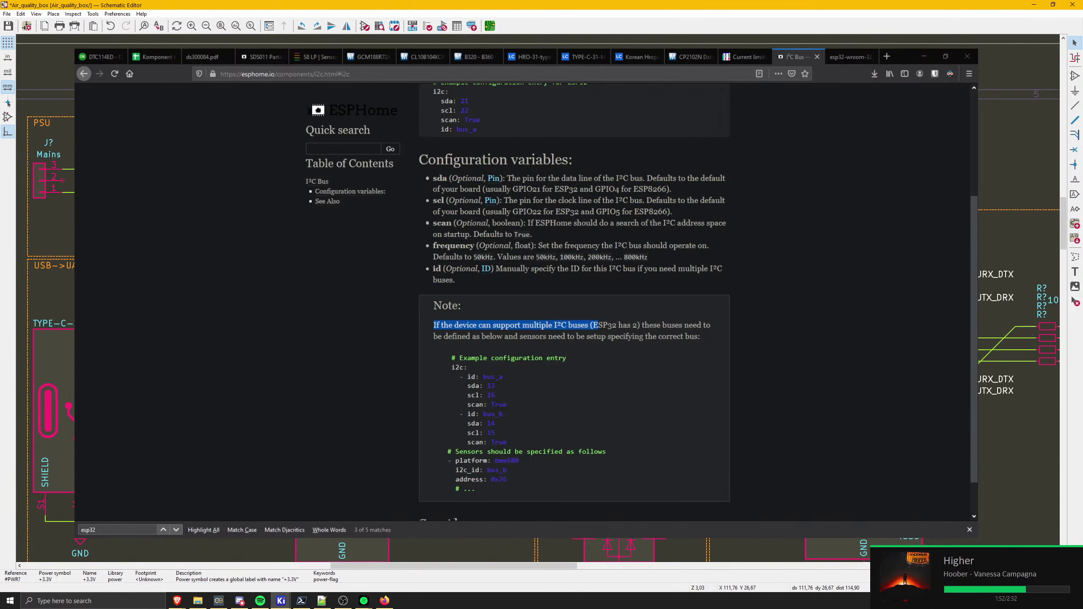
{"action": "left_click", "coordinate": [237, 145]}
{"action": "scroll", "coordinate": [524, 318], "scroll_direction": "up", "scroll_amount": 2}
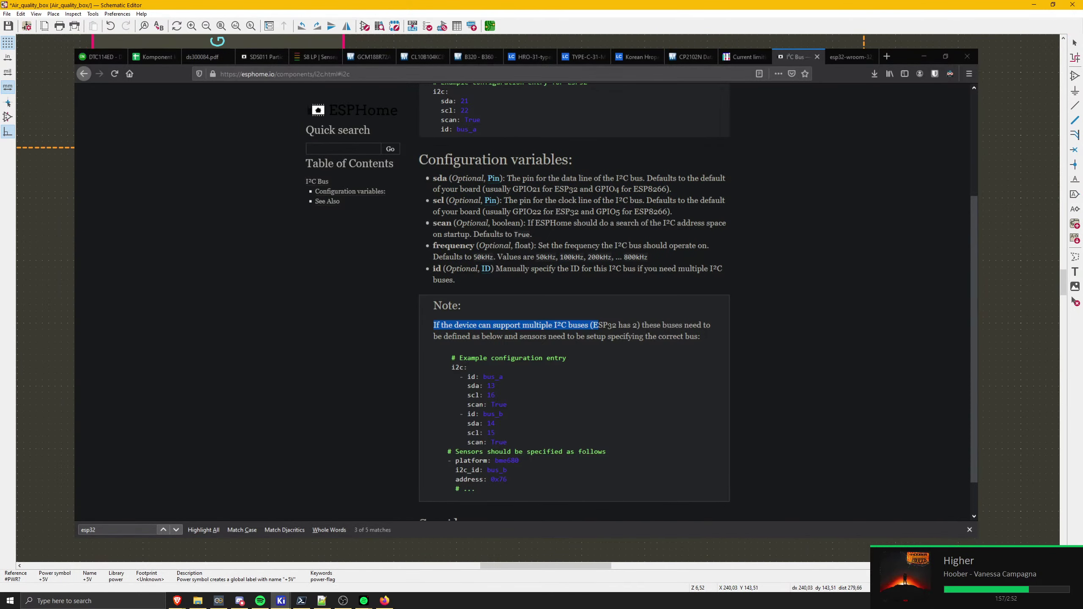
{"action": "scroll", "coordinate": [524, 317], "scroll_direction": "up", "scroll_amount": 2}
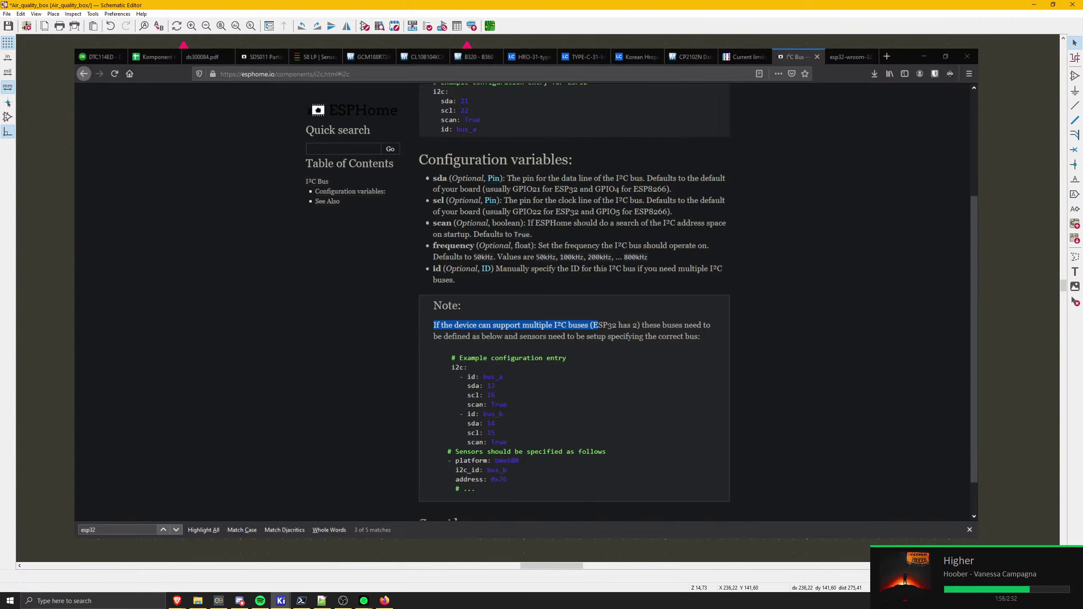
{"action": "scroll", "coordinate": [538, 298], "scroll_direction": "down", "scroll_amount": 4}
{"action": "scroll", "coordinate": [538, 298], "scroll_direction": "up", "scroll_amount": 4}
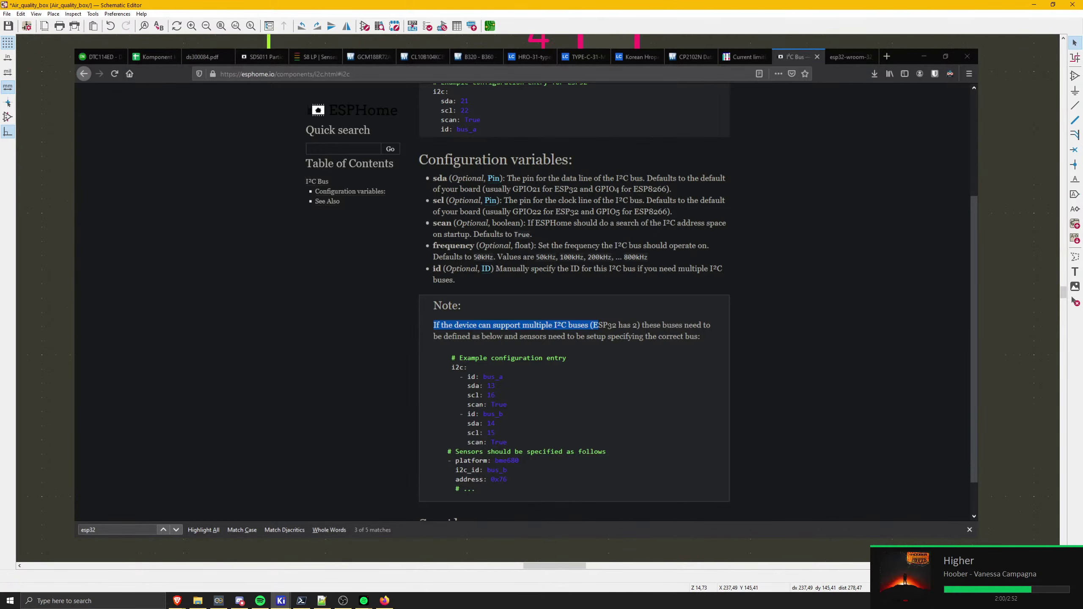
- Place left-facing SCL and SDA net labels on the four-pin connector's data lines
{"action": "key", "text": "w"}
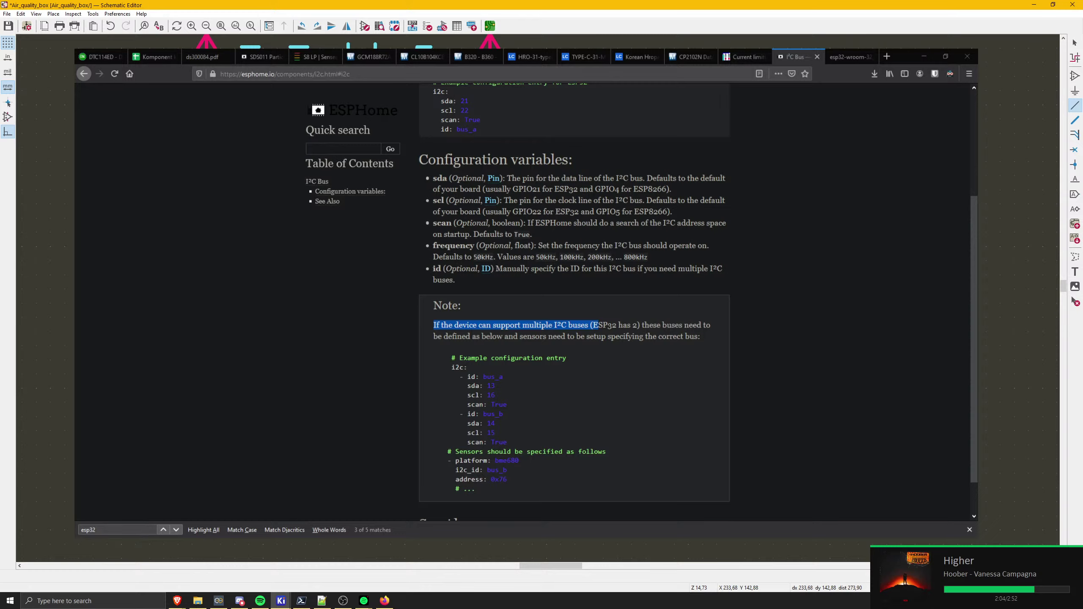
{"action": "key", "text": "Escape"}
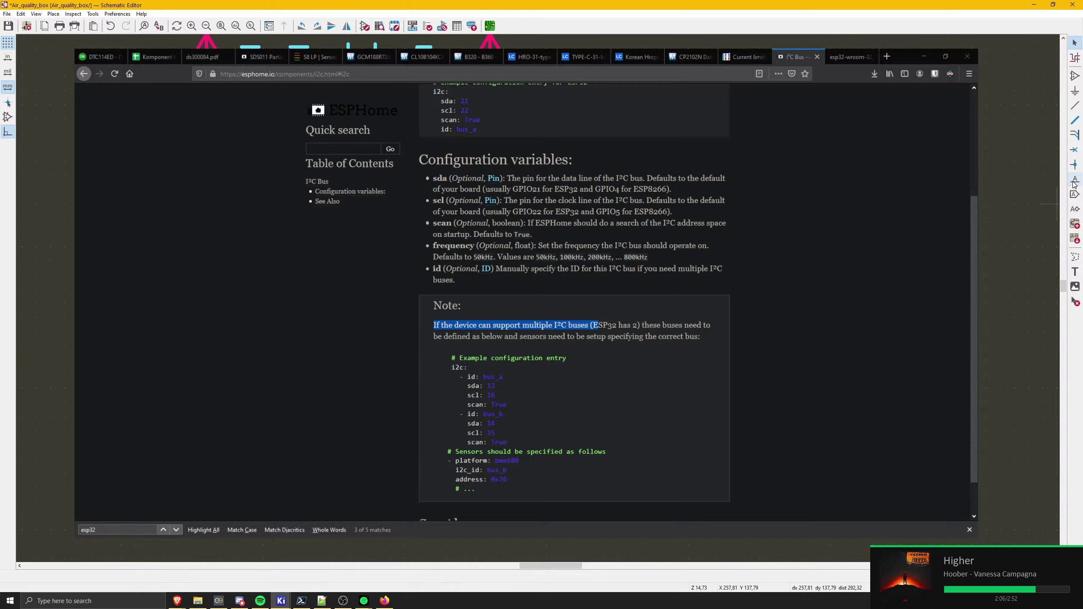
{"action": "left_click", "coordinate": [1075, 180]}
{"action": "key", "text": "Return"}
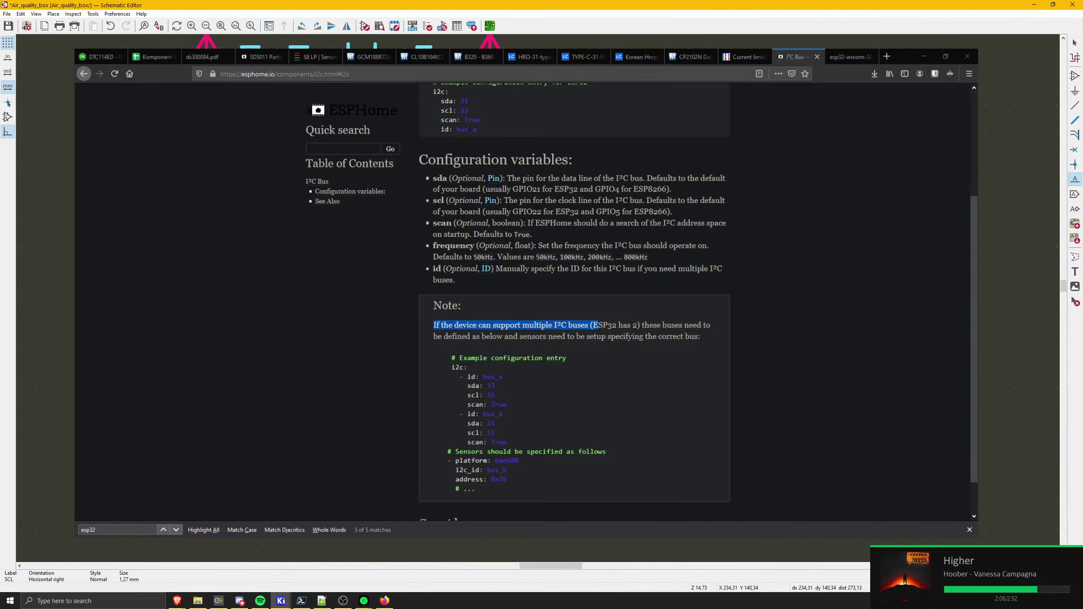
{"action": "key", "text": "r"}
{"action": "key", "text": "r"}
{"action": "key", "text": "Escape"}
{"action": "key", "text": "l"}
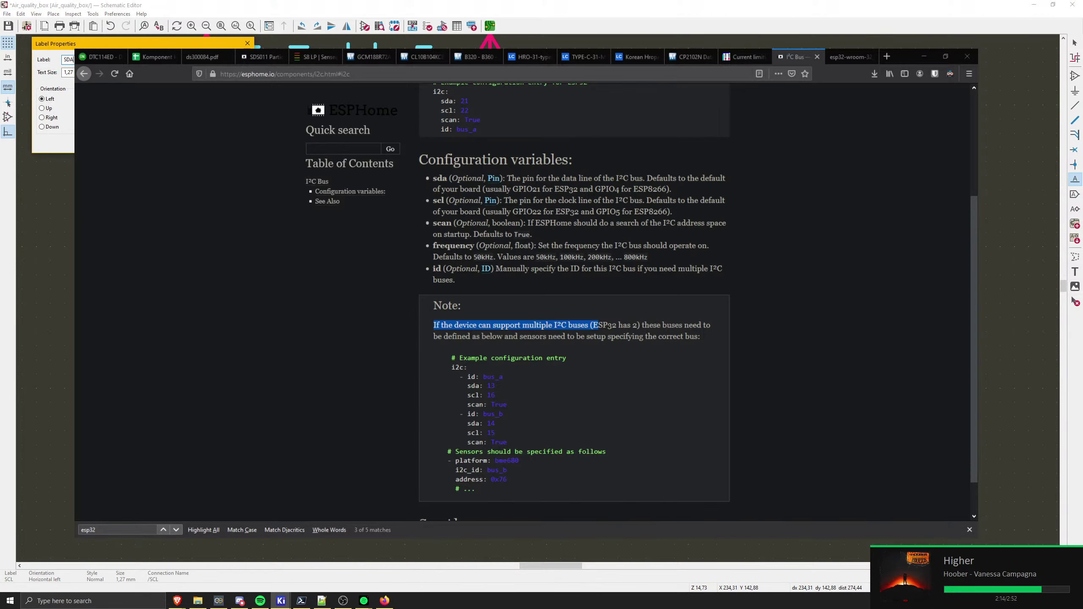
{"action": "key", "text": "Escape"}
{"action": "key", "text": "Escape"}
- Wire the remaining connections of the four-pin connector and adjust the position of its wires and labels
{"action": "key", "text": "w"}
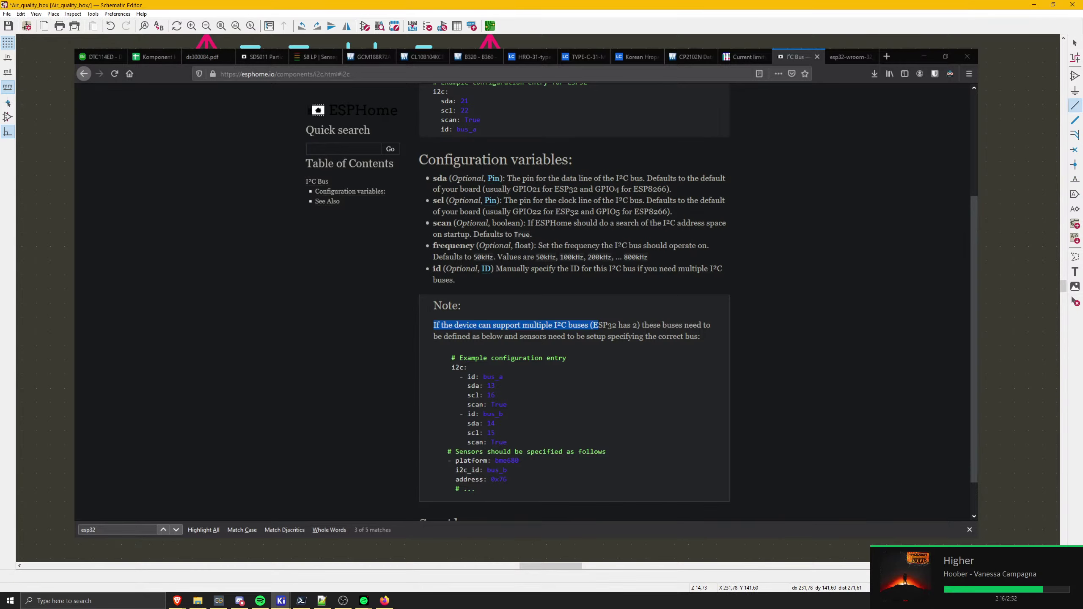
{"action": "key", "text": "m"}
{"action": "key", "text": "m"}
{"action": "key", "text": "w"}
{"action": "key", "text": "Escape"}
{"action": "key", "text": "m"}
{"action": "key", "text": "Escape"}
- Copy a GND power symbol to the four-pin connector's ground line
{"action": "scroll", "coordinate": [43, 170], "scroll_direction": "up", "scroll_amount": 5}
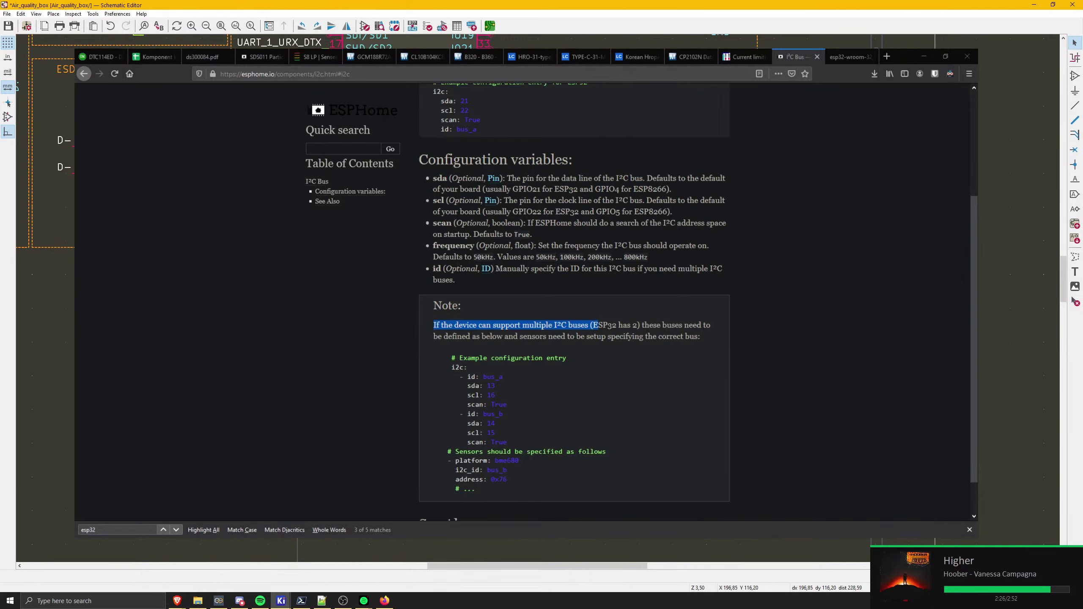
{"action": "scroll", "coordinate": [43, 171], "scroll_direction": "down", "scroll_amount": 3}
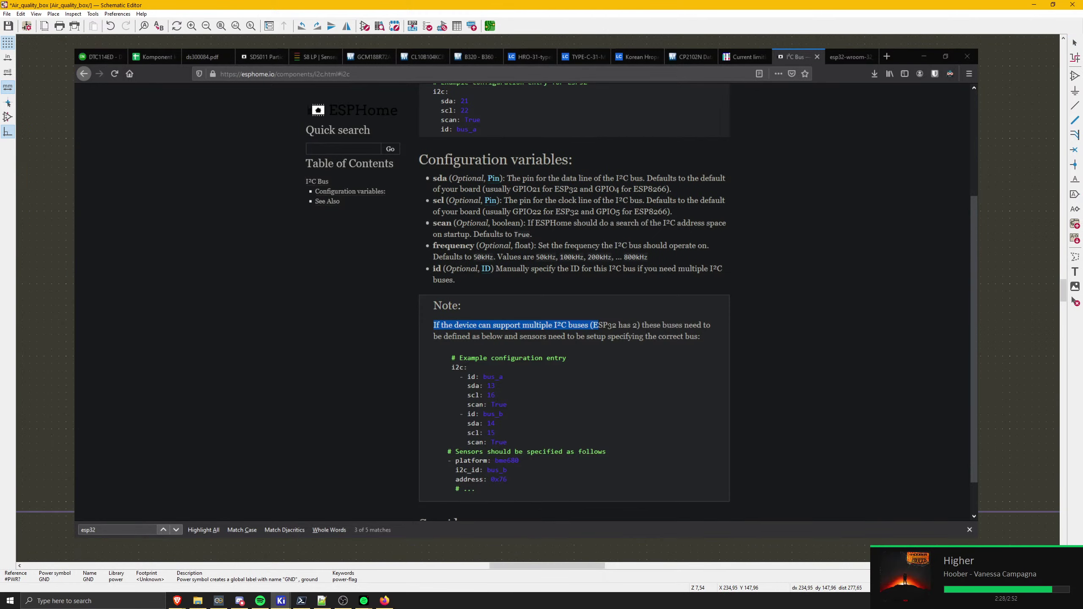
{"action": "key", "text": "Escape"}
- Duplicate the four-pin connector circuit with its jumper, power symbols and labels below the original
{"action": "scroll", "coordinate": [539, 299], "scroll_direction": "down", "scroll_amount": 1}
{"action": "scroll", "coordinate": [45, 115], "scroll_direction": "up", "scroll_amount": 3}
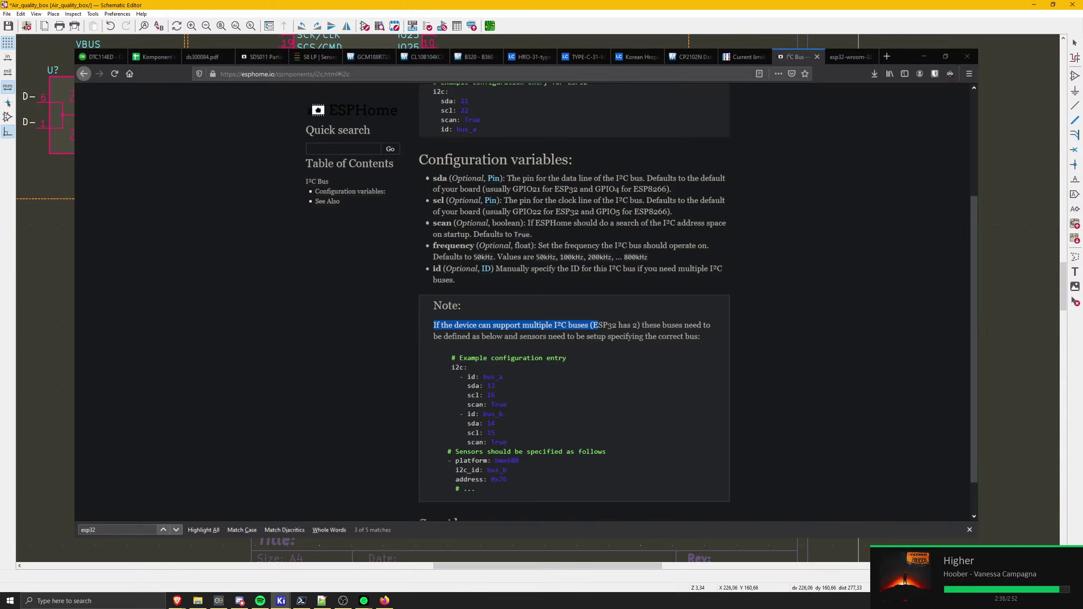
{"action": "middle_click_drag", "start_coordinate": [495, 392], "coordinate": [567, 338]}
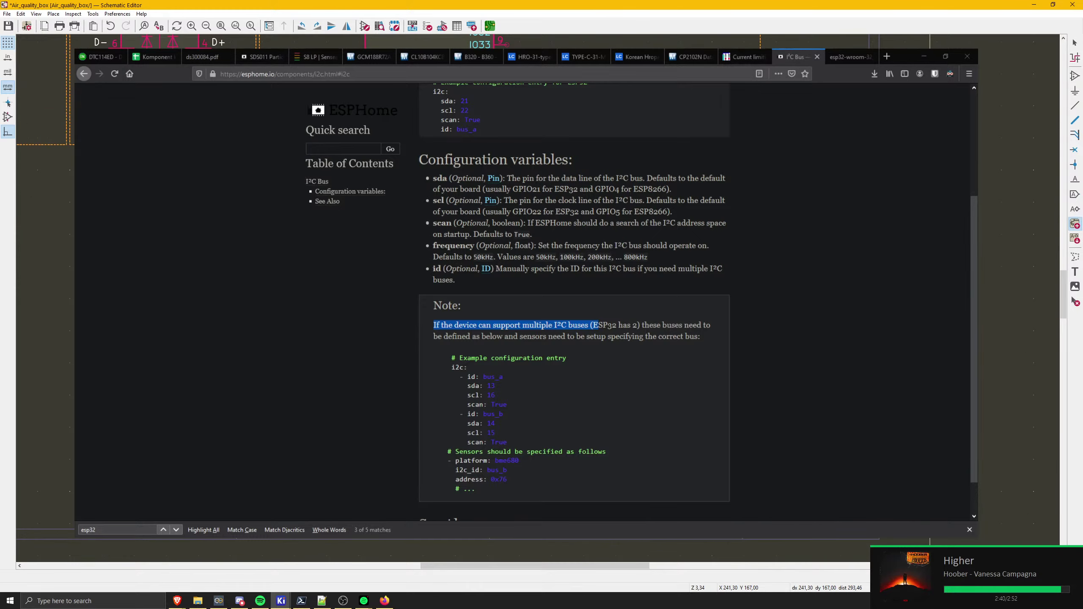
{"action": "left_click", "coordinate": [647, 353]}
{"action": "key", "text": "Escape"}
{"action": "key", "text": "Escape"}
- Rename the upper connector's net labels as SCL_A and SDA_A
{"action": "scroll", "coordinate": [642, 362], "scroll_direction": "up", "scroll_amount": 5}
{"action": "scroll", "coordinate": [631, 365], "scroll_direction": "down", "scroll_amount": 5}
{"action": "scroll", "coordinate": [599, 287], "scroll_direction": "up", "scroll_amount": 3}
{"action": "double_click", "coordinate": [599, 287]}
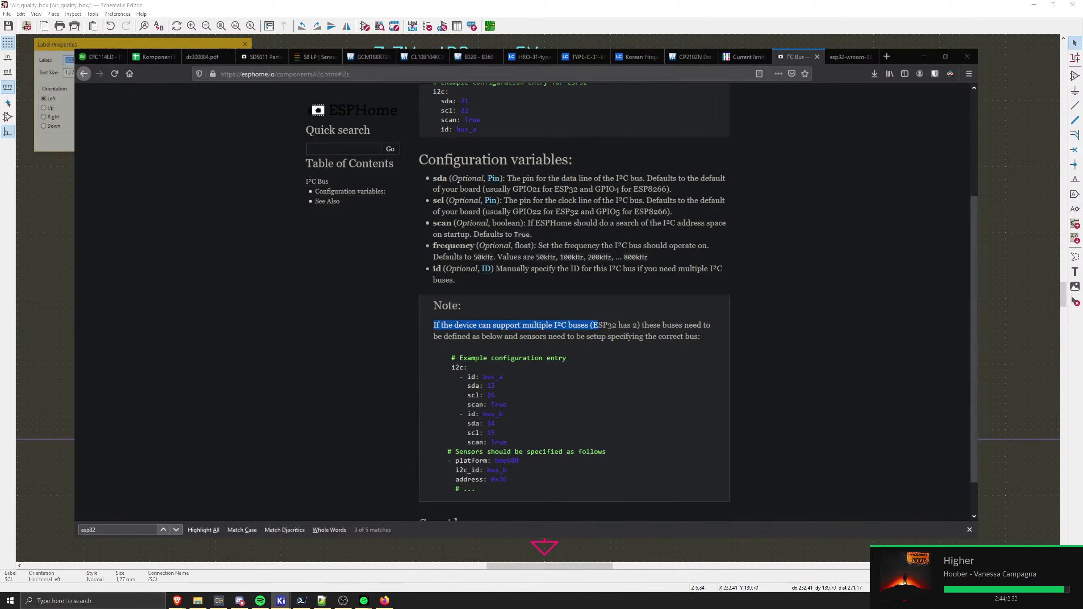
{"action": "key", "text": "Right"}
{"action": "type", "text": "_A"}
{"action": "key", "text": "Return"}
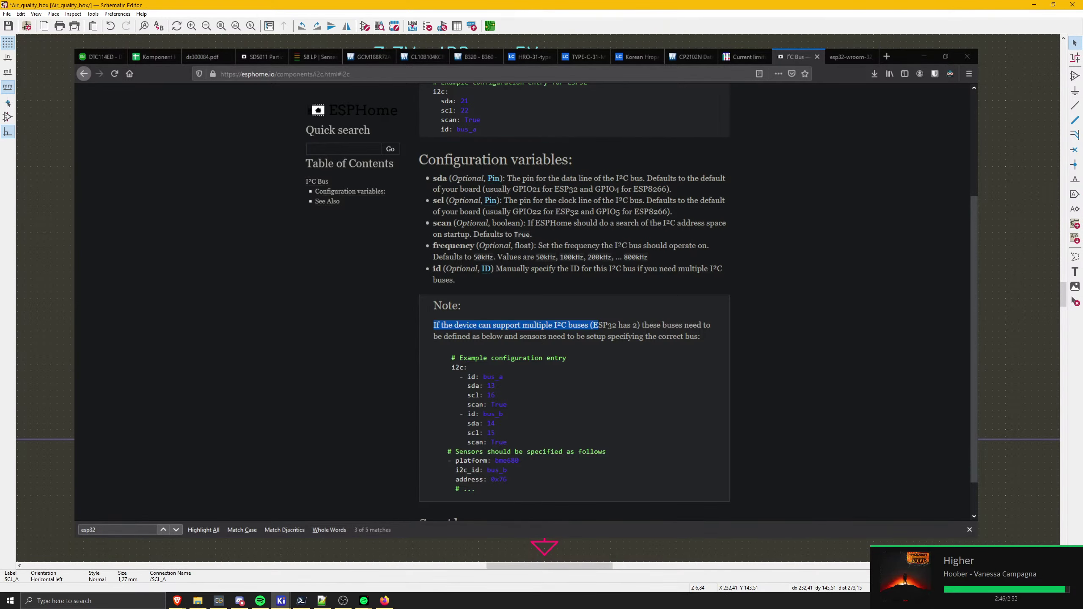
{"action": "double_click", "coordinate": [599, 261]}
{"action": "key", "text": "Right"}
{"action": "type", "text": "_A"}
{"action": "key", "text": "Return"}
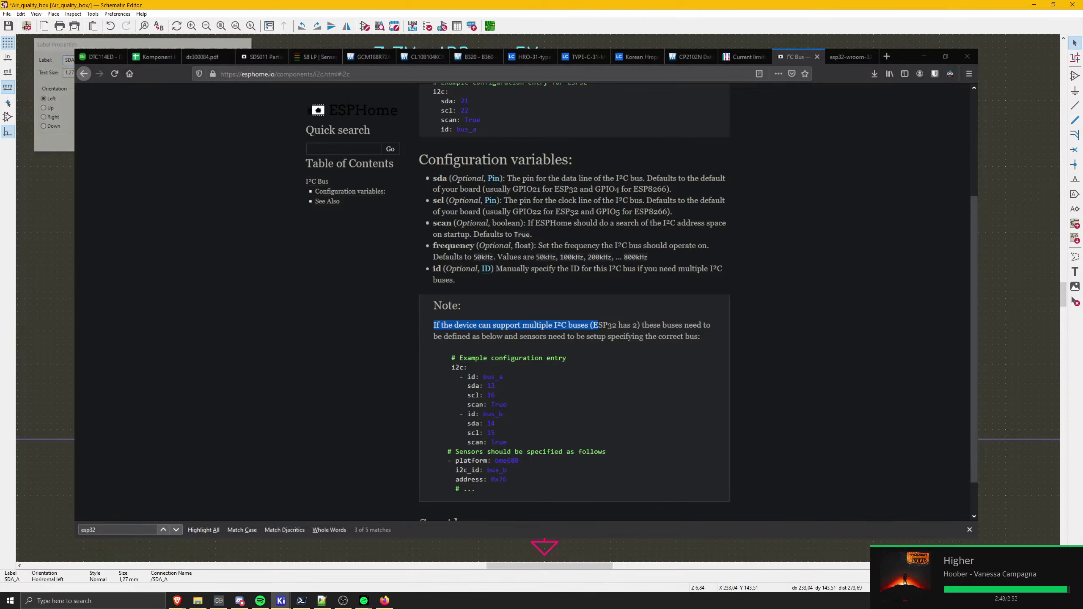
- Rename the lower connector's net labels as SCL_B and SDA_B
{"action": "key", "text": "e"}
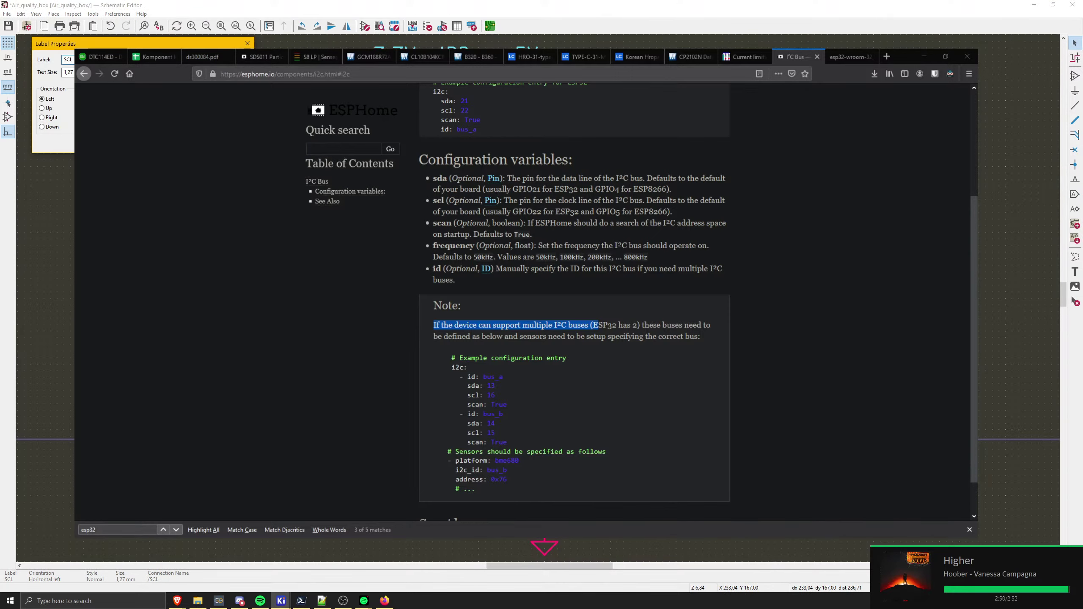
{"action": "key", "text": "Right"}
{"action": "type", "text": "_B"}
{"action": "key", "text": "Return"}
{"action": "key", "text": "e"}
{"action": "key", "text": "Right"}
{"action": "type", "text": "_B"}
{"action": "key", "text": "Return"}
{"action": "key", "text": "l"}
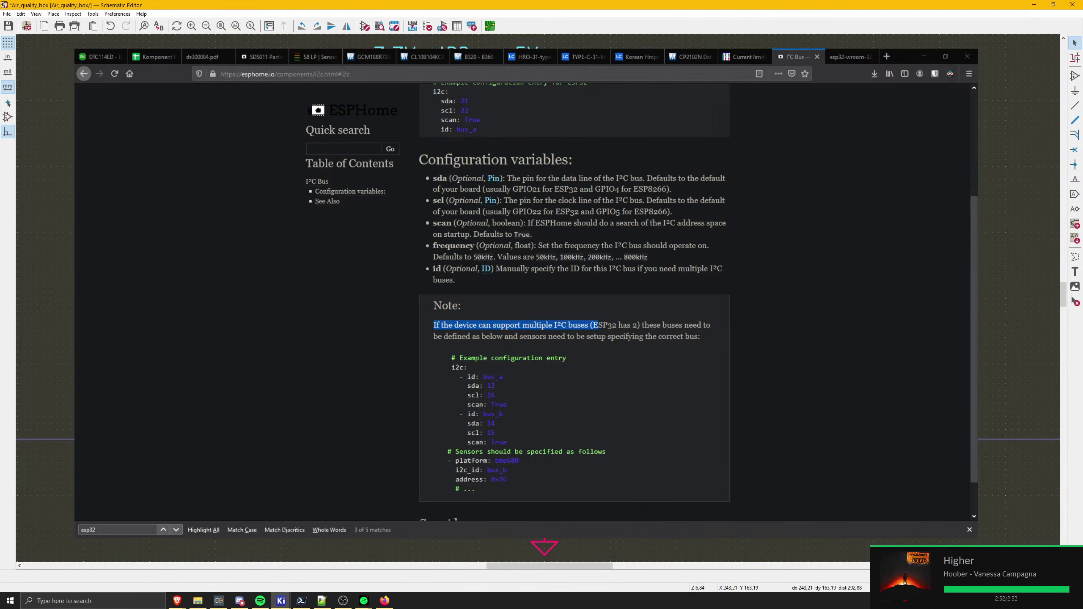
{"action": "key", "text": "Escape"}
{"action": "scroll", "coordinate": [542, 298], "scroll_direction": "up", "scroll_amount": 1}
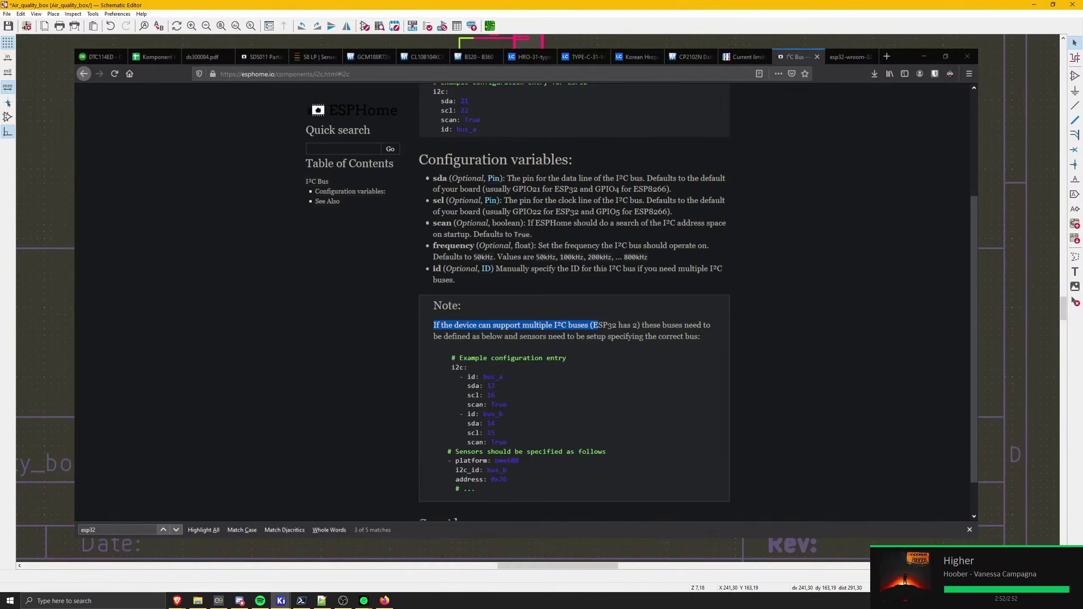
{"action": "scroll", "coordinate": [536, 260], "scroll_direction": "down", "scroll_amount": 1}
{"action": "scroll", "coordinate": [525, 247], "scroll_direction": "down", "scroll_amount": 4}
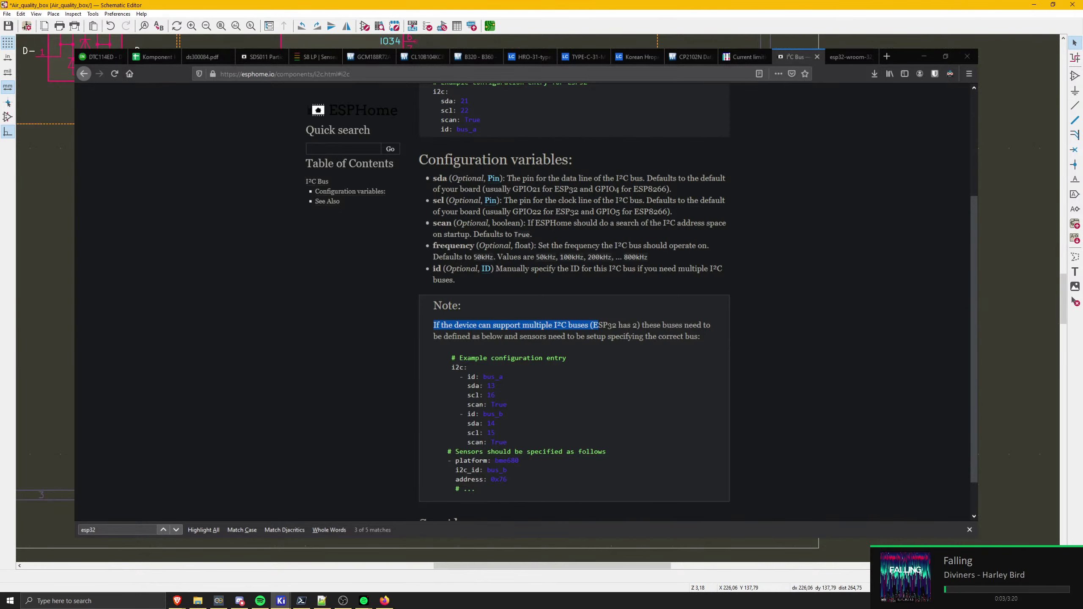
{"action": "scroll", "coordinate": [524, 248], "scroll_direction": "down", "scroll_amount": 3}
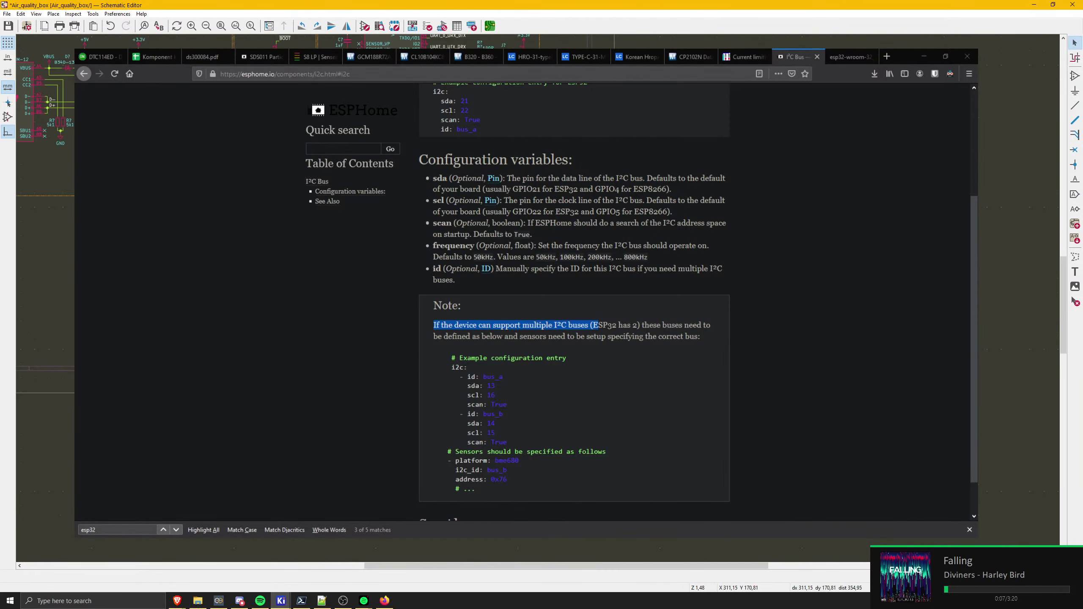
{"action": "scroll", "coordinate": [525, 247], "scroll_direction": "up", "scroll_amount": 3}
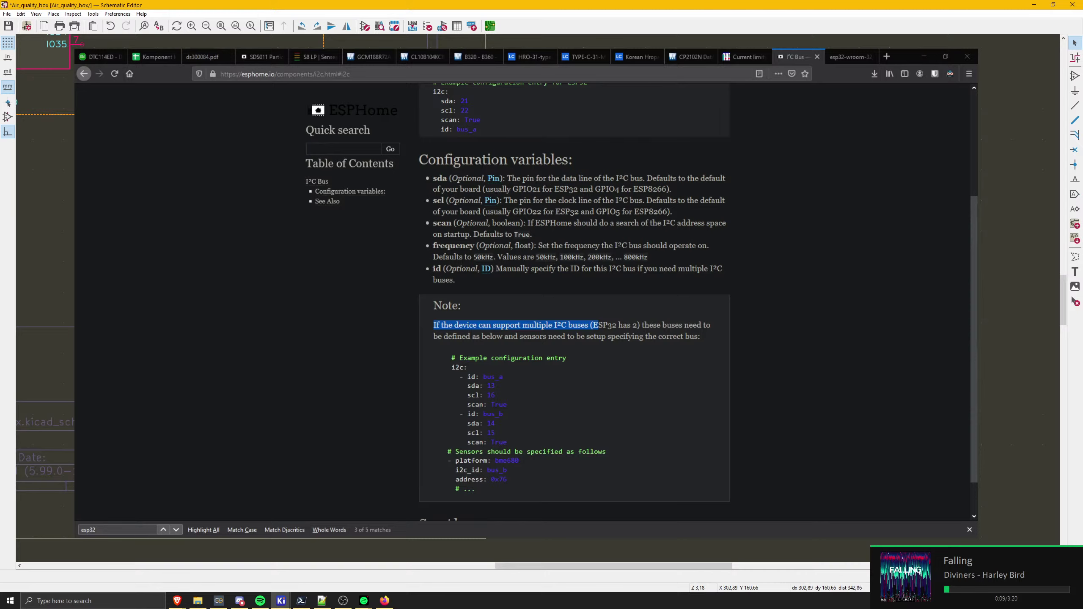
{"action": "key", "text": "Escape"}
{"action": "scroll", "coordinate": [525, 247], "scroll_direction": "down", "scroll_amount": 3}
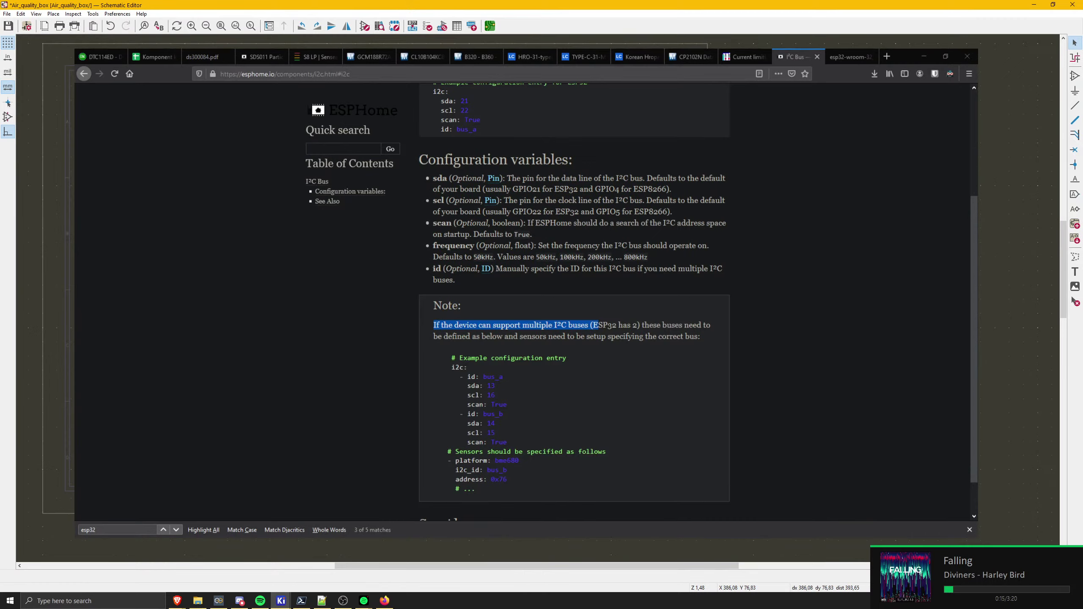
{"action": "scroll", "coordinate": [524, 247], "scroll_direction": "up", "scroll_amount": 3}
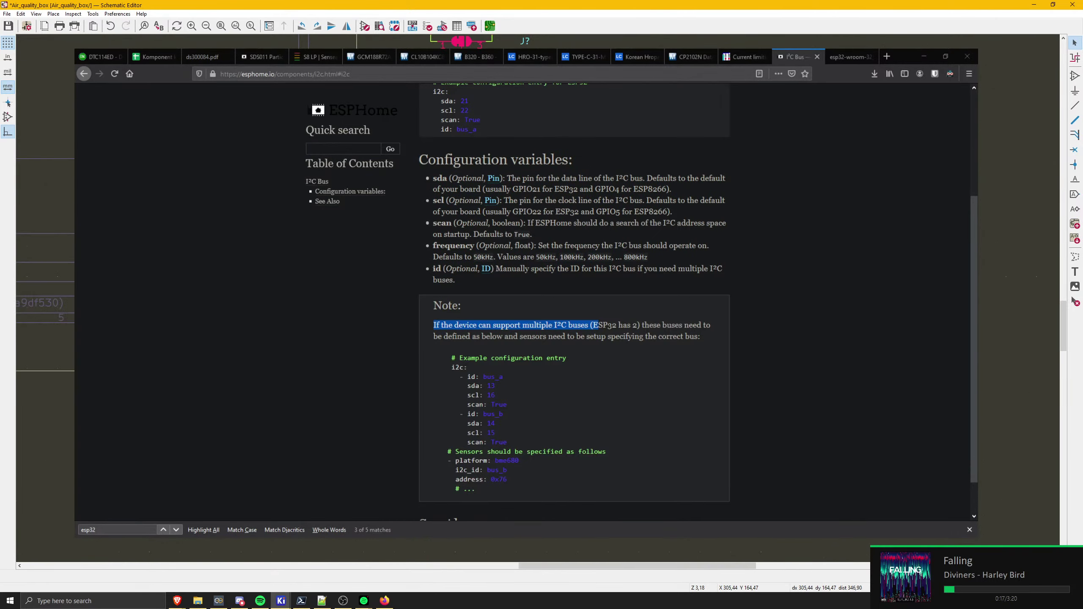
{"action": "scroll", "coordinate": [525, 248], "scroll_direction": "up", "scroll_amount": 3}
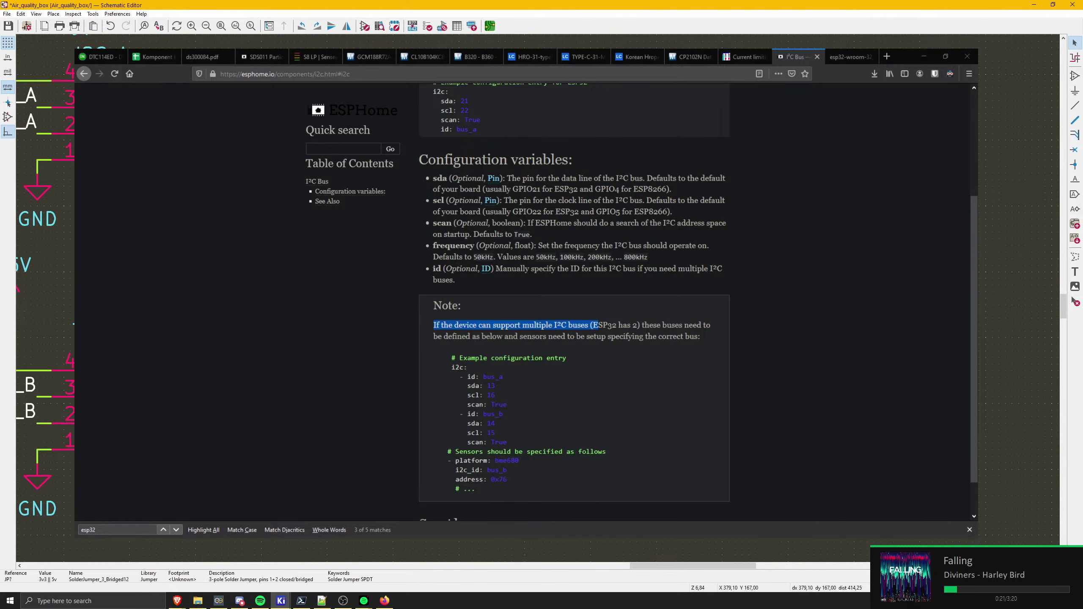
- Check the value field at the connector circuits and the properties of the SCL_B label
{"action": "key", "text": "Escape"}
{"action": "middle_click_drag", "start_coordinate": [478, 390], "coordinate": [513, 348]}
{"action": "key", "text": "v"}
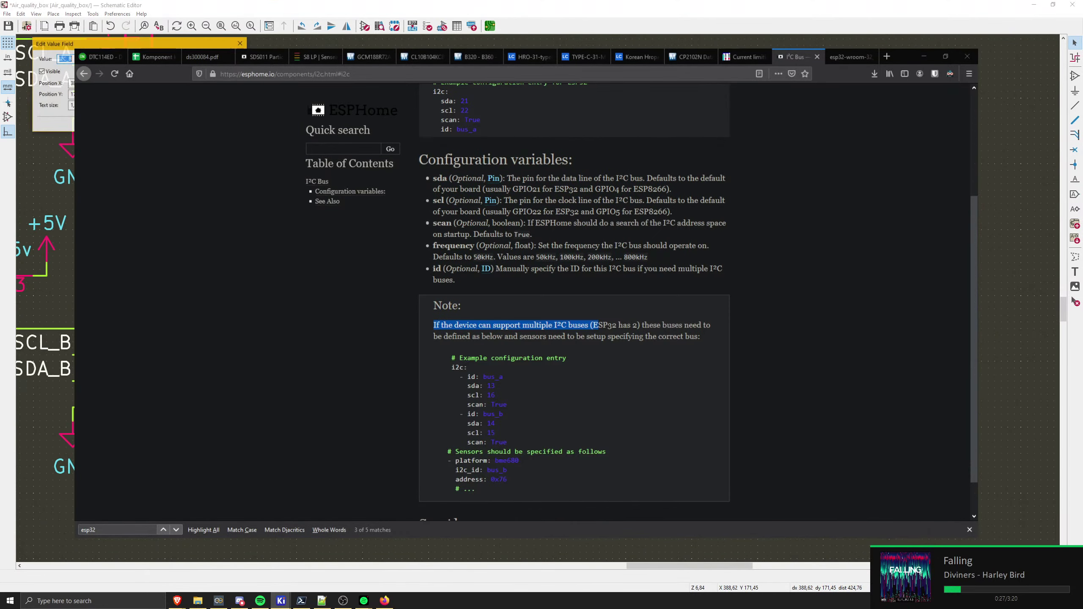
{"action": "key", "text": "Escape"}
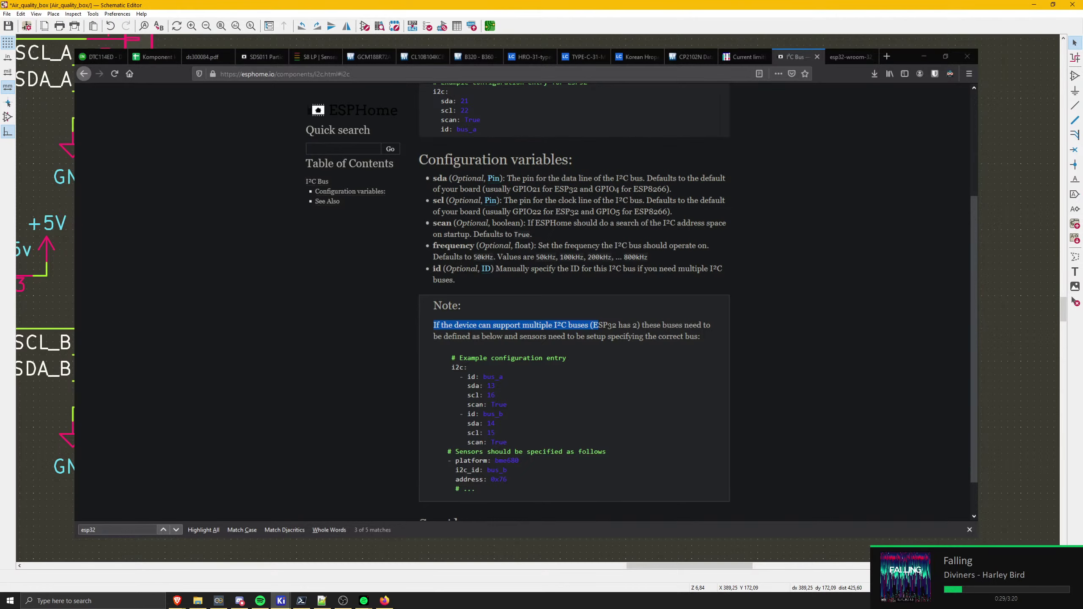
{"action": "key", "text": "e"}
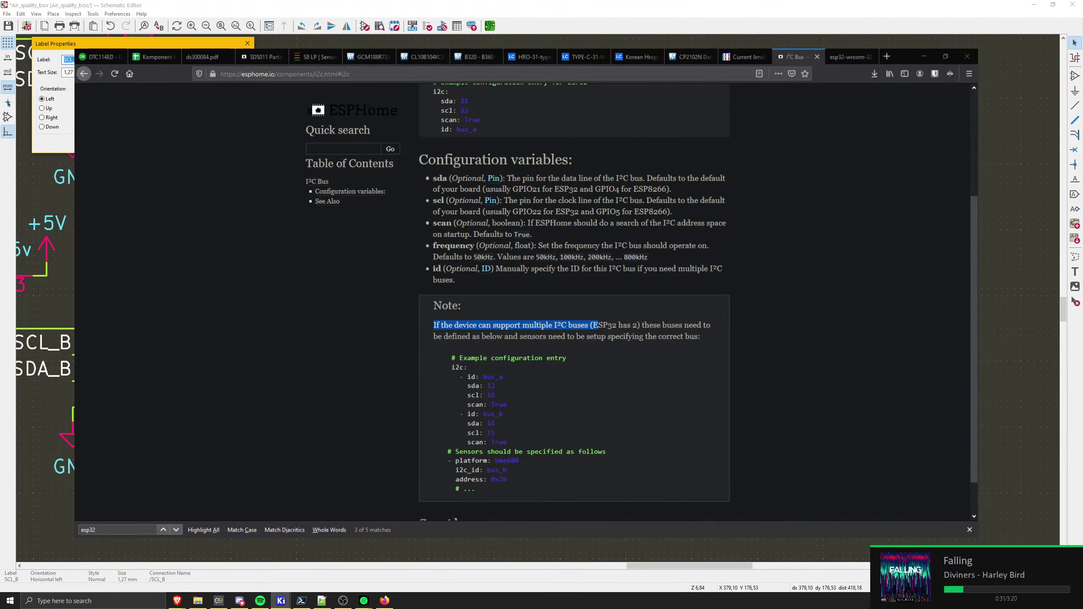
{"action": "key", "text": "Escape"}
- Paste a copy of the UART_1_URX_DTX net label beside the connector circuits
{"action": "scroll", "coordinate": [539, 299], "scroll_direction": "down", "scroll_amount": 8}
{"action": "scroll", "coordinate": [538, 298], "scroll_direction": "up", "scroll_amount": 2}
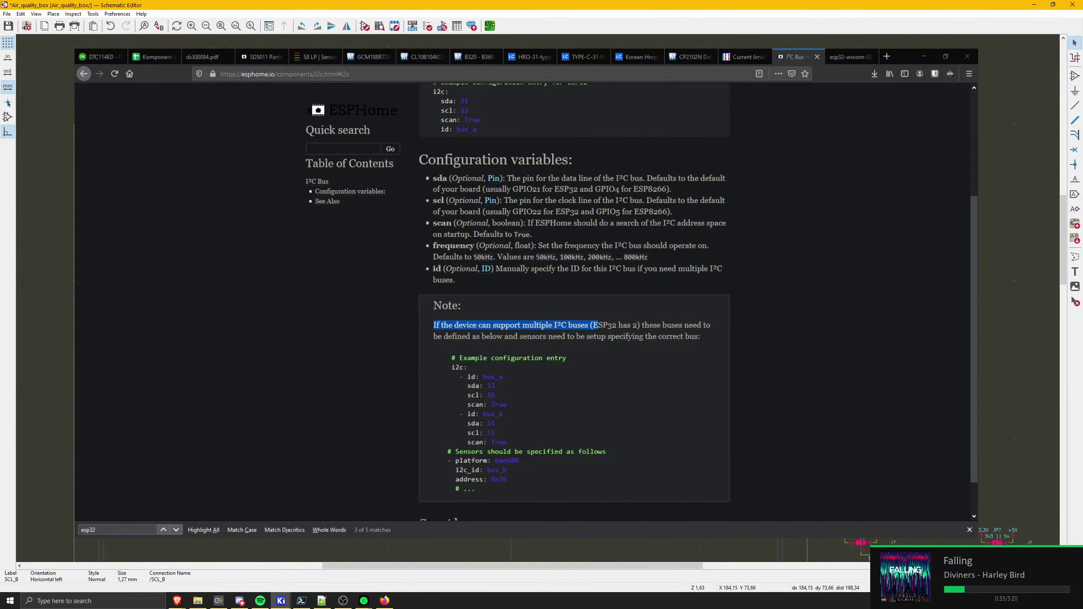
{"action": "key", "text": "Escape"}
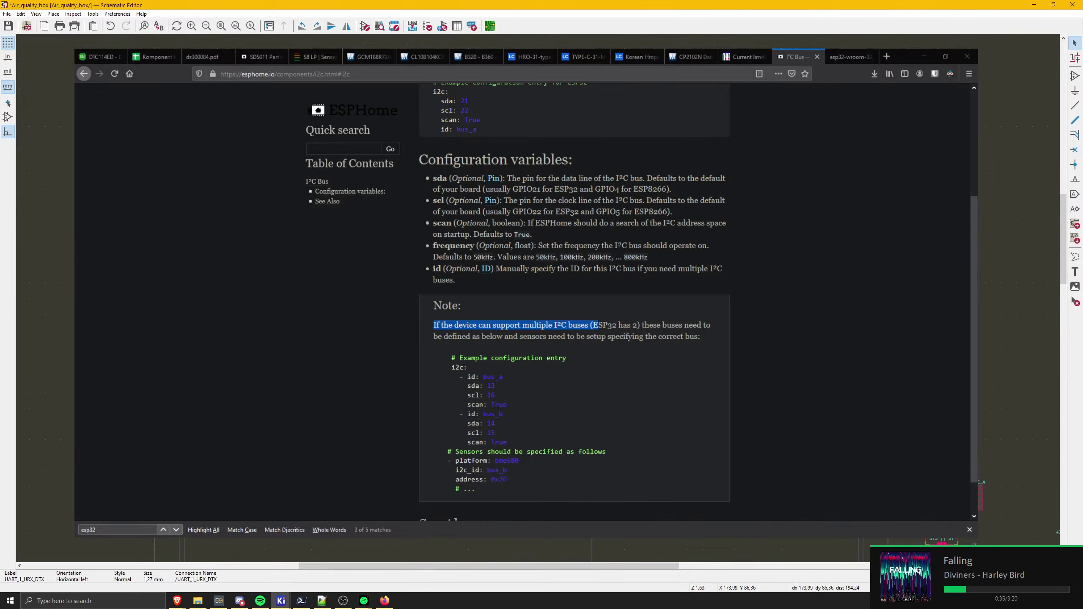
{"action": "key", "text": "ctrl+v"}
{"action": "middle_click_drag", "start_coordinate": [985, 550], "coordinate": [354, 260]}
{"action": "scroll", "coordinate": [808, 309], "scroll_direction": "up", "scroll_amount": 1}
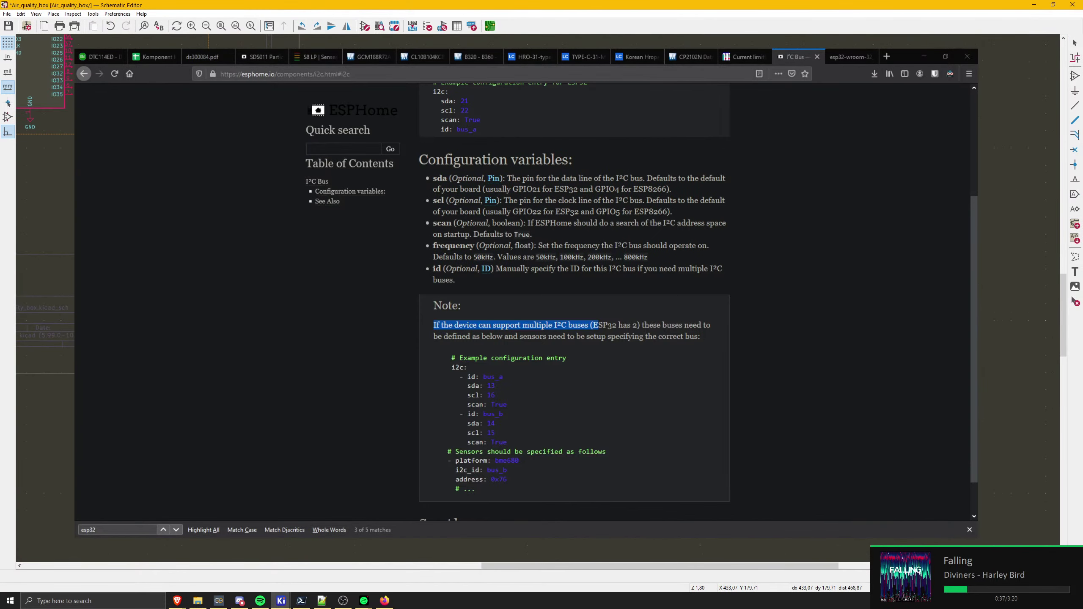
{"action": "left_click", "coordinate": [808, 310]}
{"action": "scroll", "coordinate": [807, 310], "scroll_direction": "up", "scroll_amount": 3}
{"action": "scroll", "coordinate": [807, 310], "scroll_direction": "up", "scroll_amount": 3}
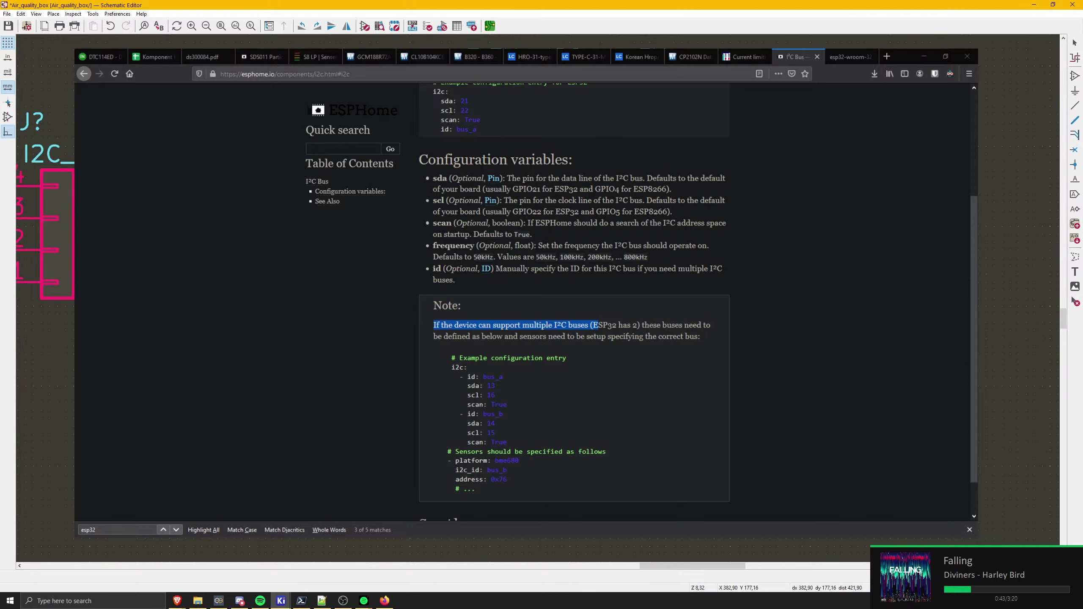
- Duplicate the connector circuits with their solder jumpers and power symbols, placing the copy beside the originals
{"action": "scroll", "coordinate": [808, 310], "scroll_direction": "down", "scroll_amount": 3}
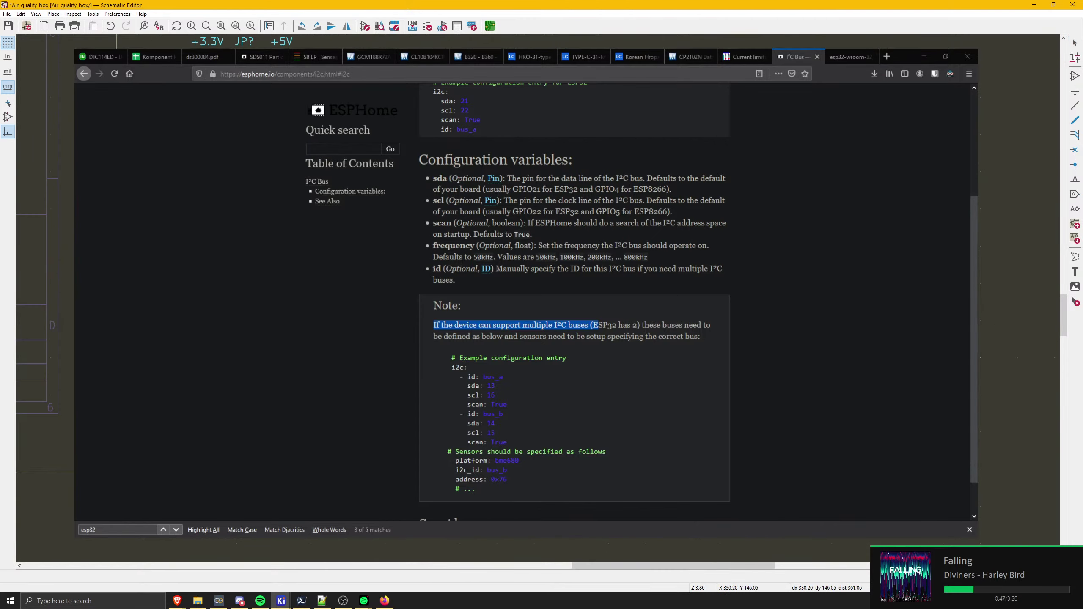
{"action": "key", "text": "ctrl+d"}
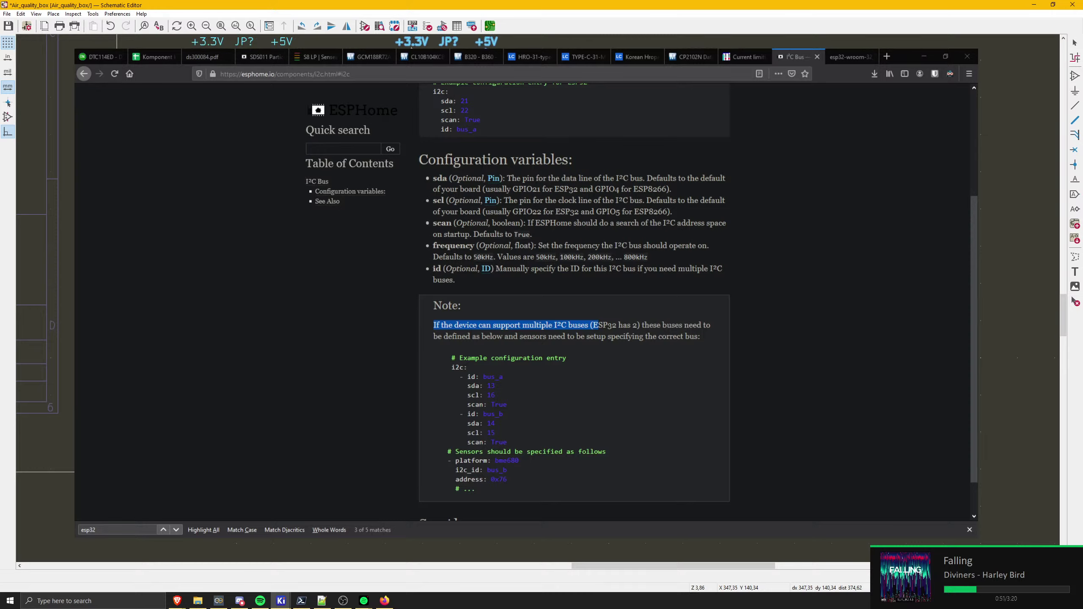
{"action": "left_click", "coordinate": [533, 61]}
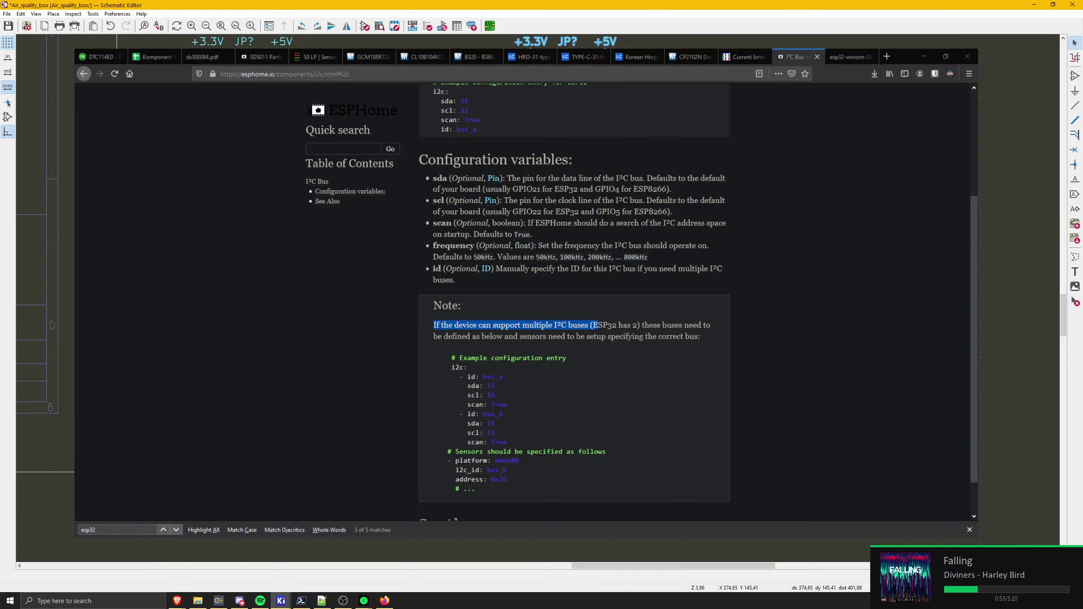
- Edit the upper UART connector's net labels, renaming its UTX_DRX label as UART_2_UTX_DRX
{"action": "scroll", "coordinate": [532, 61], "scroll_direction": "up", "scroll_amount": 3}
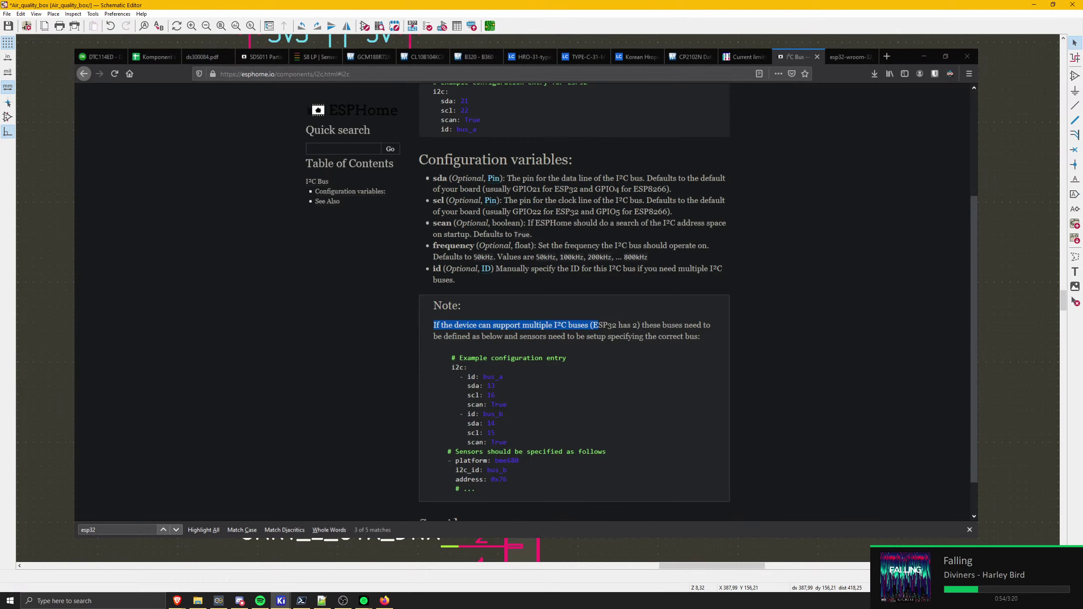
{"action": "key", "text": "w"}
{"action": "middle_click_drag", "start_coordinate": [438, 540], "coordinate": [585, 552]}
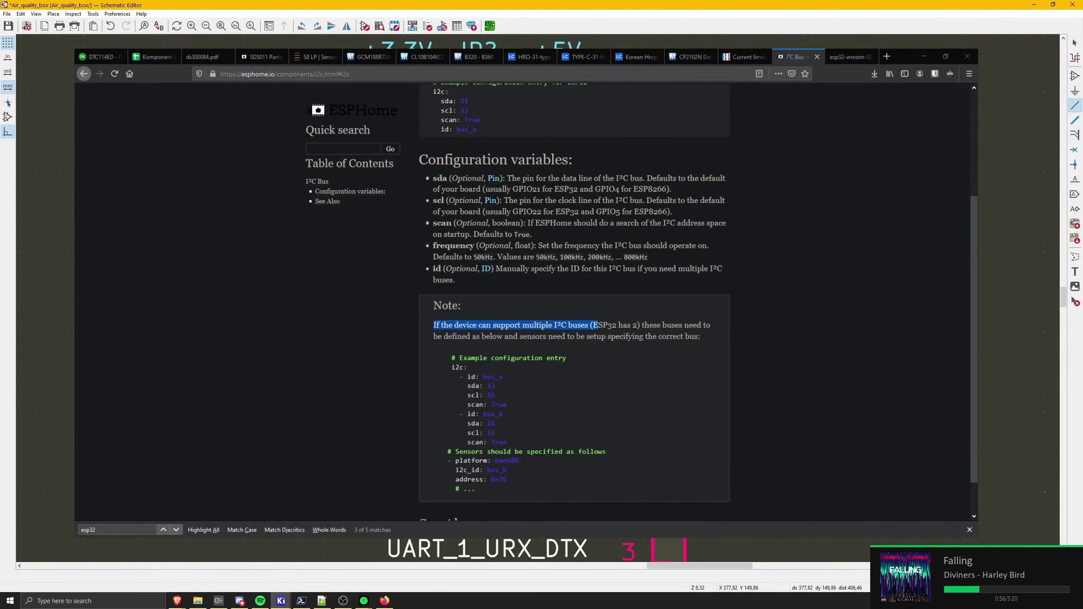
{"action": "key", "text": "Escape"}
{"action": "key", "text": "e"}
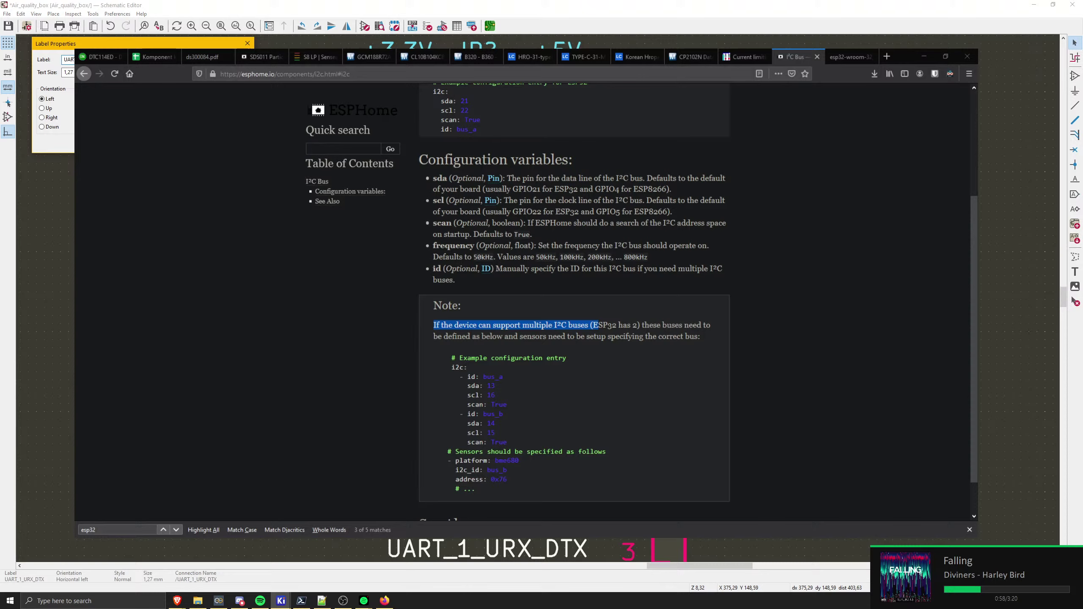
{"action": "key", "text": "Return"}
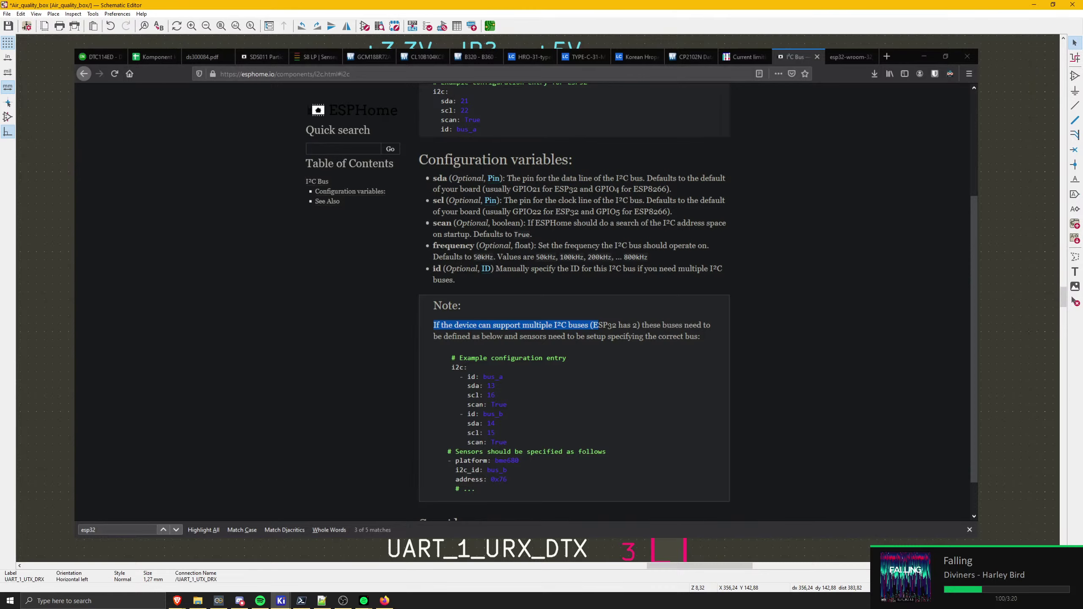
{"action": "key", "text": "e"}
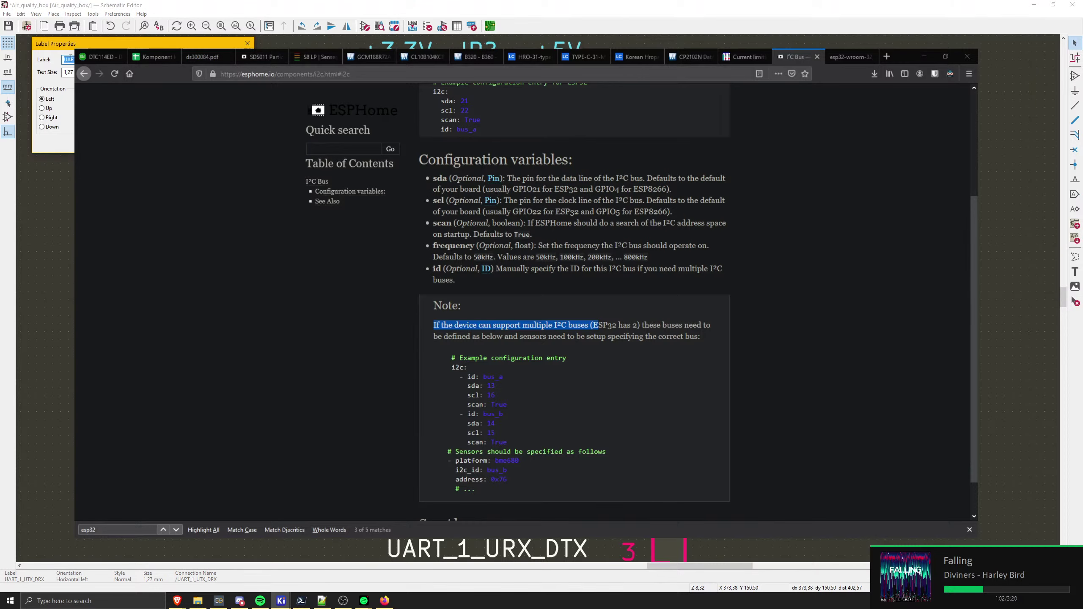
{"action": "left_click", "coordinate": [78, 59]}
{"action": "key", "text": "Escape"}
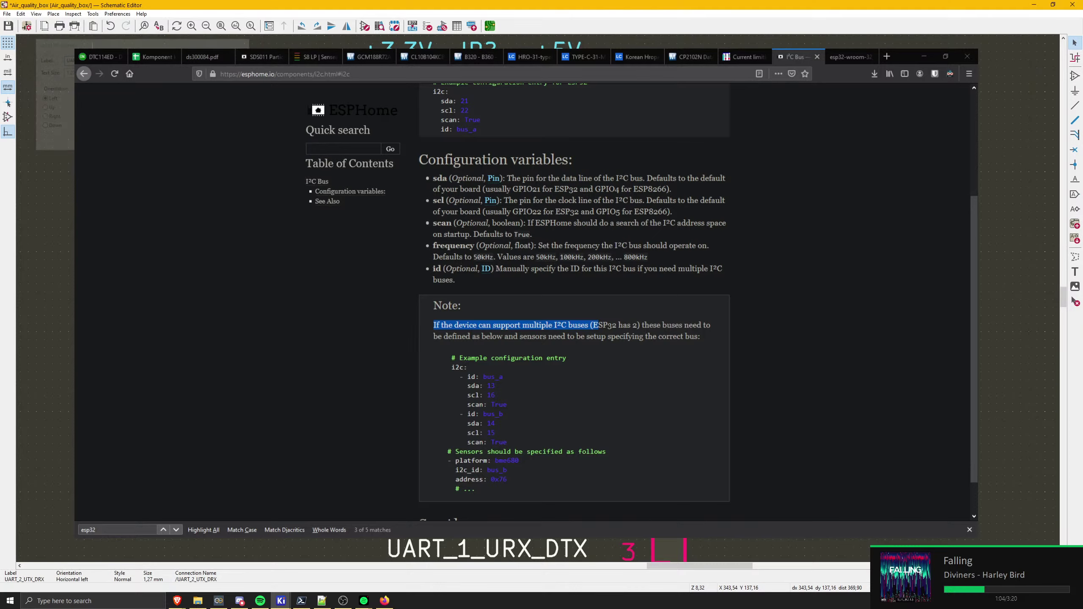
- Place the I2C and UART connector circuits in the free area of the sheet below the framed sections
{"action": "key", "text": "Home"}
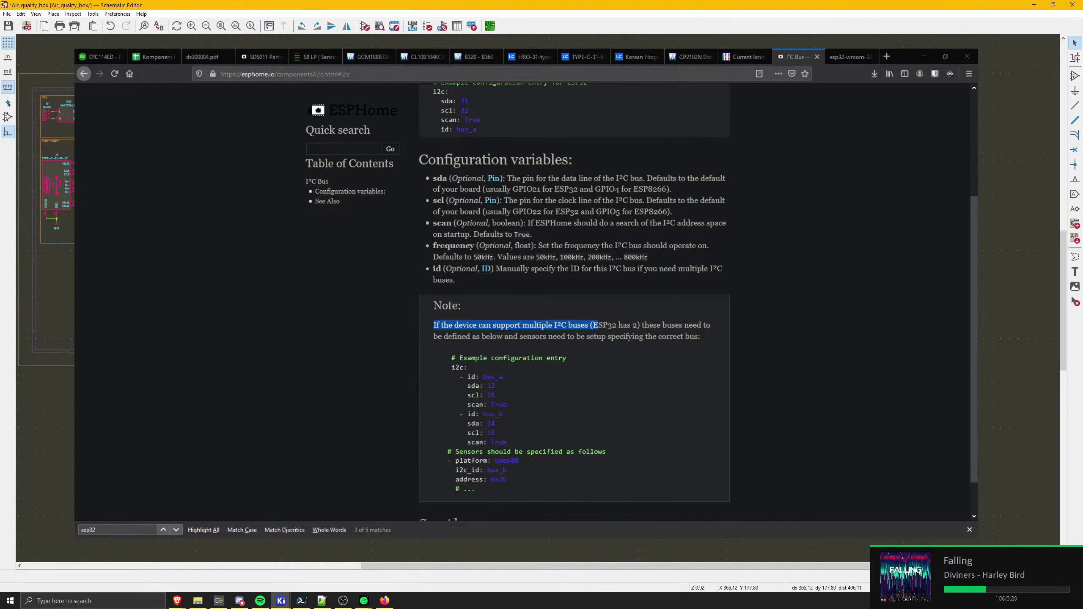
{"action": "key", "text": "ctrl+v"}
{"action": "scroll", "coordinate": [496, 321], "scroll_direction": "up", "scroll_amount": 3}
{"action": "scroll", "coordinate": [495, 320], "scroll_direction": "up", "scroll_amount": 3}
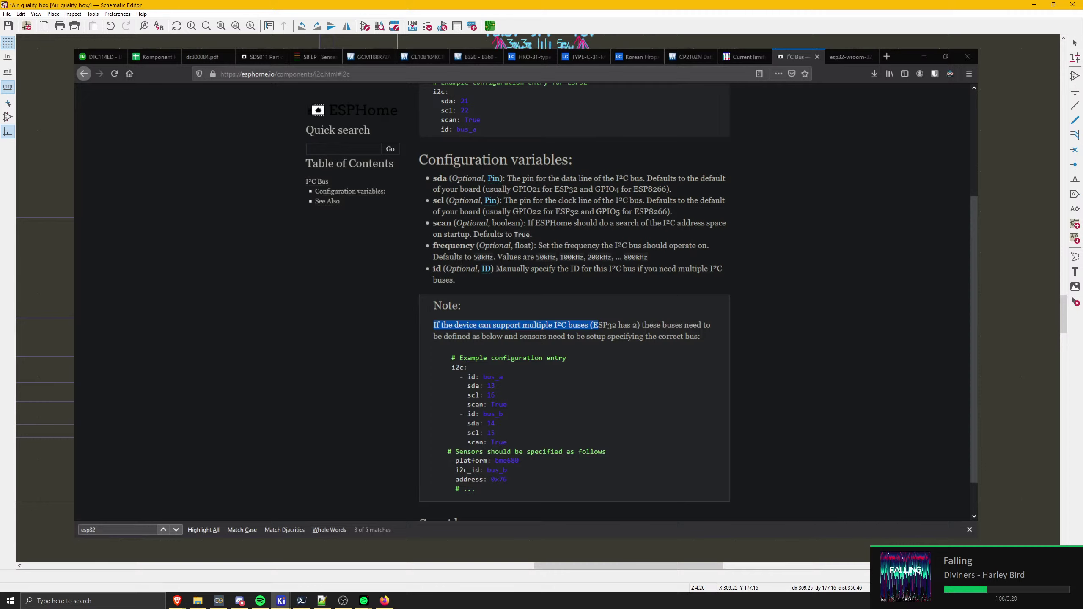
{"action": "scroll", "coordinate": [495, 320], "scroll_direction": "down", "scroll_amount": 3}
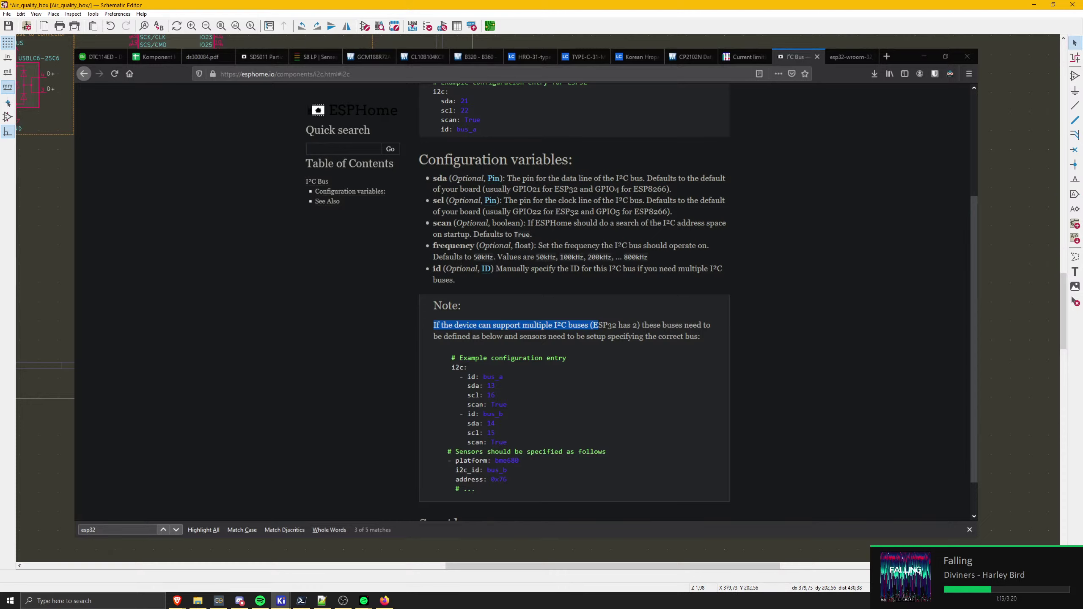
{"action": "middle_click_drag", "start_coordinate": [599, 218], "coordinate": [1058, 250]}
{"action": "middle_click_drag", "start_coordinate": [305, 306], "coordinate": [505, 379]}
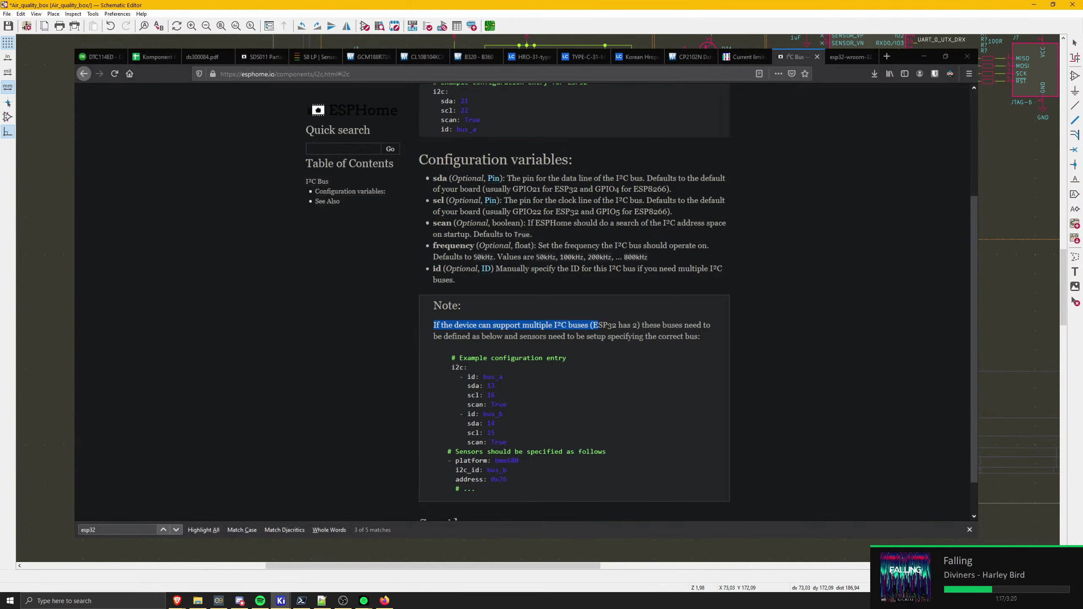
- Add the graphic text "Bus connectors" as a title for the connector circuits
{"action": "left_click", "coordinate": [1075, 272]}
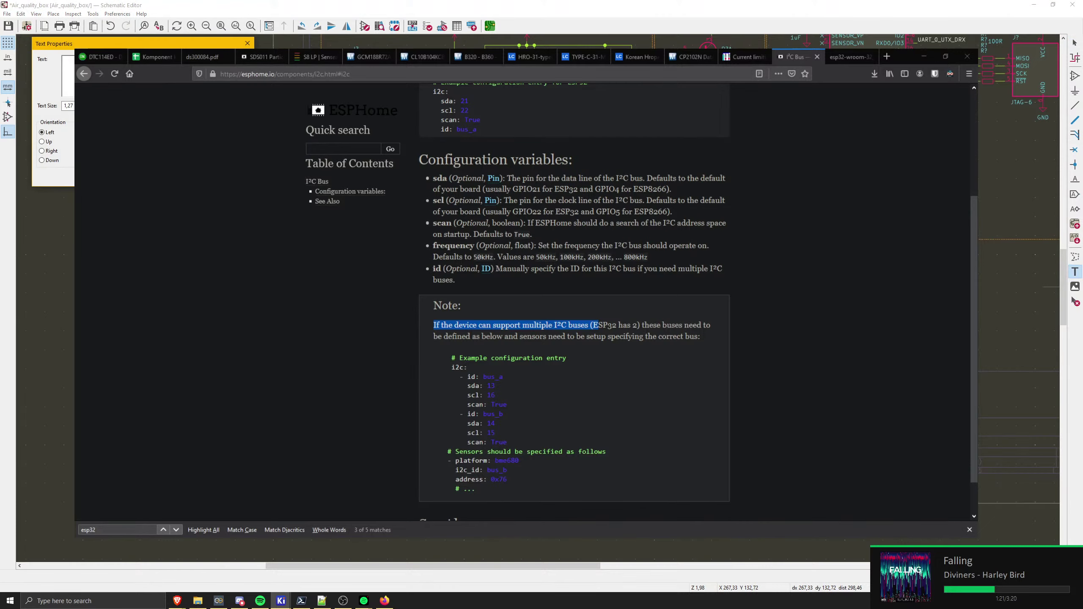
{"action": "type", "text": "Sens"}
{"action": "type", "text": "us"}
{"action": "key", "text": "Return"}
{"action": "left_click", "coordinate": [200, 175]}
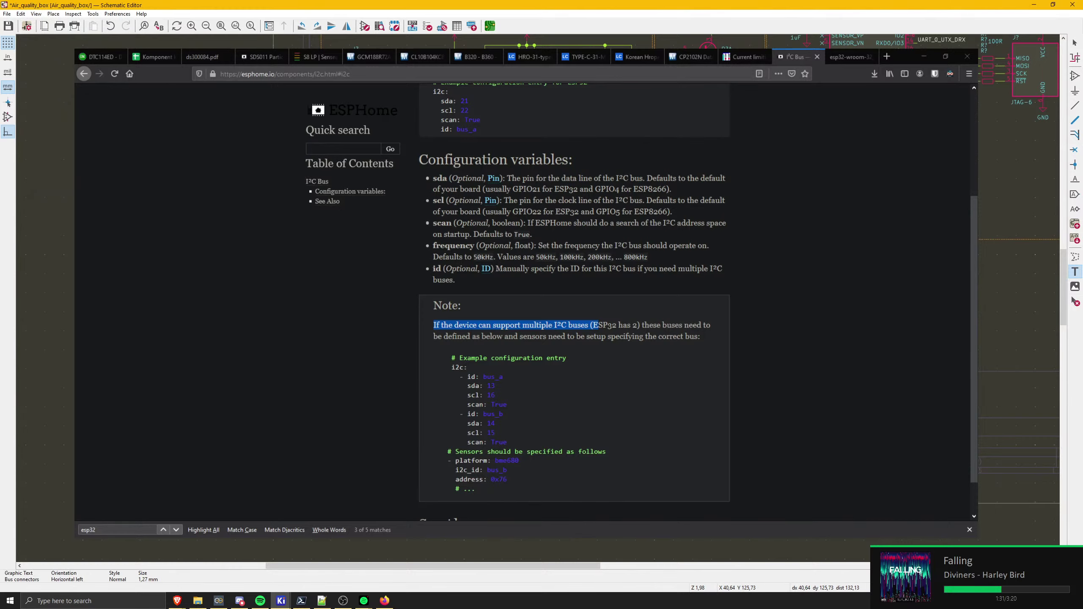
- Create an "I2C" graphic text heading for the I2C connector circuits
{"action": "scroll", "coordinate": [456, 273], "scroll_direction": "up", "scroll_amount": 1}
{"action": "left_click", "coordinate": [790, 350]}
{"action": "left_click", "coordinate": [791, 350]}
{"action": "type", "text": "I2"}
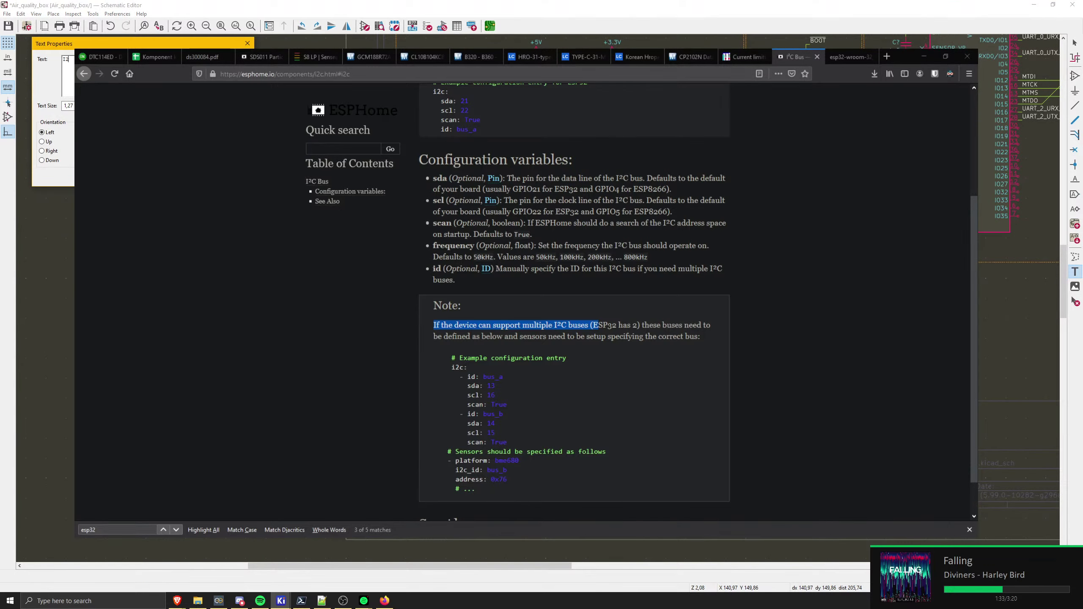
{"action": "type", "text": "C"}
{"action": "key", "text": "ctrl+Return"}
- Create a "UART" graphic text heading for the UART connector circuits
{"action": "scroll", "coordinate": [764, 350], "scroll_direction": "up", "scroll_amount": 1}
{"action": "left_click", "coordinate": [571, 294]}
{"action": "left_click", "coordinate": [571, 289]}
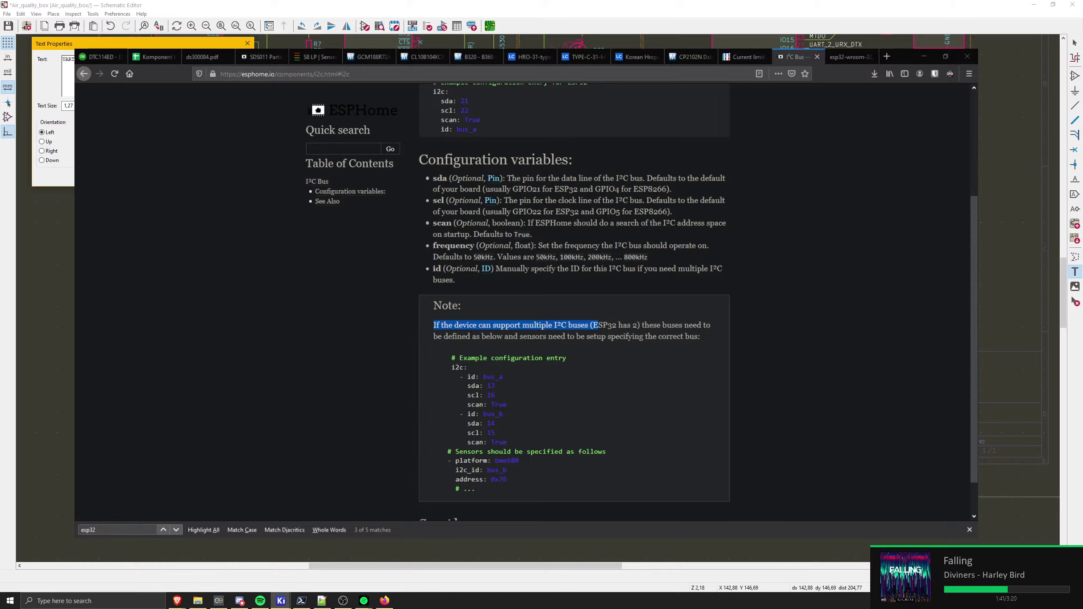
{"action": "key", "text": "ctrl+Return"}
- Enter "I2C" as heading text and position it above the leftmost column of connector circuits
{"action": "scroll", "coordinate": [615, 329], "scroll_direction": "up", "scroll_amount": 1}
{"action": "scroll", "coordinate": [616, 329], "scroll_direction": "up", "scroll_amount": 3}
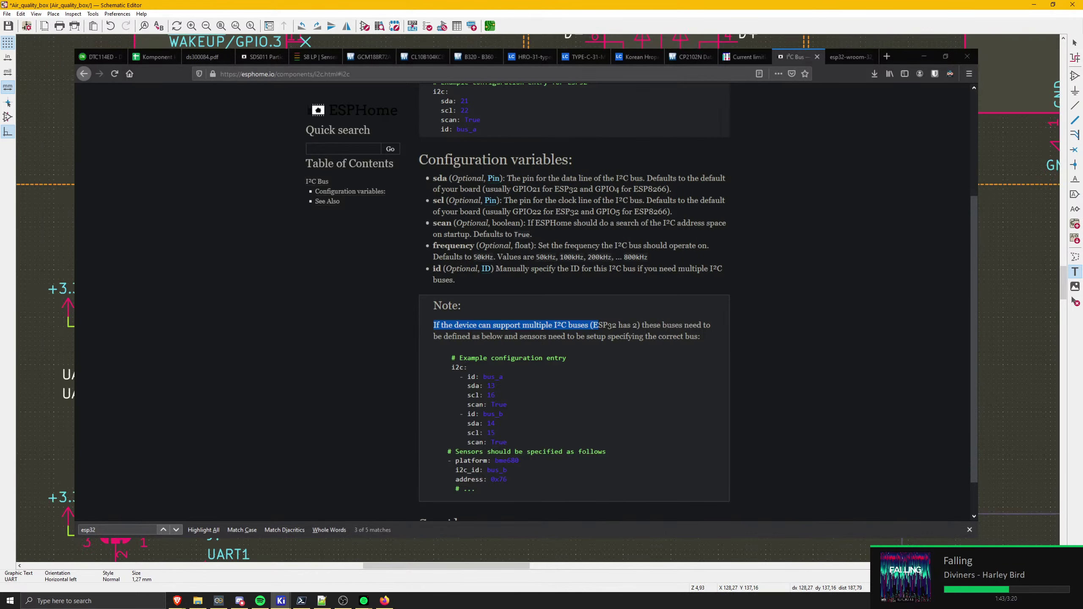
{"action": "type", "text": "tI2C"}
{"action": "key", "text": "ctrl+Return"}
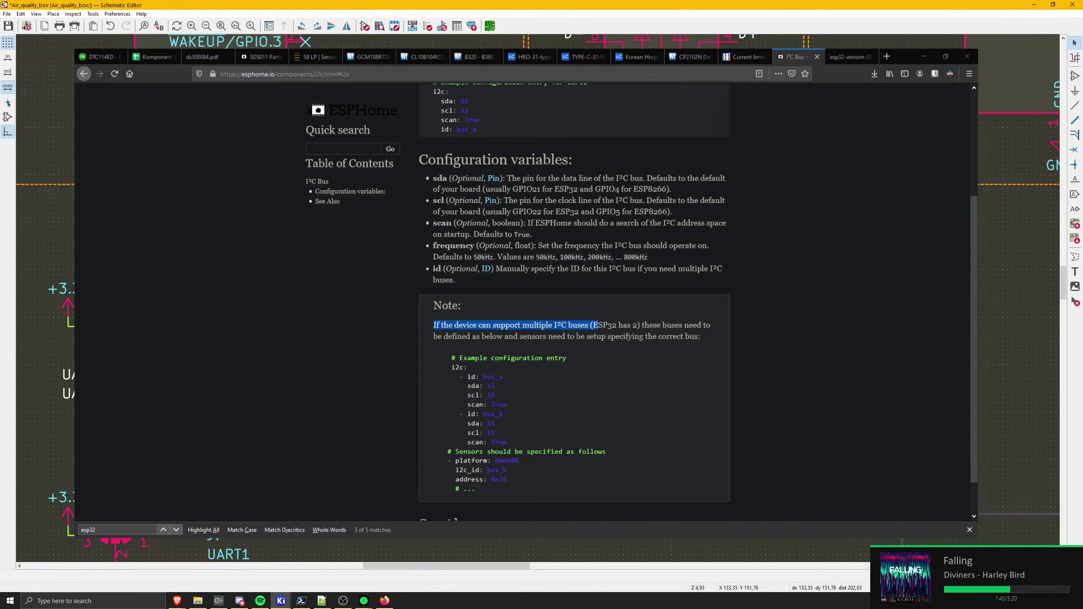
{"action": "middle_click_drag", "start_coordinate": [171, 303], "coordinate": [578, 283]}
{"action": "middle_click_drag", "start_coordinate": [302, 284], "coordinate": [577, 333]}
{"action": "scroll", "coordinate": [578, 333], "scroll_direction": "up", "scroll_amount": 1}
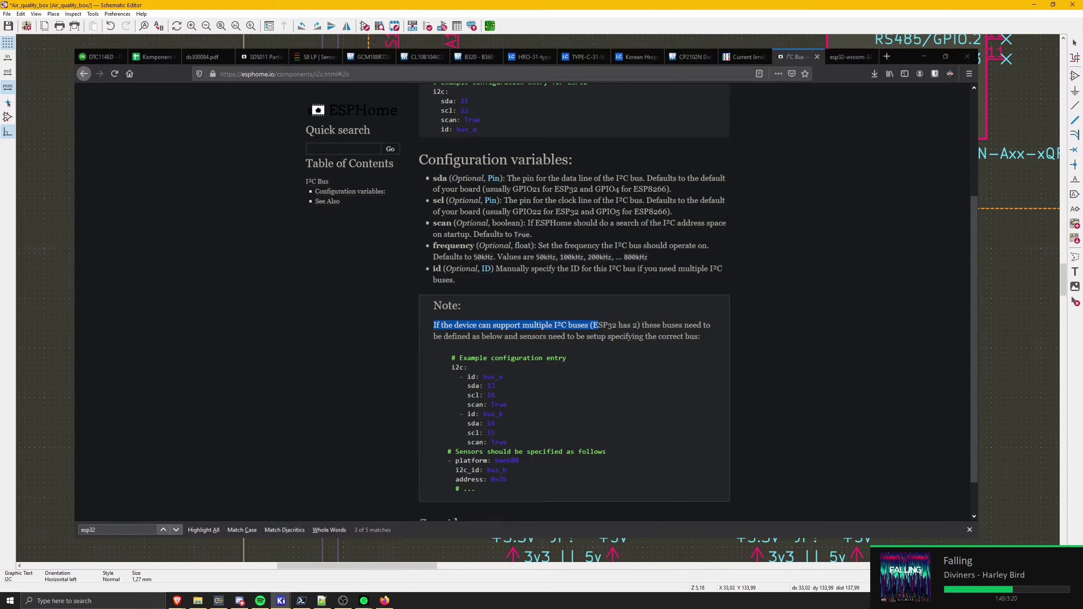
{"action": "left_click", "coordinate": [507, 303]}
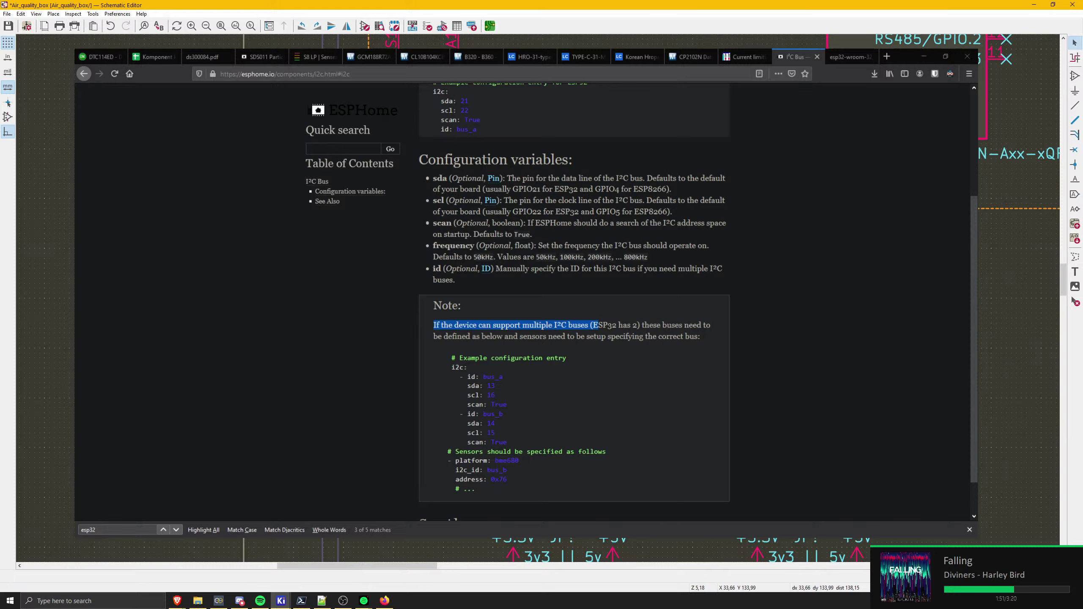
{"action": "middle_click_drag", "start_coordinate": [533, 368], "coordinate": [595, 231]}
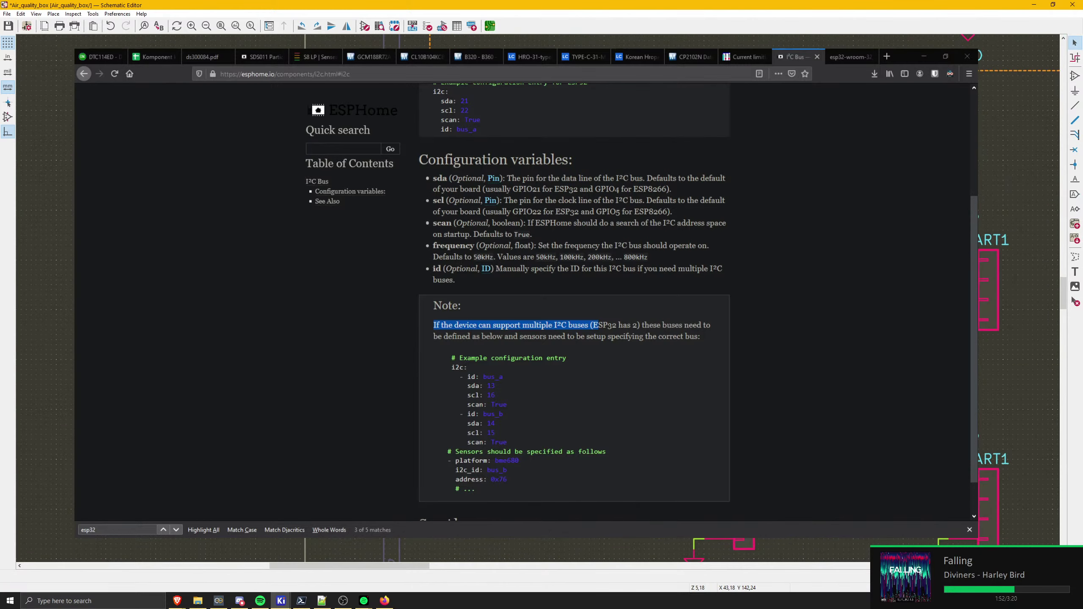
- Draw dashed graphic frame lines around the I2C and UART connector columns
{"action": "left_click", "coordinate": [1075, 256]}
{"action": "key", "text": "XF86AudioNext"}
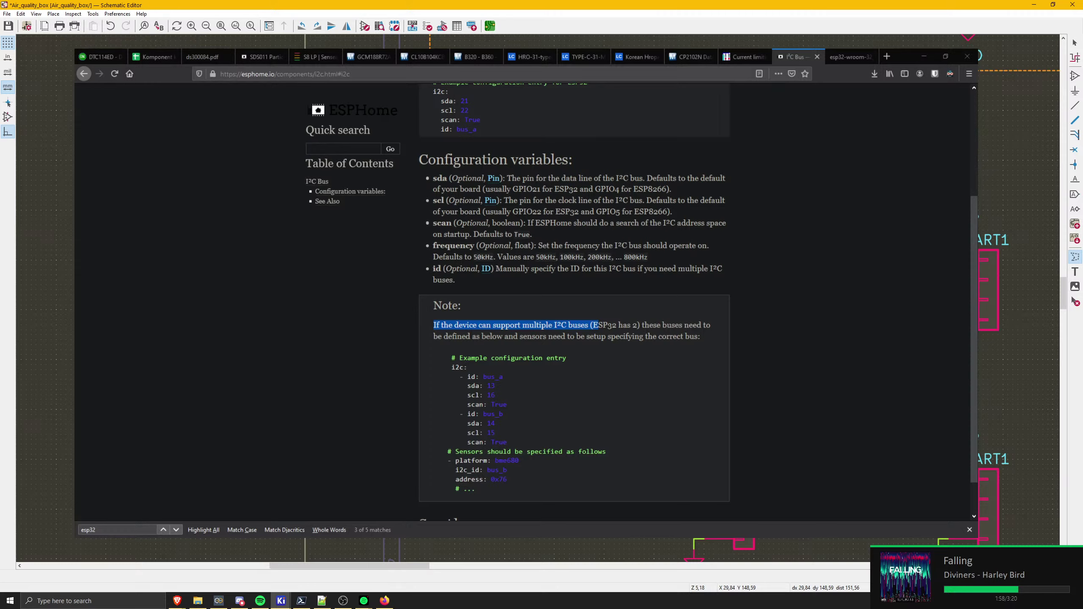
{"action": "scroll", "coordinate": [538, 298], "scroll_direction": "down", "scroll_amount": 5}
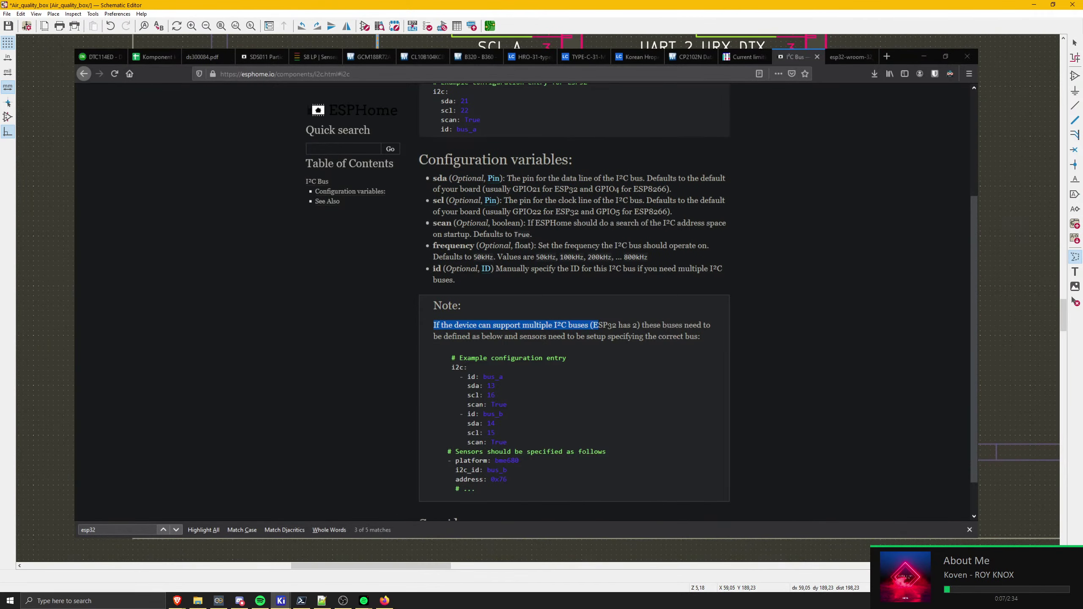
{"action": "middle_click_drag", "start_coordinate": [835, 93], "coordinate": [664, 245]}
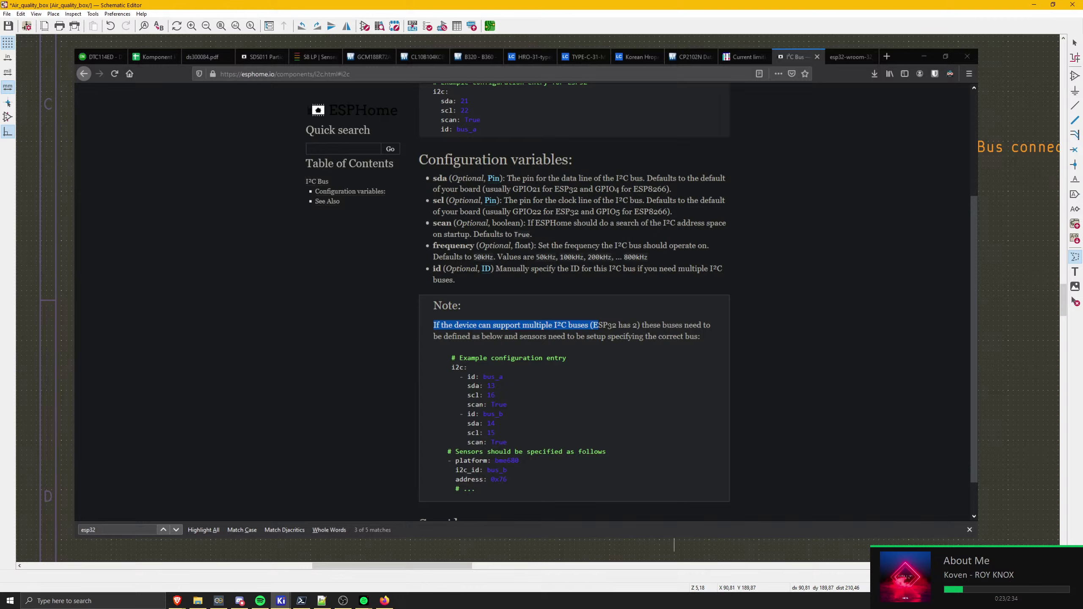
{"action": "left_click", "coordinate": [673, 534]}
{"action": "key", "text": "Escape"}
- Select the group of connector circuits and move it to a new place on the sheet
{"action": "scroll", "coordinate": [494, 305], "scroll_direction": "down", "scroll_amount": 5}
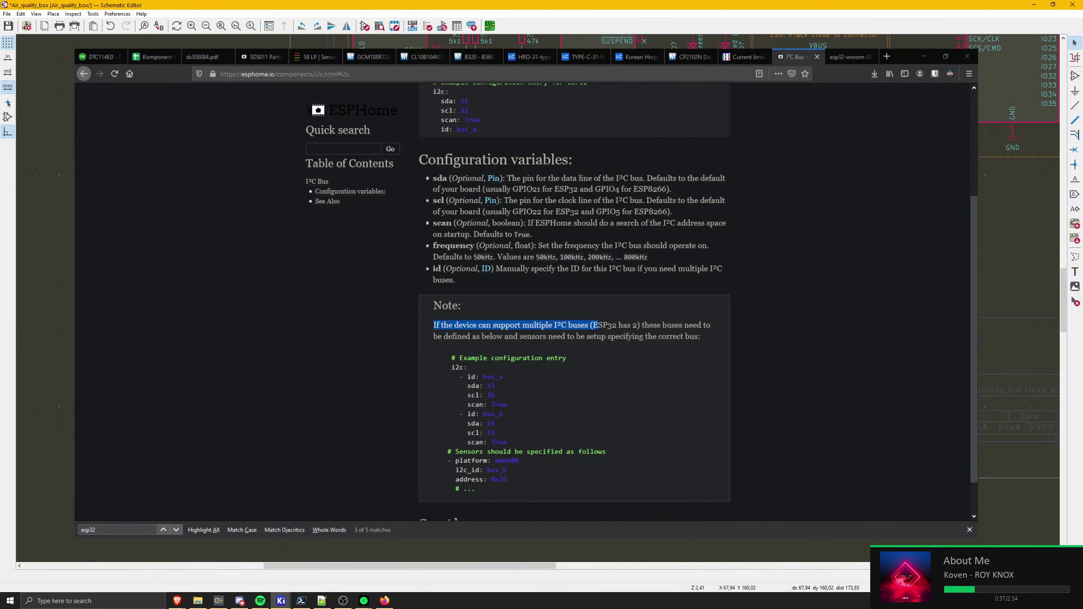
{"action": "middle_click_drag", "start_coordinate": [475, 193], "coordinate": [535, 291]}
{"action": "left_click_drag", "start_coordinate": [526, 285], "coordinate": [701, 558]}
{"action": "key", "text": "m"}
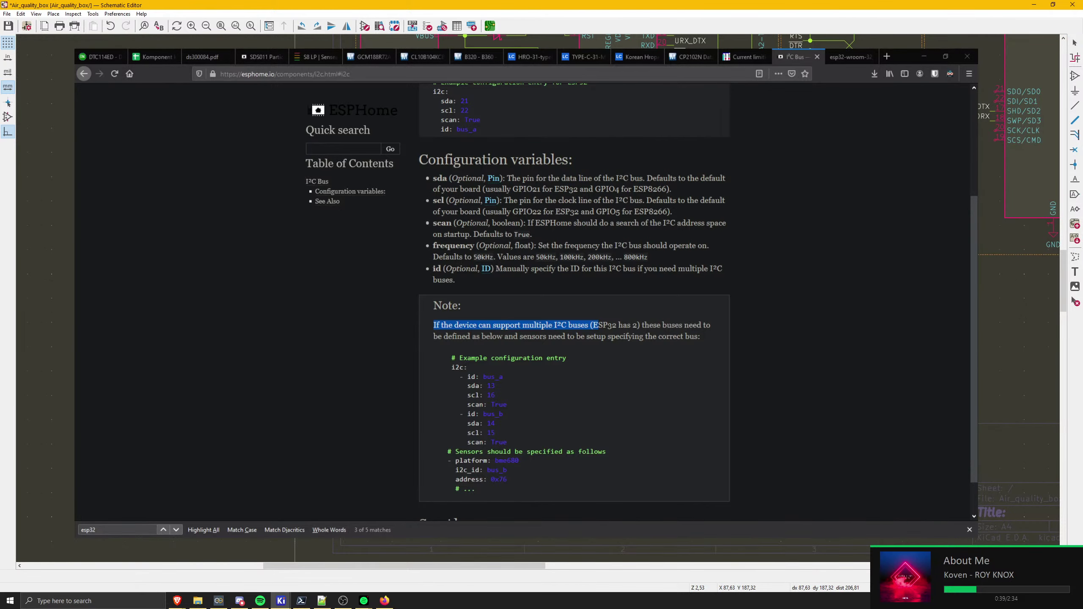
{"action": "left_click", "coordinate": [634, 512]}
- Reposition the "Bus connectors" title above the connector circuits
{"action": "key", "text": "m"}
{"action": "scroll", "coordinate": [418, 289], "scroll_direction": "up", "scroll_amount": 6}
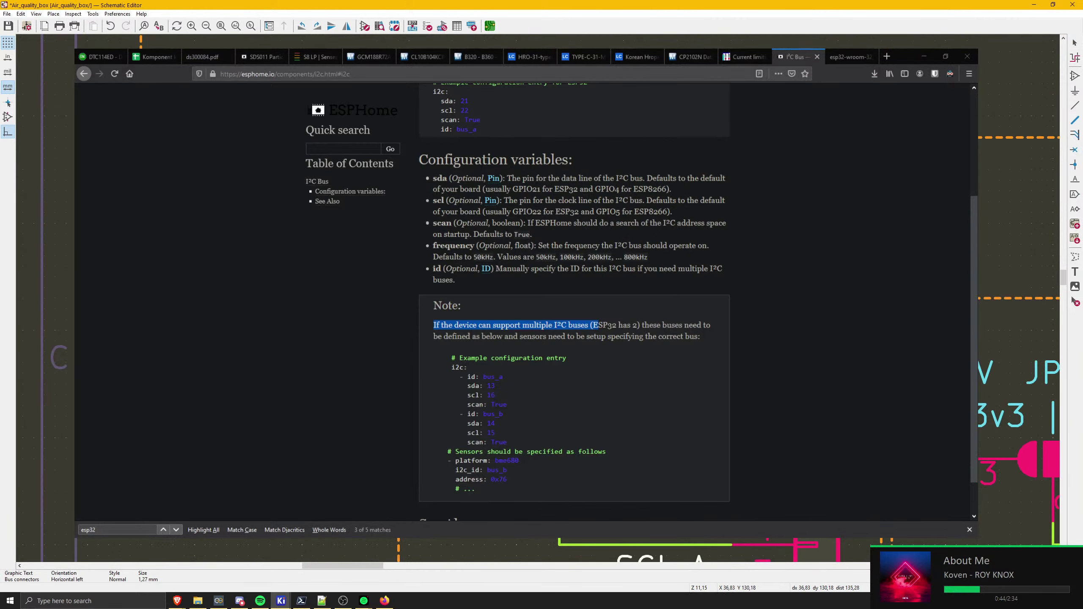
{"action": "left_click", "coordinate": [499, 264]}
- Reposition the "UART" heading above the UART connector column
{"action": "scroll", "coordinate": [341, 256], "scroll_direction": "down", "scroll_amount": 6}
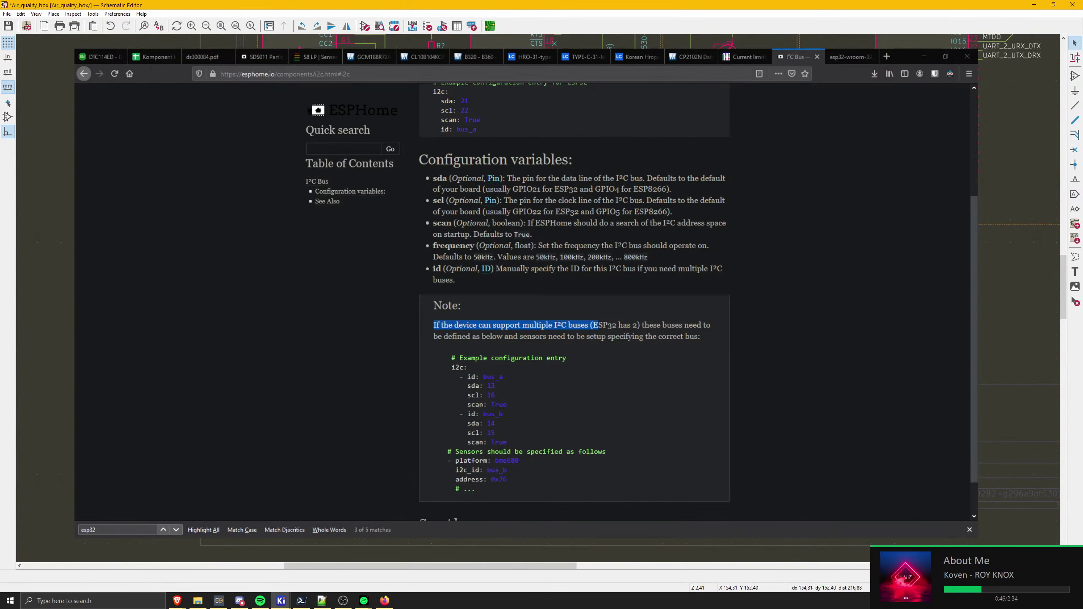
{"action": "left_click", "coordinate": [778, 353]}
{"action": "key", "text": "m"}
{"action": "scroll", "coordinate": [426, 264], "scroll_direction": "up", "scroll_amount": 6}
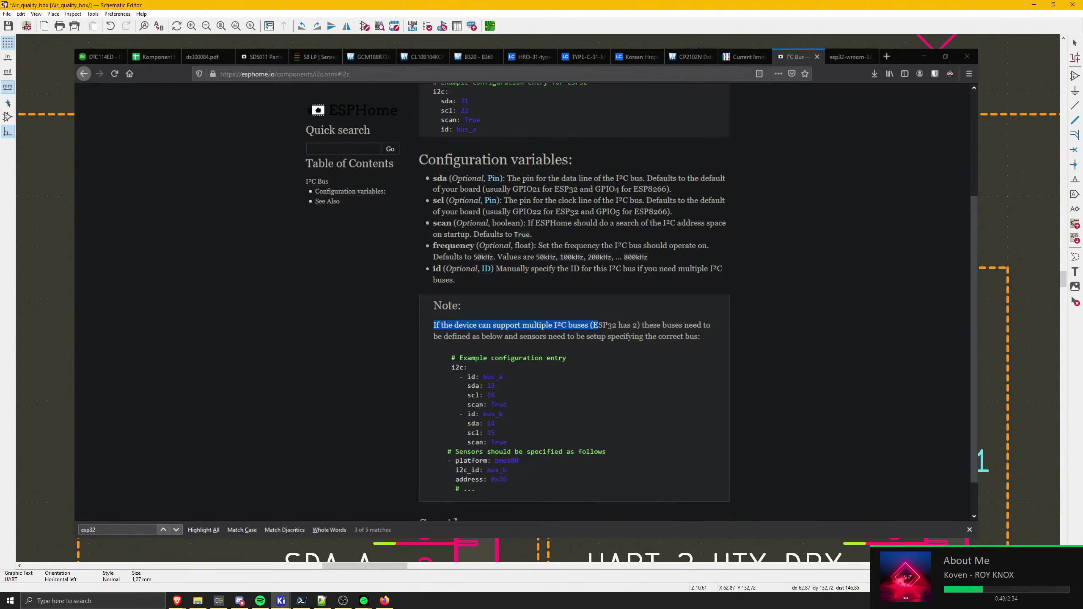
{"action": "left_click", "coordinate": [573, 291]}
{"action": "key", "text": "m"}
{"action": "left_click", "coordinate": [574, 265]}
- Reposition the "I2C" heading above the I2C connector column
{"action": "middle_click_drag", "start_coordinate": [597, 342], "coordinate": [917, 284]}
{"action": "scroll", "coordinate": [917, 299], "scroll_direction": "down", "scroll_amount": 1}
{"action": "left_click", "coordinate": [917, 311]}
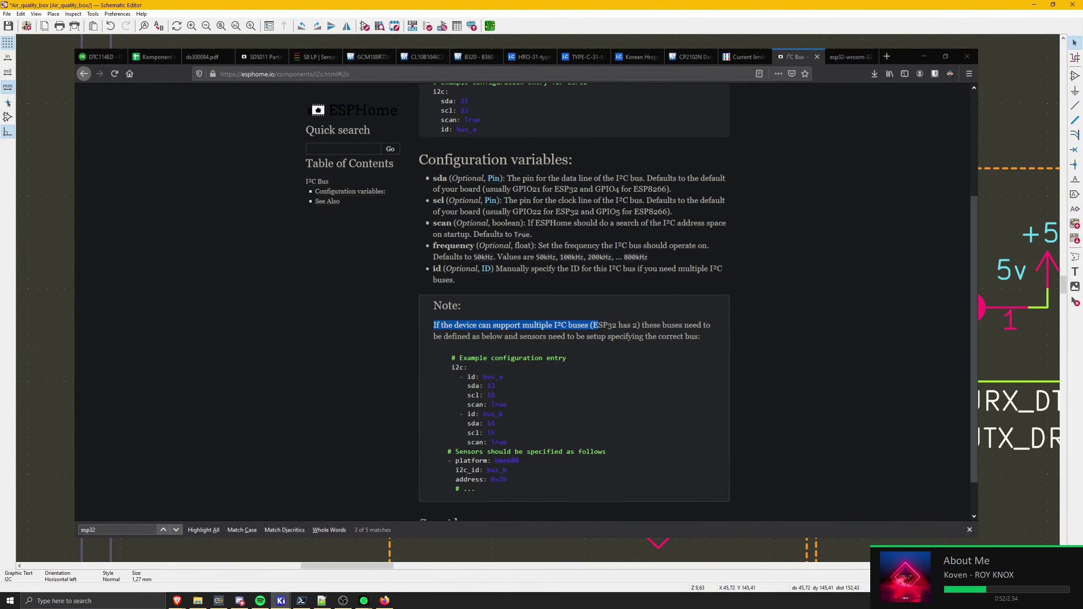
{"action": "scroll", "coordinate": [1019, 299], "scroll_direction": "down", "scroll_amount": 3}
{"action": "middle_click_drag", "start_coordinate": [382, 91], "coordinate": [483, 141]}
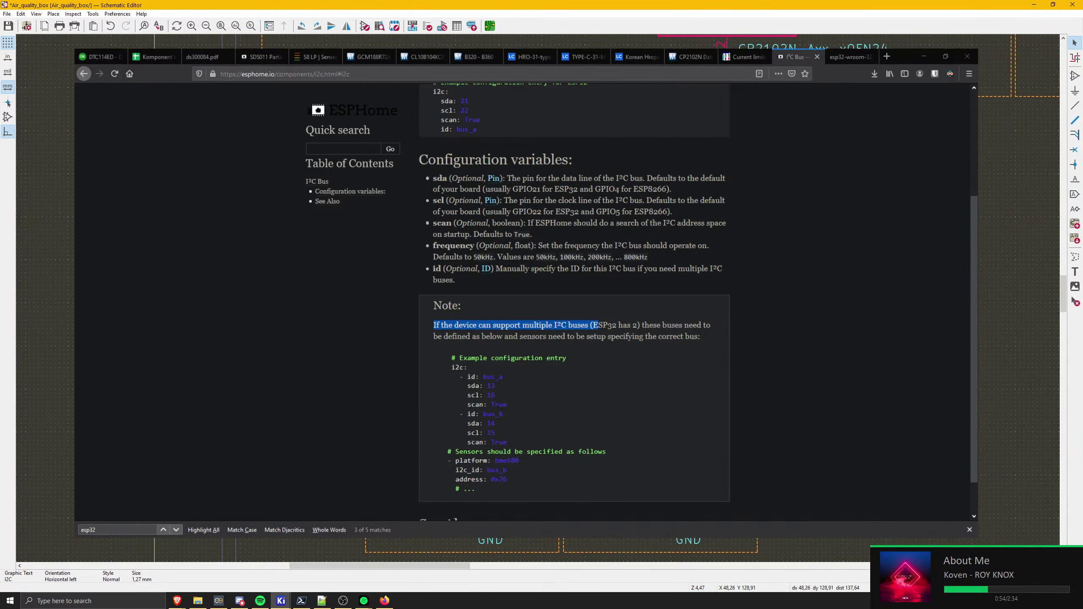
{"action": "key", "text": "Escape"}
- Draw a dashed outer frame around the whole bus connectors block, including its title
{"action": "left_click", "coordinate": [1075, 257]}
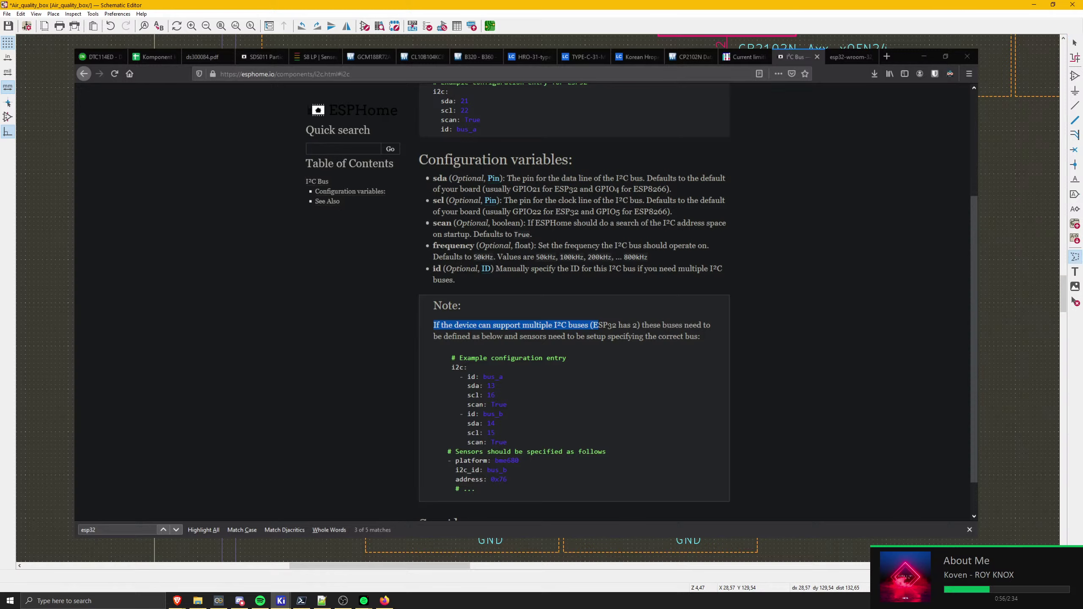
{"action": "left_click", "coordinate": [362, 252]}
{"action": "middle_click_drag", "start_coordinate": [375, 503], "coordinate": [420, 209]}
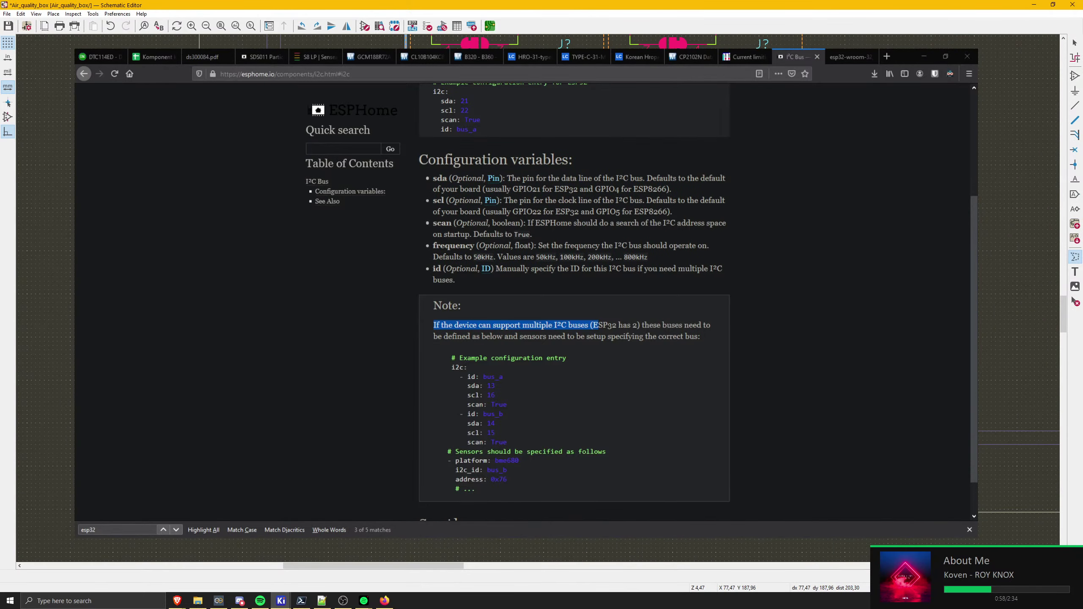
{"action": "middle_click_drag", "start_coordinate": [682, 192], "coordinate": [715, 424]}
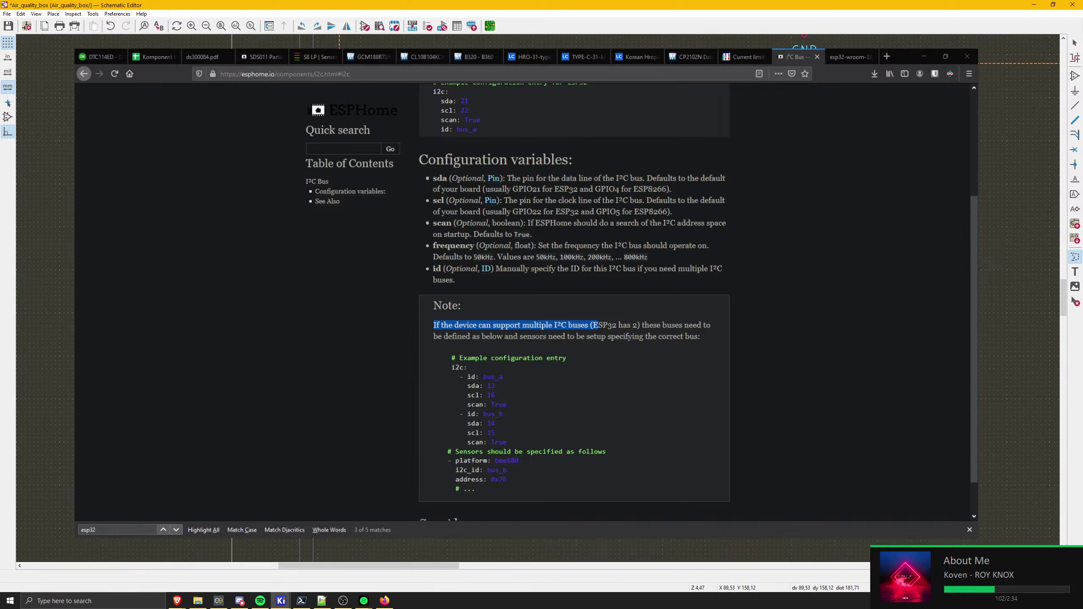
{"action": "scroll", "coordinate": [438, 106], "scroll_direction": "up", "scroll_amount": 3}
{"action": "double_click", "coordinate": [538, 299]}
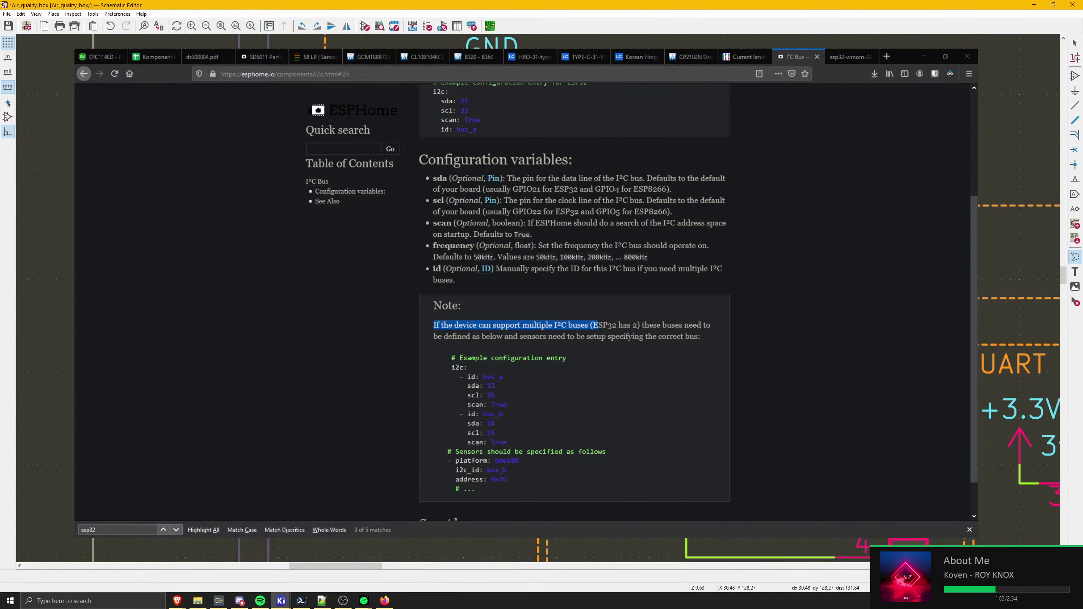
{"action": "scroll", "coordinate": [538, 298], "scroll_direction": "down", "scroll_amount": 3}
{"action": "key", "text": "Escape"}
- Reposition the framed bus connectors block and its dashed frame line on the sheet
{"action": "scroll", "coordinate": [550, 310], "scroll_direction": "down", "scroll_amount": 3}
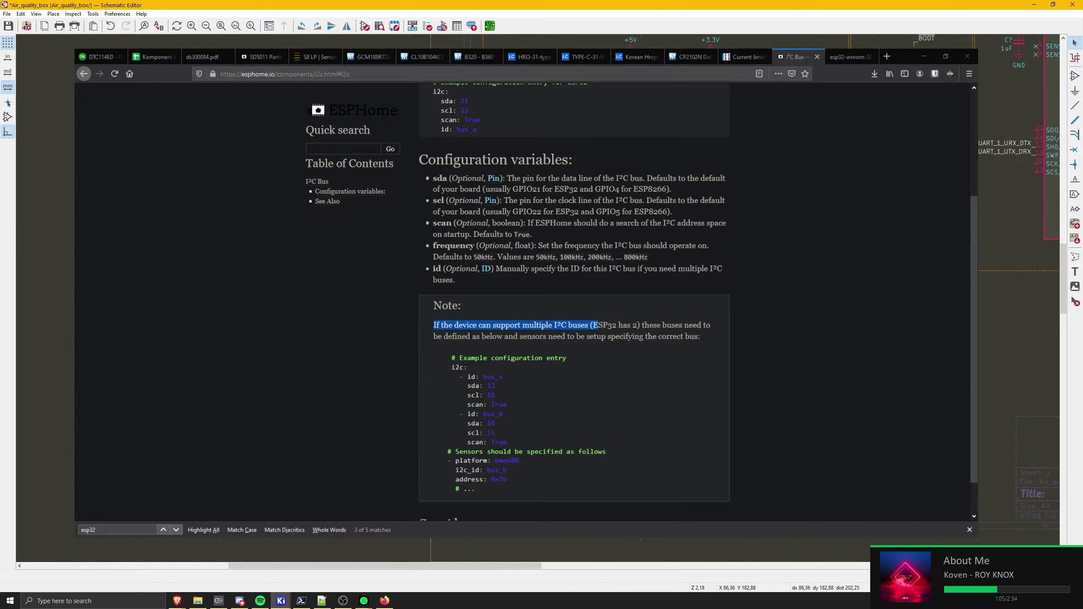
{"action": "key", "text": "m"}
{"action": "scroll", "coordinate": [643, 436], "scroll_direction": "down", "scroll_amount": 3}
{"action": "left_click", "coordinate": [491, 111]}
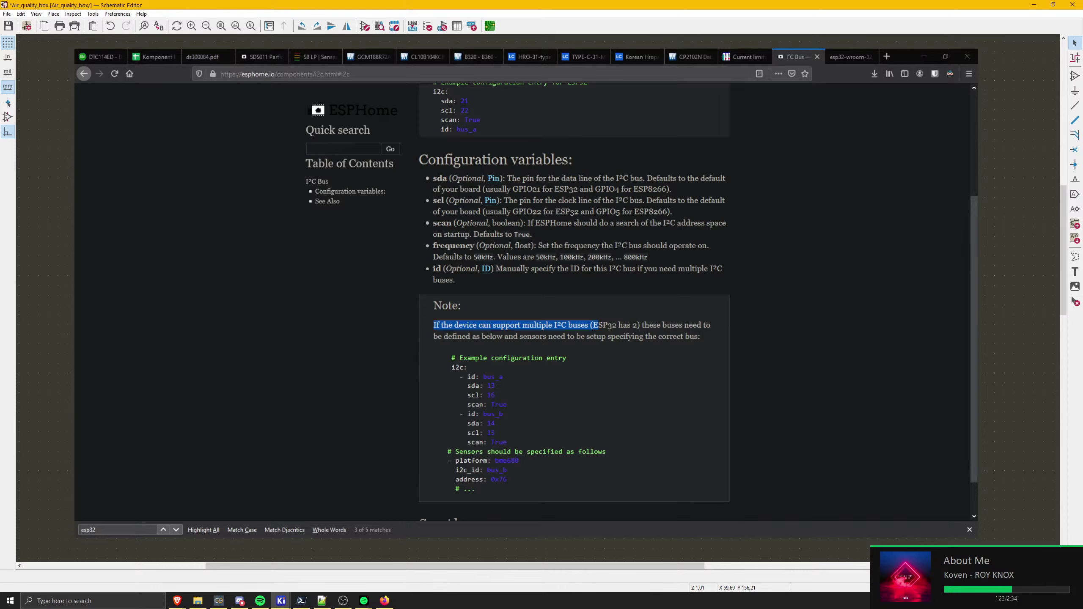
{"action": "scroll", "coordinate": [538, 298], "scroll_direction": "up", "scroll_amount": 3}
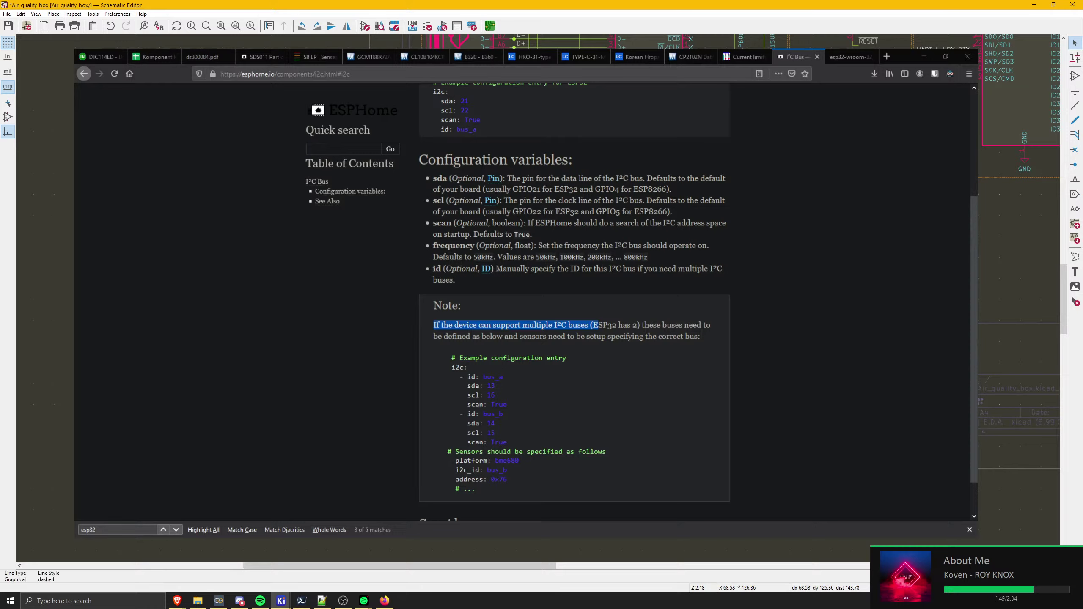
{"action": "left_click", "coordinate": [423, 209]}
{"action": "middle_click_drag", "start_coordinate": [770, 282], "coordinate": [623, 391]}
{"action": "left_click", "coordinate": [620, 387]}
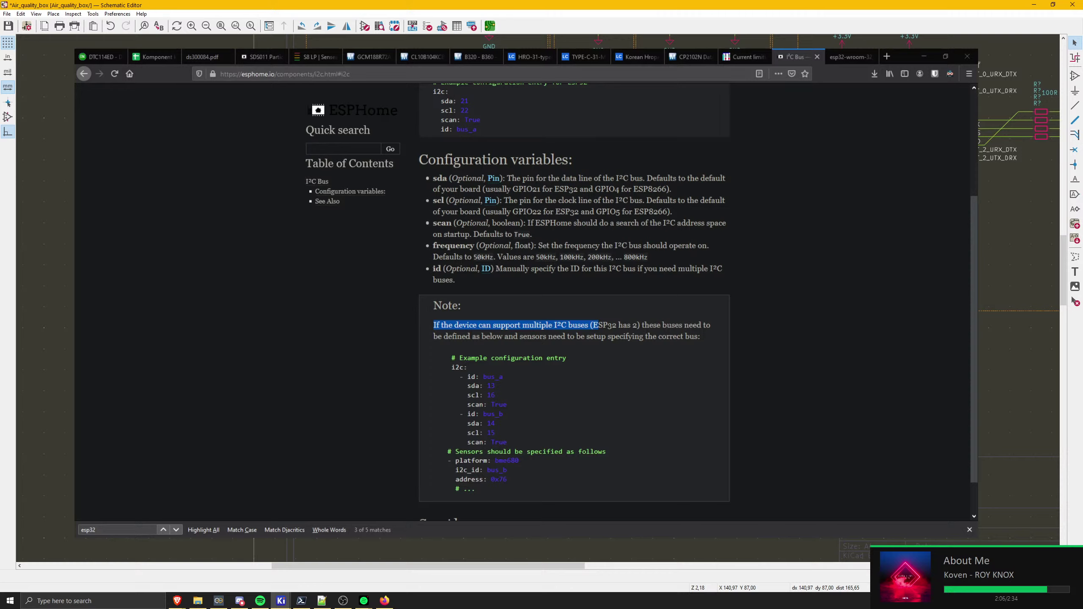
- Add an SW_SPST switch symbol to the schematic beside the ESP32 module
{"action": "middle_click_drag", "start_coordinate": [826, 50], "coordinate": [426, 180]}
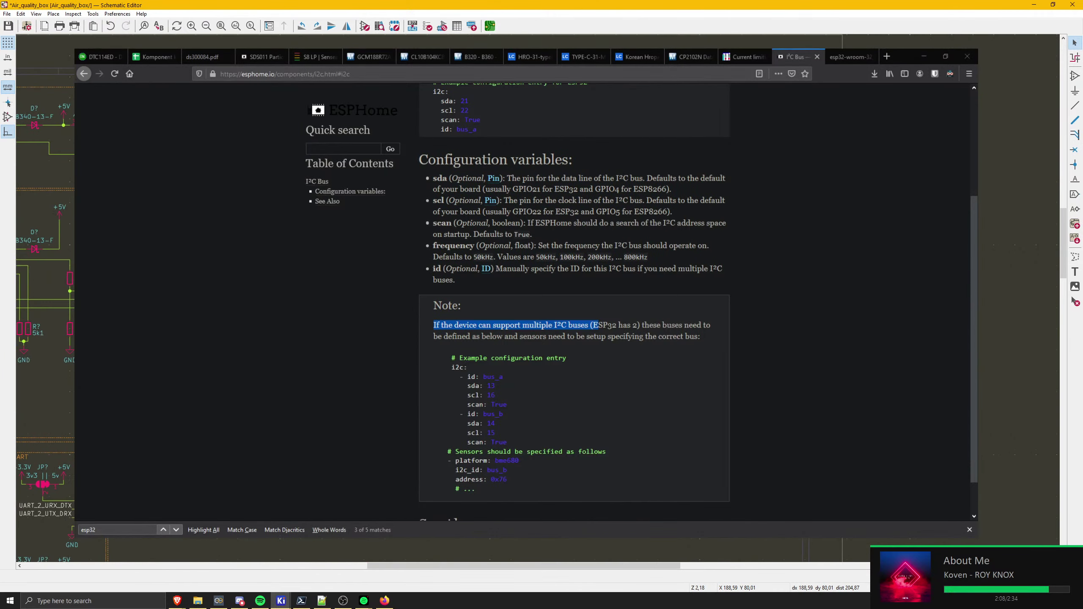
{"action": "left_click", "coordinate": [1075, 76]}
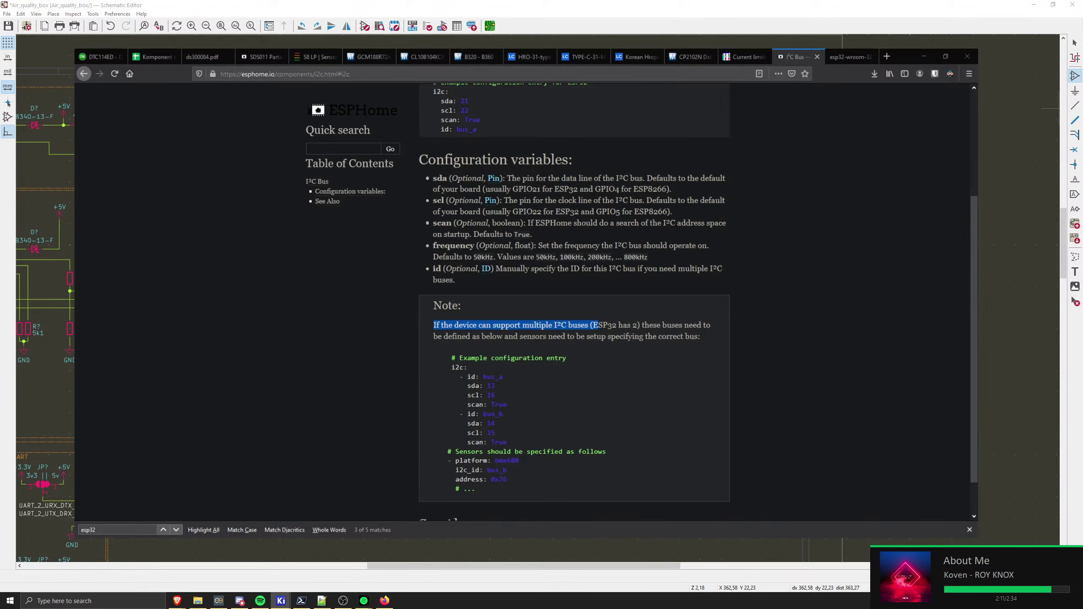
{"action": "key", "text": "Return"}
{"action": "scroll", "coordinate": [384, 247], "scroll_direction": "up", "scroll_amount": 4}
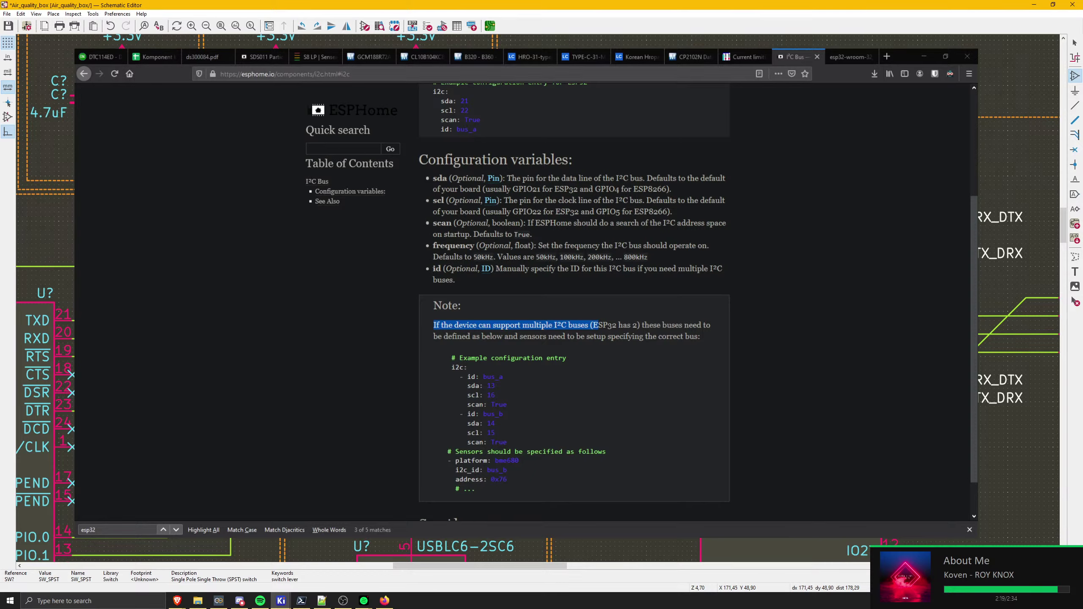
{"action": "key", "text": "w"}
{"action": "scroll", "coordinate": [1019, 341], "scroll_direction": "up", "scroll_amount": 3}
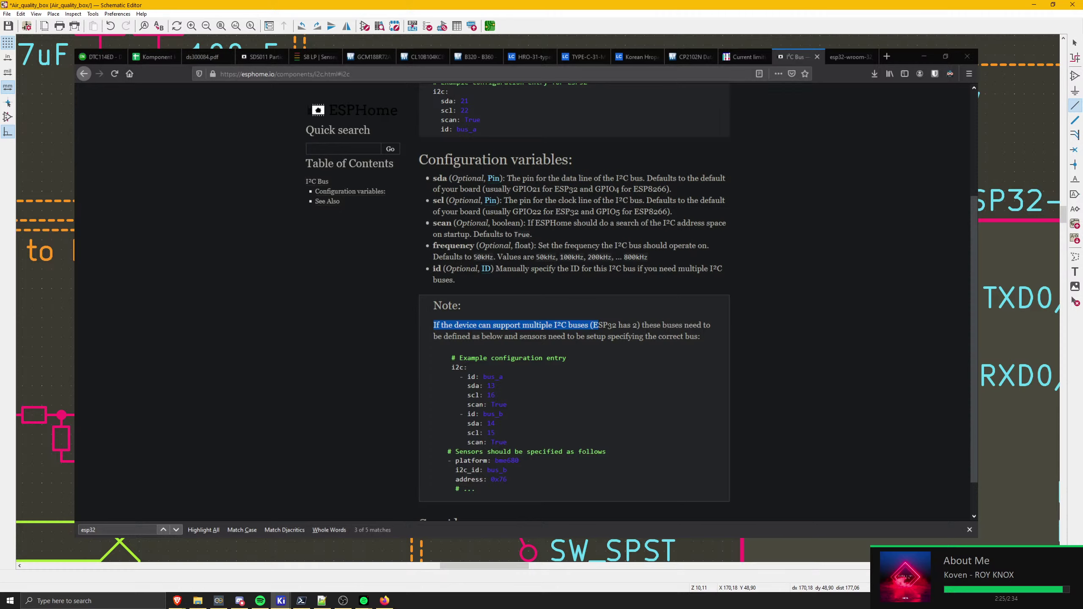
{"action": "scroll", "coordinate": [1019, 342], "scroll_direction": "up", "scroll_amount": 4}
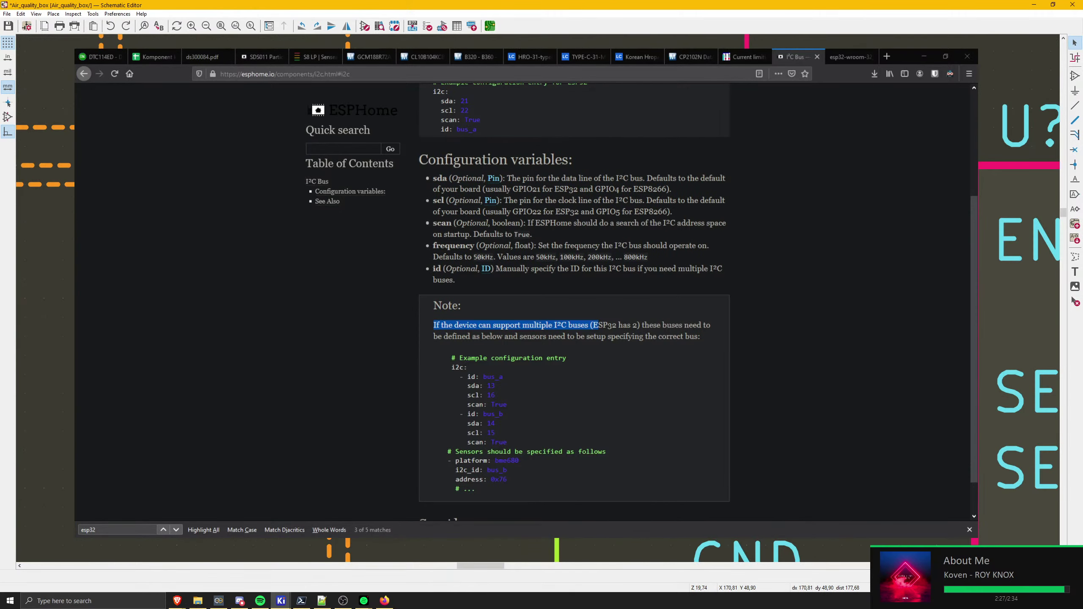
{"action": "scroll", "coordinate": [1020, 341], "scroll_direction": "down", "scroll_amount": 4}
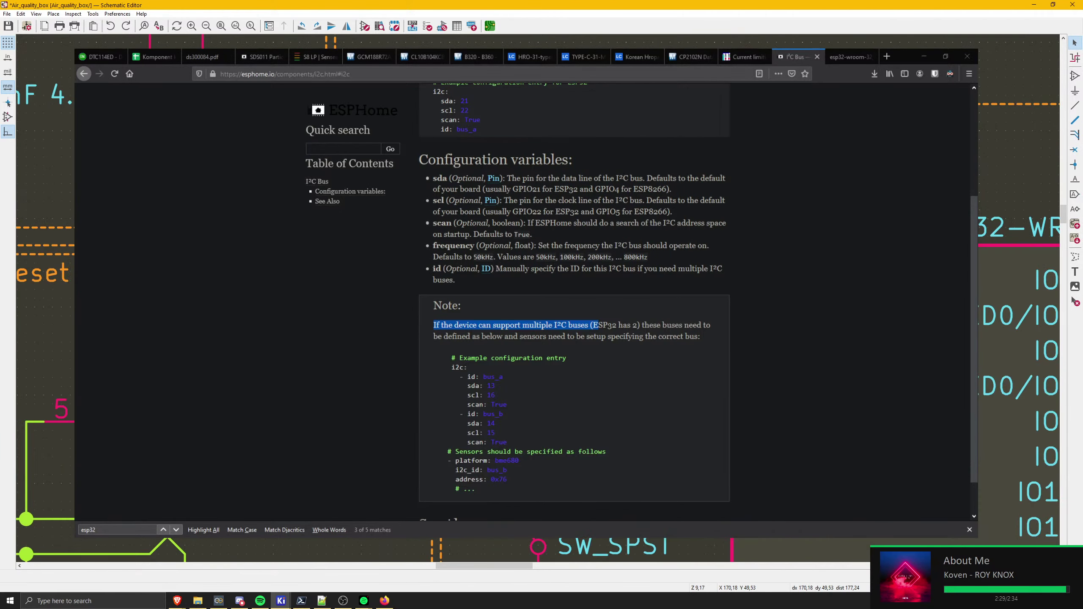
{"action": "scroll", "coordinate": [1019, 342], "scroll_direction": "down", "scroll_amount": 10}
{"action": "scroll", "coordinate": [1019, 341], "scroll_direction": "up", "scroll_amount": 7}
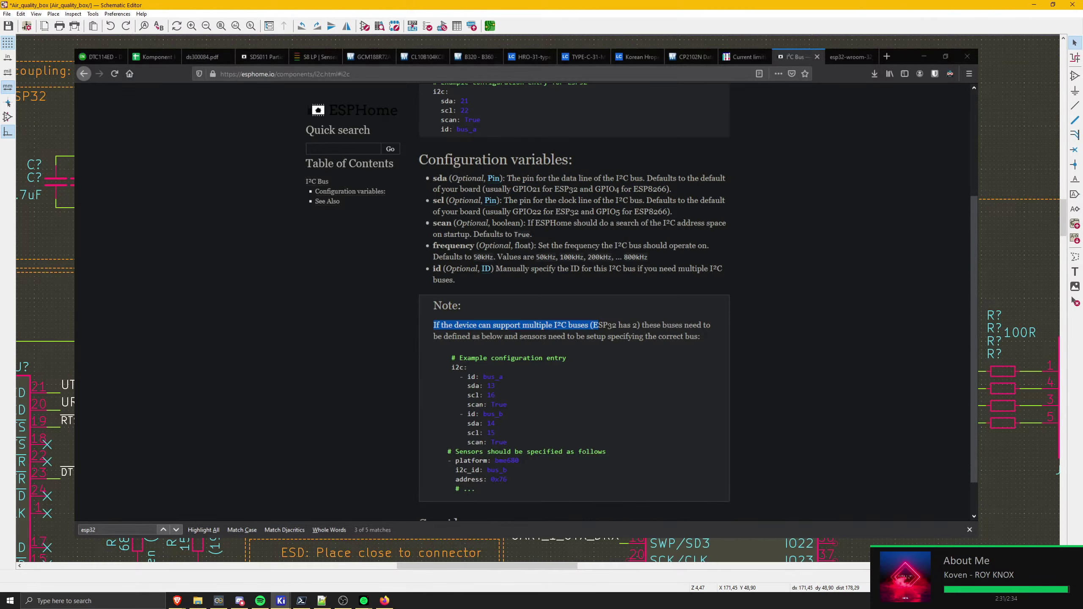
{"action": "scroll", "coordinate": [1019, 341], "scroll_direction": "up", "scroll_amount": 8}
{"action": "scroll", "coordinate": [1019, 342], "scroll_direction": "down", "scroll_amount": 12}
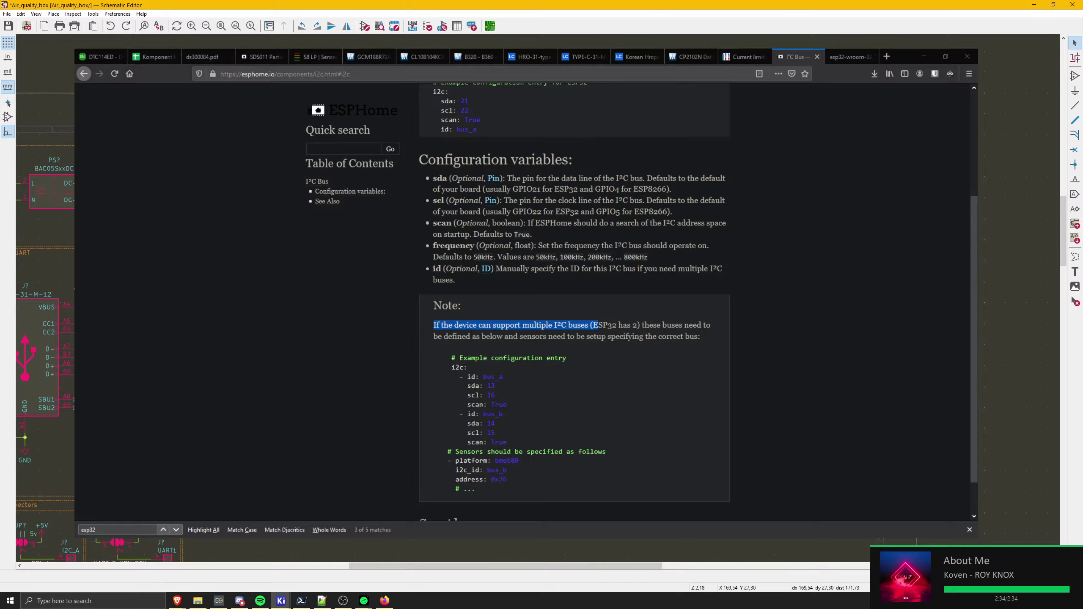
{"action": "key", "text": "Escape"}
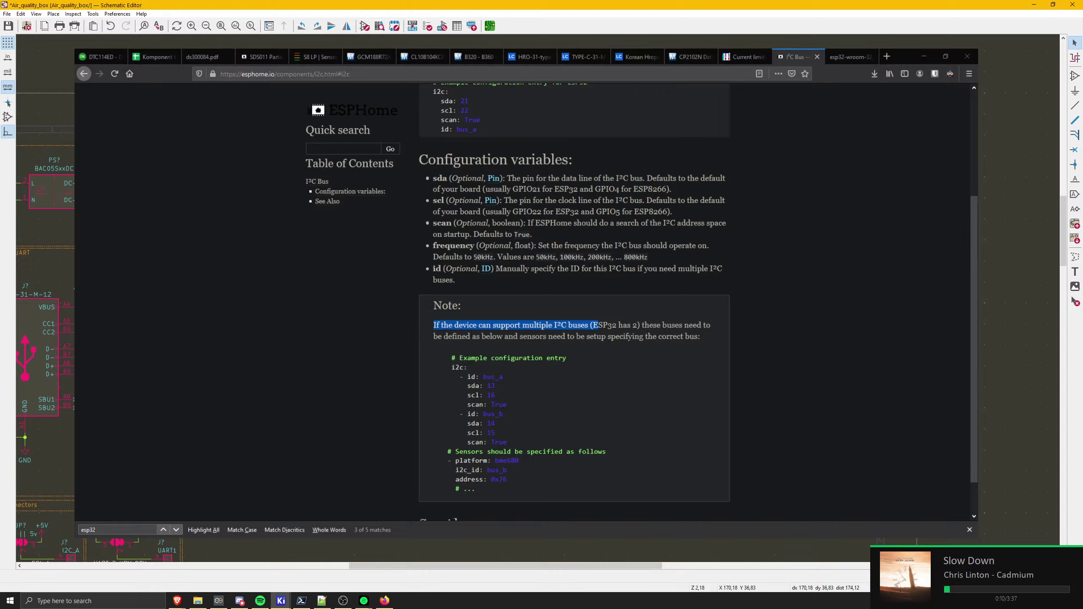
{"action": "key", "text": "m"}
{"action": "key", "text": "Escape"}
- Position the SW_SPST switch beside the ESP32 and draw a short wire to connect it to the EN line
{"action": "scroll", "coordinate": [497, 264], "scroll_direction": "up", "scroll_amount": 6}
{"action": "key", "text": "m"}
{"action": "left_click", "coordinate": [616, 143]}
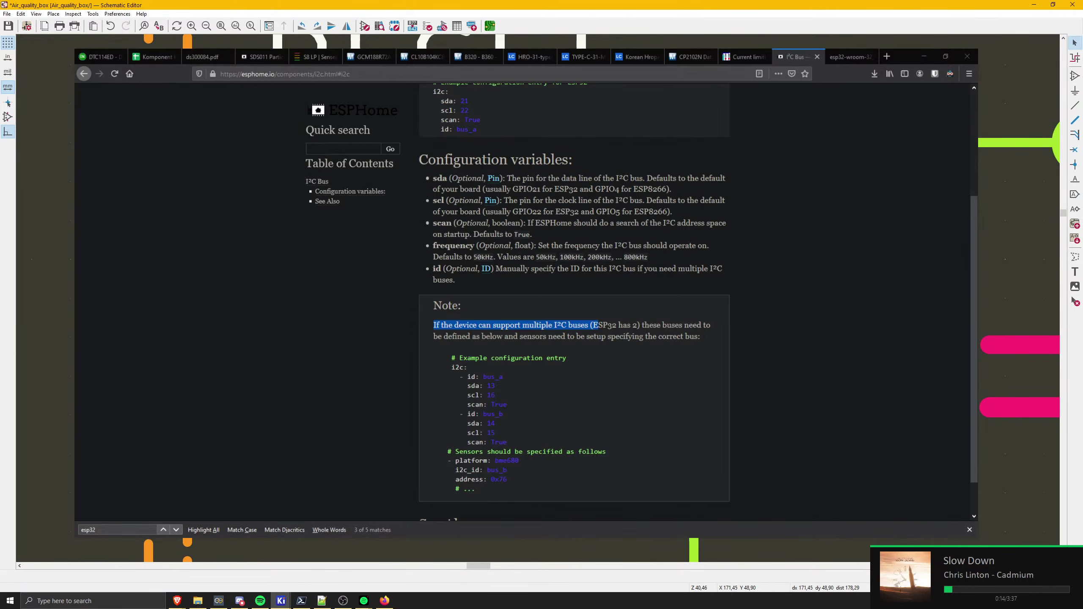
{"action": "key", "text": "w"}
{"action": "left_click", "coordinate": [695, 143]}
- Move the GND power symbol into place below the SW_SPST switch
{"action": "scroll", "coordinate": [538, 298], "scroll_direction": "down", "scroll_amount": 5}
{"action": "middle_click_drag", "start_coordinate": [538, 299], "coordinate": [508, 270]}
{"action": "key", "text": "m"}
{"action": "scroll", "coordinate": [505, 376], "scroll_direction": "up", "scroll_amount": 1}
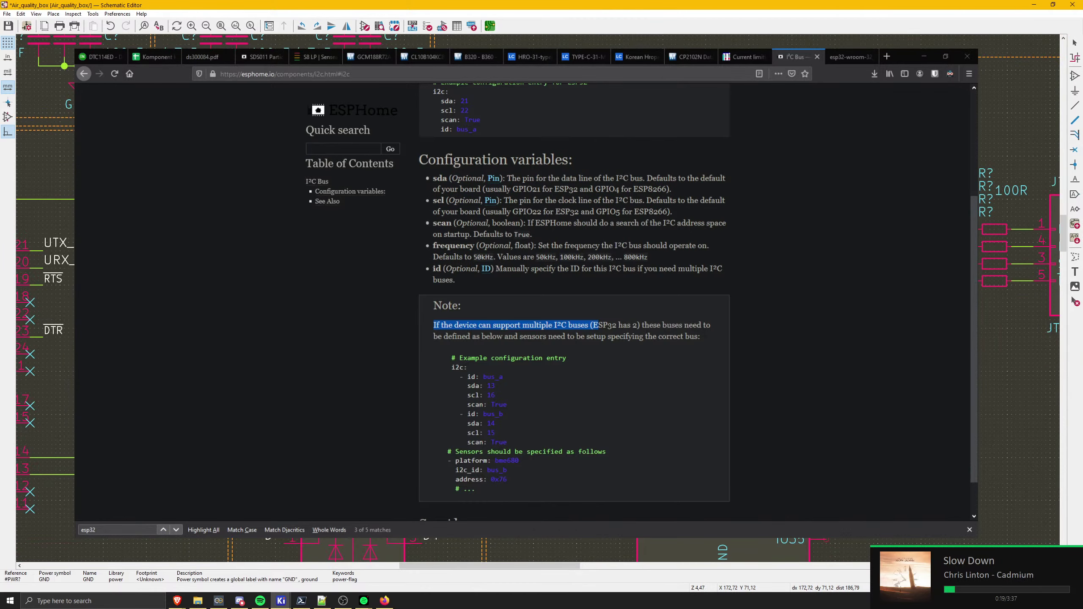
{"action": "left_click", "coordinate": [505, 376]}
{"action": "key", "text": "Escape"}
- Try to reposition the SW_SPST switch above the GND symbol
{"action": "key", "text": "m"}
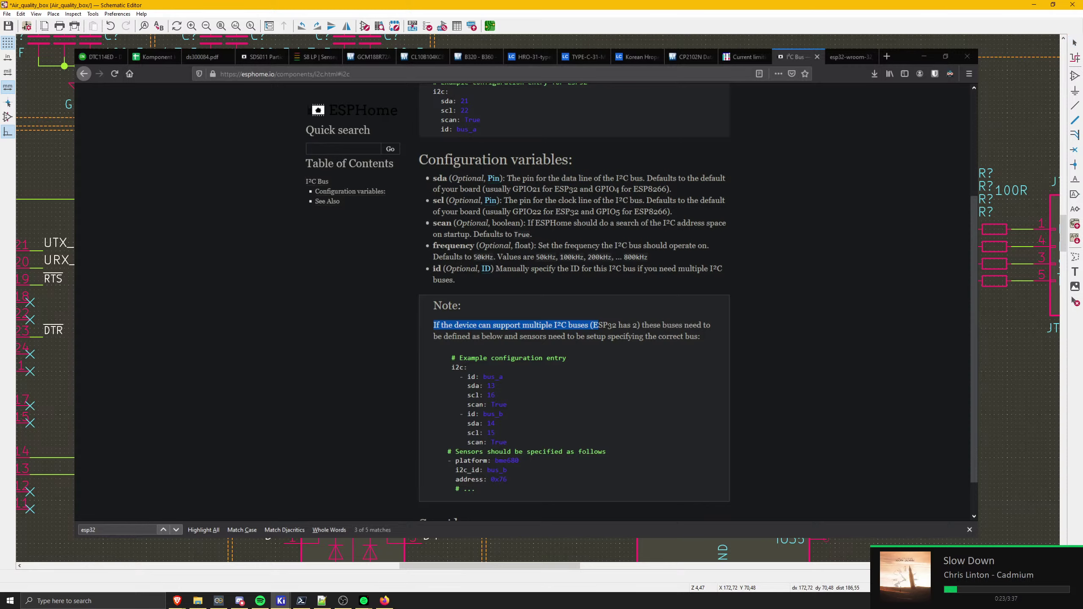
{"action": "left_click", "coordinate": [537, 290]}
{"action": "left_click", "coordinate": [541, 242]}
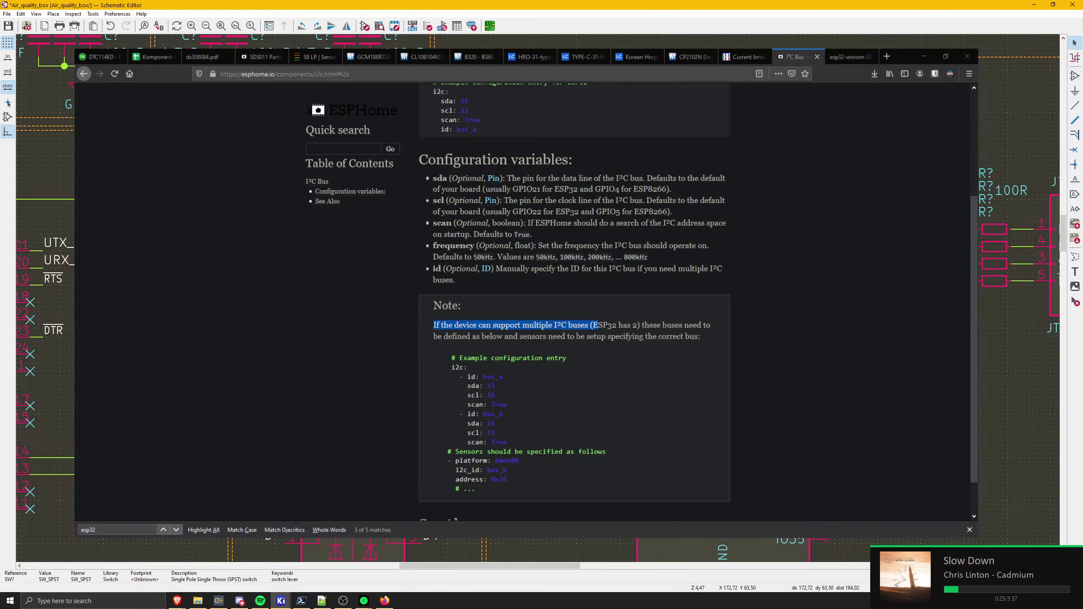
{"action": "key", "text": "Escape"}
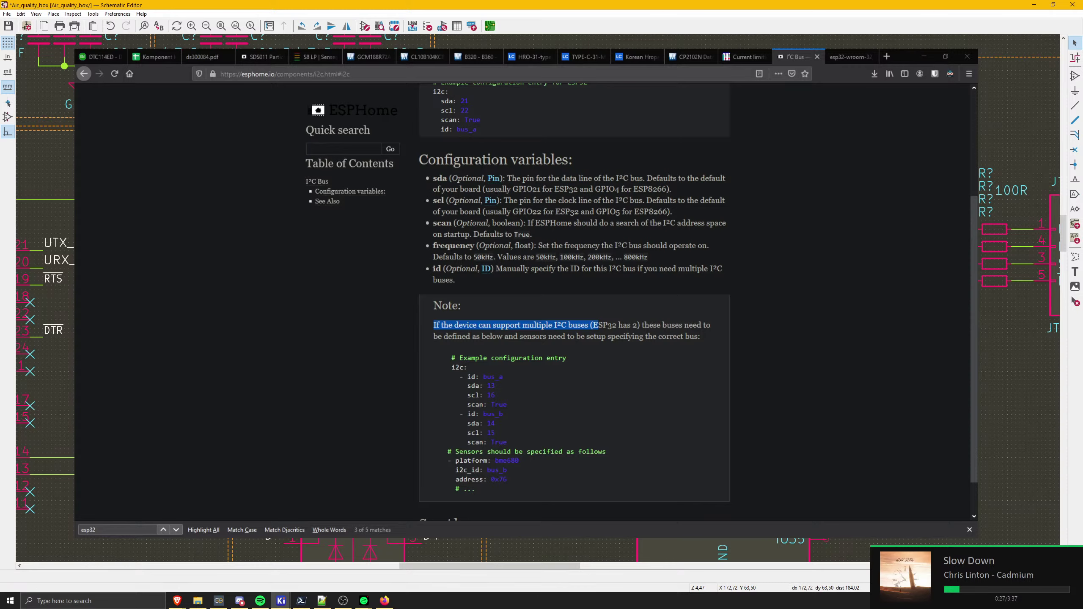
{"action": "key", "text": "ctrl+z"}
- Hide the value text of the SW_SPST switch
{"action": "key", "text": "v"}
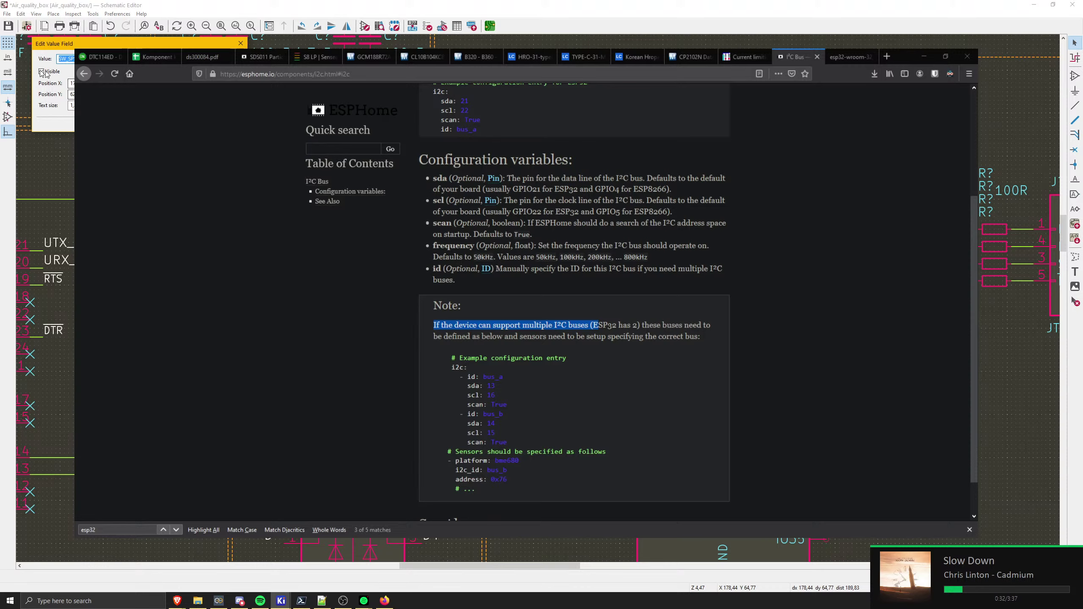
{"action": "key", "text": "Return"}
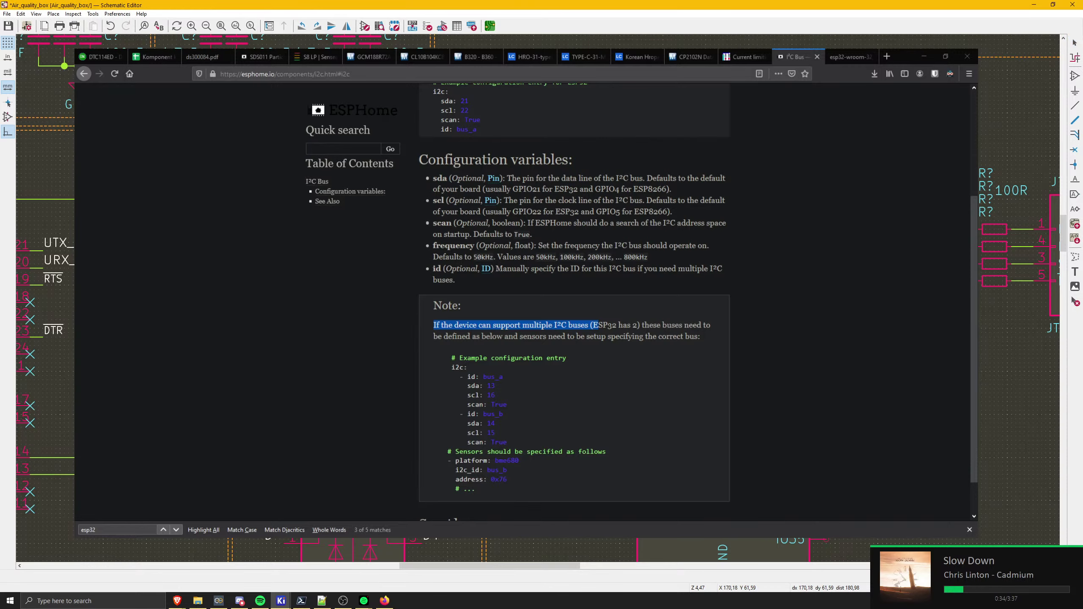
{"action": "scroll", "coordinate": [522, 210], "scroll_direction": "up", "scroll_amount": 5}
{"action": "scroll", "coordinate": [522, 210], "scroll_direction": "down", "scroll_amount": 3}
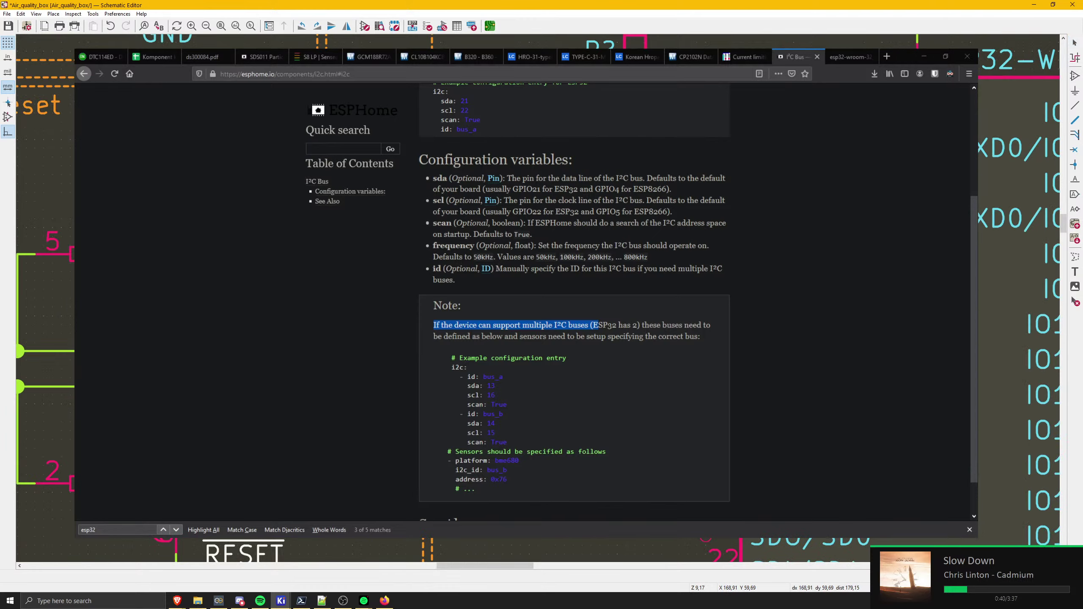
- Save the schematic and annotate its symbols with reference designators
{"action": "scroll", "coordinate": [522, 210], "scroll_direction": "down", "scroll_amount": 3}
{"action": "key", "text": "ctrl+s"}
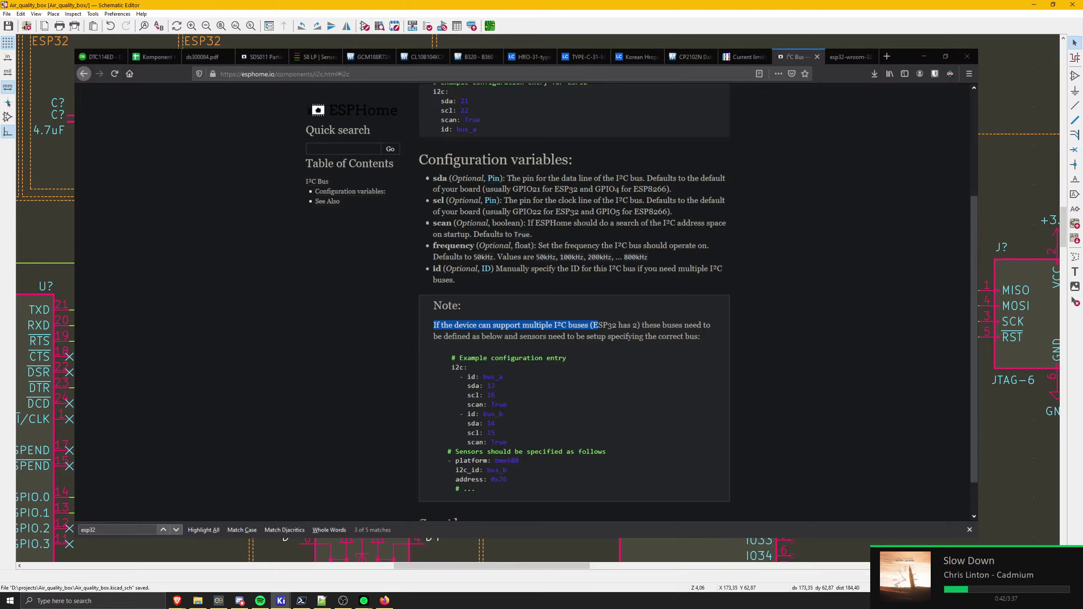
{"action": "scroll", "coordinate": [492, 213], "scroll_direction": "down", "scroll_amount": 3}
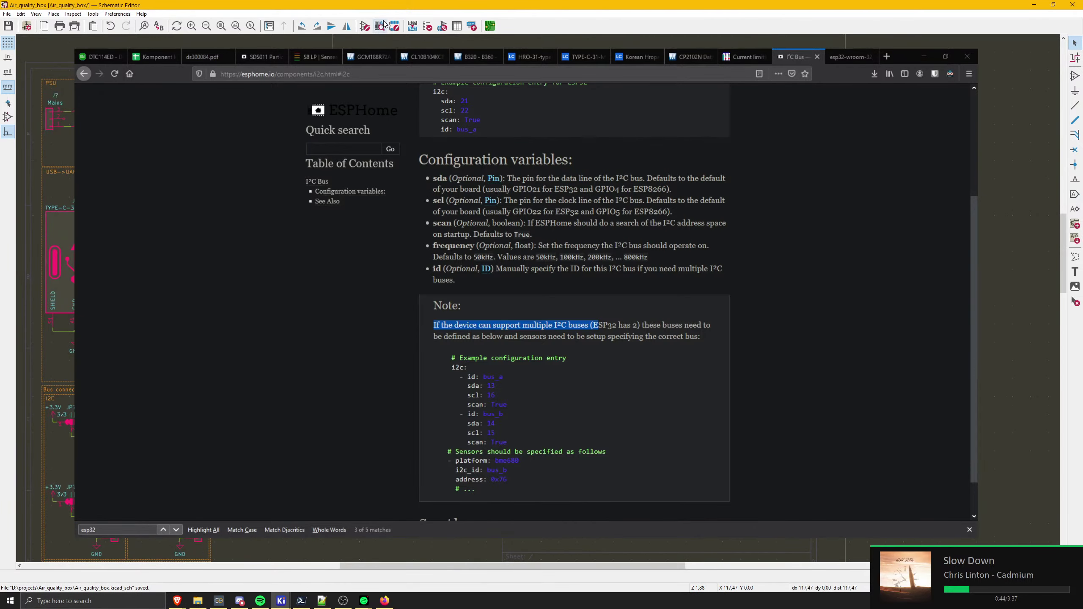
{"action": "left_click", "coordinate": [413, 28]}
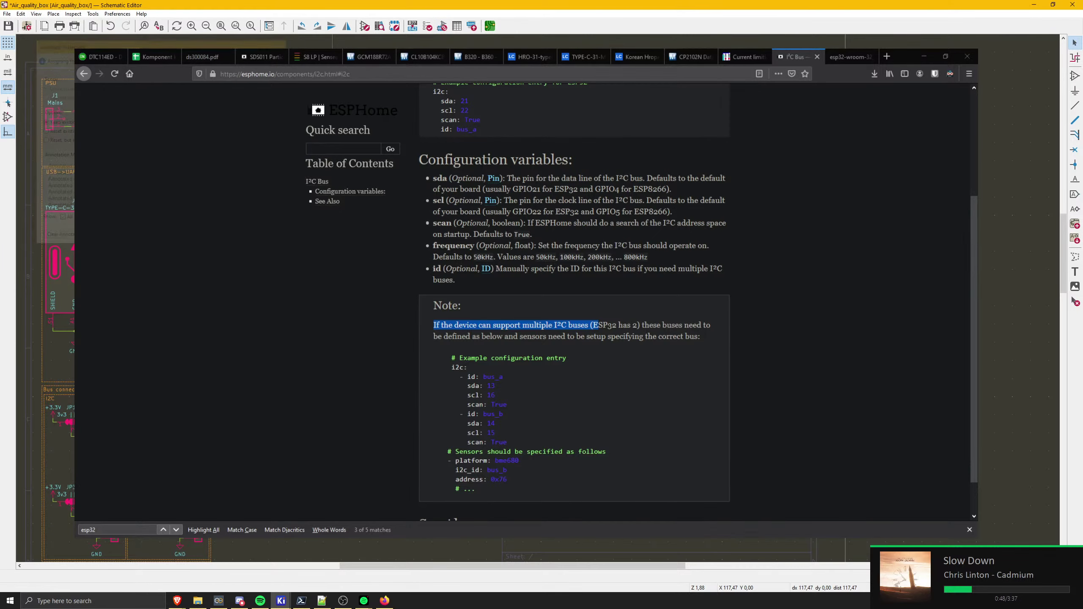
{"action": "key", "text": "Return"}
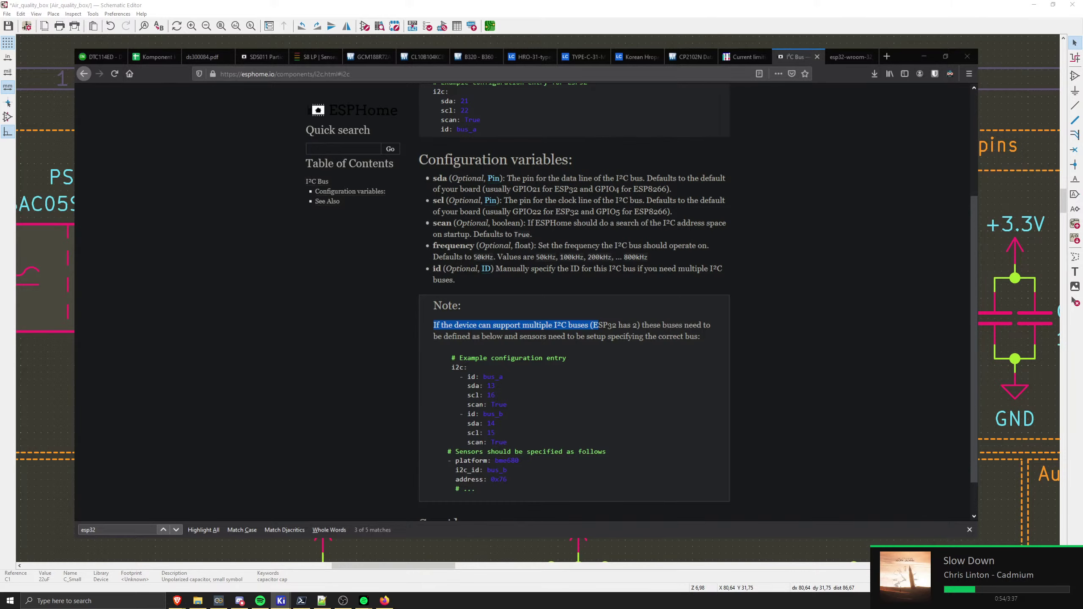
- Check the component stock in the Komponent kasse spreadsheet, and put the footprint assignment window aside
{"action": "left_click", "coordinate": [153, 57]}
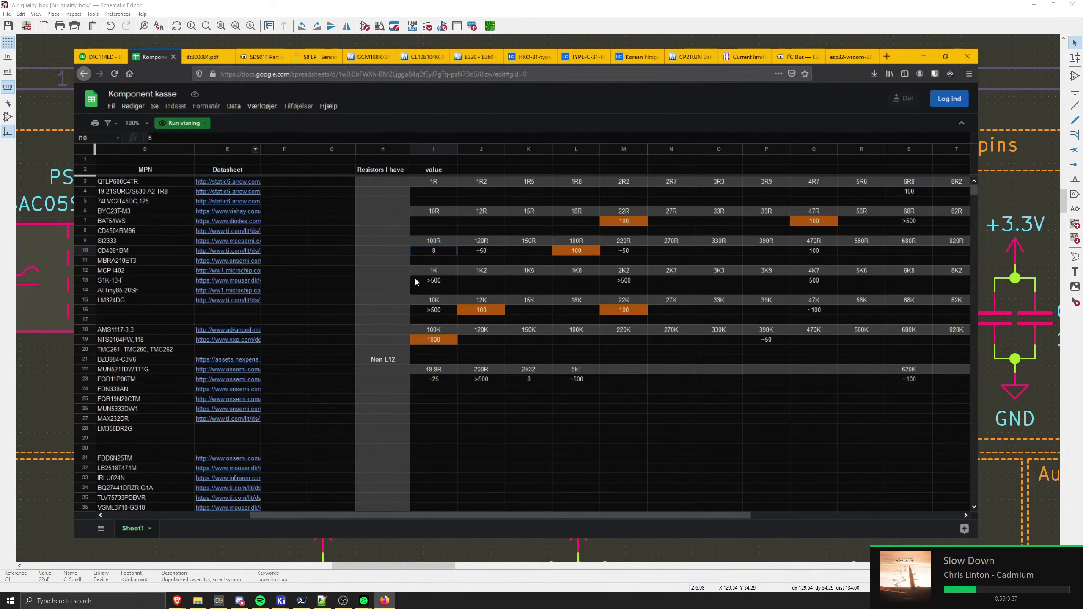
{"action": "scroll", "coordinate": [410, 284], "scroll_direction": "down", "scroll_amount": 15}
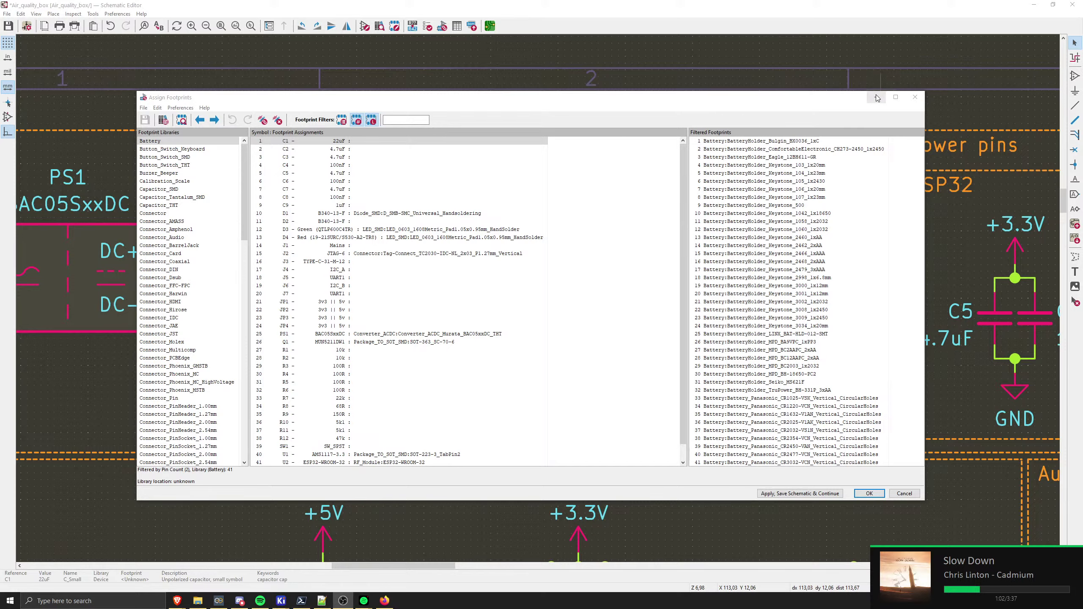
{"action": "left_click", "coordinate": [876, 98]}
- Review the I2C and UART circuits in the Bus connectors section of the schematic
{"action": "scroll", "coordinate": [479, 204], "scroll_direction": "down", "scroll_amount": 6}
{"action": "scroll", "coordinate": [480, 204], "scroll_direction": "up", "scroll_amount": 3}
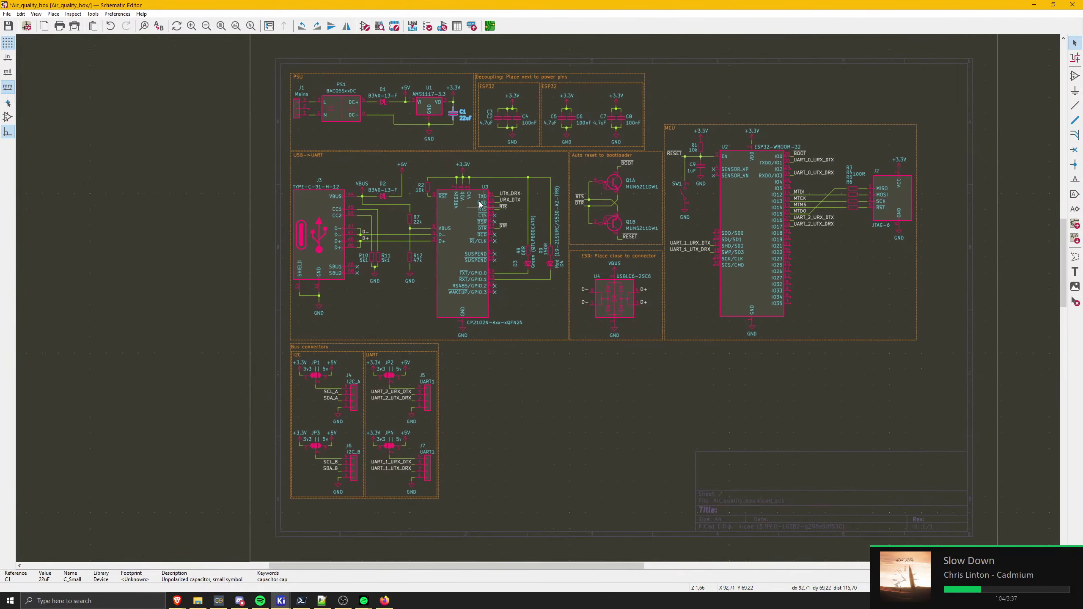
{"action": "middle_click_drag", "start_coordinate": [479, 202], "coordinate": [465, 199]}
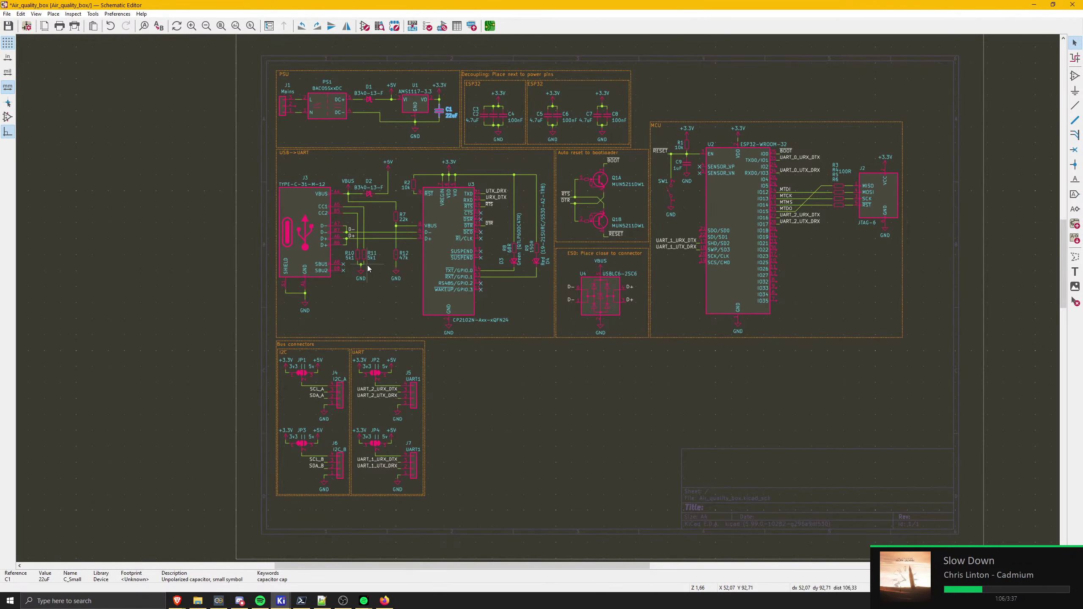
{"action": "scroll", "coordinate": [367, 266], "scroll_direction": "up", "scroll_amount": 3}
{"action": "scroll", "coordinate": [533, 303], "scroll_direction": "up", "scroll_amount": 1}
{"action": "middle_click_drag", "start_coordinate": [462, 512], "coordinate": [525, 182]}
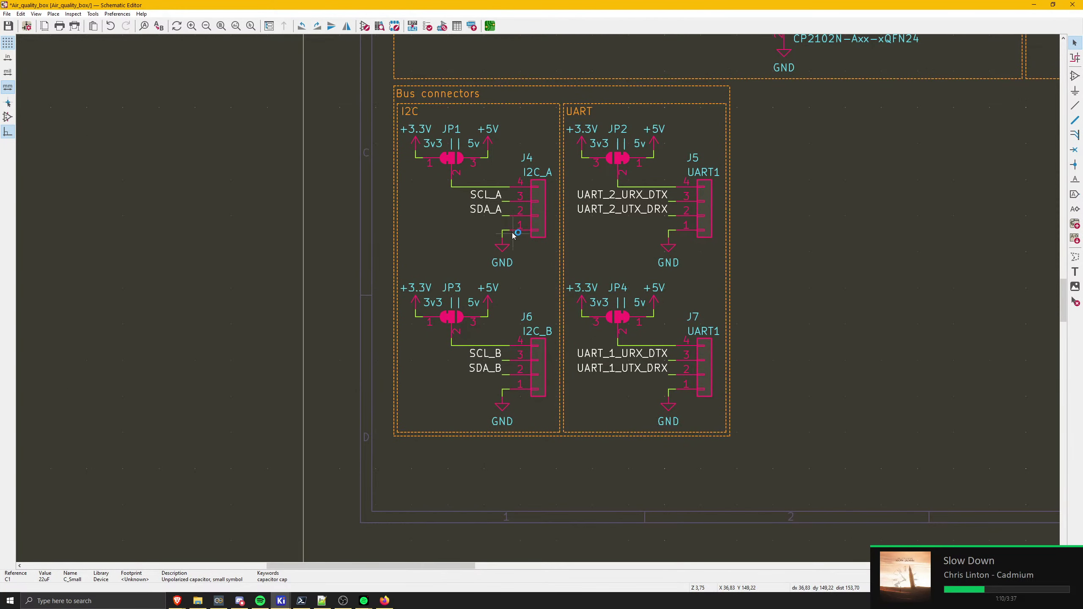
{"action": "scroll", "coordinate": [517, 234], "scroll_direction": "up", "scroll_amount": 1}
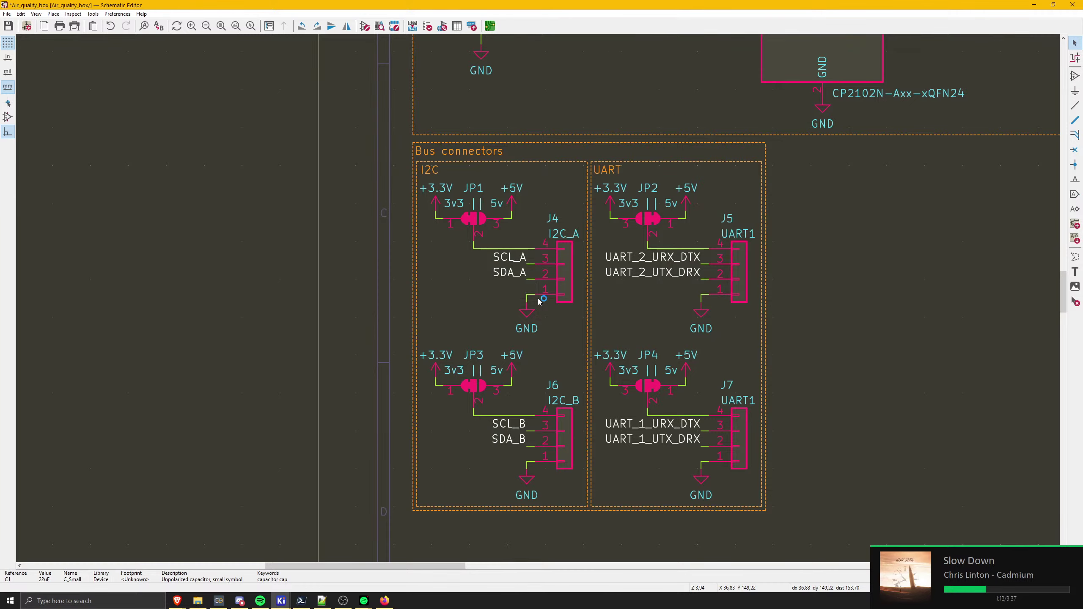
{"action": "middle_click_drag", "start_coordinate": [538, 302], "coordinate": [450, 302]}
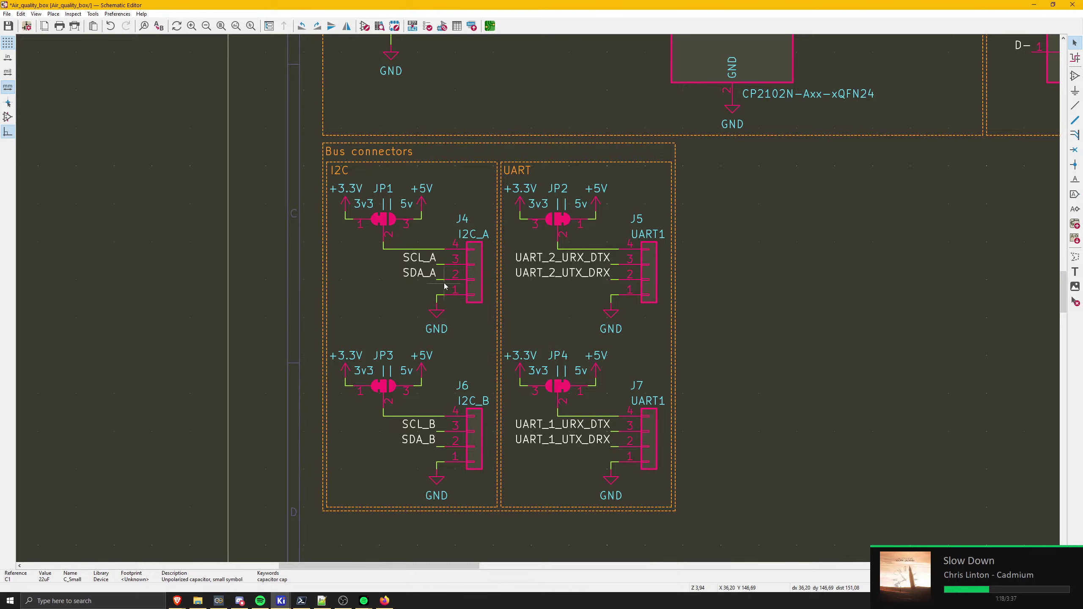
{"action": "middle_click_drag", "start_coordinate": [513, 377], "coordinate": [460, 376]}
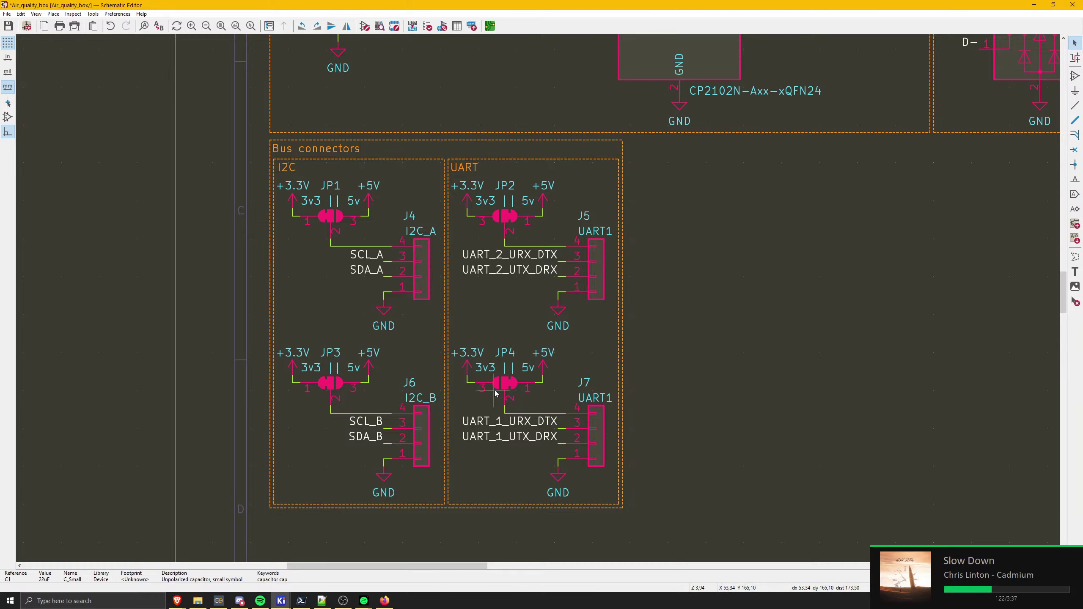
- Inspect the 3v3/5v solder jumpers JP4 and JP2 and compare their wiring with the I2C jumpers
{"action": "scroll", "coordinate": [509, 395], "scroll_direction": "up", "scroll_amount": 3}
{"action": "left_click", "coordinate": [545, 273]}
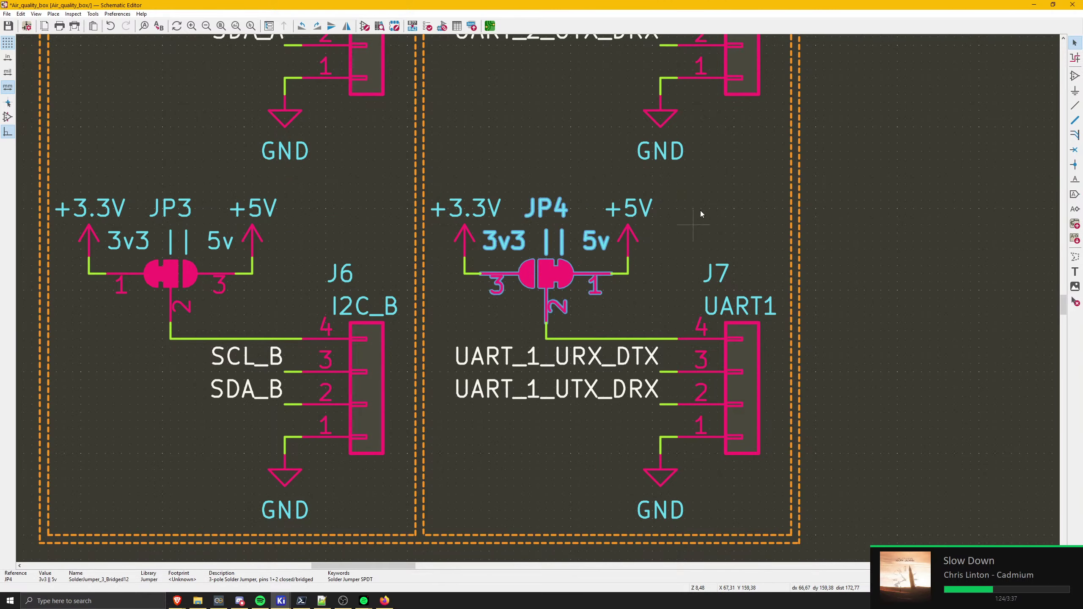
{"action": "scroll", "coordinate": [674, 263], "scroll_direction": "down", "scroll_amount": 1}
{"action": "middle_click_drag", "start_coordinate": [503, 107], "coordinate": [481, 302]}
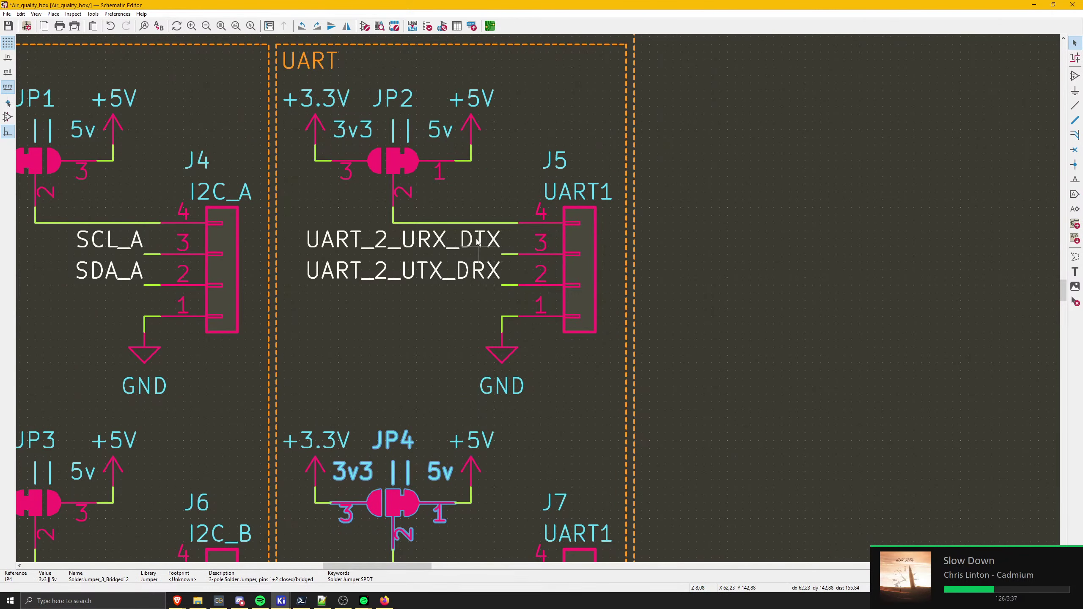
{"action": "middle_click_drag", "start_coordinate": [456, 208], "coordinate": [467, 275]}
{"action": "left_click", "coordinate": [413, 222]}
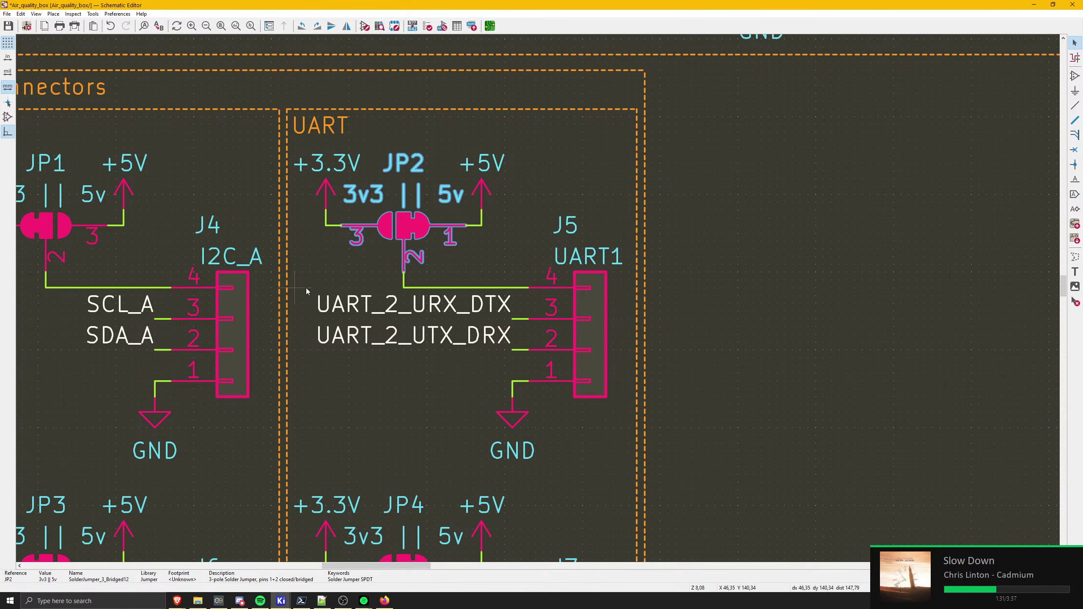
{"action": "middle_click_drag", "start_coordinate": [307, 290], "coordinate": [415, 266]}
{"action": "middle_click_drag", "start_coordinate": [340, 192], "coordinate": [327, 155]}
{"action": "scroll", "coordinate": [326, 159], "scroll_direction": "down", "scroll_amount": 3}
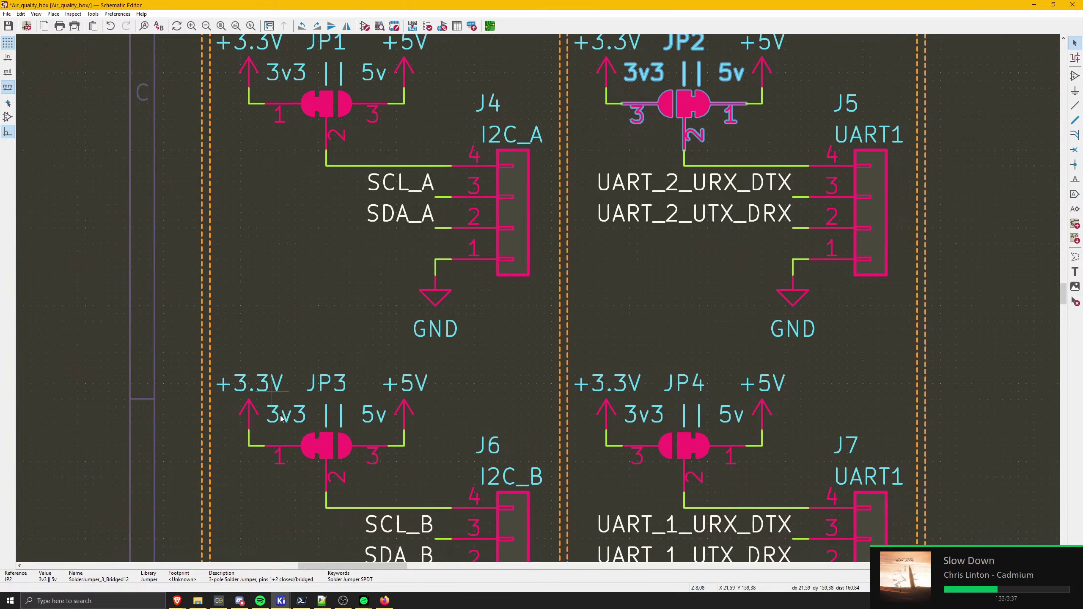
- Examine the MCU section with the ESP32-WROOM-32 connections, and review the layout of the whole schematic sheet
{"action": "middle_click_drag", "start_coordinate": [574, 283], "coordinate": [530, 318]}
{"action": "middle_click_drag", "start_coordinate": [476, 291], "coordinate": [400, 315]}
{"action": "middle_click_drag", "start_coordinate": [869, 152], "coordinate": [482, 427]}
{"action": "middle_click_drag", "start_coordinate": [727, 251], "coordinate": [400, 373]}
{"action": "middle_click_drag", "start_coordinate": [663, 323], "coordinate": [538, 395]}
{"action": "middle_click_drag", "start_coordinate": [725, 320], "coordinate": [678, 340]}
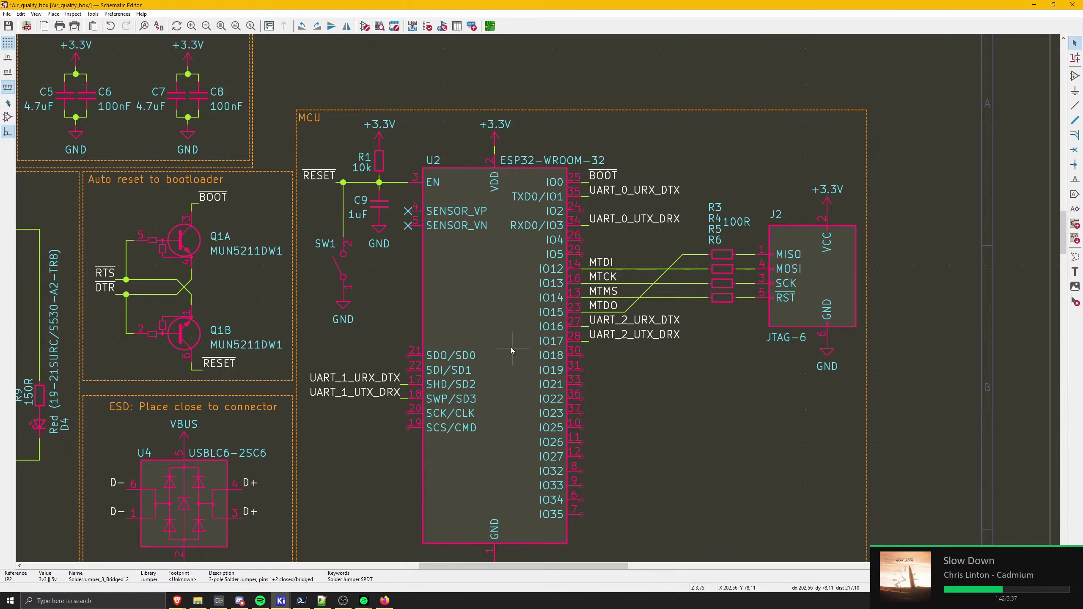
{"action": "middle_click_drag", "start_coordinate": [320, 257], "coordinate": [553, 277]}
{"action": "scroll", "coordinate": [525, 308], "scroll_direction": "down", "scroll_amount": 5}
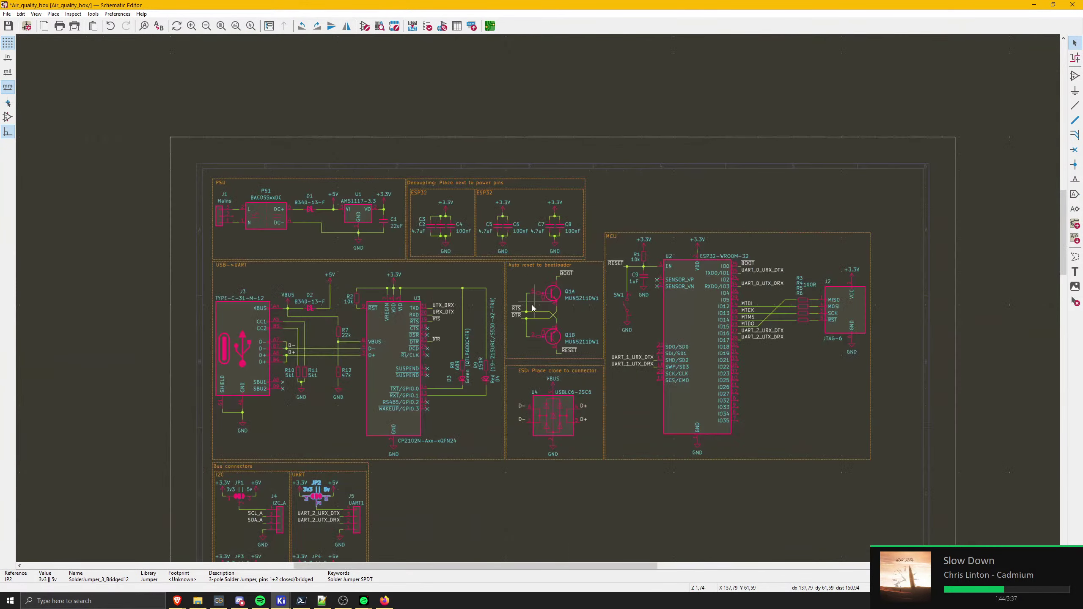
{"action": "scroll", "coordinate": [501, 306], "scroll_direction": "up", "scroll_amount": 2}
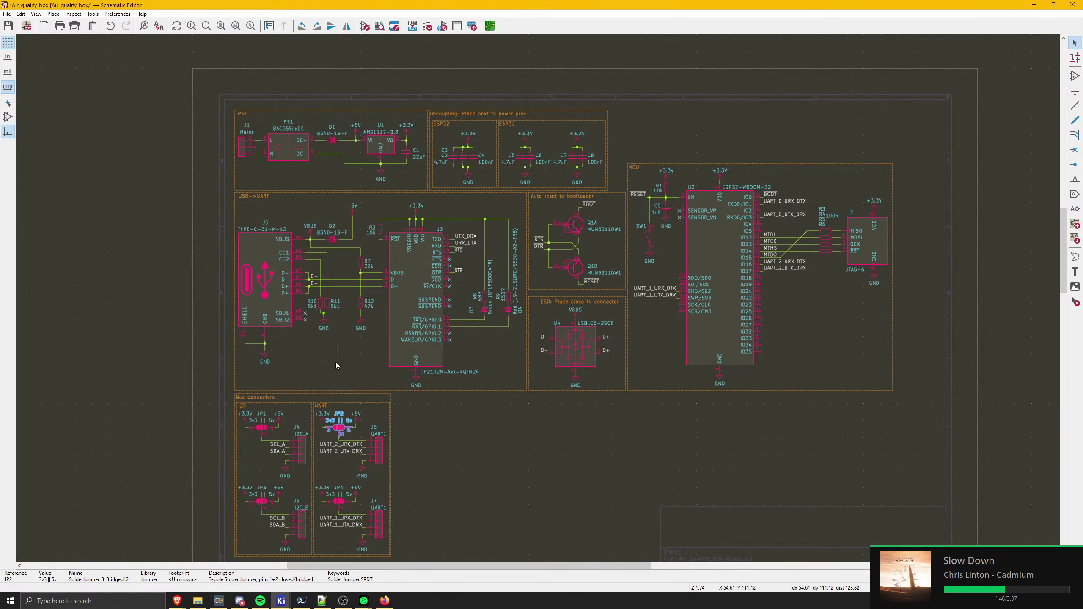
{"action": "middle_click_drag", "start_coordinate": [411, 381], "coordinate": [266, 389]}
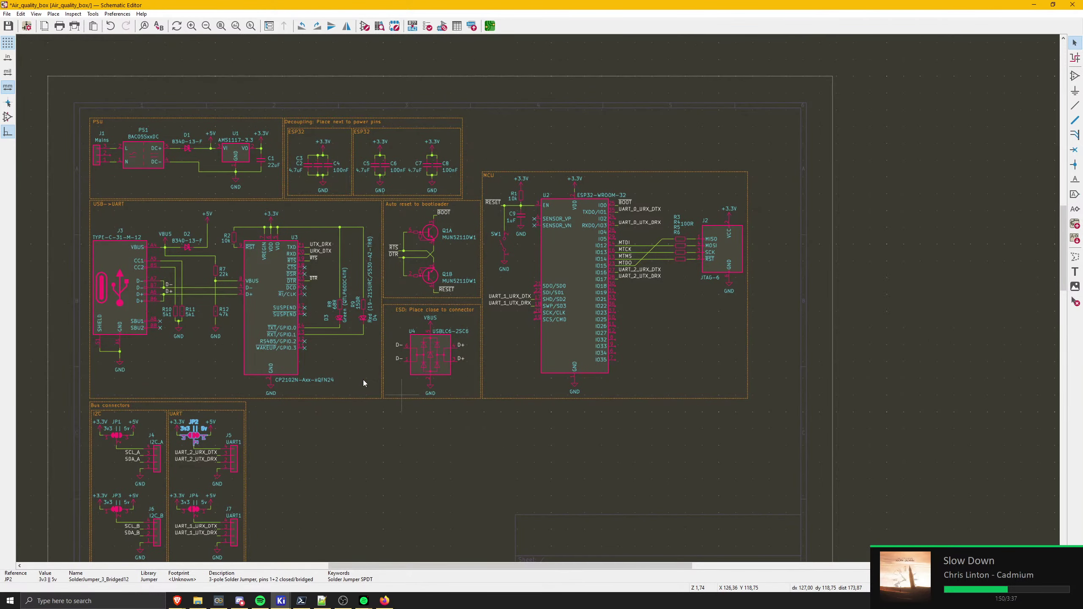
{"action": "middle_click_drag", "start_coordinate": [293, 447], "coordinate": [501, 362]}
- Compare the USBLC6-2SC6 ESD protection block with the I2C and UART bus connector circuits
{"action": "left_click", "coordinate": [652, 264]}
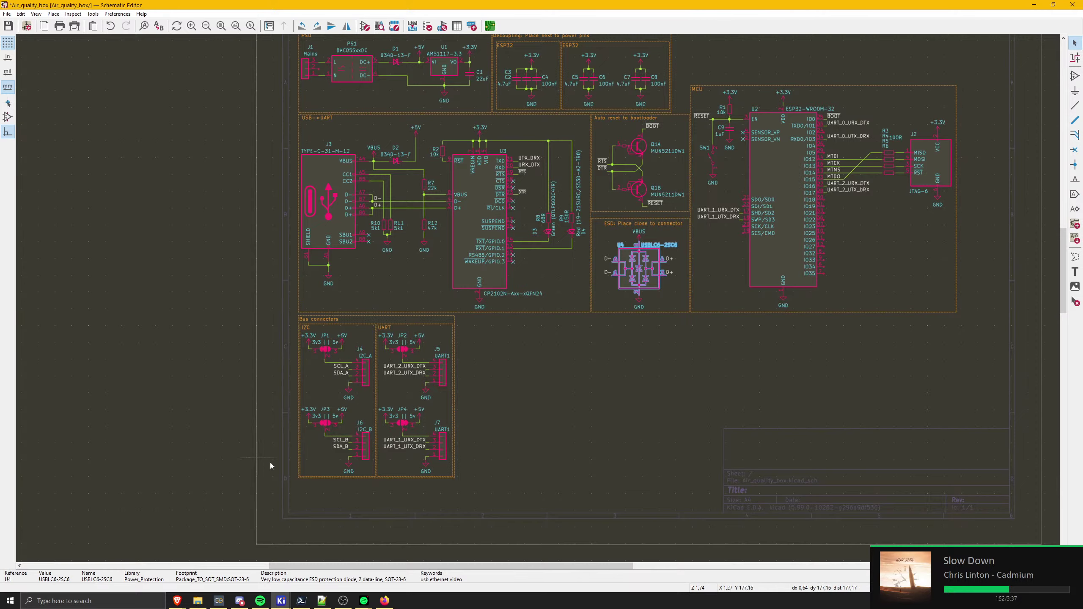
{"action": "left_click", "coordinate": [347, 392]}
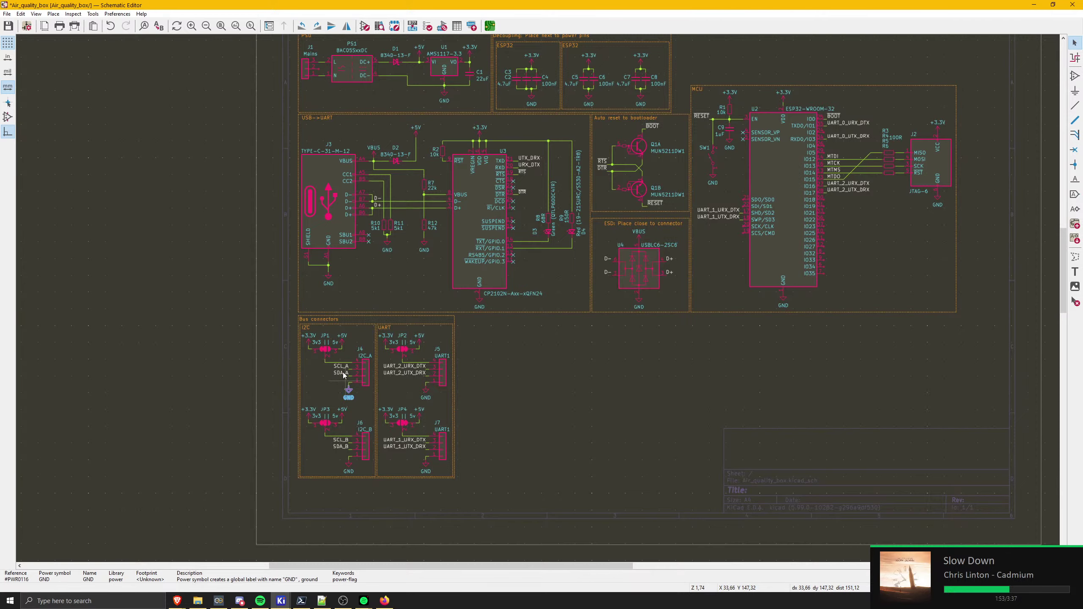
{"action": "left_click", "coordinate": [648, 263]}
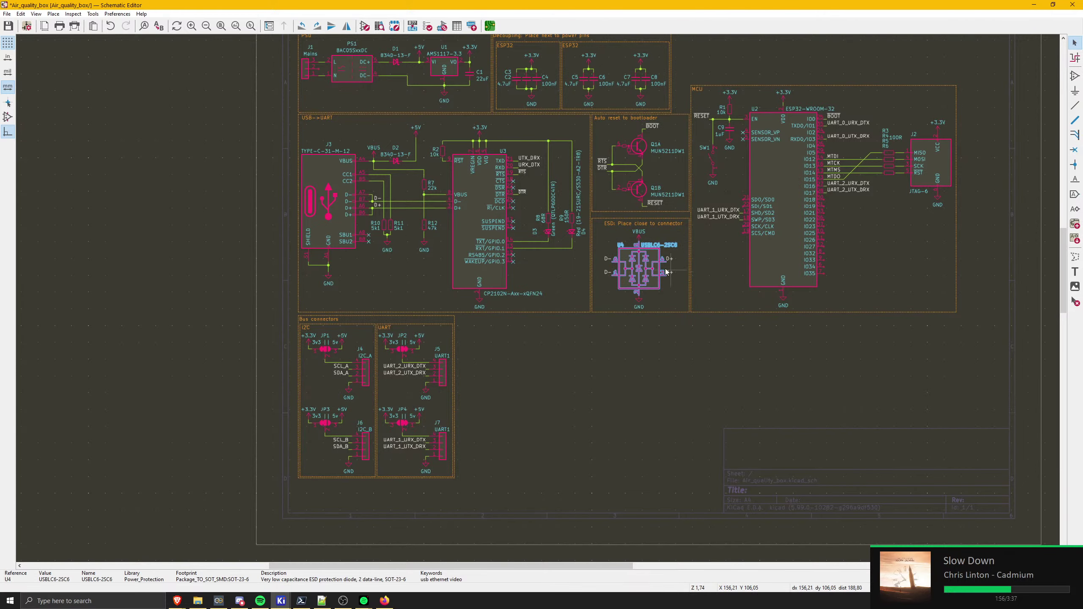
{"action": "scroll", "coordinate": [735, 236], "scroll_direction": "up", "scroll_amount": 4}
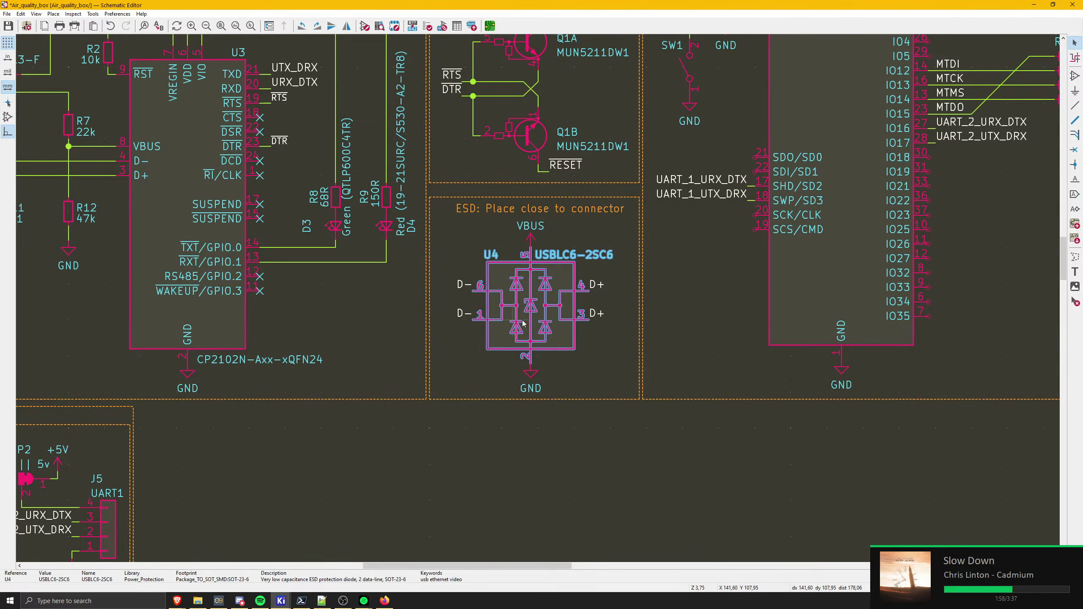
{"action": "scroll", "coordinate": [564, 411], "scroll_direction": "down", "scroll_amount": 4}
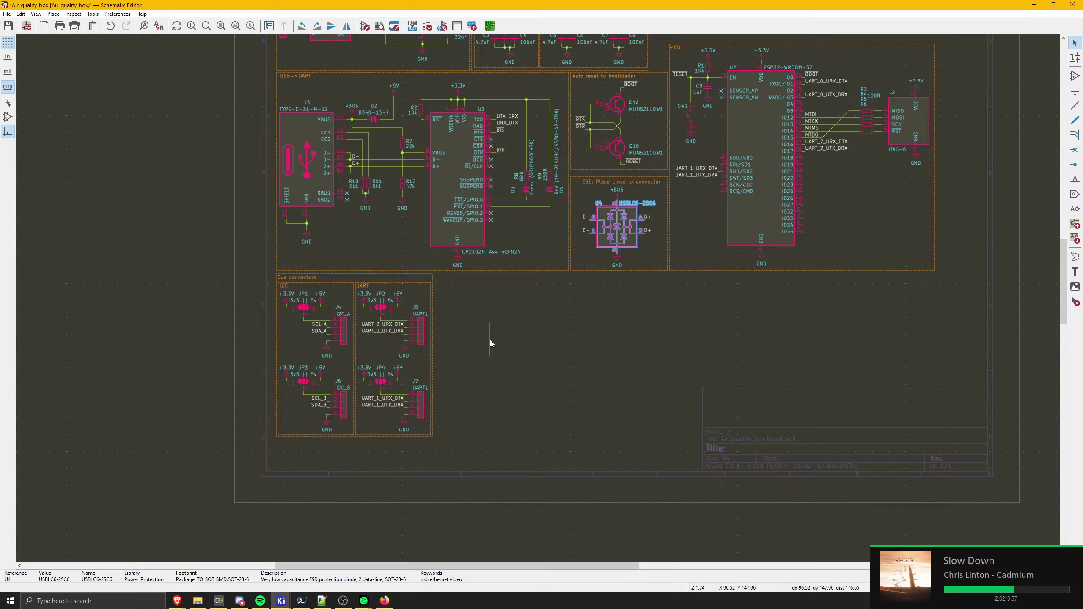
{"action": "left_click", "coordinate": [304, 308]}
{"action": "left_click", "coordinate": [377, 293]}
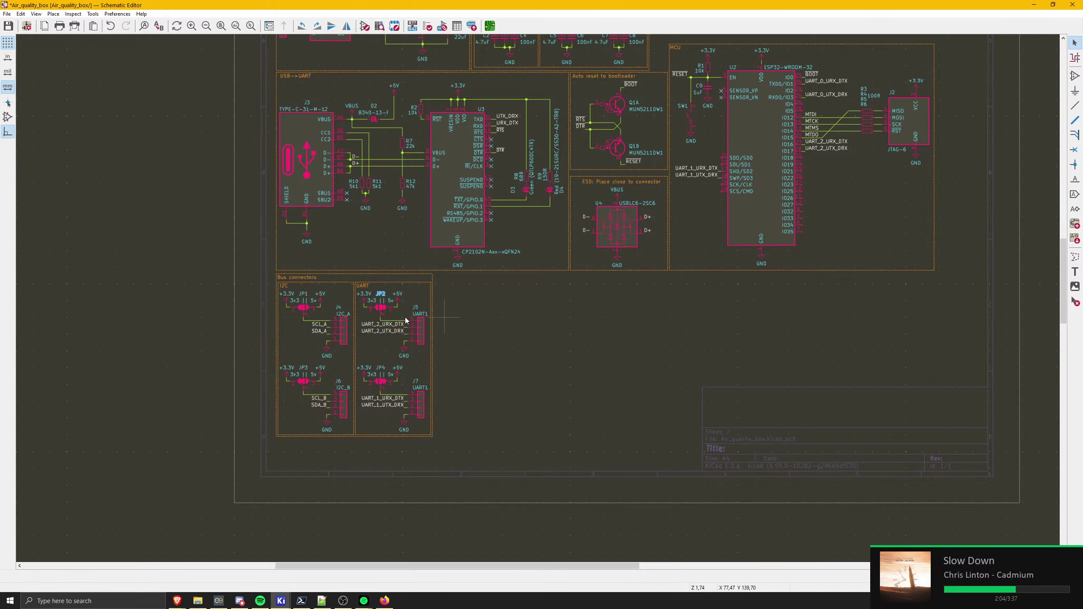
{"action": "left_click", "coordinate": [302, 303]}
{"action": "left_click", "coordinate": [326, 344]}
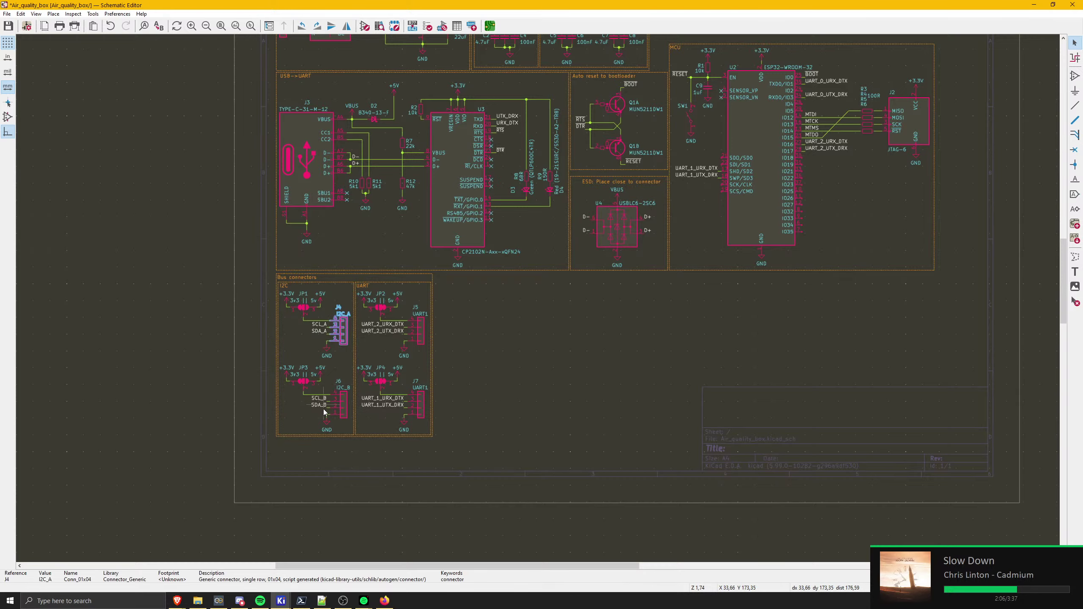
{"action": "left_click", "coordinate": [449, 397]}
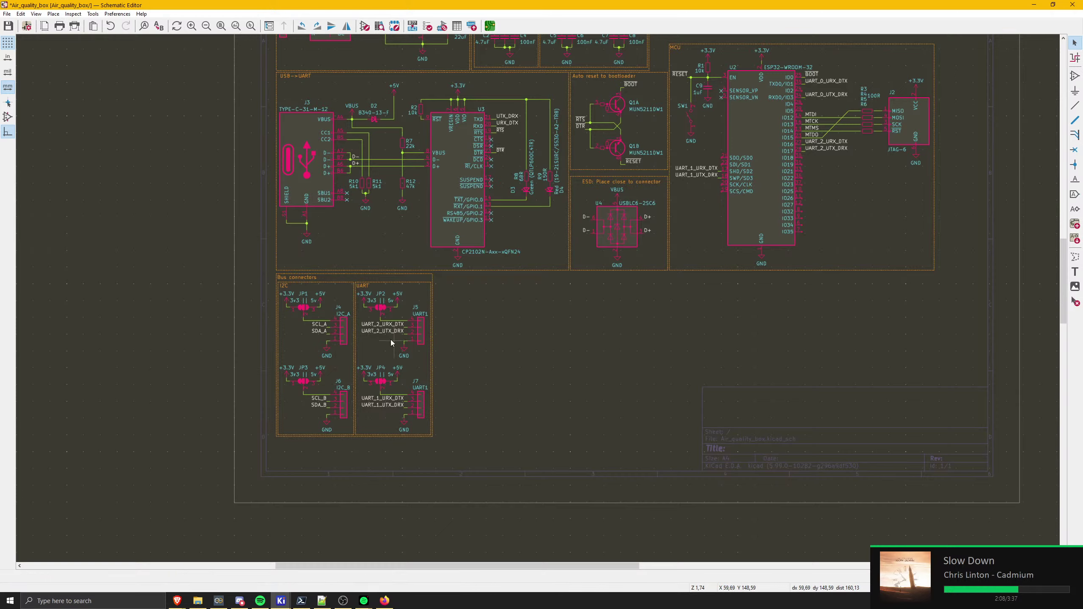
{"action": "left_click", "coordinate": [381, 308]}
{"action": "left_click", "coordinate": [608, 238]}
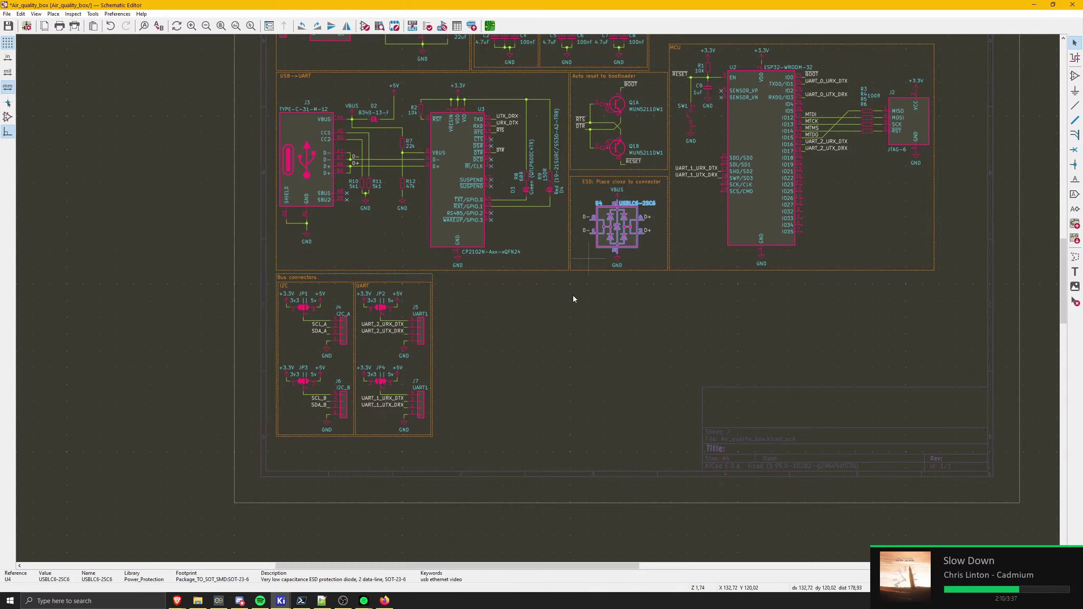
{"action": "left_click", "coordinate": [584, 325]}
- Add a USBLC6-4SC6 ESD protection symbol in the empty area below the ESD block
{"action": "scroll", "coordinate": [506, 385], "scroll_direction": "up", "scroll_amount": 1}
{"action": "middle_click_drag", "start_coordinate": [507, 385], "coordinate": [503, 392]}
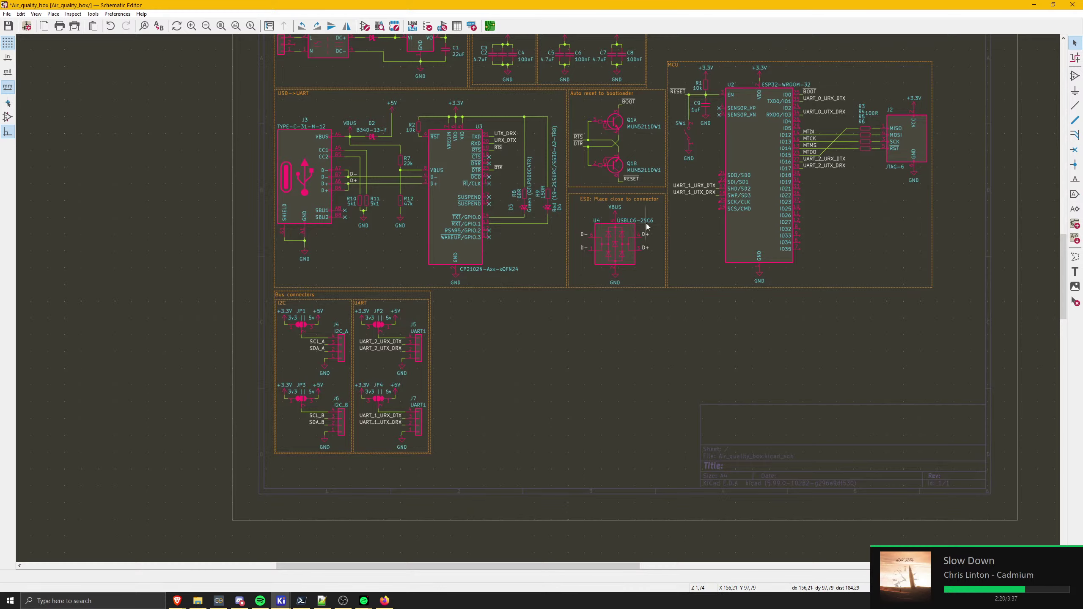
{"action": "scroll", "coordinate": [616, 247], "scroll_direction": "up", "scroll_amount": 3}
{"action": "scroll", "coordinate": [539, 302], "scroll_direction": "up", "scroll_amount": 3}
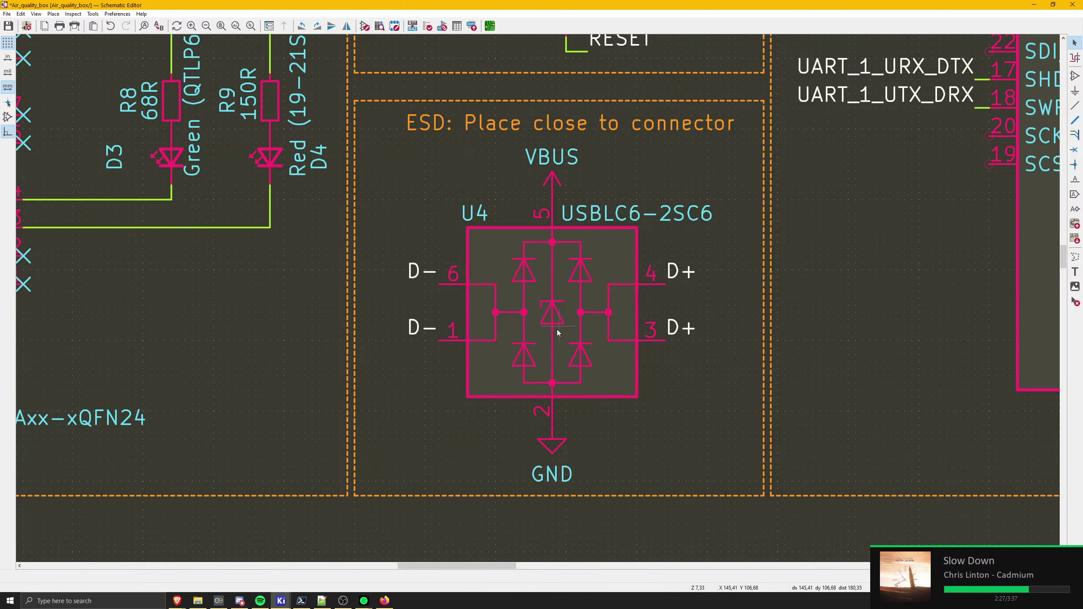
{"action": "scroll", "coordinate": [538, 302], "scroll_direction": "down", "scroll_amount": 3}
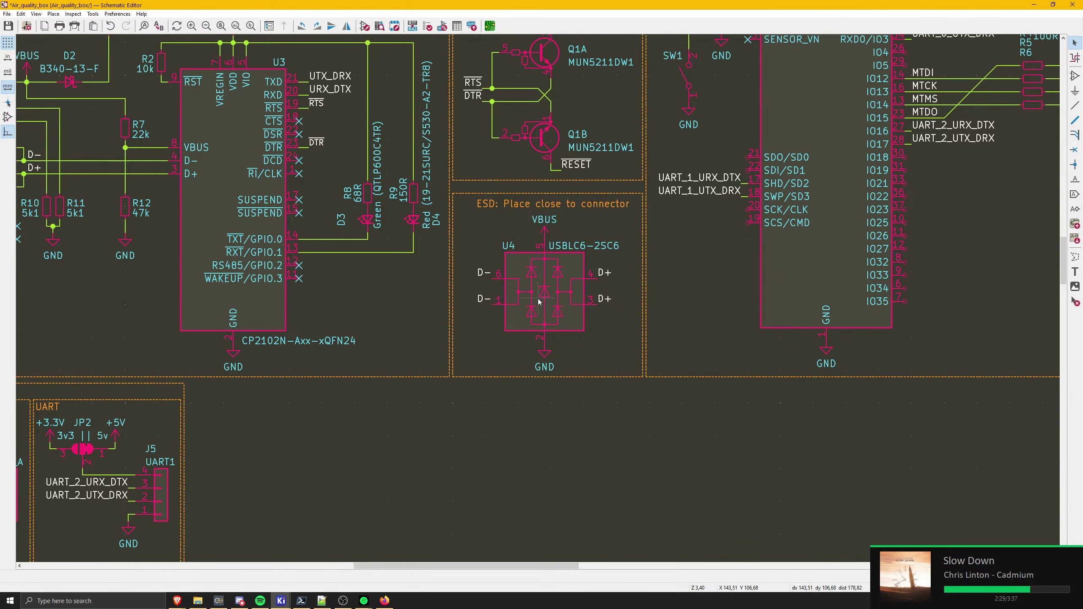
{"action": "left_click", "coordinate": [619, 249]}
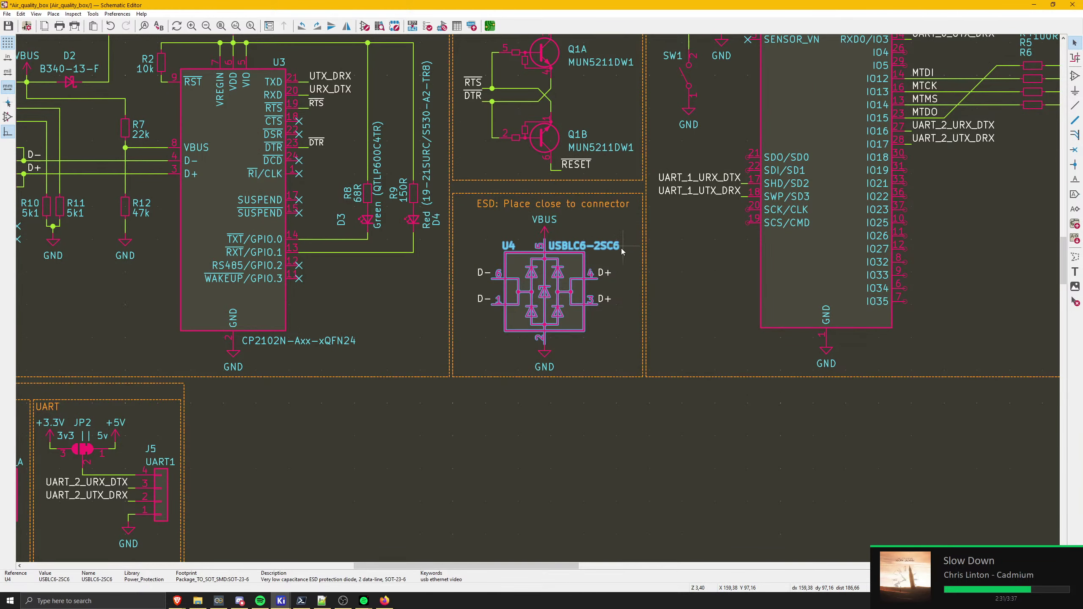
{"action": "left_click", "coordinate": [626, 407]}
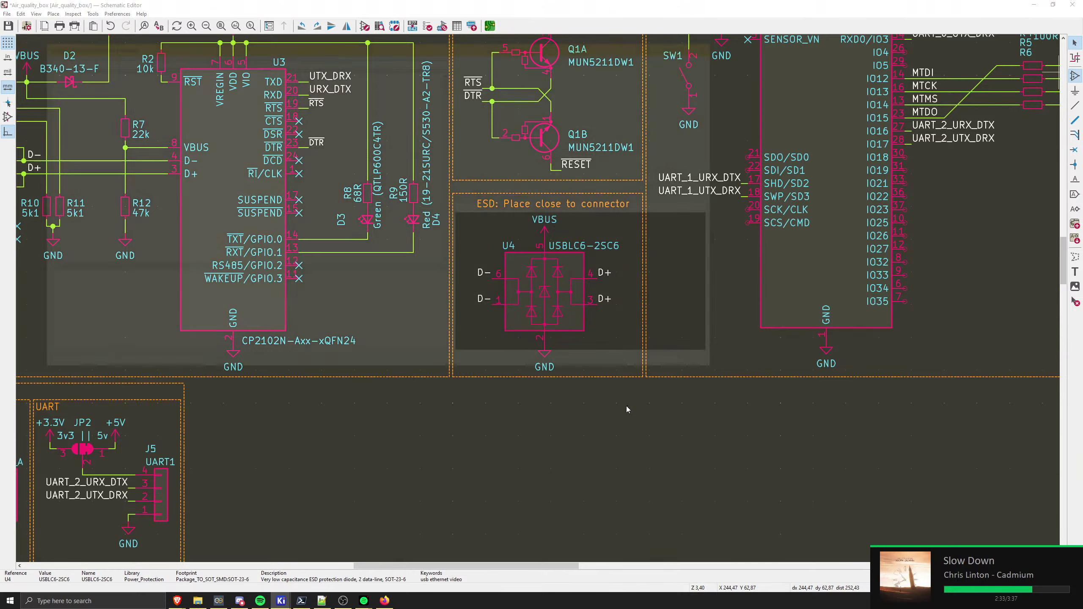
{"action": "type", "text": "USBLC"}
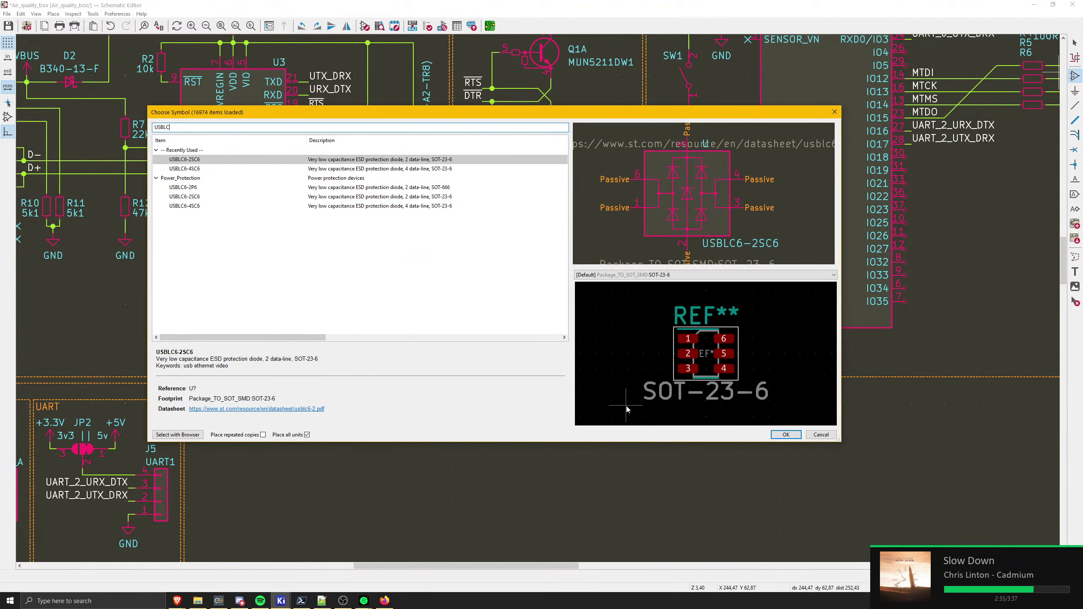
{"action": "key", "text": "Down"}
{"action": "key", "text": "Return"}
{"action": "left_click", "coordinate": [522, 488]}
{"action": "key", "text": "Escape"}
- Delete the USBLC6-2SC6 symbol from the ESD block and move the USBLC6-4SC6 into its place between VBUS and GND
{"action": "left_click", "coordinate": [541, 282]}
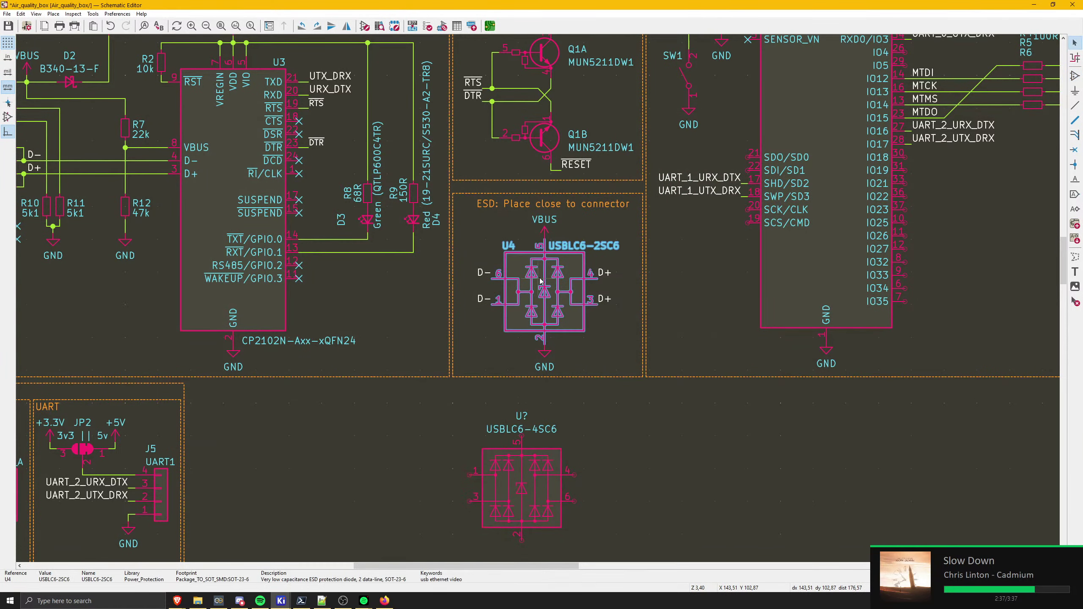
{"action": "key", "text": "Delete"}
{"action": "middle_click_drag", "start_coordinate": [540, 281], "coordinate": [501, 173]}
{"action": "key", "text": "m"}
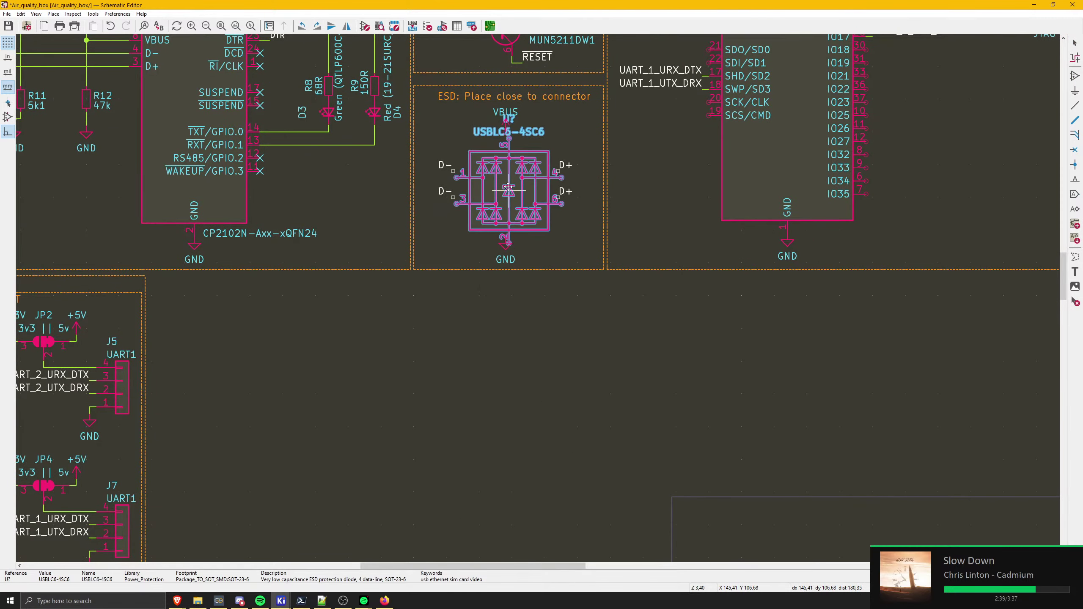
{"action": "left_click", "coordinate": [508, 187]}
- Replace the D- label on pin 3 with the mirrored D+ label from pin 4, and delete the D+ label on pin 6
{"action": "scroll", "coordinate": [451, 183], "scroll_direction": "up", "scroll_amount": 3}
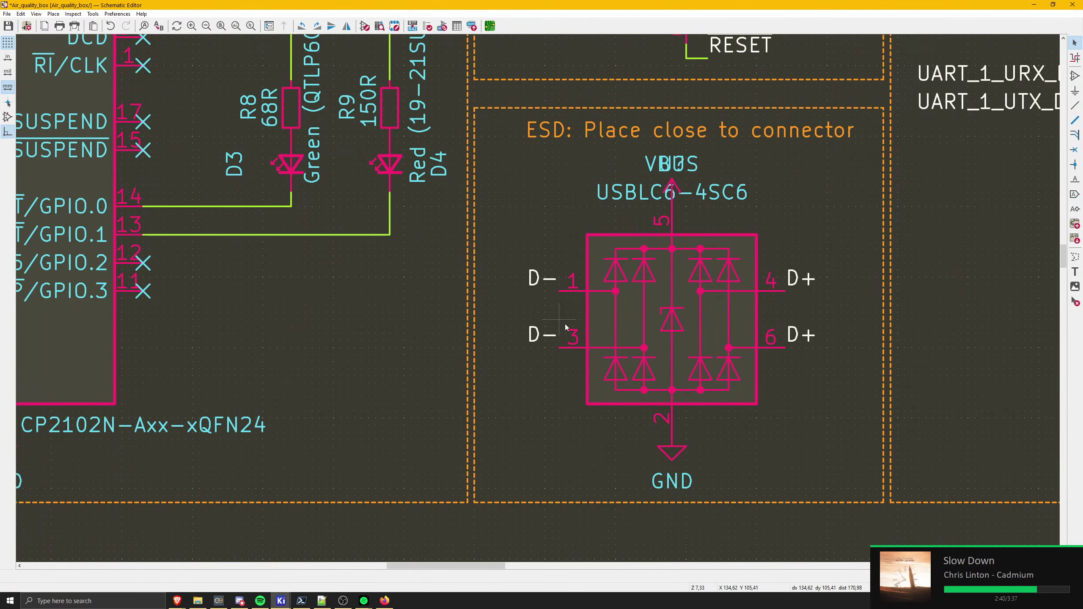
{"action": "left_click", "coordinate": [538, 334]}
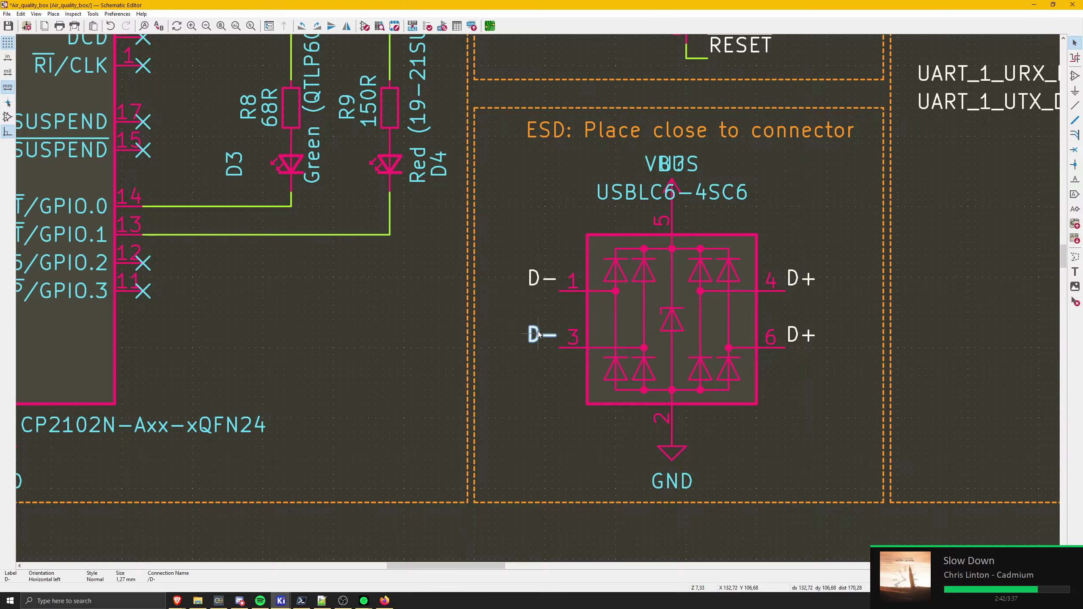
{"action": "key", "text": "Delete"}
{"action": "left_click", "coordinate": [797, 279]}
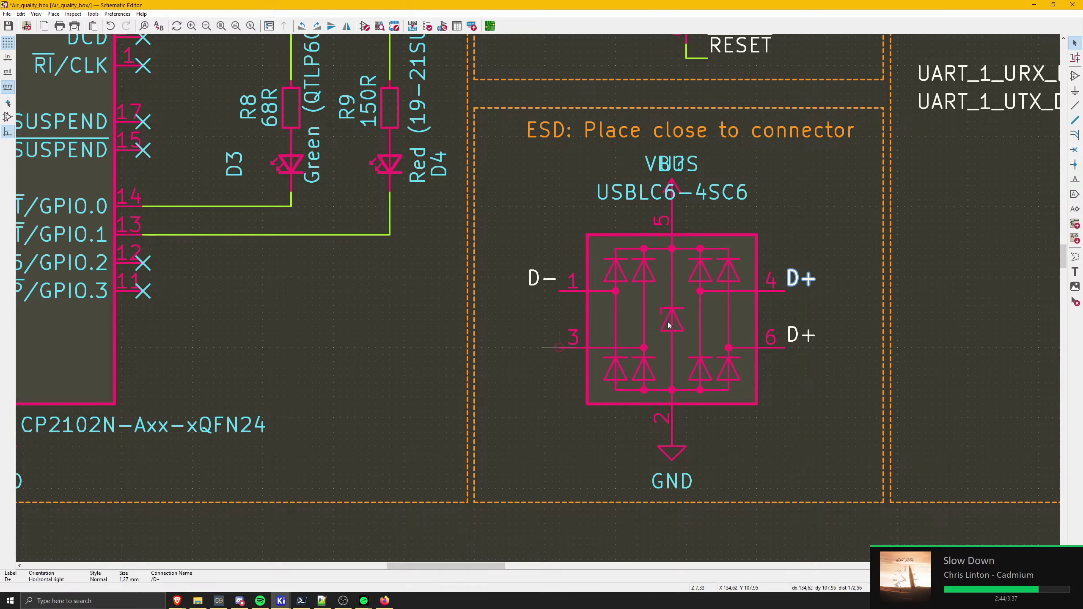
{"action": "key", "text": "m"}
{"action": "key", "text": "x"}
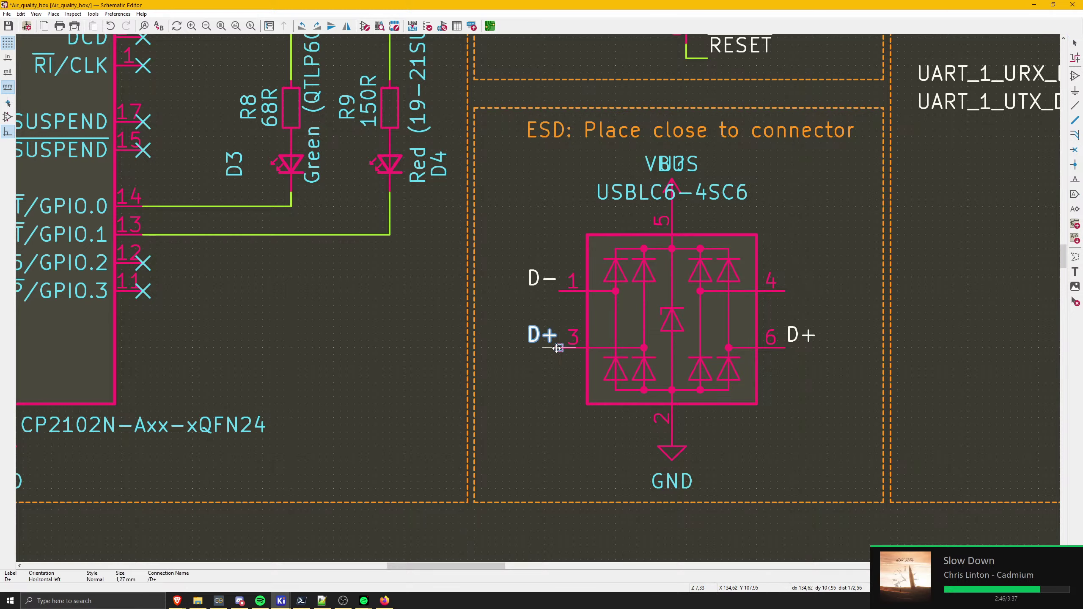
{"action": "left_click", "coordinate": [557, 348]}
{"action": "left_click", "coordinate": [795, 333]}
{"action": "key", "text": "Delete"}
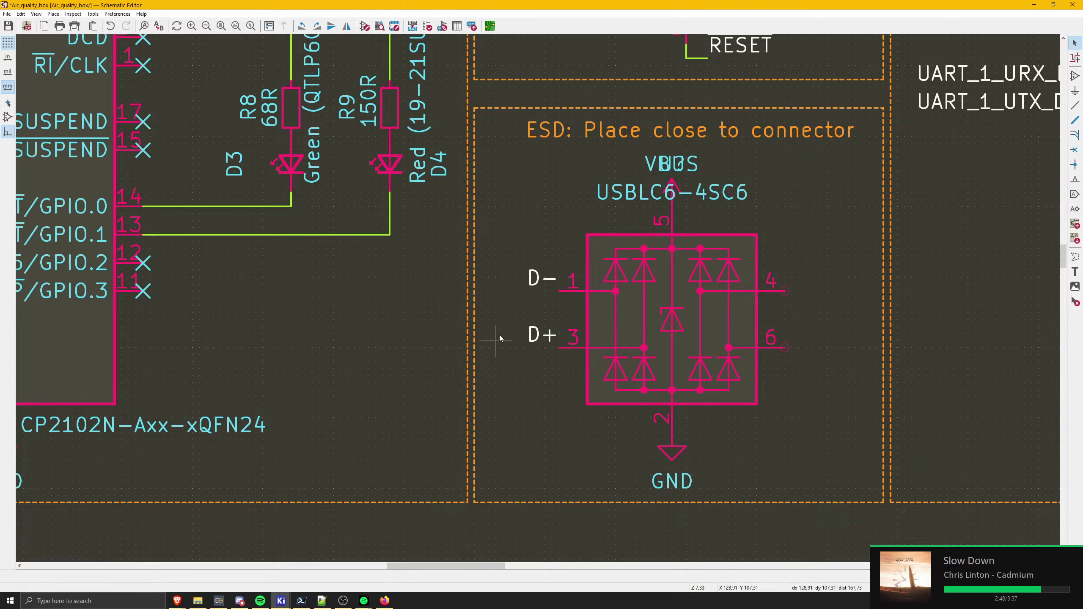
- Shift the D- and D+ labels slightly away from the USBLC6-4SC6 and wire them to pins 1 and 3
{"action": "left_click_drag", "start_coordinate": [559, 348], "coordinate": [544, 347]}
{"action": "mouse_move", "coordinate": [541, 283]}
{"action": "left_mouse_down"}
{"action": "mouse_move", "coordinate": [556, 293]}
{"action": "mouse_move", "coordinate": [547, 289]}
{"action": "left_mouse_up"}
{"action": "key", "text": "w"}
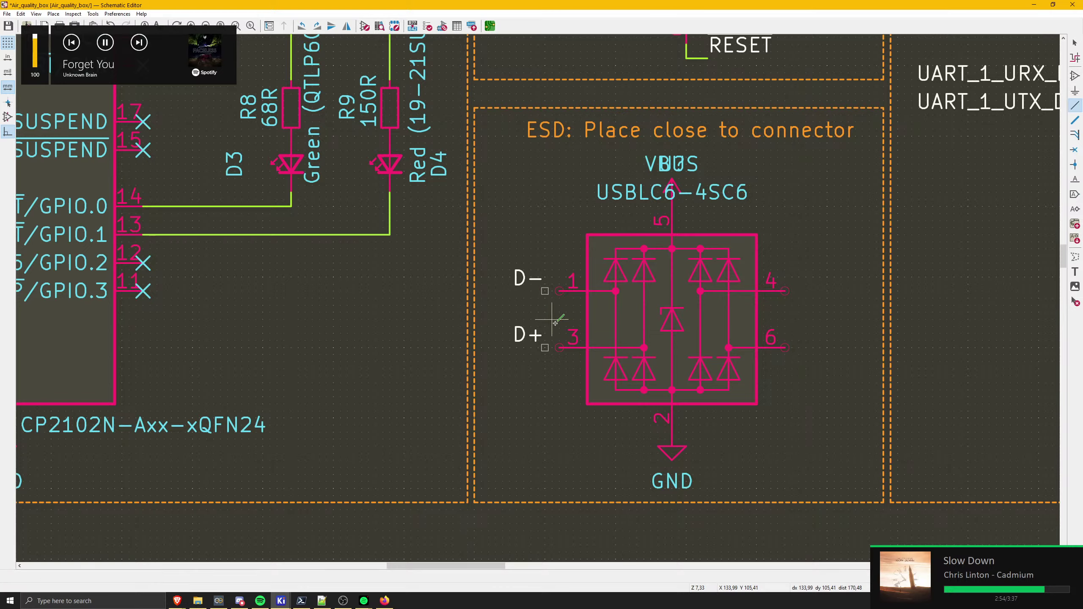
{"action": "left_click", "coordinate": [544, 291]}
{"action": "left_click", "coordinate": [559, 292]}
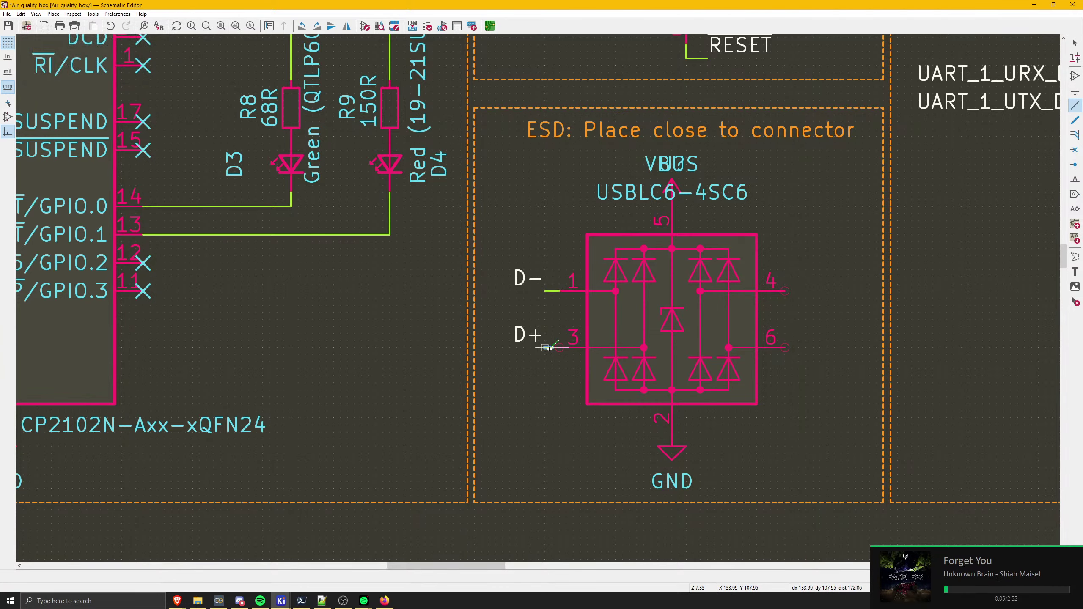
{"action": "left_click", "coordinate": [545, 347]}
{"action": "left_click", "coordinate": [559, 348]}
{"action": "key", "text": "Escape"}
{"action": "scroll", "coordinate": [535, 367], "scroll_direction": "right", "scroll_amount": 3}
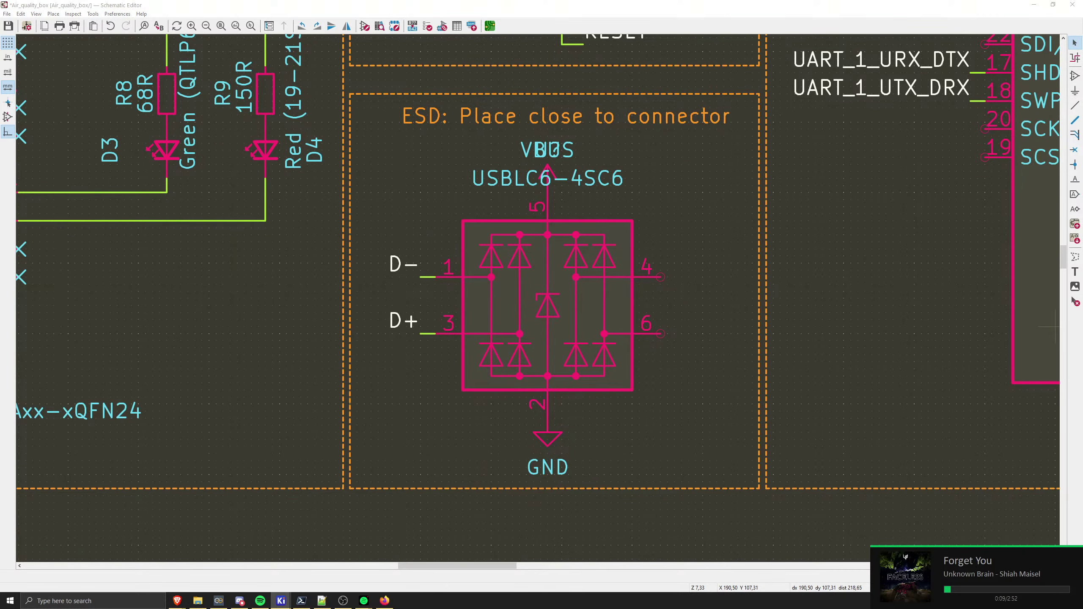
{"action": "key", "text": "alt+Tab"}
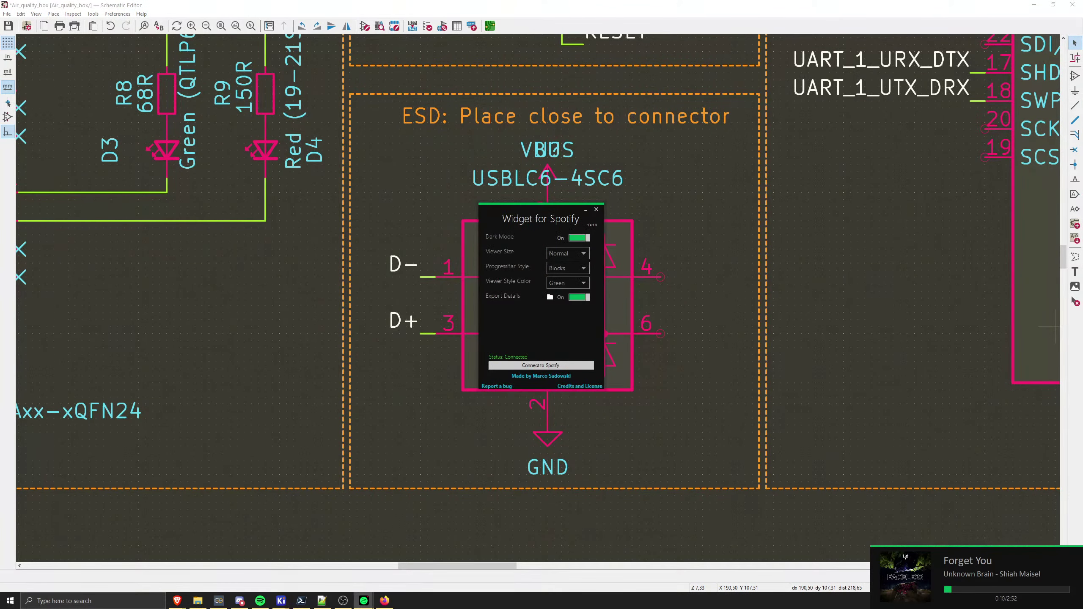
{"action": "left_click", "coordinate": [586, 210]}
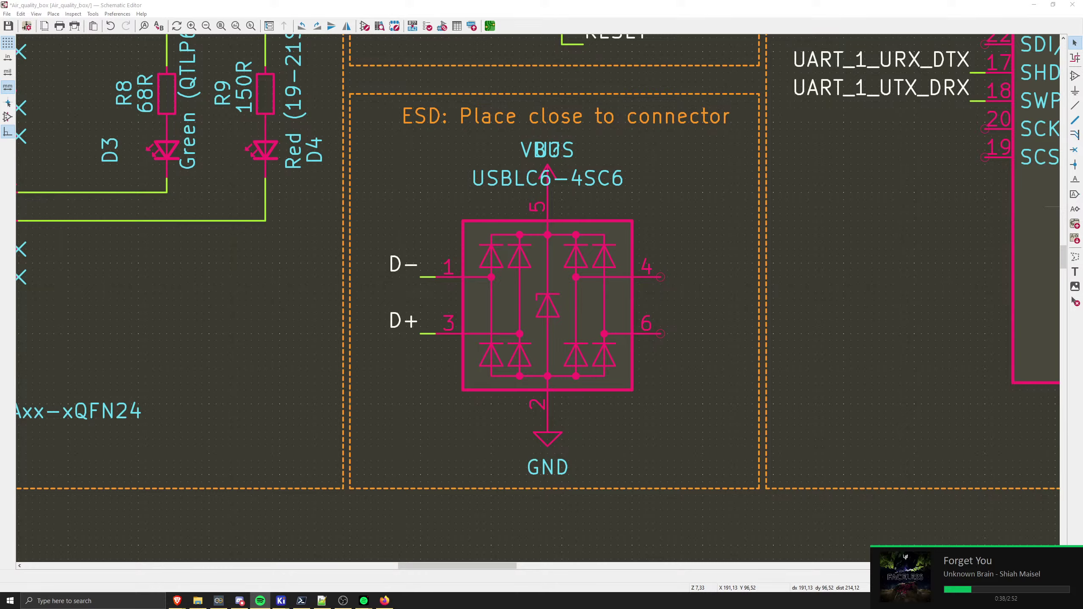
{"action": "key", "text": "super+d"}
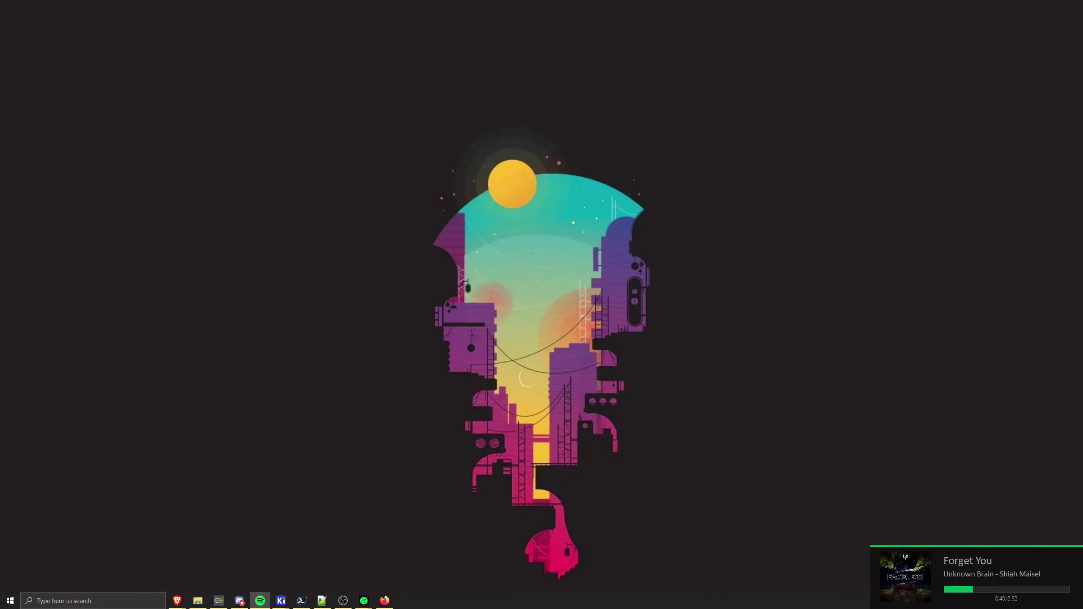
{"action": "key", "text": "super+d"}
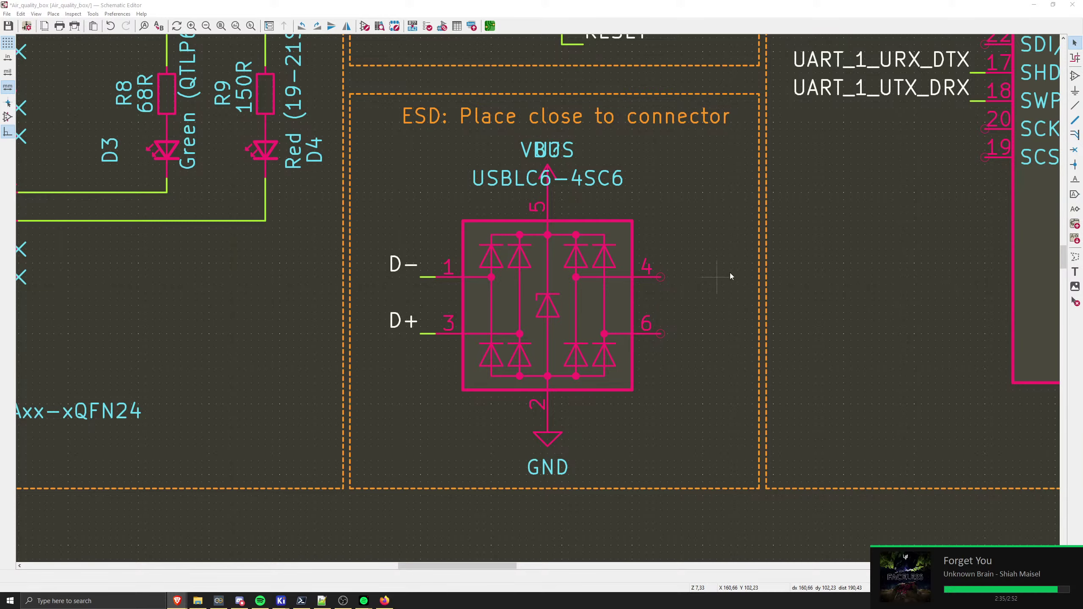
- Move the USBLC6-4SC6's reference and value texts below its body, on either side of the GND pin, and save the schematic
{"action": "middle_click_drag", "start_coordinate": [715, 272], "coordinate": [654, 277]}
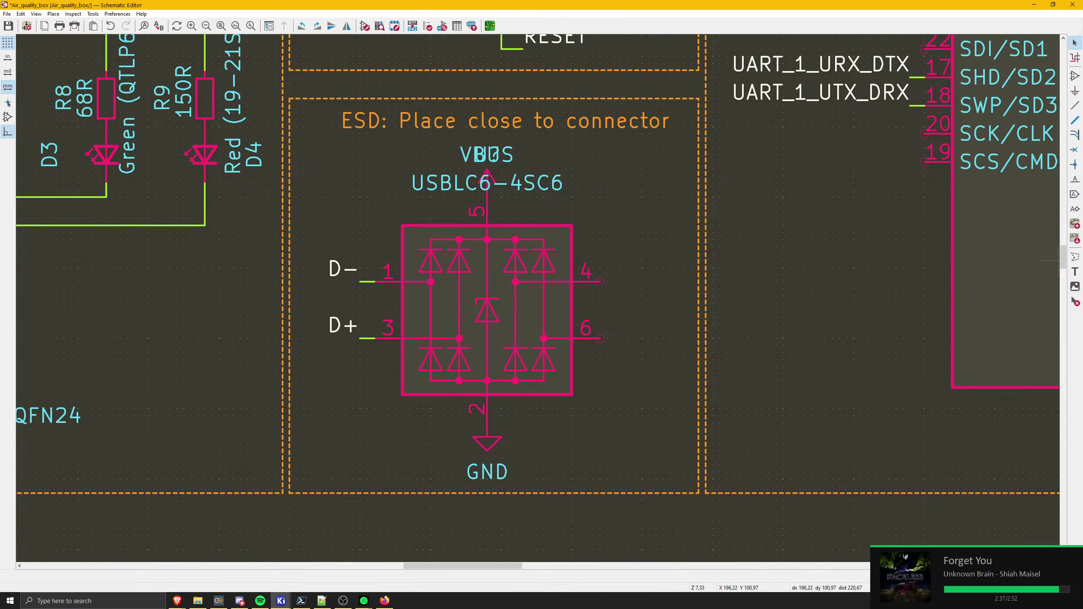
{"action": "middle_click_drag", "start_coordinate": [721, 243], "coordinate": [591, 259]}
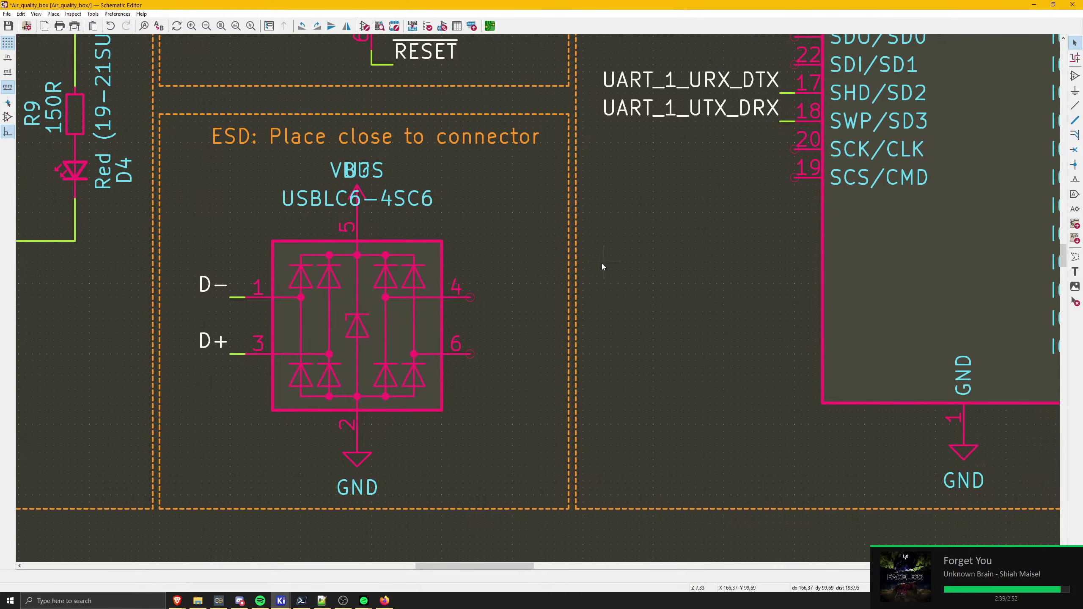
{"action": "middle_click_drag", "start_coordinate": [506, 276], "coordinate": [488, 278]}
{"action": "middle_click_drag", "start_coordinate": [704, 268], "coordinate": [615, 294]}
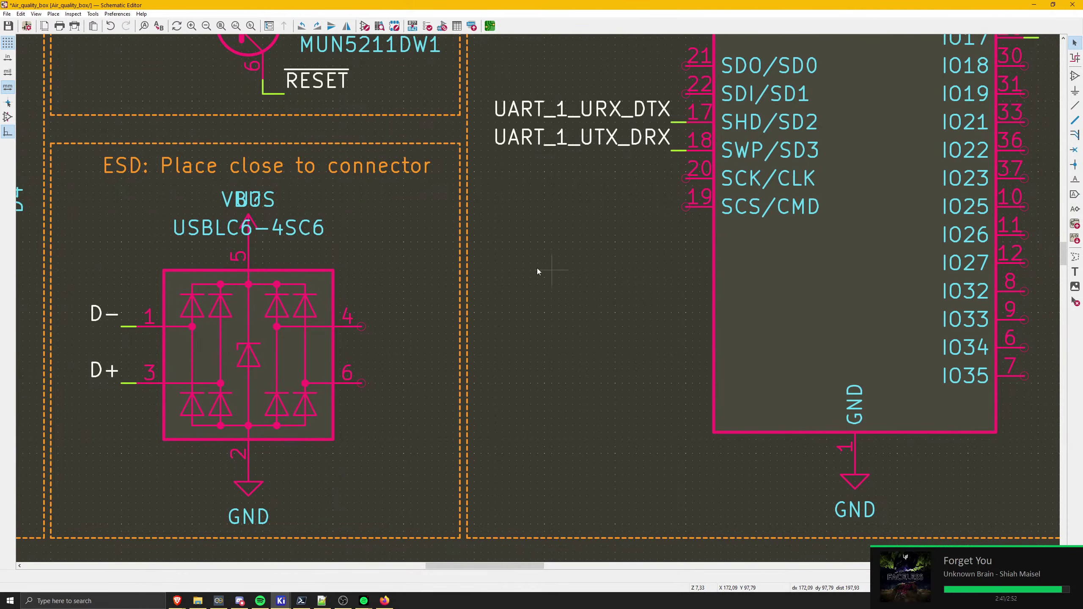
{"action": "middle_click_drag", "start_coordinate": [502, 269], "coordinate": [701, 288]}
{"action": "left_click", "coordinate": [447, 219]}
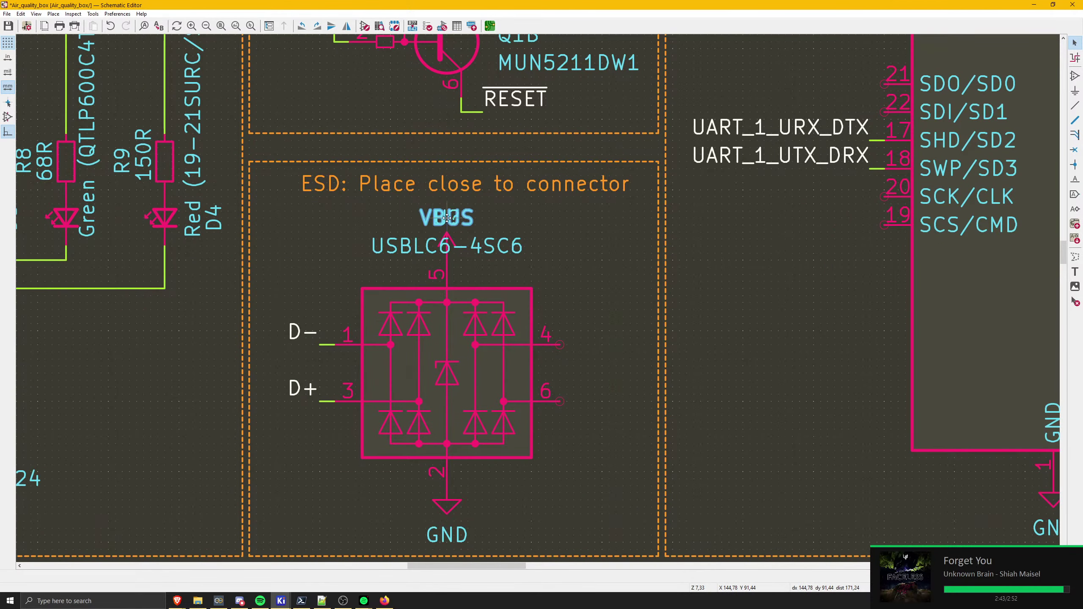
{"action": "left_click_drag", "start_coordinate": [449, 214], "coordinate": [368, 476]}
{"action": "left_click_drag", "start_coordinate": [503, 246], "coordinate": [602, 469]}
{"action": "key", "text": "ctrl+s"}
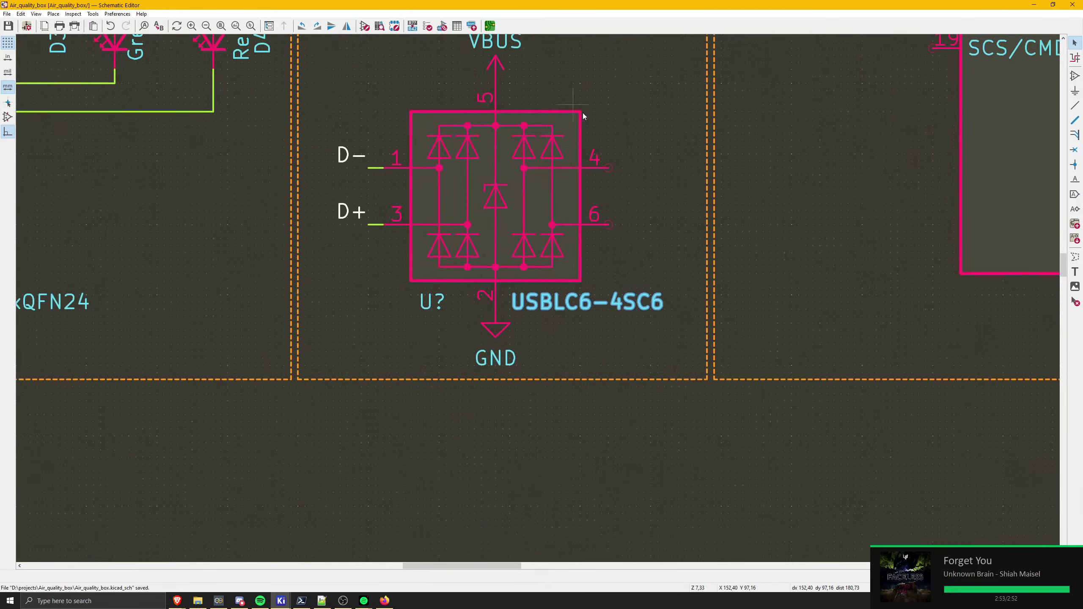
- Examine the ESD block alongside the Bus connectors section, and review the ESP32-WROOM-32 pin connections and the whole sheet
{"action": "scroll", "coordinate": [506, 207], "scroll_direction": "down", "scroll_amount": 3}
{"action": "scroll", "coordinate": [506, 207], "scroll_direction": "down", "scroll_amount": 3}
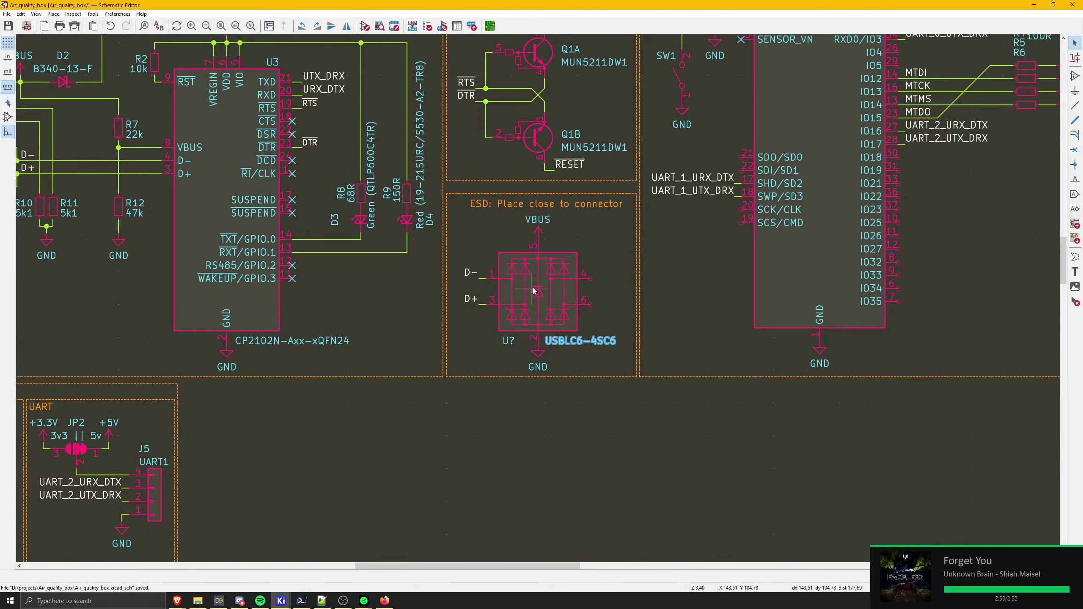
{"action": "middle_click_drag", "start_coordinate": [482, 351], "coordinate": [591, 336]}
{"action": "middle_click_drag", "start_coordinate": [458, 403], "coordinate": [607, 332]}
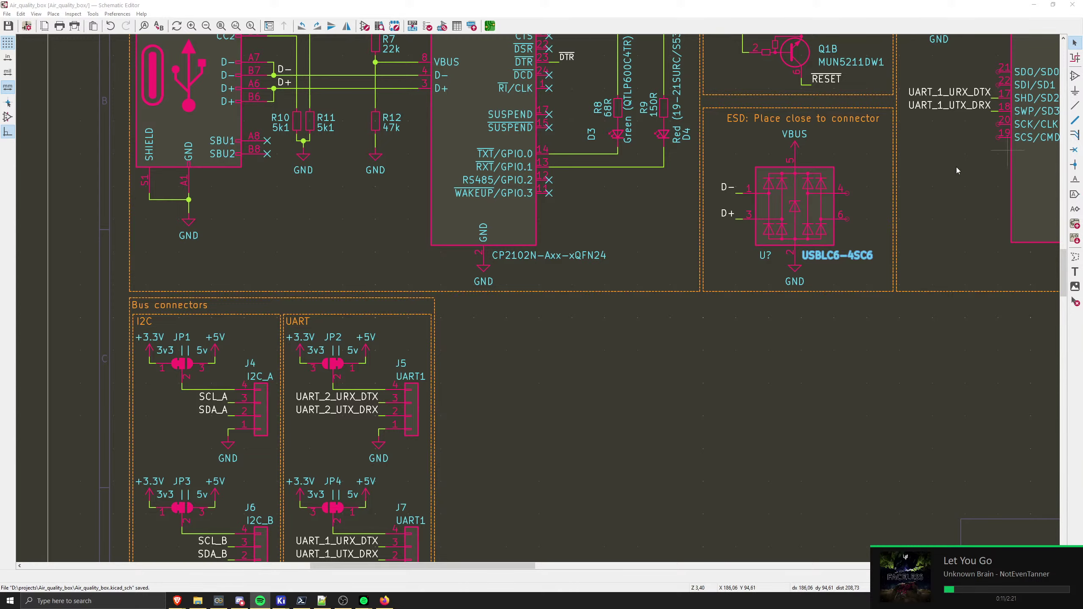
{"action": "left_click", "coordinate": [447, 384]}
{"action": "scroll", "coordinate": [489, 346], "scroll_direction": "down", "scroll_amount": 2}
{"action": "middle_click_drag", "start_coordinate": [671, 303], "coordinate": [563, 306]}
{"action": "middle_click_drag", "start_coordinate": [705, 263], "coordinate": [616, 285]}
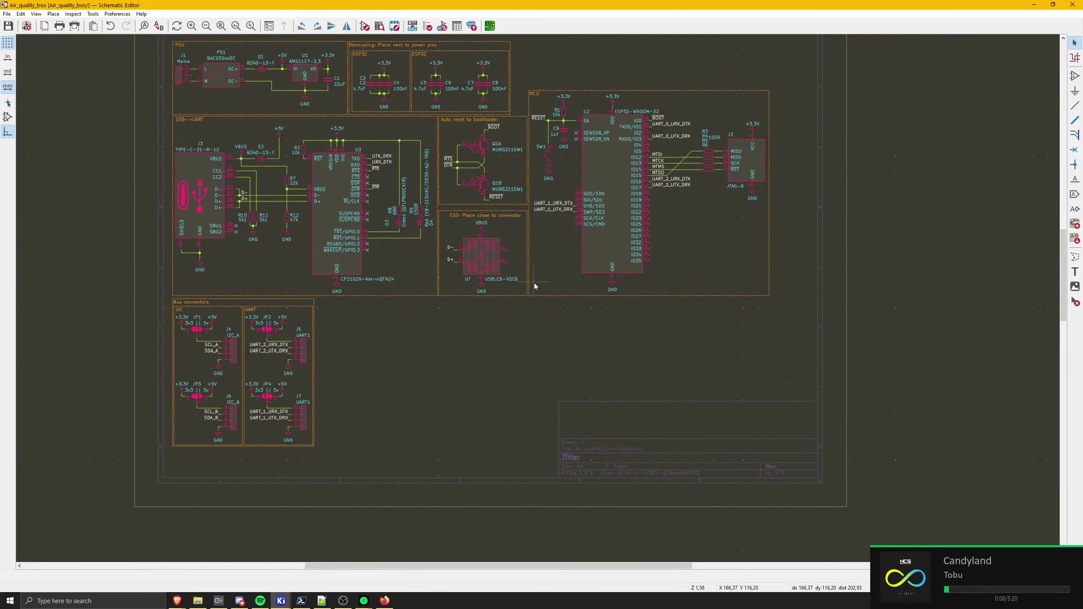
{"action": "left_click", "coordinate": [1049, 273]}
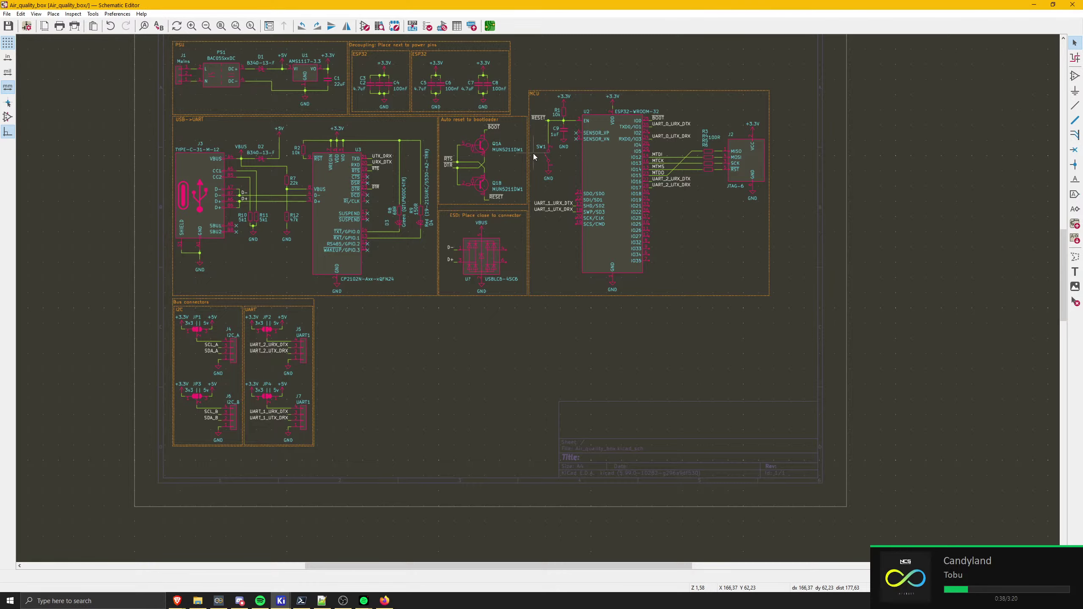
{"action": "scroll", "coordinate": [533, 153], "scroll_direction": "up", "scroll_amount": 2}
{"action": "scroll", "coordinate": [490, 304], "scroll_direction": "up", "scroll_amount": 5}
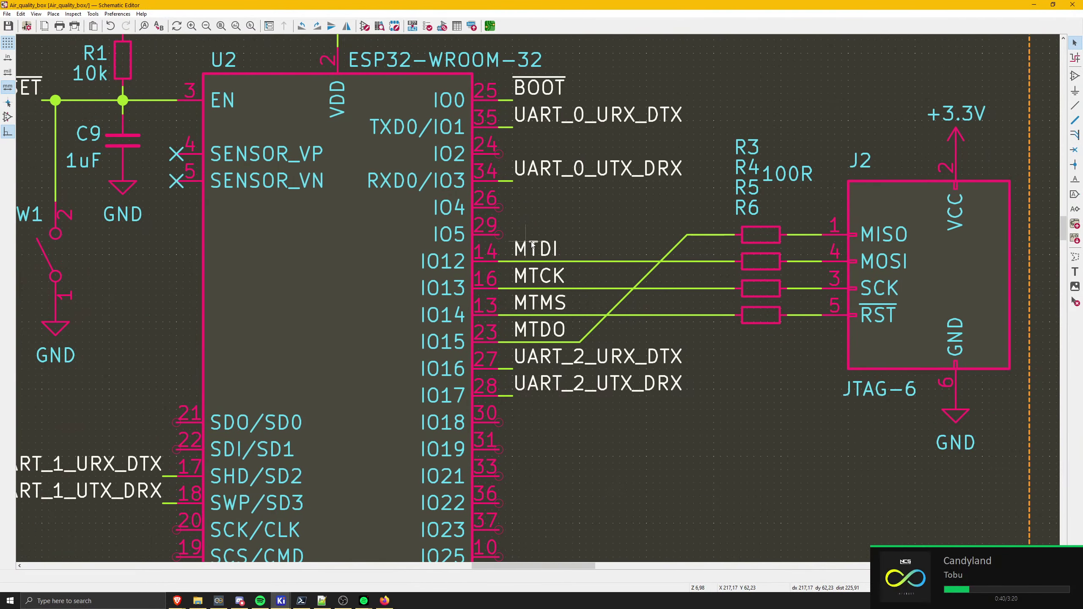
{"action": "scroll", "coordinate": [571, 300], "scroll_direction": "down", "scroll_amount": 8}
{"action": "scroll", "coordinate": [347, 301], "scroll_direction": "up", "scroll_amount": 4}
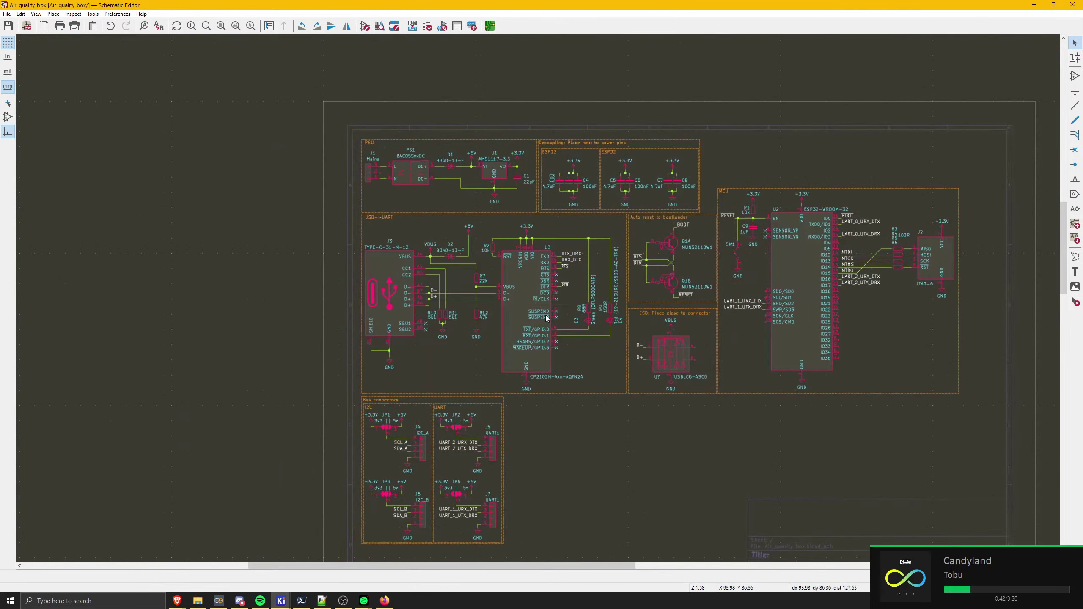
{"action": "scroll", "coordinate": [521, 250], "scroll_direction": "up", "scroll_amount": 2}
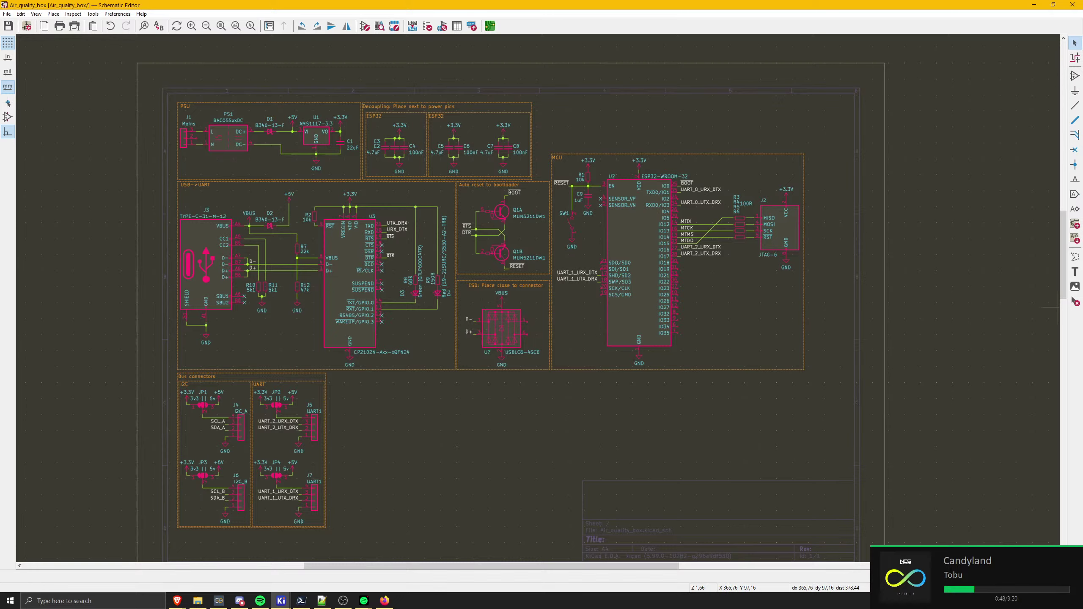
{"action": "key", "text": "alt+Tab"}
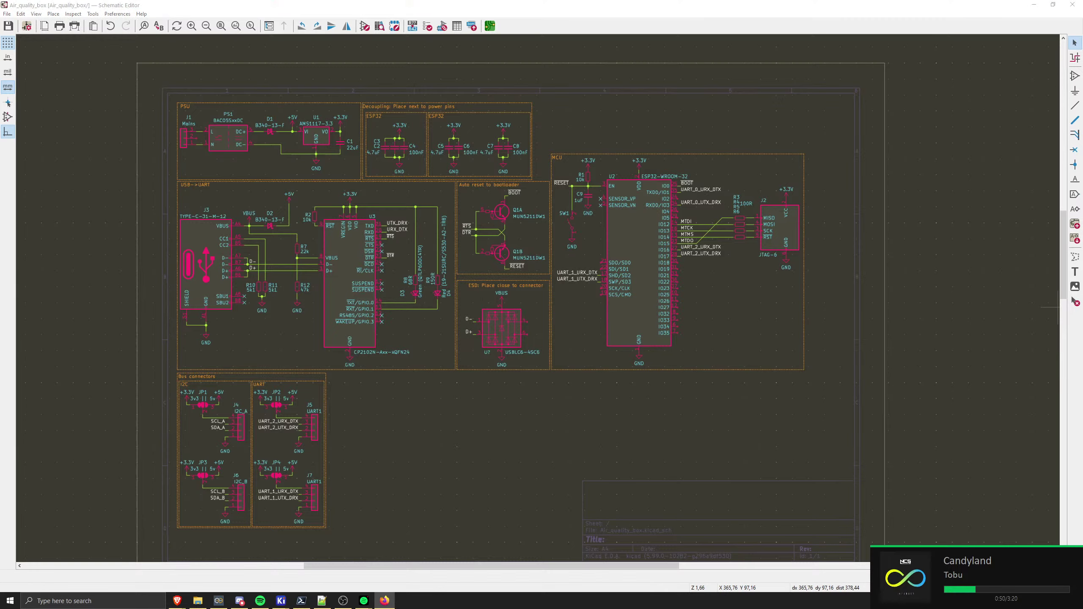
{"action": "key", "text": "alt+Tab"}
{"action": "key", "text": "alt+Tab"}
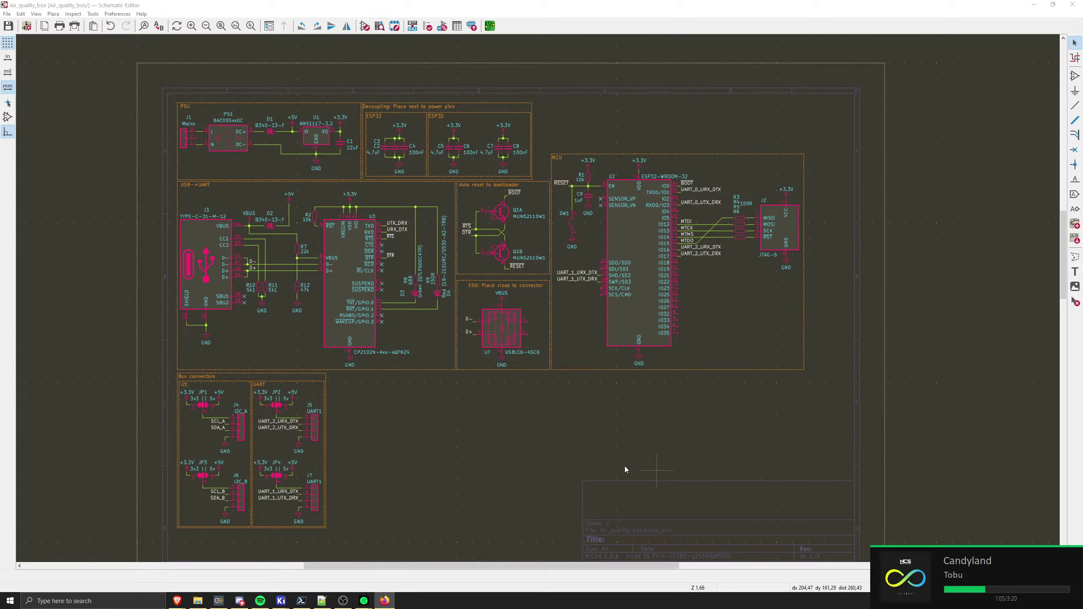
{"action": "scroll", "coordinate": [641, 456], "scroll_direction": "up", "scroll_amount": 3}
{"action": "middle_click_drag", "start_coordinate": [516, 342], "coordinate": [954, 239]}
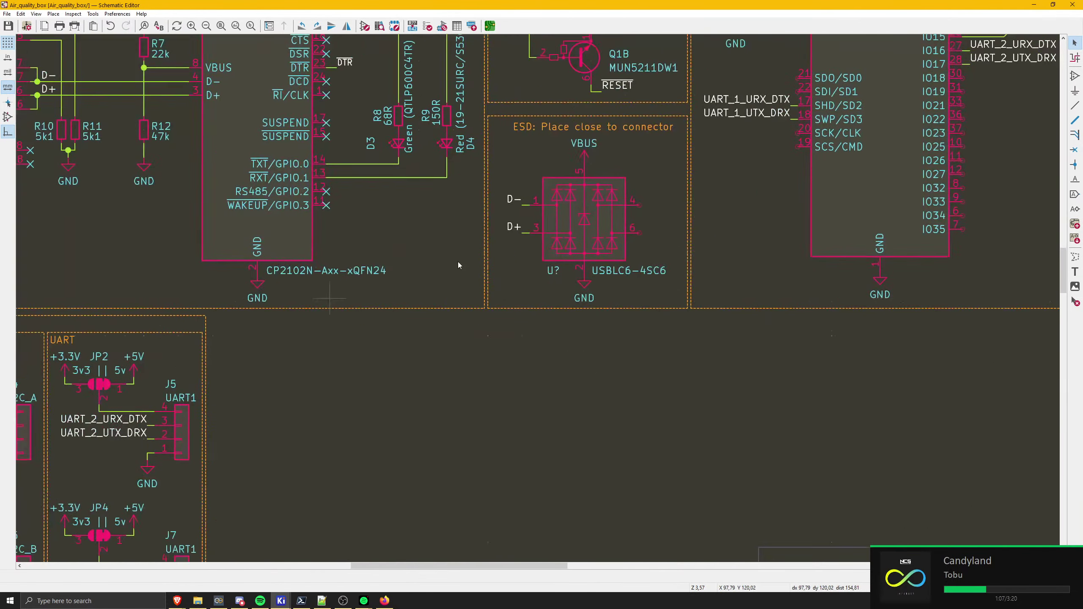
{"action": "middle_click_drag", "start_coordinate": [58, 400], "coordinate": [396, 276]}
{"action": "left_click", "coordinate": [313, 302]}
{"action": "key", "text": "ctrl+v"}
{"action": "middle_click_drag", "start_coordinate": [779, 273], "coordinate": [141, 446]}
{"action": "middle_click_drag", "start_coordinate": [639, 299], "coordinate": [500, 426]}
{"action": "scroll", "coordinate": [518, 209], "scroll_direction": "up", "scroll_amount": 3}
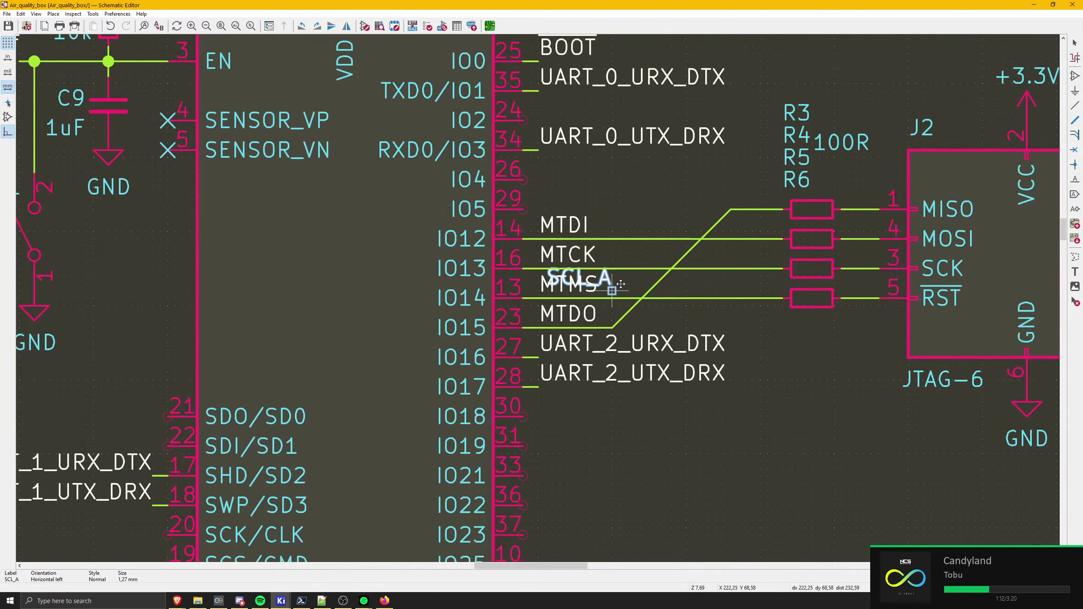
{"action": "middle_click_drag", "start_coordinate": [630, 305], "coordinate": [523, 295]}
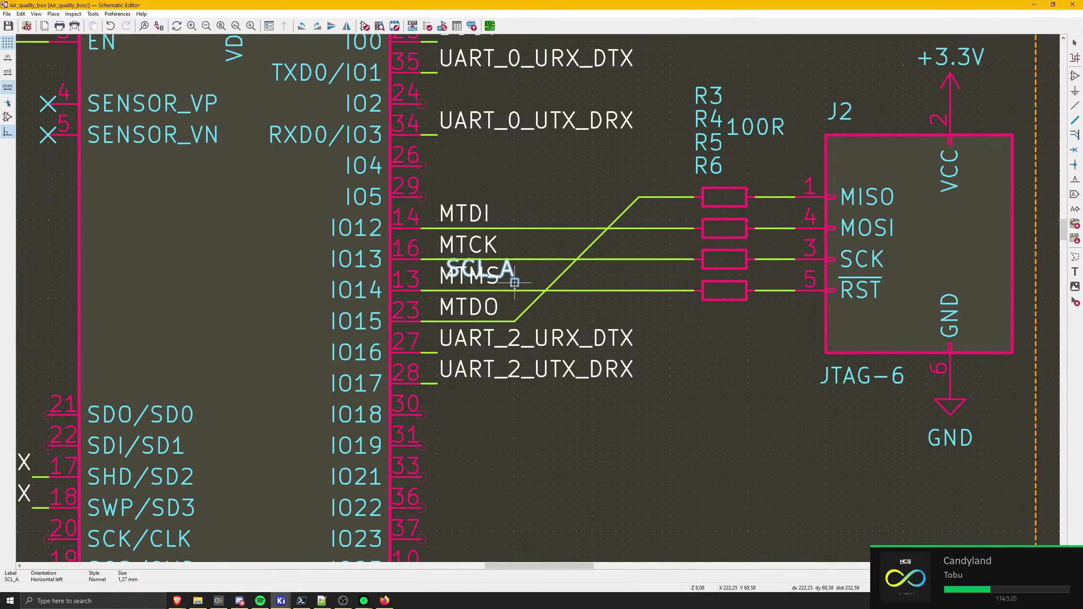
{"action": "key", "text": "r"}
{"action": "key", "text": "r"}
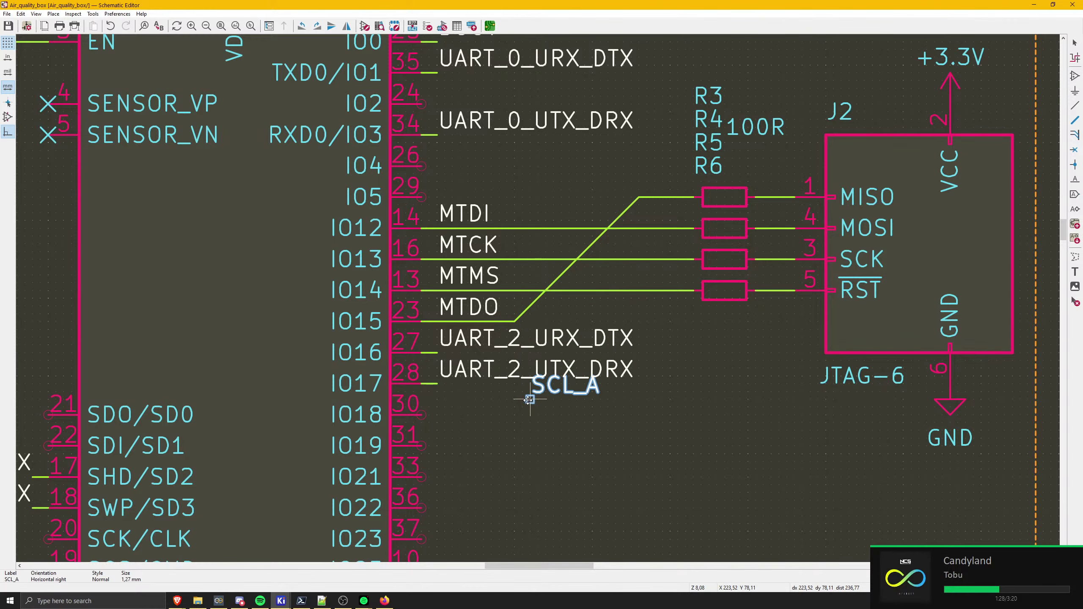
{"action": "key", "text": "Escape"}
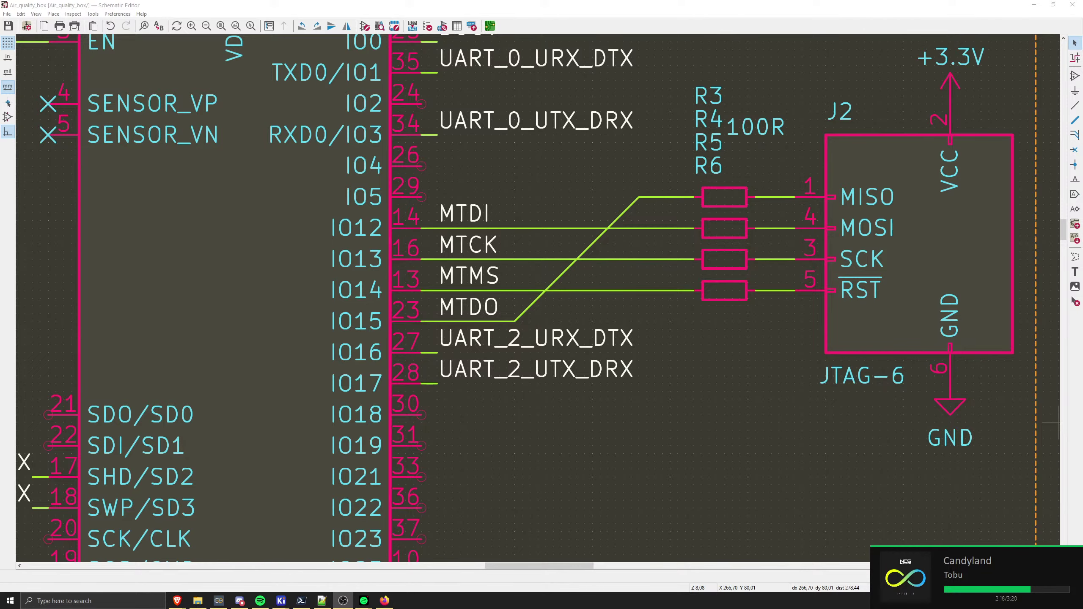
- Switch to Firefox and search the ESP32-WROOM-32 datasheet for SDA
{"action": "key", "text": "alt+Tab"}
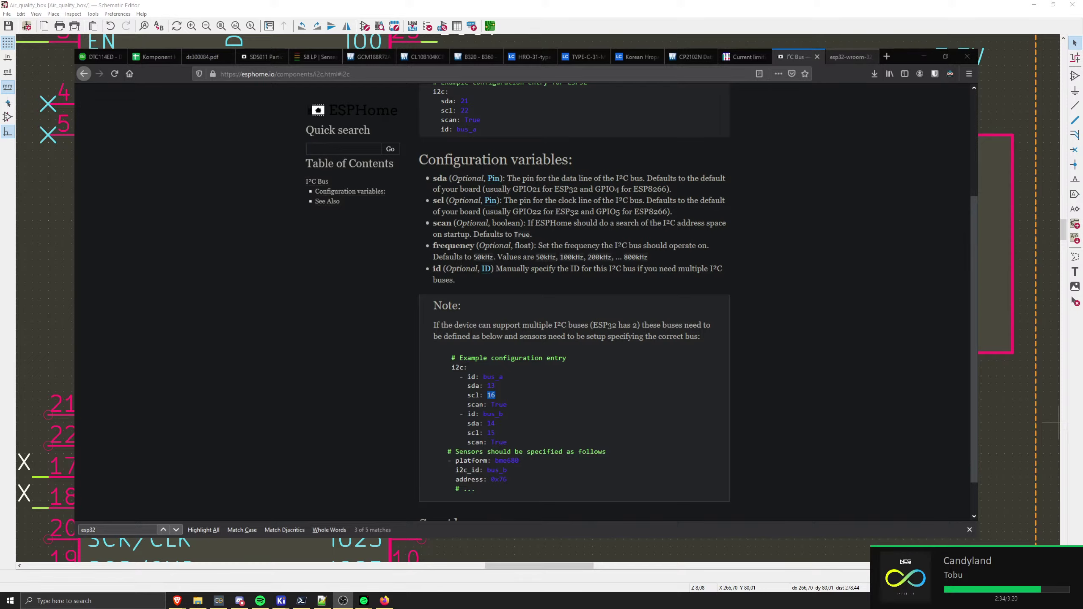
{"action": "left_click", "coordinate": [847, 57]}
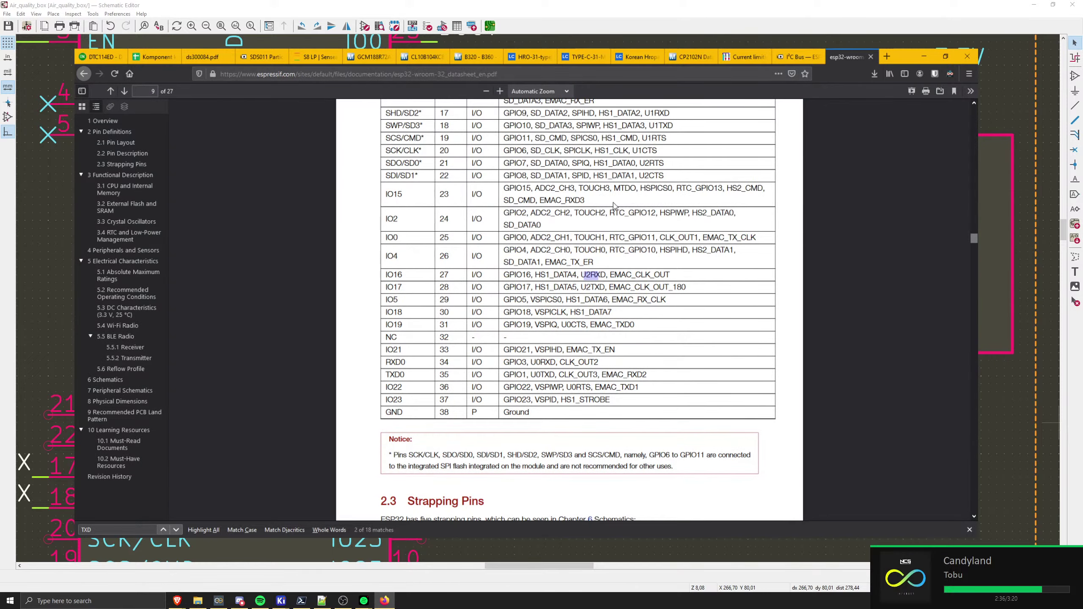
{"action": "left_click", "coordinate": [592, 261]}
{"action": "key", "text": "ctrl+f"}
{"action": "type", "text": "D"}
{"action": "key", "text": "BackSpace"}
{"action": "type", "text": "SDA"}
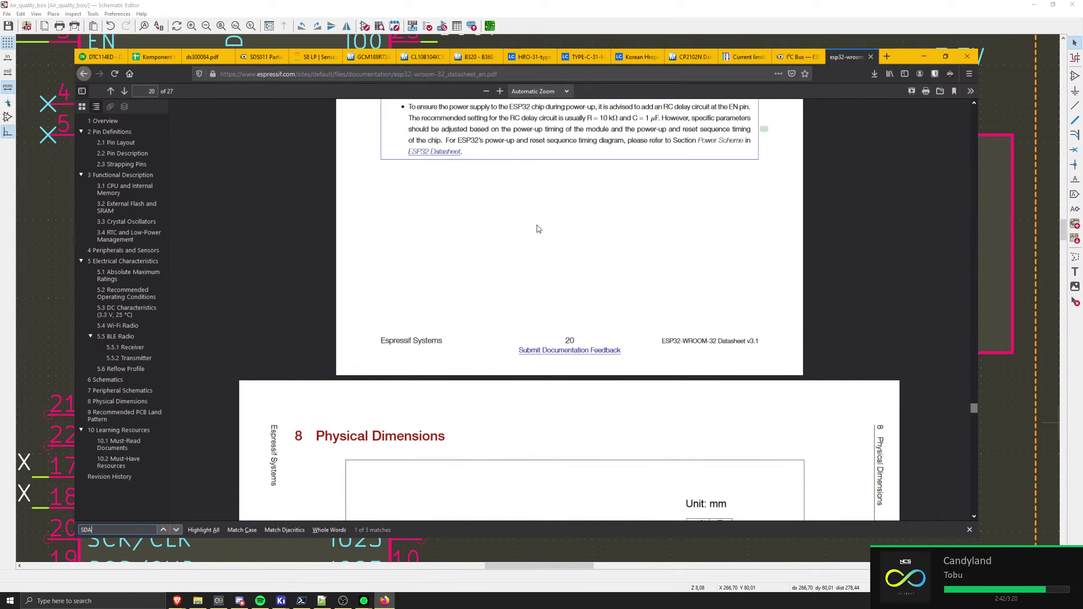
{"action": "scroll", "coordinate": [536, 228], "scroll_direction": "up", "scroll_amount": 6}
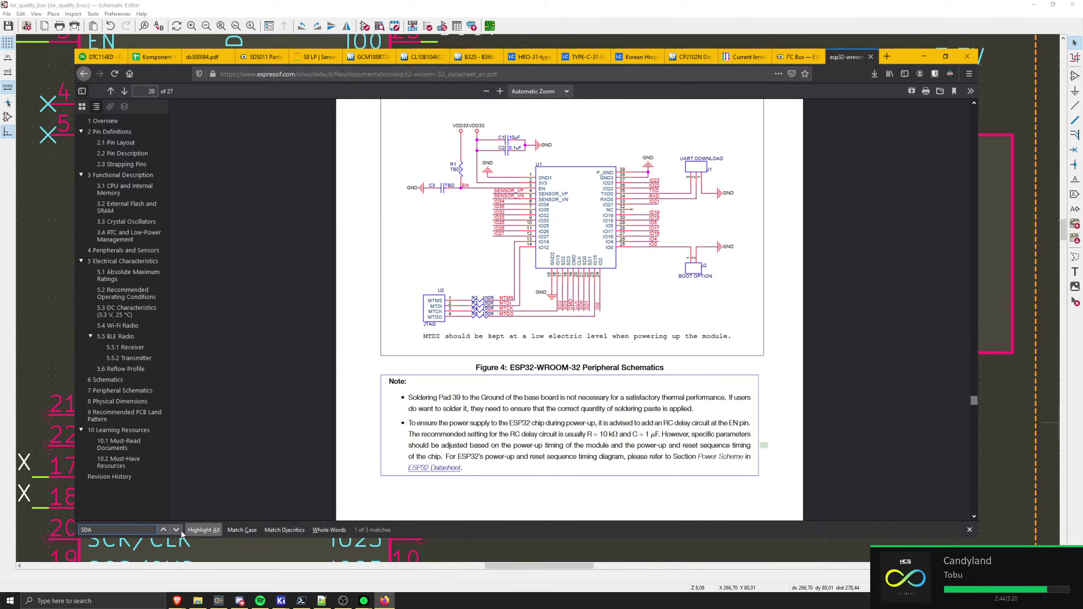
{"action": "left_click", "coordinate": [164, 529]}
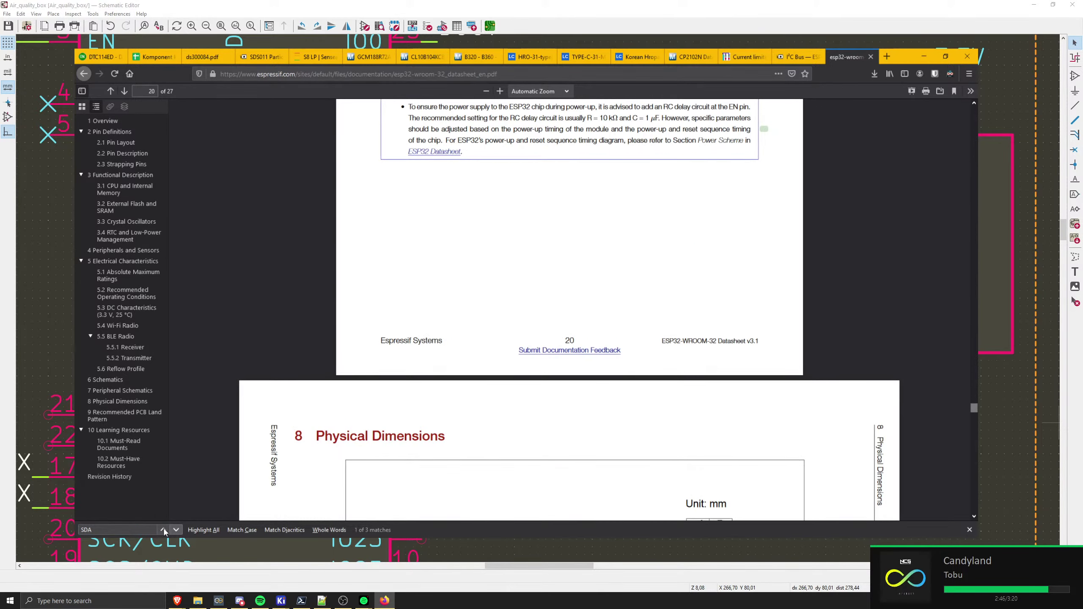
{"action": "left_click", "coordinate": [163, 529]}
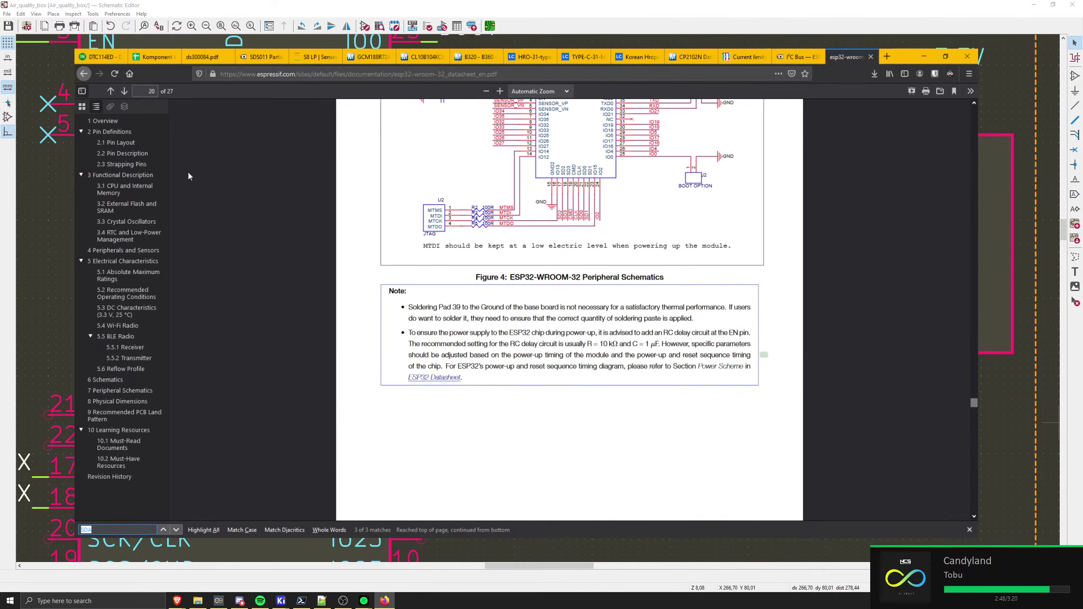
- Examine the datasheet's Pin Description tables and compare them with the I²C pin defaults on the ESPHome I²C Bus page
{"action": "left_click", "coordinate": [122, 153]}
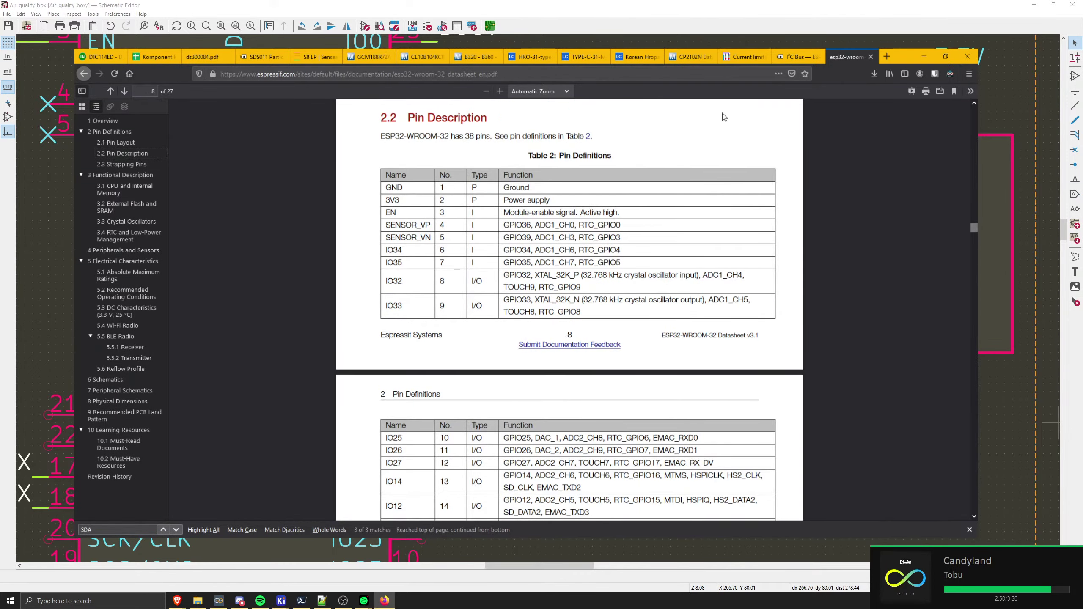
{"action": "scroll", "coordinate": [440, 290], "scroll_direction": "down", "scroll_amount": 3}
{"action": "scroll", "coordinate": [456, 308], "scroll_direction": "down", "scroll_amount": 3}
{"action": "scroll", "coordinate": [455, 308], "scroll_direction": "up", "scroll_amount": 3}
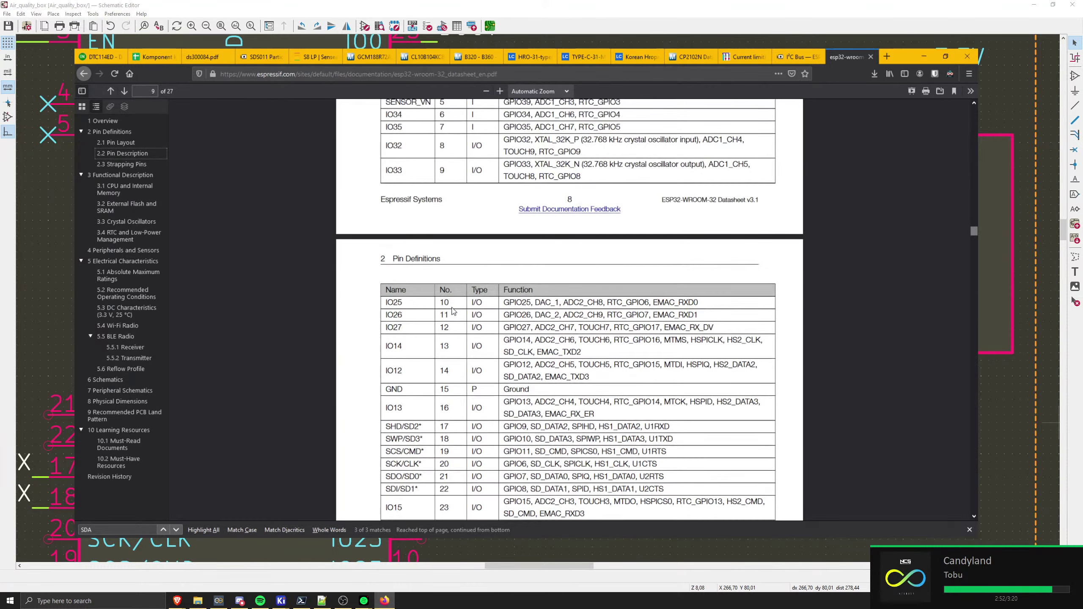
{"action": "left_click", "coordinate": [789, 57]}
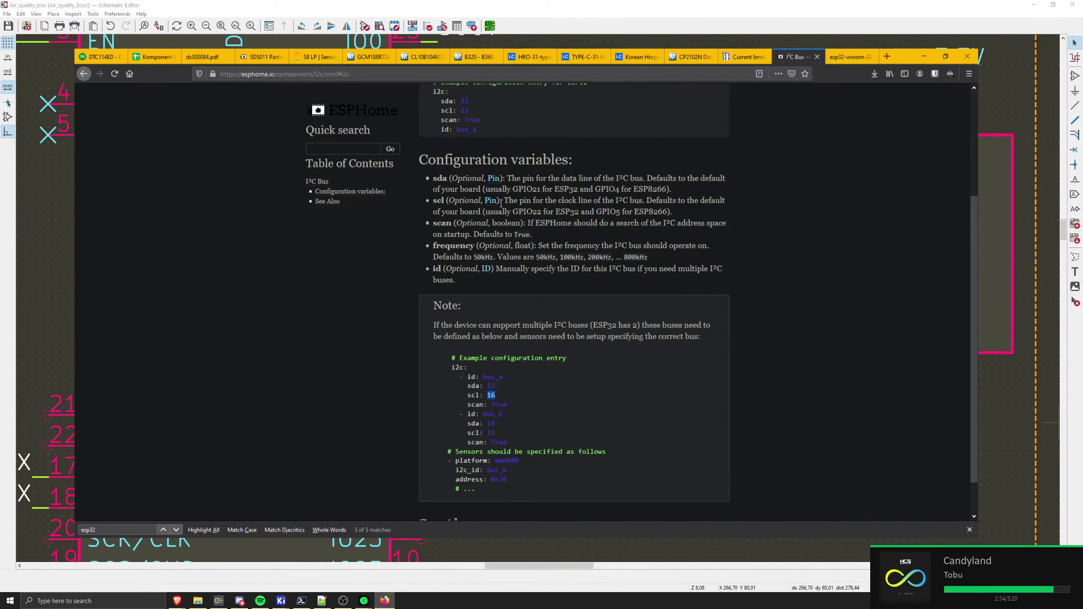
{"action": "left_click", "coordinate": [534, 189]}
{"action": "left_click", "coordinate": [841, 60]}
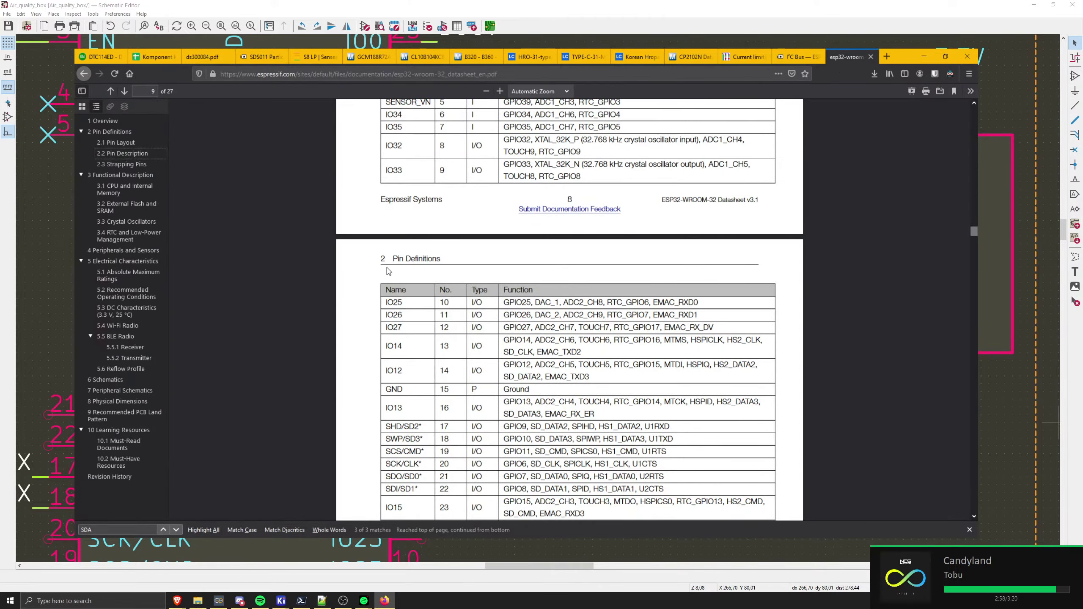
{"action": "scroll", "coordinate": [387, 292], "scroll_direction": "up", "scroll_amount": 2}
{"action": "scroll", "coordinate": [386, 299], "scroll_direction": "down", "scroll_amount": 4}
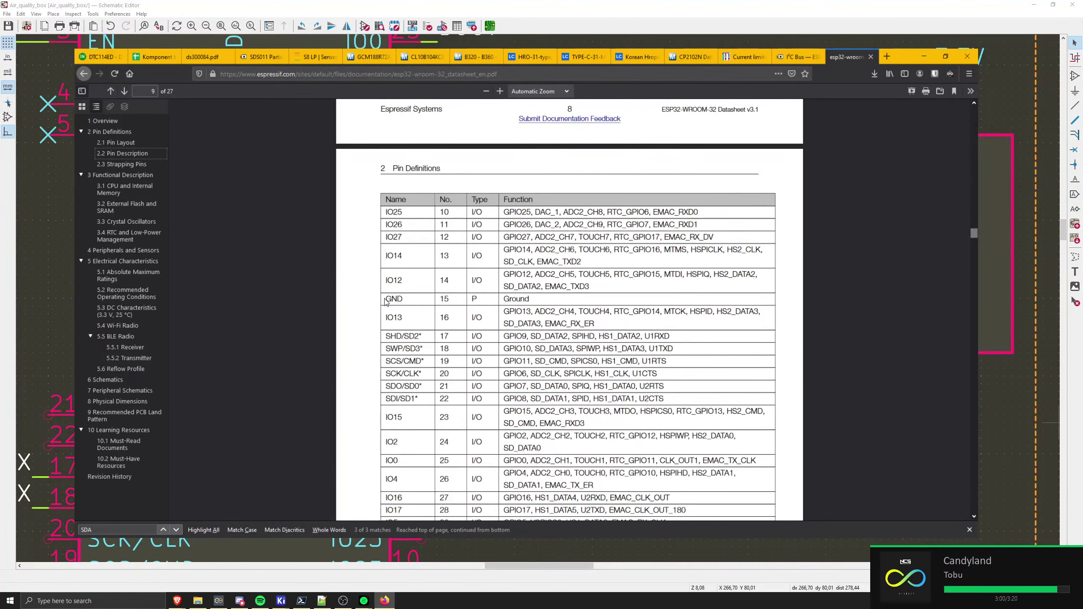
{"action": "scroll", "coordinate": [386, 301], "scroll_direction": "down", "scroll_amount": 5}
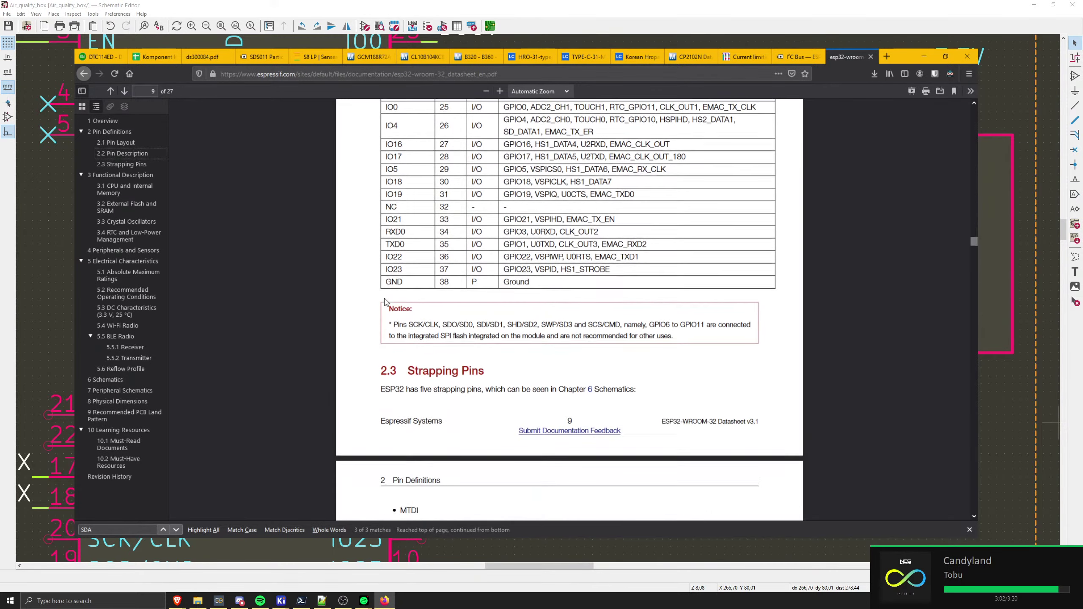
{"action": "scroll", "coordinate": [384, 303], "scroll_direction": "up", "scroll_amount": 1}
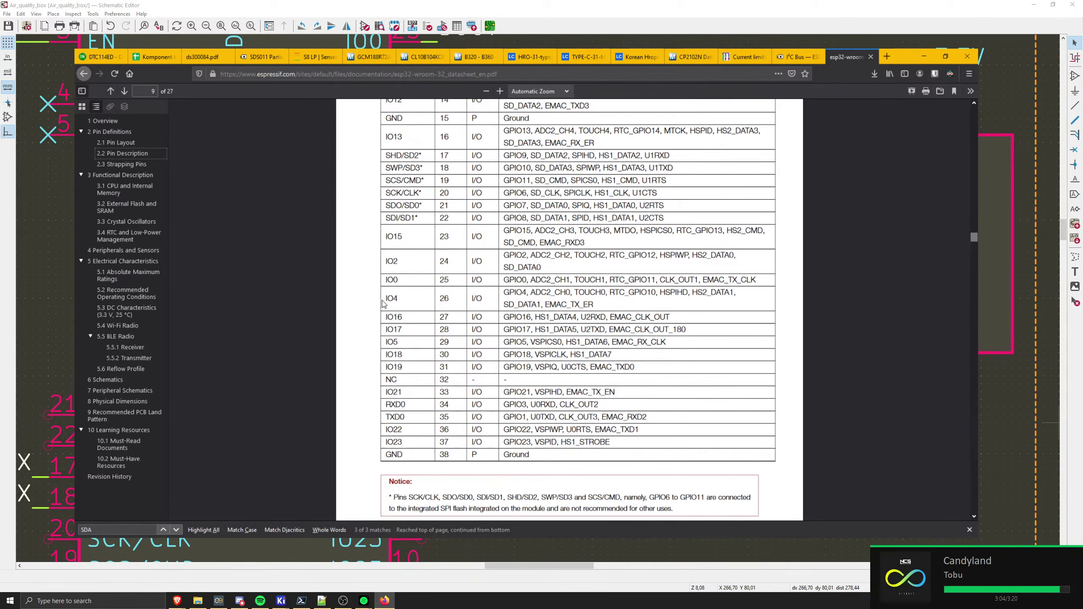
{"action": "scroll", "coordinate": [384, 304], "scroll_direction": "up", "scroll_amount": 1}
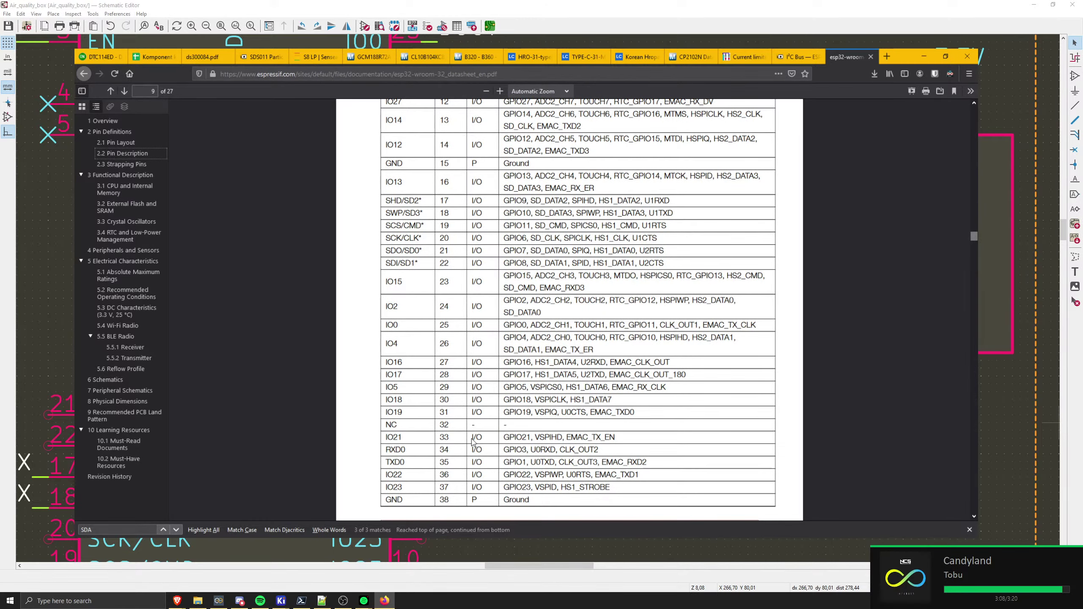
{"action": "left_click", "coordinate": [791, 56]}
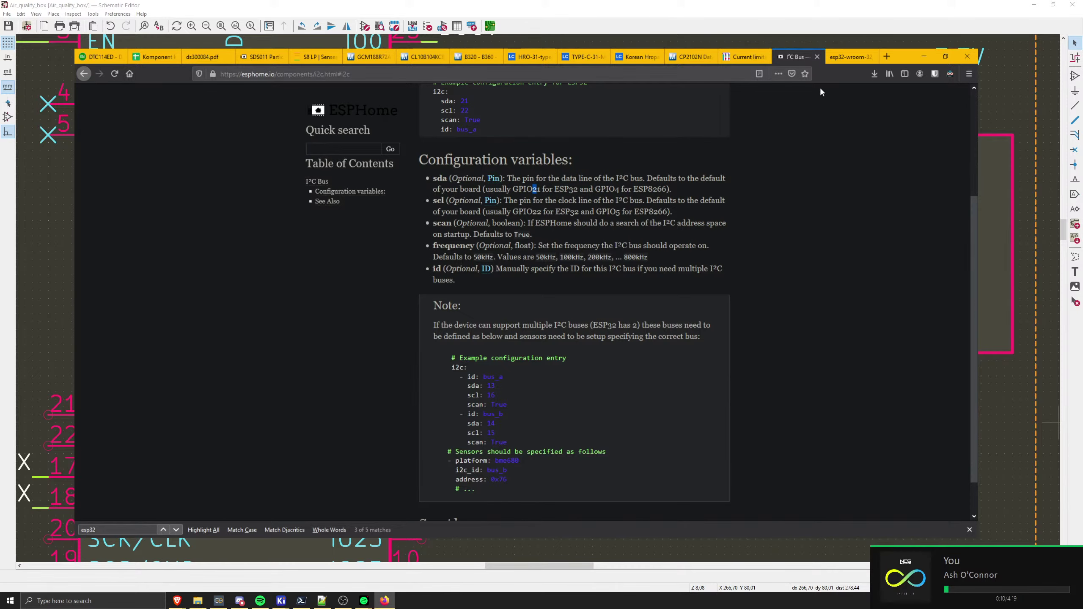
- Search the web for "esp32-wroom i2c" in a new tab and open the Random Nerd Tutorials article on ESP32 I2C communication
{"action": "left_click", "coordinate": [886, 58]}
{"action": "type", "text": "esp32"}
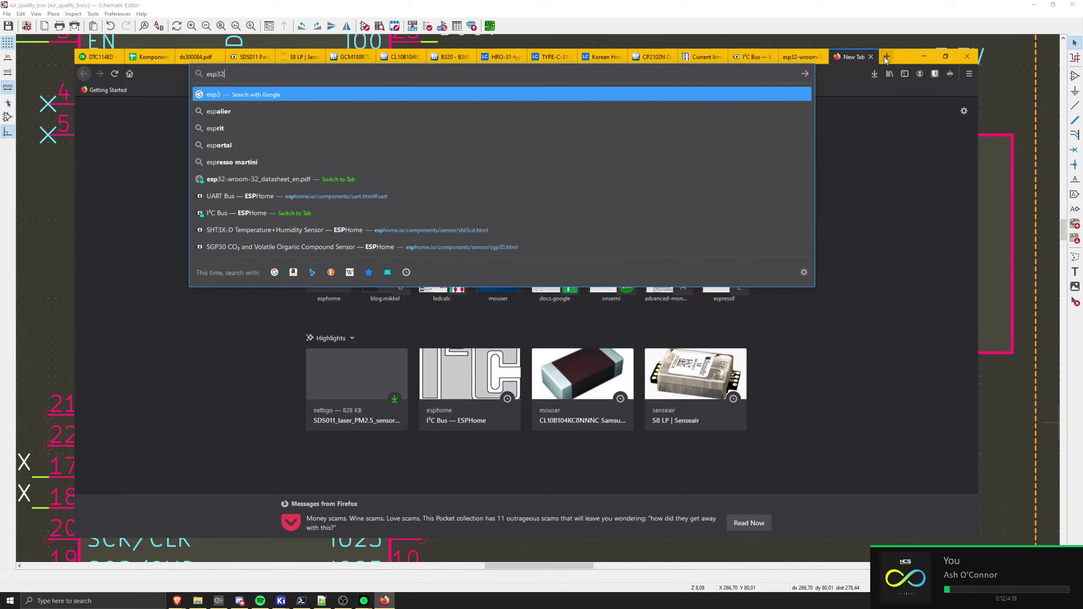
{"action": "type", "text": "-wroom i2c"}
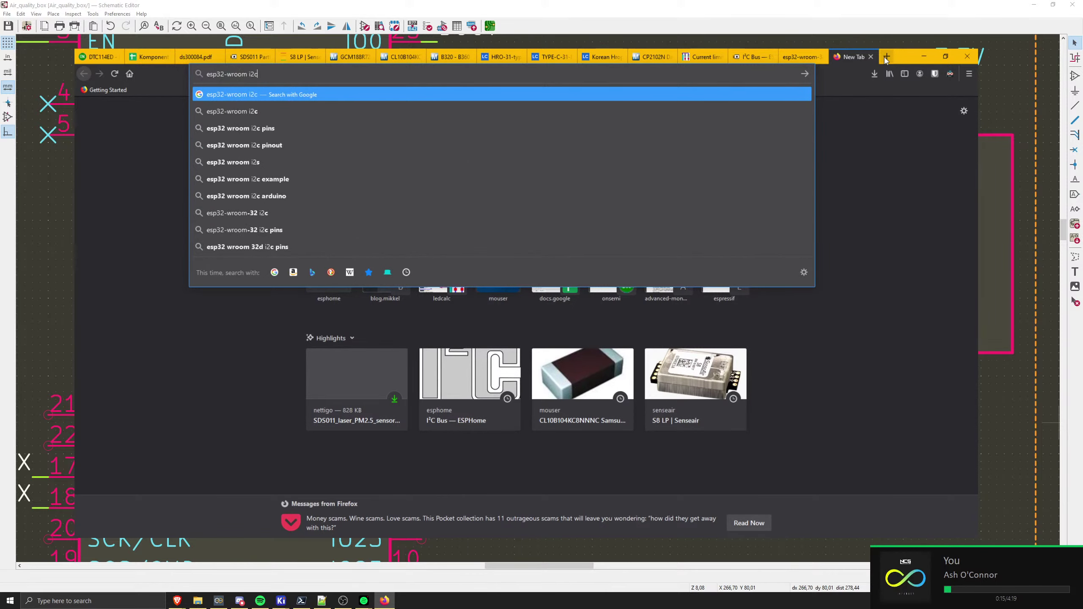
{"action": "key", "text": "Return"}
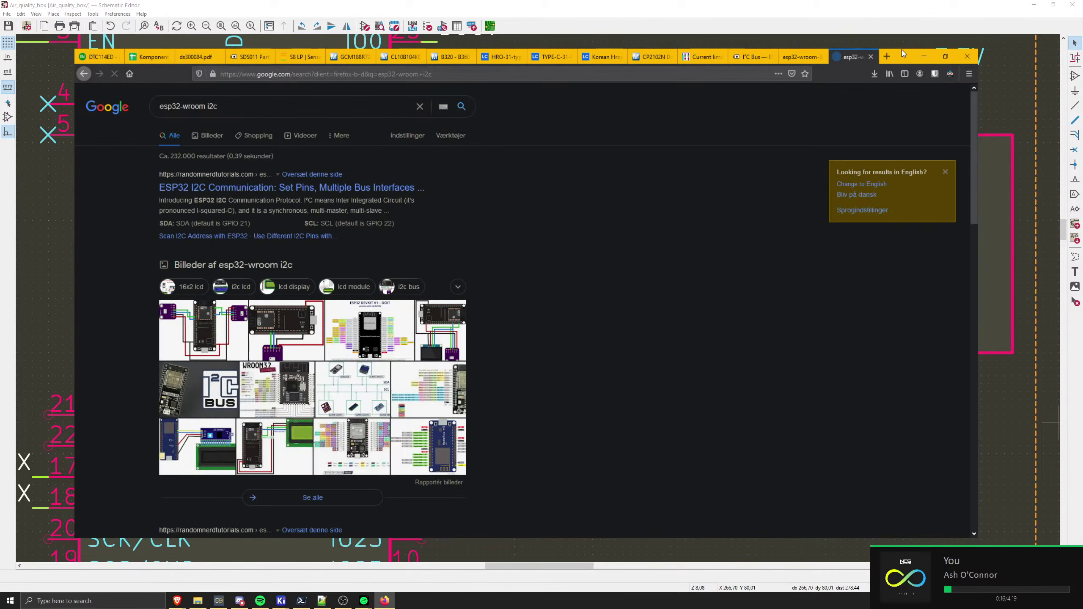
{"action": "left_click", "coordinate": [209, 188]}
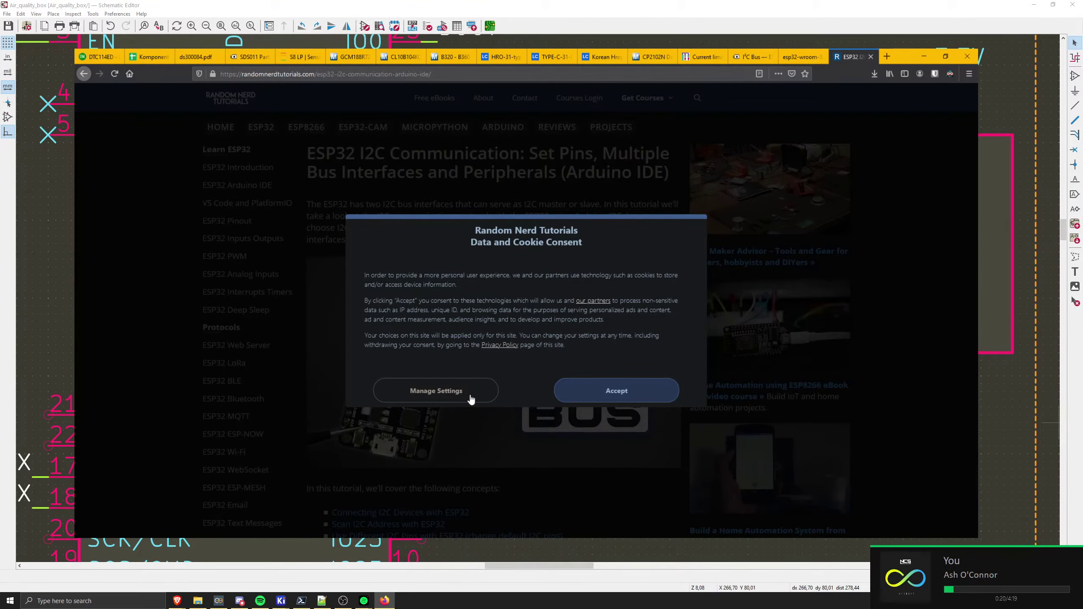
- Save the site's cookie preferences with all the consent options left off
{"action": "left_click", "coordinate": [471, 394]}
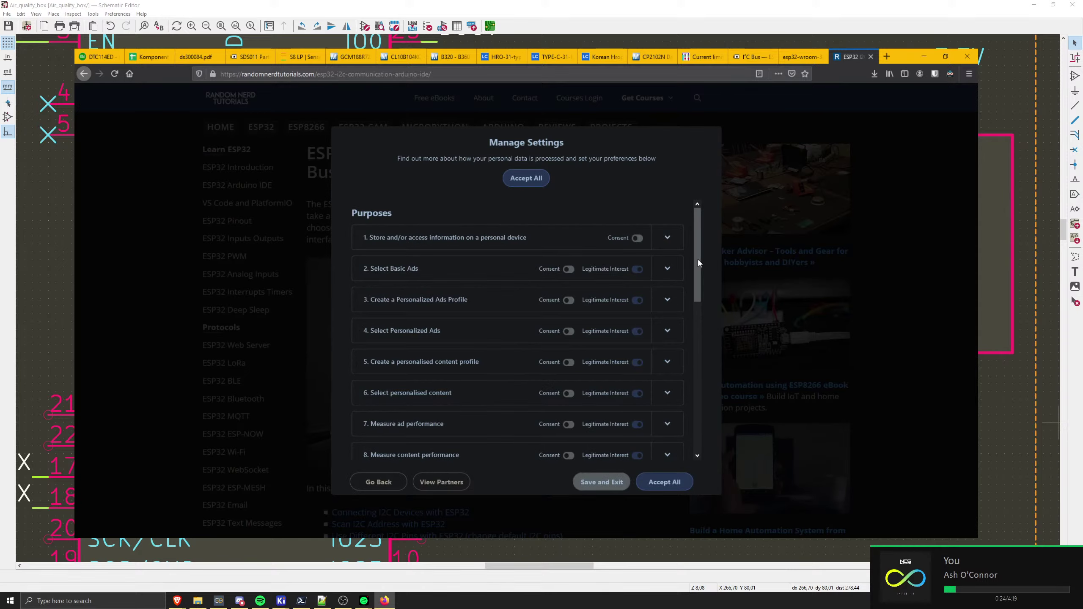
{"action": "scroll", "coordinate": [697, 259], "scroll_direction": "down", "scroll_amount": 5}
{"action": "left_click", "coordinate": [583, 479]}
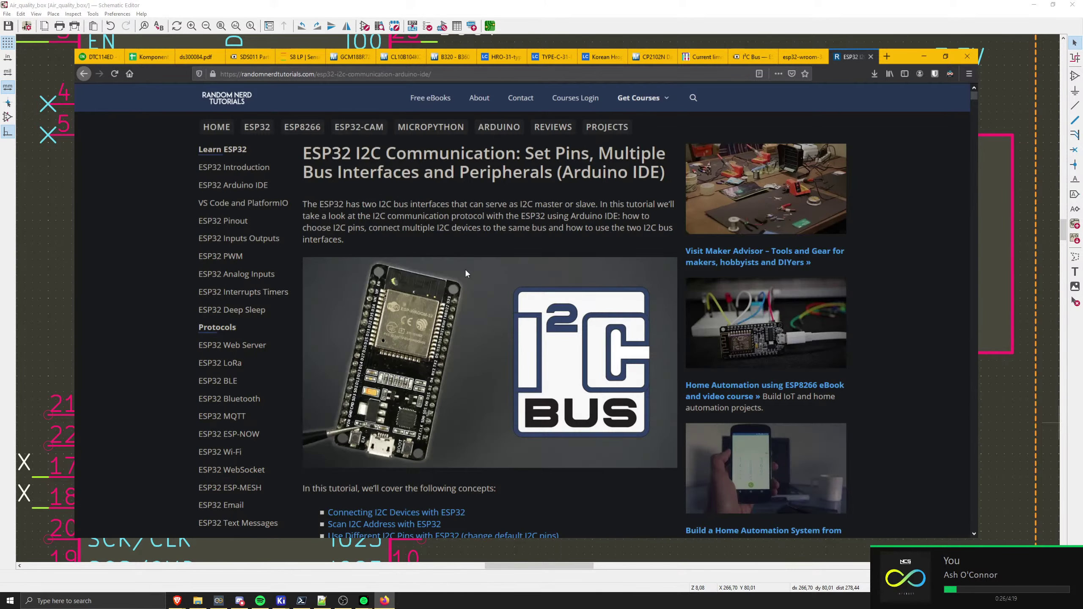
- Go to the article's section on using different I2C pins with ESP32 and read how SDA and SCL pins are assigned
{"action": "scroll", "coordinate": [459, 261], "scroll_direction": "down", "scroll_amount": 5}
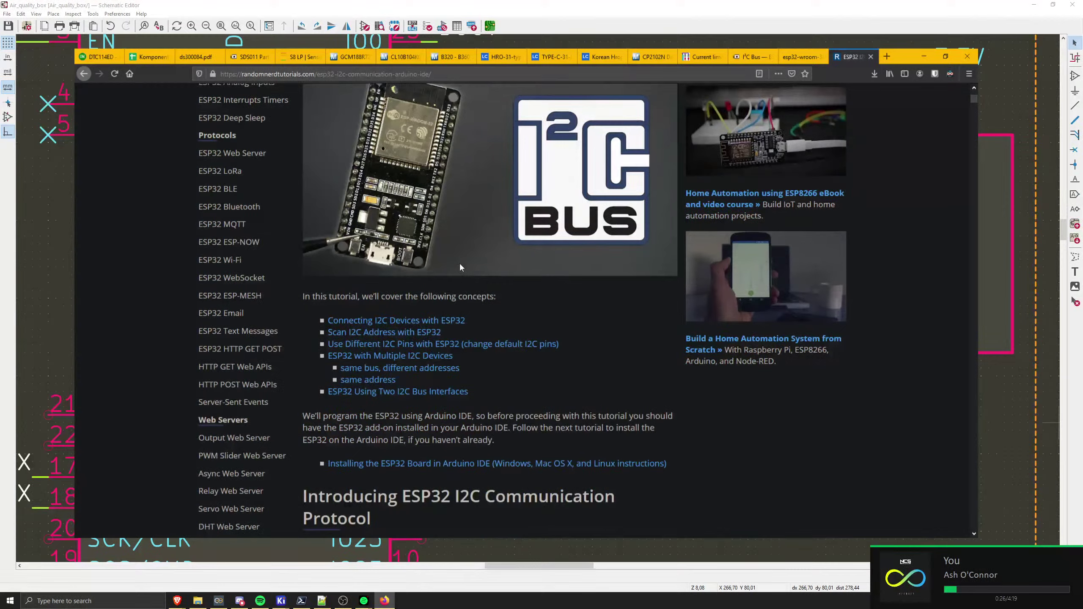
{"action": "left_click", "coordinate": [386, 345]}
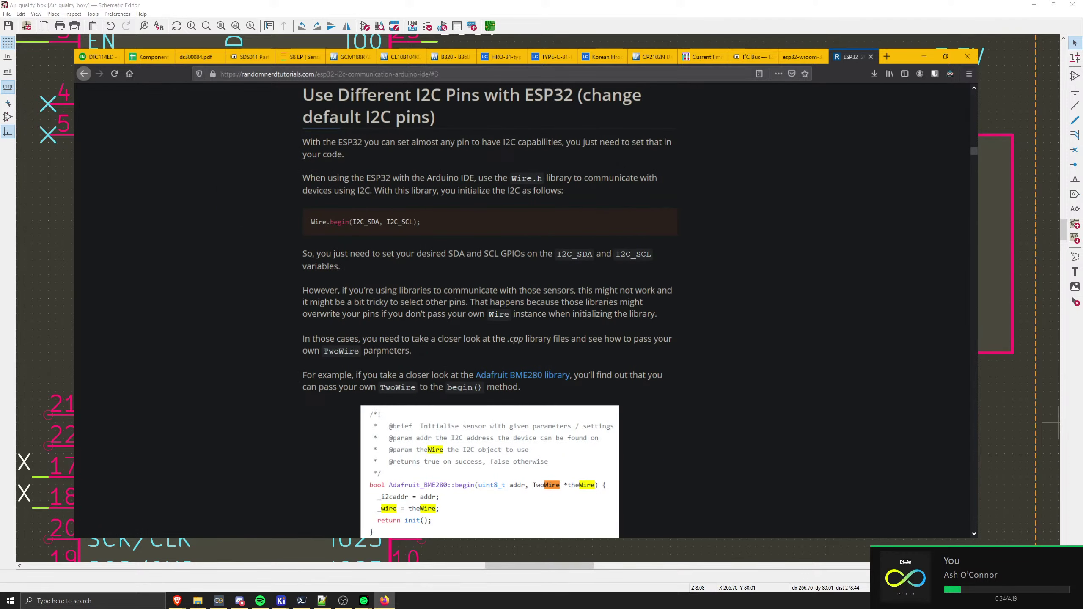
{"action": "left_click_drag", "start_coordinate": [399, 128], "coordinate": [581, 144]}
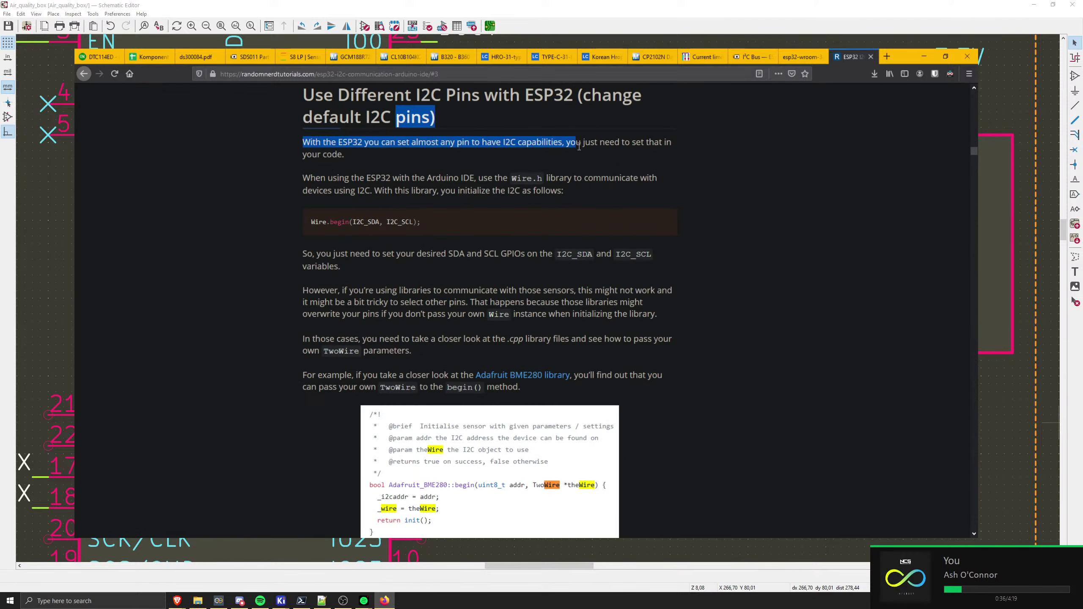
{"action": "left_click", "coordinate": [416, 248]}
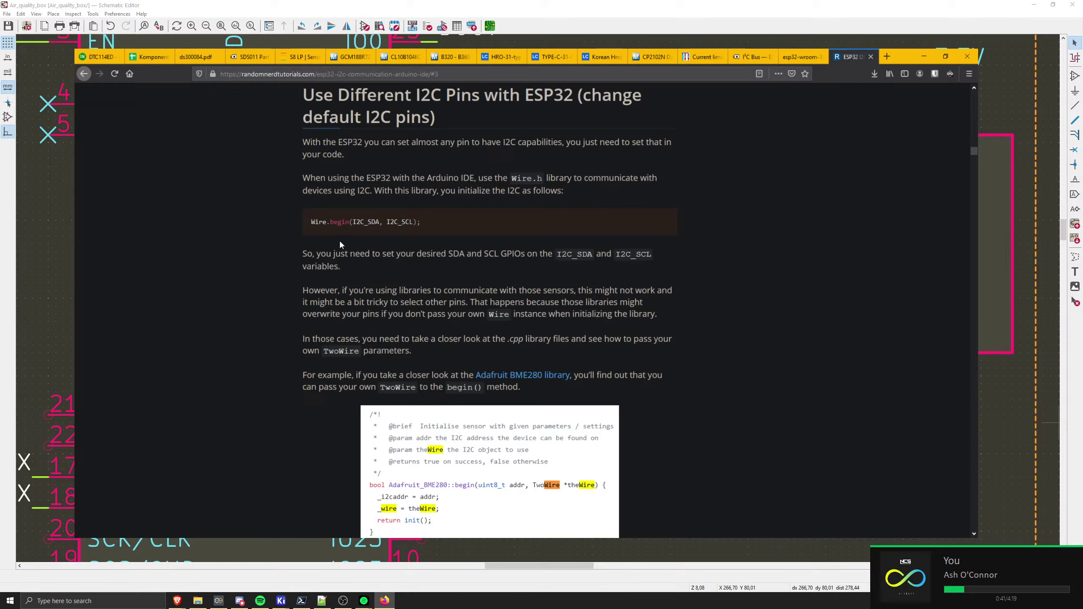
{"action": "scroll", "coordinate": [337, 240], "scroll_direction": "down", "scroll_amount": 4}
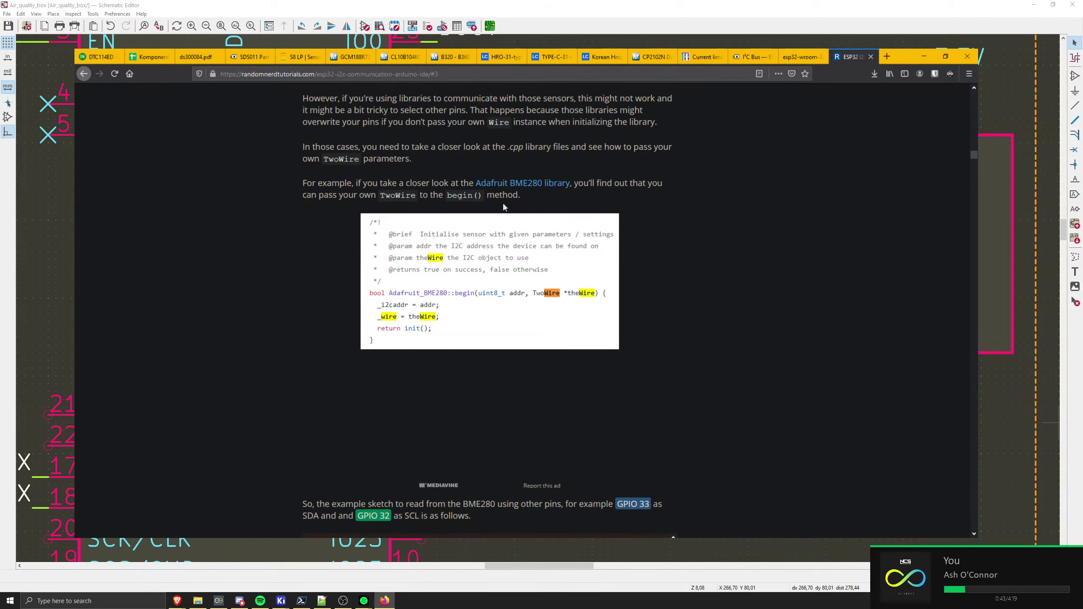
{"action": "scroll", "coordinate": [500, 194], "scroll_direction": "up", "scroll_amount": 15}
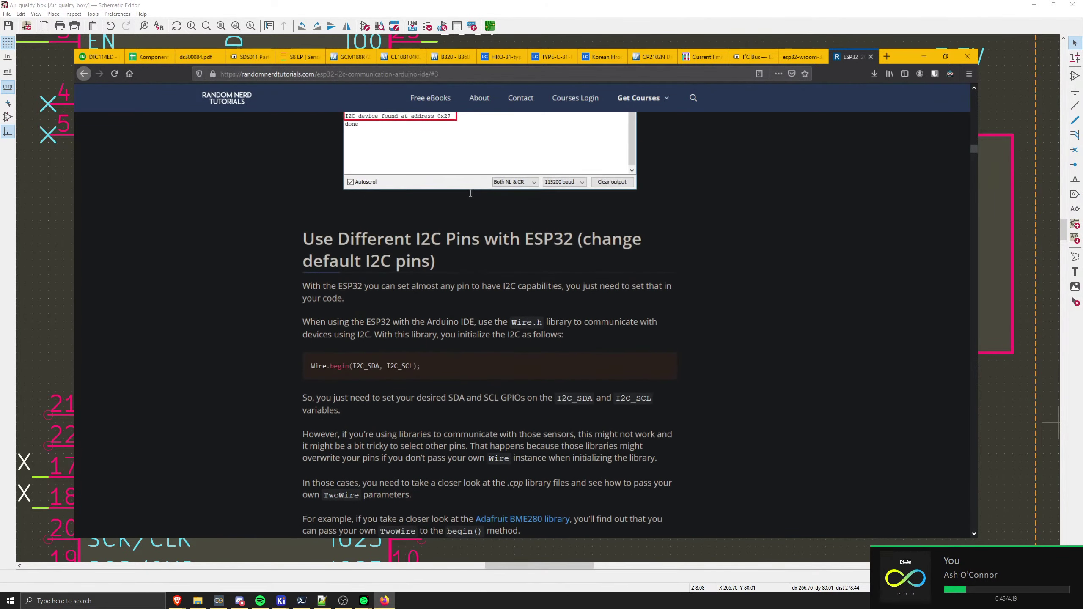
{"action": "scroll", "coordinate": [448, 180], "scroll_direction": "up", "scroll_amount": 4}
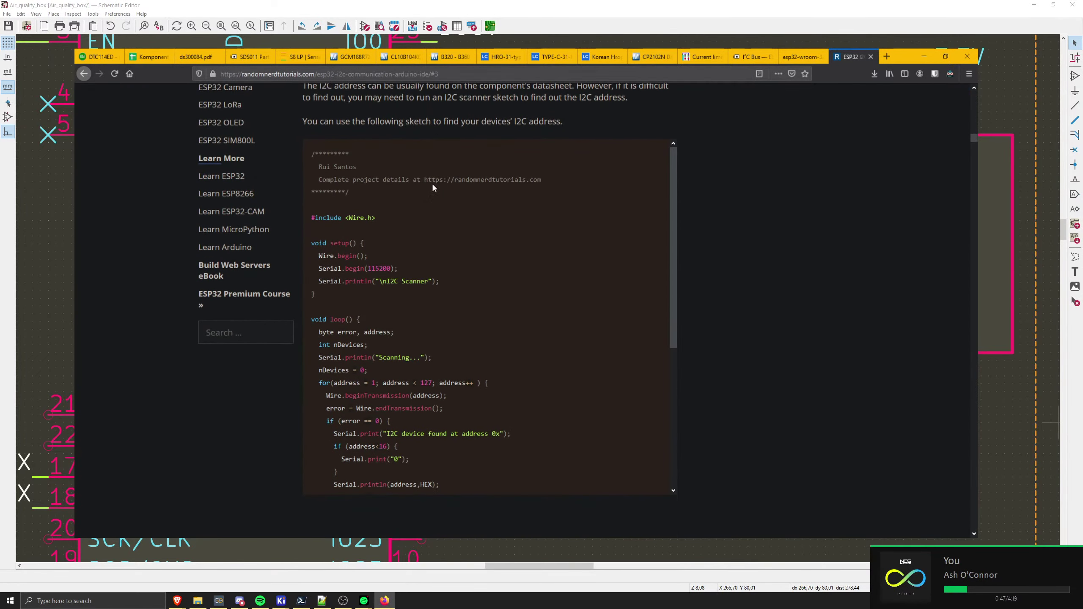
{"action": "scroll", "coordinate": [423, 182], "scroll_direction": "up", "scroll_amount": 2}
{"action": "scroll", "coordinate": [422, 182], "scroll_direction": "down", "scroll_amount": 18}
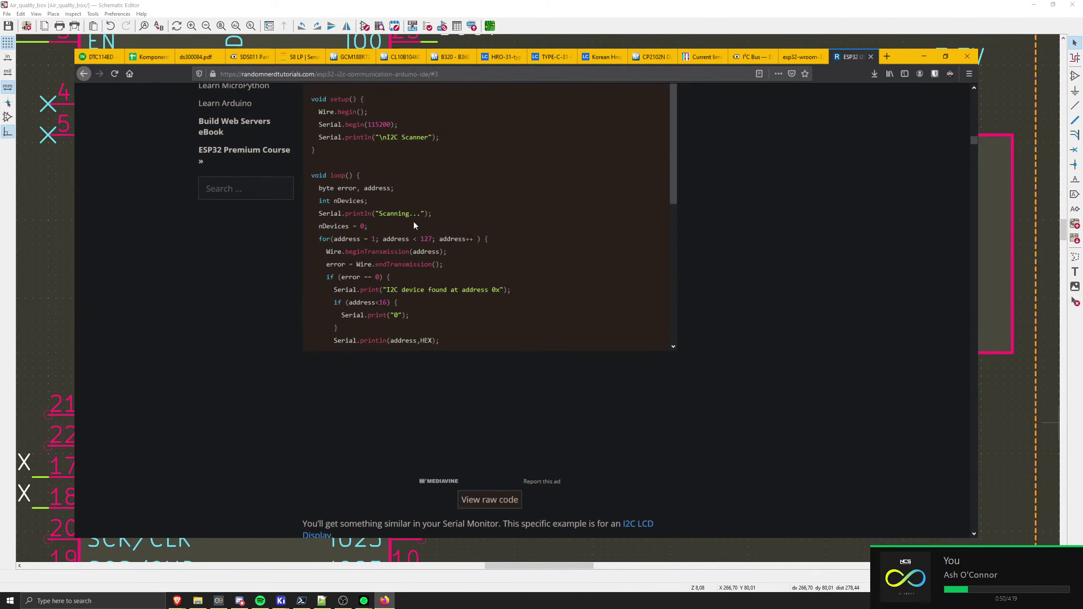
{"action": "scroll", "coordinate": [429, 223], "scroll_direction": "down", "scroll_amount": 4}
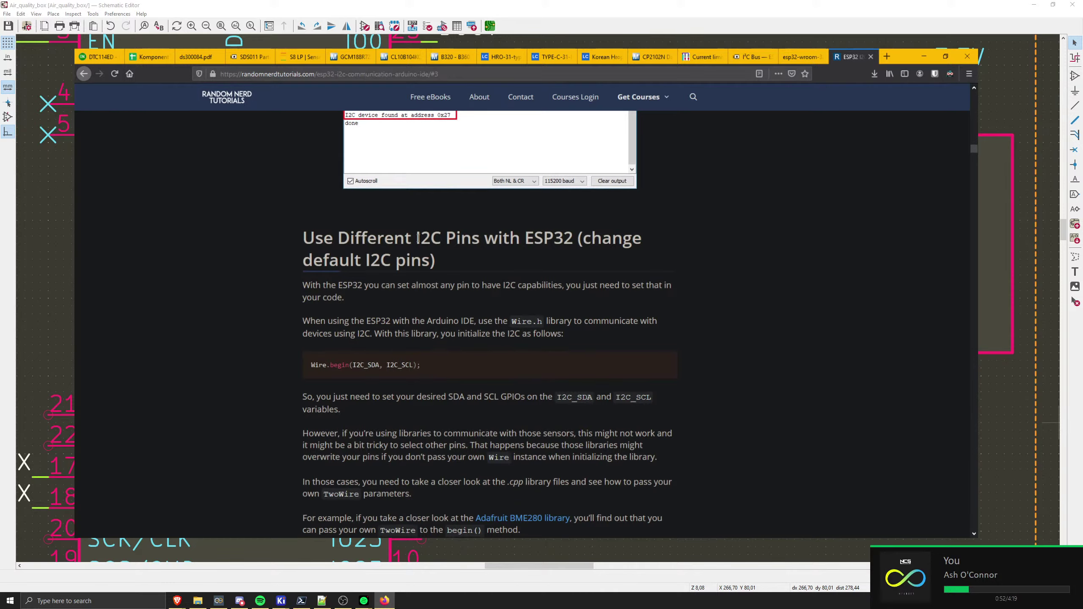
{"action": "scroll", "coordinate": [413, 240], "scroll_direction": "down", "scroll_amount": 8}
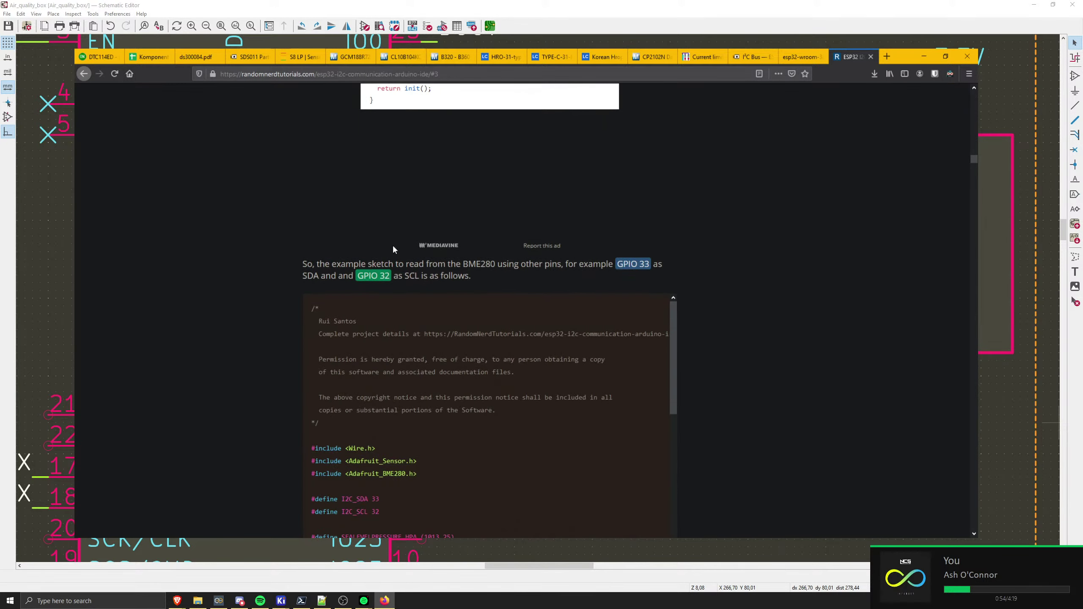
- Read the article's BME280 example sketch with custom I2C_SDA and I2C_SCL pins and close the article
{"action": "scroll", "coordinate": [388, 249], "scroll_direction": "down", "scroll_amount": 4}
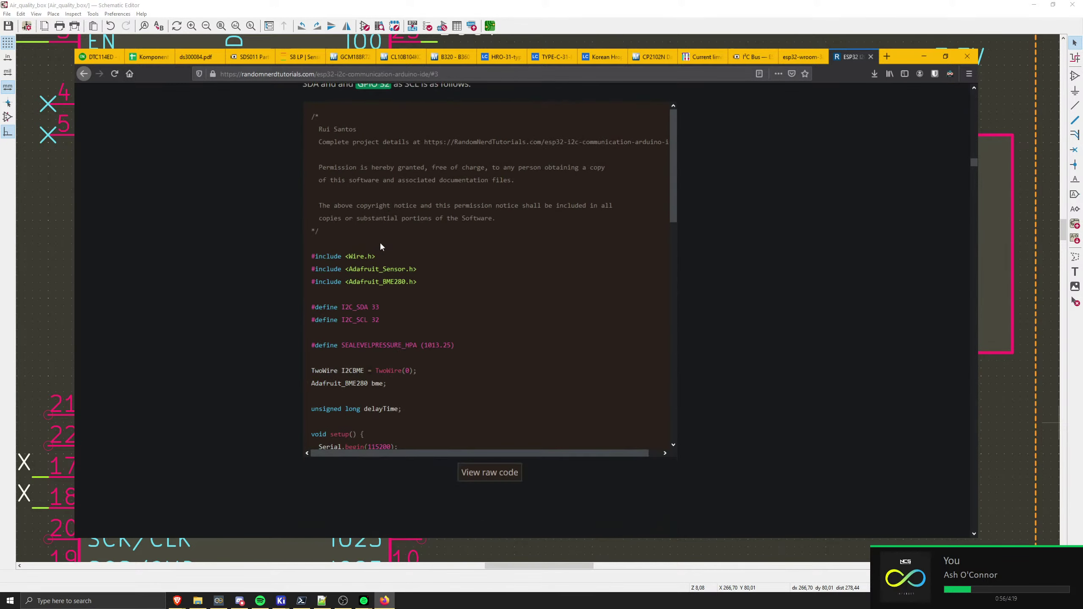
{"action": "scroll", "coordinate": [378, 242], "scroll_direction": "up", "scroll_amount": 3}
{"action": "scroll", "coordinate": [255, 265], "scroll_direction": "down", "scroll_amount": 5}
{"action": "scroll", "coordinate": [309, 256], "scroll_direction": "down", "scroll_amount": 9}
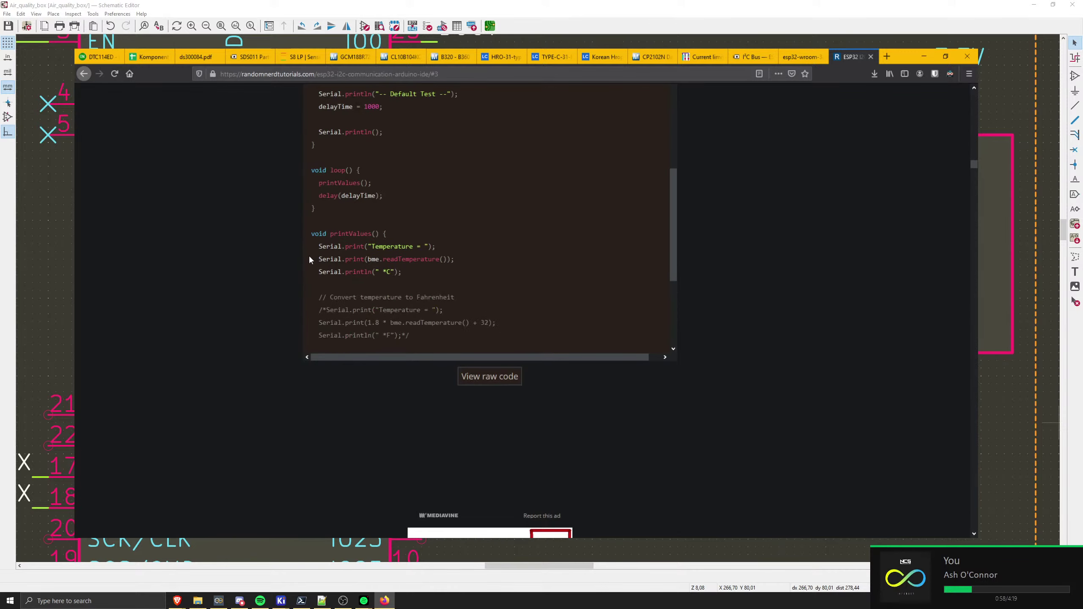
{"action": "key", "text": "ctrl+w"}
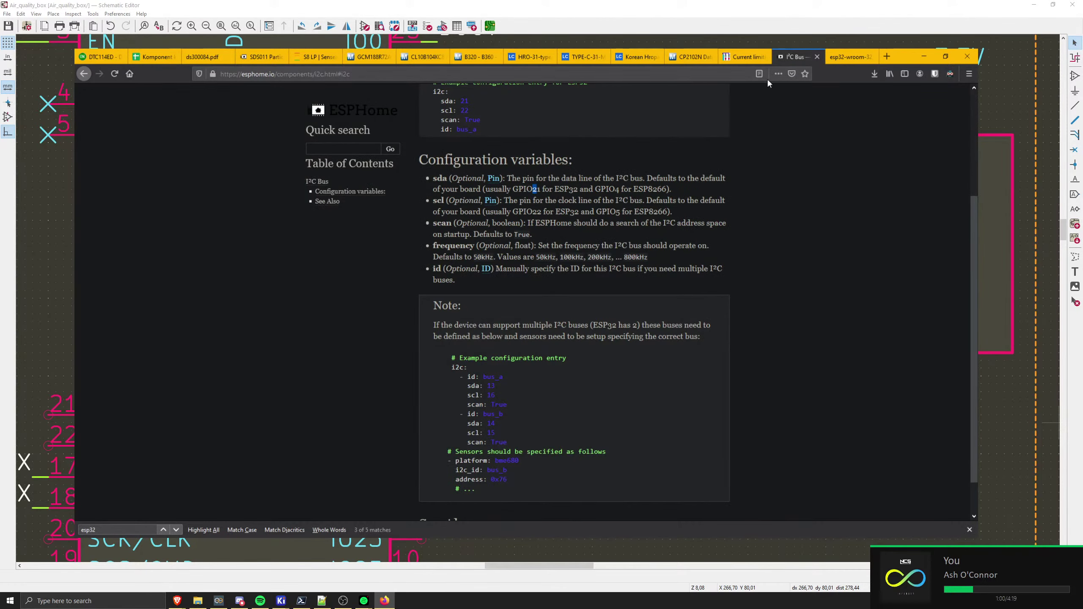
- Search the ESP32-WROOM-32 datasheet for "i2c" and check the specifications table around the match
{"action": "left_click", "coordinate": [843, 58]}
{"action": "key", "text": "ctrl+f"}
{"action": "type", "text": "i2c"}
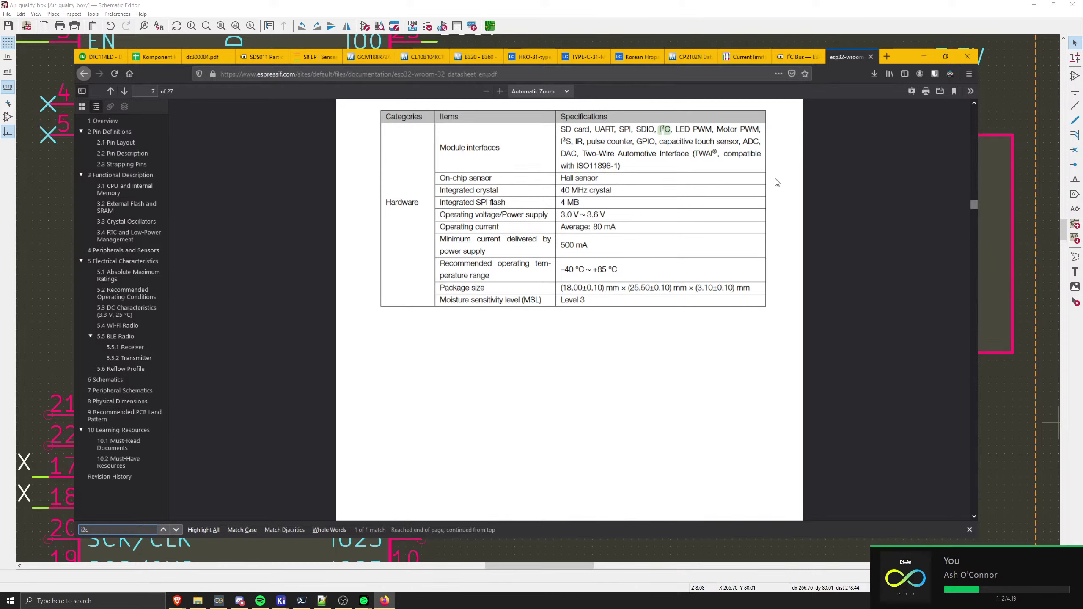
{"action": "scroll", "coordinate": [716, 148], "scroll_direction": "up", "scroll_amount": 5}
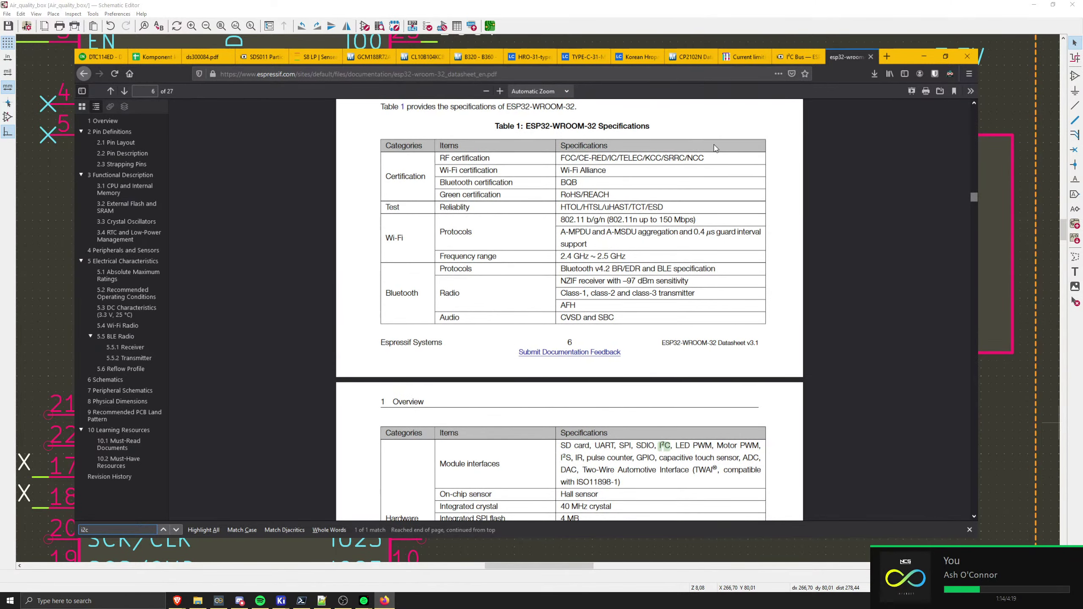
- Reopen the closed ESP32 I2C article and return to the I2C_SDA and I2C_SCL definitions in its sketch
{"action": "key", "text": "ctrl+shift+t"}
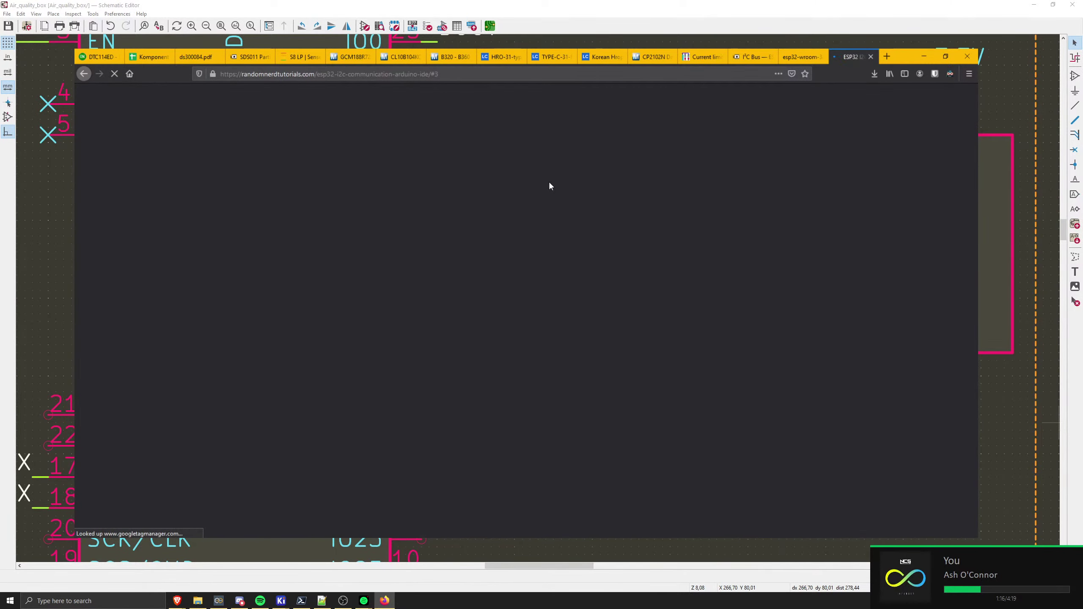
{"action": "scroll", "coordinate": [485, 250], "scroll_direction": "up", "scroll_amount": 3}
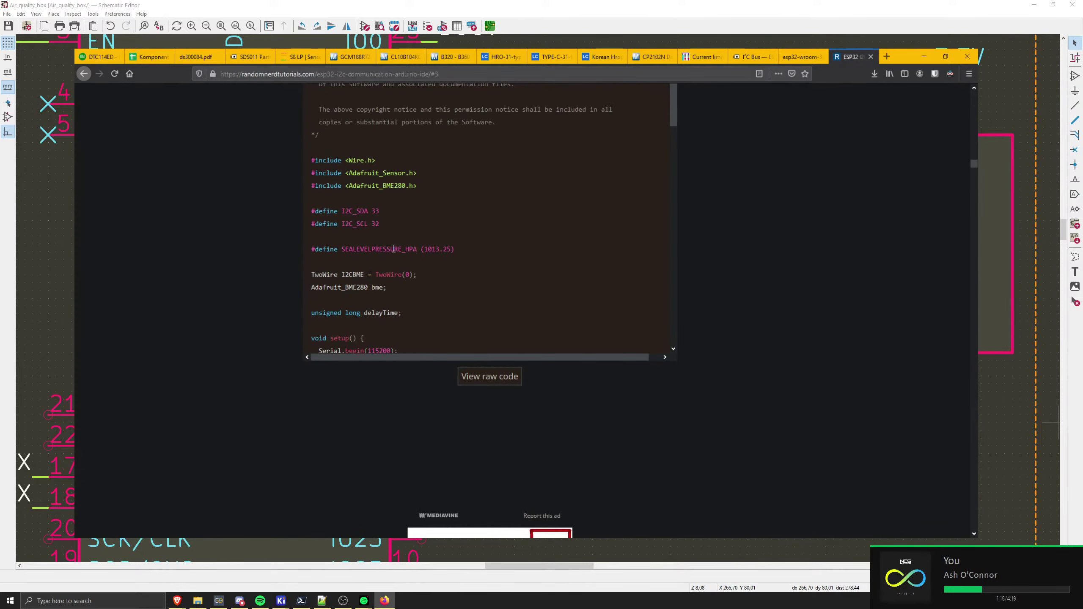
{"action": "middle_click_drag", "start_coordinate": [520, 399], "coordinate": [712, 296]}
{"action": "key", "text": "w"}
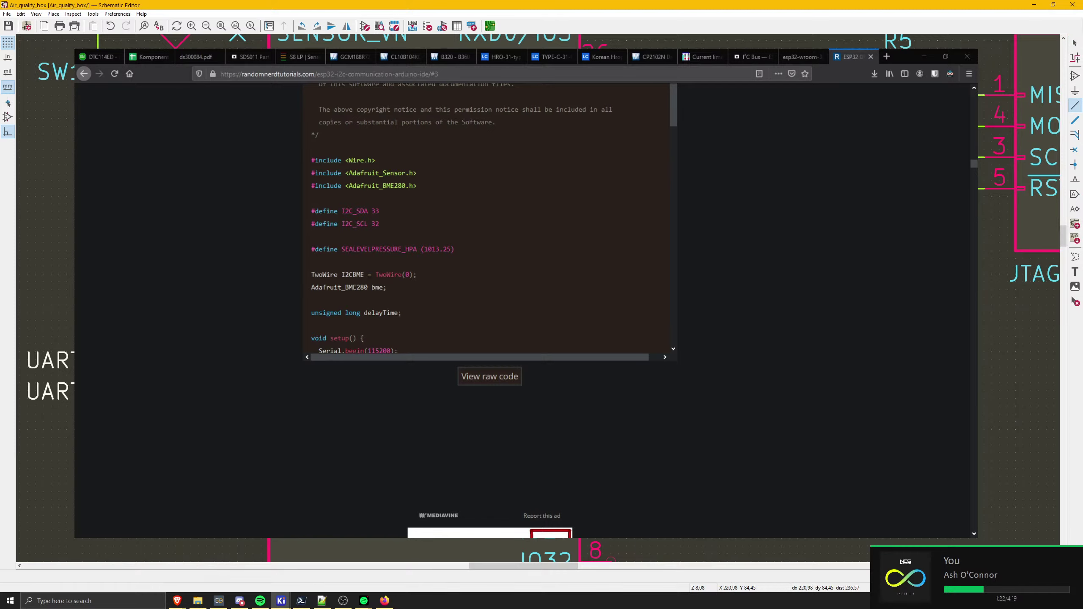
{"action": "middle_click_drag", "start_coordinate": [691, 375], "coordinate": [684, 161]}
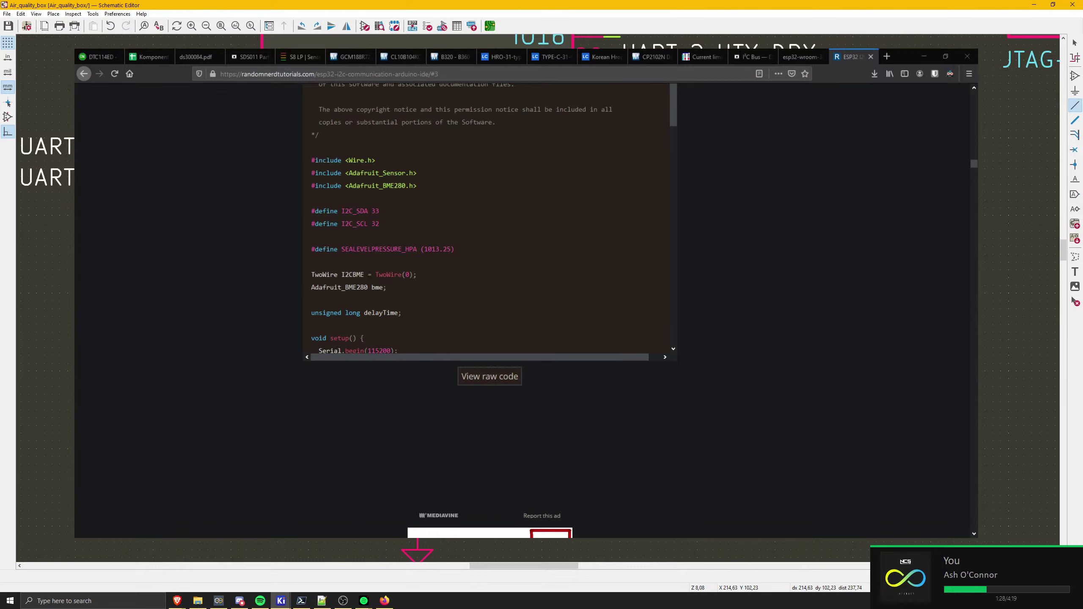
{"action": "left_click", "coordinate": [684, 161]}
{"action": "key", "text": "Escape"}
{"action": "middle_click_drag", "start_coordinate": [669, 69], "coordinate": [621, 150]}
{"action": "middle_click_drag", "start_coordinate": [637, 59], "coordinate": [637, 87]}
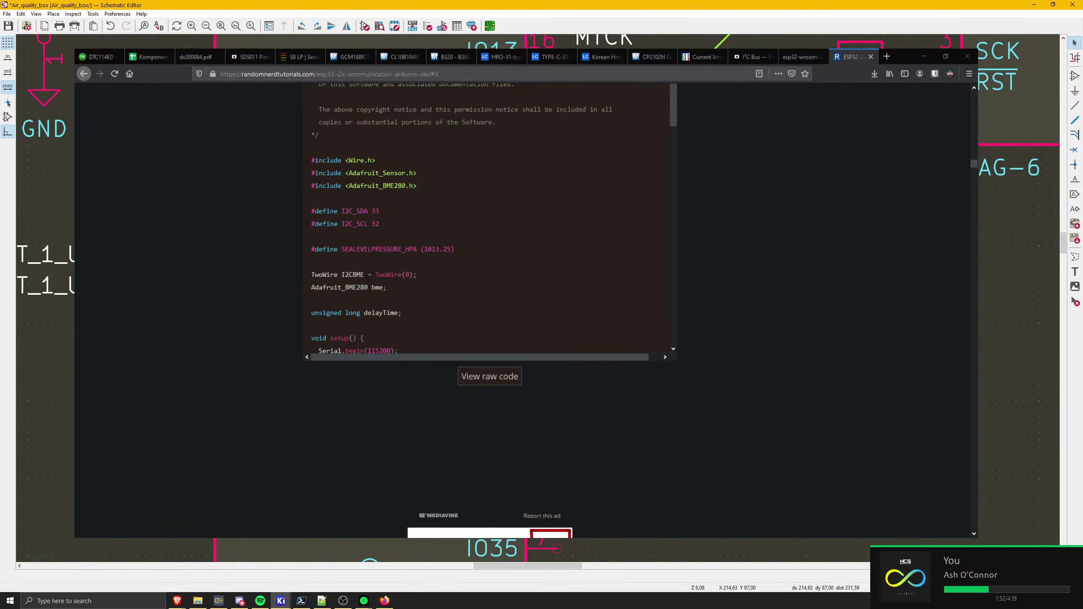
- Delete the short wire on the ESP32's IO18 pin and clear the selection
{"action": "key", "text": "w"}
{"action": "key", "text": "Escape"}
{"action": "key", "text": "w"}
{"action": "key", "text": "Escape"}
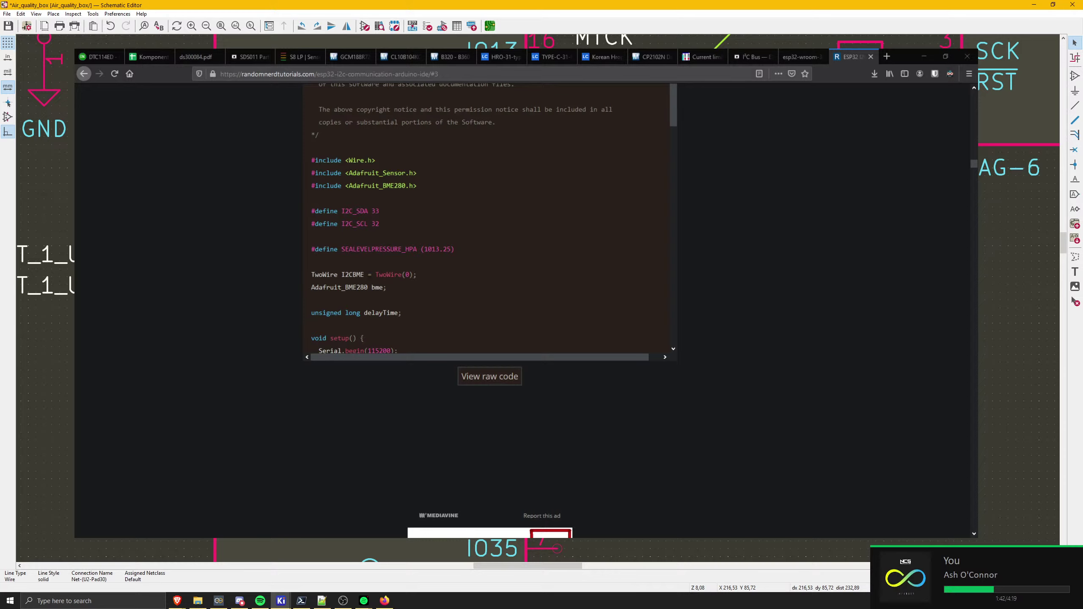
{"action": "key", "text": "Delete"}
{"action": "left_click", "coordinate": [550, 365]}
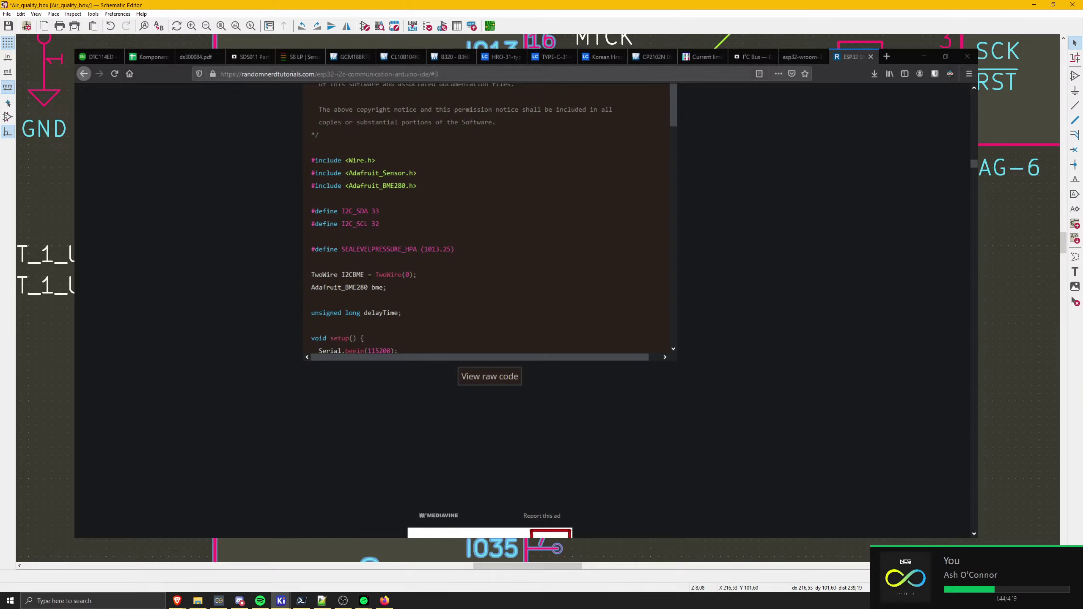
{"action": "key", "text": "Escape"}
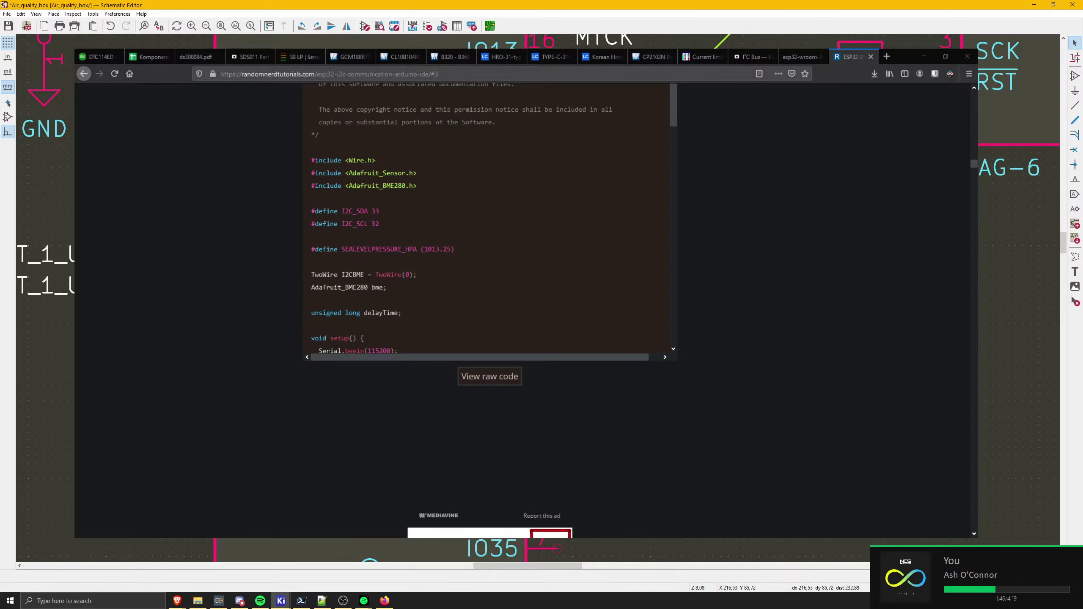
{"action": "middle_click_drag", "start_coordinate": [550, 341], "coordinate": [569, 408]}
{"action": "scroll", "coordinate": [569, 407], "scroll_direction": "down", "scroll_amount": 3}
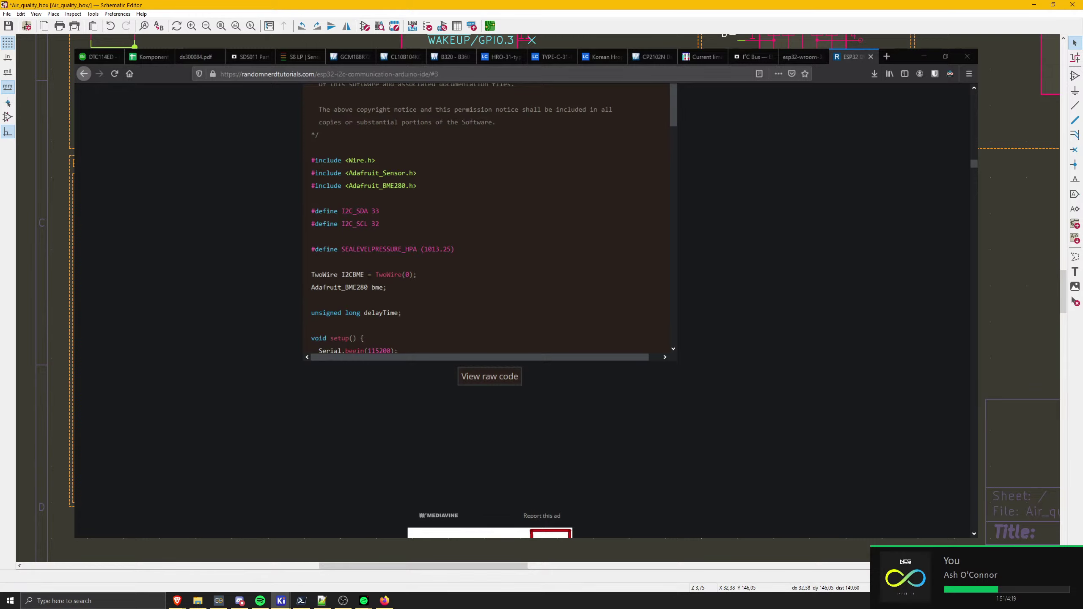
{"action": "key", "text": "XF86AudioRaiseVolume"}
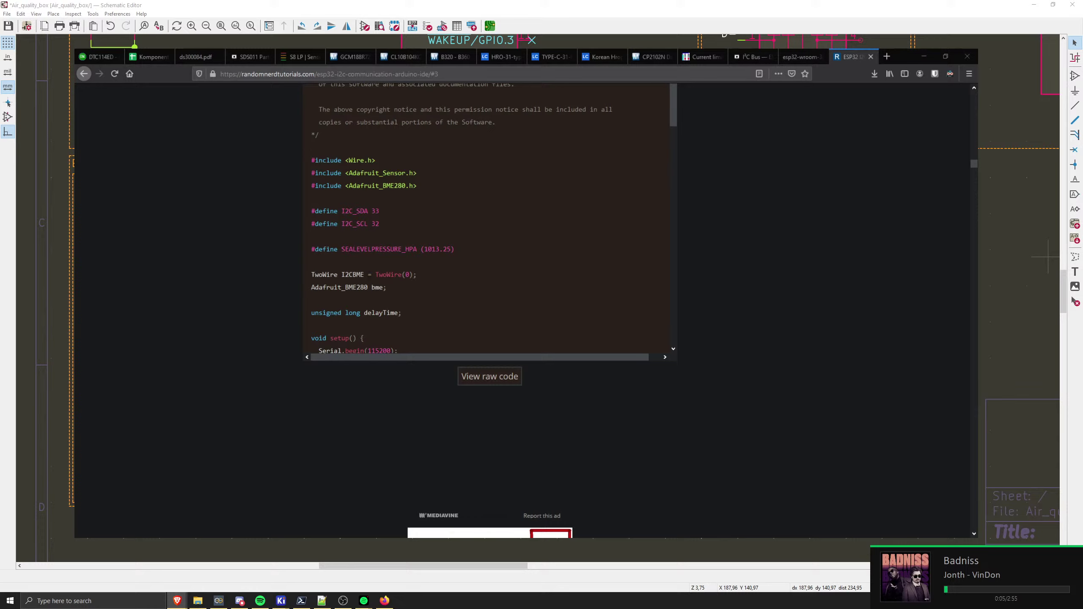
{"action": "left_click", "coordinate": [648, 267]}
{"action": "type", "text": "http://spoti.fi/NCS"}
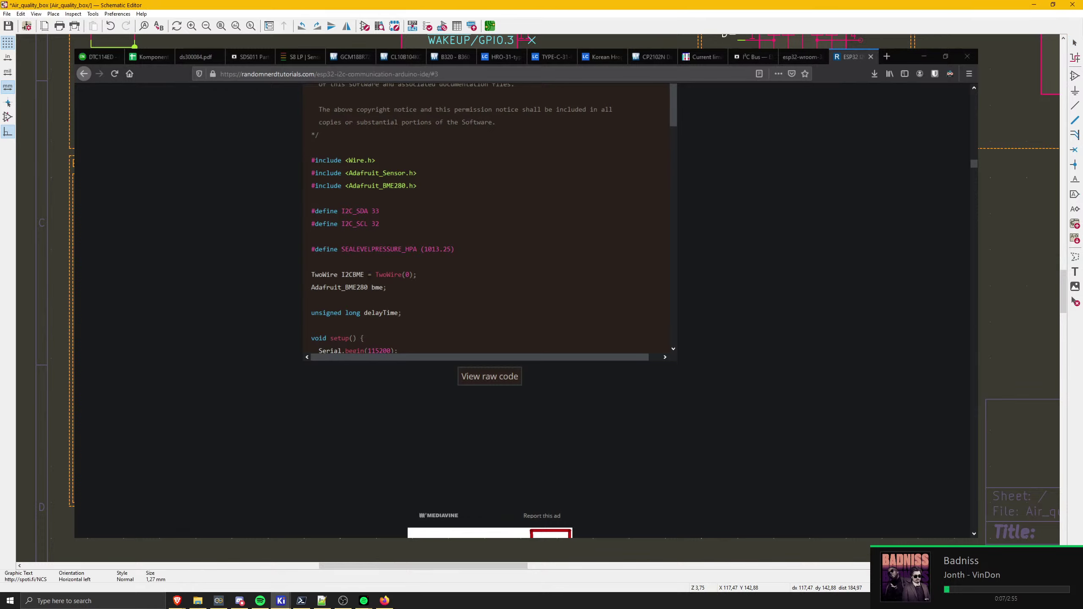
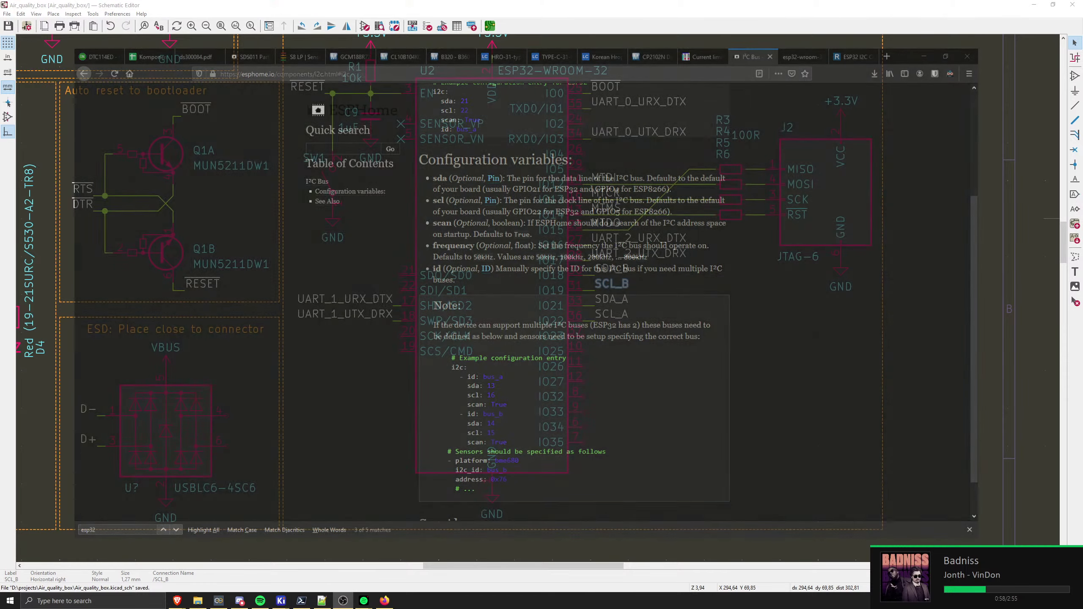
- Review the UART_2, SDA and SCL labels on the ESP32's IO16 to IO22 pins
{"action": "left_click", "coordinate": [734, 265]}
{"action": "scroll", "coordinate": [613, 301], "scroll_direction": "up", "scroll_amount": 3}
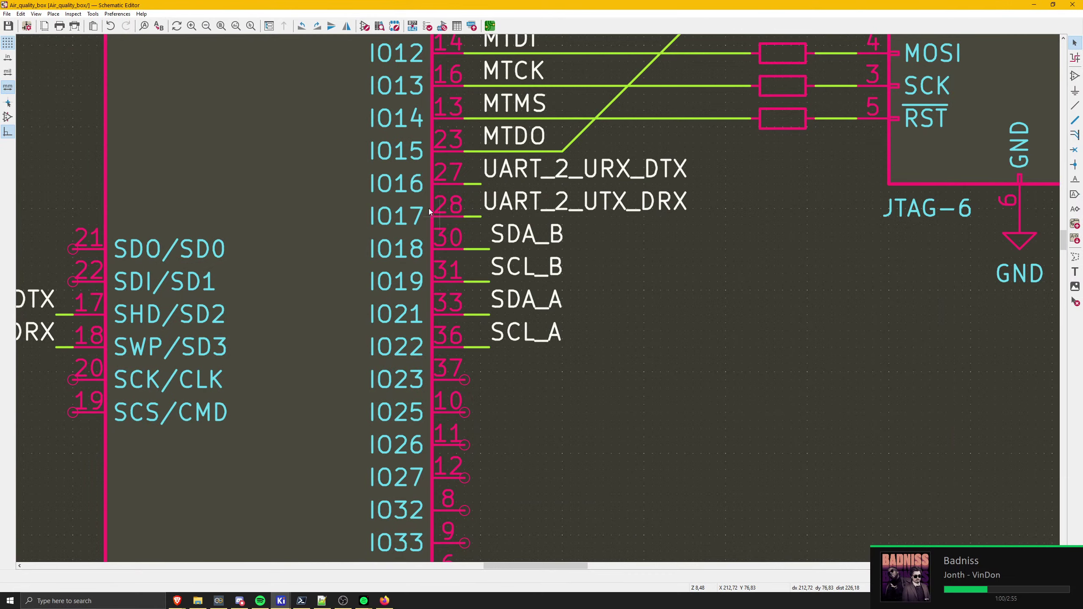
{"action": "left_click", "coordinate": [411, 248]}
{"action": "key", "text": "Escape"}
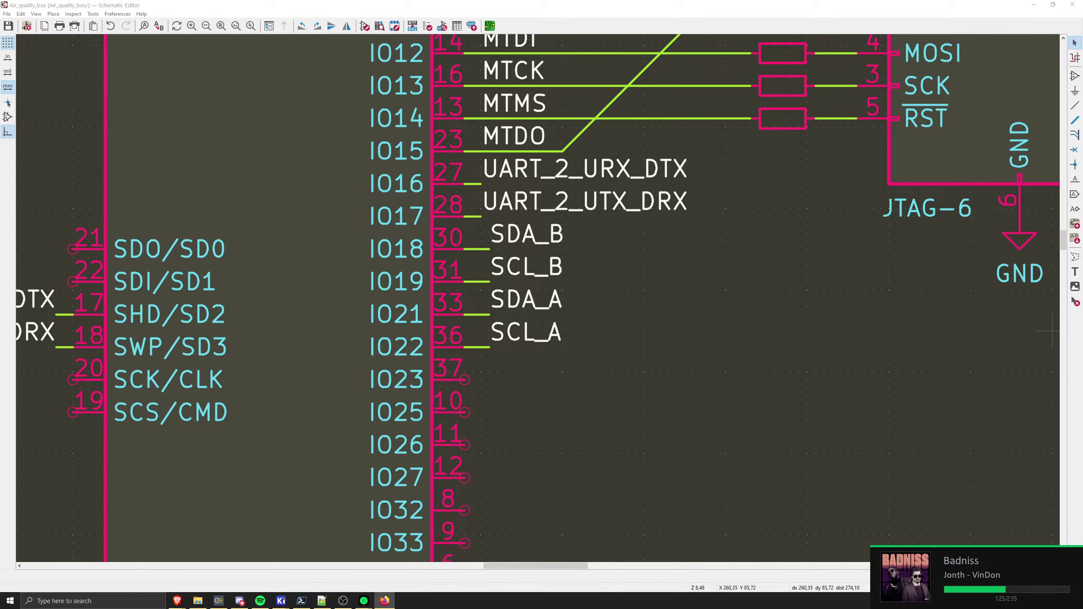
- Look over the whole sheet and save the Air_quality_box schematic
{"action": "scroll", "coordinate": [549, 313], "scroll_direction": "down", "scroll_amount": 5}
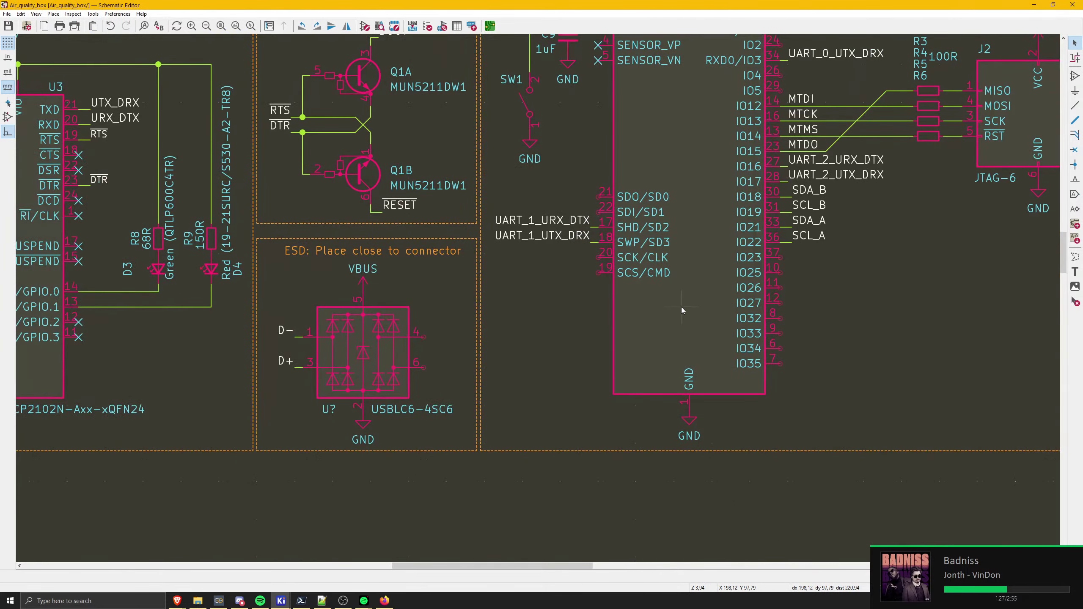
{"action": "scroll", "coordinate": [546, 318], "scroll_direction": "up", "scroll_amount": 2}
{"action": "scroll", "coordinate": [547, 318], "scroll_direction": "down", "scroll_amount": 6}
{"action": "middle_click_drag", "start_coordinate": [461, 276], "coordinate": [613, 264]}
{"action": "key", "text": "ctrl+s"}
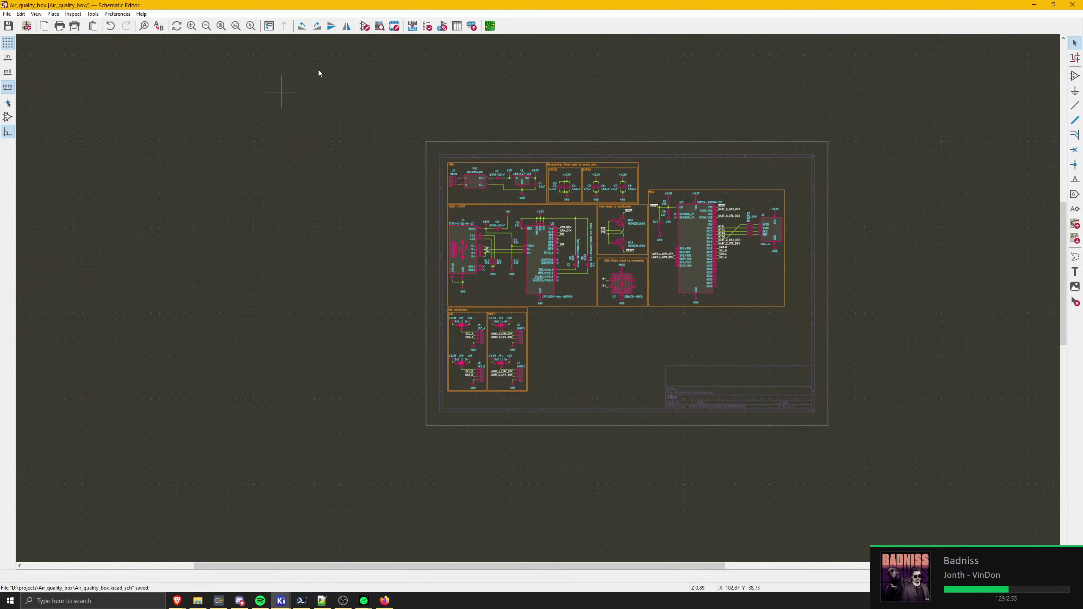
- Start footprint assignment and annotate the whole schematic by Y position, keeping existing annotations and using the first free number after 0
{"action": "left_click", "coordinate": [397, 29]}
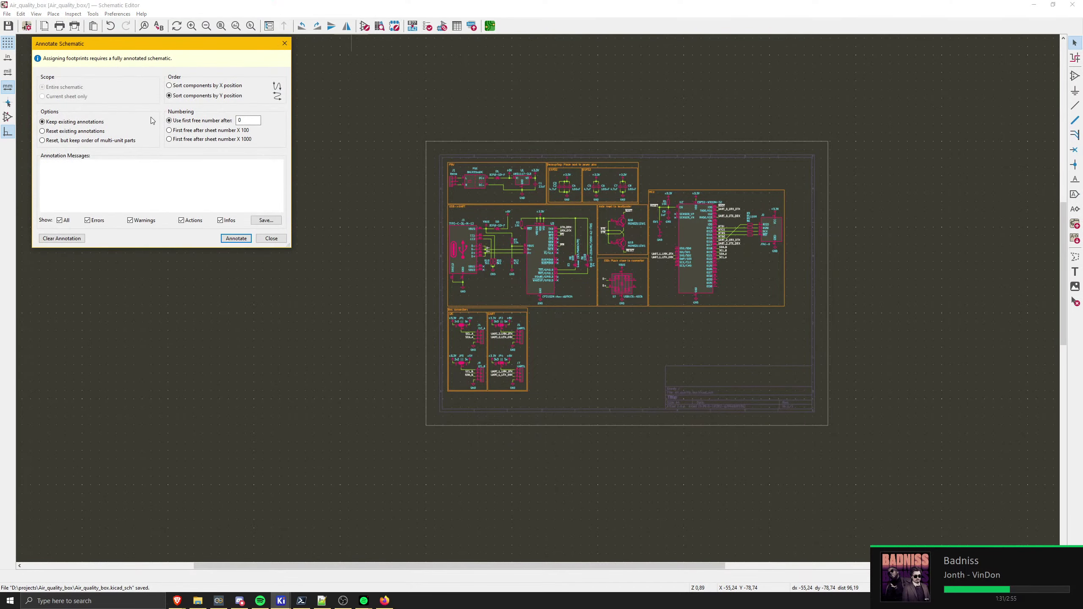
{"action": "left_click", "coordinate": [250, 241]}
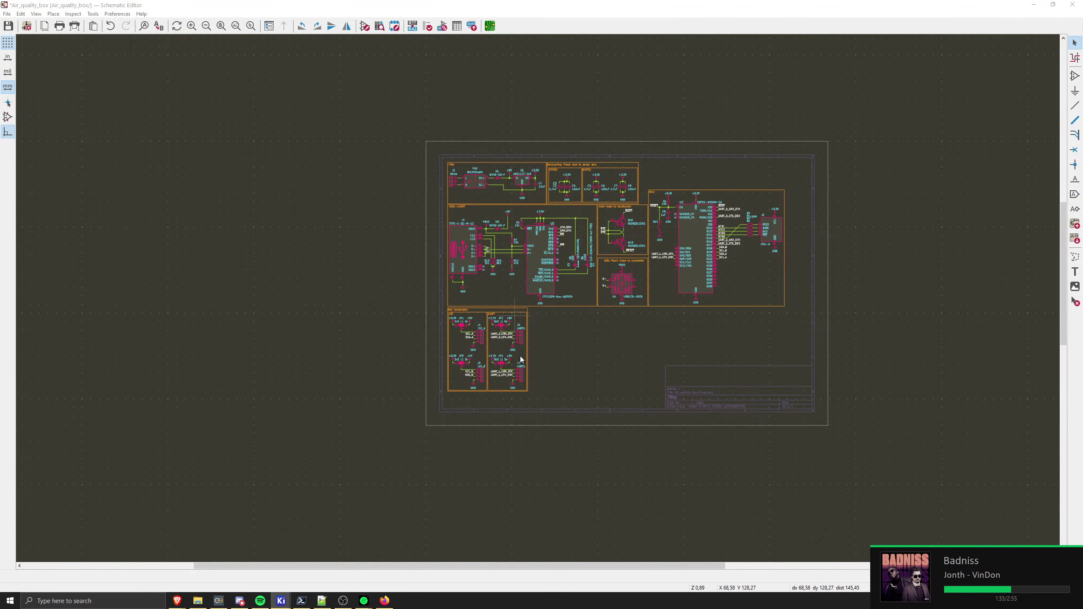
{"action": "scroll", "coordinate": [550, 293], "scroll_direction": "down", "scroll_amount": 3}
{"action": "scroll", "coordinate": [409, 285], "scroll_direction": "down", "scroll_amount": 3}
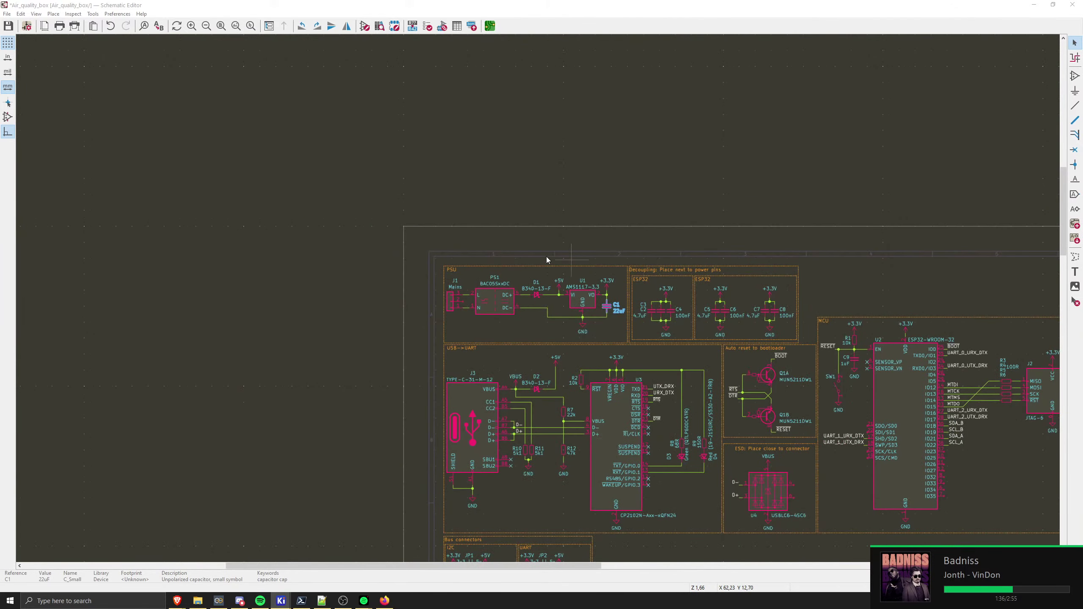
{"action": "middle_click_drag", "start_coordinate": [547, 257], "coordinate": [266, 138]}
{"action": "middle_click_drag", "start_coordinate": [487, 177], "coordinate": [482, 144]}
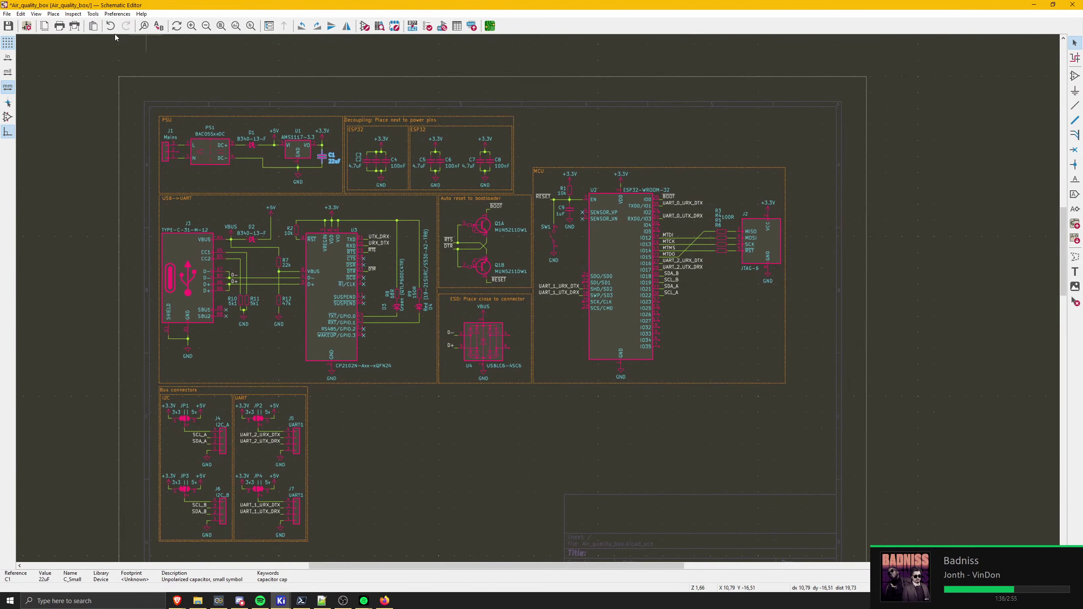
- Open the footprint assignment tool and bring its window in front of the schematic
{"action": "left_click", "coordinate": [75, 25]}
{"action": "key", "text": "Escape"}
{"action": "left_click", "coordinate": [442, 26]}
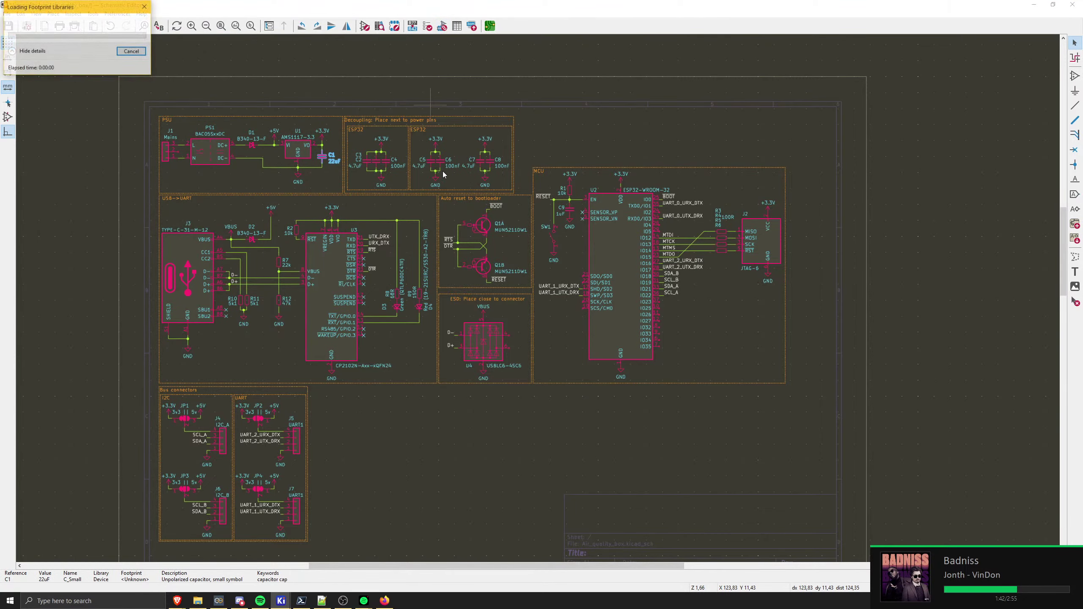
{"action": "mouse_move", "coordinate": [281, 601]}
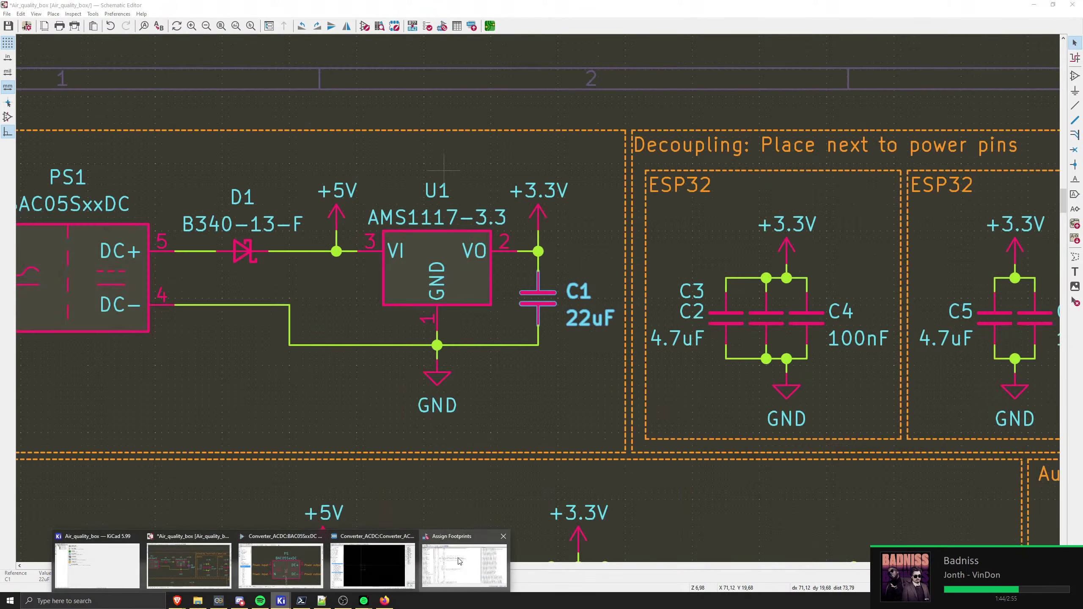
{"action": "left_click", "coordinate": [323, 561]}
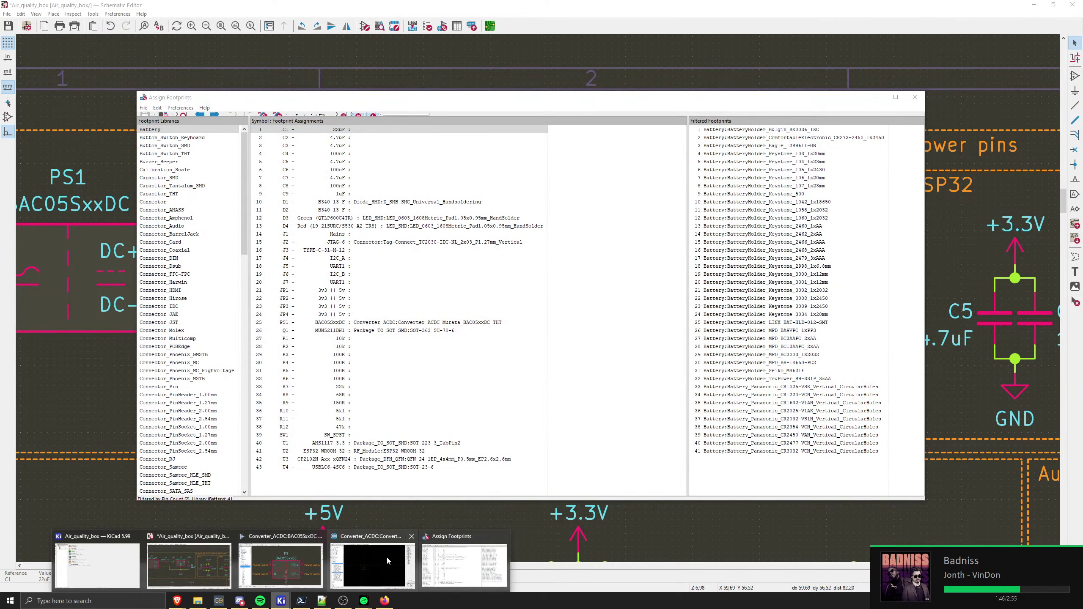
{"action": "left_click", "coordinate": [412, 559]}
{"action": "left_click_drag", "start_coordinate": [513, 4], "coordinate": [518, 24]}
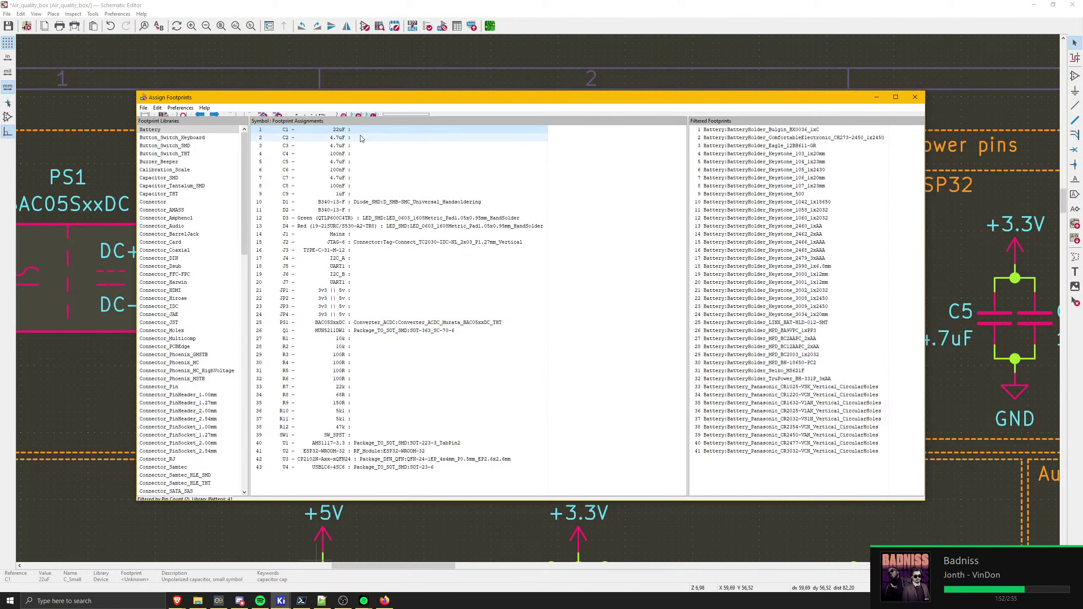
{"action": "key", "text": "alt+Tab"}
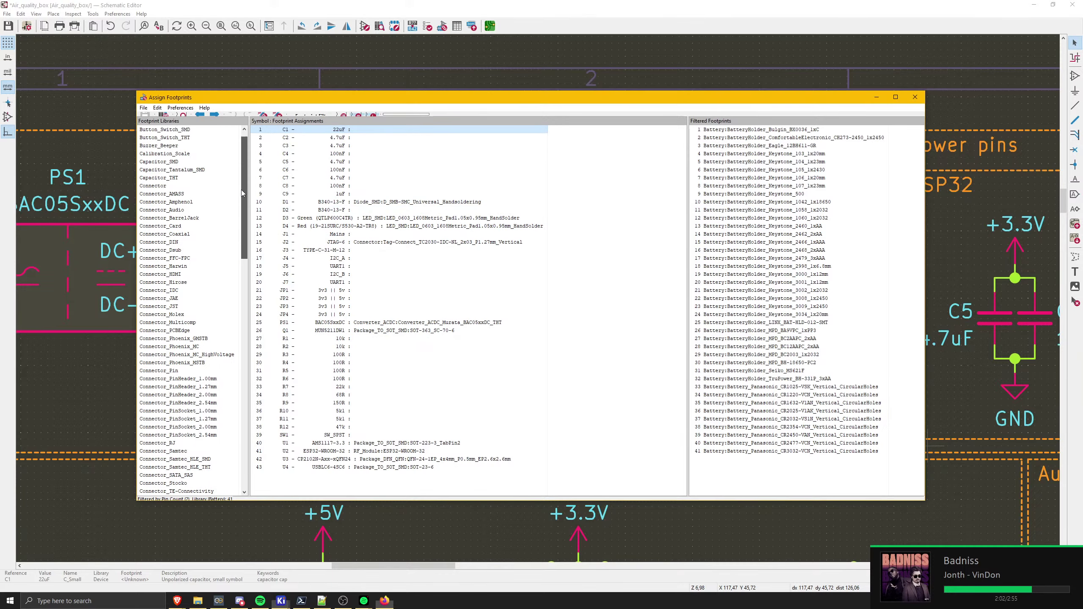
- List the Capacitor_SMD library's footprints for C1 and open the footprint viewer
{"action": "mouse_move", "coordinate": [241, 189]}
{"action": "left_mouse_down"}
{"action": "mouse_move", "coordinate": [250, 308]}
{"action": "mouse_move", "coordinate": [244, 178]}
{"action": "left_mouse_up"}
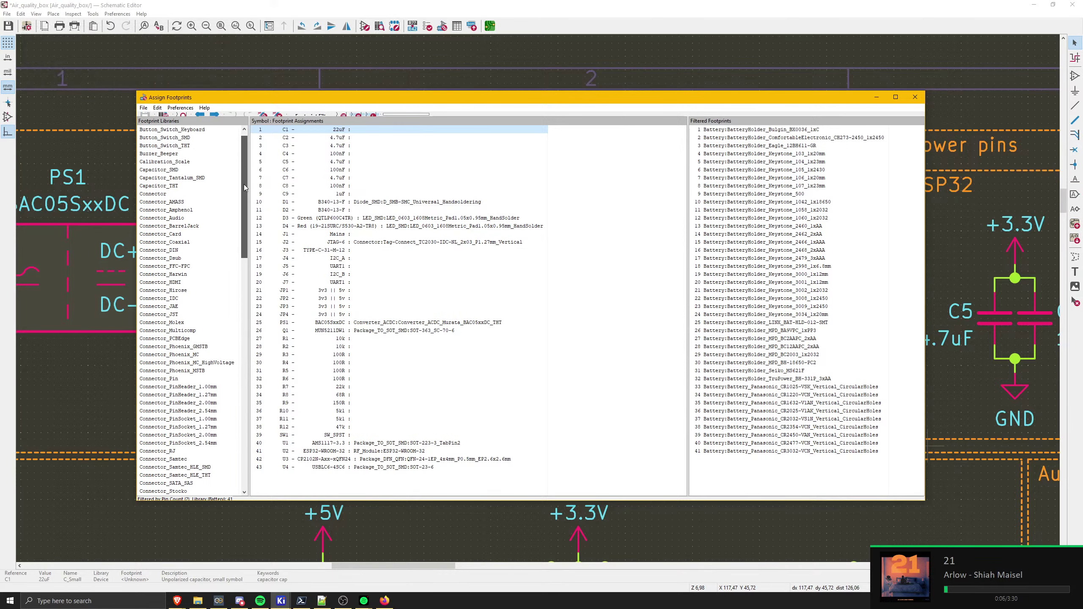
{"action": "left_click", "coordinate": [159, 169]}
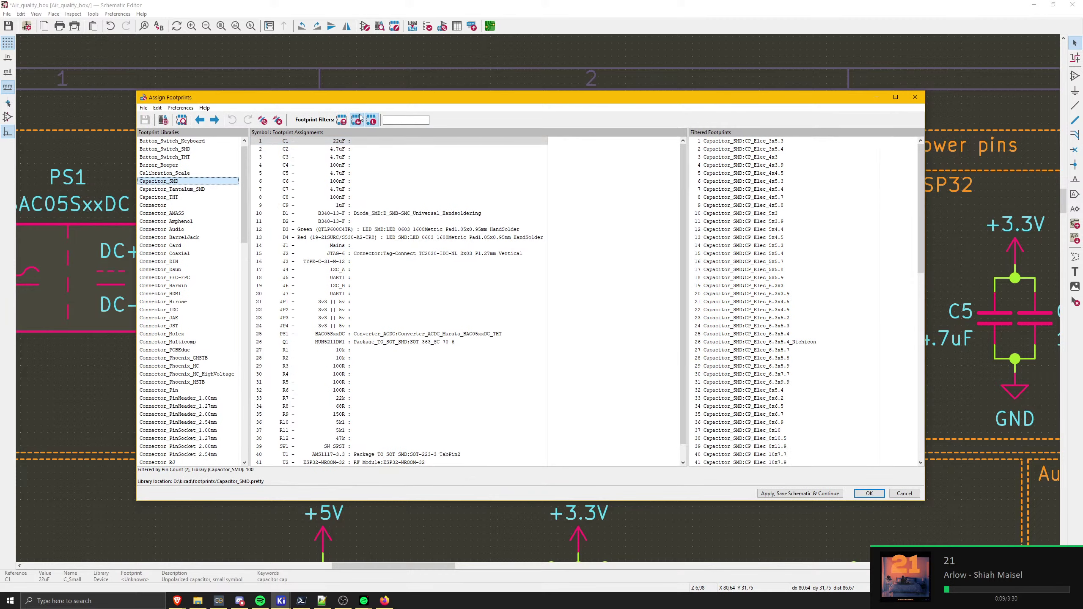
{"action": "left_click", "coordinate": [179, 123]}
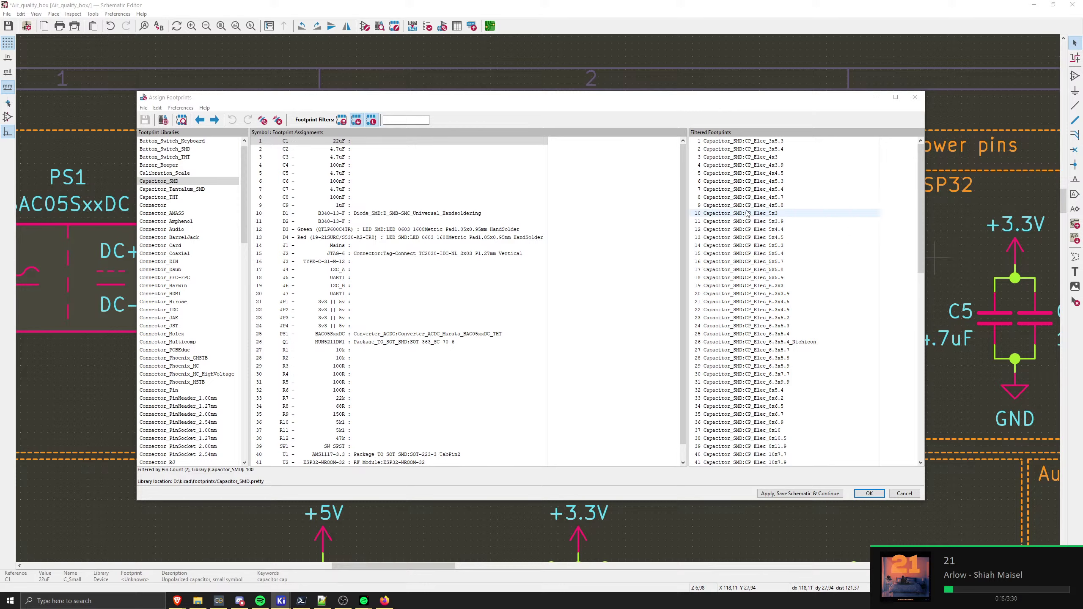
- Assign the footprint C_0805_2012Metric_Pad1.18x1.45mm_HandSolder from the Capacitor_SMD library to C1
{"action": "scroll", "coordinate": [754, 298], "scroll_direction": "down", "scroll_amount": 1}
{"action": "scroll", "coordinate": [767, 376], "scroll_direction": "down", "scroll_amount": 9}
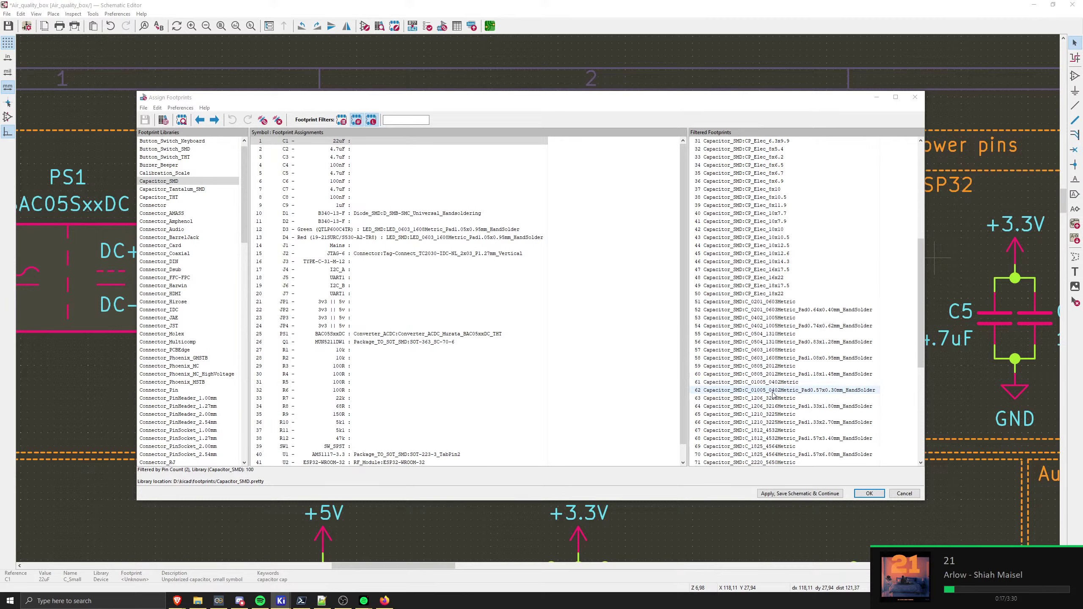
{"action": "left_click", "coordinate": [770, 367]}
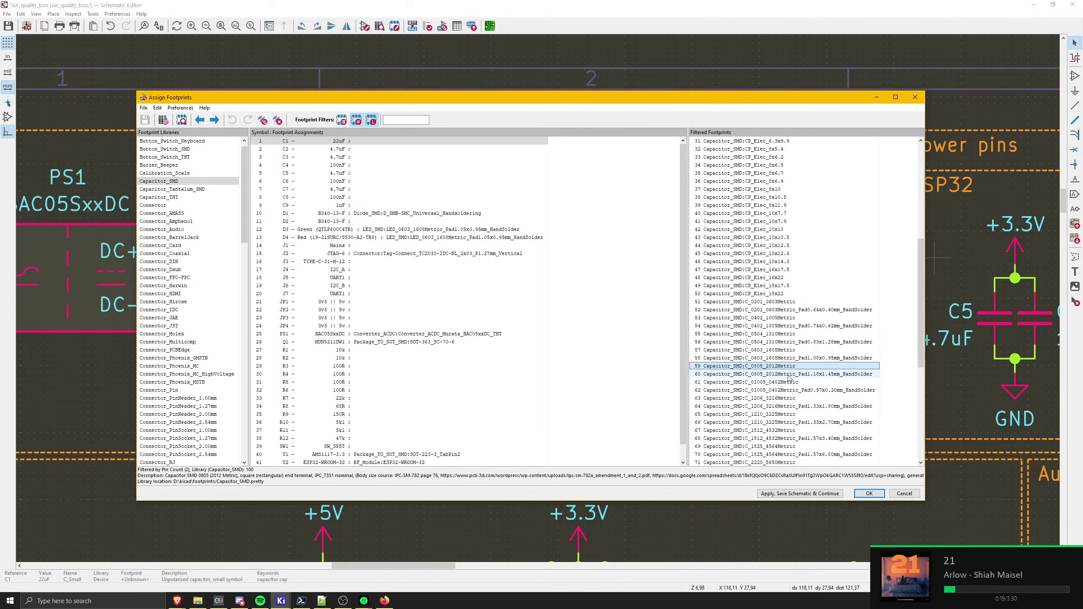
{"action": "left_click", "coordinate": [789, 374]}
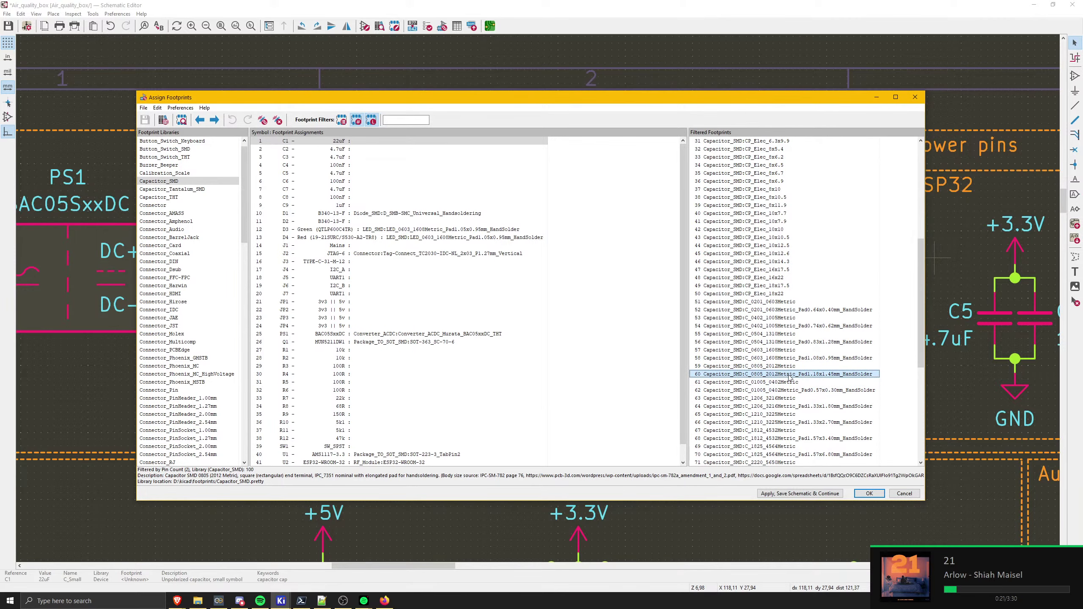
{"action": "double_click", "coordinate": [789, 374]}
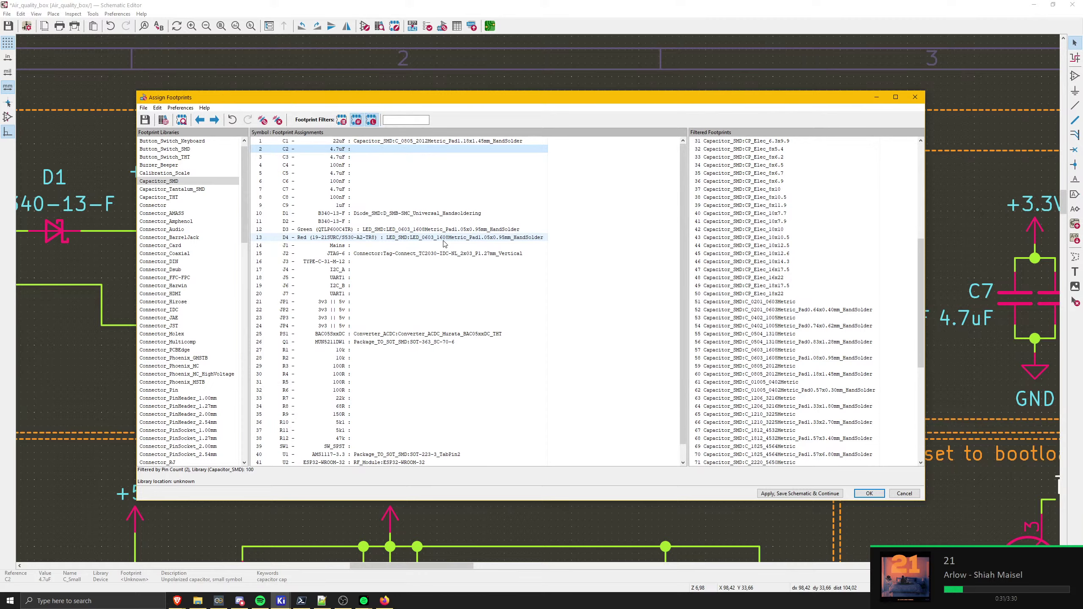
- Assign the hand-solder C_0805_2012Metric_Pad1.18x1.45mm footprint to the 4.7uF capacitors C2, C3, C5 and C7 together
{"action": "left_click", "coordinate": [417, 156]}
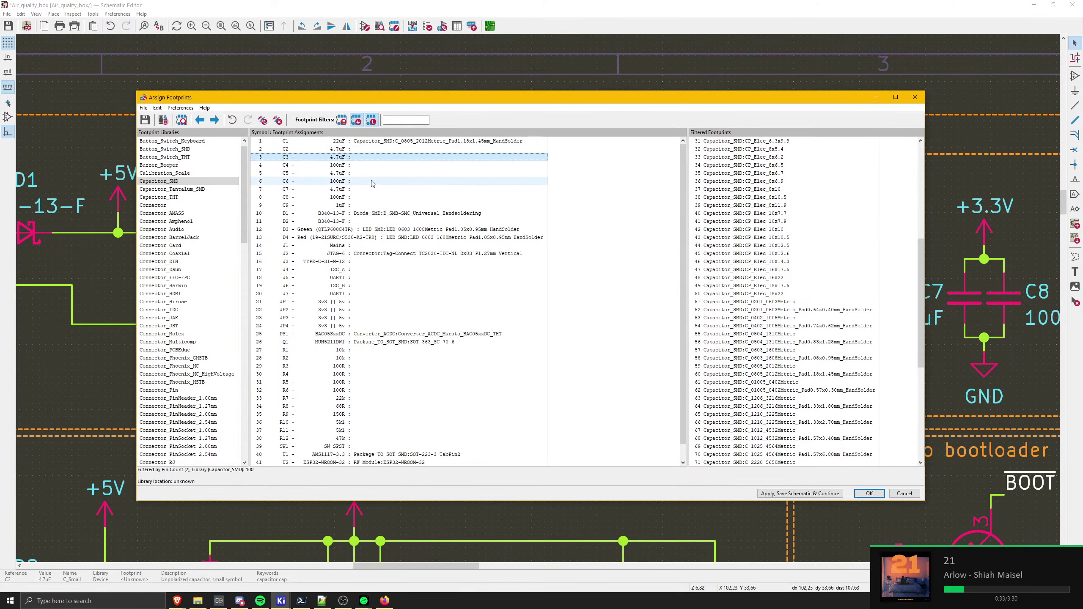
{"action": "left_click", "coordinate": [358, 149], "text": "ctrl"}
{"action": "left_click", "coordinate": [359, 189], "text": "ctrl"}
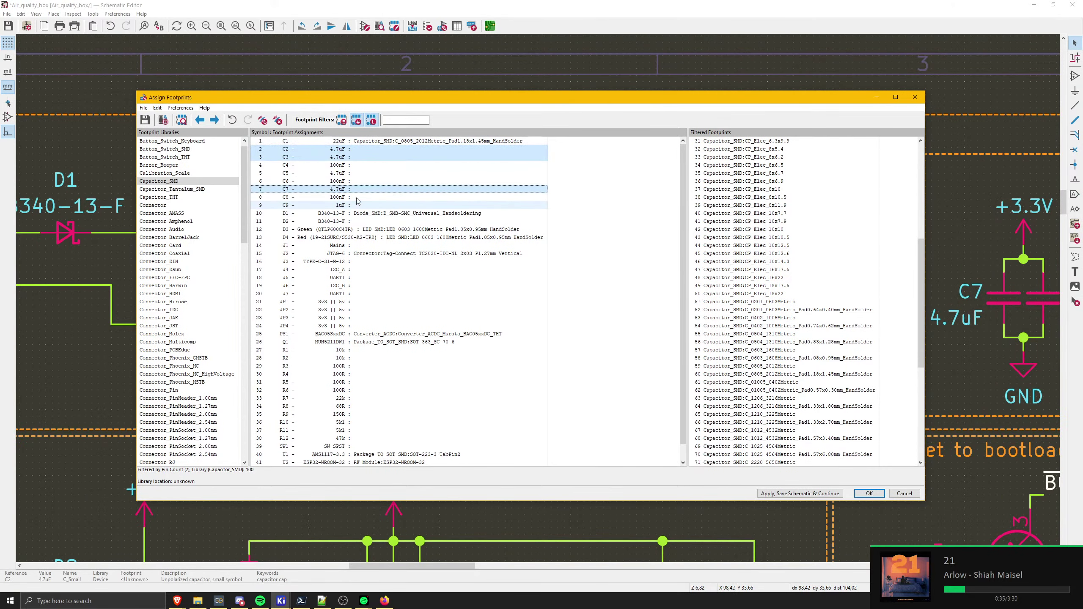
{"action": "left_click", "coordinate": [358, 173], "text": "ctrl"}
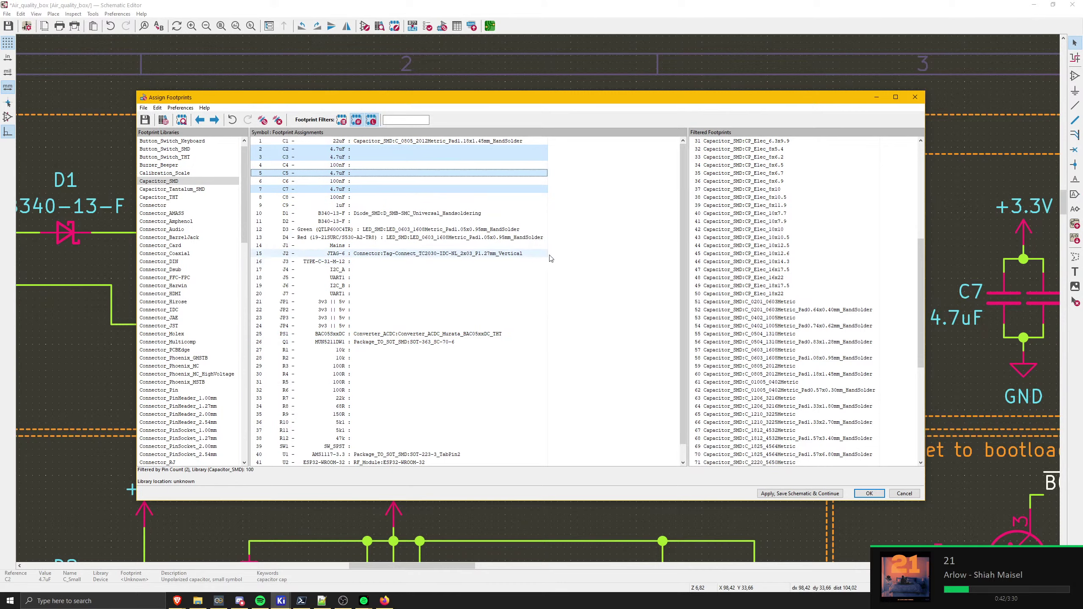
{"action": "double_click", "coordinate": [780, 375]}
- Assign the C_0603_1608Metric_Pad1.08x0.95mm_HandSolder footprint to the 100nF capacitors C4, C6 and C8 and the 1uF capacitor C9
{"action": "left_click", "coordinate": [336, 181], "text": "ctrl"}
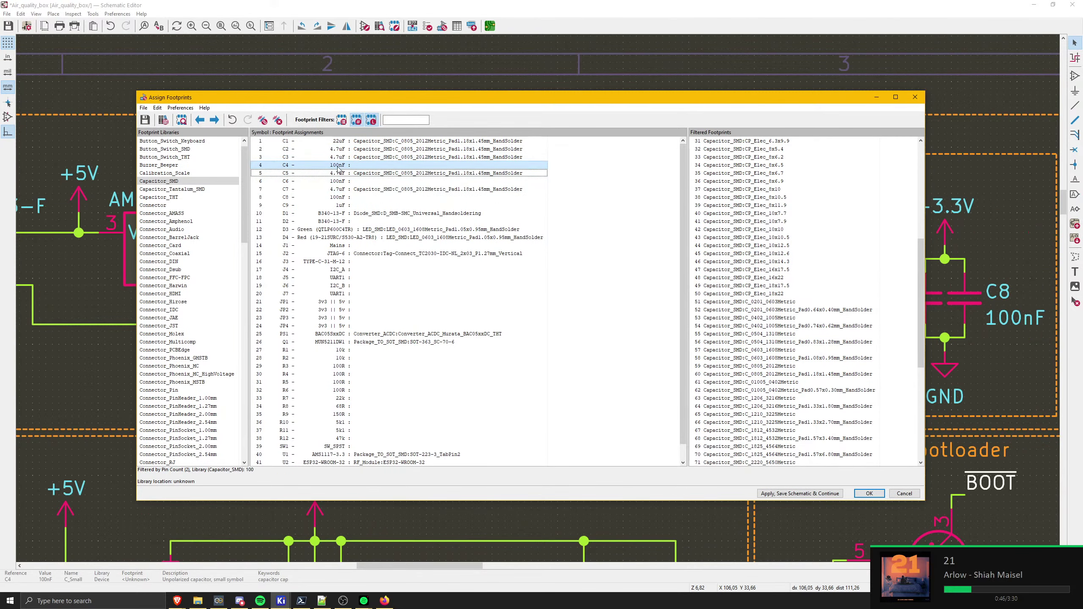
{"action": "left_click", "coordinate": [341, 197], "text": "ctrl"}
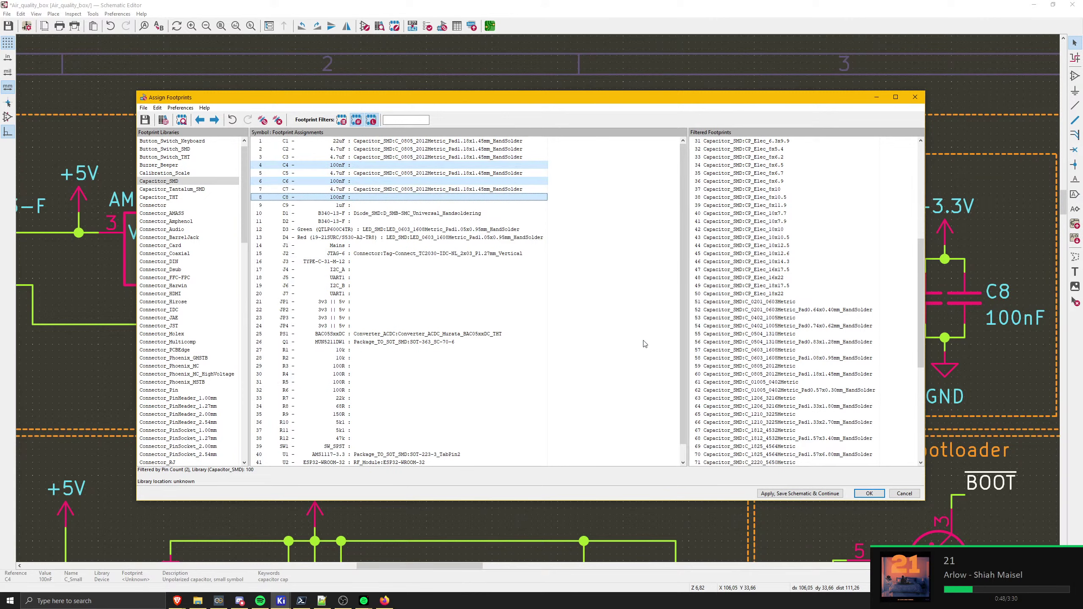
{"action": "left_click", "coordinate": [348, 205], "text": "ctrl"}
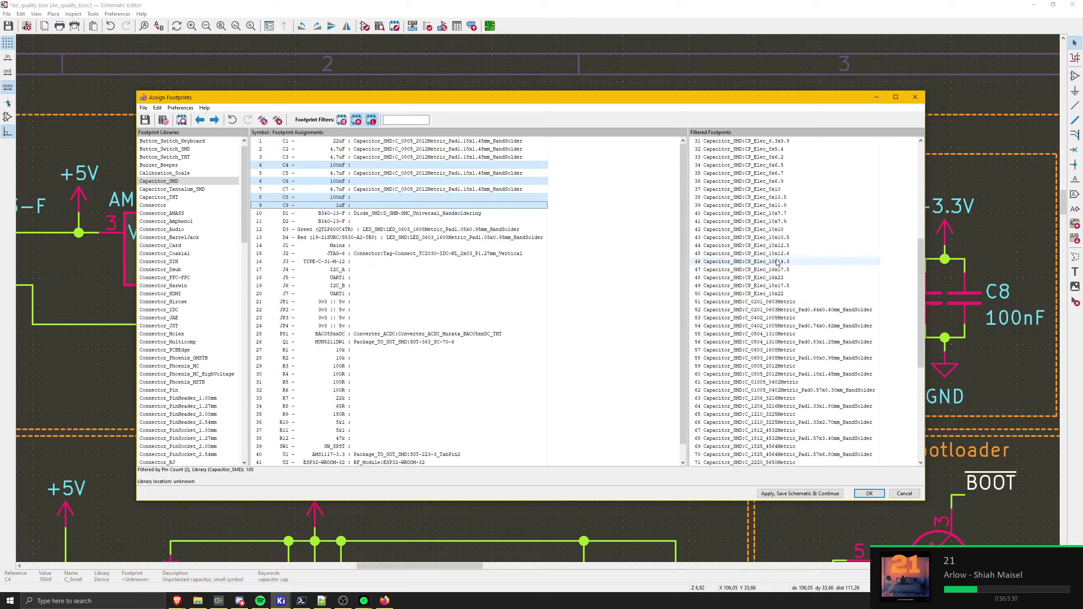
{"action": "double_click", "coordinate": [781, 358]}
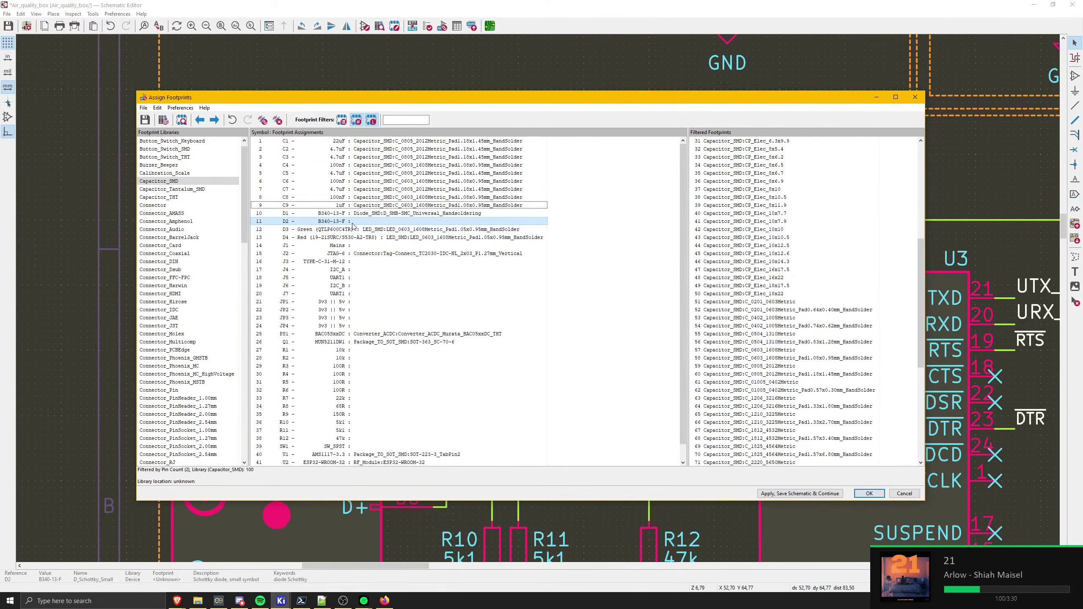
- Assign the D_SMB-SMC_Universal_Handsoldering footprint from the Diode_SMD library to diode D2, matching D1
{"action": "left_click", "coordinate": [376, 213]}
{"action": "left_click", "coordinate": [371, 221]}
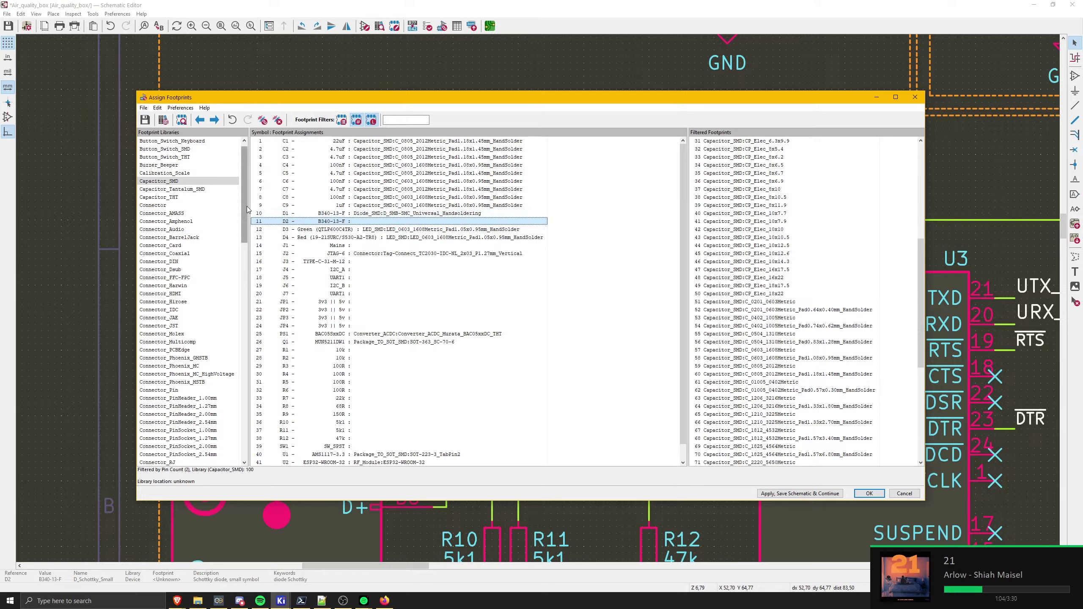
{"action": "left_click_drag", "start_coordinate": [247, 206], "coordinate": [240, 269]}
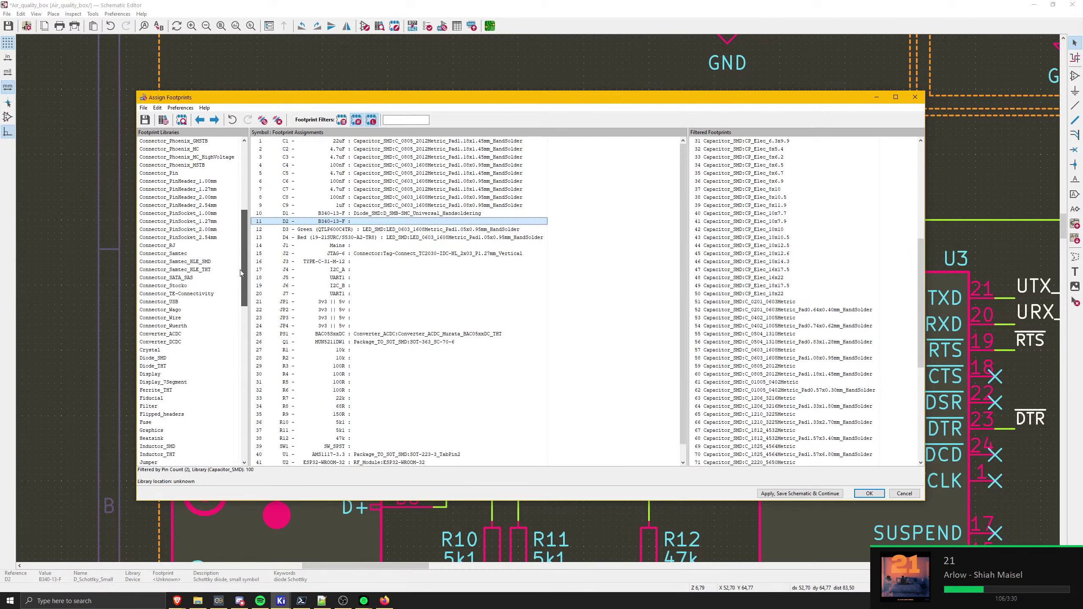
{"action": "left_click", "coordinate": [162, 358]}
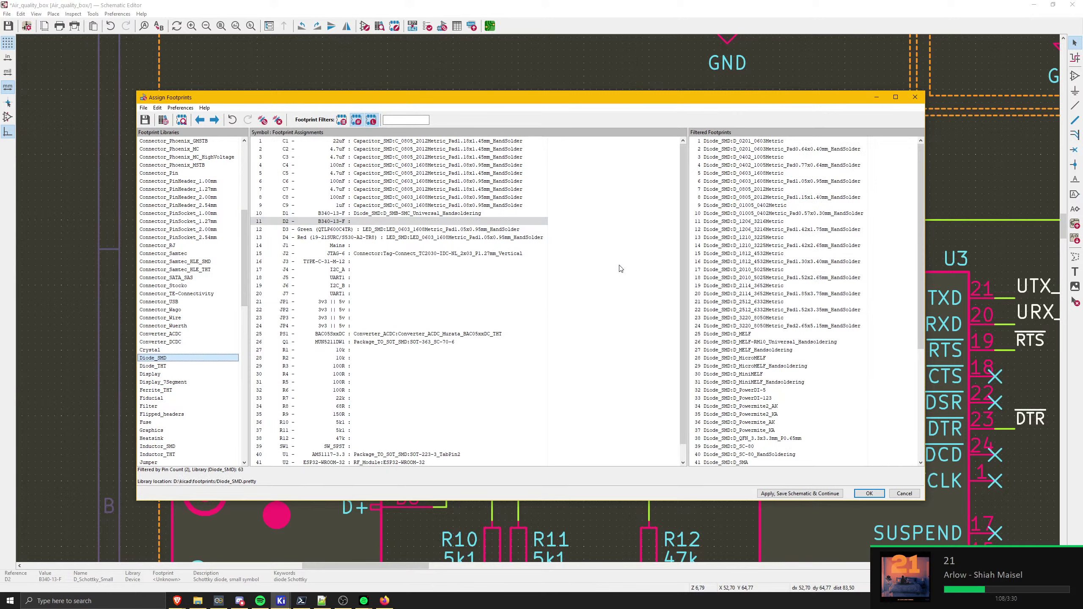
{"action": "scroll", "coordinate": [762, 369], "scroll_direction": "down", "scroll_amount": 2}
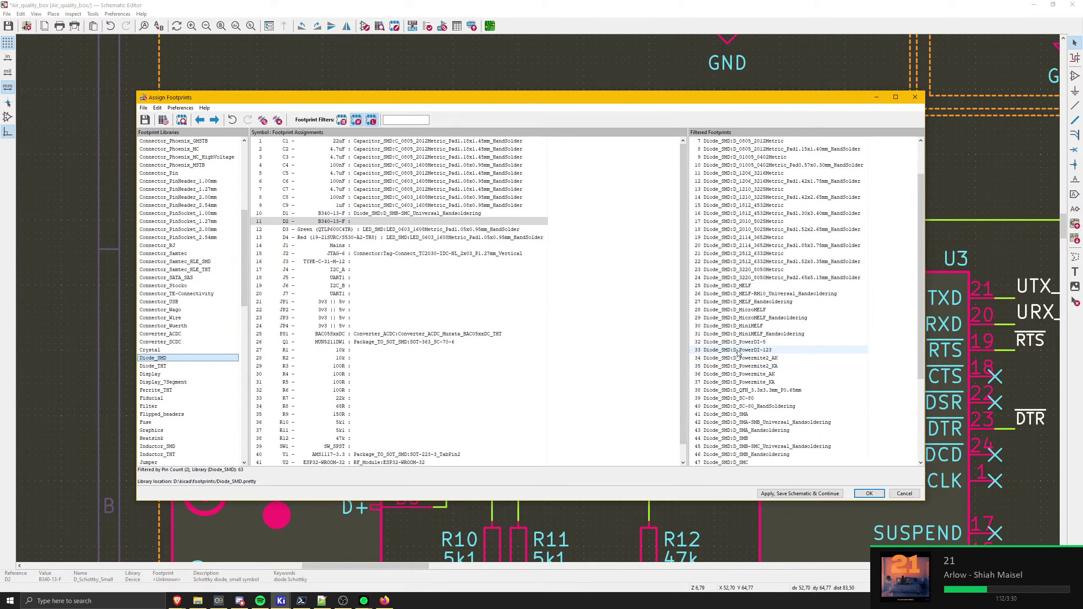
{"action": "scroll", "coordinate": [738, 352], "scroll_direction": "down", "scroll_amount": 1}
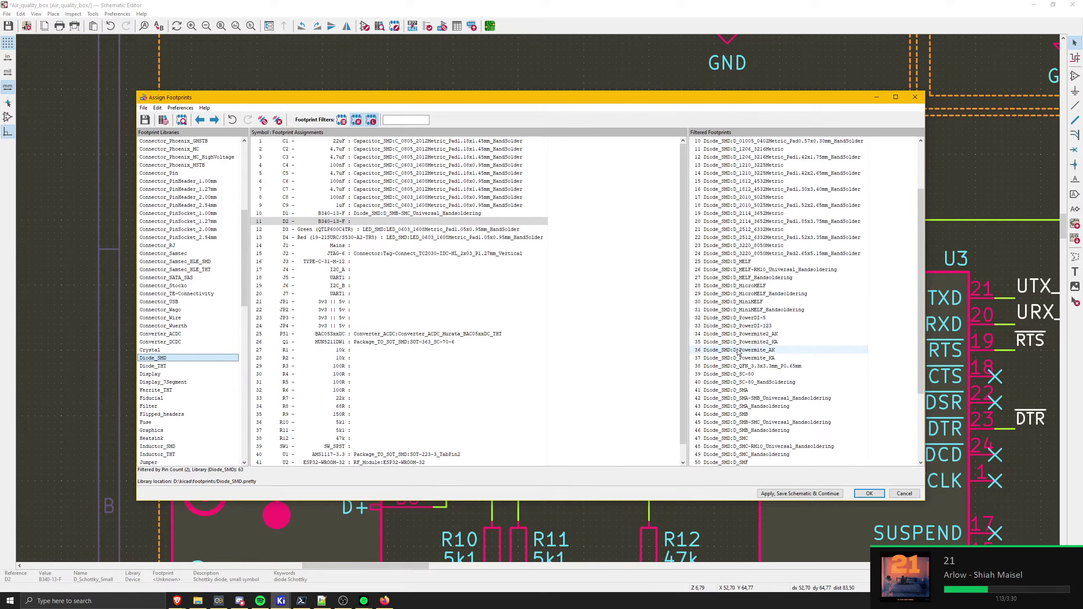
{"action": "left_click", "coordinate": [773, 423]}
{"action": "double_click", "coordinate": [773, 424]}
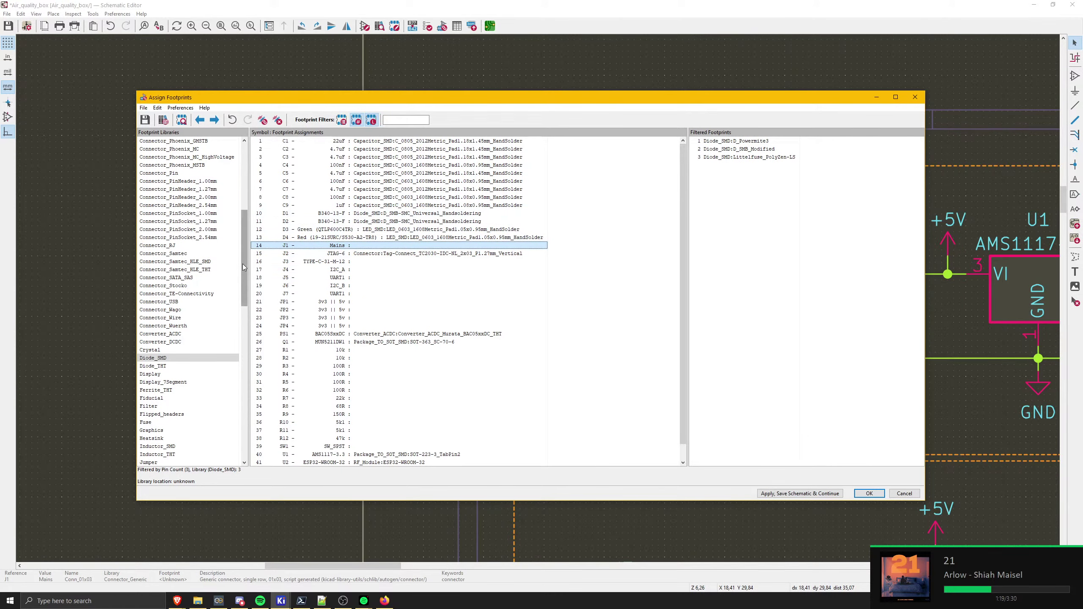
- Examine the 1x03 footprints in the Connector_PinHeader_2.54mm library for the Mains connector J1
{"action": "scroll", "coordinate": [245, 299], "scroll_direction": "up", "scroll_amount": 6}
{"action": "left_click_drag", "start_coordinate": [250, 226], "coordinate": [254, 248]}
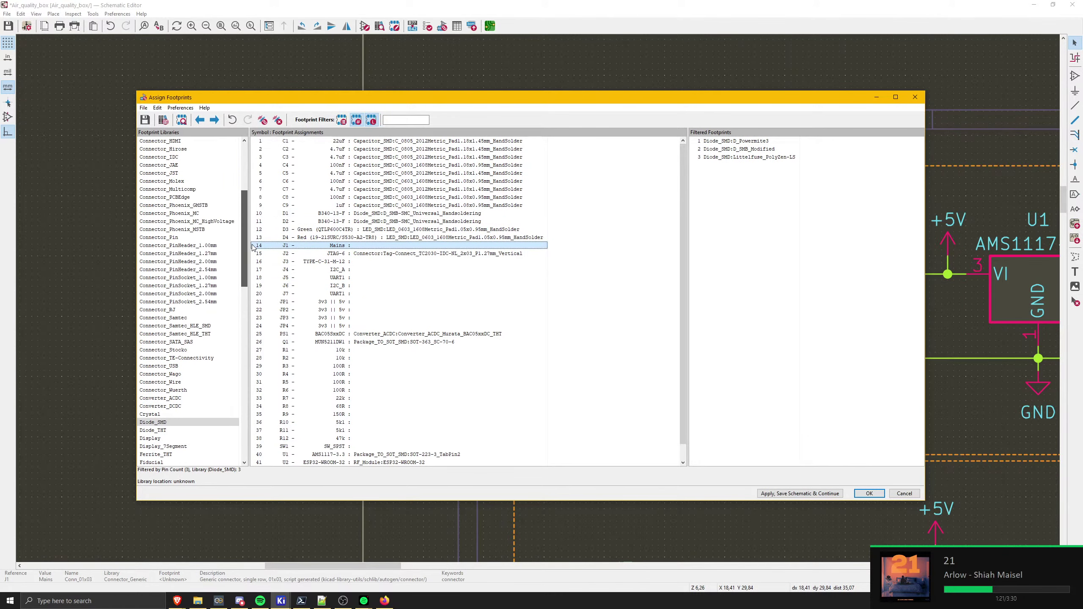
{"action": "left_click", "coordinate": [222, 271]}
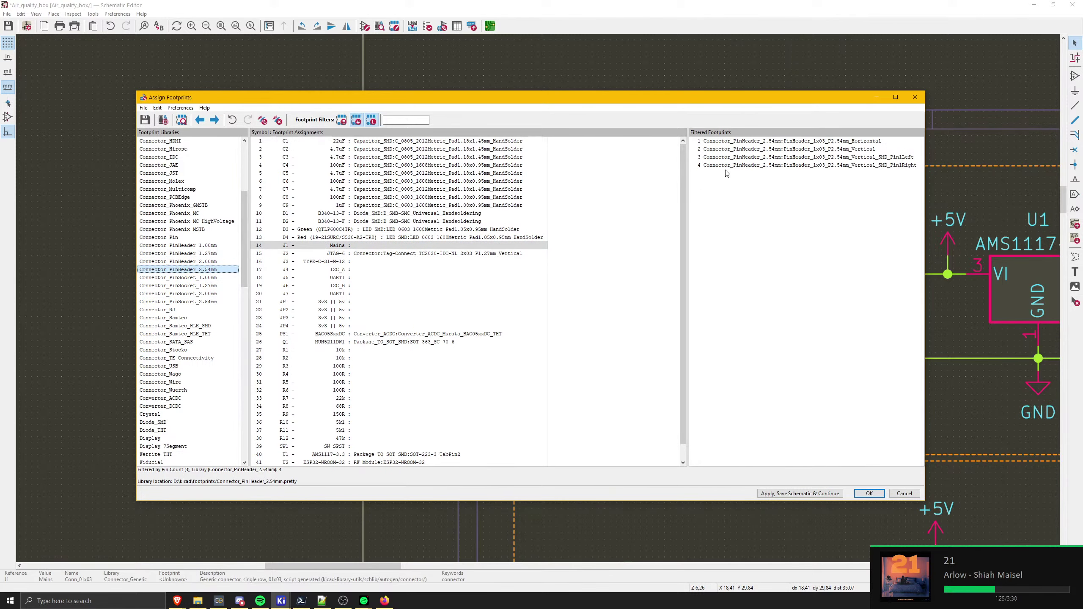
{"action": "left_click", "coordinate": [745, 143]}
{"action": "left_click", "coordinate": [747, 149]}
{"action": "left_click", "coordinate": [749, 156]}
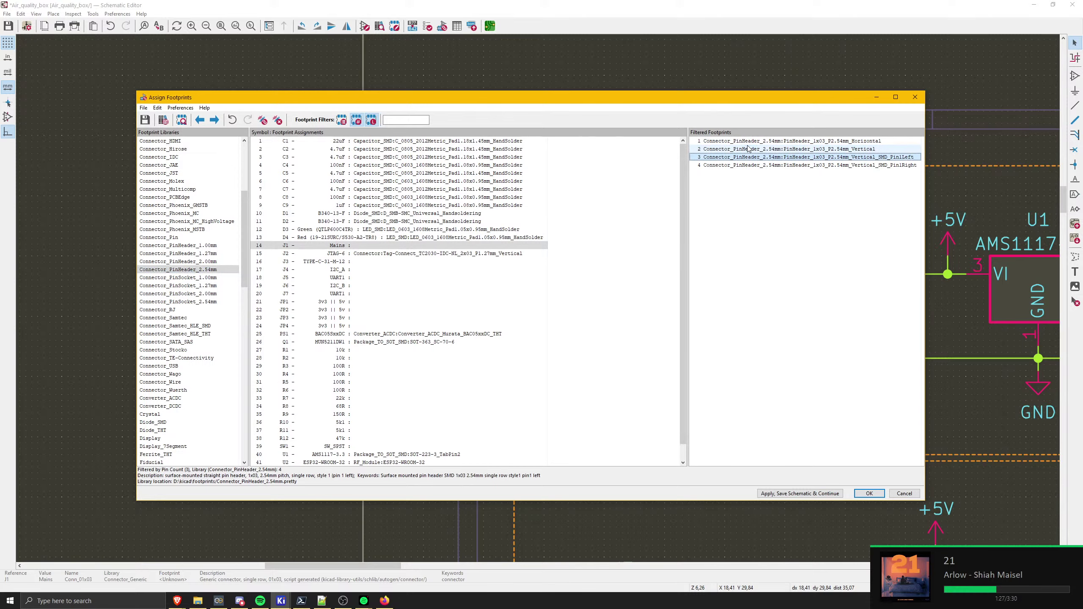
{"action": "key", "text": "Escape"}
{"action": "key", "text": "Escape"}
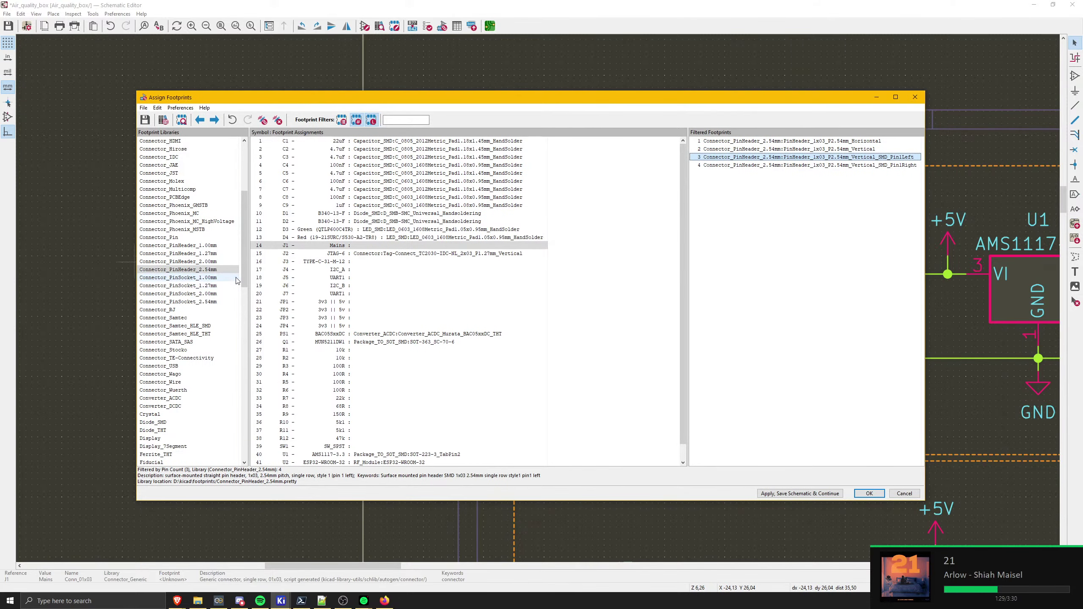
- Save the footprint assignments to the schematic and list the TerminalBlock library's footprints for the Mains connector J1
{"action": "left_click", "coordinate": [145, 120]}
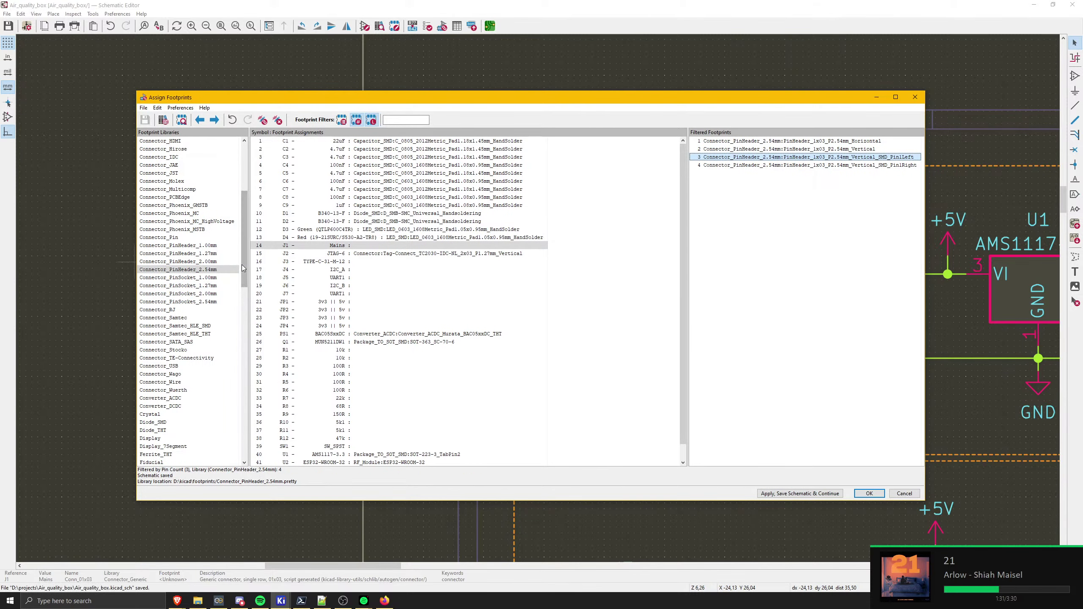
{"action": "left_click_drag", "start_coordinate": [242, 264], "coordinate": [254, 420]}
{"action": "left_click", "coordinate": [159, 390]}
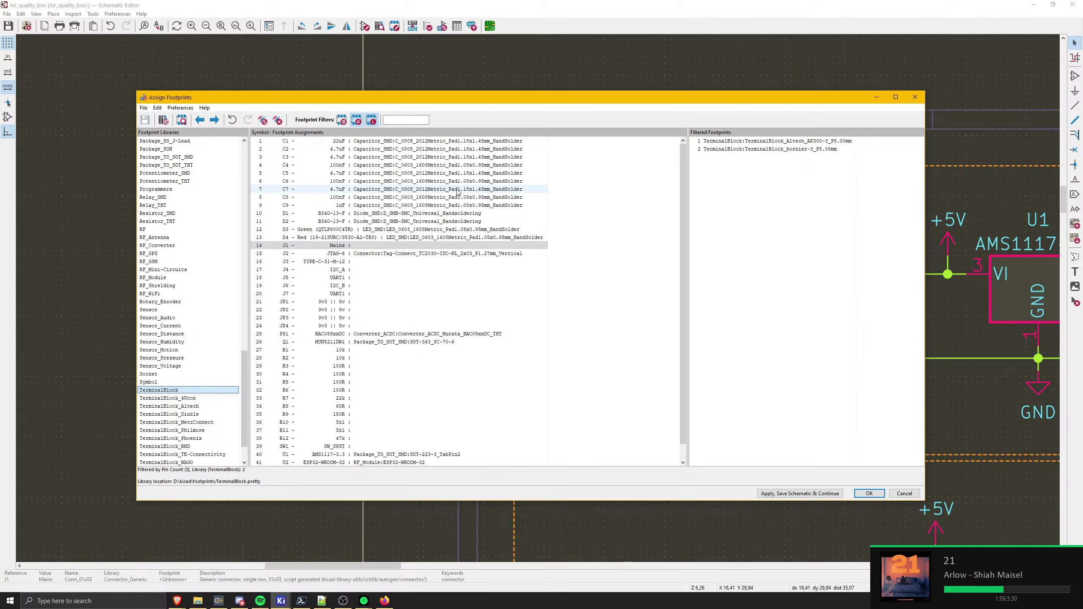
- Compare the three-pin footprints in the TerminalBlock and TerminalBlock_4Ucon libraries for the Mains connector J1
{"action": "left_click", "coordinate": [746, 142]}
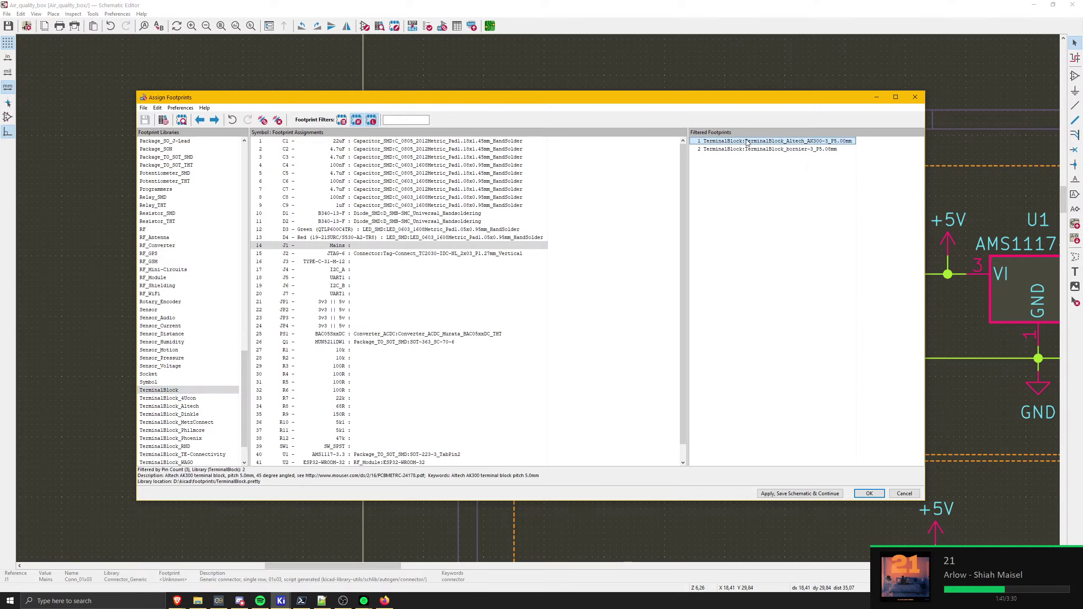
{"action": "key", "text": "Down"}
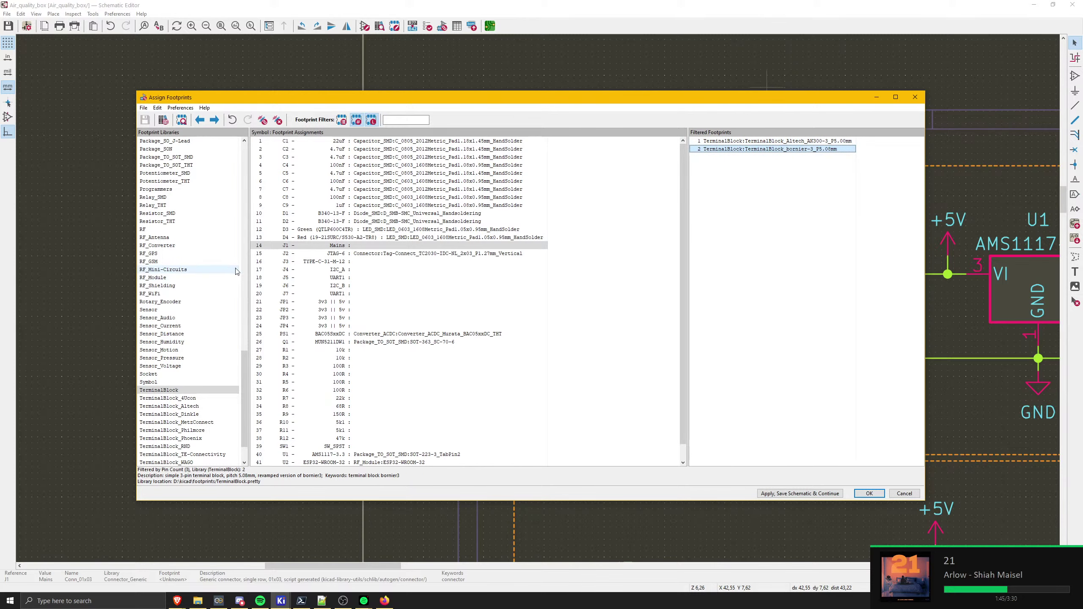
{"action": "scroll", "coordinate": [205, 364], "scroll_direction": "down", "scroll_amount": 2}
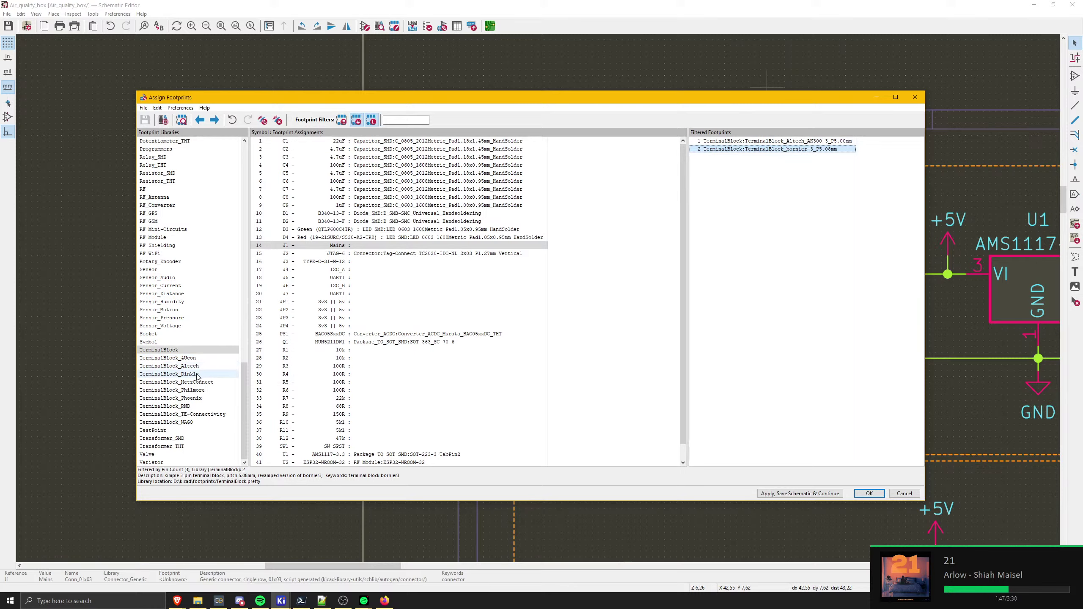
{"action": "left_click", "coordinate": [208, 358]}
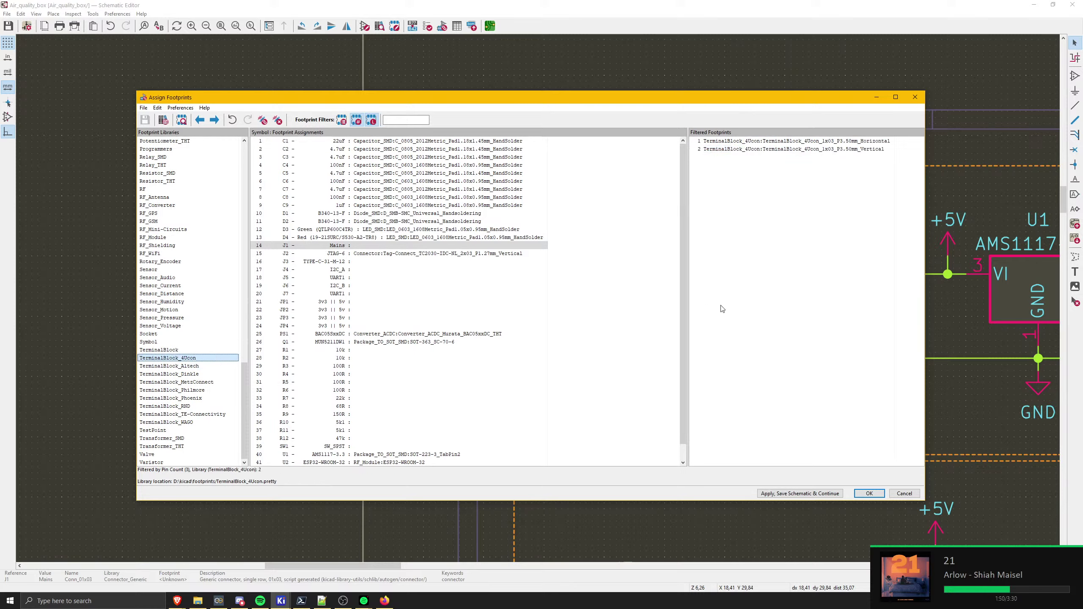
{"action": "left_click", "coordinate": [778, 142]}
{"action": "left_click", "coordinate": [780, 149]}
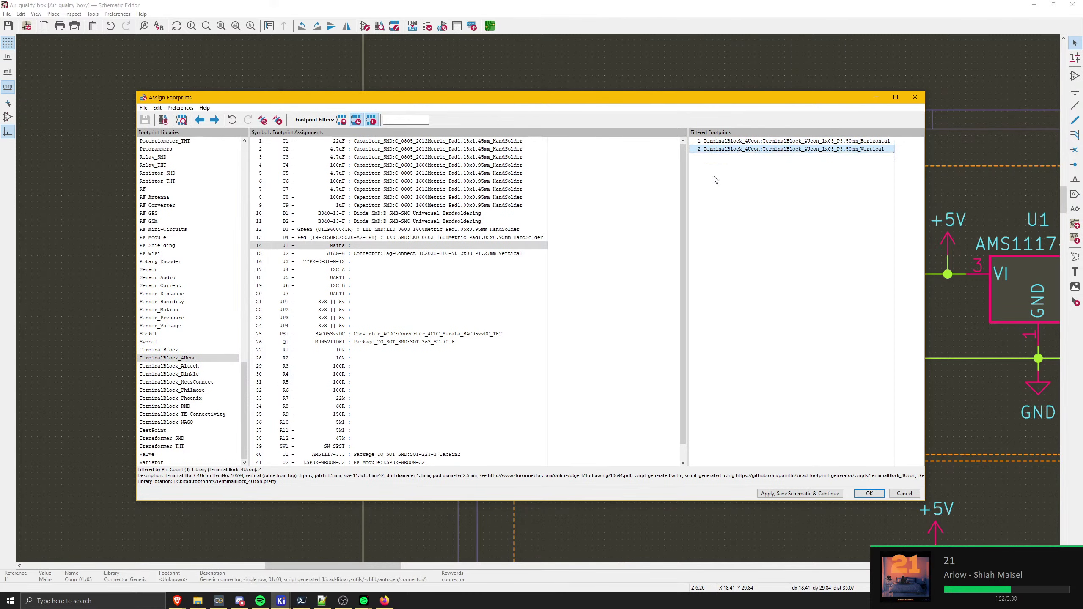
- Preview the TerminalBlock_4Ucon_1x03_P3.50mm_Vertical footprint, arrange the windows to view it, and move the preview out of the way
{"action": "double_click", "coordinate": [779, 149]}
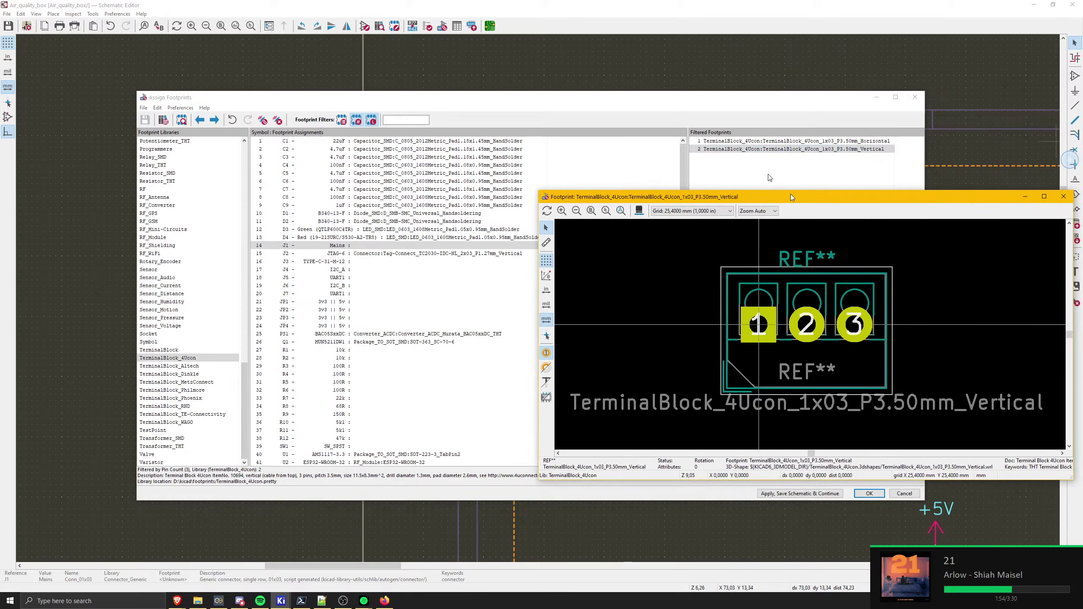
{"action": "left_click_drag", "start_coordinate": [784, 196], "coordinate": [794, 240]}
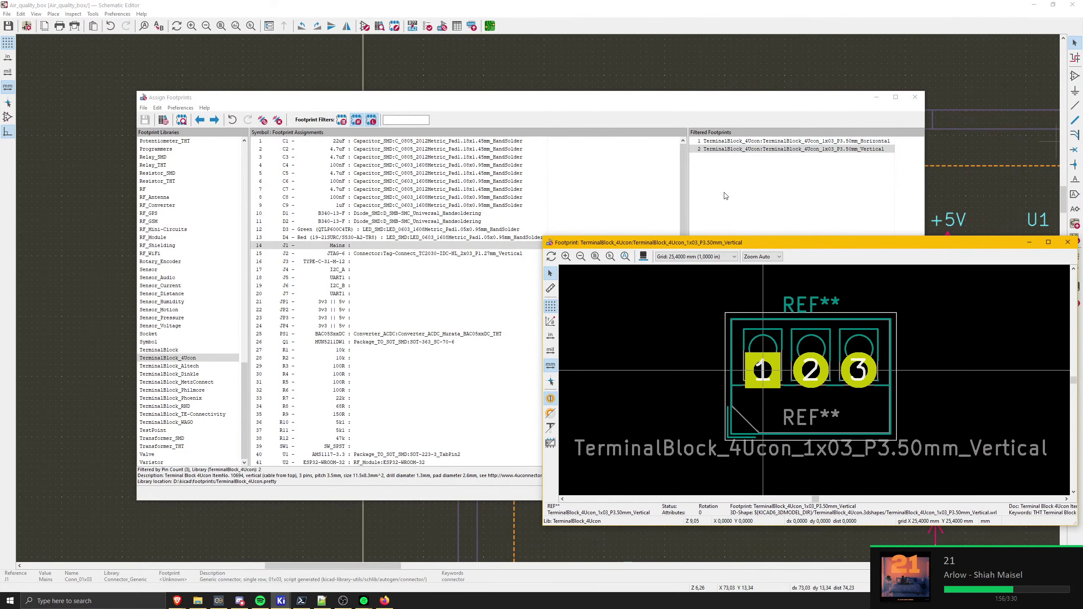
{"action": "left_click_drag", "start_coordinate": [696, 99], "coordinate": [652, 34]}
{"action": "left_click", "coordinate": [920, 253]}
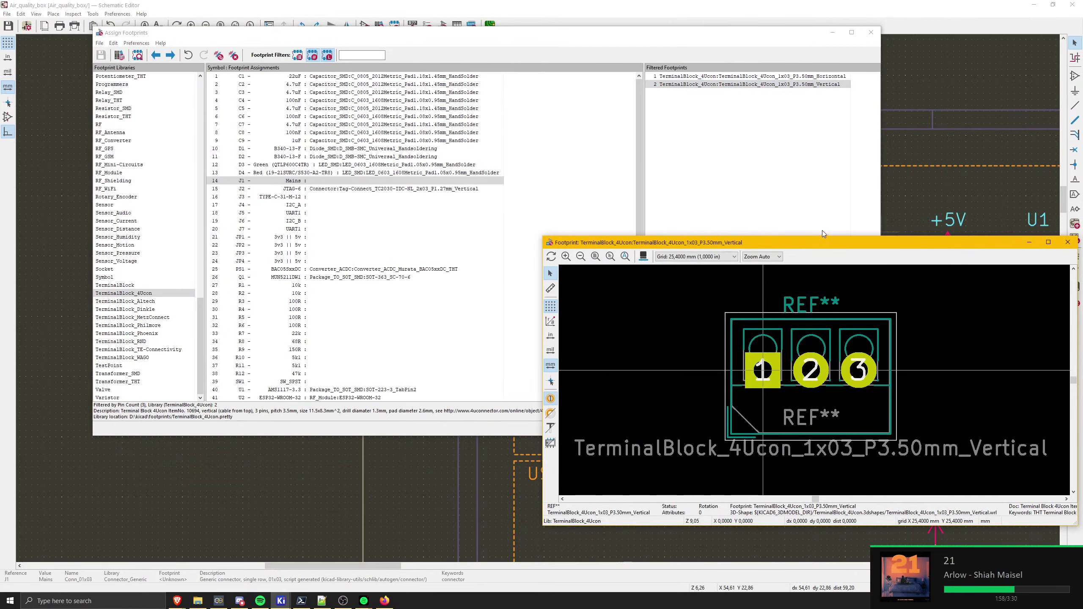
{"action": "left_click_drag", "start_coordinate": [984, 243], "coordinate": [905, 234]}
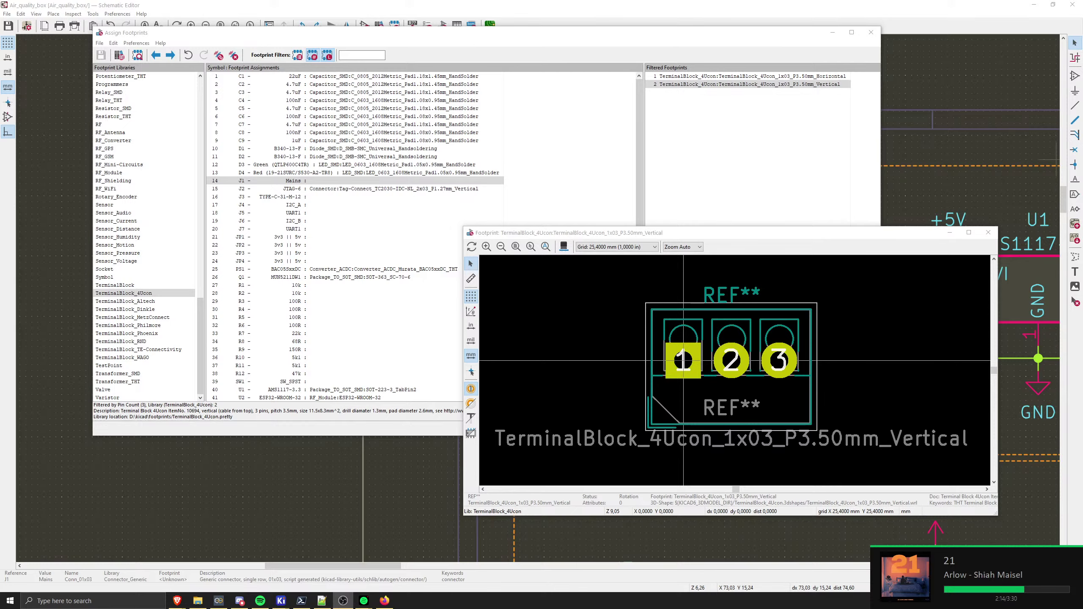
{"action": "left_click_drag", "start_coordinate": [887, 235], "coordinate": [1082, 273]}
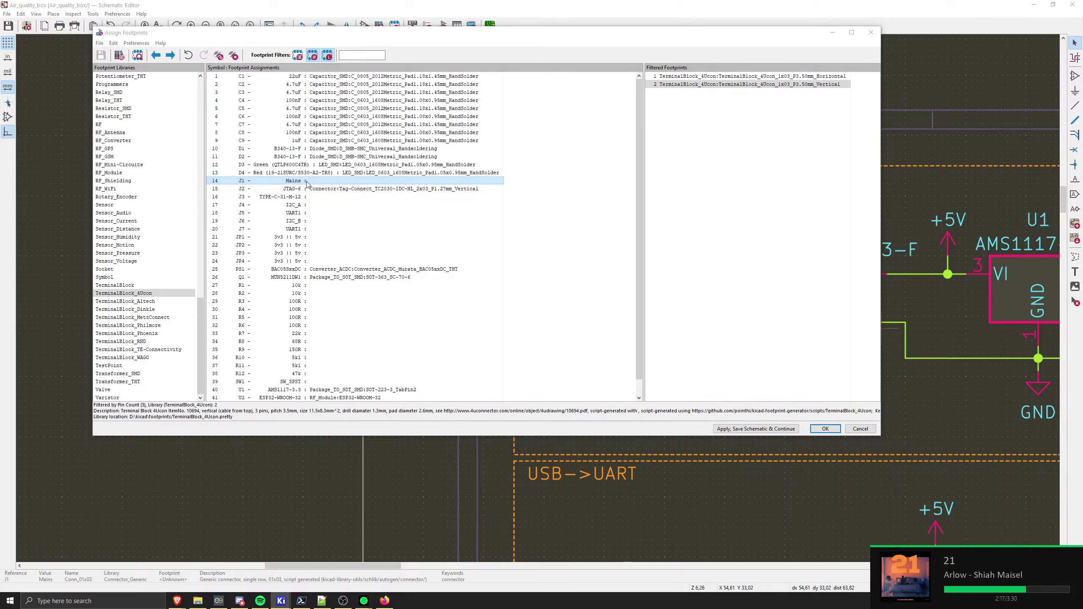
- Check the three-pin footprints in the Altech, Dinkle, Philmore and Phoenix terminal block libraries, and close the footprint assignment
{"action": "left_click", "coordinate": [125, 301]}
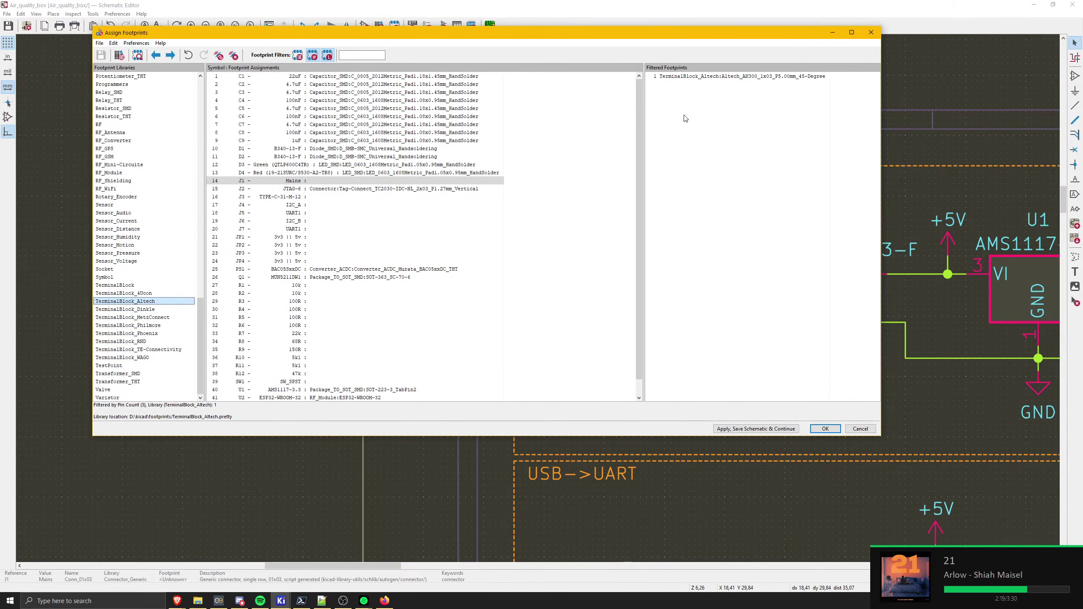
{"action": "left_click", "coordinate": [706, 81]}
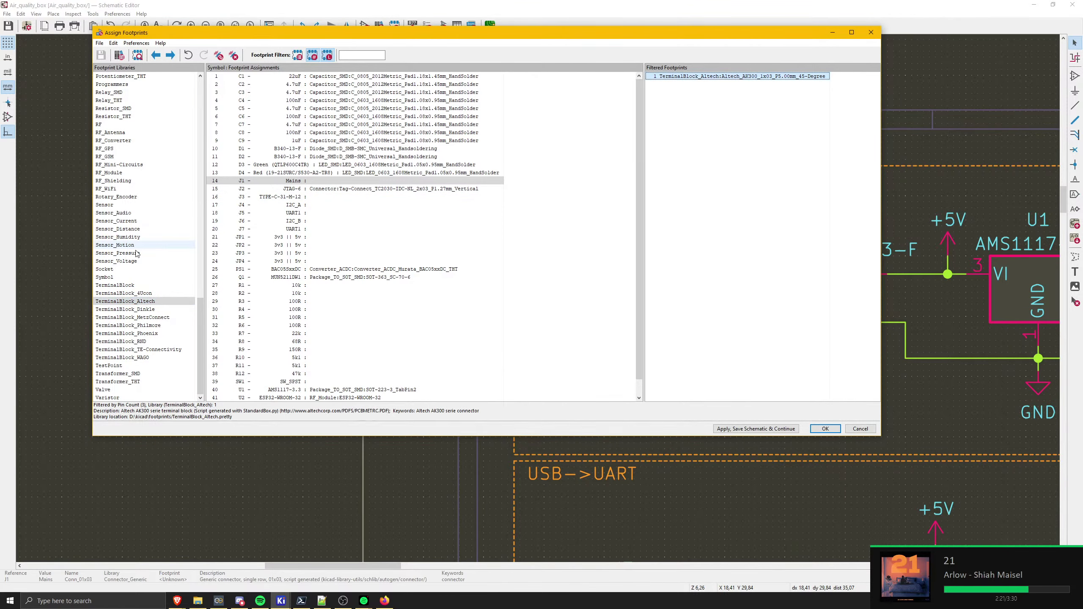
{"action": "left_click", "coordinate": [139, 310]}
{"action": "left_click", "coordinate": [128, 333]}
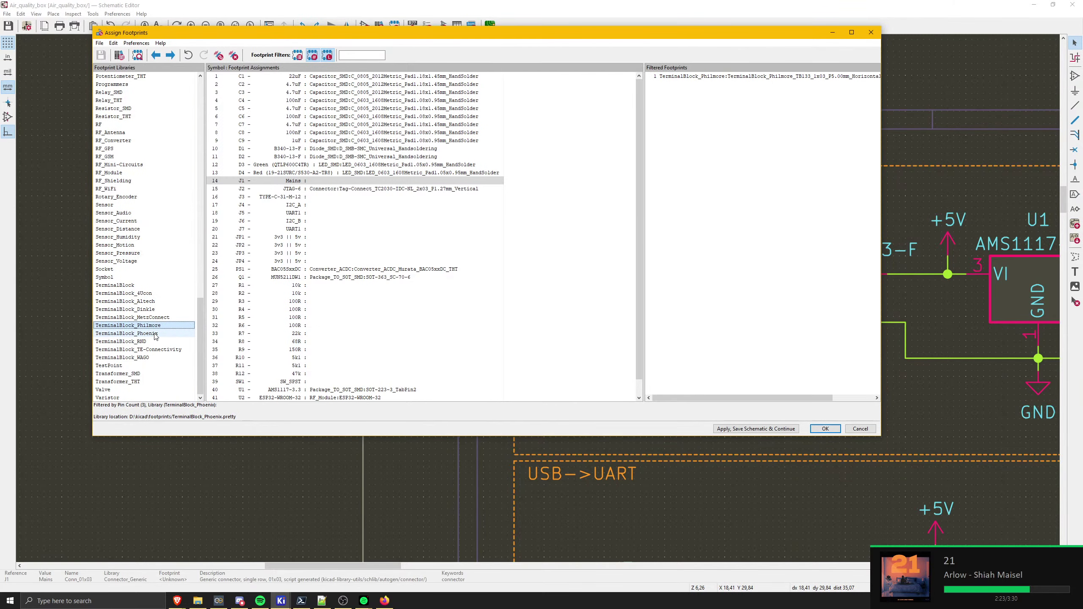
{"action": "key", "text": "Tab"}
{"action": "key", "text": "Down"}
{"action": "key", "text": "Down"}
{"action": "key", "text": "Down"}
{"action": "key", "text": "Down"}
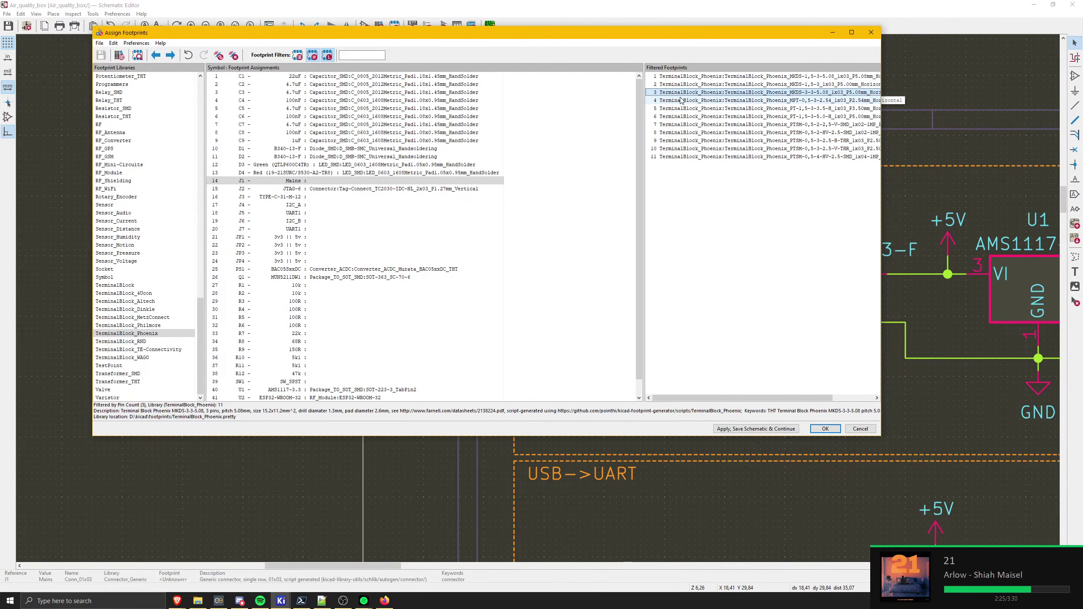
{"action": "key", "text": "Down"}
{"action": "key", "text": "Down"}
{"action": "key", "text": "Down"}
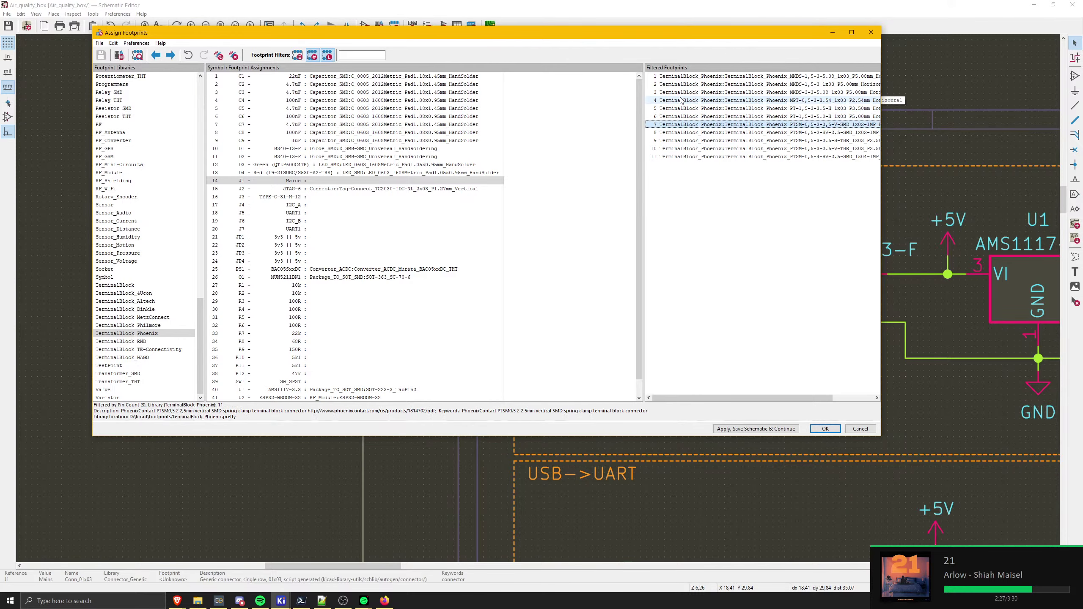
{"action": "key", "text": "Escape"}
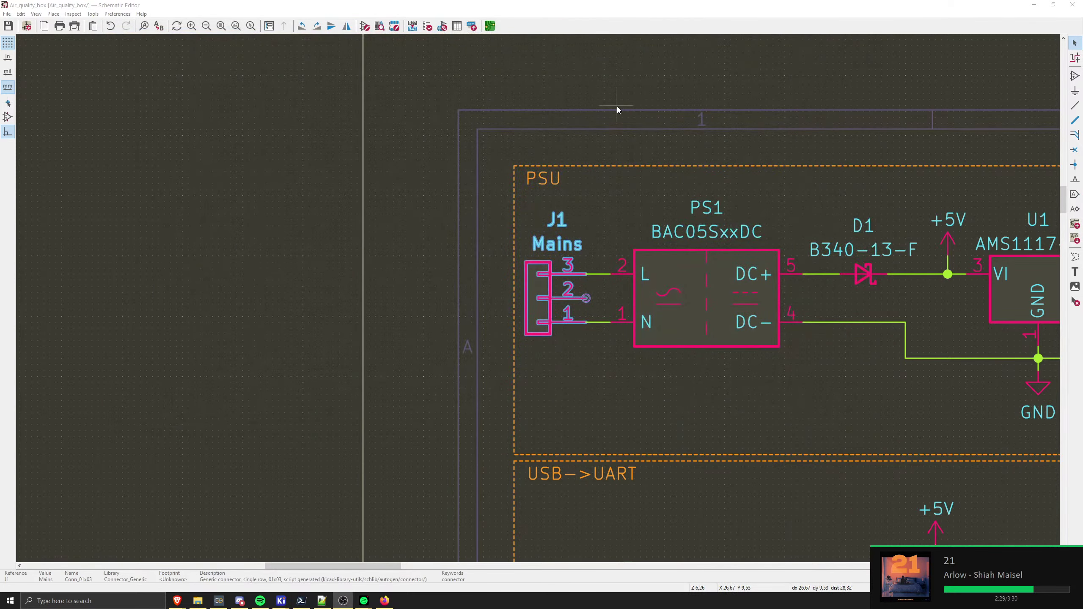
- Reopen the footprint assignment and list the TerminalBlock library with pin-count filtering turned off
{"action": "left_click", "coordinate": [442, 27]}
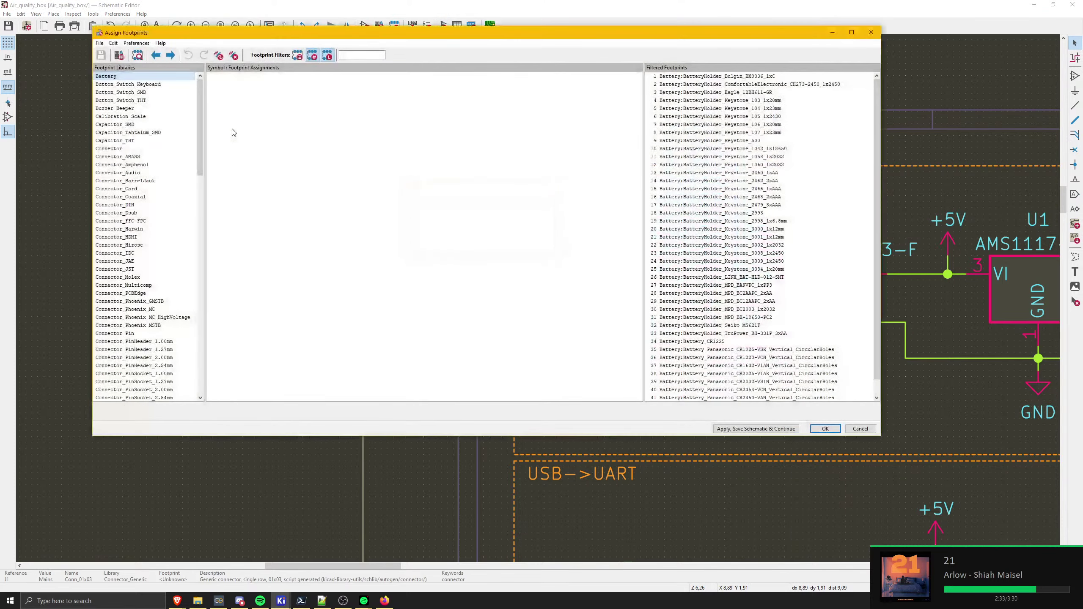
{"action": "scroll", "coordinate": [137, 306], "scroll_direction": "down", "scroll_amount": 7}
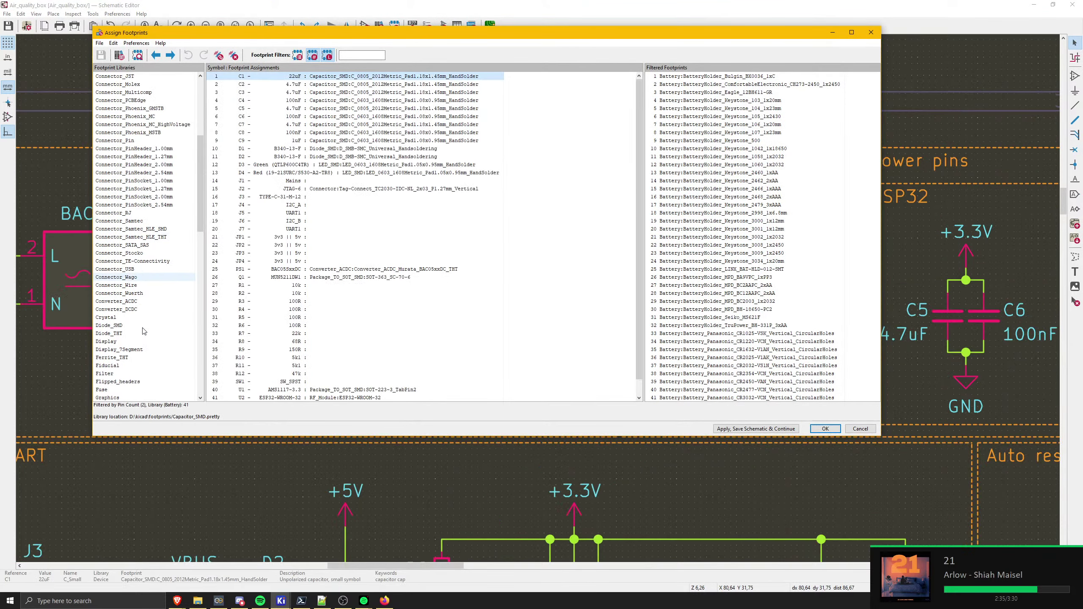
{"action": "scroll", "coordinate": [144, 328], "scroll_direction": "down", "scroll_amount": 20}
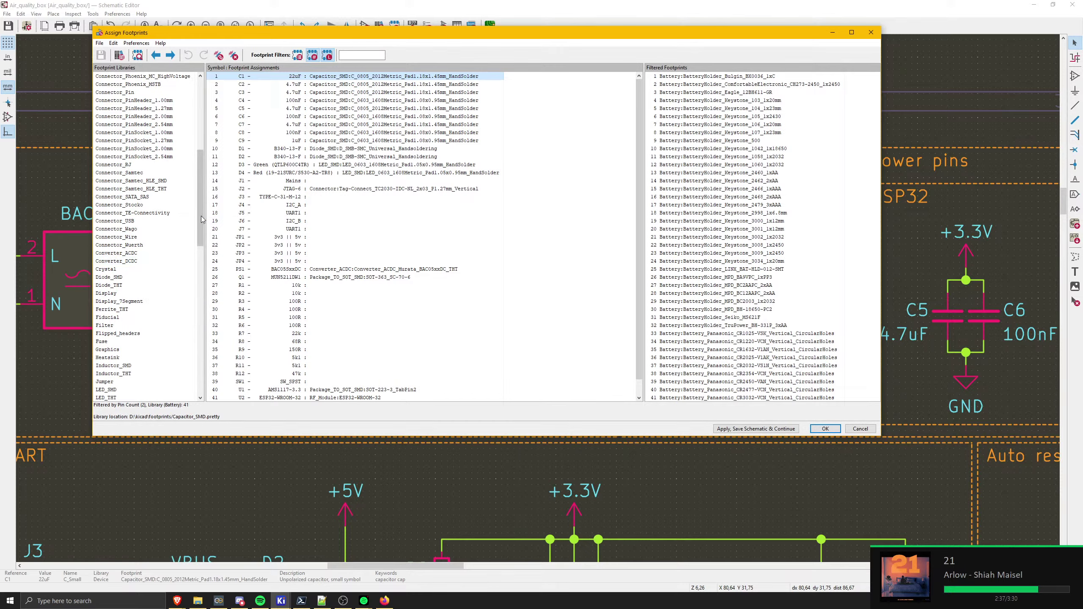
{"action": "left_click", "coordinate": [124, 286]}
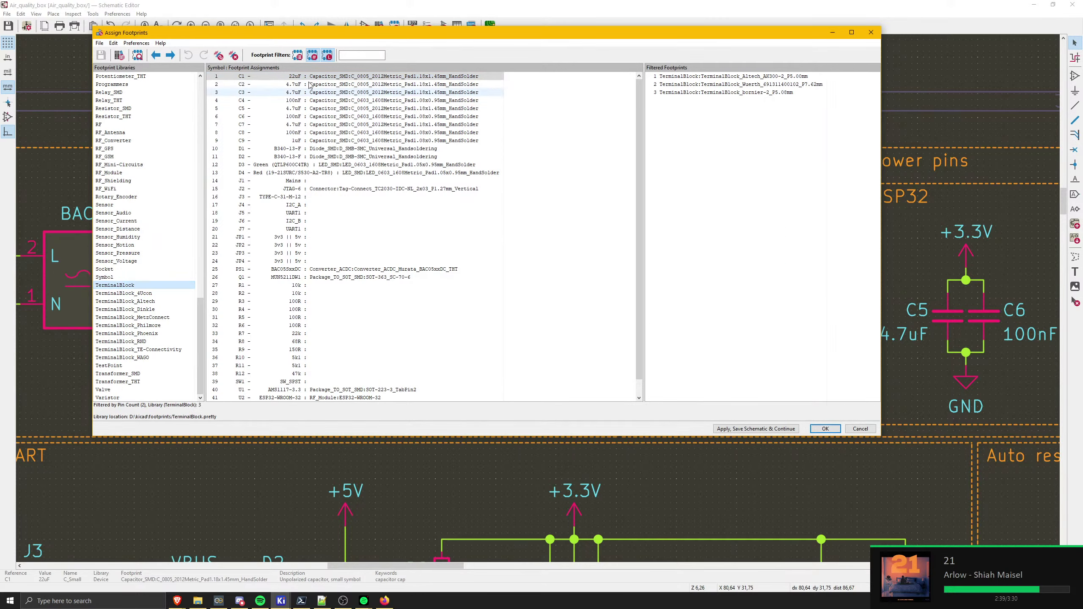
{"action": "left_click", "coordinate": [312, 55]}
- Examine the TerminalBlock library's Altech, Wuerth and bornier footprints, comparing their pitches and descriptions
{"action": "left_click", "coordinate": [683, 77]}
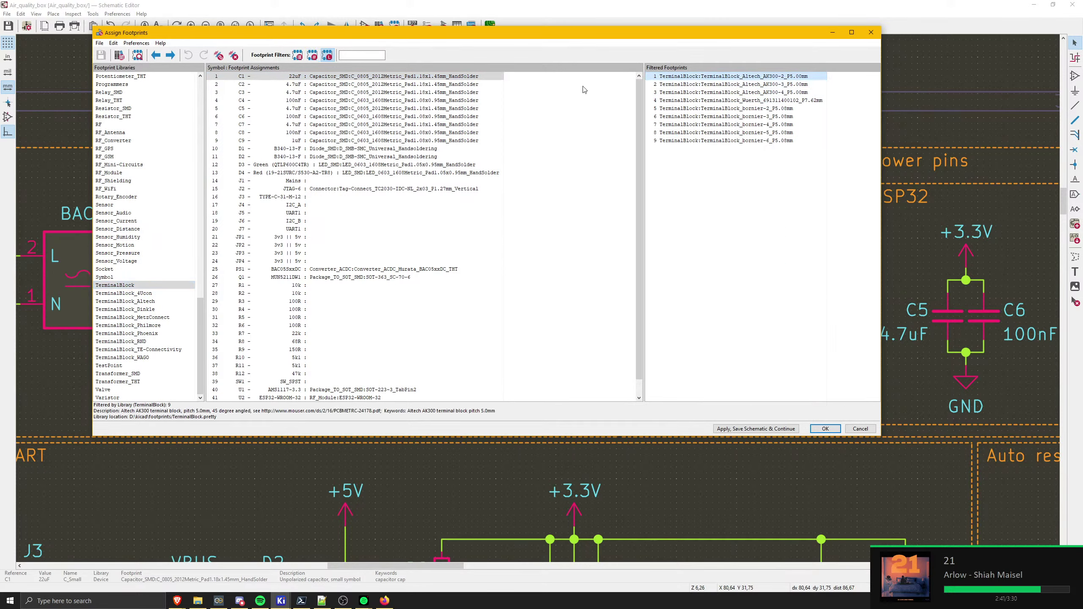
{"action": "left_click", "coordinate": [136, 56]}
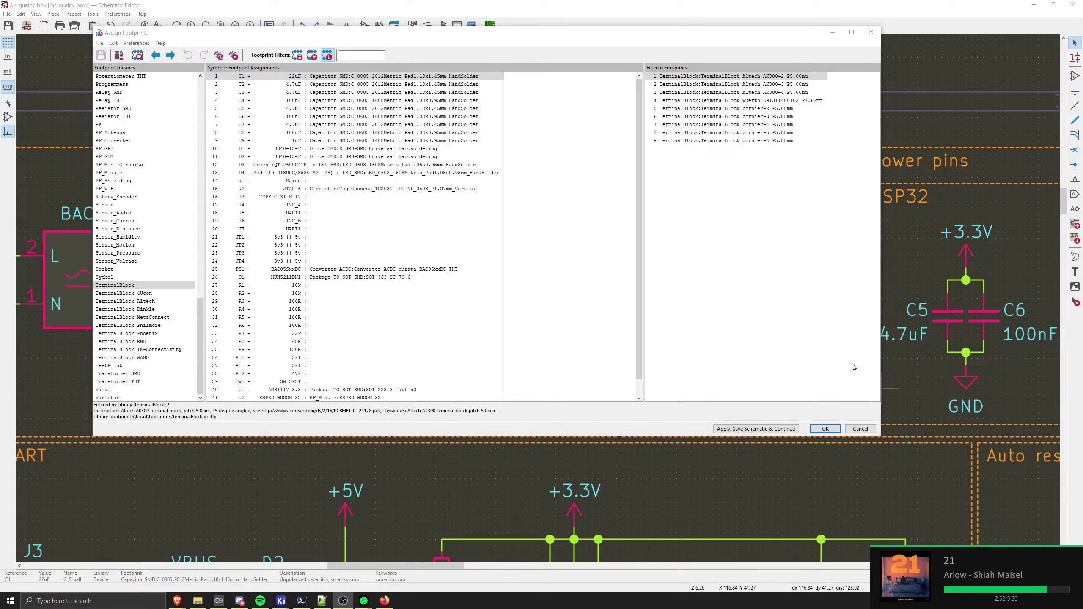
{"action": "left_click", "coordinate": [736, 77]}
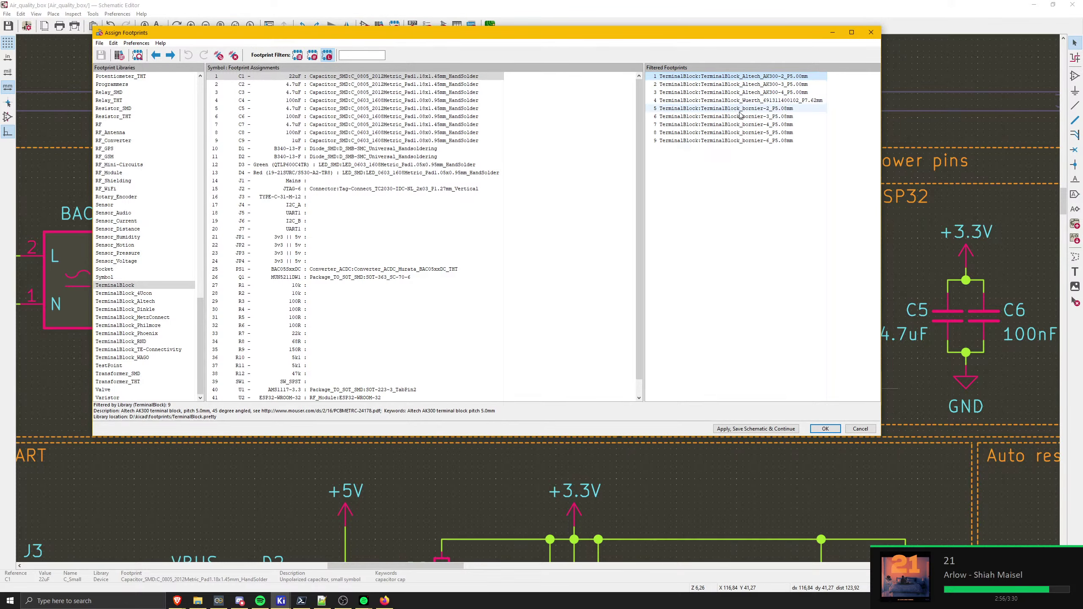
{"action": "left_click", "coordinate": [744, 85]}
{"action": "key", "text": "Down"}
{"action": "key", "text": "Down"}
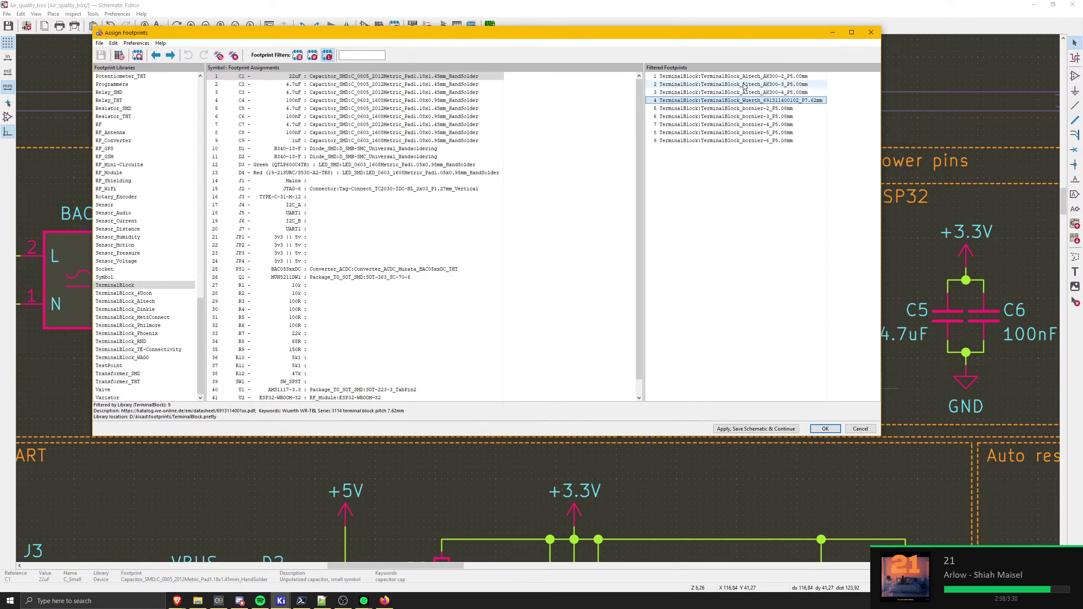
{"action": "key", "text": "Down"}
{"action": "key", "text": "Up"}
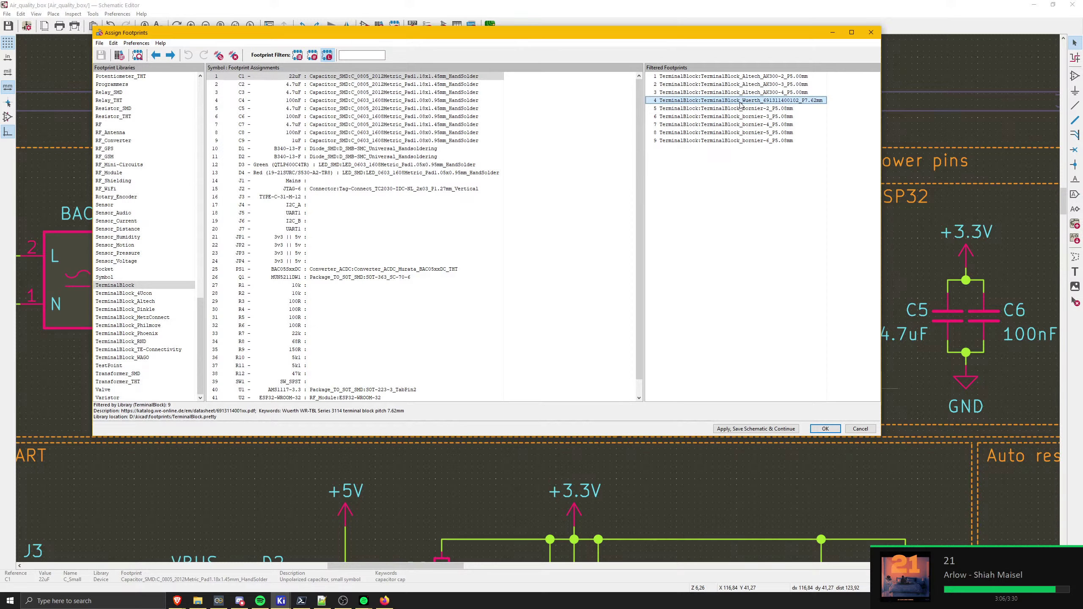
{"action": "key", "text": "Down"}
{"action": "key", "text": "Down"}
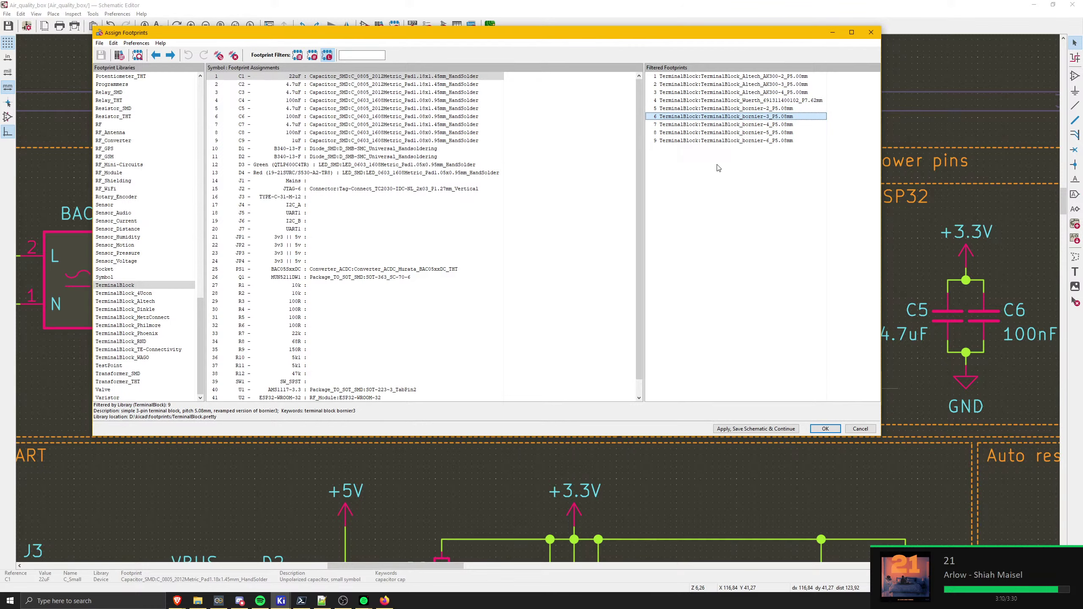
{"action": "key", "text": "Down"}
{"action": "key", "text": "Down"}
{"action": "key", "text": "Down"}
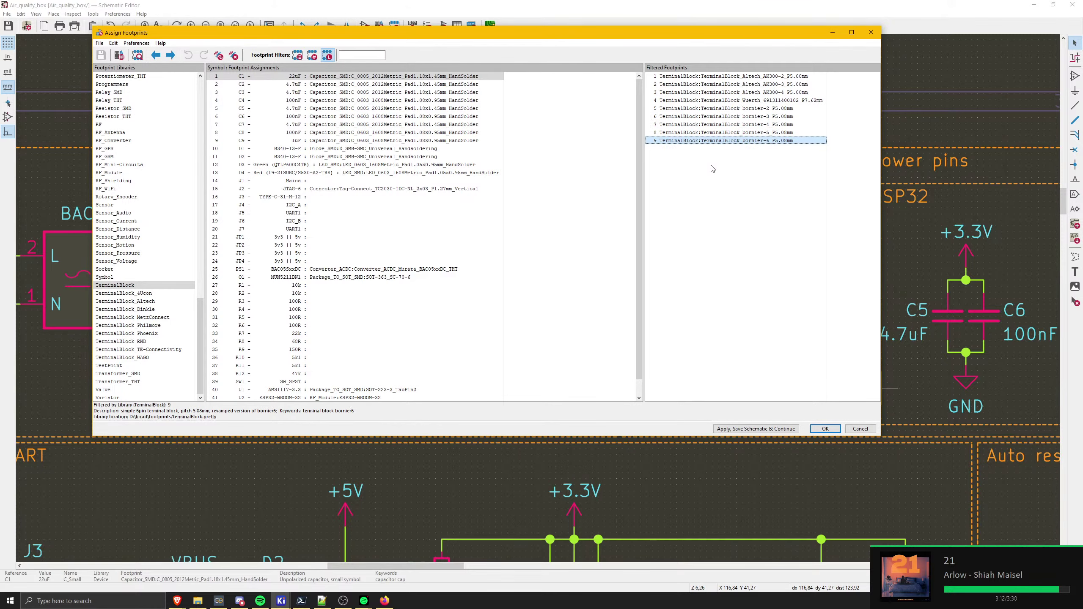
{"action": "key", "text": "Up"}
{"action": "key", "text": "Up"}
{"action": "key", "text": "Up"}
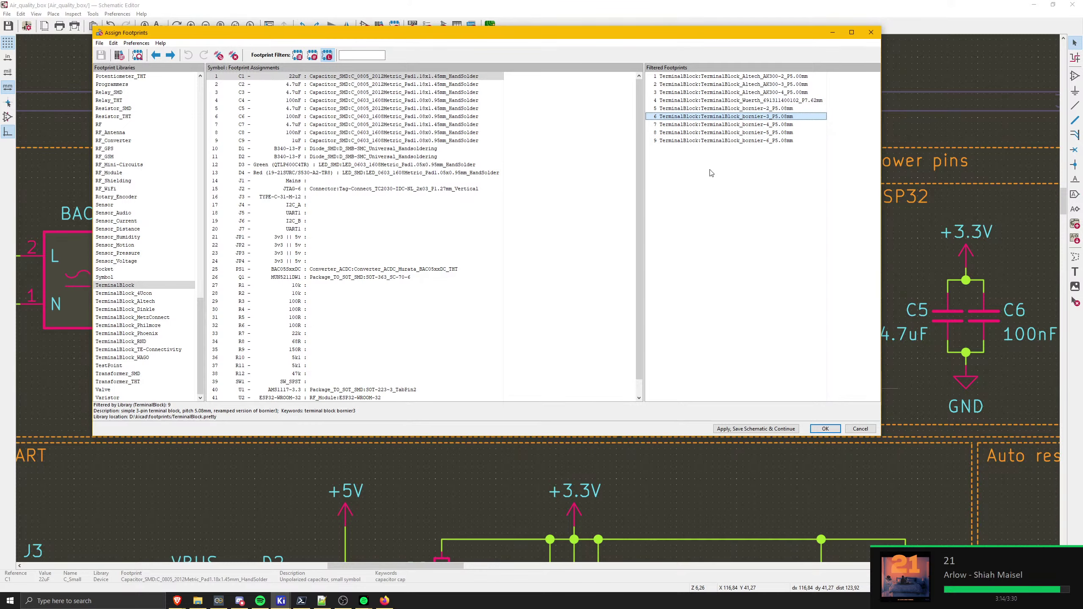
{"action": "key", "text": "Up"}
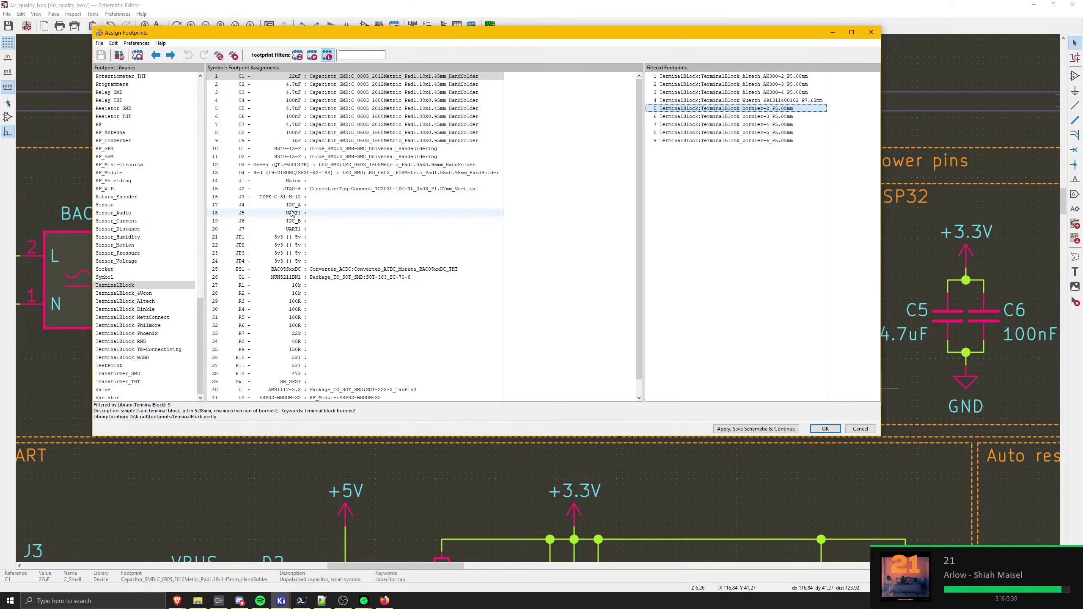
- Select the Mains connector J1 and look through the TerminalBlock_4Ucon footprints from the 1x03 vertical to the 1x13 horizontal
{"action": "left_click", "coordinate": [298, 181]}
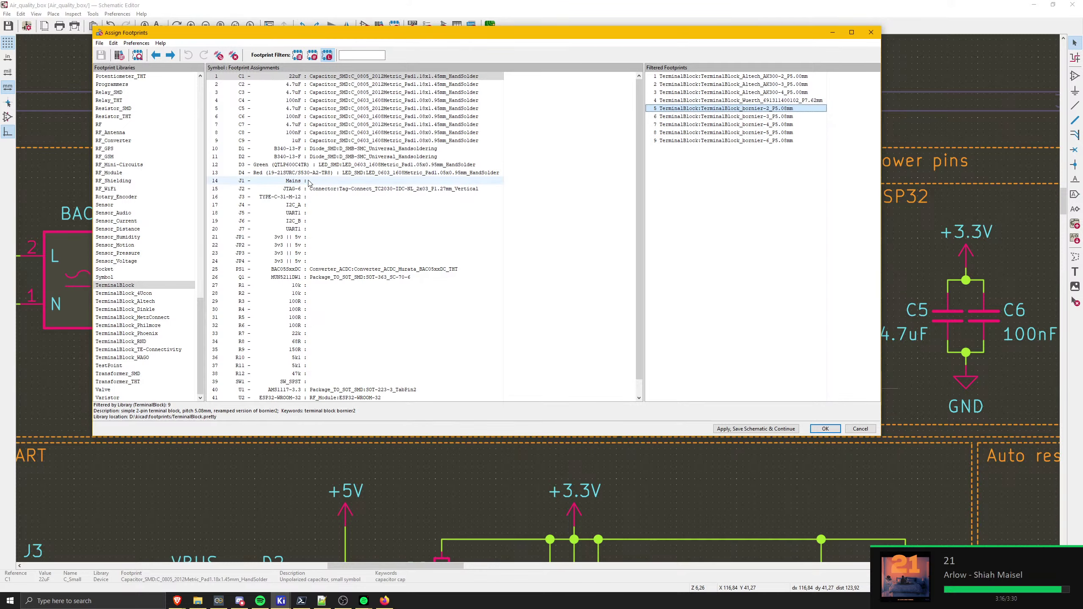
{"action": "left_click", "coordinate": [147, 295]}
{"action": "left_click", "coordinate": [725, 100]}
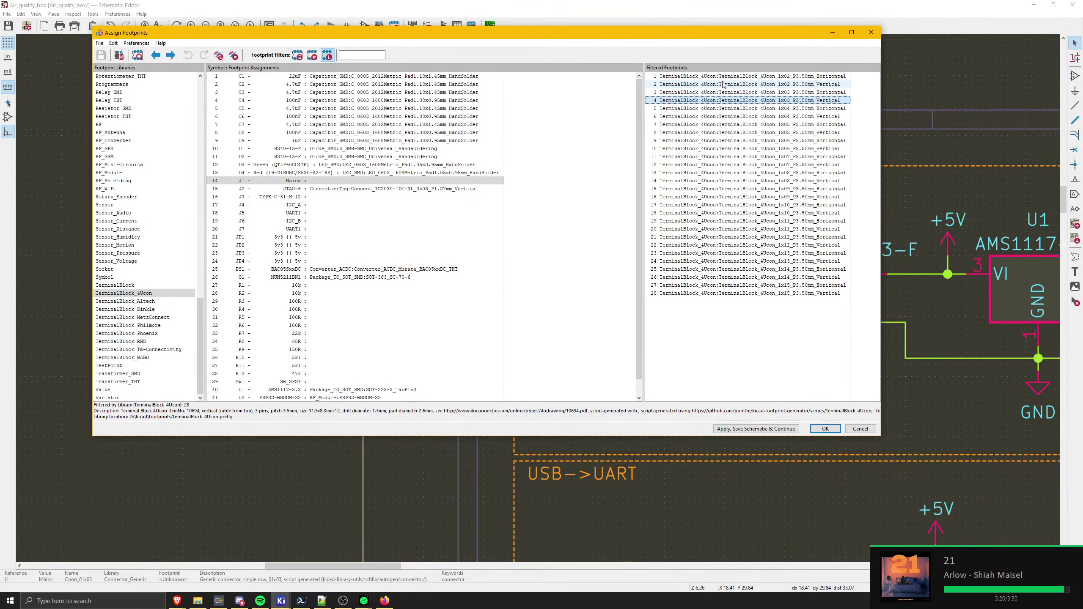
{"action": "key", "text": "Down"}
{"action": "key", "text": "Down"}
{"action": "key", "text": "Down"}
{"action": "key", "text": "Down"}
{"action": "key", "text": "Down"}
{"action": "key", "text": "Down"}
{"action": "key", "text": "Down"}
{"action": "key", "text": "Down"}
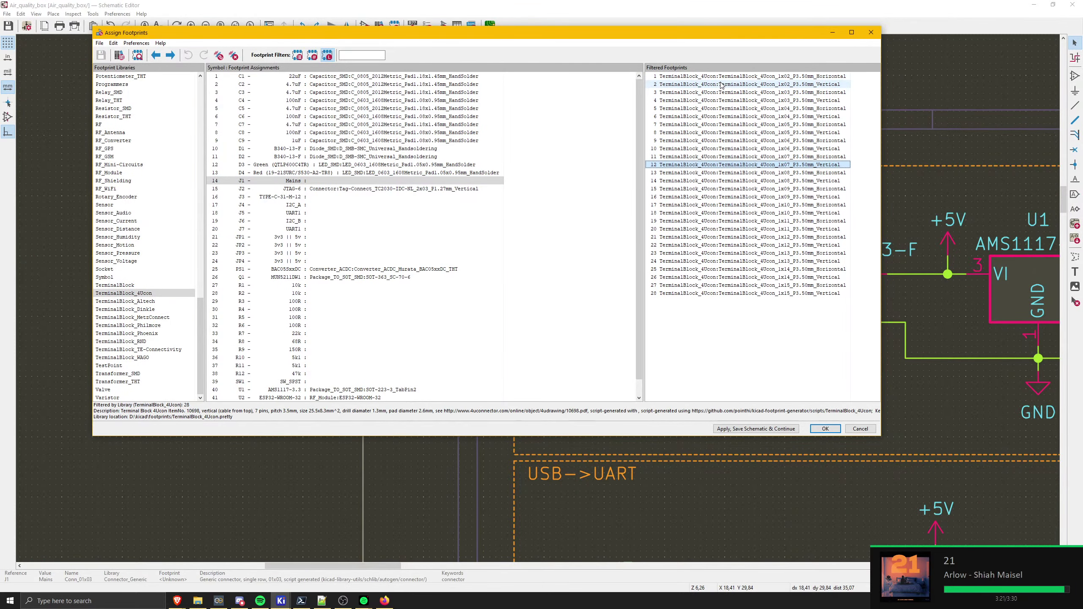
{"action": "key", "text": "Down"}
{"action": "key", "text": "Down"}
{"action": "key", "text": "Down"}
{"action": "key", "text": "Down"}
{"action": "key", "text": "Down"}
{"action": "key", "text": "Down"}
{"action": "key", "text": "Down"}
{"action": "key", "text": "Down"}
{"action": "key", "text": "Down"}
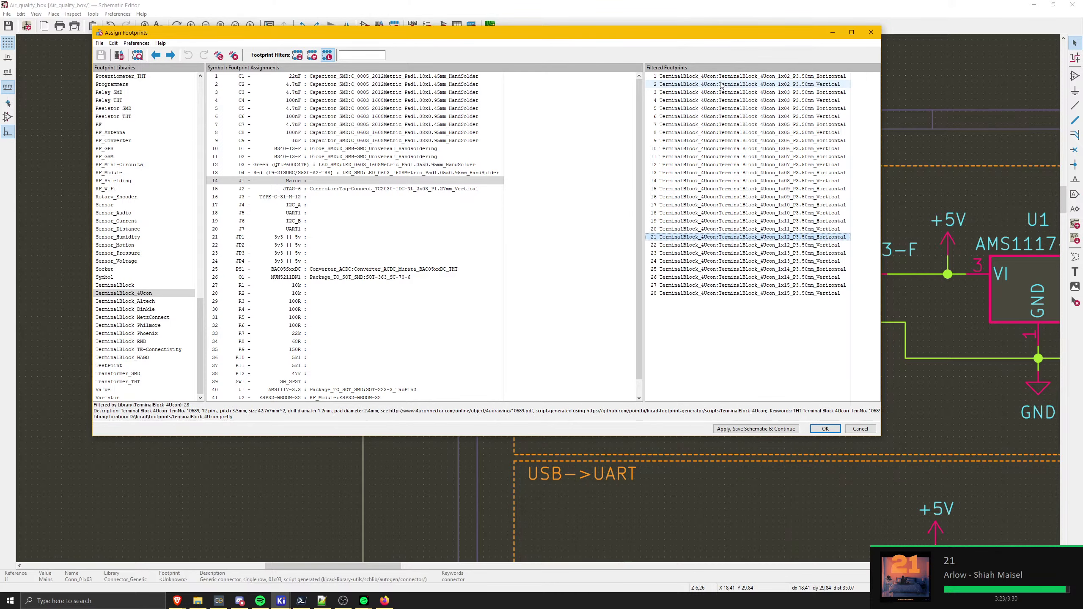
{"action": "key", "text": "Down"}
{"action": "key", "text": "Down"}
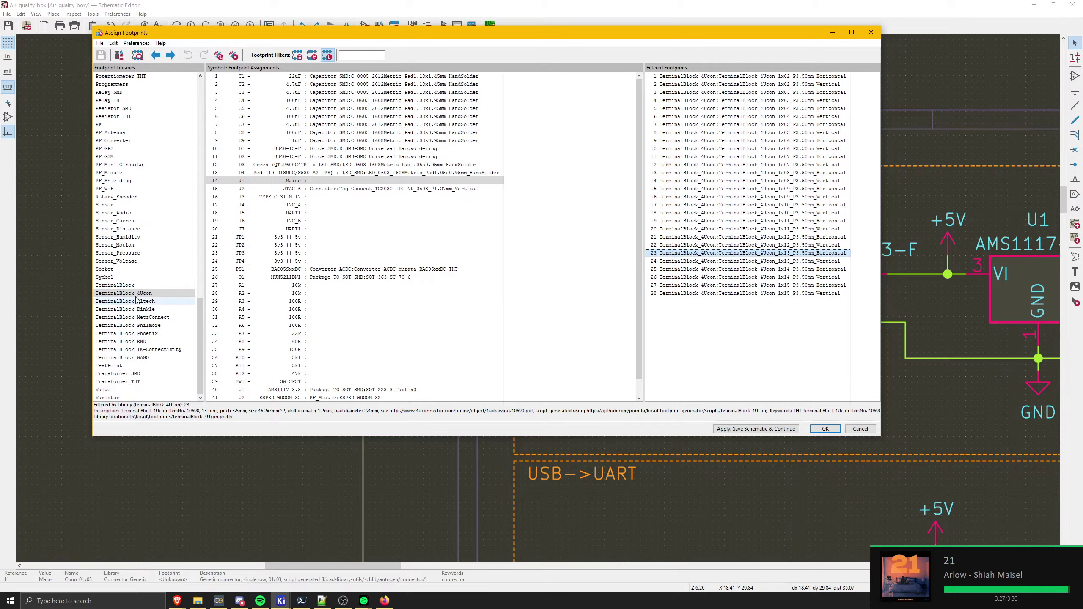
- List the TerminalBlock_WAGO library and look through its footprints from the 236-101 down past the 236-604 1x04 P10.00mm
{"action": "left_click", "coordinate": [123, 358]}
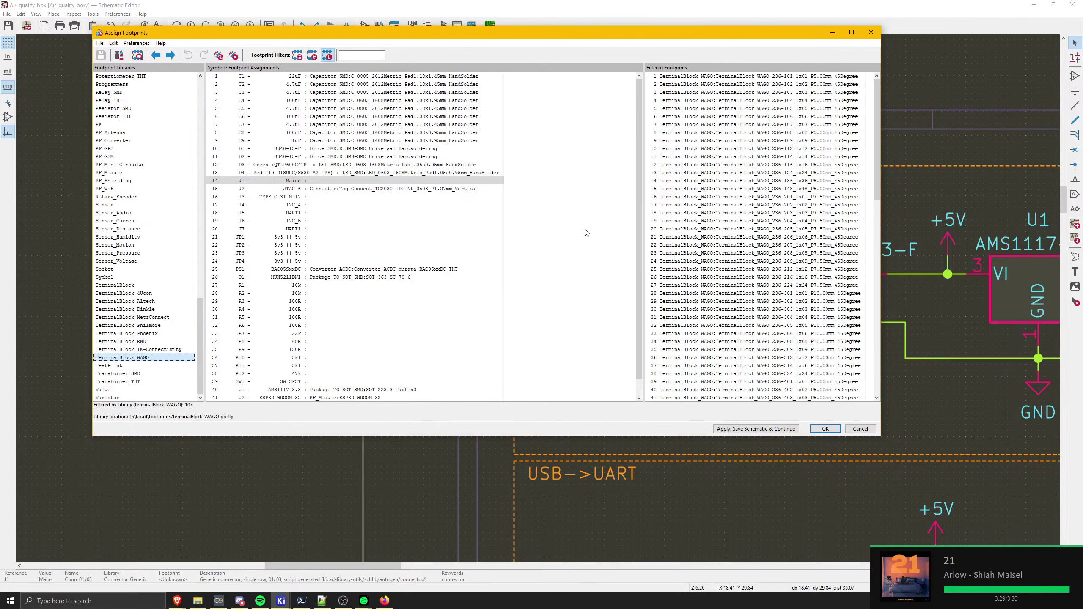
{"action": "left_click", "coordinate": [727, 77]}
{"action": "left_click", "coordinate": [733, 84]}
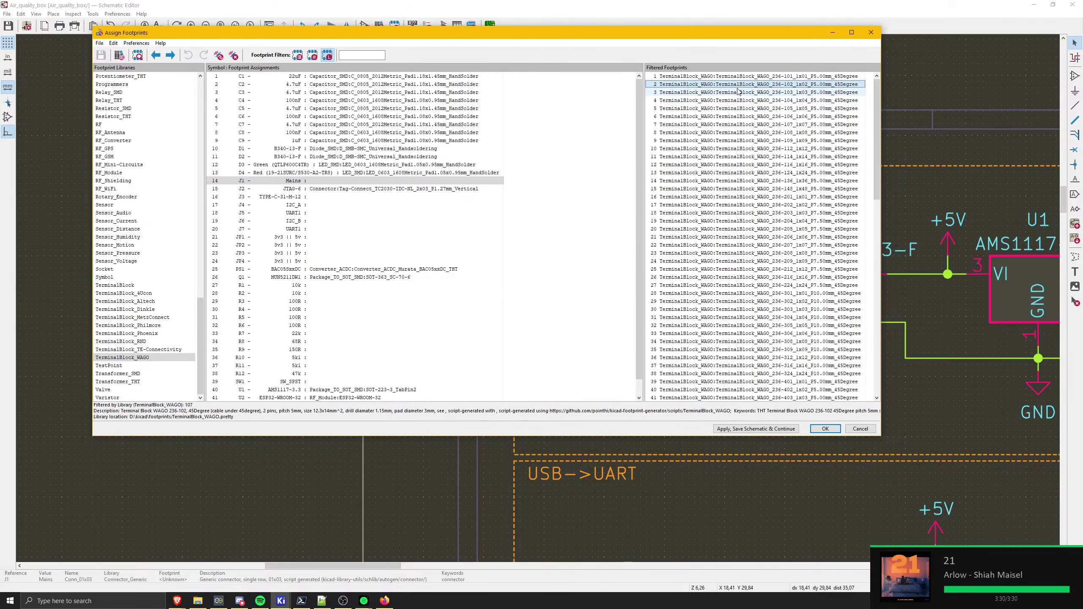
{"action": "key", "text": "Down"}
{"action": "key", "text": "Down"}
{"action": "key", "text": "Down"}
{"action": "key", "text": "Down"}
{"action": "key", "text": "Down"}
{"action": "key", "text": "Down"}
{"action": "key", "text": "Down"}
{"action": "key", "text": "Down"}
{"action": "key", "text": "Down"}
{"action": "key", "text": "Down"}
{"action": "key", "text": "Down"}
{"action": "key", "text": "Down"}
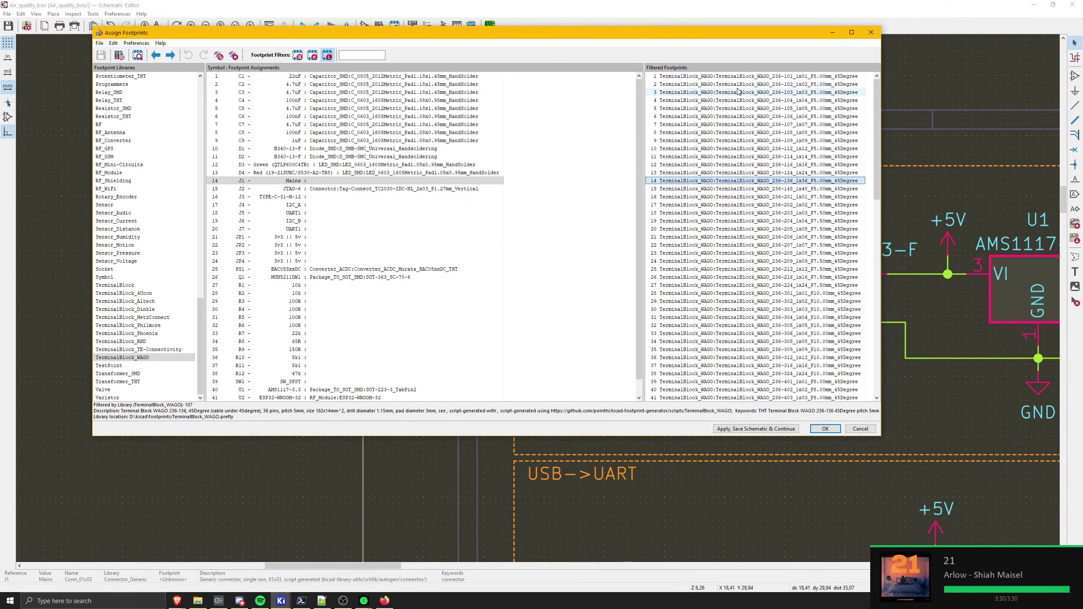
{"action": "key", "text": "Down"}
{"action": "key", "text": "Down"}
{"action": "key", "text": "Down"}
{"action": "key", "text": "Down"}
{"action": "key", "text": "Down"}
{"action": "key", "text": "Down"}
{"action": "key", "text": "Down"}
{"action": "key", "text": "Down"}
{"action": "key", "text": "Down"}
{"action": "key", "text": "Down"}
{"action": "key", "text": "Down"}
{"action": "key", "text": "Down"}
{"action": "key", "text": "Down"}
{"action": "key", "text": "Down"}
{"action": "key", "text": "Down"}
{"action": "key", "text": "Down"}
{"action": "key", "text": "Down"}
{"action": "key", "text": "Down"}
{"action": "key", "text": "Down"}
{"action": "key", "text": "Down"}
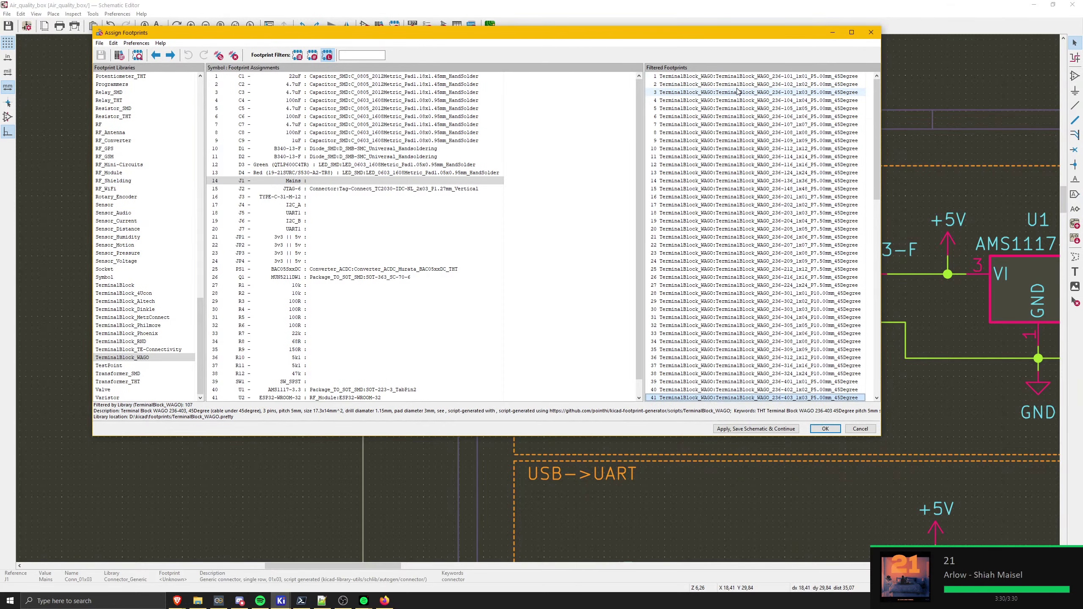
{"action": "key", "text": "Down"}
{"action": "key", "text": "Down"}
{"action": "key", "text": "Down"}
{"action": "key", "text": "Down"}
{"action": "key", "text": "Down"}
{"action": "key", "text": "Down"}
{"action": "key", "text": "Down"}
{"action": "key", "text": "Down"}
{"action": "key", "text": "Down"}
{"action": "key", "text": "Down"}
{"action": "key", "text": "Down"}
{"action": "key", "text": "Down"}
{"action": "key", "text": "Down"}
{"action": "key", "text": "Down"}
{"action": "key", "text": "Down"}
{"action": "key", "text": "Down"}
{"action": "key", "text": "Down"}
{"action": "key", "text": "Down"}
{"action": "key", "text": "Down"}
{"action": "key", "text": "Down"}
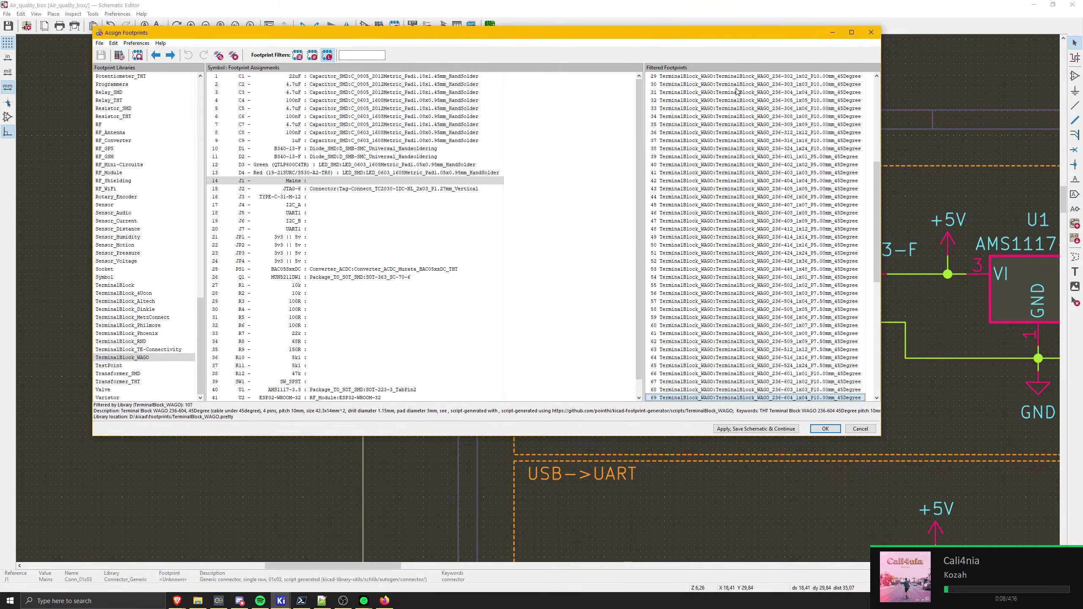
{"action": "key", "text": "Down"}
{"action": "key", "text": "Down"}
- Review the TerminalBlock_WAGO footprints in reverse, back to the 236-402 1x02 P5.00mm 45Degree
{"action": "key", "text": "Up"}
{"action": "key", "text": "Up"}
{"action": "key", "text": "Up"}
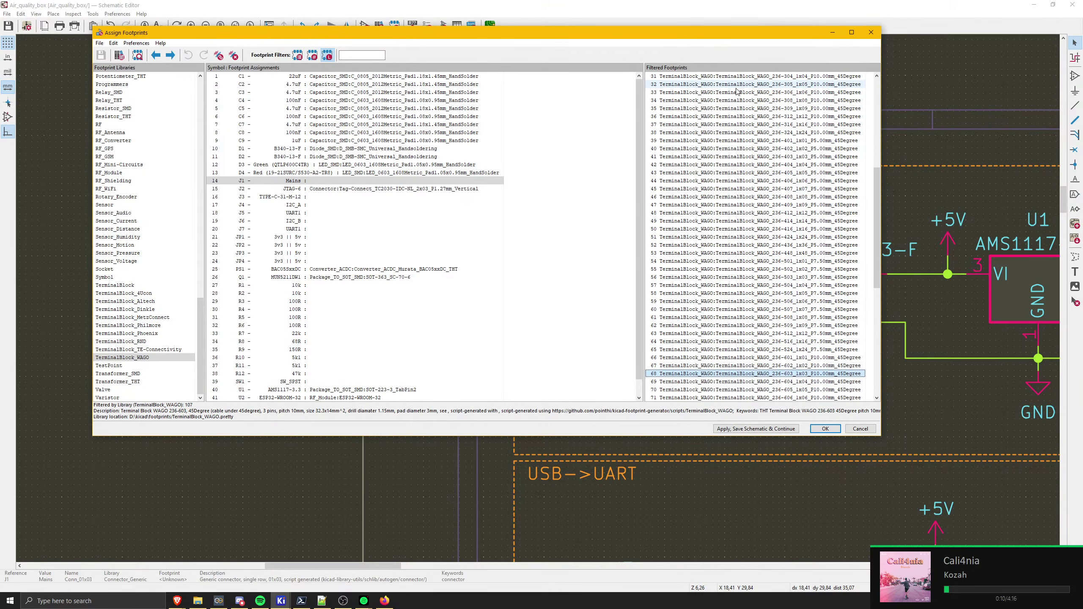
{"action": "key", "text": "Up"}
{"action": "key", "text": "Up"}
{"action": "key", "text": "Up"}
{"action": "key", "text": "Up"}
{"action": "key", "text": "Up"}
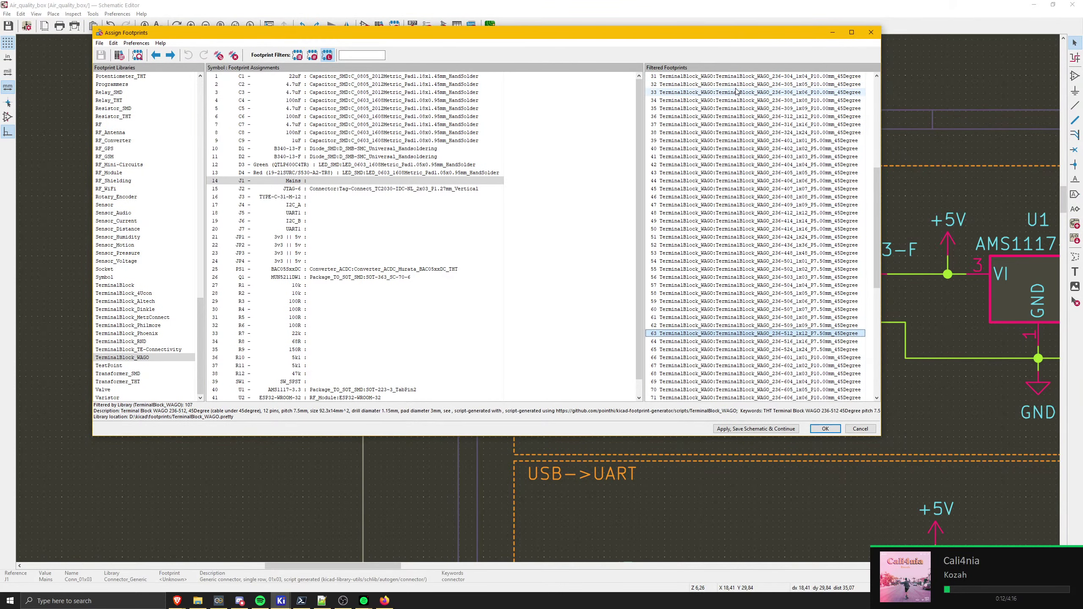
{"action": "key", "text": "Up"}
{"action": "key", "text": "Up"}
{"action": "key", "text": "Up"}
{"action": "key", "text": "Up"}
{"action": "key", "text": "Up"}
{"action": "key", "text": "Up"}
{"action": "key", "text": "Up"}
{"action": "key", "text": "Up"}
{"action": "key", "text": "Up"}
{"action": "key", "text": "Up"}
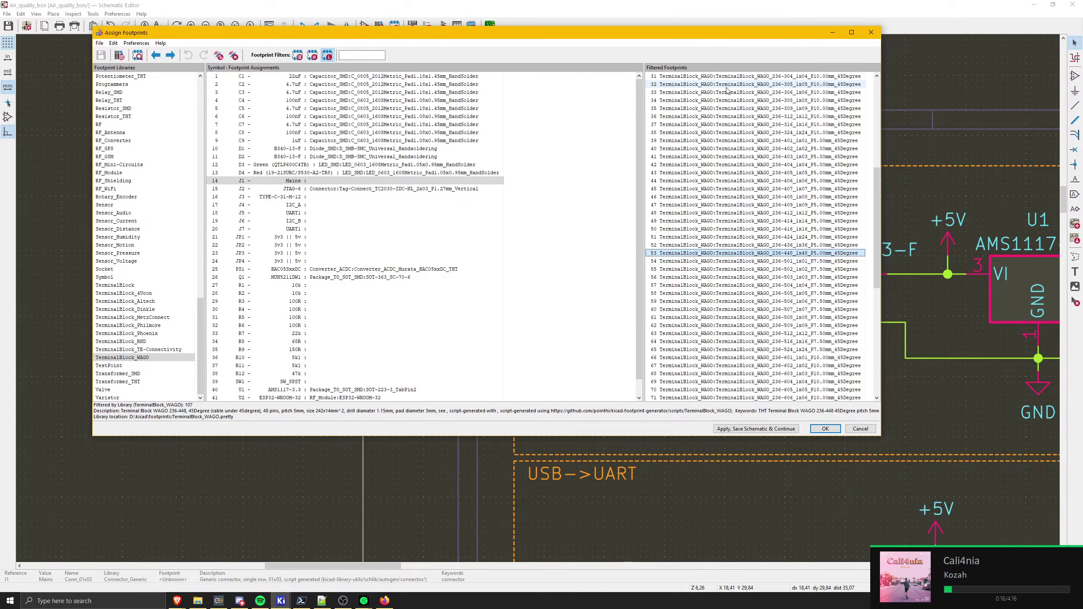
{"action": "key", "text": "Up"}
{"action": "key", "text": "Up"}
{"action": "key", "text": "Up"}
{"action": "key", "text": "Up"}
{"action": "key", "text": "Up"}
{"action": "key", "text": "Up"}
{"action": "key", "text": "Up"}
{"action": "key", "text": "Up"}
{"action": "key", "text": "Up"}
{"action": "key", "text": "Up"}
{"action": "key", "text": "Up"}
{"action": "key", "text": "Up"}
{"action": "key", "text": "Up"}
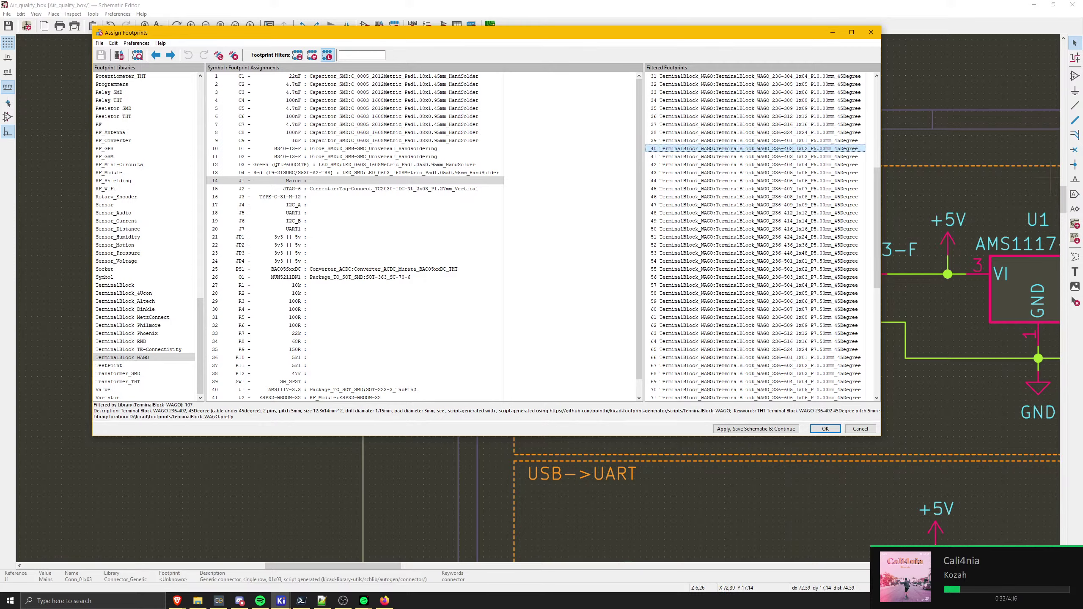
- Look through the TerminalBlock_TE-Connectivity library's P2.54mm horizontal footprints and close the footprint assignment
{"action": "key", "text": "alt+Tab"}
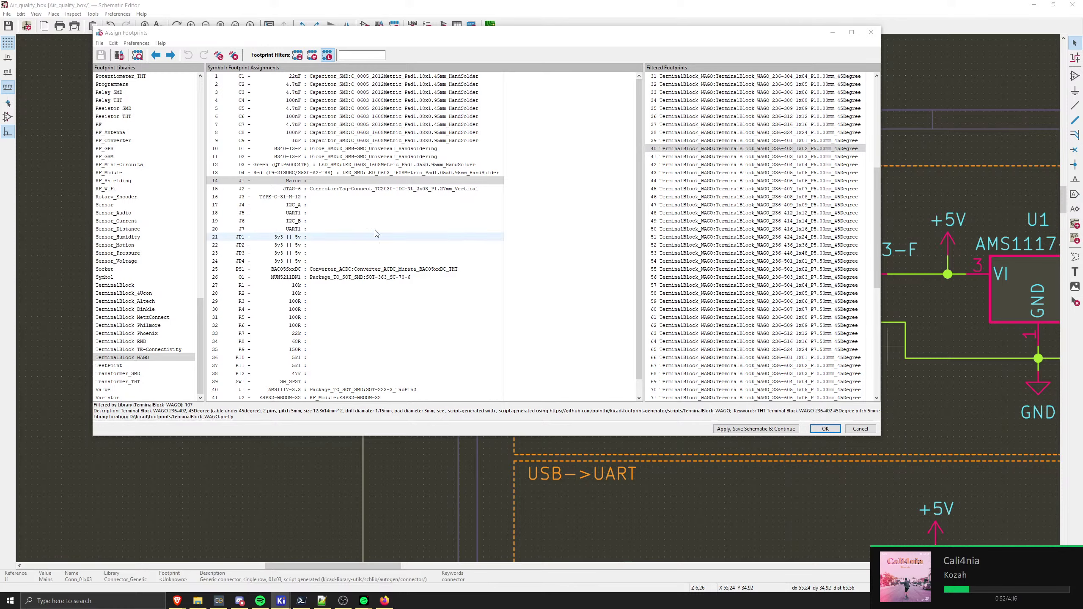
{"action": "left_click", "coordinate": [141, 349]}
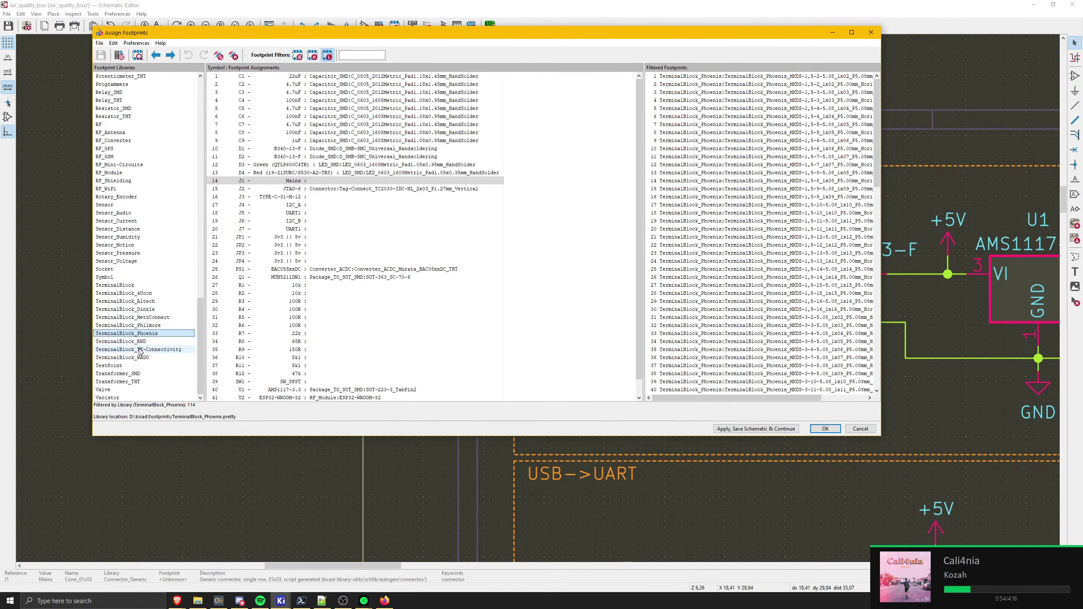
{"action": "left_click", "coordinate": [784, 84]}
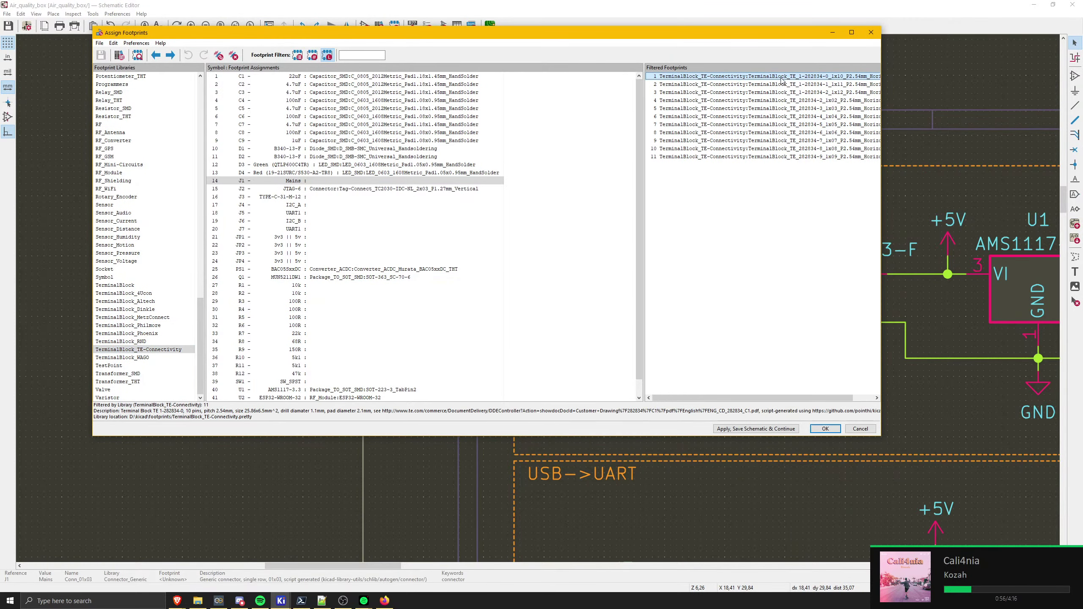
{"action": "key", "text": "Down"}
{"action": "key", "text": "Down"}
{"action": "key", "text": "Down"}
{"action": "key", "text": "Down"}
{"action": "key", "text": "Down"}
{"action": "key", "text": "Down"}
{"action": "key", "text": "Down"}
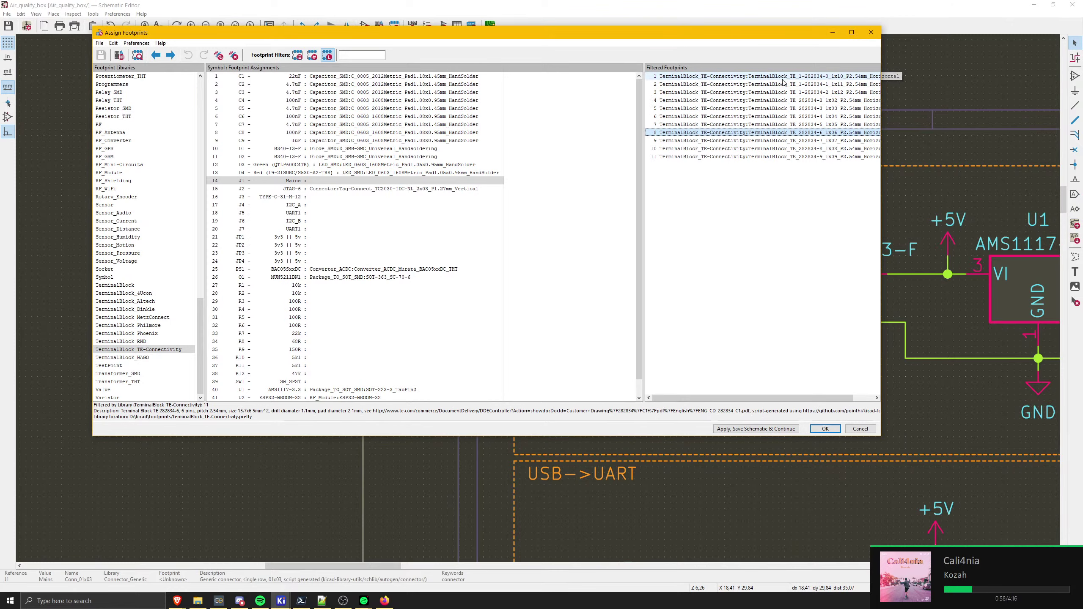
{"action": "key", "text": "Return"}
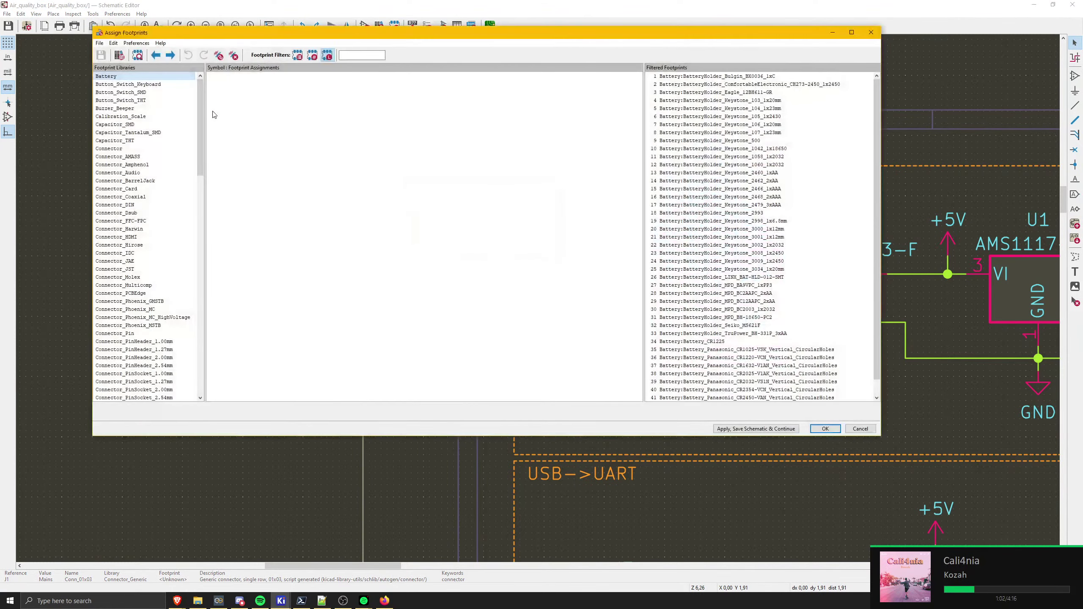
- Reopen the footprint assignment and list the TerminalBlock library with pin-count filtering turned on
{"action": "left_click_drag", "start_coordinate": [200, 95], "coordinate": [200, 314]}
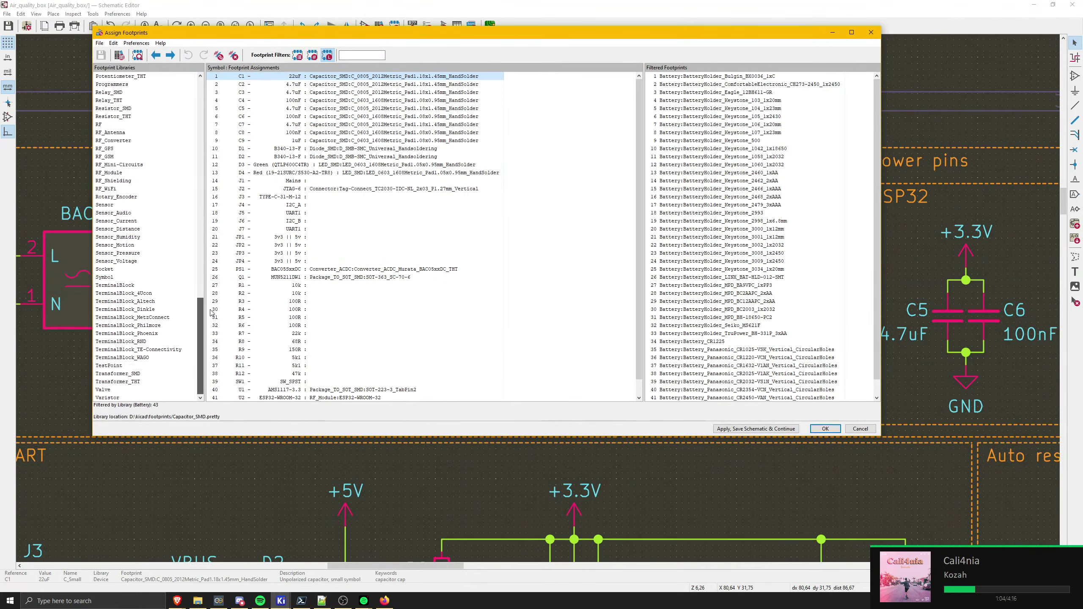
{"action": "left_click", "coordinate": [134, 285]}
{"action": "left_click", "coordinate": [312, 55]}
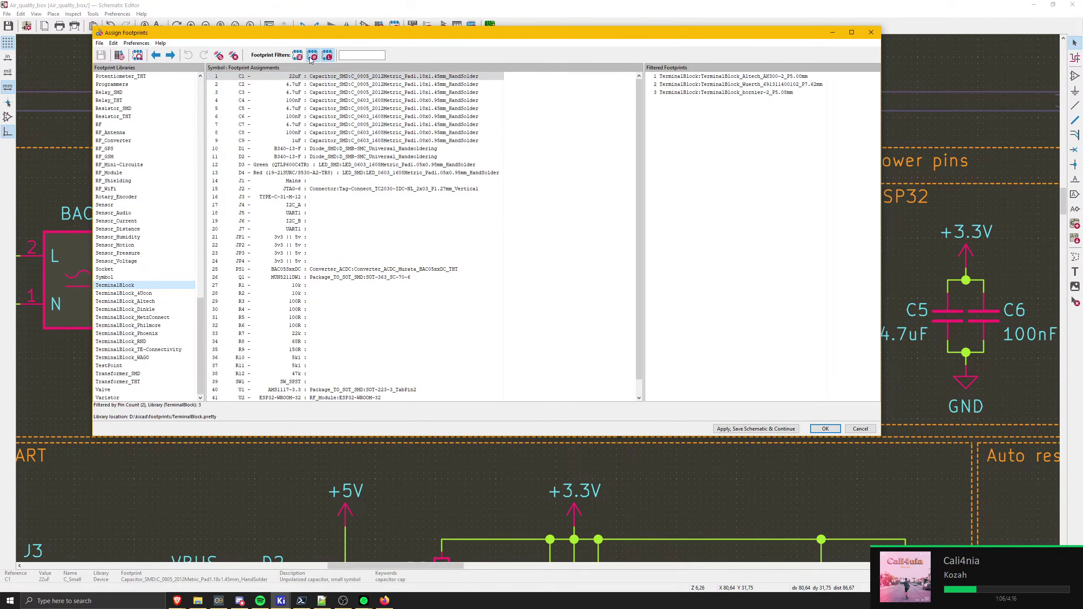
- Check the two-pin Altech AK300-2 and bornier-2 footprints, opening the footprint preview to view their pads and outline
{"action": "left_click", "coordinate": [765, 75]}
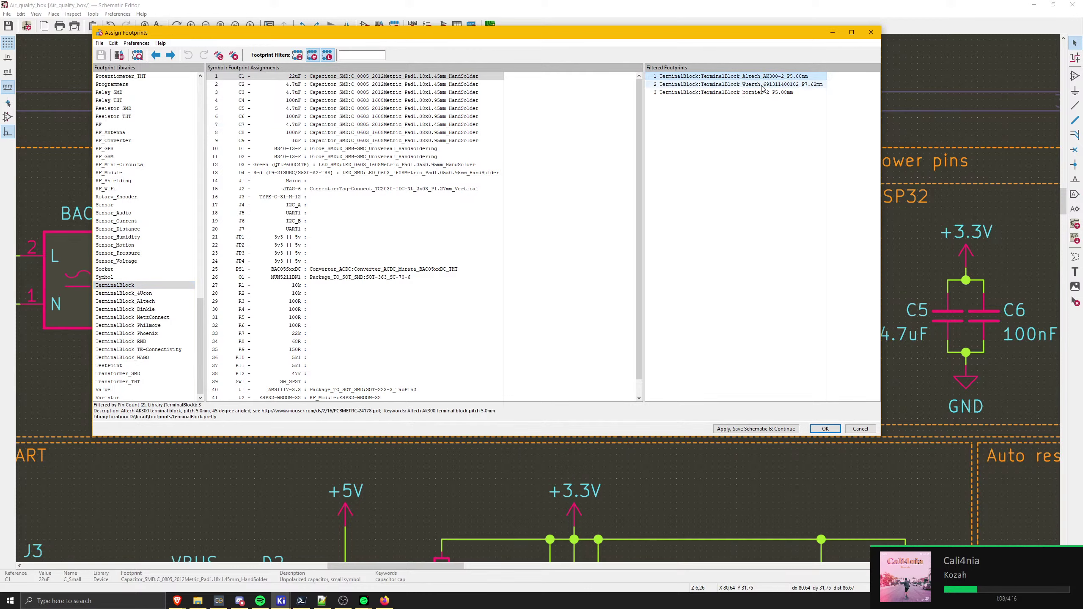
{"action": "left_click", "coordinate": [789, 93]}
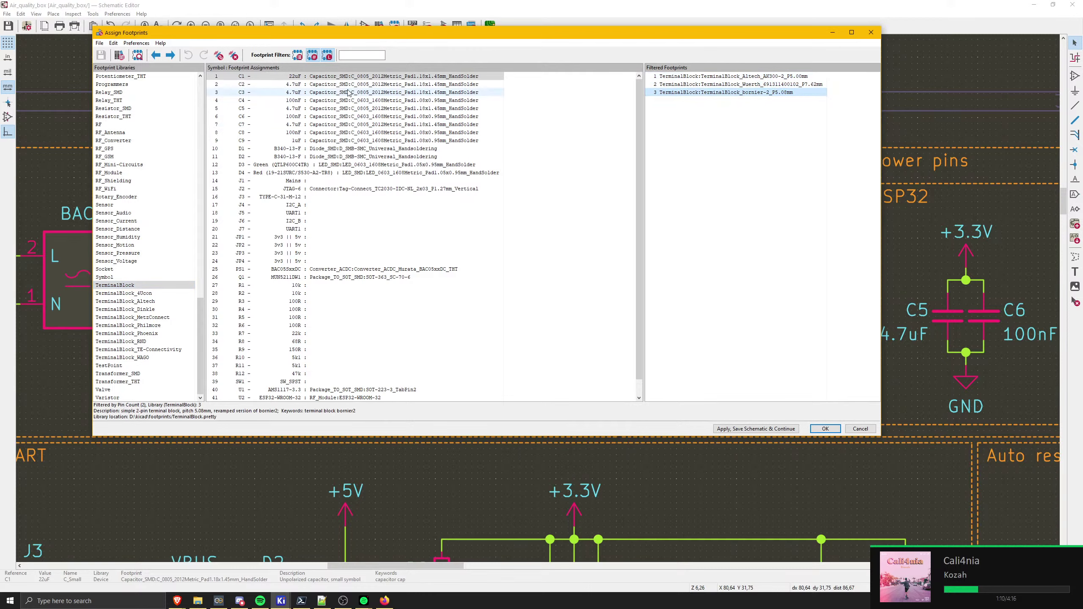
{"action": "left_click", "coordinate": [968, 212]}
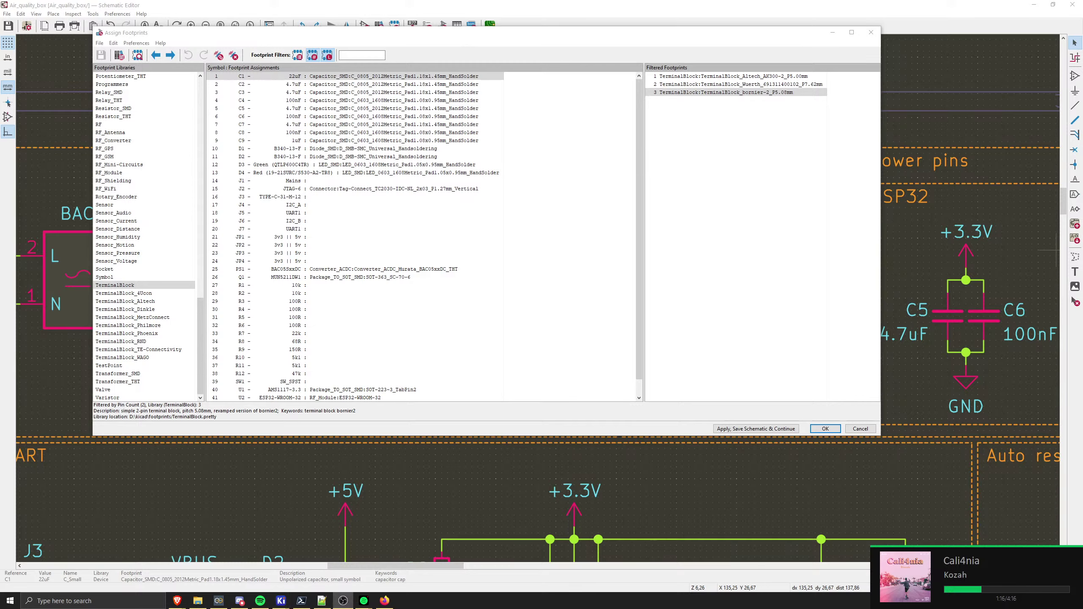
{"action": "left_click", "coordinate": [689, 149]}
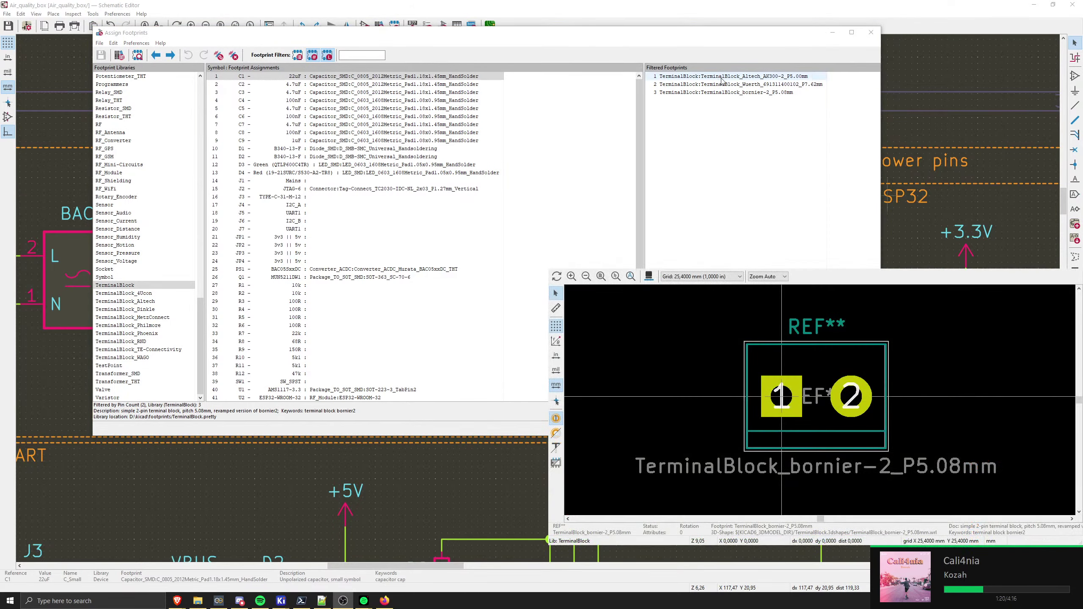
{"action": "left_click", "coordinate": [725, 77]}
{"action": "left_click", "coordinate": [723, 93]}
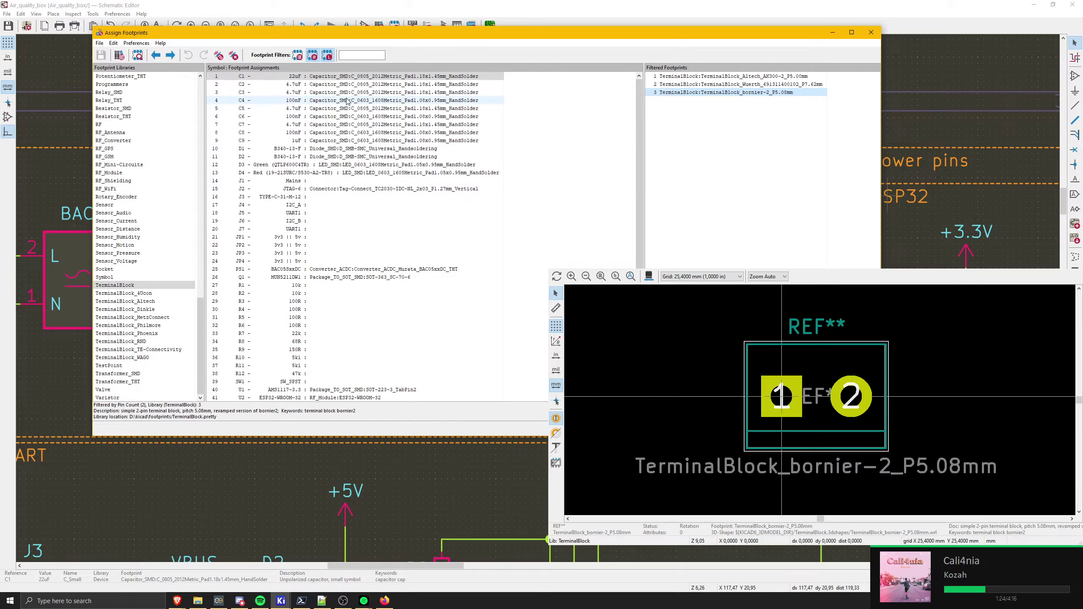
- Assign the TerminalBlock_bornier-3_P5.08mm footprint to the Mains connector J1
{"action": "left_click", "coordinate": [341, 180]}
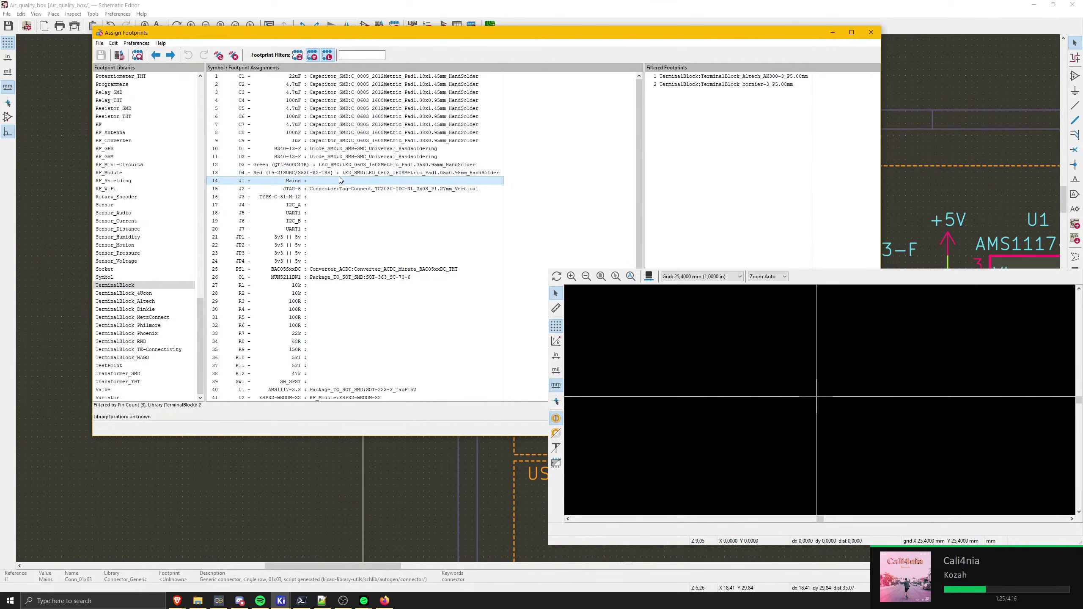
{"action": "left_click", "coordinate": [763, 85]}
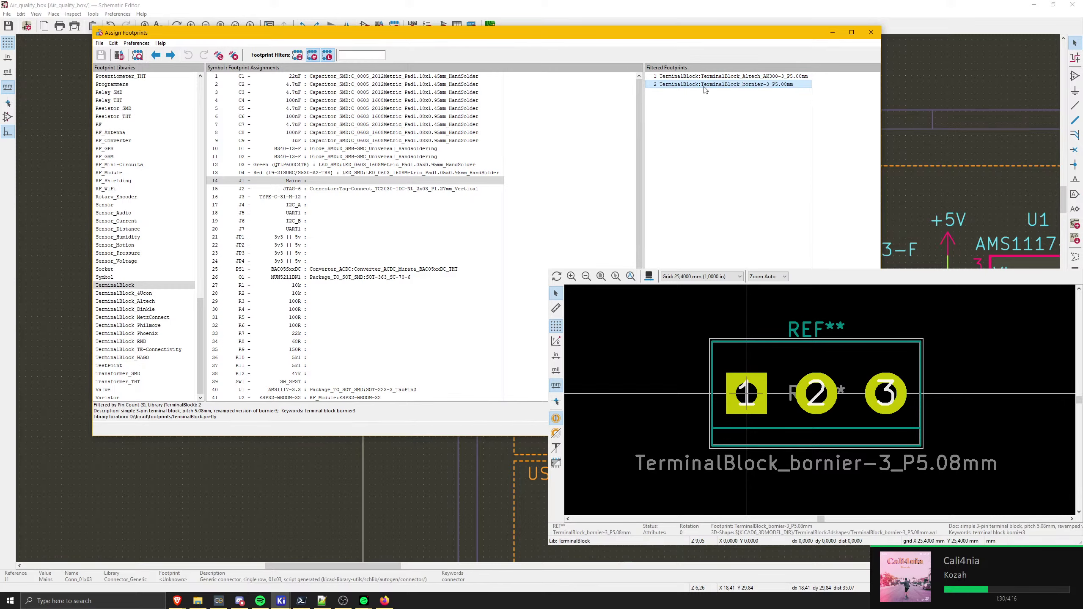
{"action": "double_click", "coordinate": [753, 85]}
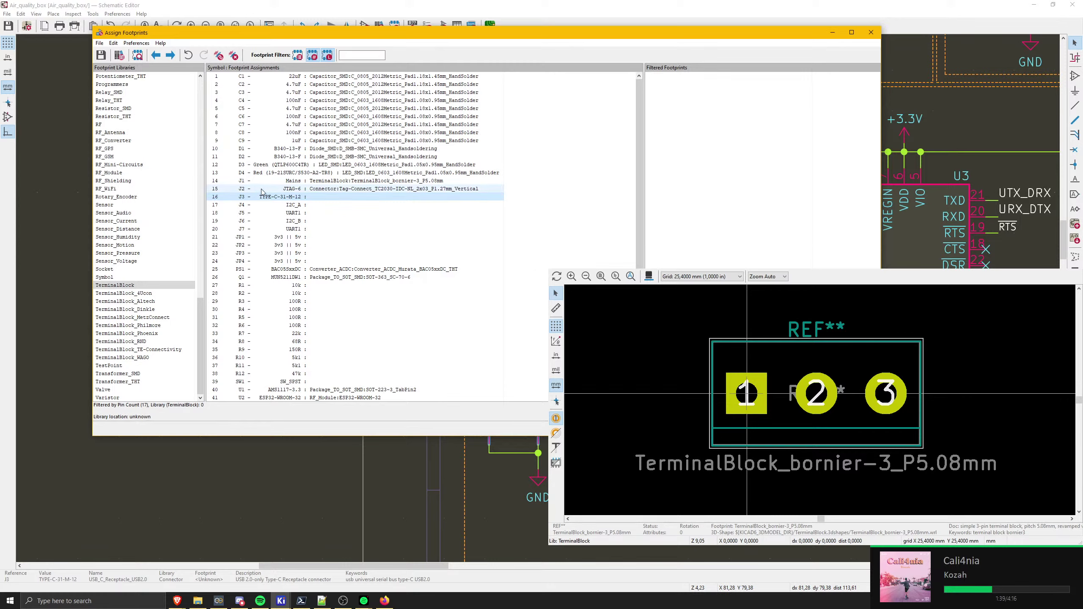
- List the Connector_USB library for connector J3 and preview the USB_C_Receptacle_HRO_TYPE-C-31-M-12 footprint
{"action": "left_click_drag", "start_coordinate": [201, 313], "coordinate": [217, 107]}
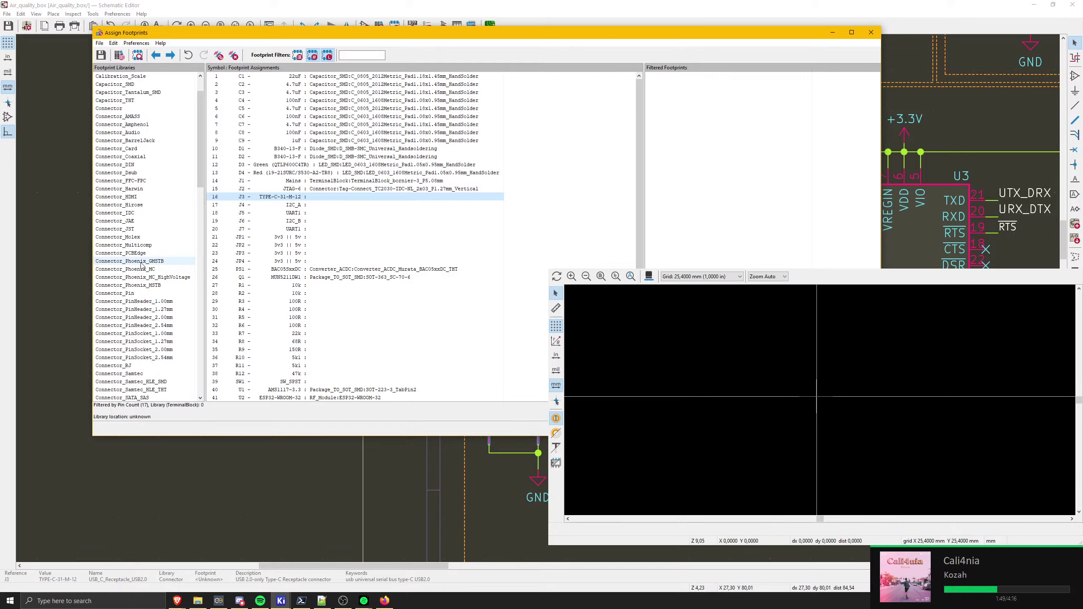
{"action": "scroll", "coordinate": [143, 265], "scroll_direction": "down", "scroll_amount": 4}
{"action": "left_click", "coordinate": [116, 325]}
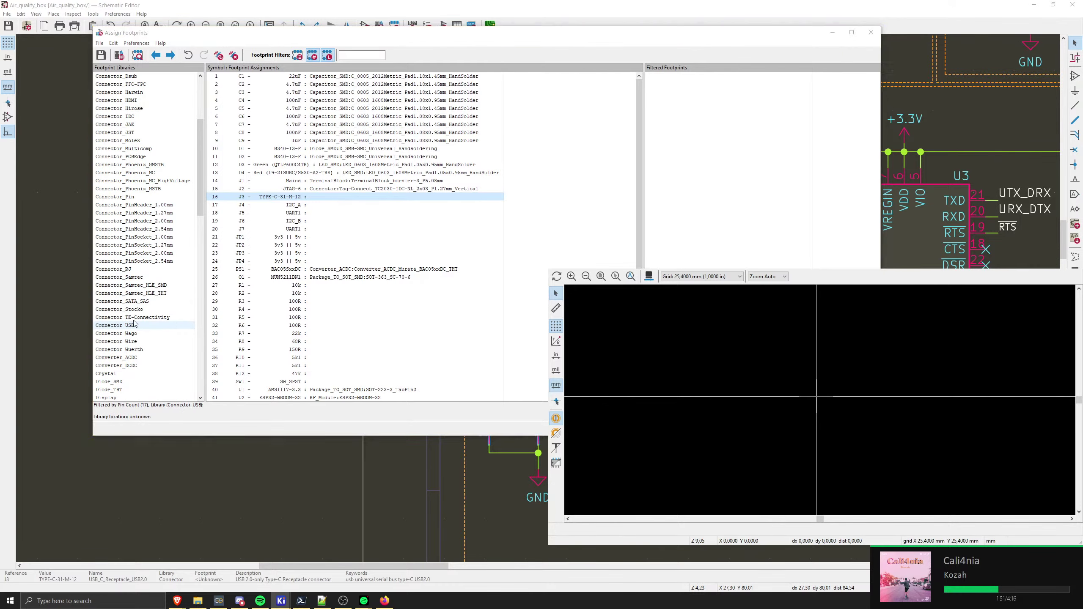
{"action": "left_click", "coordinate": [757, 84]}
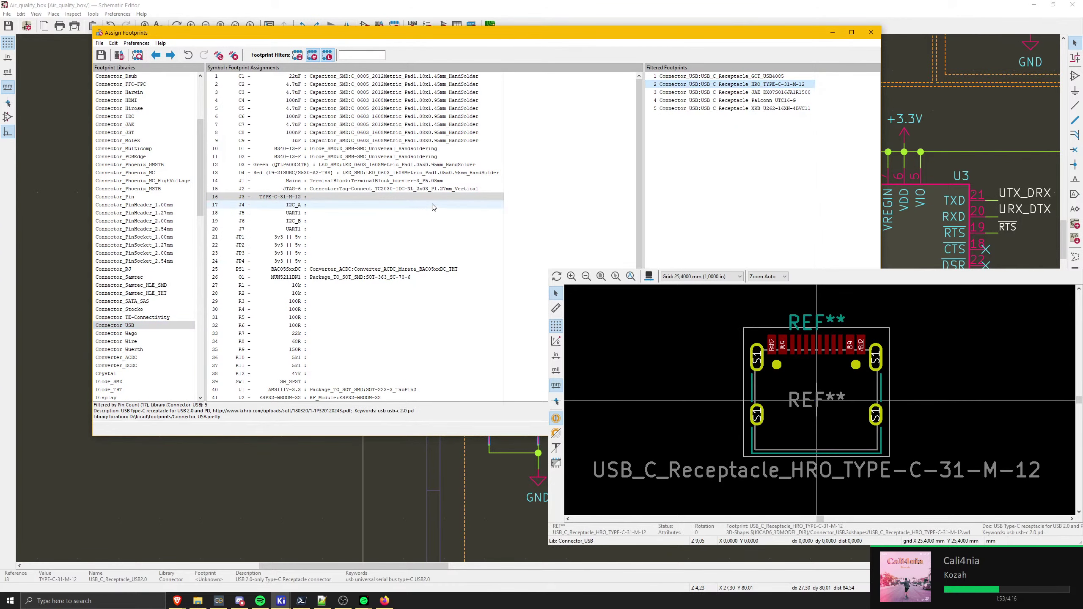
- Compare the Palconn_UTC16-G and HRO_TYPE-C-31-M-12 USB-C receptacle footprints in the preview
{"action": "left_click", "coordinate": [719, 102]}
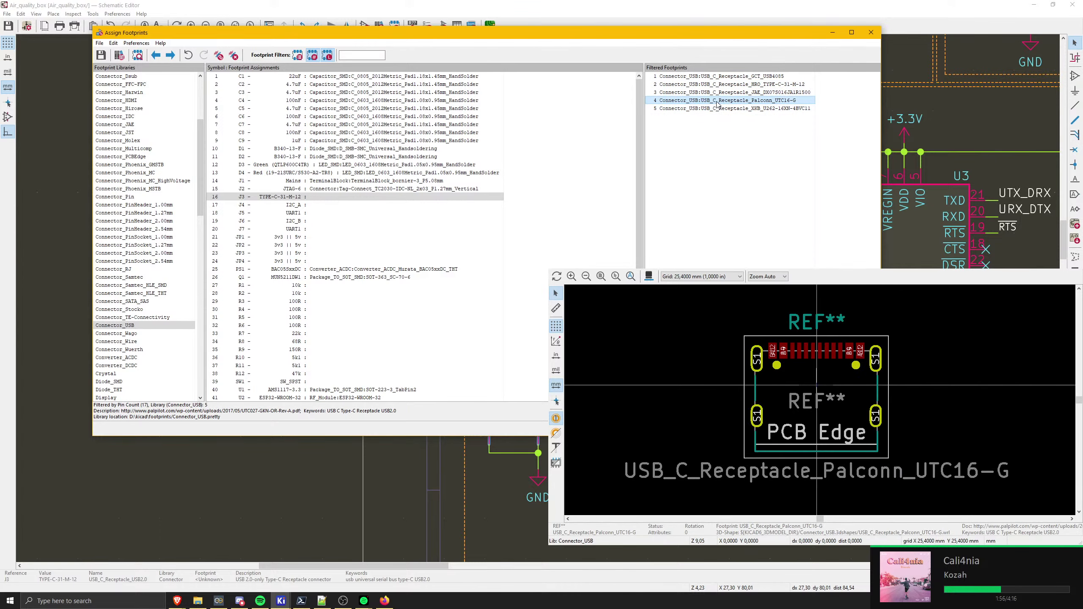
{"action": "left_click", "coordinate": [720, 86]}
{"action": "left_click", "coordinate": [724, 103]}
{"action": "key", "text": "Up"}
{"action": "key", "text": "Up"}
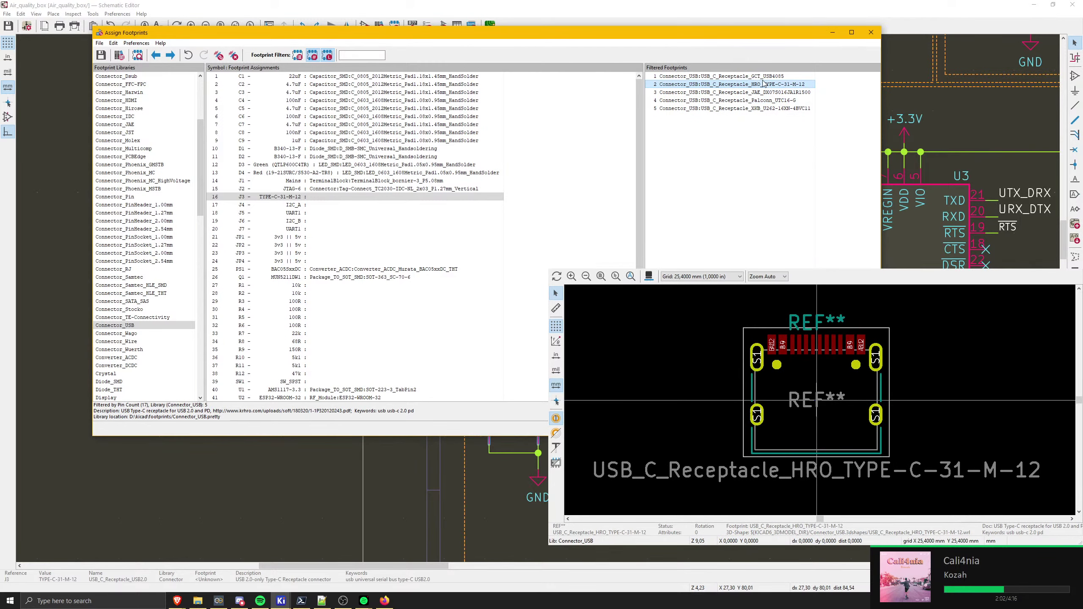
{"action": "left_click", "coordinate": [759, 101]}
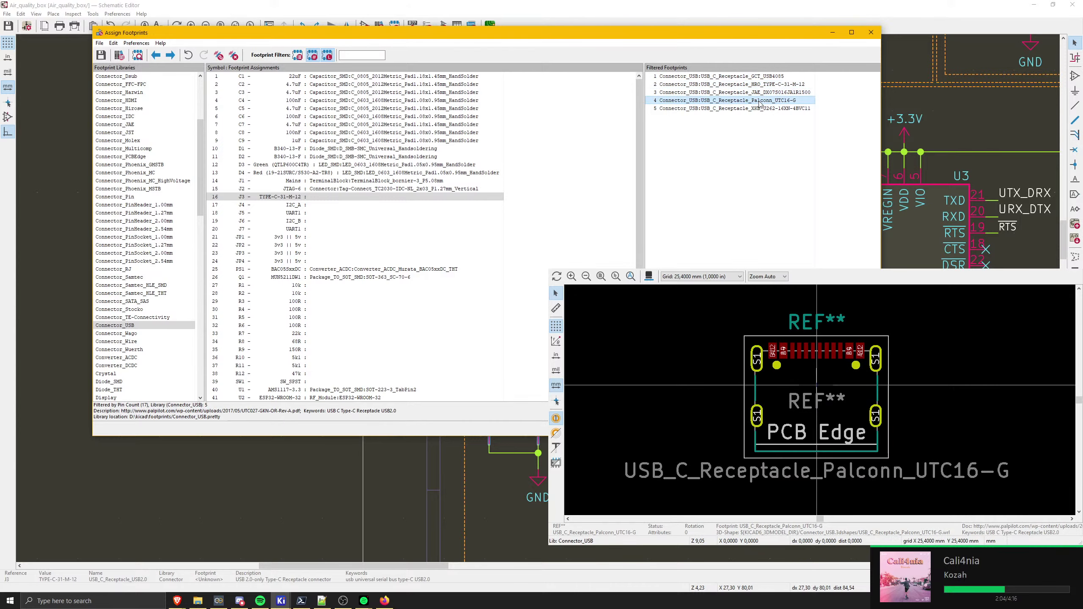
{"action": "key", "text": "Up"}
{"action": "key", "text": "Up"}
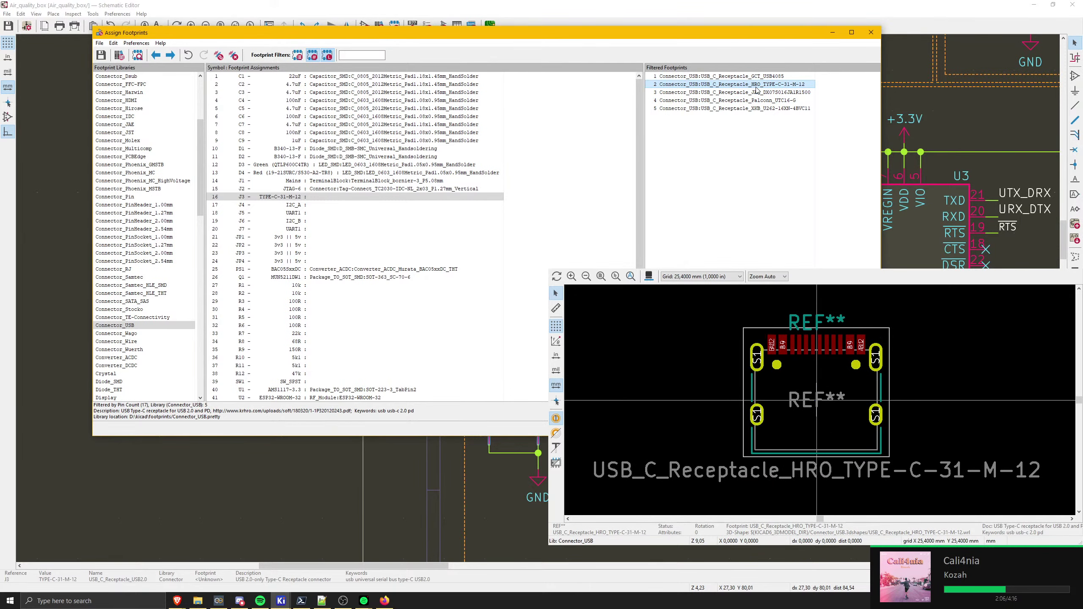
- Recheck the two USB-C receptacle candidates and assign USB_C_Receptacle_HRO_TYPE-C-31-M-12 to connector J3
{"action": "key", "text": "Down"}
{"action": "key", "text": "Down"}
{"action": "key", "text": "Up"}
{"action": "key", "text": "Up"}
{"action": "double_click", "coordinate": [761, 85]}
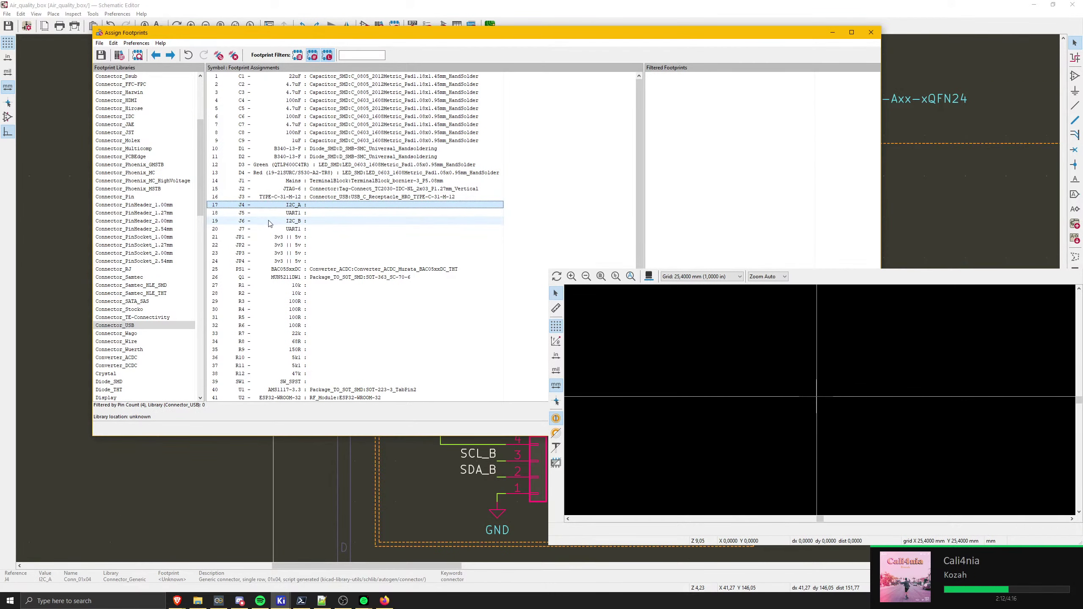
- Browse the Connector_PinHeader_2.54mm and Connector_JST libraries for J4, comparing the JST EH 1x04 P2.50mm vertical and horizontal footprints
{"action": "left_click", "coordinate": [162, 230]}
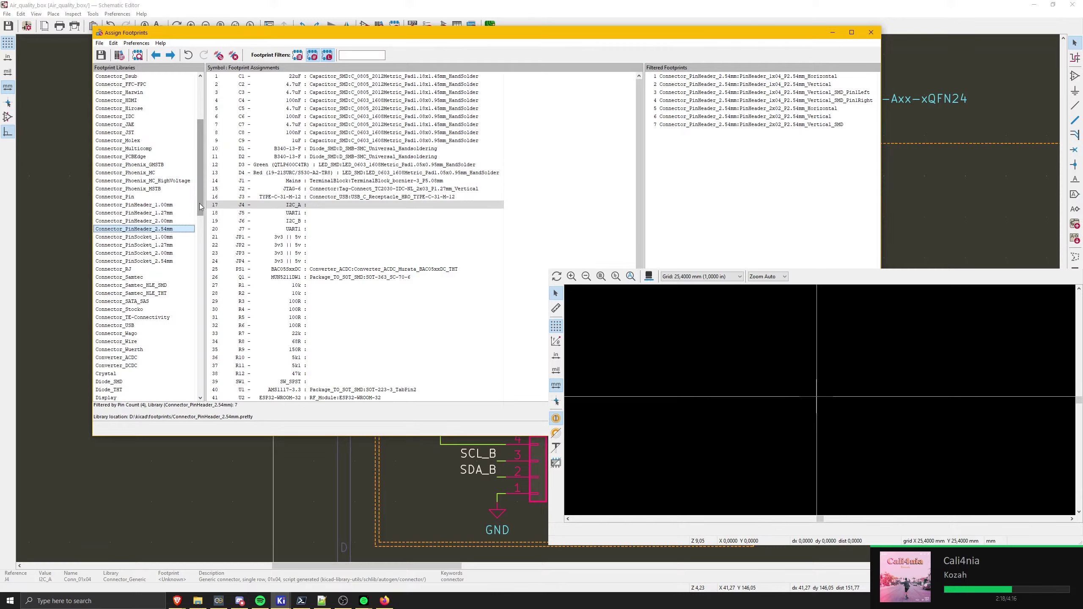
{"action": "left_click", "coordinate": [136, 133]}
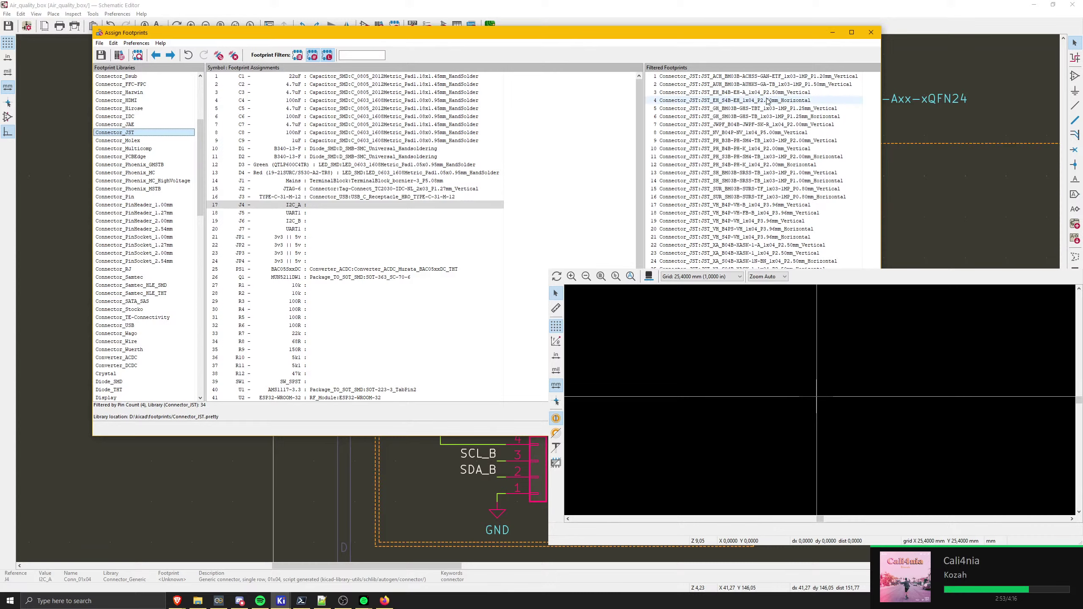
{"action": "left_click", "coordinate": [760, 93]}
{"action": "left_click", "coordinate": [761, 100]}
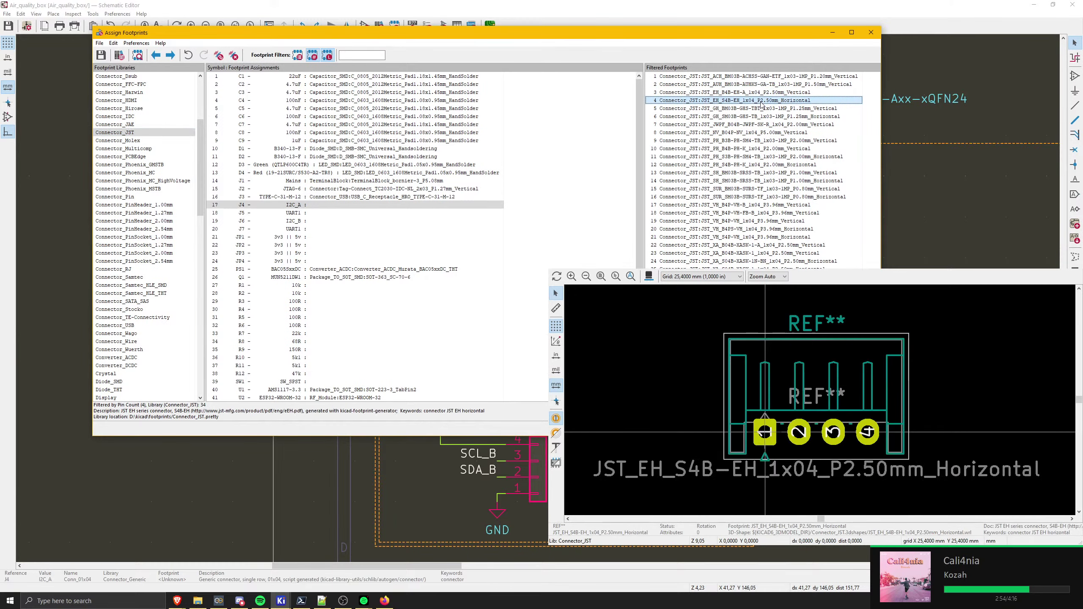
{"action": "left_click", "coordinate": [762, 93]}
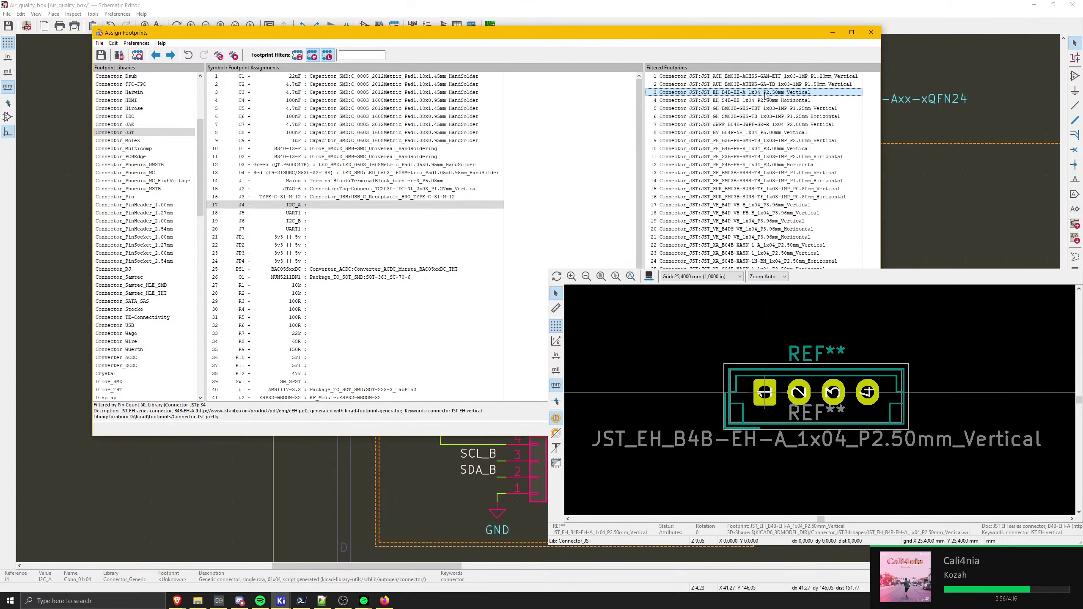
{"action": "left_click", "coordinate": [766, 101]}
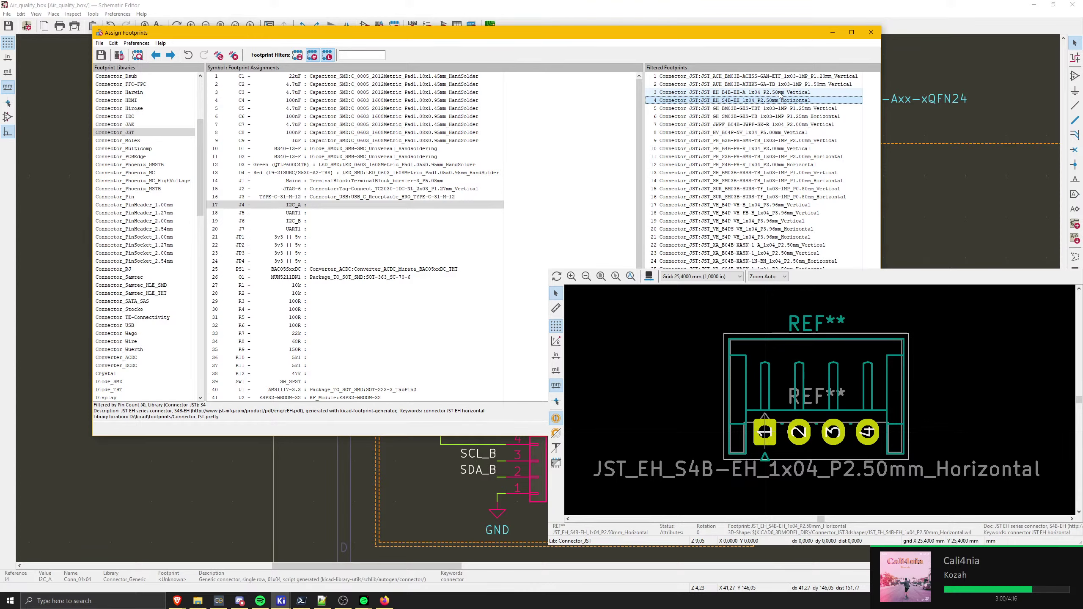
{"action": "left_click", "coordinate": [776, 93]}
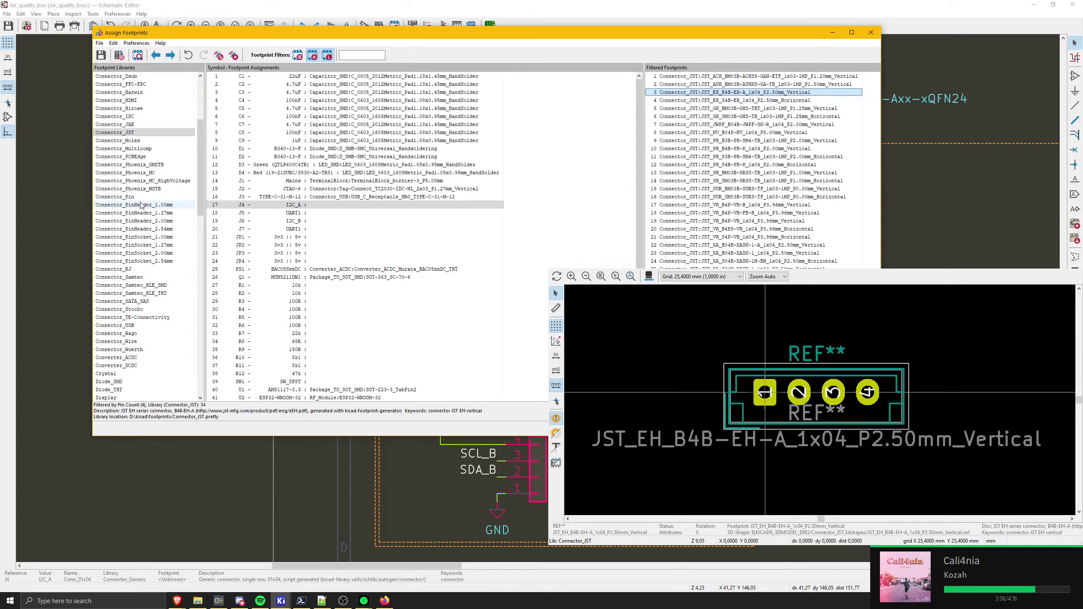
- Preview the four-pin 2.54 mm pin header variants and assign PinHeader_1x04_P2.54mm_Horizontal to connector J4
{"action": "left_click", "coordinate": [154, 230]}
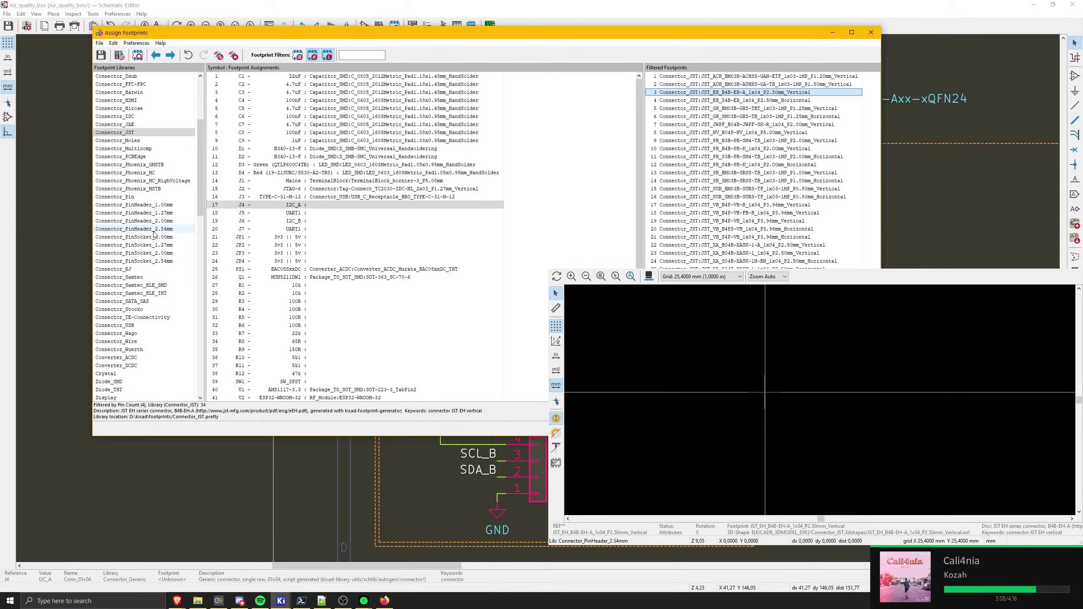
{"action": "left_click", "coordinate": [737, 77]}
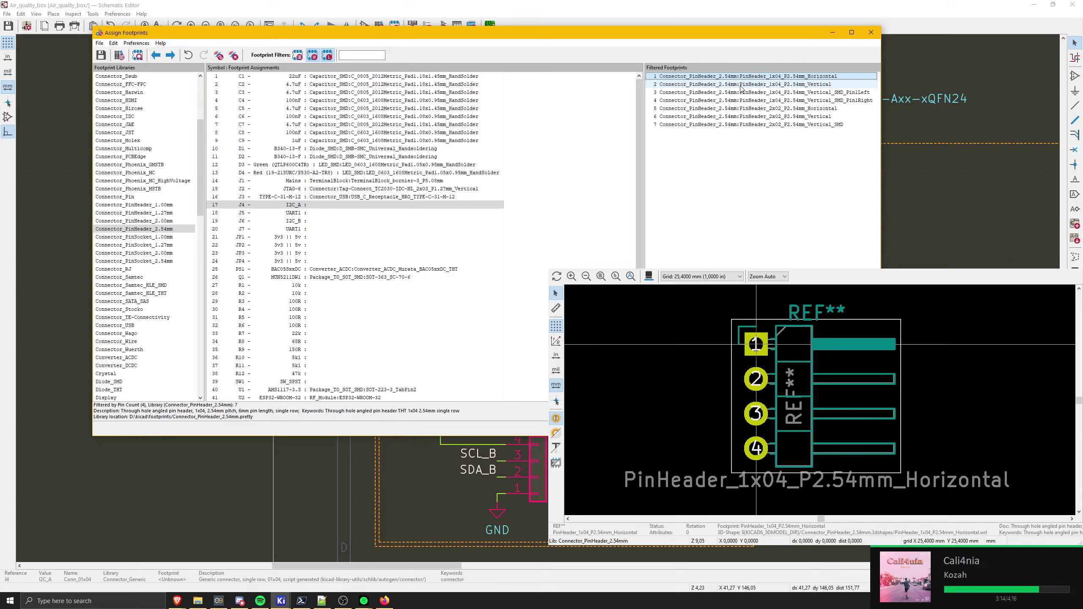
{"action": "left_click", "coordinate": [745, 85]}
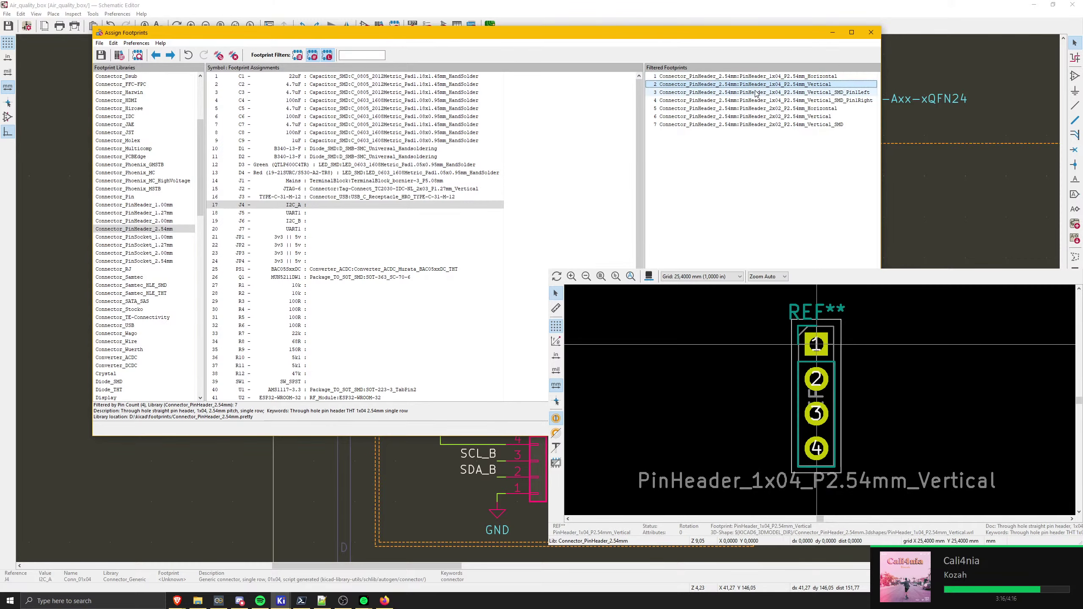
{"action": "left_click", "coordinate": [756, 93]}
{"action": "left_click", "coordinate": [757, 101]}
{"action": "left_click", "coordinate": [763, 117]}
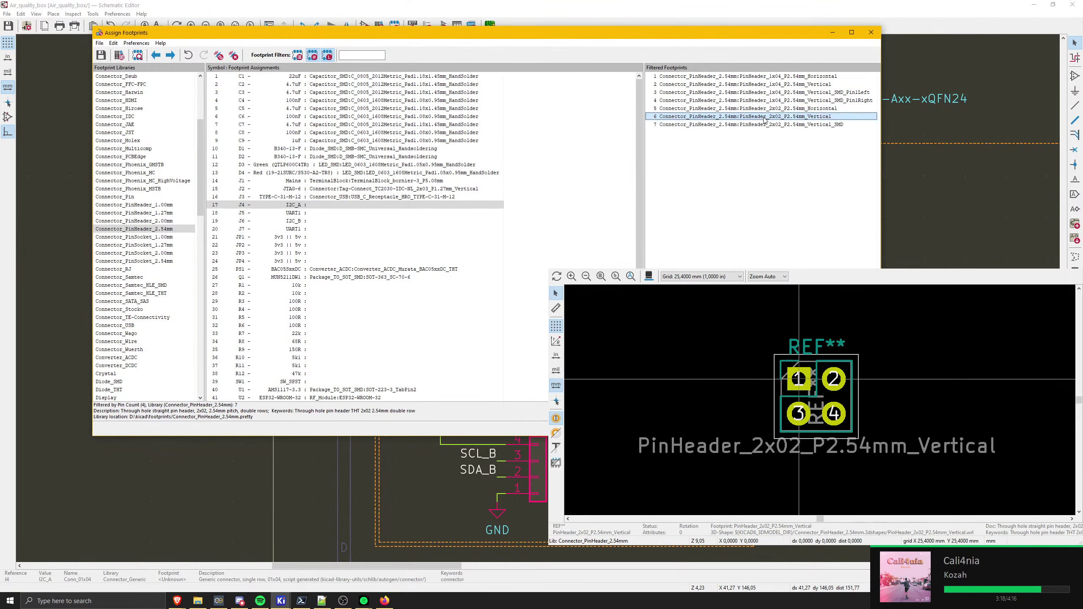
{"action": "left_click", "coordinate": [765, 125]}
{"action": "left_click", "coordinate": [766, 78]}
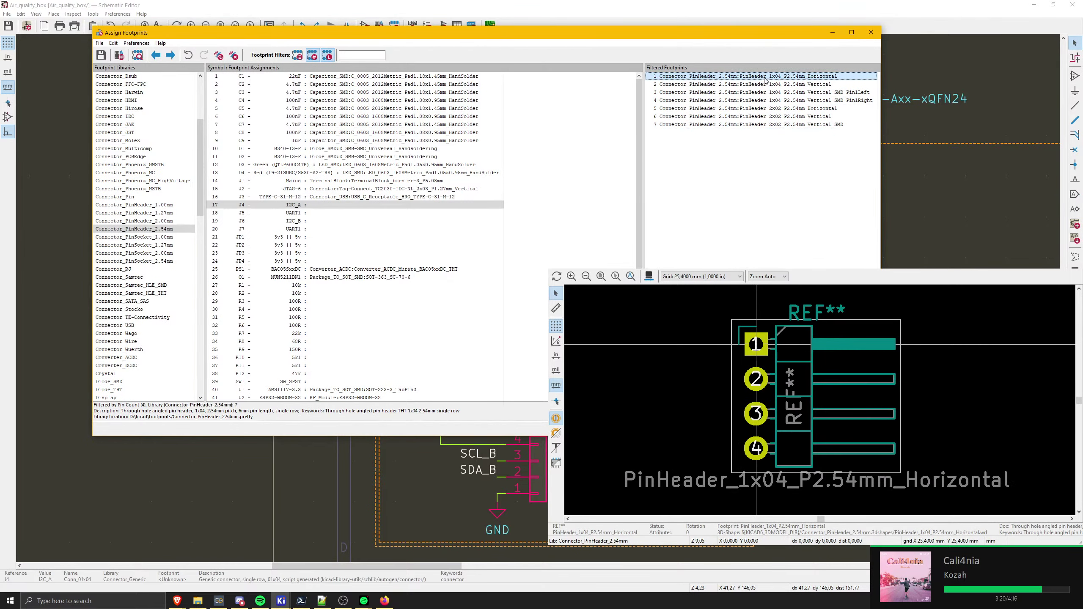
{"action": "double_click", "coordinate": [765, 79]}
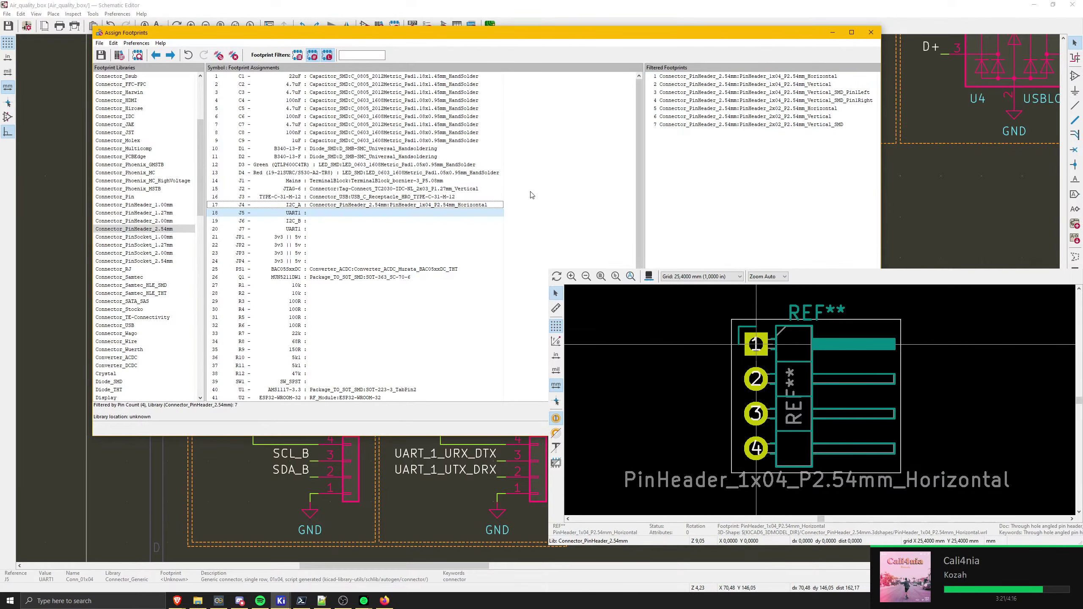
- Assign the PinHeader_1x04_P2.54mm_Horizontal footprint to connectors J5, J6 and J7 together
{"action": "left_click", "coordinate": [325, 214]}
{"action": "left_click", "coordinate": [327, 229], "text": "shift"}
{"action": "left_click", "coordinate": [742, 78]}
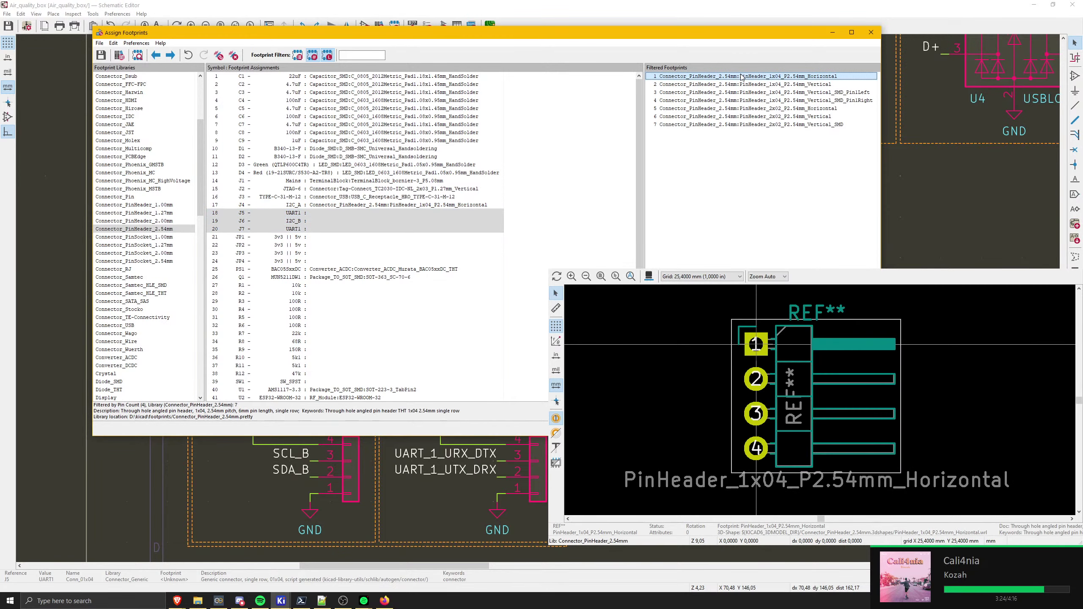
{"action": "double_click", "coordinate": [742, 78]}
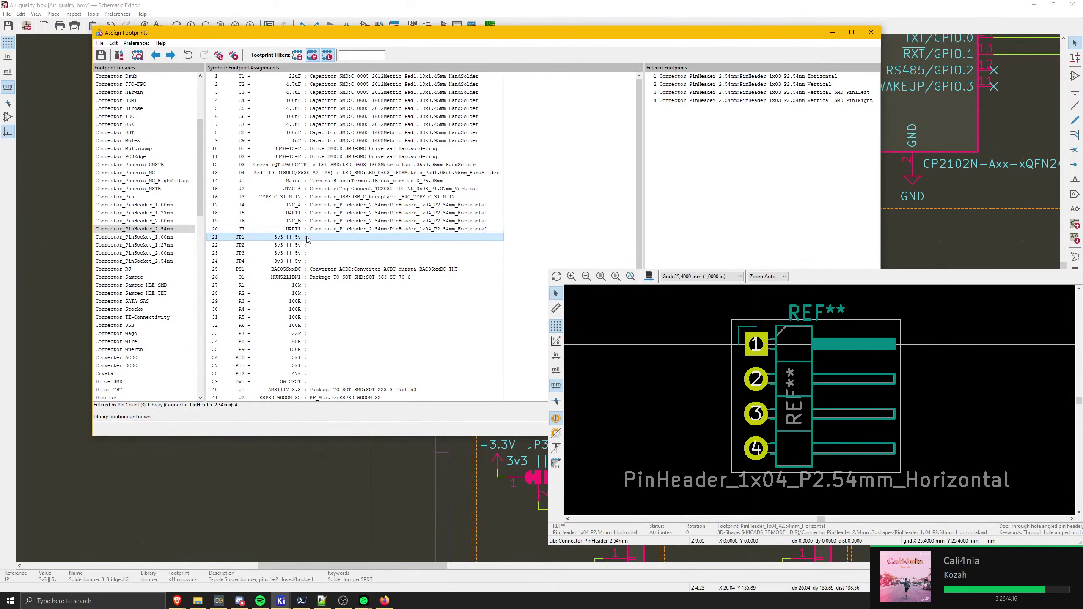
- Close the footprint assignment window and save the modified symbol-to-footprint links
{"action": "left_click", "coordinate": [300, 261], "text": "shift"}
{"action": "key", "text": "Escape"}
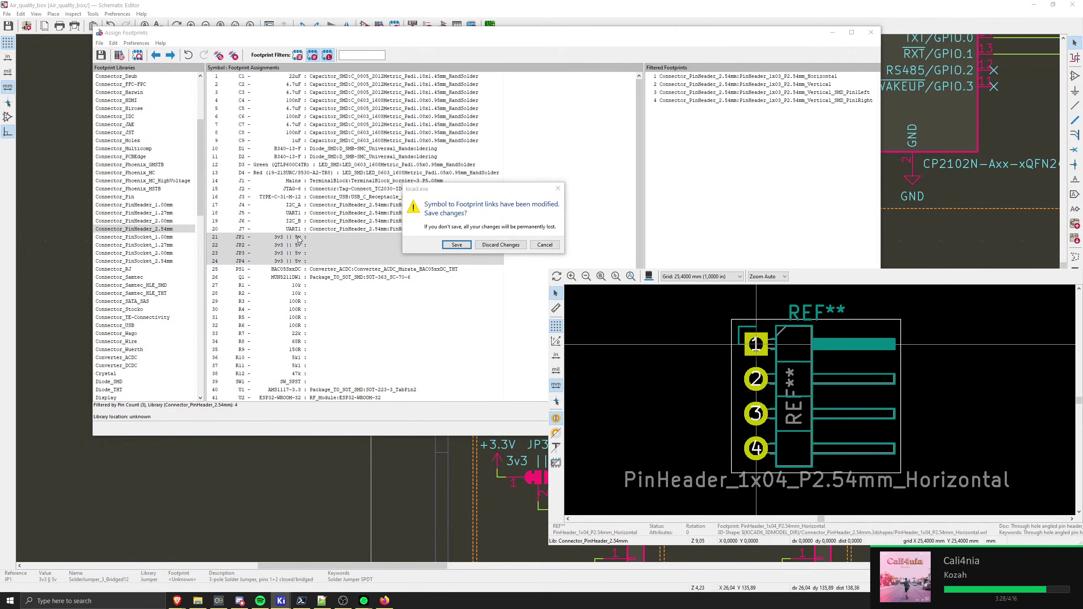
{"action": "left_click", "coordinate": [456, 245]}
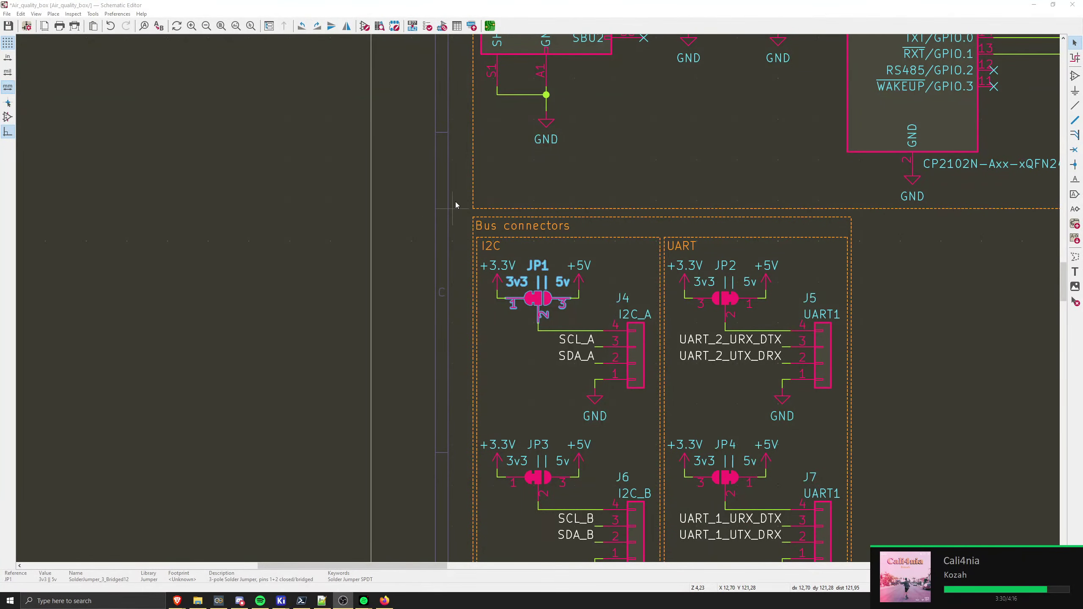
- Reopen the footprint assignment, list the Jumper library for JP1 through JP4, and bring up the footprint preview window
{"action": "left_click", "coordinate": [443, 27]}
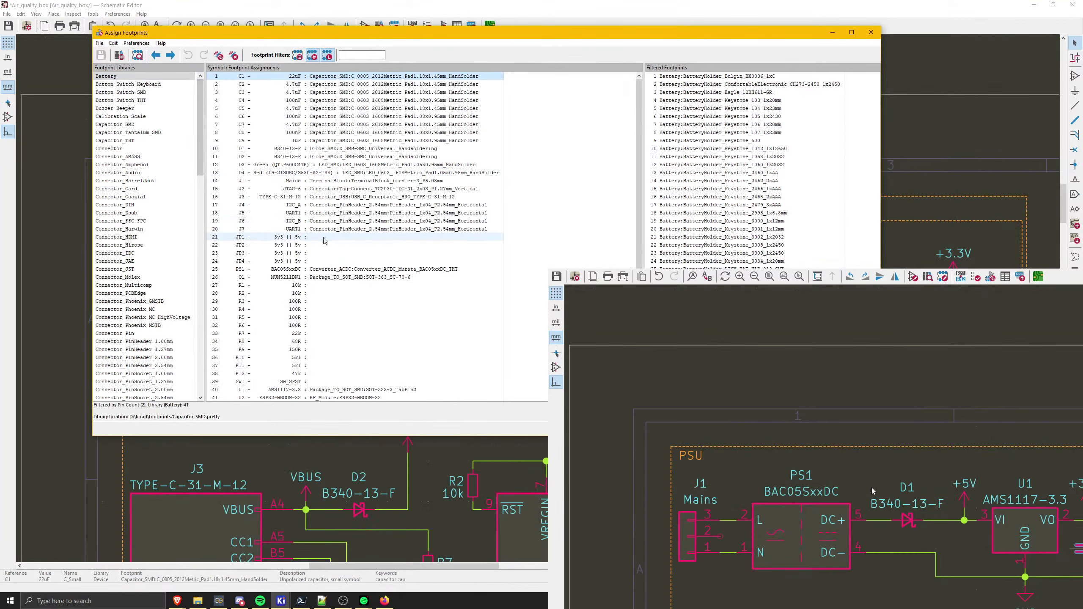
{"action": "left_click_drag", "start_coordinate": [323, 237], "coordinate": [308, 262]}
{"action": "left_click_drag", "start_coordinate": [200, 143], "coordinate": [205, 363]}
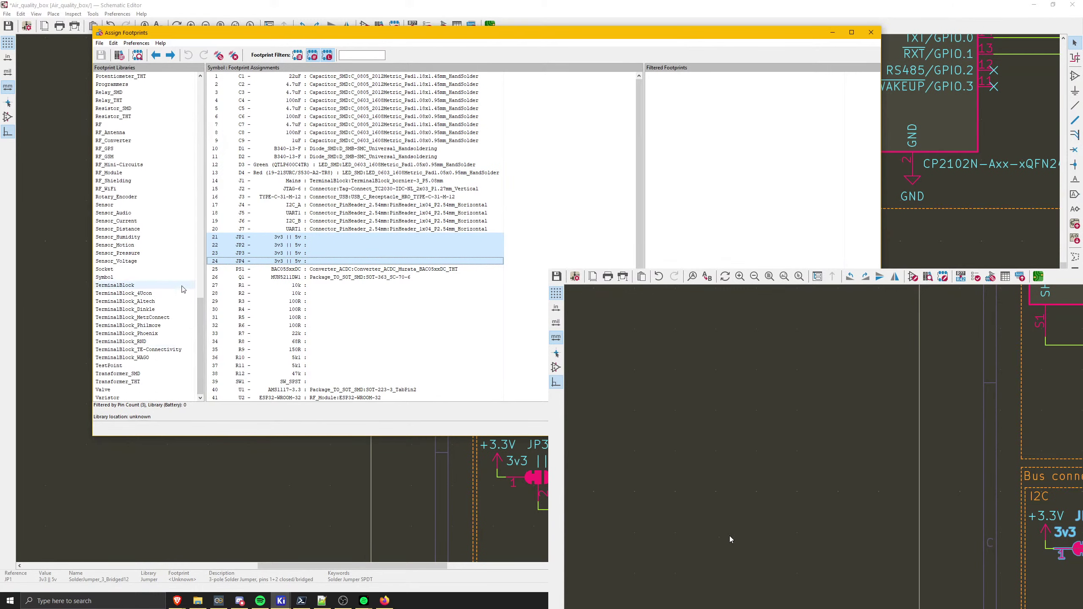
{"action": "scroll", "coordinate": [177, 346], "scroll_direction": "up", "scroll_amount": 3}
{"action": "scroll", "coordinate": [177, 346], "scroll_direction": "up", "scroll_amount": 3}
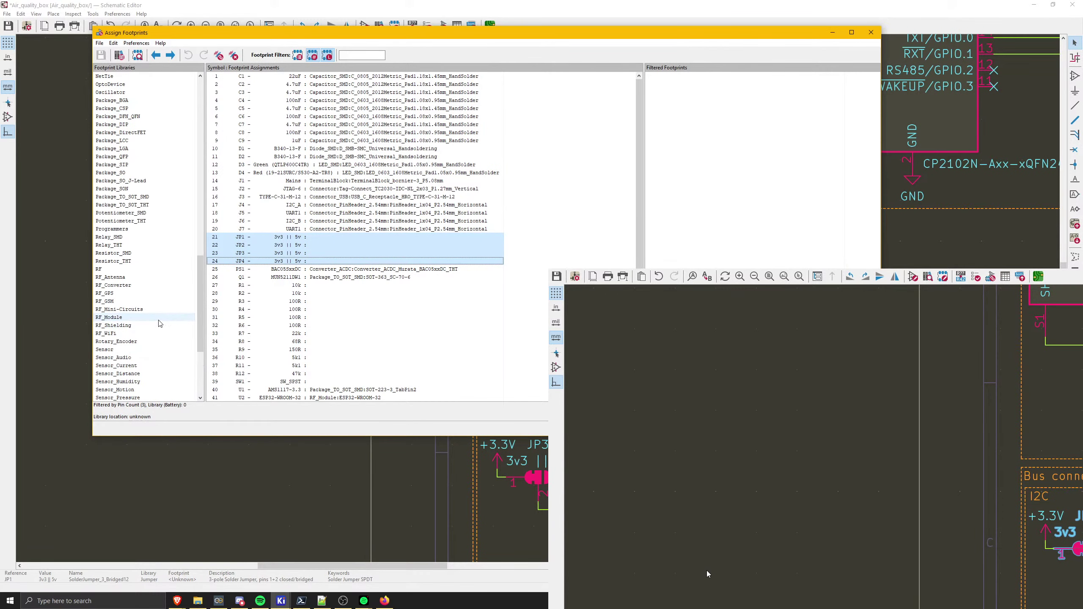
{"action": "scroll", "coordinate": [159, 323], "scroll_direction": "up", "scroll_amount": 3}
{"action": "left_click", "coordinate": [123, 92]}
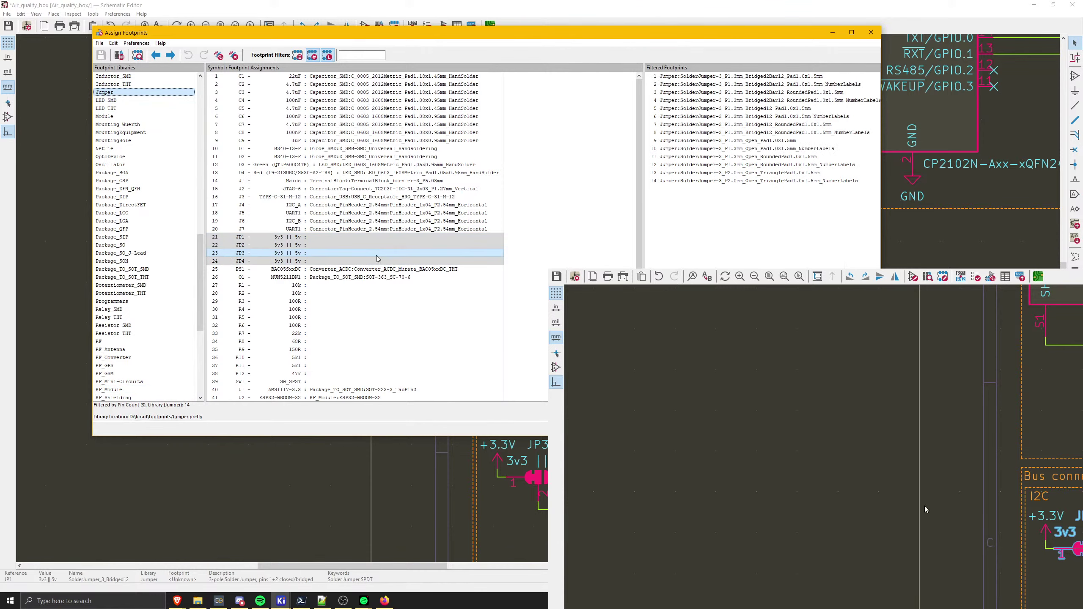
{"action": "key", "text": "alt+Tab"}
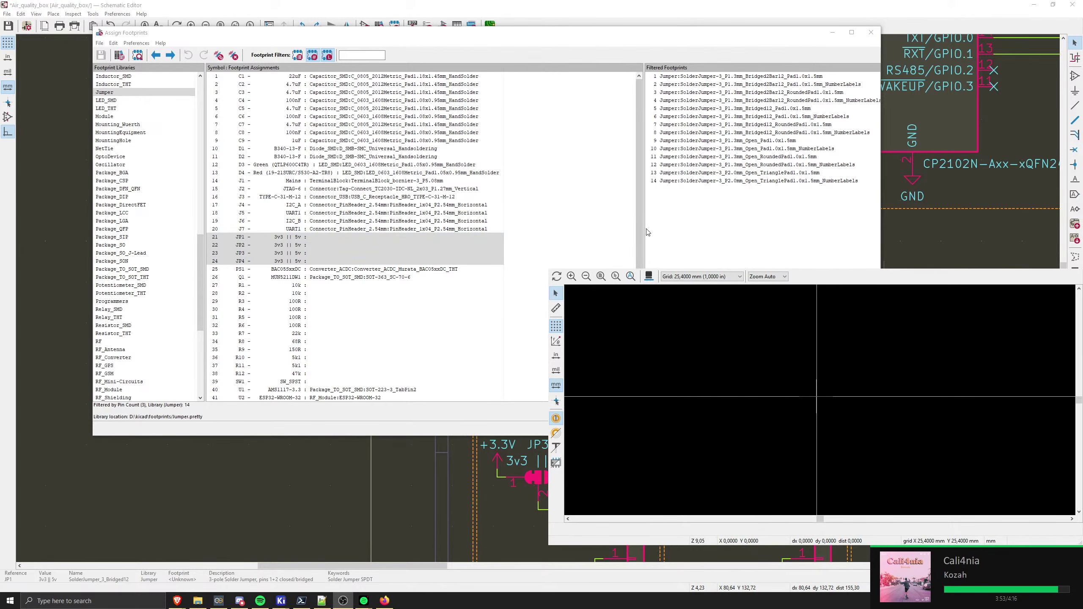
- Preview the SolderJumper-3 footprints one by one, from the Bridged2Bar12 pad to the open triangle pad variants
{"action": "left_click", "coordinate": [768, 77]}
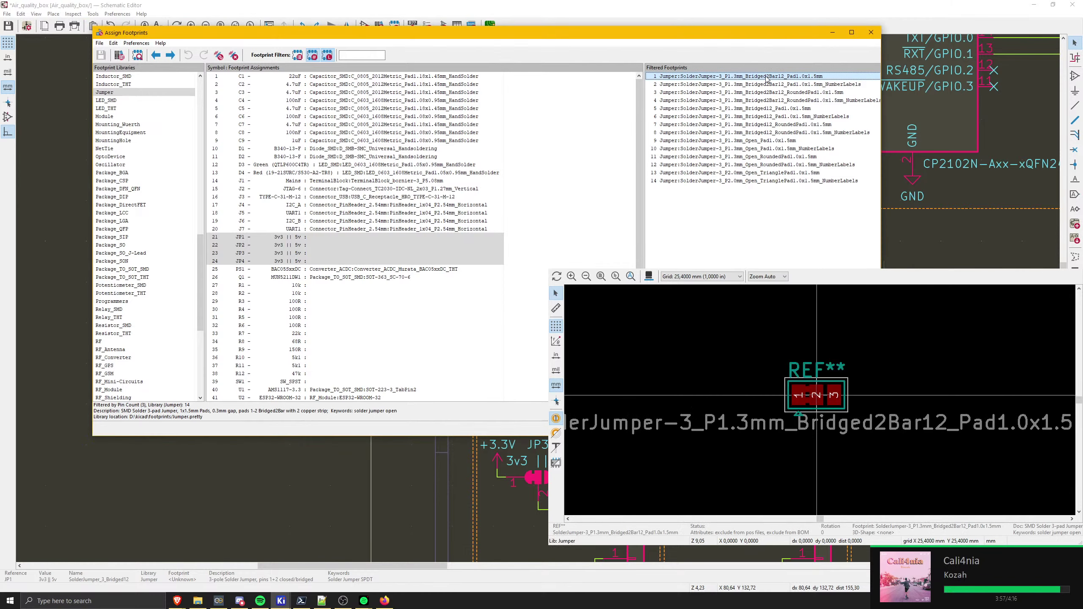
{"action": "key", "text": "Down"}
{"action": "key", "text": "Down"}
{"action": "key", "text": "Down"}
{"action": "key", "text": "Down"}
{"action": "key", "text": "Down"}
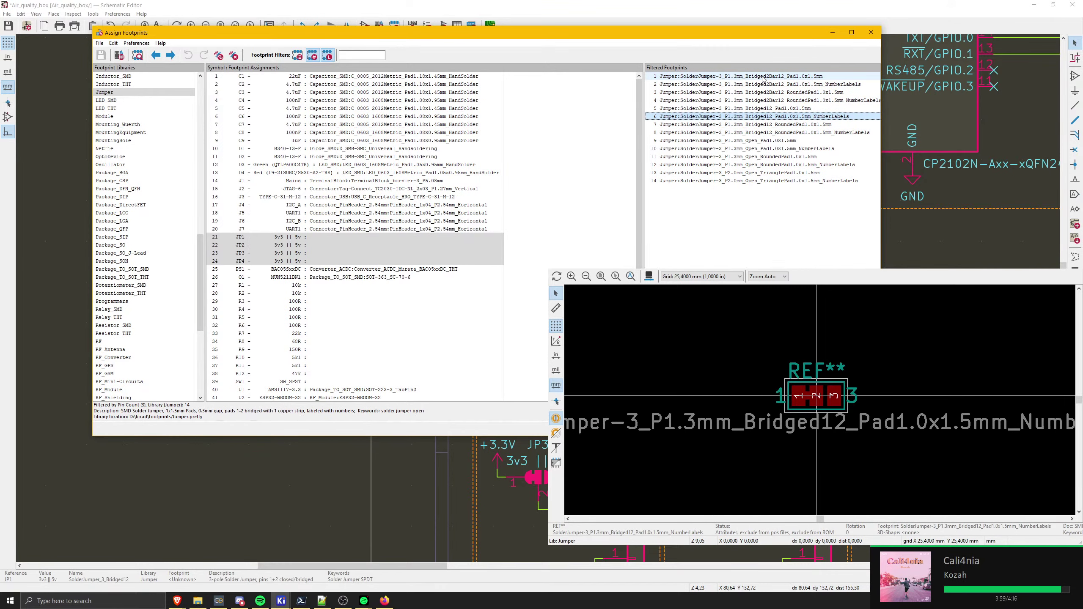
{"action": "key", "text": "Down"}
{"action": "key", "text": "Down"}
{"action": "key", "text": "Down"}
{"action": "key", "text": "Down"}
{"action": "key", "text": "Down"}
{"action": "key", "text": "Down"}
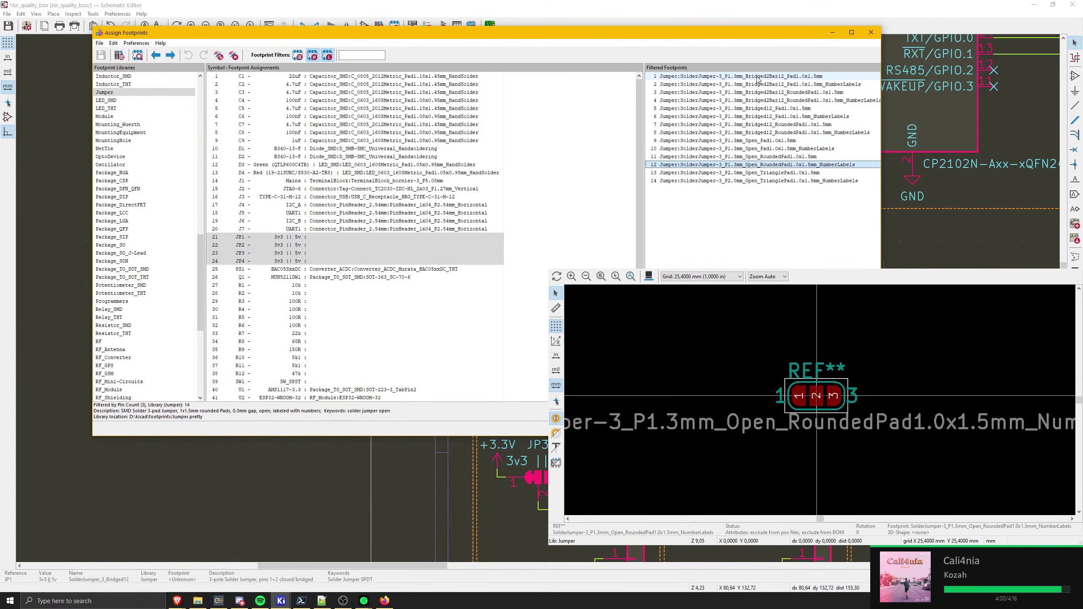
{"action": "key", "text": "Down"}
{"action": "key", "text": "Down"}
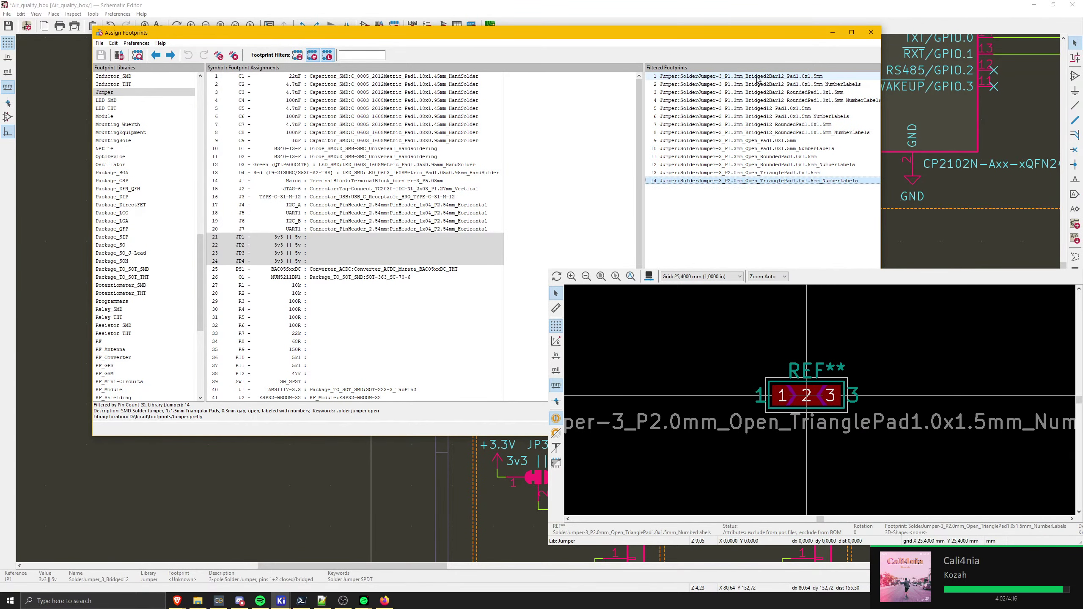
- Assign the SolderJumper-3_P1.3mm_Bridged12_RoundedPad1.0x1.5mm_NumberLabels footprint to jumpers JP1 through JP4
{"action": "key", "text": "Up"}
{"action": "key", "text": "Up"}
{"action": "key", "text": "Up"}
{"action": "key", "text": "Up"}
{"action": "key", "text": "Up"}
{"action": "key", "text": "Up"}
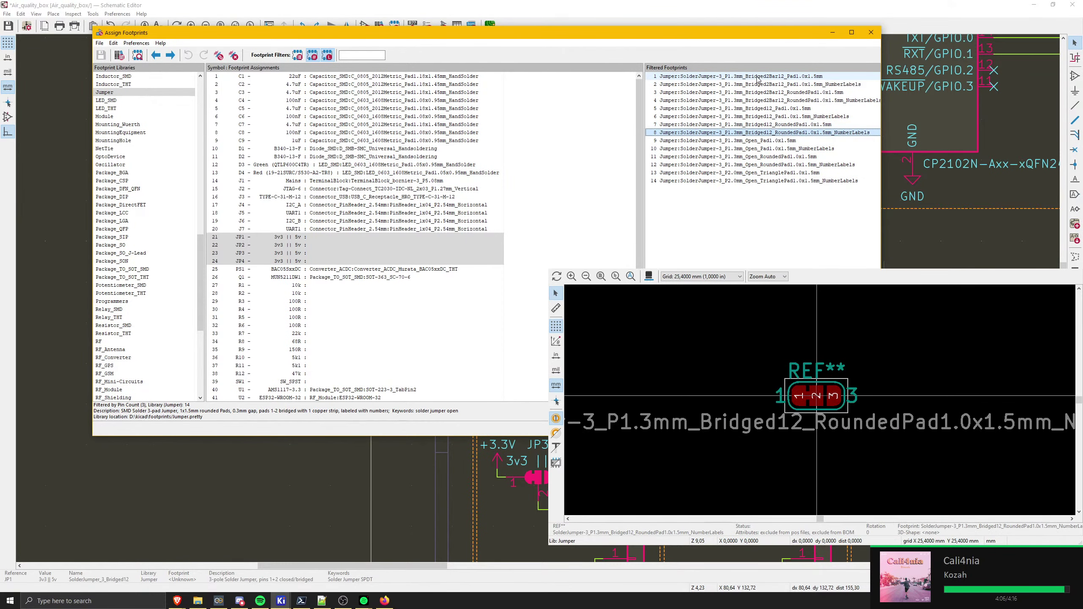
{"action": "double_click", "coordinate": [805, 133]}
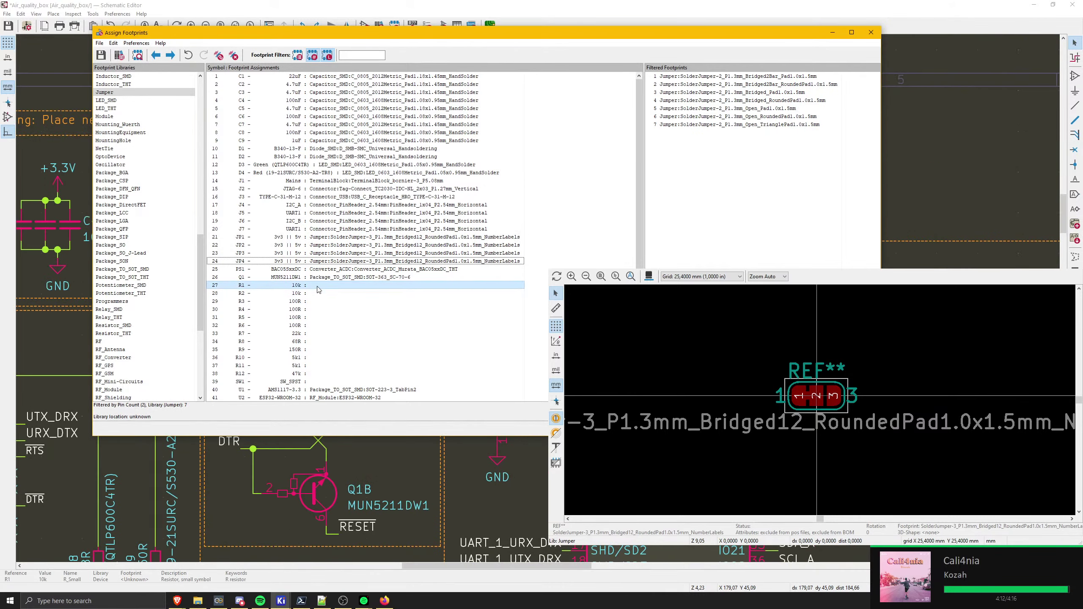
- Assign the Resistor_SMD footprint R_0603_1608Metric_Pad0.98x0.95mm_HandSolder to resistors R1 through R12
{"action": "scroll", "coordinate": [318, 290], "scroll_direction": "down", "scroll_amount": 1}
{"action": "left_click", "coordinate": [318, 358], "text": "shift"}
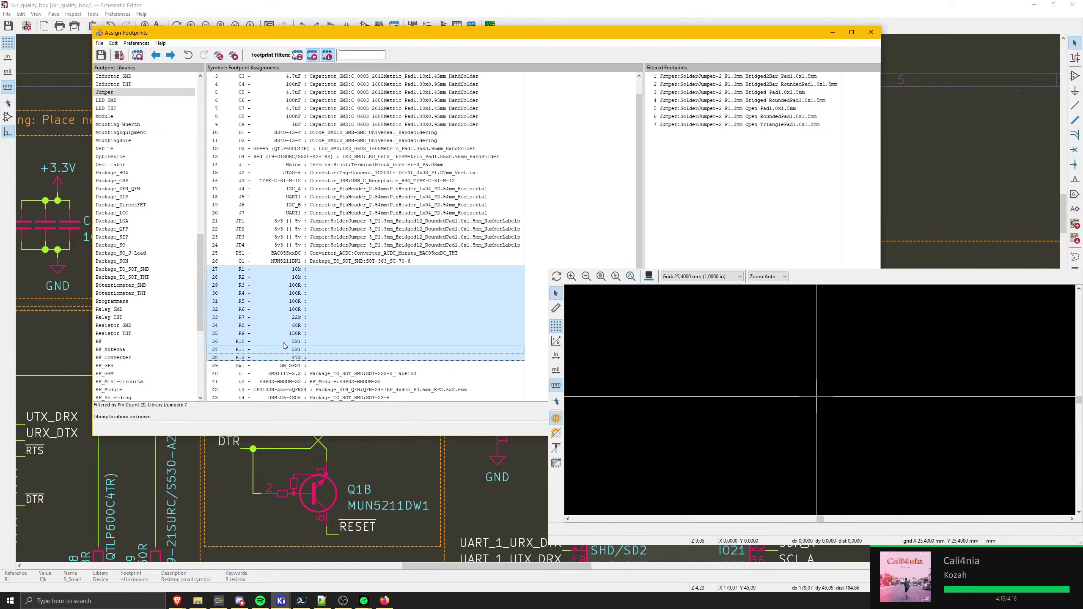
{"action": "scroll", "coordinate": [155, 162], "scroll_direction": "down", "scroll_amount": 1}
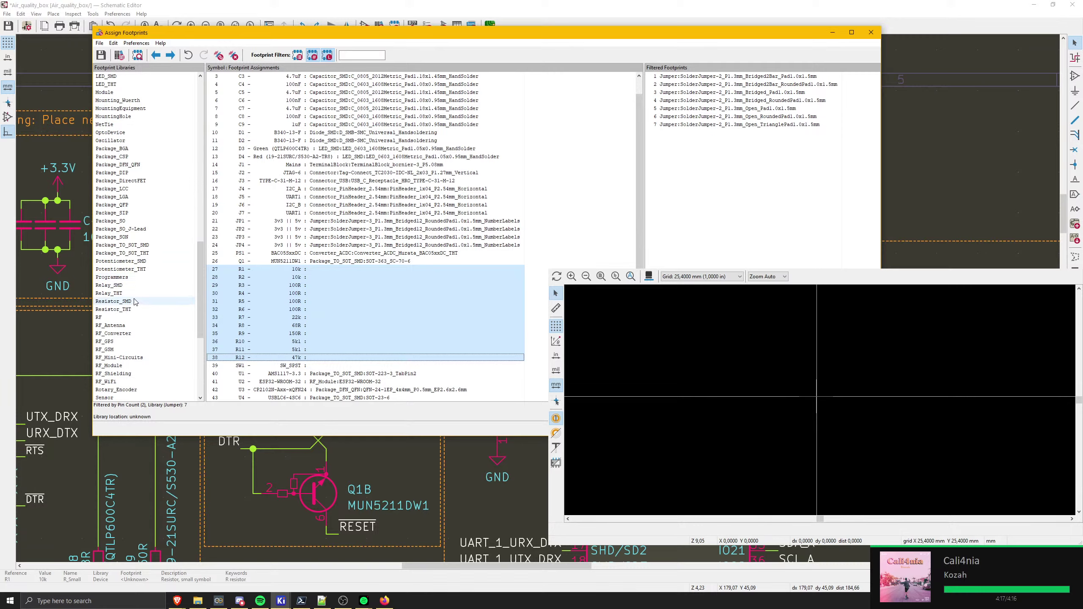
{"action": "left_click", "coordinate": [118, 302]}
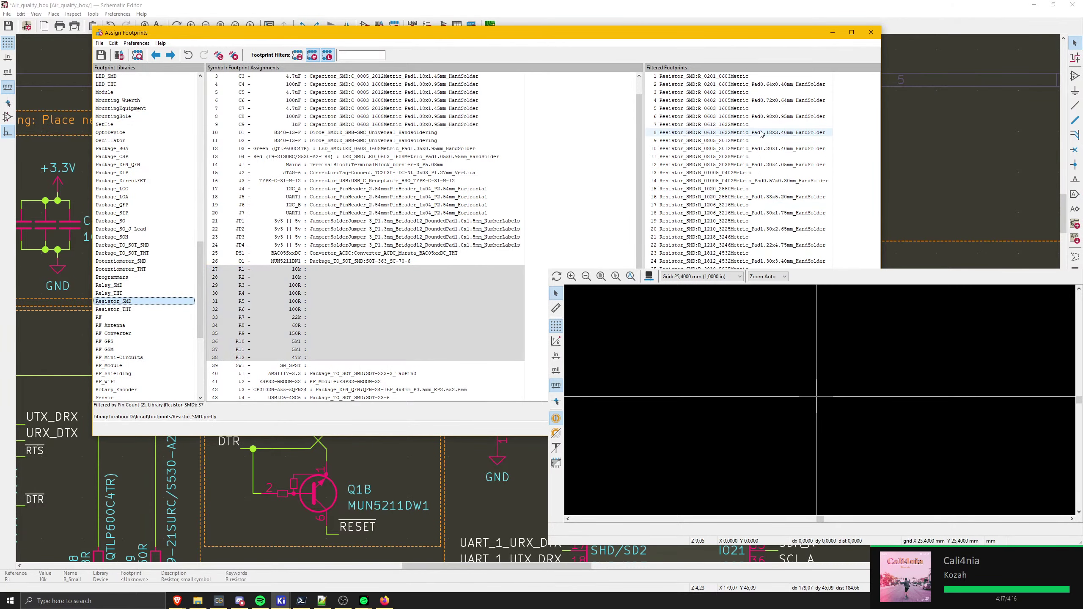
{"action": "double_click", "coordinate": [742, 117]}
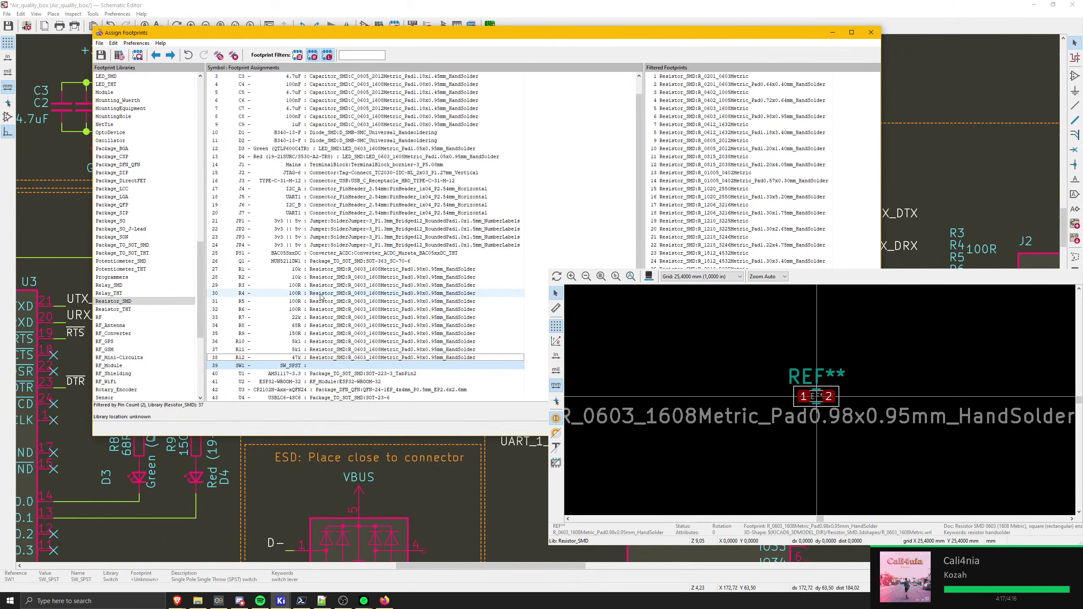
- List the footprints of the Button_Switch_SMD library for switch SW1
{"action": "left_click", "coordinate": [306, 366]}
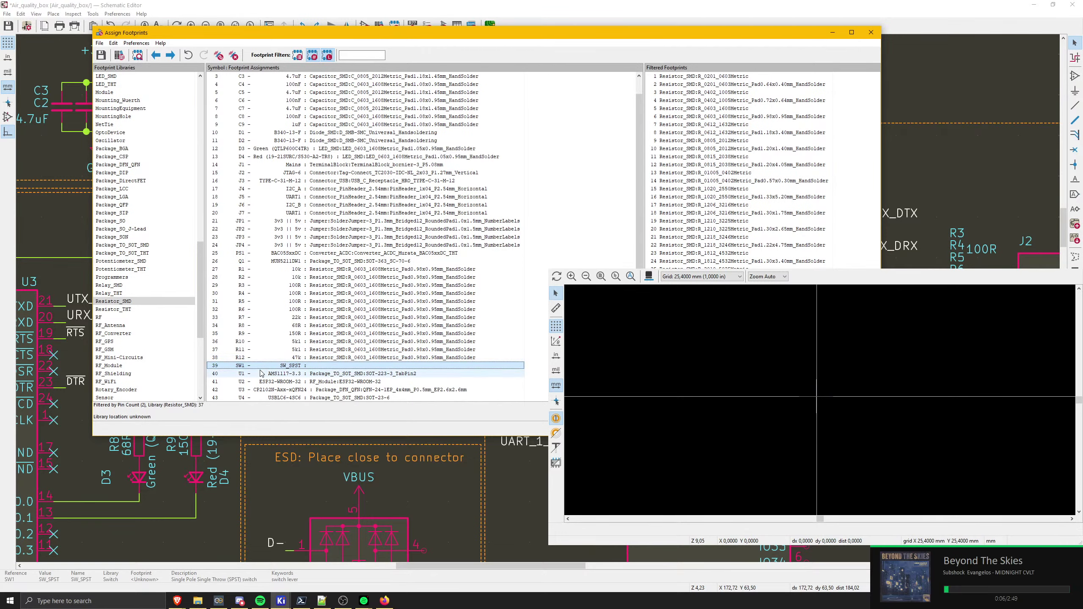
{"action": "left_click_drag", "start_coordinate": [199, 301], "coordinate": [196, 121]}
{"action": "left_click", "coordinate": [128, 93]}
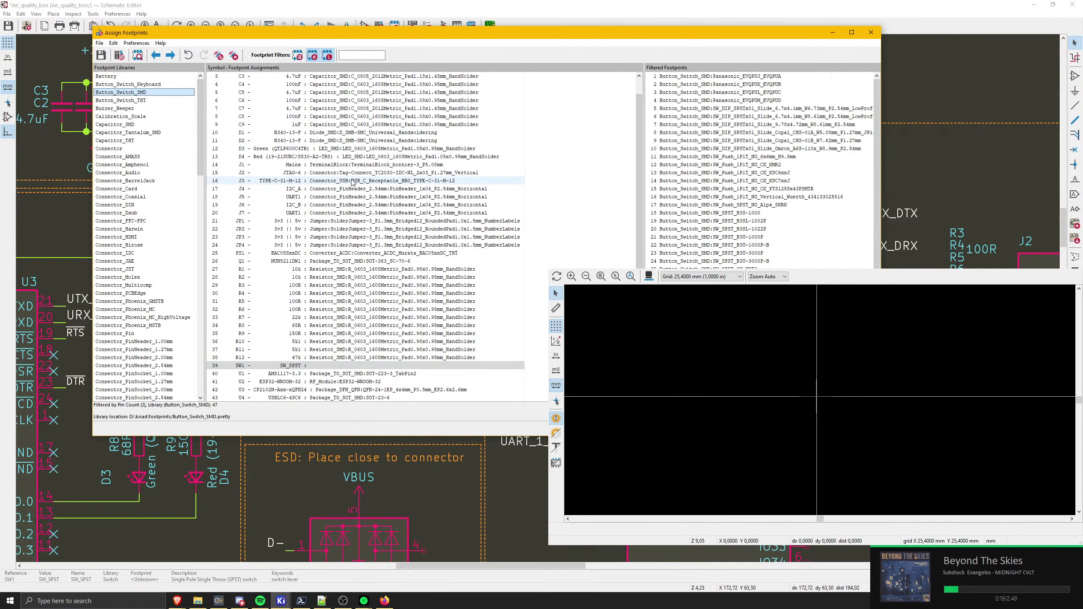
{"action": "left_click", "coordinate": [705, 77]}
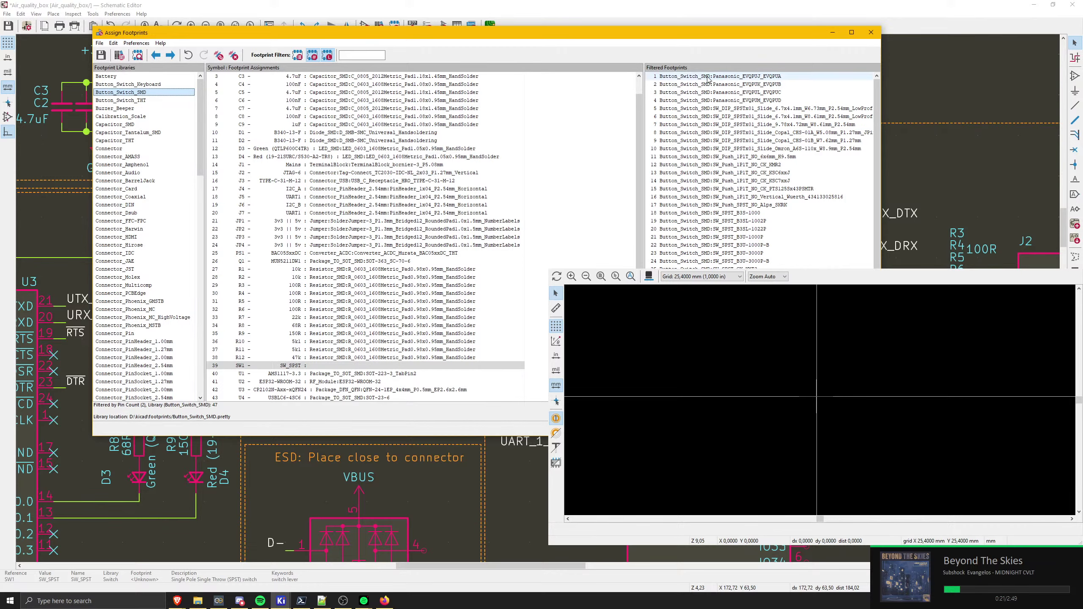
- Assign the SW_Push_1P1T_NO_6x6mm_H9.5mm footprint to switch SW1, save the schematic and close the footprint assignment
{"action": "left_click", "coordinate": [765, 158]}
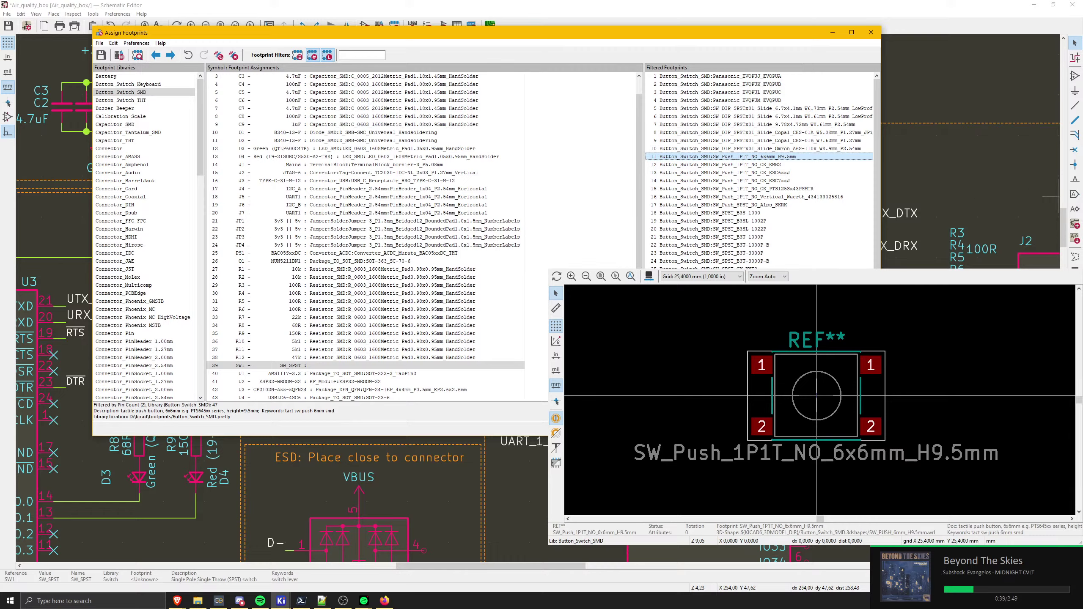
{"action": "left_click", "coordinate": [734, 165]}
{"action": "left_click", "coordinate": [733, 157]}
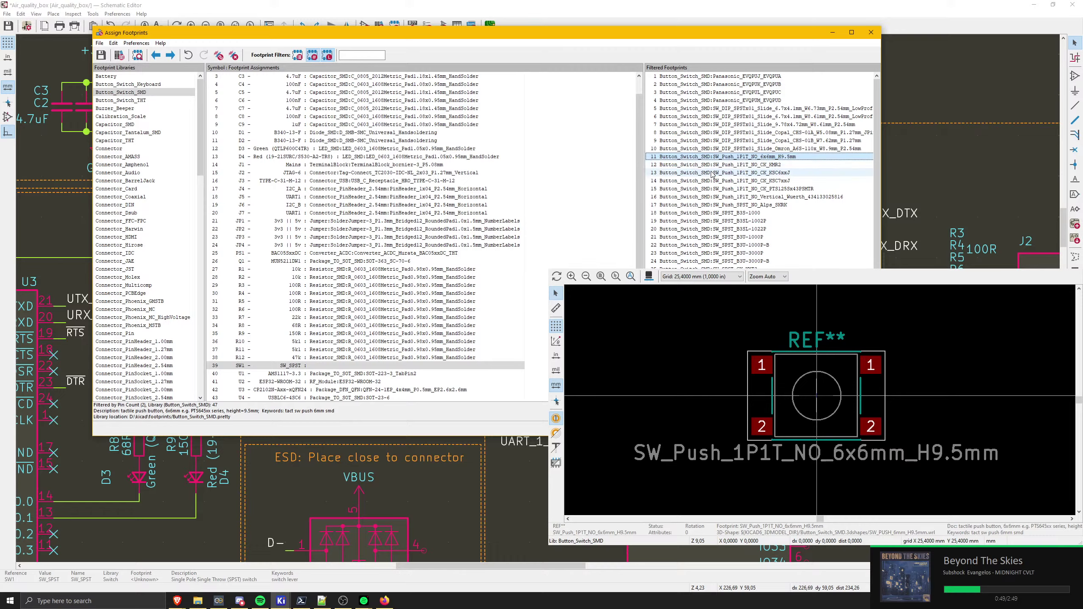
{"action": "scroll", "coordinate": [720, 162], "scroll_direction": "down", "scroll_amount": 1}
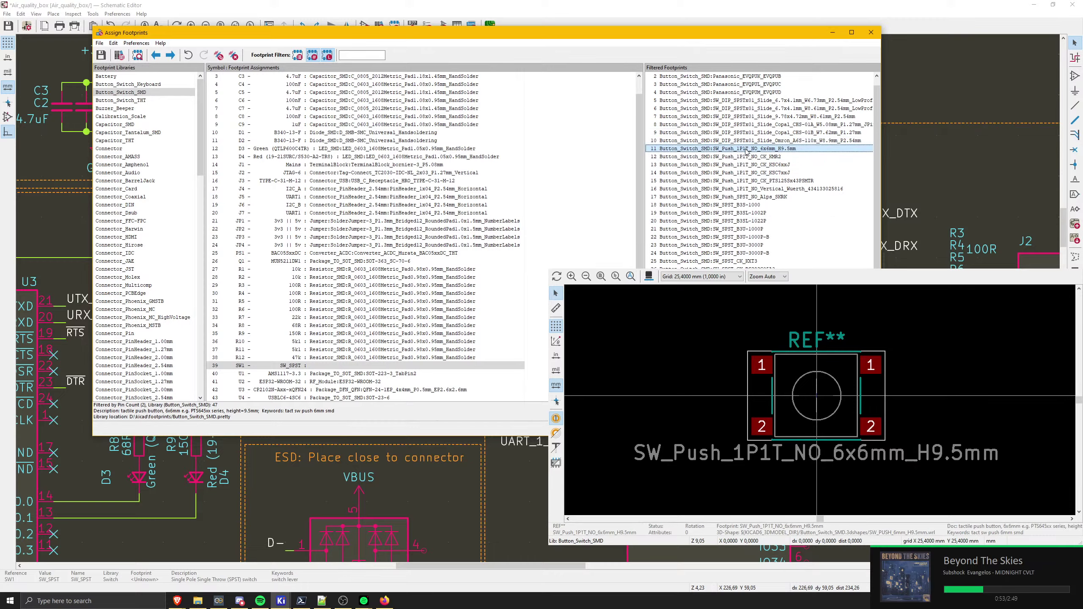
{"action": "double_click", "coordinate": [748, 150]}
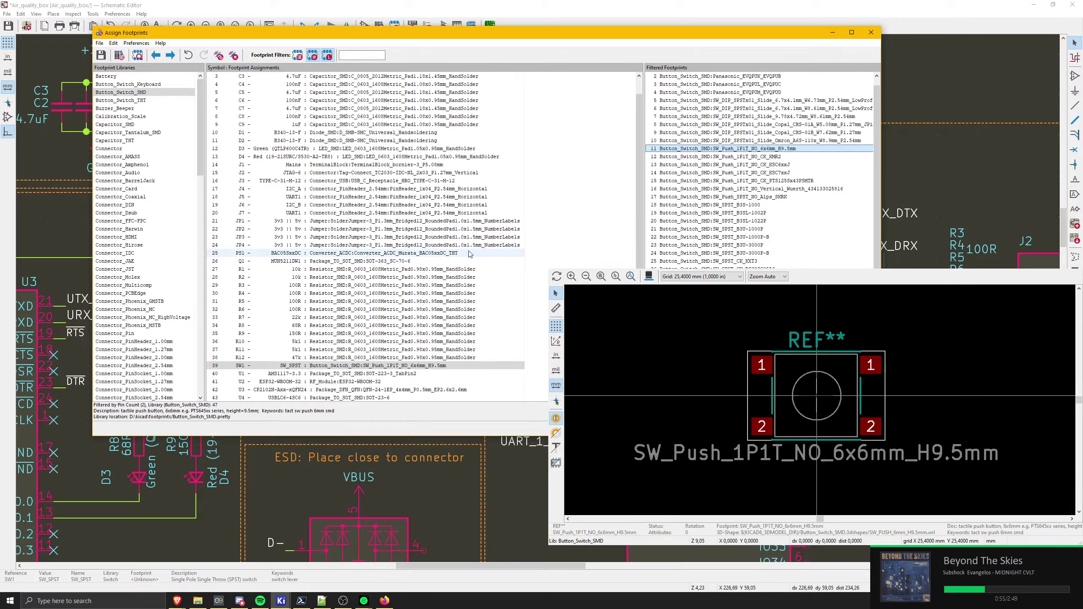
{"action": "scroll", "coordinate": [363, 301], "scroll_direction": "up", "scroll_amount": 1}
{"action": "key", "text": "ctrl+s"}
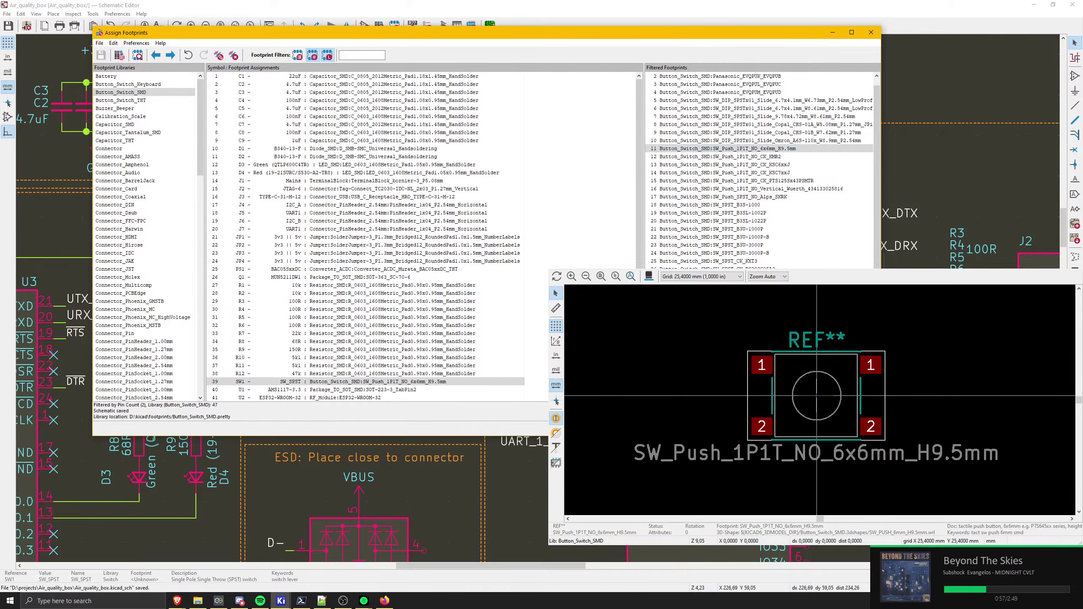
{"action": "left_click", "coordinate": [821, 428]}
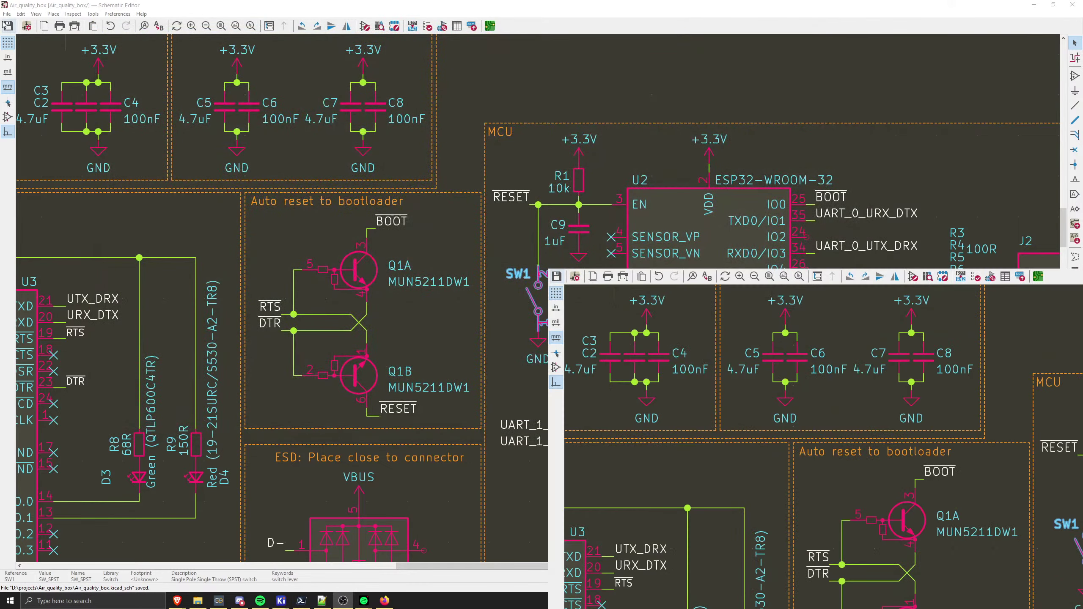
{"action": "left_click", "coordinate": [13, 31]}
{"action": "left_click", "coordinate": [75, 26]}
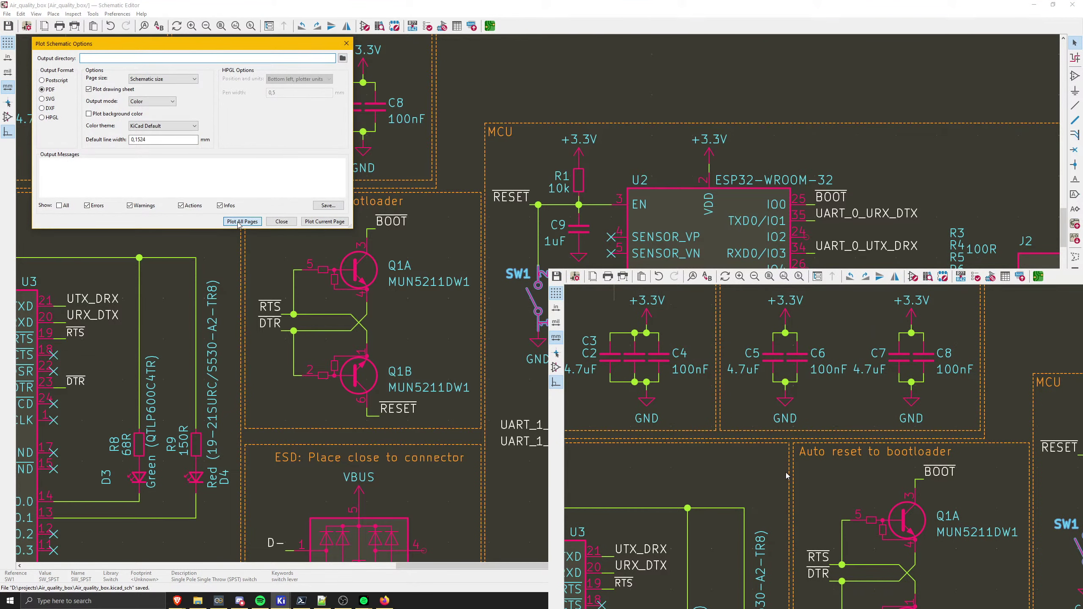
{"action": "left_click", "coordinate": [279, 222]}
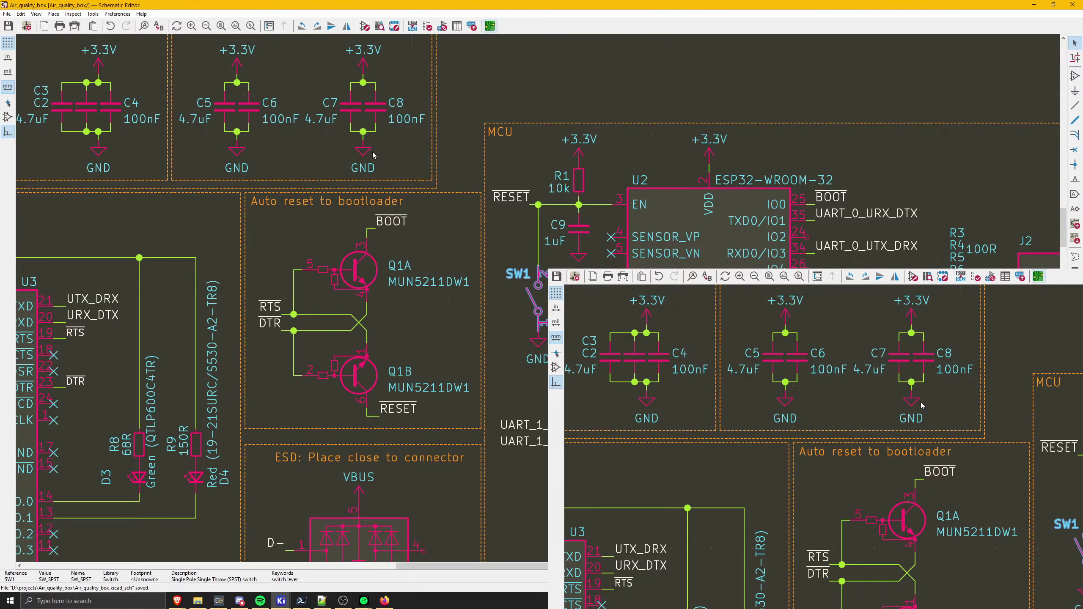
- Switch to the PCB Editor, update the board from the schematic and place the imported footprint cluster on the sheet
{"action": "key", "text": "grave"}
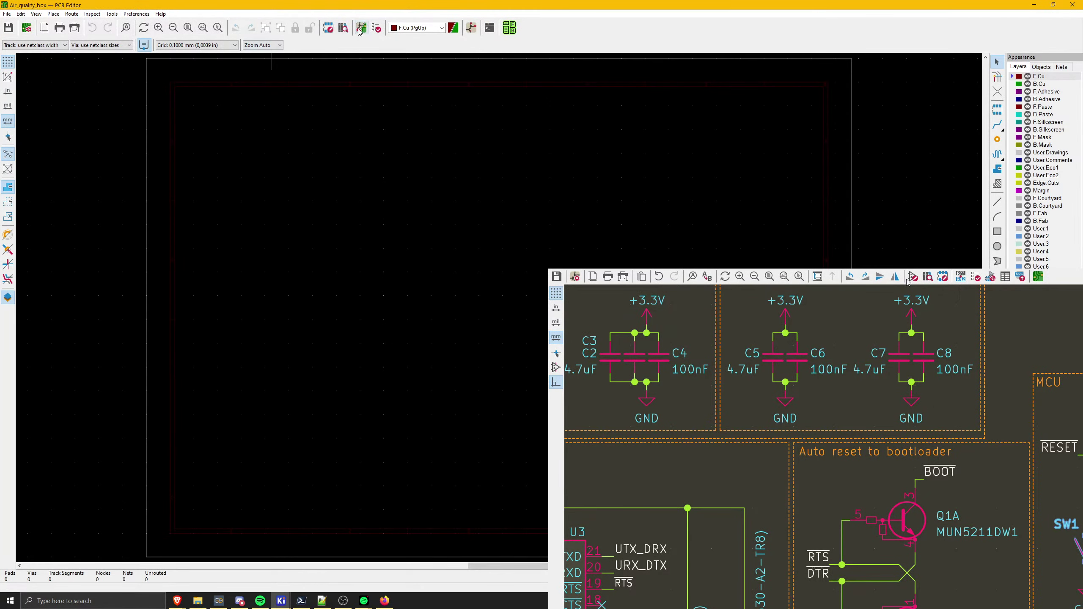
{"action": "left_click", "coordinate": [361, 28]}
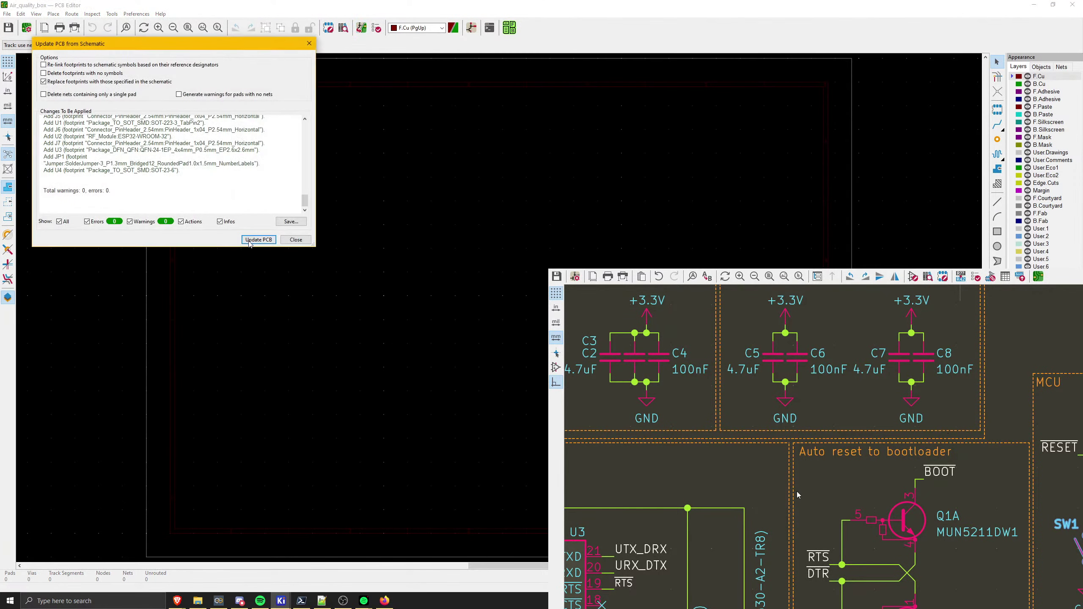
{"action": "left_click", "coordinate": [258, 239]}
{"action": "left_click", "coordinate": [295, 239]}
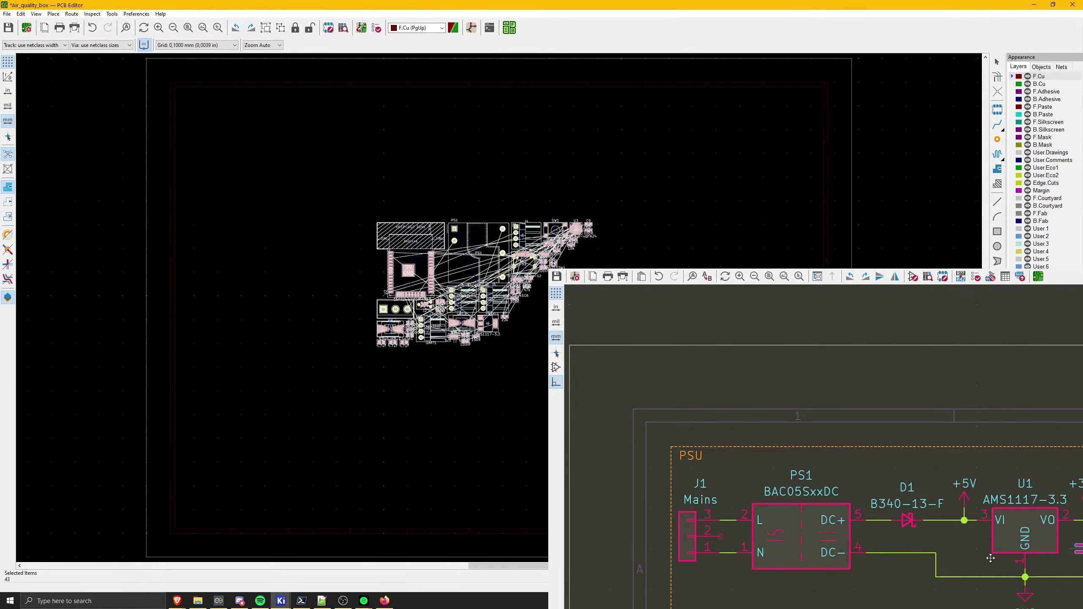
{"action": "scroll", "coordinate": [426, 256], "scroll_direction": "up", "scroll_amount": 3}
{"action": "scroll", "coordinate": [500, 309], "scroll_direction": "down", "scroll_amount": 2}
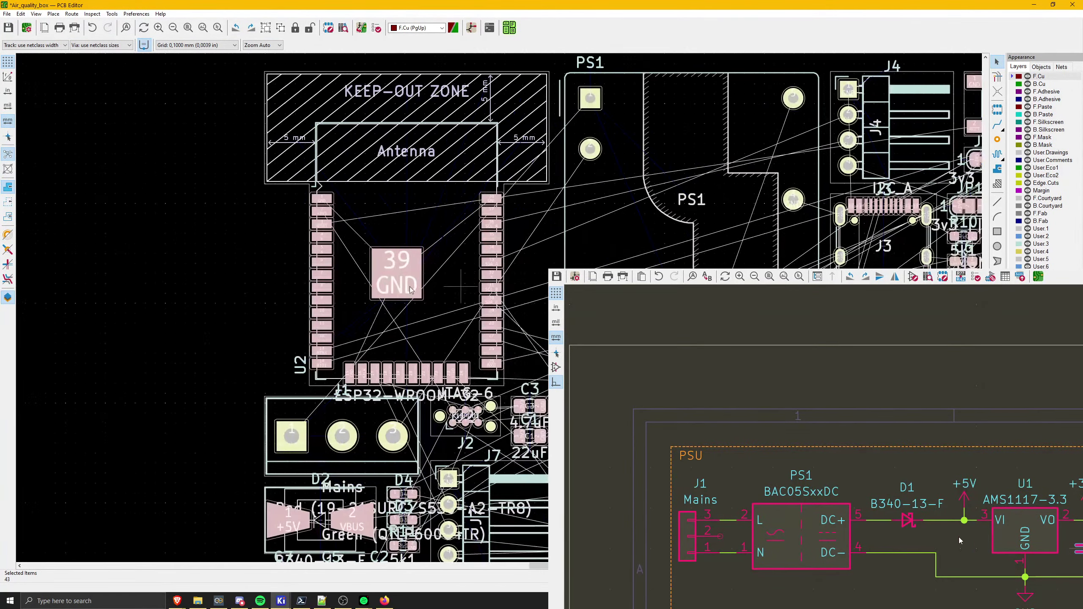
{"action": "left_click", "coordinate": [522, 273]}
{"action": "scroll", "coordinate": [502, 279], "scroll_direction": "down", "scroll_amount": 1}
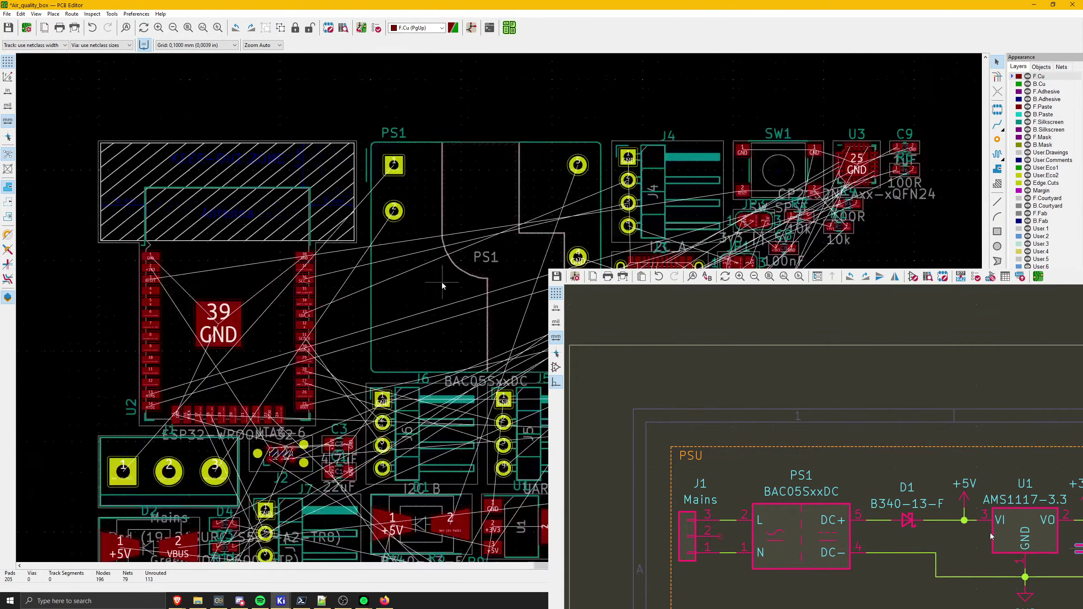
- Move the PS1 converter footprint upward, partly clear of the other footprints
{"action": "left_click", "coordinate": [441, 283]}
{"action": "scroll", "coordinate": [442, 275], "scroll_direction": "up", "scroll_amount": 3}
{"action": "scroll", "coordinate": [499, 310], "scroll_direction": "down", "scroll_amount": 3}
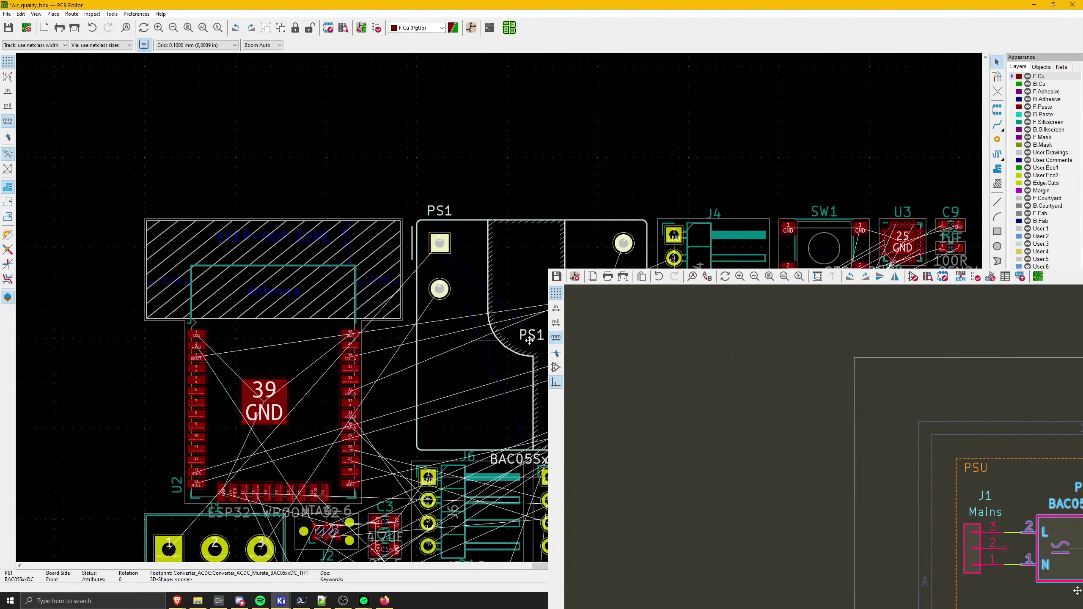
{"action": "key", "text": "Escape"}
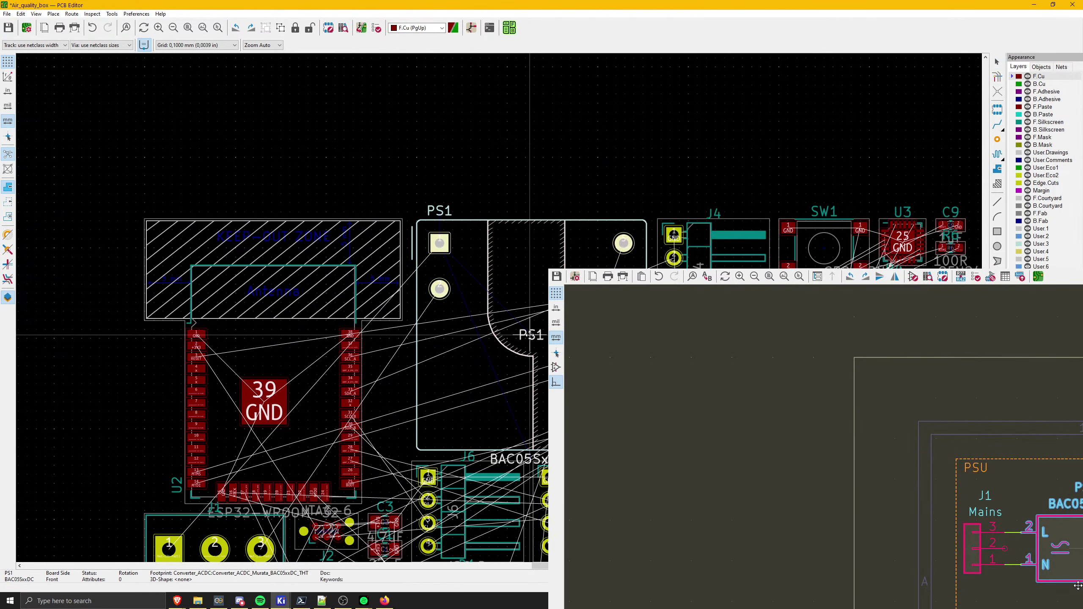
{"action": "left_click_drag", "start_coordinate": [529, 336], "coordinate": [512, 270]}
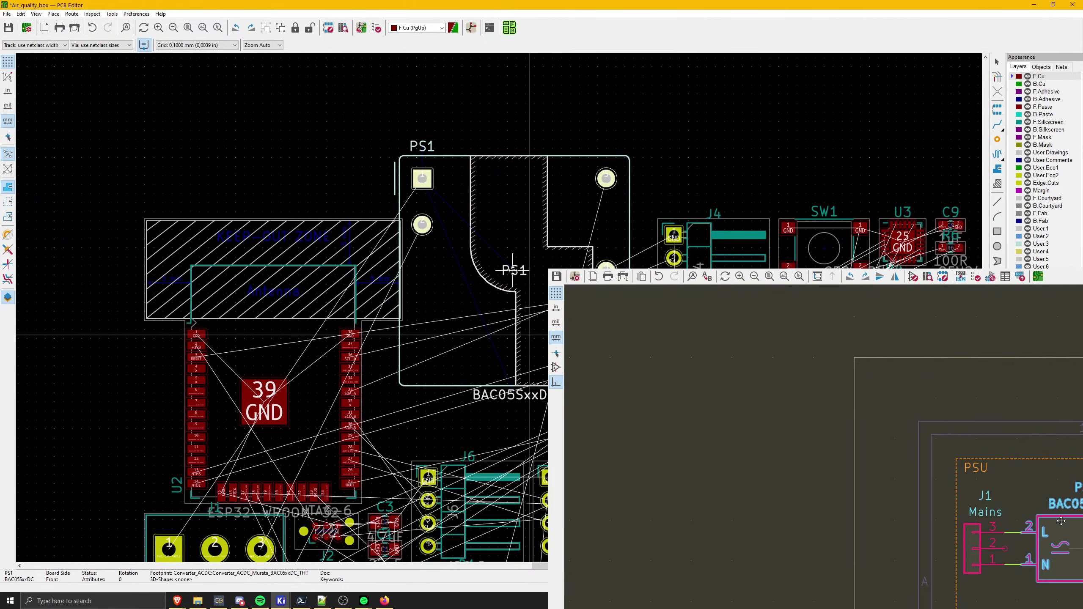
{"action": "scroll", "coordinate": [512, 270], "scroll_direction": "down", "scroll_amount": 5}
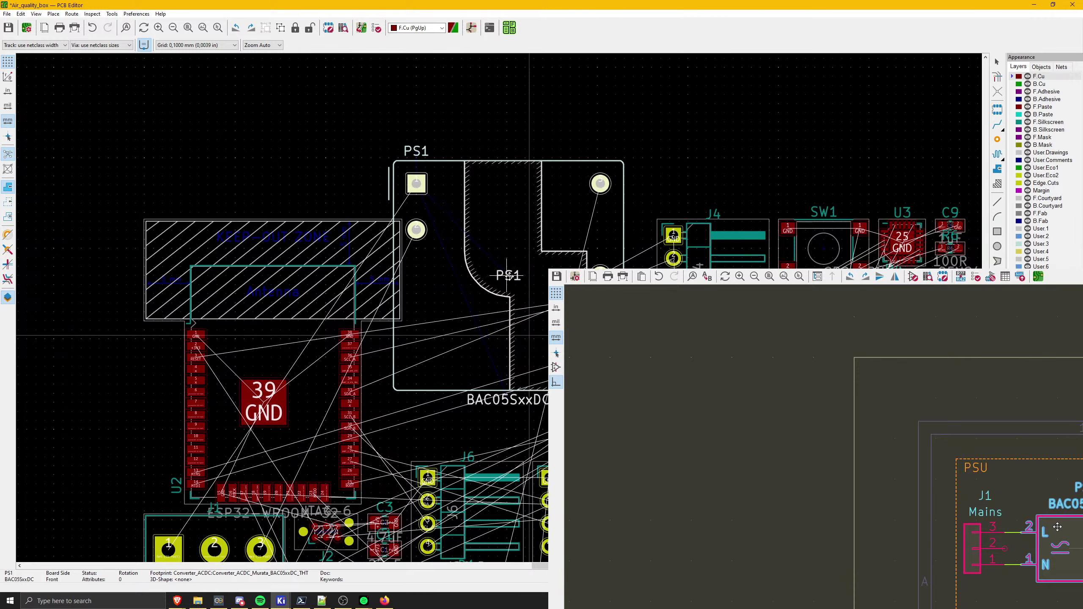
{"action": "mouse_move", "coordinate": [512, 270]}
{"action": "left_mouse_down"}
{"action": "mouse_move", "coordinate": [505, 295]}
{"action": "mouse_move", "coordinate": [508, 248]}
{"action": "mouse_move", "coordinate": [508, 282]}
{"action": "mouse_move", "coordinate": [504, 269]}
{"action": "left_mouse_up"}
{"action": "scroll", "coordinate": [503, 242], "scroll_direction": "up", "scroll_amount": 3}
- Move the ESP32 module U2 out of the way and position the PS1 converter above terminal block J1
{"action": "middle_click_drag", "start_coordinate": [344, 400], "coordinate": [368, 309]}
{"action": "left_click_drag", "start_coordinate": [289, 446], "coordinate": [661, 371]}
{"action": "scroll", "coordinate": [311, 352], "scroll_direction": "down", "scroll_amount": 3}
{"action": "left_click_drag", "start_coordinate": [637, 265], "coordinate": [484, 250]}
{"action": "middle_click_drag", "start_coordinate": [507, 307], "coordinate": [426, 204]}
- Move pin header J4 out of the cluster into the free area between PS1 and J6
{"action": "left_click", "coordinate": [636, 245]}
{"action": "middle_click_drag", "start_coordinate": [616, 235], "coordinate": [464, 298]}
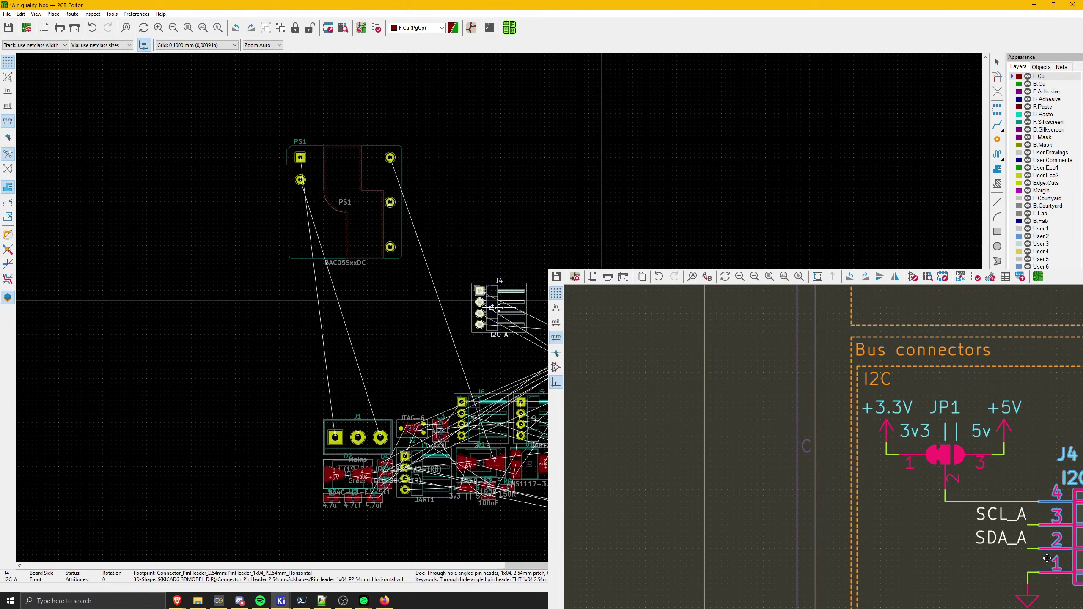
{"action": "scroll", "coordinate": [508, 307], "scroll_direction": "up", "scroll_amount": 5}
{"action": "middle_click_drag", "start_coordinate": [515, 434], "coordinate": [503, 323]}
{"action": "left_click", "coordinate": [504, 322]}
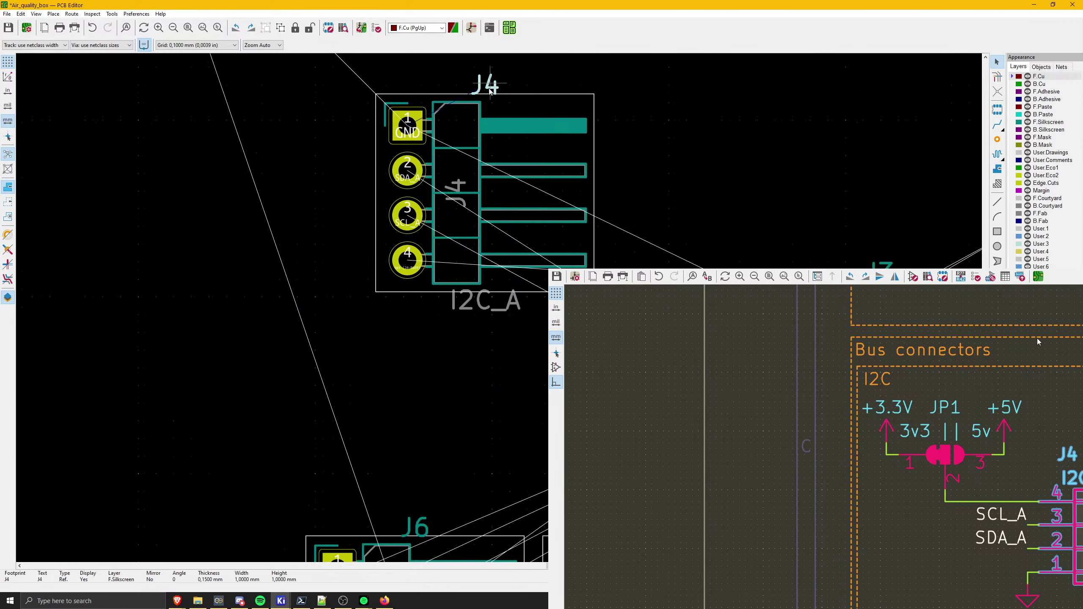
- Hide J4's reference text and make its I2C_A value text visible on the F.Silkscreen layer
{"action": "double_click", "coordinate": [486, 86]}
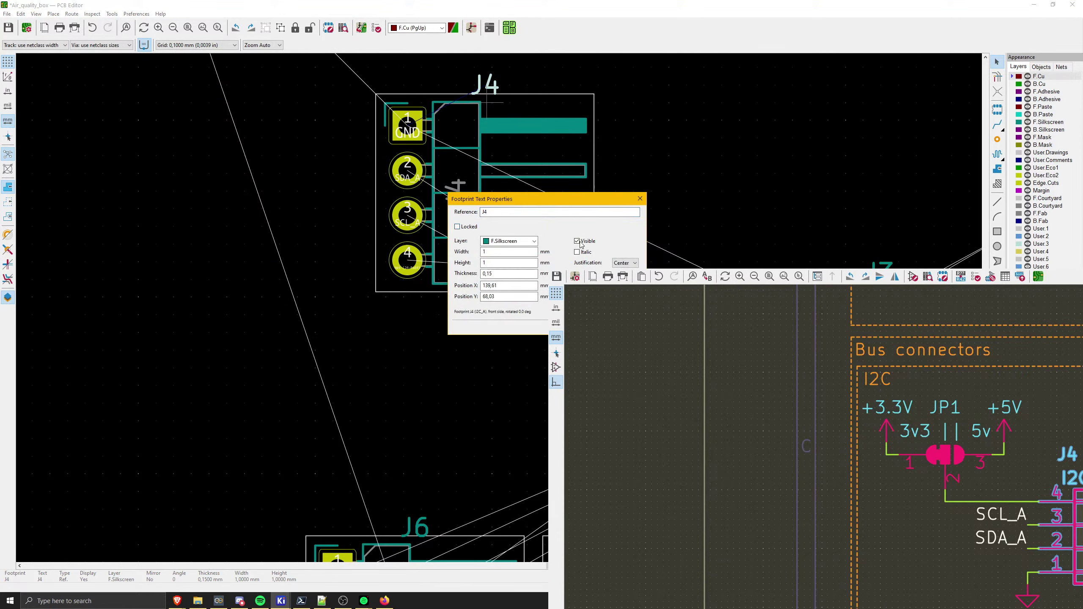
{"action": "key", "text": "Return"}
{"action": "mouse_move", "coordinate": [486, 304]}
{"action": "left_mouse_down"}
{"action": "mouse_move", "coordinate": [486, 328]}
{"action": "mouse_move", "coordinate": [486, 318]}
{"action": "left_mouse_up"}
{"action": "double_click", "coordinate": [486, 318]}
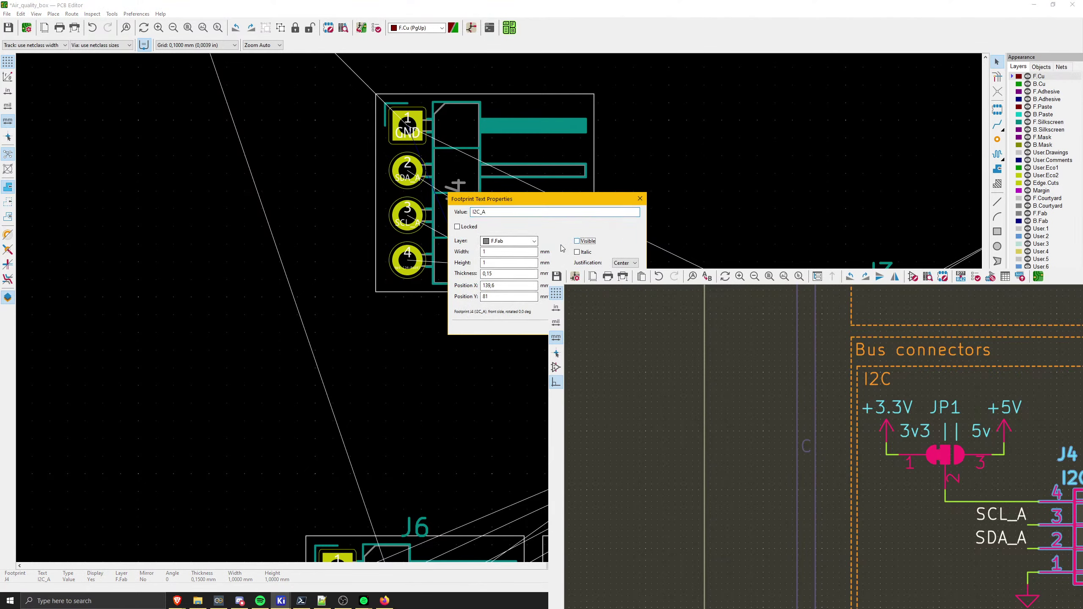
{"action": "left_click", "coordinate": [533, 241]}
{"action": "left_click", "coordinate": [577, 245]}
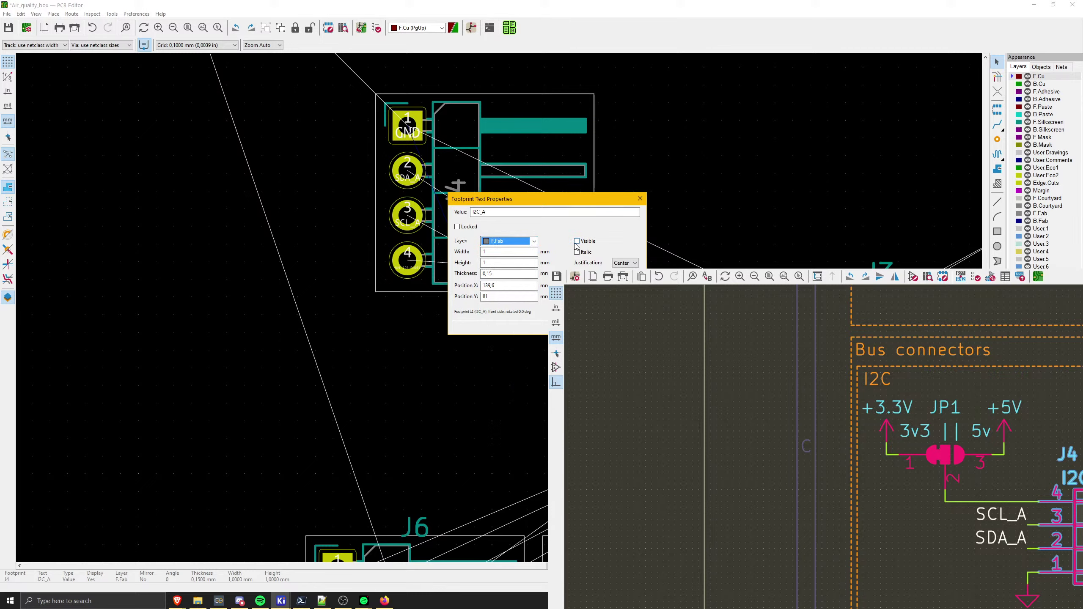
{"action": "left_click", "coordinate": [534, 241]}
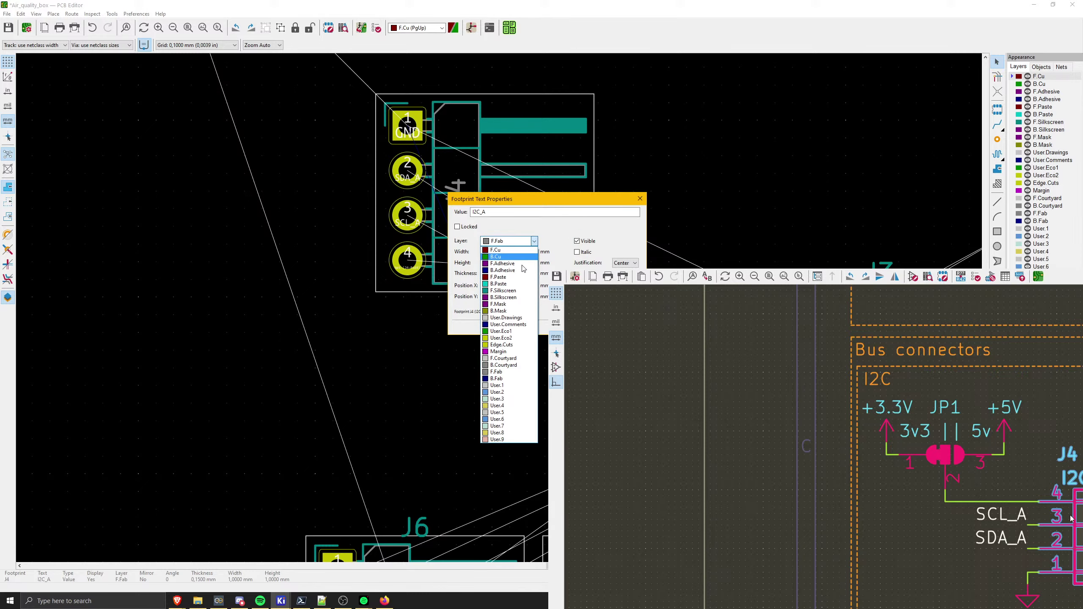
{"action": "left_click", "coordinate": [499, 291]}
{"action": "key", "text": "Return"}
- Move the I2C_A label to just above the J4 header
{"action": "key", "text": "m"}
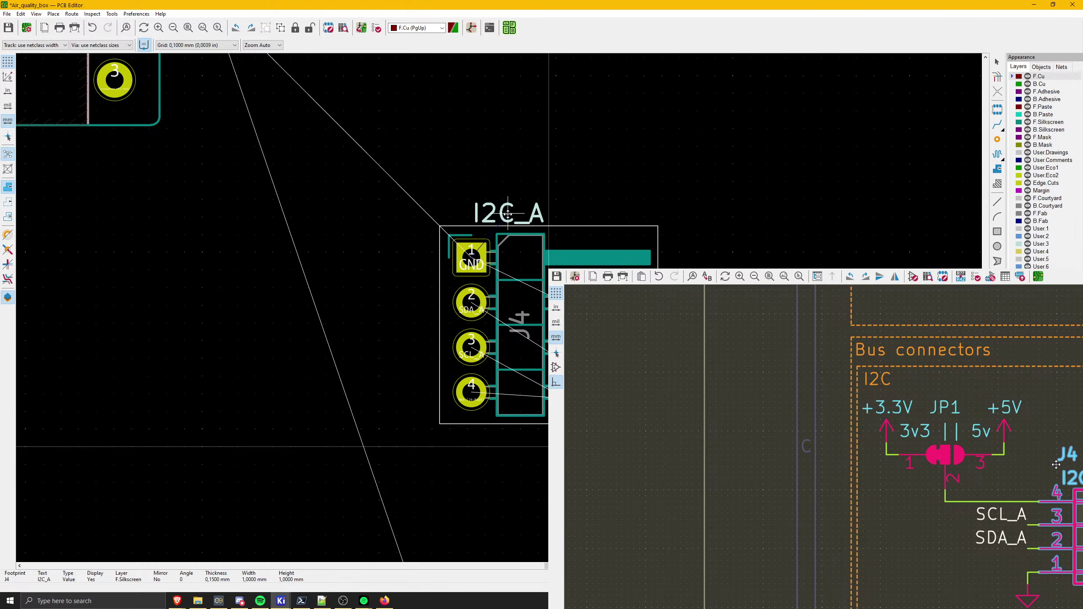
{"action": "middle_click_drag", "start_coordinate": [507, 213], "coordinate": [505, 193]}
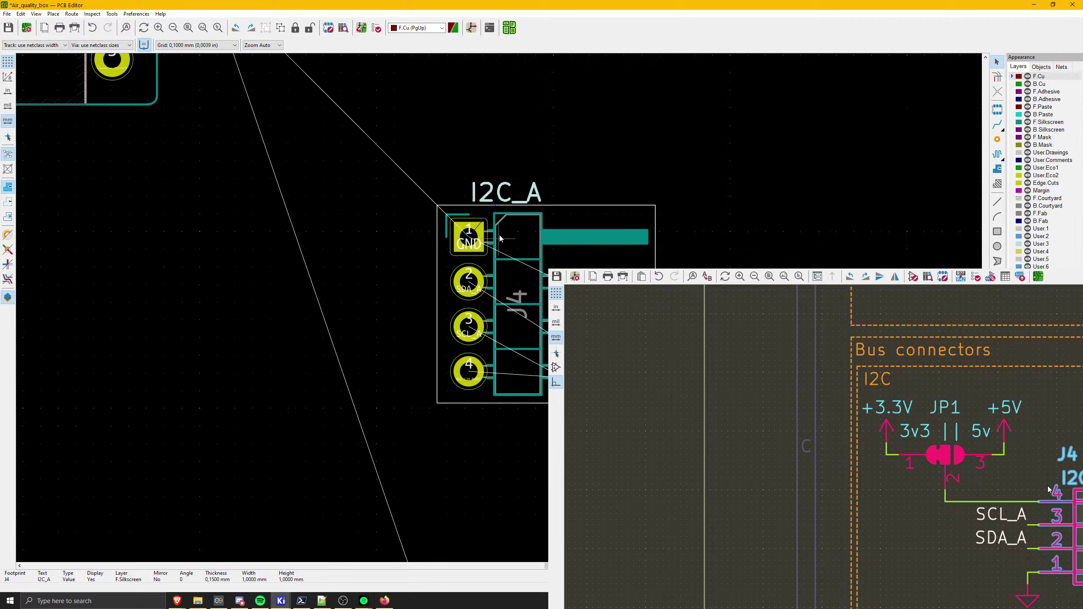
{"action": "left_click", "coordinate": [506, 195]}
- Move the I2C_B header J6 beneath J4 and line the two headers up vertically
{"action": "scroll", "coordinate": [505, 195], "scroll_direction": "down", "scroll_amount": 4}
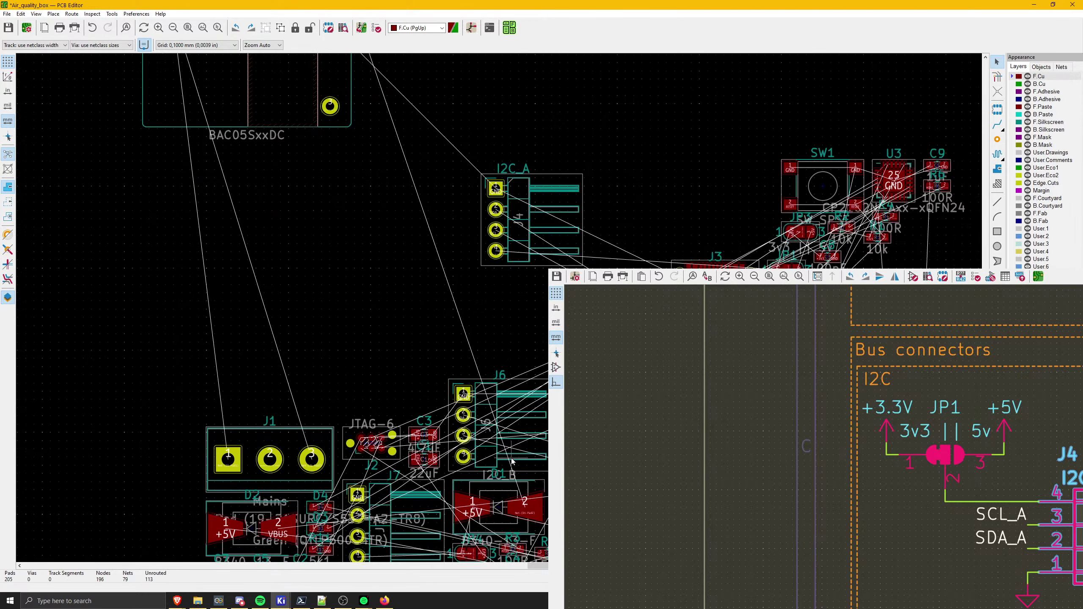
{"action": "key", "text": "m"}
{"action": "scroll", "coordinate": [538, 313], "scroll_direction": "up", "scroll_amount": 3}
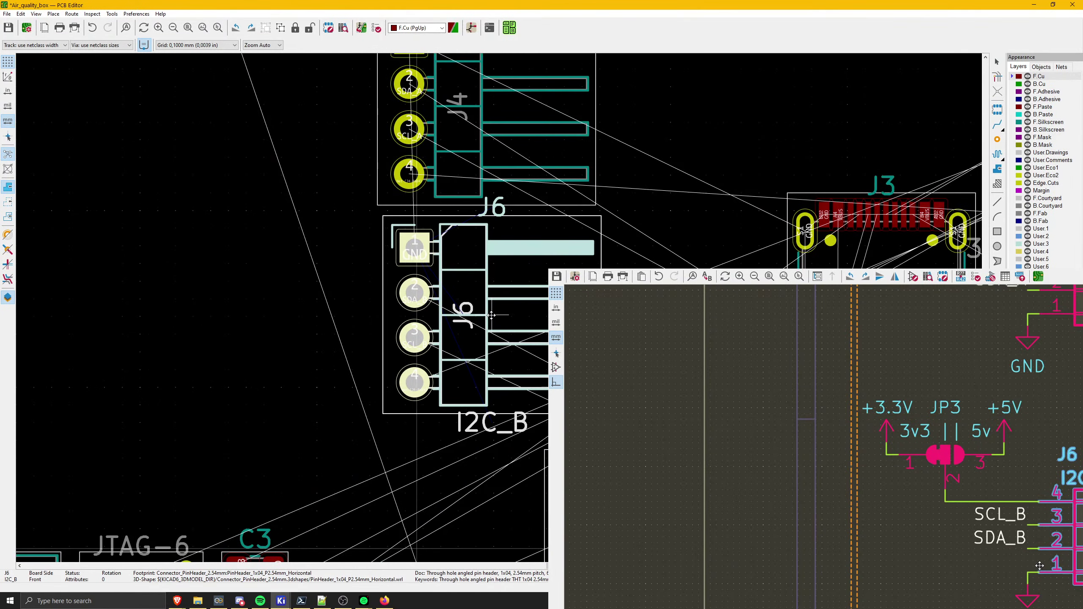
{"action": "left_click", "coordinate": [483, 357]}
{"action": "scroll", "coordinate": [447, 360], "scroll_direction": "up", "scroll_amount": 3, "text": "shift"}
{"action": "left_click", "coordinate": [470, 273]}
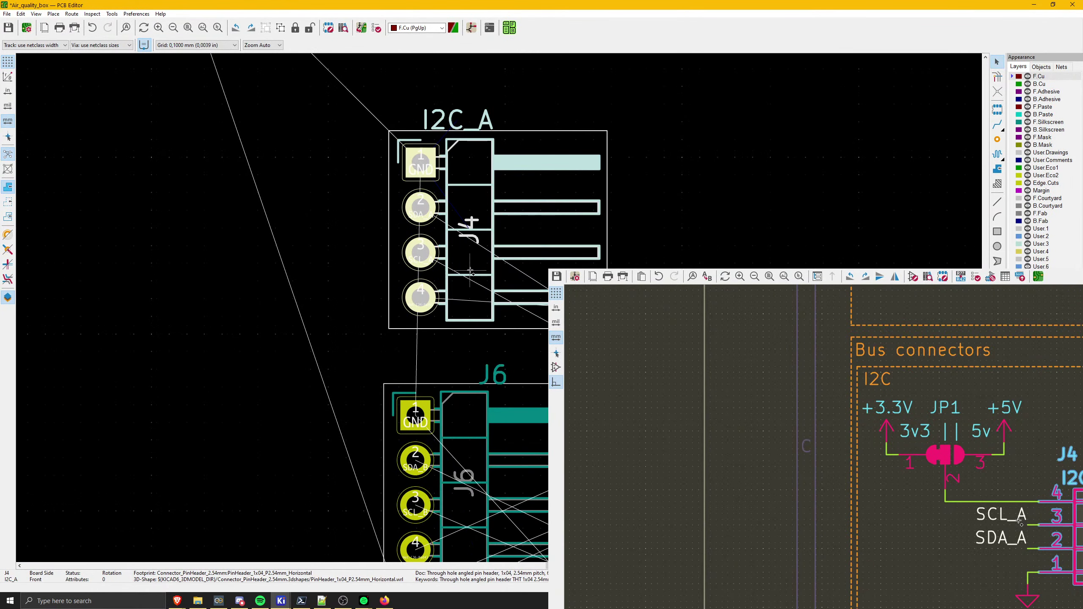
{"action": "scroll", "coordinate": [471, 273], "scroll_direction": "down", "scroll_amount": 3, "text": "shift"}
{"action": "scroll", "coordinate": [503, 305], "scroll_direction": "down", "scroll_amount": 3}
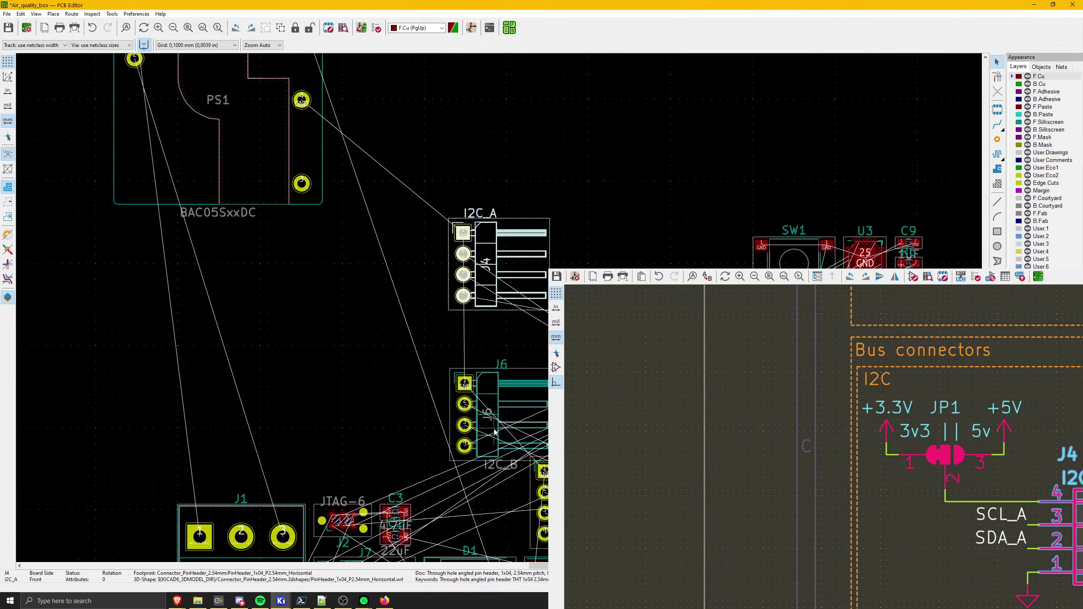
- Hide the reference text of header J6 on the silkscreen
{"action": "left_click", "coordinate": [490, 402]}
{"action": "double_click", "coordinate": [496, 364]}
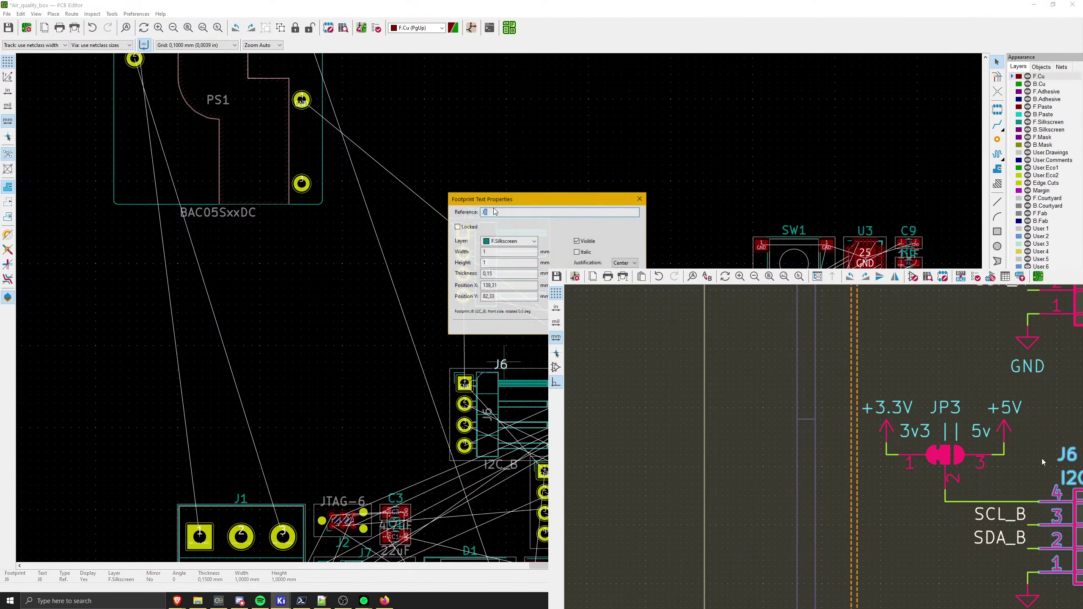
{"action": "key", "text": "Return"}
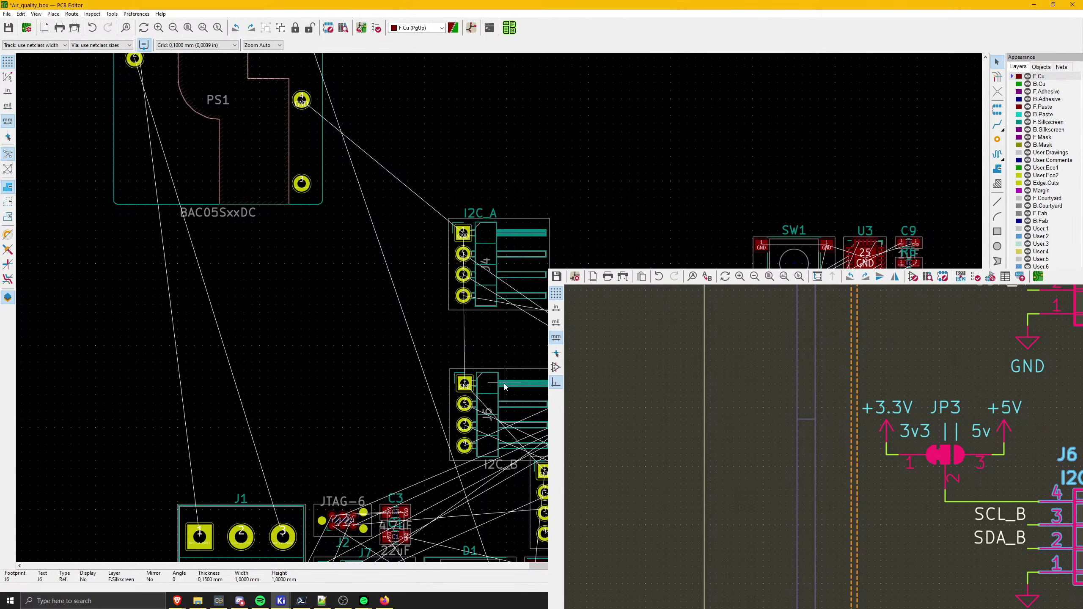
- Move header J6 up close beneath J4, keeping their pin columns aligned vertically
{"action": "left_click", "coordinate": [486, 407]}
{"action": "scroll", "coordinate": [509, 322], "scroll_direction": "up", "scroll_amount": 5}
{"action": "key", "text": "m"}
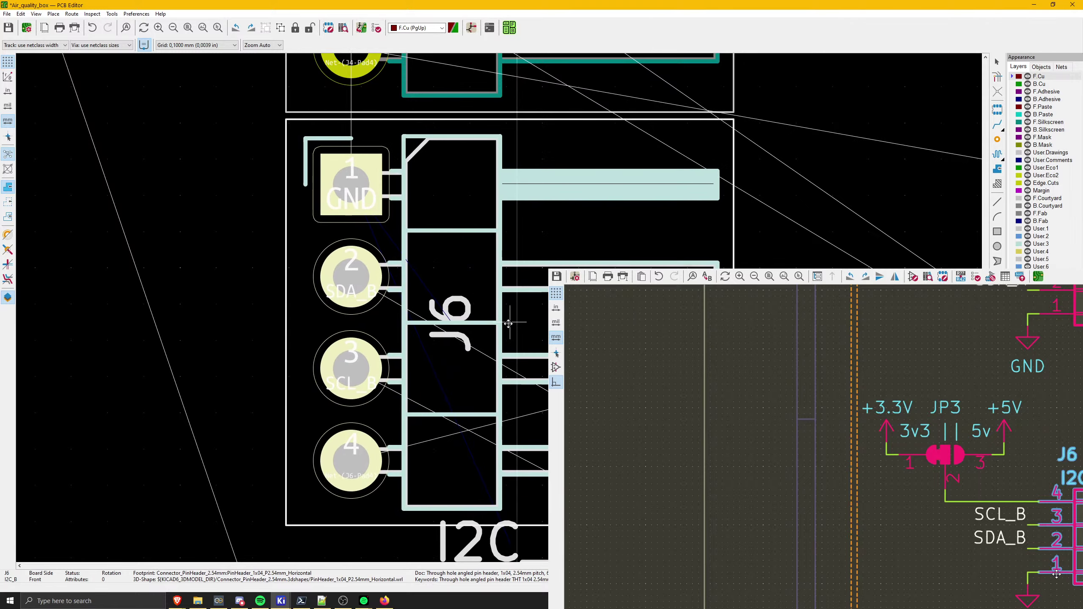
{"action": "left_click", "coordinate": [508, 378]}
{"action": "scroll", "coordinate": [502, 323], "scroll_direction": "down", "scroll_amount": 5}
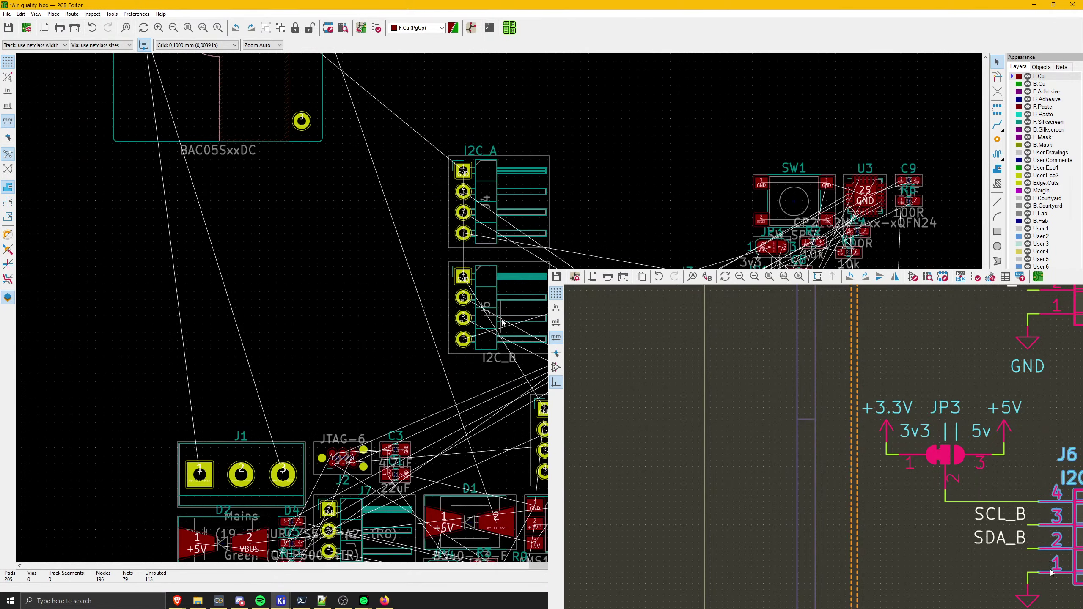
- Move J6's I2C_B value text into the gap between J4 and J6, just above the J6 header
{"action": "scroll", "coordinate": [505, 342], "scroll_direction": "up", "scroll_amount": 2}
{"action": "scroll", "coordinate": [490, 307], "scroll_direction": "down", "scroll_amount": 5}
{"action": "scroll", "coordinate": [488, 303], "scroll_direction": "up", "scroll_amount": 4}
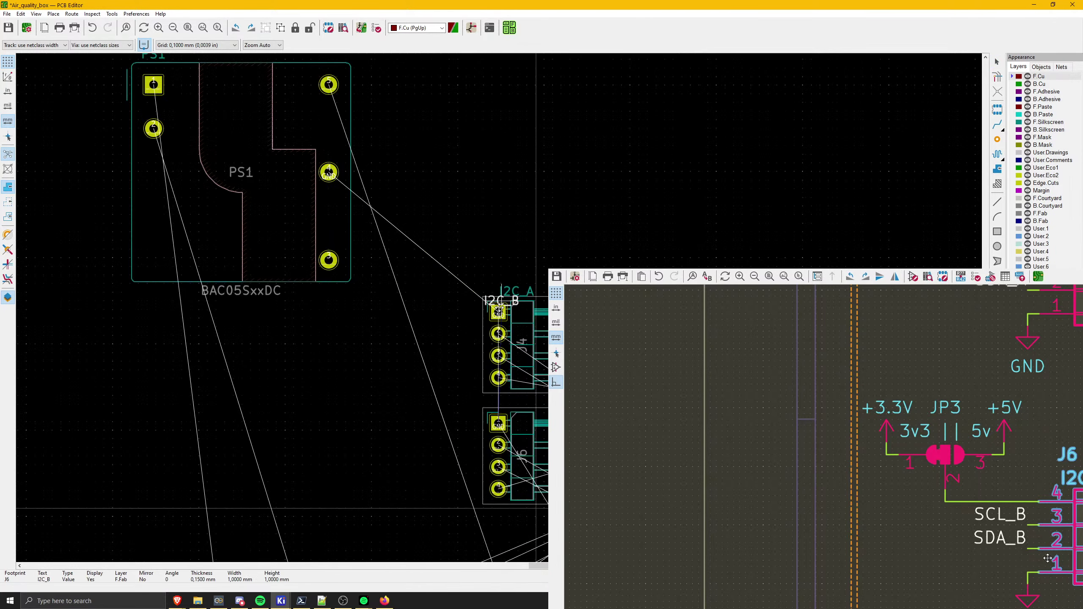
{"action": "scroll", "coordinate": [502, 308], "scroll_direction": "up", "scroll_amount": 5}
{"action": "left_click", "coordinate": [502, 308]}
{"action": "left_click_drag", "start_coordinate": [501, 308], "coordinate": [522, 292]}
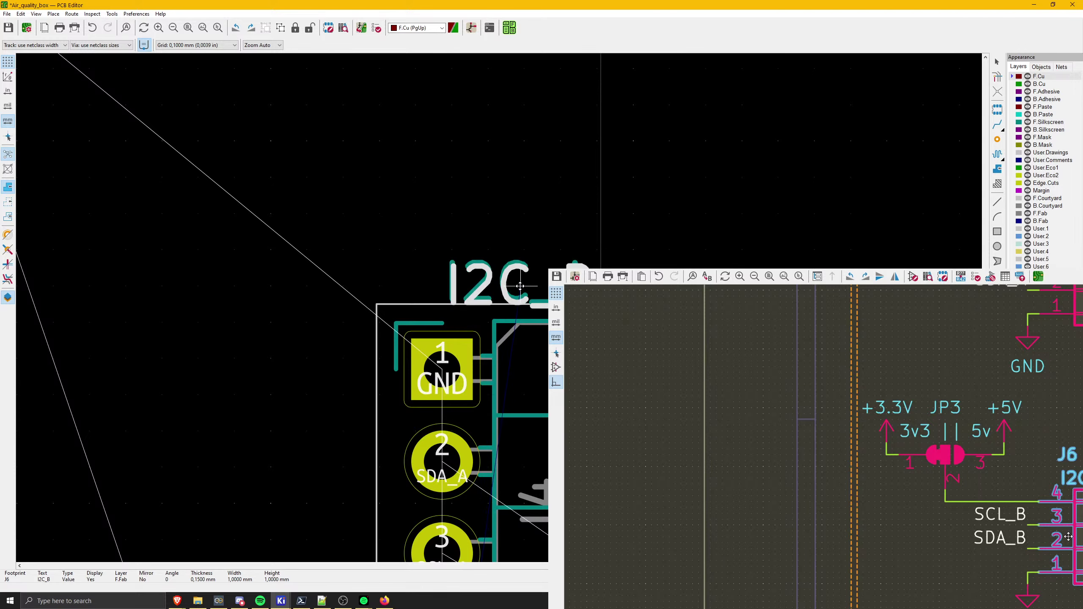
{"action": "scroll", "coordinate": [499, 310], "scroll_direction": "down", "scroll_amount": 3}
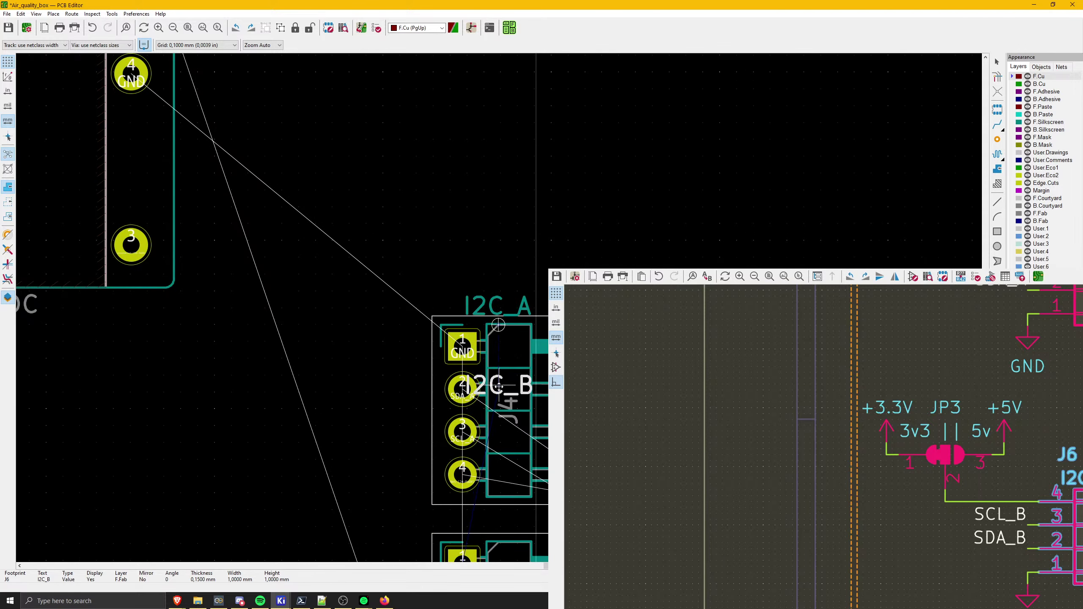
{"action": "scroll", "coordinate": [498, 411], "scroll_direction": "down", "scroll_amount": 1}
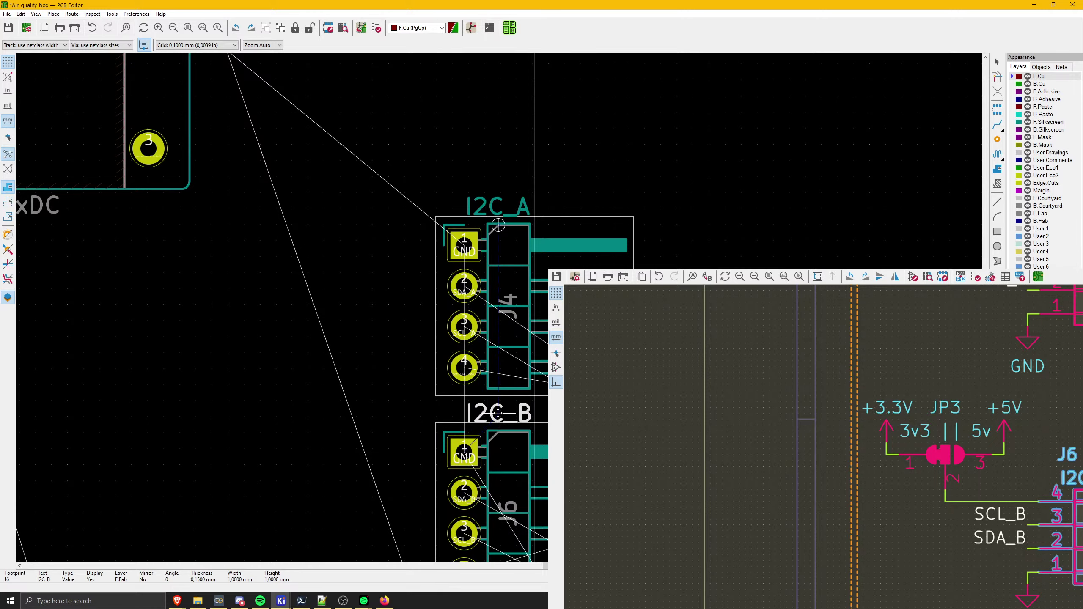
{"action": "scroll", "coordinate": [498, 418], "scroll_direction": "up", "scroll_amount": 1}
{"action": "scroll", "coordinate": [497, 307], "scroll_direction": "up", "scroll_amount": 2}
- Change the layer of J6's I2C_B value text to F.Silkscreen
{"action": "key", "text": "e"}
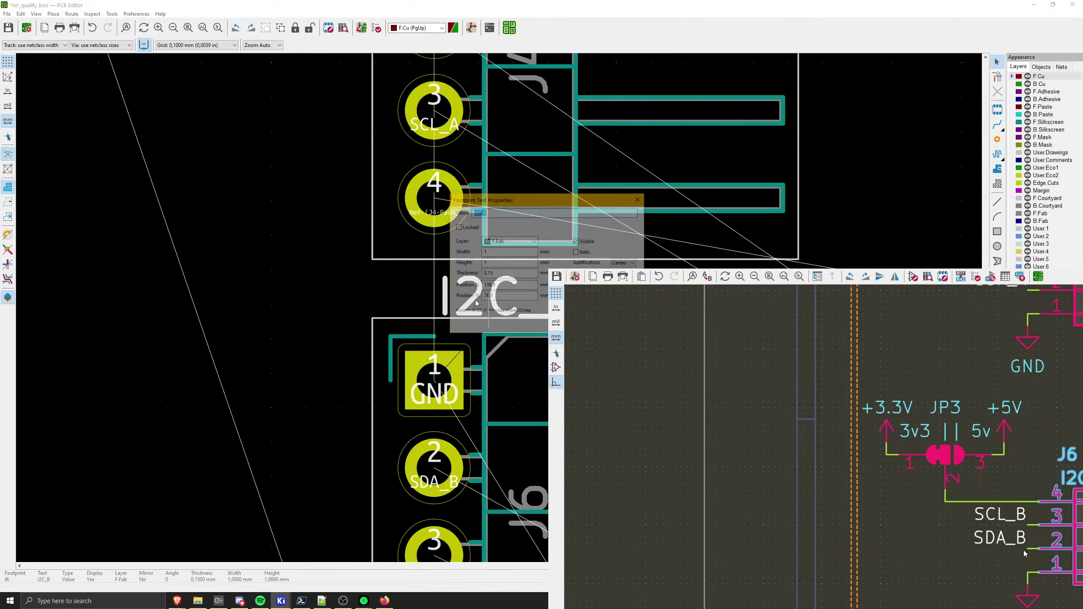
{"action": "left_click", "coordinate": [502, 242]}
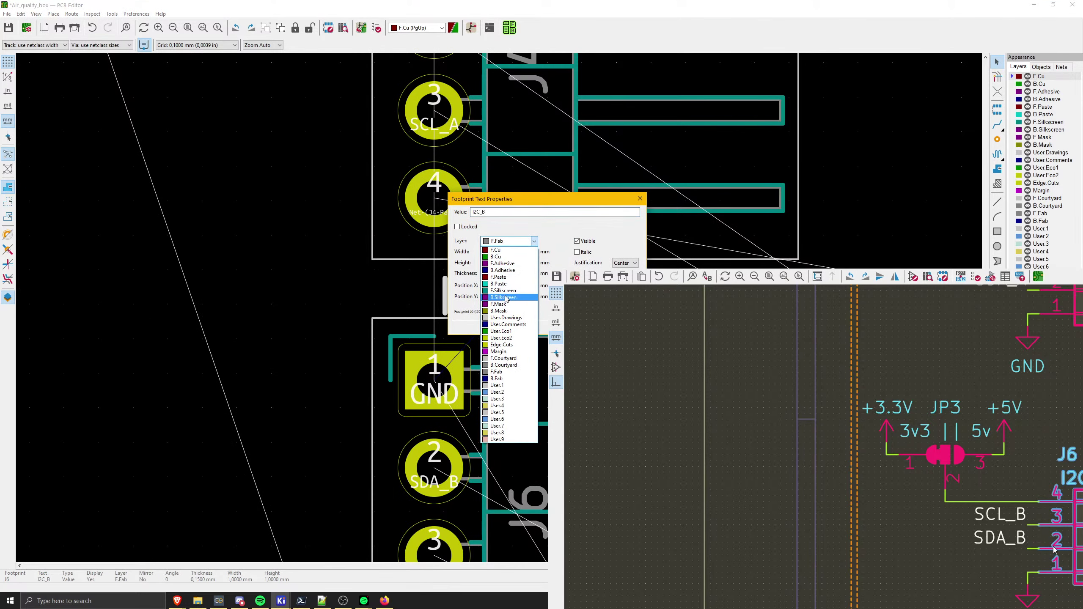
{"action": "left_click", "coordinate": [506, 292]}
{"action": "key", "text": "Return"}
{"action": "scroll", "coordinate": [499, 310], "scroll_direction": "down", "scroll_amount": 3}
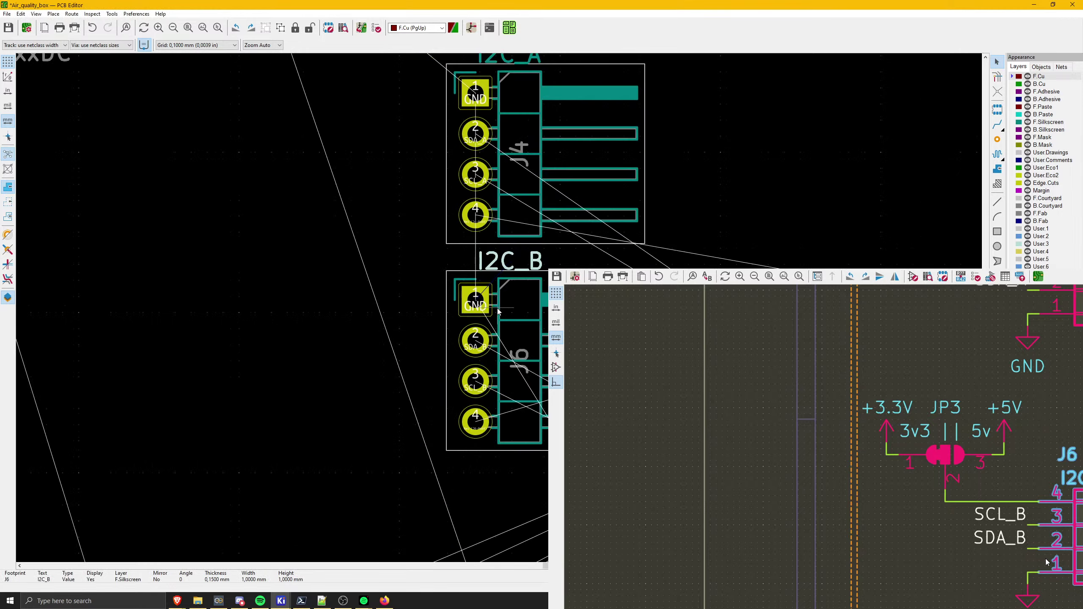
- Move headers J4 and J6 together with their labels upward, beside the PS1 module
{"action": "scroll", "coordinate": [499, 310], "scroll_direction": "down", "scroll_amount": 3}
{"action": "left_click_drag", "start_coordinate": [463, 170], "coordinate": [581, 391]}
{"action": "left_click_drag", "start_coordinate": [488, 371], "coordinate": [497, 275]}
{"action": "middle_click_drag", "start_coordinate": [537, 310], "coordinate": [444, 316]}
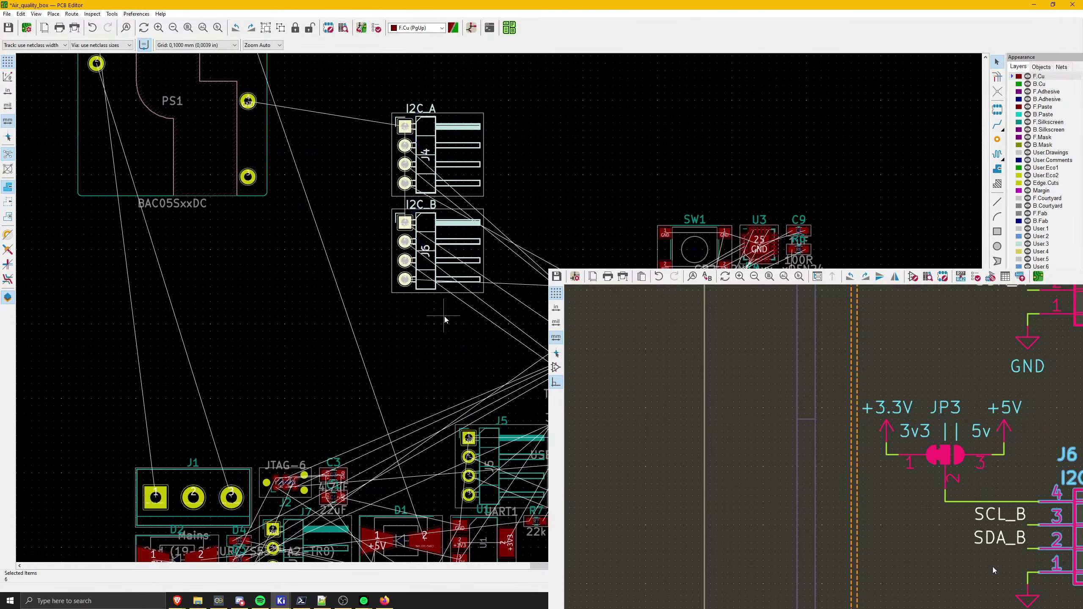
{"action": "left_click", "coordinate": [444, 316]}
- Move the UART1 header J5 out of the unplaced parts to beneath J6
{"action": "middle_click_drag", "start_coordinate": [490, 423], "coordinate": [482, 297]}
{"action": "left_click", "coordinate": [482, 339]}
{"action": "key", "text": "m"}
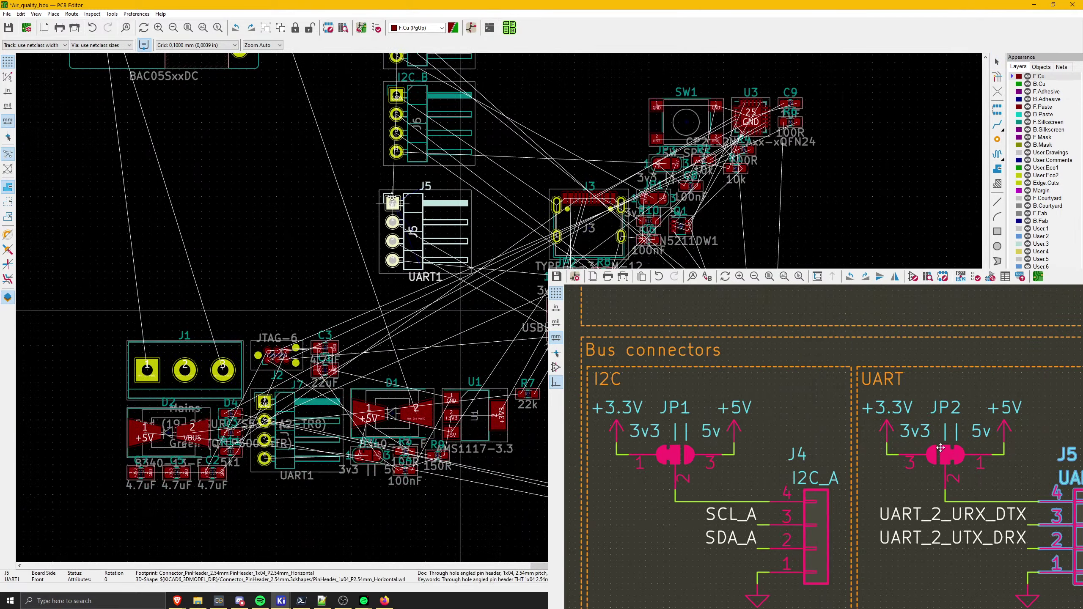
{"action": "middle_click_drag", "start_coordinate": [394, 200], "coordinate": [501, 319]}
{"action": "scroll", "coordinate": [502, 319], "scroll_direction": "up", "scroll_amount": 1}
{"action": "left_click", "coordinate": [508, 341]}
- Move J5's UART1 value text from below the header to just above it
{"action": "left_click", "coordinate": [542, 425]}
{"action": "key", "text": "m"}
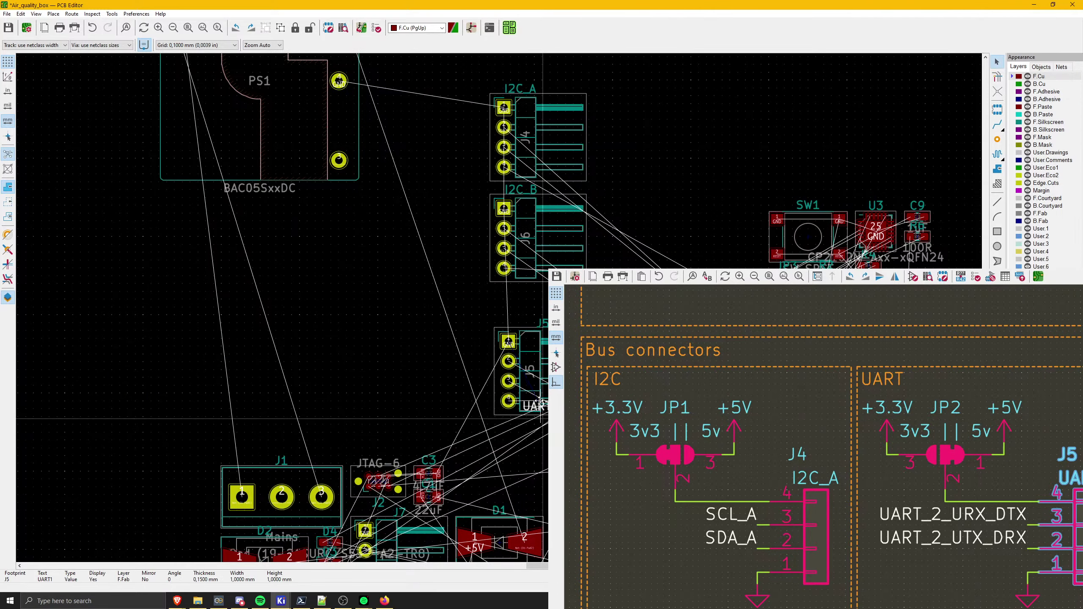
{"action": "scroll", "coordinate": [542, 362], "scroll_direction": "up", "scroll_amount": 5}
{"action": "middle_click_drag", "start_coordinate": [470, 183], "coordinate": [482, 320]}
{"action": "scroll", "coordinate": [481, 320], "scroll_direction": "down", "scroll_amount": 3}
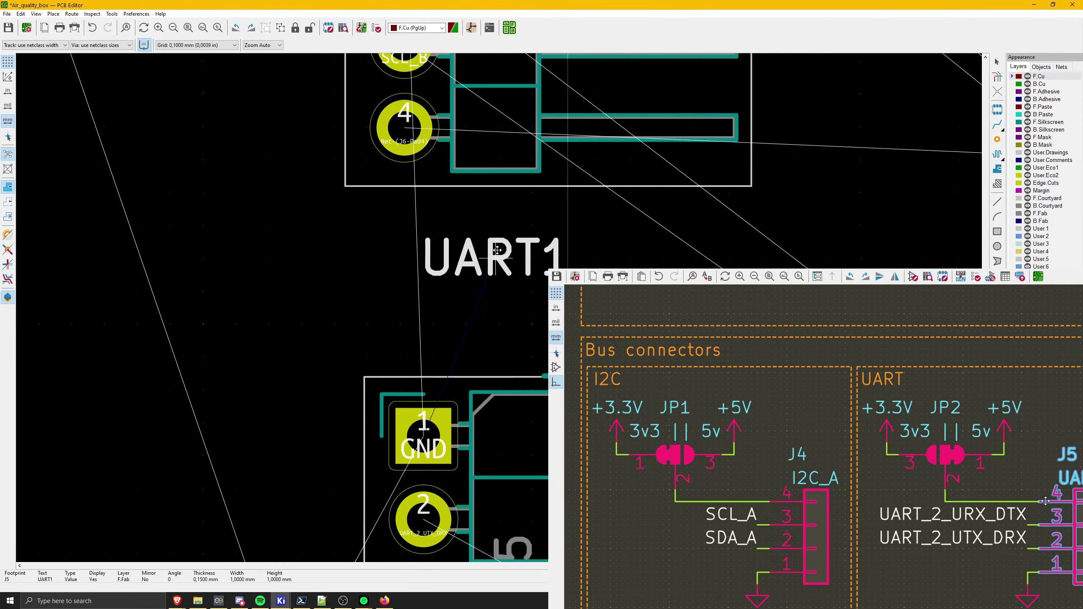
{"action": "left_click", "coordinate": [491, 377]}
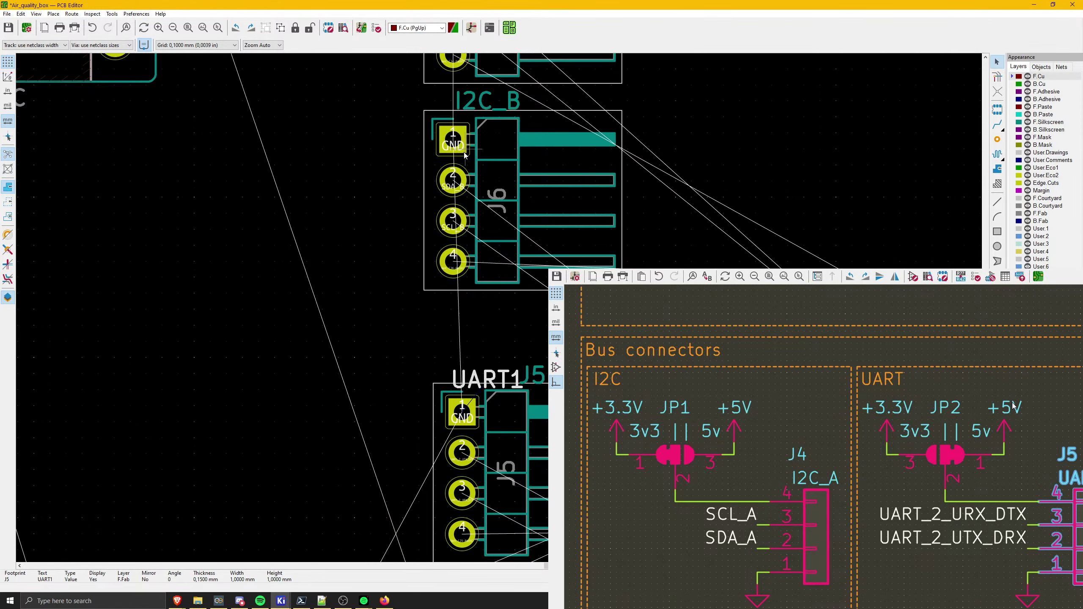
- Set the I2C_B label's justification to Left and anchor it above J6, in line with the pin column
{"action": "middle_click_drag", "start_coordinate": [465, 83], "coordinate": [502, 311]}
{"action": "scroll", "coordinate": [501, 311], "scroll_direction": "up", "scroll_amount": 6}
{"action": "left_click", "coordinate": [530, 371]}
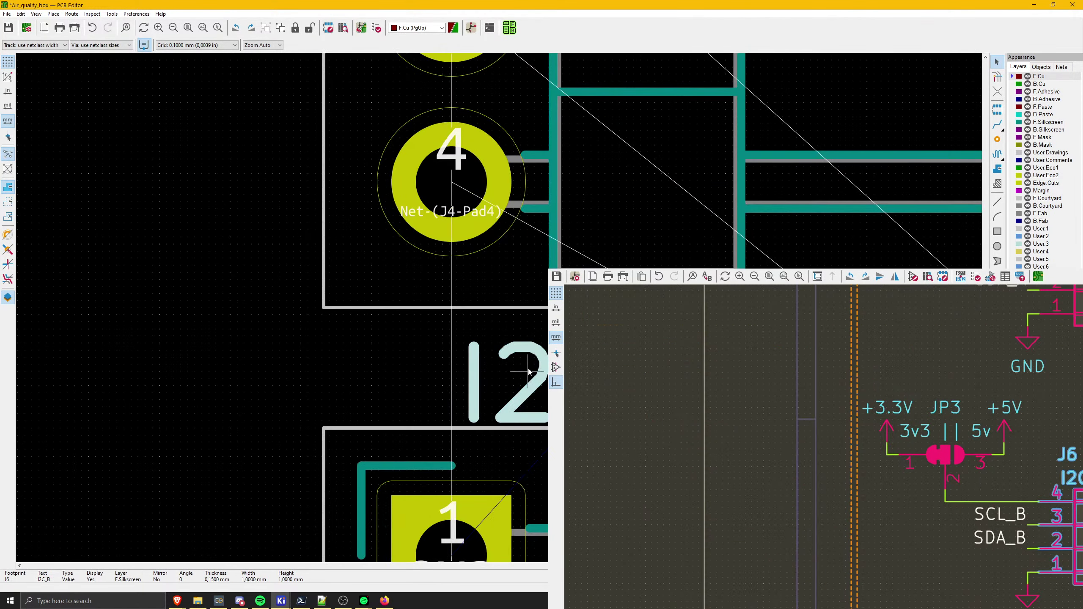
{"action": "double_click", "coordinate": [529, 372]}
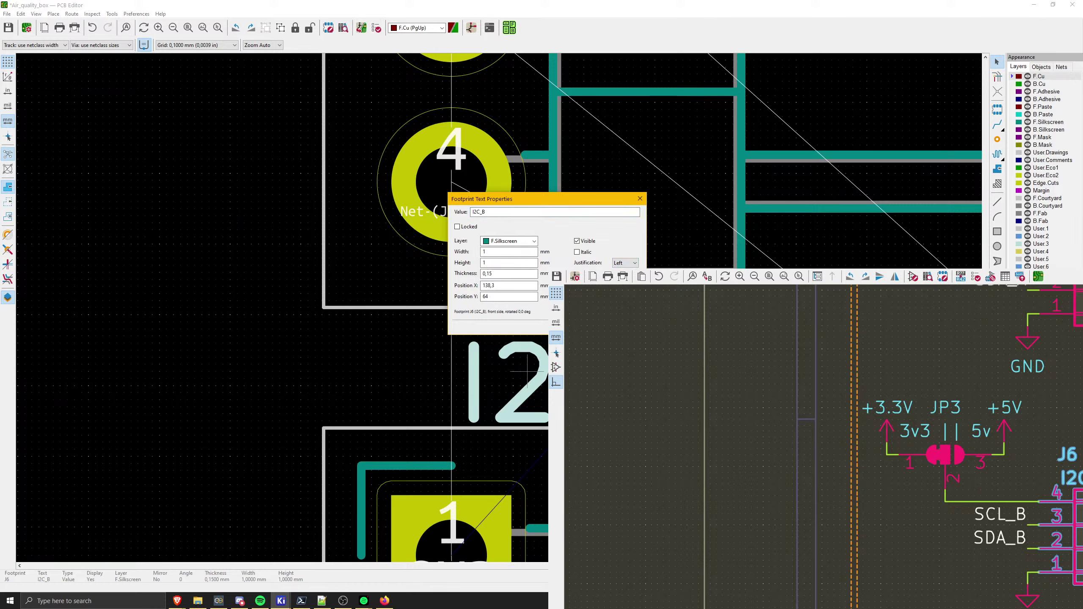
{"action": "key", "text": "Return"}
{"action": "key", "text": "m"}
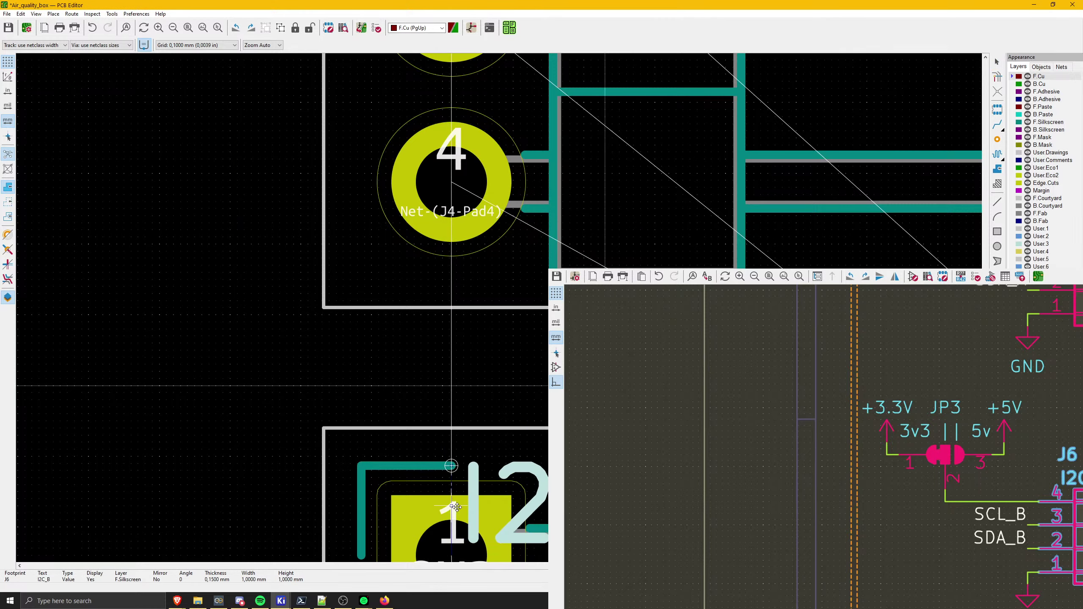
{"action": "left_click", "coordinate": [457, 387]}
{"action": "scroll", "coordinate": [477, 379], "scroll_direction": "down", "scroll_amount": 3}
{"action": "middle_click_drag", "start_coordinate": [480, 192], "coordinate": [459, 350]}
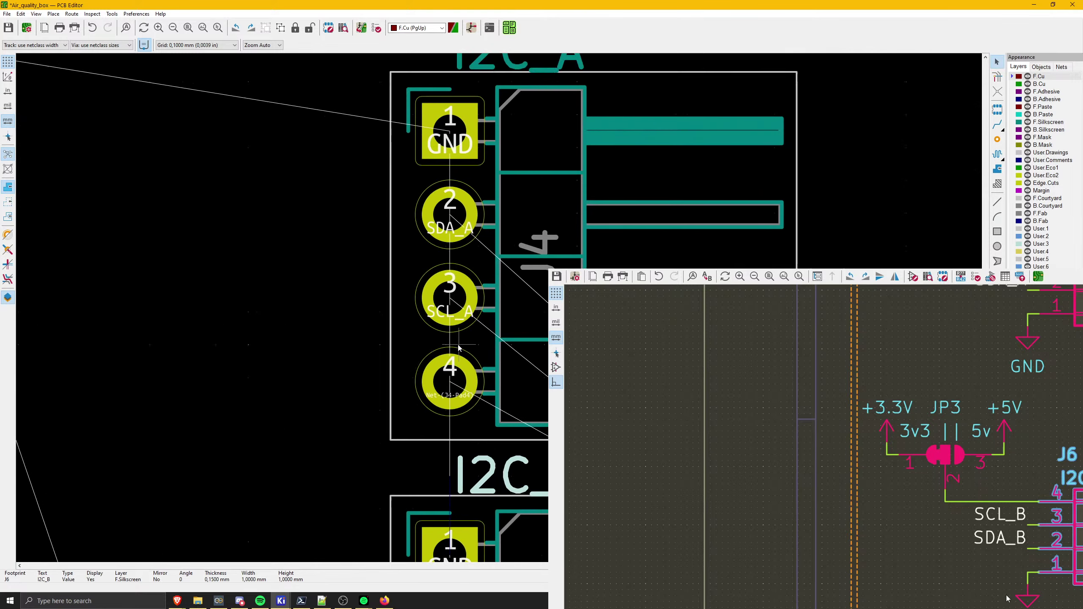
- Set the I2C_A label's justification to Left and anchor it above J4, in line with the pin column
{"action": "middle_click_drag", "start_coordinate": [465, 246], "coordinate": [463, 329]}
{"action": "left_click", "coordinate": [477, 130]}
{"action": "double_click", "coordinate": [477, 130]}
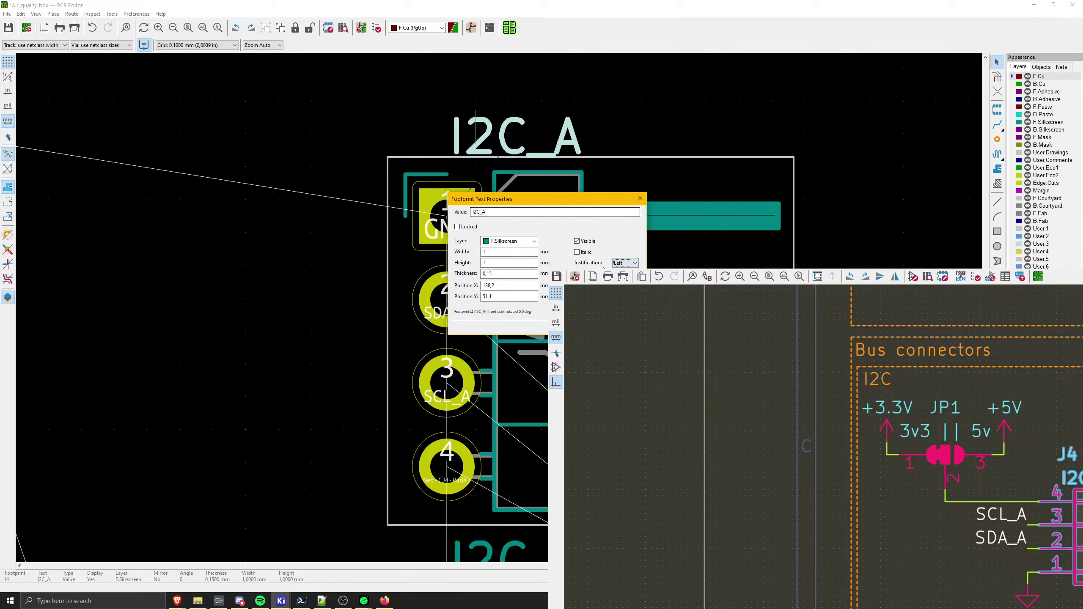
{"action": "key", "text": "Return"}
{"action": "key", "text": "m"}
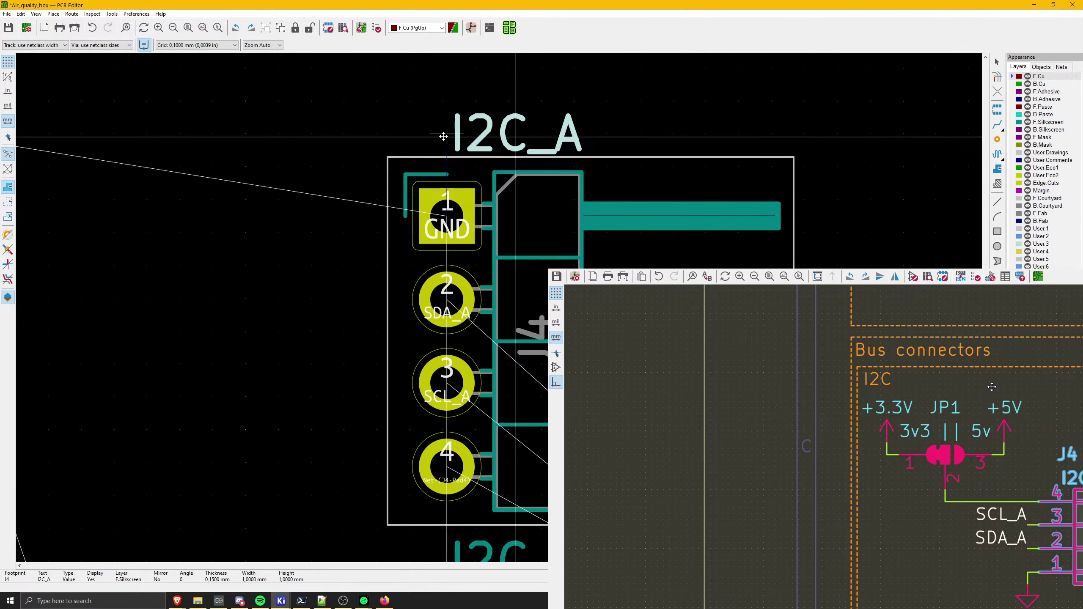
{"action": "left_click", "coordinate": [444, 136]}
{"action": "scroll", "coordinate": [508, 186], "scroll_direction": "down", "scroll_amount": 5}
{"action": "key", "text": "Escape"}
{"action": "scroll", "coordinate": [487, 519], "scroll_direction": "up", "scroll_amount": 2}
{"action": "scroll", "coordinate": [530, 316], "scroll_direction": "up", "scroll_amount": 6}
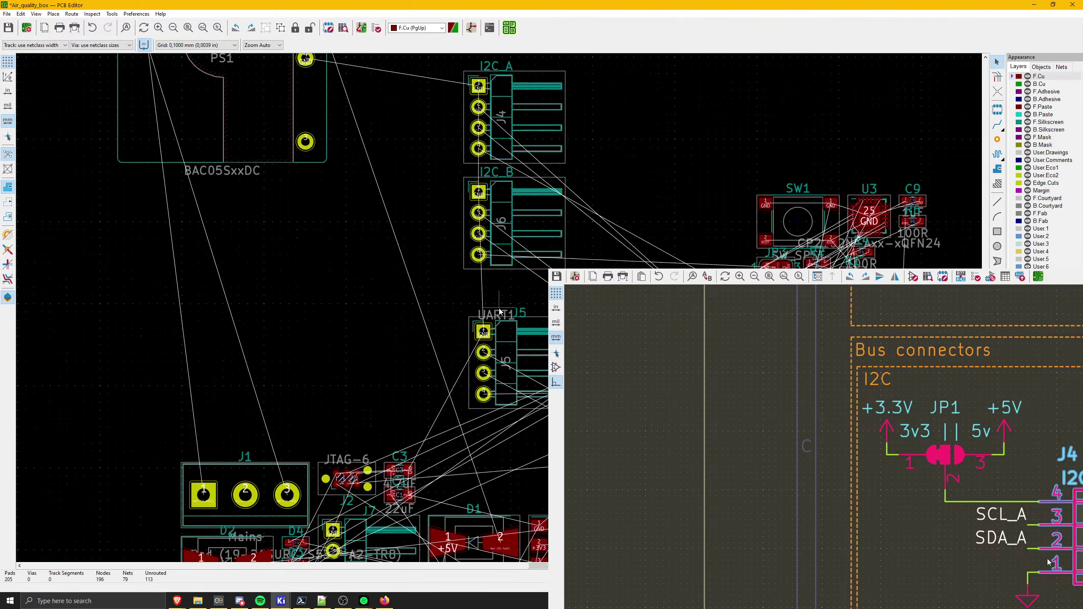
- Reposition the UART1 label directly above J5, with its anchor in line with pin 1
{"action": "left_click", "coordinate": [482, 325]}
{"action": "key", "text": "m"}
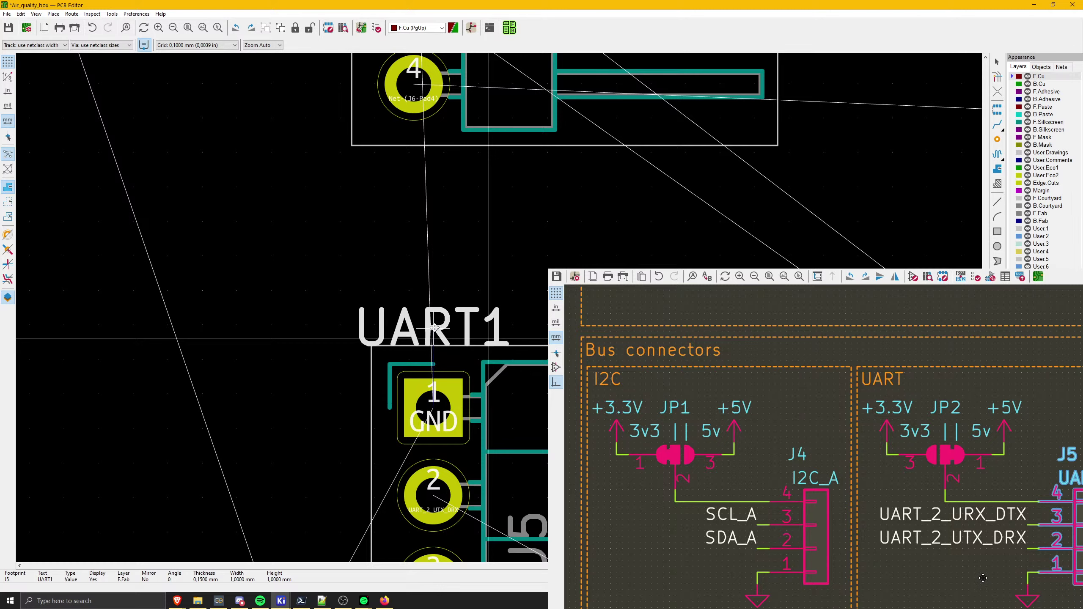
{"action": "left_click", "coordinate": [434, 327]}
{"action": "scroll", "coordinate": [452, 213], "scroll_direction": "down", "scroll_amount": 5, "text": "shift"}
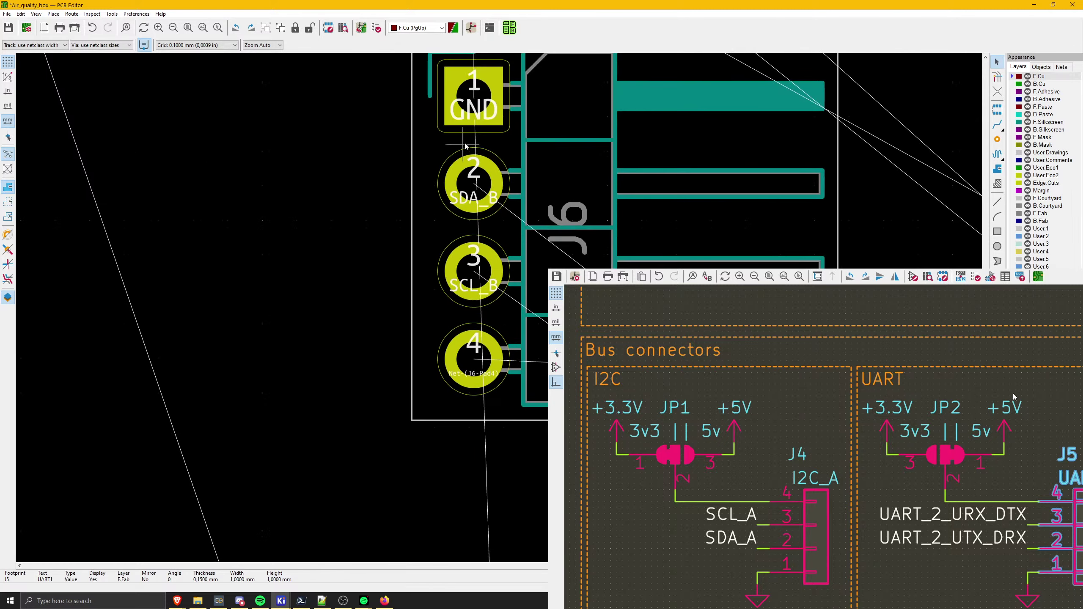
{"action": "scroll", "coordinate": [493, 483], "scroll_direction": "up", "scroll_amount": 3}
{"action": "scroll", "coordinate": [500, 311], "scroll_direction": "down", "scroll_amount": 5}
{"action": "scroll", "coordinate": [386, 450], "scroll_direction": "up", "scroll_amount": 3}
{"action": "right_click", "coordinate": [384, 600]}
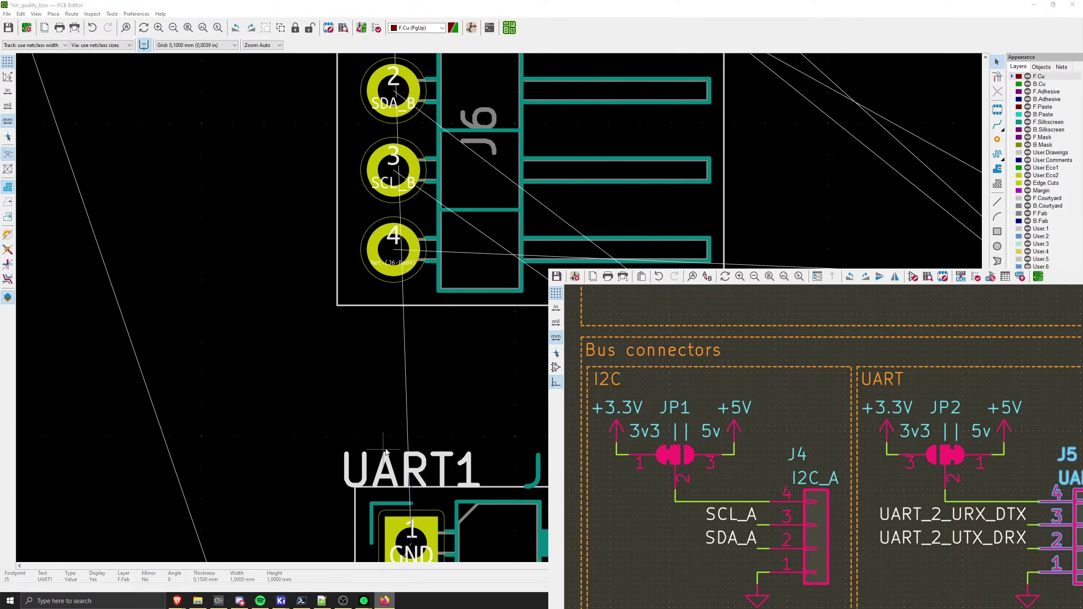
{"action": "left_click", "coordinate": [396, 455]}
{"action": "scroll", "coordinate": [422, 473], "scroll_direction": "up", "scroll_amount": 4}
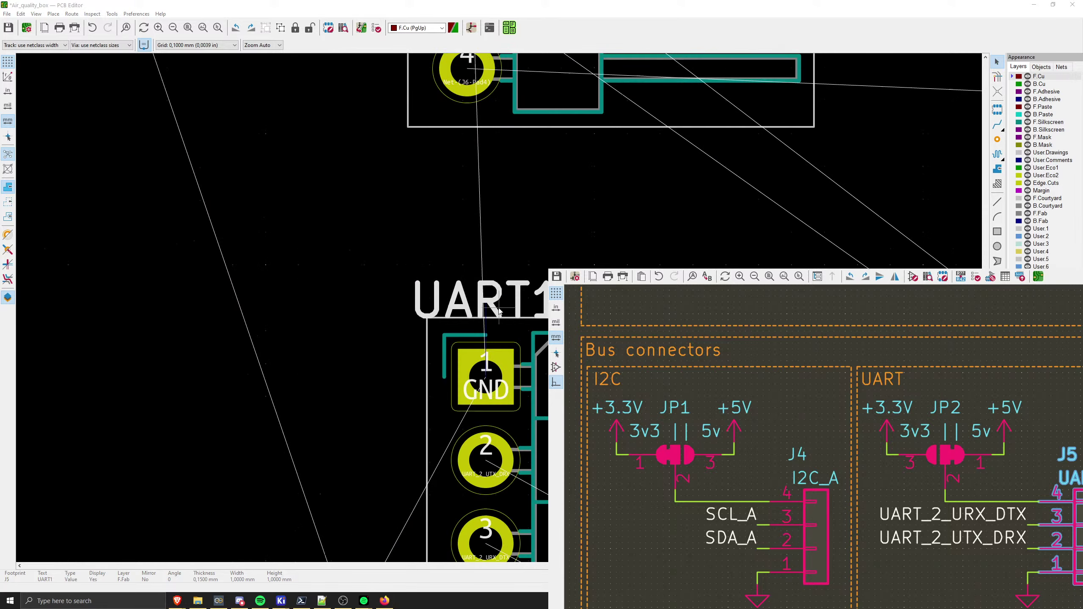
{"action": "left_click", "coordinate": [483, 289]}
{"action": "key", "text": "m"}
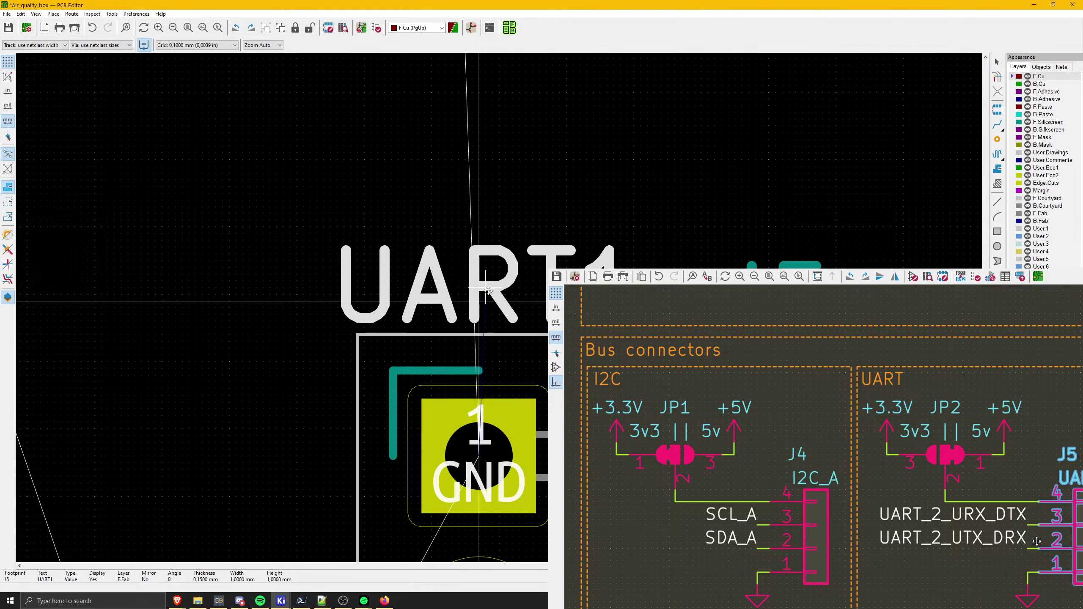
{"action": "left_click", "coordinate": [480, 297]}
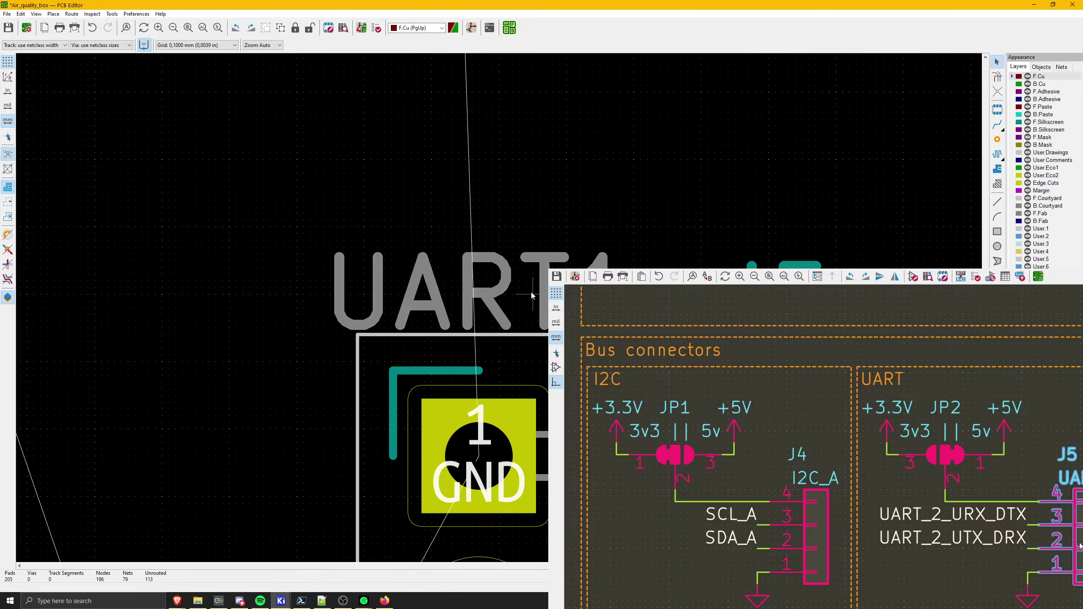
- Put the UART1 label on the F.Silkscreen layer with Left justification
{"action": "key", "text": "e"}
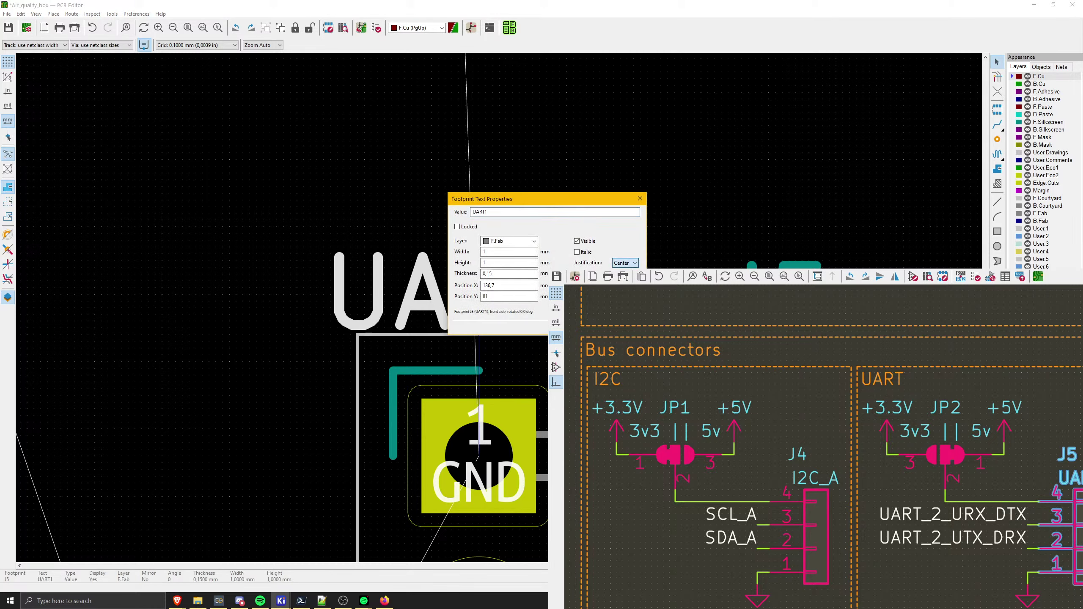
{"action": "left_click", "coordinate": [508, 241]}
{"action": "left_click", "coordinate": [502, 291]}
{"action": "key", "text": "Return"}
- Hide the reference text of header J5 on the silkscreen
{"action": "left_click", "coordinate": [688, 298]}
{"action": "key", "text": "e"}
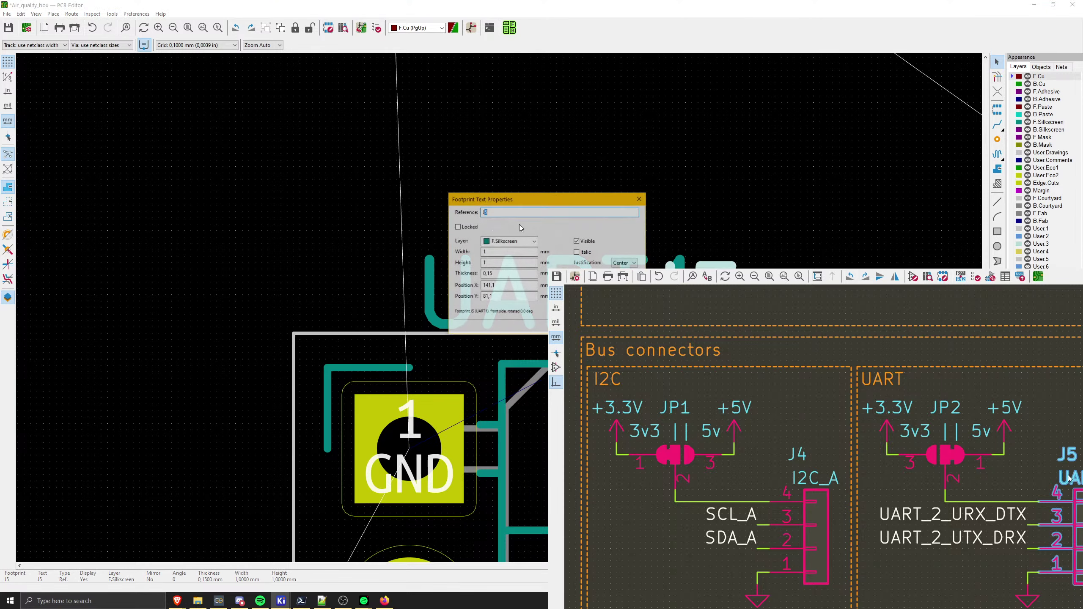
{"action": "left_click", "coordinate": [585, 241]}
{"action": "key", "text": "Return"}
{"action": "scroll", "coordinate": [489, 351], "scroll_direction": "down", "scroll_amount": 4}
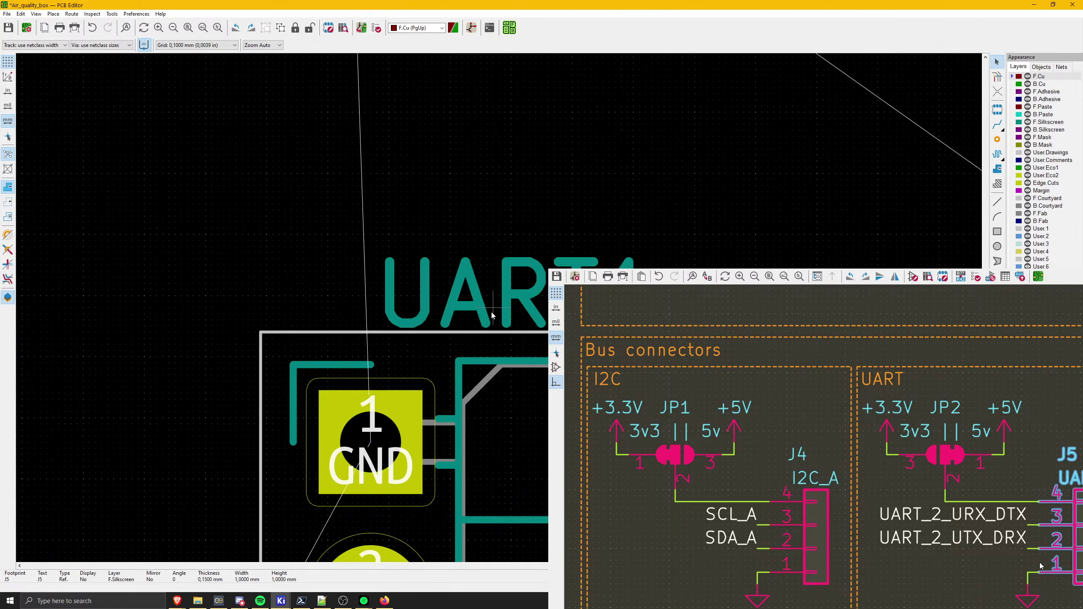
- Move header J5 up close beneath J6 and line up their pin columns vertically
{"action": "scroll", "coordinate": [490, 350], "scroll_direction": "up", "scroll_amount": 2}
{"action": "scroll", "coordinate": [492, 337], "scroll_direction": "up", "scroll_amount": 3}
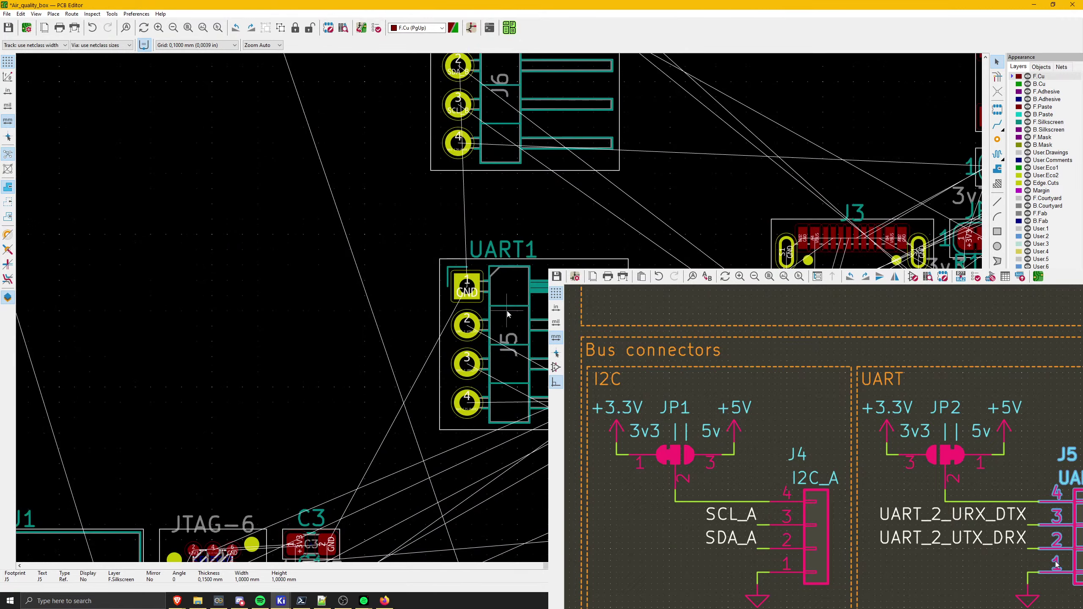
{"action": "left_click_drag", "start_coordinate": [525, 317], "coordinate": [524, 280]}
- Compare the spacing around the I2C_B and UART1 labels, using a trial track for scale beside I2C_B
{"action": "middle_click_drag", "start_coordinate": [498, 148], "coordinate": [488, 363]}
{"action": "scroll", "coordinate": [465, 314], "scroll_direction": "up", "scroll_amount": 7}
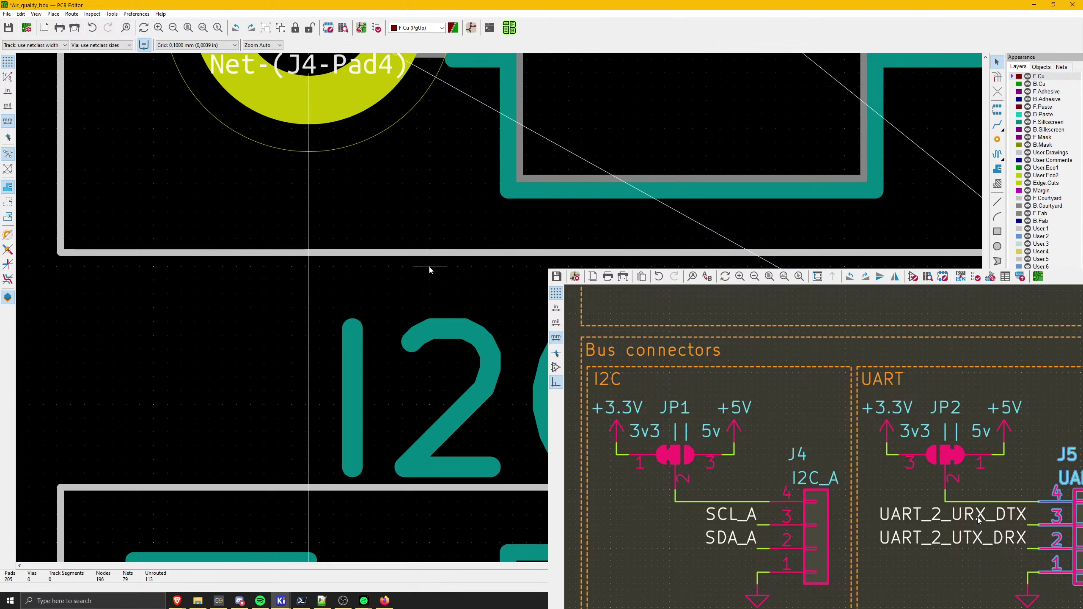
{"action": "key", "text": "x"}
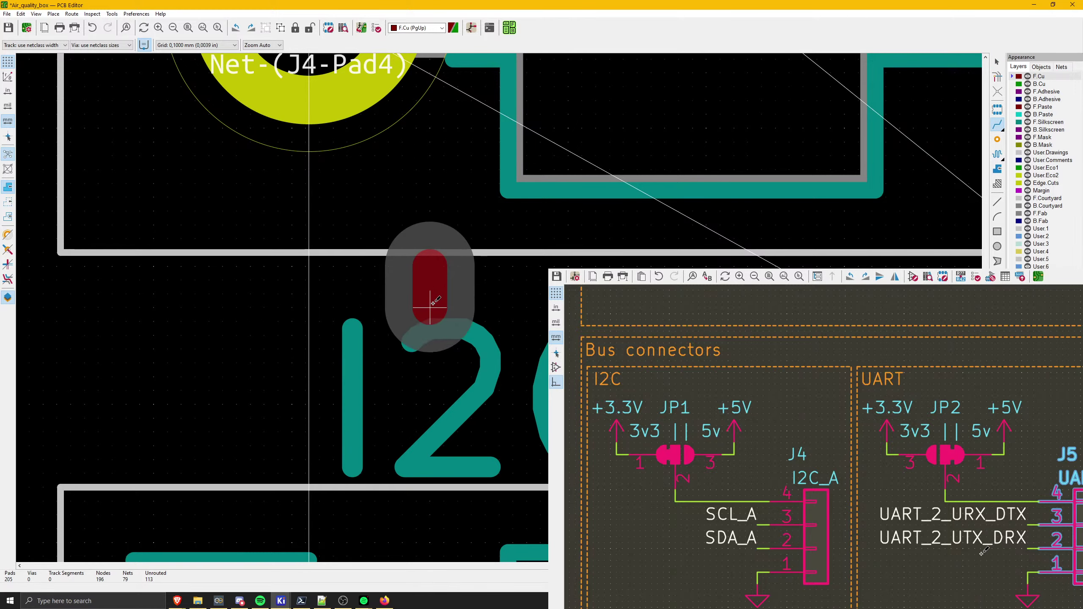
{"action": "key", "text": "Escape"}
{"action": "scroll", "coordinate": [482, 473], "scroll_direction": "down", "scroll_amount": 3}
{"action": "middle_click_drag", "start_coordinate": [490, 487], "coordinate": [444, 264]}
{"action": "scroll", "coordinate": [495, 290], "scroll_direction": "down", "scroll_amount": 3}
{"action": "scroll", "coordinate": [455, 379], "scroll_direction": "up", "scroll_amount": 8}
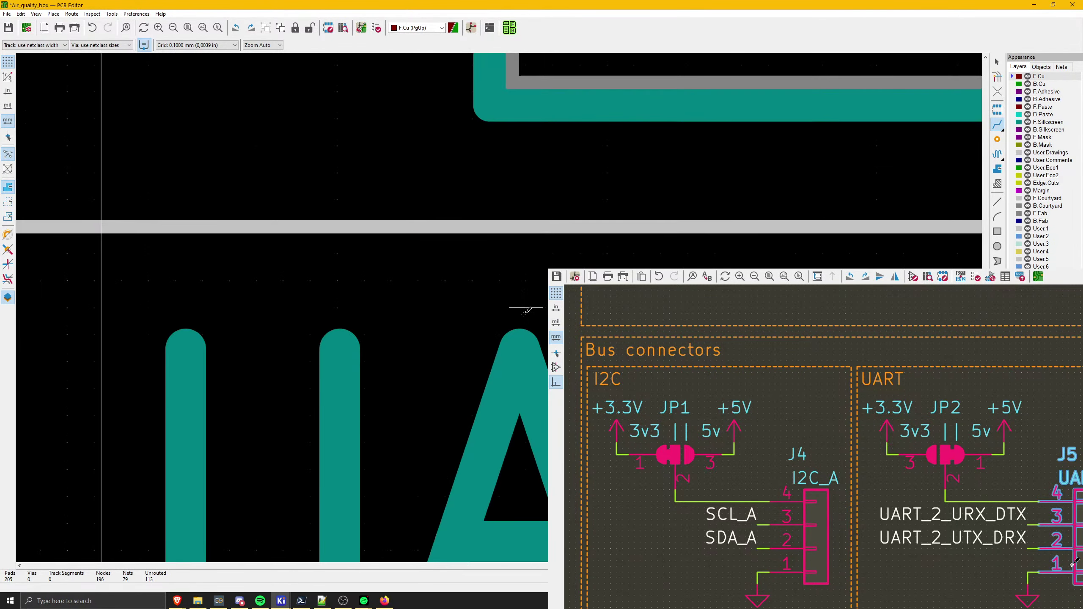
{"action": "scroll", "coordinate": [526, 256], "scroll_direction": "down", "scroll_amount": 6}
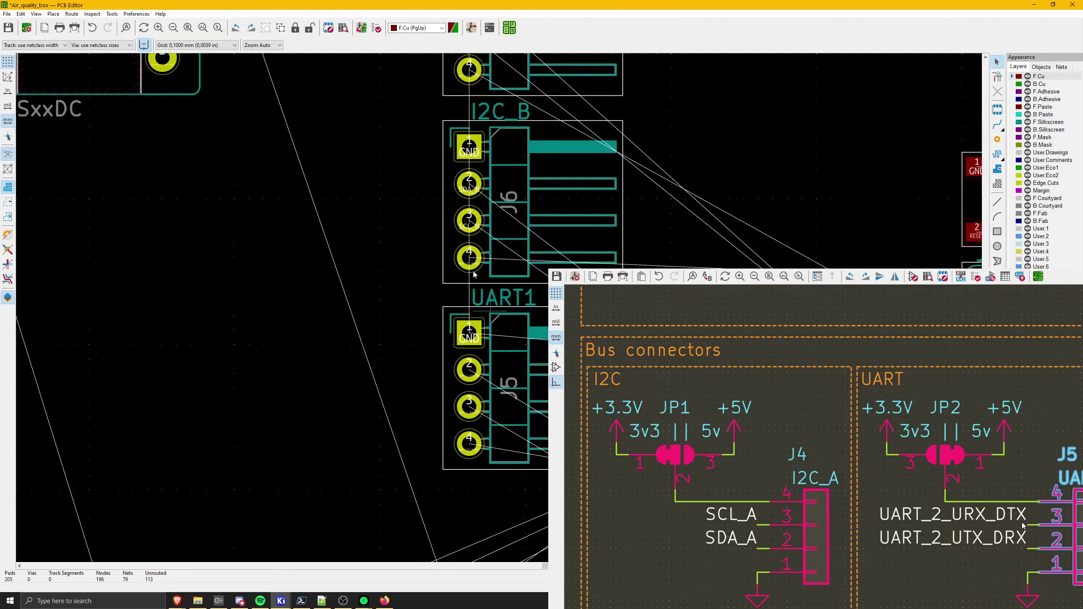
- Move the stack of headers J4, J6 and J5 together toward the board's upper edge, to the right of PS1
{"action": "left_click", "coordinate": [500, 352]}
{"action": "key", "text": "Escape"}
{"action": "scroll", "coordinate": [500, 353], "scroll_direction": "down", "scroll_amount": 4}
{"action": "middle_click_drag", "start_coordinate": [488, 414], "coordinate": [473, 340]}
{"action": "middle_click_drag", "start_coordinate": [469, 205], "coordinate": [472, 446]}
{"action": "left_click_drag", "start_coordinate": [442, 231], "coordinate": [547, 511]}
{"action": "key", "text": "m"}
{"action": "scroll", "coordinate": [515, 292], "scroll_direction": "down", "scroll_amount": 3}
{"action": "left_click", "coordinate": [564, 269]}
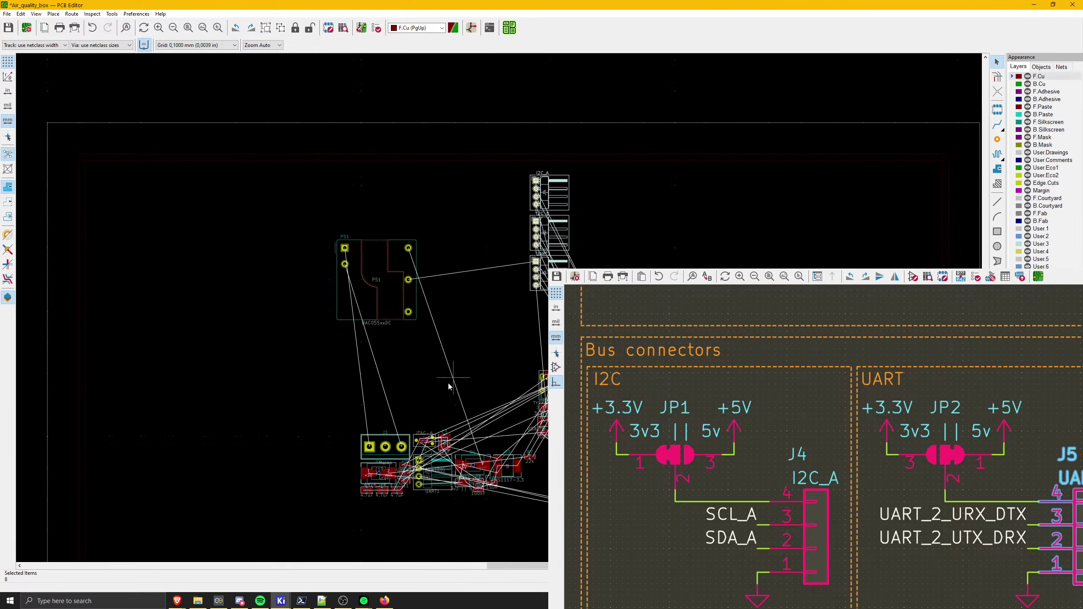
- Open the Mains terminal block J1 from the board in the Footprint Editor
{"action": "scroll", "coordinate": [499, 308], "scroll_direction": "up", "scroll_amount": 3}
{"action": "left_click", "coordinate": [447, 407]}
{"action": "scroll", "coordinate": [440, 413], "scroll_direction": "up", "scroll_amount": 3}
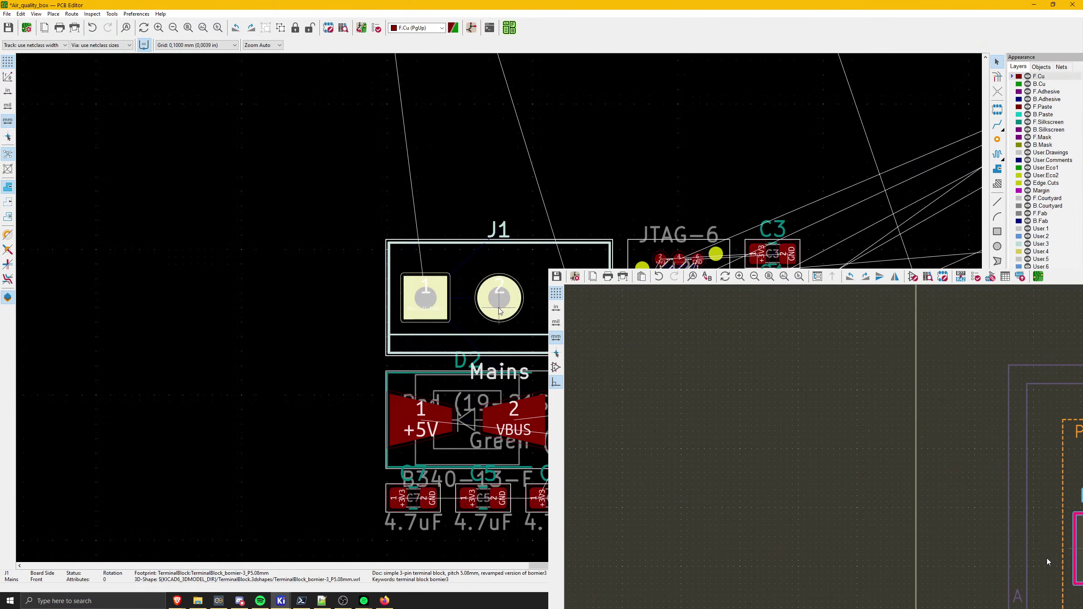
{"action": "key", "text": "Escape"}
{"action": "left_click", "coordinate": [503, 296]}
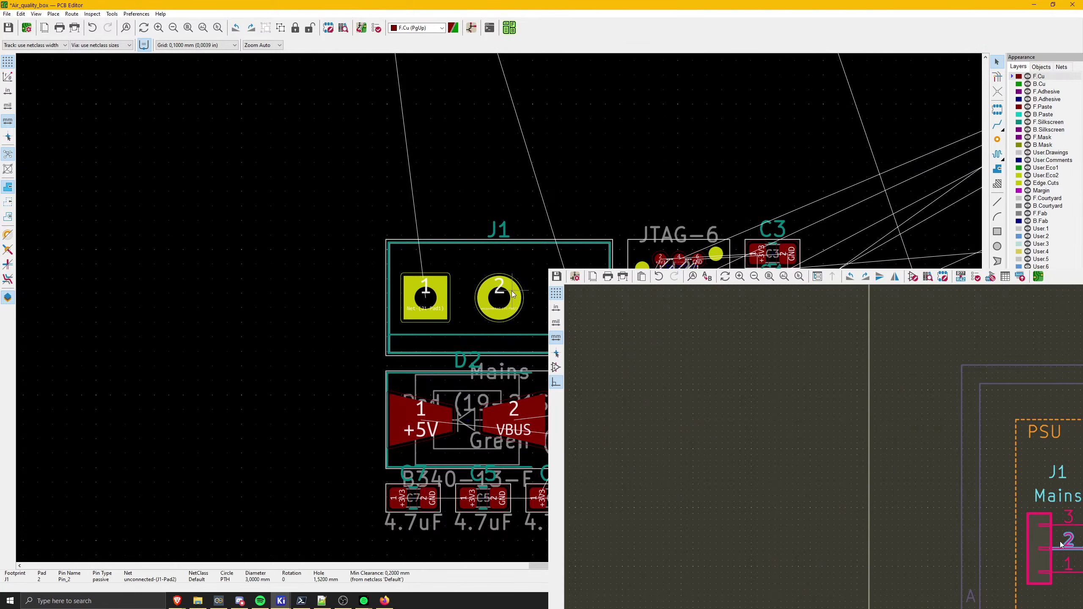
{"action": "left_click", "coordinate": [530, 255]}
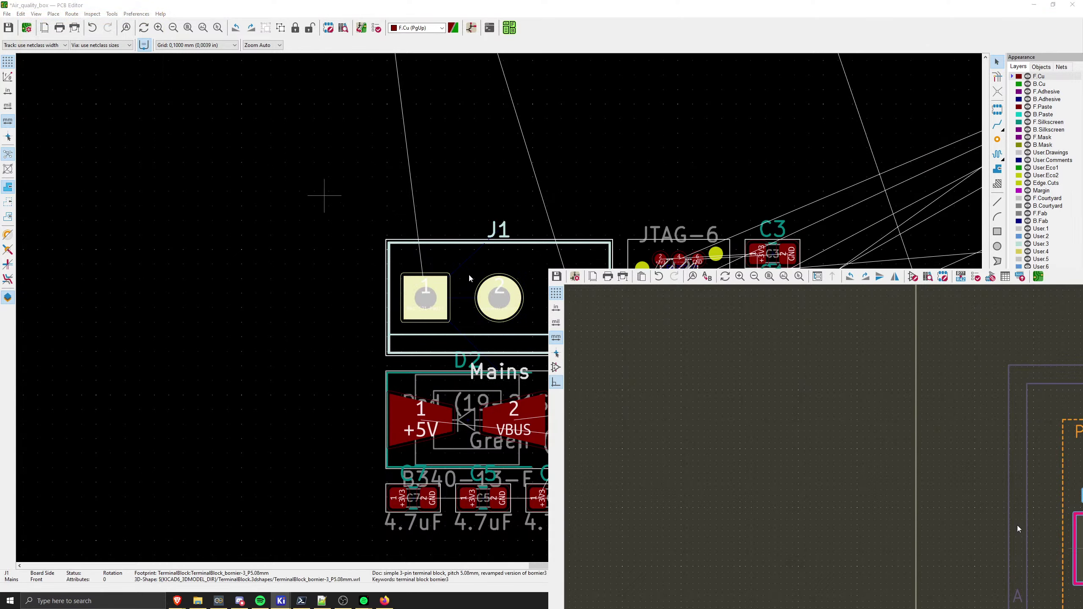
{"action": "key", "text": "ctrl+e"}
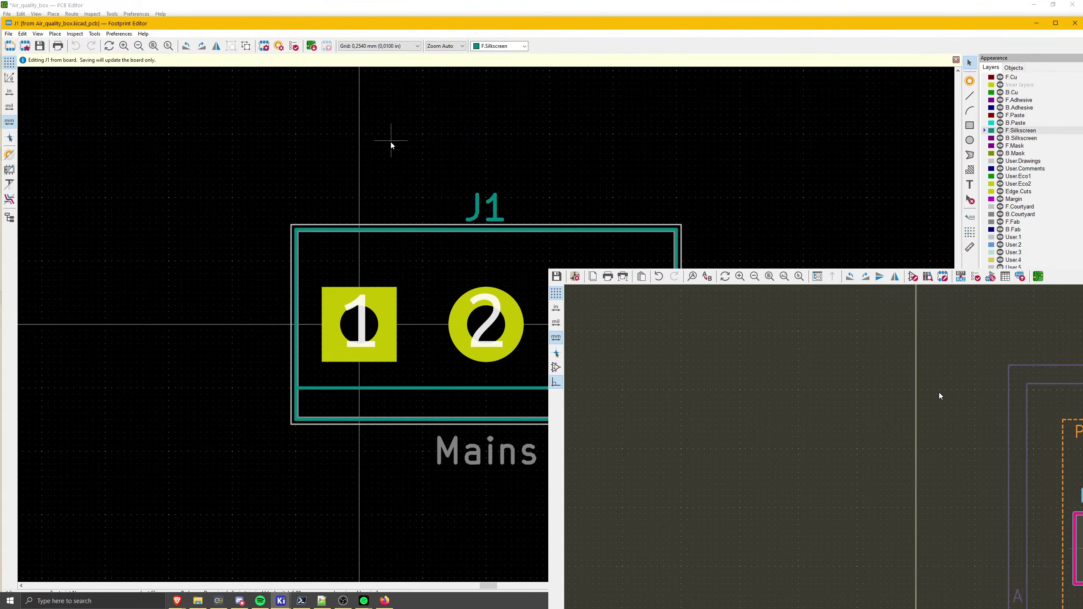
- Delete the middle pad 2 from J1's footprint and save the change to the board
{"action": "middle_click_drag", "start_coordinate": [386, 147], "coordinate": [348, 203]}
{"action": "scroll", "coordinate": [501, 341], "scroll_direction": "up", "scroll_amount": 1}
{"action": "key", "text": "Escape"}
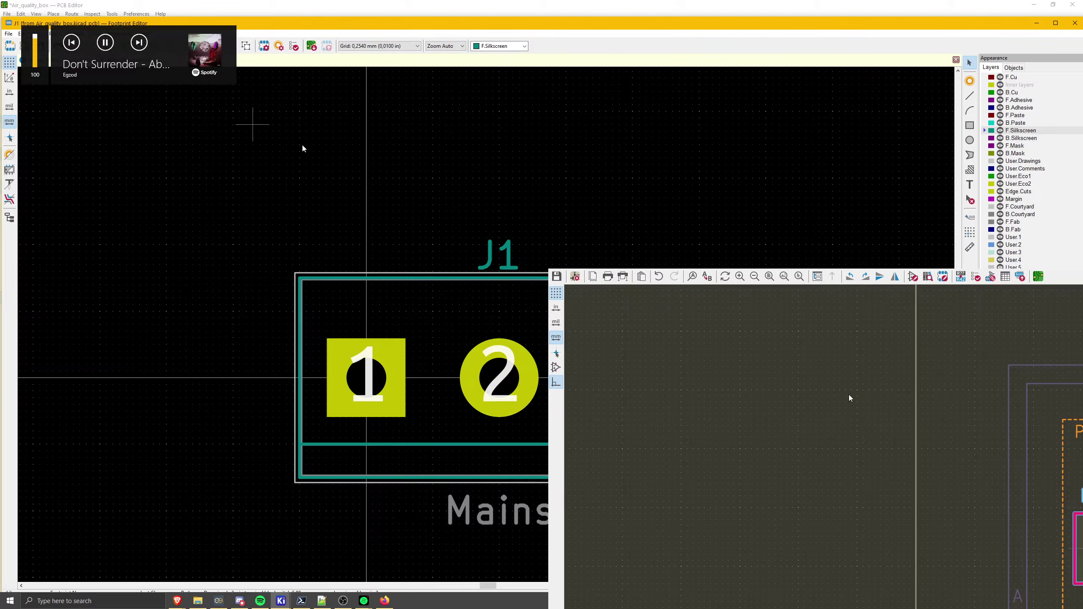
{"action": "left_click", "coordinate": [462, 382]}
{"action": "key", "text": "Delete"}
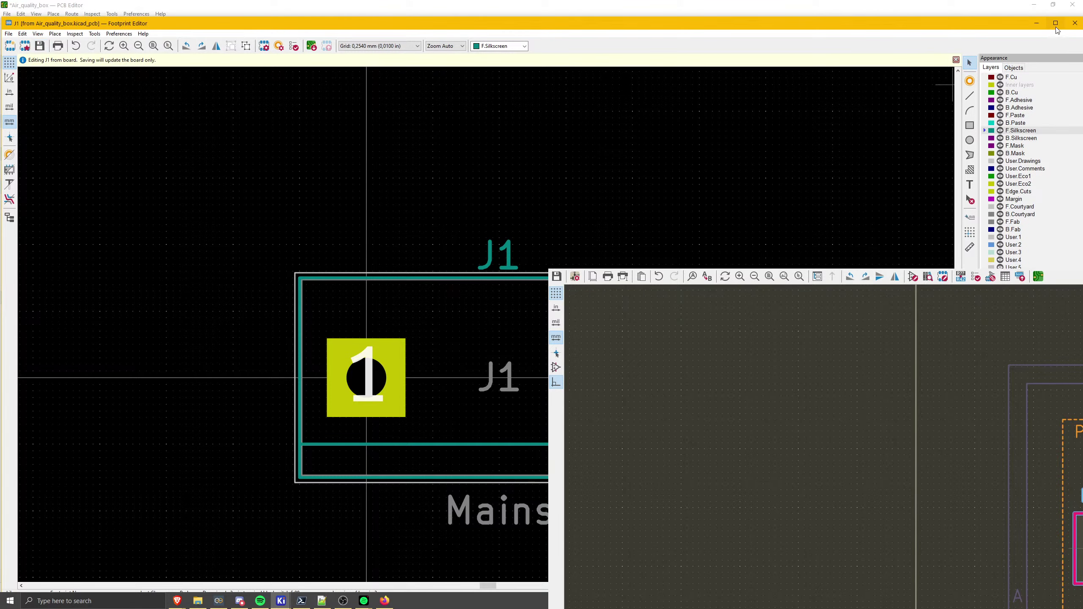
{"action": "key", "text": "ctrl+s"}
- Move terminal block J1 to the left side of PS1, rotated to -90 degrees with its pad 1 level with PS1's pin 1
{"action": "scroll", "coordinate": [358, 231], "scroll_direction": "up", "scroll_amount": 2}
{"action": "scroll", "coordinate": [462, 314], "scroll_direction": "down", "scroll_amount": 2}
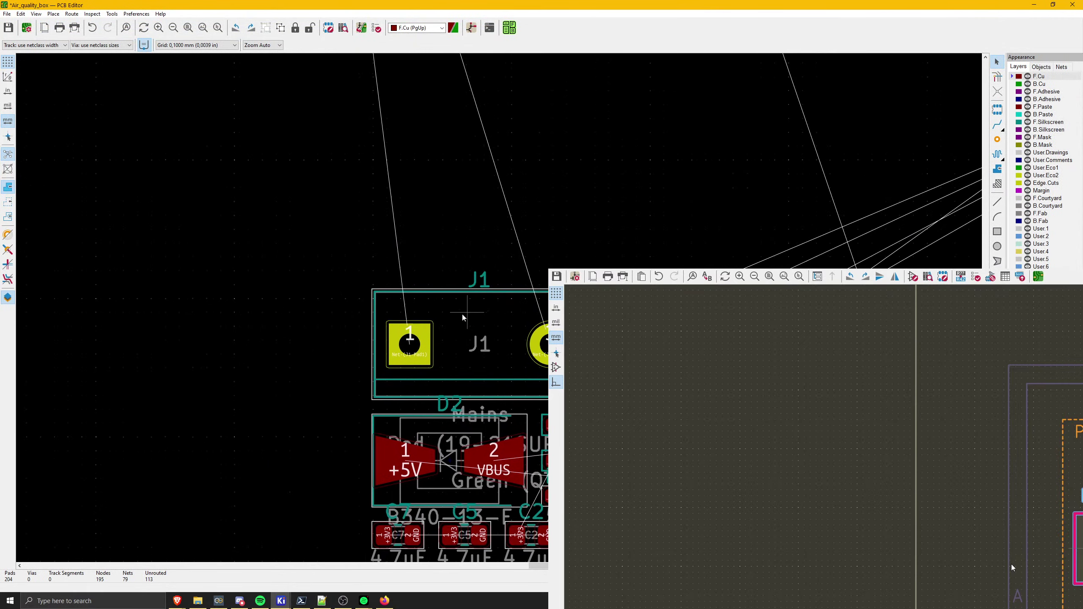
{"action": "scroll", "coordinate": [456, 383], "scroll_direction": "up", "scroll_amount": 4}
{"action": "key", "text": "m"}
{"action": "scroll", "coordinate": [363, 262], "scroll_direction": "down", "scroll_amount": 2}
{"action": "middle_click_drag", "start_coordinate": [491, 205], "coordinate": [477, 443]}
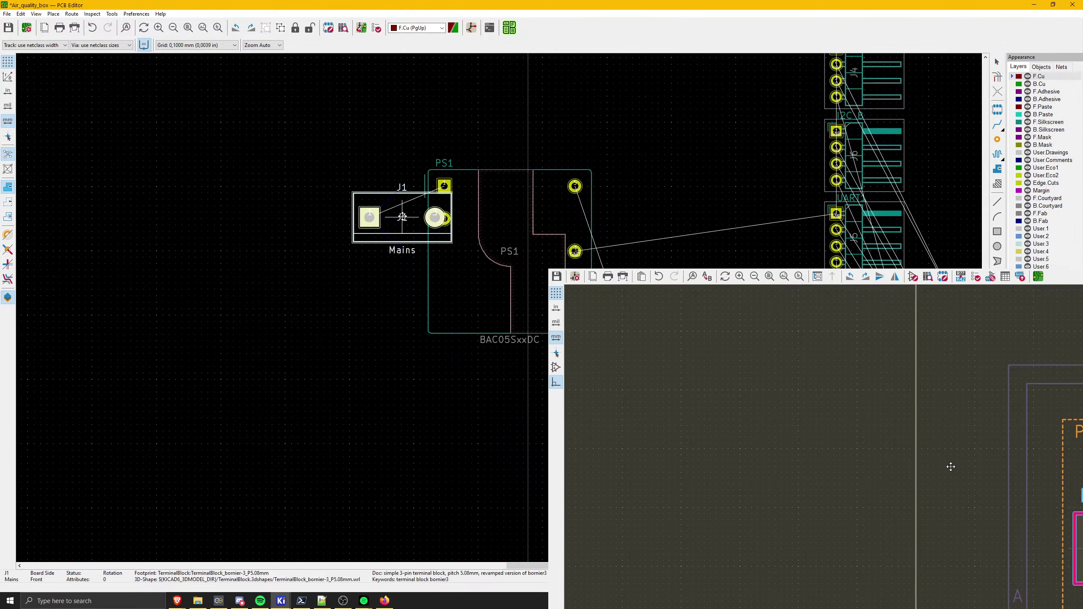
{"action": "scroll", "coordinate": [396, 230], "scroll_direction": "up", "scroll_amount": 2}
{"action": "key", "text": "r"}
{"action": "key", "text": "r"}
{"action": "key", "text": "r"}
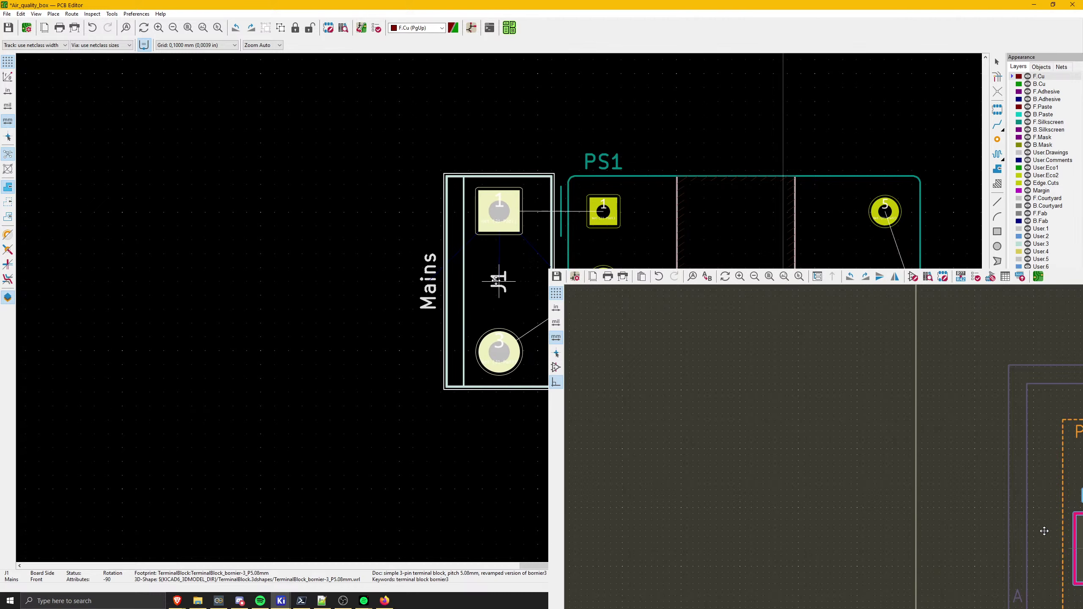
{"action": "left_click", "coordinate": [490, 286]}
- Move header J7 up from the unplaced parts and place it beneath J5
{"action": "scroll", "coordinate": [482, 304], "scroll_direction": "down", "scroll_amount": 6}
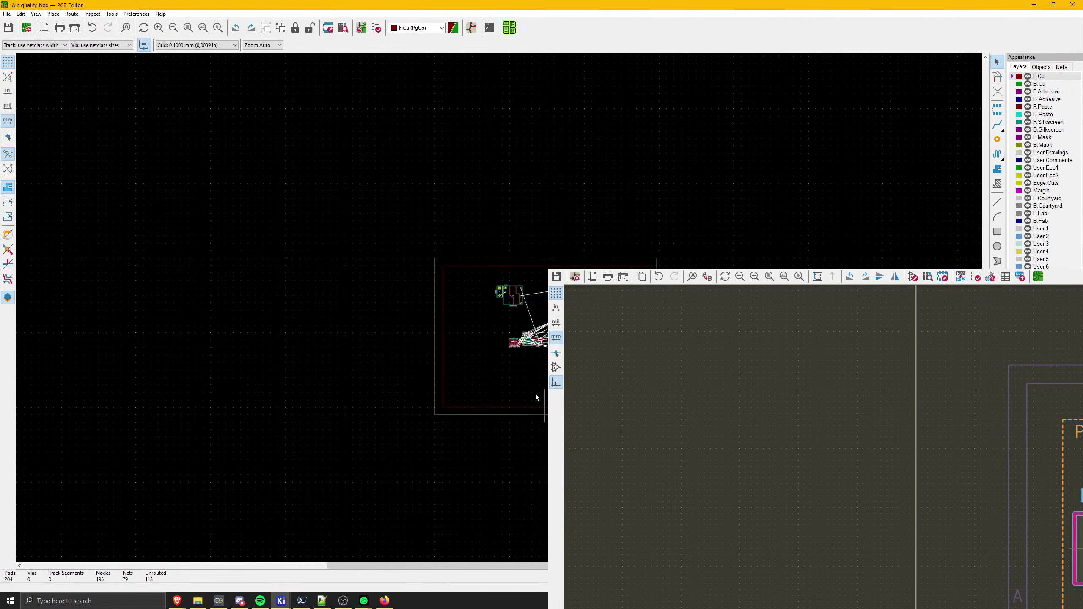
{"action": "scroll", "coordinate": [535, 395], "scroll_direction": "up", "scroll_amount": 4}
{"action": "scroll", "coordinate": [499, 301], "scroll_direction": "up", "scroll_amount": 3}
{"action": "left_click", "coordinate": [431, 390]}
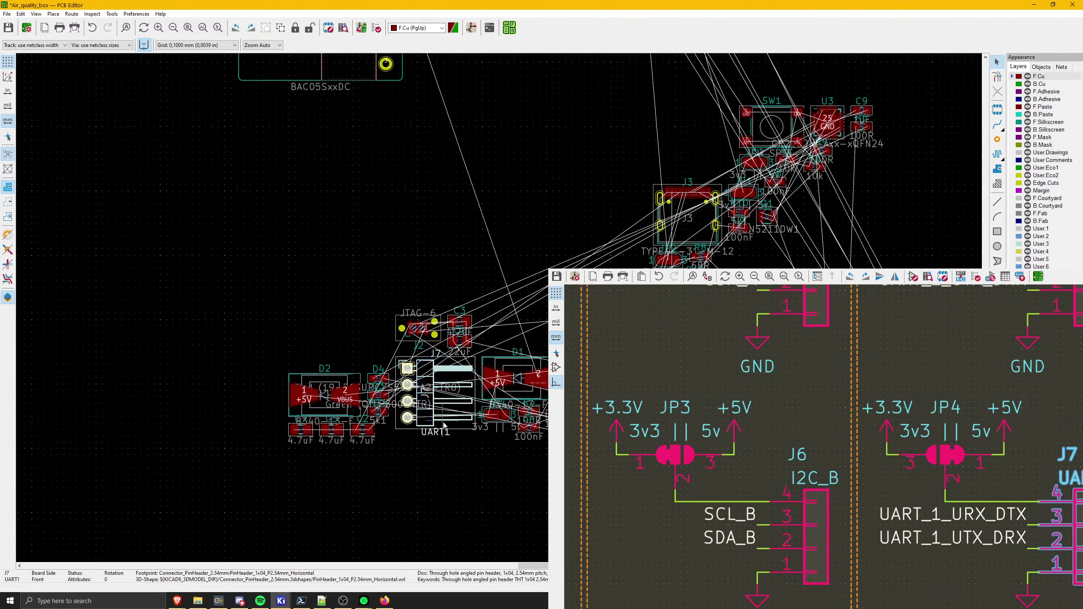
{"action": "key", "text": "m"}
{"action": "scroll", "coordinate": [491, 252], "scroll_direction": "up", "scroll_amount": 5}
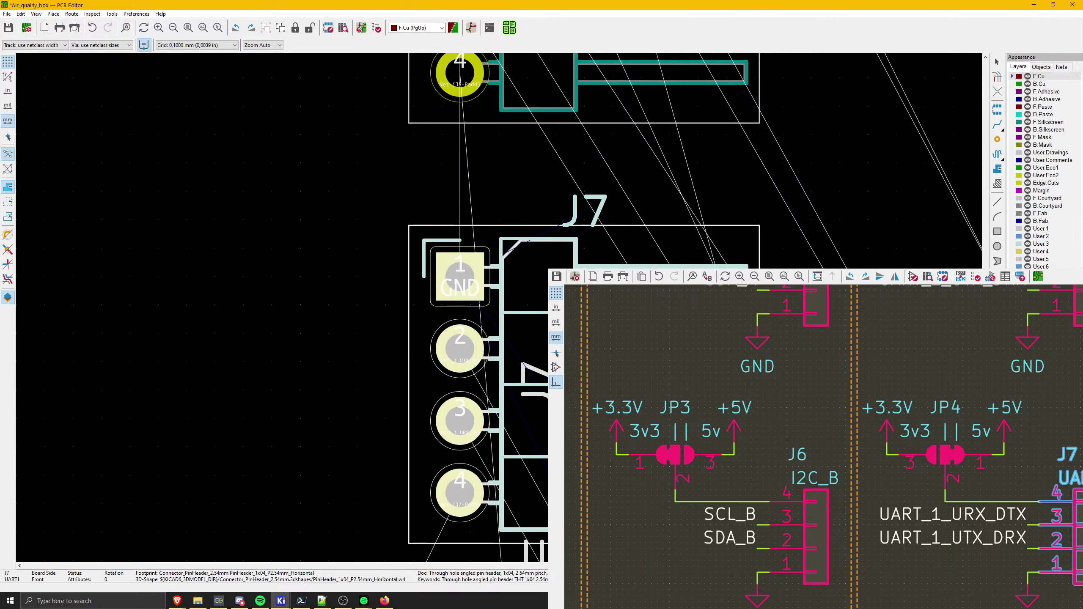
{"action": "left_click", "coordinate": [570, 389]}
{"action": "scroll", "coordinate": [569, 389], "scroll_direction": "down", "scroll_amount": 3}
{"action": "left_click", "coordinate": [485, 391]}
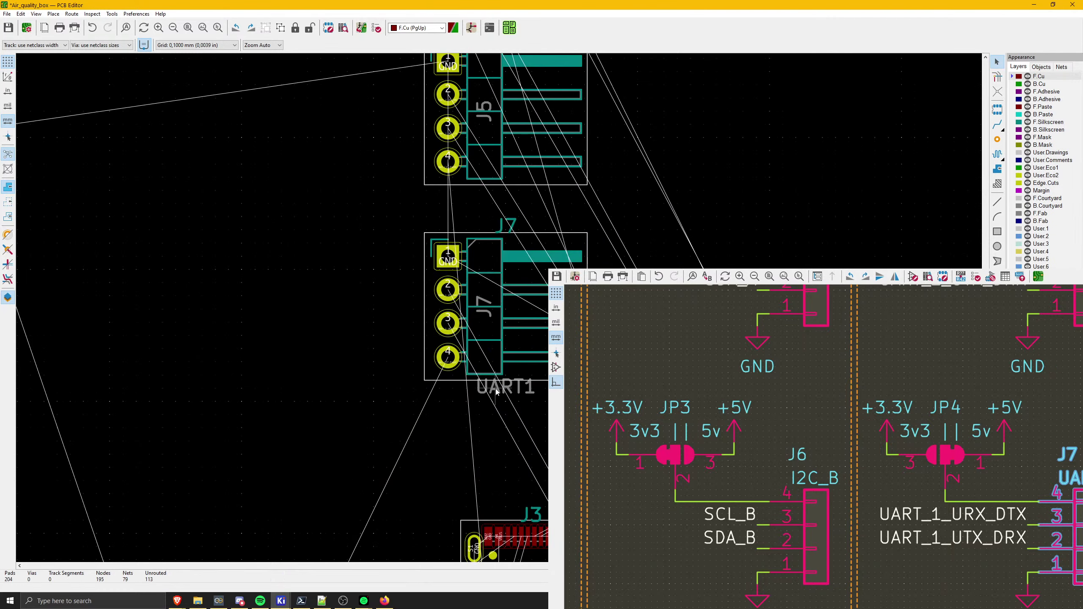
{"action": "key", "text": "m"}
{"action": "scroll", "coordinate": [469, 240], "scroll_direction": "up", "scroll_amount": 3}
{"action": "scroll", "coordinate": [469, 299], "scroll_direction": "up", "scroll_amount": 4}
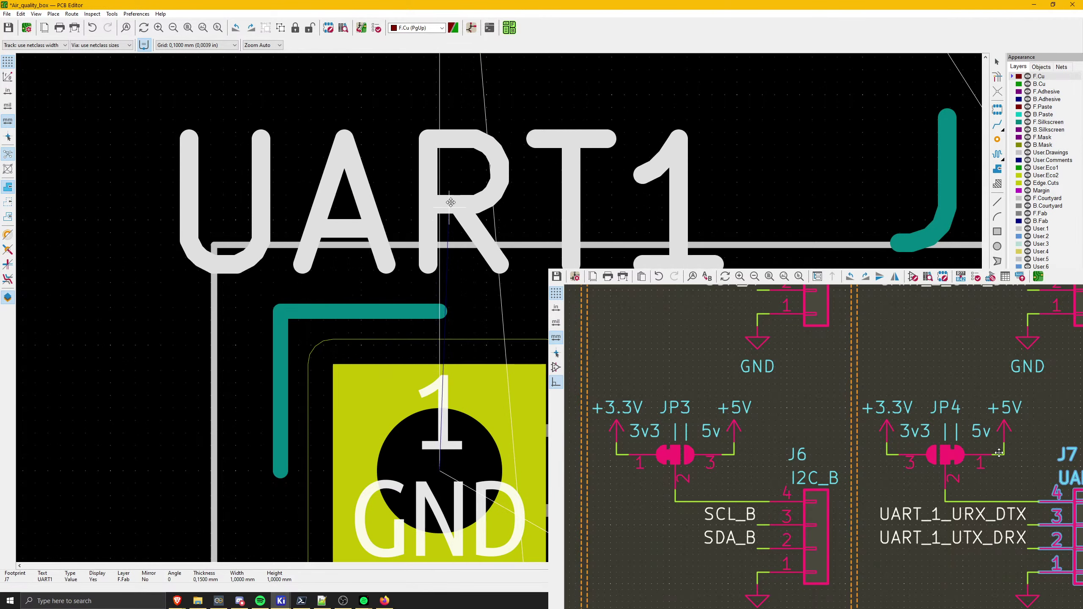
{"action": "key", "text": "Escape"}
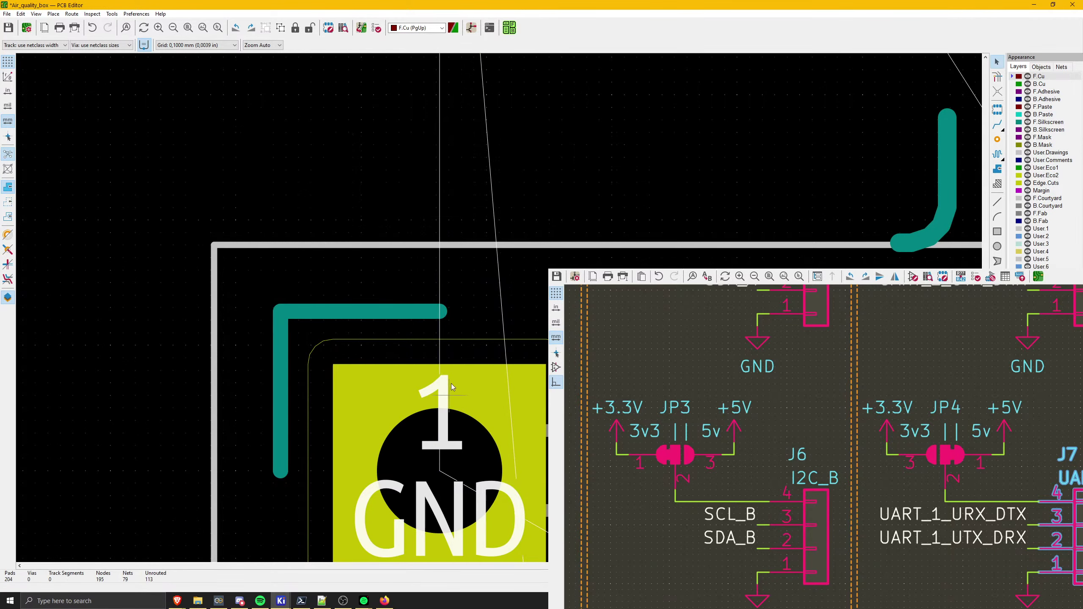
{"action": "scroll", "coordinate": [437, 469], "scroll_direction": "down", "scroll_amount": 8}
{"action": "scroll", "coordinate": [500, 311], "scroll_direction": "up", "scroll_amount": 7}
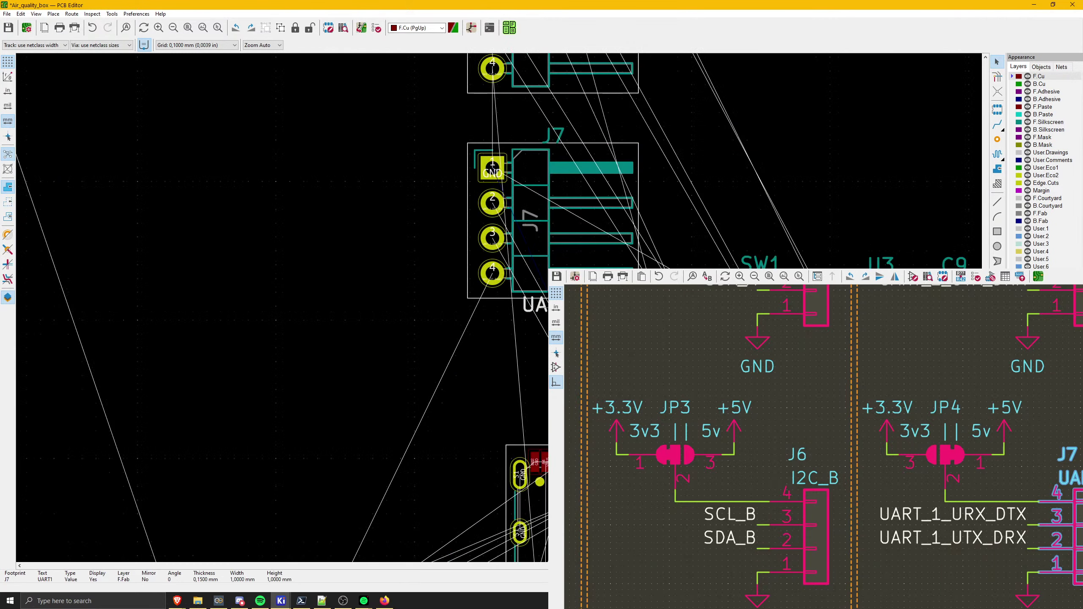
{"action": "scroll", "coordinate": [517, 318], "scroll_direction": "up", "scroll_amount": 5}
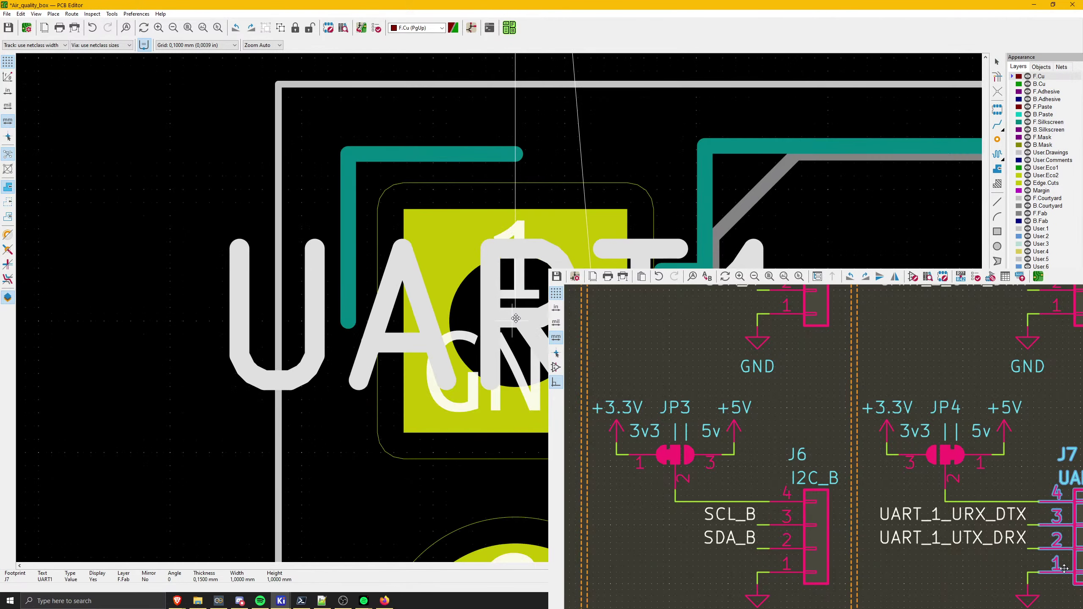
{"action": "scroll", "coordinate": [517, 318], "scroll_direction": "down", "scroll_amount": 4}
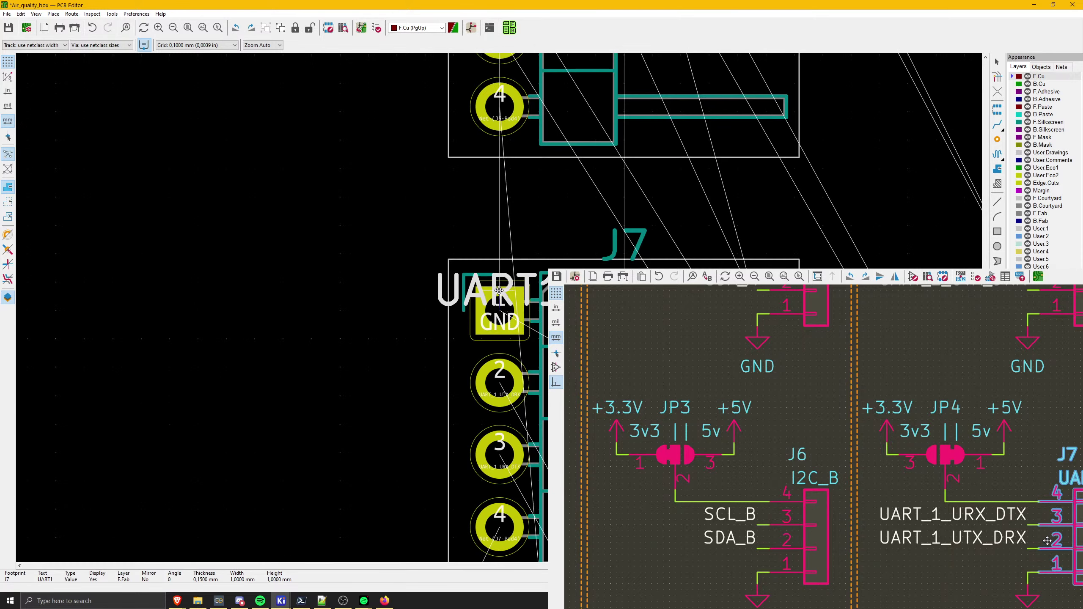
{"action": "key", "text": "Escape"}
- Shift header J7 slightly up and to the left beneath J5
{"action": "left_click", "coordinate": [501, 313]}
{"action": "key", "text": "m"}
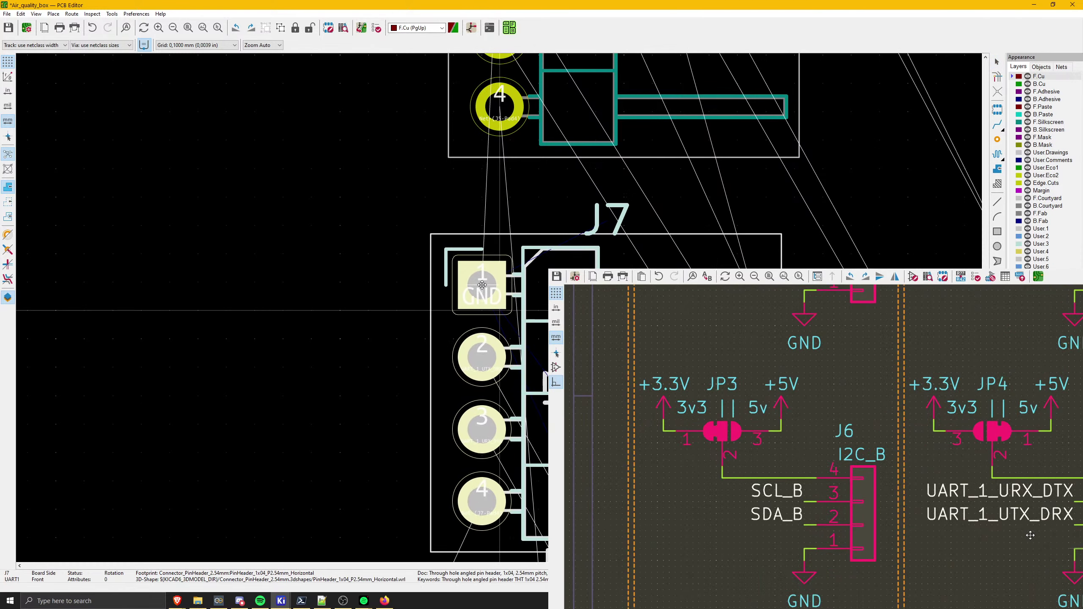
{"action": "left_click", "coordinate": [485, 285]}
- Move J7's UART1 value label from below the header to just above pin 1
{"action": "scroll", "coordinate": [525, 341], "scroll_direction": "down", "scroll_amount": 5}
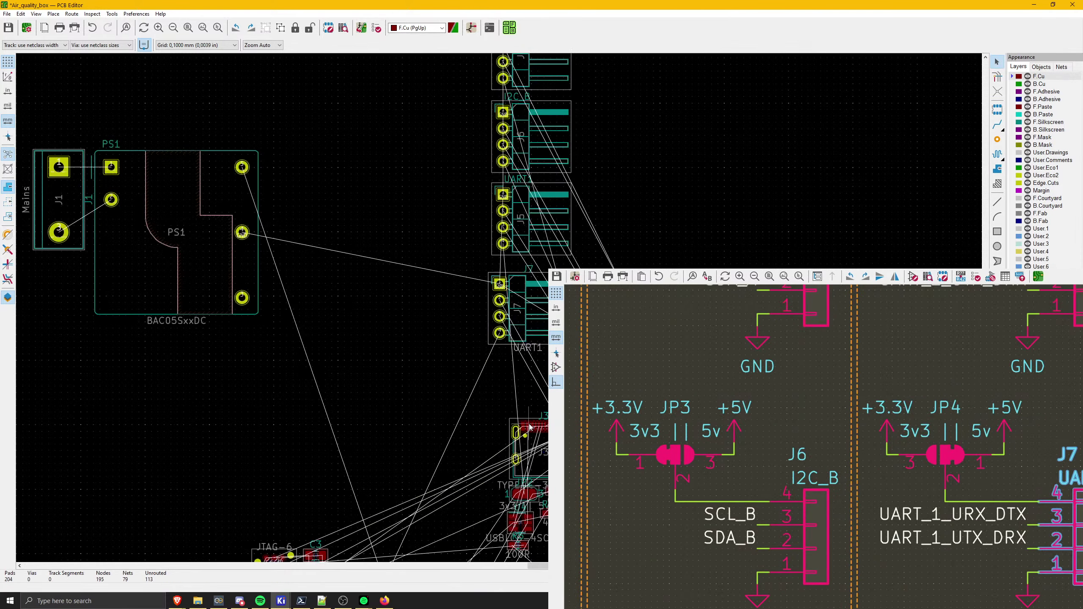
{"action": "left_click", "coordinate": [527, 347]}
{"action": "scroll", "coordinate": [527, 346], "scroll_direction": "up", "scroll_amount": 6}
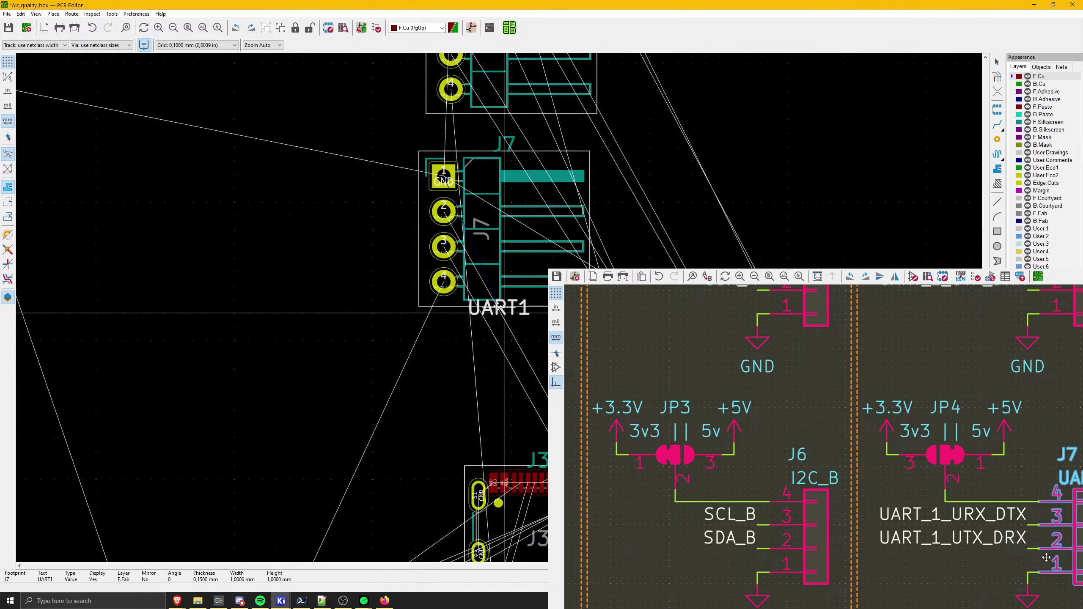
{"action": "scroll", "coordinate": [465, 457], "scroll_direction": "down", "scroll_amount": 2}
{"action": "scroll", "coordinate": [447, 63], "scroll_direction": "down", "scroll_amount": 1}
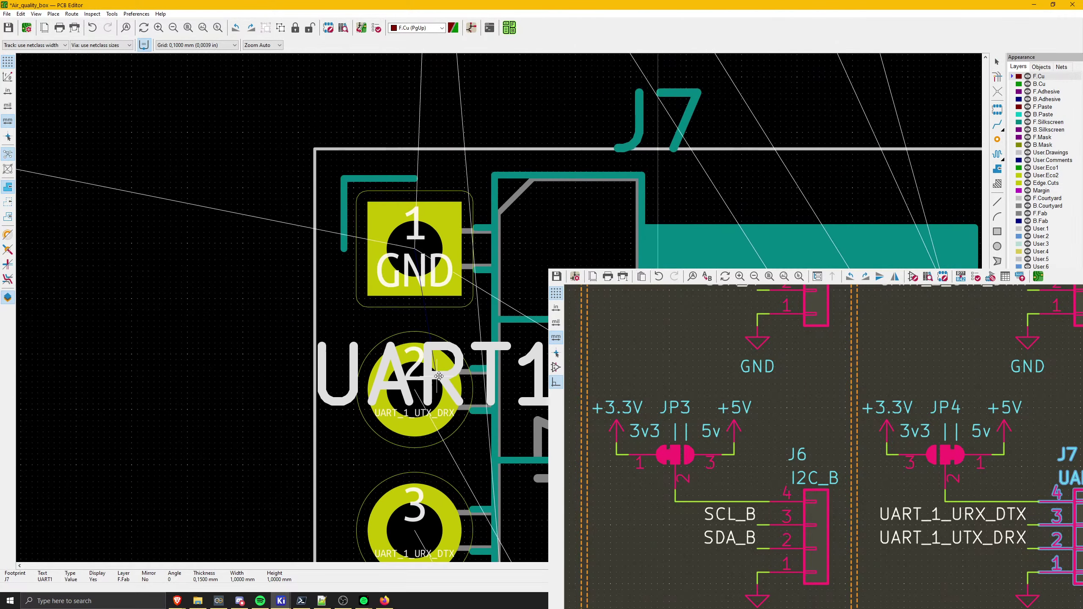
{"action": "scroll", "coordinate": [414, 151], "scroll_direction": "up", "scroll_amount": 1}
{"action": "scroll", "coordinate": [499, 307], "scroll_direction": "up", "scroll_amount": 3}
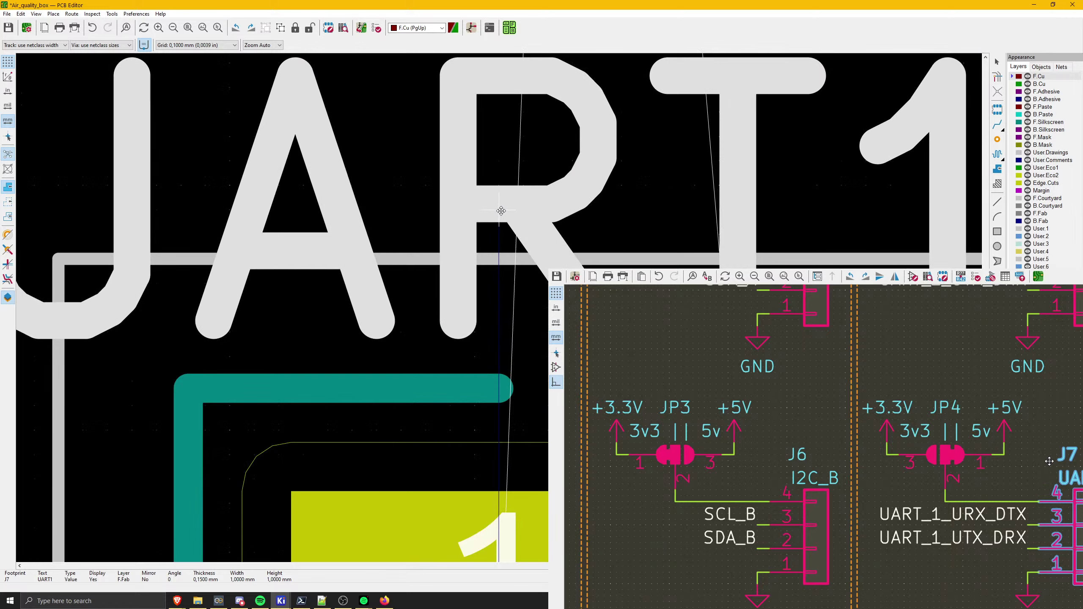
{"action": "scroll", "coordinate": [498, 307], "scroll_direction": "down", "scroll_amount": 3}
{"action": "left_click", "coordinate": [498, 285]}
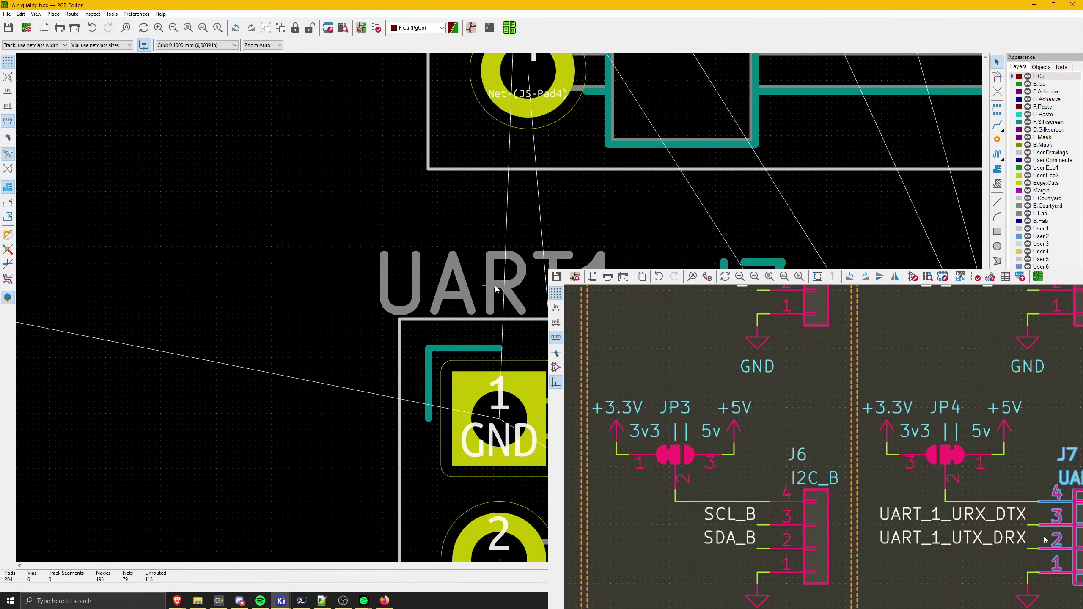
- Put J7's UART1 label on the F.Silkscreen layer with Left justification and hide the header's silkscreen reference text
{"action": "key", "text": "e"}
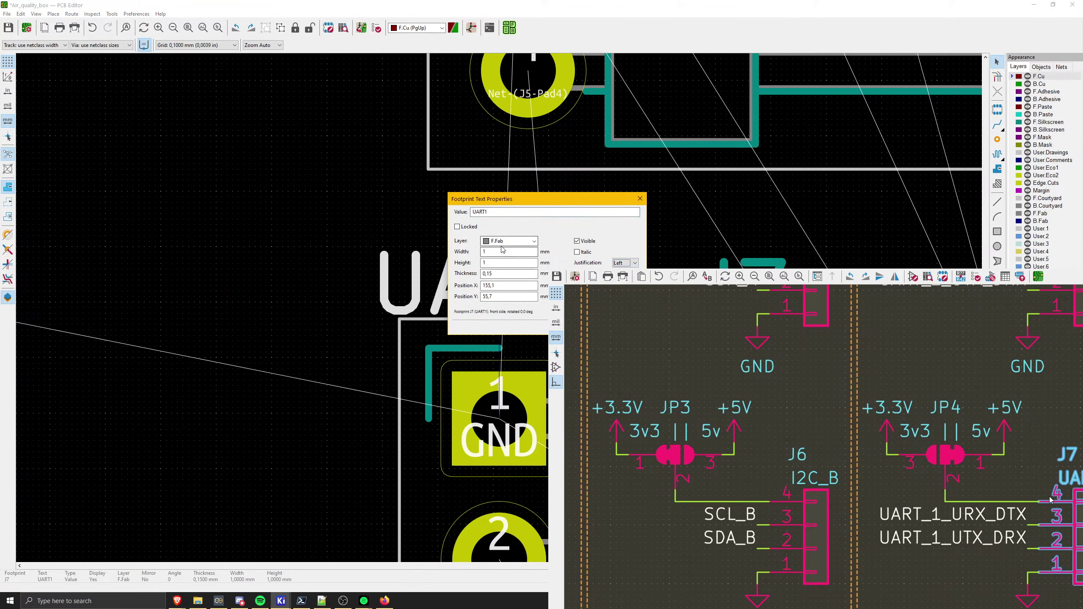
{"action": "left_click", "coordinate": [503, 242]}
{"action": "left_click", "coordinate": [501, 291]}
{"action": "key", "text": "Return"}
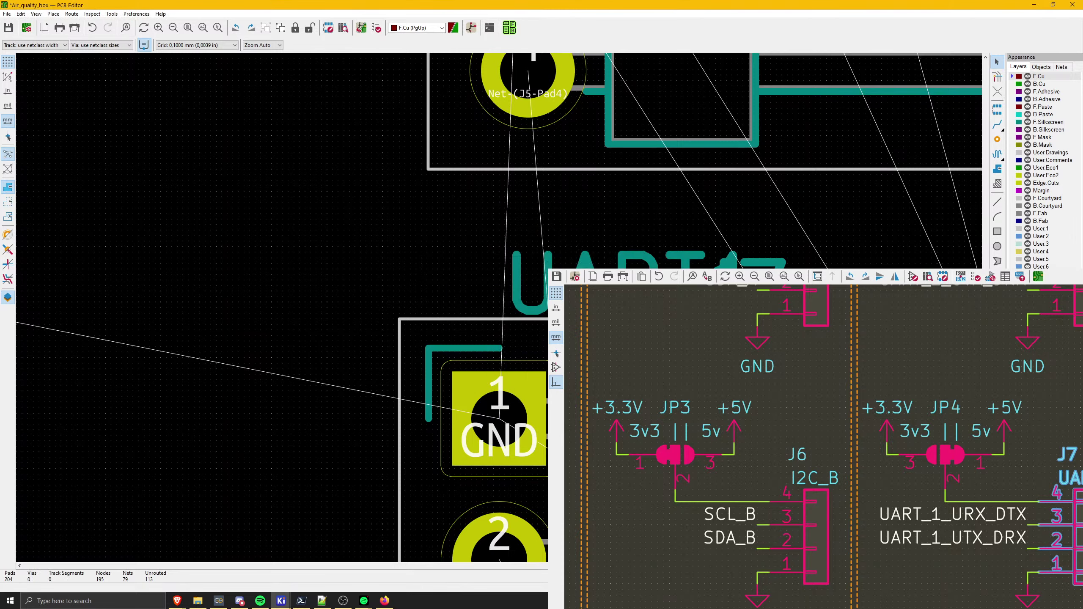
{"action": "key", "text": "e"}
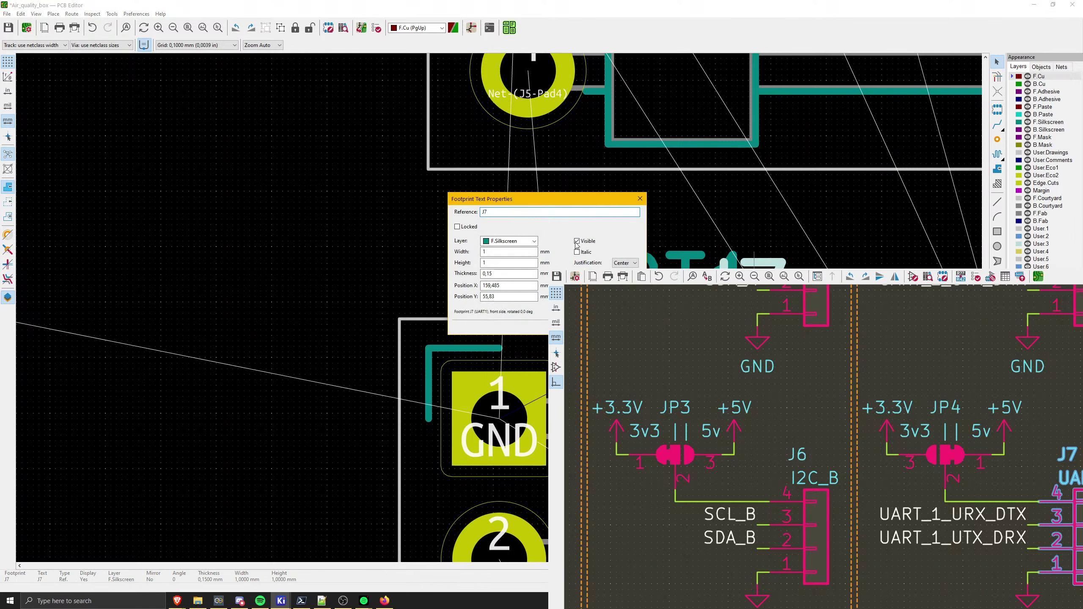
{"action": "key", "text": "Return"}
- Move header J7 up close beneath J5 and line up their pin columns vertically
{"action": "scroll", "coordinate": [516, 308], "scroll_direction": "down", "scroll_amount": 4}
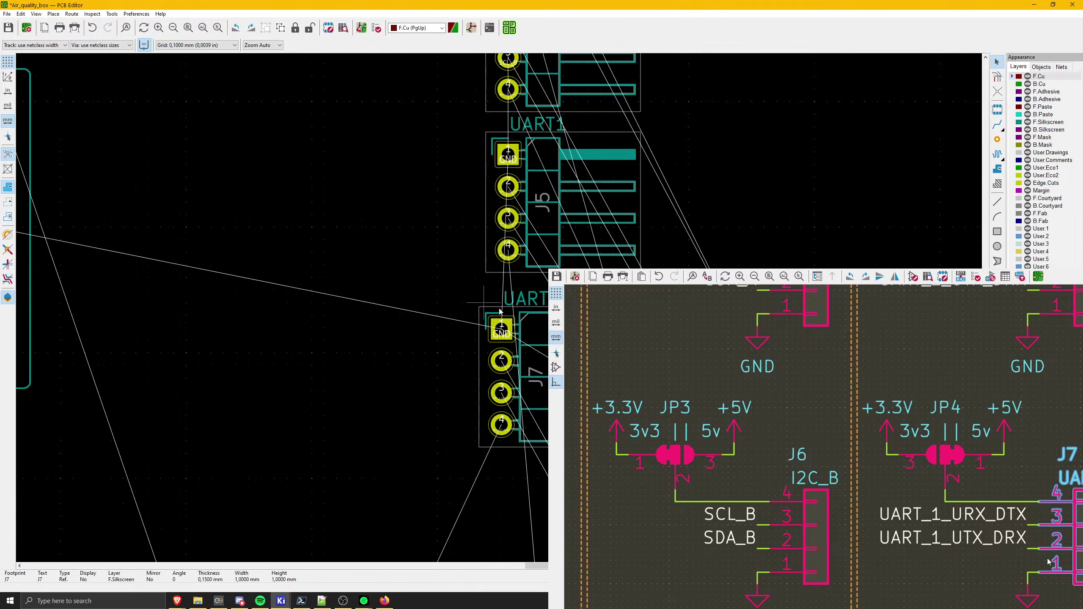
{"action": "scroll", "coordinate": [517, 309], "scroll_direction": "up", "scroll_amount": 3}
{"action": "scroll", "coordinate": [487, 308], "scroll_direction": "up", "scroll_amount": 3}
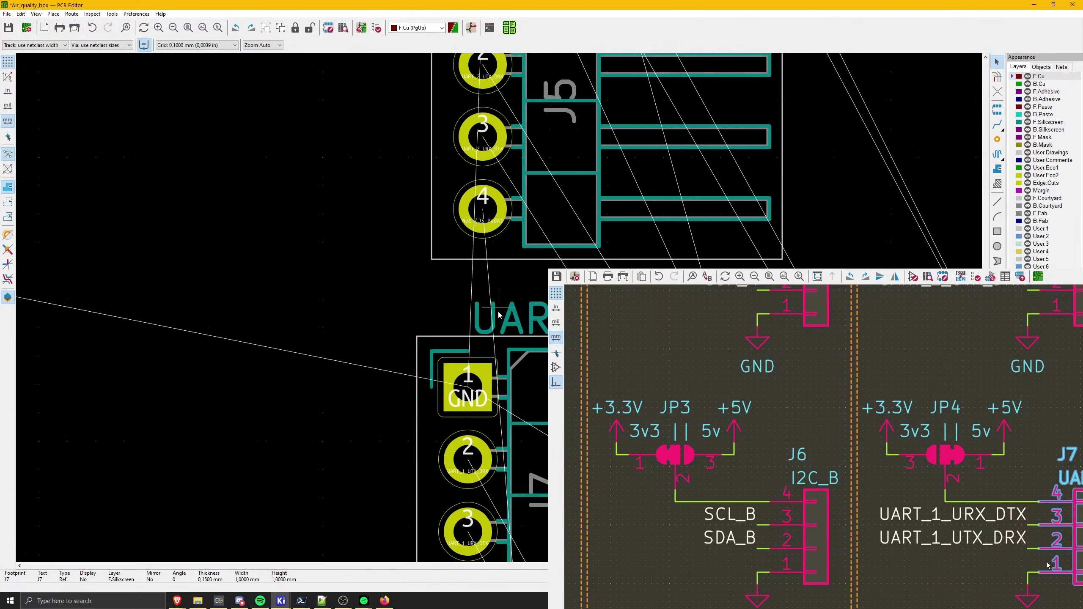
{"action": "left_click_drag", "start_coordinate": [469, 386], "coordinate": [482, 346]}
{"action": "scroll", "coordinate": [497, 306], "scroll_direction": "down", "scroll_amount": 3}
{"action": "left_click", "coordinate": [427, 318]}
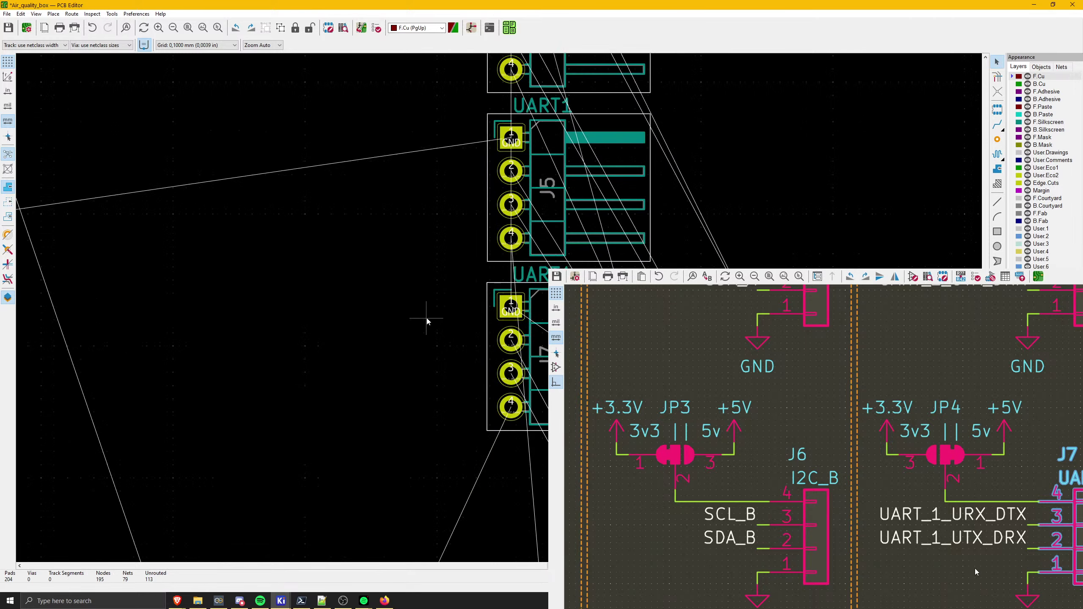
- Switch to the Schematic Editor, change J7's value to UART2, and return to the PCB Editor
{"action": "left_click", "coordinate": [281, 601]}
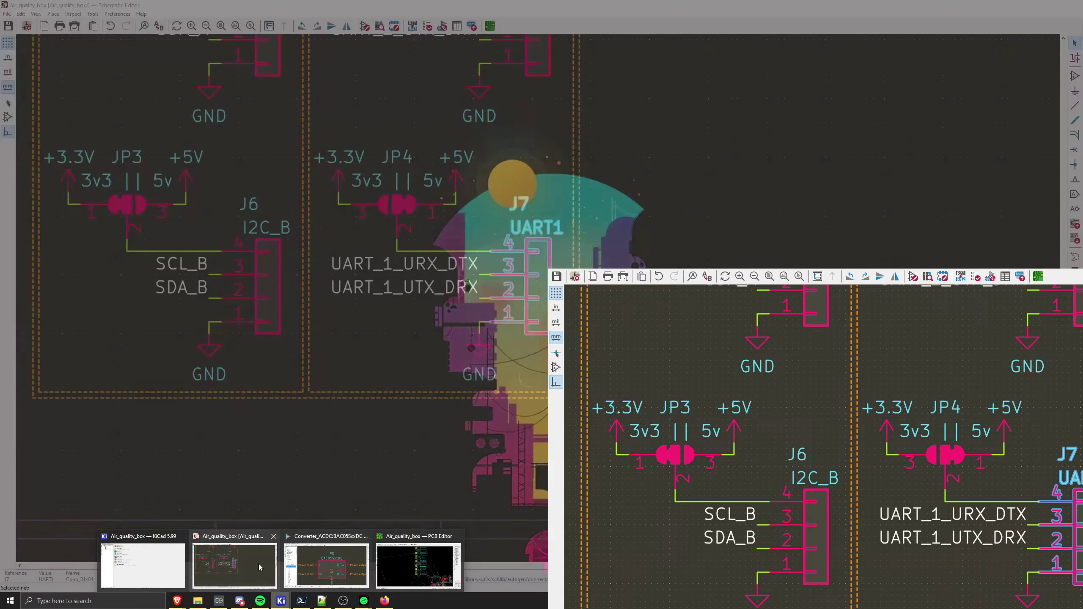
{"action": "left_click", "coordinate": [260, 567]}
{"action": "scroll", "coordinate": [516, 331], "scroll_direction": "up", "scroll_amount": 3}
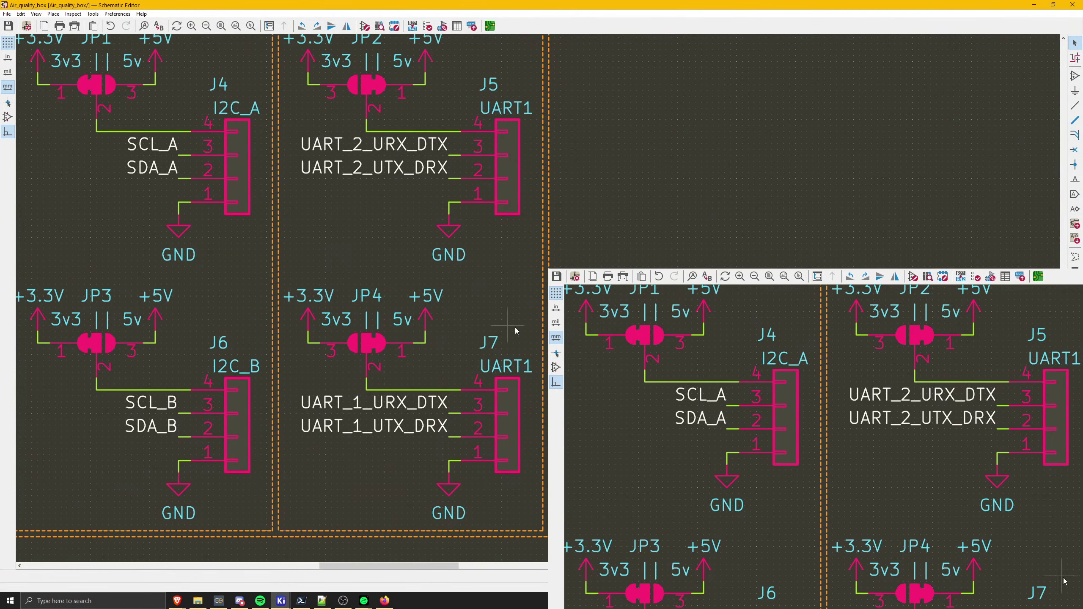
{"action": "double_click", "coordinate": [531, 361]}
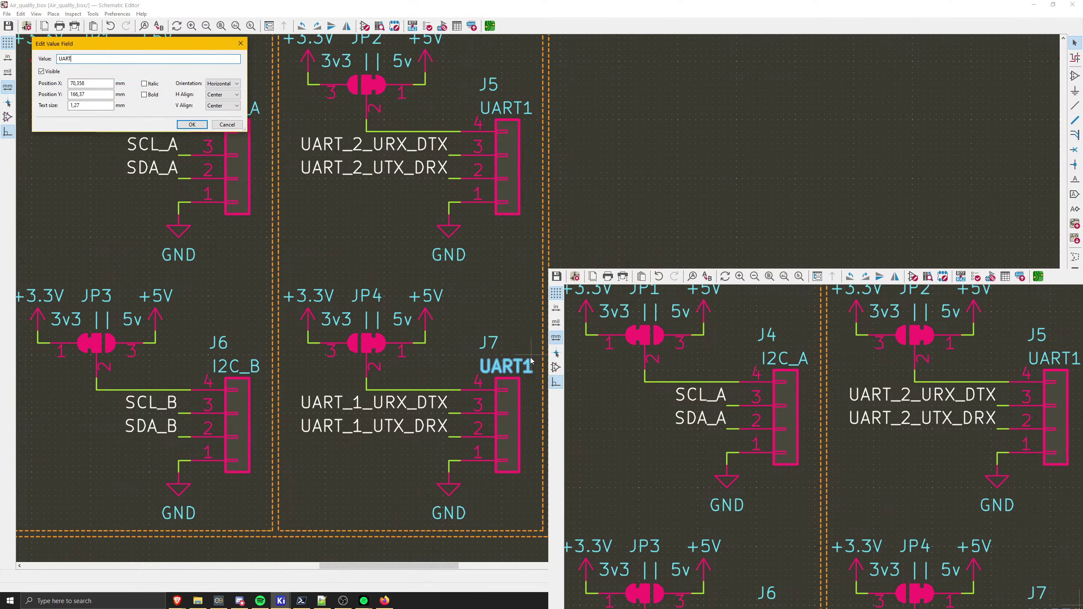
{"action": "type", "text": "2"}
{"action": "key", "text": "Return"}
{"action": "left_click", "coordinate": [490, 27]}
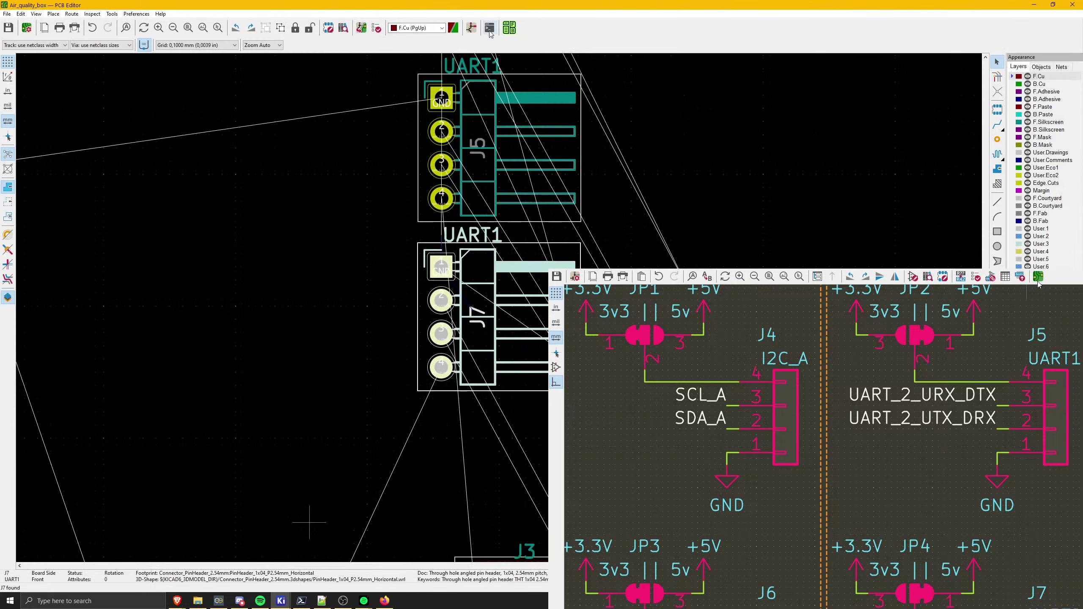
- Update the PCB from the schematic twice to bring in J7's changed value, closing the update report each time
{"action": "left_click", "coordinate": [362, 27]}
{"action": "left_click", "coordinate": [258, 240]}
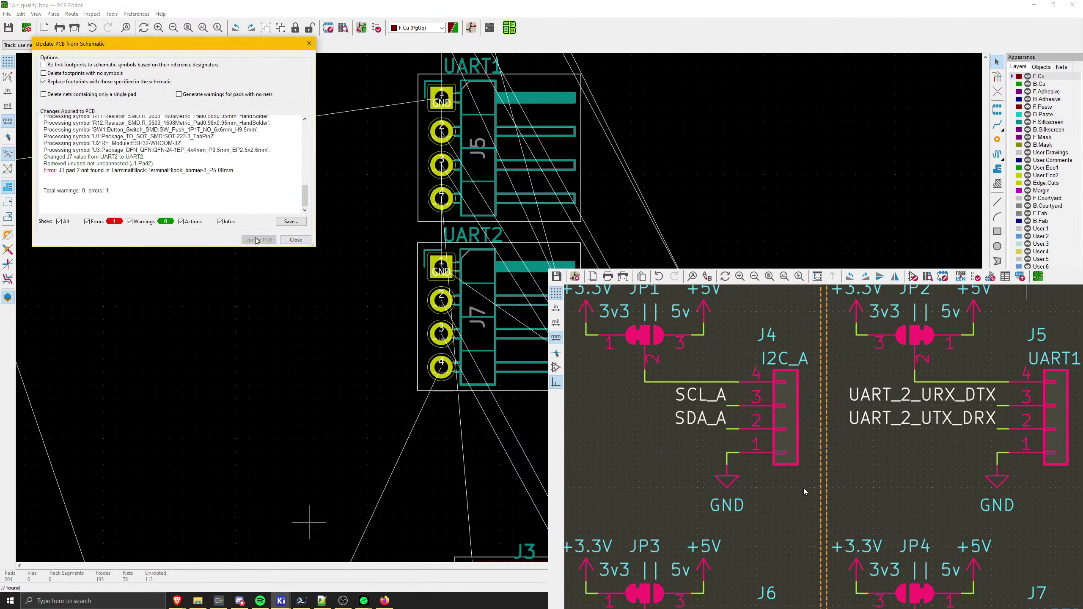
{"action": "left_click", "coordinate": [301, 241]}
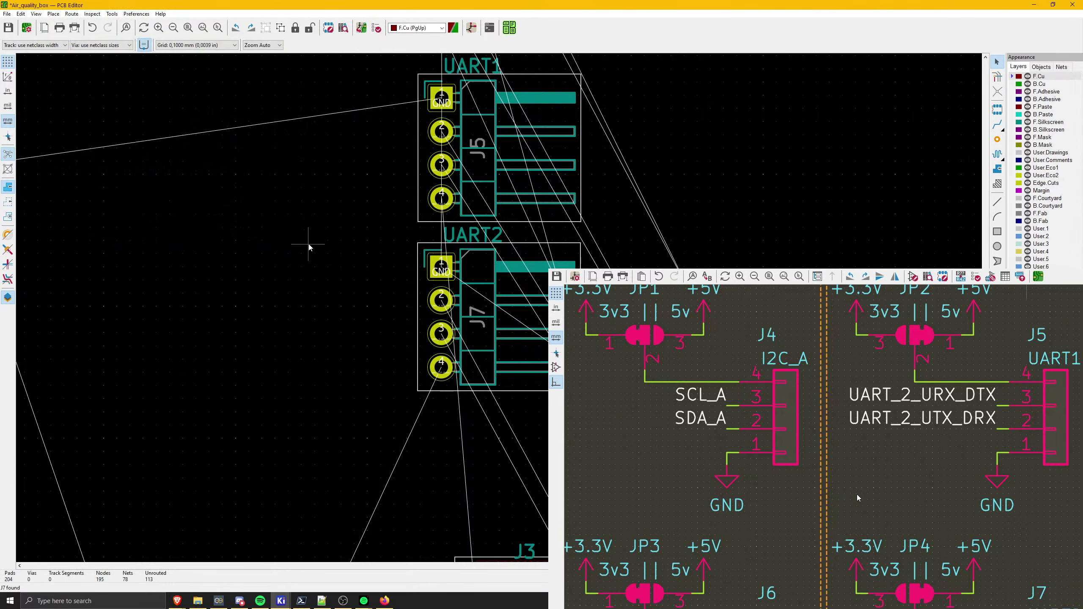
{"action": "left_click", "coordinate": [363, 29]}
{"action": "left_click", "coordinate": [259, 240]}
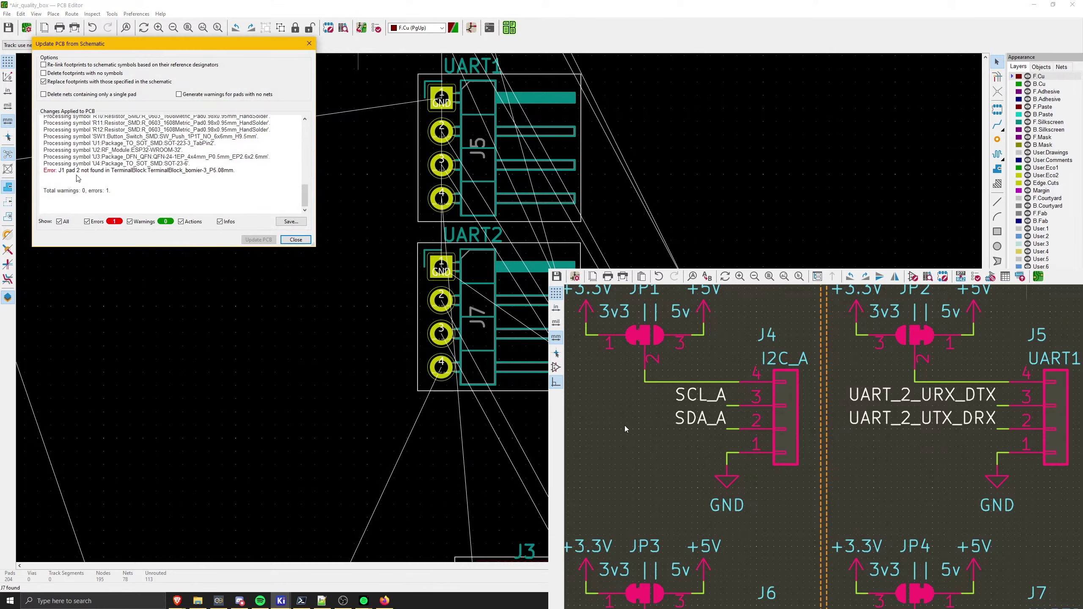
{"action": "left_click", "coordinate": [304, 242]}
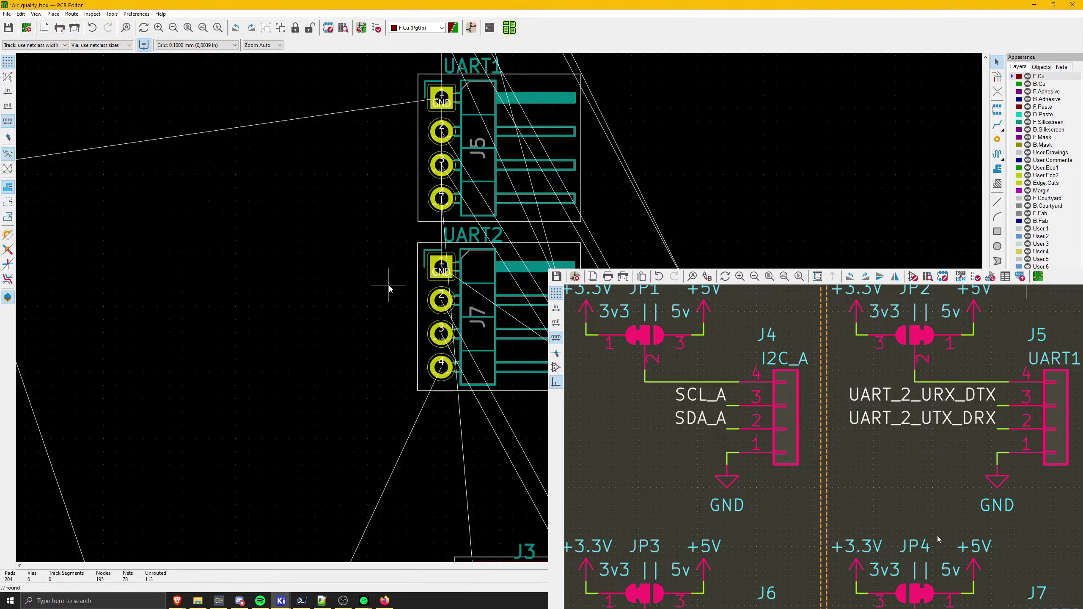
- Examine the placement of J1, PS1, the stacked headers and the remaining unplaced components across the board
{"action": "scroll", "coordinate": [388, 286], "scroll_direction": "down", "scroll_amount": 6}
{"action": "scroll", "coordinate": [499, 311], "scroll_direction": "up", "scroll_amount": 5}
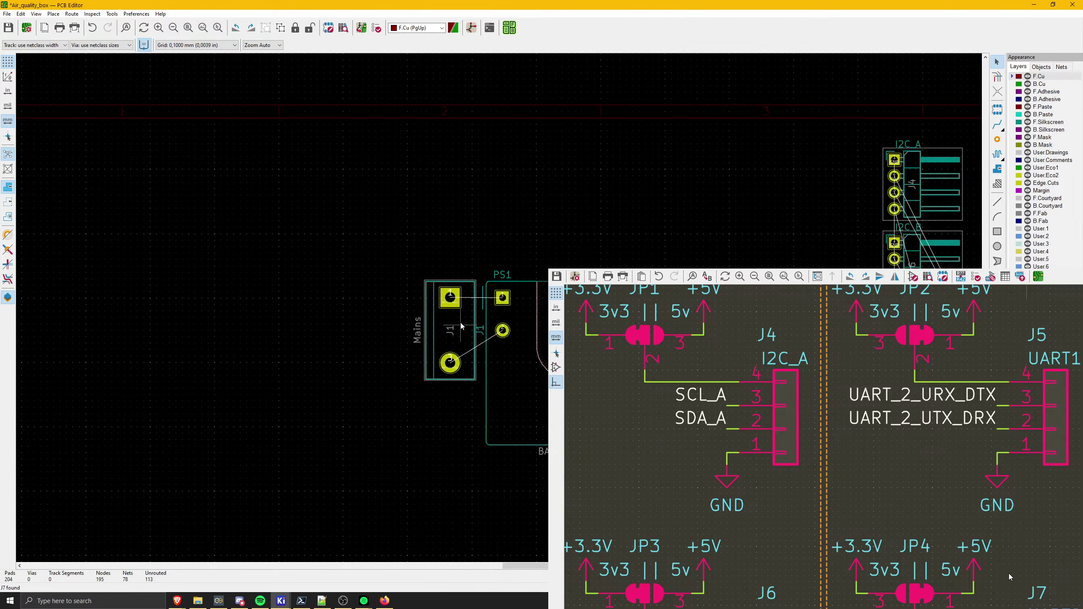
{"action": "scroll", "coordinate": [462, 326], "scroll_direction": "right", "scroll_amount": 10}
{"action": "scroll", "coordinate": [462, 326], "scroll_direction": "down", "scroll_amount": 5}
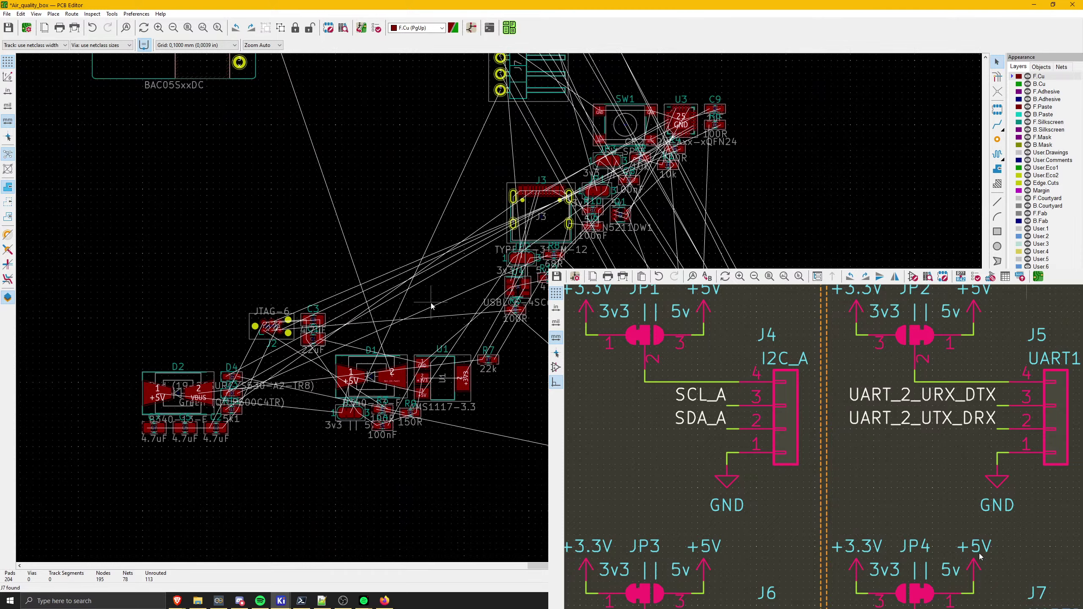
{"action": "scroll", "coordinate": [431, 306], "scroll_direction": "up", "scroll_amount": 5}
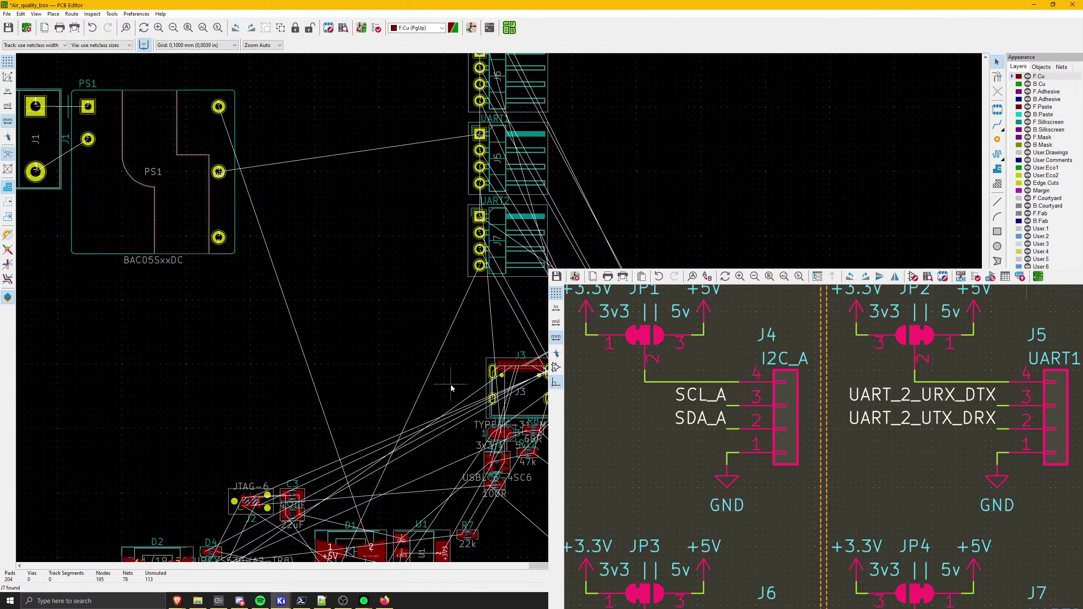
{"action": "scroll", "coordinate": [498, 307], "scroll_direction": "up", "scroll_amount": 5}
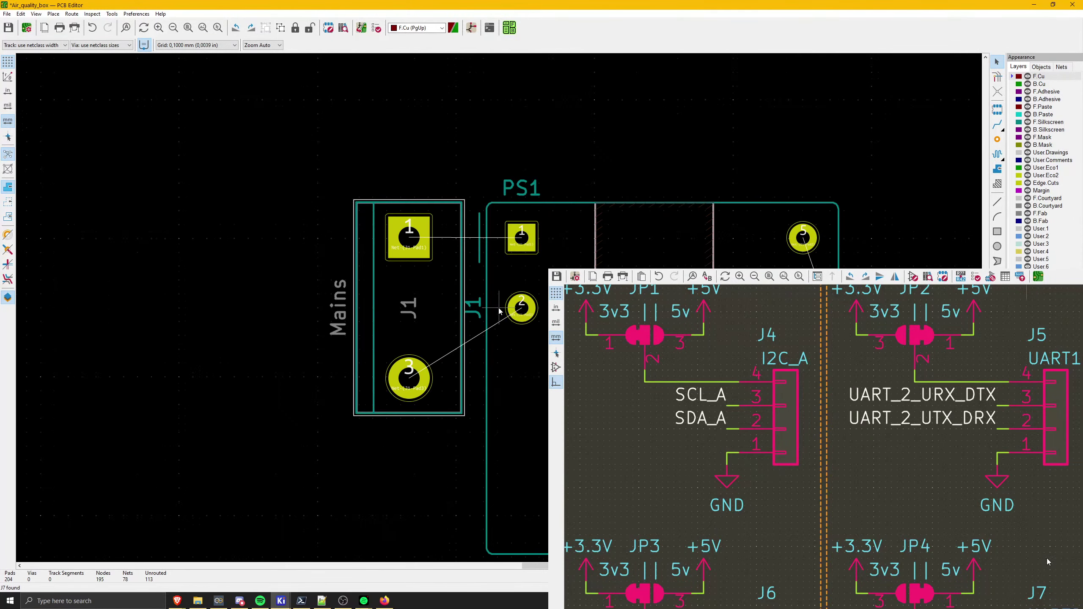
{"action": "scroll", "coordinate": [376, 207], "scroll_direction": "down", "scroll_amount": 5}
{"action": "middle_click_drag", "start_coordinate": [635, 358], "coordinate": [363, 215]}
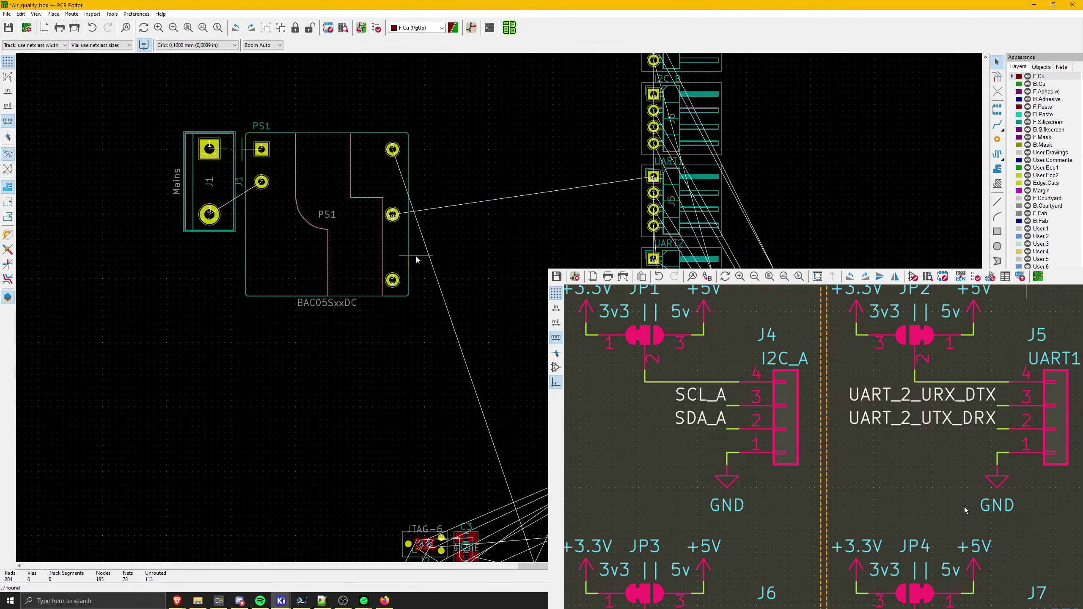
{"action": "middle_click_drag", "start_coordinate": [395, 270], "coordinate": [359, 302]}
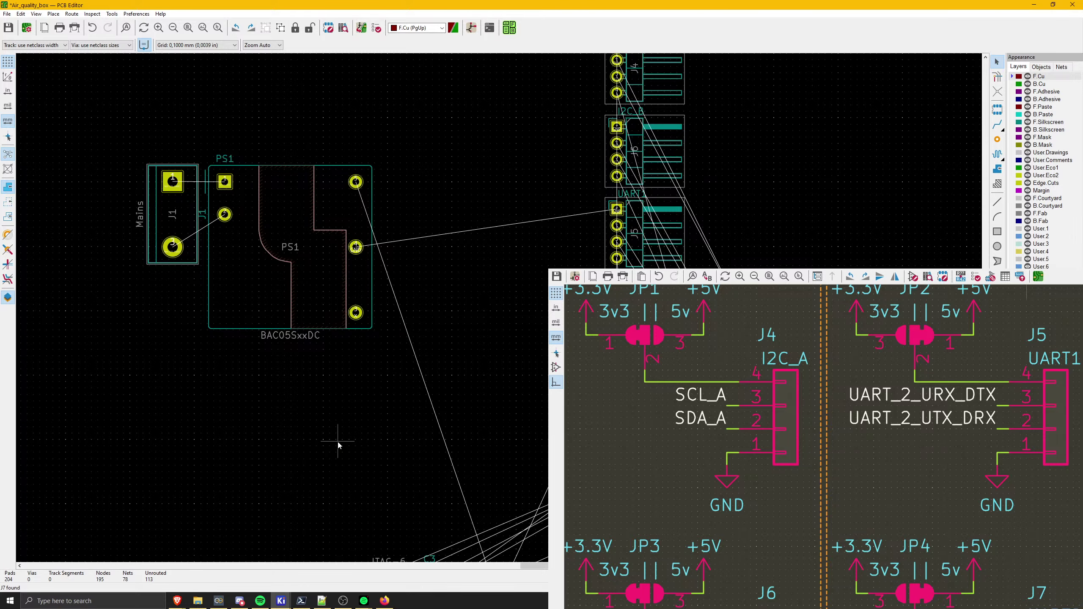
{"action": "scroll", "coordinate": [254, 258], "scroll_direction": "down", "scroll_amount": 4}
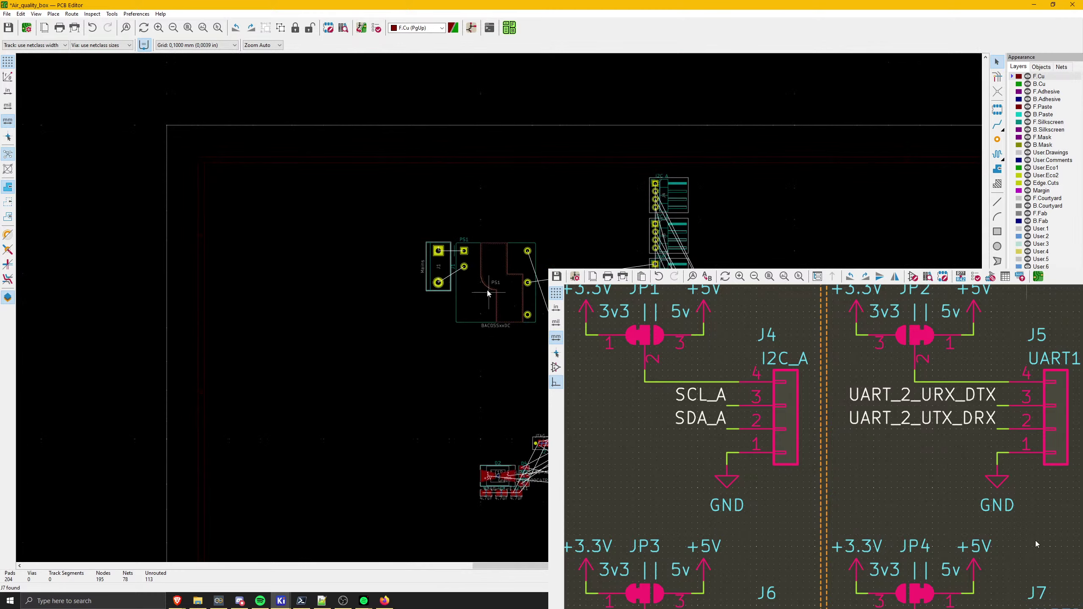
{"action": "scroll", "coordinate": [477, 270], "scroll_direction": "up", "scroll_amount": 7}
{"action": "scroll", "coordinate": [481, 298], "scroll_direction": "down", "scroll_amount": 3}
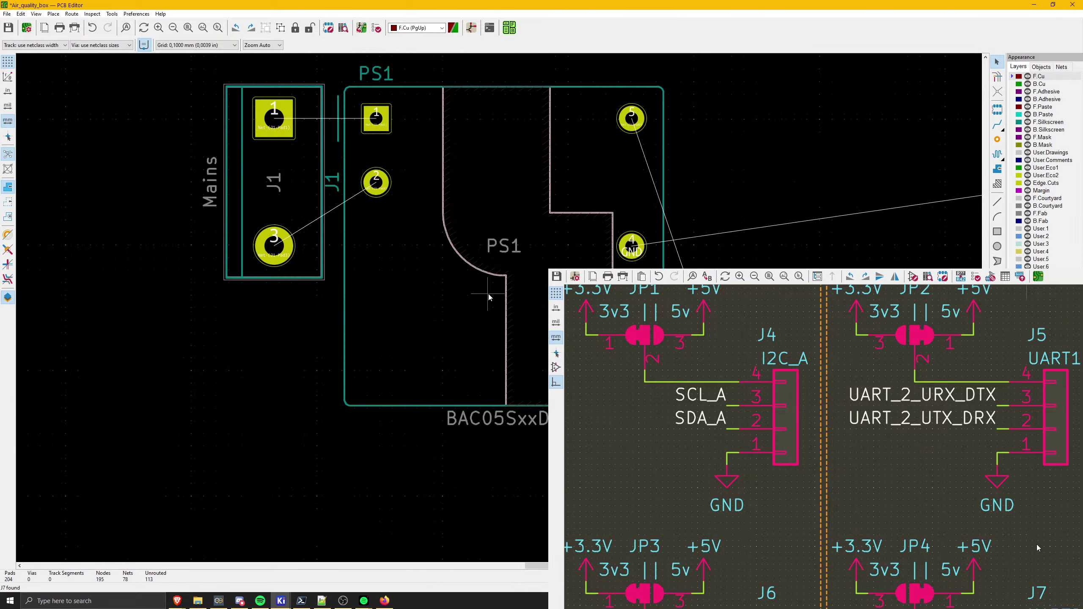
{"action": "scroll", "coordinate": [482, 290], "scroll_direction": "down", "scroll_amount": 6}
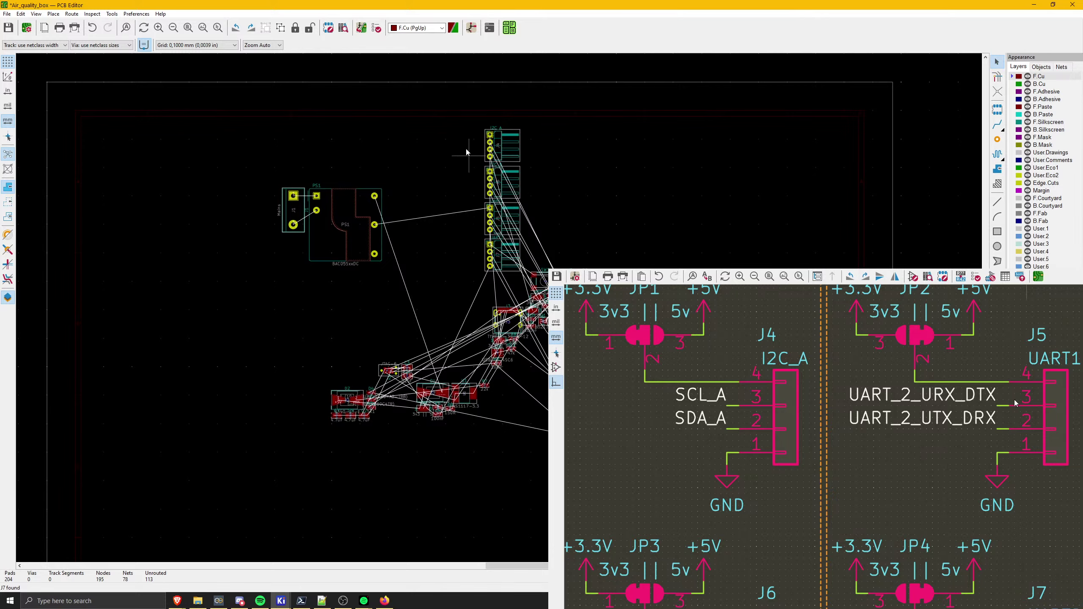
- Move the four stacked headers J4 to J7 to the right as a group and place module U2 between PS1 and them
{"action": "left_click_drag", "start_coordinate": [457, 105], "coordinate": [523, 281]}
{"action": "left_click_drag", "start_coordinate": [493, 232], "coordinate": [750, 316]}
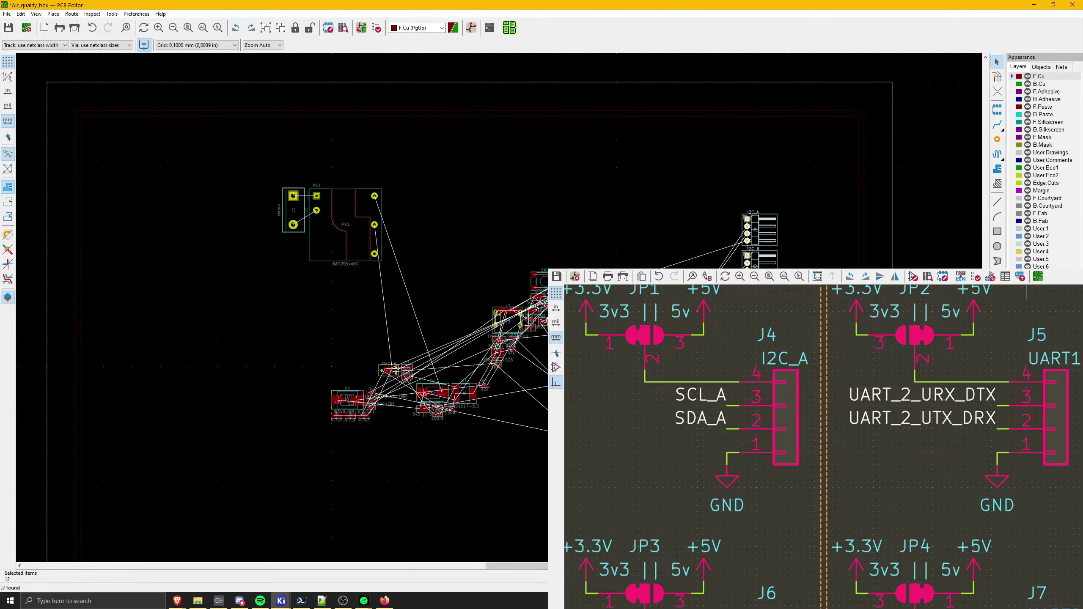
{"action": "left_click_drag", "start_coordinate": [600, 403], "coordinate": [614, 264]}
{"action": "scroll", "coordinate": [463, 328], "scroll_direction": "up", "scroll_amount": 3}
{"action": "scroll", "coordinate": [495, 308], "scroll_direction": "down", "scroll_amount": 5}
{"action": "scroll", "coordinate": [504, 338], "scroll_direction": "up", "scroll_amount": 5}
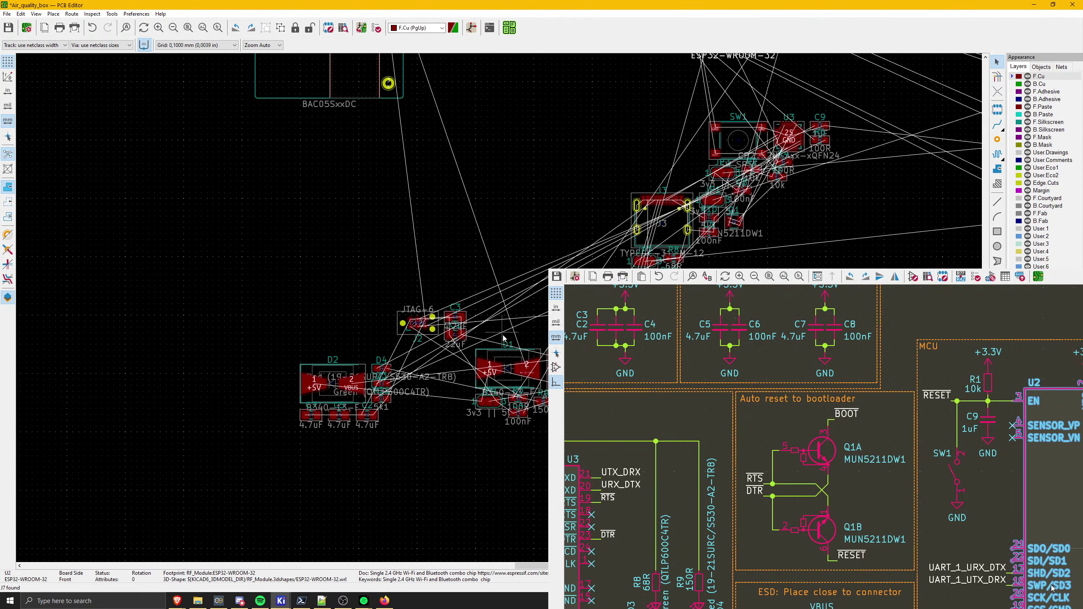
- Move diode D2 out of the component cluster into the empty area below it
{"action": "middle_click_drag", "start_coordinate": [281, 307], "coordinate": [226, 368]}
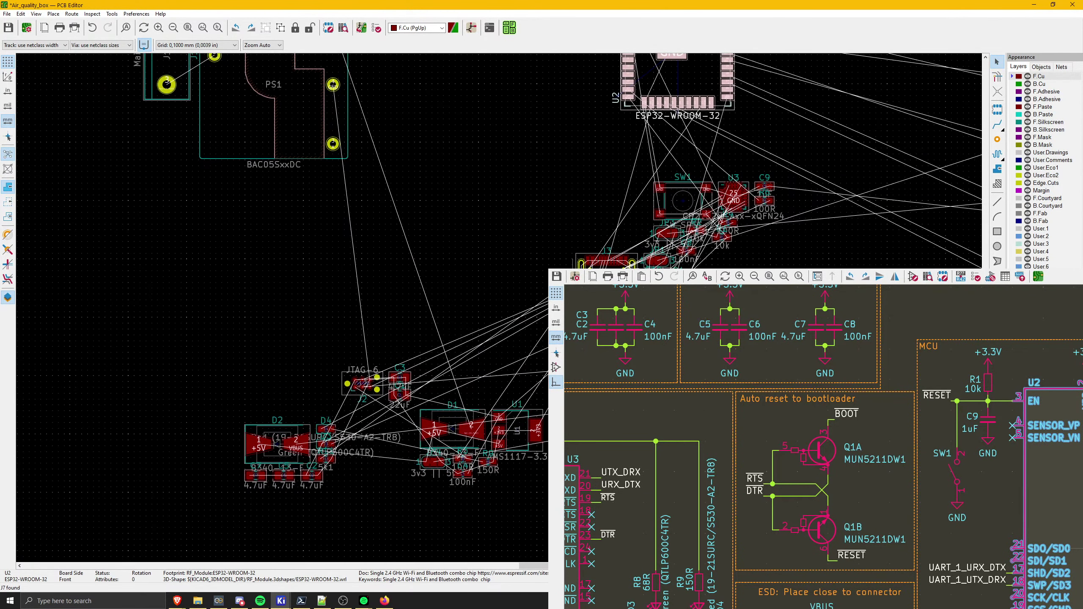
{"action": "scroll", "coordinate": [229, 429], "scroll_direction": "up", "scroll_amount": 5}
{"action": "left_click", "coordinate": [527, 303]}
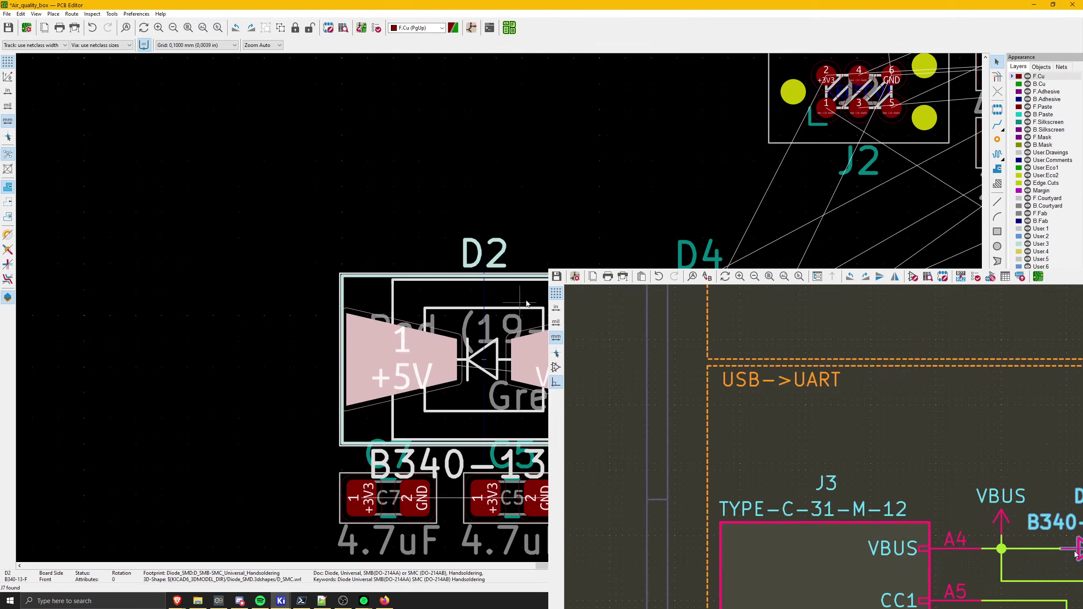
{"action": "left_click", "coordinate": [386, 209]}
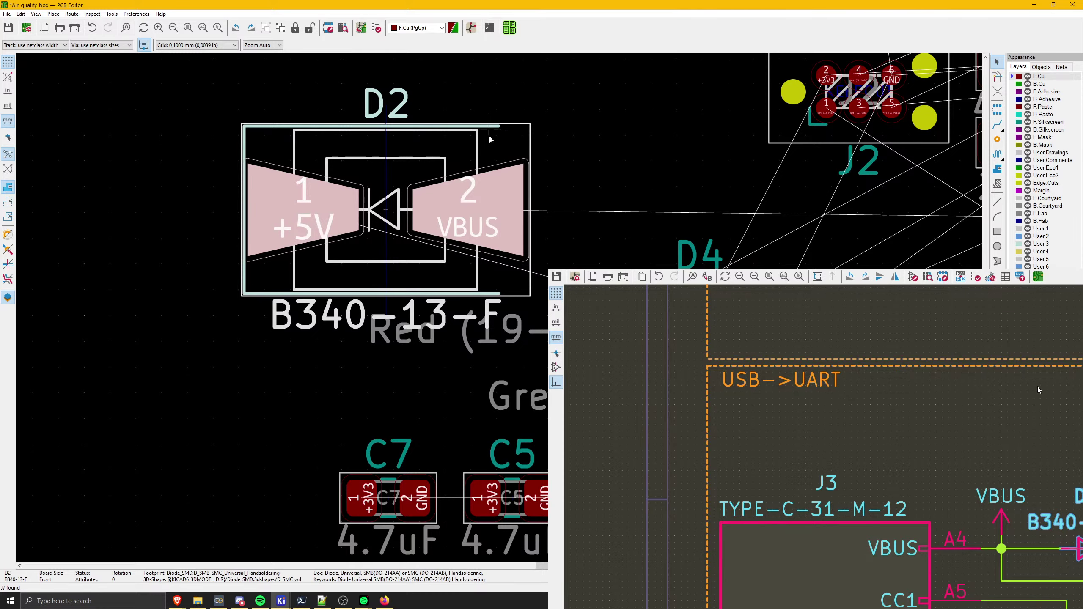
{"action": "scroll", "coordinate": [477, 250], "scroll_direction": "down", "scroll_amount": 5}
{"action": "key", "text": "m"}
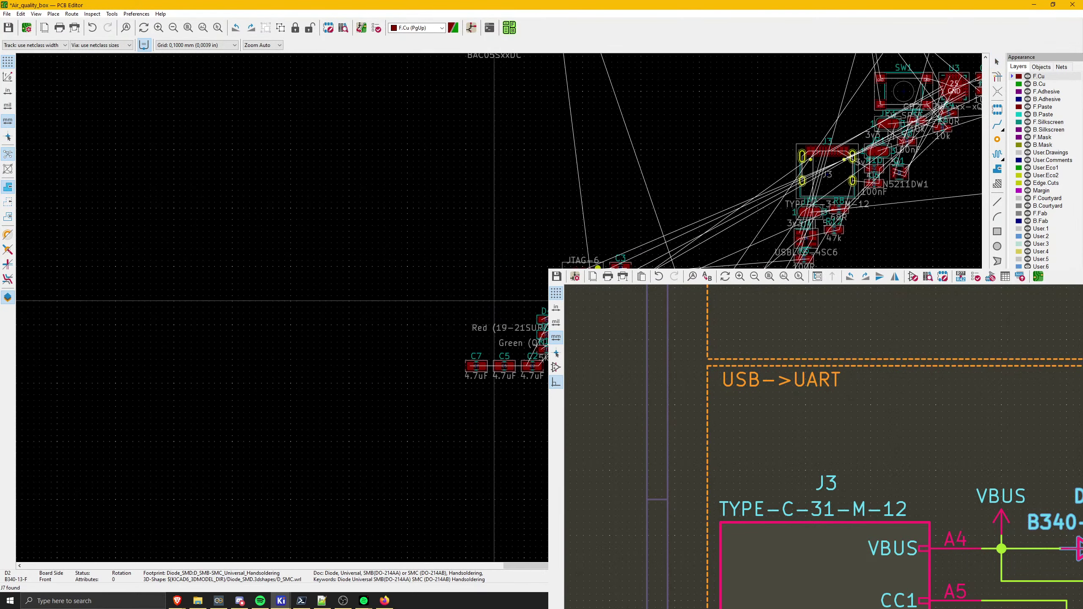
{"action": "left_click", "coordinate": [633, 458]}
- Move diode D1 out of the cluster and stack it directly above D2 with their pads aligned
{"action": "middle_click_drag", "start_coordinate": [632, 458], "coordinate": [503, 296]}
{"action": "left_click", "coordinate": [561, 149]}
{"action": "key", "text": "m"}
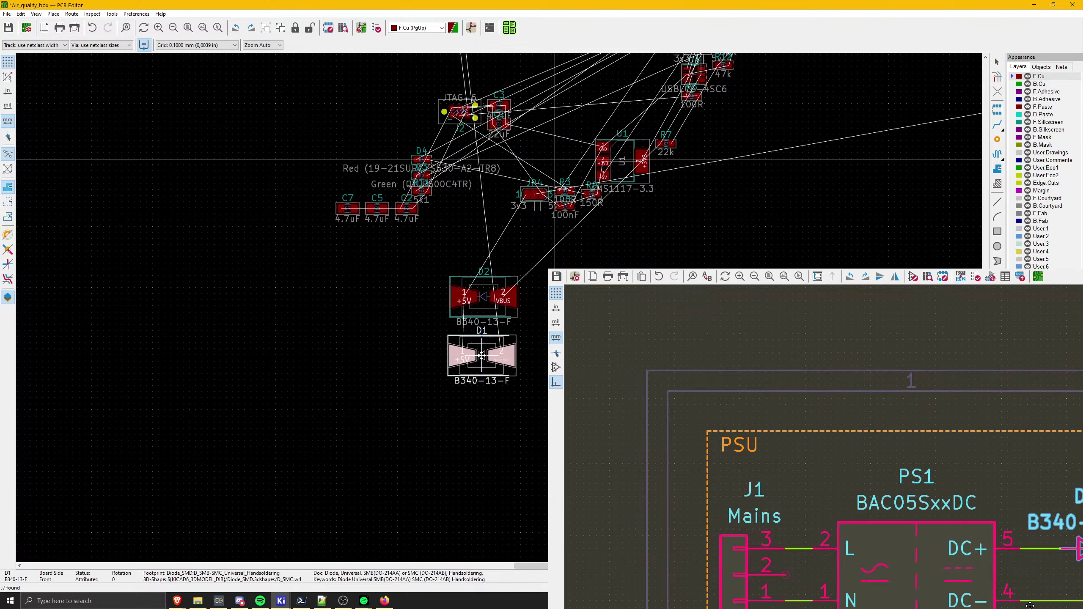
{"action": "scroll", "coordinate": [486, 250], "scroll_direction": "up", "scroll_amount": 3}
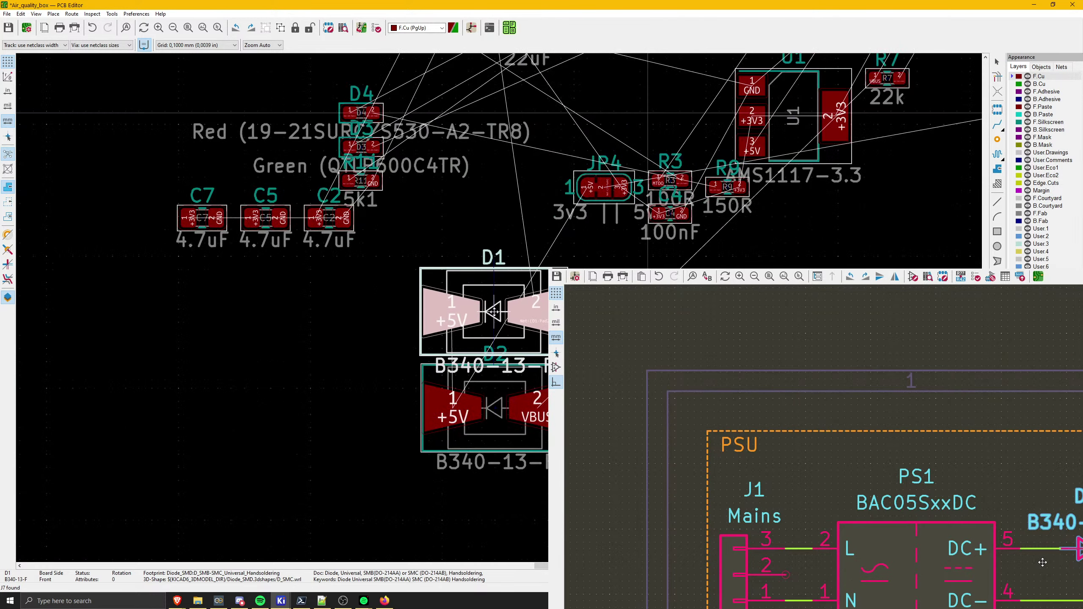
{"action": "left_click", "coordinate": [508, 302]}
- Bring regulator U1 over to the output side of PS1 and rotate it 90 degrees
{"action": "scroll", "coordinate": [509, 301], "scroll_direction": "down", "scroll_amount": 4}
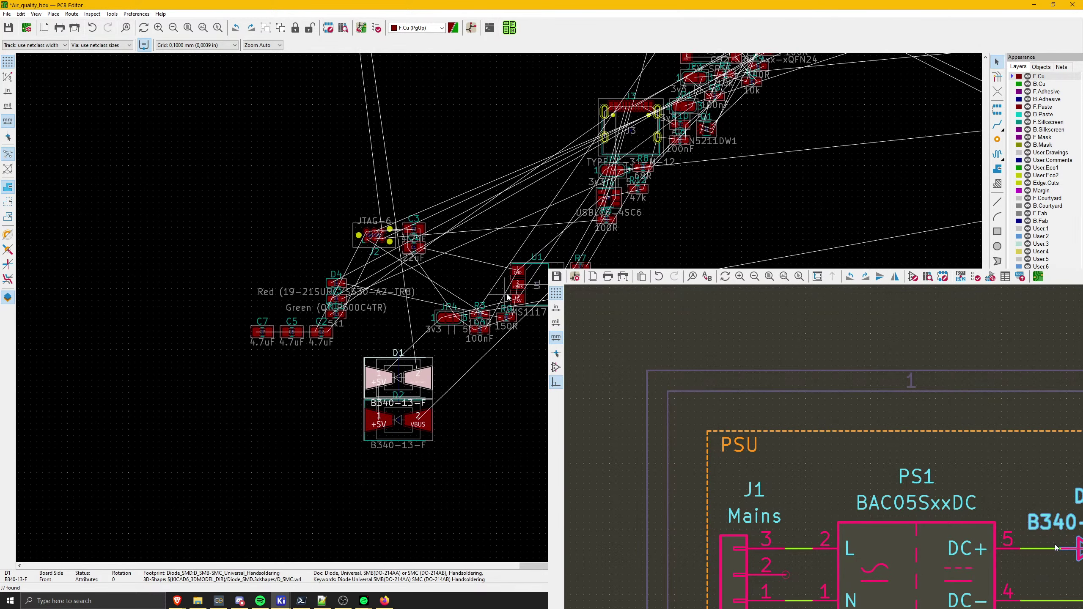
{"action": "left_click", "coordinate": [537, 285]}
{"action": "key", "text": "m"}
{"action": "scroll", "coordinate": [411, 208], "scroll_direction": "down", "scroll_amount": 2}
{"action": "scroll", "coordinate": [426, 301], "scroll_direction": "up", "scroll_amount": 5}
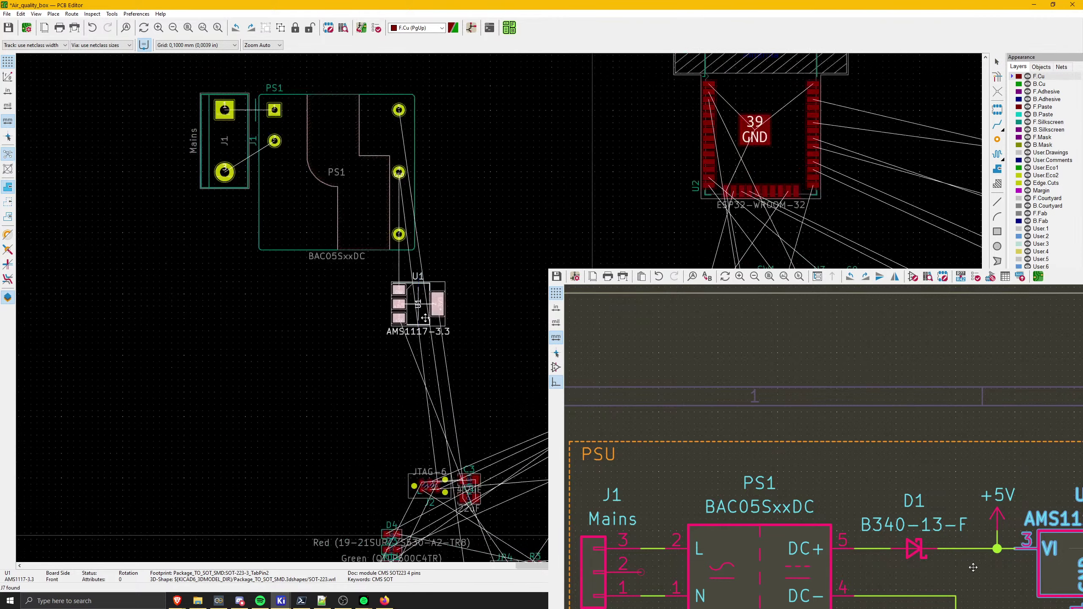
{"action": "key", "text": "r"}
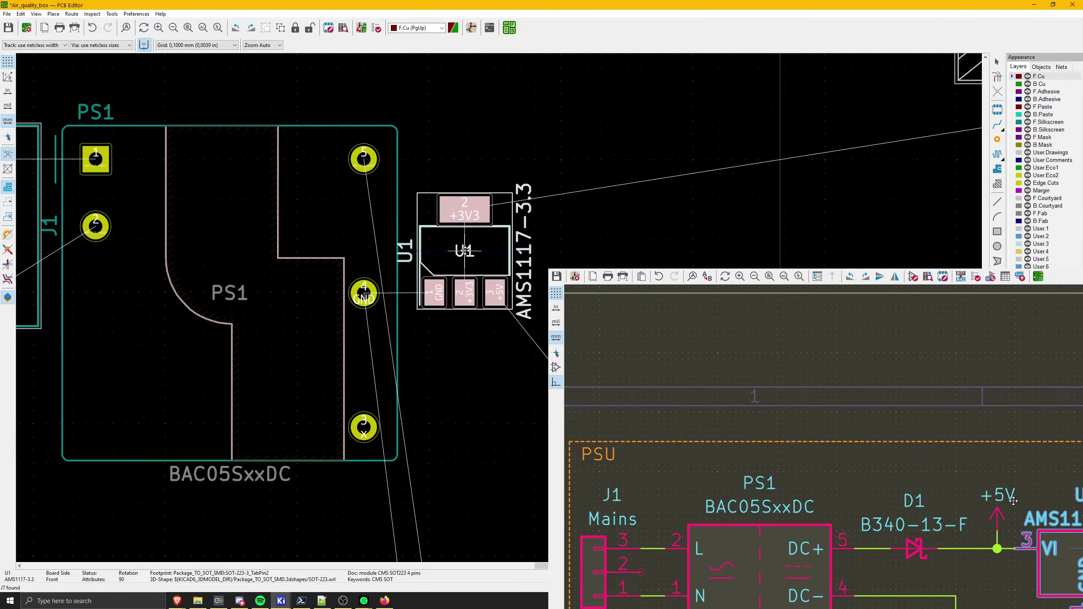
- Try U1 with its three-pad side facing PS1, and turn it back to the 90-degree orientation
{"action": "scroll", "coordinate": [473, 251], "scroll_direction": "up", "scroll_amount": 3}
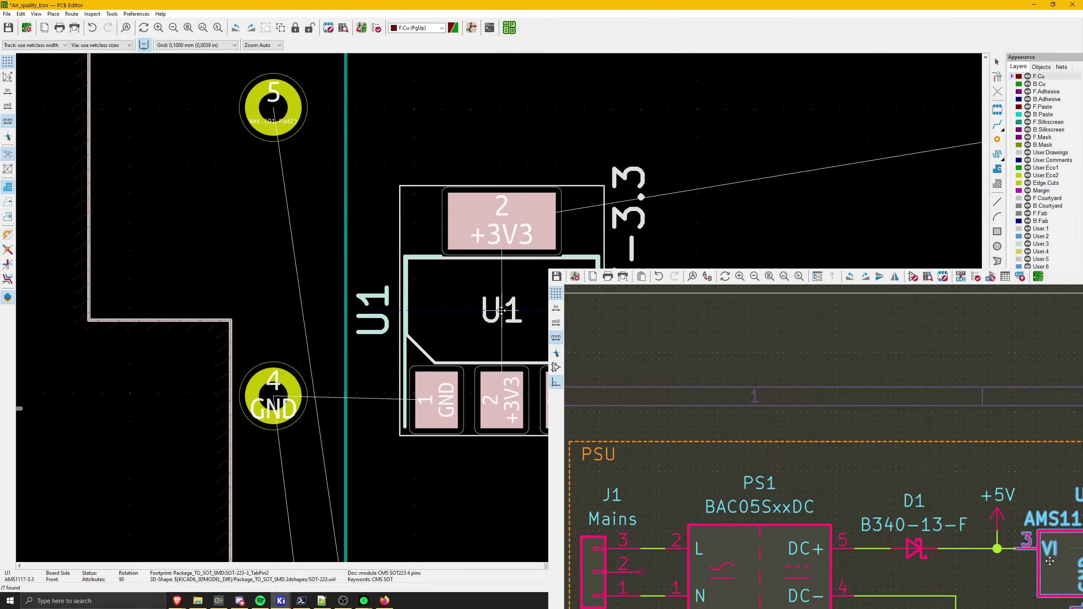
{"action": "key", "text": "r"}
{"action": "key", "text": "r"}
{"action": "key", "text": "r"}
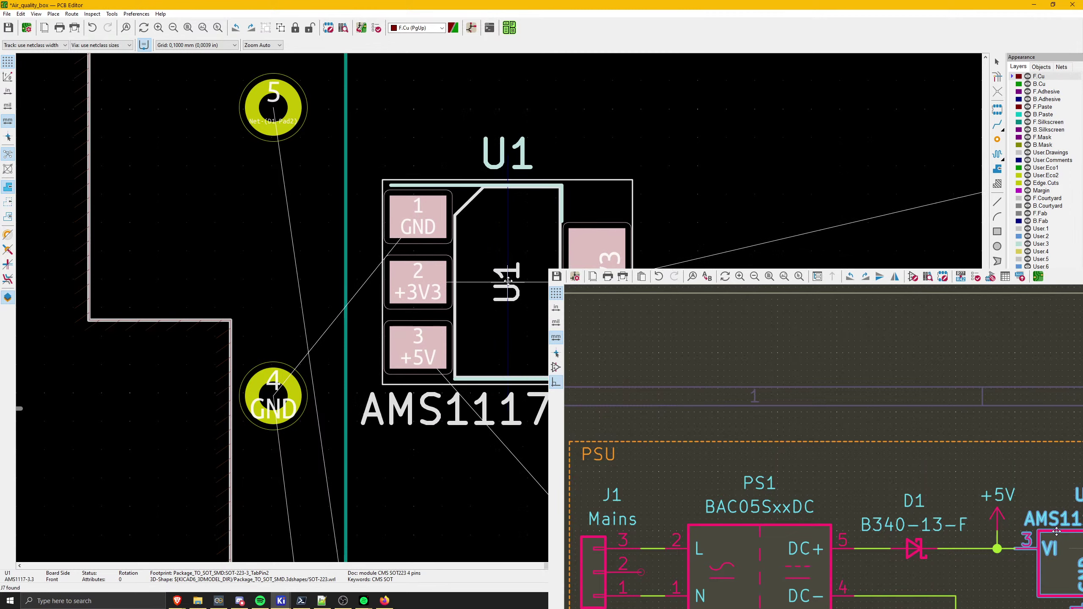
{"action": "scroll", "coordinate": [507, 281], "scroll_direction": "down", "scroll_amount": 6}
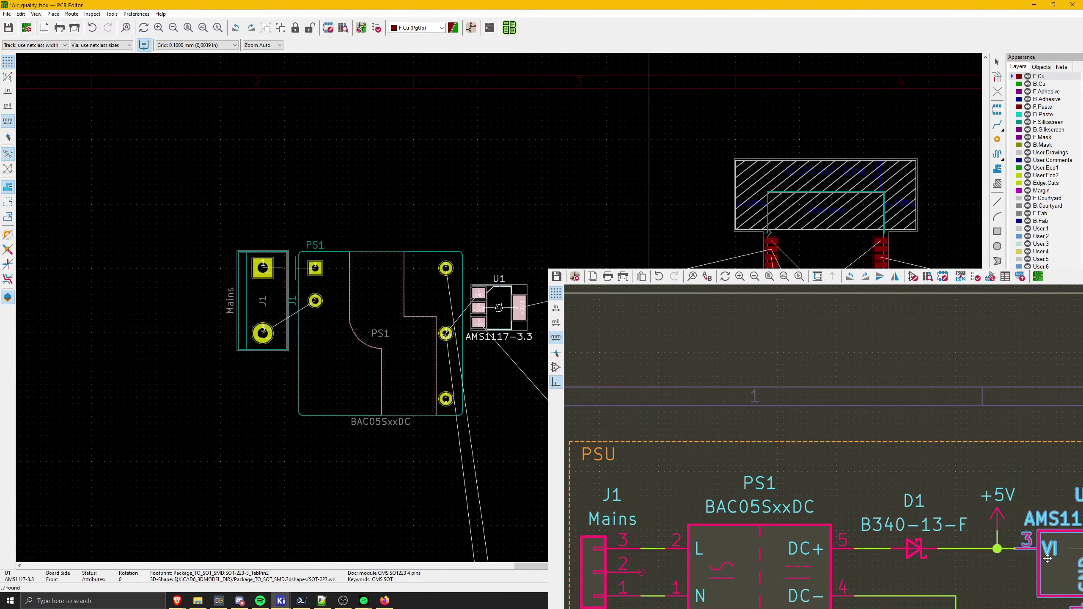
{"action": "key", "text": "r"}
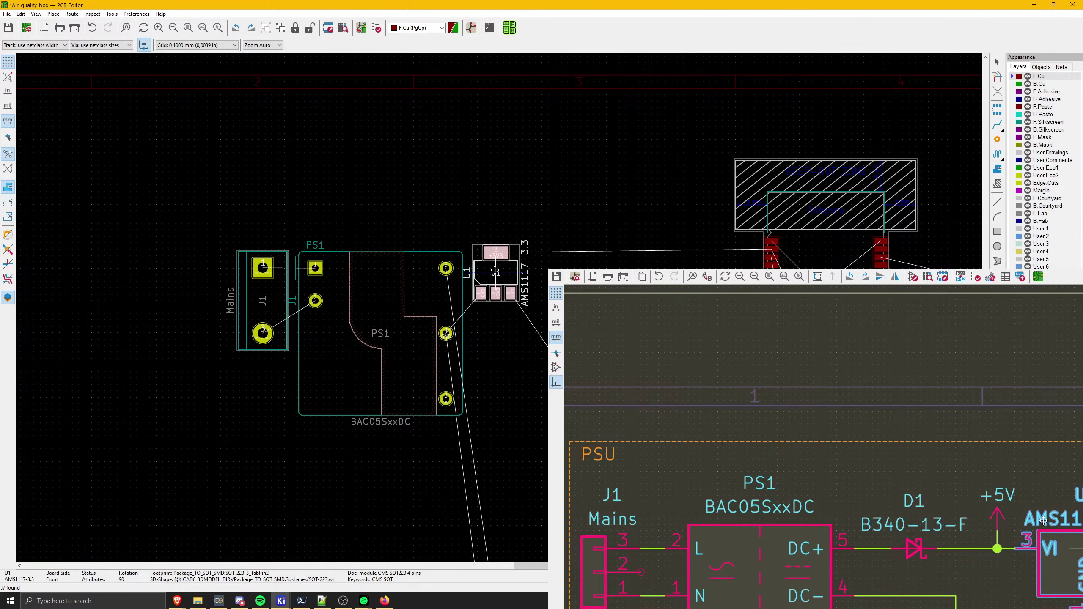
- Place U1 just right of PS1 with its top level with PS1's upper edge
{"action": "scroll", "coordinate": [485, 262], "scroll_direction": "up", "scroll_amount": 3}
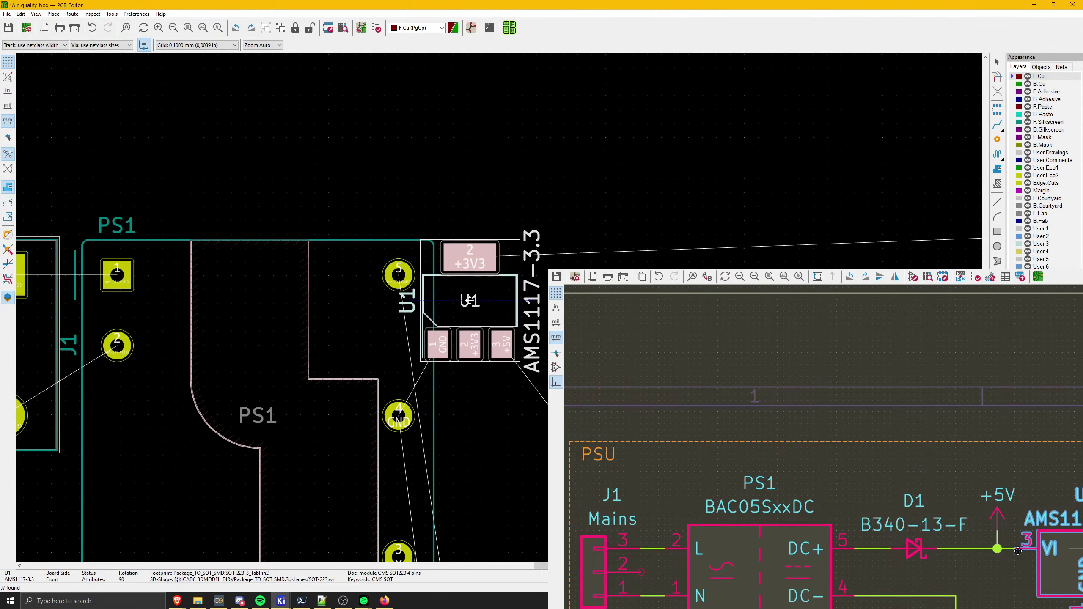
{"action": "middle_click_drag", "start_coordinate": [471, 301], "coordinate": [499, 308]}
{"action": "scroll", "coordinate": [499, 307], "scroll_direction": "down", "scroll_amount": 1}
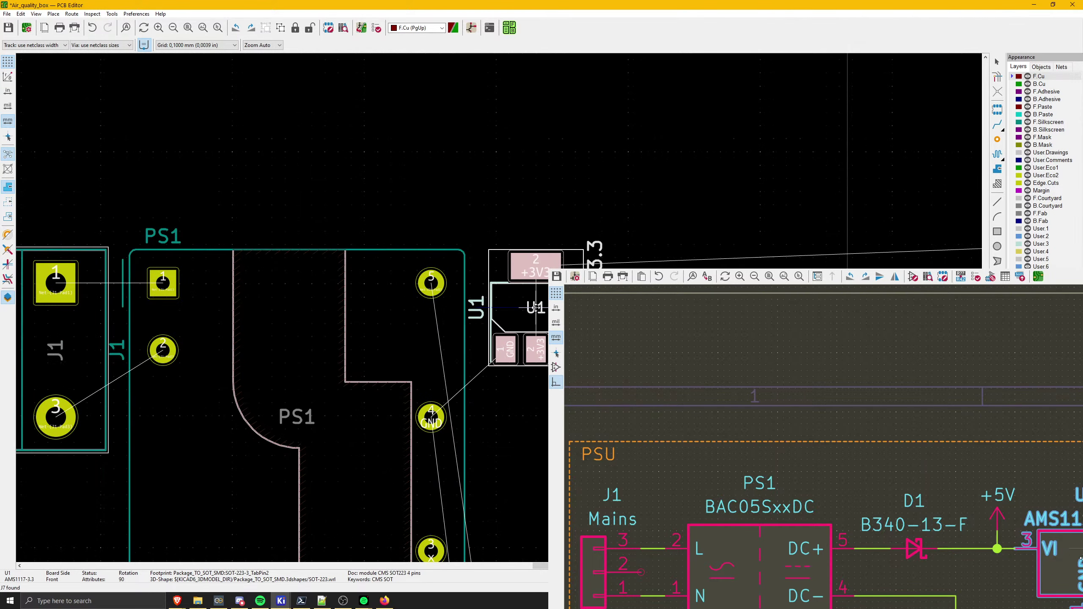
{"action": "left_click", "coordinate": [539, 308]}
- Shift regulator U1 further right to widen the gap between it and PS1
{"action": "scroll", "coordinate": [538, 308], "scroll_direction": "down", "scroll_amount": 3}
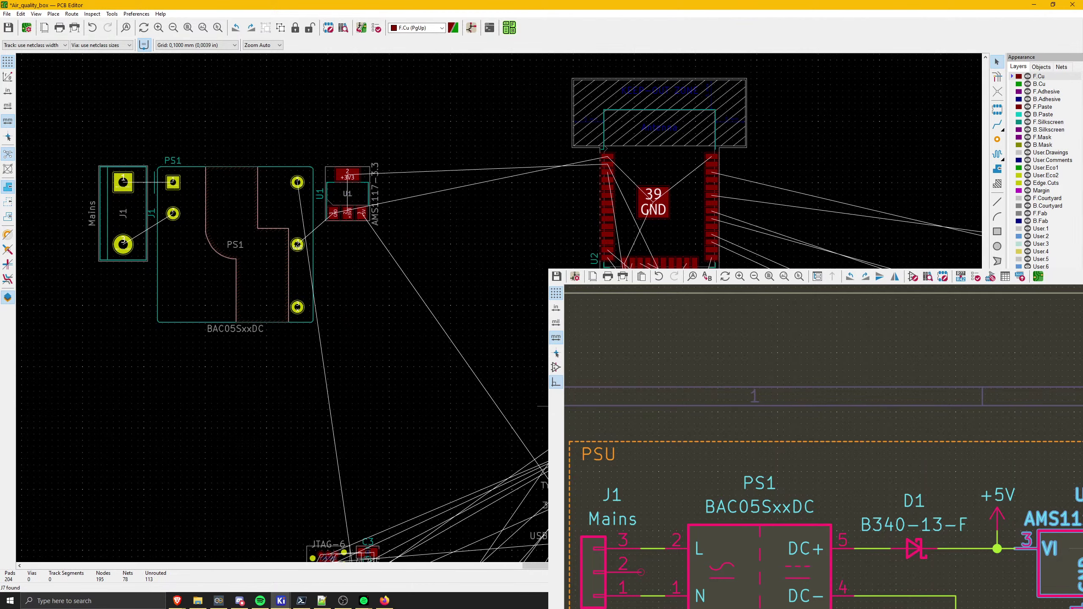
{"action": "middle_click_drag", "start_coordinate": [372, 307], "coordinate": [390, 223]}
{"action": "scroll", "coordinate": [355, 125], "scroll_direction": "up", "scroll_amount": 4}
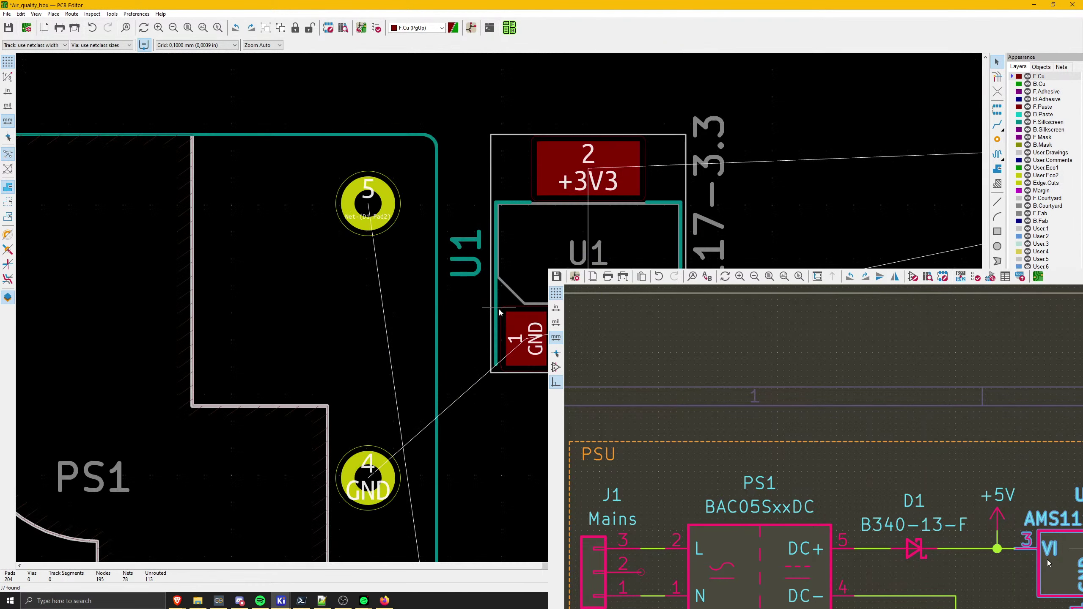
{"action": "middle_click_drag", "start_coordinate": [780, 446], "coordinate": [852, 447]}
{"action": "scroll", "coordinate": [490, 308], "scroll_direction": "down", "scroll_amount": 3}
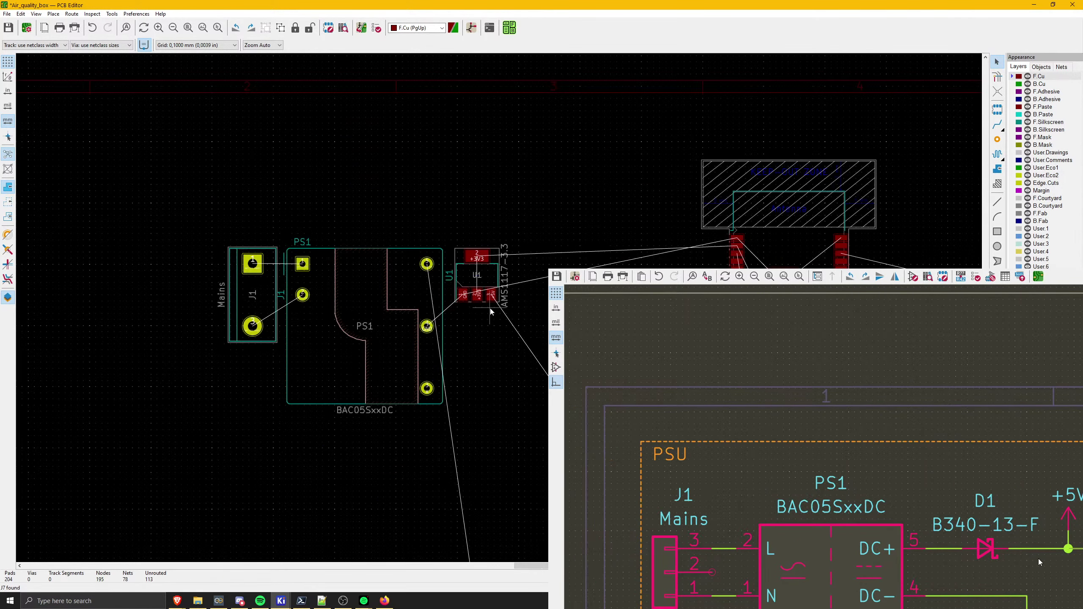
{"action": "left_click", "coordinate": [477, 275]}
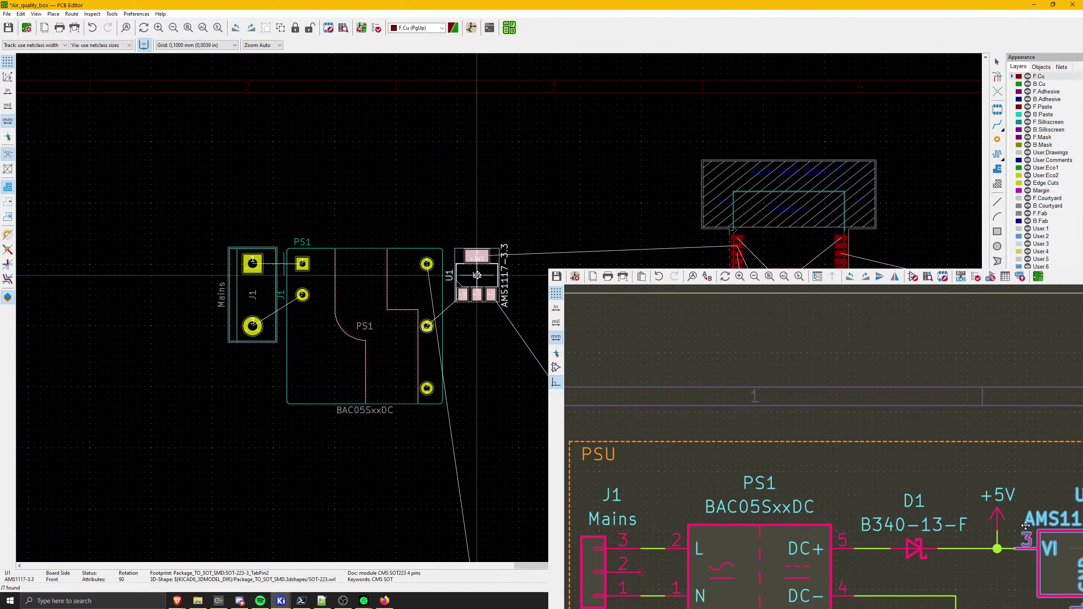
{"action": "left_click_drag", "start_coordinate": [477, 275], "coordinate": [513, 275]}
- Move diode D1 between PS1 and U1, rotated to 90 degrees, with its top level with their upper edges
{"action": "middle_click_drag", "start_coordinate": [533, 423], "coordinate": [493, 191]}
{"action": "middle_click_drag", "start_coordinate": [456, 388], "coordinate": [426, 245]}
{"action": "left_click_drag", "start_coordinate": [413, 409], "coordinate": [416, 389]}
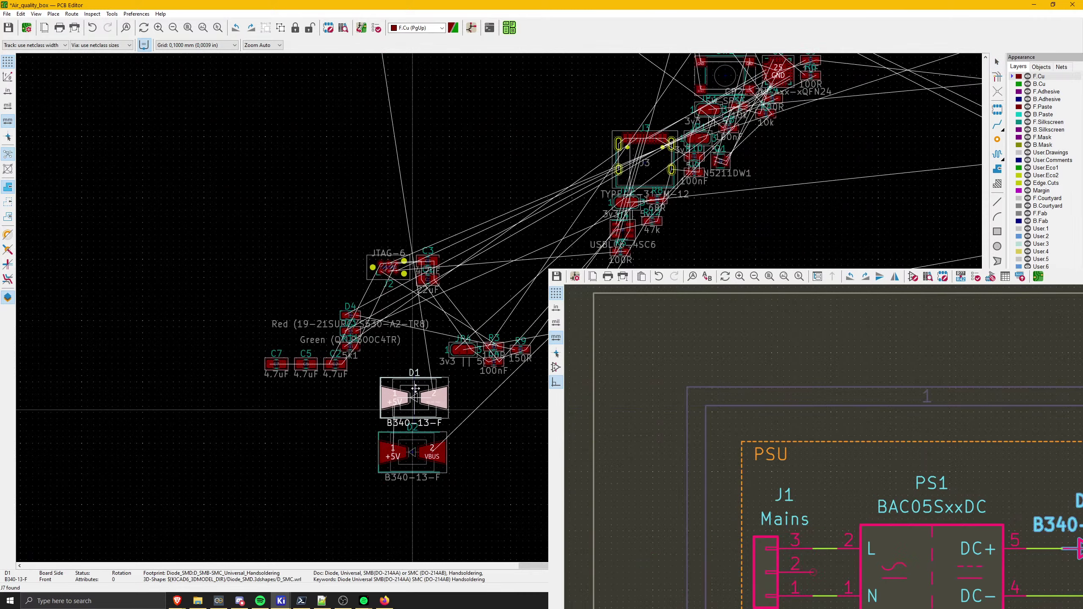
{"action": "middle_click_drag", "start_coordinate": [413, 314], "coordinate": [523, 157]}
{"action": "key", "text": "r"}
{"action": "key", "text": "r"}
{"action": "scroll", "coordinate": [516, 232], "scroll_direction": "up", "scroll_amount": 3}
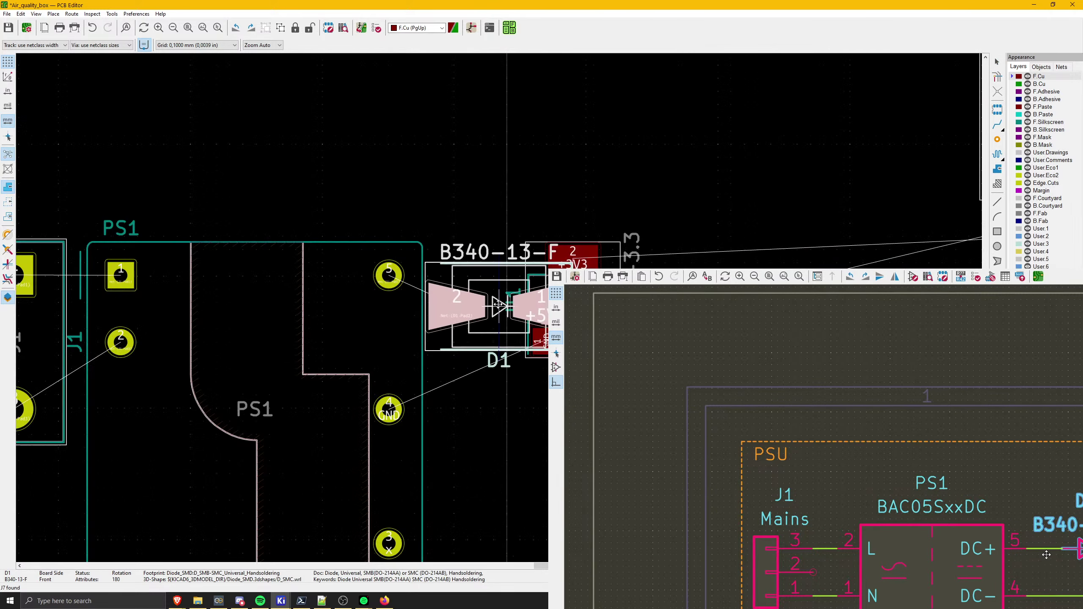
{"action": "key", "text": "r"}
{"action": "key", "text": "r"}
{"action": "key", "text": "r"}
{"action": "scroll", "coordinate": [496, 311], "scroll_direction": "up", "scroll_amount": 4}
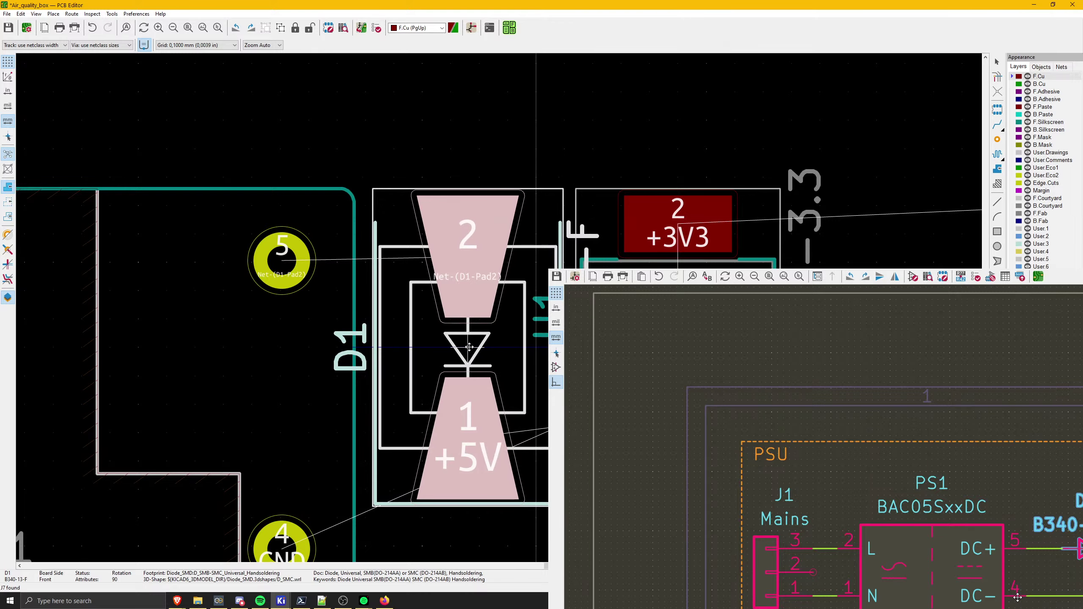
{"action": "left_click", "coordinate": [467, 348]}
{"action": "scroll", "coordinate": [505, 313], "scroll_direction": "down", "scroll_amount": 6}
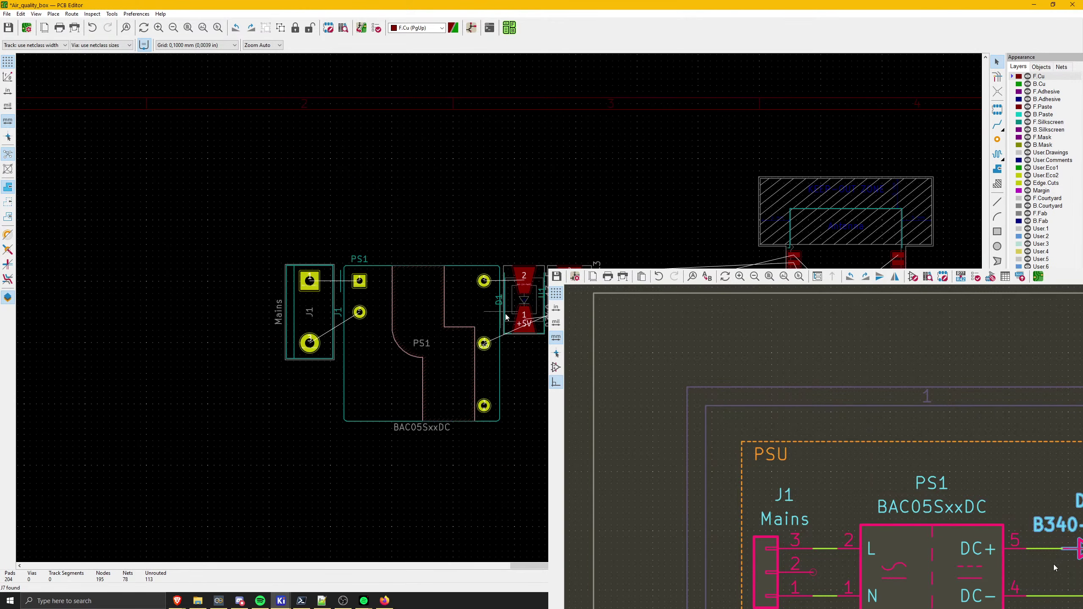
- Move diode D2 out of the lower component cluster to the area below and right of USB connector J3
{"action": "scroll", "coordinate": [347, 215], "scroll_direction": "up", "scroll_amount": 2}
{"action": "scroll", "coordinate": [355, 263], "scroll_direction": "up", "scroll_amount": 6}
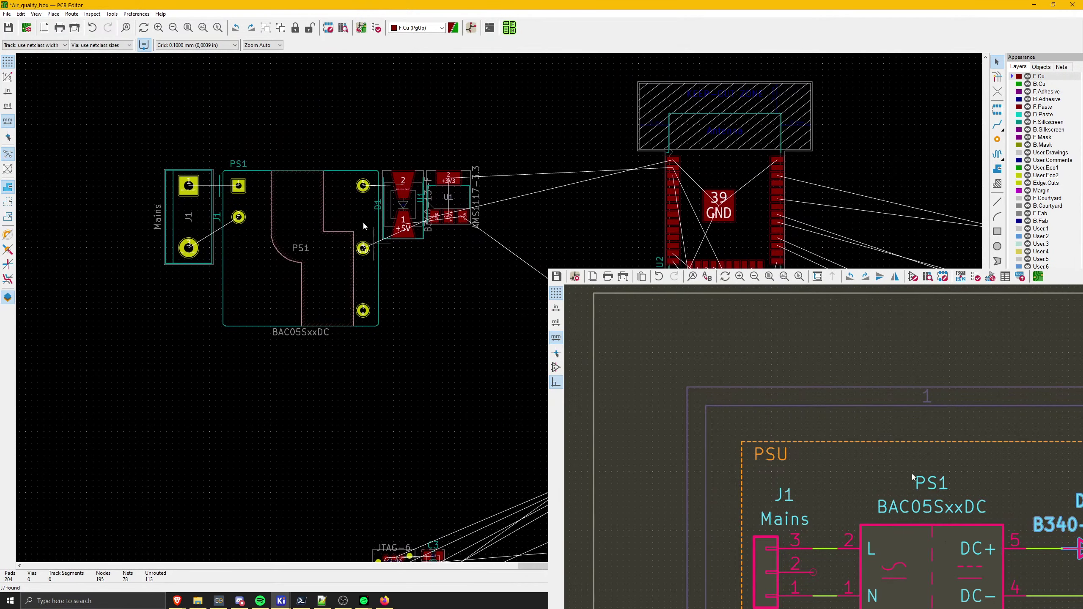
{"action": "middle_click_drag", "start_coordinate": [541, 398], "coordinate": [399, 345]}
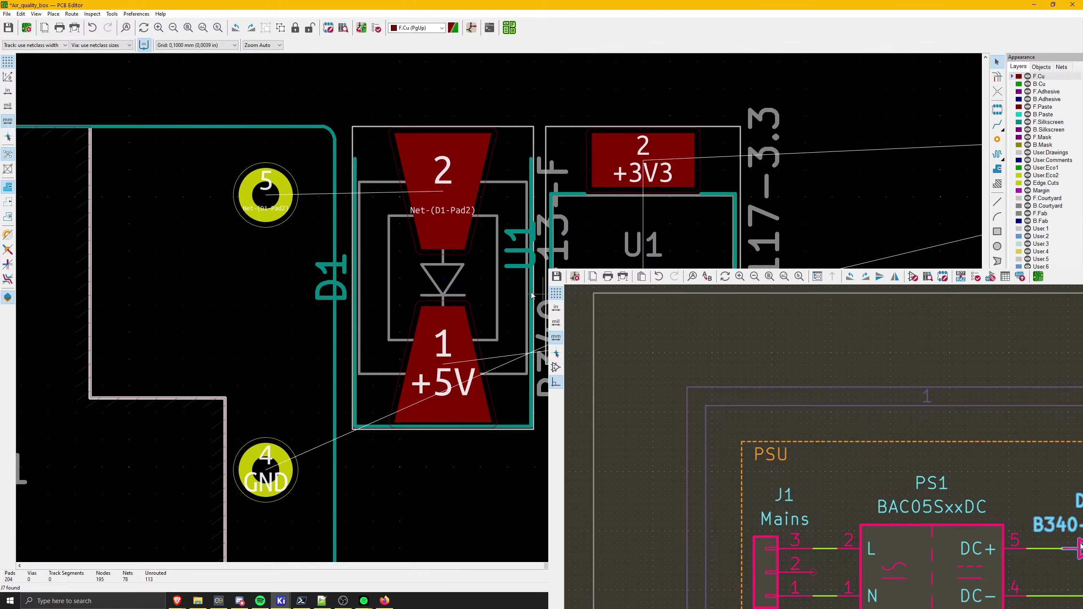
{"action": "scroll", "coordinate": [493, 331], "scroll_direction": "down", "scroll_amount": 5}
{"action": "scroll", "coordinate": [347, 323], "scroll_direction": "down", "scroll_amount": 4, "text": "shift"}
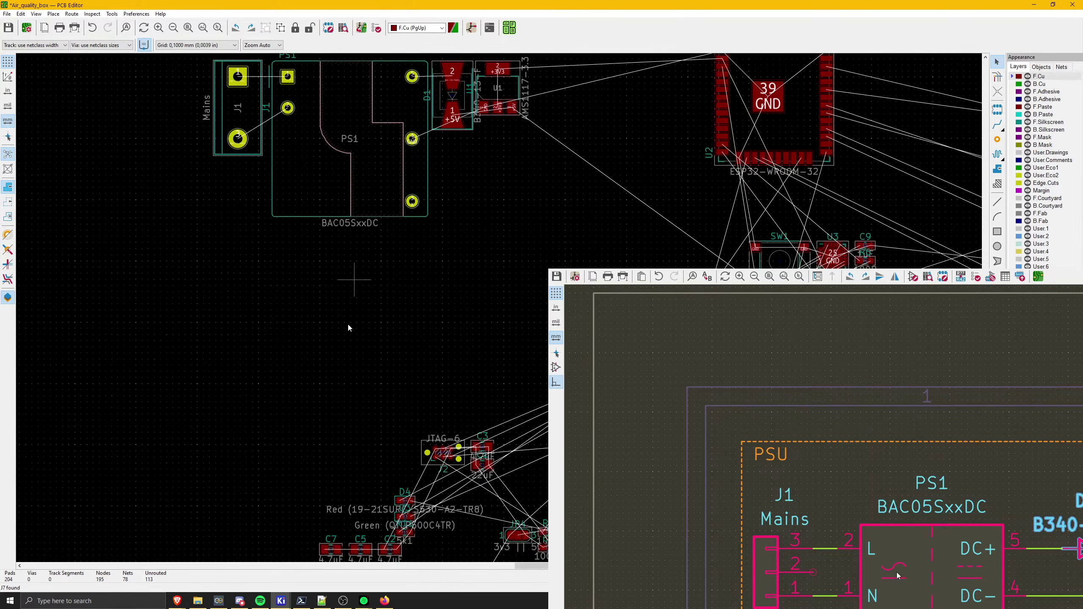
{"action": "middle_click_drag", "start_coordinate": [414, 379], "coordinate": [363, 379]}
{"action": "key", "text": "m"}
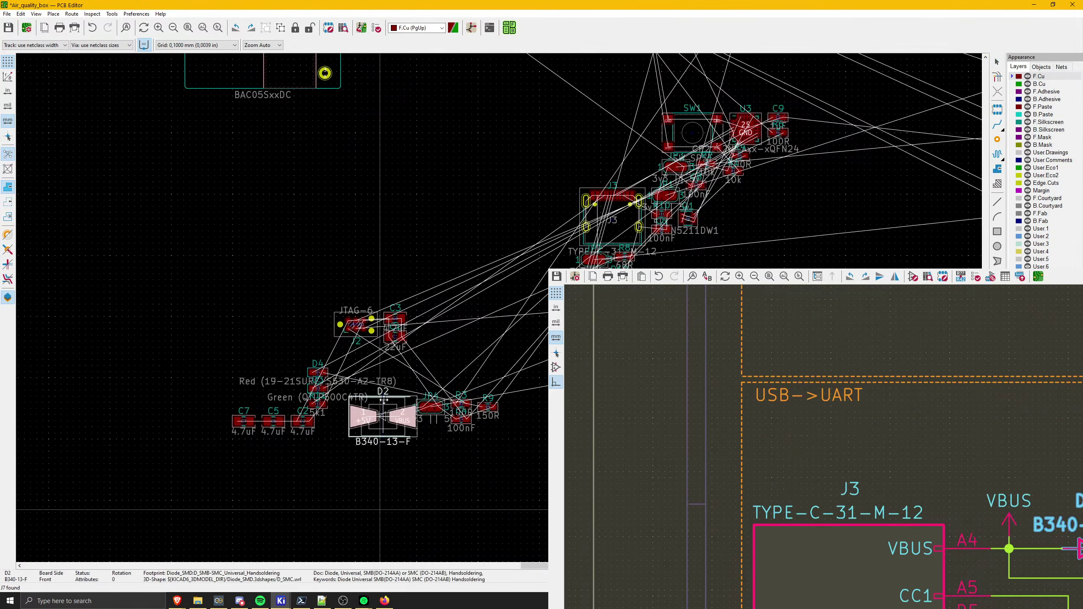
{"action": "middle_click_drag", "start_coordinate": [379, 300], "coordinate": [328, 501]}
{"action": "middle_click_drag", "start_coordinate": [426, 332], "coordinate": [354, 262]}
{"action": "left_click", "coordinate": [473, 381]}
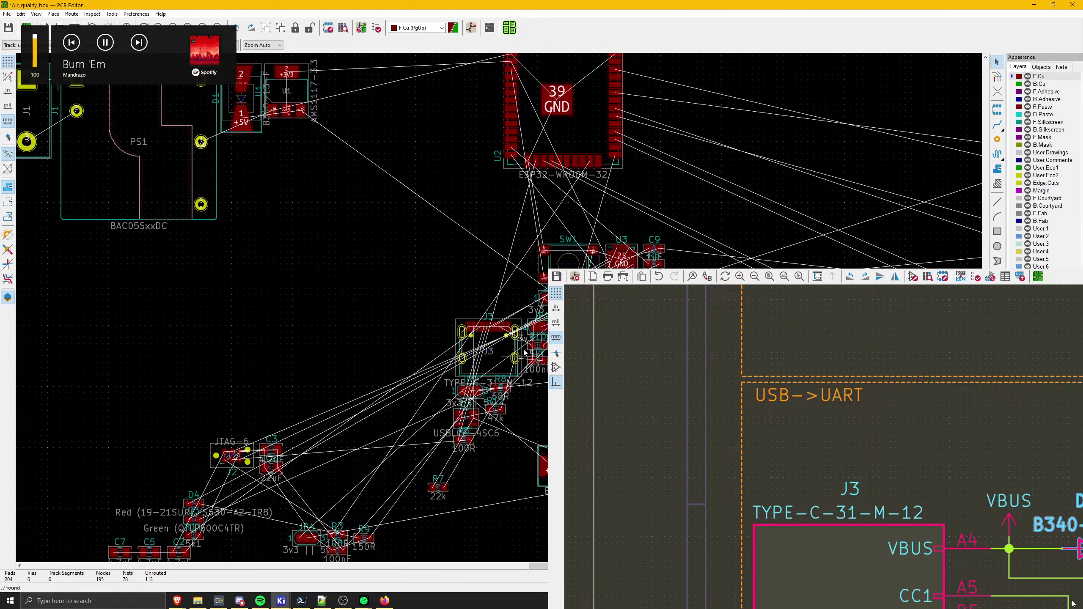
- Move the CP2102N chip U3 to the free space on the upper left of USB connector J3
{"action": "scroll", "coordinate": [525, 353], "scroll_direction": "up", "scroll_amount": 2}
{"action": "key", "text": "m"}
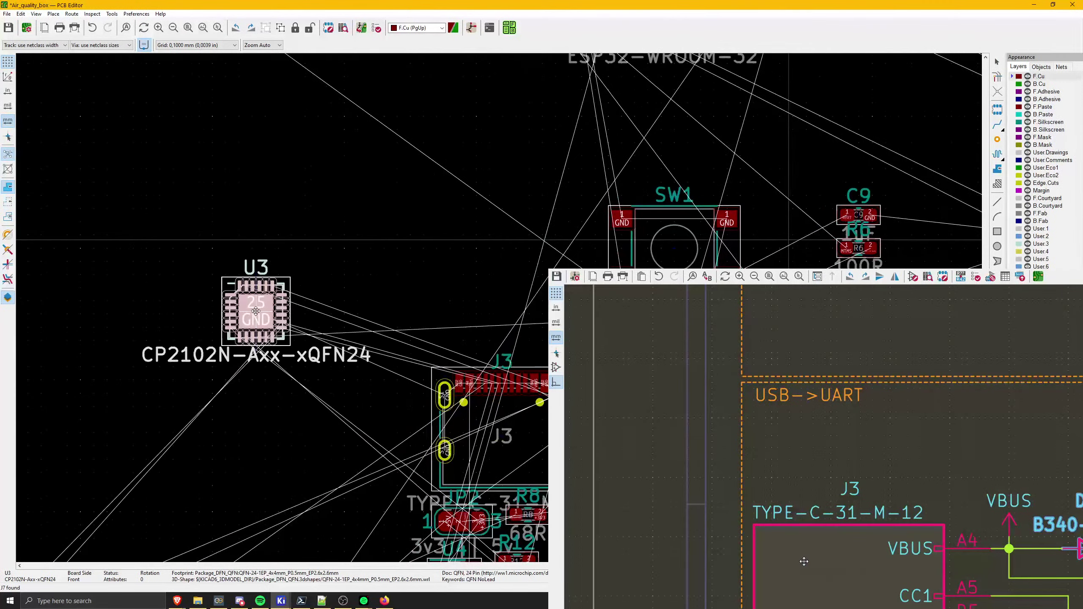
{"action": "left_click", "coordinate": [256, 311]}
- Rotate USB connector J3 to -90 degrees and place it just left of U3 with its pads facing the chip
{"action": "key", "text": "m"}
{"action": "middle_click_drag", "start_coordinate": [87, 361], "coordinate": [488, 322]}
{"action": "scroll", "coordinate": [495, 338], "scroll_direction": "up", "scroll_amount": 3}
{"action": "key", "text": "r"}
{"action": "key", "text": "r"}
{"action": "key", "text": "r"}
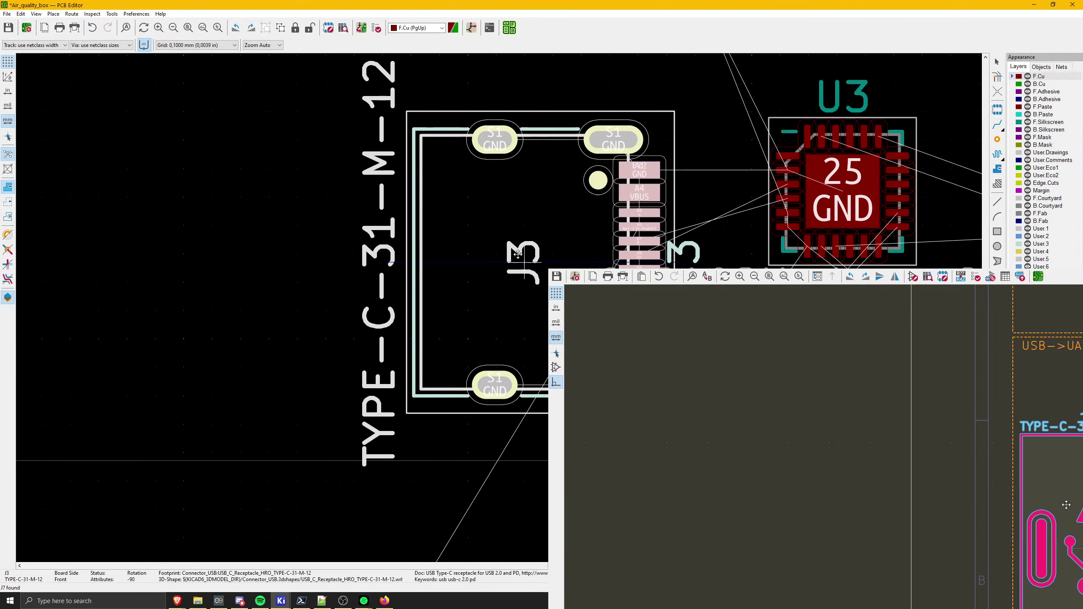
{"action": "middle_click_drag", "start_coordinate": [517, 254], "coordinate": [290, 337]}
{"action": "scroll", "coordinate": [331, 270], "scroll_direction": "up", "scroll_amount": 3}
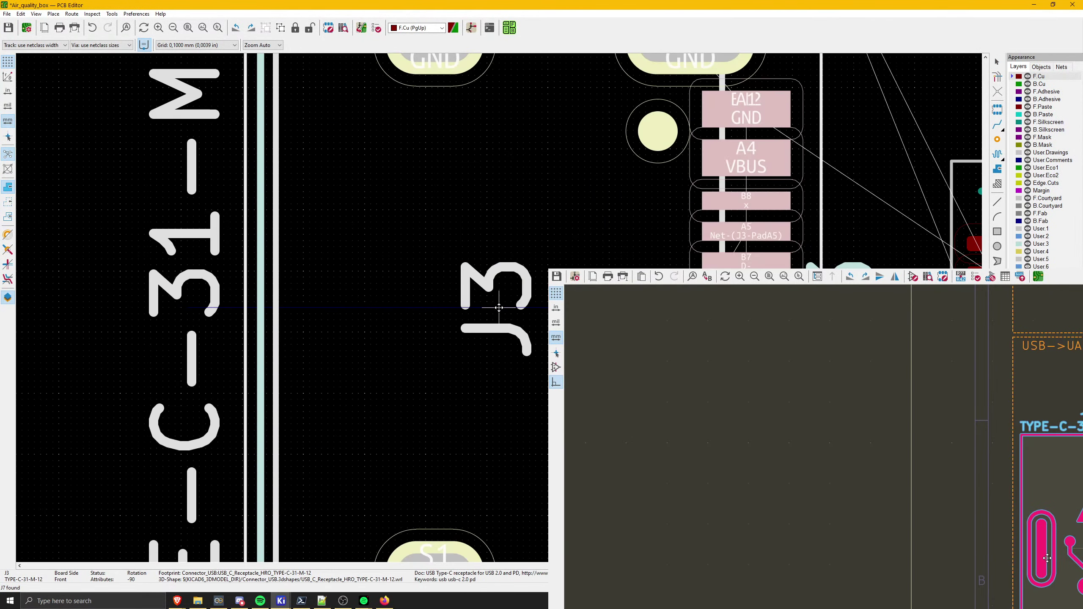
{"action": "middle_click_drag", "start_coordinate": [499, 308], "coordinate": [235, 287]}
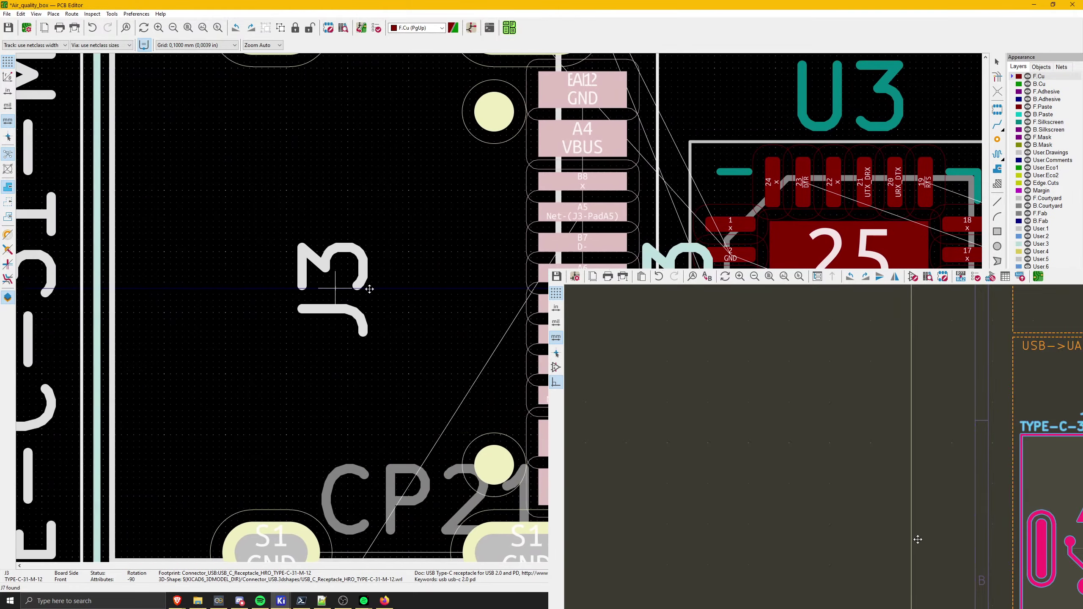
{"action": "scroll", "coordinate": [264, 289], "scroll_direction": "down", "scroll_amount": 3}
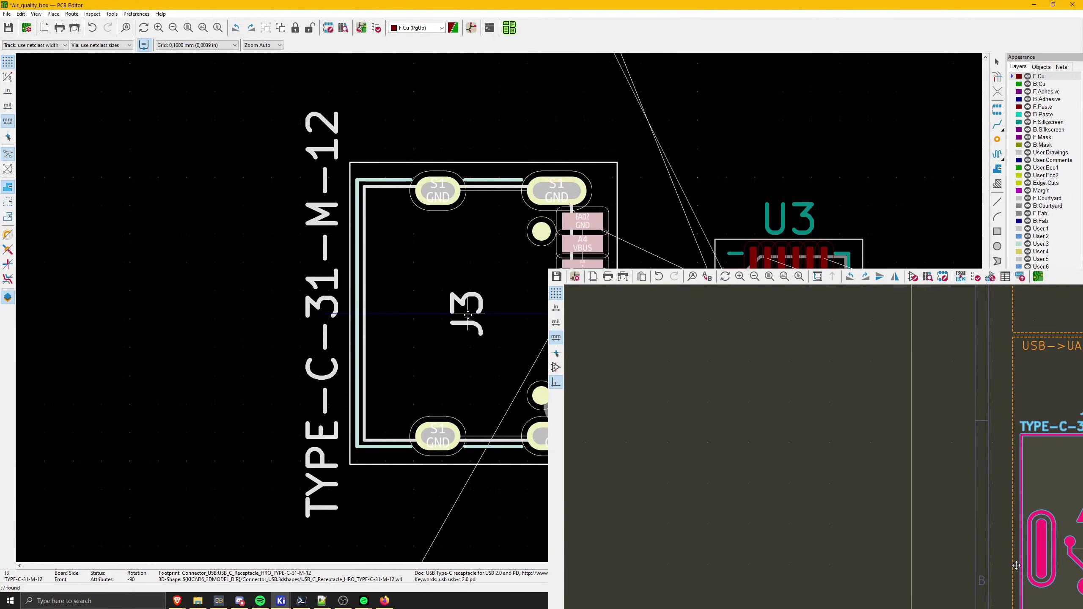
{"action": "left_click", "coordinate": [468, 314]}
{"action": "scroll", "coordinate": [443, 299], "scroll_direction": "down", "scroll_amount": 4}
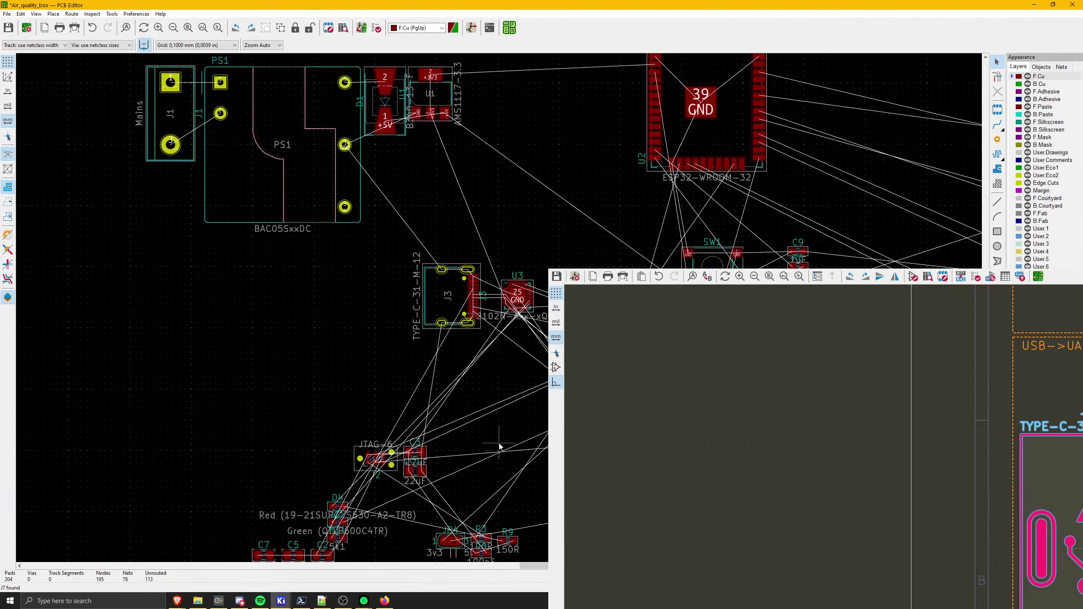
- Move LEDs D3 and D4 together from the lower cluster to the area above U3
{"action": "key", "text": "XF86AudioNext"}
{"action": "middle_click_drag", "start_coordinate": [529, 485], "coordinate": [562, 267]}
{"action": "scroll", "coordinate": [313, 370], "scroll_direction": "up", "scroll_amount": 3}
{"action": "scroll", "coordinate": [490, 311], "scroll_direction": "up", "scroll_amount": 3}
{"action": "left_click", "coordinate": [513, 319]}
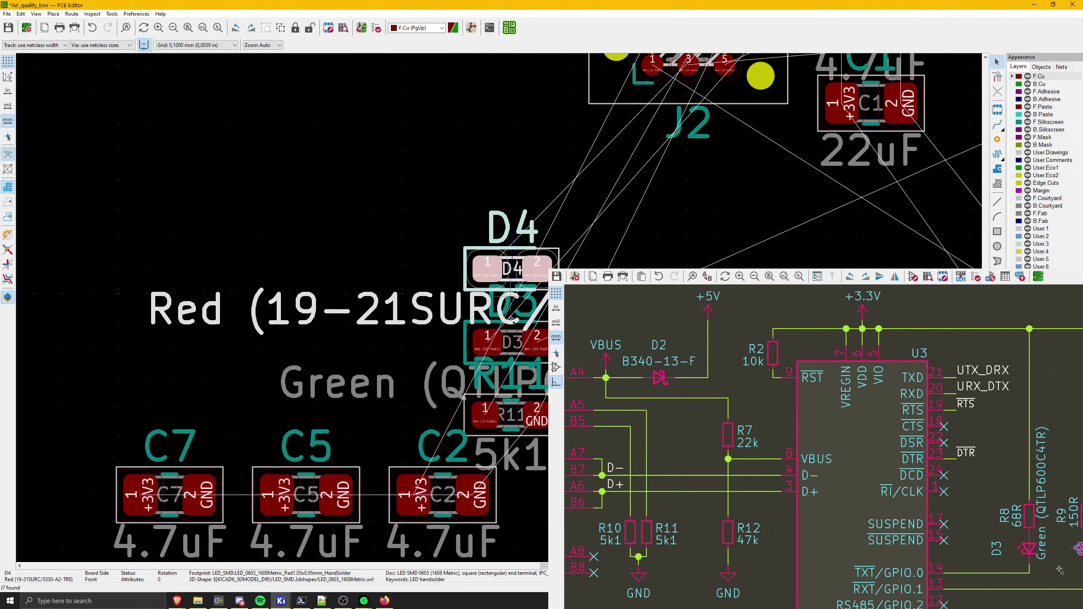
{"action": "left_click", "coordinate": [510, 347], "text": "shift"}
{"action": "key", "text": "m"}
{"action": "scroll", "coordinate": [512, 269], "scroll_direction": "down", "scroll_amount": 6}
{"action": "middle_click_drag", "start_coordinate": [599, 181], "coordinate": [510, 361]}
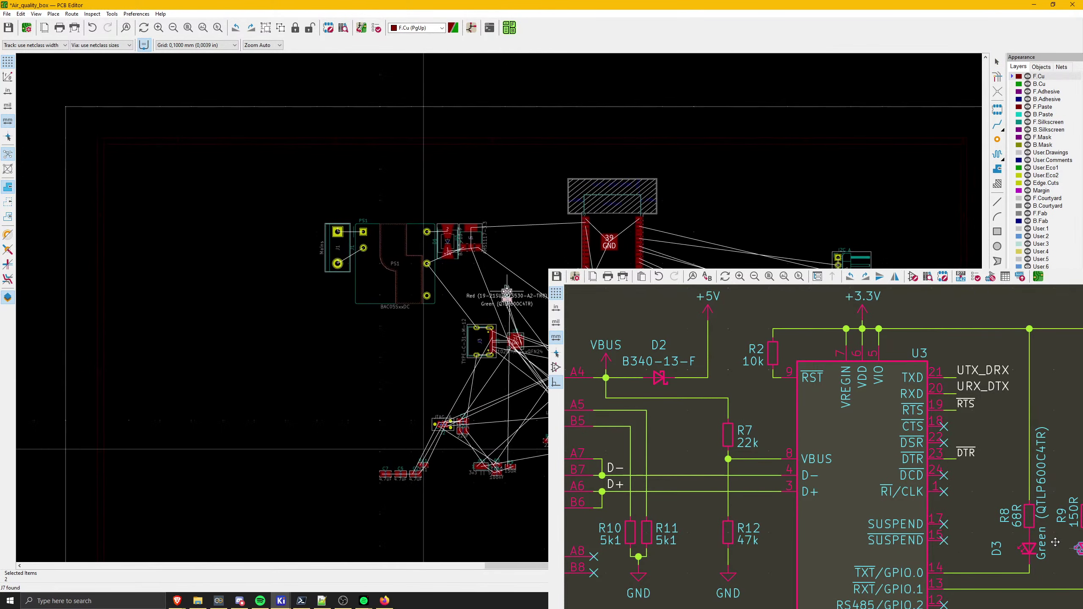
{"action": "left_click", "coordinate": [506, 292]}
- Hide the F.Fab and B.Fab layers
{"action": "middle_click_drag", "start_coordinate": [507, 293], "coordinate": [430, 278]}
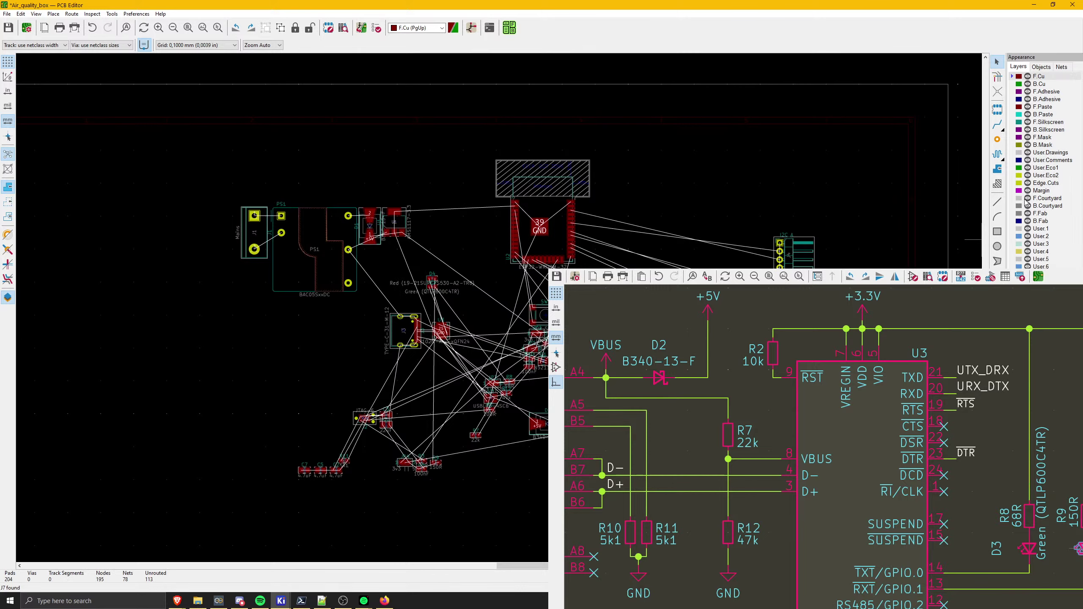
{"action": "left_click", "coordinate": [1027, 213]}
{"action": "left_click", "coordinate": [1027, 221]}
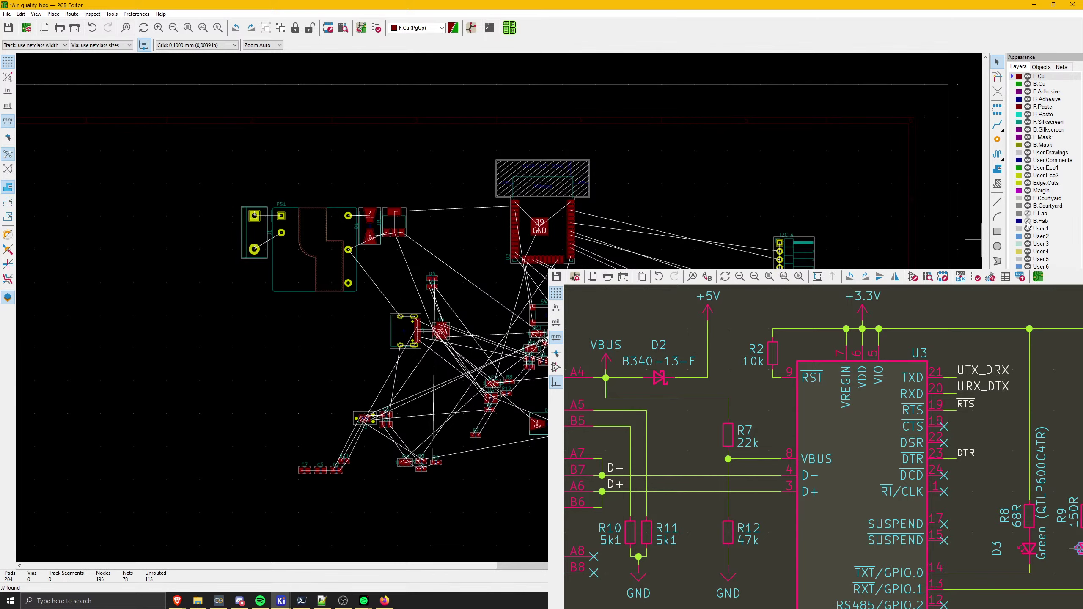
- Move the D3 and D4 pair closer to U3, just above the chip
{"action": "scroll", "coordinate": [498, 308], "scroll_direction": "up", "scroll_amount": 4}
{"action": "middle_click_drag", "start_coordinate": [399, 337], "coordinate": [498, 242]}
{"action": "scroll", "coordinate": [514, 163], "scroll_direction": "up", "scroll_amount": 3}
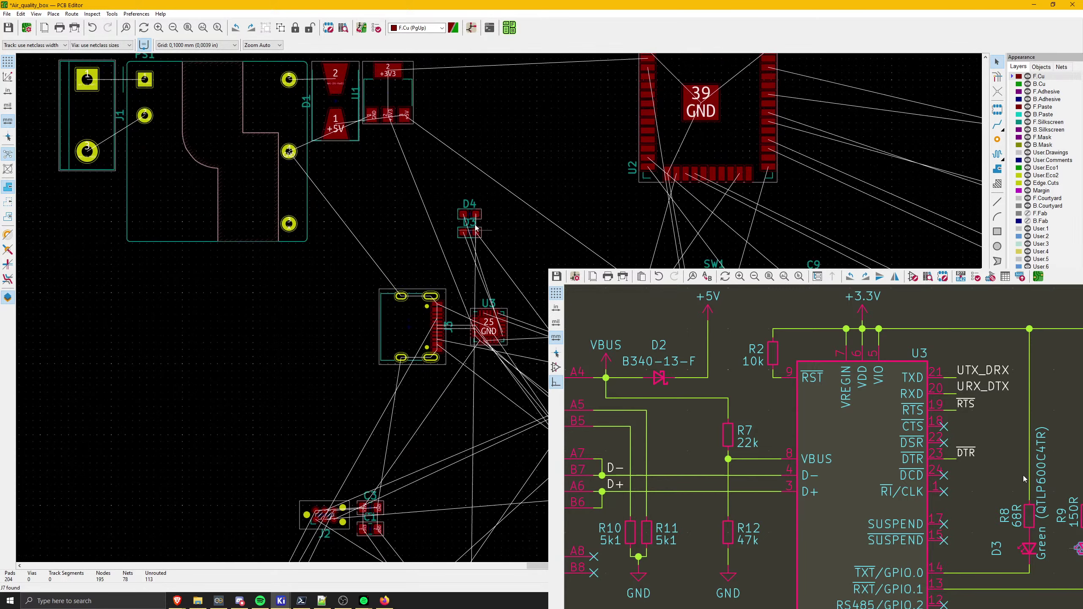
{"action": "middle_click_drag", "start_coordinate": [514, 162], "coordinate": [491, 290]}
{"action": "left_click", "coordinate": [491, 292]}
{"action": "left_click", "coordinate": [492, 333], "text": "shift"}
{"action": "middle_click_drag", "start_coordinate": [493, 333], "coordinate": [473, 141]}
{"action": "key", "text": "m"}
{"action": "left_click", "coordinate": [493, 218]}
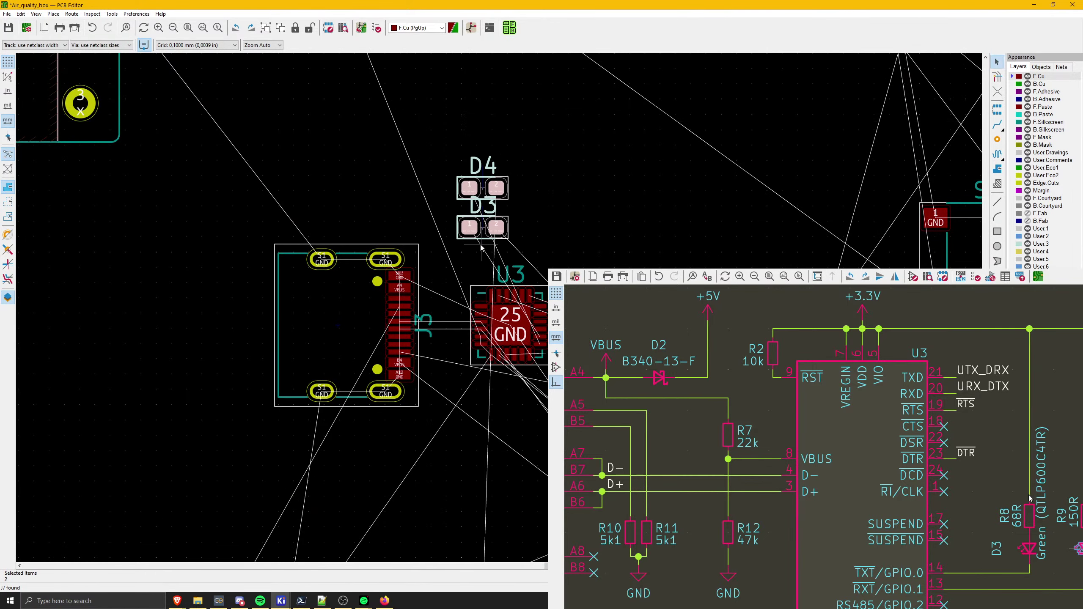
- Place LED D3 on the right side of U3 with its pad 1 level with U3's pin 14
{"action": "scroll", "coordinate": [469, 115], "scroll_direction": "up", "scroll_amount": 3}
{"action": "middle_click_drag", "start_coordinate": [494, 382], "coordinate": [492, 255]}
{"action": "key", "text": "m"}
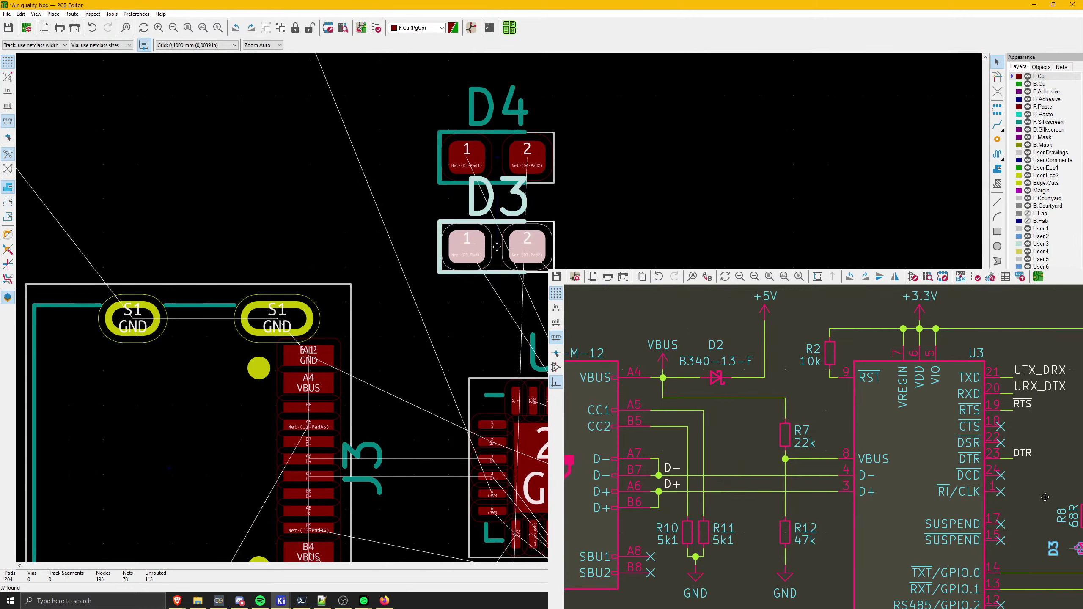
{"action": "middle_click_drag", "start_coordinate": [521, 327], "coordinate": [479, 173]}
{"action": "scroll", "coordinate": [672, 341], "scroll_direction": "up", "scroll_amount": 3}
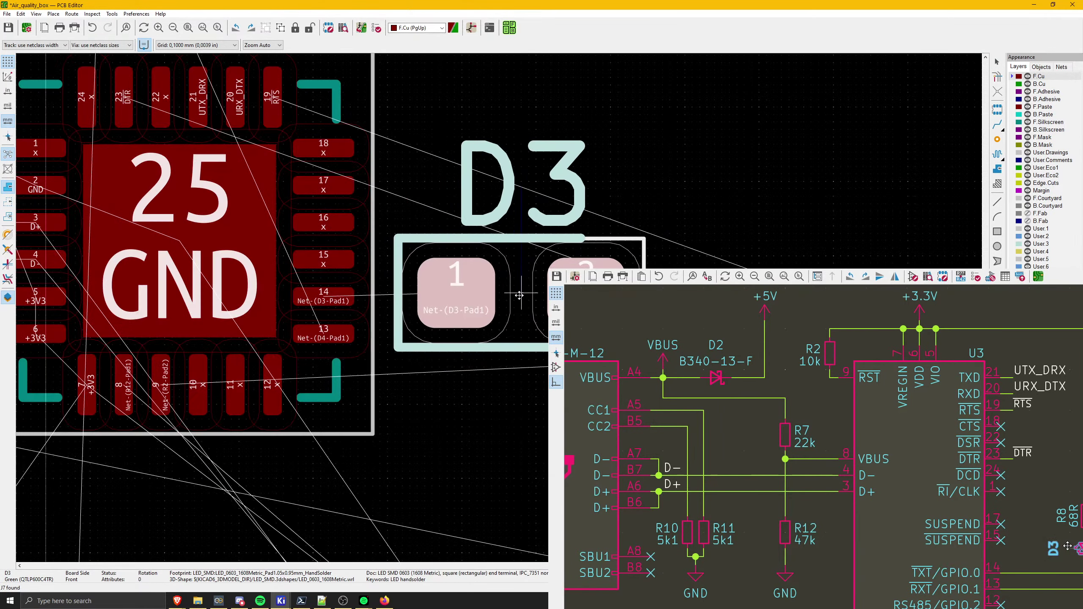
{"action": "scroll", "coordinate": [521, 294], "scroll_direction": "down", "scroll_amount": 1}
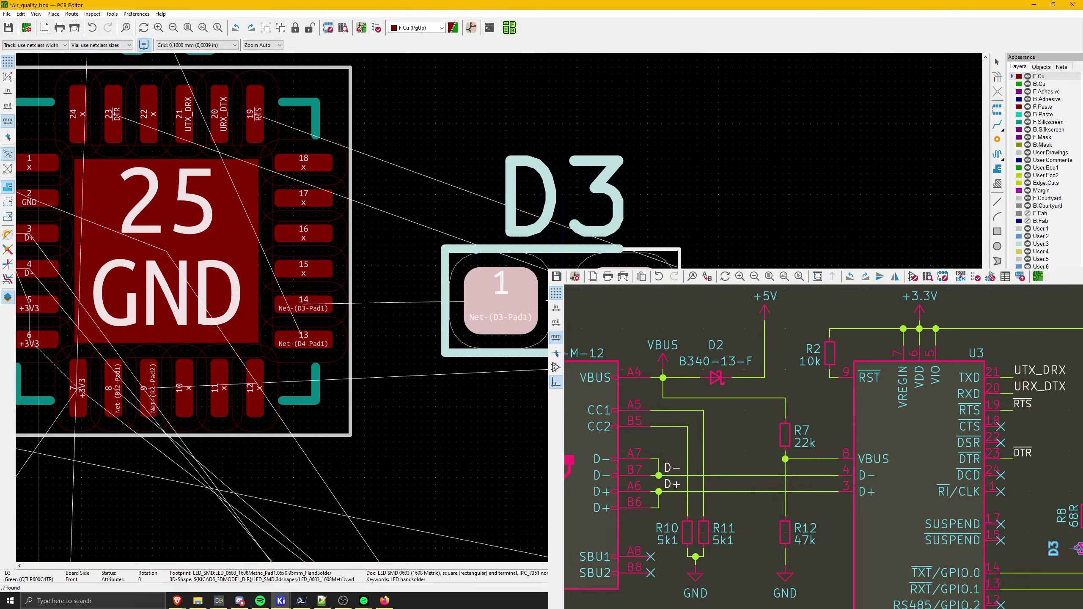
{"action": "left_click", "coordinate": [550, 299]}
{"action": "middle_click_drag", "start_coordinate": [567, 243], "coordinate": [502, 318]}
{"action": "left_click", "coordinate": [491, 277]}
{"action": "middle_click_drag", "start_coordinate": [226, 448], "coordinate": [416, 369]}
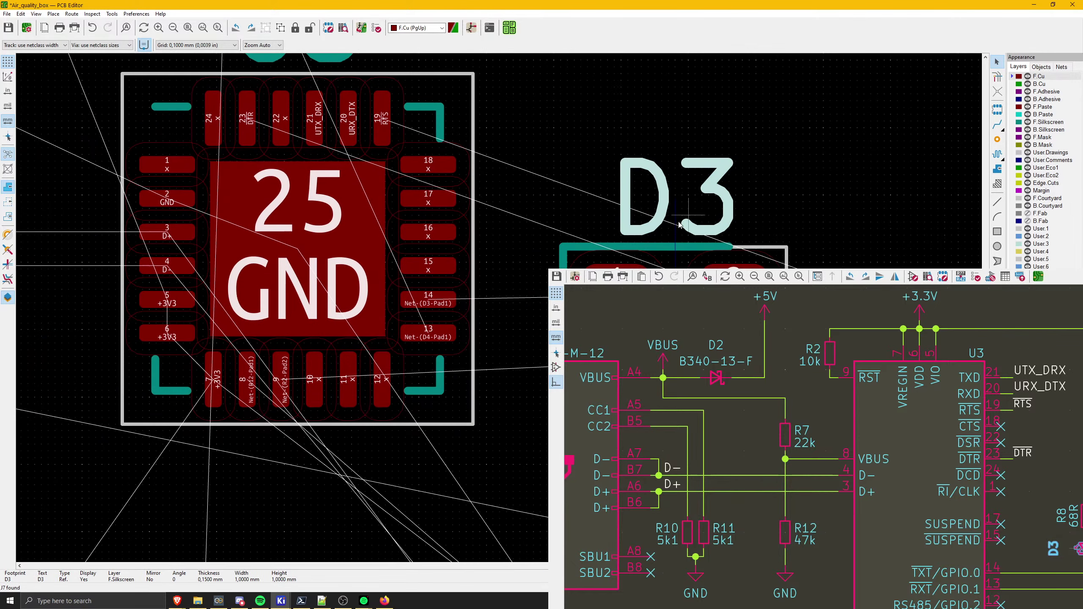
- Place LED D4 directly below D3 with their left edges aligned
{"action": "scroll", "coordinate": [416, 369], "scroll_direction": "down", "scroll_amount": 3}
{"action": "middle_click_drag", "start_coordinate": [353, 190], "coordinate": [349, 303]}
{"action": "left_click", "coordinate": [294, 159]}
{"action": "key", "text": "m"}
{"action": "middle_click_drag", "start_coordinate": [488, 409], "coordinate": [518, 254]}
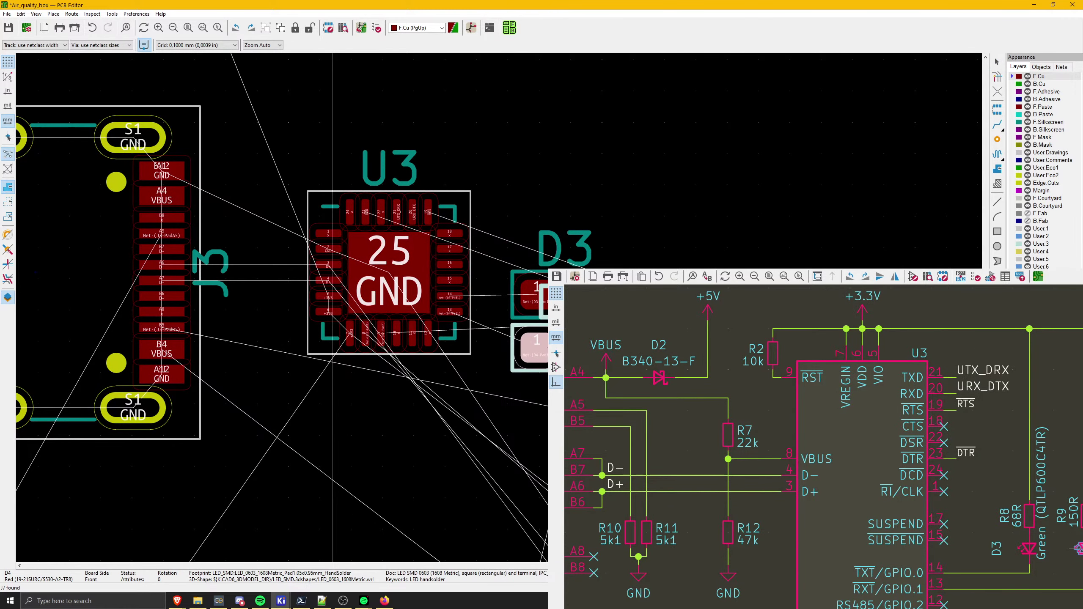
{"action": "left_click", "coordinate": [565, 348]}
{"action": "key", "text": "m"}
{"action": "key", "text": "Escape"}
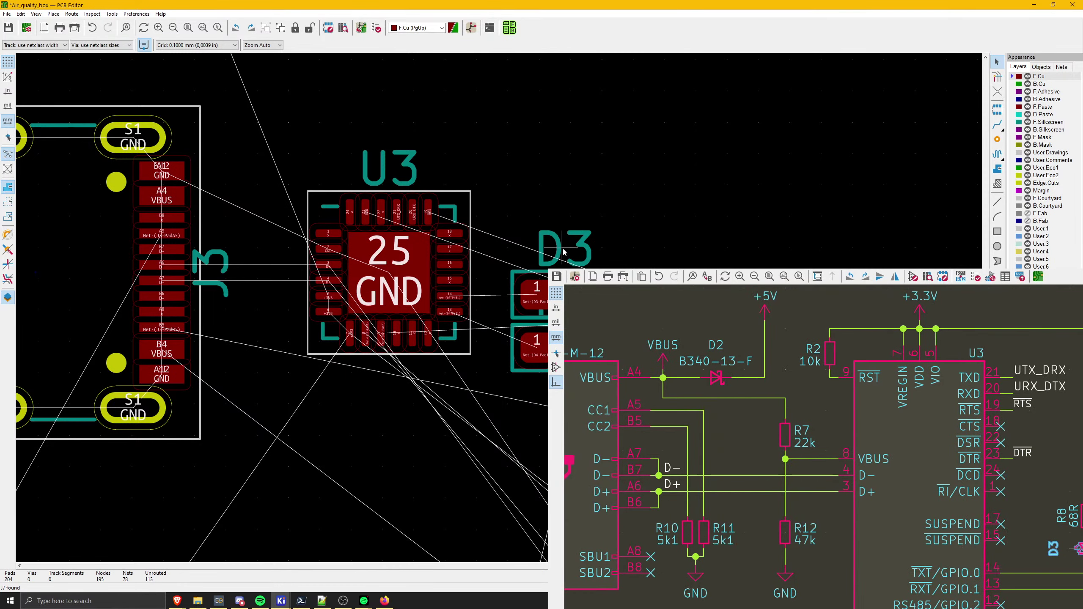
- Move D3's reference label to the right side of its footprint
{"action": "left_click", "coordinate": [563, 252]}
{"action": "key", "text": "m"}
{"action": "scroll", "coordinate": [494, 303], "scroll_direction": "up", "scroll_amount": 5}
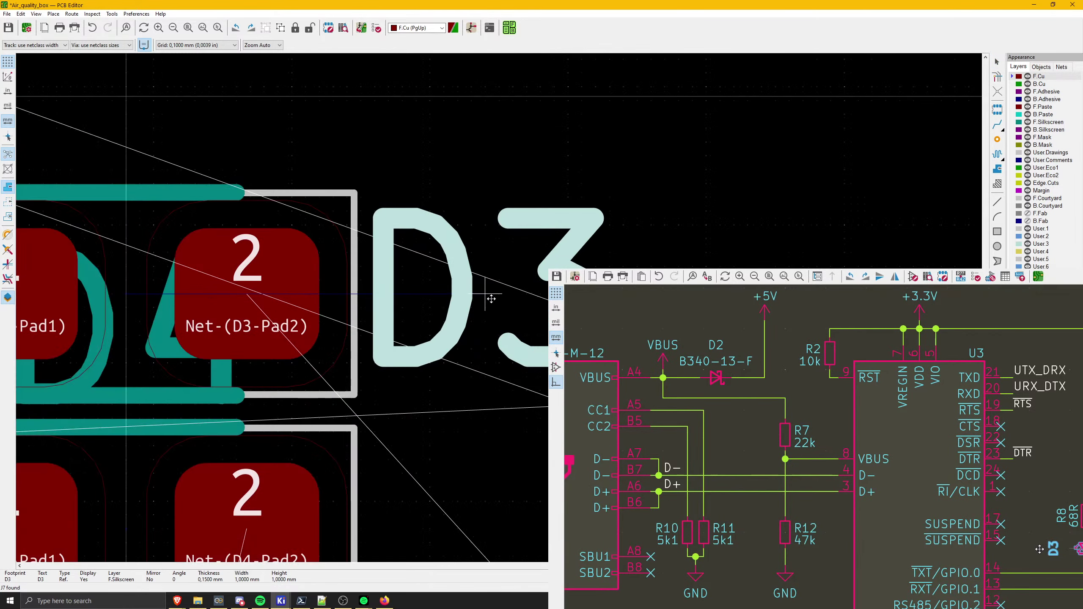
{"action": "key", "text": "Escape"}
{"action": "left_click", "coordinate": [226, 379]}
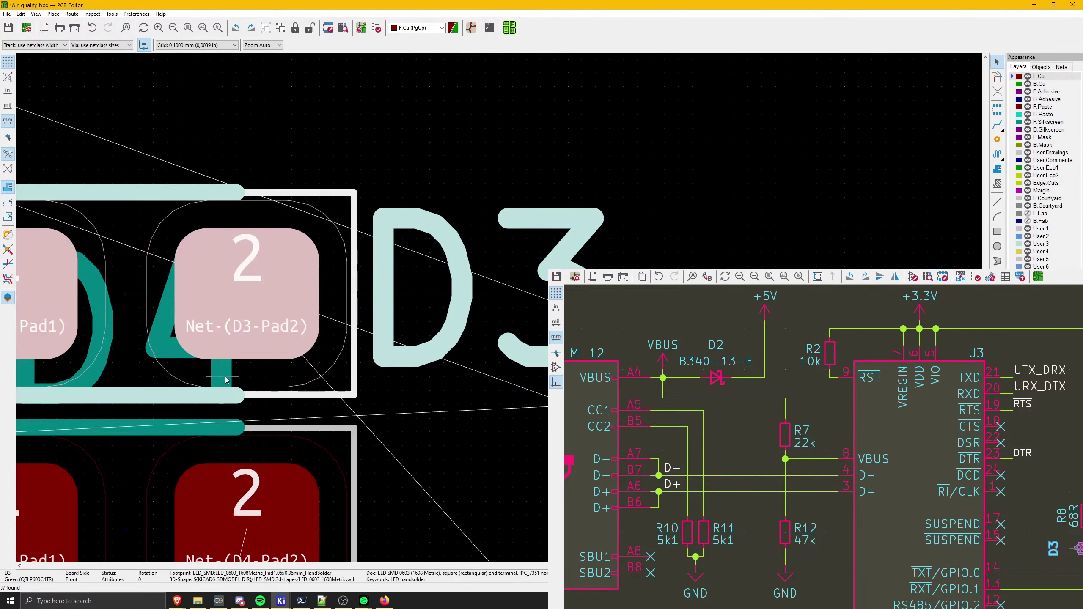
{"action": "left_click", "coordinate": [152, 345]}
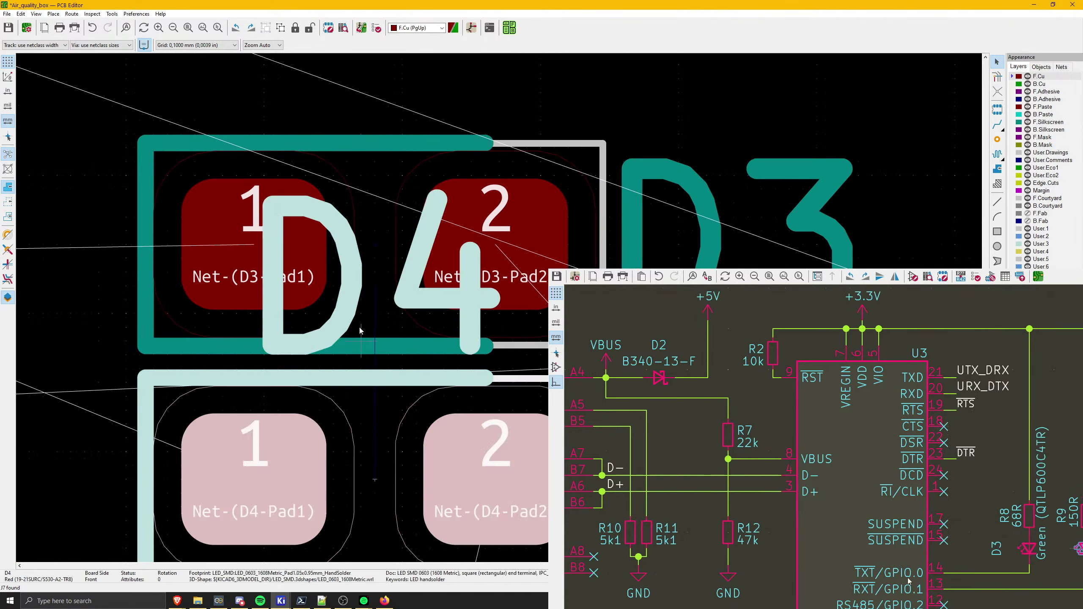
{"action": "key", "text": "Escape"}
{"action": "left_click", "coordinate": [347, 317]}
{"action": "left_click", "coordinate": [361, 343]}
{"action": "key", "text": "Escape"}
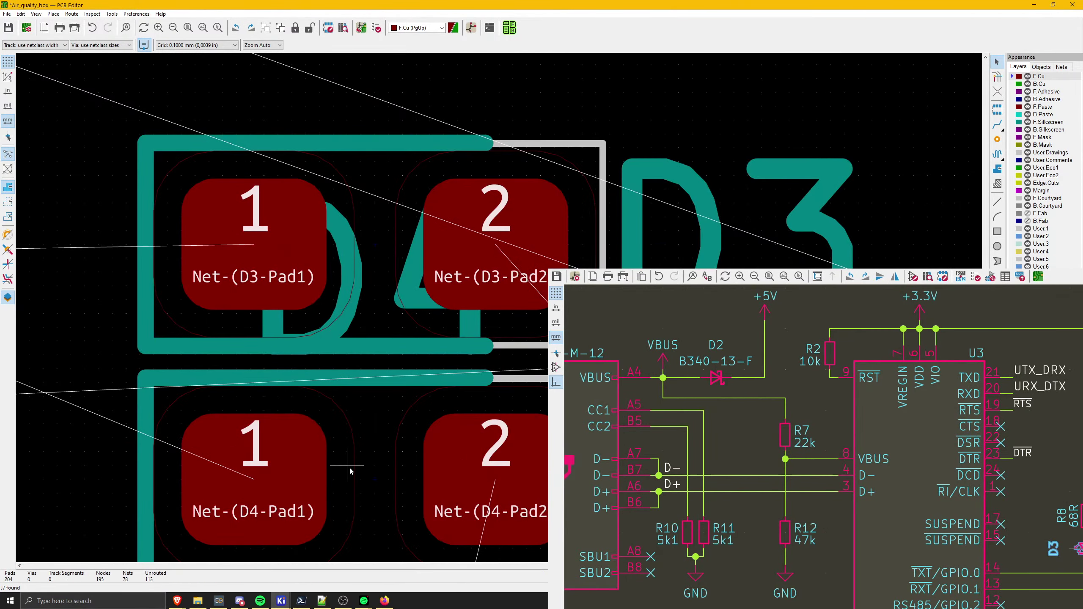
{"action": "left_click", "coordinate": [349, 471]}
{"action": "left_click", "coordinate": [334, 327]}
{"action": "key", "text": "Escape"}
{"action": "left_click", "coordinate": [353, 299]}
{"action": "key", "text": "Escape"}
- Shift D3 up out of the way and move D4's reference label off the footprint to the right
{"action": "left_click_drag", "start_coordinate": [254, 244], "coordinate": [265, 139]}
{"action": "left_click", "coordinate": [375, 282]}
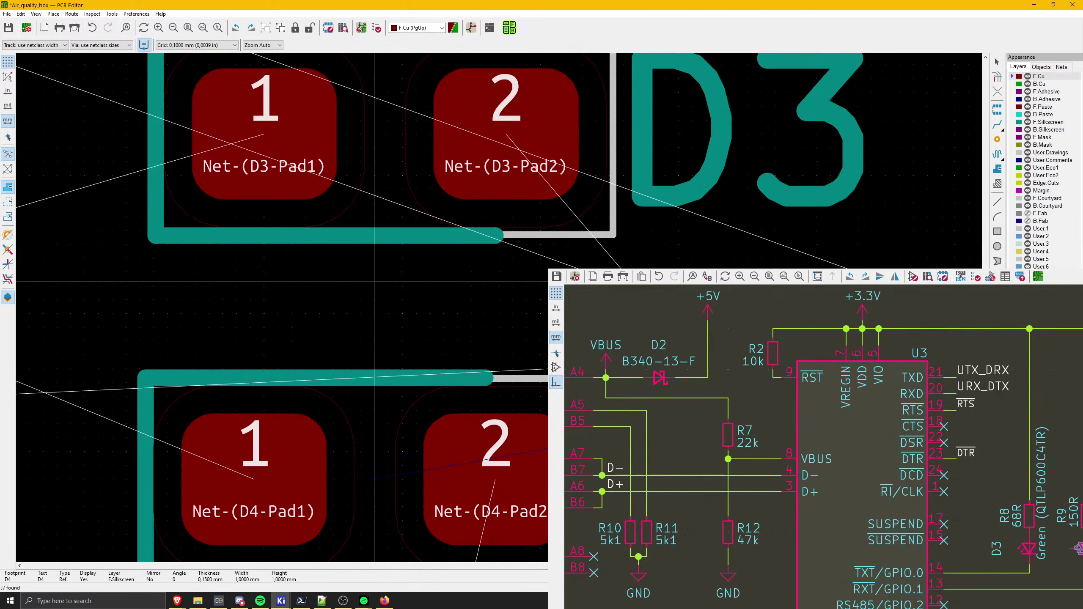
{"action": "key", "text": "Escape"}
- Return D3 to its place directly above D4
{"action": "left_click", "coordinate": [331, 187]}
{"action": "key", "text": "m"}
{"action": "key", "text": "Escape"}
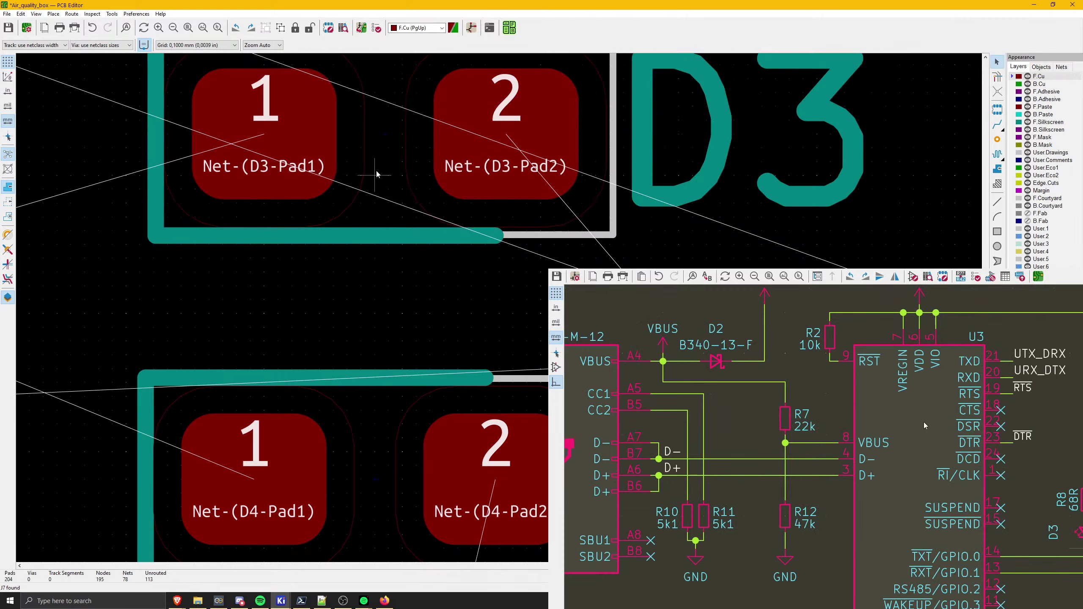
- Place D4's reference label to the right of its footprint, just below D3's label
{"action": "scroll", "coordinate": [376, 174], "scroll_direction": "down", "scroll_amount": 5}
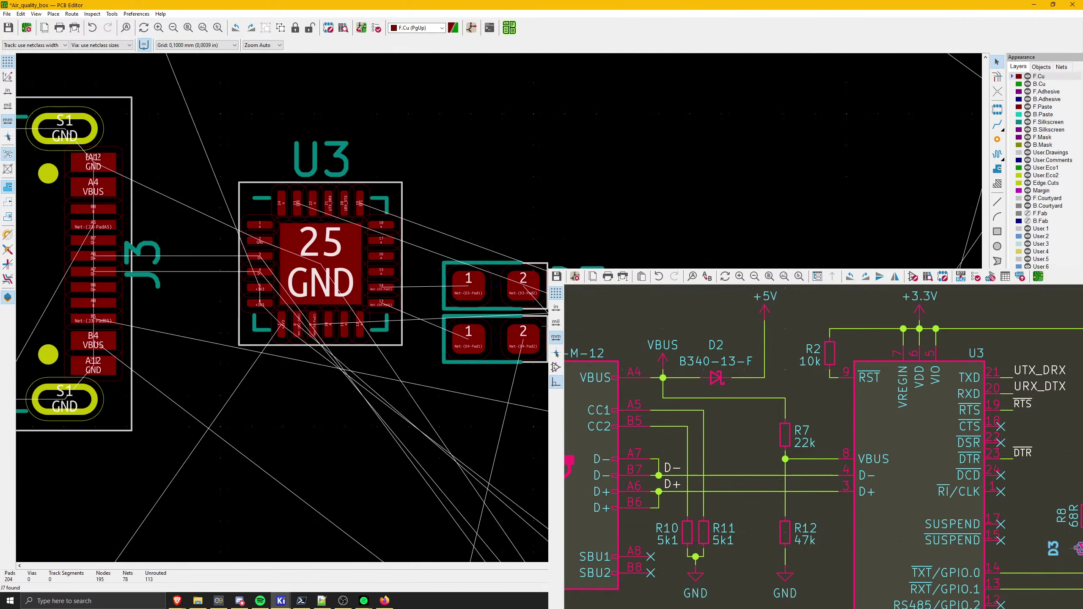
{"action": "scroll", "coordinate": [489, 321], "scroll_direction": "up", "scroll_amount": 3}
{"action": "left_click", "coordinate": [472, 349]}
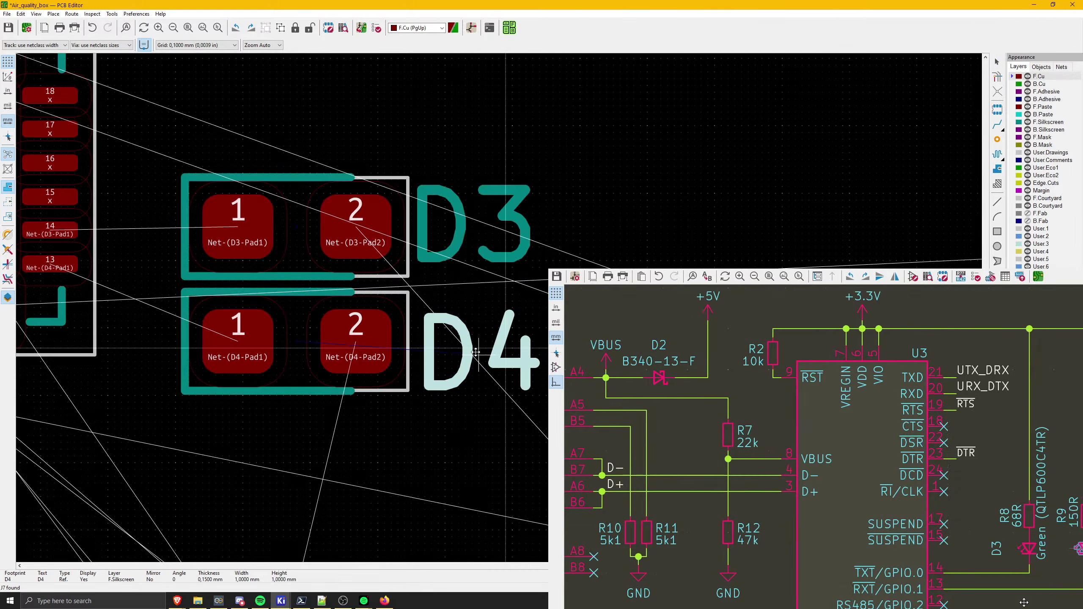
{"action": "left_click", "coordinate": [472, 348]}
{"action": "scroll", "coordinate": [326, 329], "scroll_direction": "down", "scroll_amount": 3}
{"action": "key", "text": "Escape"}
{"action": "middle_click_drag", "start_coordinate": [500, 308], "coordinate": [553, 387]}
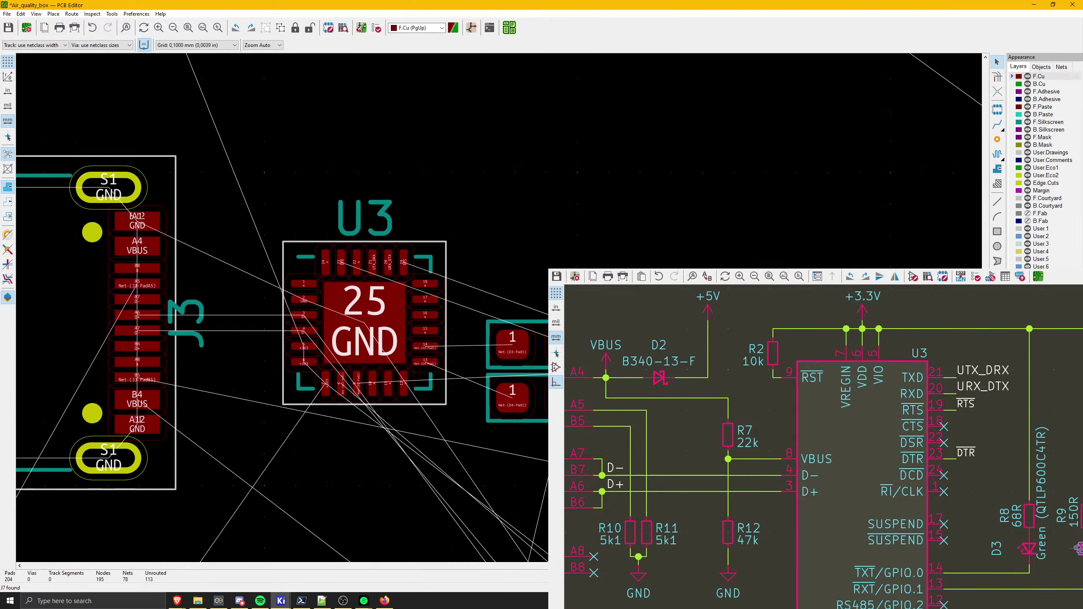
{"action": "left_click", "coordinate": [997, 276]}
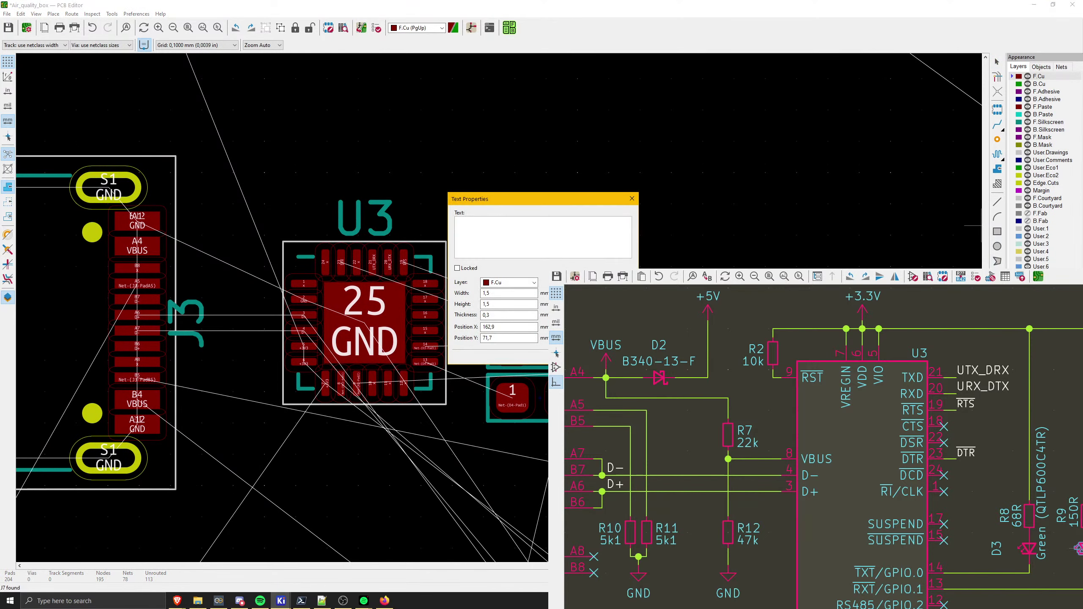
{"action": "key", "text": "Escape"}
{"action": "scroll", "coordinate": [535, 359], "scroll_direction": "up", "scroll_amount": 5}
{"action": "left_click", "coordinate": [503, 284]}
{"action": "key", "text": "Escape"}
{"action": "key", "text": "Escape"}
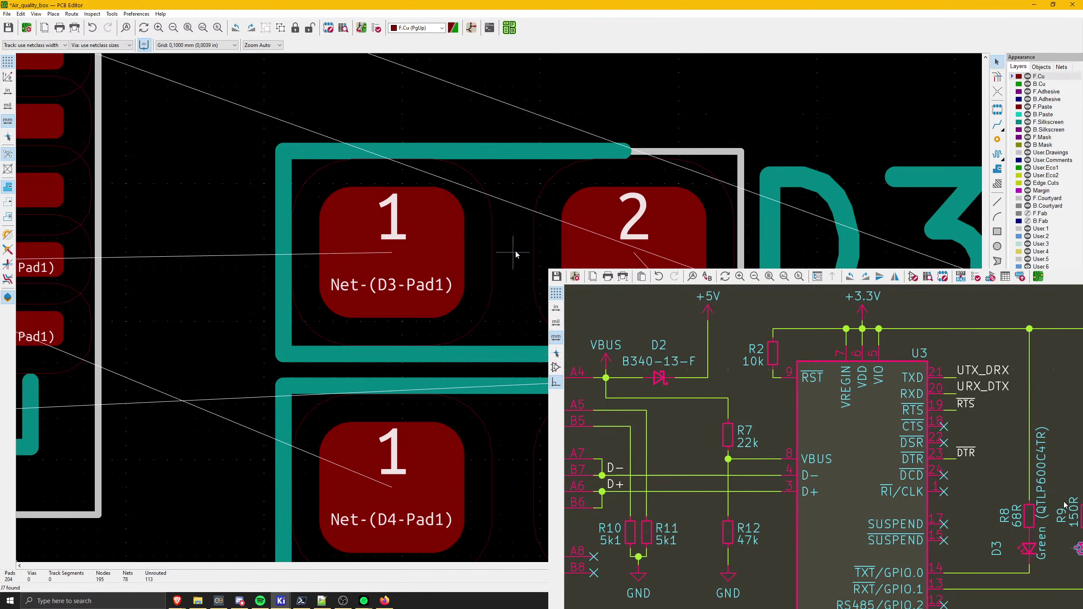
- Check D3's footprint properties and the nets that connect U3's pins to D3 and D4
{"action": "left_click", "coordinate": [514, 253]}
{"action": "type", "text": "ee"}
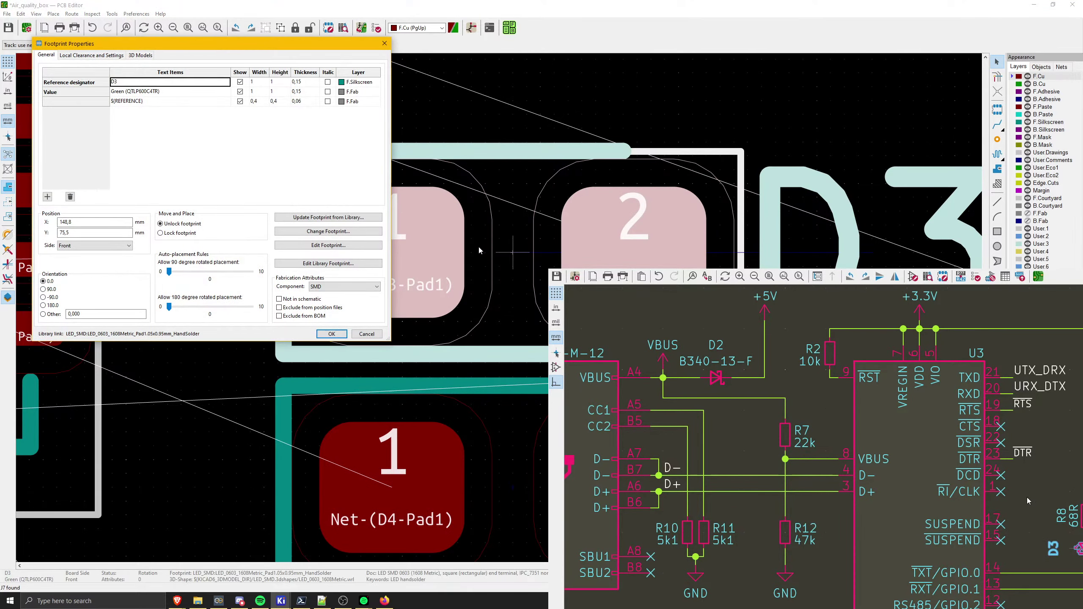
{"action": "key", "text": "Escape"}
{"action": "scroll", "coordinate": [481, 251], "scroll_direction": "down", "scroll_amount": 5}
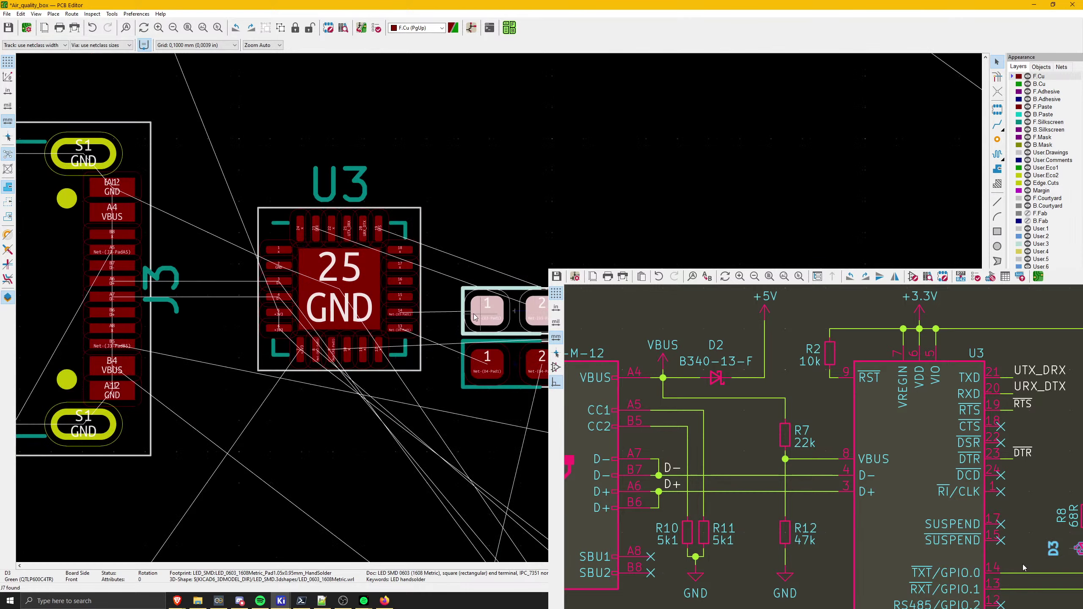
{"action": "scroll", "coordinate": [500, 310], "scroll_direction": "up", "scroll_amount": 6}
{"action": "scroll", "coordinate": [499, 310], "scroll_direction": "down", "scroll_amount": 3}
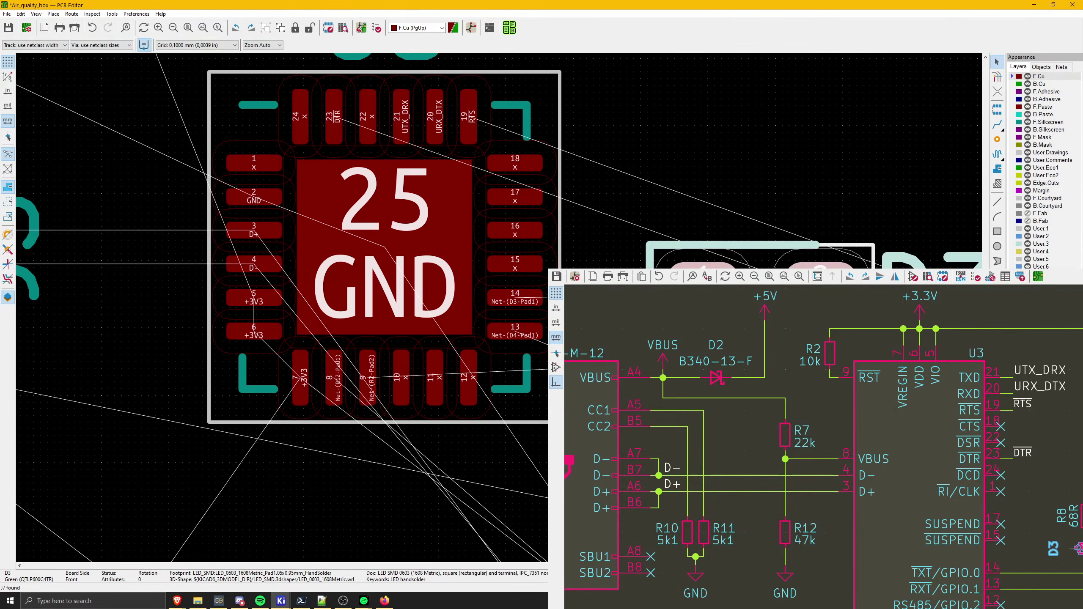
{"action": "scroll", "coordinate": [900, 295], "scroll_direction": "up", "scroll_amount": 3}
- Switch to the Schematic Editor and bring the USB->UART section with J3 and U3 into focus
{"action": "left_click", "coordinate": [281, 601]}
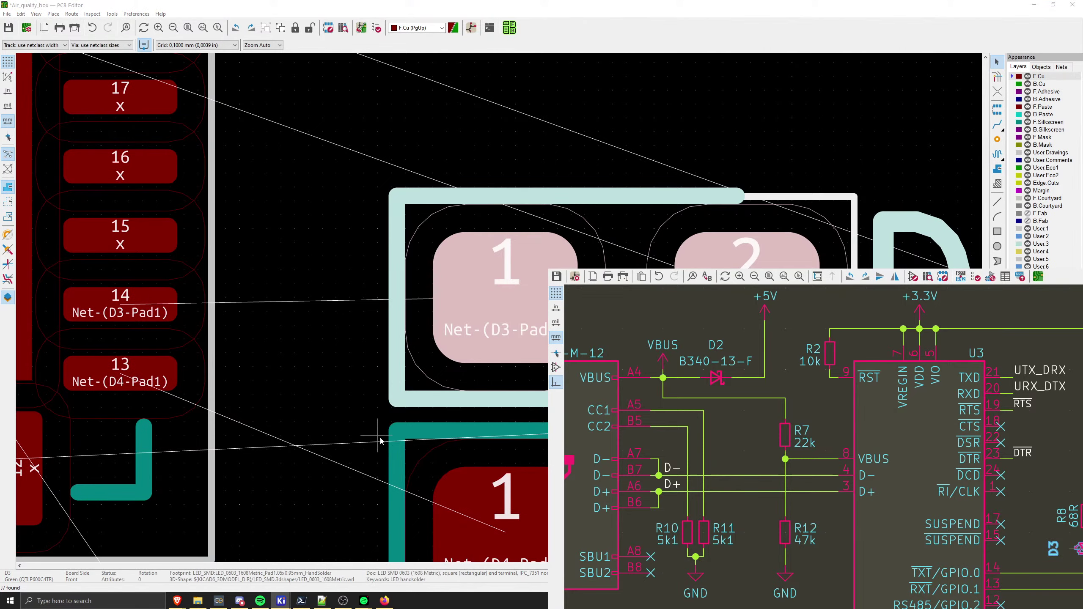
{"action": "left_click", "coordinate": [283, 601]}
{"action": "left_click", "coordinate": [233, 569]}
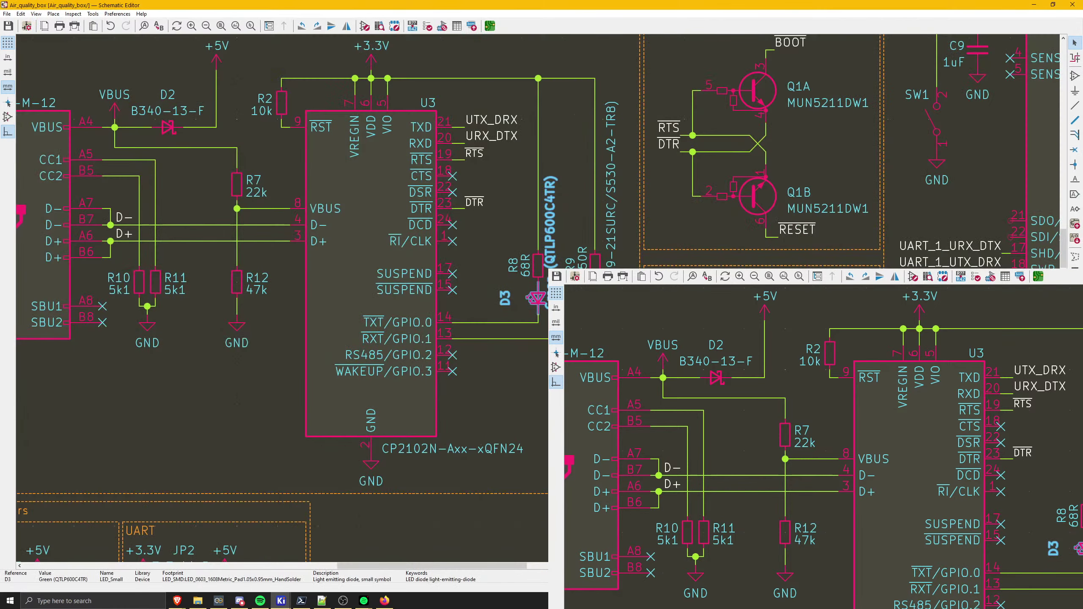
{"action": "middle_click_drag", "start_coordinate": [354, 353], "coordinate": [445, 396]}
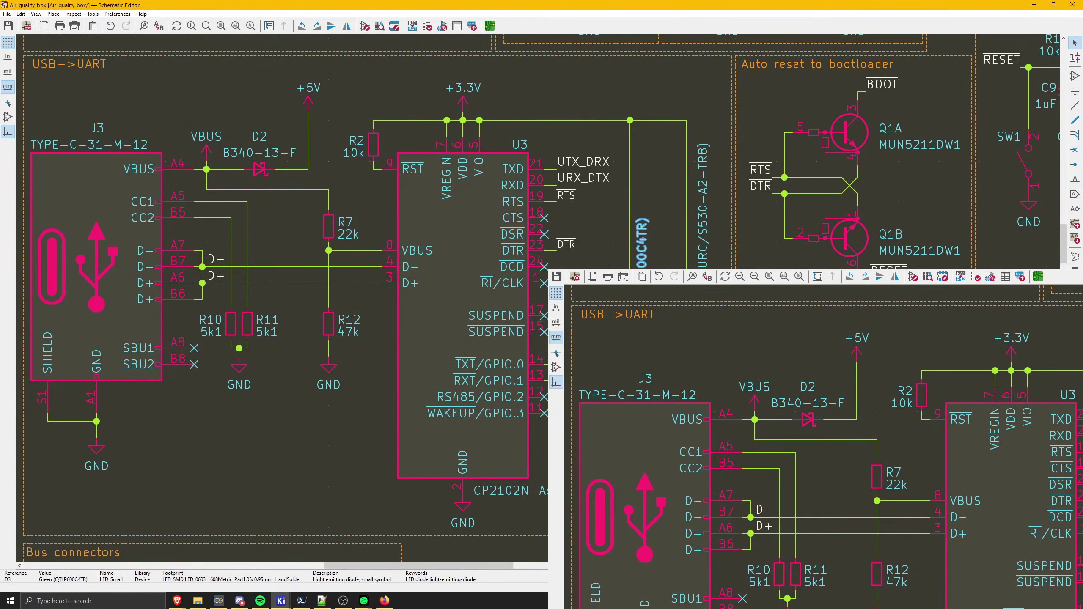
{"action": "key", "text": "Escape"}
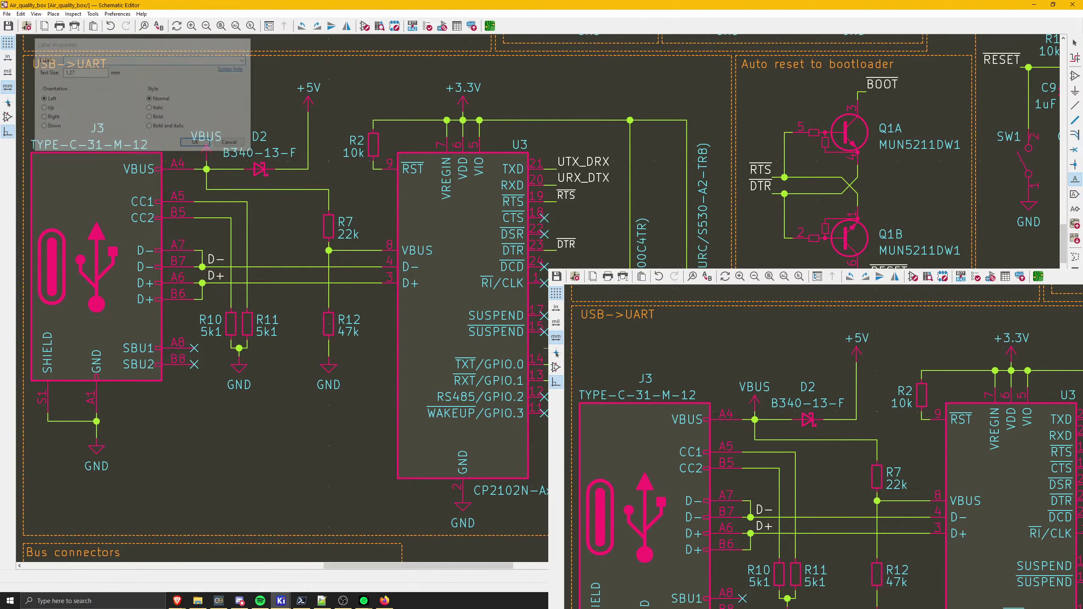
- Try to place the plain text ~TXT above the wire at U3's pin 14, and undo it
{"action": "scroll", "coordinate": [562, 384], "scroll_direction": "up", "scroll_amount": 8}
{"action": "key", "text": "l"}
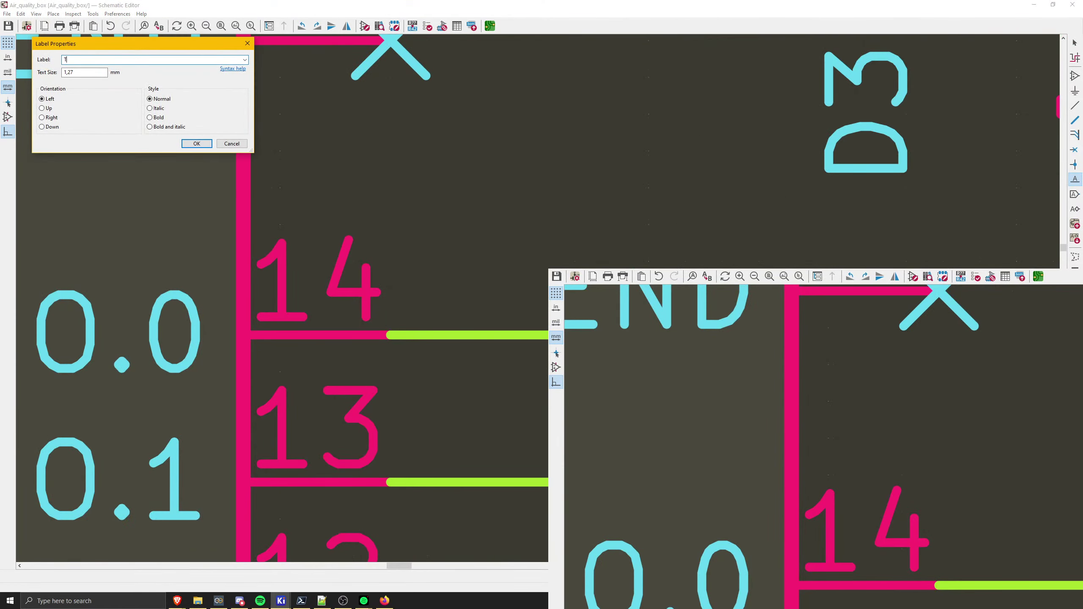
{"action": "key", "text": "Escape"}
{"action": "scroll", "coordinate": [537, 298], "scroll_direction": "down", "scroll_amount": 3}
{"action": "key", "text": "t"}
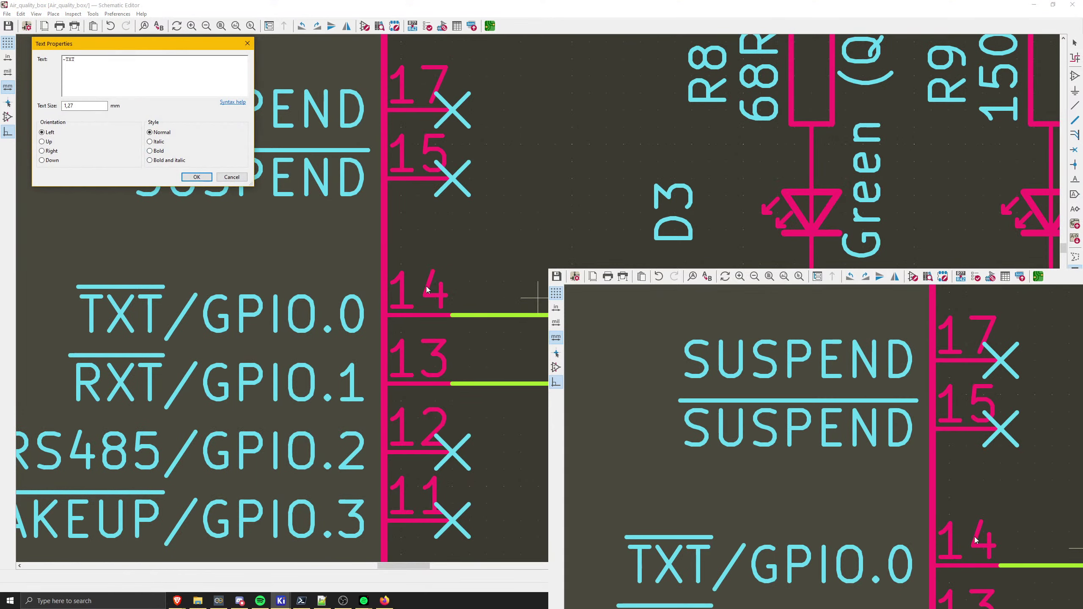
{"action": "left_click", "coordinate": [195, 176]}
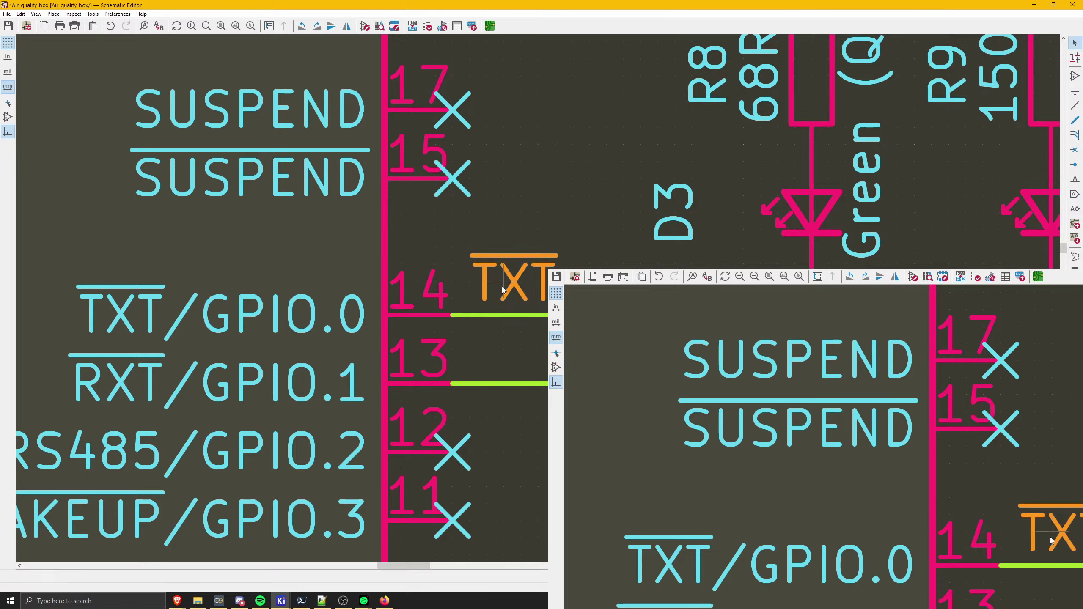
{"action": "left_click", "coordinate": [473, 302]}
{"action": "key", "text": "ctrl+z"}
- Add the net labels ~TXT on the wire at U3's pin 14 and ~RXT on the wire at pin 13
{"action": "left_click", "coordinate": [521, 261]}
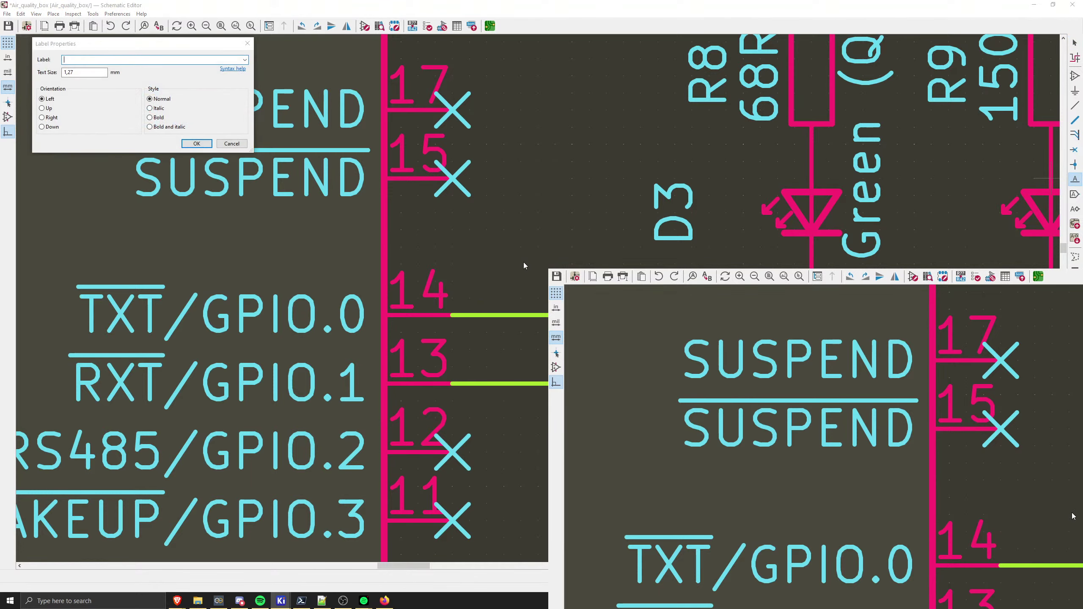
{"action": "key", "text": "Return"}
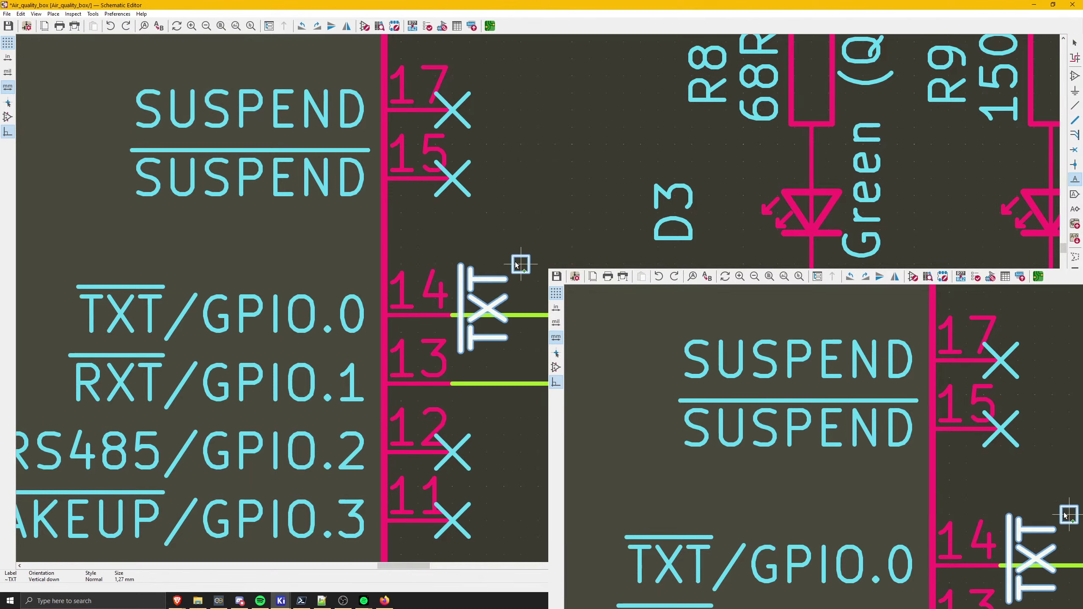
{"action": "left_click", "coordinate": [489, 379]}
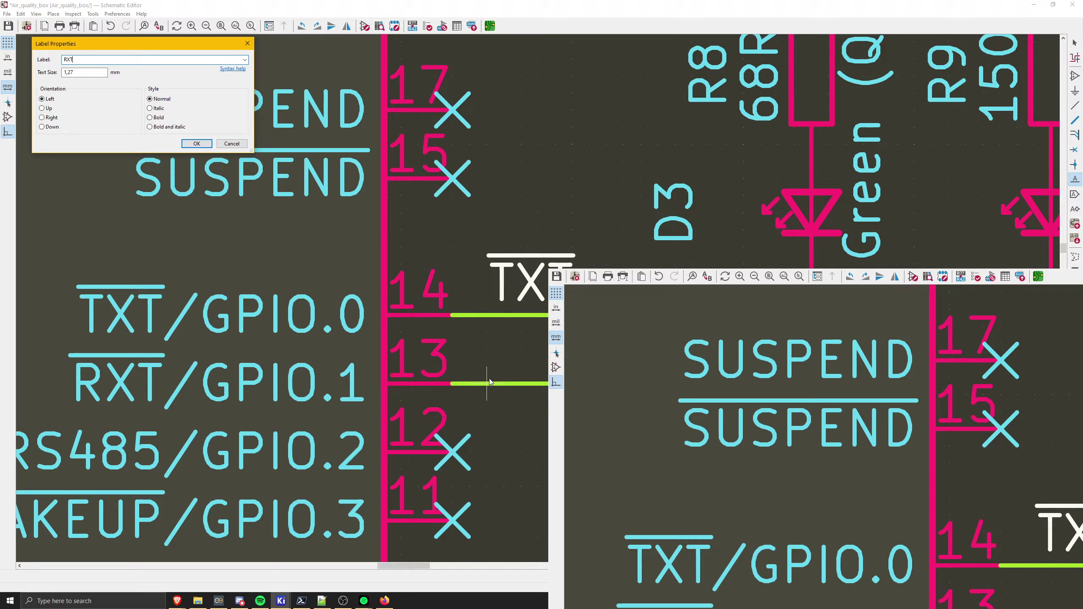
{"action": "key", "text": "Return"}
{"action": "left_click", "coordinate": [517, 366]}
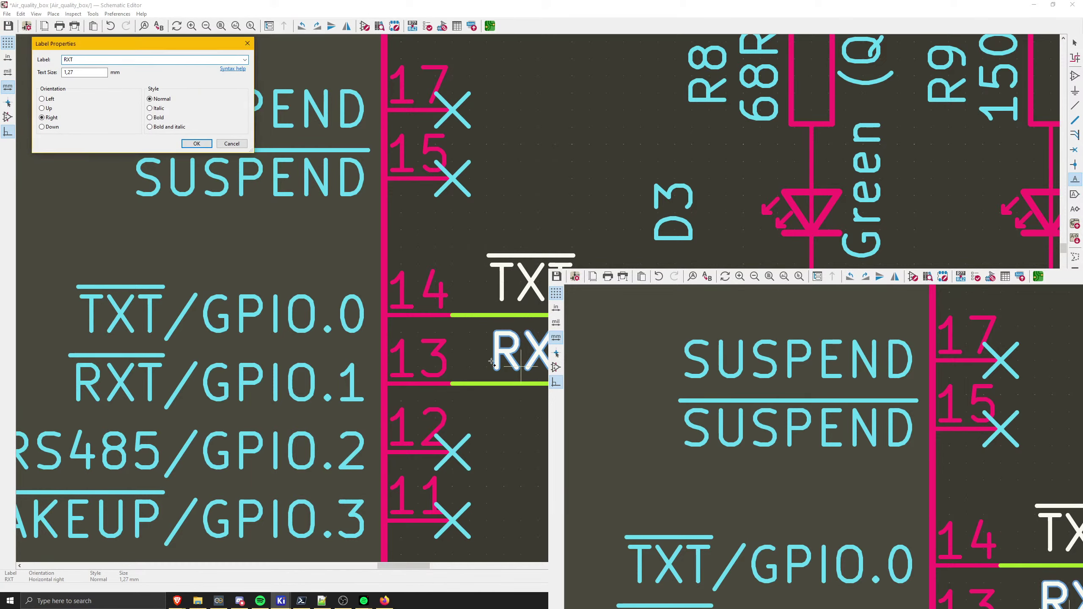
{"action": "key", "text": "Return"}
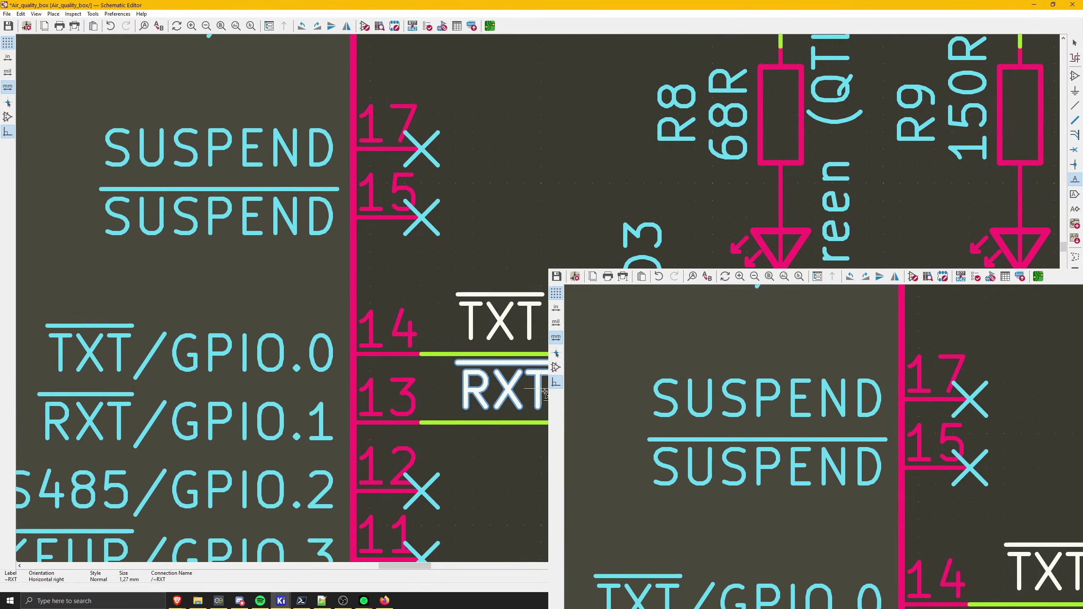
- Save the schematic and update the PCB from it with the new net names
{"action": "key", "text": "ctrl+s"}
{"action": "left_click", "coordinate": [489, 27]}
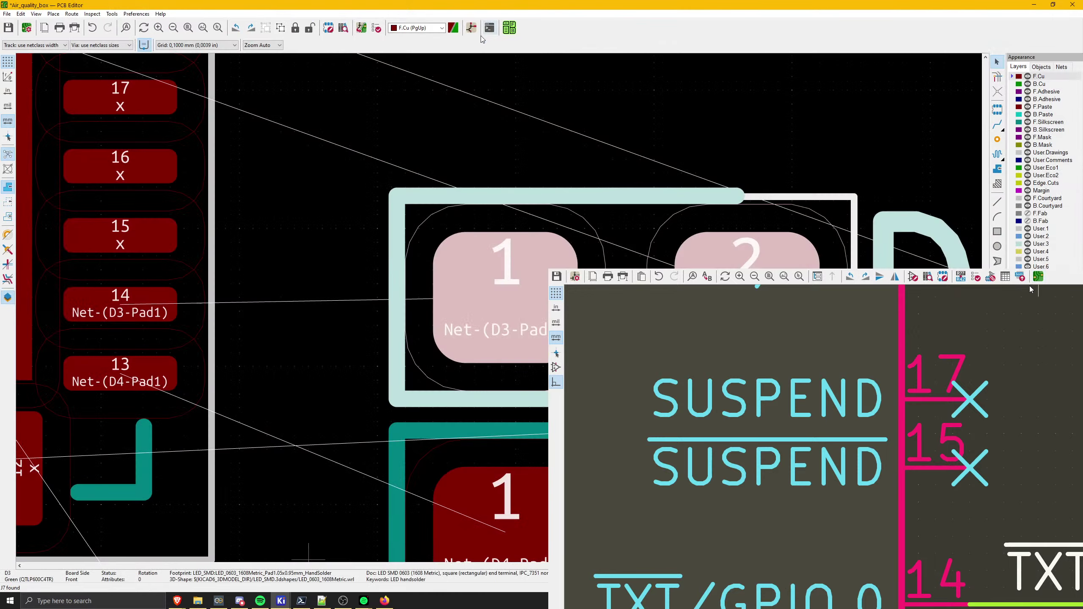
{"action": "left_click", "coordinate": [361, 28]}
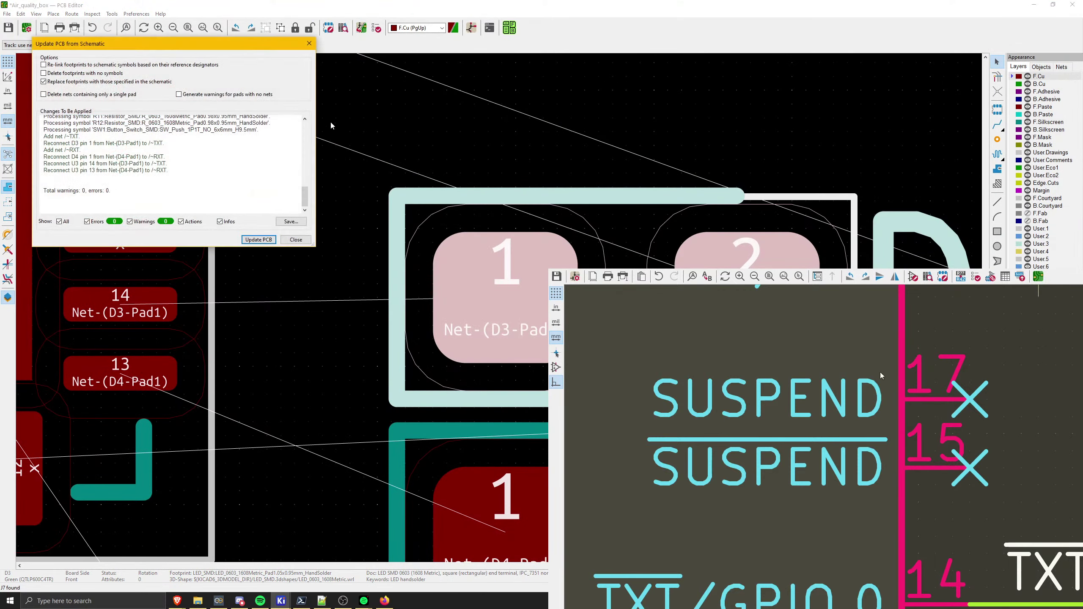
{"action": "left_click", "coordinate": [258, 239]}
{"action": "left_click", "coordinate": [296, 239]}
- Add the text TX on the F.Silkscreen layer directly above D3
{"action": "scroll", "coordinate": [512, 256], "scroll_direction": "down", "scroll_amount": 2}
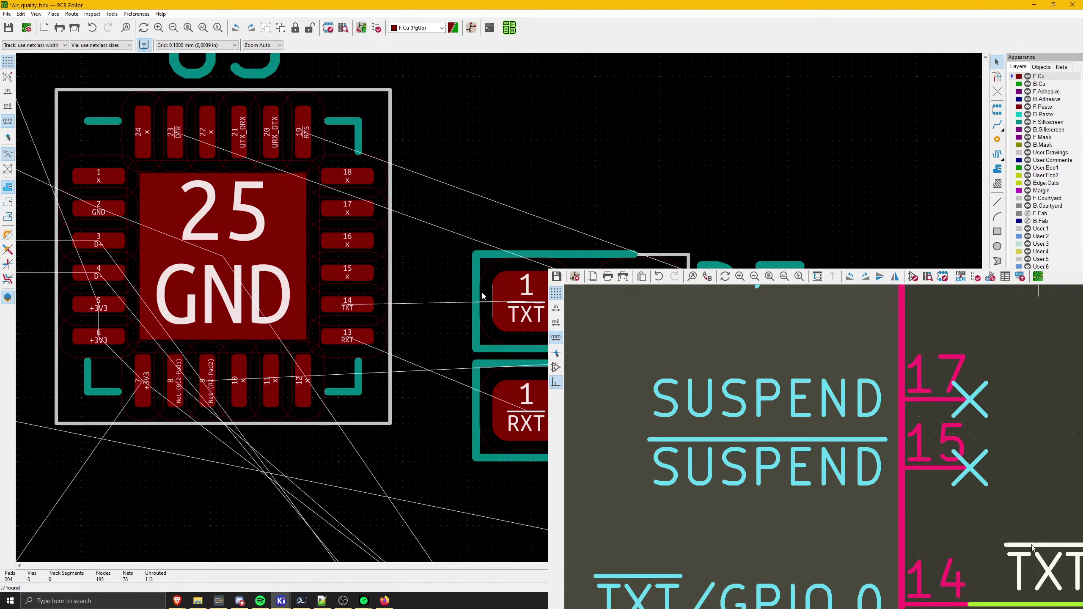
{"action": "middle_click_drag", "start_coordinate": [503, 223], "coordinate": [588, 220]}
{"action": "scroll", "coordinate": [968, 237], "scroll_direction": "right", "scroll_amount": 3}
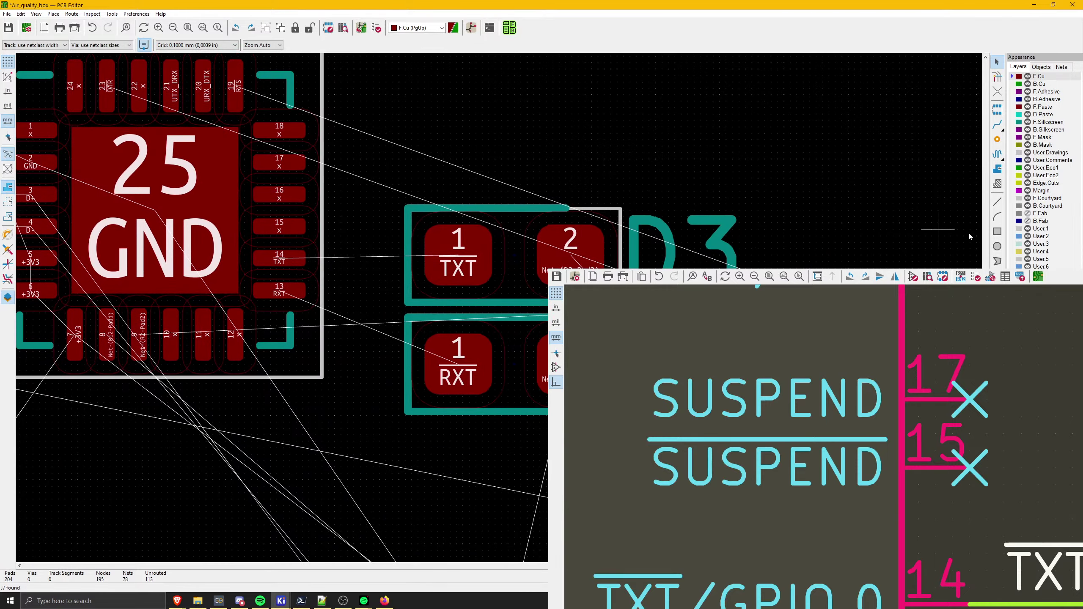
{"action": "key", "text": "ctrl+shift+t"}
{"action": "left_click", "coordinate": [513, 235]}
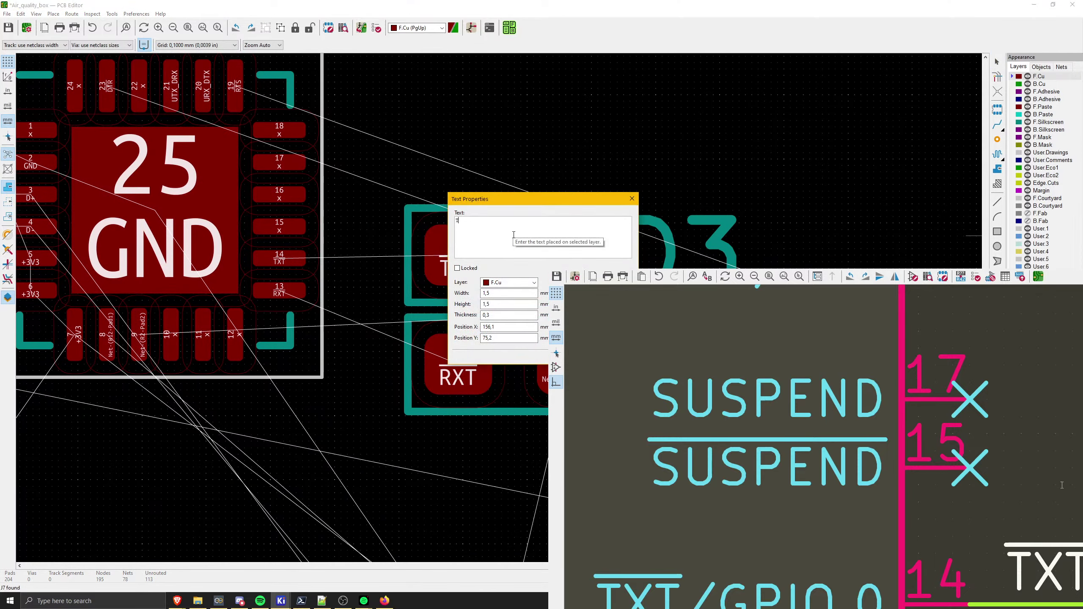
{"action": "left_click", "coordinate": [533, 282]}
{"action": "left_click", "coordinate": [503, 325]}
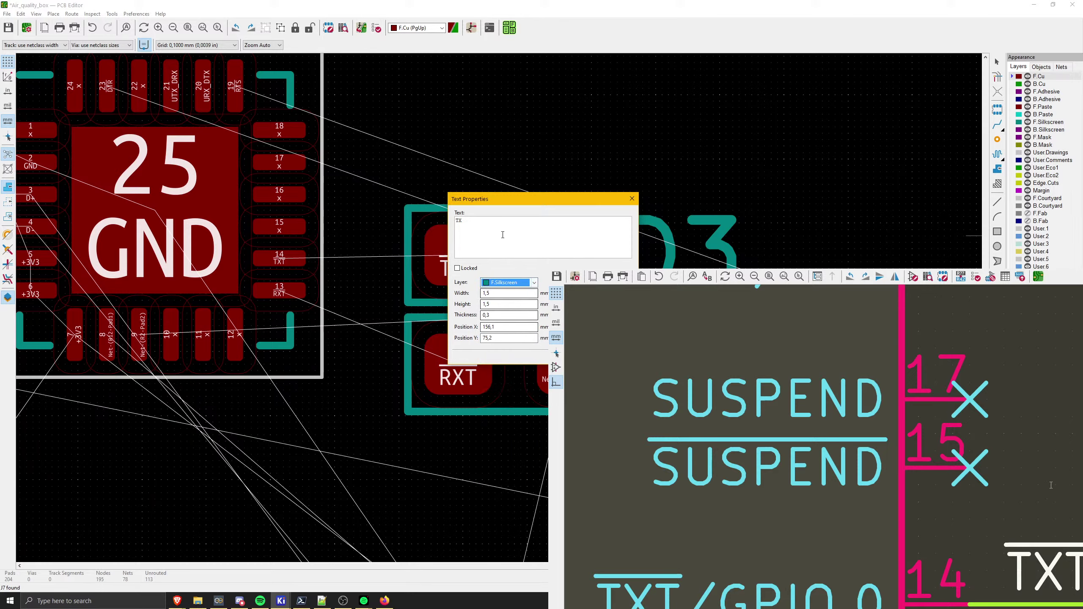
{"action": "left_click", "coordinate": [504, 239]}
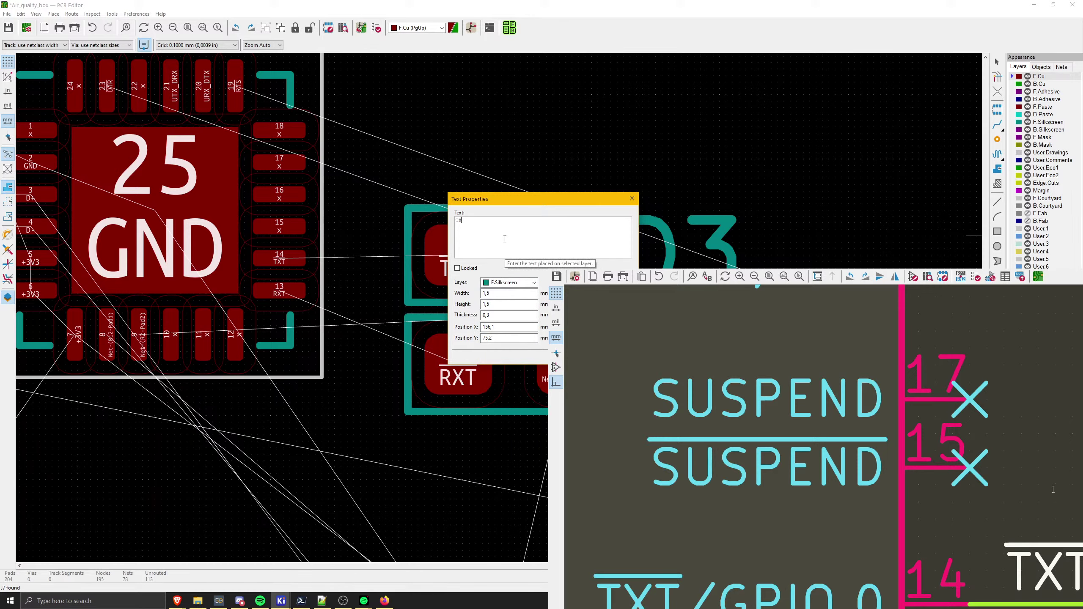
{"action": "key", "text": "Return"}
{"action": "scroll", "coordinate": [474, 174], "scroll_direction": "up", "scroll_amount": 3}
{"action": "scroll", "coordinate": [494, 290], "scroll_direction": "down", "scroll_amount": 5}
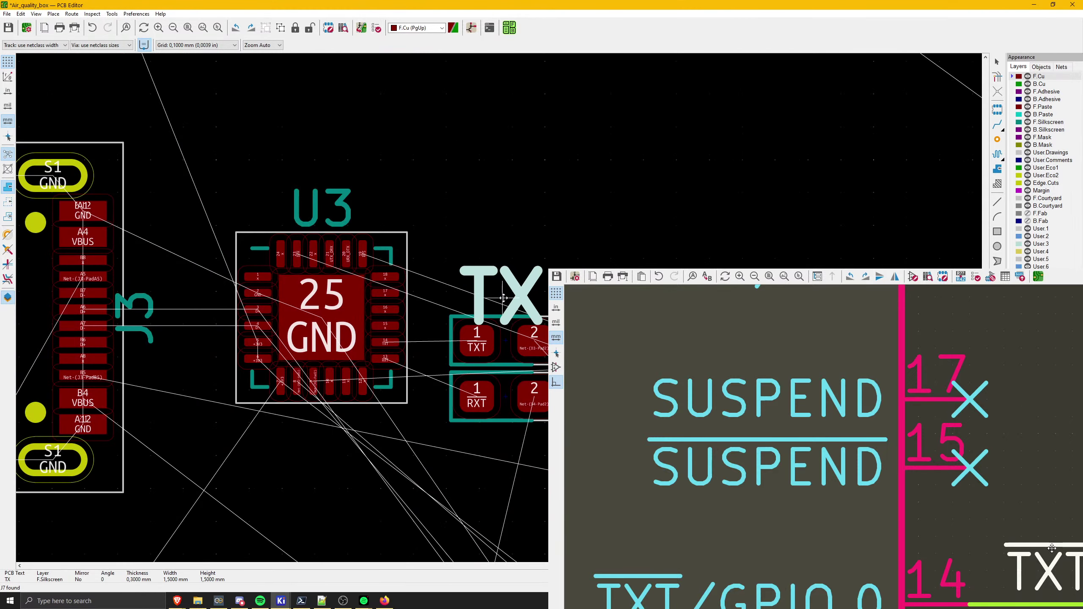
{"action": "scroll", "coordinate": [503, 314], "scroll_direction": "up", "scroll_amount": 3}
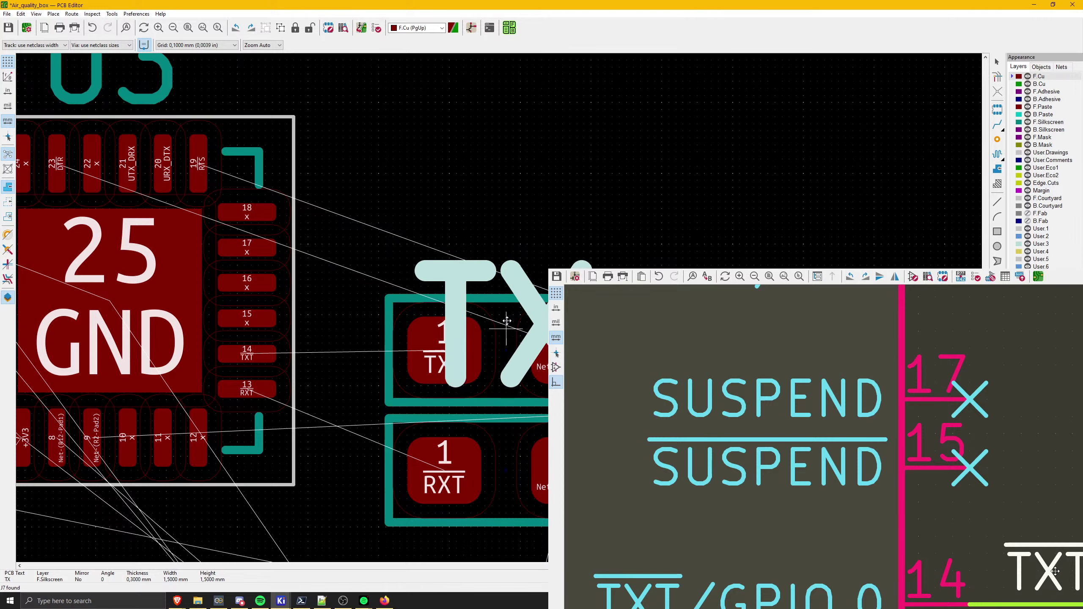
{"action": "middle_click_drag", "start_coordinate": [493, 345], "coordinate": [485, 216]}
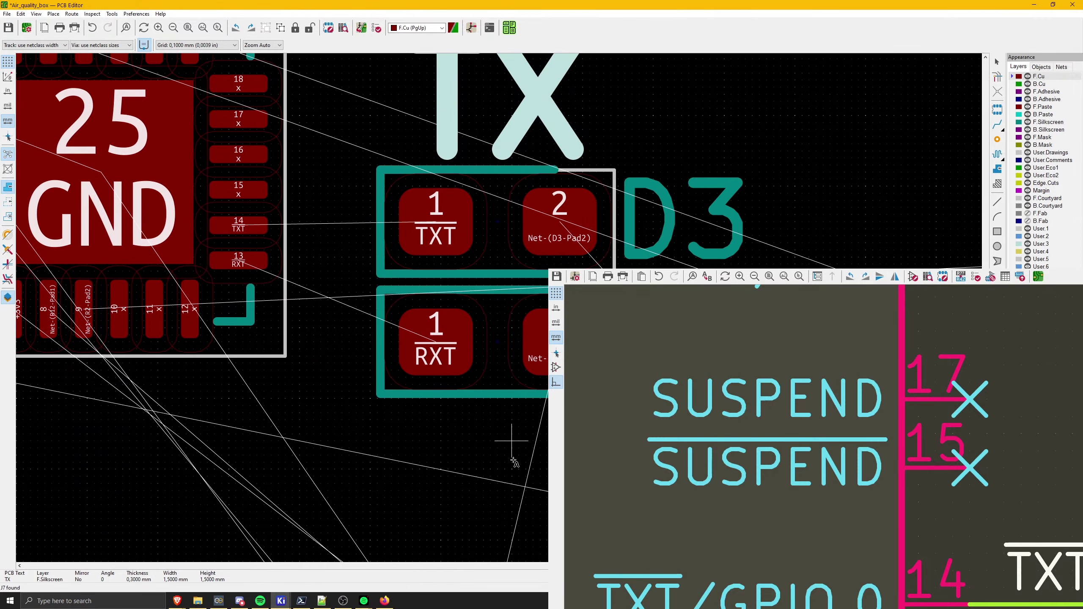
- Add the text RX directly below D4
{"action": "left_click", "coordinate": [519, 476]}
{"action": "type", "text": "RX"}
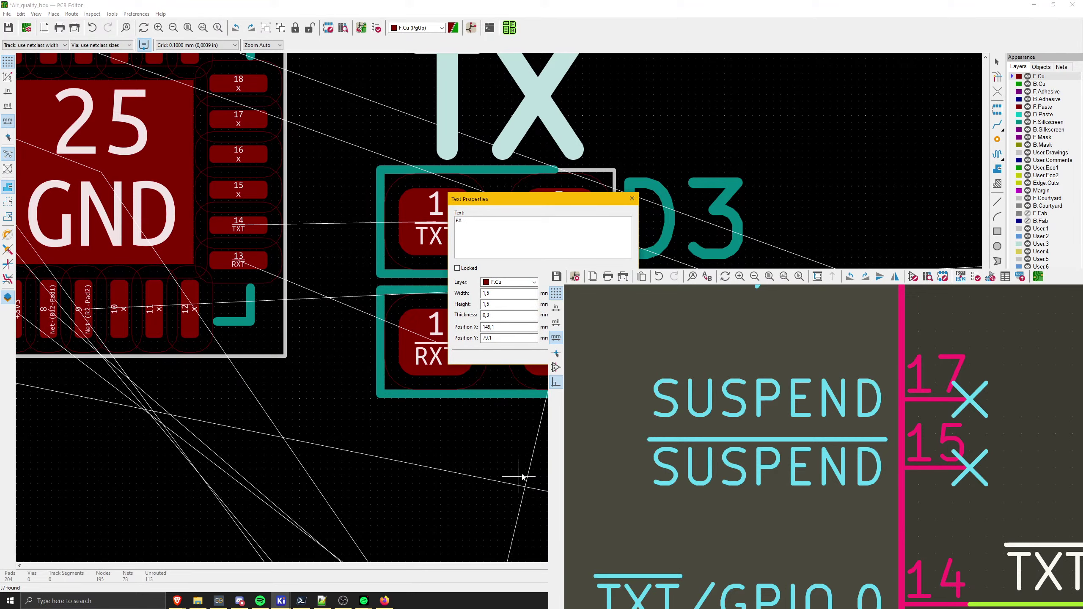
{"action": "key", "text": "Return"}
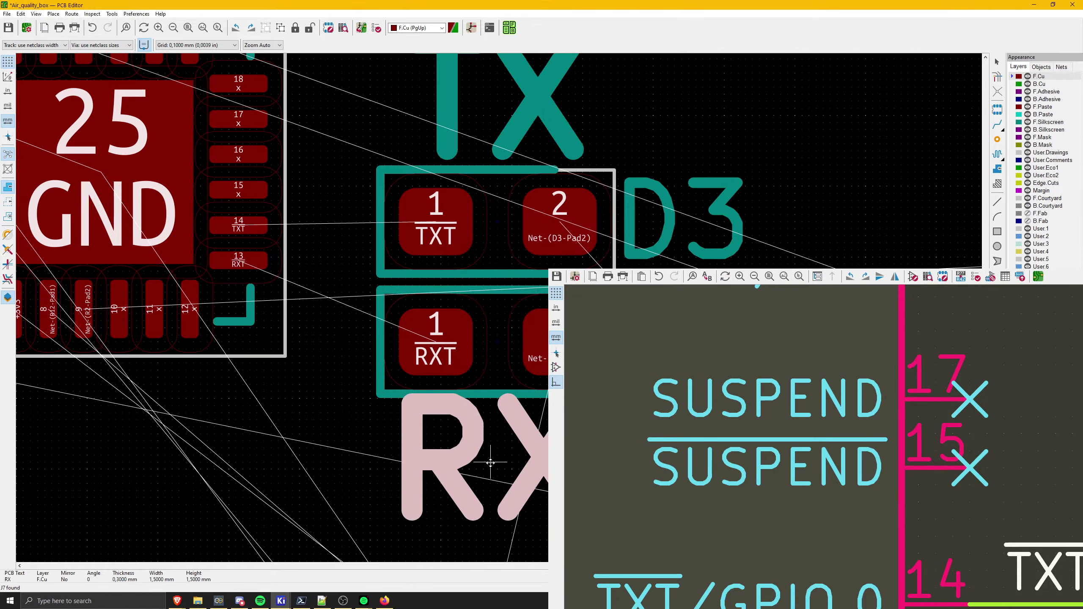
{"action": "left_click", "coordinate": [498, 474]}
{"action": "key", "text": "Escape"}
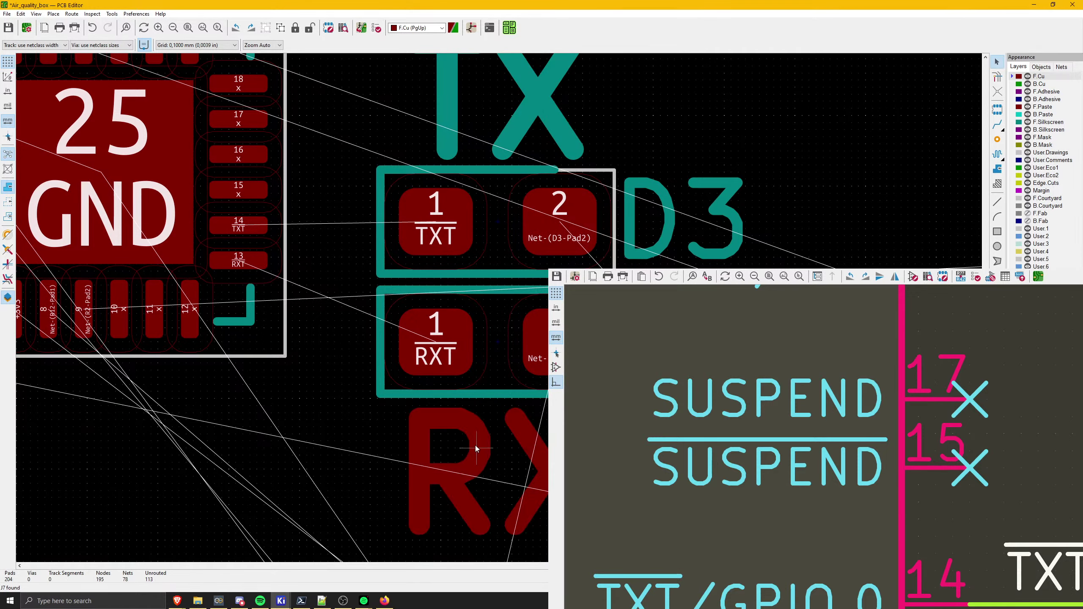
- Change the RX text's layer to F.Silkscreen
{"action": "double_click", "coordinate": [475, 446]}
{"action": "left_click", "coordinate": [512, 283]}
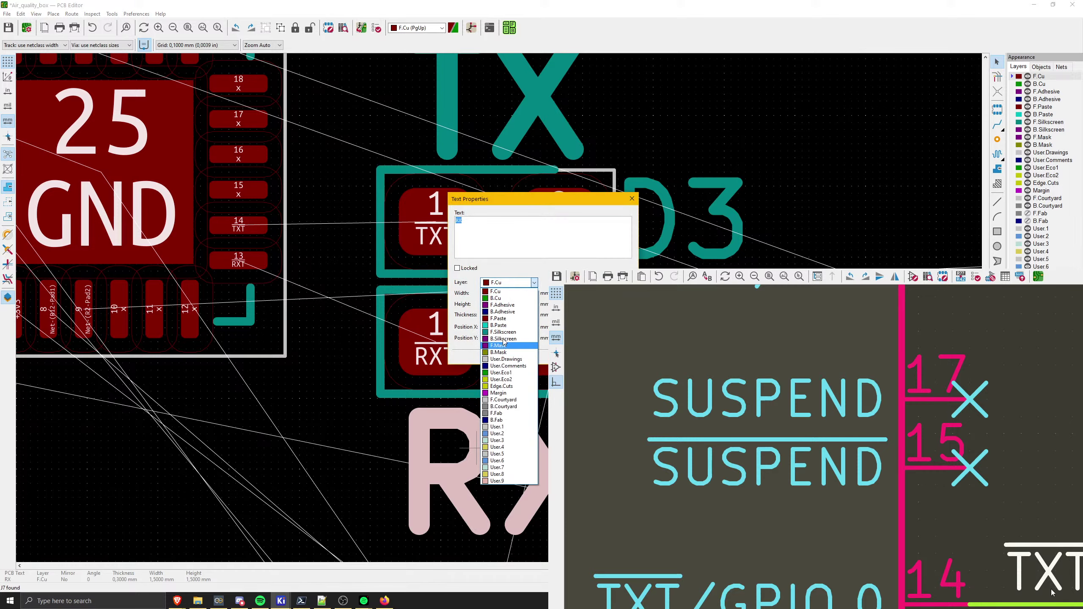
{"action": "left_click", "coordinate": [508, 333]}
{"action": "key", "text": "Return"}
{"action": "scroll", "coordinate": [487, 416], "scroll_direction": "down", "scroll_amount": 1}
{"action": "middle_click_drag", "start_coordinate": [487, 417], "coordinate": [523, 400]}
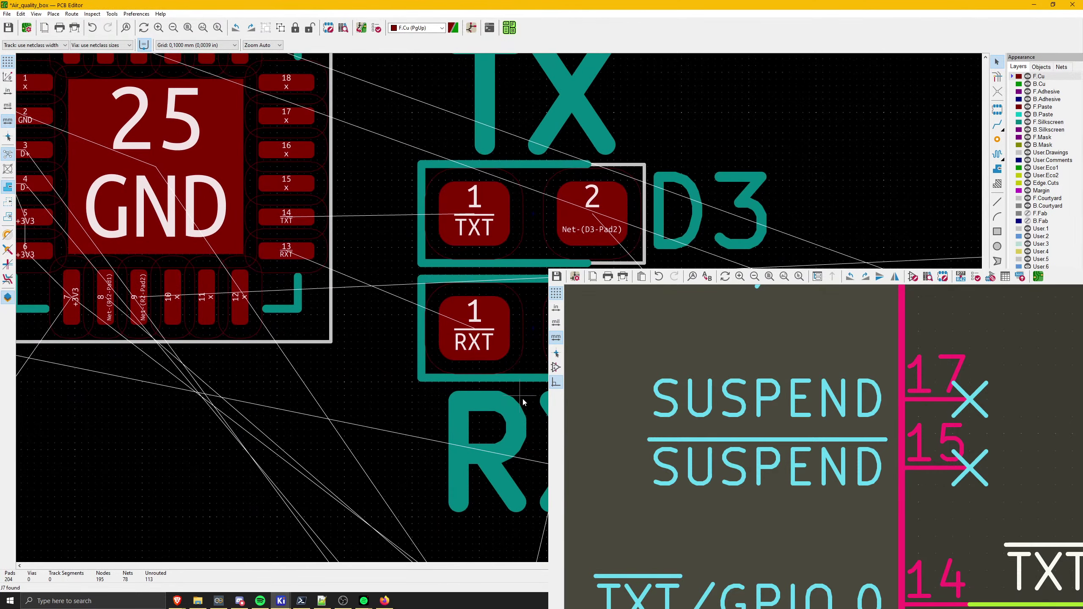
- Remove the existing TX and RX texts and add a new TX text on F.Silkscreen directly above D3
{"action": "scroll", "coordinate": [506, 418], "scroll_direction": "down", "scroll_amount": 3}
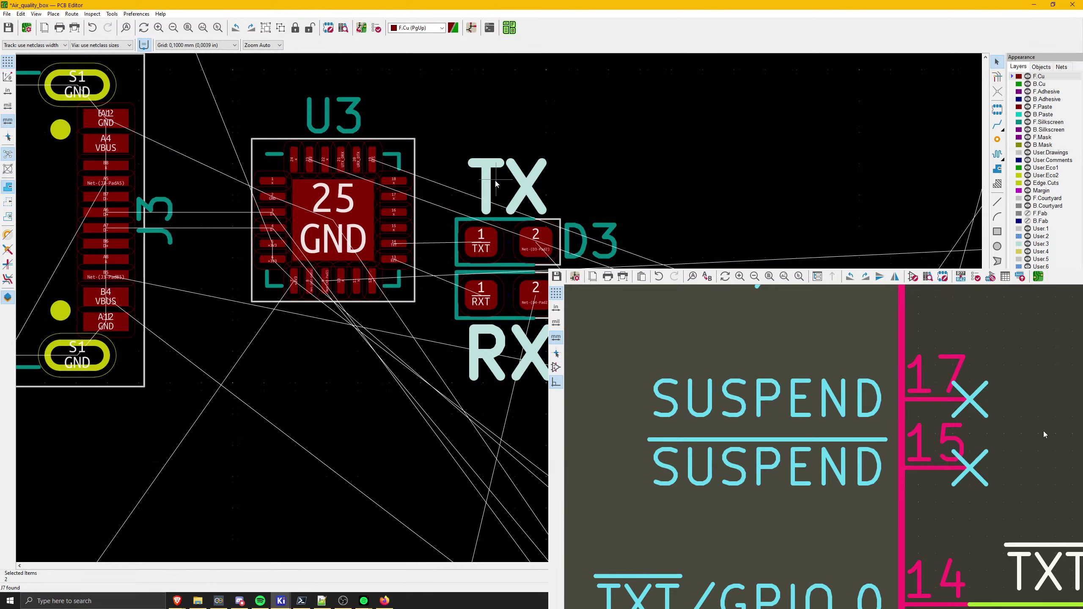
{"action": "left_click", "coordinate": [1046, 123]}
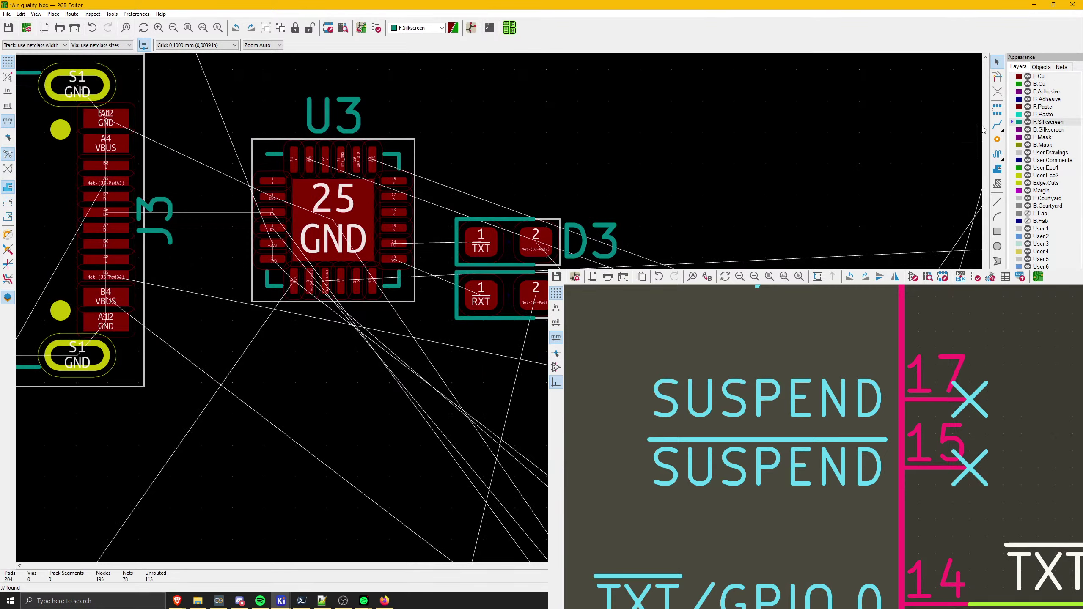
{"action": "key", "text": "ctrl+shift+t"}
{"action": "left_click", "coordinate": [978, 142]}
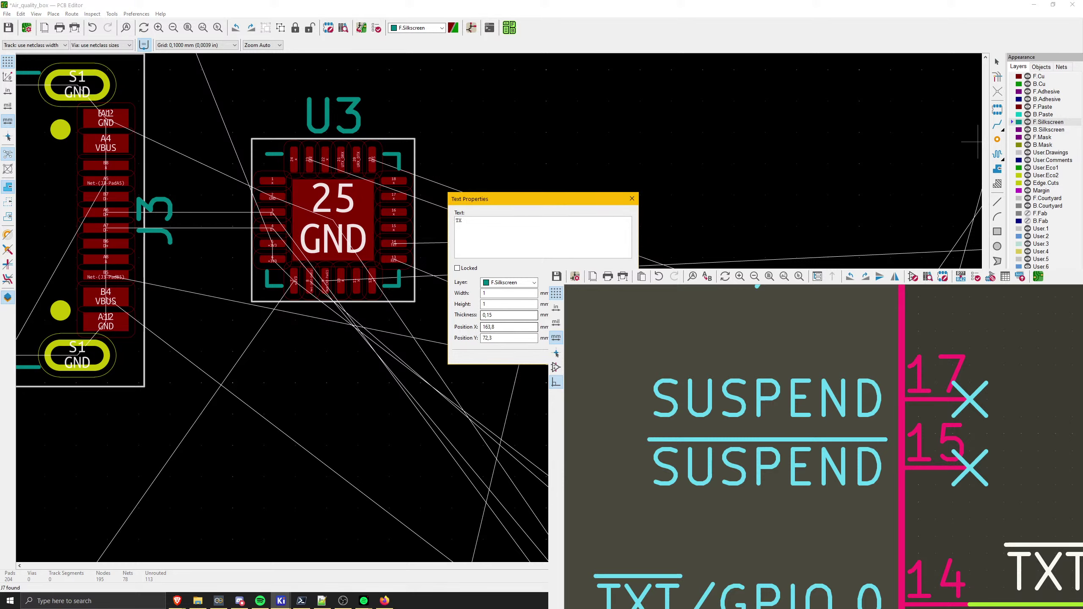
{"action": "key", "text": "ctrl+Return"}
{"action": "scroll", "coordinate": [727, 112], "scroll_direction": "up", "scroll_amount": 3}
{"action": "scroll", "coordinate": [333, 329], "scroll_direction": "down", "scroll_amount": 3}
{"action": "scroll", "coordinate": [371, 391], "scroll_direction": "up", "scroll_amount": 5}
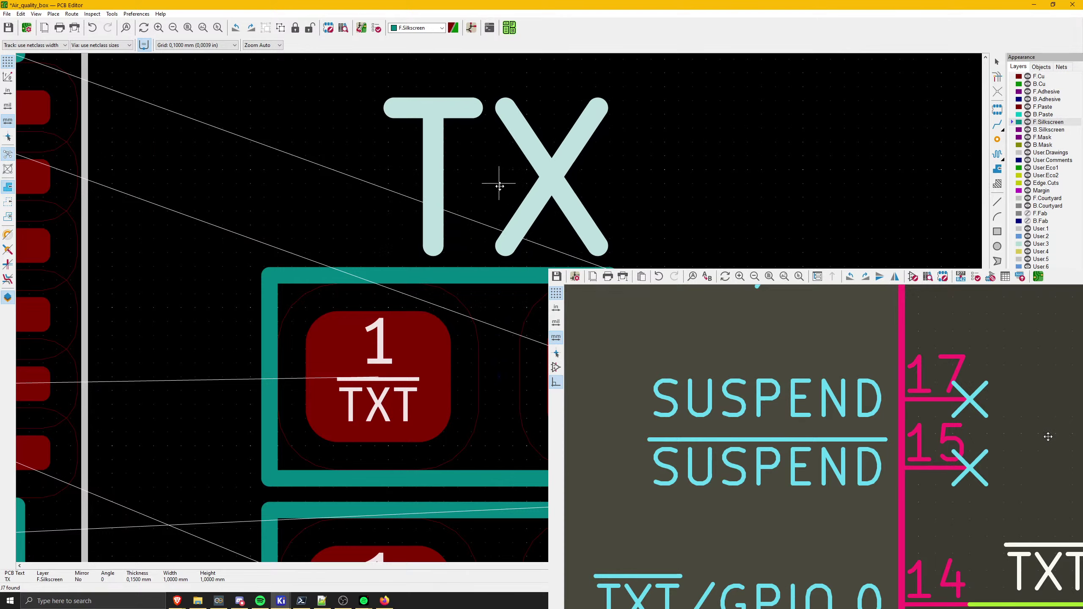
{"action": "scroll", "coordinate": [500, 187], "scroll_direction": "down", "scroll_amount": 3}
{"action": "left_click", "coordinate": [499, 311]}
- Duplicate the TX text, place the copy directly below D4 and change its text to RX
{"action": "key", "text": "ctrl+d"}
{"action": "middle_click_drag", "start_coordinate": [513, 379], "coordinate": [495, 275]}
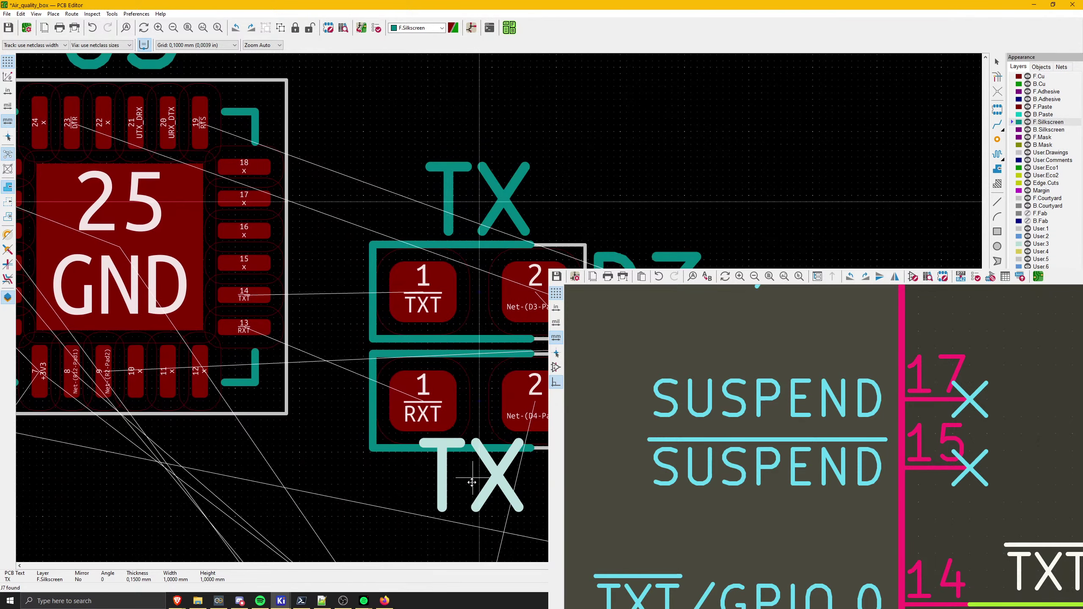
{"action": "left_click", "coordinate": [478, 499]}
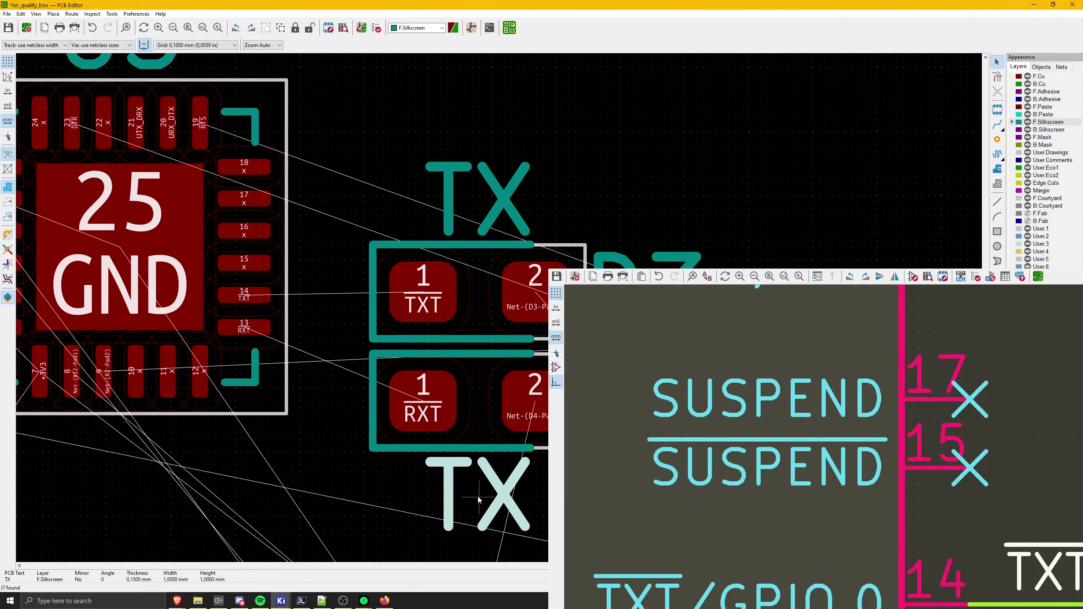
{"action": "double_click", "coordinate": [478, 499]}
{"action": "type", "text": "RX"}
{"action": "key", "text": "Return"}
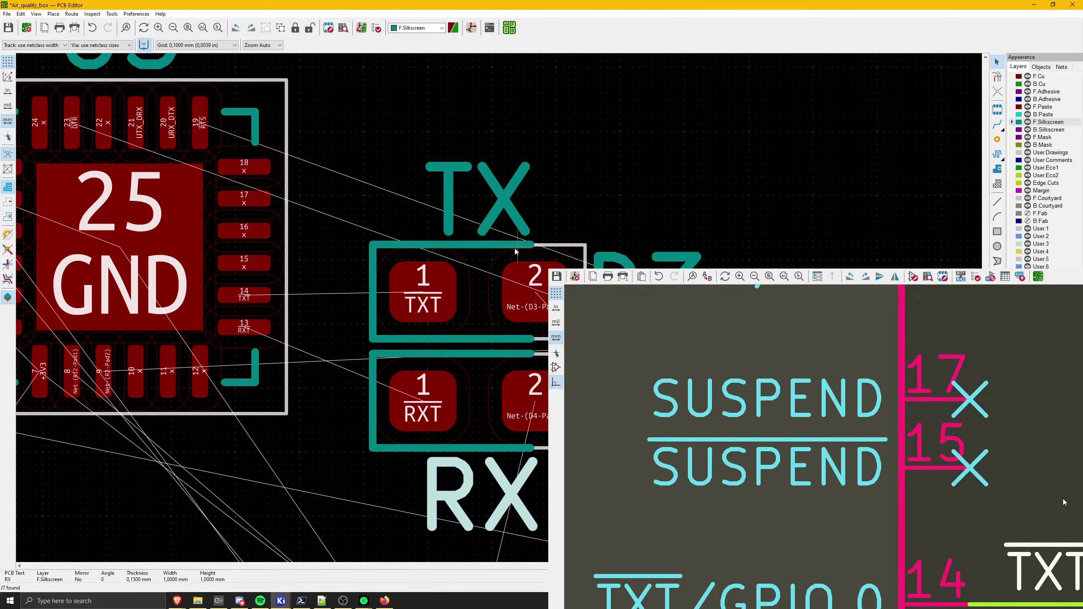
- Group D3 with the TX text, and group D4 with the RX text
{"action": "scroll", "coordinate": [516, 245], "scroll_direction": "up", "scroll_amount": 2}
{"action": "middle_click_drag", "start_coordinate": [504, 225], "coordinate": [563, 266]}
{"action": "left_click", "coordinate": [656, 194]}
{"action": "left_click", "coordinate": [632, 271], "text": "shift"}
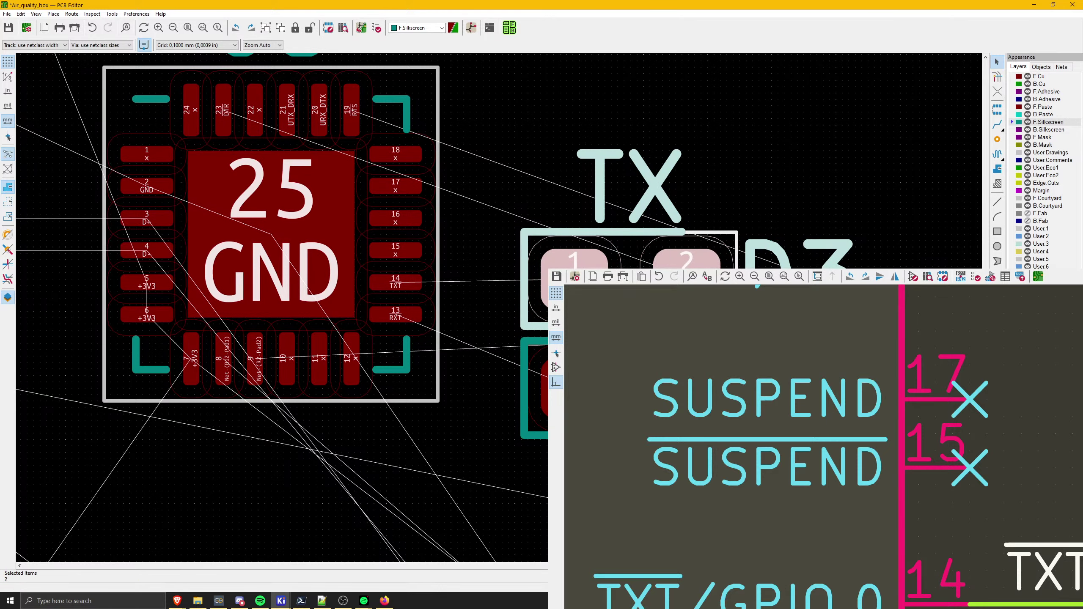
{"action": "middle_click_drag", "start_coordinate": [631, 384], "coordinate": [631, 372]}
{"action": "left_click", "coordinate": [631, 372]}
{"action": "left_click", "coordinate": [632, 467], "text": "shift"}
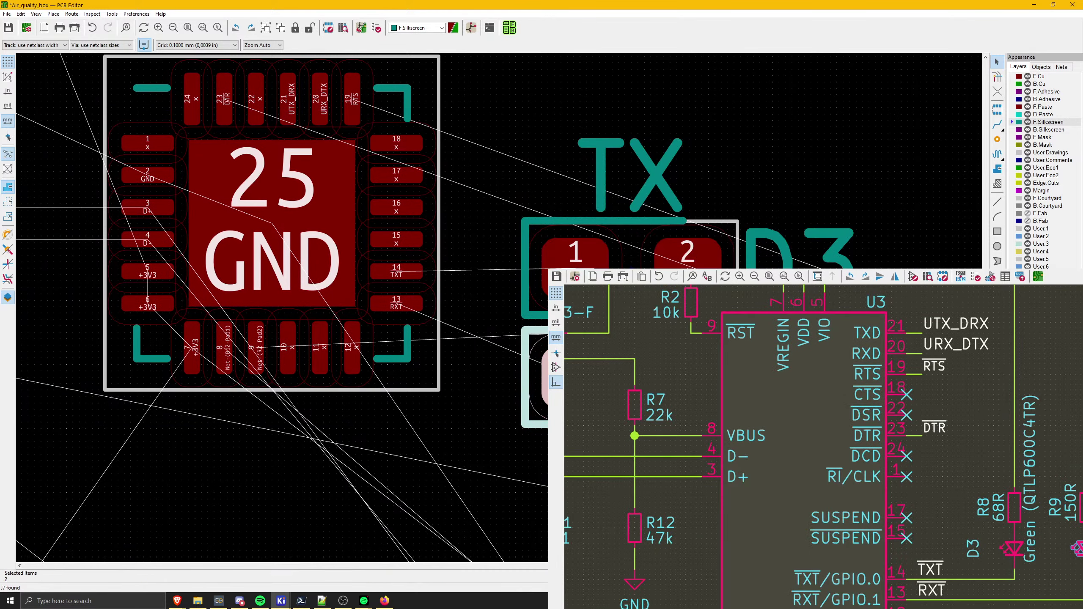
{"action": "right_click", "coordinate": [643, 235]}
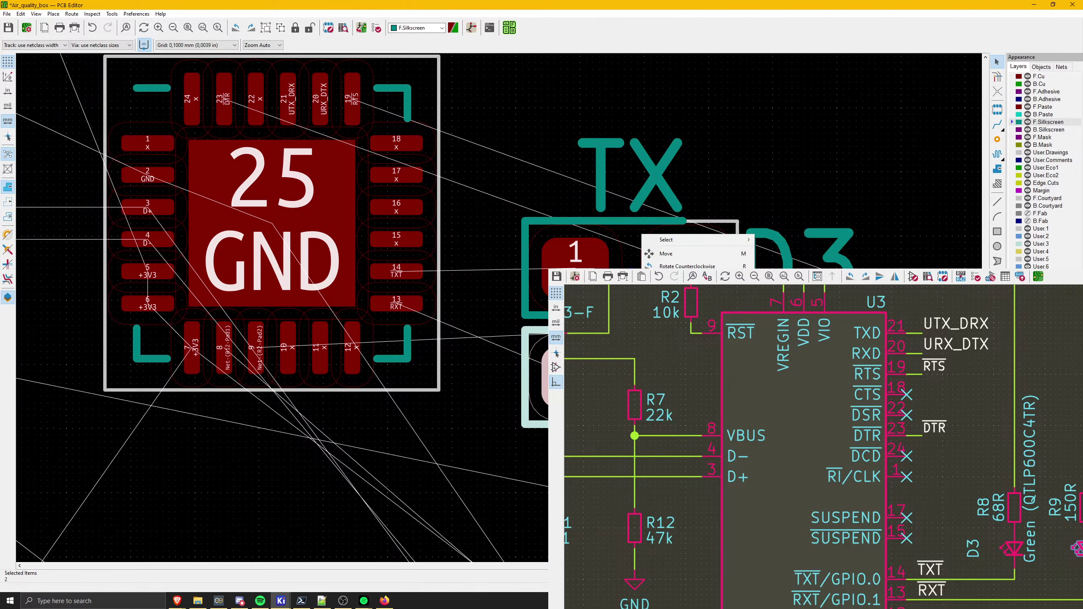
{"action": "left_click", "coordinate": [691, 443]}
{"action": "mouse_move", "coordinate": [665, 427]}
{"action": "middle_mouse_down"}
{"action": "mouse_move", "coordinate": [804, 408]}
{"action": "mouse_move", "coordinate": [659, 444]}
{"action": "middle_mouse_up"}
{"action": "key", "text": "m"}
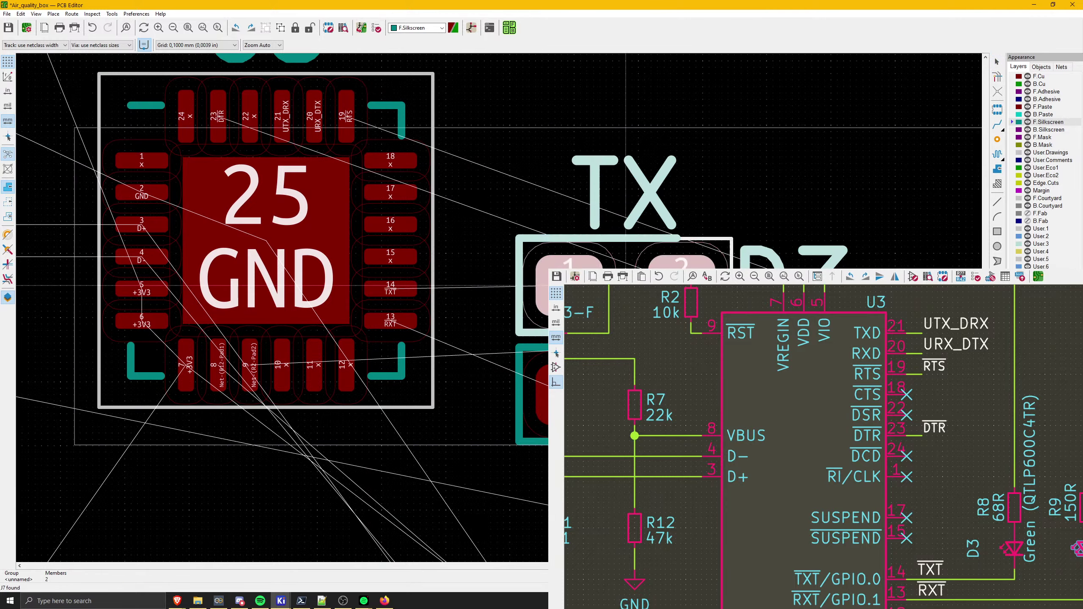
{"action": "key", "text": "Escape"}
- Open the board setup and review the editor layers, physical stackup, solder mask settings and design constraints
{"action": "key", "text": "shift+n"}
{"action": "middle_click_drag", "start_coordinate": [433, 223], "coordinate": [298, 181]}
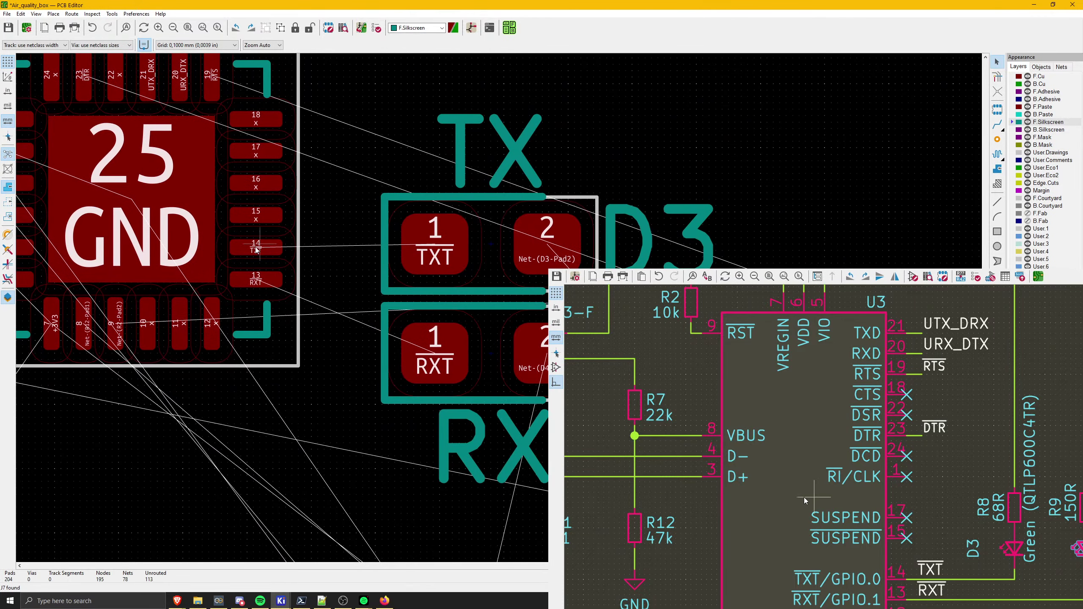
{"action": "key", "text": "F4"}
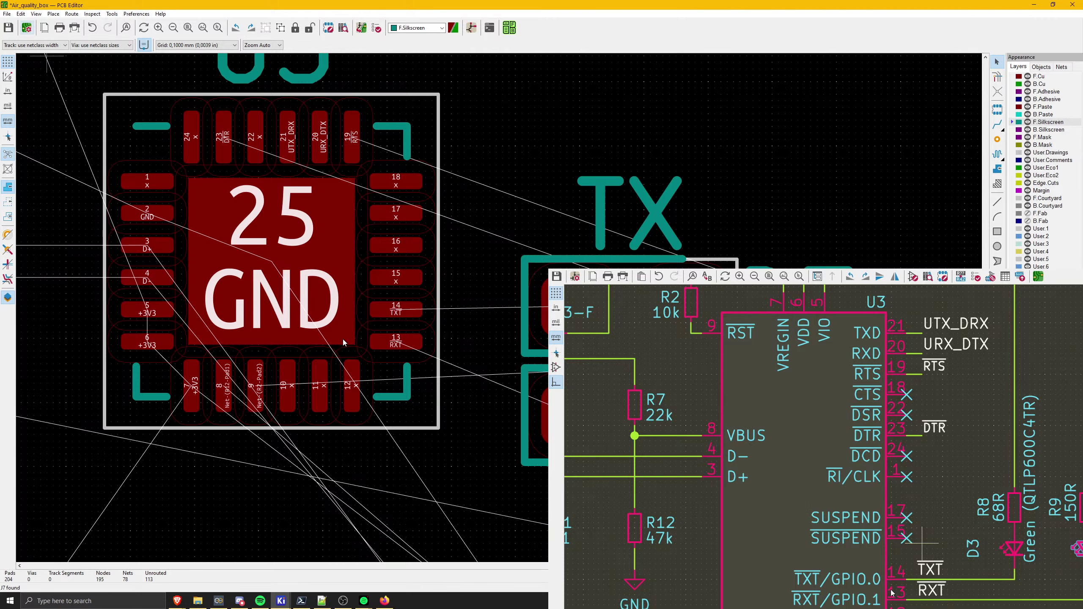
{"action": "key", "text": "alt+Tab"}
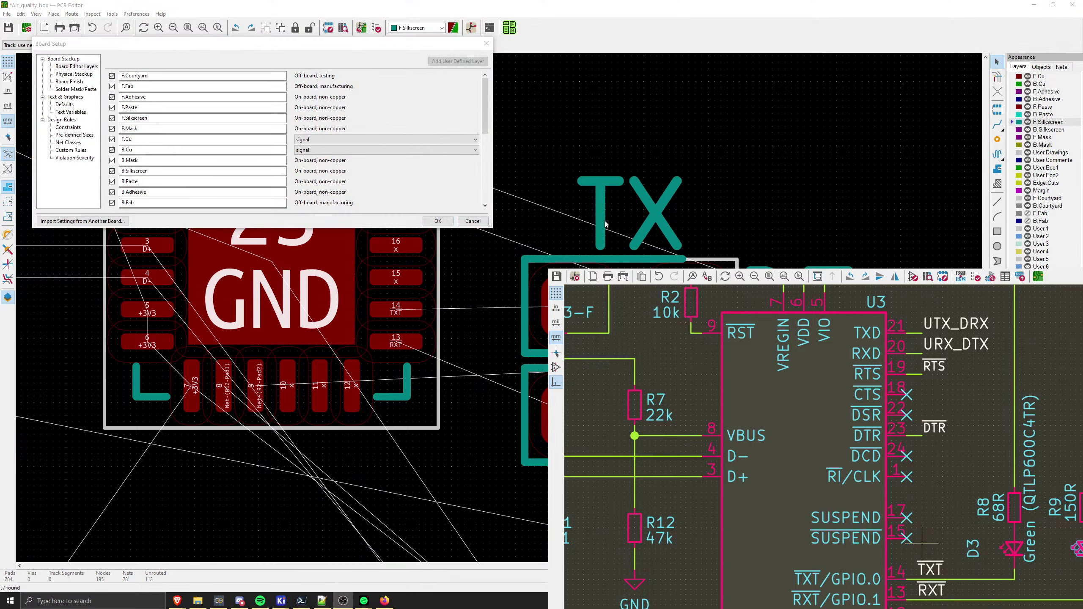
{"action": "left_click", "coordinate": [603, 264]}
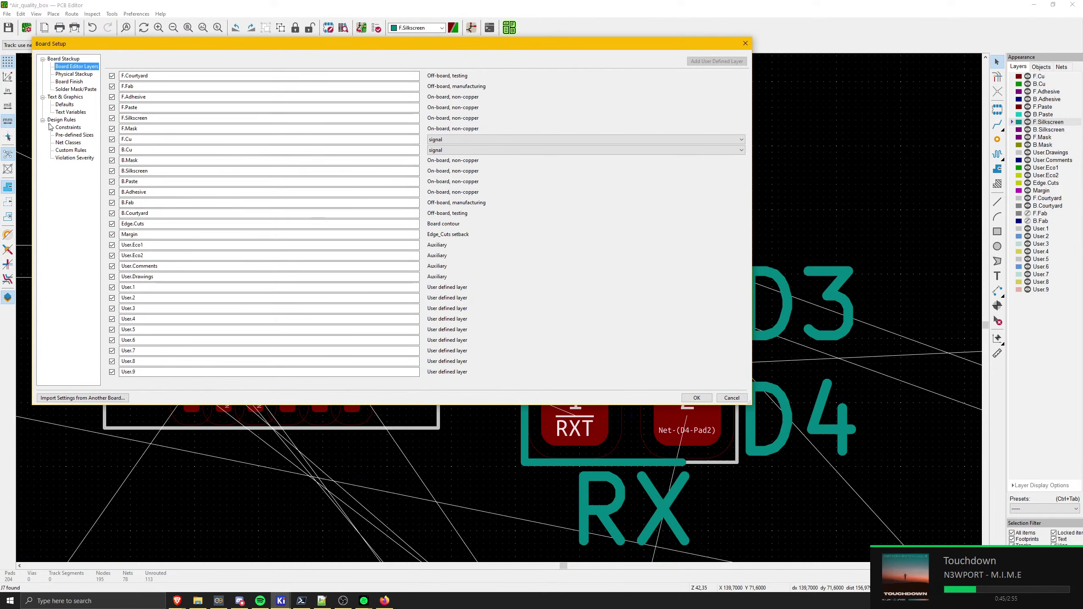
{"action": "left_click", "coordinate": [70, 75]}
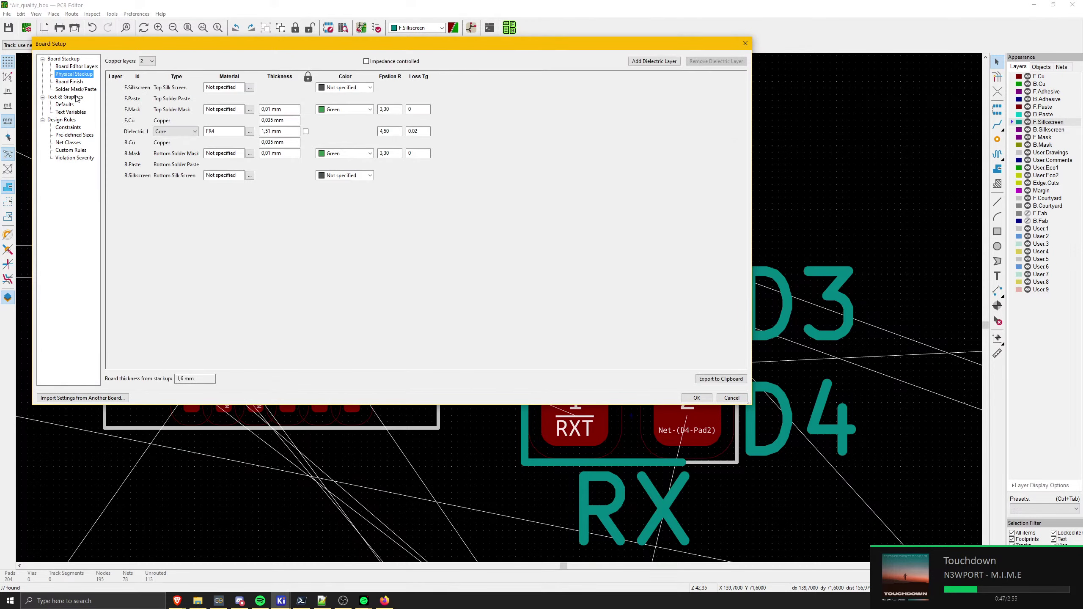
{"action": "left_click", "coordinate": [72, 88]}
{"action": "left_click", "coordinate": [70, 67]}
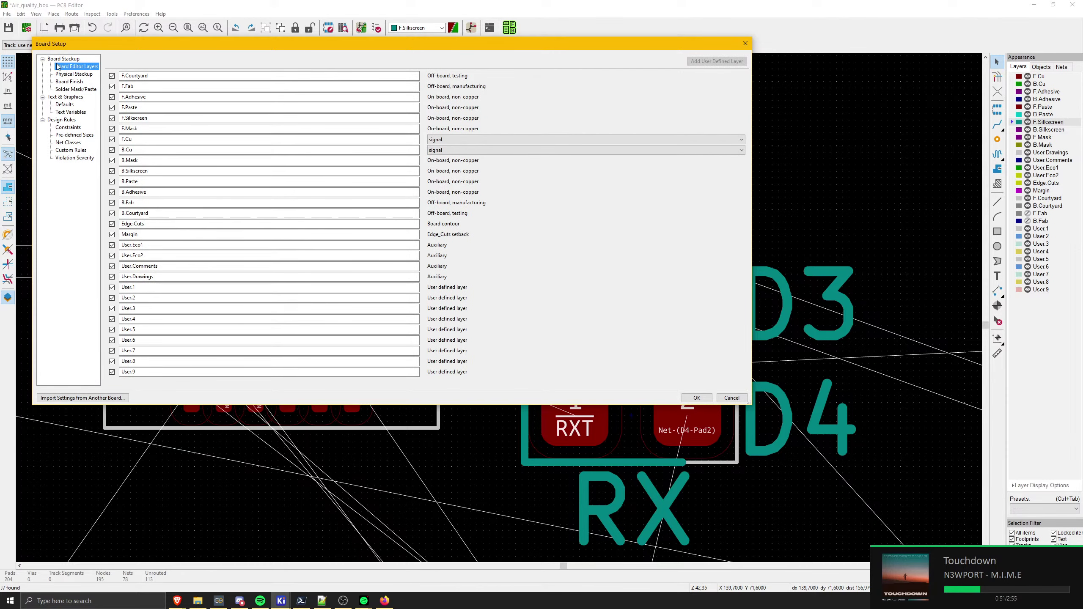
{"action": "left_click", "coordinate": [65, 128]}
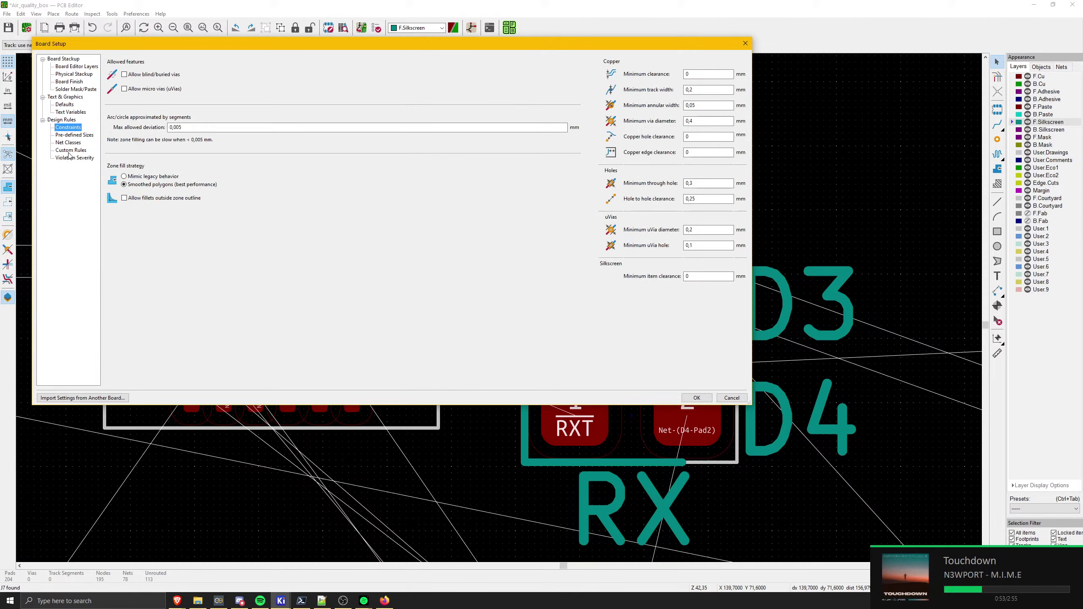
- Add a pre-defined track width of 0.2 mm in the board setup
{"action": "left_click", "coordinate": [71, 136]}
{"action": "left_click", "coordinate": [122, 378]}
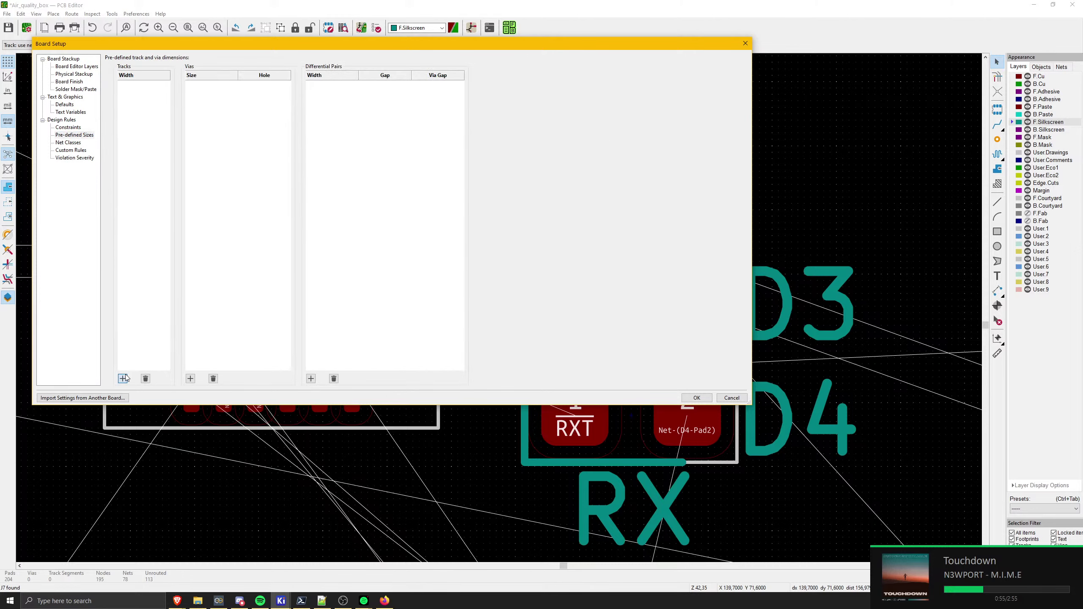
{"action": "key", "text": "Return"}
- In the design constraints, set the minimum through hole to 0,4 mm and the minimum via diameter to 0,8 mm
{"action": "left_click", "coordinate": [69, 126]}
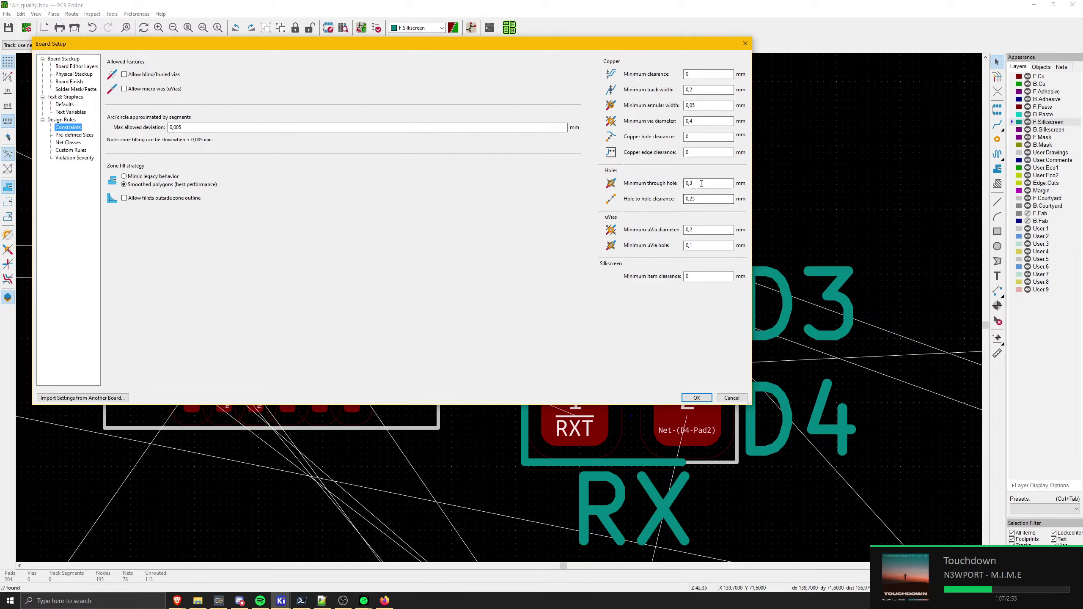
{"action": "left_click", "coordinate": [702, 184]}
{"action": "key", "text": "BackSpace"}
{"action": "type", "text": "4"}
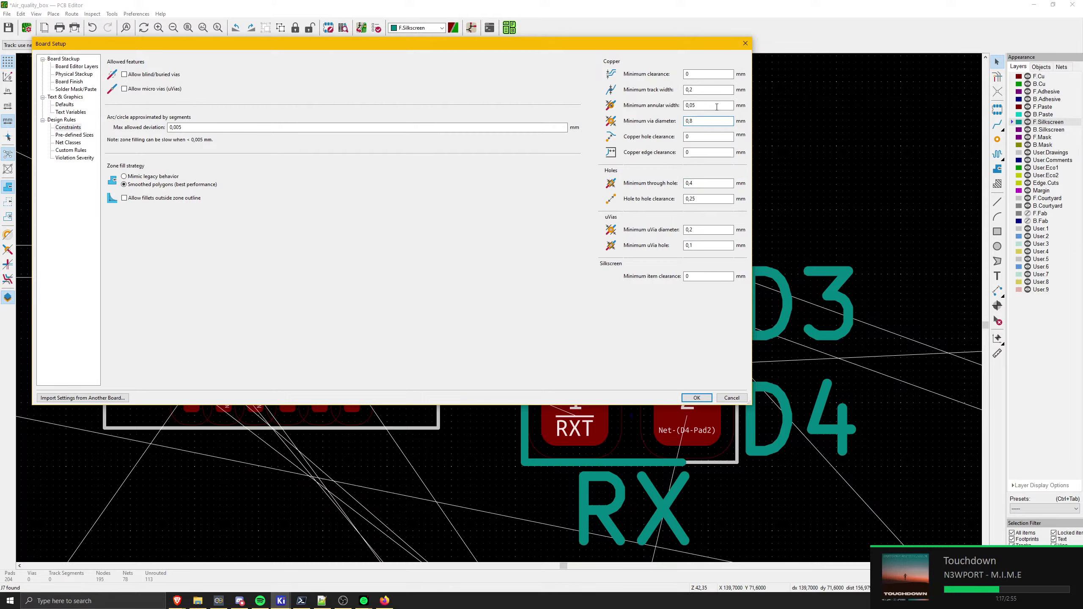
- Go through the remaining copper and hole constraints and set the copper hole clearance to 0,5 mm
{"action": "left_click", "coordinate": [721, 107]}
{"action": "left_click", "coordinate": [703, 90]}
{"action": "left_click", "coordinate": [691, 74]}
{"action": "left_click", "coordinate": [699, 199]}
{"action": "left_click", "coordinate": [699, 153]}
{"action": "left_click", "coordinate": [696, 137]}
{"action": "key", "text": "BackSpace"}
{"action": "type", "text": "1"}
{"action": "key", "text": "BackSpace"}
{"action": "type", "text": "0,5"}
{"action": "key", "text": "shift+Tab"}
{"action": "key", "text": "shift+Tab"}
- Add pre-defined track widths of 0.4, 0.6, 0.8 and 1 mm
{"action": "left_click", "coordinate": [74, 135]}
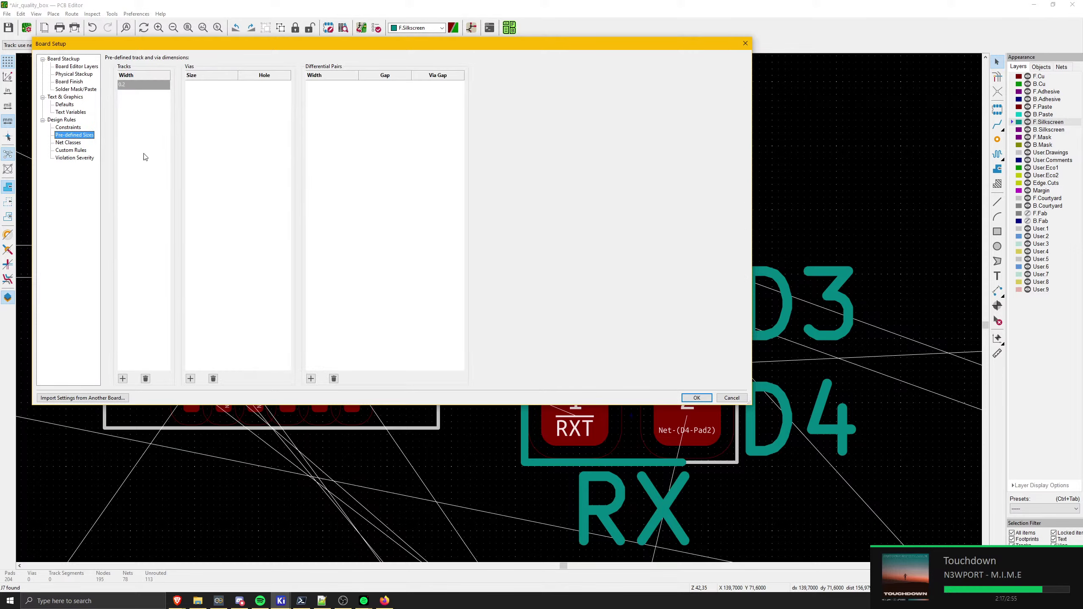
{"action": "left_click", "coordinate": [124, 379]}
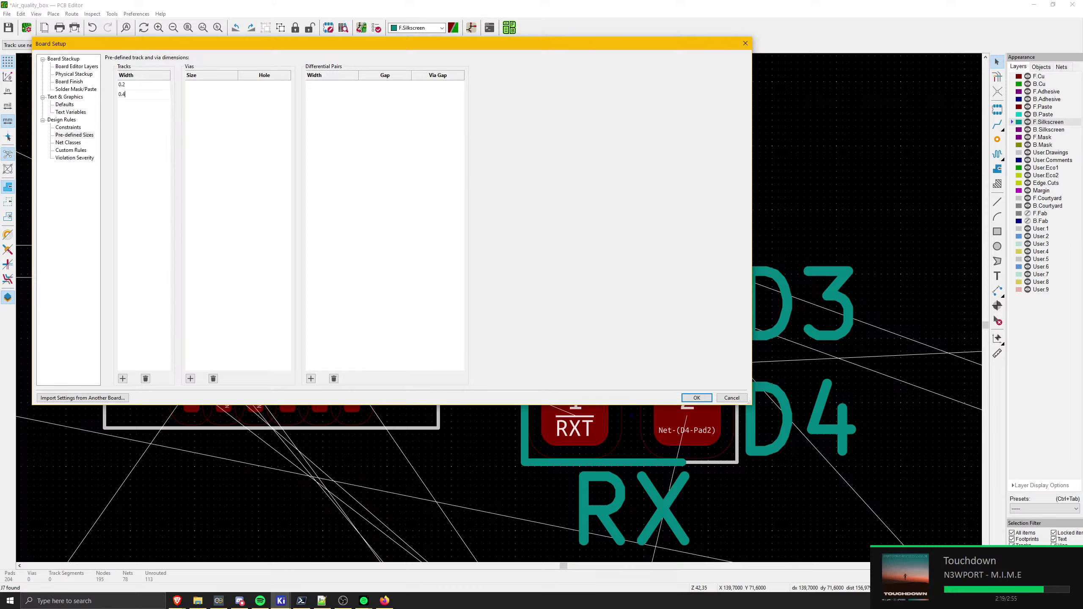
{"action": "type", "text": "0.4"}
{"action": "left_click", "coordinate": [122, 378]}
{"action": "type", "text": "0.6"}
{"action": "left_click", "coordinate": [123, 379]}
{"action": "left_click", "coordinate": [123, 378]}
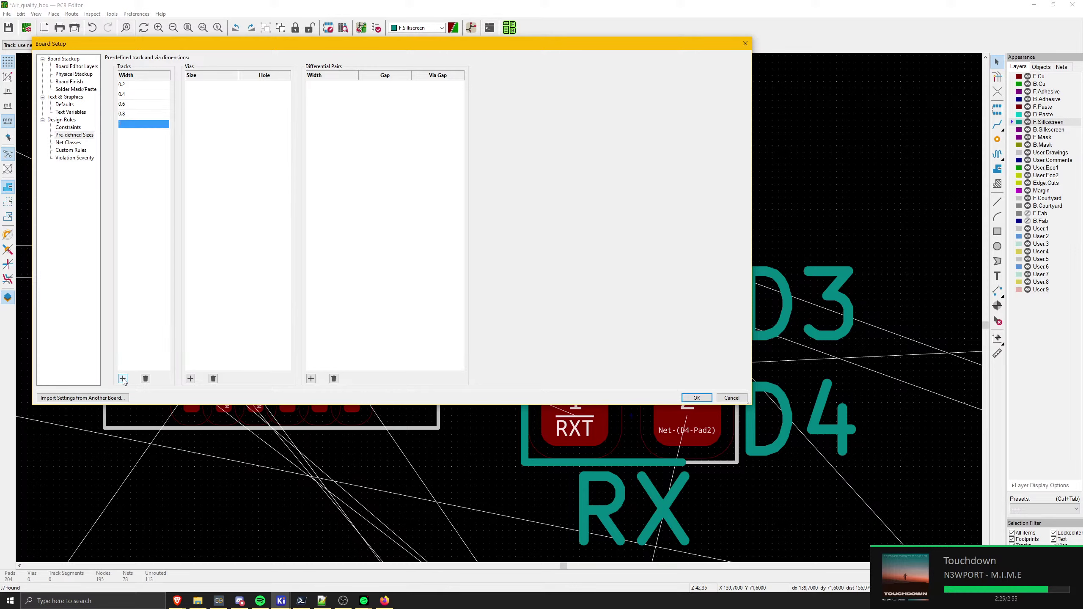
- Extend the pre-defined track widths with 1.2, 1.4 and 1.6 mm
{"action": "left_click", "coordinate": [122, 379]}
{"action": "key", "text": "Return"}
{"action": "left_click", "coordinate": [122, 379]}
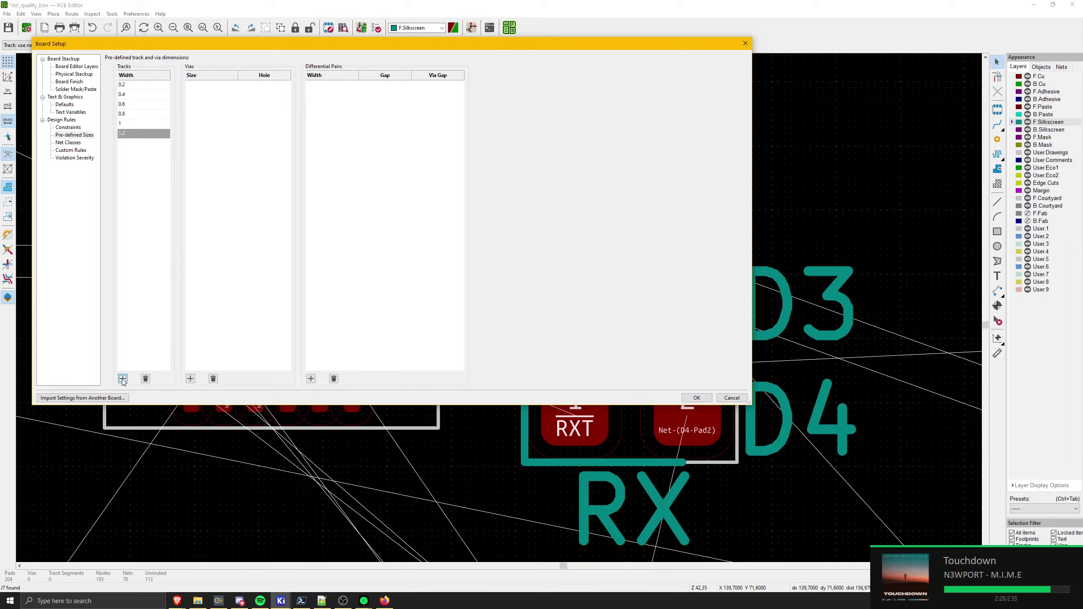
{"action": "type", "text": "1.4"}
{"action": "left_click", "coordinate": [124, 378]}
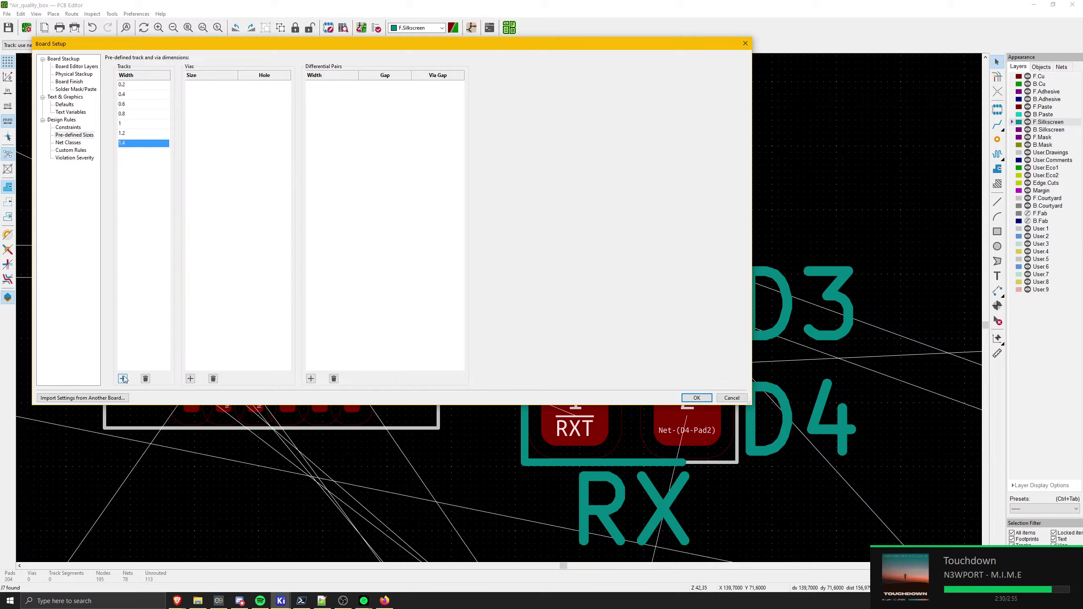
{"action": "left_click", "coordinate": [124, 378]}
{"action": "type", "text": "16"}
{"action": "key", "text": "Return"}
{"action": "left_click", "coordinate": [133, 135], "text": "shift"}
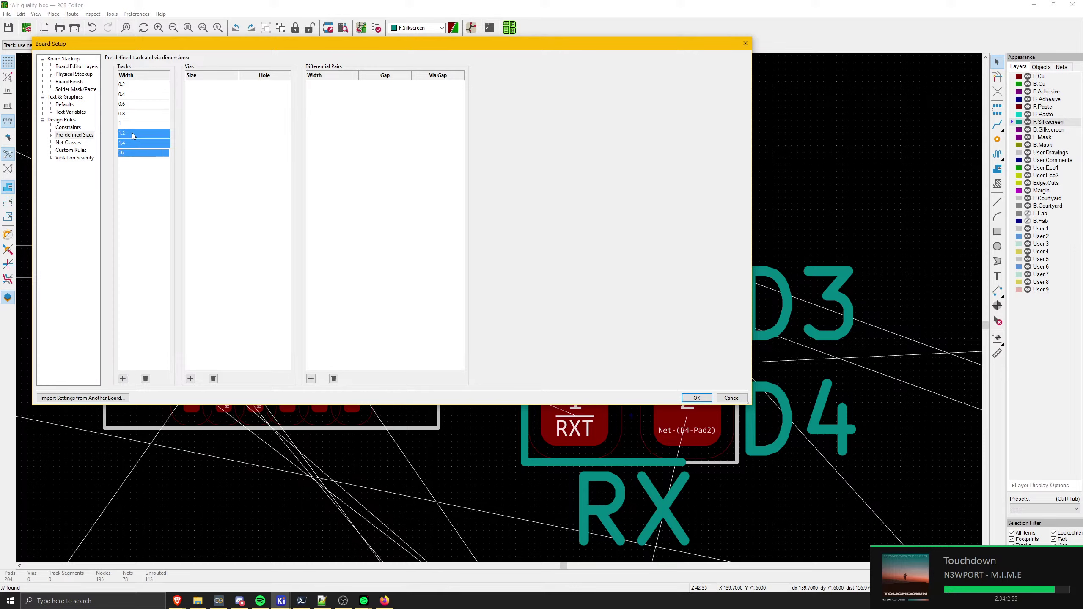
{"action": "left_click", "coordinate": [136, 153]}
{"action": "key", "text": "BackSpace"}
- Leave the via sizes empty, add a differential pair with 0.2 mm width and 0.2 mm gap, and apply the board setup
{"action": "left_click", "coordinate": [191, 379]}
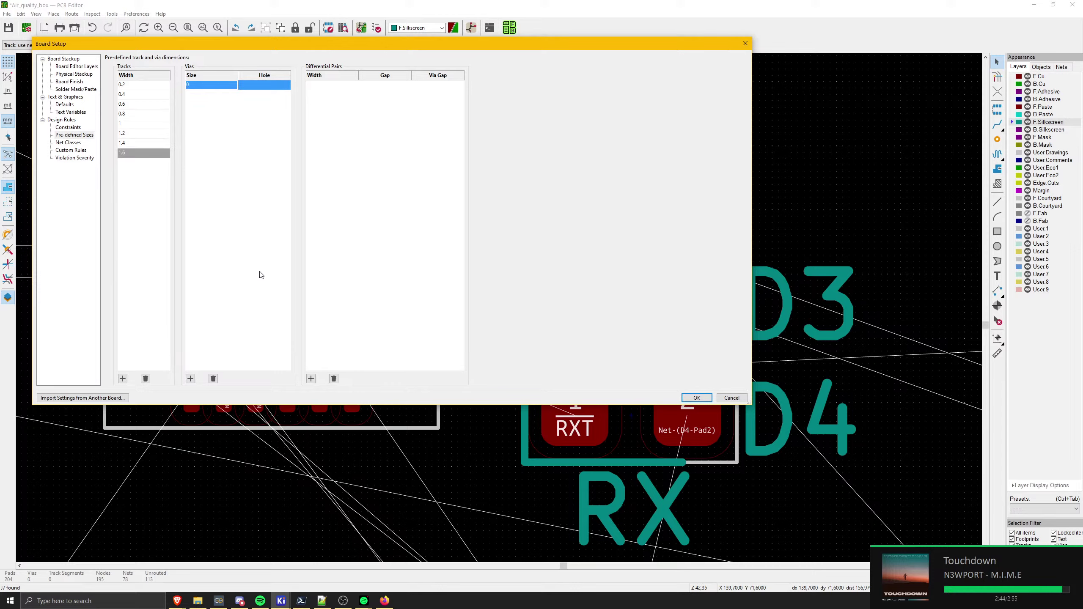
{"action": "left_click", "coordinate": [213, 379]}
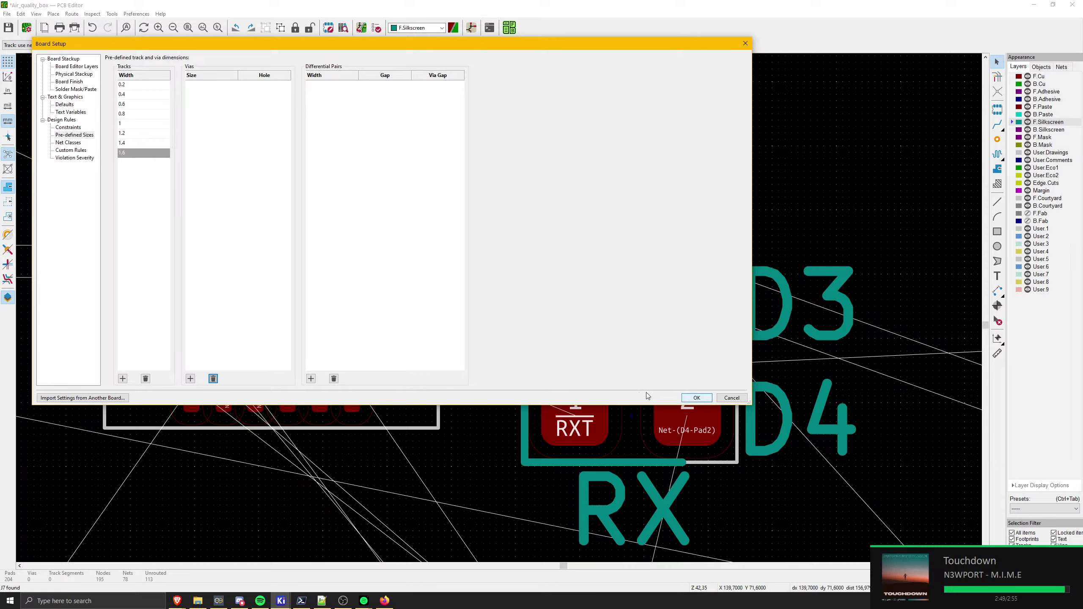
{"action": "left_click", "coordinate": [311, 379]}
{"action": "type", "text": "0."}
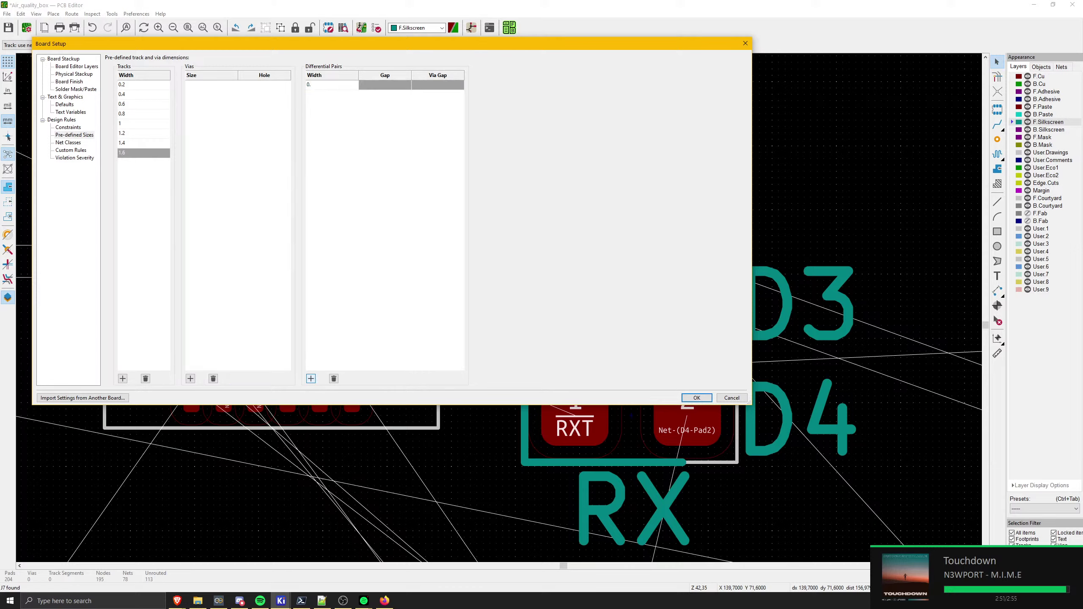
{"action": "type", "text": "2"}
{"action": "key", "text": "Return"}
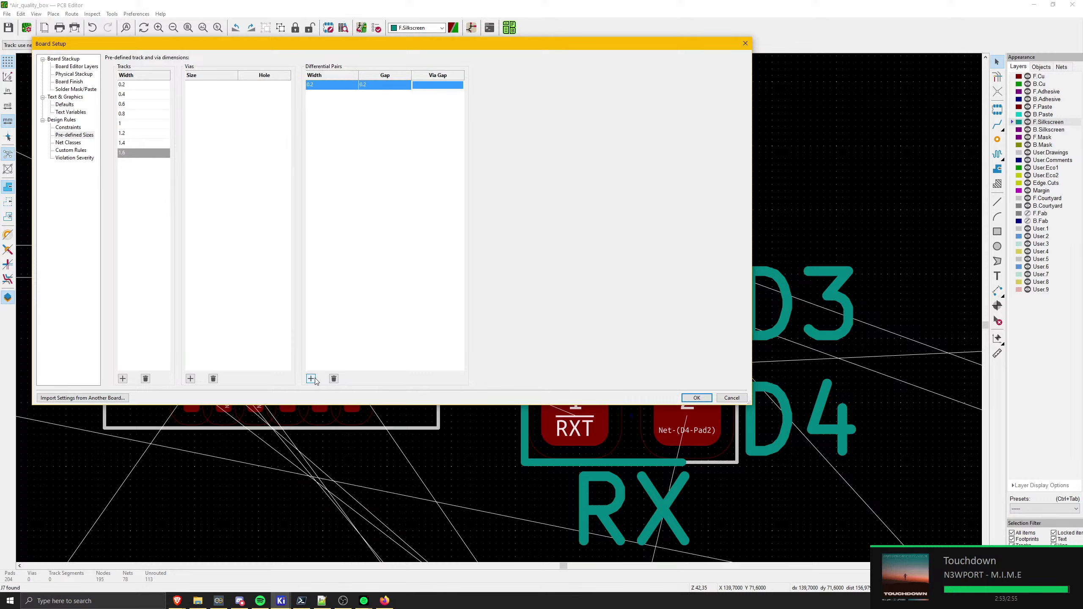
{"action": "left_click", "coordinate": [696, 399]}
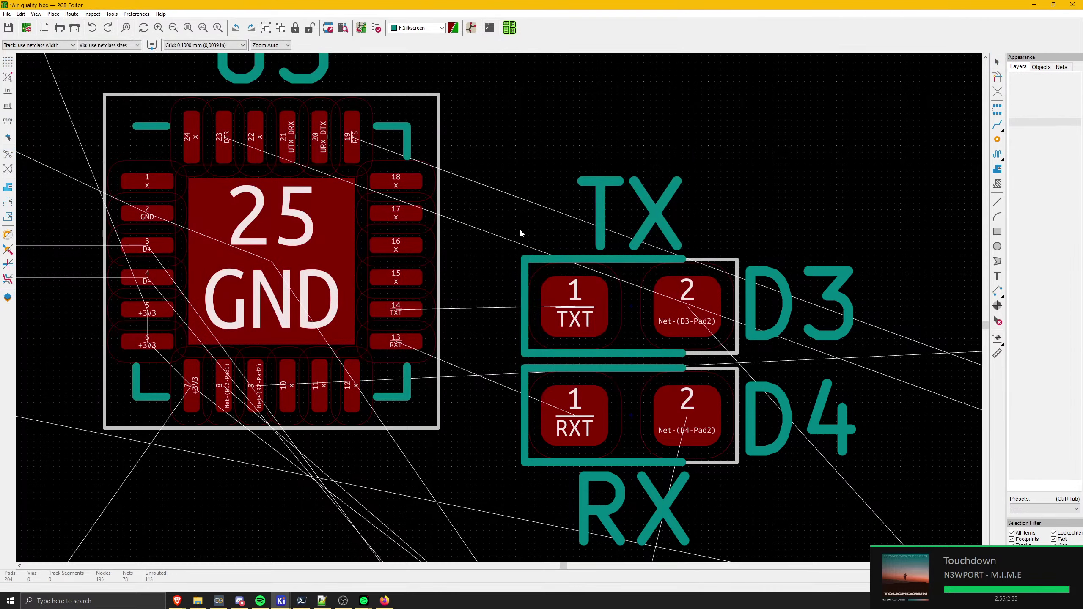
- Hide the F.Fab and B.Fab layers
{"action": "scroll", "coordinate": [520, 234], "scroll_direction": "down", "scroll_amount": 6}
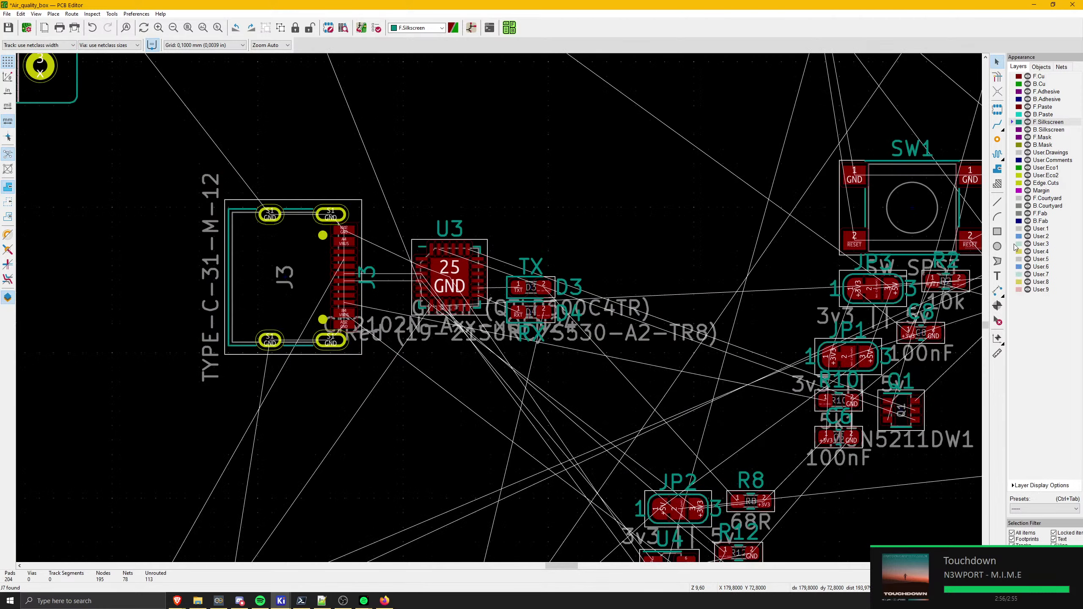
{"action": "left_click", "coordinate": [1028, 213]}
{"action": "left_click", "coordinate": [1028, 221]}
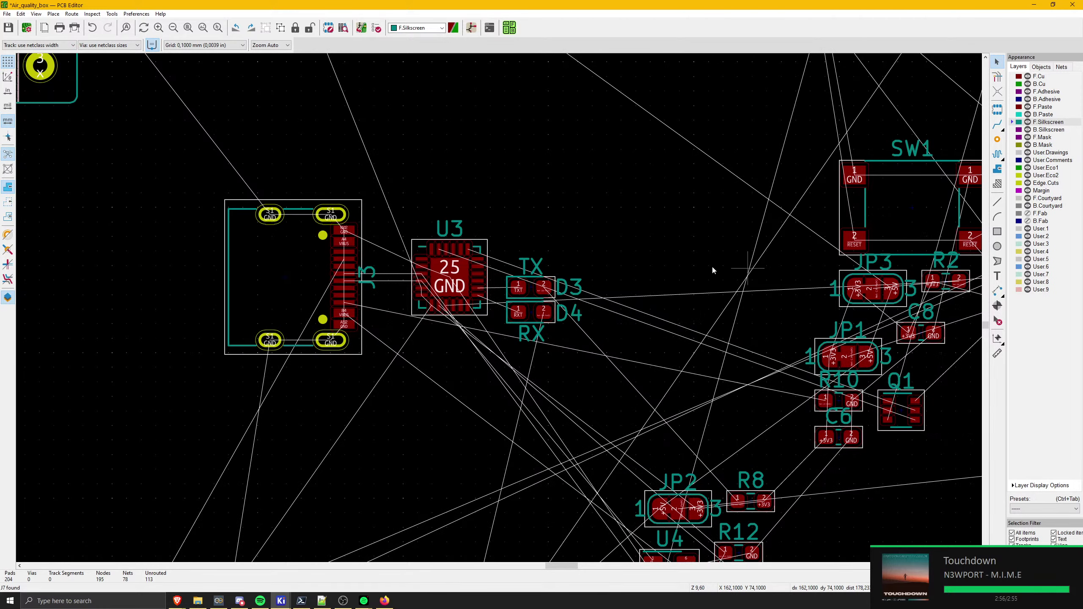
{"action": "scroll", "coordinate": [507, 264], "scroll_direction": "up", "scroll_amount": 5}
{"action": "scroll", "coordinate": [496, 319], "scroll_direction": "down", "scroll_amount": 10}
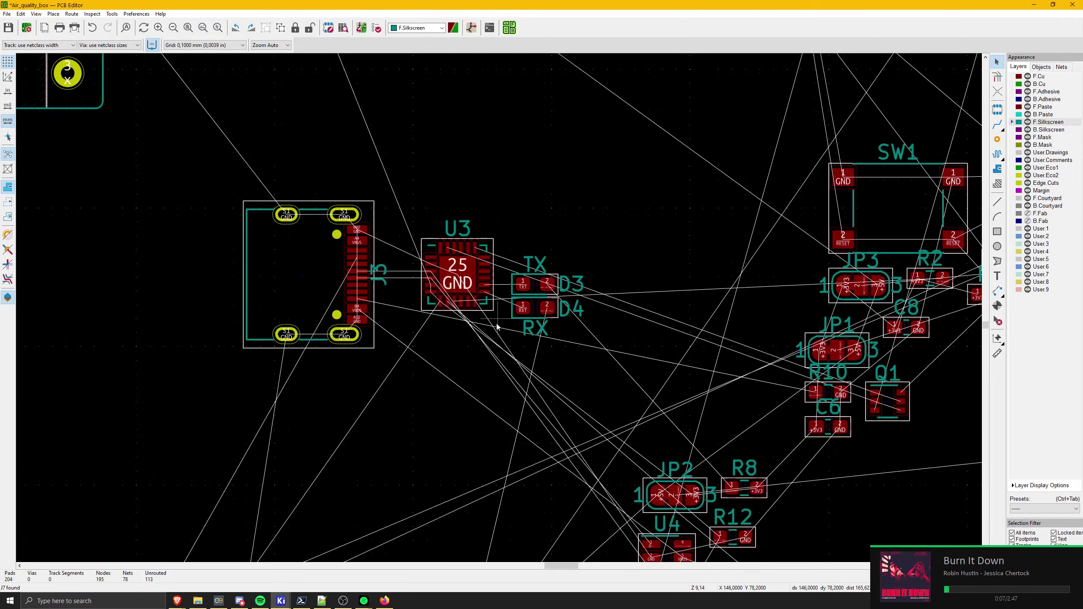
- Try placing resistor R9 beside LED D4, then undo the move
{"action": "scroll", "coordinate": [500, 317], "scroll_direction": "up", "scroll_amount": 10}
{"action": "left_click", "coordinate": [571, 275]}
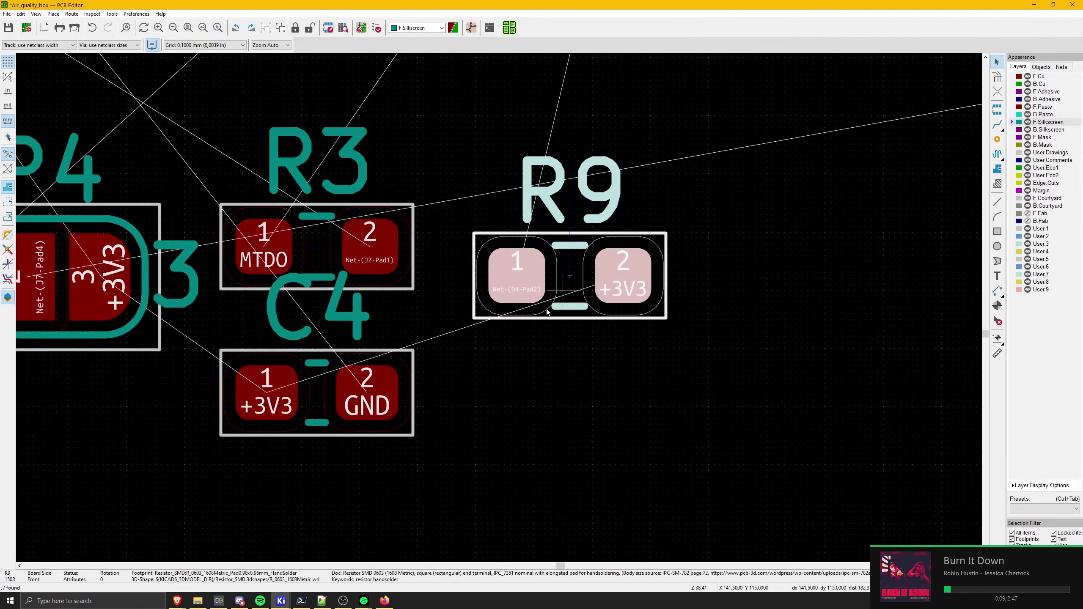
{"action": "left_click", "coordinate": [309, 384], "text": "shift"}
{"action": "left_click", "coordinate": [358, 255], "text": "shift"}
{"action": "key", "text": "ctrl+m"}
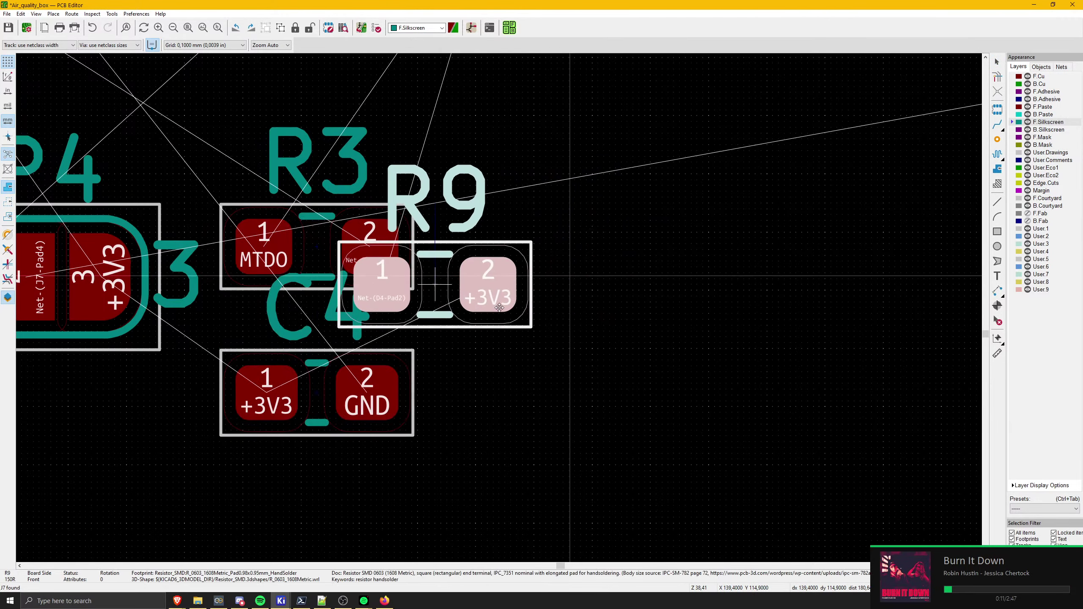
{"action": "scroll", "coordinate": [484, 546], "scroll_direction": "down", "scroll_amount": 5}
{"action": "middle_click_drag", "start_coordinate": [591, 153], "coordinate": [510, 430]}
{"action": "scroll", "coordinate": [567, 316], "scroll_direction": "up", "scroll_amount": 1}
{"action": "scroll", "coordinate": [588, 258], "scroll_direction": "up", "scroll_amount": 6}
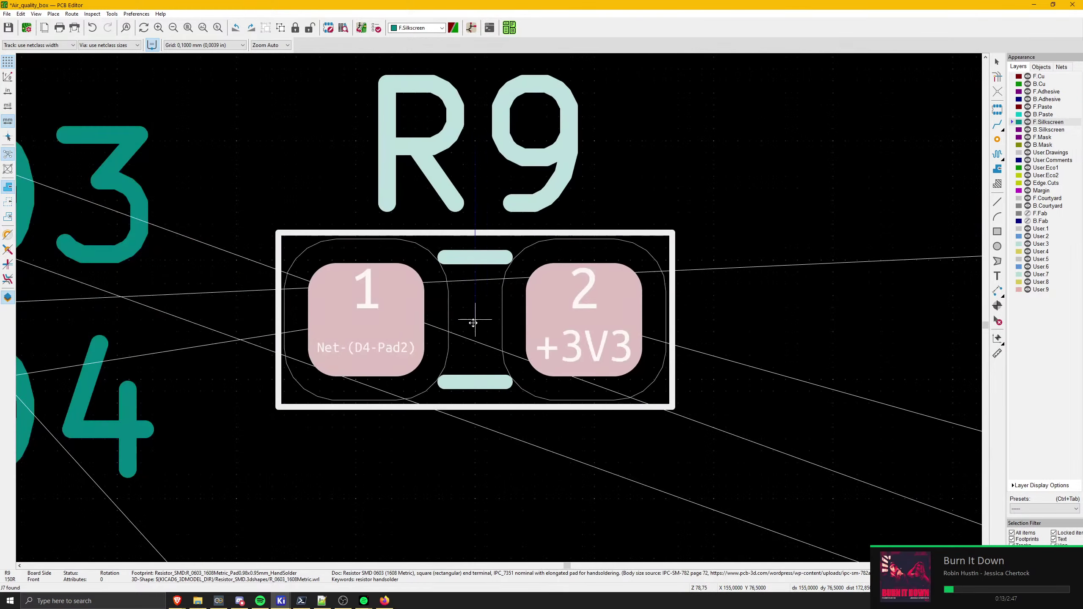
{"action": "scroll", "coordinate": [472, 320], "scroll_direction": "down", "scroll_amount": 4}
{"action": "scroll", "coordinate": [446, 313], "scroll_direction": "down", "scroll_amount": 1}
{"action": "scroll", "coordinate": [469, 321], "scroll_direction": "up", "scroll_amount": 4}
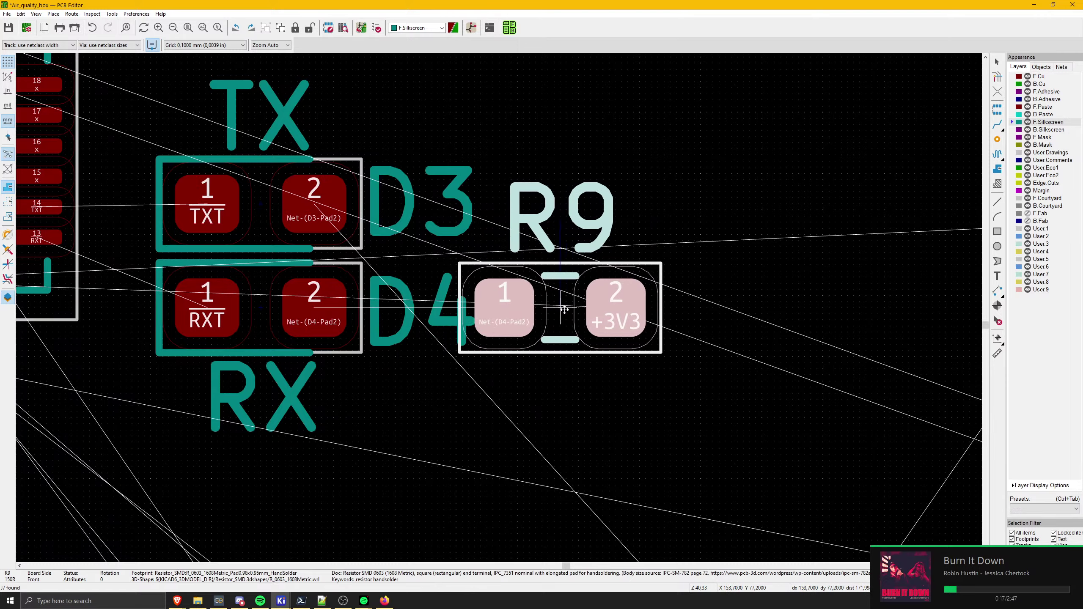
{"action": "left_click", "coordinate": [581, 307]}
{"action": "scroll", "coordinate": [499, 303], "scroll_direction": "down", "scroll_amount": 5}
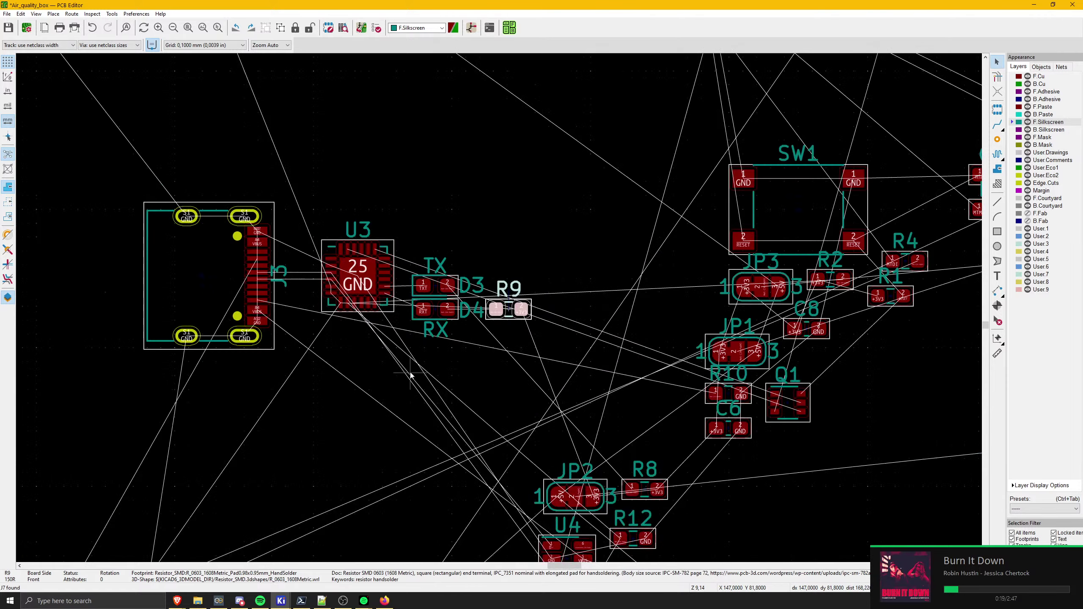
{"action": "scroll", "coordinate": [499, 304], "scroll_direction": "up", "scroll_amount": 2}
{"action": "key", "text": "ctrl+z"}
- Rotate diode D2 by 90° and place it below U3 by the lower corner of J3, at about X 140.7, Y 85.8 mm
{"action": "scroll", "coordinate": [498, 304], "scroll_direction": "down", "scroll_amount": 6}
{"action": "middle_click_drag", "start_coordinate": [477, 311], "coordinate": [453, 287]}
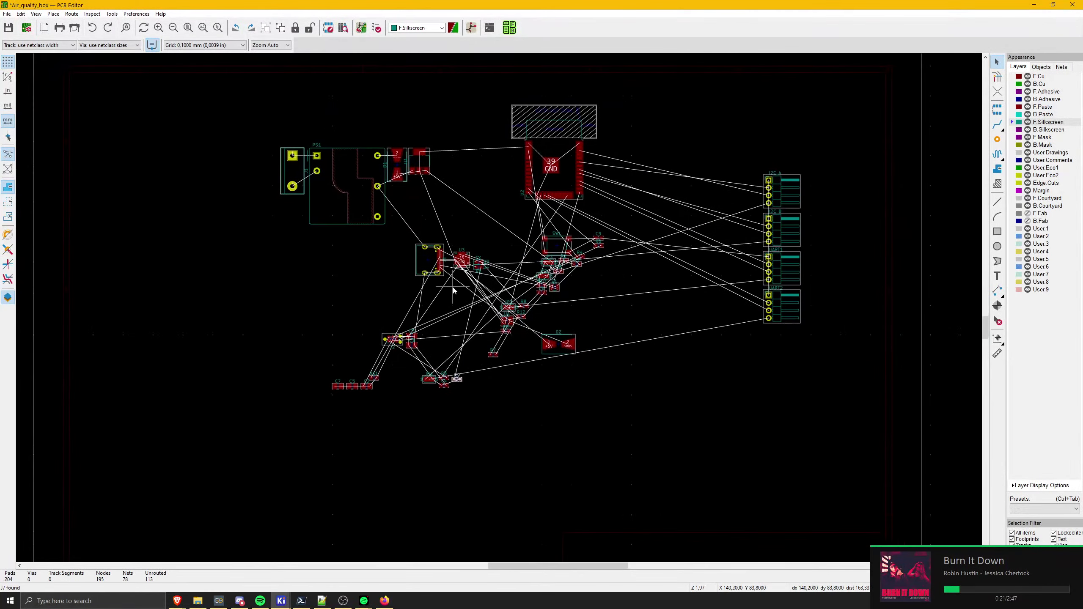
{"action": "scroll", "coordinate": [500, 308], "scroll_direction": "up", "scroll_amount": 3}
{"action": "left_click", "coordinate": [613, 396]}
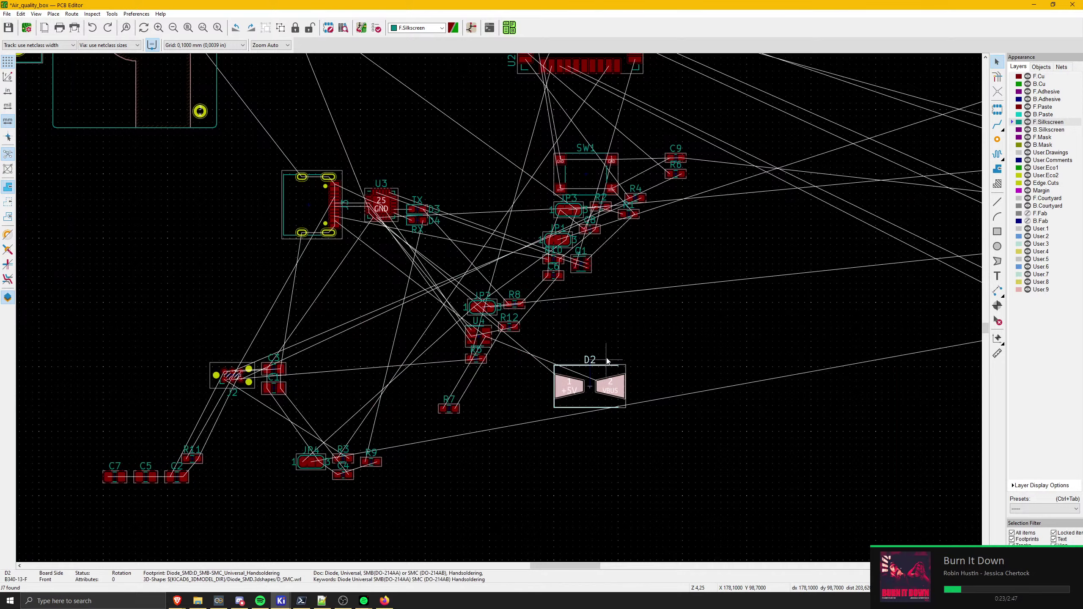
{"action": "key", "text": "m"}
{"action": "scroll", "coordinate": [459, 302], "scroll_direction": "down", "scroll_amount": 5}
{"action": "scroll", "coordinate": [458, 301], "scroll_direction": "up", "scroll_amount": 5}
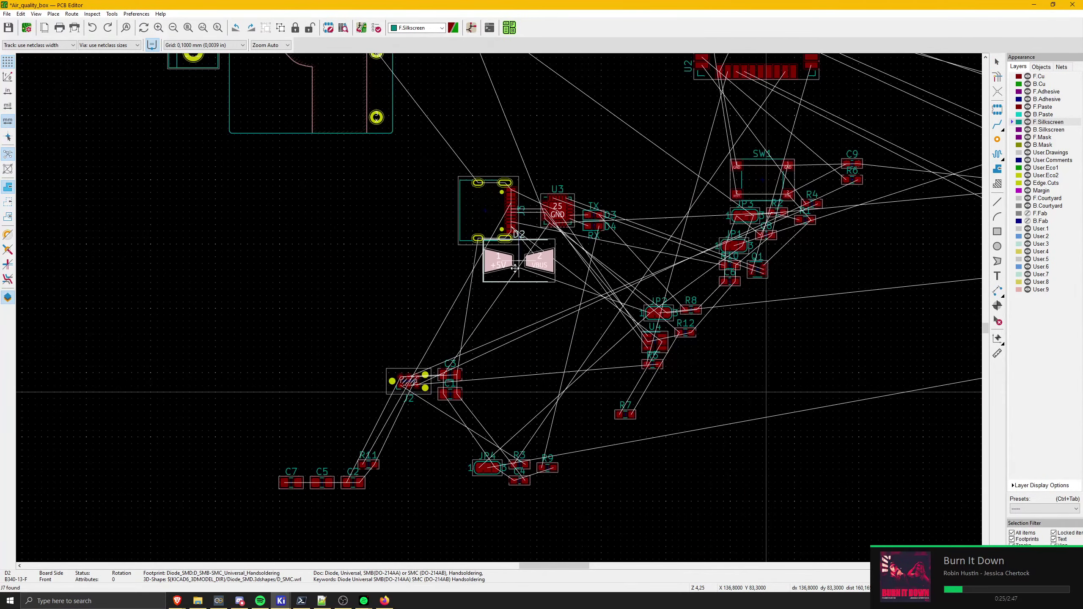
{"action": "scroll", "coordinate": [512, 260], "scroll_direction": "up", "scroll_amount": 5}
{"action": "key", "text": "r"}
{"action": "scroll", "coordinate": [495, 306], "scroll_direction": "down", "scroll_amount": 3}
{"action": "scroll", "coordinate": [501, 307], "scroll_direction": "up", "scroll_amount": 3}
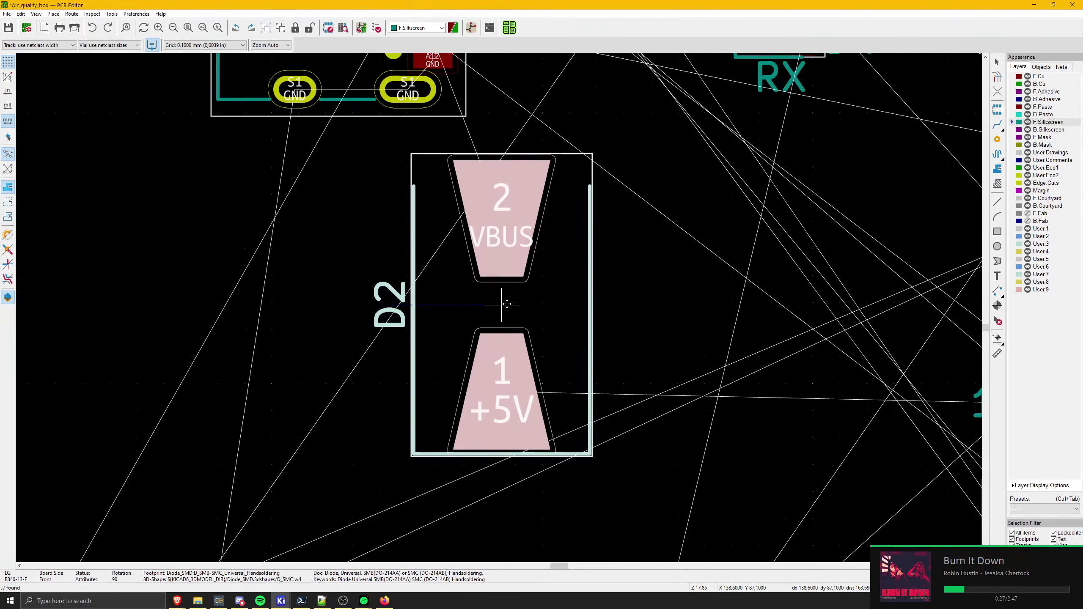
{"action": "middle_click_drag", "start_coordinate": [558, 269], "coordinate": [546, 402]}
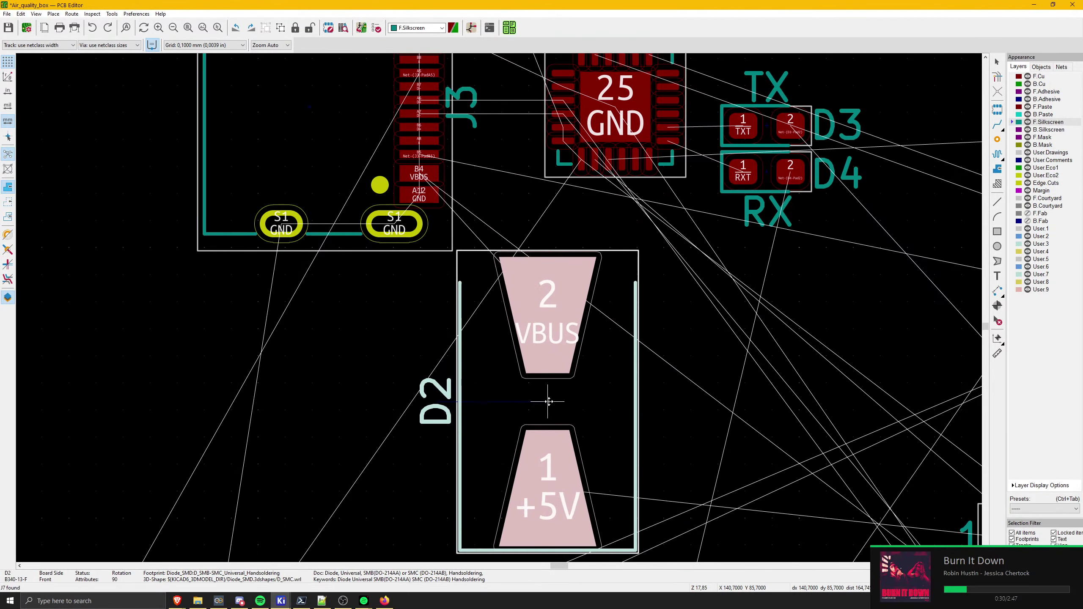
{"action": "left_click", "coordinate": [548, 404]}
{"action": "scroll", "coordinate": [549, 405], "scroll_direction": "down", "scroll_amount": 3}
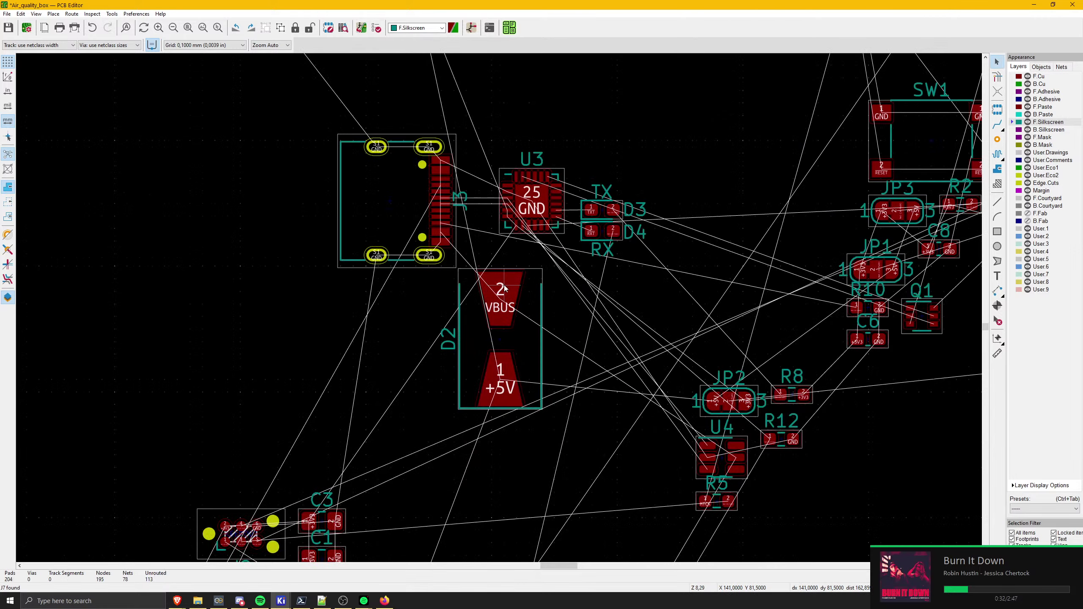
- Switch to the Schematic Editor and check diode D2's symbol and the footprints assigned to the diodes
{"action": "left_click", "coordinate": [280, 601]}
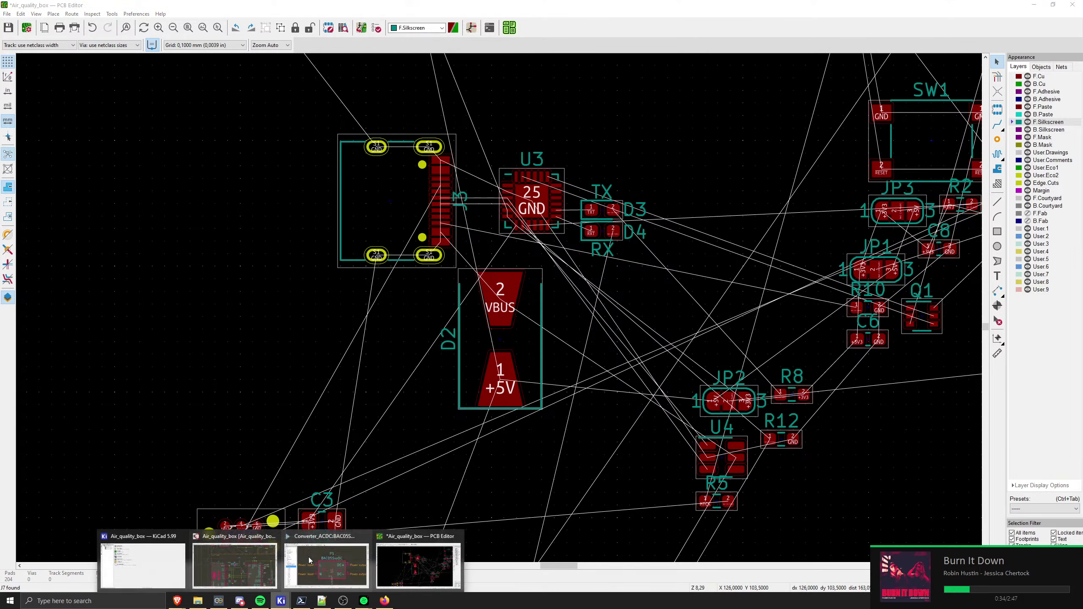
{"action": "left_click", "coordinate": [308, 561]}
{"action": "scroll", "coordinate": [540, 397], "scroll_direction": "up", "scroll_amount": 1}
{"action": "left_click", "coordinate": [281, 600]}
{"action": "left_click", "coordinate": [305, 563]}
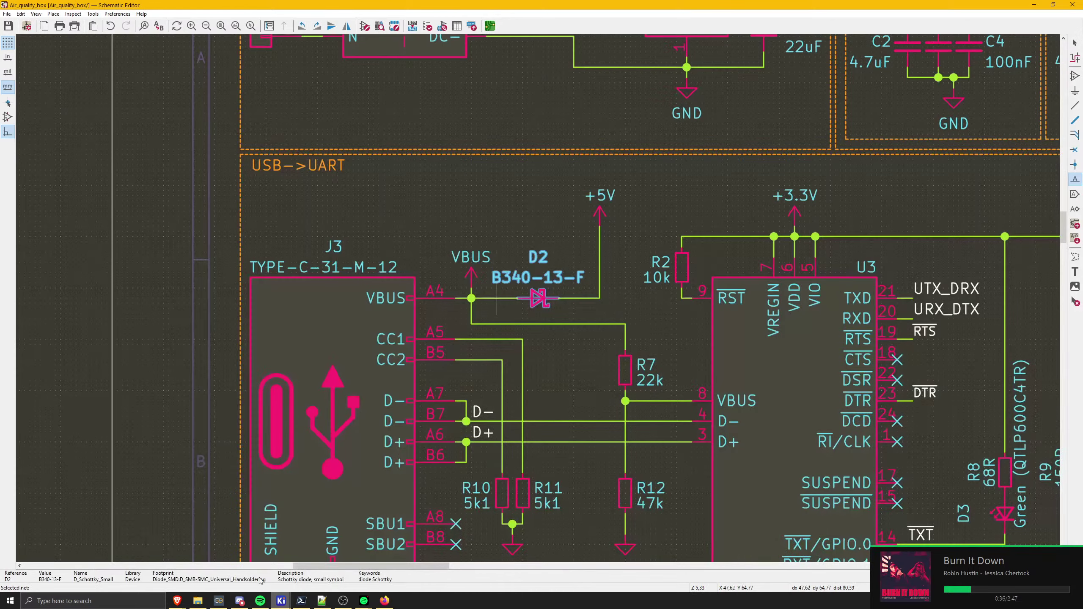
{"action": "middle_click_drag", "start_coordinate": [558, 123], "coordinate": [432, 163]}
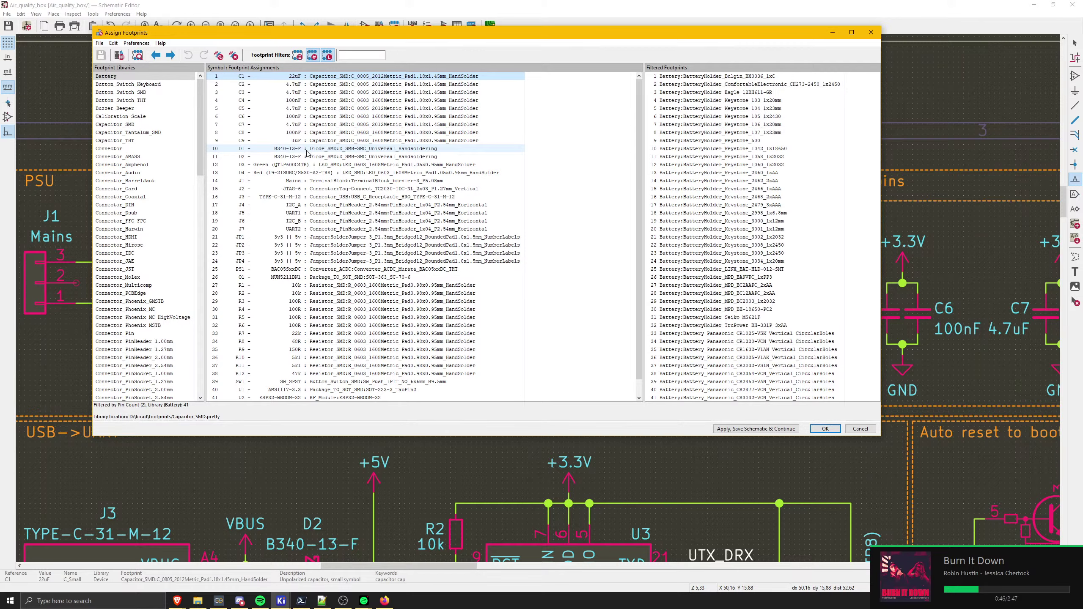
{"action": "key", "text": "Escape"}
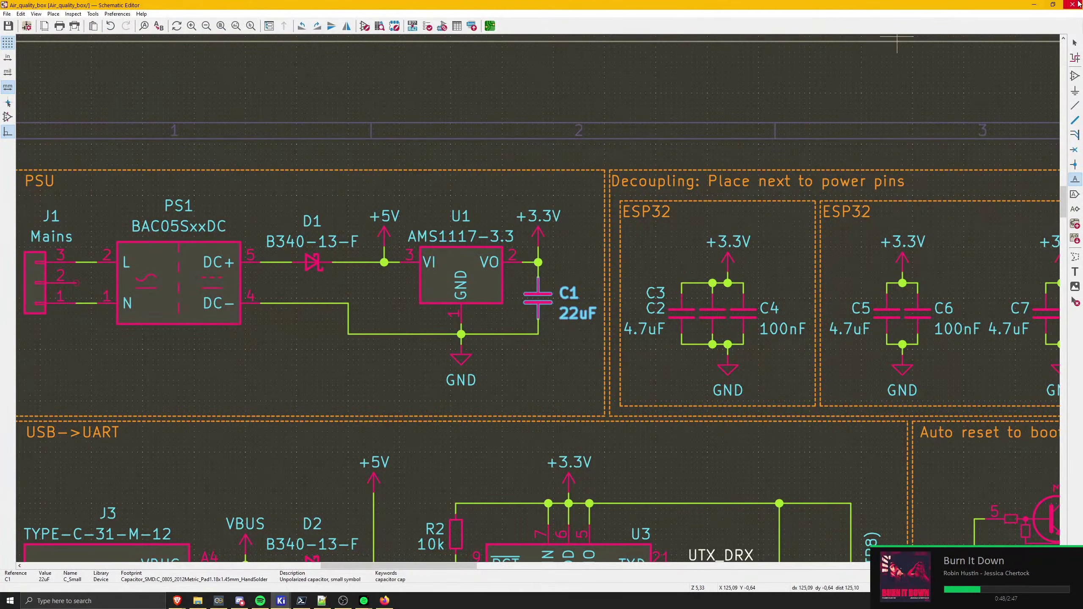
{"action": "left_click", "coordinate": [1034, 5]}
- Examine the size of diode D2 next to J3 and U3 in the tilted 3D view of the board
{"action": "key", "text": "alt+3"}
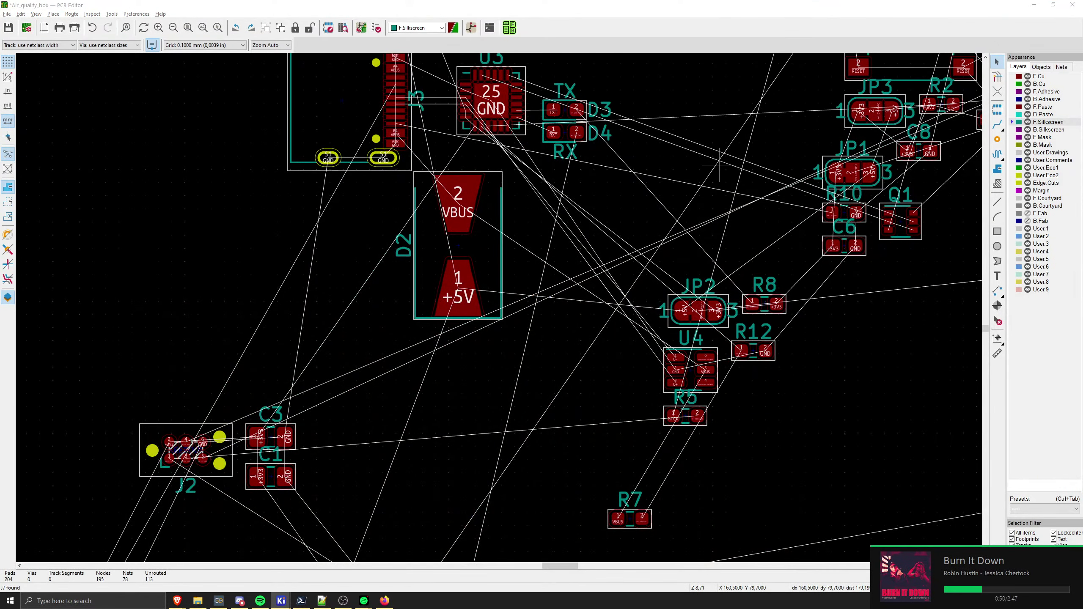
{"action": "double_click", "coordinate": [753, 215]}
{"action": "scroll", "coordinate": [511, 244], "scroll_direction": "up", "scroll_amount": 9}
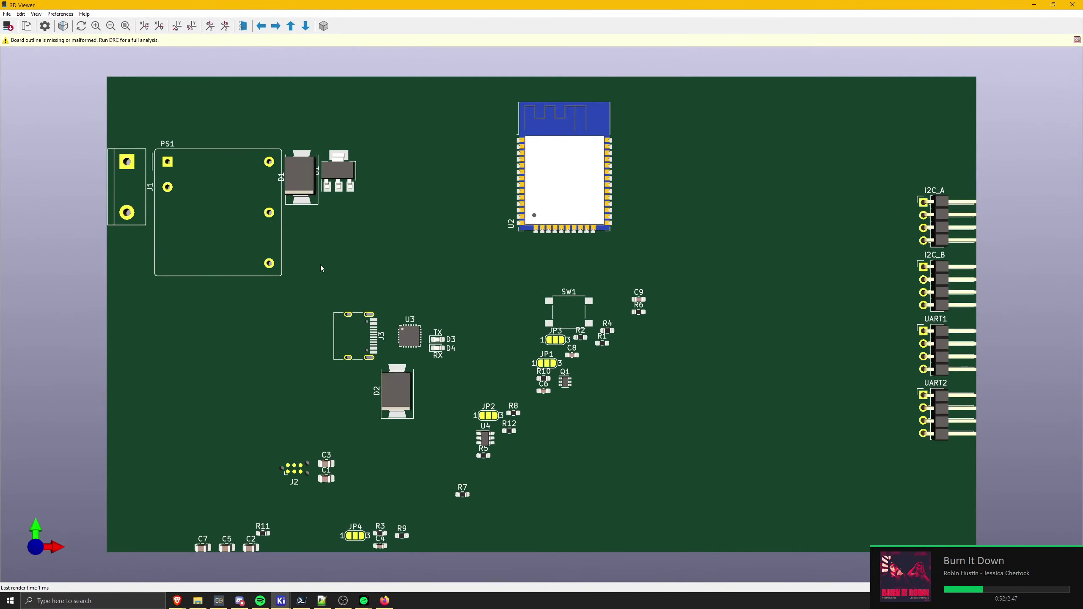
{"action": "left_click_drag", "start_coordinate": [320, 264], "coordinate": [347, 351]}
{"action": "scroll", "coordinate": [388, 274], "scroll_direction": "up", "scroll_amount": 5}
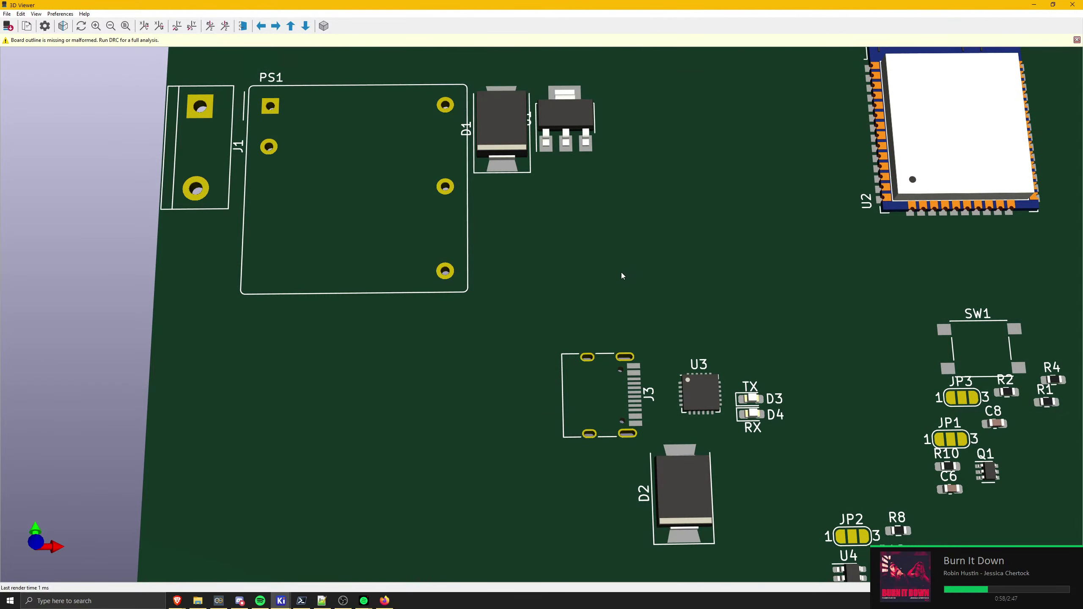
{"action": "left_click", "coordinate": [1072, 4]}
- Check the footprint properties and library link of diode D2
{"action": "middle_click_drag", "start_coordinate": [527, 223], "coordinate": [520, 331]}
{"action": "left_click", "coordinate": [458, 339]}
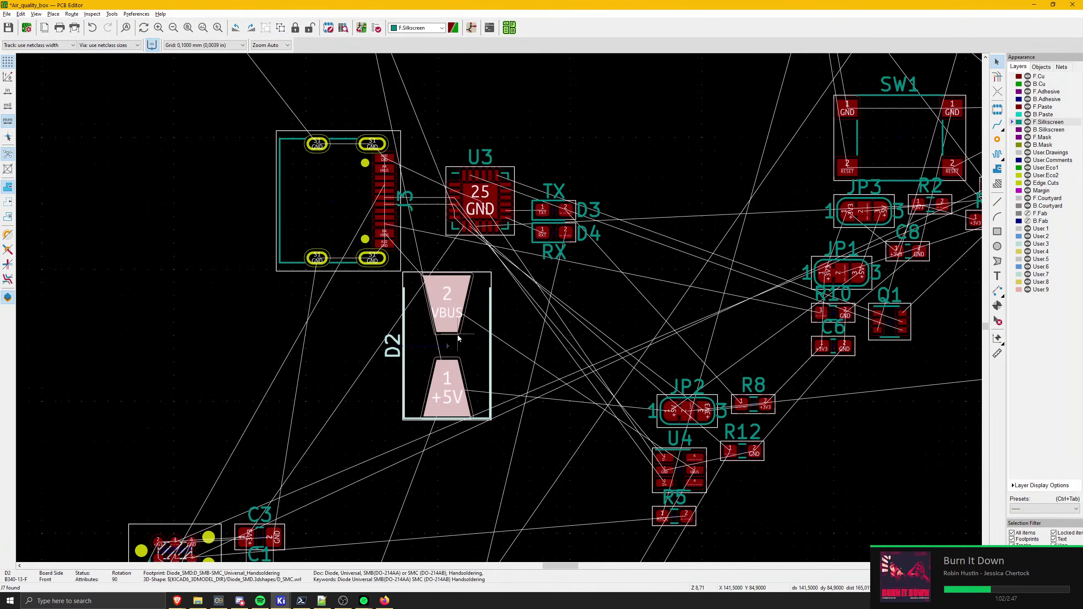
{"action": "double_click", "coordinate": [458, 339]}
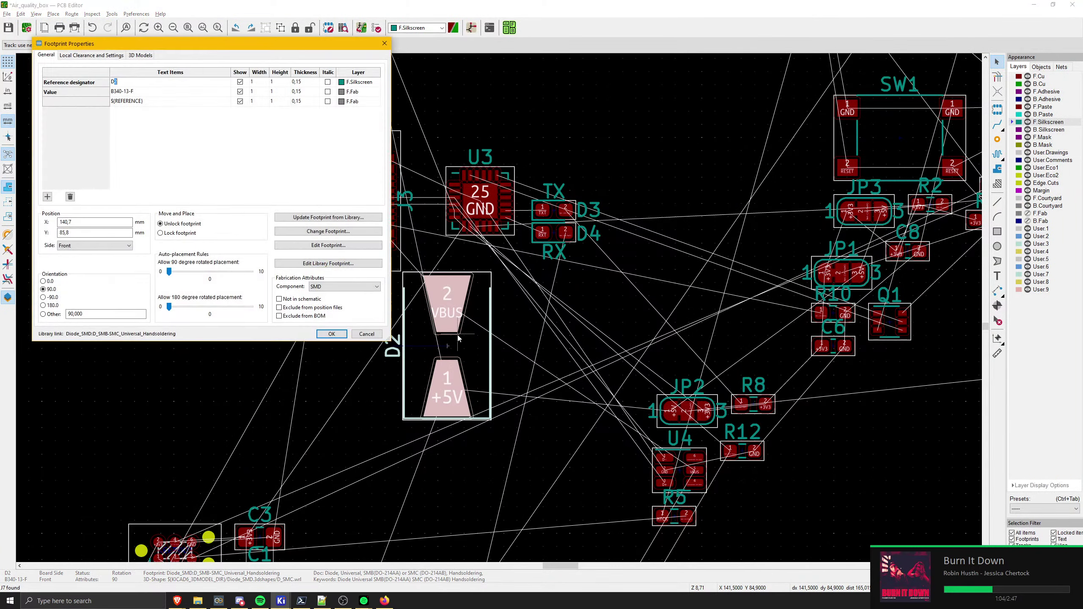
{"action": "key", "text": "Escape"}
- Compare a D_SMA footprint from Diode_SMD, rotated 90°, with diode D2 by holding it over D2 without placing it
{"action": "middle_click_drag", "start_coordinate": [707, 269], "coordinate": [596, 263]}
{"action": "left_click", "coordinate": [601, 259]}
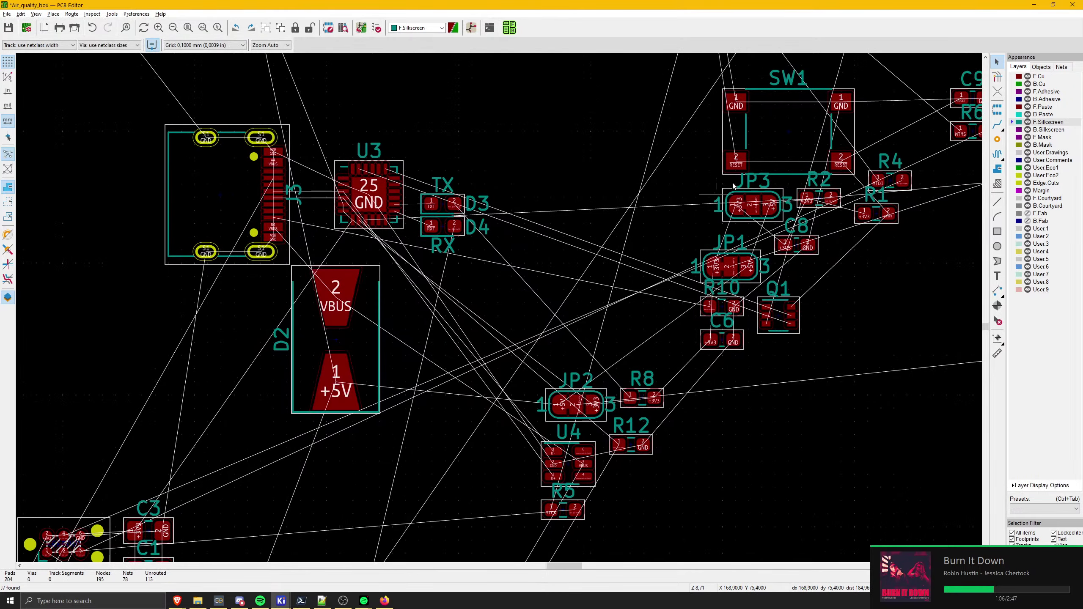
{"action": "left_click", "coordinate": [996, 110]}
{"action": "left_click", "coordinate": [445, 275]}
{"action": "type", "text": "S"}
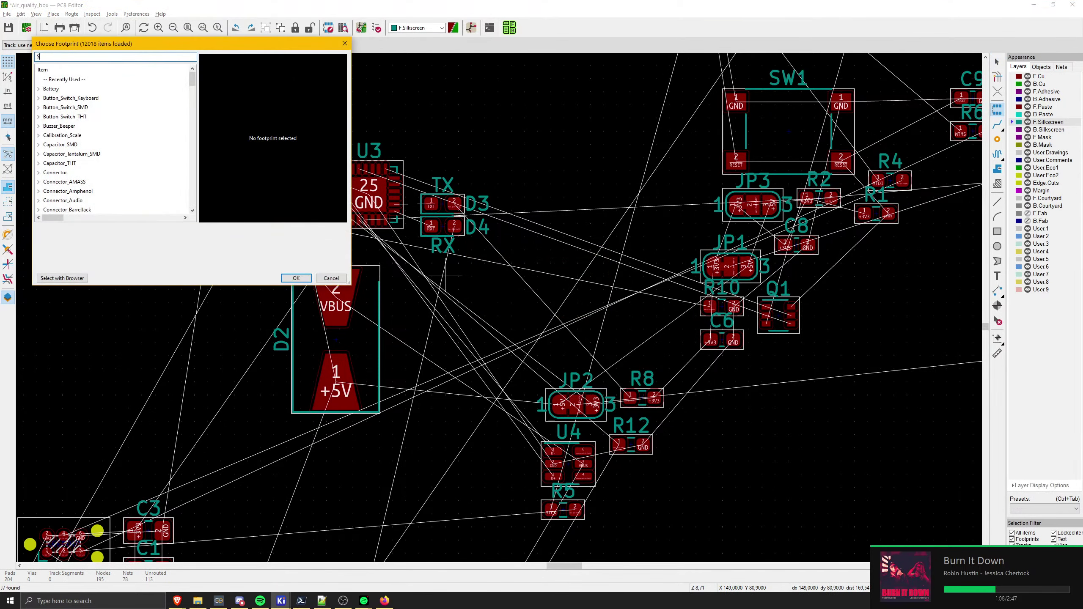
{"action": "type", "text": " AMA"}
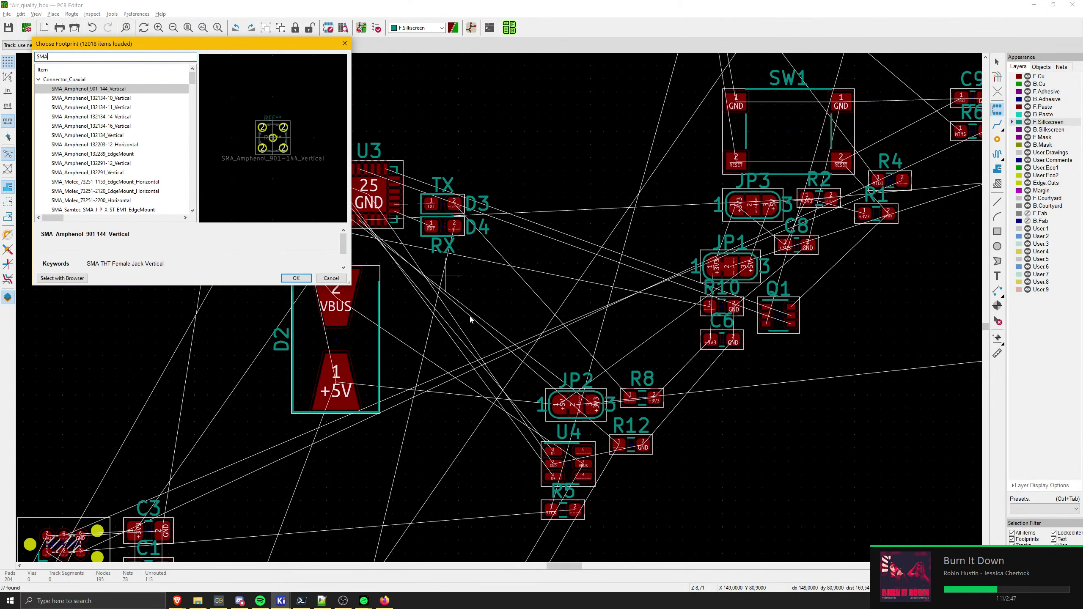
{"action": "left_click", "coordinate": [38, 80]}
{"action": "left_click", "coordinate": [60, 99]}
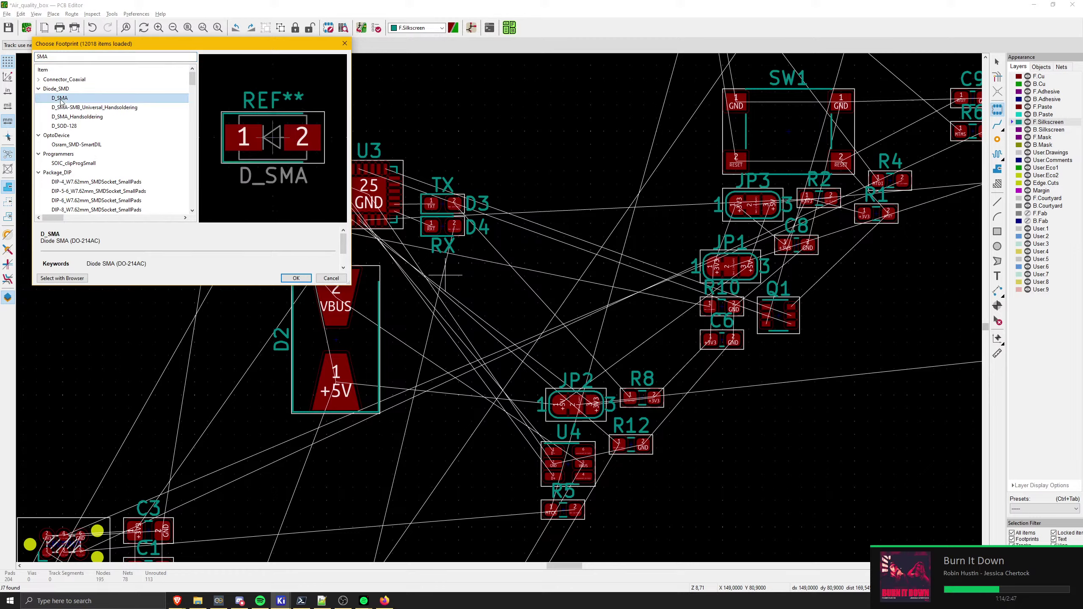
{"action": "left_click", "coordinate": [295, 278]}
{"action": "key", "text": "r"}
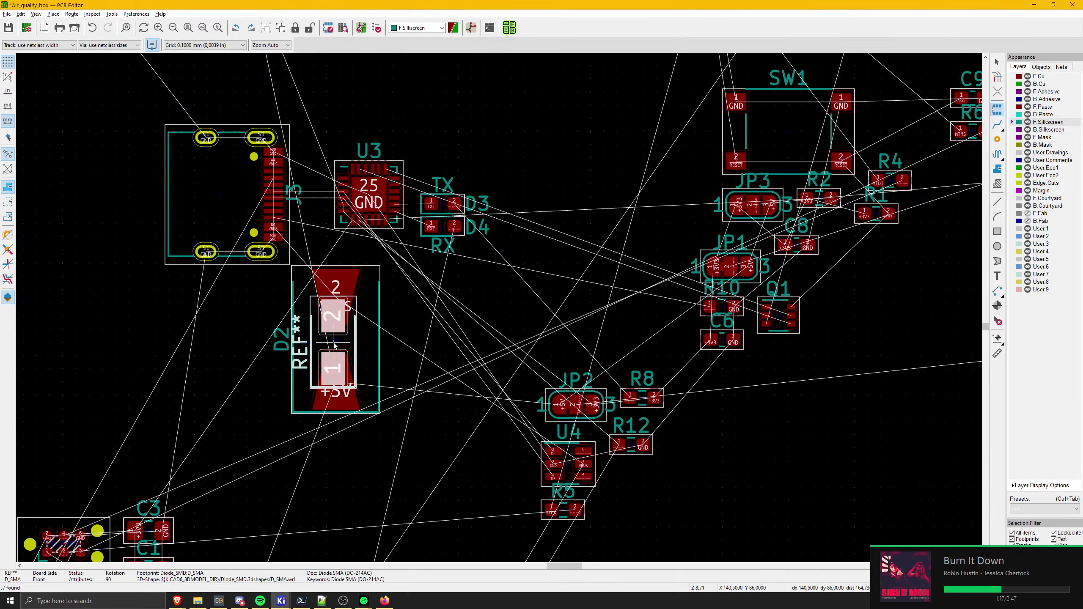
{"action": "key", "text": "Escape"}
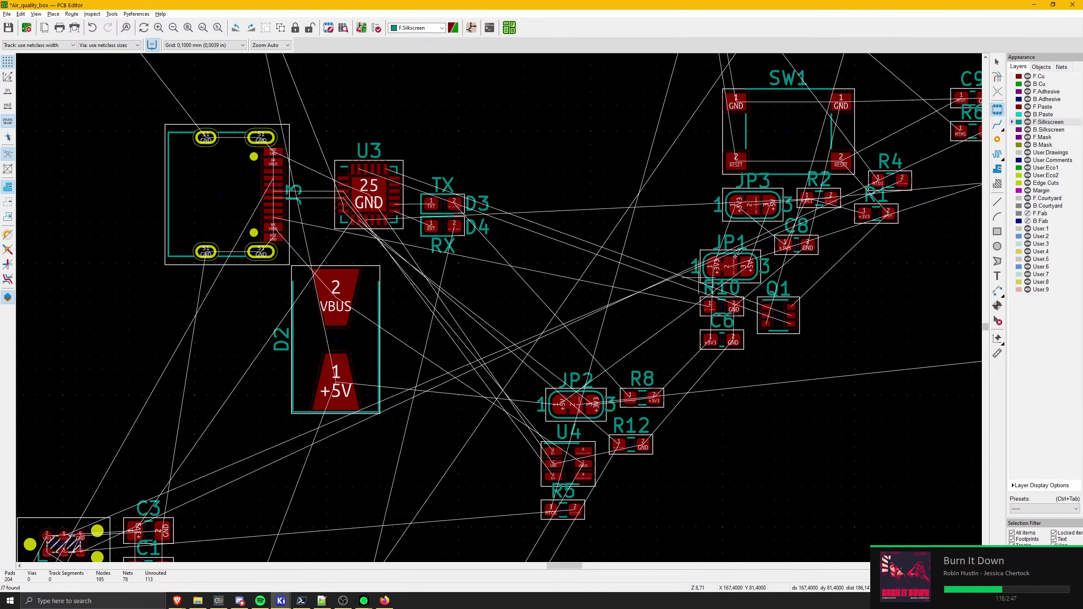
- Switch to the Schematic Editor and open the footprint assignment tool
{"action": "left_click", "coordinate": [1034, 4]}
{"action": "mouse_move", "coordinate": [281, 601]}
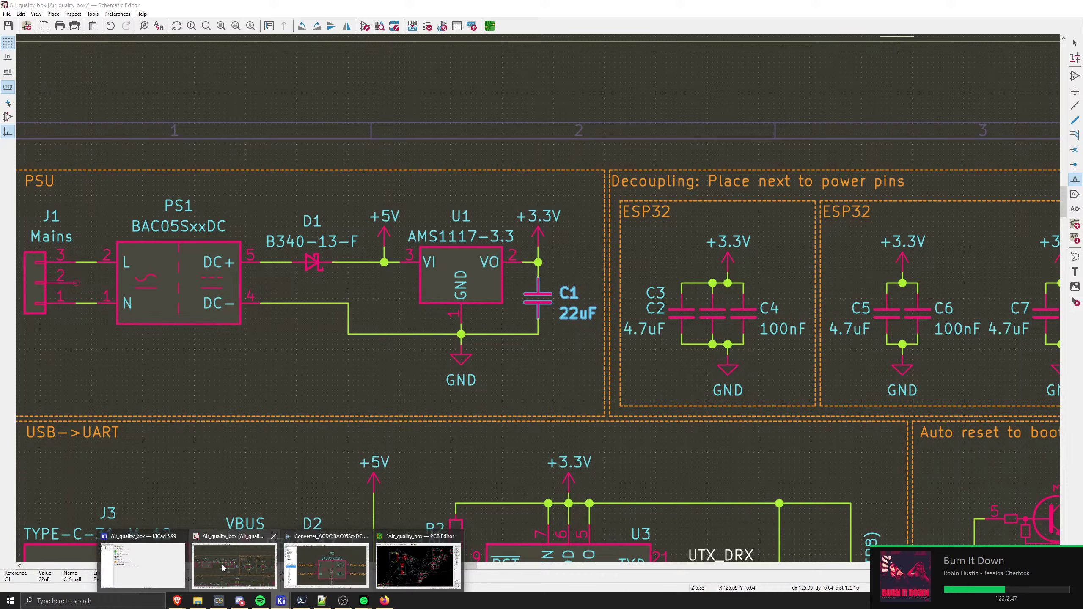
{"action": "left_click", "coordinate": [222, 564]}
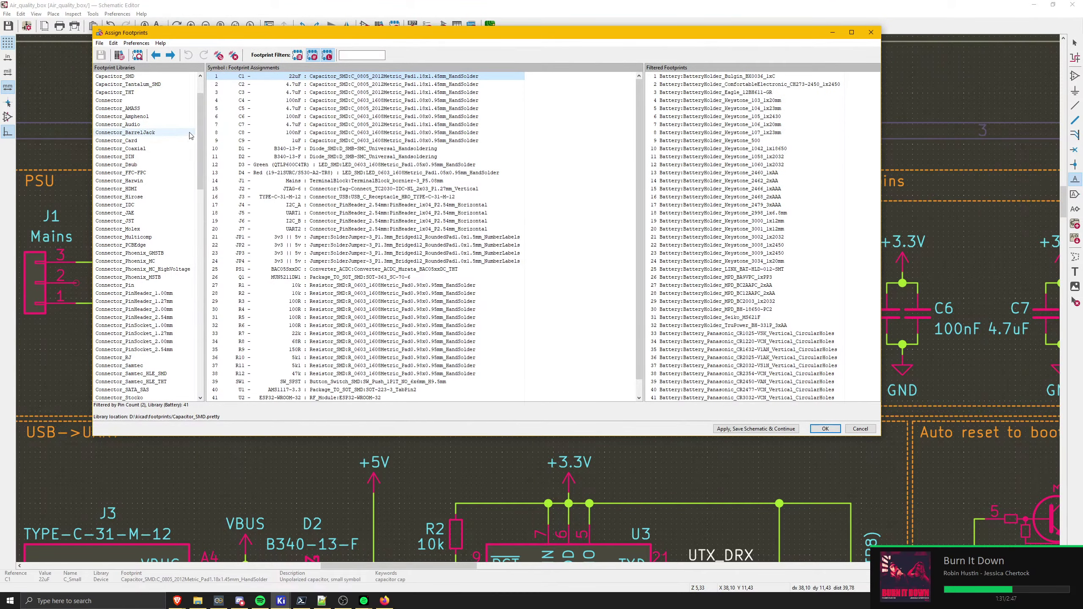
{"action": "left_click_drag", "start_coordinate": [199, 119], "coordinate": [194, 216]}
{"action": "scroll", "coordinate": [170, 205], "scroll_direction": "up", "scroll_amount": 1}
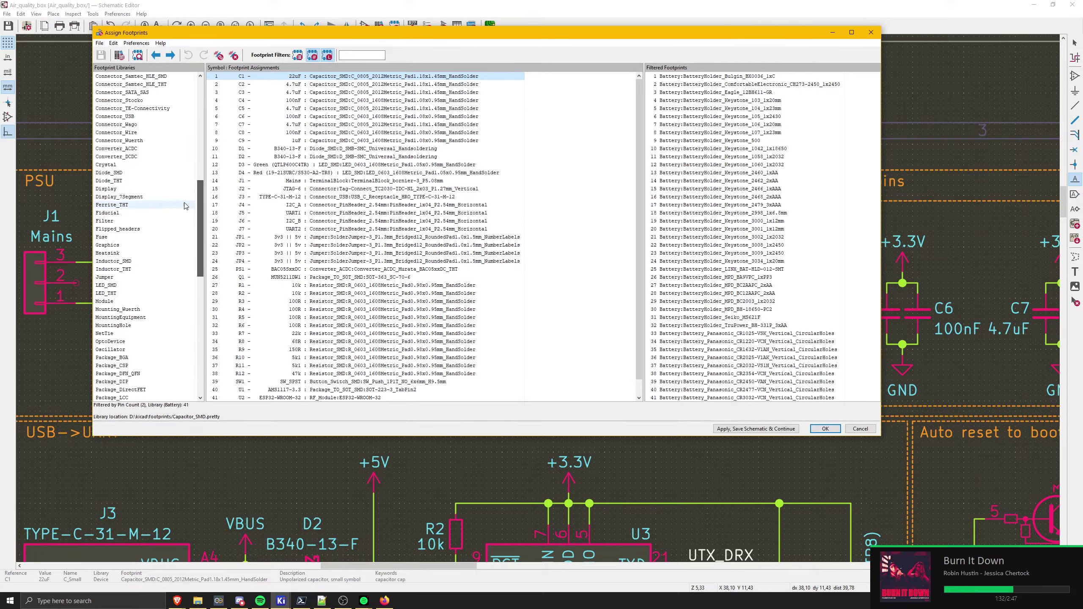
{"action": "left_click", "coordinate": [108, 172]}
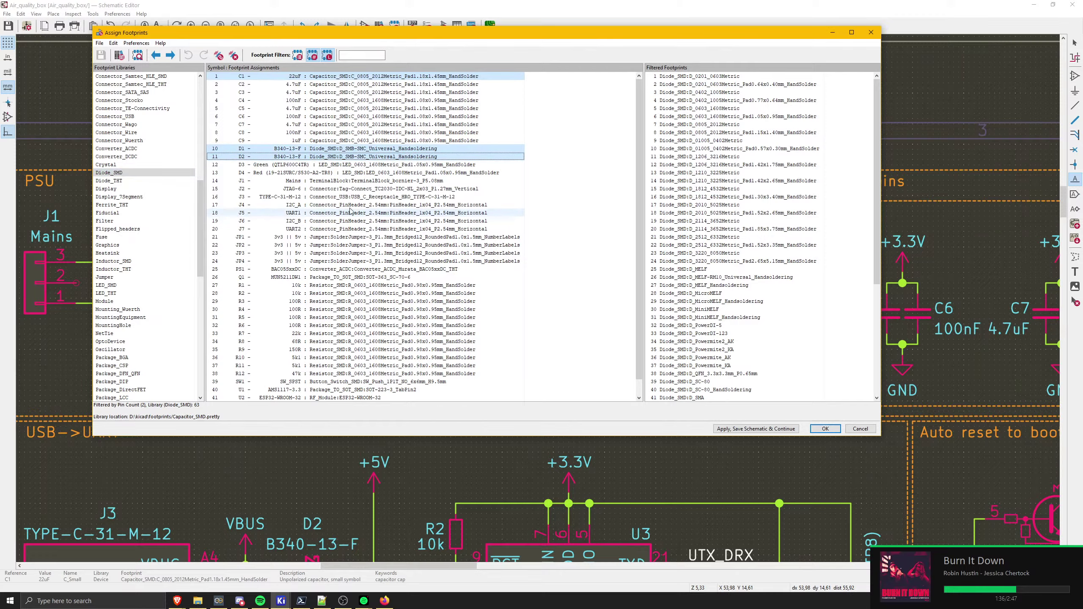
{"action": "key", "text": "Escape"}
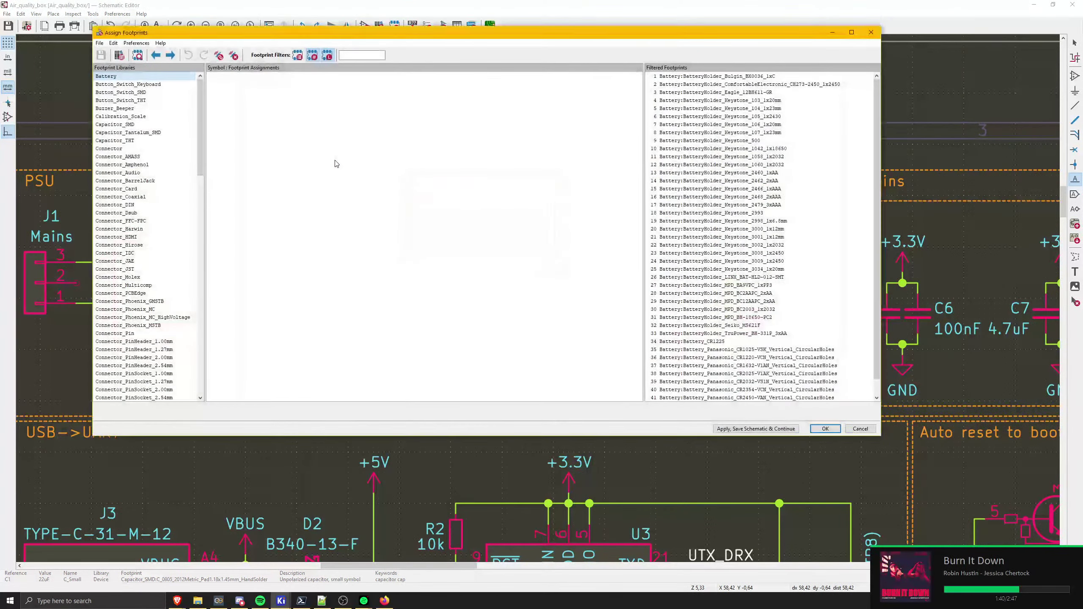
- Assign the Diode_SMD footprint D_SMA-SMB_Universal_Handsoldering to diodes D1 and D2, then apply and save the schematic
{"action": "scroll", "coordinate": [198, 166], "scroll_direction": "down", "scroll_amount": 3}
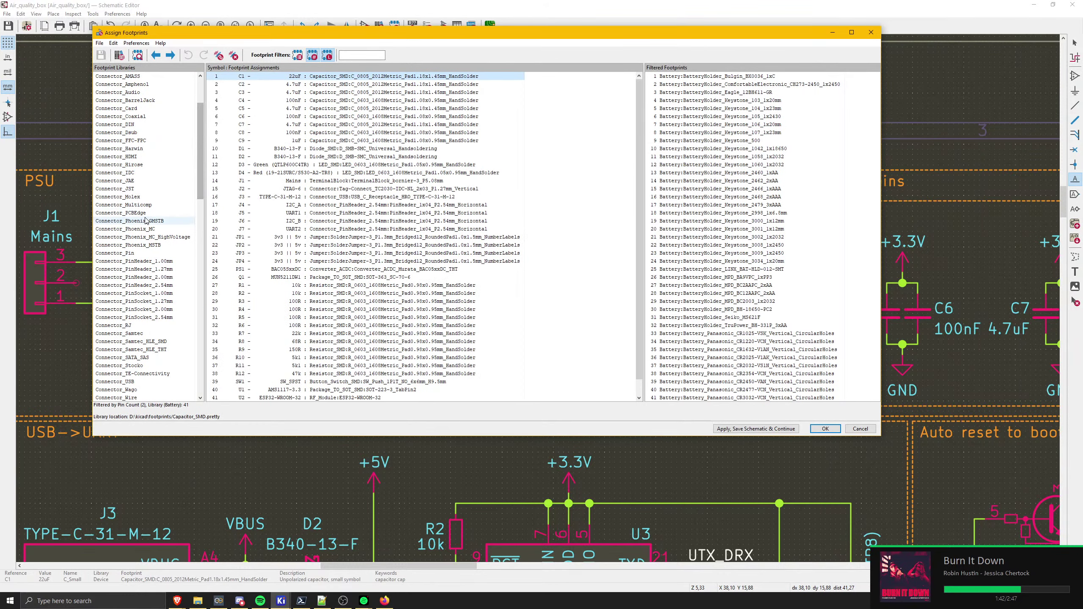
{"action": "left_click", "coordinate": [353, 158]}
{"action": "left_click", "coordinate": [342, 149], "text": "shift"}
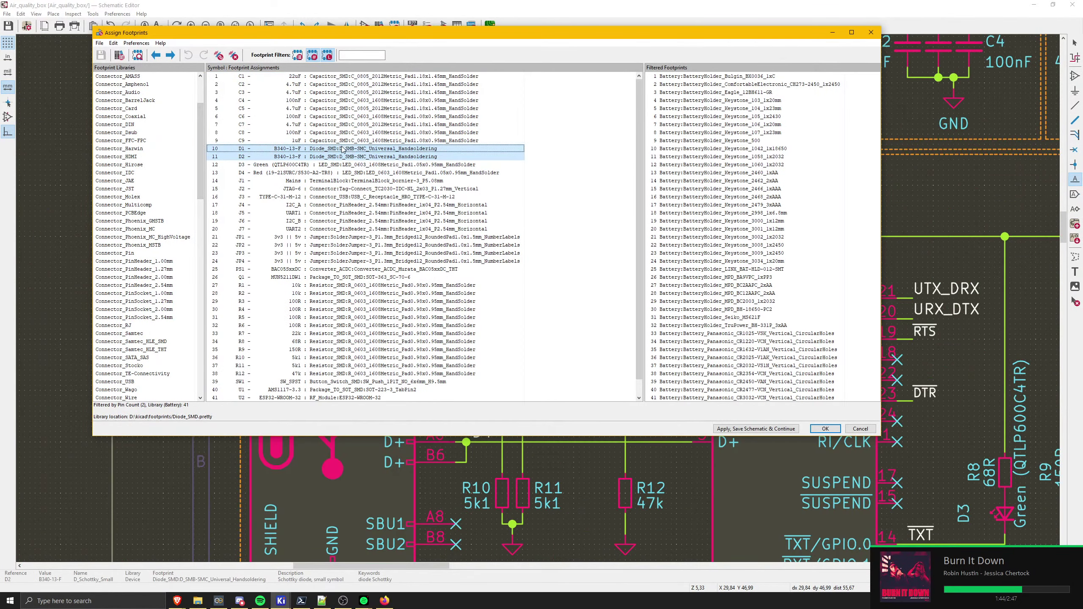
{"action": "left_click_drag", "start_coordinate": [200, 163], "coordinate": [203, 198]}
{"action": "left_click", "coordinate": [135, 309]}
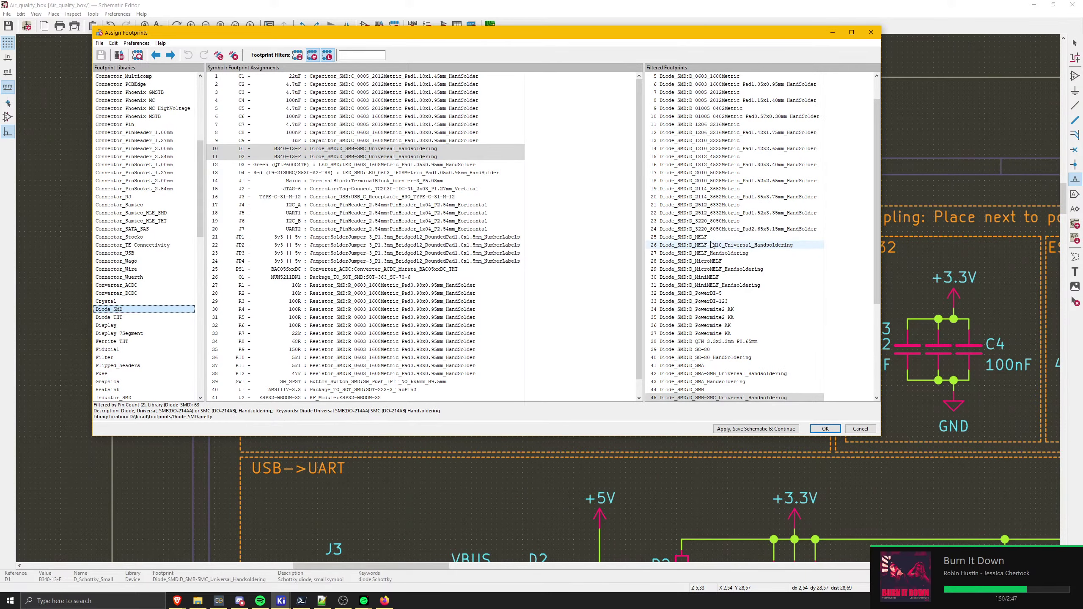
{"action": "scroll", "coordinate": [711, 244], "scroll_direction": "down", "scroll_amount": 3}
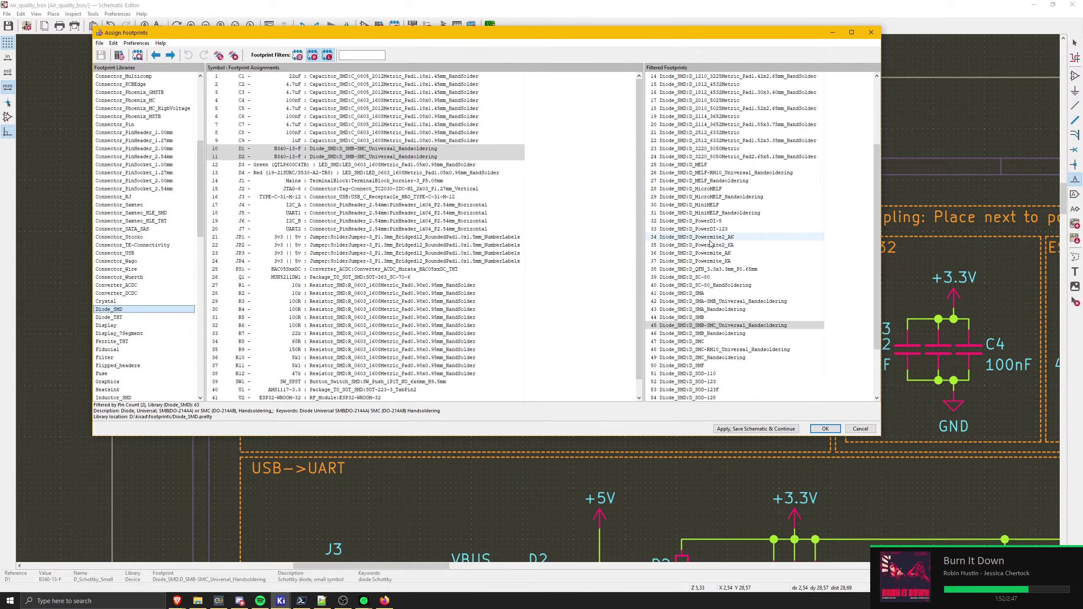
{"action": "left_click", "coordinate": [739, 303]}
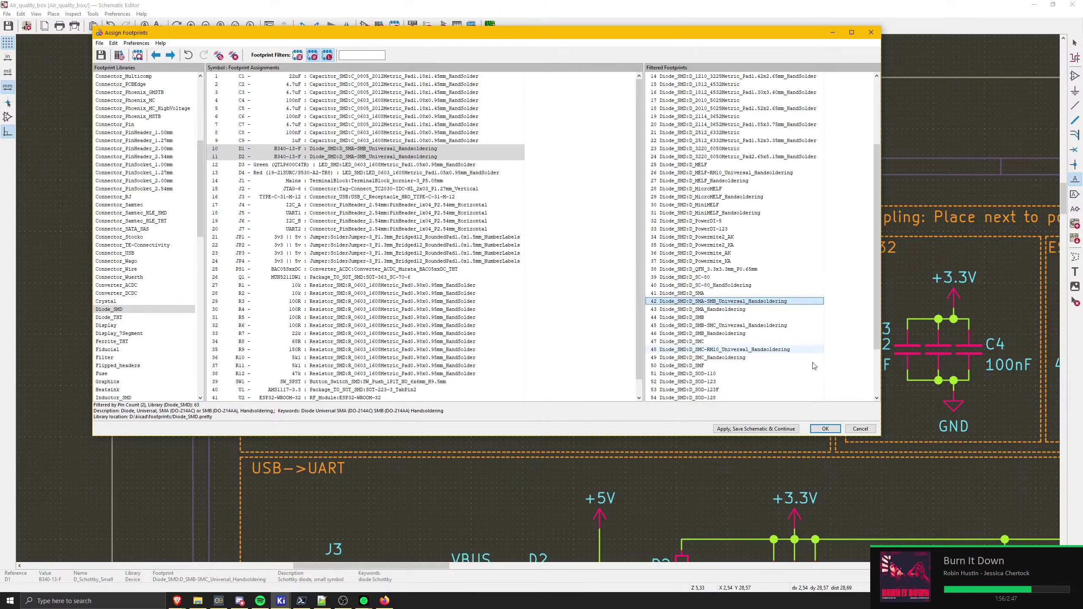
{"action": "left_click", "coordinate": [774, 429]}
{"action": "left_click", "coordinate": [825, 429]}
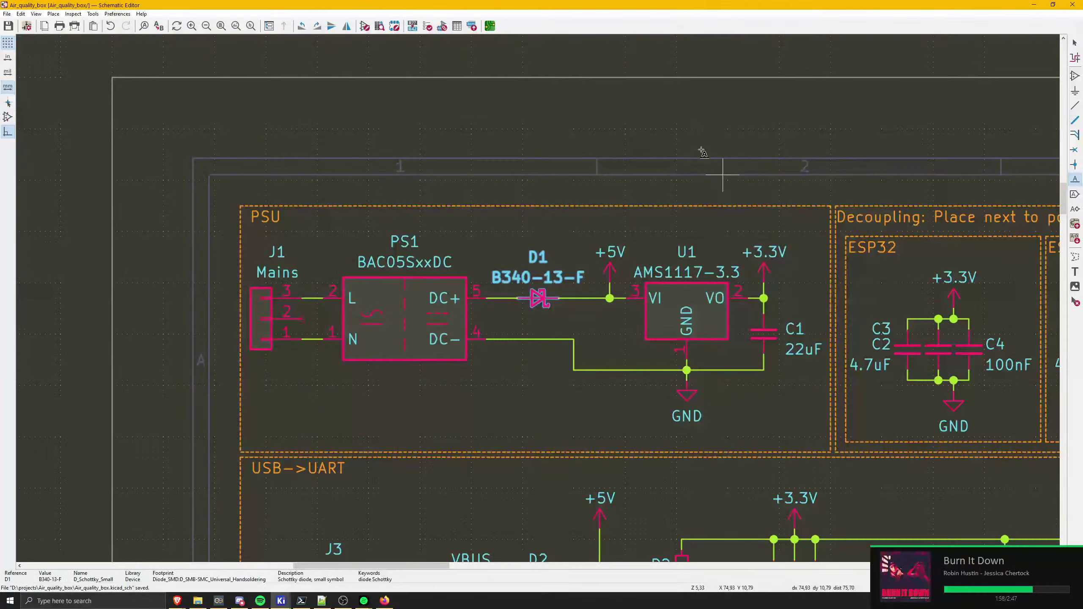
- Update the PCB from the schematic to apply the replaced D1 and D2 footprints
{"action": "left_click", "coordinate": [490, 26]}
{"action": "left_click", "coordinate": [358, 30]}
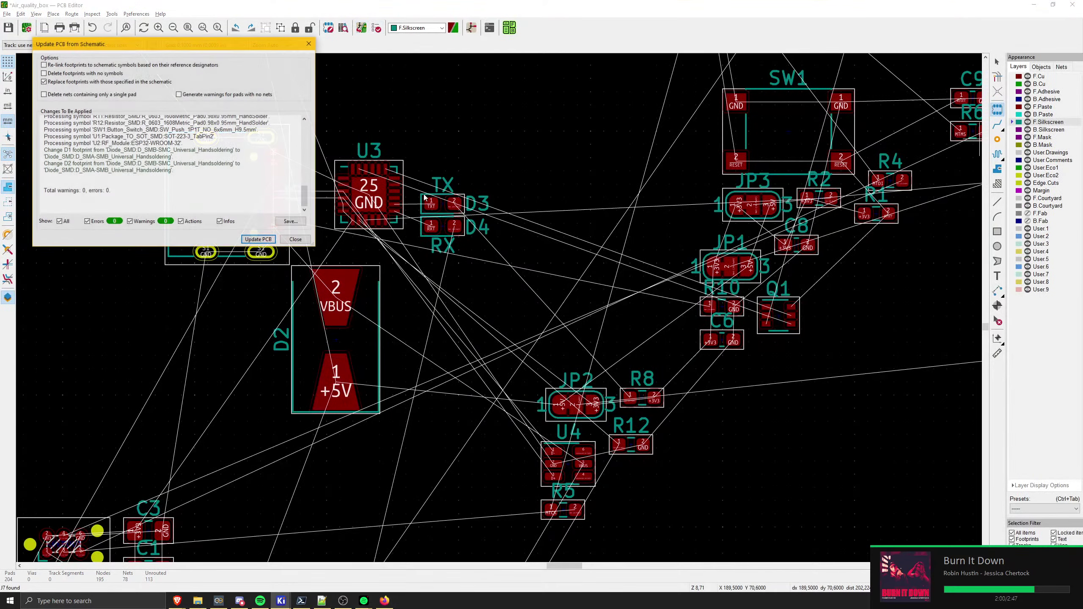
{"action": "left_click", "coordinate": [262, 236]}
{"action": "left_click", "coordinate": [291, 235]}
- Move diode D2 and place it horizontally below U3, rotated to 180° with its VBUS pad toward J3
{"action": "scroll", "coordinate": [310, 246], "scroll_direction": "down", "scroll_amount": 3}
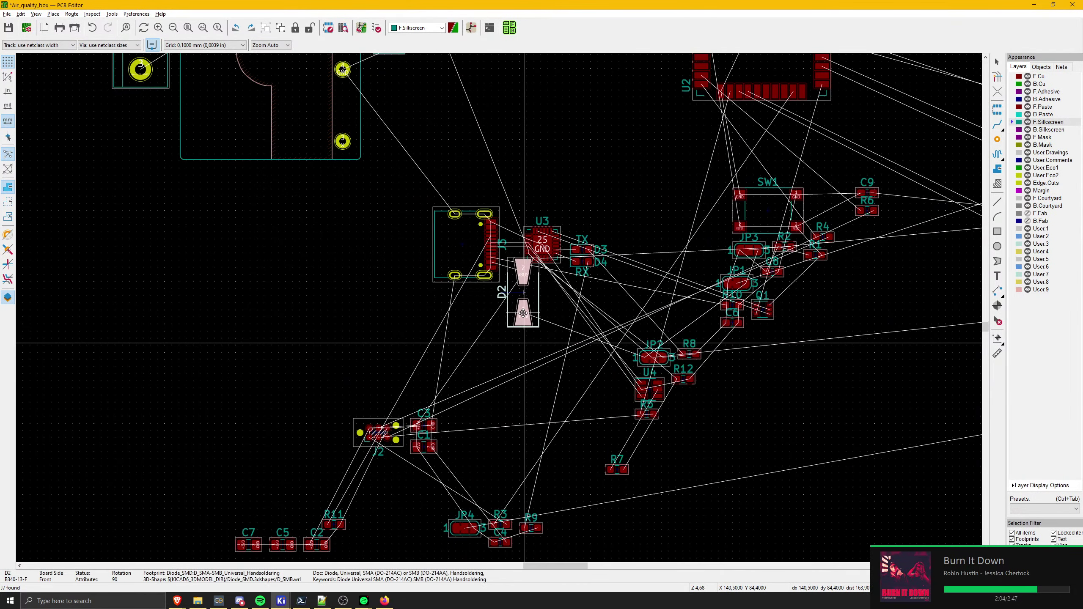
{"action": "scroll", "coordinate": [516, 320], "scroll_direction": "up", "scroll_amount": 3}
{"action": "key", "text": "r"}
{"action": "key", "text": "r"}
{"action": "key", "text": "r"}
{"action": "key", "text": "r"}
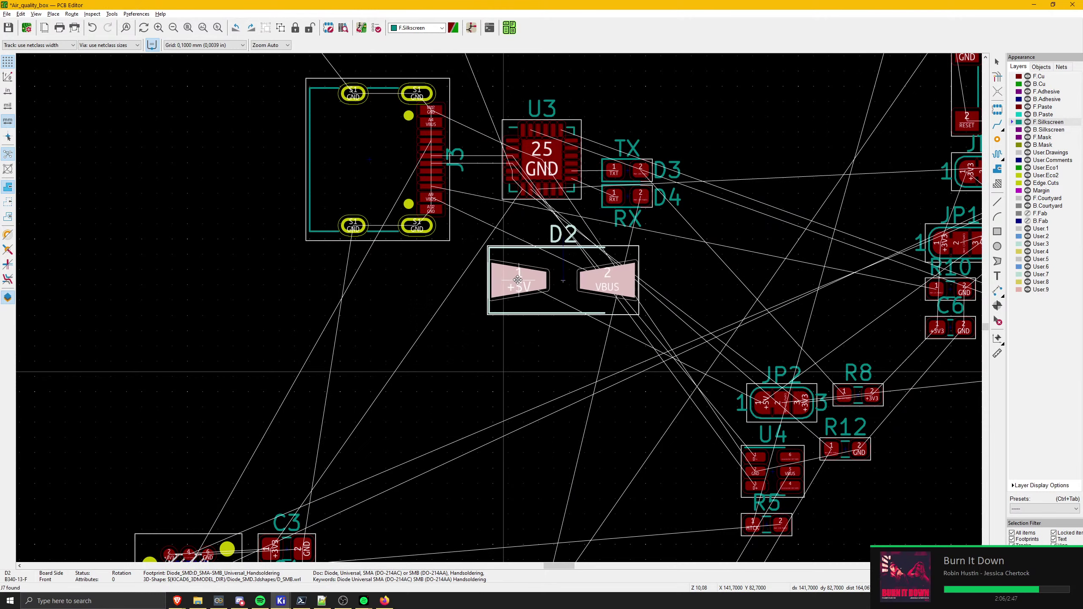
{"action": "middle_click_drag", "start_coordinate": [482, 297], "coordinate": [458, 432]}
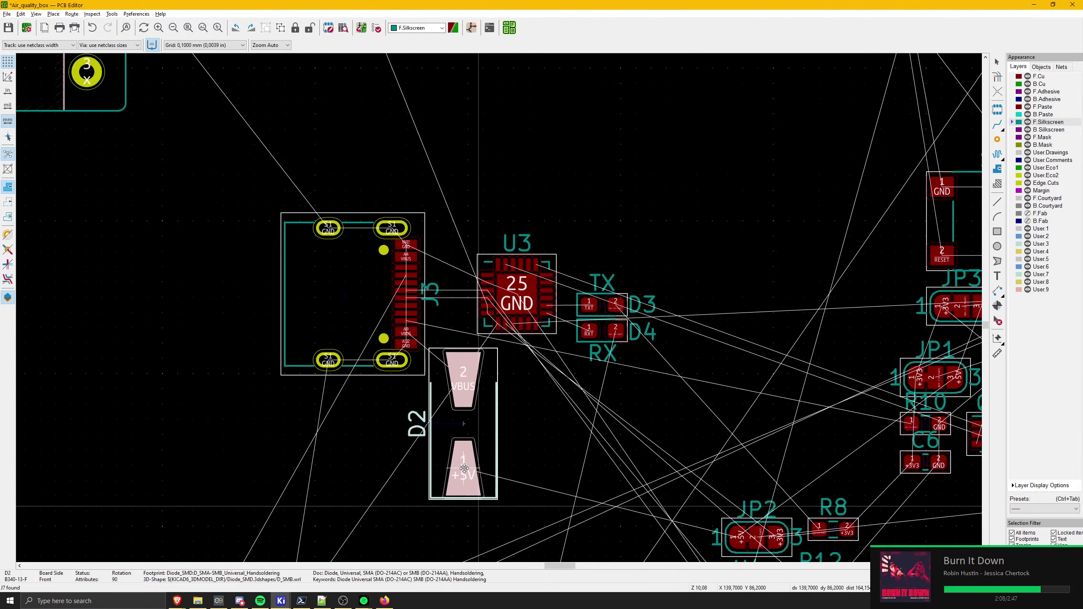
{"action": "key", "text": "r"}
{"action": "key", "text": "r"}
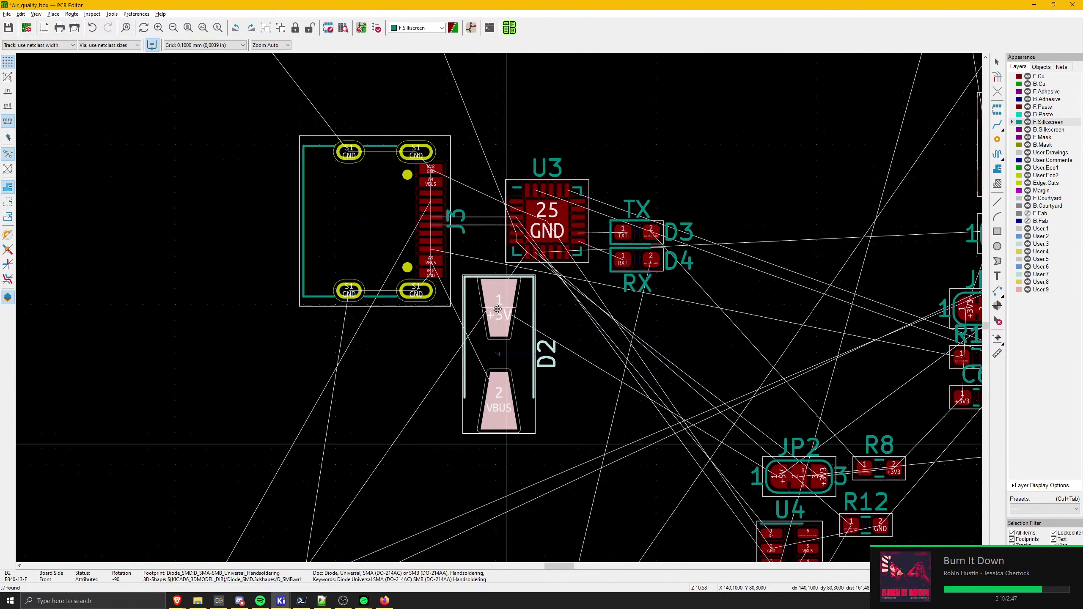
{"action": "scroll", "coordinate": [490, 295], "scroll_direction": "up", "scroll_amount": 3}
{"action": "middle_click_drag", "start_coordinate": [490, 292], "coordinate": [501, 311]}
{"action": "key", "text": "r"}
{"action": "key", "text": "r"}
{"action": "key", "text": "r"}
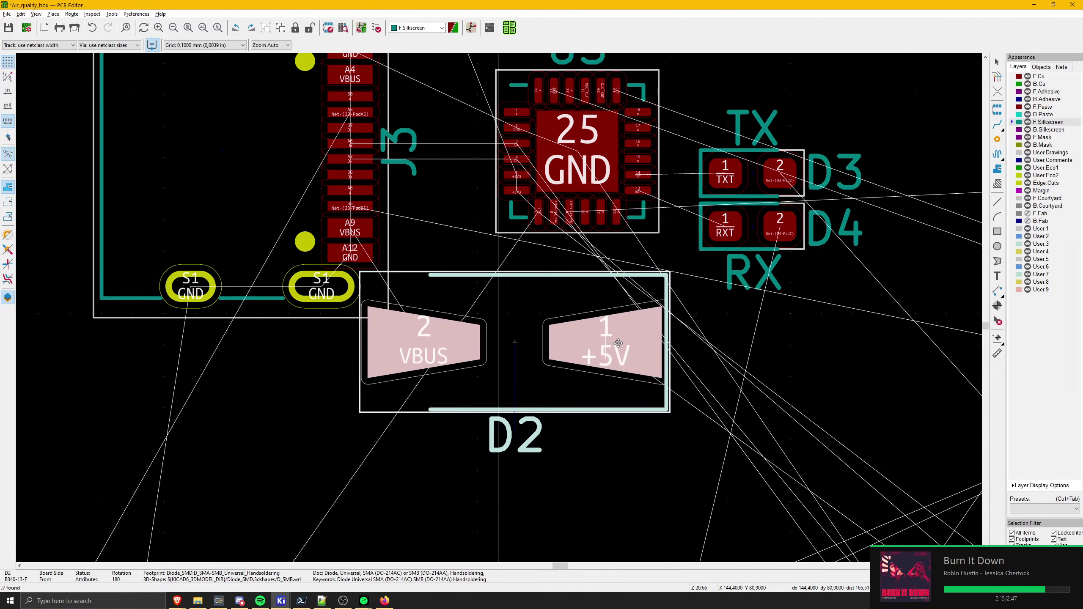
{"action": "left_click", "coordinate": [646, 377]}
{"action": "key", "text": "a"}
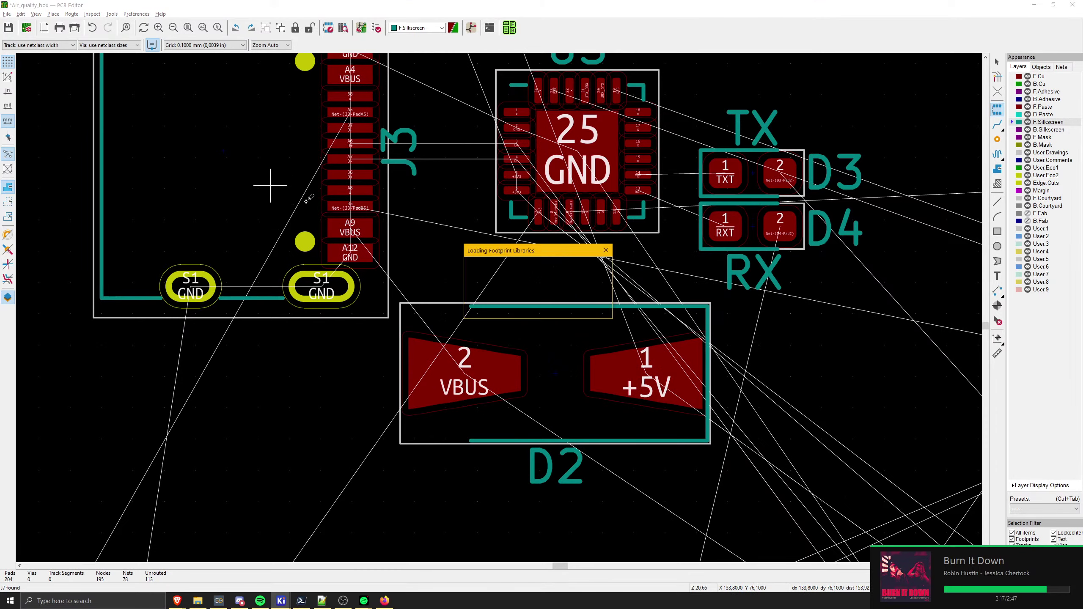
{"action": "key", "text": "Escape"}
- Reposition diode D2 closer to J3, just below the USB connector's lower corner on the pad side
{"action": "middle_click_drag", "start_coordinate": [436, 181], "coordinate": [394, 286]}
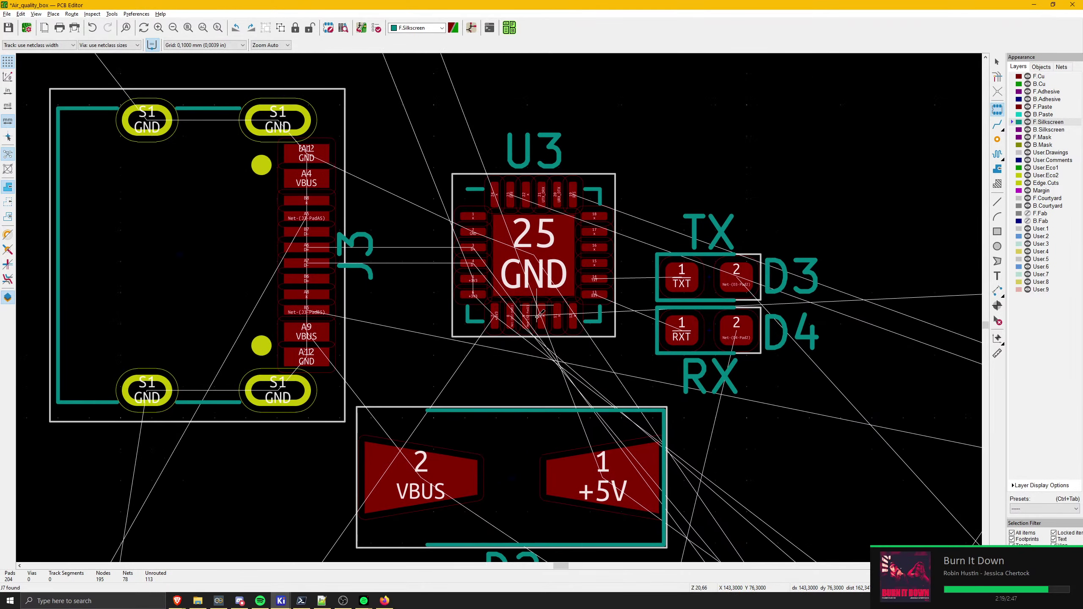
{"action": "middle_click_drag", "start_coordinate": [538, 316], "coordinate": [526, 322]}
{"action": "left_click", "coordinate": [495, 486]}
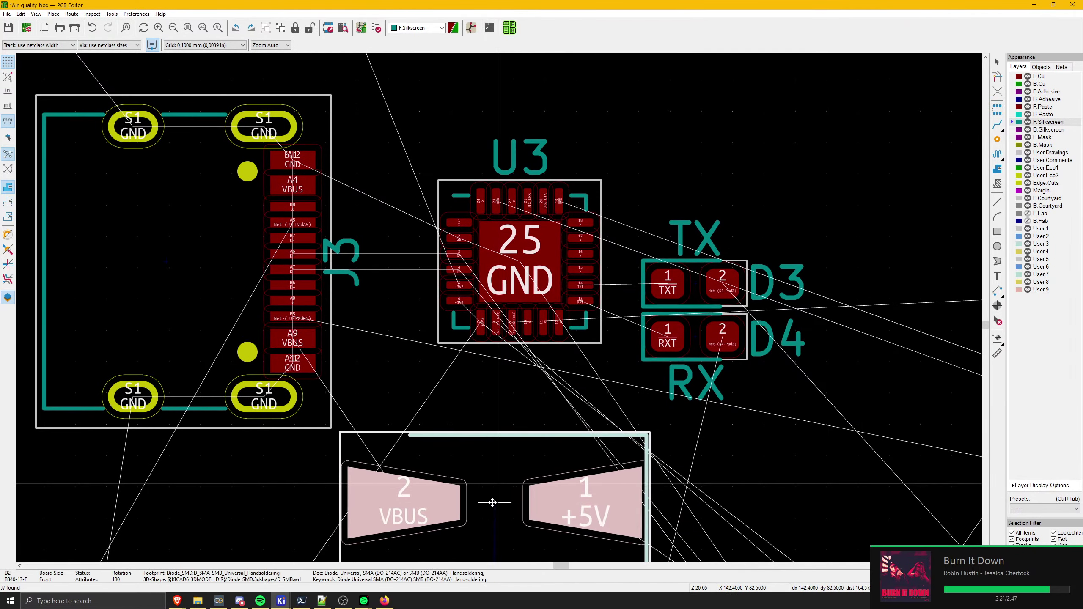
{"action": "middle_click_drag", "start_coordinate": [529, 427], "coordinate": [598, 368]}
{"action": "scroll", "coordinate": [598, 368], "scroll_direction": "down", "scroll_amount": 1}
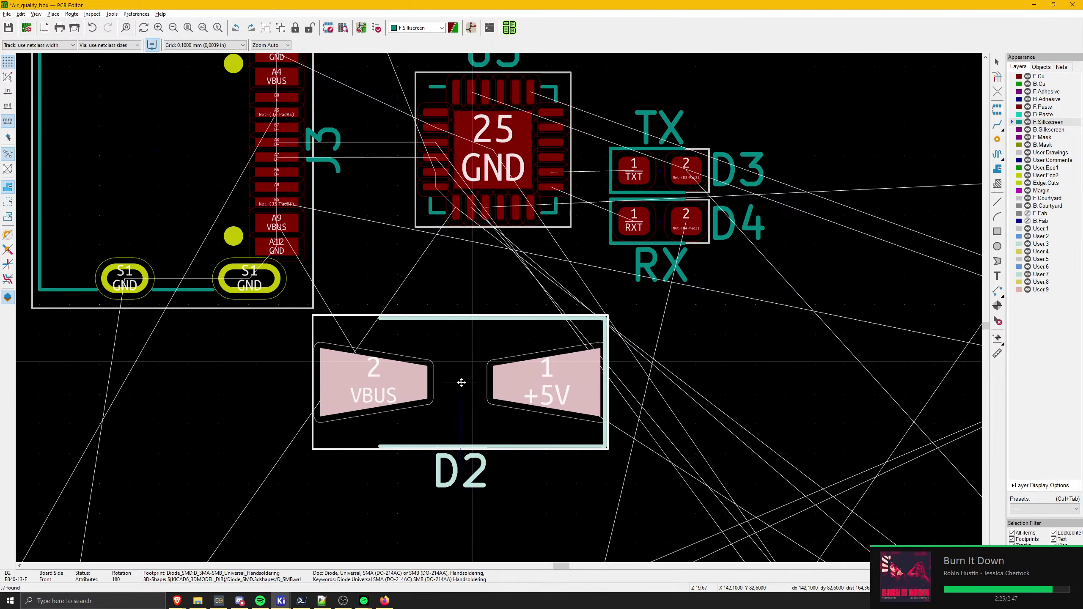
{"action": "left_click", "coordinate": [464, 382]}
{"action": "middle_click_drag", "start_coordinate": [213, 259], "coordinate": [389, 278]}
{"action": "scroll", "coordinate": [336, 216], "scroll_direction": "down", "scroll_amount": 1}
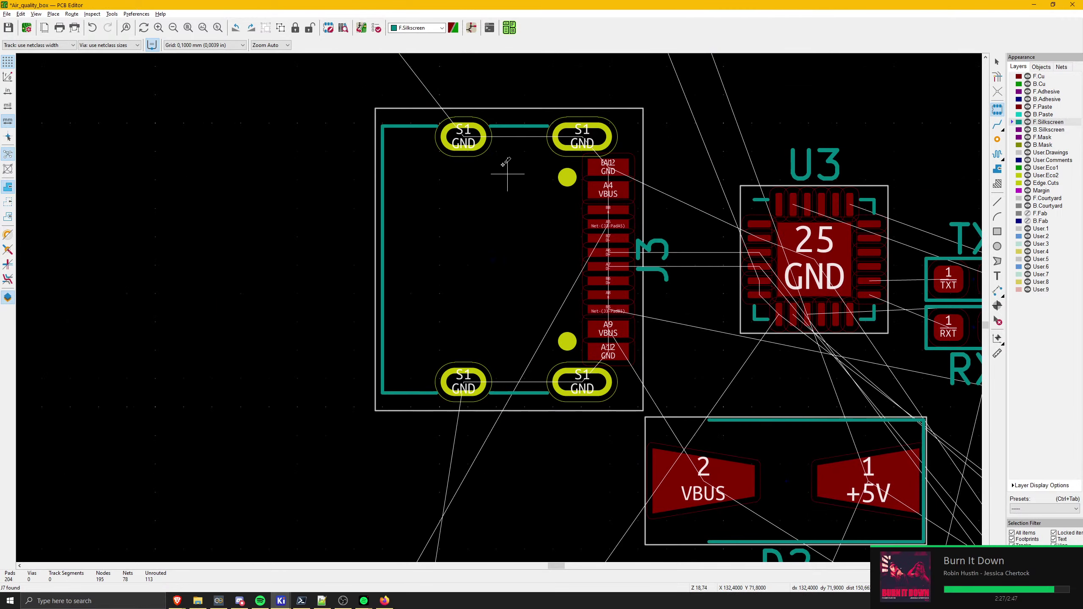
{"action": "middle_click_drag", "start_coordinate": [618, 376], "coordinate": [479, 301]}
{"action": "key", "text": "m"}
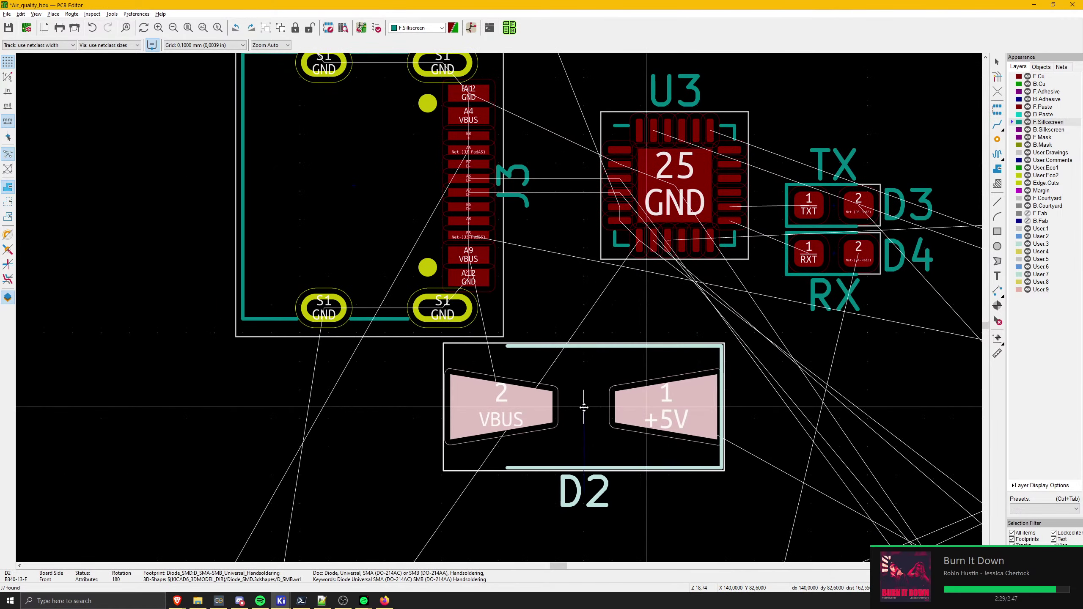
{"action": "left_click", "coordinate": [581, 405]}
- Examine the placement and connections of J3, U3 and D2
{"action": "key", "text": "a"}
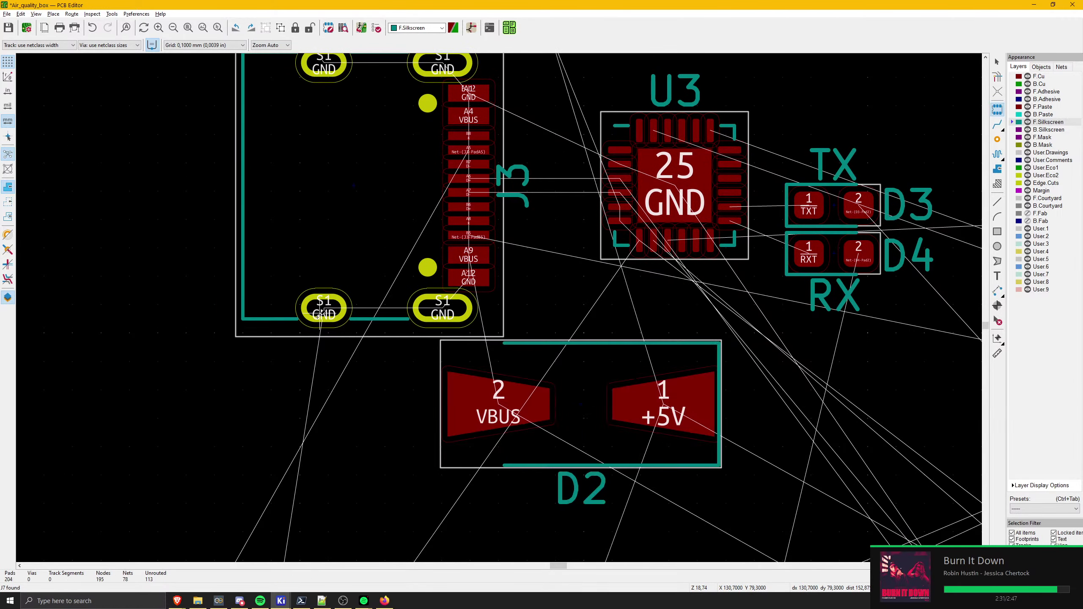
{"action": "middle_click_drag", "start_coordinate": [501, 203], "coordinate": [435, 231]}
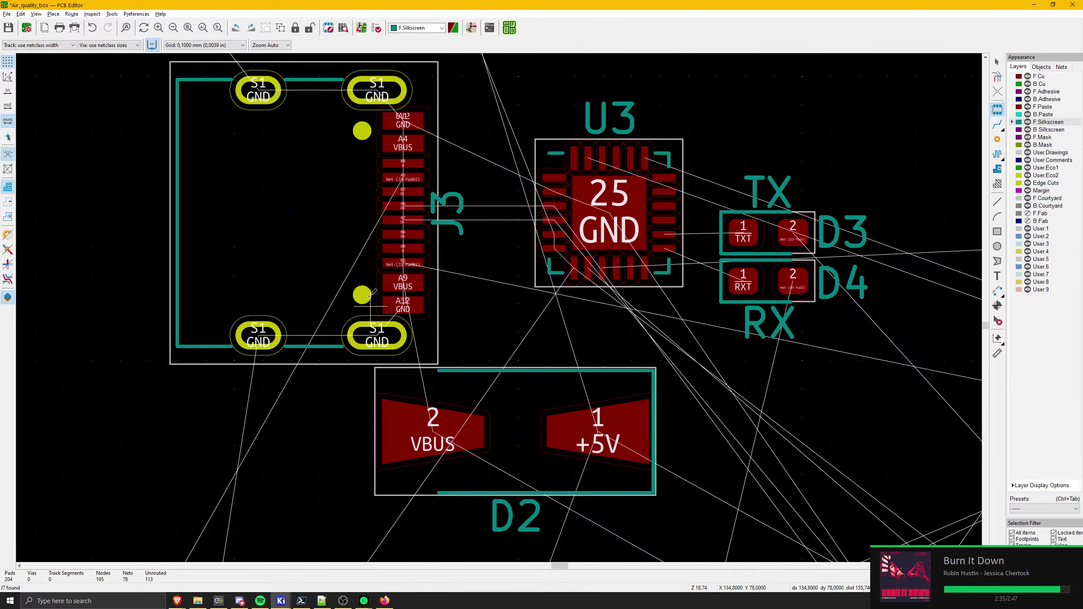
{"action": "middle_click_drag", "start_coordinate": [317, 304], "coordinate": [280, 333]}
{"action": "middle_click_drag", "start_coordinate": [412, 216], "coordinate": [338, 231]}
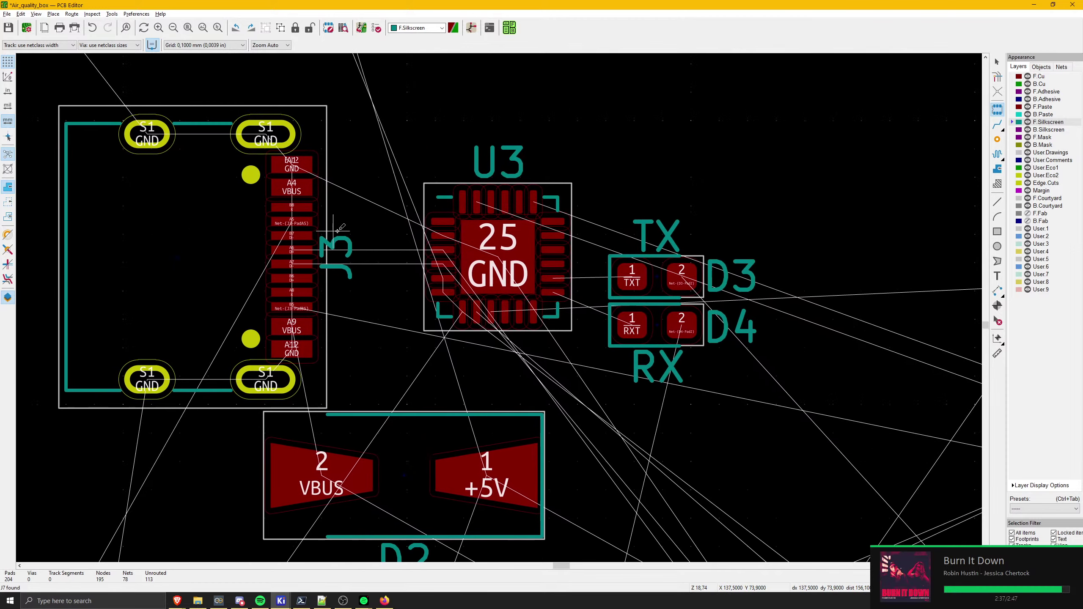
{"action": "middle_click_drag", "start_coordinate": [323, 371], "coordinate": [233, 325]}
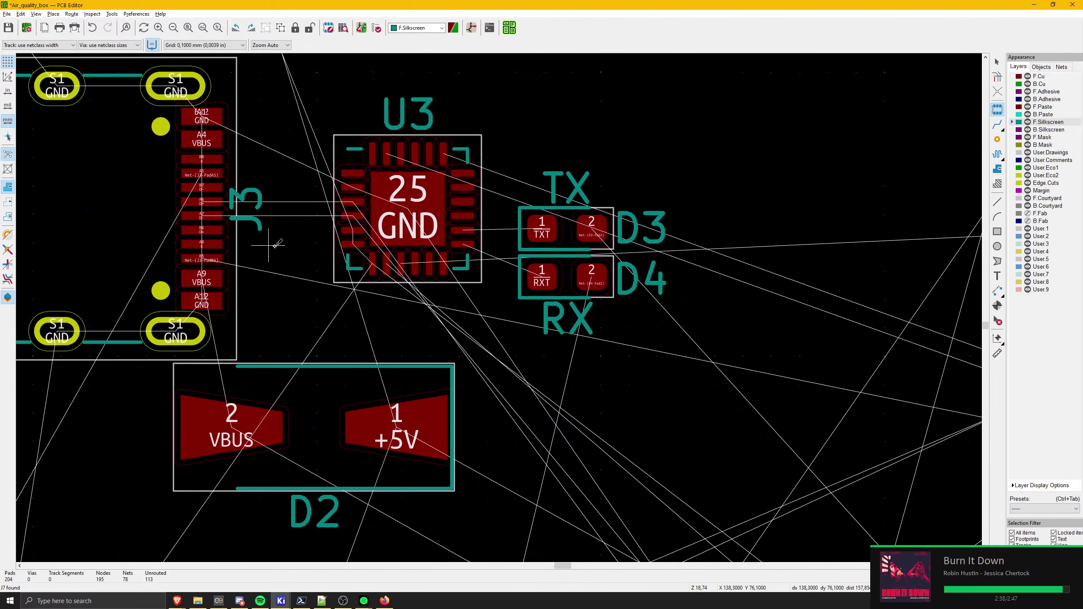
{"action": "middle_click_drag", "start_coordinate": [272, 244], "coordinate": [472, 192]}
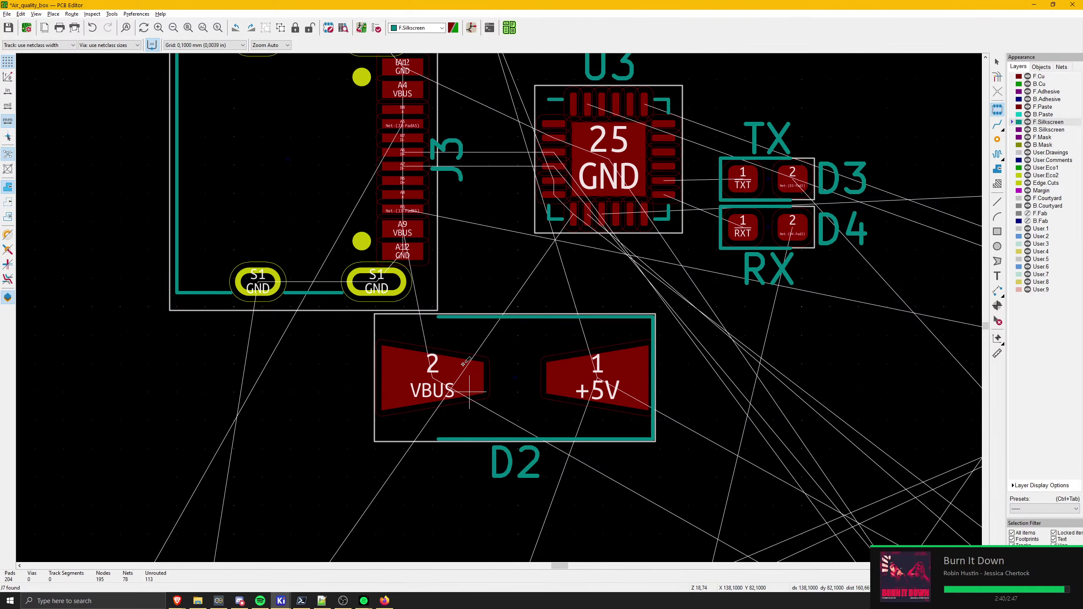
{"action": "middle_click_drag", "start_coordinate": [454, 350], "coordinate": [370, 418]}
{"action": "middle_click_drag", "start_coordinate": [512, 274], "coordinate": [488, 241]}
{"action": "middle_click_drag", "start_coordinate": [443, 359], "coordinate": [476, 411]}
{"action": "scroll", "coordinate": [477, 412], "scroll_direction": "down", "scroll_amount": 4}
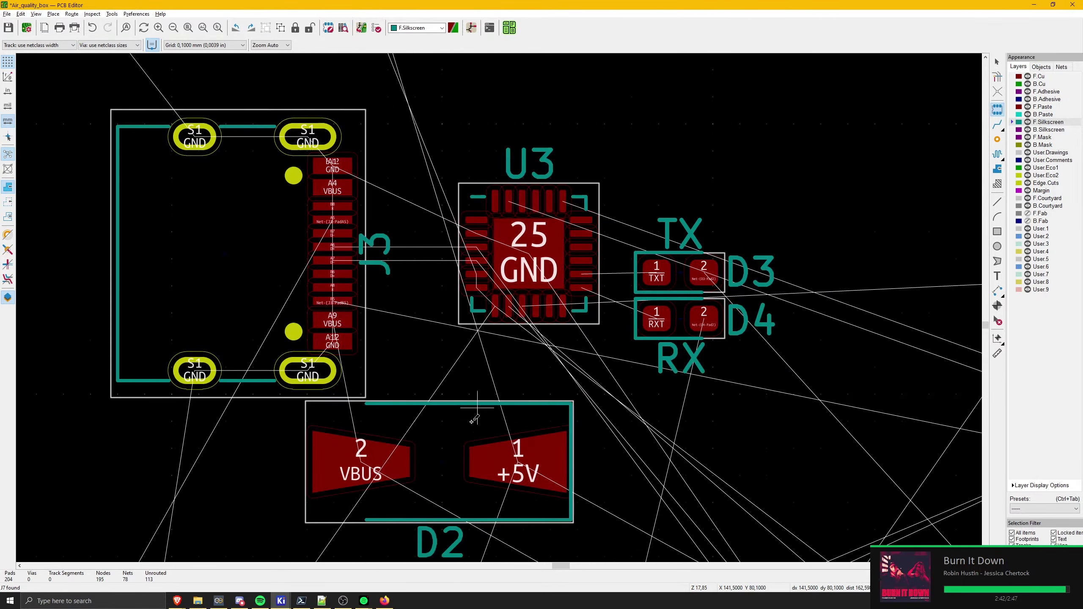
- Move solder jumper JP4 beside pin 4 of the UART2 header, rotated to 90° and flipped to the back side
{"action": "middle_click_drag", "start_coordinate": [451, 451], "coordinate": [478, 168]}
{"action": "middle_click_drag", "start_coordinate": [464, 354], "coordinate": [462, 186]}
{"action": "key", "text": "m"}
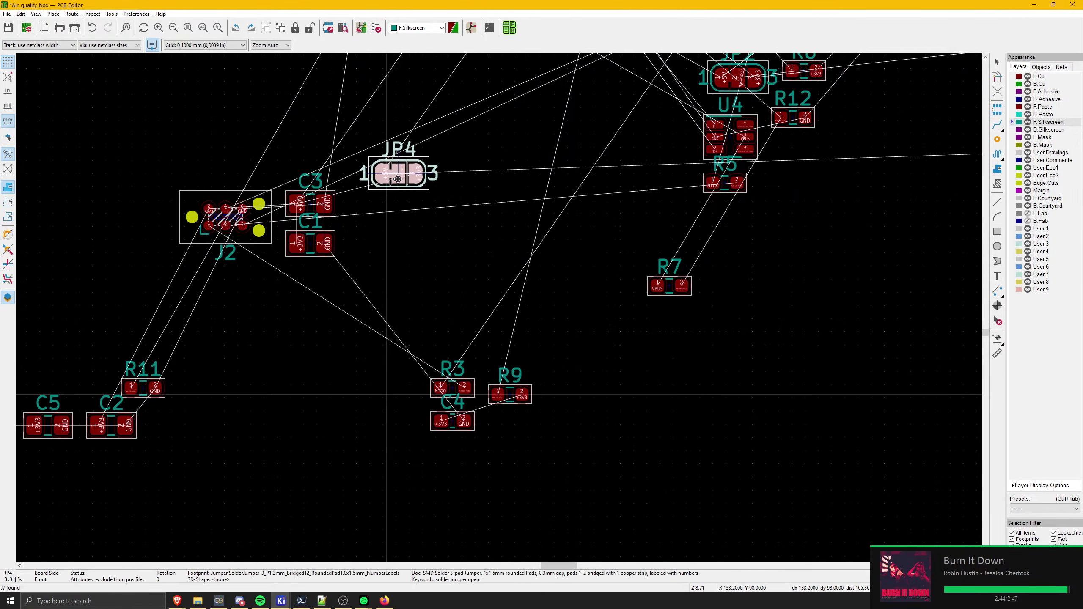
{"action": "middle_click_drag", "start_coordinate": [533, 92], "coordinate": [510, 297]}
{"action": "scroll", "coordinate": [520, 300], "scroll_direction": "down", "scroll_amount": 4}
{"action": "middle_click_drag", "start_coordinate": [899, 252], "coordinate": [410, 273]}
{"action": "scroll", "coordinate": [610, 263], "scroll_direction": "up", "scroll_amount": 11}
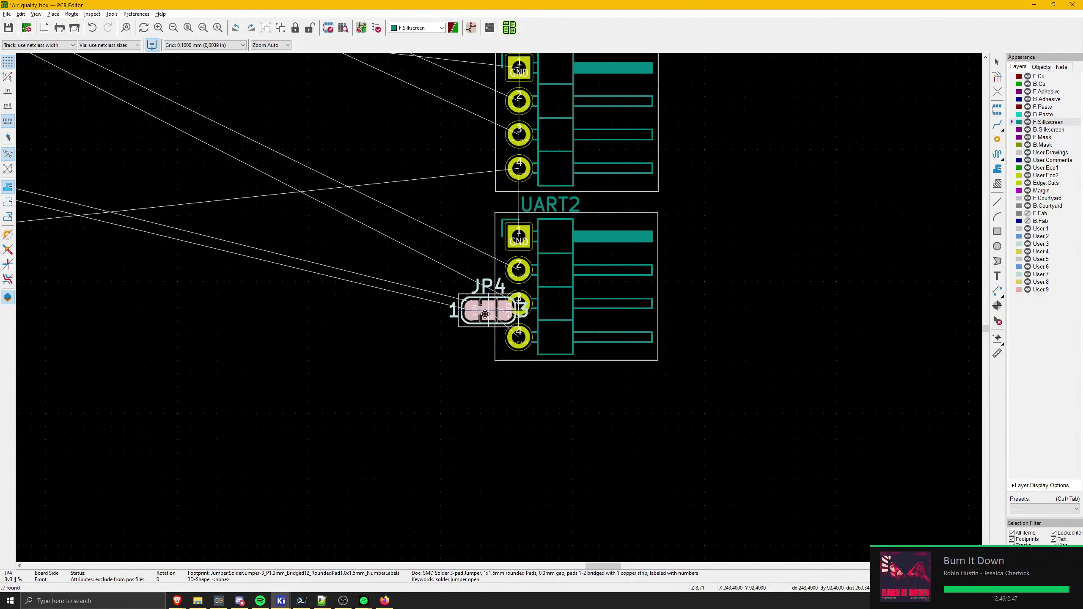
{"action": "key", "text": "r"}
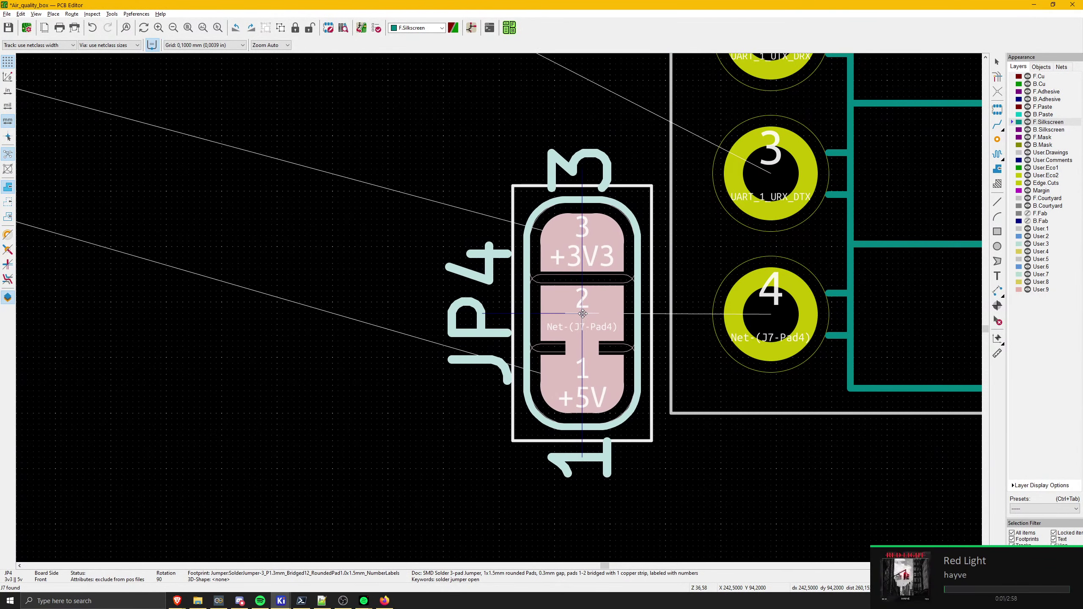
{"action": "key", "text": "f"}
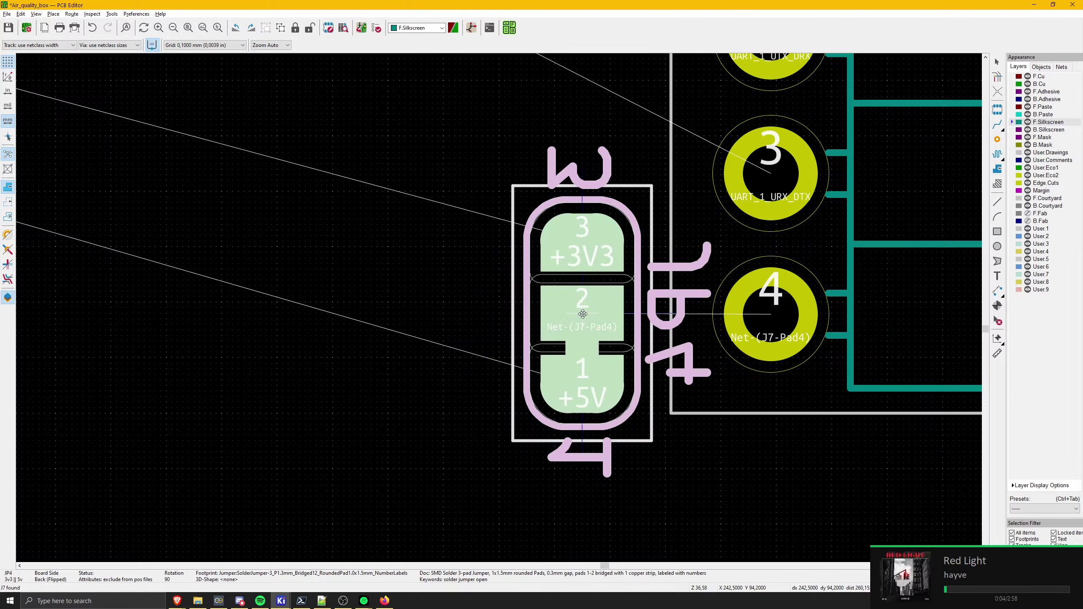
{"action": "left_click", "coordinate": [586, 288]}
{"action": "scroll", "coordinate": [494, 305], "scroll_direction": "down", "scroll_amount": 8}
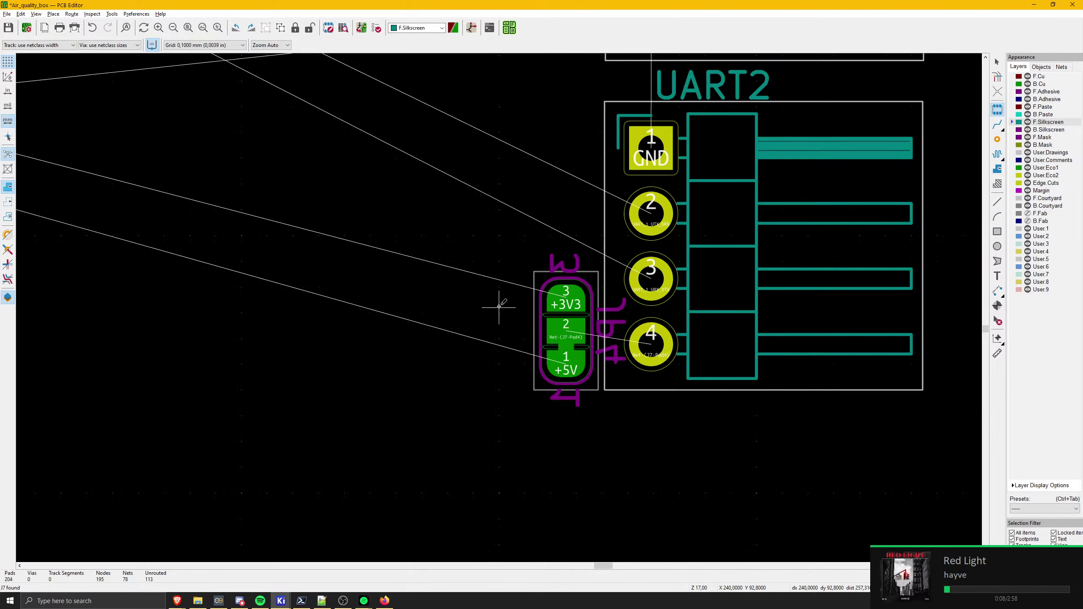
{"action": "middle_click_drag", "start_coordinate": [241, 329], "coordinate": [420, 308]}
{"action": "scroll", "coordinate": [260, 206], "scroll_direction": "up", "scroll_amount": 5}
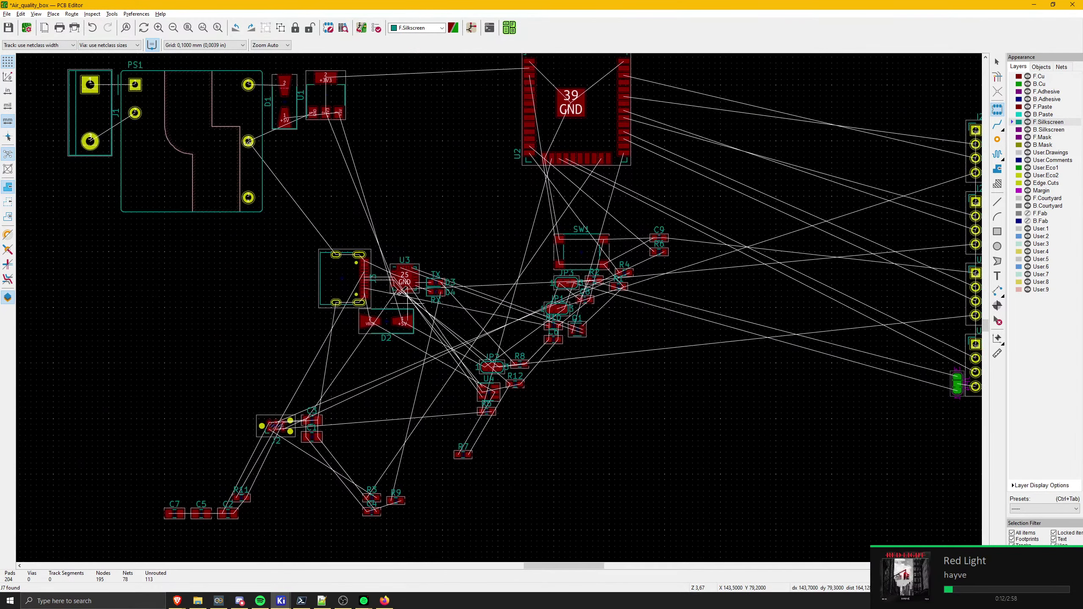
{"action": "scroll", "coordinate": [516, 337], "scroll_direction": "down", "scroll_amount": 4}
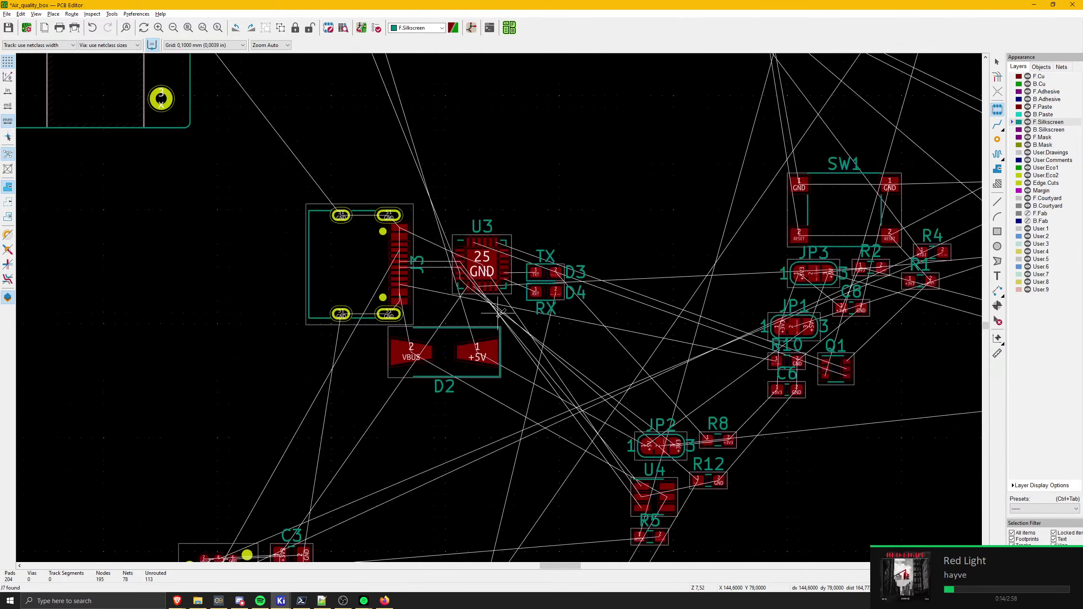
{"action": "scroll", "coordinate": [533, 294], "scroll_direction": "up", "scroll_amount": 7}
{"action": "key", "text": "Escape"}
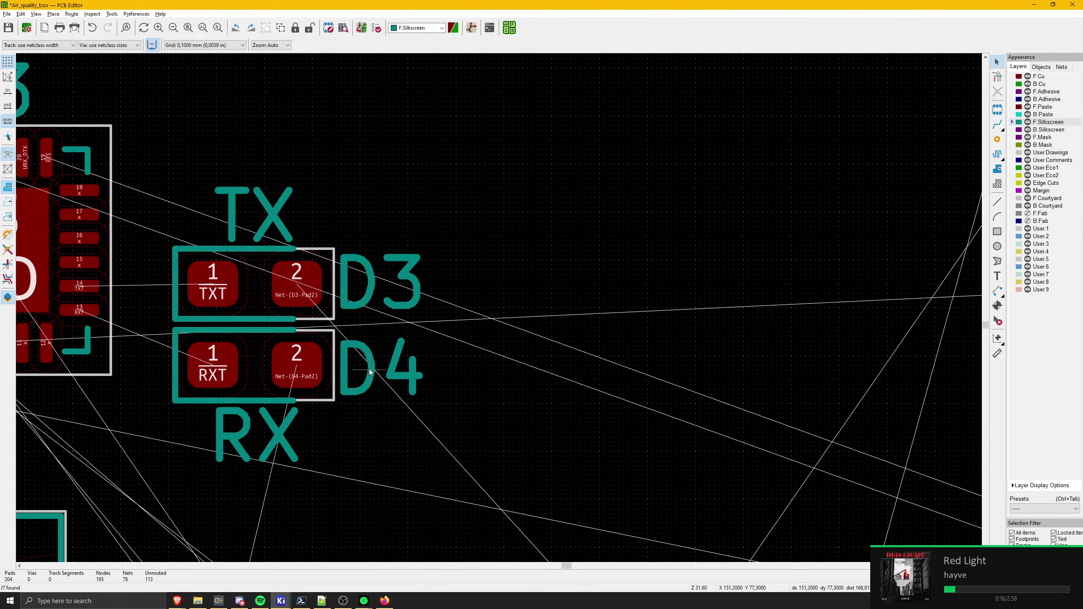
{"action": "key", "text": "m"}
{"action": "key", "text": "Escape"}
{"action": "left_click", "coordinate": [374, 391]}
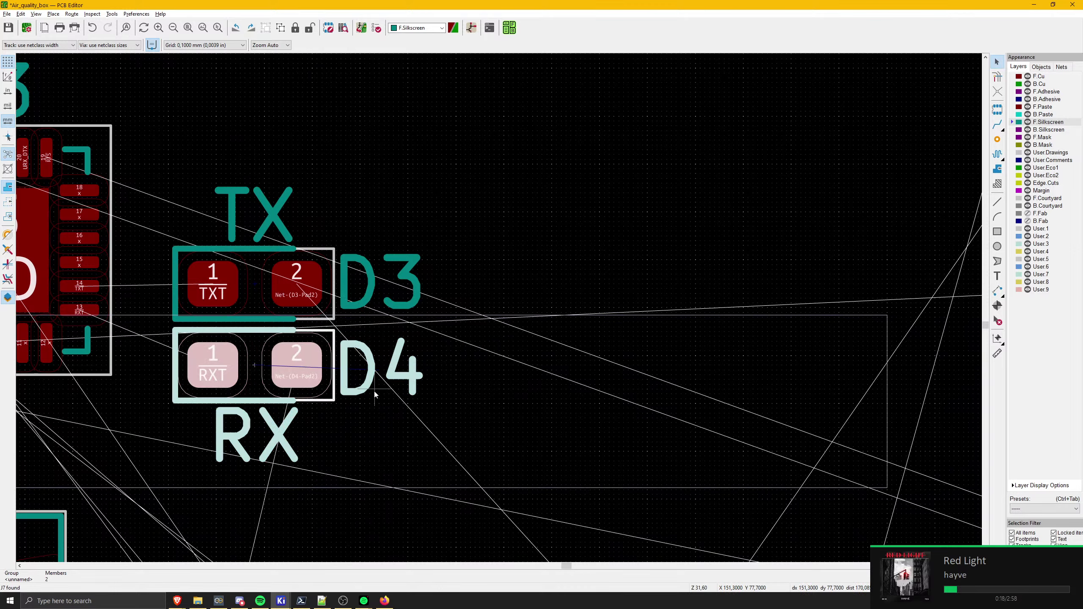
{"action": "double_click", "coordinate": [369, 387]}
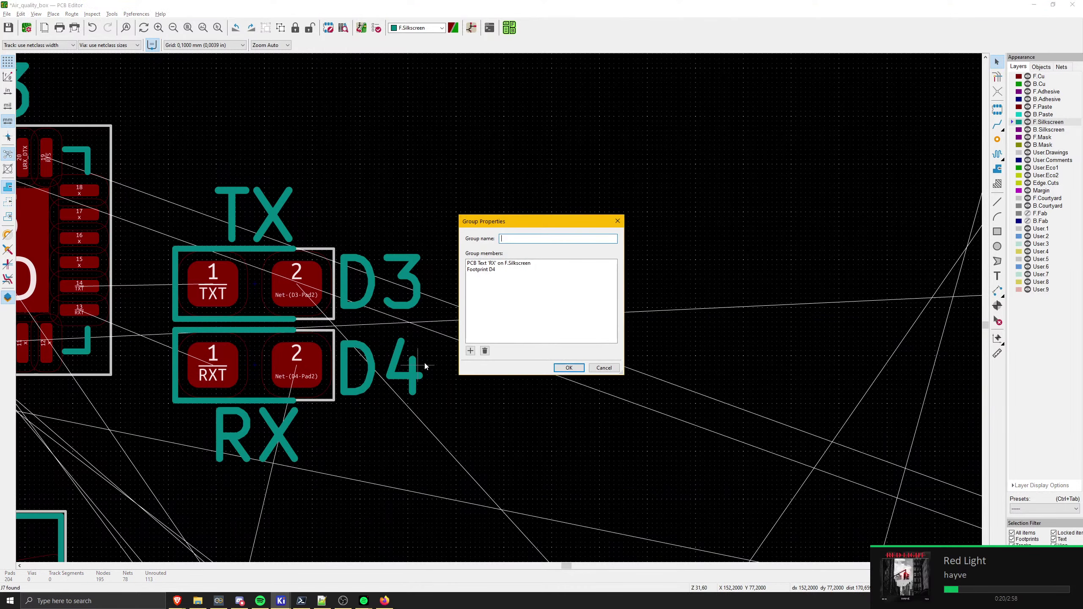
{"action": "double_click", "coordinate": [260, 347]}
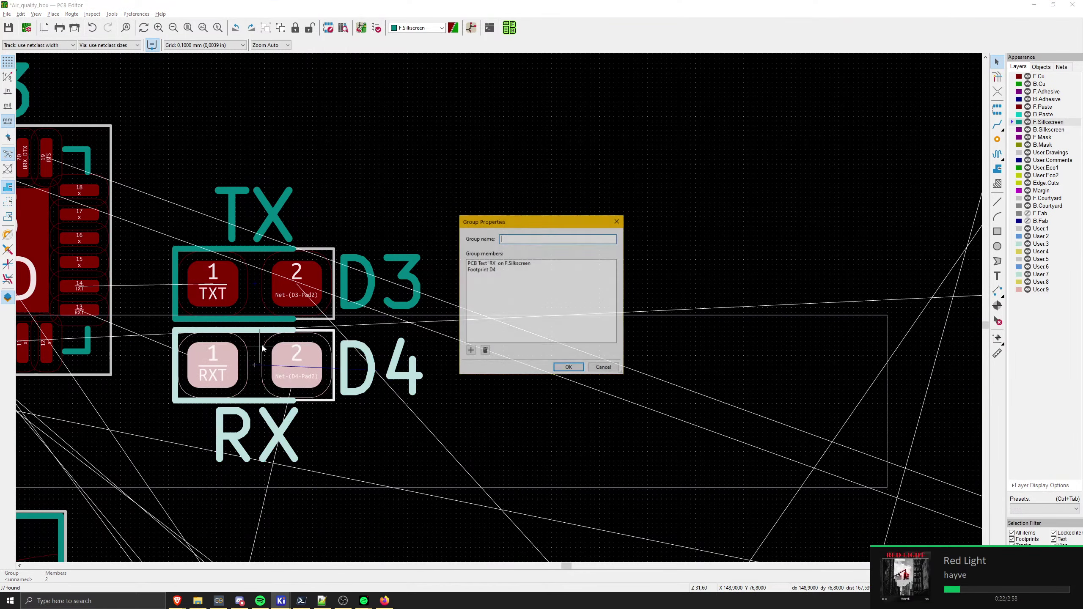
{"action": "key", "text": "Escape"}
{"action": "key", "text": "Escape"}
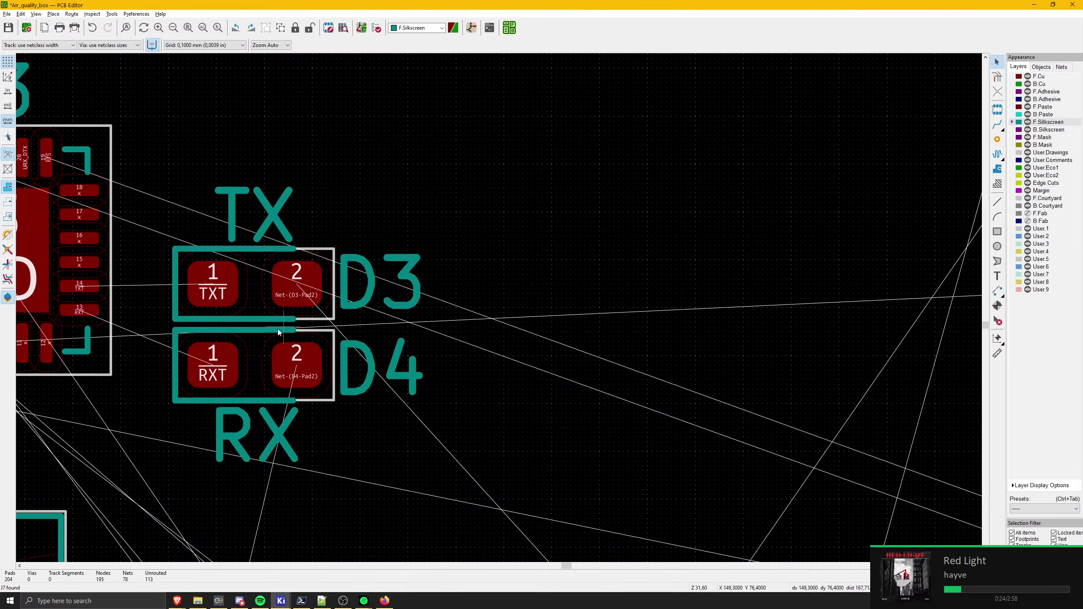
- Hide the silkscreen reference designator of the RX LED footprint D4
{"action": "left_click", "coordinate": [272, 349]}
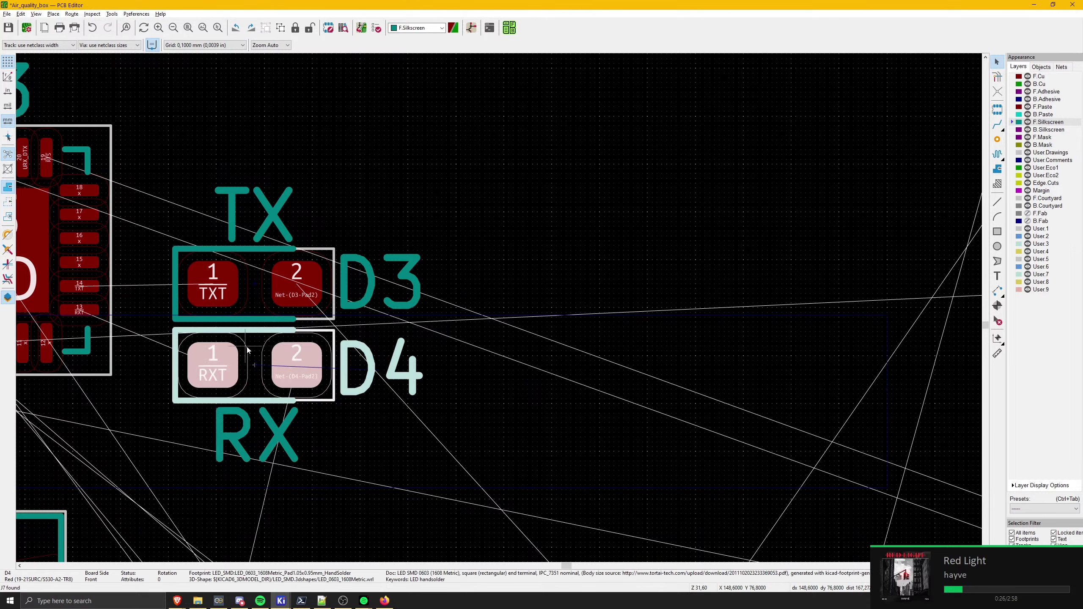
{"action": "double_click", "coordinate": [269, 370]}
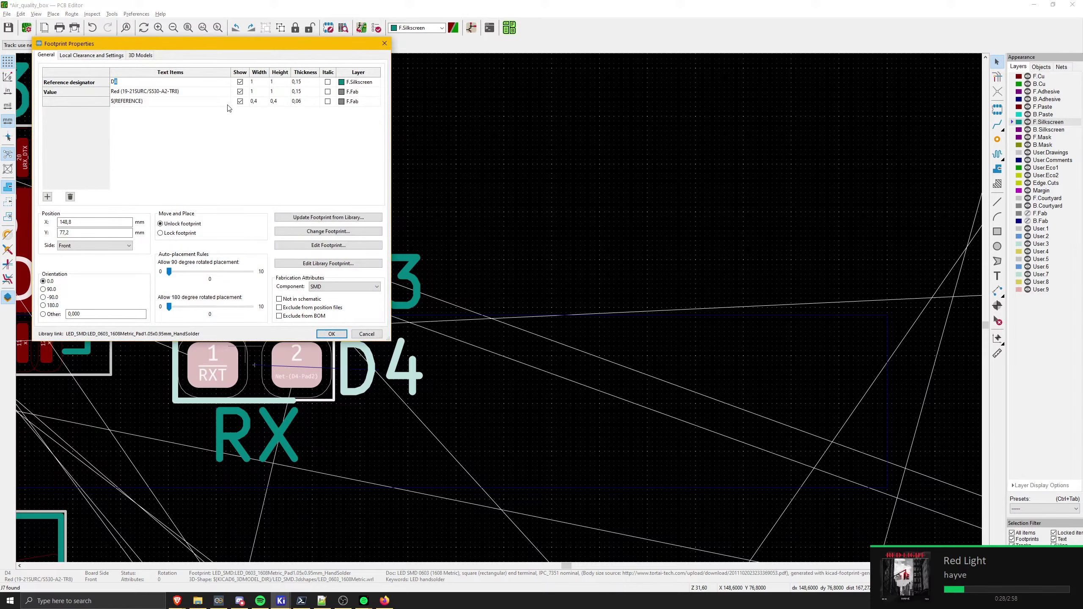
{"action": "left_click", "coordinate": [332, 334]}
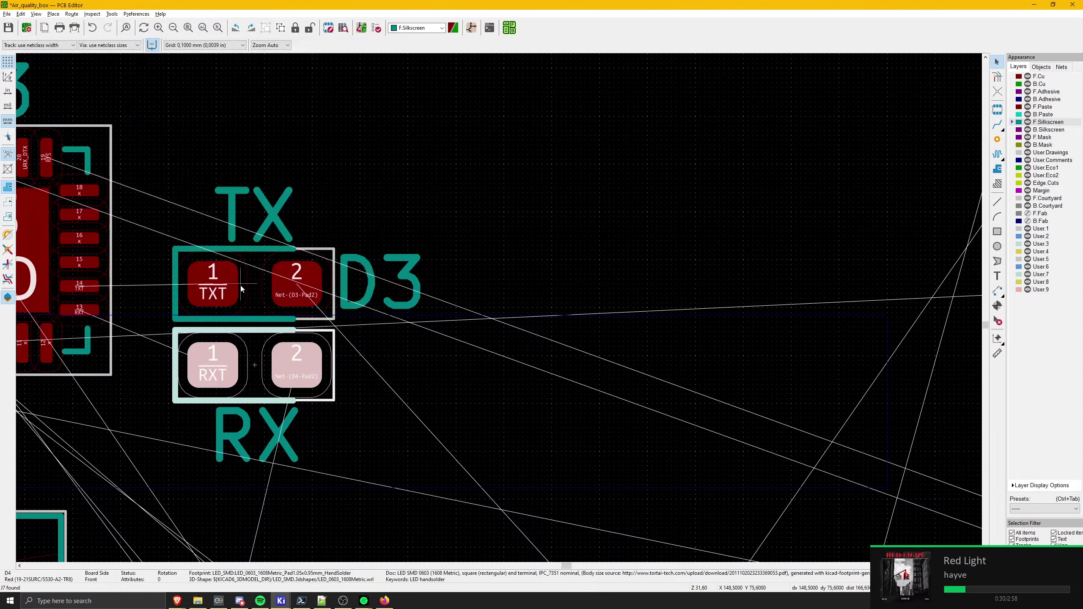
- Hide the silkscreen reference designator of the TX LED footprint D3
{"action": "left_click", "coordinate": [246, 286]}
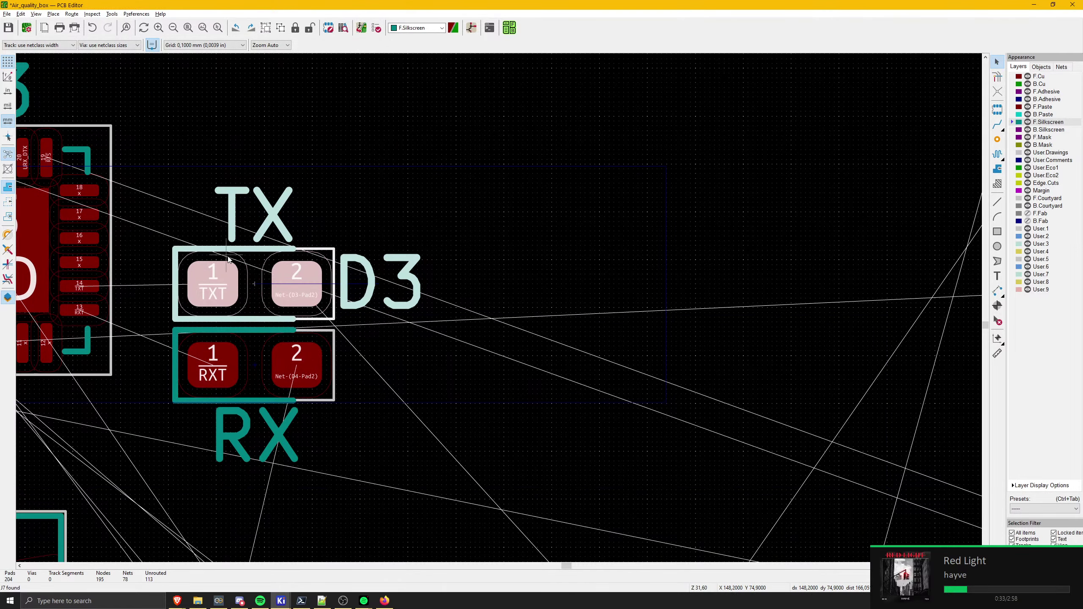
{"action": "scroll", "coordinate": [228, 258], "scroll_direction": "down", "scroll_amount": 5}
{"action": "scroll", "coordinate": [359, 300], "scroll_direction": "up", "scroll_amount": 8}
{"action": "left_click", "coordinate": [359, 301]}
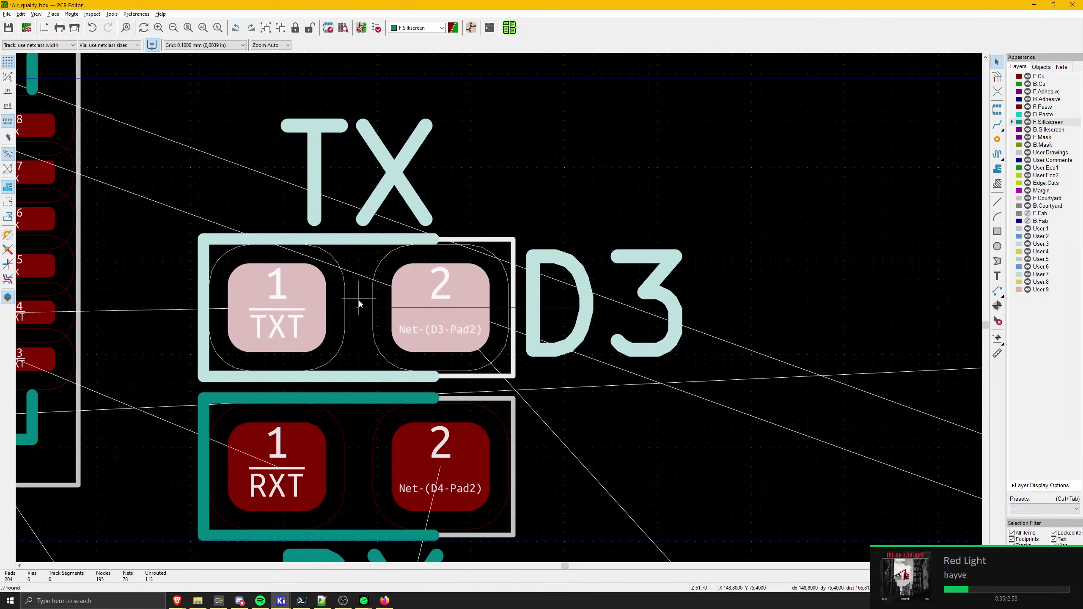
{"action": "scroll", "coordinate": [406, 275], "scroll_direction": "down", "scroll_amount": 3}
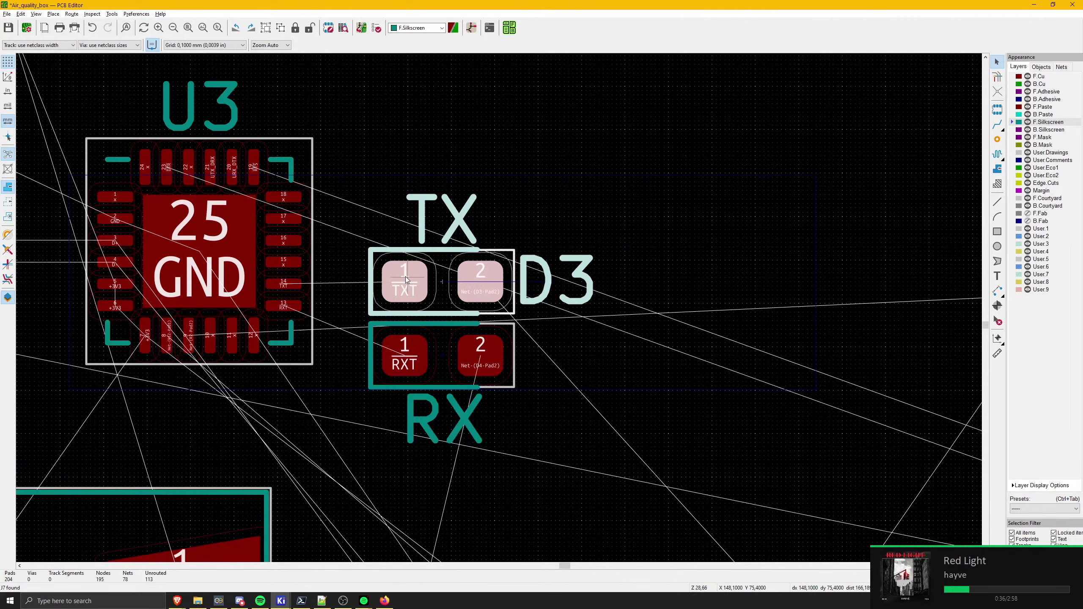
{"action": "left_click", "coordinate": [444, 286]}
{"action": "double_click", "coordinate": [442, 282]}
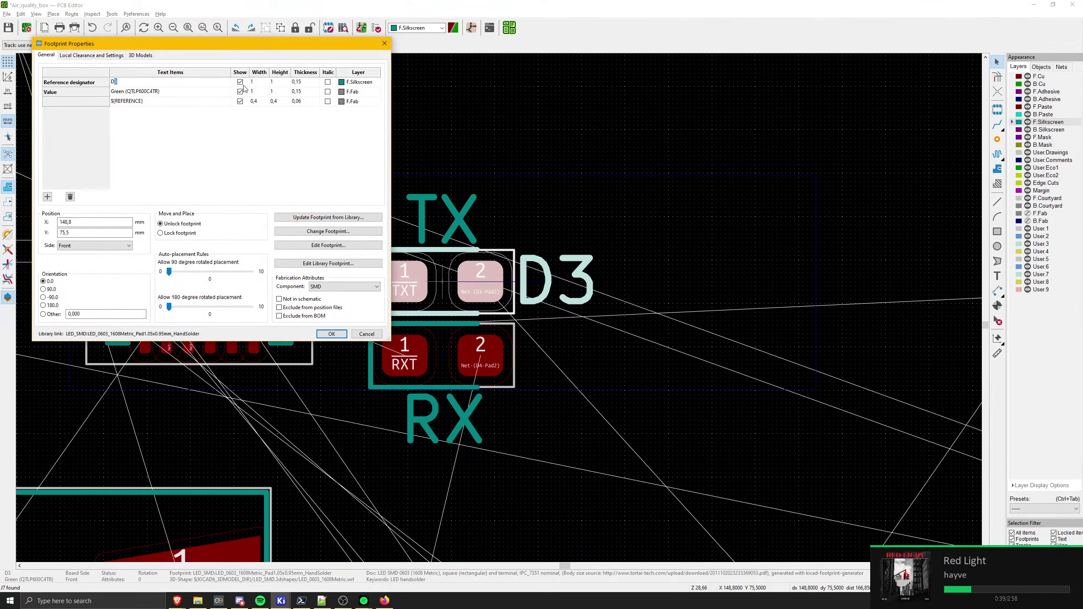
{"action": "left_click", "coordinate": [332, 334]}
{"action": "key", "text": "Escape"}
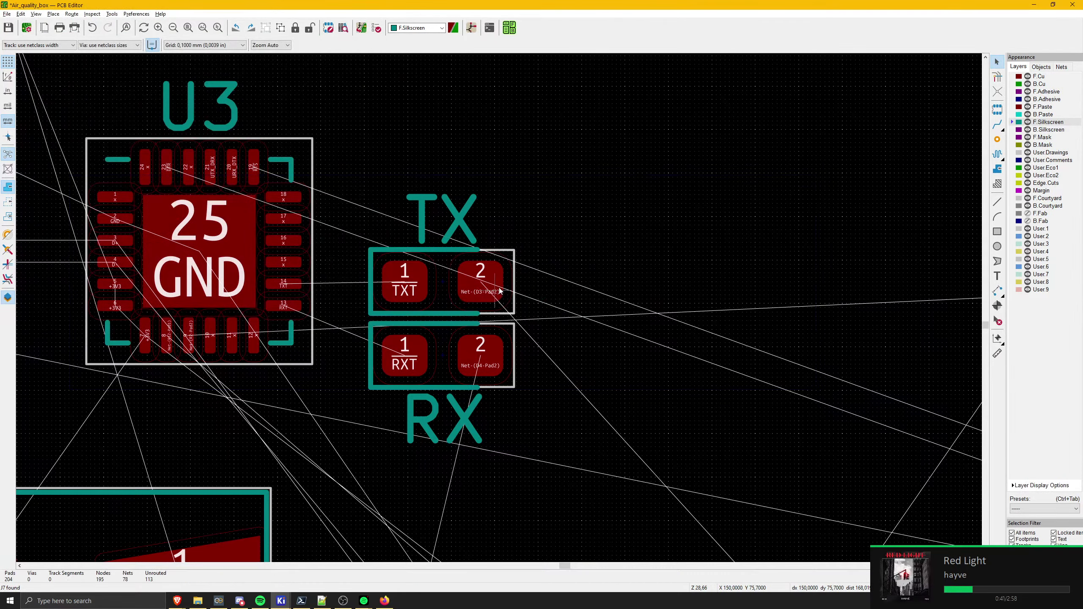
- Move resistor R9 beside the RX LED and place it horizontally with its pad 1 facing the LED's pad 2
{"action": "scroll", "coordinate": [485, 312], "scroll_direction": "down", "scroll_amount": 5}
{"action": "scroll", "coordinate": [376, 384], "scroll_direction": "up", "scroll_amount": 1}
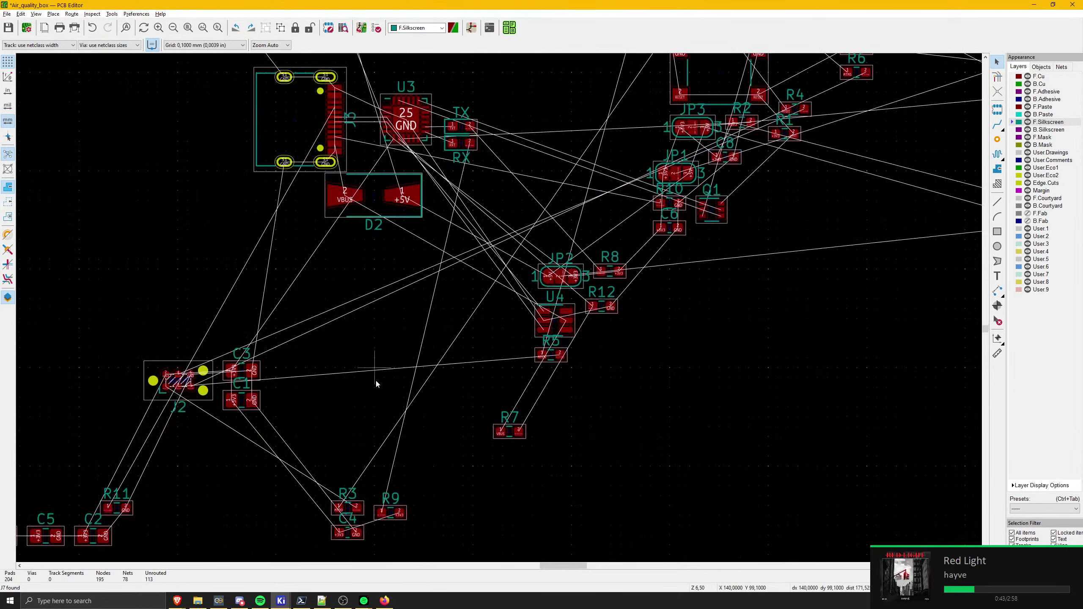
{"action": "left_click", "coordinate": [393, 512]}
{"action": "key", "text": "m"}
{"action": "scroll", "coordinate": [427, 182], "scroll_direction": "up", "scroll_amount": 5}
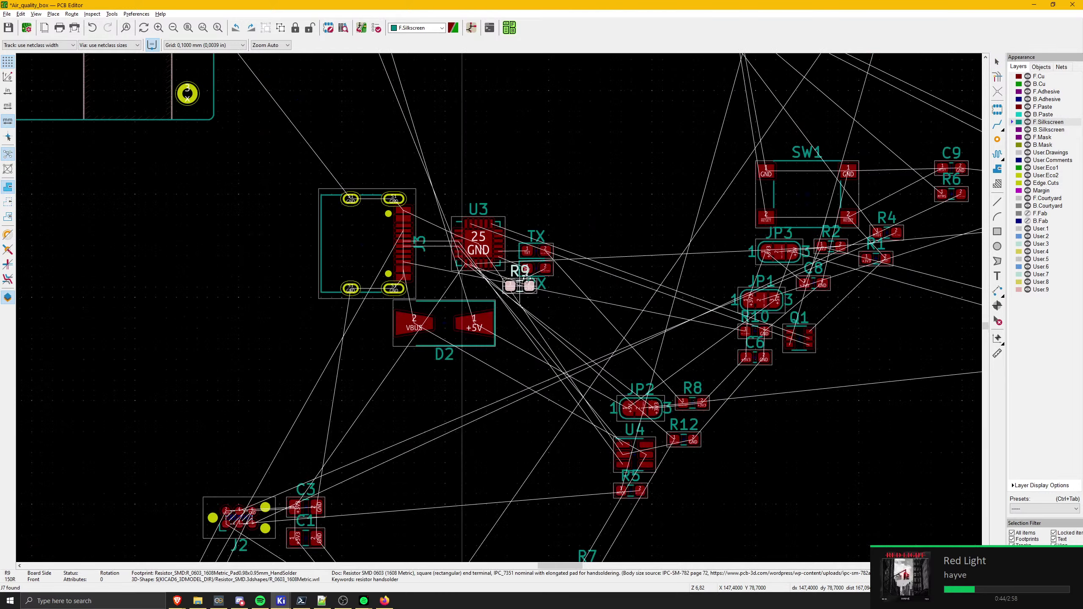
{"action": "scroll", "coordinate": [513, 312], "scroll_direction": "up", "scroll_amount": 3}
{"action": "key", "text": "r"}
{"action": "key", "text": "r"}
{"action": "key", "text": "r"}
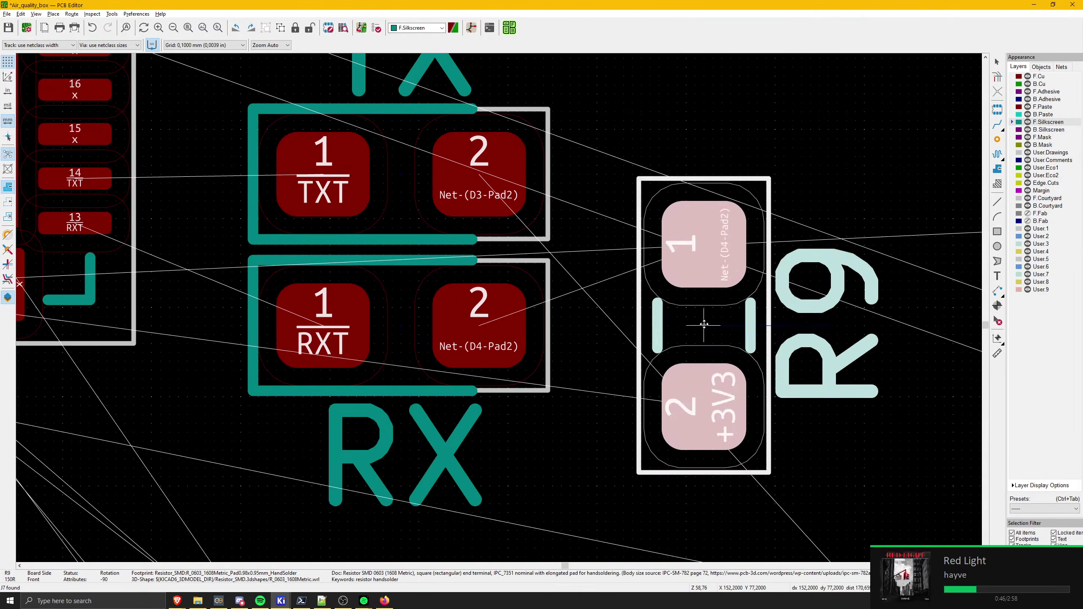
{"action": "key", "text": "r"}
{"action": "left_click", "coordinate": [707, 327]}
- Move resistor R3 and capacitor C4 diagonally up and left, closer to connector J2
{"action": "scroll", "coordinate": [435, 350], "scroll_direction": "down", "scroll_amount": 10}
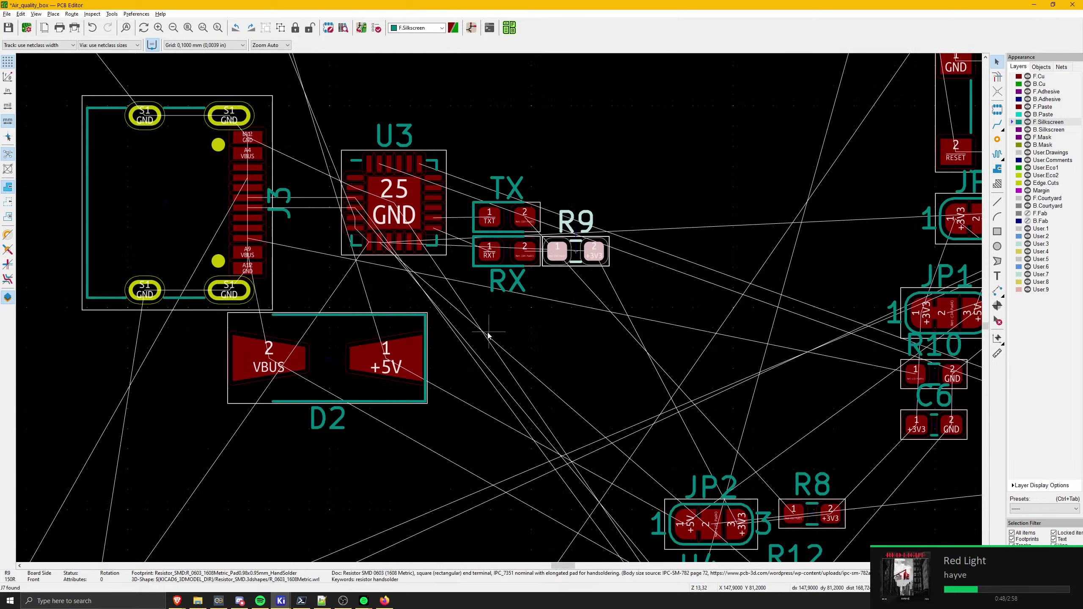
{"action": "scroll", "coordinate": [501, 309], "scroll_direction": "up", "scroll_amount": 5}
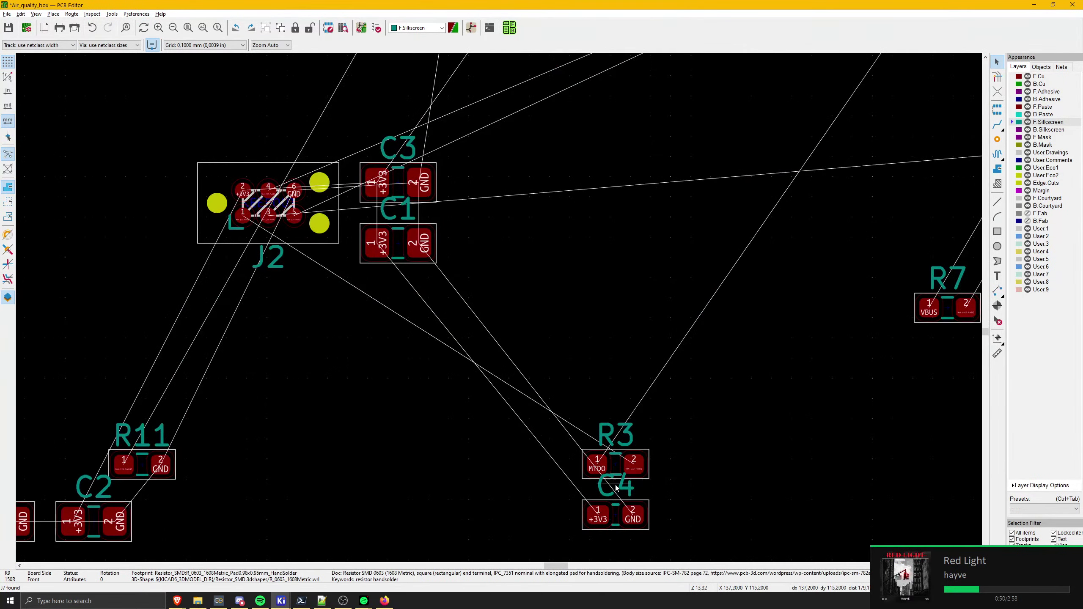
{"action": "scroll", "coordinate": [616, 466], "scroll_direction": "down", "scroll_amount": 3}
{"action": "scroll", "coordinate": [501, 310], "scroll_direction": "up", "scroll_amount": 7}
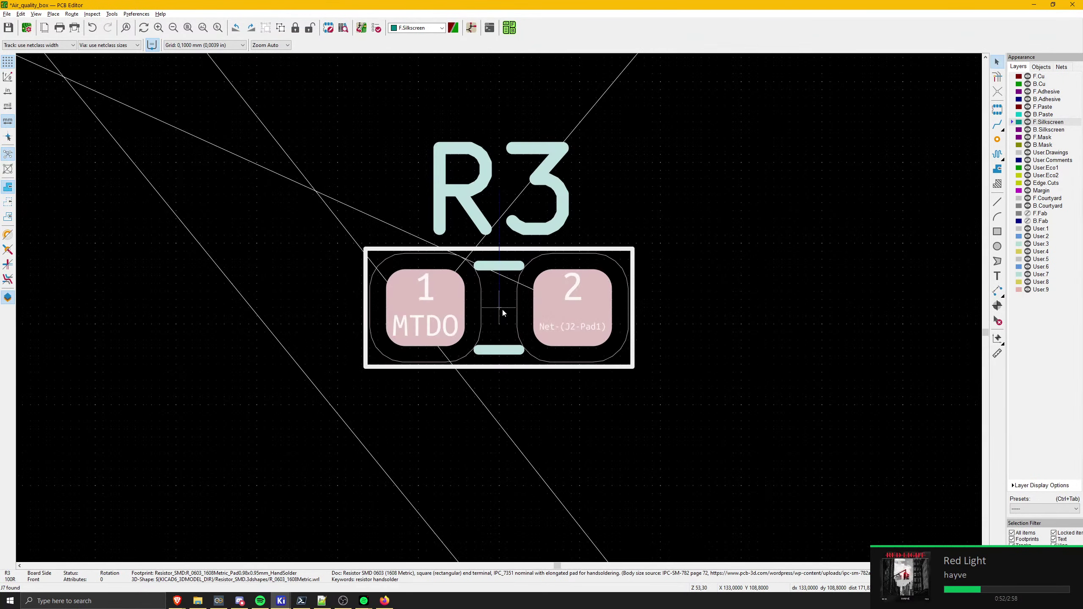
{"action": "scroll", "coordinate": [502, 310], "scroll_direction": "down", "scroll_amount": 4}
{"action": "left_click", "coordinate": [518, 418]}
{"action": "middle_click_drag", "start_coordinate": [517, 417], "coordinate": [415, 266]}
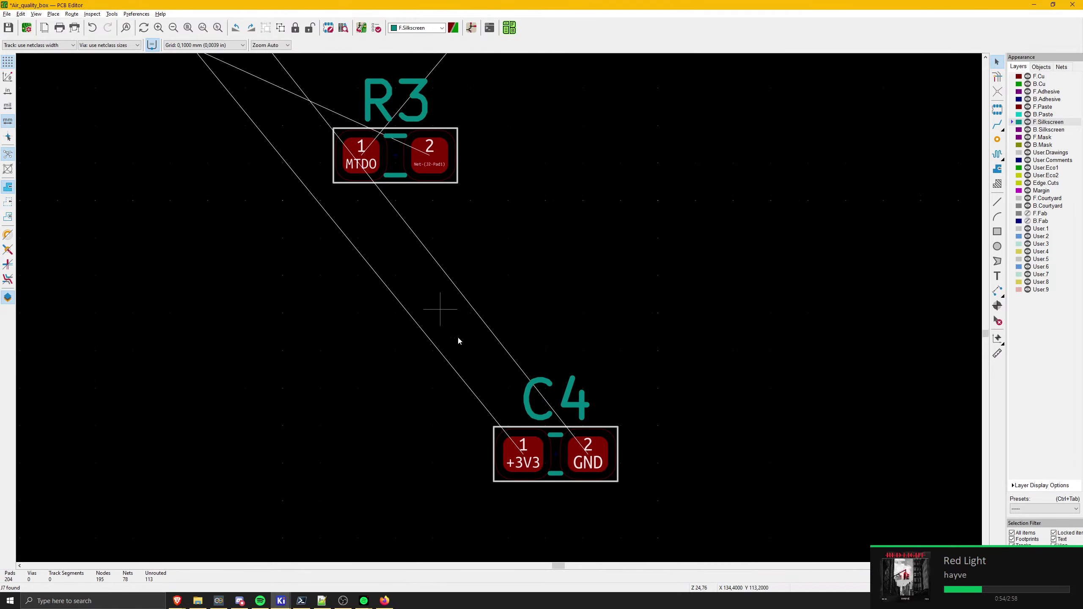
{"action": "left_click_drag", "start_coordinate": [550, 451], "coordinate": [283, 195]}
{"action": "scroll", "coordinate": [555, 454], "scroll_direction": "down", "scroll_amount": 2}
- Move resistor R8 beside the TX LED, directly above R9, with its pad 1 facing the LED's pad 2
{"action": "middle_click_drag", "start_coordinate": [165, 241], "coordinate": [500, 310]}
{"action": "middle_click_drag", "start_coordinate": [610, 124], "coordinate": [456, 403]}
{"action": "middle_click_drag", "start_coordinate": [786, 172], "coordinate": [442, 313]}
{"action": "middle_click_drag", "start_coordinate": [571, 86], "coordinate": [530, 142]}
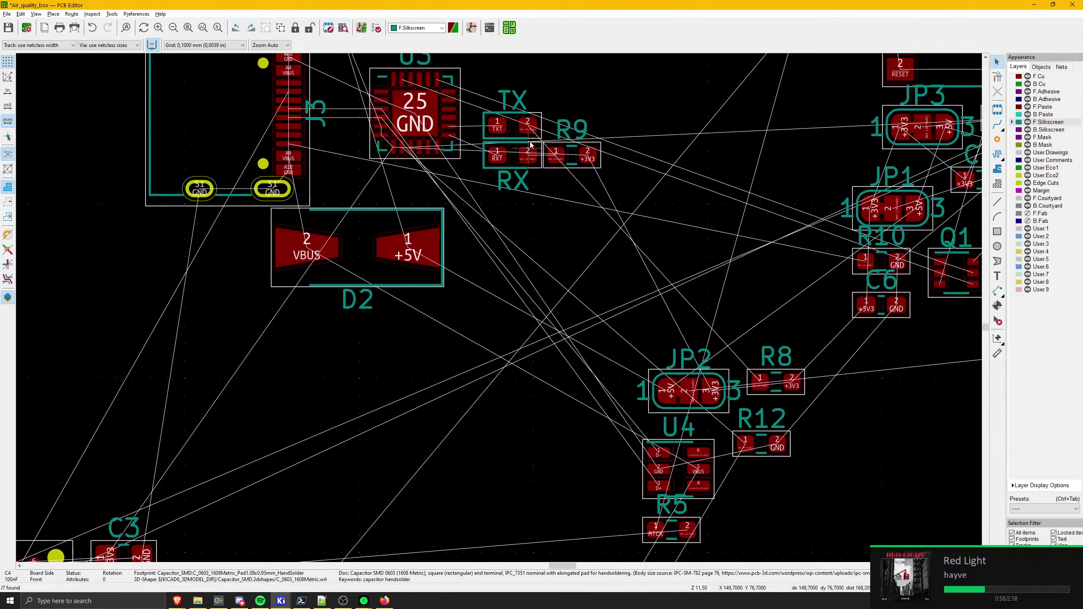
{"action": "scroll", "coordinate": [531, 143], "scroll_direction": "up", "scroll_amount": 2}
{"action": "left_click", "coordinate": [498, 306]}
{"action": "middle_click_drag", "start_coordinate": [526, 362], "coordinate": [487, 325]}
{"action": "scroll", "coordinate": [487, 325], "scroll_direction": "down", "scroll_amount": 1}
{"action": "middle_click_drag", "start_coordinate": [673, 507], "coordinate": [520, 331]}
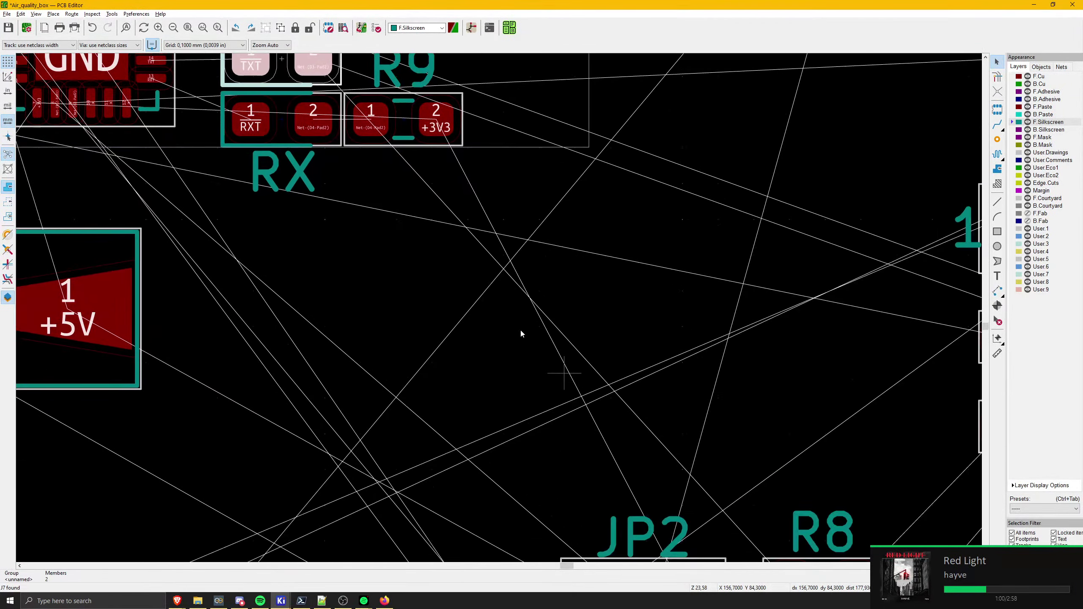
{"action": "middle_click_drag", "start_coordinate": [745, 511], "coordinate": [564, 355]}
{"action": "left_click_drag", "start_coordinate": [642, 429], "coordinate": [481, 292]}
{"action": "scroll", "coordinate": [550, 365], "scroll_direction": "down", "scroll_amount": 1}
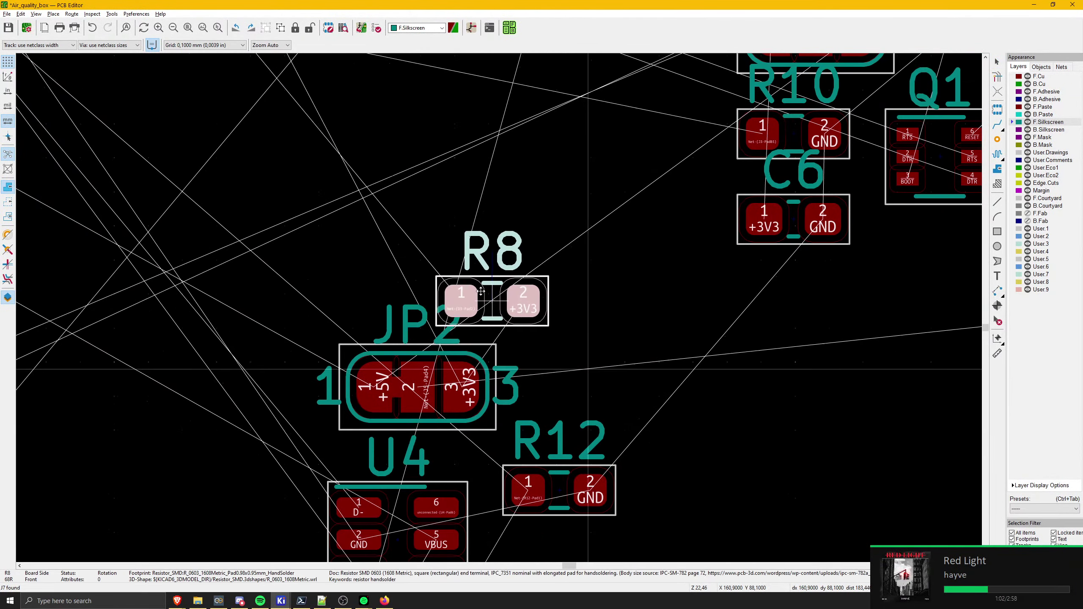
{"action": "middle_click_drag", "start_coordinate": [433, 230], "coordinate": [571, 505]}
{"action": "middle_click_drag", "start_coordinate": [445, 290], "coordinate": [589, 494]}
{"action": "scroll", "coordinate": [428, 380], "scroll_direction": "up", "scroll_amount": 2}
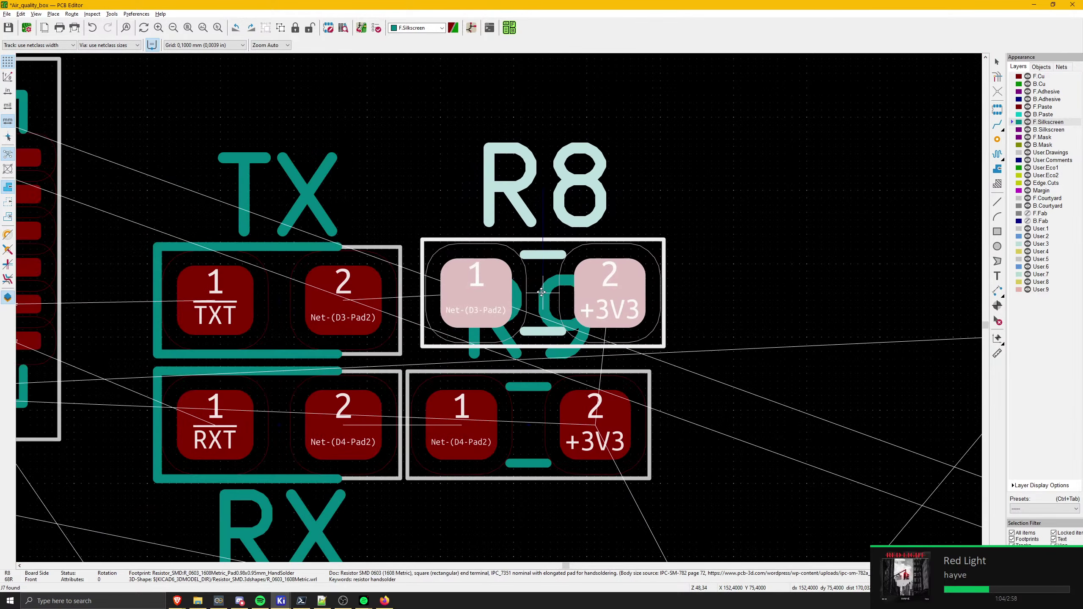
{"action": "scroll", "coordinate": [487, 271], "scroll_direction": "down", "scroll_amount": 4}
{"action": "key", "text": "Escape"}
- Move R8 out of the way and place R9's reference label below its resistor, level with the RX text
{"action": "scroll", "coordinate": [486, 270], "scroll_direction": "up", "scroll_amount": 4}
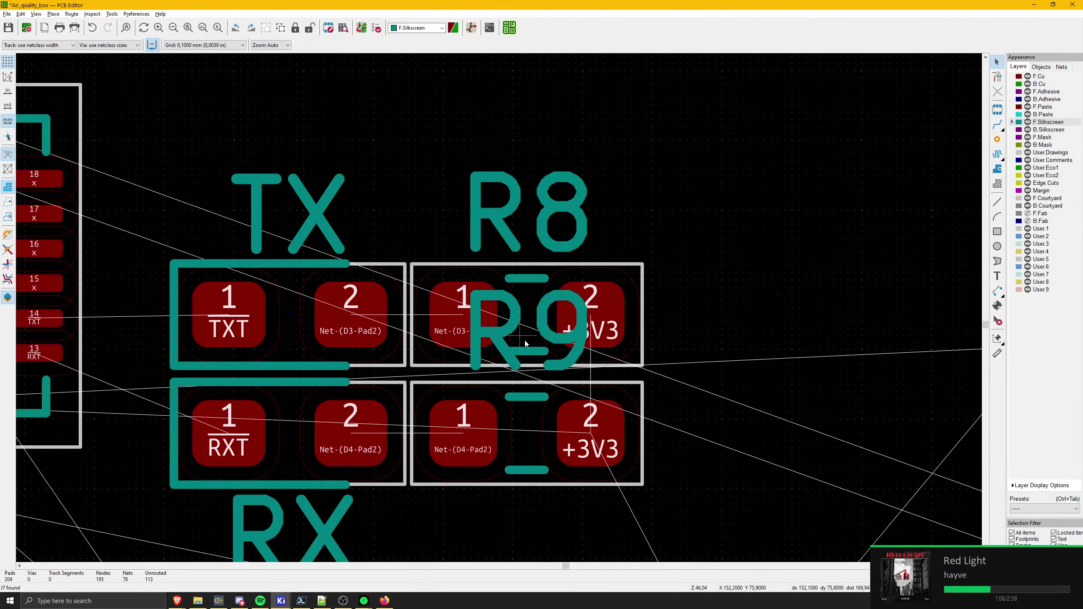
{"action": "left_click", "coordinate": [514, 311]}
{"action": "left_click", "coordinate": [562, 369]}
{"action": "left_click", "coordinate": [563, 366]}
{"action": "left_click_drag", "start_coordinate": [547, 352], "coordinate": [610, 176]}
{"action": "left_click", "coordinate": [547, 341]}
{"action": "key", "text": "m"}
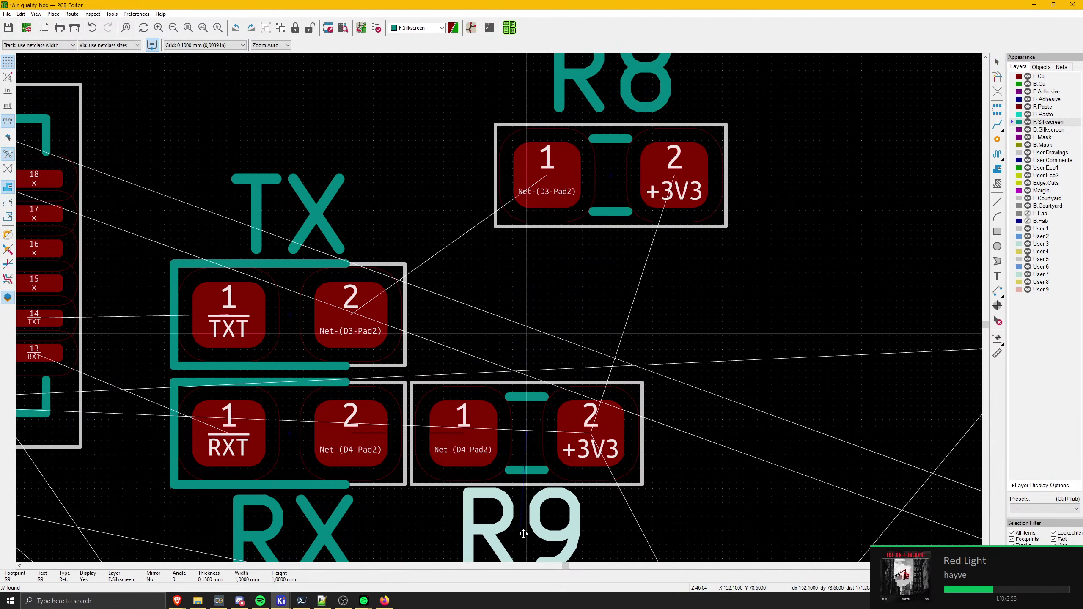
{"action": "middle_click_drag", "start_coordinate": [523, 531], "coordinate": [516, 448]}
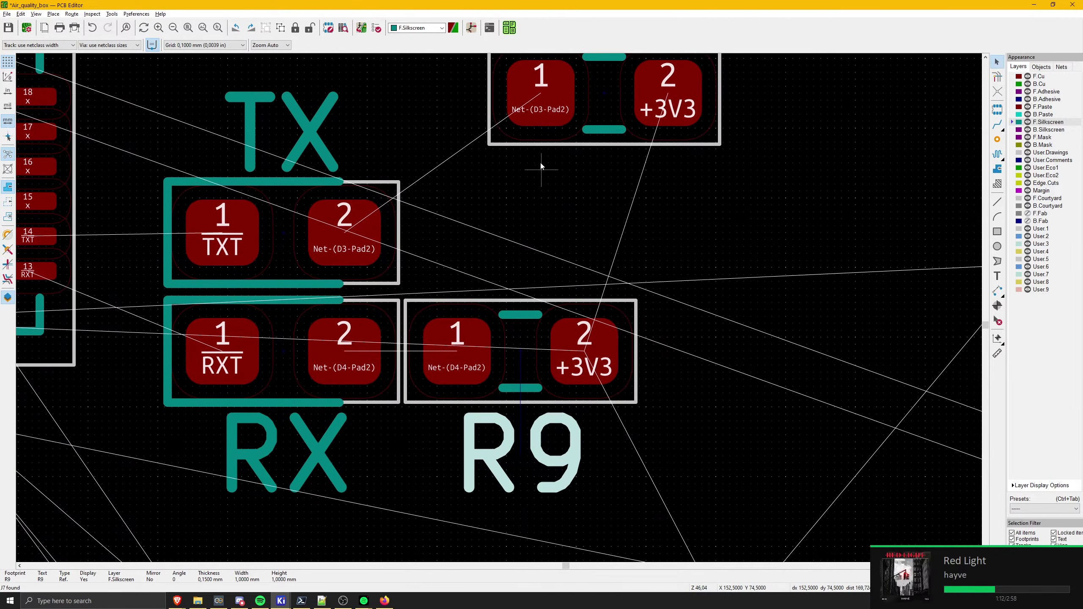
- Return R8 to its place beside the TX LED, aligned above R9, and save the board
{"action": "middle_click_drag", "start_coordinate": [540, 165], "coordinate": [538, 272]}
{"action": "left_click_drag", "start_coordinate": [601, 203], "coordinate": [519, 337]}
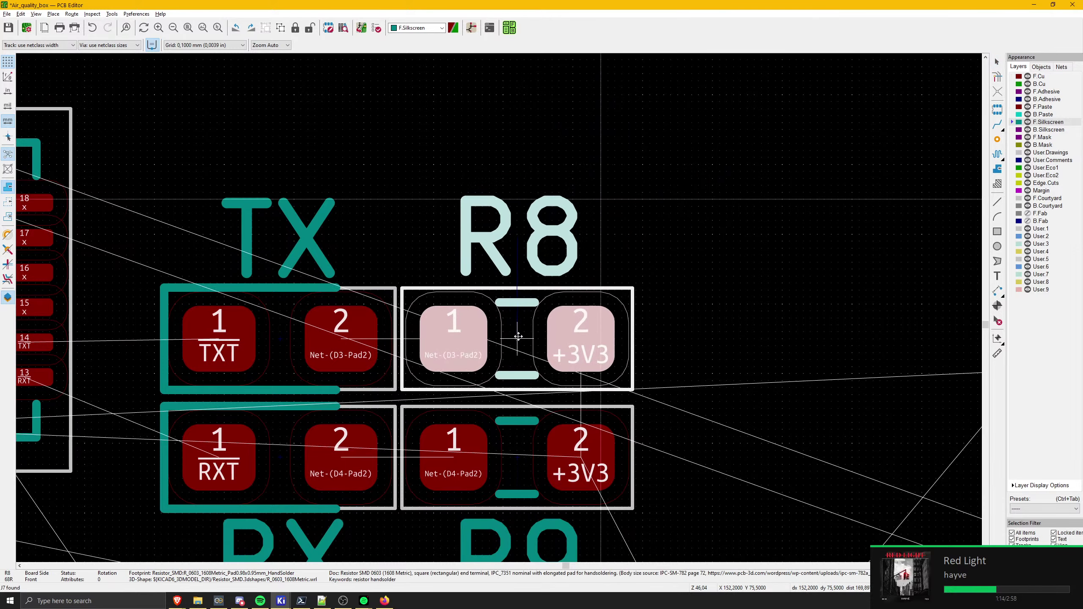
{"action": "left_click", "coordinate": [519, 337]}
{"action": "left_click", "coordinate": [518, 213]}
{"action": "key", "text": "ctrl+s"}
{"action": "key", "text": "Escape"}
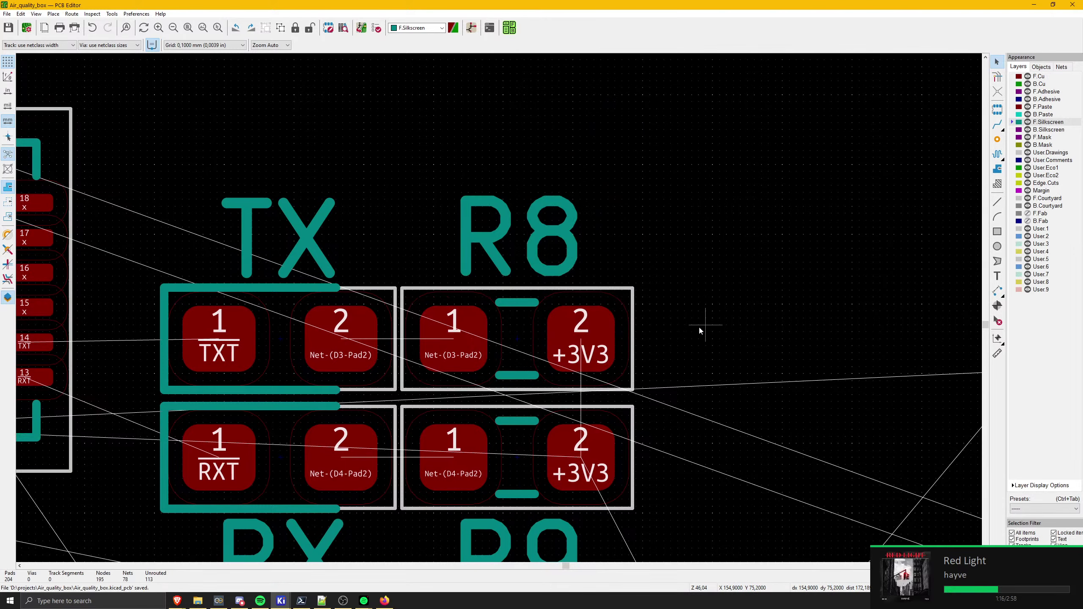
- Pick up solder jumper JP2 above U4, flip it to the back of the board and bring it towards the UART connectors
{"action": "scroll", "coordinate": [454, 400], "scroll_direction": "down", "scroll_amount": 3}
{"action": "scroll", "coordinate": [389, 440], "scroll_direction": "down", "scroll_amount": 5}
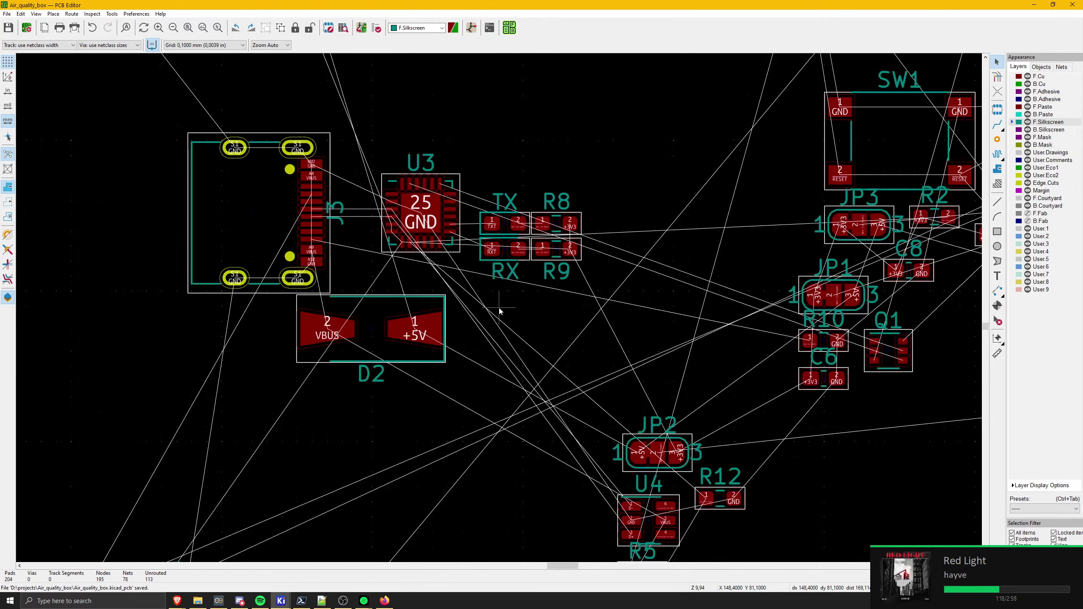
{"action": "scroll", "coordinate": [513, 301], "scroll_direction": "up", "scroll_amount": 2}
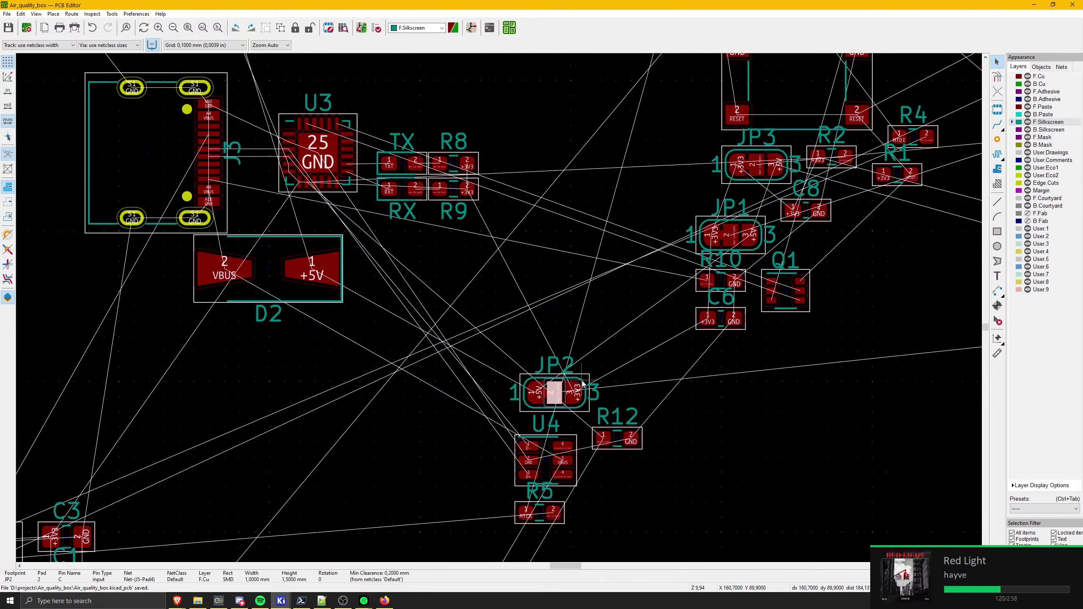
{"action": "key", "text": "m"}
{"action": "middle_click_drag", "start_coordinate": [917, 256], "coordinate": [265, 262]}
{"action": "key", "text": "f"}
{"action": "middle_click_drag", "start_coordinate": [683, 288], "coordinate": [186, 290]}
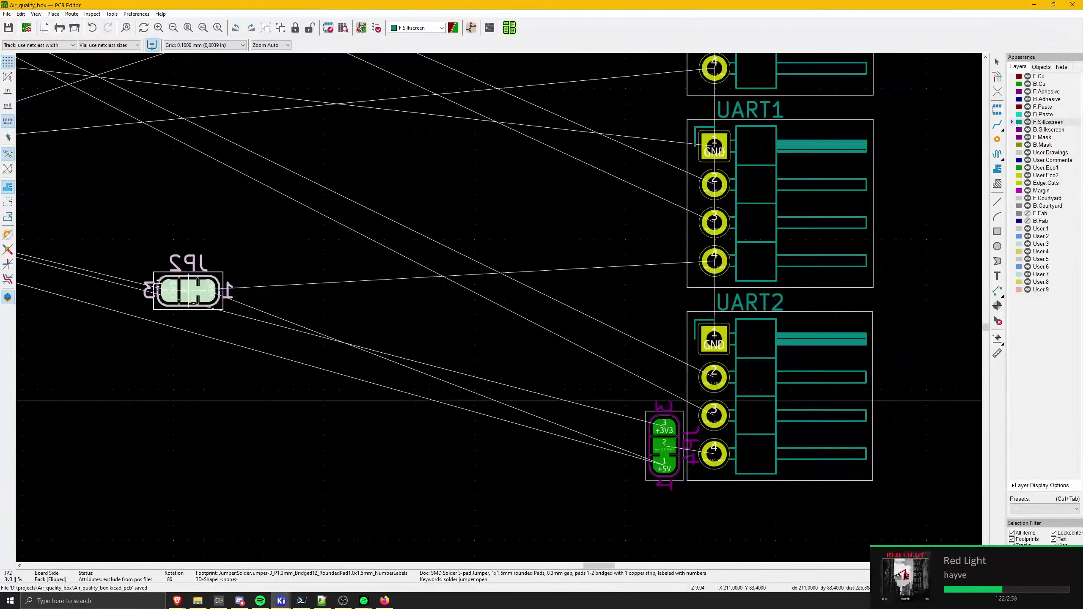
- Rotate JP2 upright with its +5V pad uppermost and place it beside UART1, with its middle pad level with pin 4
{"action": "scroll", "coordinate": [704, 282], "scroll_direction": "down", "scroll_amount": 1}
{"action": "scroll", "coordinate": [493, 304], "scroll_direction": "up", "scroll_amount": 5}
{"action": "key", "text": "r"}
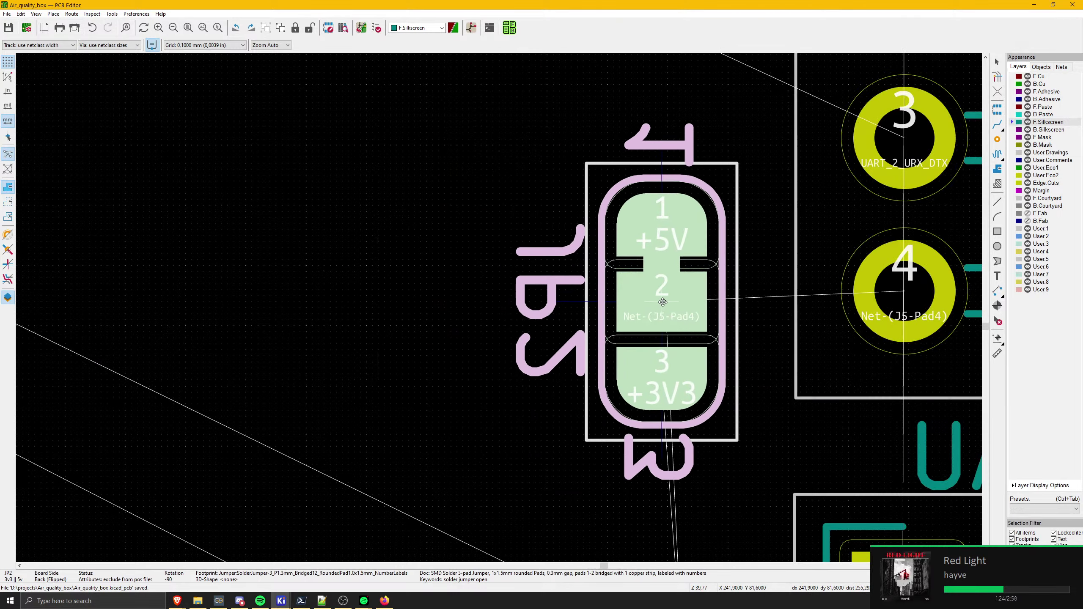
{"action": "scroll", "coordinate": [683, 285], "scroll_direction": "down", "scroll_amount": 5}
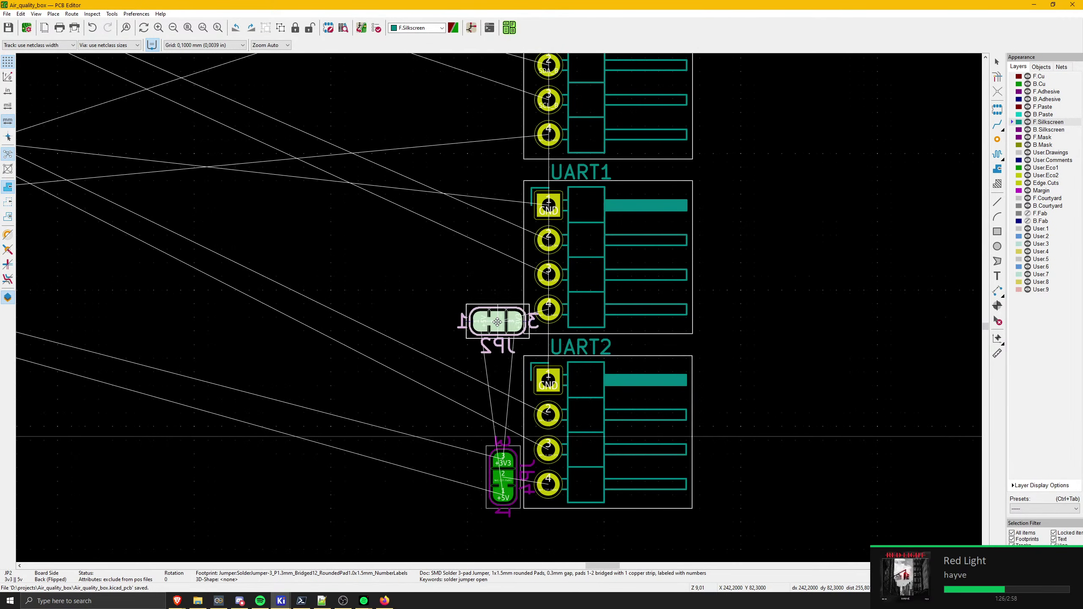
{"action": "key", "text": "r"}
{"action": "scroll", "coordinate": [499, 307], "scroll_direction": "up", "scroll_amount": 3}
{"action": "middle_click_drag", "start_coordinate": [505, 292], "coordinate": [507, 223]}
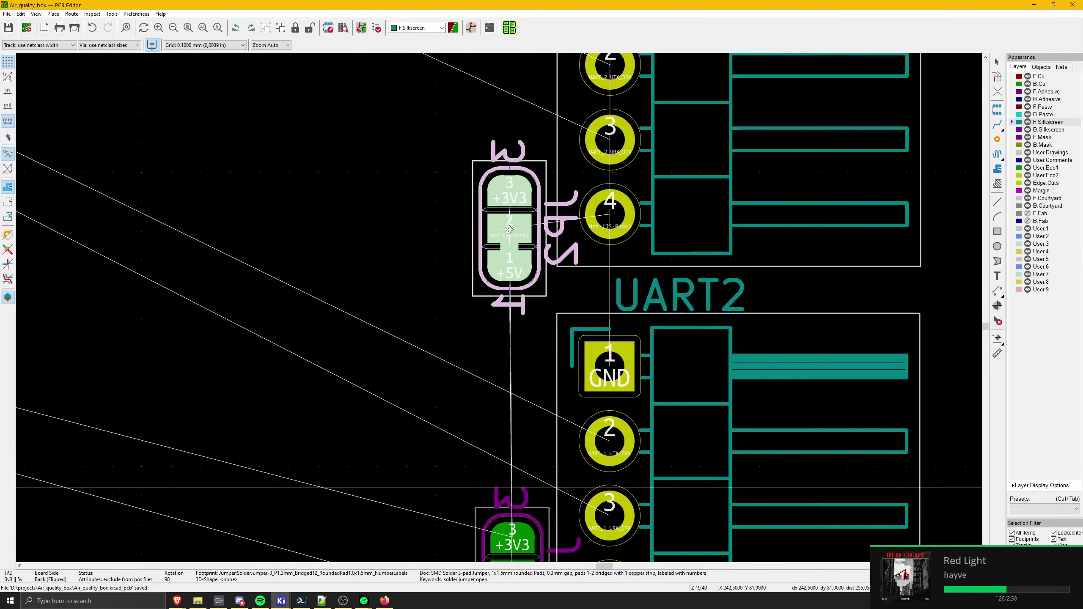
{"action": "key", "text": "r"}
{"action": "key", "text": "r"}
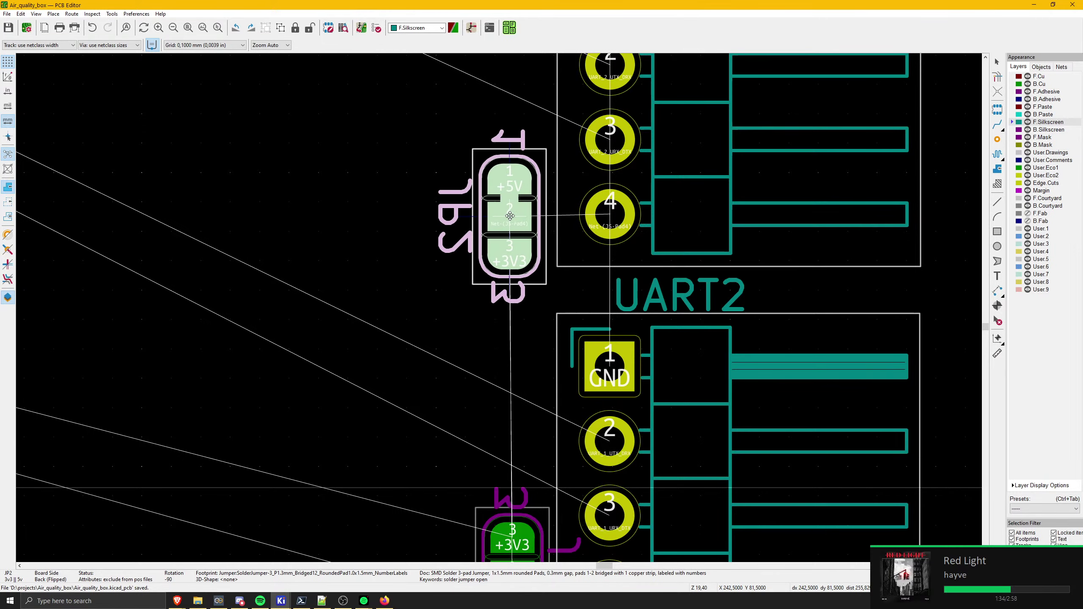
{"action": "left_click", "coordinate": [510, 213]}
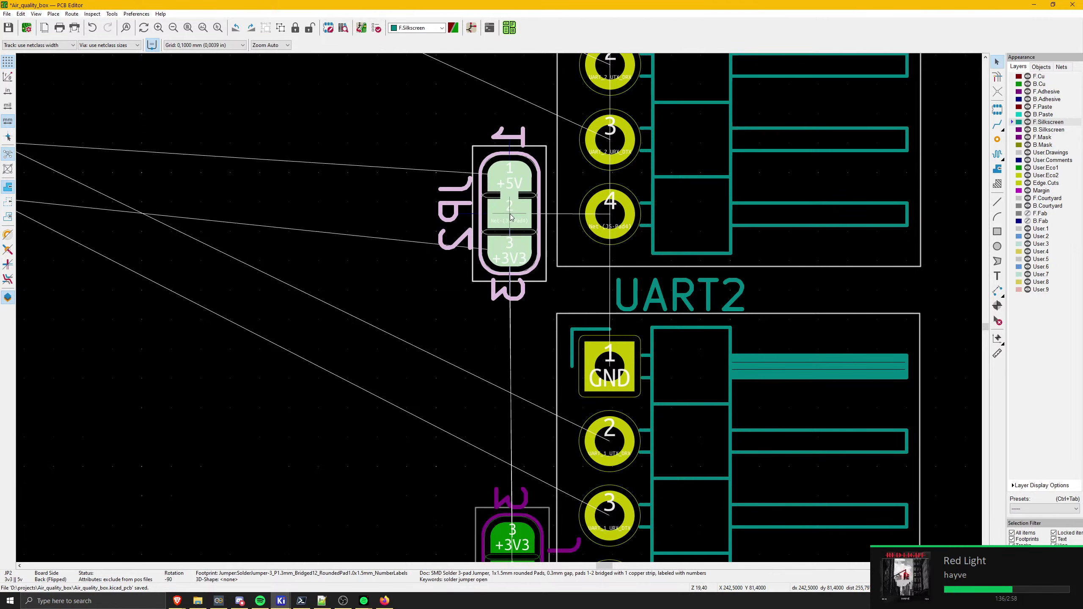
- Inspect the orientation and labels of JP2 and JP4 on the board's underside in the 3D viewer
{"action": "key", "text": "alt+3"}
{"action": "key", "text": "f"}
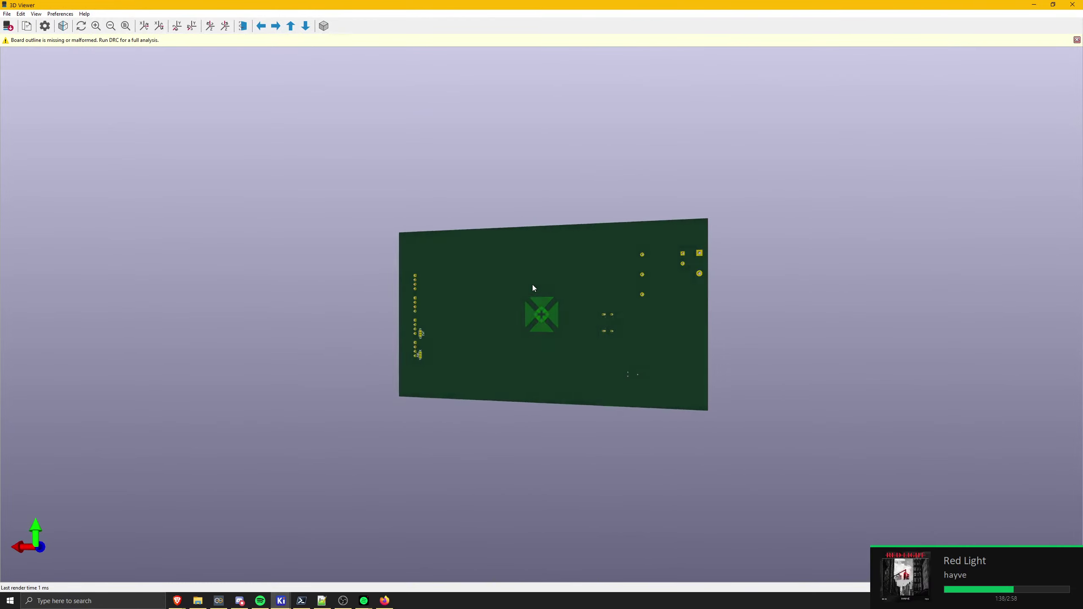
{"action": "scroll", "coordinate": [443, 316], "scroll_direction": "up", "scroll_amount": 10}
{"action": "middle_click_drag", "start_coordinate": [210, 403], "coordinate": [592, 327]}
{"action": "scroll", "coordinate": [593, 329], "scroll_direction": "up", "scroll_amount": 6}
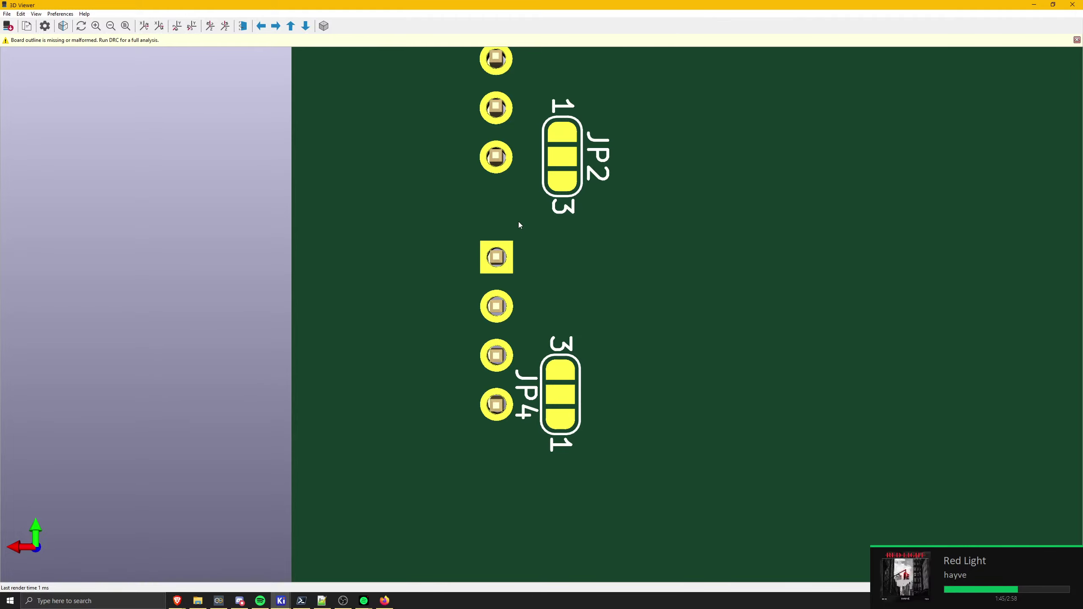
{"action": "left_click", "coordinate": [1072, 4]}
{"action": "left_click", "coordinate": [516, 216]}
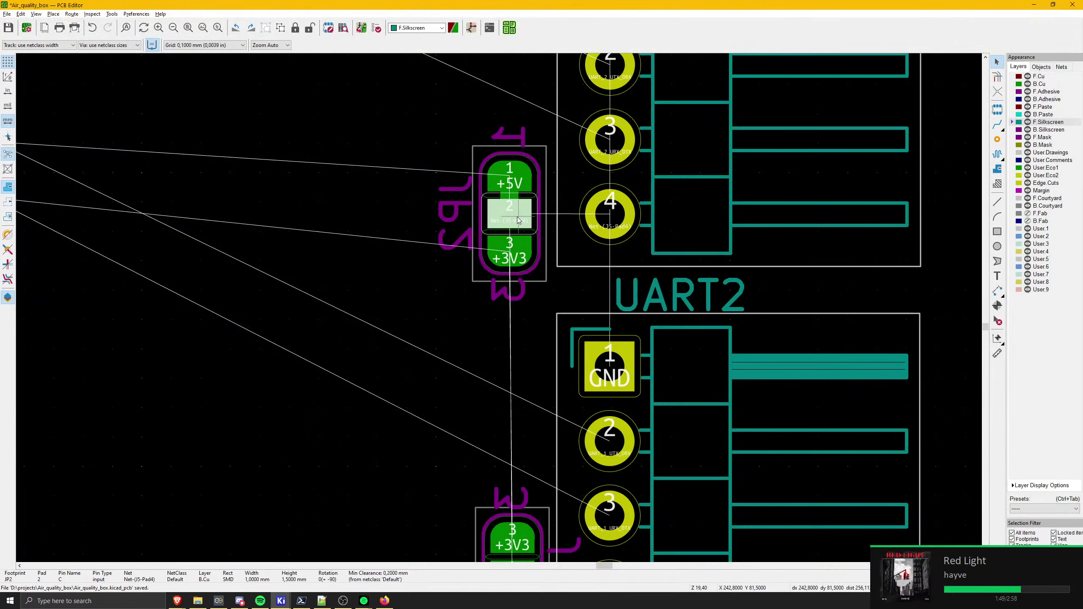
{"action": "key", "text": "m"}
{"action": "key", "text": "Escape"}
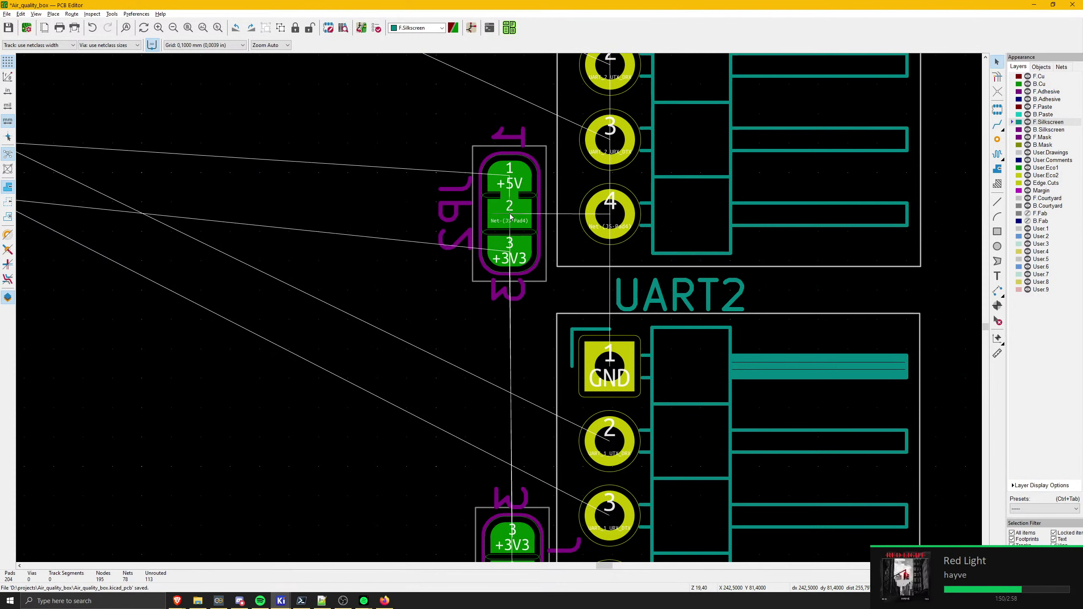
- Rotate JP4 by 180 degrees in place beside UART2, so its reference label faces away from the connector
{"action": "middle_click_drag", "start_coordinate": [499, 316], "coordinate": [522, 143]}
{"action": "left_click", "coordinate": [534, 366]}
{"action": "key", "text": "Escape"}
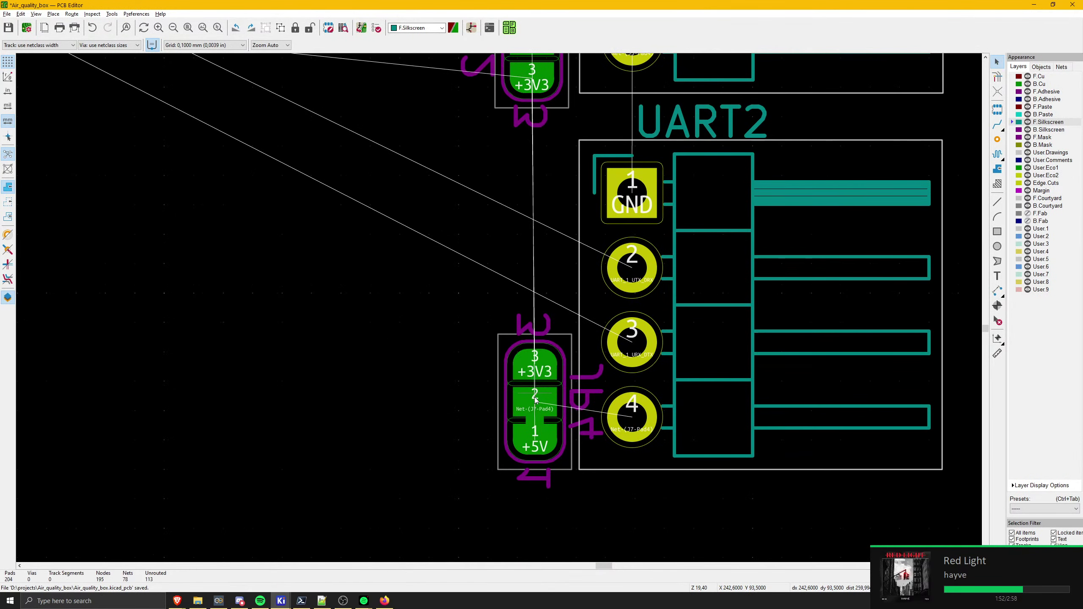
{"action": "left_click", "coordinate": [536, 402]}
{"action": "key", "text": "Escape"}
{"action": "key", "text": "m"}
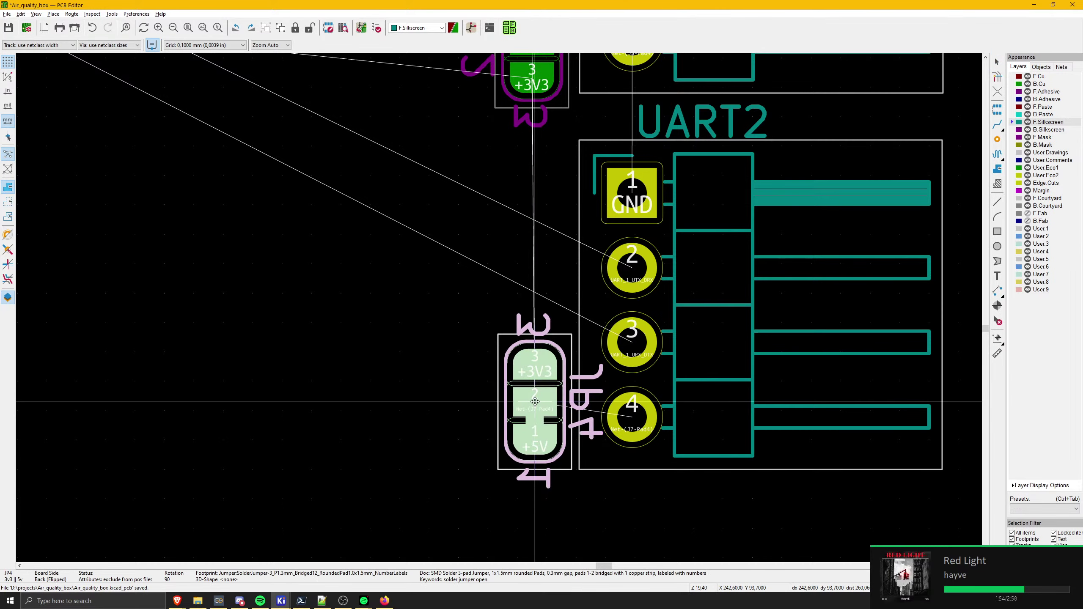
{"action": "key", "text": "r"}
{"action": "key", "text": "r"}
{"action": "left_click", "coordinate": [536, 404]}
- Shift JP2 slightly upwards beside UART1 so its offset from pin 4 matches that of JP4 beside UART2
{"action": "middle_click_drag", "start_coordinate": [504, 291], "coordinate": [502, 497]}
{"action": "left_click", "coordinate": [528, 240]}
{"action": "key", "text": "m"}
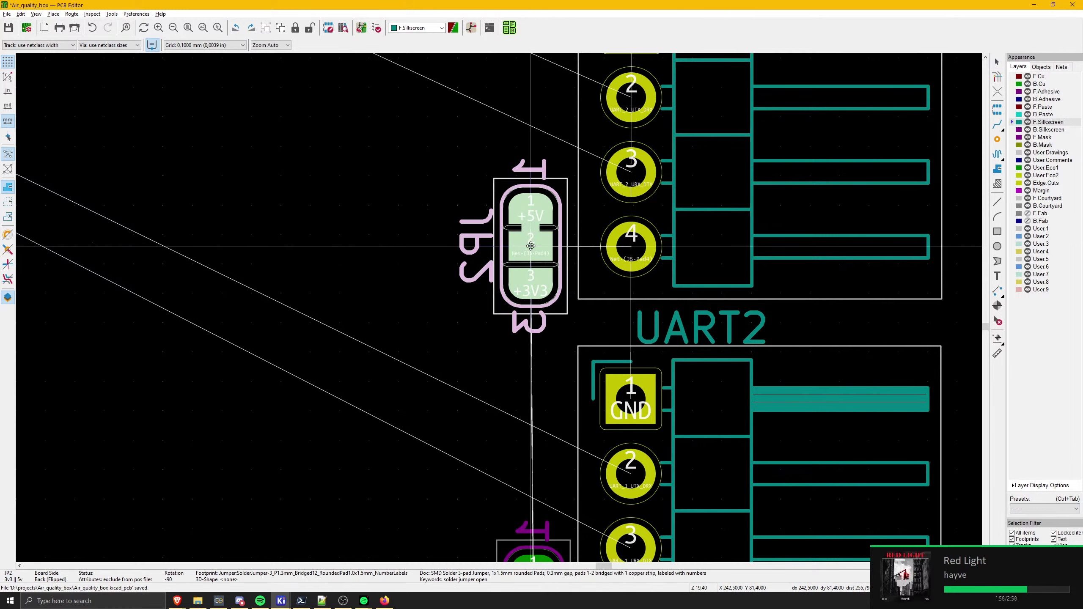
{"action": "scroll", "coordinate": [521, 229], "scroll_direction": "down", "scroll_amount": 1}
{"action": "scroll", "coordinate": [499, 308], "scroll_direction": "down", "scroll_amount": 1}
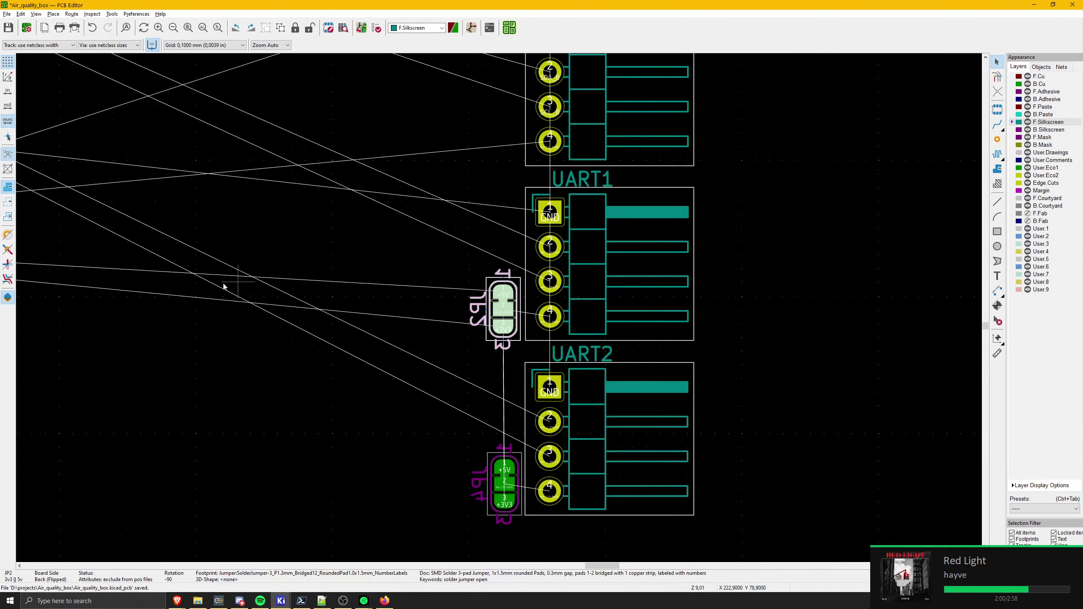
{"action": "scroll", "coordinate": [225, 286], "scroll_direction": "down", "scroll_amount": 2}
{"action": "scroll", "coordinate": [315, 294], "scroll_direction": "up", "scroll_amount": 3}
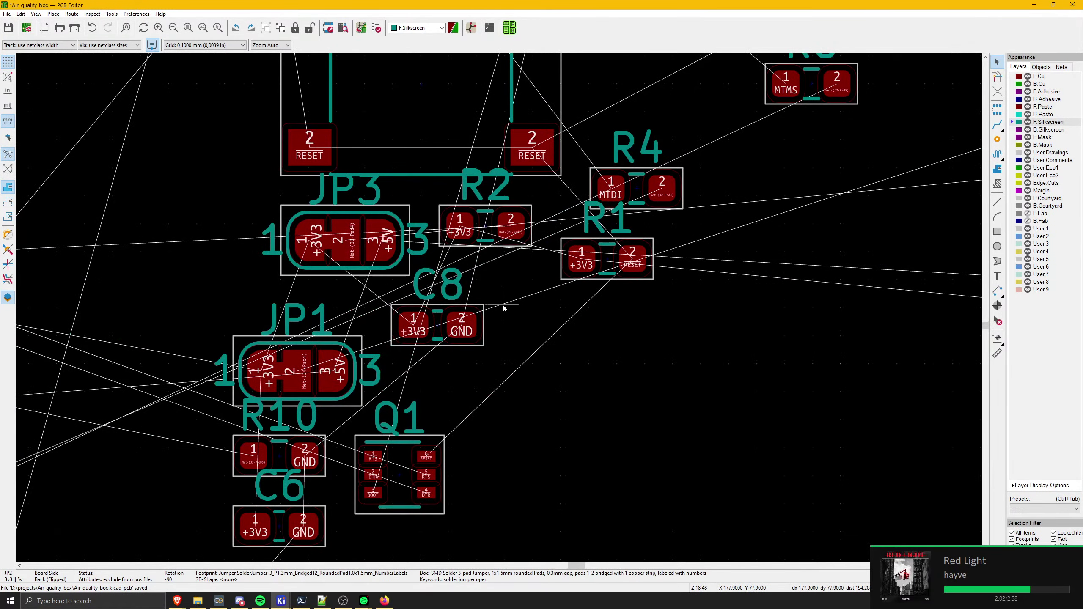
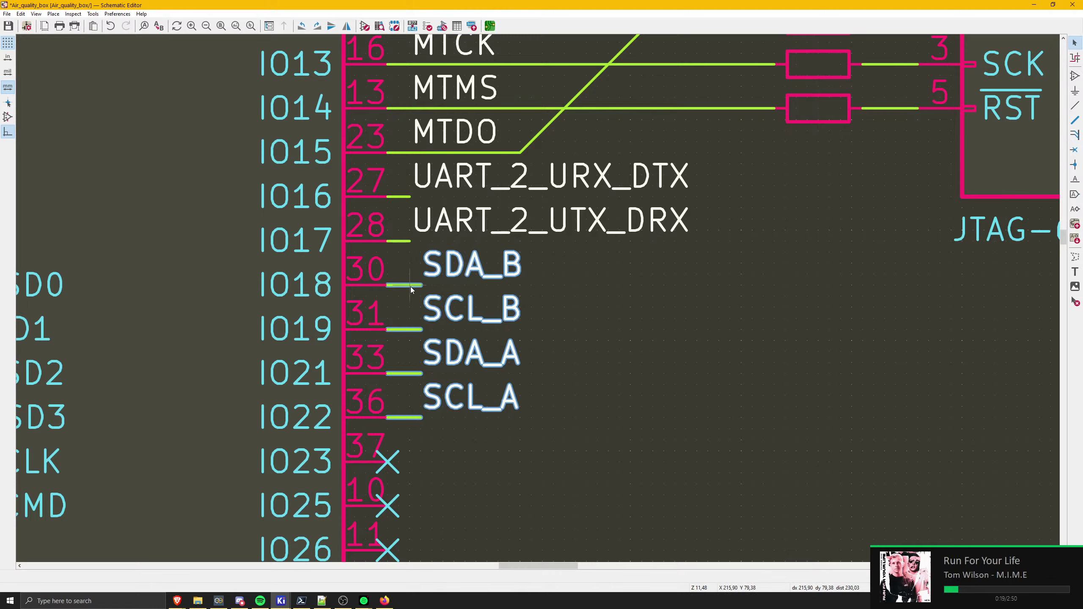
- Move the schematic labels SDA_B, SCL_B, SDA_A and SCL_A onto the ends of their wire stubs at pins IO18 to IO22
{"action": "key", "text": "Escape"}
{"action": "left_click_drag", "start_coordinate": [587, 442], "coordinate": [414, 258]}
{"action": "key", "text": "m"}
{"action": "left_click", "coordinate": [421, 285]}
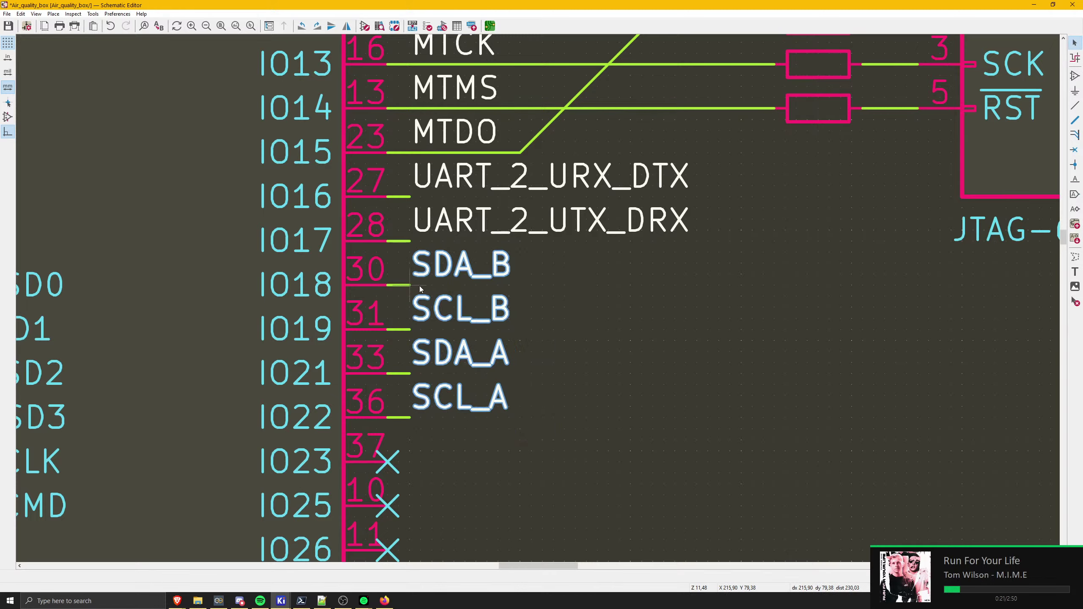
- Place no-connect flags on U2's unused pins 19 to 22 and save the schematic
{"action": "scroll", "coordinate": [423, 288], "scroll_direction": "down", "scroll_amount": 3}
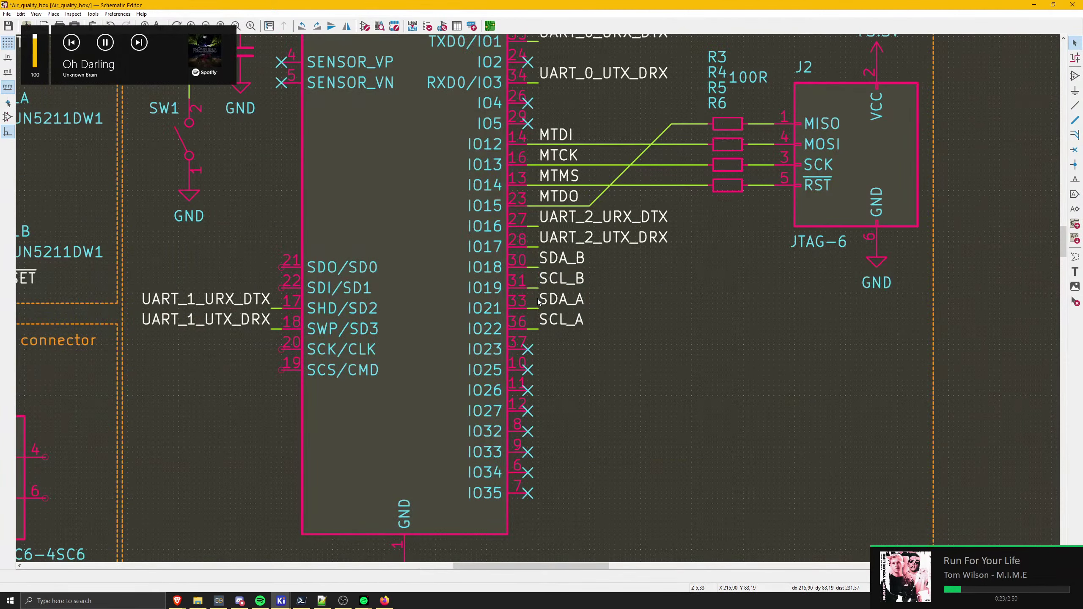
{"action": "middle_click_drag", "start_coordinate": [538, 300], "coordinate": [605, 291]}
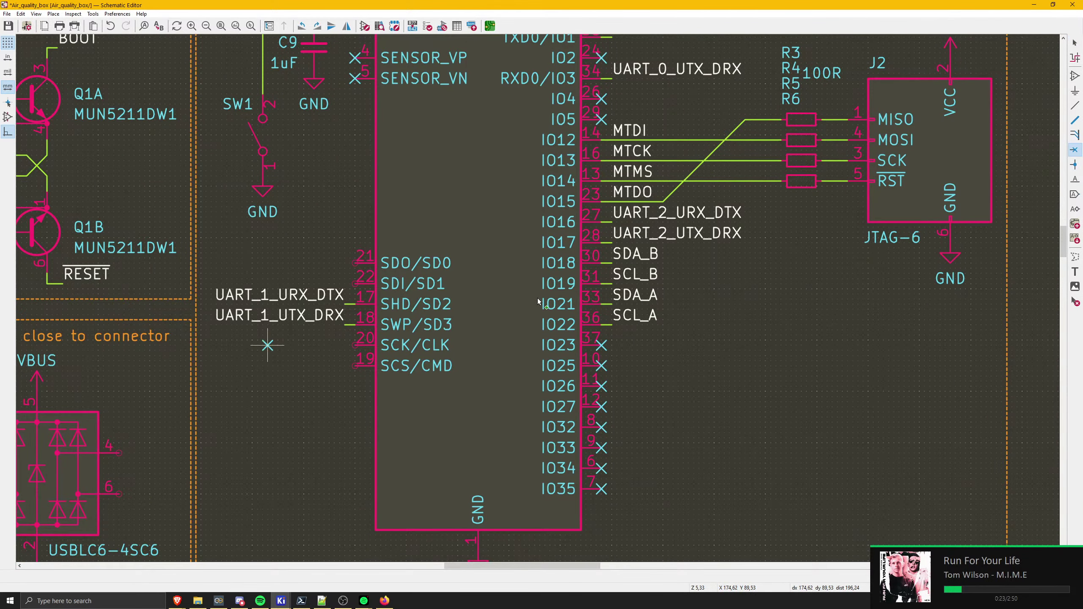
{"action": "scroll", "coordinate": [539, 301], "scroll_direction": "up", "scroll_amount": 3}
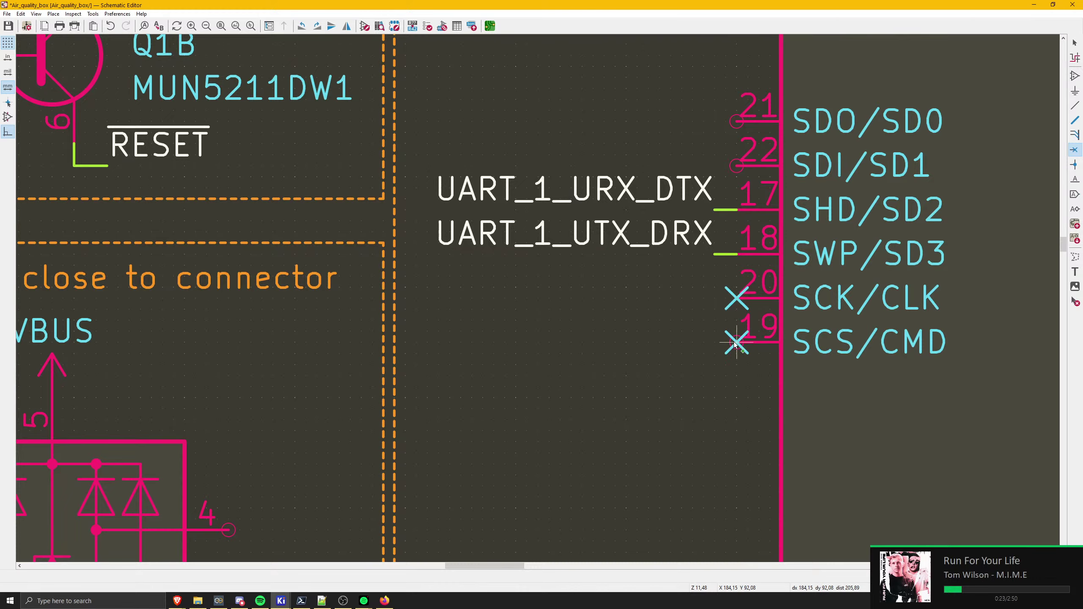
{"action": "scroll", "coordinate": [741, 125], "scroll_direction": "down", "scroll_amount": 5}
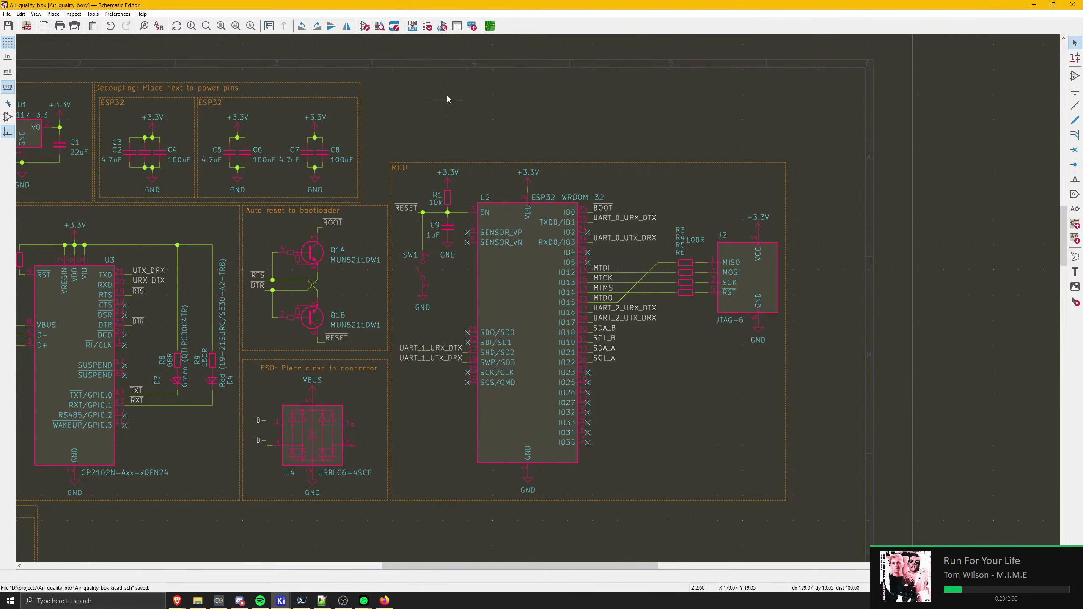
- Switch to the PCB Editor, update the board from the schematic and check the nets on U2's pads
{"action": "left_click", "coordinate": [489, 27]}
{"action": "left_click", "coordinate": [369, 27]}
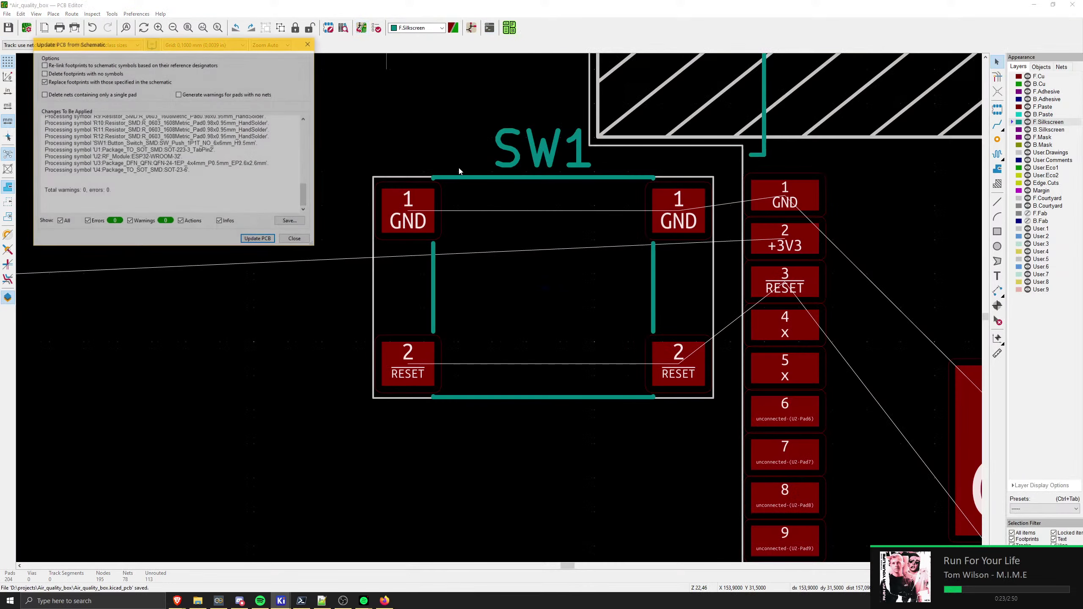
{"action": "left_click", "coordinate": [258, 239]}
{"action": "left_click", "coordinate": [295, 239]}
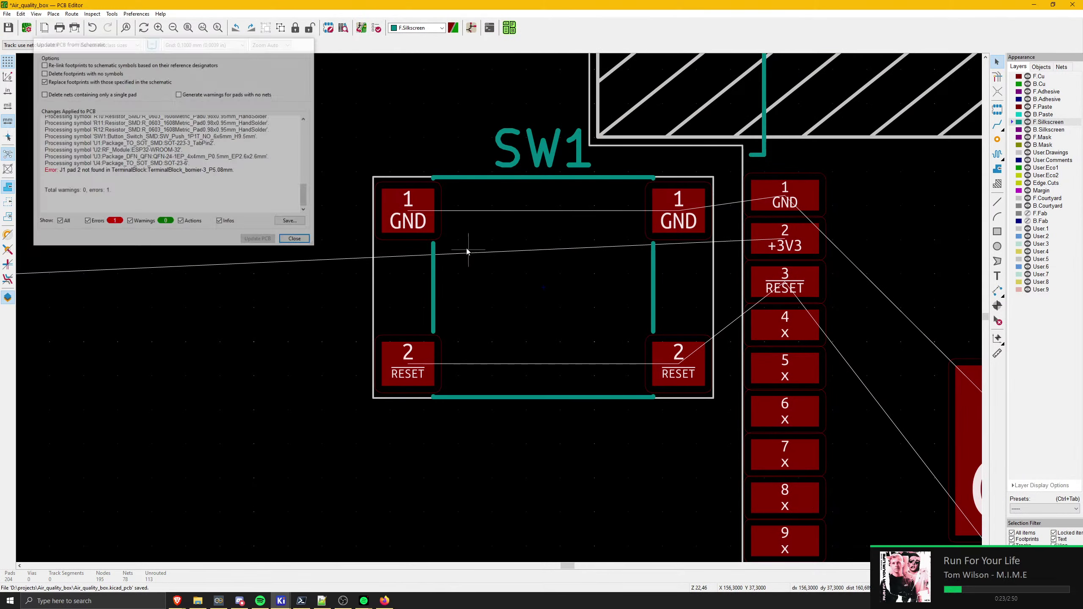
{"action": "middle_click_drag", "start_coordinate": [699, 258], "coordinate": [462, 141]}
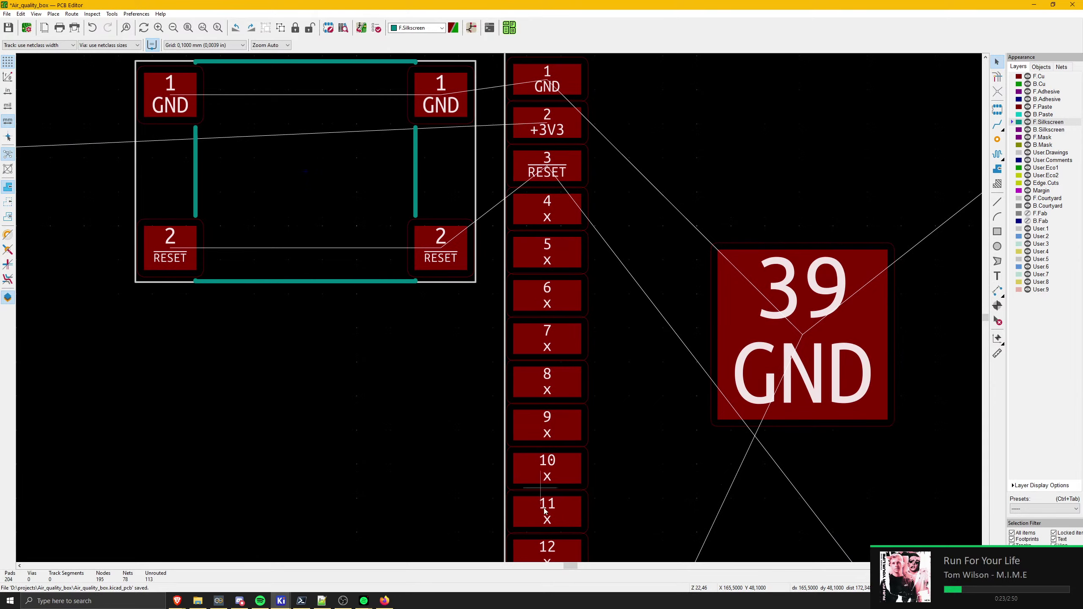
{"action": "scroll", "coordinate": [465, 237], "scroll_direction": "down", "scroll_amount": 5}
{"action": "scroll", "coordinate": [407, 257], "scroll_direction": "up", "scroll_amount": 4}
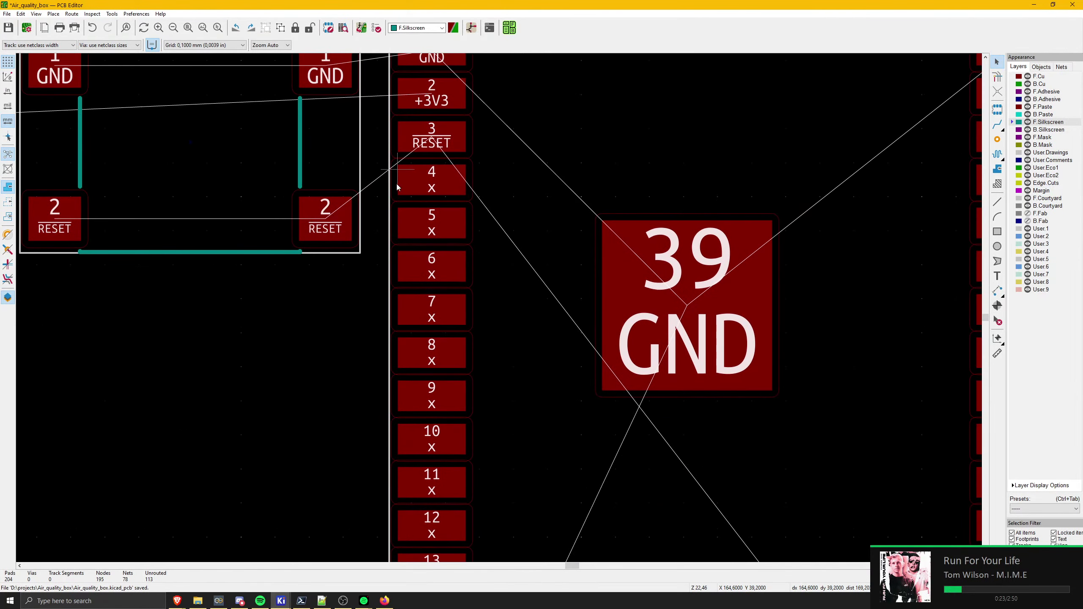
{"action": "middle_click_drag", "start_coordinate": [396, 185], "coordinate": [508, 298]}
{"action": "scroll", "coordinate": [460, 260], "scroll_direction": "down", "scroll_amount": 3}
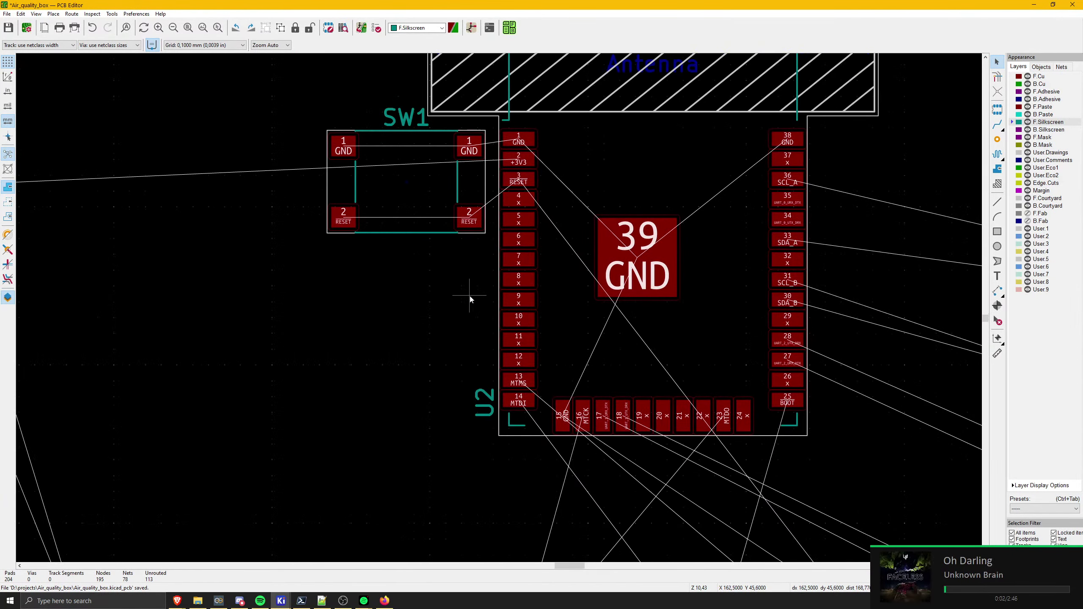
- Move the power supply group of J1, PS1, D1 and U1 together up and left towards the board outline's corner
{"action": "middle_click_drag", "start_coordinate": [395, 319], "coordinate": [661, 346]}
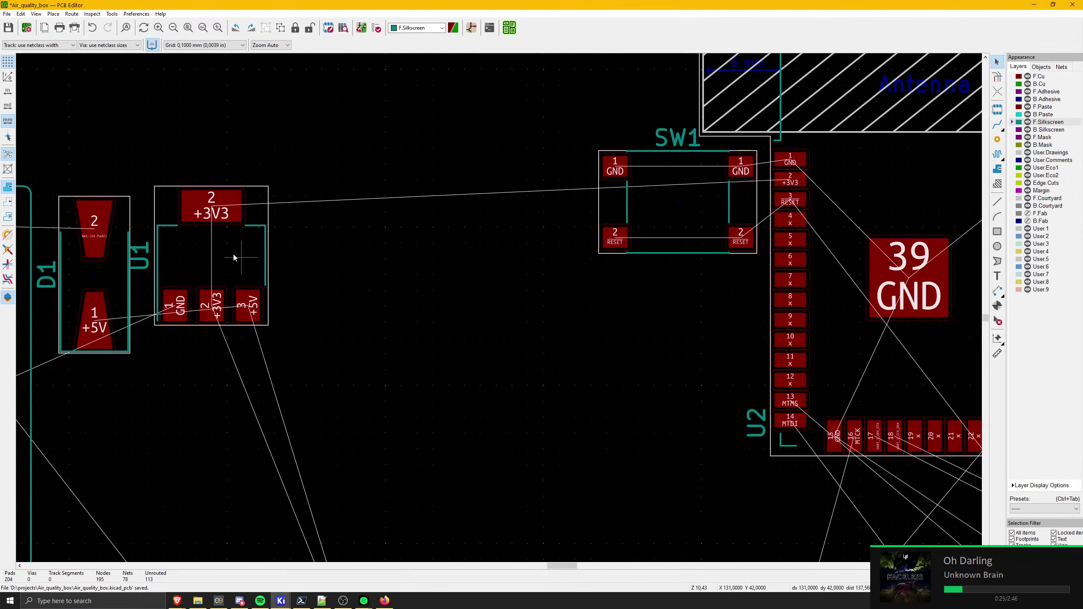
{"action": "scroll", "coordinate": [648, 339], "scroll_direction": "down", "scroll_amount": 6}
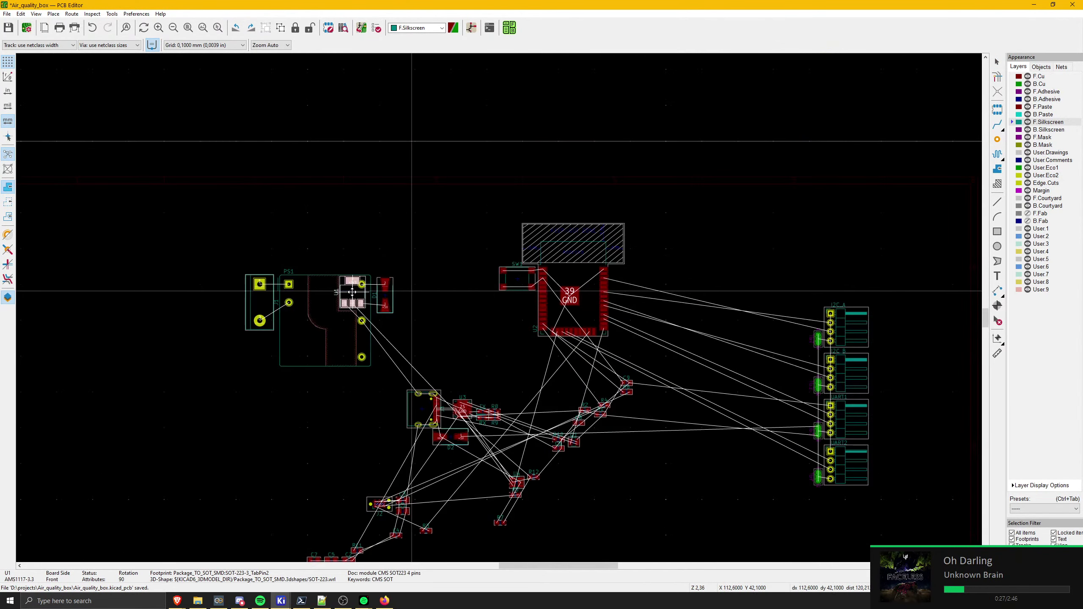
{"action": "scroll", "coordinate": [316, 309], "scroll_direction": "up", "scroll_amount": 3}
{"action": "left_click_drag", "start_coordinate": [245, 200], "coordinate": [710, 467]}
{"action": "middle_click_drag", "start_coordinate": [621, 261], "coordinate": [466, 164]}
{"action": "left_click_drag", "start_coordinate": [466, 164], "coordinate": [450, 183]}
{"action": "scroll", "coordinate": [605, 293], "scroll_direction": "up", "scroll_amount": 1}
{"action": "scroll", "coordinate": [498, 301], "scroll_direction": "down", "scroll_amount": 2}
{"action": "left_click", "coordinate": [409, 303]}
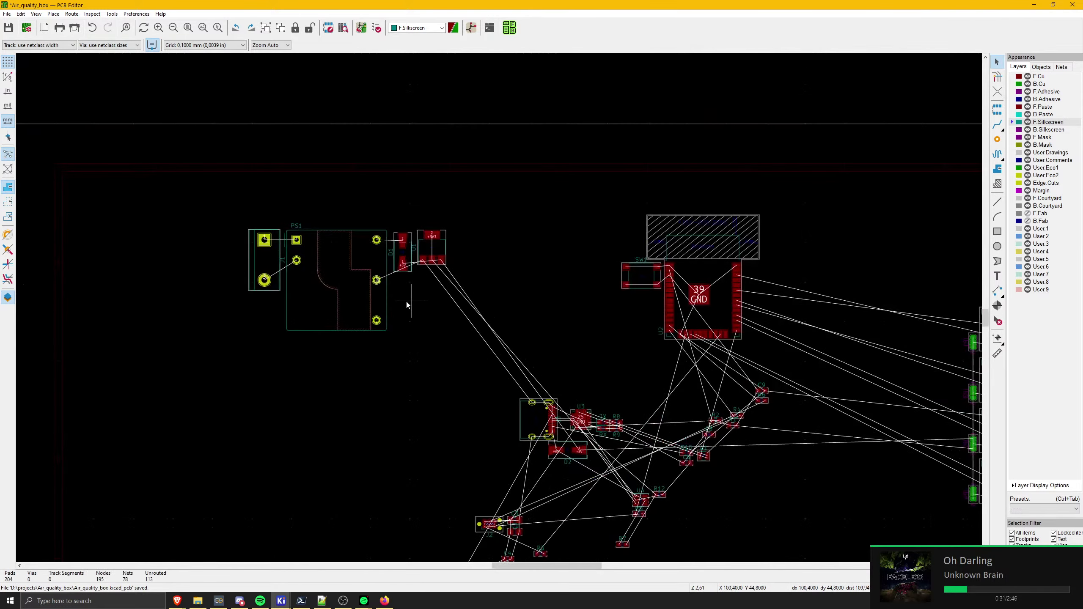
- Consult the PSU schematic around regulator U1 and find capacitor C1 on the board
{"action": "scroll", "coordinate": [432, 269], "scroll_direction": "up", "scroll_amount": 4}
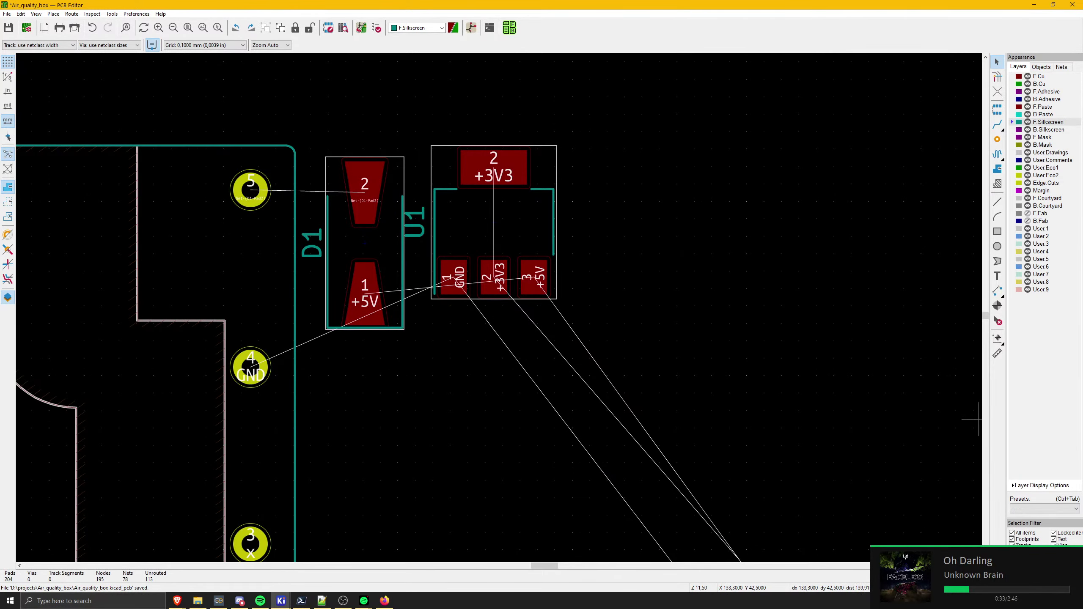
{"action": "key", "text": "alt+Tab"}
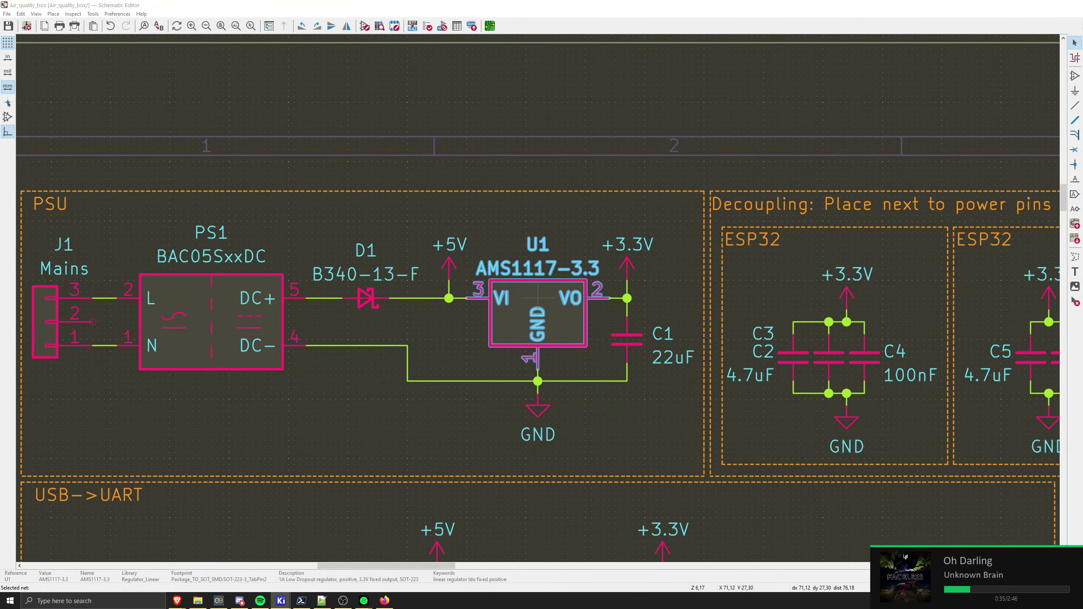
{"action": "key", "text": "alt+Tab"}
{"action": "scroll", "coordinate": [634, 423], "scroll_direction": "down", "scroll_amount": 5}
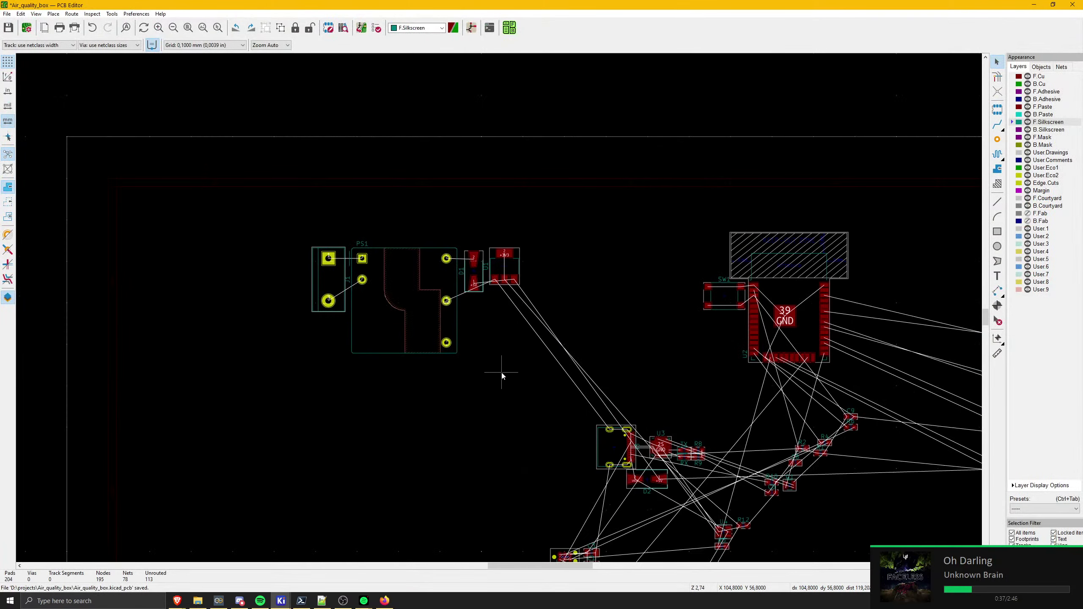
{"action": "key", "text": "ctrl+f"}
{"action": "type", "text": "C"}
{"action": "key", "text": "Return"}
{"action": "key", "text": "Escape"}
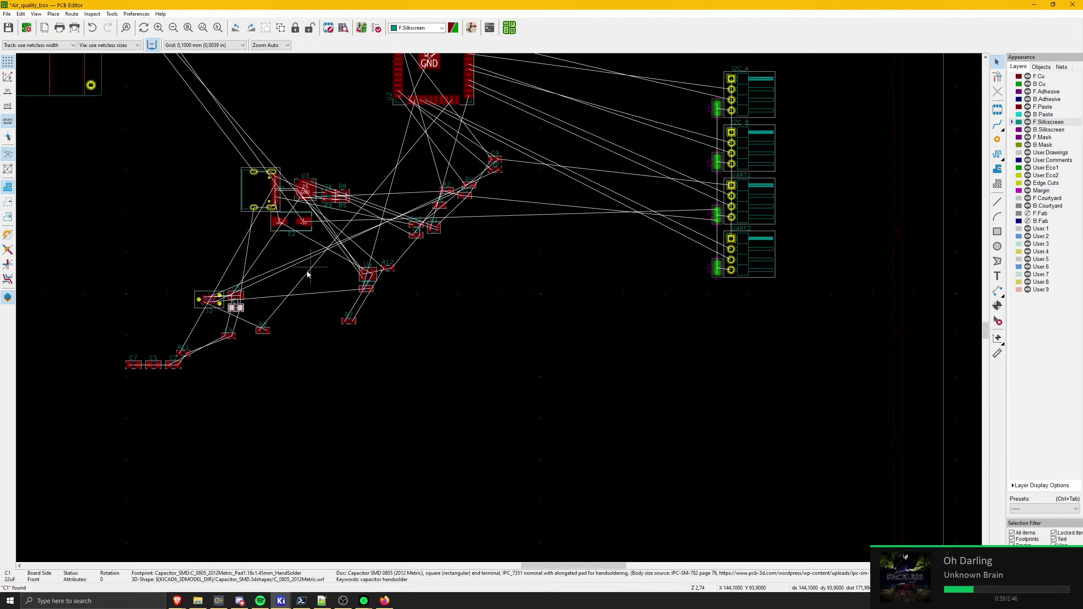
- Move capacitor C1 directly below regulator U1's GND and +3V3 pads and rotate it 180 degrees to match their nets
{"action": "scroll", "coordinate": [250, 305], "scroll_direction": "up", "scroll_amount": 4}
{"action": "key", "text": "m"}
{"action": "scroll", "coordinate": [439, 314], "scroll_direction": "down", "scroll_amount": 2}
{"action": "middle_click_drag", "start_coordinate": [459, 168], "coordinate": [485, 531]}
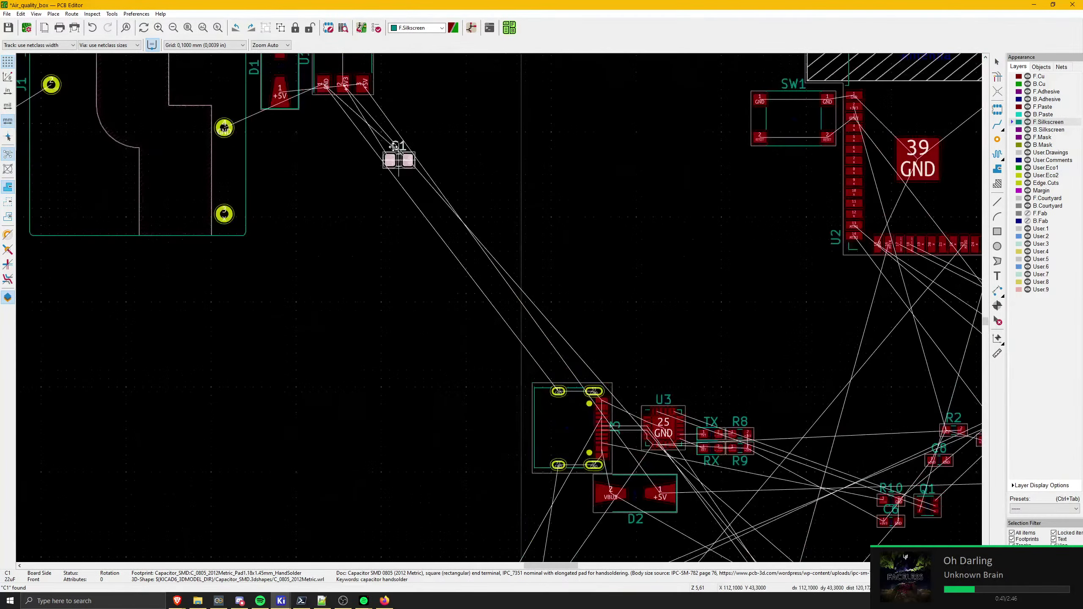
{"action": "scroll", "coordinate": [393, 146], "scroll_direction": "up", "scroll_amount": 5}
{"action": "key", "text": "r"}
{"action": "key", "text": "r"}
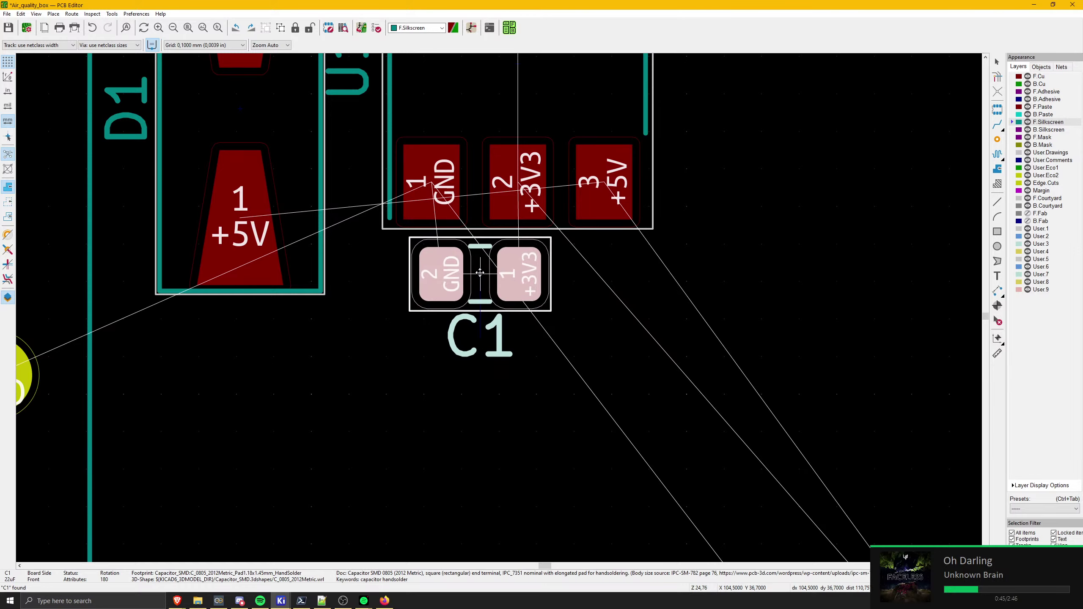
{"action": "left_click", "coordinate": [476, 275]}
{"action": "scroll", "coordinate": [477, 294], "scroll_direction": "down", "scroll_amount": 5}
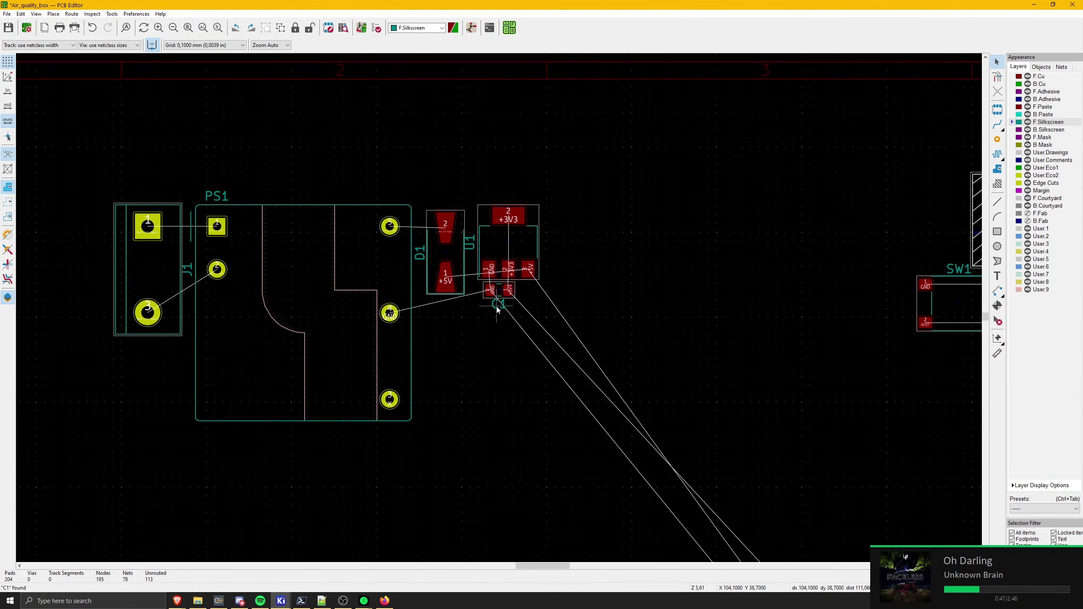
- Consult the schematic's Decoupling section to see which capacitors belong next to the power pins, then return to the PCB Editor
{"action": "middle_click_drag", "start_coordinate": [446, 299], "coordinate": [359, 222]}
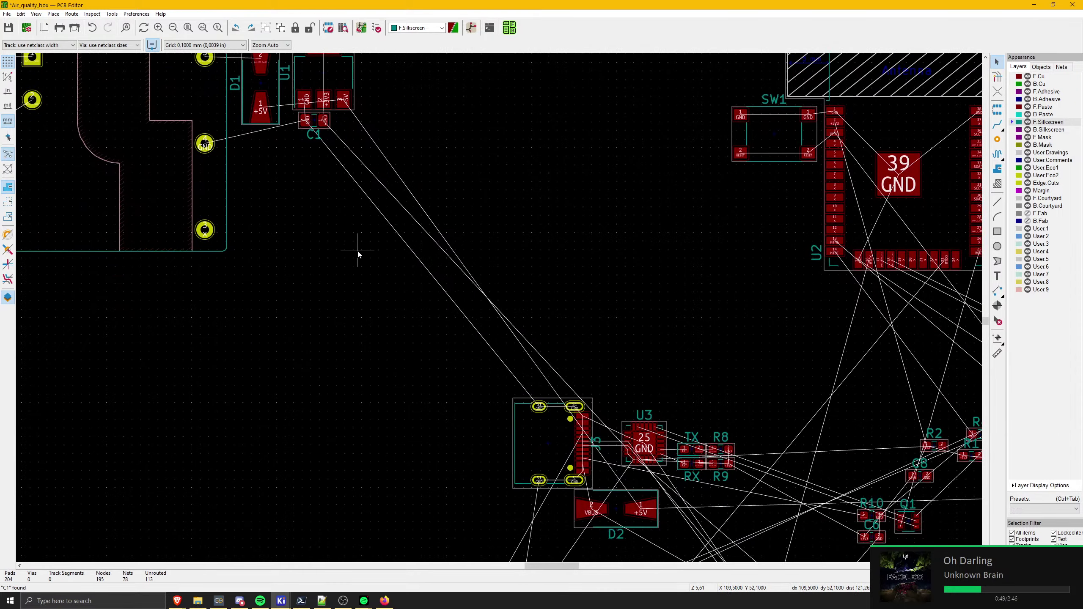
{"action": "middle_click_drag", "start_coordinate": [403, 379], "coordinate": [377, 257]}
{"action": "scroll", "coordinate": [494, 305], "scroll_direction": "down", "scroll_amount": 4}
{"action": "middle_click_drag", "start_coordinate": [498, 305], "coordinate": [358, 271]}
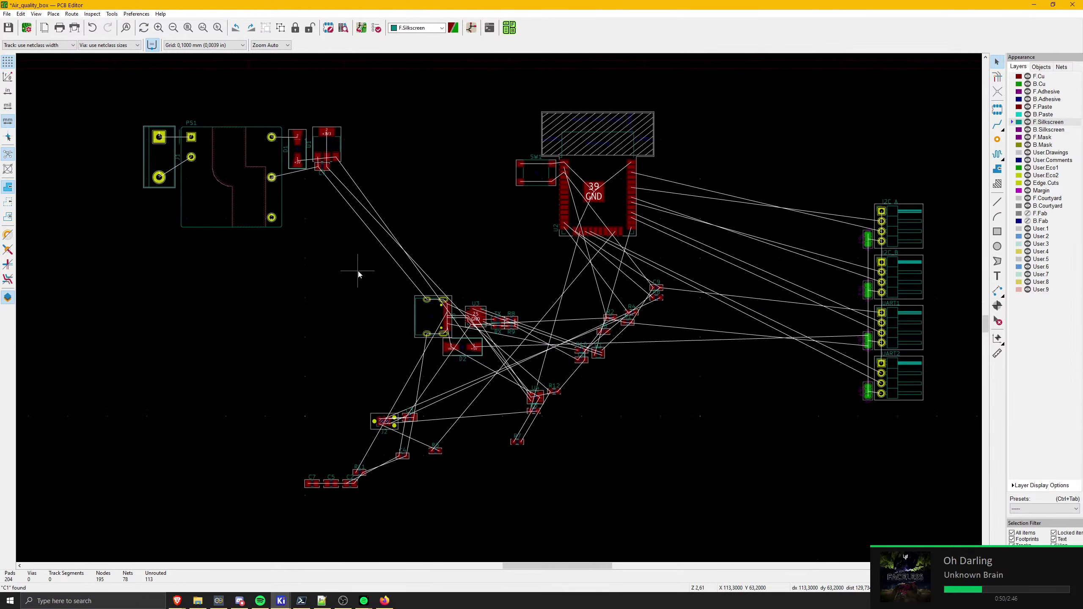
{"action": "left_click", "coordinate": [285, 600]}
{"action": "left_click", "coordinate": [232, 564]}
{"action": "middle_click_drag", "start_coordinate": [308, 366], "coordinate": [665, 176]}
{"action": "middle_click_drag", "start_coordinate": [497, 395], "coordinate": [523, 285]}
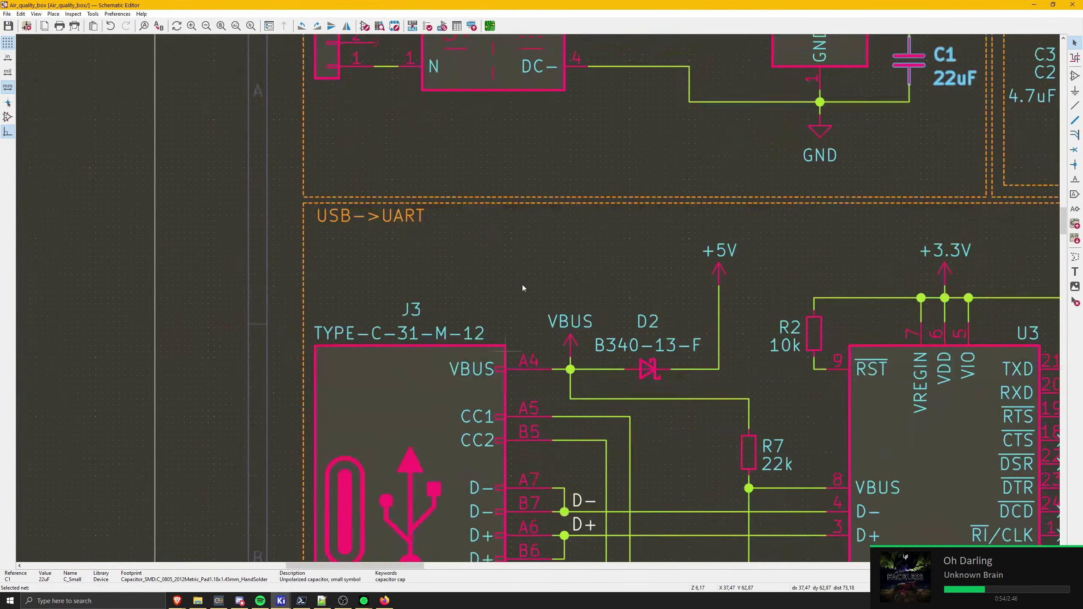
{"action": "scroll", "coordinate": [523, 288], "scroll_direction": "down", "scroll_amount": 2}
{"action": "scroll", "coordinate": [584, 164], "scroll_direction": "down", "scroll_amount": 4, "text": "shift"}
{"action": "scroll", "coordinate": [591, 222], "scroll_direction": "down", "scroll_amount": 5}
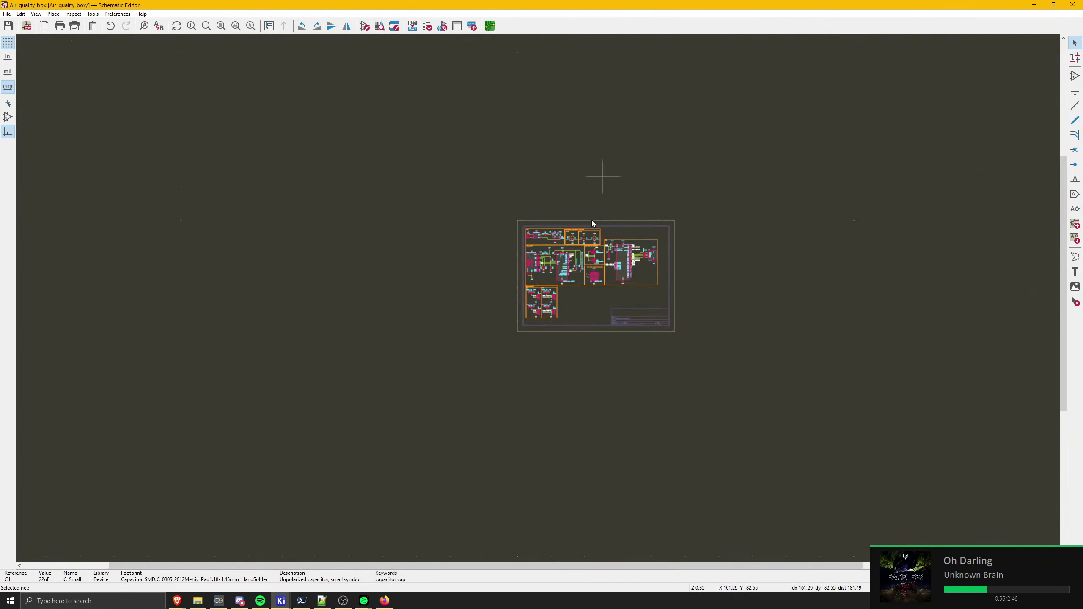
{"action": "scroll", "coordinate": [592, 222], "scroll_direction": "up", "scroll_amount": 8}
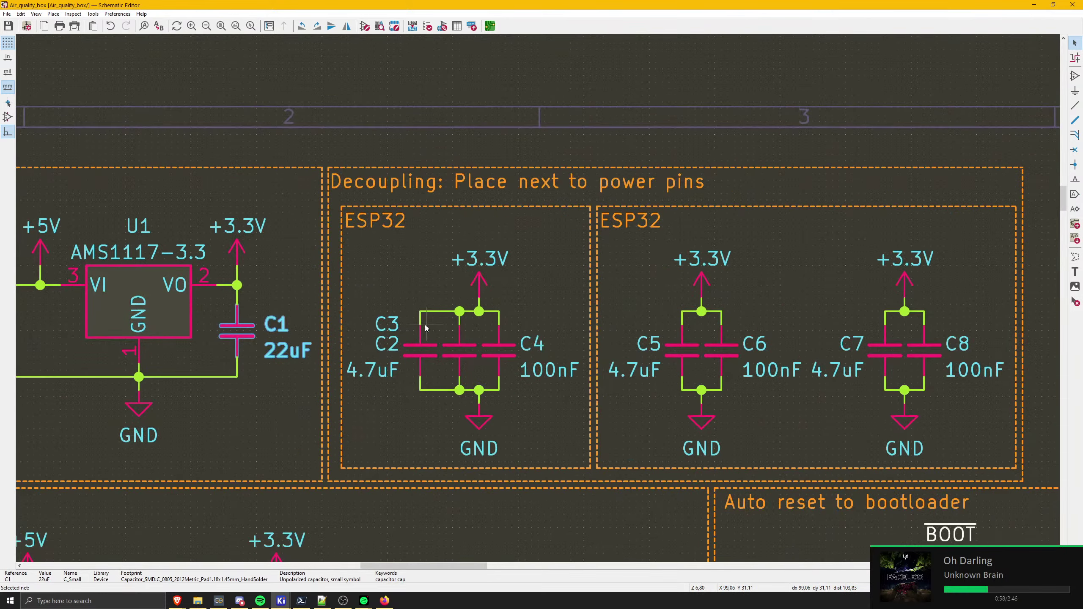
{"action": "left_click", "coordinate": [1033, 4]}
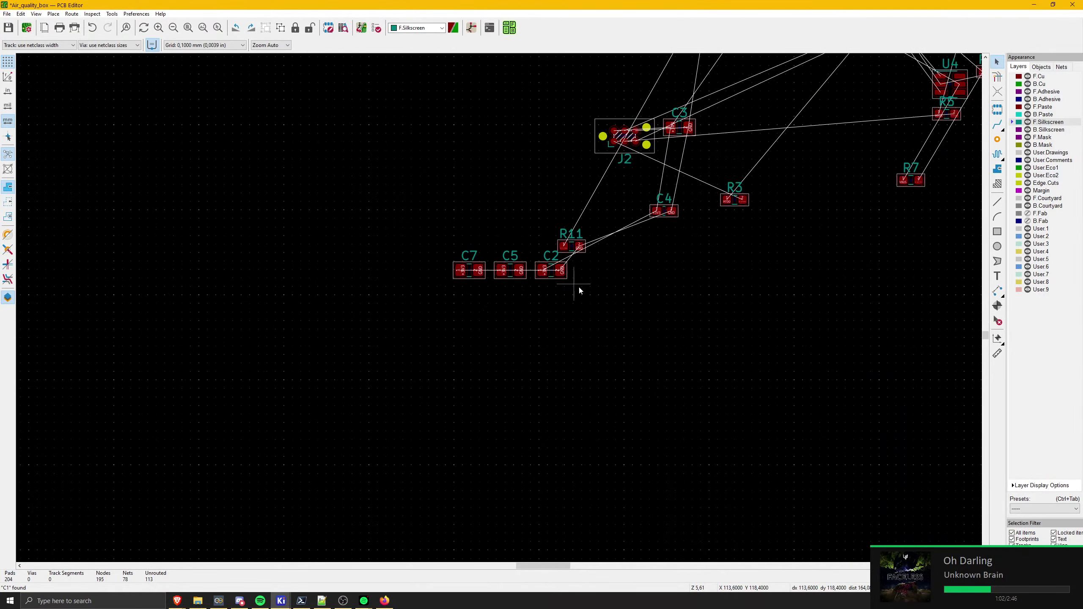
- Move capacitors C7, C5 and C2 together to the right, away from R11 and below C4
{"action": "scroll", "coordinate": [579, 289], "scroll_direction": "up", "scroll_amount": 3}
{"action": "left_click_drag", "start_coordinate": [516, 400], "coordinate": [200, 298]}
{"action": "left_click_drag", "start_coordinate": [372, 308], "coordinate": [792, 295]}
- Move C4, C7, C5 and C2 as one group into the free space below and to the right of Q1
{"action": "left_click_drag", "start_coordinate": [558, 117], "coordinate": [685, 254]}
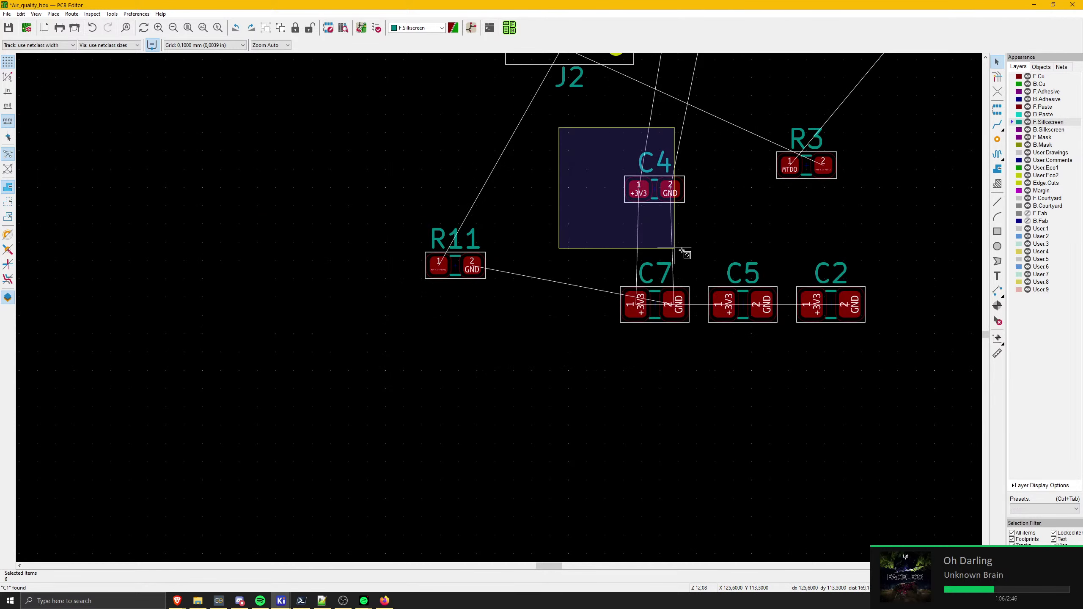
{"action": "mouse_move", "coordinate": [661, 189]}
{"action": "left_mouse_down"}
{"action": "mouse_move", "coordinate": [708, 231]}
{"action": "mouse_move", "coordinate": [784, 232]}
{"action": "mouse_move", "coordinate": [733, 237]}
{"action": "left_mouse_up"}
{"action": "left_click_drag", "start_coordinate": [891, 384], "coordinate": [476, 207]}
{"action": "left_click", "coordinate": [649, 216]}
{"action": "left_click_drag", "start_coordinate": [597, 187], "coordinate": [898, 418]}
{"action": "scroll", "coordinate": [898, 418], "scroll_direction": "down", "scroll_amount": 5}
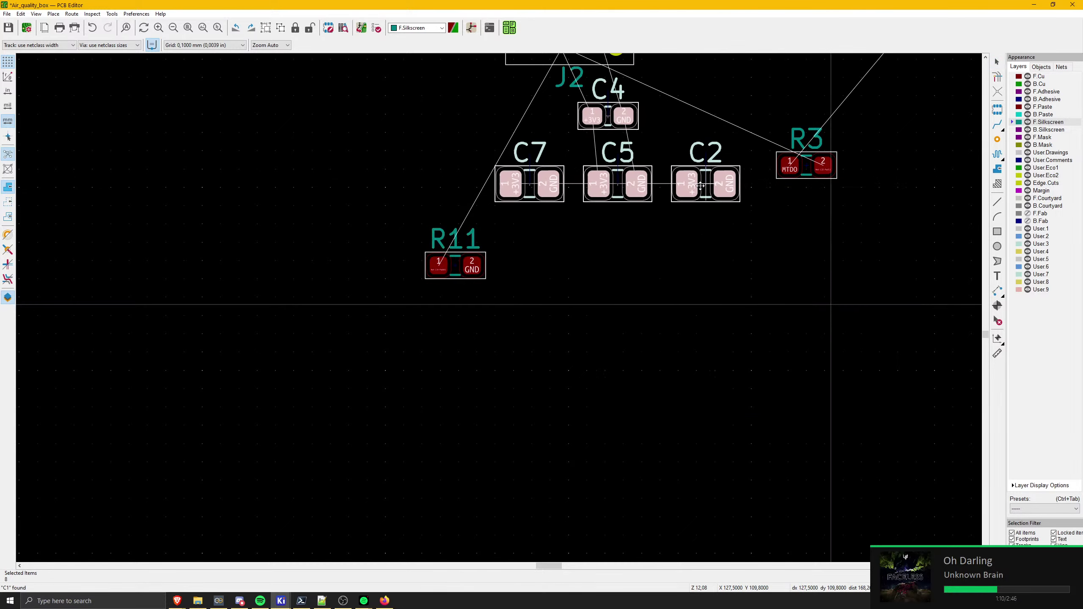
{"action": "scroll", "coordinate": [664, 443], "scroll_direction": "up", "scroll_amount": 2}
{"action": "middle_click_drag", "start_coordinate": [550, 195], "coordinate": [472, 339]}
{"action": "middle_click_drag", "start_coordinate": [822, 209], "coordinate": [780, 204]}
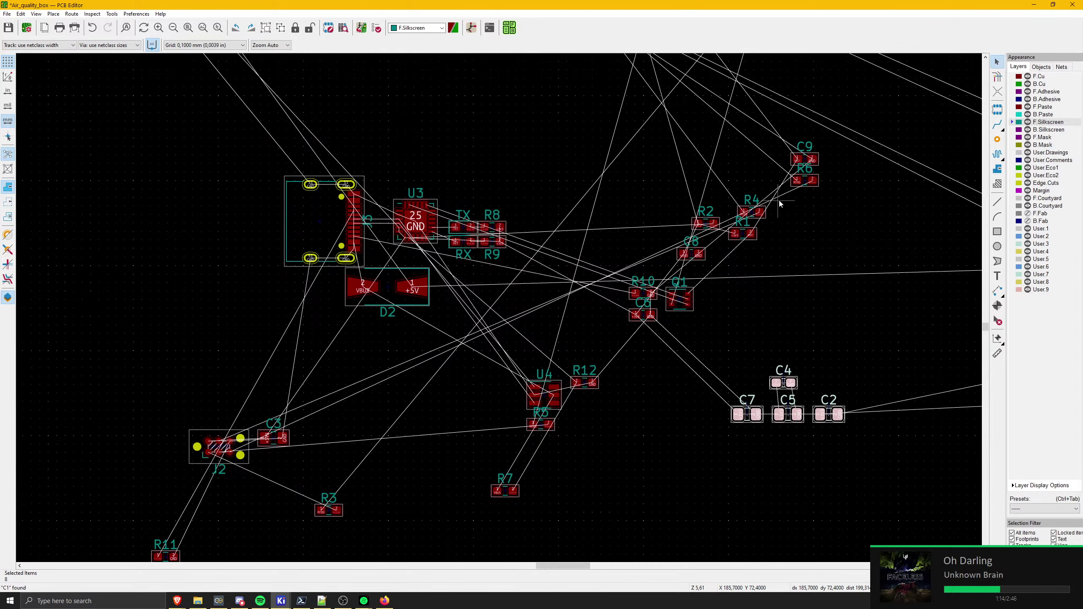
{"action": "scroll", "coordinate": [787, 203], "scroll_direction": "up", "scroll_amount": 3}
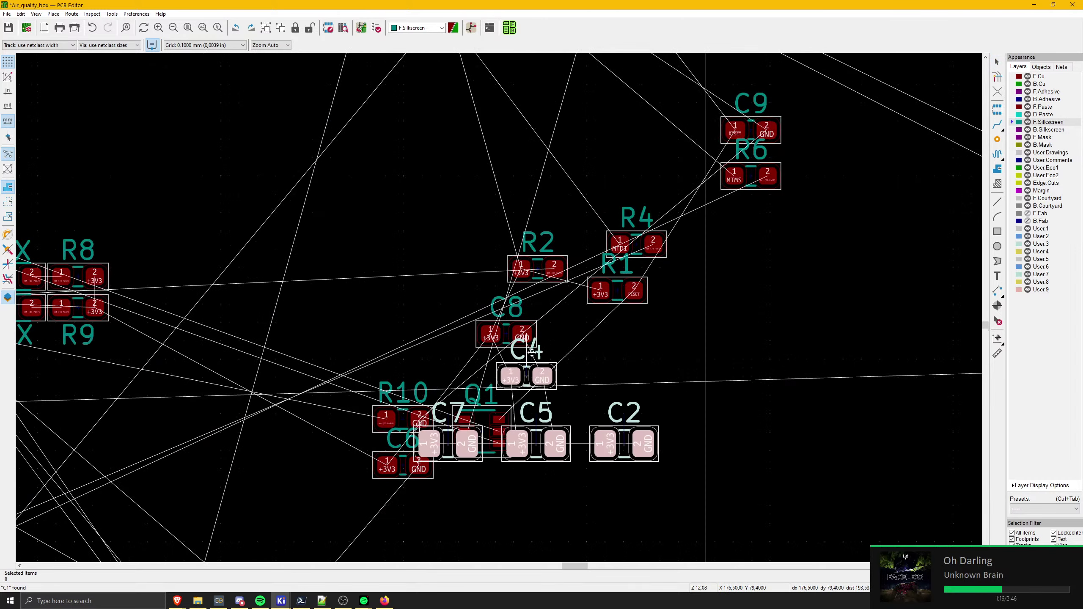
{"action": "scroll", "coordinate": [576, 373], "scroll_direction": "down", "scroll_amount": 1}
{"action": "left_click", "coordinate": [679, 413]}
- Move capacitor C8 directly above C7 and capacitor C6 below C5
{"action": "left_click", "coordinate": [509, 294]}
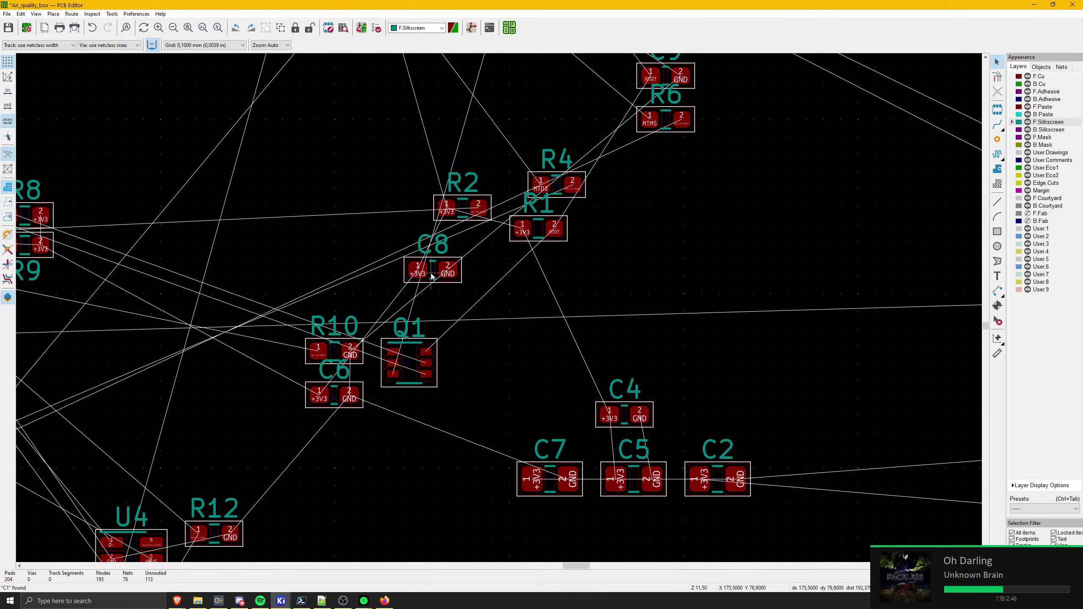
{"action": "key", "text": "m"}
{"action": "left_click", "coordinate": [544, 409]}
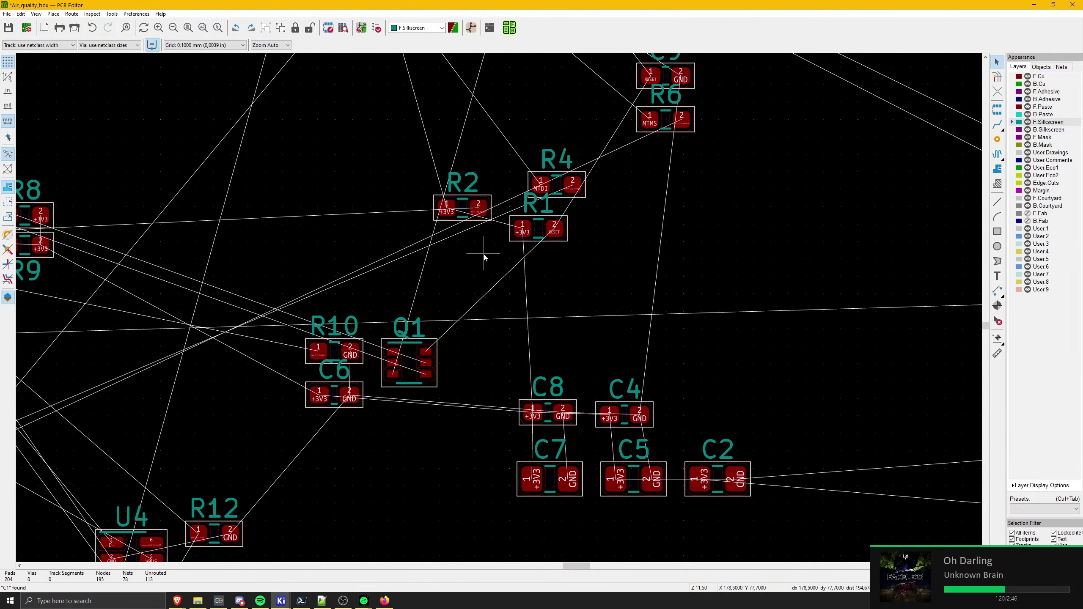
{"action": "scroll", "coordinate": [428, 244], "scroll_direction": "down", "scroll_amount": 1}
{"action": "key", "text": "m"}
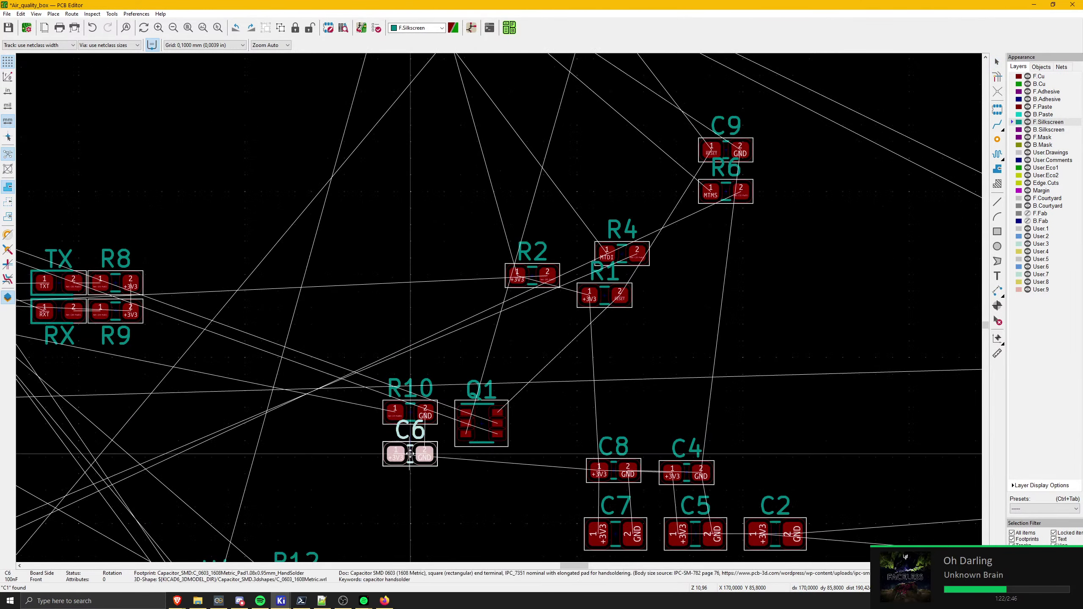
{"action": "left_click", "coordinate": [633, 504]}
- Move capacitor C3 from beside J2 to above C2 and glance at the schematic's capacitor groups
{"action": "scroll", "coordinate": [494, 305], "scroll_direction": "down", "scroll_amount": 5}
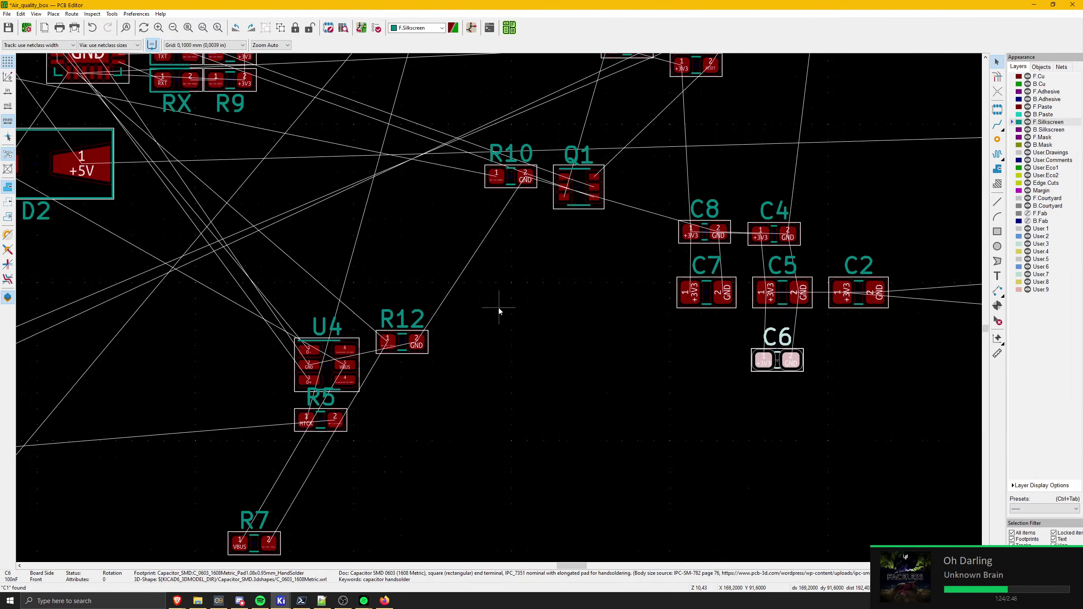
{"action": "scroll", "coordinate": [480, 301], "scroll_direction": "up", "scroll_amount": 2}
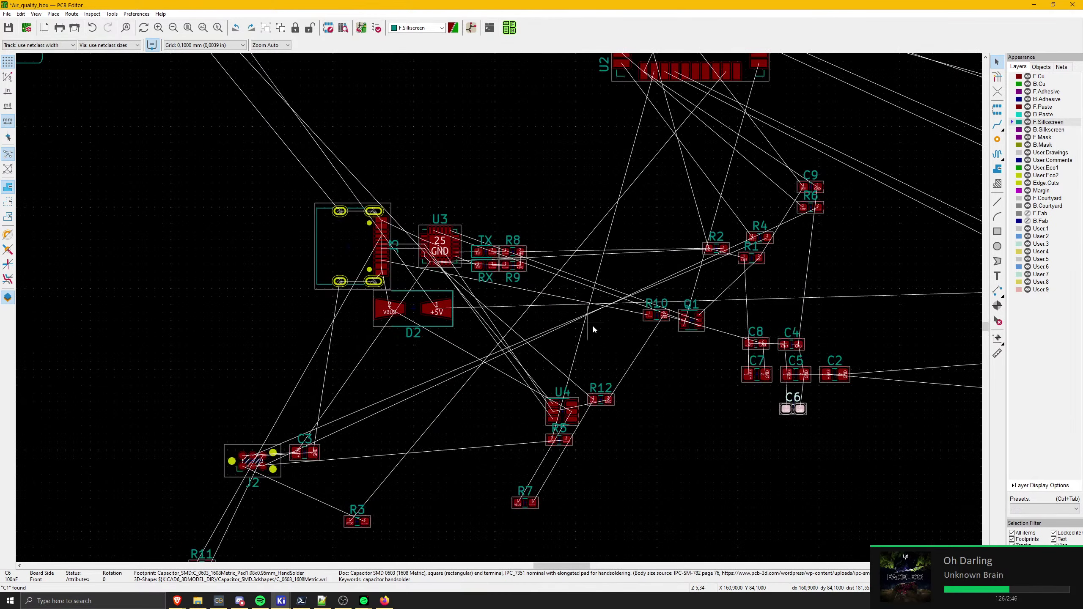
{"action": "key", "text": "m"}
{"action": "key", "text": "Escape"}
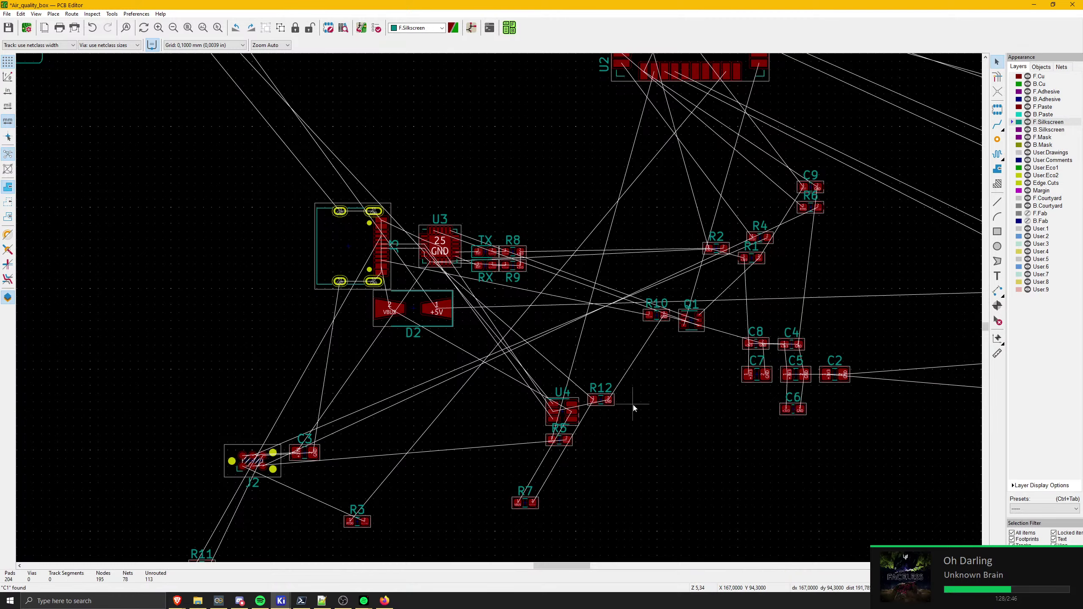
{"action": "key", "text": "m"}
{"action": "scroll", "coordinate": [847, 377], "scroll_direction": "up", "scroll_amount": 2}
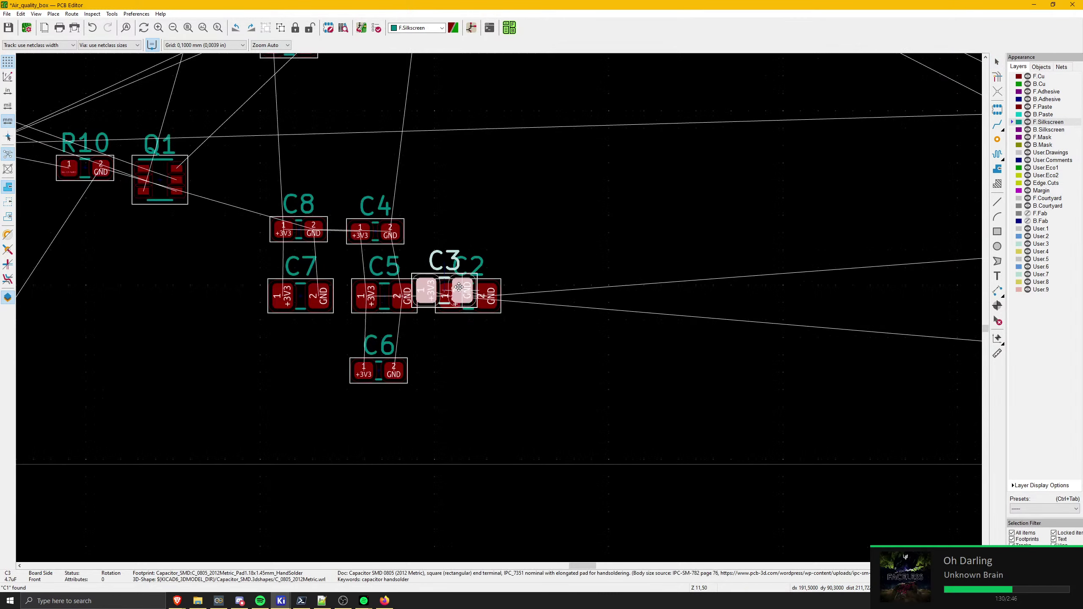
{"action": "left_click_drag", "start_coordinate": [375, 3], "coordinate": [534, 377]}
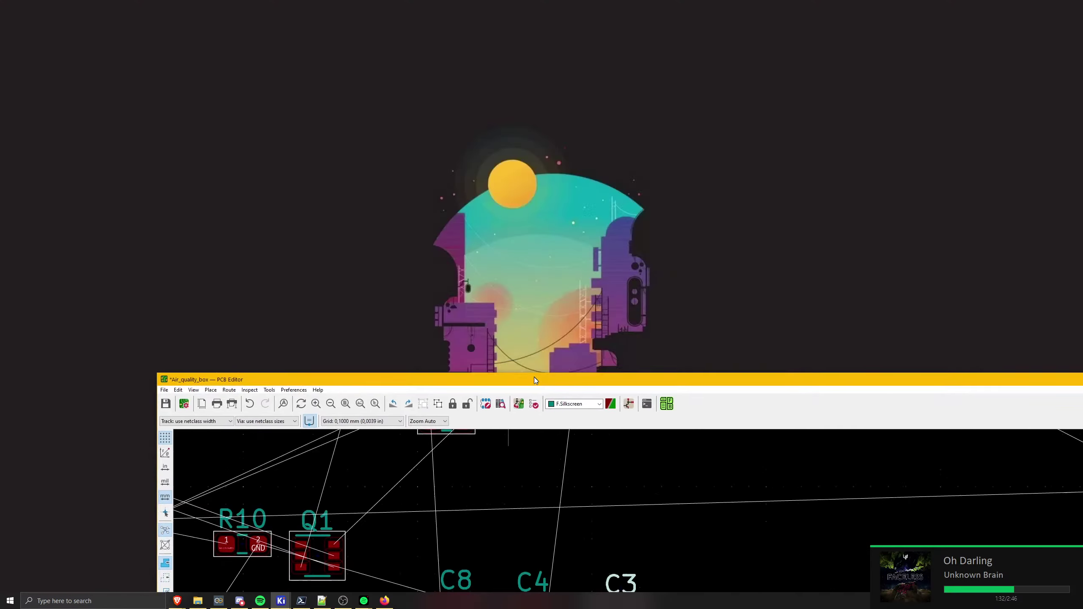
{"action": "double_click", "coordinate": [534, 378]}
{"action": "left_click", "coordinate": [282, 602]}
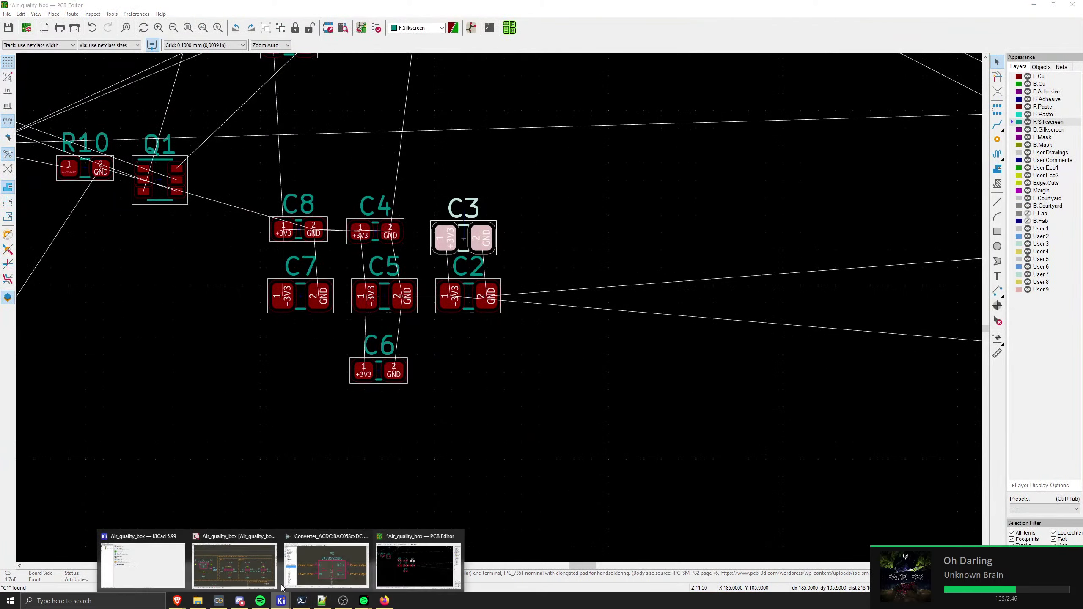
{"action": "mouse_move", "coordinate": [232, 576]}
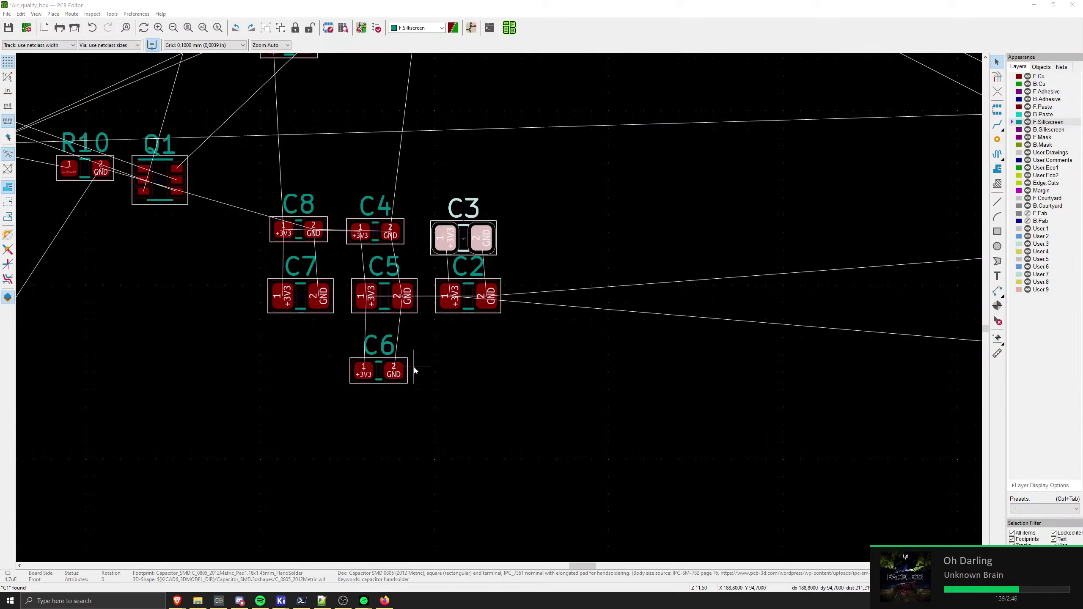
{"action": "left_click", "coordinate": [482, 342]}
- Move capacitor C2 up until its courtyard sits just beneath C3
{"action": "left_click", "coordinate": [468, 297]}
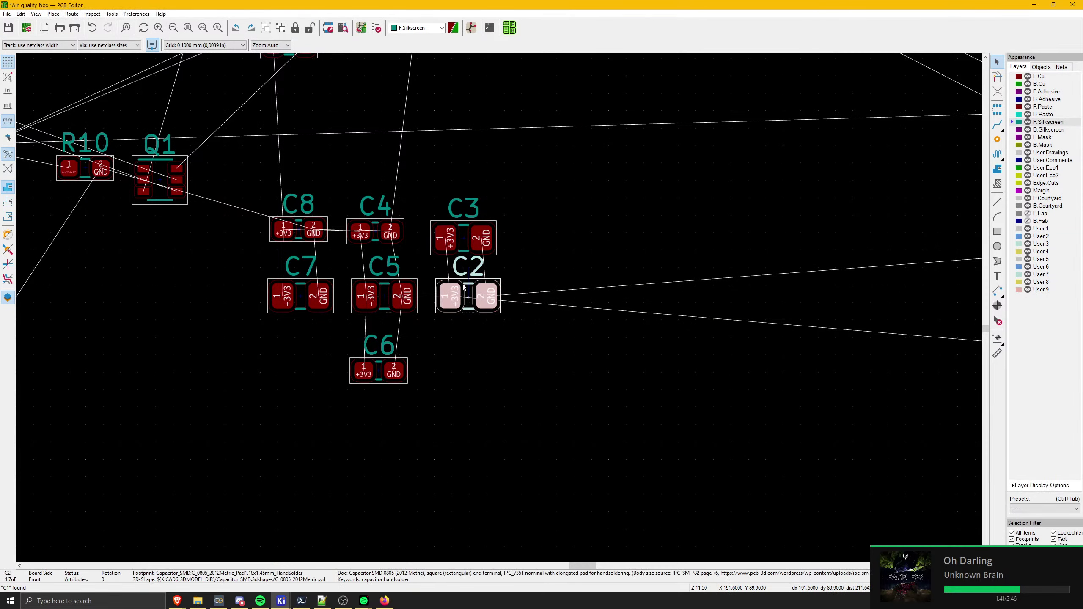
{"action": "scroll", "coordinate": [469, 296], "scroll_direction": "up", "scroll_amount": 4}
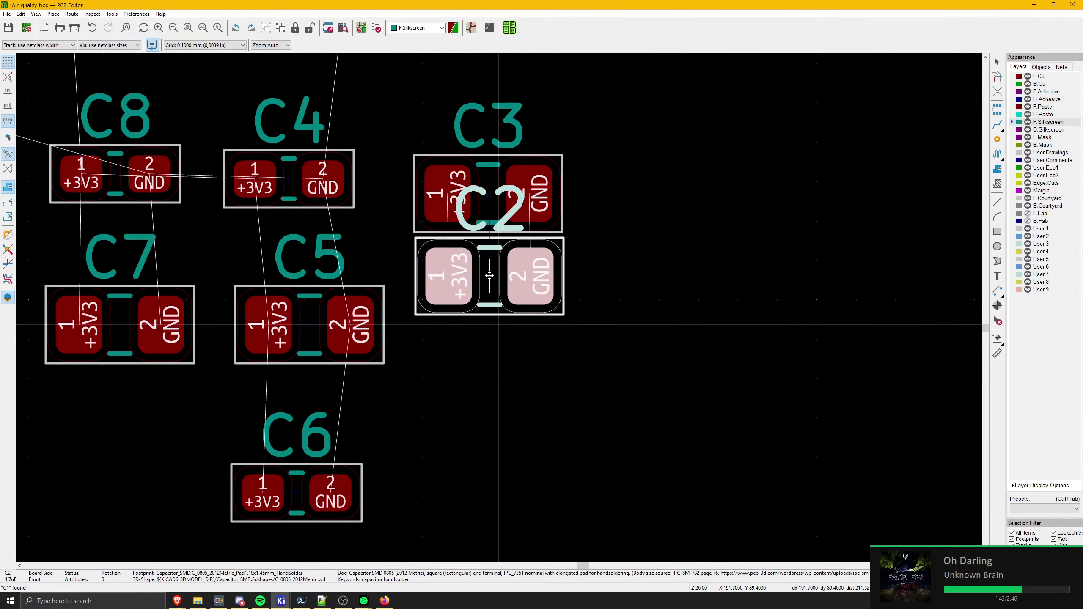
{"action": "scroll", "coordinate": [487, 274], "scroll_direction": "up", "scroll_amount": 4}
{"action": "scroll", "coordinate": [497, 307], "scroll_direction": "up", "scroll_amount": 3, "text": "shift"}
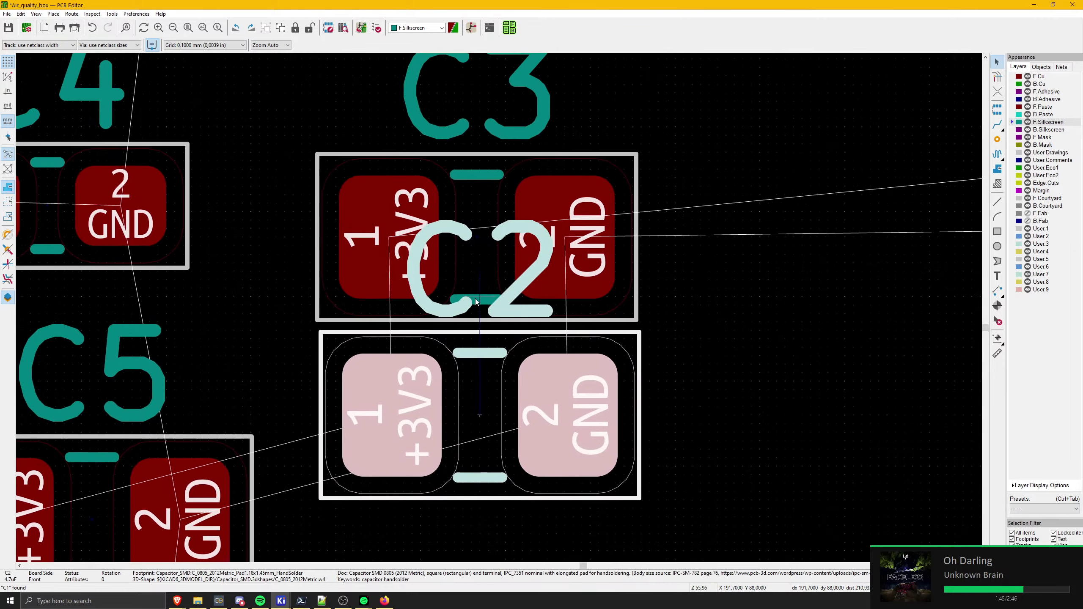
- Align capacitor C3 squarely above C2 at X 191.7, Y 87.3 mm so their matching pads line up
{"action": "left_click", "coordinate": [486, 235]}
{"action": "left_click_drag", "start_coordinate": [483, 248], "coordinate": [481, 245]}
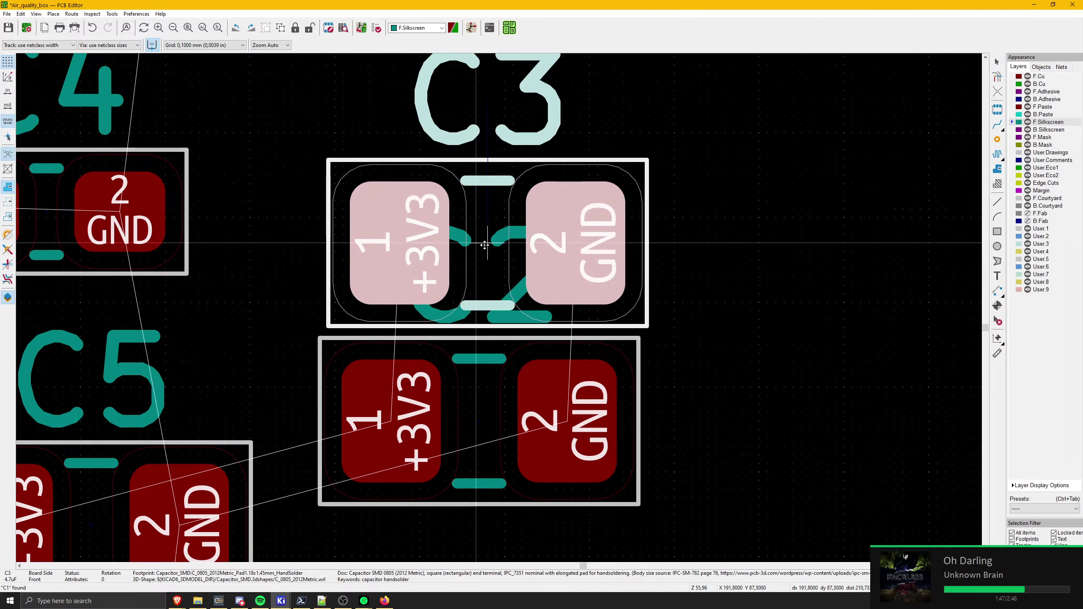
{"action": "key", "text": "Escape"}
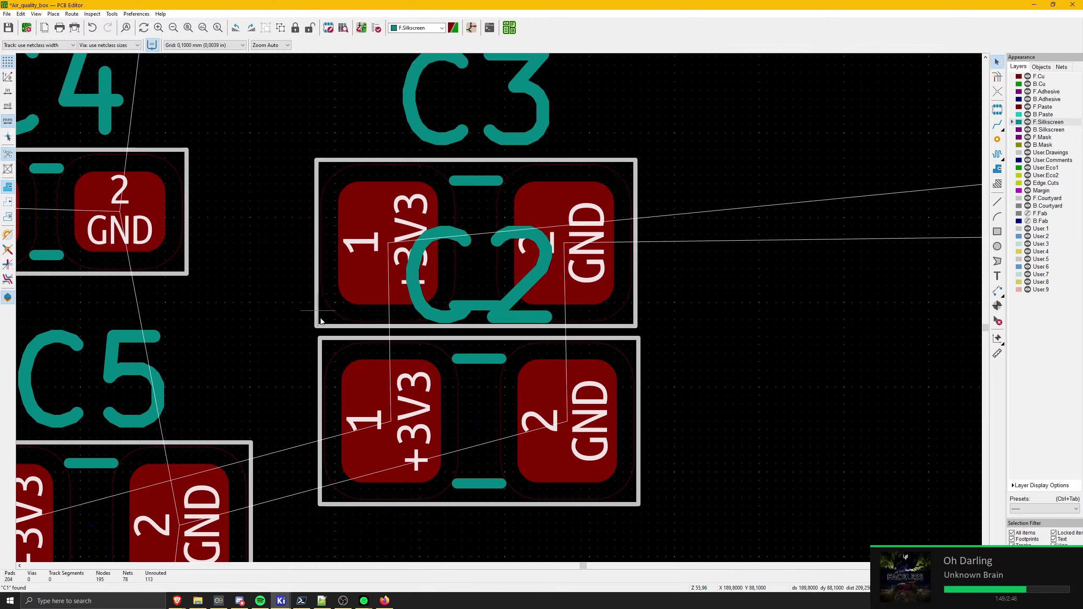
{"action": "key", "text": "m"}
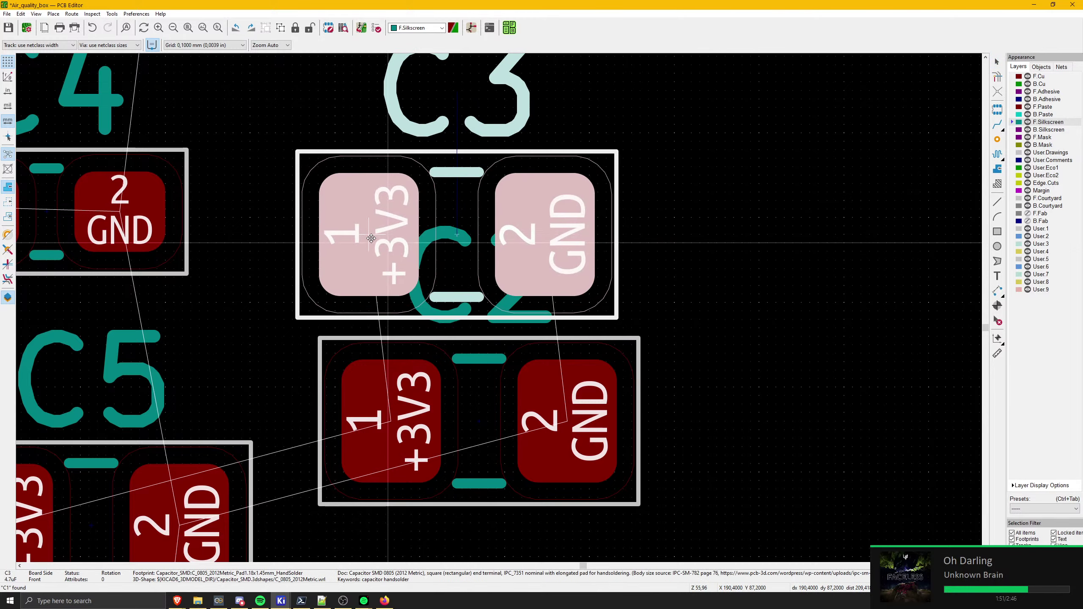
{"action": "key", "text": "Escape"}
{"action": "key", "text": "m"}
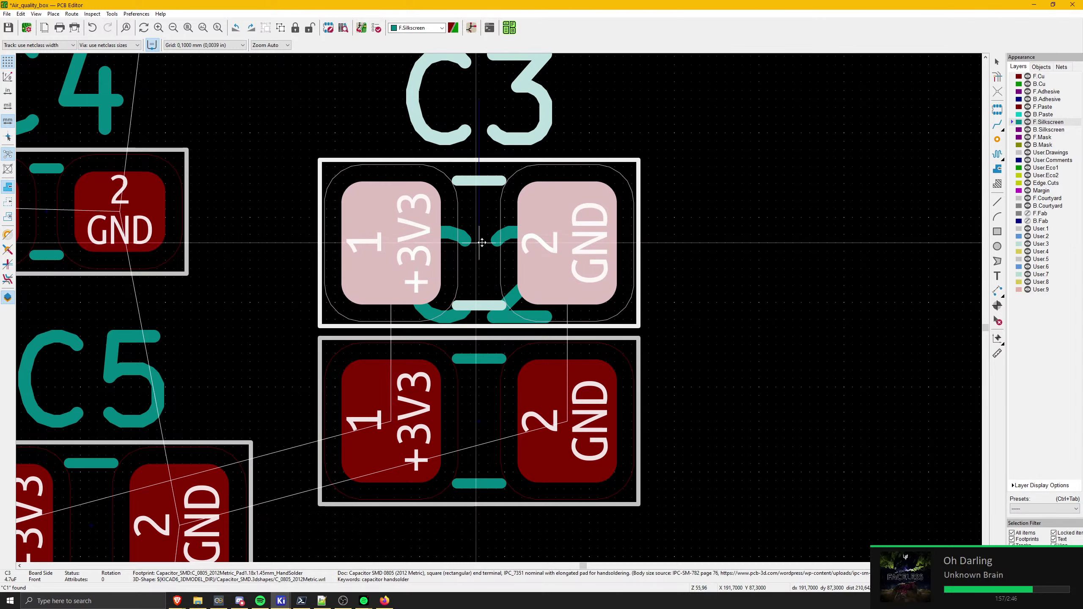
{"action": "left_click", "coordinate": [480, 243]}
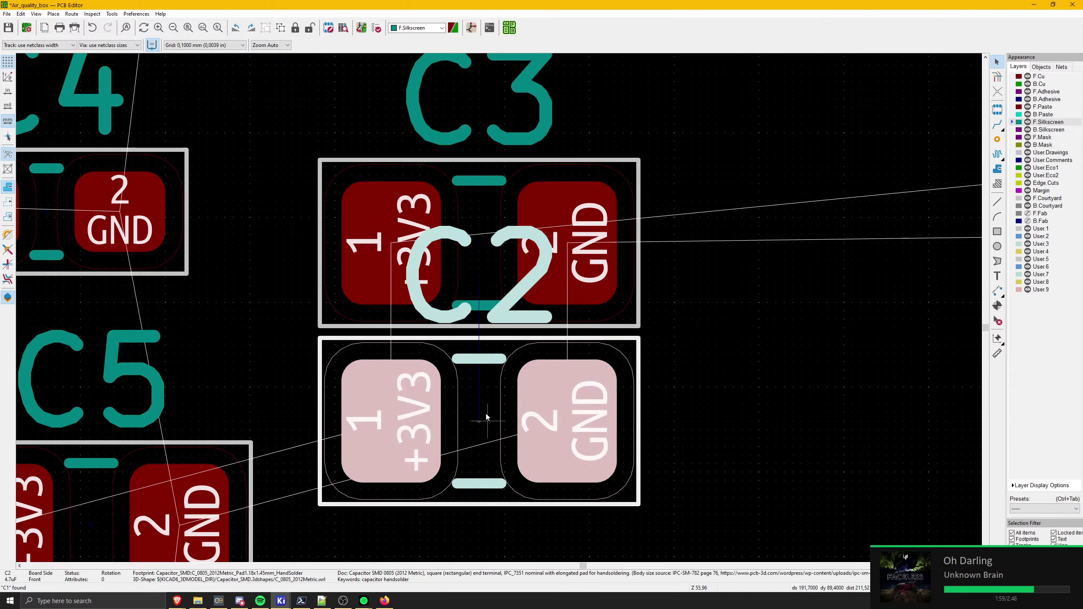
- Move the C2 reference label into the free area above the capacitor pair and raise the C3 label
{"action": "left_click", "coordinate": [511, 318]}
{"action": "key", "text": "m"}
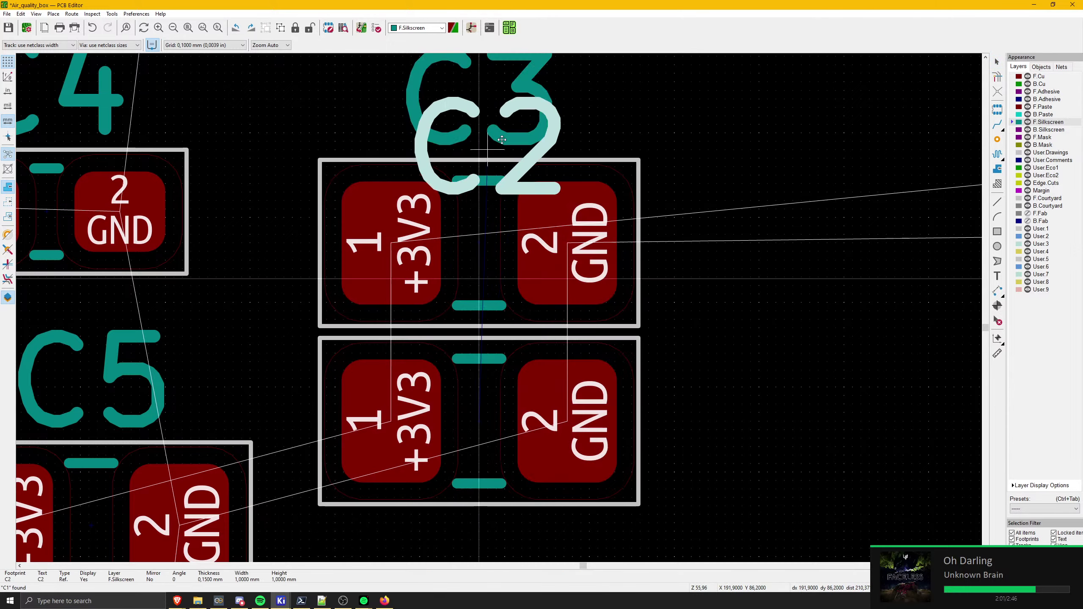
{"action": "middle_click_drag", "start_coordinate": [605, 78], "coordinate": [501, 259]}
{"action": "left_click", "coordinate": [596, 258]}
{"action": "left_click", "coordinate": [431, 270]}
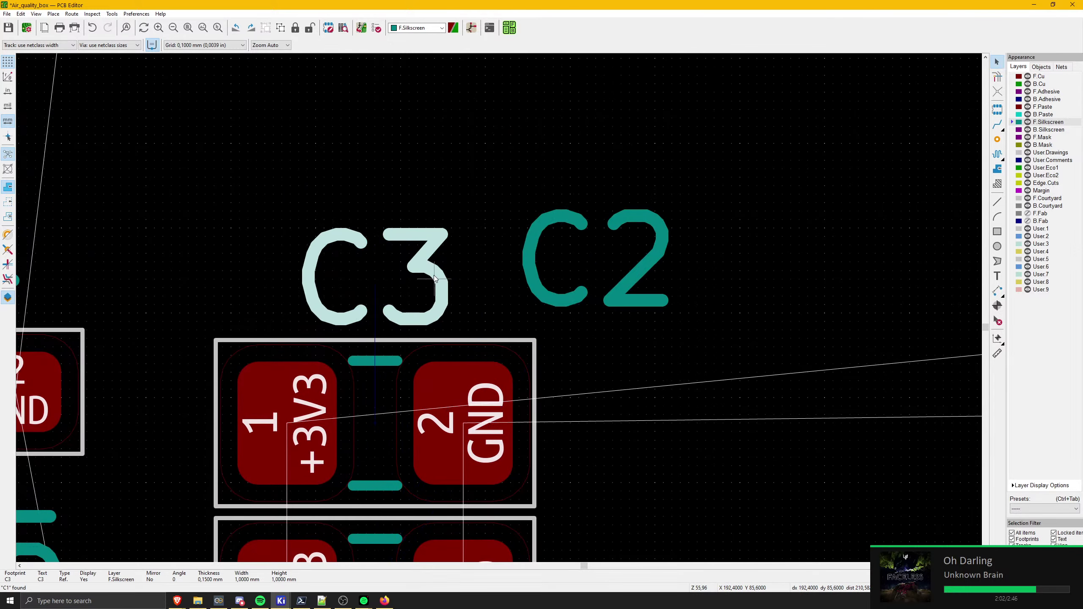
{"action": "left_click_drag", "start_coordinate": [434, 275], "coordinate": [375, 169]}
- Stack the labels centred above the capacitor pair, with C2 just over the upper courtyard and C3 right above it
{"action": "left_click", "coordinate": [533, 270]}
{"action": "key", "text": "m"}
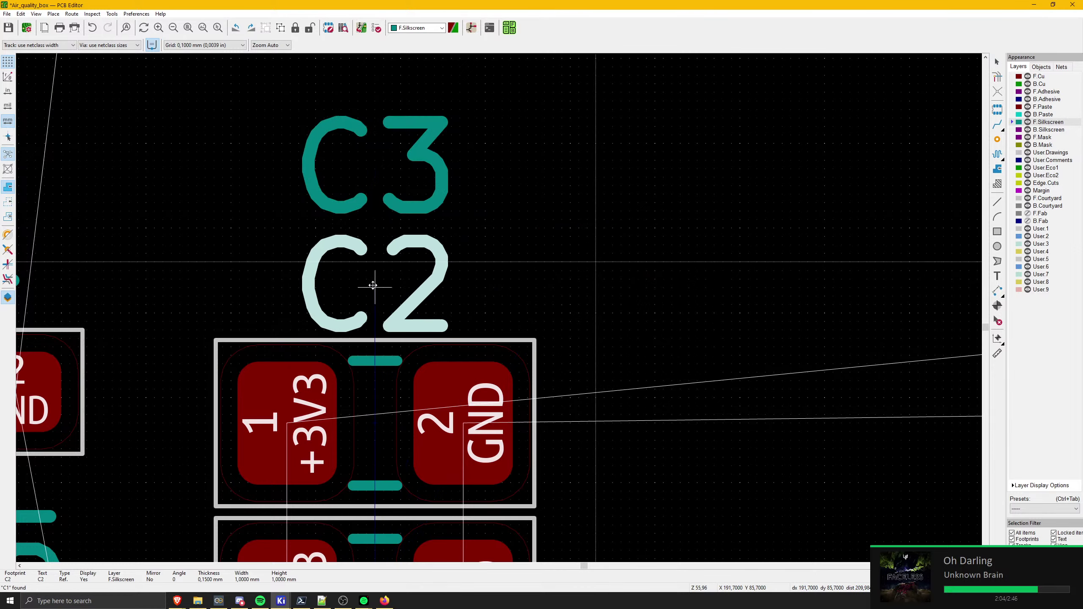
{"action": "left_click", "coordinate": [374, 285]}
{"action": "left_click", "coordinate": [347, 212]}
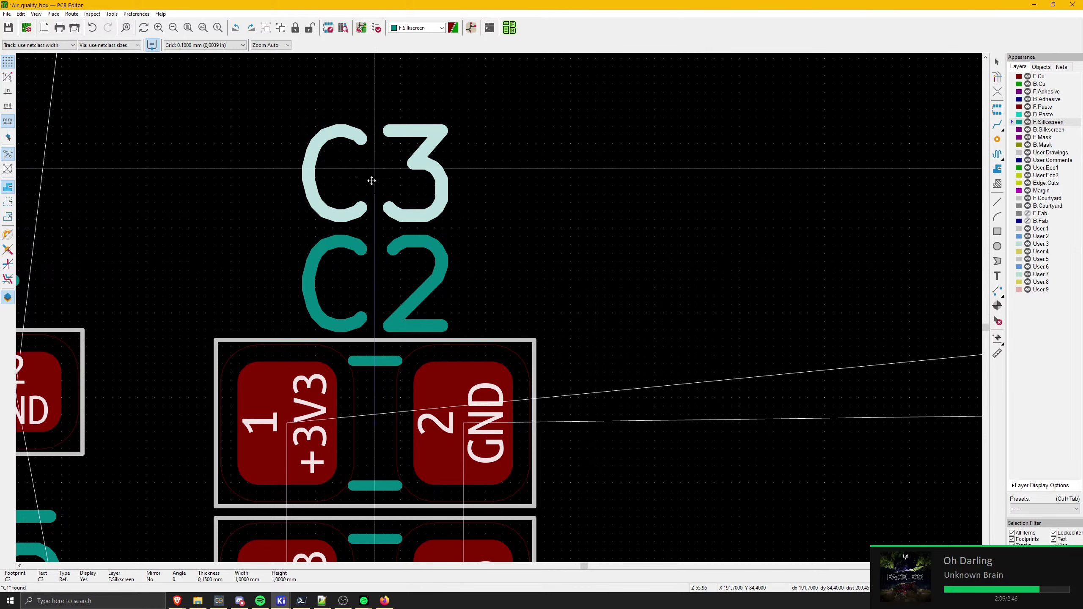
{"action": "key", "text": "m"}
{"action": "scroll", "coordinate": [400, 414], "scroll_direction": "down", "scroll_amount": 3}
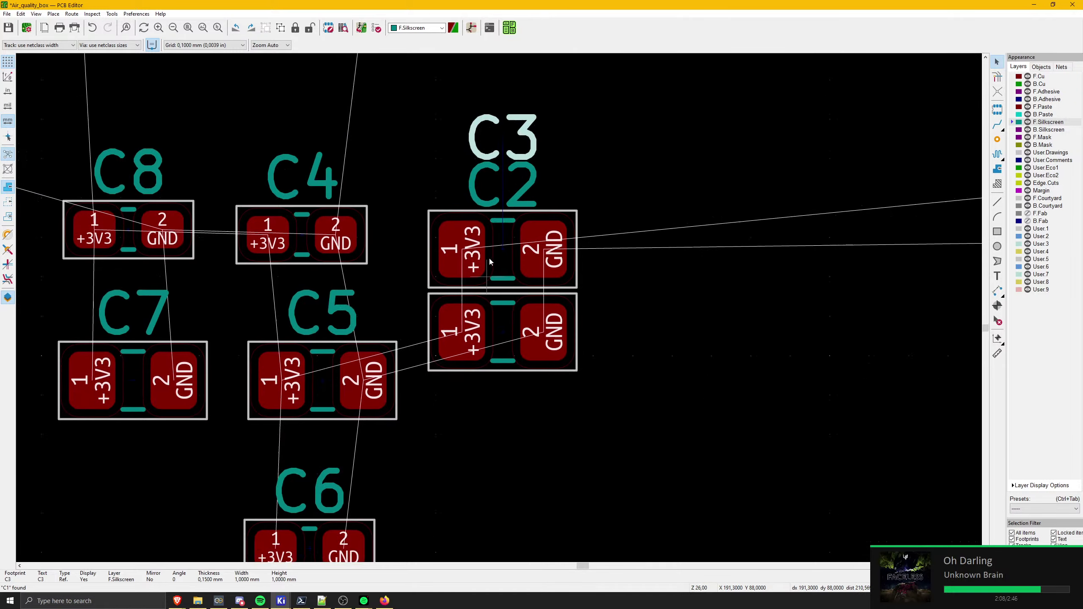
- Move capacitor C4 directly beneath C2 so the three capacitors form one column
{"action": "left_click", "coordinate": [281, 601]}
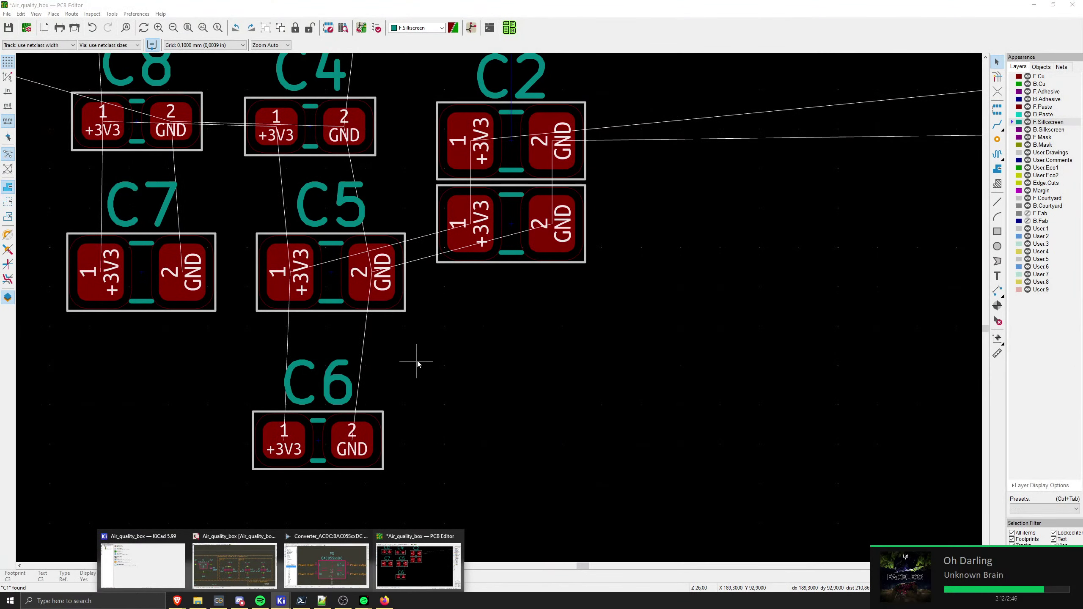
{"action": "scroll", "coordinate": [318, 294], "scroll_direction": "up", "scroll_amount": 3, "text": "shift"}
{"action": "key", "text": "m"}
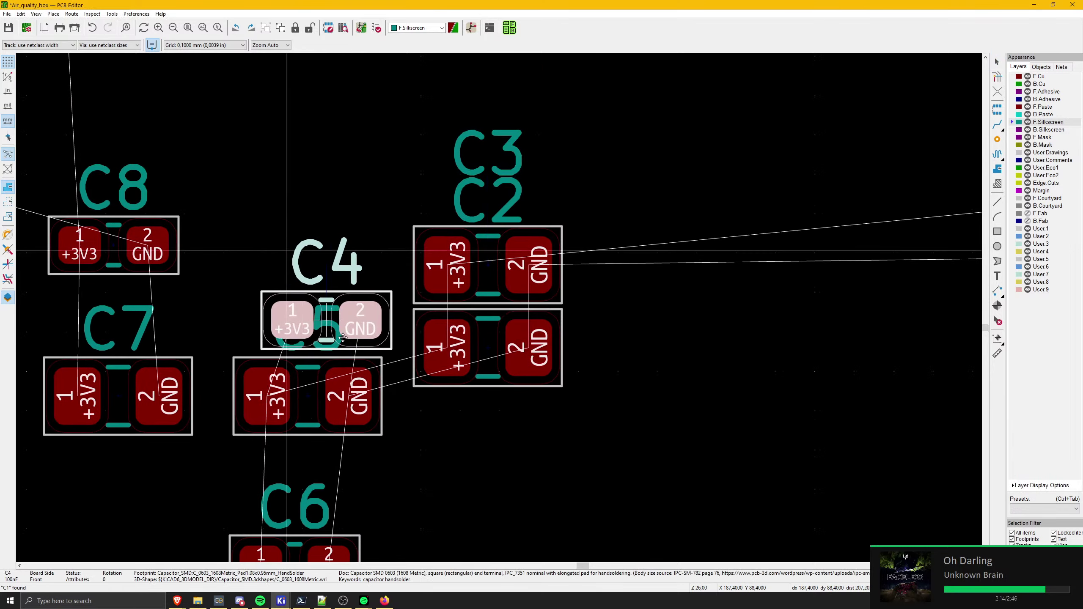
{"action": "scroll", "coordinate": [495, 423], "scroll_direction": "up", "scroll_amount": 3}
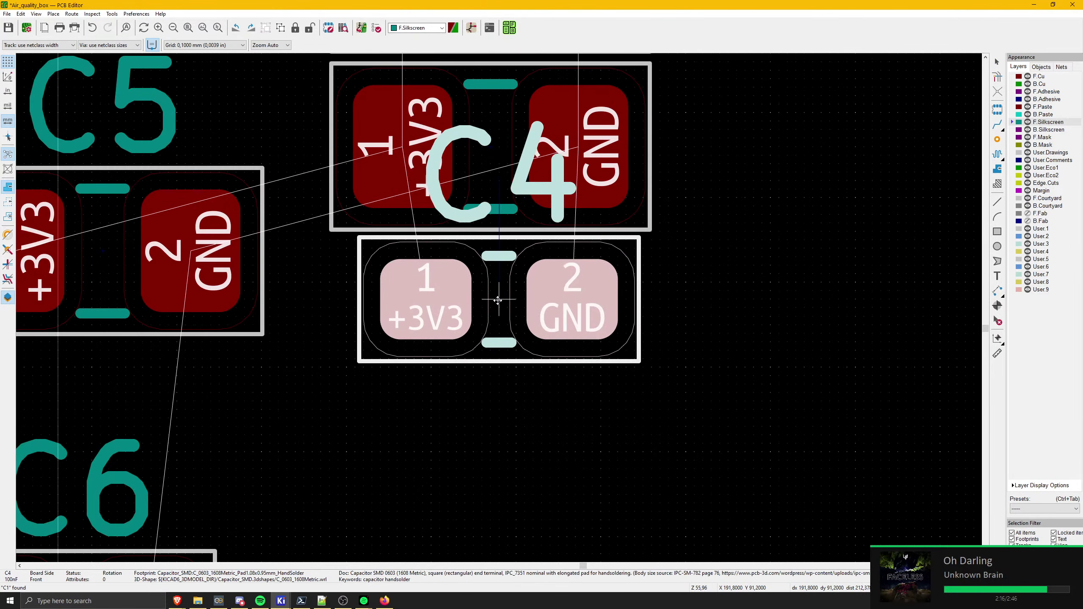
{"action": "scroll", "coordinate": [498, 302], "scroll_direction": "down", "scroll_amount": 5}
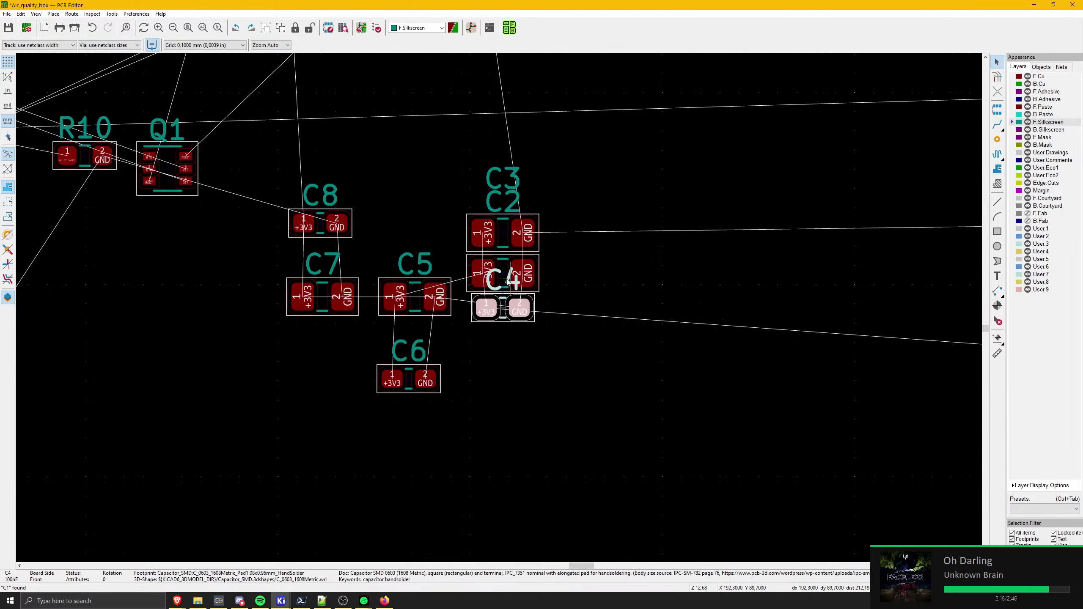
{"action": "left_click", "coordinate": [502, 307]}
- Move capacitors C3, C2 and C4 together to the pin 1 side of U2, just below switch SW1
{"action": "left_click", "coordinate": [506, 232]}
{"action": "left_click", "coordinate": [498, 272], "text": "shift"}
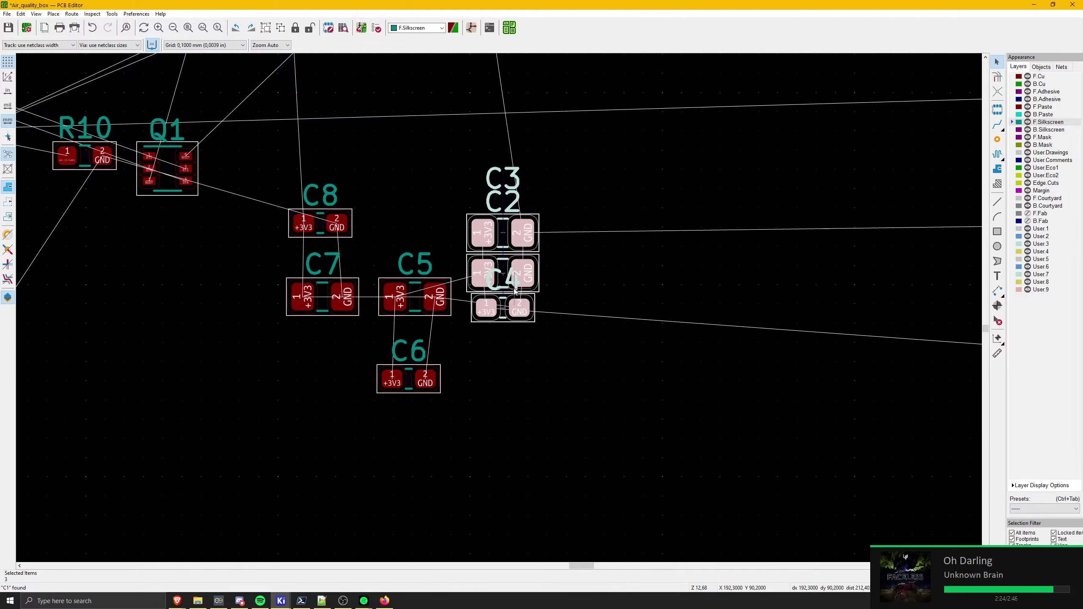
{"action": "key", "text": "m"}
{"action": "scroll", "coordinate": [483, 303], "scroll_direction": "down", "scroll_amount": 5}
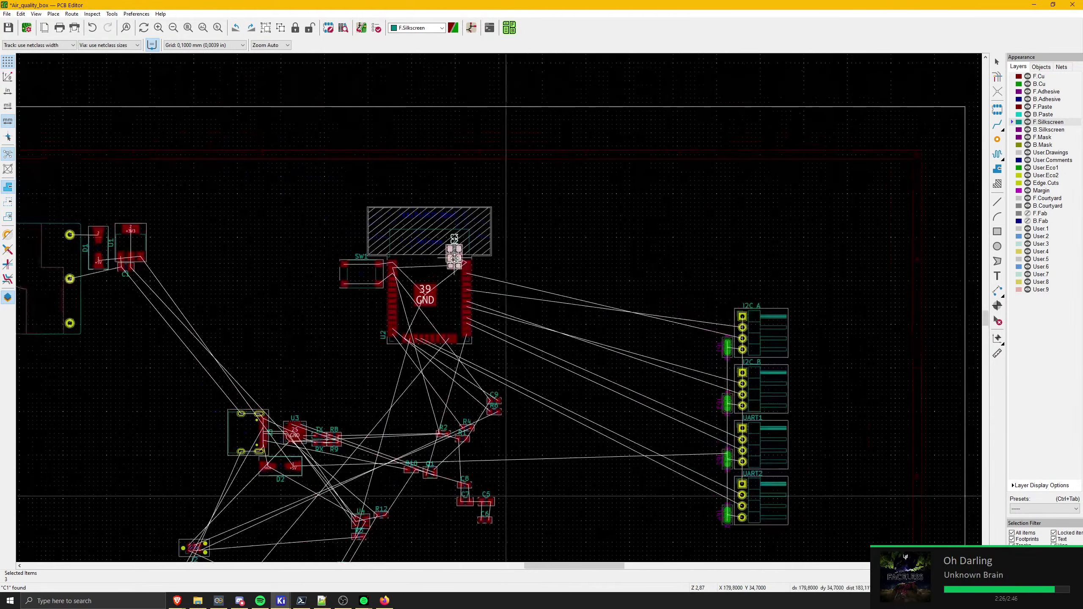
{"action": "scroll", "coordinate": [454, 257], "scroll_direction": "up", "scroll_amount": 6}
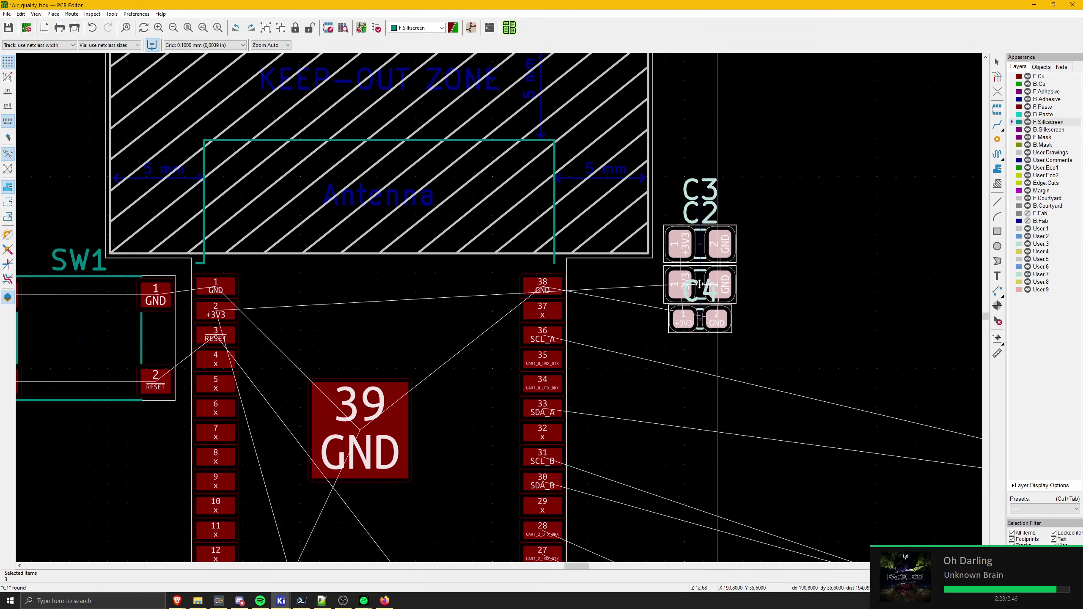
{"action": "left_click", "coordinate": [420, 459]}
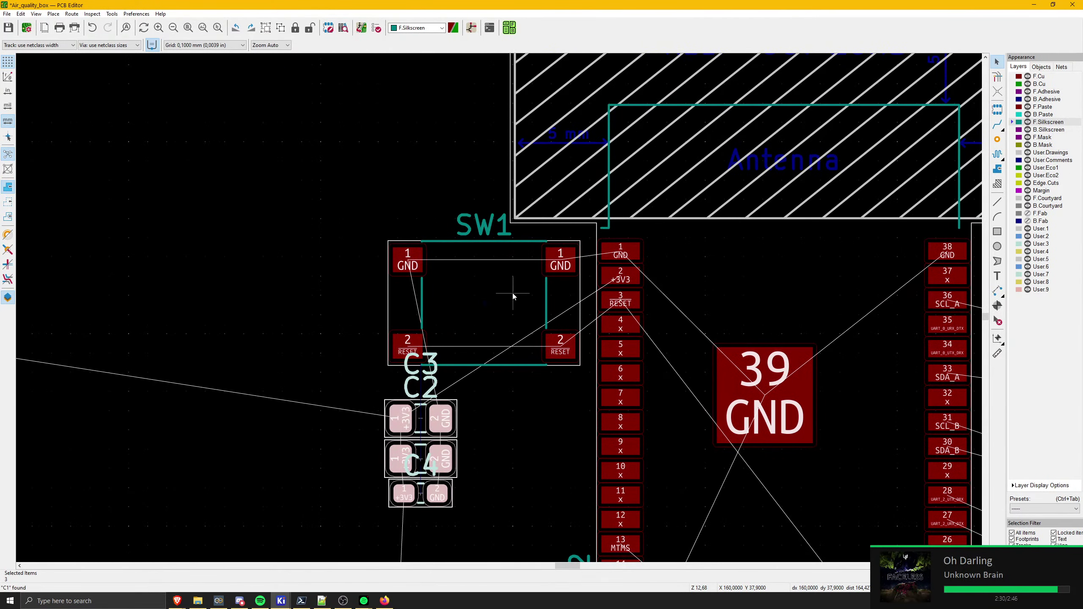
{"action": "left_click", "coordinate": [541, 348]}
- Move switch SW1 away from U2 to X 146.4, Y 36.0 mm to free the space beside pins 1 to 3
{"action": "left_click", "coordinate": [435, 310]}
{"action": "key", "text": "m"}
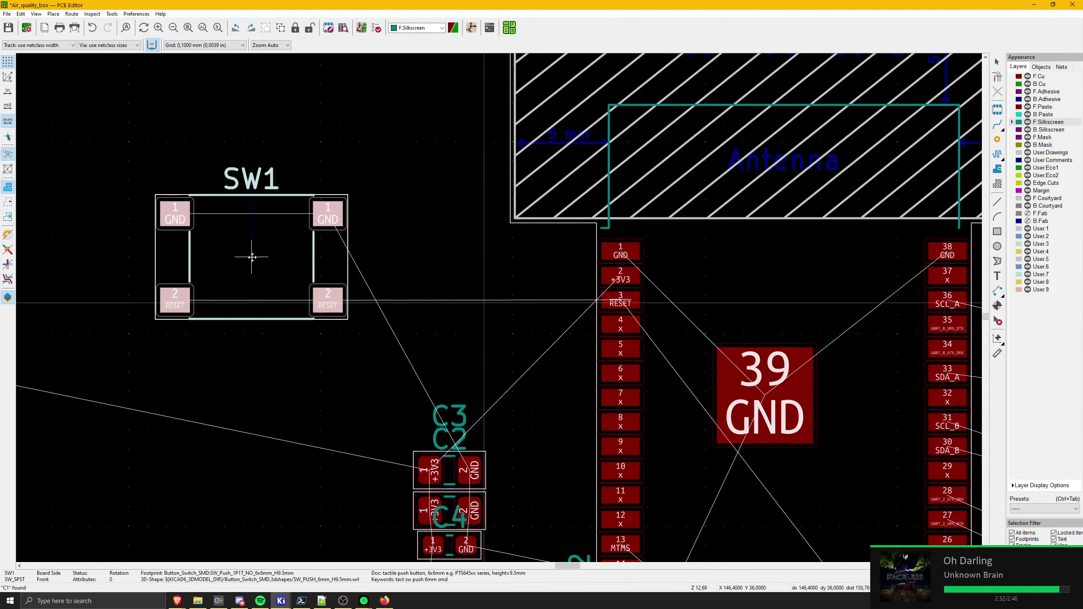
{"action": "left_click", "coordinate": [252, 256]}
- Rotate the C2, C3 and C4 group upright and place it beside U2's GND and +3V3 pins, with C4 closest
{"action": "left_click", "coordinate": [445, 446]}
{"action": "key", "text": "m"}
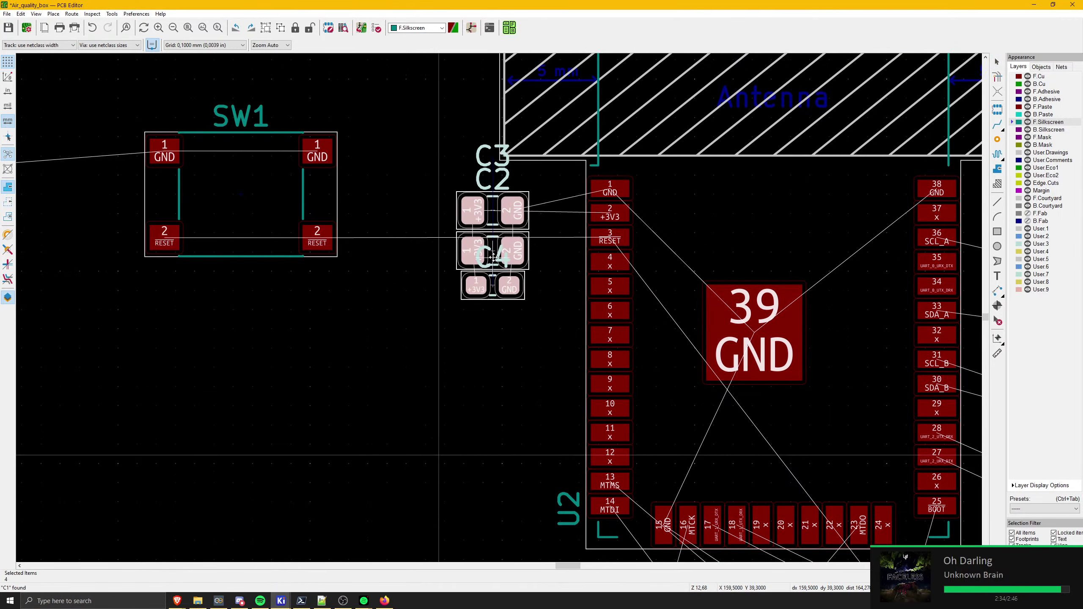
{"action": "scroll", "coordinate": [494, 257], "scroll_direction": "up", "scroll_amount": 1}
{"action": "key", "text": "r"}
{"action": "key", "text": "r"}
{"action": "key", "text": "r"}
{"action": "key", "text": "r"}
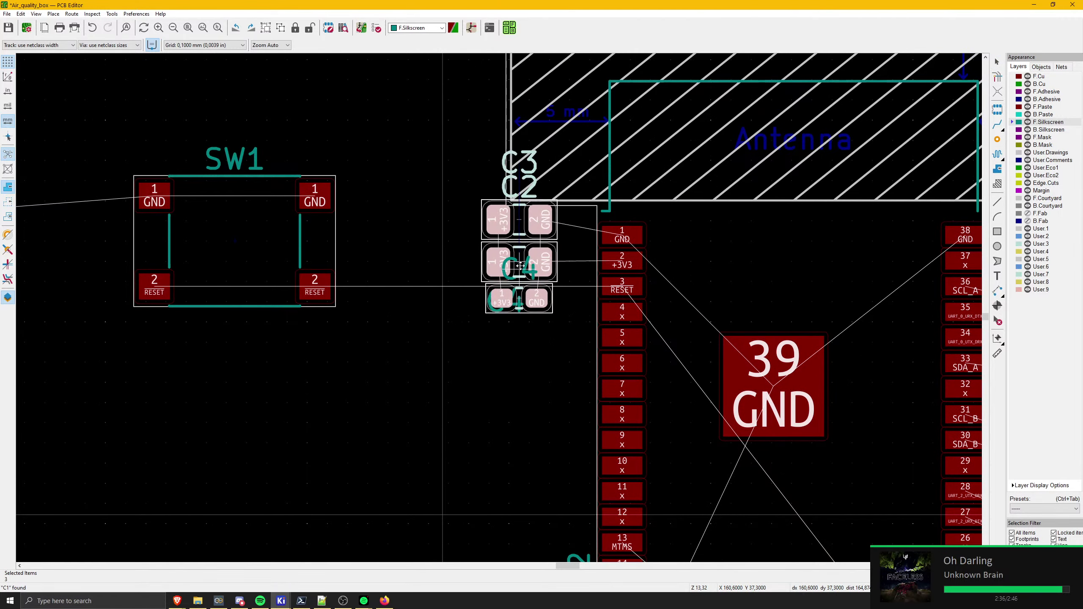
{"action": "scroll", "coordinate": [521, 263], "scroll_direction": "up", "scroll_amount": 3}
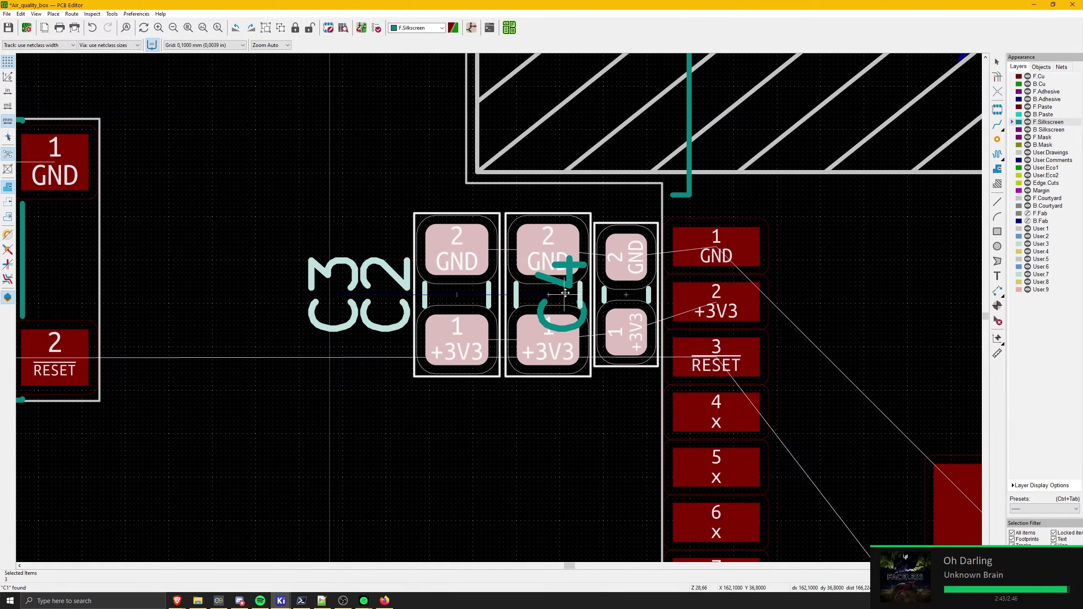
{"action": "left_click", "coordinate": [544, 286]}
- Shift capacitors C3 and C2 together slightly down so their GND pads sit nearer the height of U2's pin 1
{"action": "scroll", "coordinate": [559, 320], "scroll_direction": "up", "scroll_amount": 2}
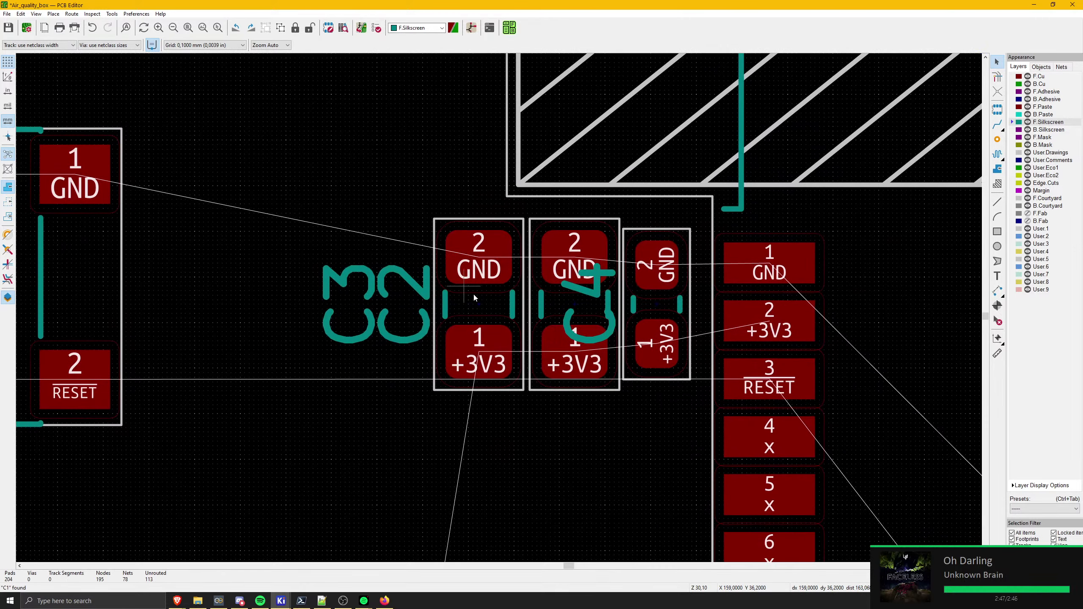
{"action": "left_click", "coordinate": [484, 305]}
{"action": "left_click", "coordinate": [572, 304], "text": "shift"}
{"action": "key", "text": "m"}
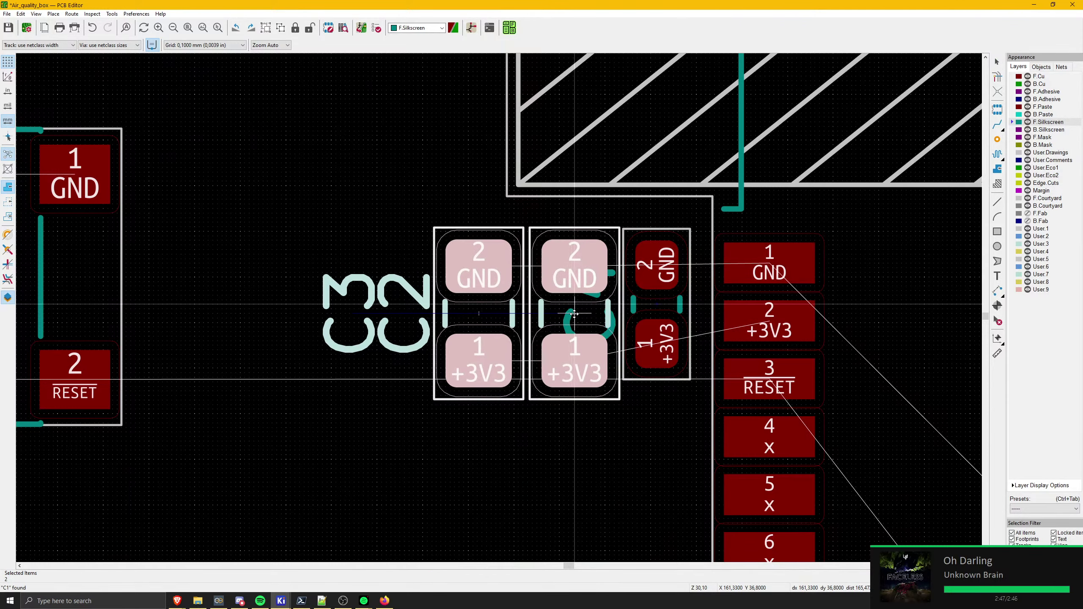
{"action": "left_click", "coordinate": [574, 313]}
- Move capacitor C4 so its GND pad, at X 163.2, Y 35.7 mm, lines up with U2's pin 1
{"action": "left_click", "coordinate": [657, 263]}
{"action": "key", "text": "m"}
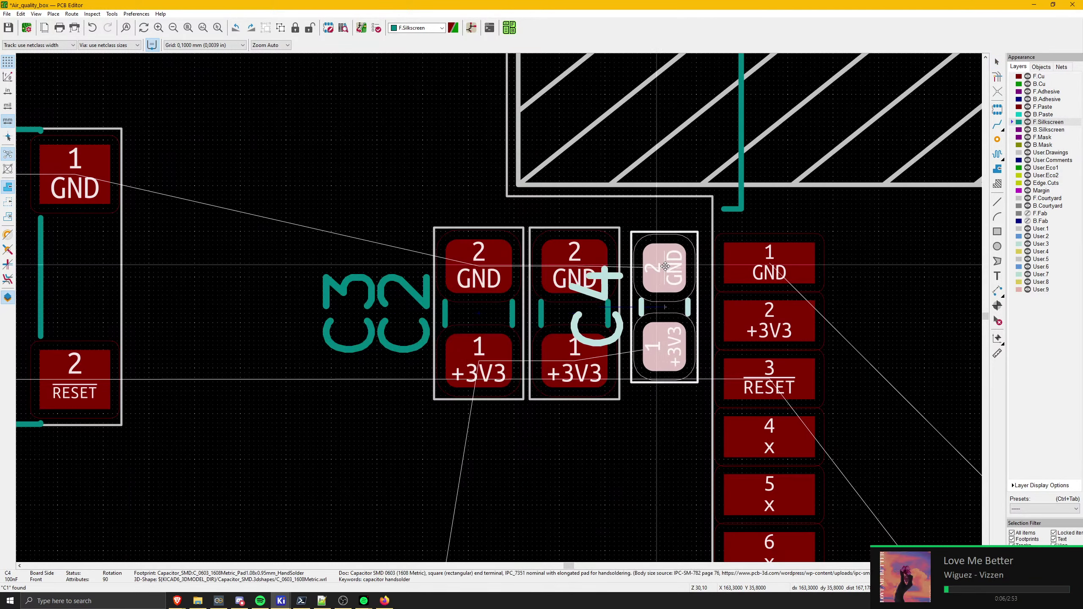
{"action": "scroll", "coordinate": [761, 315], "scroll_direction": "up", "scroll_amount": 5}
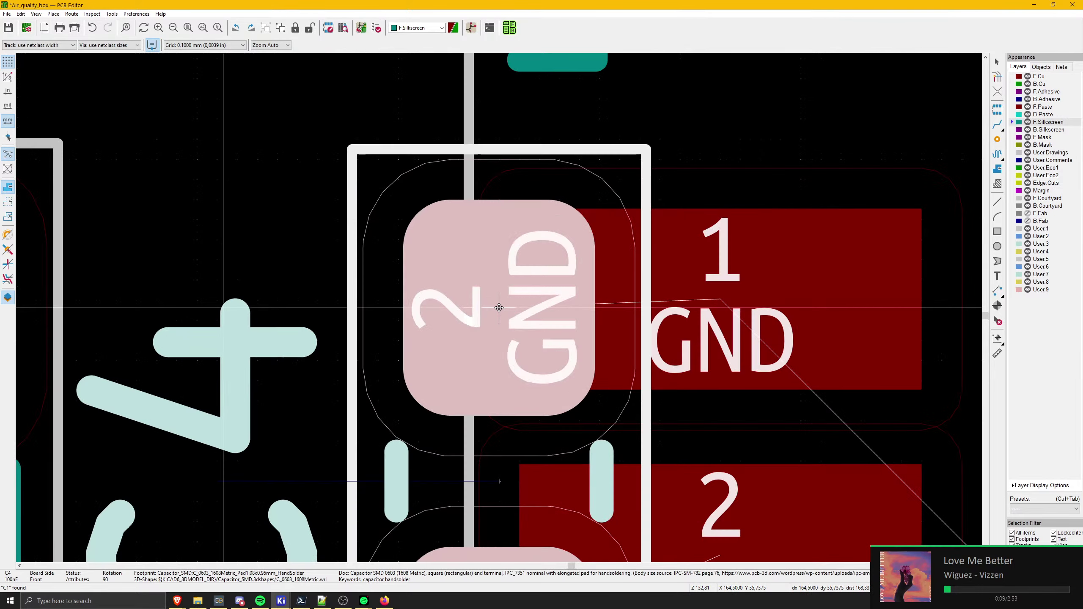
{"action": "scroll", "coordinate": [490, 301], "scroll_direction": "down", "scroll_amount": 2}
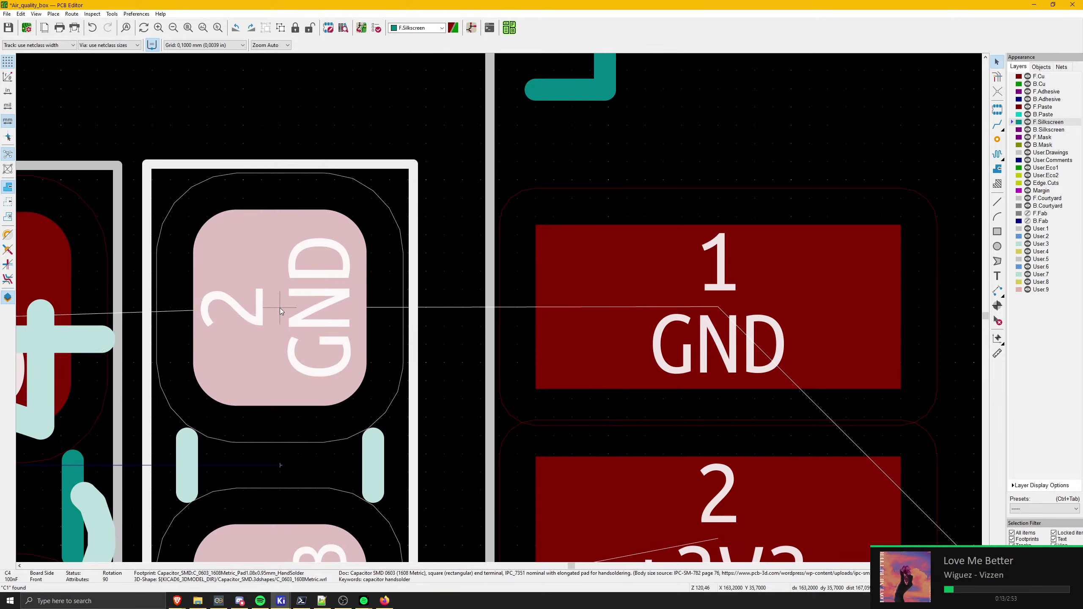
{"action": "scroll", "coordinate": [279, 308], "scroll_direction": "down", "scroll_amount": 5}
{"action": "left_click", "coordinate": [499, 308]}
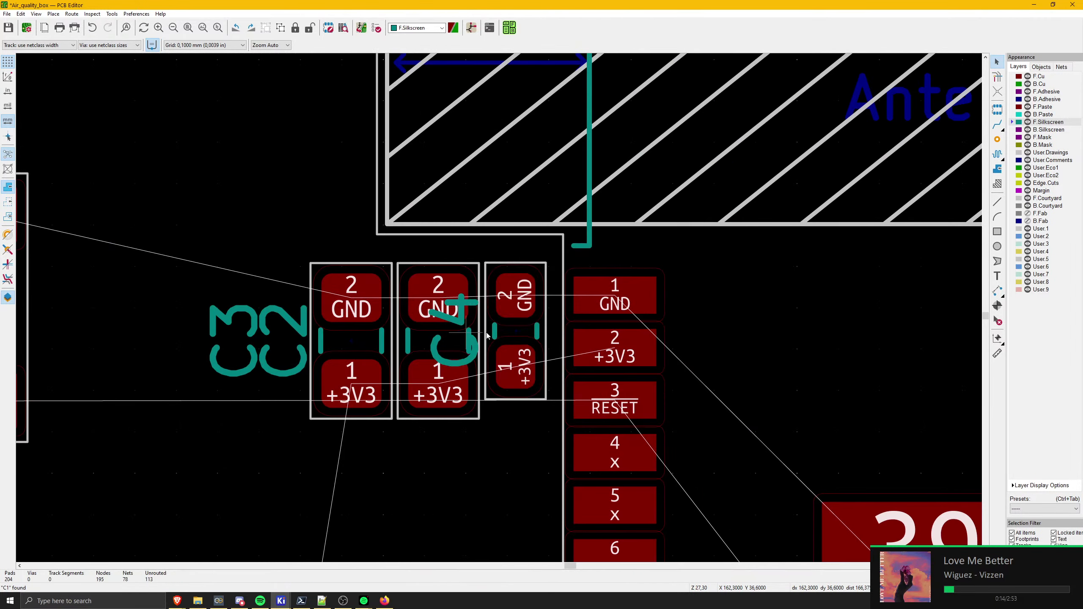
- Move capacitors C2 and C3 together away from C4 to leave a wider gap between them
{"action": "left_click", "coordinate": [442, 340]}
{"action": "key", "text": "Escape"}
{"action": "left_click", "coordinate": [450, 338]}
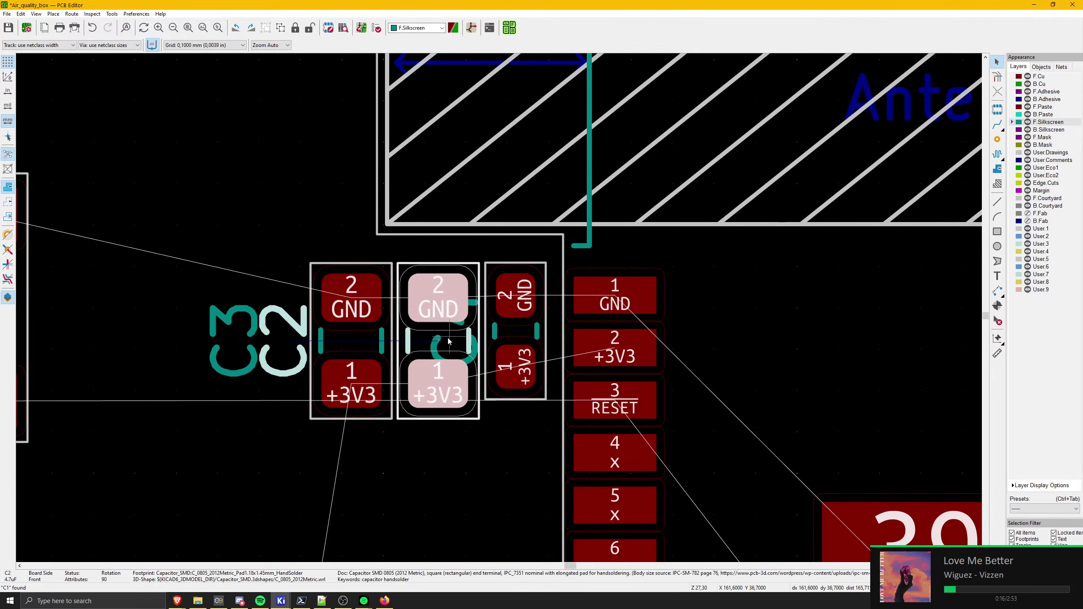
{"action": "left_click", "coordinate": [367, 338], "text": "shift"}
{"action": "key", "text": "m"}
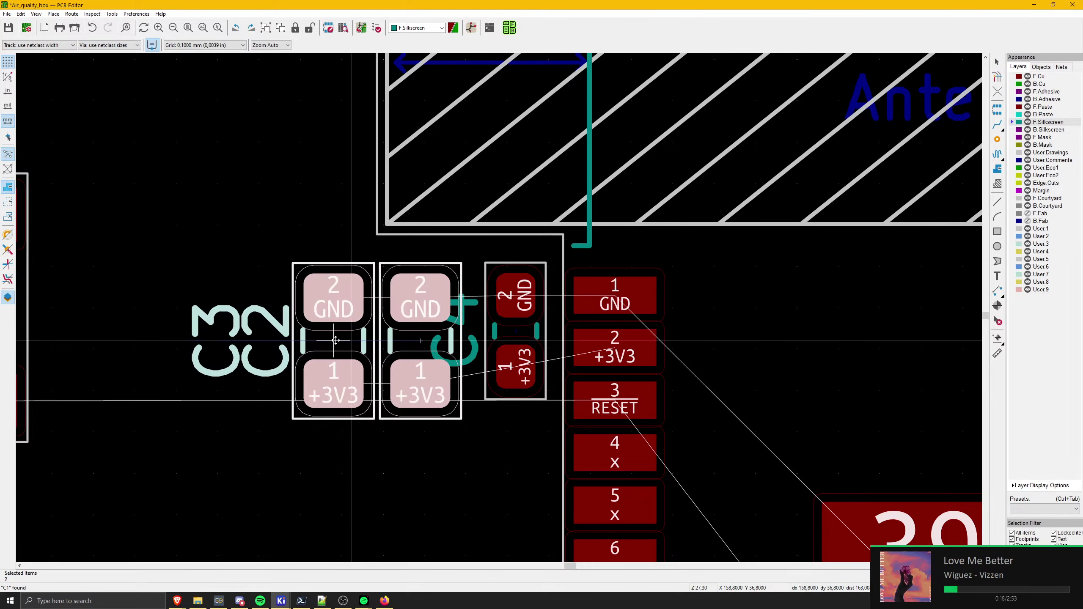
{"action": "left_click", "coordinate": [327, 340]}
- Reposition capacitor C2 and then C3 individually so their GND pads line up with C4's GND pad
{"action": "left_click", "coordinate": [286, 235]}
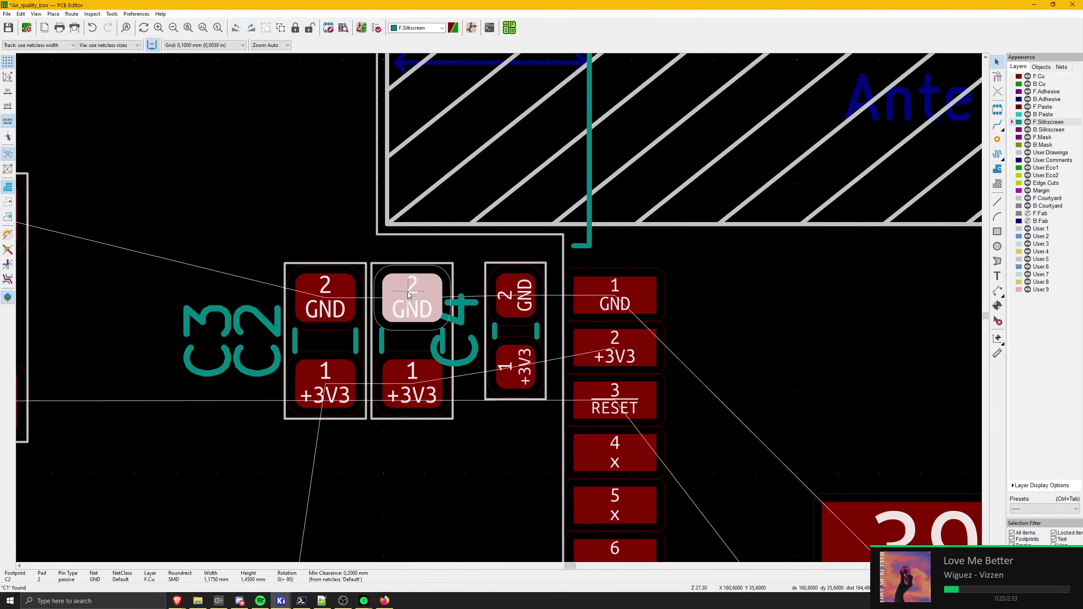
{"action": "left_click", "coordinate": [408, 294]}
{"action": "scroll", "coordinate": [409, 294], "scroll_direction": "up", "scroll_amount": 3}
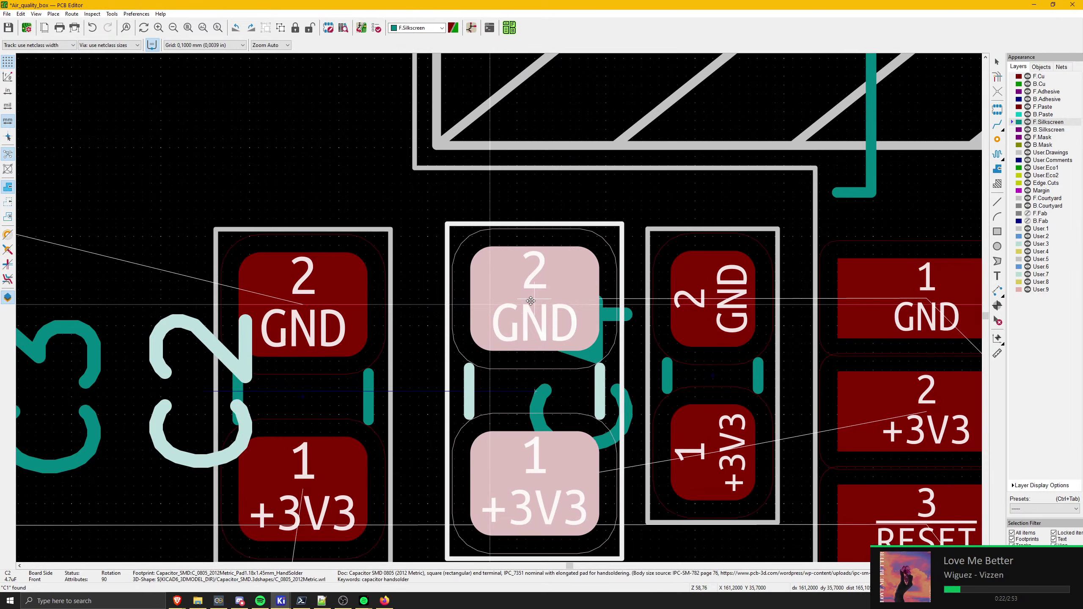
{"action": "left_click", "coordinate": [499, 300]}
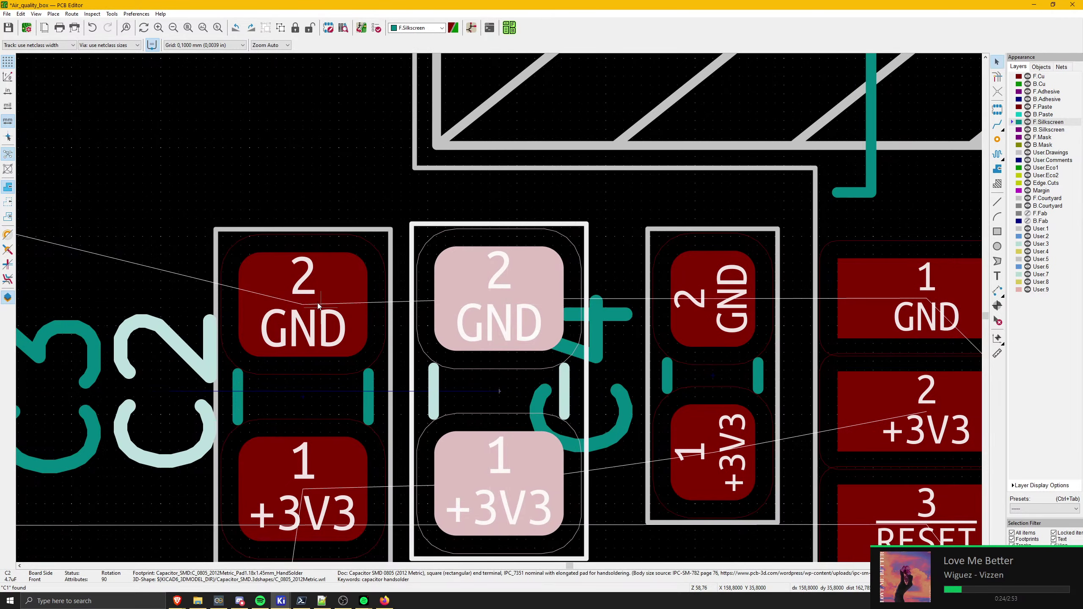
{"action": "left_click", "coordinate": [304, 298]}
- Move capacitor C4 horizontally until its courtyard sits close beside C2, with its GND pad at X 162.6, Y 35.7 mm
{"action": "left_click", "coordinate": [713, 388]}
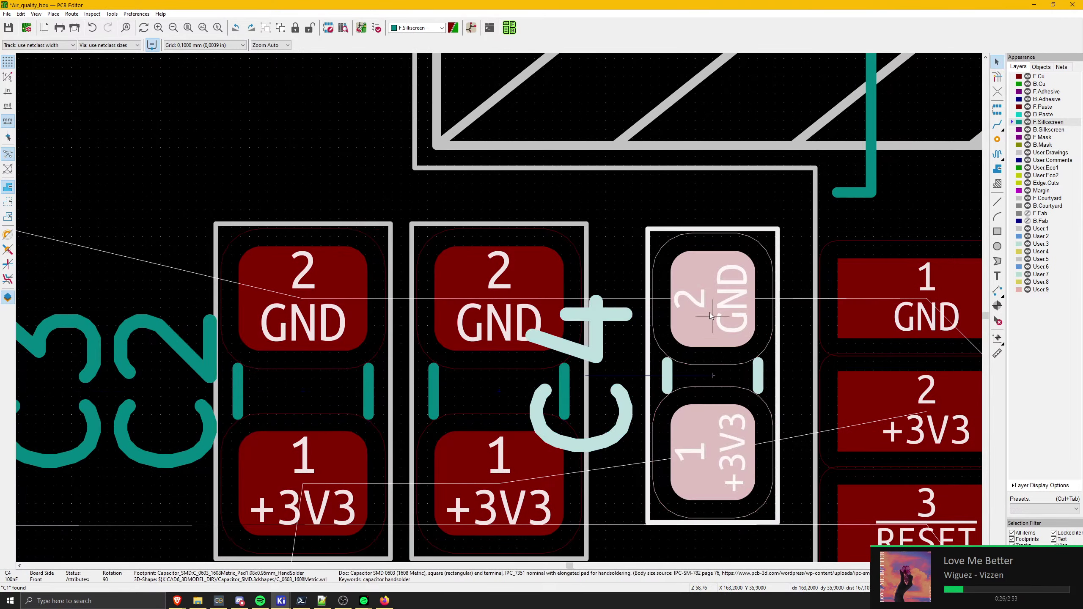
{"action": "left_click", "coordinate": [712, 299]}
{"action": "key", "text": "m"}
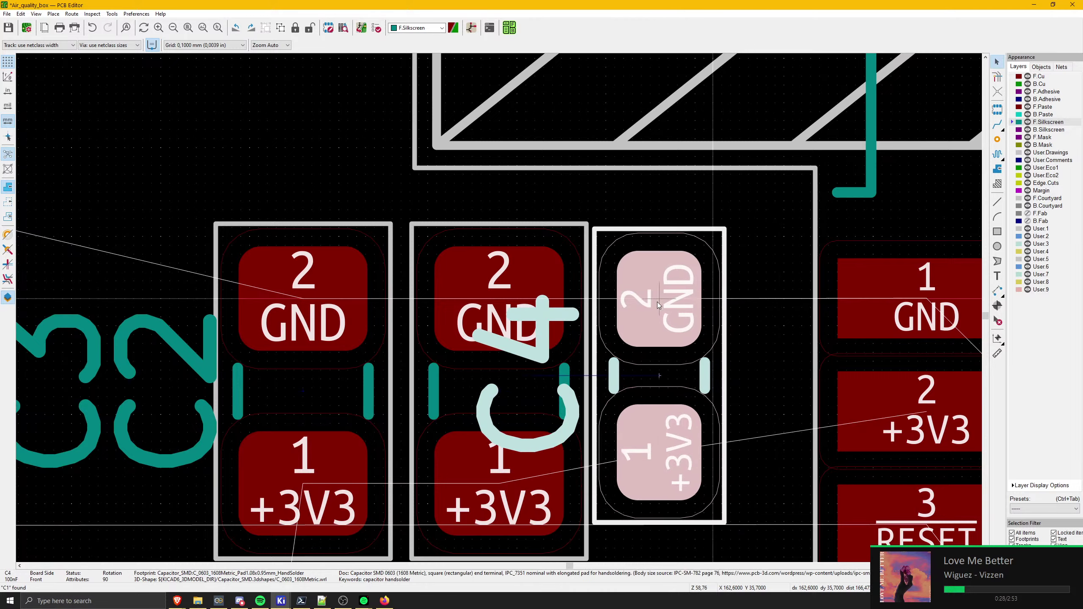
{"action": "scroll", "coordinate": [658, 304], "scroll_direction": "down", "scroll_amount": 3}
{"action": "left_click", "coordinate": [534, 253]}
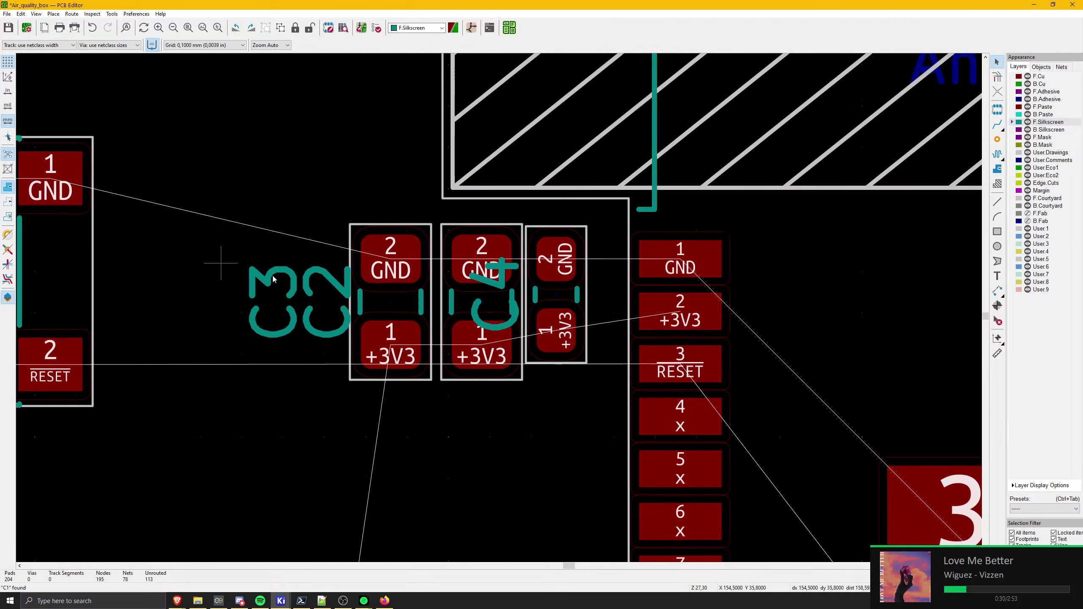
- Rotate switch SW1 by 90° and place it below the capacitors alongside U2 at X 160.9, Y 44.0 mm
{"action": "middle_click_drag", "start_coordinate": [273, 280], "coordinate": [414, 278]}
{"action": "left_click", "coordinate": [116, 254]}
{"action": "key", "text": "m"}
{"action": "key", "text": "r"}
{"action": "scroll", "coordinate": [230, 277], "scroll_direction": "down", "scroll_amount": 4}
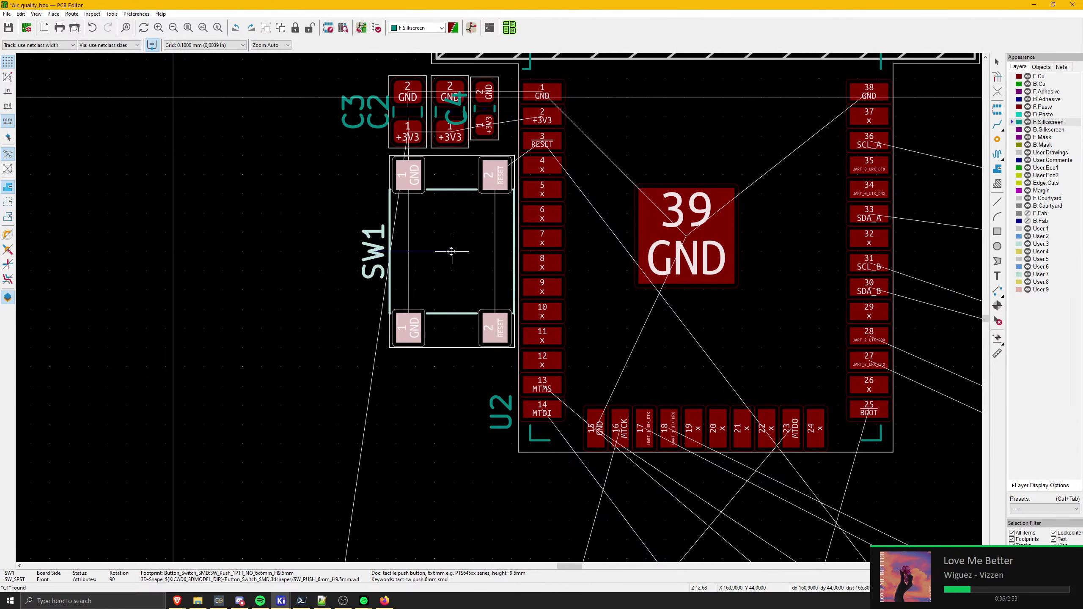
{"action": "left_click", "coordinate": [452, 250]}
{"action": "middle_click_drag", "start_coordinate": [352, 280], "coordinate": [332, 330]}
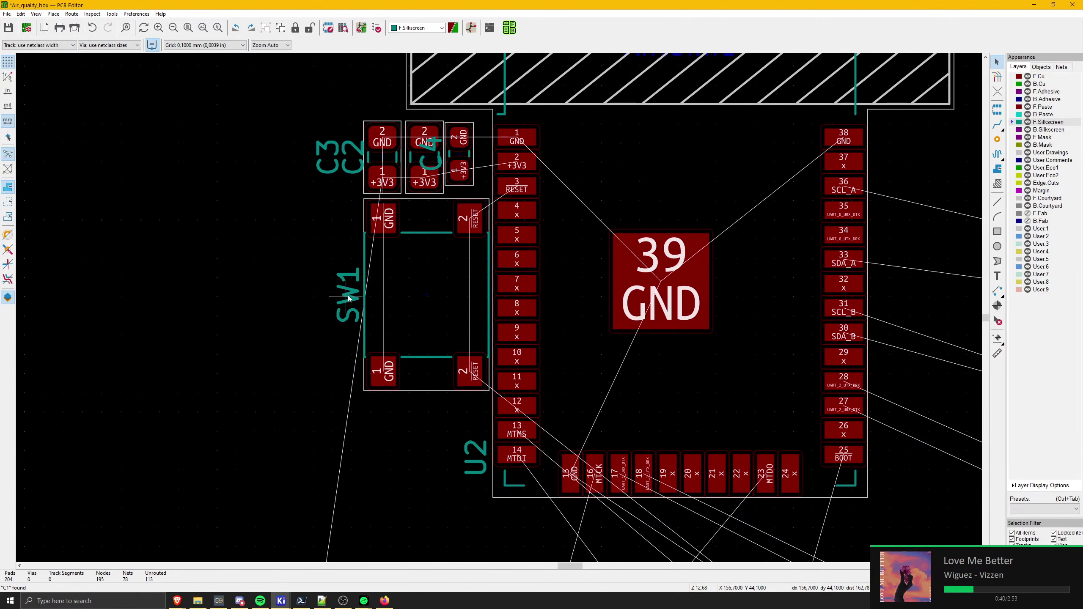
{"action": "middle_click_drag", "start_coordinate": [378, 240], "coordinate": [394, 328]}
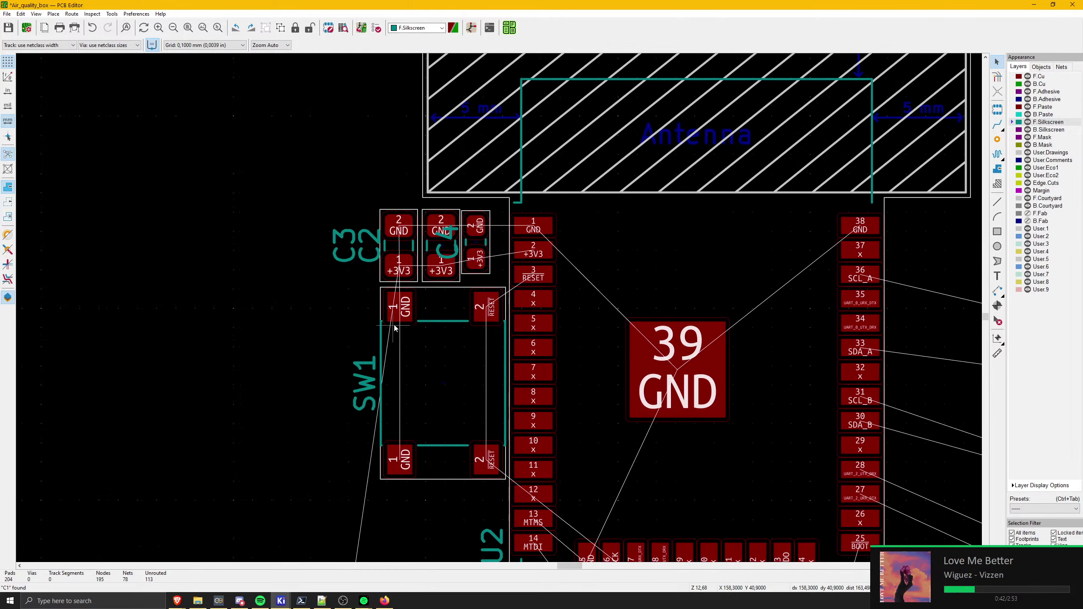
{"action": "middle_click_drag", "start_coordinate": [449, 233], "coordinate": [404, 216]}
{"action": "scroll", "coordinate": [497, 311], "scroll_direction": "down", "scroll_amount": 1}
{"action": "middle_click_drag", "start_coordinate": [497, 311], "coordinate": [454, 257]}
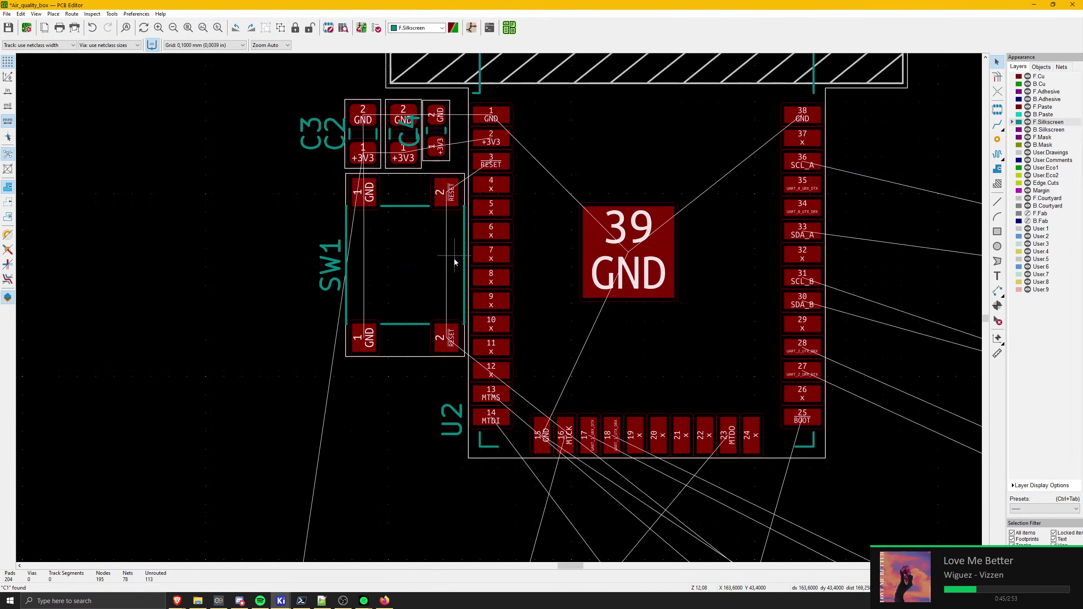
- Shift switch SW1 slightly farther away from U2, keeping it below capacitors C2–C4
{"action": "left_click", "coordinate": [404, 265]}
{"action": "left_click_drag", "start_coordinate": [404, 265], "coordinate": [390, 264]}
{"action": "key", "text": "Escape"}
{"action": "middle_click_drag", "start_coordinate": [399, 296], "coordinate": [402, 366]}
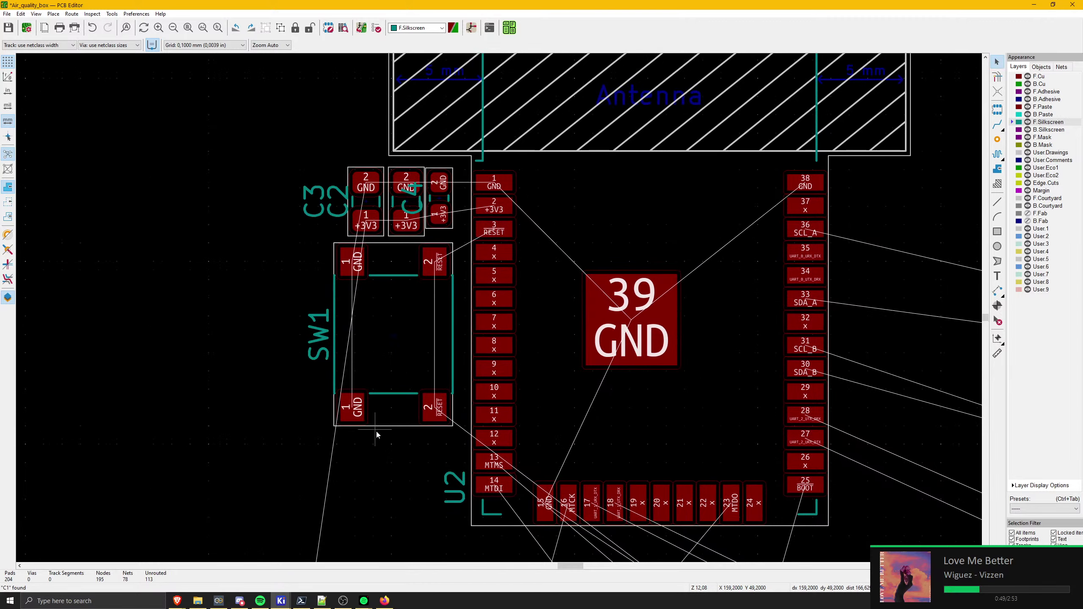
- Move capacitors C5, C6, C7 and C8 together to the open area above connector J3 and U3
{"action": "middle_click_drag", "start_coordinate": [385, 454], "coordinate": [371, 354]}
{"action": "scroll", "coordinate": [371, 354], "scroll_direction": "down", "scroll_amount": 1}
{"action": "scroll", "coordinate": [498, 442], "scroll_direction": "down", "scroll_amount": 4}
{"action": "middle_click_drag", "start_coordinate": [486, 334], "coordinate": [550, 239]}
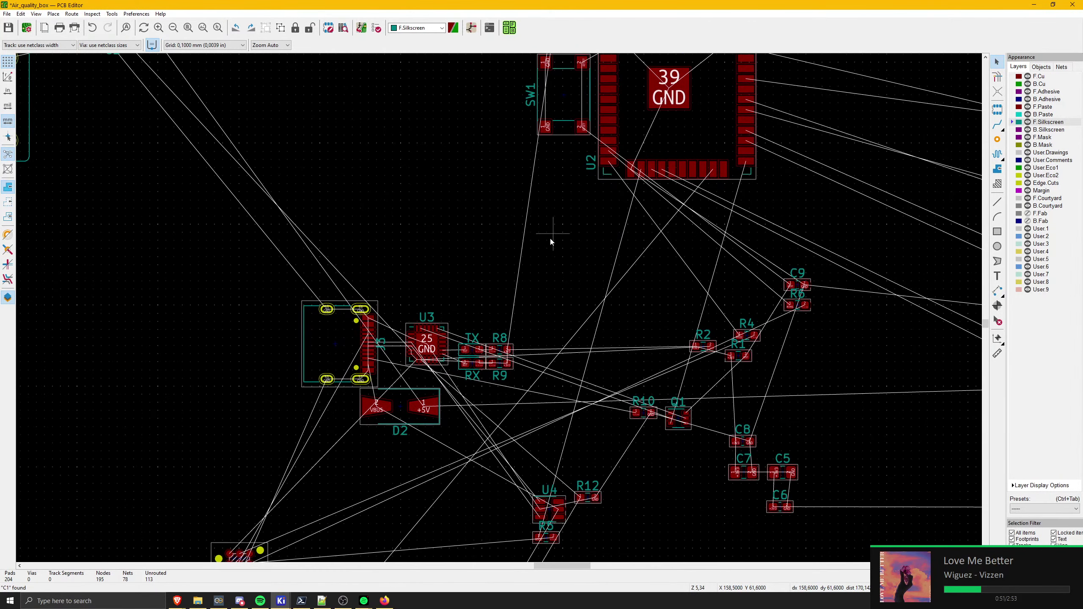
{"action": "scroll", "coordinate": [498, 308], "scroll_direction": "down", "scroll_amount": 3}
{"action": "scroll", "coordinate": [757, 382], "scroll_direction": "up", "scroll_amount": 6}
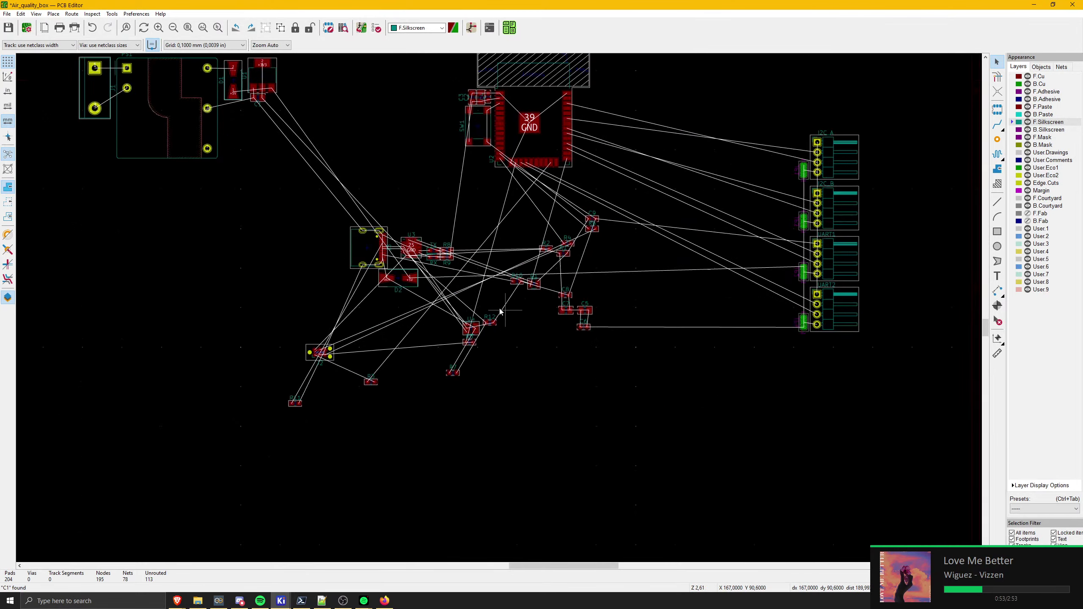
{"action": "scroll", "coordinate": [757, 382], "scroll_direction": "right", "scroll_amount": 5, "text": "ctrl"}
{"action": "left_click_drag", "start_coordinate": [584, 436], "coordinate": [290, 176]}
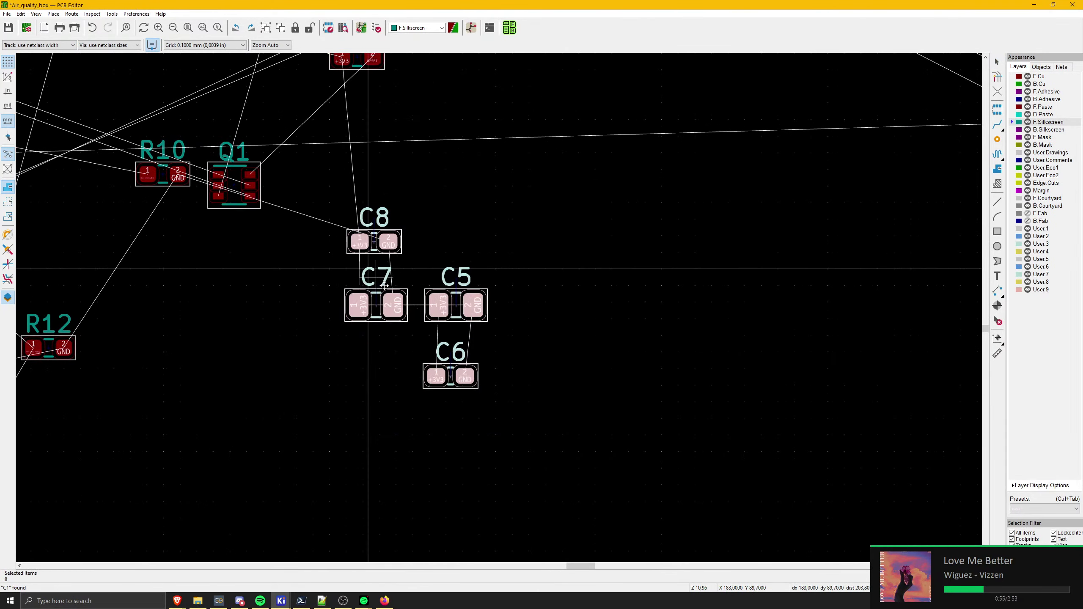
{"action": "scroll", "coordinate": [290, 176], "scroll_direction": "down", "scroll_amount": 6}
{"action": "key", "text": "m"}
{"action": "middle_click_drag", "start_coordinate": [235, 178], "coordinate": [365, 266]}
{"action": "scroll", "coordinate": [467, 274], "scroll_direction": "up", "scroll_amount": 3}
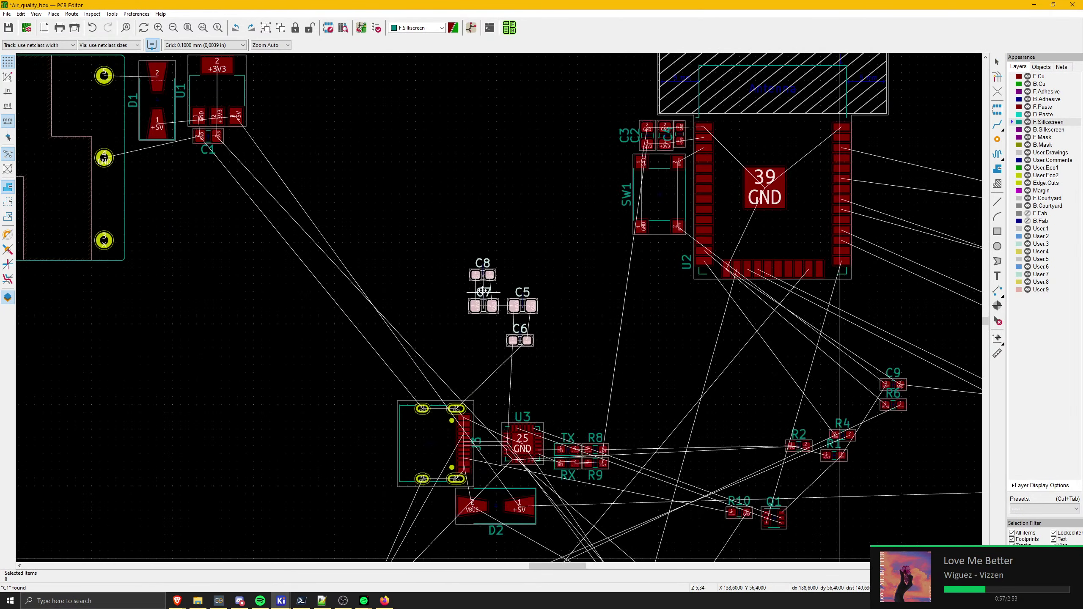
{"action": "left_click", "coordinate": [470, 277]}
- Switch to the schematic and examine the USB->UART section around U3's supply pins along with the decoupling capacitors
{"action": "left_click_drag", "start_coordinate": [499, 412], "coordinate": [479, 351]}
{"action": "middle_click_drag", "start_coordinate": [476, 347], "coordinate": [468, 218]}
{"action": "scroll", "coordinate": [502, 309], "scroll_direction": "up", "scroll_amount": 3}
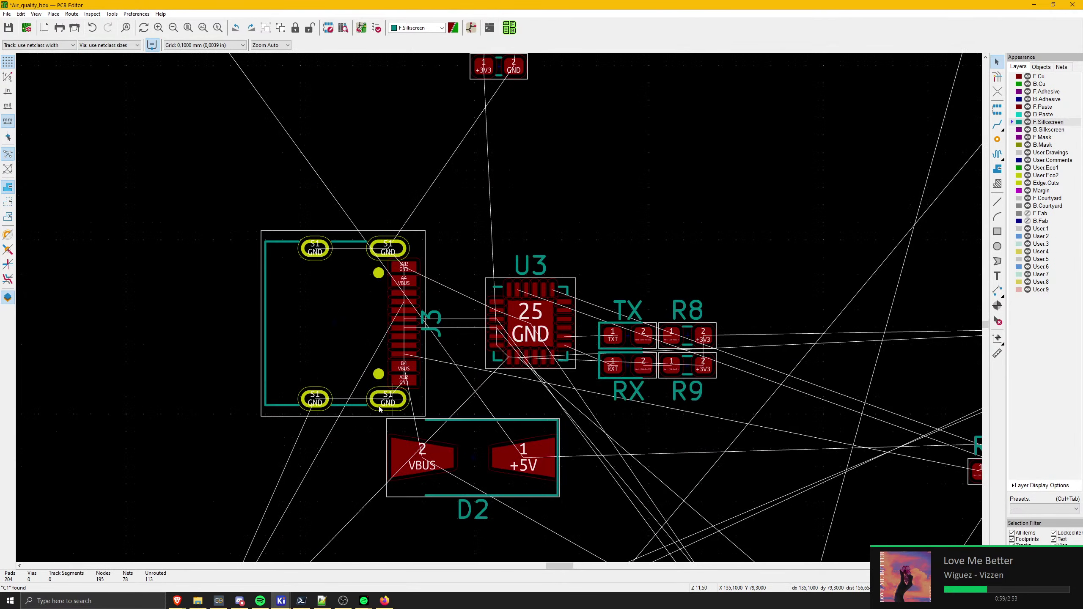
{"action": "left_click", "coordinate": [281, 601]}
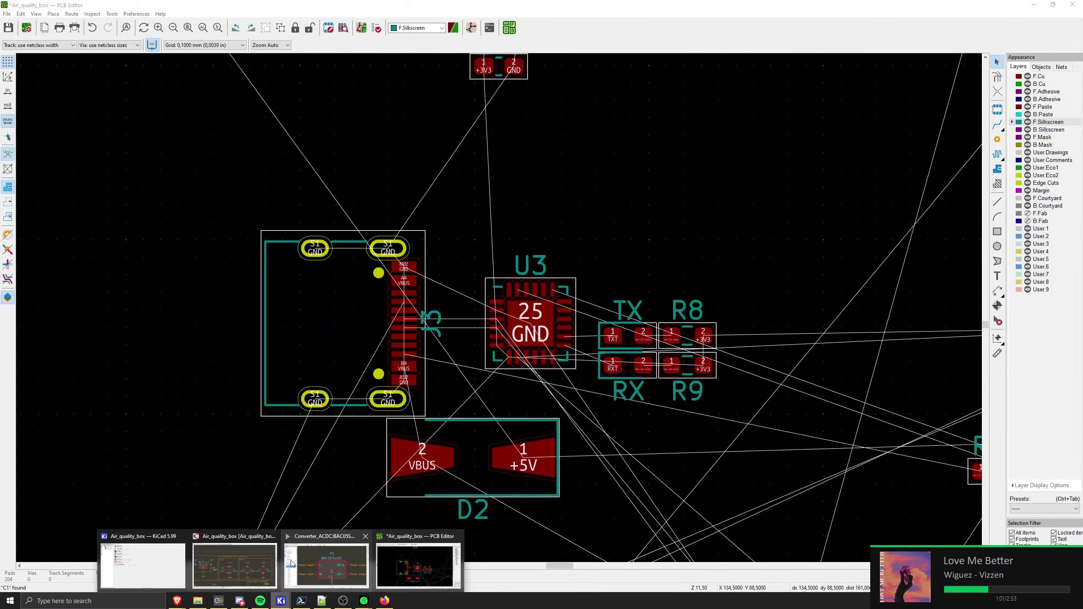
{"action": "mouse_move", "coordinate": [233, 570]}
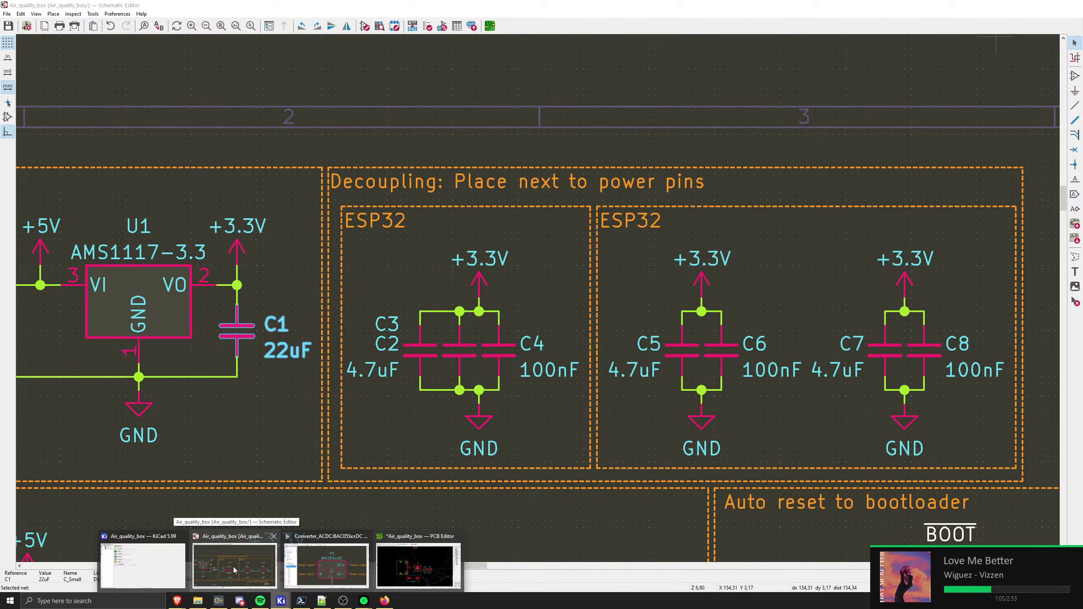
{"action": "left_click", "coordinate": [234, 570]}
{"action": "scroll", "coordinate": [525, 301], "scroll_direction": "down", "scroll_amount": 4}
{"action": "middle_click_drag", "start_coordinate": [172, 259], "coordinate": [482, 266]}
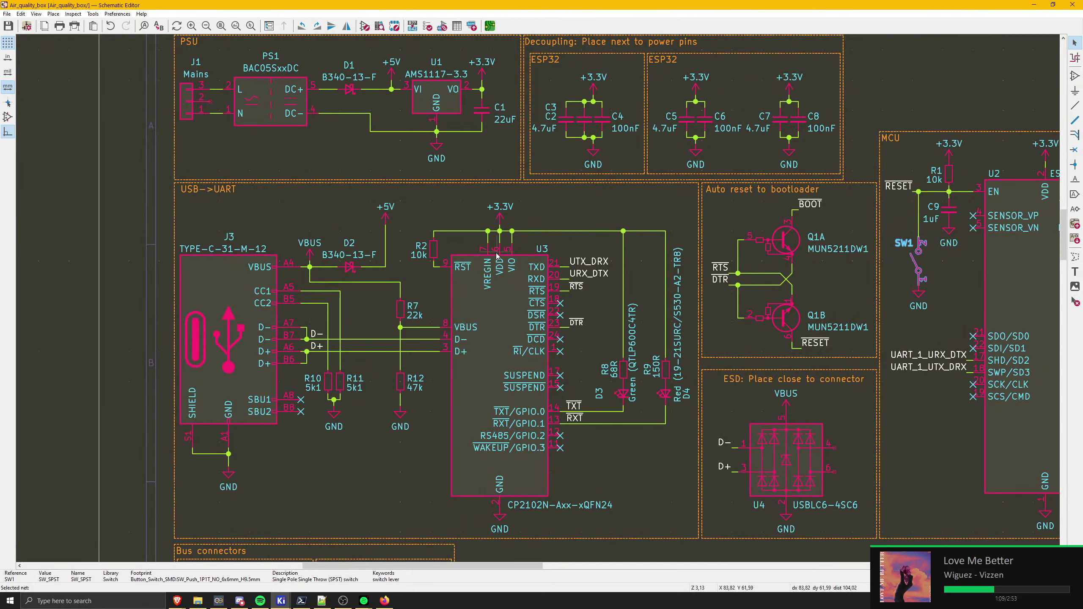
- Return to the board layout and move capacitor C5 to a spot just above and beside C6, clear of C6's label
{"action": "left_click", "coordinate": [1034, 5]}
{"action": "middle_click_drag", "start_coordinate": [582, 206], "coordinate": [512, 206]}
{"action": "scroll", "coordinate": [496, 307], "scroll_direction": "down", "scroll_amount": 5}
{"action": "scroll", "coordinate": [495, 308], "scroll_direction": "up", "scroll_amount": 5}
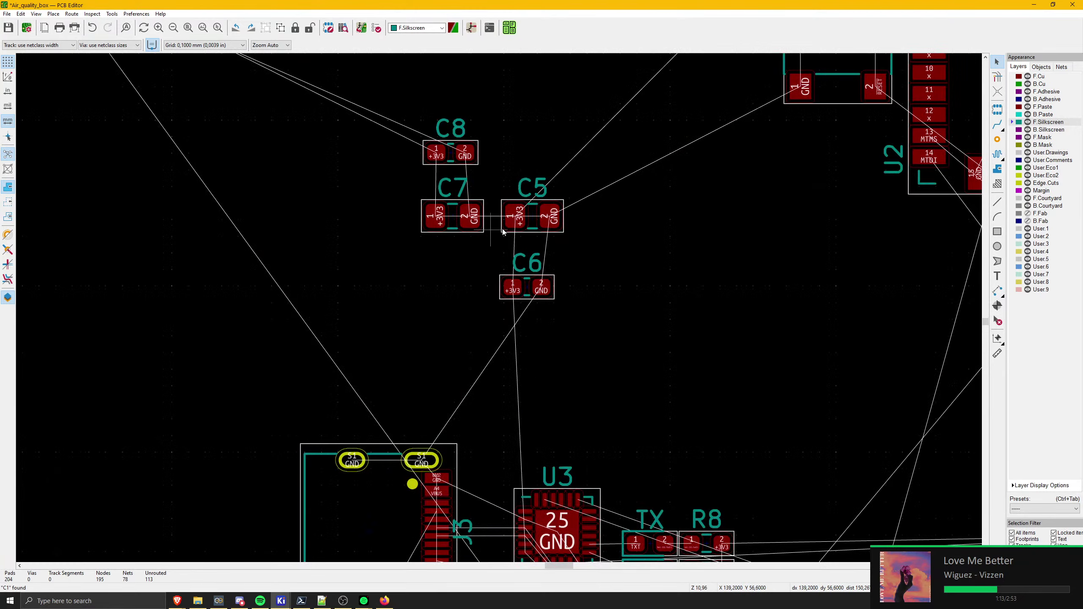
{"action": "left_click", "coordinate": [535, 217]}
{"action": "key", "text": "m"}
{"action": "scroll", "coordinate": [527, 256], "scroll_direction": "up", "scroll_amount": 3}
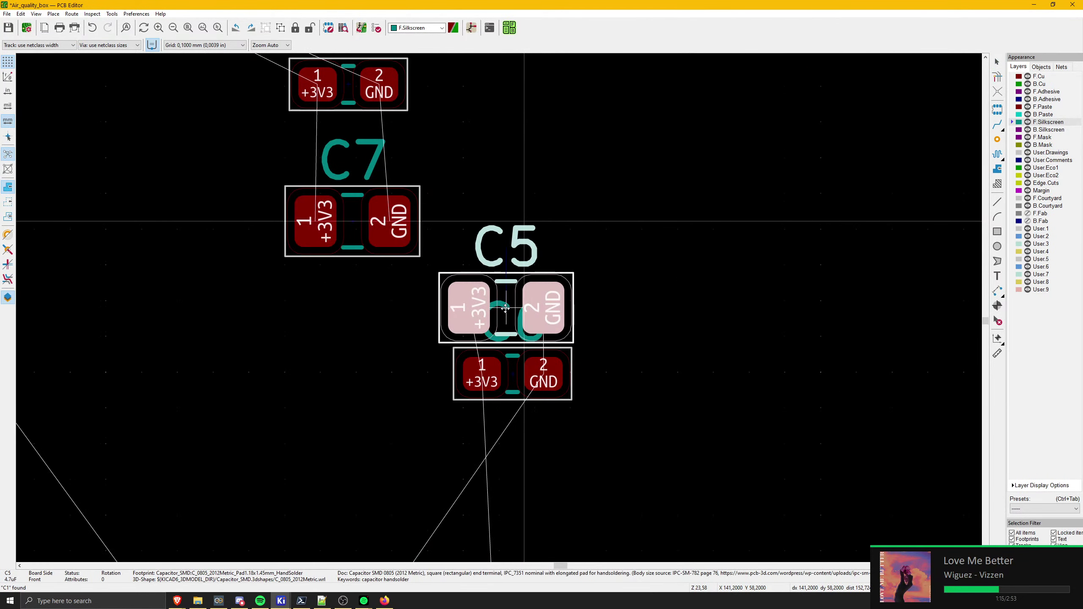
{"action": "left_click", "coordinate": [595, 240]}
- Move C6's reference label aside below its footprint and place capacitor C5 directly above C6
{"action": "left_click", "coordinate": [510, 321]}
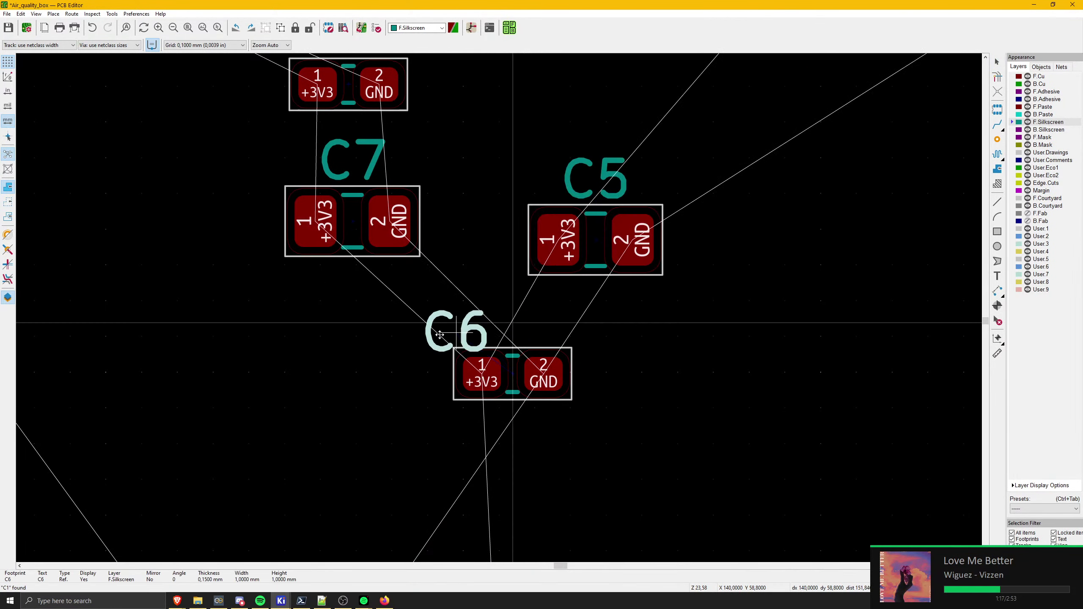
{"action": "left_click", "coordinate": [572, 252]}
{"action": "key", "text": "m"}
{"action": "scroll", "coordinate": [514, 320], "scroll_direction": "up", "scroll_amount": 3}
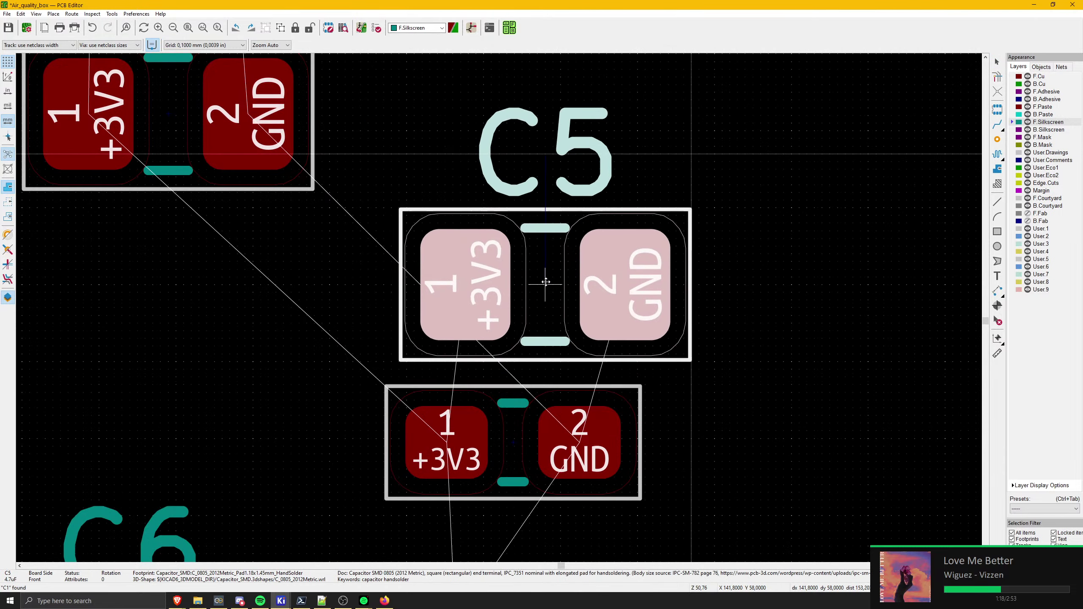
{"action": "left_click", "coordinate": [531, 299]}
- Move capacitors C5 and C6 together from above U3 to the free area below U3, beside D2
{"action": "scroll", "coordinate": [508, 292], "scroll_direction": "down", "scroll_amount": 5}
{"action": "middle_click_drag", "start_coordinate": [469, 361], "coordinate": [458, 141]}
{"action": "scroll", "coordinate": [499, 309], "scroll_direction": "up", "scroll_amount": 5}
{"action": "middle_click_drag", "start_coordinate": [500, 311], "coordinate": [430, 146]}
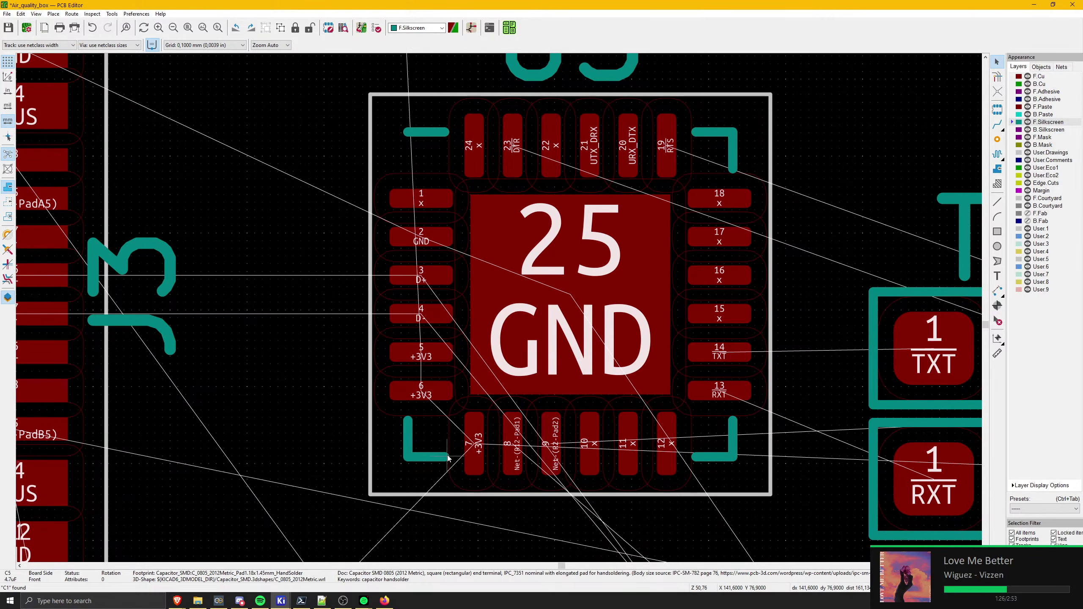
{"action": "middle_click_drag", "start_coordinate": [447, 458], "coordinate": [458, 378]}
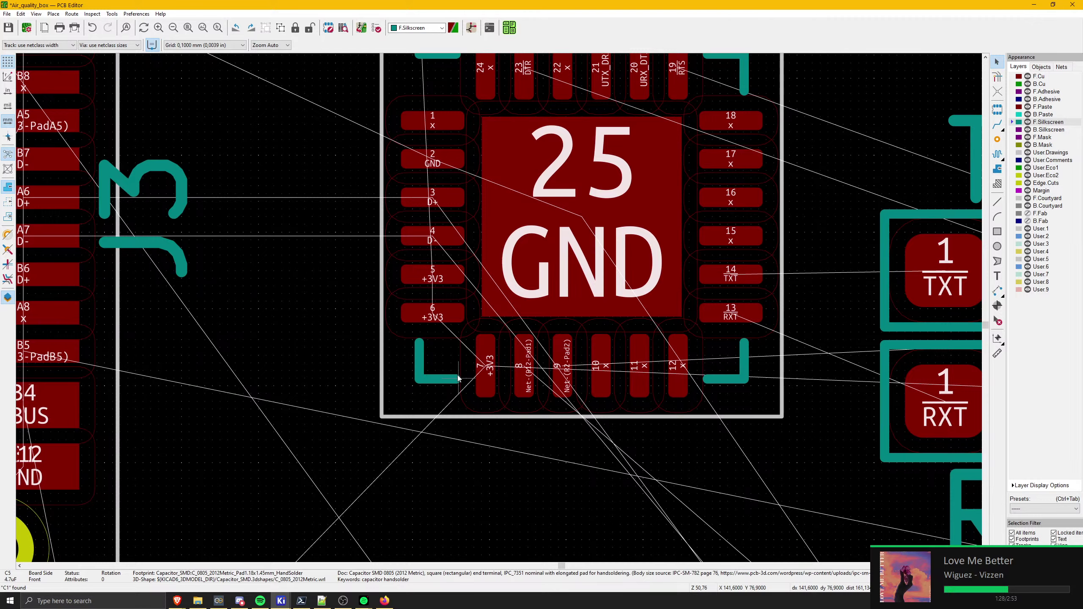
{"action": "scroll", "coordinate": [431, 368], "scroll_direction": "down", "scroll_amount": 5}
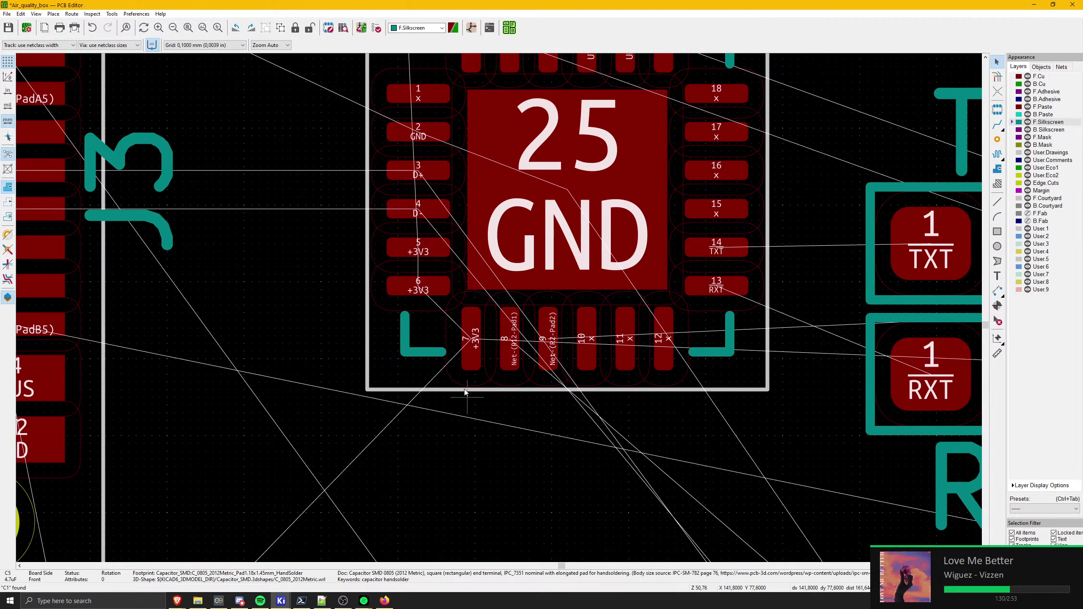
{"action": "scroll", "coordinate": [498, 335], "scroll_direction": "down", "scroll_amount": 4}
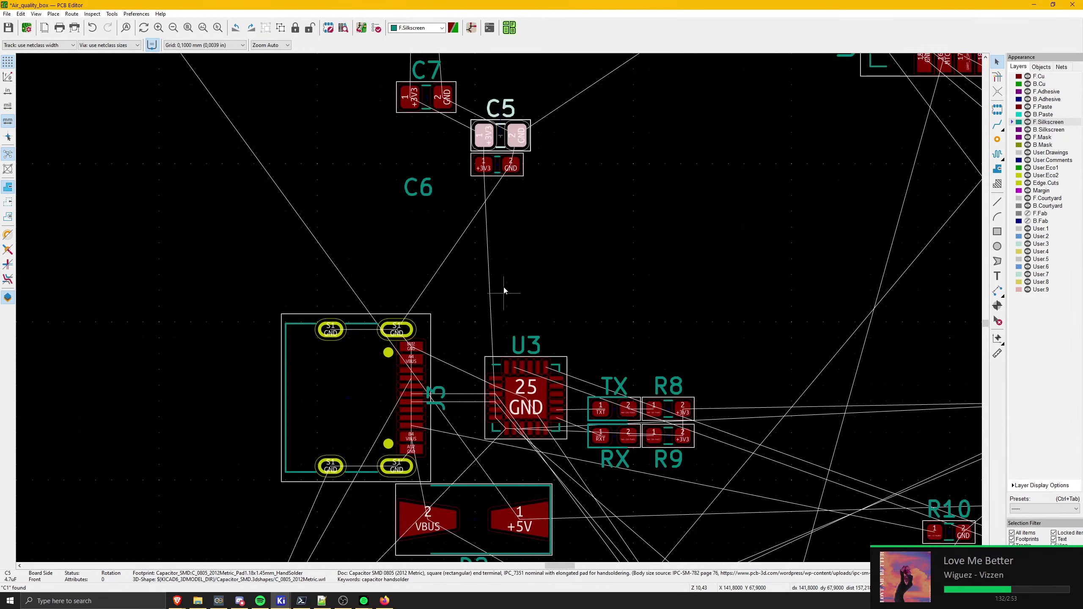
{"action": "left_click", "coordinate": [499, 162], "text": "shift"}
{"action": "key", "text": "m"}
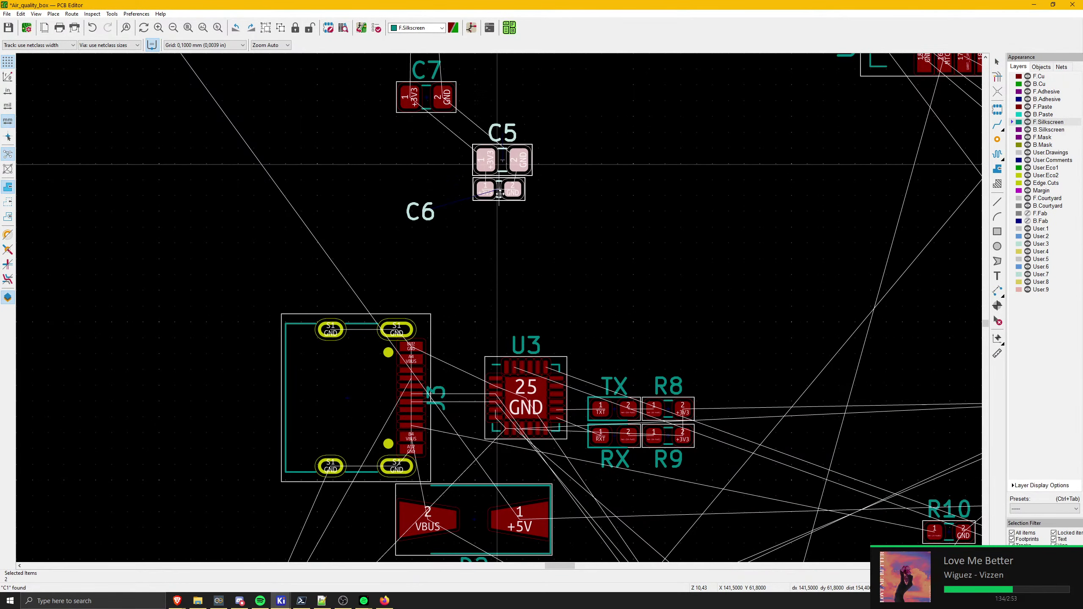
{"action": "middle_click_drag", "start_coordinate": [545, 217], "coordinate": [552, 134]}
{"action": "left_click", "coordinate": [639, 412]}
- Move diode D2 away from U3 to the free area diagonally below connector J3
{"action": "left_click", "coordinate": [546, 342]}
{"action": "key", "text": "m"}
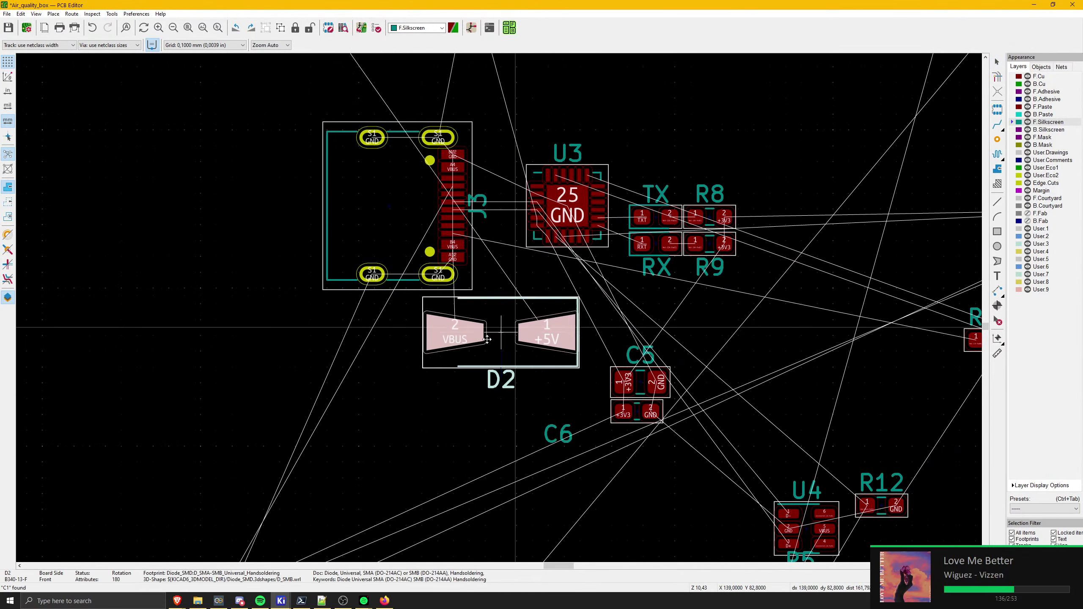
{"action": "left_click", "coordinate": [223, 416]}
- Move capacitor C6 directly beneath U3's lower pin row, centred at X 142.3, Y 78.3 mm
{"action": "scroll", "coordinate": [625, 376], "scroll_direction": "up", "scroll_amount": 4}
{"action": "left_click", "coordinate": [523, 311]}
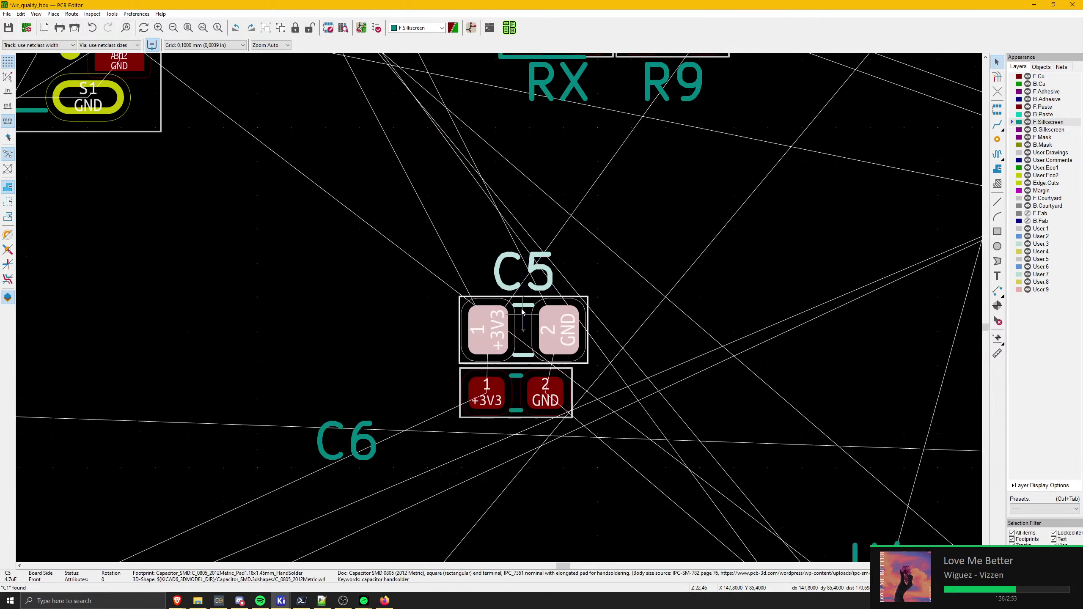
{"action": "left_click", "coordinate": [516, 386]}
{"action": "key", "text": "m"}
{"action": "middle_click_drag", "start_coordinate": [352, 82], "coordinate": [402, 337]}
{"action": "scroll", "coordinate": [395, 322], "scroll_direction": "up", "scroll_amount": 5}
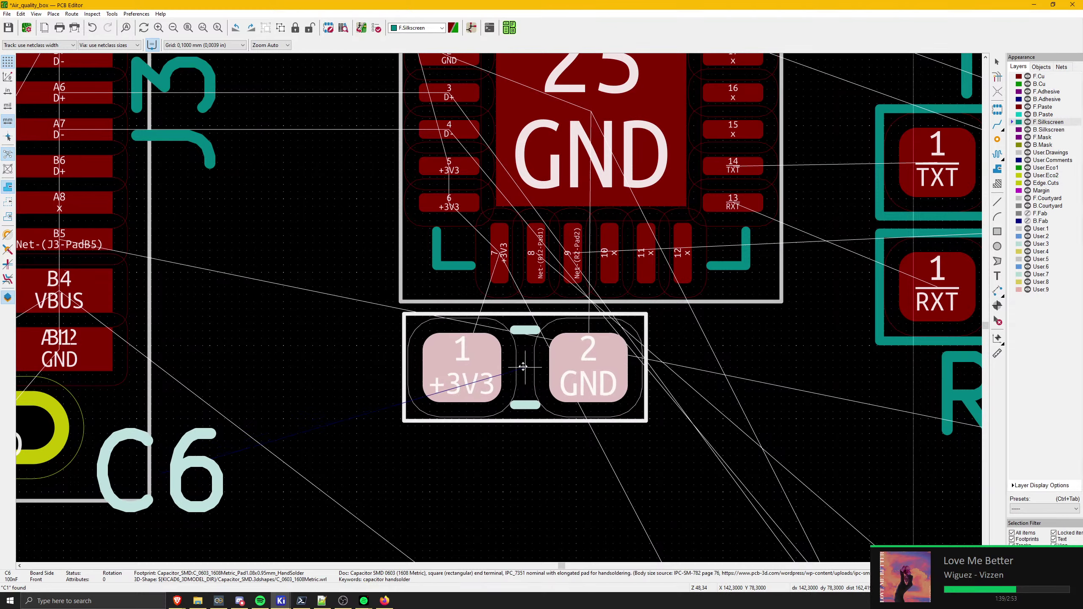
{"action": "left_click", "coordinate": [523, 366]}
- Trace the net of U3's pin 9 across the board to identify the component it connects to
{"action": "key", "text": "x"}
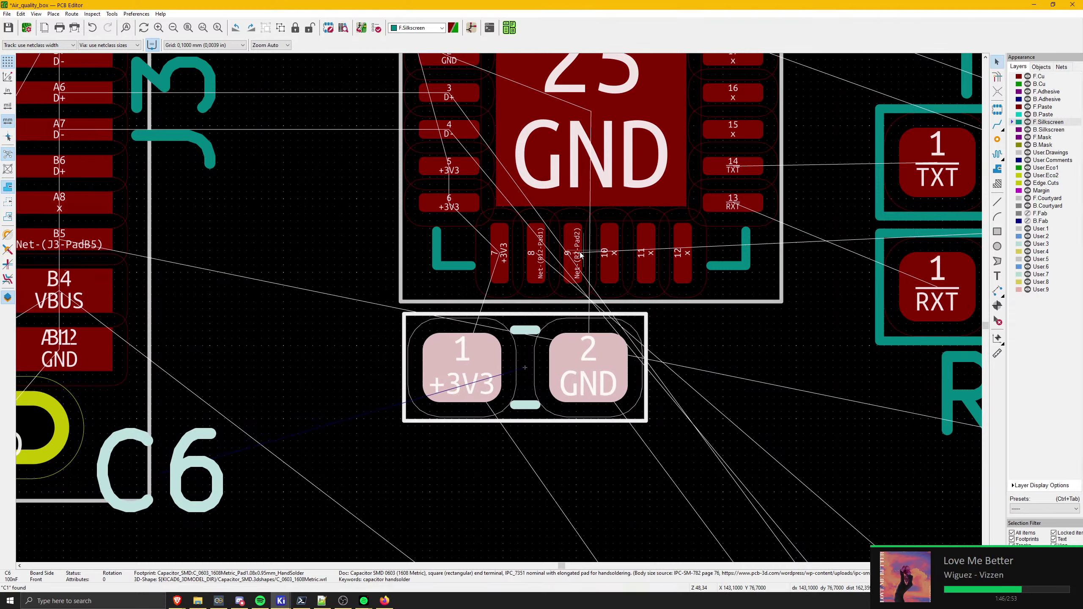
{"action": "left_click", "coordinate": [576, 283]}
{"action": "scroll", "coordinate": [576, 286], "scroll_direction": "down", "scroll_amount": 8}
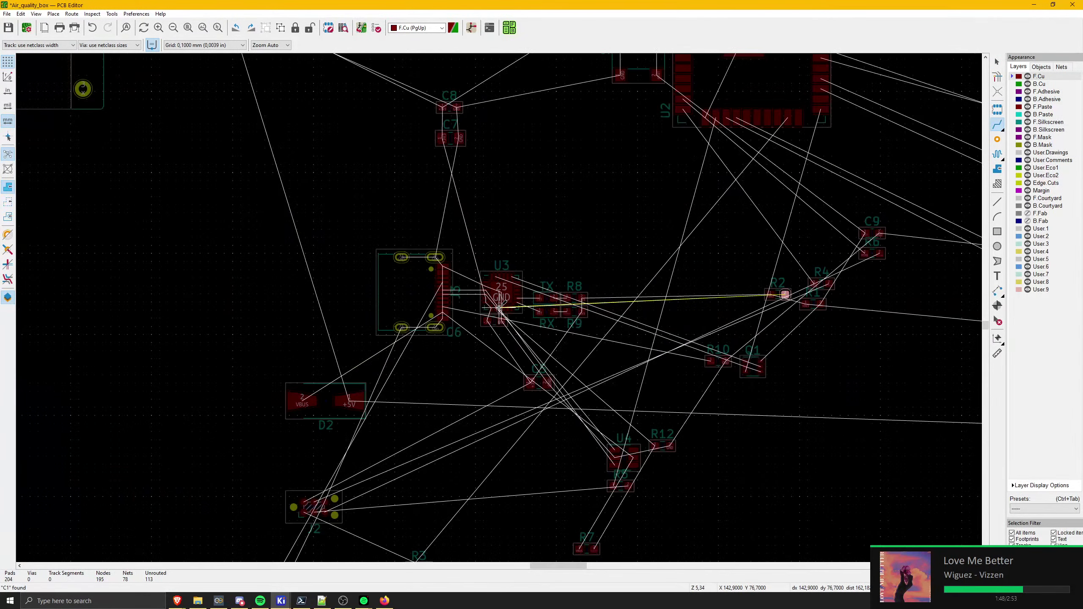
{"action": "scroll", "coordinate": [788, 301], "scroll_direction": "up", "scroll_amount": 8}
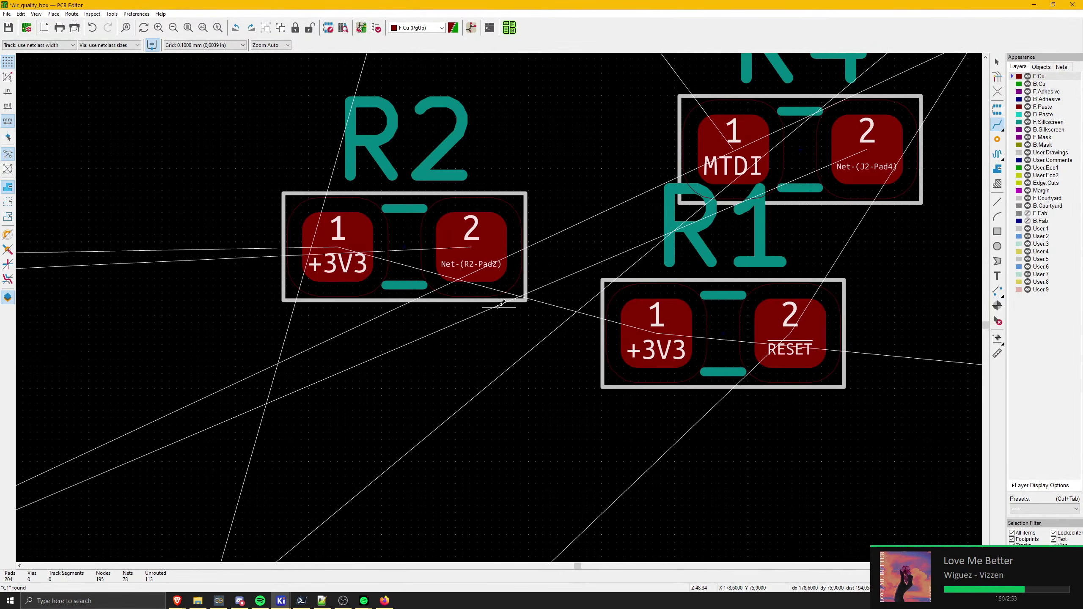
{"action": "scroll", "coordinate": [491, 306], "scroll_direction": "down", "scroll_amount": 4}
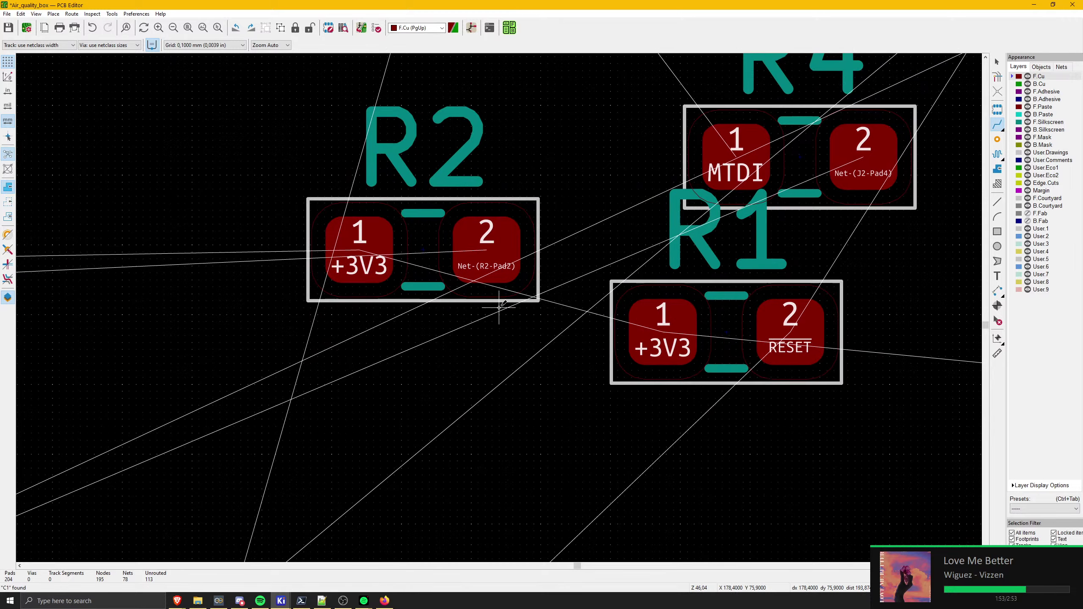
{"action": "scroll", "coordinate": [205, 290], "scroll_direction": "up", "scroll_amount": 3}
{"action": "key", "text": "Escape"}
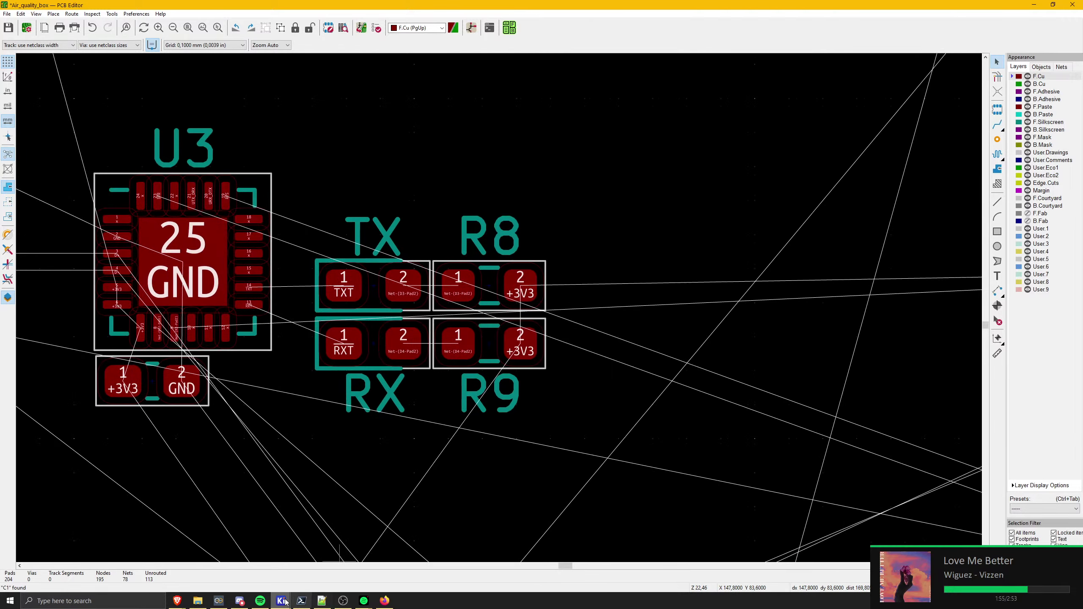
- Switch to the schematic and examine how resistor R2 connects to U3's RST pin within the USB->UART circuit
{"action": "mouse_move", "coordinate": [280, 601]}
{"action": "left_click", "coordinate": [341, 555]}
{"action": "scroll", "coordinate": [529, 296], "scroll_direction": "up", "scroll_amount": 3}
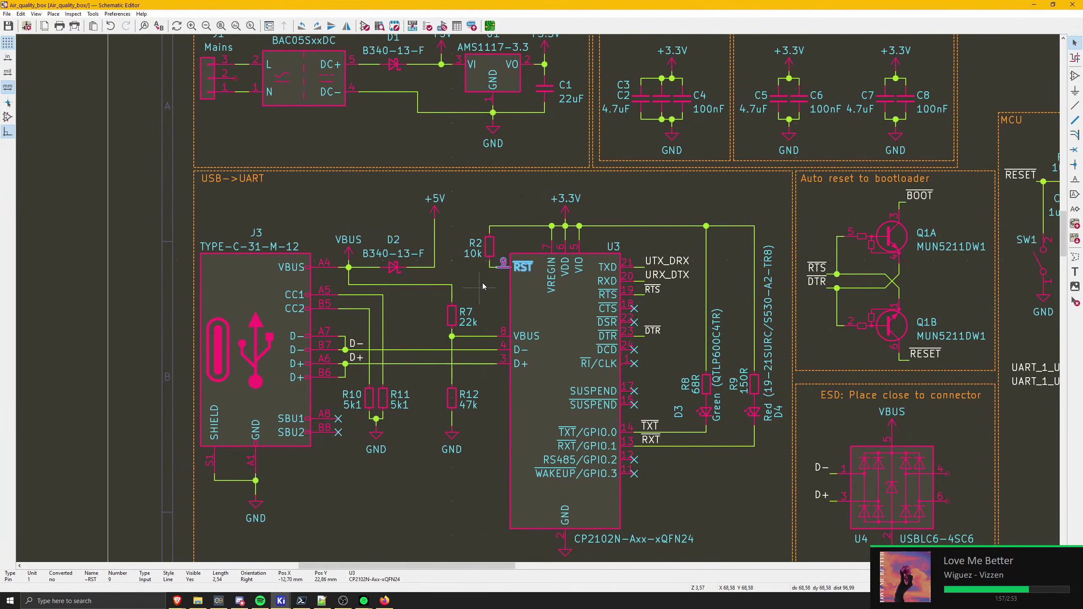
{"action": "scroll", "coordinate": [531, 299], "scroll_direction": "up", "scroll_amount": 3}
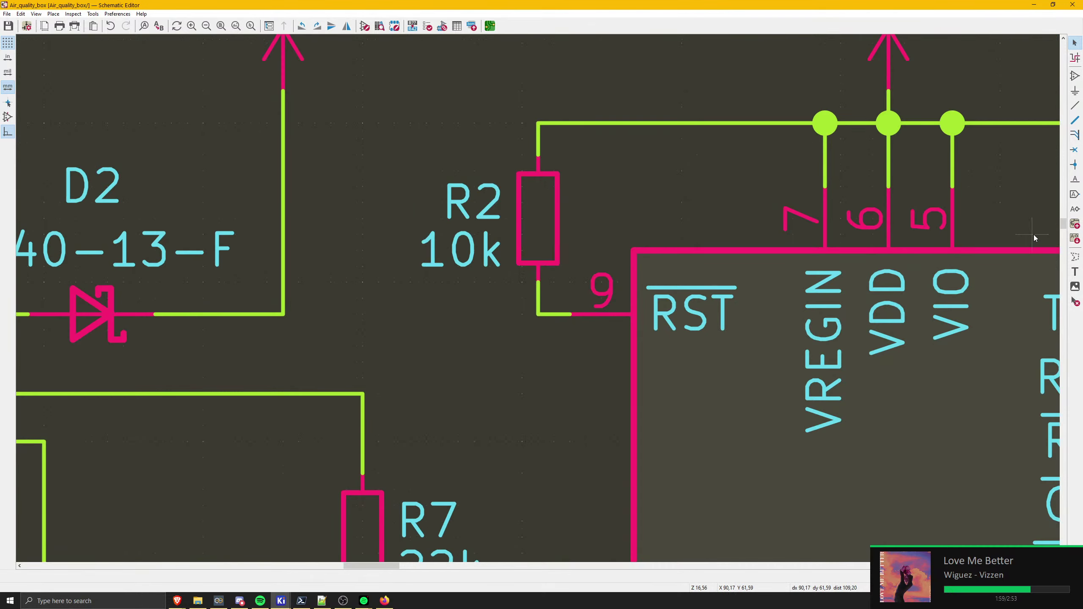
{"action": "left_click", "coordinate": [1077, 271]}
{"action": "key", "text": "Escape"}
{"action": "scroll", "coordinate": [571, 299], "scroll_direction": "down", "scroll_amount": 5}
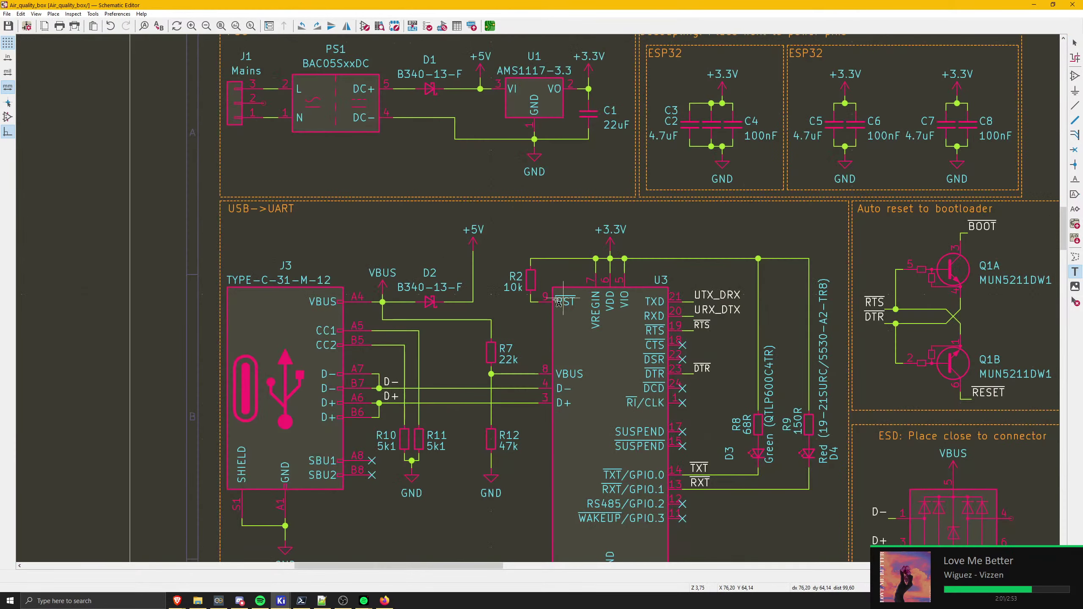
{"action": "middle_click_drag", "start_coordinate": [557, 300], "coordinate": [357, 280]}
{"action": "scroll", "coordinate": [354, 282], "scroll_direction": "down", "scroll_amount": 4}
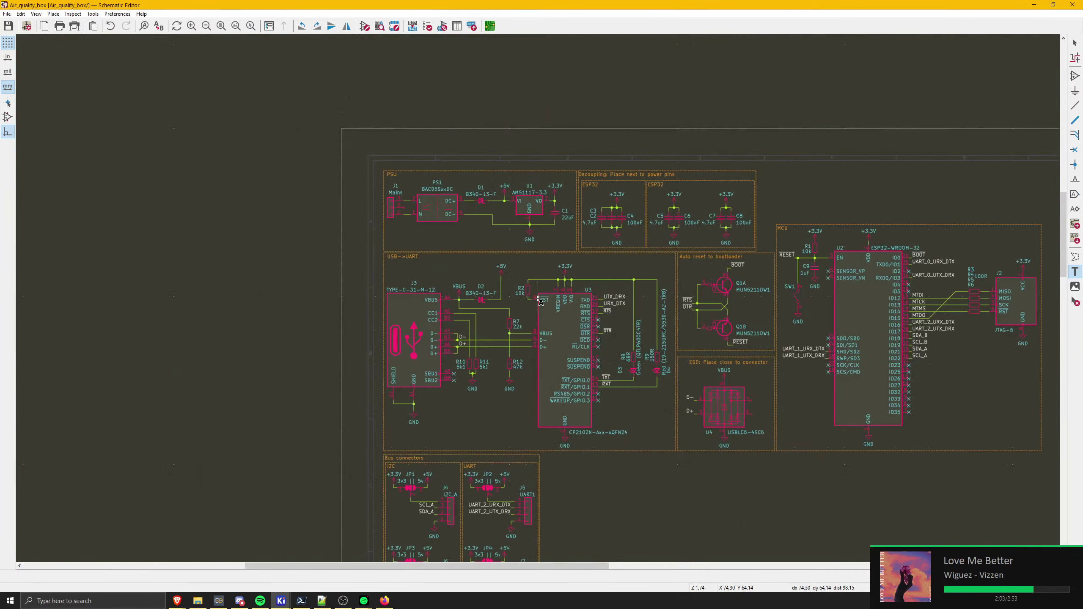
{"action": "scroll", "coordinate": [623, 307], "scroll_direction": "up", "scroll_amount": 1}
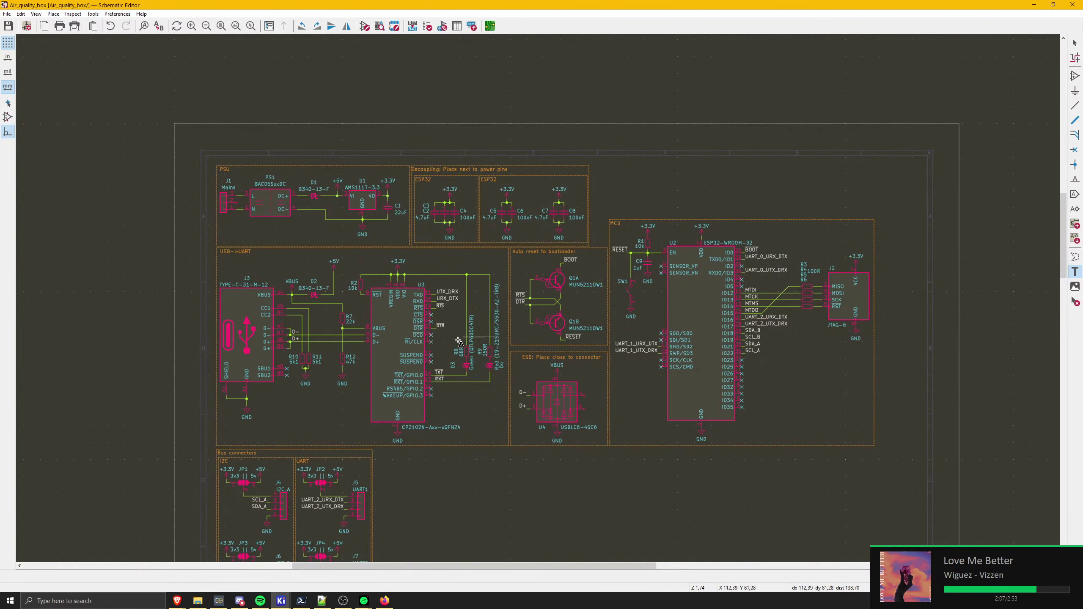
{"action": "scroll", "coordinate": [342, 328], "scroll_direction": "up", "scroll_amount": 3}
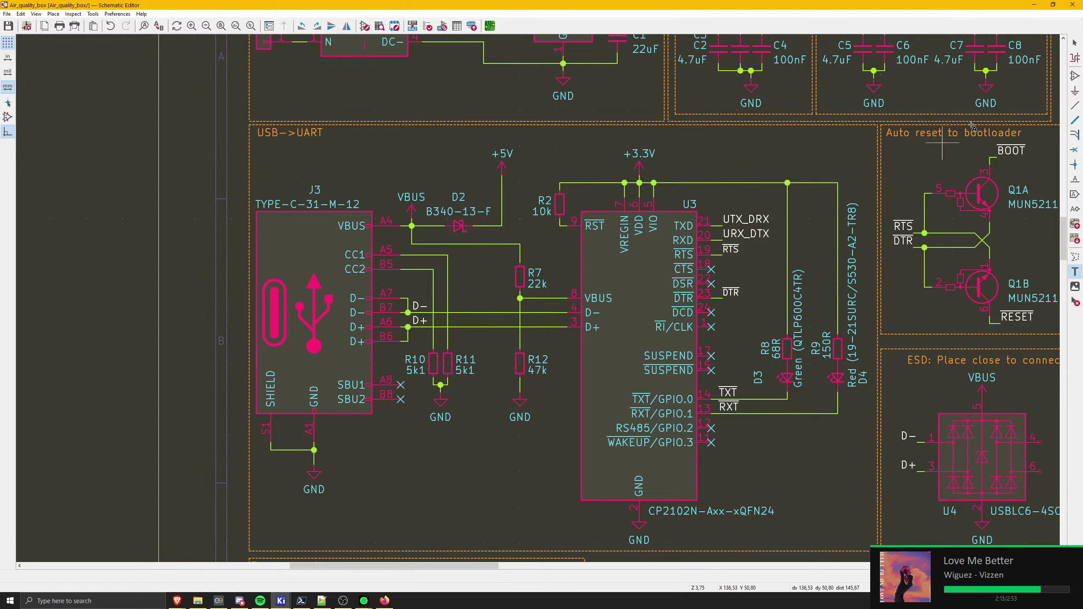
- Back on the board, rotate capacitor C6 to -90° and place it beside U3's lower corner, its +3V3 pad facing pins 5 and 6
{"action": "left_click", "coordinate": [1034, 4]}
{"action": "scroll", "coordinate": [505, 297], "scroll_direction": "up", "scroll_amount": 3}
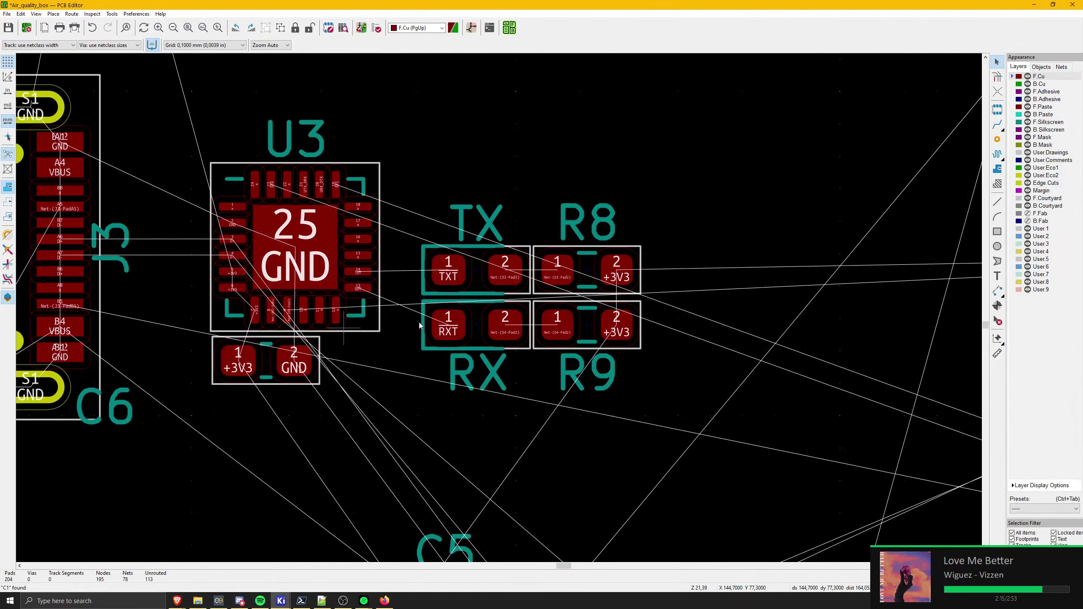
{"action": "scroll", "coordinate": [505, 297], "scroll_direction": "up", "scroll_amount": 3}
{"action": "middle_click_drag", "start_coordinate": [699, 401], "coordinate": [668, 296]}
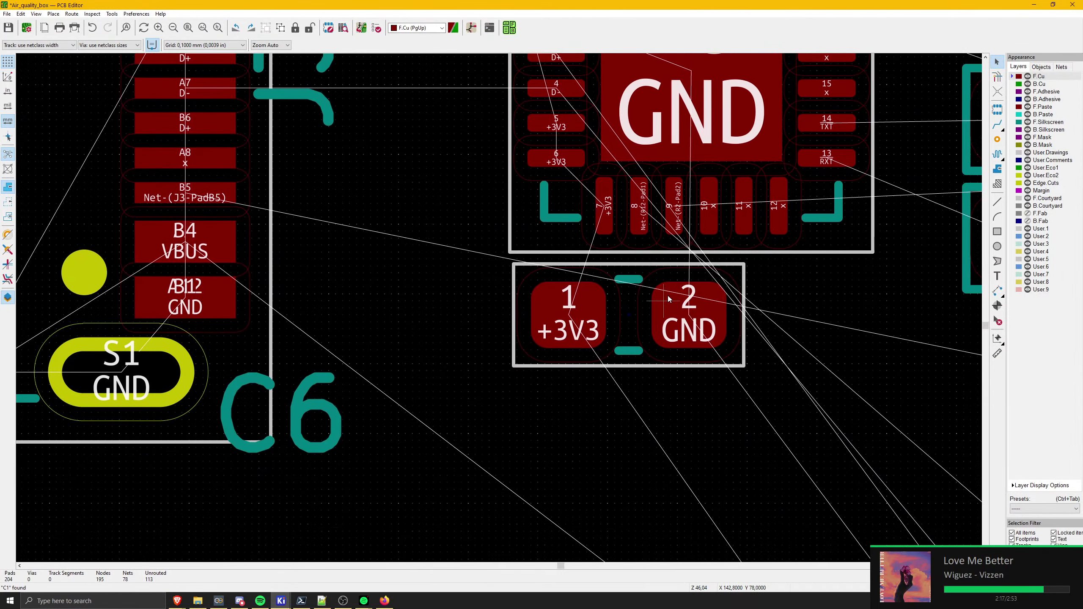
{"action": "left_click", "coordinate": [624, 346]}
{"action": "key", "text": "r"}
{"action": "key", "text": "m"}
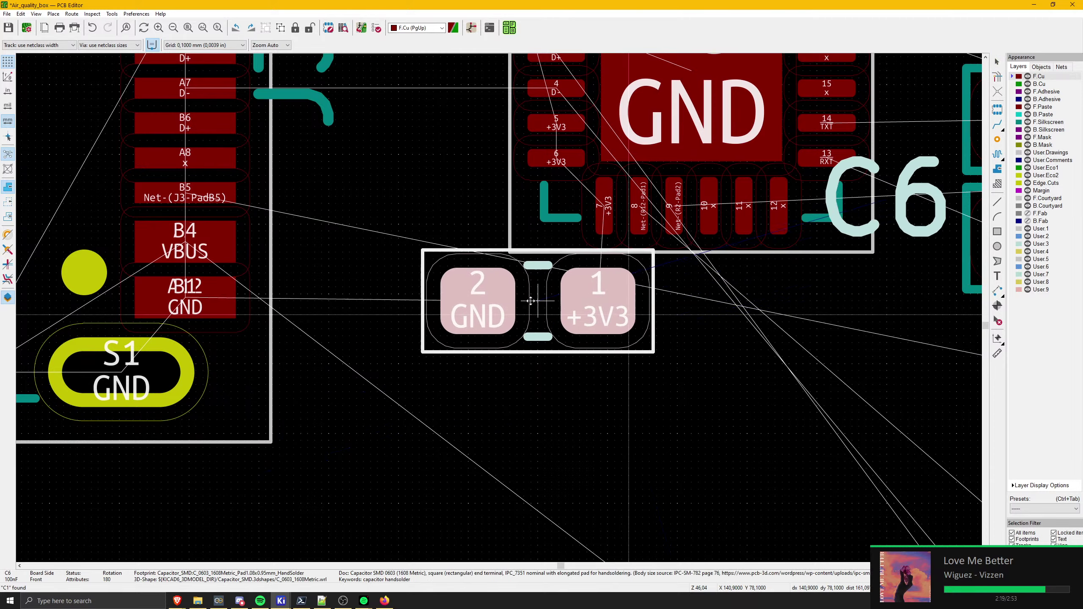
{"action": "middle_click_drag", "start_coordinate": [536, 312], "coordinate": [556, 409]}
{"action": "key", "text": "r"}
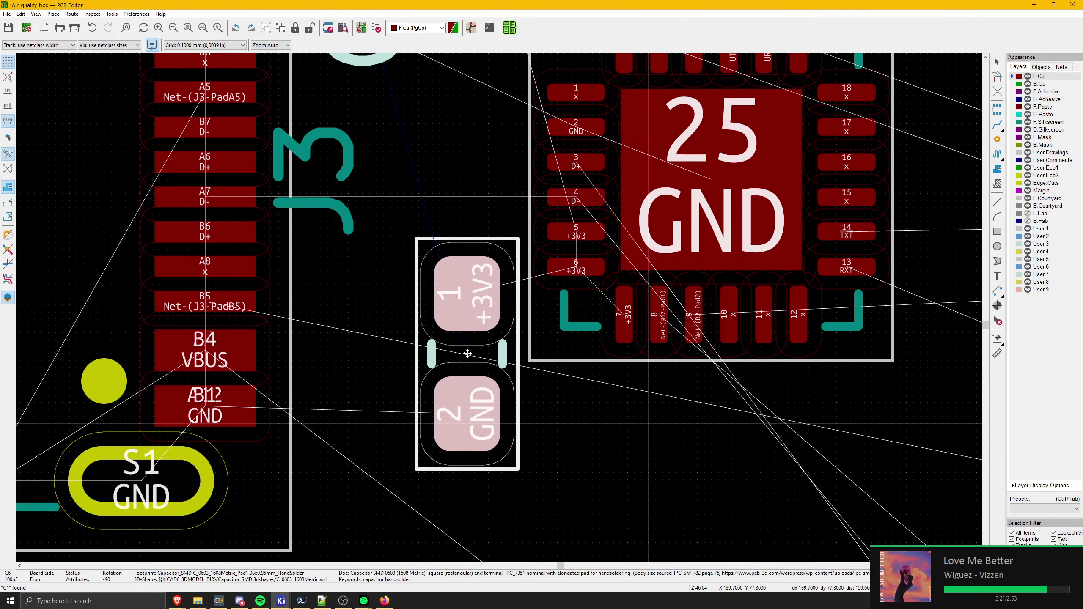
{"action": "left_click", "coordinate": [471, 356]}
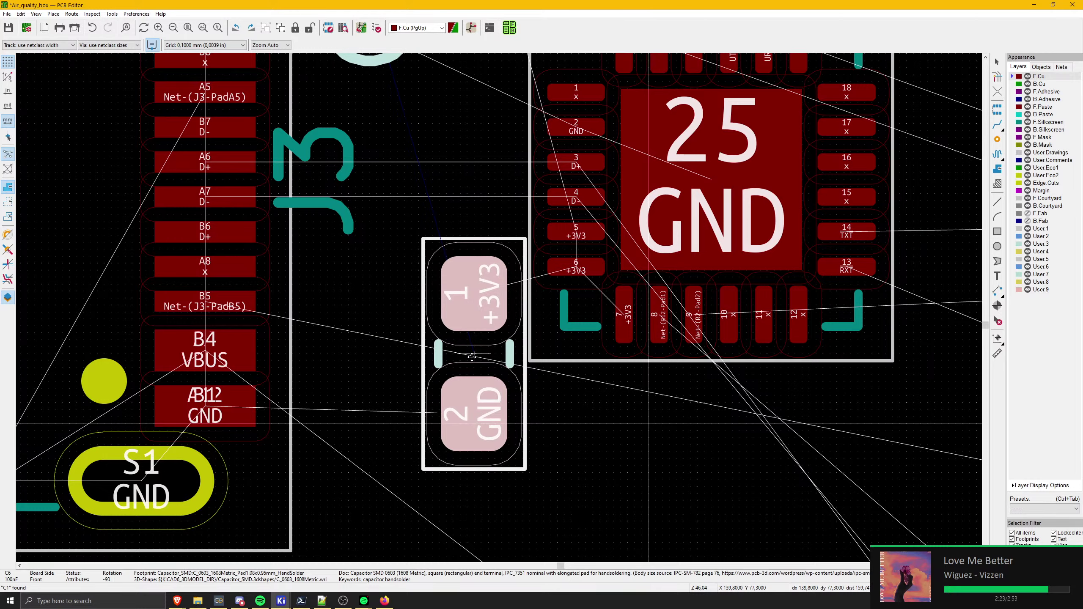
- Place capacitor C5 vertically between C6 and J3 with its +3V3 pad up, and shift connector J3 slightly away to clear it
{"action": "scroll", "coordinate": [471, 357], "scroll_direction": "down", "scroll_amount": 4}
{"action": "scroll", "coordinate": [456, 301], "scroll_direction": "down", "scroll_amount": 2}
{"action": "scroll", "coordinate": [466, 338], "scroll_direction": "down", "scroll_amount": 3}
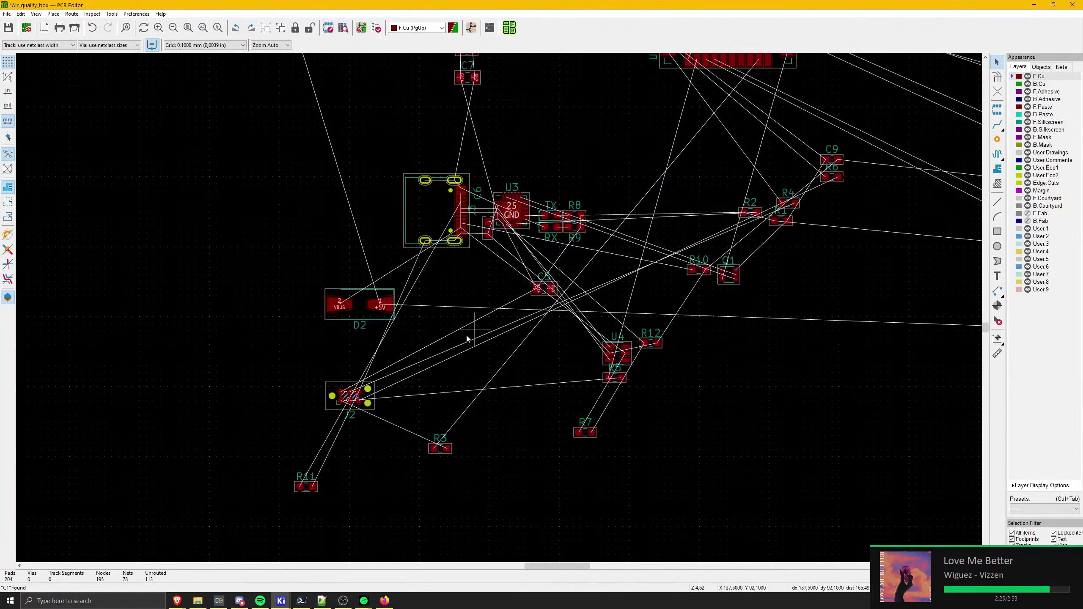
{"action": "scroll", "coordinate": [511, 304], "scroll_direction": "up", "scroll_amount": 1}
{"action": "left_click", "coordinate": [523, 292]}
{"action": "scroll", "coordinate": [523, 292], "scroll_direction": "up", "scroll_amount": 6}
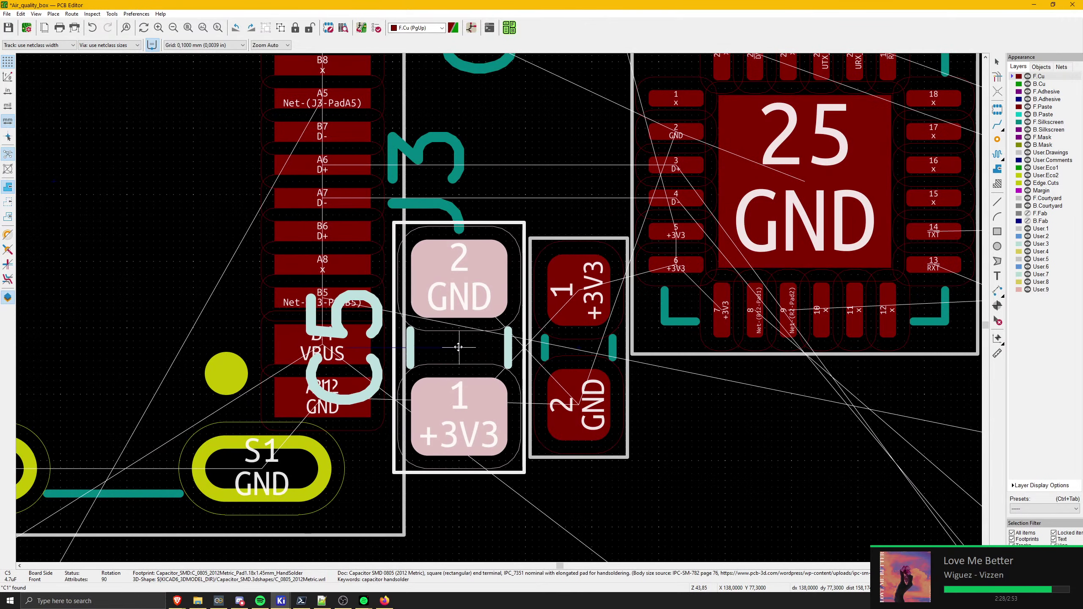
{"action": "key", "text": "r"}
{"action": "key", "text": "r"}
{"action": "key", "text": "Escape"}
{"action": "scroll", "coordinate": [435, 269], "scroll_direction": "down", "scroll_amount": 4}
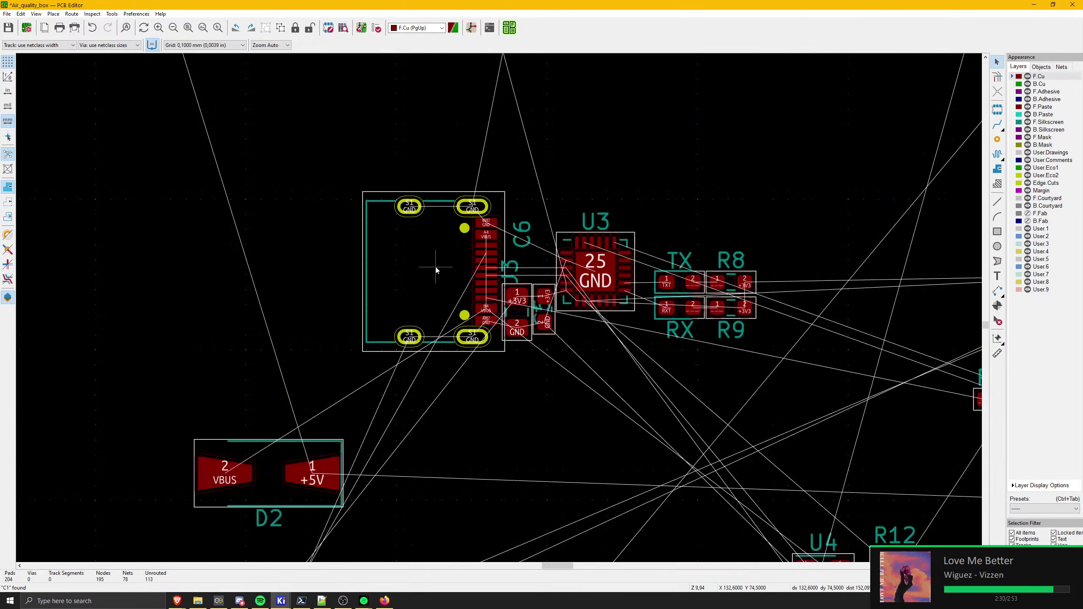
{"action": "left_click_drag", "start_coordinate": [435, 268], "coordinate": [425, 273]}
{"action": "scroll", "coordinate": [515, 291], "scroll_direction": "up", "scroll_amount": 4}
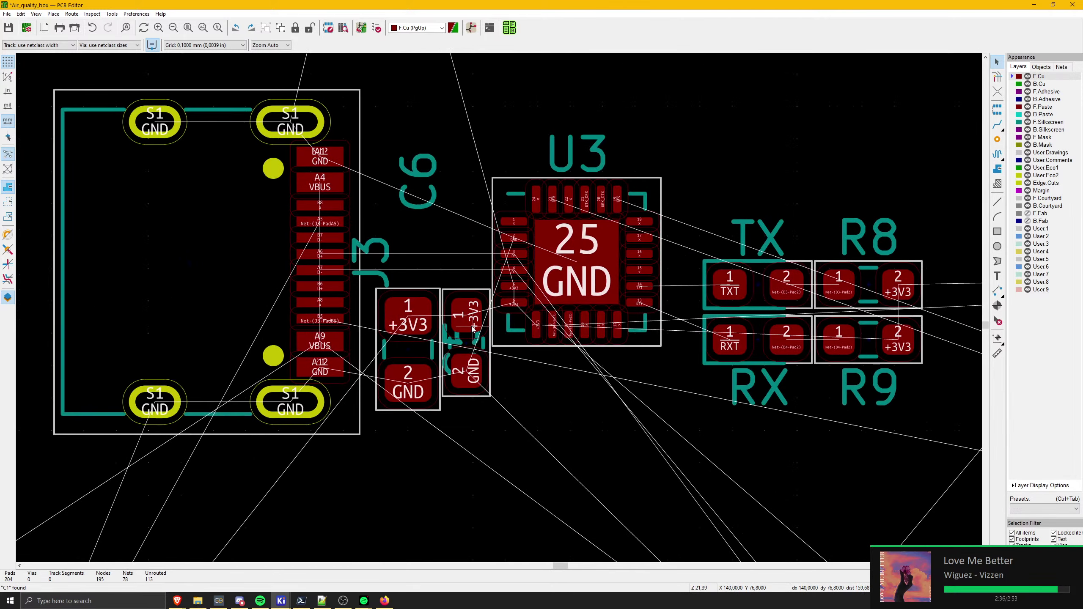
- Examine U3's +3V3 pins, especially pin 7, and the unplaced components around the lower part of the board
{"action": "scroll", "coordinate": [532, 307], "scroll_direction": "up", "scroll_amount": 8}
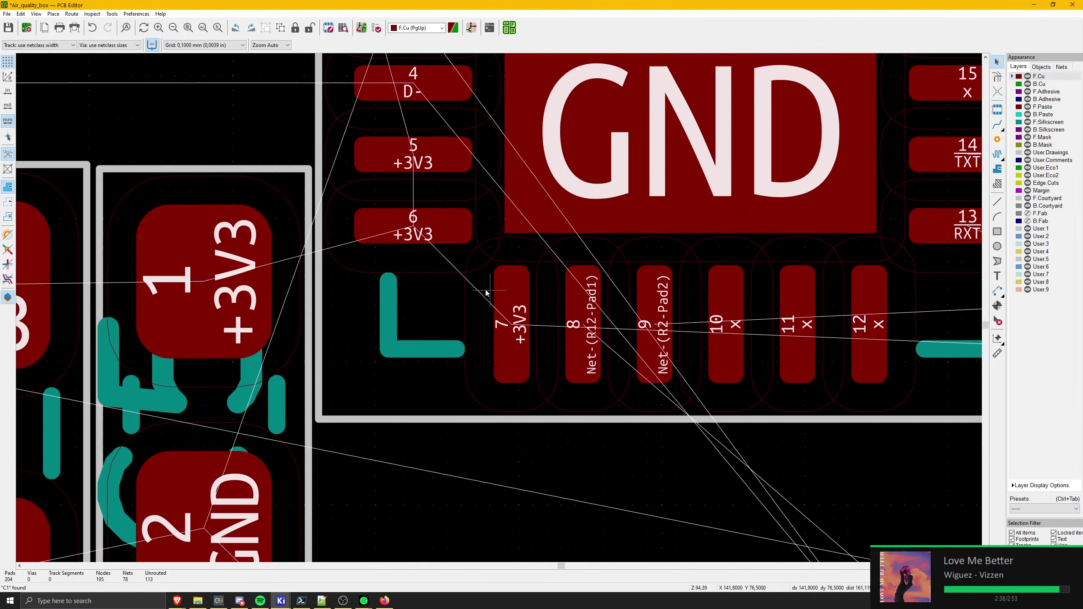
{"action": "scroll", "coordinate": [443, 284], "scroll_direction": "down", "scroll_amount": 12}
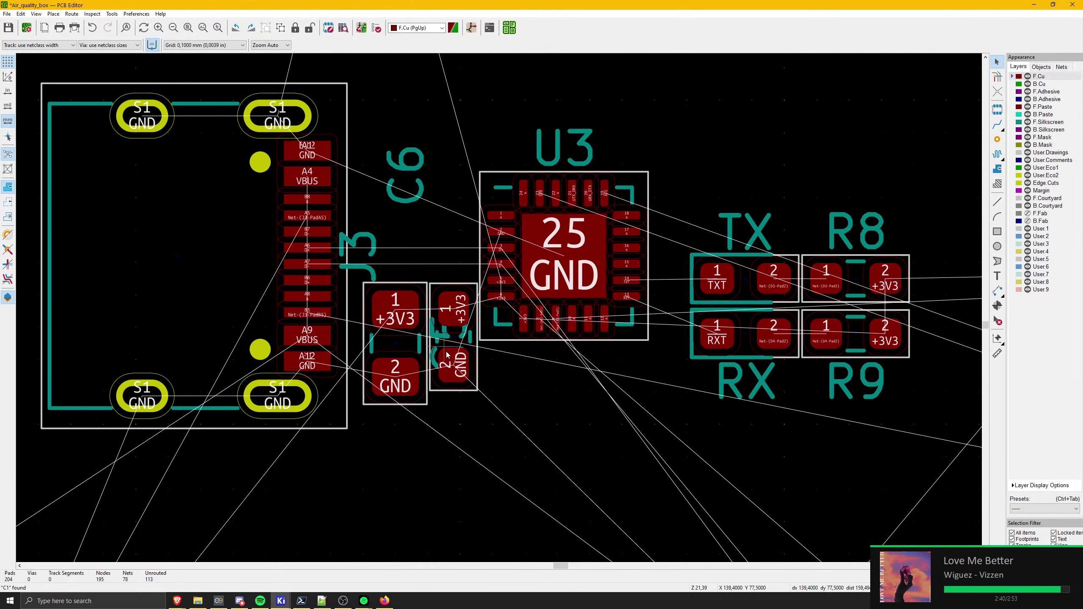
{"action": "scroll", "coordinate": [502, 363], "scroll_direction": "down", "scroll_amount": 8}
{"action": "scroll", "coordinate": [508, 316], "scroll_direction": "up", "scroll_amount": 4}
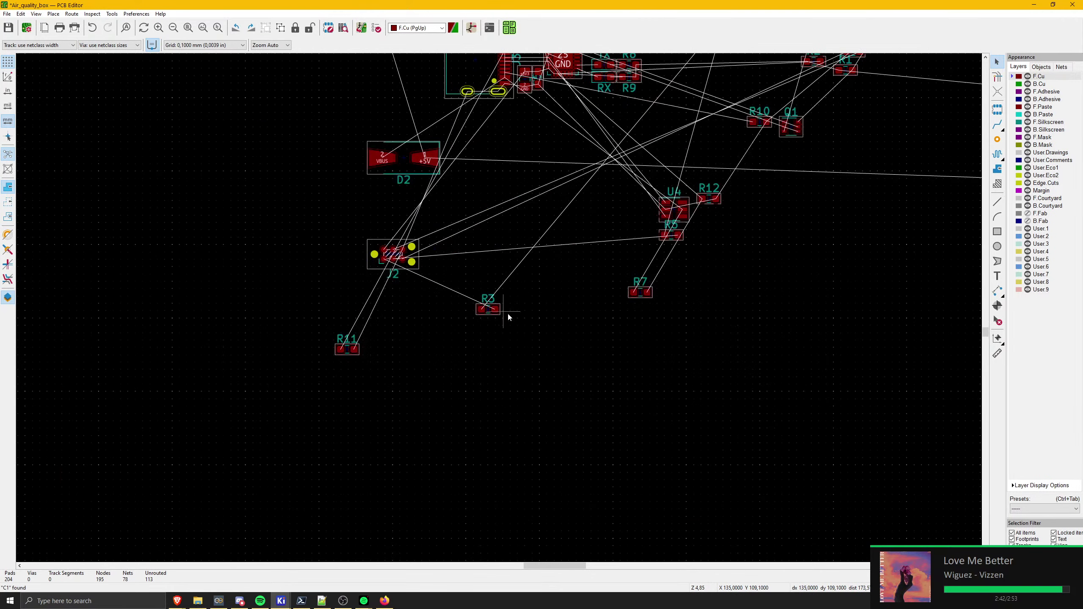
{"action": "middle_click_drag", "start_coordinate": [661, 230], "coordinate": [533, 313]}
{"action": "middle_click_drag", "start_coordinate": [402, 332], "coordinate": [347, 356]}
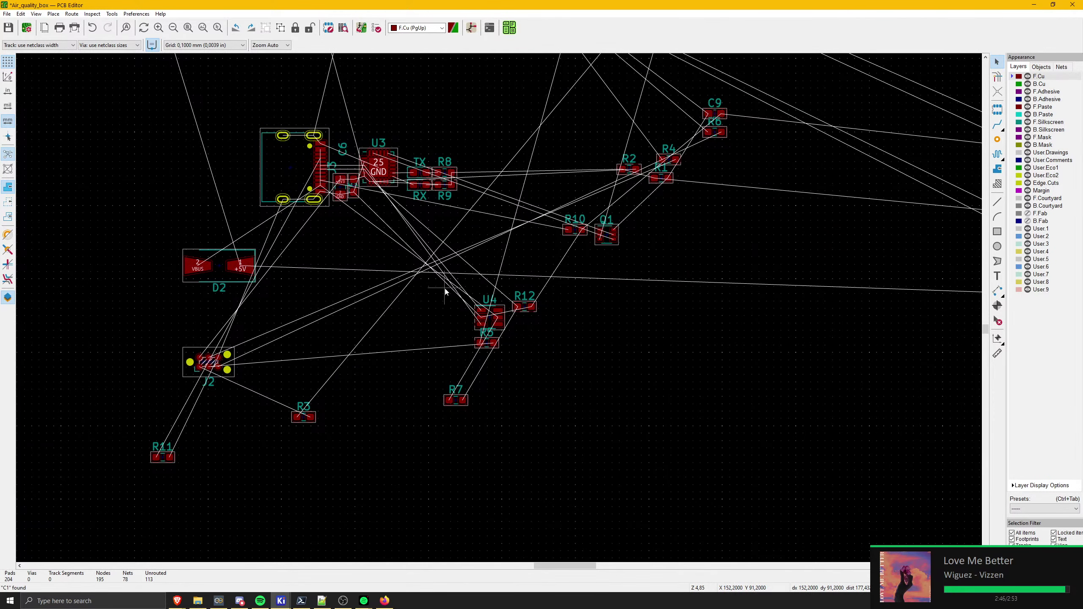
{"action": "scroll", "coordinate": [445, 290], "scroll_direction": "up", "scroll_amount": 1}
{"action": "middle_click_drag", "start_coordinate": [500, 312], "coordinate": [415, 377]}
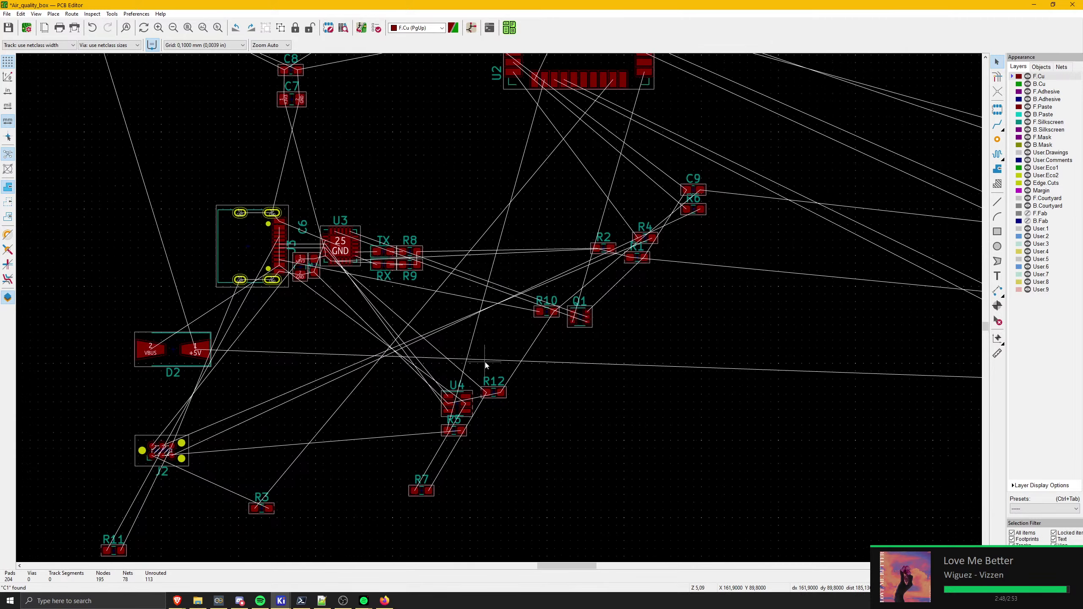
- Check the decoupling capacitor groups C5/C6 and C7/C8 in the schematic, and return to the board layout
{"action": "mouse_move", "coordinate": [281, 601]}
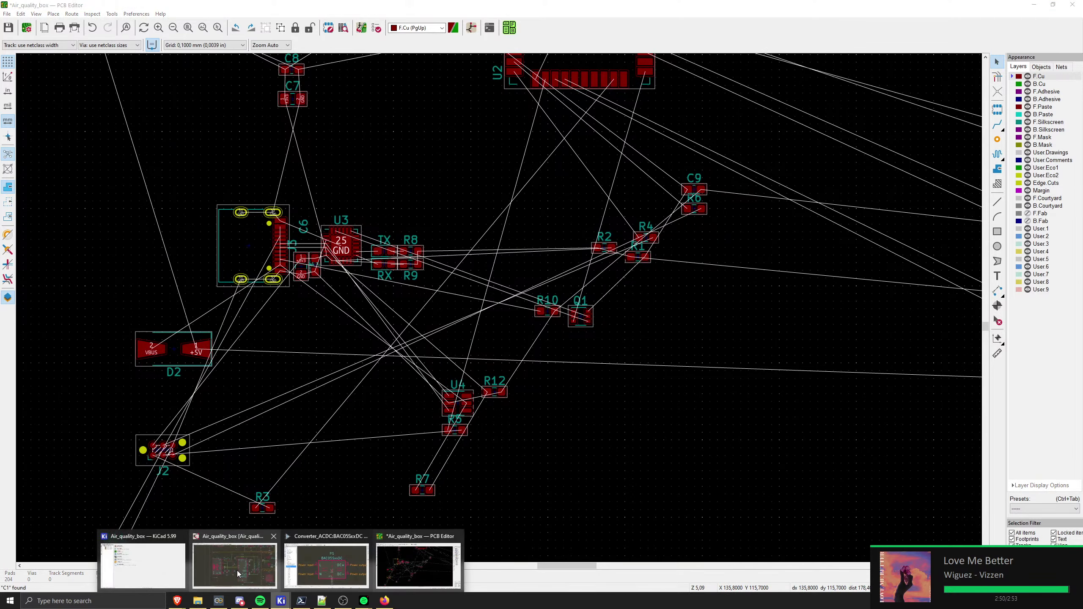
{"action": "mouse_move", "coordinate": [237, 570]}
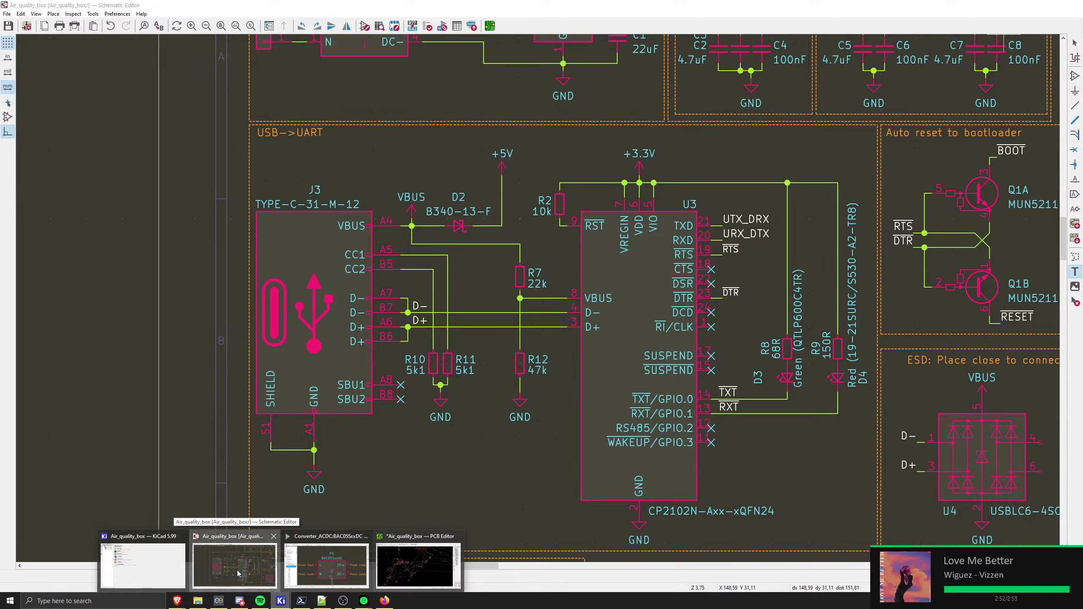
{"action": "left_click", "coordinate": [237, 571]}
{"action": "scroll", "coordinate": [545, 310], "scroll_direction": "up", "scroll_amount": 4}
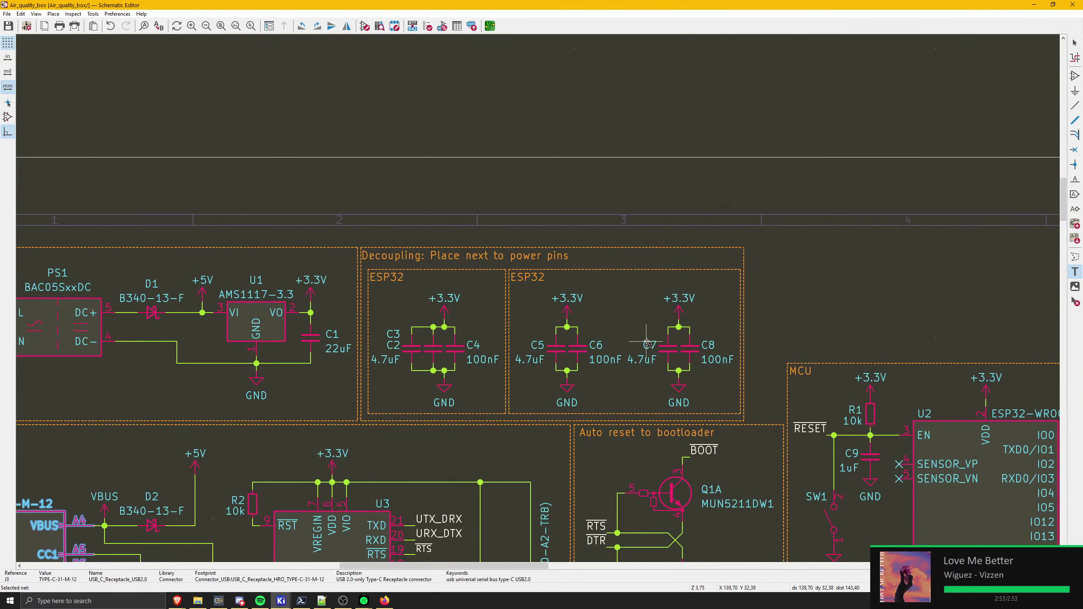
{"action": "key", "text": "alt+Tab"}
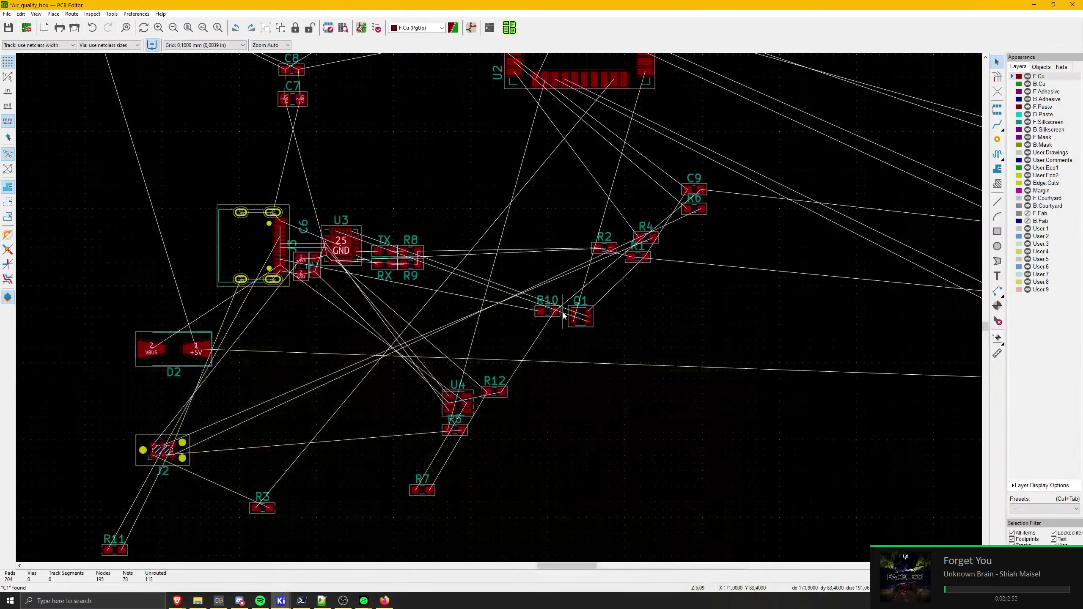
{"action": "scroll", "coordinate": [646, 273], "scroll_direction": "left", "scroll_amount": 5}
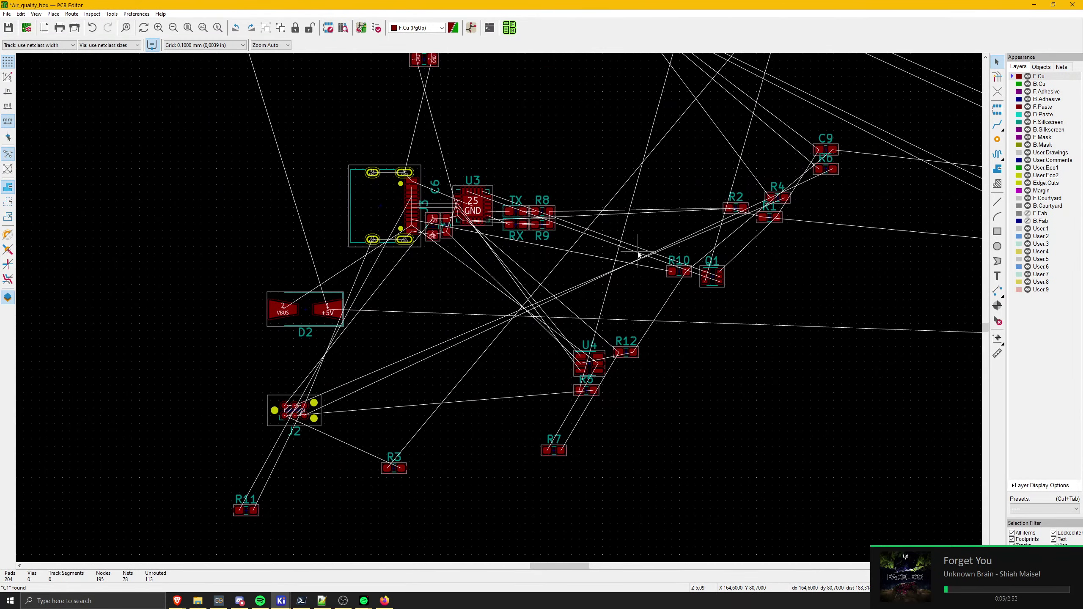
{"action": "scroll", "coordinate": [639, 255], "scroll_direction": "up", "scroll_amount": 4}
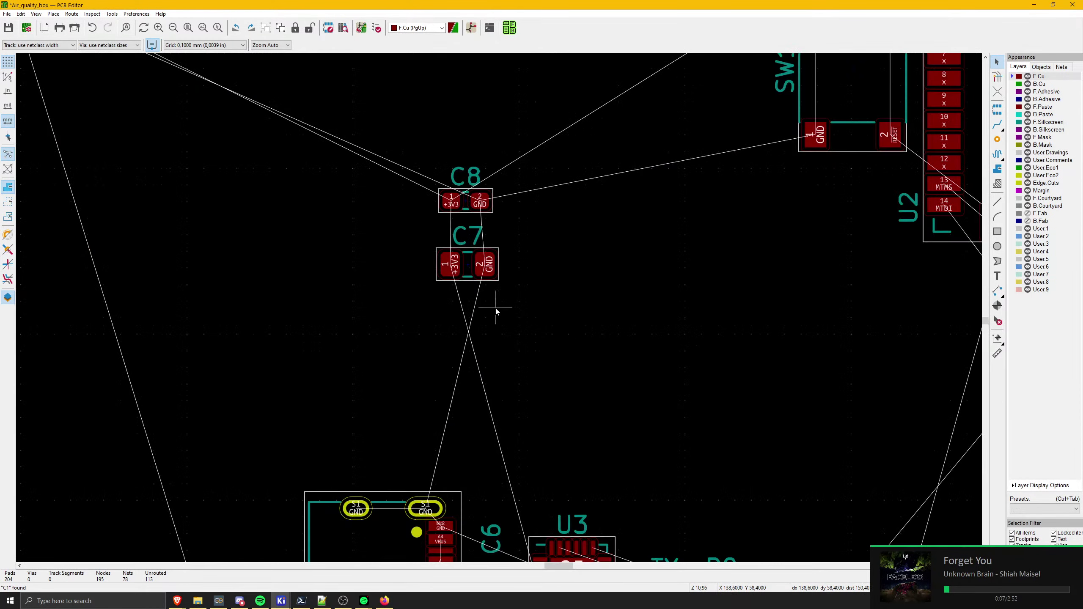
{"action": "key", "text": "m"}
{"action": "middle_click_drag", "start_coordinate": [515, 411], "coordinate": [554, 246]}
{"action": "scroll", "coordinate": [535, 372], "scroll_direction": "up", "scroll_amount": 4}
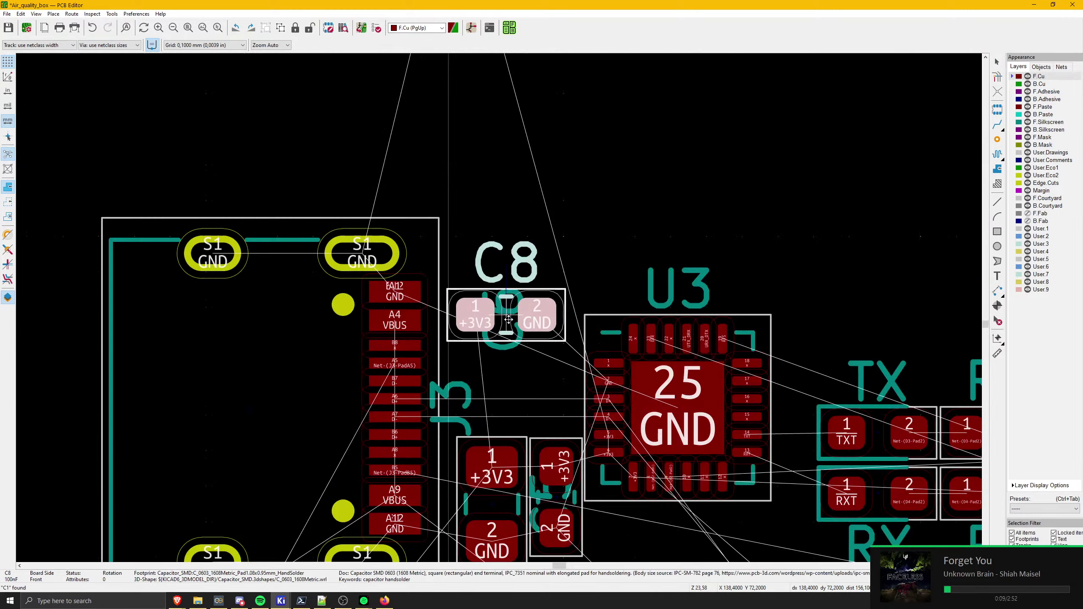
{"action": "middle_click_drag", "start_coordinate": [537, 295], "coordinate": [518, 243]}
{"action": "middle_click_drag", "start_coordinate": [510, 323], "coordinate": [498, 265]}
{"action": "scroll", "coordinate": [498, 262], "scroll_direction": "up", "scroll_amount": 2}
{"action": "scroll", "coordinate": [491, 308], "scroll_direction": "down", "scroll_amount": 1}
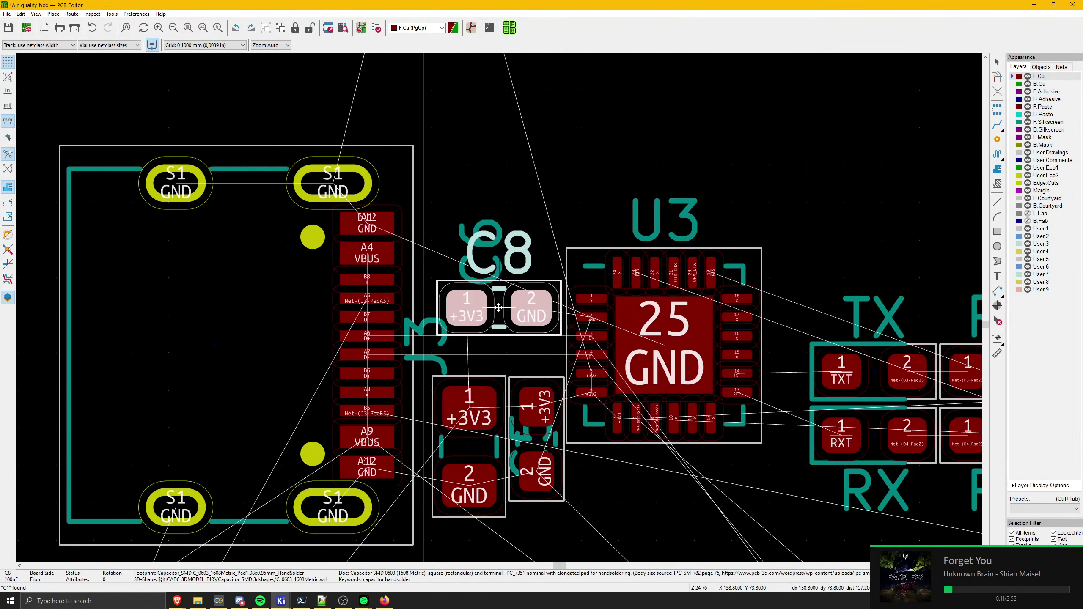
{"action": "key", "text": "r"}
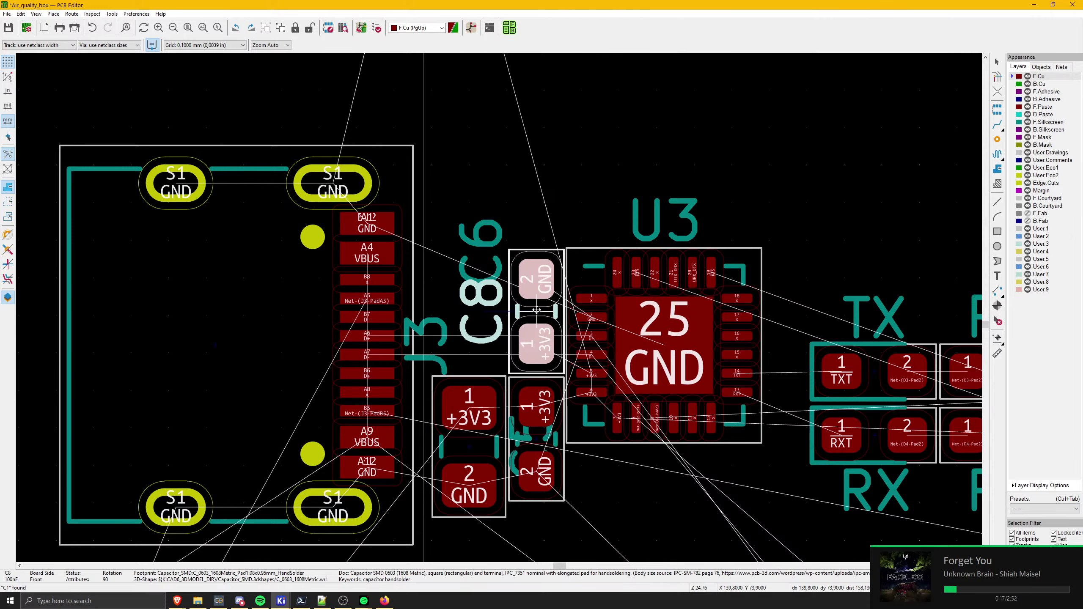
{"action": "middle_click_drag", "start_coordinate": [529, 302], "coordinate": [547, 226]}
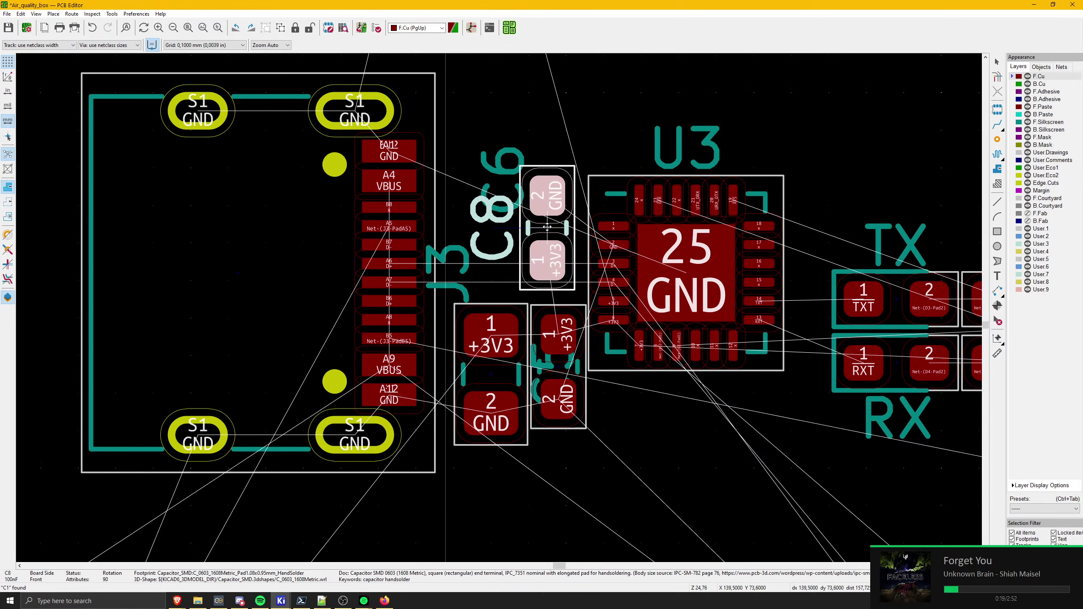
{"action": "key", "text": "r"}
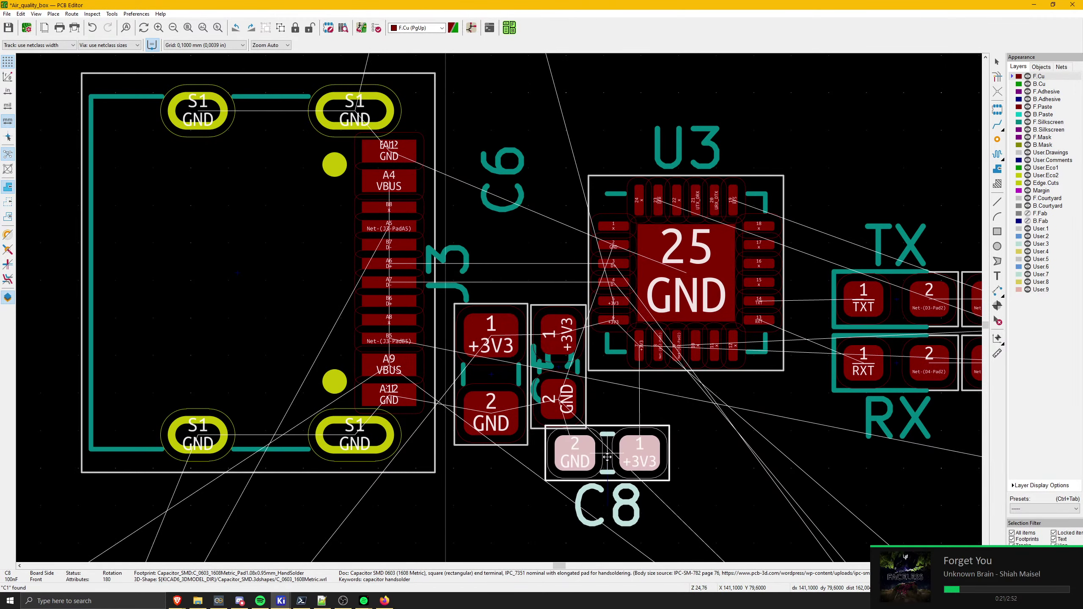
{"action": "key", "text": "Escape"}
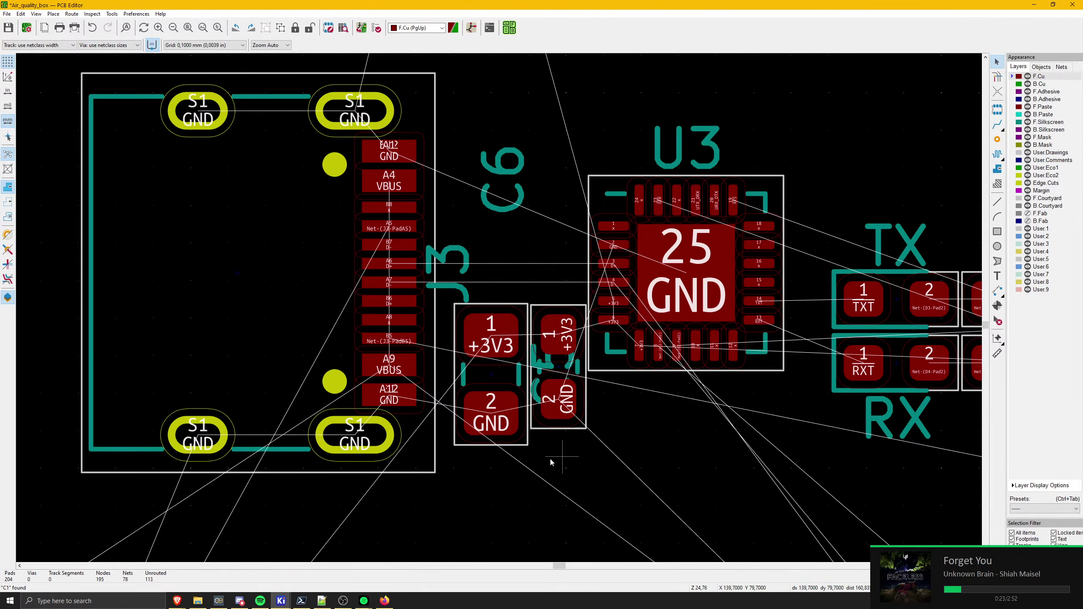
- Compare capacitor C8's decoupling pair with U3's power pins in the schematic, and return to the board layout
{"action": "mouse_move", "coordinate": [281, 601]}
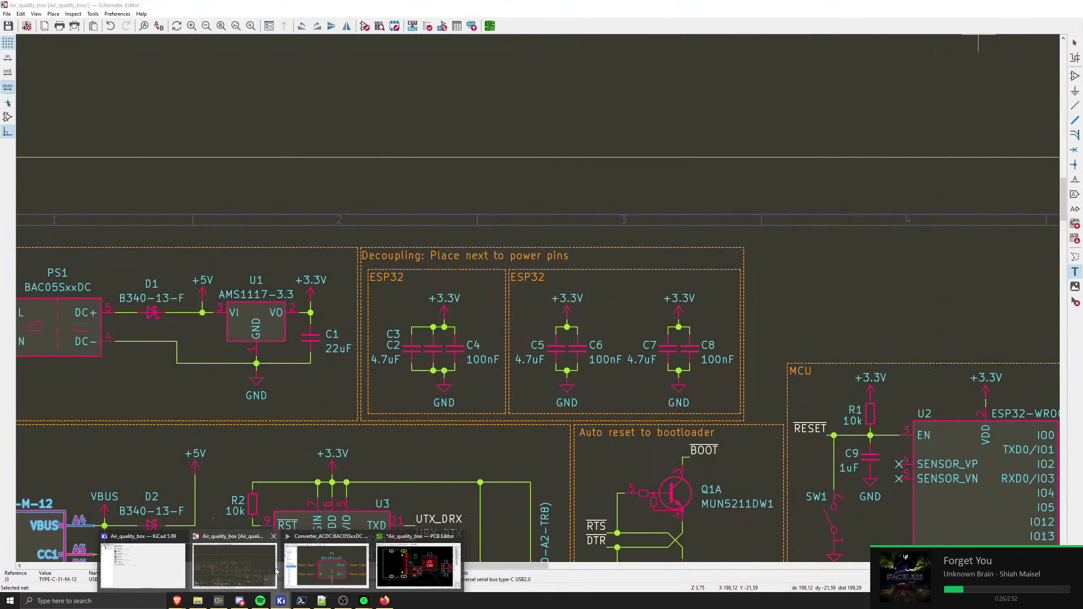
{"action": "left_click", "coordinate": [234, 565]}
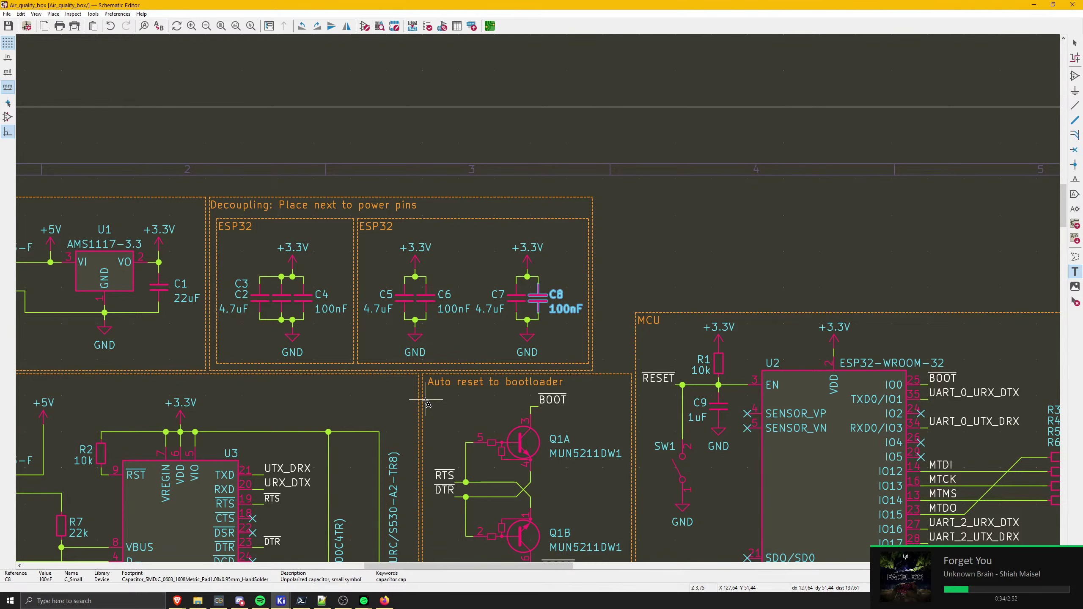
{"action": "middle_click_drag", "start_coordinate": [426, 400], "coordinate": [486, 395]}
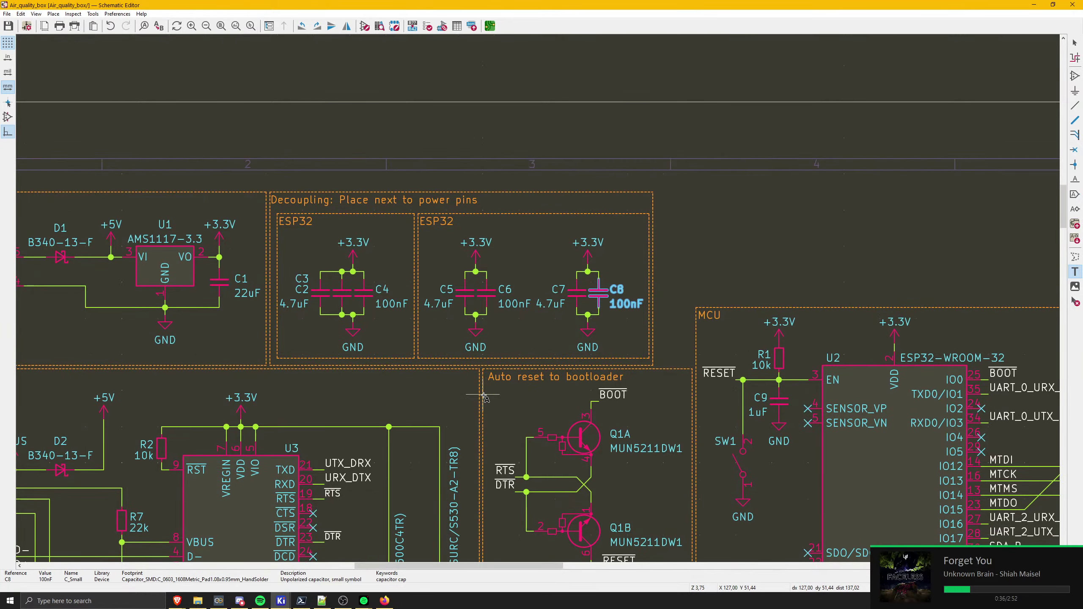
{"action": "key", "text": "Escape"}
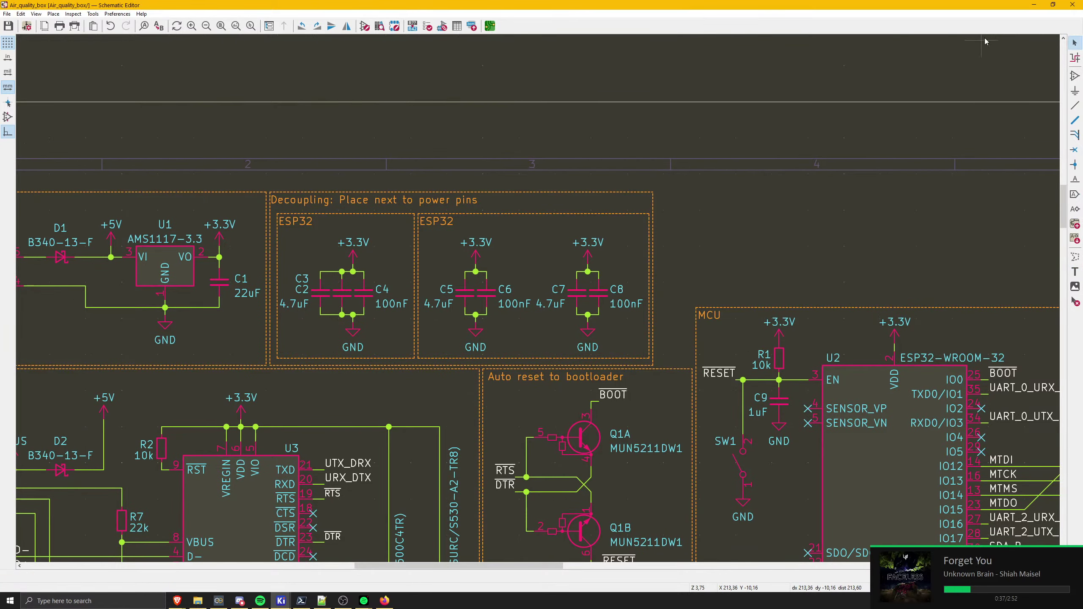
{"action": "left_click", "coordinate": [1034, 5]}
- Place capacitor C8 vertically just below U3's lower pin row with its +3V3 pad up
{"action": "middle_click_drag", "start_coordinate": [551, 365], "coordinate": [553, 308]}
{"action": "scroll", "coordinate": [554, 308], "scroll_direction": "down", "scroll_amount": 5}
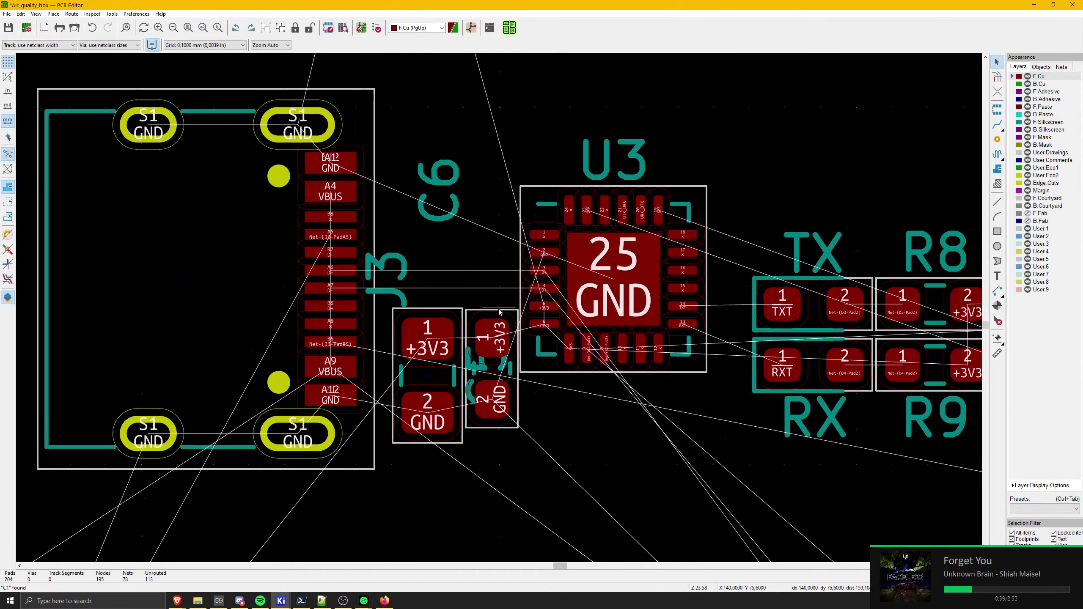
{"action": "scroll", "coordinate": [472, 210], "scroll_direction": "up", "scroll_amount": 1}
{"action": "middle_click_drag", "start_coordinate": [472, 210], "coordinate": [495, 300]}
{"action": "left_click", "coordinate": [505, 211]}
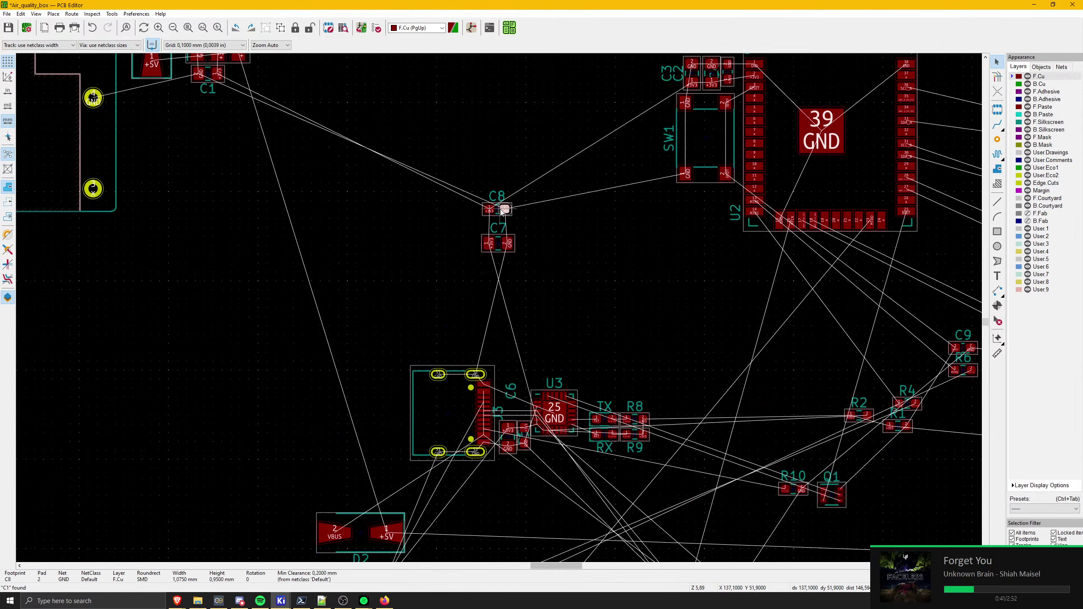
{"action": "key", "text": "m"}
{"action": "scroll", "coordinate": [526, 408], "scroll_direction": "up", "scroll_amount": 5}
{"action": "middle_click_drag", "start_coordinate": [485, 355], "coordinate": [498, 224]}
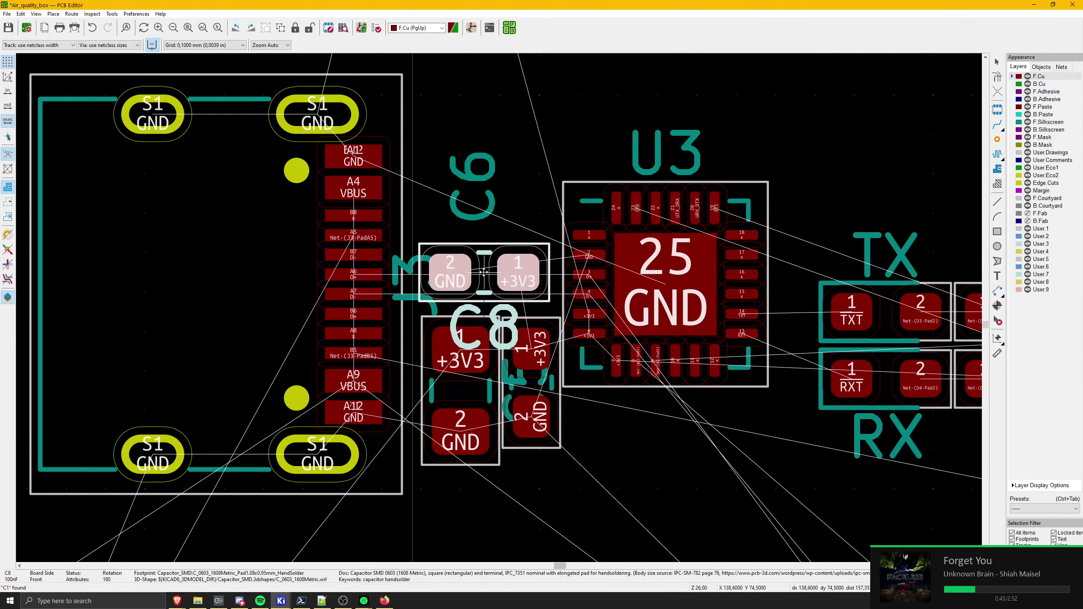
{"action": "key", "text": "r"}
{"action": "key", "text": "r"}
{"action": "key", "text": "r"}
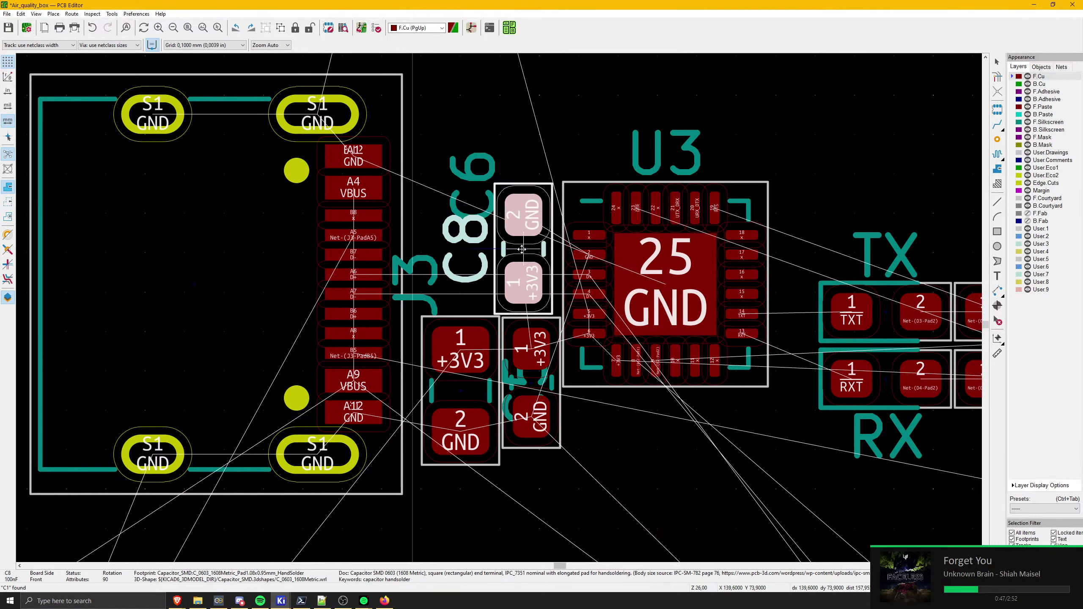
{"action": "middle_click_drag", "start_coordinate": [605, 407], "coordinate": [550, 281]}
{"action": "key", "text": "r"}
{"action": "key", "text": "r"}
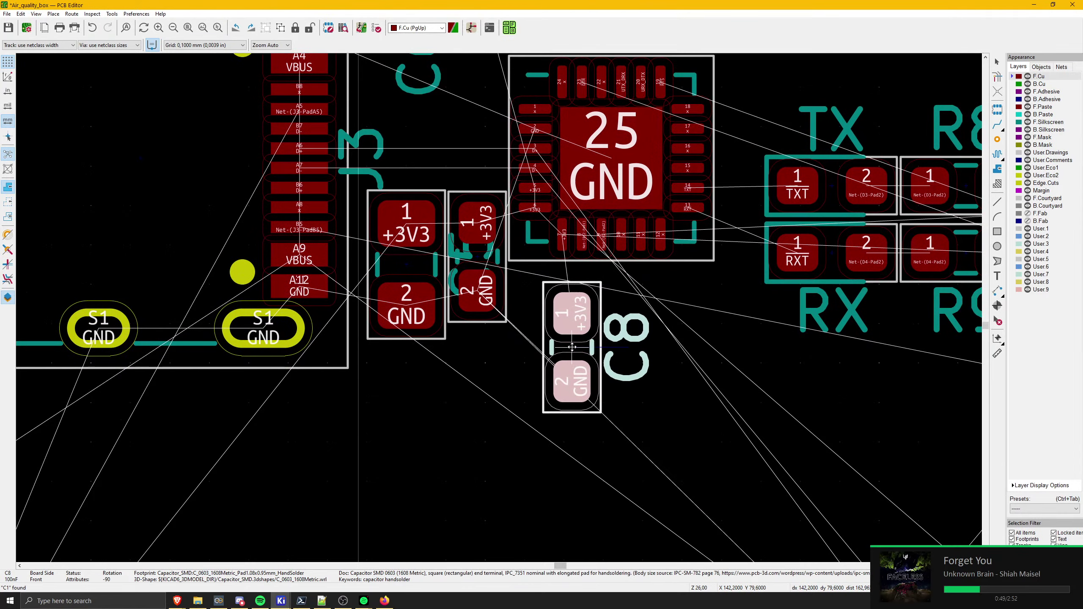
{"action": "scroll", "coordinate": [576, 368], "scroll_direction": "down", "scroll_amount": 3}
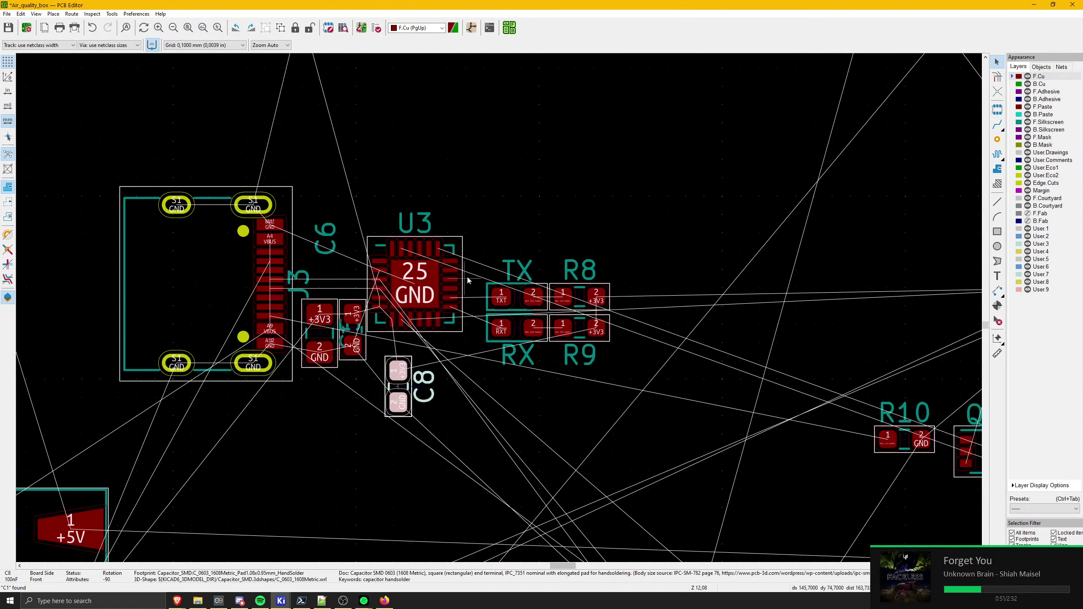
- Move U3 together with the TX and RX LEDs and R8 and R9 farther away from capacitors C5 and C6
{"action": "left_click", "coordinate": [618, 363]}
{"action": "left_click_drag", "start_coordinate": [619, 363], "coordinate": [443, 260]}
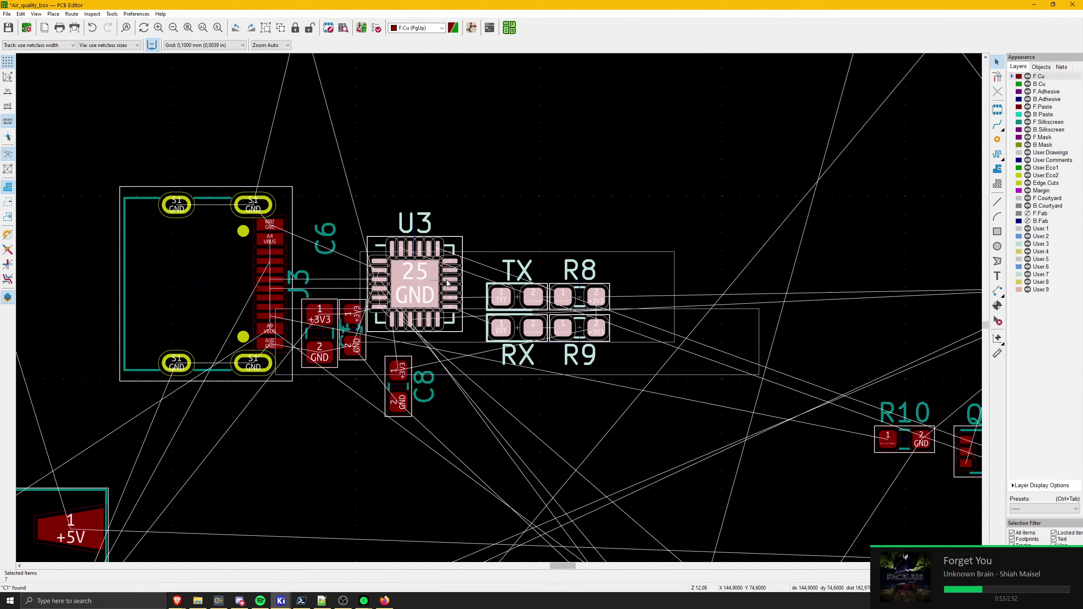
{"action": "scroll", "coordinate": [448, 284], "scroll_direction": "up", "scroll_amount": 5}
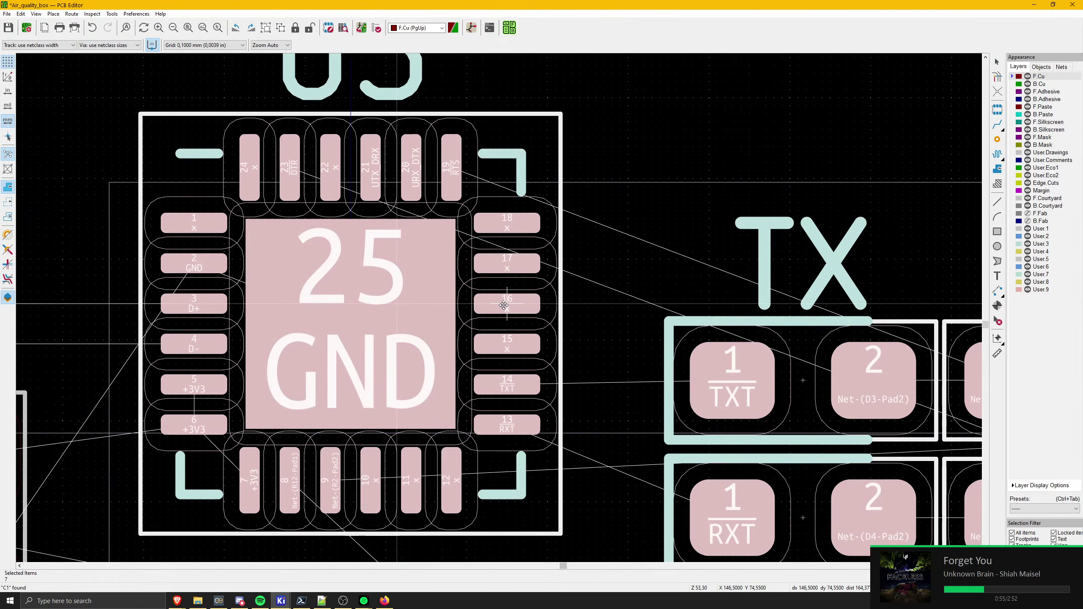
{"action": "scroll", "coordinate": [503, 305], "scroll_direction": "down", "scroll_amount": 3}
{"action": "middle_click_drag", "start_coordinate": [503, 305], "coordinate": [585, 308]}
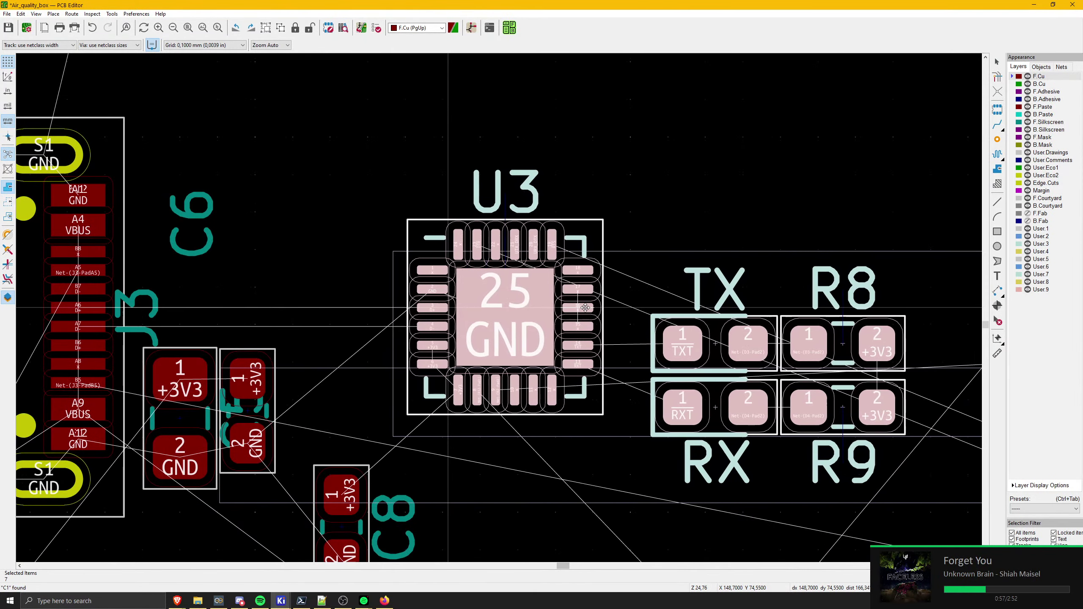
{"action": "left_click", "coordinate": [615, 308]}
- Reposition capacitor C8 horizontally between C6 and U3, with its +3V3 pad facing U3's pins 5 and 6
{"action": "left_click", "coordinate": [466, 453]}
{"action": "middle_click_drag", "start_coordinate": [465, 456], "coordinate": [478, 362]}
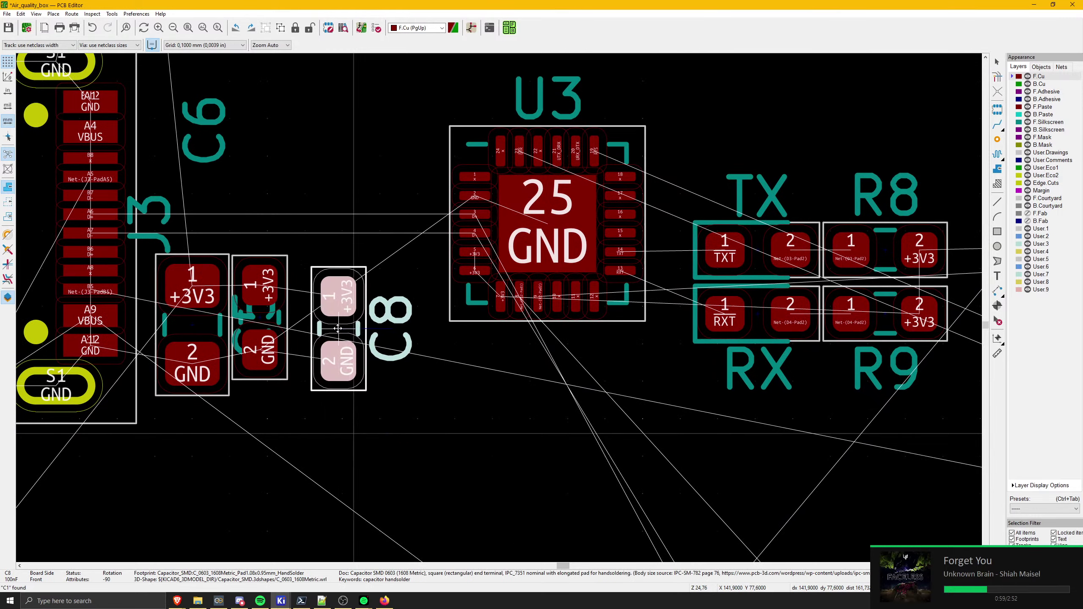
{"action": "scroll", "coordinate": [335, 328], "scroll_direction": "up", "scroll_amount": 1}
{"action": "left_click", "coordinate": [586, 395]}
{"action": "key", "text": "m"}
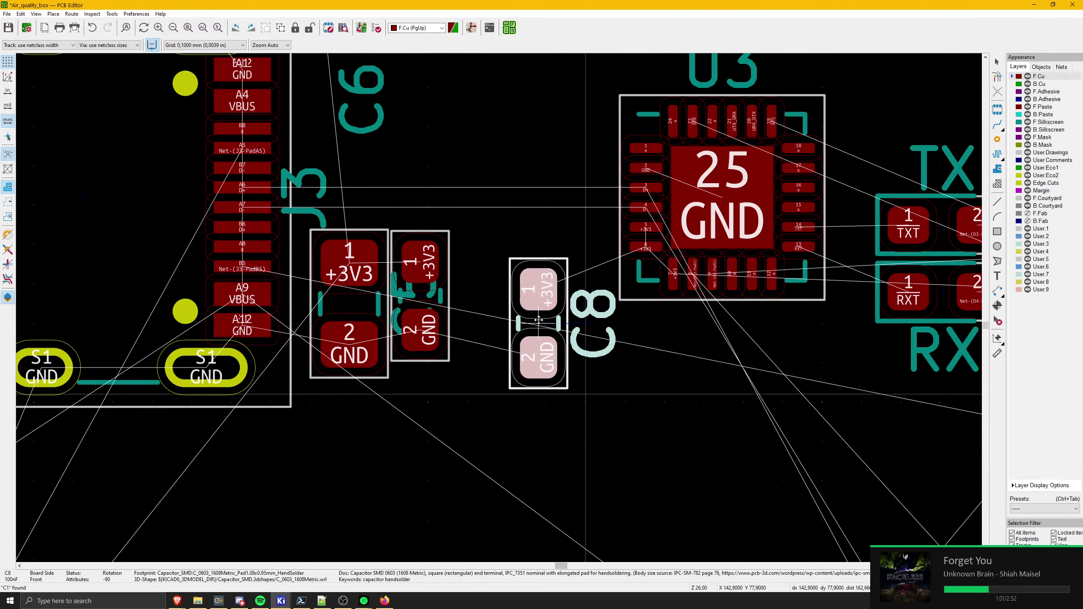
{"action": "scroll", "coordinate": [546, 235], "scroll_direction": "up", "scroll_amount": 1}
{"action": "key", "text": "r"}
{"action": "key", "text": "r"}
{"action": "key", "text": "r"}
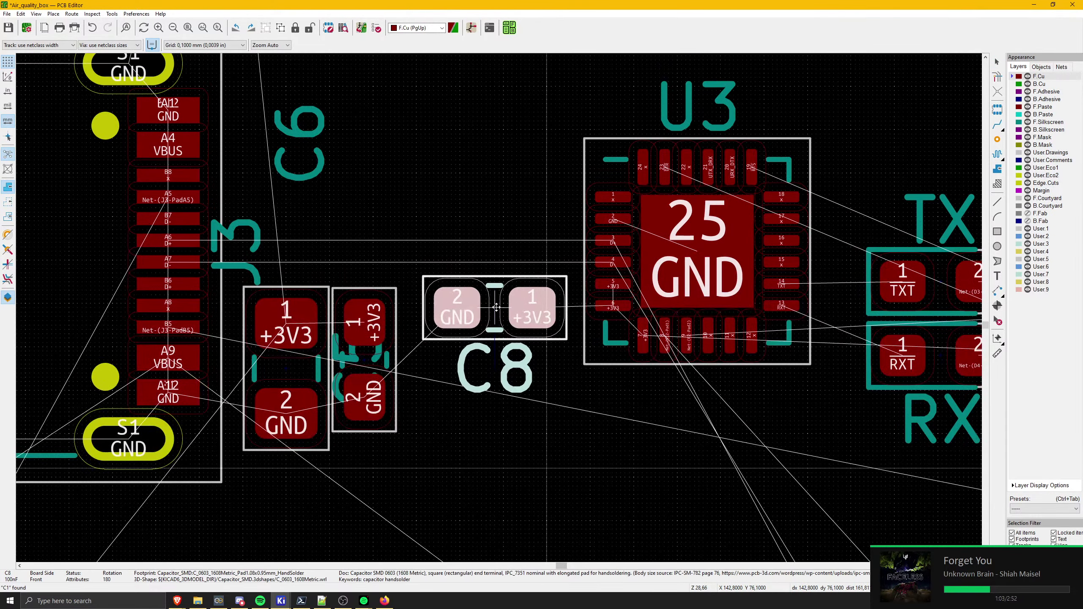
{"action": "scroll", "coordinate": [490, 278], "scroll_direction": "up", "scroll_amount": 8}
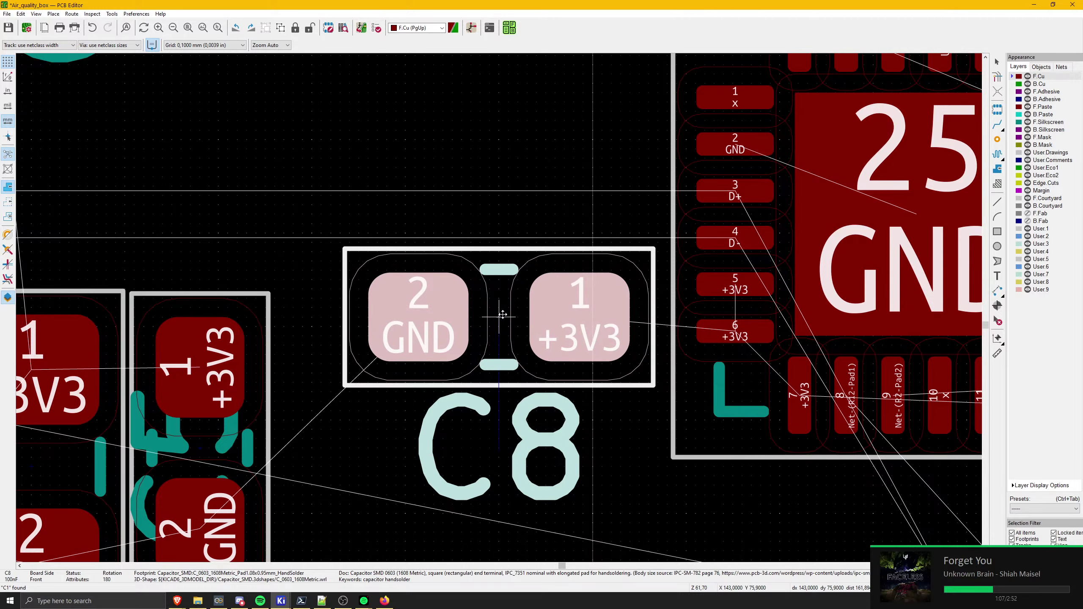
{"action": "left_click", "coordinate": [503, 315]}
{"action": "scroll", "coordinate": [744, 280], "scroll_direction": "down", "scroll_amount": 12}
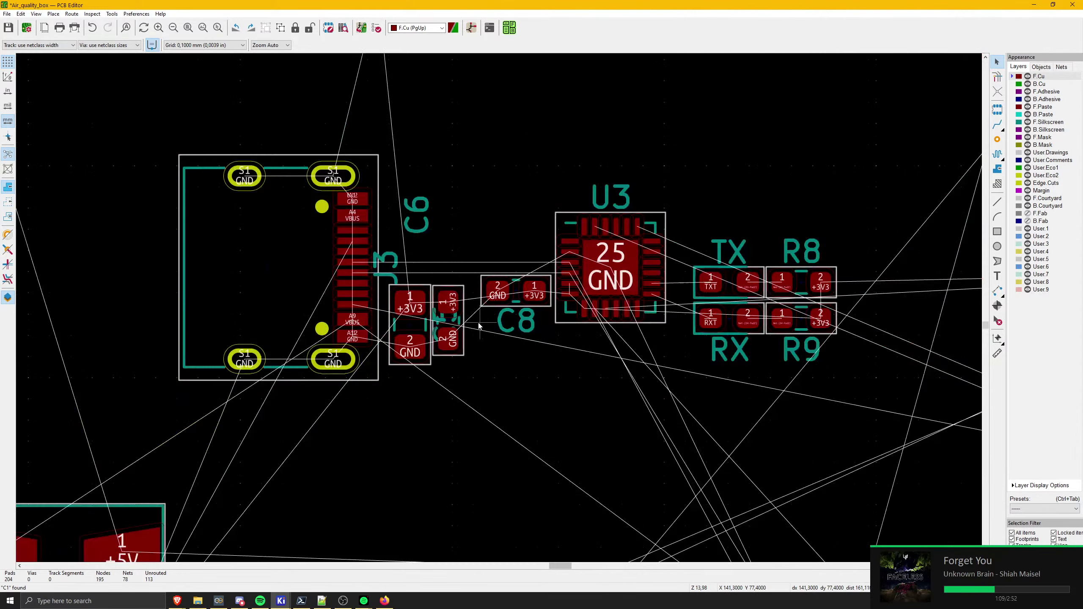
- Undo the C8 placements and the move of U3, the LEDs and their resistors
{"action": "scroll", "coordinate": [452, 328], "scroll_direction": "up", "scroll_amount": 5, "text": "shift"}
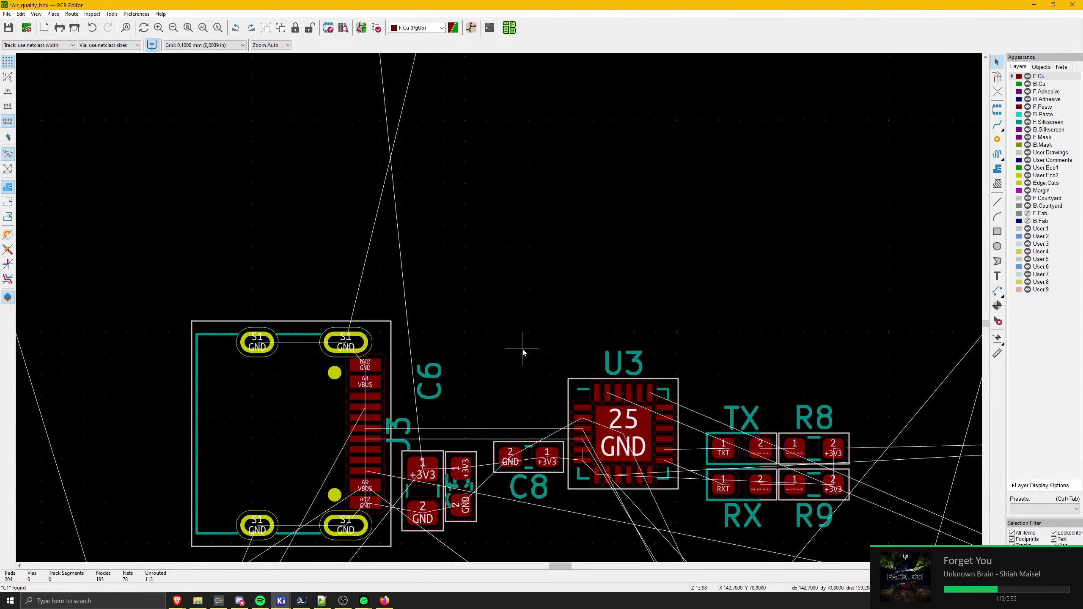
{"action": "key", "text": "ctrl+z"}
{"action": "key", "text": "ctrl+z"}
{"action": "scroll", "coordinate": [484, 480], "scroll_direction": "down", "scroll_amount": 1}
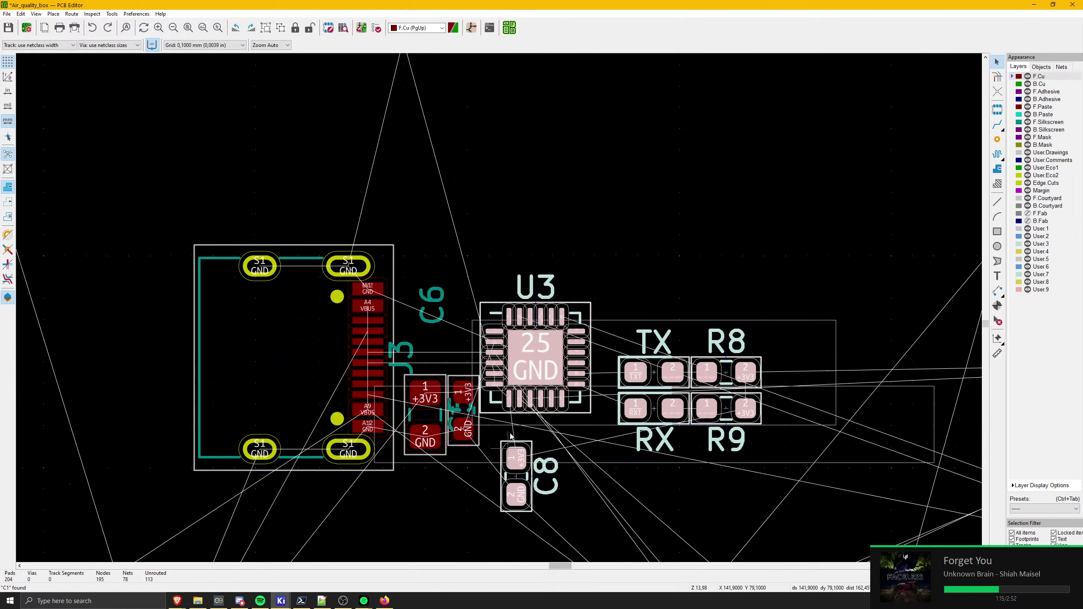
{"action": "key", "text": "ctrl+z"}
{"action": "scroll", "coordinate": [500, 311], "scroll_direction": "up", "scroll_amount": 4}
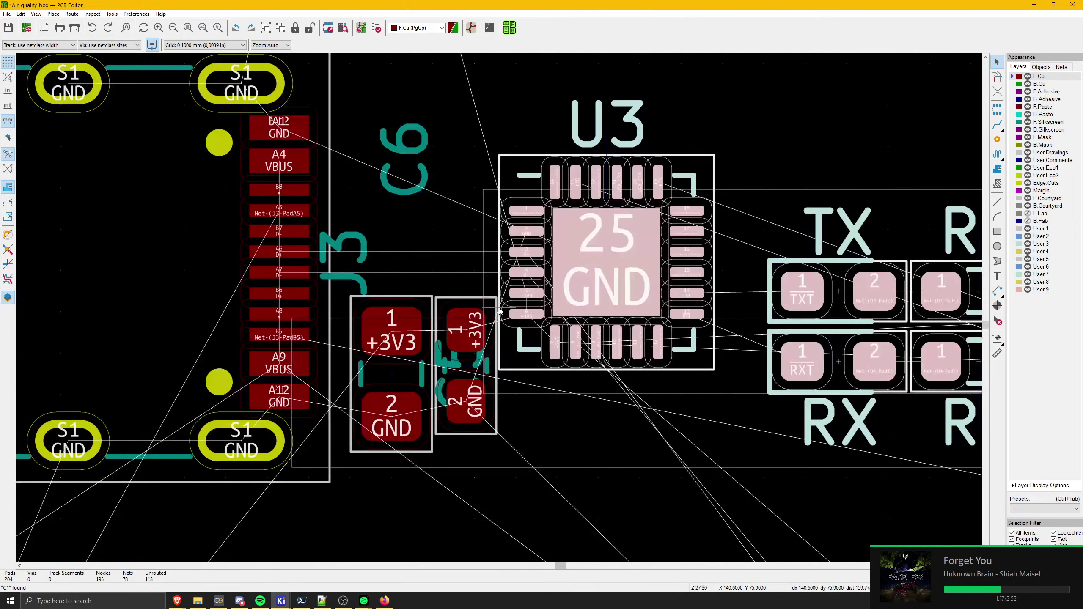
- Shift U3 slightly away from capacitor C6
{"action": "scroll", "coordinate": [536, 350], "scroll_direction": "down", "scroll_amount": 1}
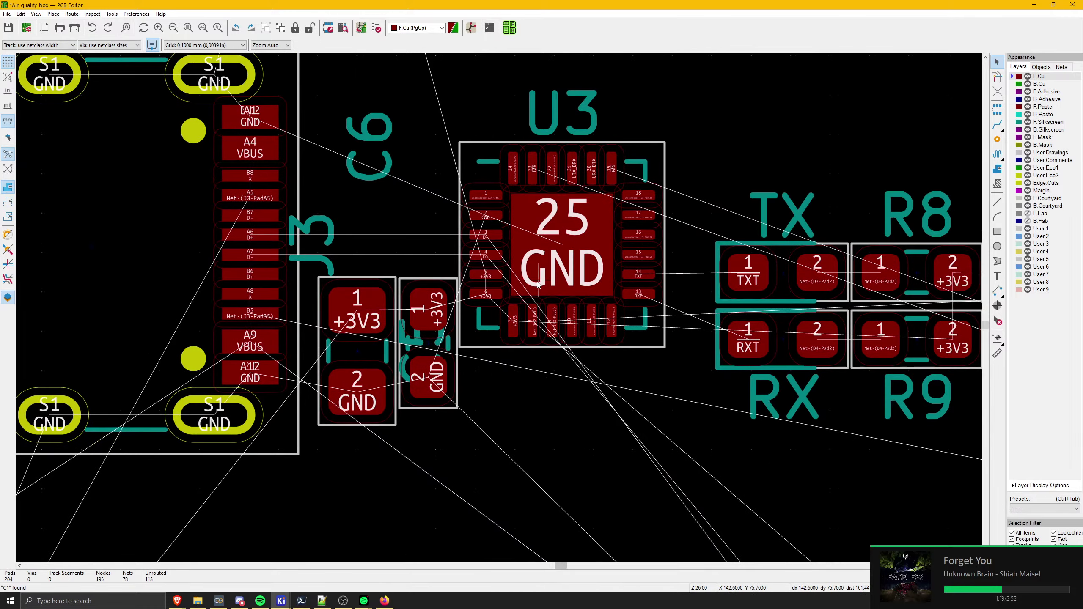
{"action": "left_click_drag", "start_coordinate": [559, 241], "coordinate": [570, 245]}
{"action": "left_click", "coordinate": [323, 467]}
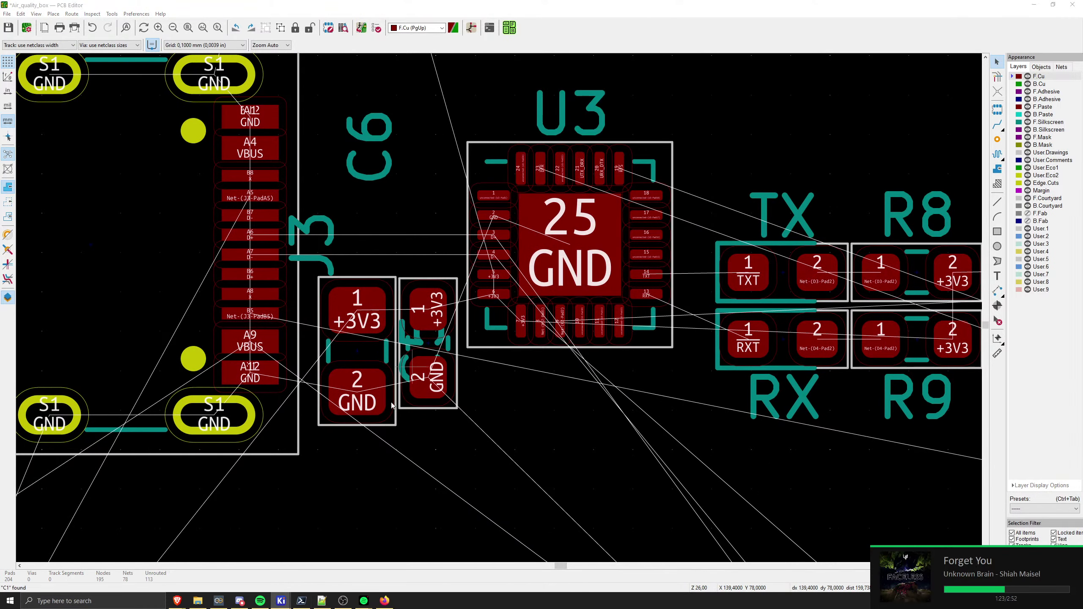
- In the schematic, change the heading of the C5 to C8 decoupling group to CP2102 and save the schematic
{"action": "mouse_move", "coordinate": [275, 603]}
{"action": "left_click", "coordinate": [377, 568]}
{"action": "scroll", "coordinate": [714, 212], "scroll_direction": "down", "scroll_amount": 5}
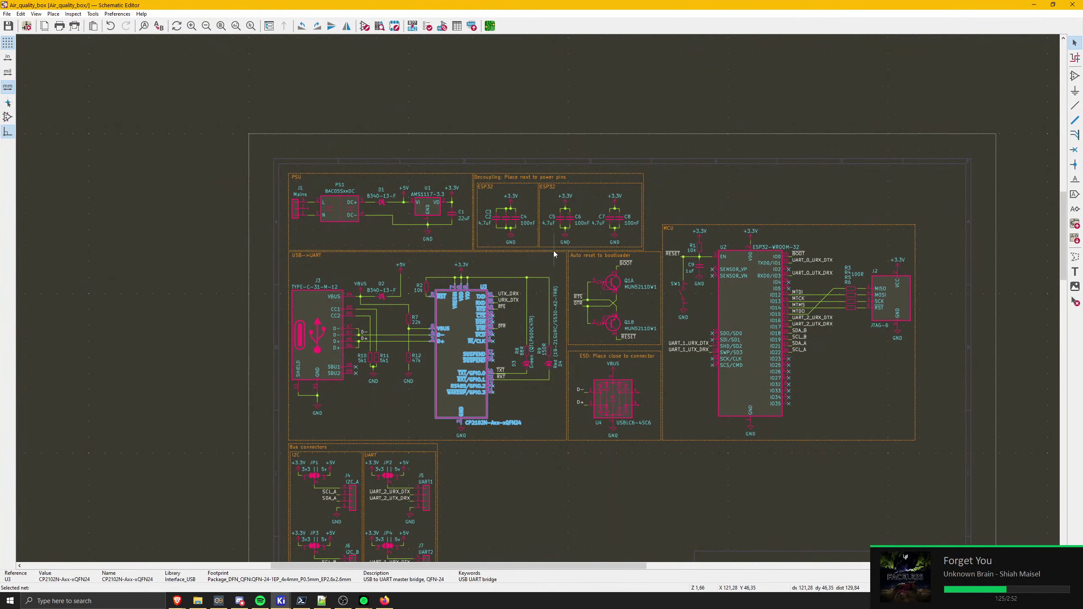
{"action": "scroll", "coordinate": [562, 209], "scroll_direction": "up", "scroll_amount": 1}
{"action": "scroll", "coordinate": [528, 320], "scroll_direction": "up", "scroll_amount": 3}
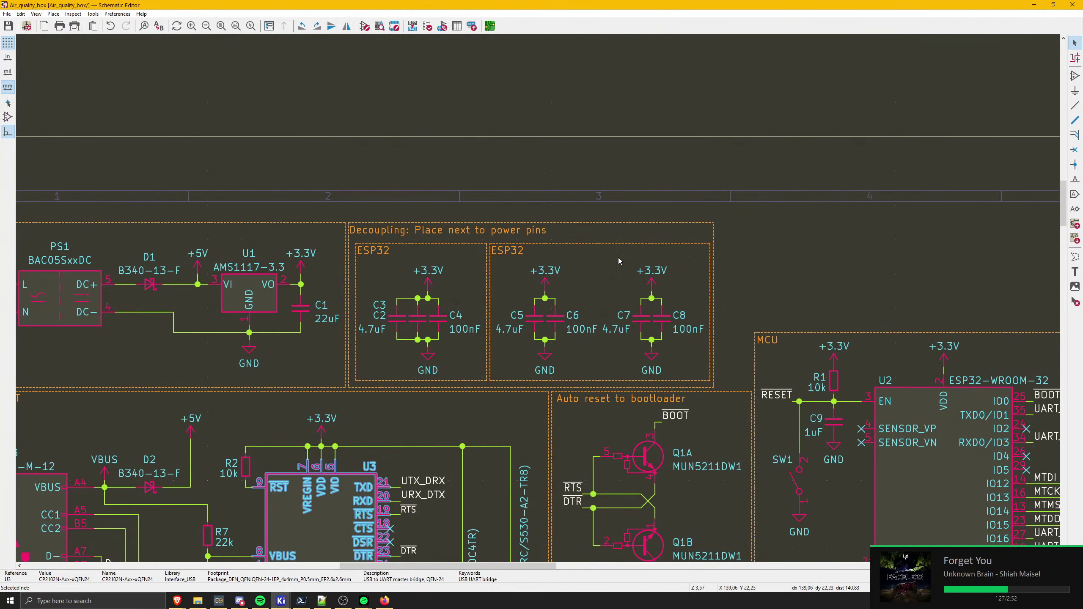
{"action": "double_click", "coordinate": [513, 255]}
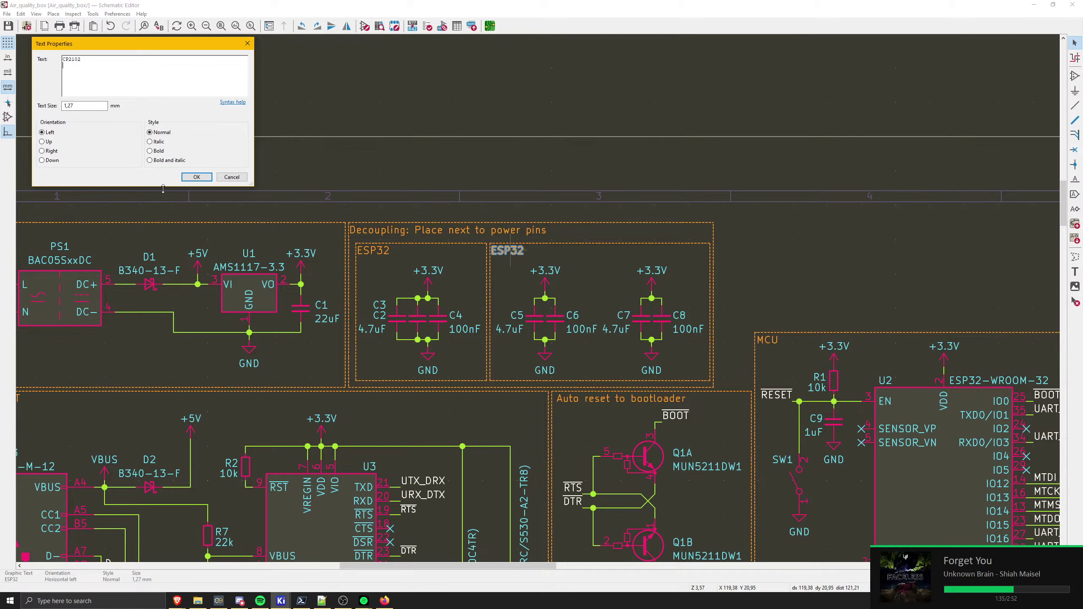
{"action": "left_click", "coordinate": [197, 176]}
{"action": "middle_click_drag", "start_coordinate": [199, 554], "coordinate": [424, 232]}
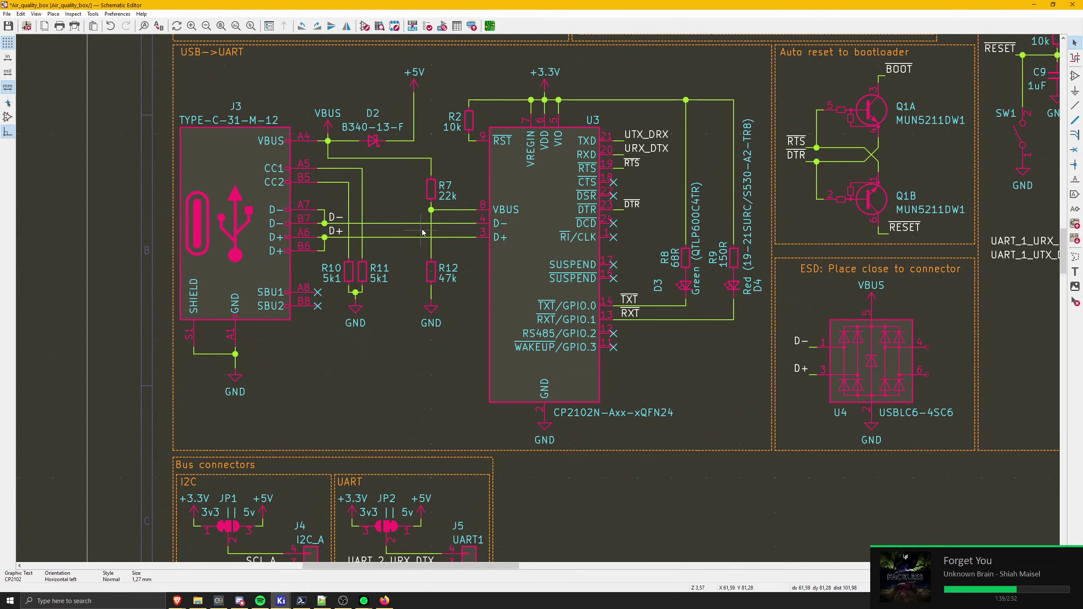
{"action": "middle_click_drag", "start_coordinate": [682, 88], "coordinate": [451, 295]}
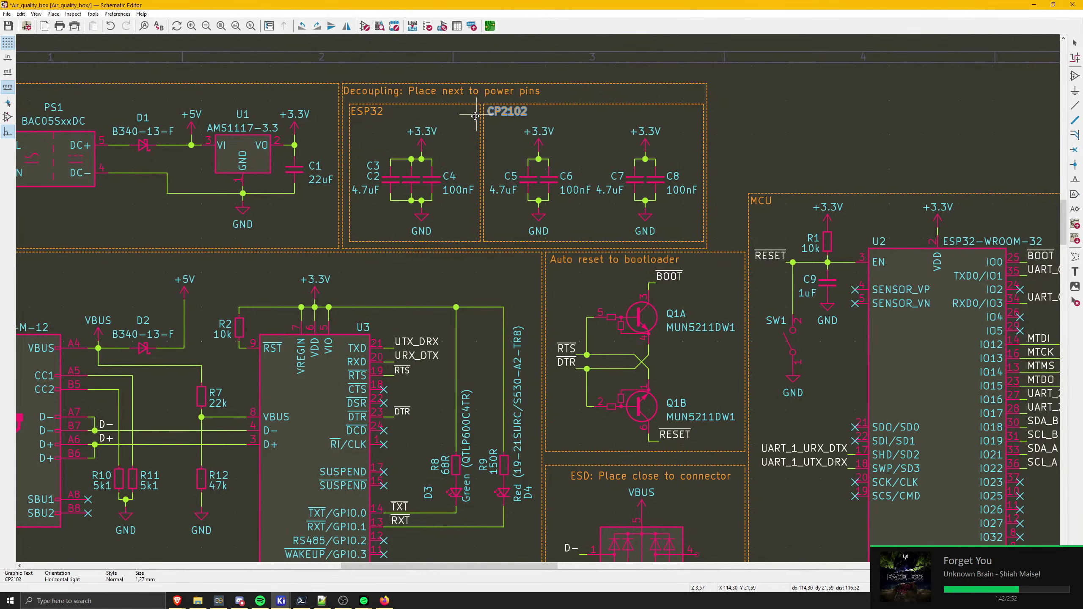
{"action": "key", "text": "ctrl+s"}
- Delete the C7/C8 decoupling pair with its +3.3V and GND symbols from the schematic's CP2102 group
{"action": "left_click", "coordinate": [489, 27]}
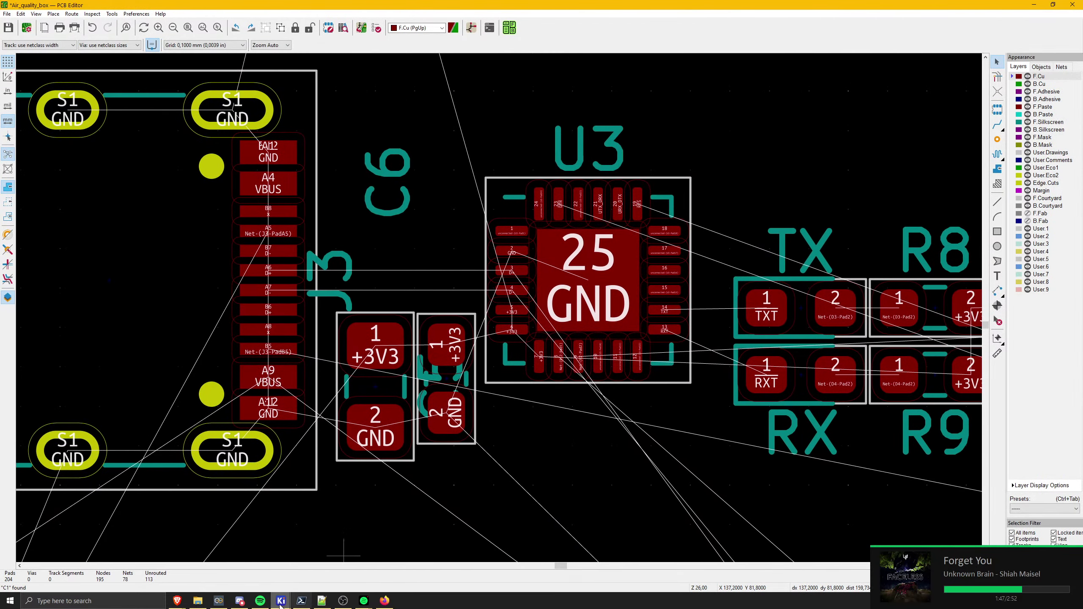
{"action": "left_click", "coordinate": [285, 559]}
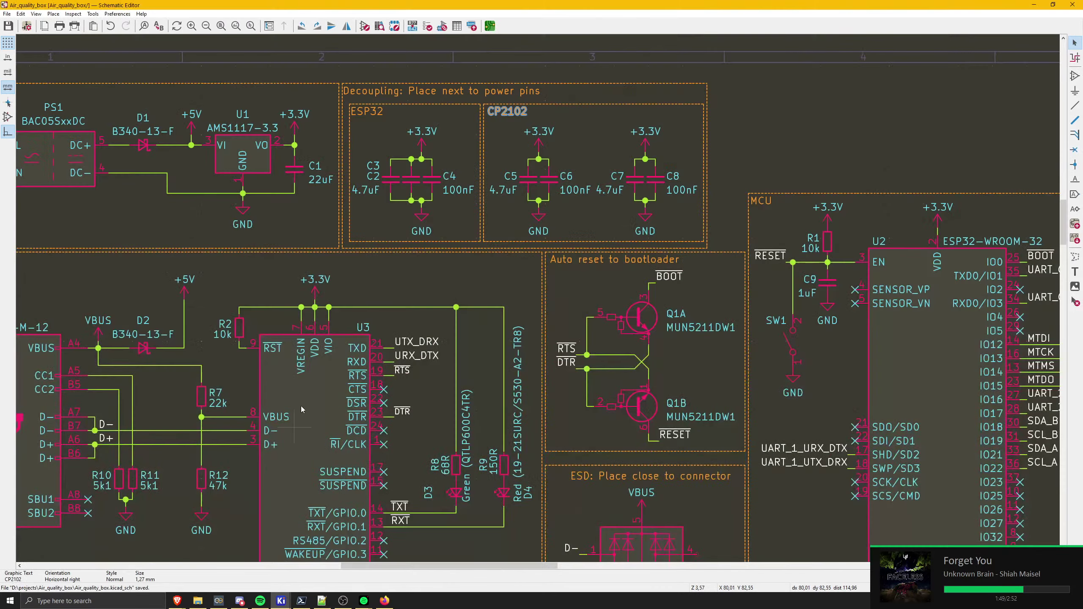
{"action": "left_click_drag", "start_coordinate": [613, 117], "coordinate": [699, 237]}
{"action": "key", "text": "Delete"}
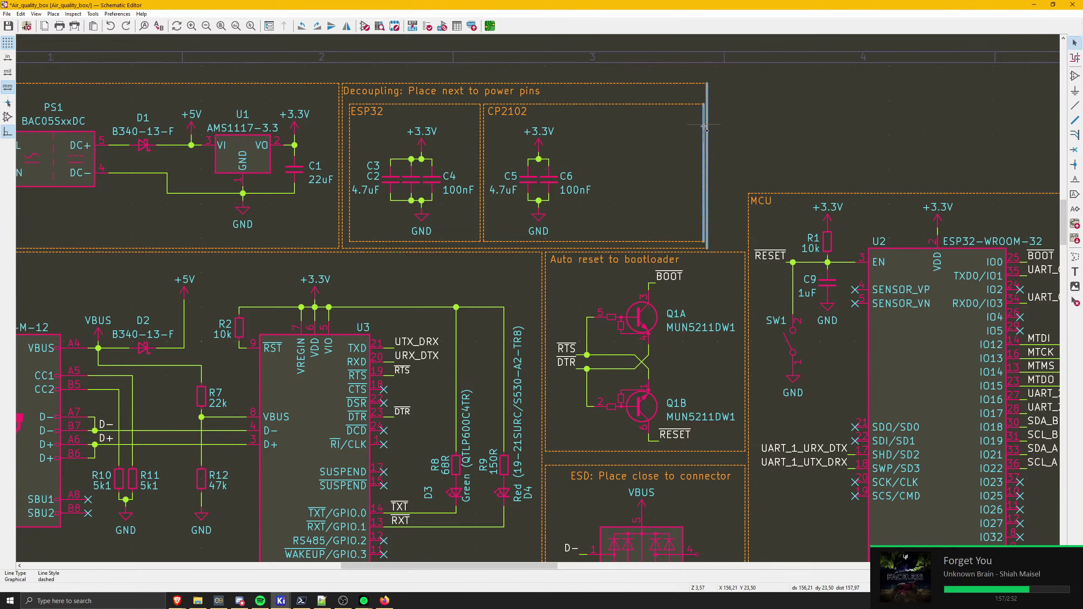
- Narrow the CP2102 frame and the surrounding decoupling frame to fit C5 and C6, and save the schematic
{"action": "left_click_drag", "start_coordinate": [705, 128], "coordinate": [601, 103]}
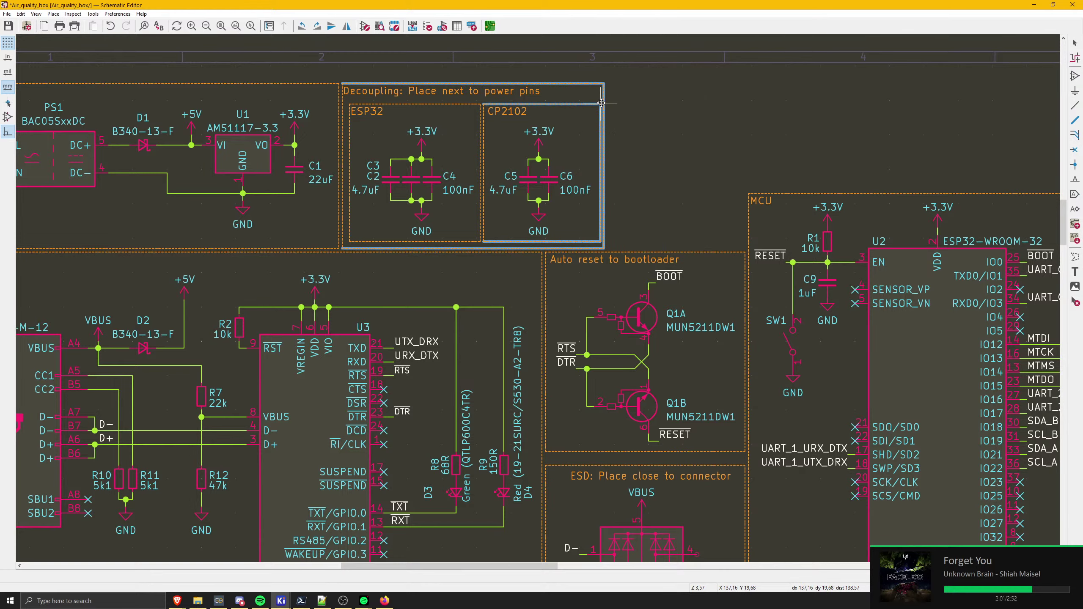
{"action": "key", "text": "Escape"}
{"action": "key", "text": "ctrl+s"}
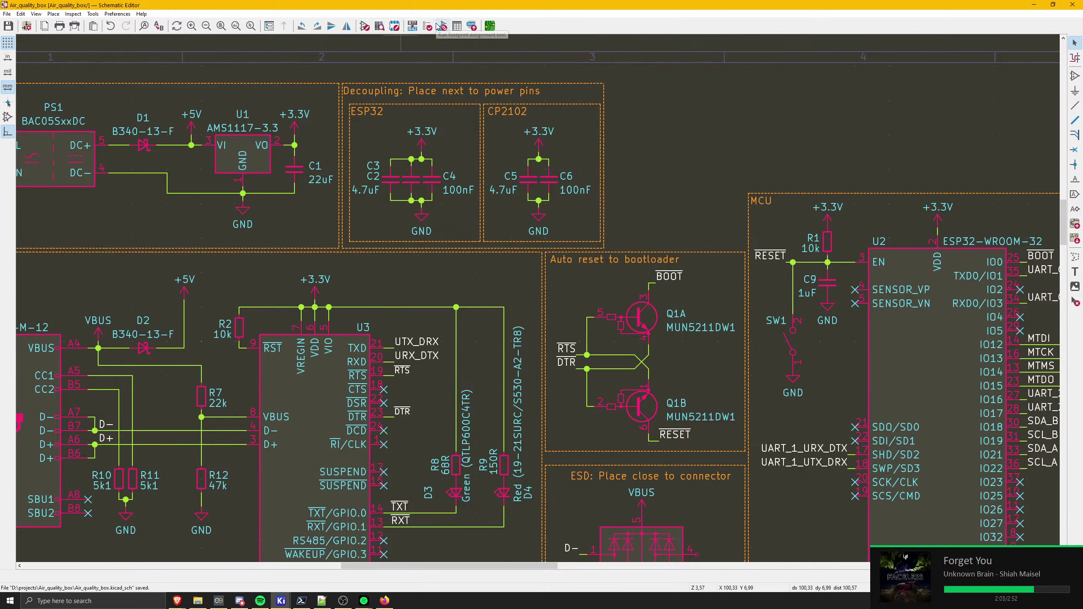
- Delete capacitors C7 and C8 from the board layout and save the board
{"action": "left_click", "coordinate": [490, 26]}
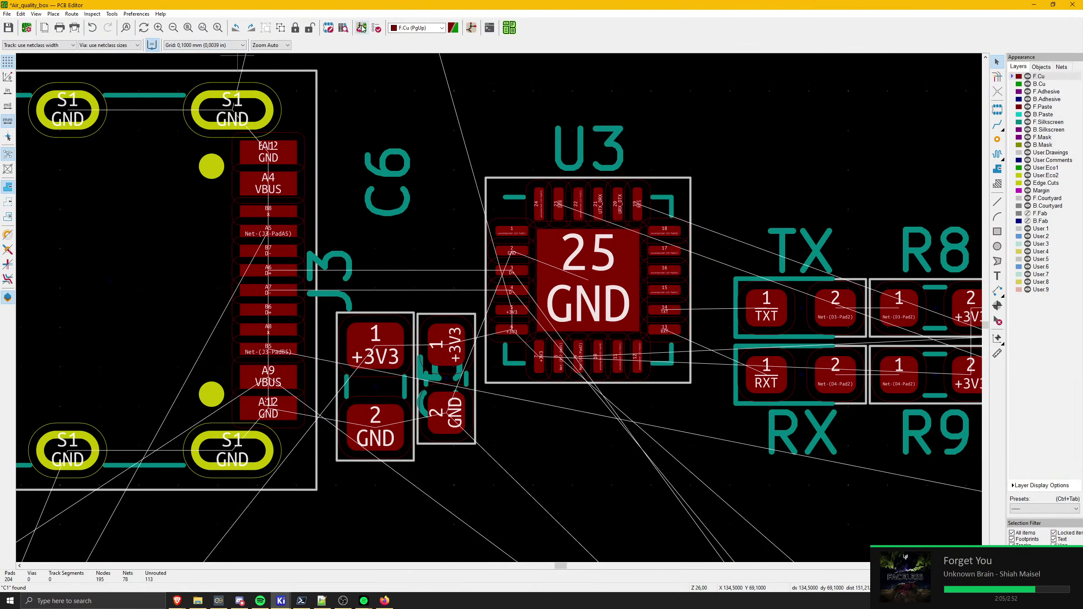
{"action": "scroll", "coordinate": [498, 308], "scroll_direction": "down", "scroll_amount": 6}
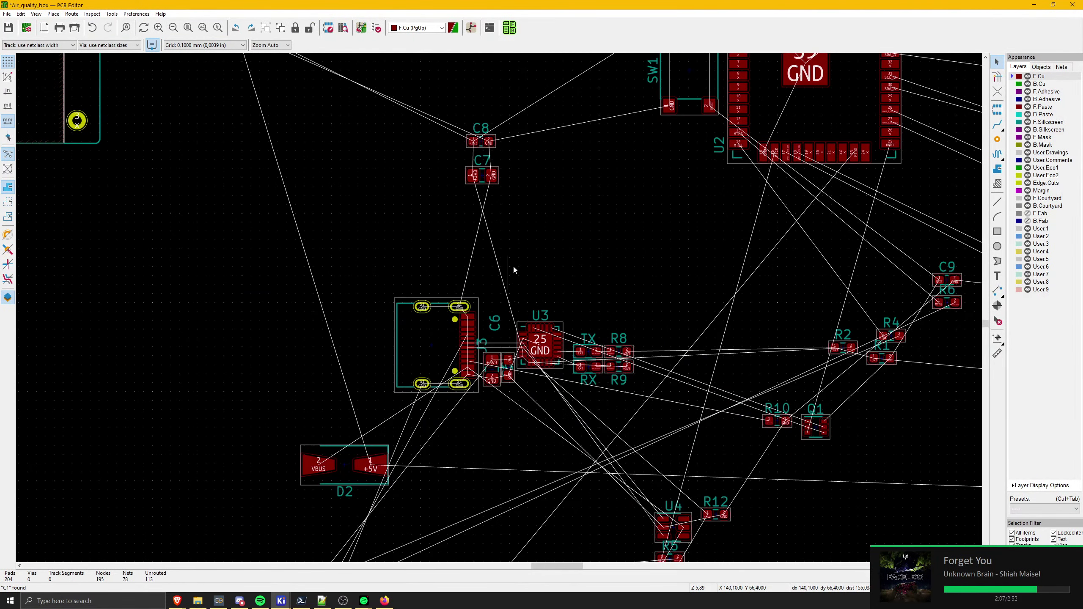
{"action": "left_click_drag", "start_coordinate": [533, 251], "coordinate": [454, 128]}
{"action": "key", "text": "Delete"}
{"action": "key", "text": "ctrl+s"}
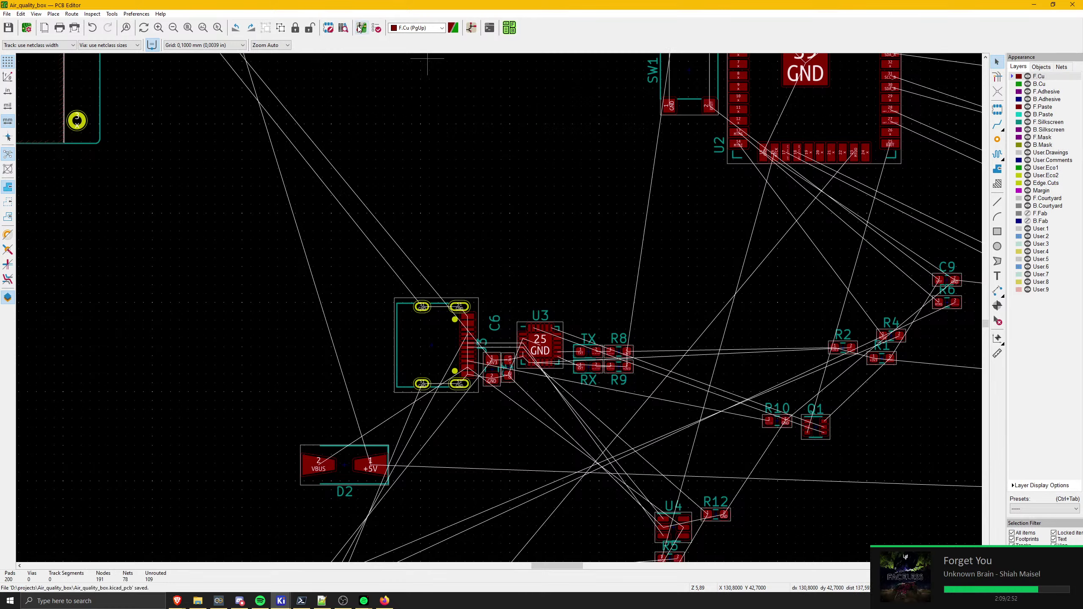
- Update the board from the schematic, check the decoupling groups in the schematic, and return to the board layout
{"action": "left_click", "coordinate": [362, 28]}
{"action": "left_click", "coordinate": [258, 240]}
{"action": "left_click", "coordinate": [297, 240]}
{"action": "left_click", "coordinate": [472, 28]}
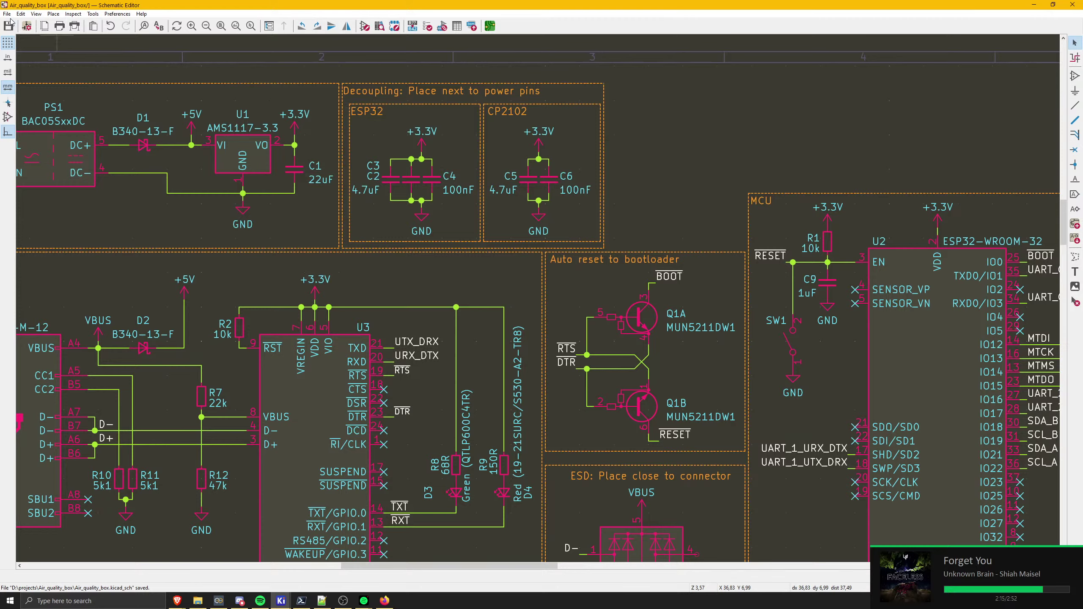
{"action": "left_click", "coordinate": [489, 27]}
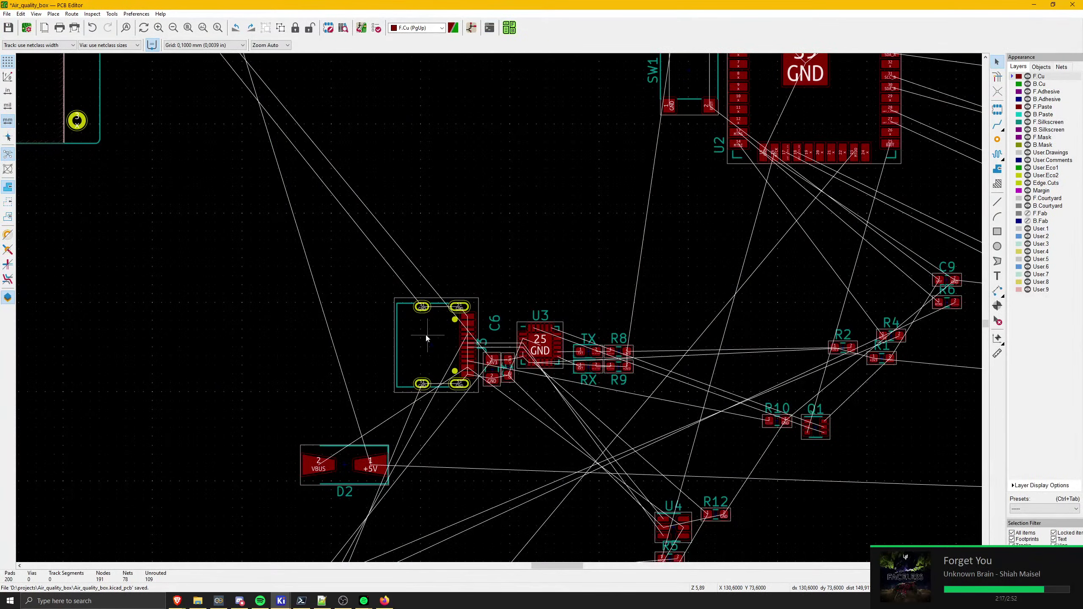
- Move diode D2 directly below connector J3 and capacitors C5 and C6, at about X 136.0, Y 82.5 mm
{"action": "middle_click_drag", "start_coordinate": [426, 339], "coordinate": [361, 254]}
{"action": "middle_click_drag", "start_coordinate": [463, 349], "coordinate": [416, 270]}
{"action": "left_click", "coordinate": [234, 315]}
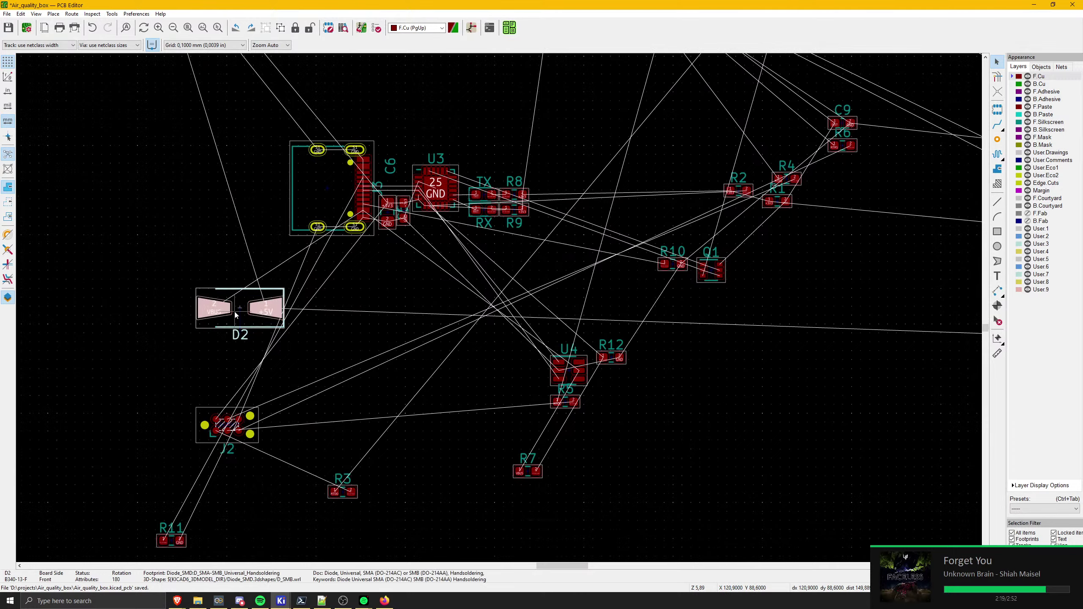
{"action": "key", "text": "m"}
{"action": "scroll", "coordinate": [385, 261], "scroll_direction": "up", "scroll_amount": 3}
{"action": "middle_click_drag", "start_coordinate": [525, 304], "coordinate": [507, 391]}
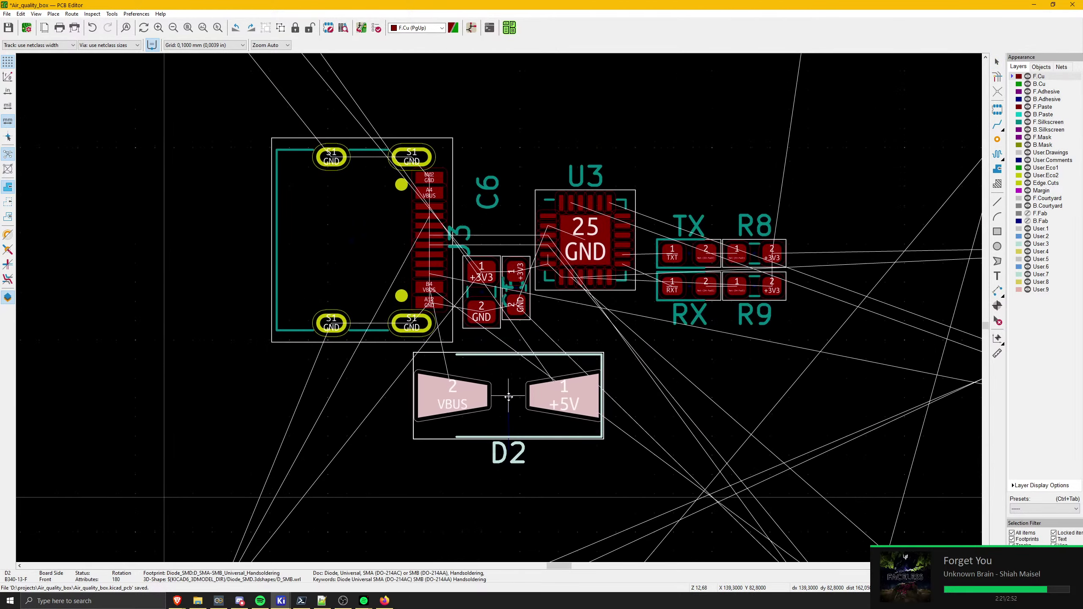
{"action": "scroll", "coordinate": [512, 396], "scroll_direction": "up", "scroll_amount": 3}
{"action": "middle_click_drag", "start_coordinate": [561, 270], "coordinate": [532, 375]}
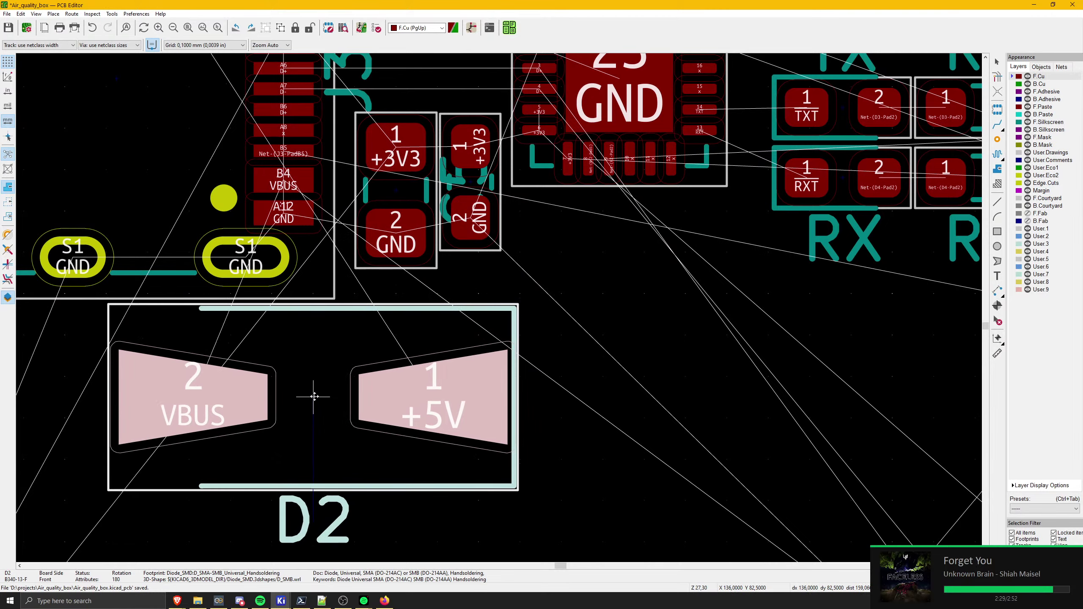
{"action": "left_click", "coordinate": [314, 397]}
- Shift D2 right to about X 139.4 mm, keeping it just below J3's courtyard and the capacitors
{"action": "scroll", "coordinate": [313, 397], "scroll_direction": "down", "scroll_amount": 3}
{"action": "scroll", "coordinate": [499, 293], "scroll_direction": "up", "scroll_amount": 3}
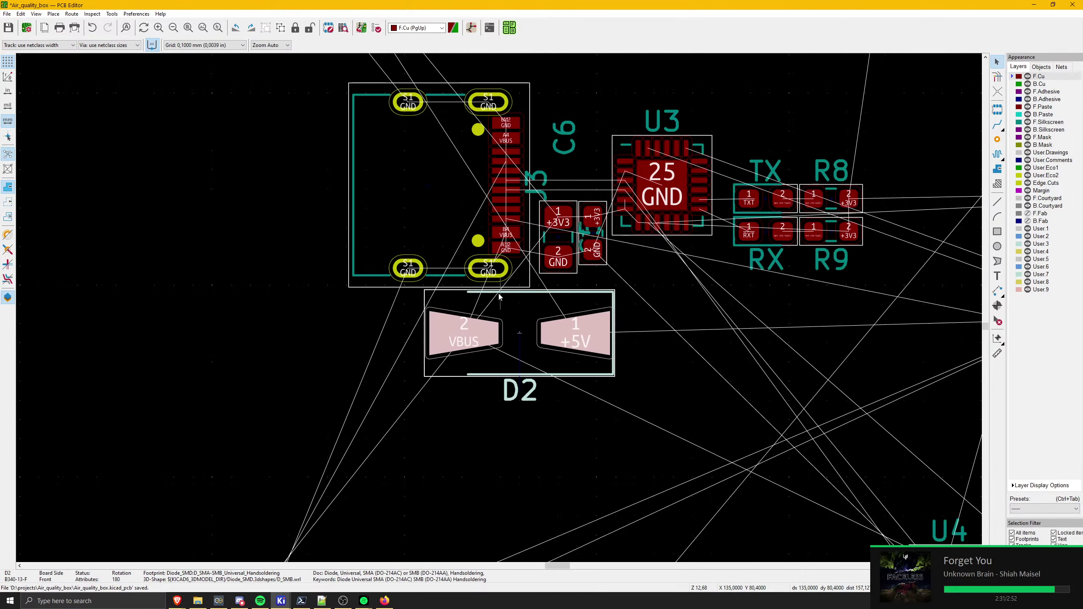
{"action": "key", "text": "m"}
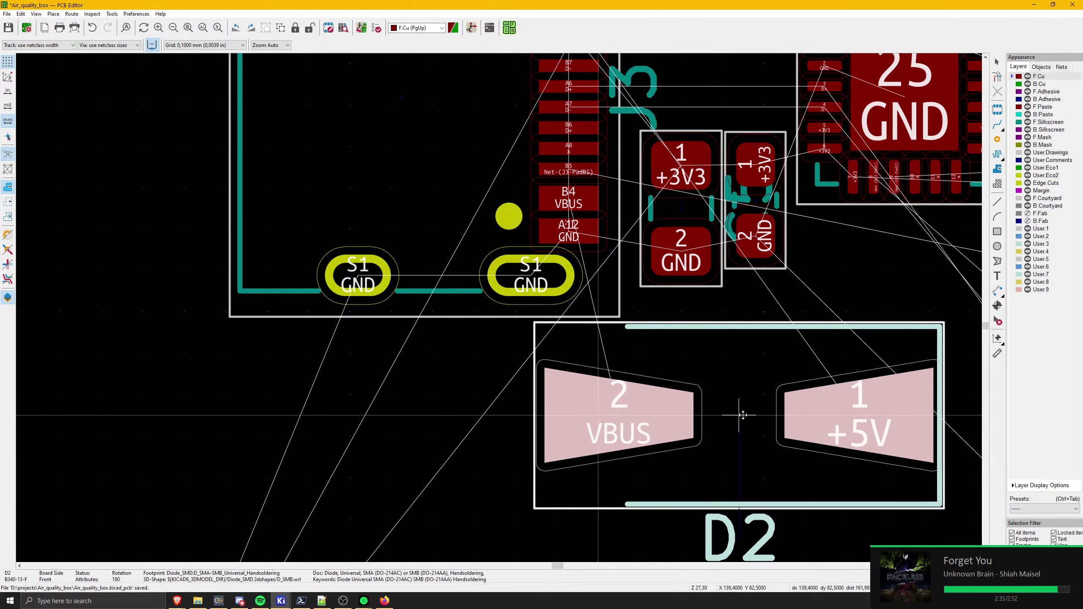
{"action": "left_click", "coordinate": [740, 415]}
{"action": "middle_click_drag", "start_coordinate": [446, 343], "coordinate": [202, 325]}
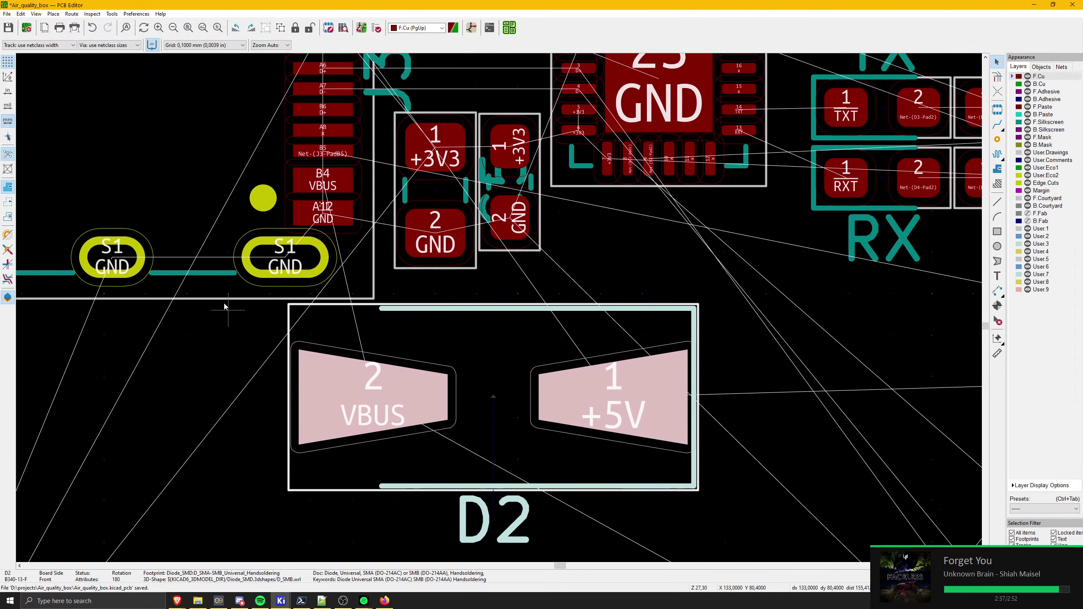
- Examine the unrouted connections around J3's VBUS and GND pads, diode D2 and the unplaced components
{"action": "scroll", "coordinate": [224, 306], "scroll_direction": "down", "scroll_amount": 6}
{"action": "middle_click_drag", "start_coordinate": [430, 371], "coordinate": [325, 376]}
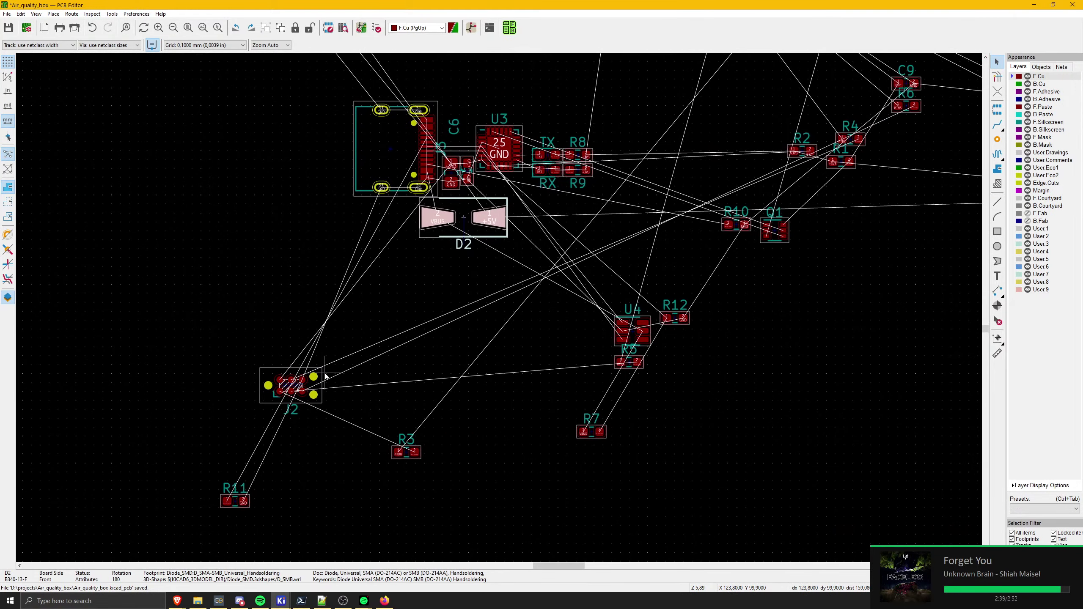
{"action": "middle_click_drag", "start_coordinate": [424, 270], "coordinate": [421, 374]}
{"action": "scroll", "coordinate": [384, 273], "scroll_direction": "up", "scroll_amount": 2}
{"action": "scroll", "coordinate": [543, 312], "scroll_direction": "up", "scroll_amount": 3}
{"action": "scroll", "coordinate": [541, 338], "scroll_direction": "down", "scroll_amount": 1}
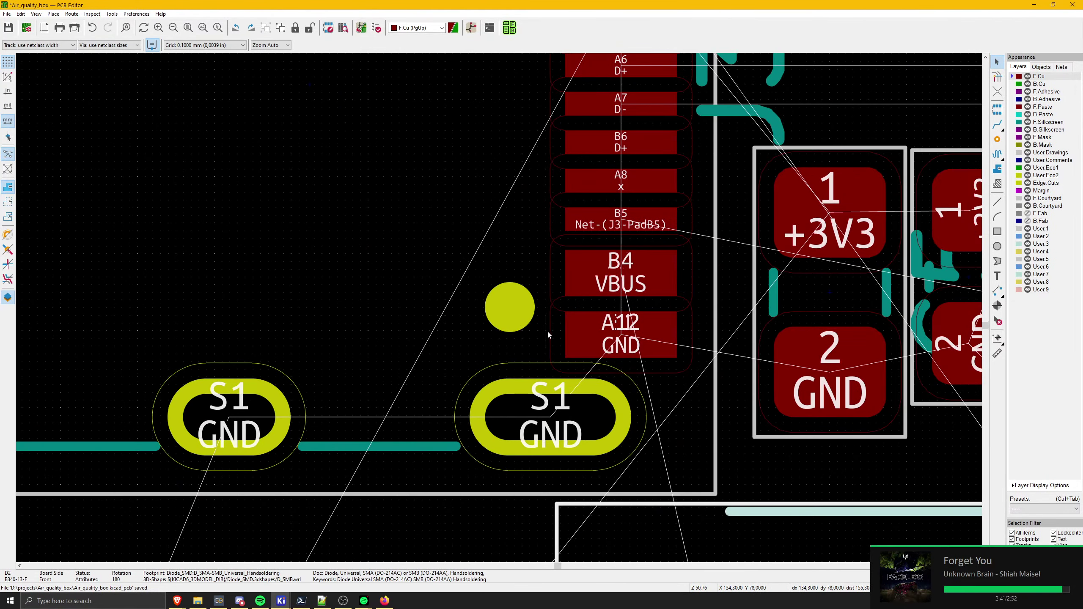
{"action": "middle_click_drag", "start_coordinate": [613, 283], "coordinate": [536, 197]}
{"action": "middle_click_drag", "start_coordinate": [538, 252], "coordinate": [548, 84]}
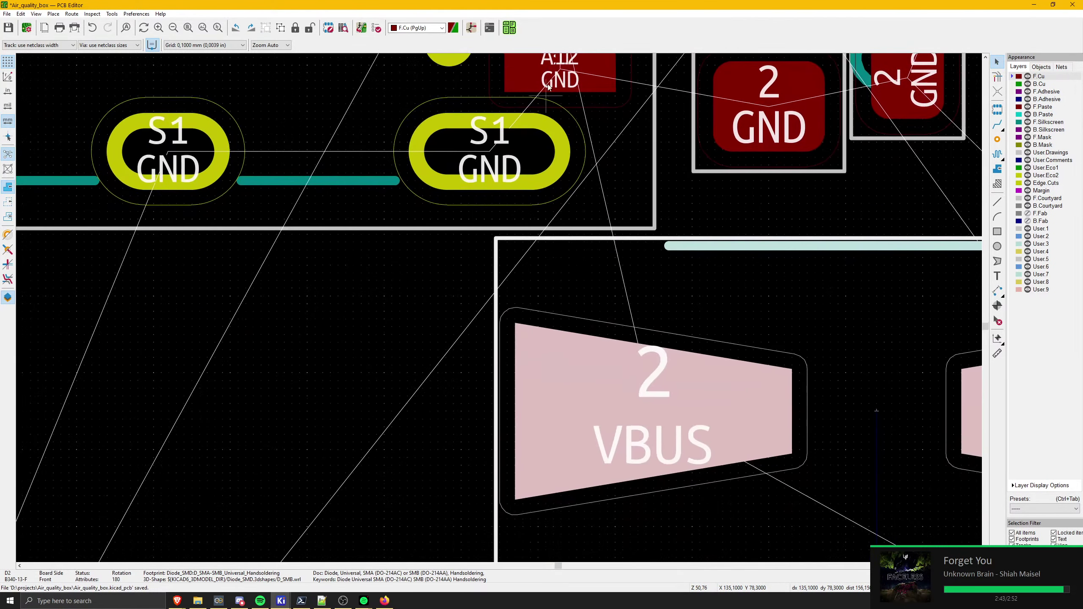
{"action": "scroll", "coordinate": [622, 397], "scroll_direction": "down", "scroll_amount": 2}
{"action": "middle_click_drag", "start_coordinate": [503, 179], "coordinate": [420, 366]}
{"action": "middle_click_drag", "start_coordinate": [374, 484], "coordinate": [307, 473]}
{"action": "scroll", "coordinate": [663, 176], "scroll_direction": "down", "scroll_amount": 2}
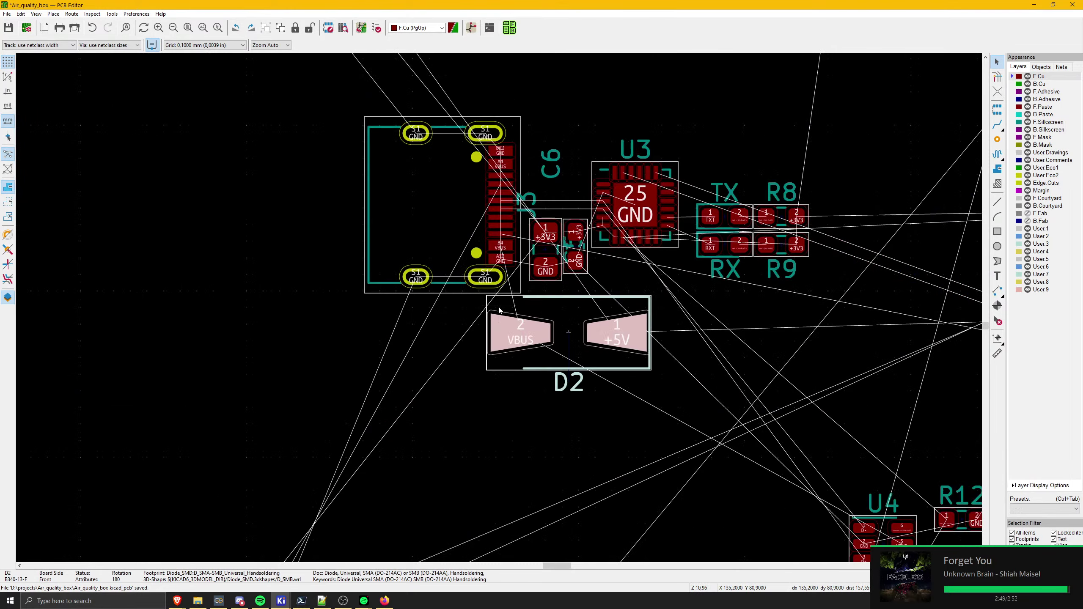
{"action": "middle_click_drag", "start_coordinate": [475, 388], "coordinate": [565, 112]}
{"action": "middle_click_drag", "start_coordinate": [656, 270], "coordinate": [473, 495]}
- Show the F.Fab layer's component values and move the 5k1 resistor R10 next to R11, below J2
{"action": "left_click", "coordinate": [1027, 213]}
{"action": "middle_click_drag", "start_coordinate": [524, 450], "coordinate": [267, 435]}
{"action": "key", "text": "Escape"}
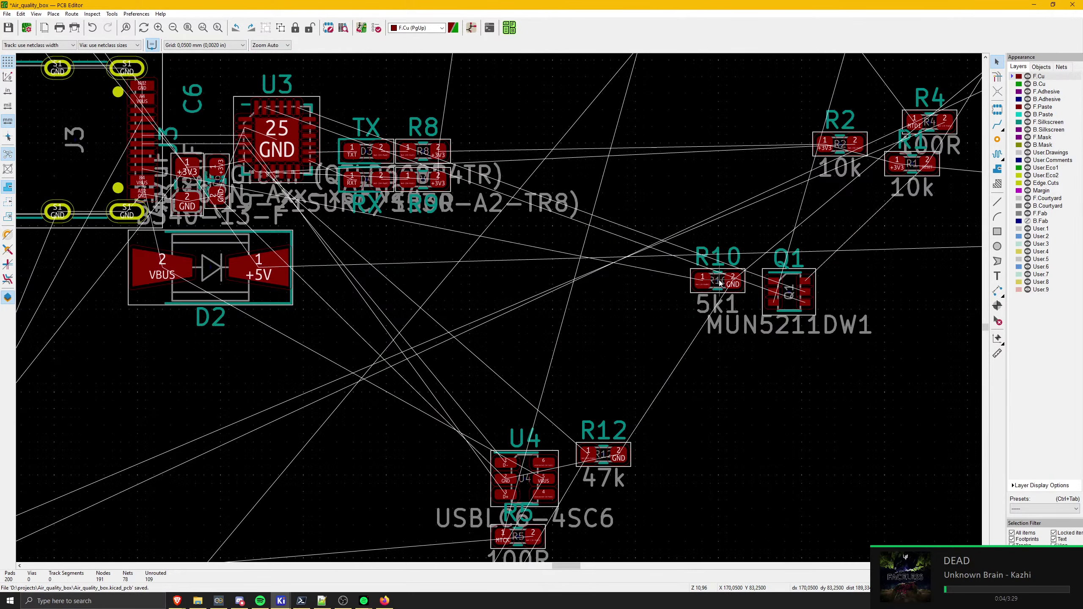
{"action": "left_click_drag", "start_coordinate": [732, 284], "coordinate": [527, 375]}
{"action": "middle_click_drag", "start_coordinate": [528, 376], "coordinate": [682, 362]}
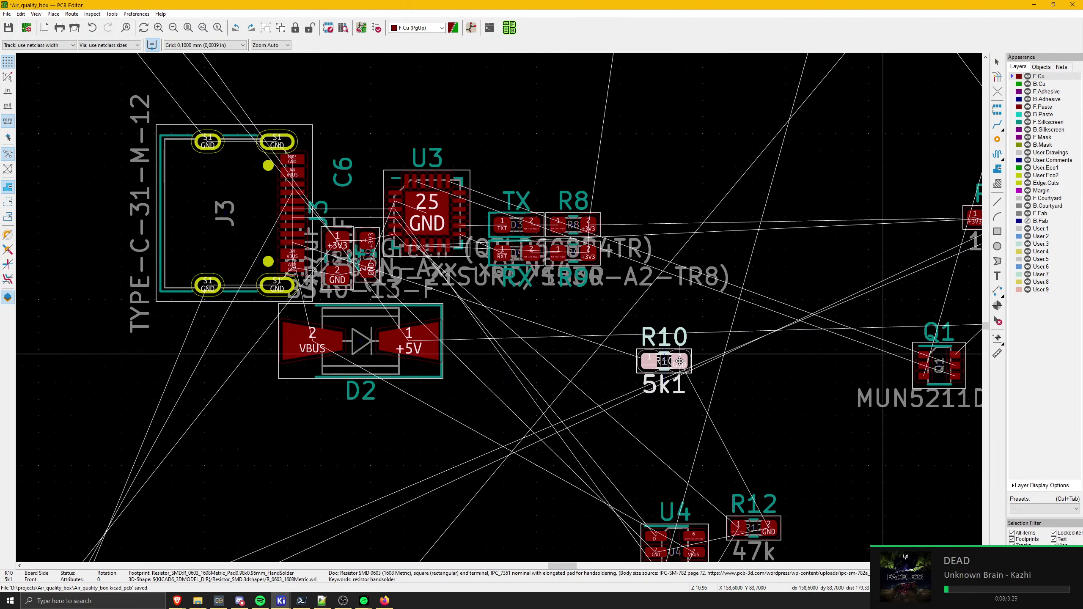
{"action": "scroll", "coordinate": [677, 358], "scroll_direction": "down", "scroll_amount": 3}
{"action": "middle_click_drag", "start_coordinate": [460, 255], "coordinate": [507, 191]}
{"action": "scroll", "coordinate": [255, 438], "scroll_direction": "up", "scroll_amount": 1}
{"action": "scroll", "coordinate": [498, 309], "scroll_direction": "up", "scroll_amount": 5}
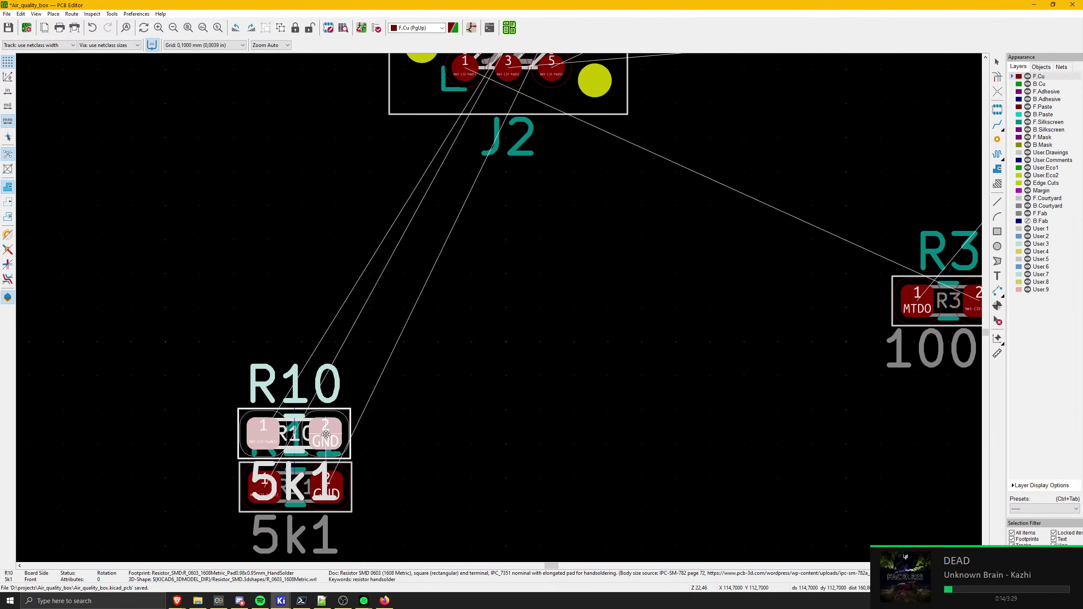
{"action": "left_click", "coordinate": [340, 337]}
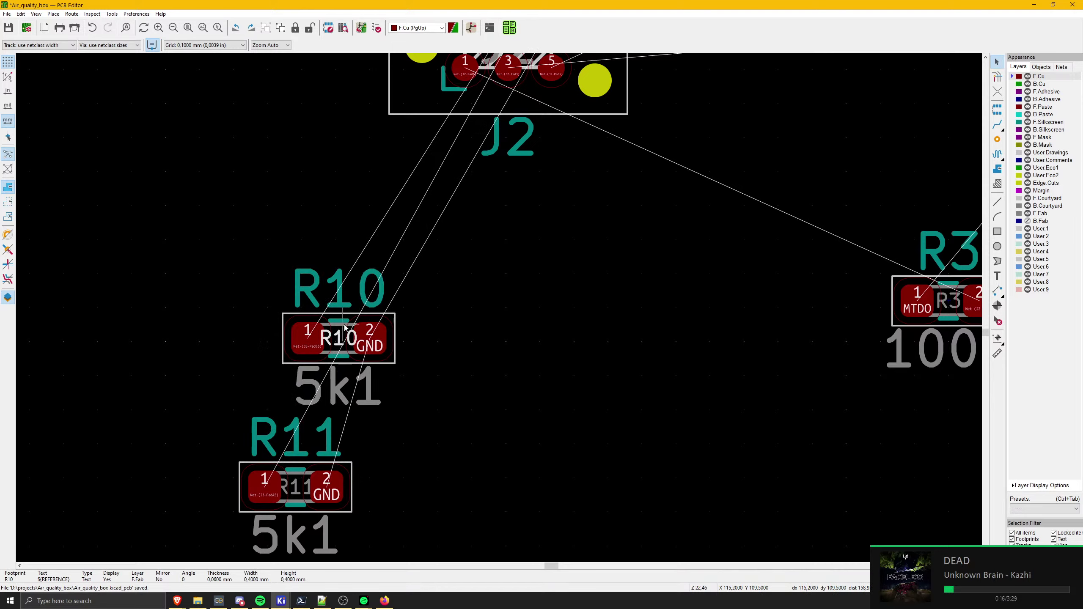
{"action": "key", "text": "Escape"}
- Align R10 above R11 and stack R11 directly beneath it with matching pad columns
{"action": "left_click_drag", "start_coordinate": [340, 334], "coordinate": [291, 333]}
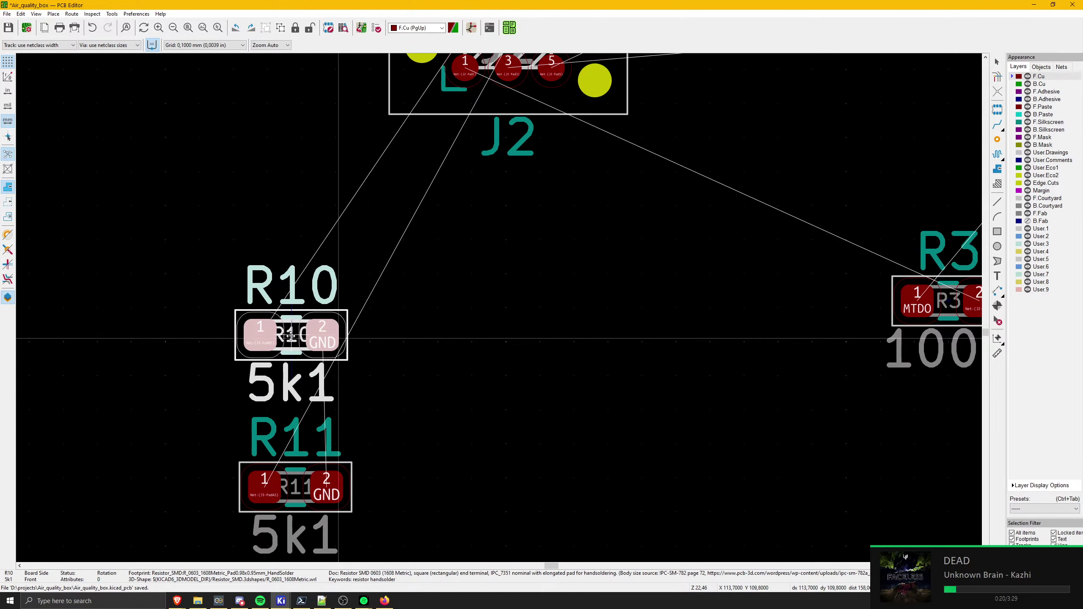
{"action": "key", "text": "Escape"}
{"action": "left_click", "coordinate": [291, 469]}
{"action": "left_click_drag", "start_coordinate": [291, 469], "coordinate": [288, 377]}
{"action": "scroll", "coordinate": [288, 377], "scroll_direction": "up", "scroll_amount": 3}
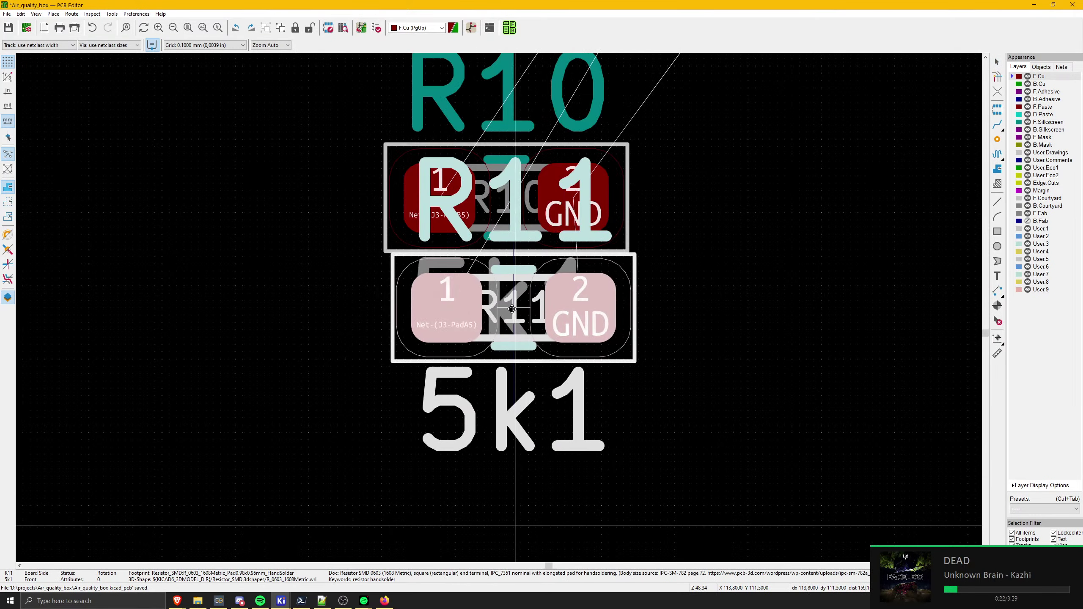
{"action": "key", "text": "Escape"}
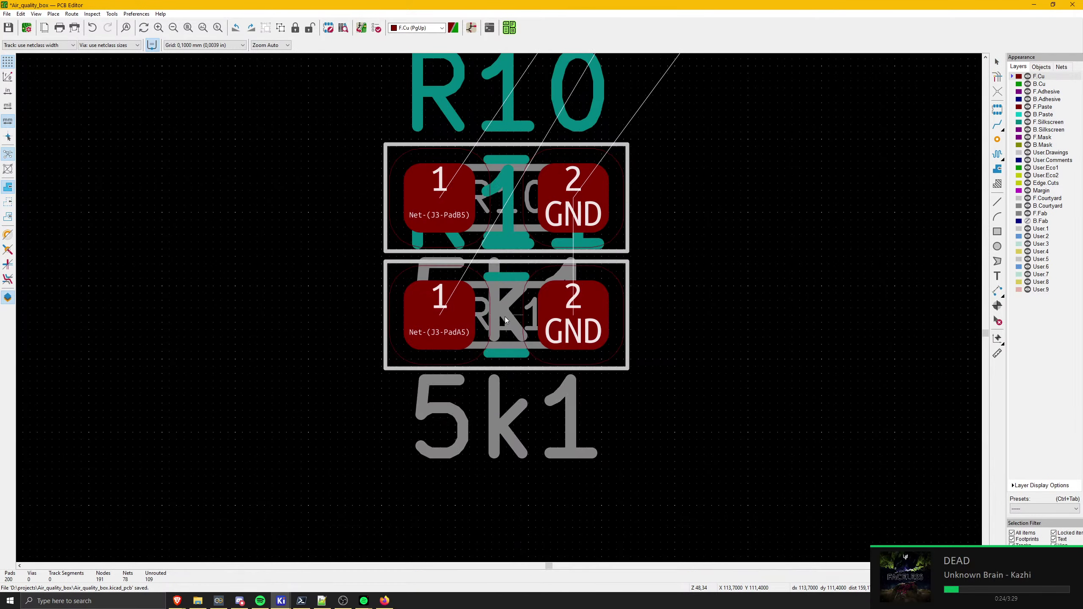
- Make F.Silkscreen the active layer and move R10 aside to uncover R11's reference text
{"action": "left_click", "coordinate": [496, 254]}
{"action": "key", "text": "Escape"}
{"action": "left_click", "coordinate": [417, 239]}
{"action": "double_click", "coordinate": [418, 239]}
{"action": "key", "text": "Escape"}
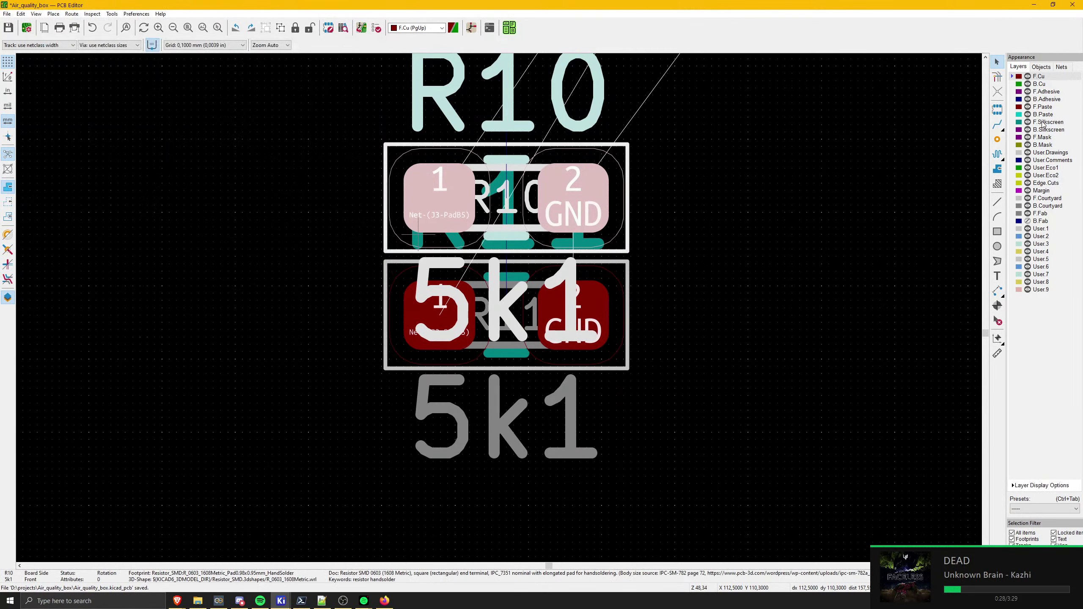
{"action": "key", "text": "Escape"}
{"action": "left_click", "coordinate": [420, 238]}
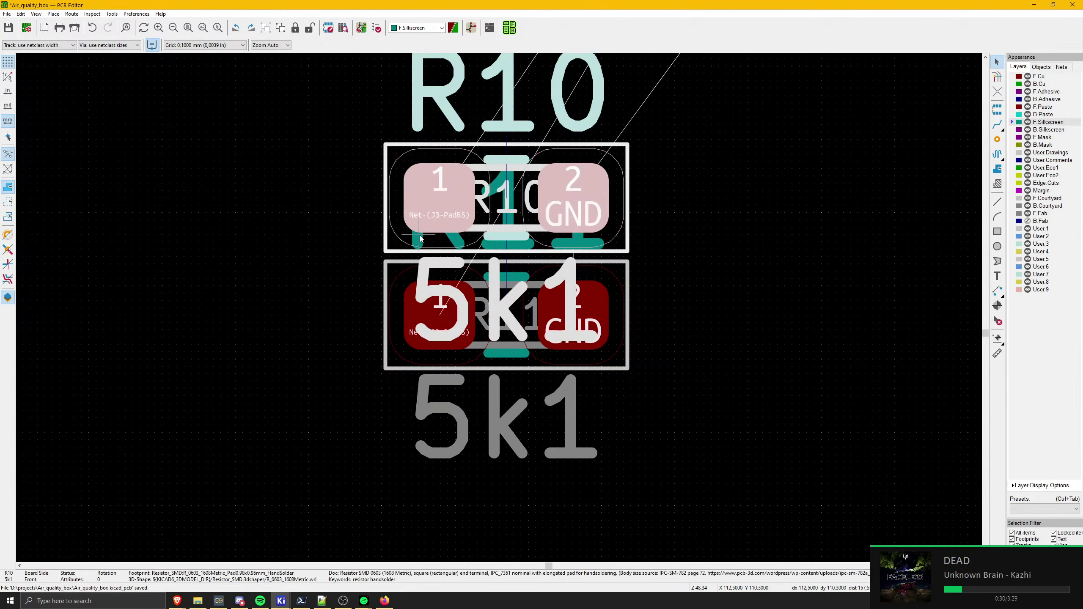
{"action": "key", "text": "Escape"}
{"action": "left_click_drag", "start_coordinate": [415, 246], "coordinate": [129, 188]}
{"action": "key", "text": "Escape"}
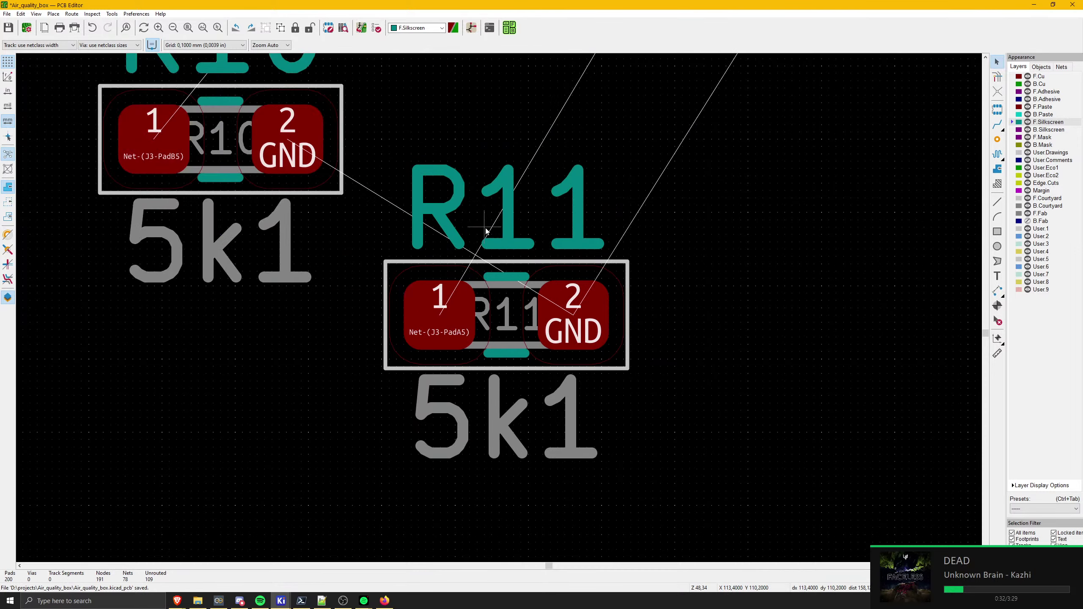
- Move R11's reference text below its footprint and put R10 back directly above R11
{"action": "left_click", "coordinate": [493, 239]}
{"action": "left_click_drag", "start_coordinate": [493, 239], "coordinate": [200, 474]}
{"action": "left_click", "coordinate": [219, 138]}
{"action": "left_click_drag", "start_coordinate": [219, 139], "coordinate": [504, 196]}
{"action": "key", "text": "Escape"}
{"action": "left_click", "coordinate": [237, 440]}
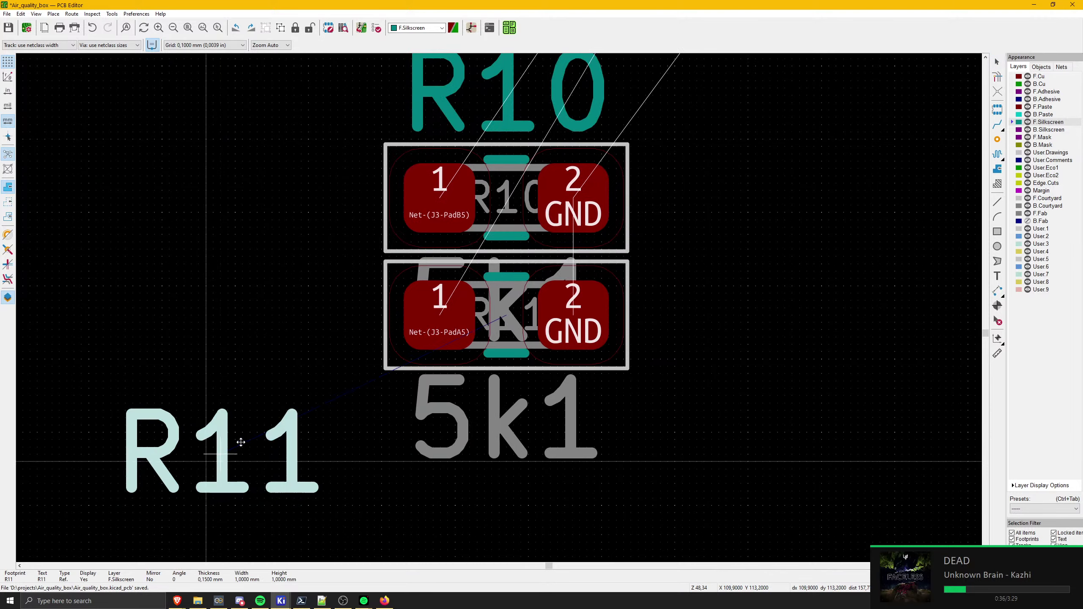
{"action": "left_click_drag", "start_coordinate": [237, 440], "coordinate": [506, 421]}
{"action": "key", "text": "Escape"}
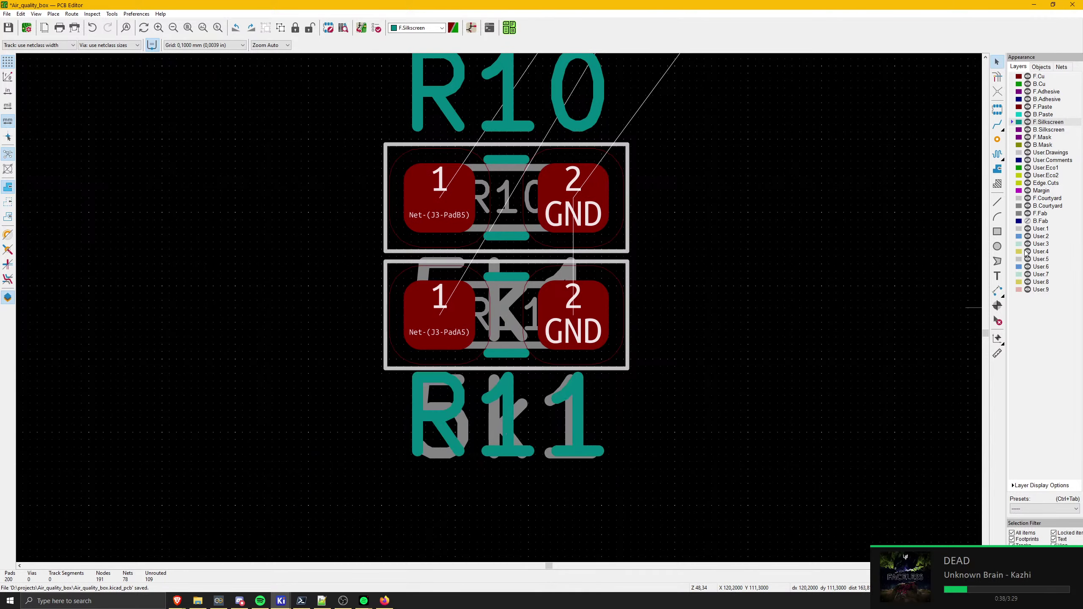
- Hide the F.Fab layer
{"action": "left_click", "coordinate": [1028, 214]}
{"action": "scroll", "coordinate": [484, 233], "scroll_direction": "down", "scroll_amount": 3}
{"action": "middle_click_drag", "start_coordinate": [567, 306], "coordinate": [426, 325]}
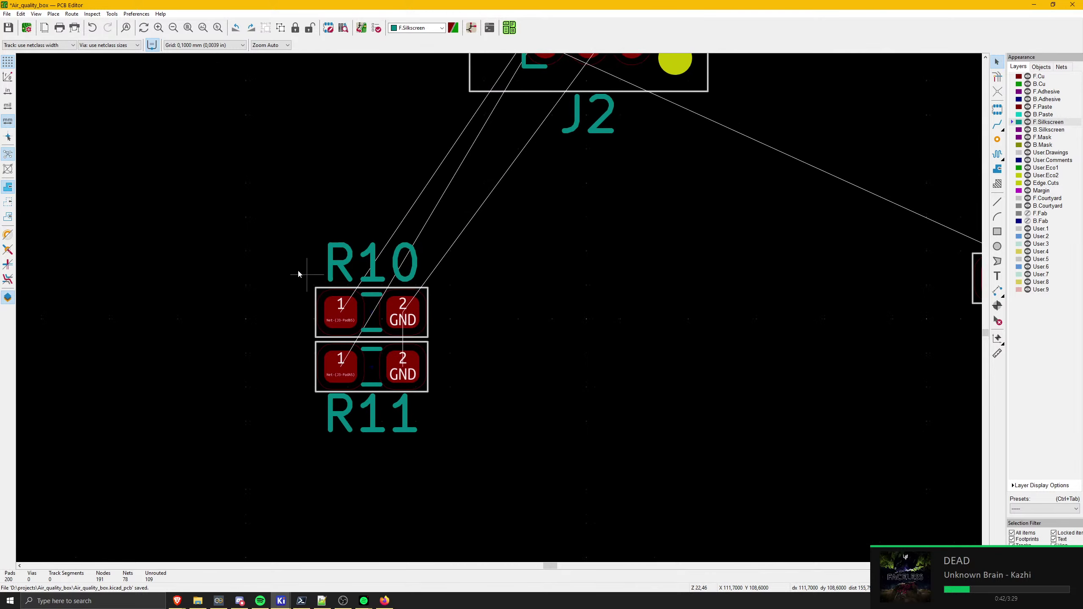
- Move R10 and R11 together with their reference texts to the free area below J3, left of D2
{"action": "left_click_drag", "start_coordinate": [257, 228], "coordinate": [497, 444]}
{"action": "key", "text": "m"}
{"action": "middle_click_drag", "start_coordinate": [395, 286], "coordinate": [290, 558]}
{"action": "scroll", "coordinate": [523, 386], "scroll_direction": "down", "scroll_amount": 3}
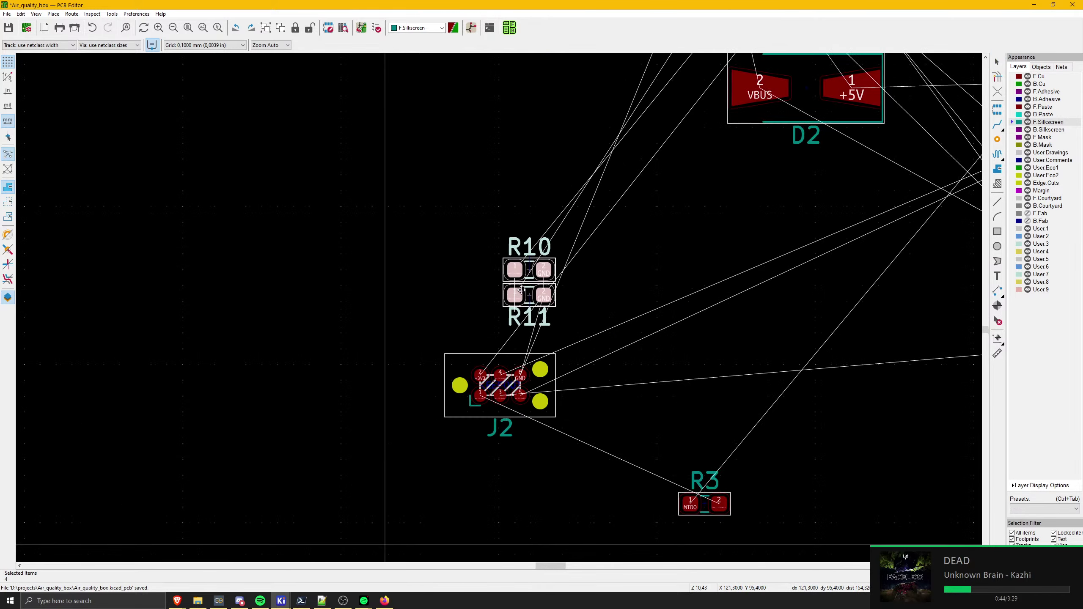
{"action": "middle_click_drag", "start_coordinate": [601, 143], "coordinate": [433, 356]}
{"action": "middle_click_drag", "start_coordinate": [521, 197], "coordinate": [557, 237]}
{"action": "scroll", "coordinate": [476, 333], "scroll_direction": "up", "scroll_amount": 4}
{"action": "middle_click_drag", "start_coordinate": [682, 215], "coordinate": [486, 310]}
{"action": "scroll", "coordinate": [599, 234], "scroll_direction": "up", "scroll_amount": 4}
{"action": "middle_click_drag", "start_coordinate": [412, 345], "coordinate": [590, 201]}
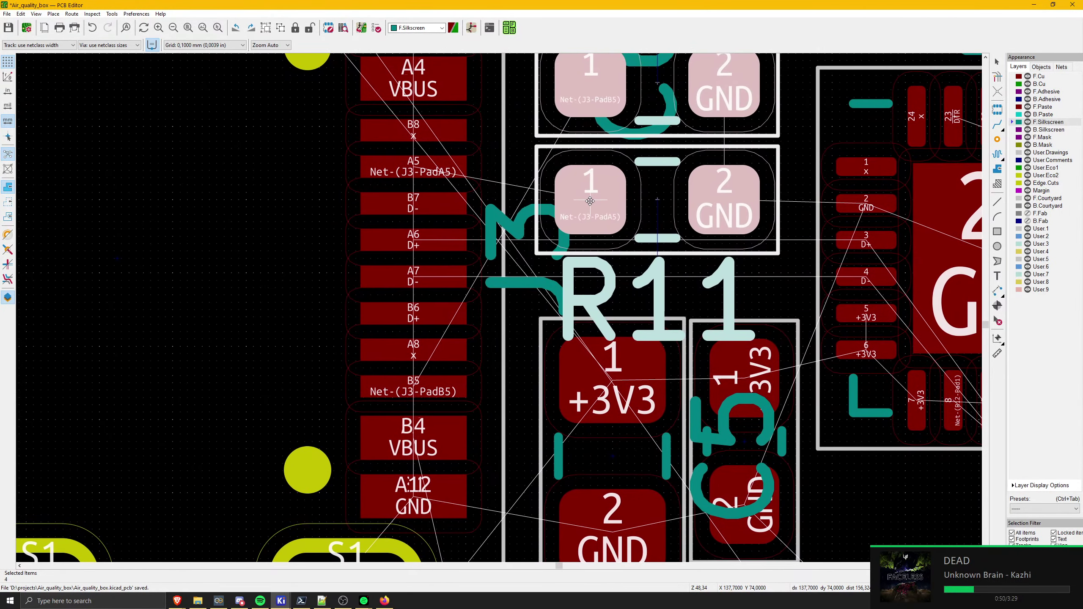
{"action": "scroll", "coordinate": [478, 319], "scroll_direction": "down", "scroll_amount": 8}
{"action": "middle_click_drag", "start_coordinate": [387, 514], "coordinate": [433, 440]}
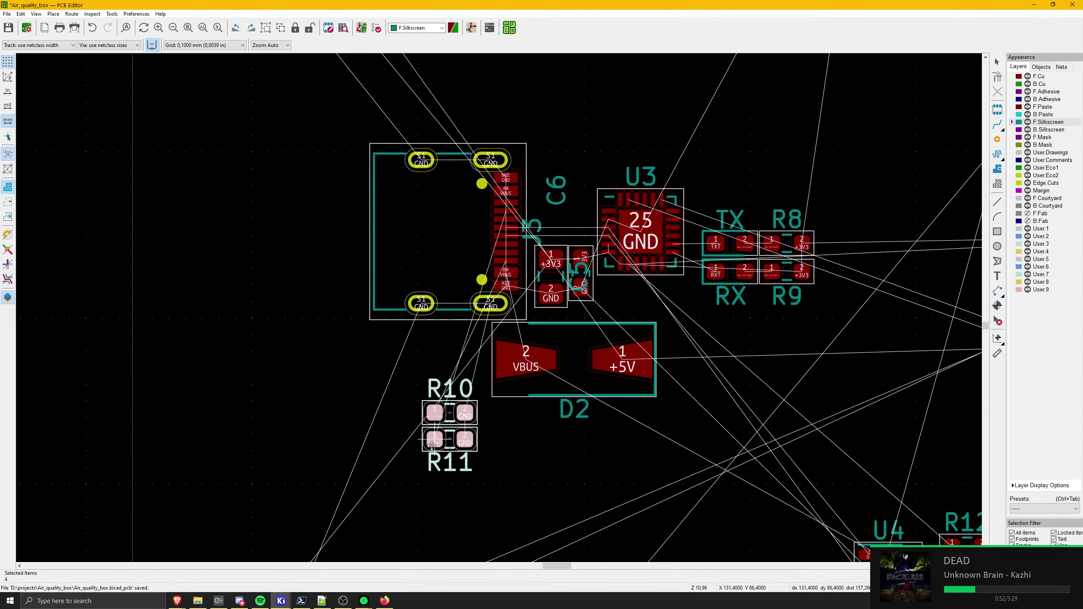
{"action": "middle_click_drag", "start_coordinate": [403, 477], "coordinate": [499, 308]}
{"action": "left_click", "coordinate": [499, 308]}
- Move R10 up towards J3 and shift D2 further down to free the space beneath the connector
{"action": "left_click", "coordinate": [520, 268]}
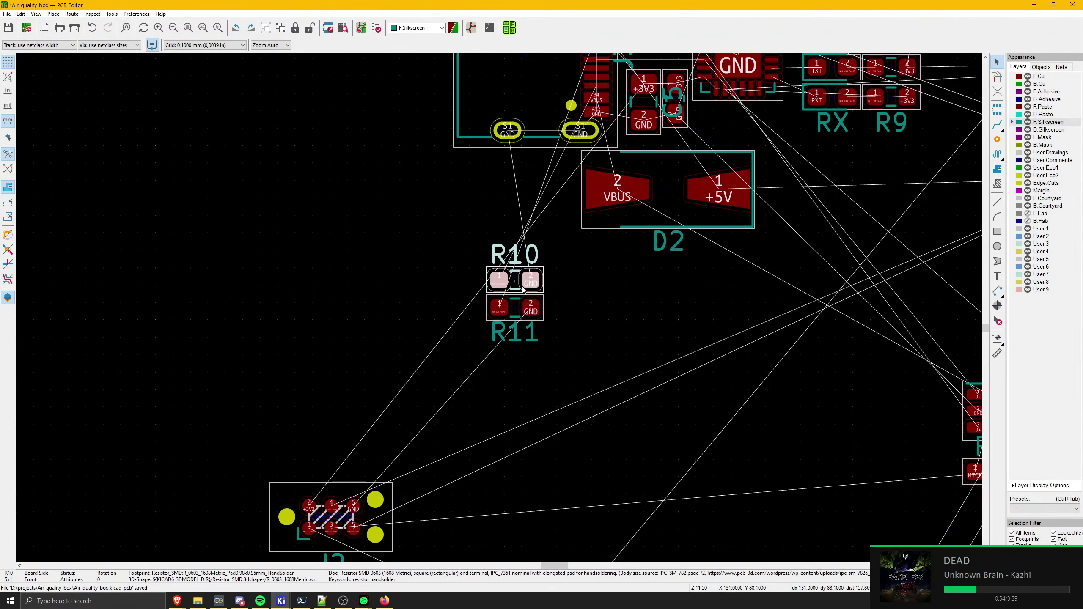
{"action": "key", "text": "Escape"}
{"action": "key", "text": "m"}
{"action": "middle_click_drag", "start_coordinate": [519, 202], "coordinate": [495, 238]}
{"action": "left_click", "coordinate": [500, 239]}
{"action": "key", "text": "m"}
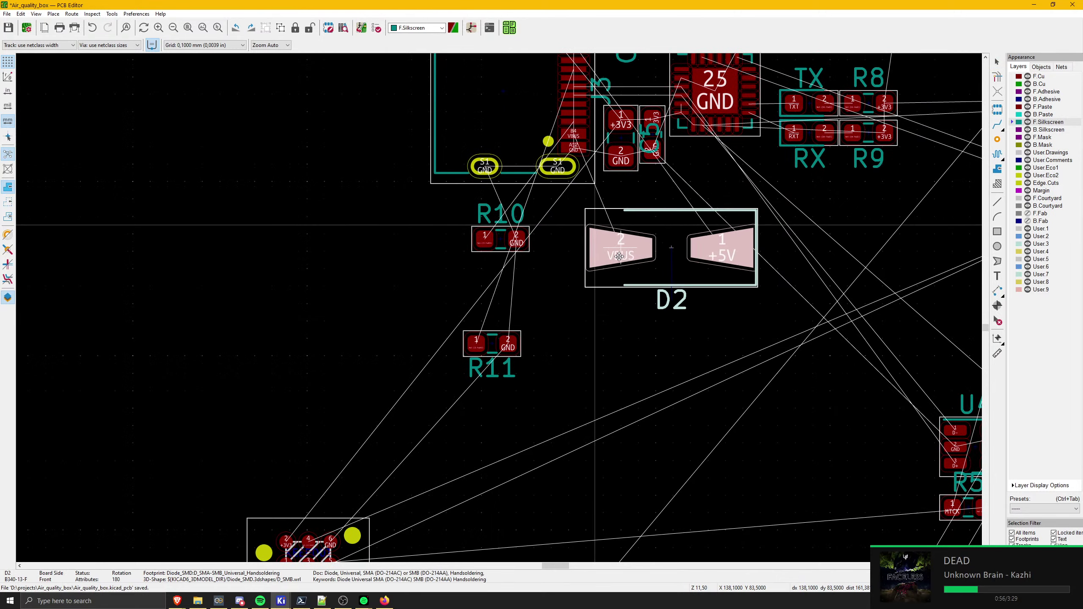
{"action": "left_click", "coordinate": [603, 350]}
- Place R10 directly below J3's lower courtyard edge, under the S1 pad nearest the signal pads
{"action": "key", "text": "m"}
{"action": "scroll", "coordinate": [561, 204], "scroll_direction": "up", "scroll_amount": 5}
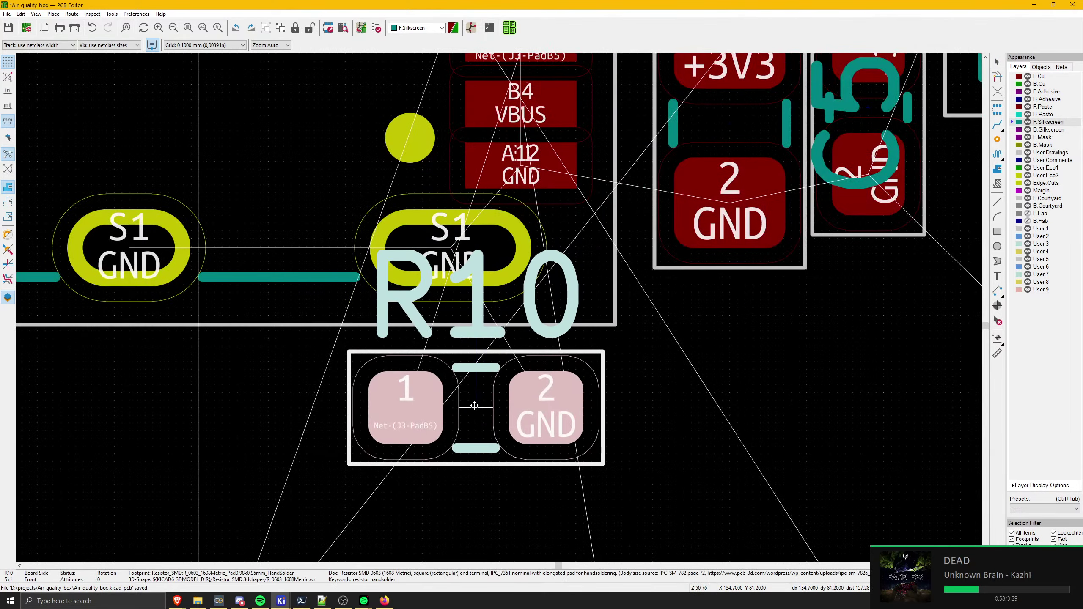
{"action": "scroll", "coordinate": [475, 406], "scroll_direction": "down", "scroll_amount": 1}
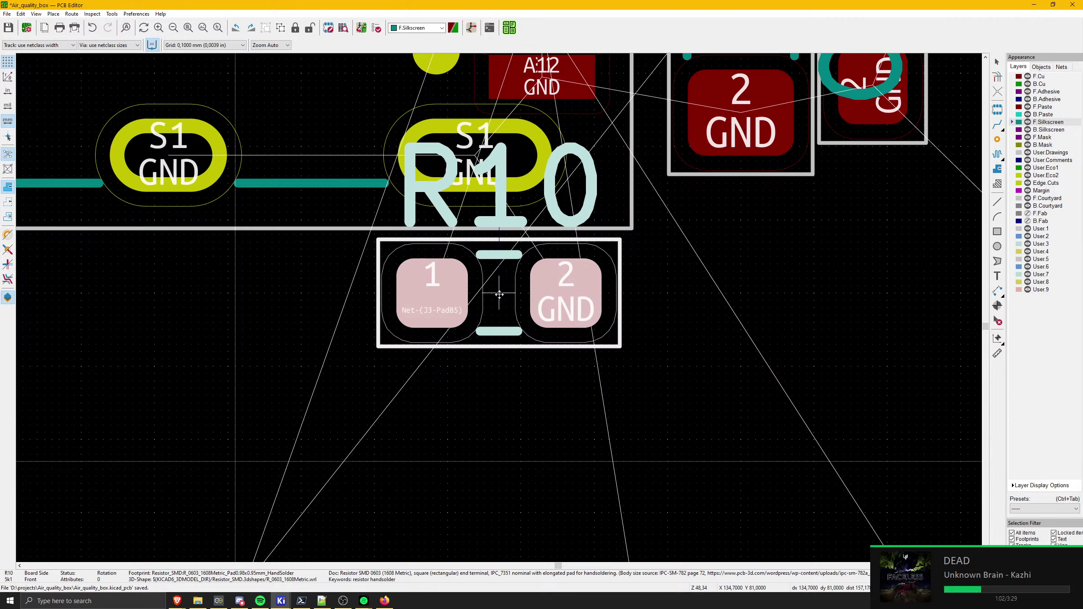
{"action": "left_click", "coordinate": [499, 295]}
{"action": "scroll", "coordinate": [499, 295], "scroll_direction": "down", "scroll_amount": 5}
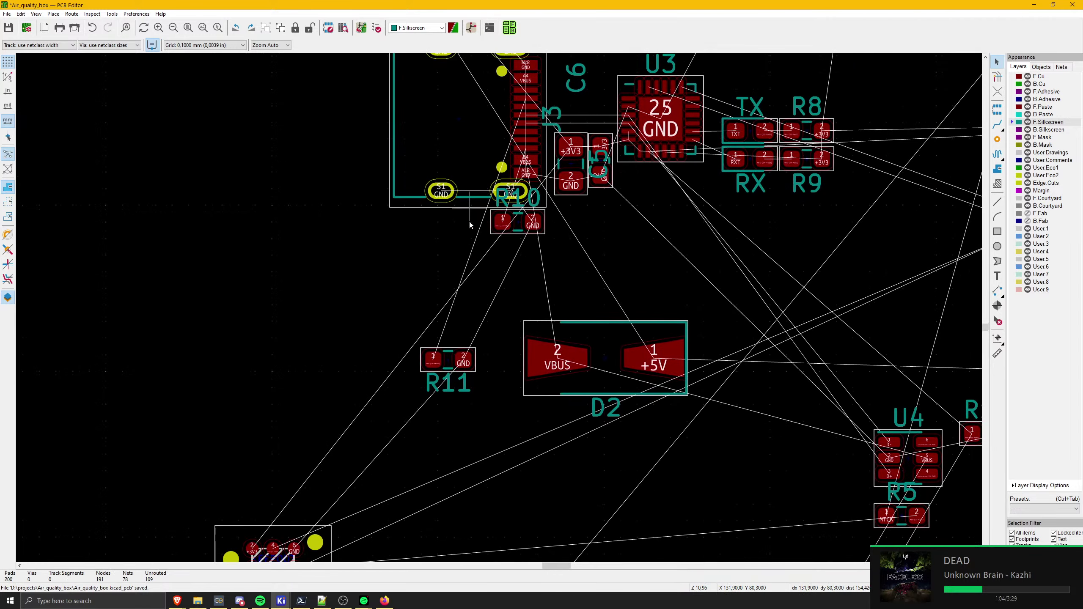
- Move R11 directly above J3's upper courtyard edge at about X 134.9, Y 68.6 mm, keeping it horizontal
{"action": "key", "text": "m"}
{"action": "scroll", "coordinate": [488, 56], "scroll_direction": "up", "scroll_amount": 1}
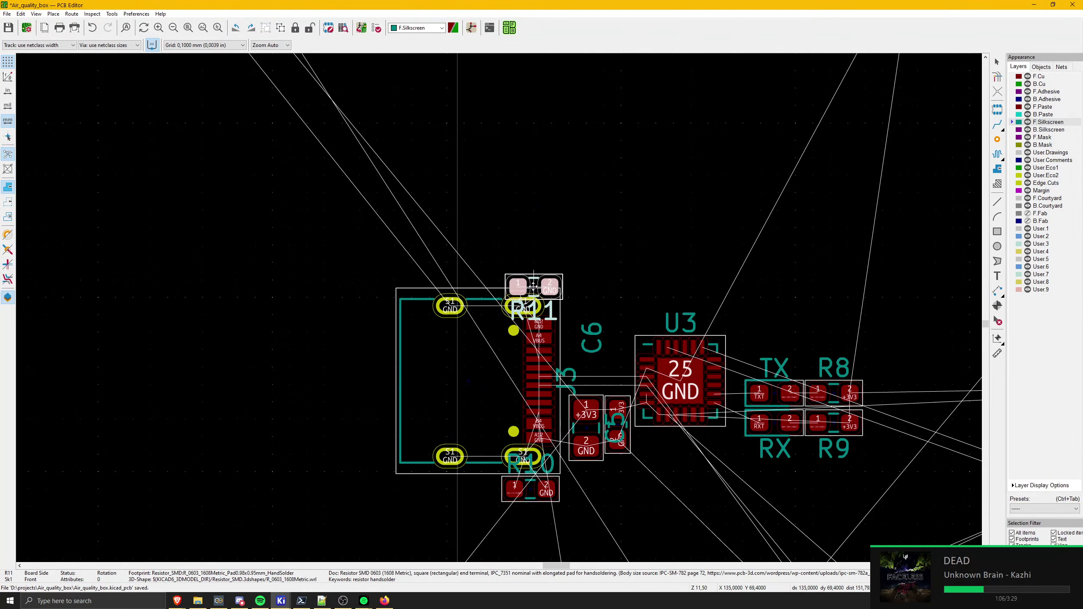
{"action": "scroll", "coordinate": [534, 286], "scroll_direction": "up", "scroll_amount": 3}
{"action": "key", "text": "r"}
{"action": "key", "text": "r"}
{"action": "key", "text": "r"}
{"action": "key", "text": "r"}
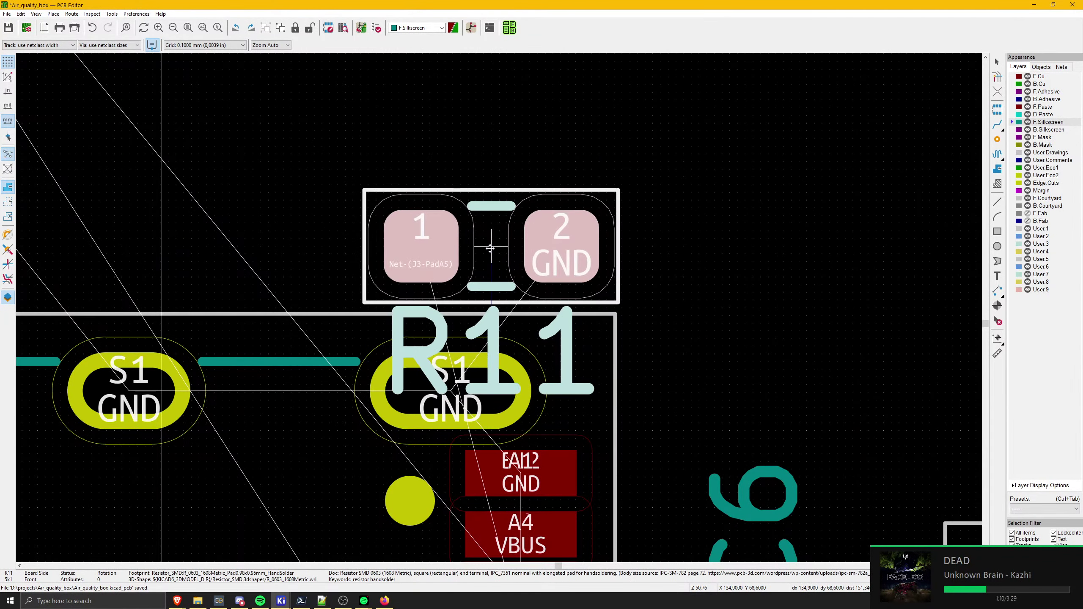
- Nudge R10 slightly right below J3 to line it up horizontally with R11 on the opposite side
{"action": "middle_click_drag", "start_coordinate": [474, 539], "coordinate": [466, 55]}
{"action": "middle_click_drag", "start_coordinate": [471, 520], "coordinate": [462, 145]}
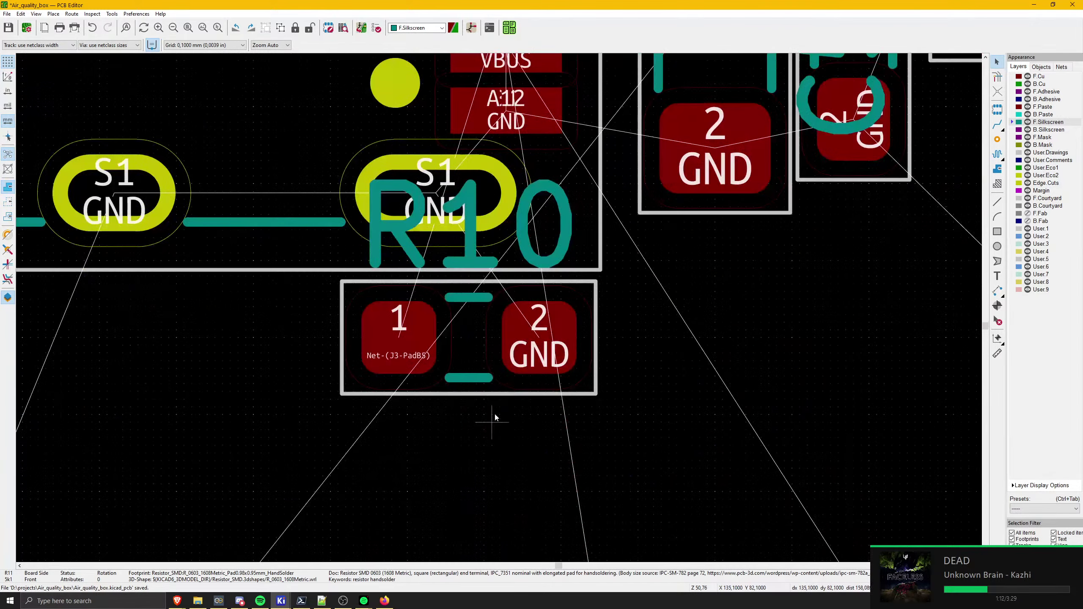
{"action": "middle_click_drag", "start_coordinate": [494, 418], "coordinate": [507, 445]}
{"action": "left_click", "coordinate": [469, 198]}
{"action": "key", "text": "m"}
{"action": "left_click", "coordinate": [481, 192]}
{"action": "scroll", "coordinate": [482, 196], "scroll_direction": "down", "scroll_amount": 3}
{"action": "key", "text": "Escape"}
{"action": "scroll", "coordinate": [498, 288], "scroll_direction": "up", "scroll_amount": 3}
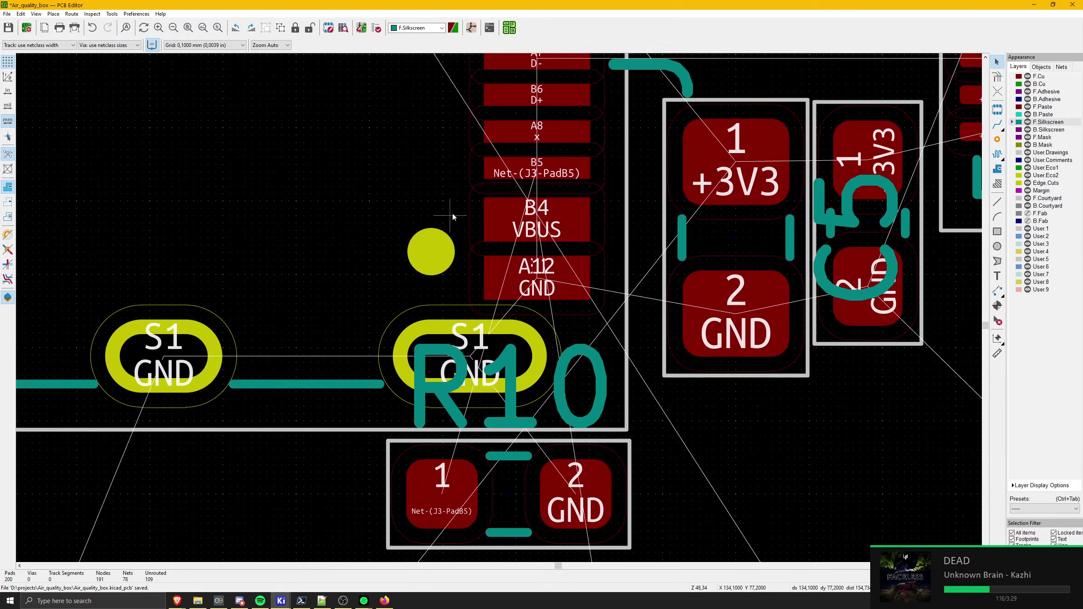
- Move D2 directly below R10, aligning the left edges of their courtyards
{"action": "middle_click_drag", "start_coordinate": [427, 474], "coordinate": [424, 566]}
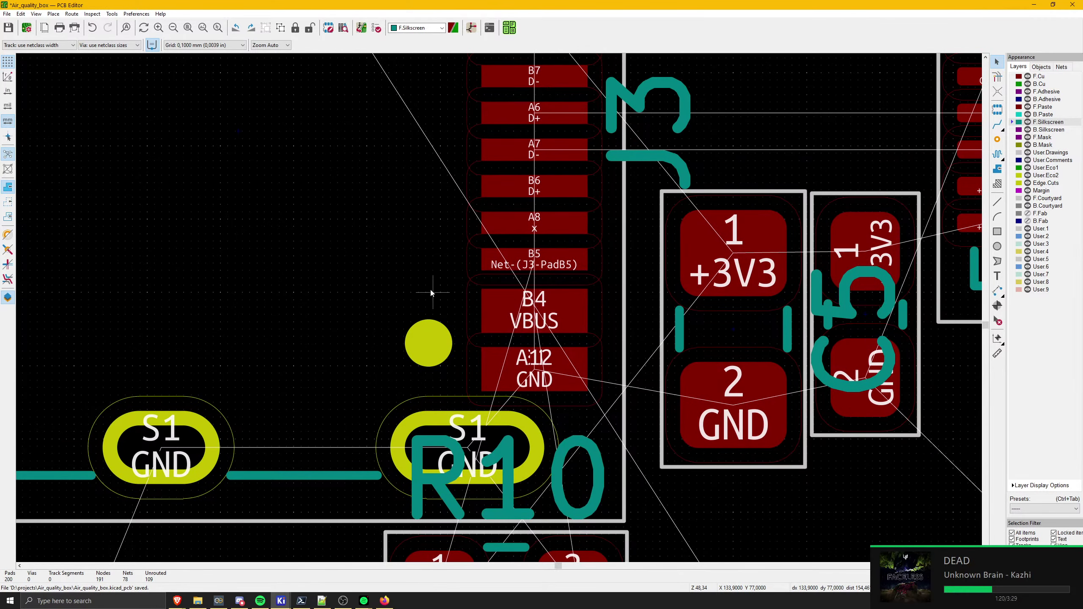
{"action": "middle_click_drag", "start_coordinate": [274, 411], "coordinate": [284, 194]}
{"action": "scroll", "coordinate": [313, 363], "scroll_direction": "down", "scroll_amount": 3}
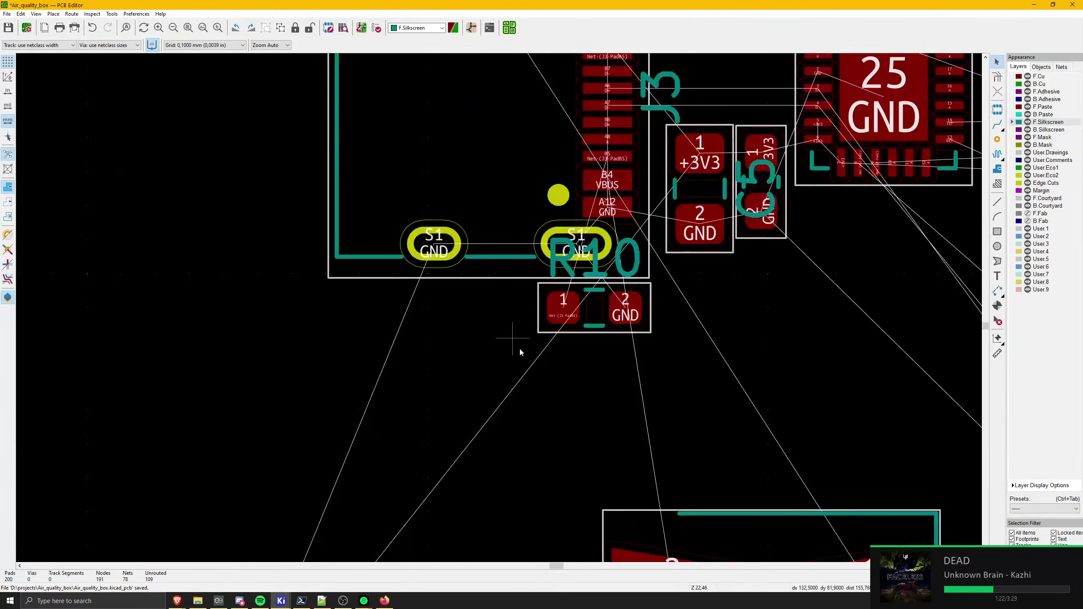
{"action": "middle_click_drag", "start_coordinate": [542, 393], "coordinate": [446, 283]}
{"action": "key", "text": "m"}
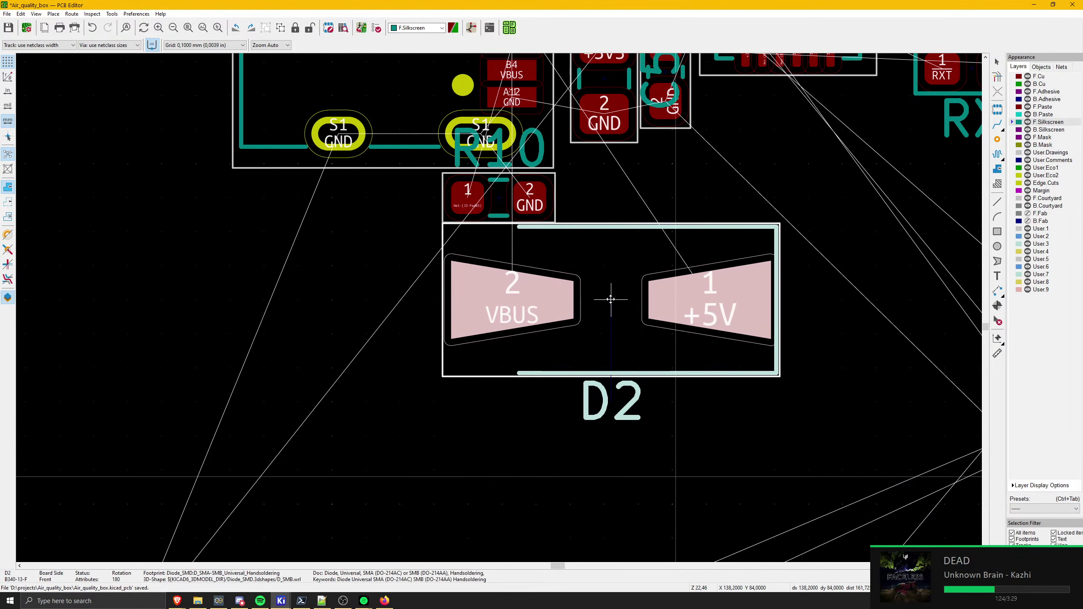
{"action": "scroll", "coordinate": [604, 291], "scroll_direction": "down", "scroll_amount": 6}
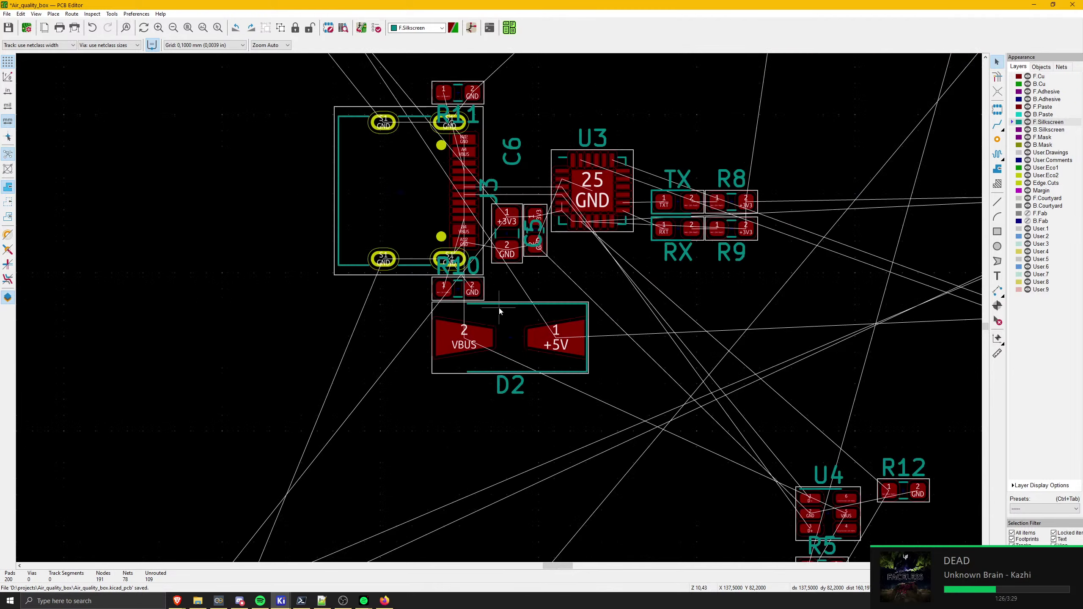
- Bring U4 up from the unplaced parts near R12 to the area above U3 and rotate it 90 degrees
{"action": "scroll", "coordinate": [469, 308], "scroll_direction": "up", "scroll_amount": 2}
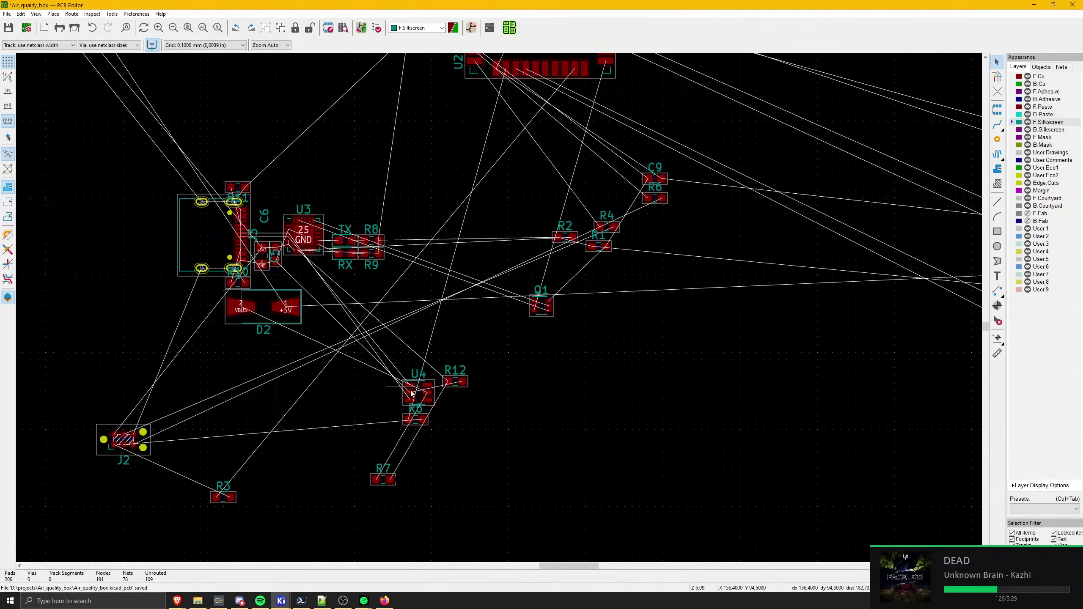
{"action": "scroll", "coordinate": [420, 395], "scroll_direction": "up", "scroll_amount": 3}
{"action": "left_click_drag", "start_coordinate": [478, 295], "coordinate": [422, 324]}
{"action": "middle_click_drag", "start_coordinate": [377, 221], "coordinate": [482, 297]}
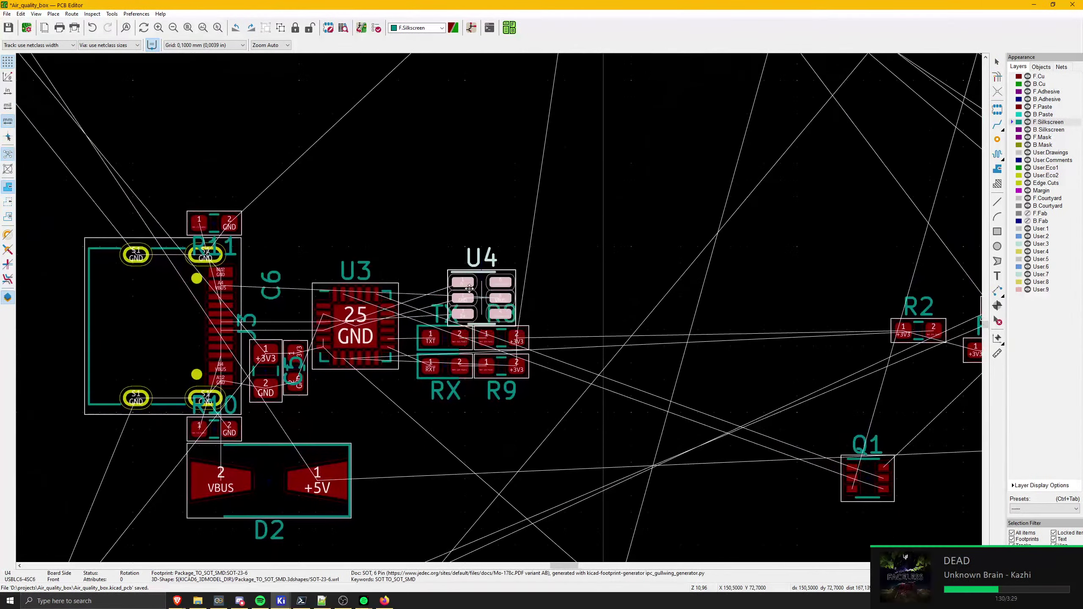
{"action": "scroll", "coordinate": [417, 279], "scroll_direction": "up", "scroll_amount": 1}
{"action": "middle_click_drag", "start_coordinate": [416, 280], "coordinate": [578, 284]}
{"action": "key", "text": "r"}
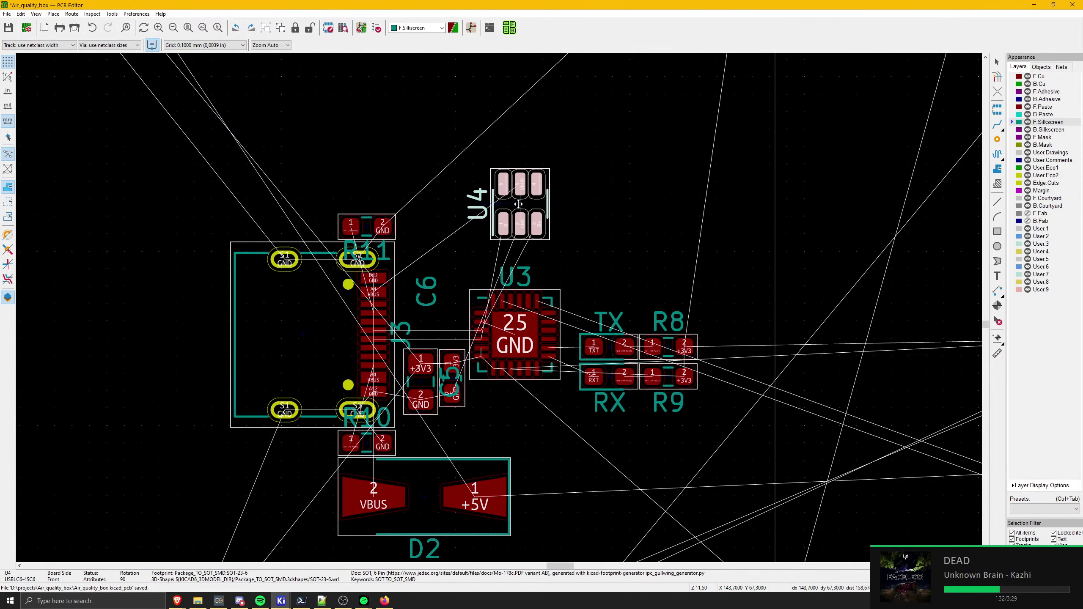
- Try U4 in different rotations between J3 and U3, then place it unrotated just above U3
{"action": "scroll", "coordinate": [525, 203], "scroll_direction": "up", "scroll_amount": 3}
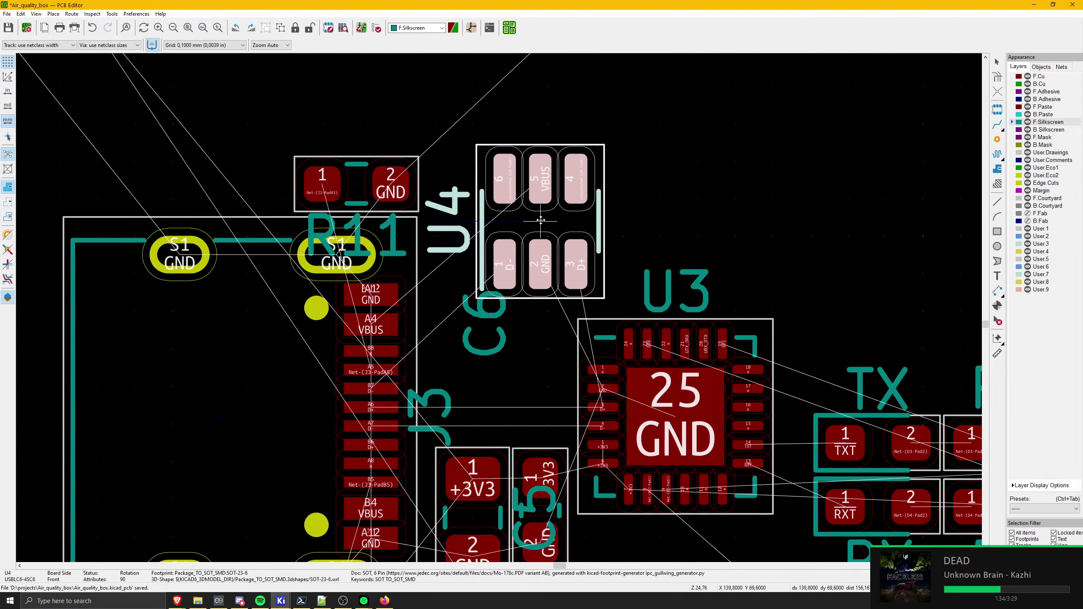
{"action": "middle_click_drag", "start_coordinate": [516, 307], "coordinate": [488, 197]}
{"action": "key", "text": "r"}
{"action": "key", "text": "r"}
{"action": "key", "text": "r"}
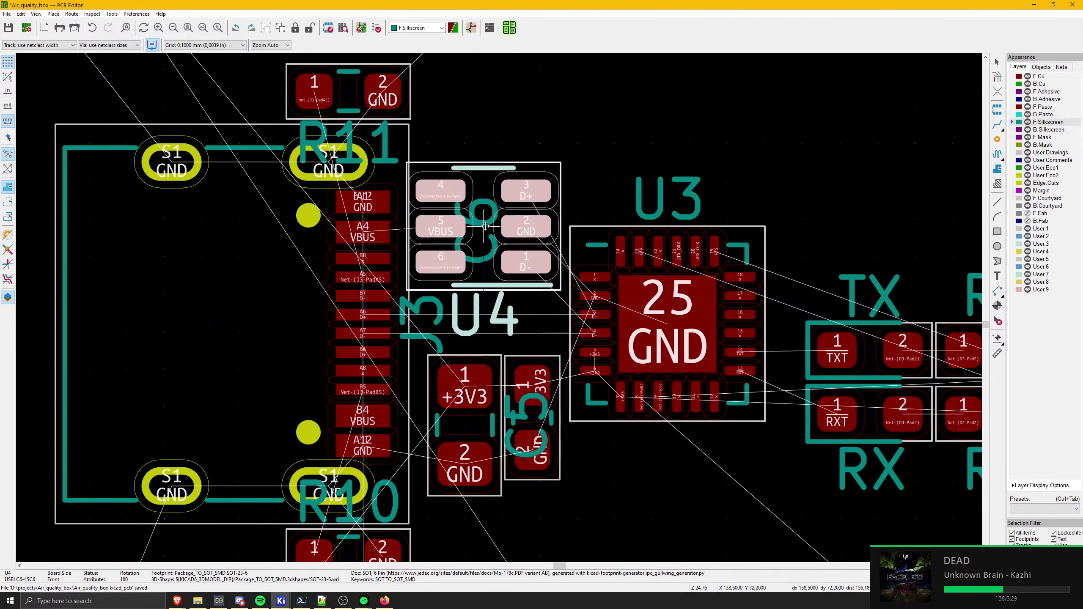
{"action": "scroll", "coordinate": [513, 240], "scroll_direction": "down", "scroll_amount": 6}
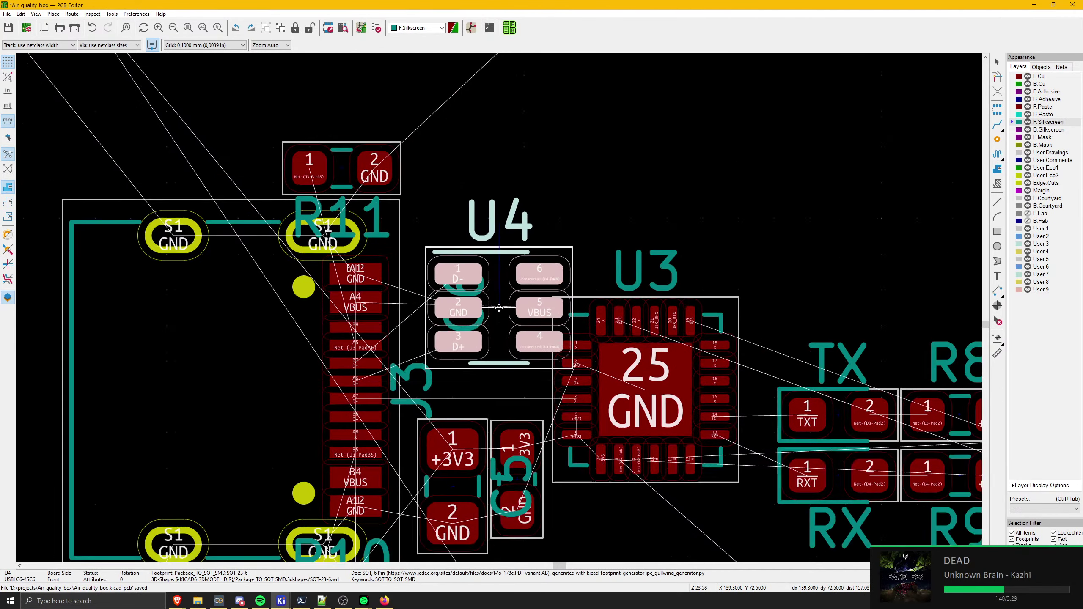
{"action": "left_click", "coordinate": [542, 254]}
- Switch to the Schematic Editor and delete the U4 symbol (USBLC6-4SC6) from the ESD block
{"action": "left_click", "coordinate": [288, 601]}
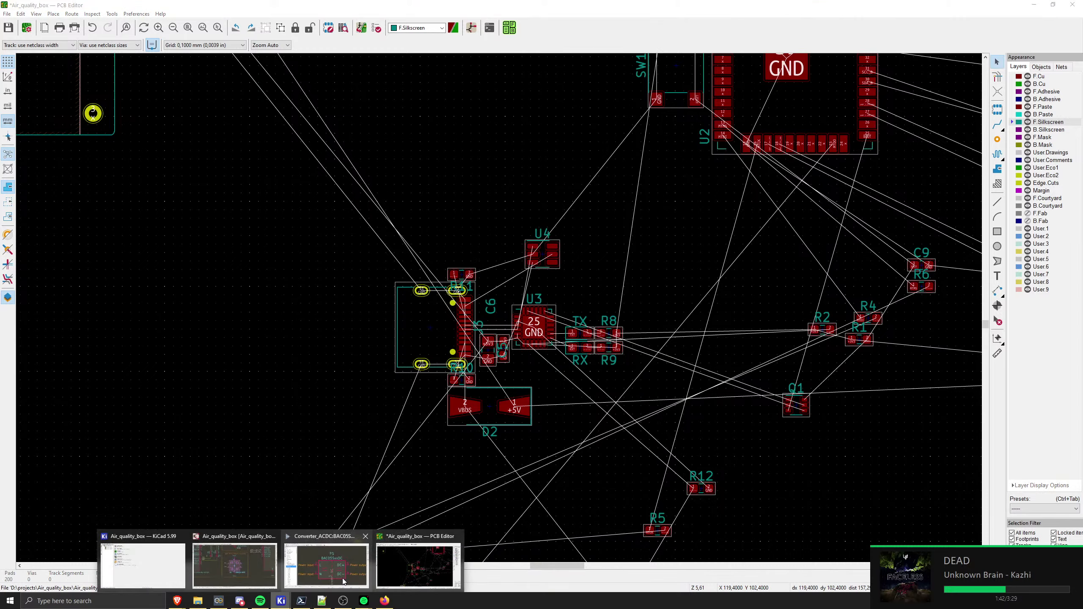
{"action": "left_click", "coordinate": [327, 563]}
{"action": "scroll", "coordinate": [539, 302], "scroll_direction": "down", "scroll_amount": 5}
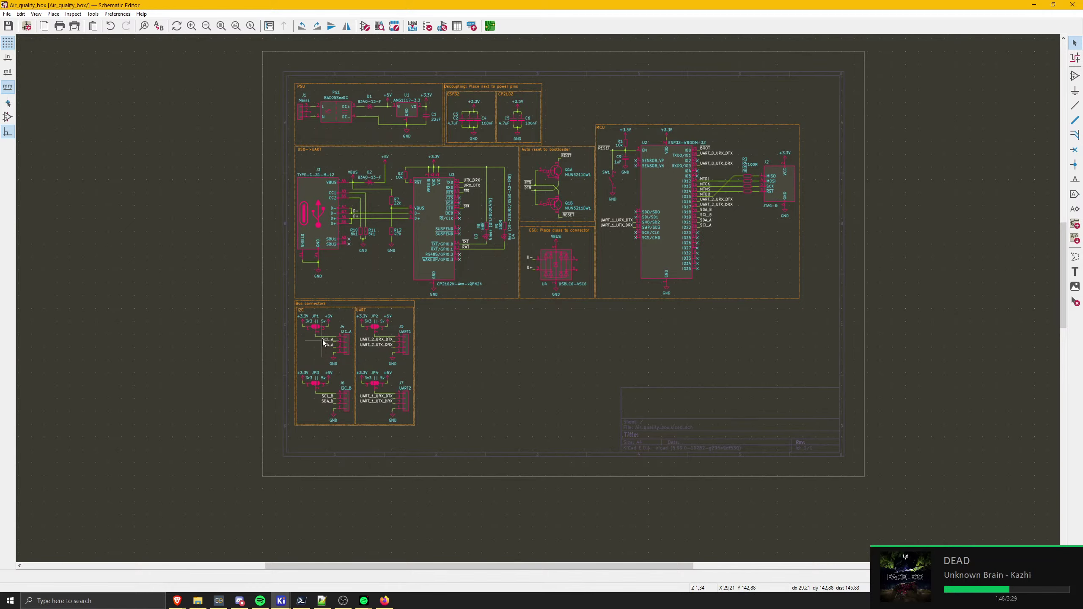
{"action": "scroll", "coordinate": [544, 298], "scroll_direction": "up", "scroll_amount": 5}
{"action": "middle_click_drag", "start_coordinate": [503, 319], "coordinate": [411, 445]}
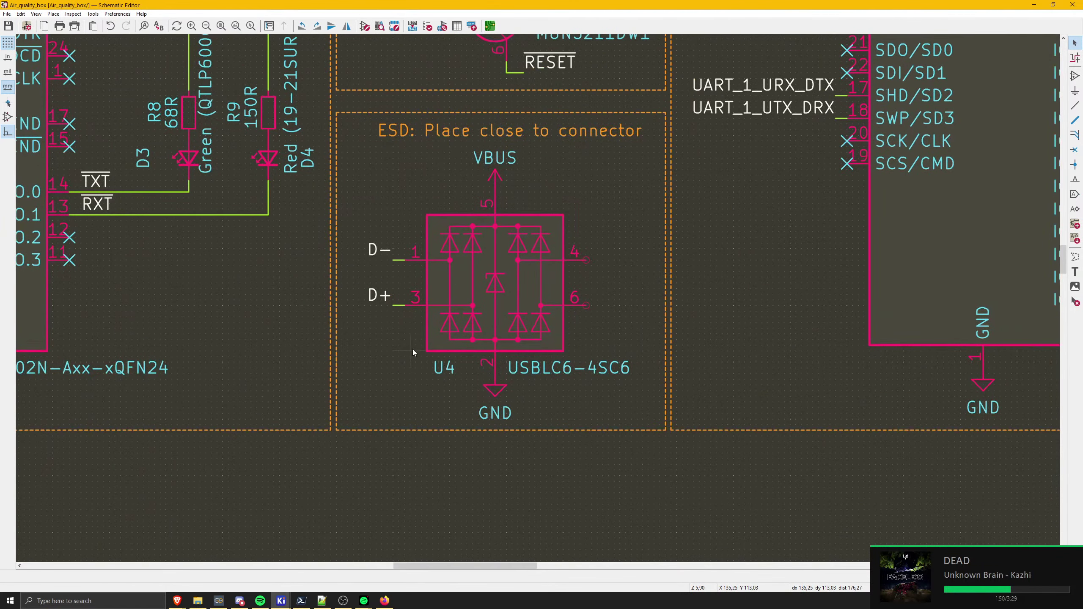
{"action": "key", "text": "ctrl+z"}
{"action": "left_click", "coordinate": [462, 303]}
{"action": "key", "text": "Delete"}
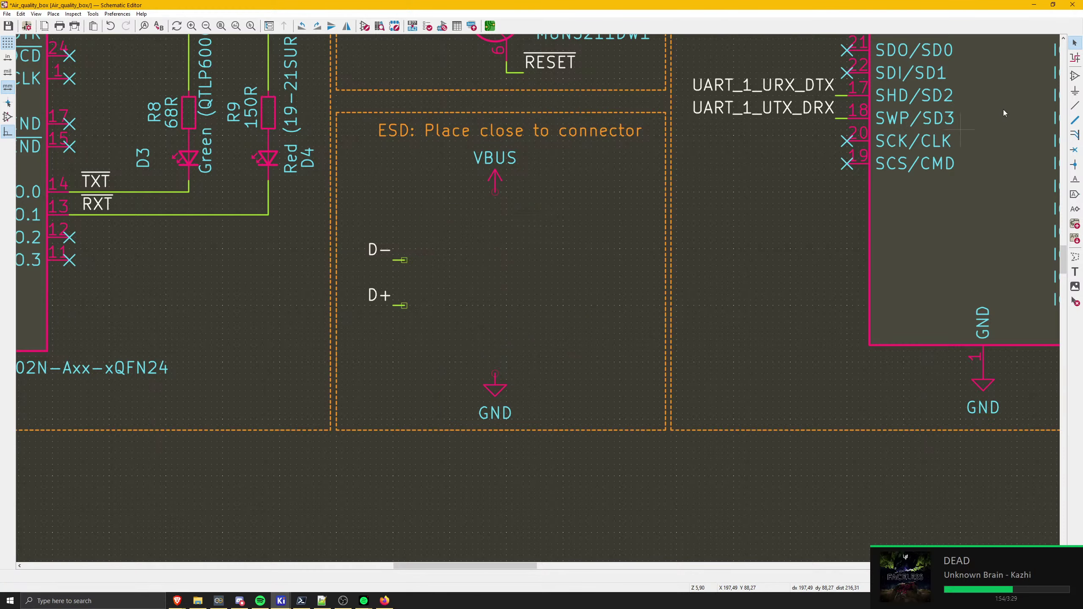
- Place a USBLC6-2SC6 symbol in the ESD block, with pin 5 on VBUS and pin 2 on GND
{"action": "left_click", "coordinate": [1075, 75]}
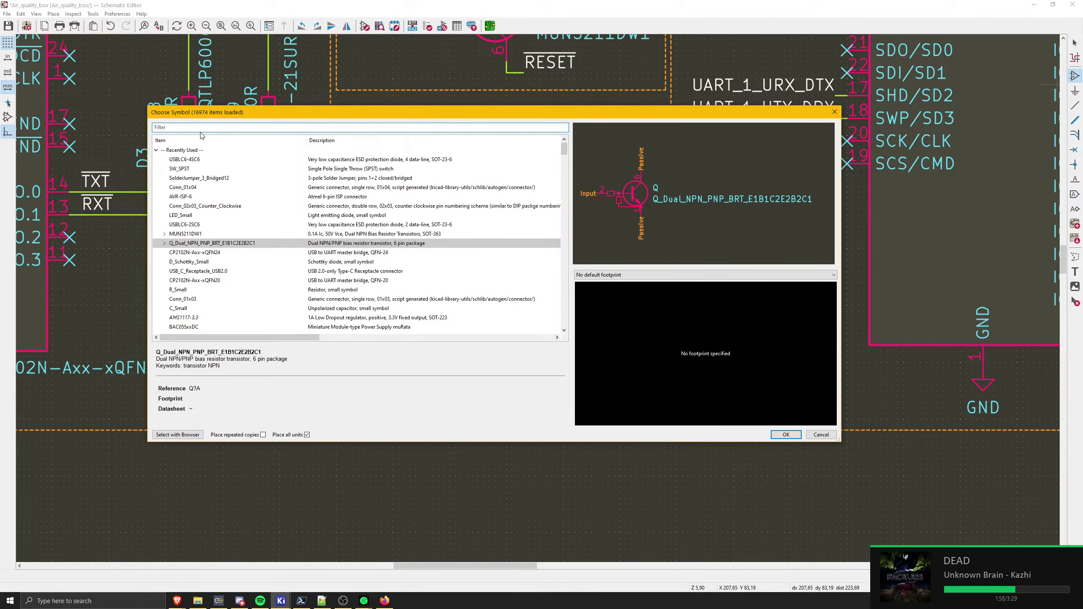
{"action": "type", "text": "4"}
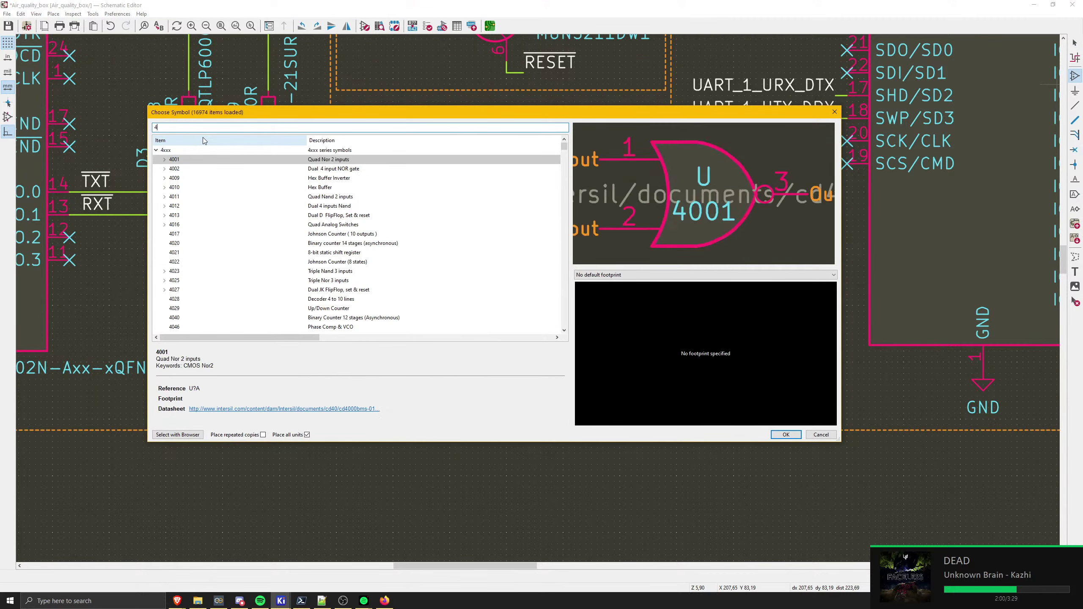
{"action": "key", "text": "BackSpace"}
{"action": "type", "text": "2sc"}
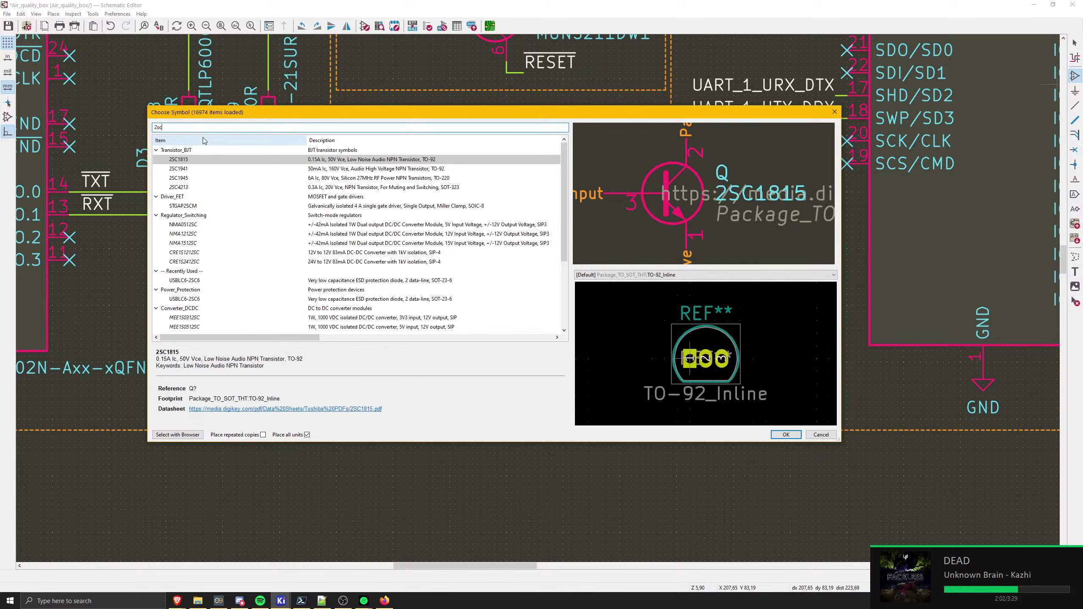
{"action": "type", "text": "6"}
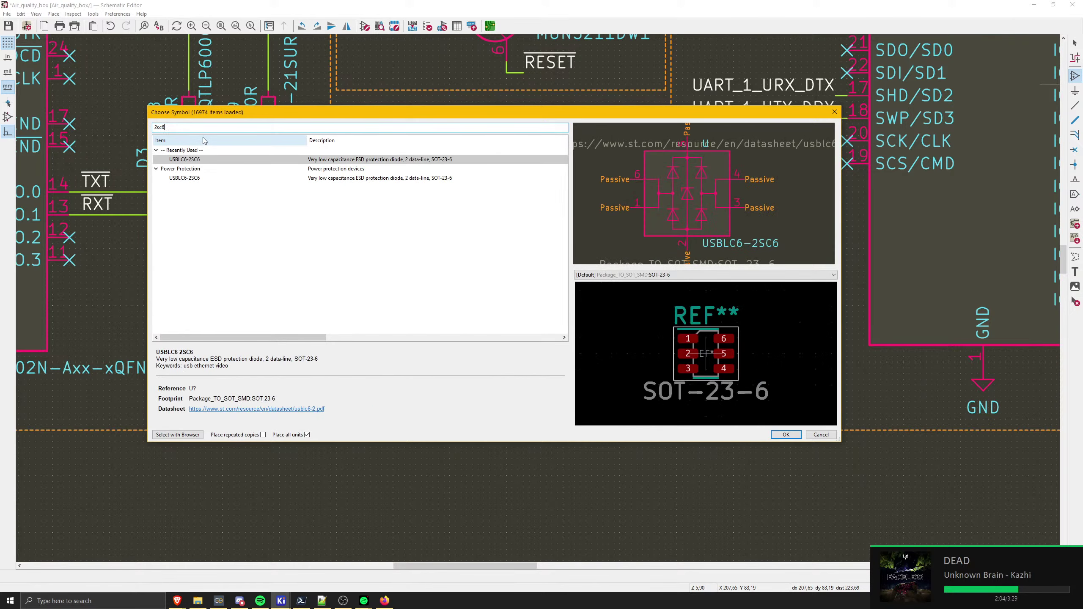
{"action": "key", "text": "Return"}
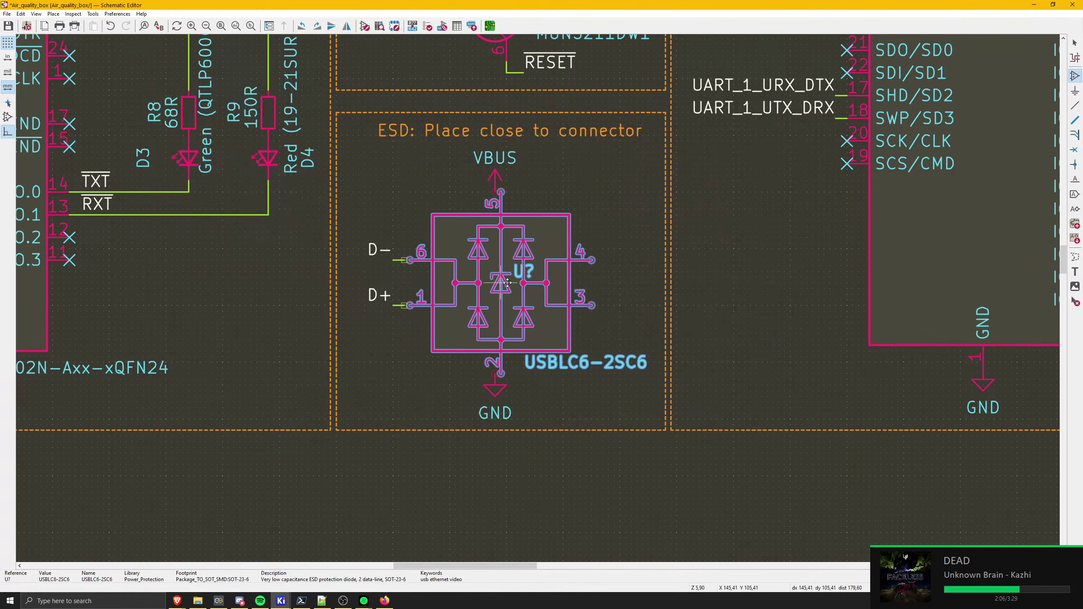
{"action": "left_click", "coordinate": [496, 285]}
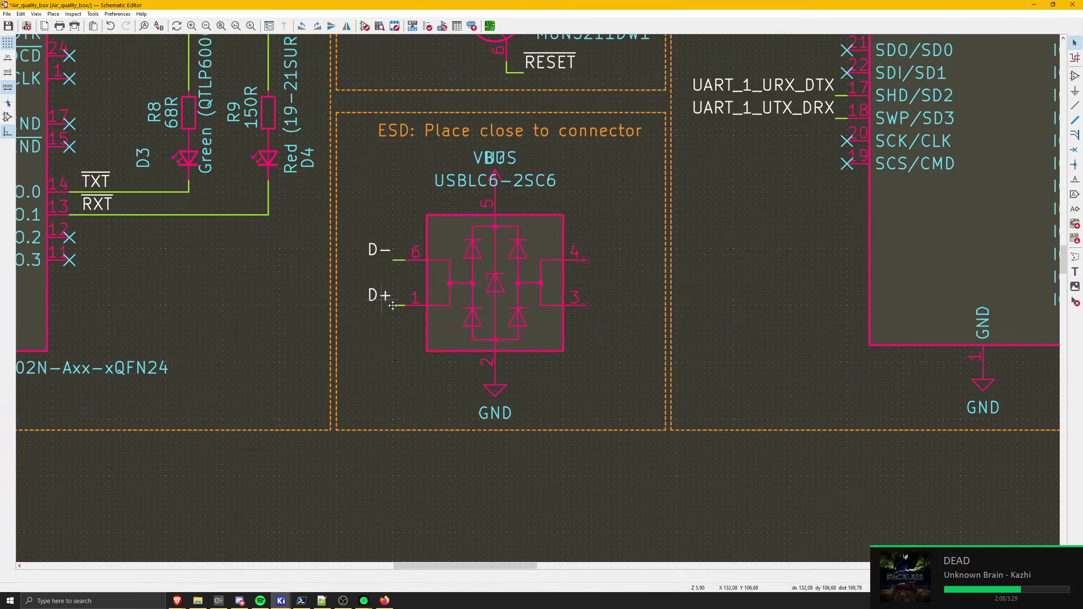
- Move the D+ label to the opposite side of the ESD symbol and wire it to pin 4
{"action": "left_click_drag", "start_coordinate": [379, 295], "coordinate": [599, 262]}
{"action": "key", "text": "w"}
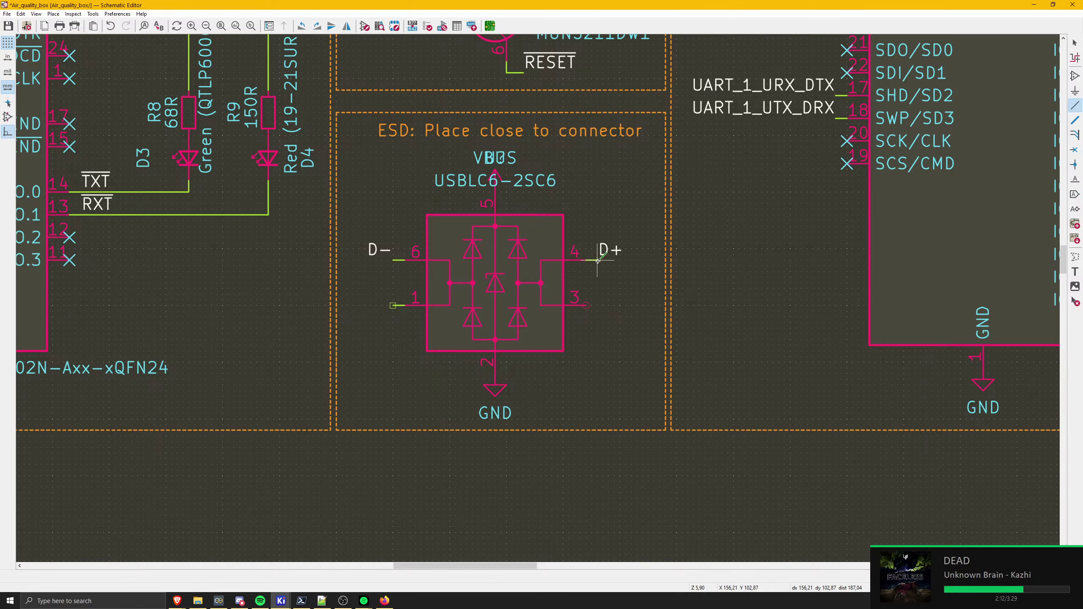
{"action": "key", "text": "Escape"}
- Duplicate the D+ label with its wire stub and attach the copy to pin 3
{"action": "scroll", "coordinate": [597, 268], "scroll_direction": "up", "scroll_amount": 3}
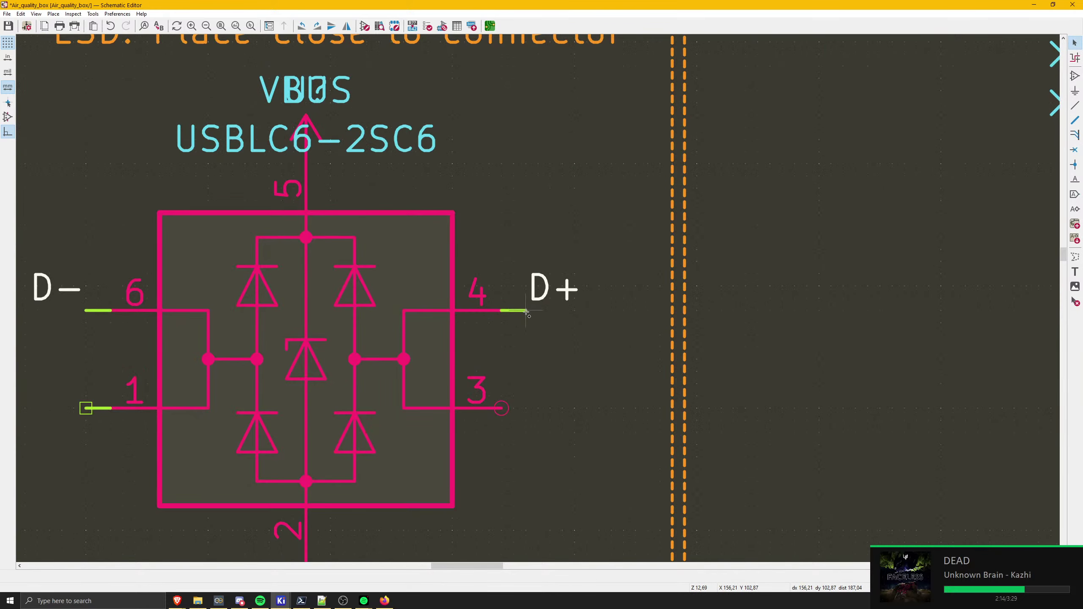
{"action": "left_click", "coordinate": [517, 311]}
{"action": "left_click", "coordinate": [542, 298], "text": "shift"}
{"action": "key", "text": "ctrl+d"}
{"action": "left_click", "coordinate": [502, 408]}
{"action": "middle_click_drag", "start_coordinate": [214, 385], "coordinate": [436, 371]}
{"action": "key", "text": "ctrl+d"}
{"action": "key", "text": "Escape"}
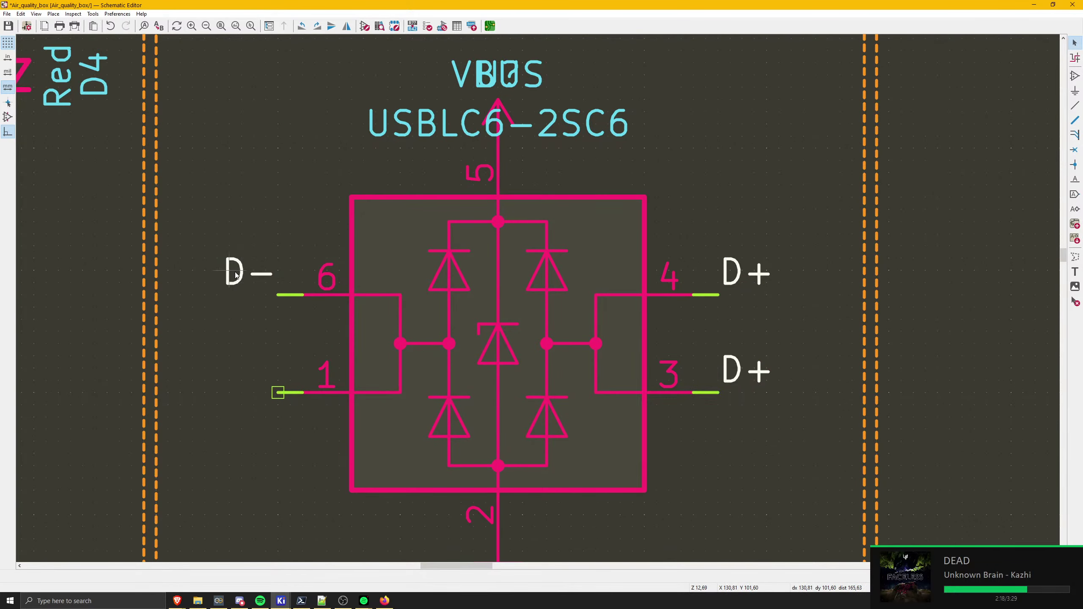
- Duplicate the D- label onto the wire stub at pin 1 and save the schematic
{"action": "left_click", "coordinate": [235, 275]}
{"action": "key", "text": "ctrl+d"}
{"action": "left_click", "coordinate": [249, 401]}
{"action": "key", "text": "ctrl+s"}
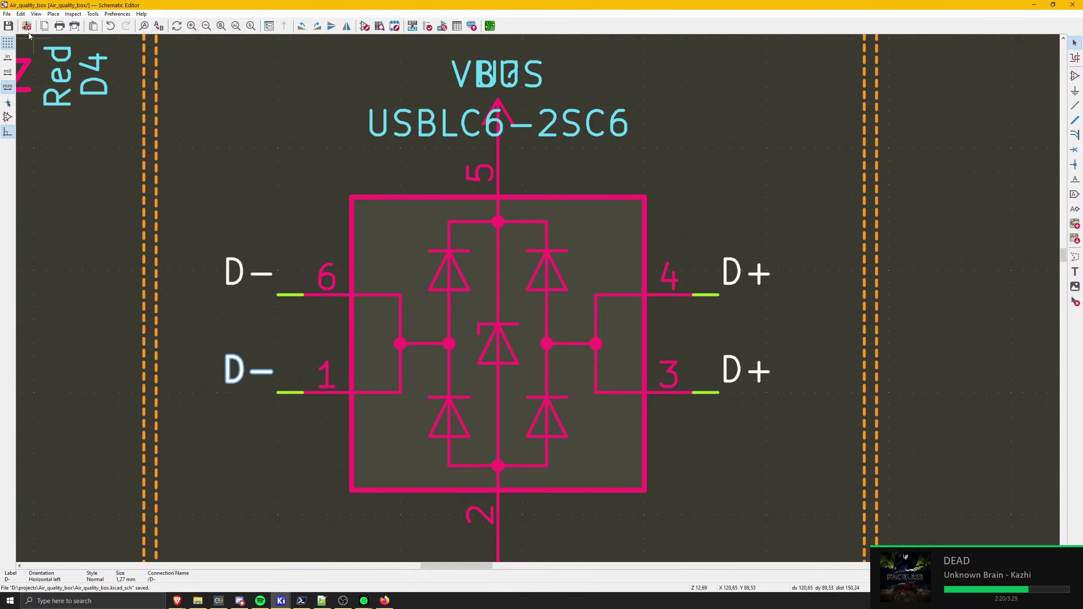
- Annotate the schematic keeping existing annotations, and update the PCB from it, replacing footprints with those specified in the schematic
{"action": "left_click", "coordinate": [489, 26]}
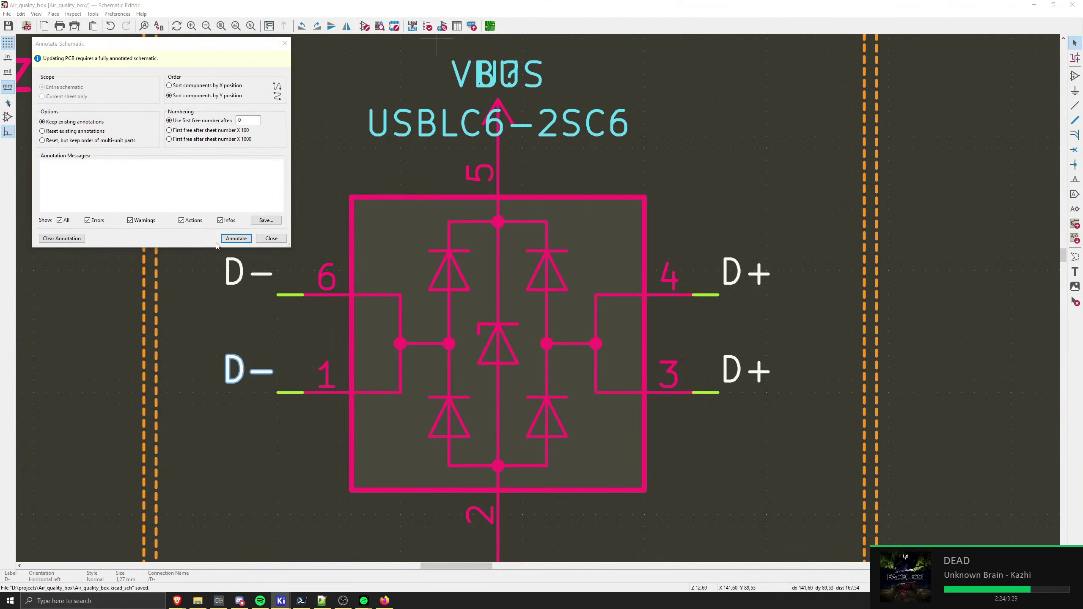
{"action": "left_click", "coordinate": [235, 237]}
{"action": "left_click", "coordinate": [257, 240]}
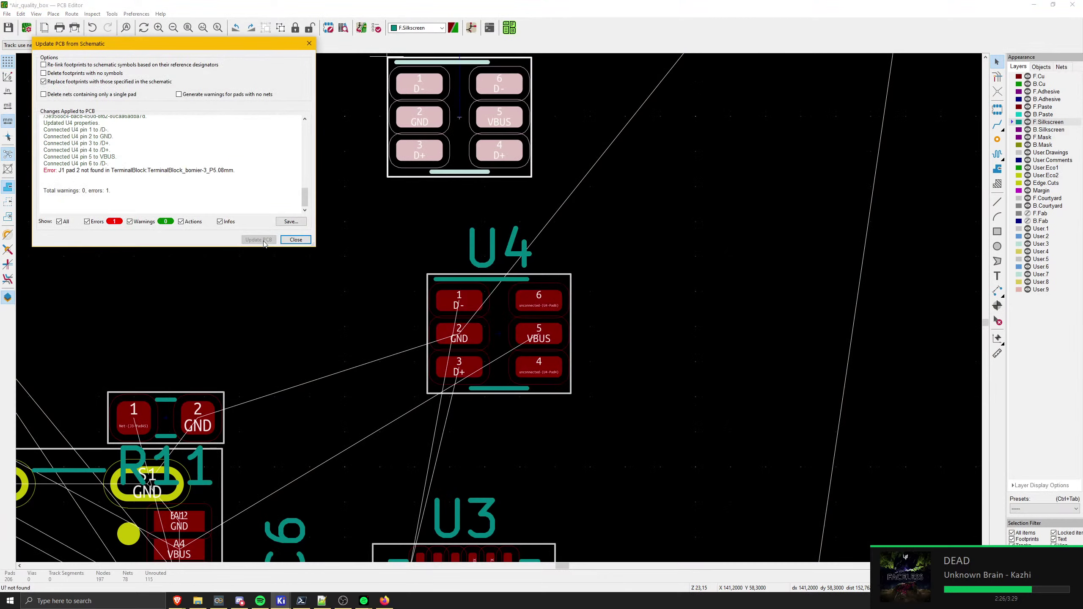
{"action": "left_click", "coordinate": [295, 240]}
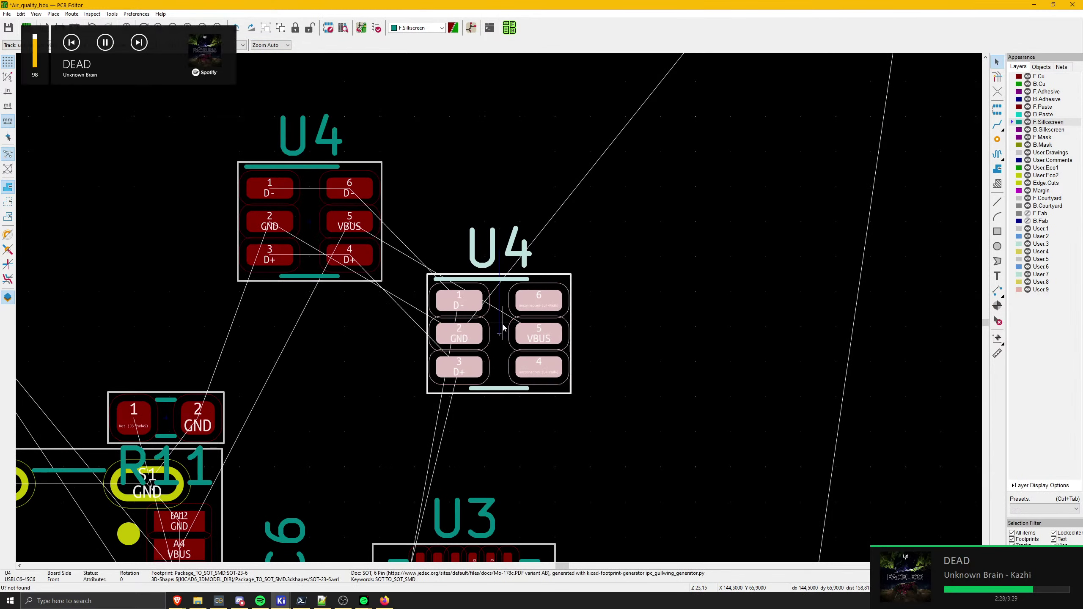
- Delete the old U4 footprint (USBLC6-4SC6) and place the new USBLC6-2SC6 U4 above U3's upper-left corner, beside R11
{"action": "key", "text": "Escape"}
{"action": "left_click", "coordinate": [311, 219]}
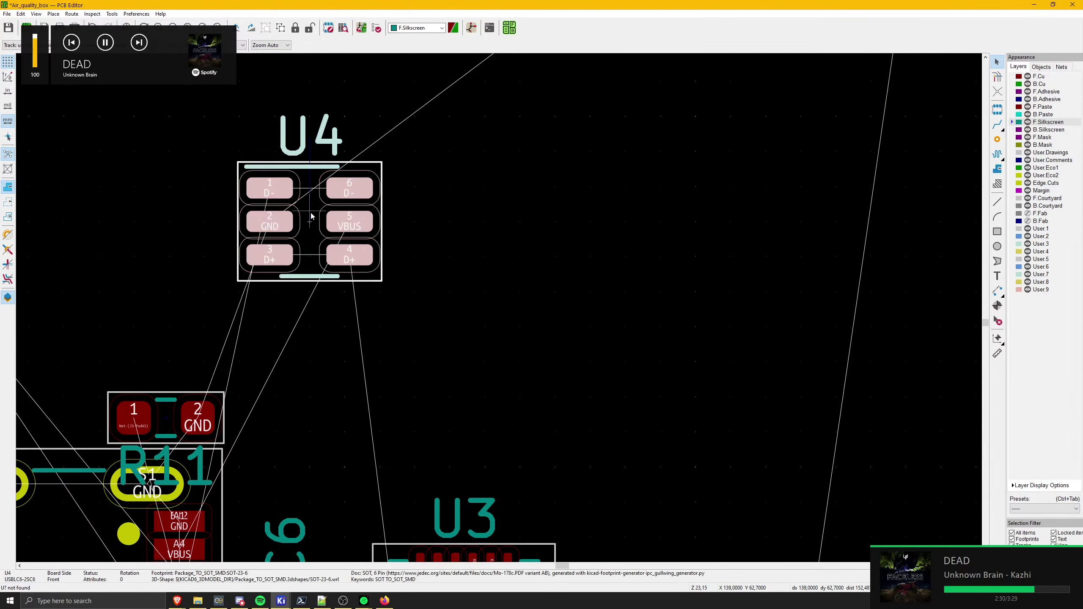
{"action": "middle_click_drag", "start_coordinate": [314, 353], "coordinate": [447, 209]}
{"action": "key", "text": "m"}
{"action": "scroll", "coordinate": [451, 404], "scroll_direction": "up", "scroll_amount": 1}
{"action": "middle_click_drag", "start_coordinate": [451, 403], "coordinate": [614, 72]}
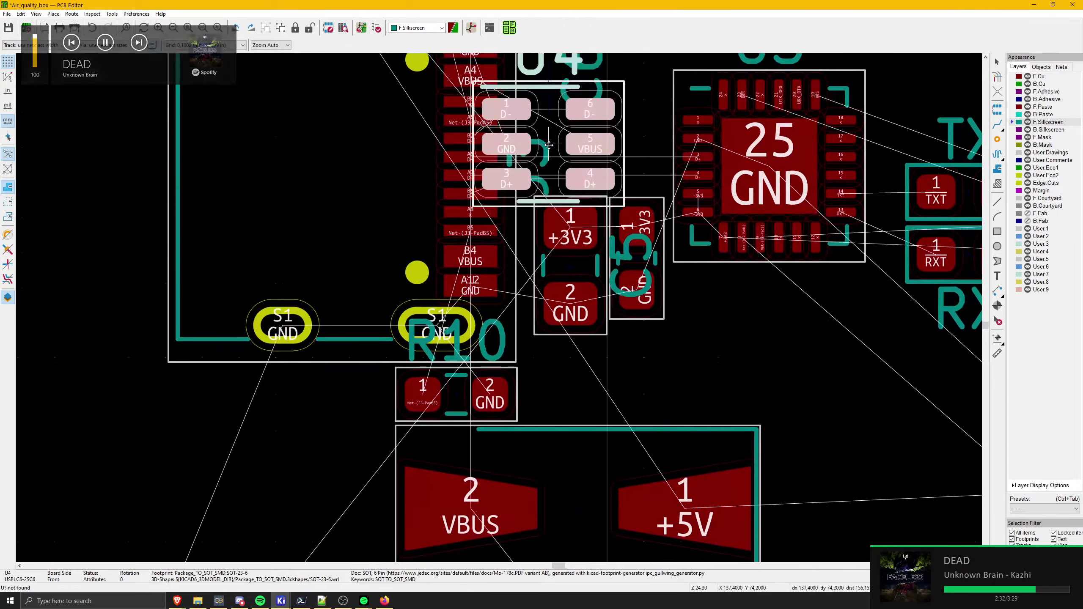
{"action": "middle_click_drag", "start_coordinate": [549, 144], "coordinate": [498, 256]}
{"action": "scroll", "coordinate": [502, 309], "scroll_direction": "down", "scroll_amount": 3}
{"action": "middle_click_drag", "start_coordinate": [580, 140], "coordinate": [458, 258]}
{"action": "scroll", "coordinate": [491, 337], "scroll_direction": "up", "scroll_amount": 3}
{"action": "left_click", "coordinate": [530, 188]}
{"action": "scroll", "coordinate": [501, 290], "scroll_direction": "down", "scroll_amount": 3}
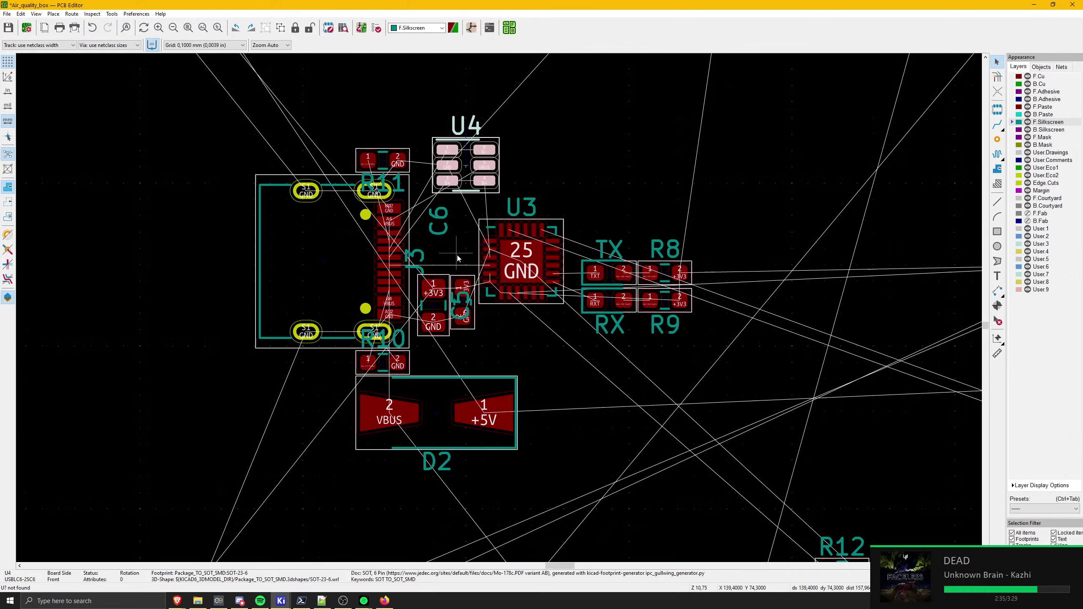
- Move U4, C5 and C6 together so that the two capacitors sit just below U3's lower-left corner
{"action": "left_click", "coordinate": [440, 306]}
{"action": "left_click", "coordinate": [468, 310], "text": "shift"}
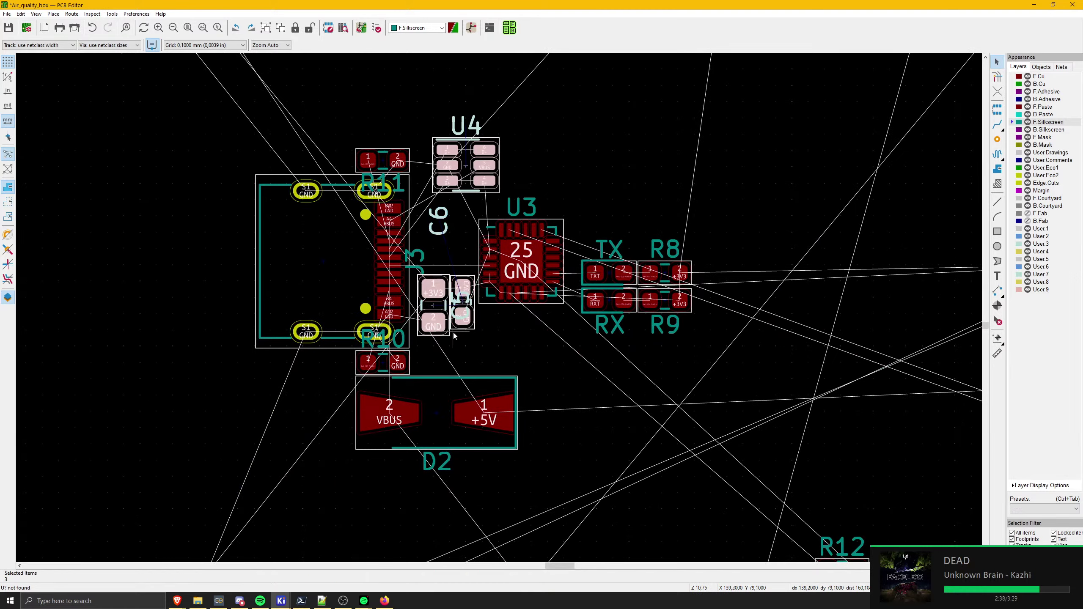
{"action": "key", "text": "m"}
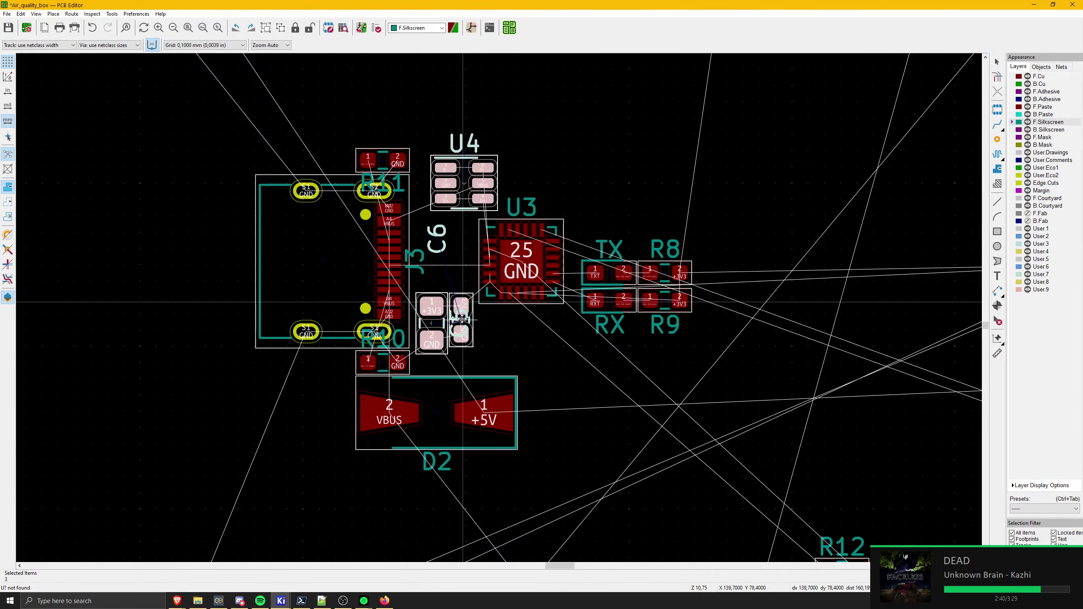
{"action": "key", "text": "r"}
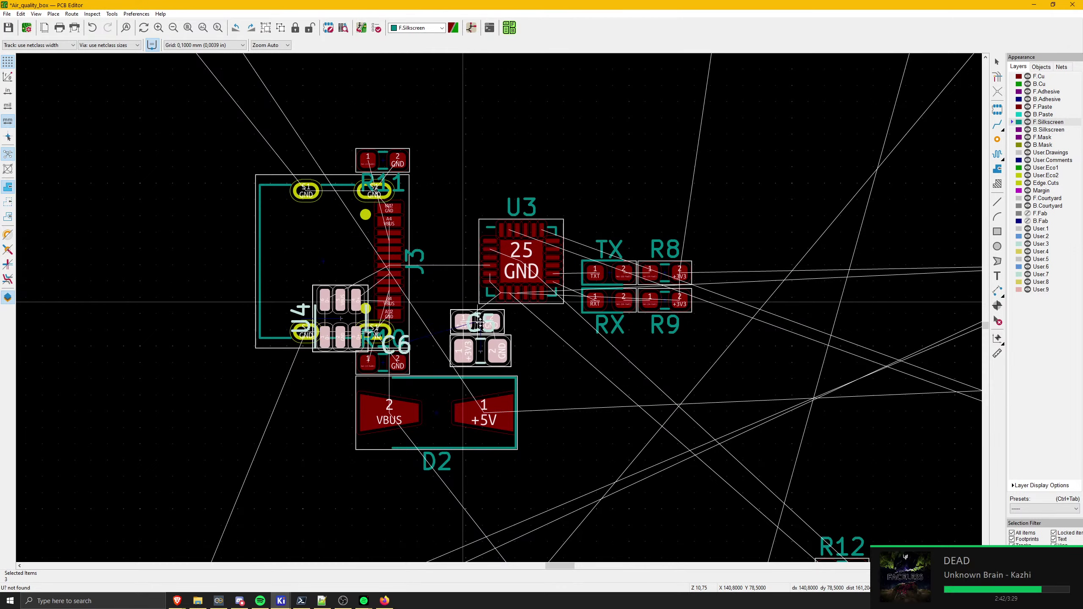
{"action": "scroll", "coordinate": [481, 322], "scroll_direction": "up", "scroll_amount": 8}
{"action": "key", "text": "r"}
{"action": "key", "text": "r"}
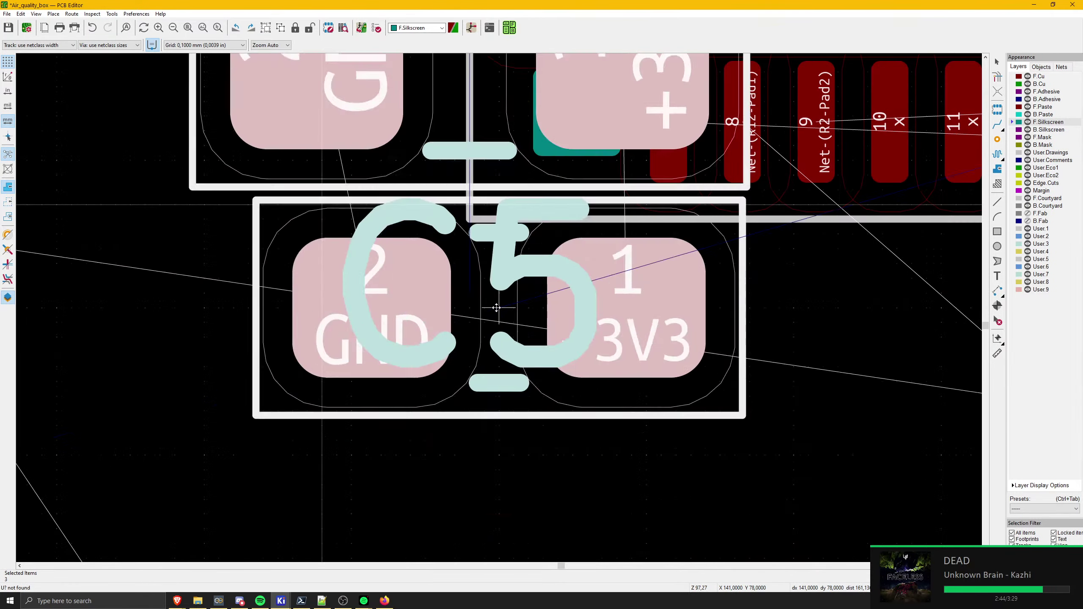
{"action": "scroll", "coordinate": [496, 308], "scroll_direction": "down", "scroll_amount": 3}
{"action": "key", "text": "r"}
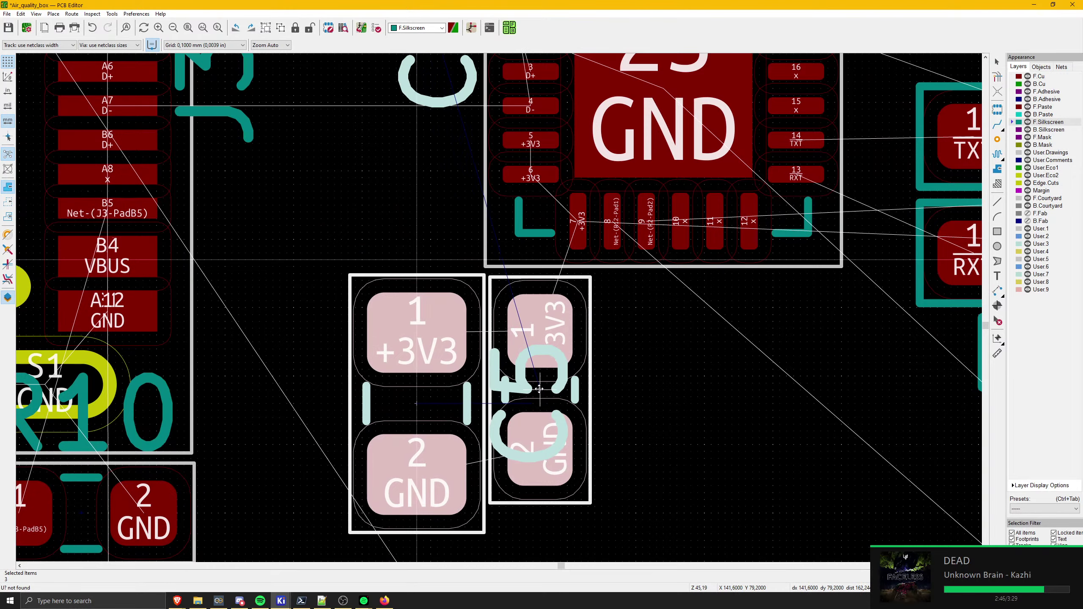
{"action": "left_click", "coordinate": [532, 383]}
{"action": "scroll", "coordinate": [469, 266], "scroll_direction": "down", "scroll_amount": 3}
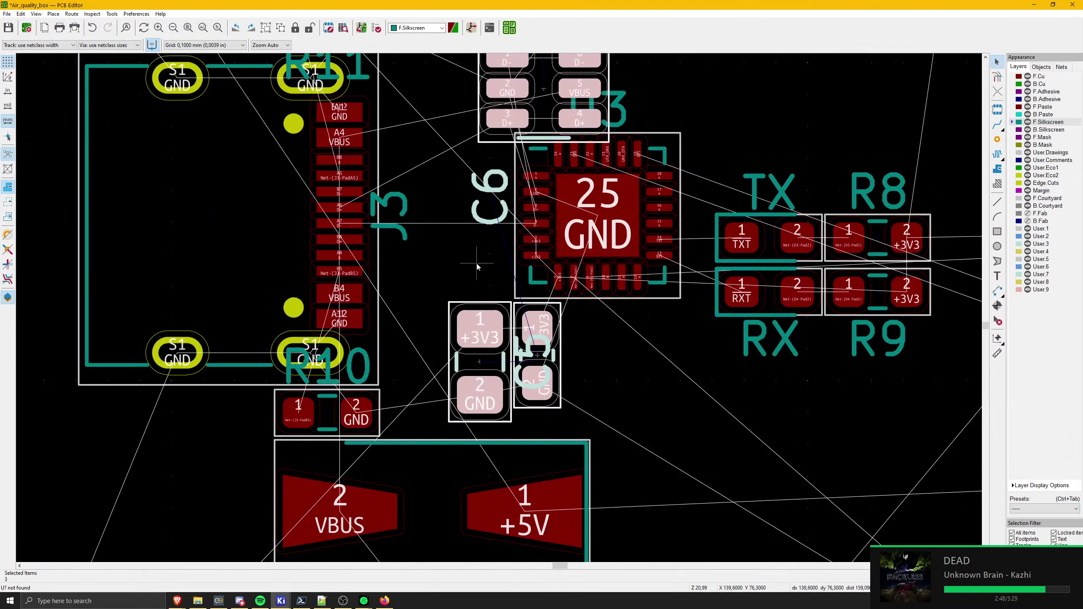
{"action": "left_click", "coordinate": [477, 263]}
- Select U3, U4, C5, C6, TX, RX, R8 and R9 and move them as a group farther away from USB connector J3
{"action": "middle_click_drag", "start_coordinate": [477, 264], "coordinate": [448, 348]}
{"action": "scroll", "coordinate": [210, 316], "scroll_direction": "down", "scroll_amount": 3}
{"action": "middle_click_drag", "start_coordinate": [603, 290], "coordinate": [575, 254]}
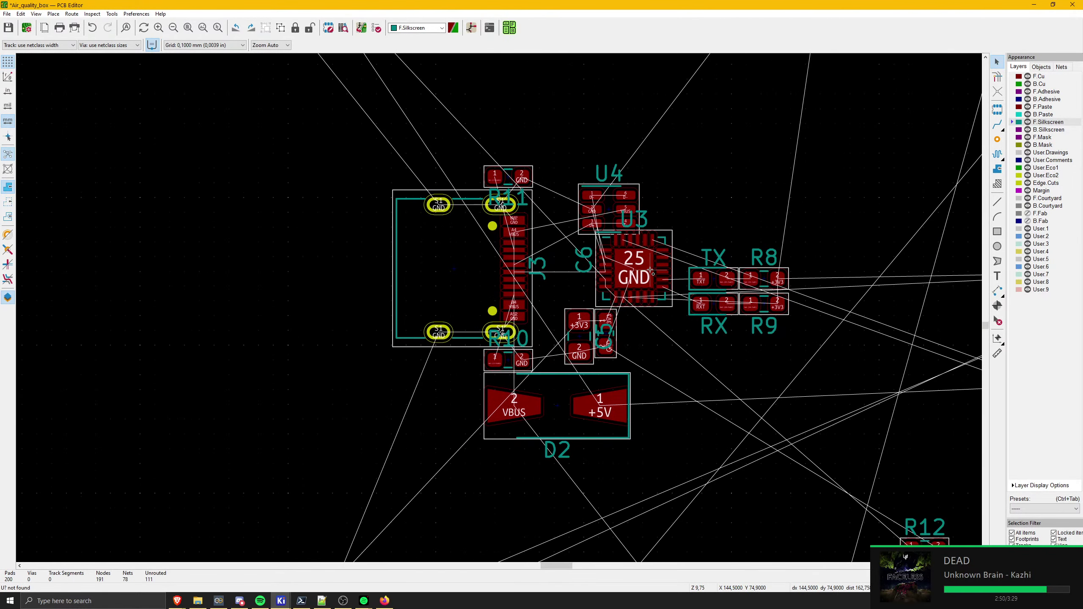
{"action": "left_click", "coordinate": [651, 272]}
{"action": "left_click", "coordinate": [614, 211], "text": "shift"}
{"action": "left_click", "coordinate": [579, 337], "text": "shift"}
{"action": "left_click", "coordinate": [608, 346], "text": "shift"}
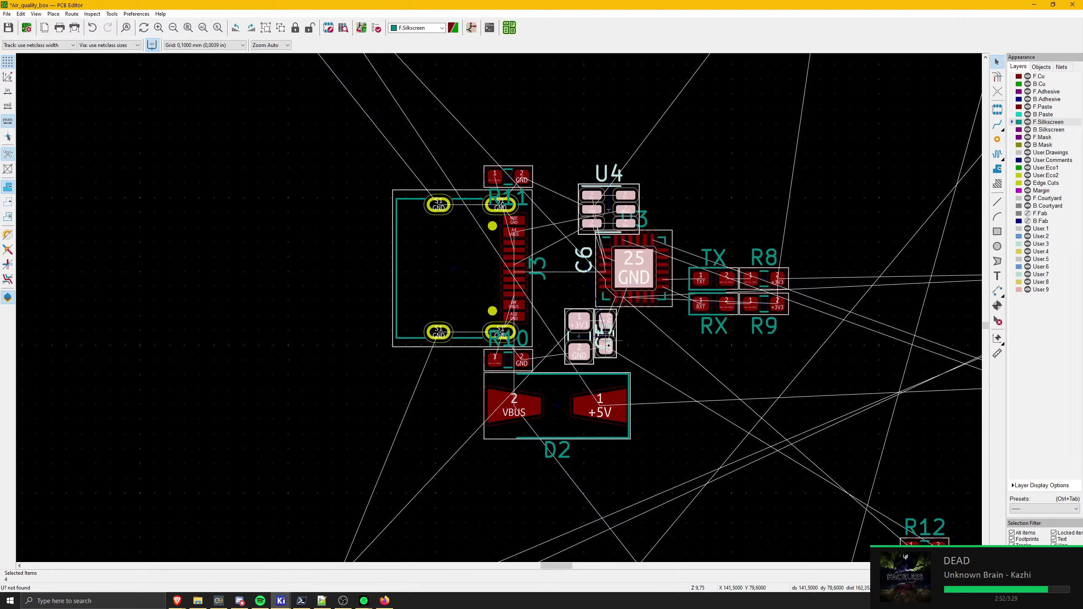
{"action": "left_click_drag", "start_coordinate": [559, 151], "coordinate": [792, 316]}
{"action": "mouse_move", "coordinate": [715, 302]}
{"action": "left_mouse_down"}
{"action": "mouse_move", "coordinate": [764, 267]}
{"action": "mouse_move", "coordinate": [716, 301]}
{"action": "left_mouse_up"}
{"action": "left_click_drag", "start_coordinate": [544, 157], "coordinate": [780, 368]}
{"action": "left_click_drag", "start_coordinate": [635, 271], "coordinate": [524, 276]}
{"action": "key", "text": "Escape"}
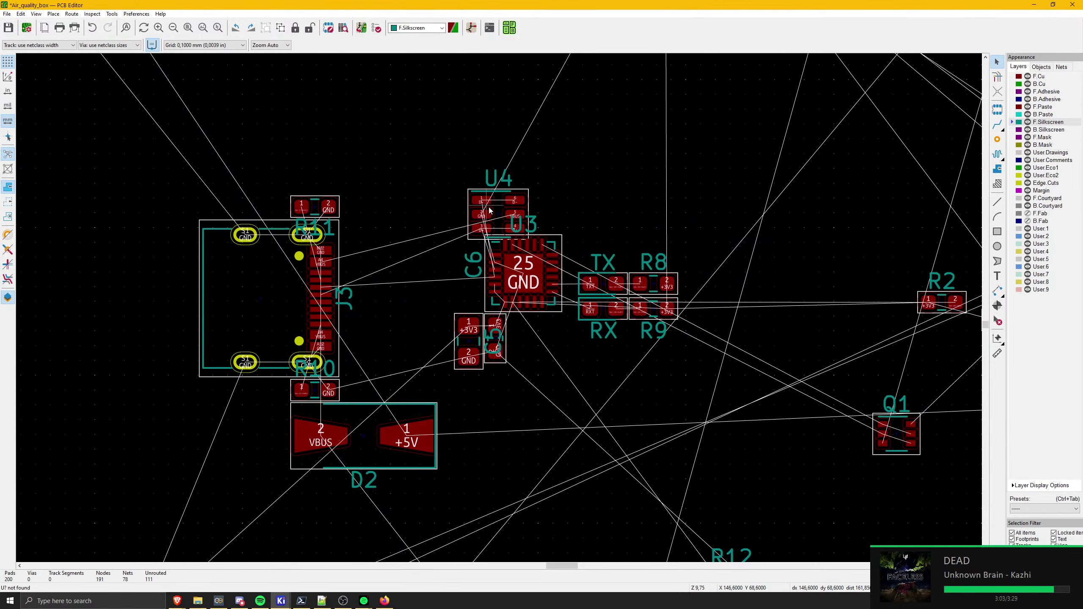
{"action": "left_click", "coordinate": [491, 211]}
{"action": "scroll", "coordinate": [490, 210], "scroll_direction": "up", "scroll_amount": 5}
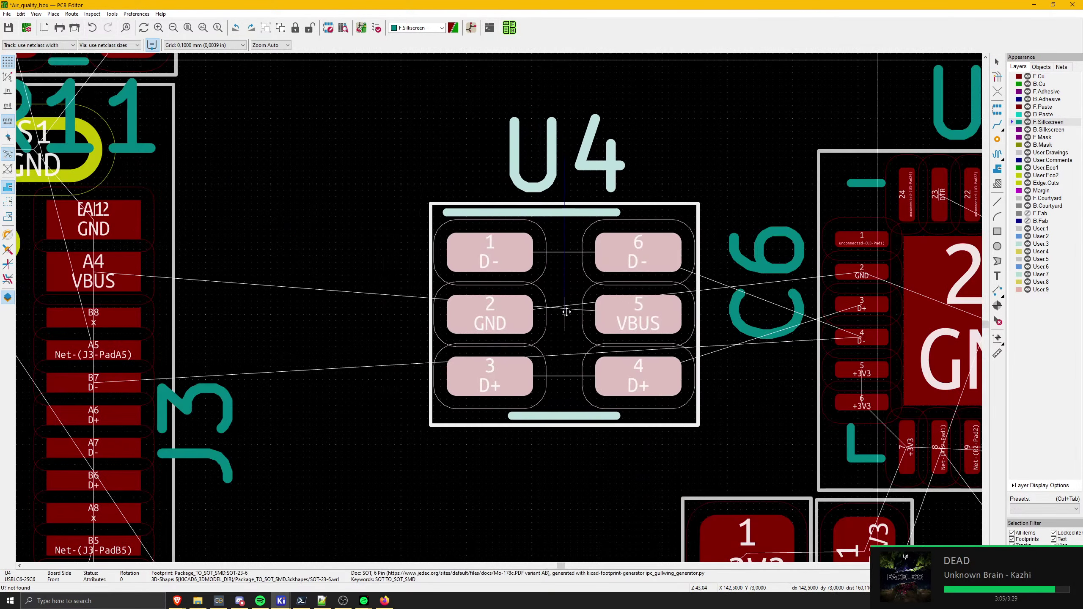
{"action": "key", "text": "r"}
{"action": "key", "text": "r"}
{"action": "left_click_drag", "start_coordinate": [566, 312], "coordinate": [636, 316]}
{"action": "middle_click_drag", "start_coordinate": [636, 315], "coordinate": [459, 310]}
{"action": "left_click_drag", "start_coordinate": [459, 310], "coordinate": [377, 310]}
{"action": "scroll", "coordinate": [507, 314], "scroll_direction": "down", "scroll_amount": 4}
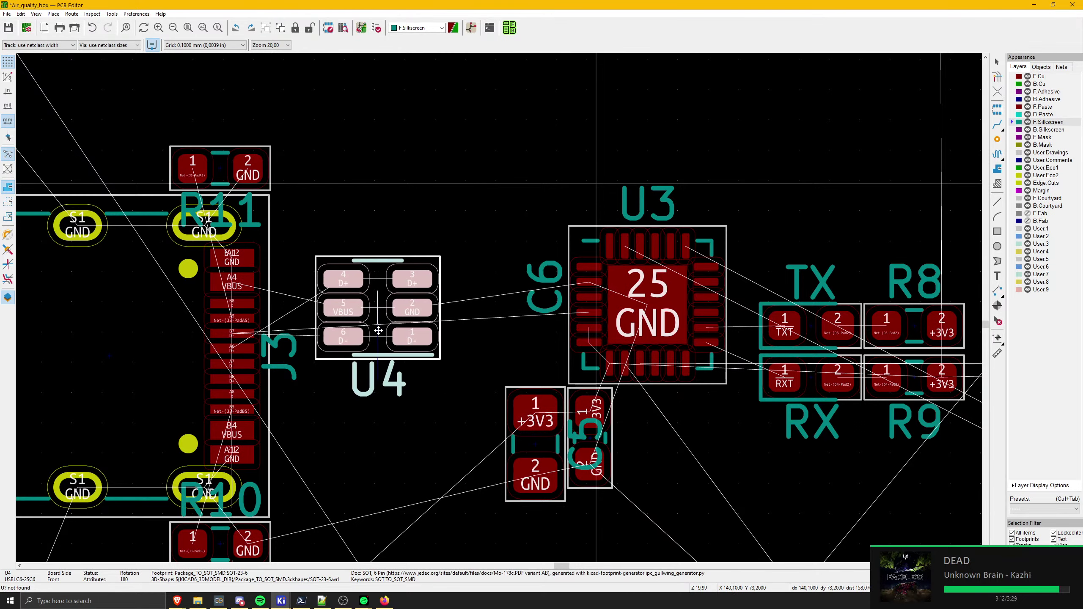
{"action": "key", "text": "Escape"}
- Rotate U4 by 180° and place it directly beside J3's pads, with pads 4, 5 and 6 facing the connector
{"action": "left_click_drag", "start_coordinate": [595, 188], "coordinate": [364, 353]}
{"action": "key", "text": "r"}
{"action": "key", "text": "r"}
{"action": "scroll", "coordinate": [364, 353], "scroll_direction": "up", "scroll_amount": 4}
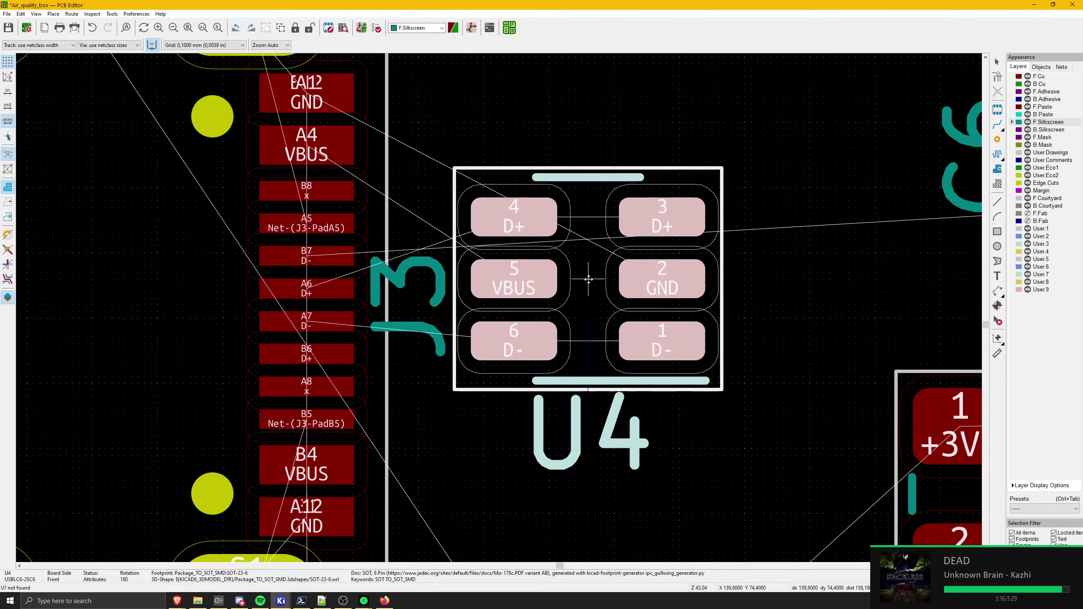
{"action": "left_click_drag", "start_coordinate": [567, 287], "coordinate": [540, 314]}
{"action": "scroll", "coordinate": [513, 327], "scroll_direction": "down", "scroll_amount": 3}
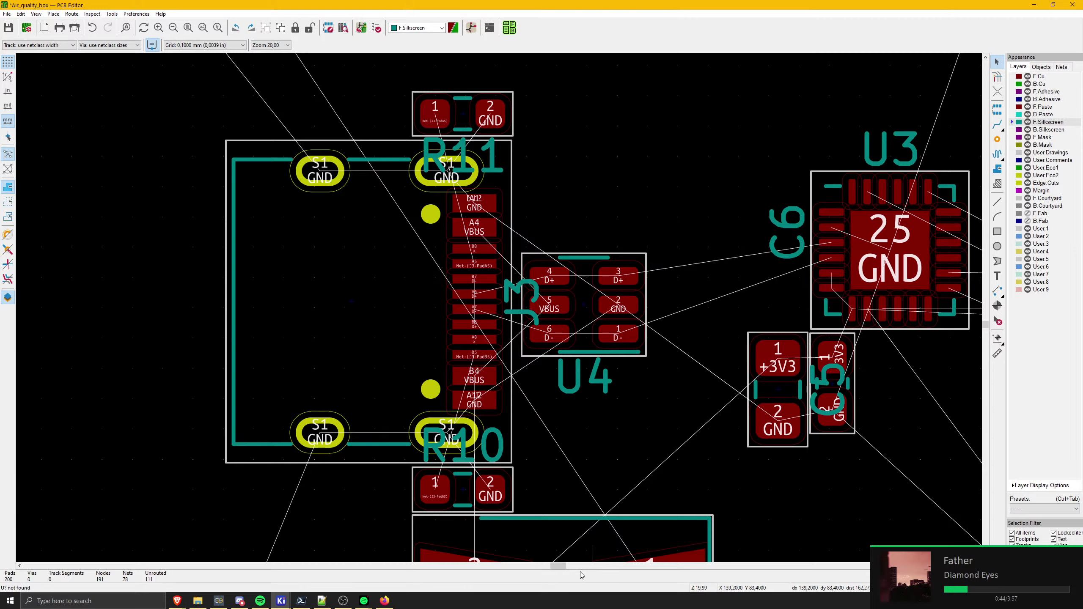
- Move J3's reference text beside the connector's upper-right corner and R11's reference text above the resistor
{"action": "middle_click_drag", "start_coordinate": [679, 420], "coordinate": [547, 392]}
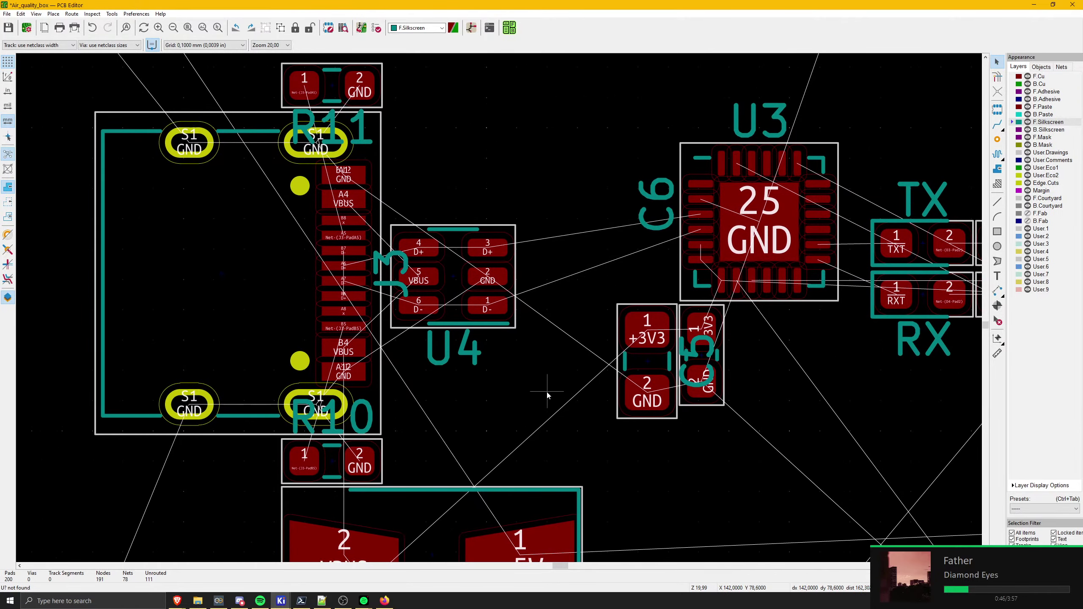
{"action": "left_click", "coordinate": [423, 287]}
{"action": "left_click", "coordinate": [393, 272]}
{"action": "middle_click_drag", "start_coordinate": [410, 196], "coordinate": [447, 265]}
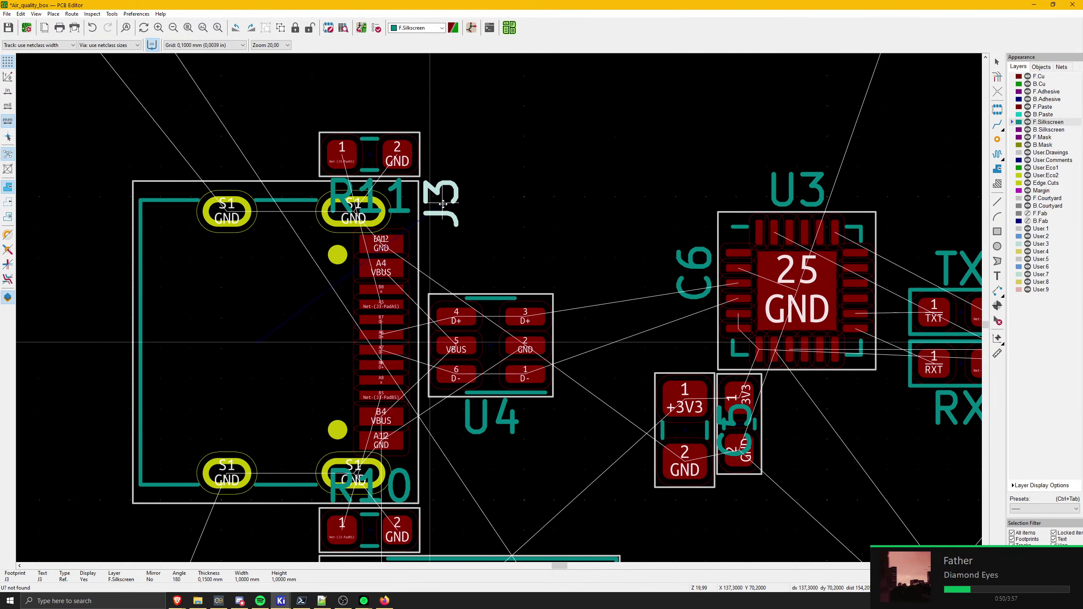
{"action": "left_click", "coordinate": [442, 206]}
{"action": "left_click", "coordinate": [389, 204]}
{"action": "key", "text": "m"}
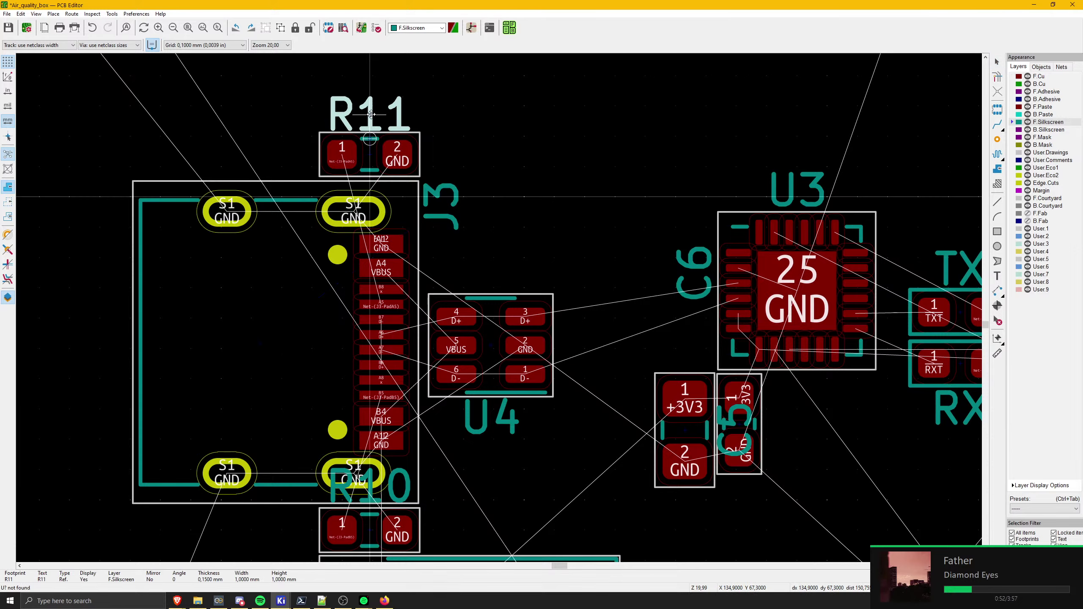
{"action": "left_click", "coordinate": [372, 111]}
{"action": "key", "text": "Escape"}
- Move R10's reference text to the right of the resistor, clear of J3's outline
{"action": "middle_click_drag", "start_coordinate": [362, 508], "coordinate": [435, 321]}
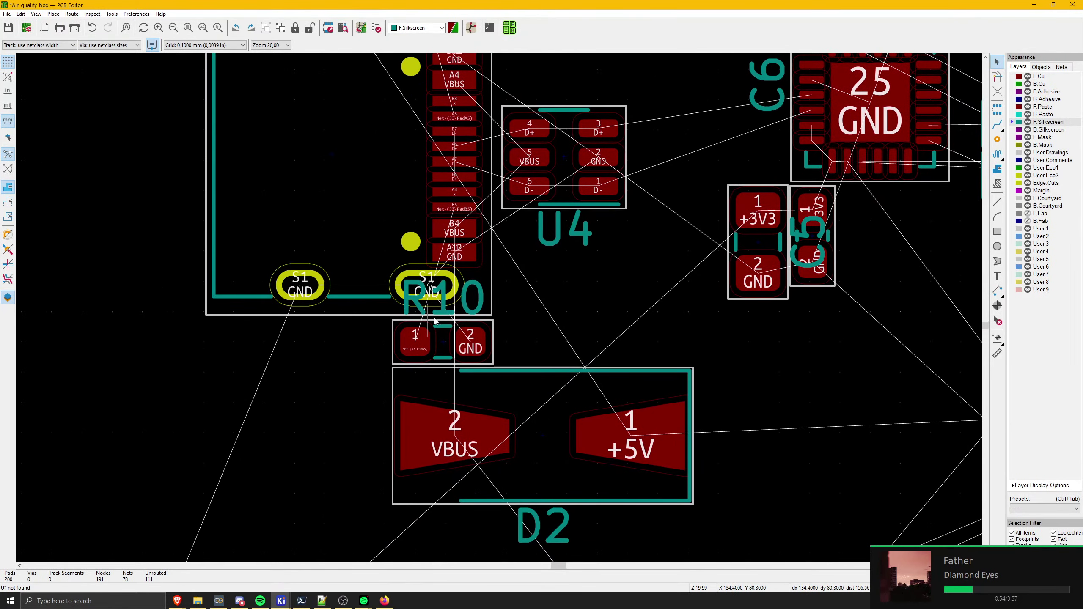
{"action": "key", "text": "m"}
{"action": "key", "text": "Escape"}
{"action": "left_click", "coordinate": [481, 289]}
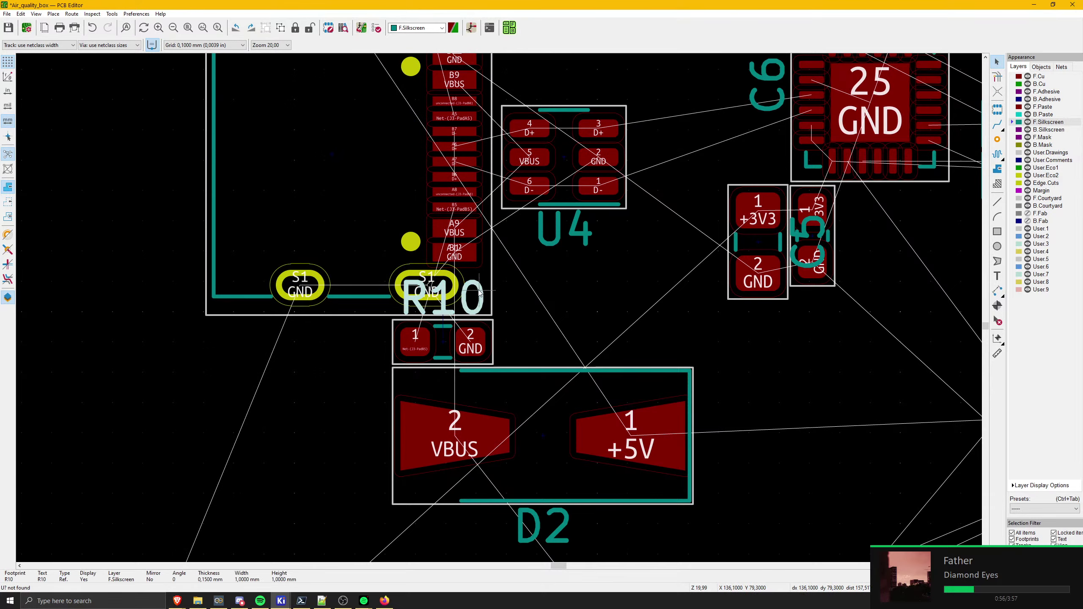
{"action": "key", "text": "m"}
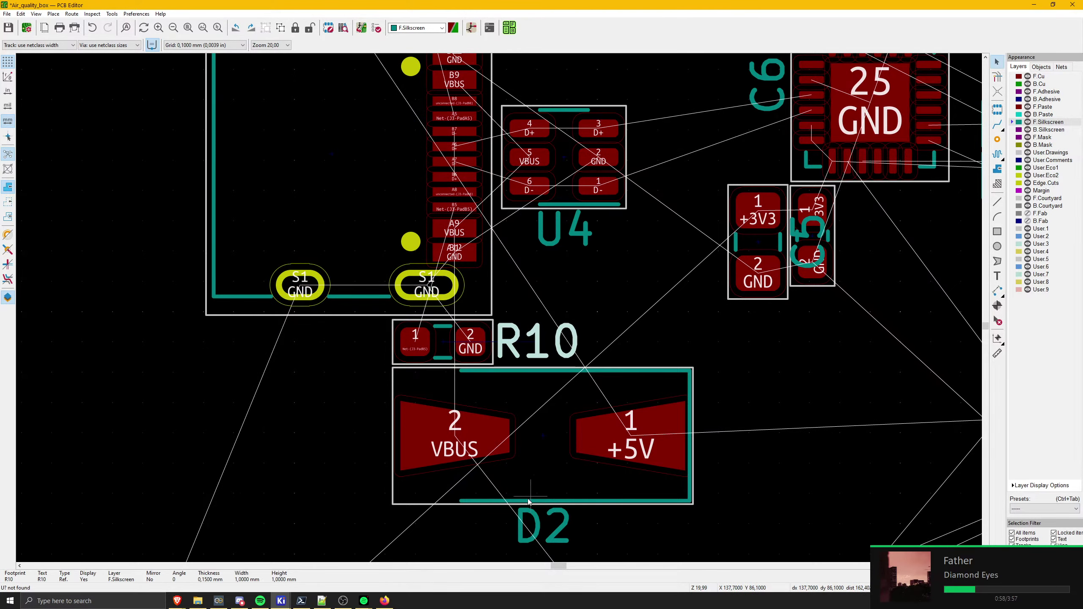
{"action": "middle_click_drag", "start_coordinate": [536, 342], "coordinate": [487, 264]}
{"action": "left_click", "coordinate": [486, 264]}
- Move D2's reference text above the diode's right end, level with R10's reference text
{"action": "left_click", "coordinate": [494, 448]}
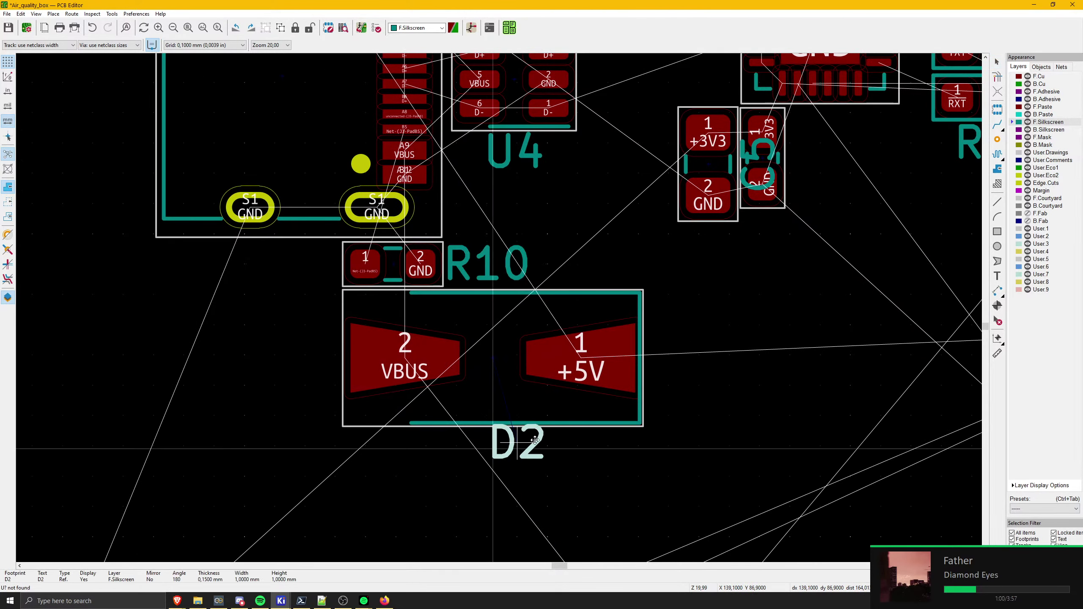
{"action": "key", "text": "m"}
{"action": "key", "text": "r"}
{"action": "key", "text": "r"}
{"action": "key", "text": "r"}
{"action": "key", "text": "r"}
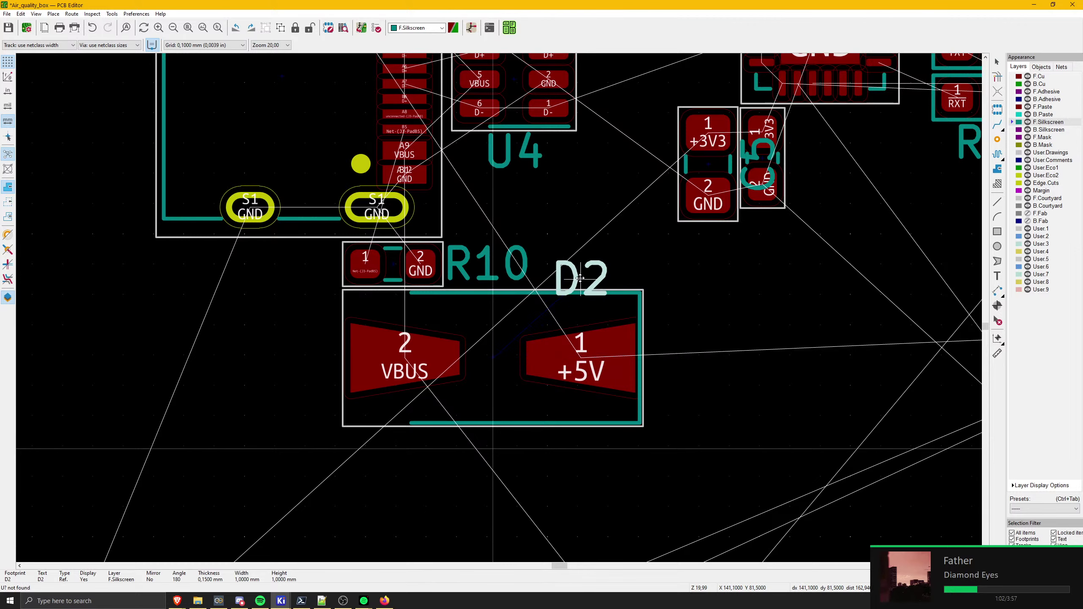
{"action": "left_click", "coordinate": [608, 266]}
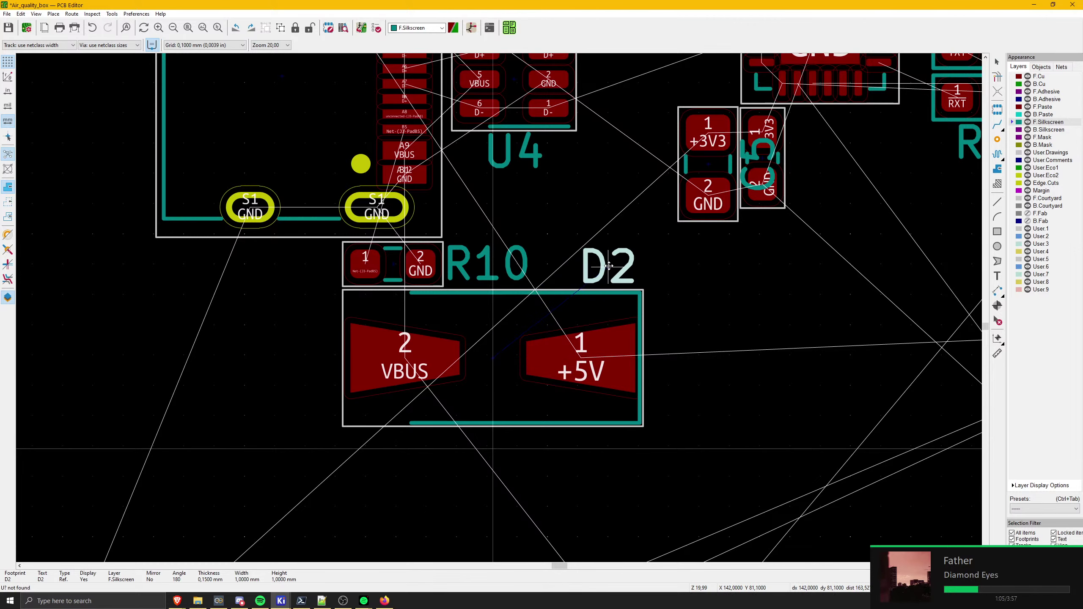
{"action": "left_click", "coordinate": [469, 167]}
{"action": "middle_click_drag", "start_coordinate": [468, 166], "coordinate": [490, 258]}
{"action": "middle_click_drag", "start_coordinate": [378, 143], "coordinate": [421, 247]}
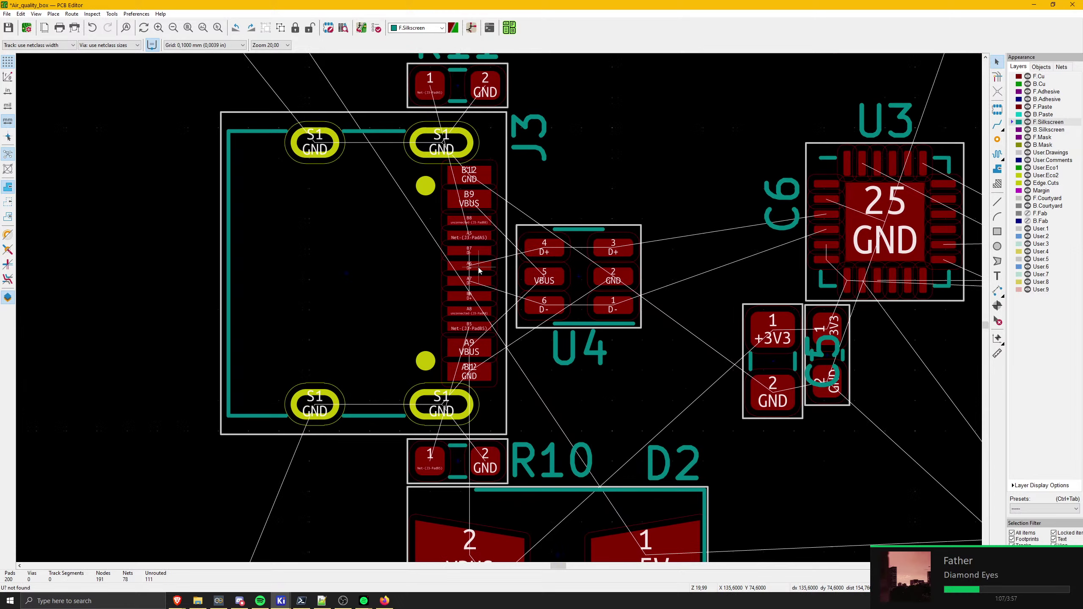
{"action": "left_click_drag", "start_coordinate": [671, 465], "coordinate": [673, 463]}
{"action": "left_click", "coordinate": [673, 463]}
- Survey the component placement from J3 and the power supply section down to header J2
{"action": "middle_click_drag", "start_coordinate": [427, 115], "coordinate": [426, 202]}
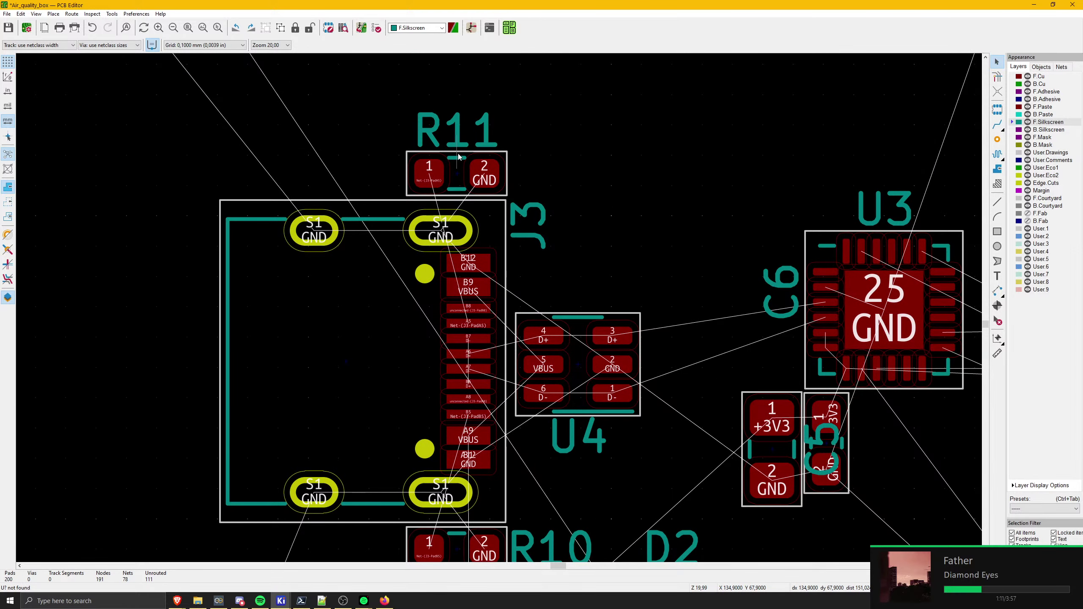
{"action": "middle_click_drag", "start_coordinate": [537, 233], "coordinate": [585, 245]}
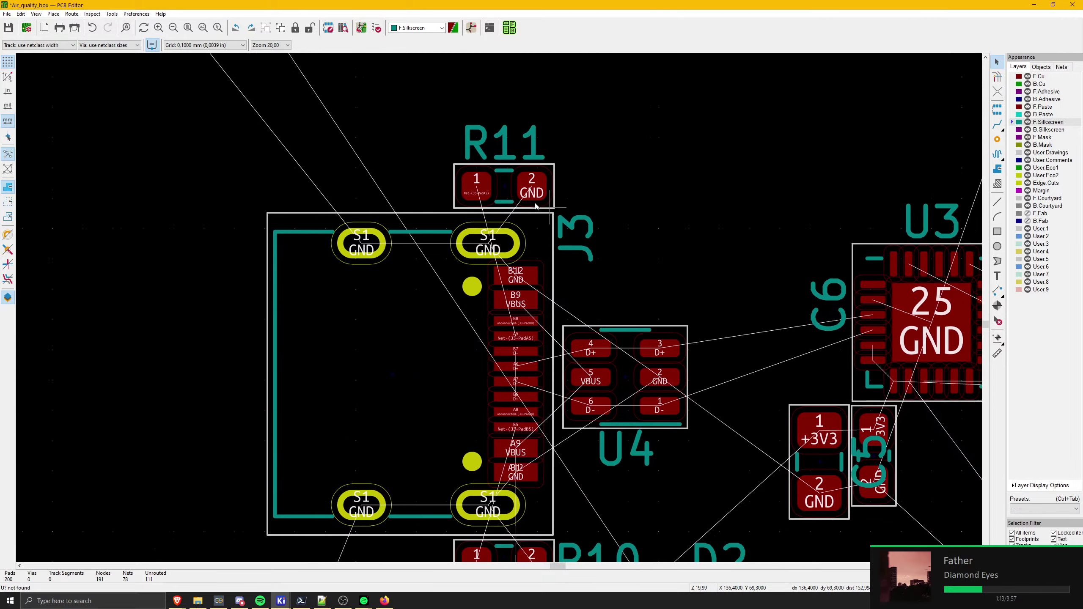
{"action": "middle_click_drag", "start_coordinate": [429, 122], "coordinate": [527, 329]}
{"action": "scroll", "coordinate": [524, 328], "scroll_direction": "down", "scroll_amount": 6}
{"action": "scroll", "coordinate": [412, 217], "scroll_direction": "up", "scroll_amount": 3}
{"action": "middle_click_drag", "start_coordinate": [413, 218], "coordinate": [339, 169]}
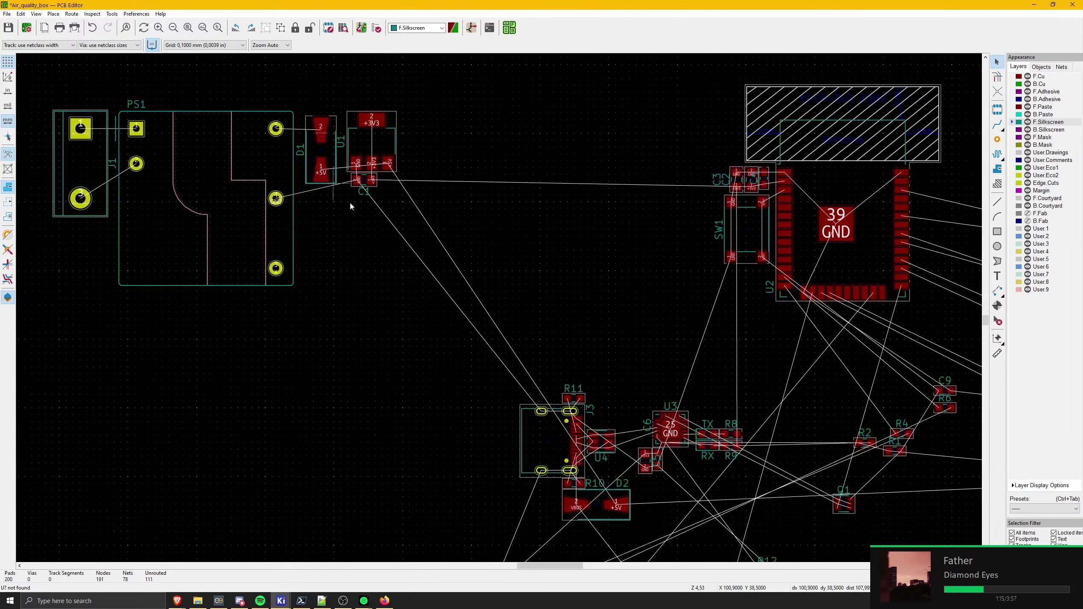
{"action": "middle_click_drag", "start_coordinate": [533, 376], "coordinate": [375, 216]}
{"action": "scroll", "coordinate": [613, 341], "scroll_direction": "down", "scroll_amount": 3}
{"action": "middle_click_drag", "start_coordinate": [510, 354], "coordinate": [481, 319]}
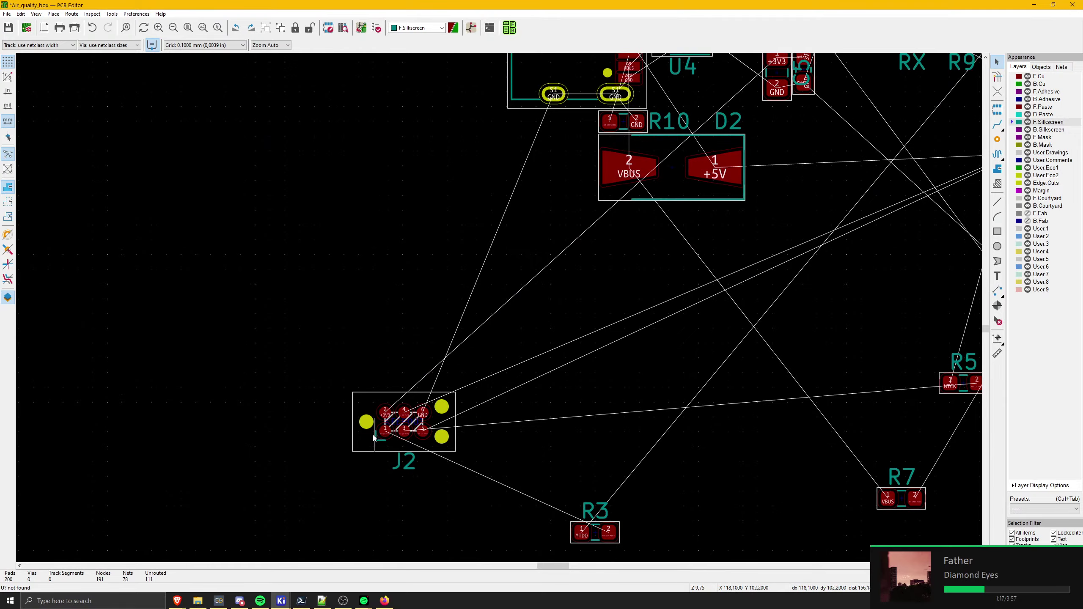
{"action": "left_click", "coordinate": [397, 423]}
{"action": "key", "text": "m"}
{"action": "scroll", "coordinate": [583, 266], "scroll_direction": "down", "scroll_amount": 3}
{"action": "scroll", "coordinate": [639, 240], "scroll_direction": "up", "scroll_amount": 3}
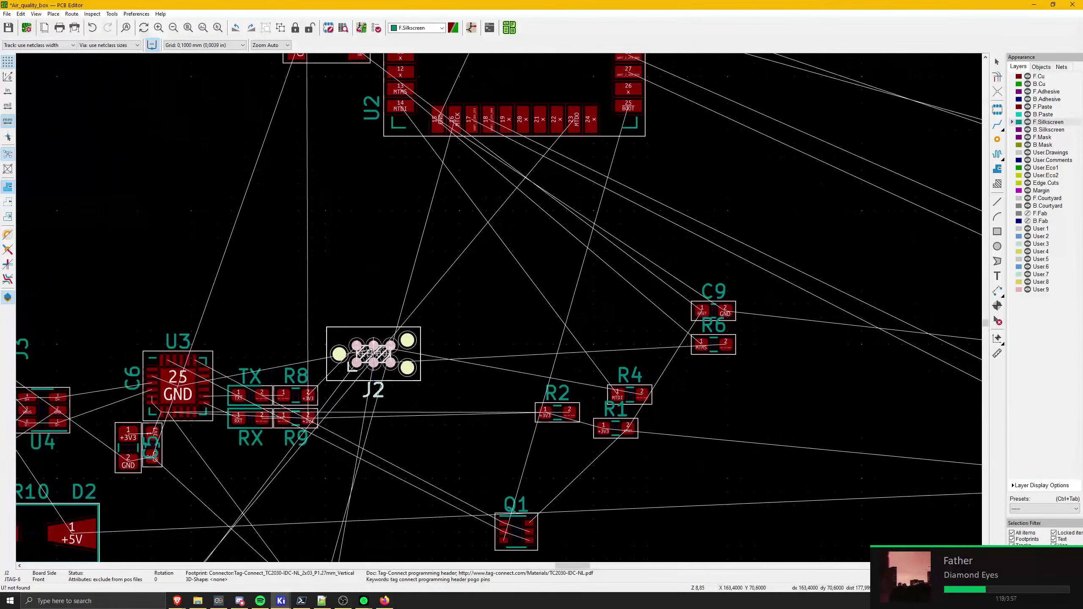
{"action": "middle_click_drag", "start_coordinate": [394, 225], "coordinate": [408, 395]}
{"action": "middle_click_drag", "start_coordinate": [311, 289], "coordinate": [385, 428]}
{"action": "middle_click_drag", "start_coordinate": [512, 504], "coordinate": [370, 367]}
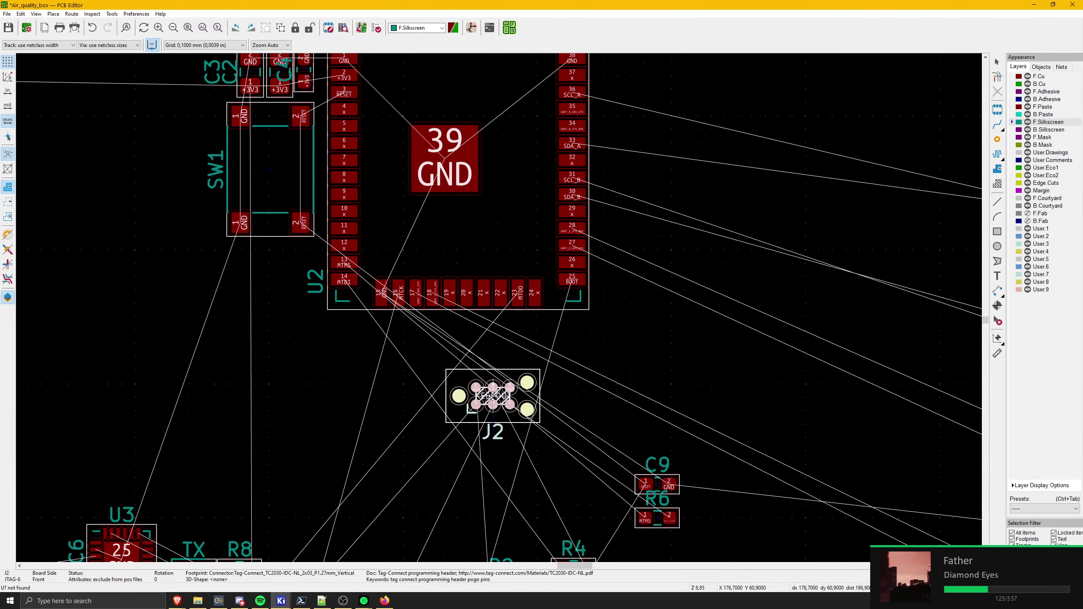
{"action": "key", "text": "Escape"}
- Open the board's 3D view and examine the parts around USB connector J3 and header J2
{"action": "middle_click_drag", "start_coordinate": [464, 440], "coordinate": [573, 315]}
{"action": "scroll", "coordinate": [489, 305], "scroll_direction": "down", "scroll_amount": 5}
{"action": "key", "text": "alt+3"}
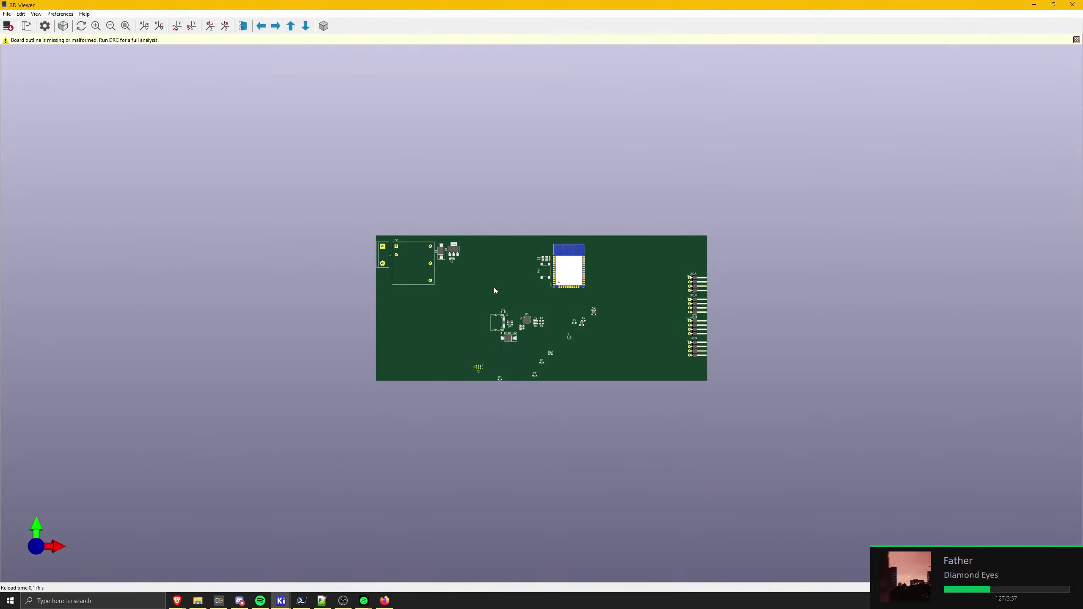
{"action": "scroll", "coordinate": [512, 299], "scroll_direction": "up", "scroll_amount": 8}
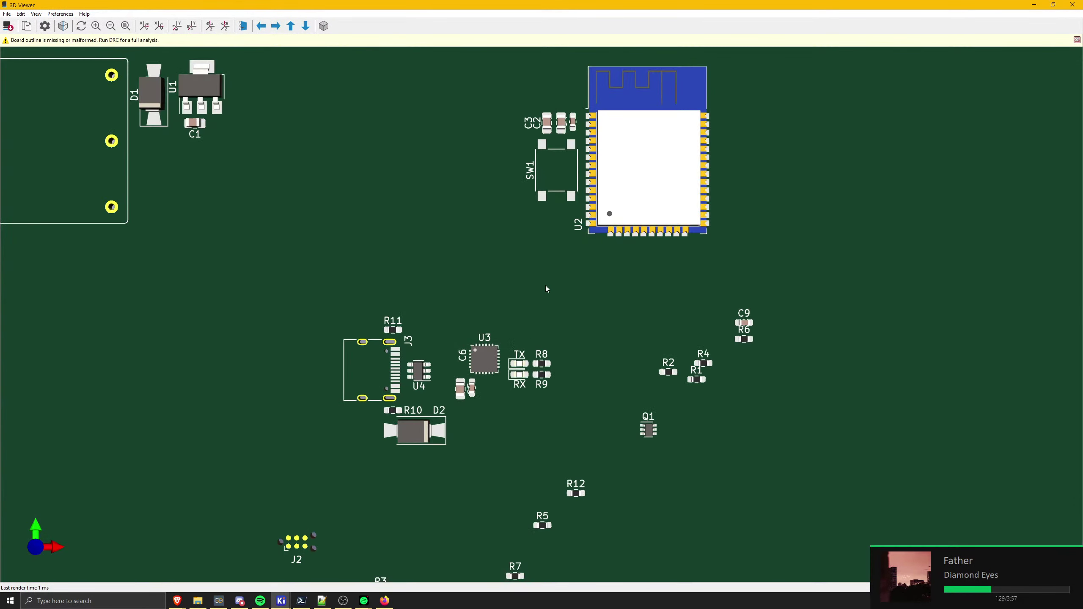
{"action": "scroll", "coordinate": [545, 285], "scroll_direction": "down", "scroll_amount": 2}
{"action": "middle_click_drag", "start_coordinate": [378, 320], "coordinate": [382, 286]}
{"action": "scroll", "coordinate": [544, 284], "scroll_direction": "up", "scroll_amount": 4}
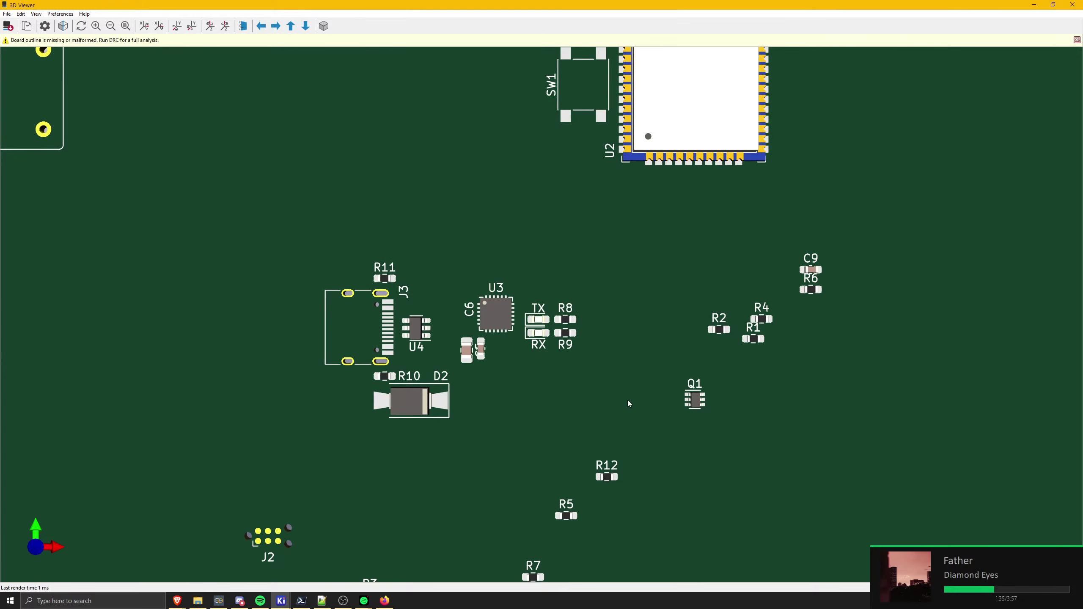
{"action": "scroll", "coordinate": [428, 467], "scroll_direction": "up", "scroll_amount": 6}
{"action": "middle_click_drag", "start_coordinate": [298, 497], "coordinate": [729, 307]}
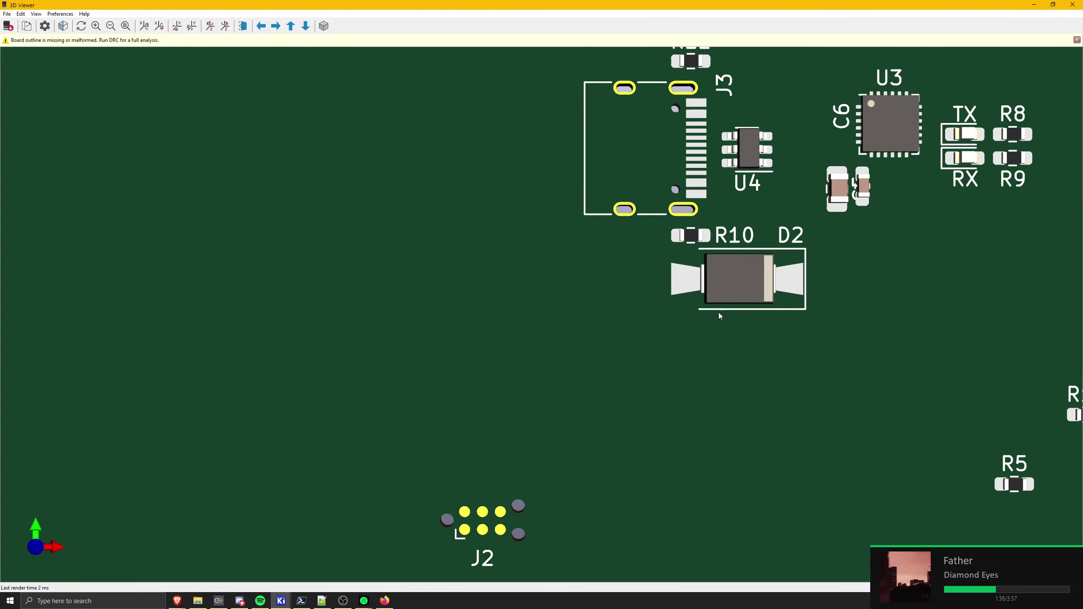
- Examine the rest of the board in 3D, including U2, the loose resistors and the pin headers
{"action": "scroll", "coordinate": [719, 313], "scroll_direction": "down", "scroll_amount": 4}
{"action": "middle_click_drag", "start_coordinate": [981, 241], "coordinate": [574, 418]}
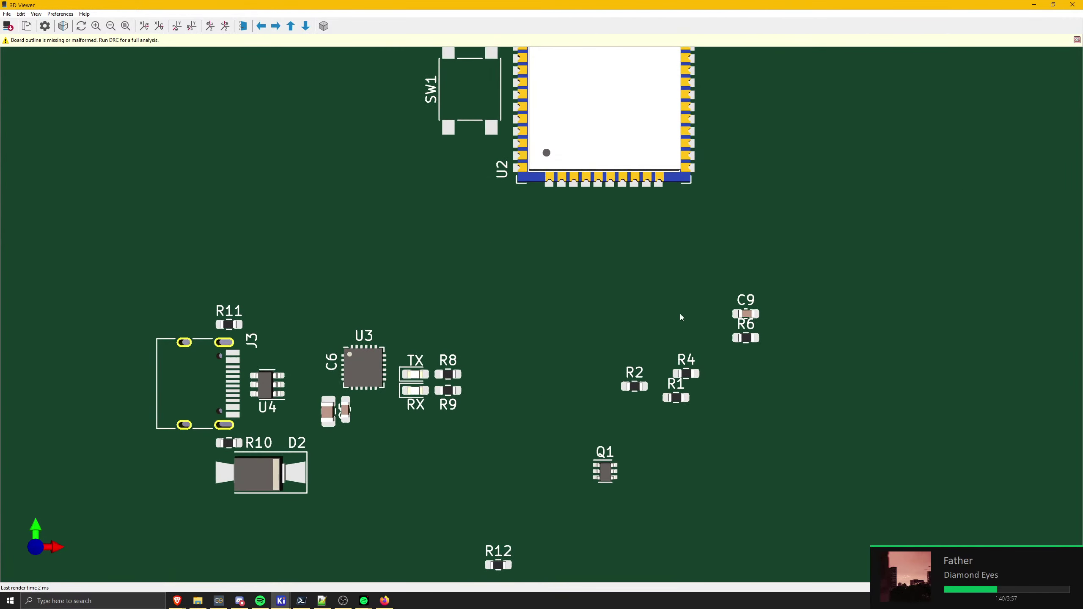
{"action": "middle_click_drag", "start_coordinate": [570, 468], "coordinate": [642, 360]}
{"action": "scroll", "coordinate": [642, 361], "scroll_direction": "down", "scroll_amount": 4}
{"action": "scroll", "coordinate": [574, 421], "scroll_direction": "down", "scroll_amount": 2}
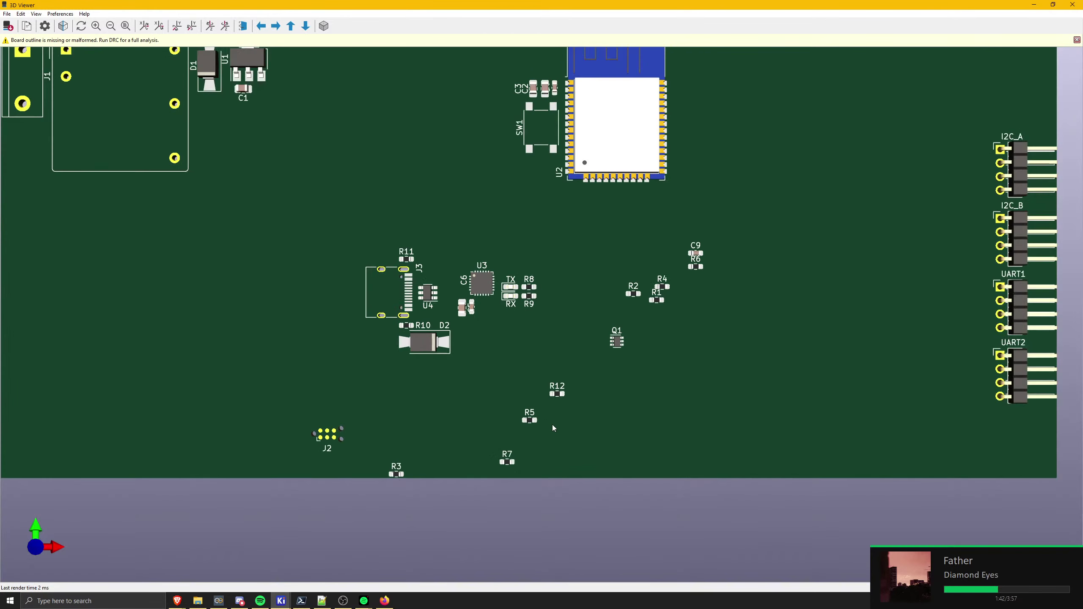
{"action": "scroll", "coordinate": [552, 425], "scroll_direction": "down", "scroll_amount": 6}
{"action": "middle_click_drag", "start_coordinate": [309, 399], "coordinate": [444, 441]}
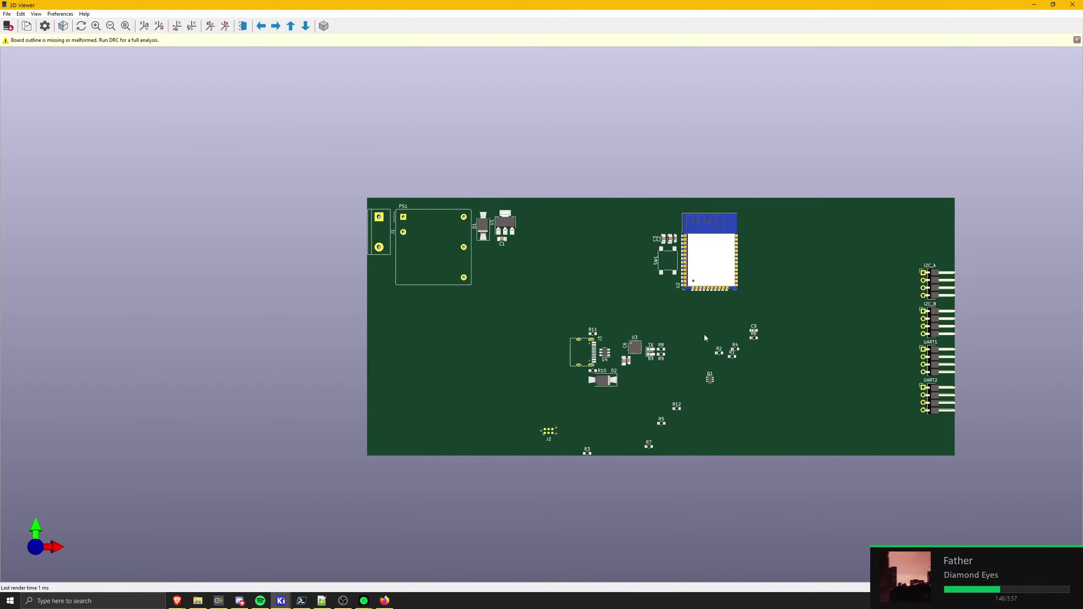
{"action": "scroll", "coordinate": [704, 335], "scroll_direction": "up", "scroll_amount": 2}
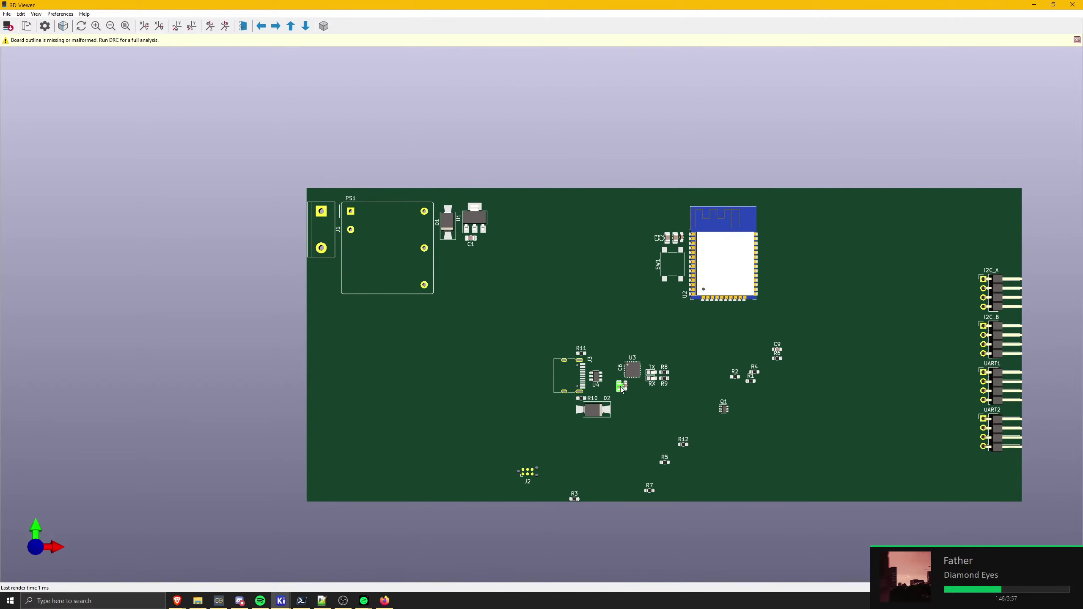